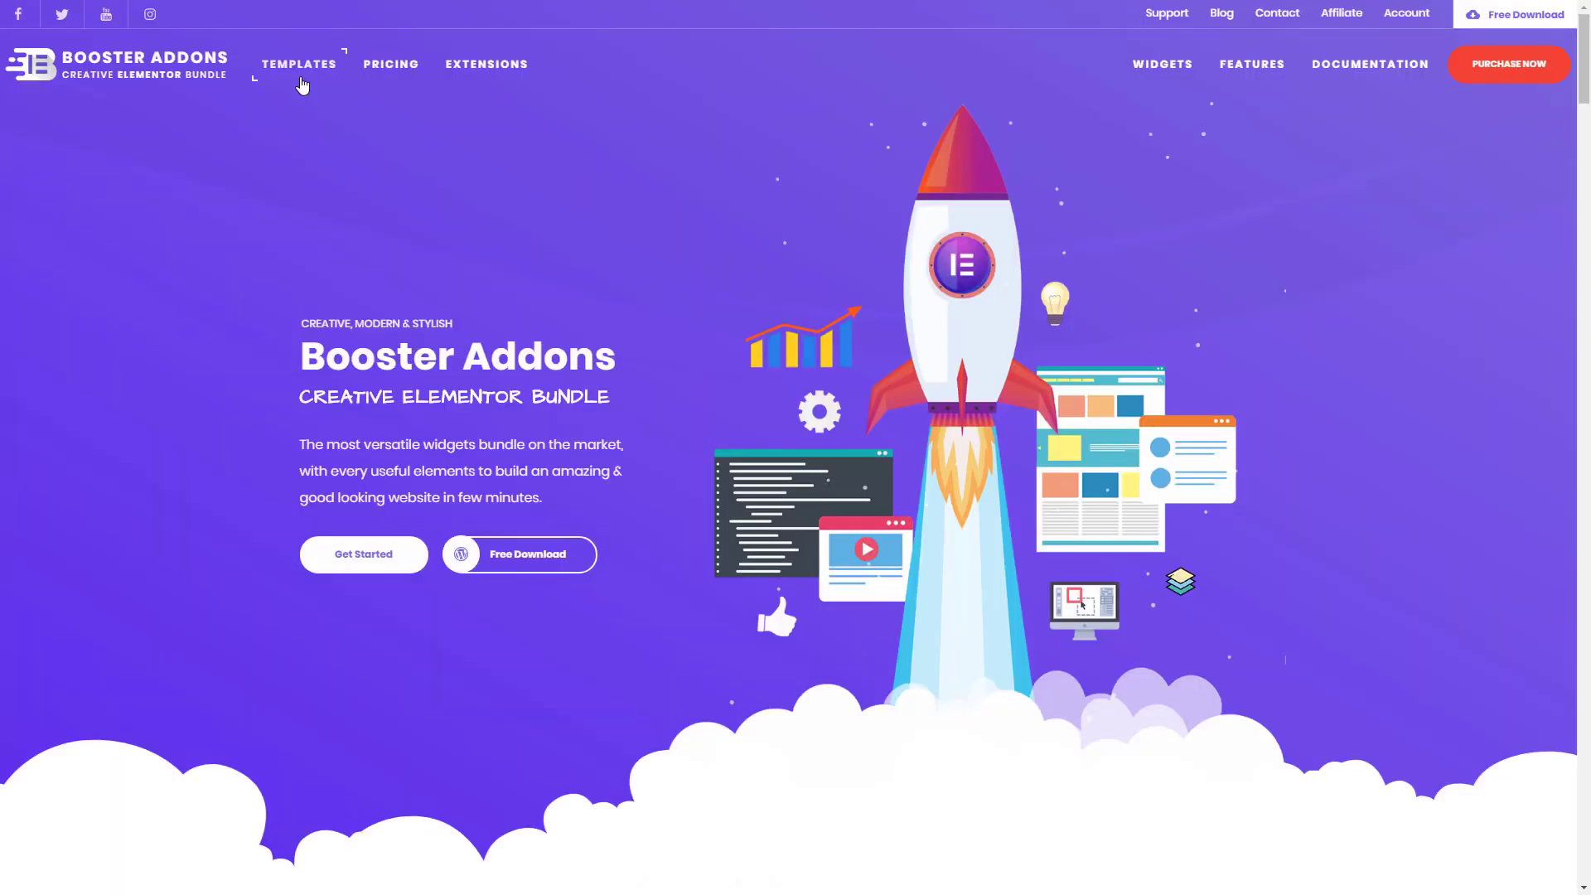
- Browse the Booster Addons template library and open the preview of the Creative Agency template
{"action": "left_click", "coordinate": [306, 79]}
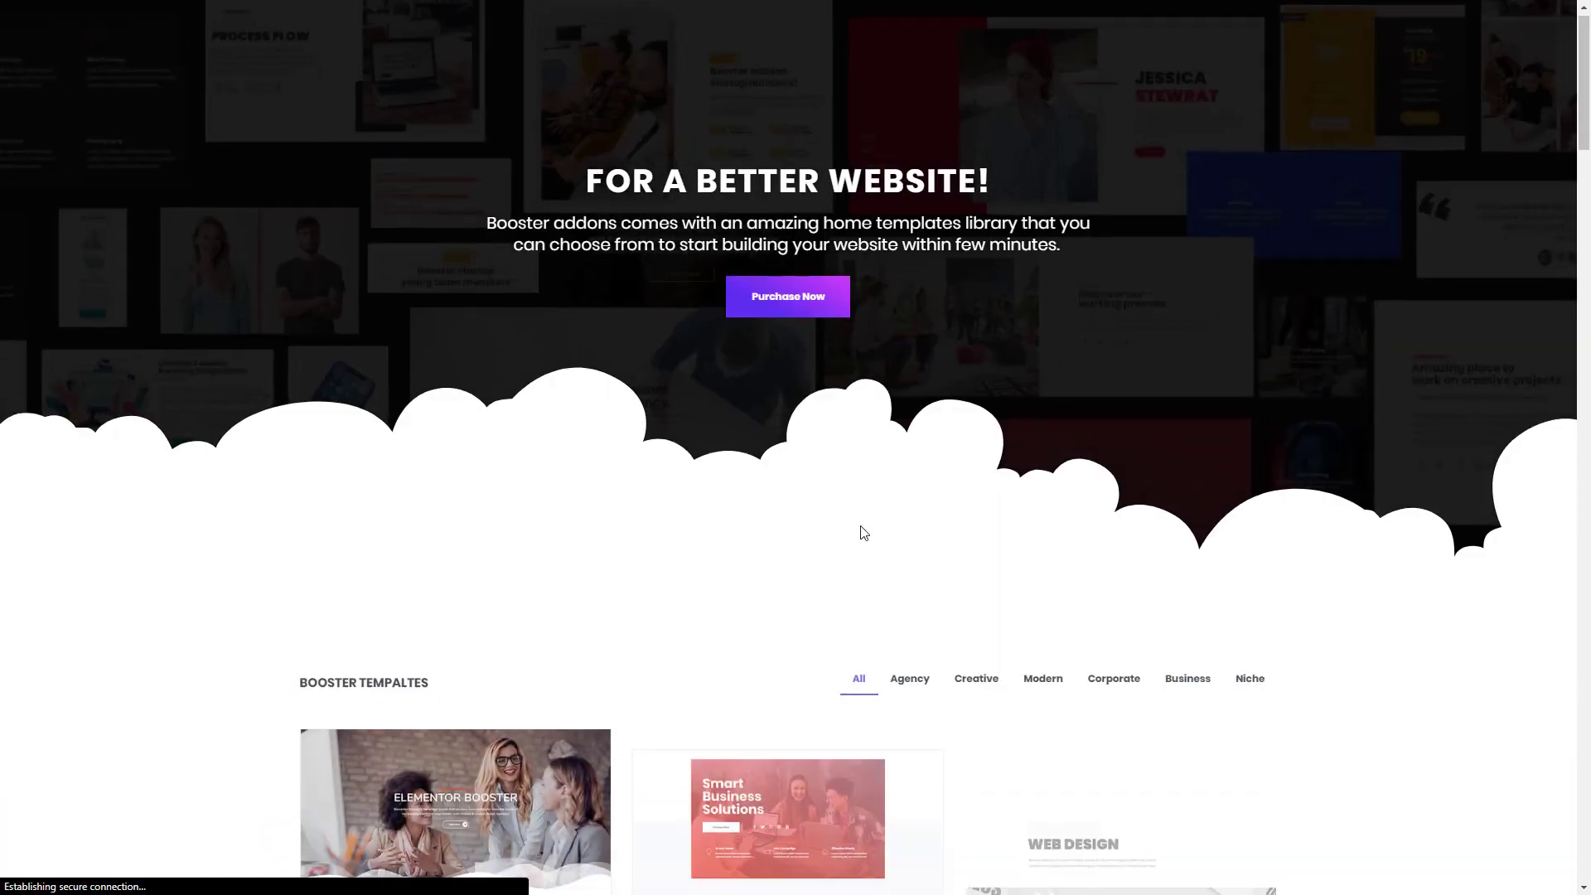
{"action": "scroll", "coordinate": [860, 530], "scroll_direction": "down", "scroll_amount": 4}
{"action": "scroll", "coordinate": [860, 531], "scroll_direction": "down", "scroll_amount": 5}
{"action": "scroll", "coordinate": [862, 533], "scroll_direction": "down", "scroll_amount": 3}
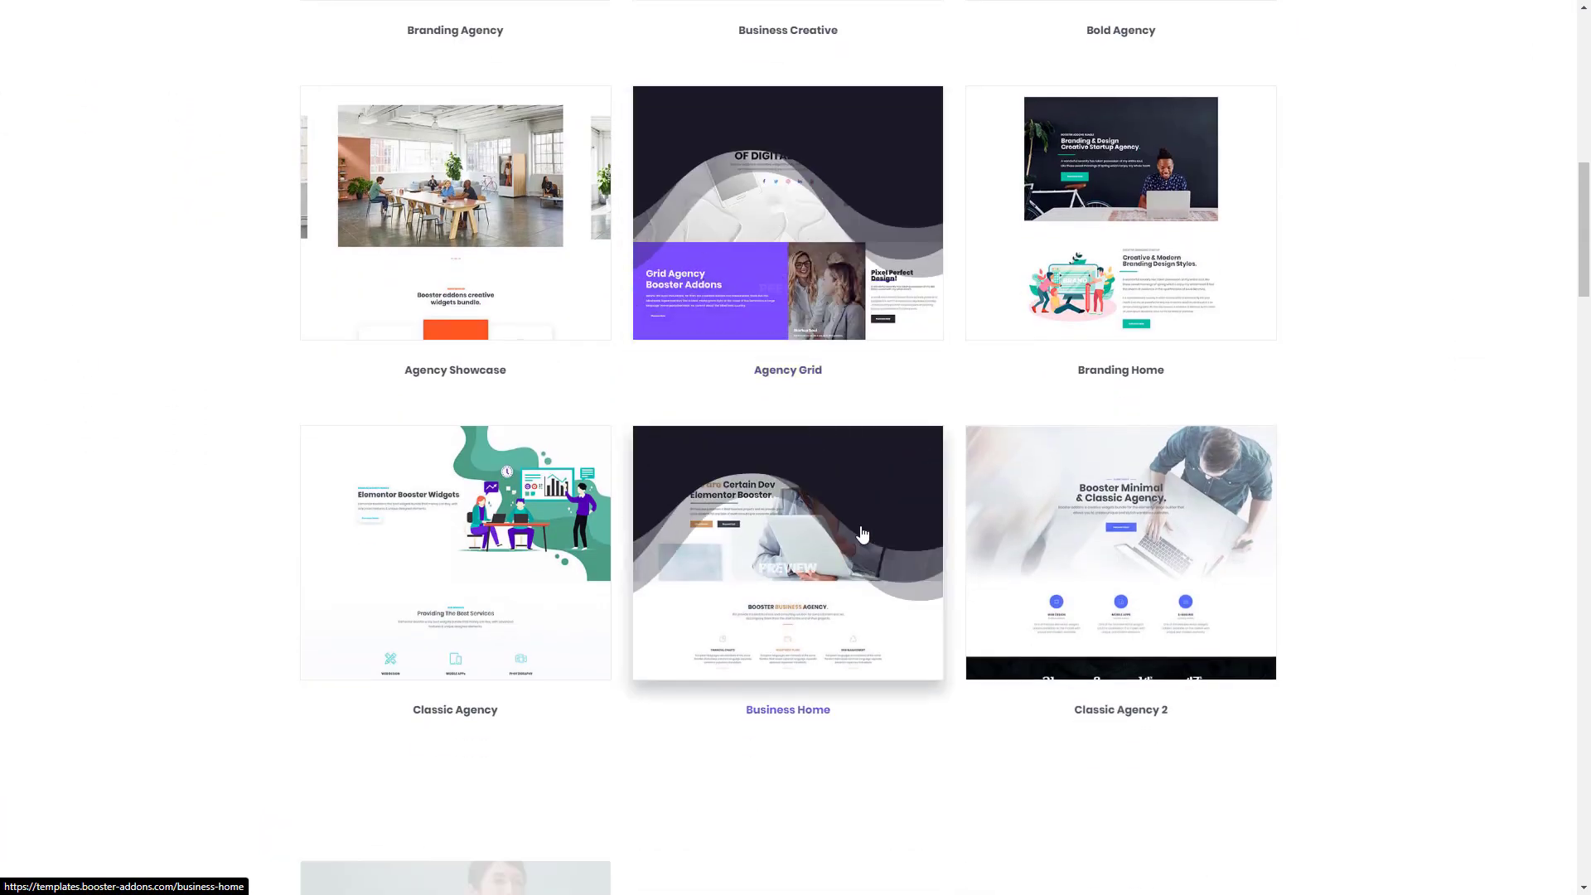
{"action": "scroll", "coordinate": [862, 533], "scroll_direction": "down", "scroll_amount": 3}
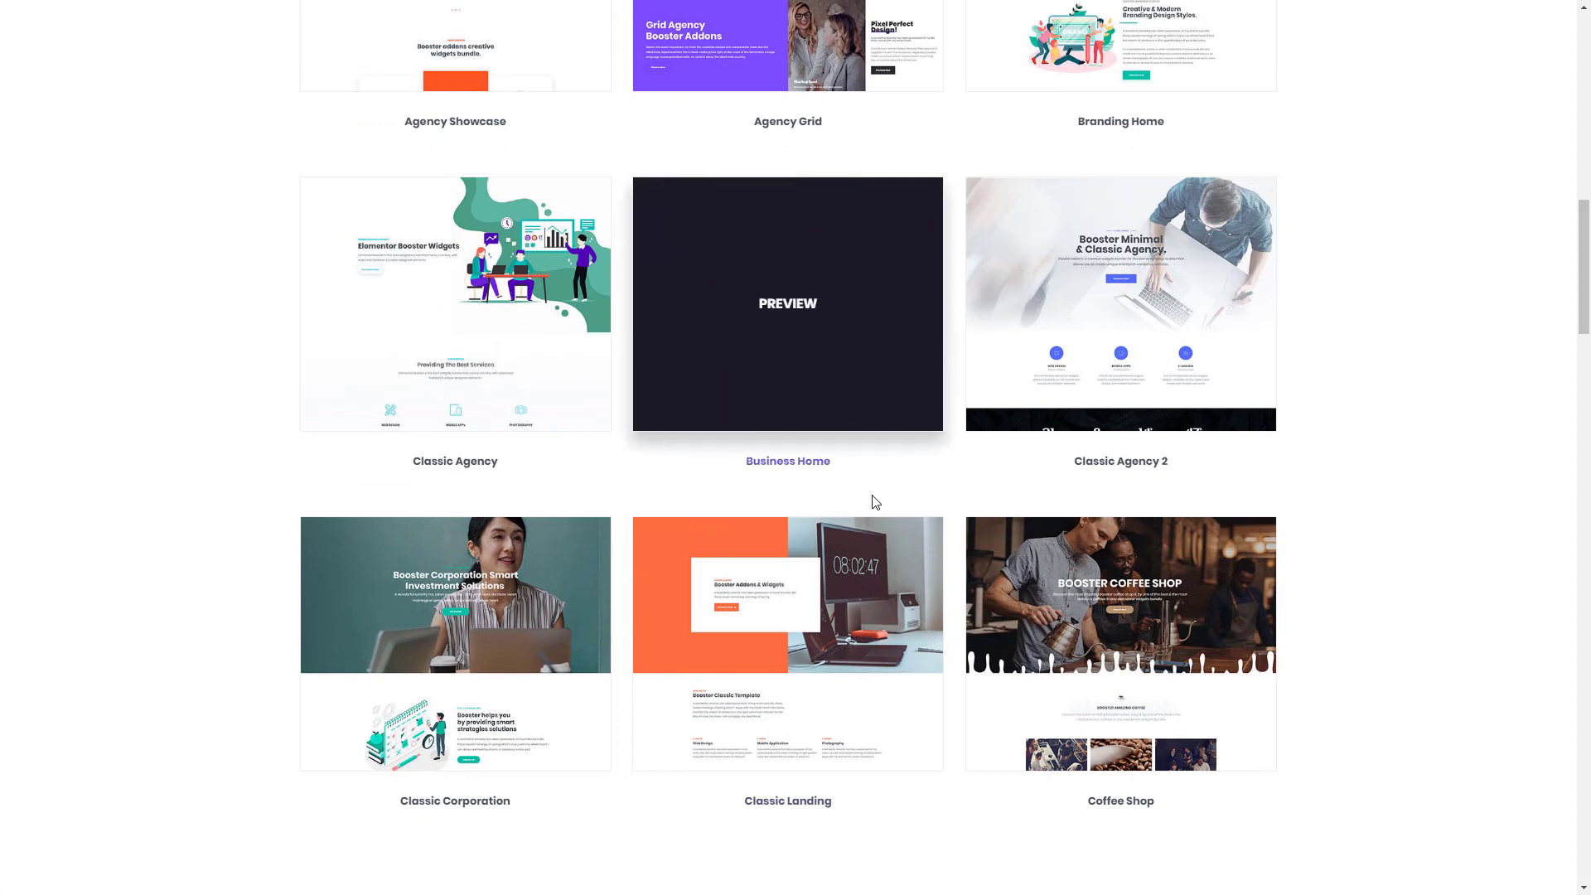
{"action": "scroll", "coordinate": [872, 497], "scroll_direction": "down", "scroll_amount": 11}
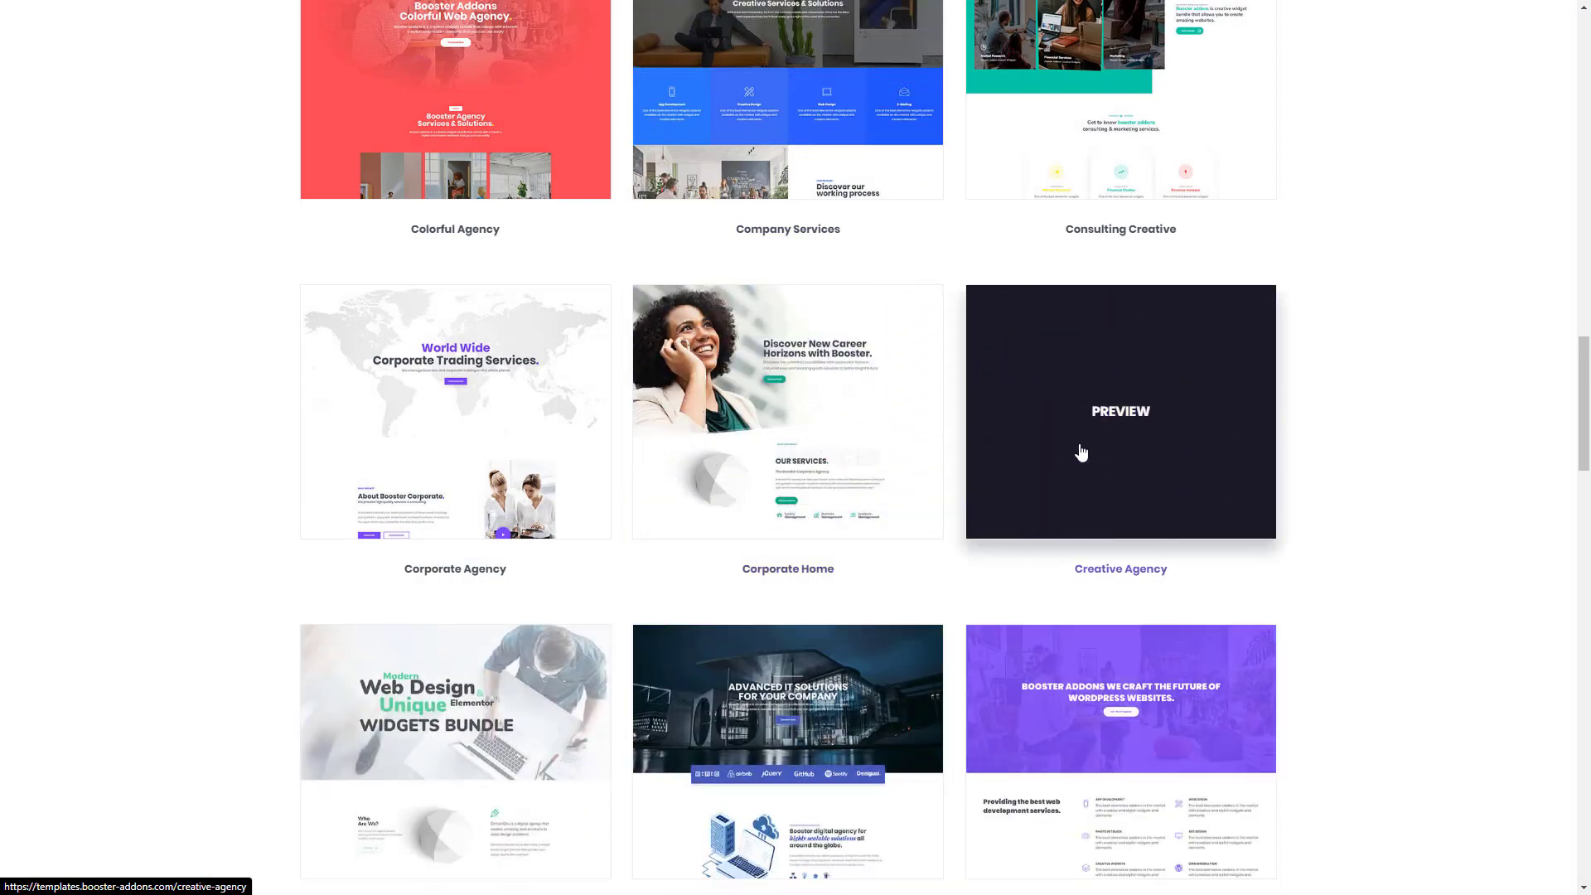
{"action": "left_click", "coordinate": [1094, 437]}
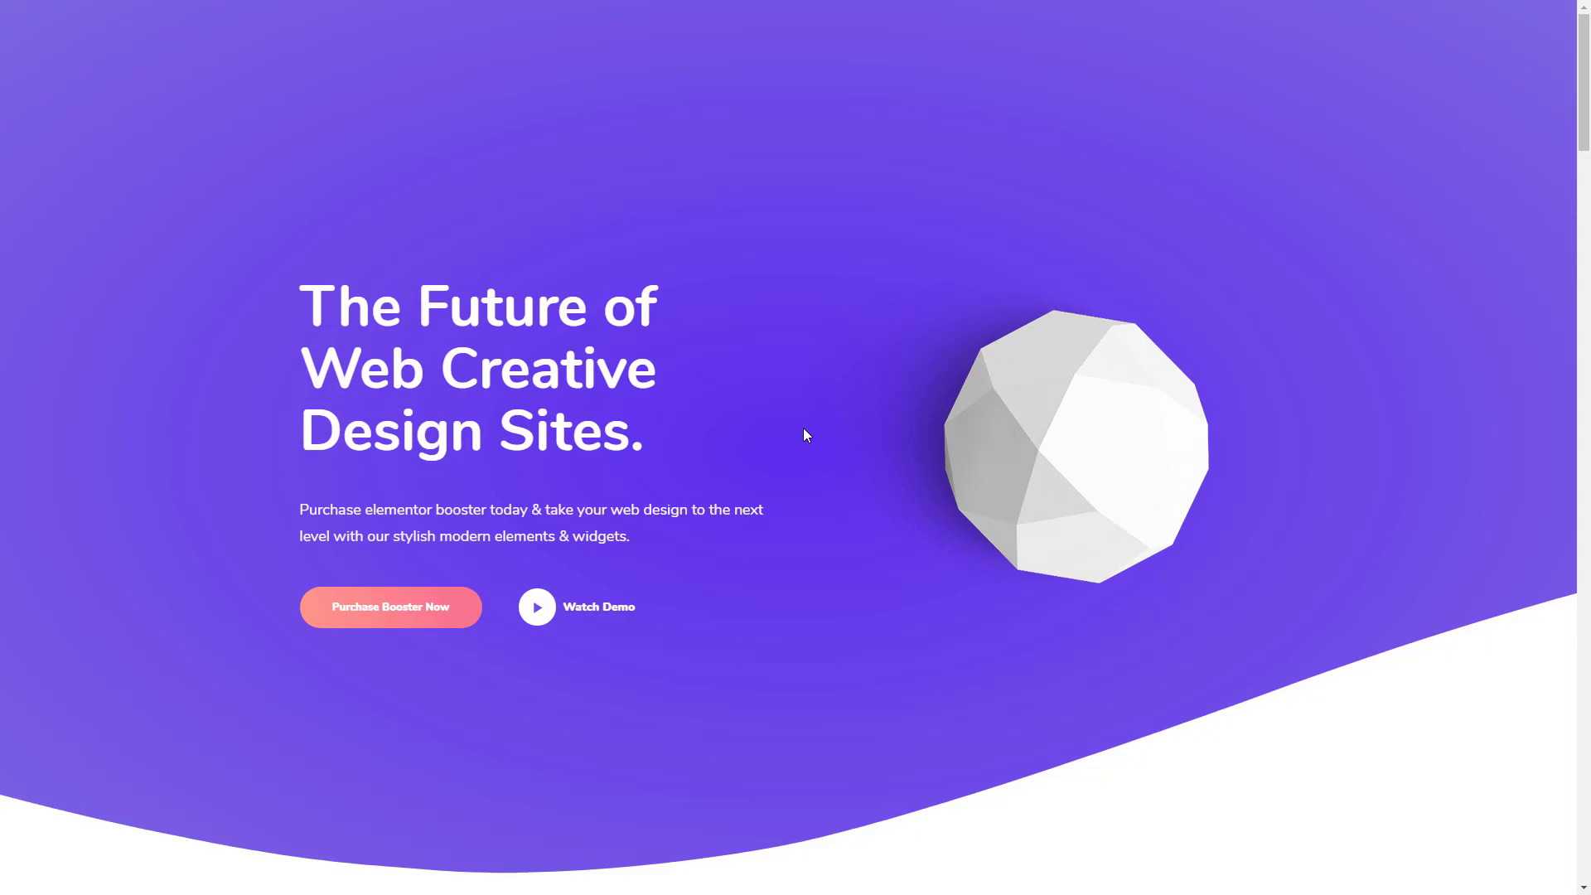
- Skim the whole Creative Agency demo page down to the testimonial and return to its hero section
{"action": "left_click_drag", "start_coordinate": [1585, 138], "coordinate": [1585, 520]}
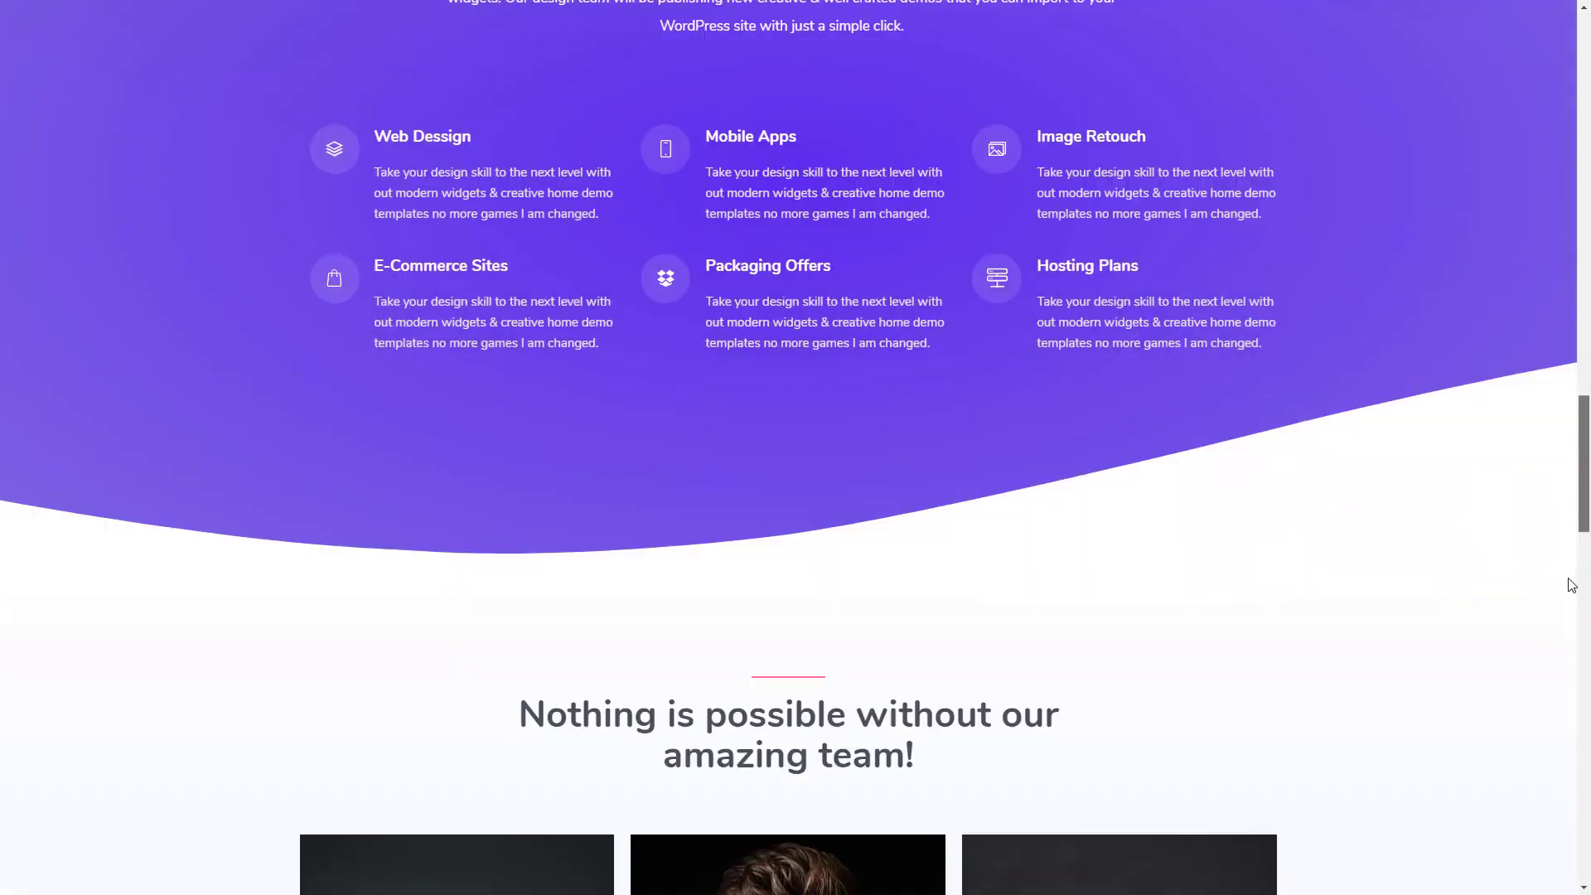
{"action": "left_click_drag", "start_coordinate": [1572, 585], "coordinate": [1574, 711]}
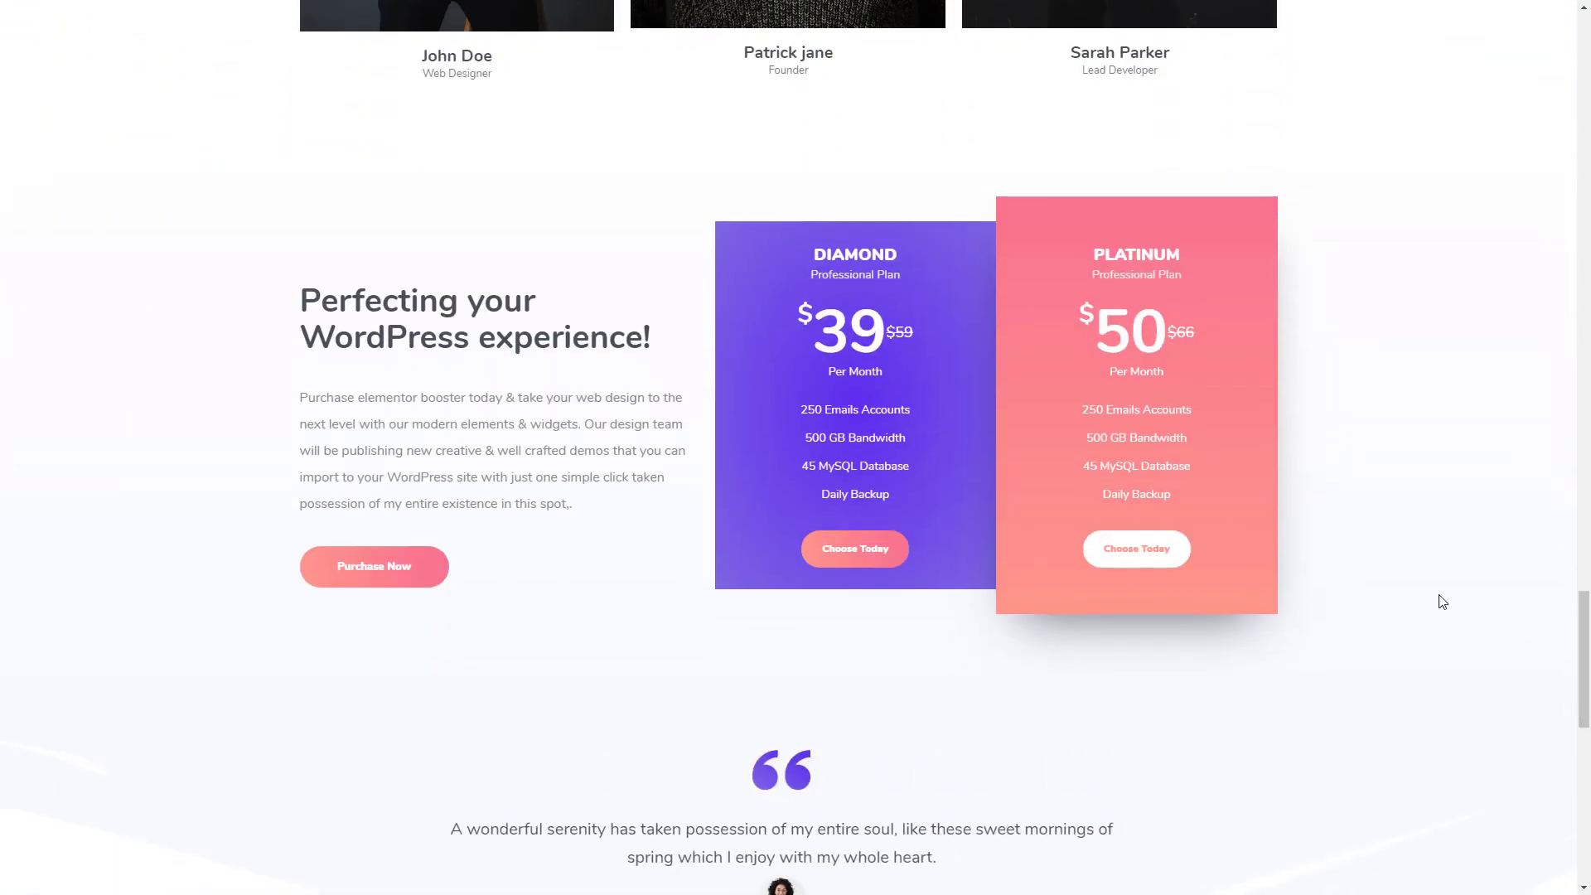
{"action": "scroll", "coordinate": [912, 427], "scroll_direction": "down", "scroll_amount": 2}
{"action": "scroll", "coordinate": [1282, 566], "scroll_direction": "down", "scroll_amount": 2}
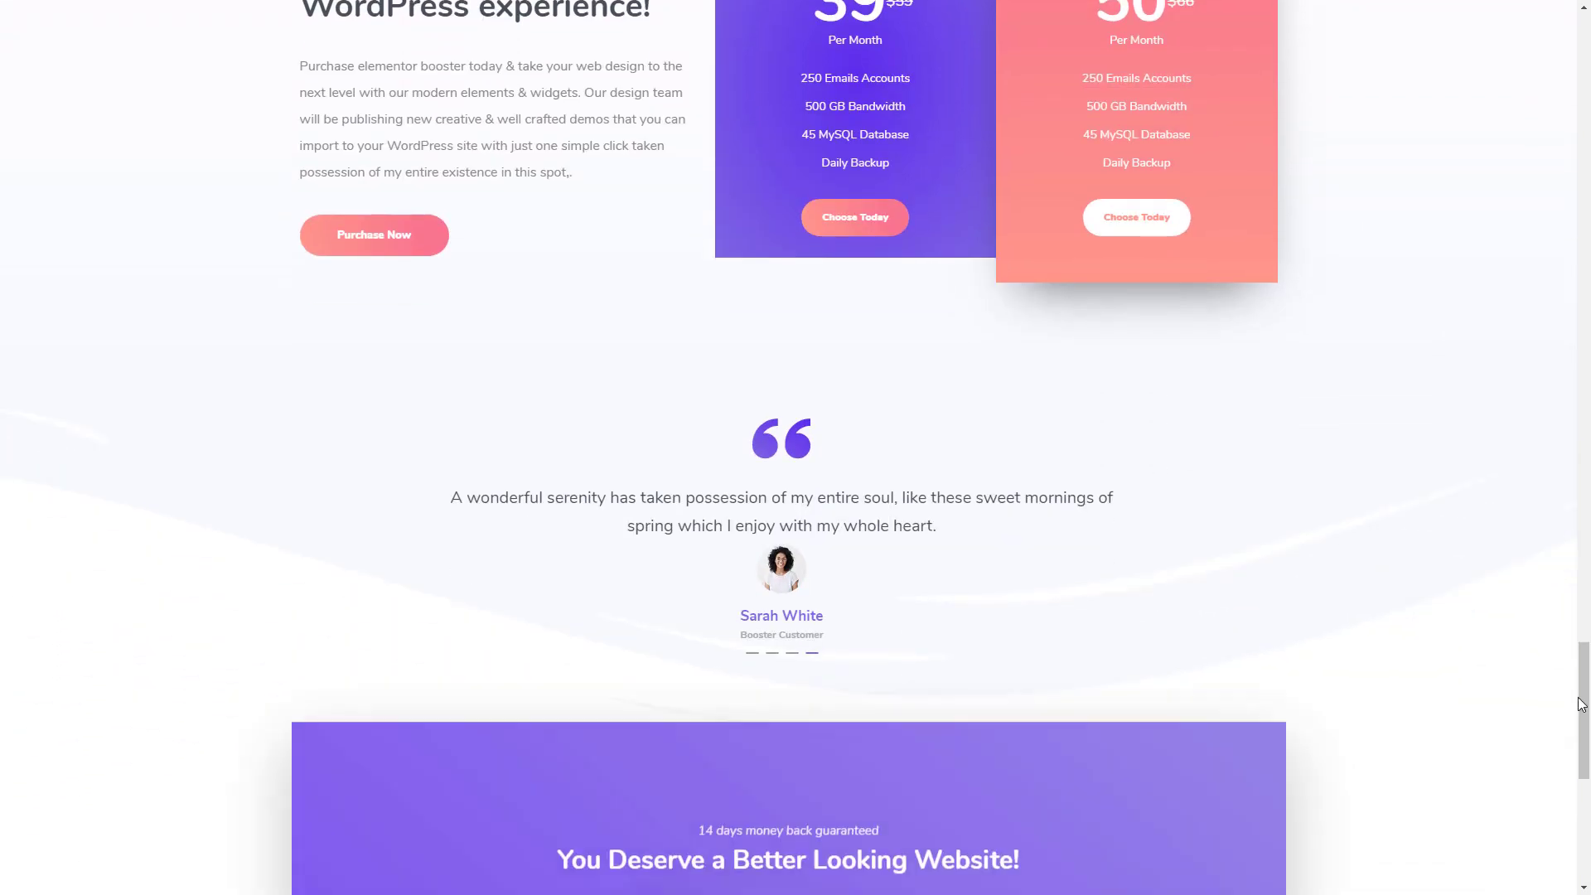
{"action": "left_click_drag", "start_coordinate": [1590, 658], "coordinate": [1590, 35]}
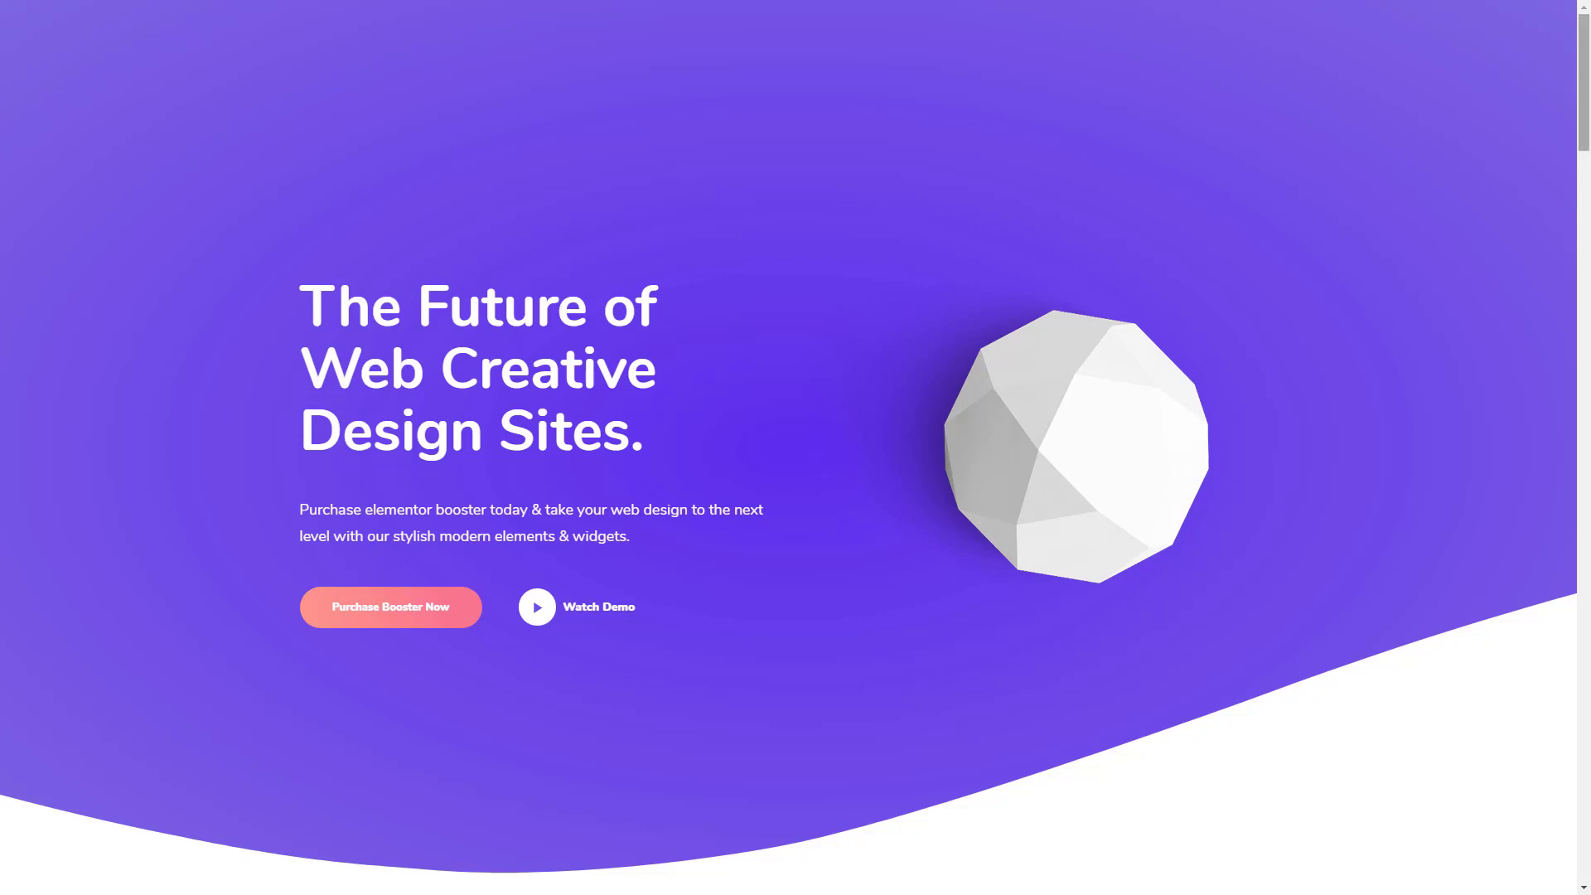
- Examine the demo page section by section, covering the logos, feature boxes, services, team, pricing tables and testimonial
{"action": "left_click_drag", "start_coordinate": [1589, 138], "coordinate": [1589, 272]}
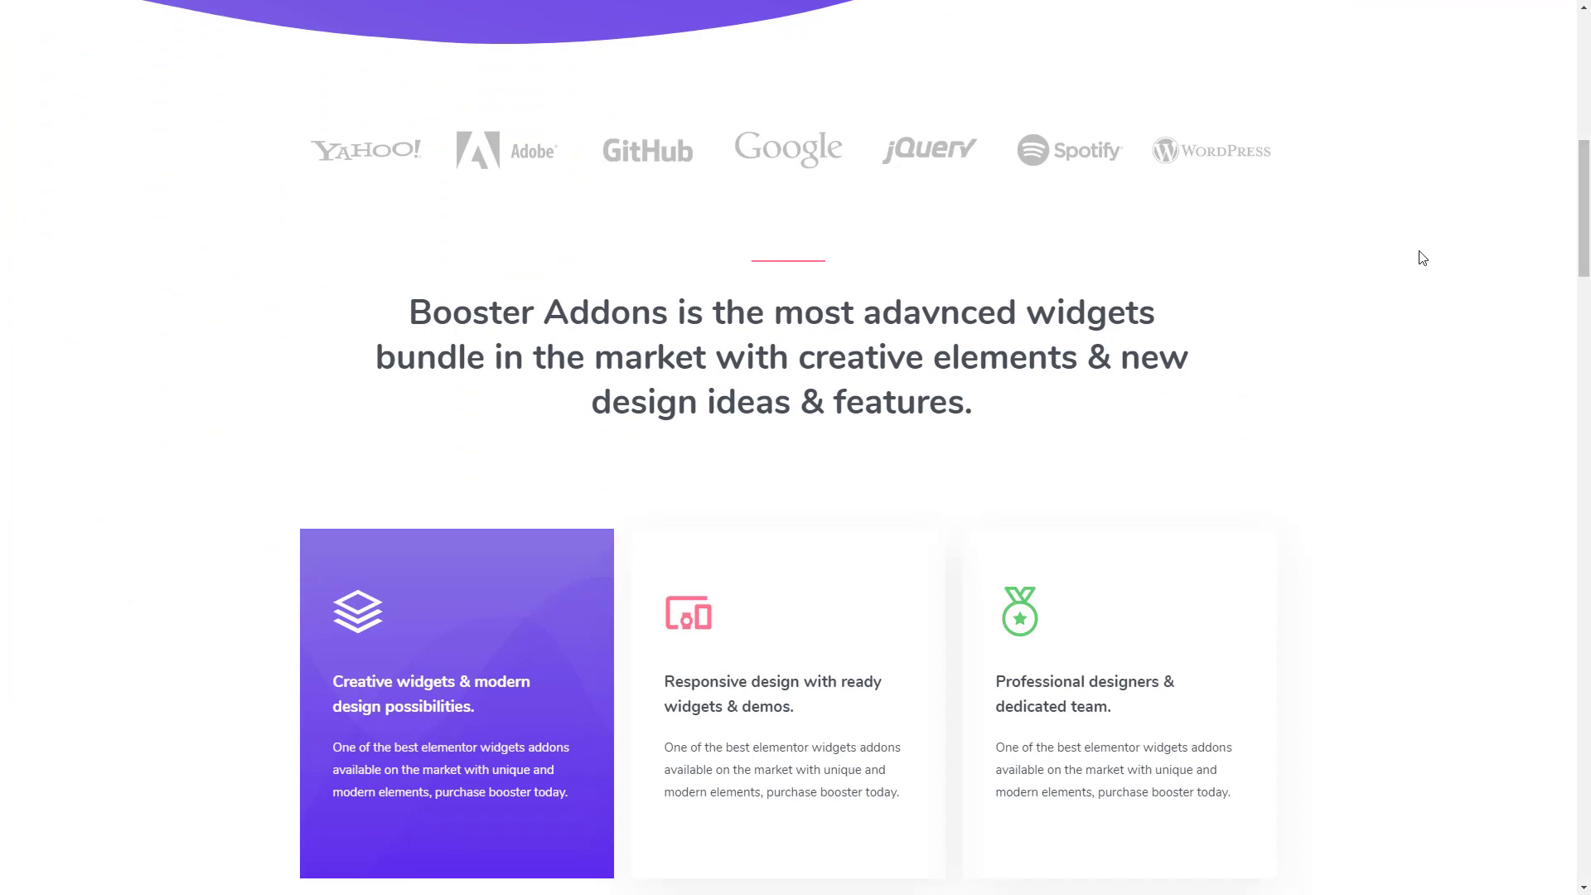
{"action": "scroll", "coordinate": [1229, 277], "scroll_direction": "down", "scroll_amount": 3}
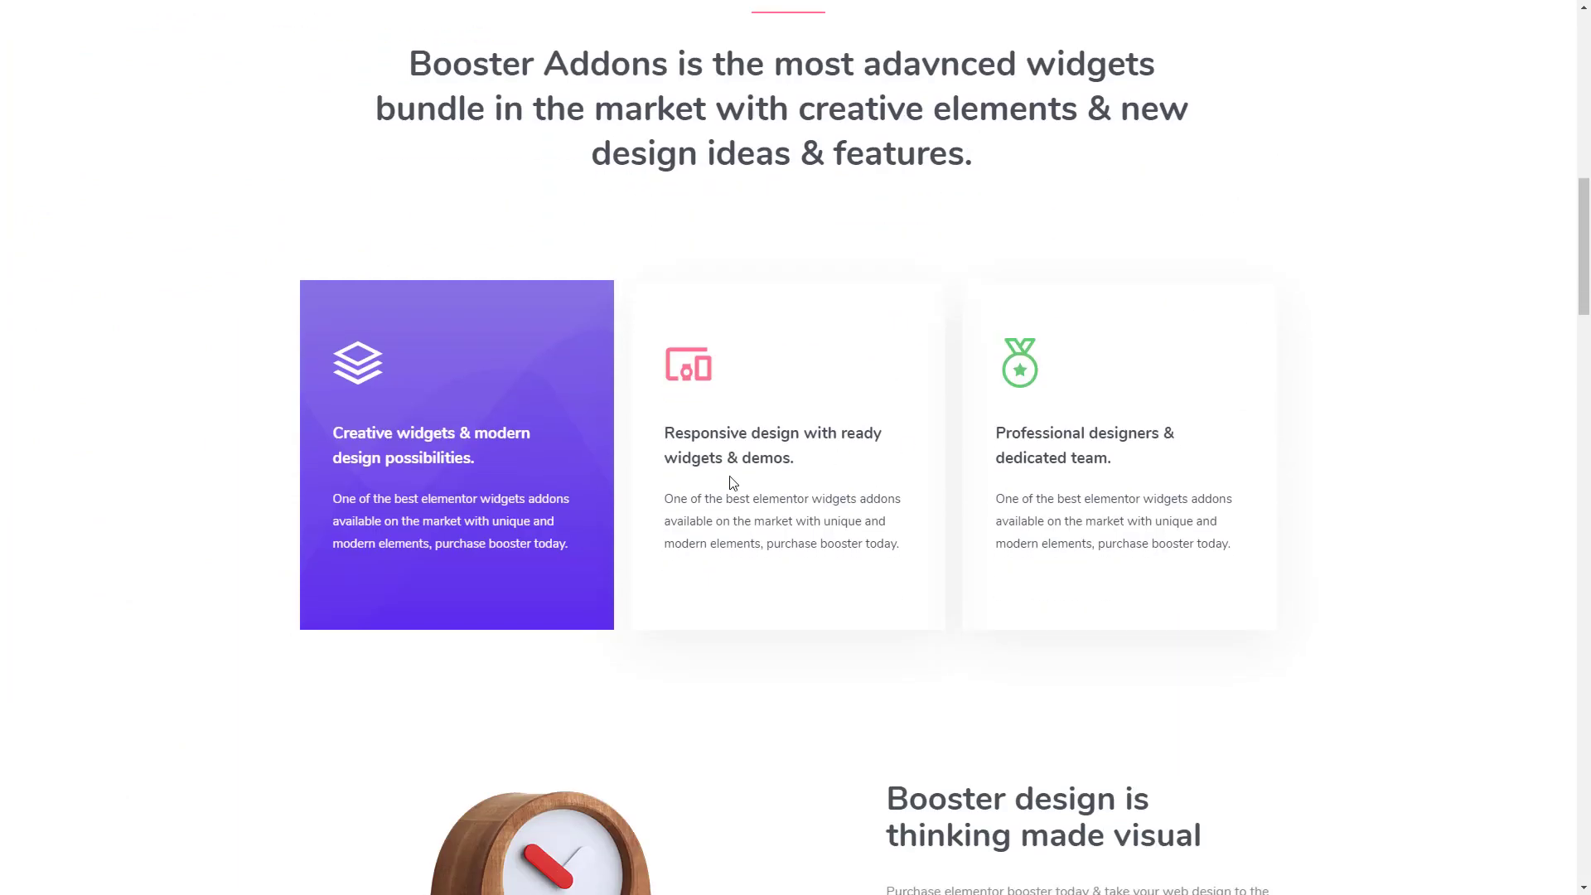
{"action": "scroll", "coordinate": [1103, 436], "scroll_direction": "down", "scroll_amount": 8}
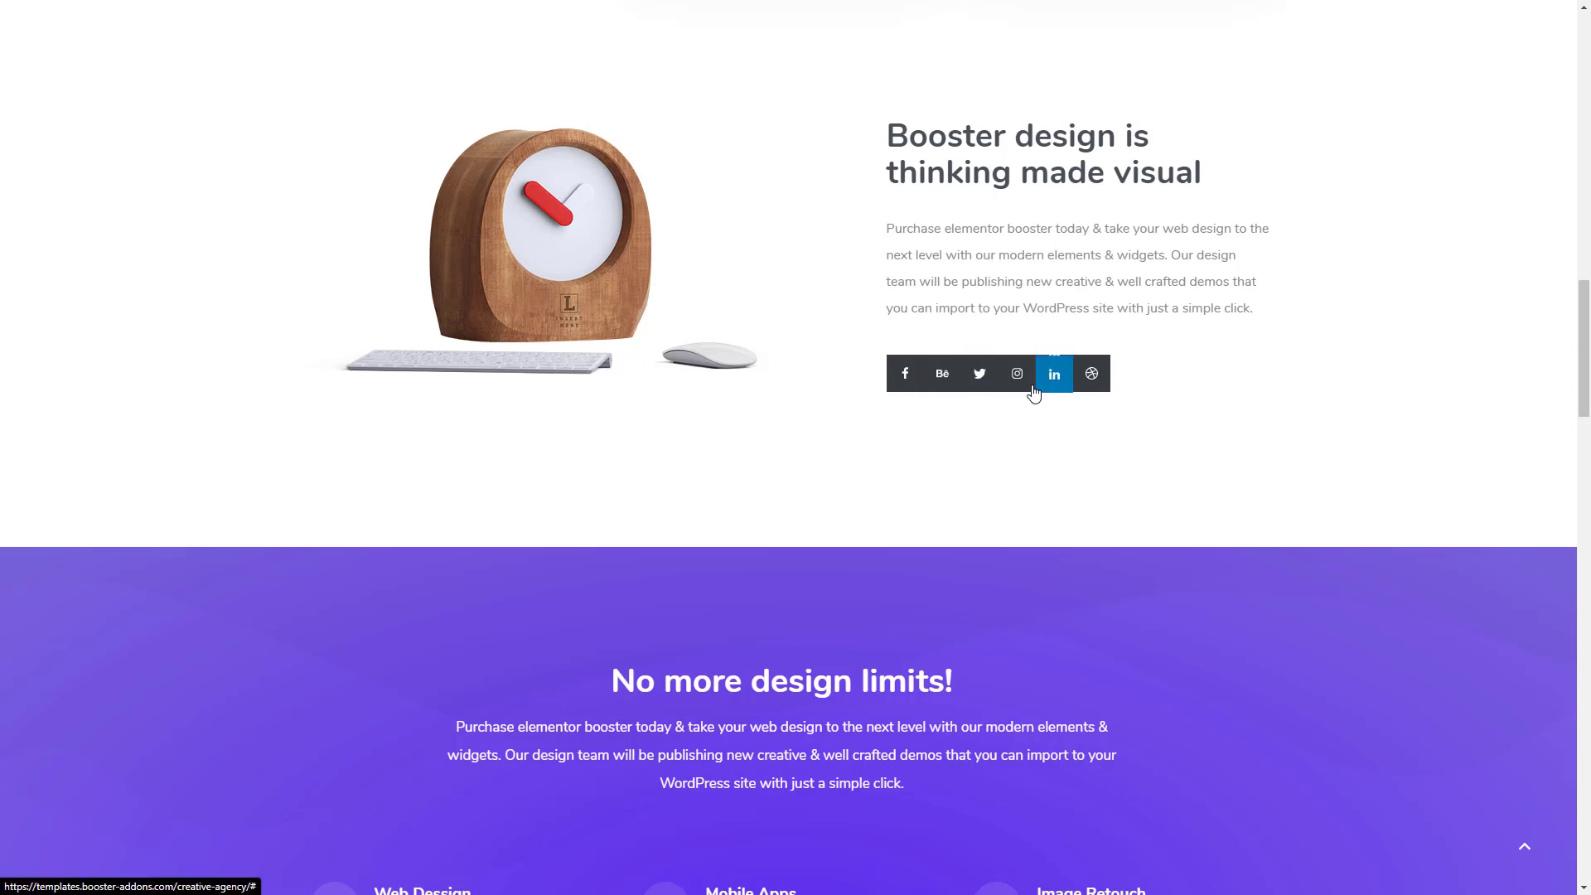
{"action": "scroll", "coordinate": [803, 410], "scroll_direction": "down", "scroll_amount": 4}
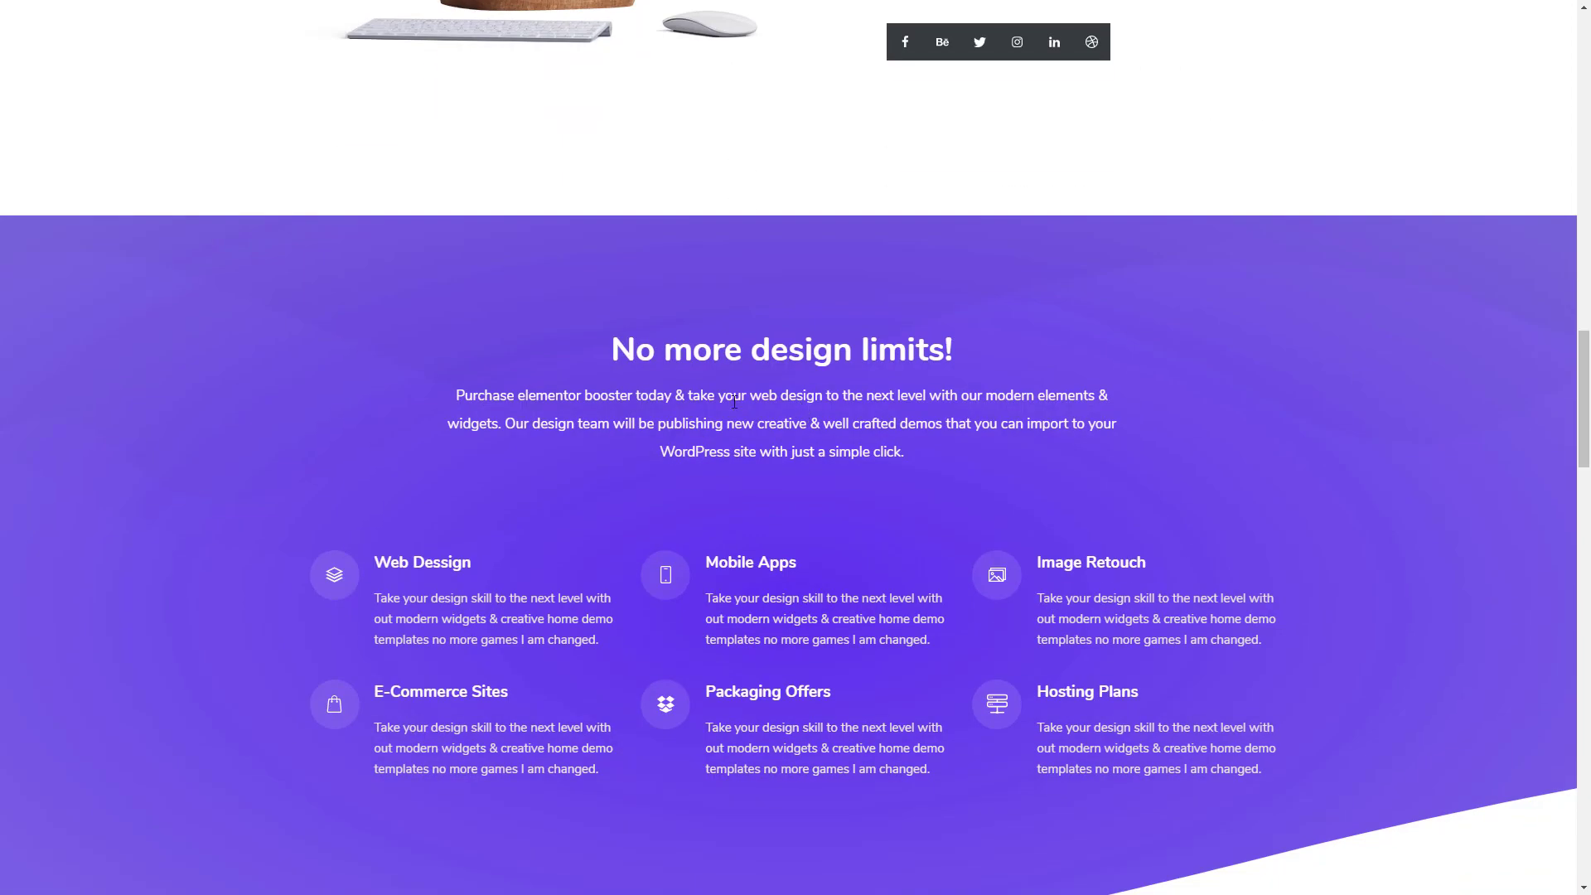
{"action": "scroll", "coordinate": [802, 411], "scroll_direction": "down", "scroll_amount": 2}
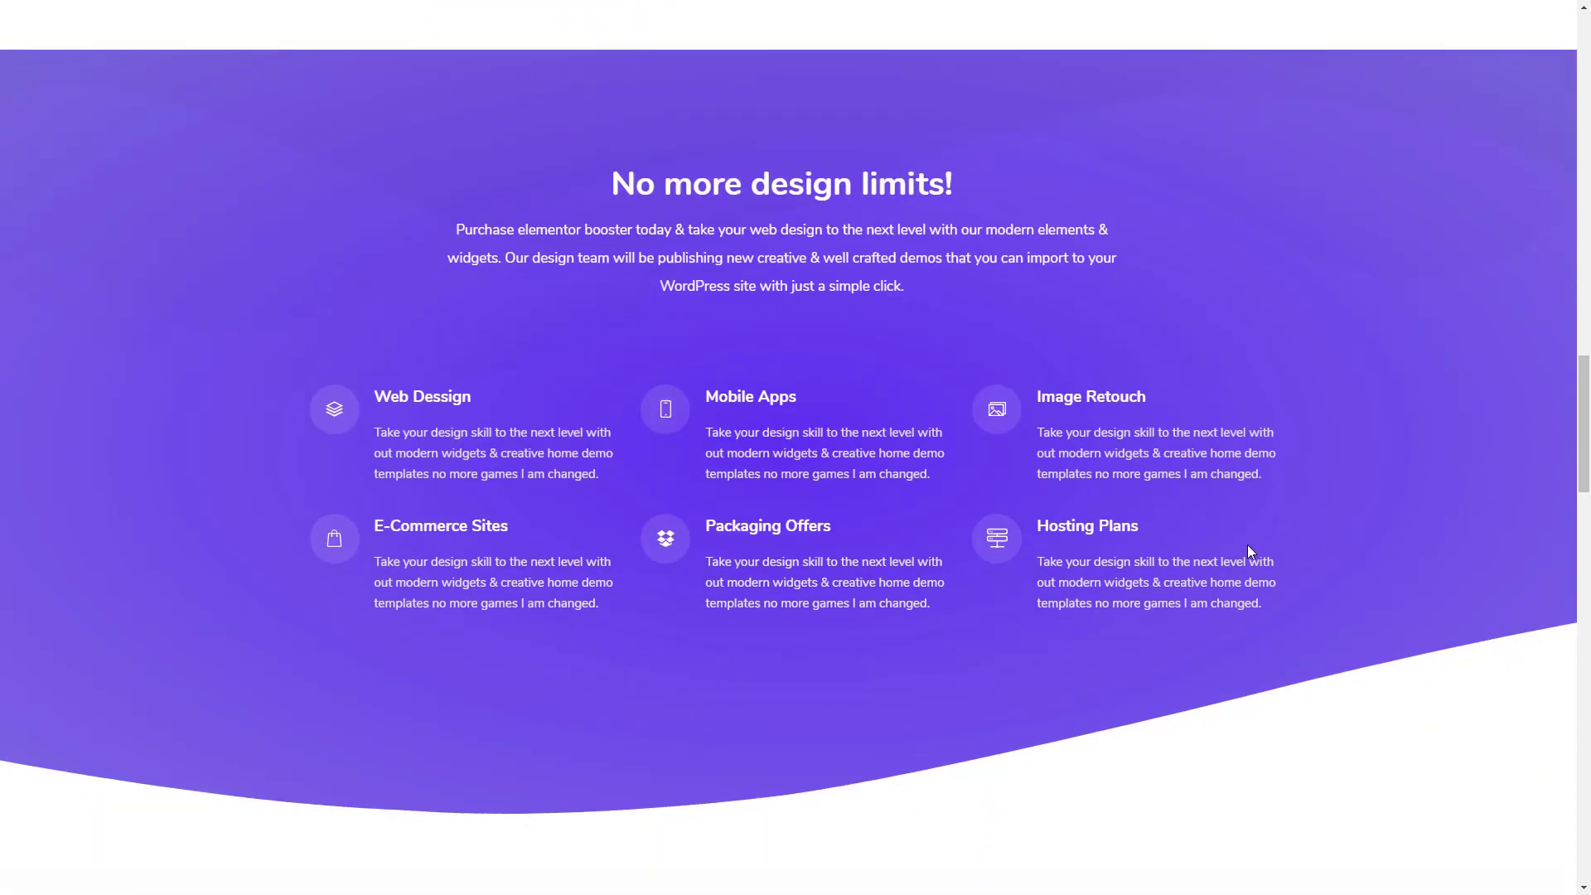
{"action": "scroll", "coordinate": [1200, 568], "scroll_direction": "down", "scroll_amount": 9}
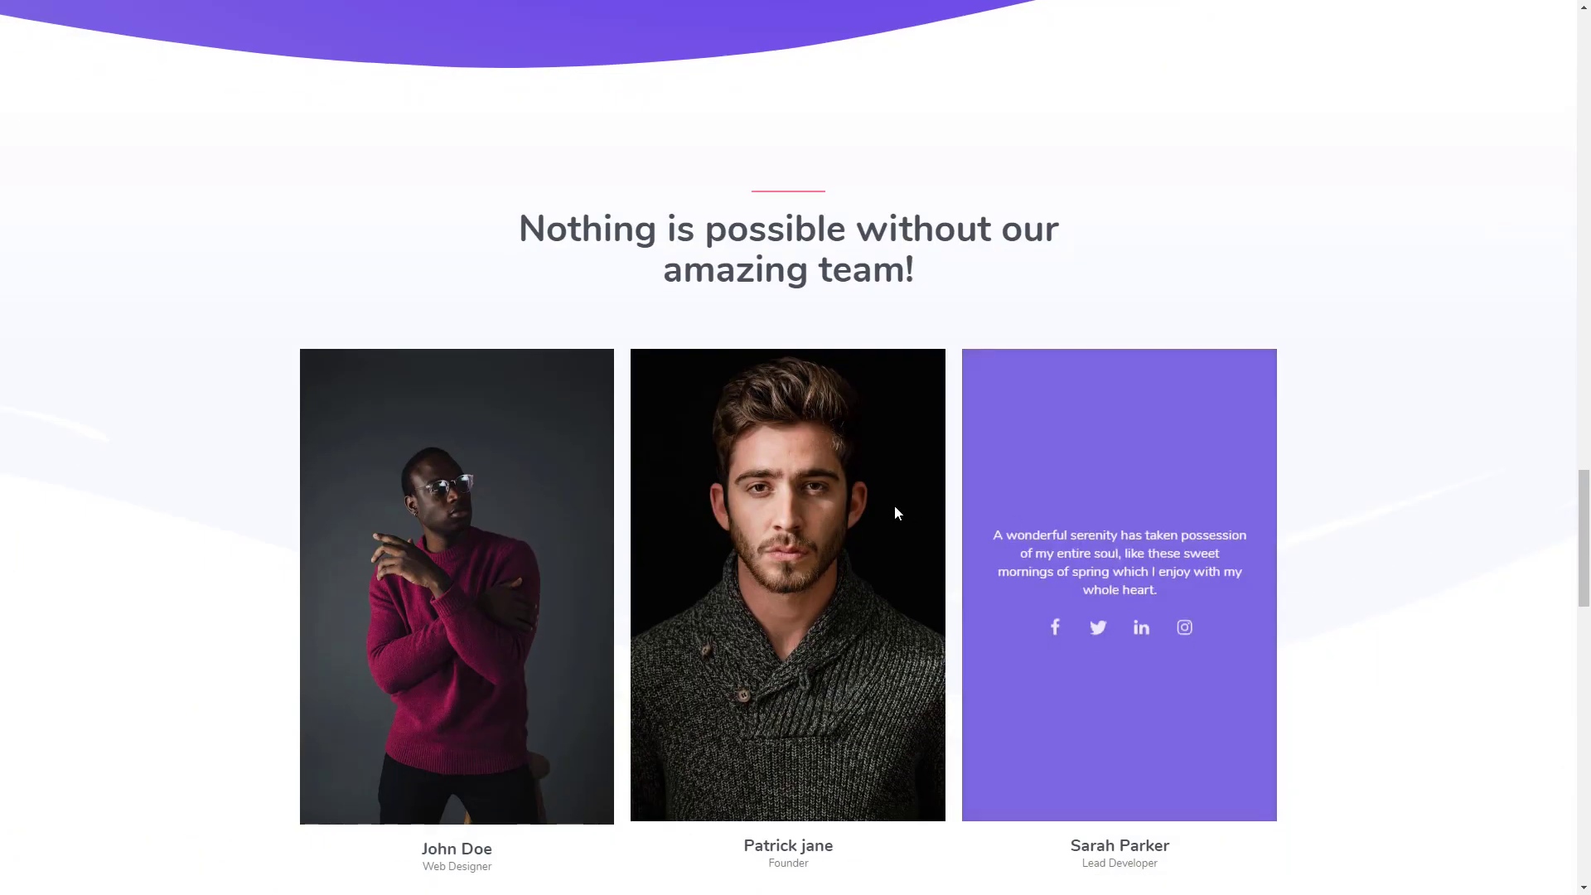
{"action": "scroll", "coordinate": [896, 512], "scroll_direction": "down", "scroll_amount": 2}
{"action": "scroll", "coordinate": [1326, 467], "scroll_direction": "down", "scroll_amount": 1}
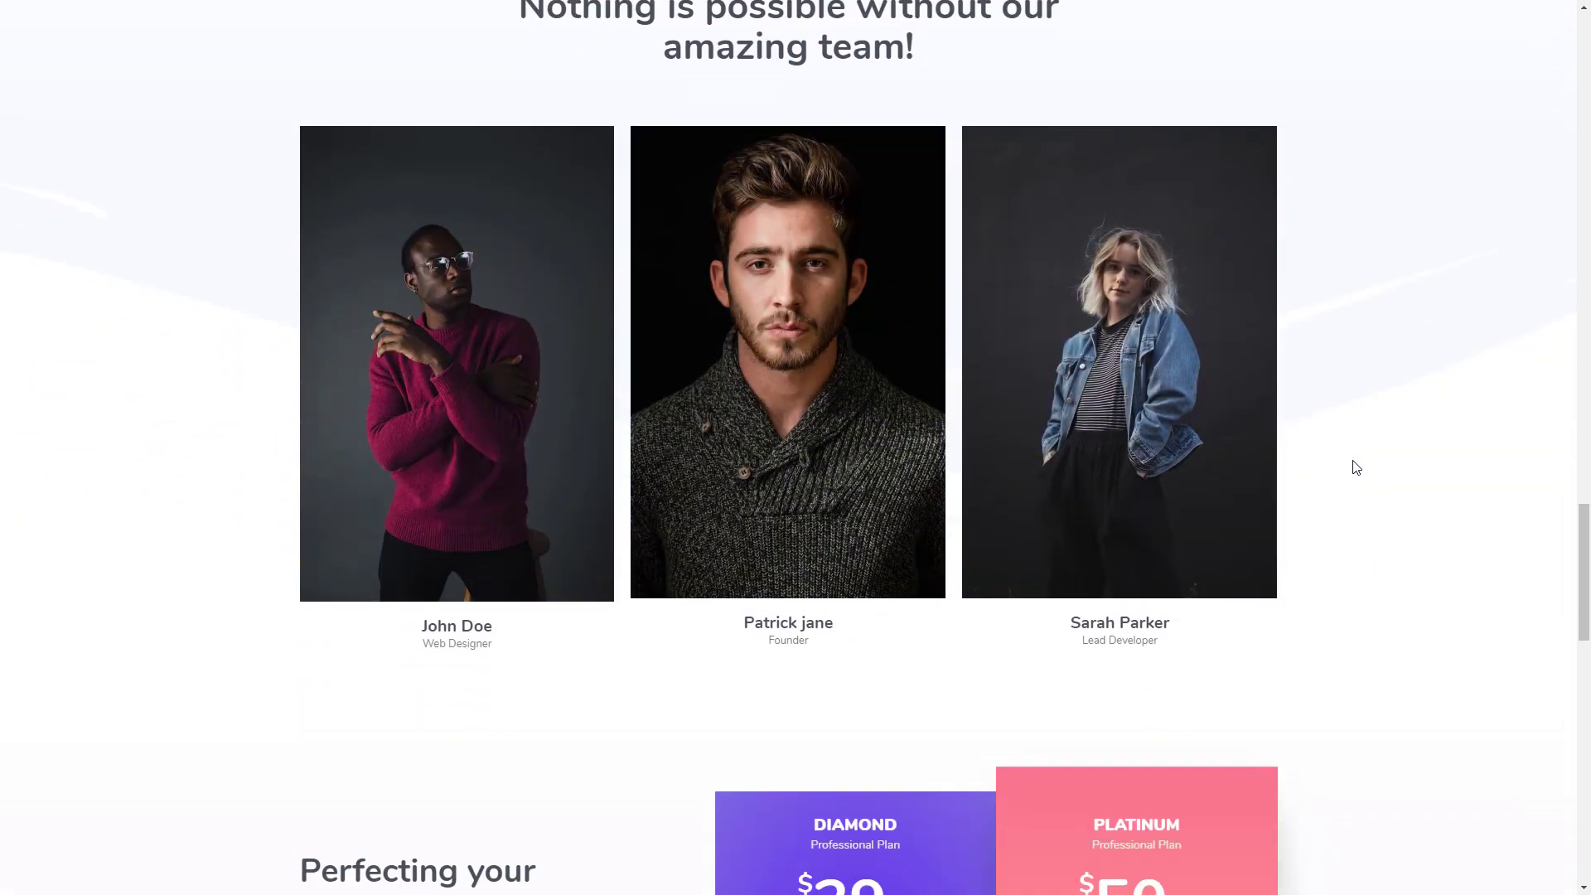
{"action": "scroll", "coordinate": [1356, 469], "scroll_direction": "down", "scroll_amount": 6}
{"action": "scroll", "coordinate": [1388, 463], "scroll_direction": "down", "scroll_amount": 1}
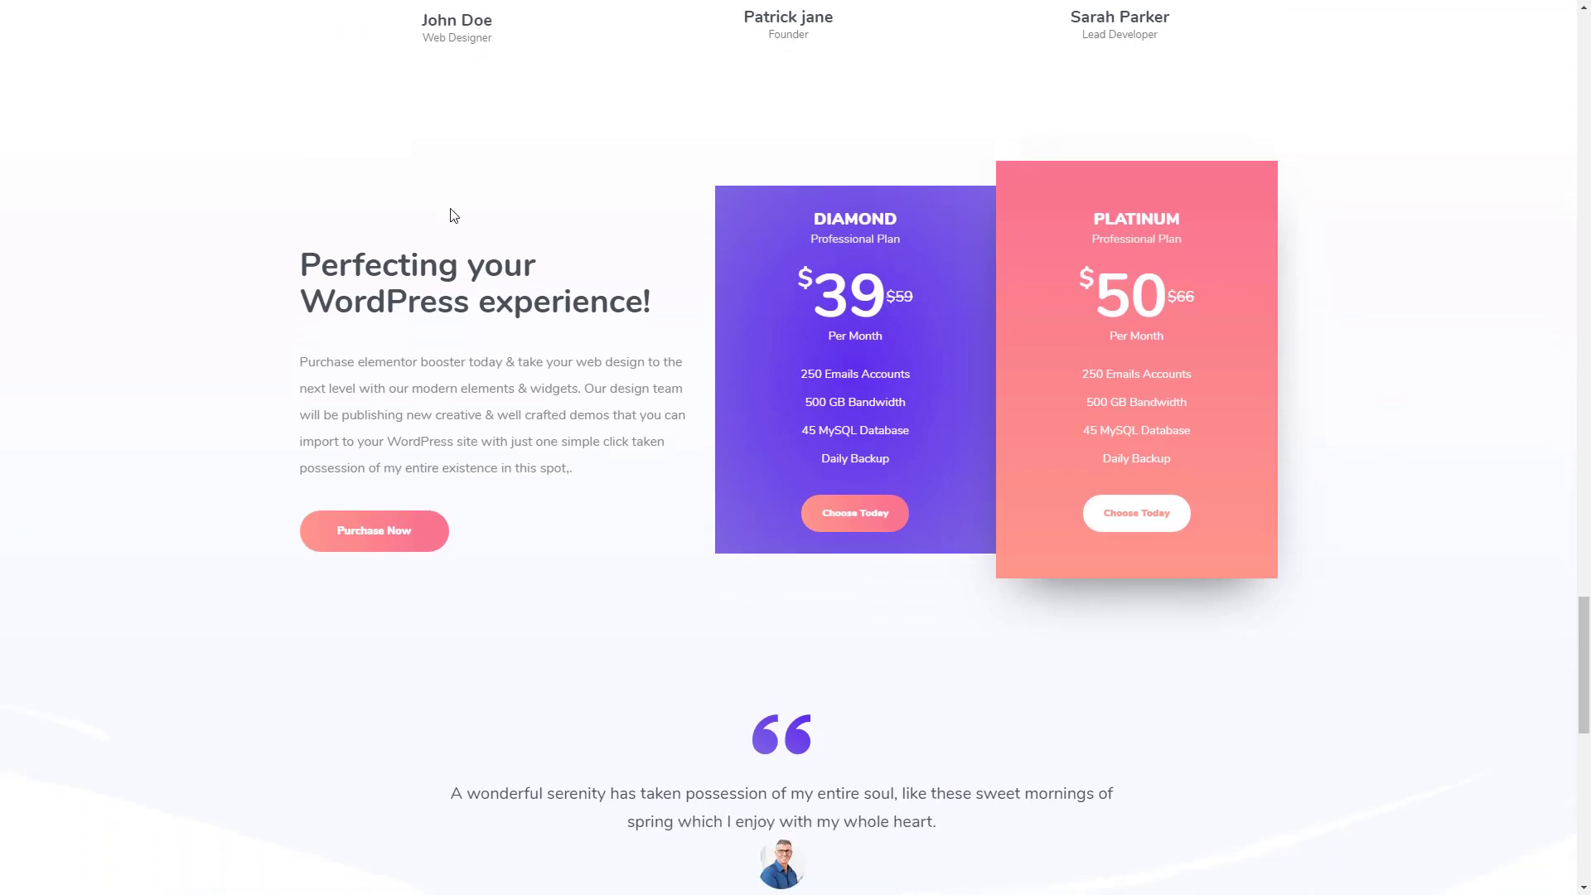
{"action": "scroll", "coordinate": [1200, 474], "scroll_direction": "down", "scroll_amount": 3}
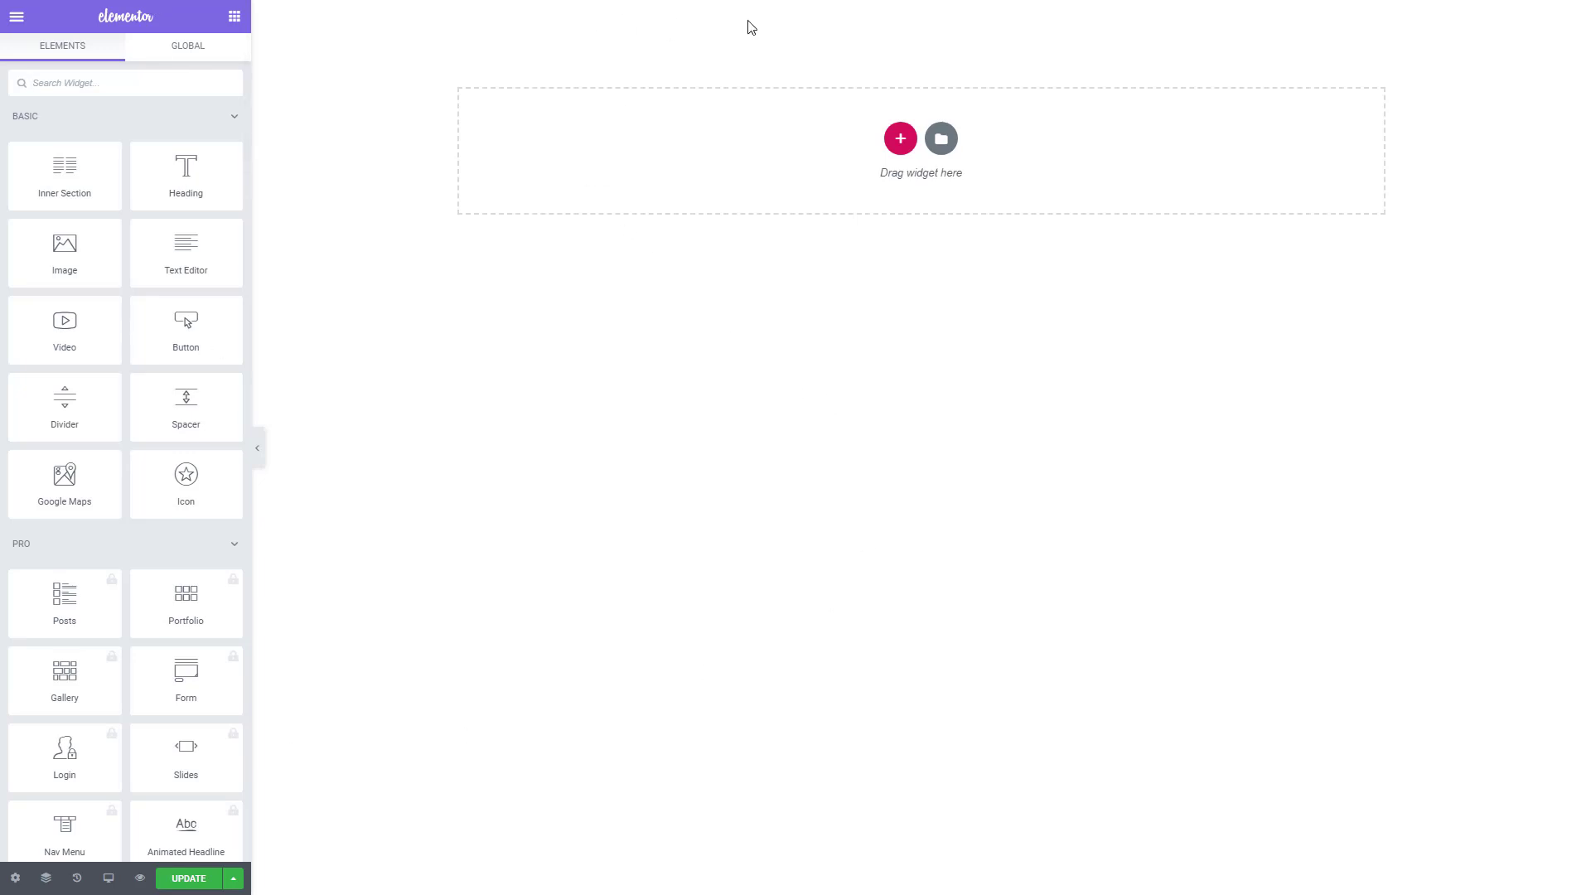
- Set the page layout of "creative agency 2" to Elementor Canvas in the page settings
{"action": "left_click", "coordinate": [14, 879]}
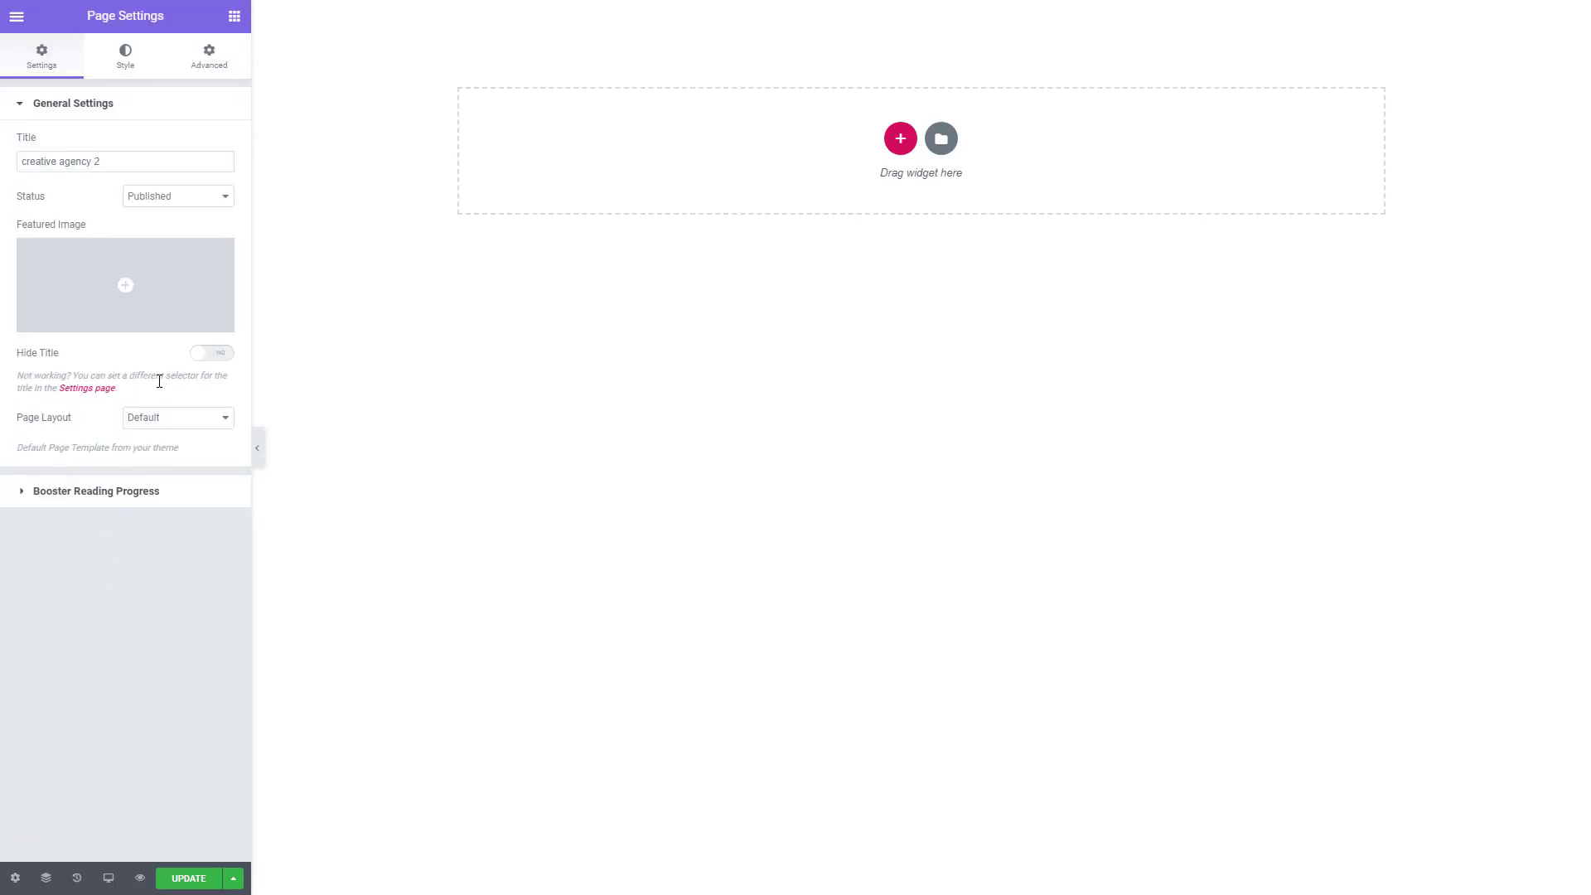
{"action": "left_click", "coordinate": [156, 426]}
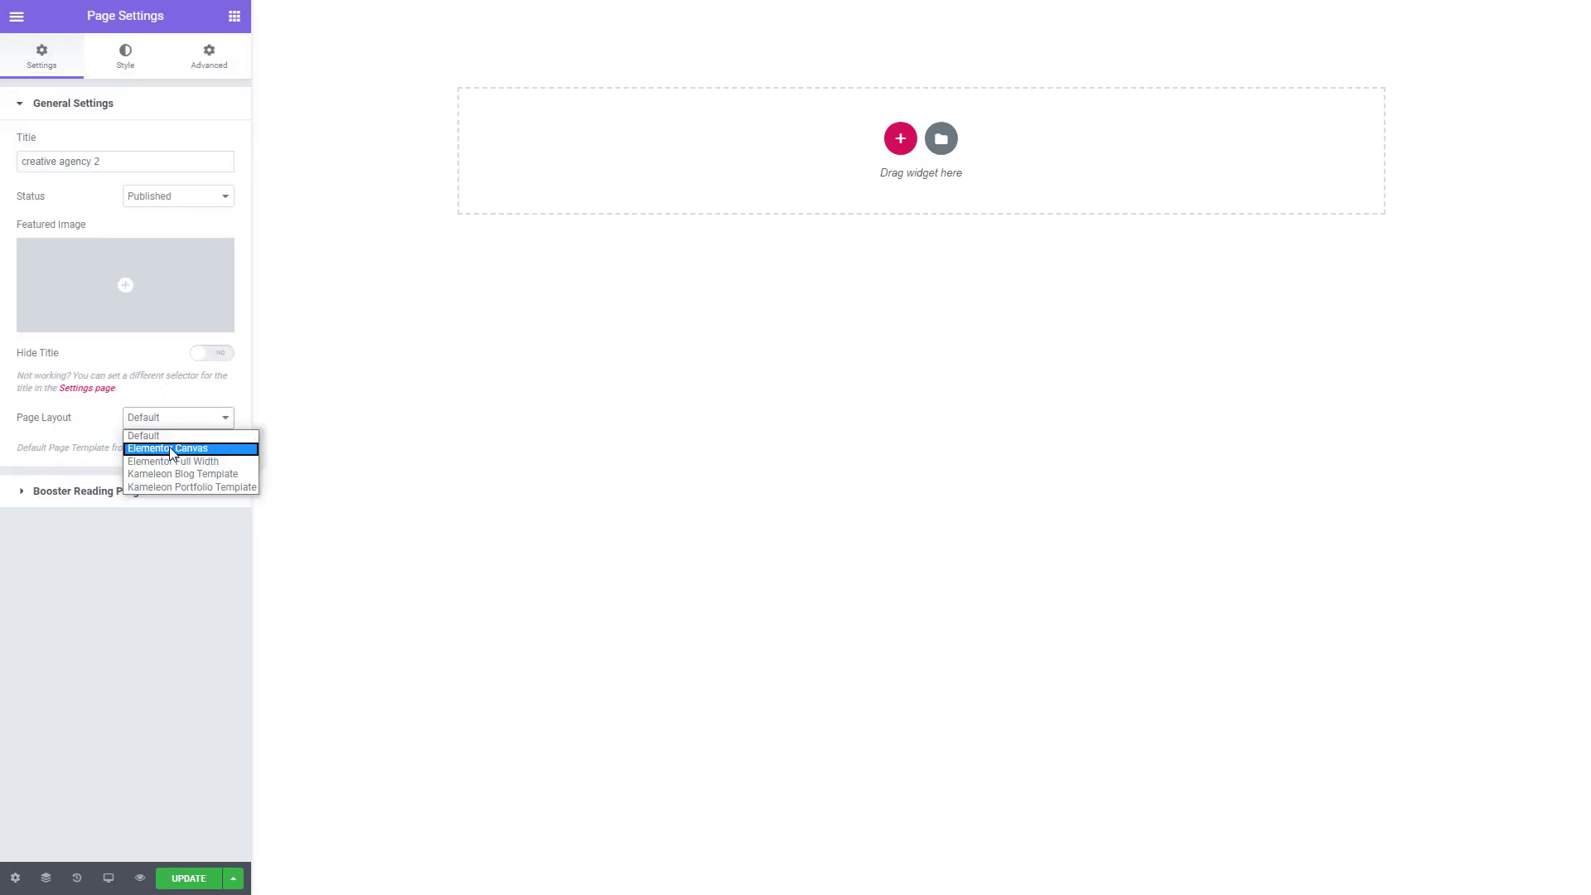
{"action": "left_click", "coordinate": [171, 451]}
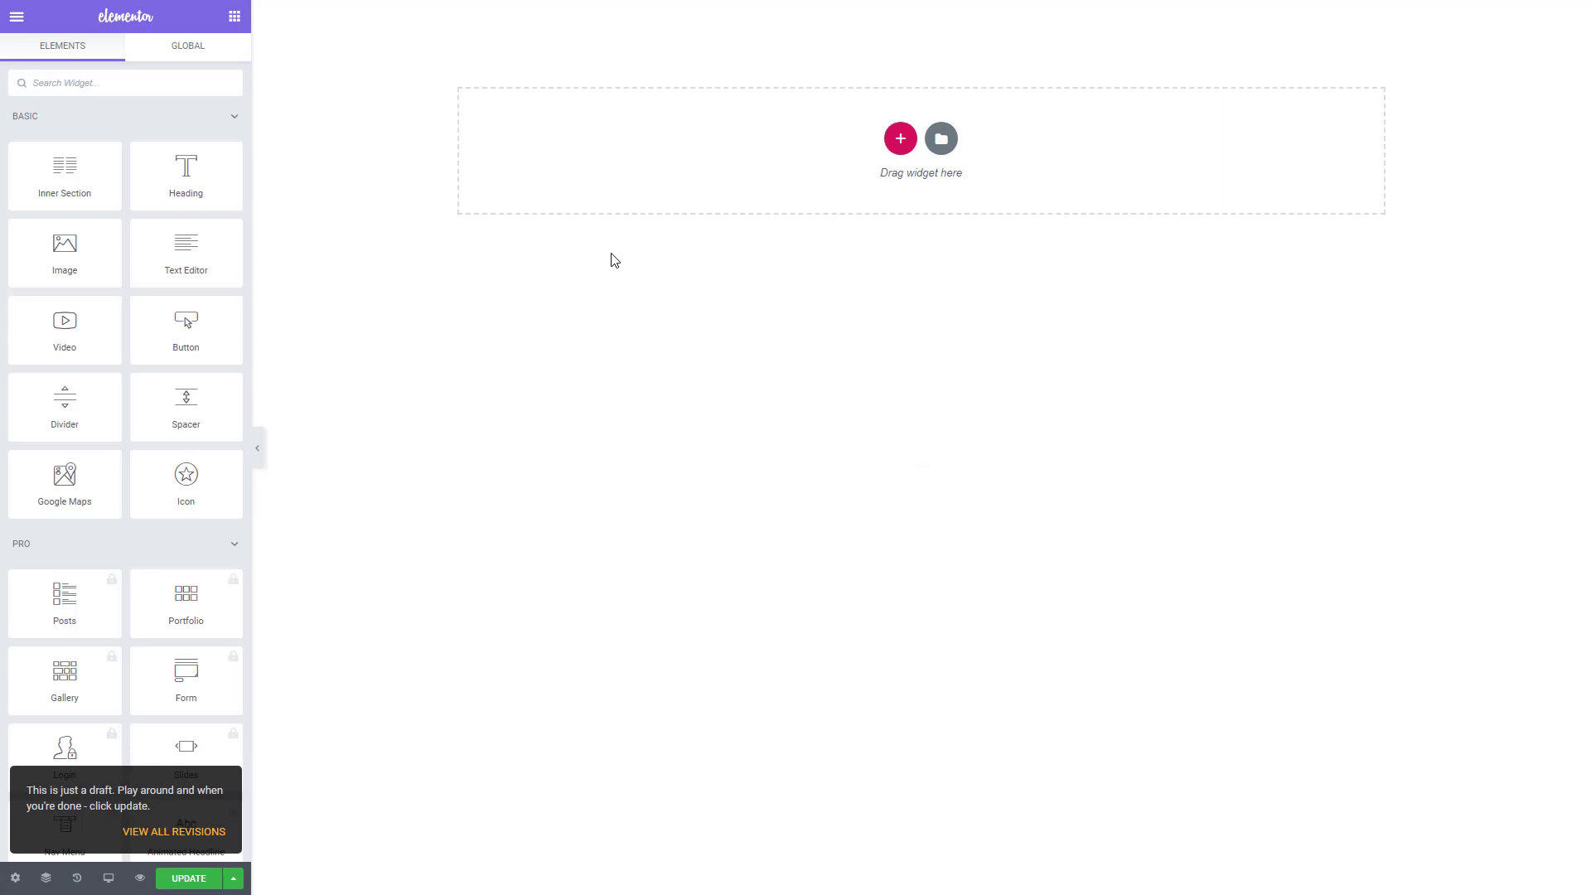
- Set the page layout to Default in the page settings
{"action": "left_click", "coordinate": [16, 17]}
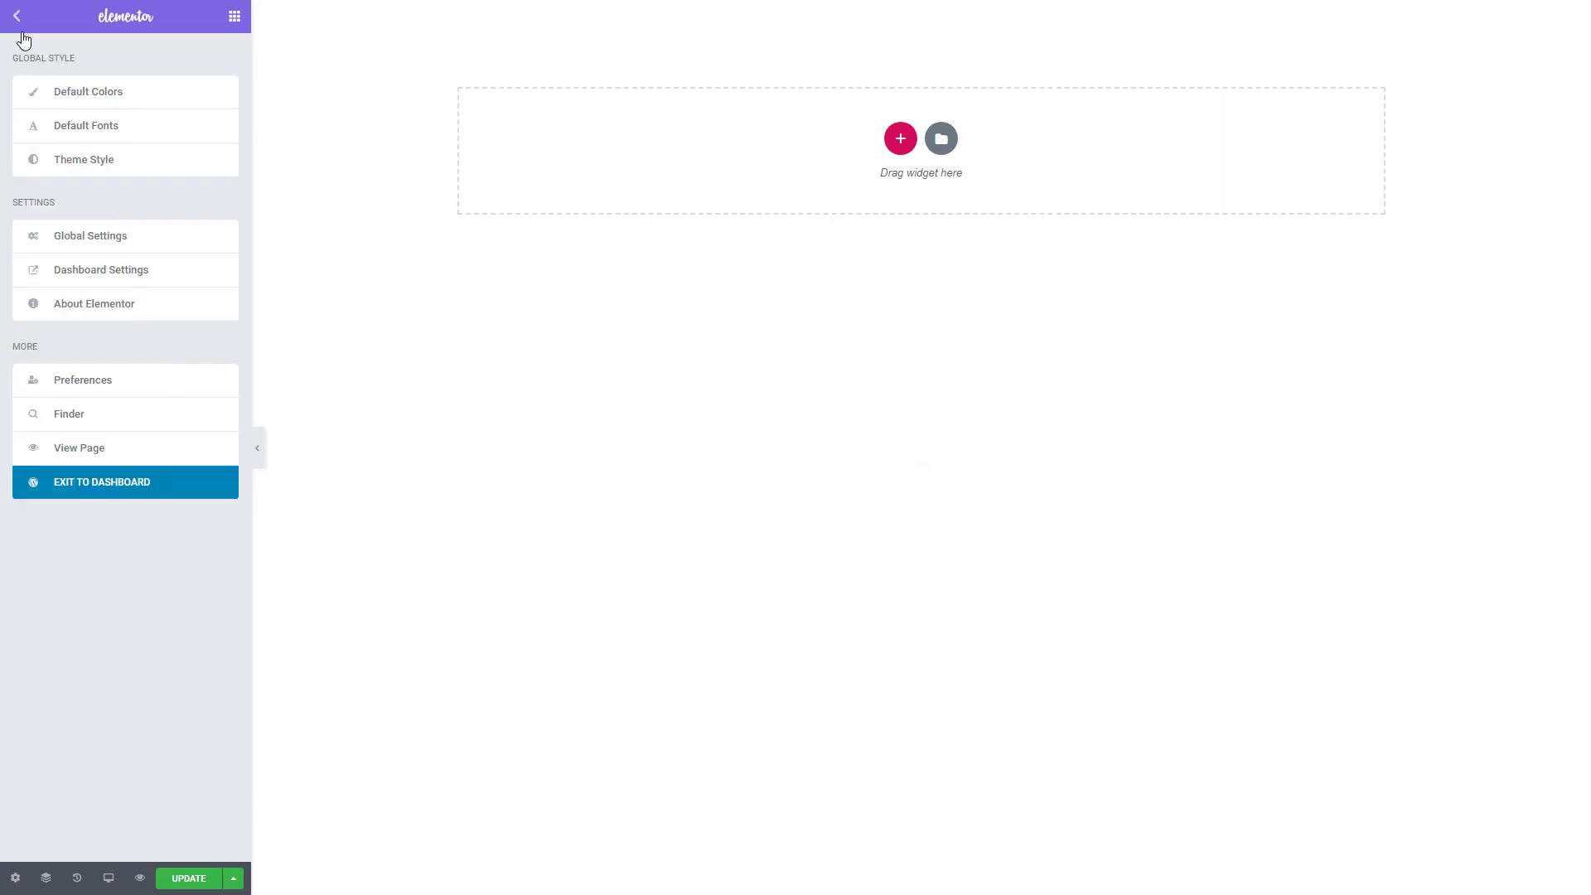
{"action": "left_click", "coordinate": [15, 878]}
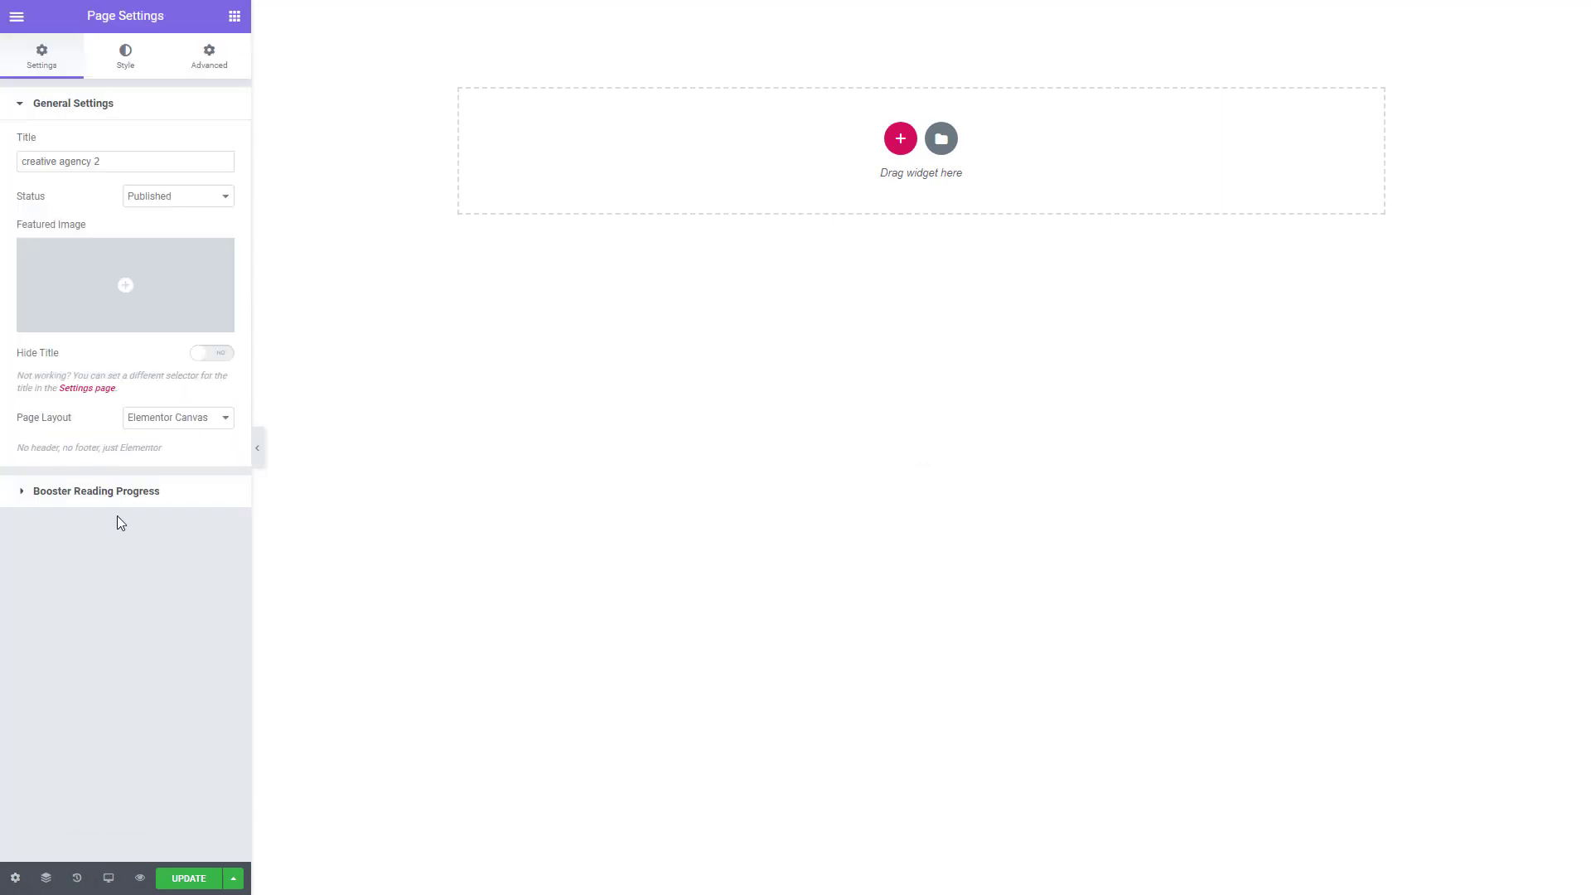
{"action": "left_click", "coordinate": [160, 418]}
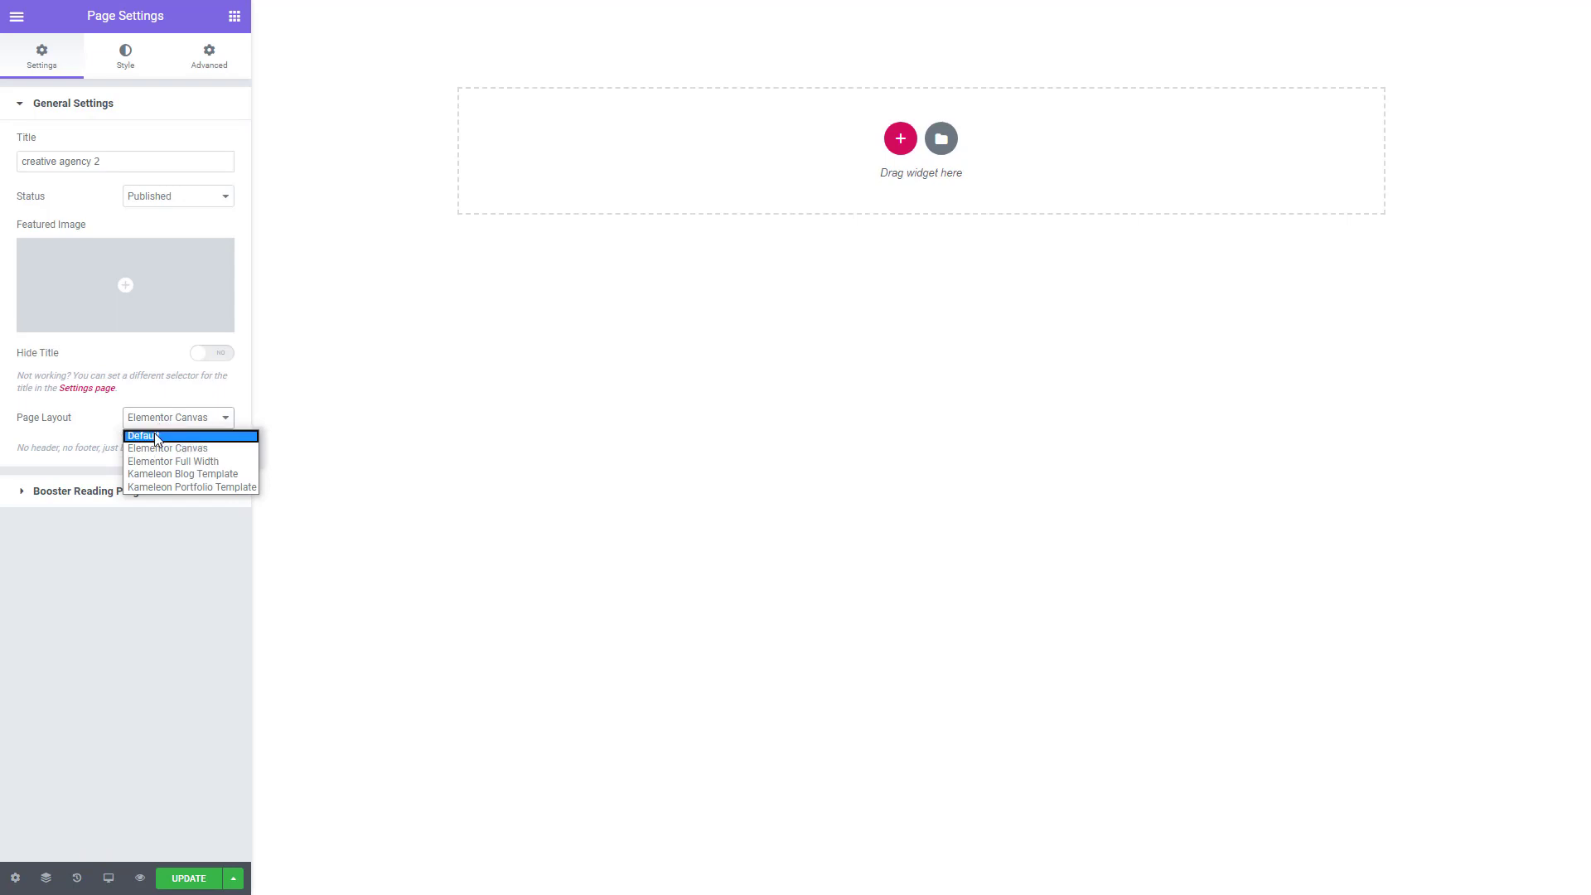
{"action": "left_click", "coordinate": [155, 435]}
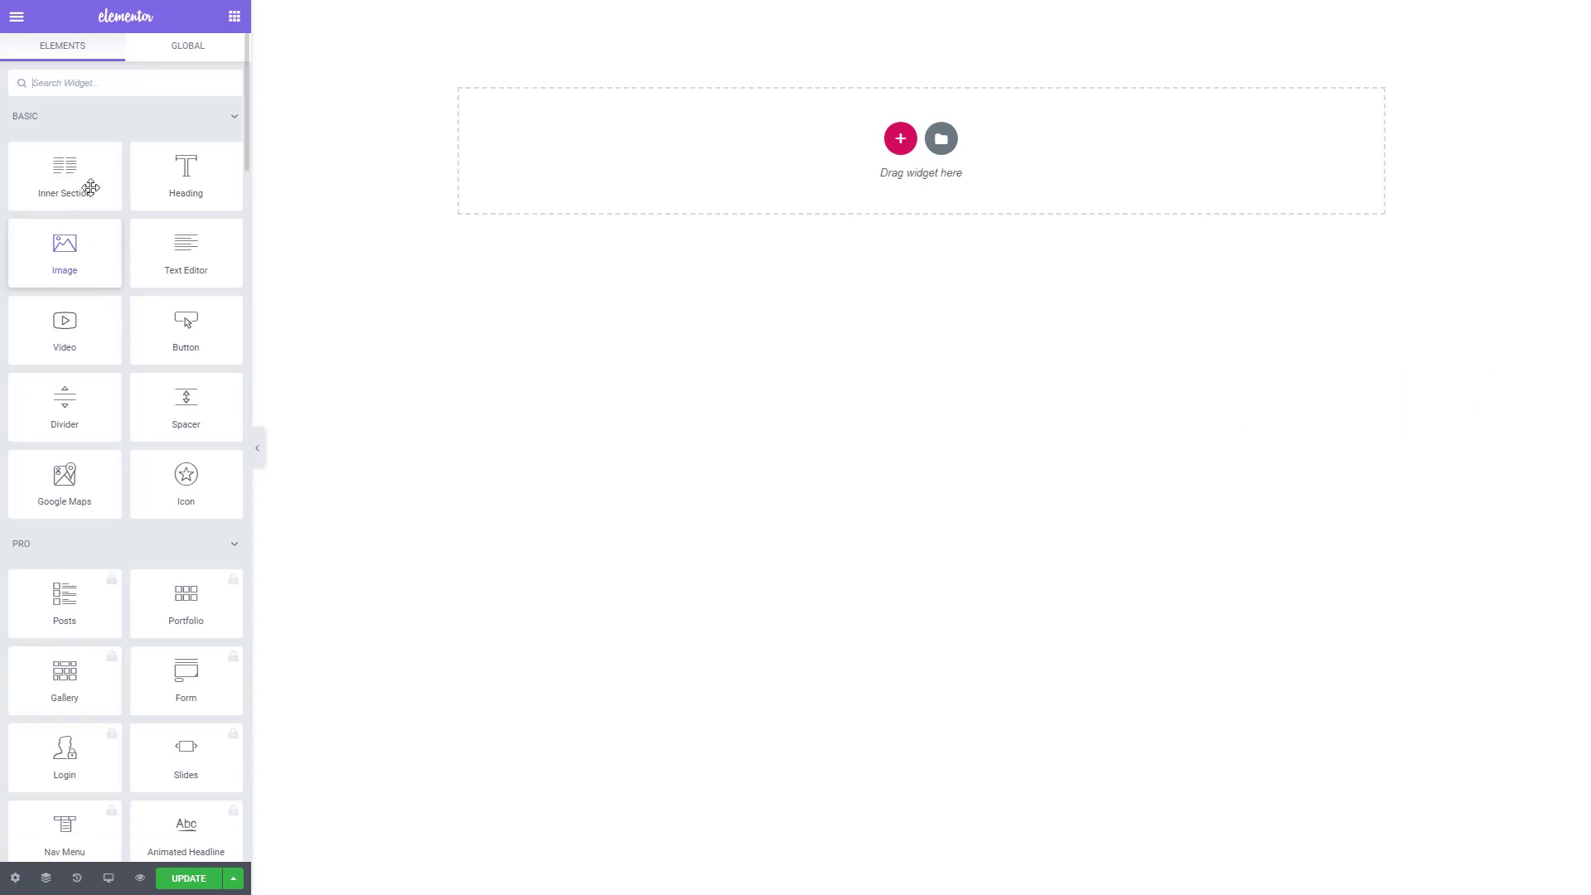
- Review the default font family and weight for primary headline, secondary headline, body text and accent text, and return to the widget list
{"action": "left_click", "coordinate": [16, 18]}
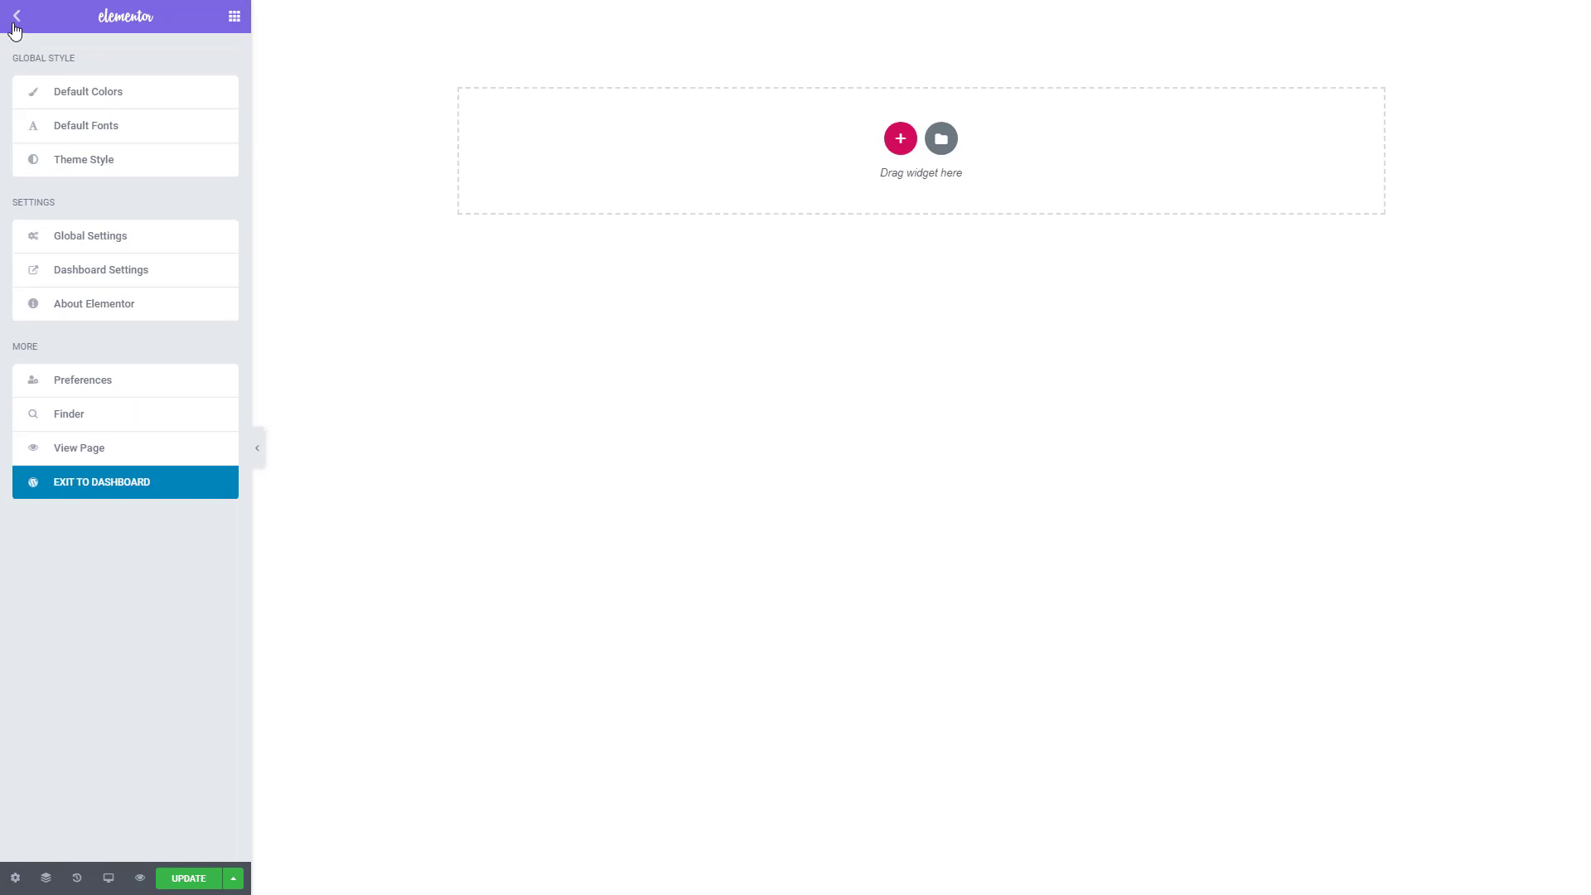
{"action": "left_click", "coordinate": [93, 125]}
{"action": "left_click", "coordinate": [111, 98]}
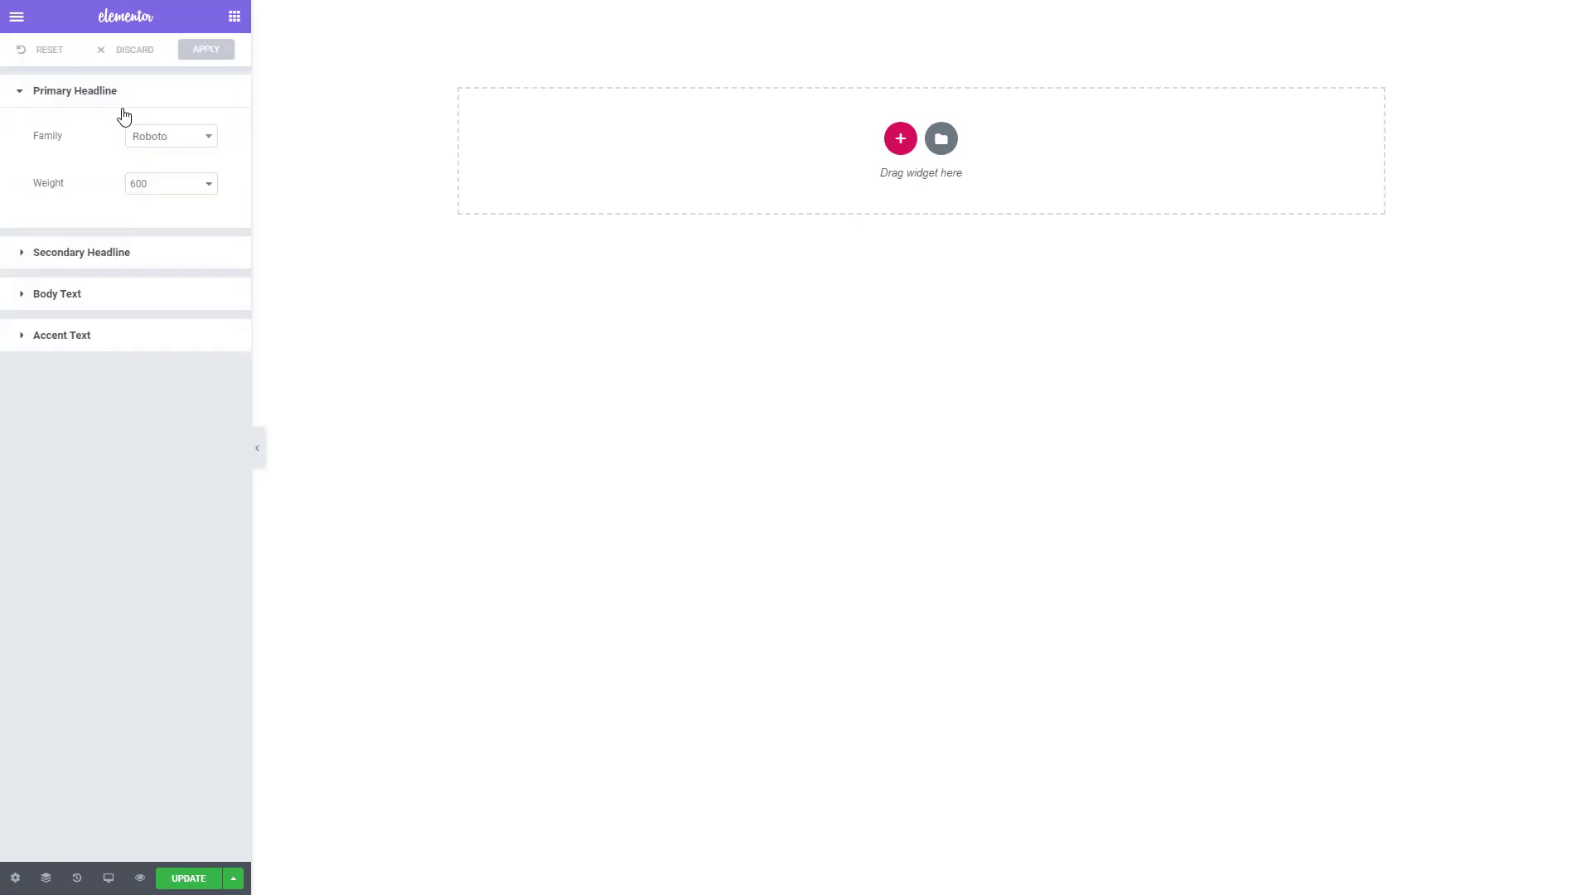
{"action": "left_click", "coordinate": [110, 252]}
{"action": "left_click", "coordinate": [167, 137]}
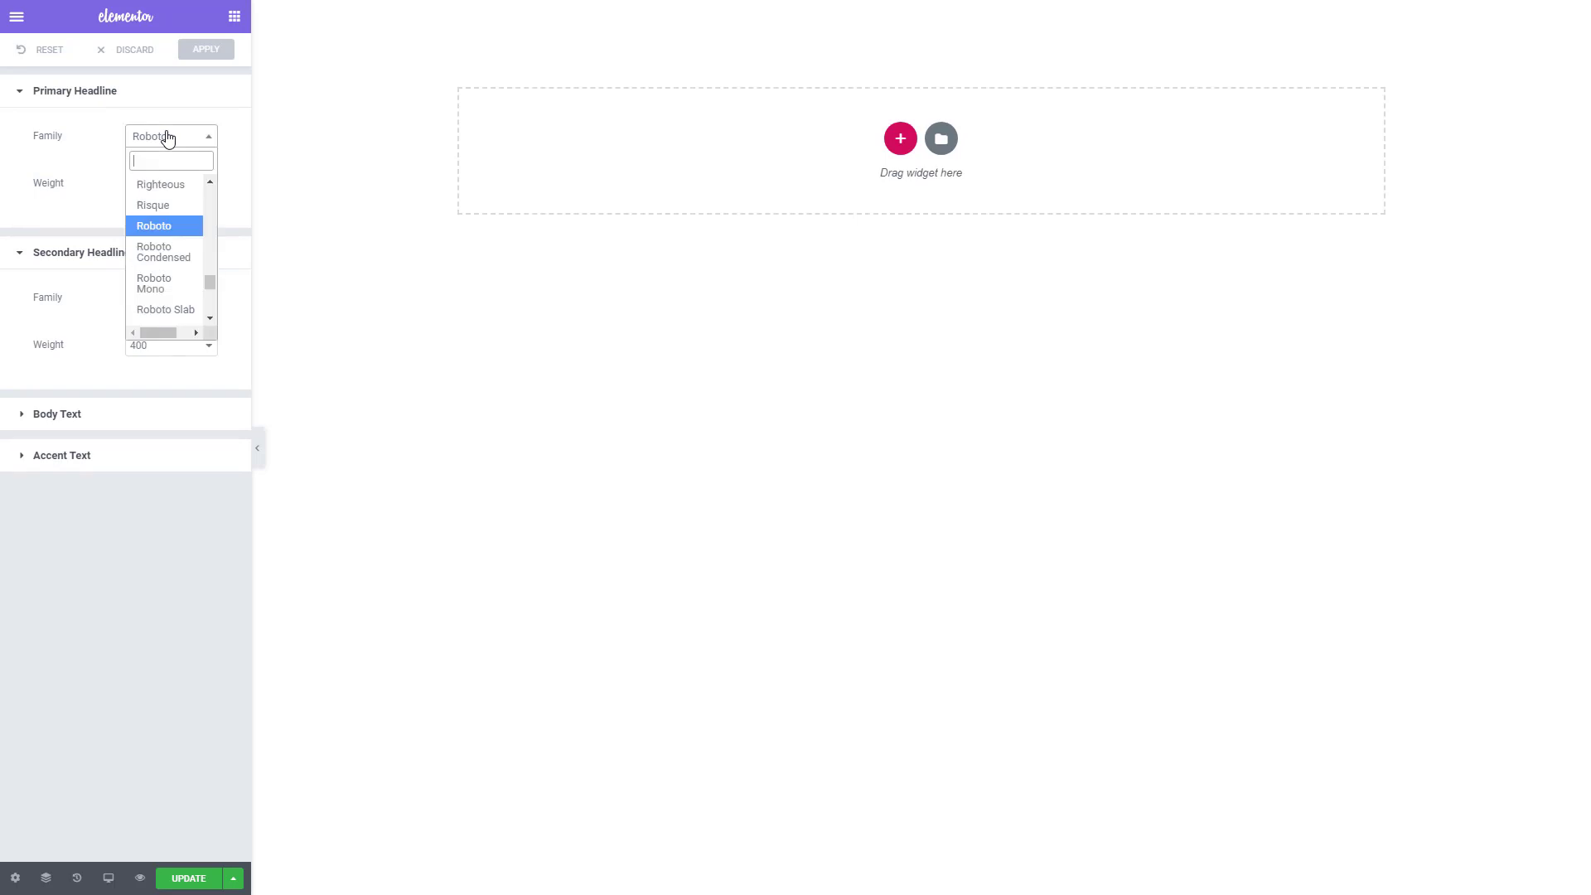
{"action": "left_click", "coordinate": [165, 137]}
{"action": "left_click", "coordinate": [68, 416]}
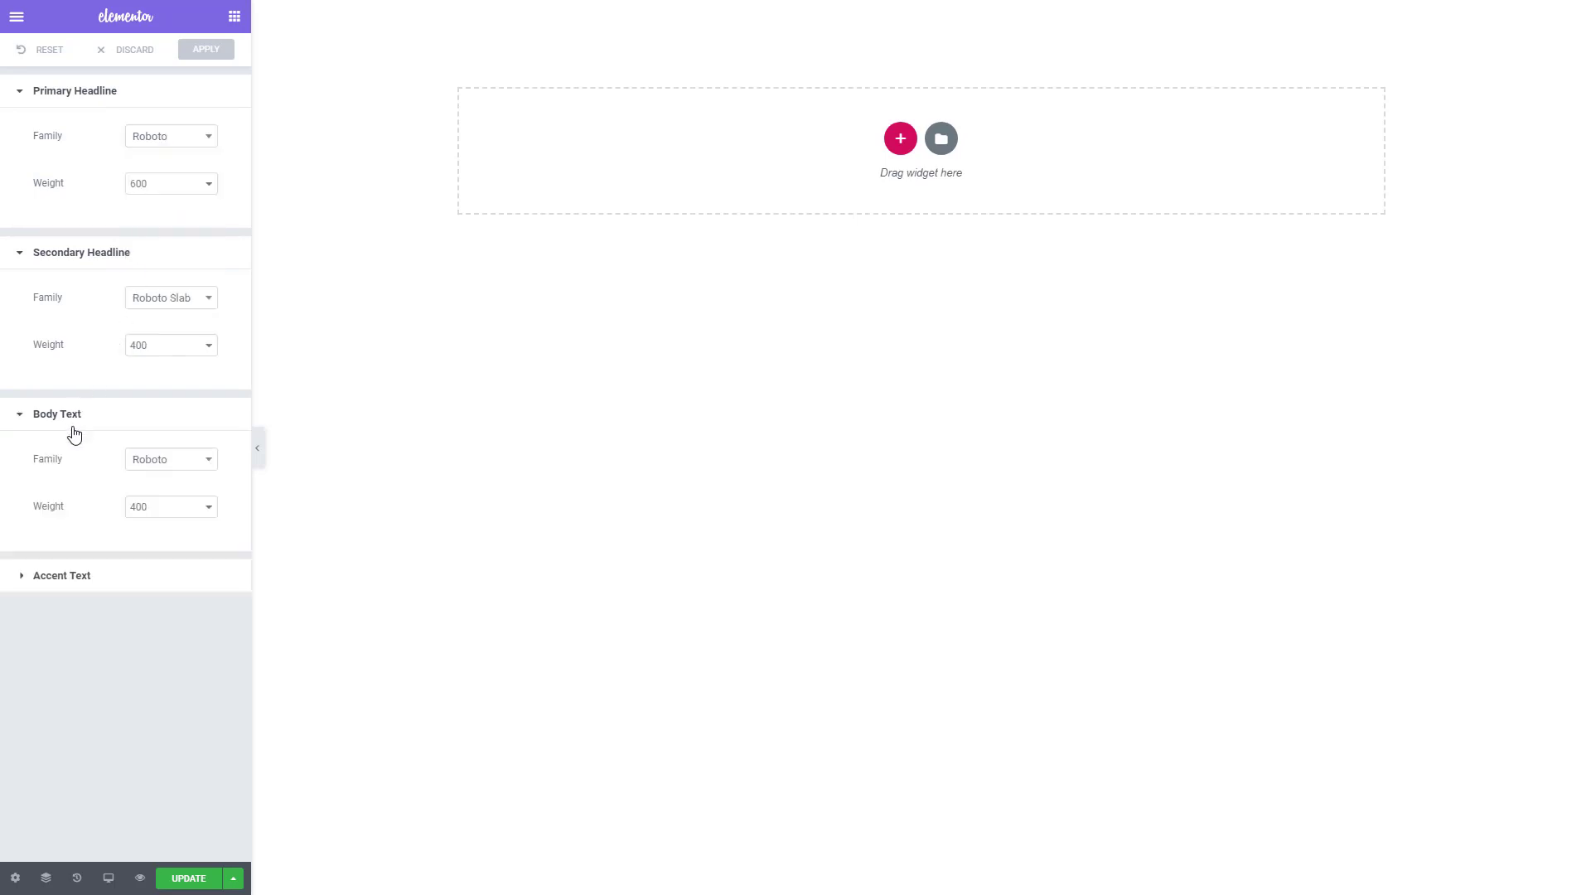
{"action": "left_click", "coordinate": [79, 575]}
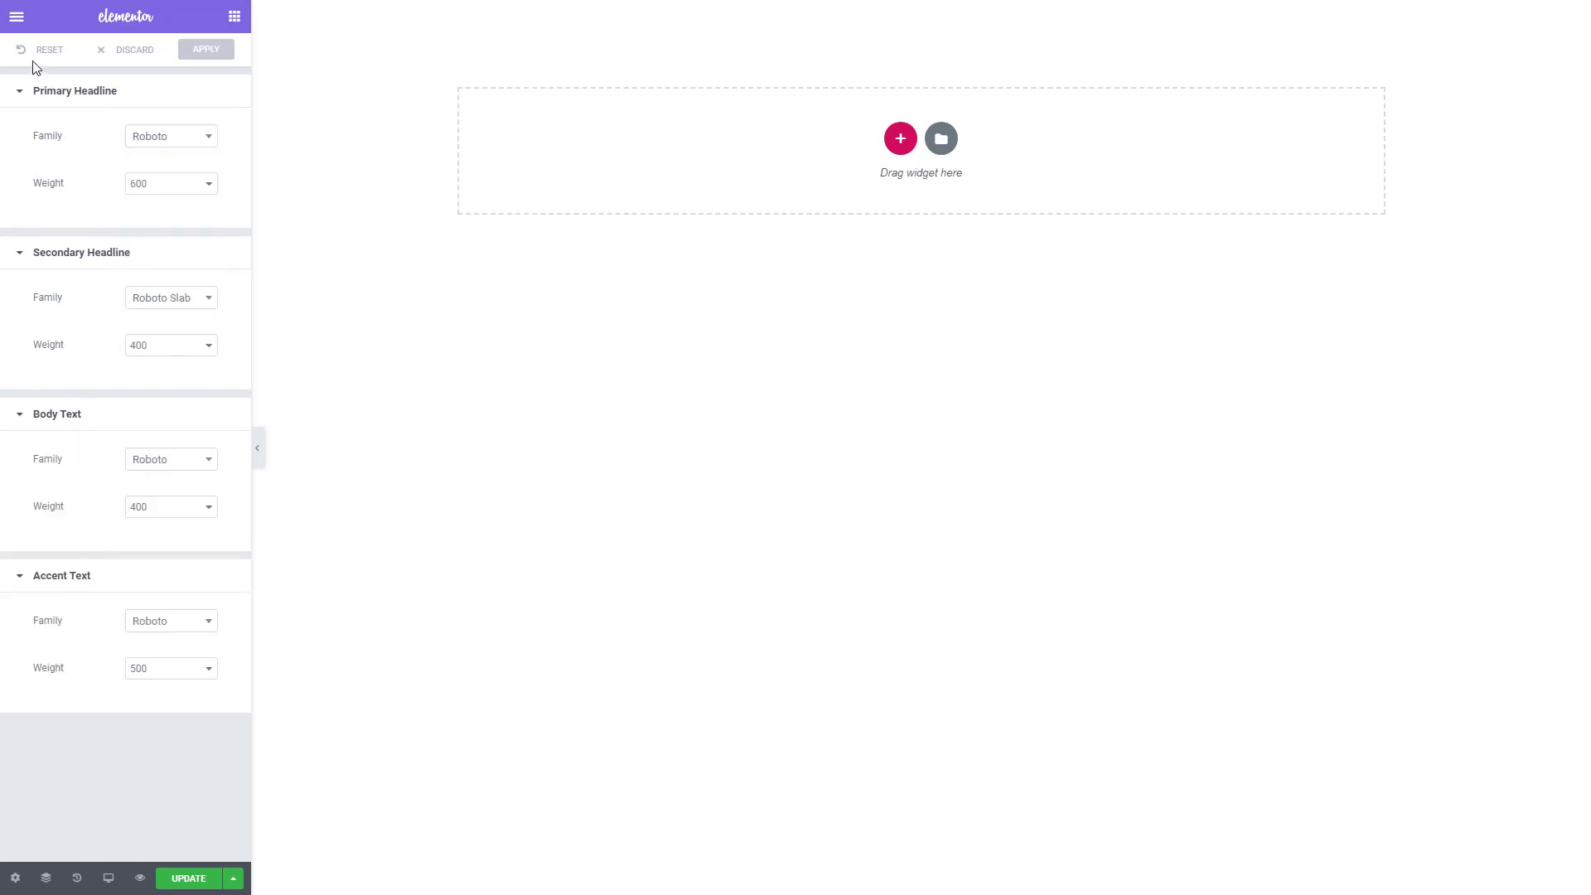
{"action": "left_click", "coordinate": [11, 20]}
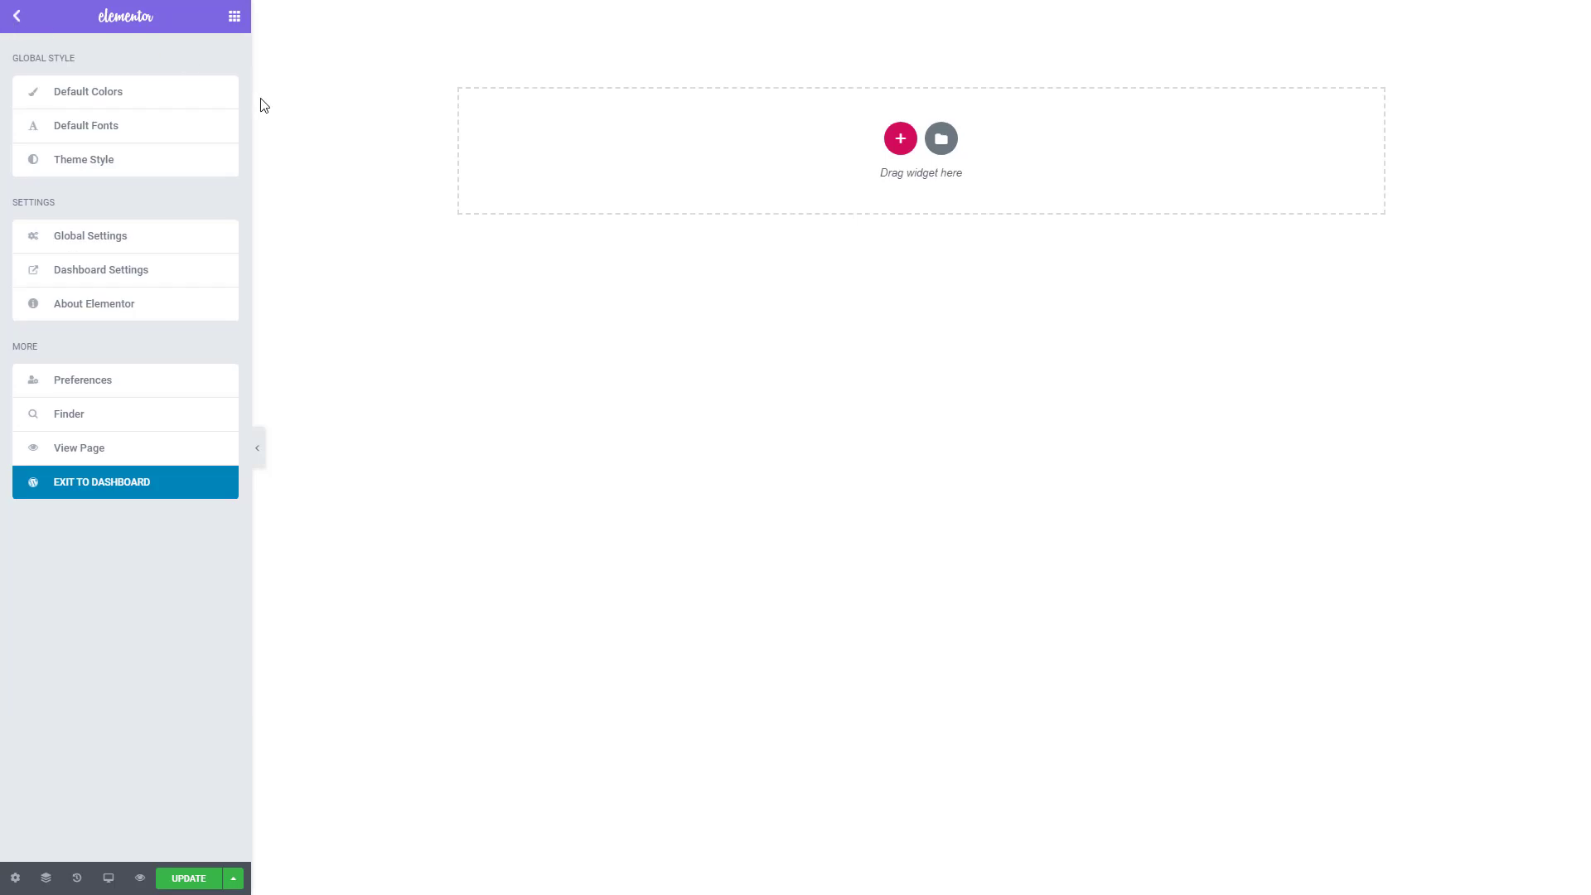
{"action": "left_click", "coordinate": [233, 18]}
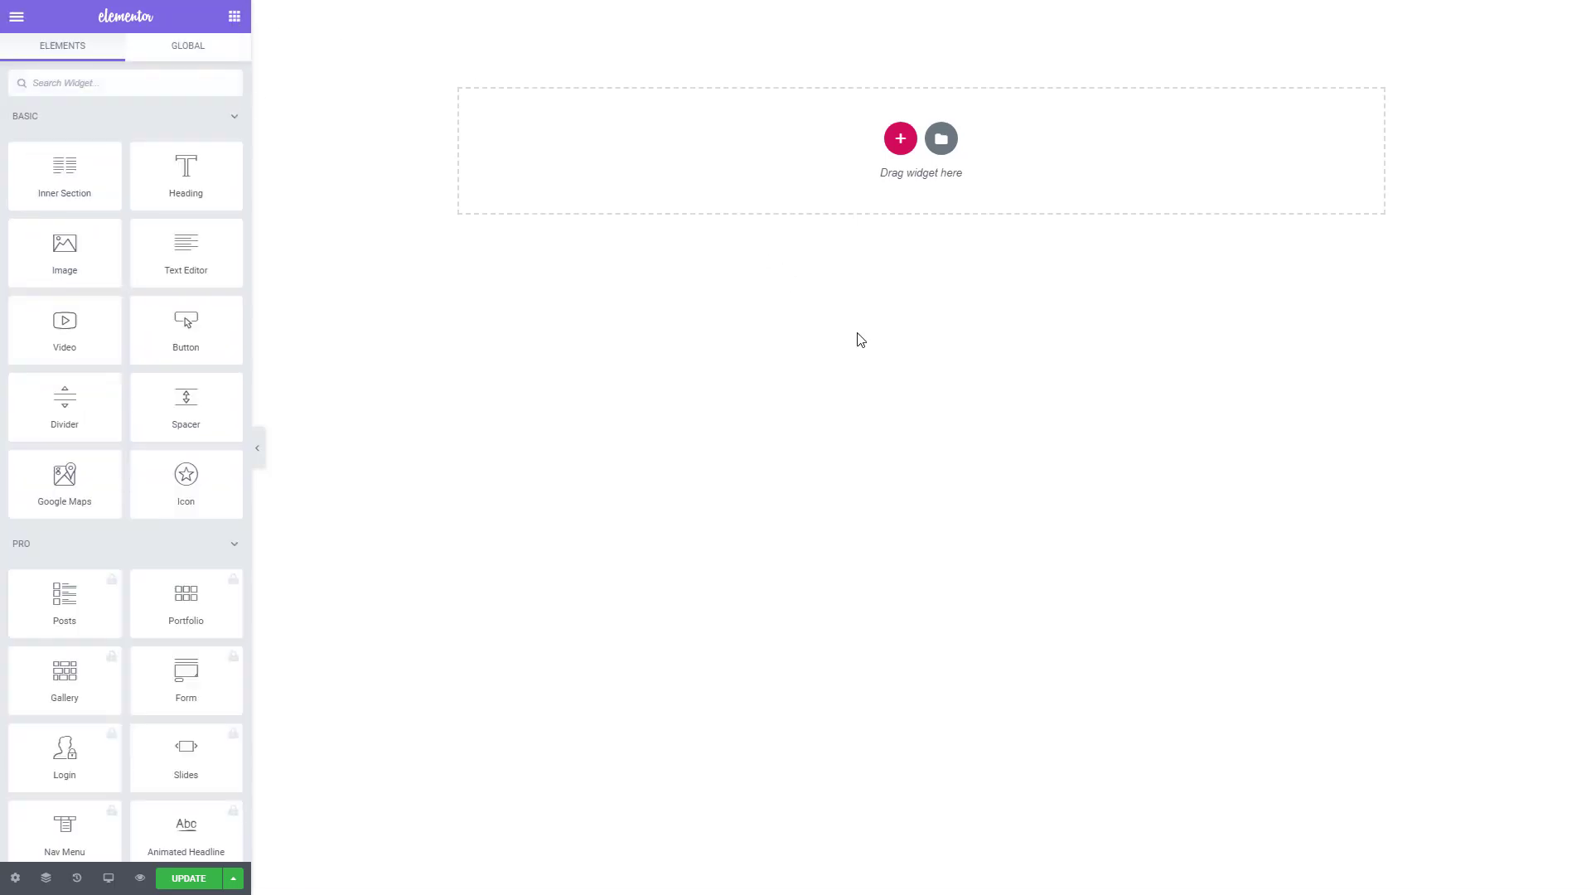
- Check the copied text entries in the Ditto clipboard history and close it
{"action": "key", "text": "alt+Tab"}
{"action": "key", "text": "ctrl+grave"}
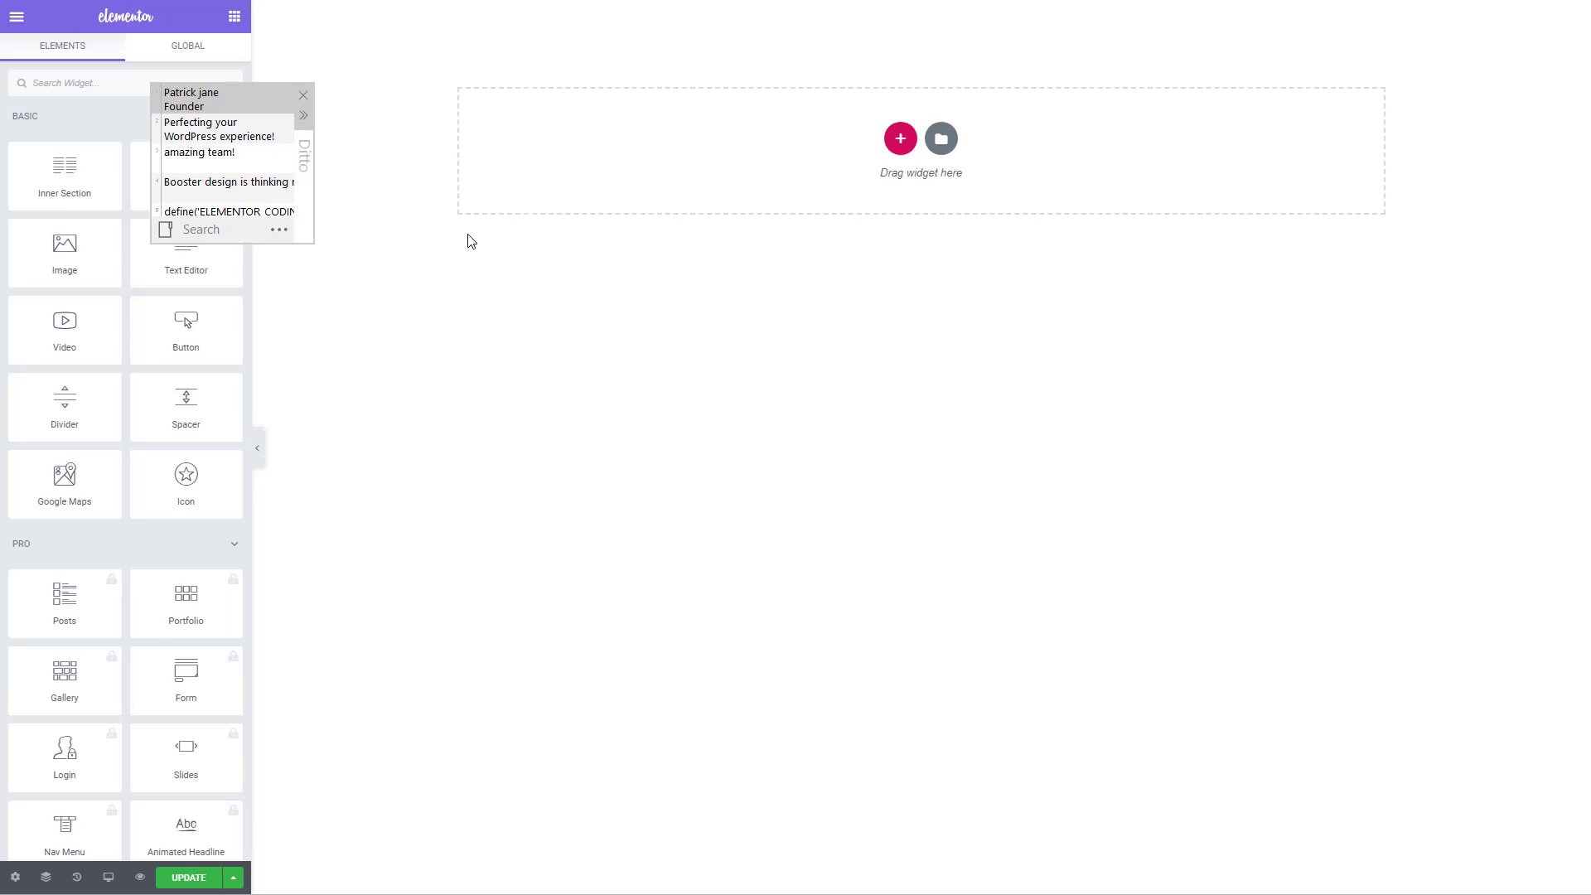
{"action": "key", "text": "Escape"}
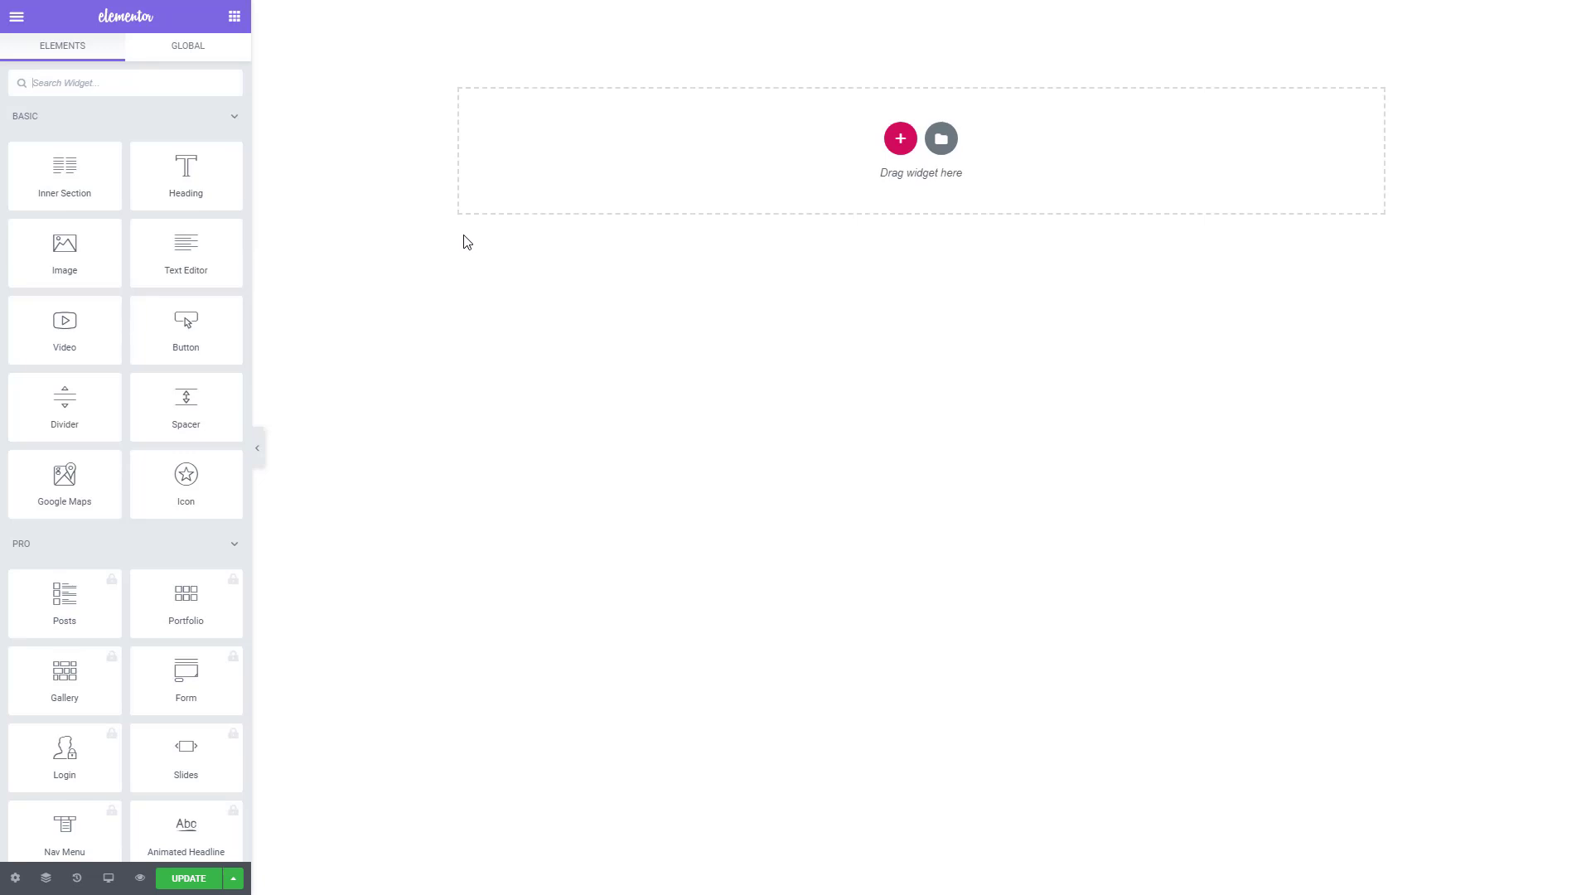
- Add a one-column section to the empty page, stretch it to full width and set its height to Fit To Screen
{"action": "left_click_drag", "start_coordinate": [63, 168], "coordinate": [431, 174]}
{"action": "left_click", "coordinate": [902, 140]}
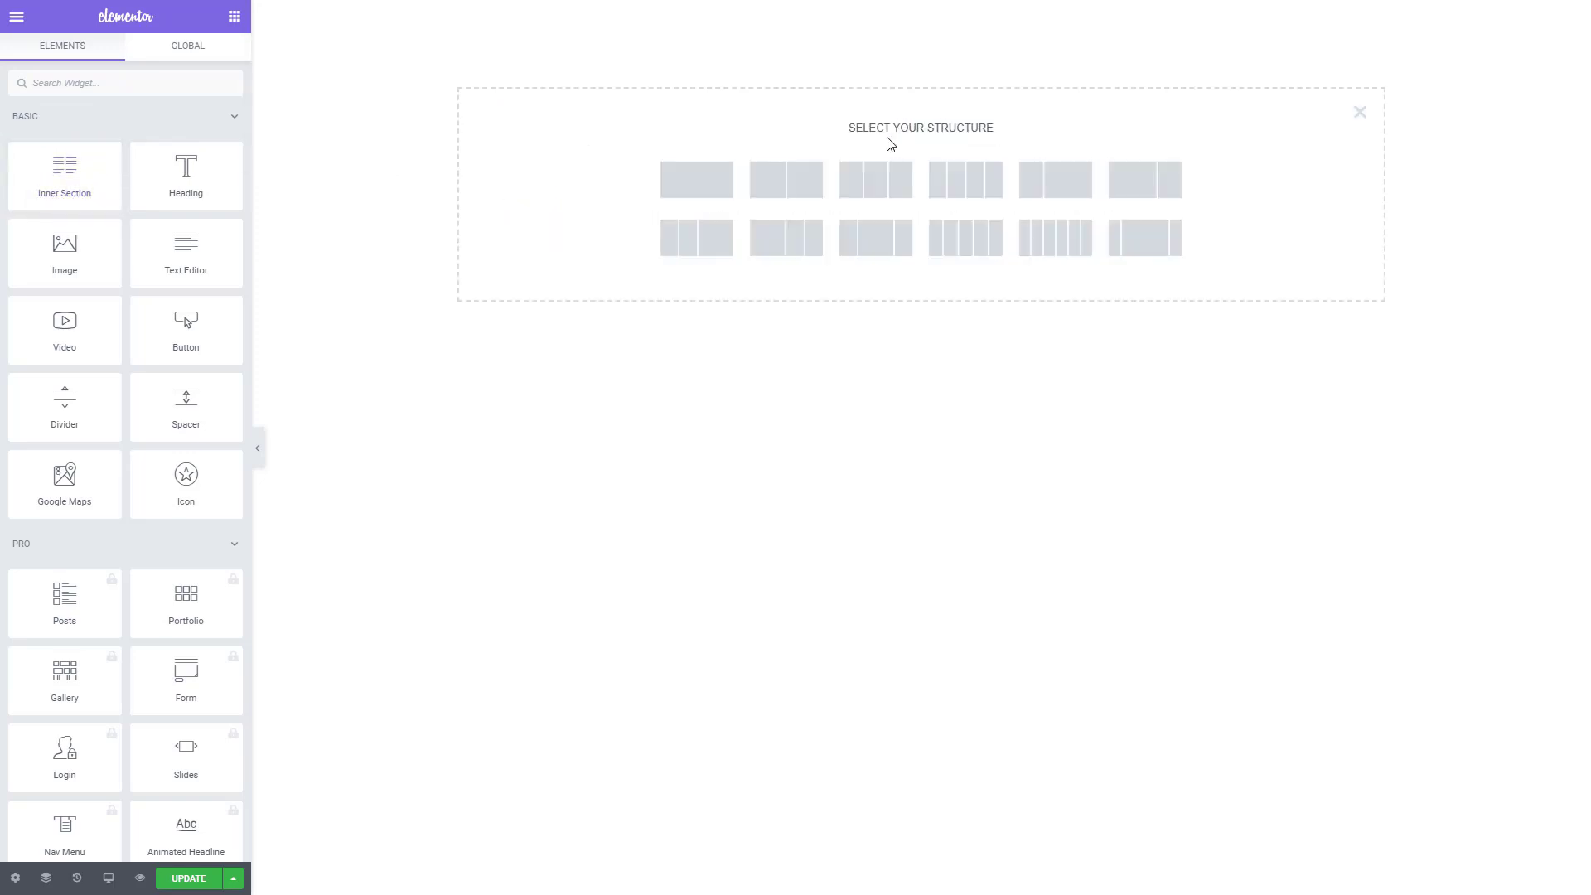
{"action": "left_click", "coordinate": [699, 182]}
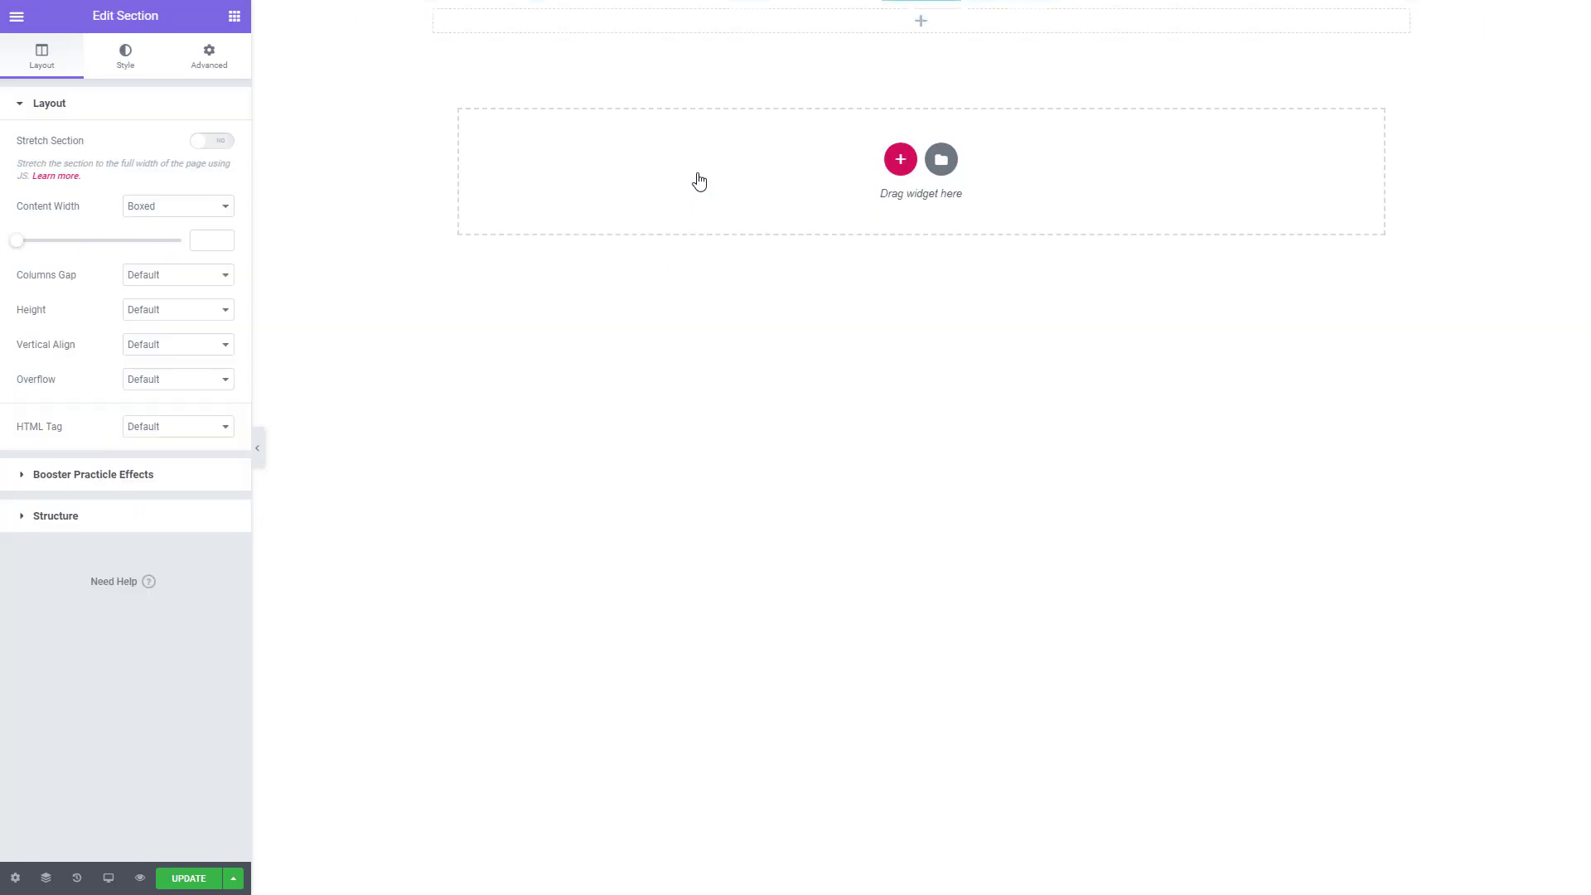
{"action": "left_click", "coordinate": [218, 142]}
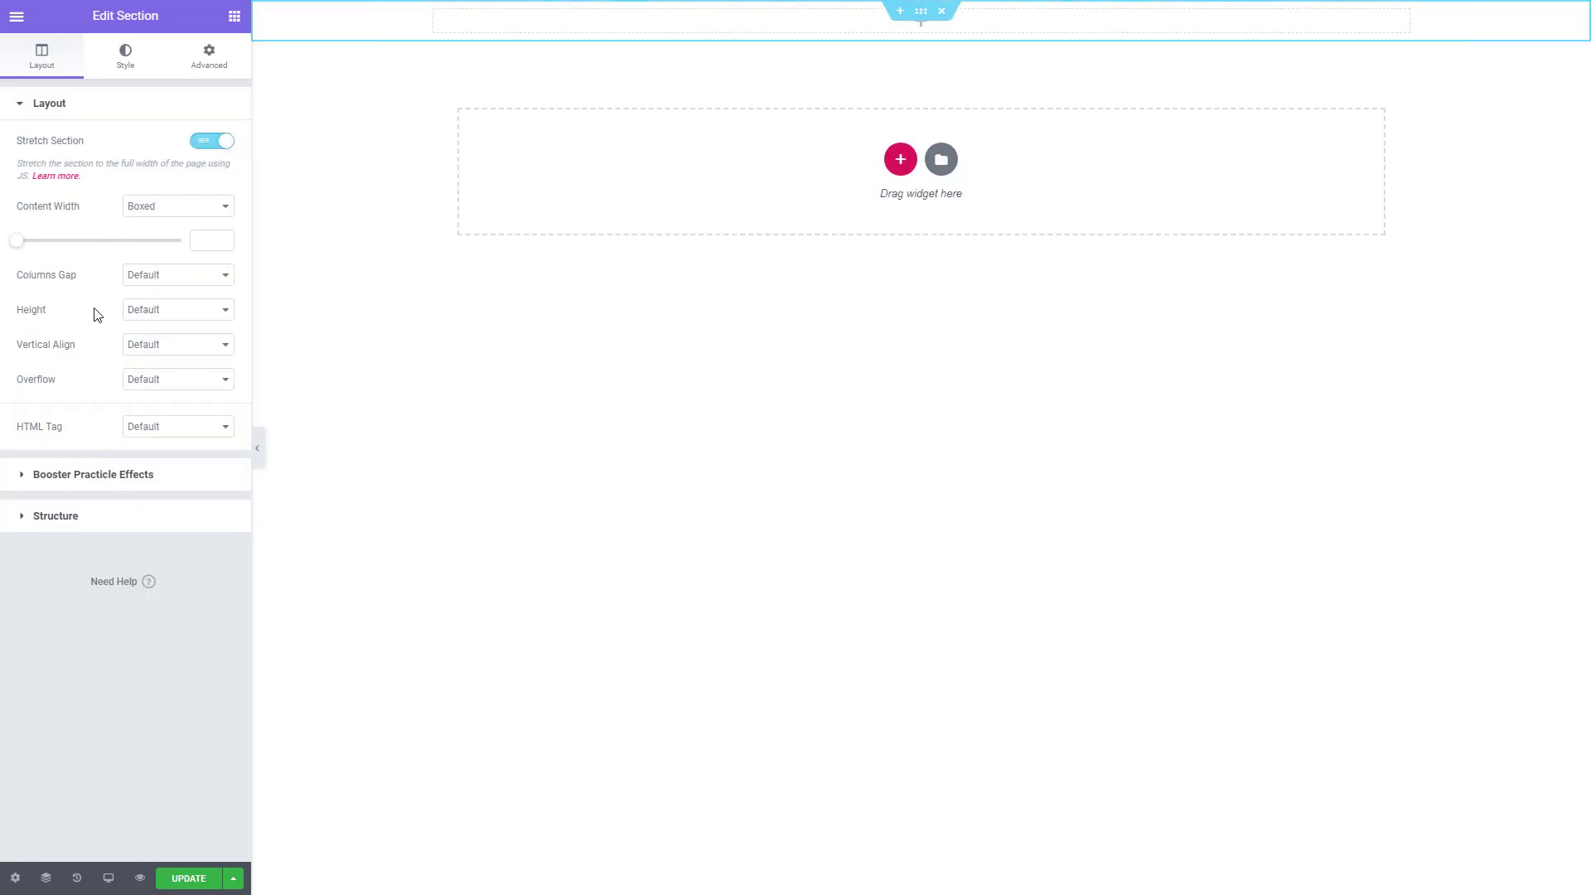
{"action": "left_click", "coordinate": [145, 310]}
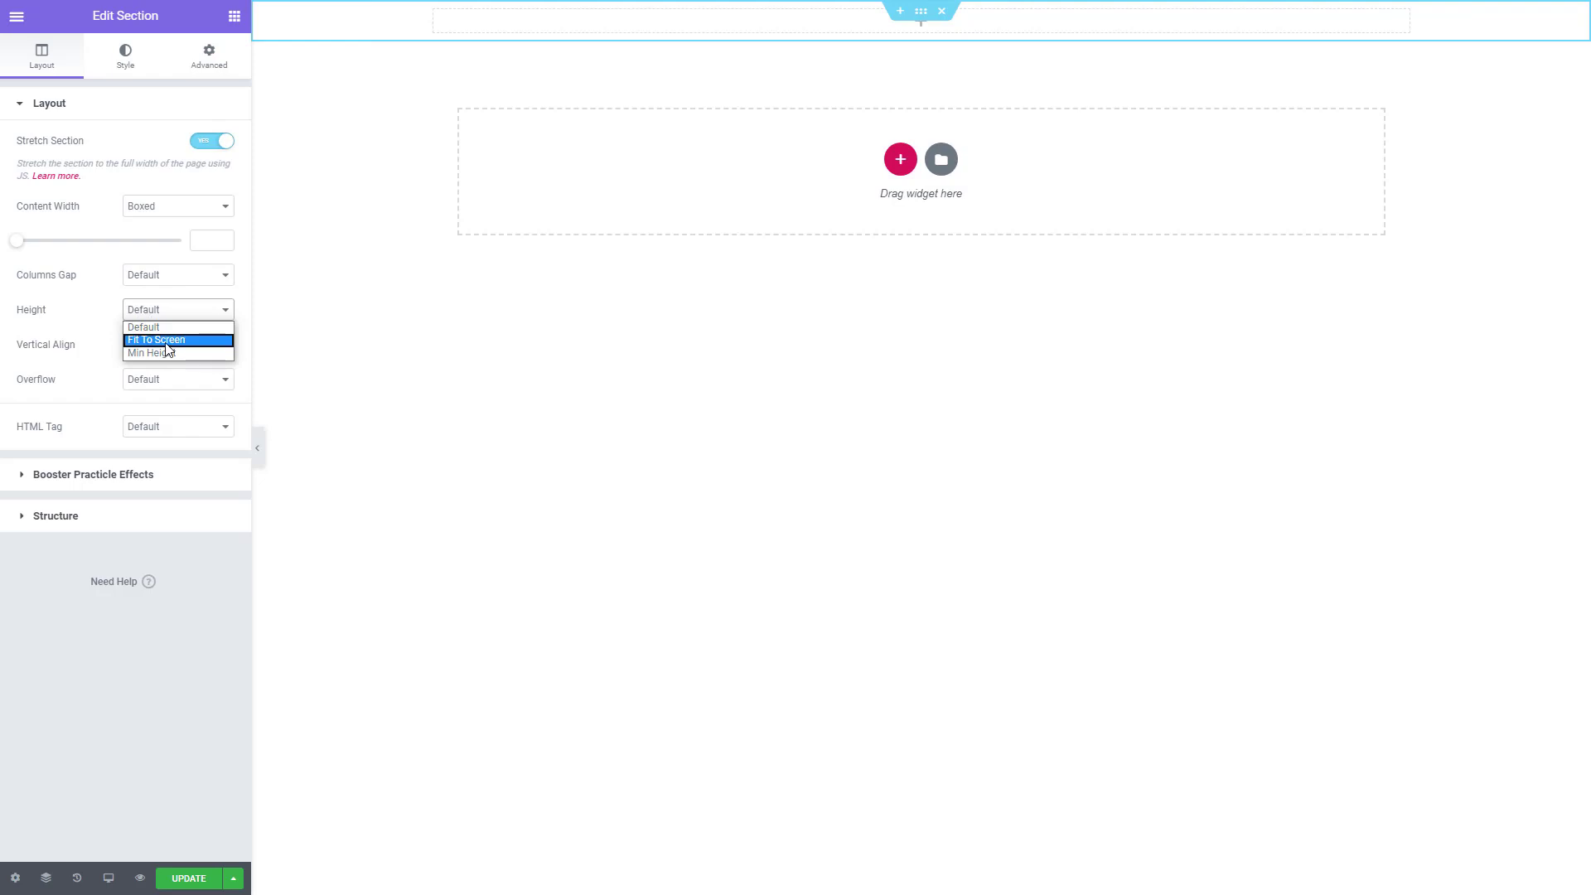
{"action": "left_click", "coordinate": [166, 341]}
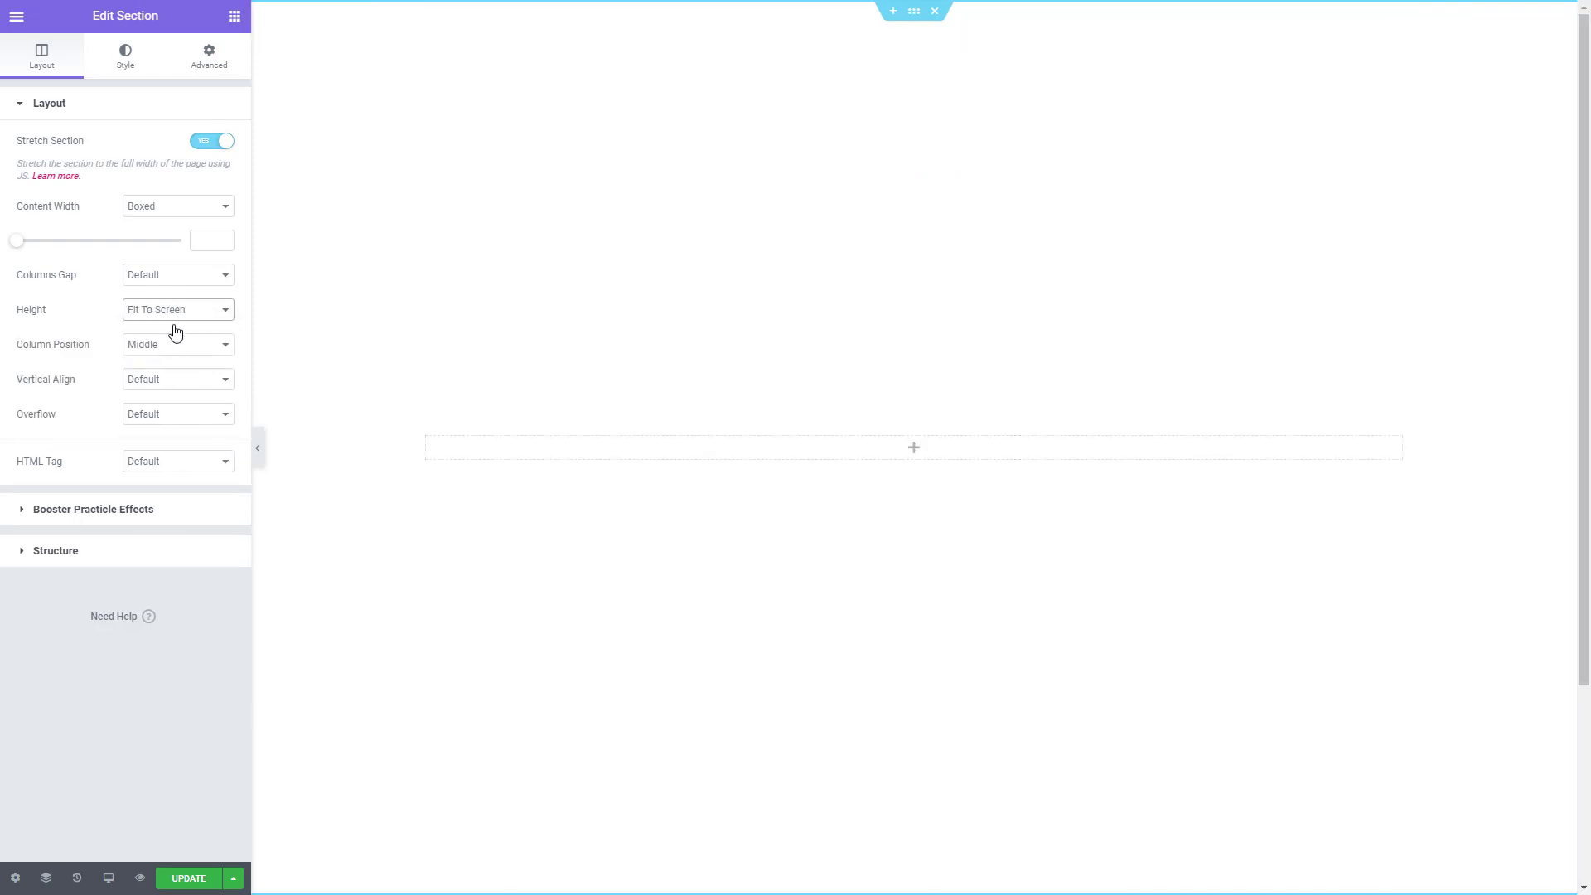
- Open the section's background settings and copy the Section 1 colours #7D66E2 and #5E2CED from Colors.txt in Sublime Text
{"action": "left_click", "coordinate": [135, 63]}
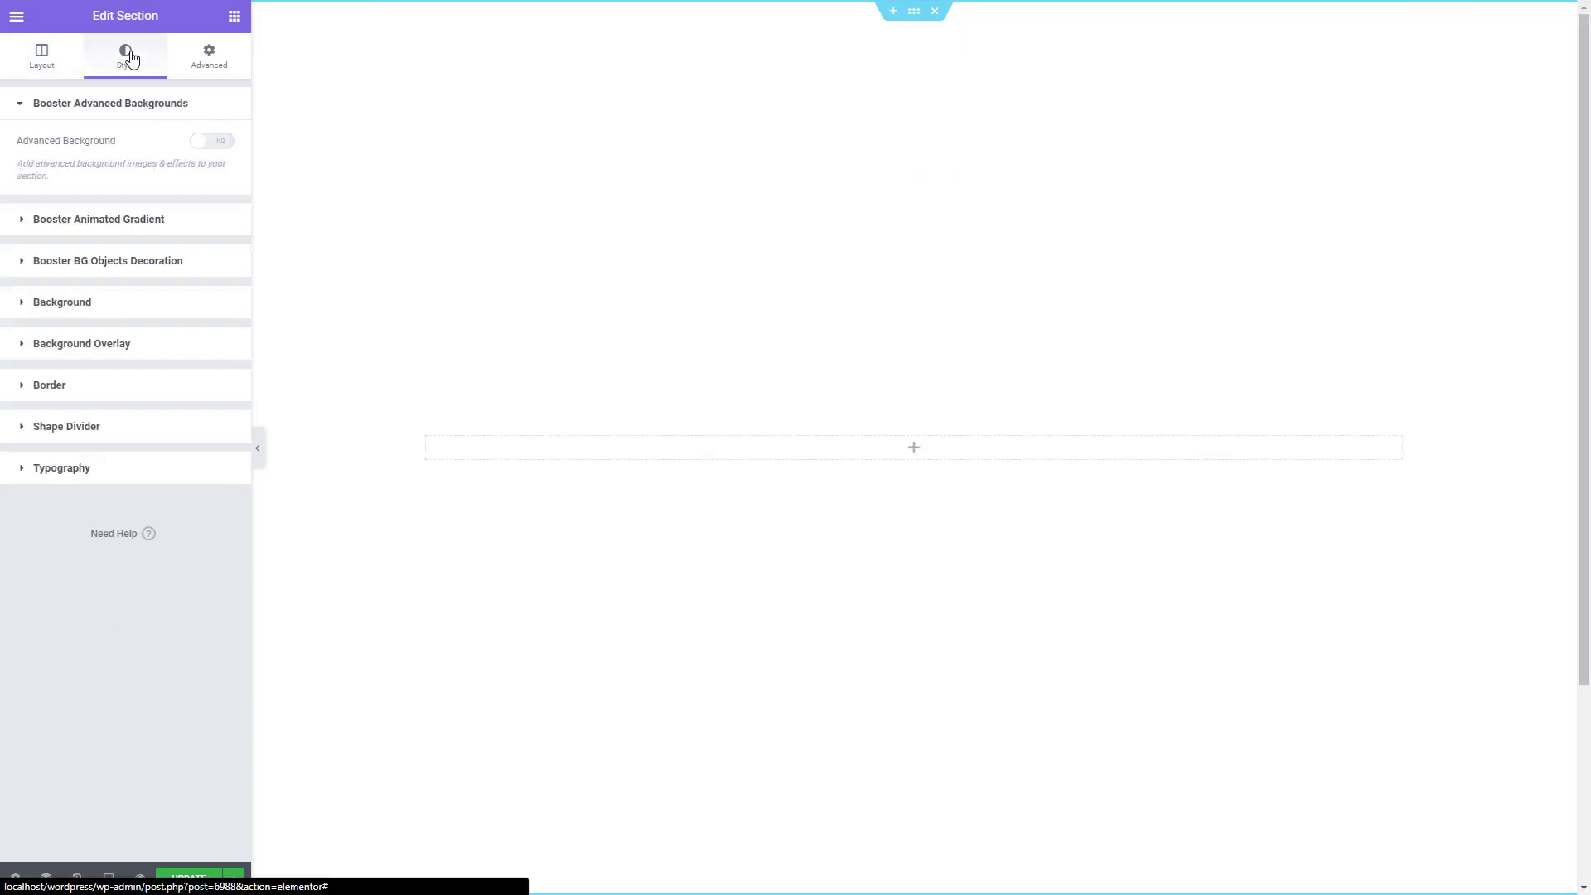
{"action": "left_click", "coordinate": [78, 298]}
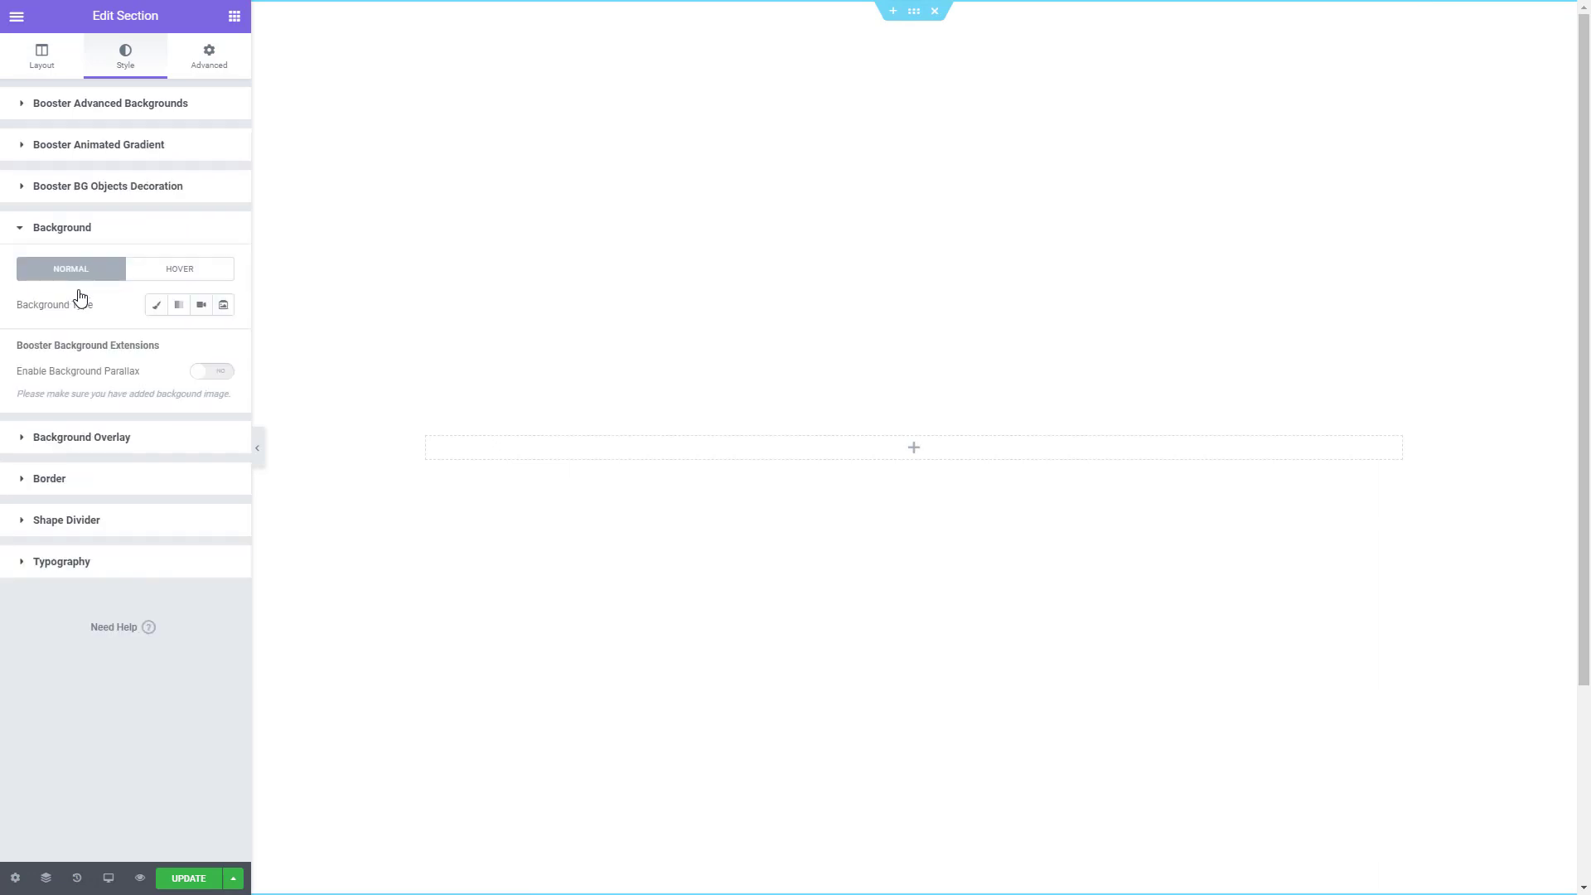
{"action": "key", "text": "alt+Tab"}
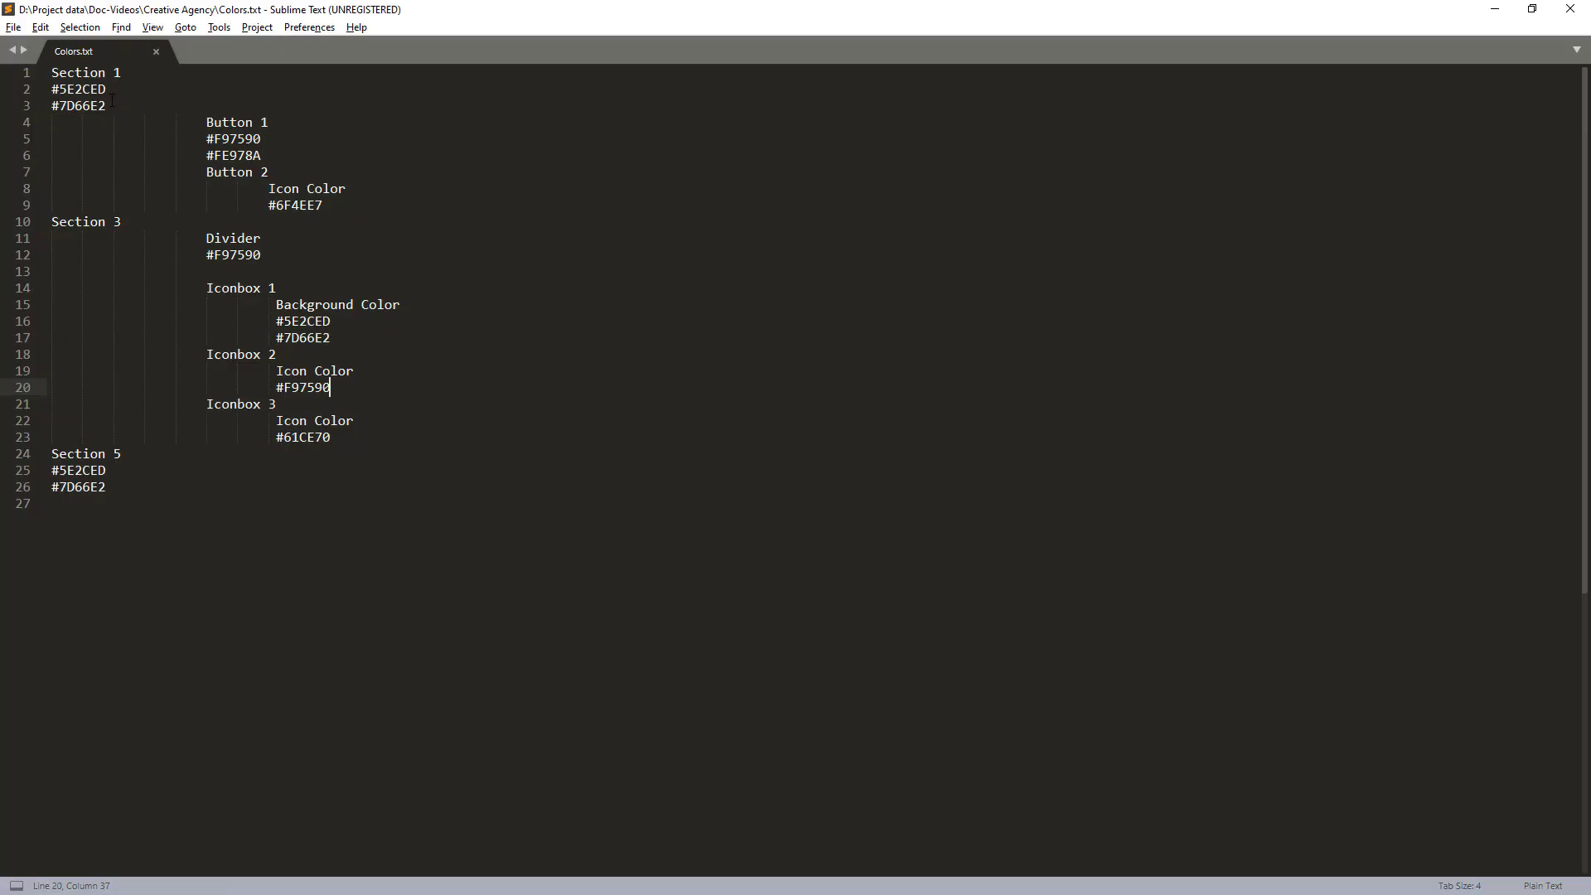
{"action": "left_click_drag", "start_coordinate": [112, 101], "coordinate": [51, 89]}
{"action": "key", "text": "ctrl+c"}
{"action": "left_click", "coordinate": [114, 94]}
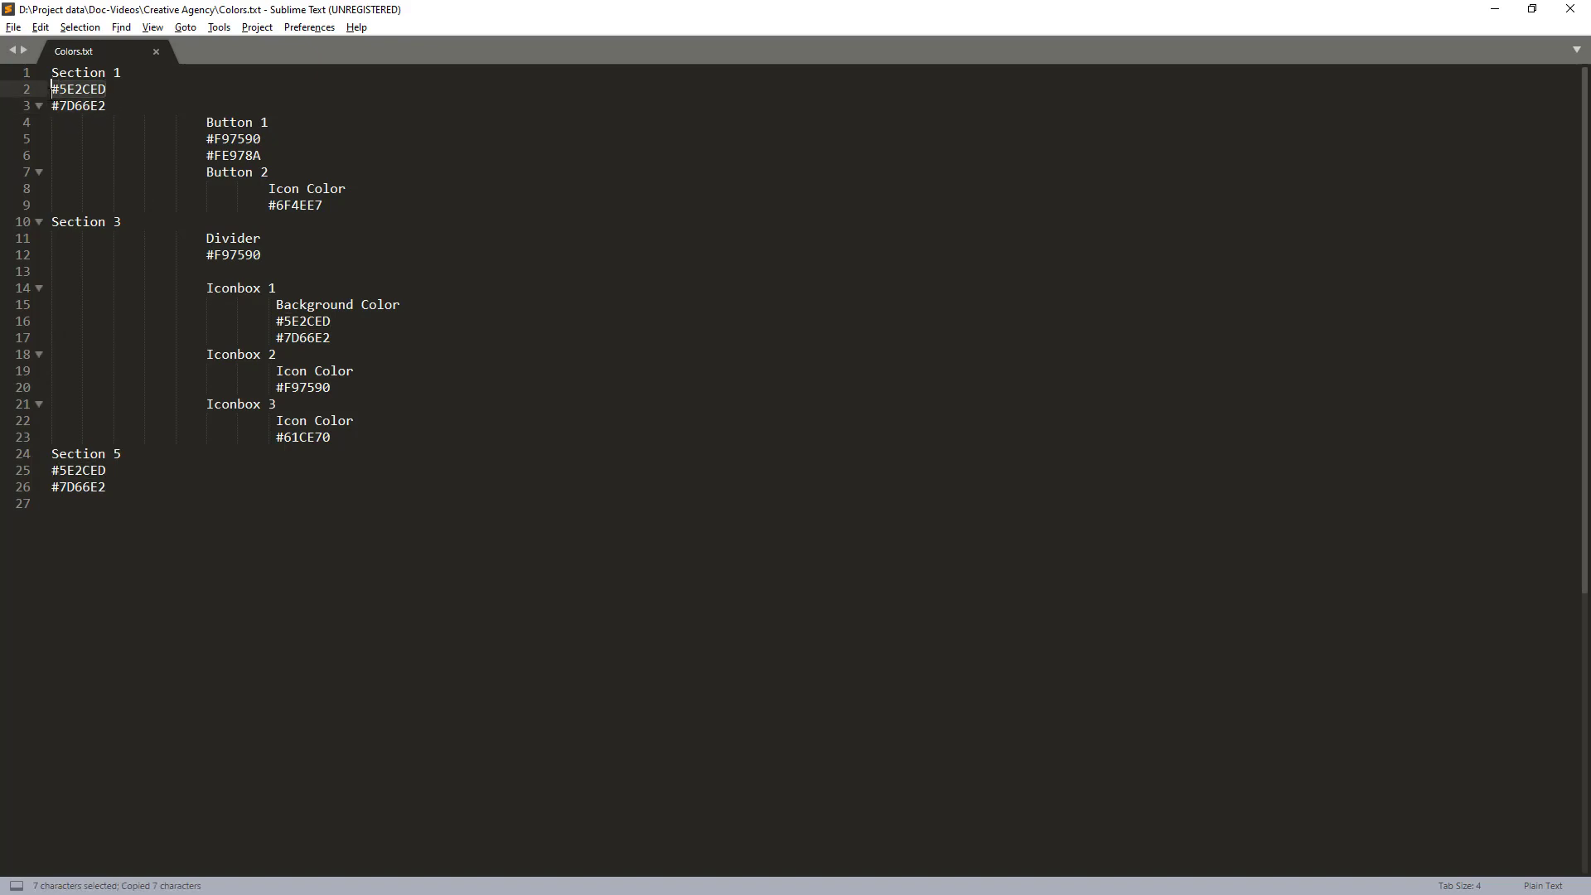
{"action": "key", "text": "alt+Tab"}
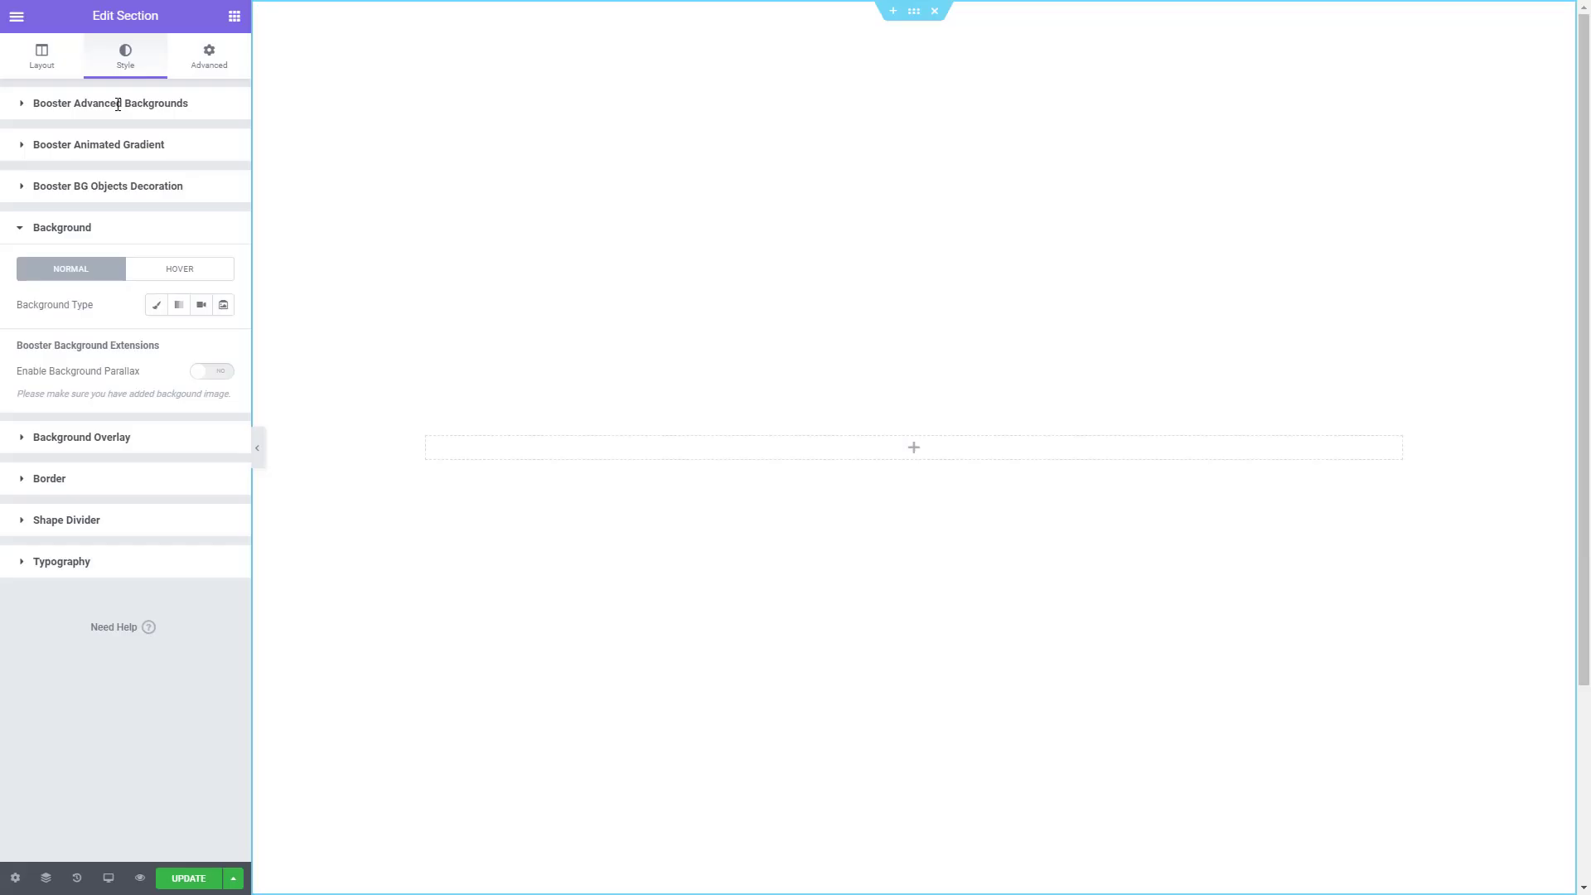
- Give the section a gradient background with #5E2CED as the first colour and #7D66E2 as the second colour
{"action": "left_click", "coordinate": [172, 309]}
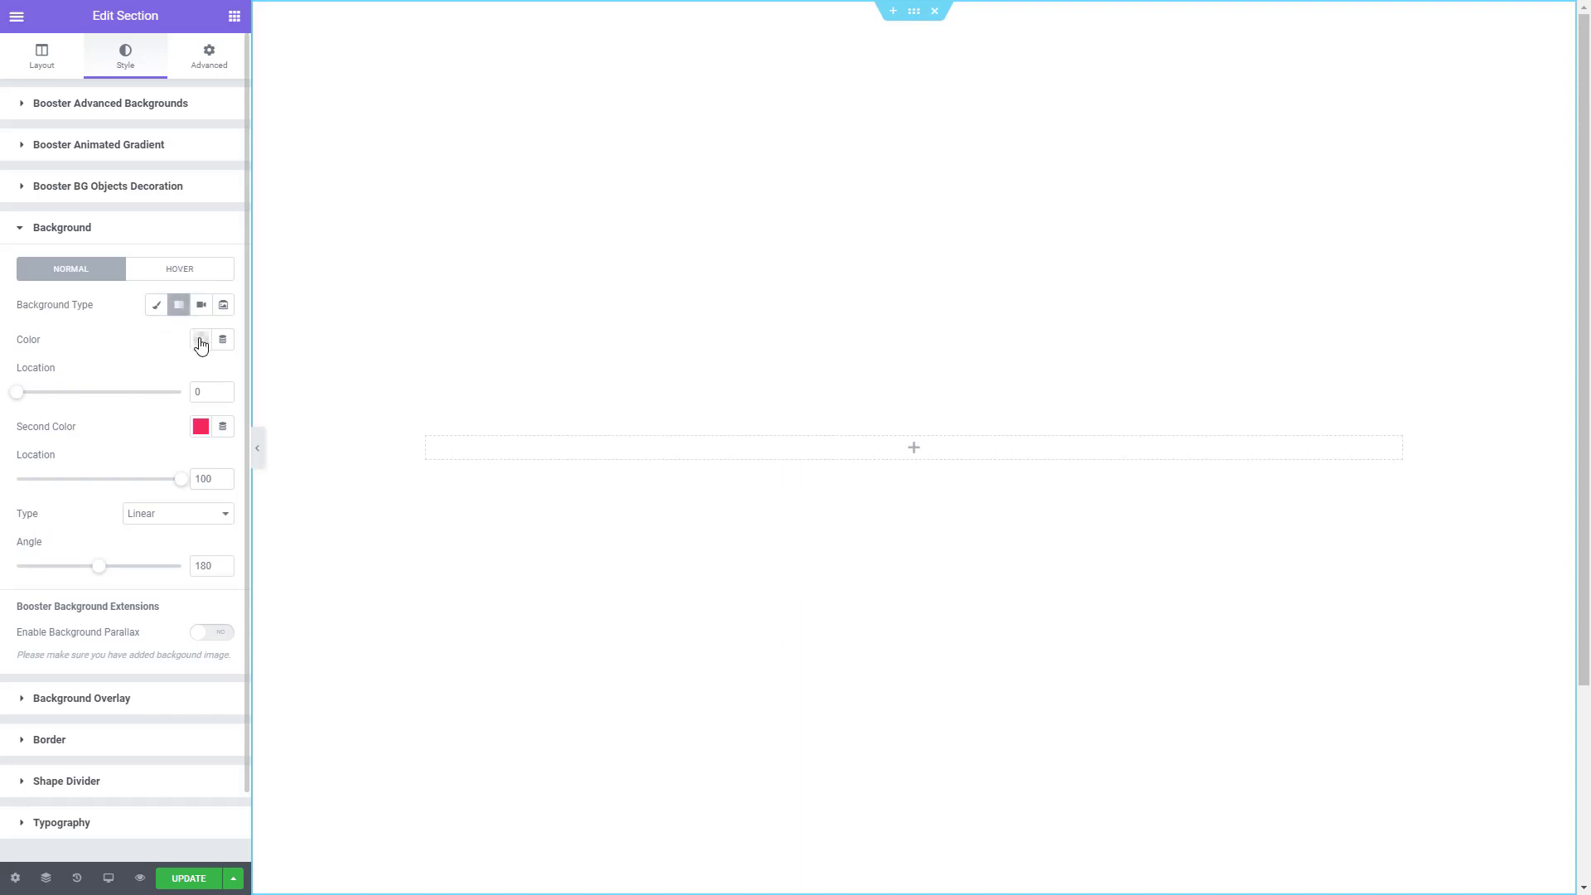
{"action": "left_click", "coordinate": [199, 341]}
{"action": "key", "text": "ctrl+v"}
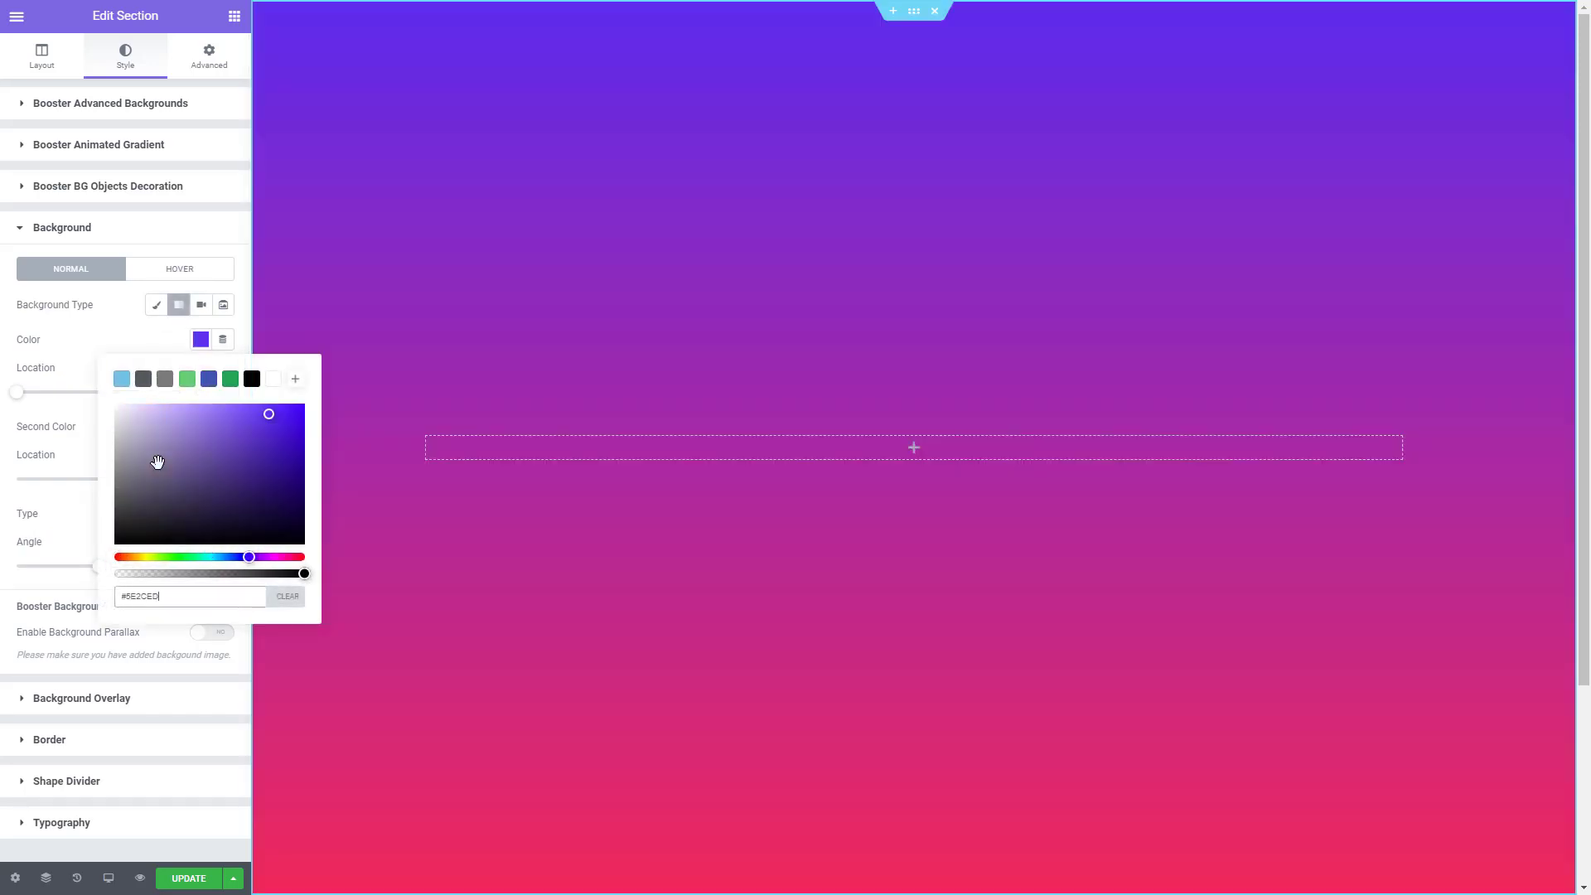
{"action": "left_click", "coordinate": [102, 343]}
{"action": "left_click", "coordinate": [200, 427]}
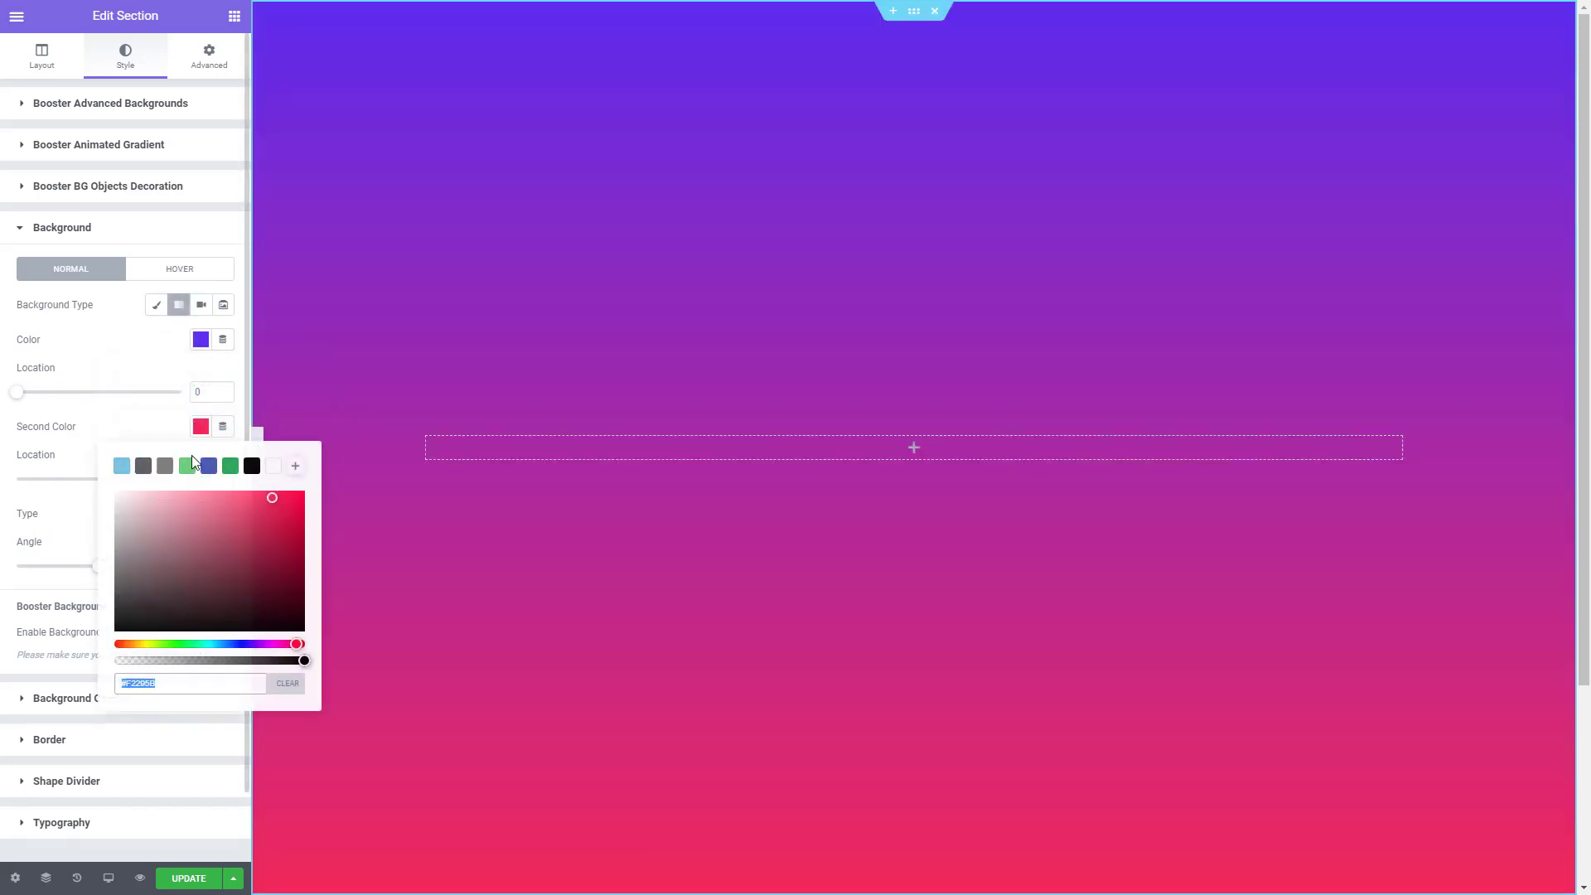
{"action": "key", "text": "ctrl+grave"}
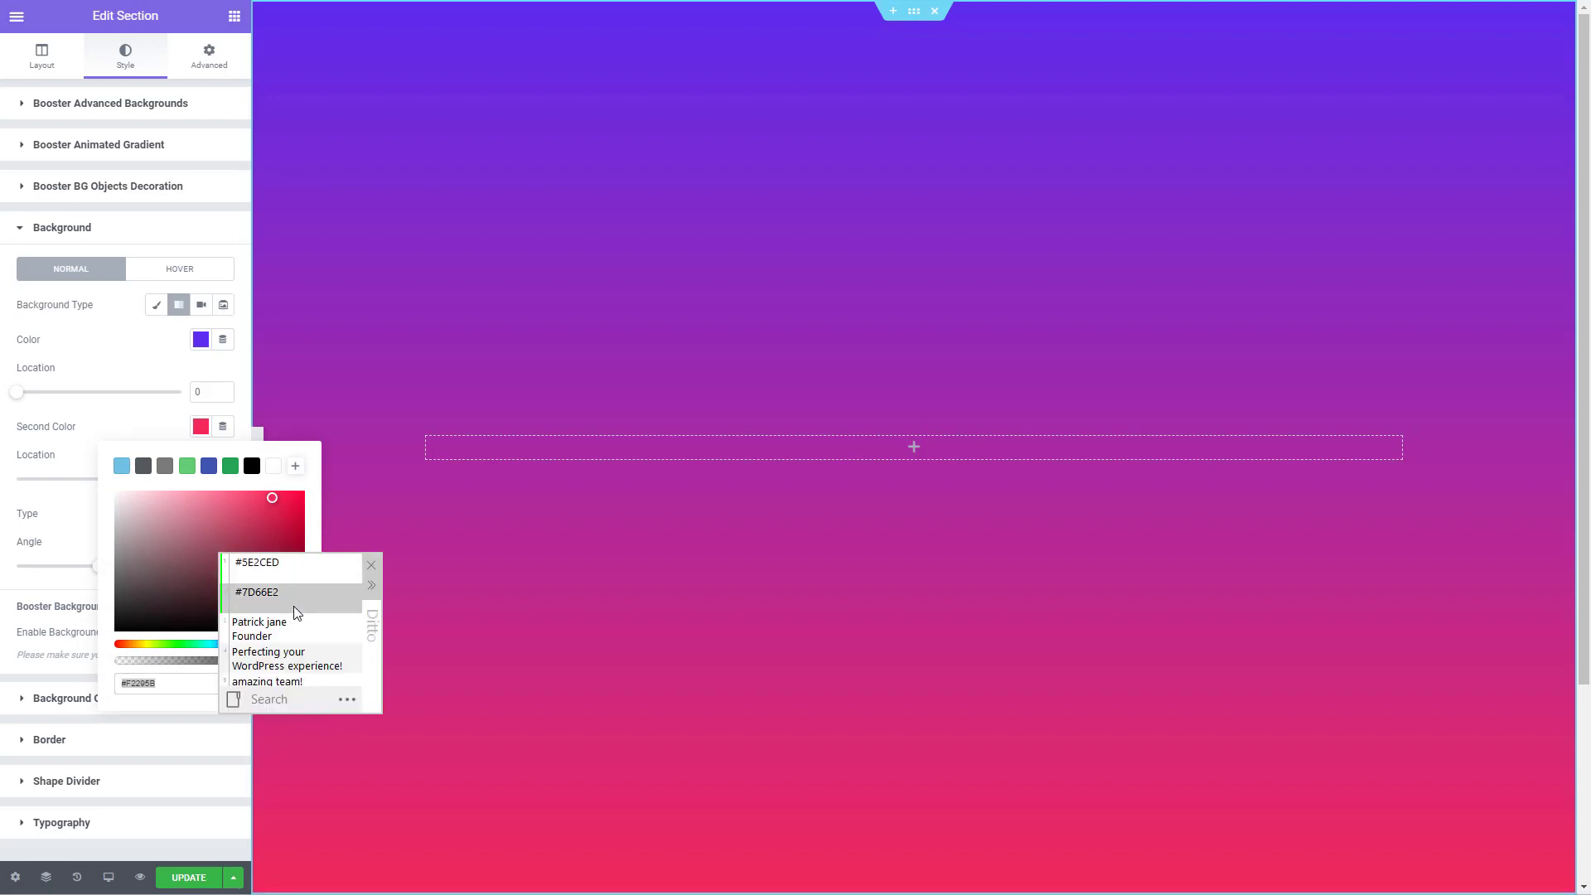
{"action": "double_click", "coordinate": [293, 605]}
{"action": "left_click", "coordinate": [150, 383]}
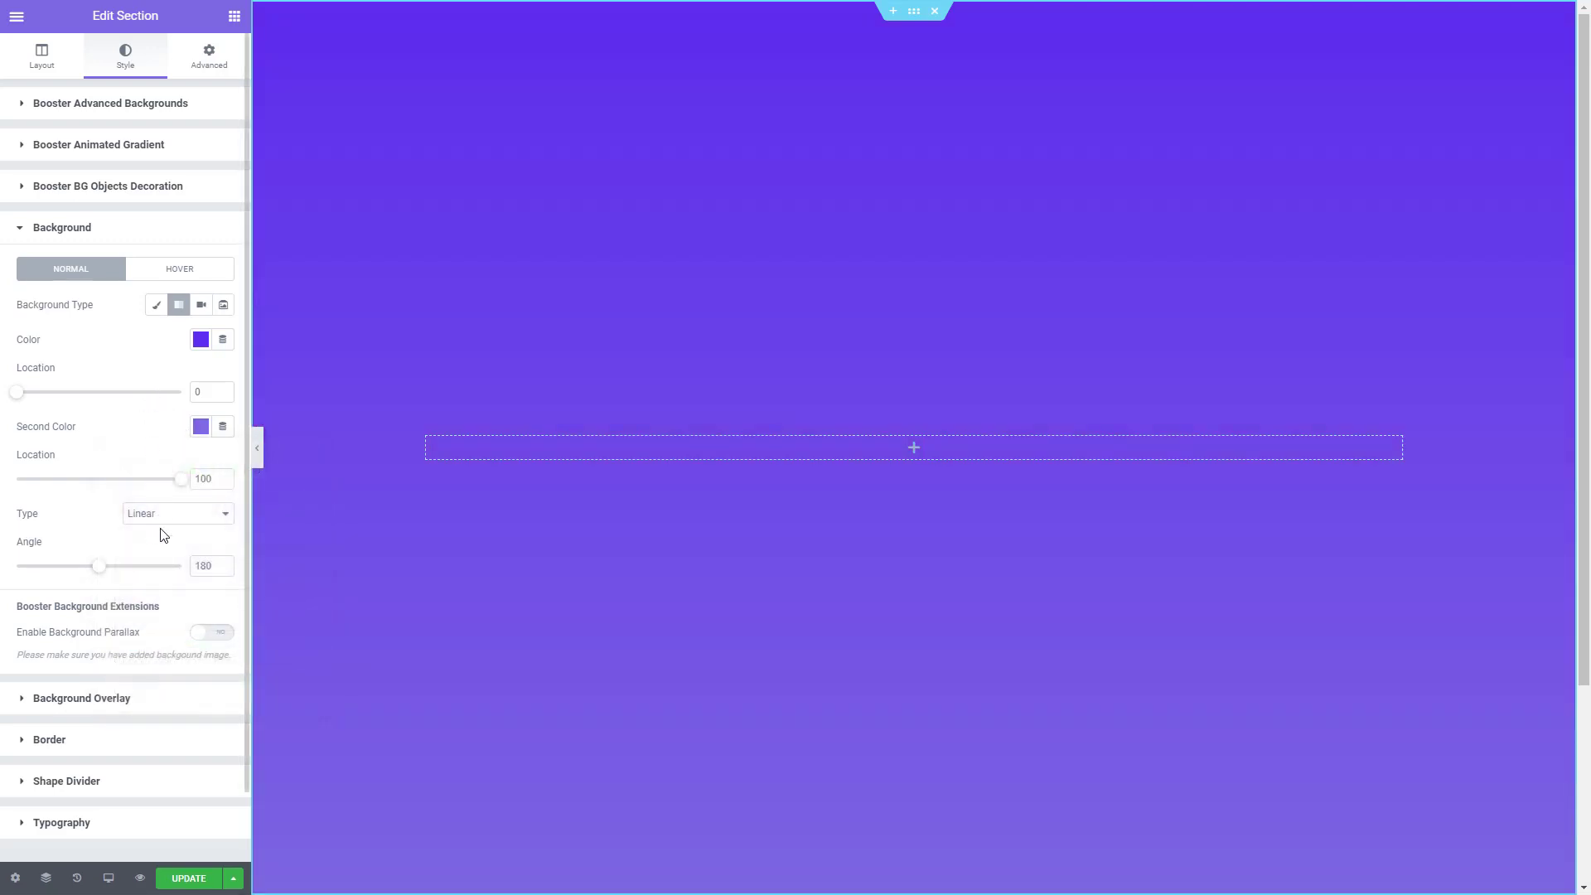
- Set the section background's gradient type to Radial and collapse the background settings
{"action": "left_click", "coordinate": [165, 520]}
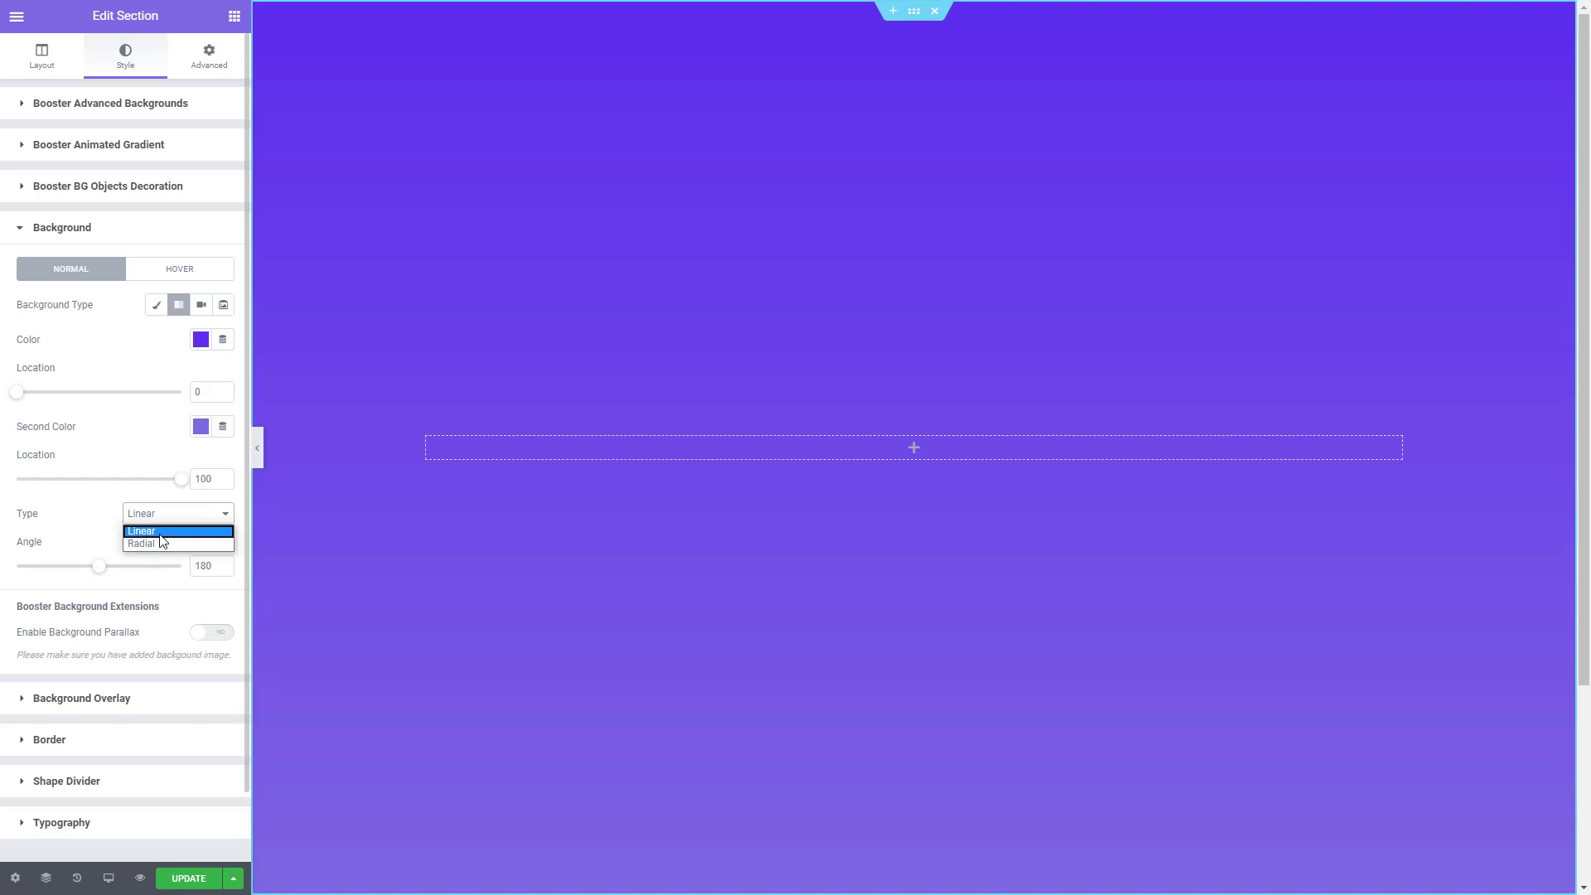
{"action": "left_click", "coordinate": [157, 540]}
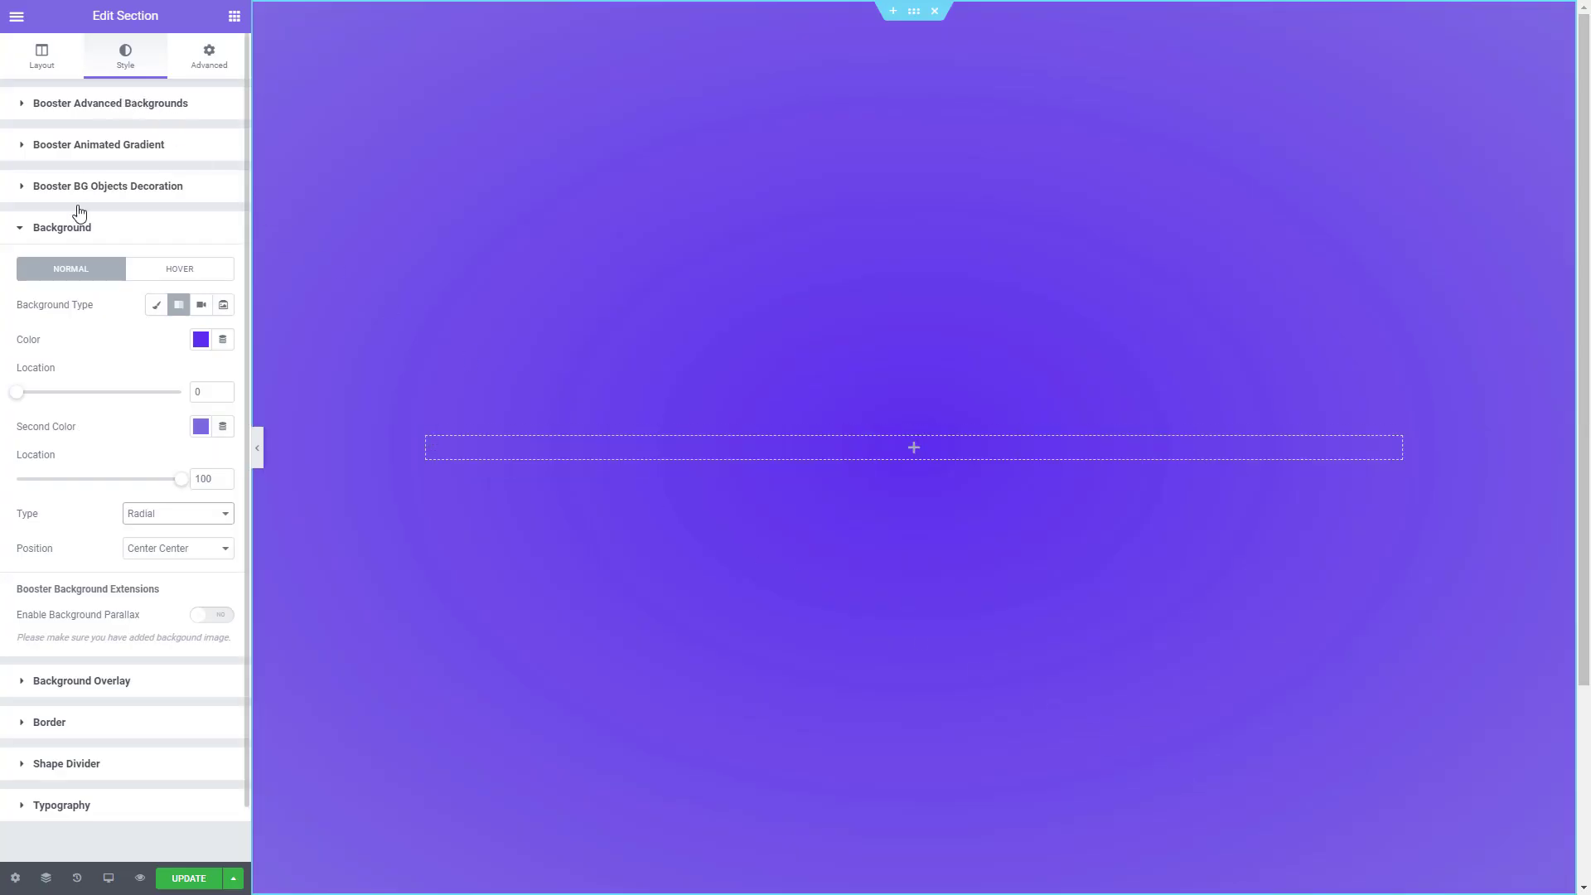
{"action": "left_click", "coordinate": [80, 236]}
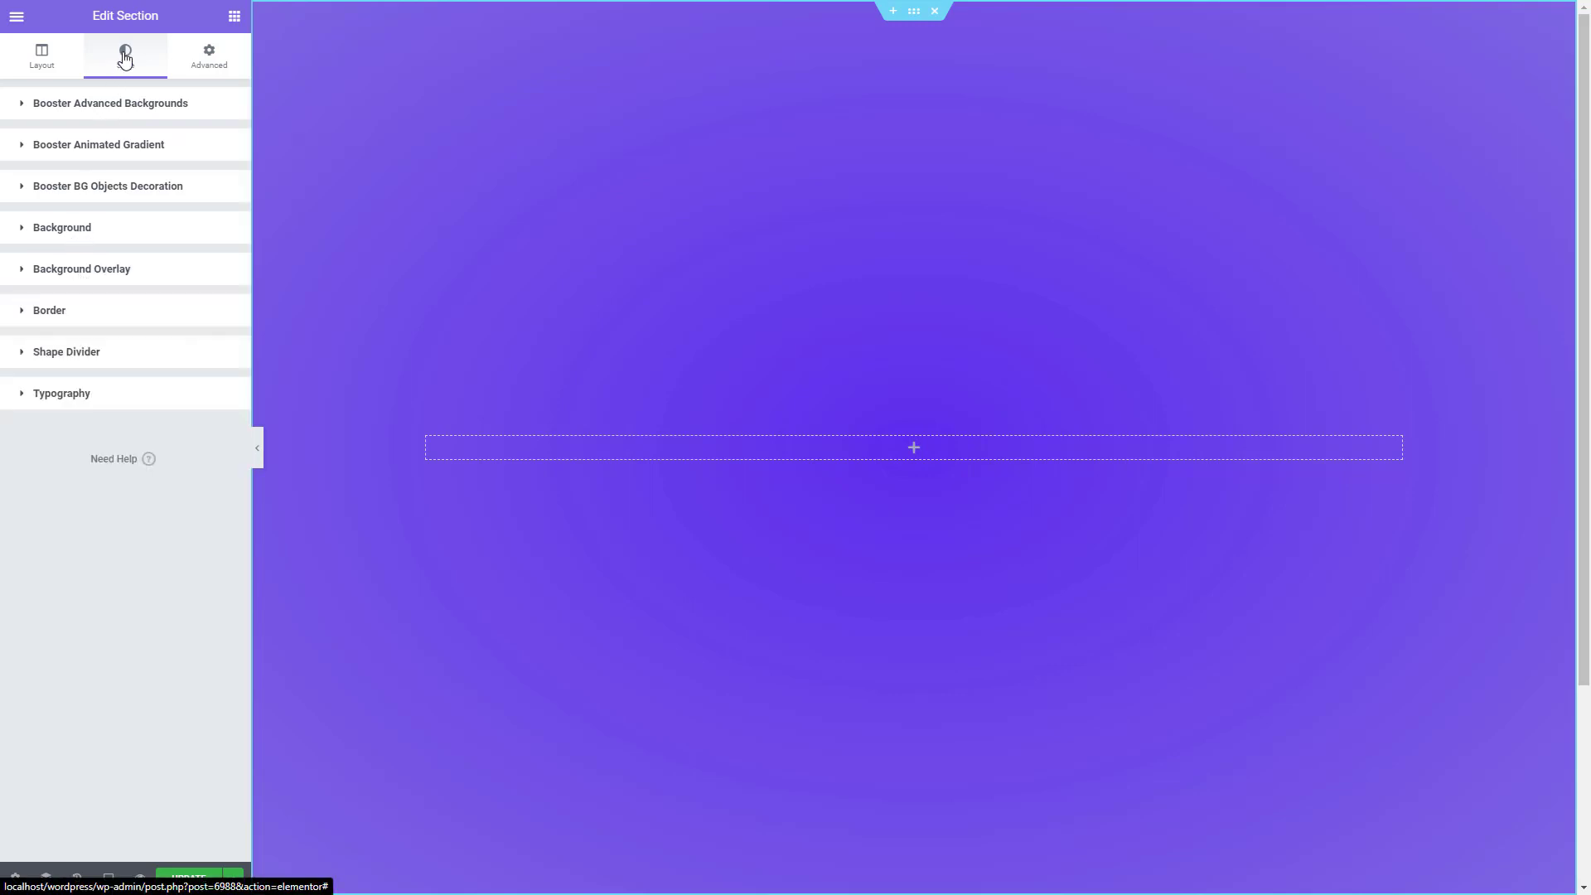
- Add a Waves shape divider to the bottom of the section
{"action": "left_click", "coordinate": [52, 362]}
{"action": "left_click", "coordinate": [184, 398]}
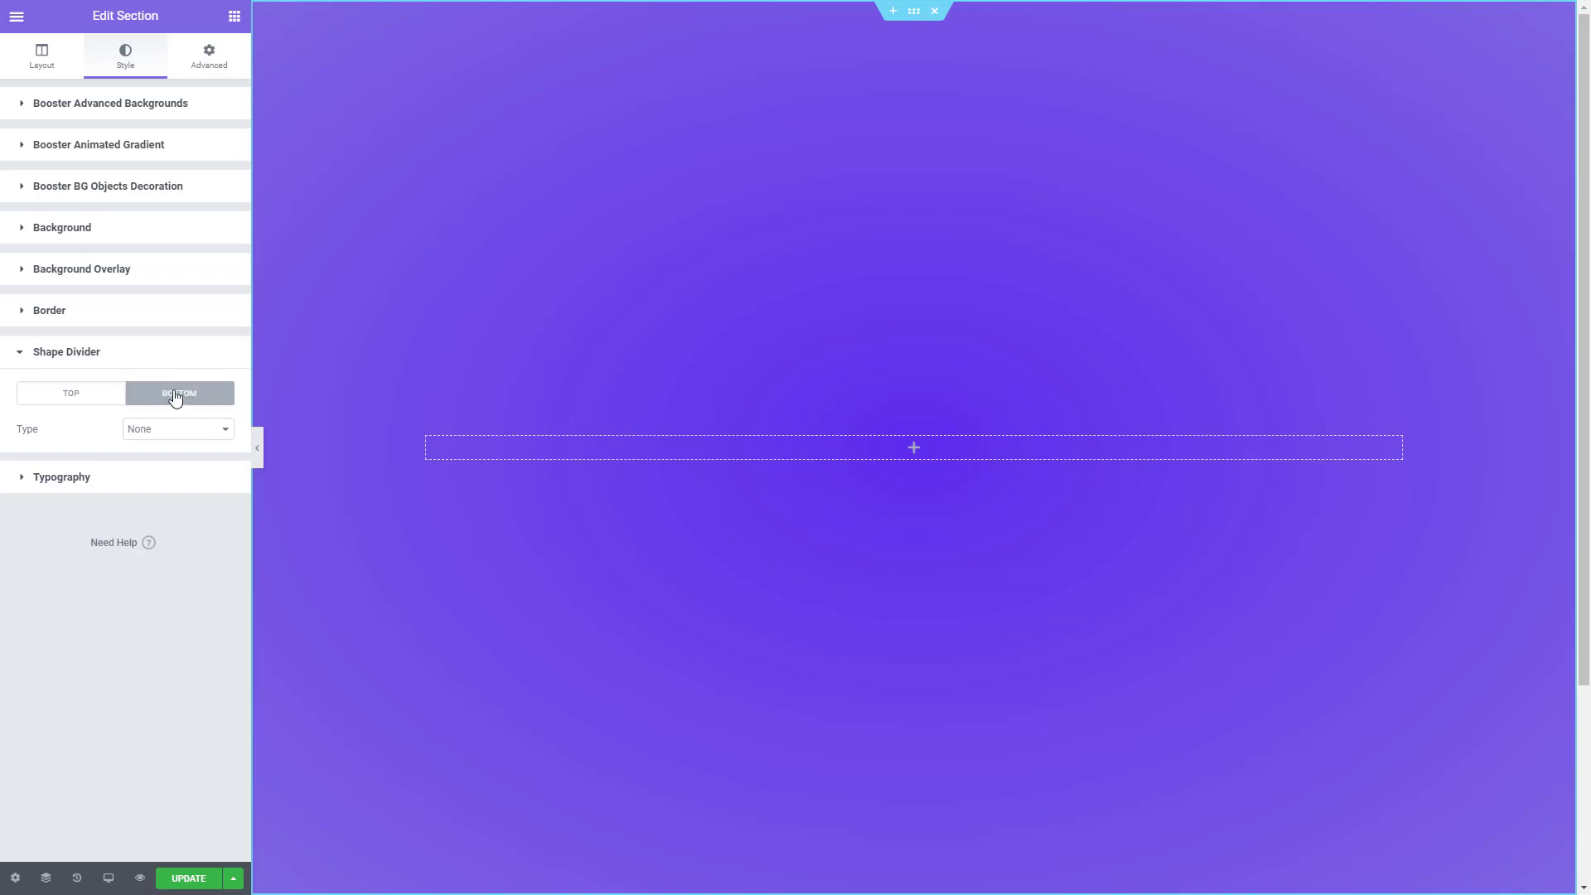
{"action": "left_click", "coordinate": [166, 433]}
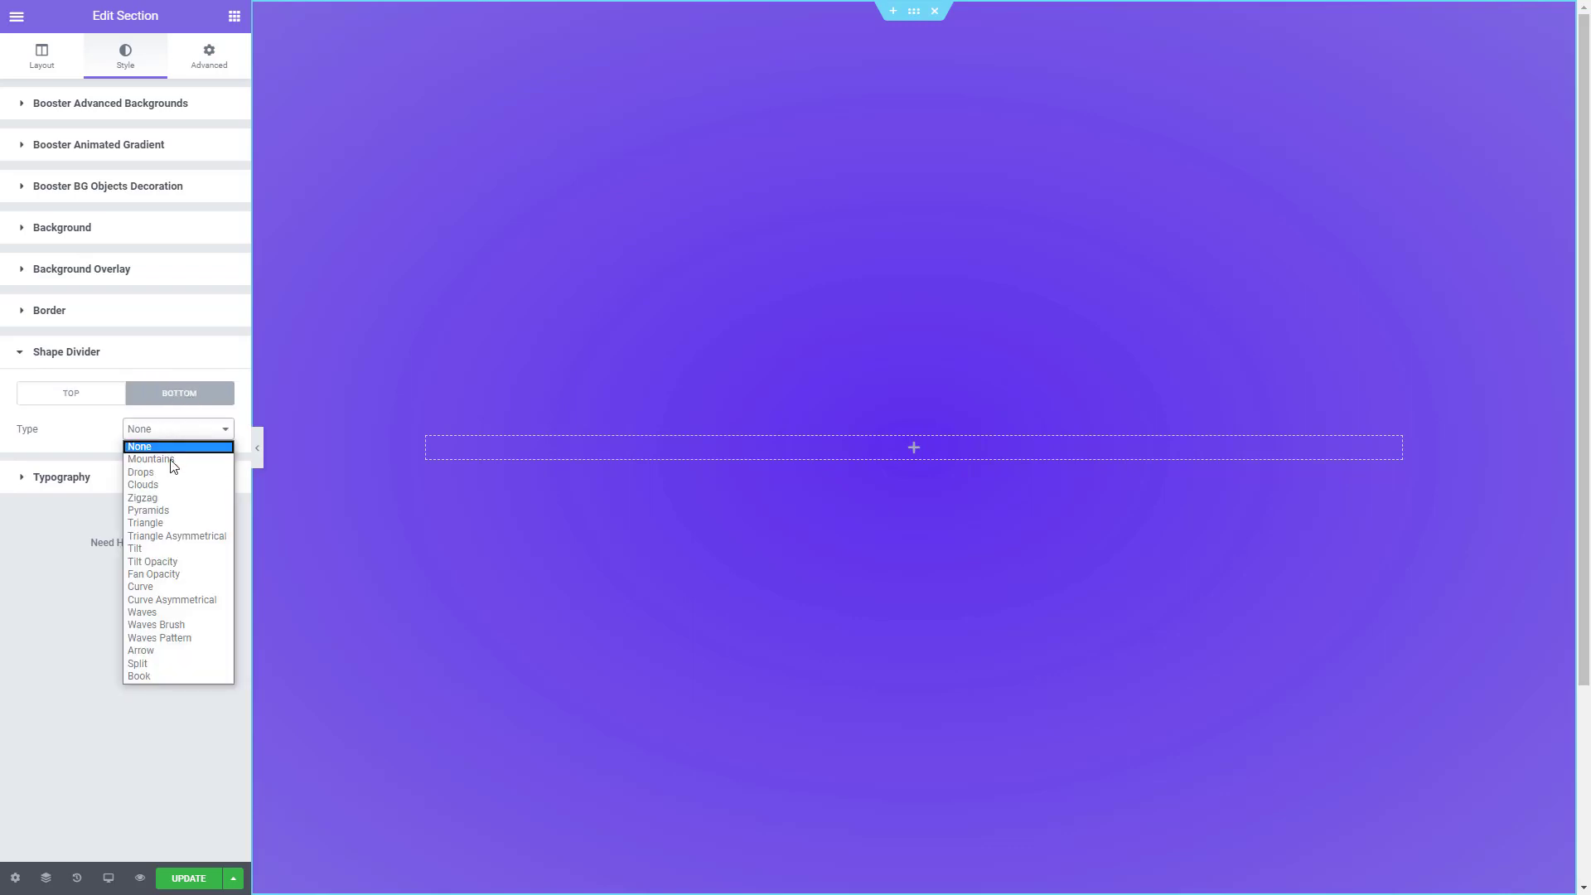
{"action": "left_click", "coordinate": [152, 612]}
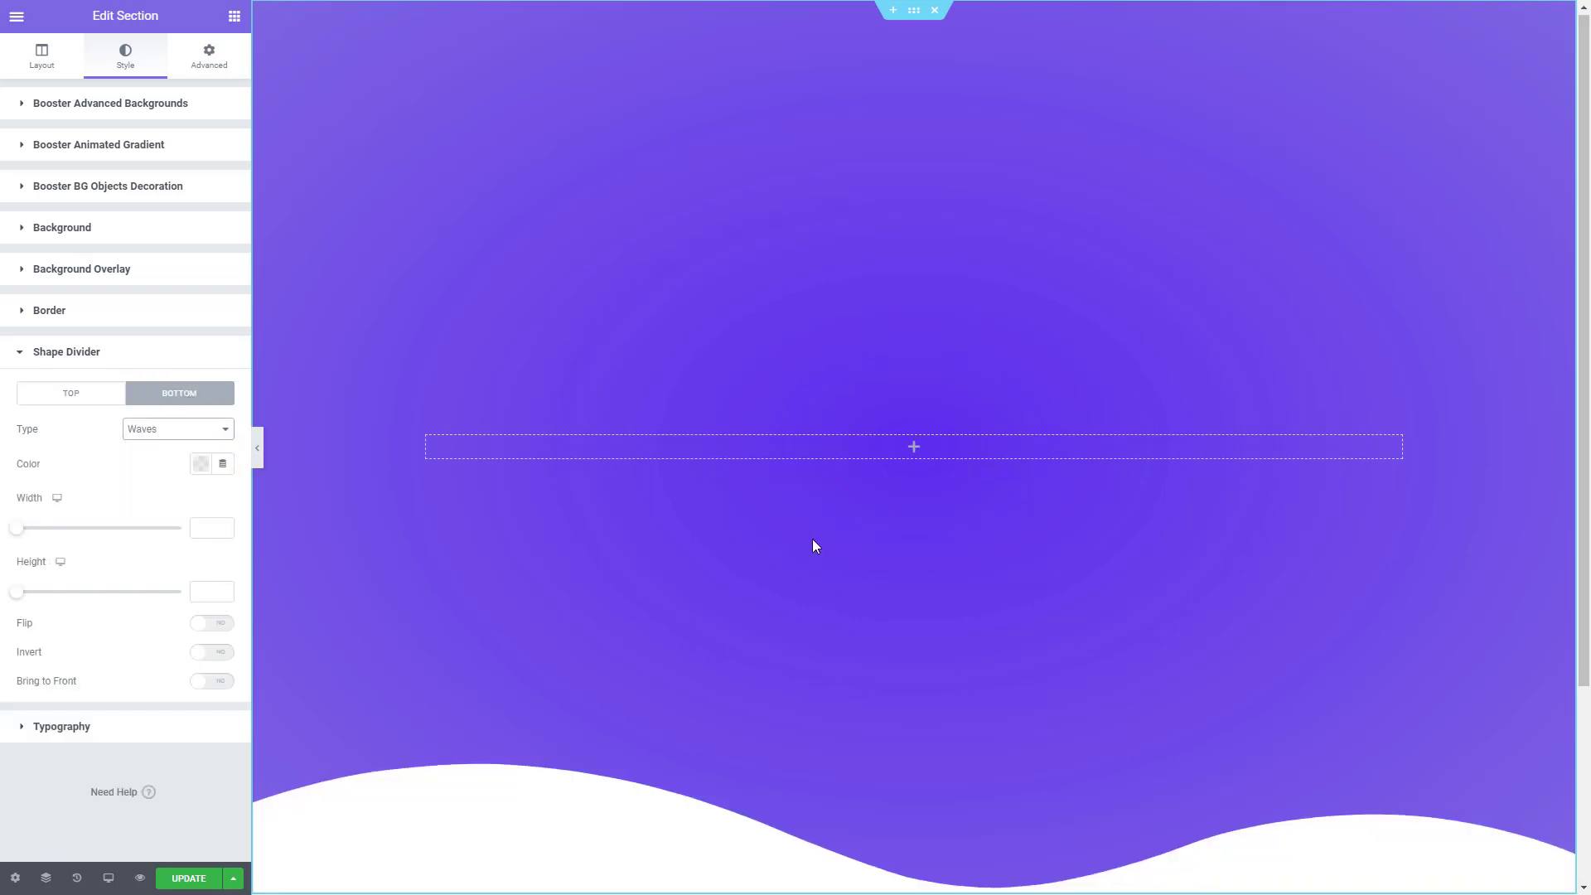
{"action": "scroll", "coordinate": [815, 542], "scroll_direction": "down", "scroll_amount": 1}
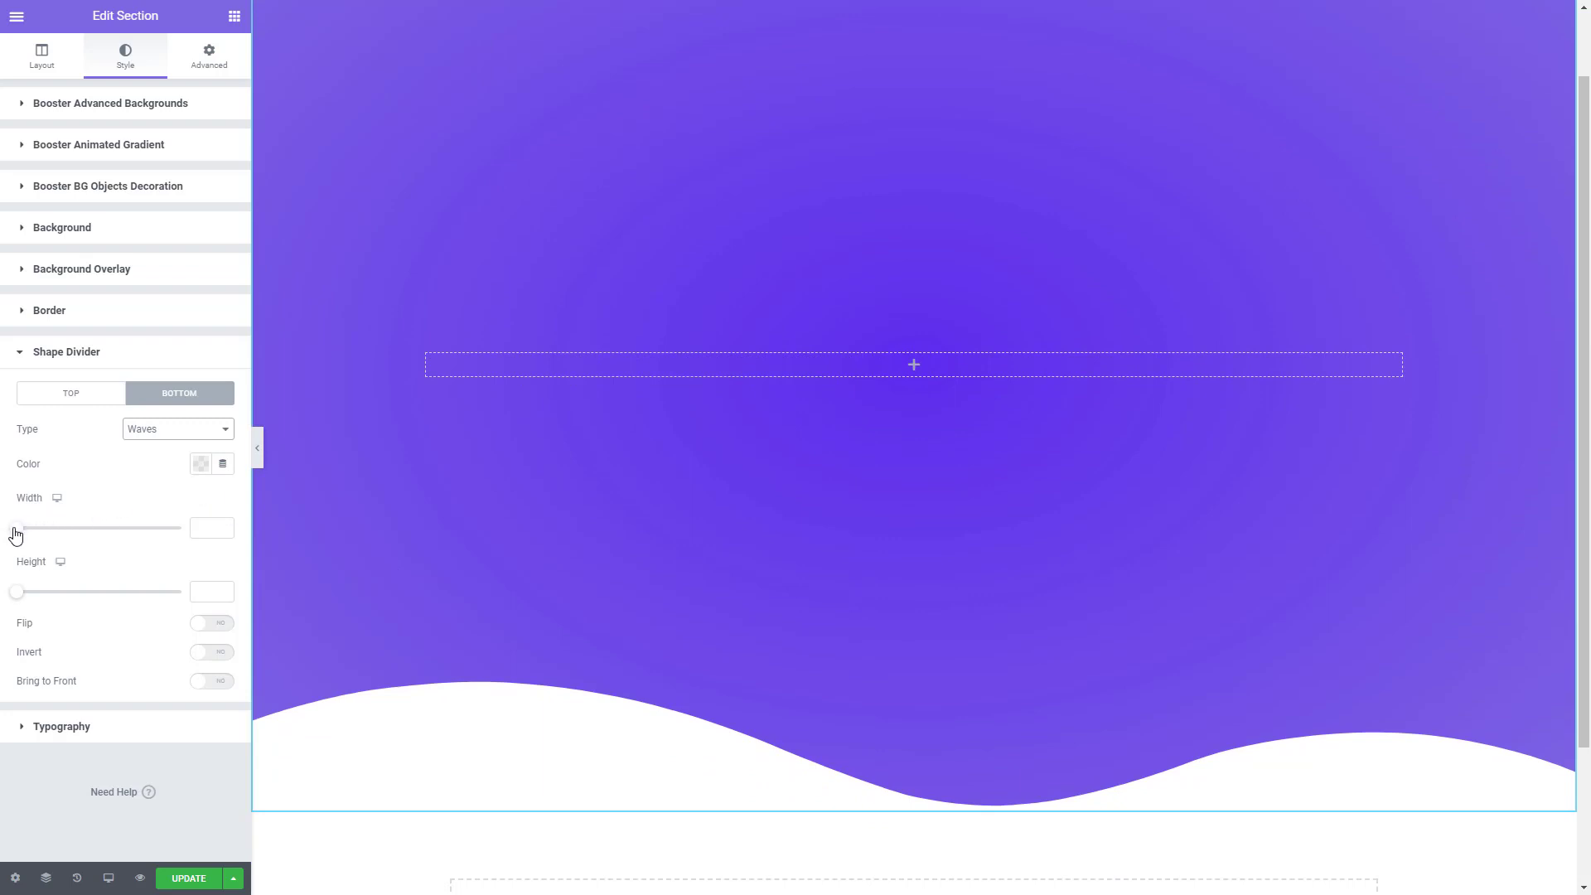
- Set the bottom wave divider's width to 300 and height to 500, and flip it
{"action": "left_click_drag", "start_coordinate": [15, 535], "coordinate": [203, 535]}
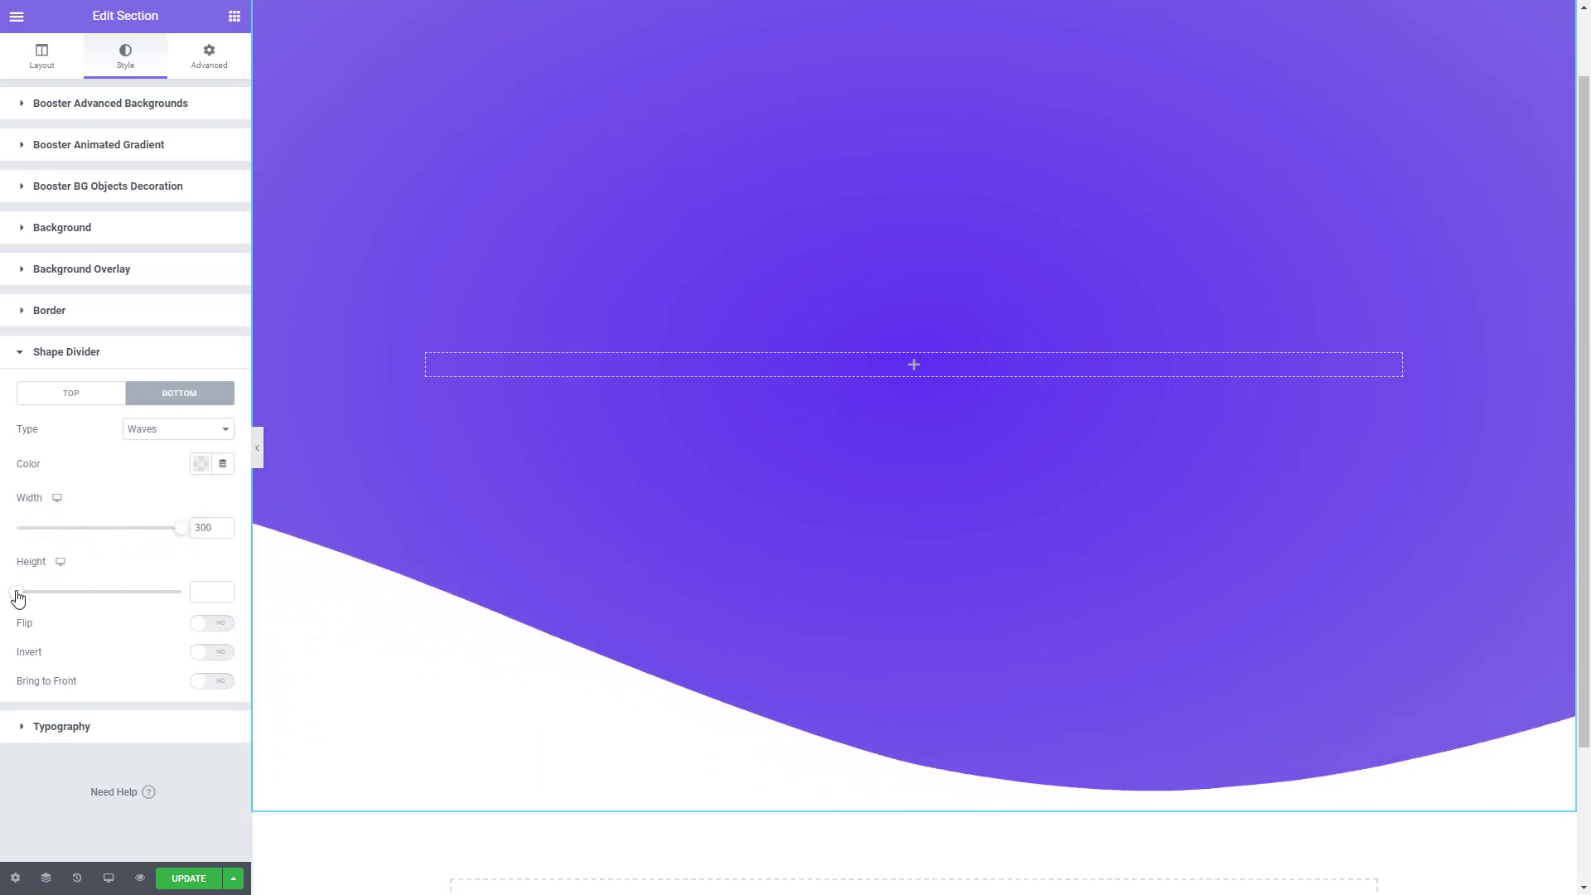
{"action": "left_click_drag", "start_coordinate": [19, 597], "coordinate": [187, 601]}
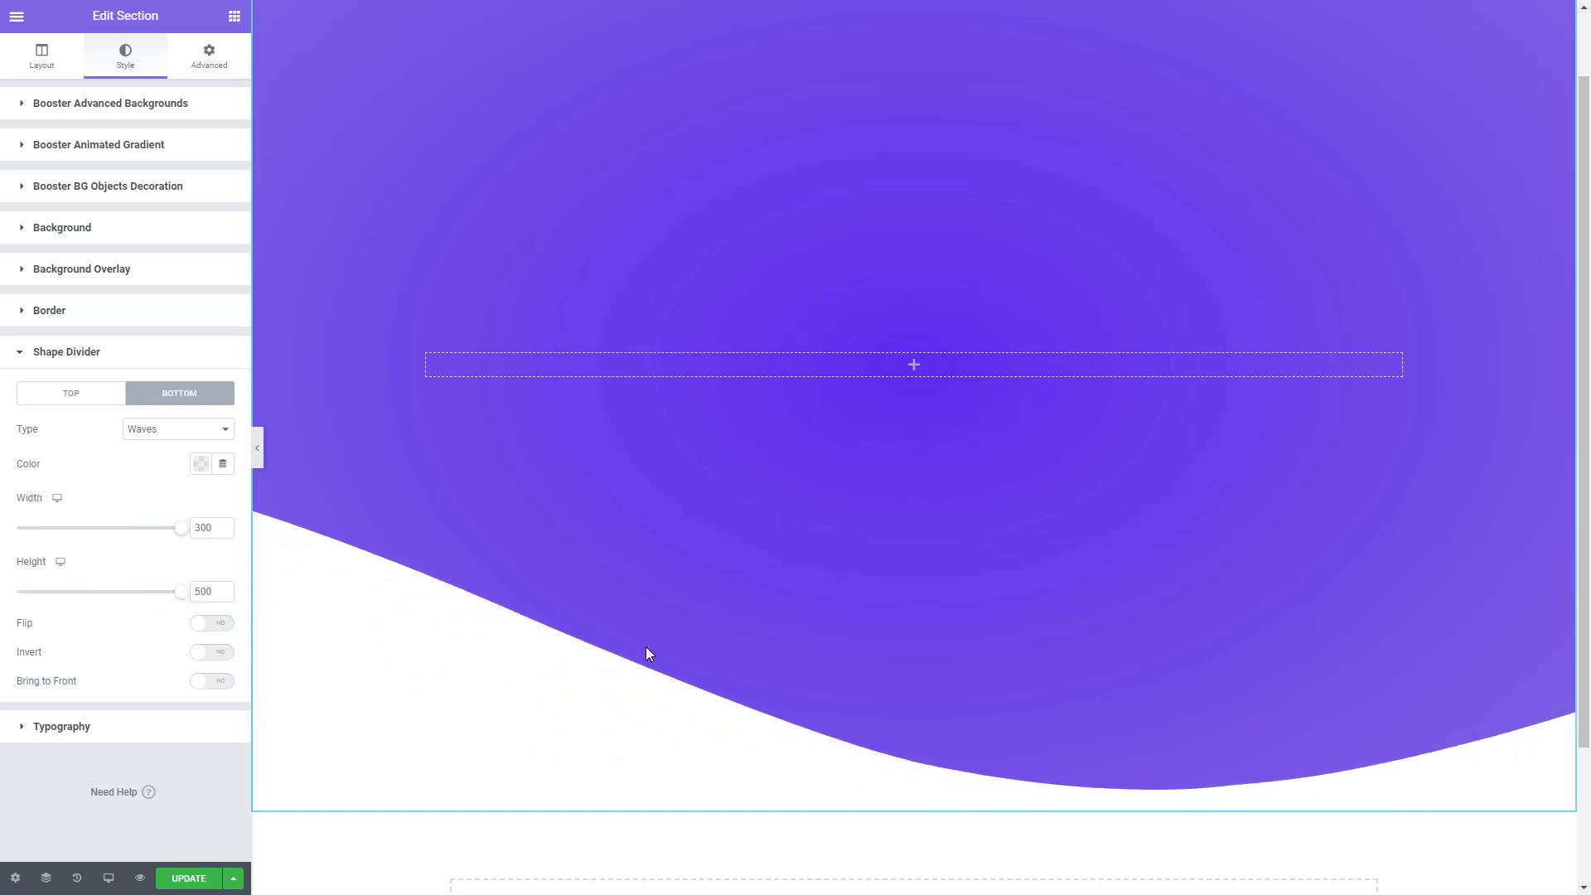
{"action": "left_click", "coordinate": [211, 625]}
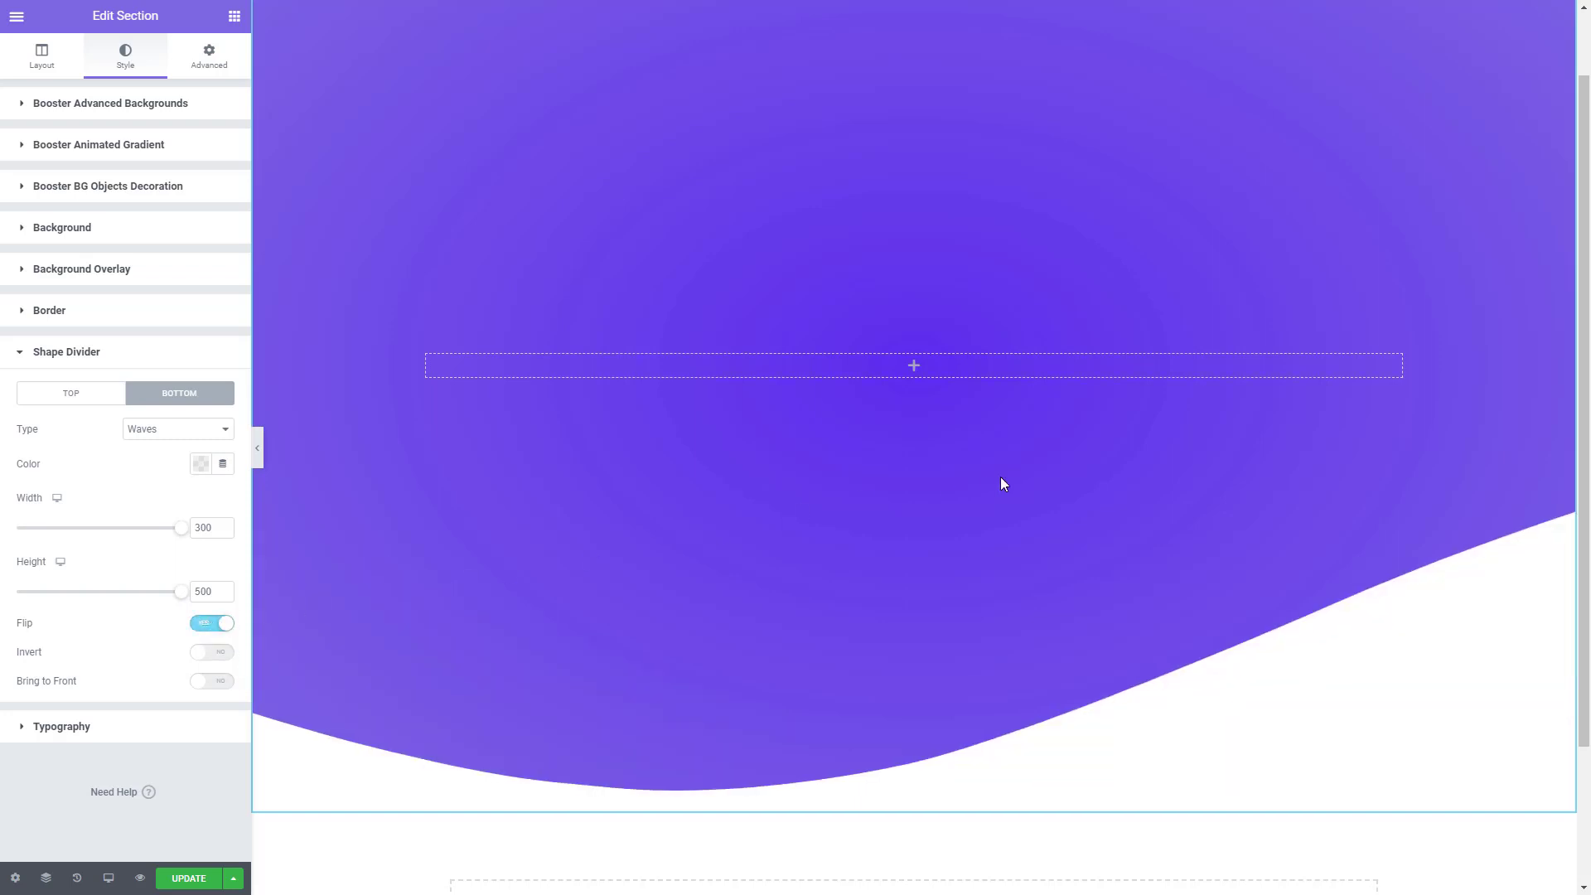
{"action": "scroll", "coordinate": [1001, 475], "scroll_direction": "up", "scroll_amount": 1}
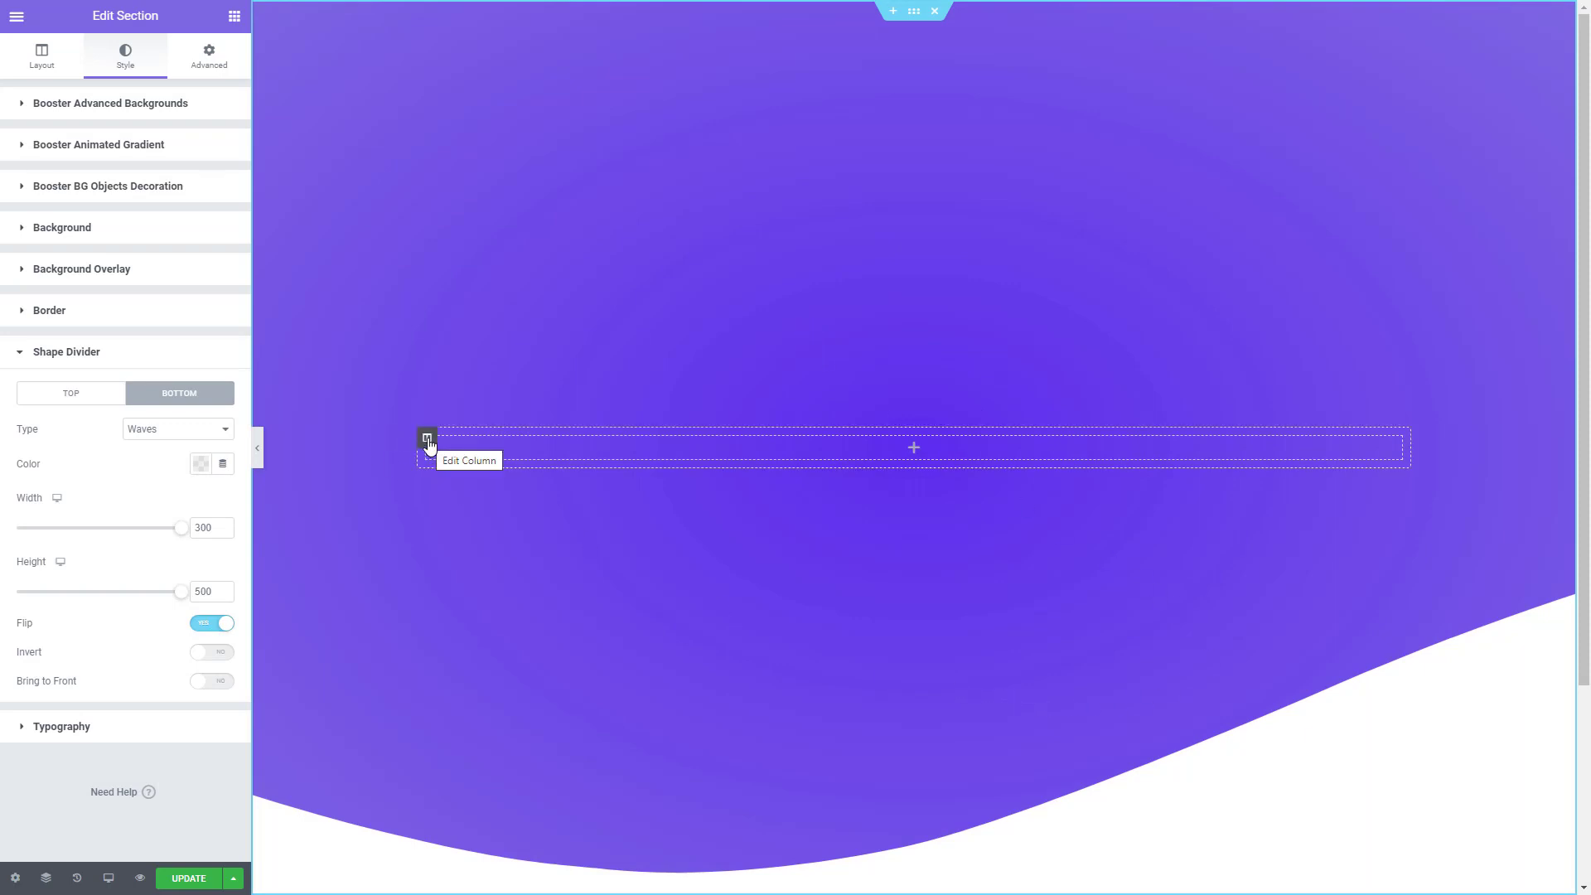
- Add a second column to the section and place an Inner Section reduced to a single column in the first column
{"action": "right_click", "coordinate": [432, 447]}
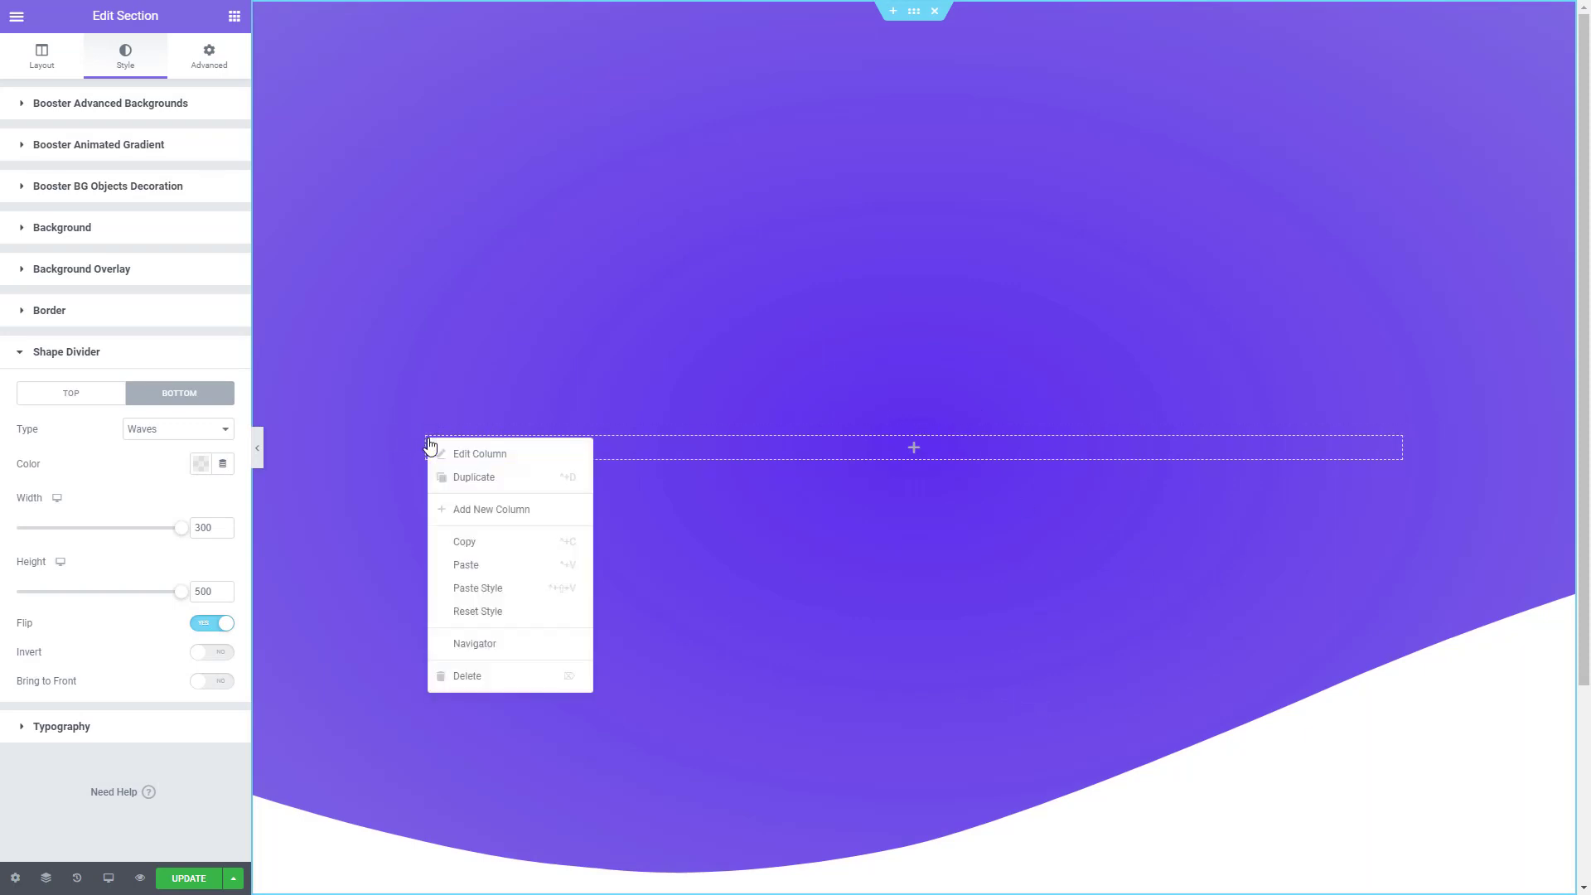
{"action": "left_click", "coordinate": [486, 514]}
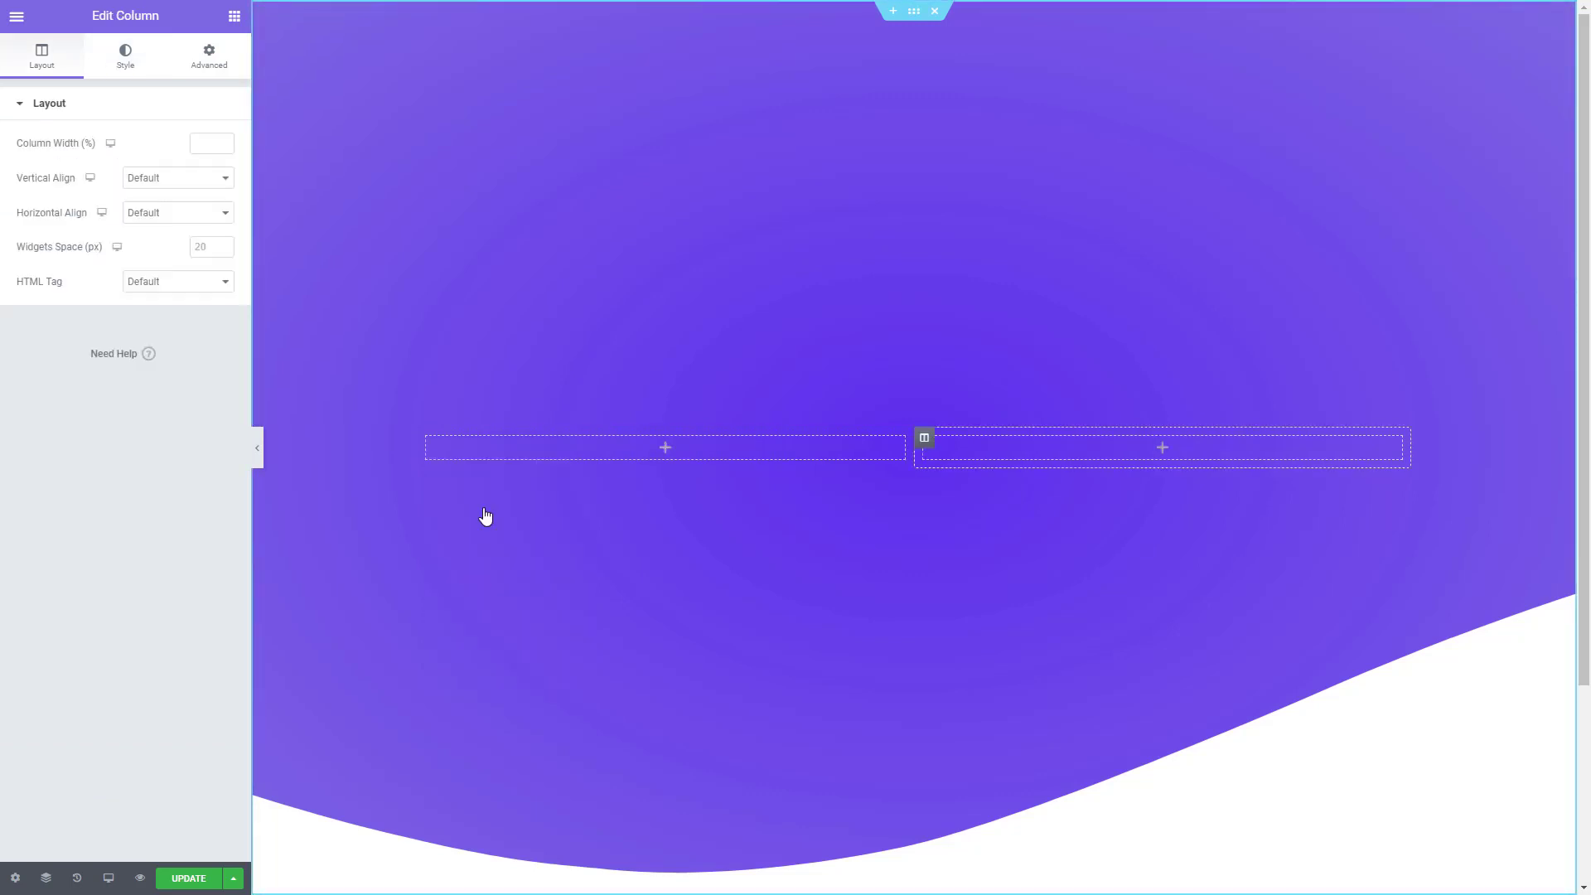
{"action": "left_click", "coordinate": [236, 20]}
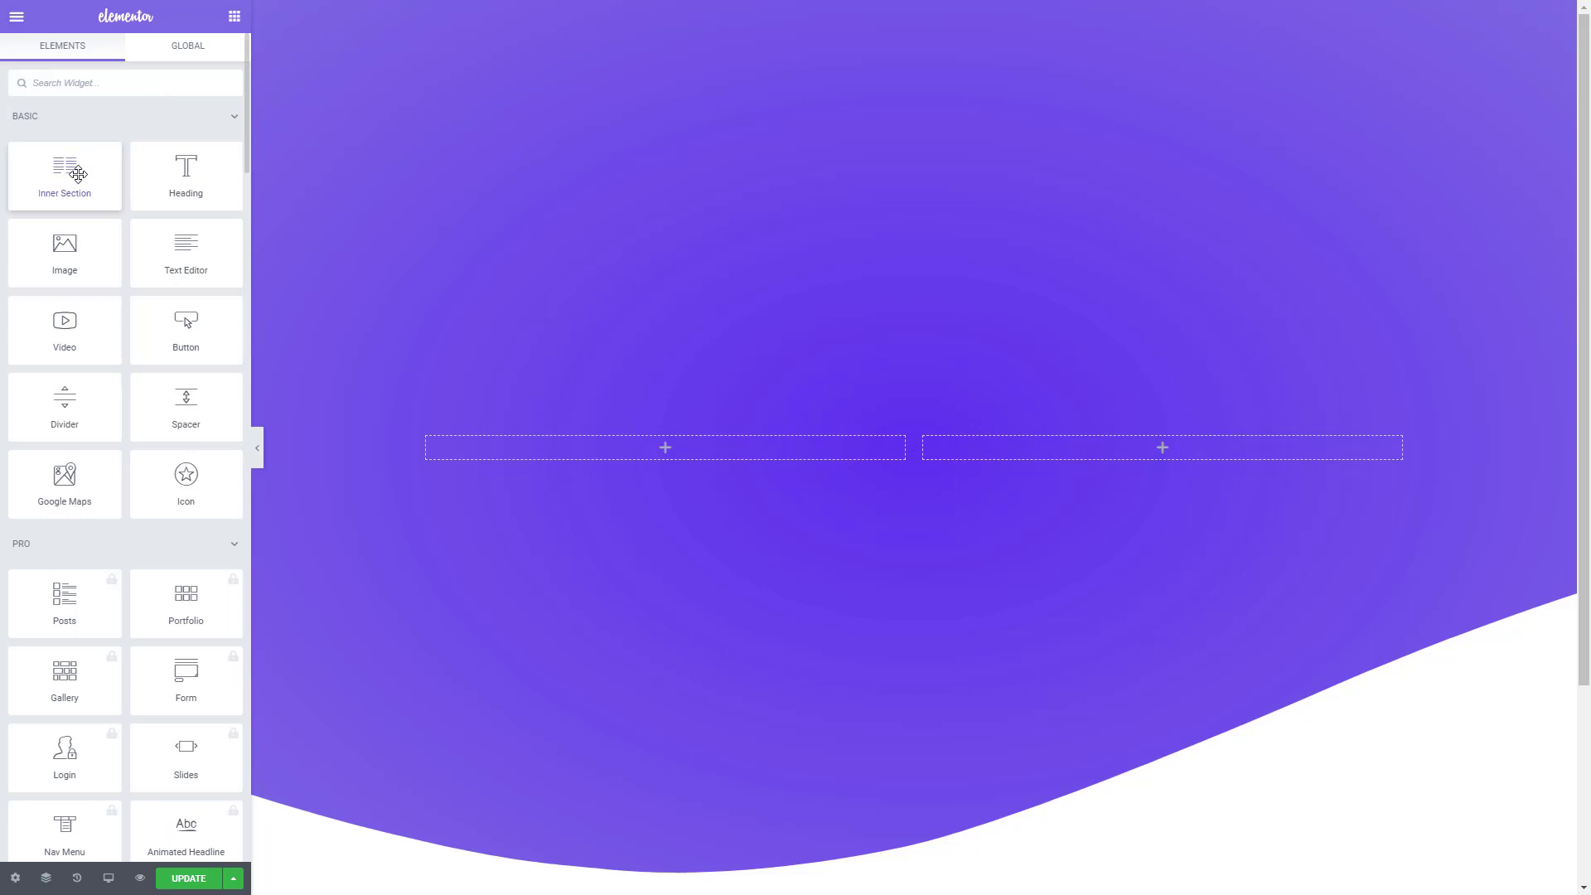
{"action": "left_click_drag", "start_coordinate": [77, 174], "coordinate": [632, 448]}
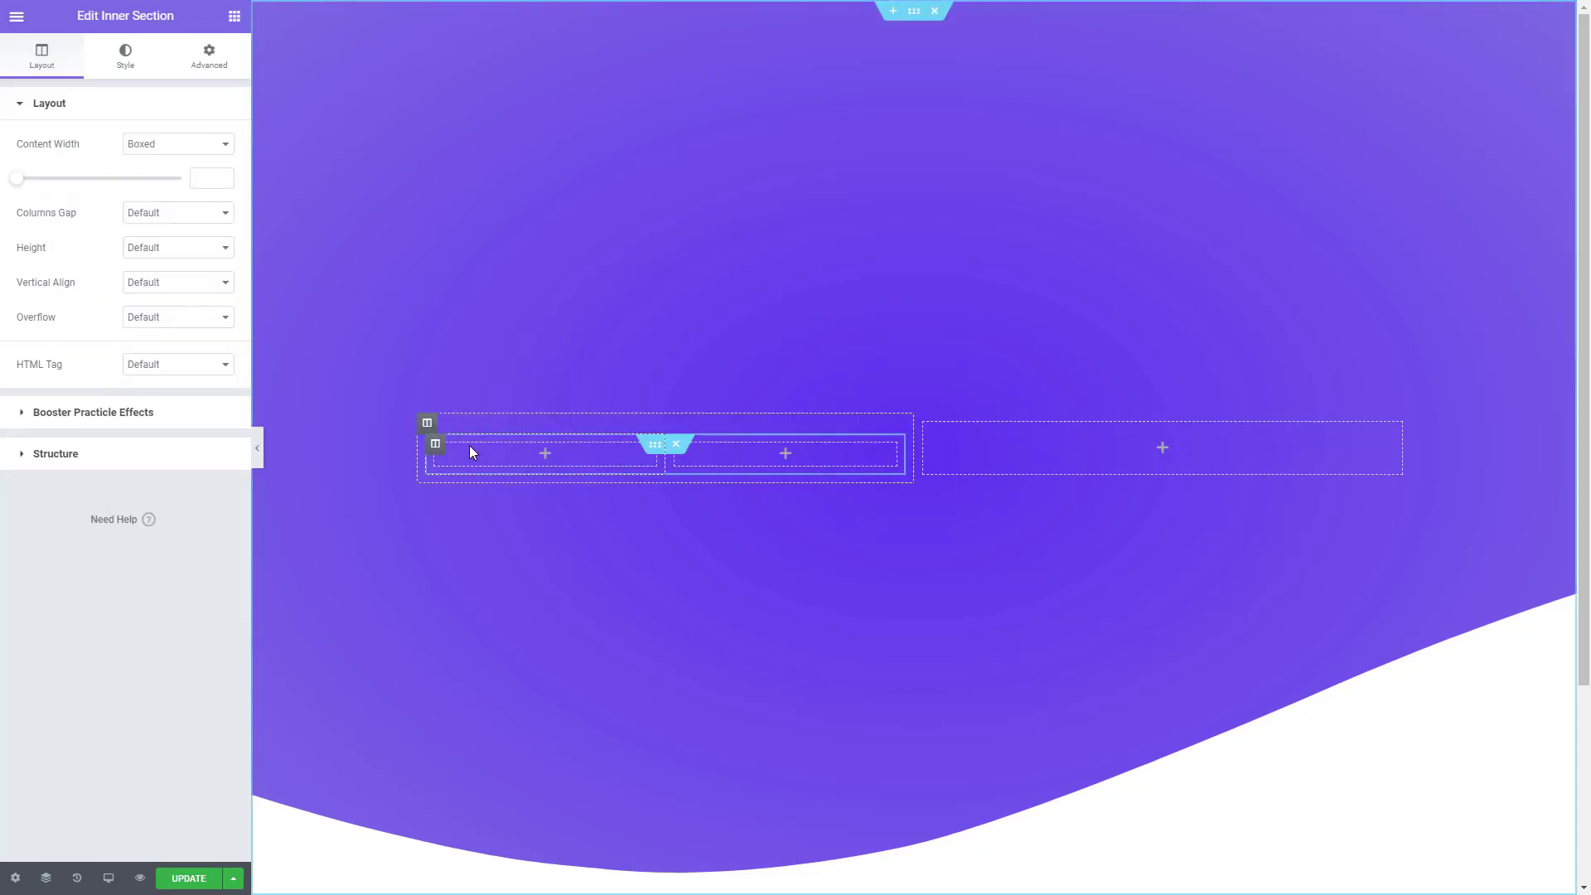
{"action": "right_click", "coordinate": [435, 445]}
{"action": "left_click", "coordinate": [490, 694]}
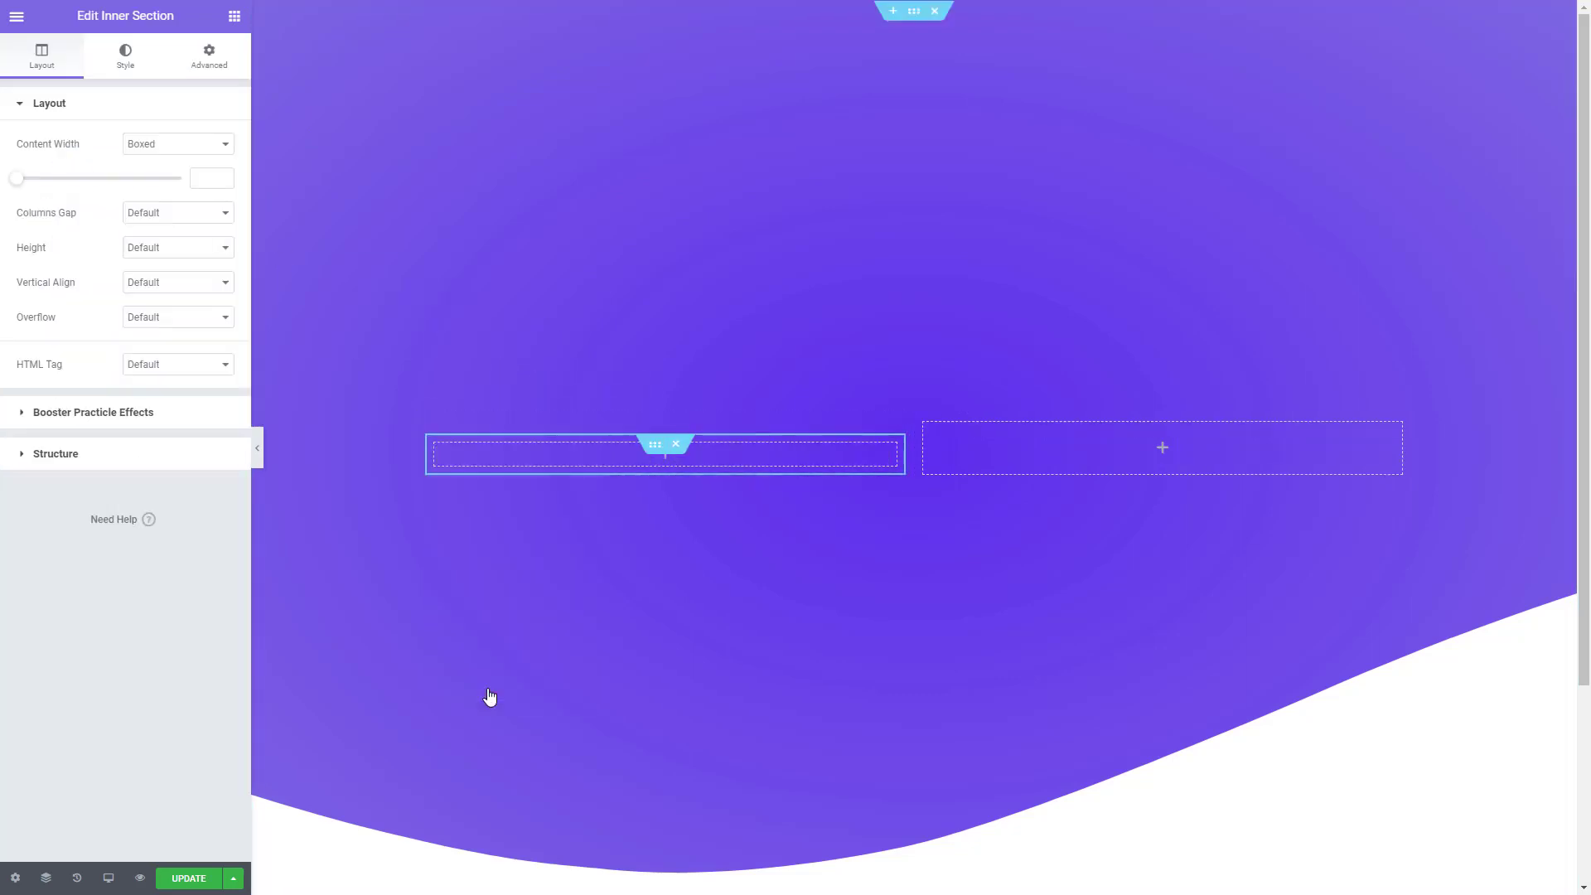
- Search the widgets for "adv" and place an Advanced Heading inside the inner section's column
{"action": "left_click", "coordinate": [234, 17]}
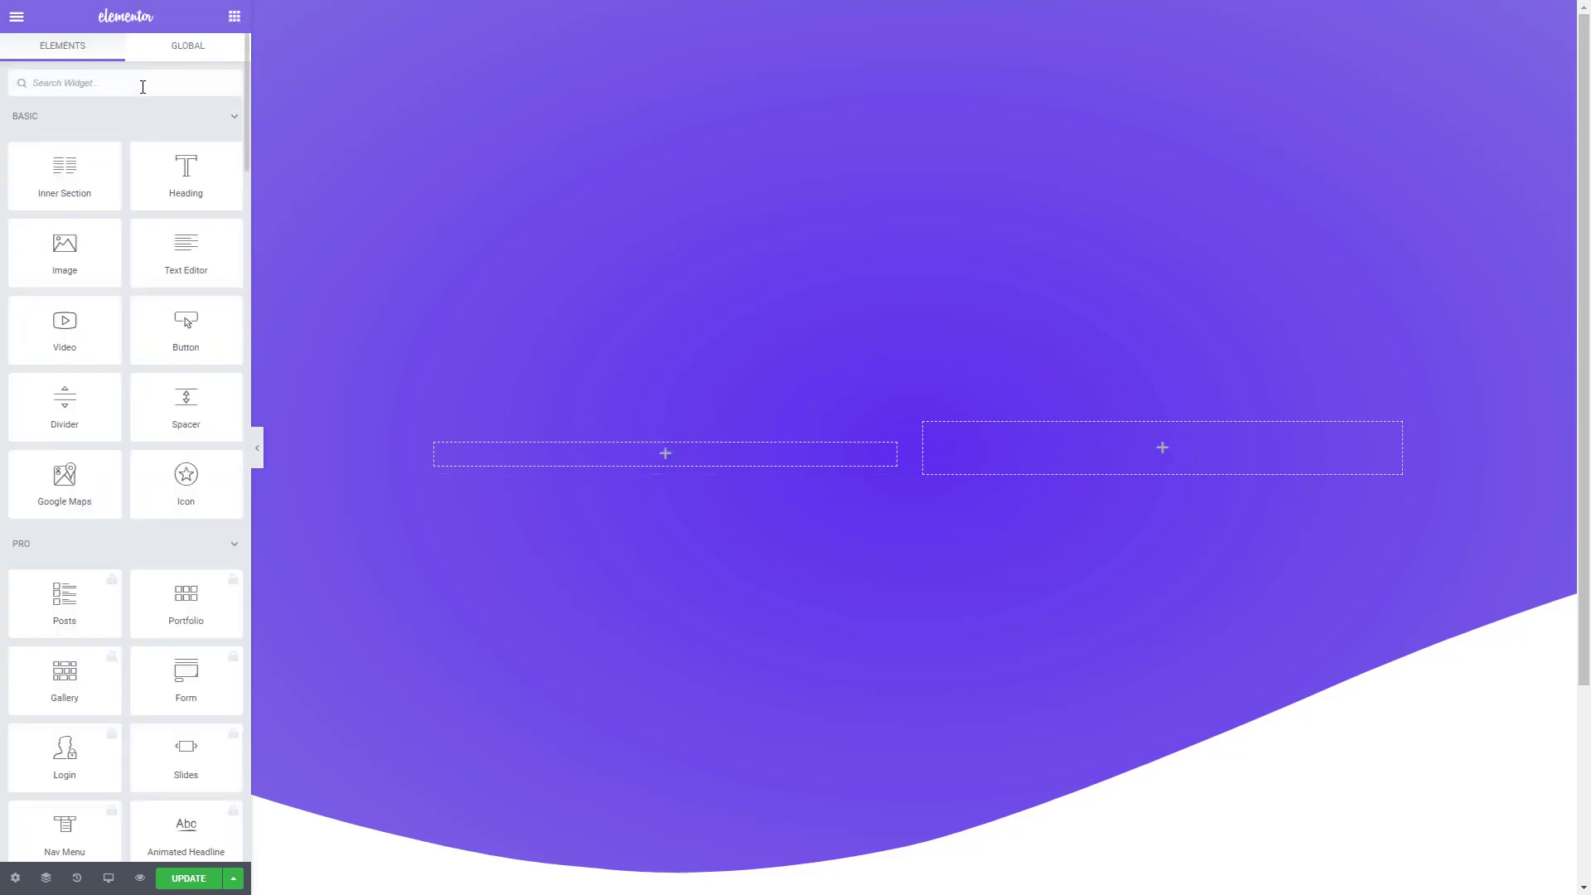
{"action": "left_click", "coordinate": [142, 86]}
{"action": "type", "text": "adv"}
{"action": "left_click_drag", "start_coordinate": [64, 133], "coordinate": [606, 455]}
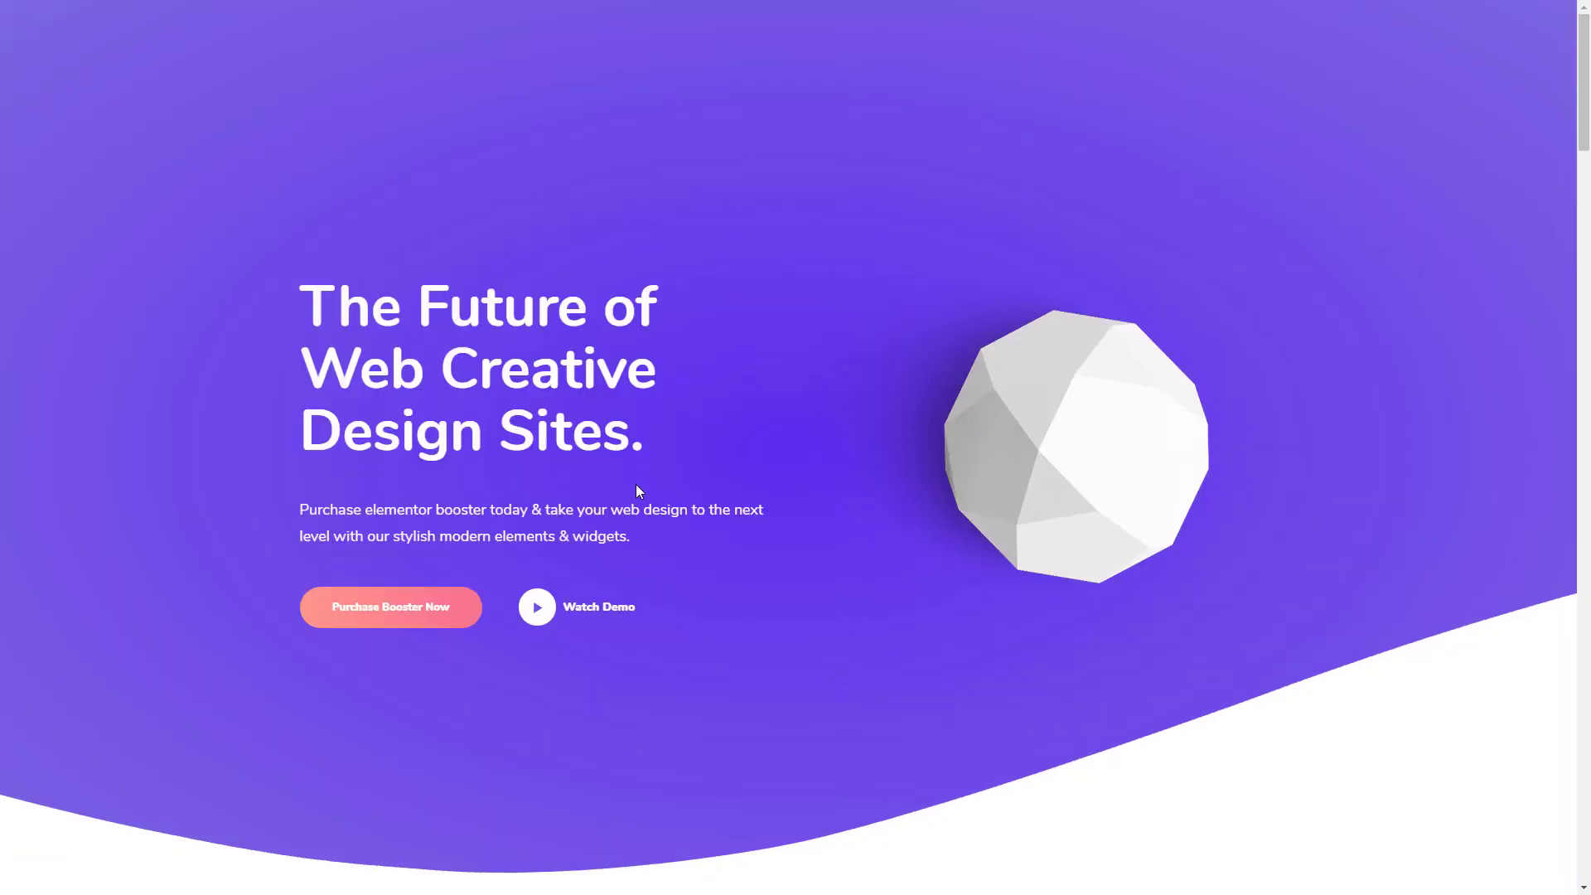
- Copy the demo's hero heading and paragraph, and paste the paragraph starting "Purchase elementor booster today" as the Advanced Heading's short text
{"action": "left_click_drag", "start_coordinate": [333, 324], "coordinate": [295, 297]}
{"action": "left_click_drag", "start_coordinate": [640, 551], "coordinate": [295, 511]}
{"action": "key", "text": "ctrl+c"}
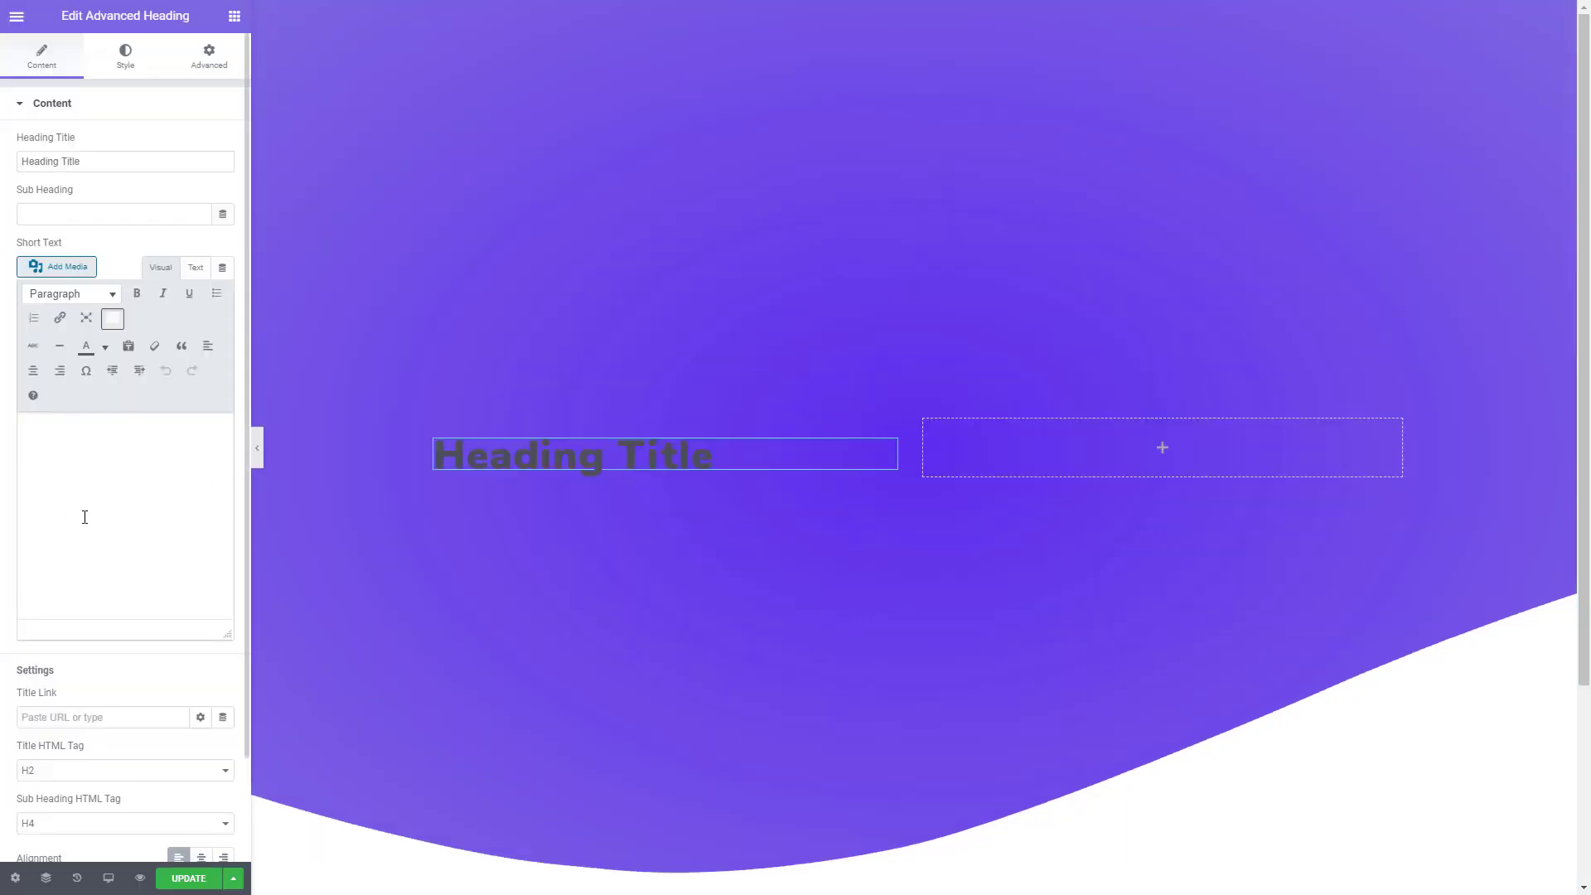
{"action": "left_click", "coordinate": [84, 516]}
{"action": "key", "text": "ctrl+v"}
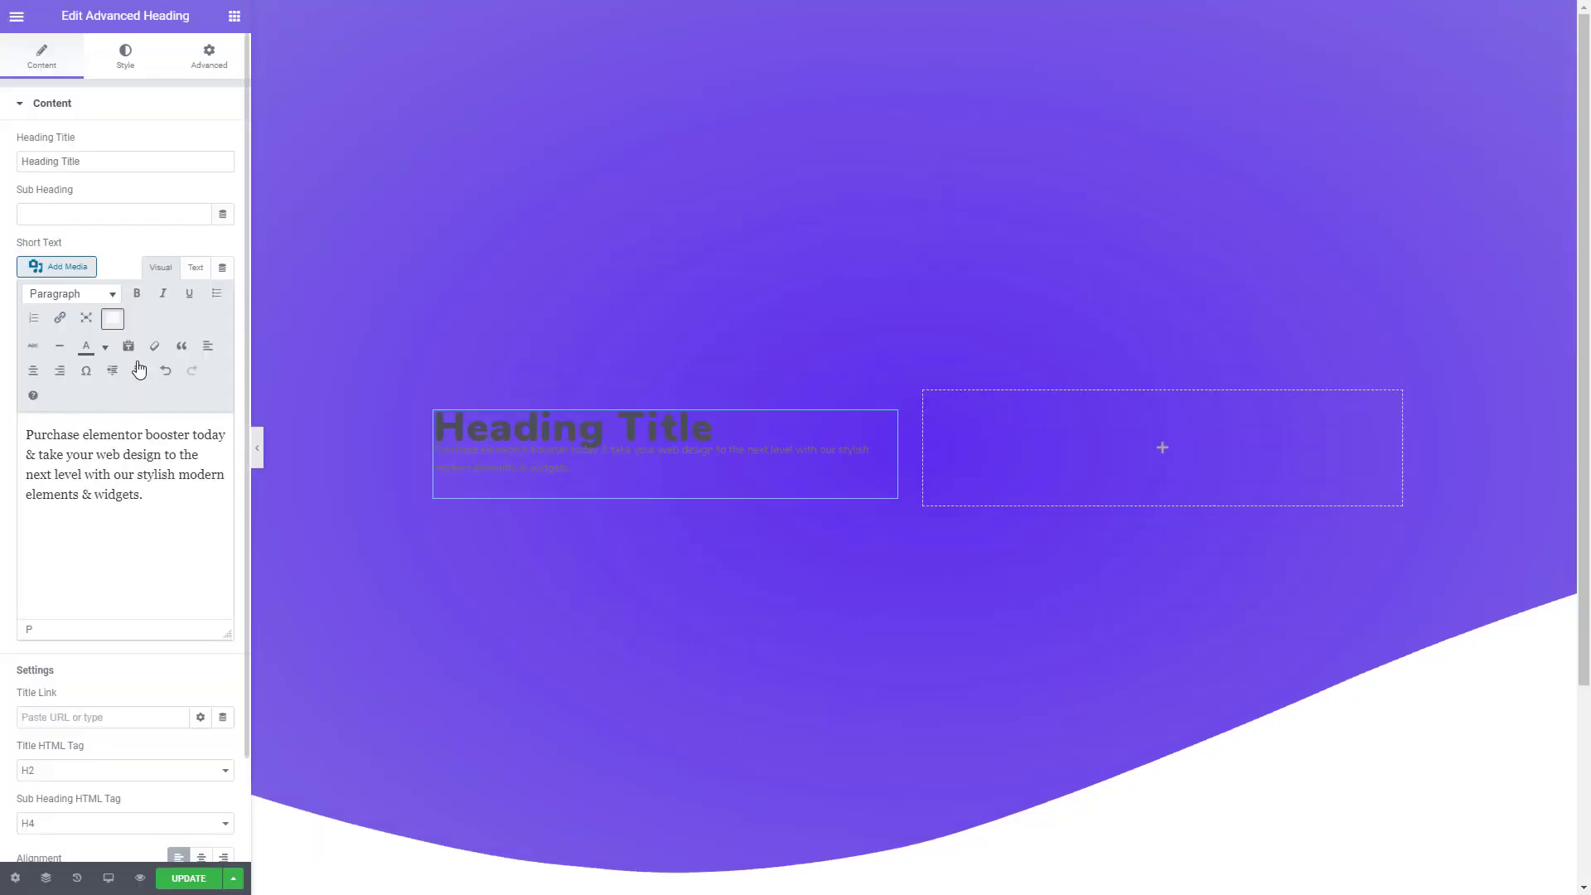
- Replace the Advanced Heading's title with the copied "The Future of Web Creative Design Sites." and color it white (#FFFFFF)
{"action": "left_click_drag", "start_coordinate": [119, 154], "coordinate": [12, 149]}
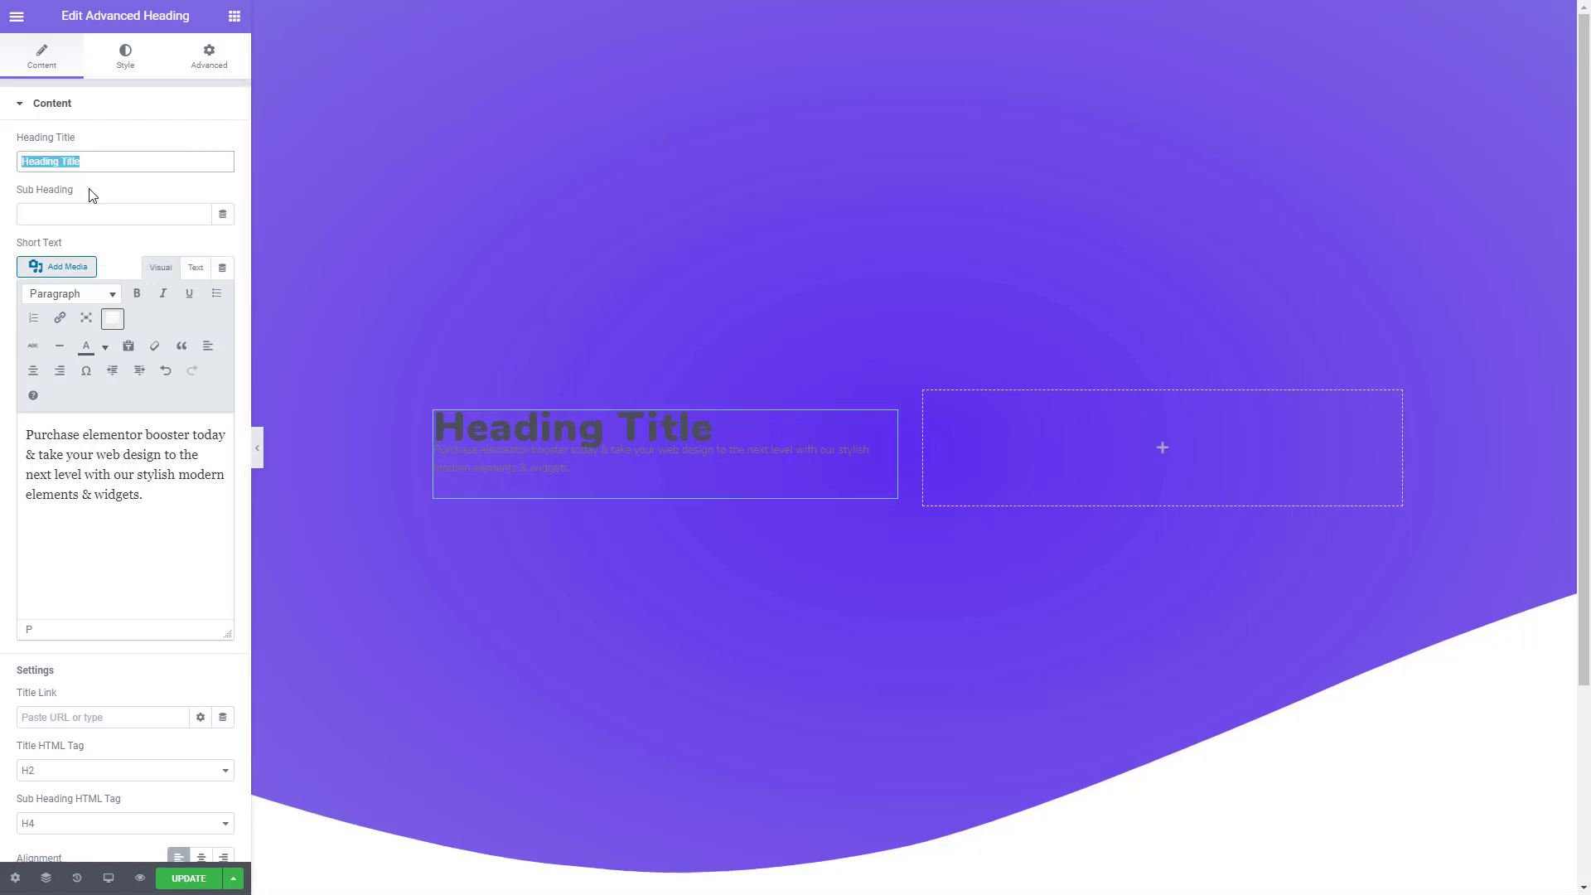
{"action": "type", "text": "The Future of Web Creative Design Sites."}
{"action": "left_click", "coordinate": [124, 51]}
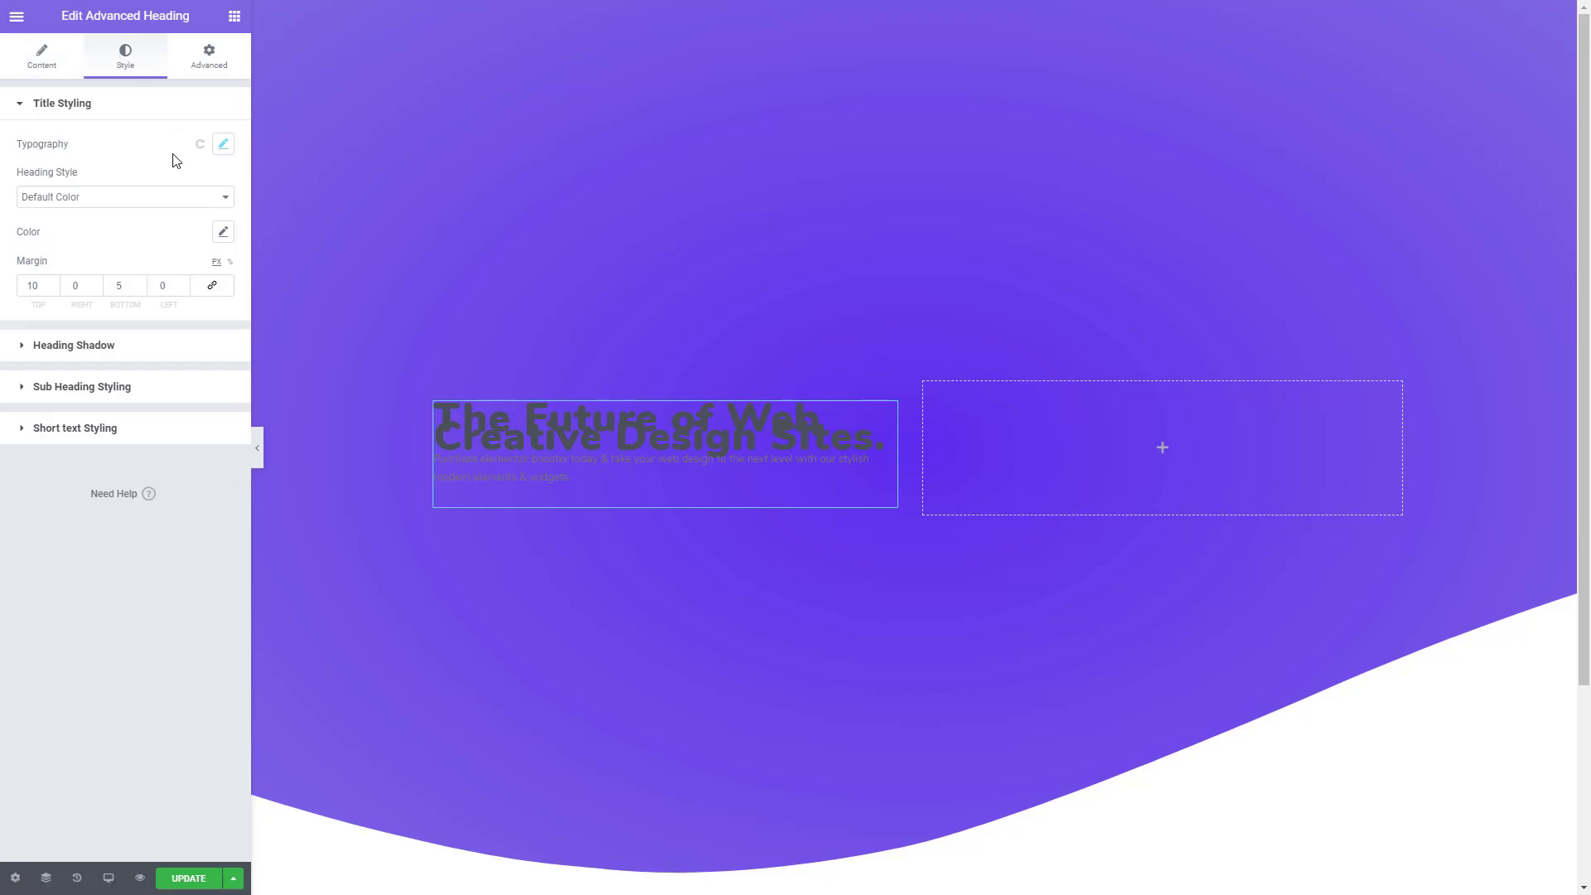
{"action": "left_click", "coordinate": [223, 233]}
{"action": "left_click", "coordinate": [186, 306]}
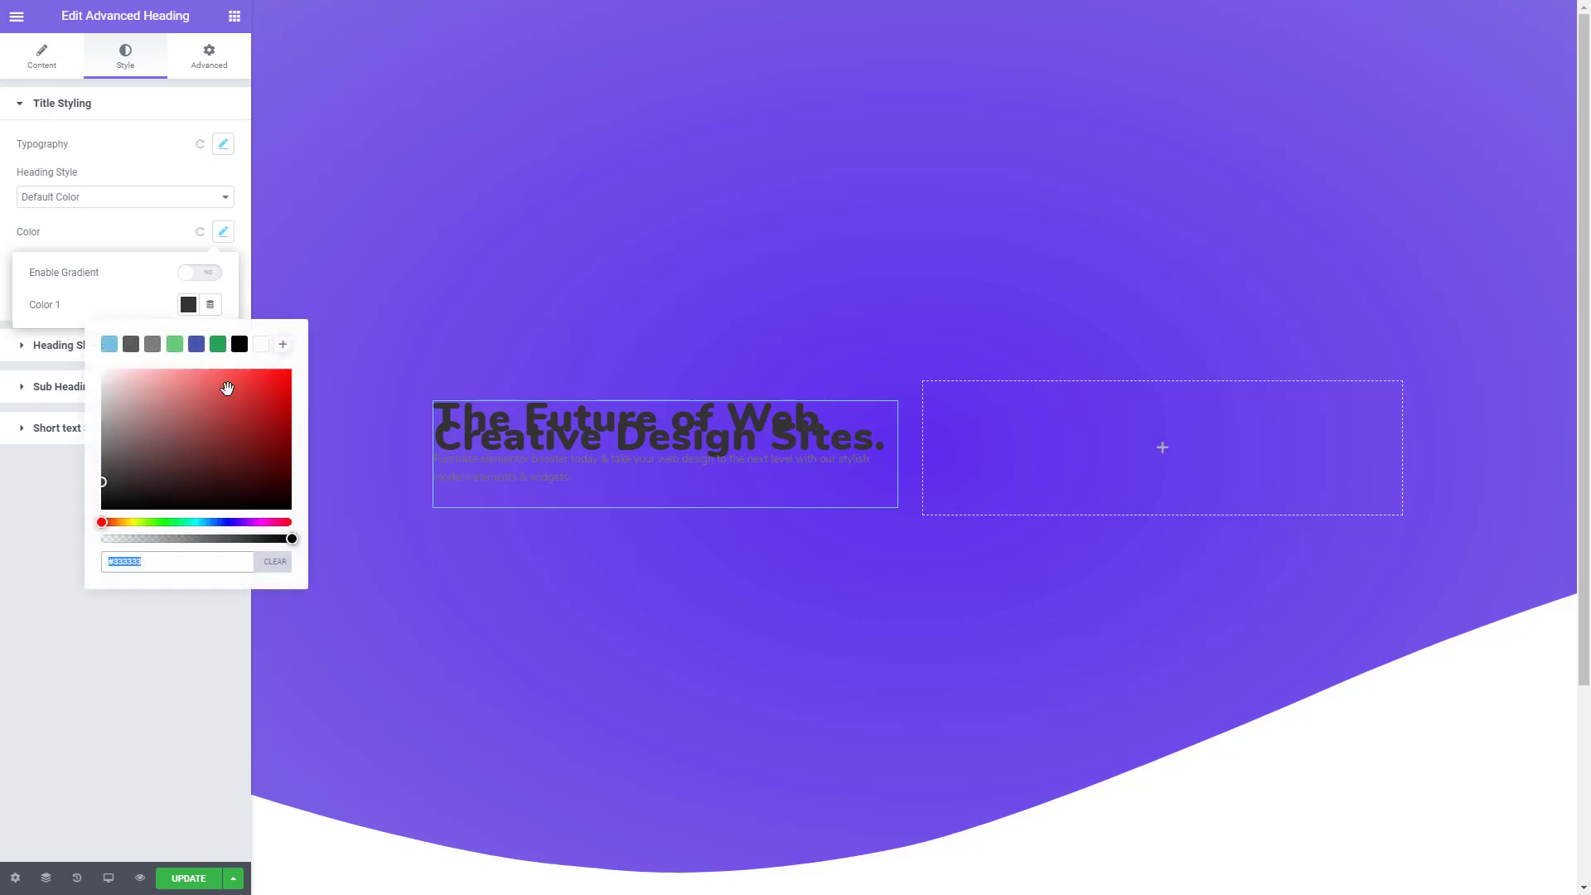
{"action": "left_click", "coordinate": [261, 351]}
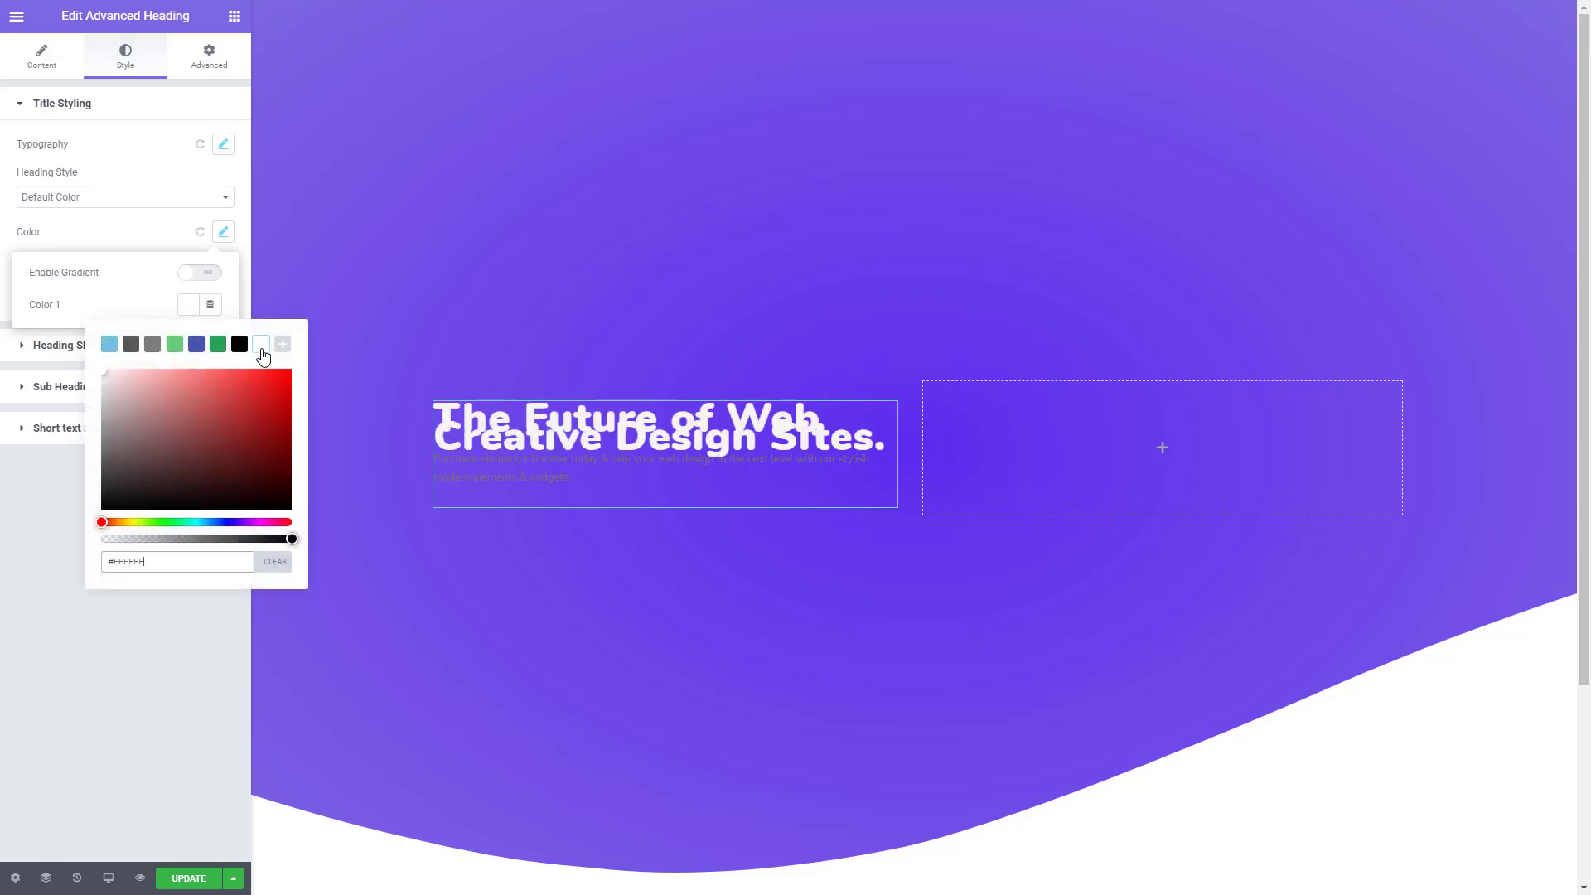
{"action": "left_click", "coordinate": [191, 145]}
- Set the heading title's typography to line height 1.1 em, size 69 px and weight 700
{"action": "left_click", "coordinate": [223, 146]}
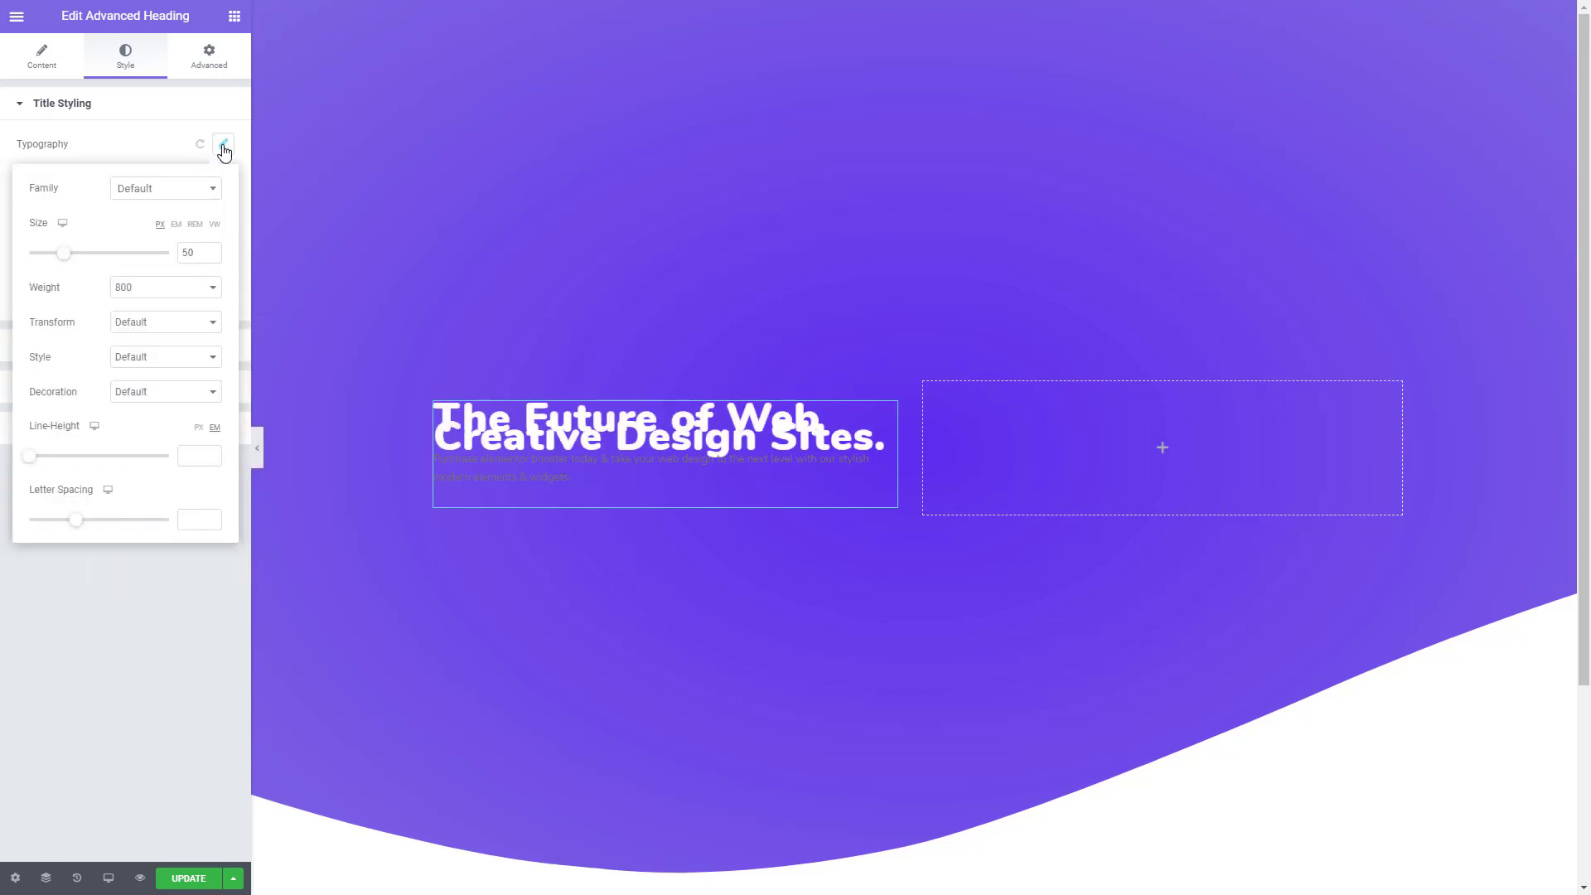
{"action": "left_click_drag", "start_coordinate": [32, 462], "coordinate": [46, 464]}
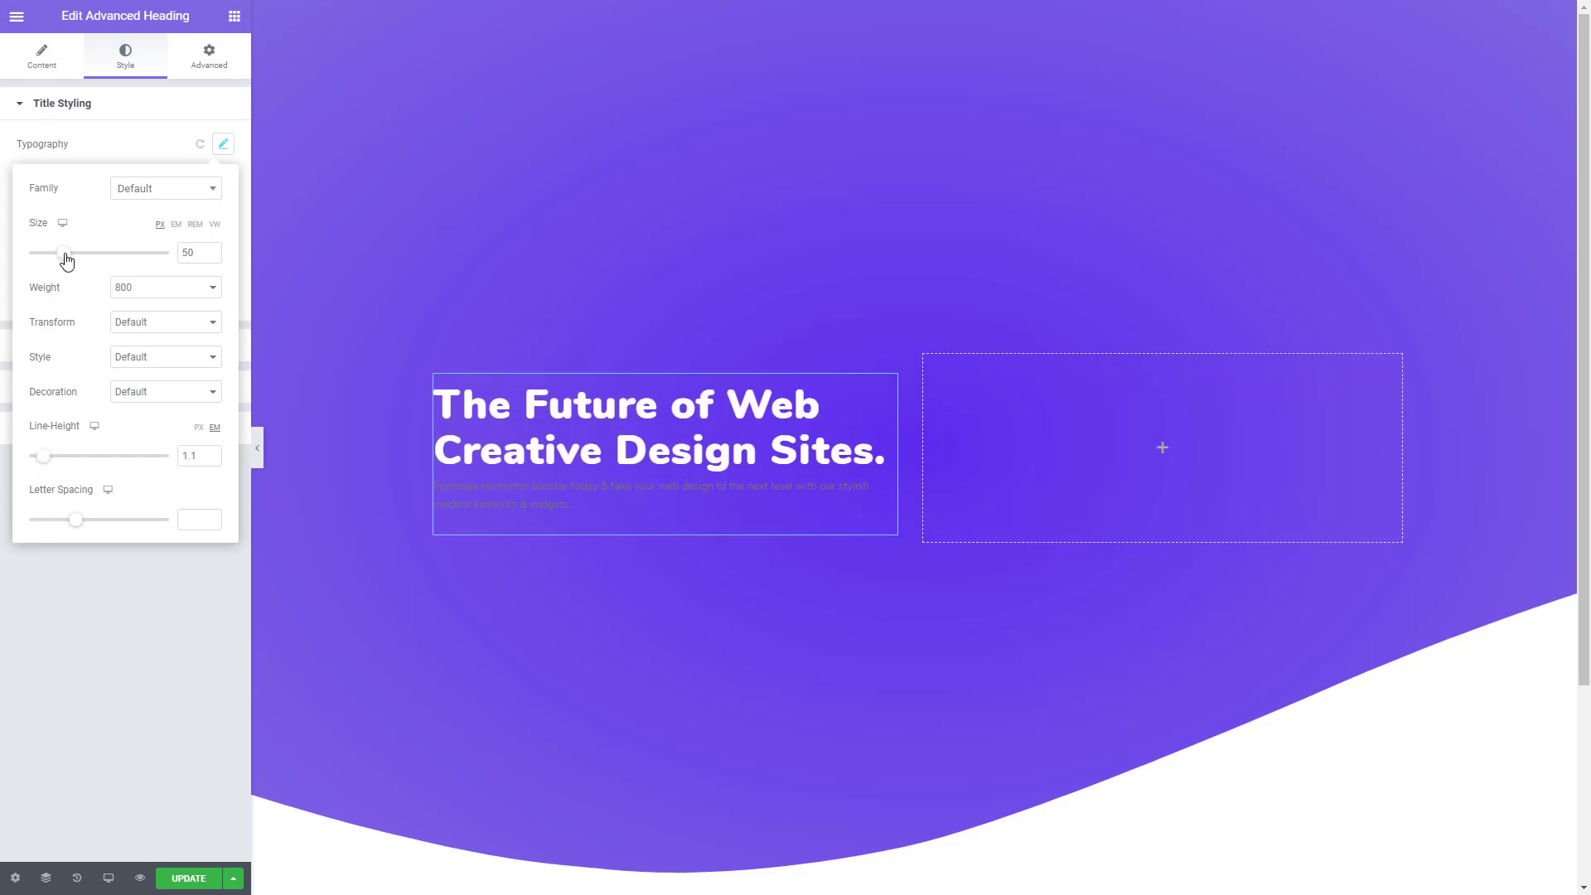
{"action": "left_click_drag", "start_coordinate": [66, 260], "coordinate": [80, 266]}
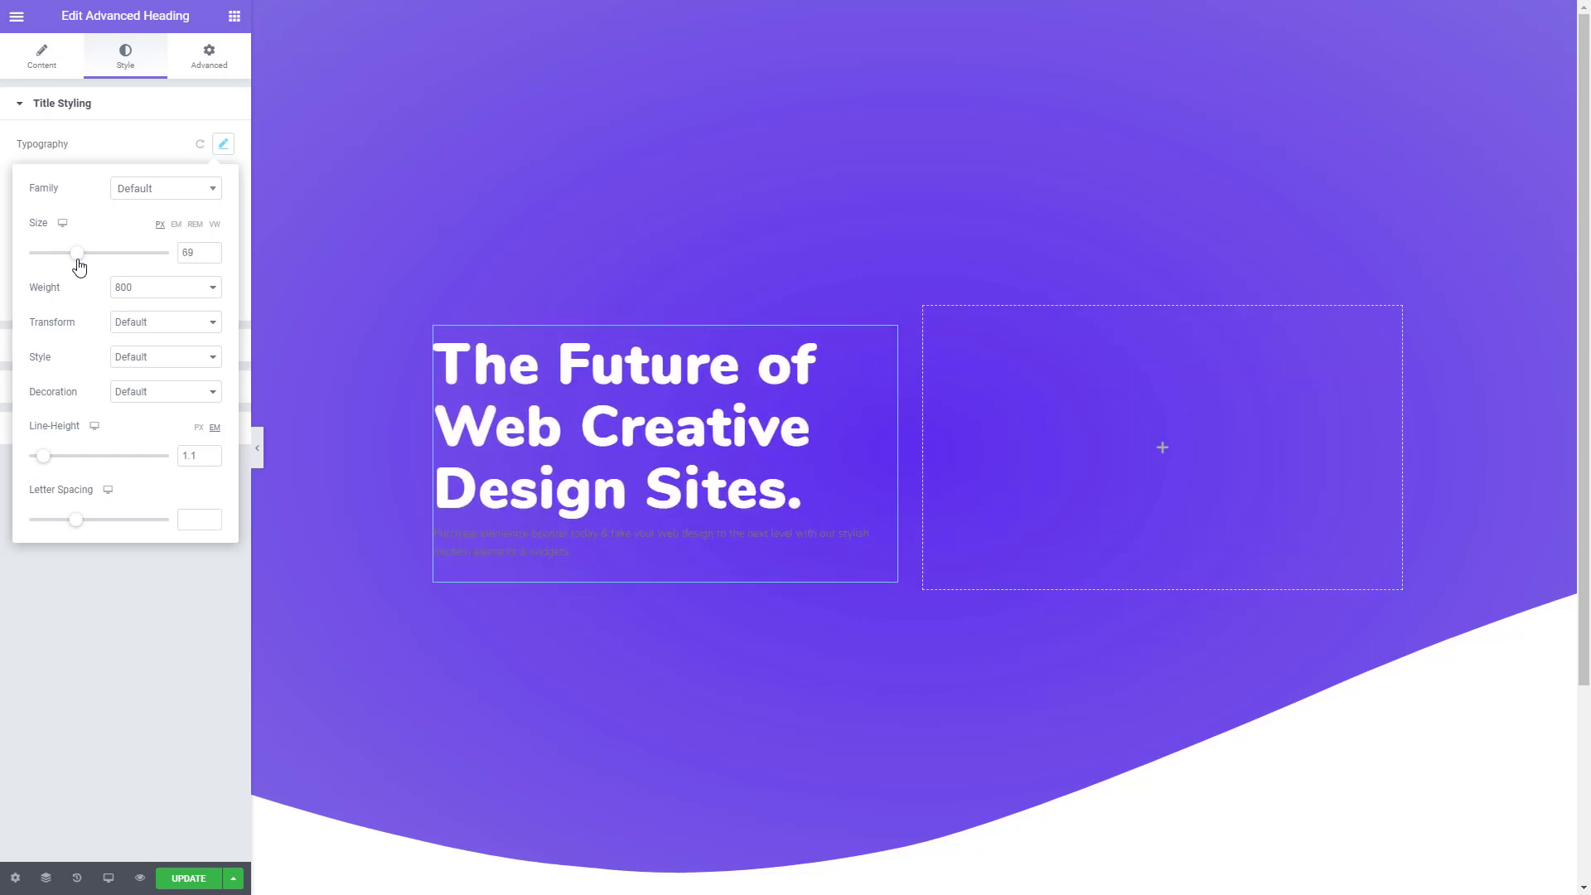
{"action": "left_click", "coordinate": [139, 295]}
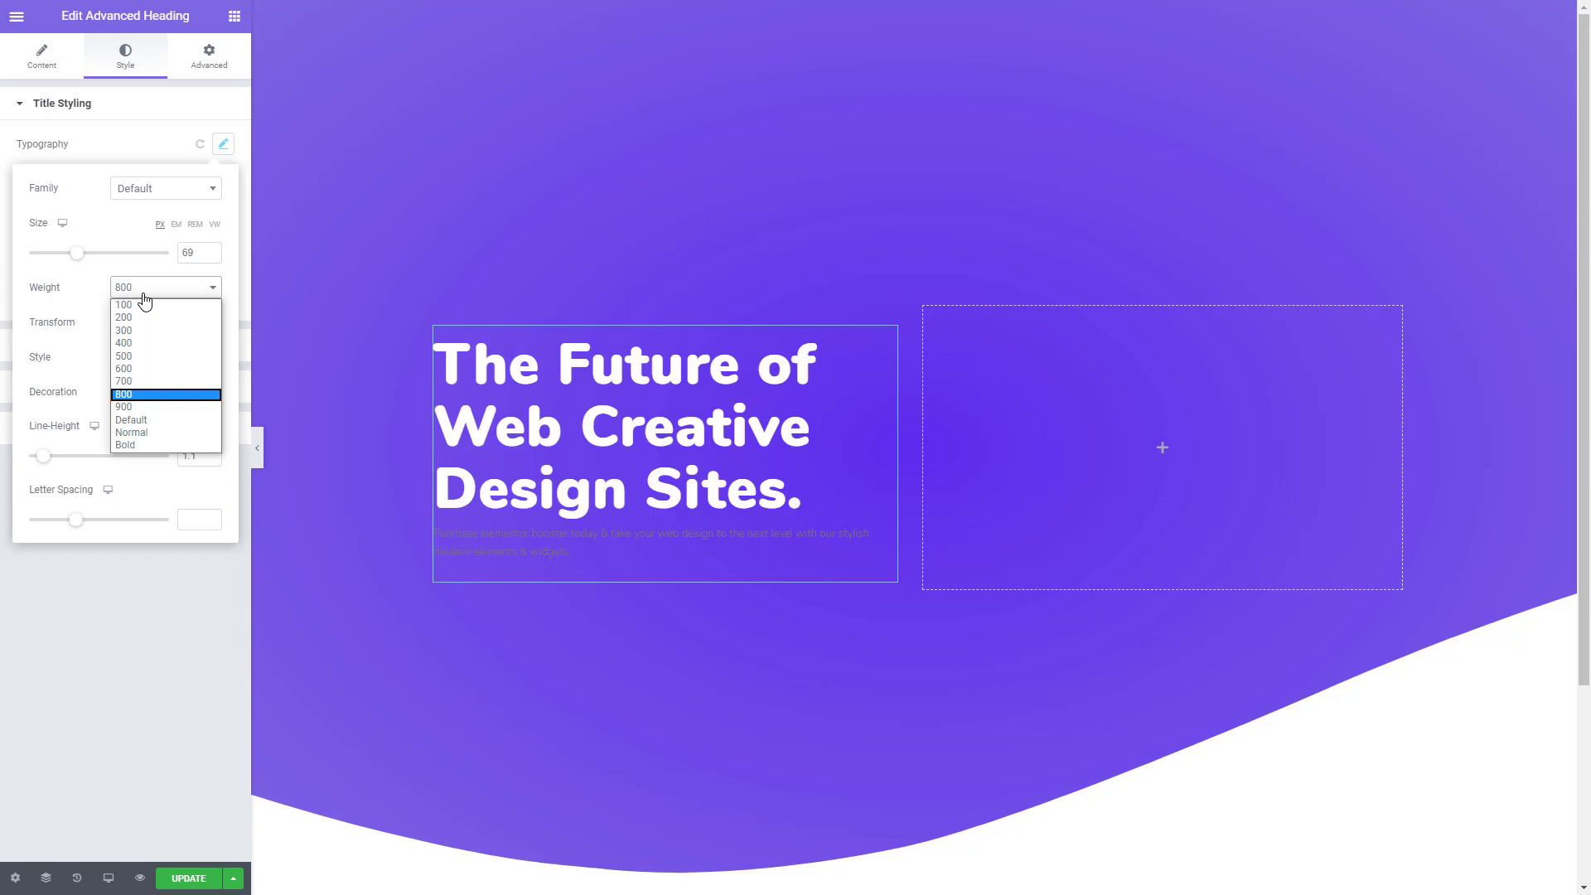
{"action": "left_click", "coordinate": [160, 382]}
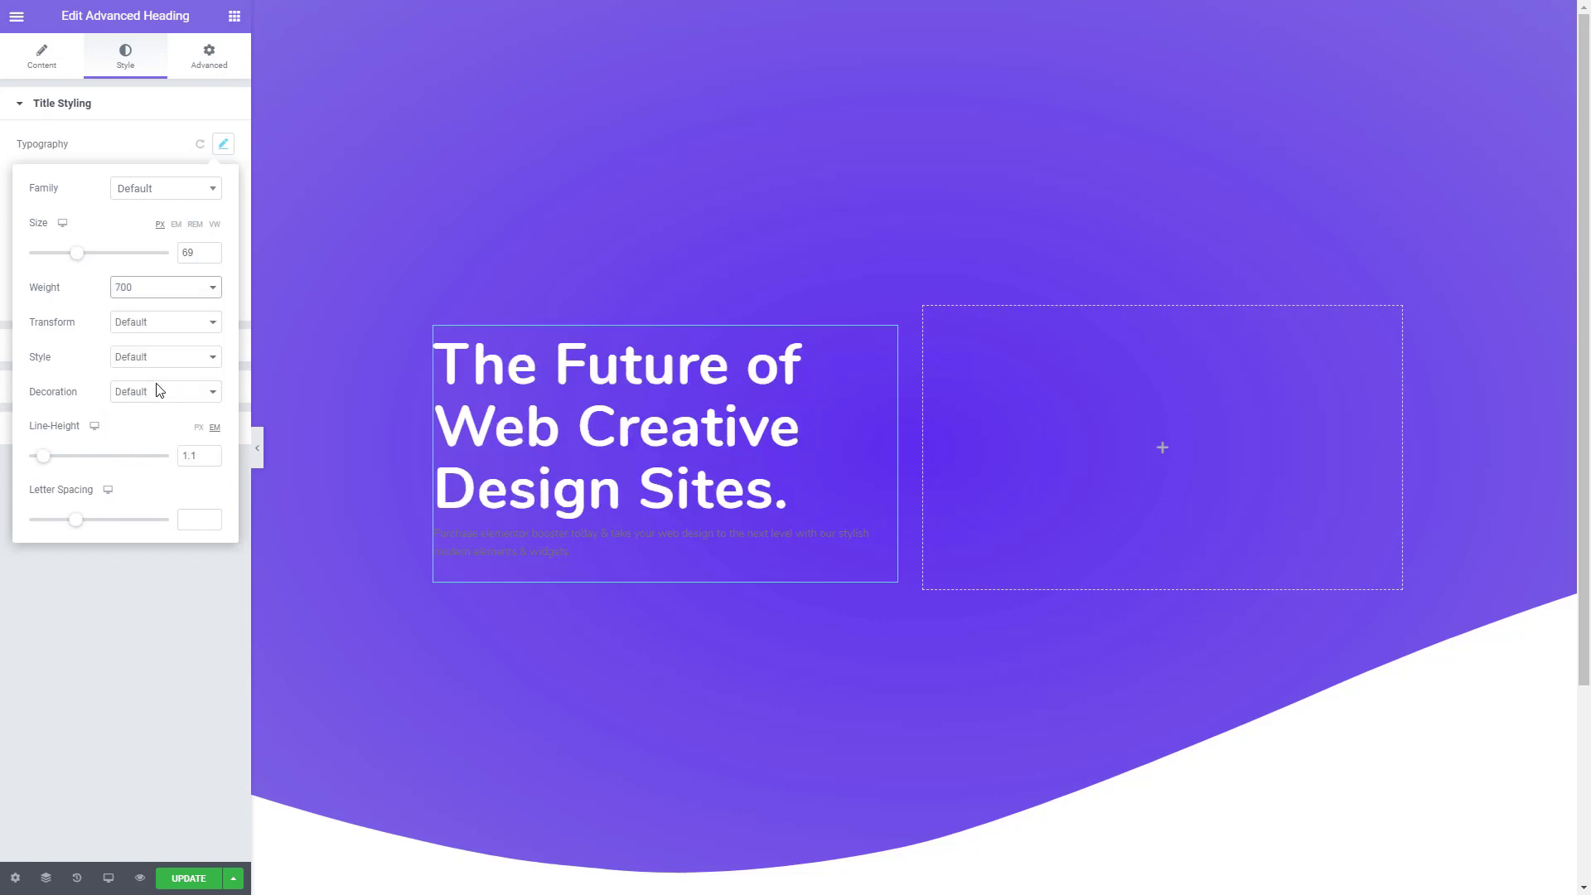
{"action": "left_click", "coordinate": [135, 653]}
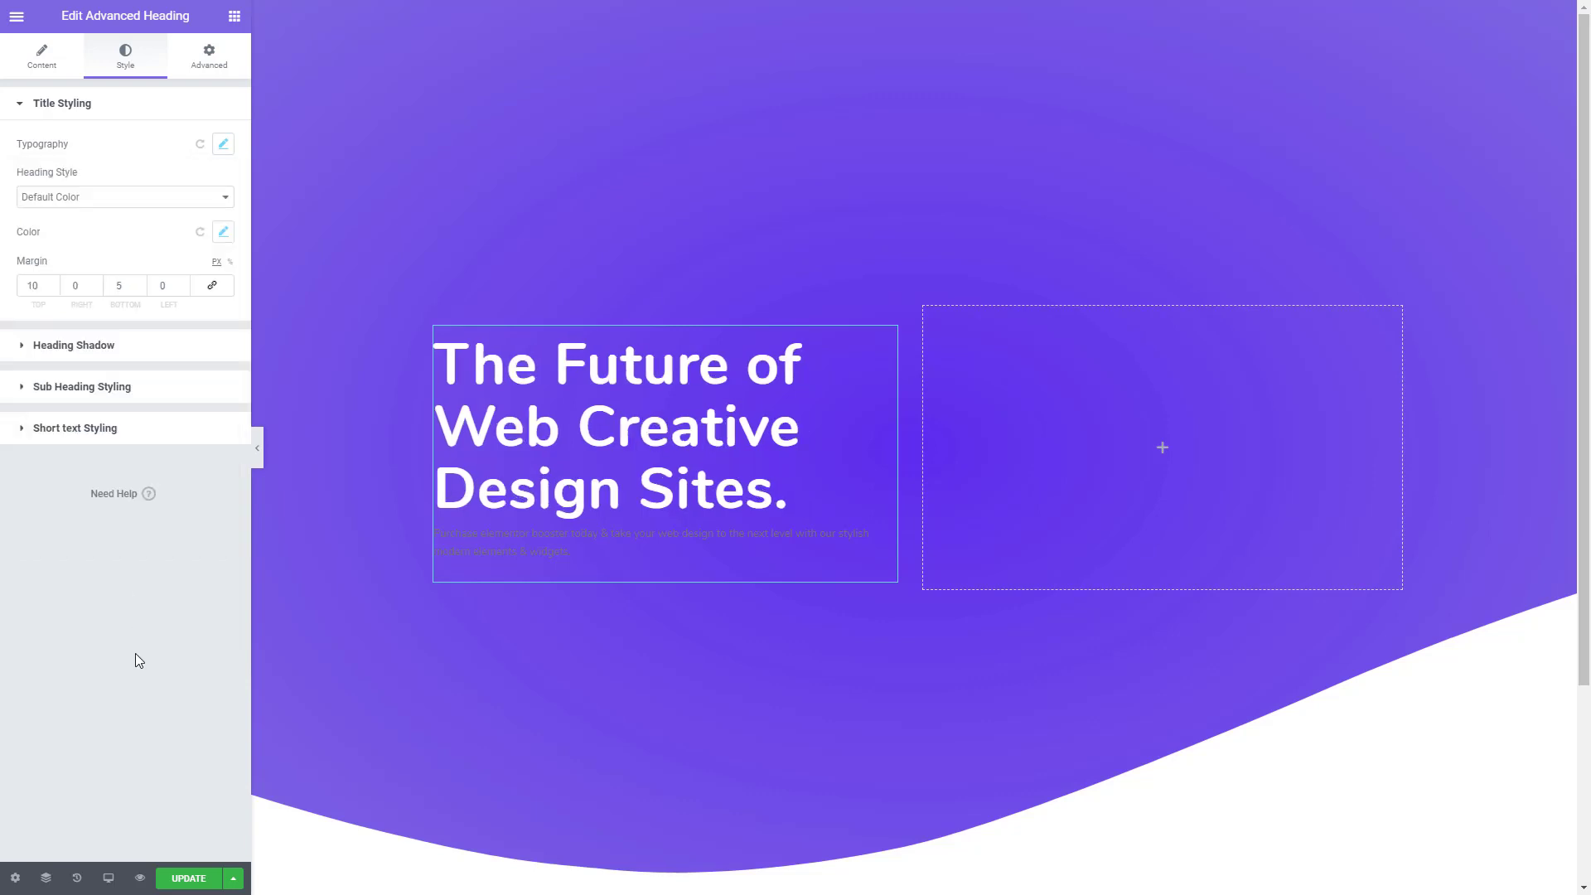
- Set the color of the heading's short text to white (#FFFFFF)
{"action": "left_click", "coordinate": [91, 426]}
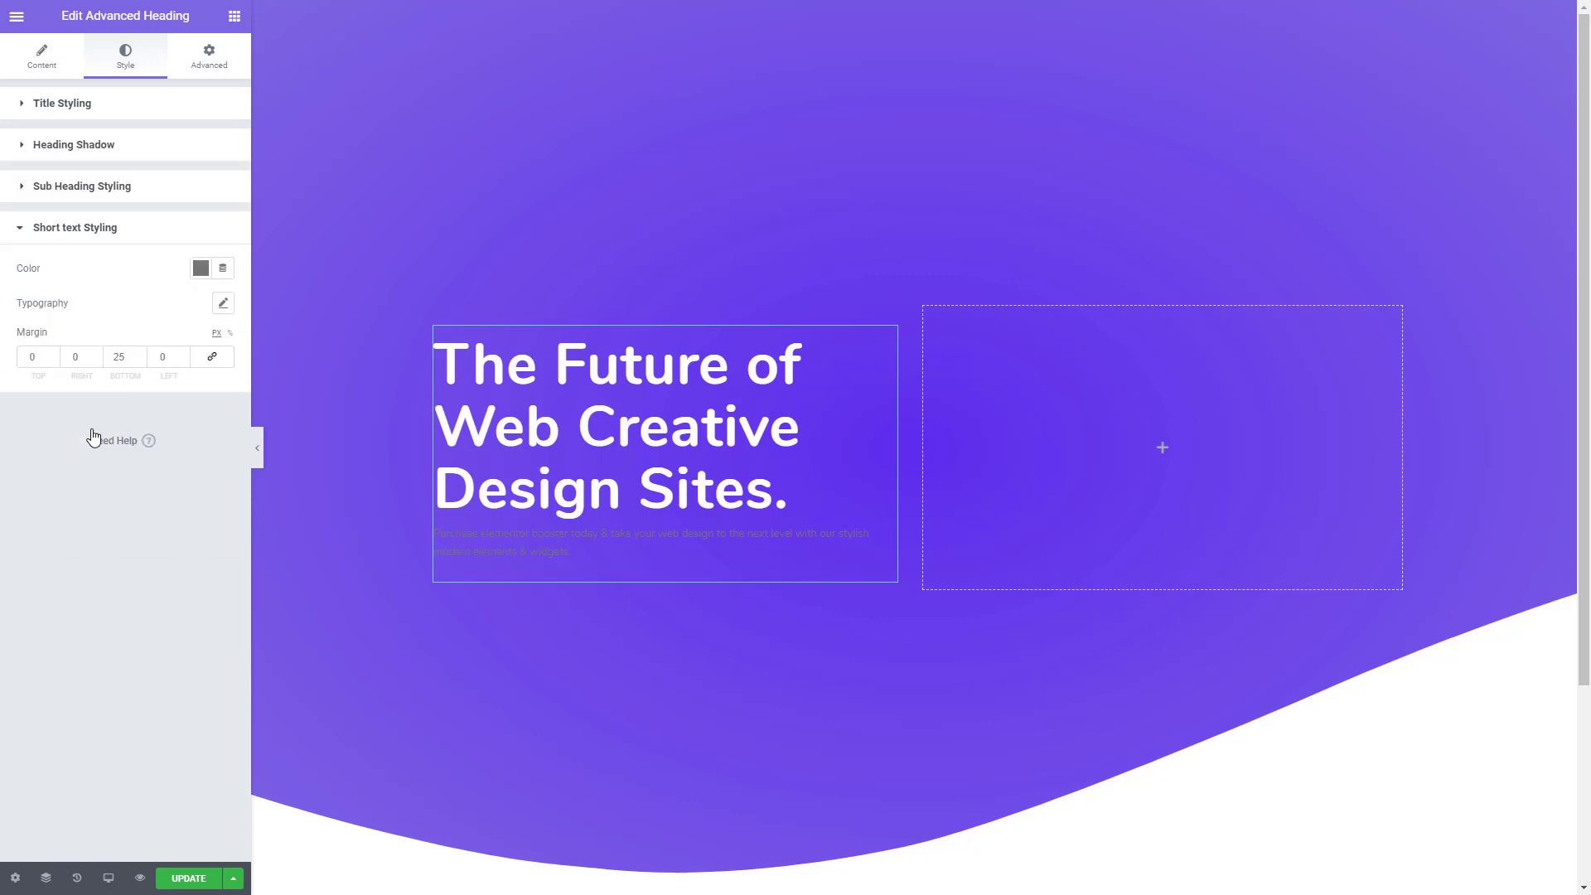
{"action": "left_click", "coordinate": [200, 273]}
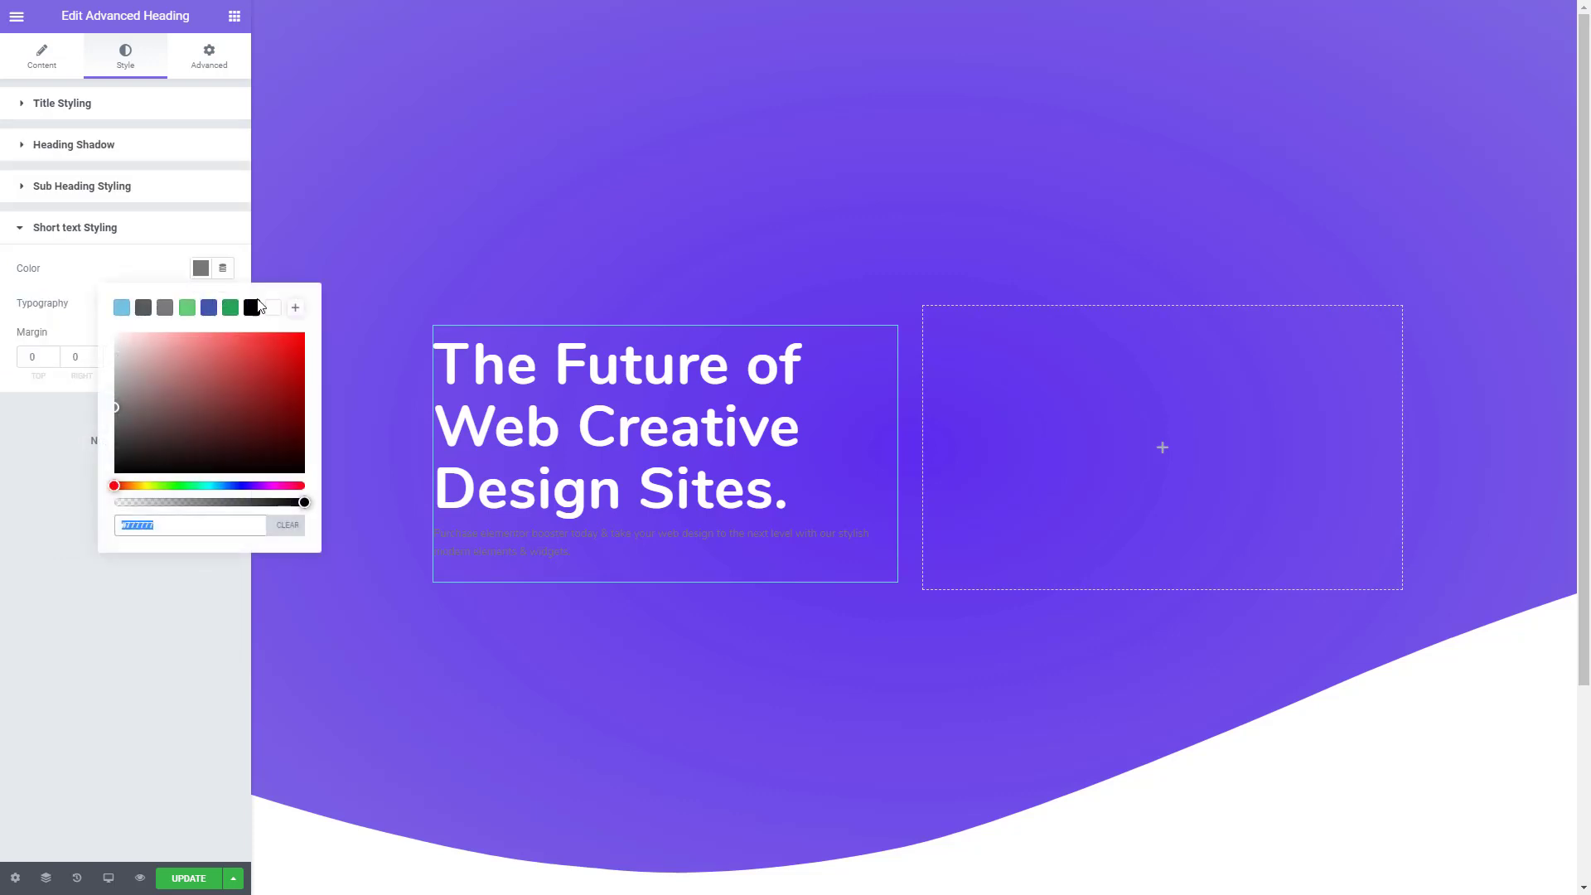
{"action": "left_click", "coordinate": [273, 310]}
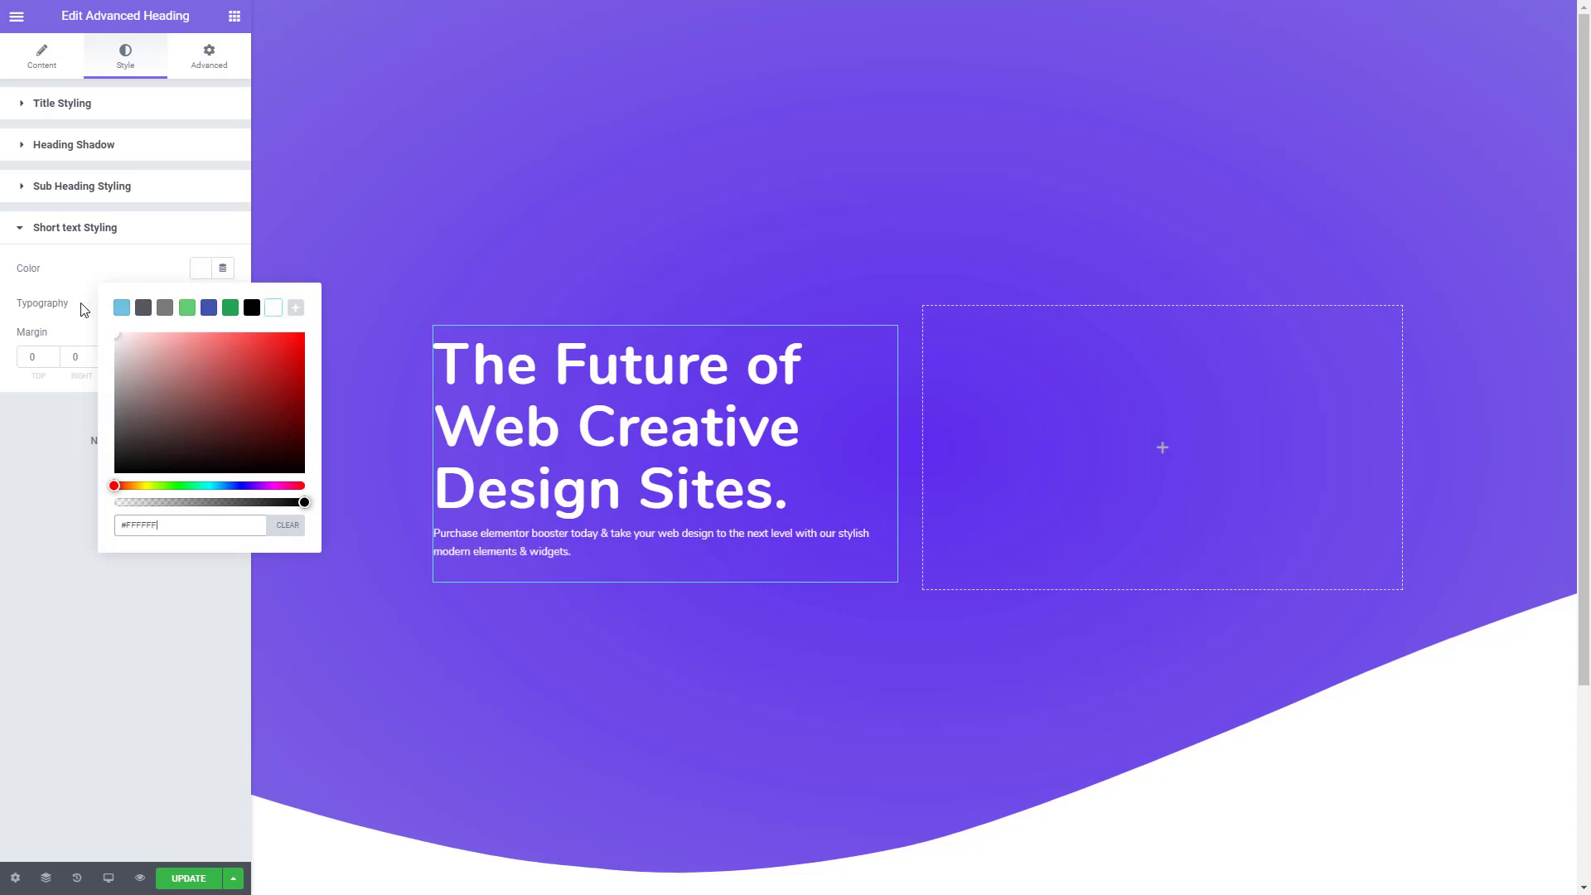
{"action": "left_click", "coordinate": [83, 309]}
- Set the short text's typography to size 18 px and line height 1.8 em
{"action": "left_click", "coordinate": [222, 303]}
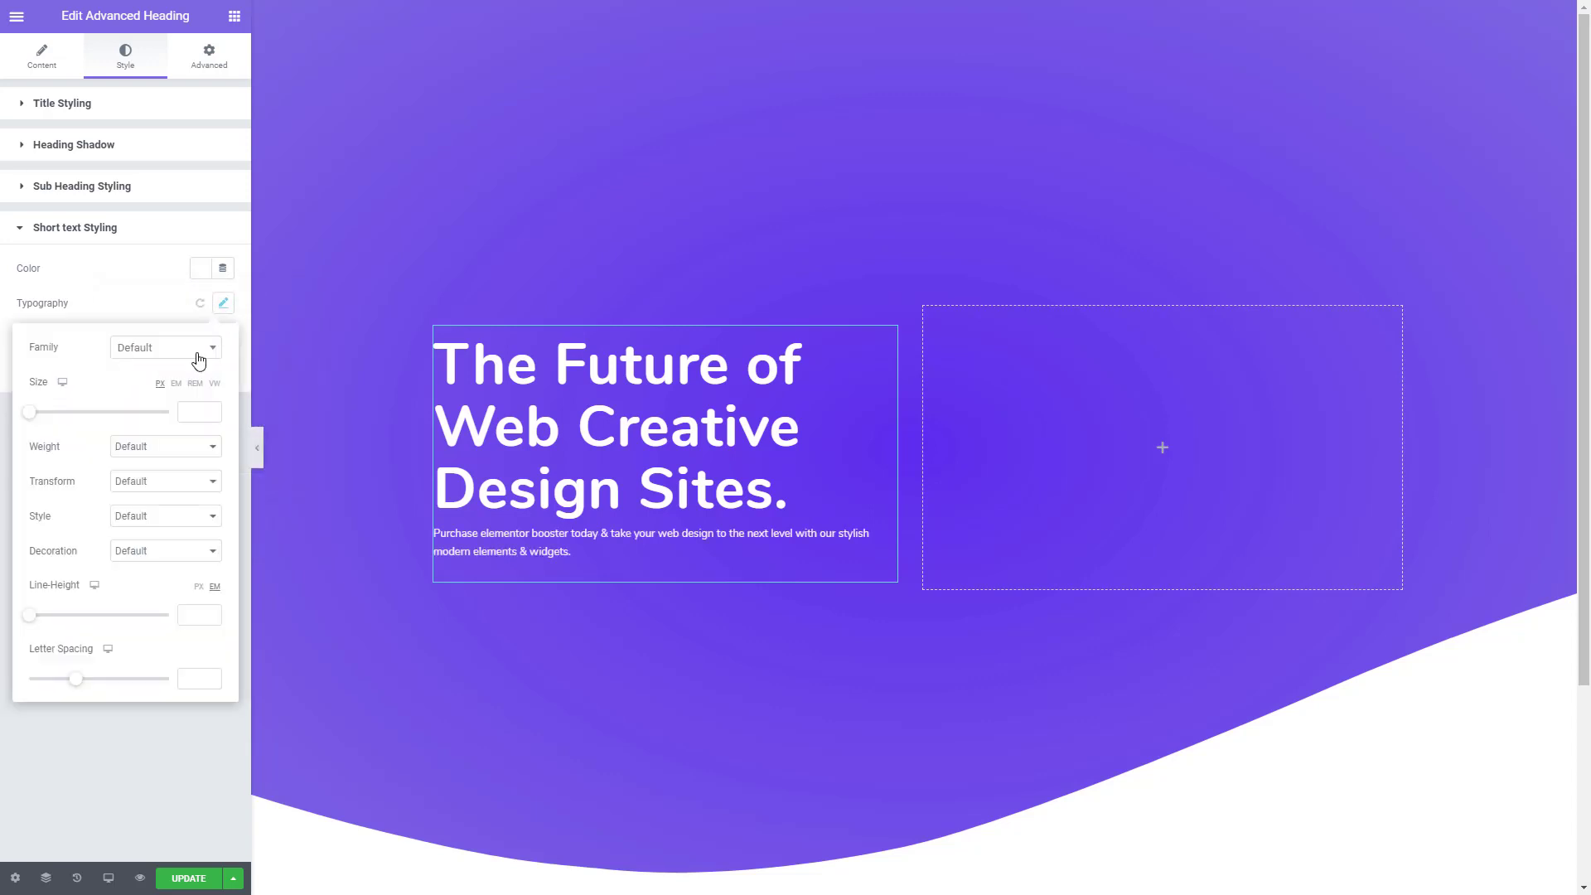
{"action": "left_click_drag", "start_coordinate": [25, 414], "coordinate": [42, 421]}
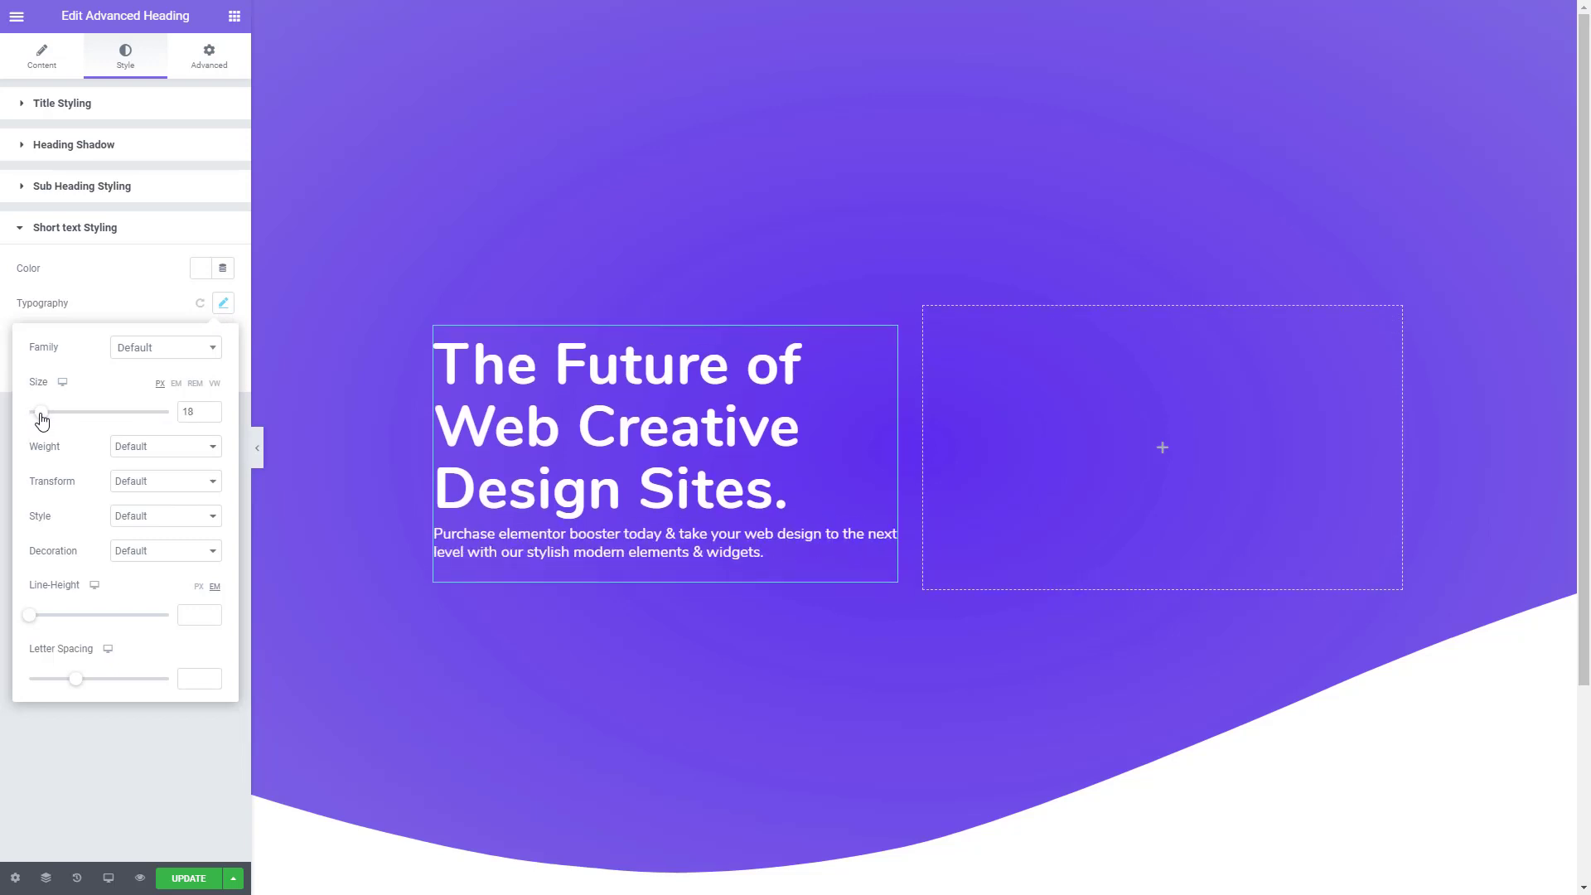
{"action": "left_click", "coordinate": [36, 619]}
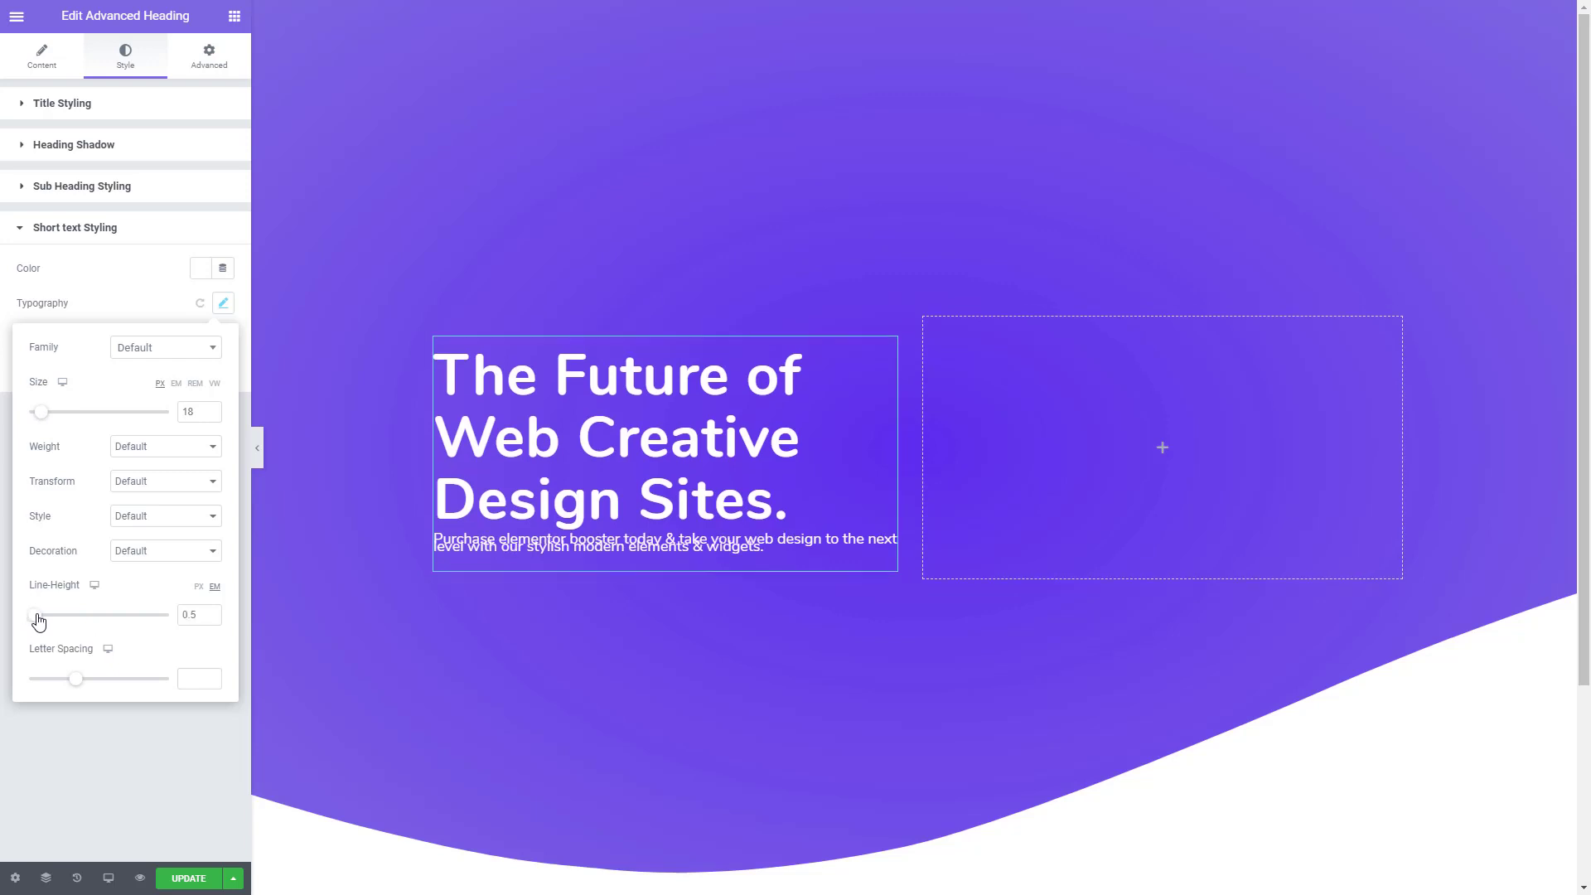
{"action": "left_click_drag", "start_coordinate": [39, 622], "coordinate": [57, 622]}
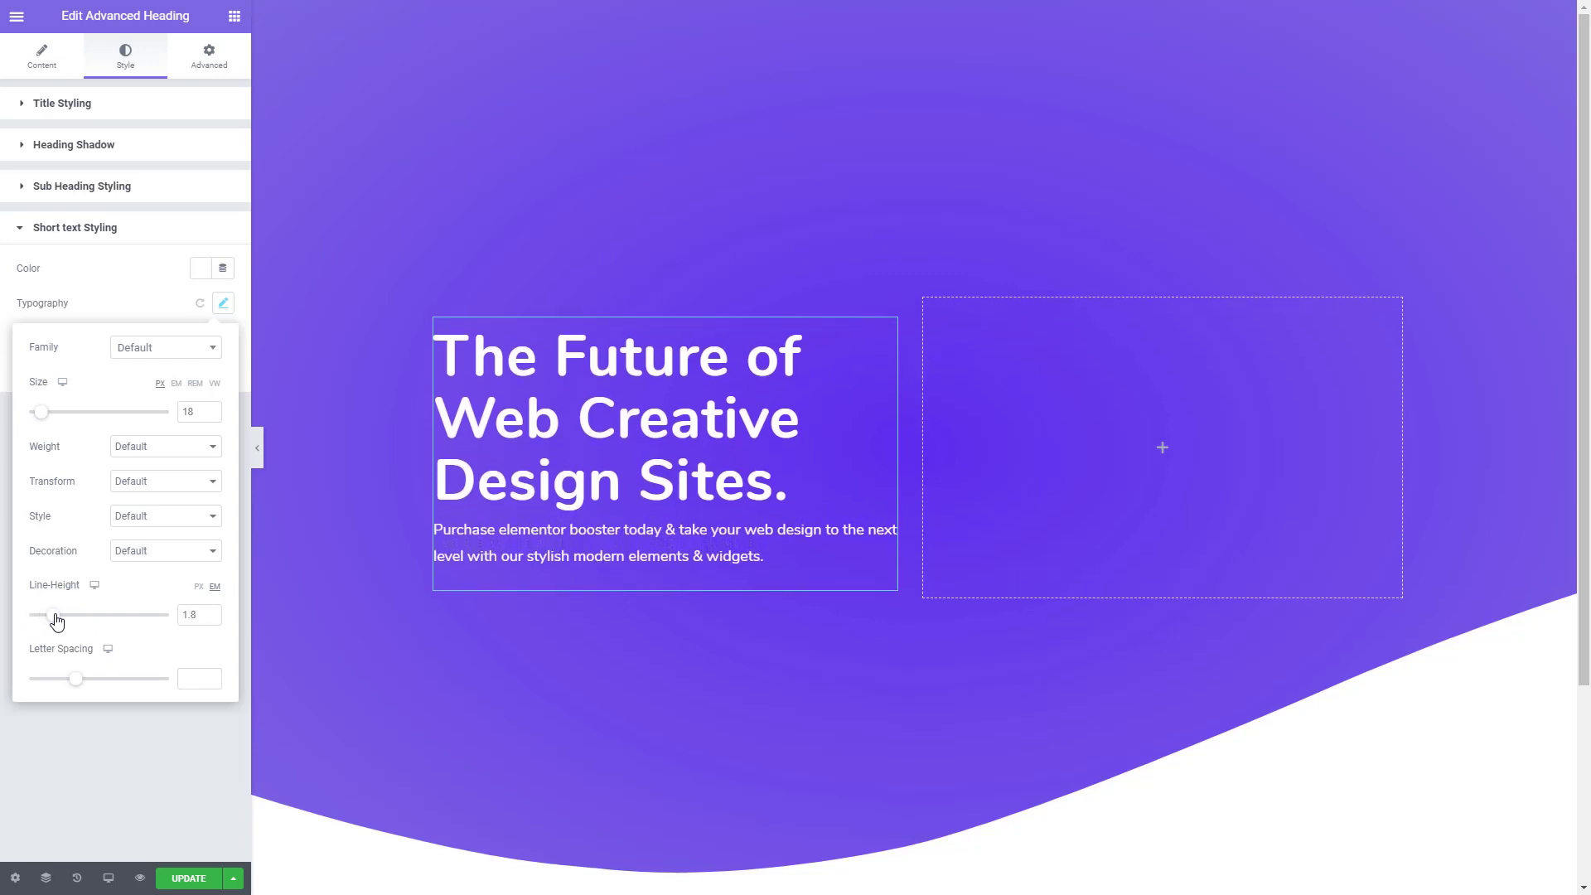
{"action": "left_click", "coordinate": [113, 775]}
- Set the short text's top margin to 41 px
{"action": "left_click_drag", "start_coordinate": [42, 353], "coordinate": [18, 353]}
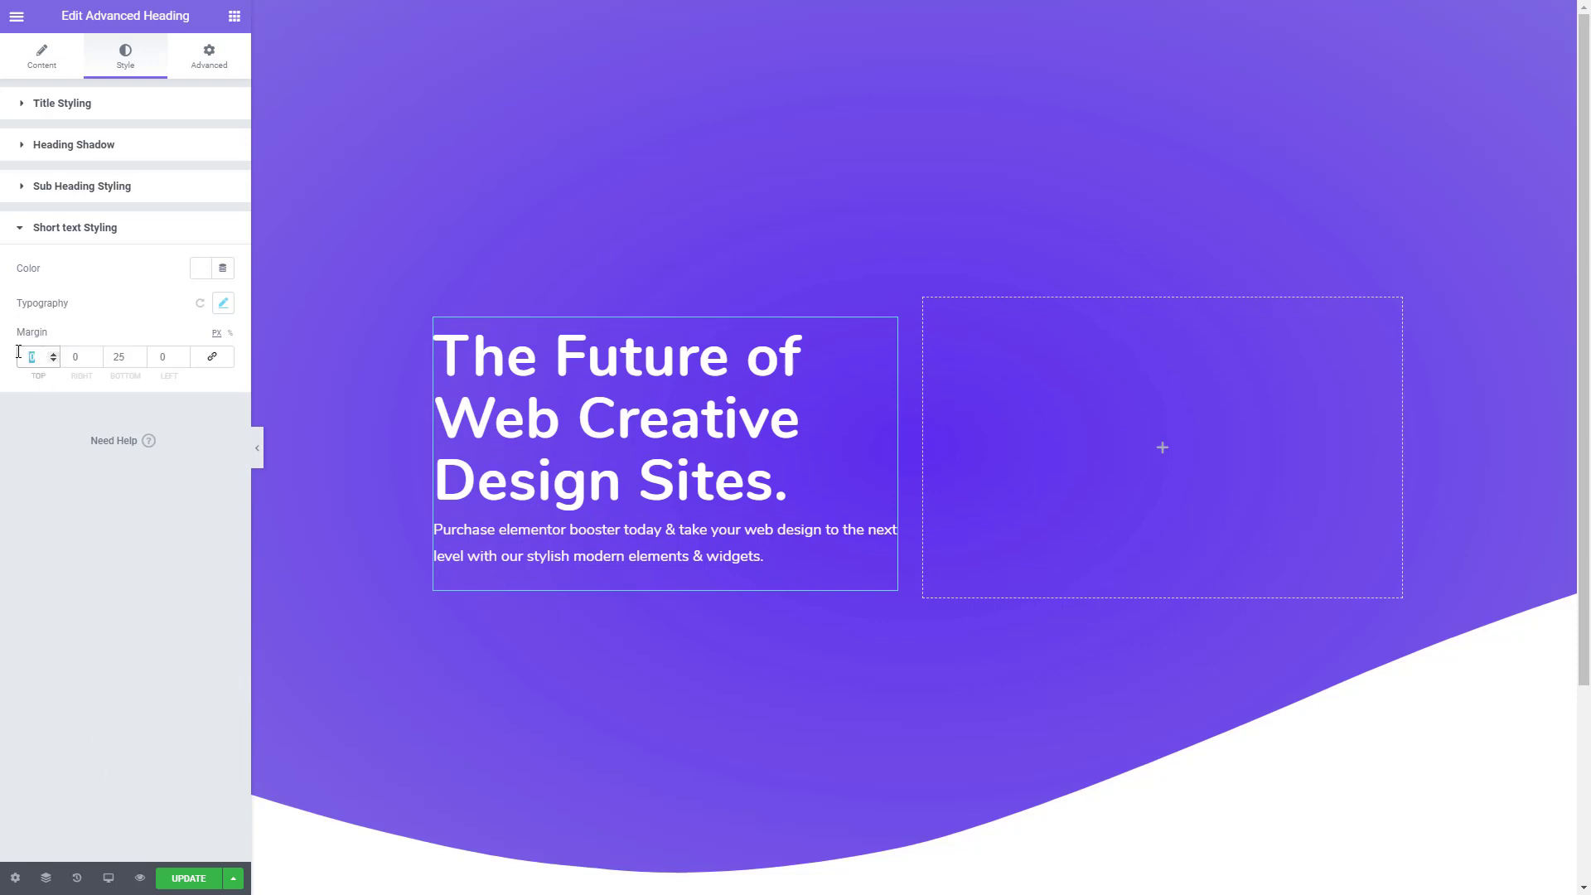
{"action": "type", "text": "40"}
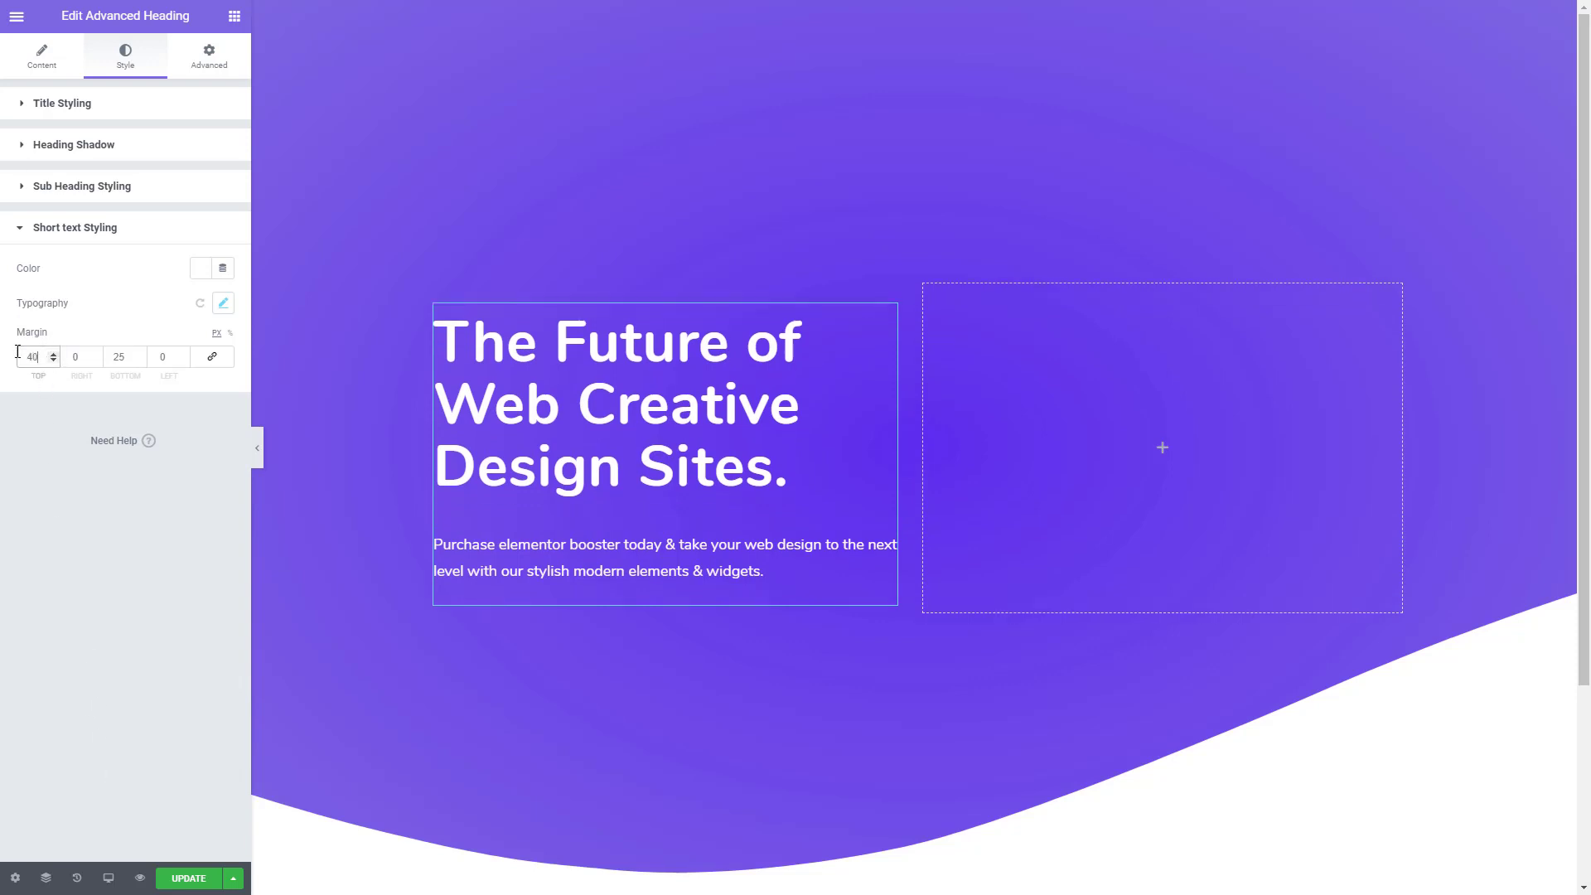
{"action": "key", "text": "Up"}
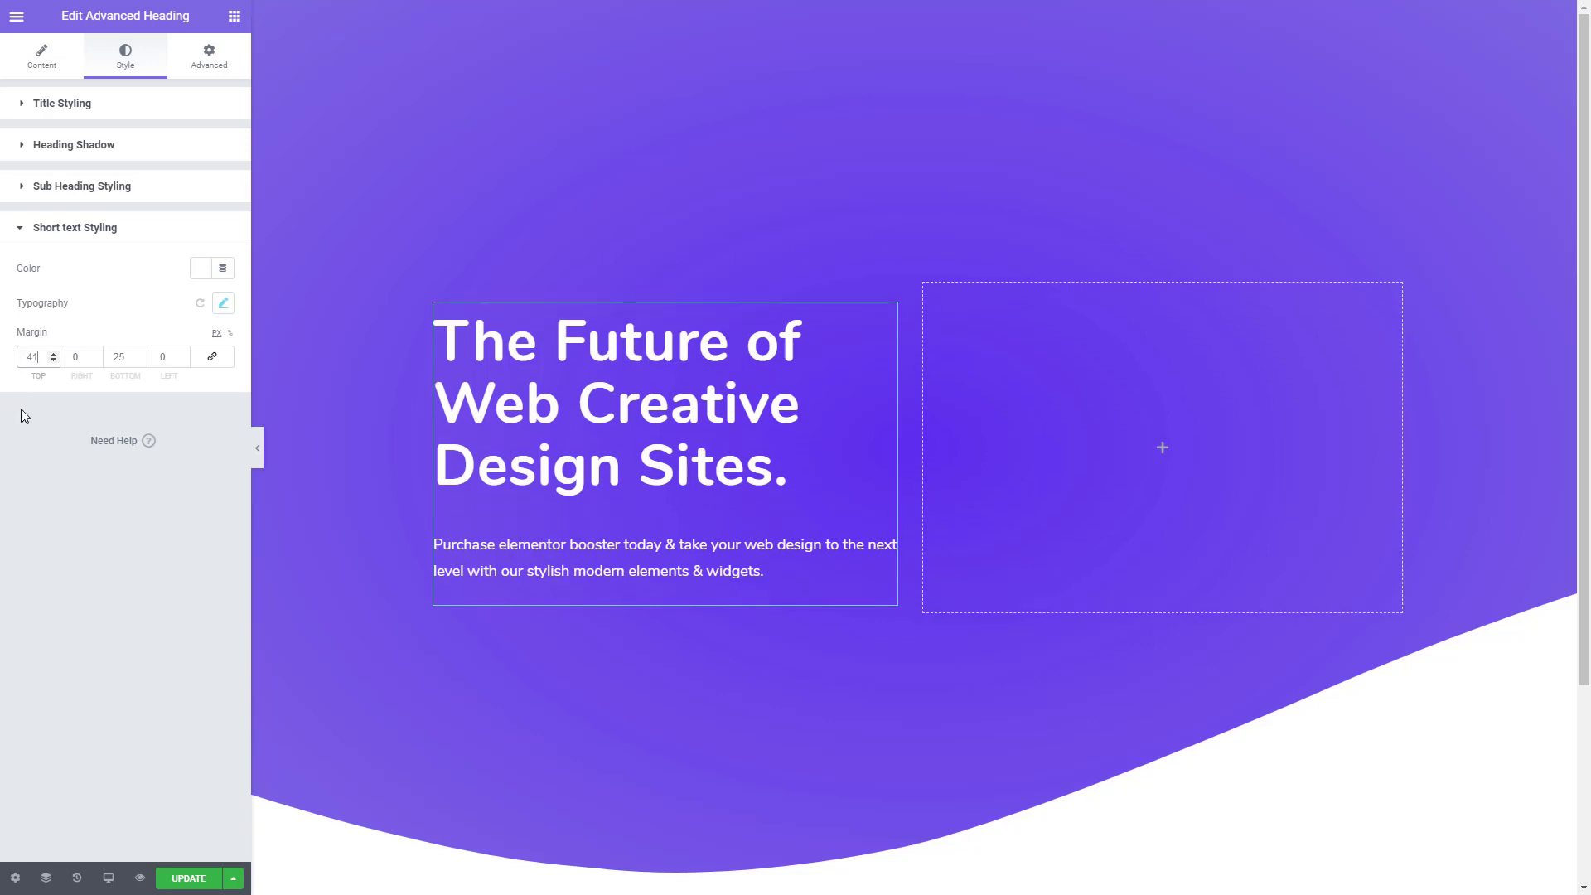
- Place a two-column Inner Section below the hero paragraph and add an Advanced Button to its first column
{"action": "left_click", "coordinate": [236, 16]}
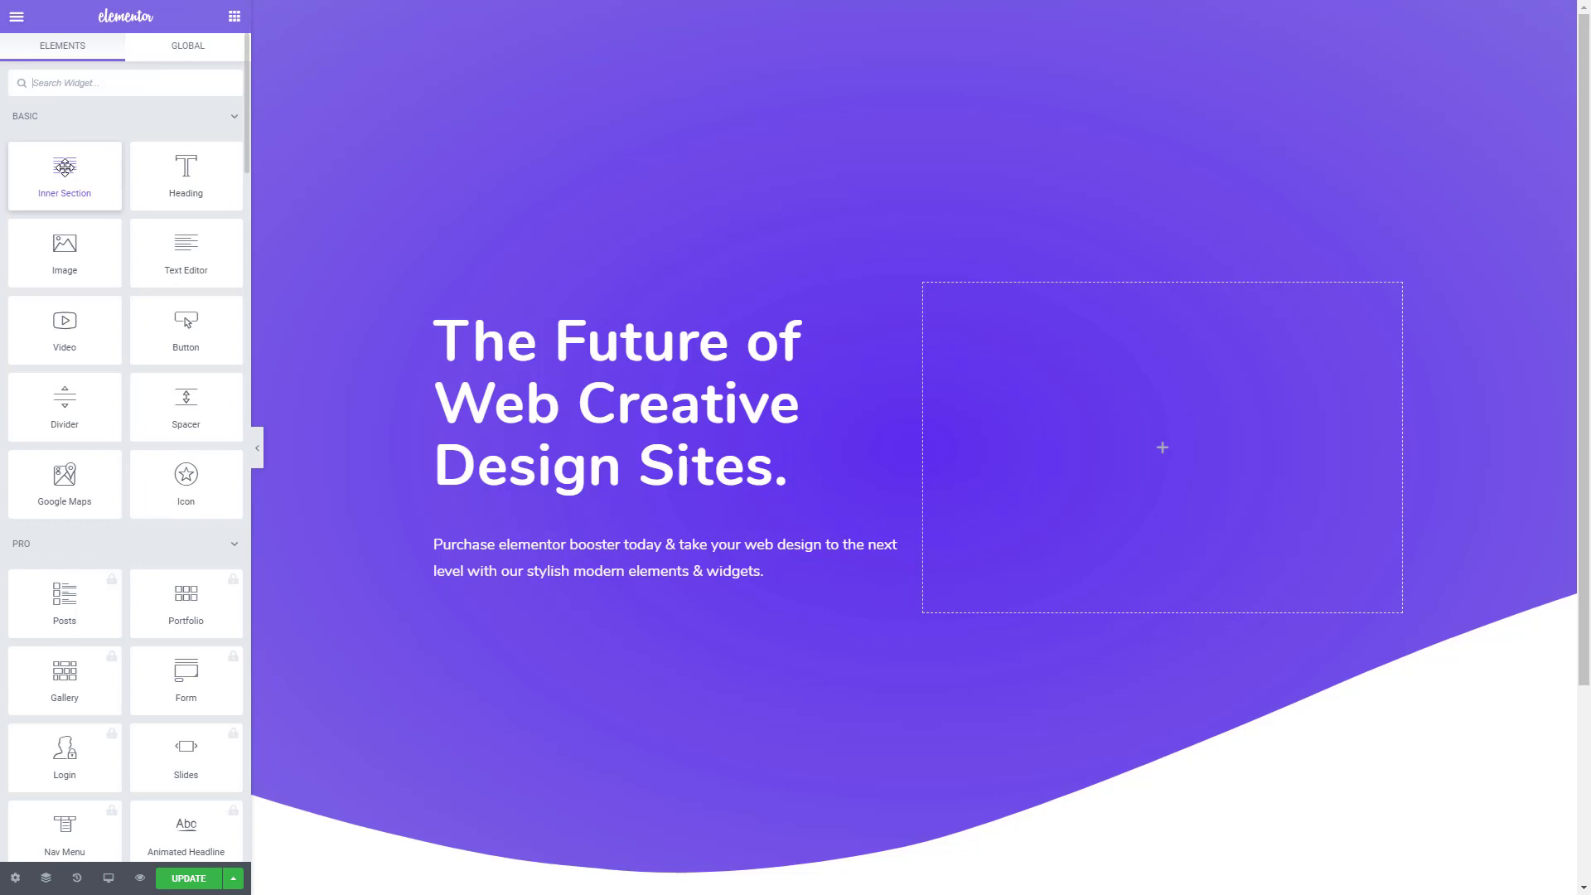
{"action": "left_click_drag", "start_coordinate": [65, 166], "coordinate": [484, 613]}
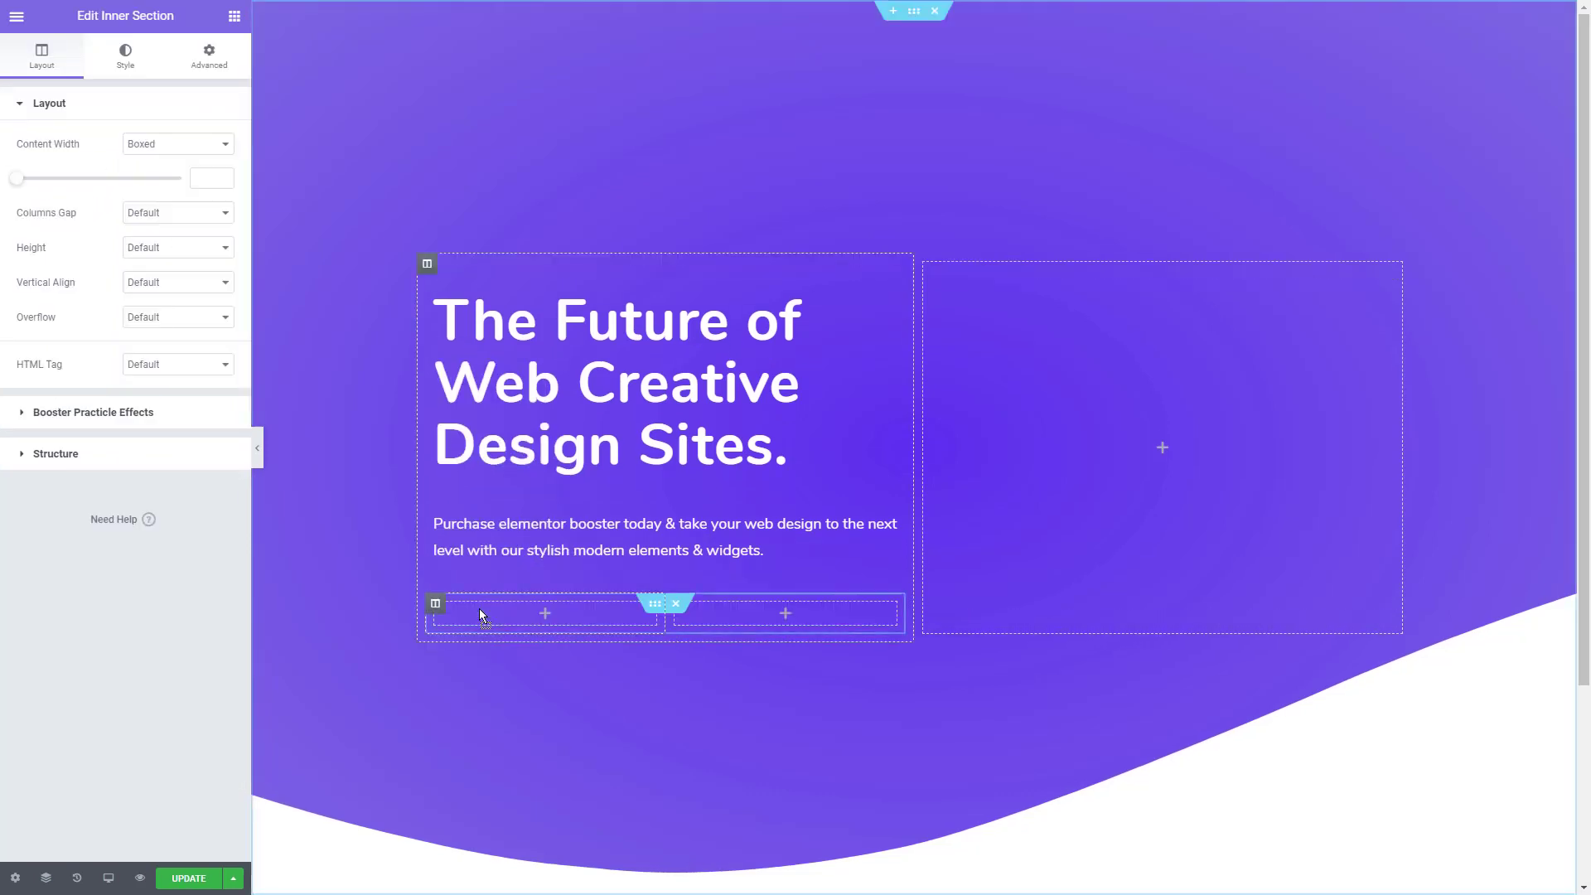
{"action": "left_click", "coordinate": [235, 16]}
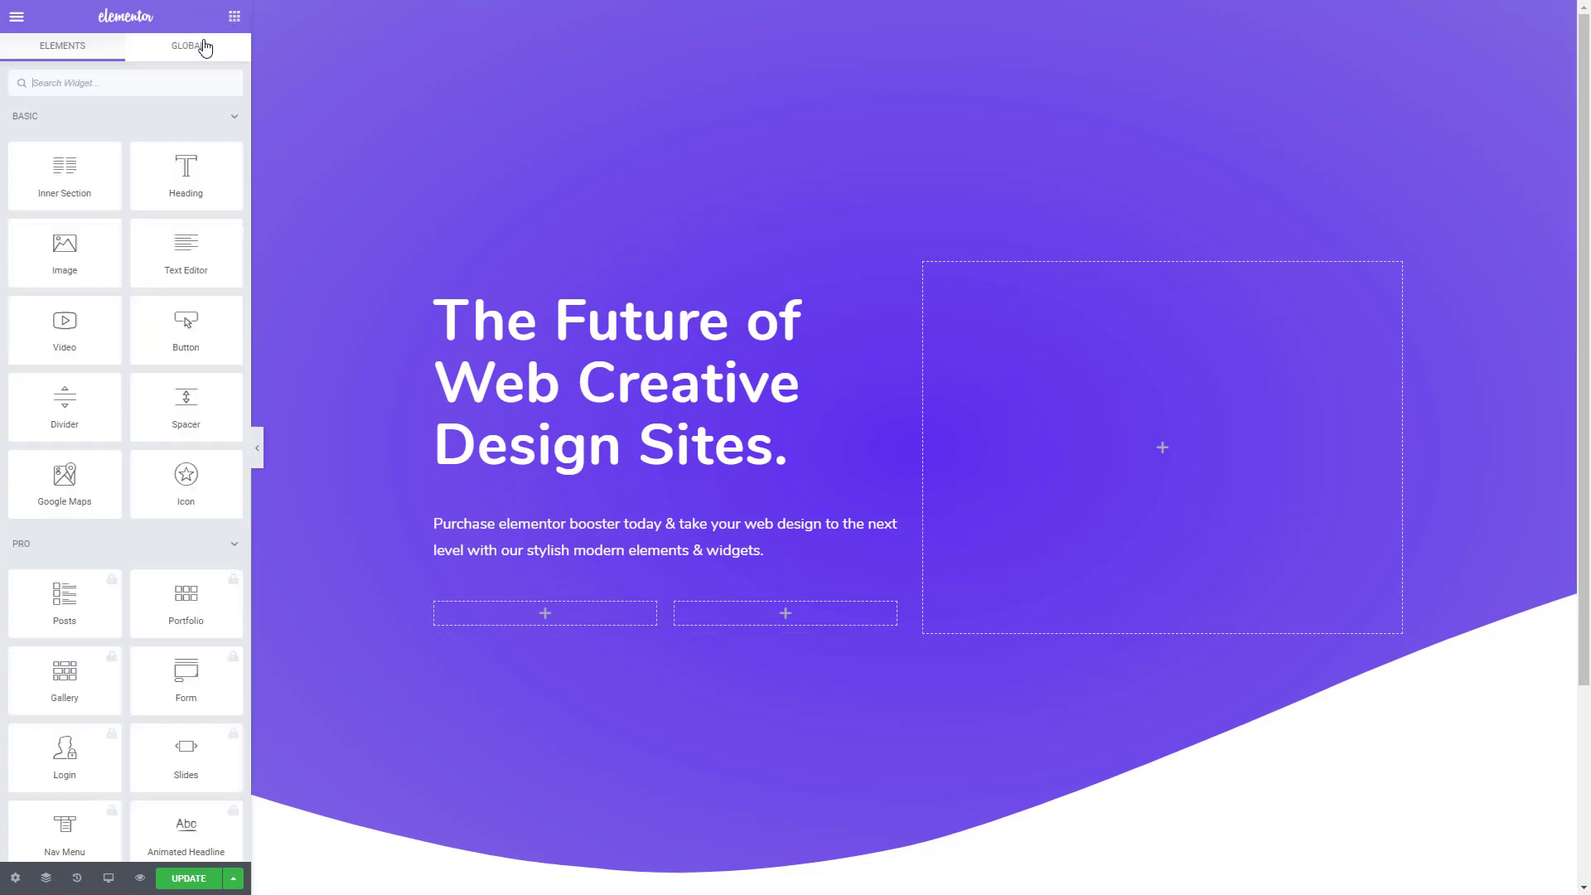
{"action": "type", "text": "adva"}
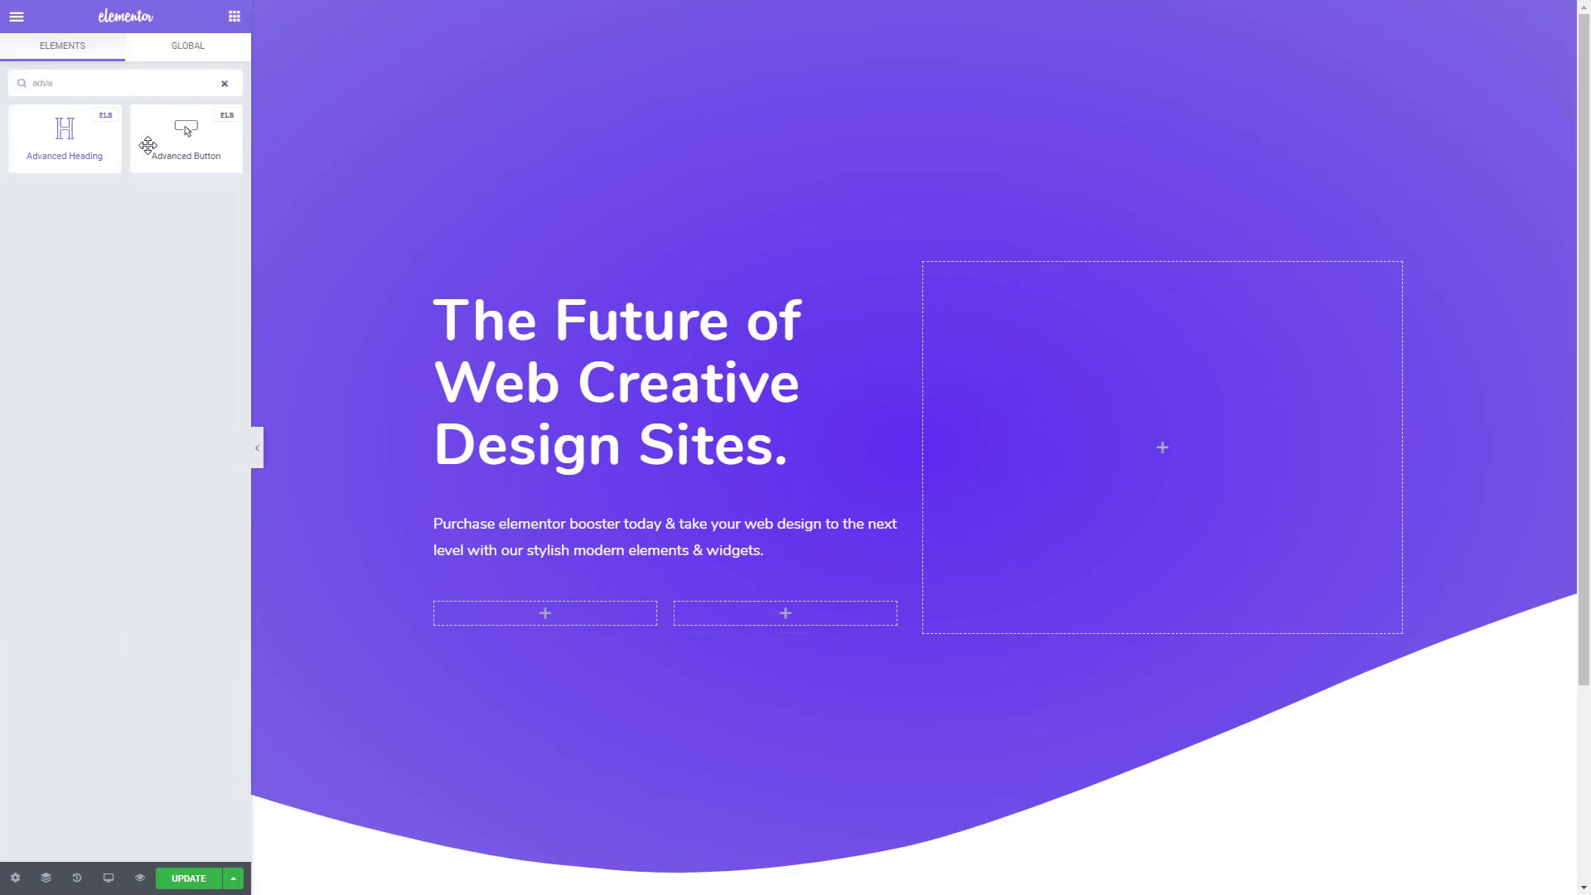
{"action": "left_click_drag", "start_coordinate": [153, 141], "coordinate": [532, 619]}
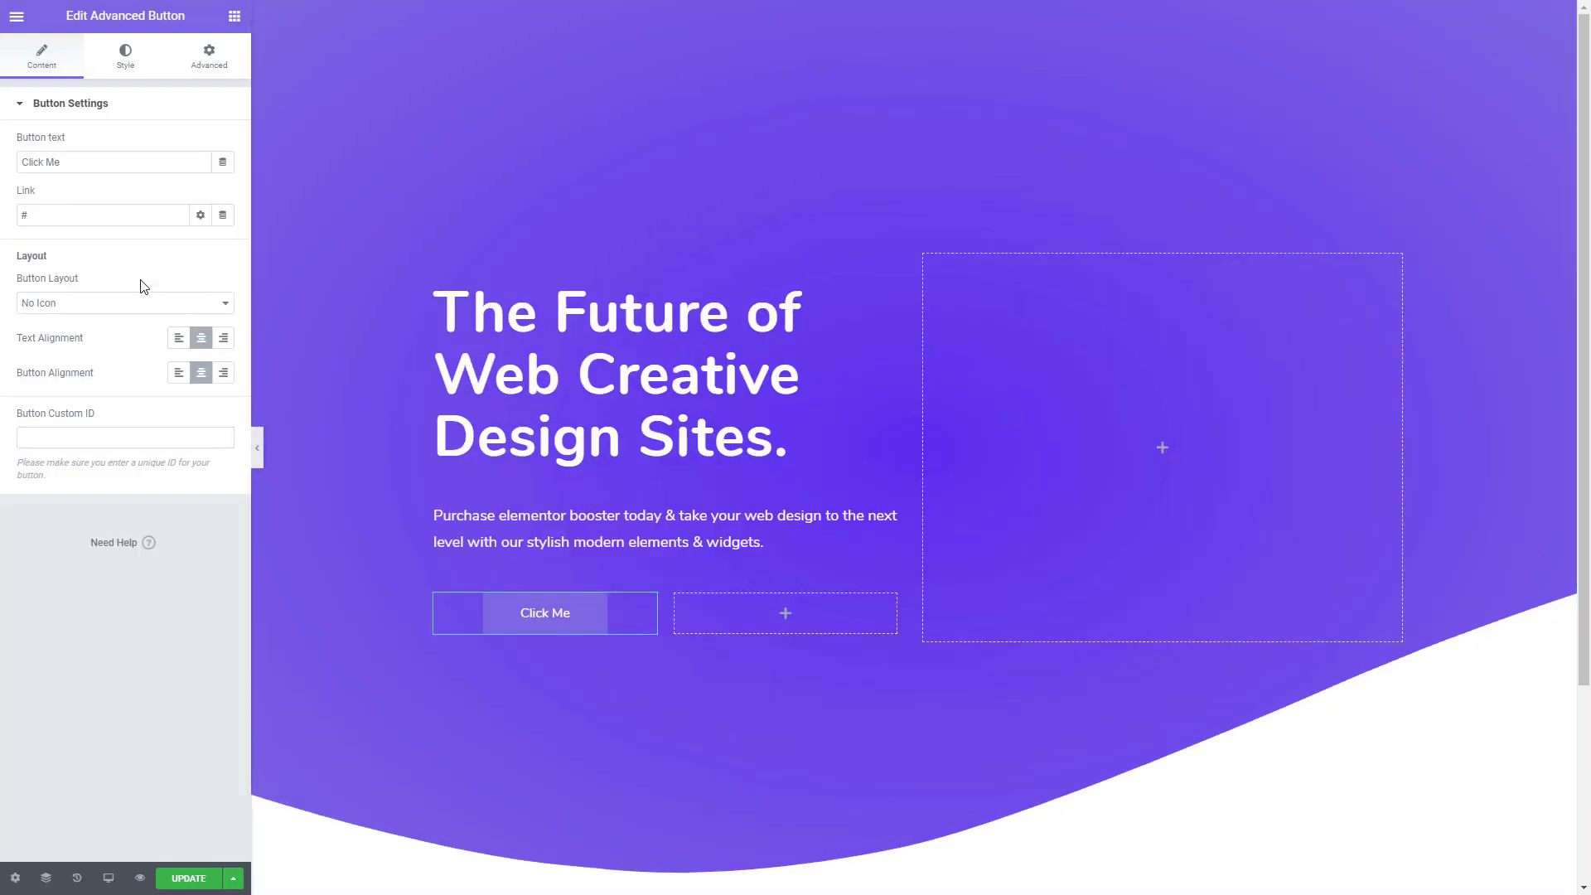
- Change the button's text to "Purchase Booster Now" and set the button width to 220
{"action": "left_click_drag", "start_coordinate": [92, 162], "coordinate": [10, 170]}
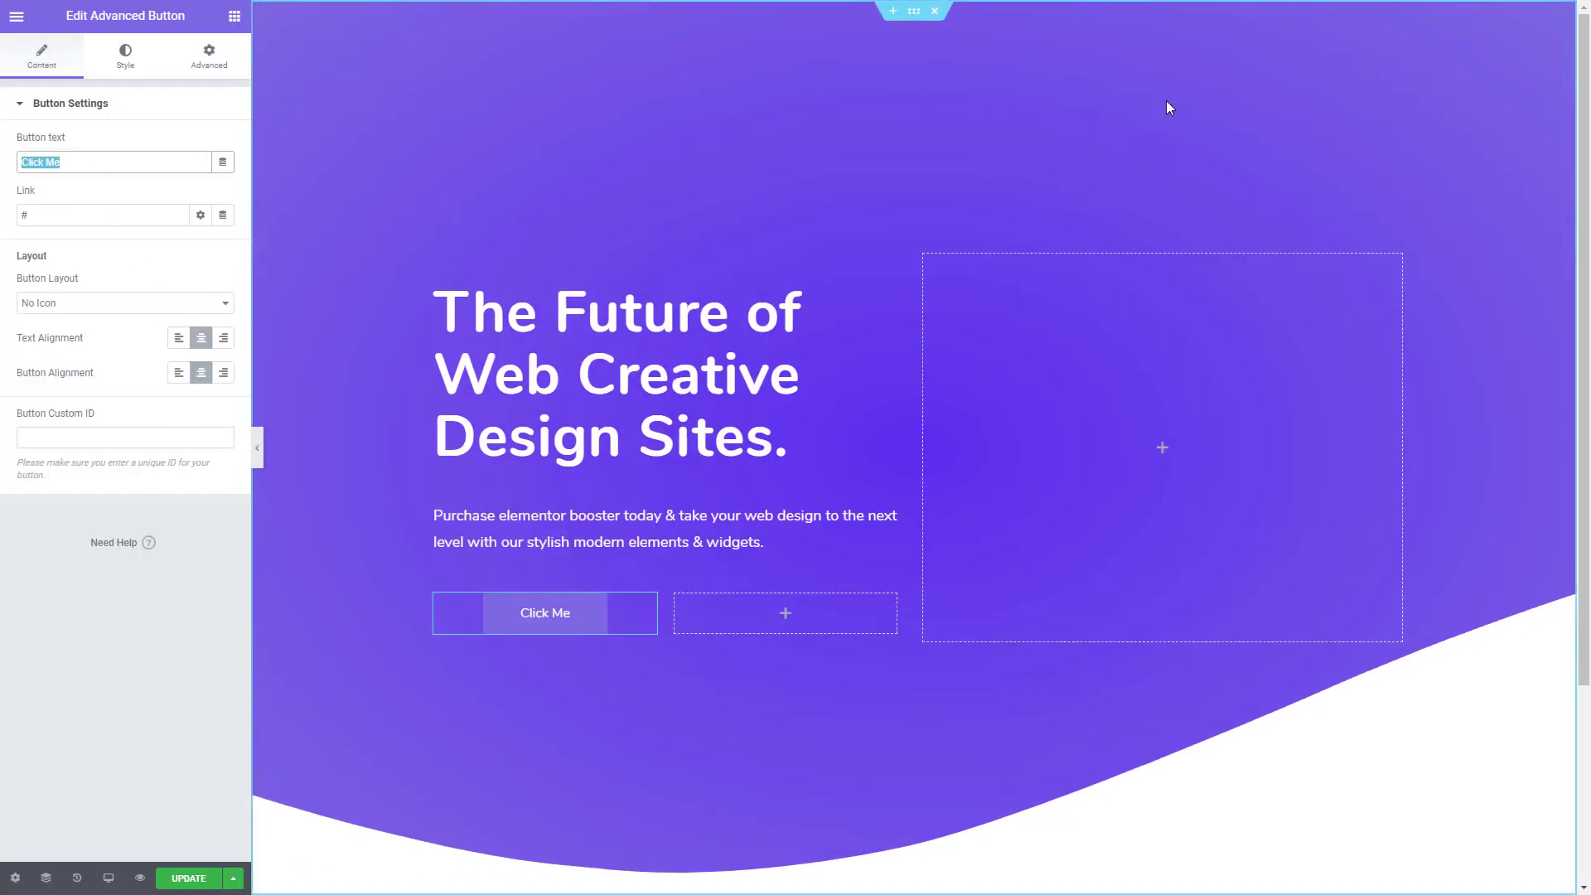
{"action": "type", "text": "Purchas"}
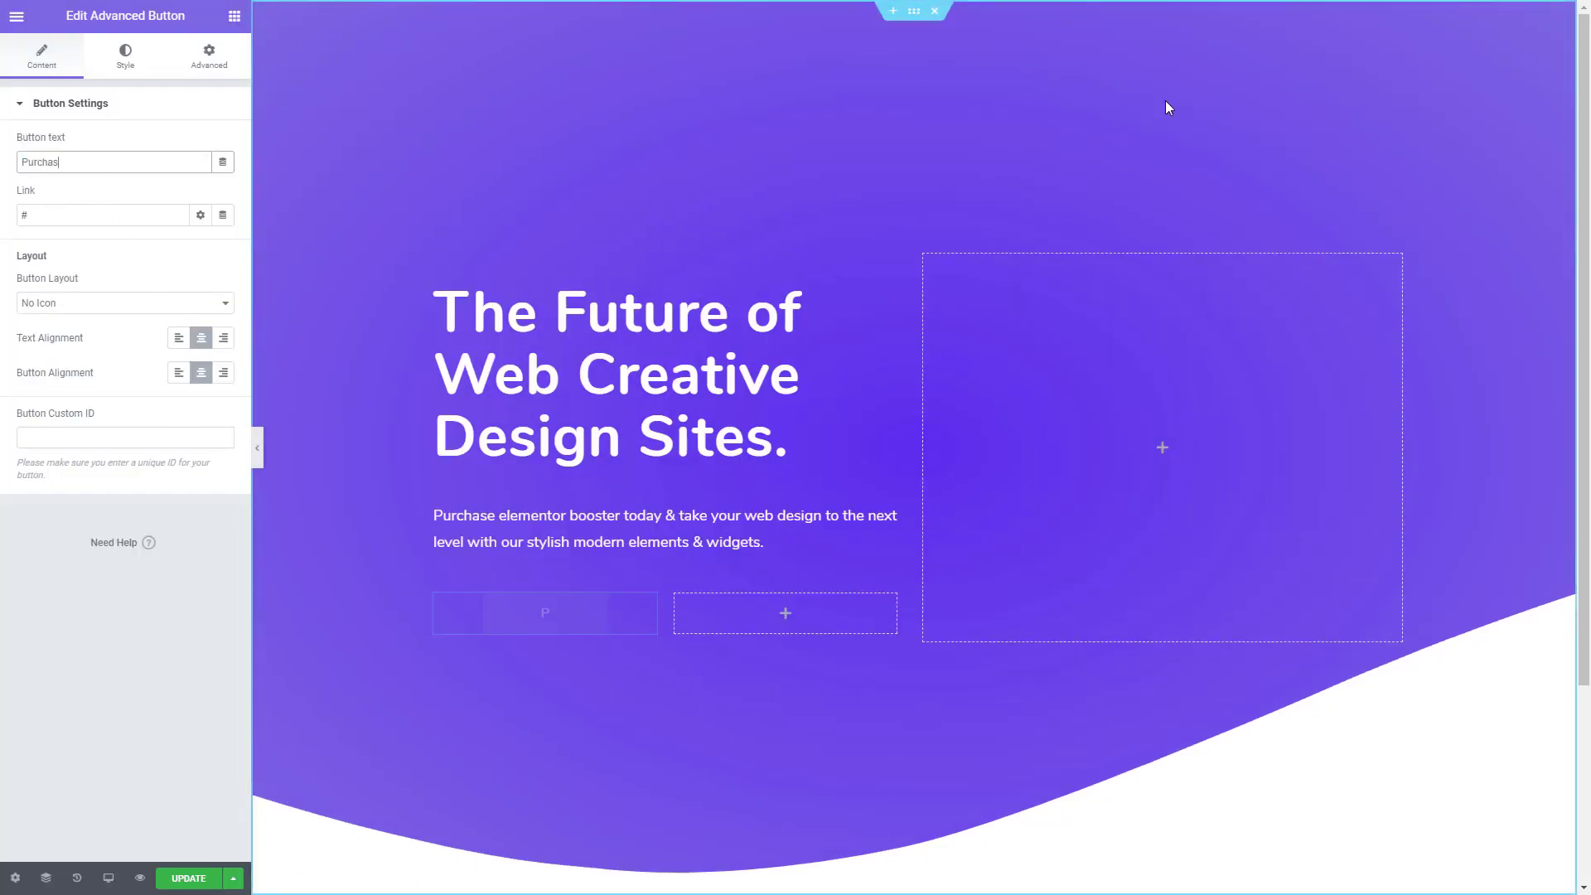
{"action": "type", "text": "e Booster Now"}
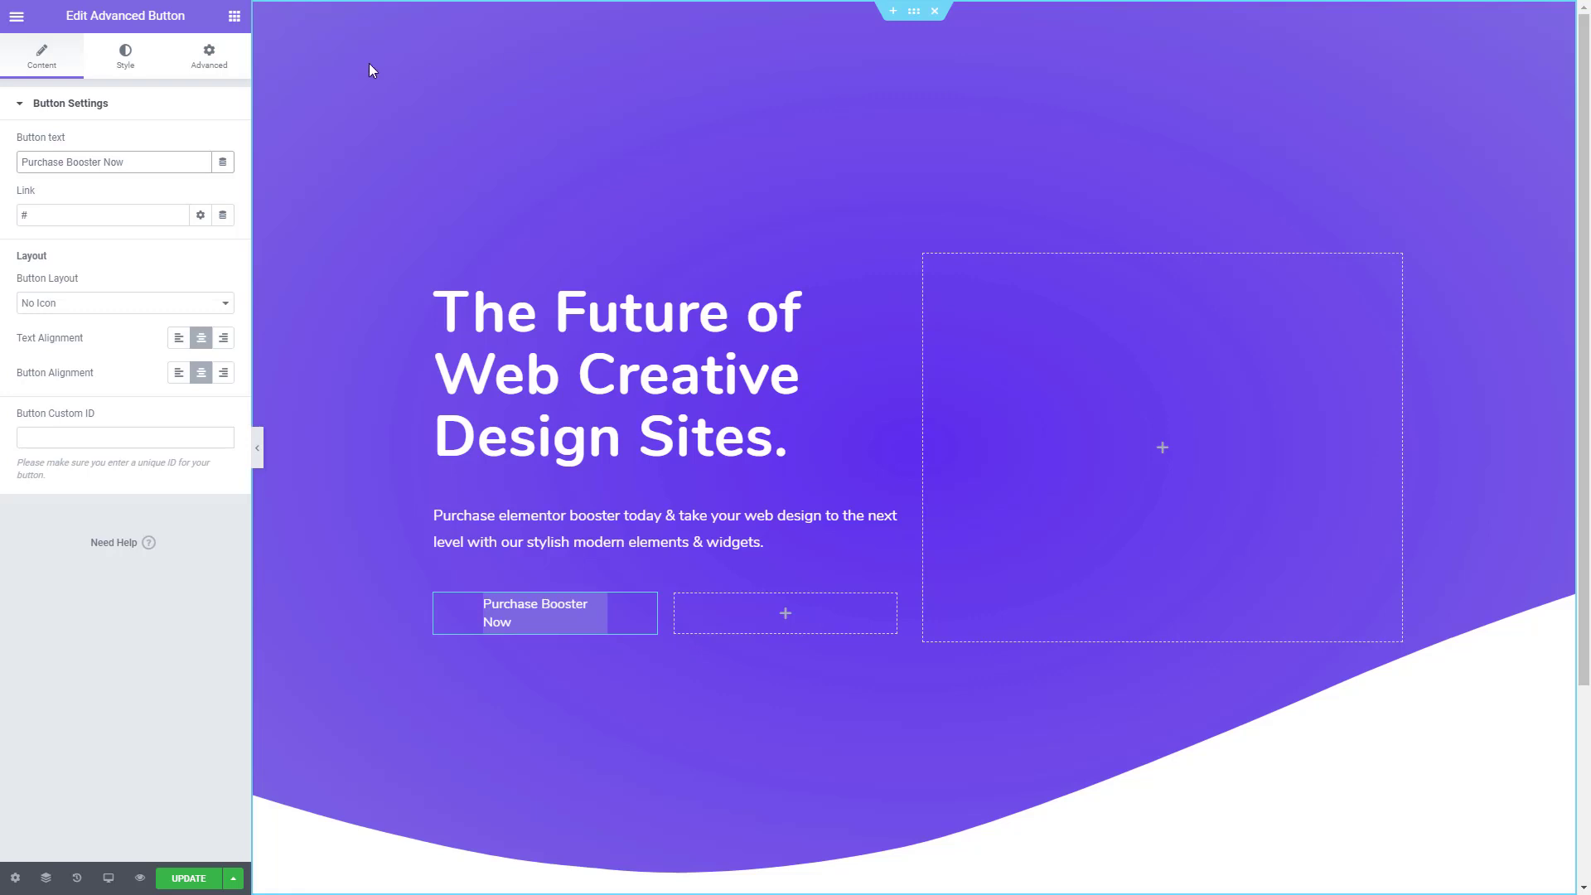
{"action": "left_click", "coordinate": [127, 59]}
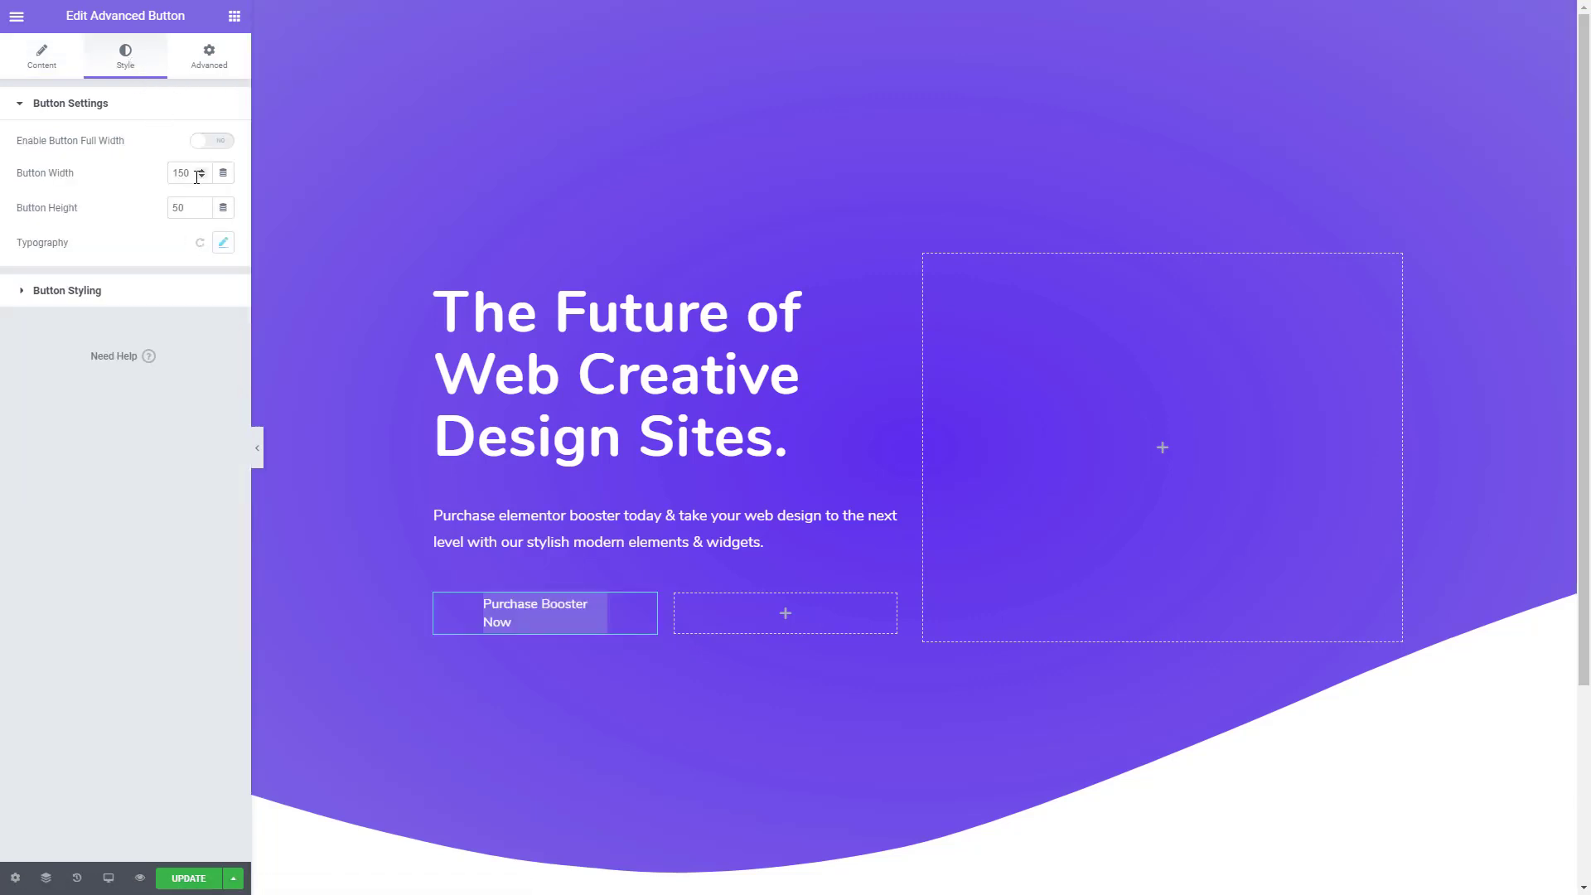
{"action": "left_click_drag", "start_coordinate": [196, 170], "coordinate": [150, 176]}
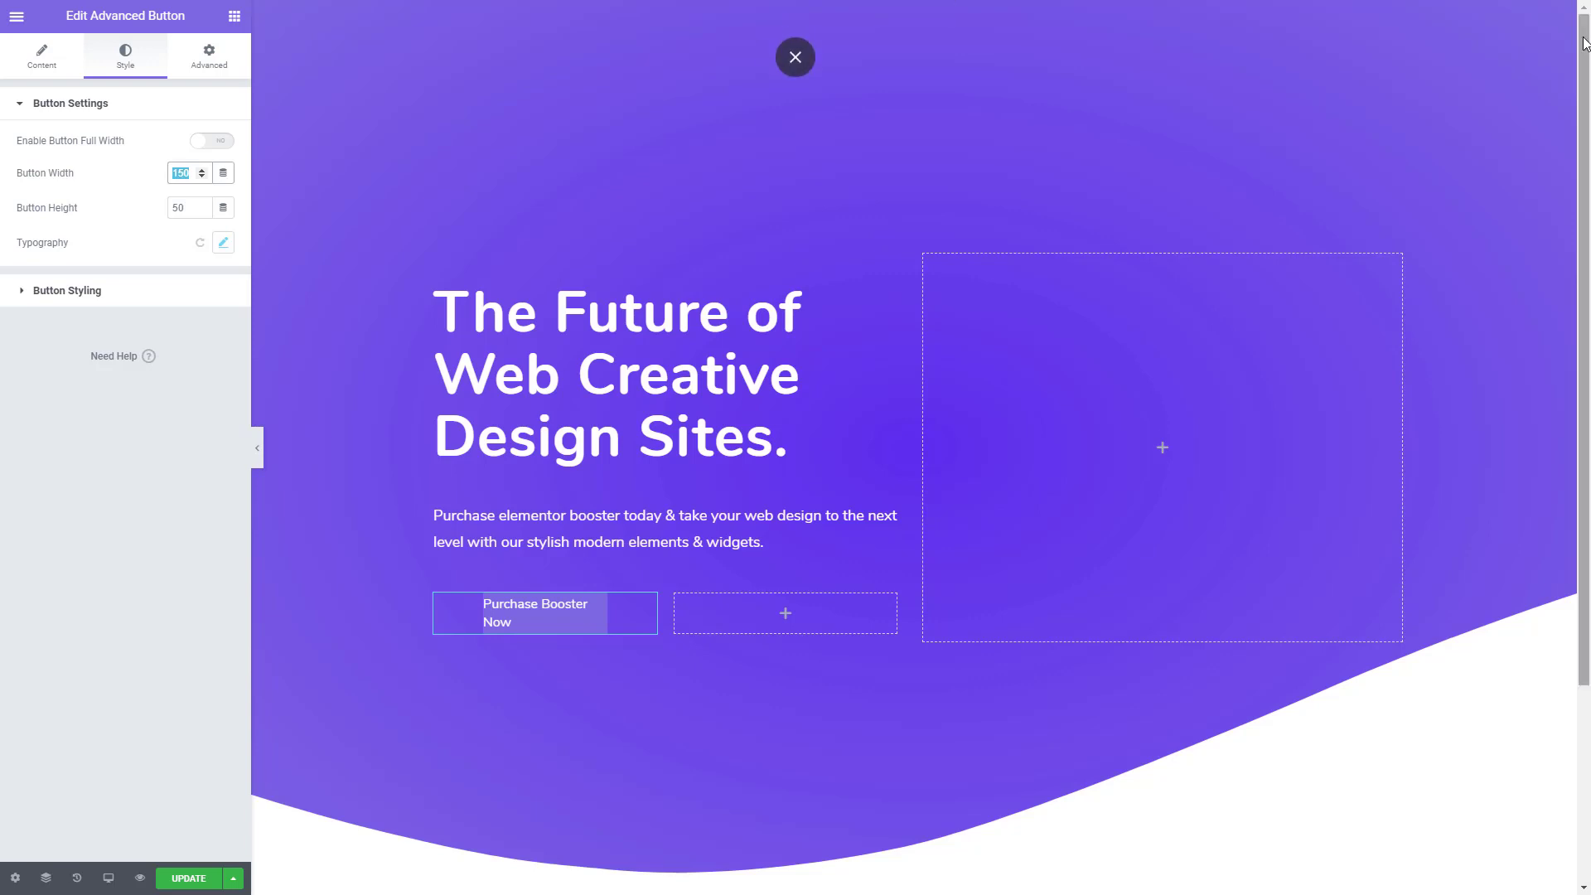
{"action": "type", "text": "220"}
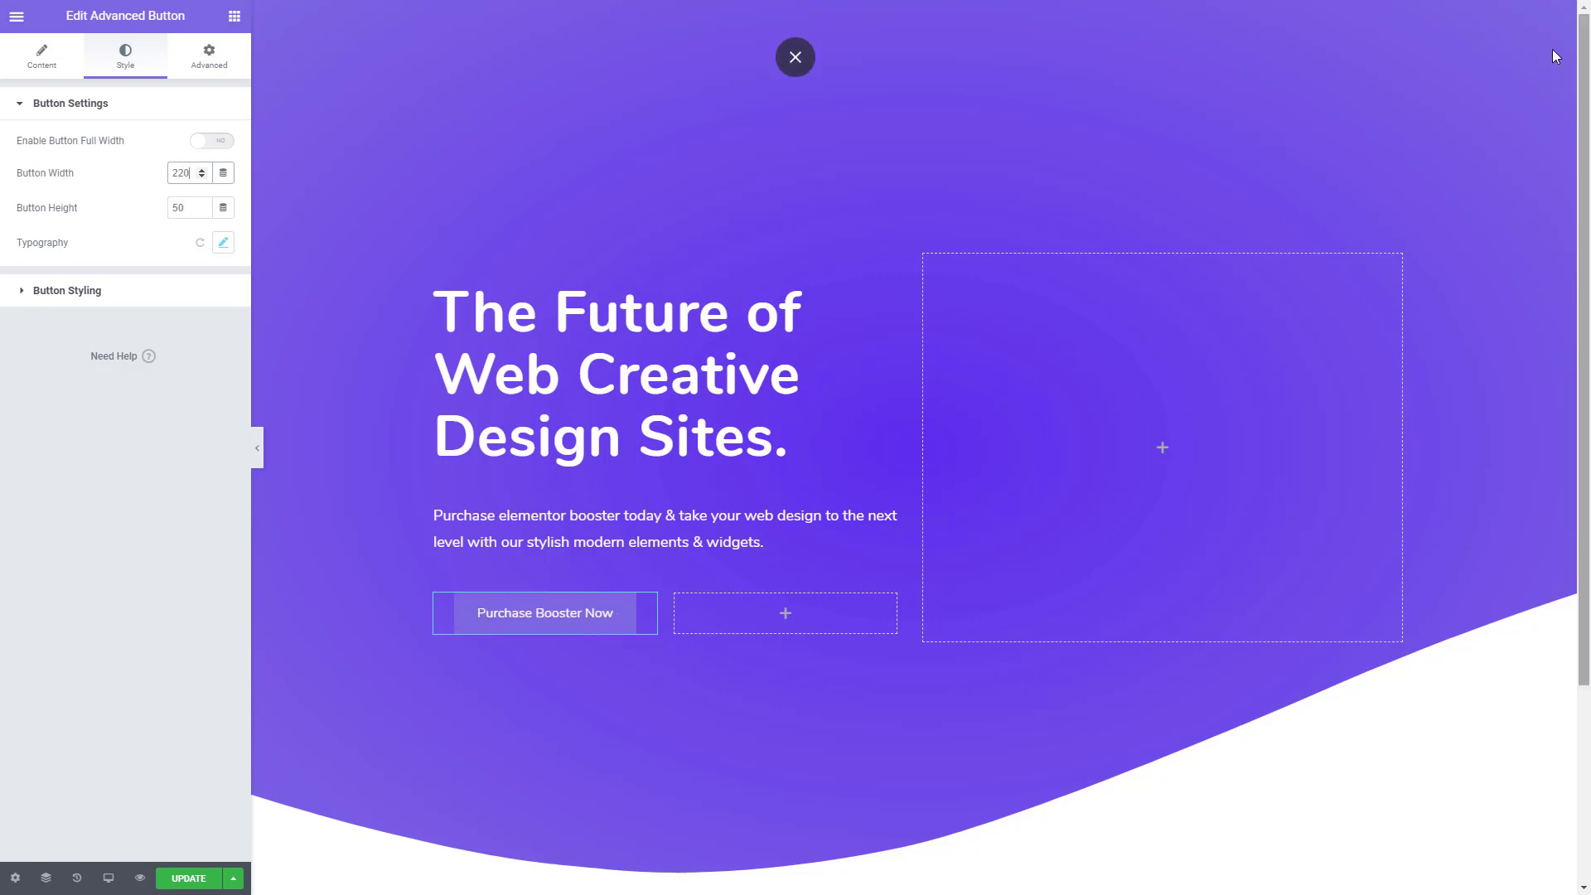
- Set the button's typography to size 13 px and weight 800
{"action": "left_click", "coordinate": [223, 242]}
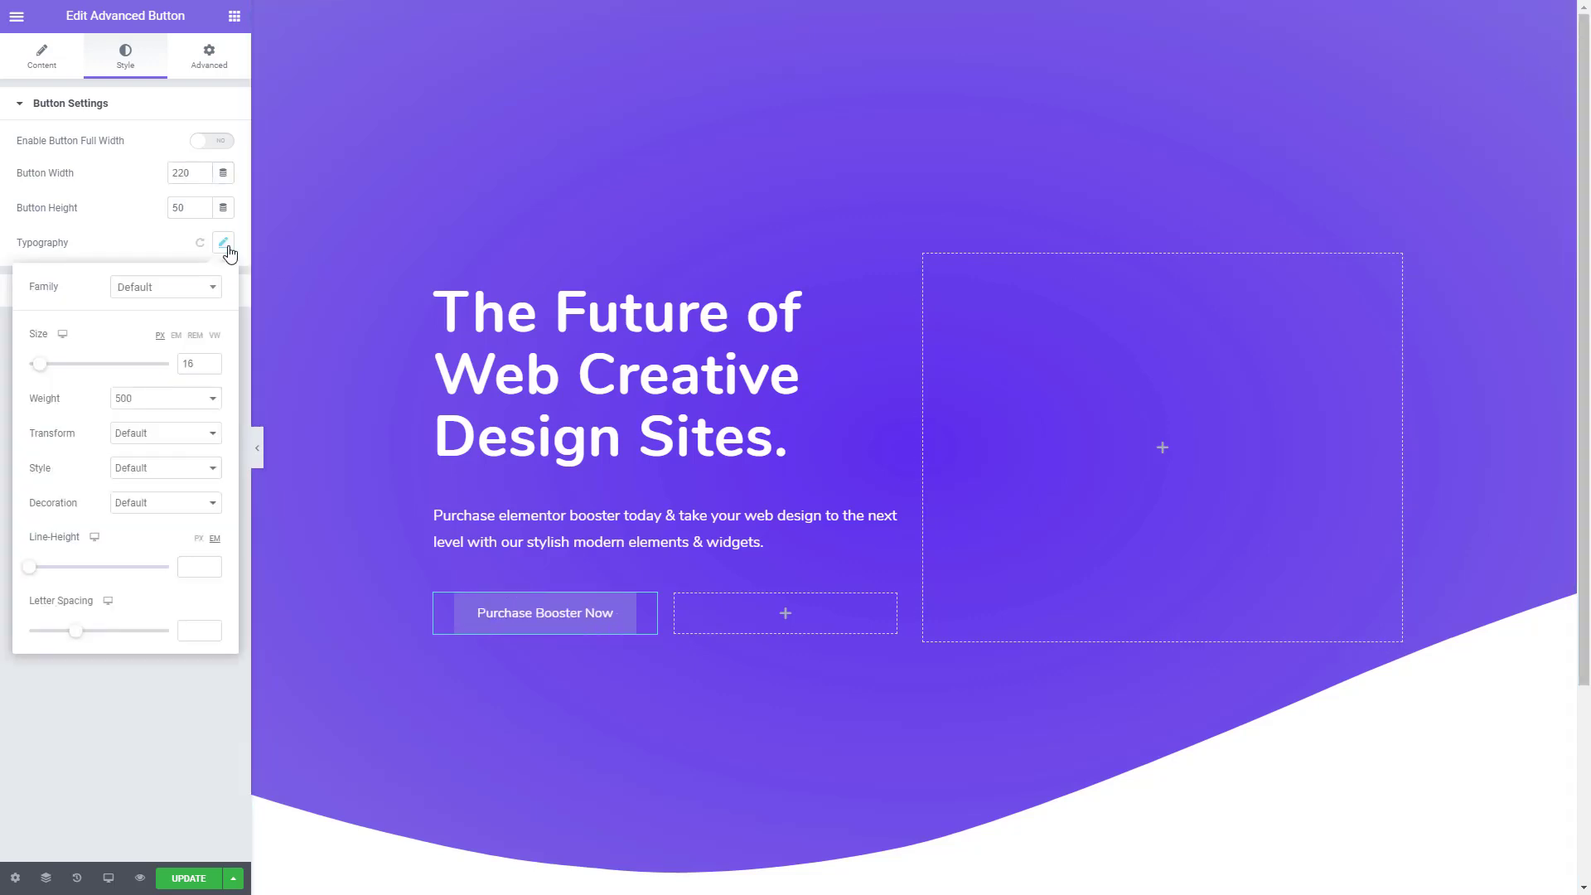
{"action": "left_click", "coordinate": [212, 368]}
{"action": "left_click", "coordinate": [212, 368]}
{"action": "left_click", "coordinate": [212, 368]}
{"action": "left_click", "coordinate": [142, 400]}
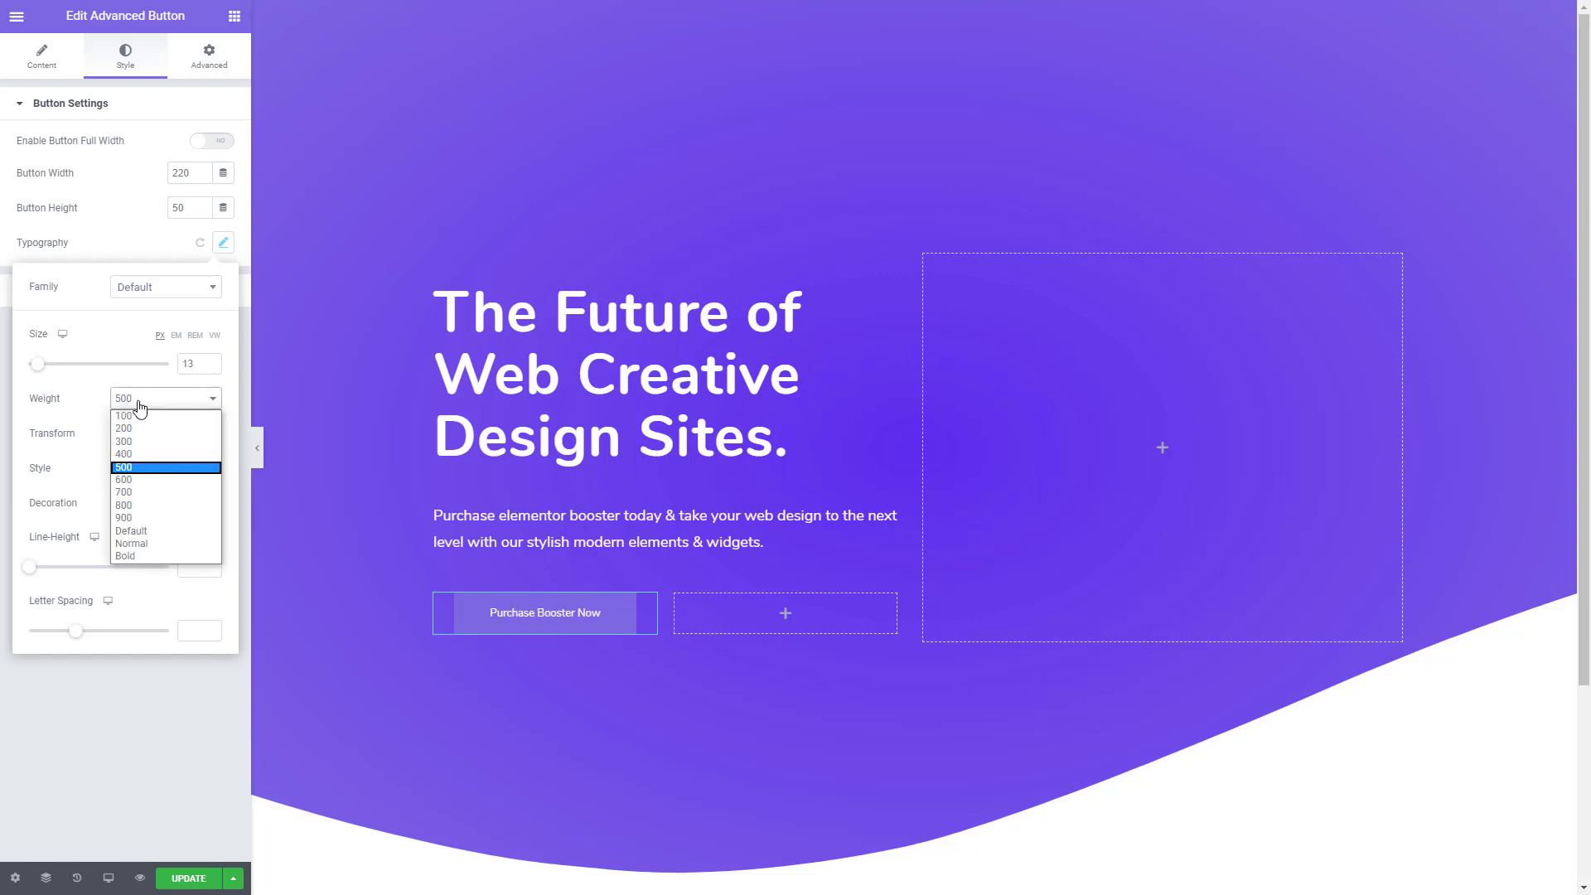
{"action": "left_click", "coordinate": [120, 506]}
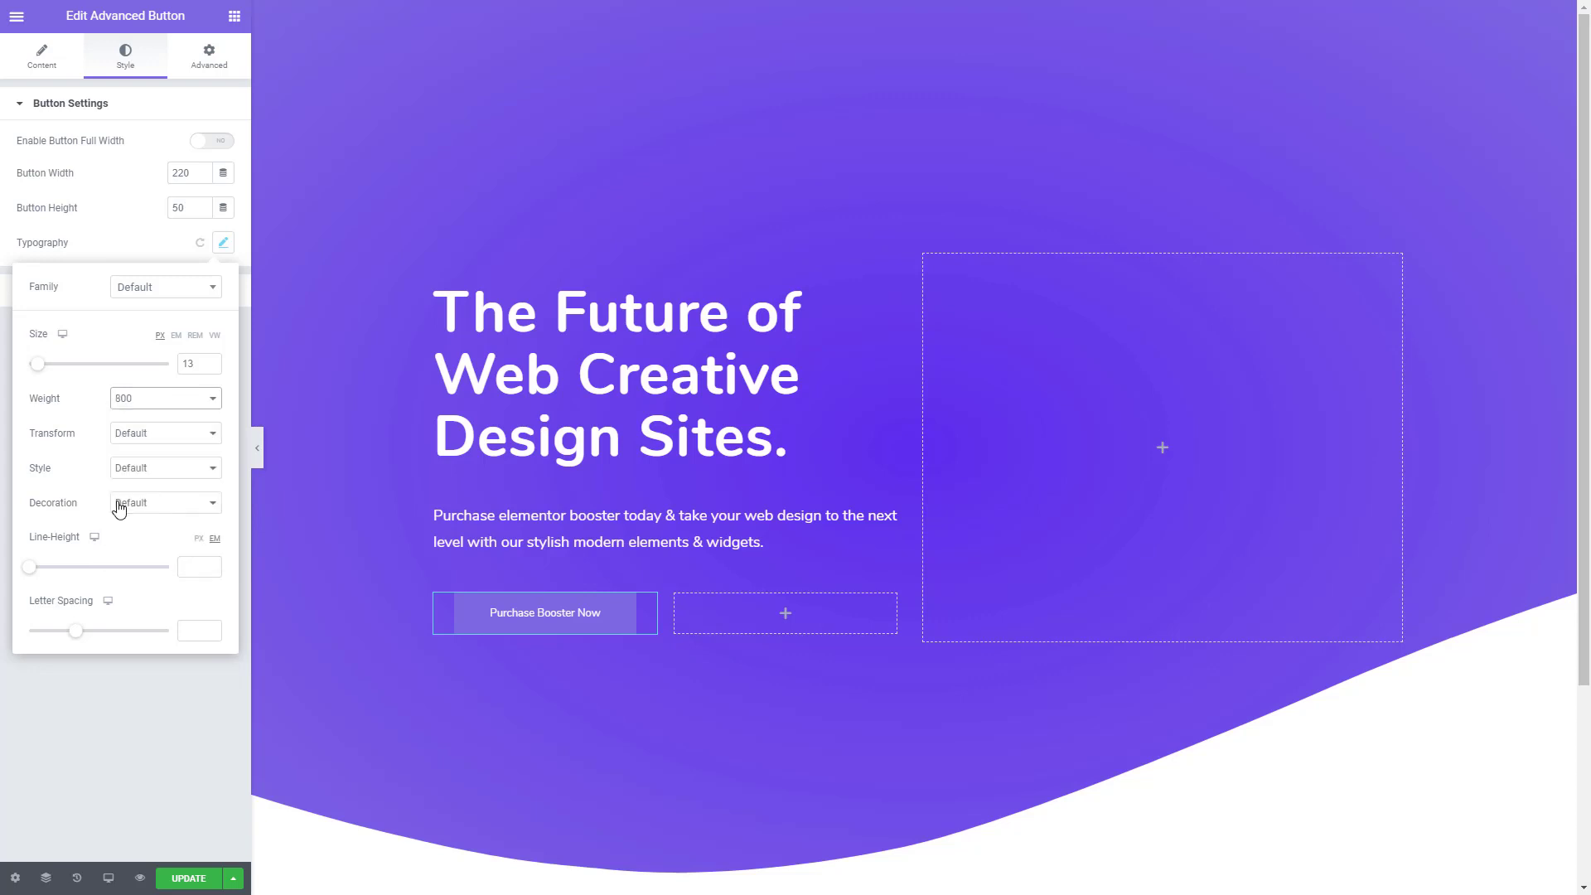
{"action": "left_click", "coordinate": [135, 247]}
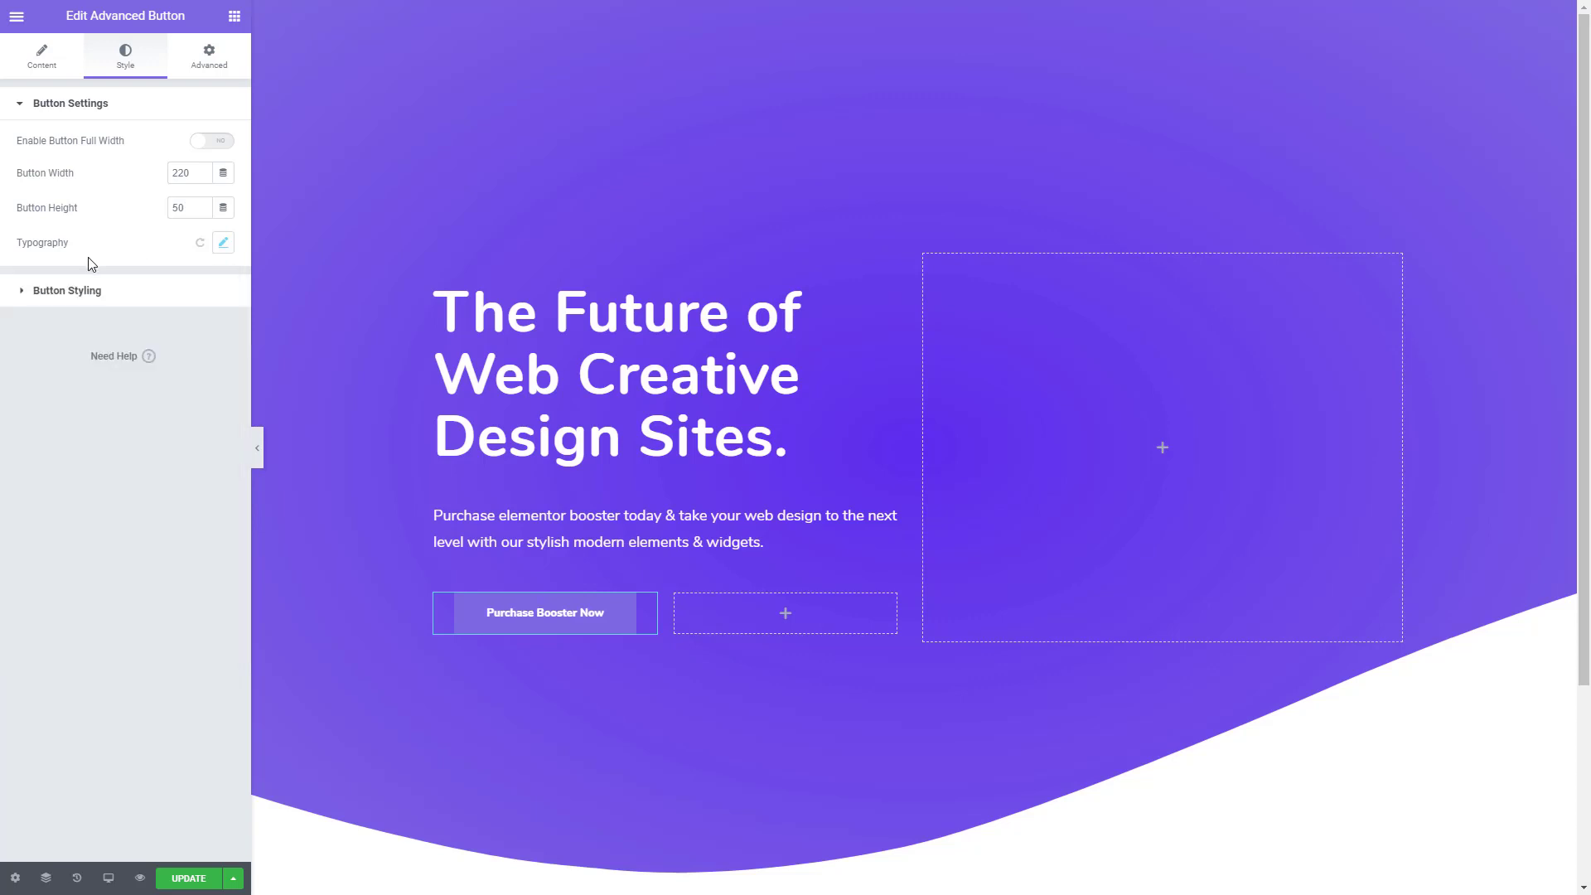
- Give the button a gradient background with Button 1's first color, #F97590, copied from Colors.txt in Sublime Text
{"action": "left_click", "coordinate": [24, 298]}
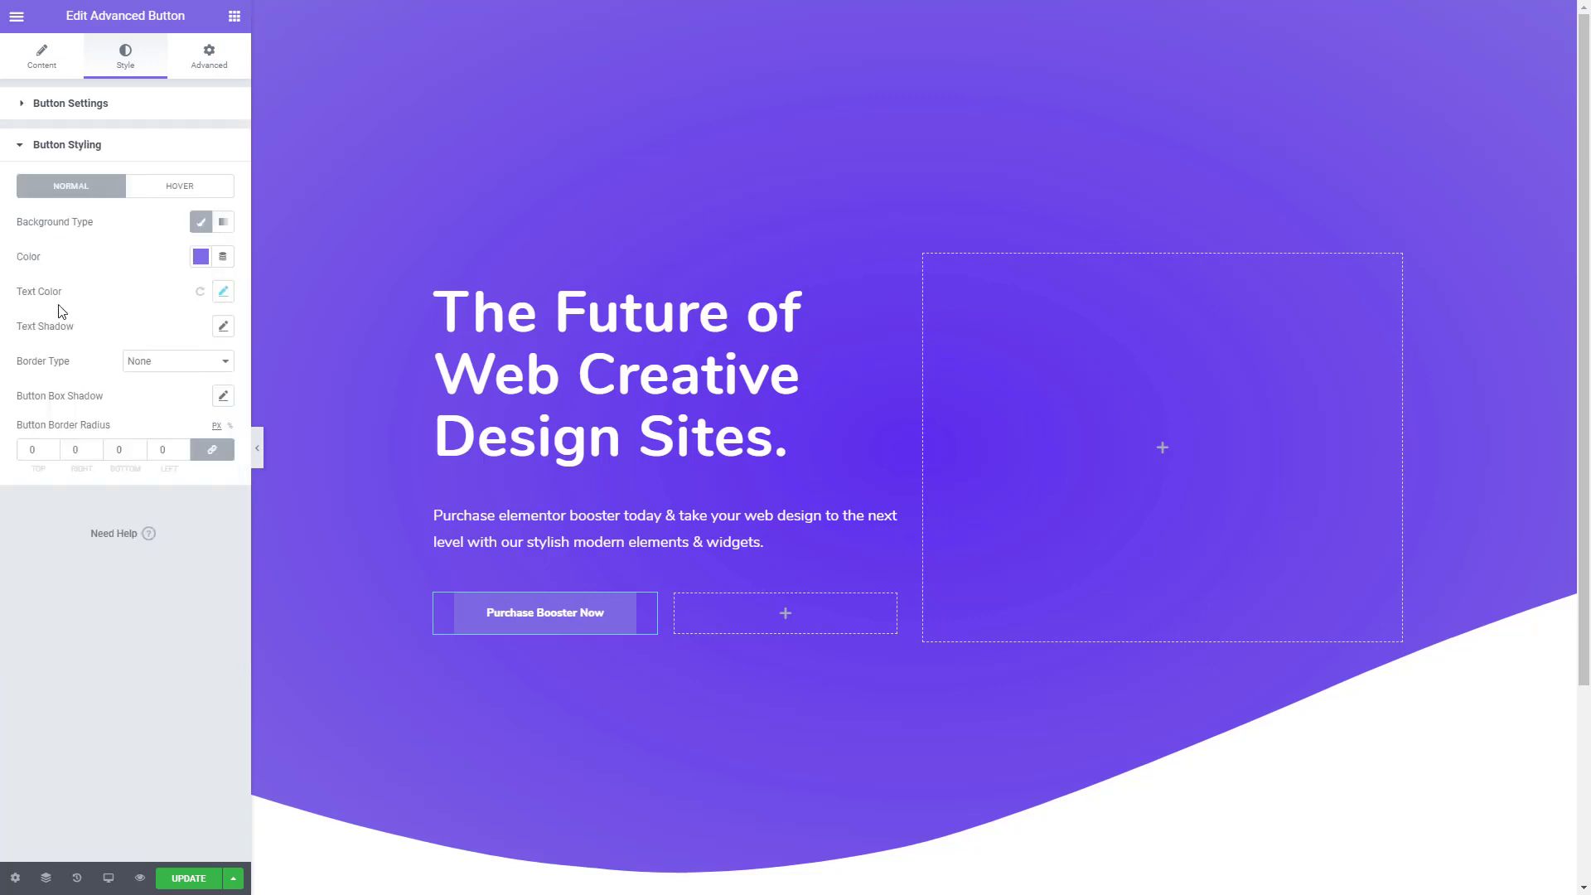
{"action": "key", "text": "alt+Tab"}
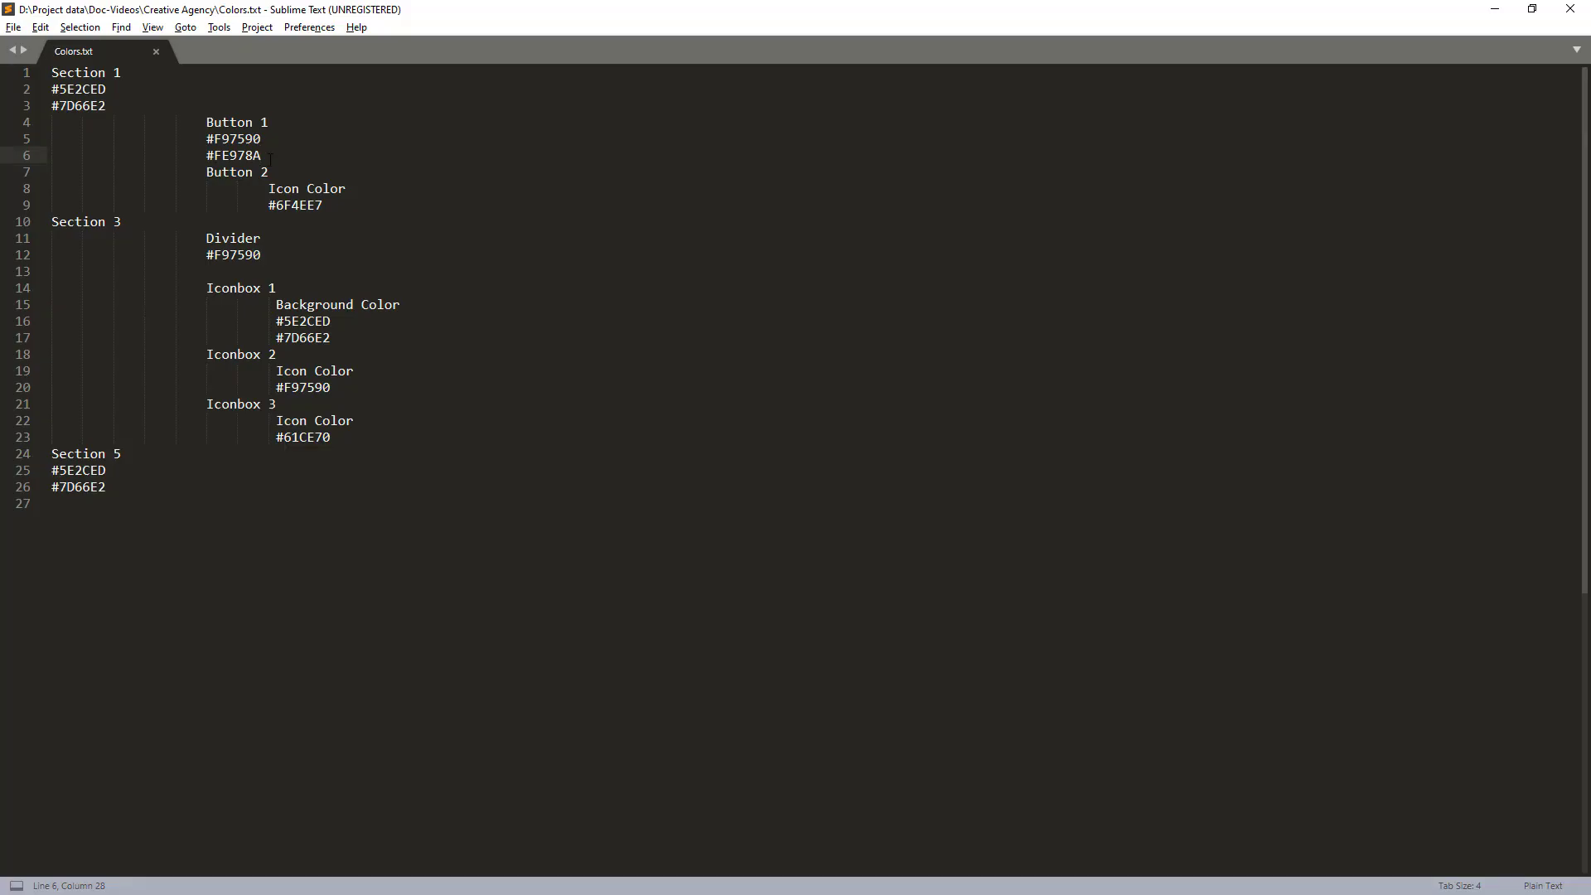
{"action": "left_click_drag", "start_coordinate": [275, 155], "coordinate": [205, 138]}
{"action": "key", "text": "ctrl+c"}
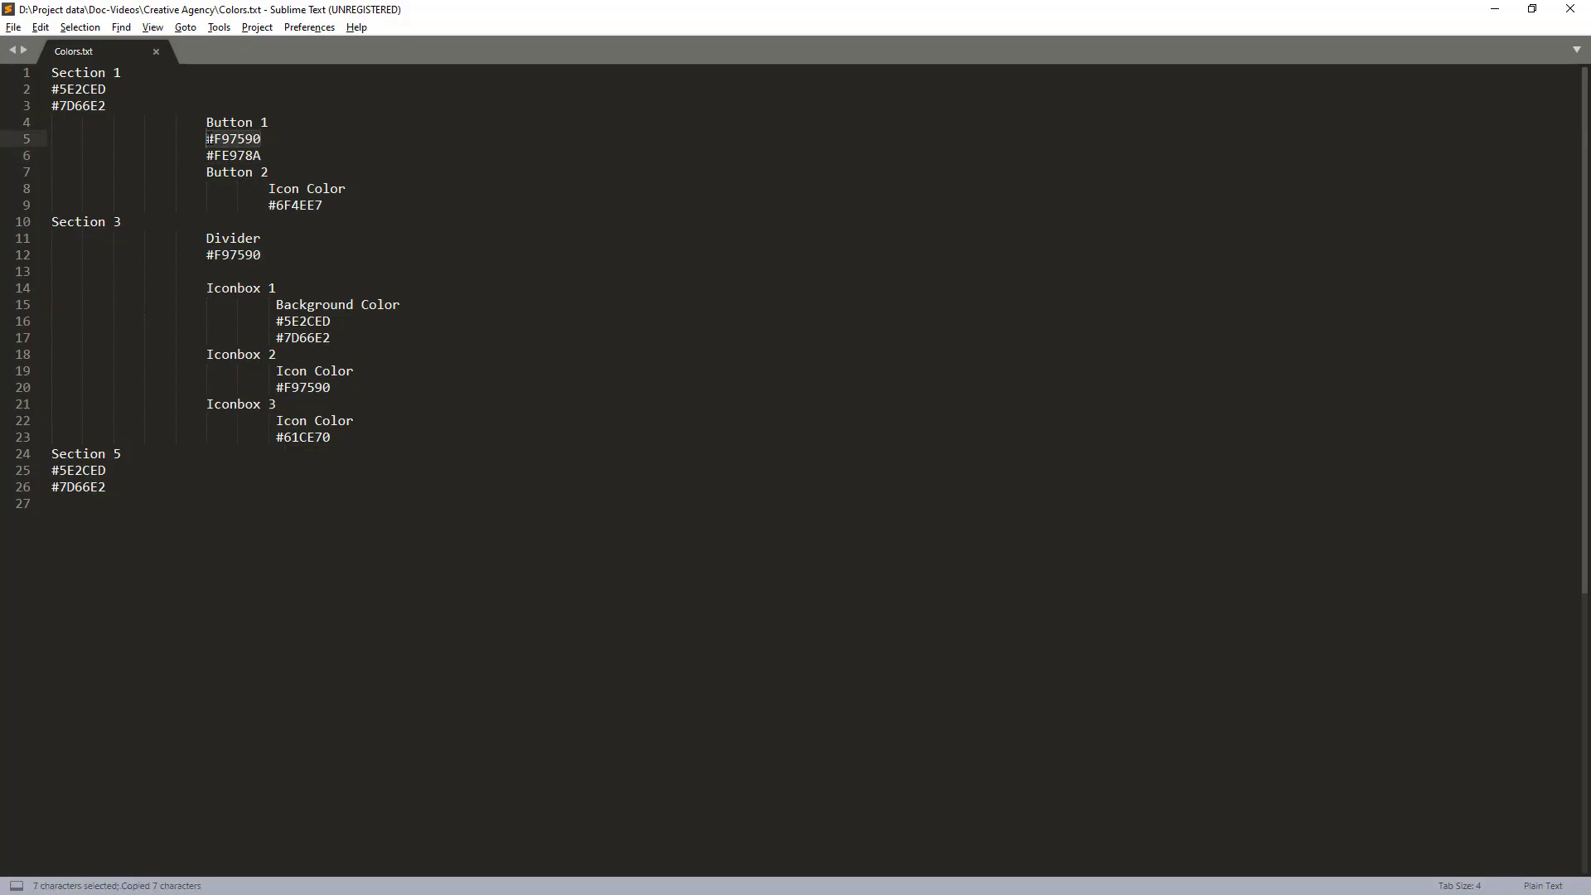
{"action": "key", "text": "alt+Tab"}
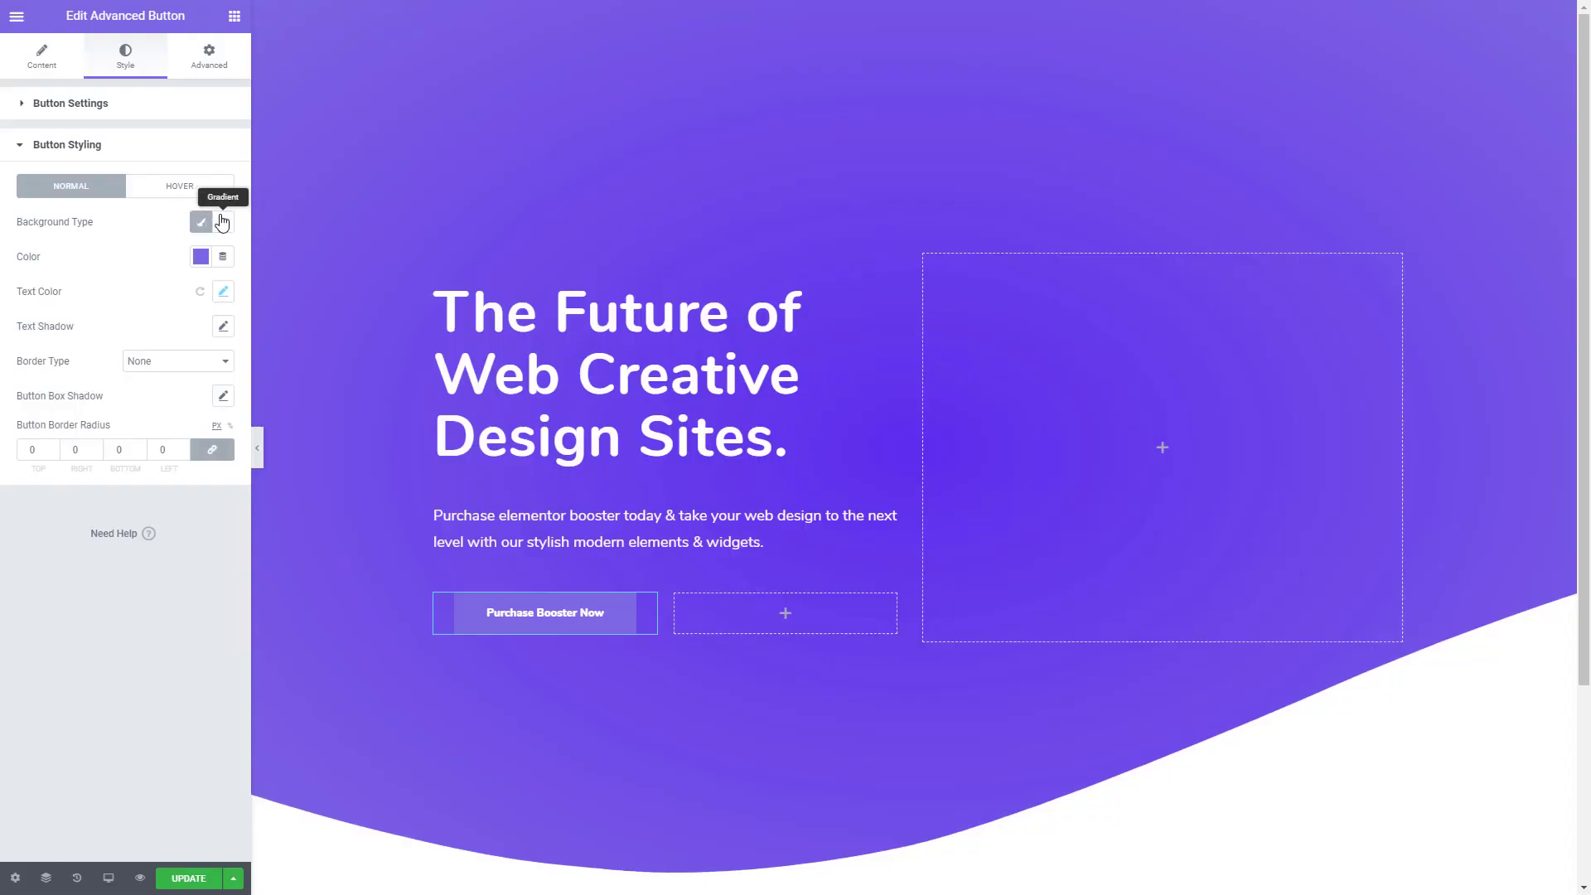
{"action": "left_click", "coordinate": [224, 224]}
{"action": "left_click", "coordinate": [201, 257]}
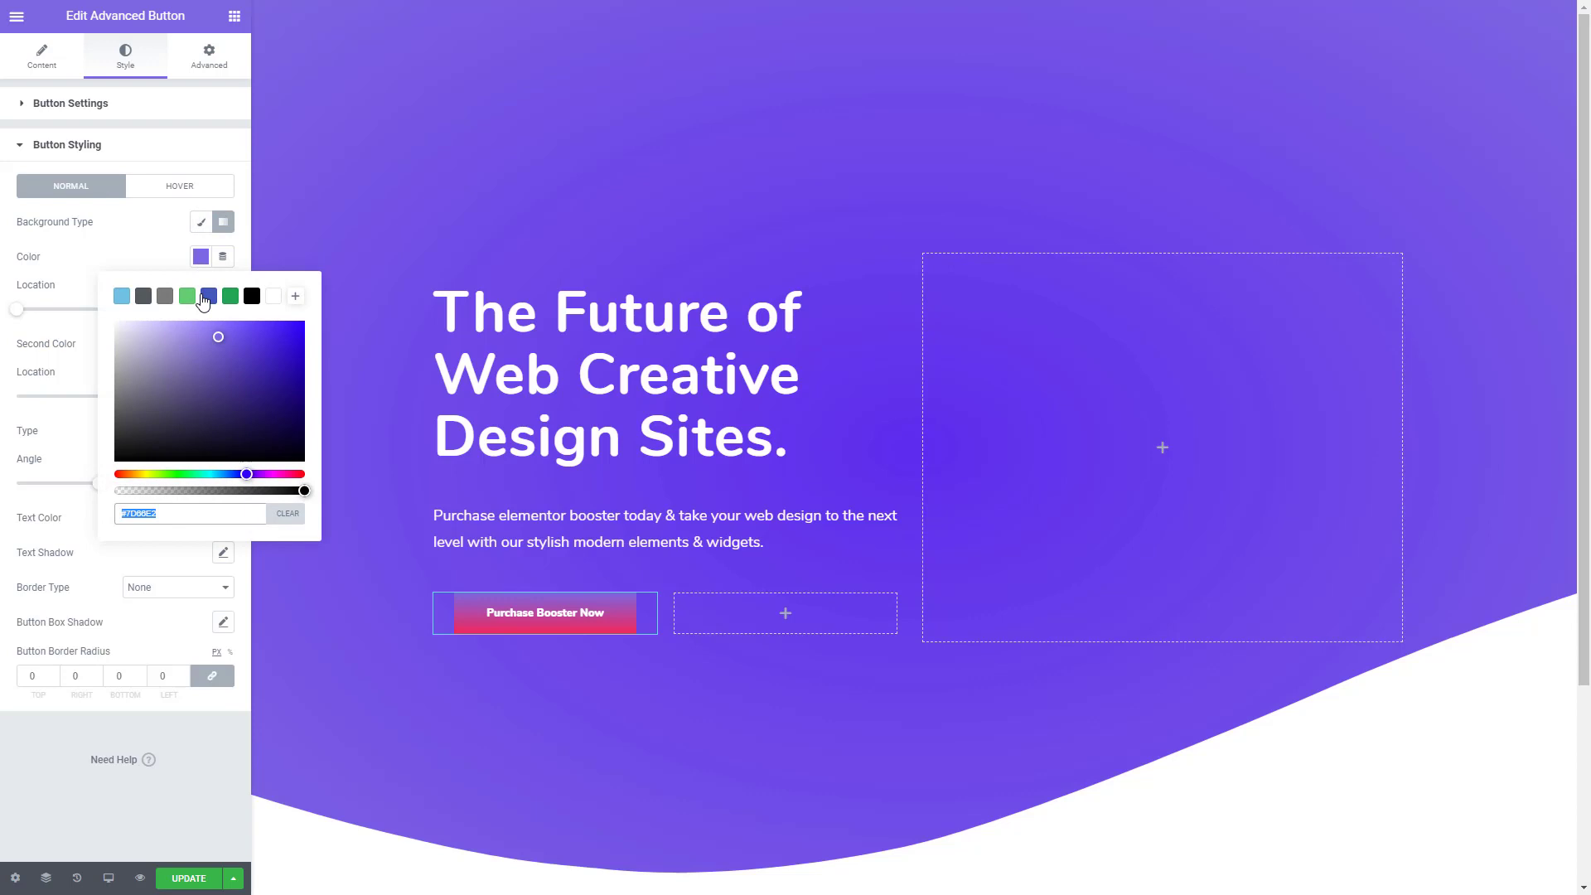
{"action": "key", "text": "ctrl+v"}
{"action": "left_click", "coordinate": [159, 264]}
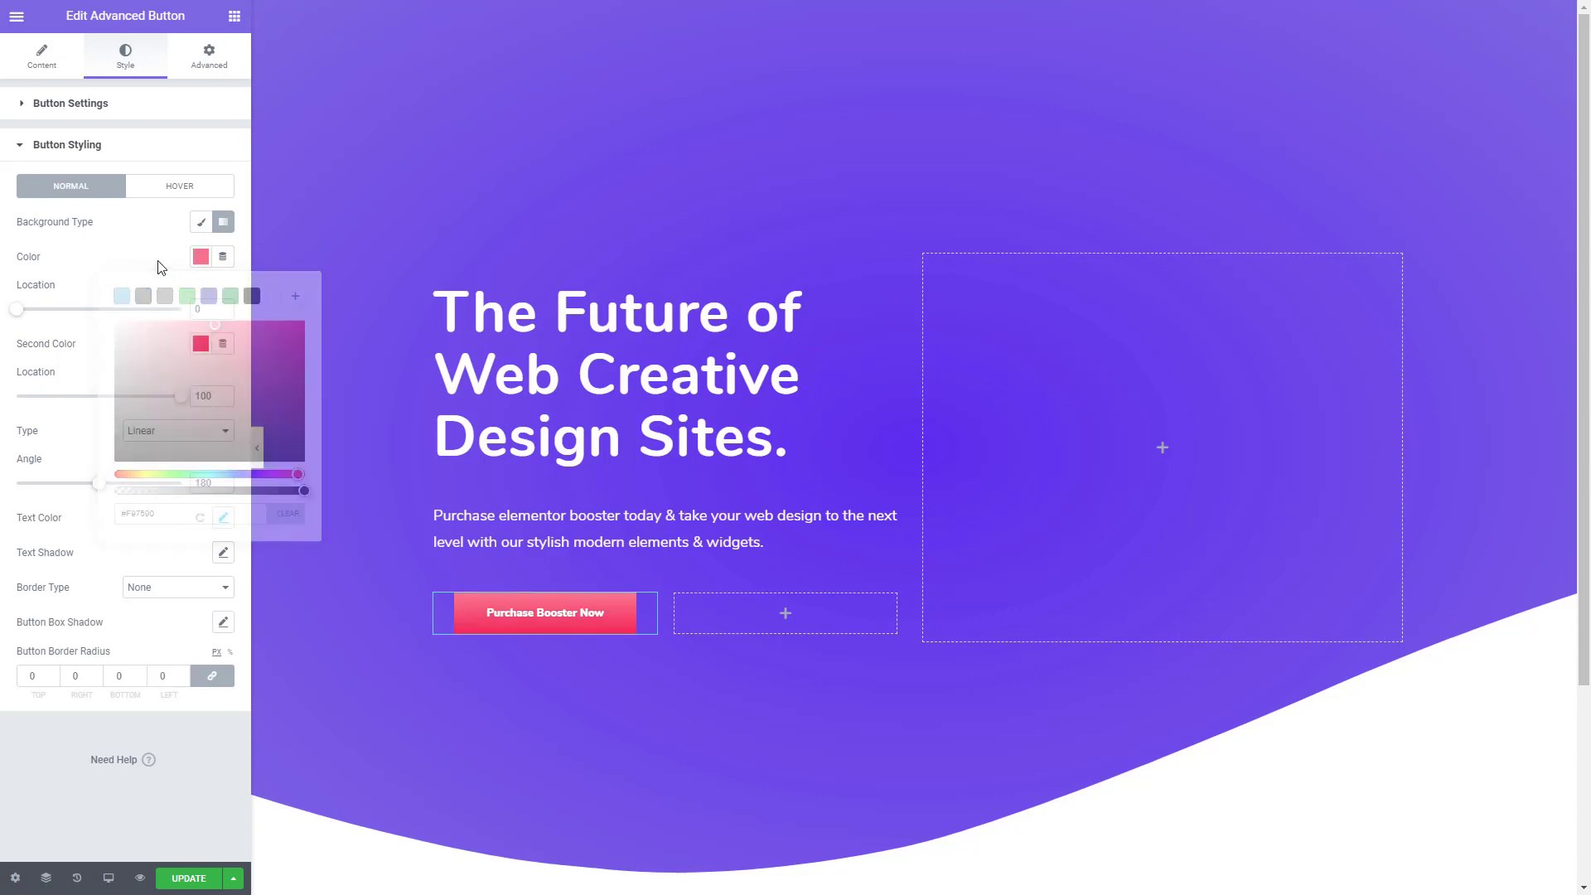
- Complete the button's gradient with second color #FE978A, angle 260 and first color location 19
{"action": "left_click", "coordinate": [200, 343]}
{"action": "key", "text": "ctrl+grave"}
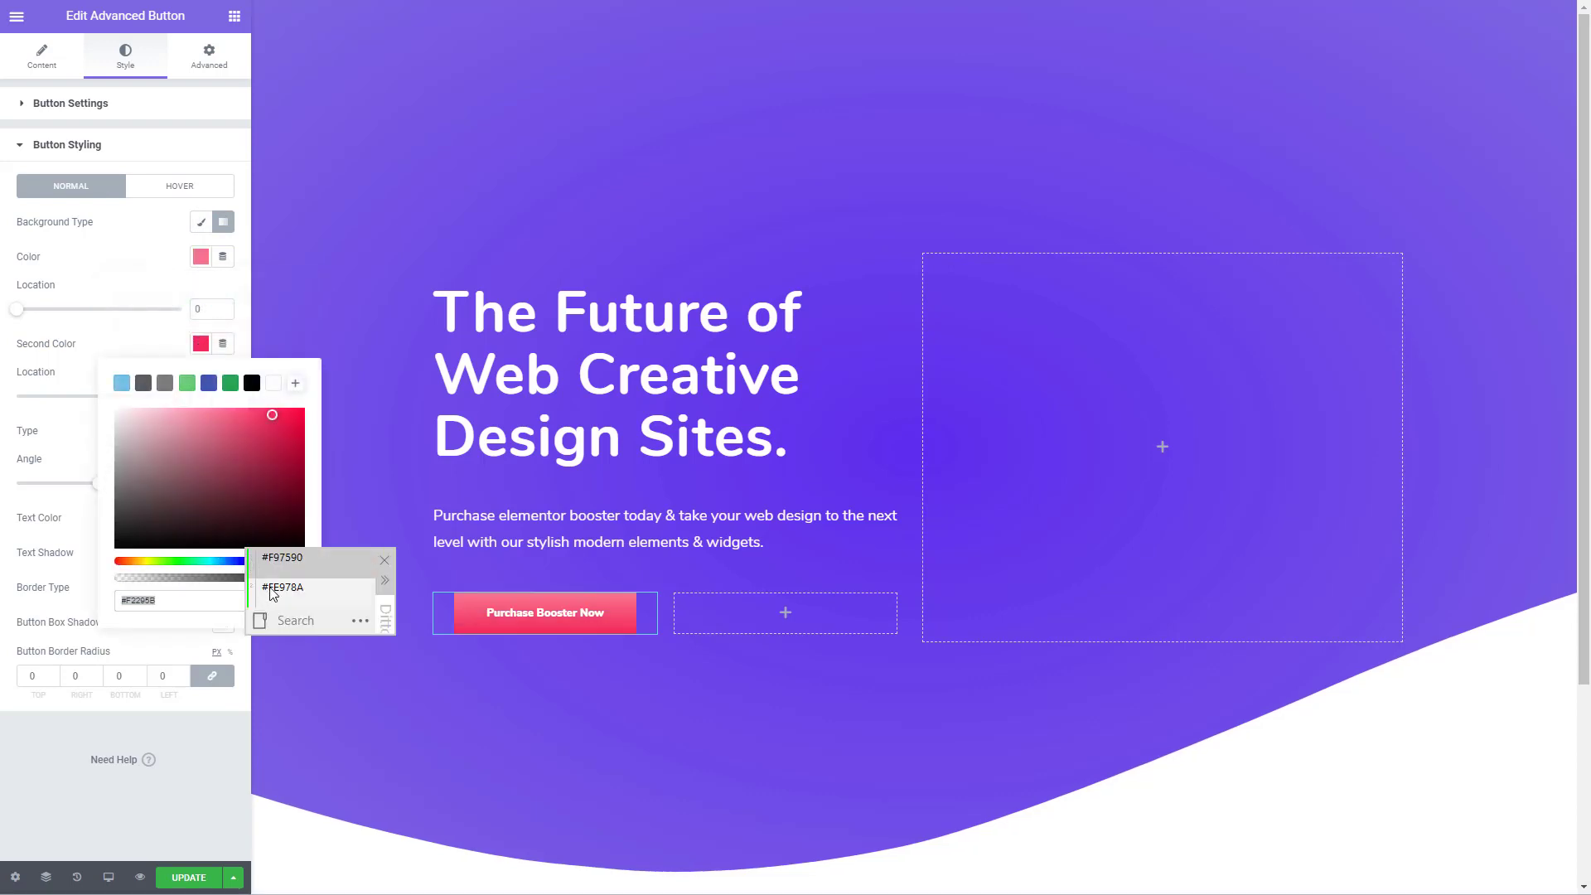
{"action": "double_click", "coordinate": [271, 590]}
{"action": "left_click", "coordinate": [143, 358]}
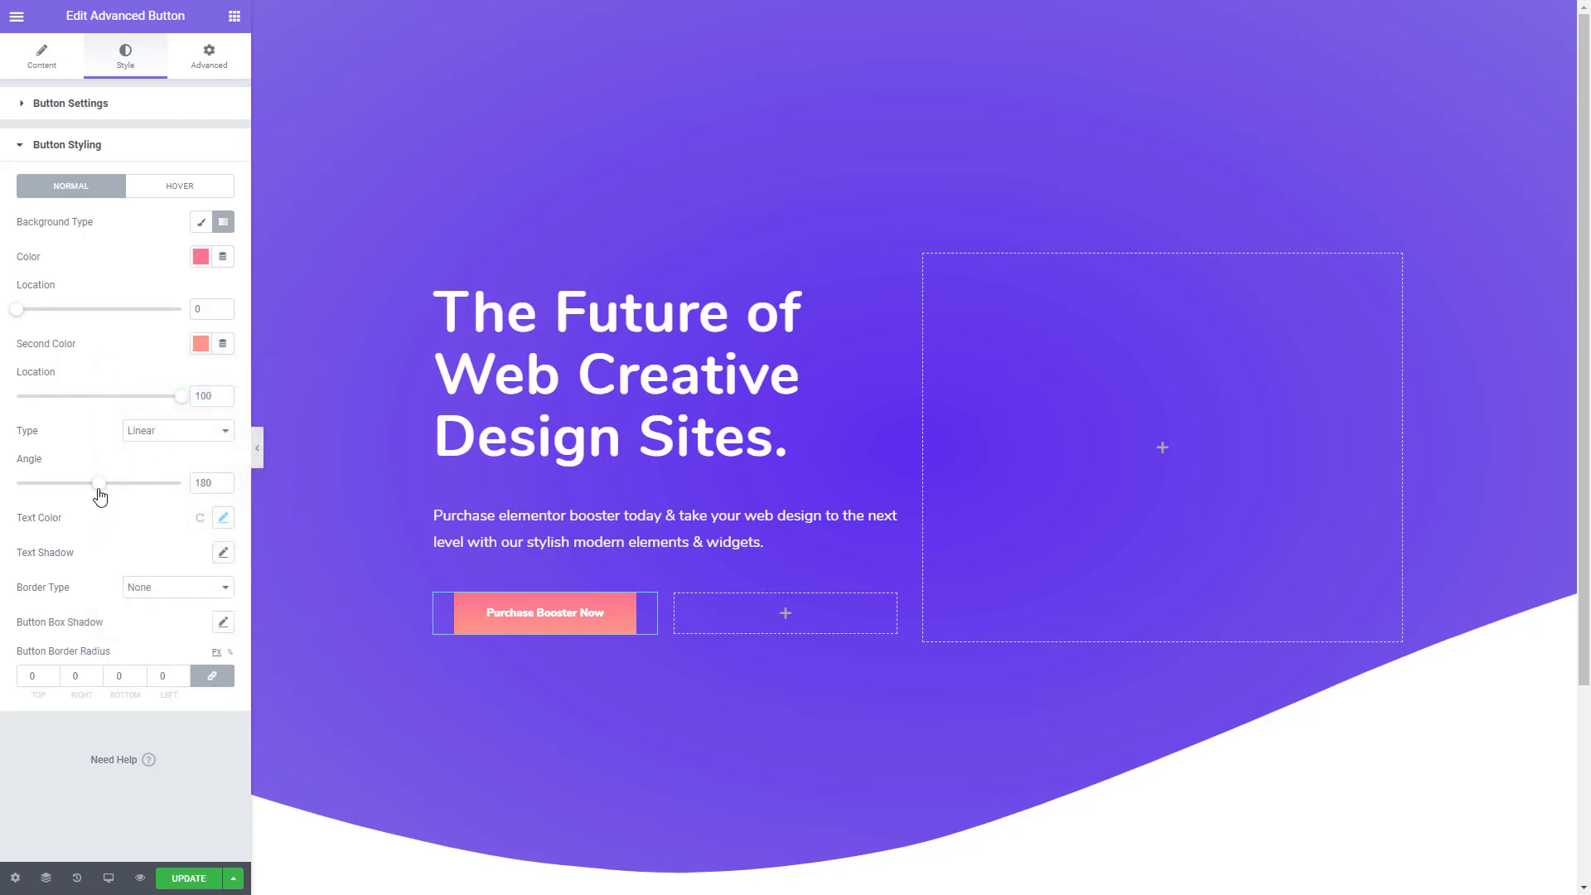
{"action": "left_click_drag", "start_coordinate": [99, 491], "coordinate": [127, 492]}
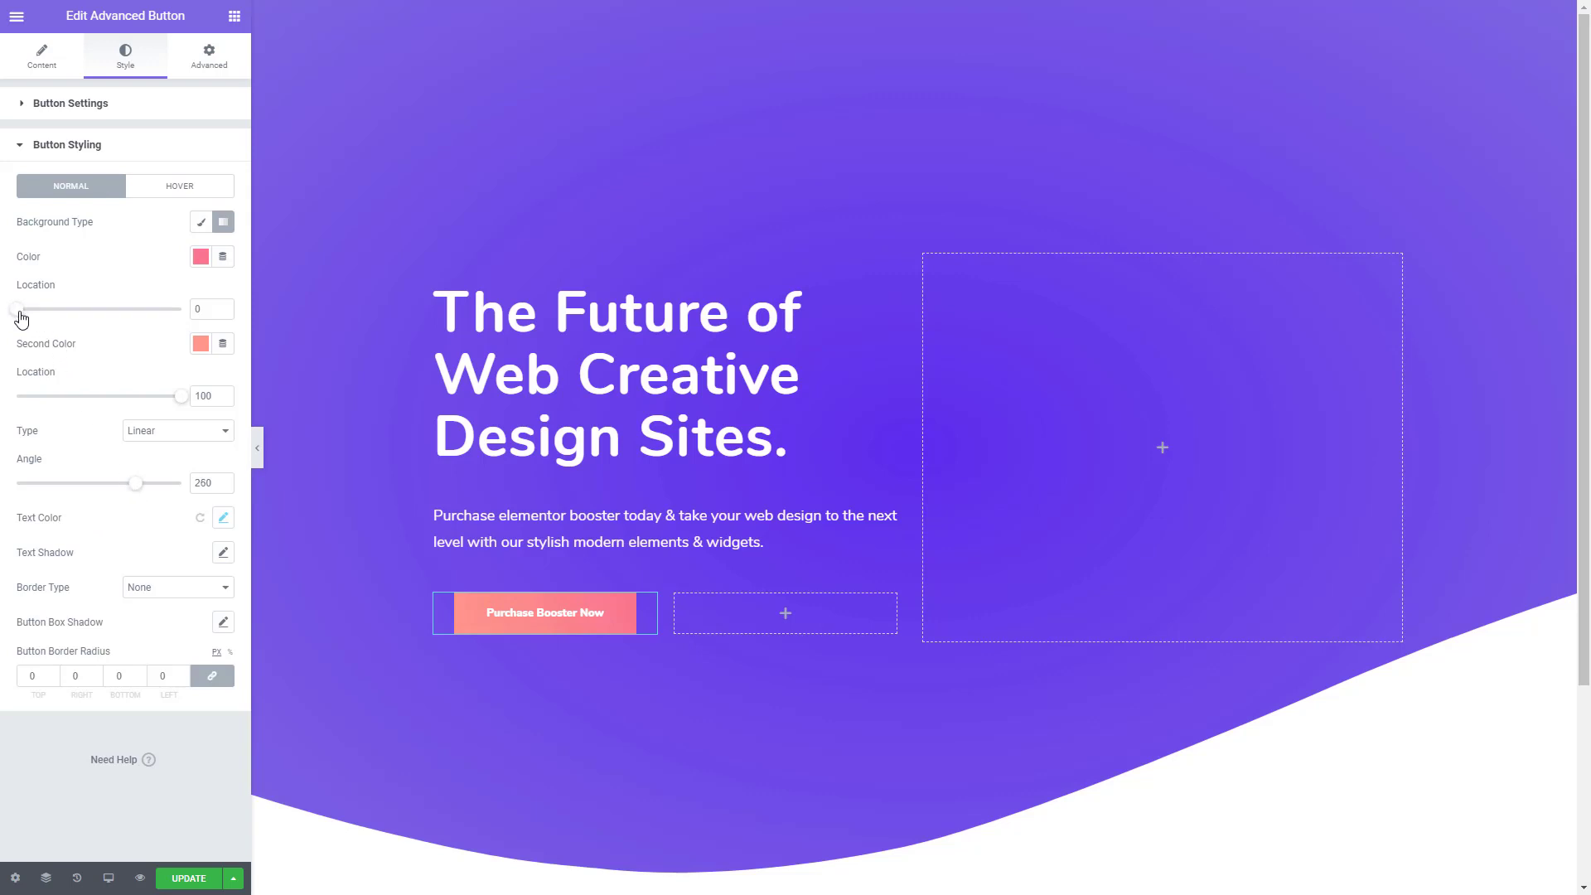
{"action": "left_click_drag", "start_coordinate": [20, 313], "coordinate": [50, 323]}
- Set the button's border radius to 50 on all corners and align the button left in its column
{"action": "left_click_drag", "start_coordinate": [42, 675], "coordinate": [8, 679]}
{"action": "type", "text": "50"}
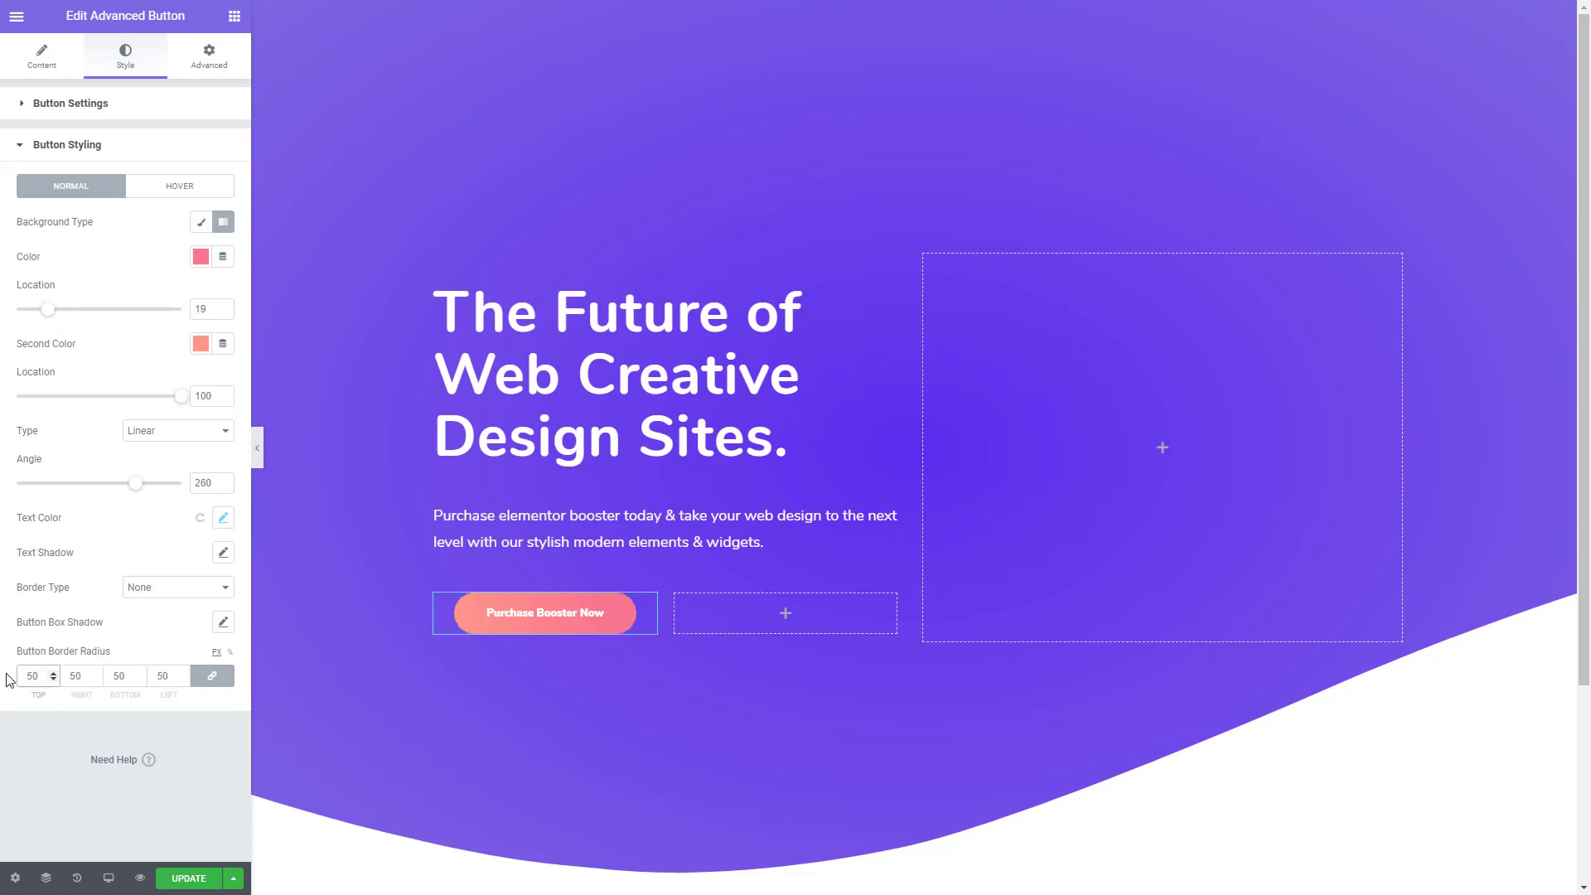
{"action": "left_click", "coordinate": [46, 54]}
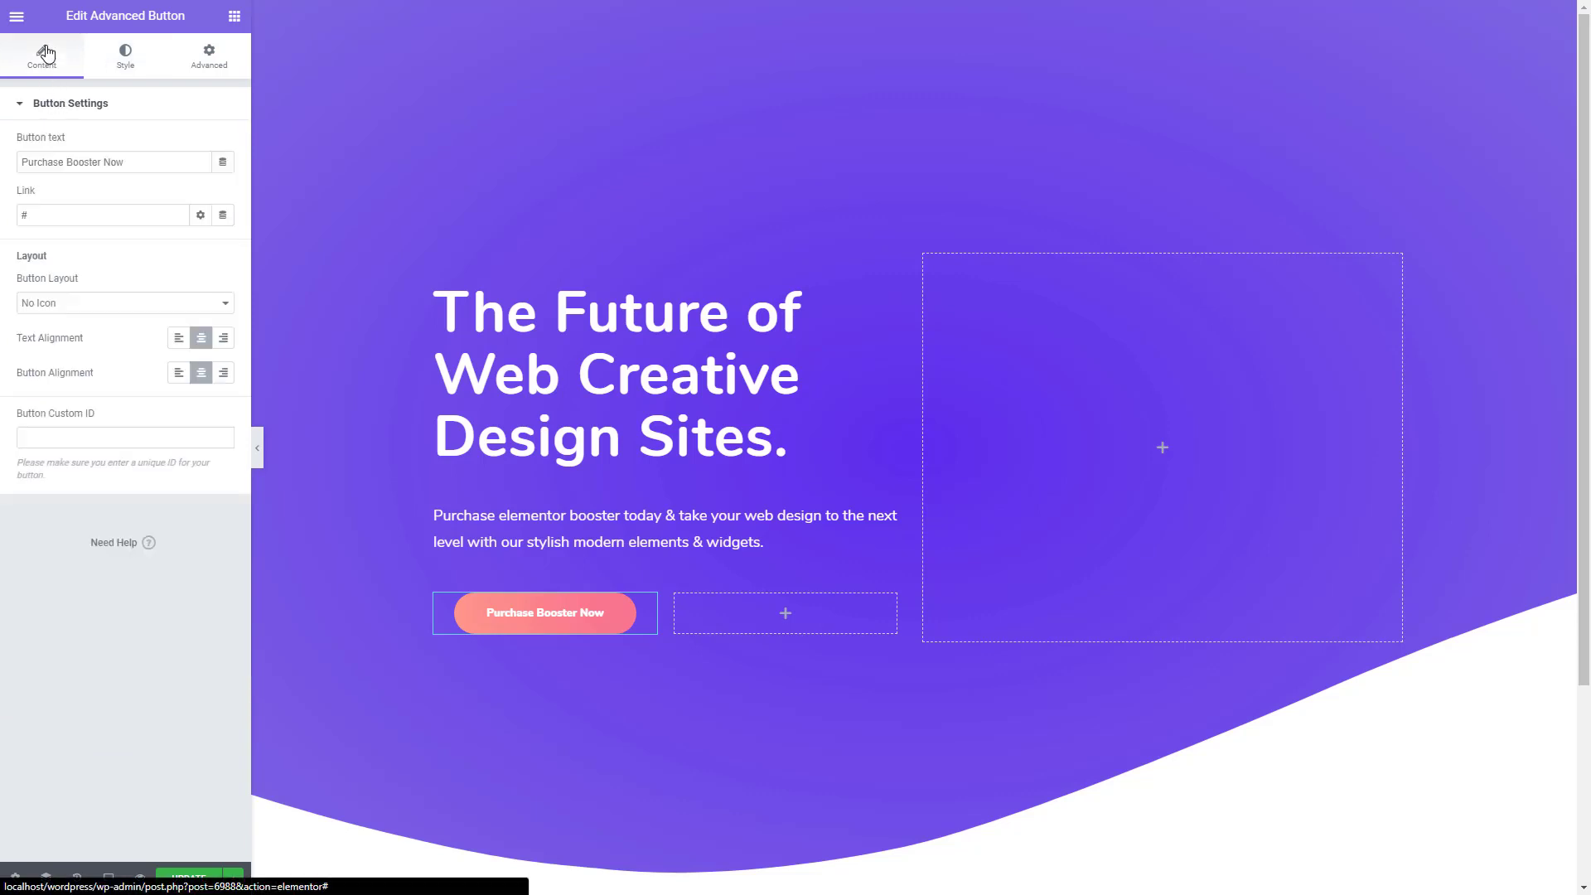
{"action": "left_click", "coordinate": [179, 373]}
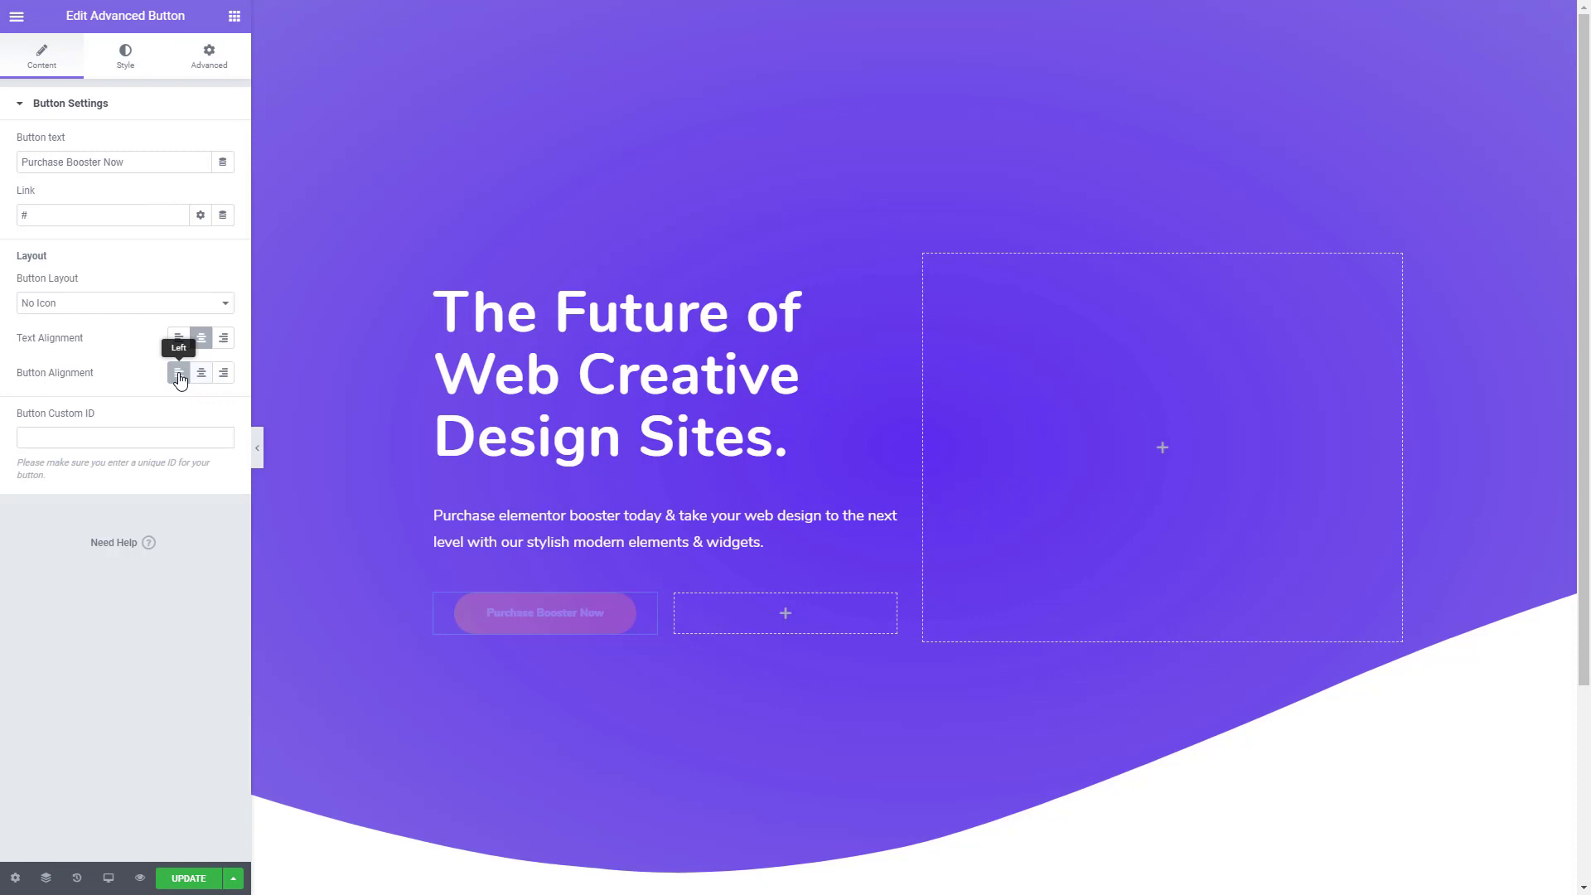
- Copy the Purchase Booster Now button into the empty second column of the inner section
{"action": "right_click", "coordinate": [520, 623]}
{"action": "left_click", "coordinate": [594, 692]}
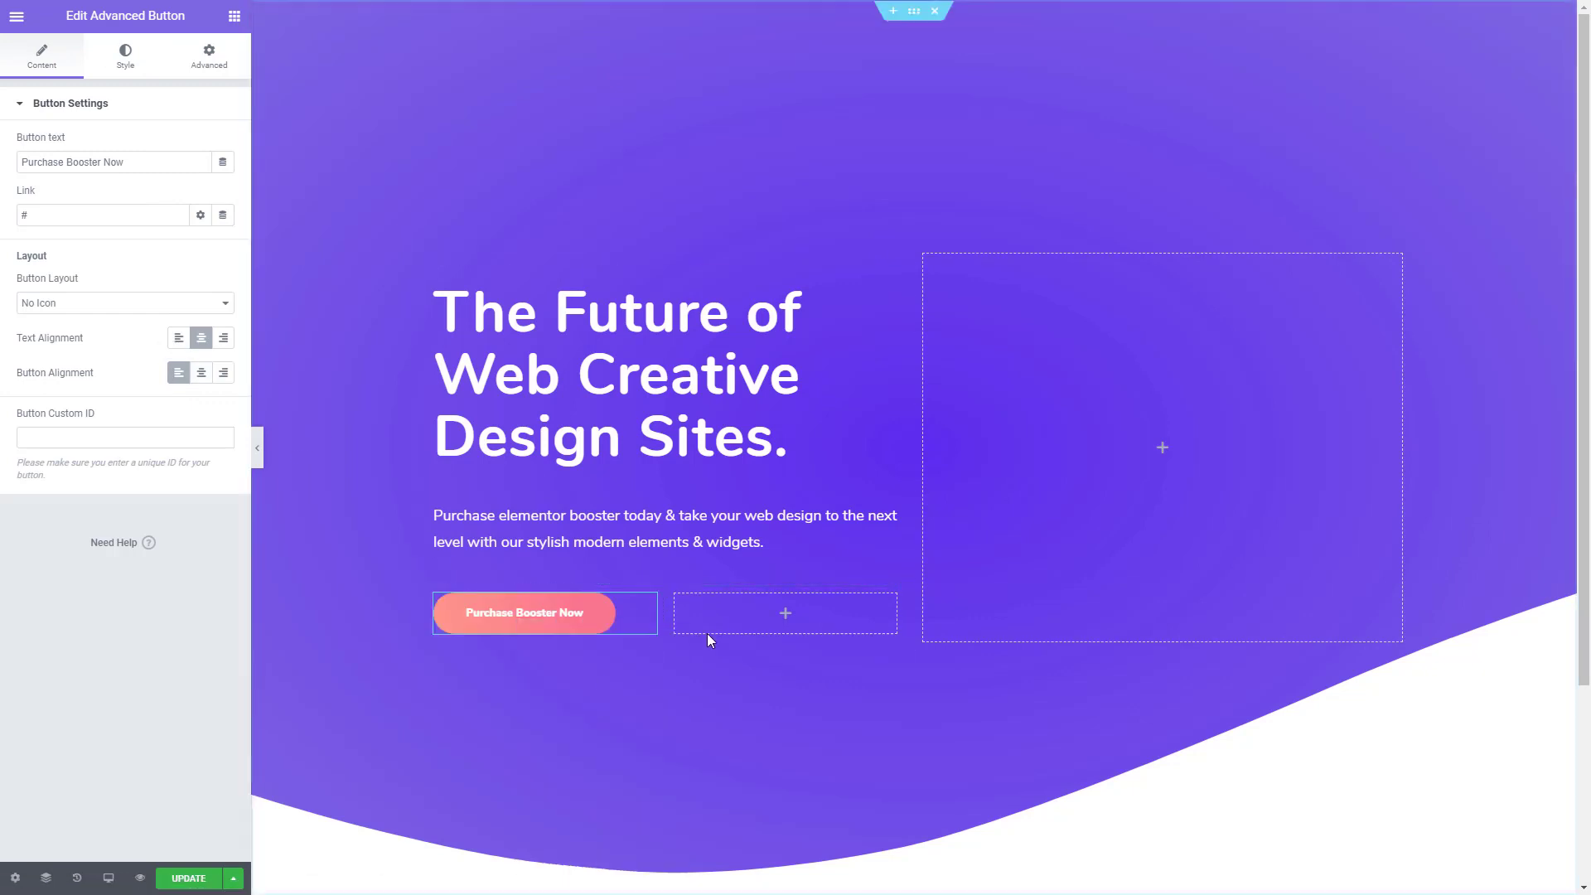
{"action": "right_click", "coordinate": [727, 624]}
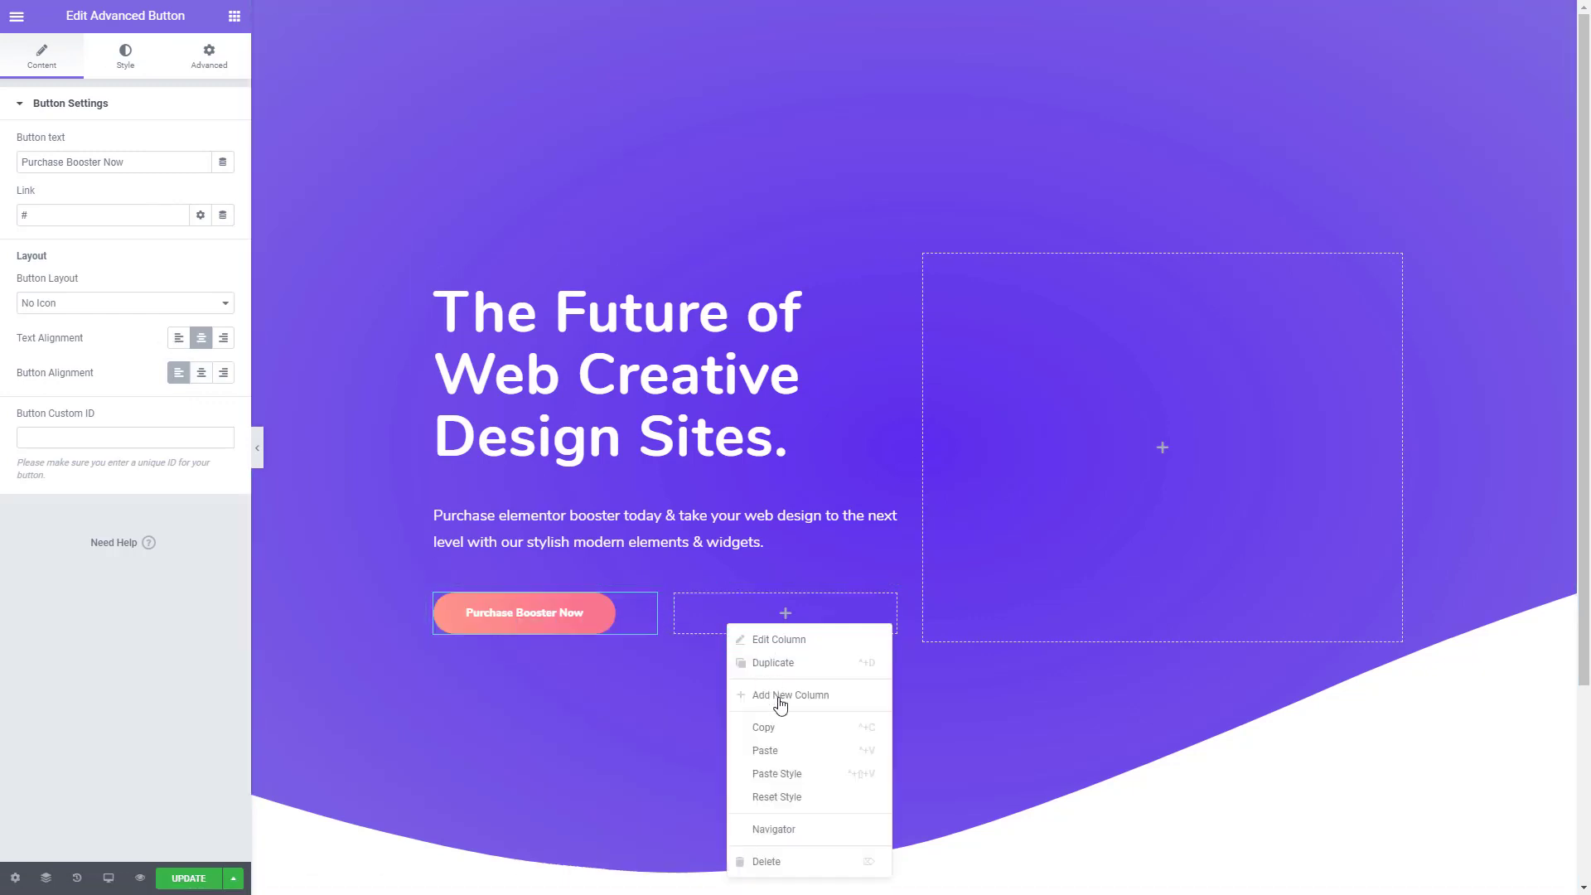
{"action": "left_click", "coordinate": [792, 752]}
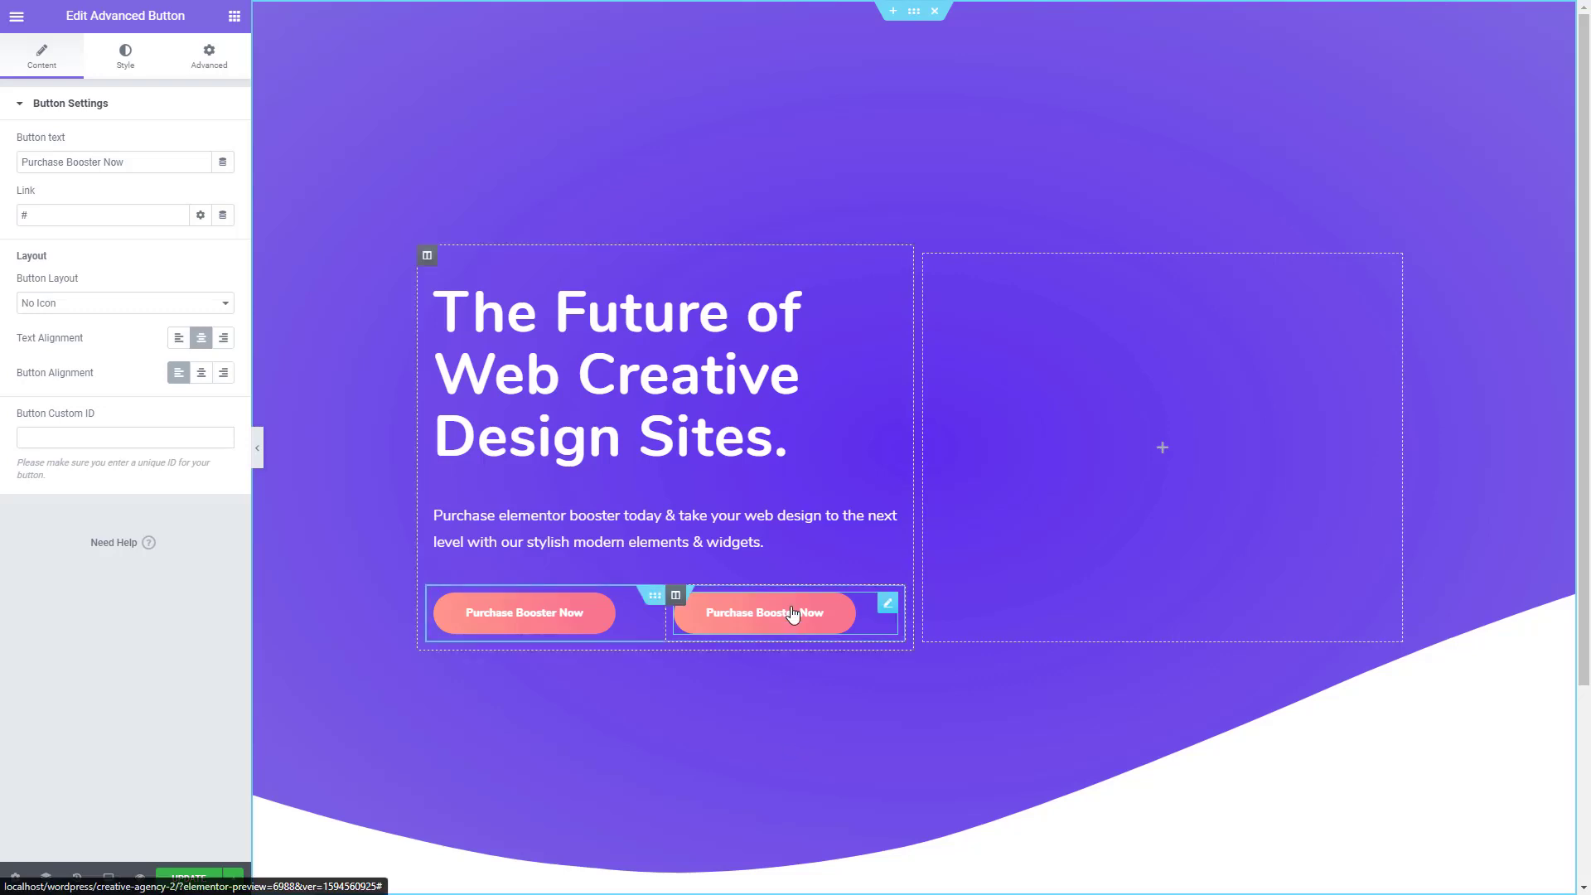
- Remove the gradient background from the copied button in the second column
{"action": "left_click", "coordinate": [114, 55]}
{"action": "left_click", "coordinate": [122, 296]}
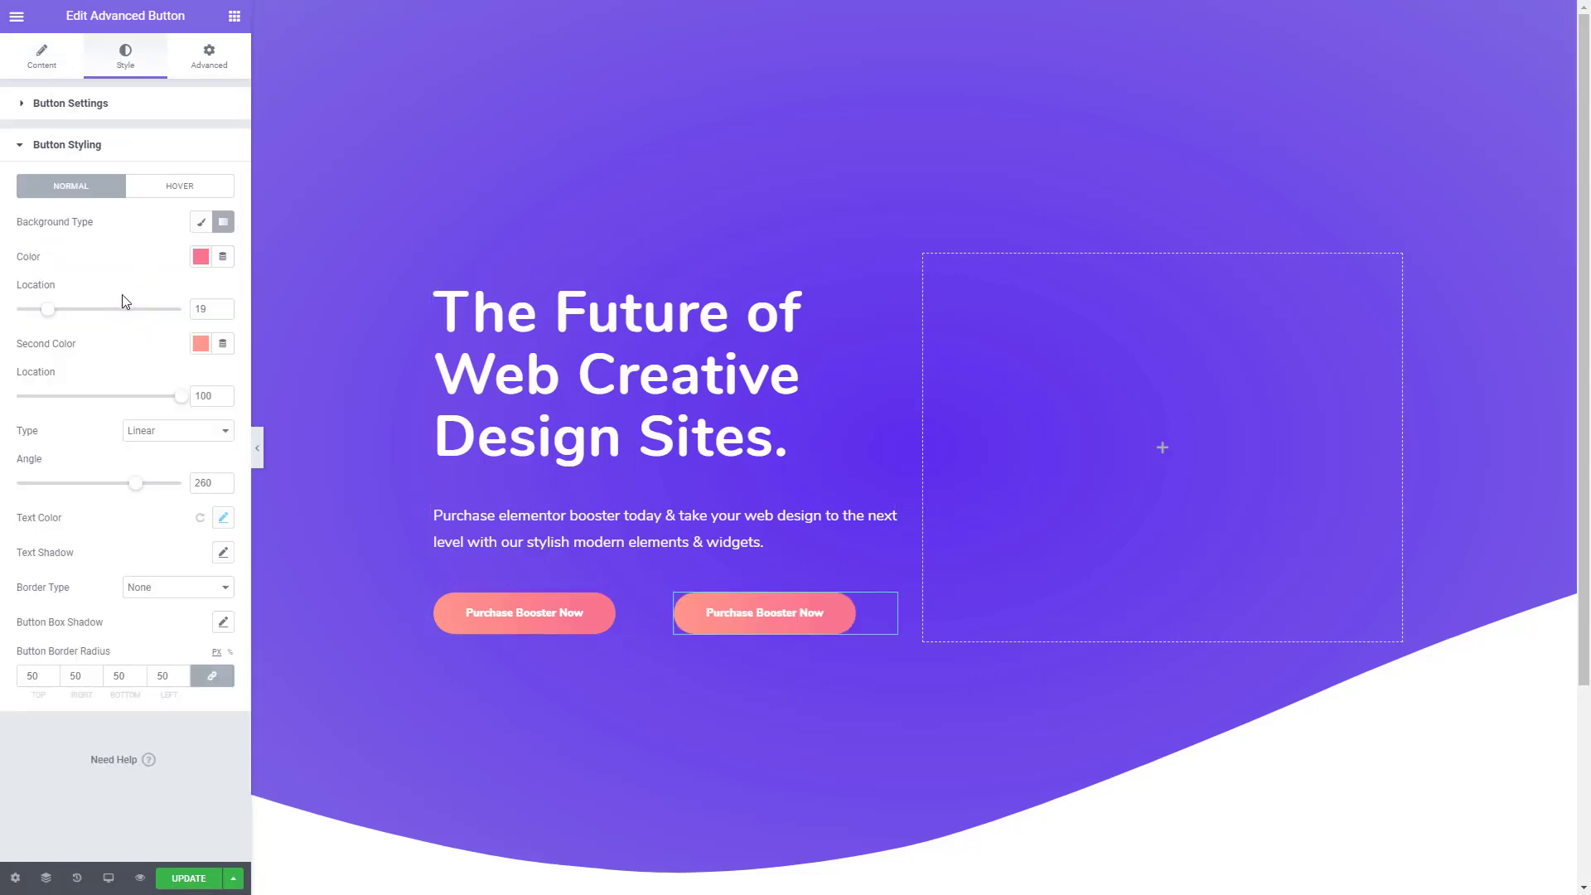
{"action": "left_click", "coordinate": [220, 223]}
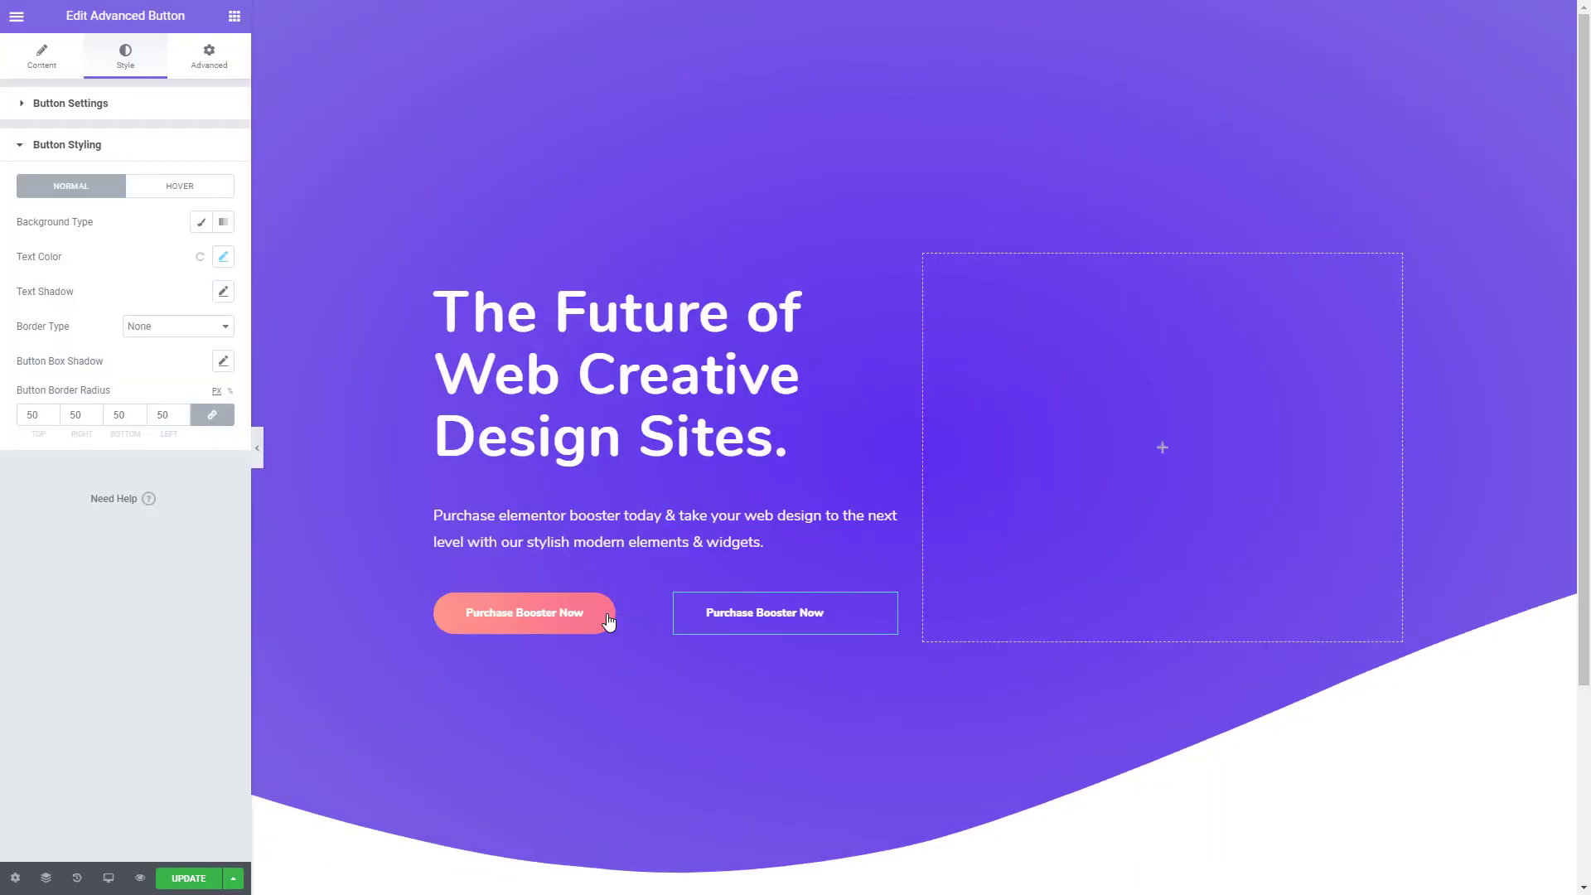
- Change the second button's text to "Watch Demo"
{"action": "left_click", "coordinate": [41, 60]}
{"action": "triple_click", "coordinate": [154, 160]}
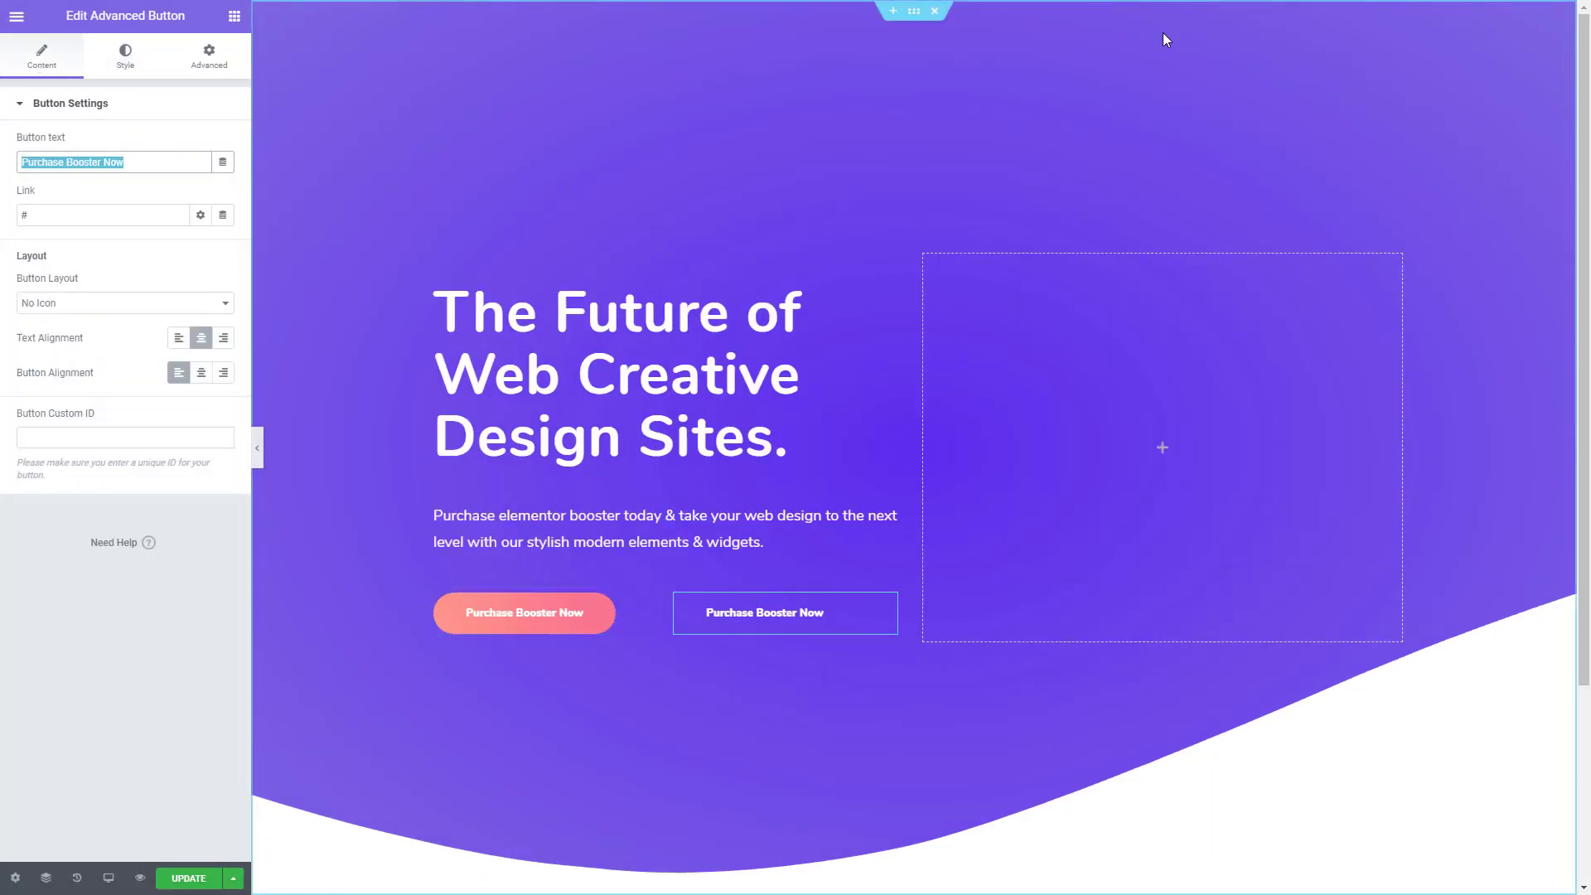
{"action": "type", "text": "Watc"}
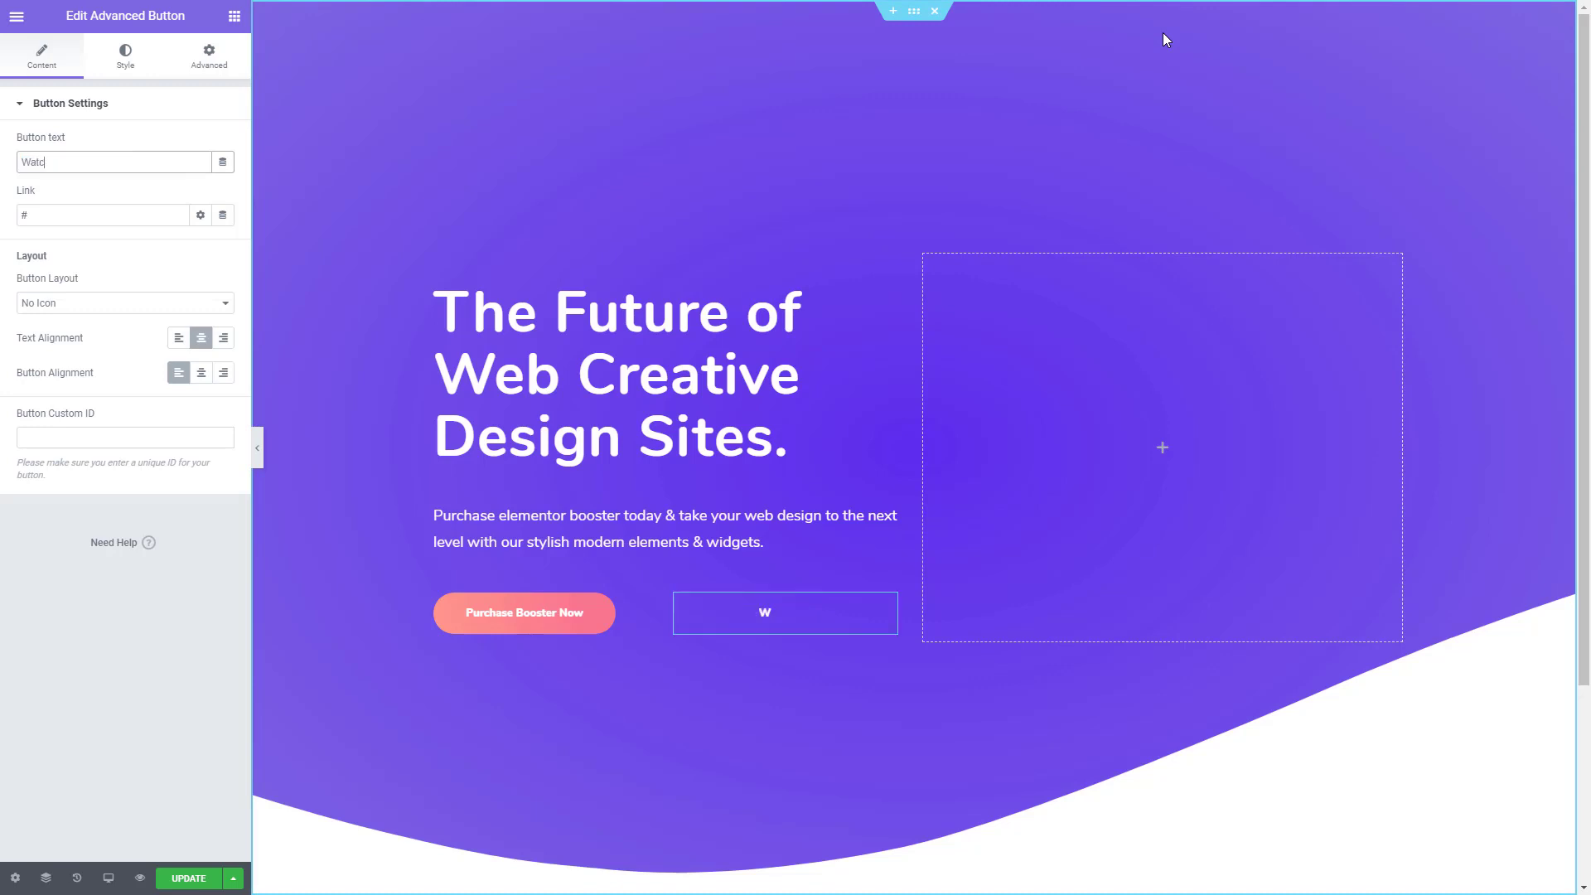
{"action": "type", "text": "h Demo"}
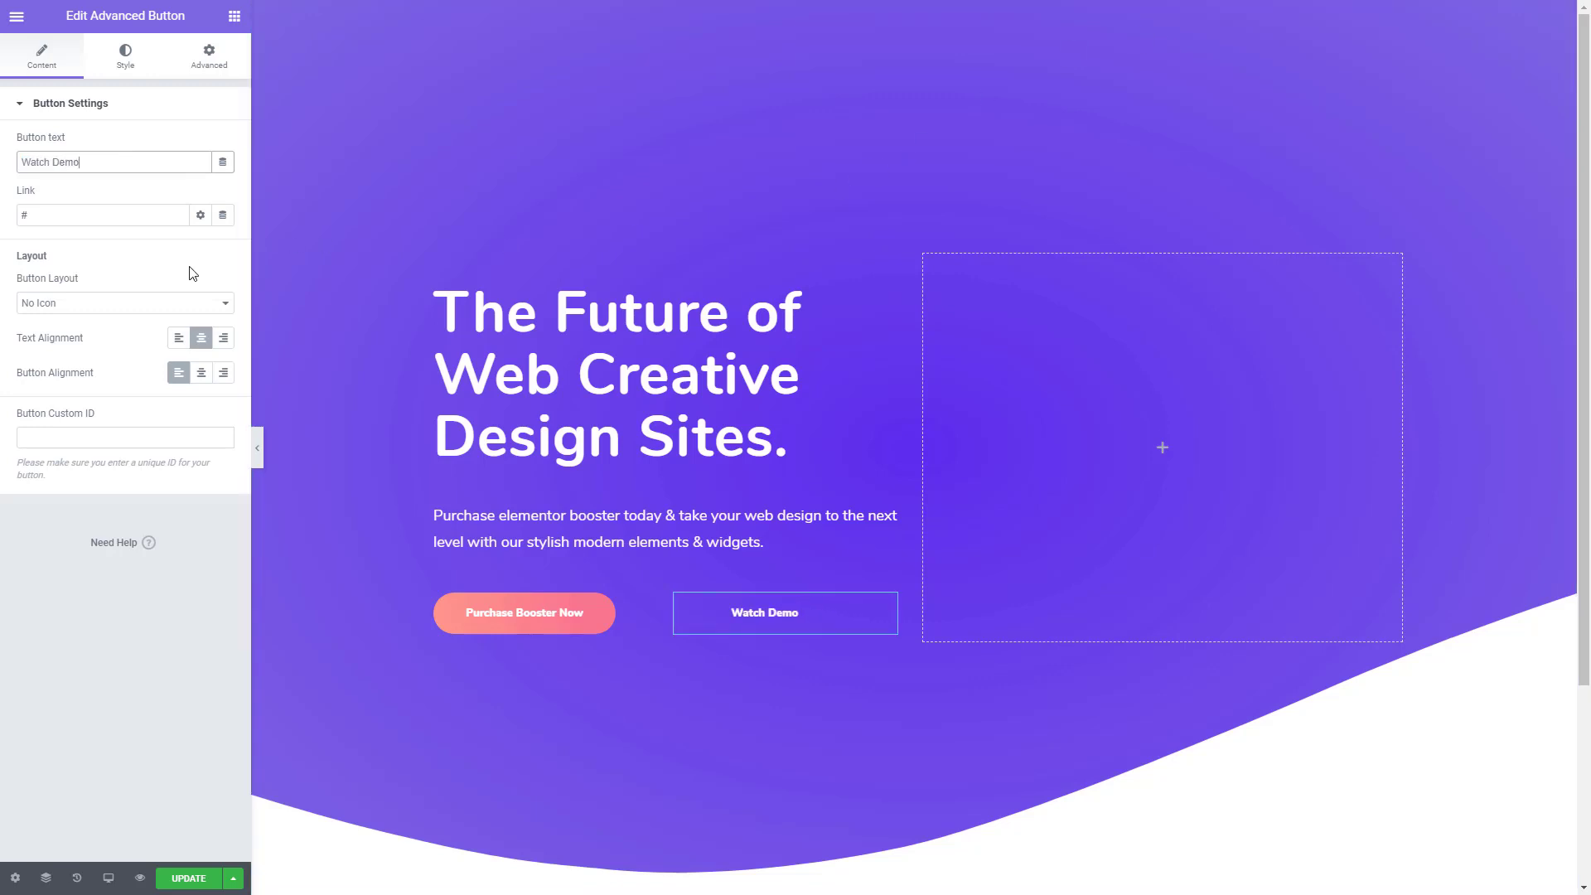
- Switch the Watch Demo button to the With Icon layout and choose the solid play triangle as its icon
{"action": "left_click", "coordinate": [129, 306]}
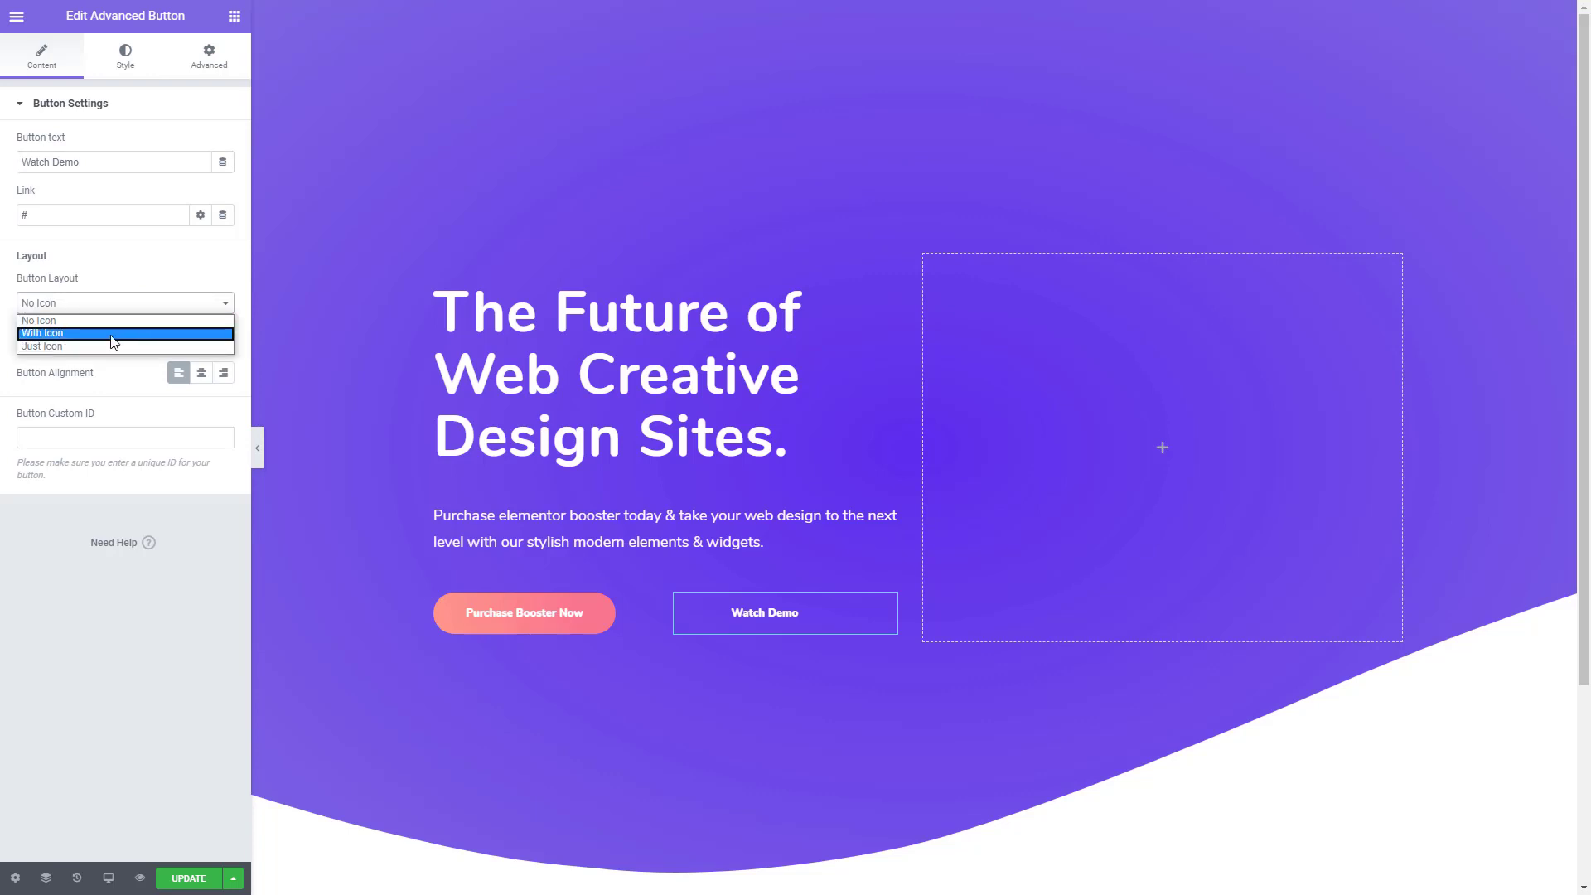
{"action": "left_click", "coordinate": [113, 333]}
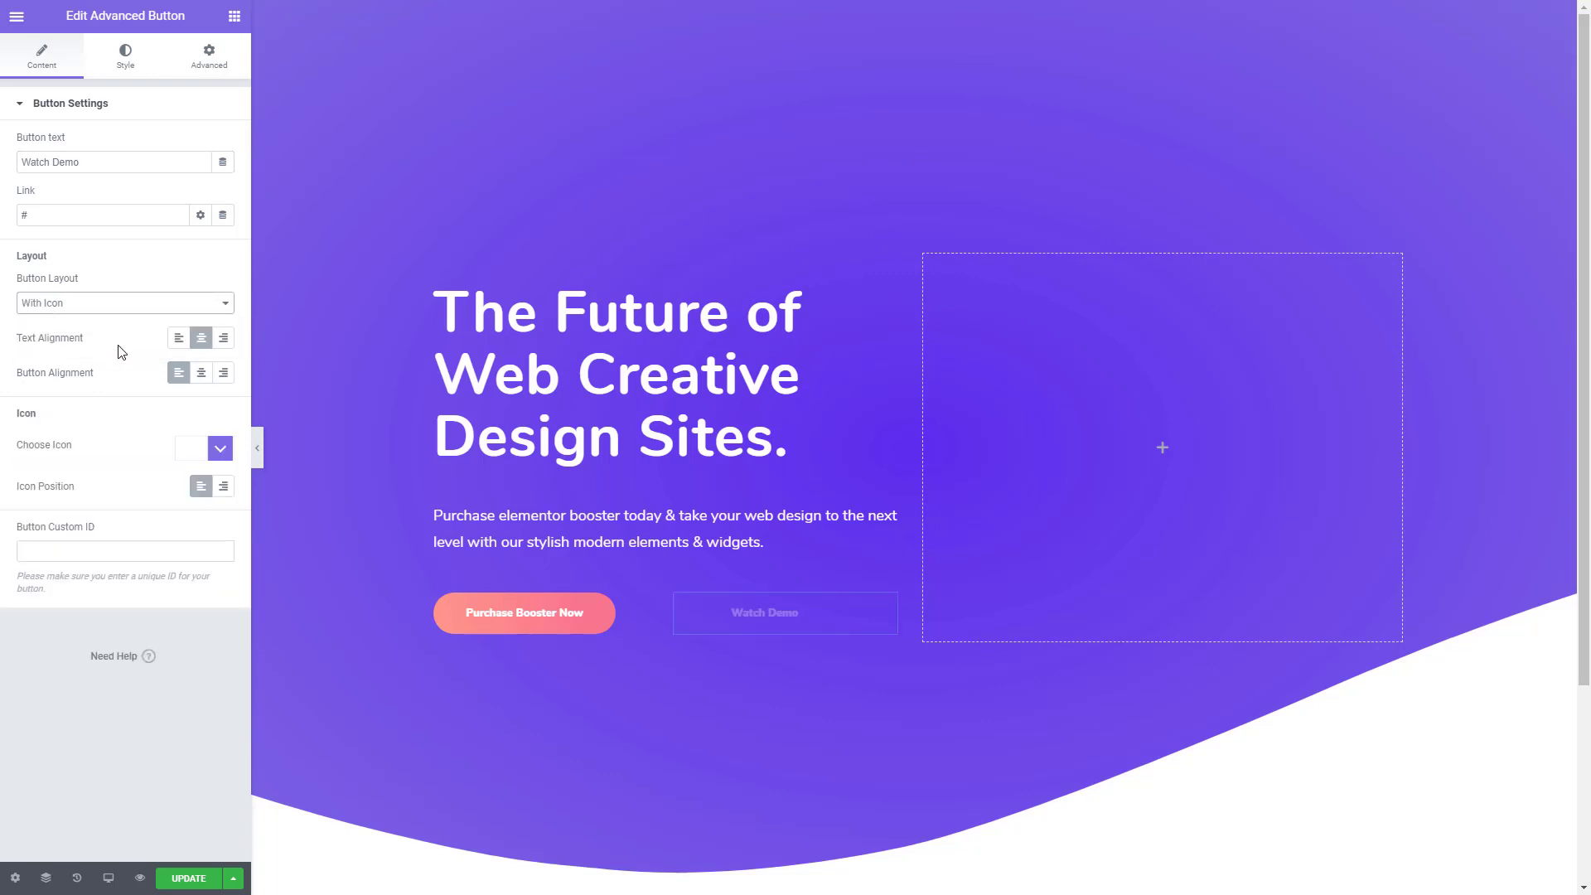
{"action": "left_click", "coordinate": [213, 457]}
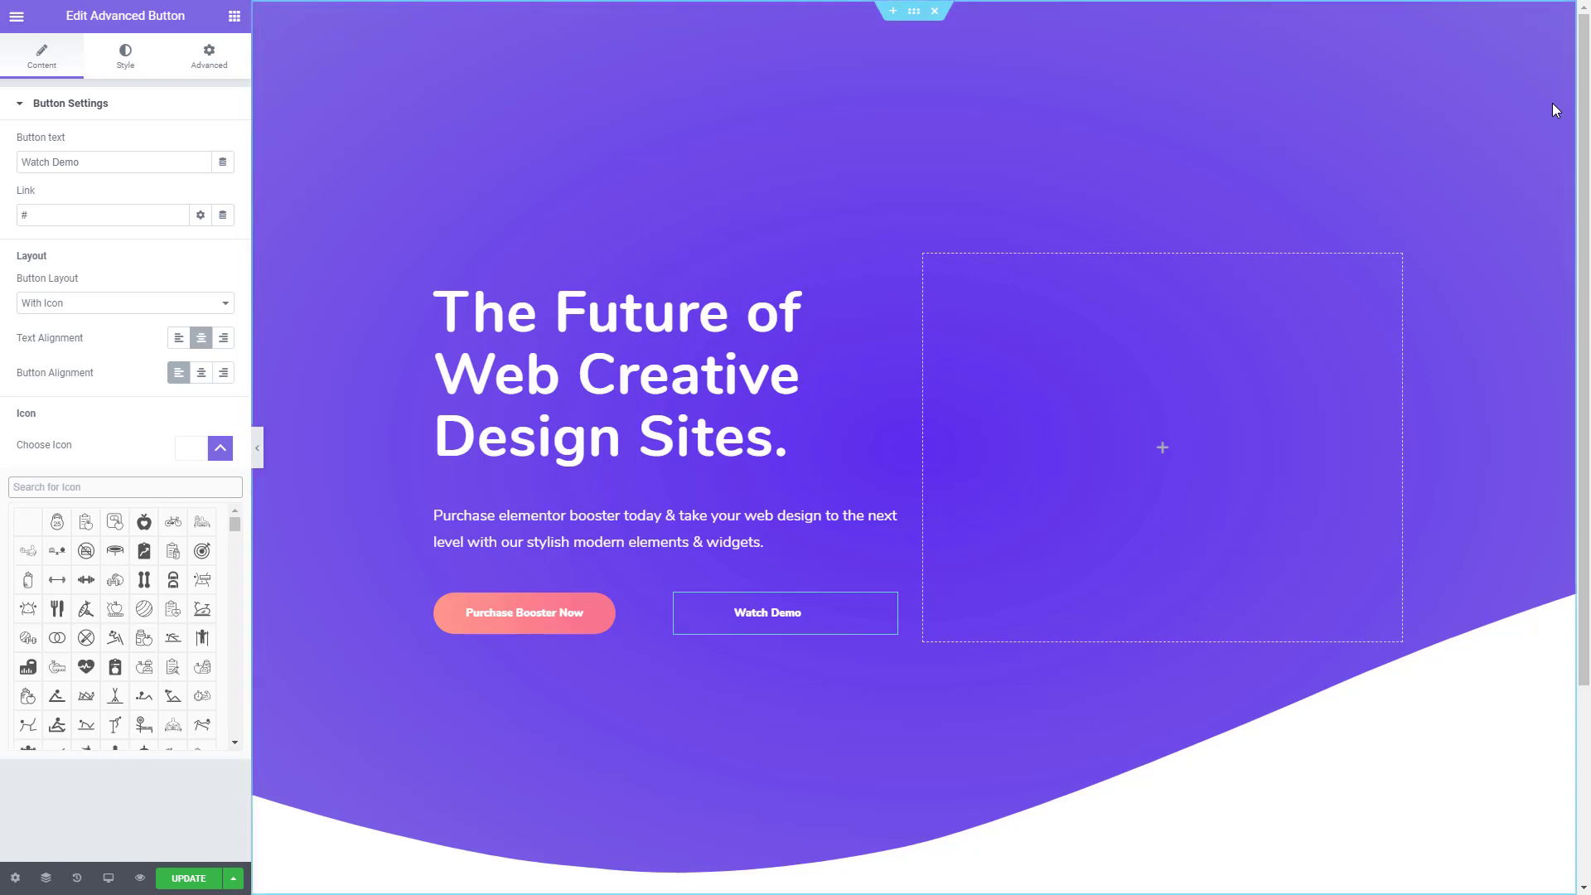
{"action": "type", "text": "play"}
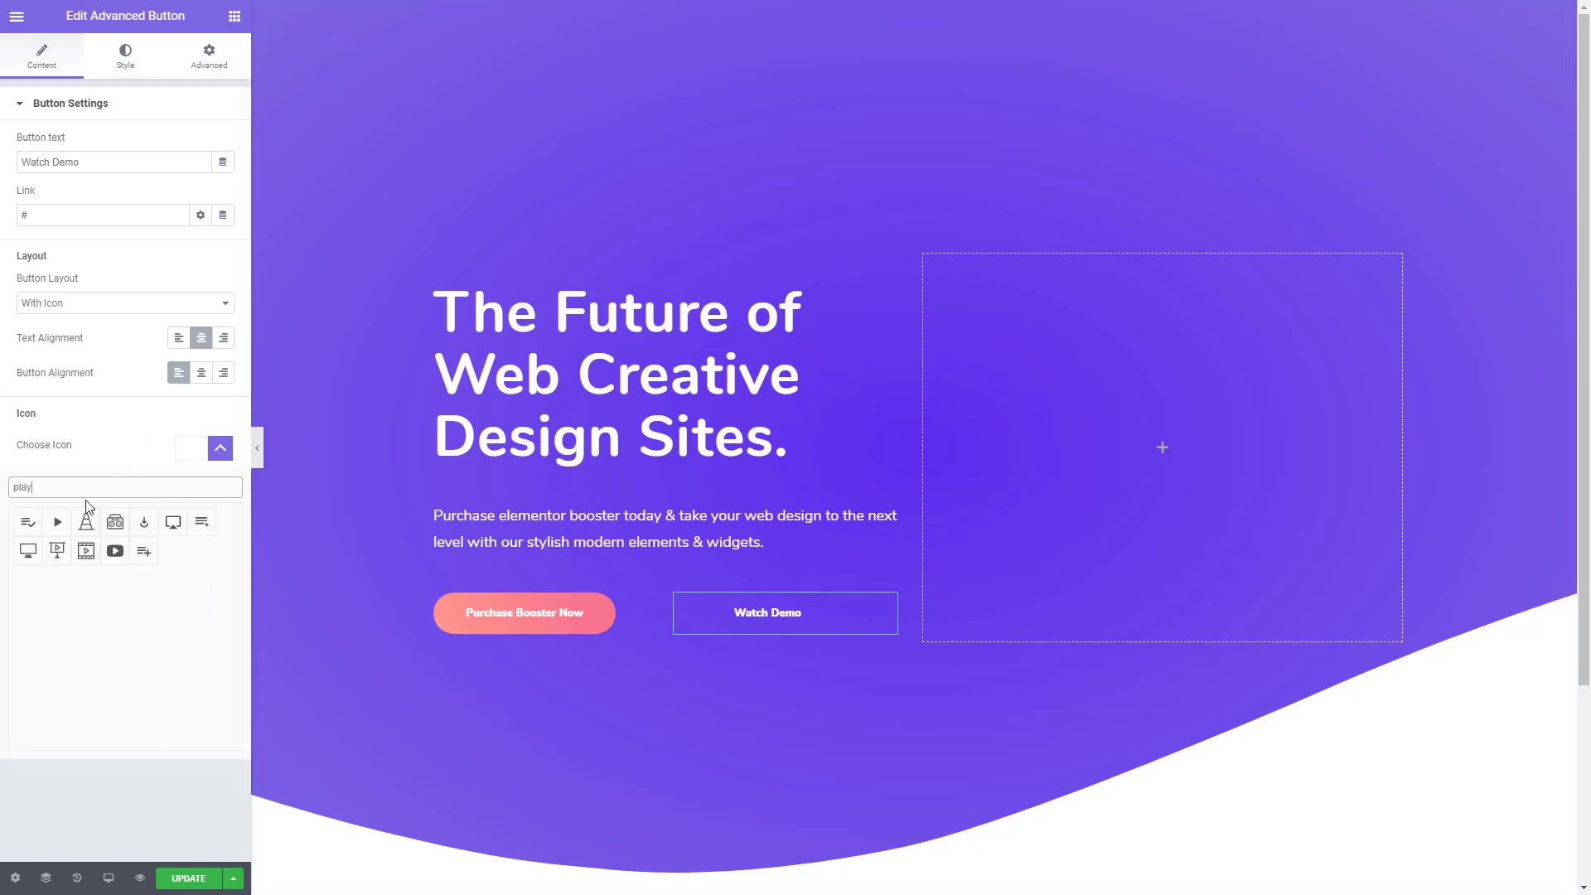
{"action": "left_click", "coordinate": [58, 524]}
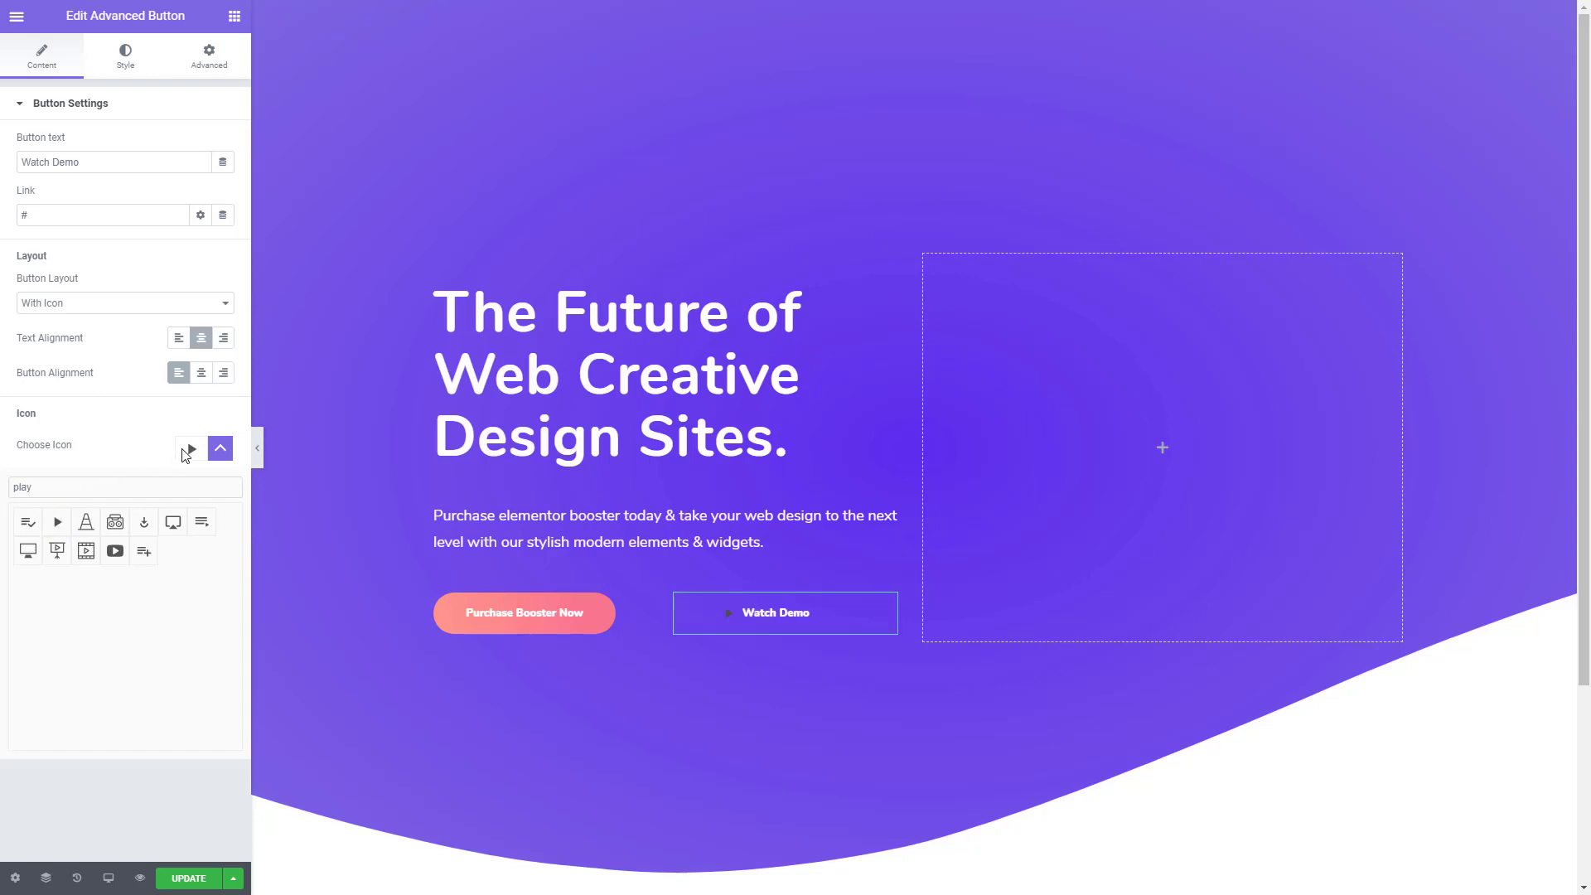
{"action": "left_click", "coordinate": [218, 451]}
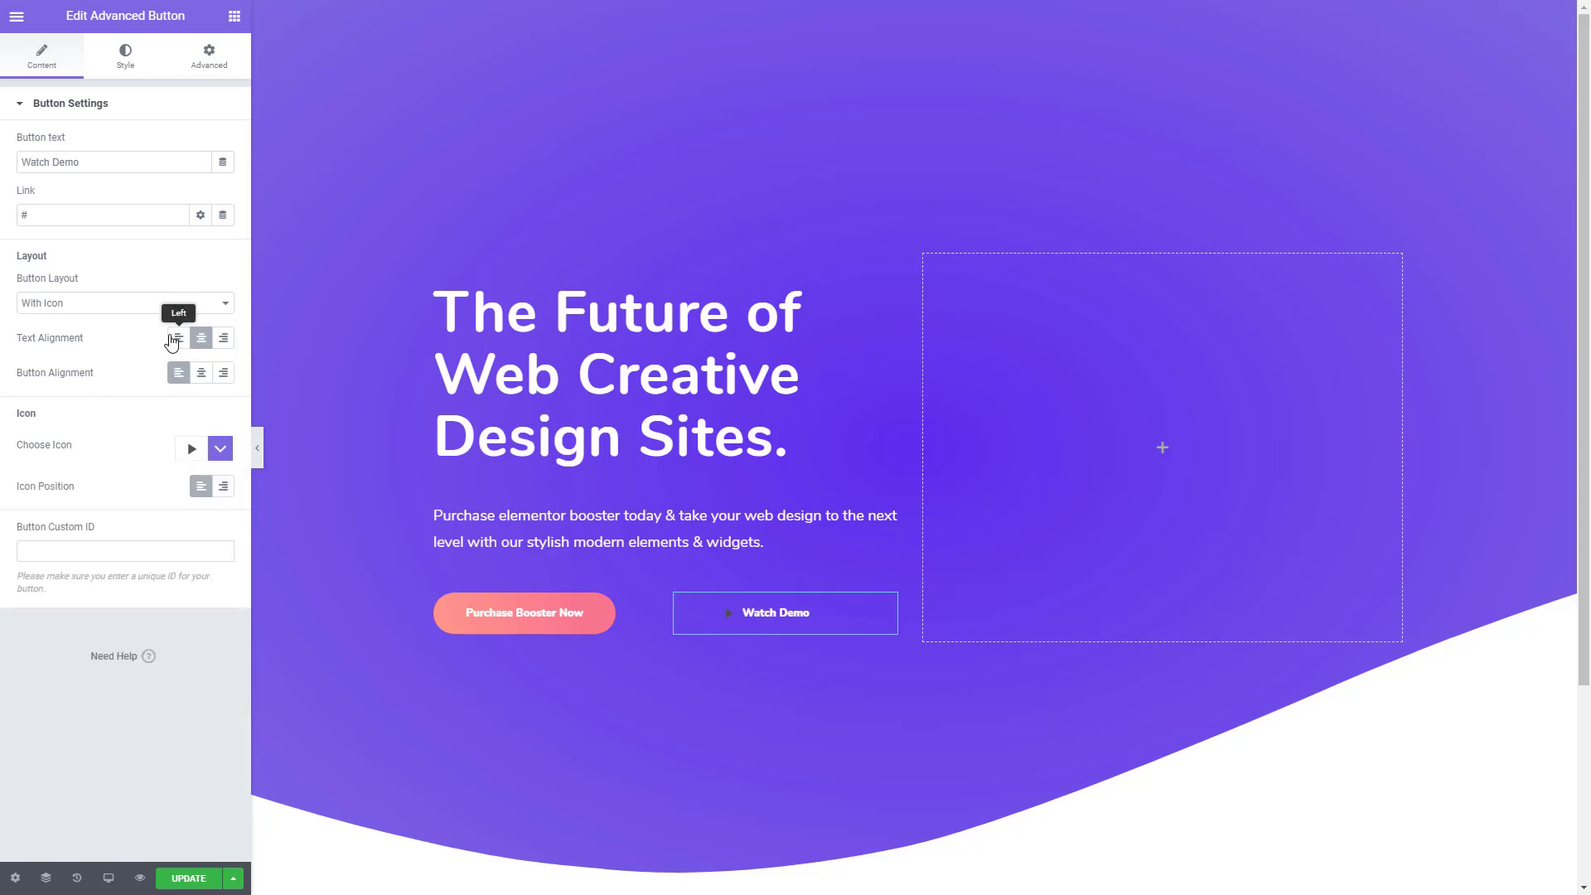
- Left-align the Watch Demo button's text and set the button width to 170
{"action": "left_click", "coordinate": [171, 339]}
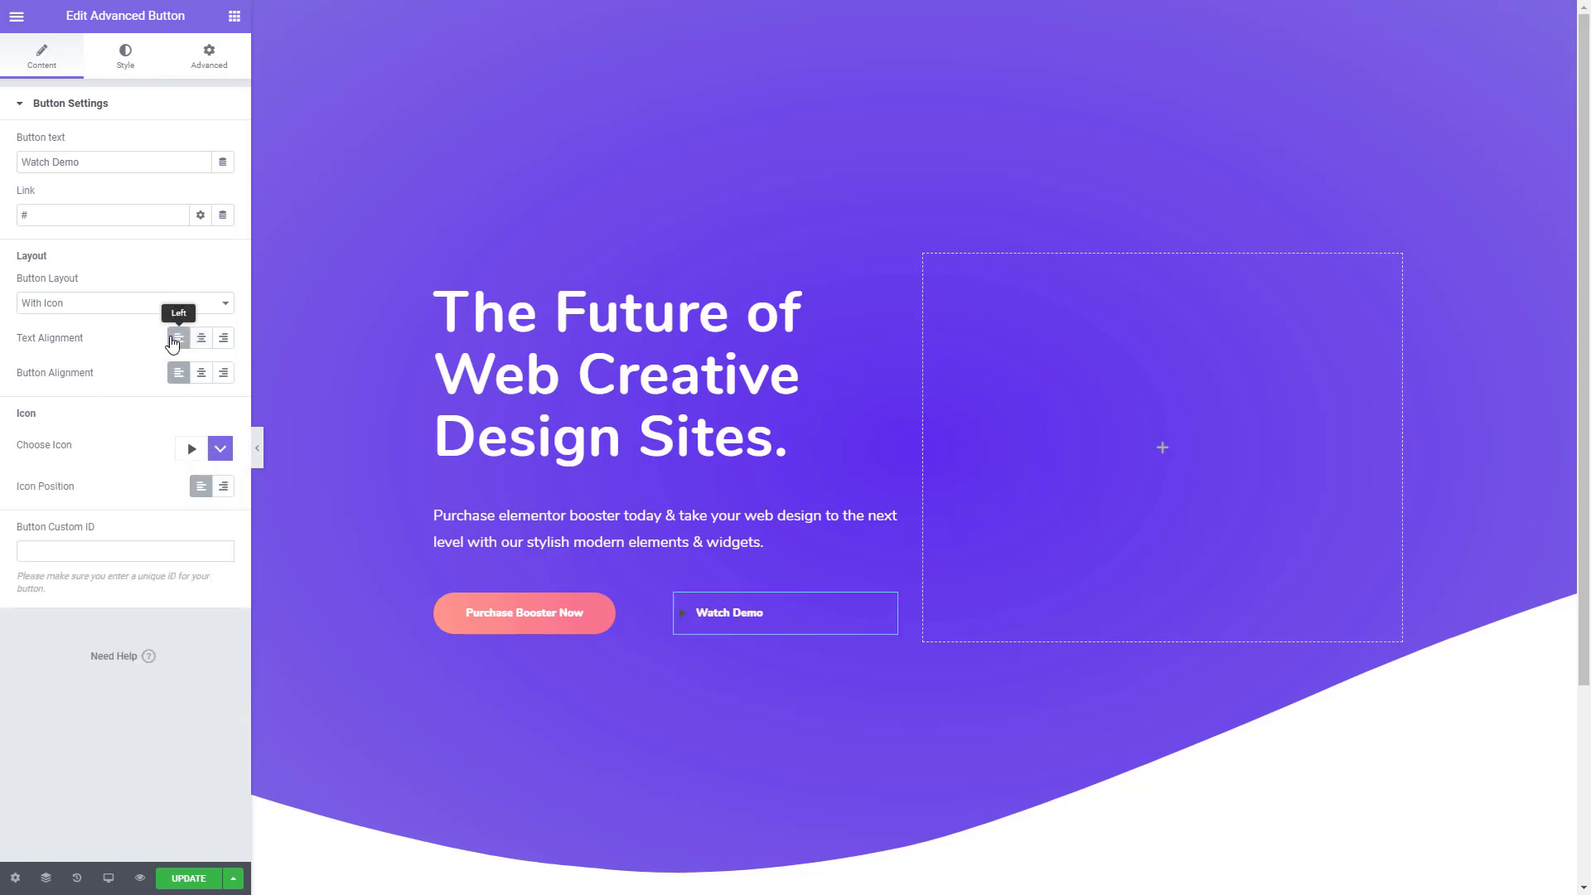
{"action": "left_click", "coordinate": [130, 68]}
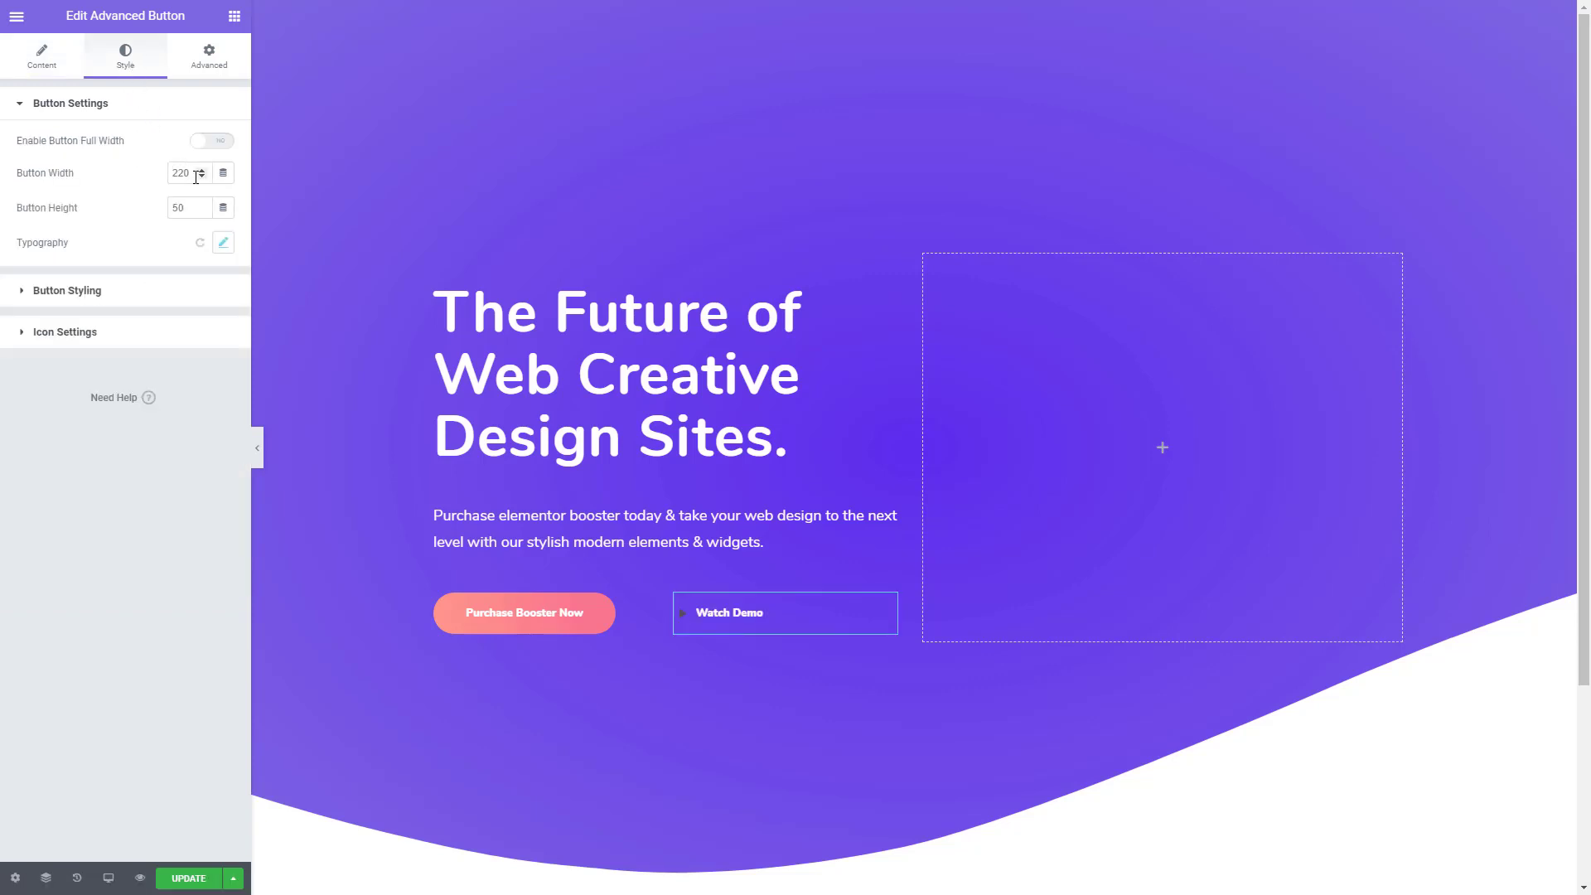
{"action": "left_click_drag", "start_coordinate": [188, 173], "coordinate": [150, 183]}
{"action": "key", "text": "BackSpace"}
{"action": "key", "text": "BackSpace"}
{"action": "type", "text": "170"}
- Set the Watch Demo button's icon color to #6F4EE7, copied from Button 2's entry in Colors.txt in Sublime Text
{"action": "left_click", "coordinate": [81, 298]}
{"action": "left_click", "coordinate": [81, 298]}
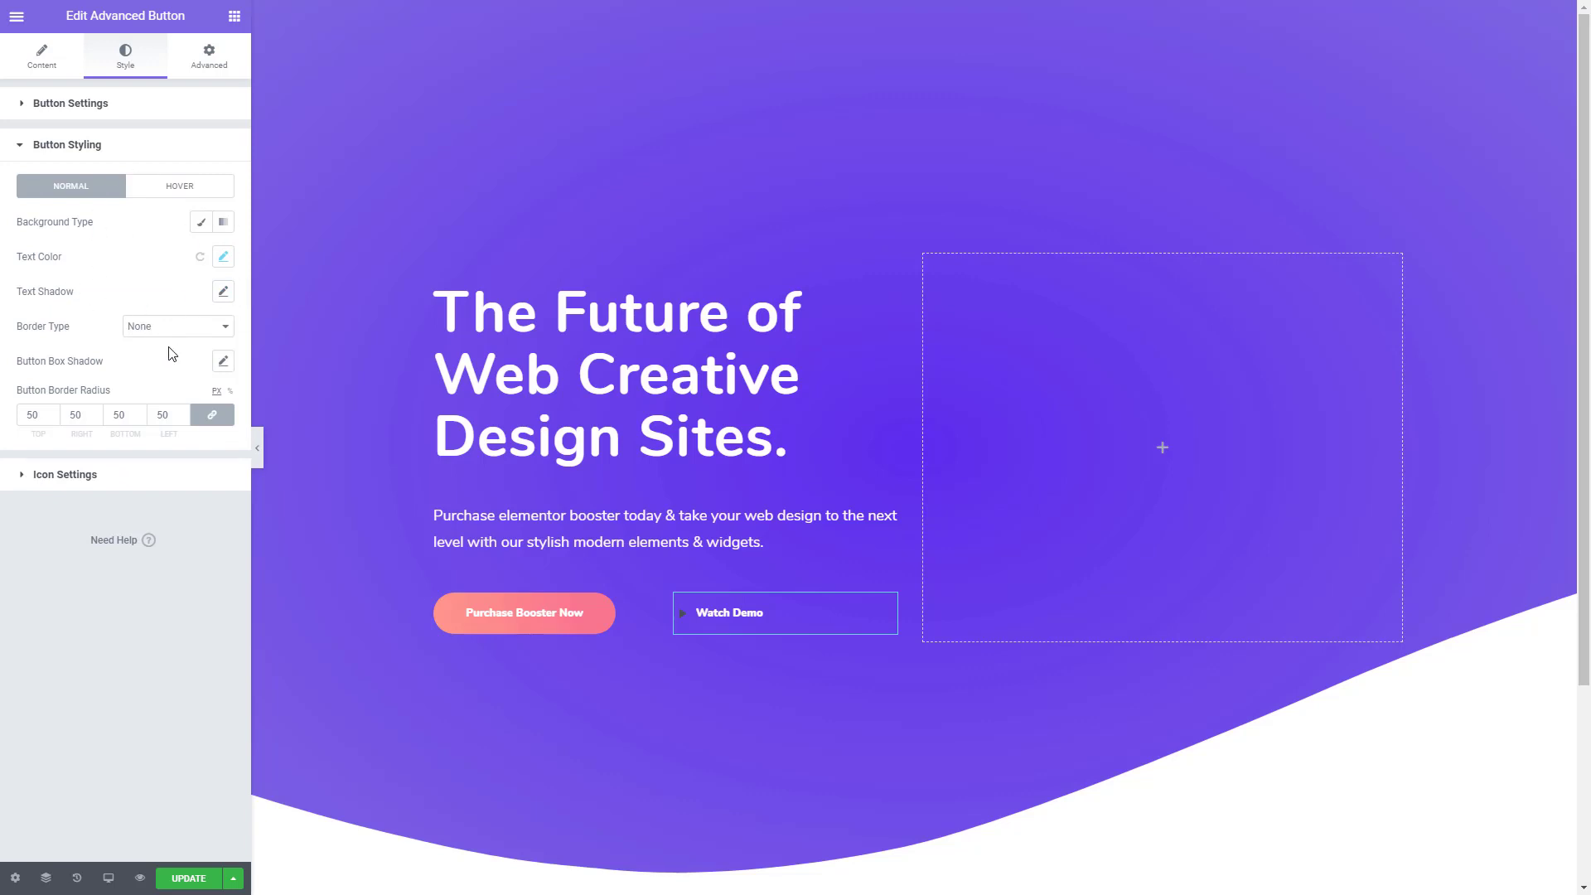
{"action": "left_click", "coordinate": [89, 477]}
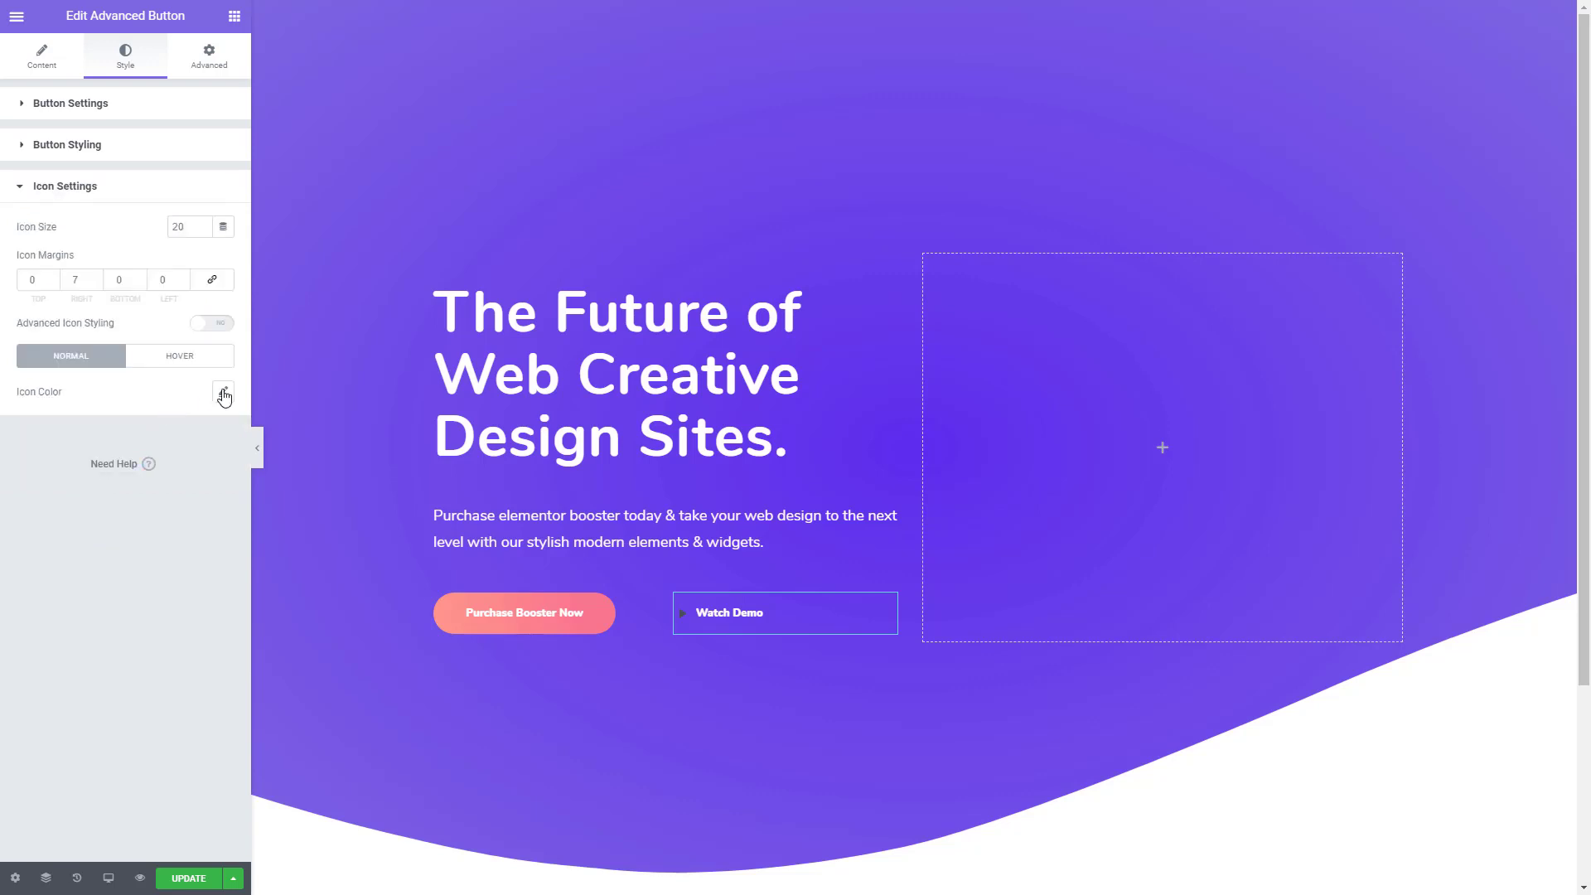
{"action": "key", "text": "alt+Tab"}
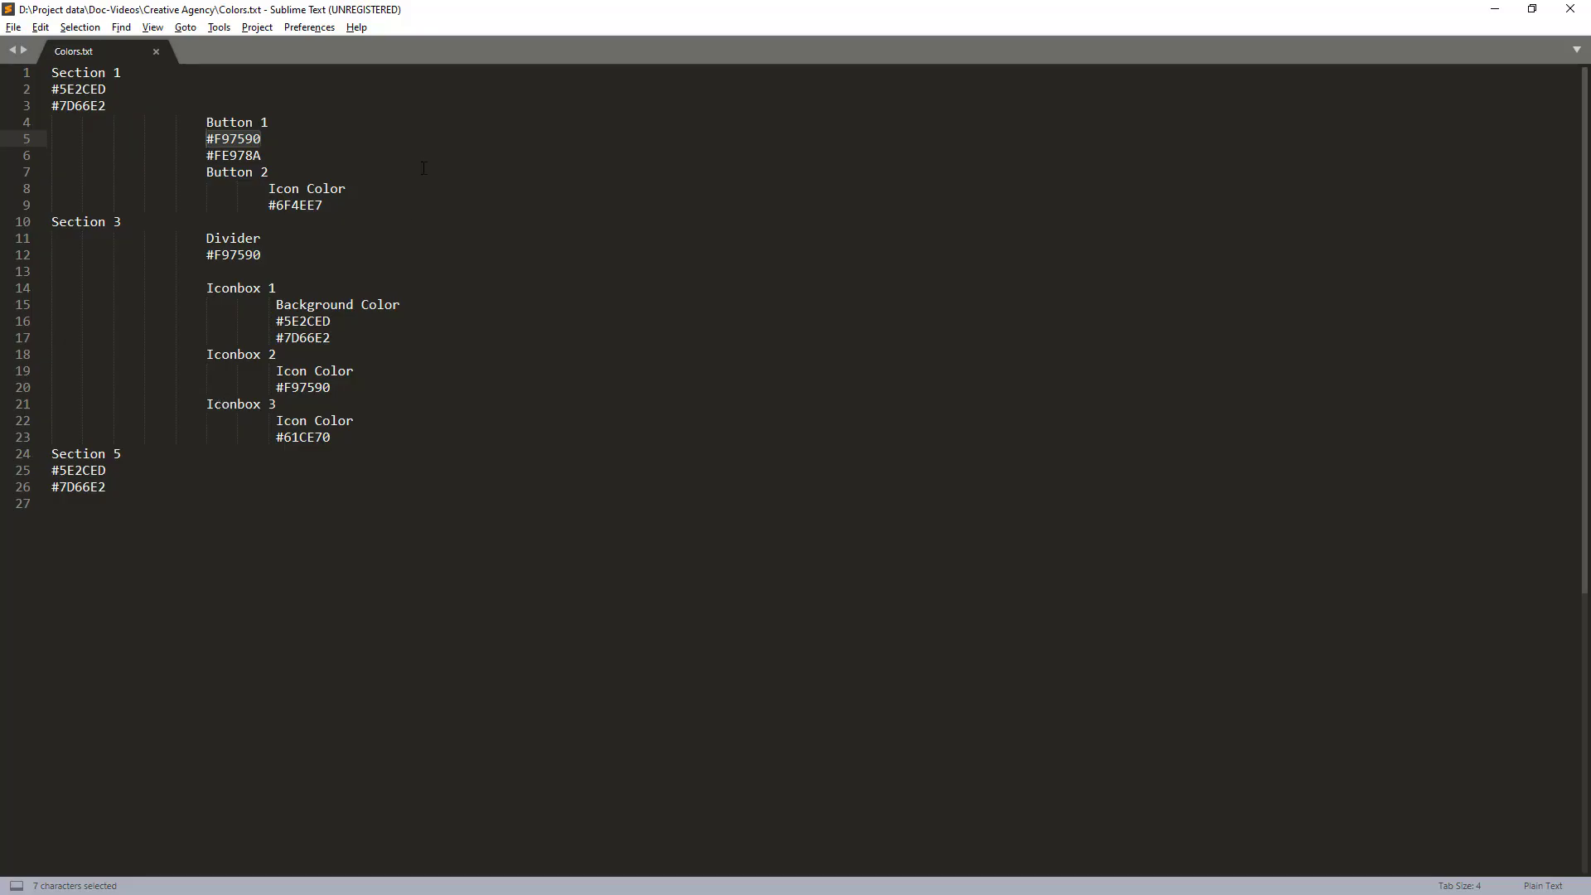
{"action": "left_click_drag", "start_coordinate": [323, 206], "coordinate": [267, 205]}
{"action": "key", "text": "ctrl+c"}
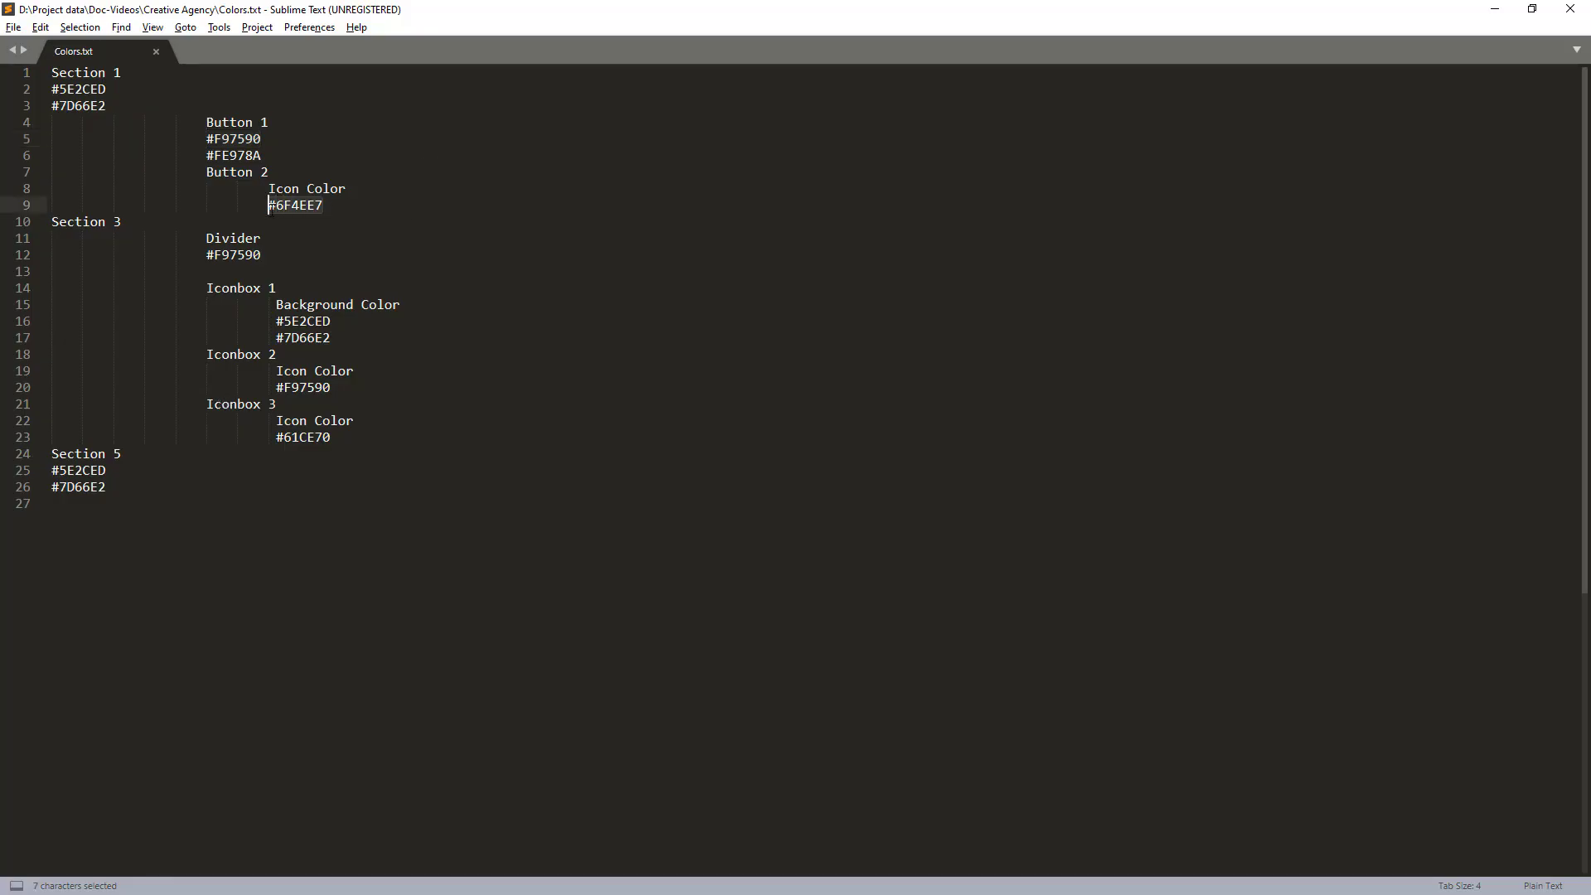
{"action": "key", "text": "alt+Tab"}
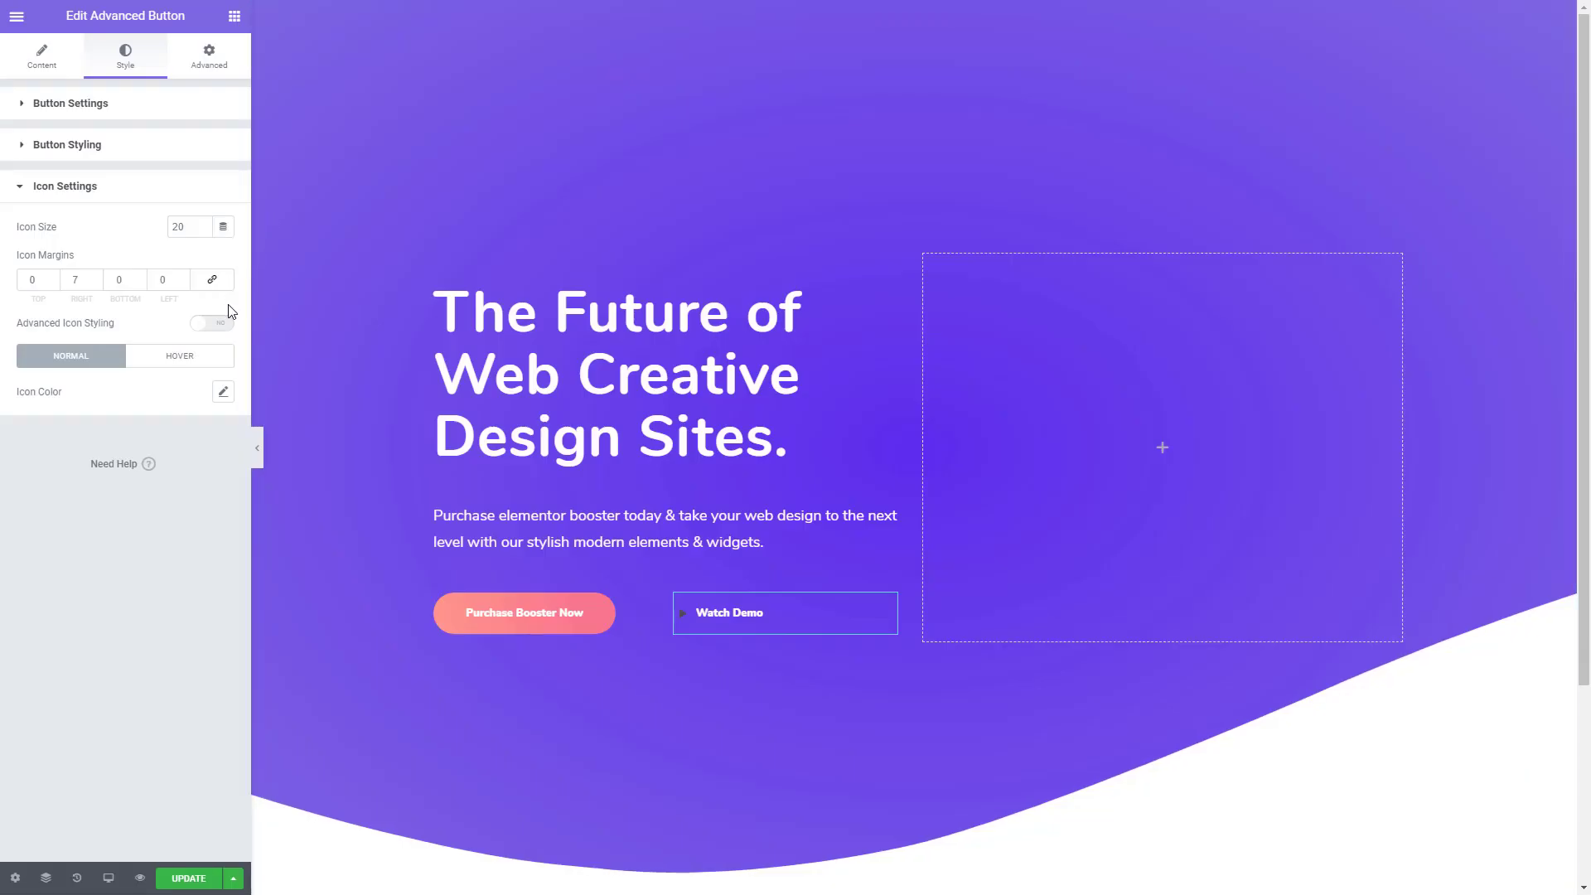
{"action": "left_click", "coordinate": [223, 392]}
{"action": "left_click", "coordinate": [189, 456]}
{"action": "key", "text": "ctrl+v"}
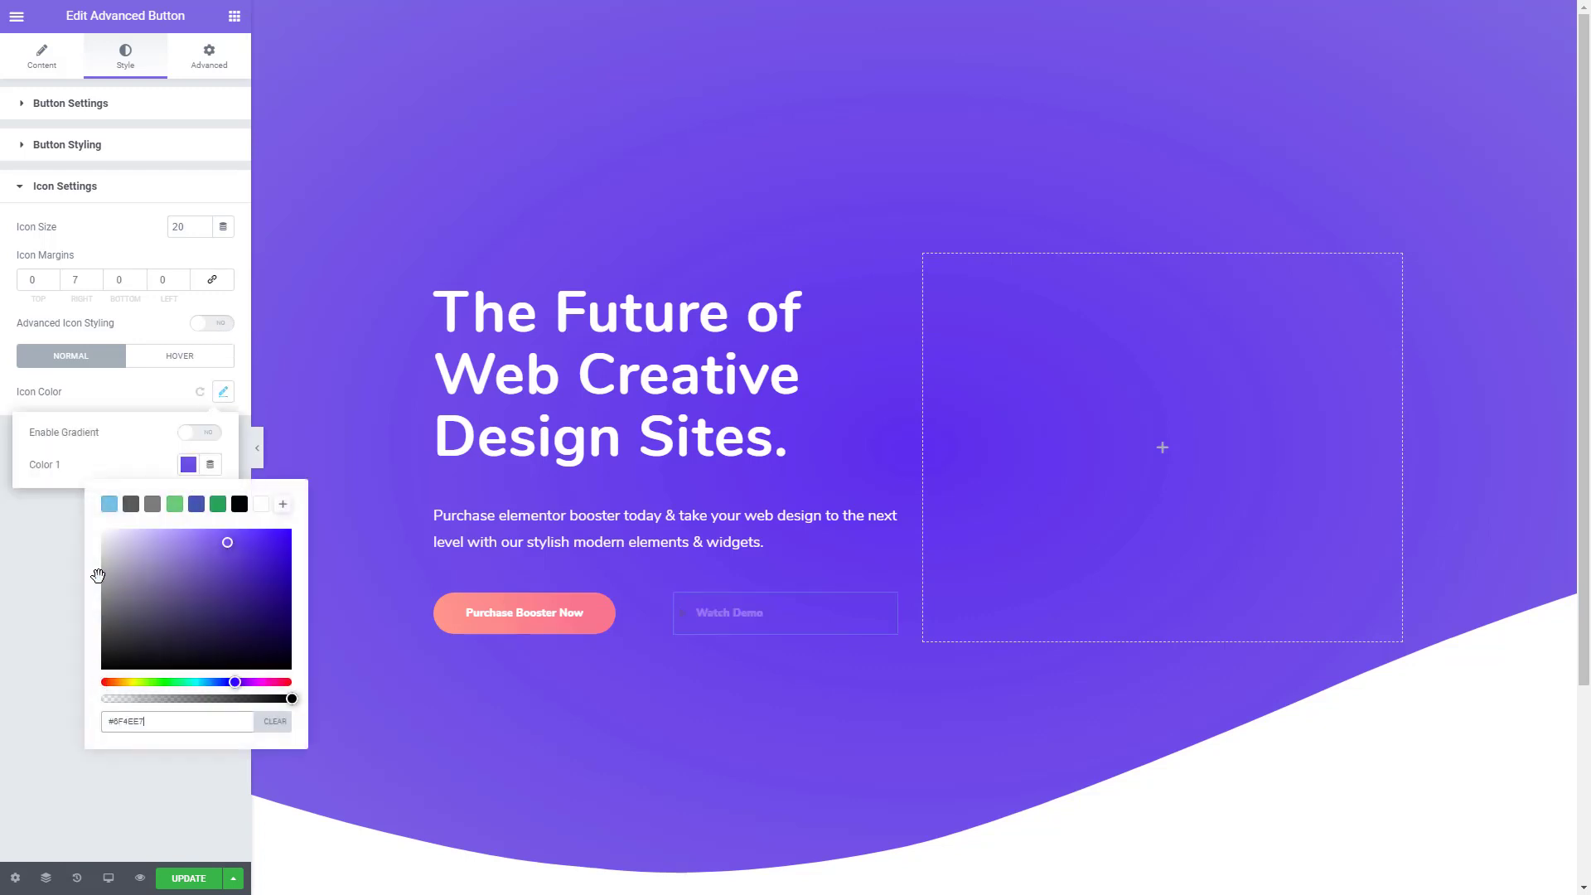
{"action": "left_click", "coordinate": [45, 555]}
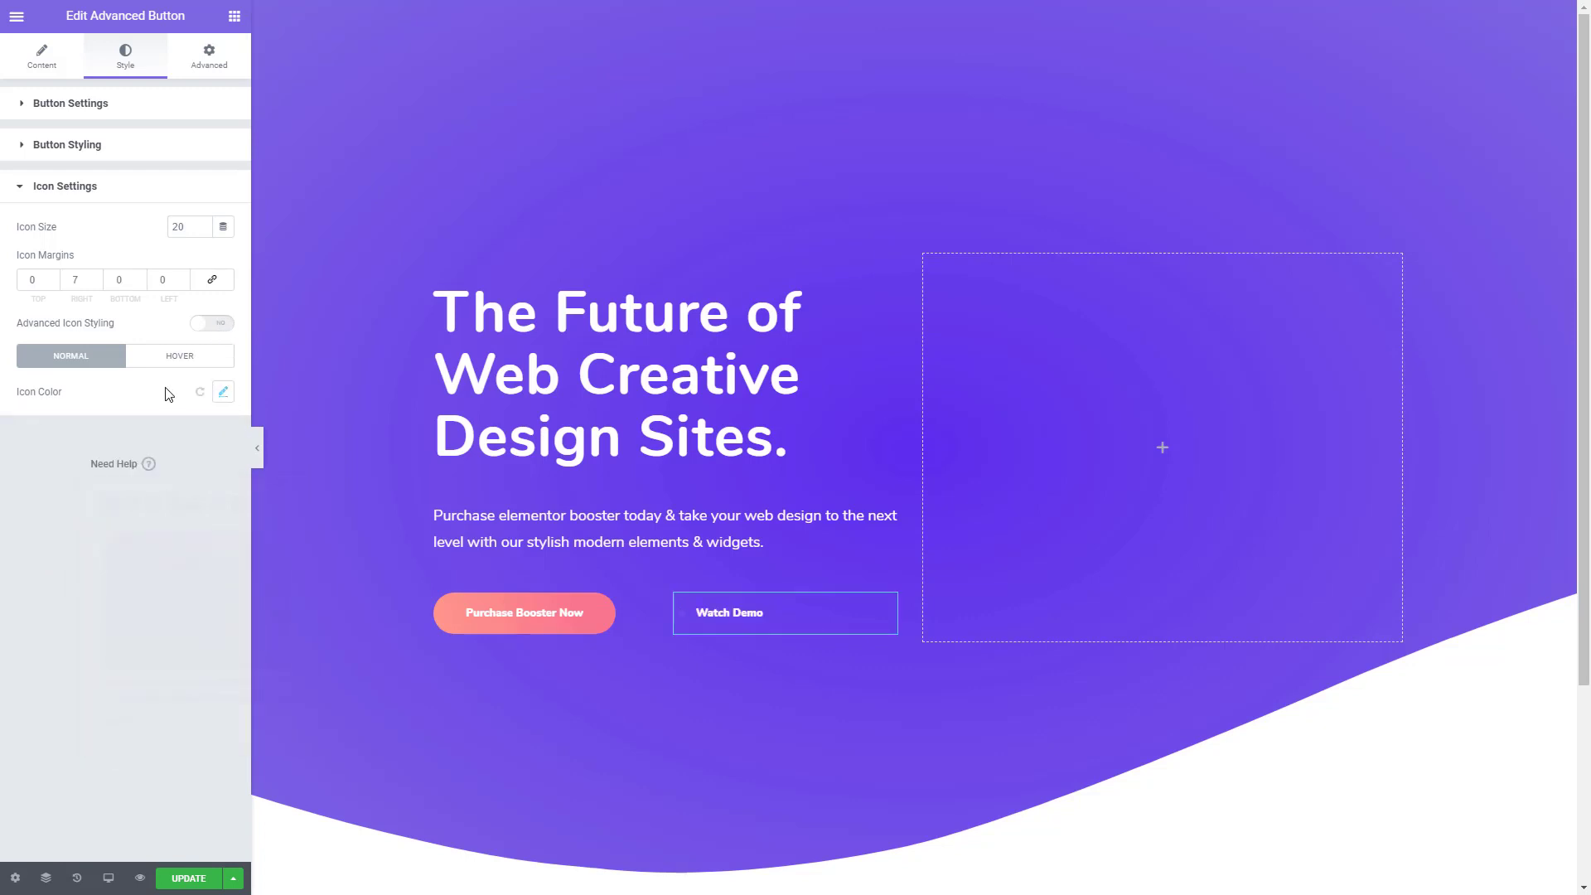
- Enable advanced icon styling for the Watch Demo icon, with border radius 50, background size 45 and icon size 22
{"action": "left_click", "coordinate": [211, 323]}
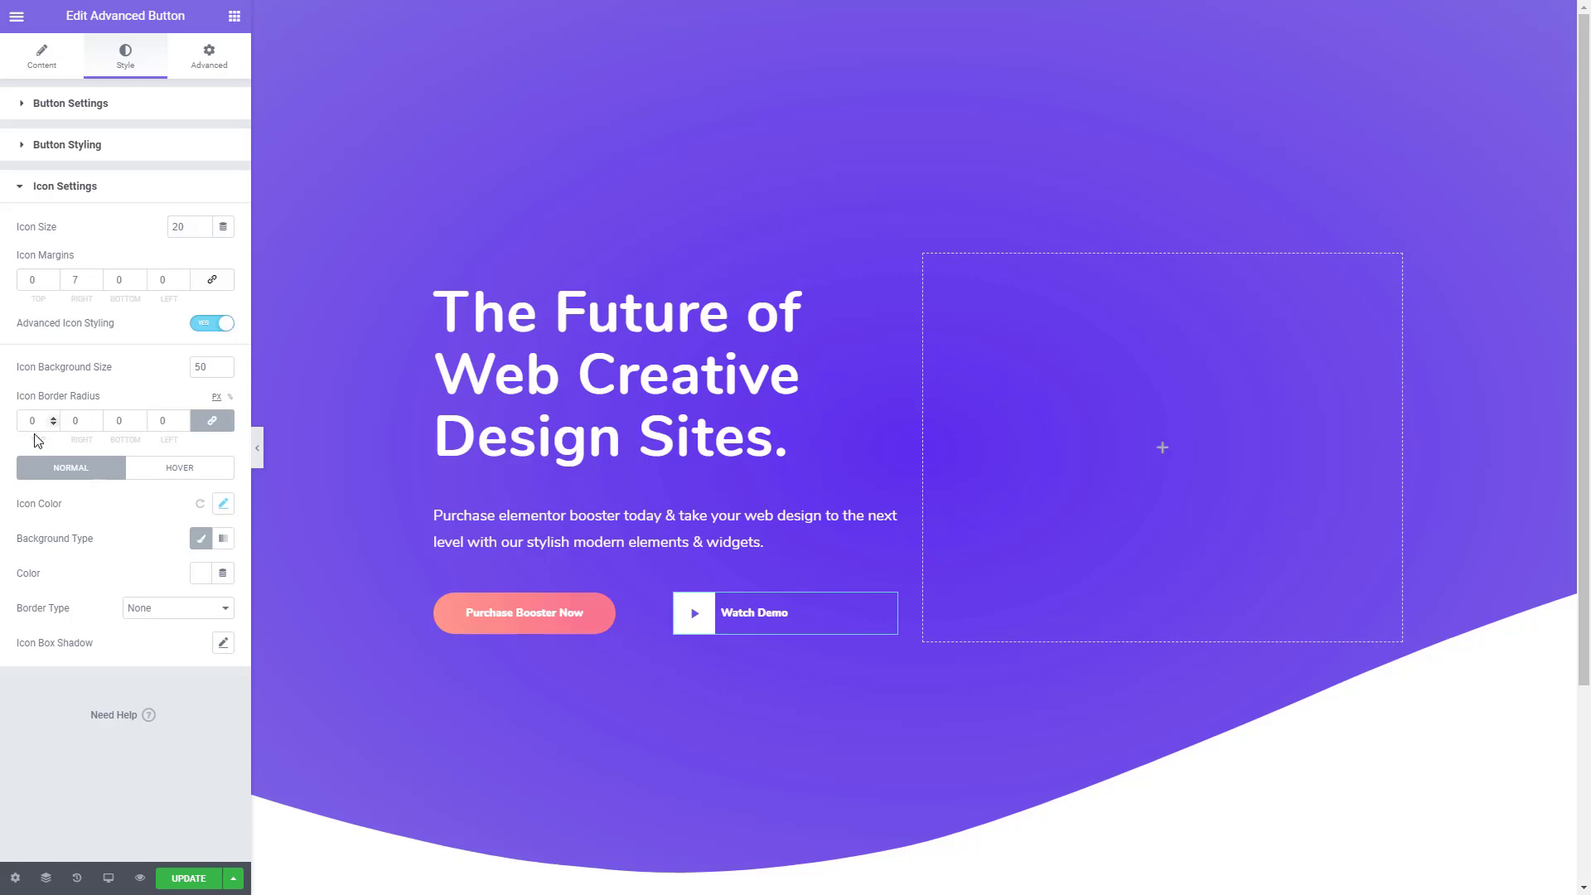
{"action": "left_click_drag", "start_coordinate": [38, 422], "coordinate": [14, 423]}
{"action": "type", "text": "50"}
{"action": "left_click", "coordinate": [224, 370]}
{"action": "left_click", "coordinate": [225, 370]}
{"action": "left_click", "coordinate": [225, 370]}
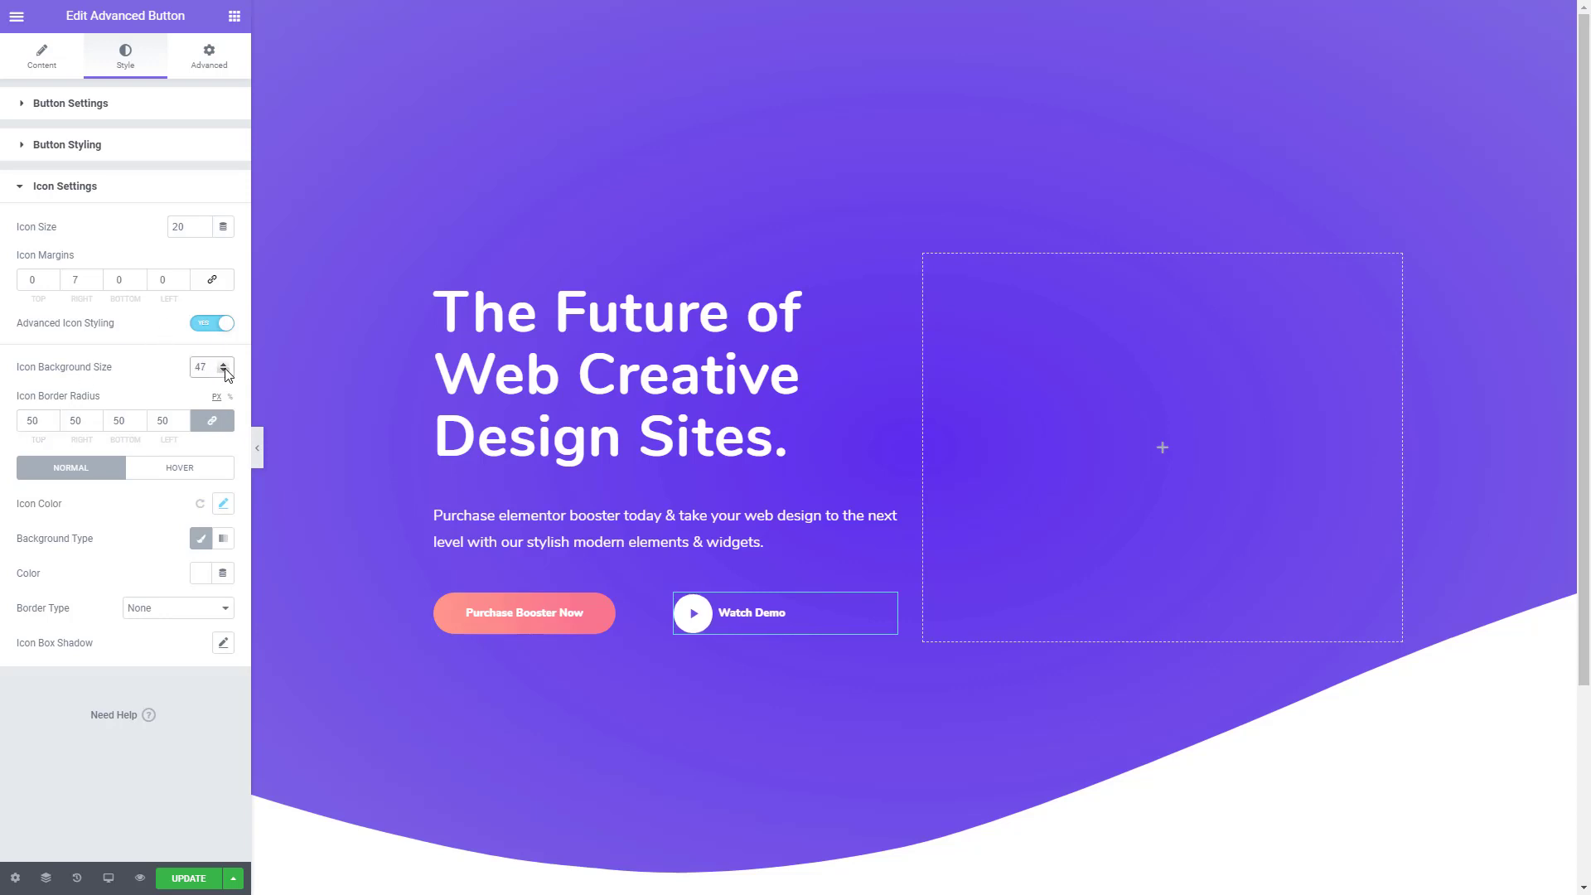
{"action": "left_click", "coordinate": [225, 371]}
{"action": "left_click", "coordinate": [225, 370]}
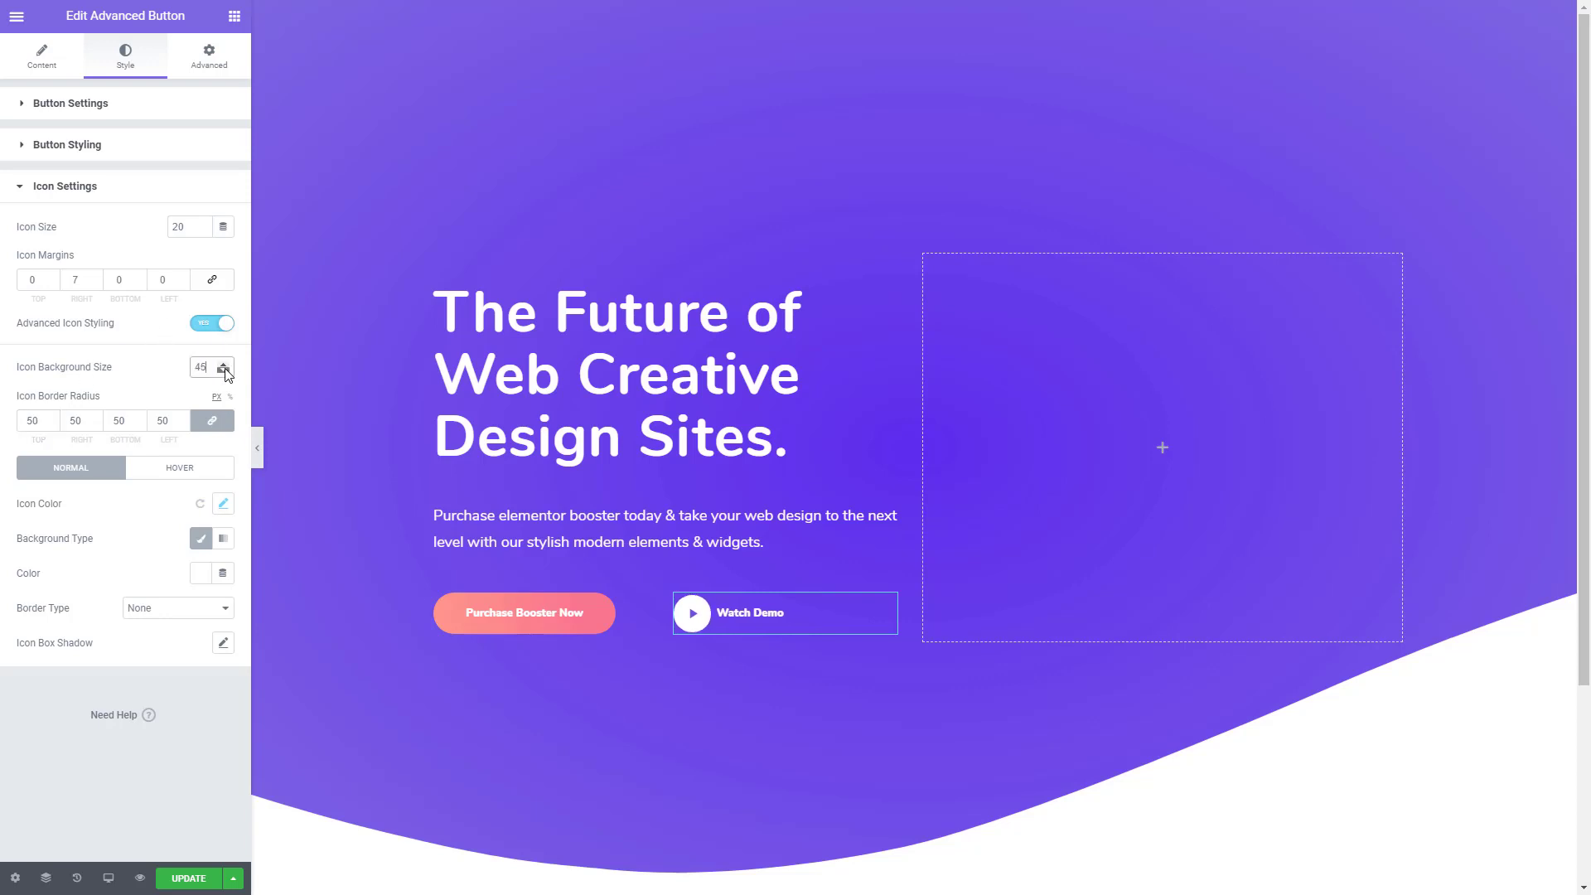
{"action": "left_click", "coordinate": [201, 224]}
{"action": "left_click", "coordinate": [201, 223]}
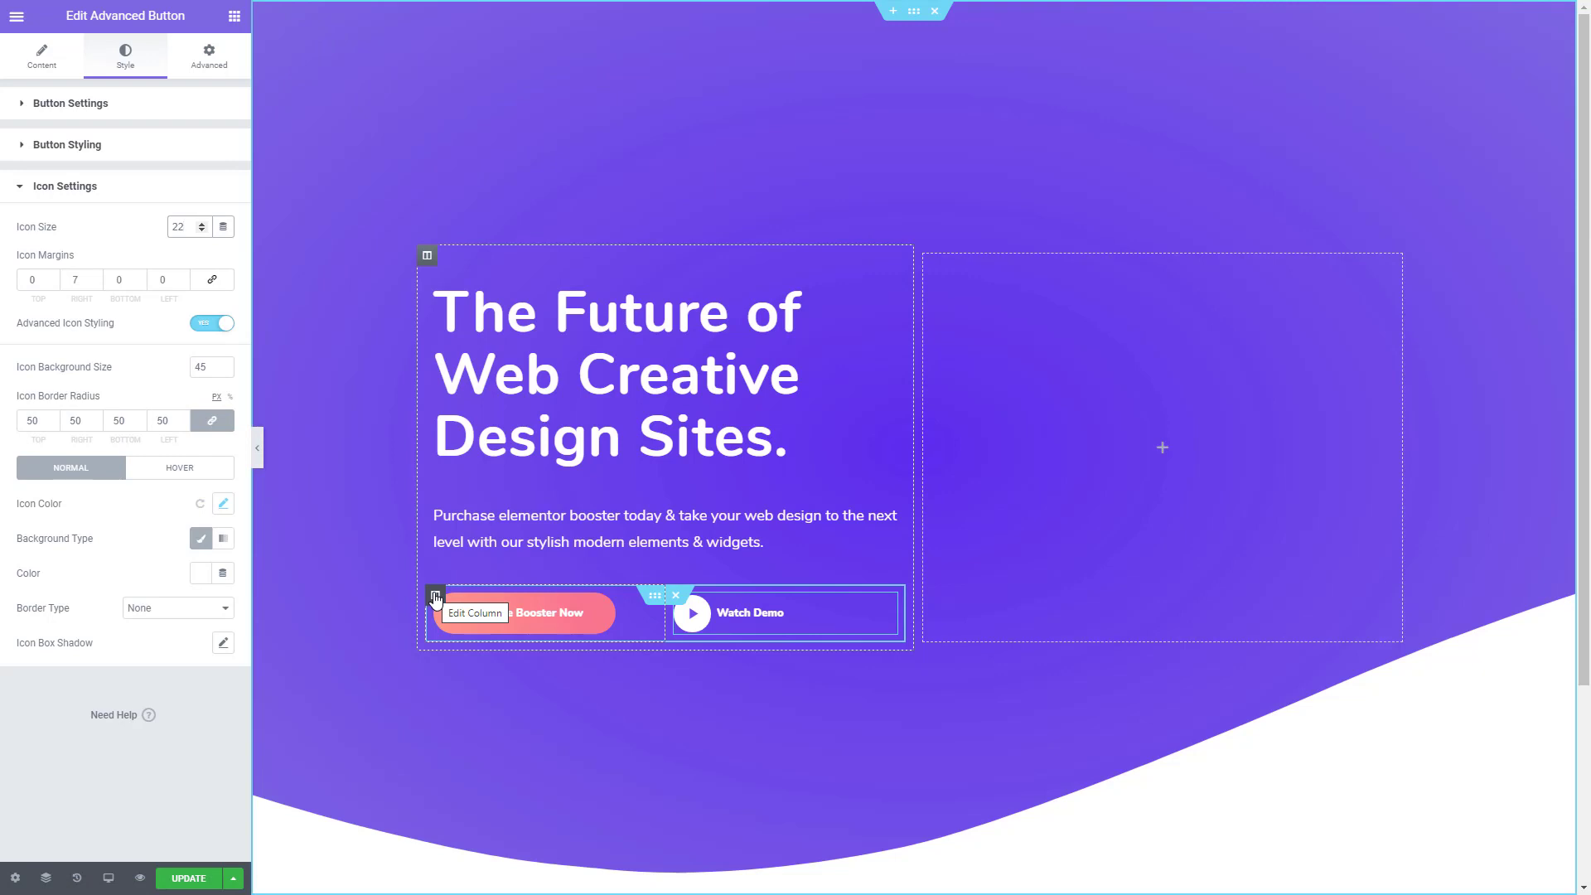
- Set the width of the column holding the Purchase Booster Now button to 44%
{"action": "left_click", "coordinate": [435, 597]}
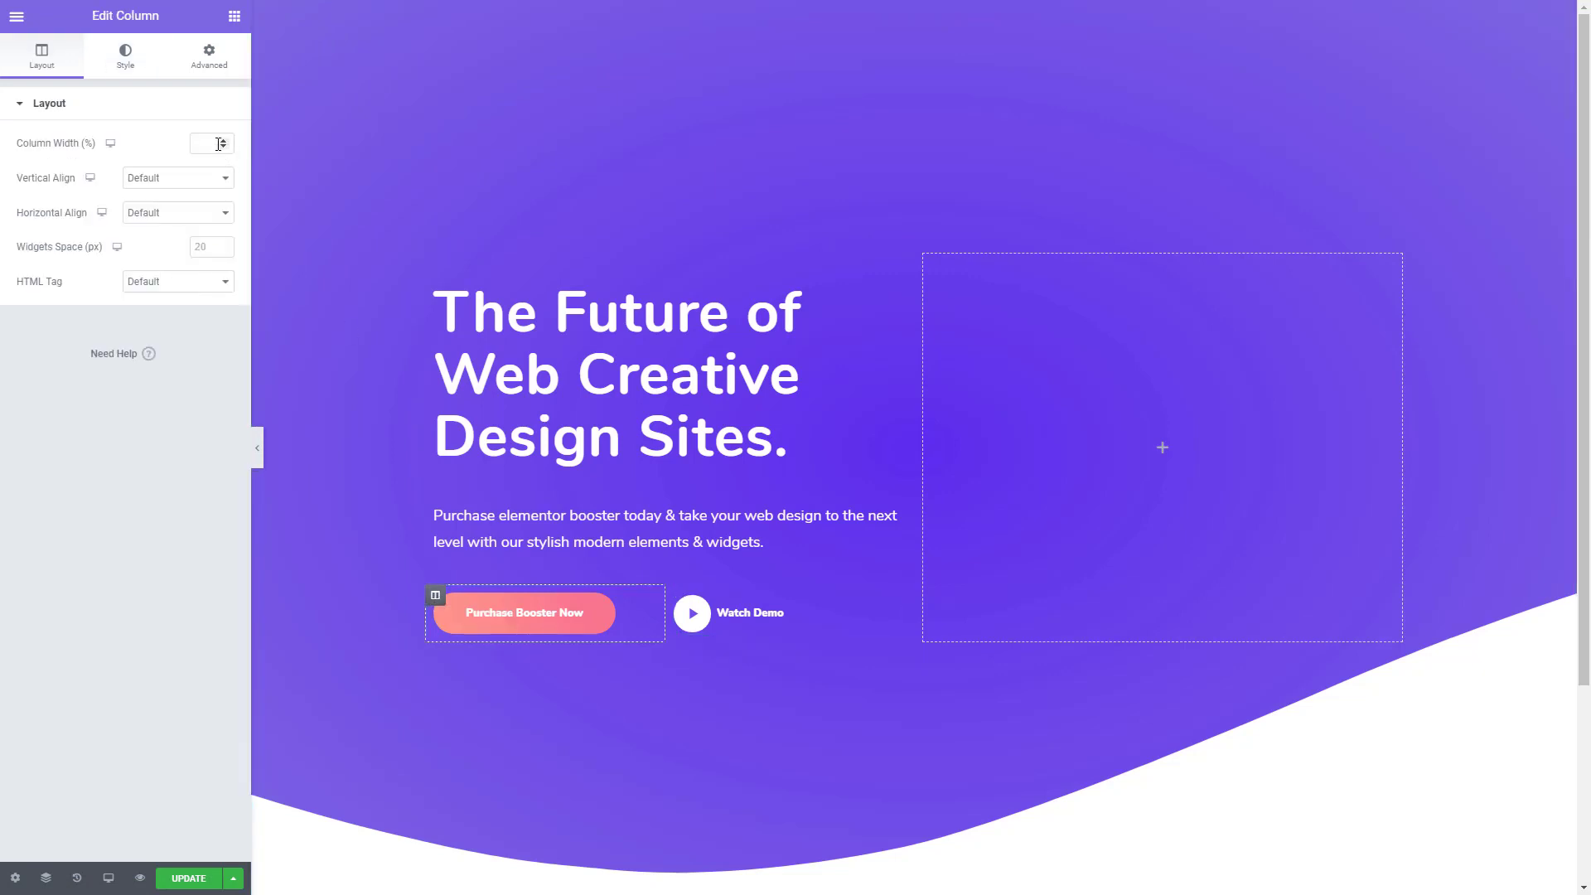
{"action": "left_click_drag", "start_coordinate": [222, 141], "coordinate": [222, 141]}
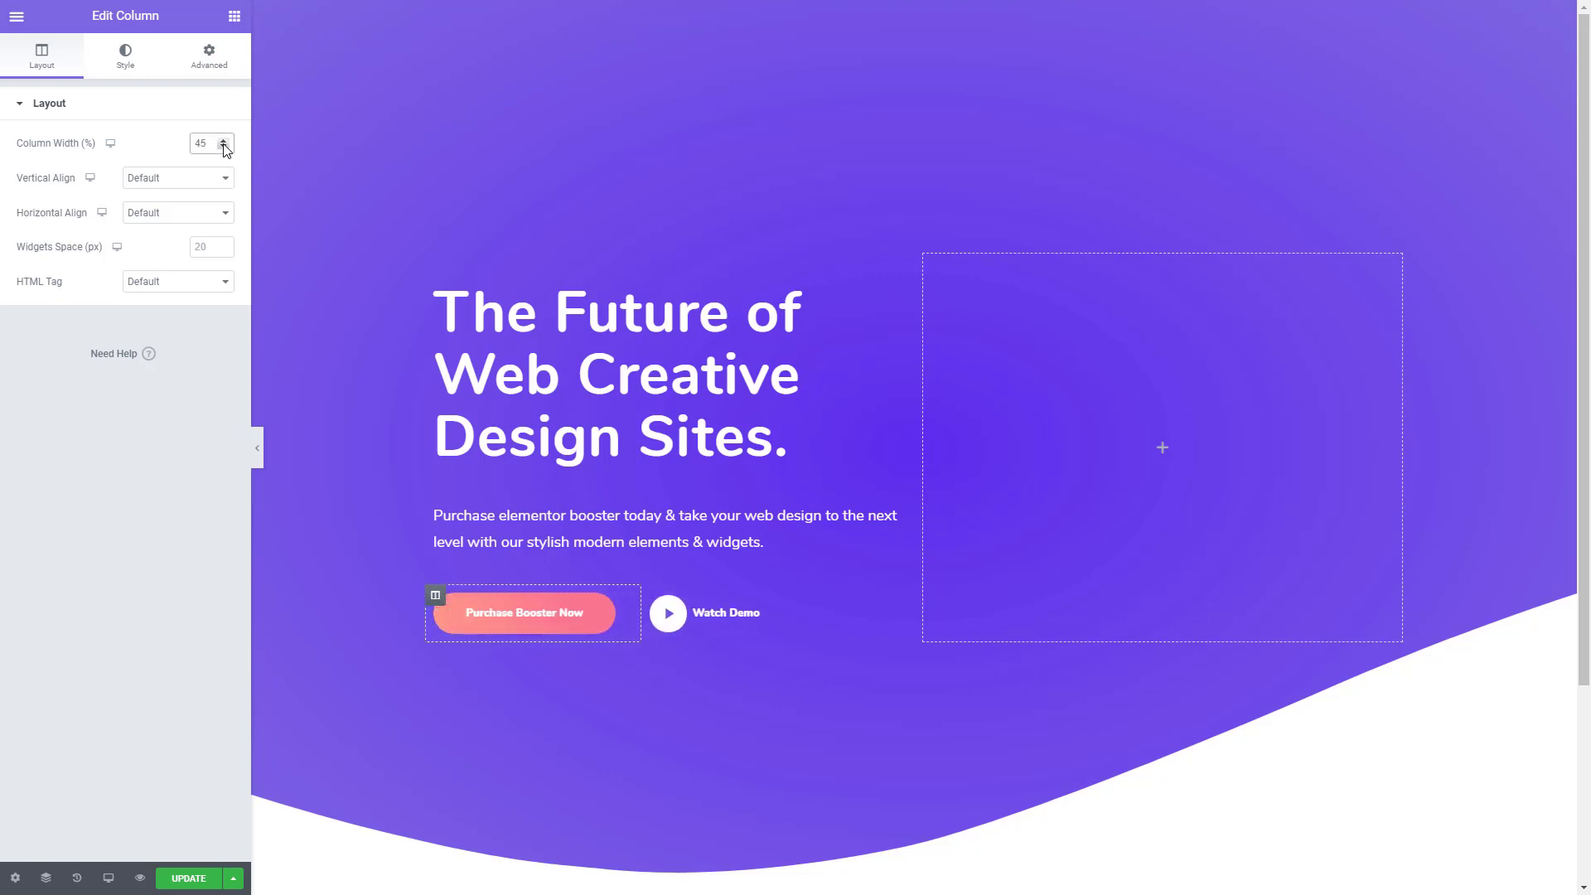
{"action": "left_click", "coordinate": [223, 147]}
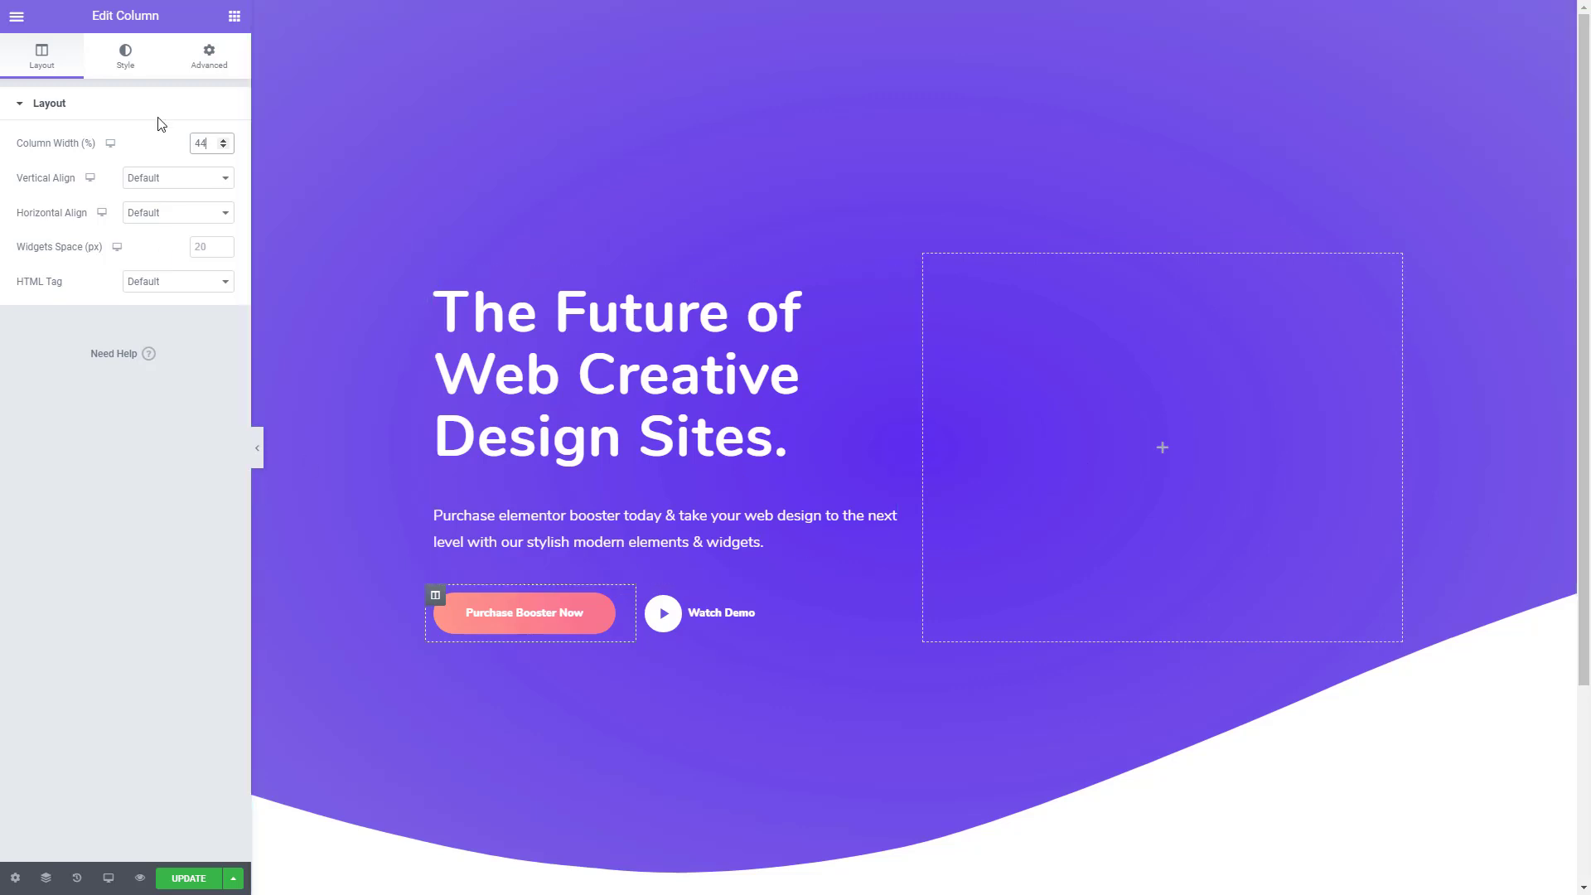
- Add an Image widget to the hero's empty column, using ball.png from the media library at Full size
{"action": "left_click", "coordinate": [235, 15]}
{"action": "left_click_drag", "start_coordinate": [61, 270], "coordinate": [1183, 466]}
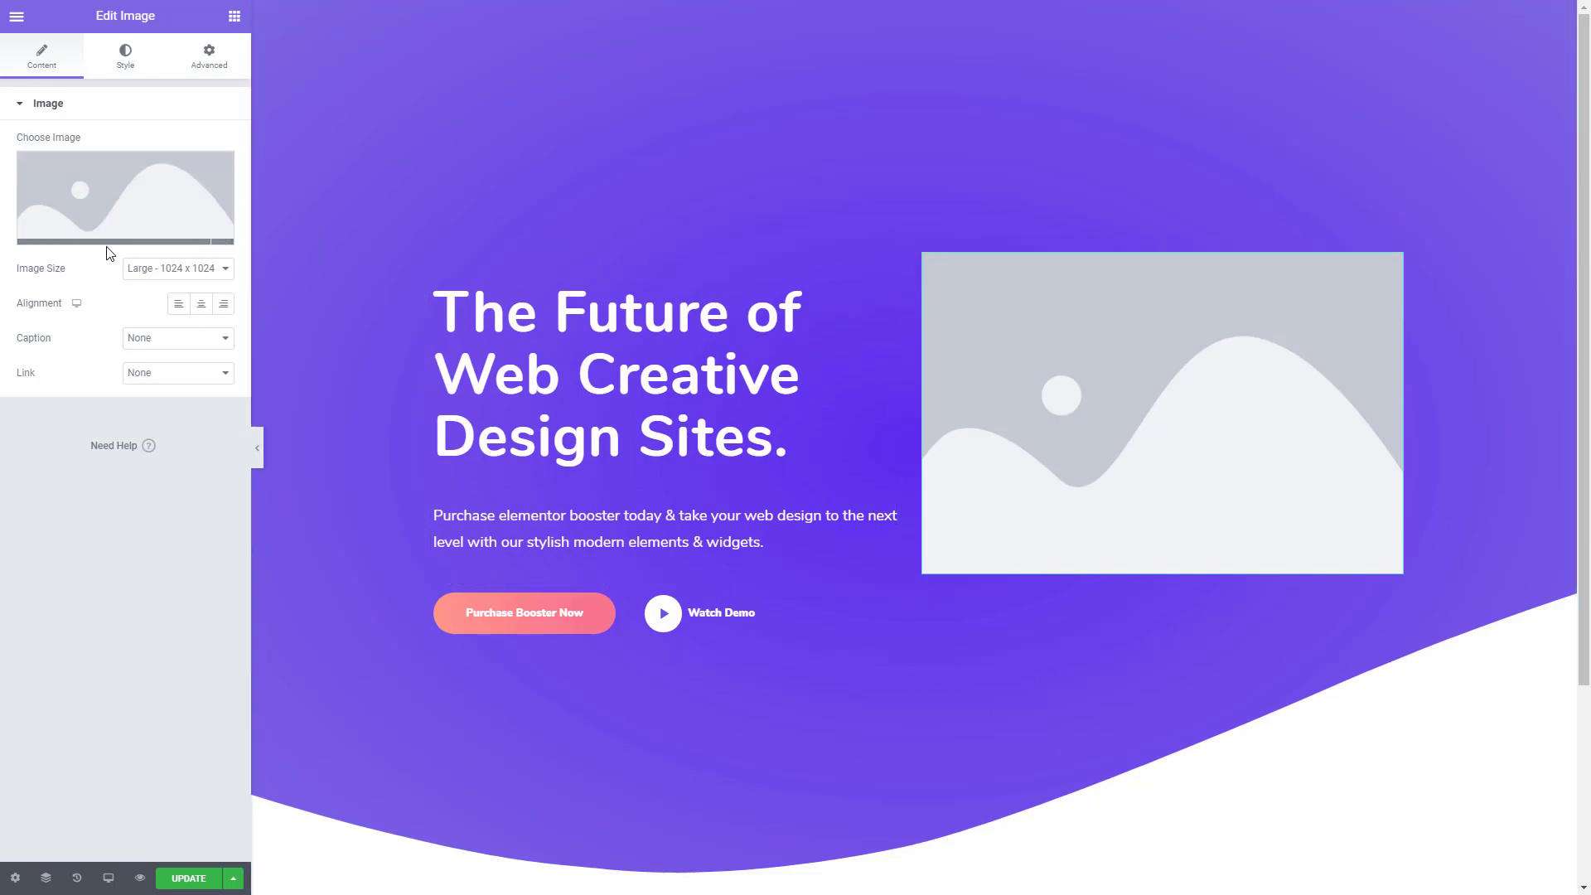
{"action": "left_click", "coordinate": [131, 217]}
{"action": "left_click", "coordinate": [489, 381]}
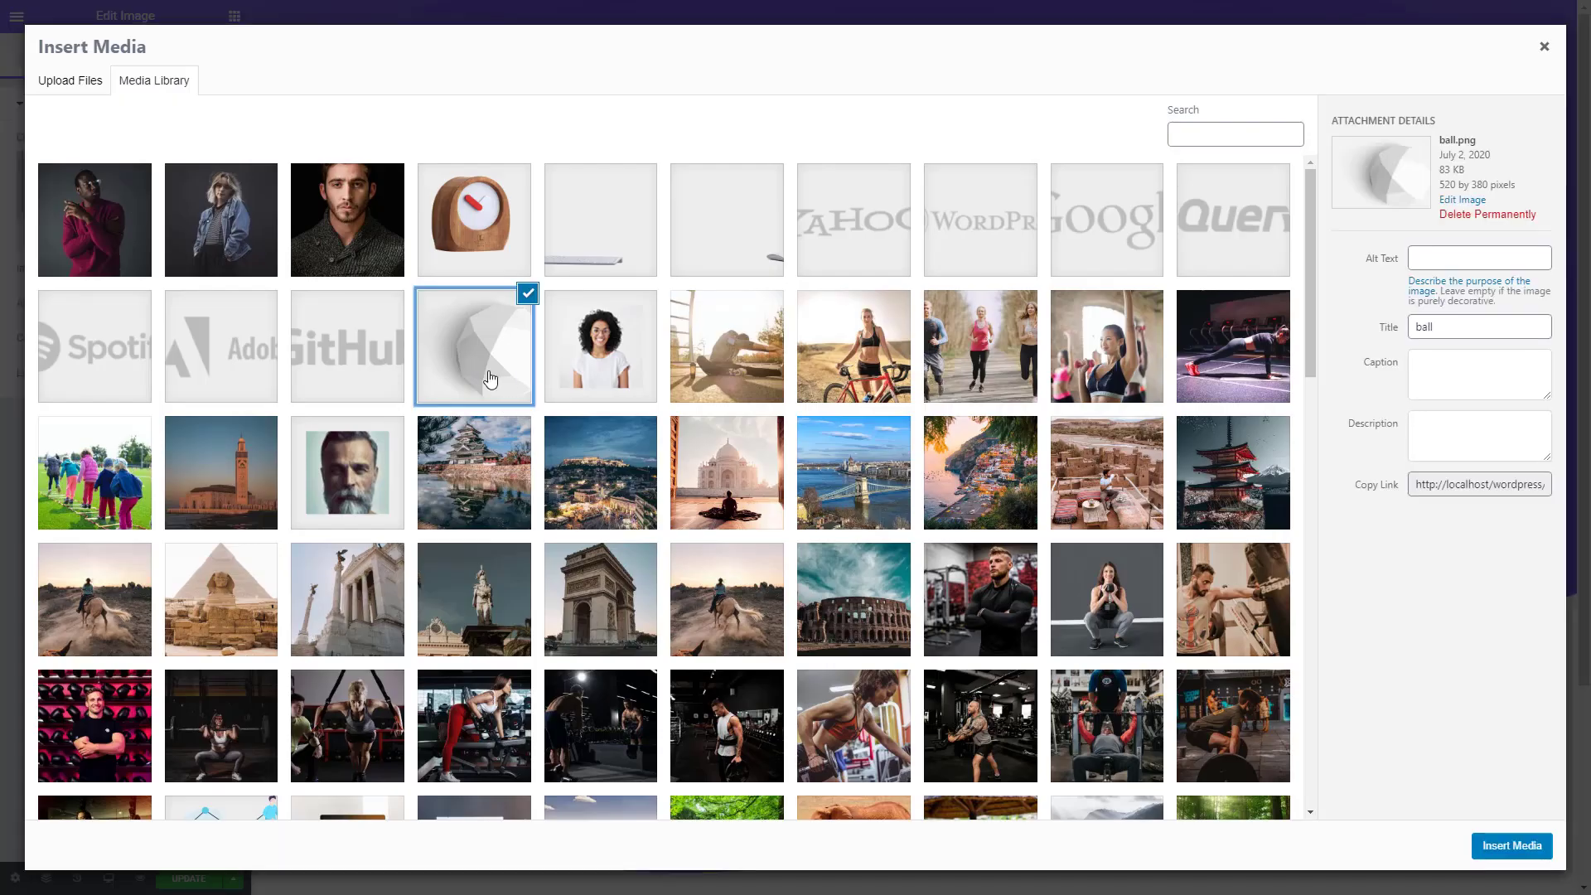
{"action": "left_click", "coordinate": [1513, 847]}
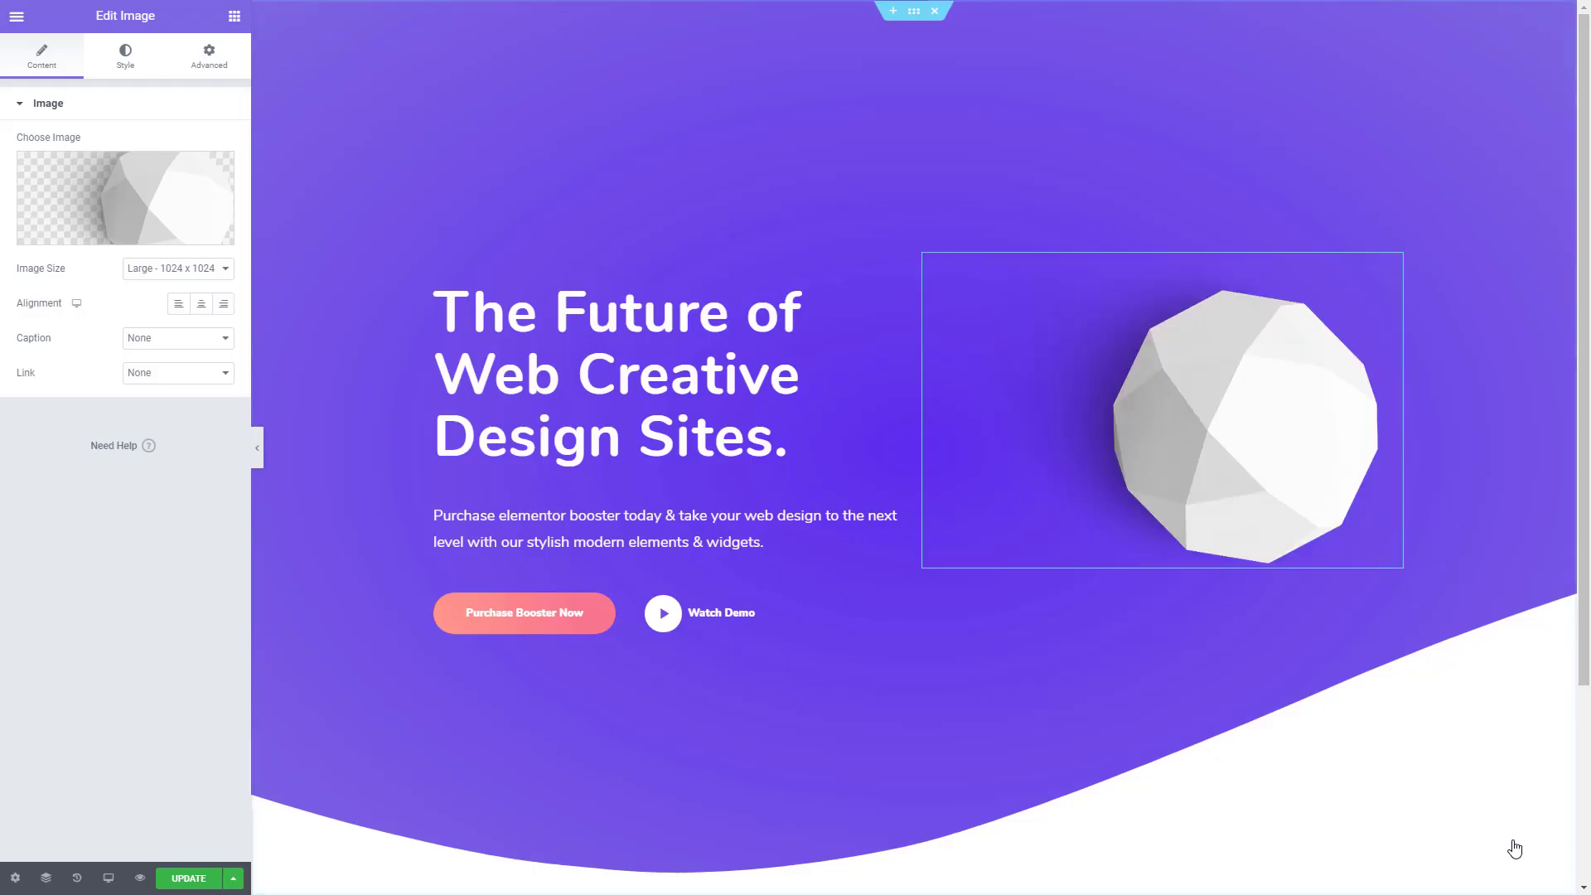
{"action": "left_click", "coordinate": [159, 274]}
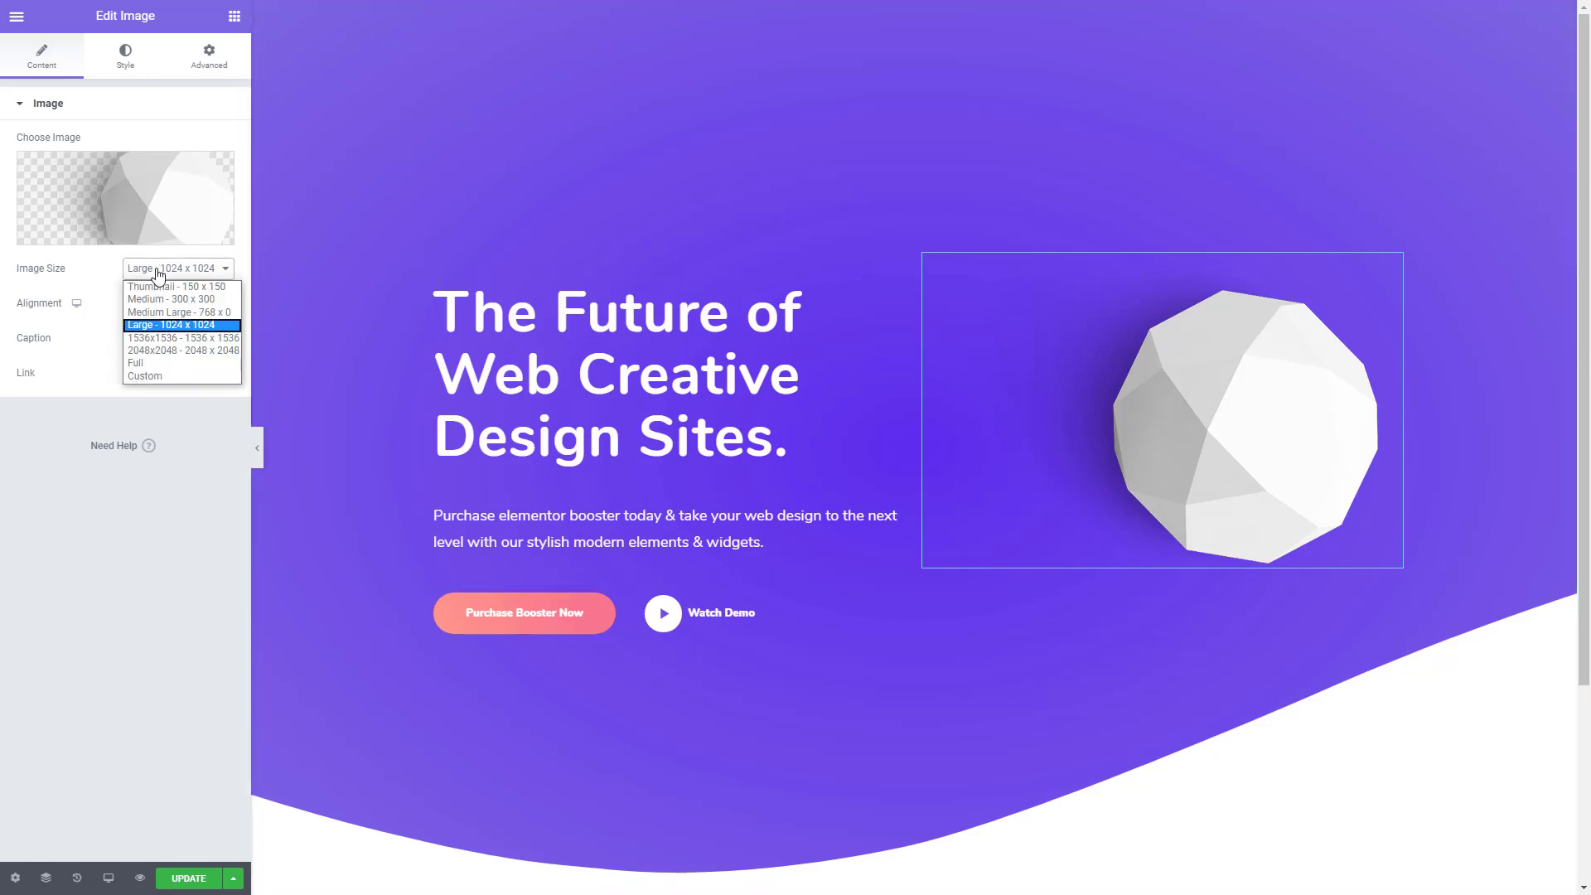
{"action": "left_click", "coordinate": [153, 367]}
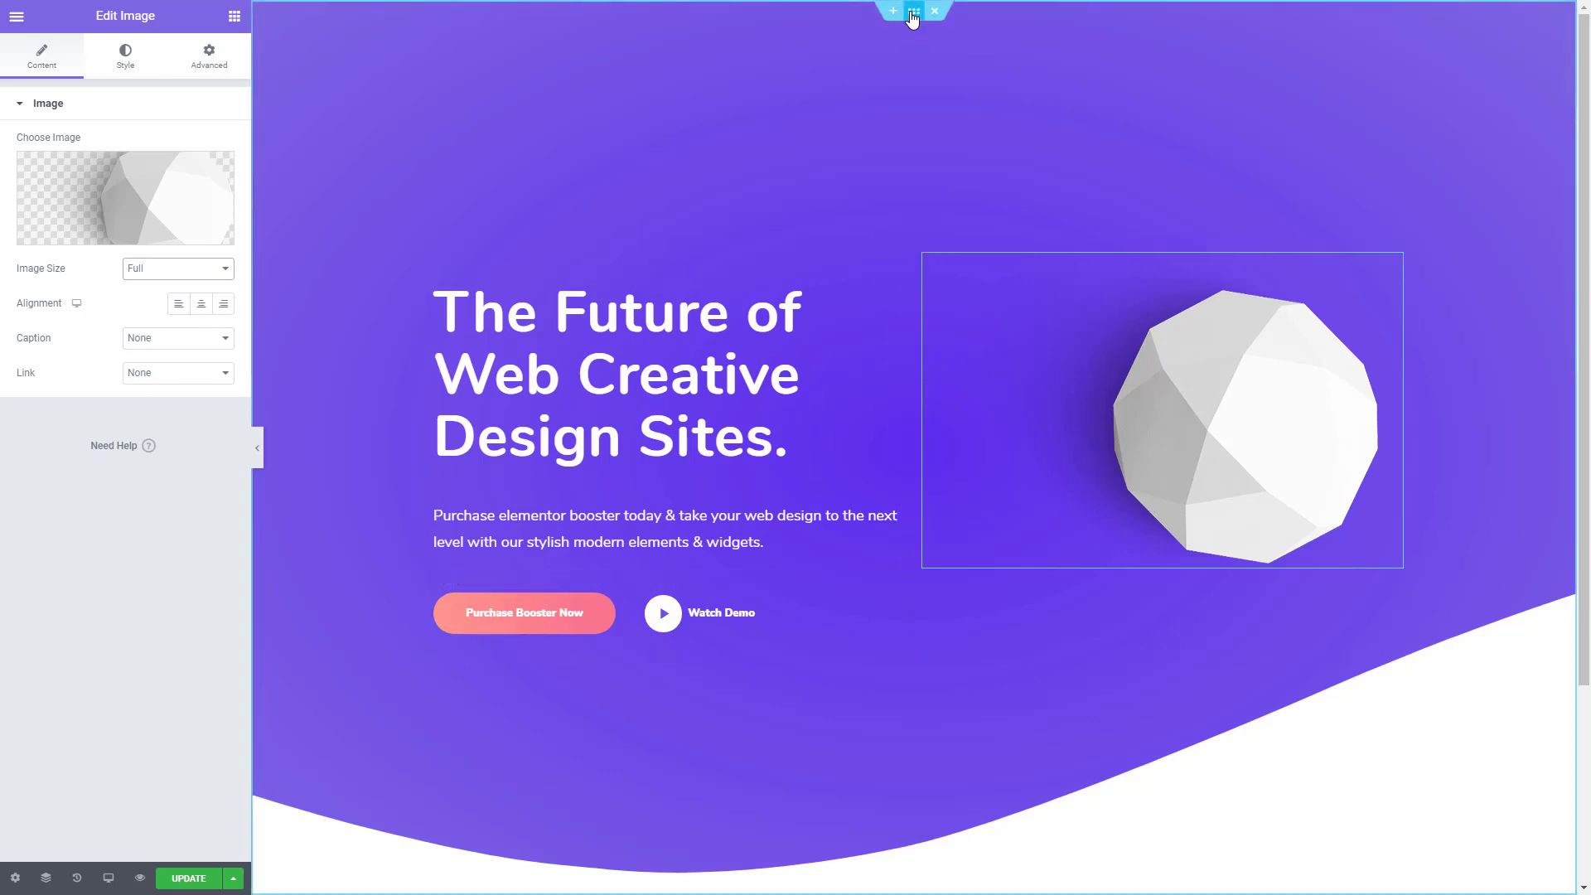
- Set the hero section's vertical alignment to Middle
{"action": "left_click", "coordinate": [914, 17]}
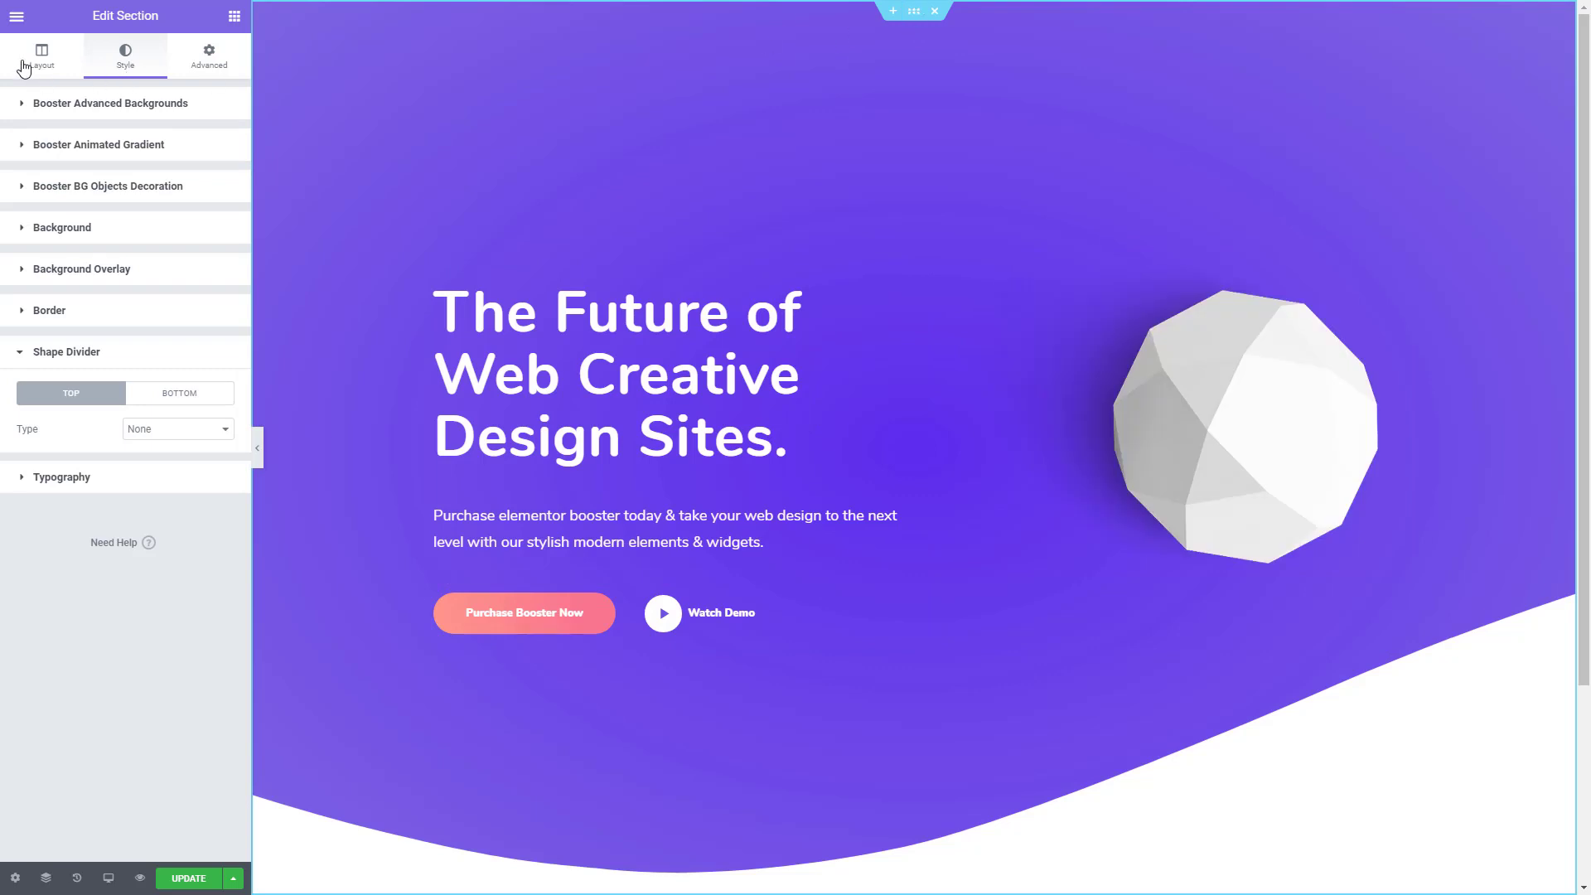
{"action": "left_click", "coordinate": [25, 65]}
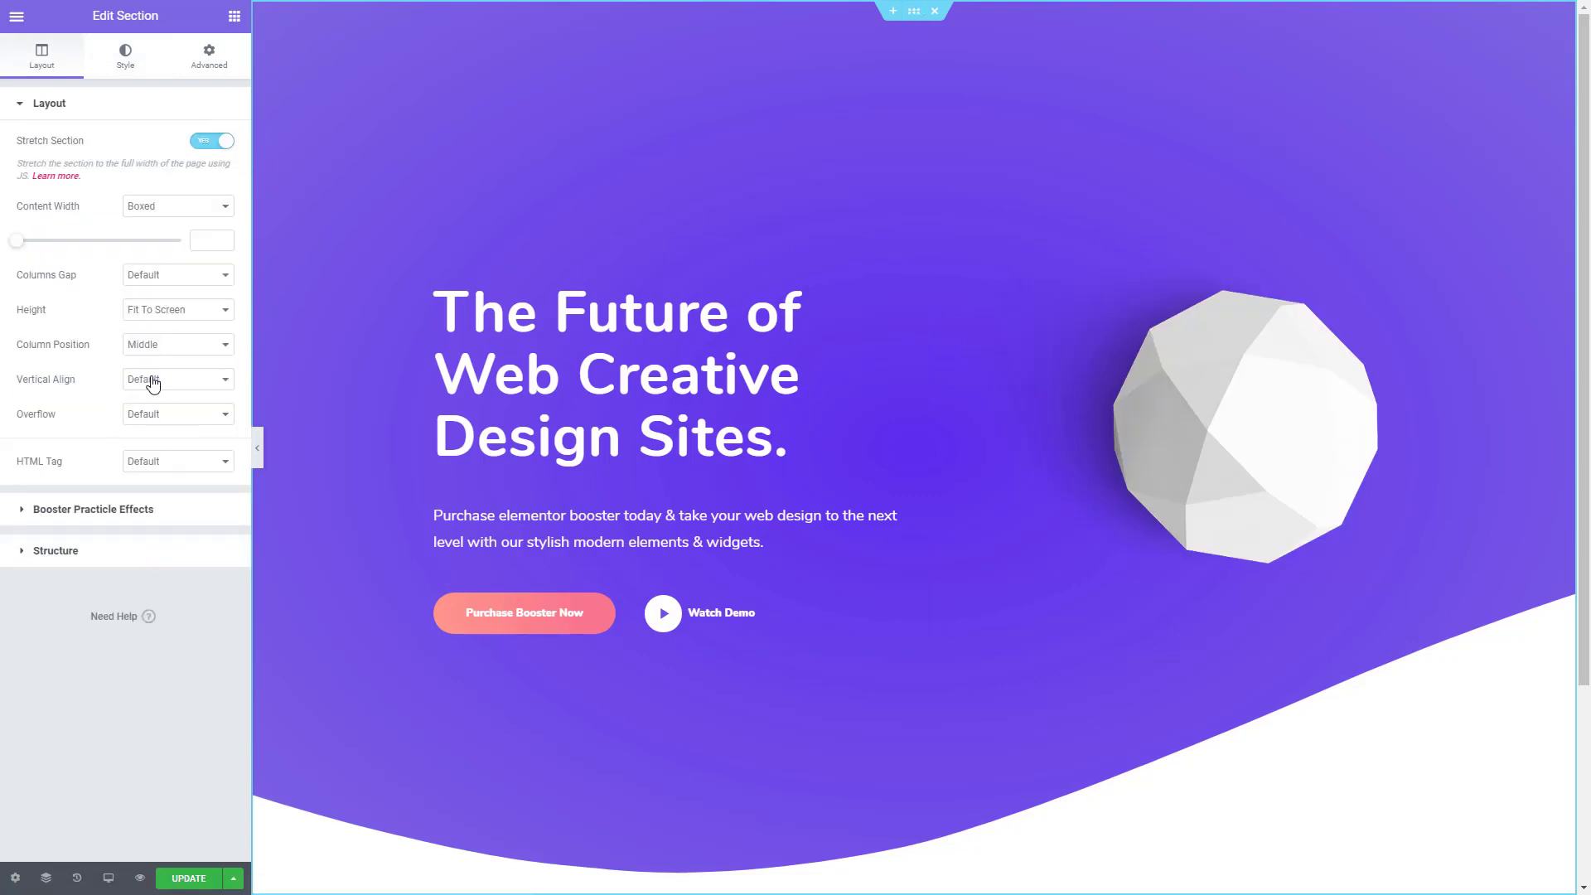
{"action": "left_click", "coordinate": [153, 382]}
{"action": "left_click", "coordinate": [172, 424]}
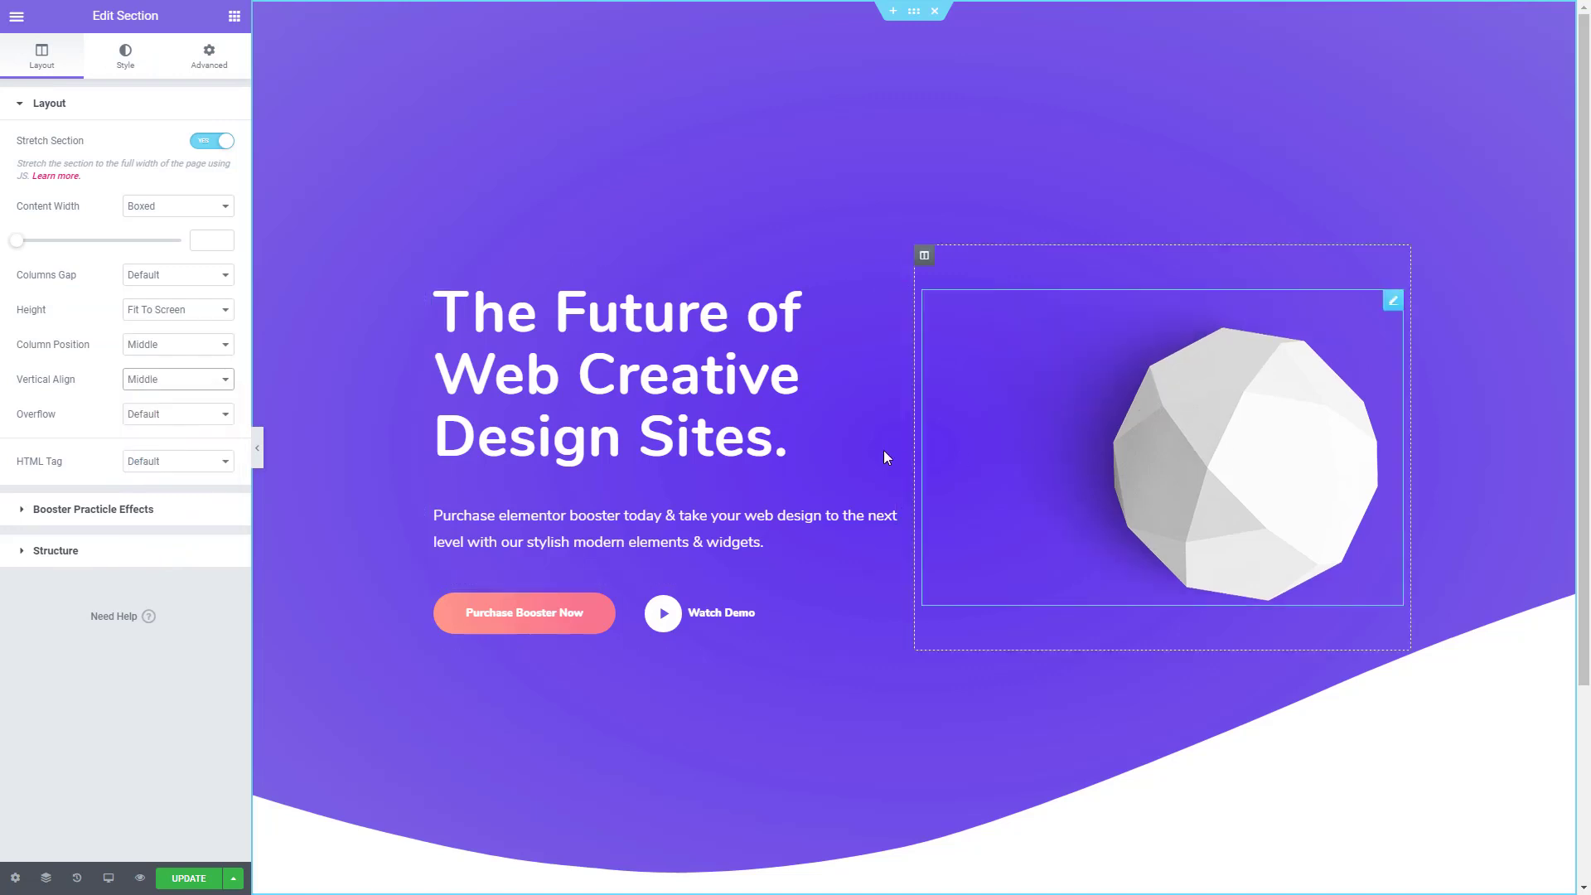
- Unlink the ball image's margins and set the left margin to -23 and the top margin to -26
{"action": "left_click", "coordinate": [1190, 441]}
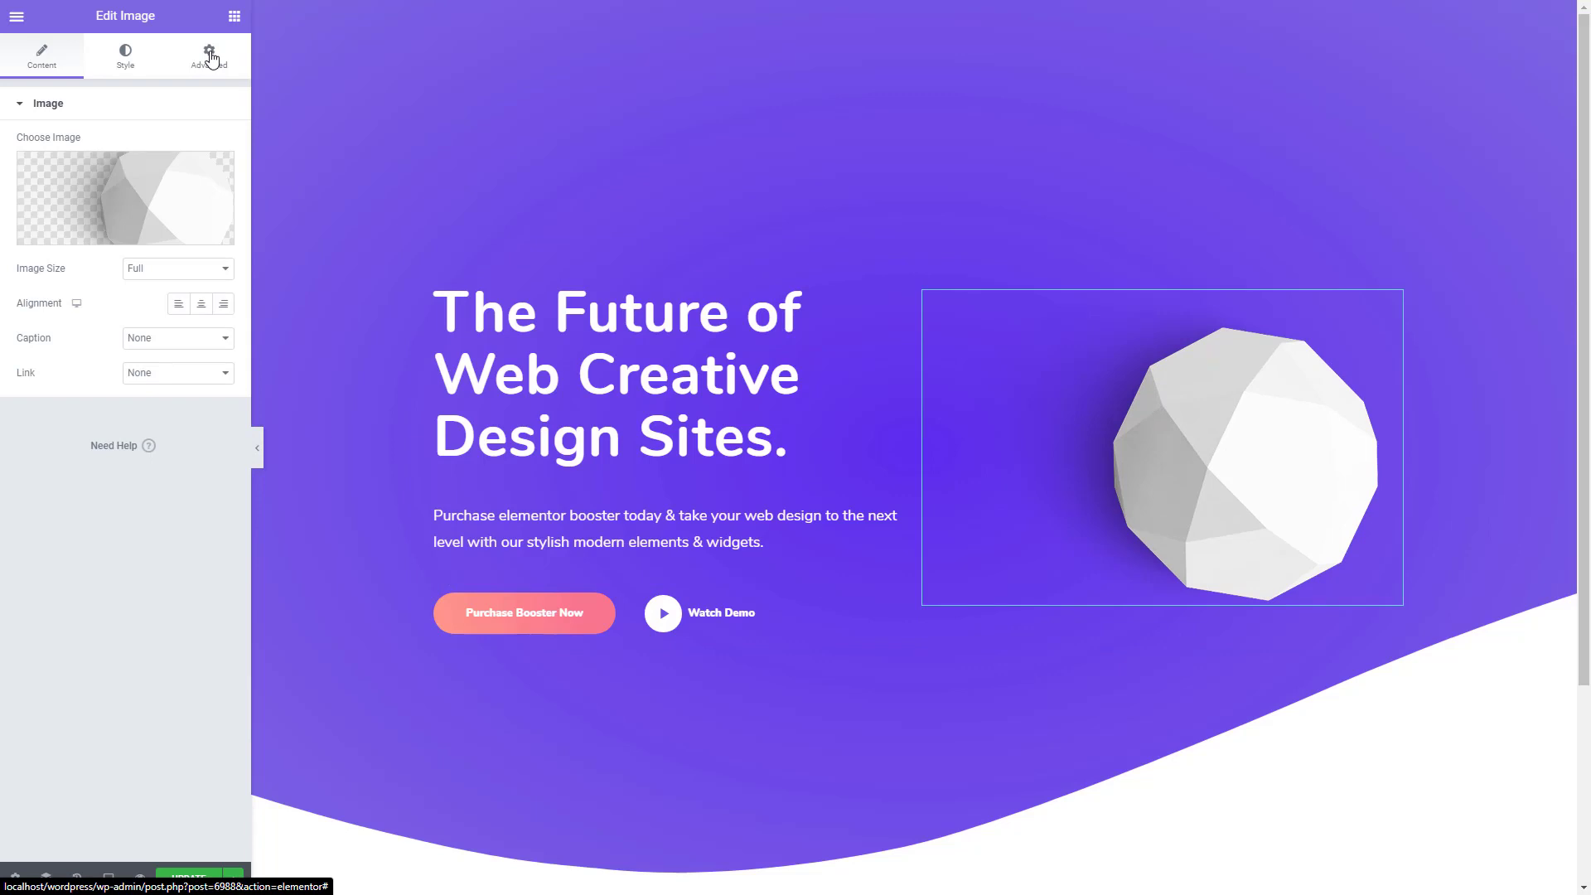
{"action": "left_click", "coordinate": [211, 58]}
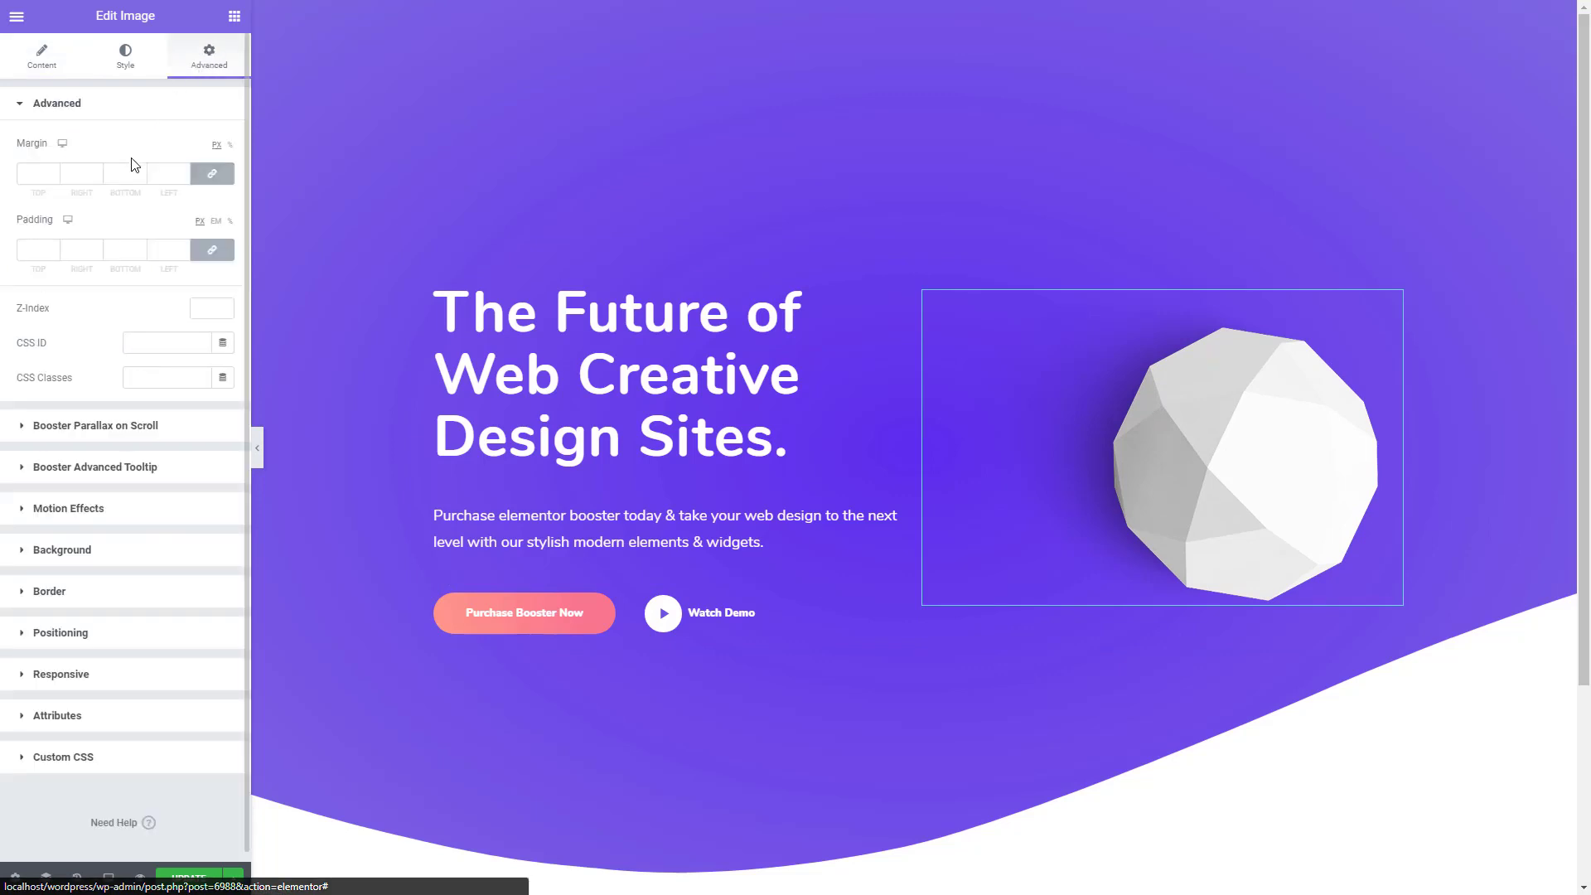
{"action": "left_click", "coordinate": [217, 177]}
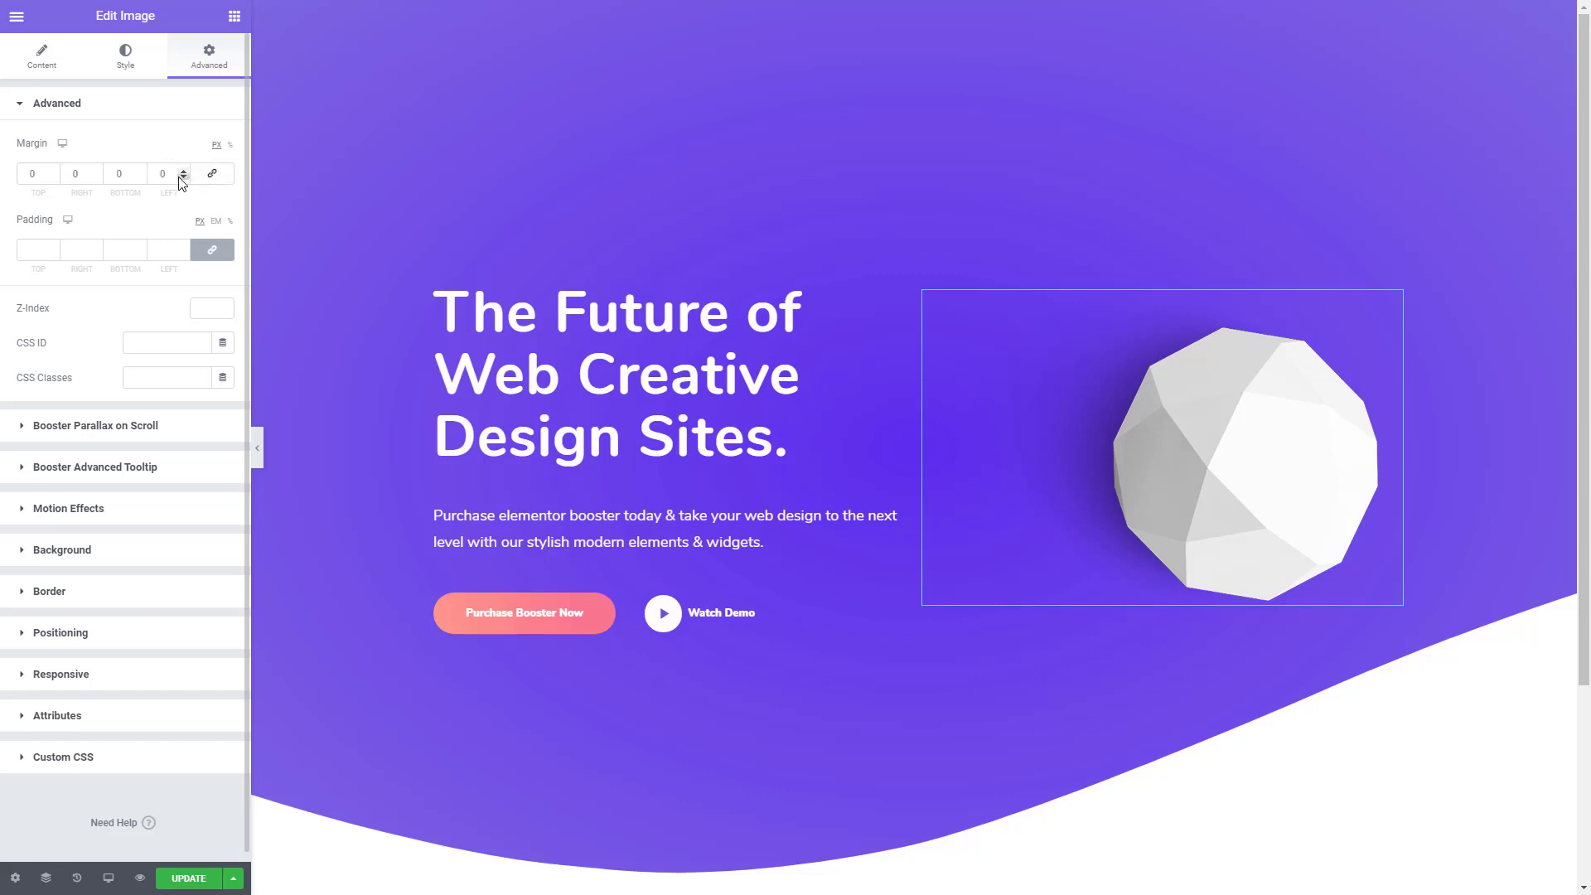
{"action": "left_click", "coordinate": [180, 178]}
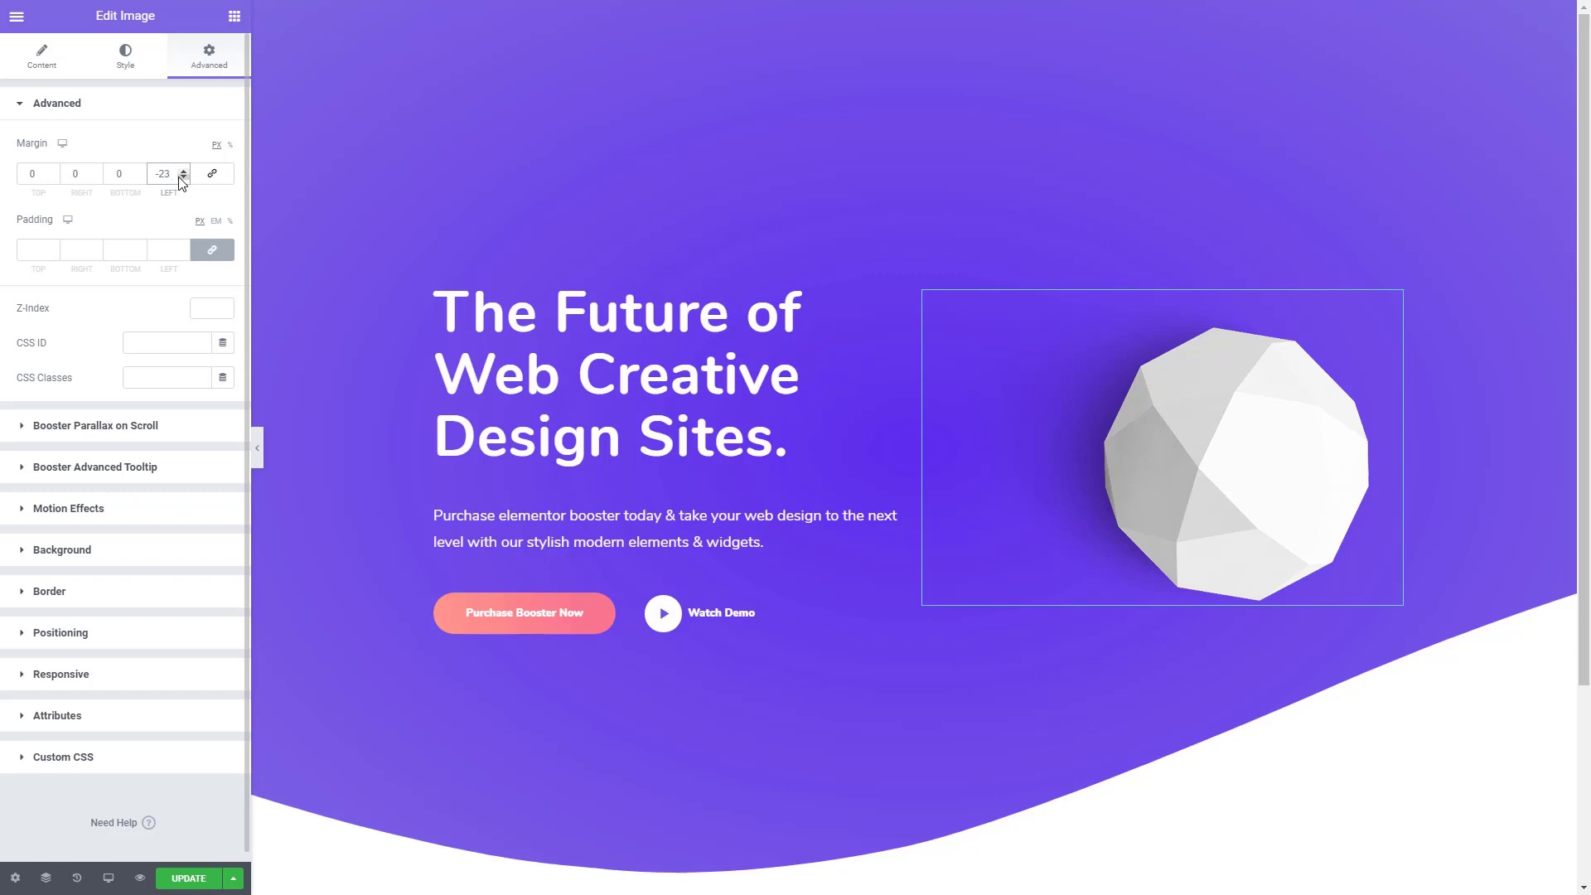
{"action": "left_click", "coordinate": [53, 177]}
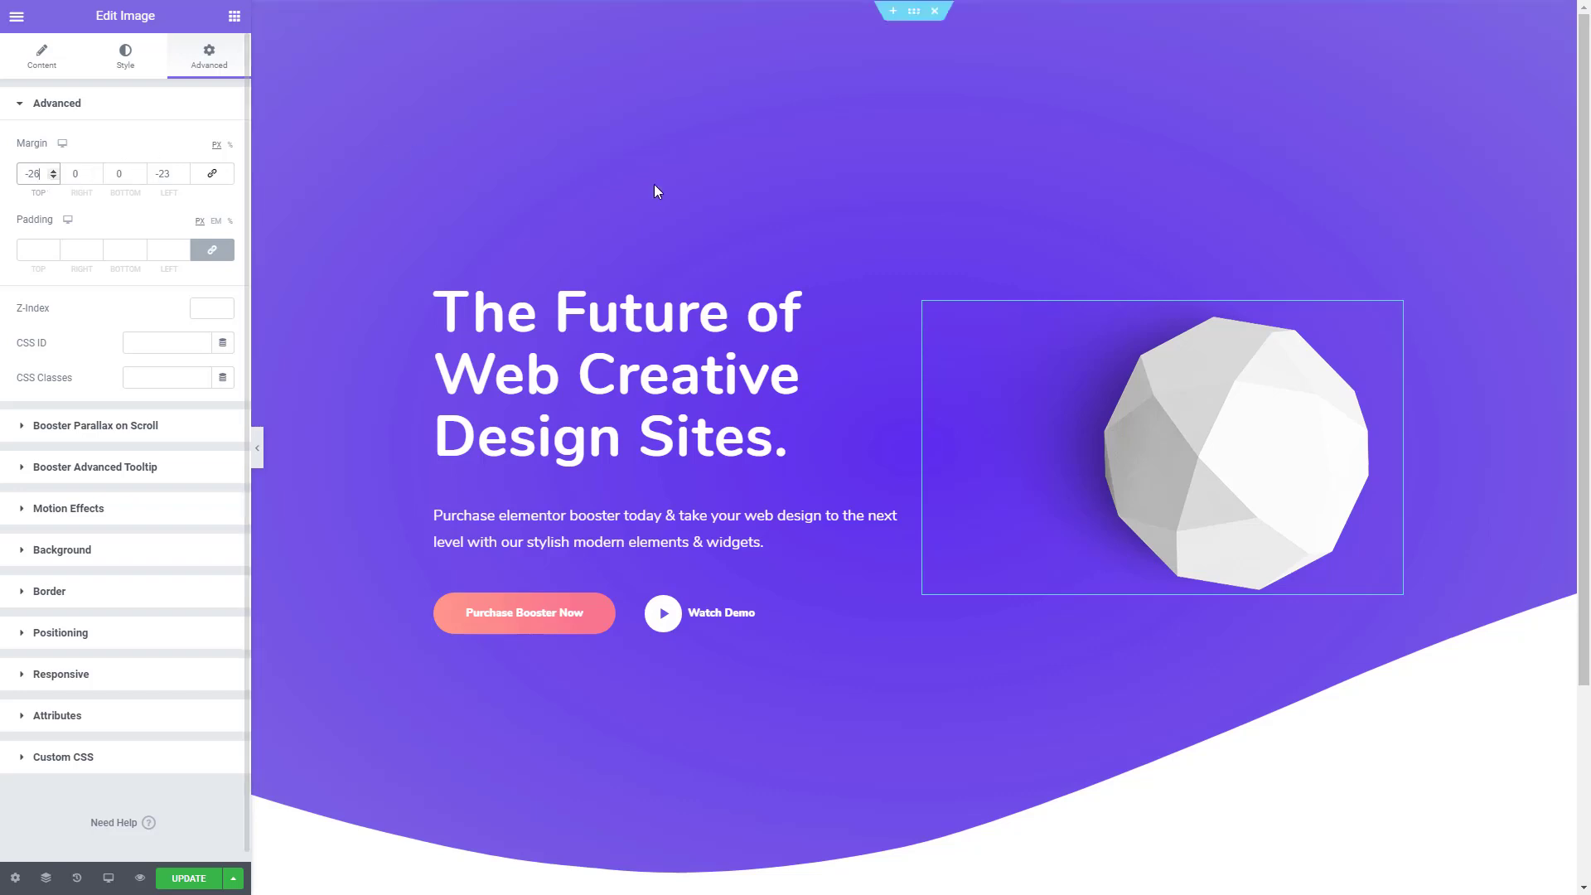
- Add a single-column section below the hero and stretch it to the full page width
{"action": "scroll", "coordinate": [1271, 430], "scroll_direction": "down", "scroll_amount": 3}
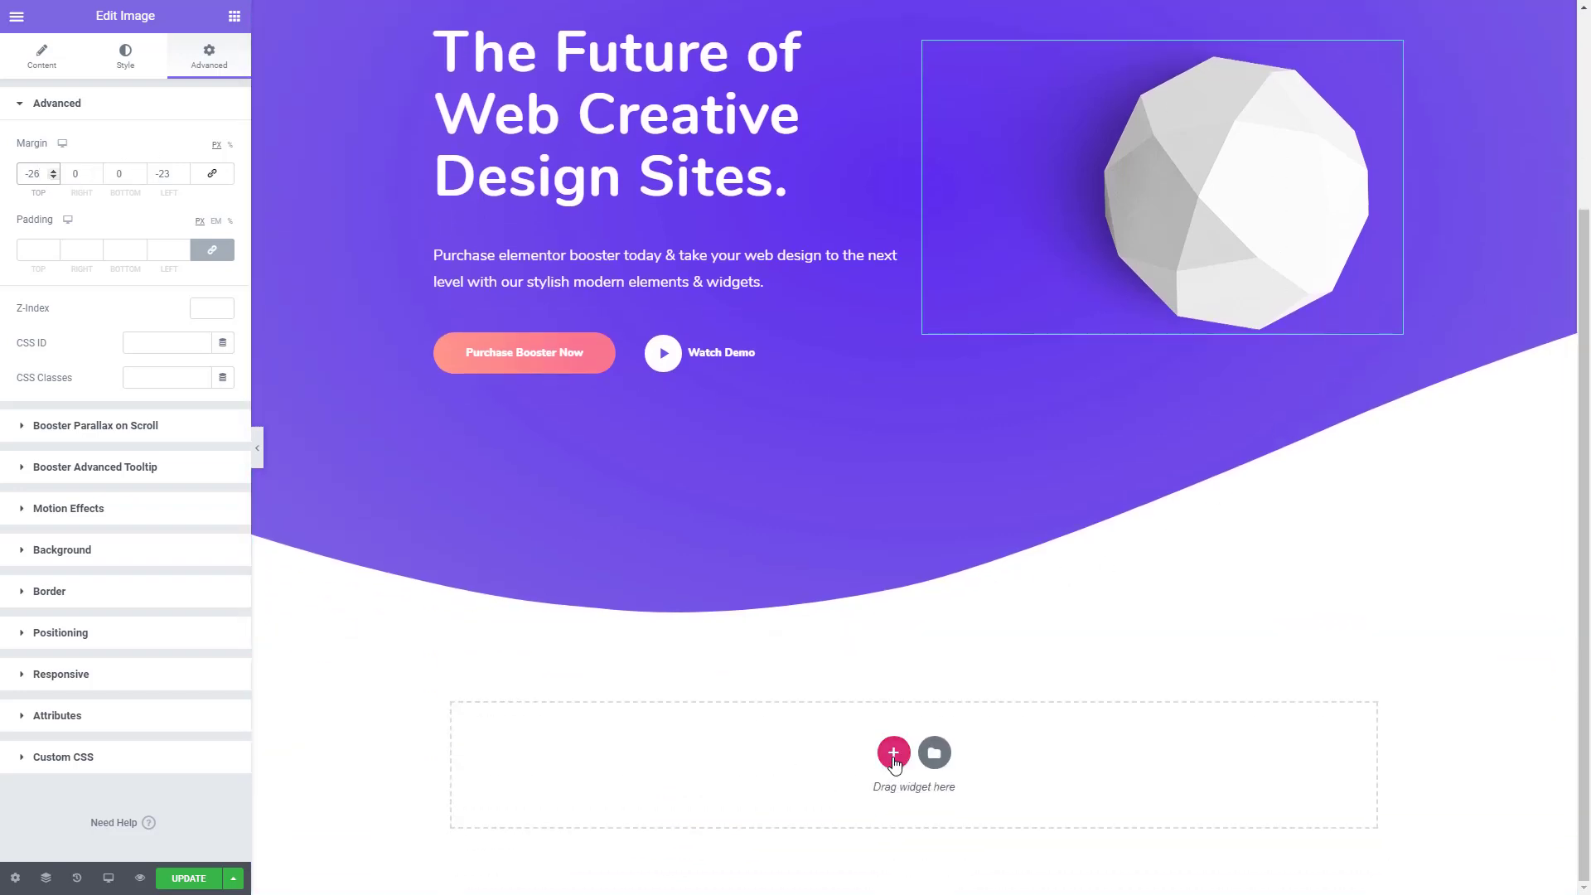
{"action": "left_click", "coordinate": [893, 754]}
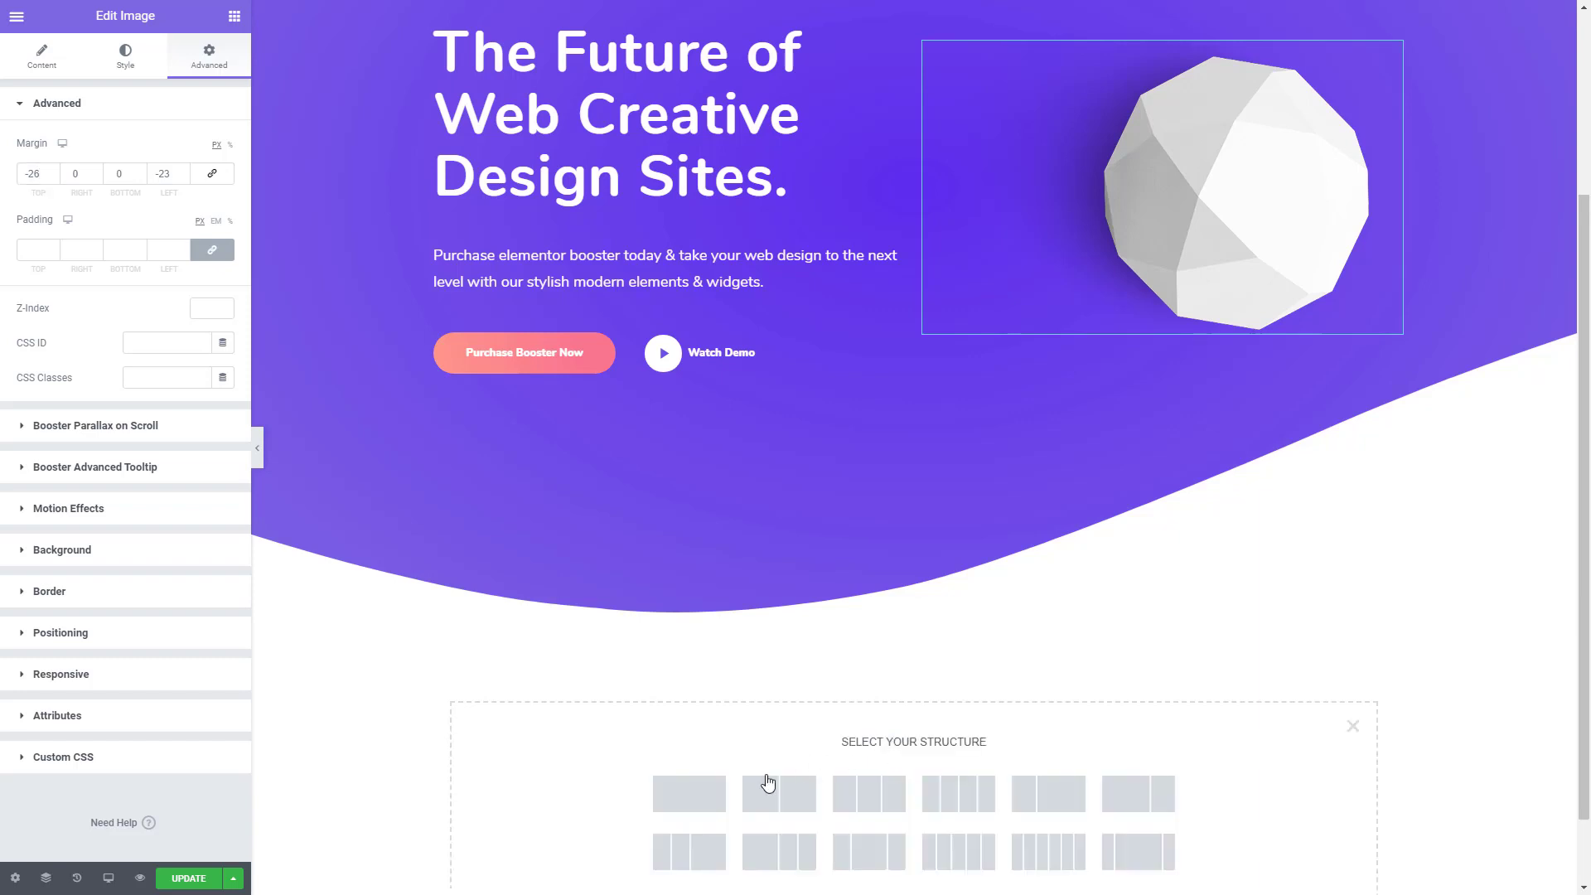
{"action": "left_click", "coordinate": [706, 802]}
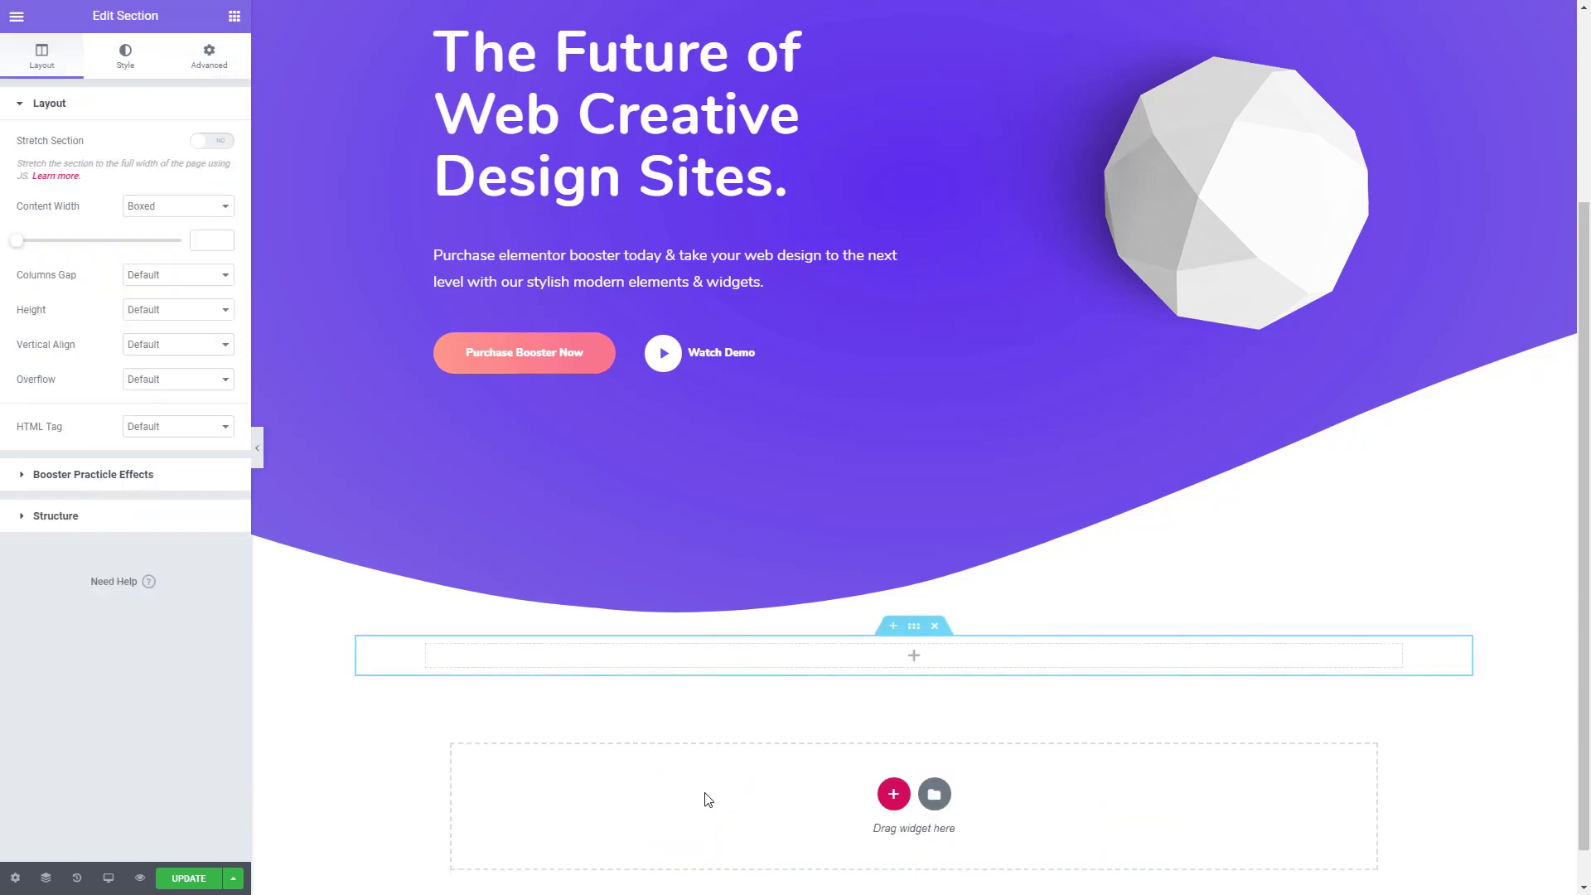
{"action": "left_click", "coordinate": [223, 144]}
- Unlink the new section's margins and set its top margin to 55
{"action": "left_click", "coordinate": [210, 68]}
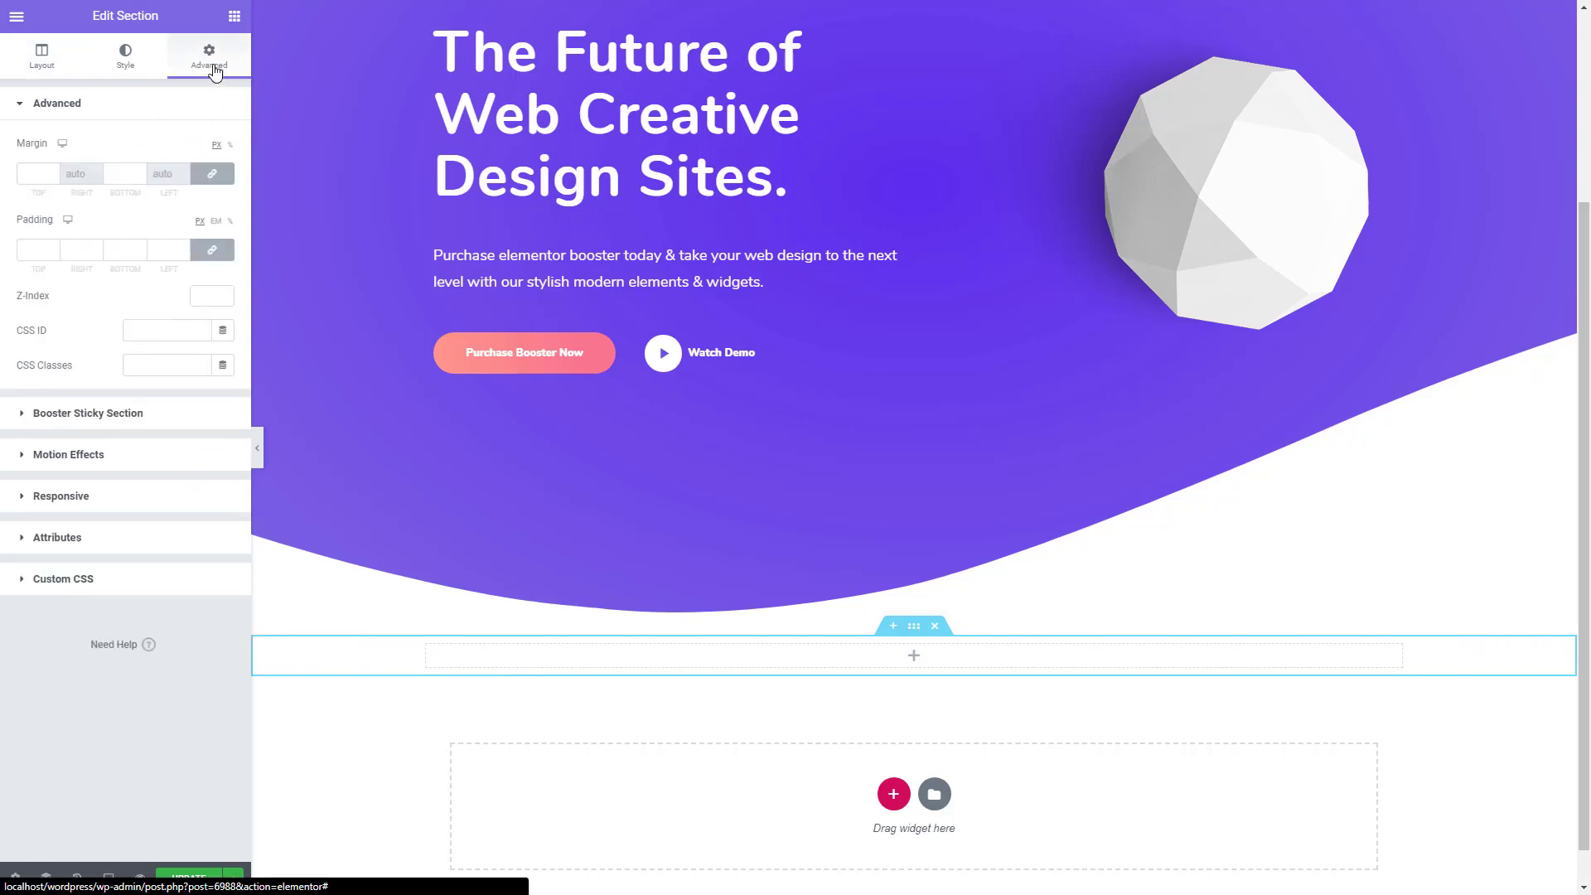
{"action": "left_click", "coordinate": [207, 177]}
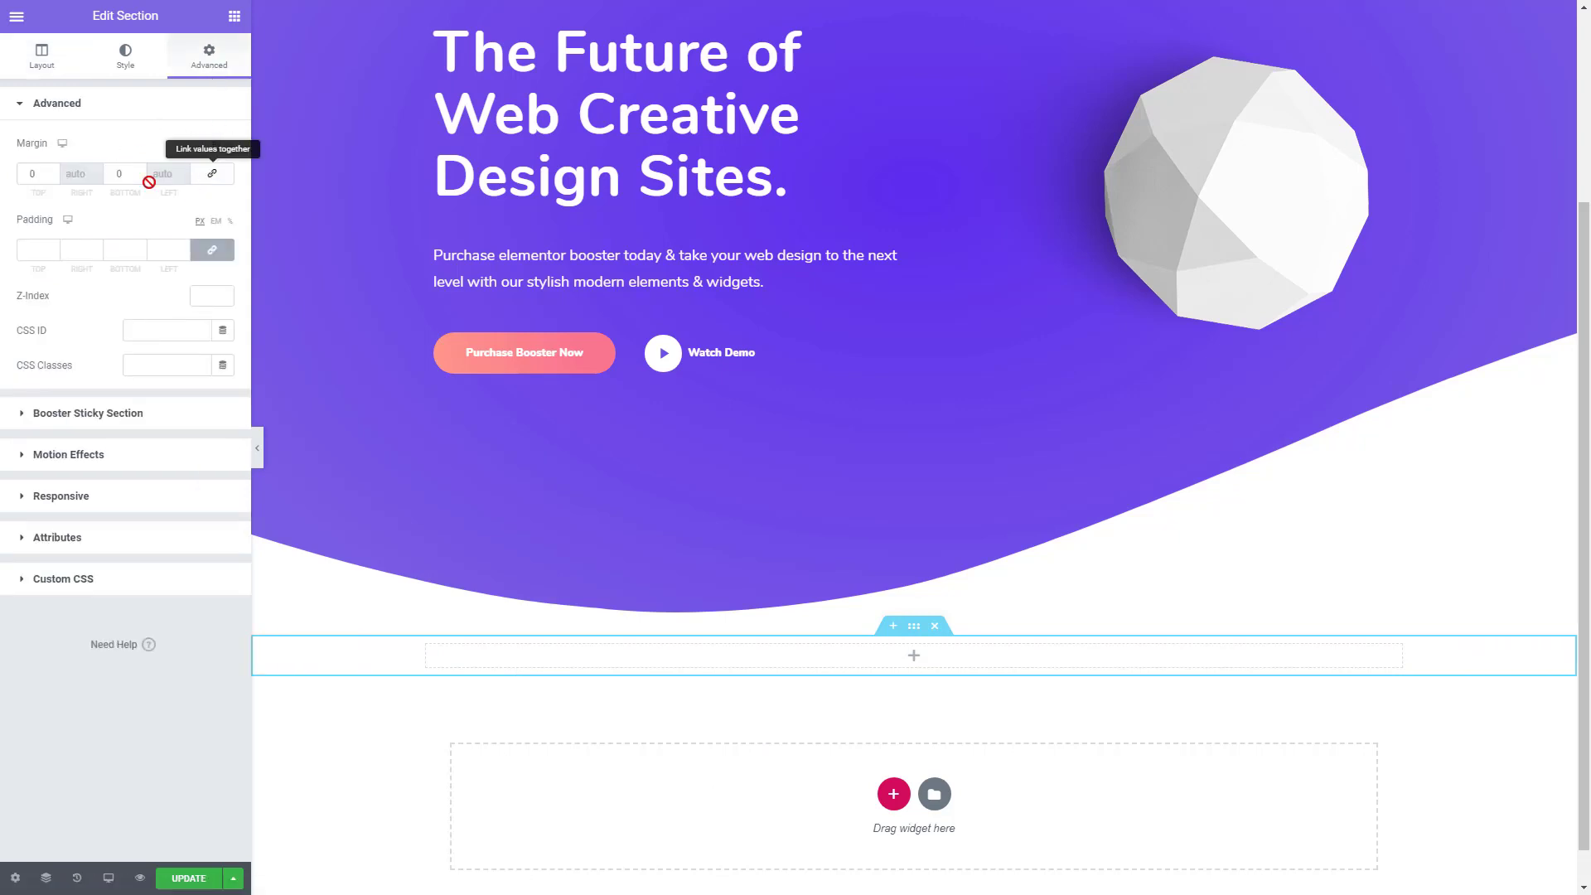
{"action": "left_click", "coordinate": [23, 177]}
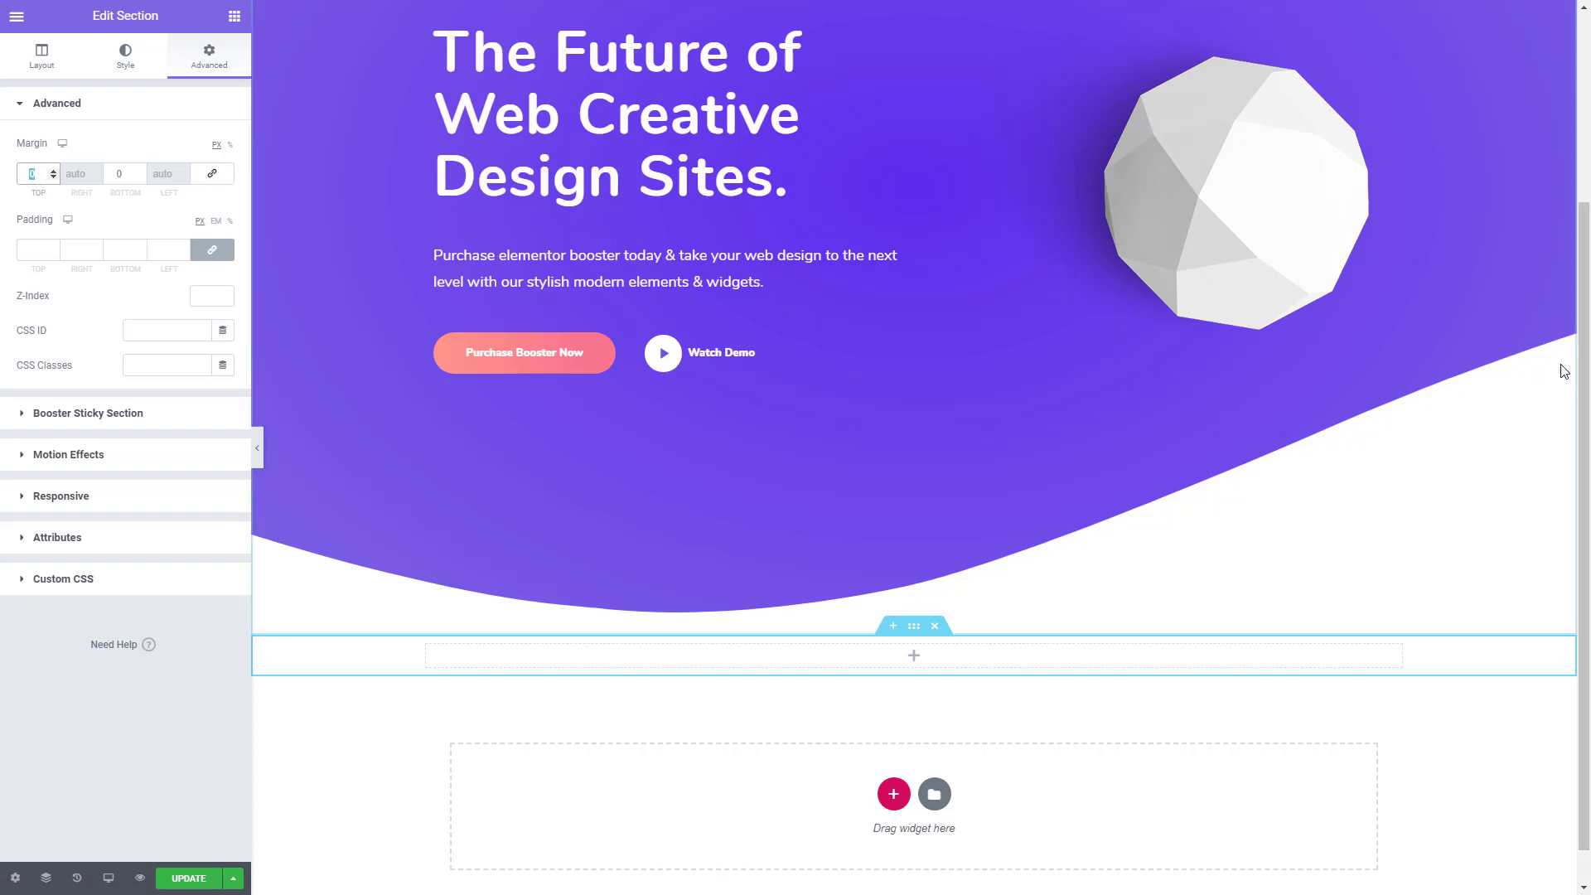
{"action": "type", "text": "55"}
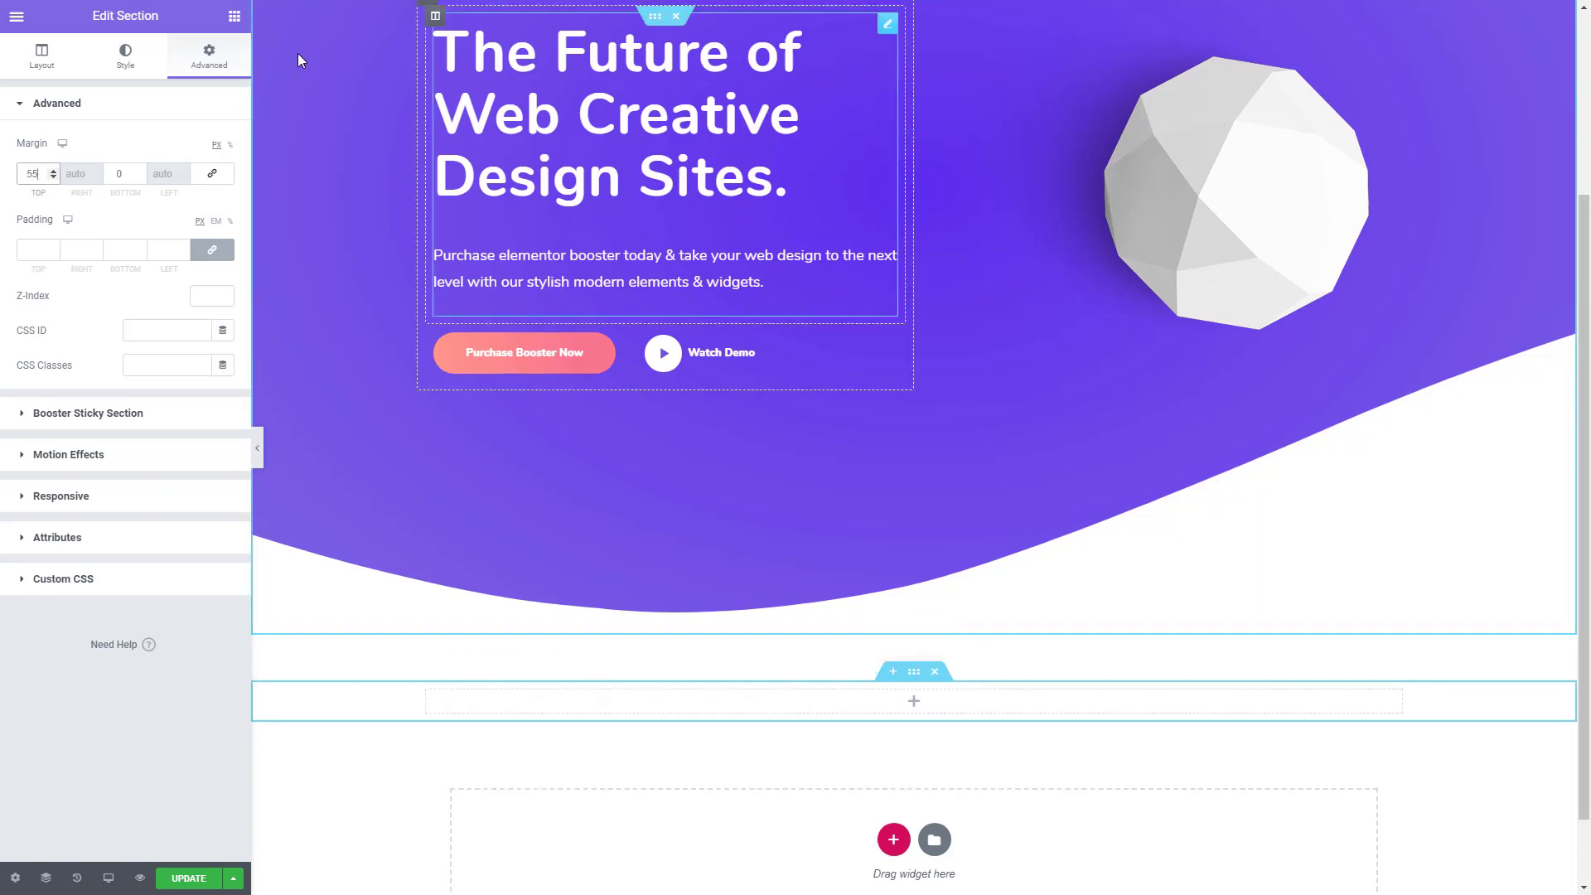
- Find the Image Carousel widget and place it in the new section below the hero
{"action": "left_click", "coordinate": [234, 15]}
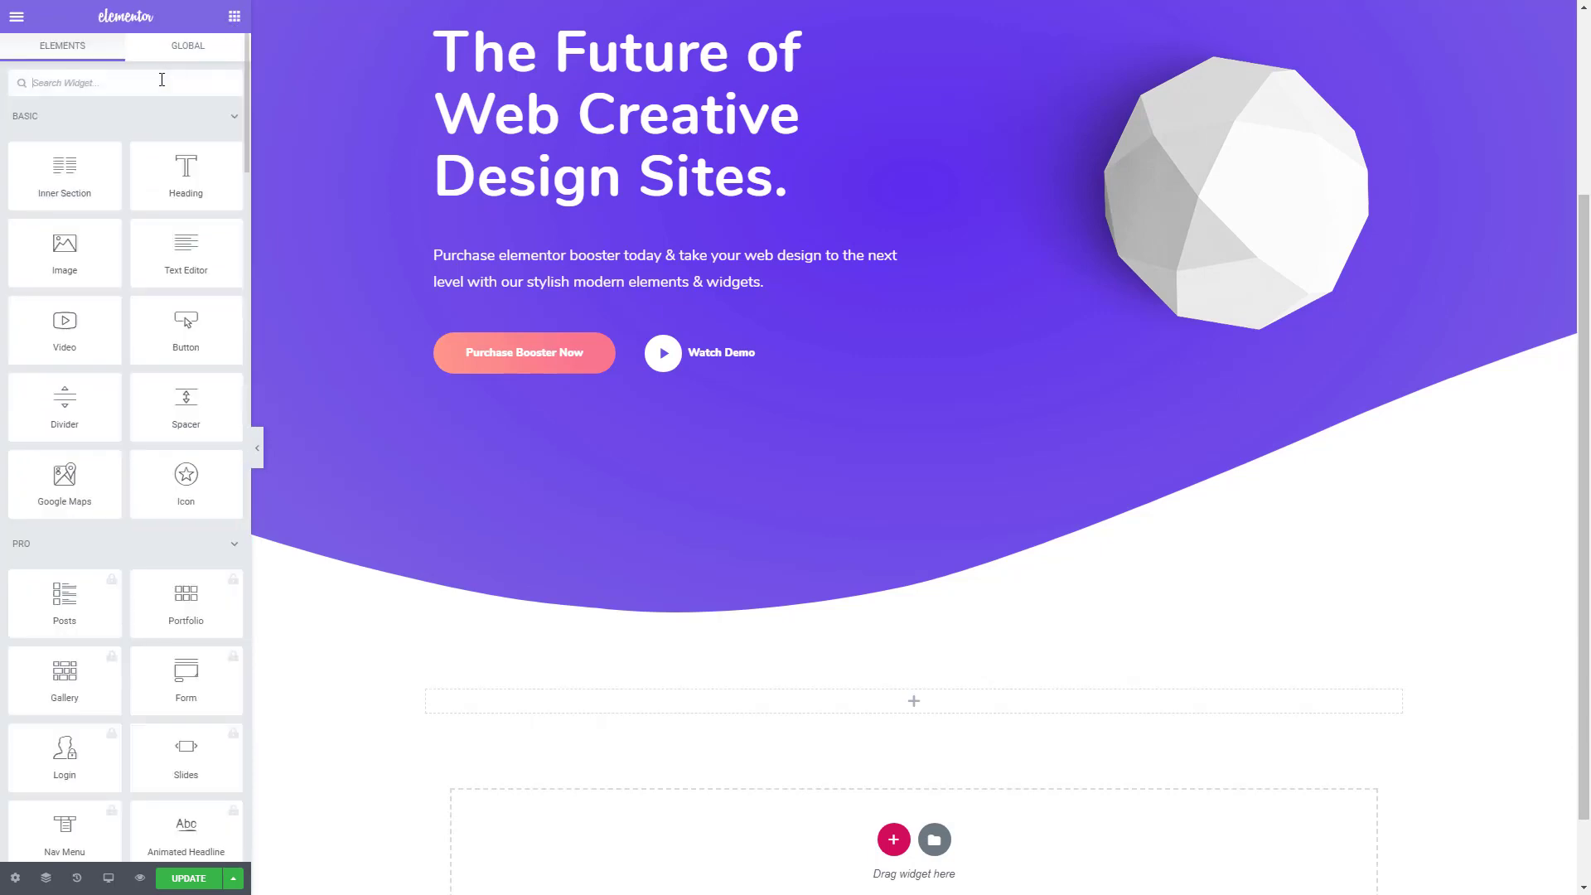
{"action": "type", "text": "car"}
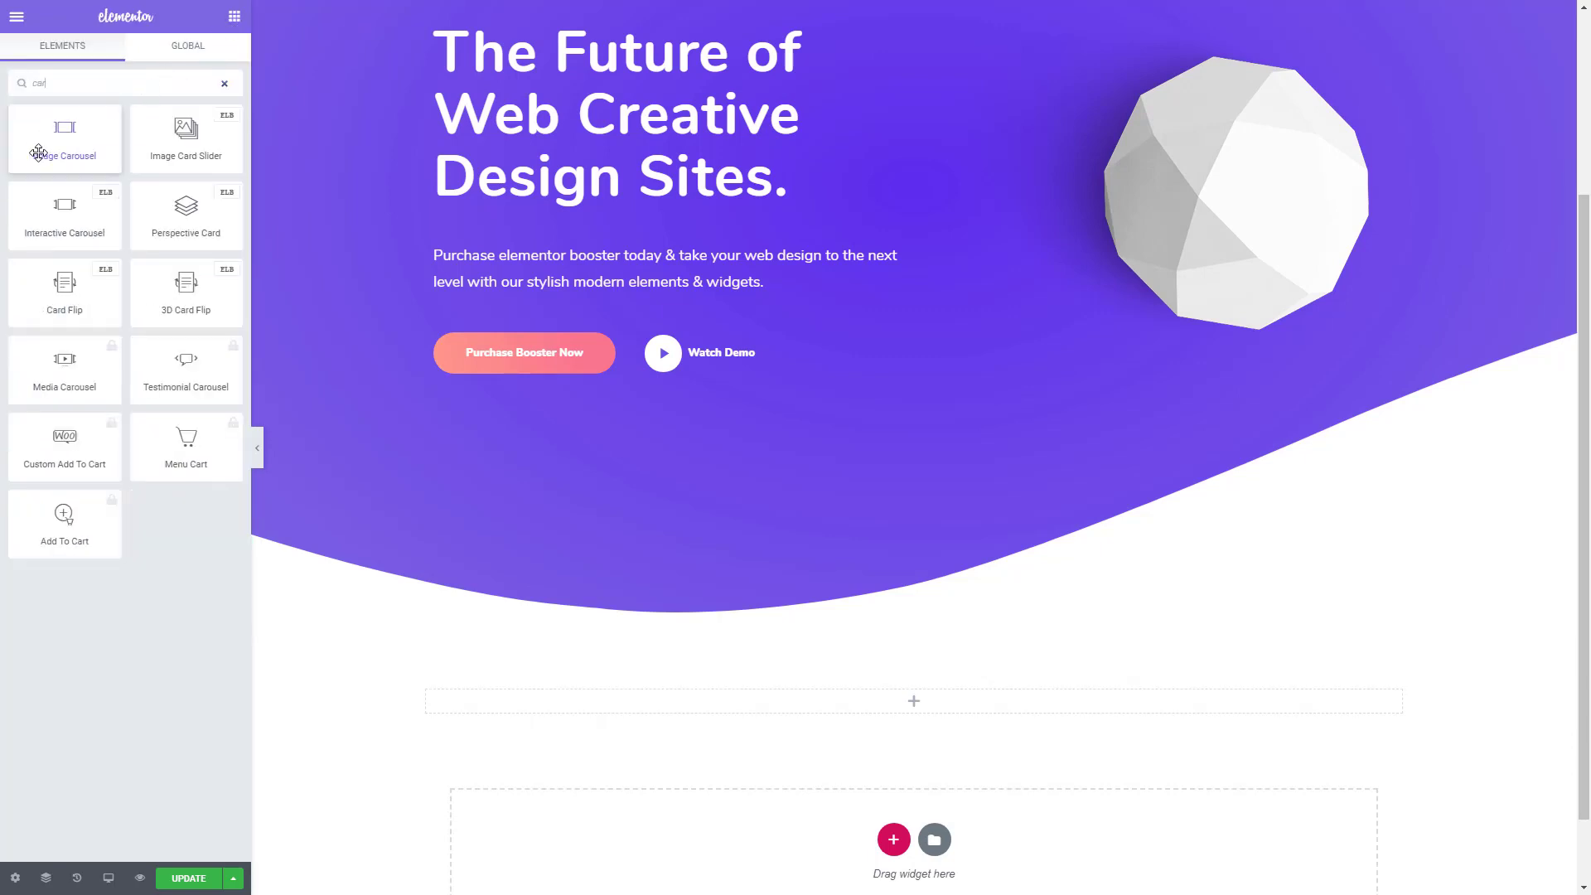
{"action": "left_click_drag", "start_coordinate": [47, 149], "coordinate": [878, 709]}
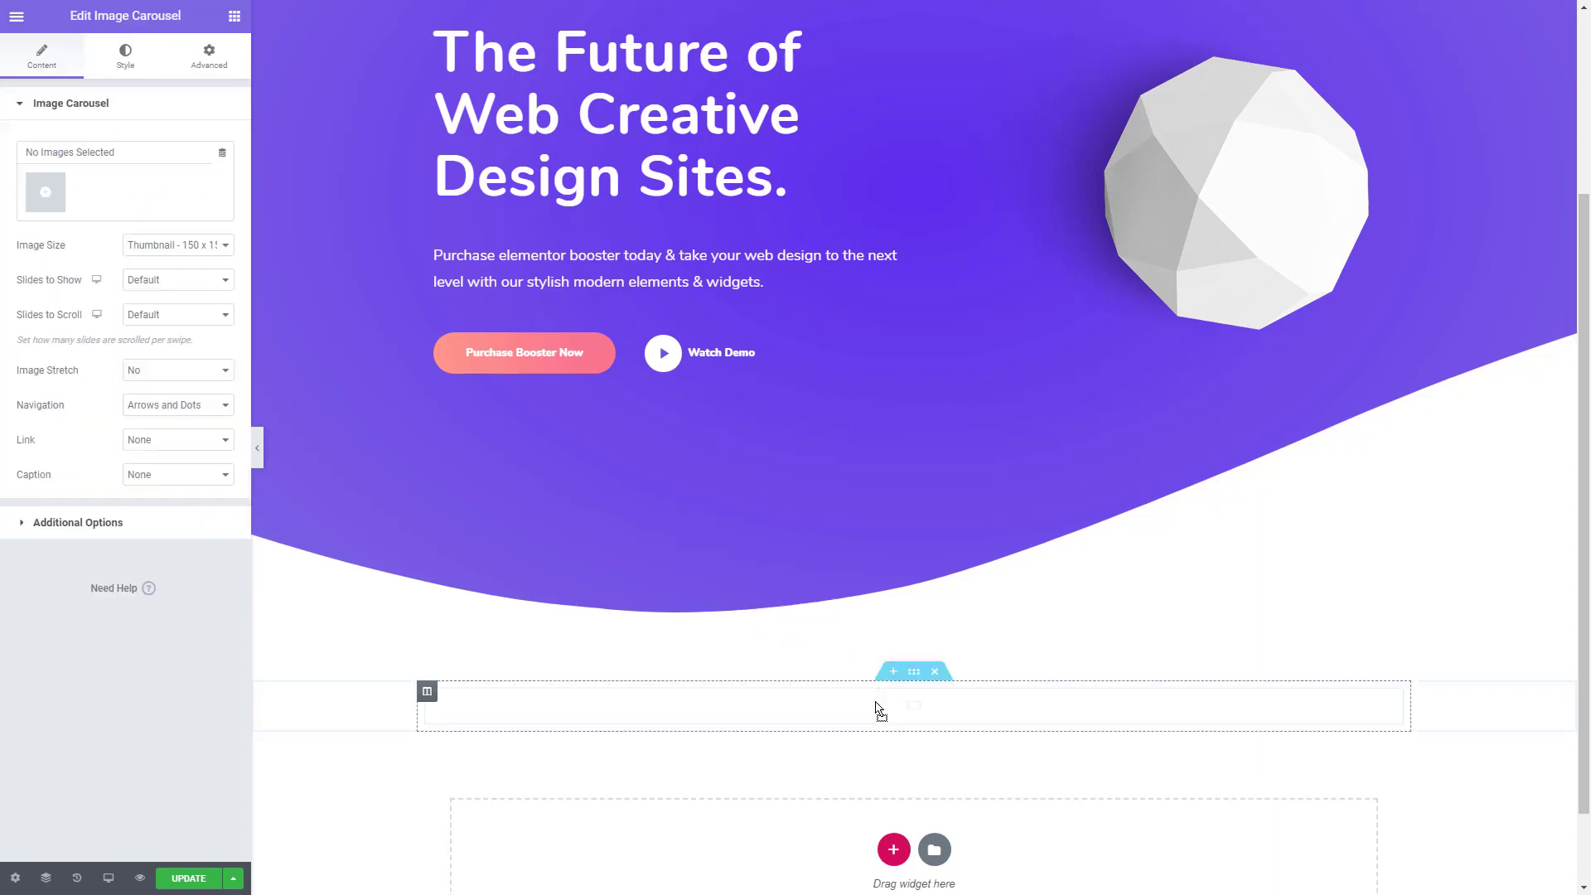
- Fill the carousel with a gallery of the Yahoo, WordPress, Google, jQuery, Spotify, Adobe and GitHub logos
{"action": "left_click", "coordinate": [50, 202]}
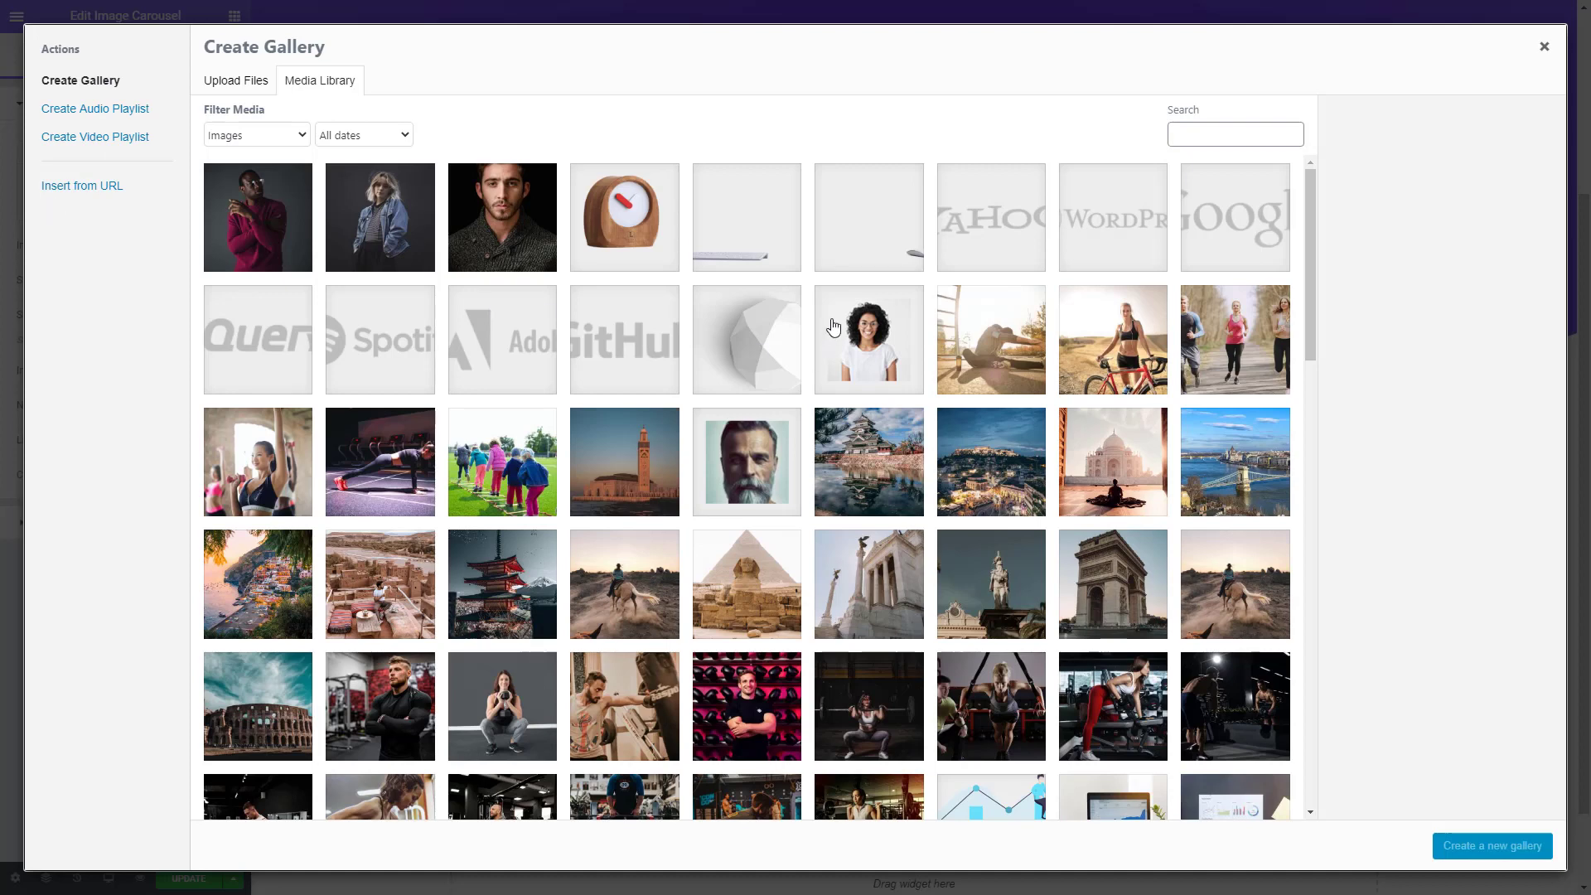
{"action": "left_click", "coordinate": [990, 221]}
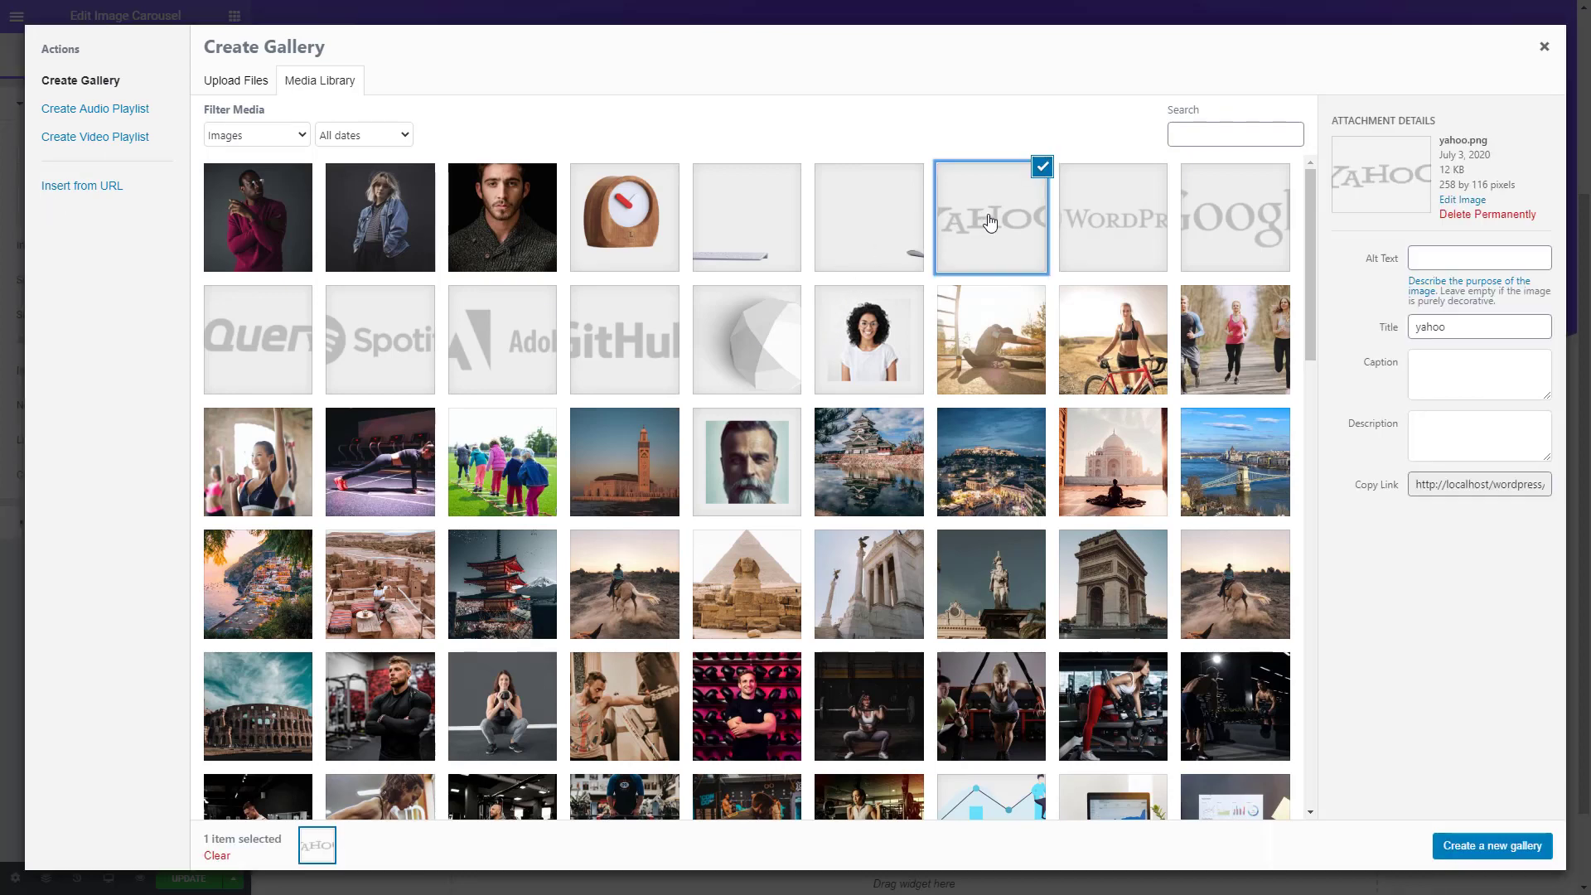
{"action": "left_click", "coordinate": [630, 330], "text": "shift"}
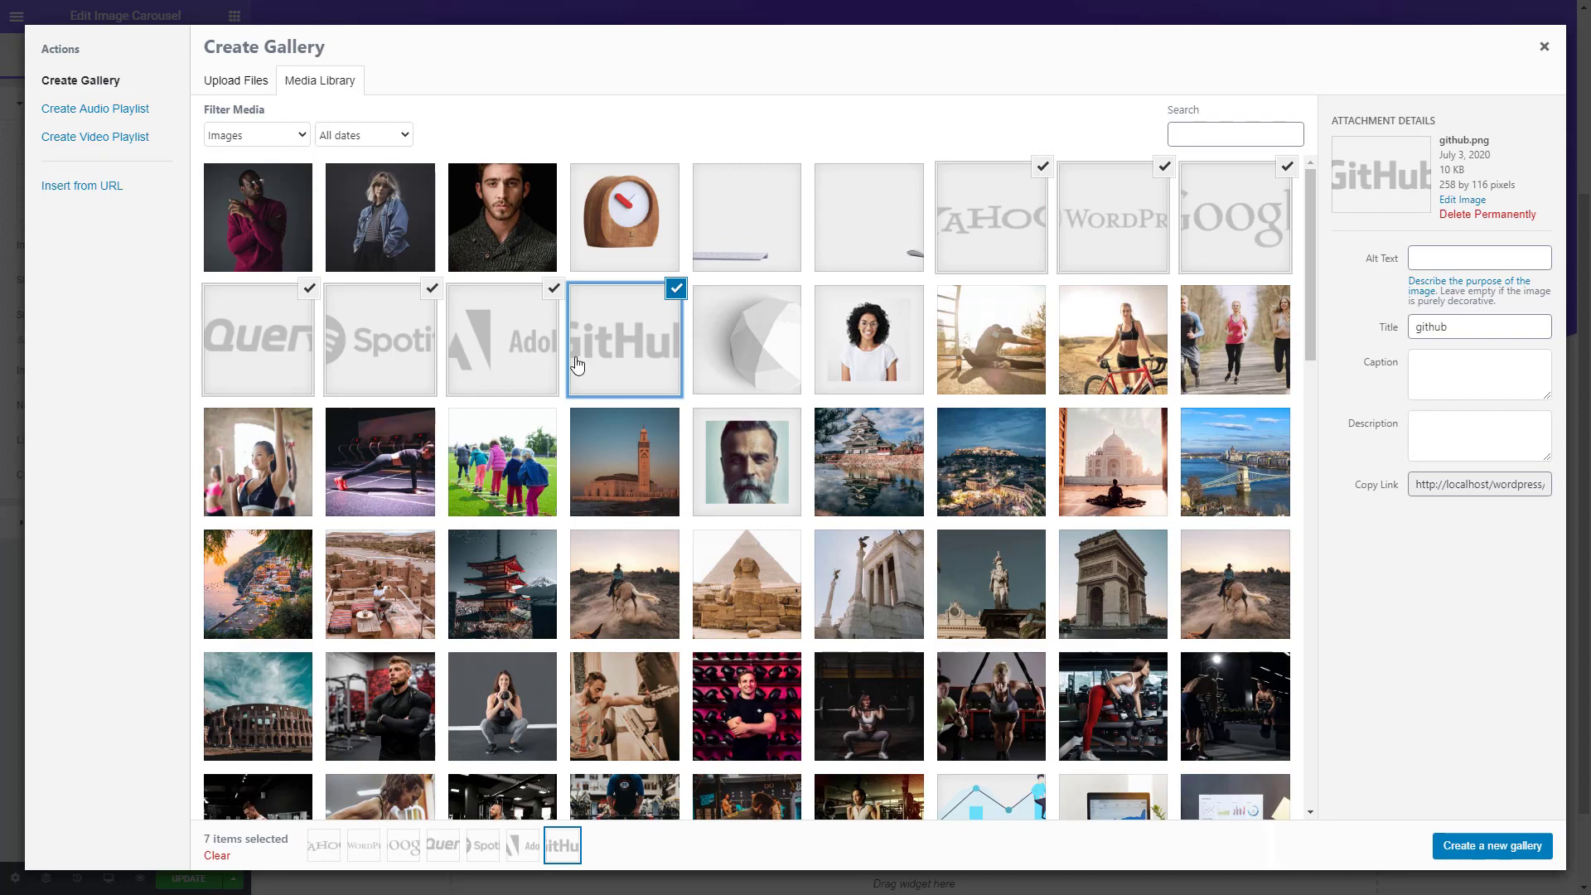
{"action": "left_click", "coordinate": [1513, 849]}
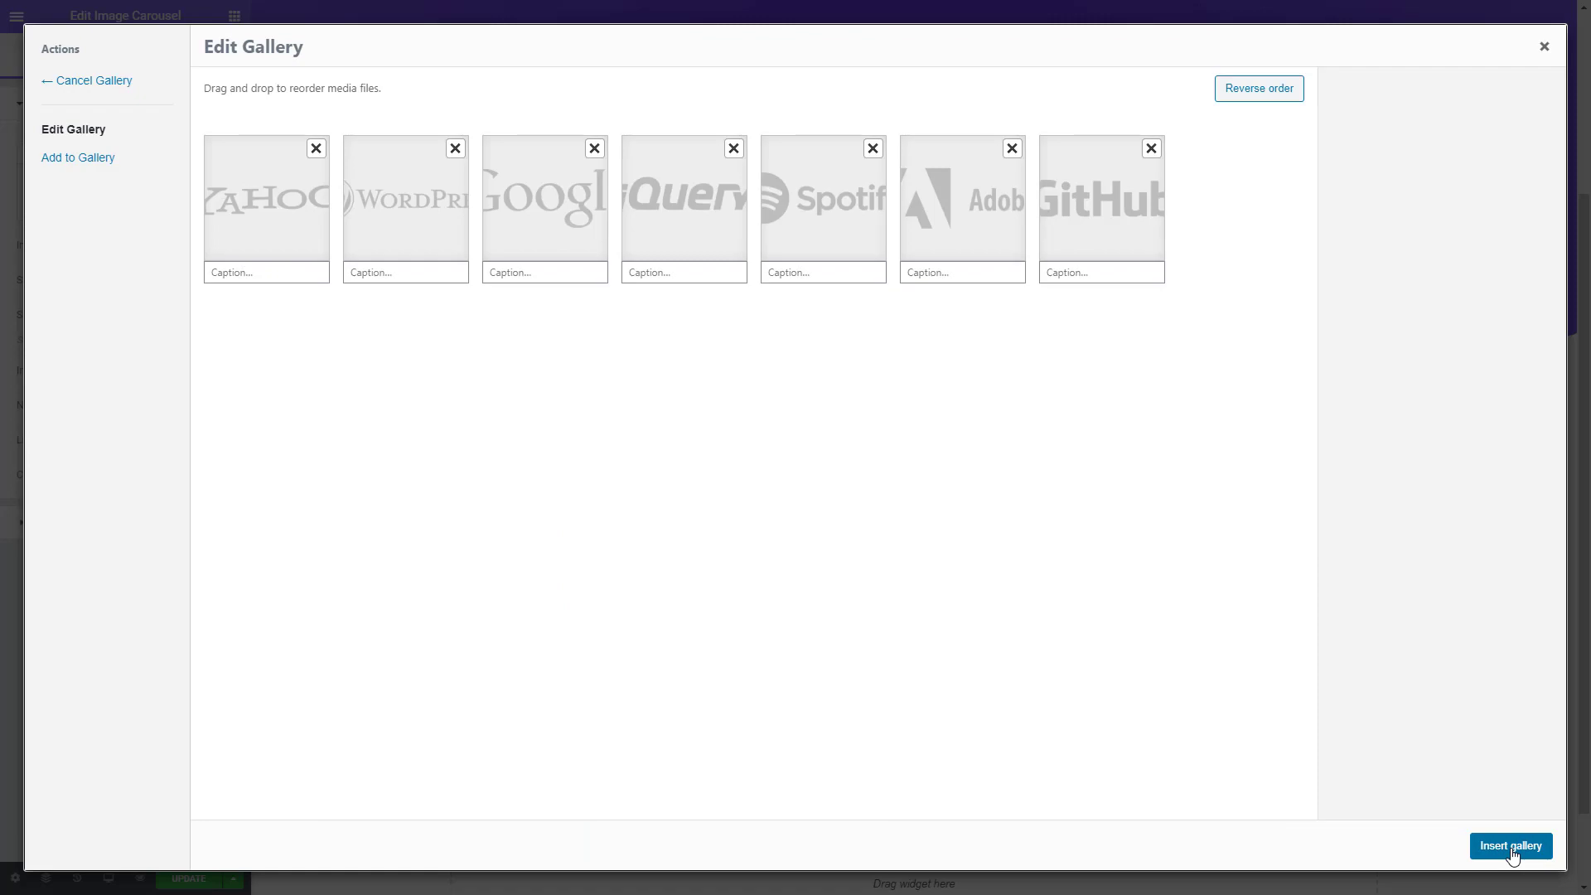
{"action": "left_click", "coordinate": [1510, 846]}
- Set the logo carousel's image size to Full, with 7 slides to show and 7 slides to scroll
{"action": "scroll", "coordinate": [987, 629], "scroll_direction": "down", "scroll_amount": 2}
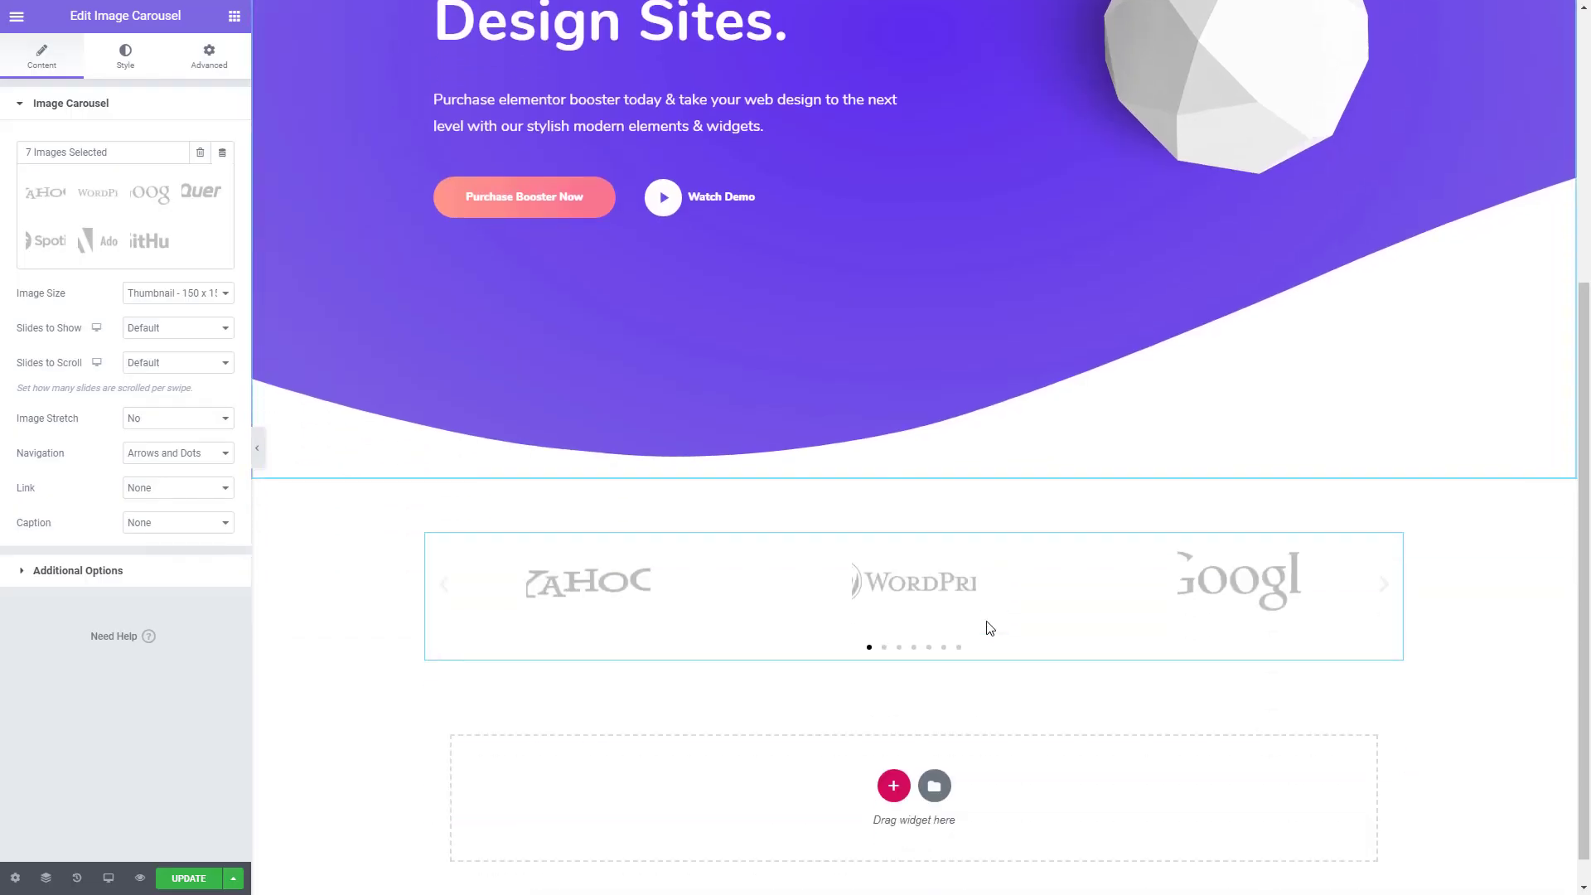
{"action": "left_click", "coordinate": [170, 297]}
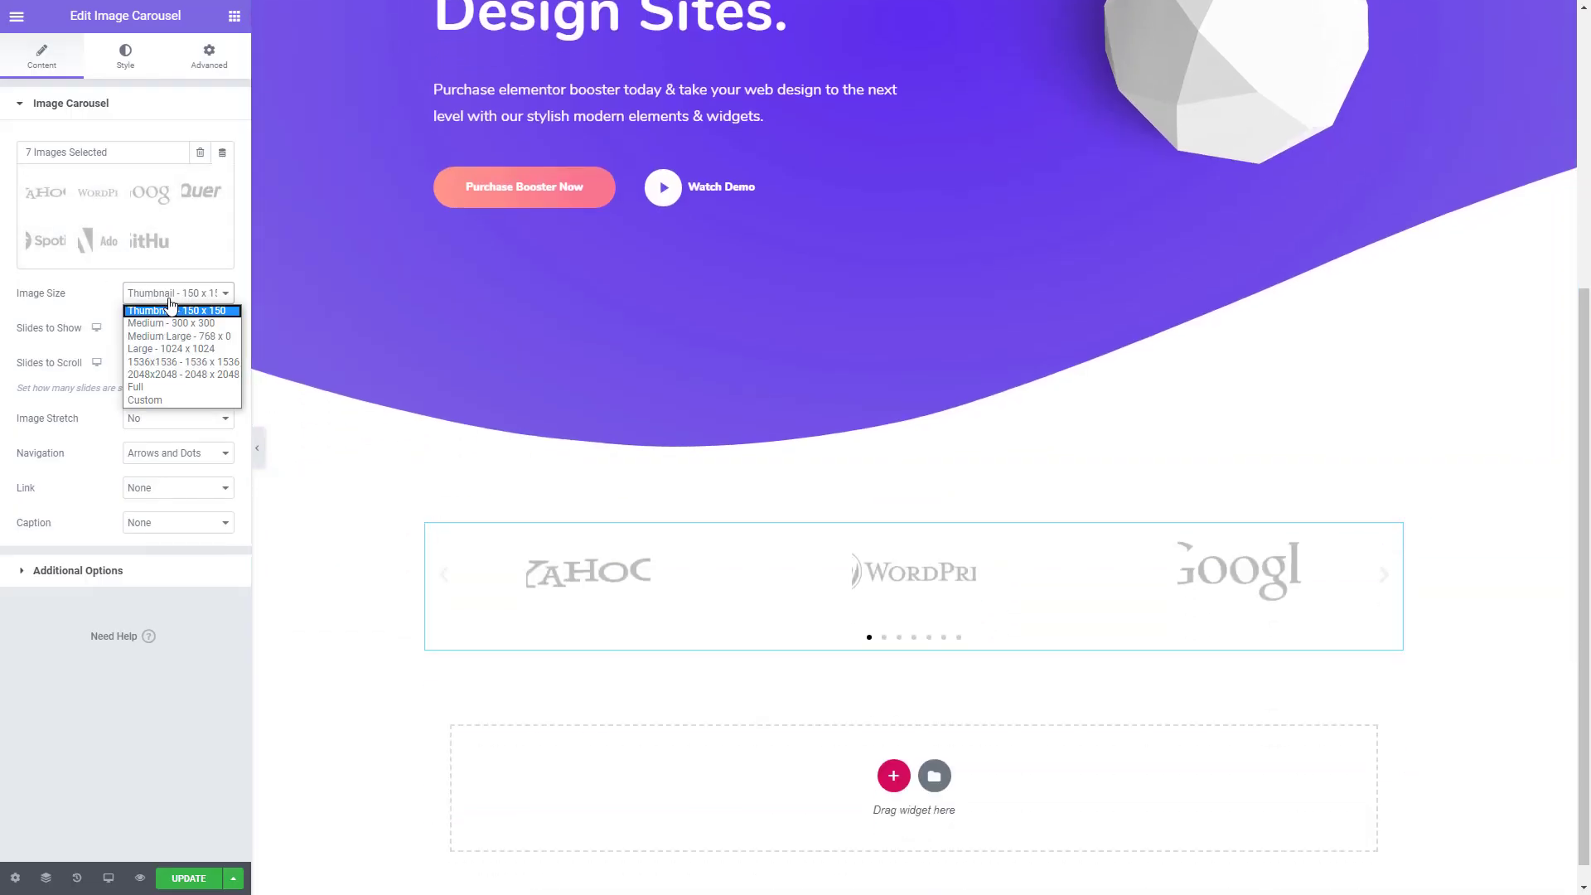
{"action": "left_click", "coordinate": [152, 384]}
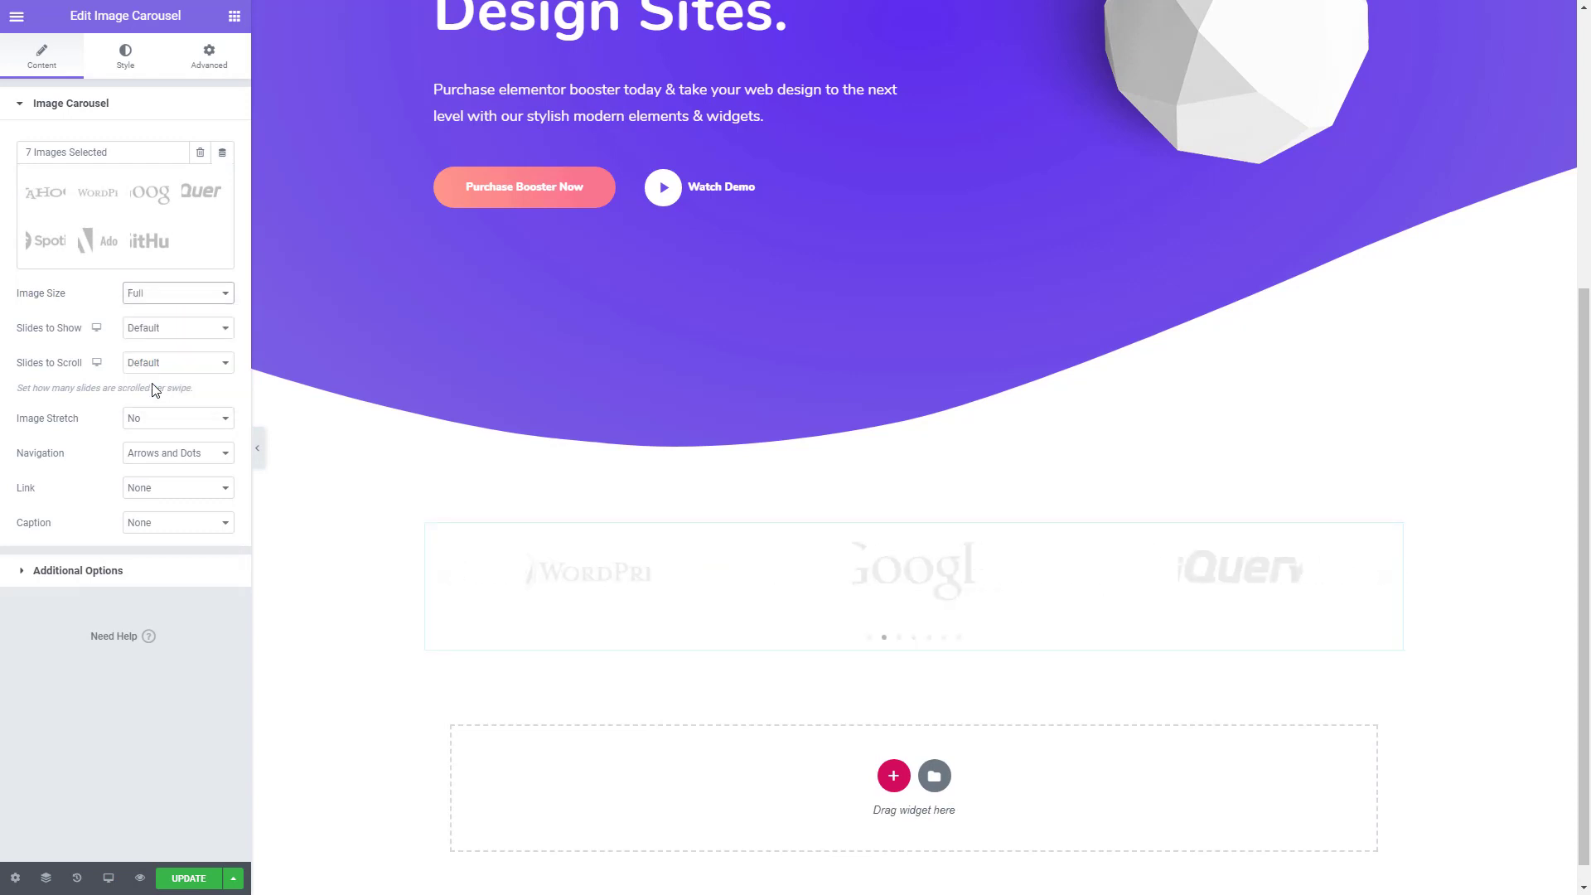
{"action": "left_click", "coordinate": [170, 332]}
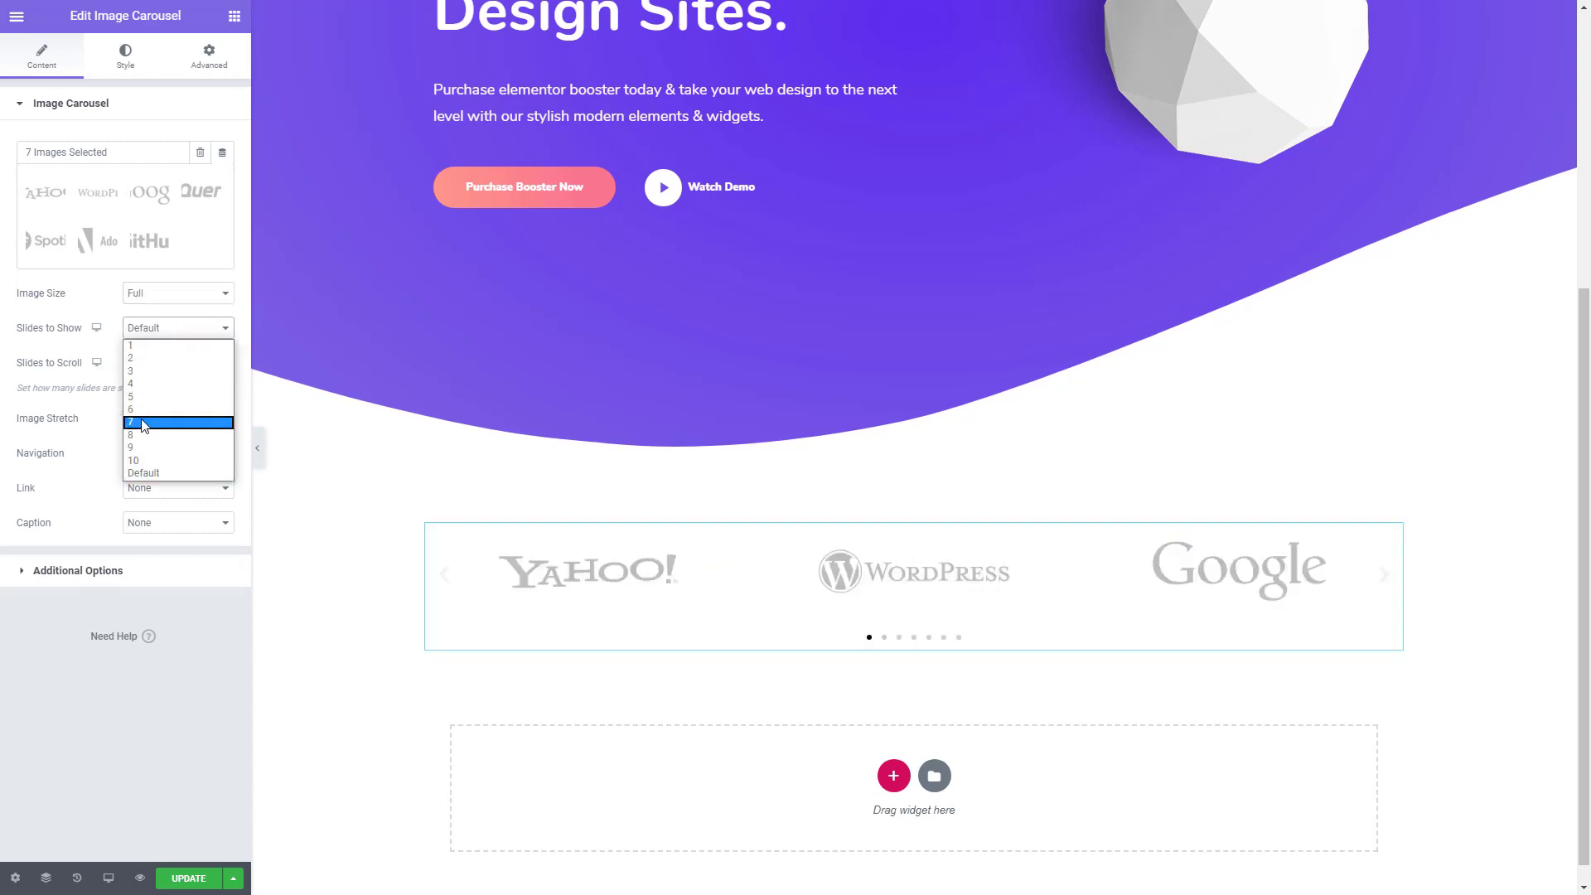
{"action": "left_click", "coordinate": [132, 419]}
{"action": "left_click", "coordinate": [187, 365]}
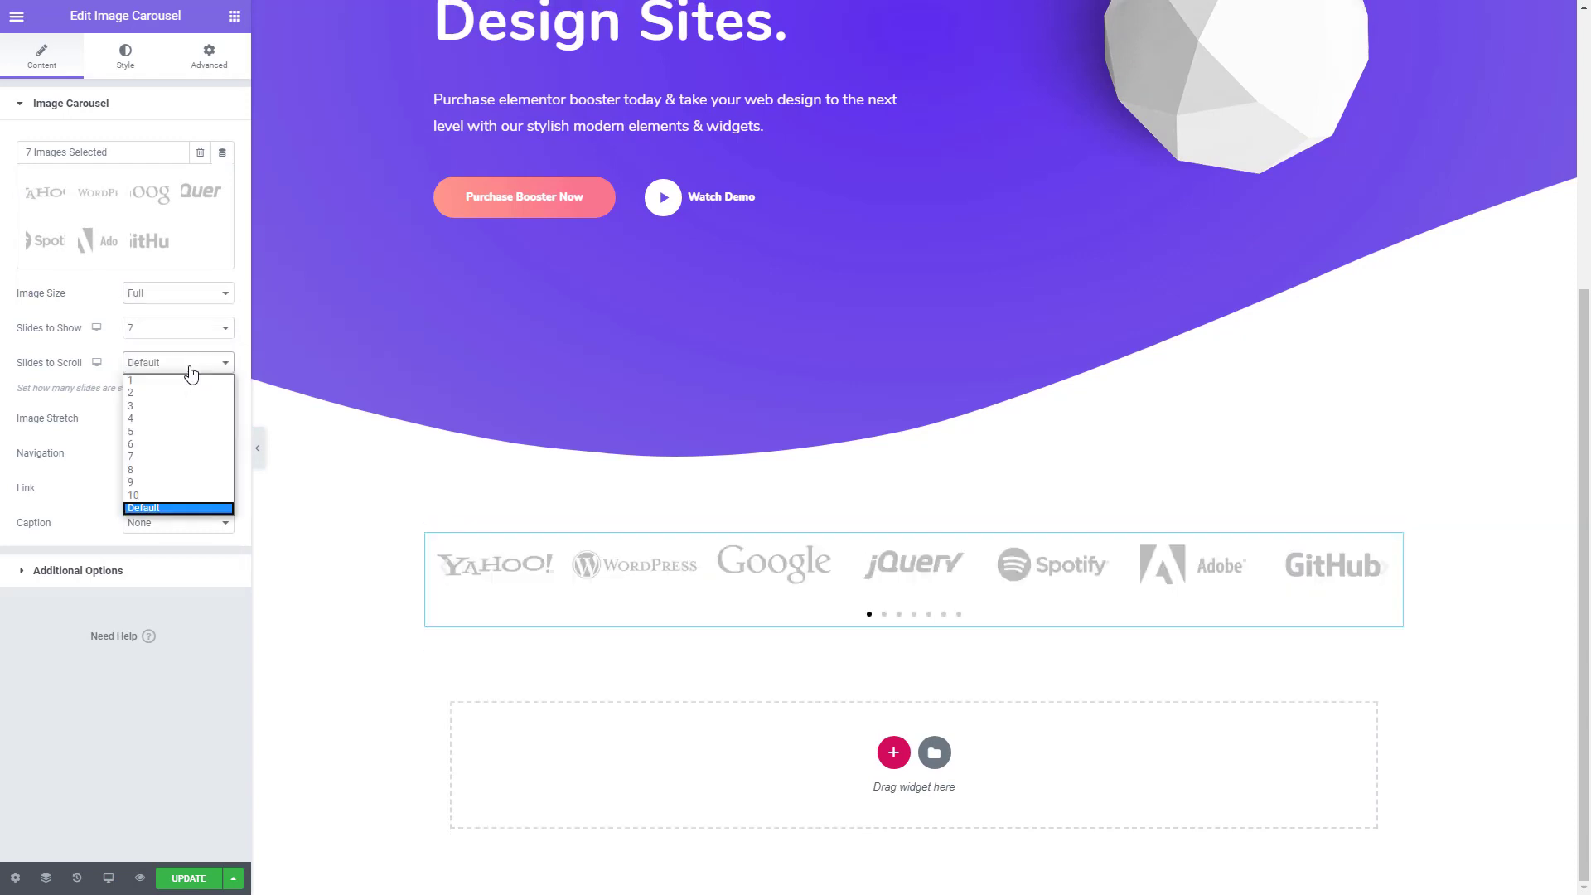
{"action": "left_click", "coordinate": [142, 467]}
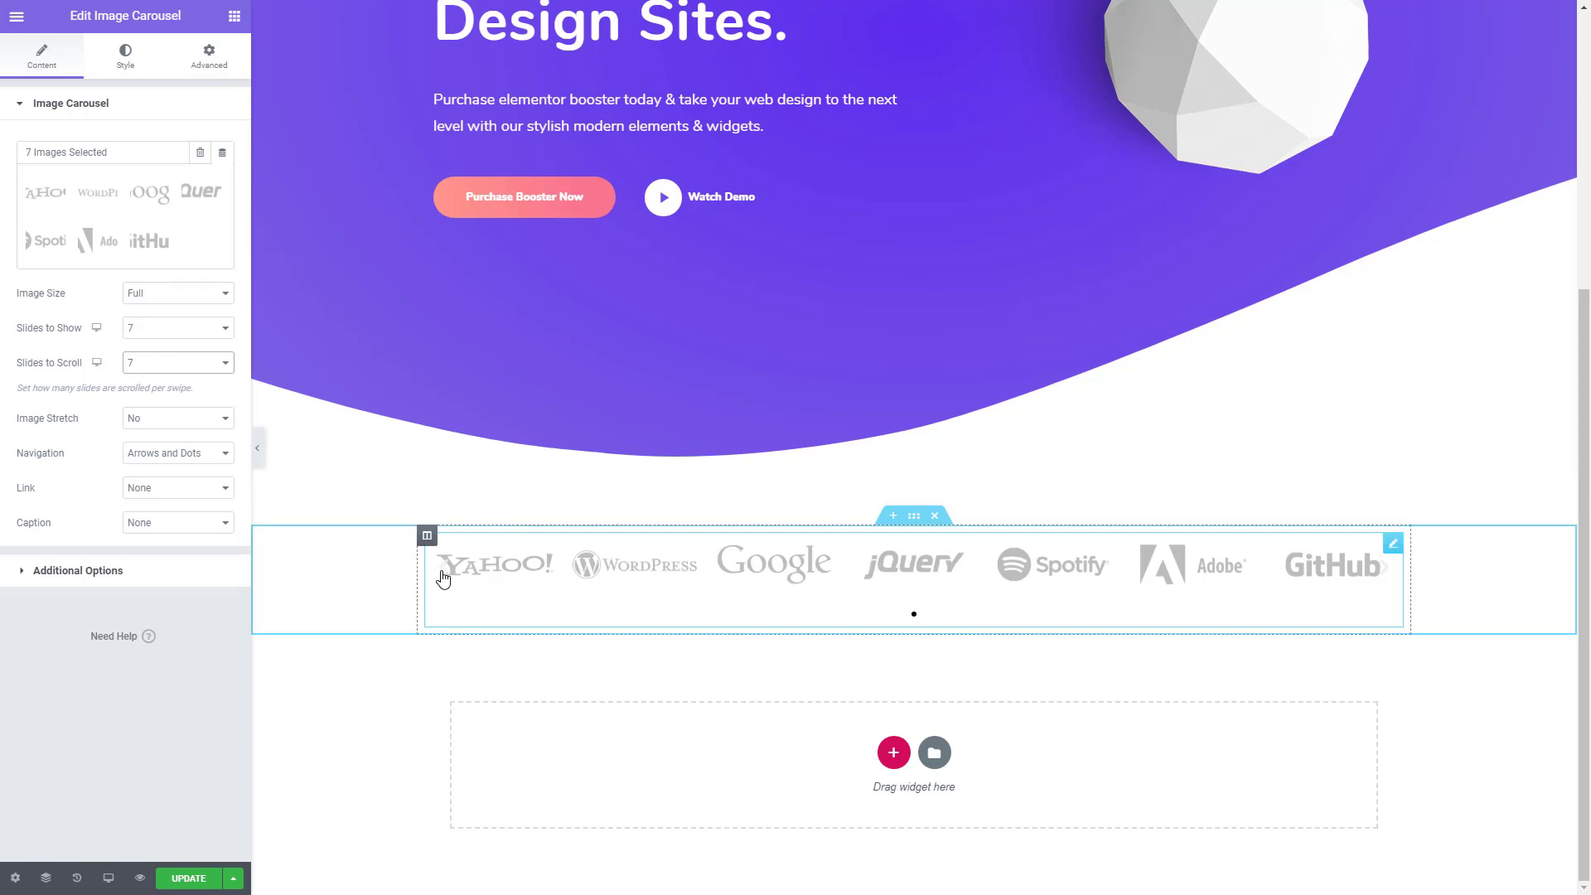
- Set the carousel's navigation to None and turn its autoplay off
{"action": "left_click", "coordinate": [170, 453]}
{"action": "left_click", "coordinate": [150, 510]}
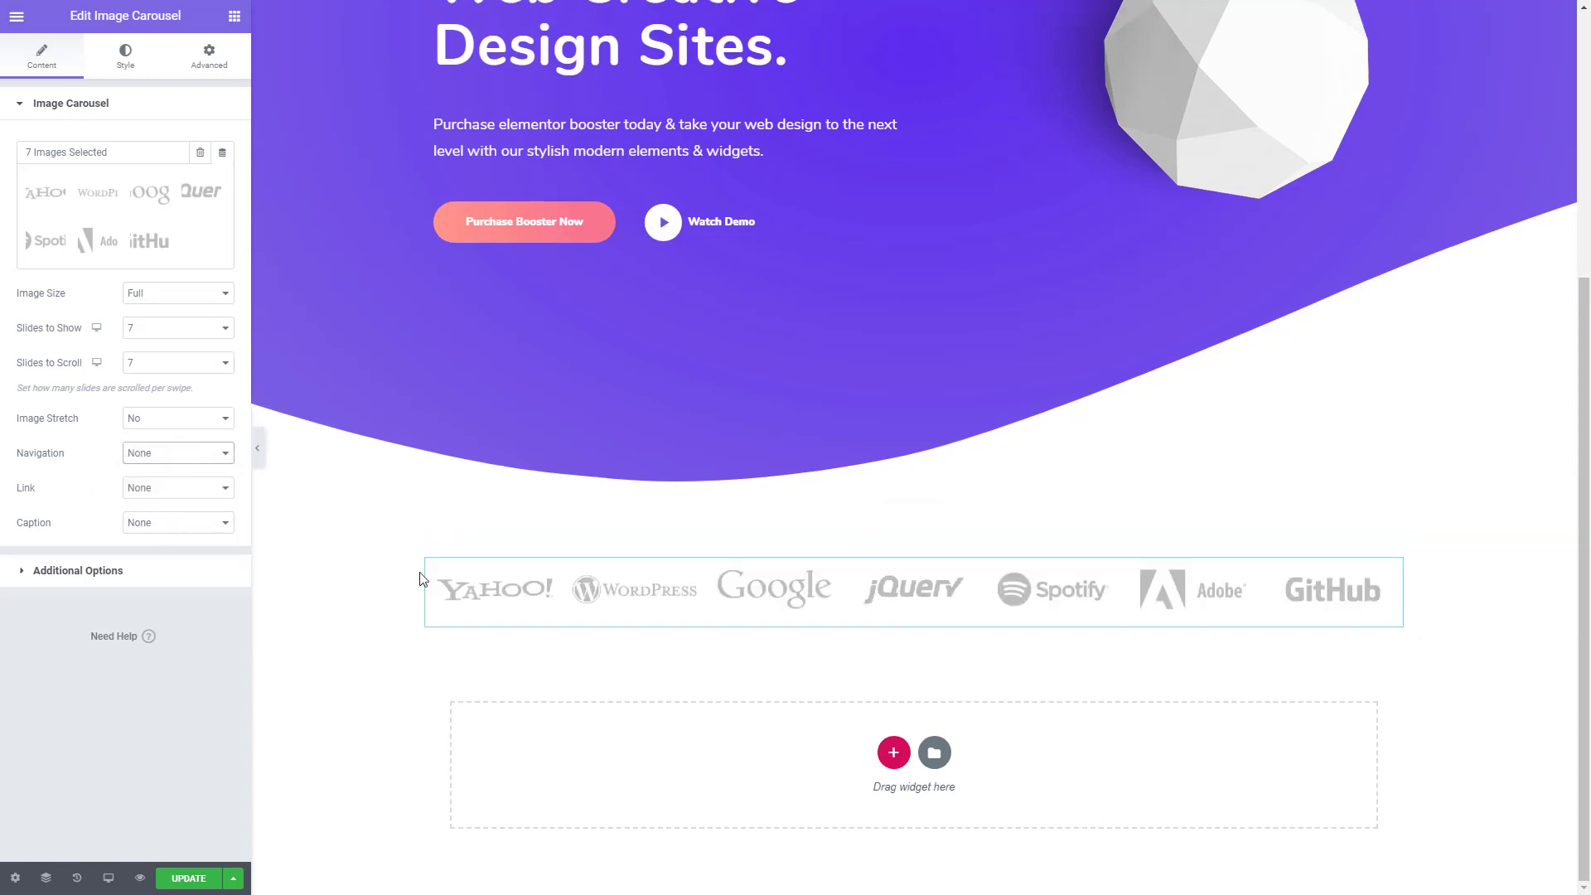
{"action": "left_click", "coordinate": [134, 585]}
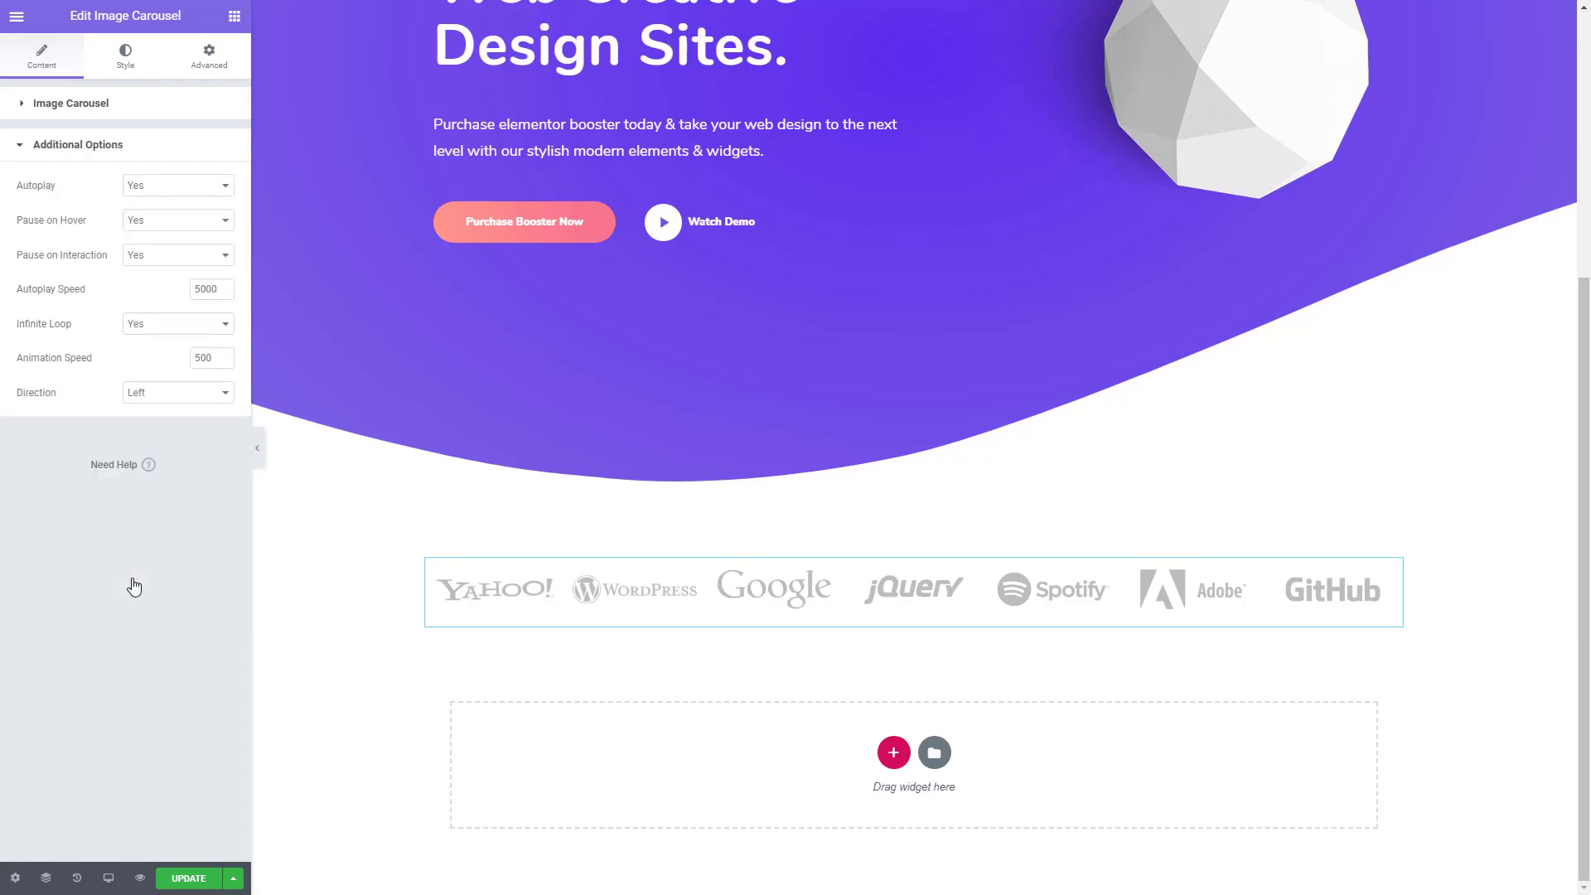
{"action": "left_click", "coordinate": [161, 186]}
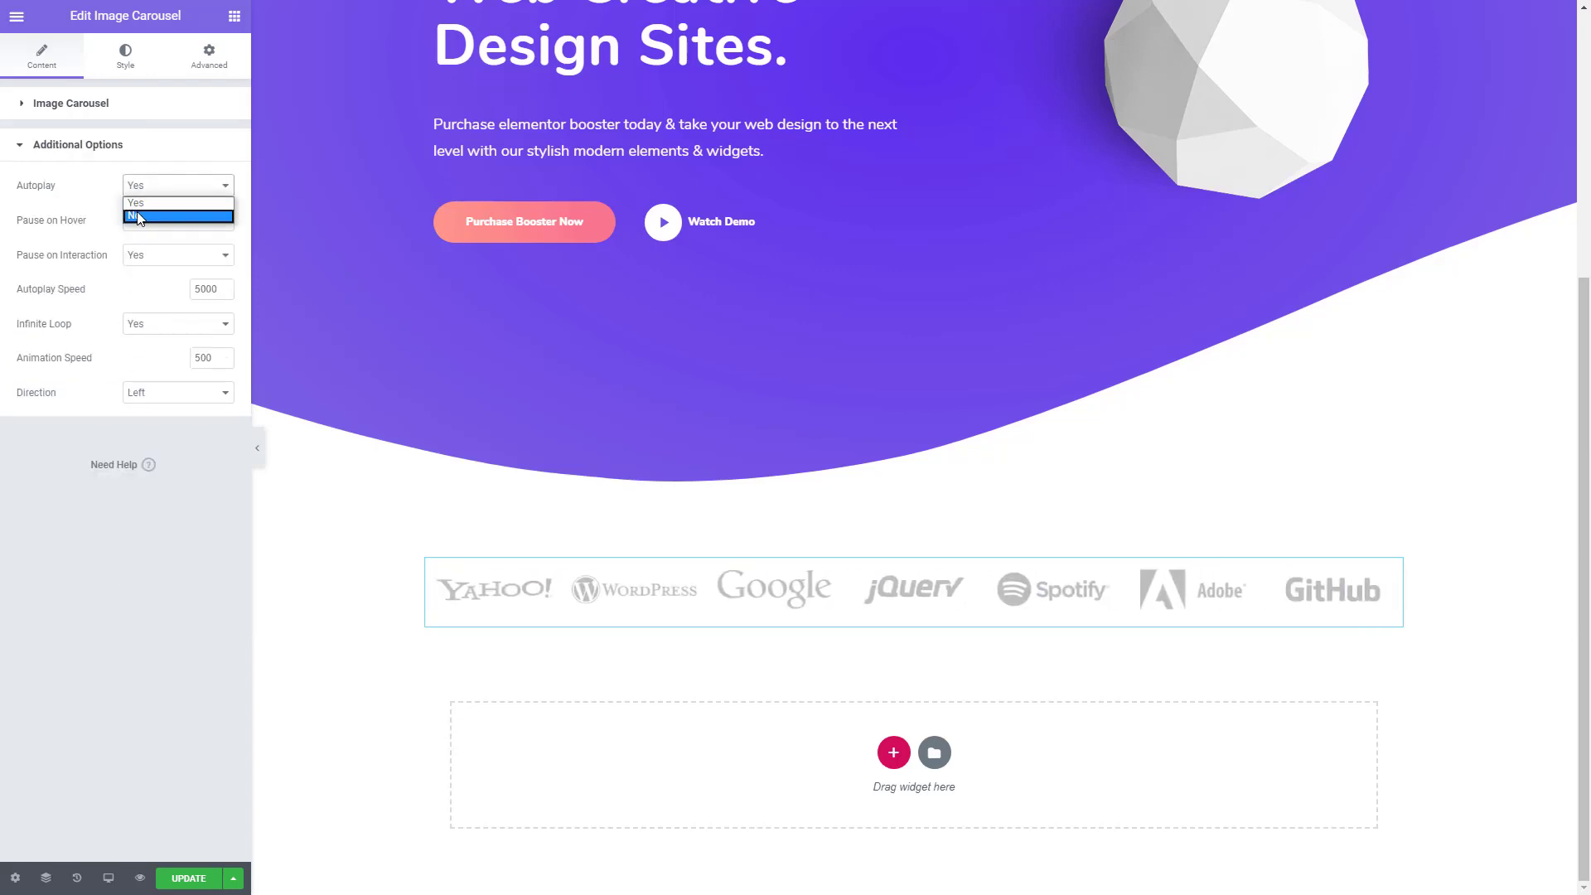
{"action": "left_click", "coordinate": [139, 217]}
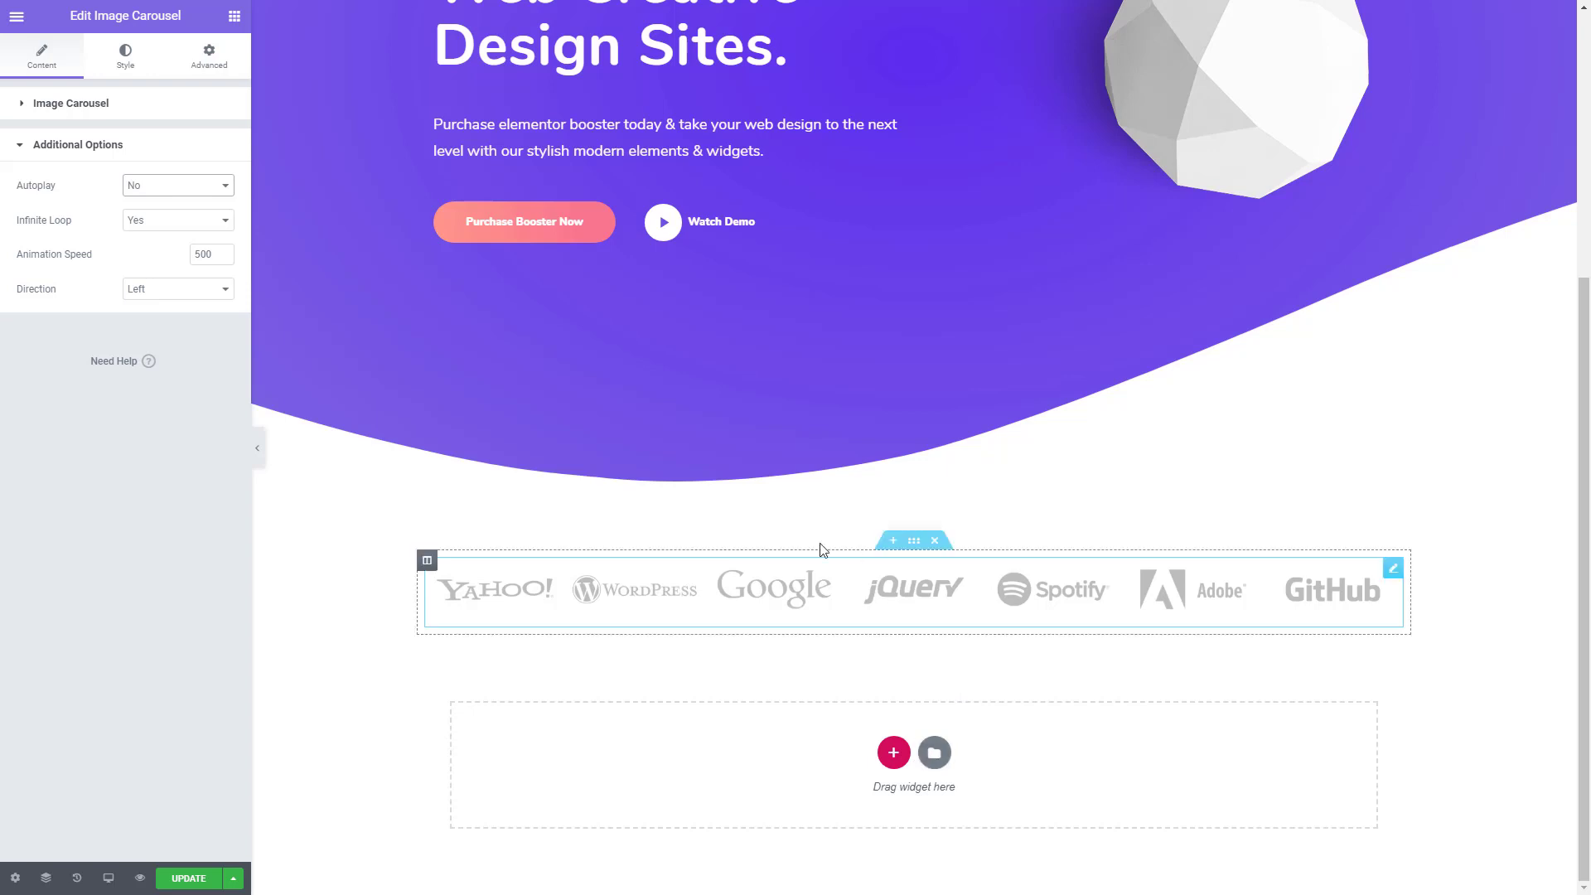
- Add a single-column section below the logo carousel and stretch it to the full page width
{"action": "left_click", "coordinate": [893, 753]}
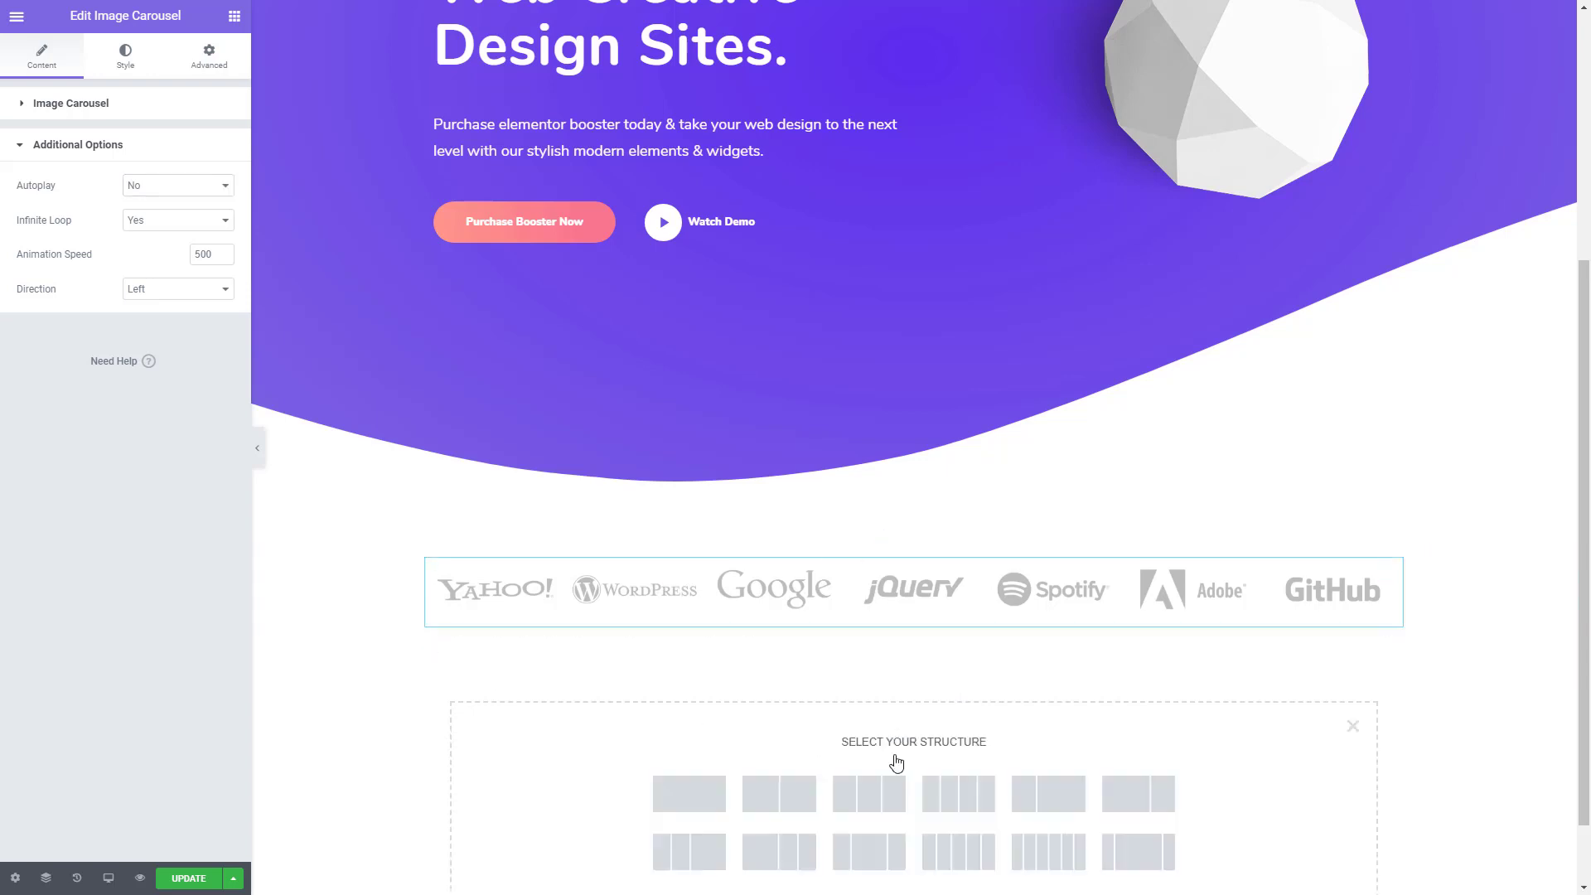
{"action": "left_click", "coordinate": [703, 792]}
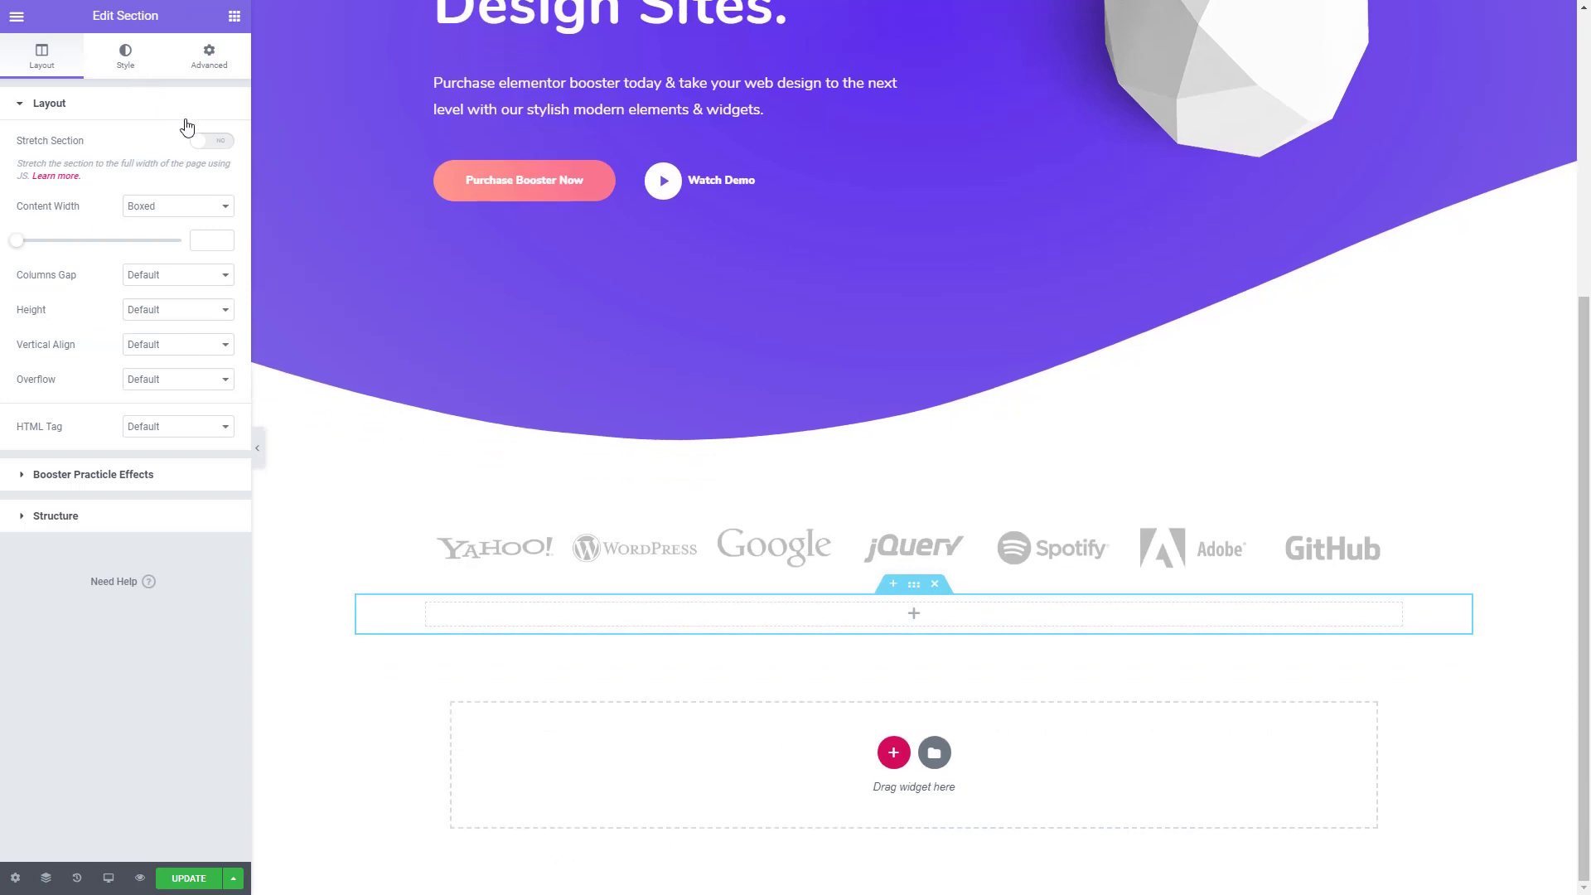
{"action": "left_click", "coordinate": [208, 143]}
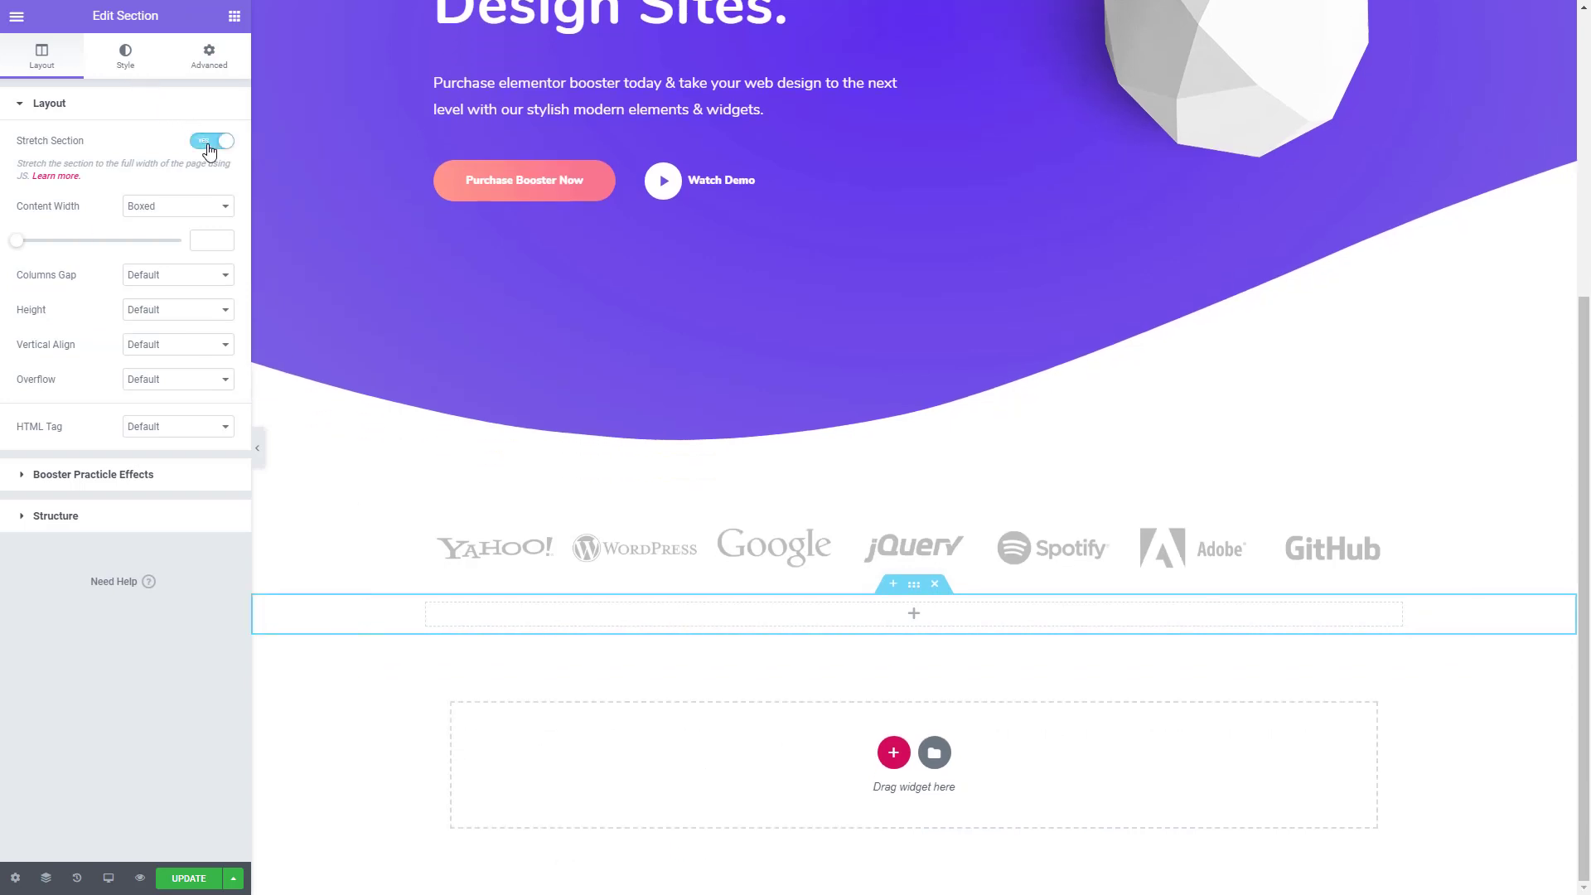
- Find the Divider widget and place it in the new section below the logos
{"action": "left_click", "coordinate": [235, 17]}
{"action": "type", "text": "d"}
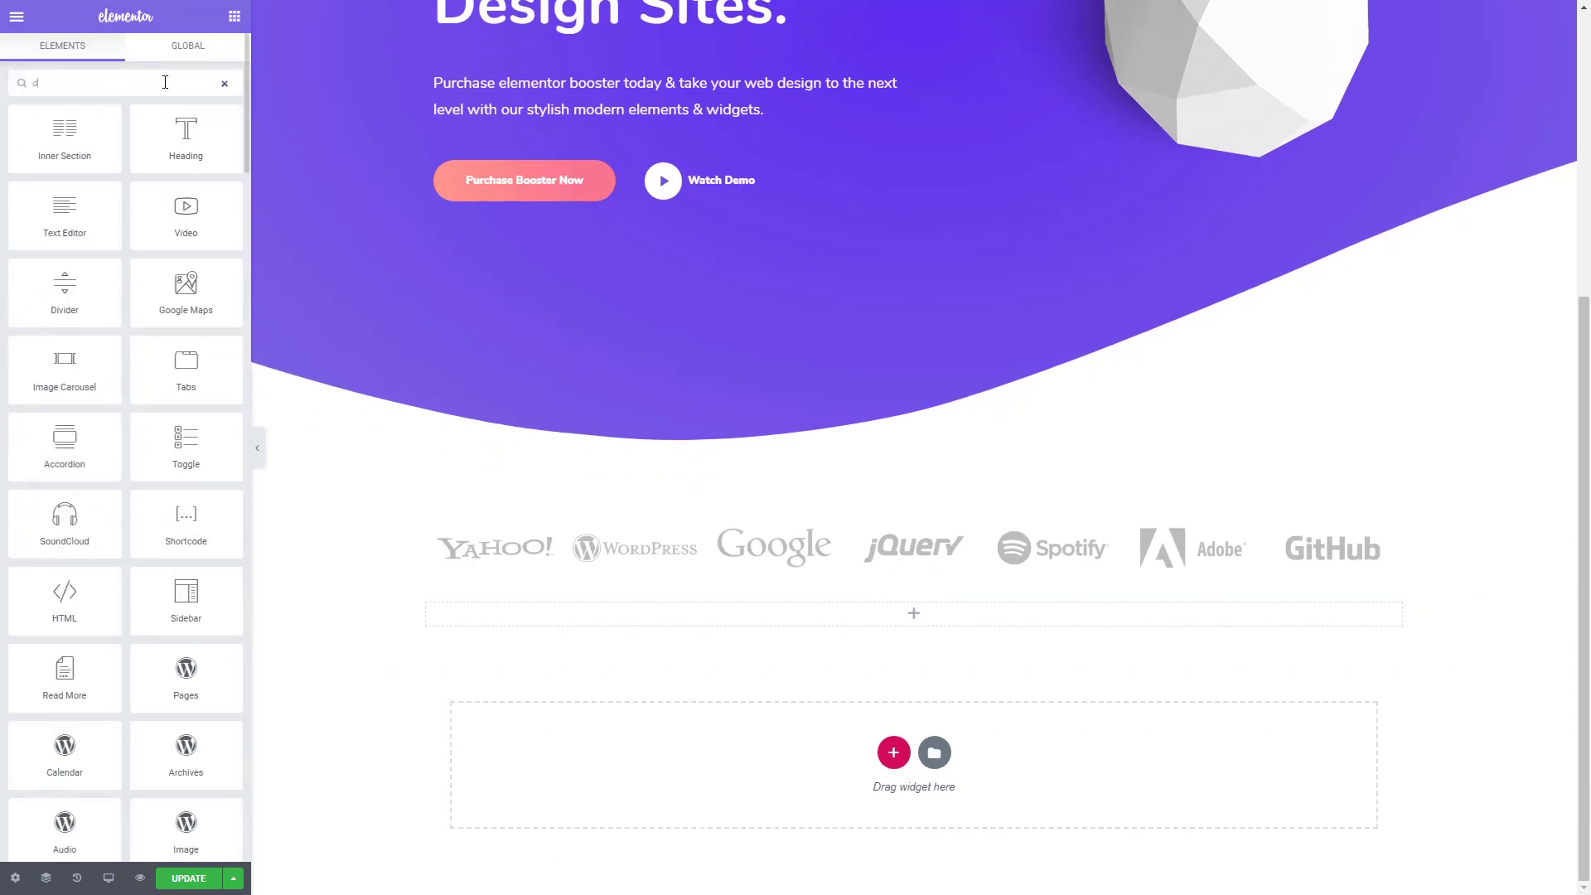
{"action": "type", "text": "iv"}
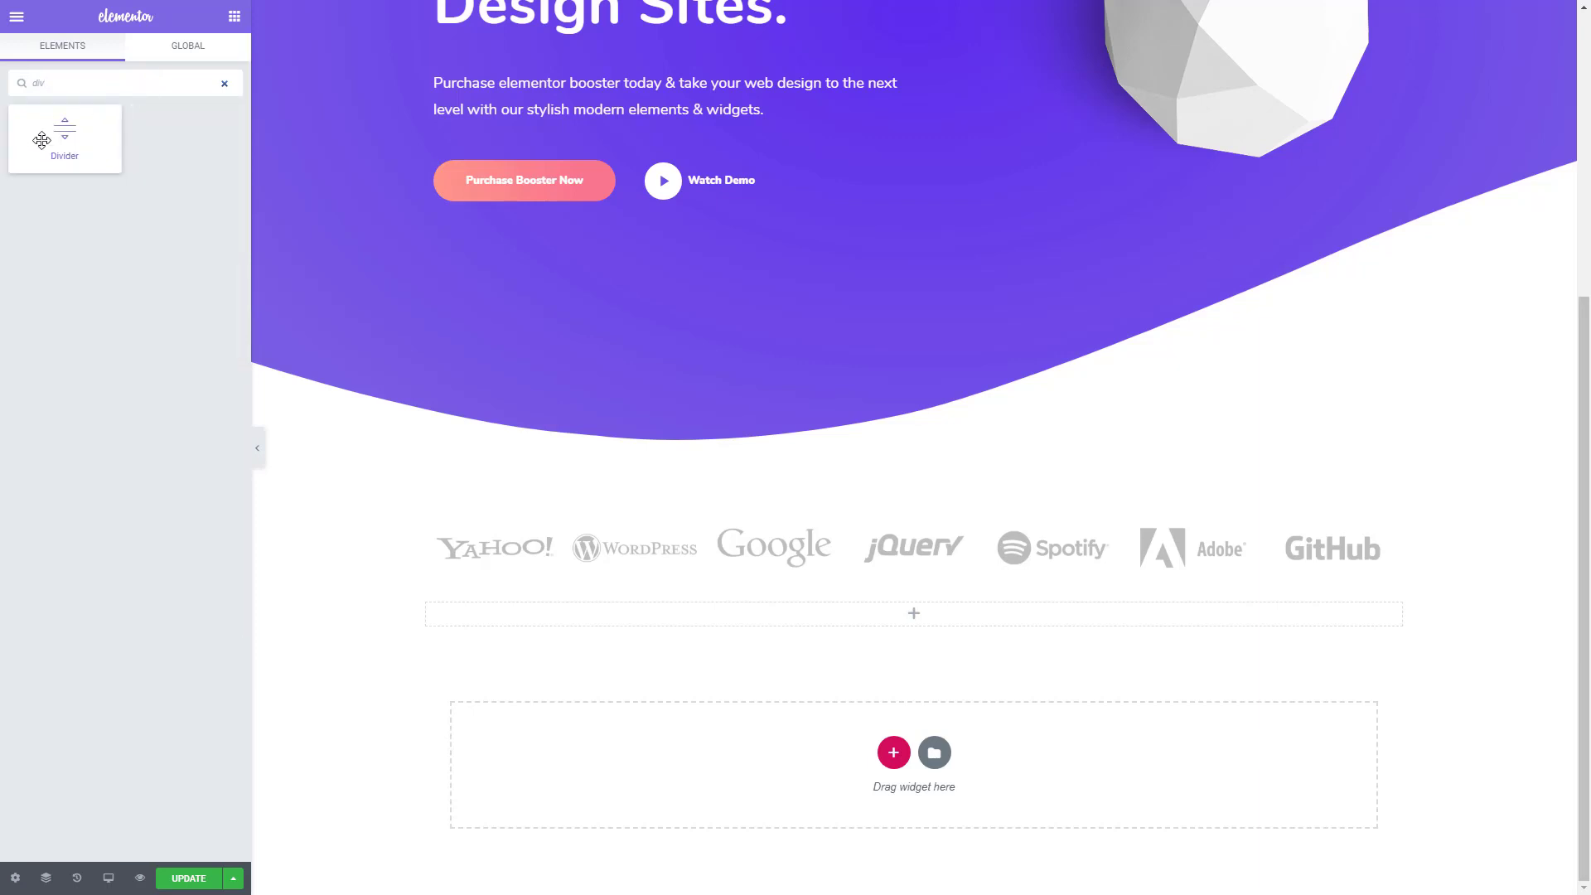
{"action": "left_click_drag", "start_coordinate": [43, 139], "coordinate": [867, 640]}
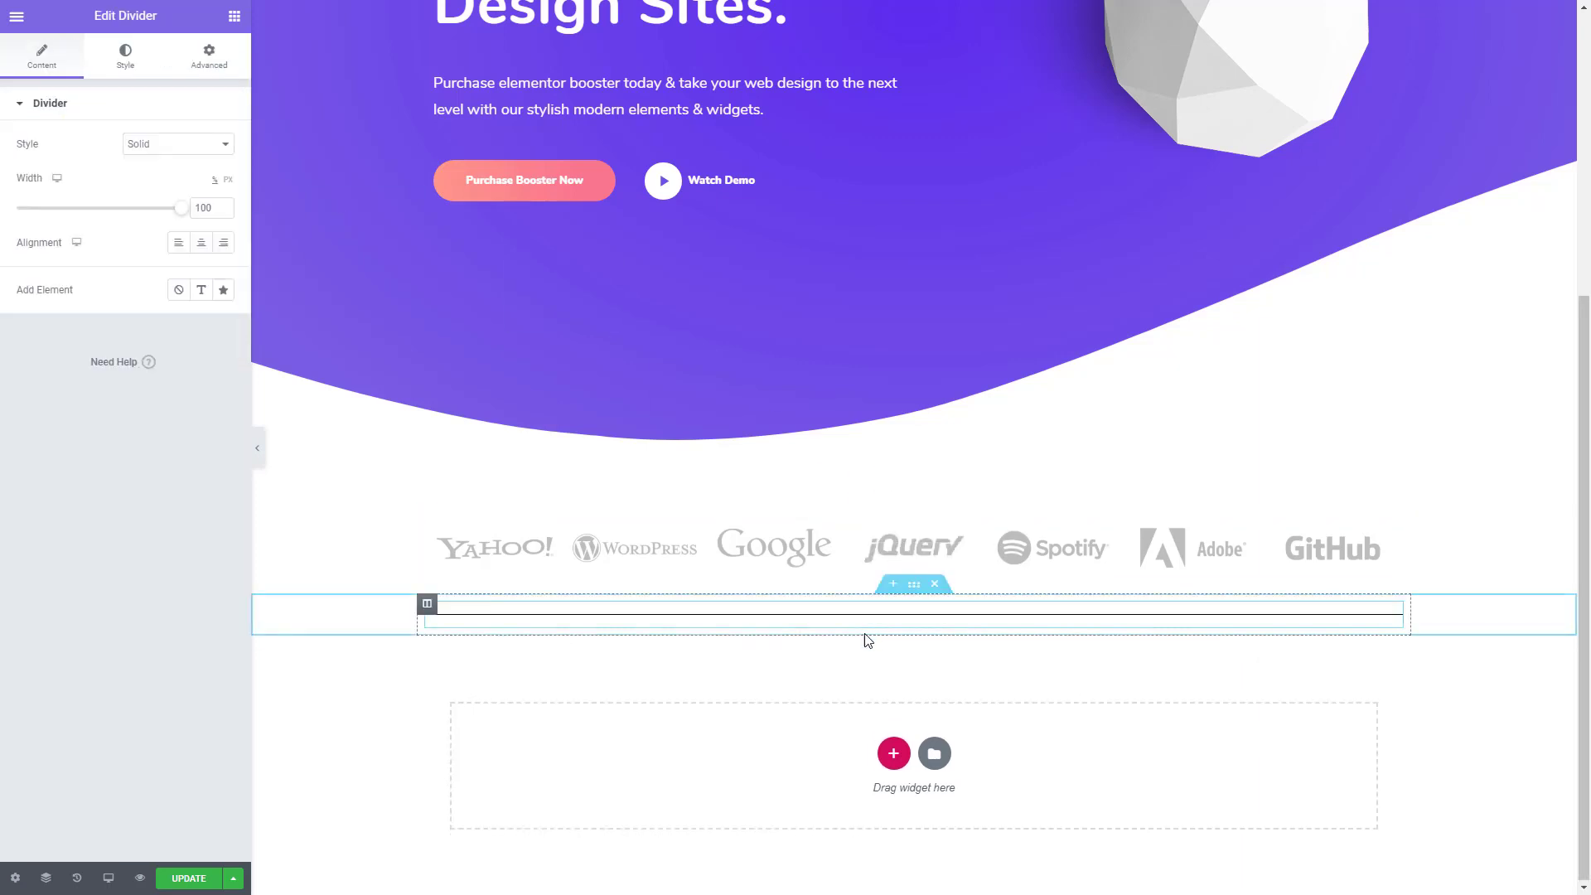
- Set the divider's width to 89 px and align it to the center
{"action": "left_click", "coordinate": [231, 181]}
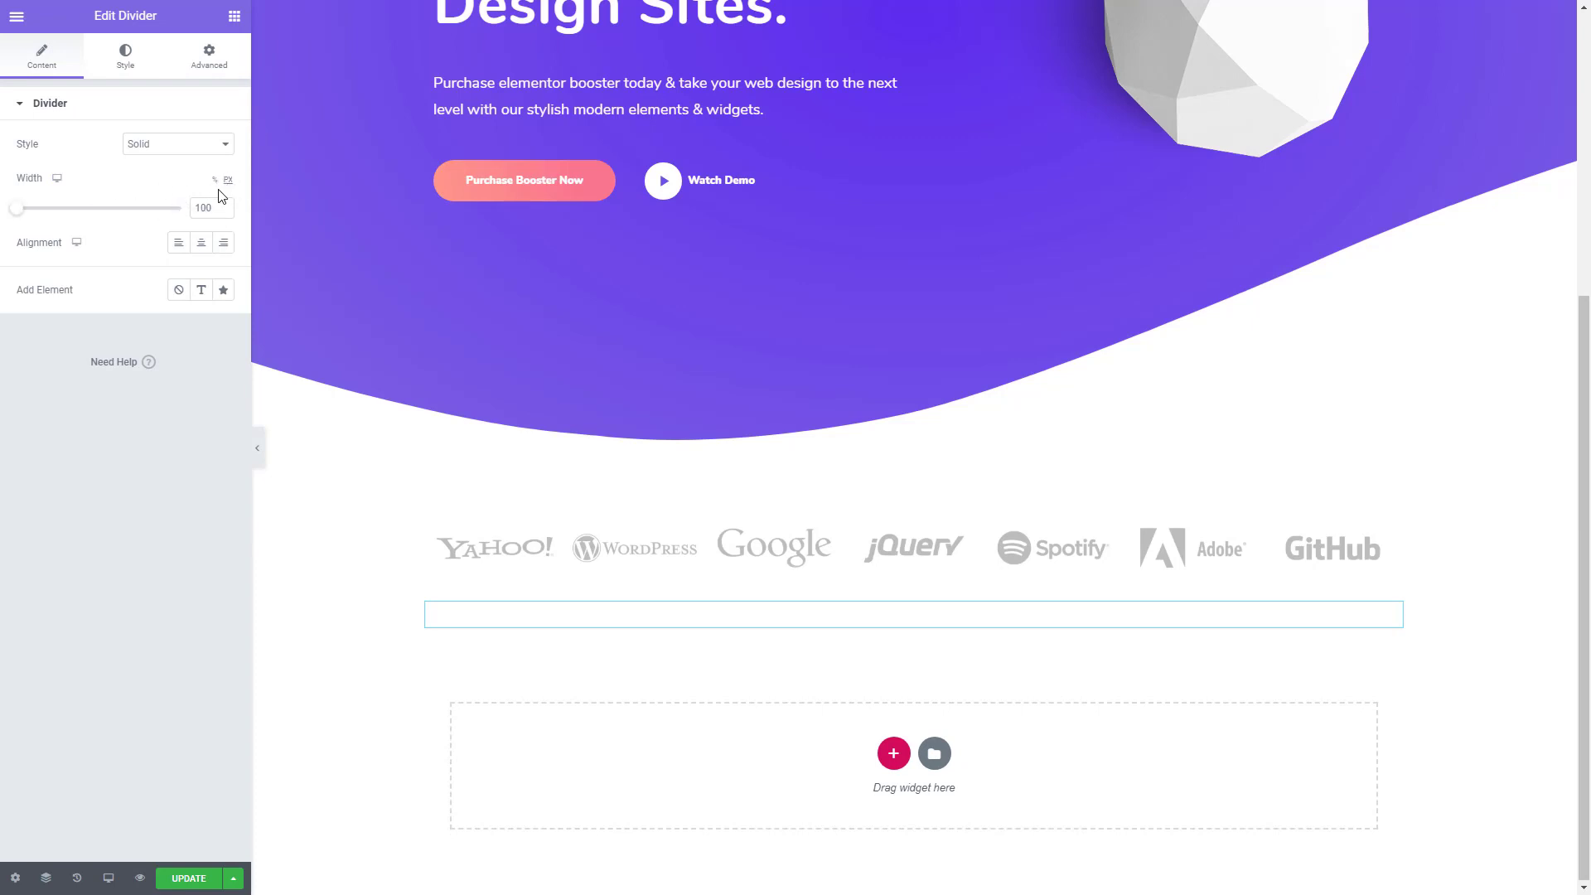
{"action": "left_click_drag", "start_coordinate": [216, 208], "coordinate": [159, 206]}
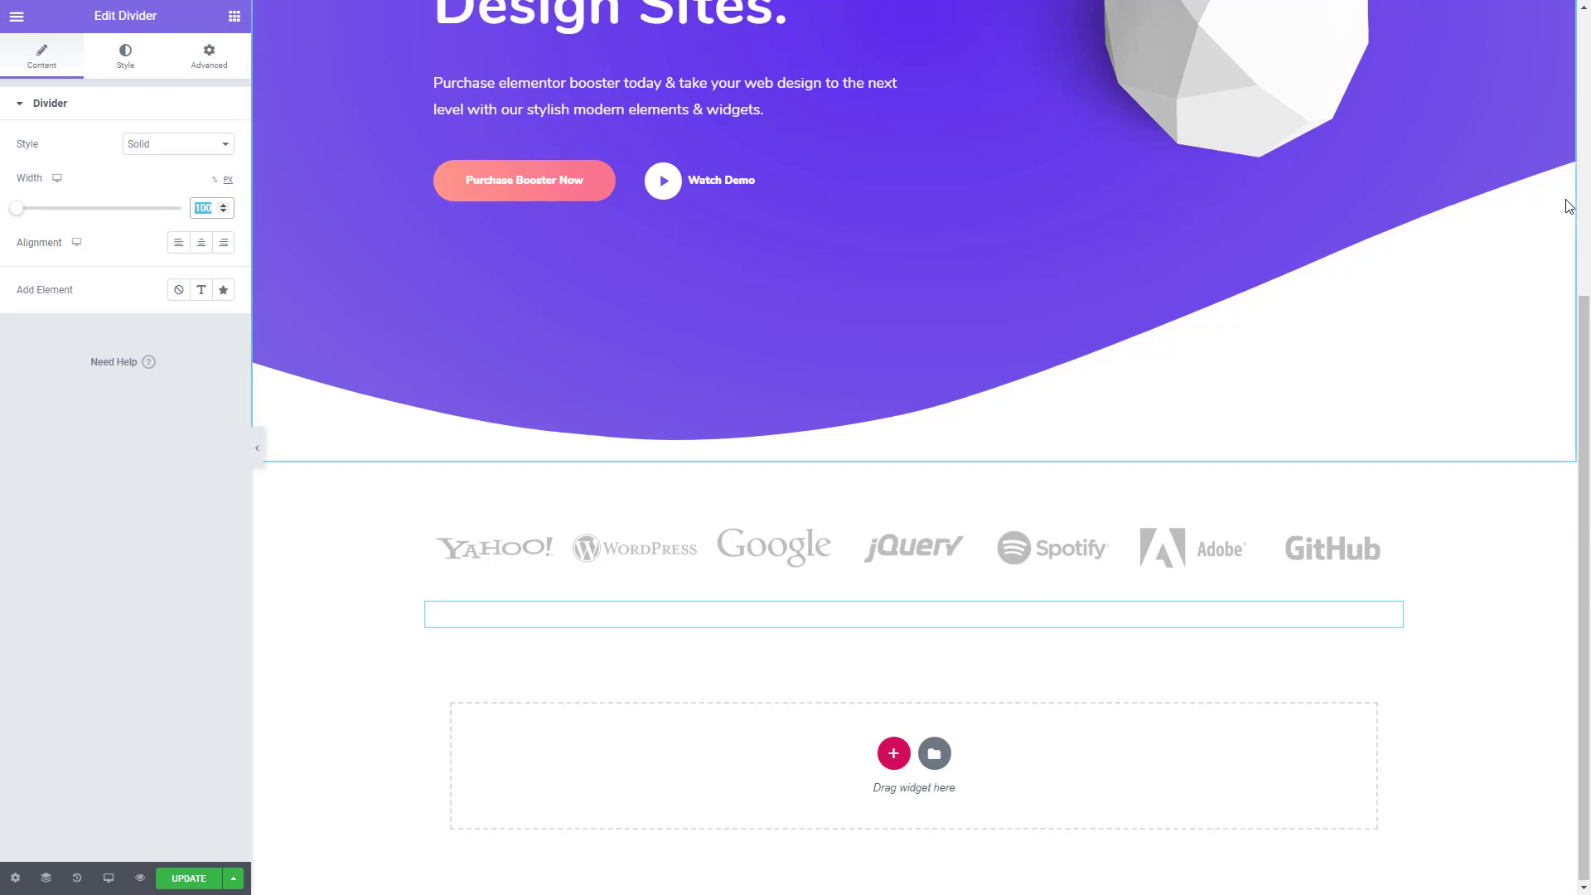
{"action": "type", "text": "89"}
{"action": "left_click", "coordinate": [200, 244]}
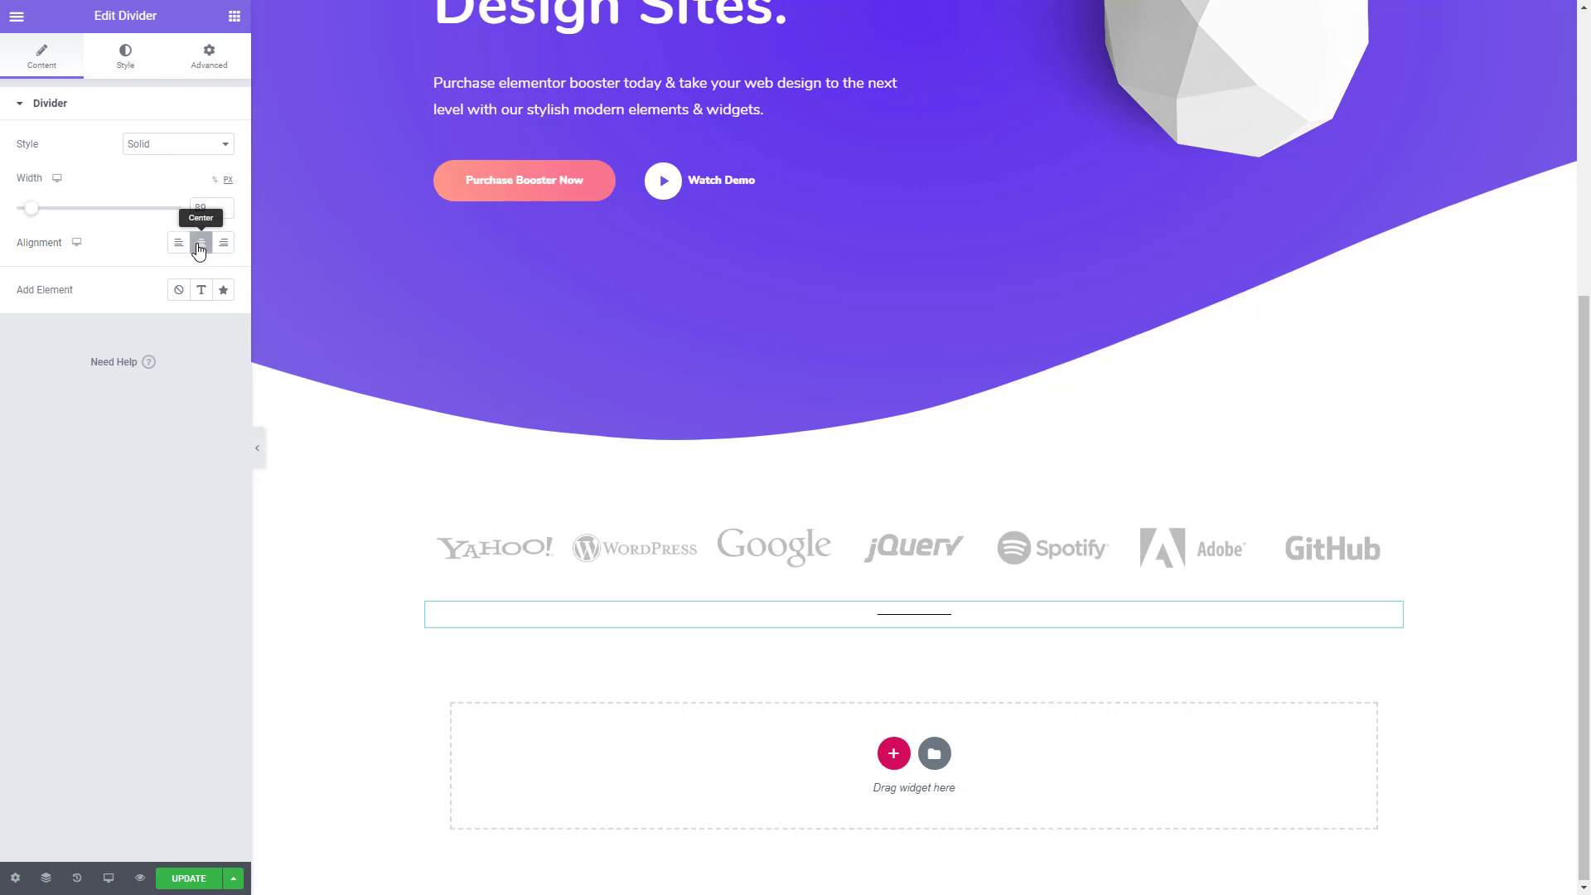
- Increase the divider's weight to 2 in its style settings
{"action": "left_click", "coordinate": [126, 59]}
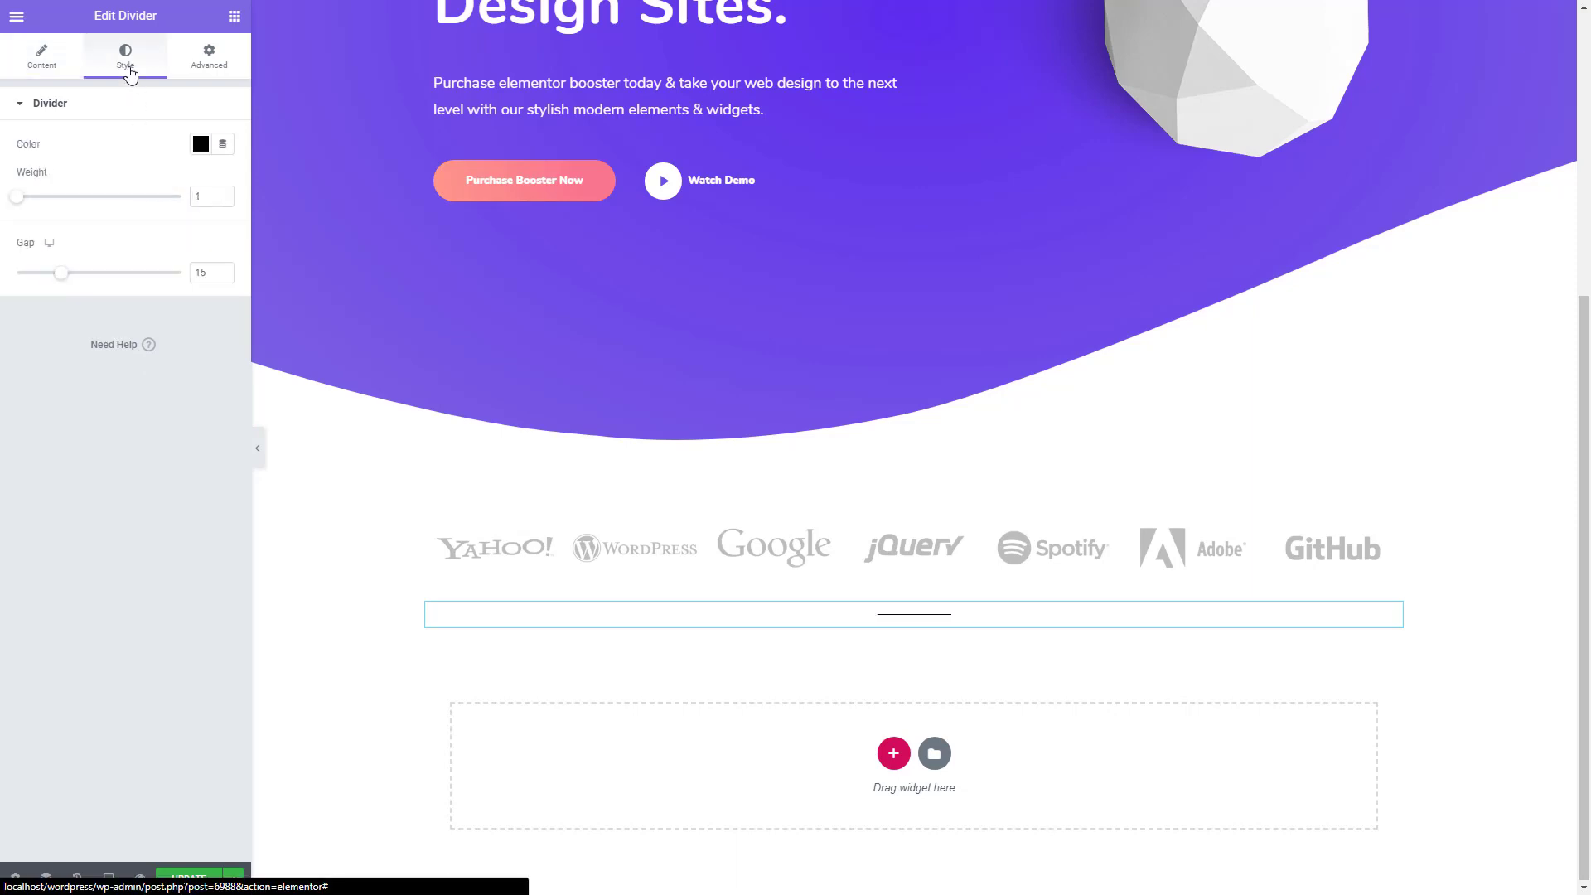
{"action": "left_click", "coordinate": [222, 193]}
{"action": "left_click", "coordinate": [222, 193]}
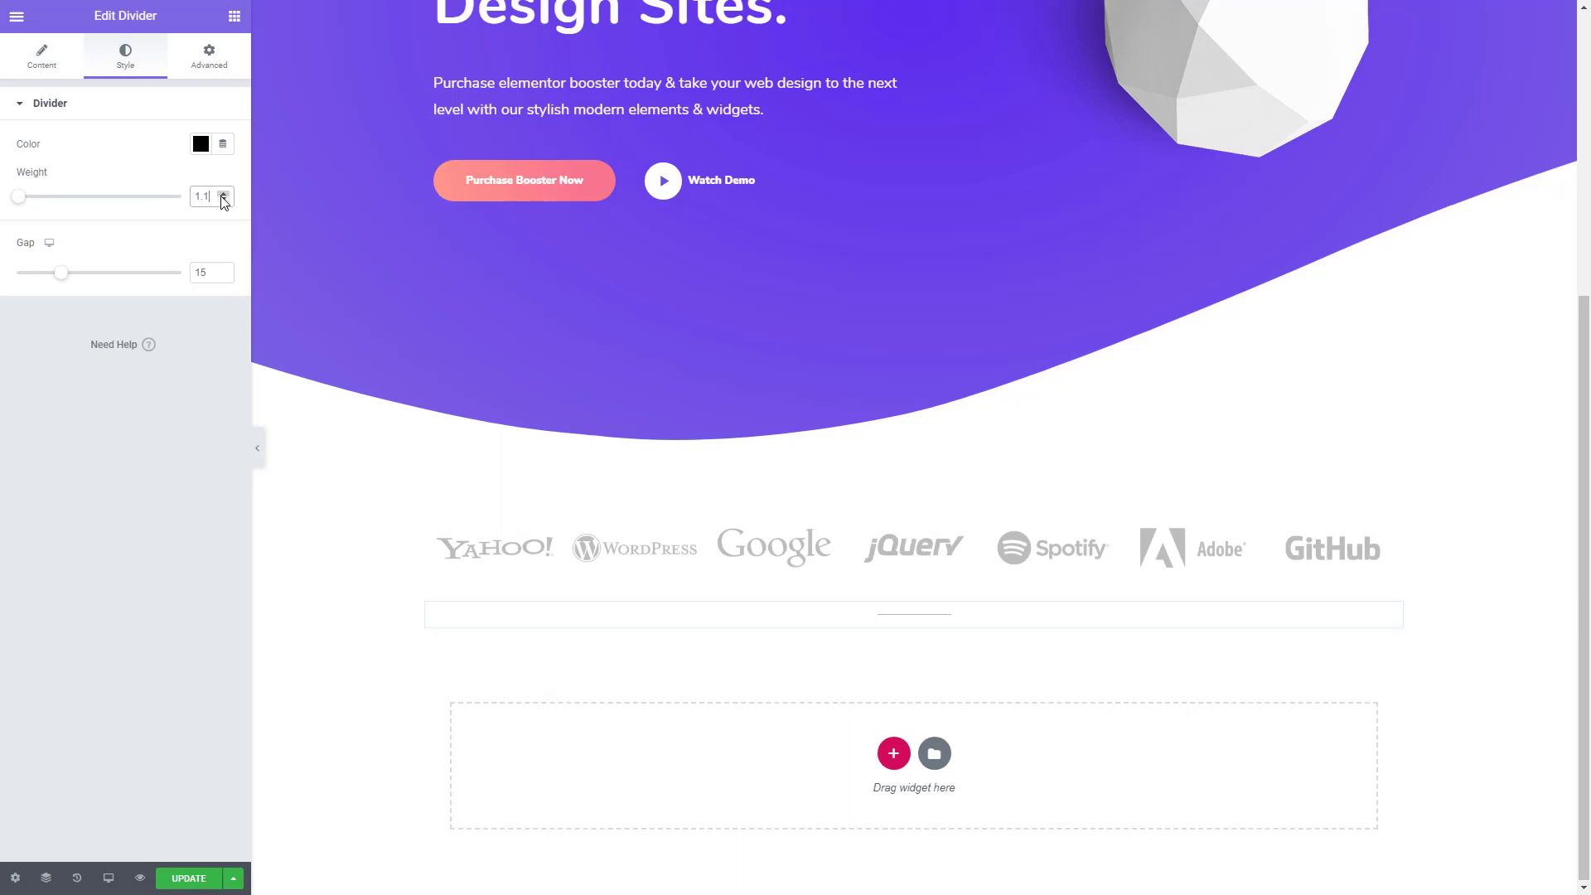
{"action": "left_click", "coordinate": [222, 193]}
{"action": "left_click", "coordinate": [222, 193]}
{"action": "left_click", "coordinate": [222, 193]}
{"action": "left_click", "coordinate": [222, 193]}
{"action": "left_click", "coordinate": [222, 193]}
{"action": "left_click", "coordinate": [222, 193]}
{"action": "left_click", "coordinate": [222, 193]}
{"action": "left_click", "coordinate": [222, 193]}
- Copy the divider color #F97590 from Colors.txt in Sublime Text and apply it to the divider back in Elementor
{"action": "key", "text": "alt+Tab"}
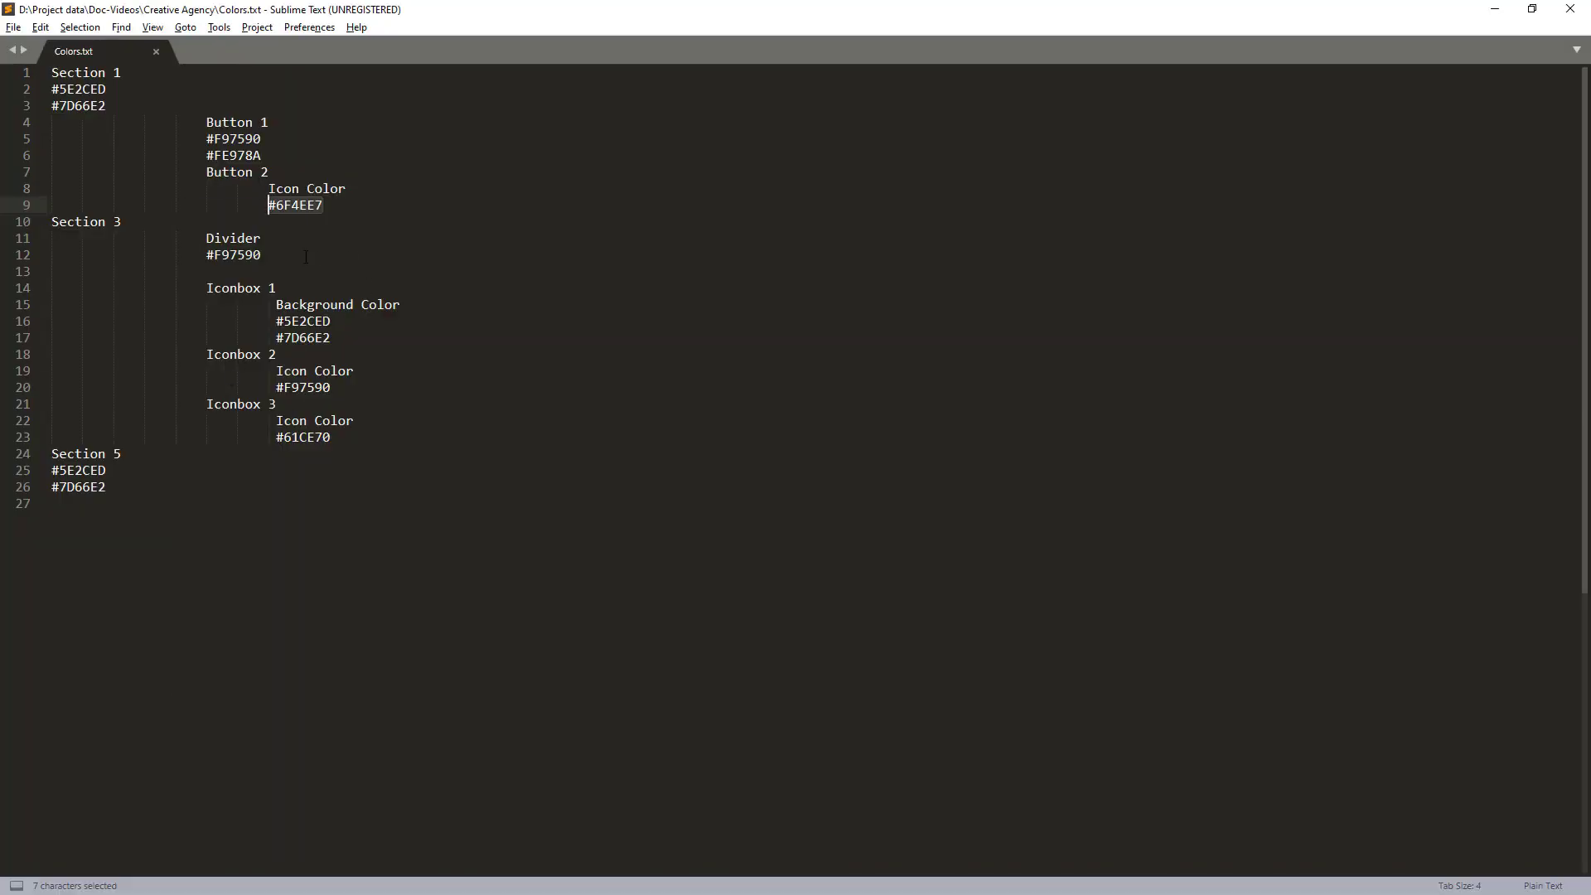
{"action": "left_click_drag", "start_coordinate": [306, 257], "coordinate": [206, 256]}
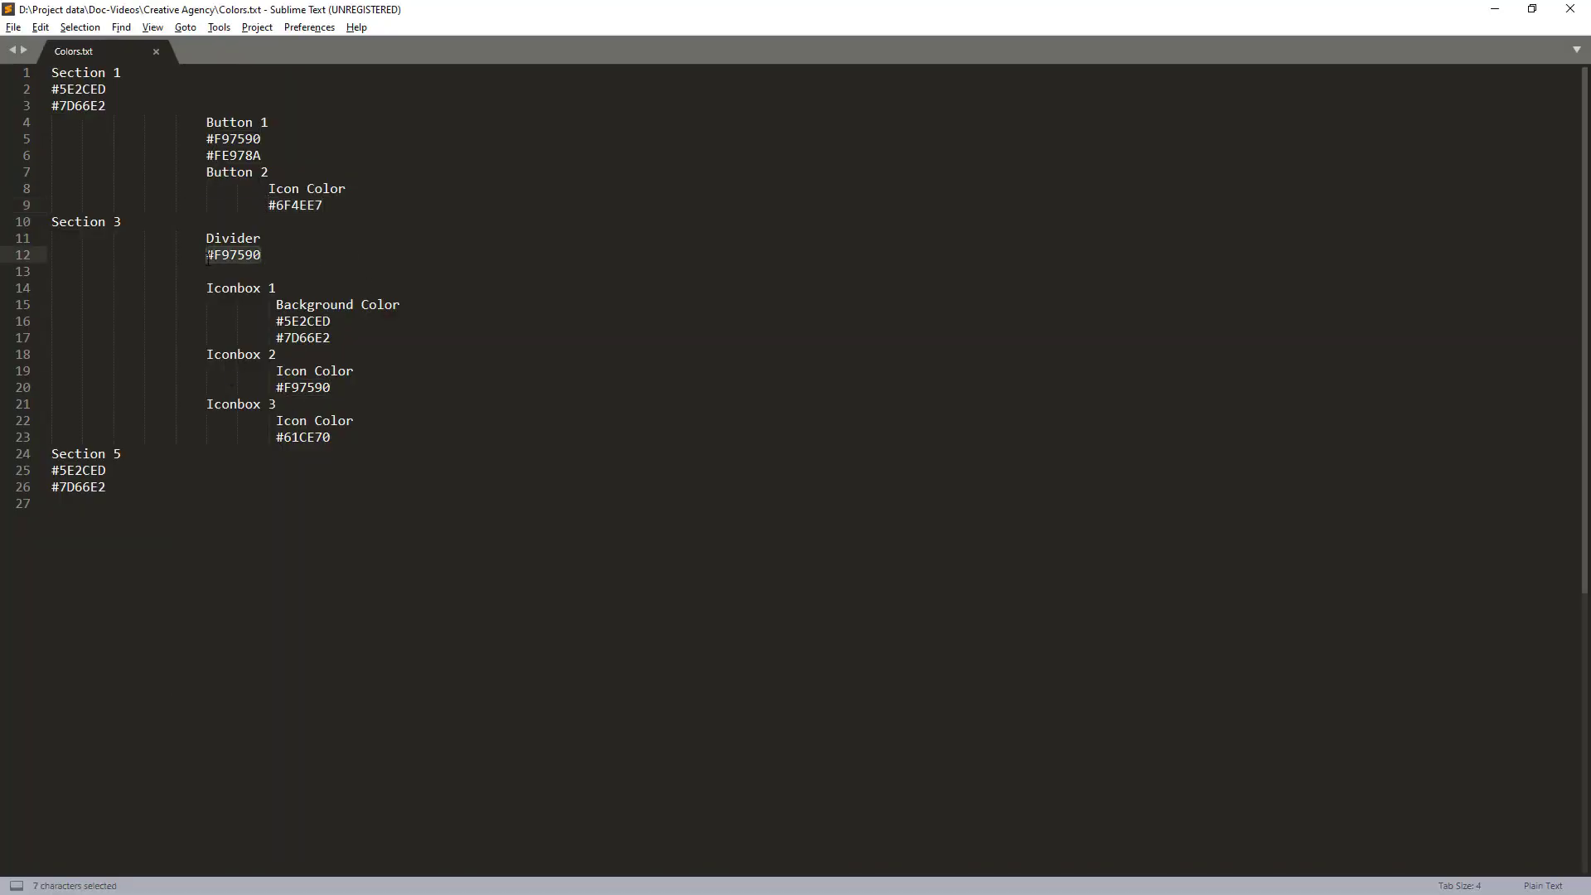
{"action": "key", "text": "ctrl+c"}
{"action": "key", "text": "alt+Tab"}
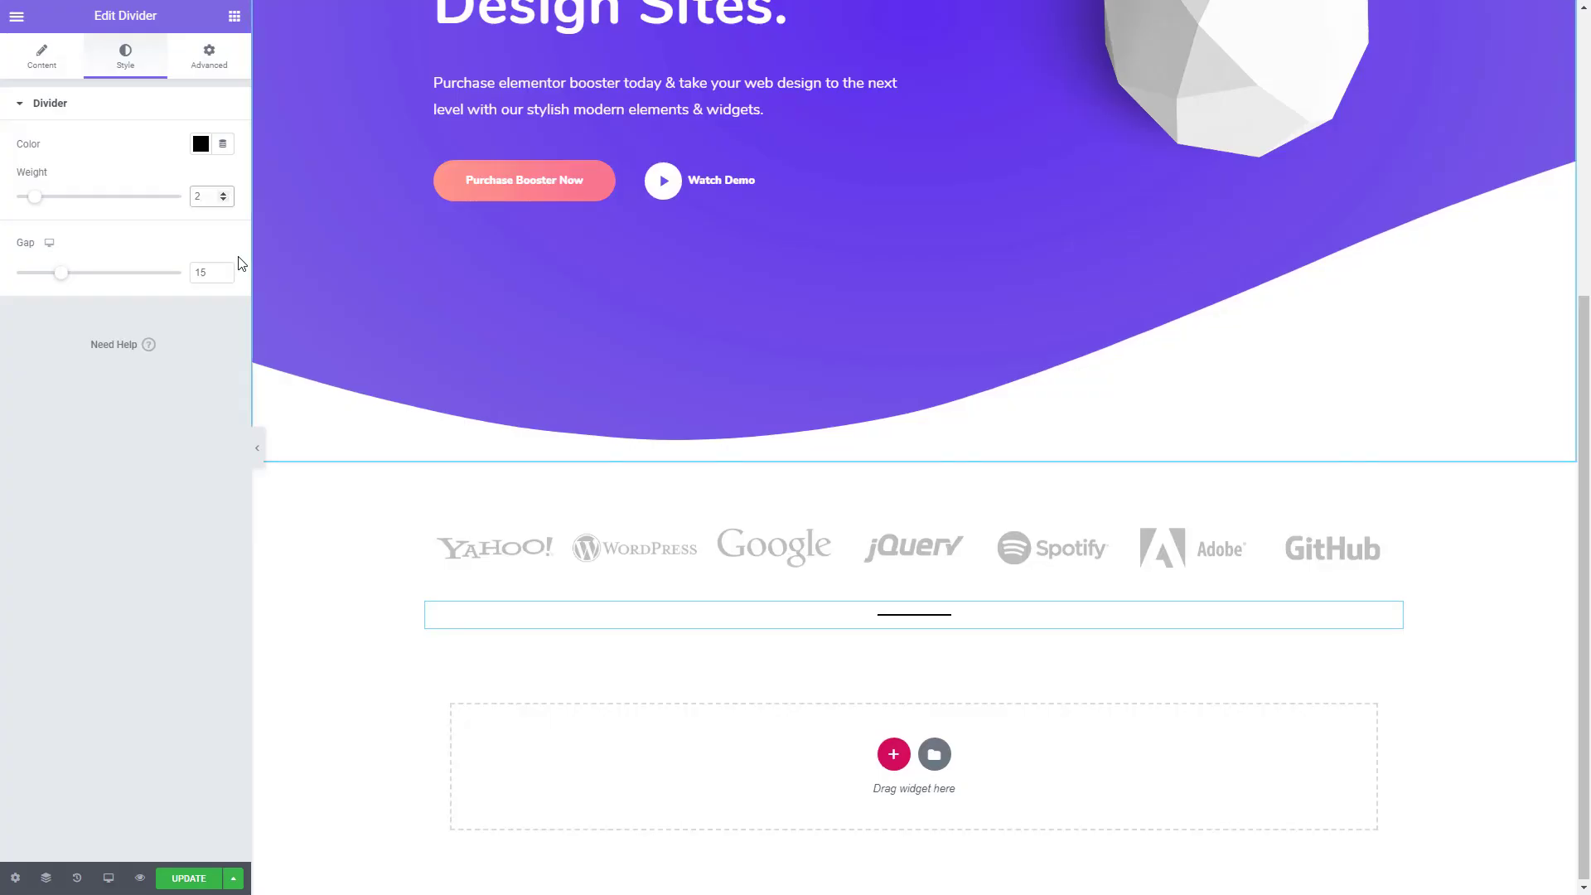
{"action": "left_click", "coordinate": [201, 146]}
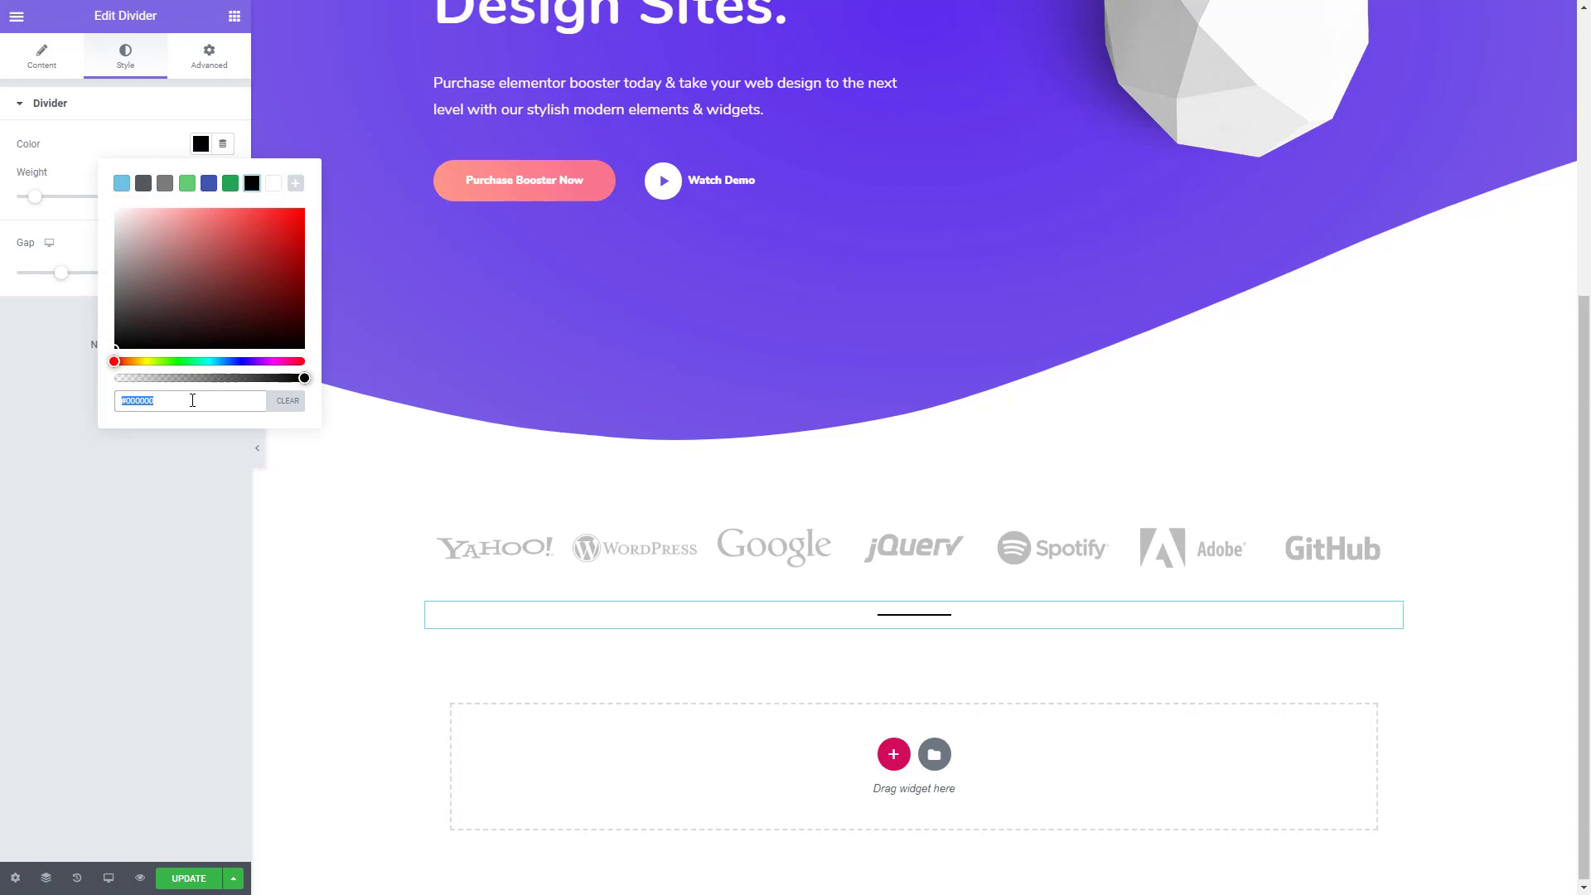
{"action": "key", "text": "ctrl+v"}
{"action": "left_click", "coordinate": [111, 575]}
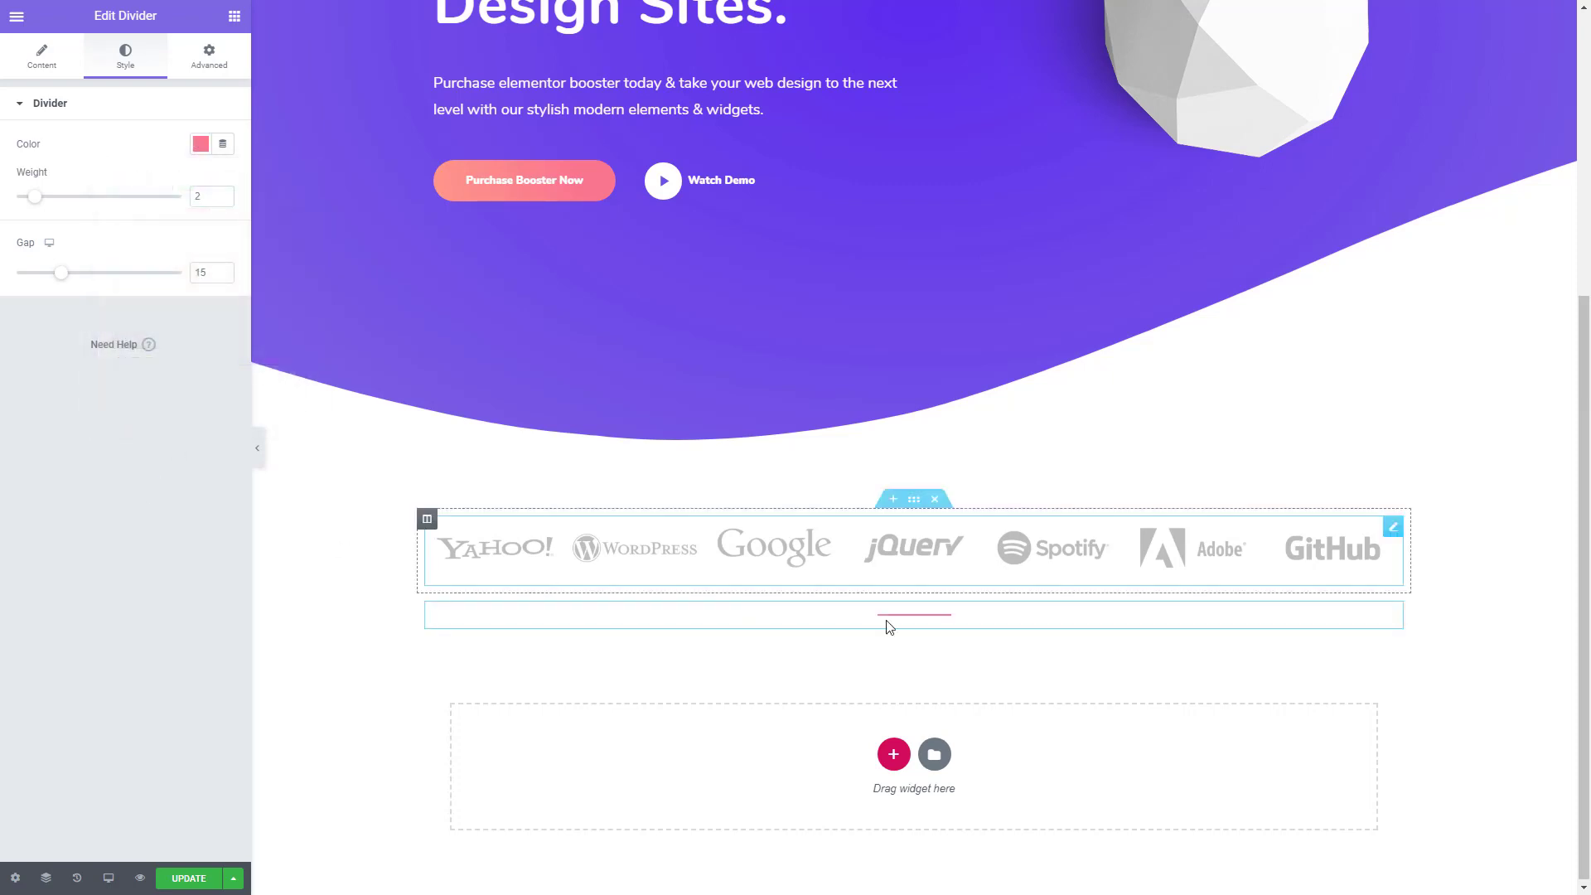
- Unlink the padding values of the divider's section and set its top padding to 55
{"action": "left_click", "coordinate": [913, 590]}
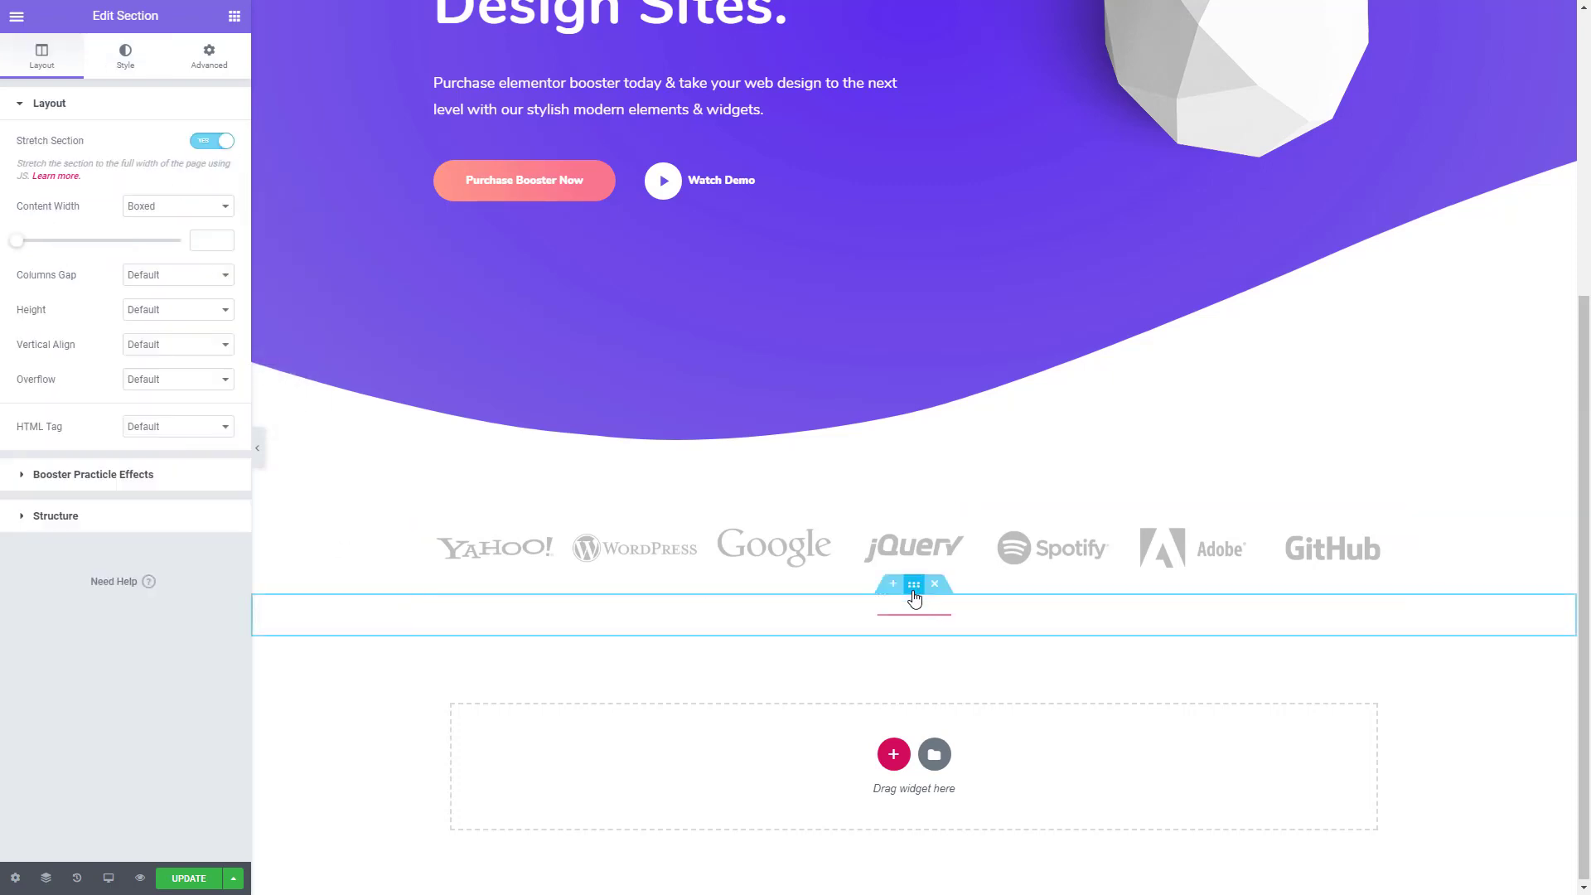
{"action": "left_click", "coordinate": [210, 60]}
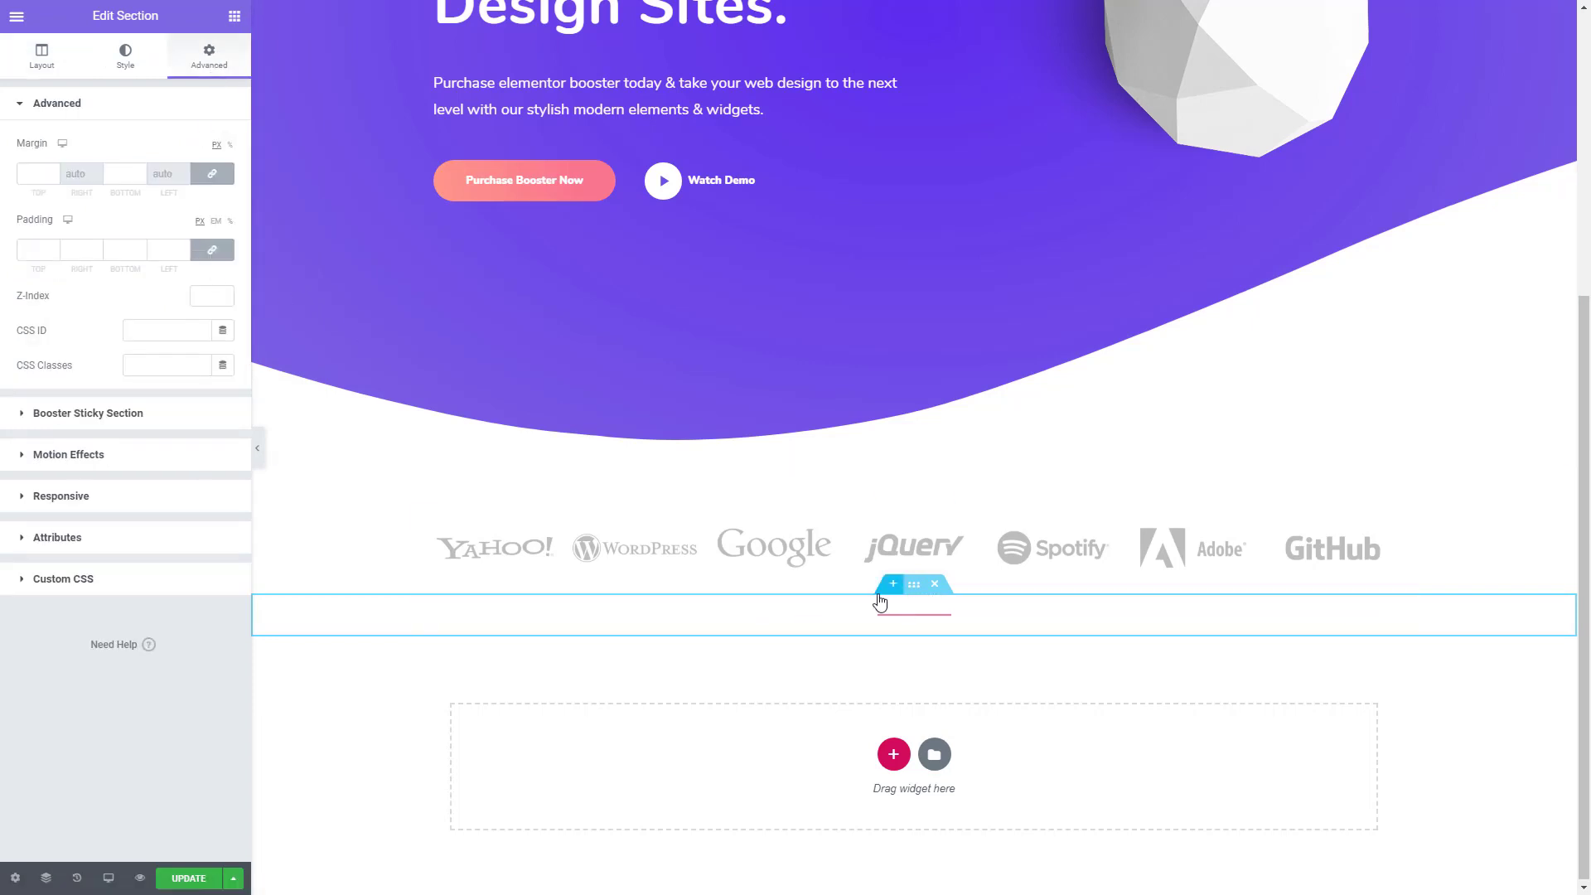
{"action": "left_click", "coordinate": [219, 253]}
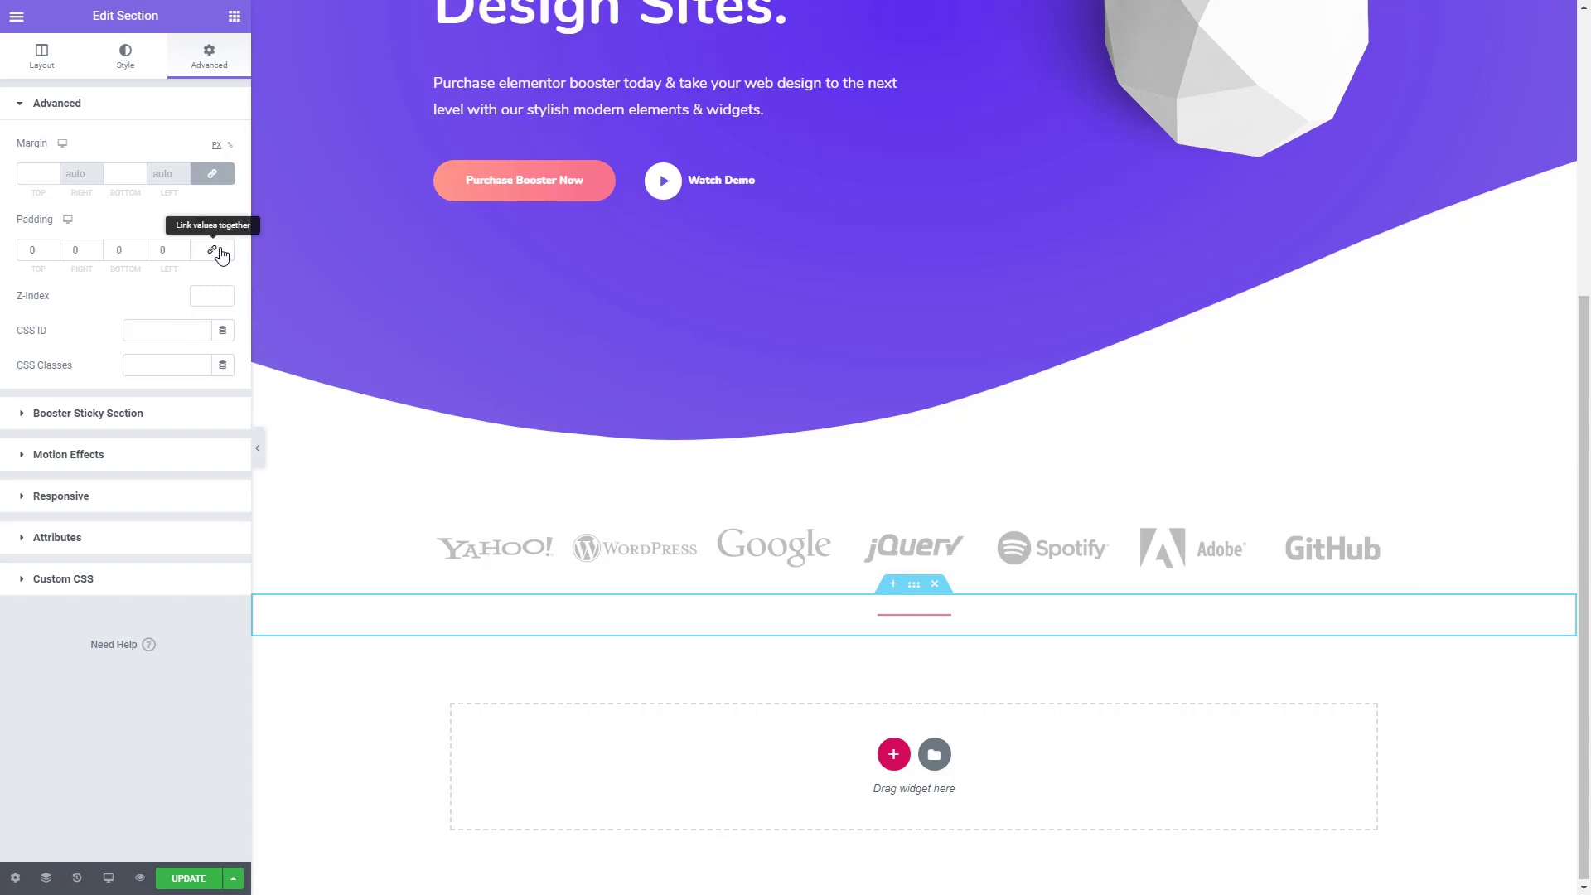
{"action": "left_click", "coordinate": [35, 247]}
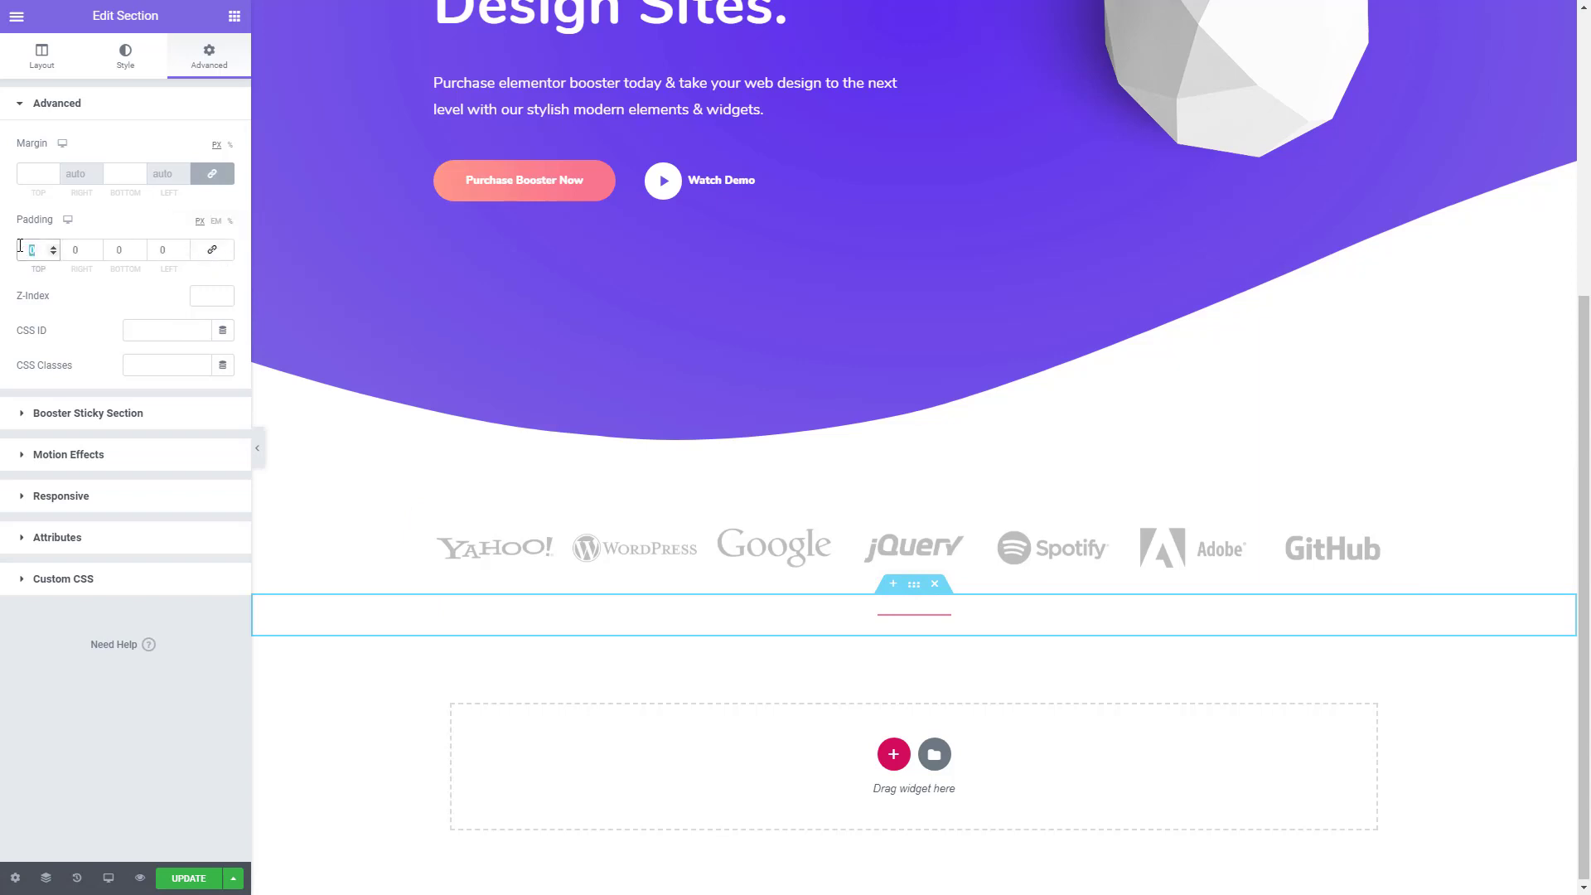
{"action": "type", "text": "55"}
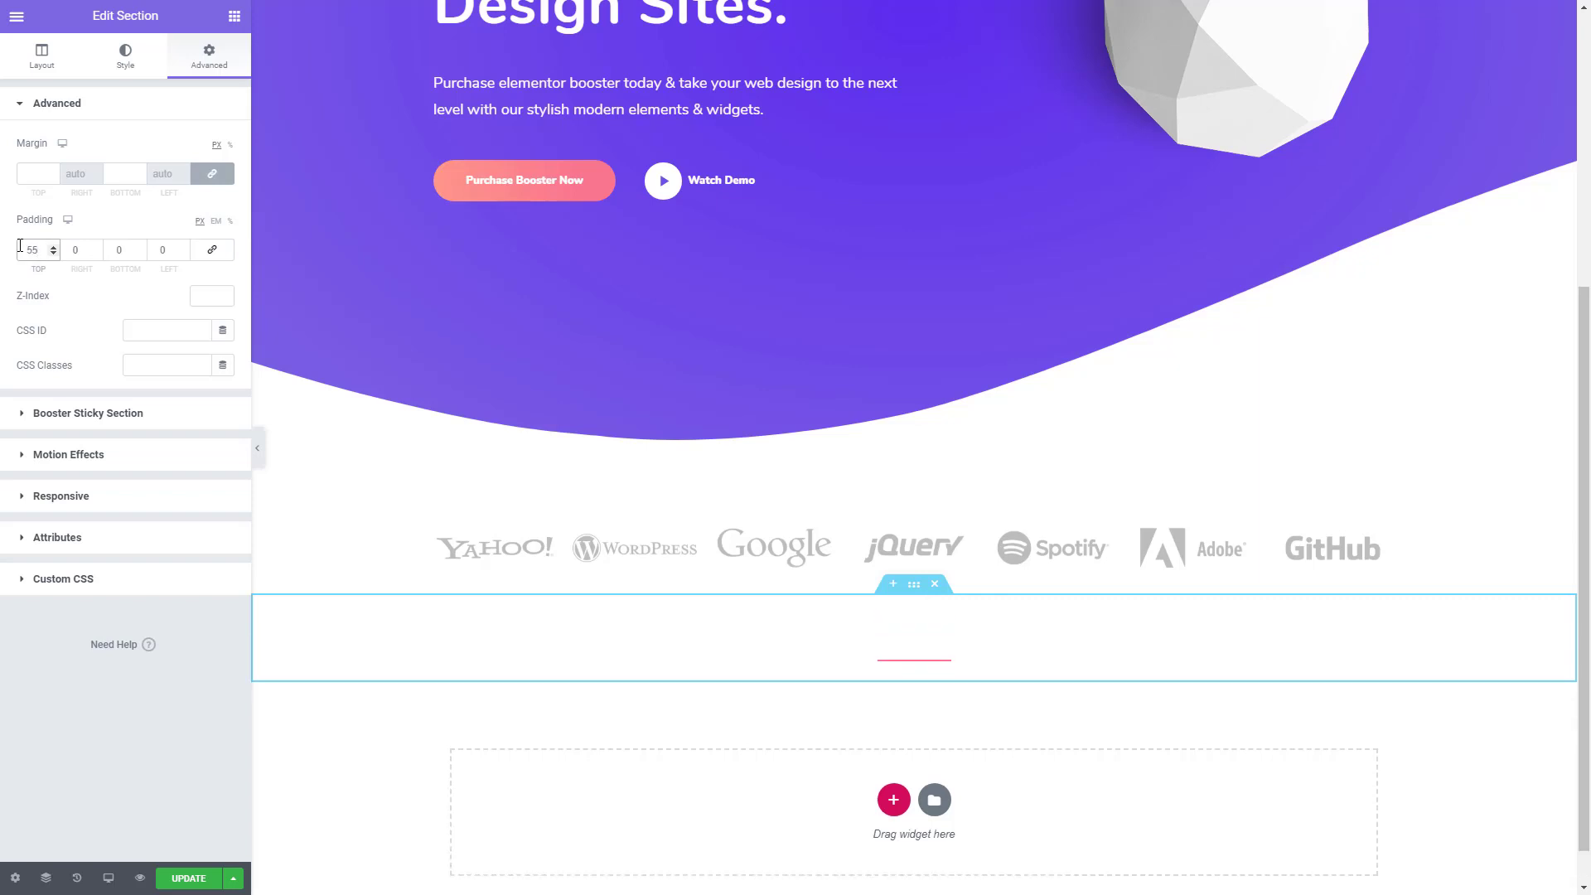
- Place an Inner Section below the divider and delete one of its two columns
{"action": "left_click", "coordinate": [234, 15]}
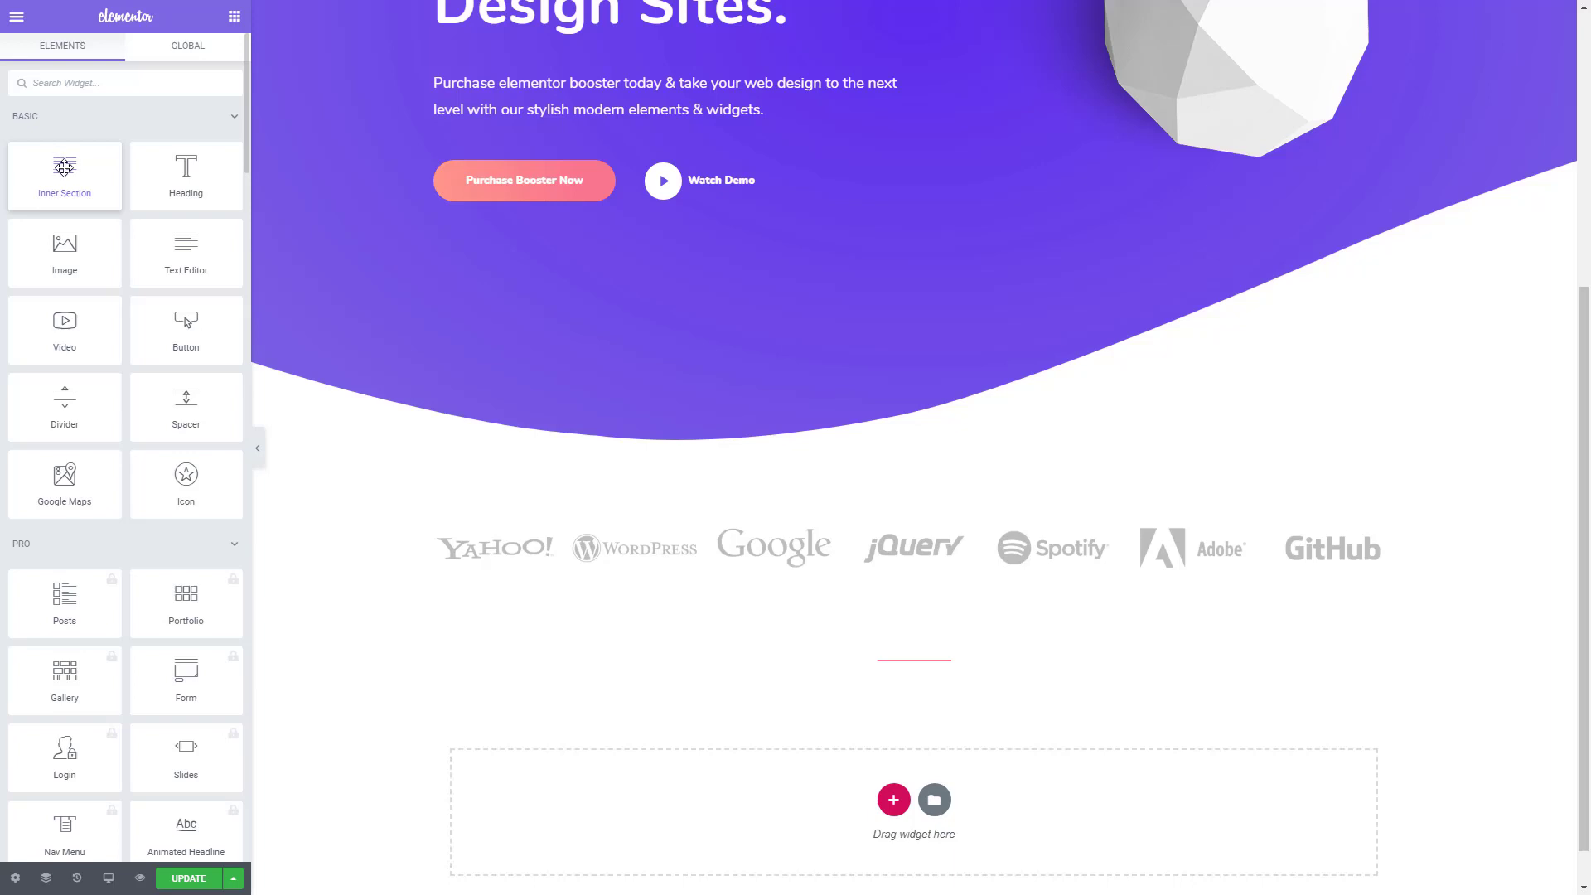
{"action": "left_click_drag", "start_coordinate": [64, 167], "coordinate": [856, 632]}
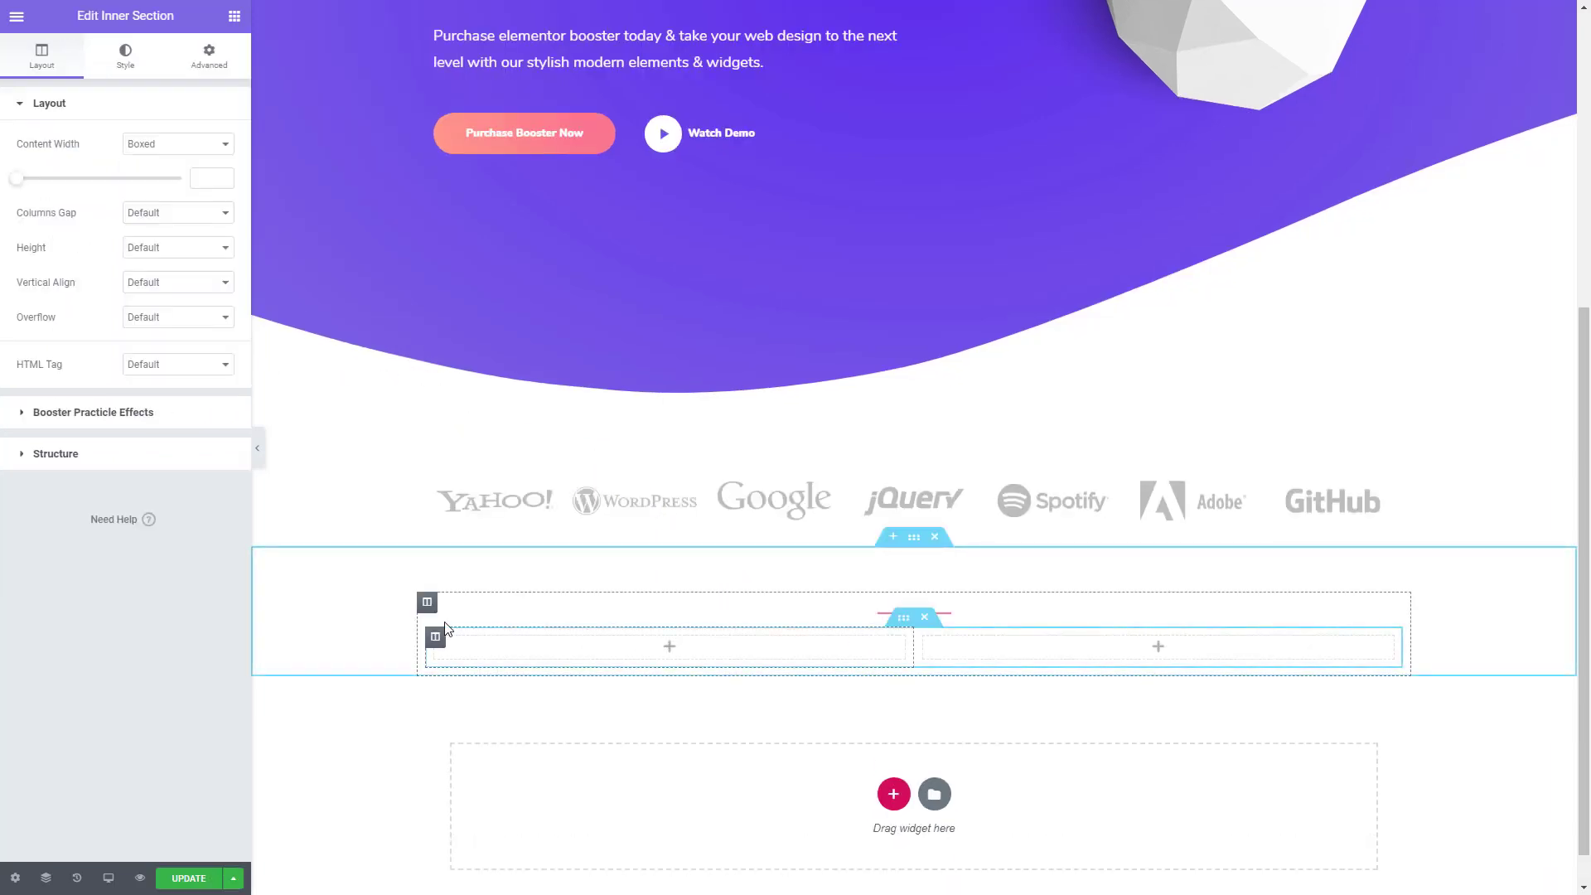
{"action": "right_click", "coordinate": [432, 649]}
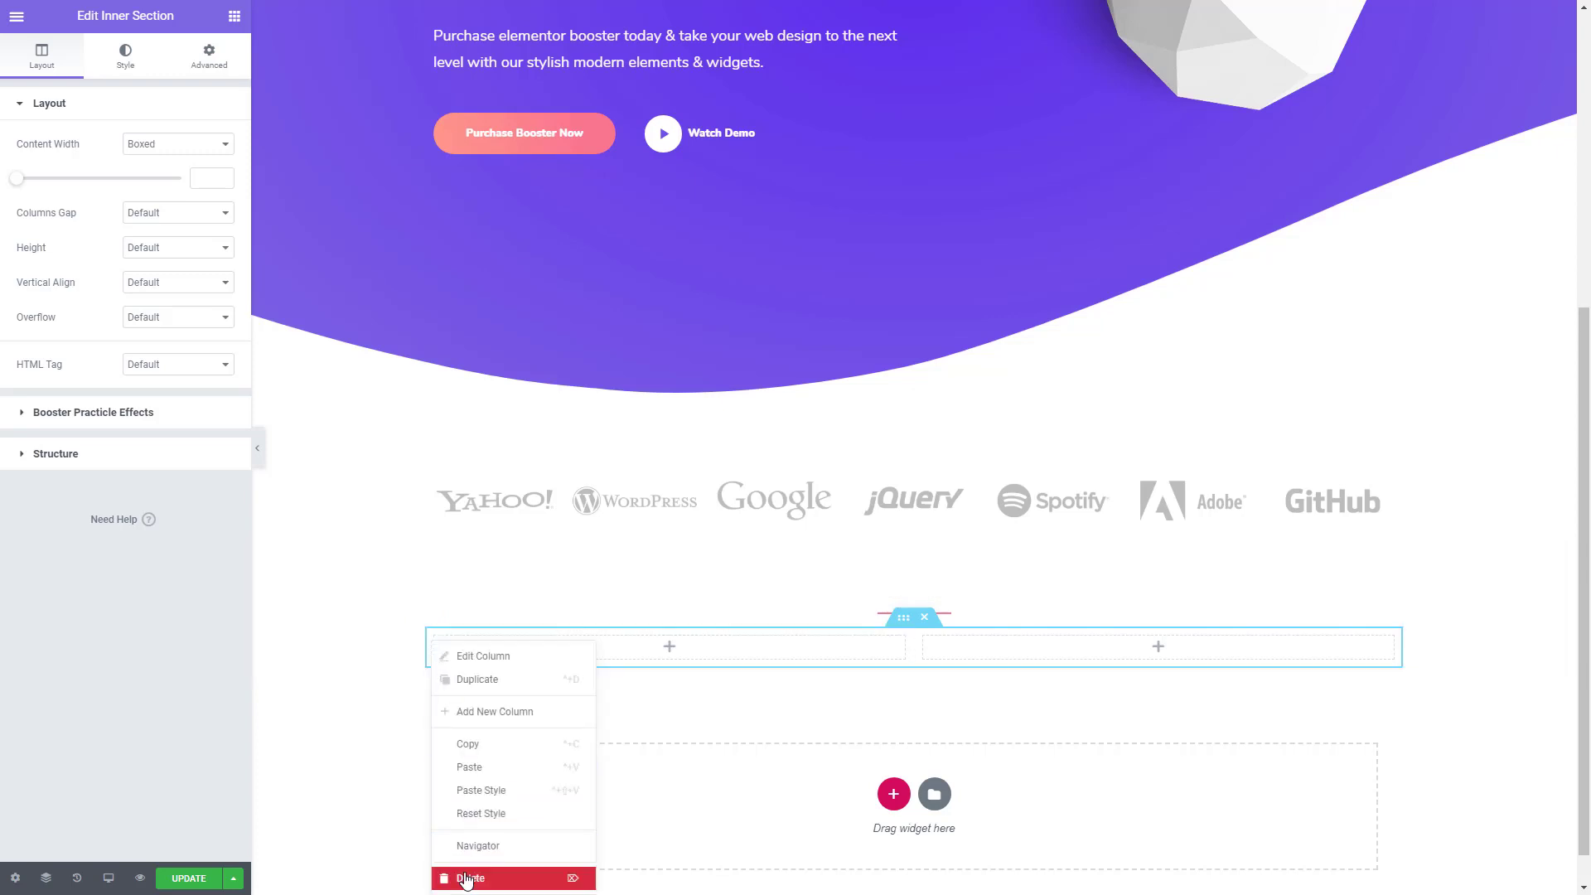
{"action": "left_click", "coordinate": [464, 877]}
{"action": "left_click", "coordinate": [236, 14]}
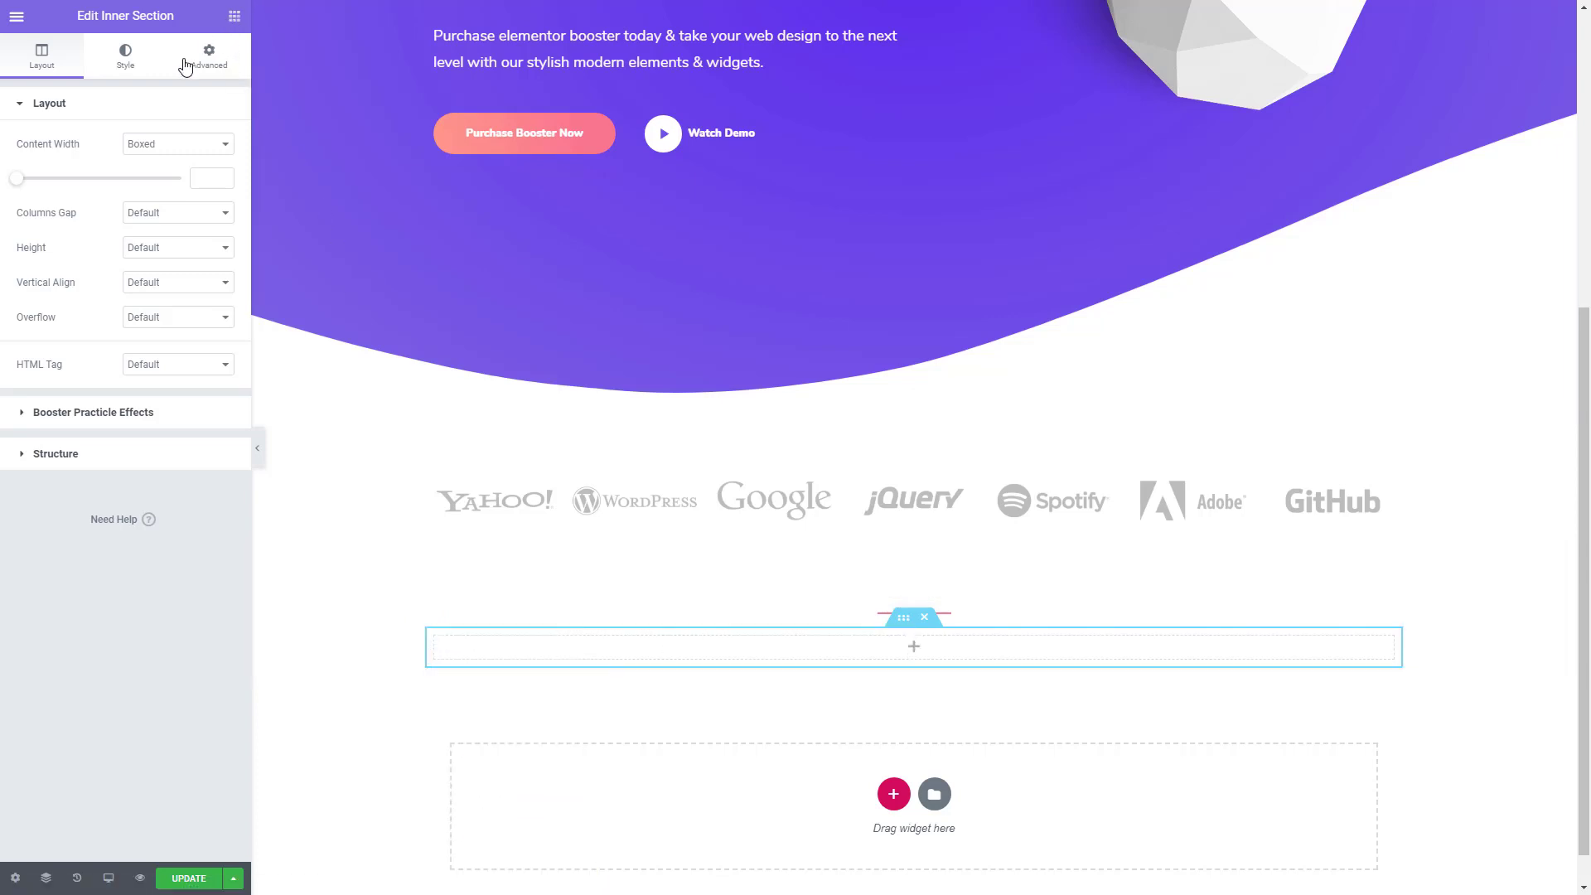
- Place an Advanced Heading in the empty inner section and replace its title with the "Booster Addons is the most adavnced widgets…" text copied from the demo page
{"action": "type", "text": "adva"}
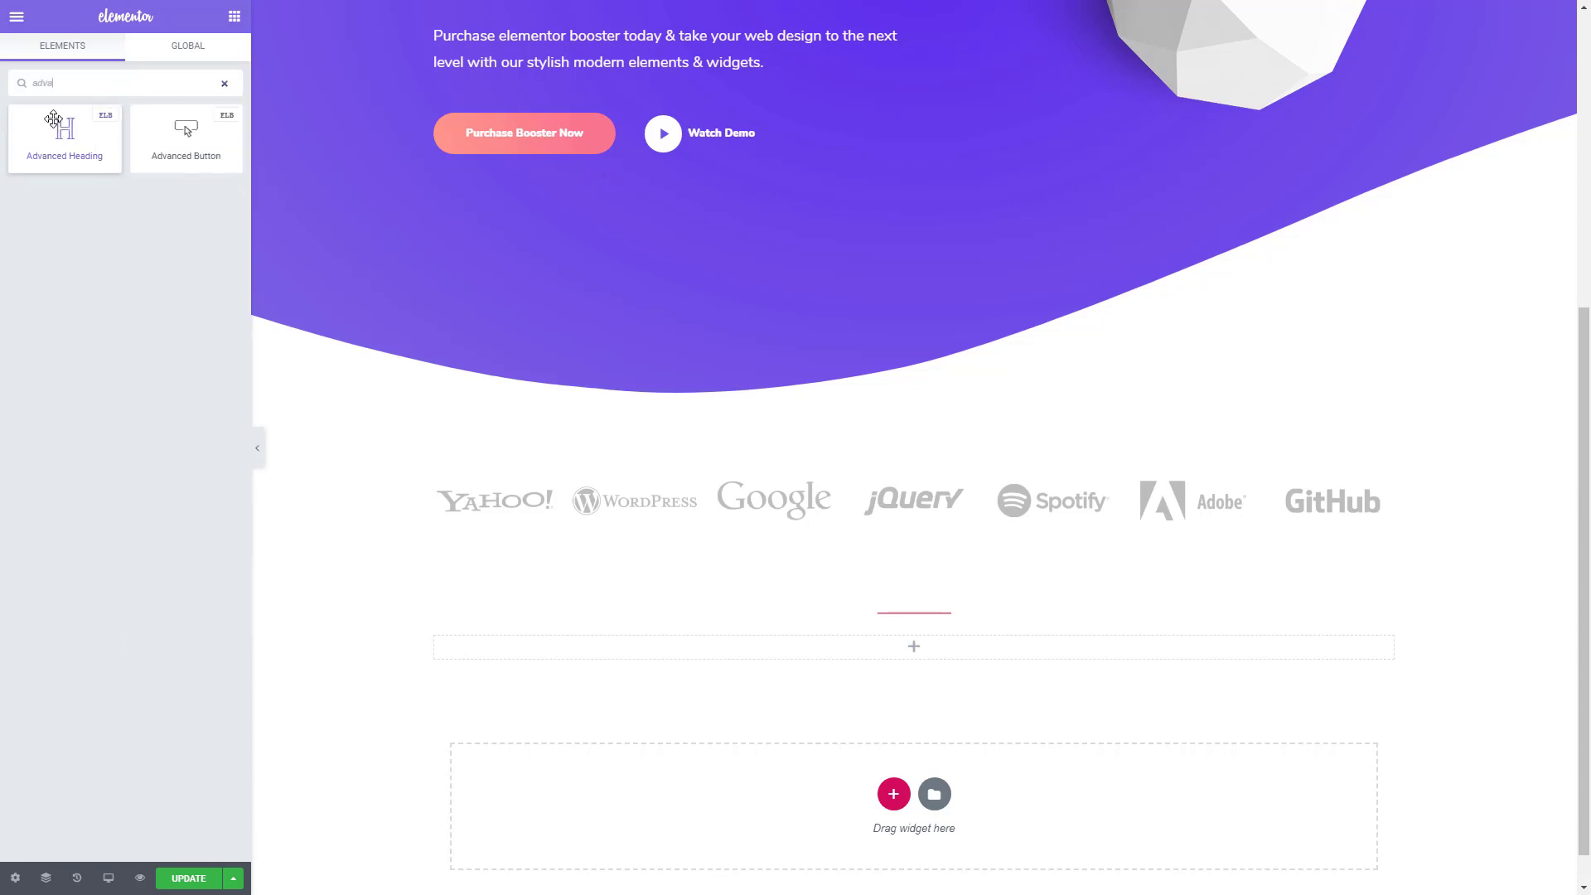
{"action": "left_click_drag", "start_coordinate": [65, 133], "coordinate": [892, 660]}
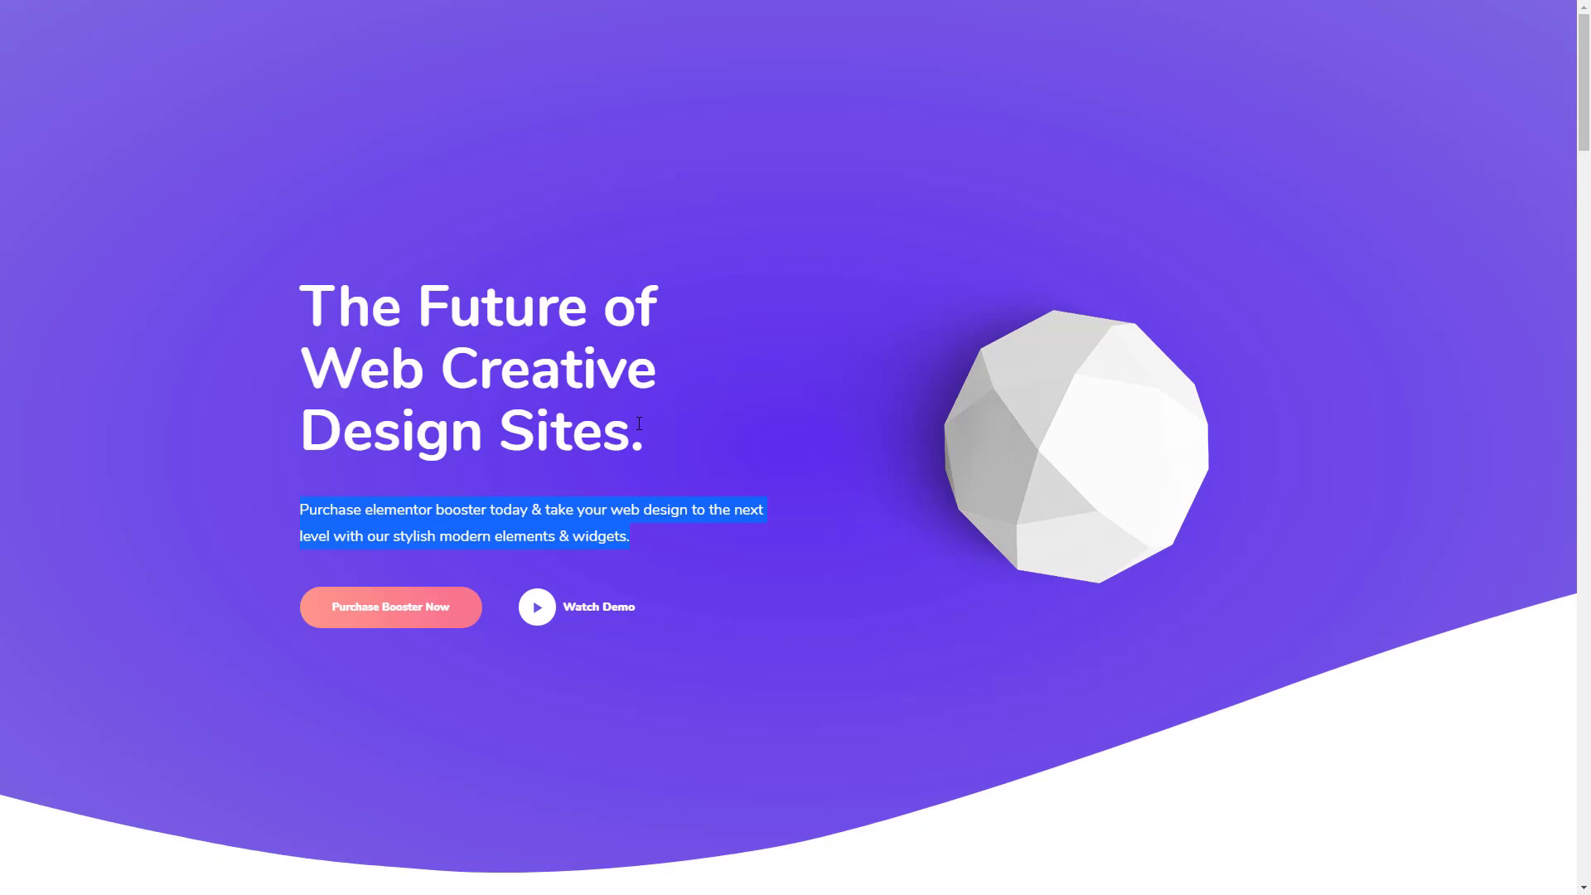
{"action": "scroll", "coordinate": [685, 431], "scroll_direction": "down", "scroll_amount": 8}
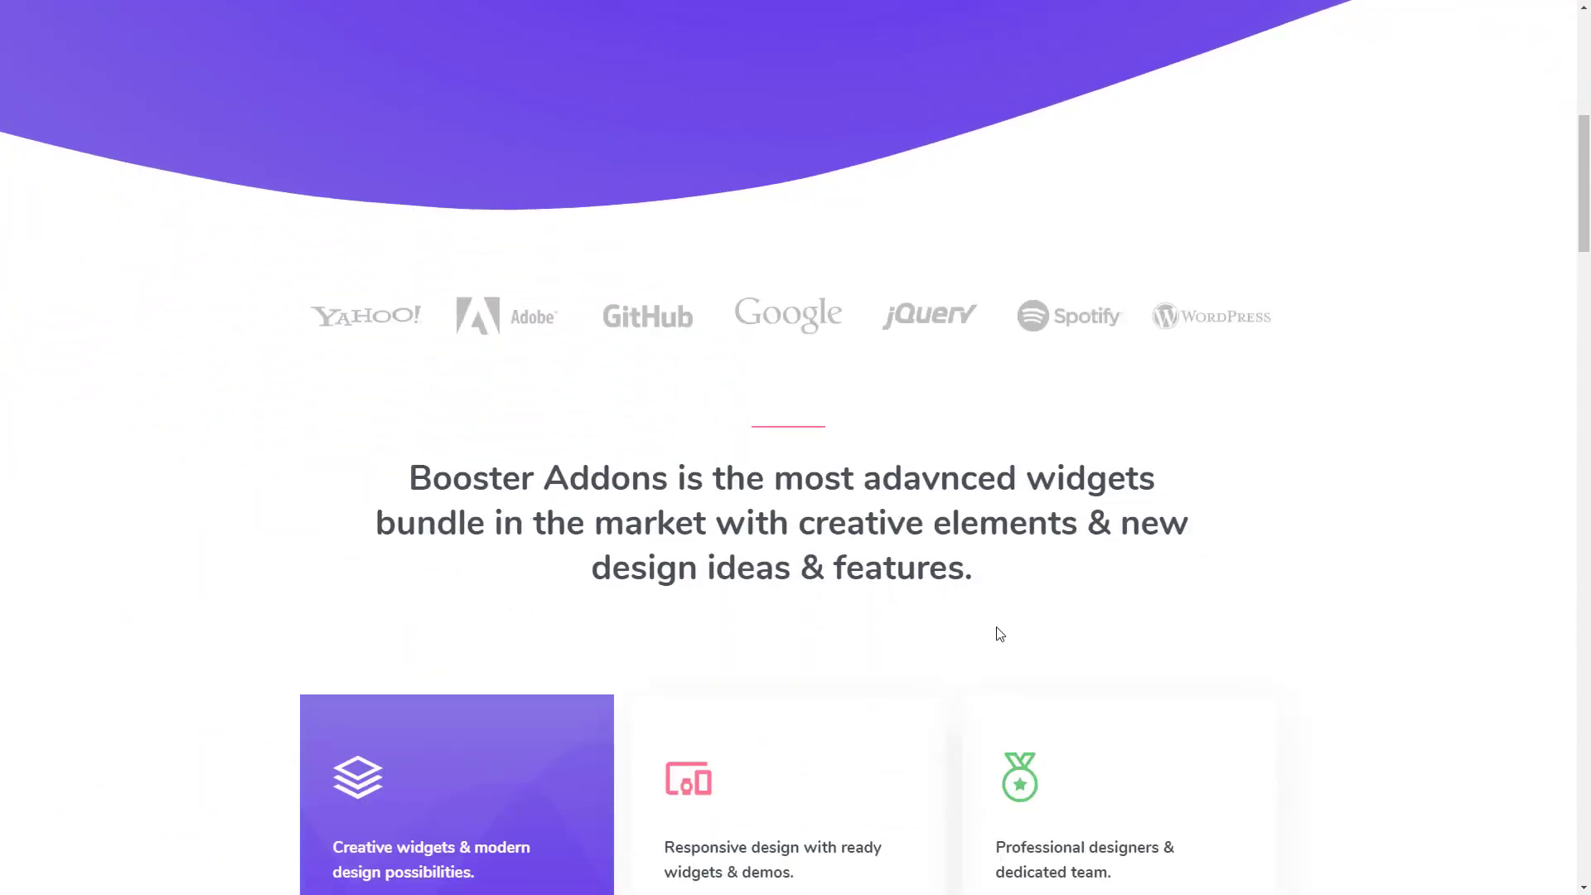
{"action": "left_click_drag", "start_coordinate": [1018, 580], "coordinate": [418, 482]}
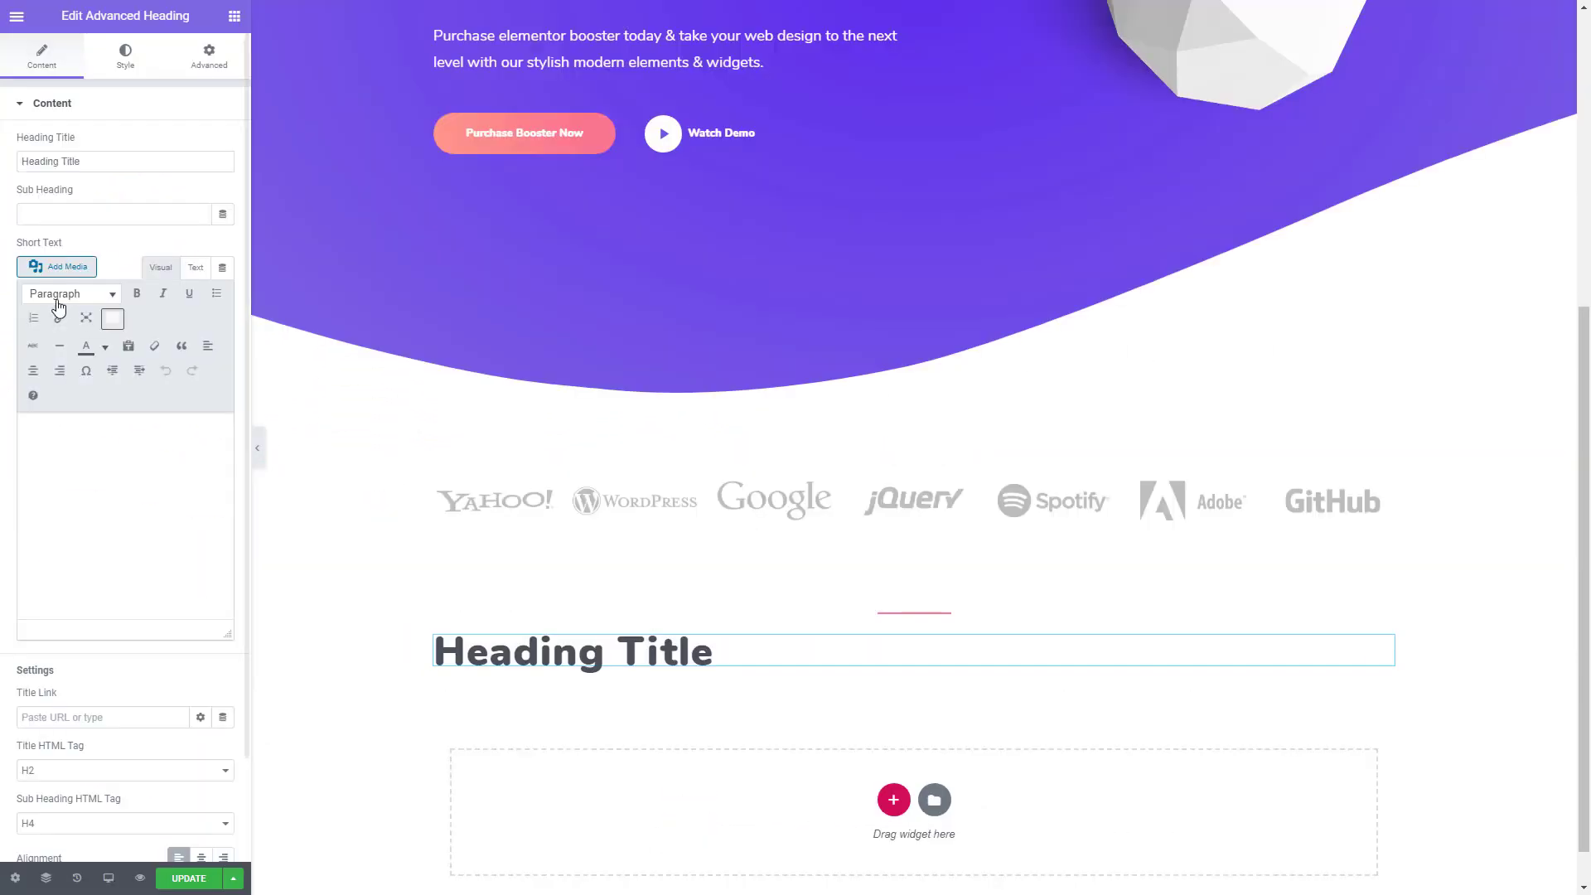
{"action": "left_click", "coordinate": [86, 163]}
{"action": "key", "text": "ctrl+a"}
{"action": "key", "text": "ctrl+v"}
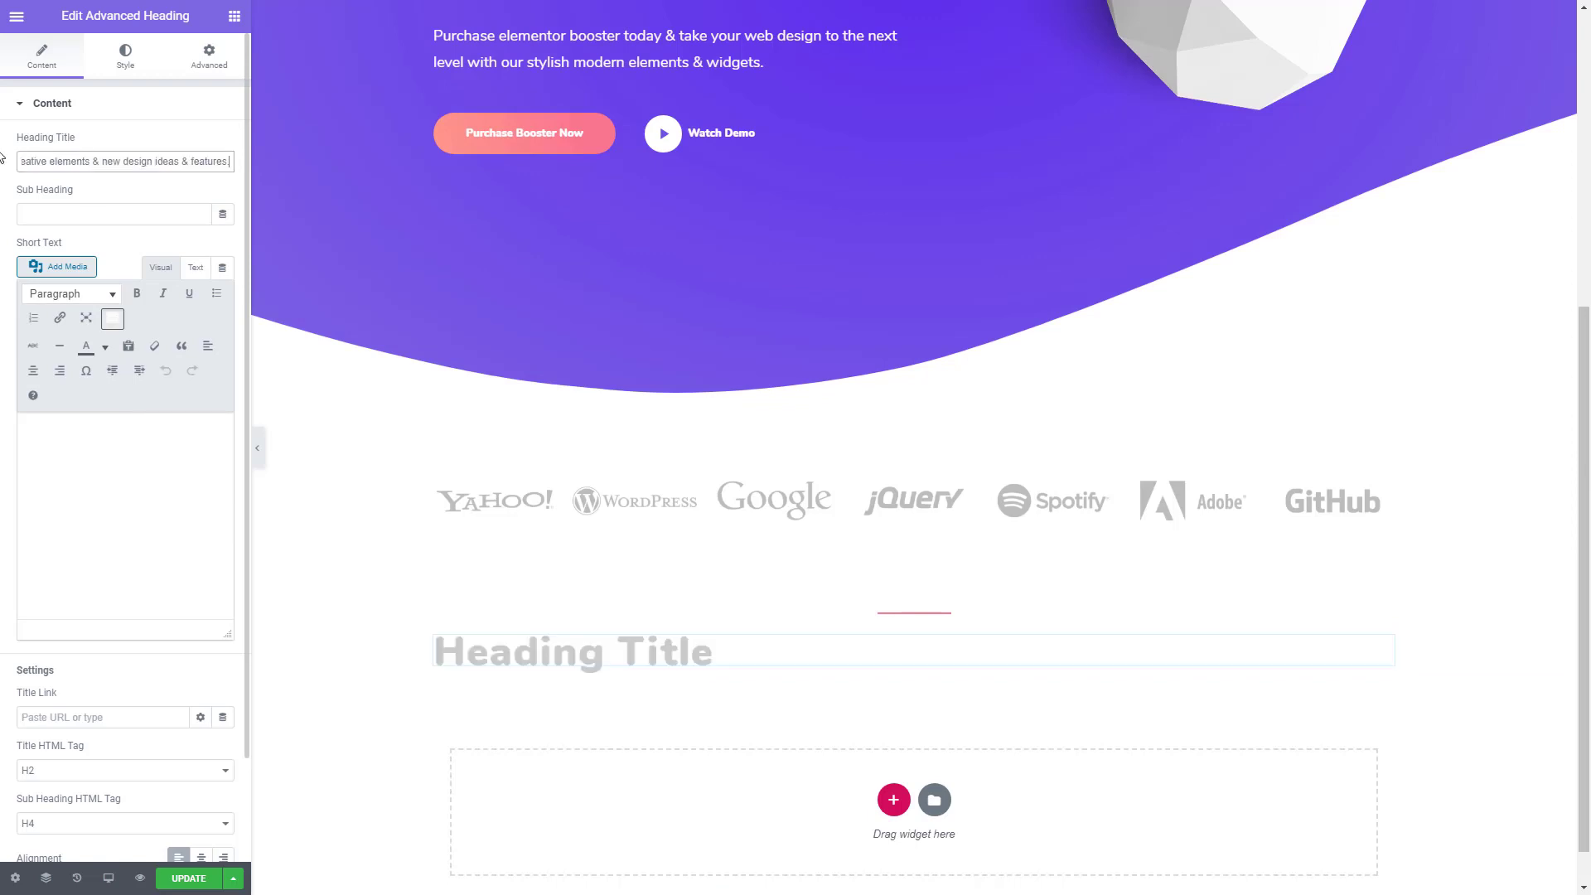
- Set the heading title's typography to line height 1.3 em, weight 700 and size 42 px
{"action": "left_click", "coordinate": [135, 56]}
{"action": "left_click", "coordinate": [223, 146]}
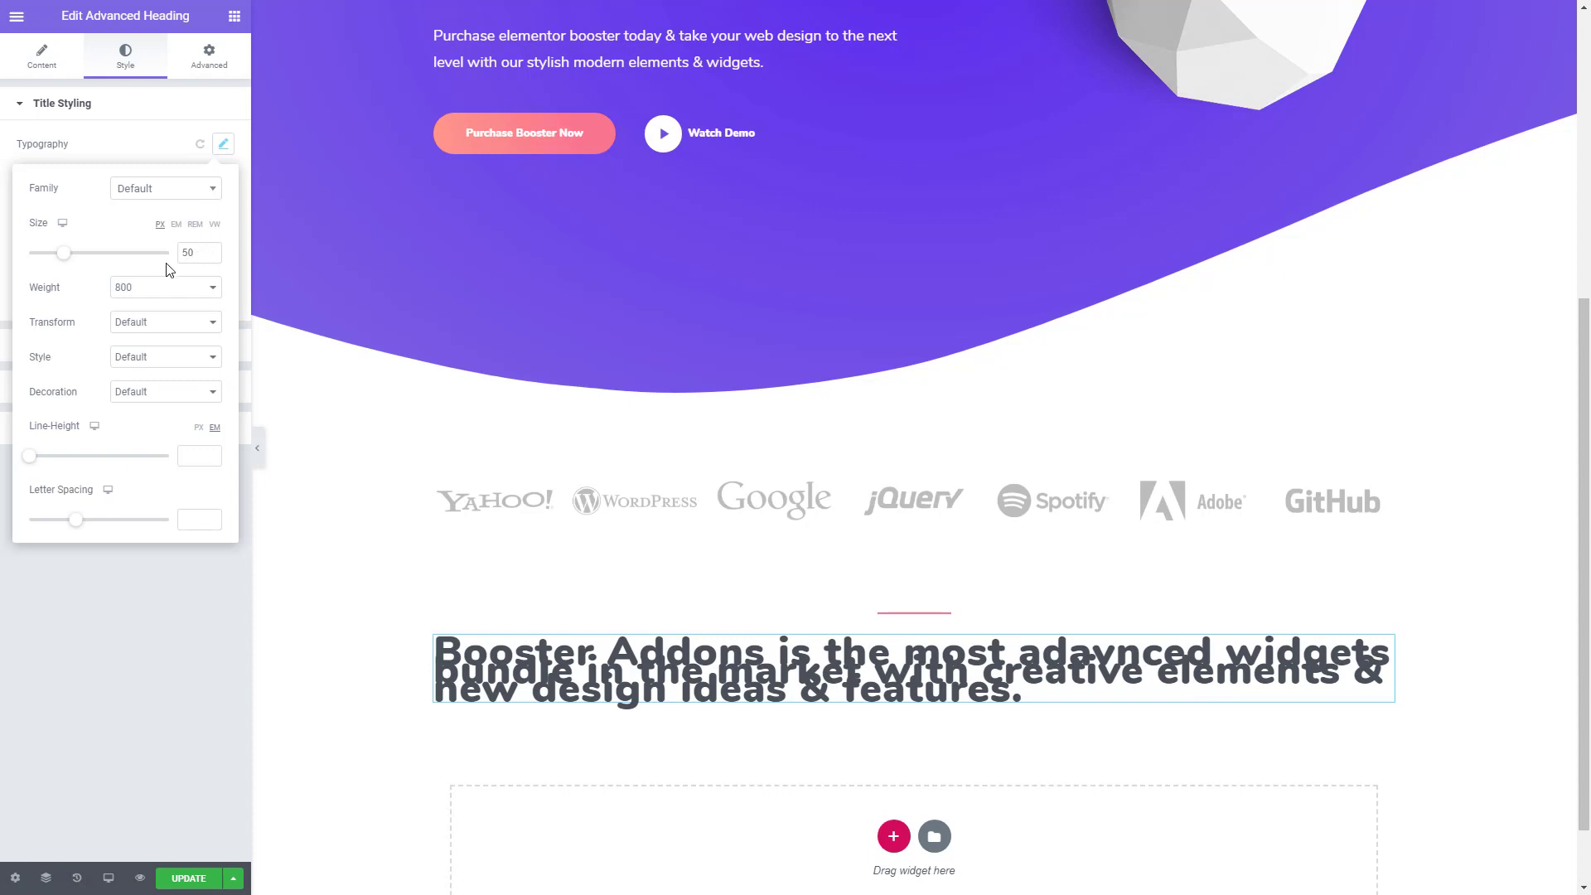
{"action": "left_click_drag", "start_coordinate": [28, 461], "coordinate": [44, 466]}
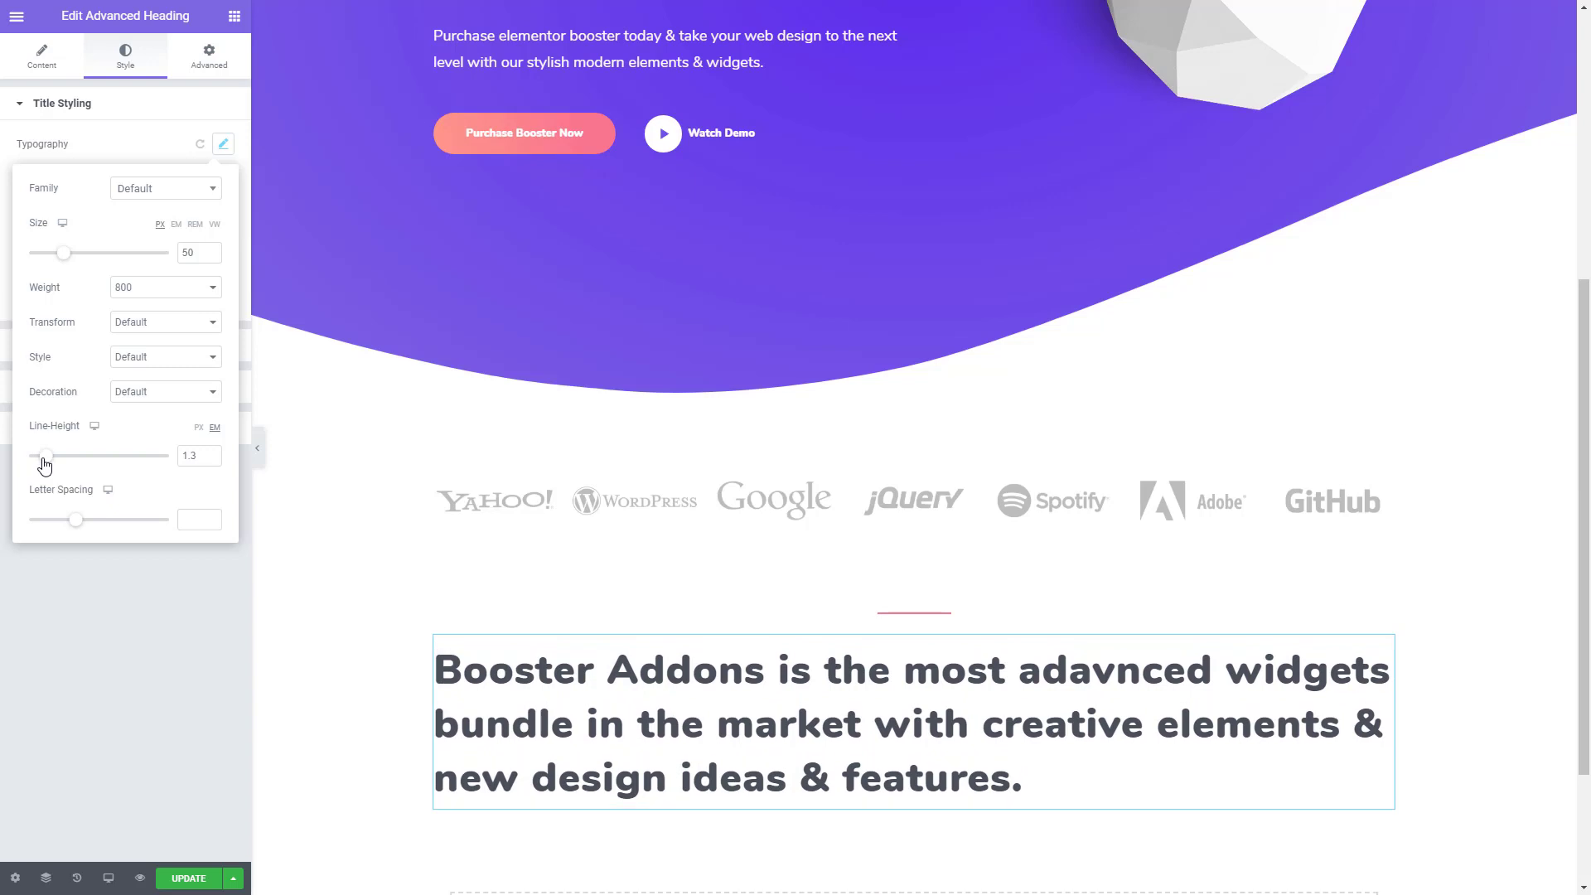
{"action": "left_click", "coordinate": [132, 290]}
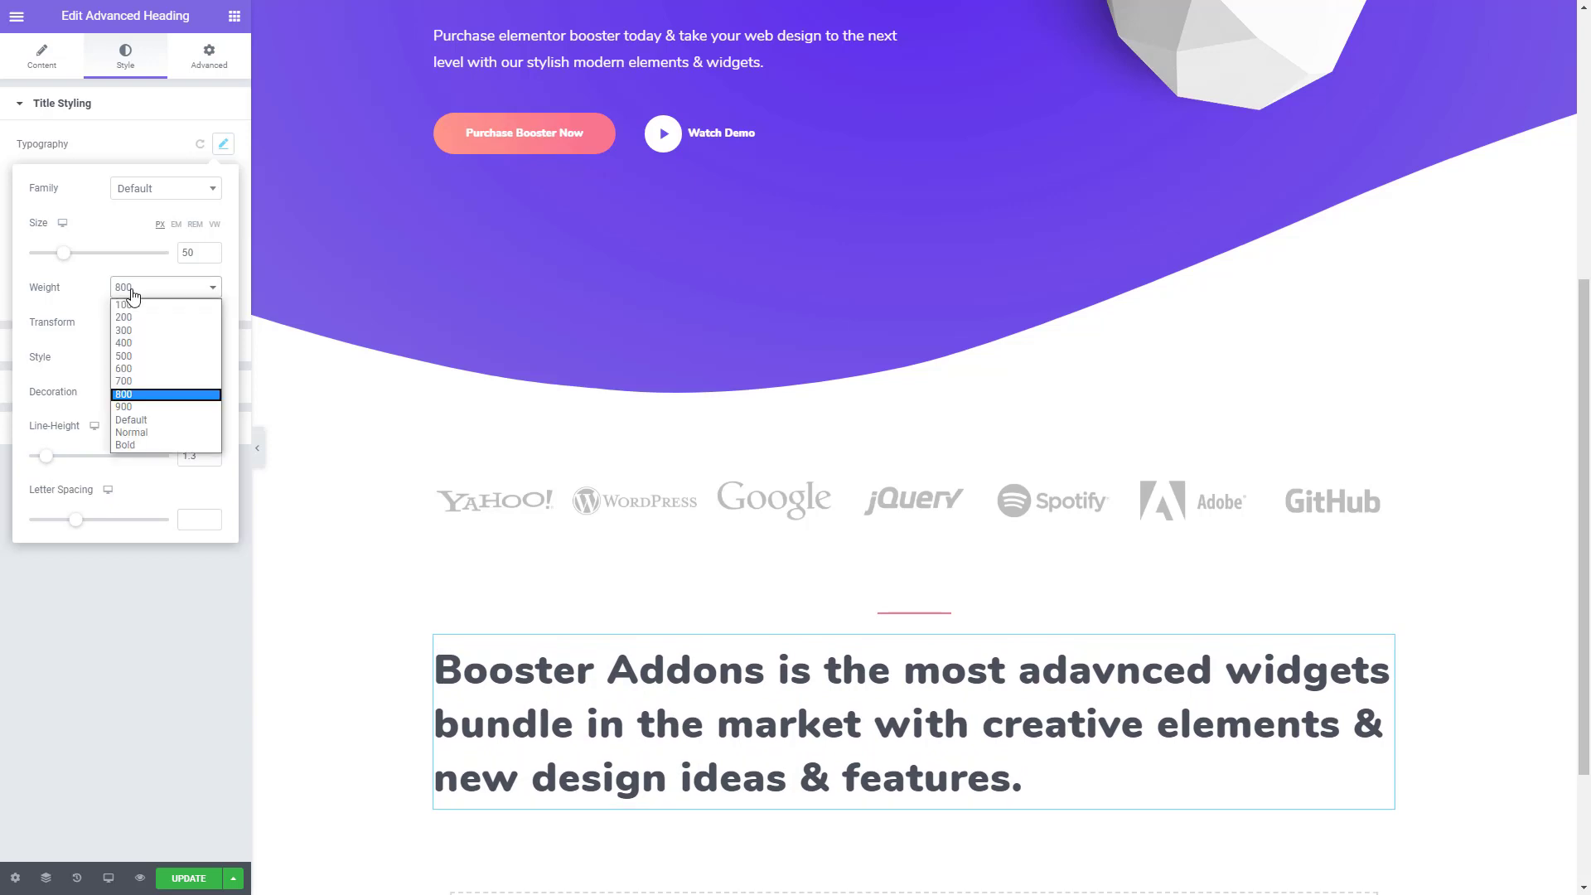
{"action": "left_click", "coordinate": [152, 381]}
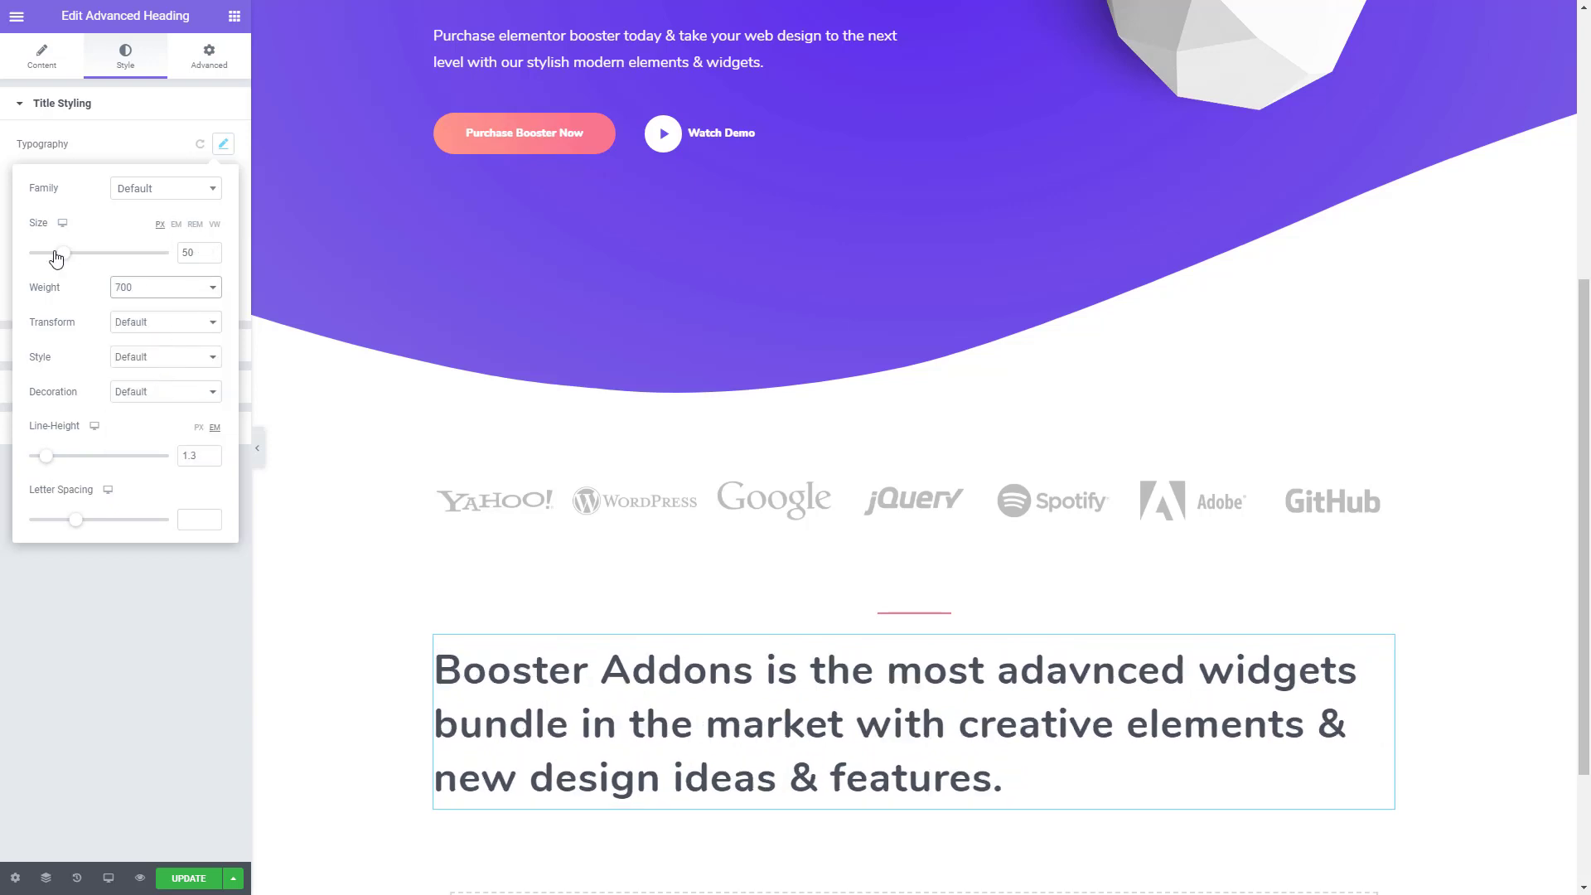
{"action": "left_click_drag", "start_coordinate": [61, 259], "coordinate": [55, 262]}
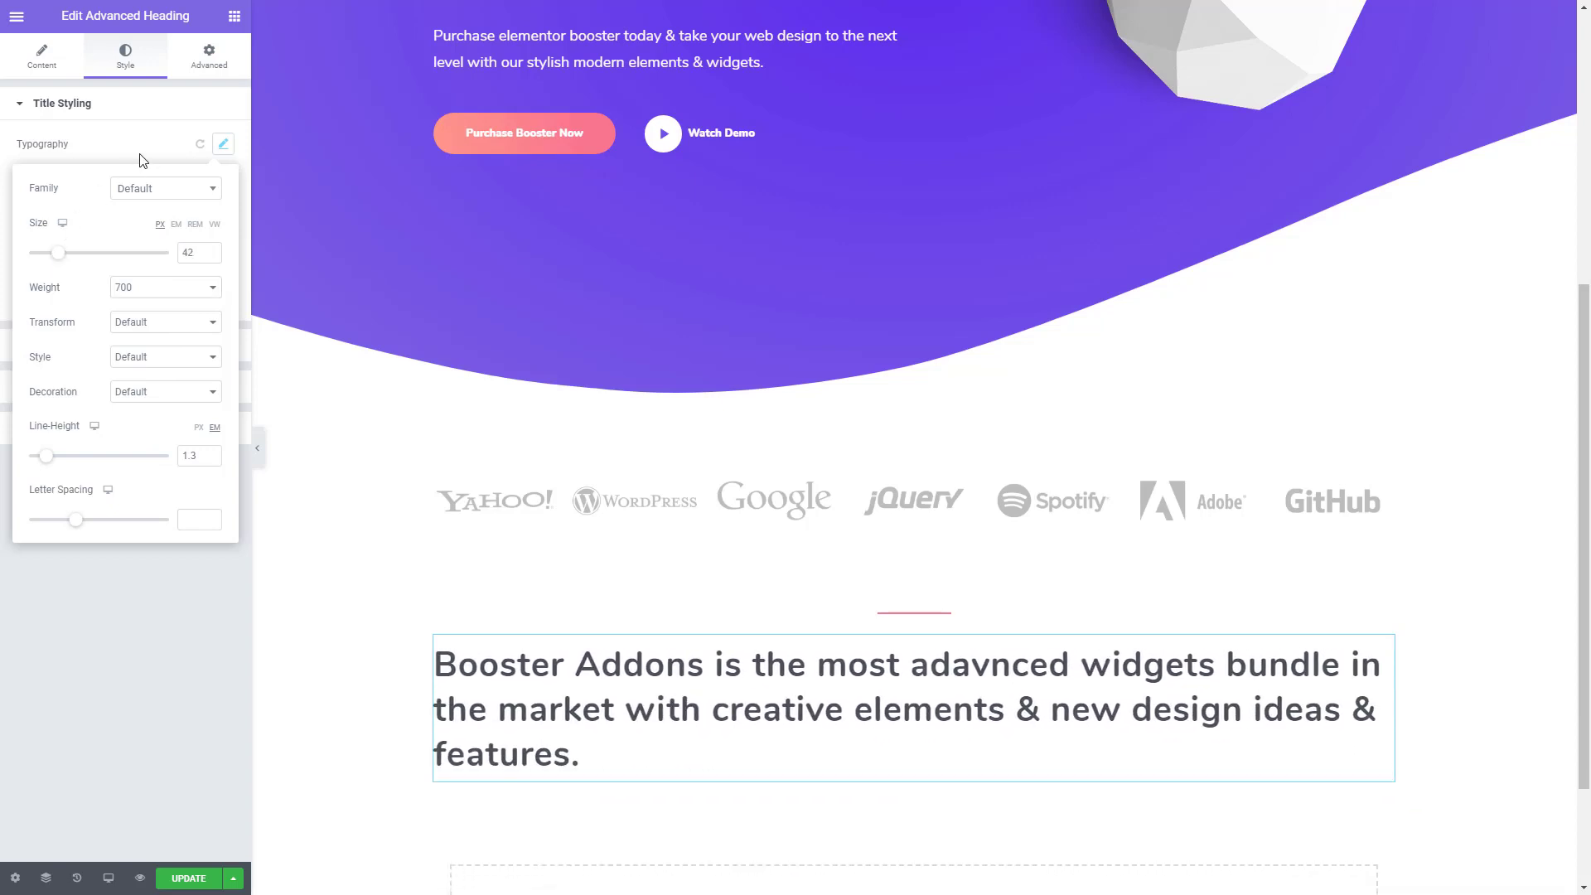
{"action": "left_click", "coordinate": [131, 117]}
- Center-align the heading below the divider
{"action": "left_click", "coordinate": [31, 51]}
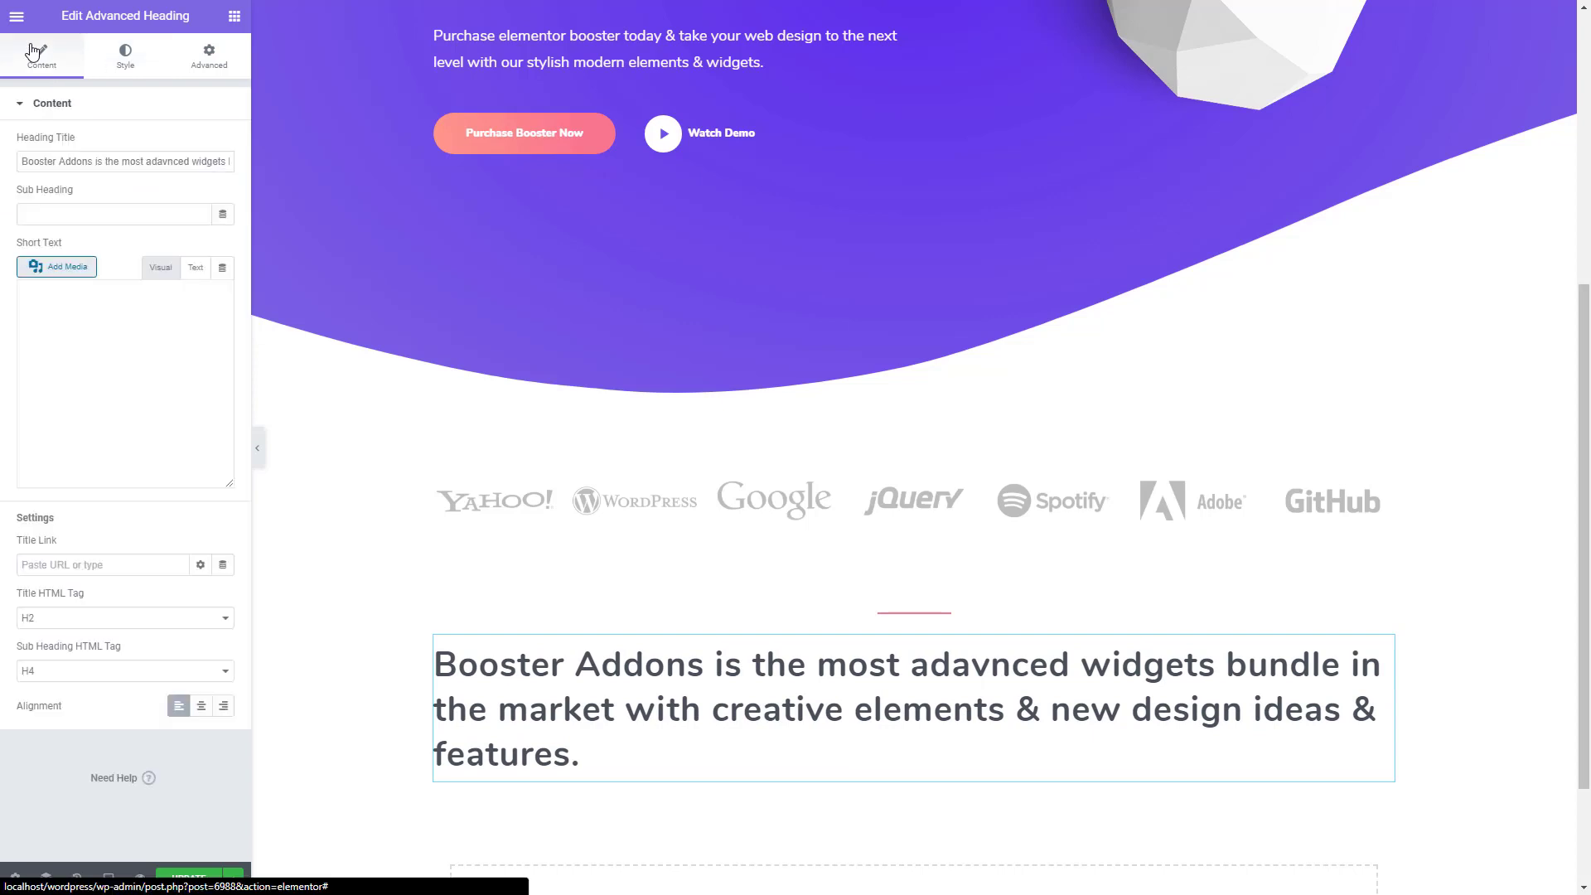
{"action": "scroll", "coordinate": [77, 663], "scroll_direction": "down", "scroll_amount": 2}
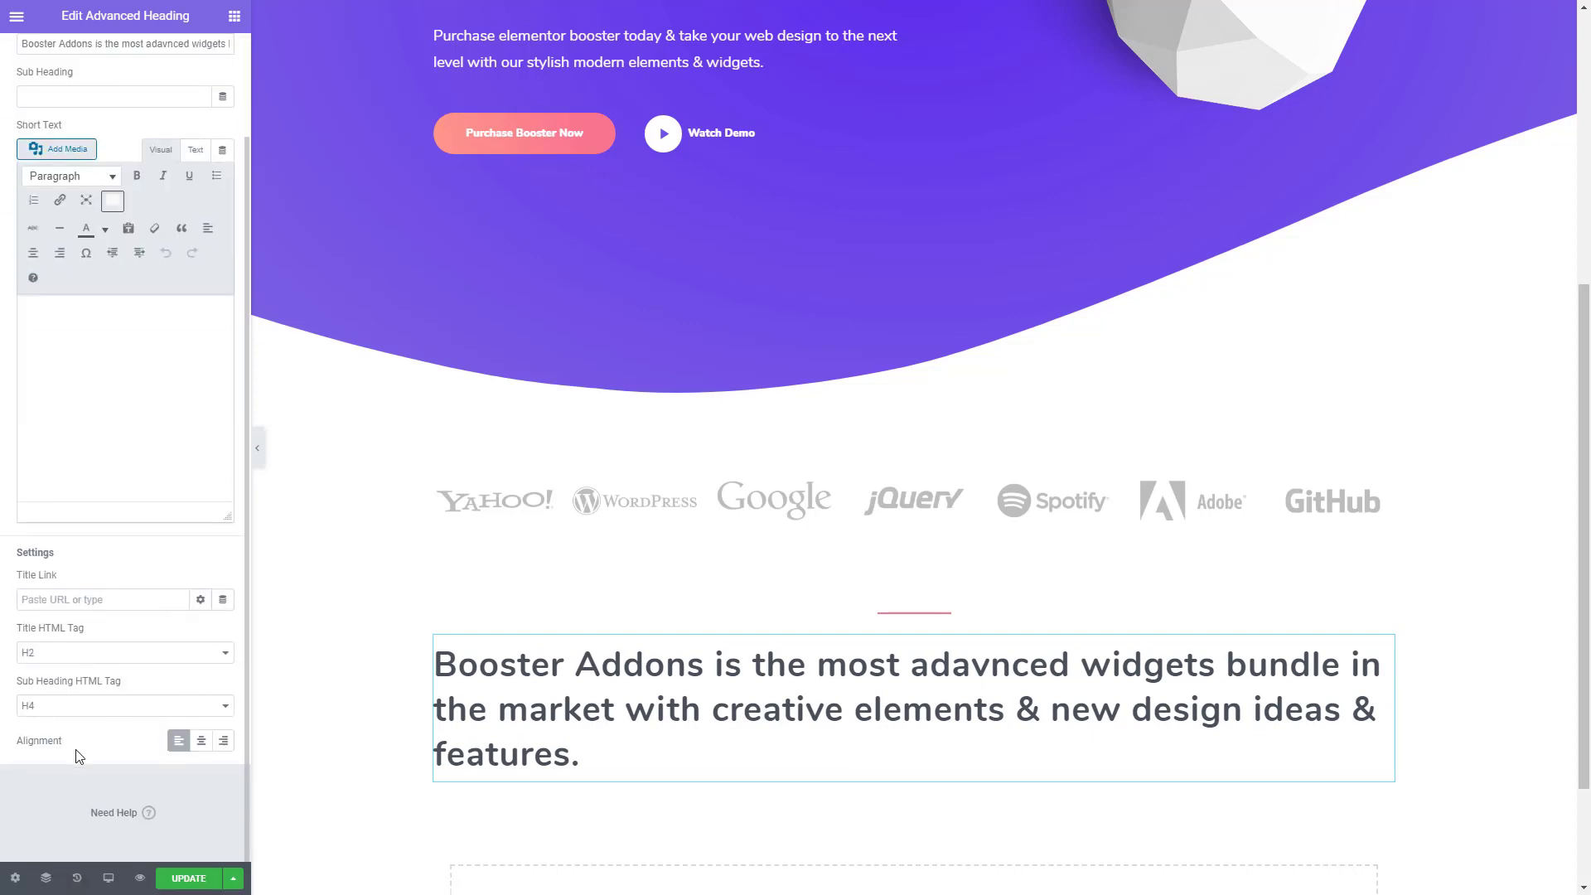
{"action": "left_click", "coordinate": [201, 742]}
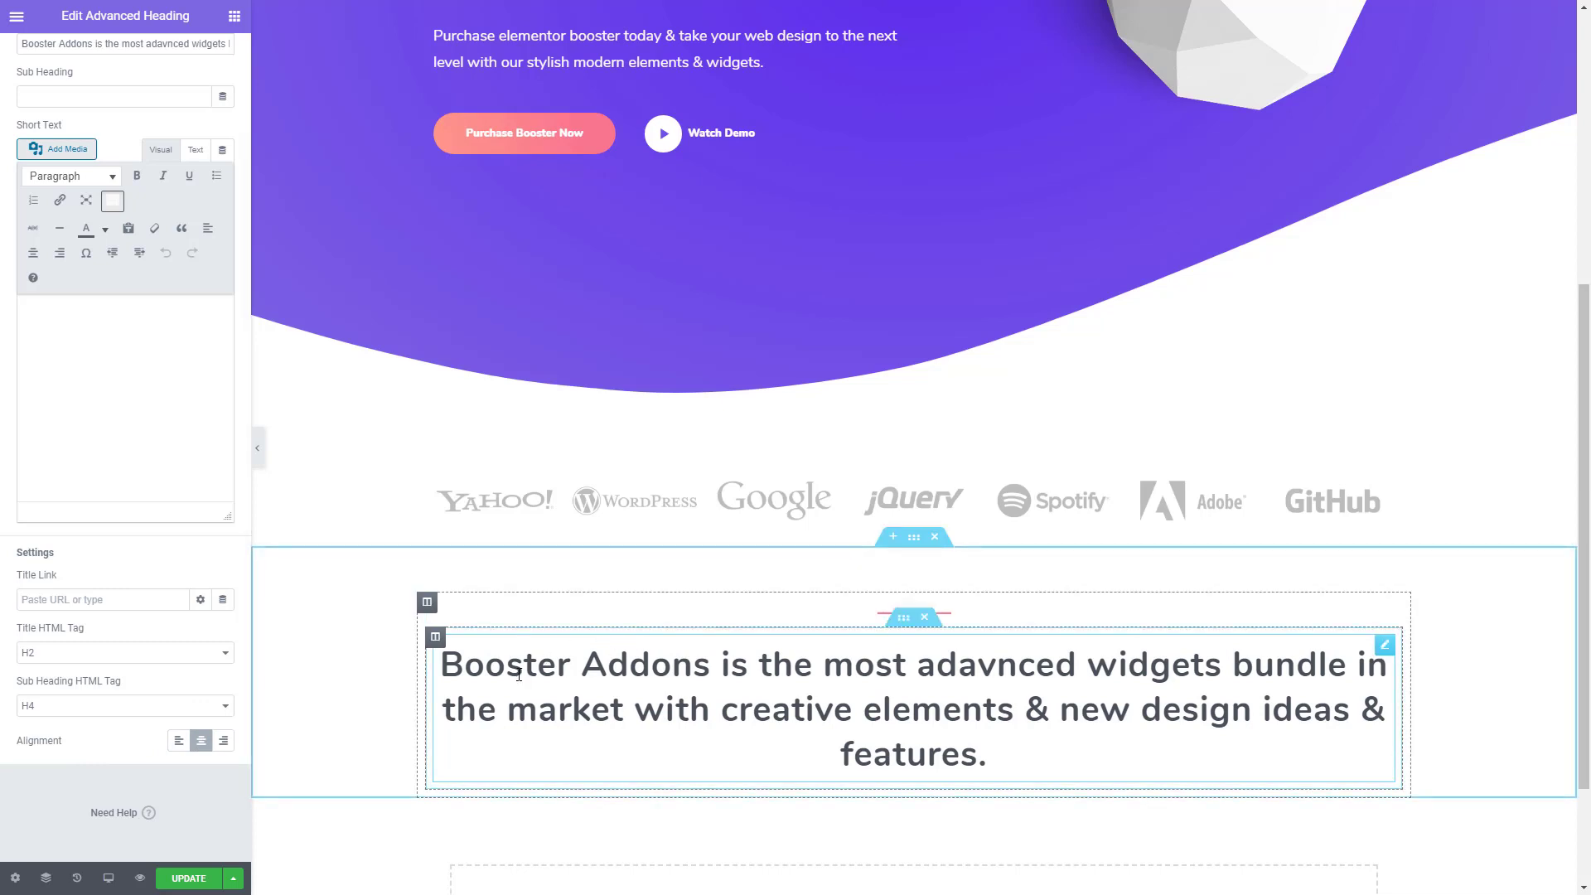
{"action": "scroll", "coordinate": [519, 675], "scroll_direction": "down", "scroll_amount": 1}
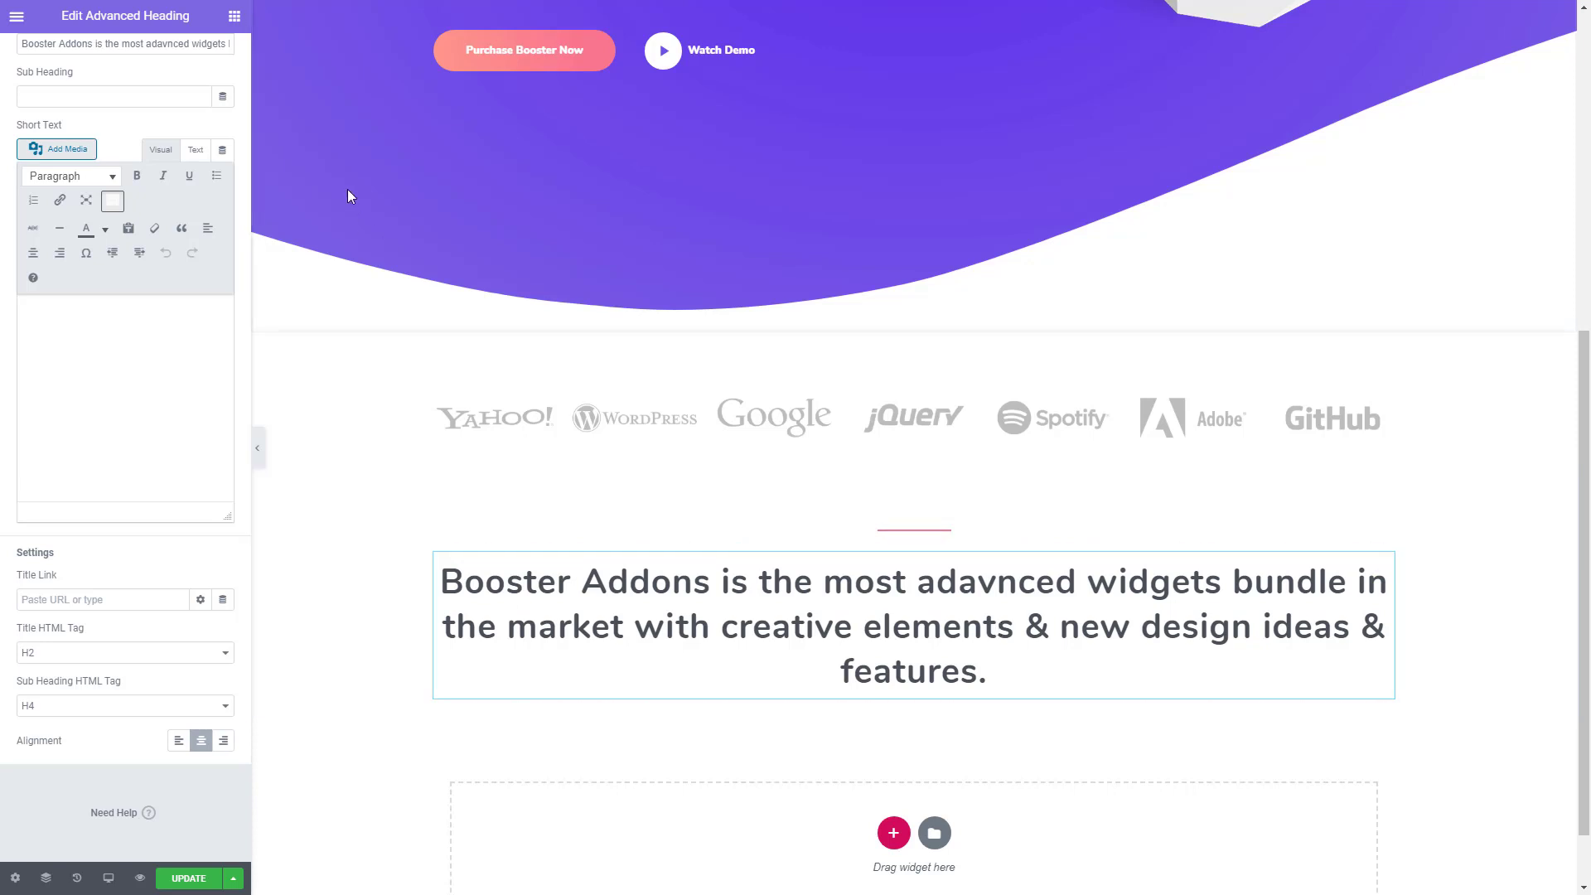
{"action": "scroll", "coordinate": [170, 284], "scroll_direction": "up", "scroll_amount": 2}
{"action": "left_click", "coordinate": [224, 68]}
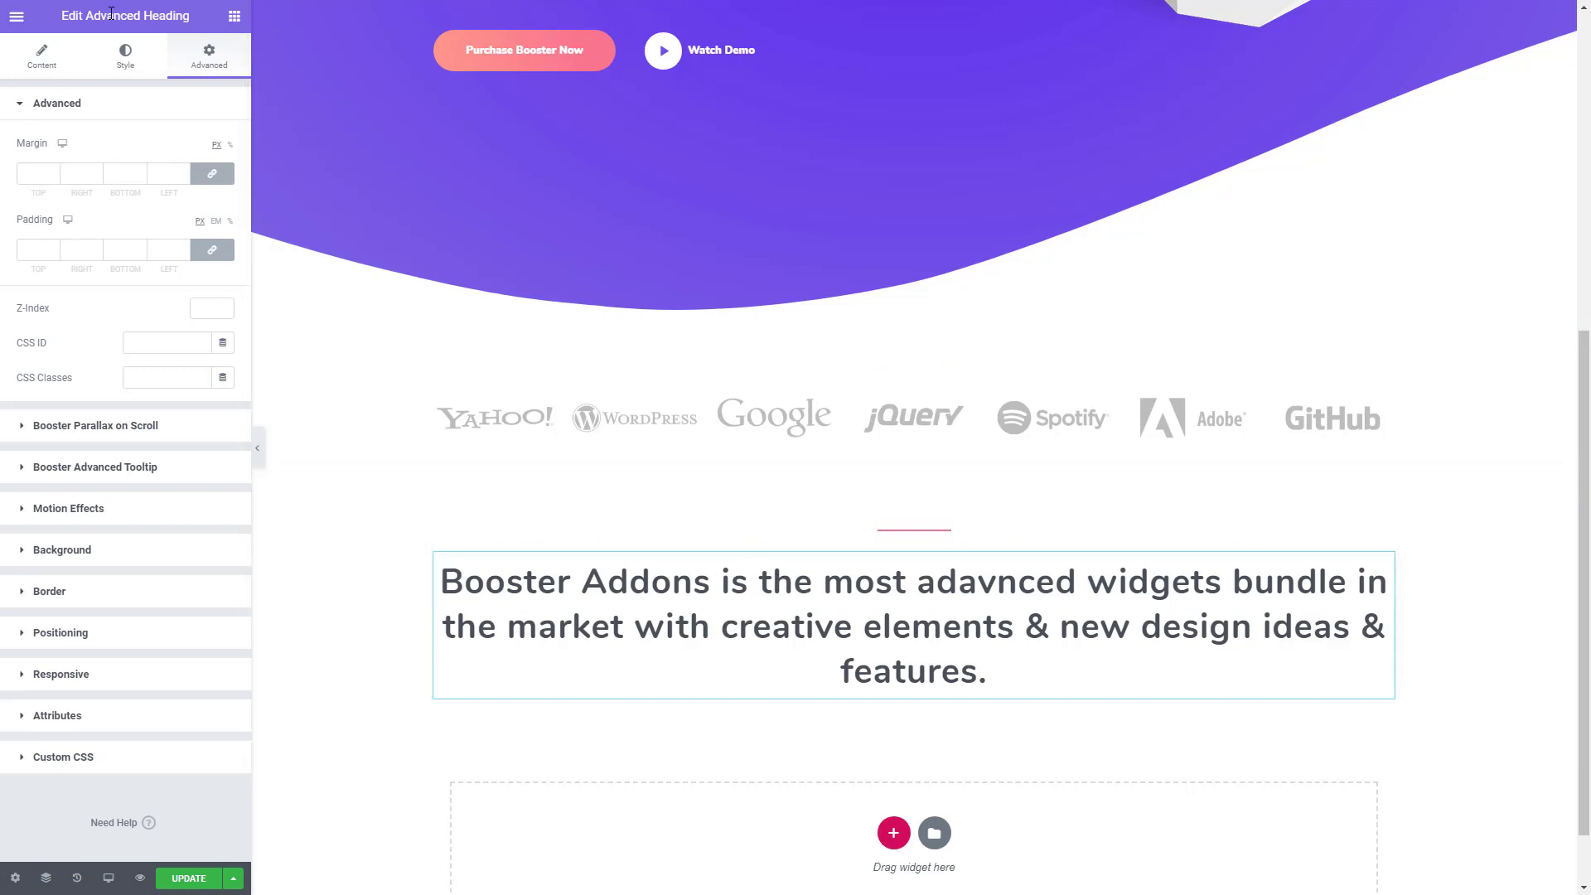
{"action": "left_click", "coordinate": [234, 16]}
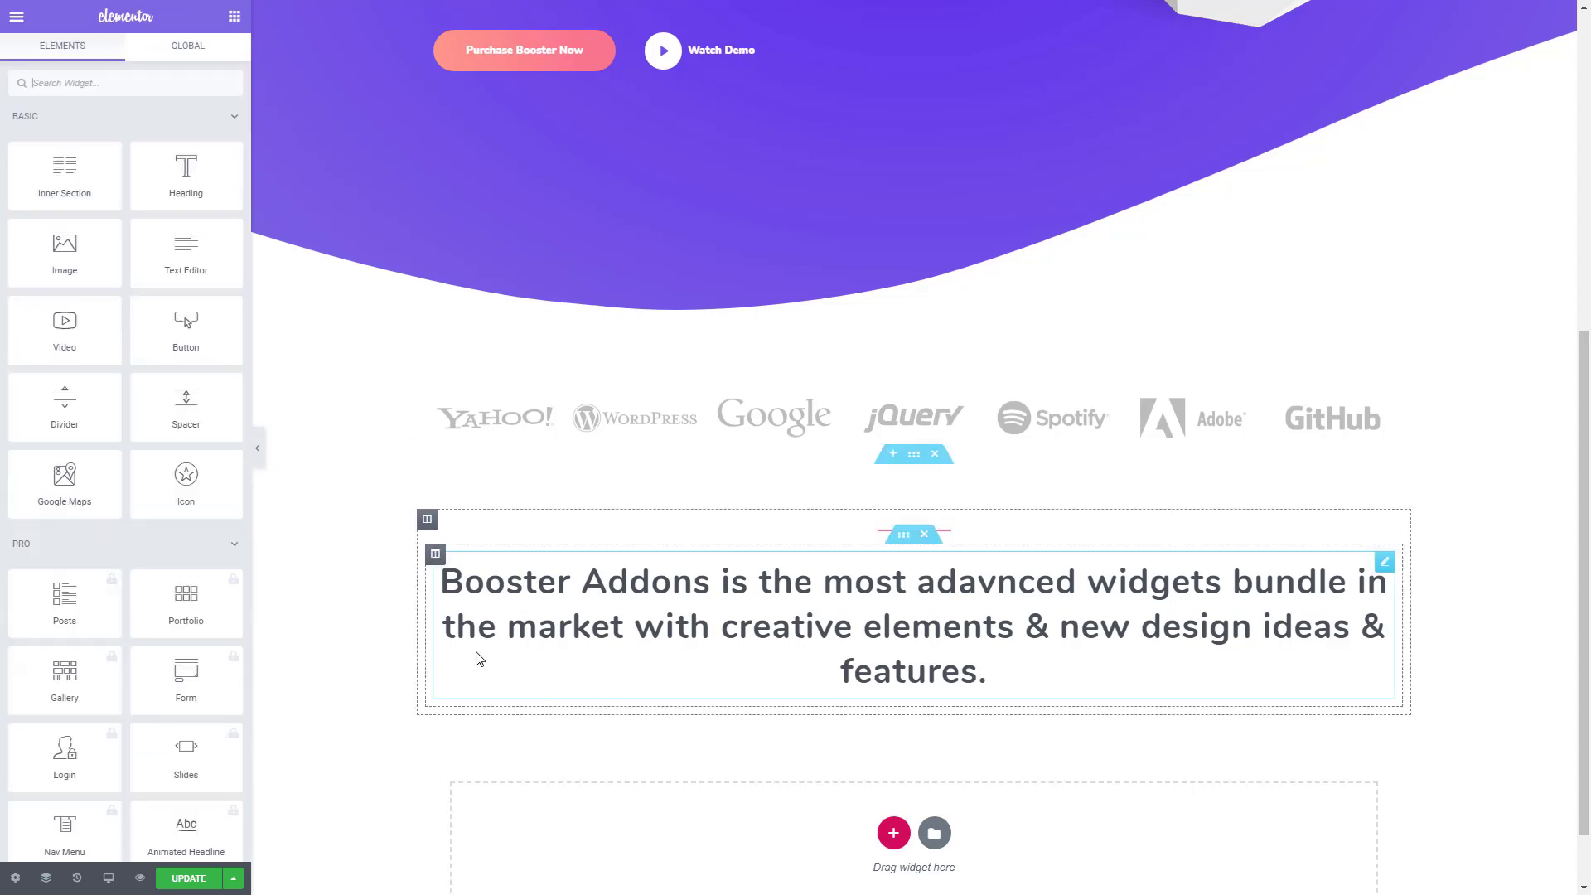
- Add two new columns to the heading's inner section and move the heading into the middle column
{"action": "right_click", "coordinate": [437, 560]}
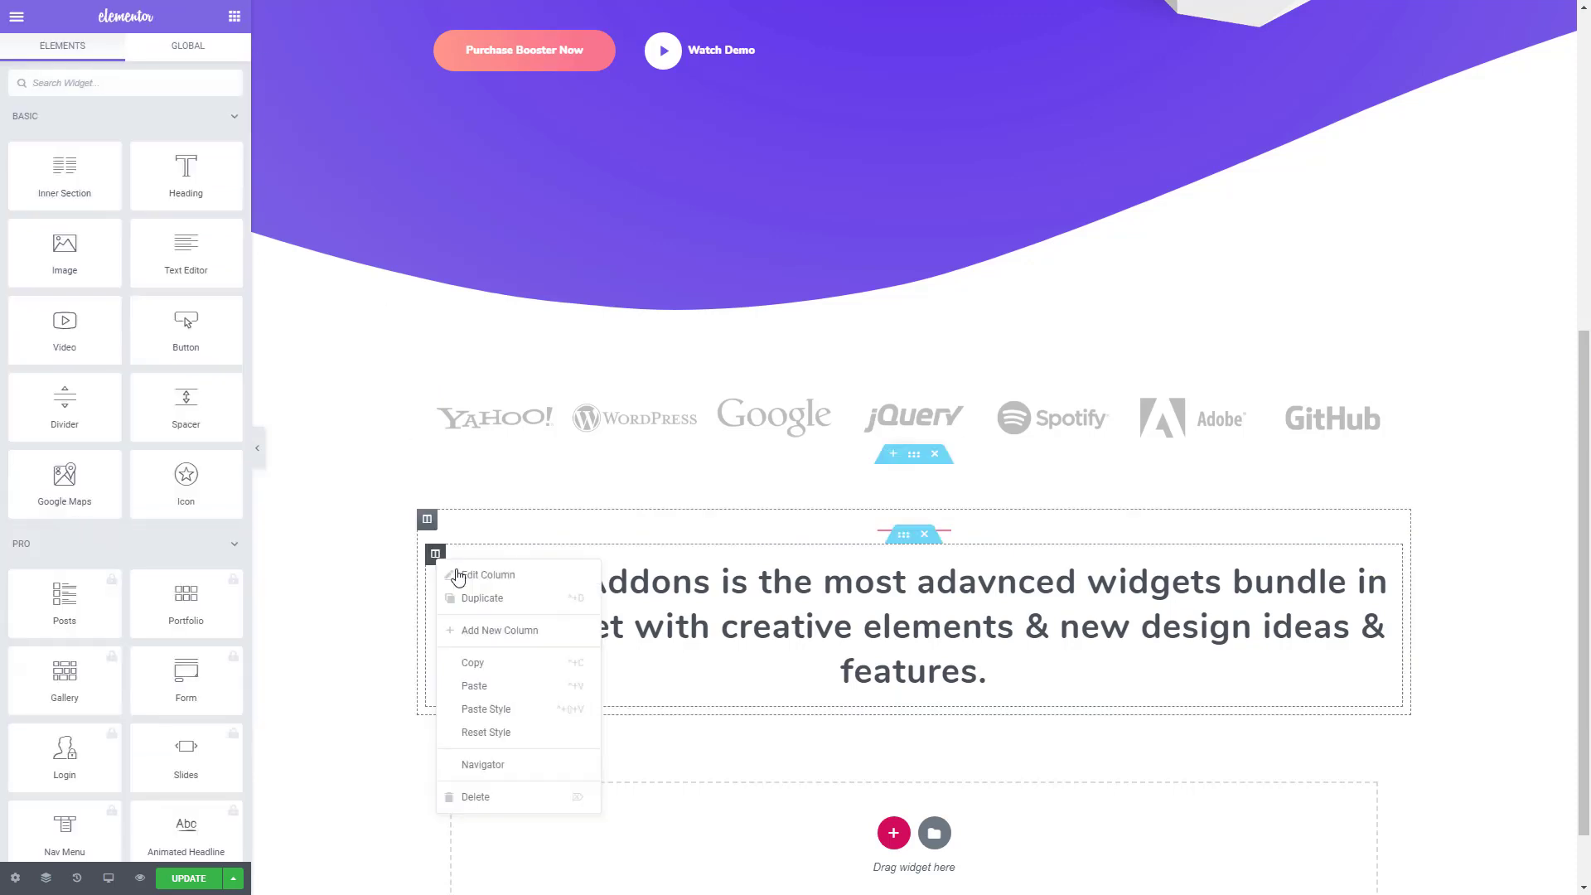
{"action": "left_click", "coordinate": [504, 633]}
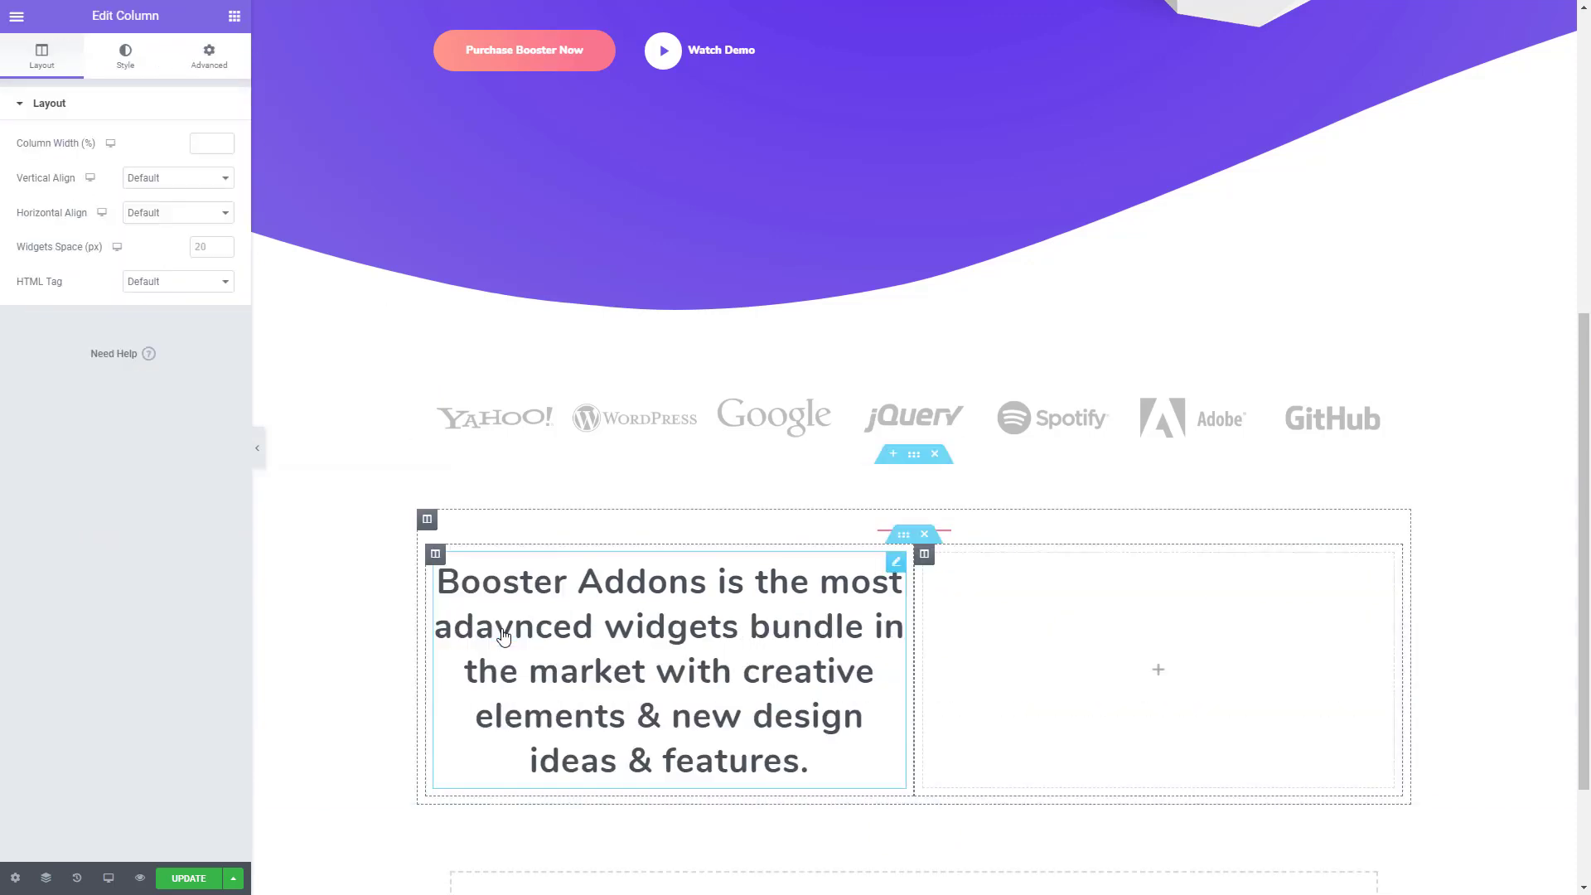
{"action": "right_click", "coordinate": [932, 563]}
{"action": "left_click", "coordinate": [978, 635]}
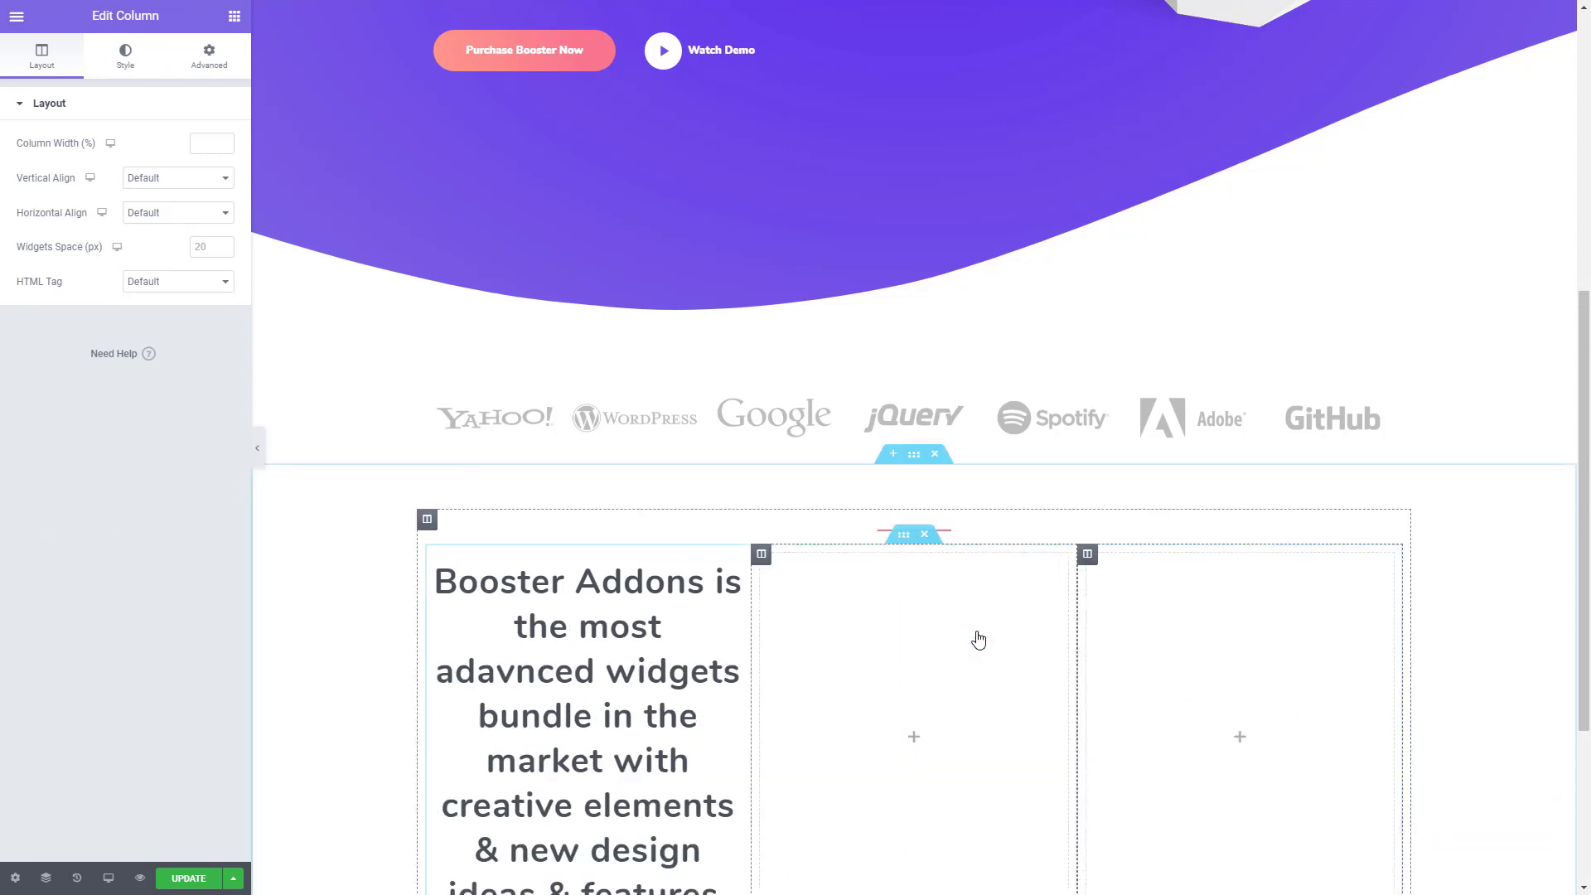
{"action": "left_click_drag", "start_coordinate": [728, 561], "coordinate": [870, 609]}
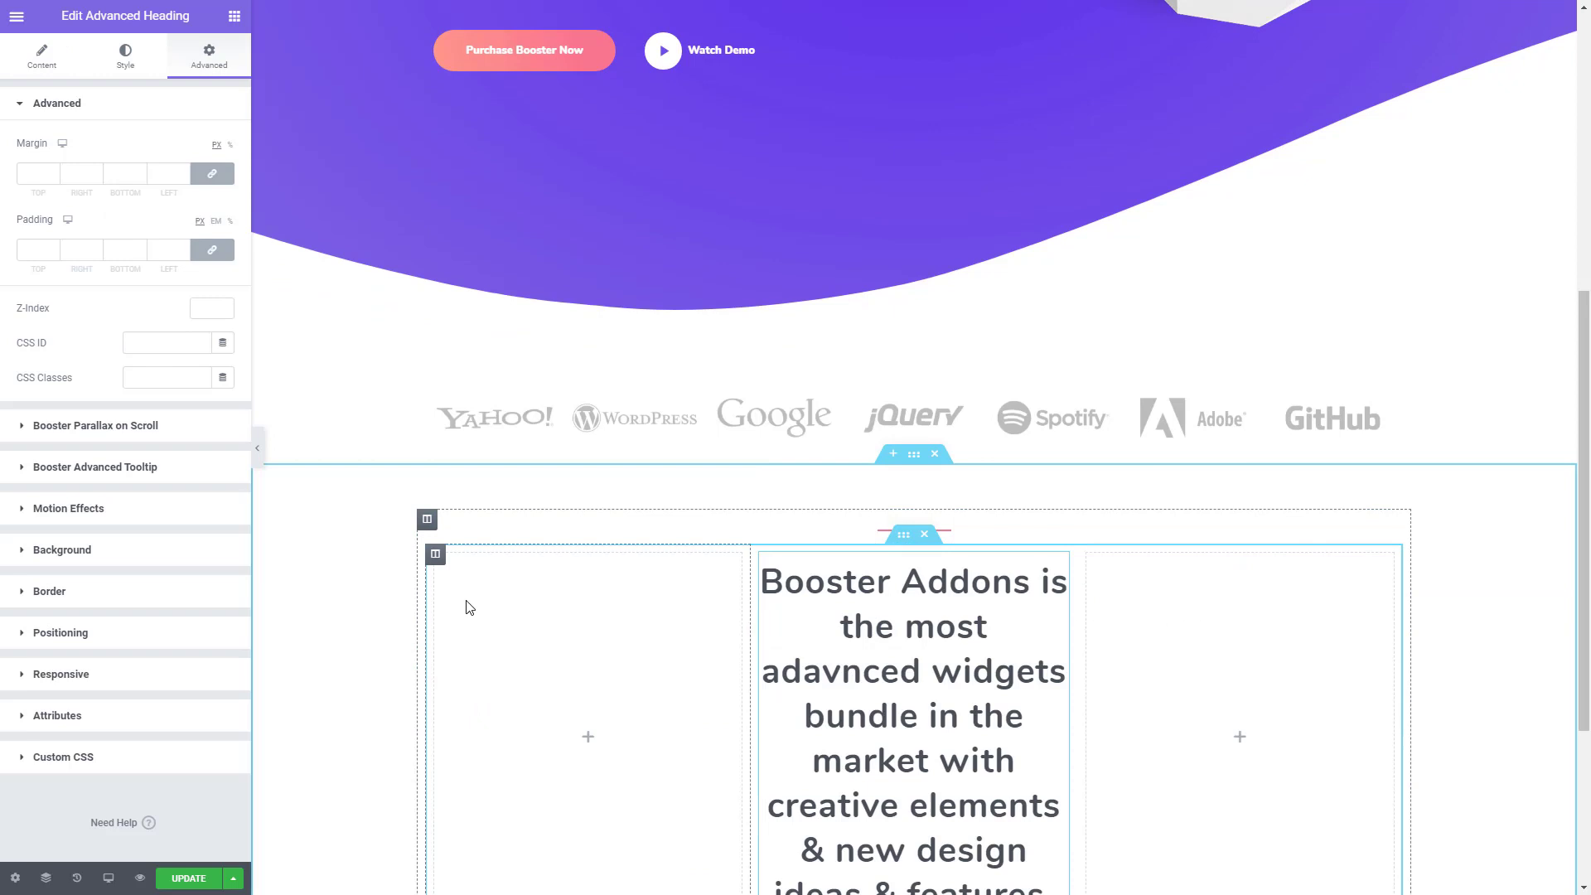
- Set the width of both empty outer columns beside the heading to 5%
{"action": "left_click", "coordinate": [435, 554]}
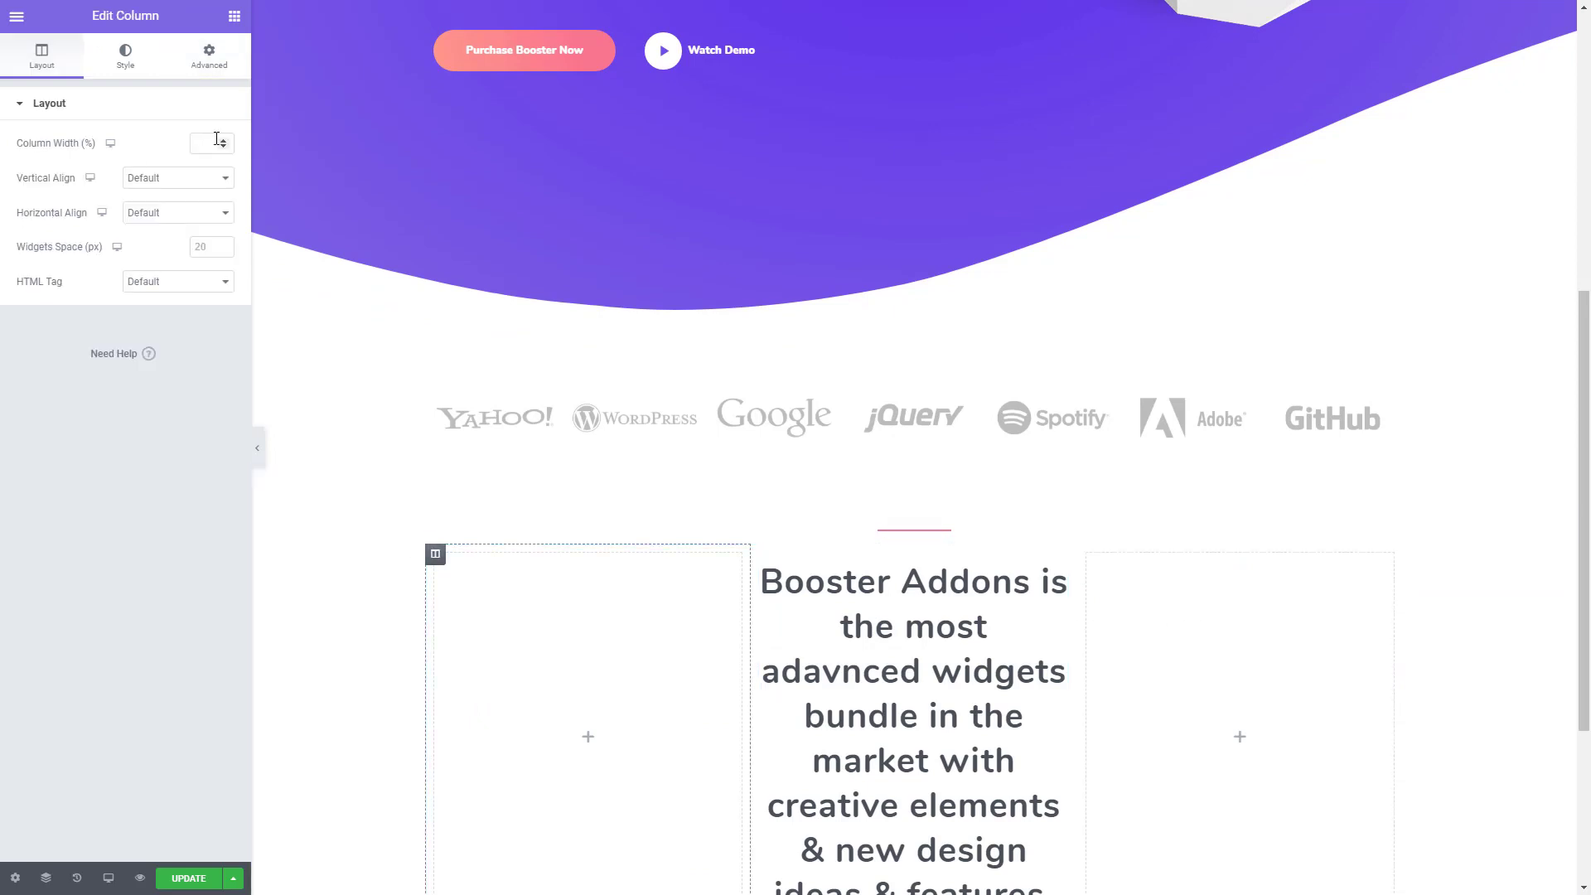
{"action": "type", "text": "5"}
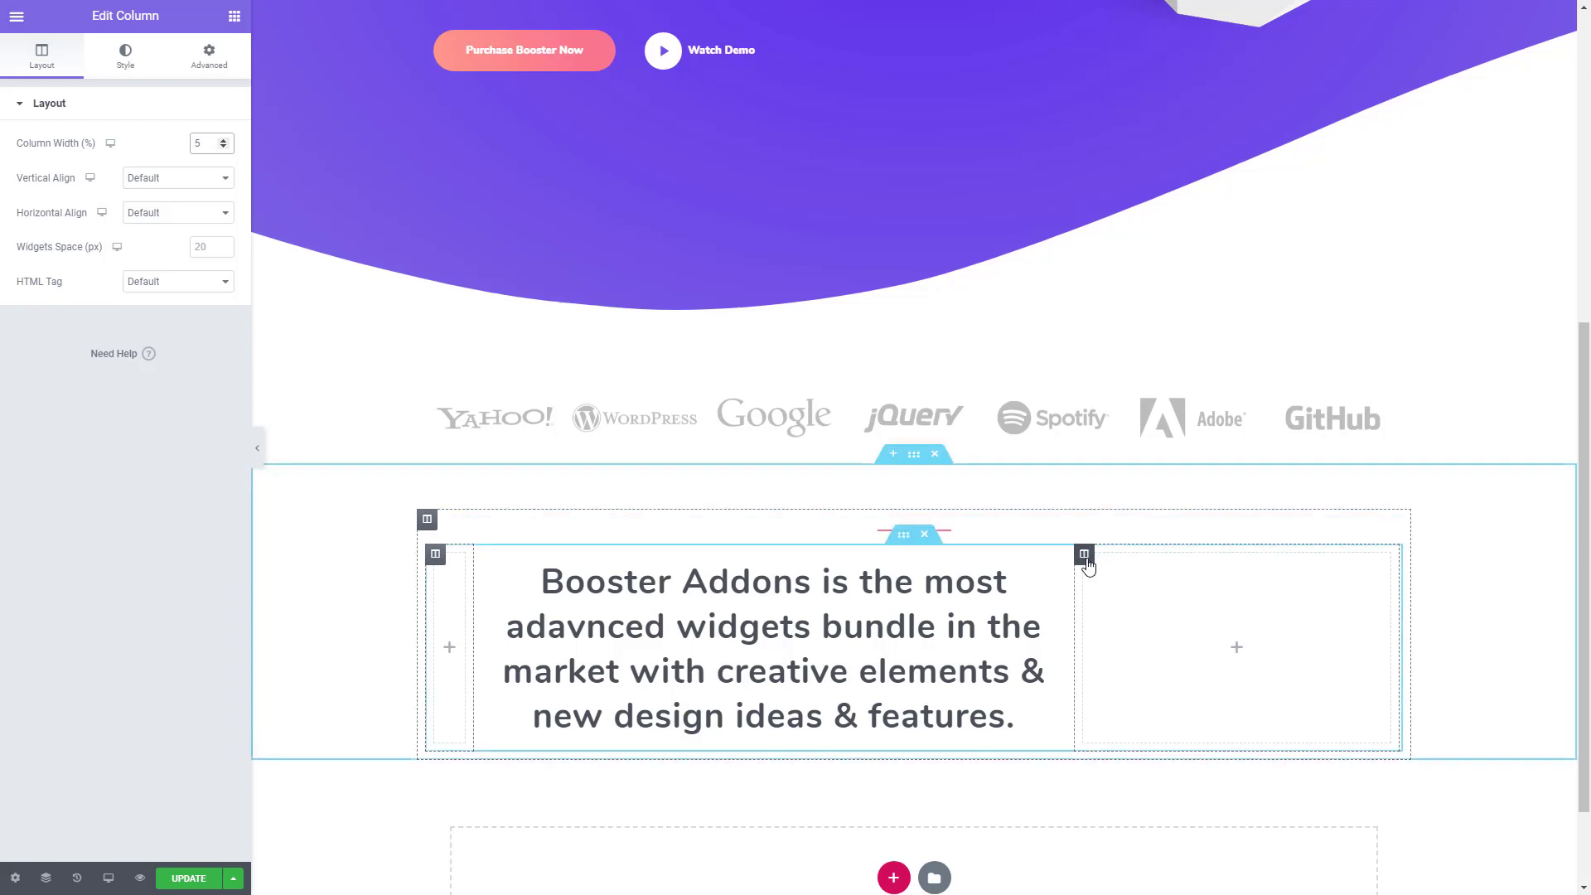
{"action": "left_click", "coordinate": [1084, 553]}
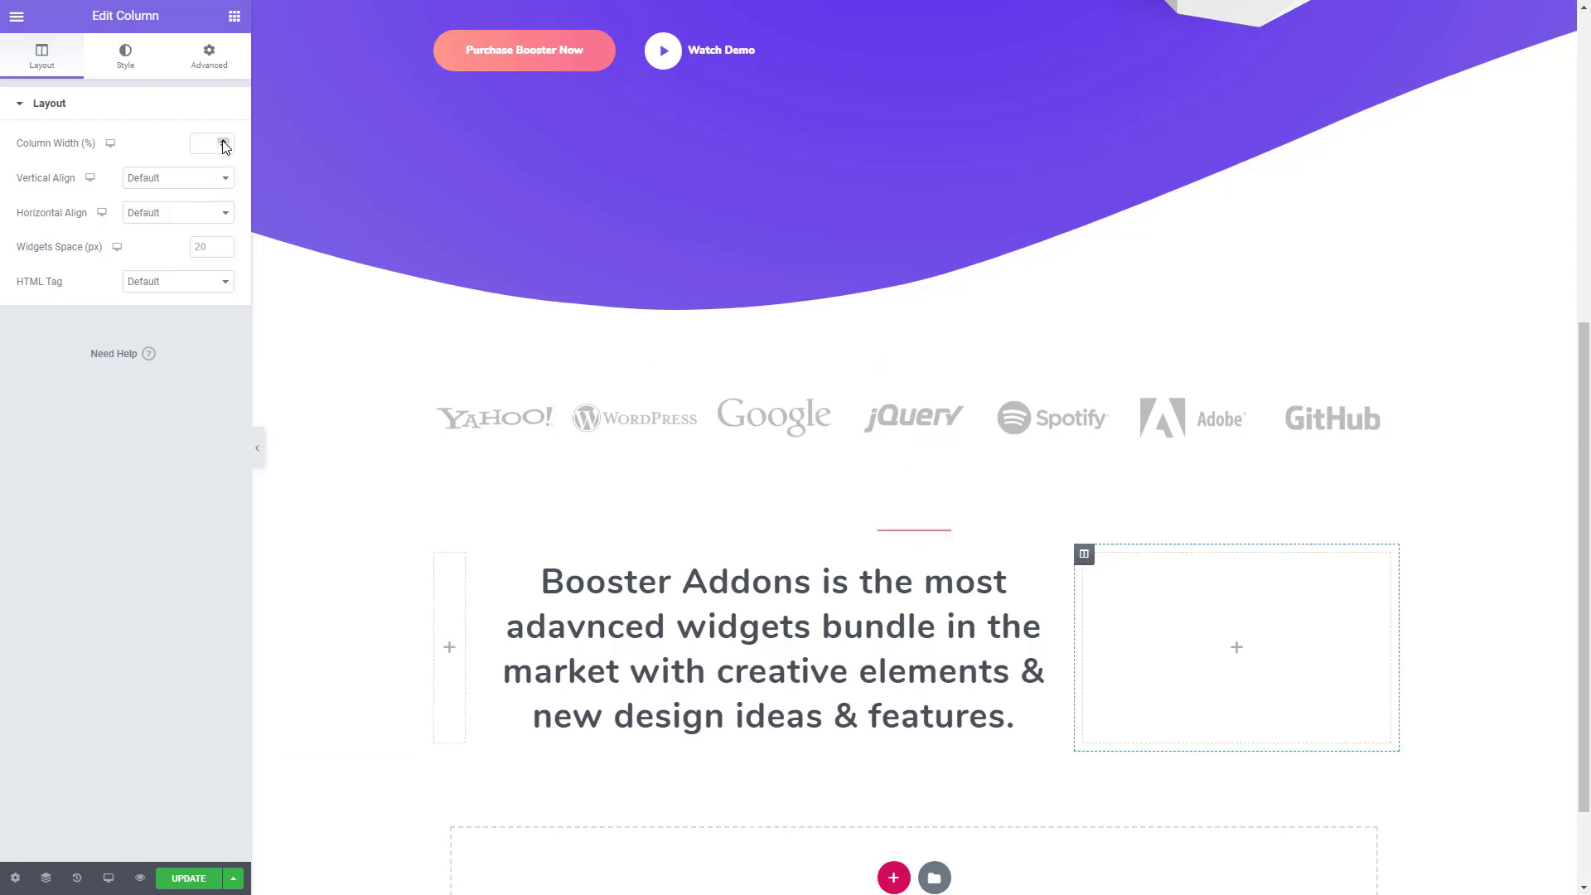
{"action": "type", "text": "5"}
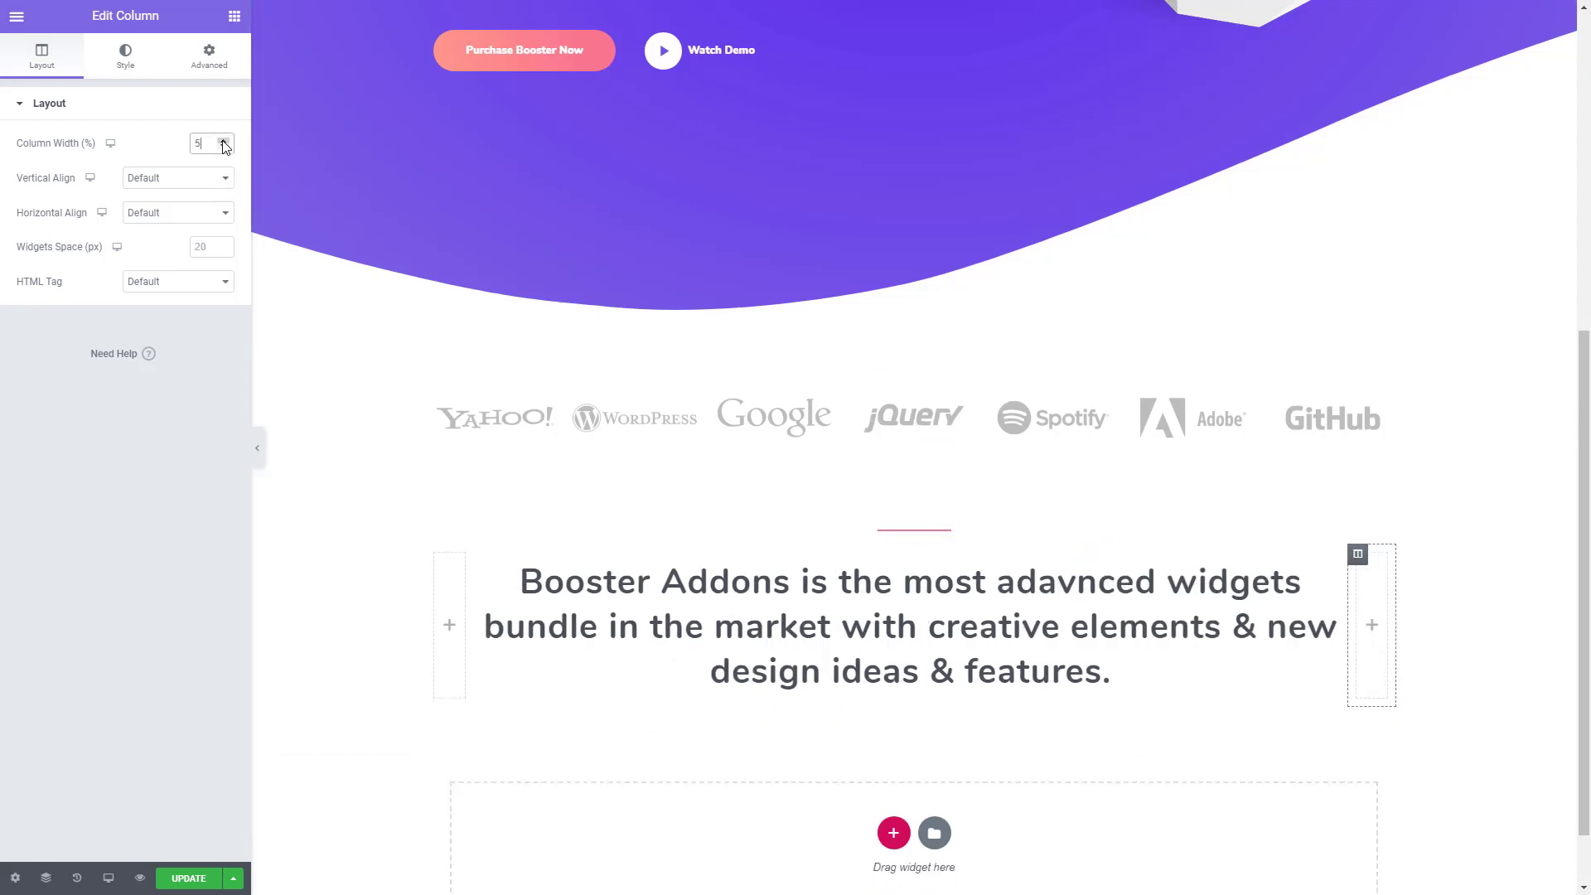
{"action": "scroll", "coordinate": [583, 580], "scroll_direction": "down", "scroll_amount": 1}
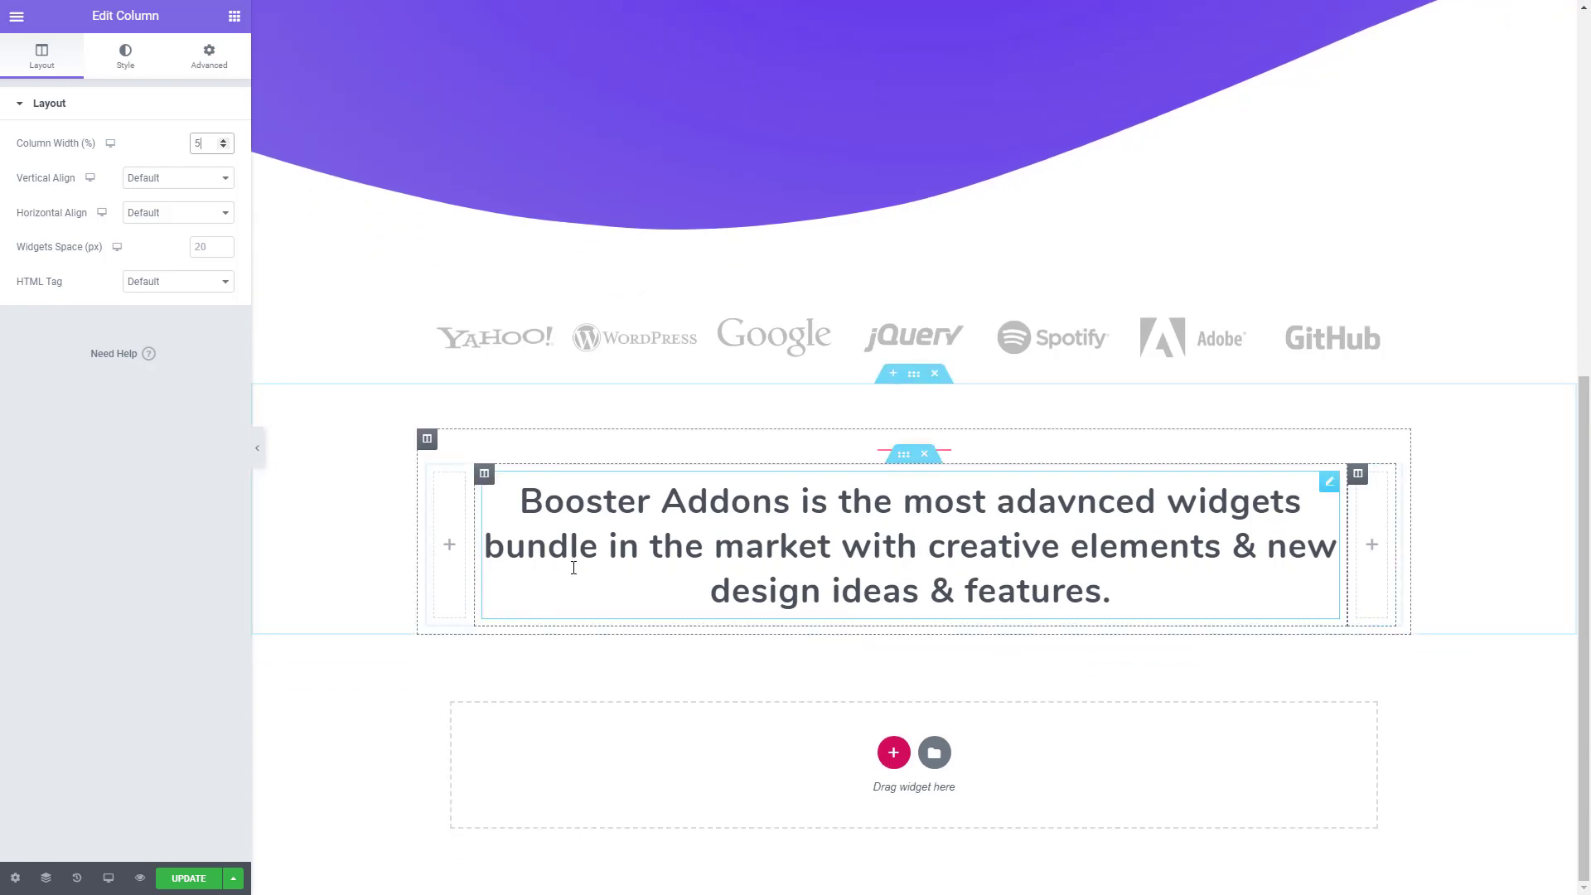
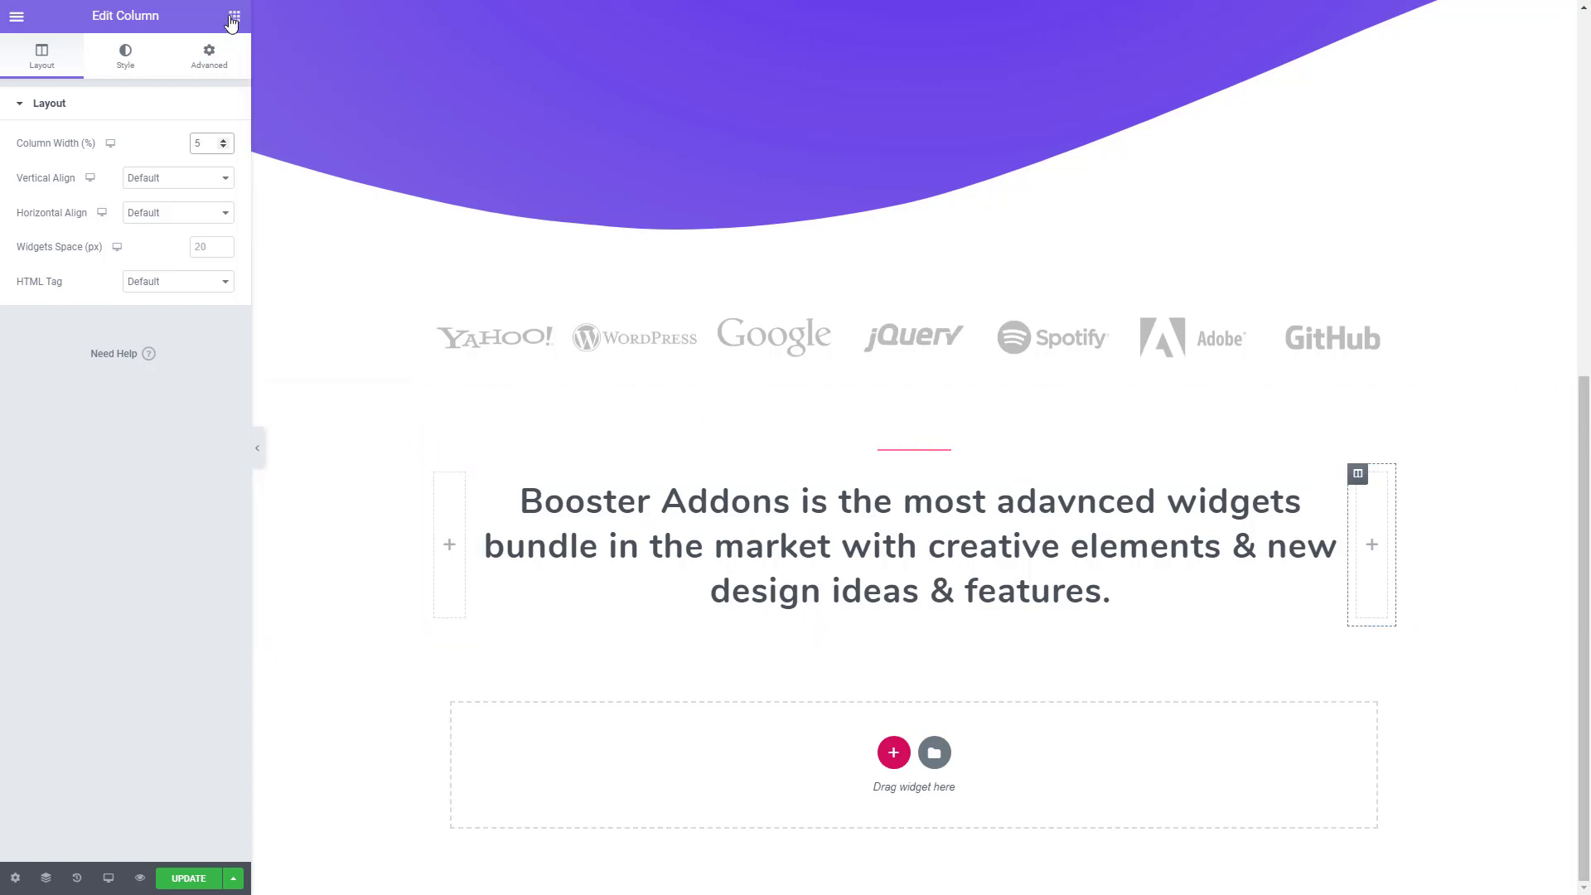
- Add a three-column section below the heading section, give it a 90 px top margin and stretch it to full page width
{"action": "left_click", "coordinate": [893, 752]}
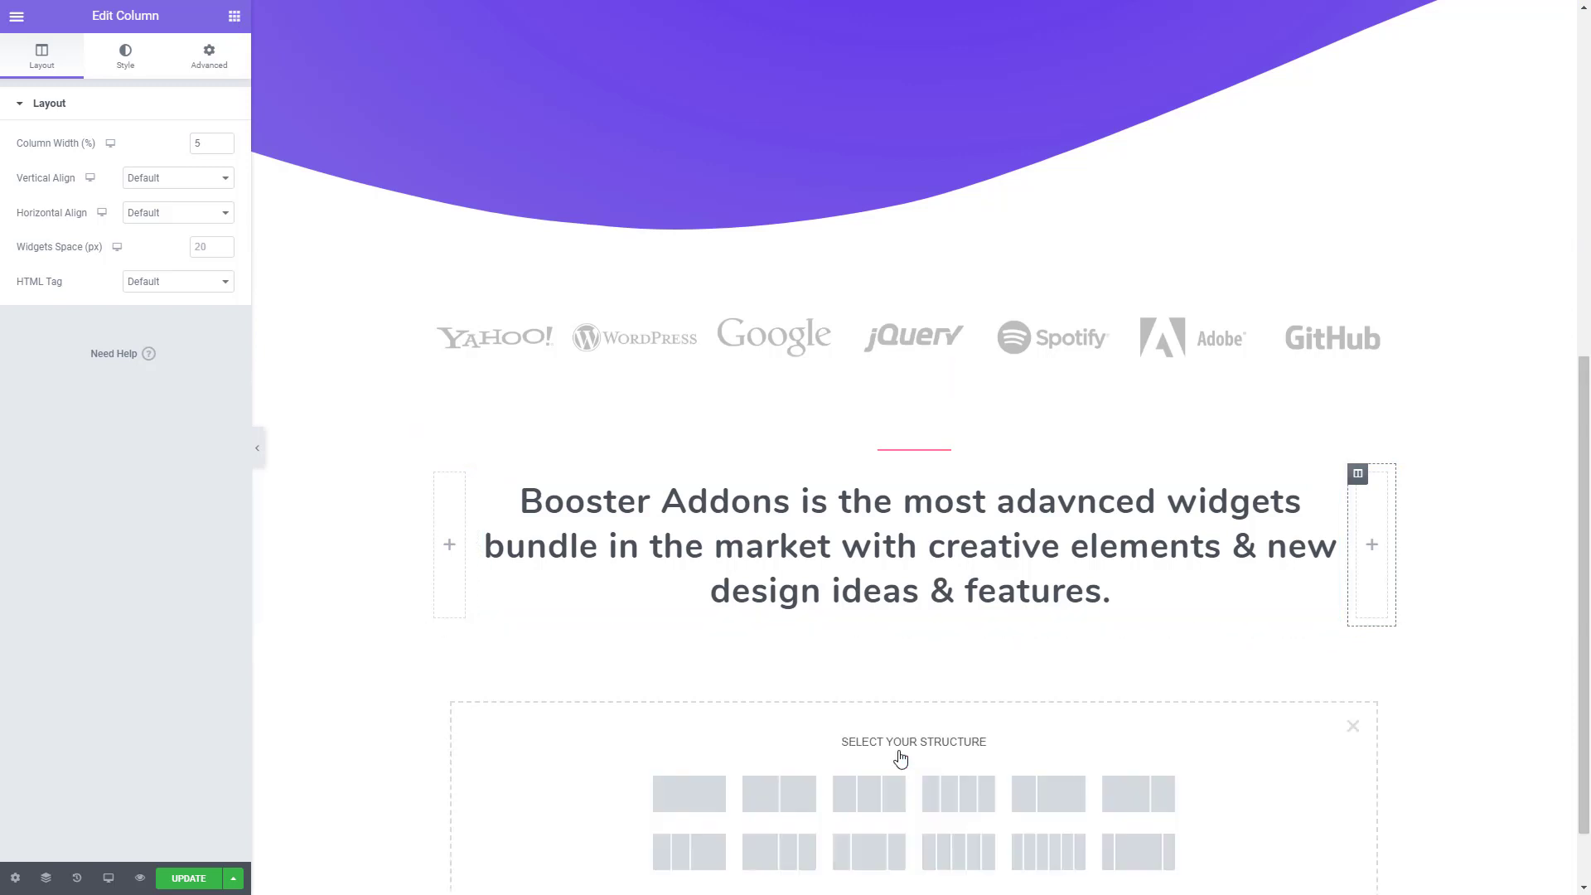
{"action": "left_click", "coordinate": [867, 800]}
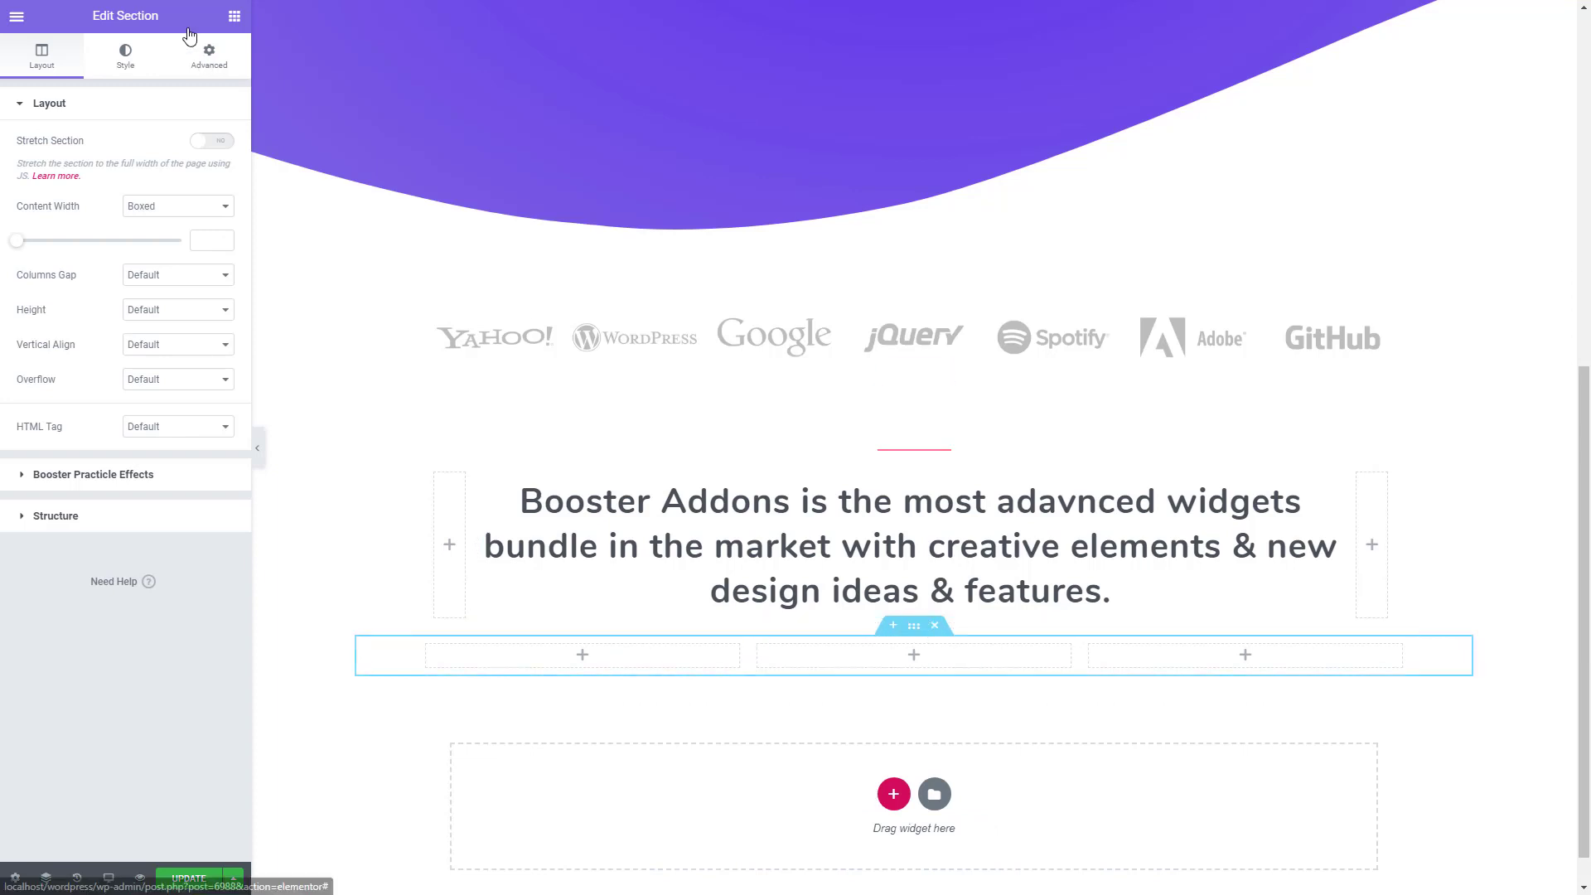
{"action": "left_click", "coordinate": [203, 53]}
{"action": "left_click", "coordinate": [212, 174]}
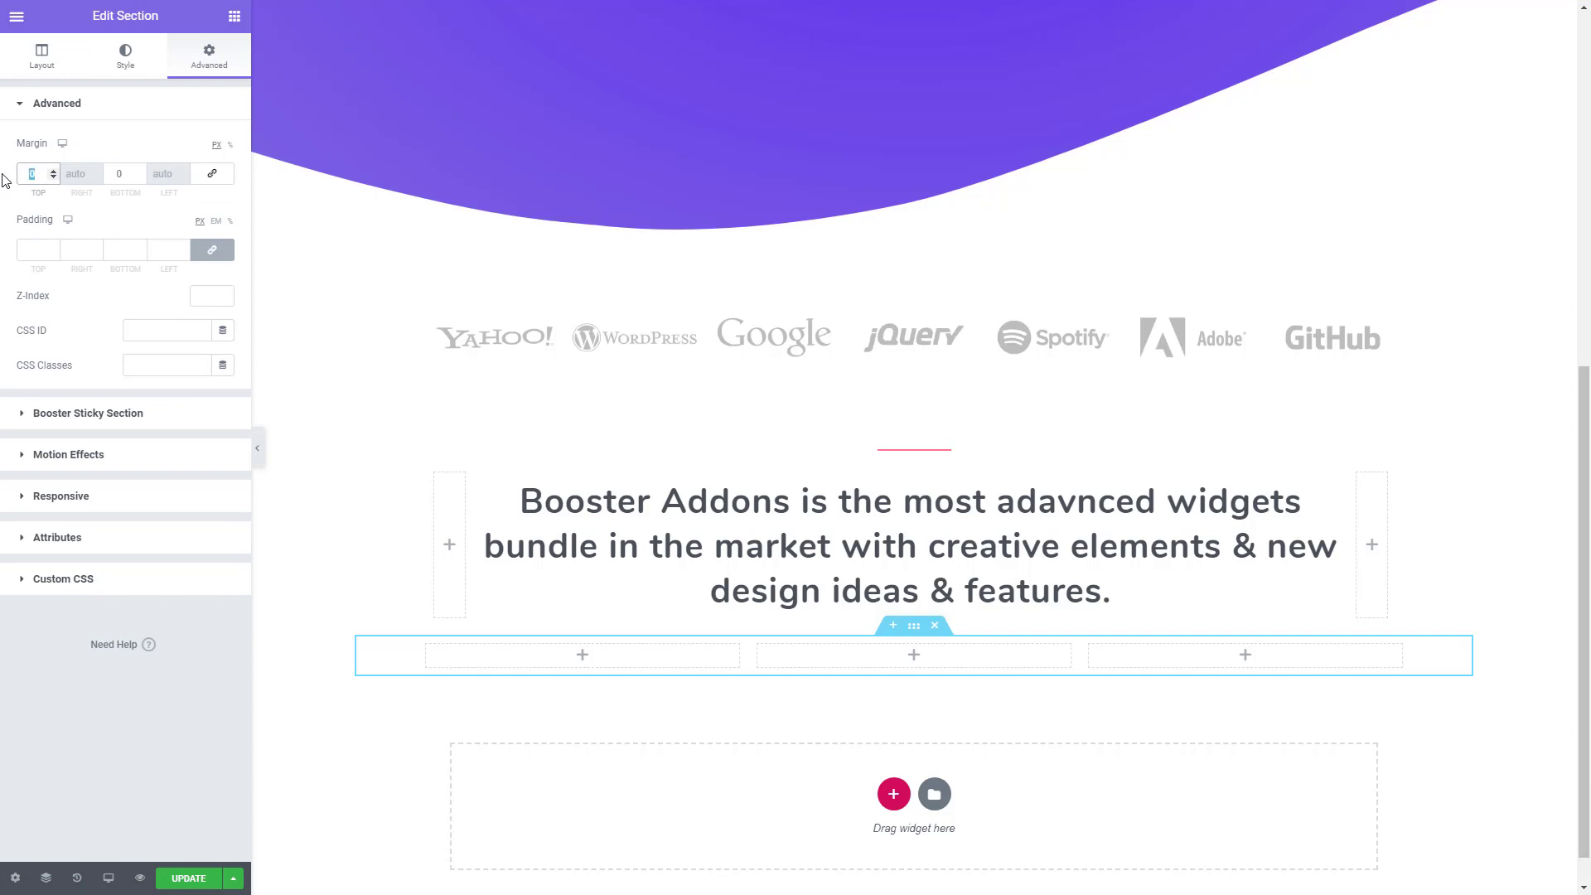
{"action": "type", "text": "90"}
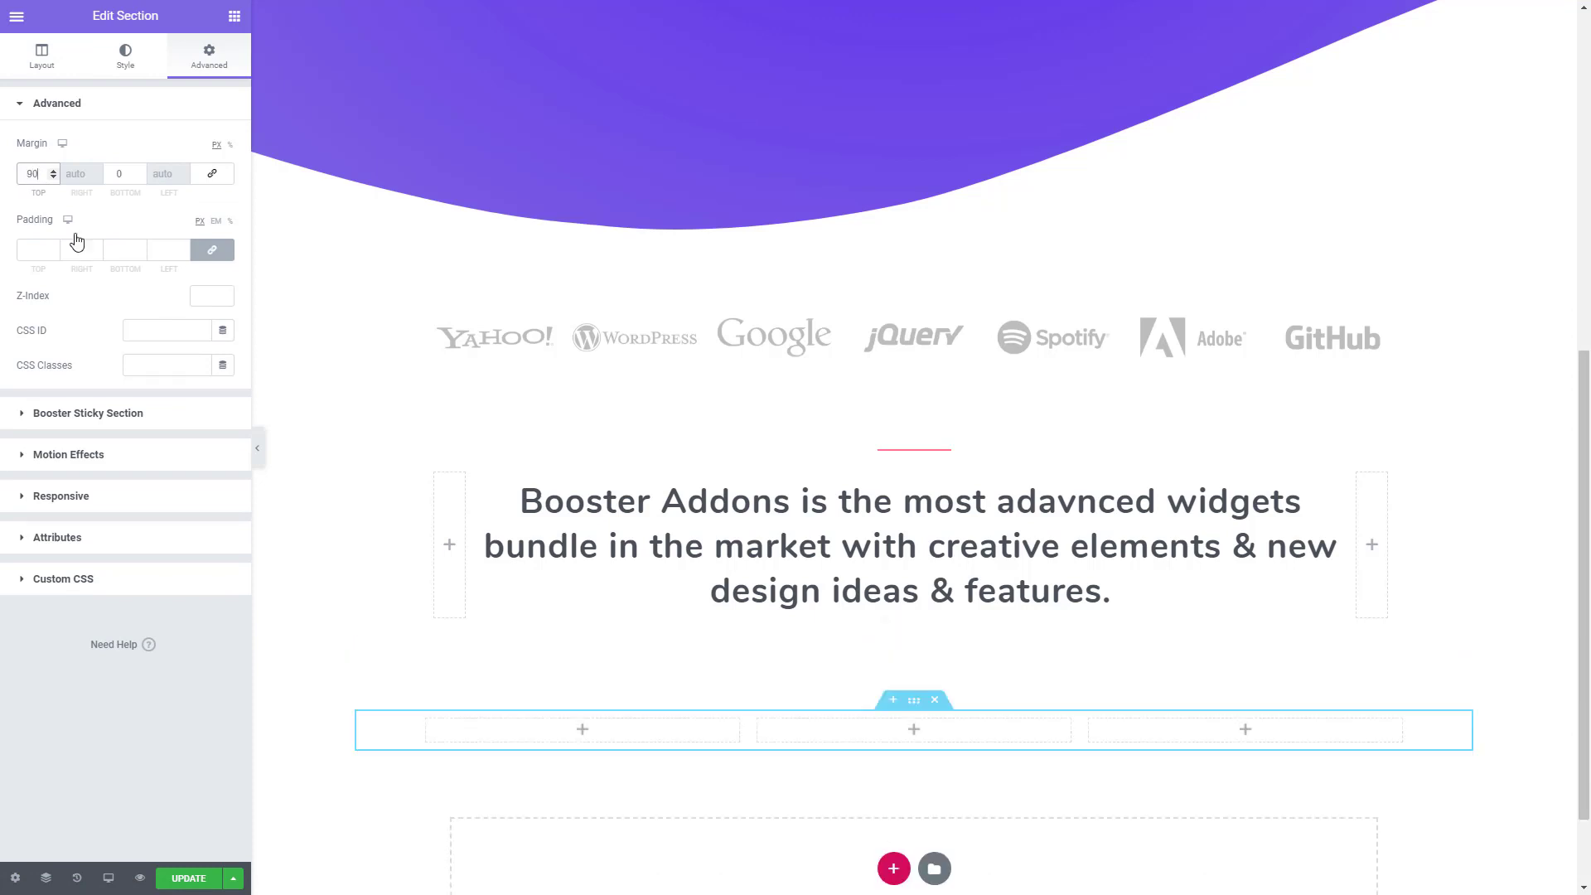
{"action": "left_click", "coordinate": [46, 66]}
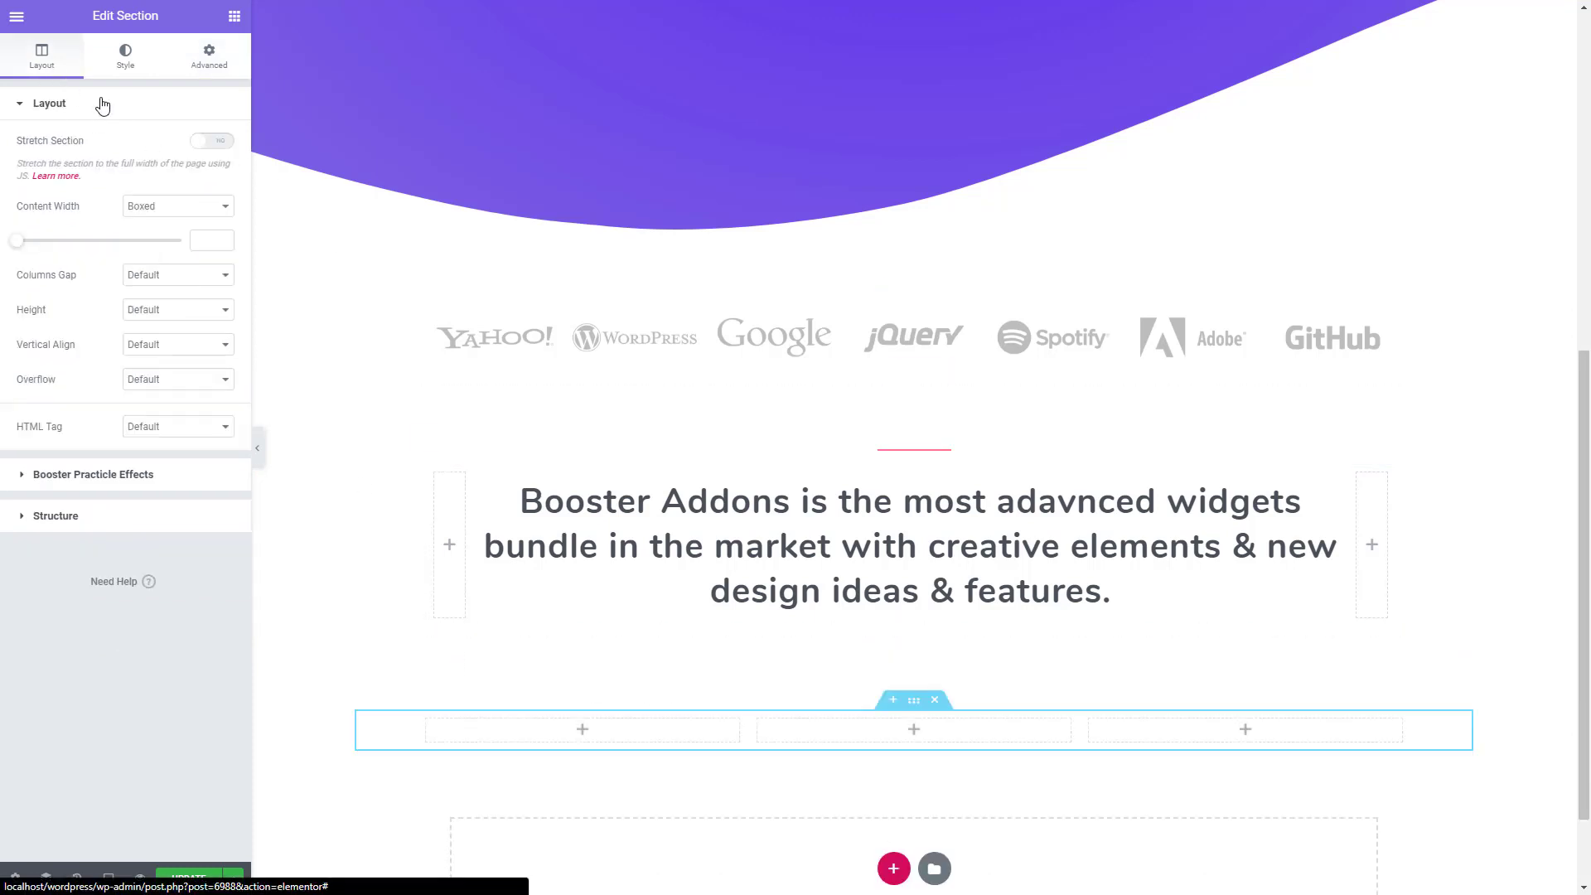
{"action": "left_click", "coordinate": [217, 143]}
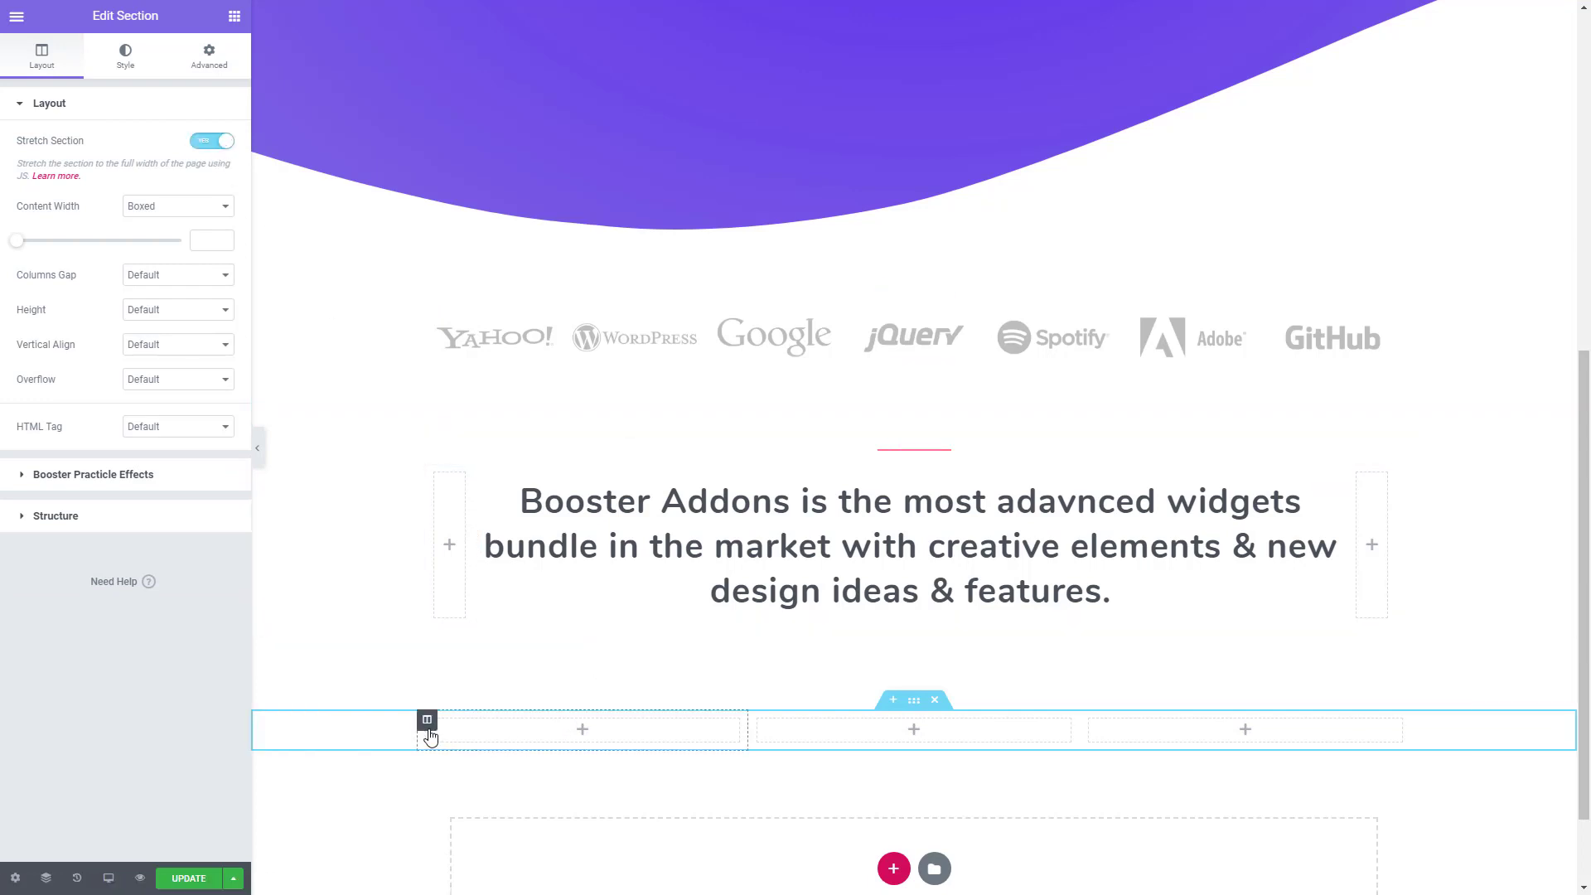
- Insert an inner section into the new section's first column and delete one of its two columns
{"action": "left_click", "coordinate": [428, 724]}
{"action": "left_click", "coordinate": [235, 16]}
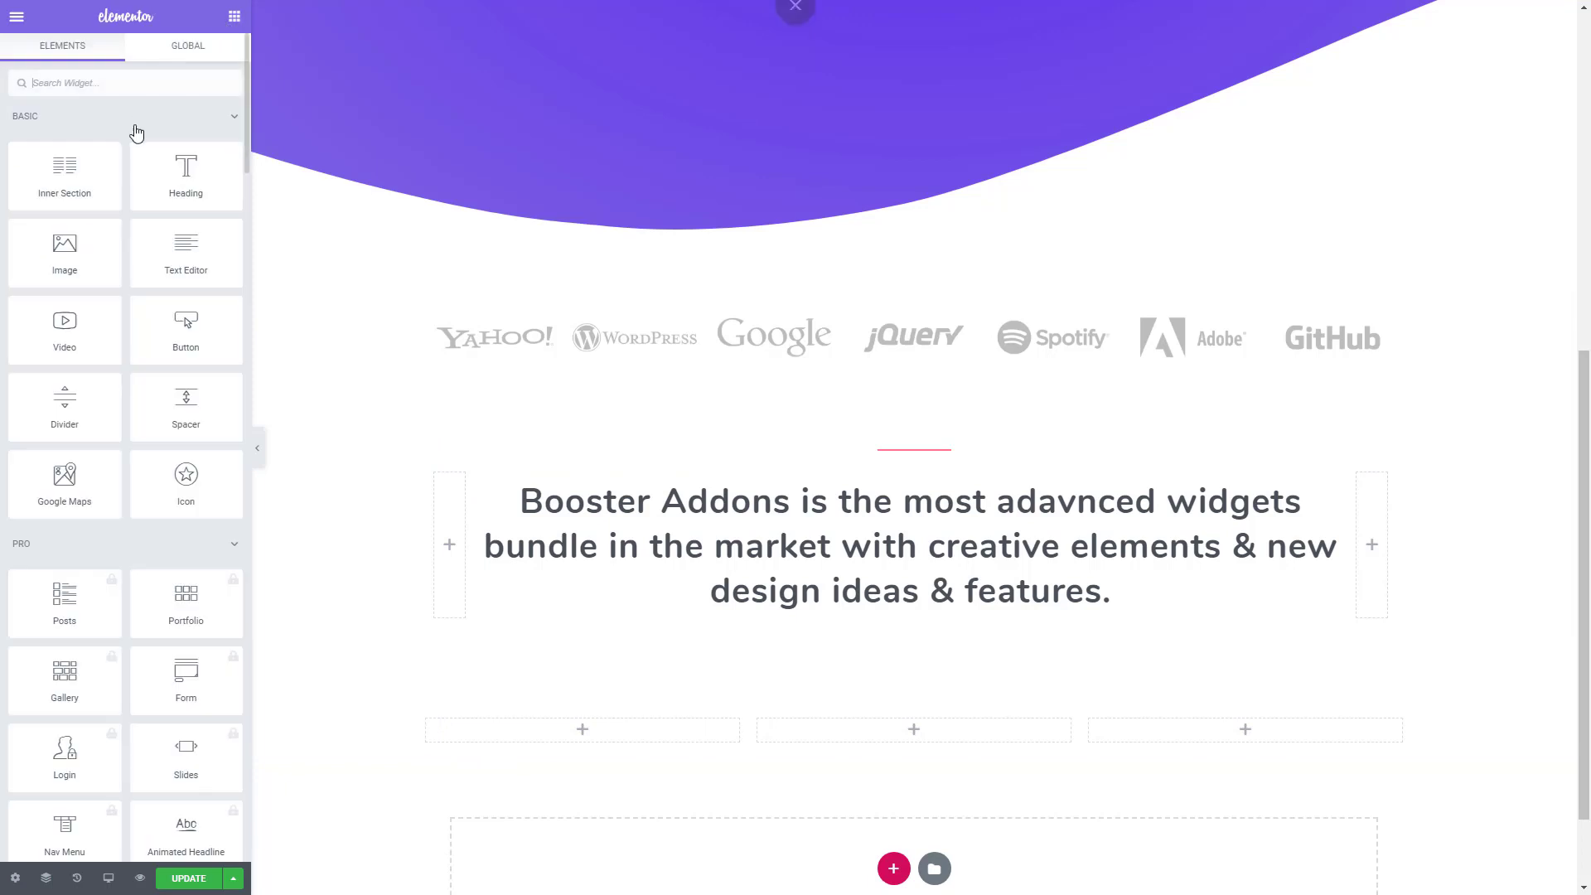
{"action": "left_click_drag", "start_coordinate": [64, 170], "coordinate": [584, 704]}
{"action": "scroll", "coordinate": [531, 643], "scroll_direction": "down", "scroll_amount": 1}
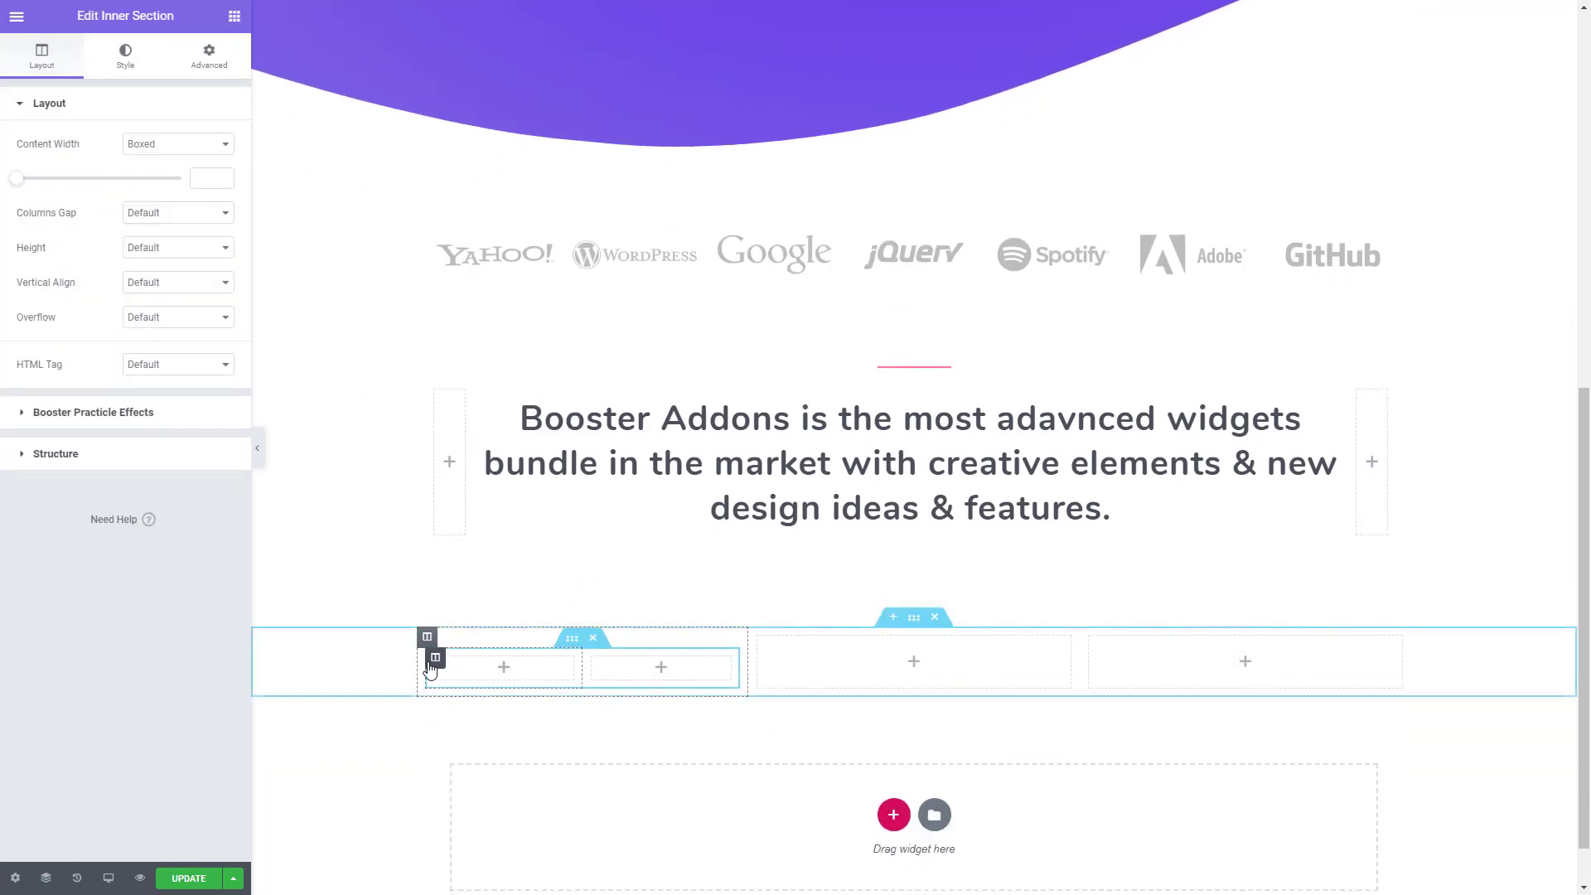
{"action": "right_click", "coordinate": [430, 670]}
{"action": "left_click", "coordinate": [489, 875]}
{"action": "left_click", "coordinate": [426, 638]}
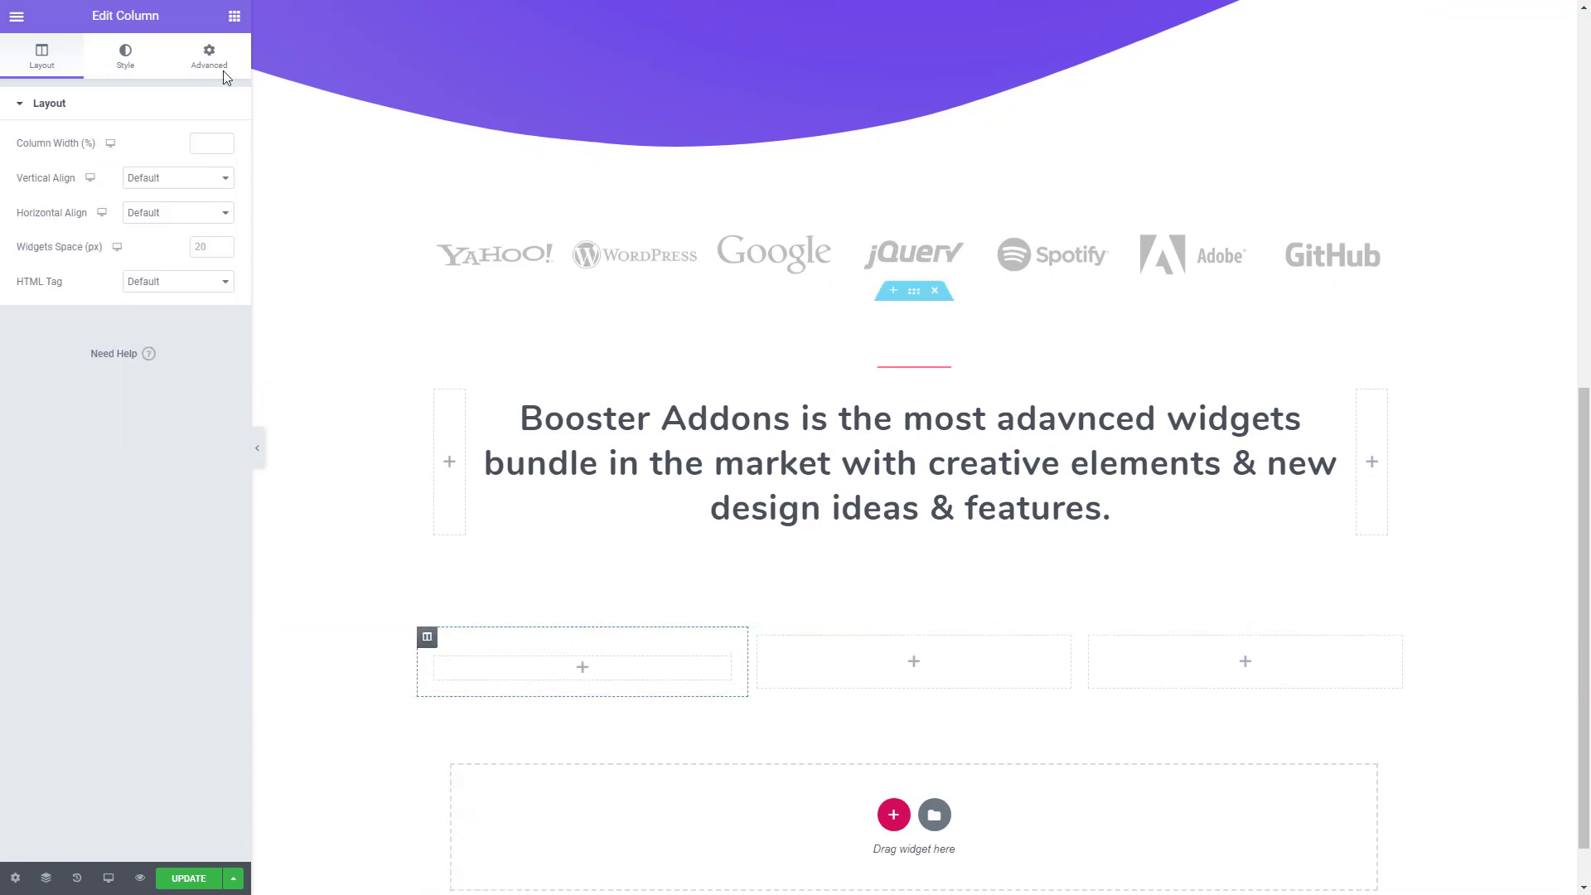
{"action": "left_click", "coordinate": [125, 55]}
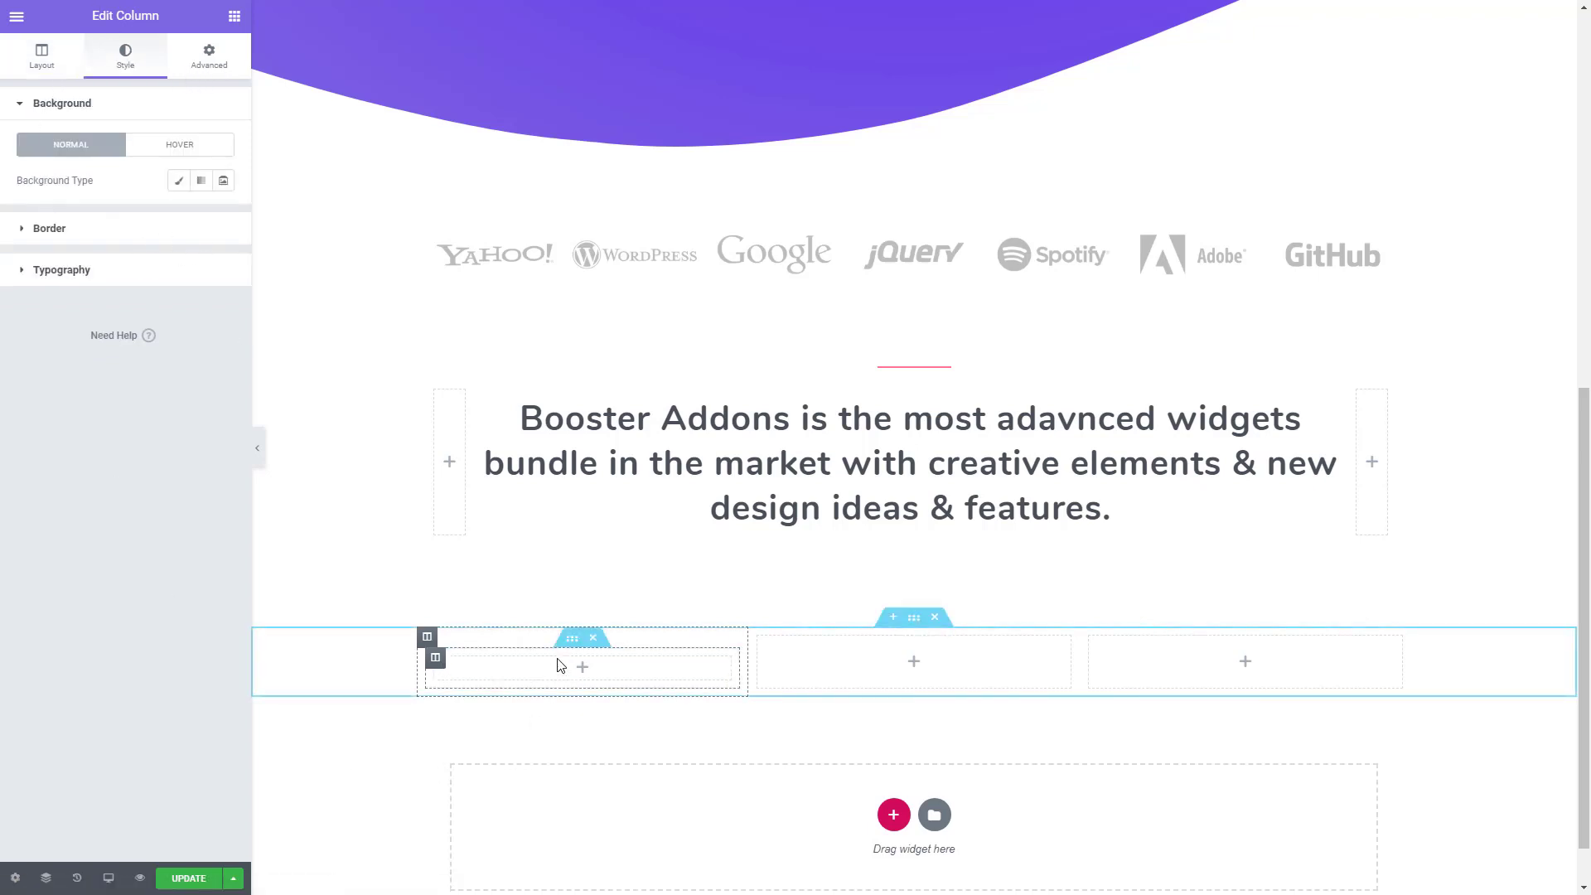
{"action": "left_click", "coordinate": [572, 639]}
{"action": "left_click", "coordinate": [125, 56]}
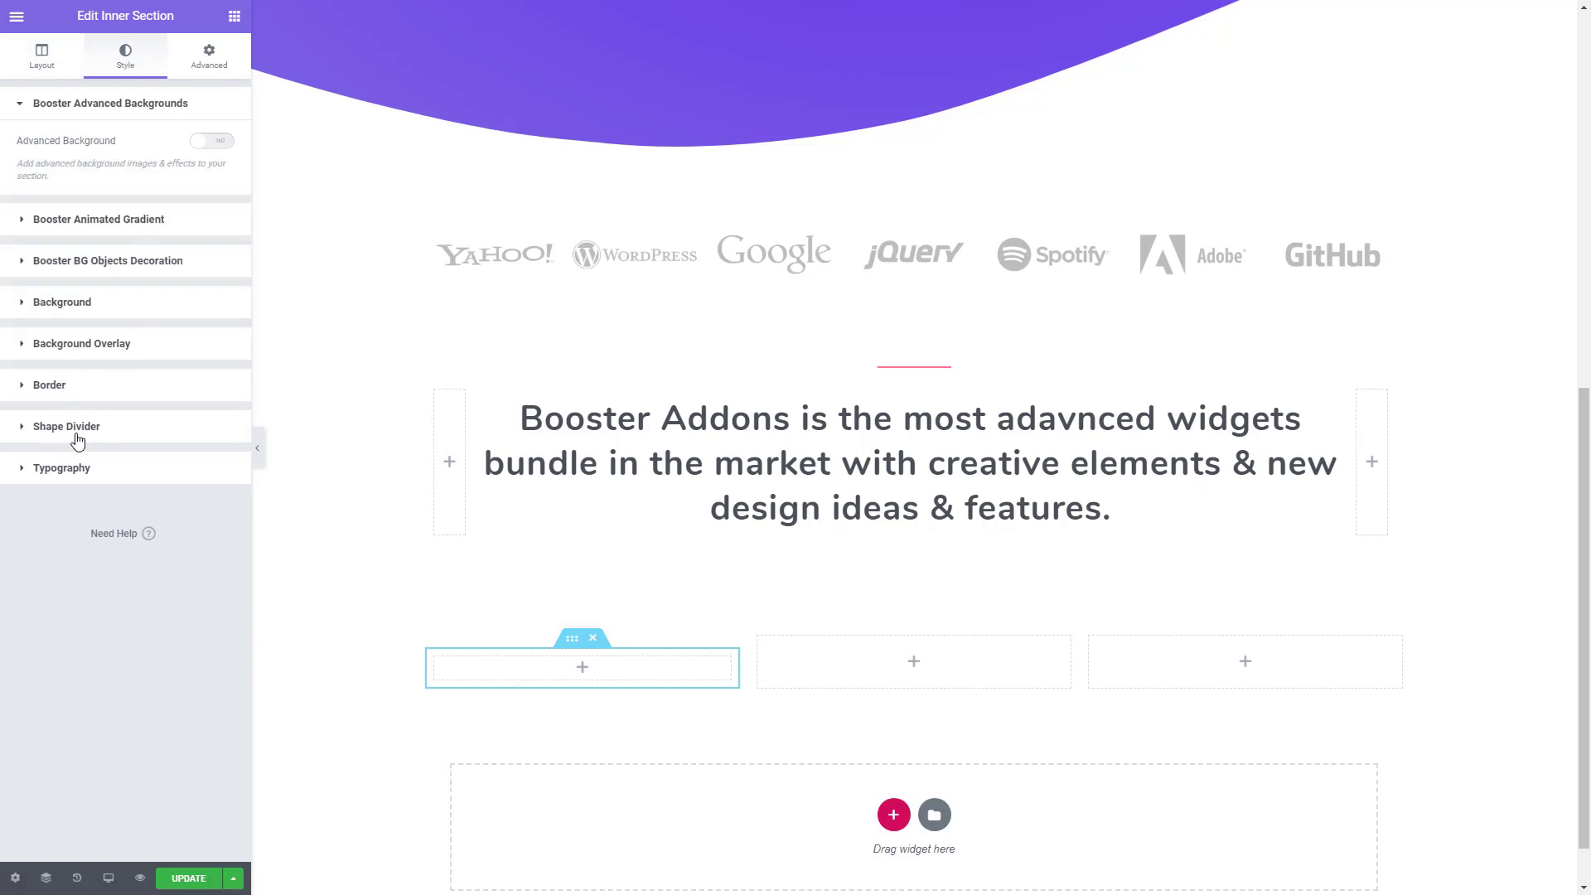
- Search the widgets for "icon" and place the ELB Icon Box in the first column's inner section
{"action": "left_click", "coordinate": [234, 17]}
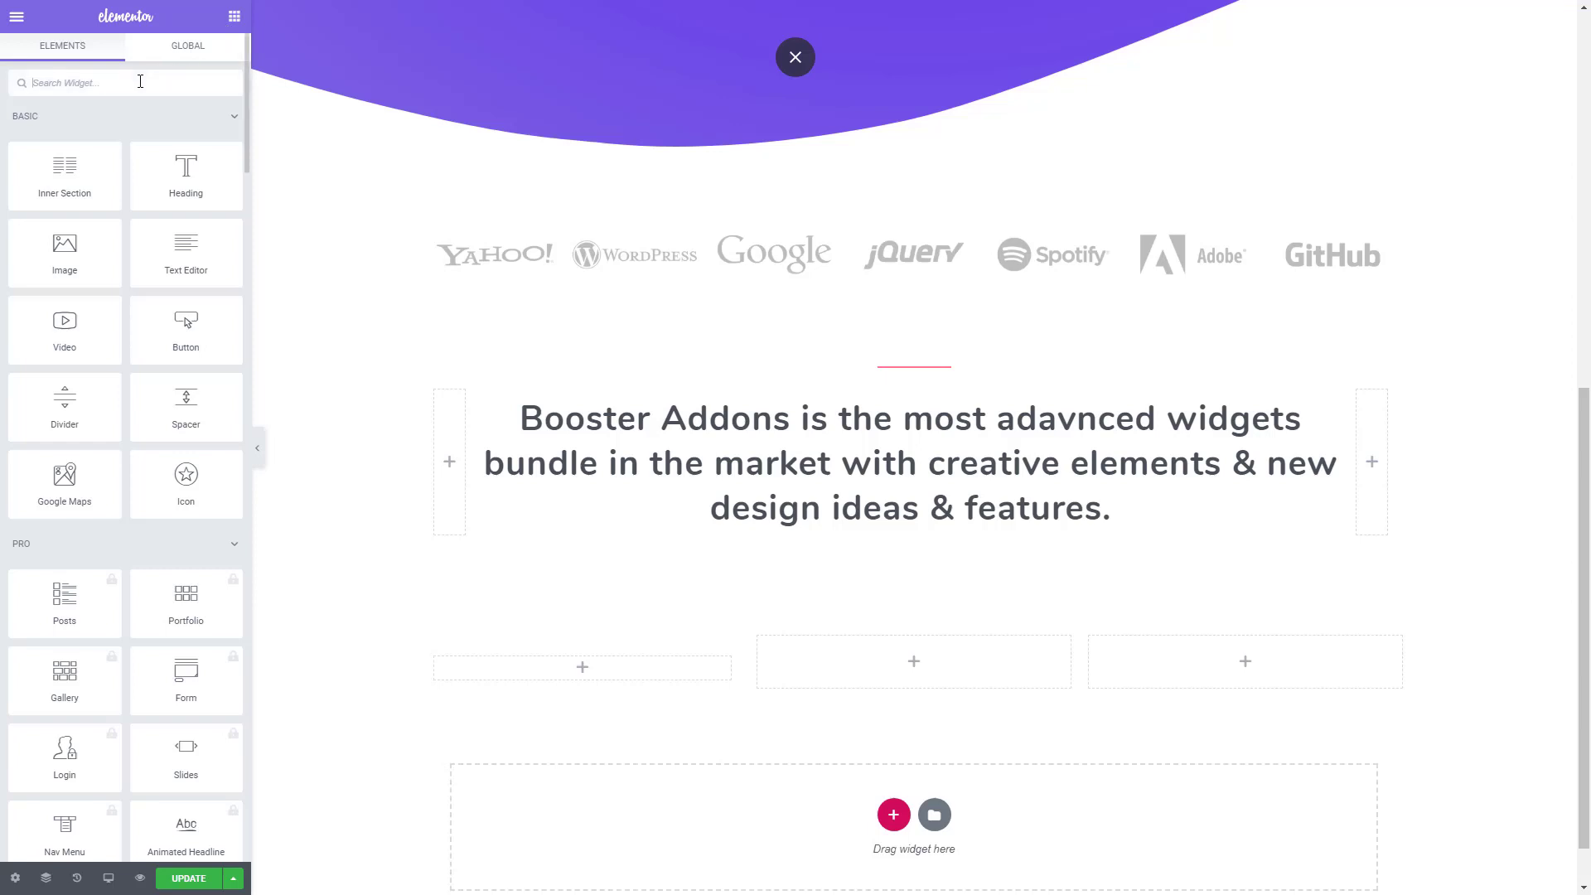
{"action": "left_click", "coordinate": [140, 81]}
{"action": "type", "text": "icon"}
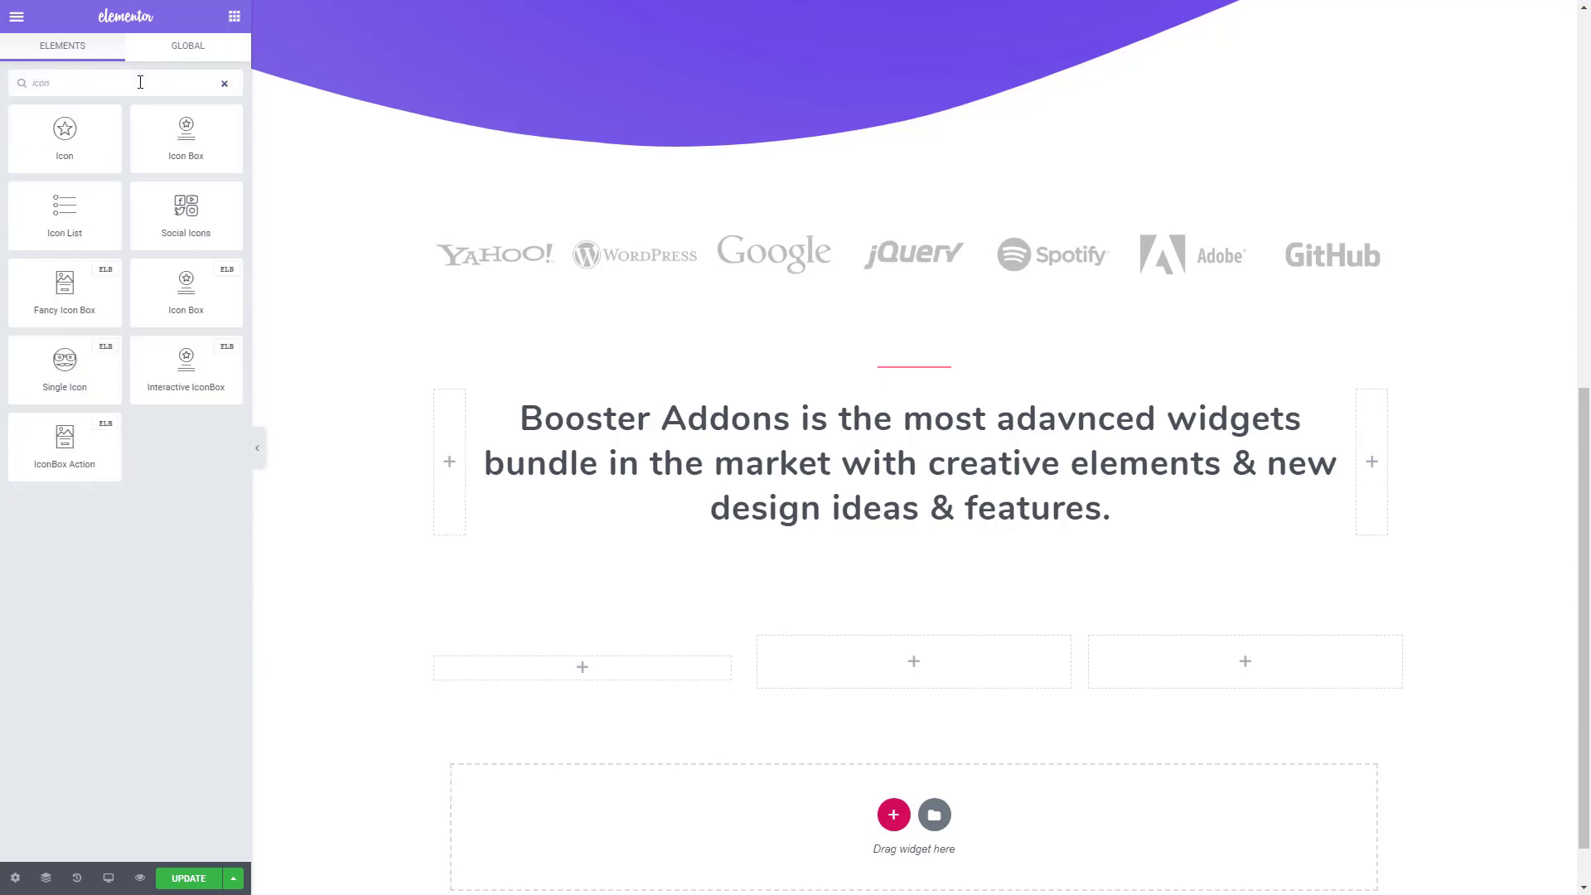
{"action": "left_click_drag", "start_coordinate": [185, 290], "coordinate": [600, 671]}
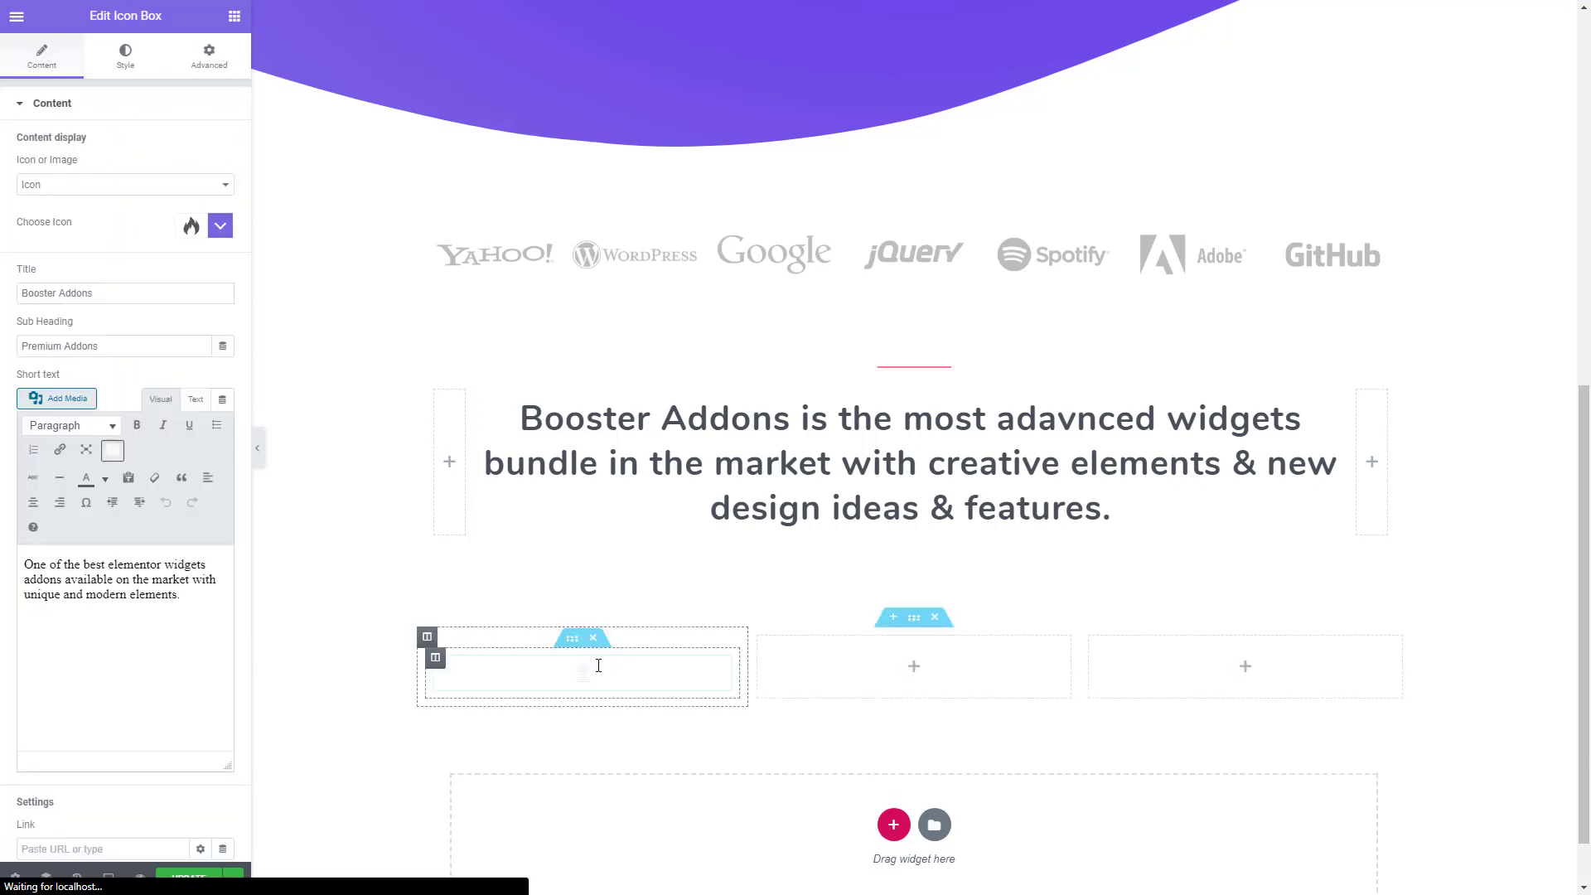
- Clear the icon box's sub heading and align its content to the left
{"action": "scroll", "coordinate": [600, 671], "scroll_direction": "down", "scroll_amount": 2}
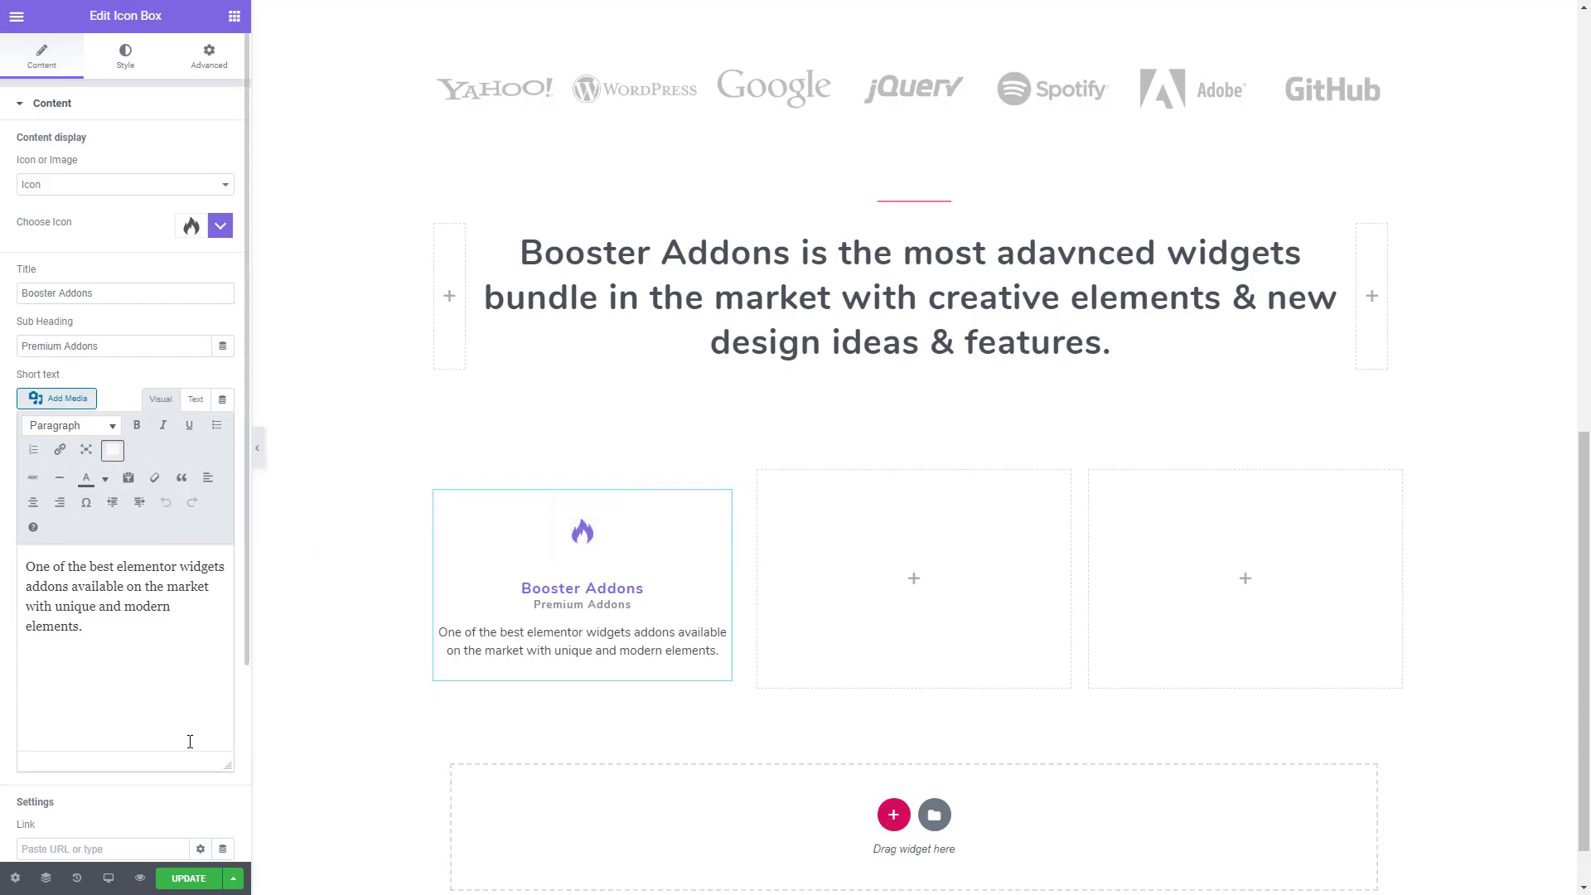
{"action": "triple_click", "coordinate": [119, 346]}
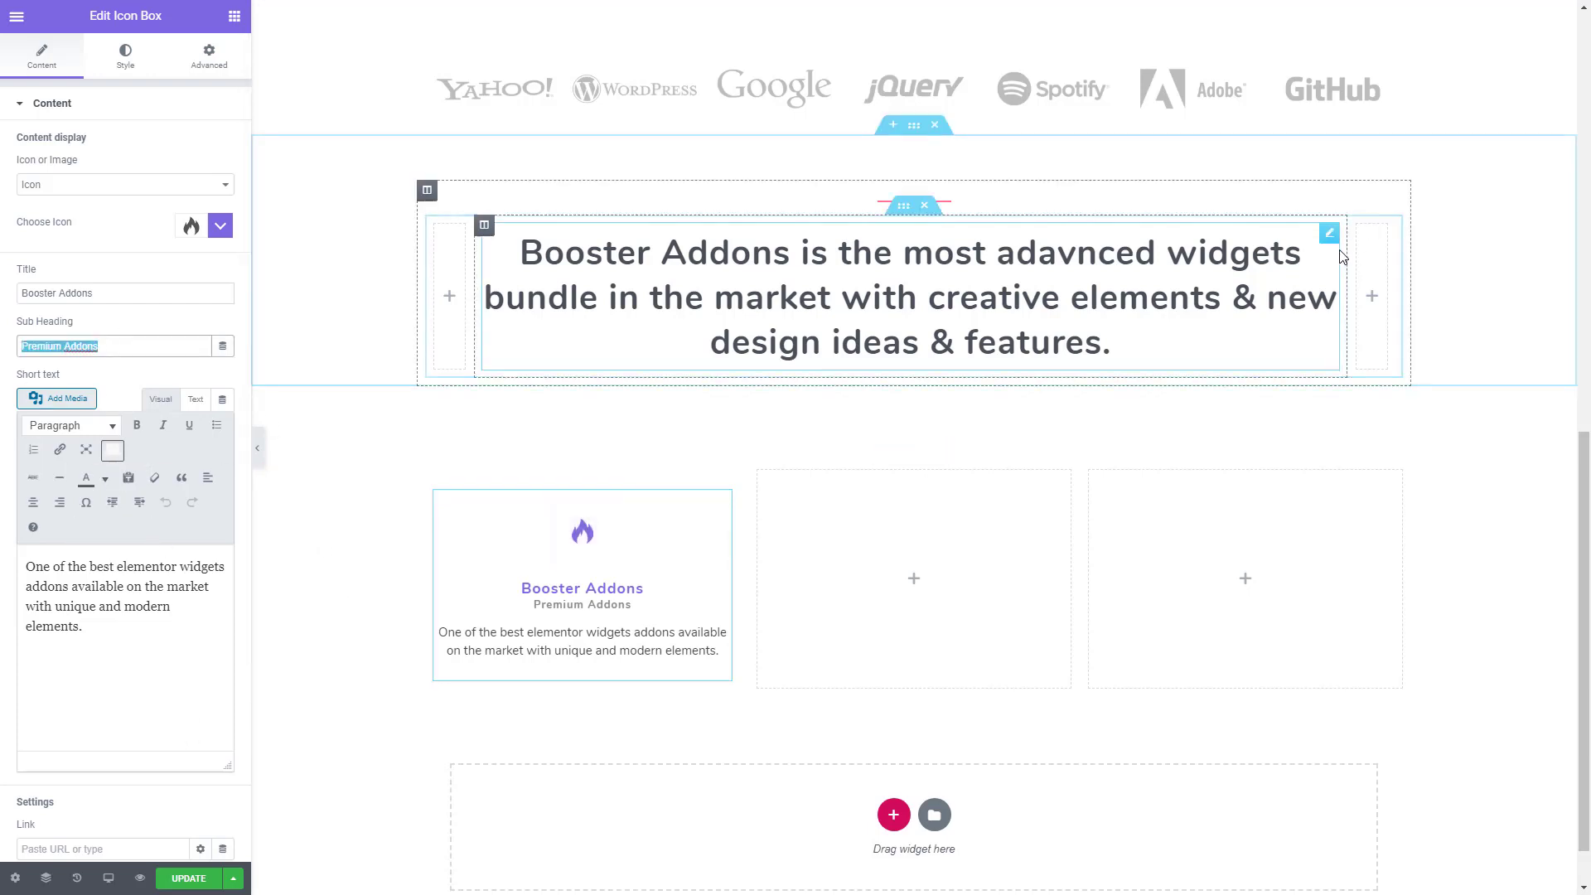
{"action": "key", "text": "BackSpace"}
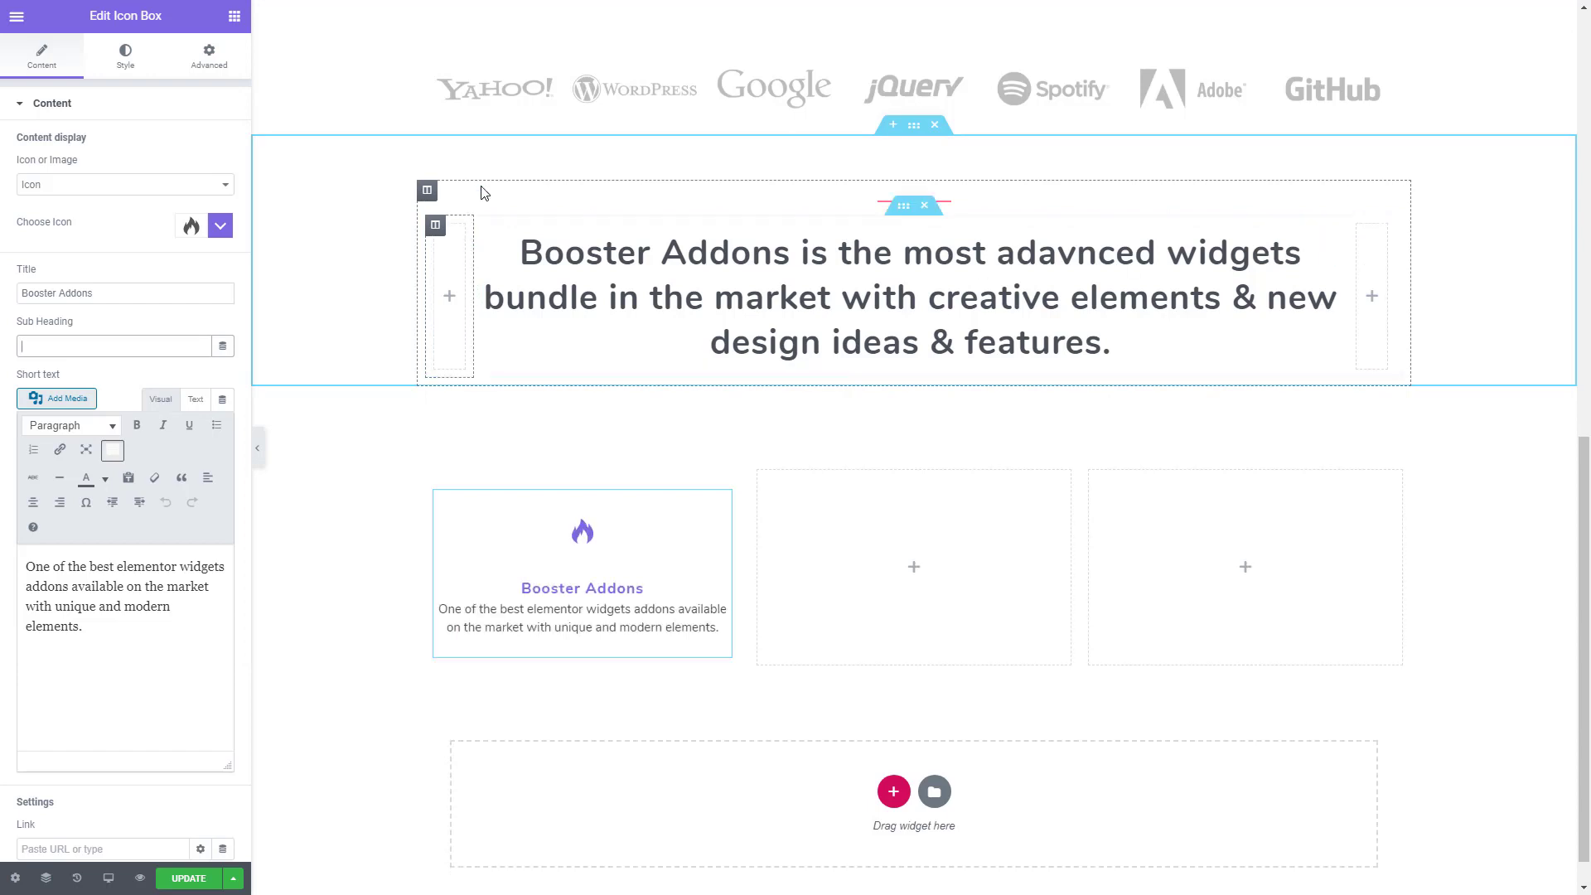
{"action": "scroll", "coordinate": [164, 632], "scroll_direction": "down", "scroll_amount": 1}
{"action": "scroll", "coordinate": [158, 729], "scroll_direction": "down", "scroll_amount": 2}
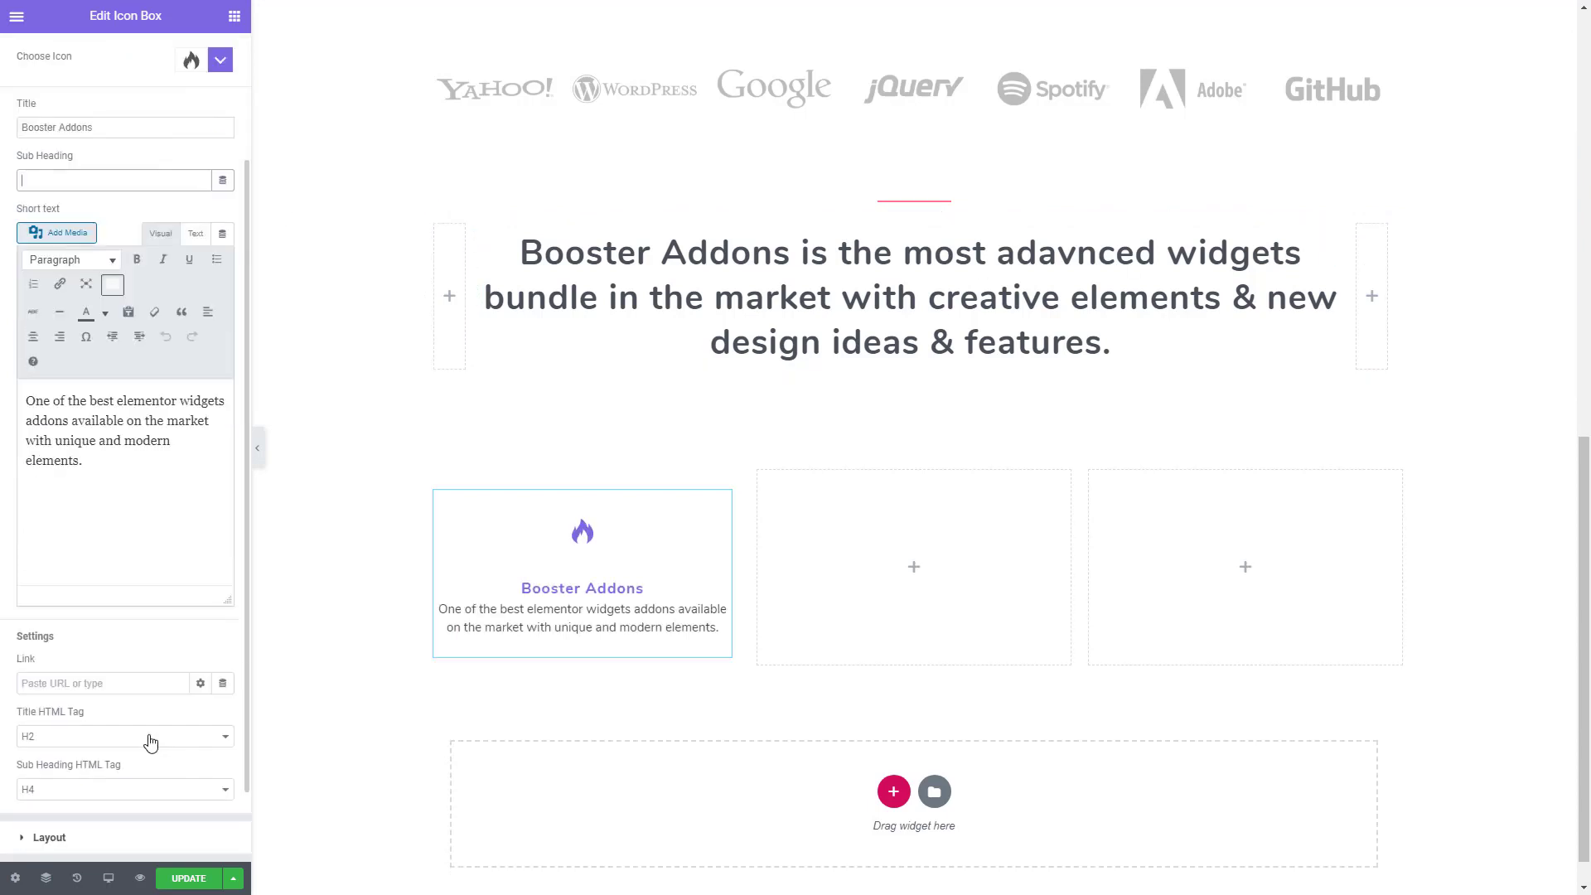
{"action": "left_click", "coordinate": [77, 742]}
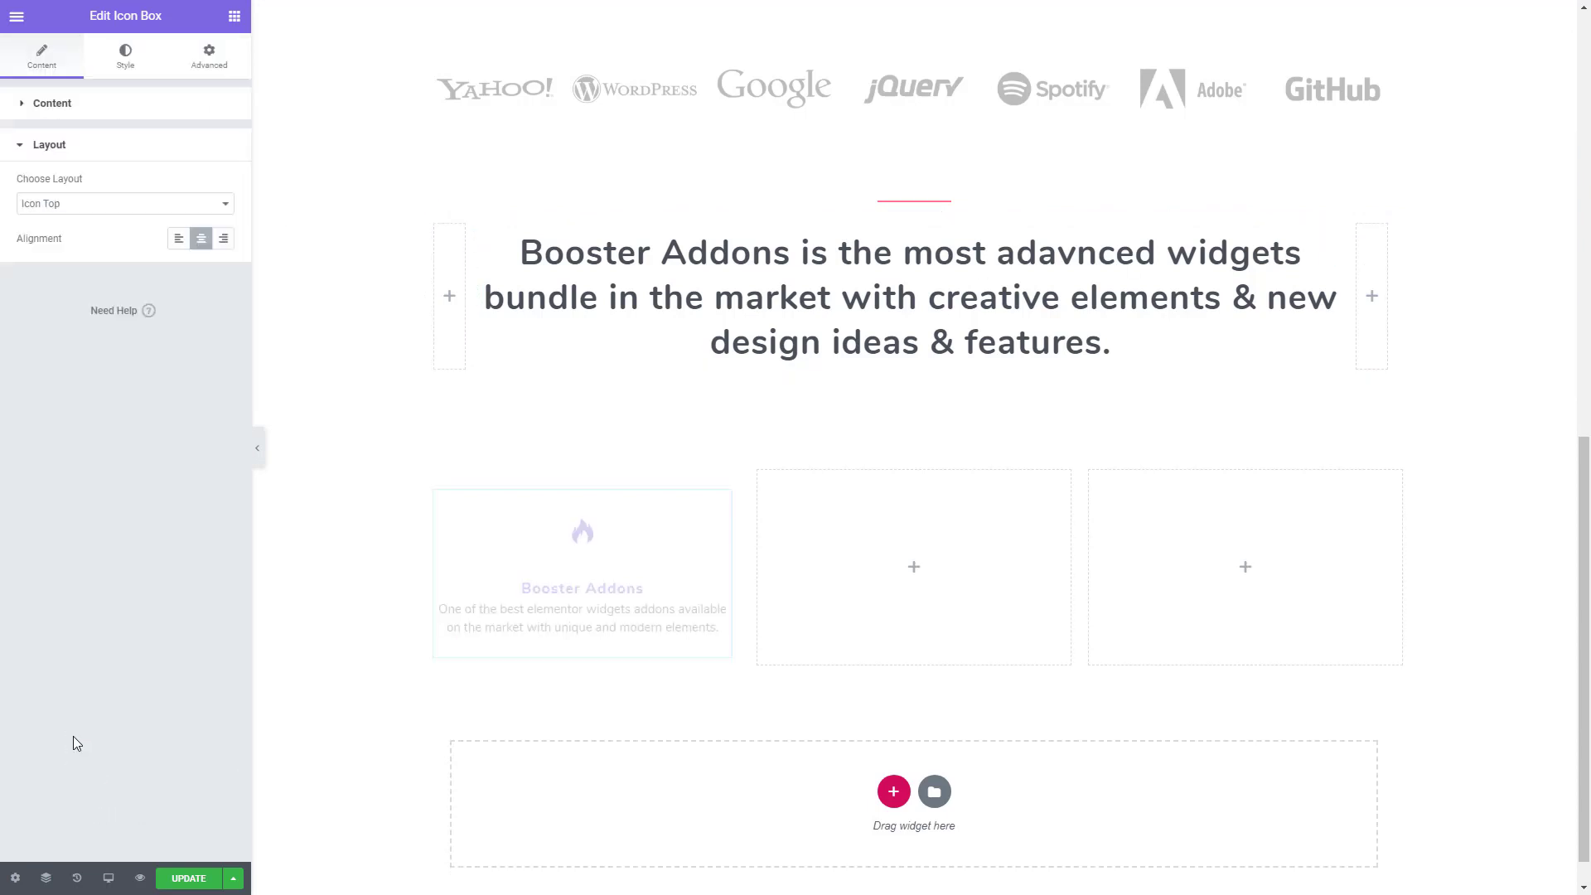
{"action": "left_click", "coordinate": [175, 240]}
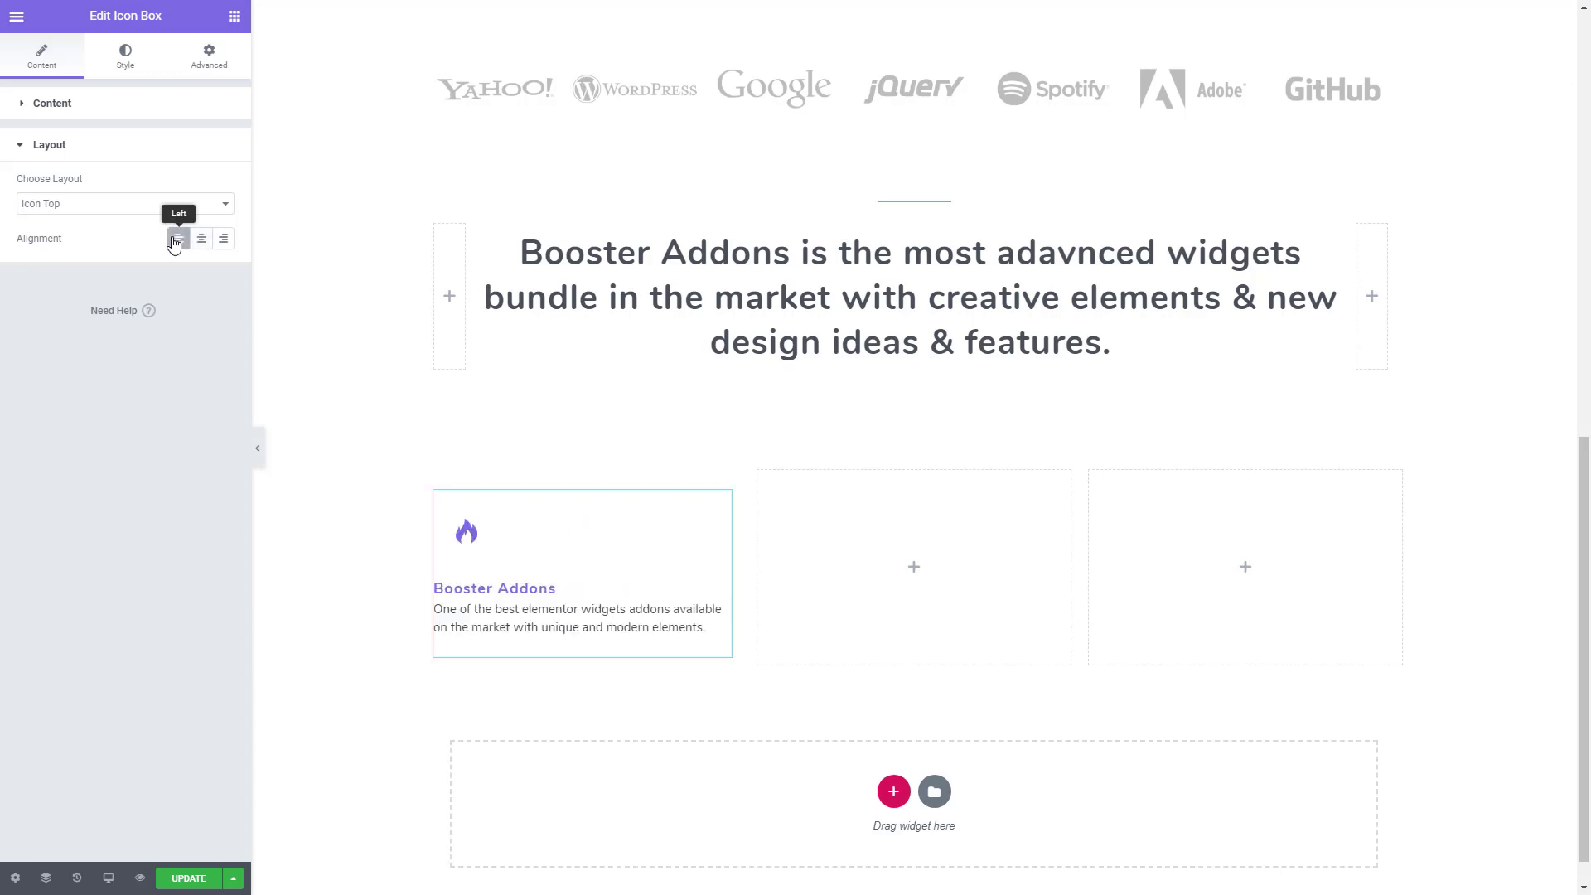
- Set the icon box's icon size and icon background size to 60 each
{"action": "left_click", "coordinate": [125, 59]}
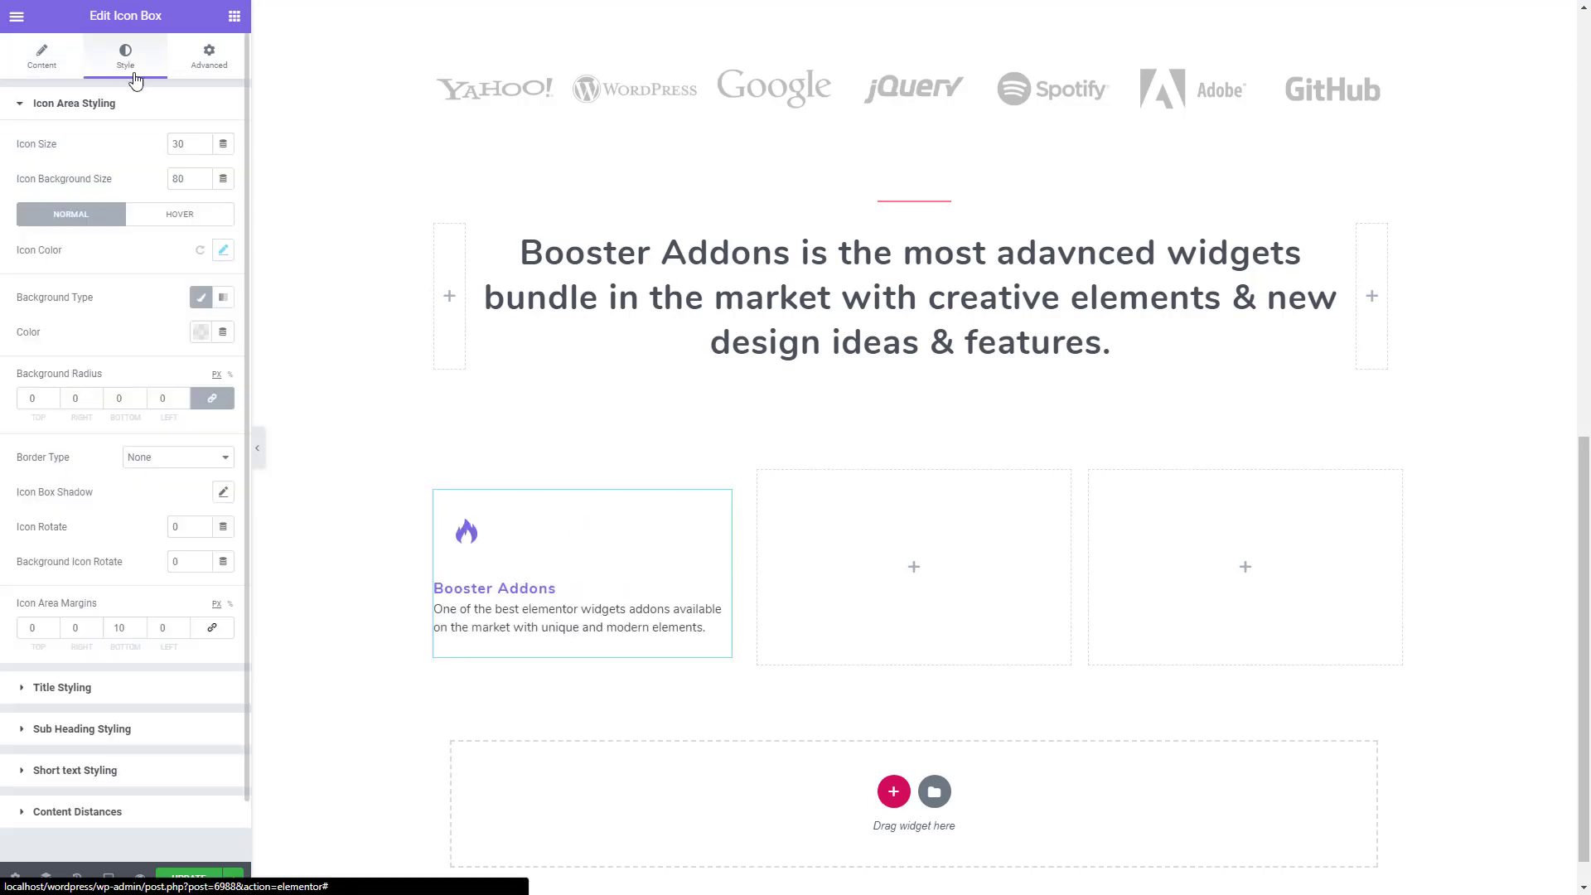
{"action": "left_click_drag", "start_coordinate": [189, 142], "coordinate": [155, 145]}
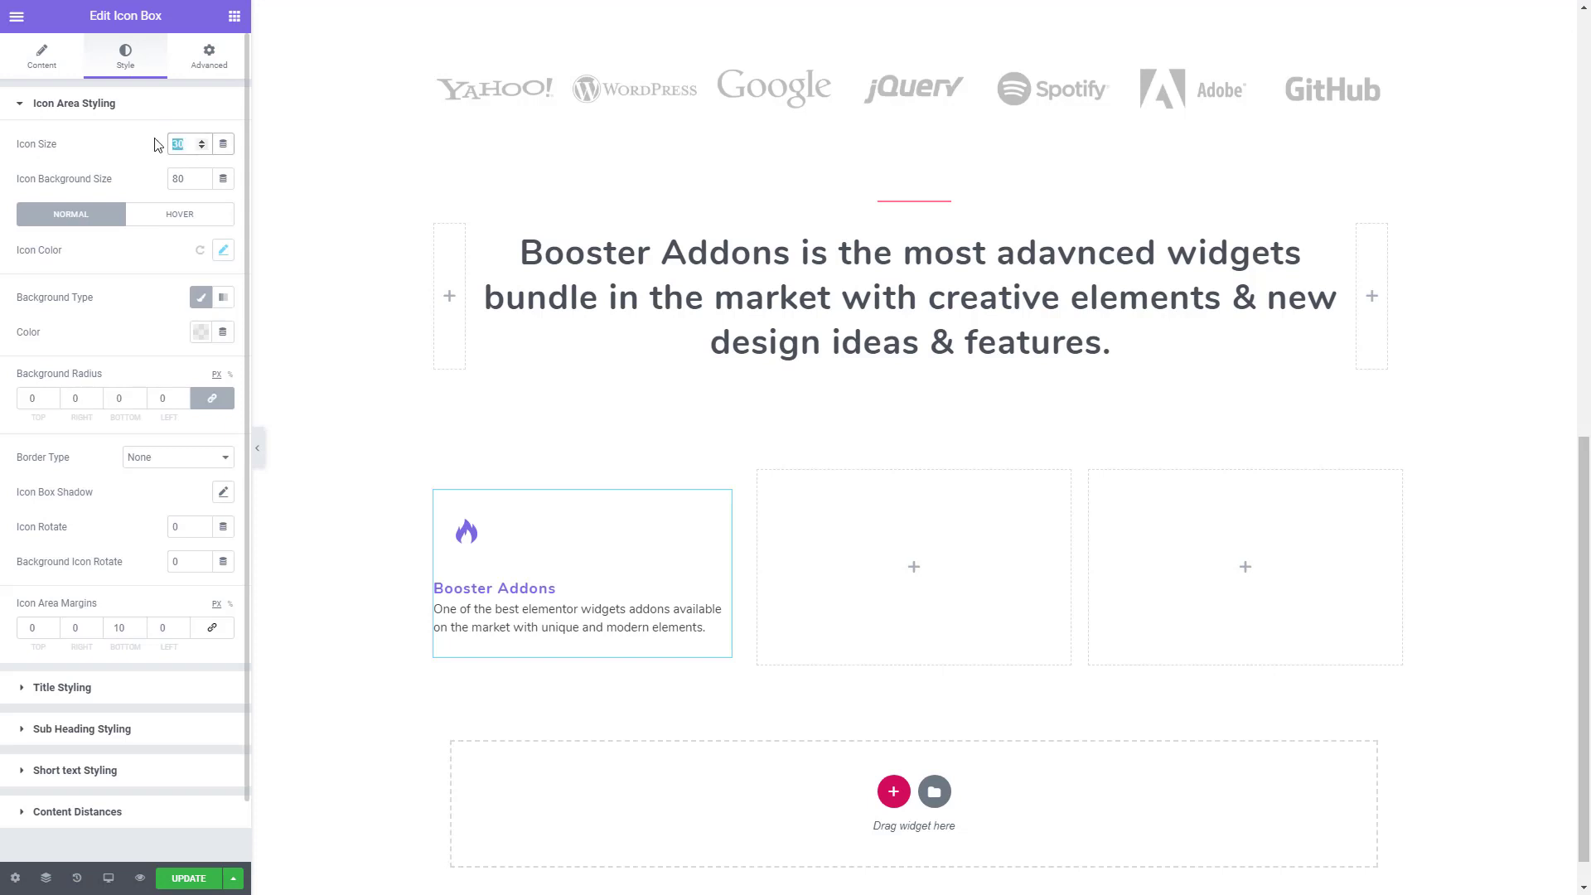
{"action": "type", "text": "60"}
{"action": "left_click_drag", "start_coordinate": [193, 177], "coordinate": [135, 180]}
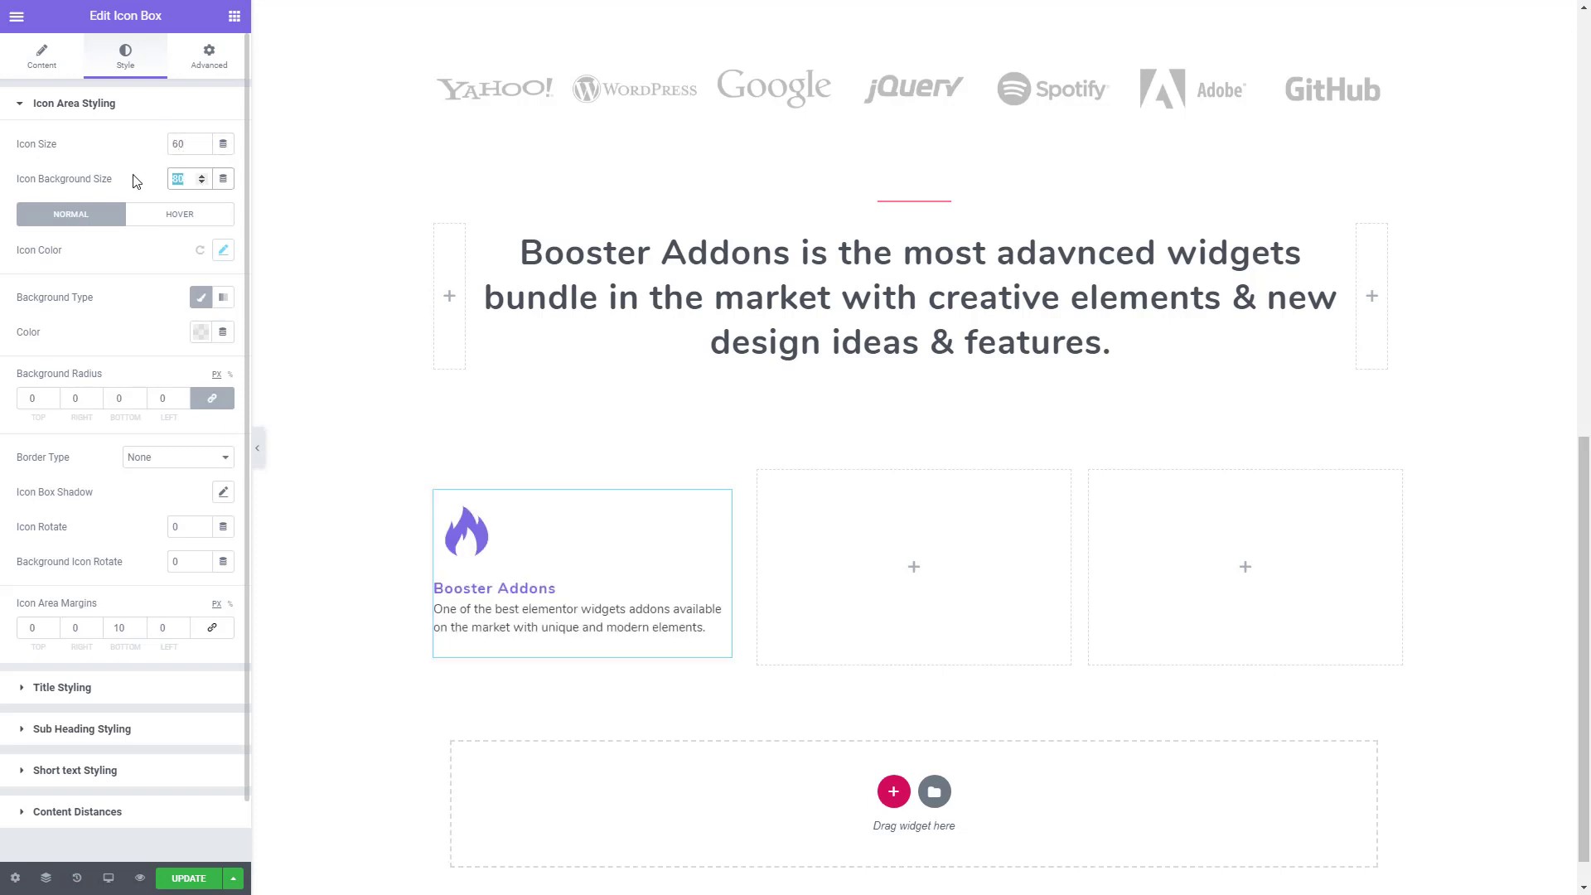
{"action": "type", "text": "60"}
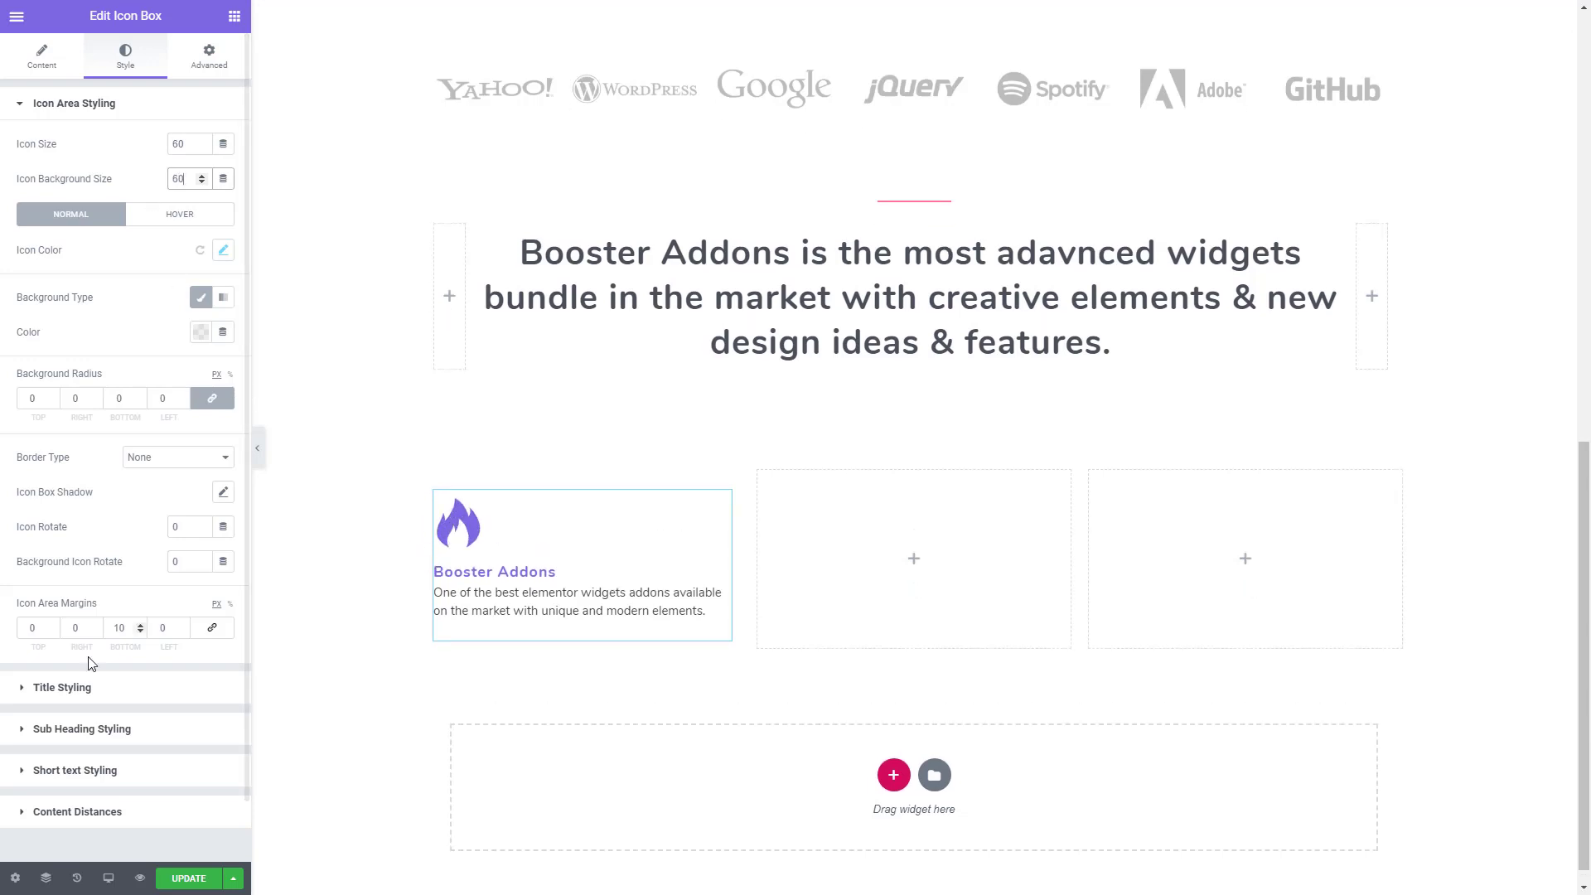
- Set the bottom margin of the icon area to 20 px
{"action": "left_click", "coordinate": [139, 626]}
{"action": "left_click", "coordinate": [139, 626]}
{"action": "left_click", "coordinate": [139, 626]}
{"action": "left_click", "coordinate": [139, 626]}
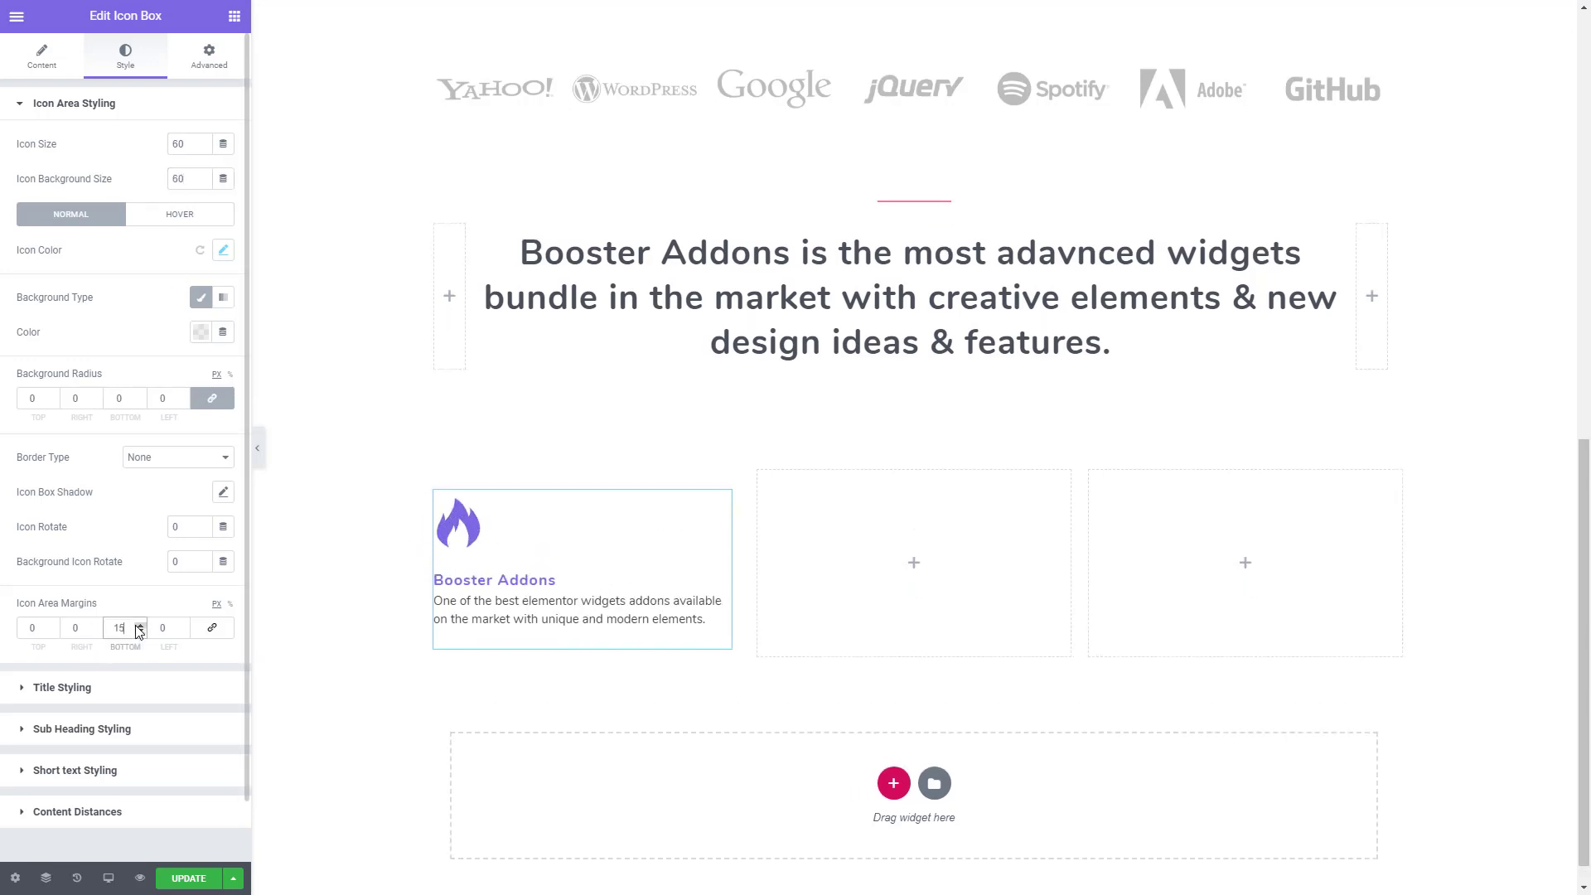
{"action": "left_click", "coordinate": [139, 625]}
{"action": "left_click", "coordinate": [140, 625]}
{"action": "left_click", "coordinate": [139, 626]}
{"action": "left_click", "coordinate": [139, 626]}
{"action": "left_click", "coordinate": [139, 626]}
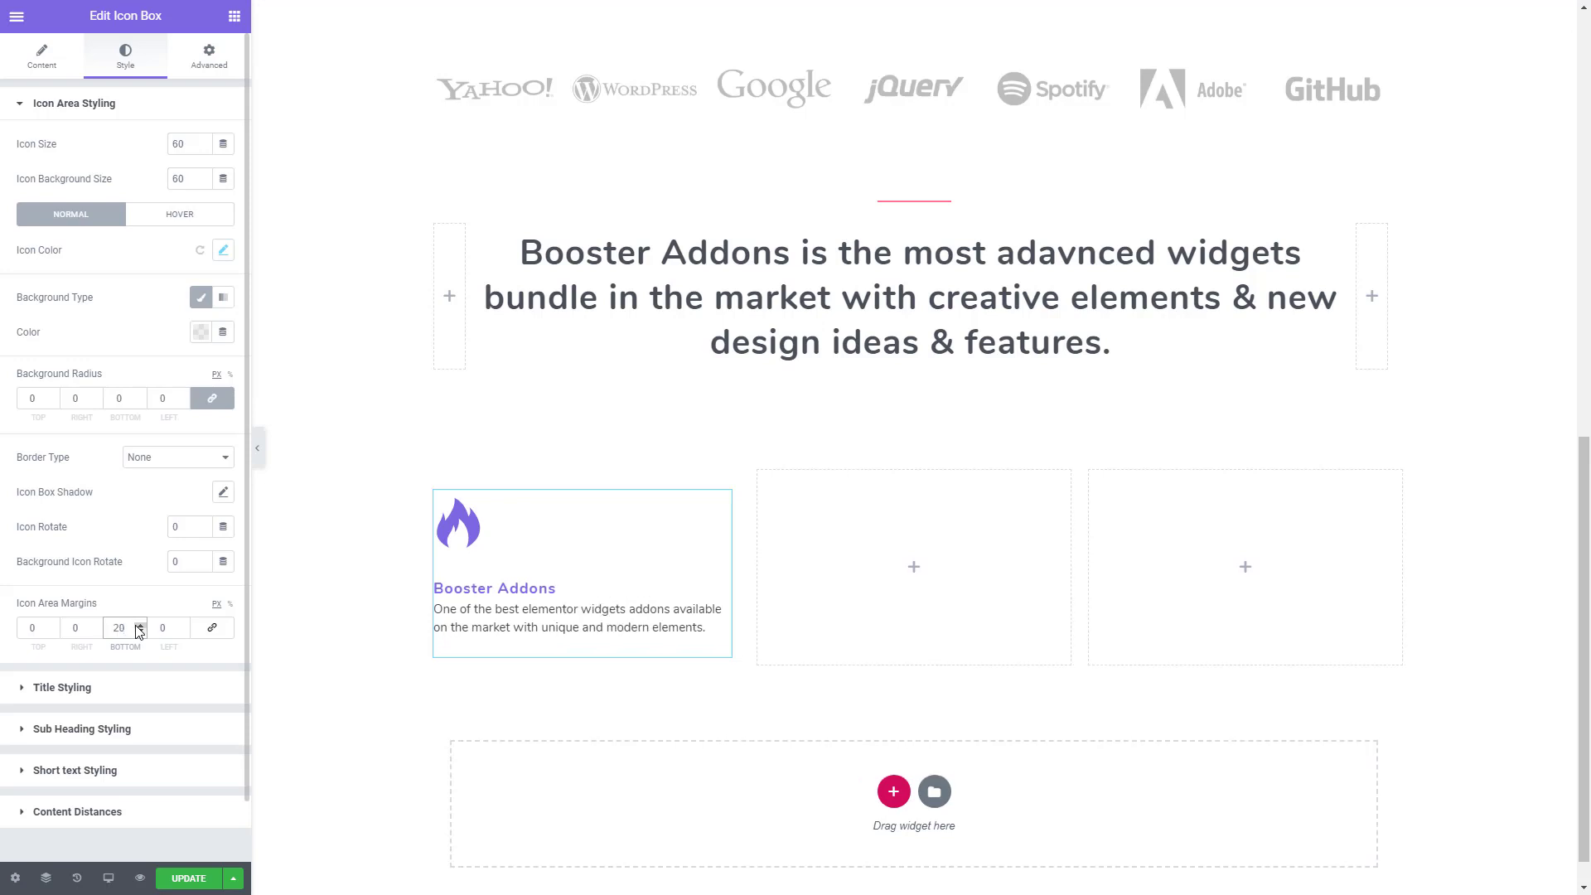
- Set the icon box title's typography to size 19 px and line height 1.6 em
{"action": "left_click", "coordinate": [94, 693]}
{"action": "left_click", "coordinate": [222, 221]}
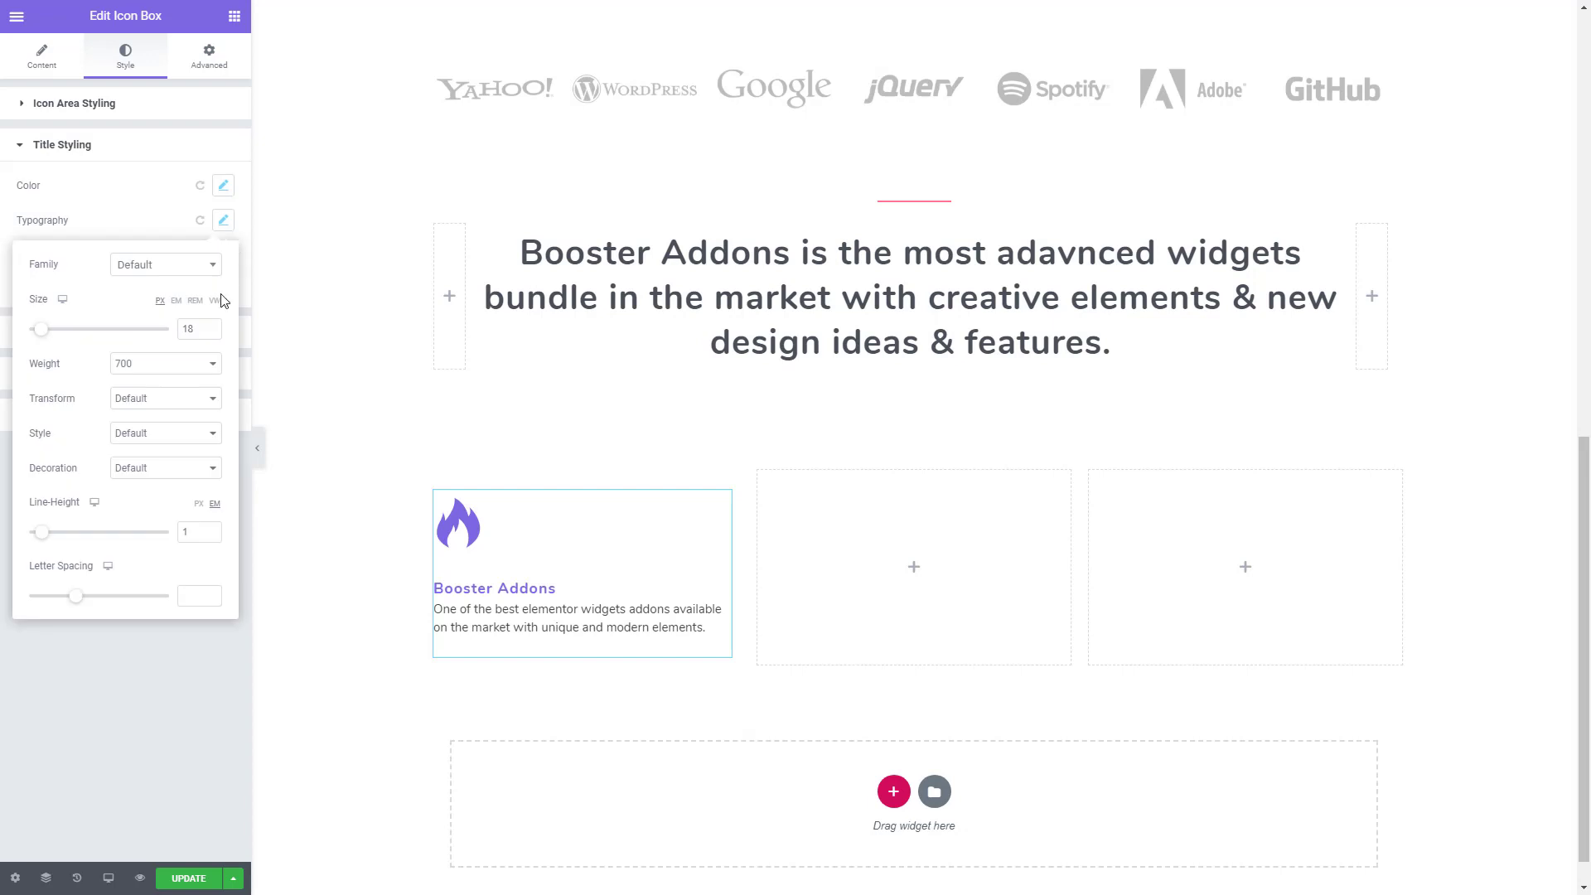
{"action": "left_click", "coordinate": [210, 327]}
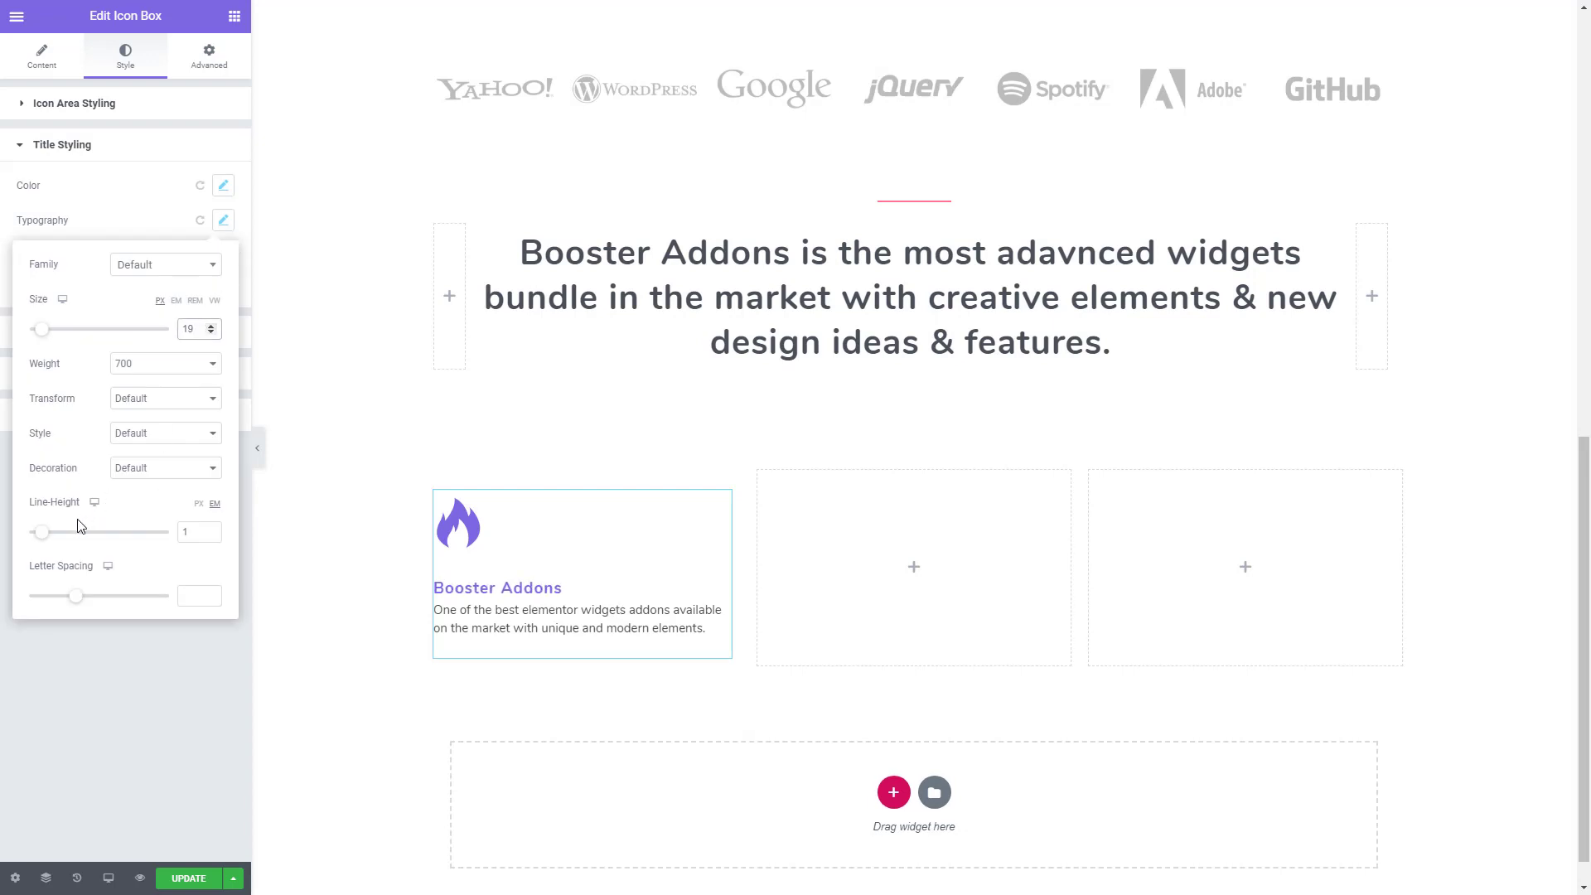
{"action": "left_click_drag", "start_coordinate": [40, 540], "coordinate": [51, 540]}
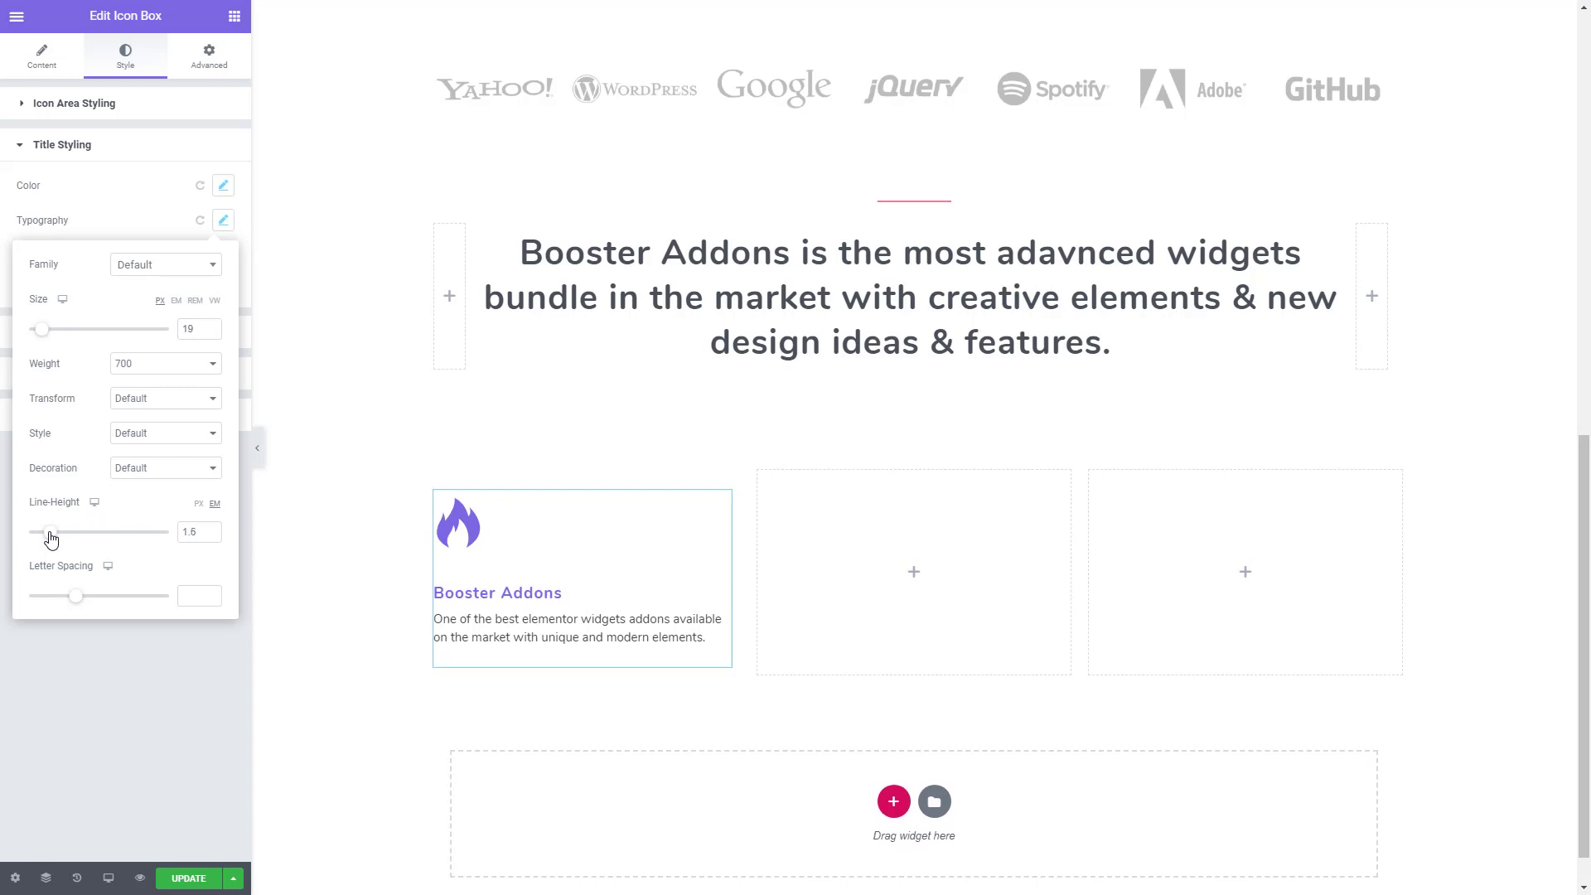
{"action": "left_click", "coordinate": [96, 669]}
- Set the icon box short text's typography to weight 500 and line height 1.8 em
{"action": "left_click", "coordinate": [147, 377]}
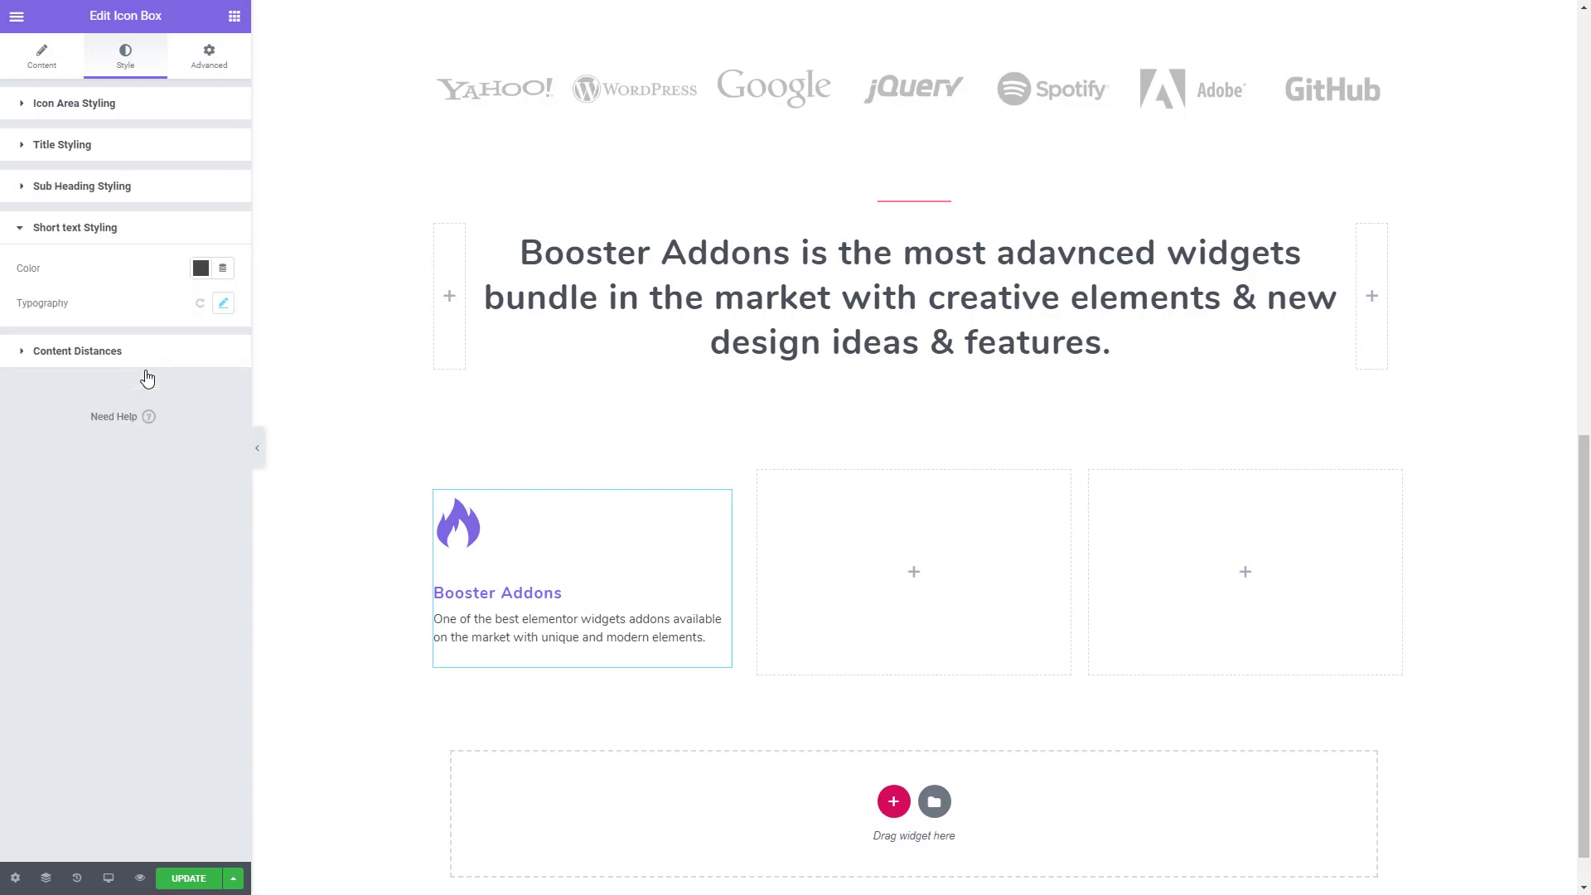
{"action": "left_click", "coordinate": [223, 303]}
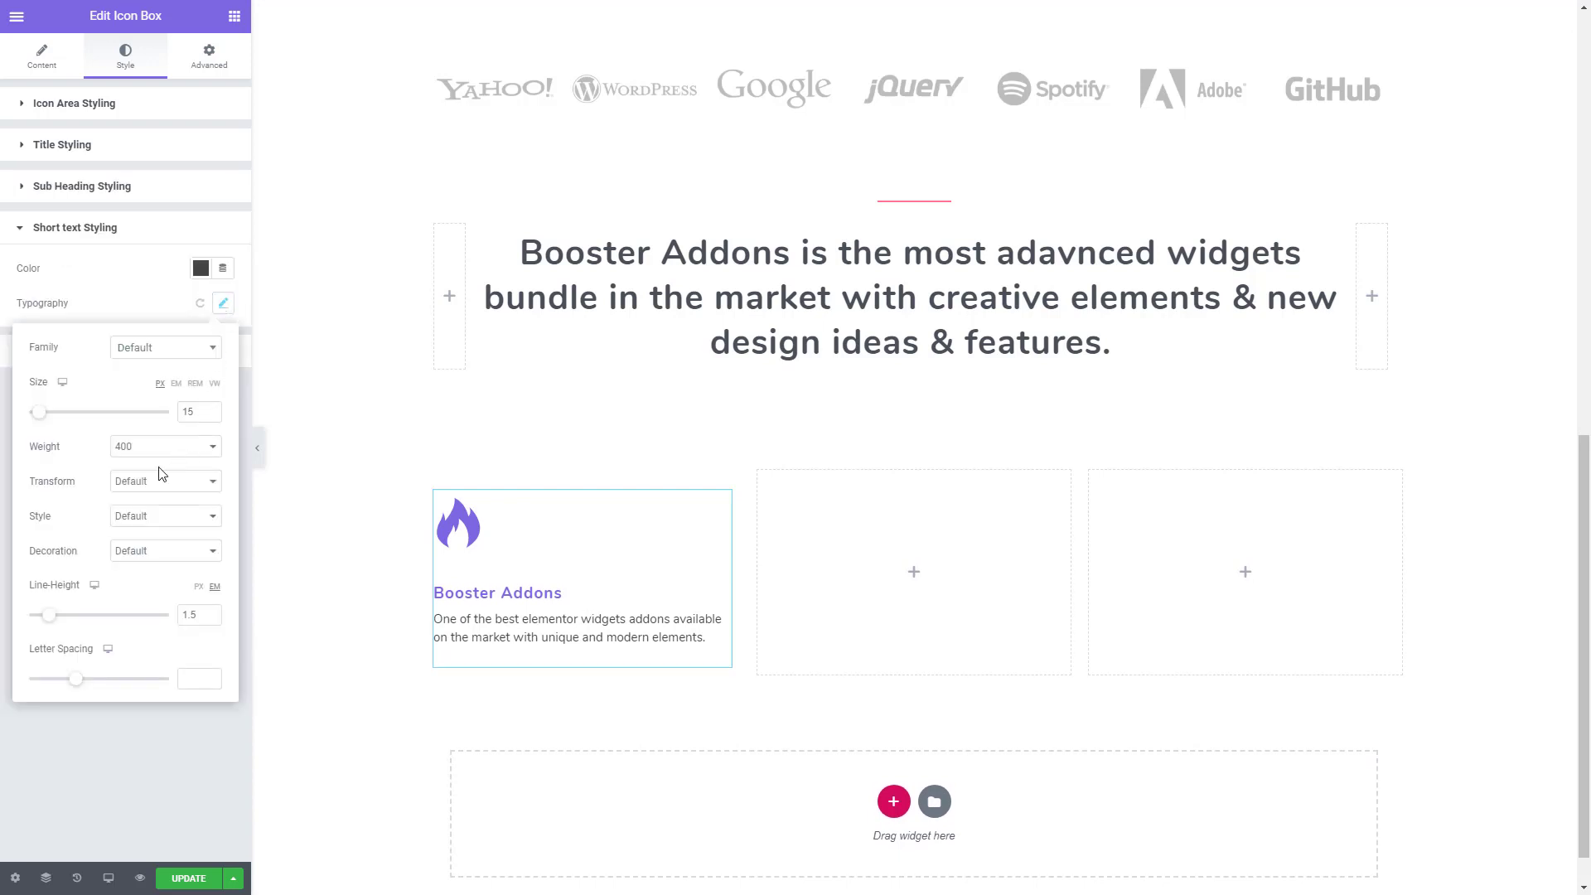
{"action": "left_click", "coordinate": [195, 456]}
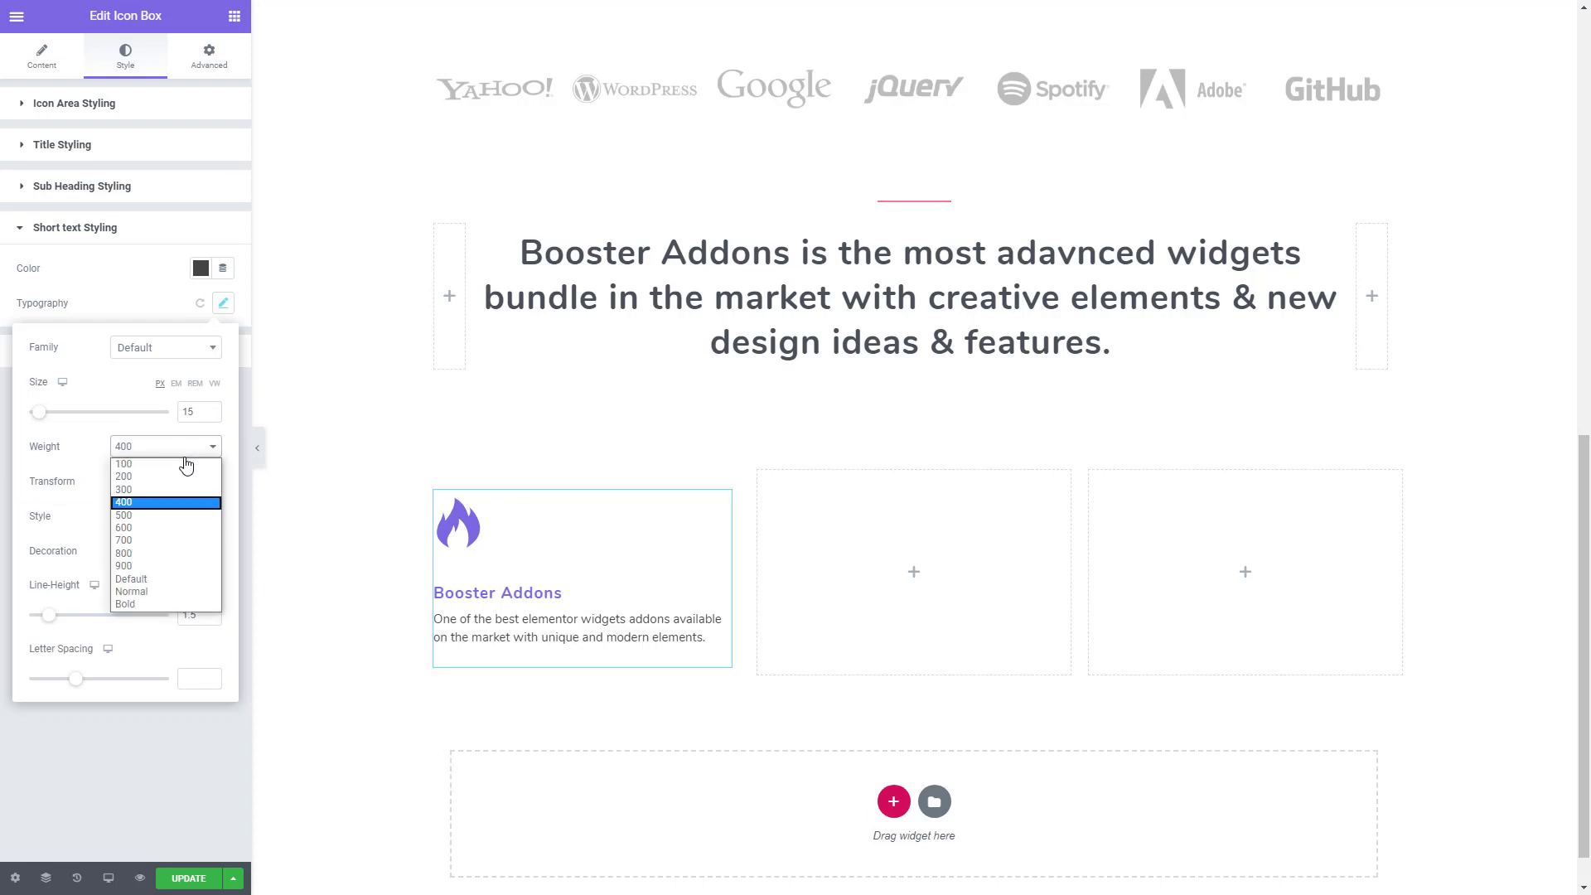
{"action": "left_click", "coordinate": [124, 515]}
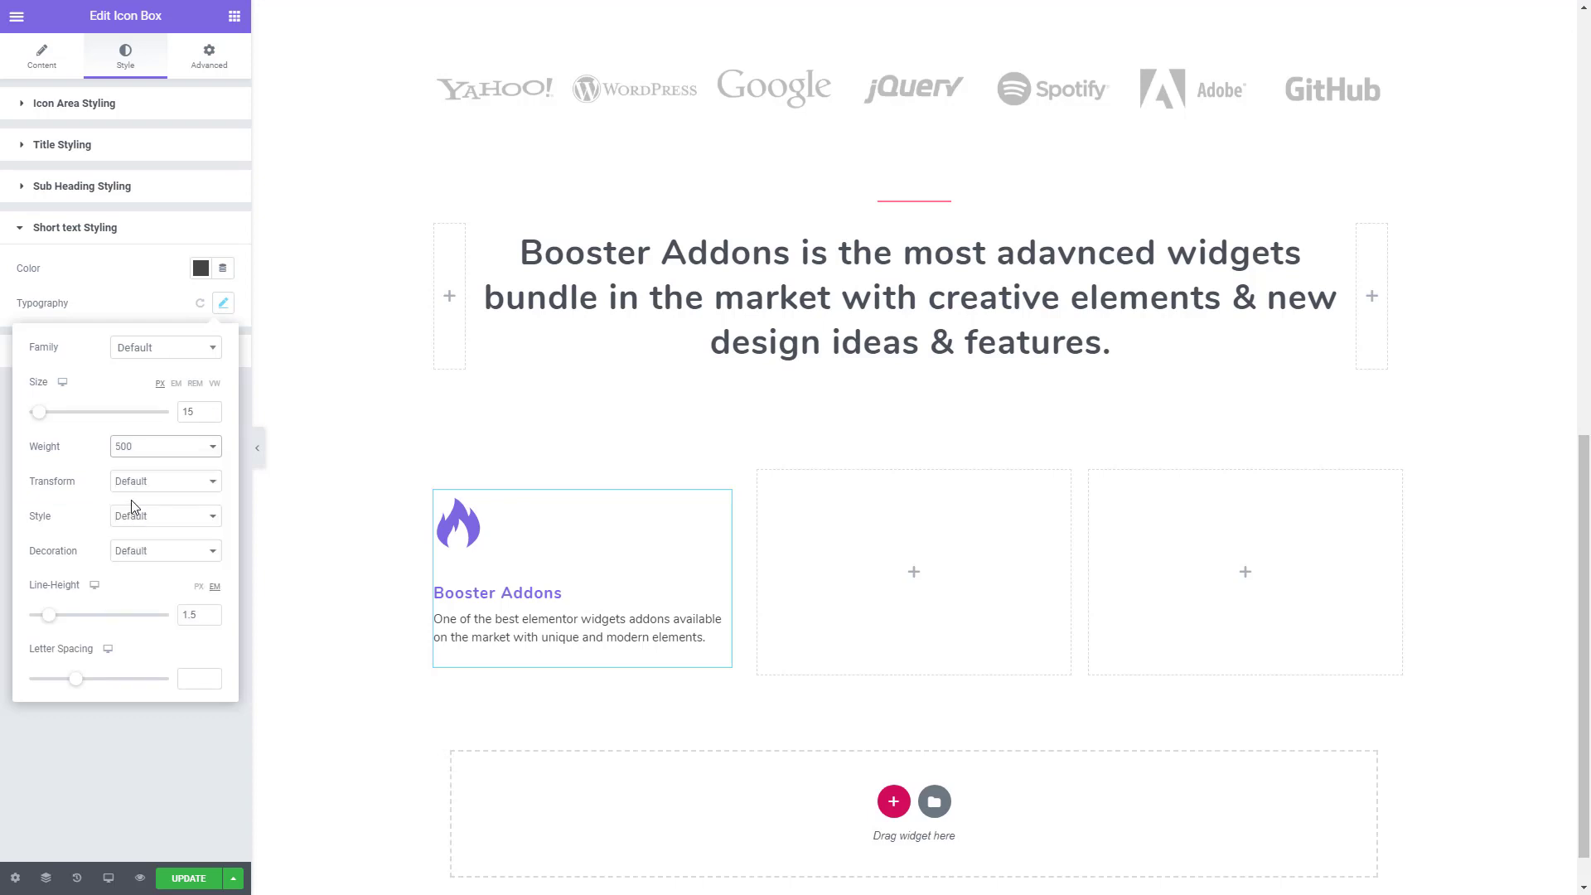
{"action": "left_click_drag", "start_coordinate": [49, 615], "coordinate": [55, 624]}
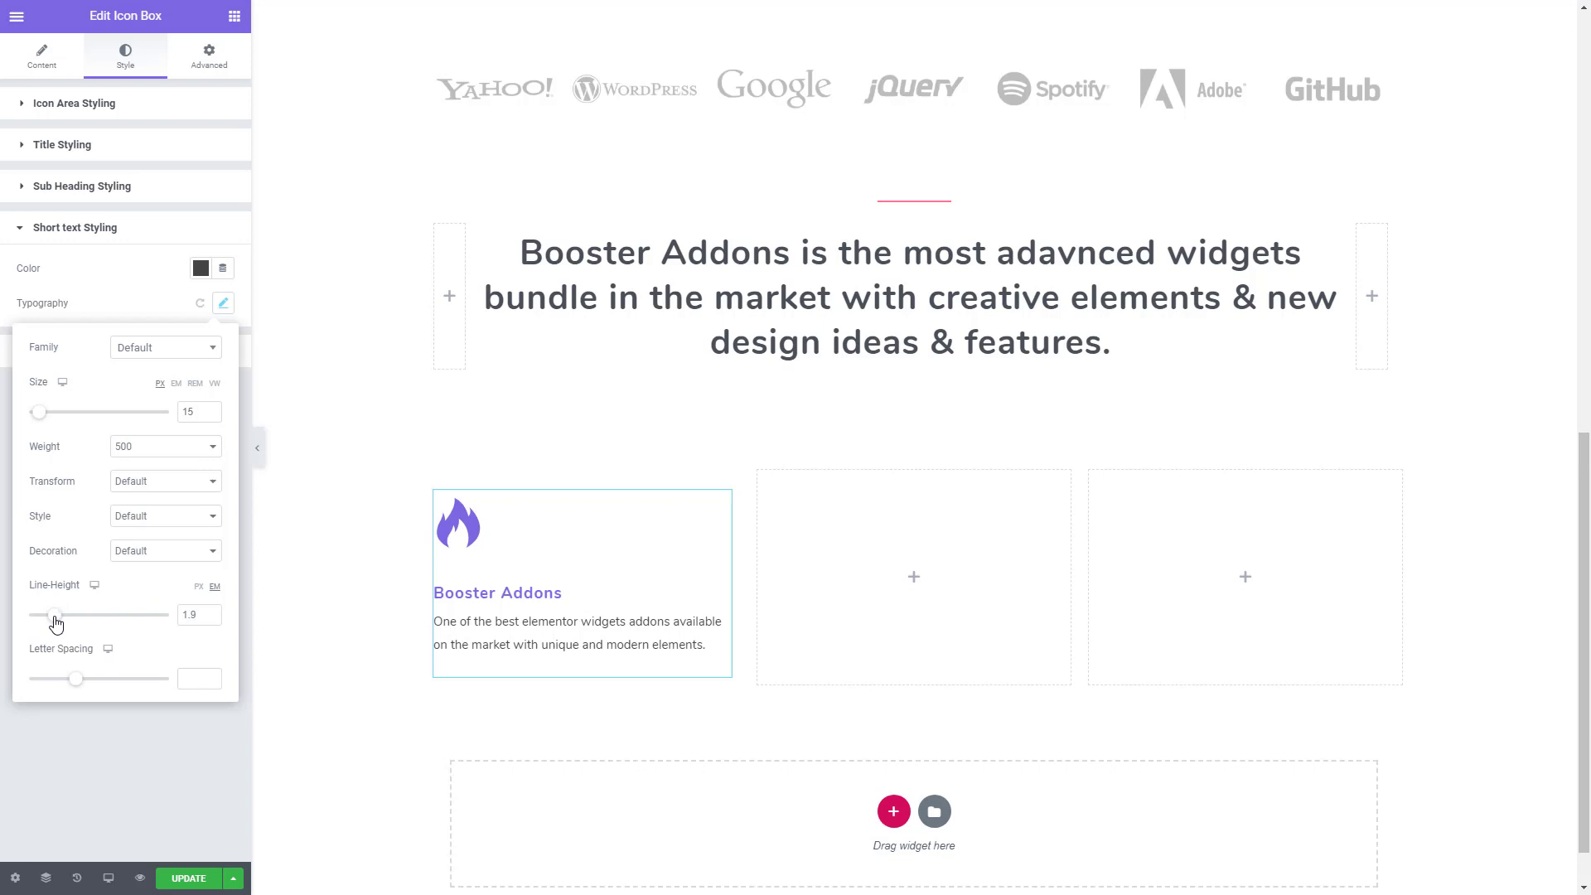
{"action": "left_click", "coordinate": [213, 618]}
{"action": "left_click", "coordinate": [146, 748]}
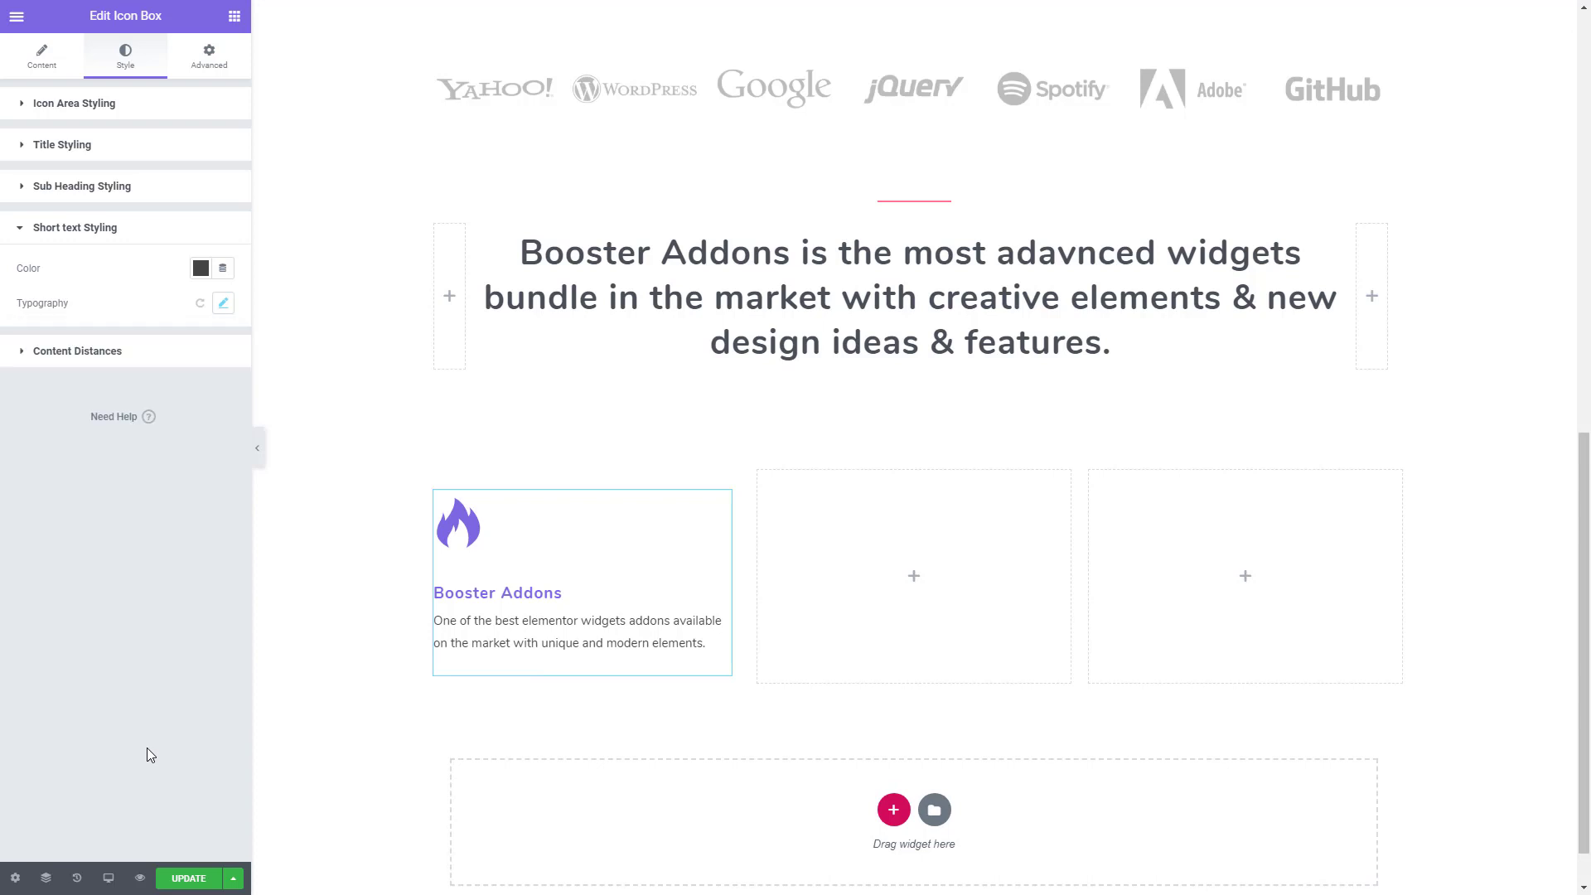
- Set the icon box's heading margin to 0 at the top and 21 px at the bottom, and the sub heading's bottom margin to 0
{"action": "left_click", "coordinate": [22, 358]}
{"action": "left_click", "coordinate": [137, 326]}
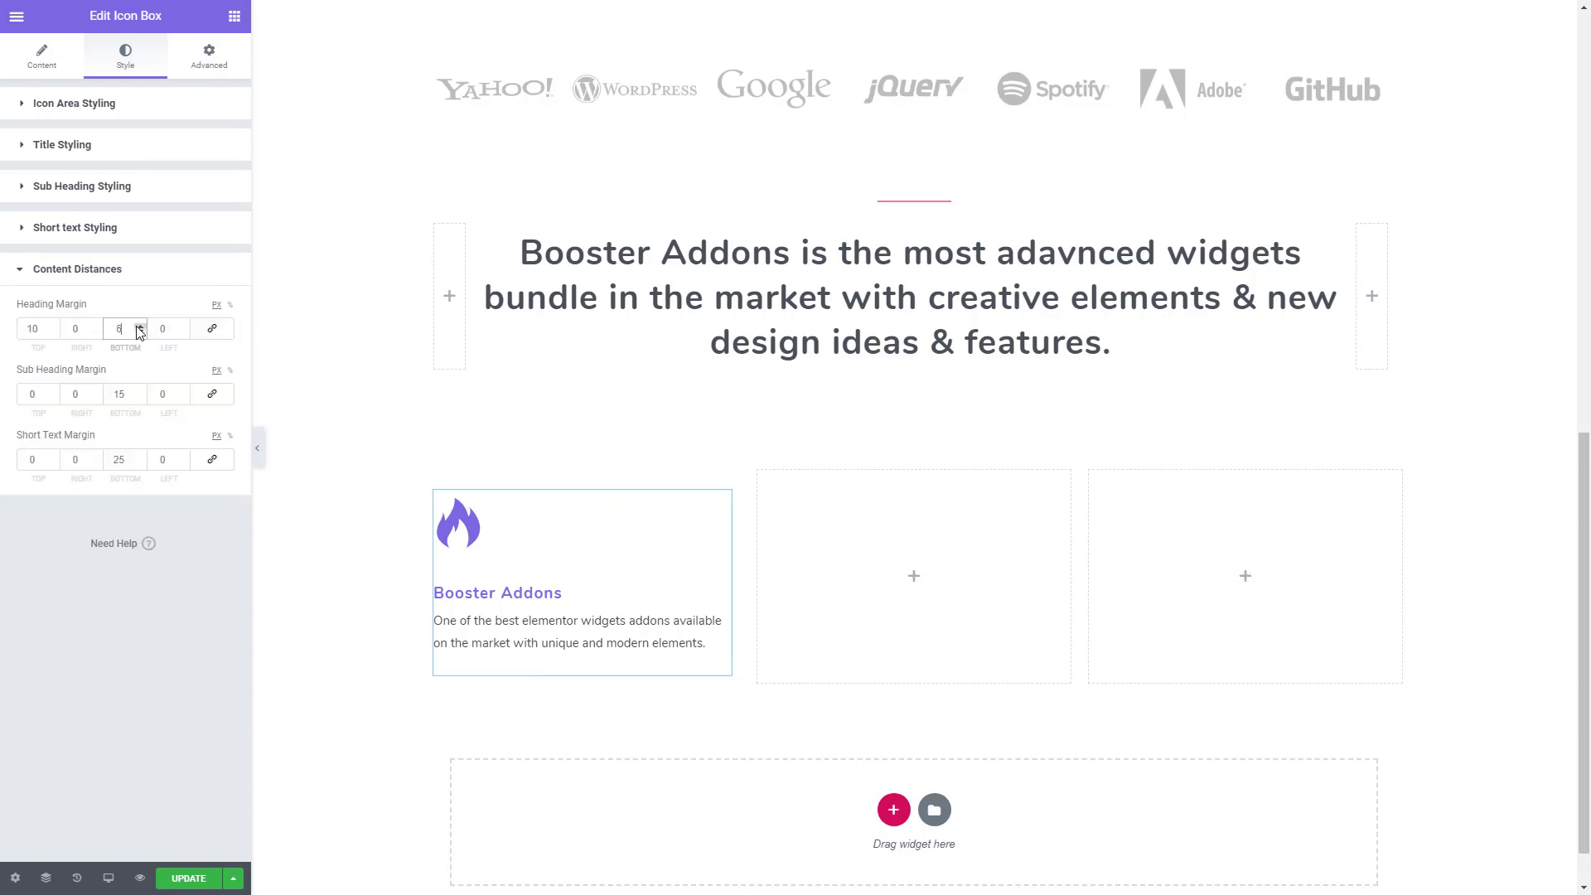
{"action": "left_click", "coordinate": [140, 326]}
{"action": "left_click", "coordinate": [139, 326]}
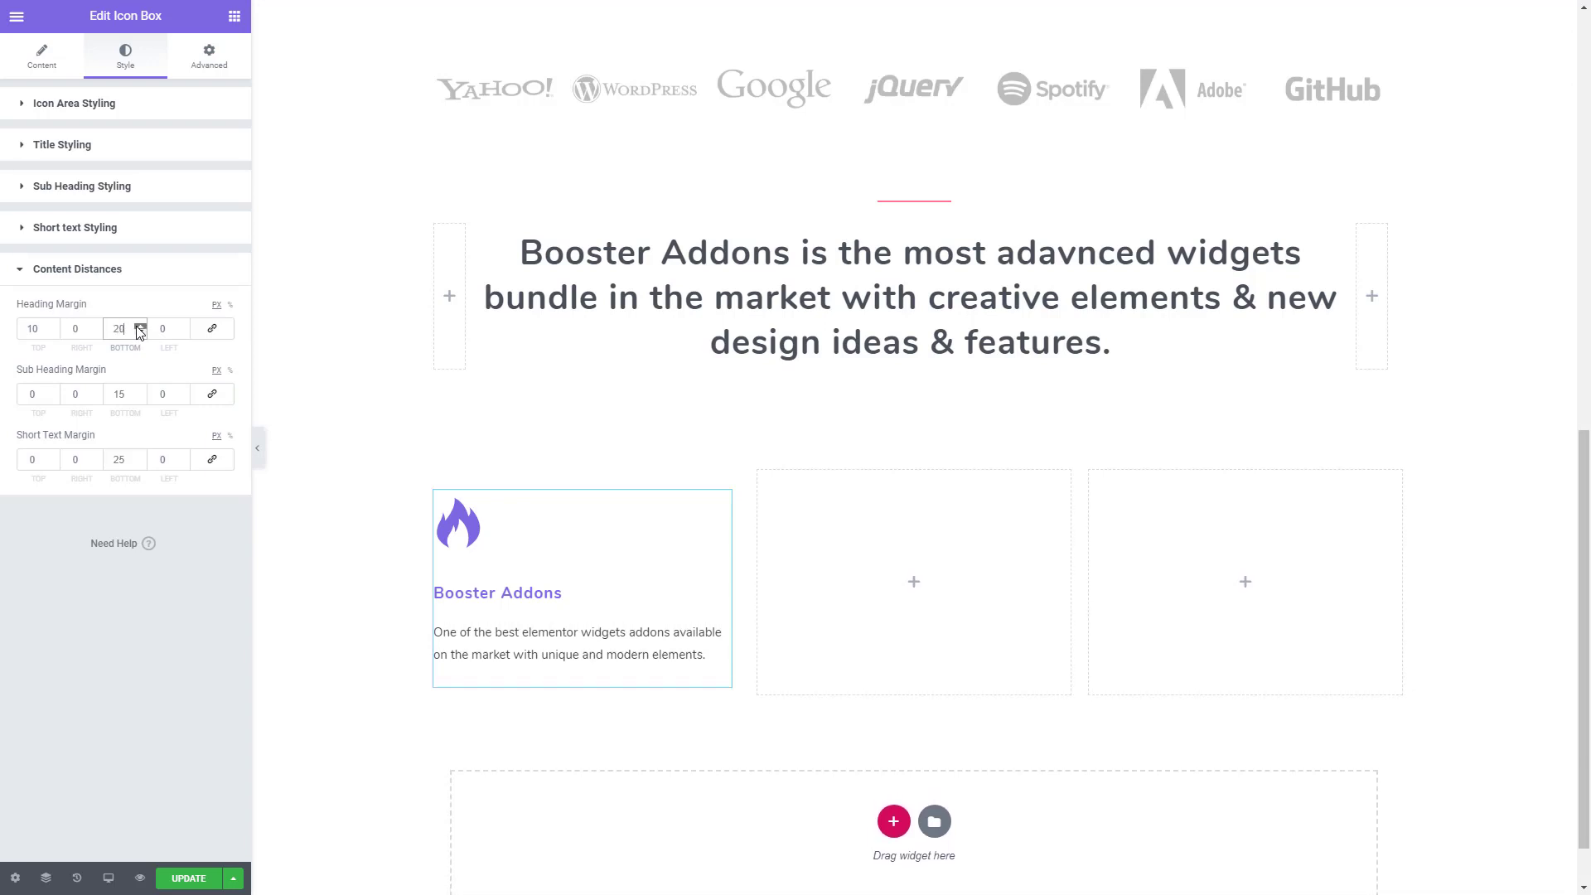
{"action": "left_click", "coordinate": [140, 325]}
{"action": "left_click", "coordinate": [139, 325]}
{"action": "left_click_drag", "start_coordinate": [44, 332], "coordinate": [2, 340]}
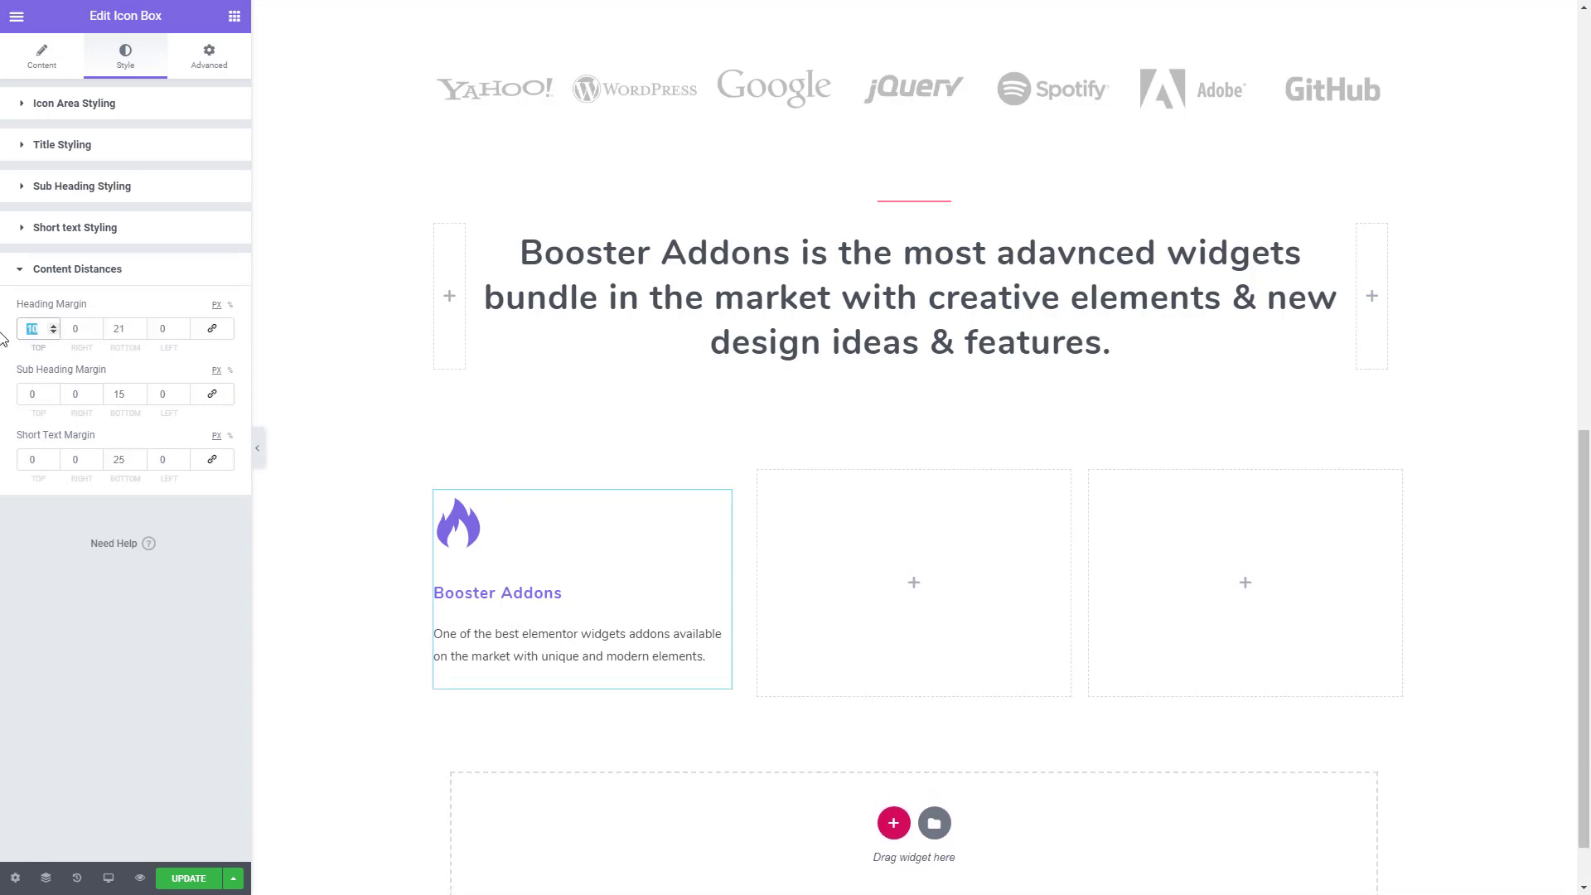
{"action": "type", "text": "0"}
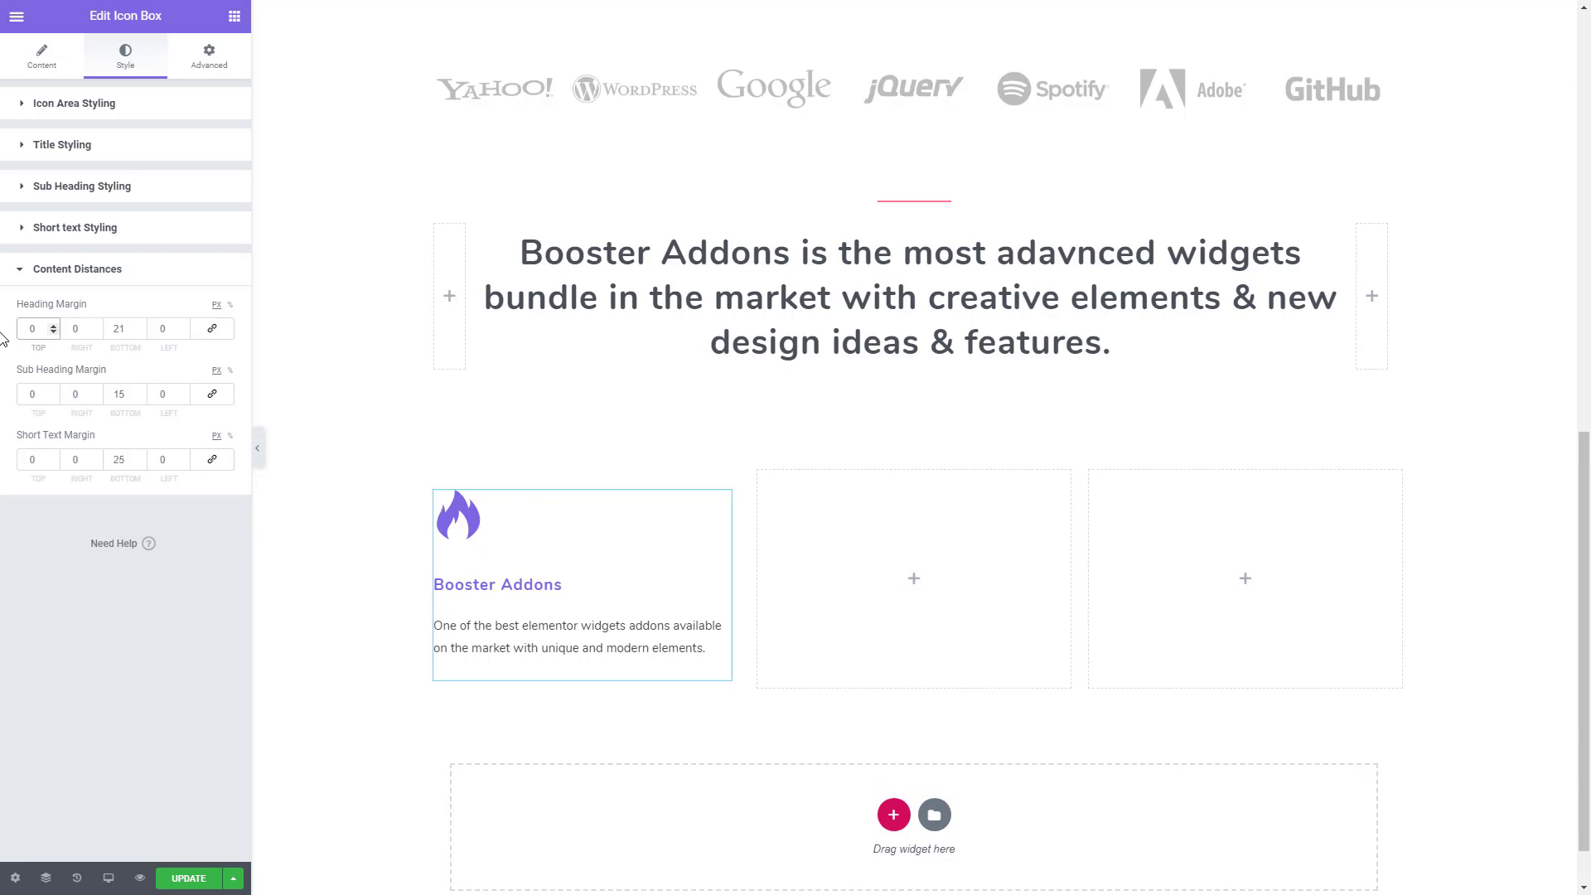
{"action": "left_click_drag", "start_coordinate": [129, 394], "coordinate": [82, 395]}
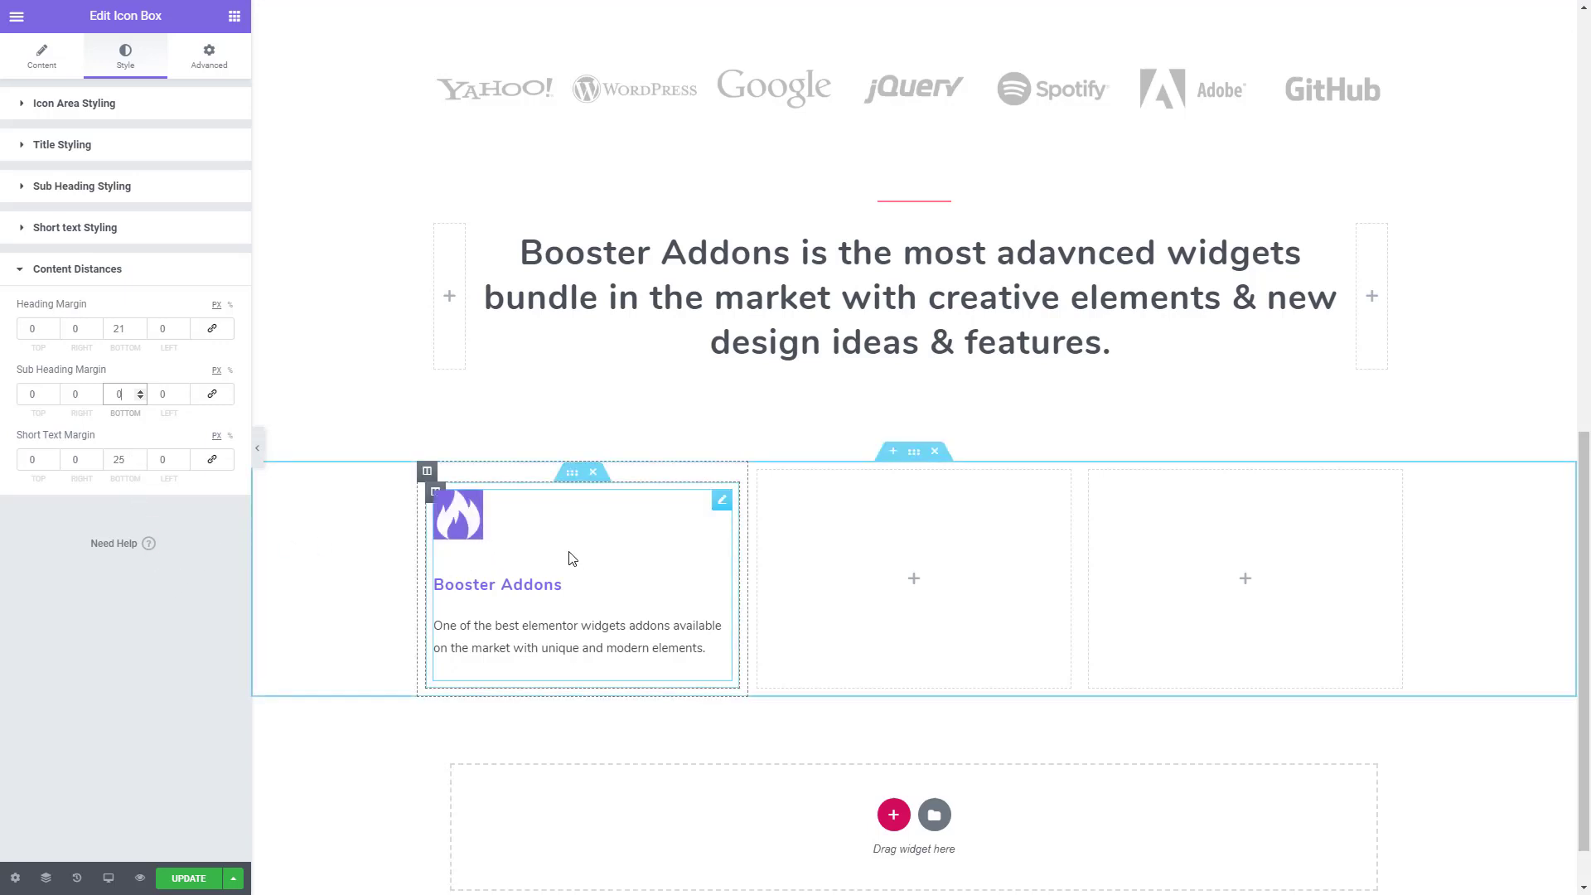
- Set the padding of the inner section around the icon box to 60 px on all sides
{"action": "left_click", "coordinate": [572, 473]}
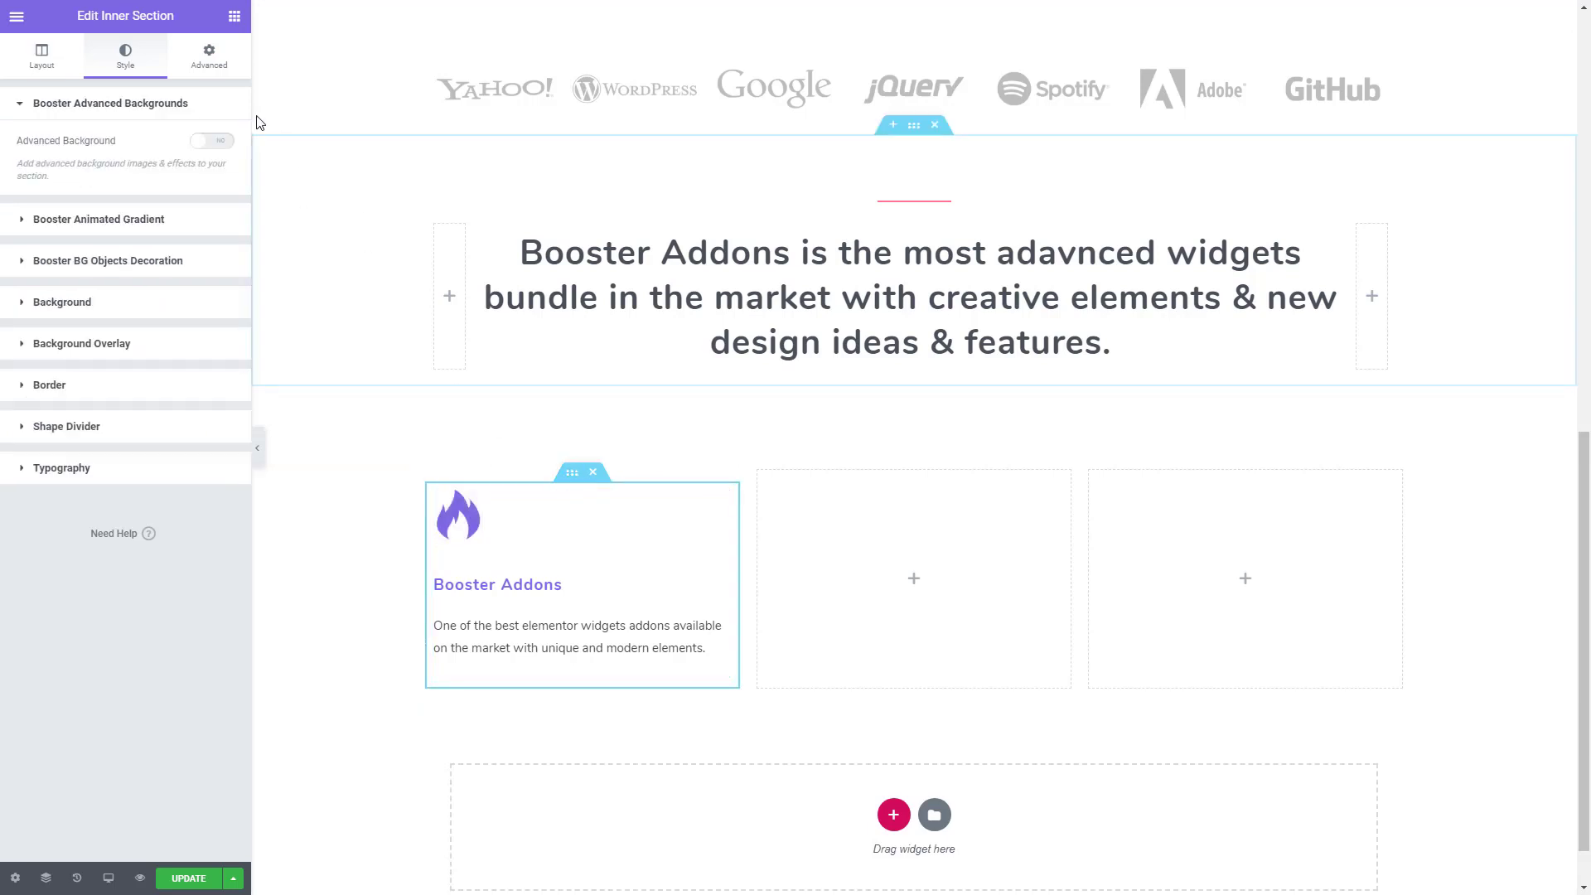
{"action": "left_click", "coordinate": [211, 58]}
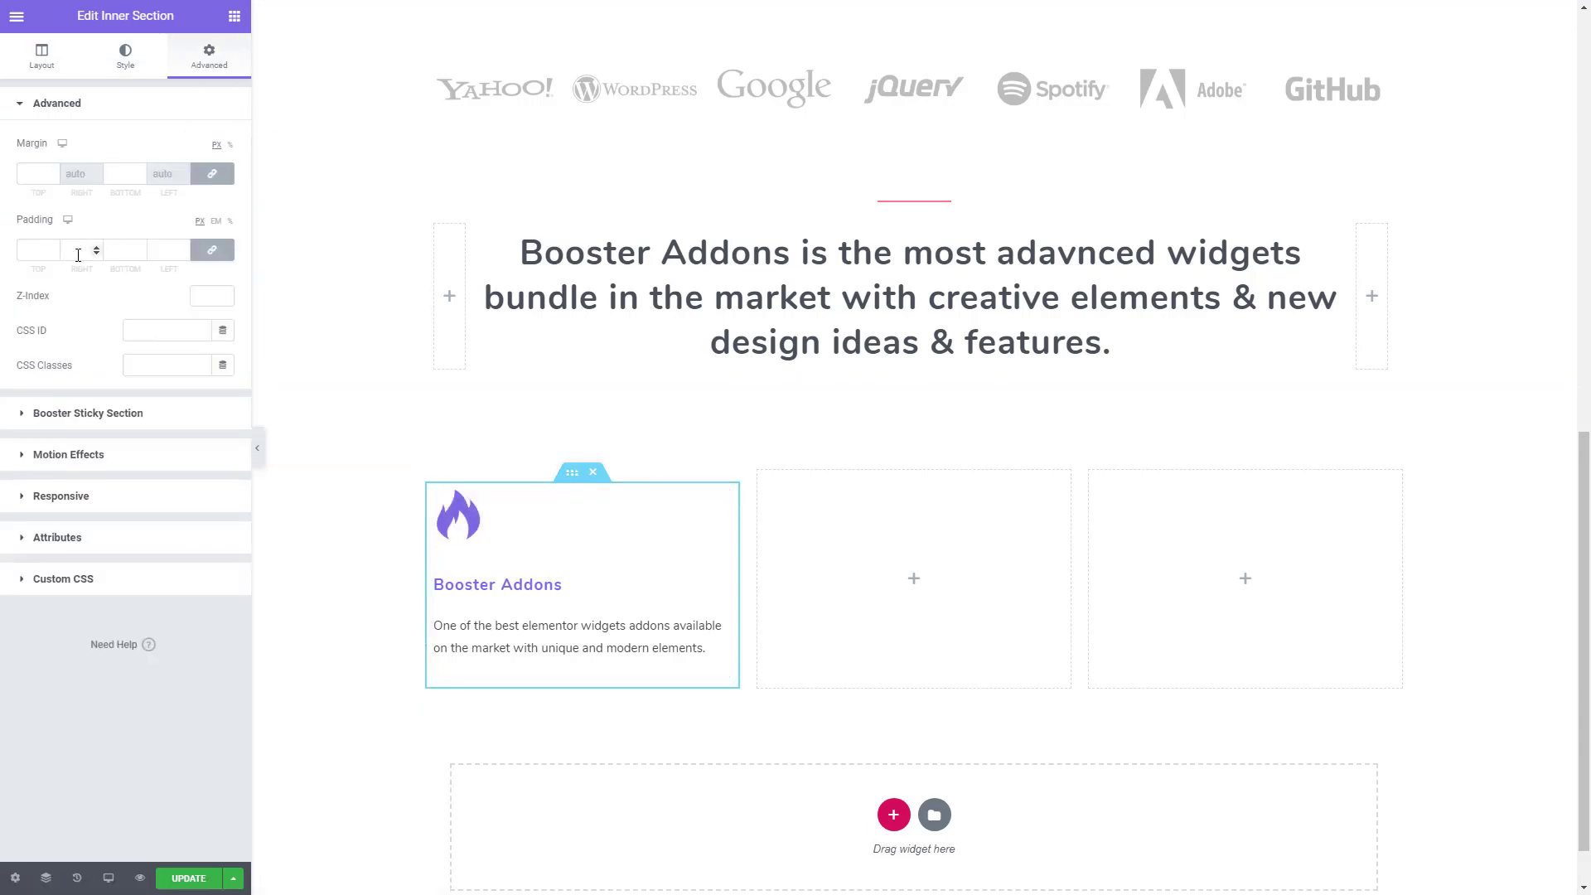
{"action": "left_click", "coordinate": [38, 254]}
{"action": "type", "text": "60"}
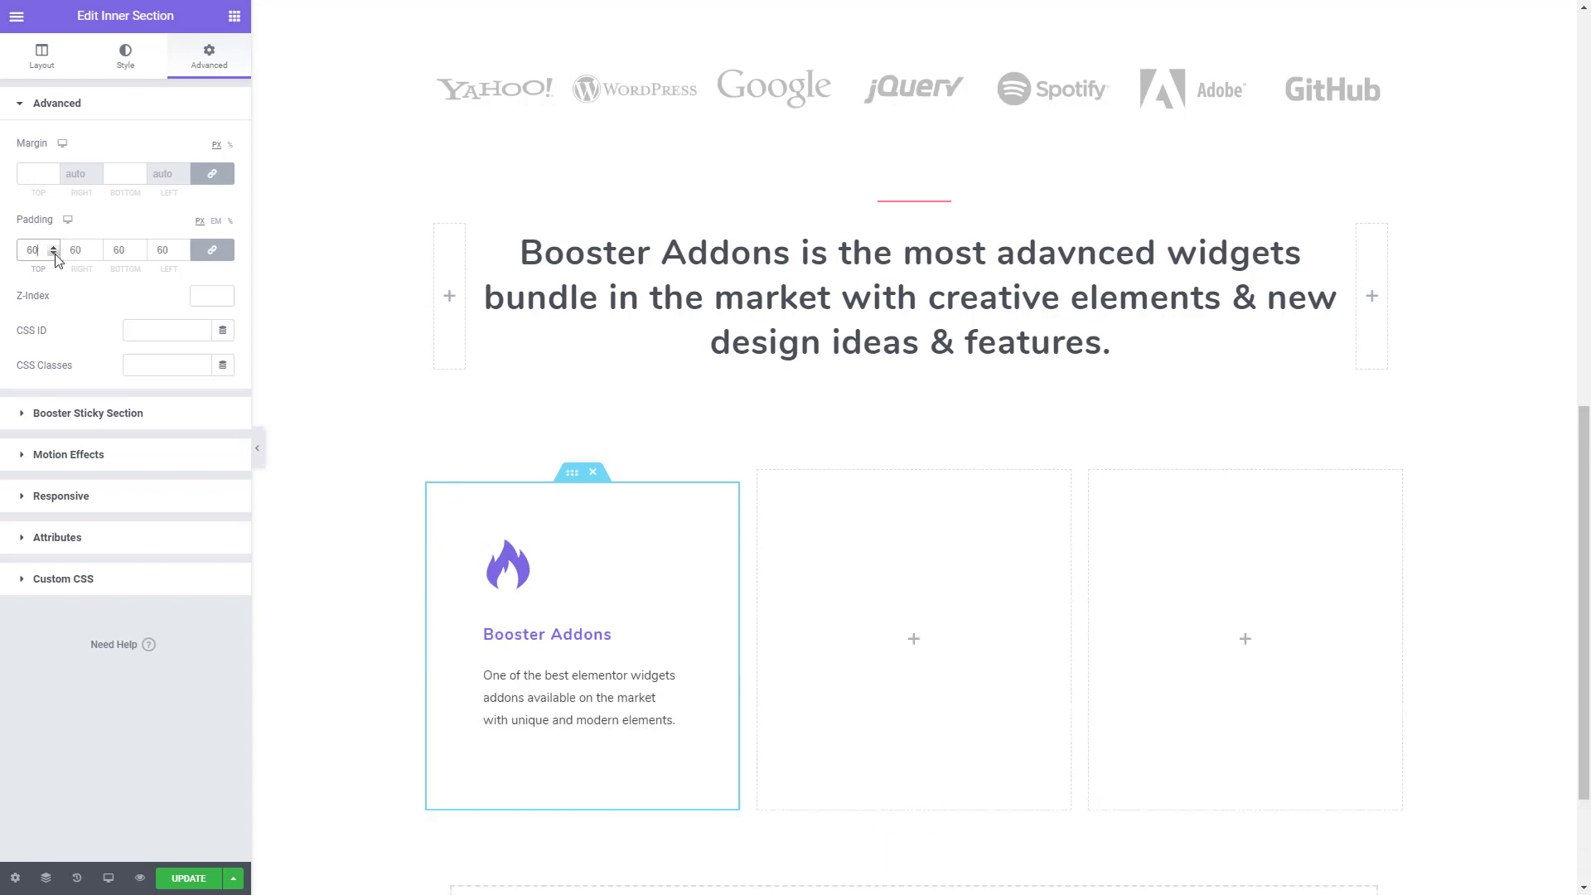
- Unlink the inner section's padding values and set right and left padding to 30 px and bottom padding to 55 px
{"action": "left_click", "coordinate": [212, 250]}
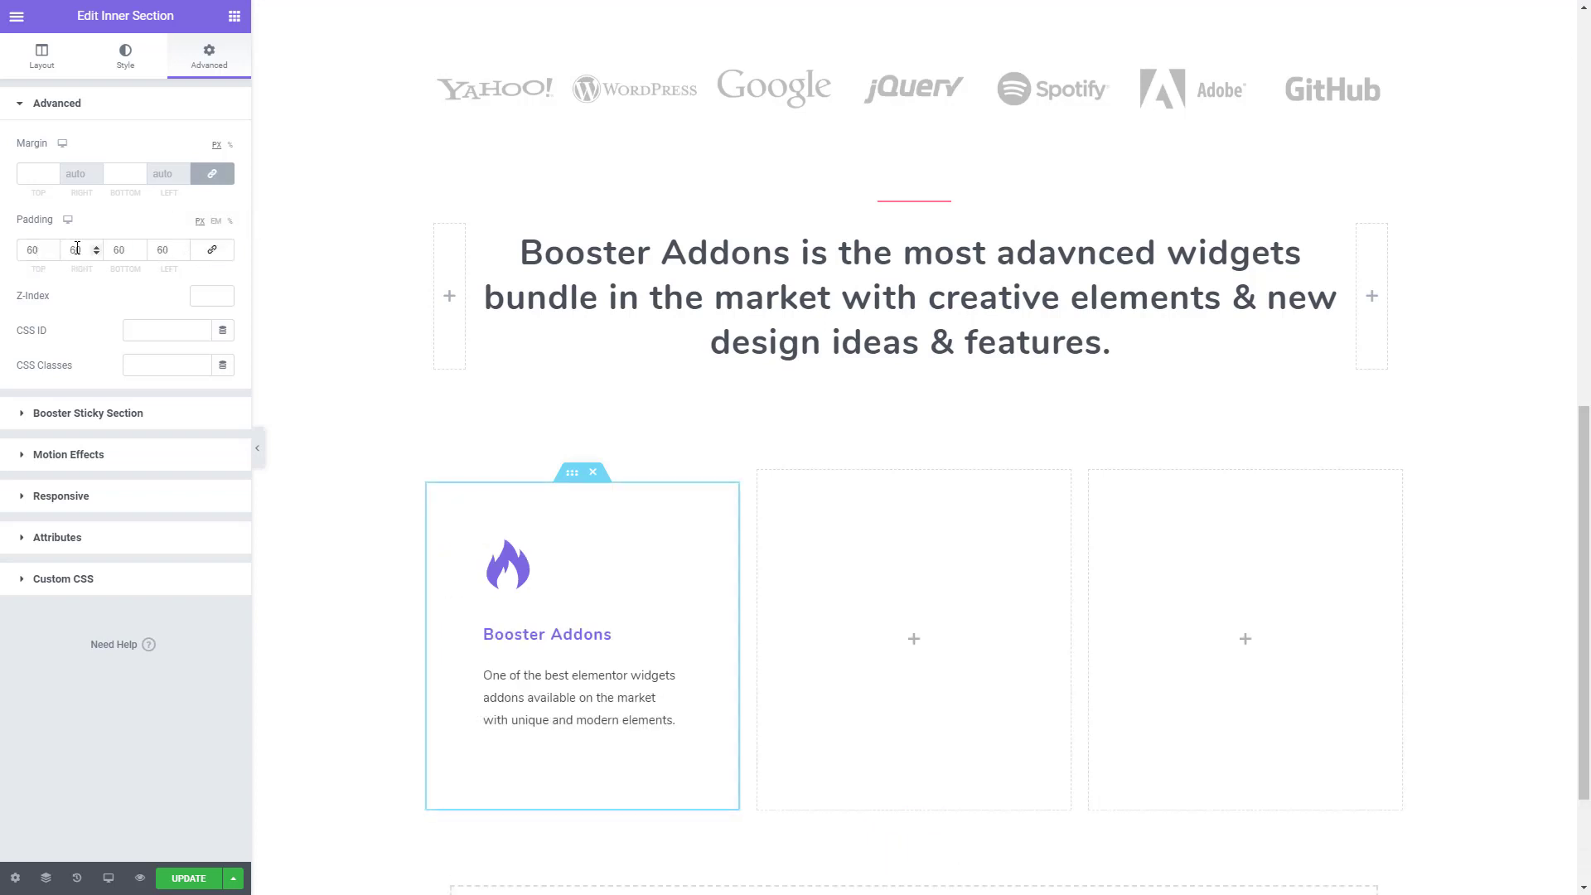
{"action": "left_click_drag", "start_coordinate": [81, 249], "coordinate": [43, 250]}
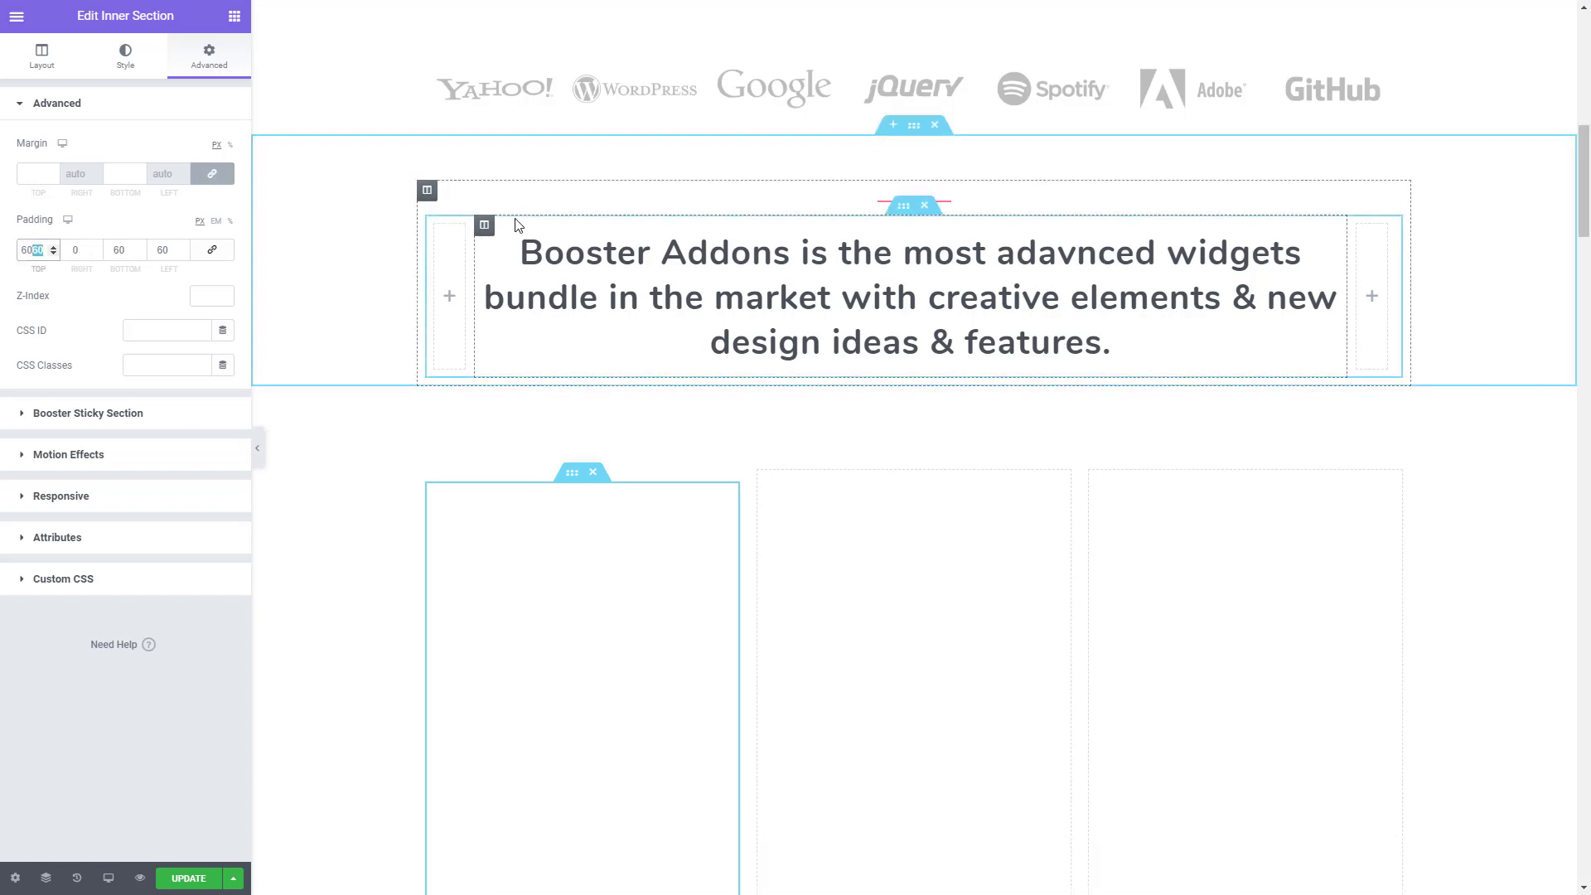
{"action": "key", "text": "ctrl+z"}
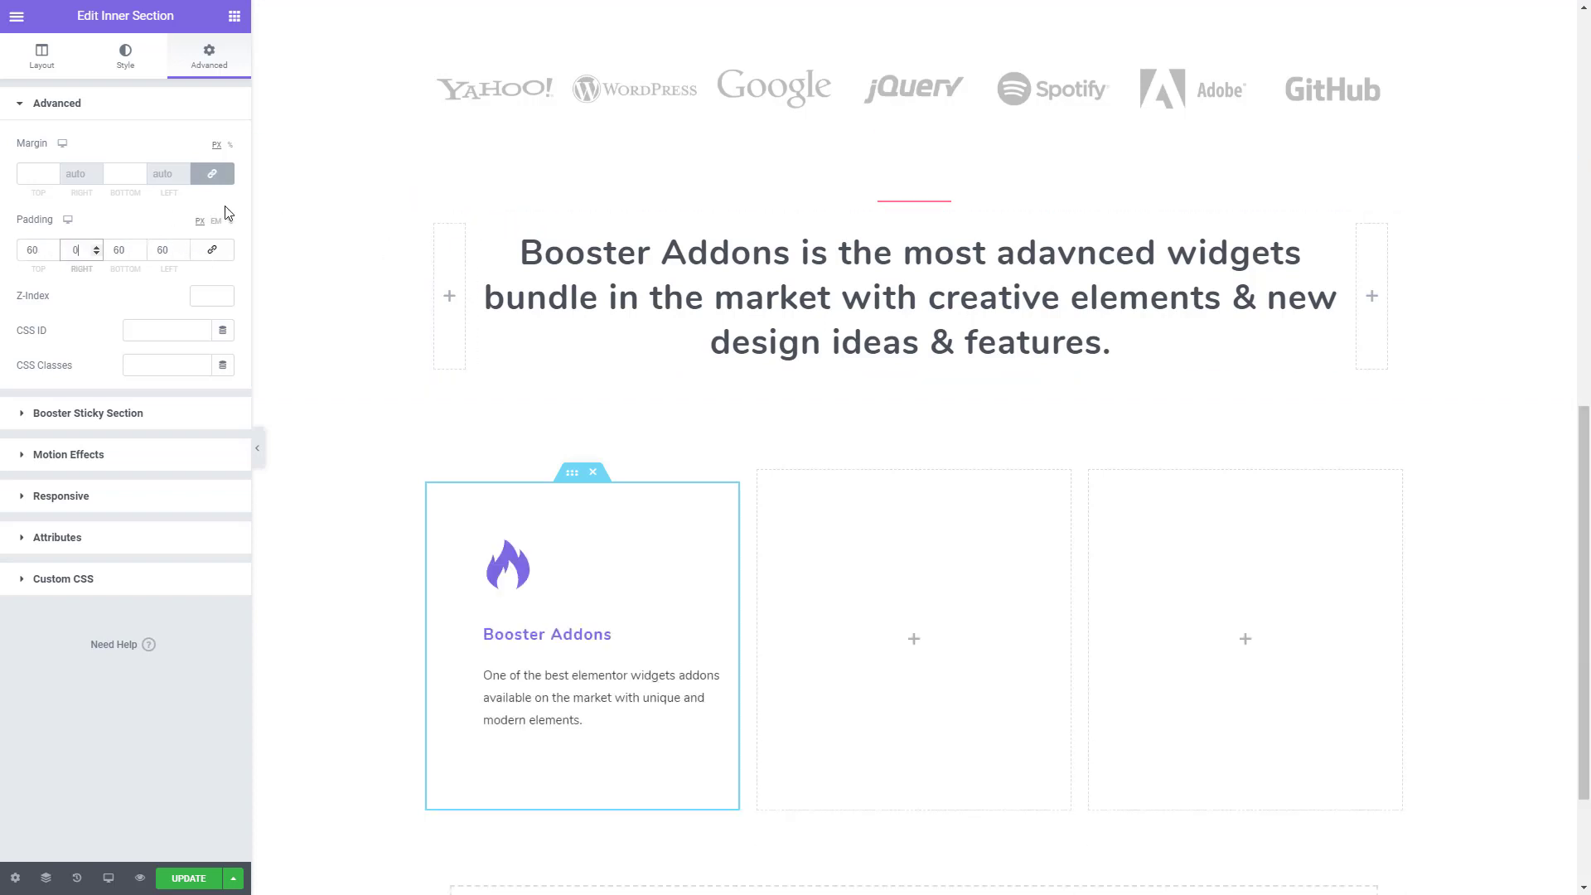
{"action": "type", "text": "30"}
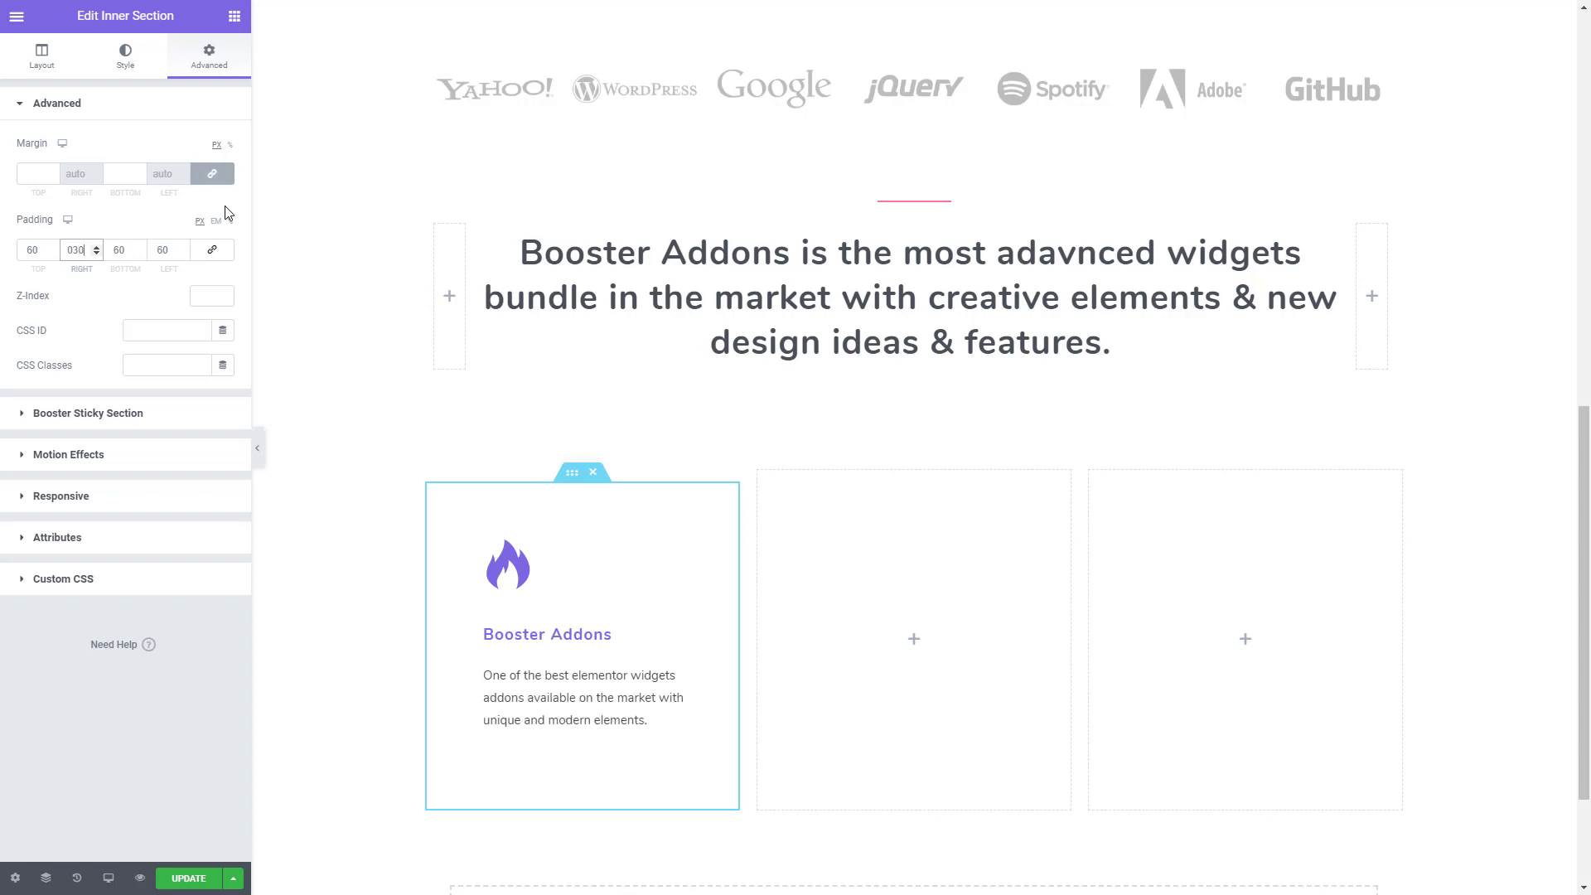
{"action": "double_click", "coordinate": [177, 247]}
{"action": "type", "text": "30"}
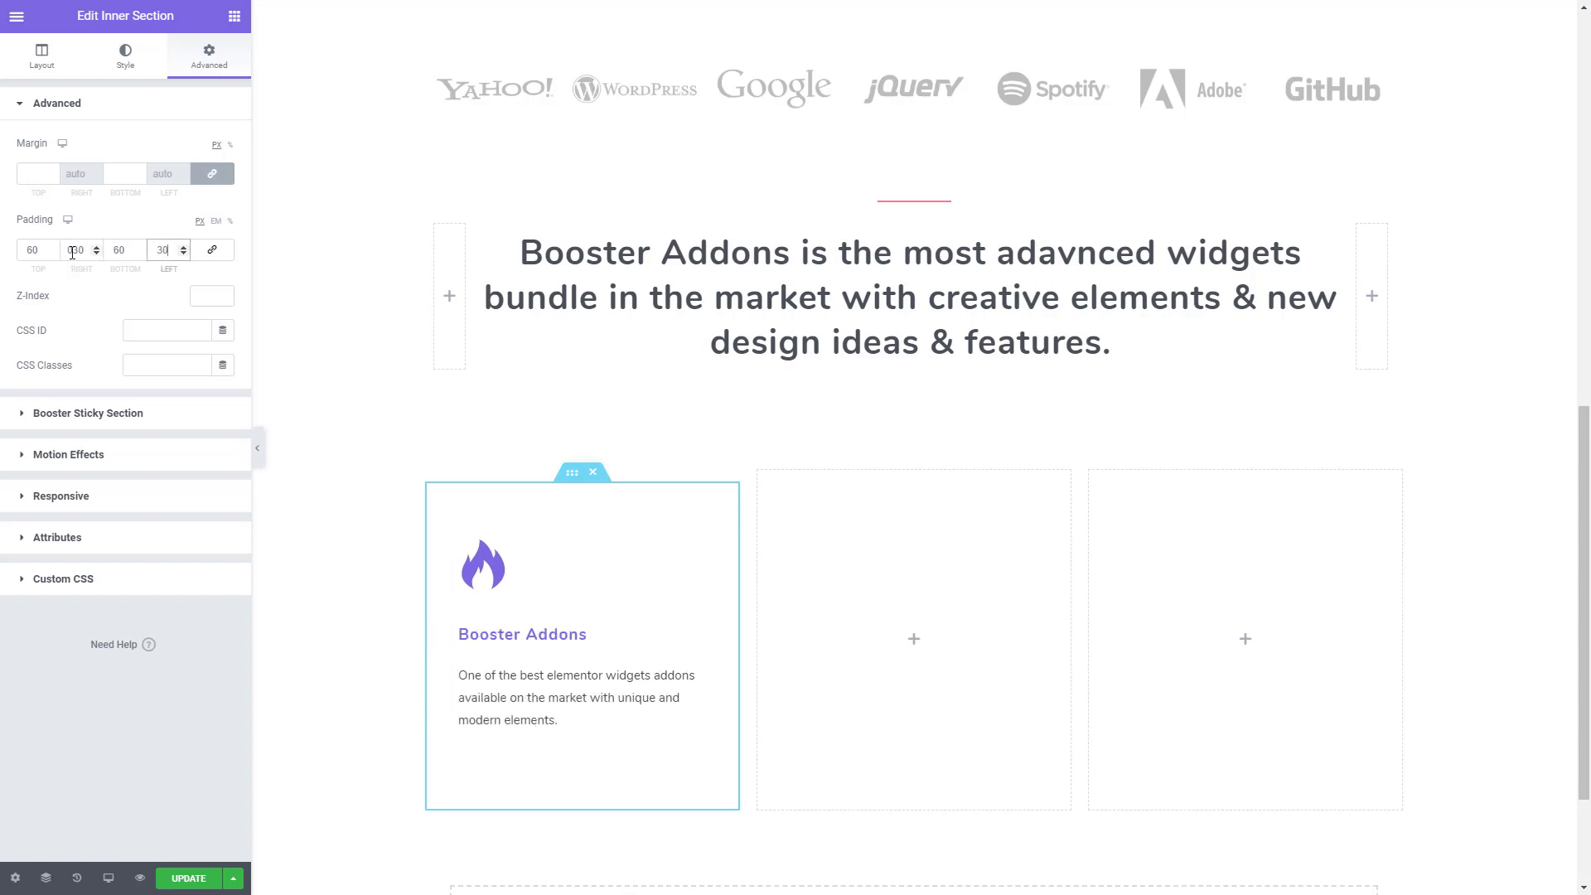
{"action": "left_click", "coordinate": [140, 254]}
{"action": "left_click", "coordinate": [140, 254]}
{"action": "left_click", "coordinate": [140, 253]}
{"action": "left_click", "coordinate": [140, 254]}
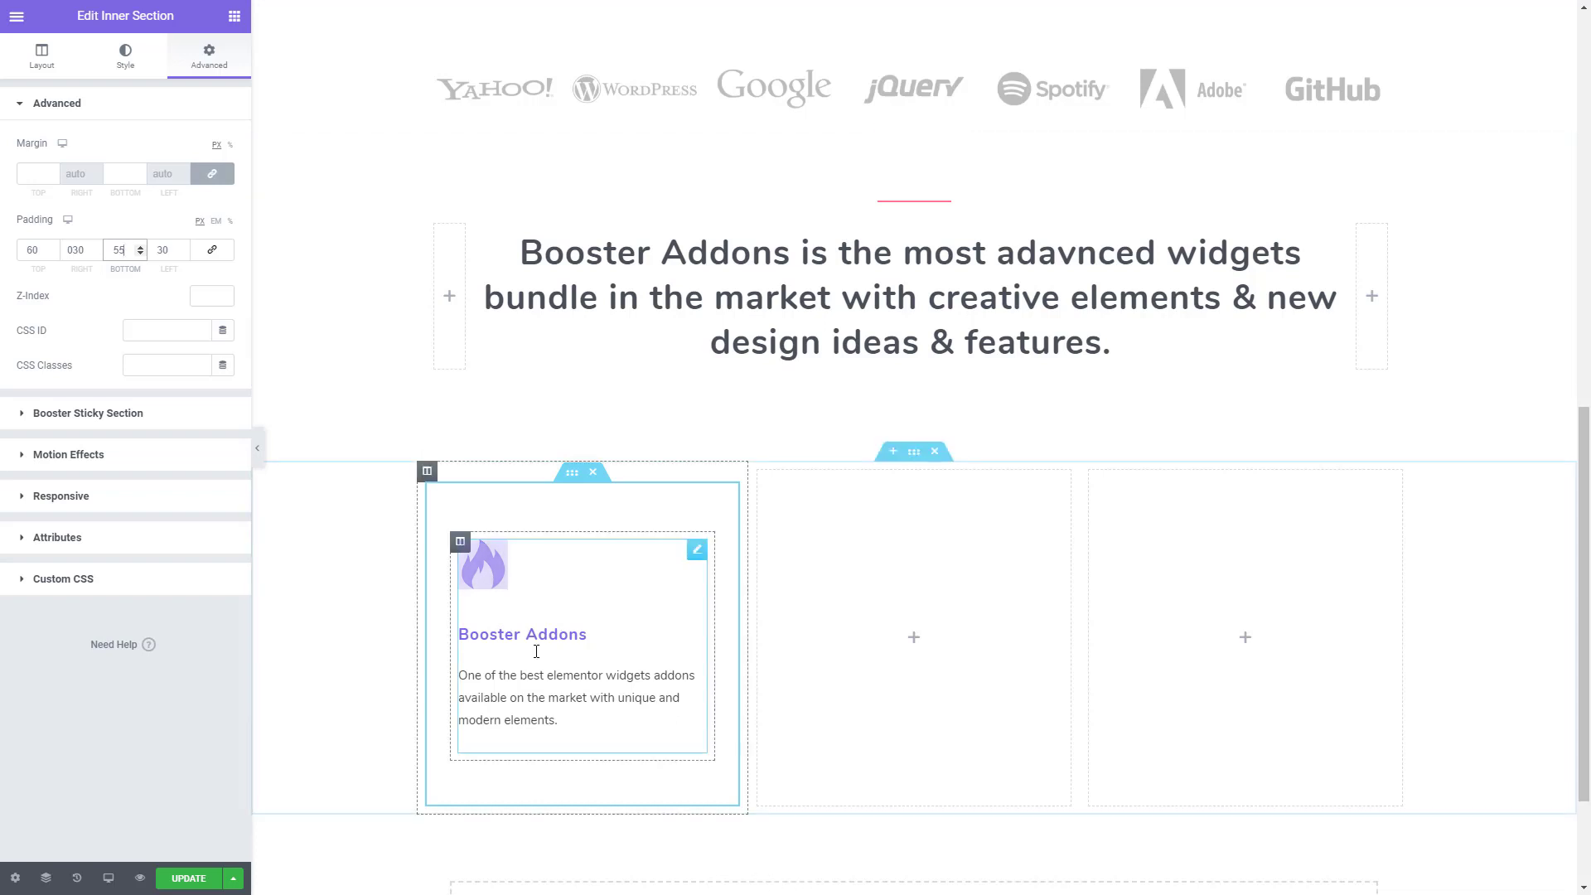
- Copy the inner section with the icon box and paste it into the second and third columns
{"action": "right_click", "coordinate": [574, 473]}
{"action": "left_click", "coordinate": [618, 538]}
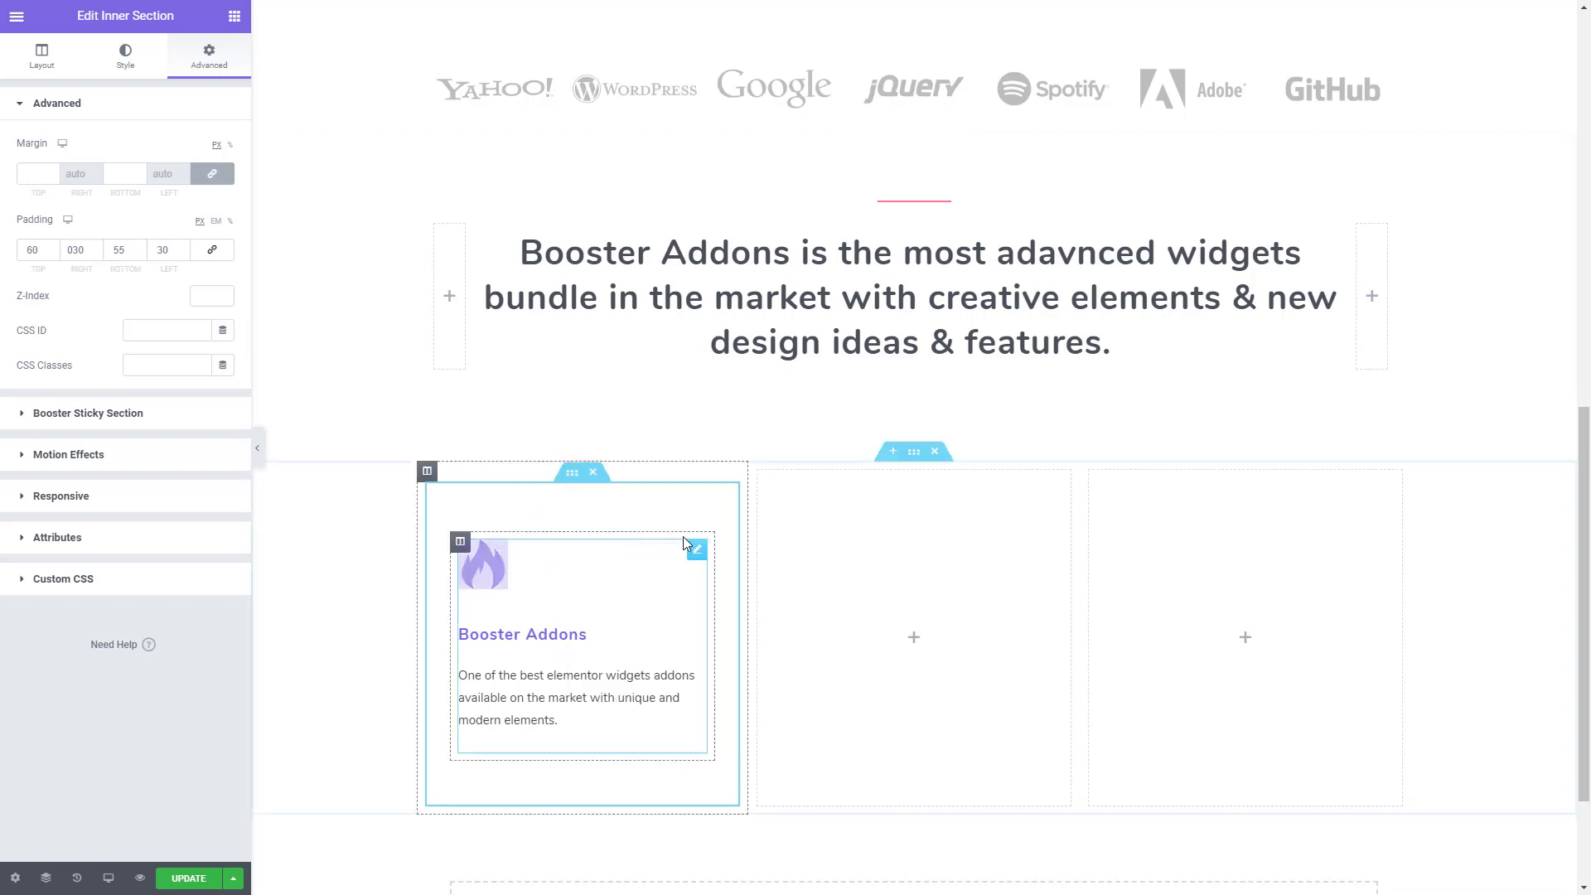
{"action": "right_click", "coordinate": [858, 567]}
{"action": "left_click", "coordinate": [914, 691]}
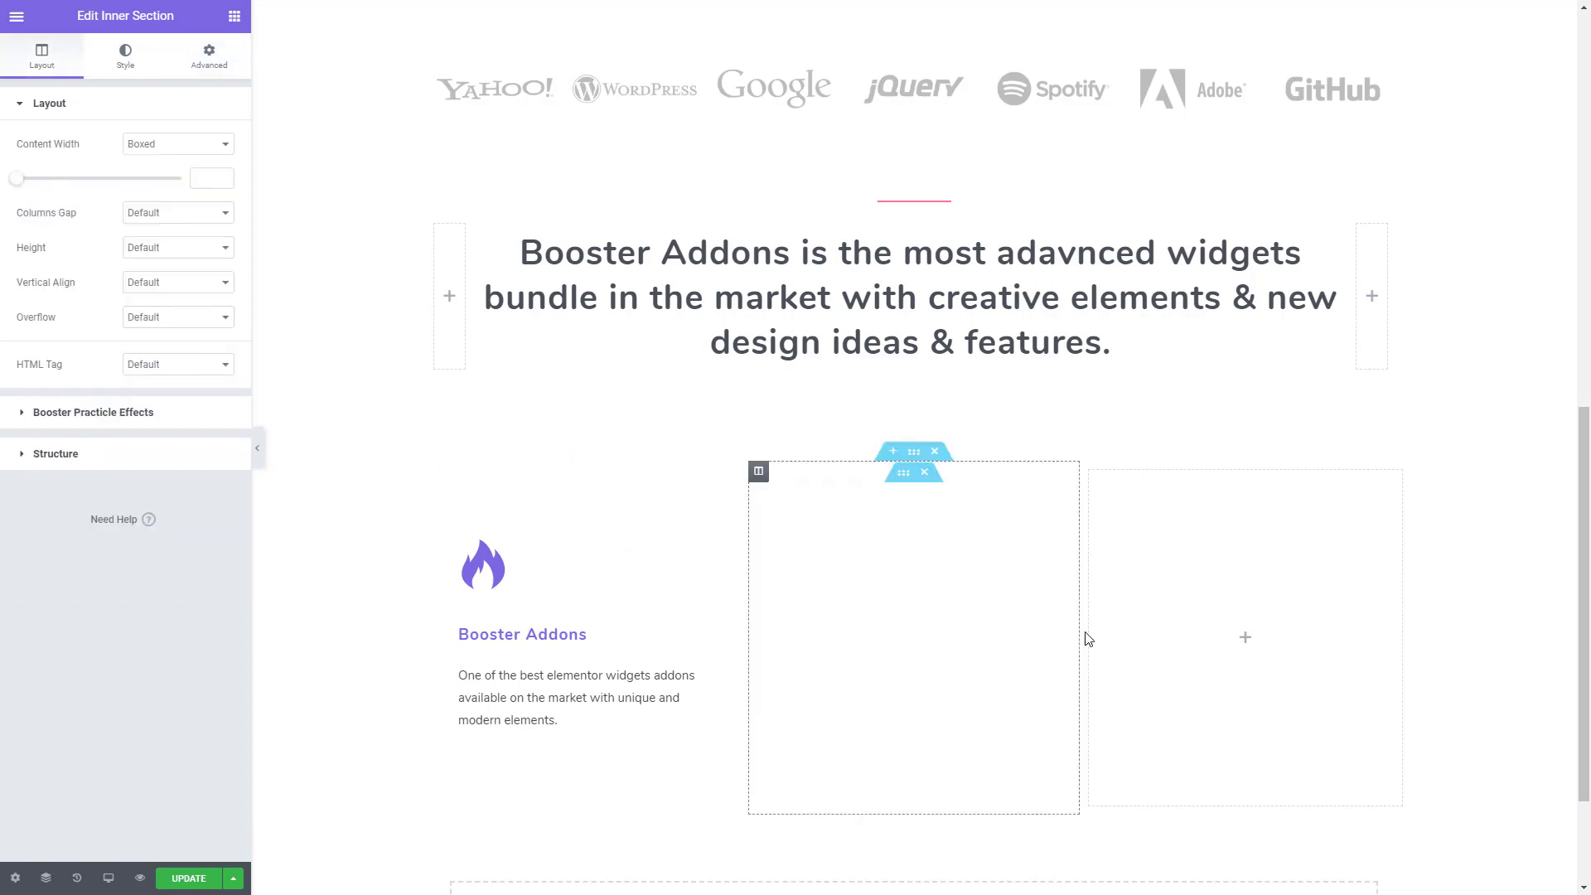
{"action": "right_click", "coordinate": [1154, 593]}
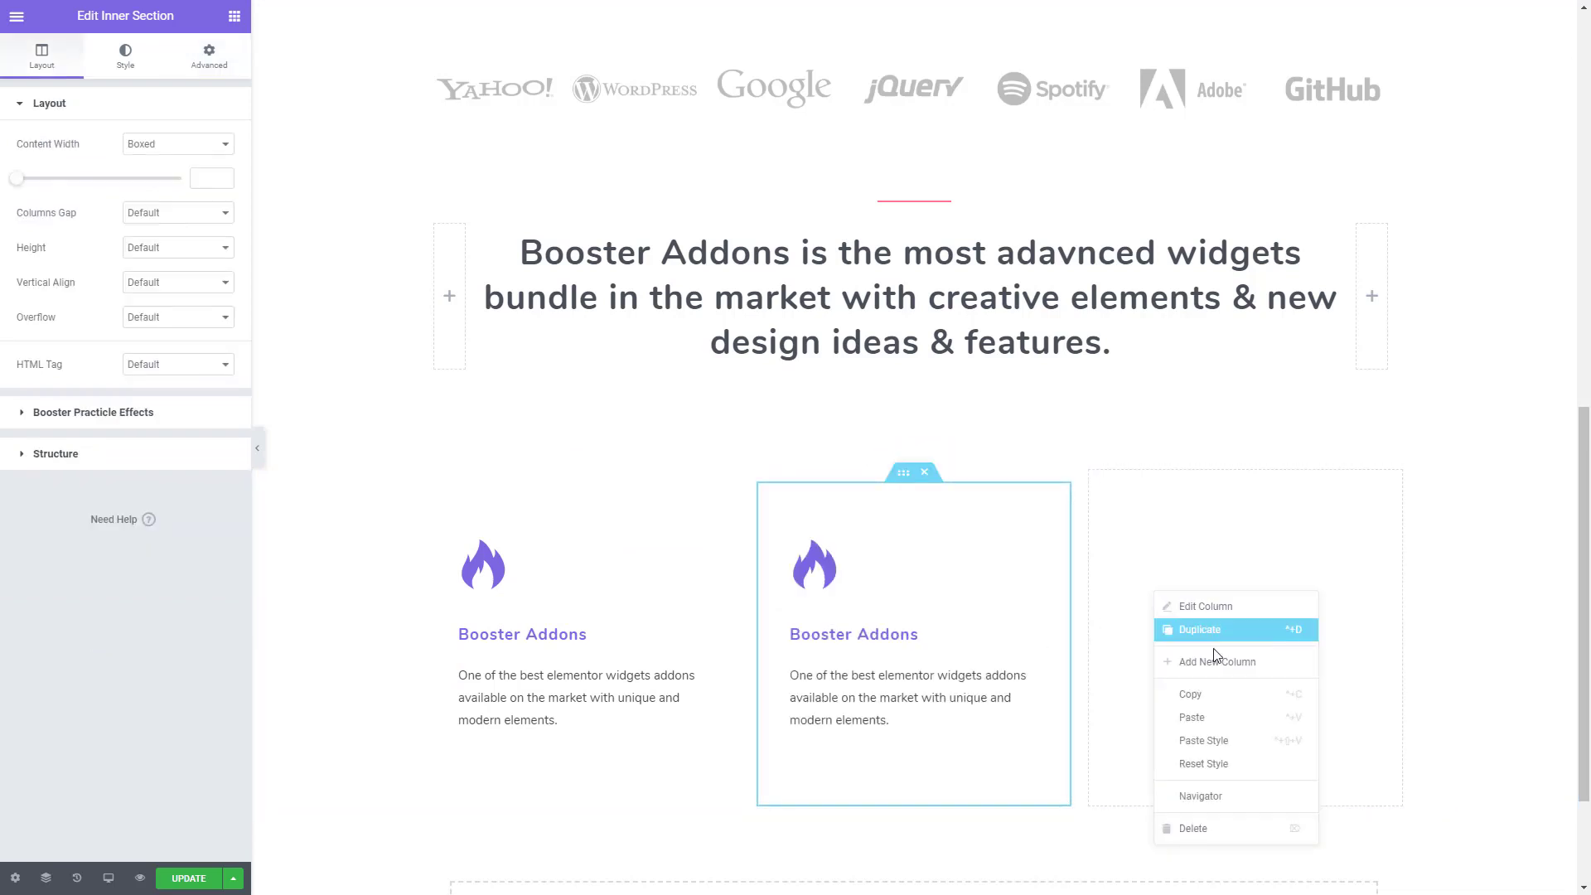
{"action": "left_click", "coordinate": [1207, 717]}
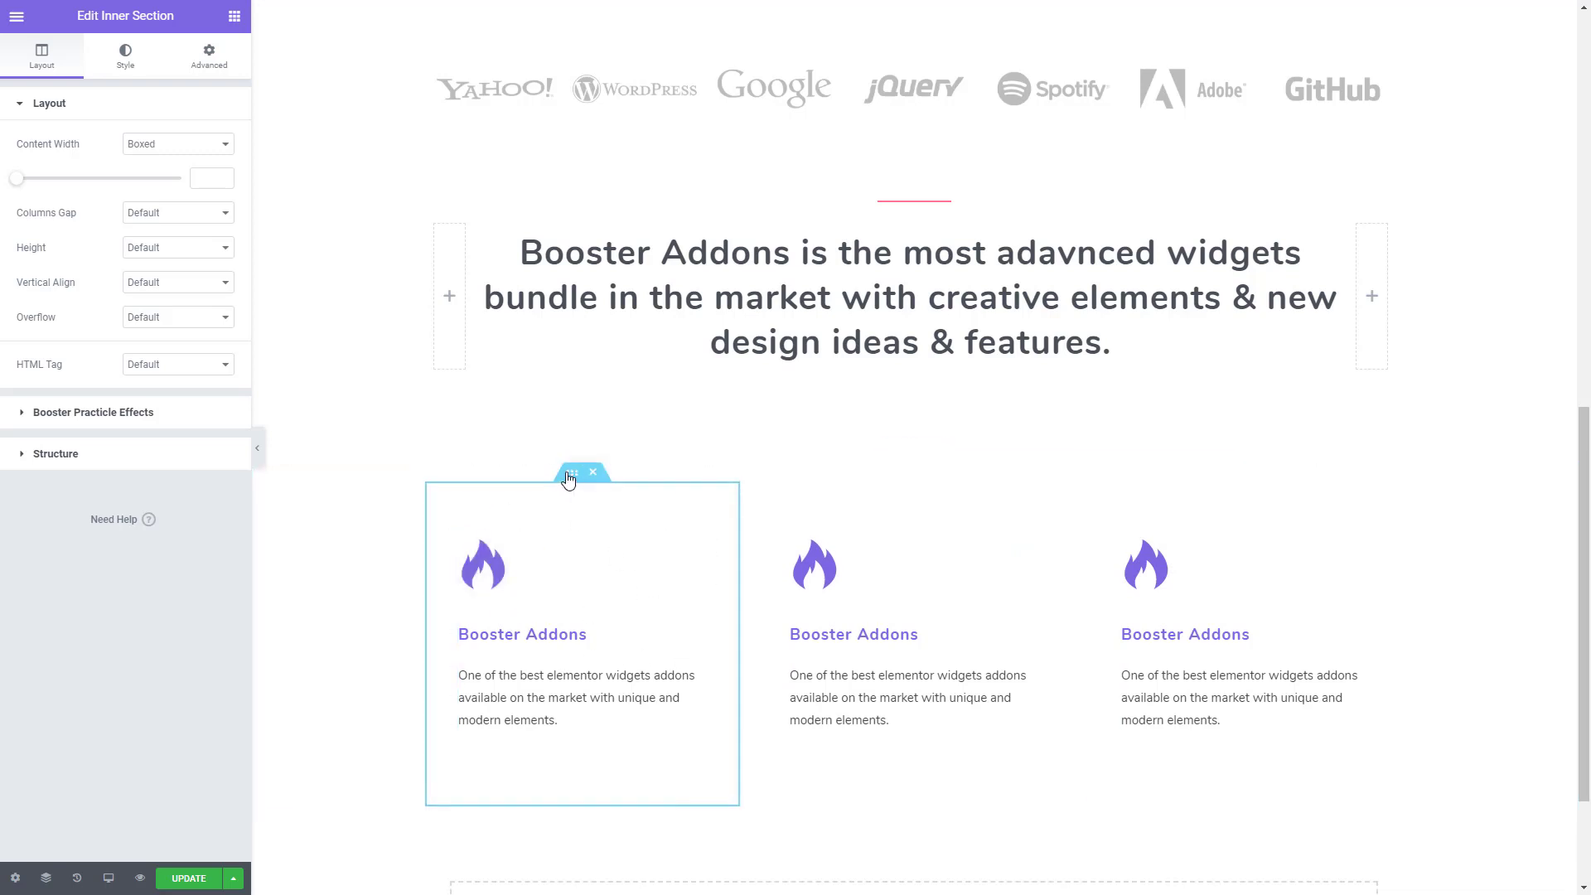
- Open the first inner section's background settings, and copy the color #5E2CED from Colors.txt in Sublime Text
{"action": "left_click", "coordinate": [136, 71]}
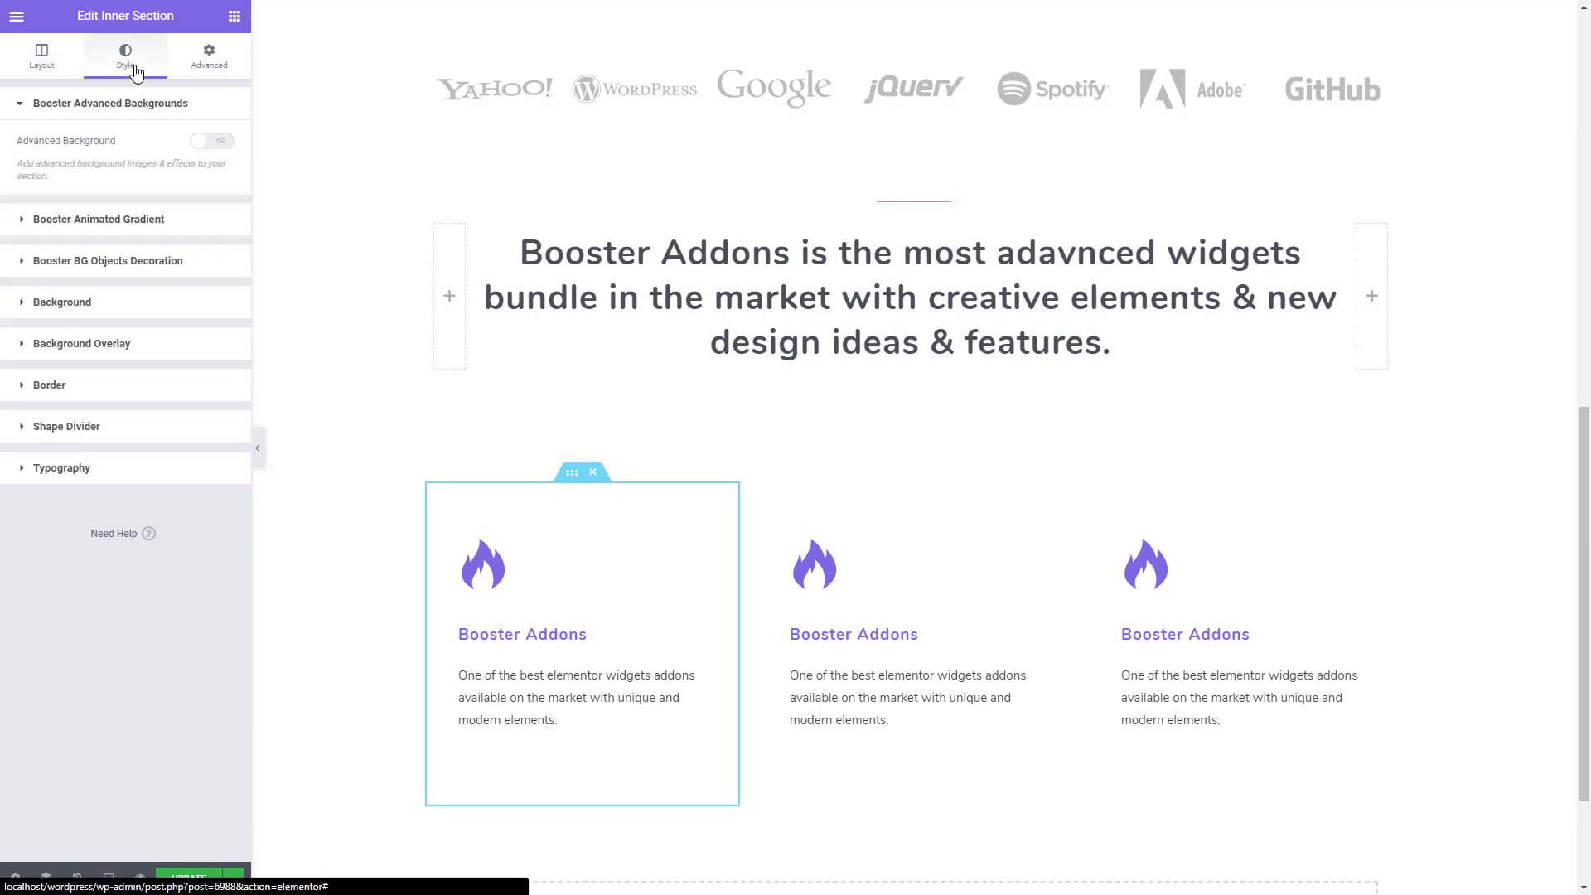
{"action": "left_click", "coordinate": [105, 305]}
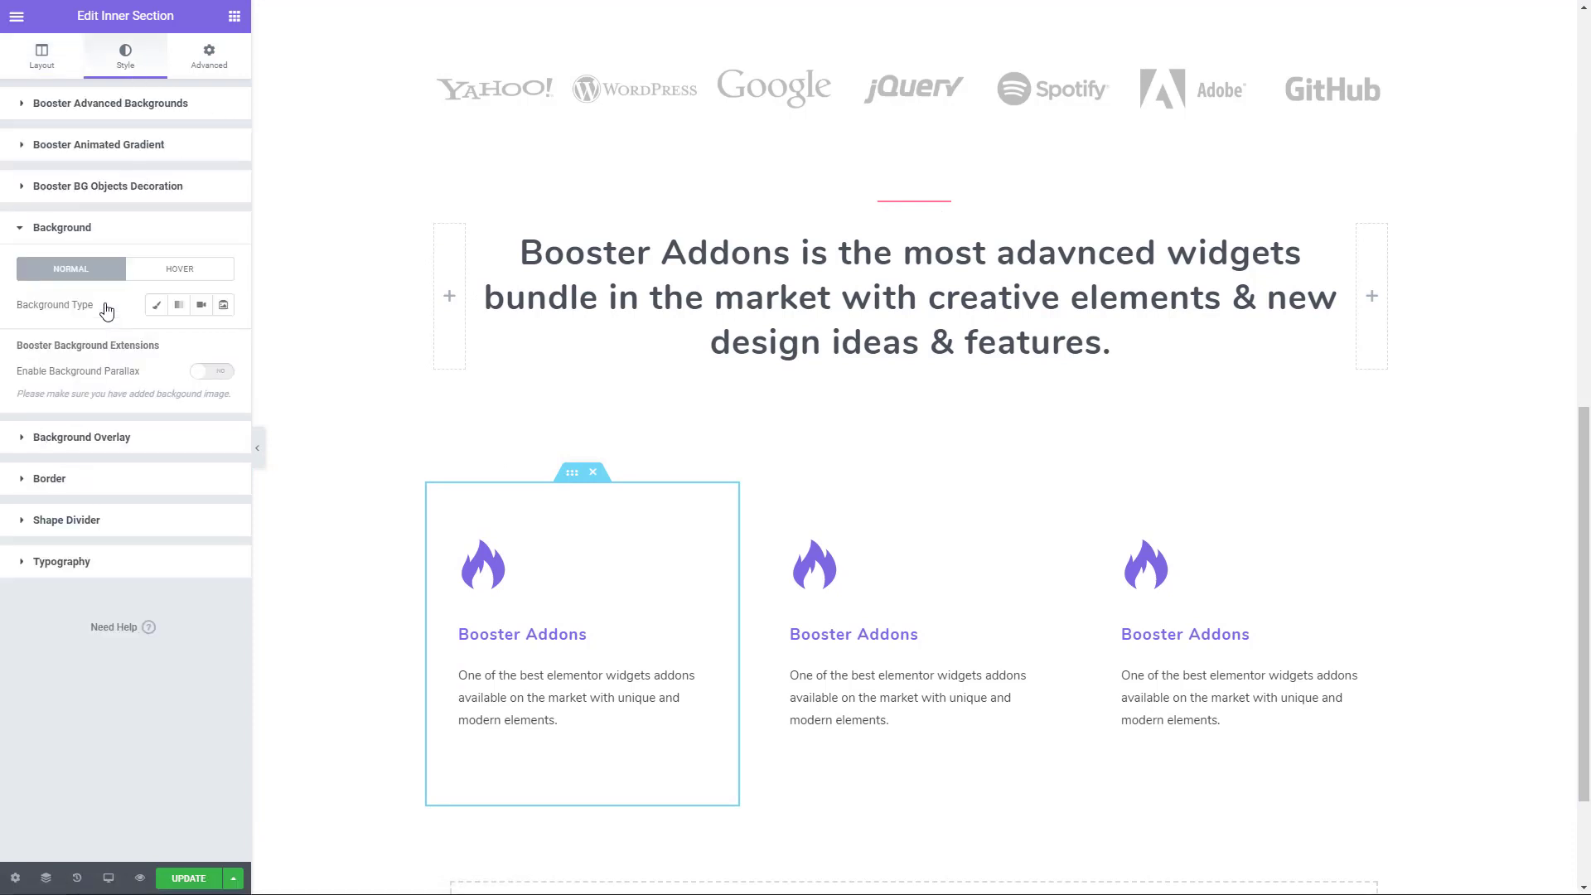
{"action": "key", "text": "alt+Tab"}
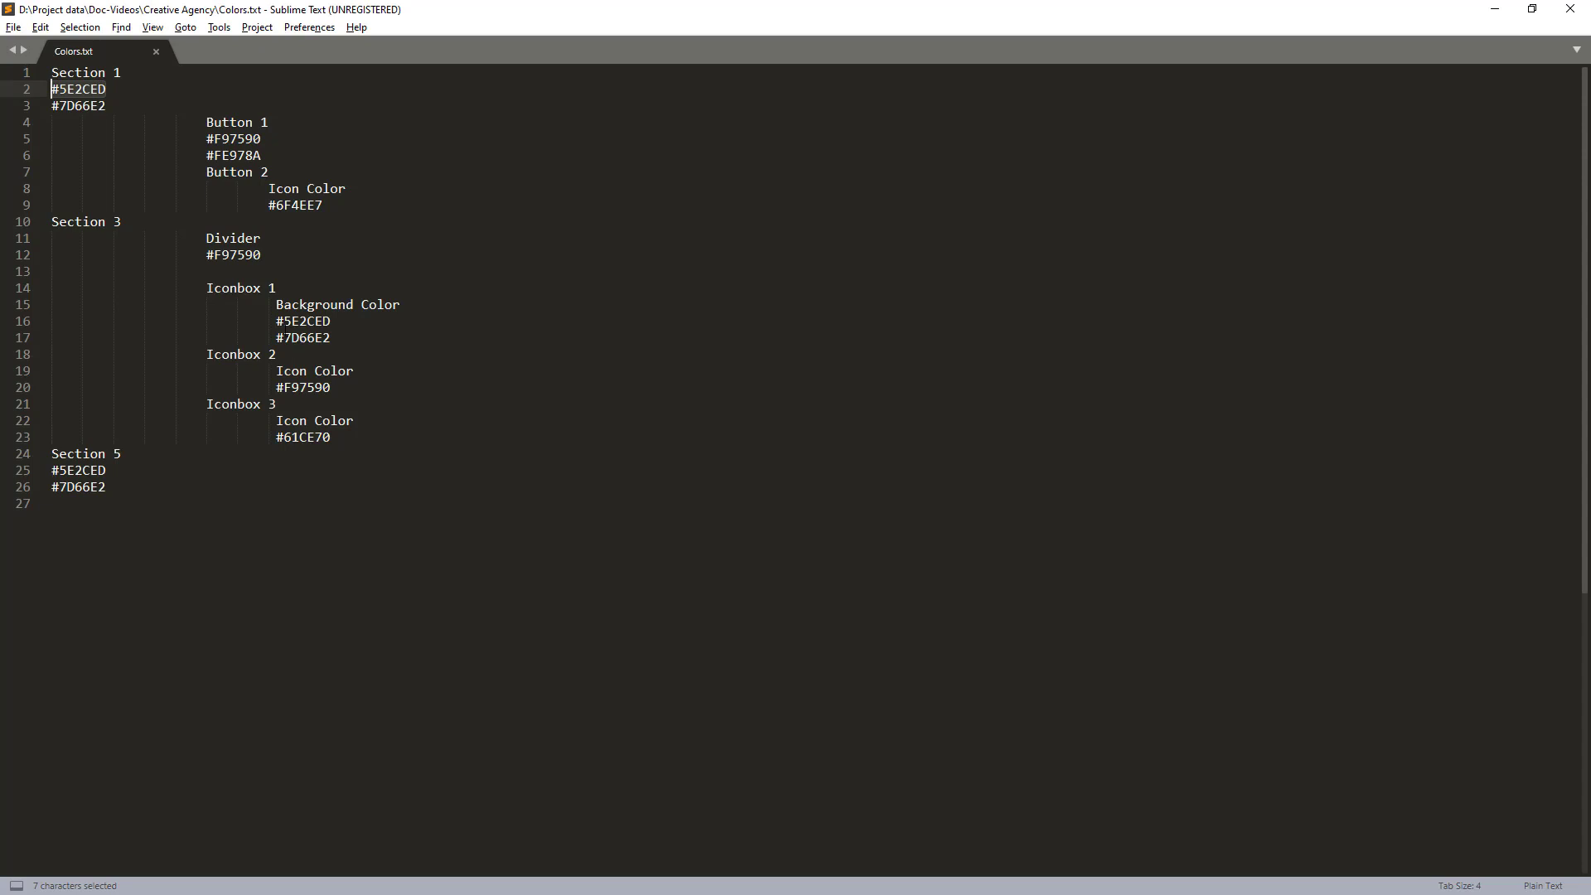
{"action": "left_click_drag", "start_coordinate": [117, 110], "coordinate": [51, 89]}
{"action": "key", "text": "ctrl+c"}
{"action": "left_click", "coordinate": [118, 90]}
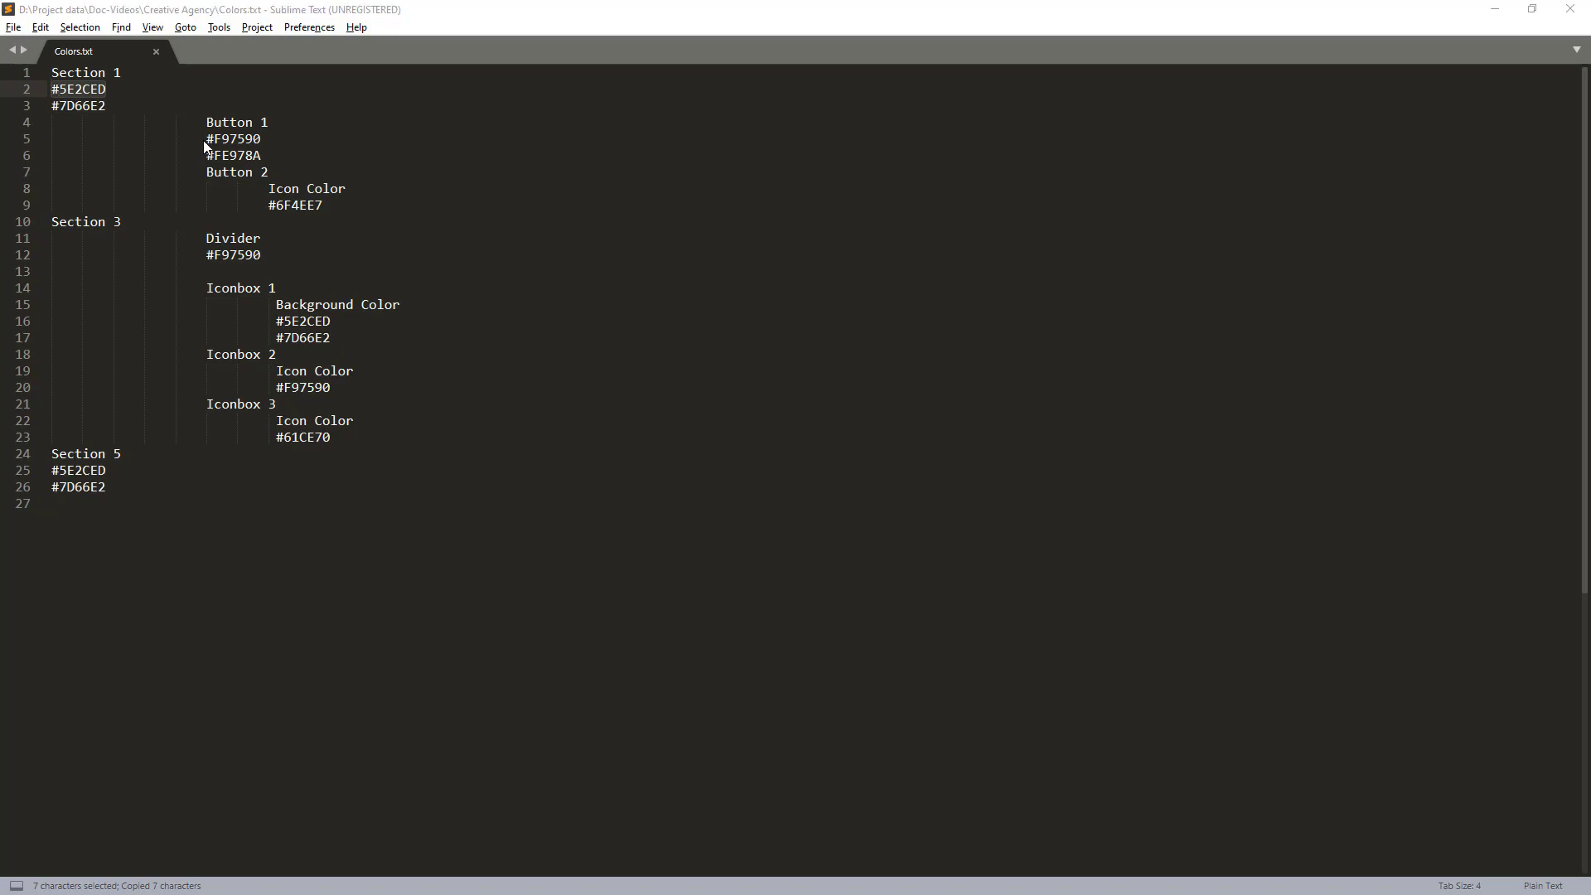
- Return to the Elementor editor and give the first inner section a gradient background with #5E2CED as its first color
{"action": "key", "text": "alt+Tab"}
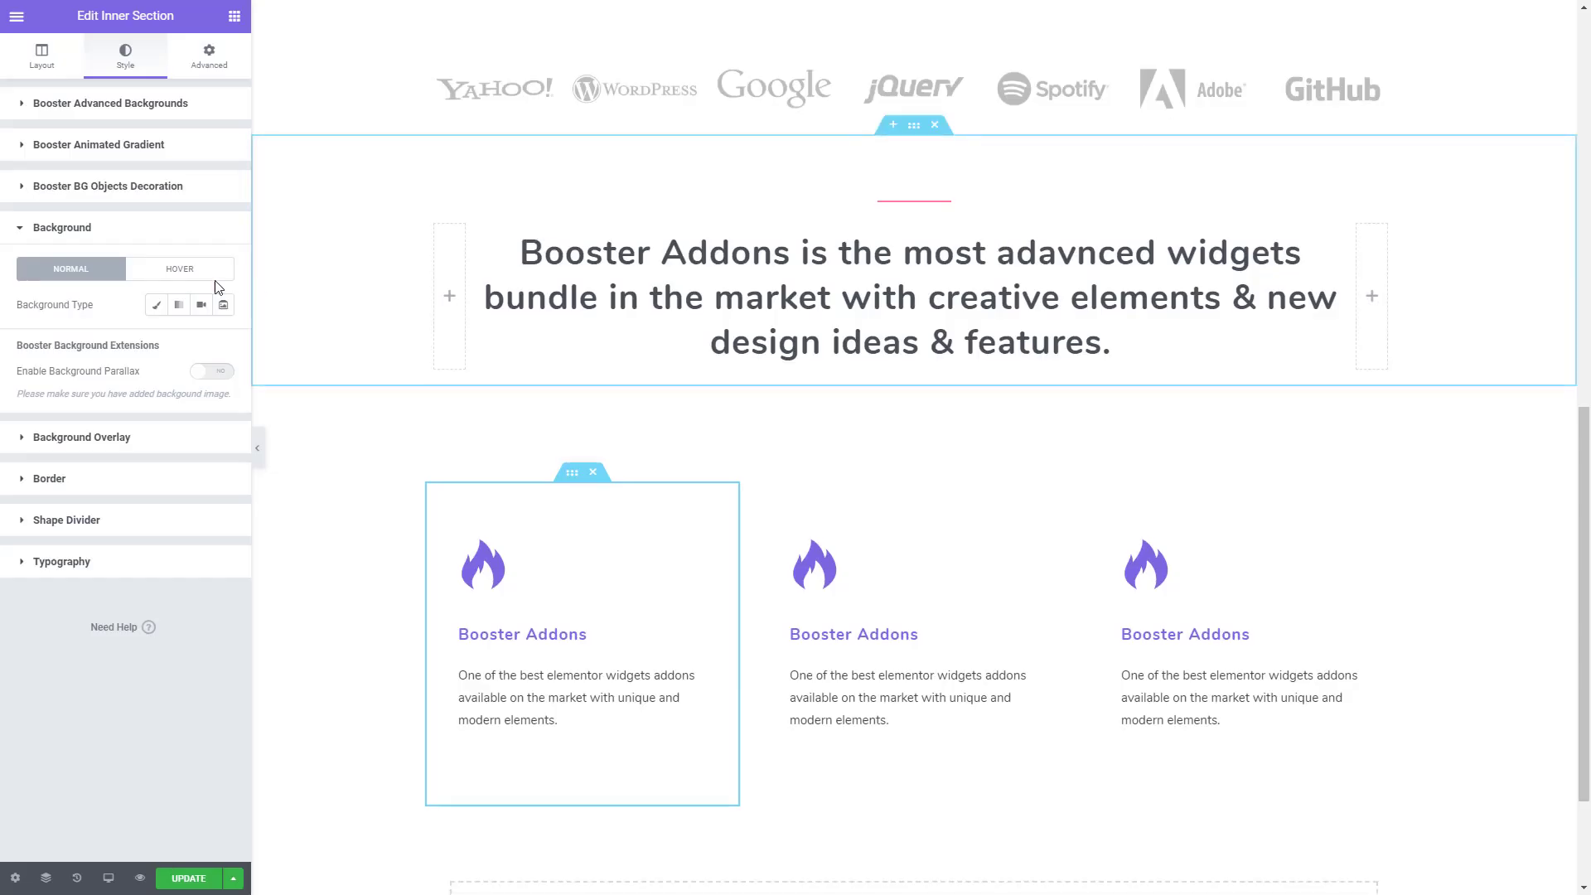
{"action": "left_click", "coordinate": [178, 306]}
{"action": "left_click", "coordinate": [201, 339]}
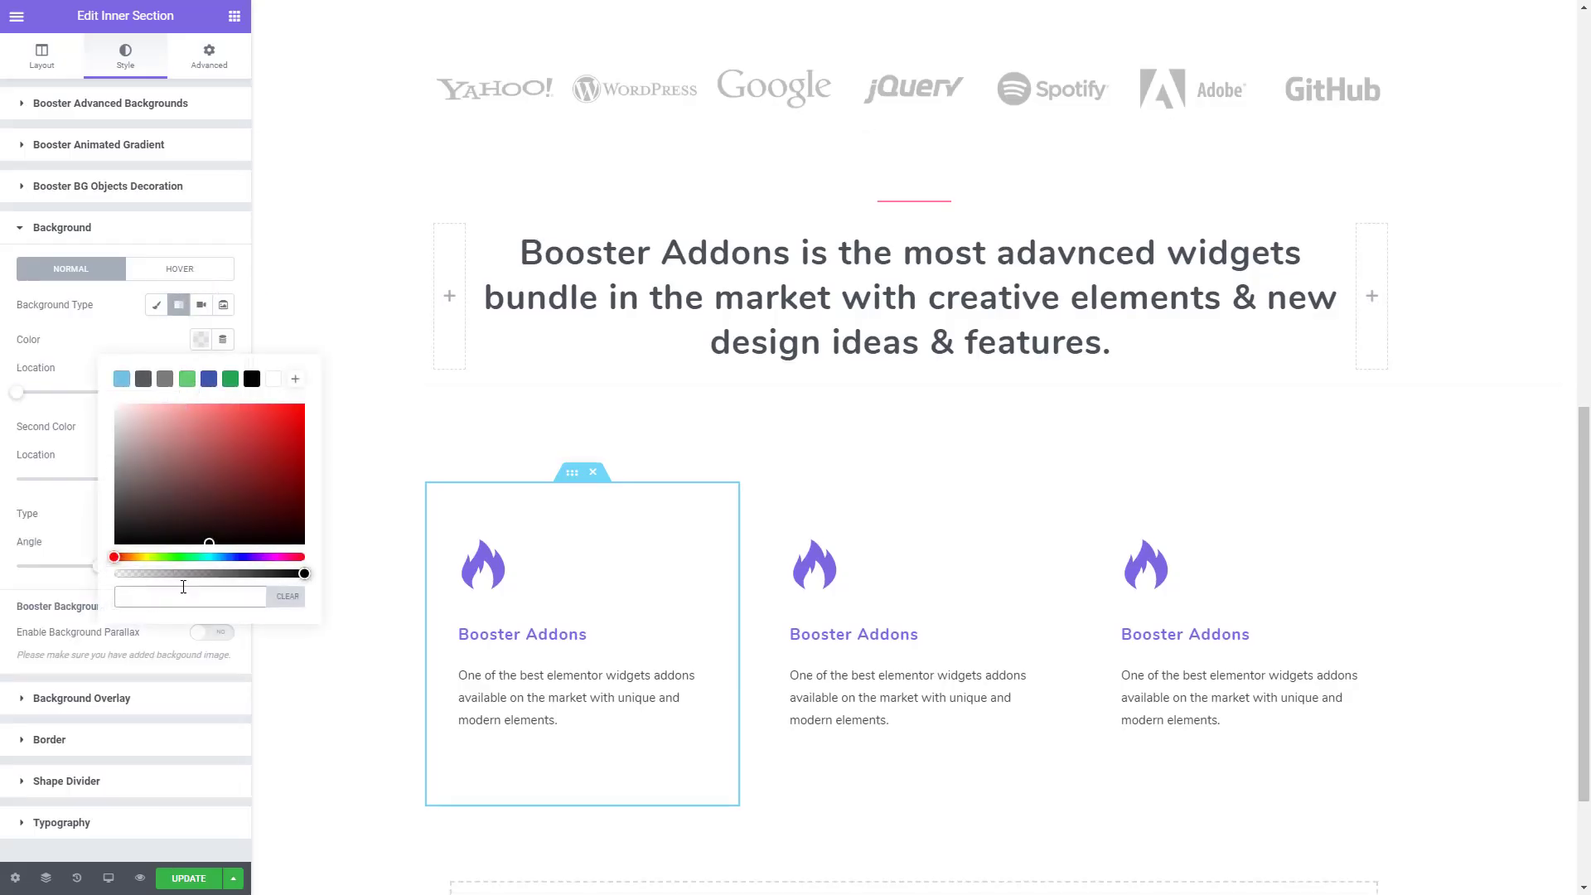
{"action": "key", "text": "ctrl+v"}
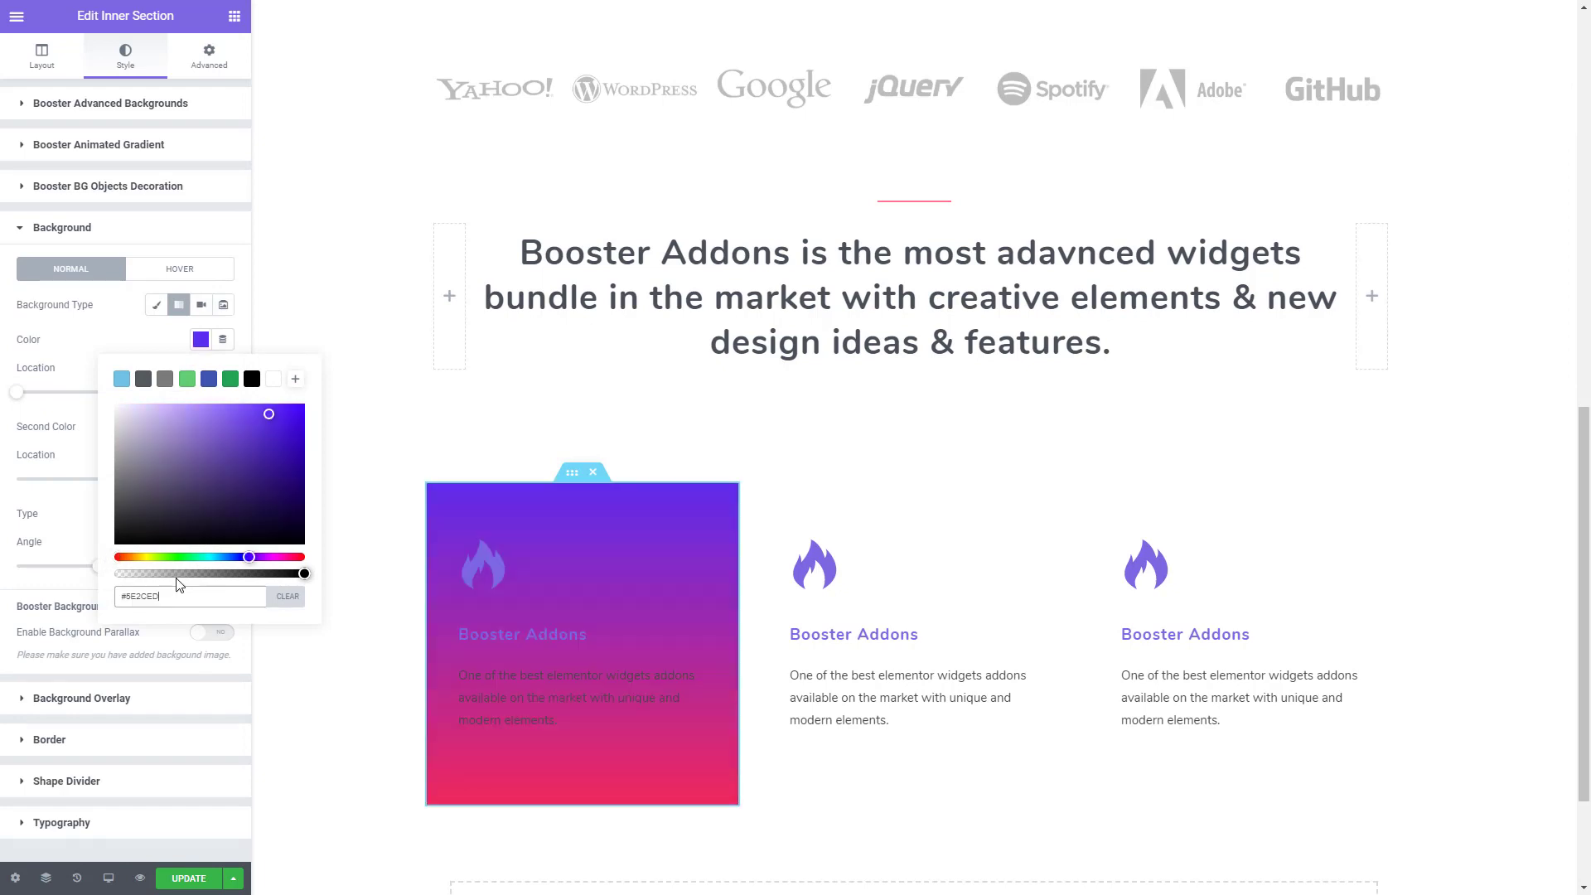
{"action": "left_click", "coordinate": [118, 346]}
- Set the gradient's second color to #7D66E2 from the clipboard history and its angle to 360
{"action": "left_click", "coordinate": [201, 426]}
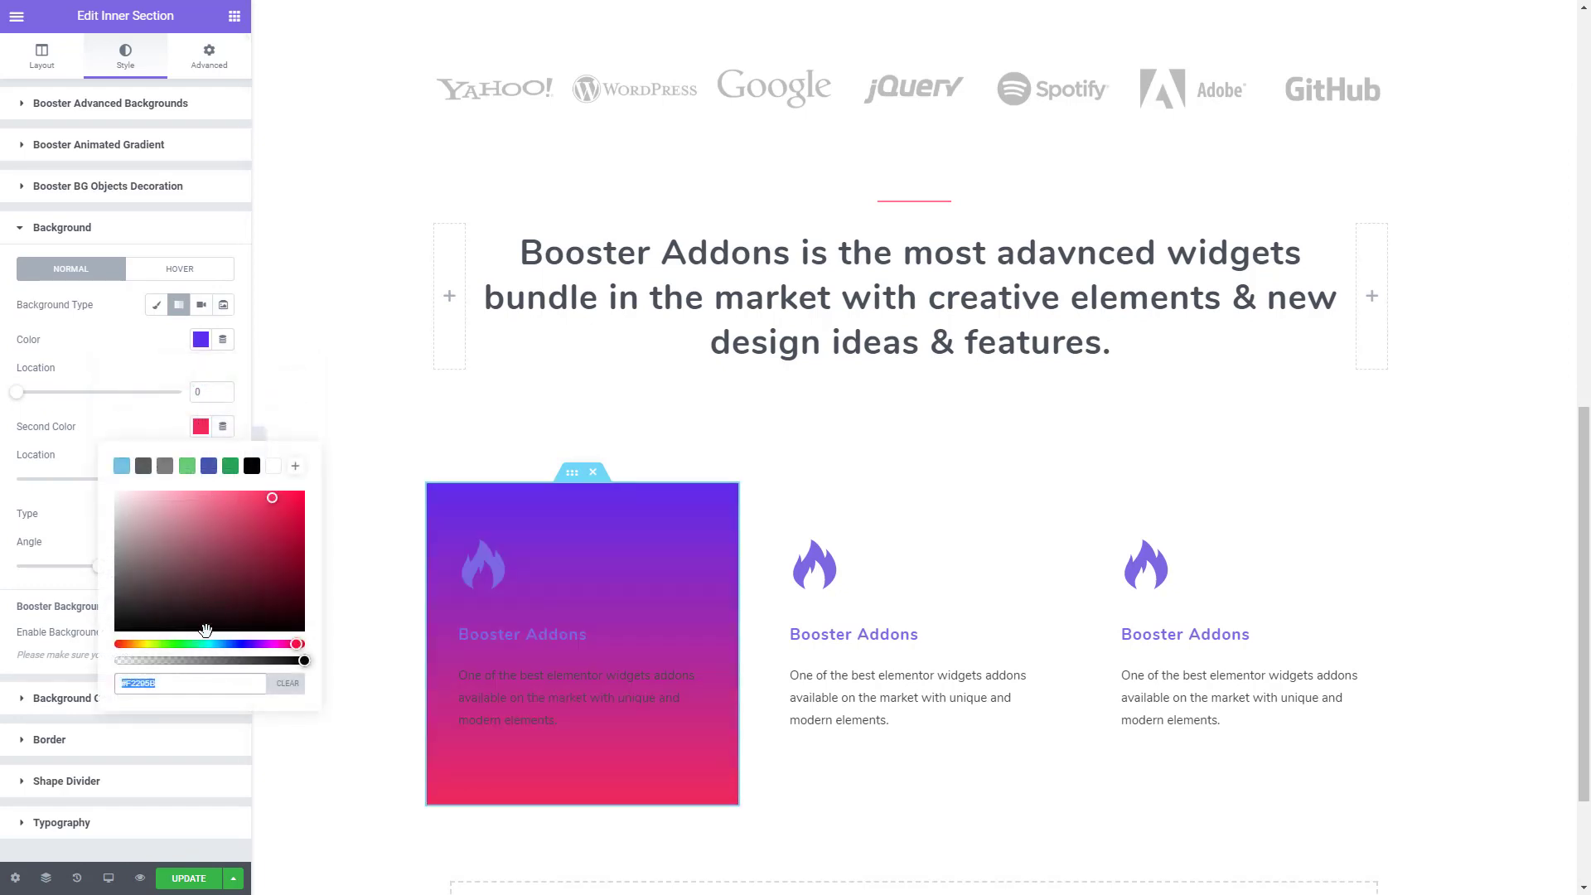
{"action": "key", "text": "ctrl+grave"}
{"action": "scroll", "coordinate": [252, 687], "scroll_direction": "down", "scroll_amount": 2}
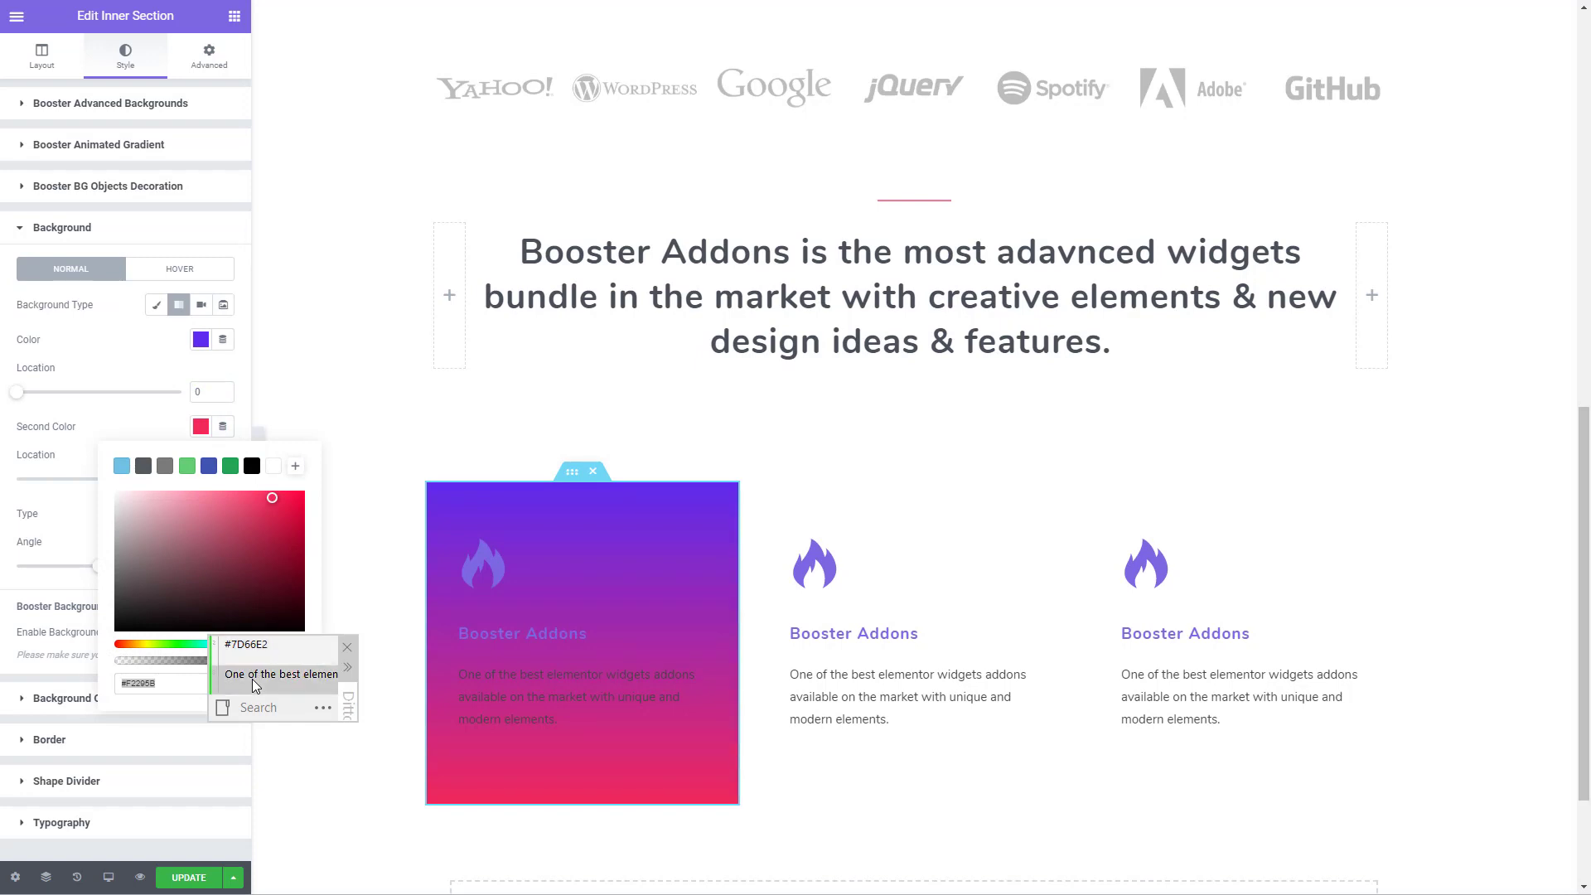
{"action": "scroll", "coordinate": [254, 663], "scroll_direction": "up", "scroll_amount": 1}
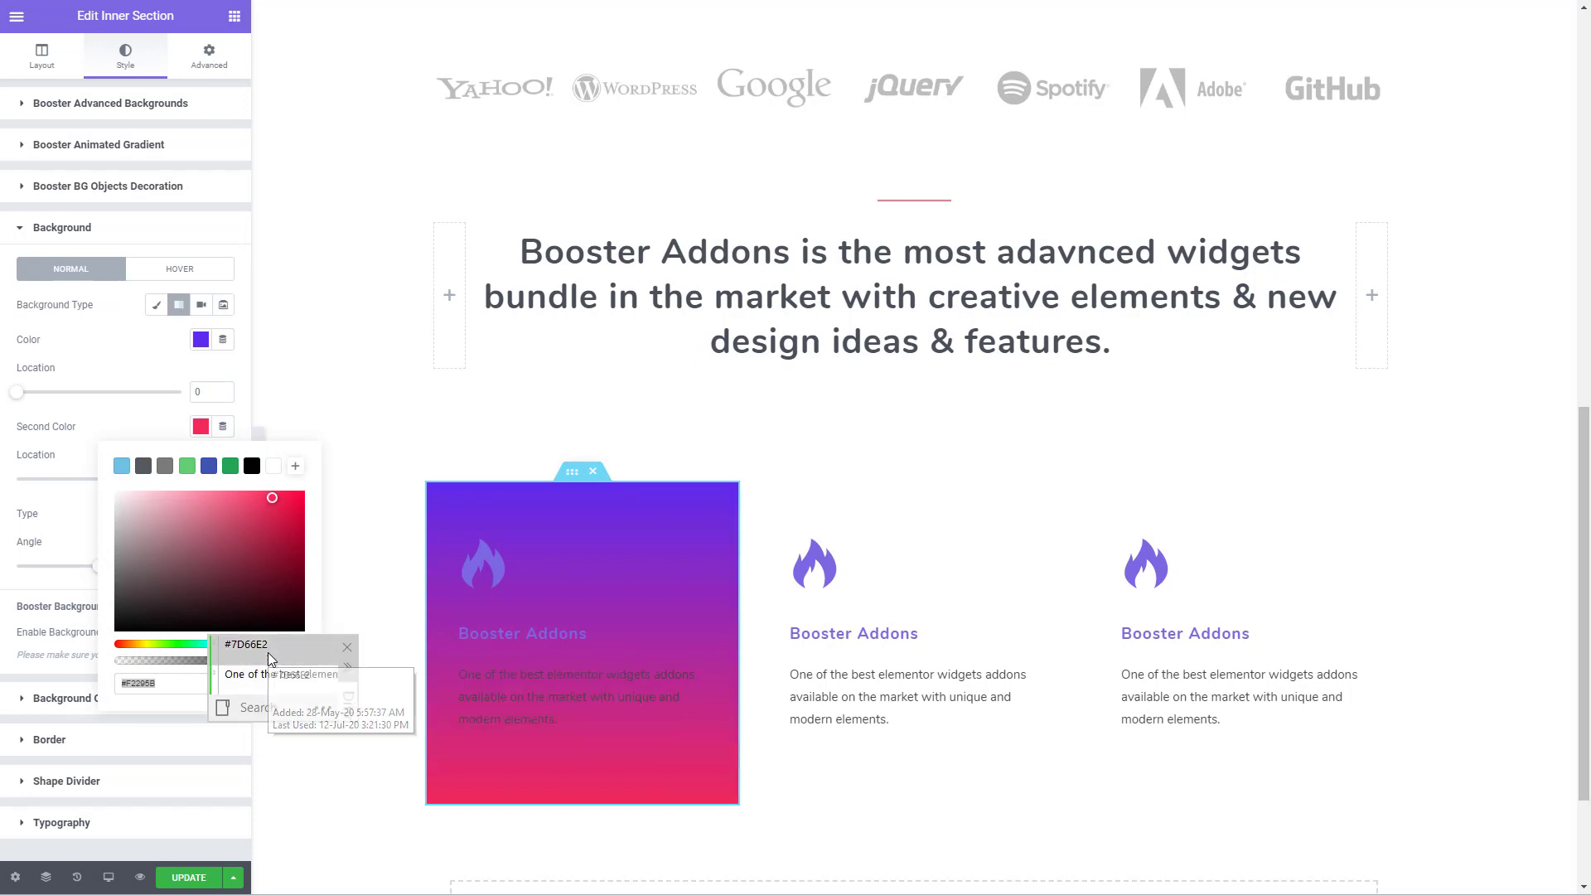
{"action": "double_click", "coordinate": [269, 656]}
{"action": "left_click", "coordinate": [125, 423]}
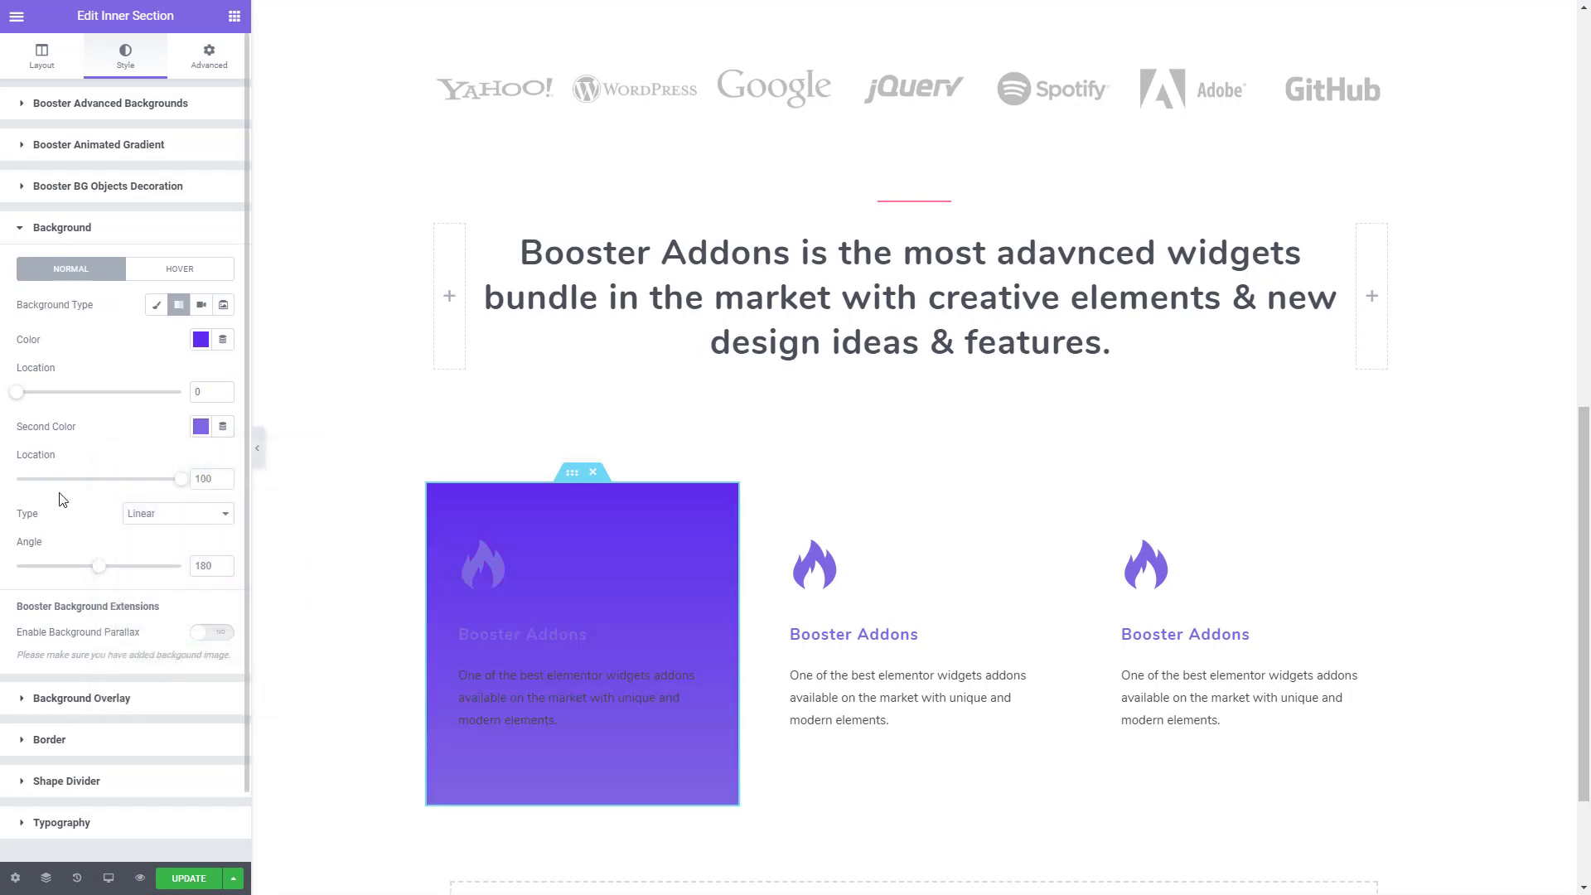
{"action": "left_click_drag", "start_coordinate": [98, 570], "coordinate": [181, 571]}
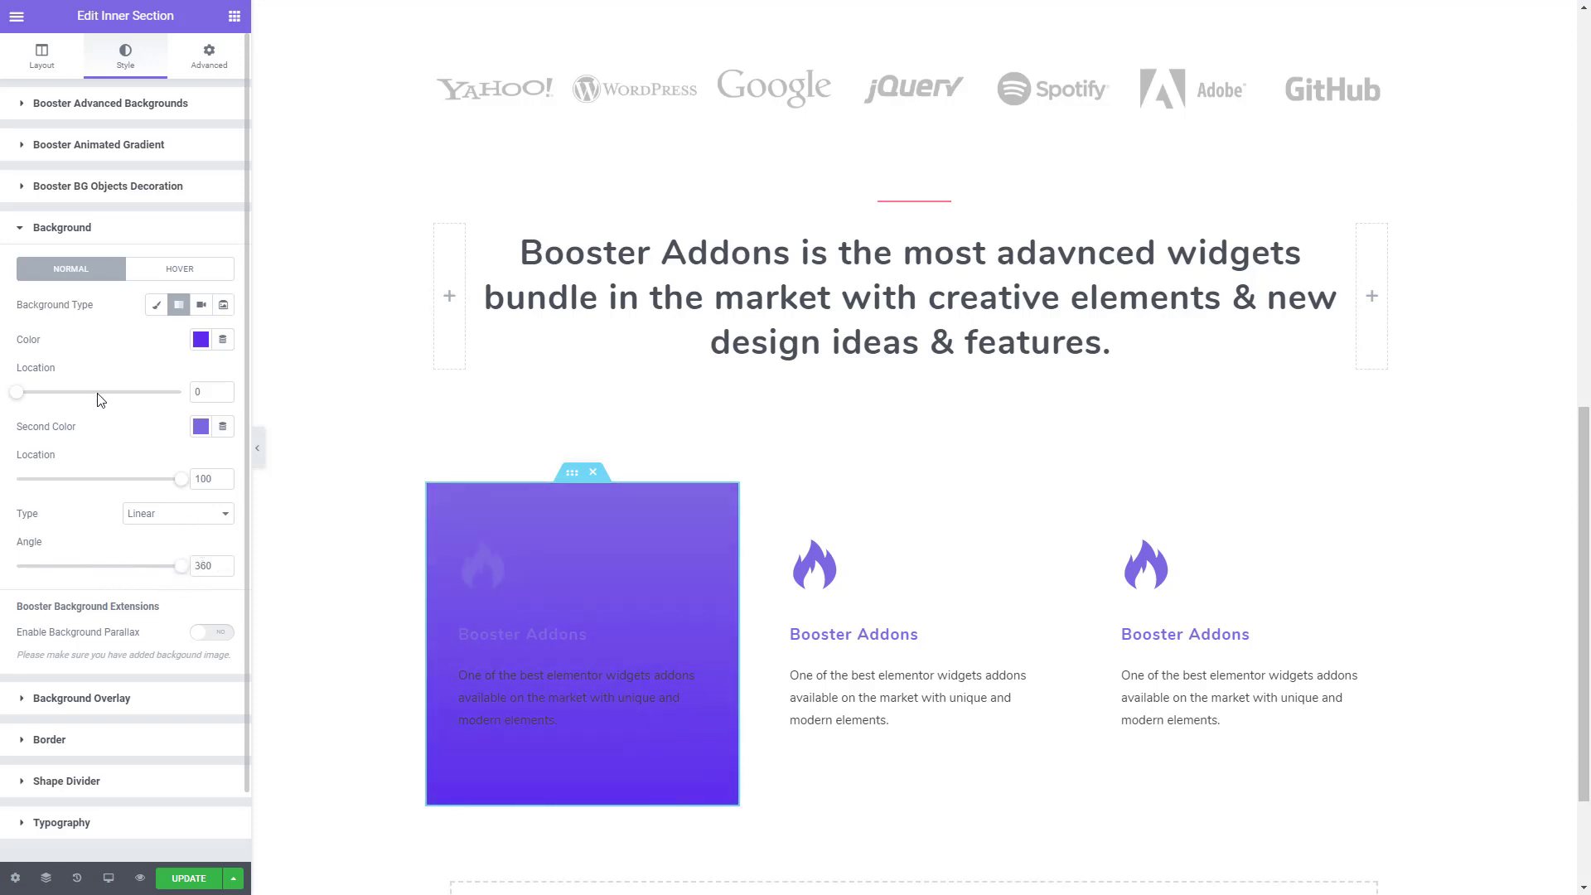
- Add a Mountains shape divider at the top of the first inner section and set its width to 271
{"action": "scroll", "coordinate": [148, 668], "scroll_direction": "down", "scroll_amount": 2}
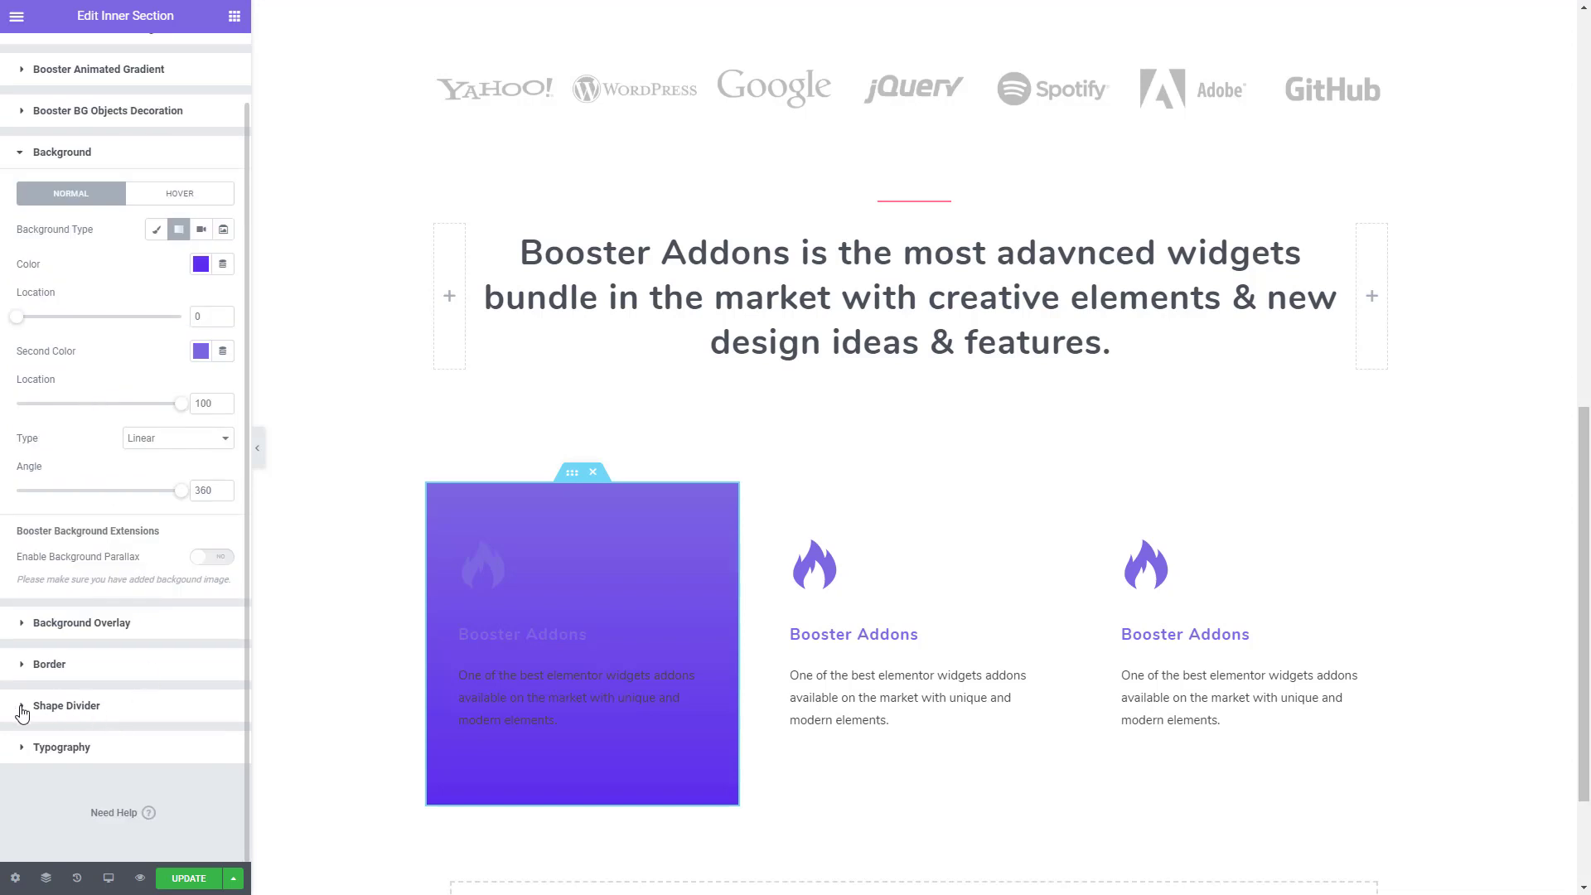
{"action": "left_click", "coordinate": [26, 706]}
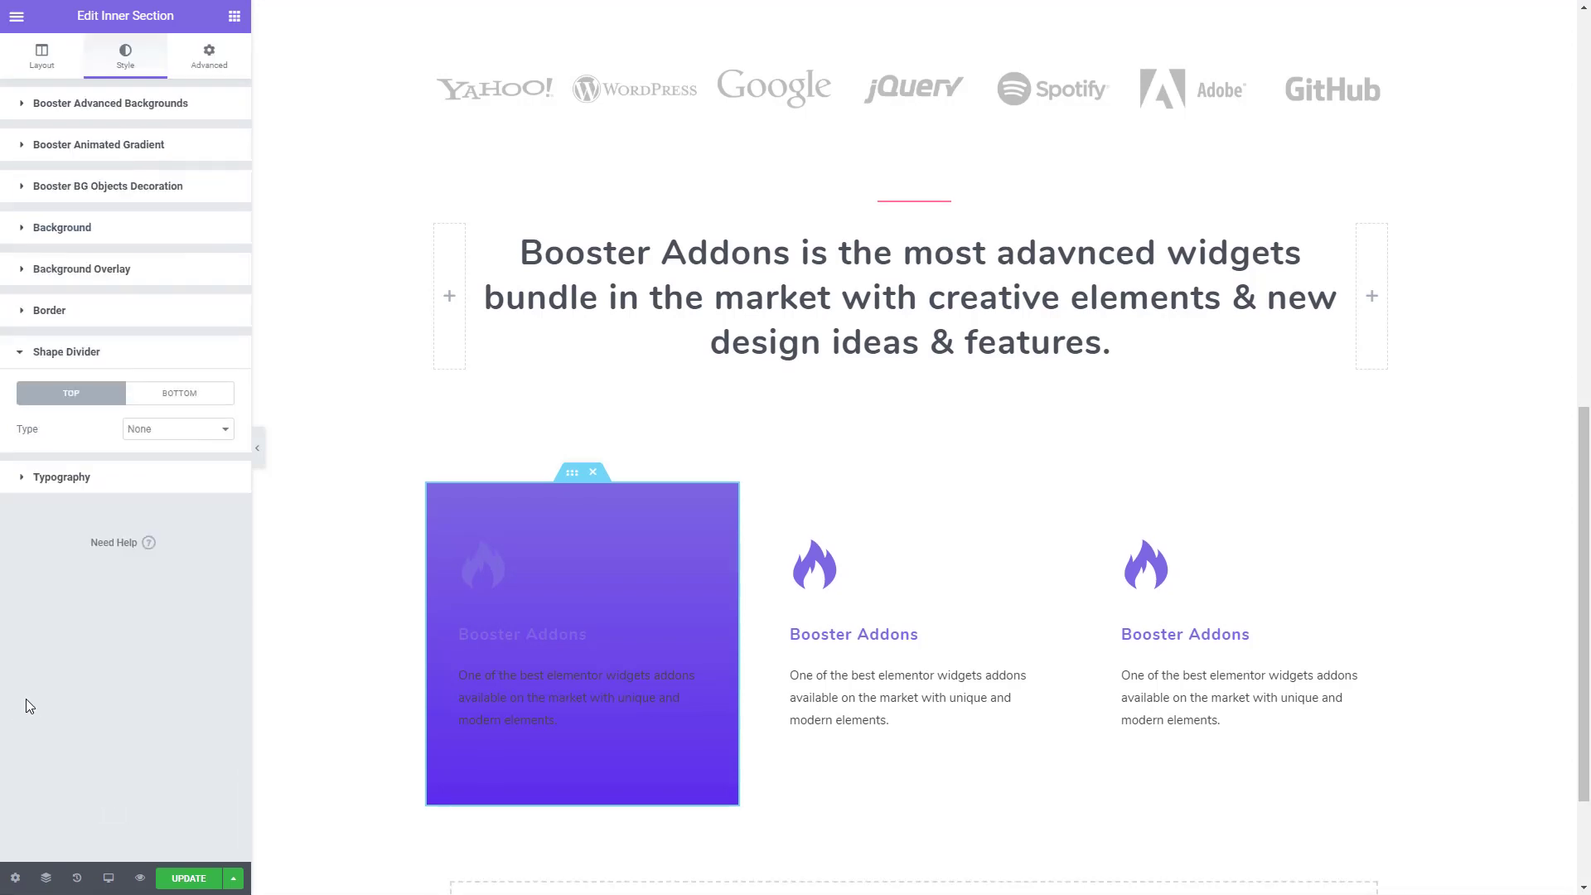
{"action": "left_click", "coordinate": [171, 430]}
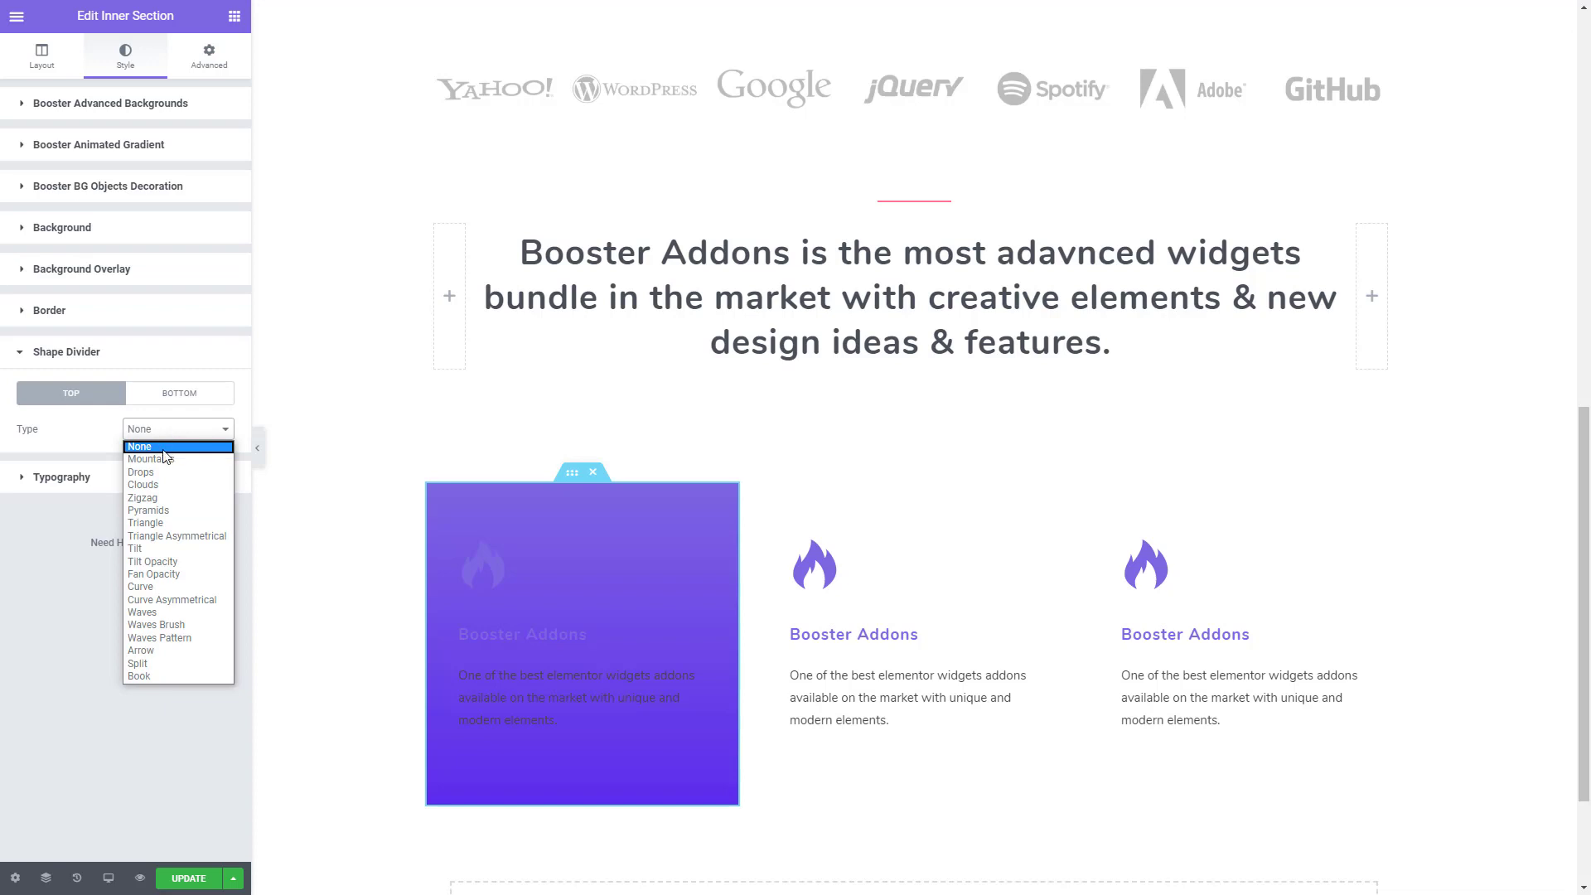
{"action": "left_click", "coordinate": [159, 460]}
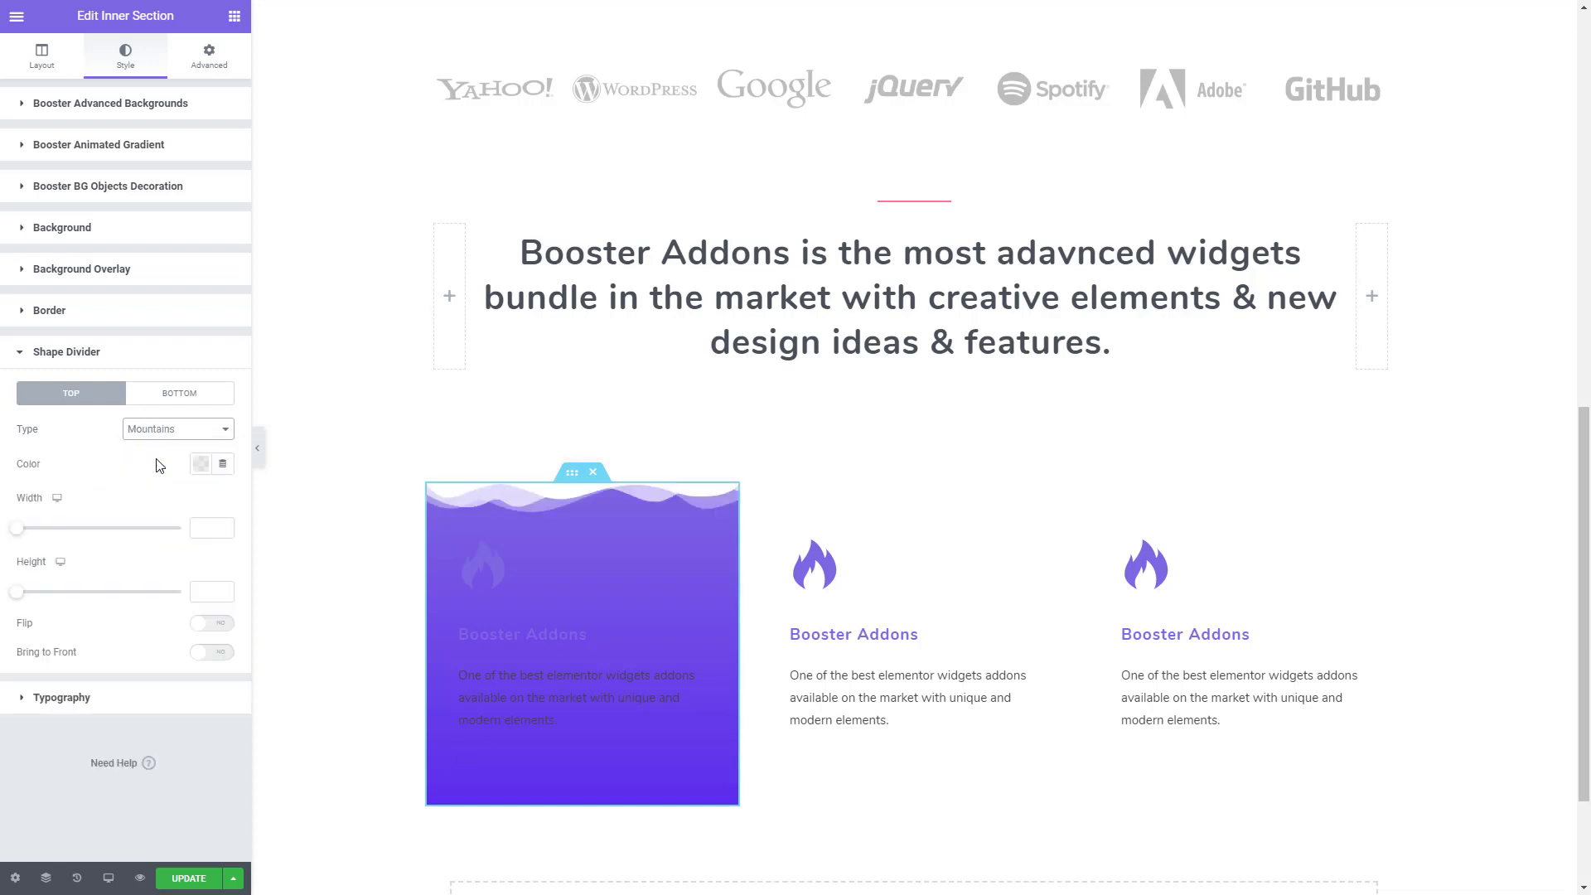
{"action": "left_click_drag", "start_coordinate": [18, 529], "coordinate": [157, 547]}
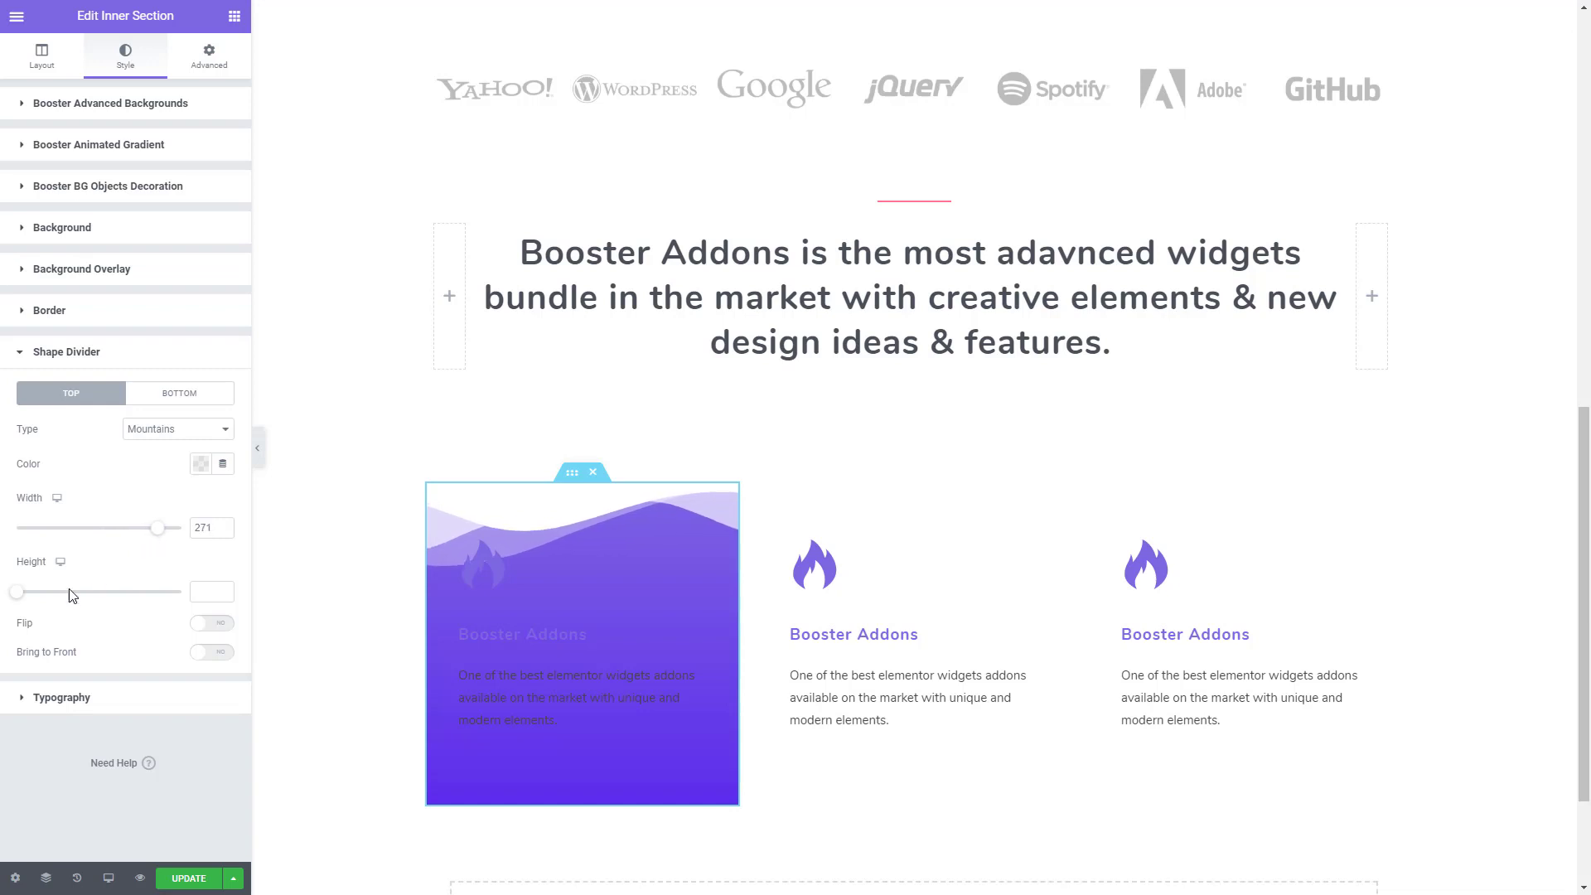
- Set the first inner section's shape divider height to 442 and its color to nearly transparent white, #FFFFFF0A
{"action": "left_click_drag", "start_coordinate": [16, 592], "coordinate": [166, 602]}
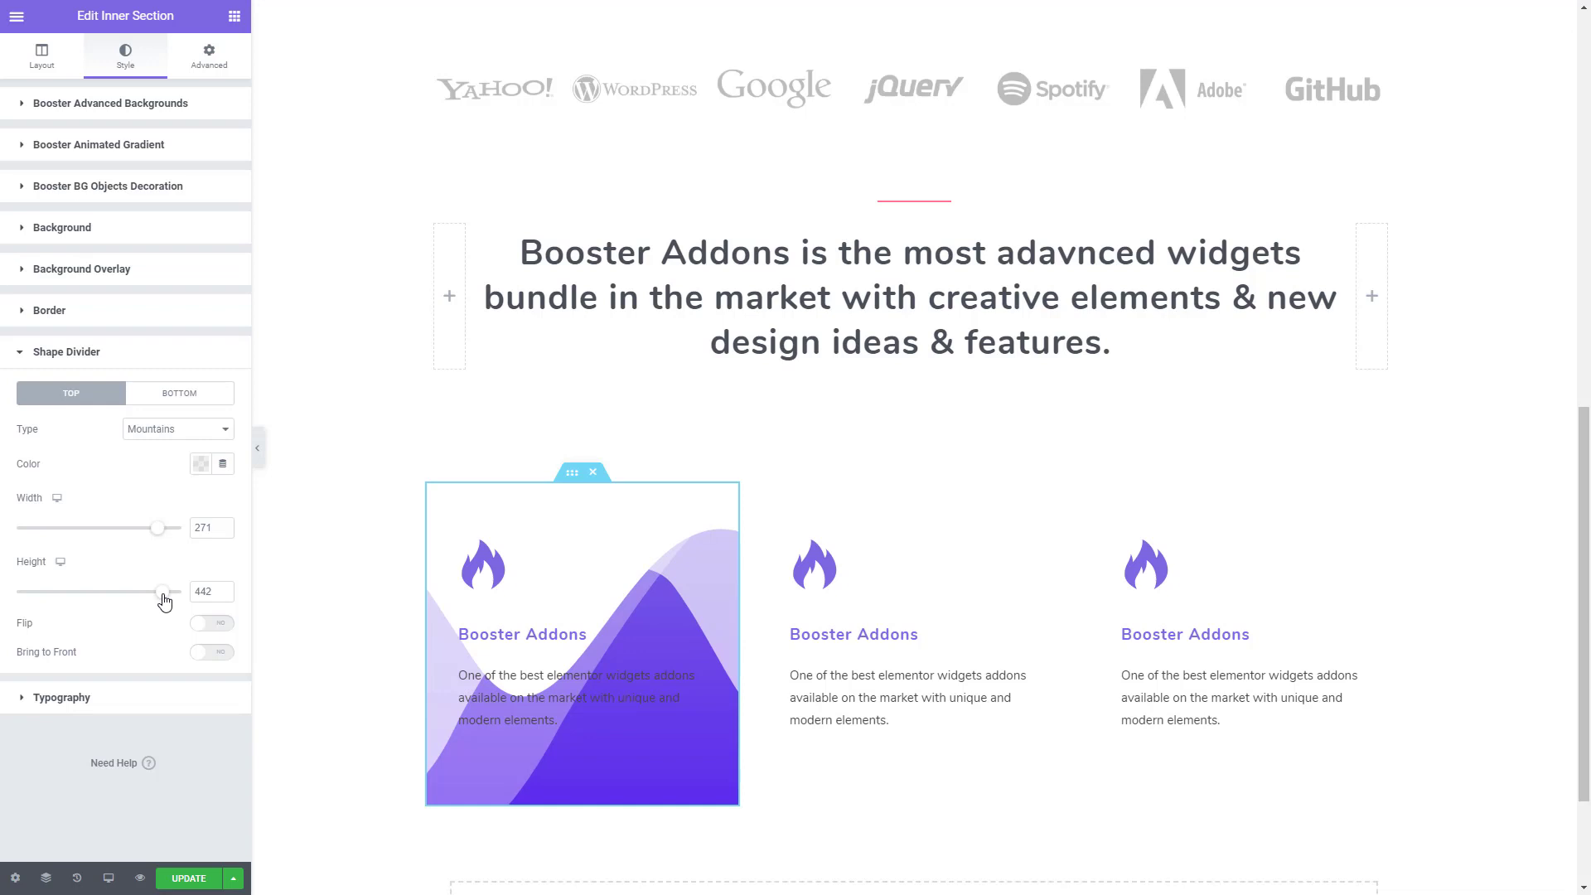
{"action": "left_click", "coordinate": [201, 465]}
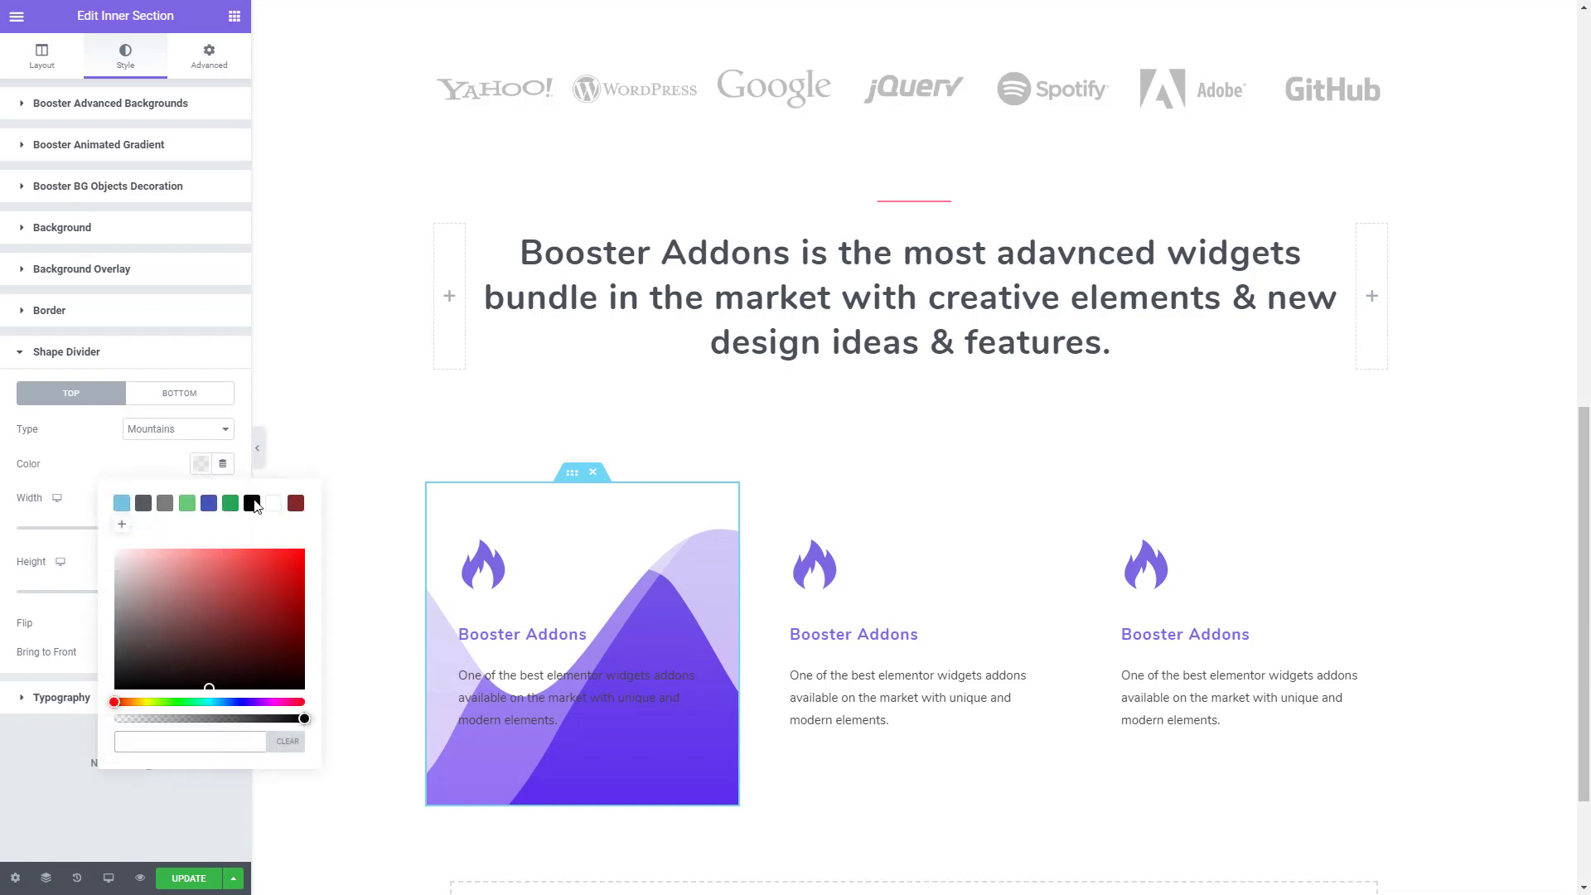
{"action": "left_click", "coordinate": [274, 503]}
{"action": "left_click_drag", "start_coordinate": [300, 718], "coordinate": [111, 733]}
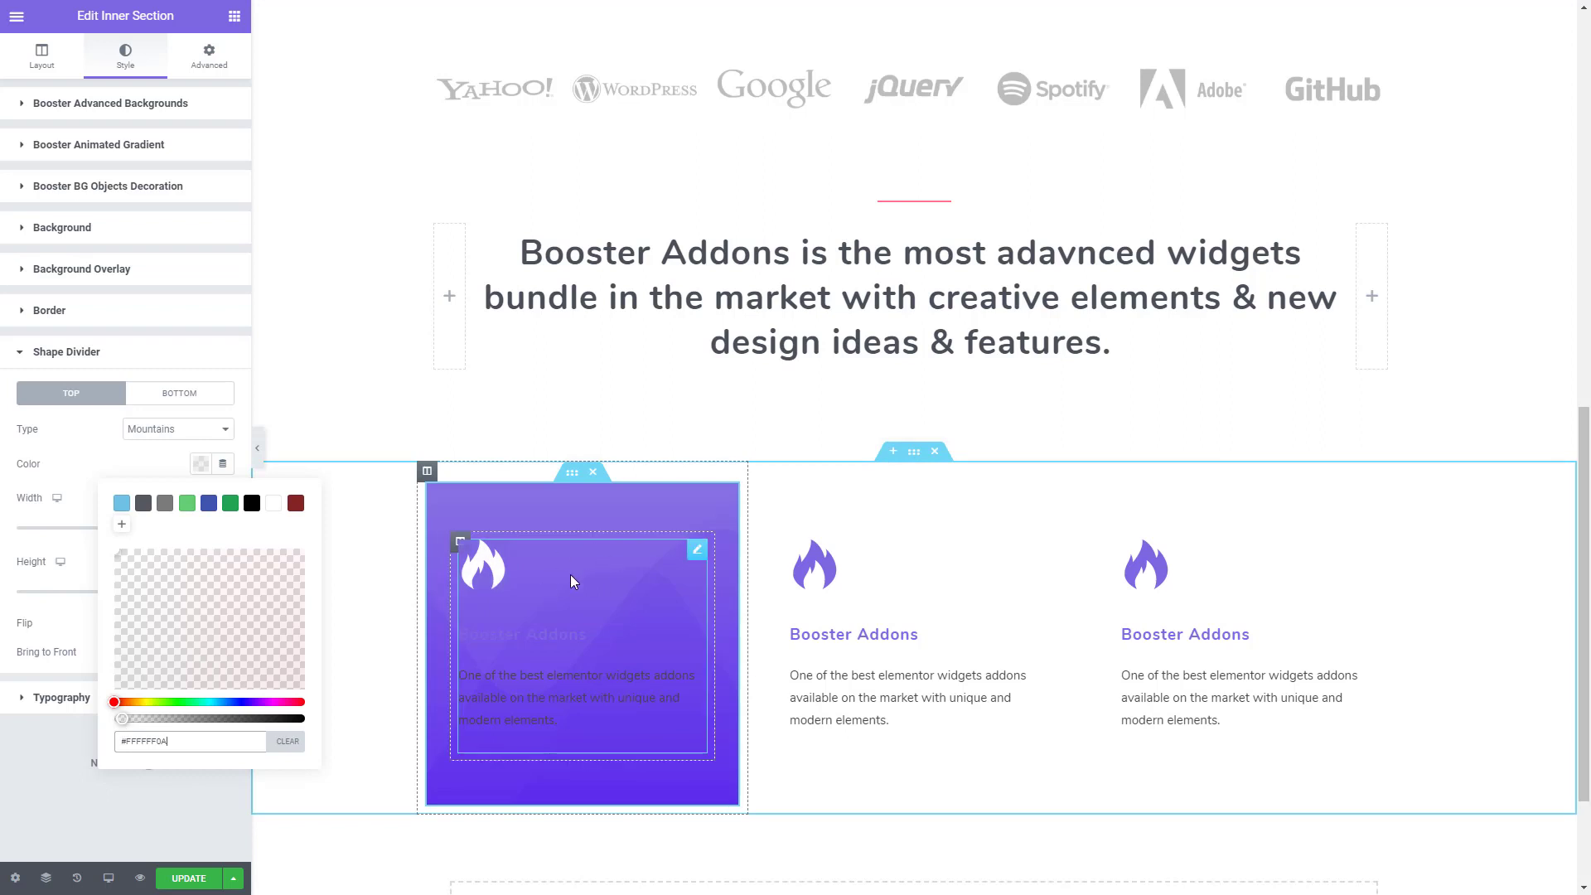
- Set the icon color of the first icon box to white, #FFFFFF
{"action": "left_click", "coordinate": [621, 614]}
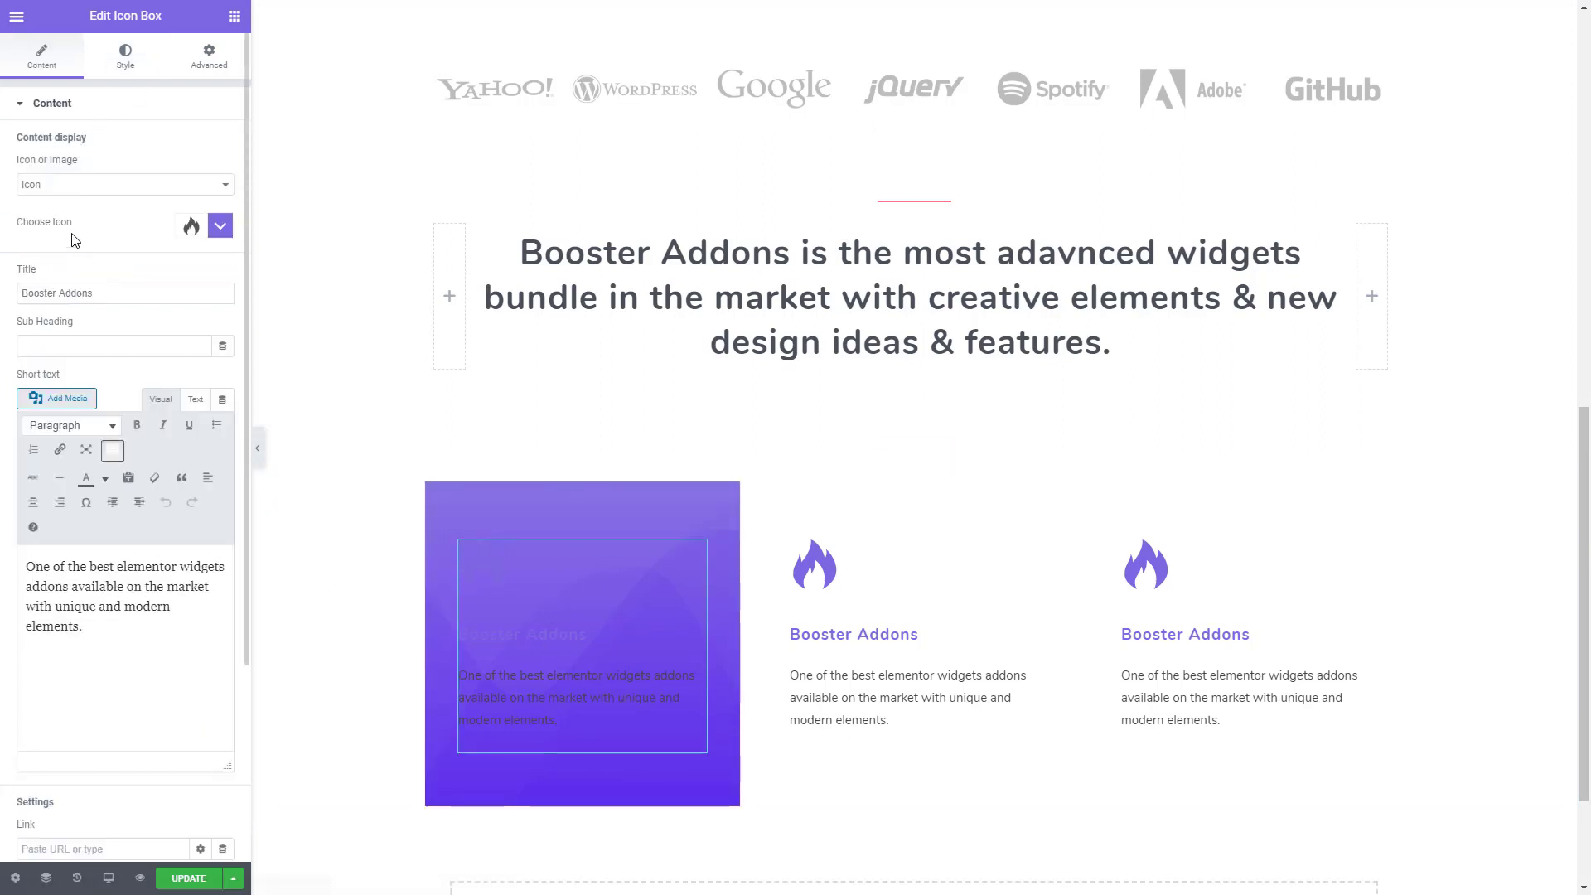
{"action": "left_click", "coordinate": [220, 228]}
{"action": "left_click", "coordinate": [220, 228]}
{"action": "left_click", "coordinate": [125, 58]}
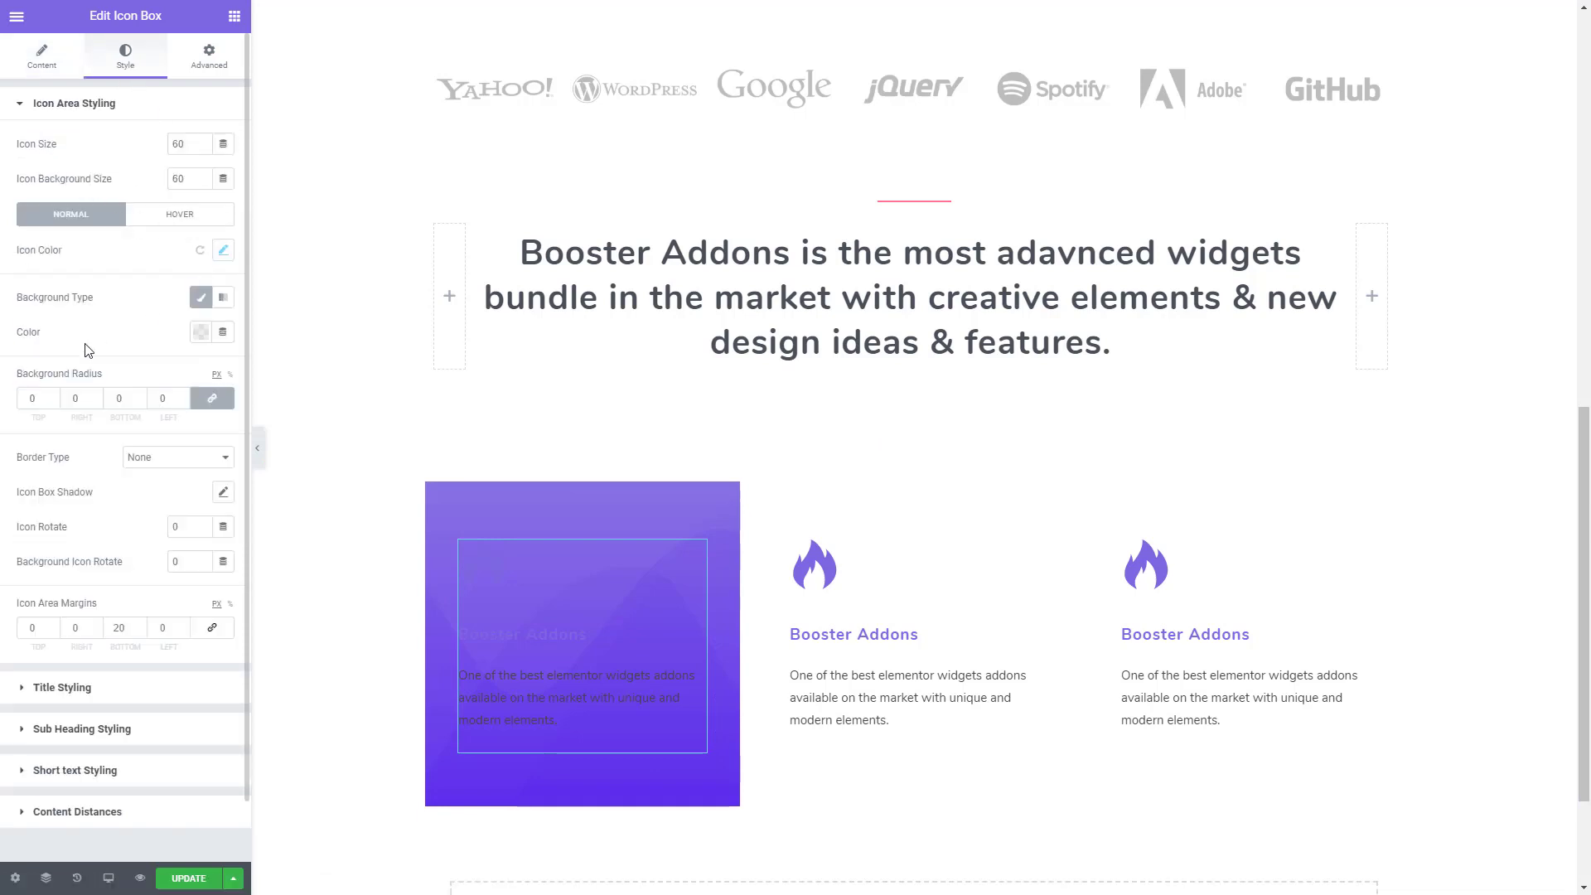
{"action": "left_click", "coordinate": [223, 251]}
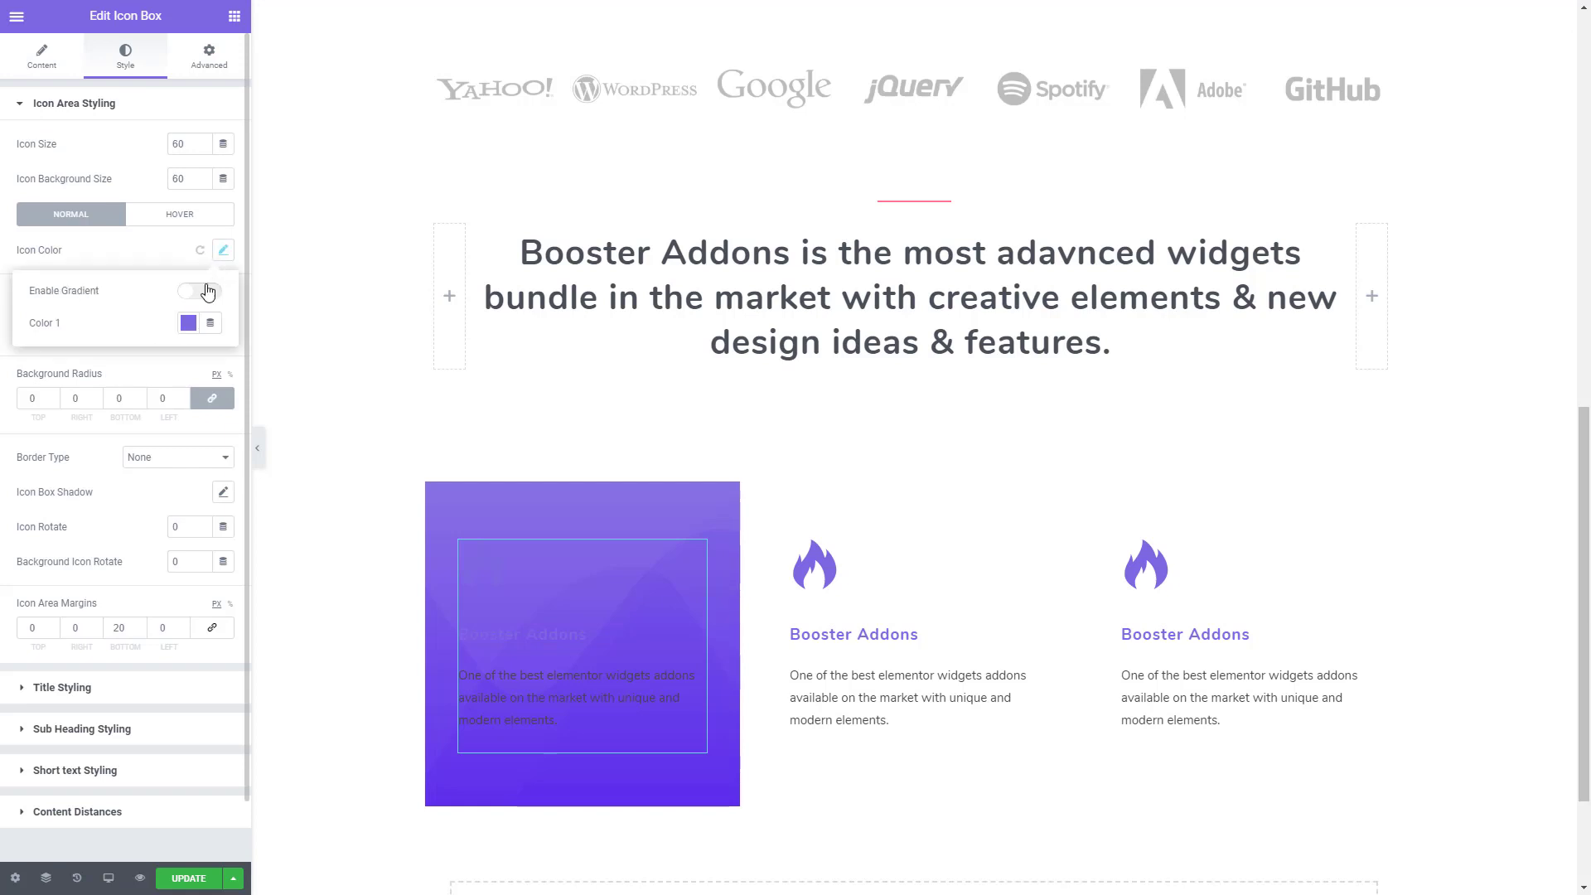
{"action": "left_click", "coordinate": [189, 323]}
{"action": "left_click", "coordinate": [263, 363]}
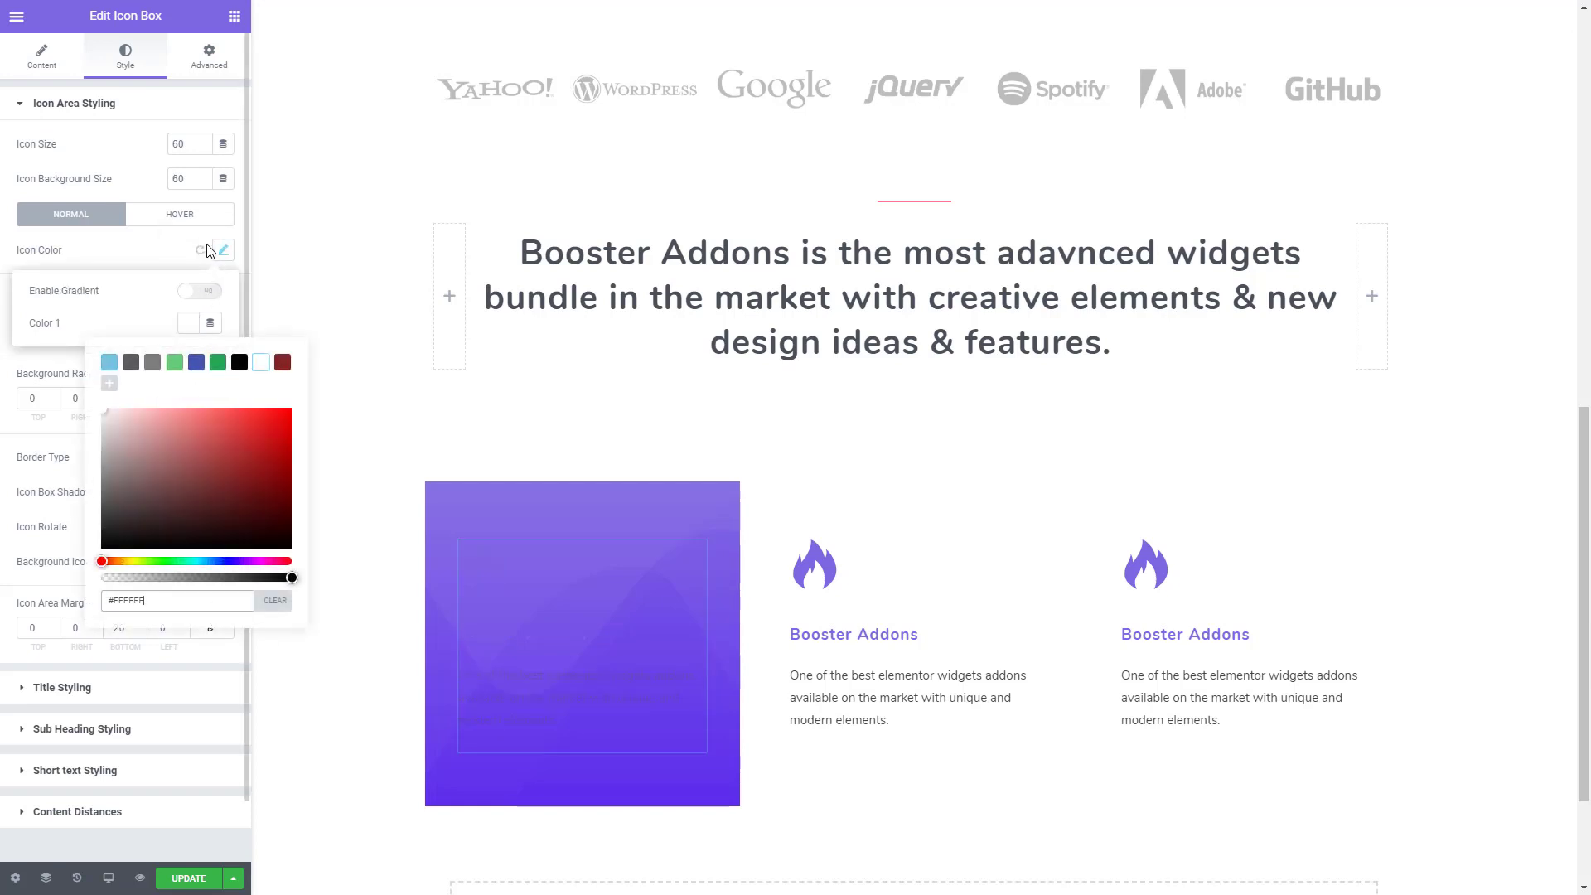
{"action": "left_click", "coordinate": [223, 250]}
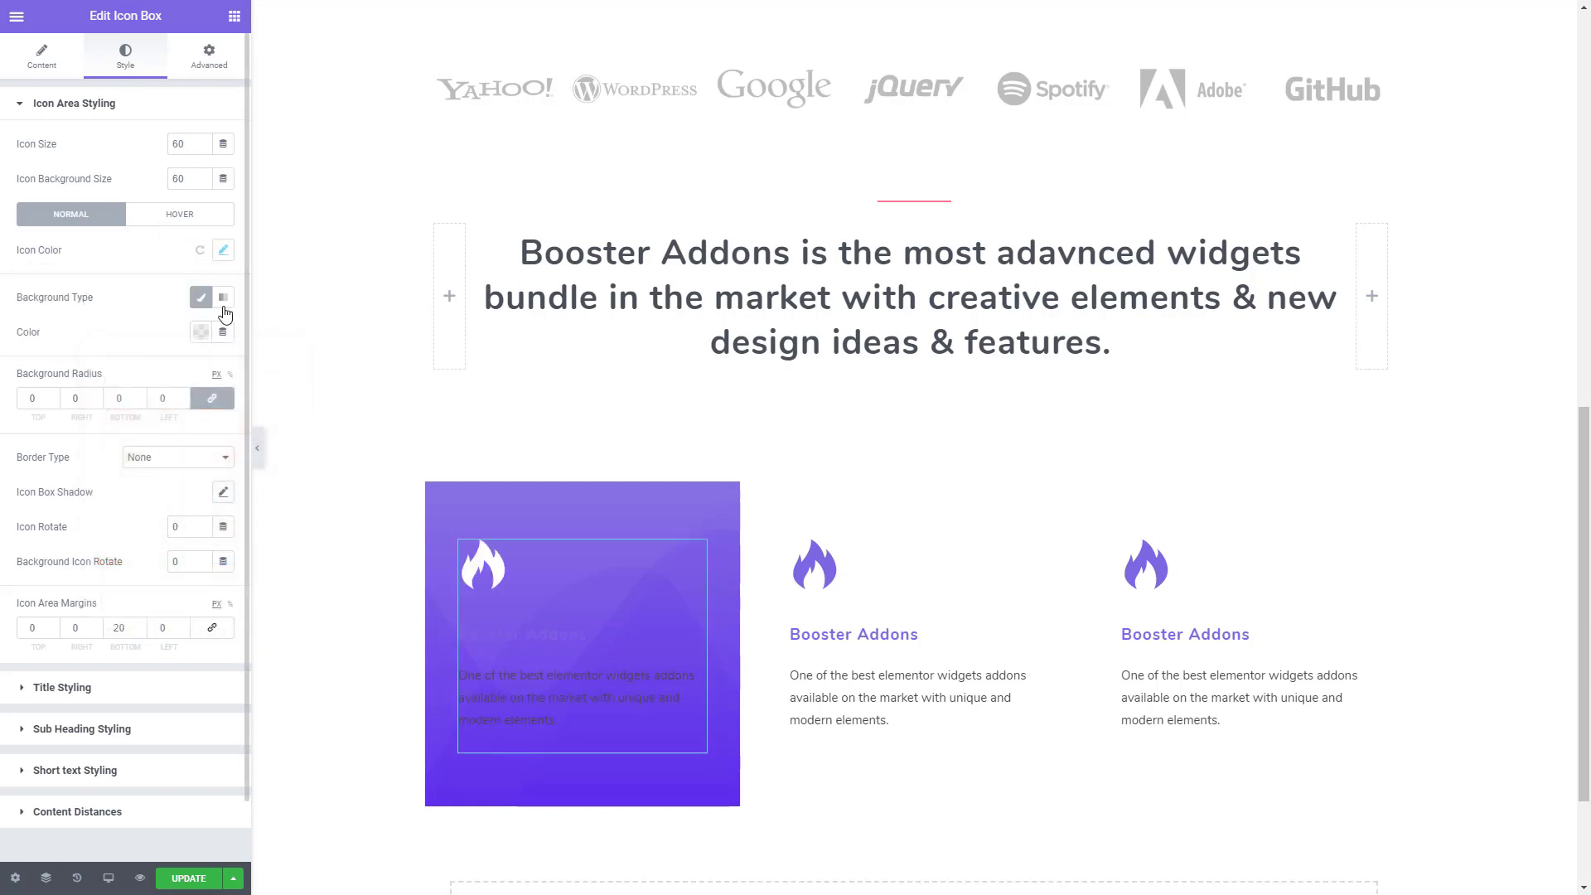
- Change the title color of the first icon box to white
{"action": "left_click", "coordinate": [82, 690]}
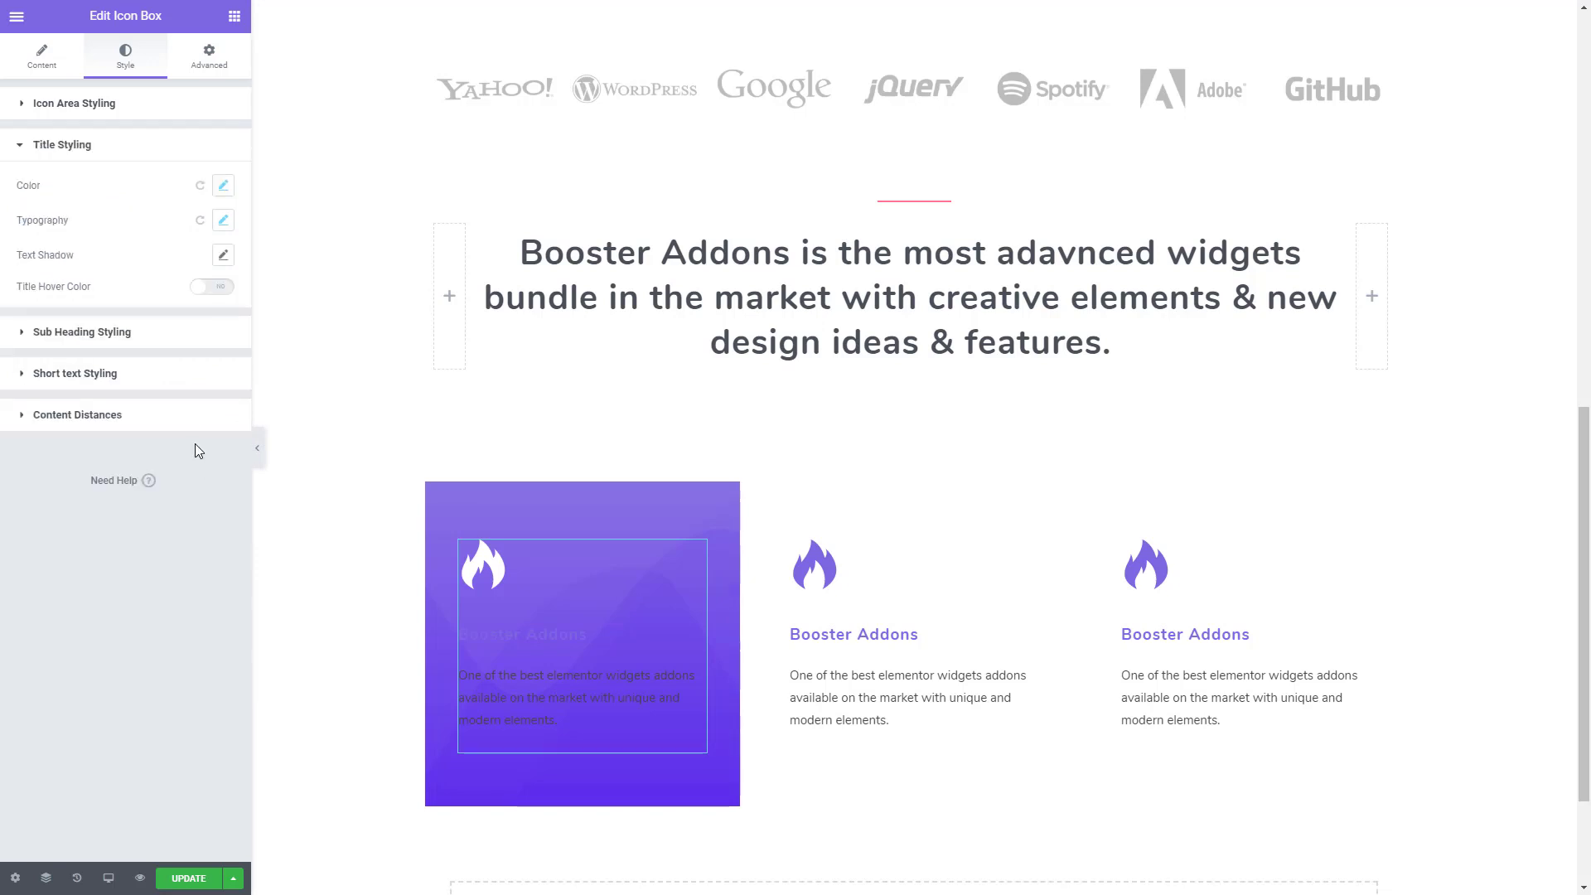
{"action": "left_click", "coordinate": [219, 190]}
{"action": "left_click", "coordinate": [188, 257]}
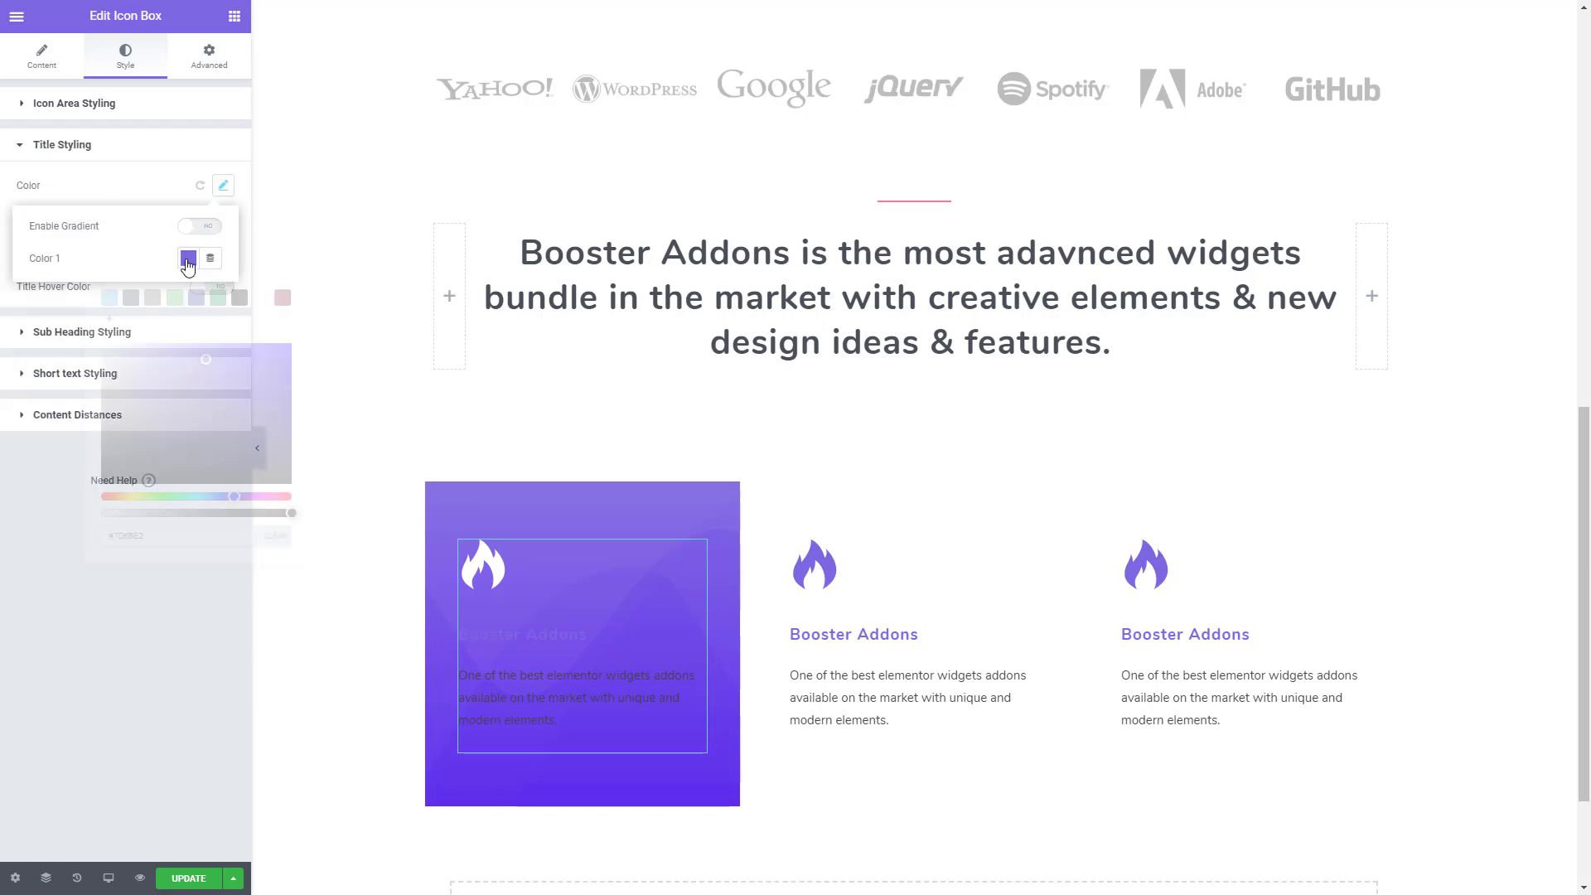
{"action": "left_click", "coordinate": [261, 298]}
{"action": "left_click", "coordinate": [121, 315]}
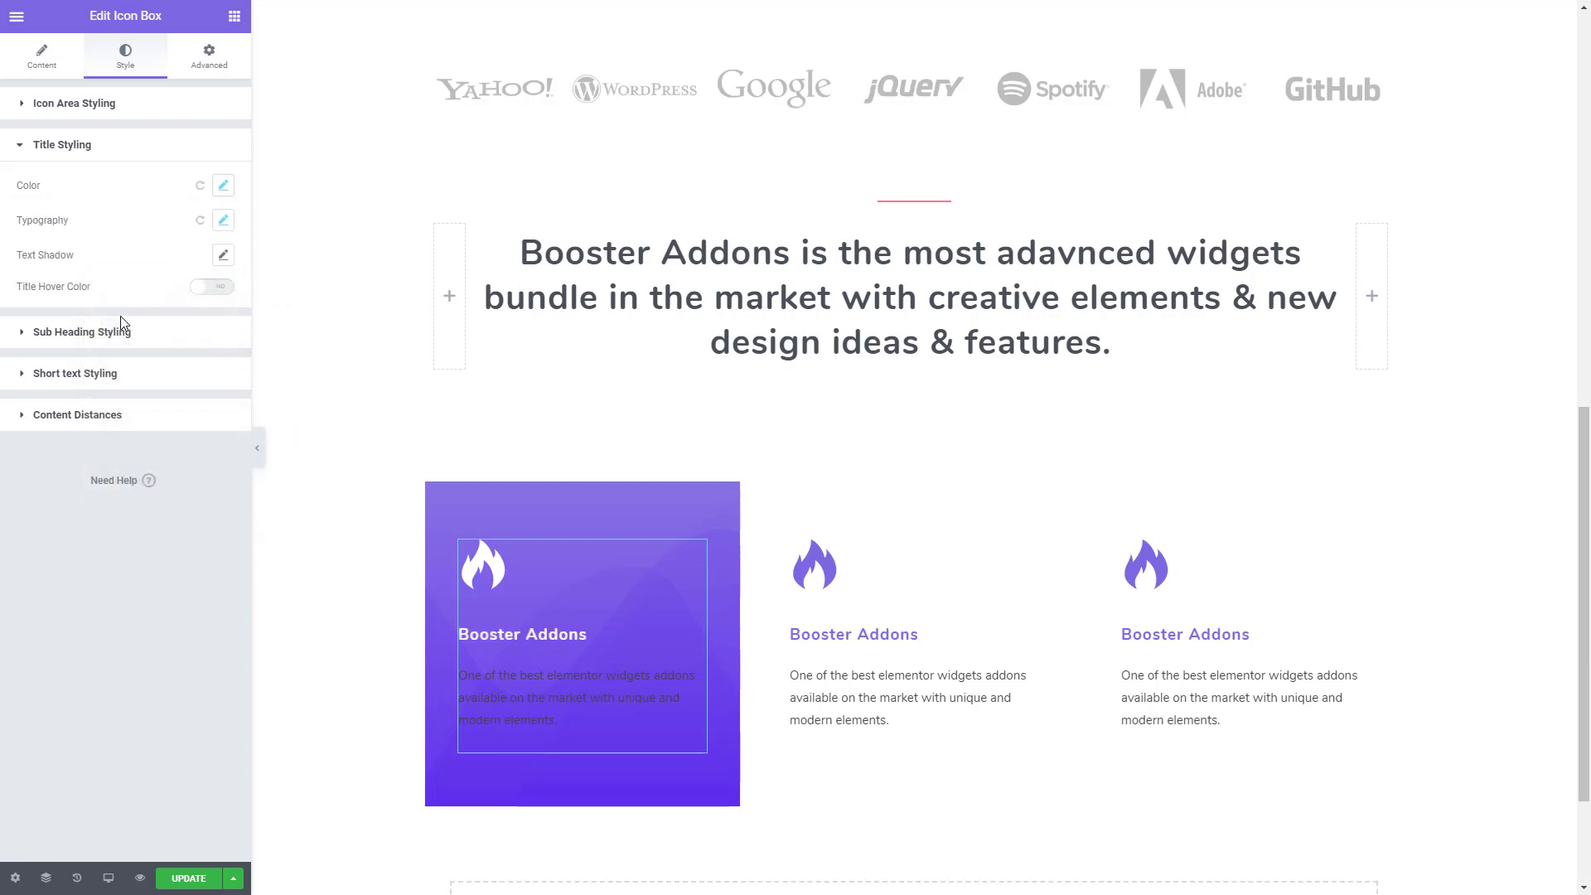
- Set the short text color of the first icon box to #FFFFFF
{"action": "left_click", "coordinate": [97, 377]}
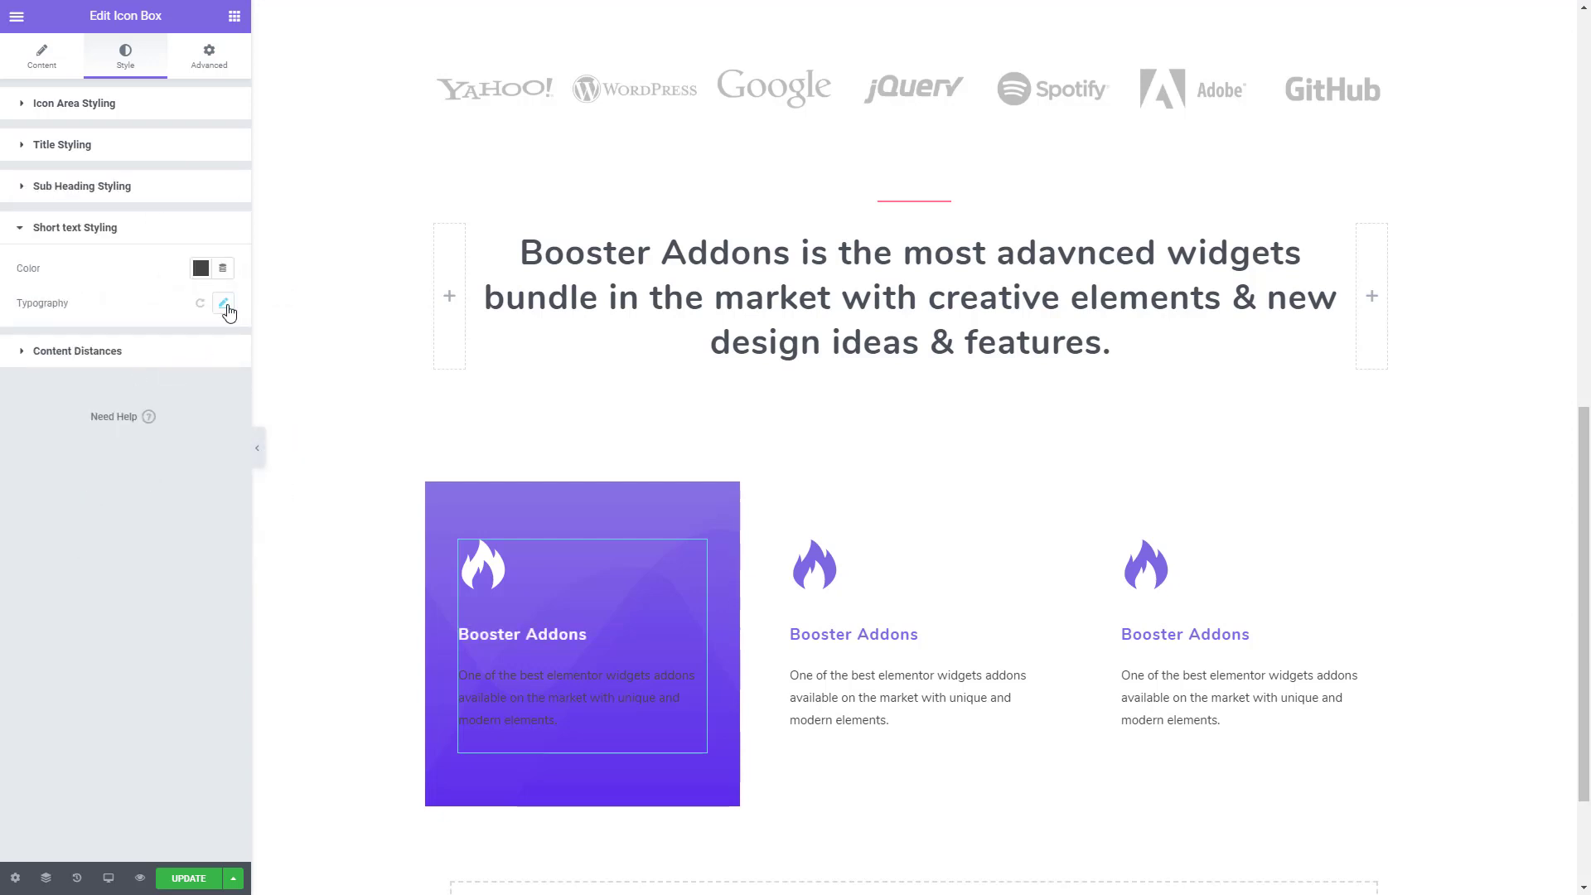
{"action": "left_click", "coordinate": [225, 307]}
{"action": "left_click", "coordinate": [201, 268]}
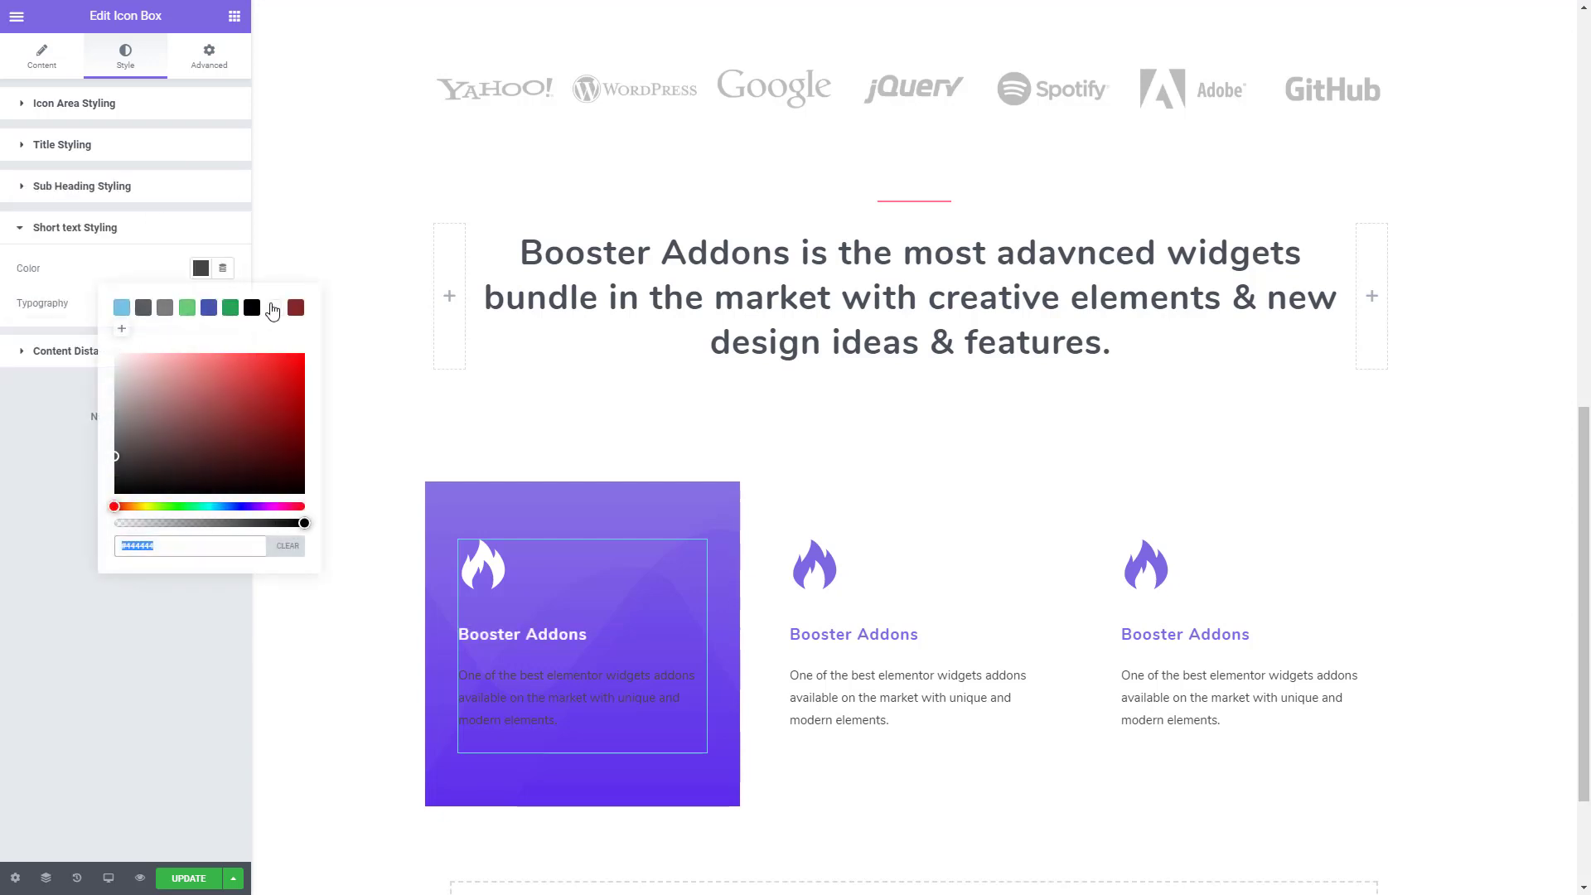
{"action": "left_click", "coordinate": [273, 308]}
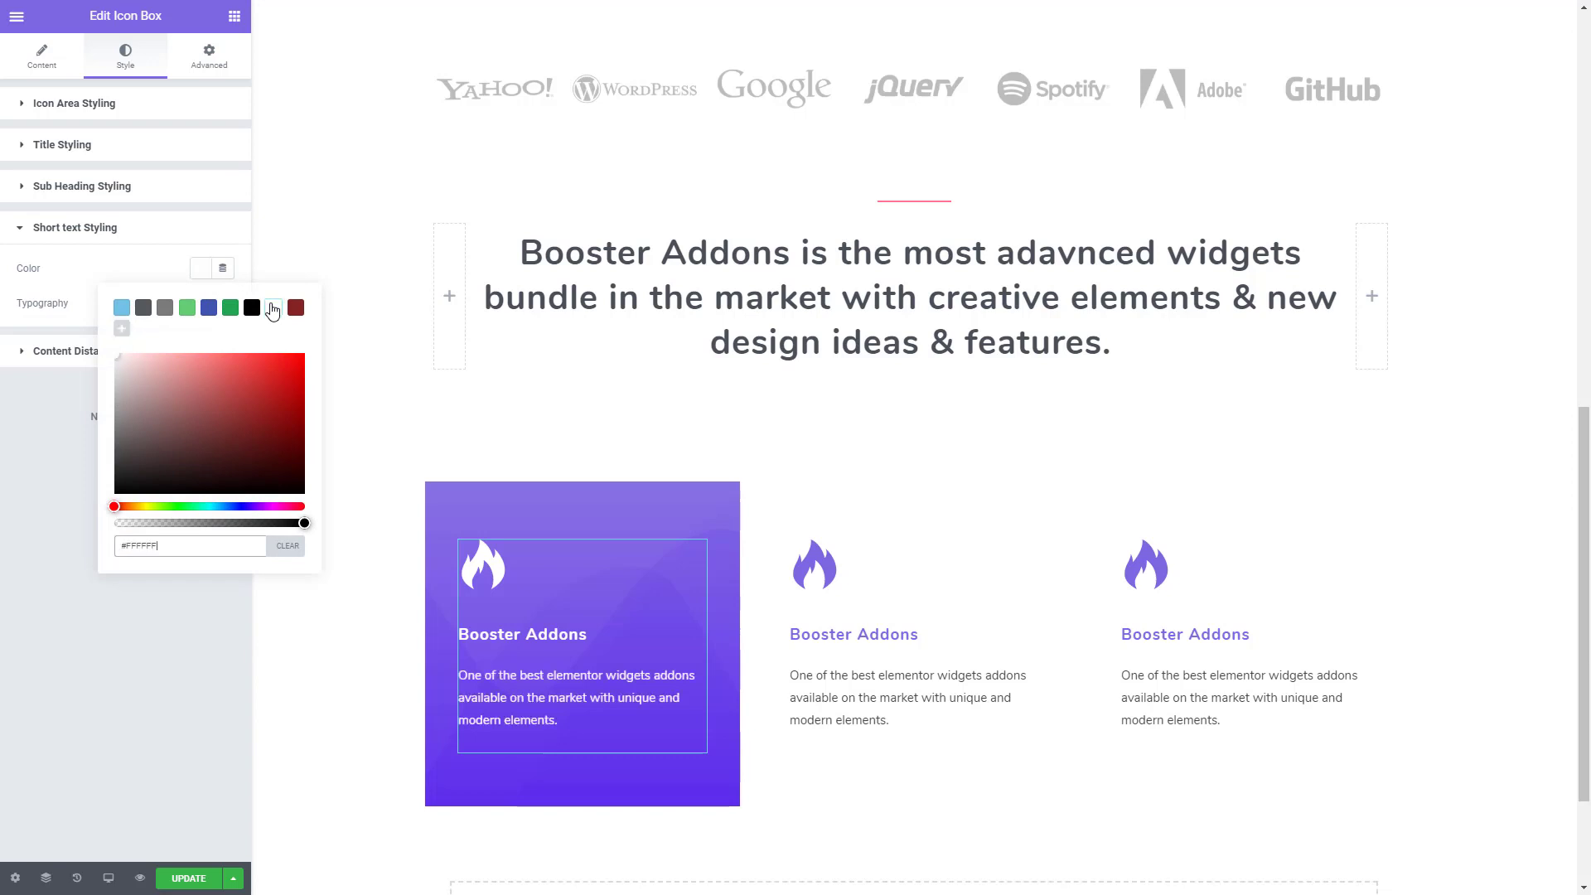
{"action": "left_click", "coordinate": [43, 575]}
- Search the icon library for "stac" and replace the first icon box's flame with the stacked layers icon
{"action": "left_click", "coordinate": [50, 65]}
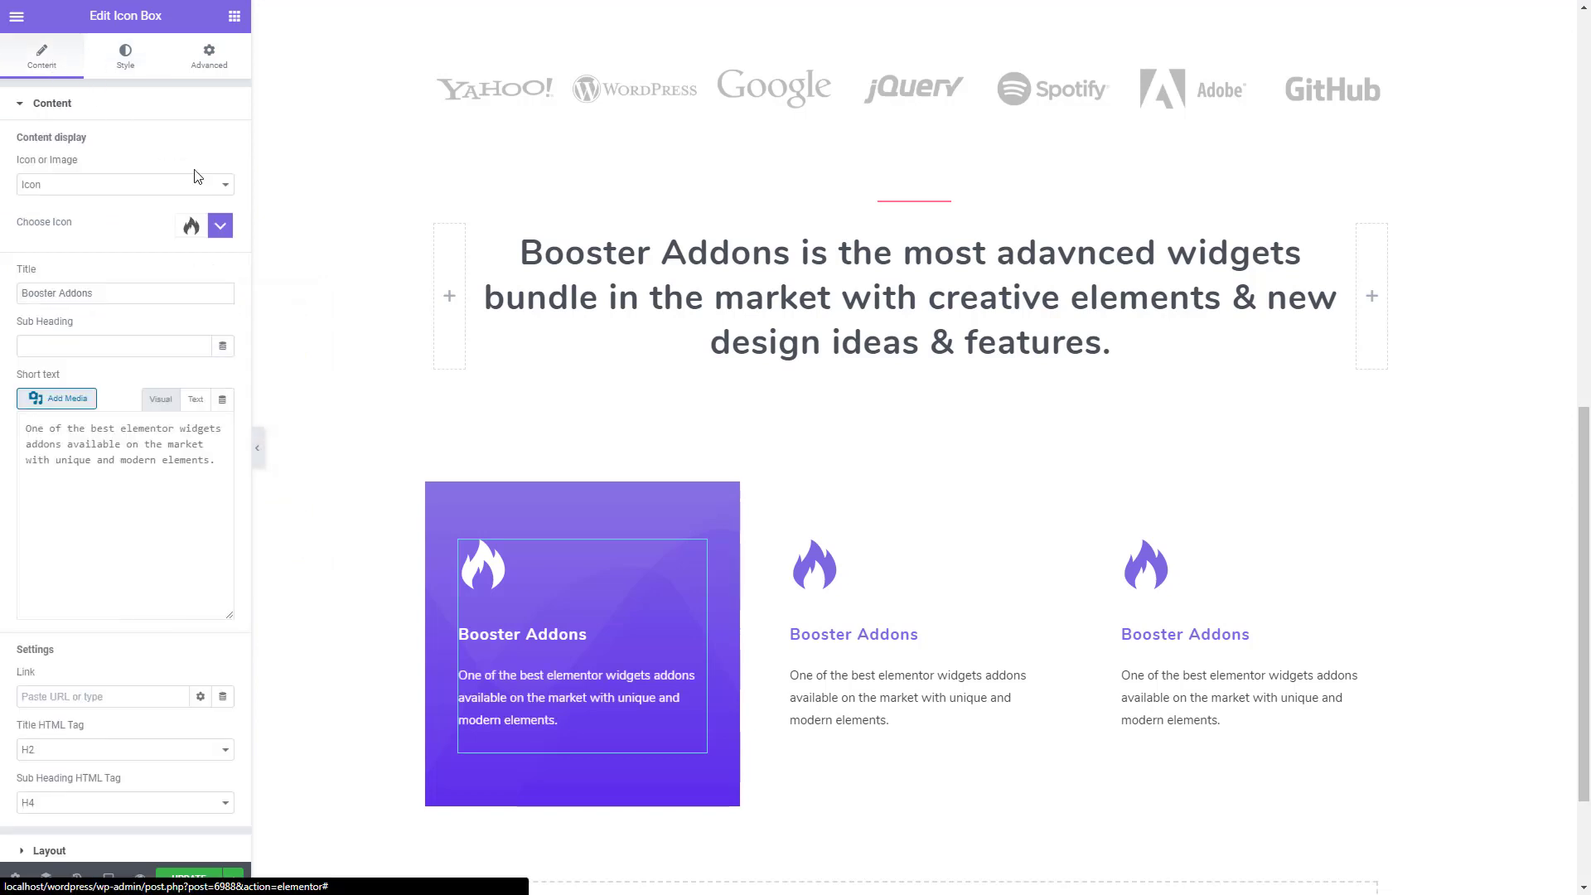
{"action": "left_click", "coordinate": [221, 225]}
{"action": "left_click", "coordinate": [132, 268]}
{"action": "type", "text": "stac"}
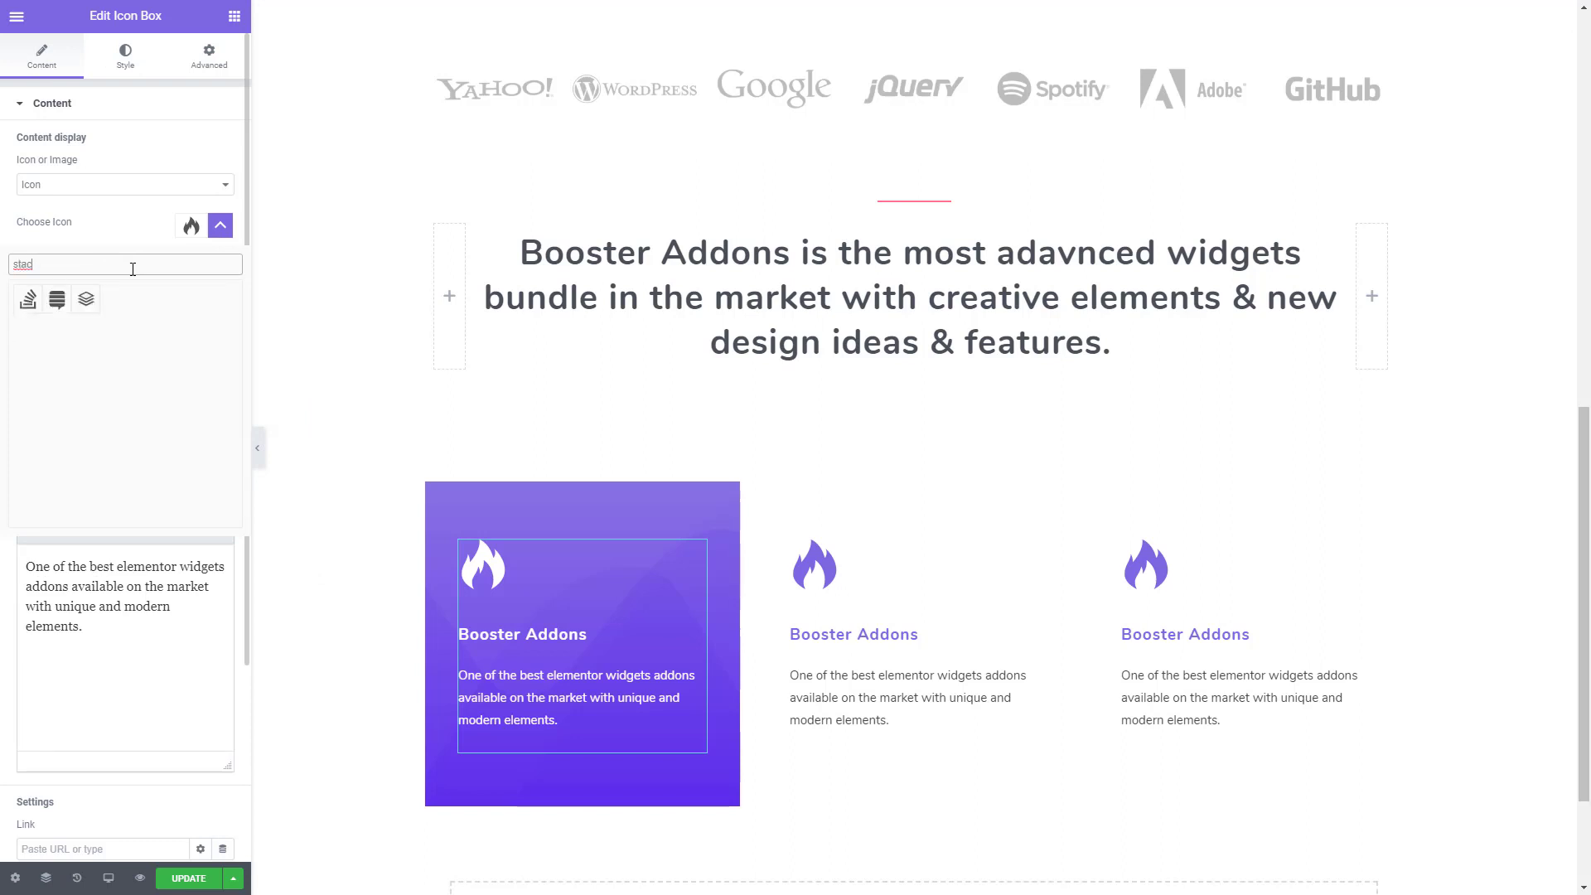
{"action": "left_click", "coordinate": [86, 299]}
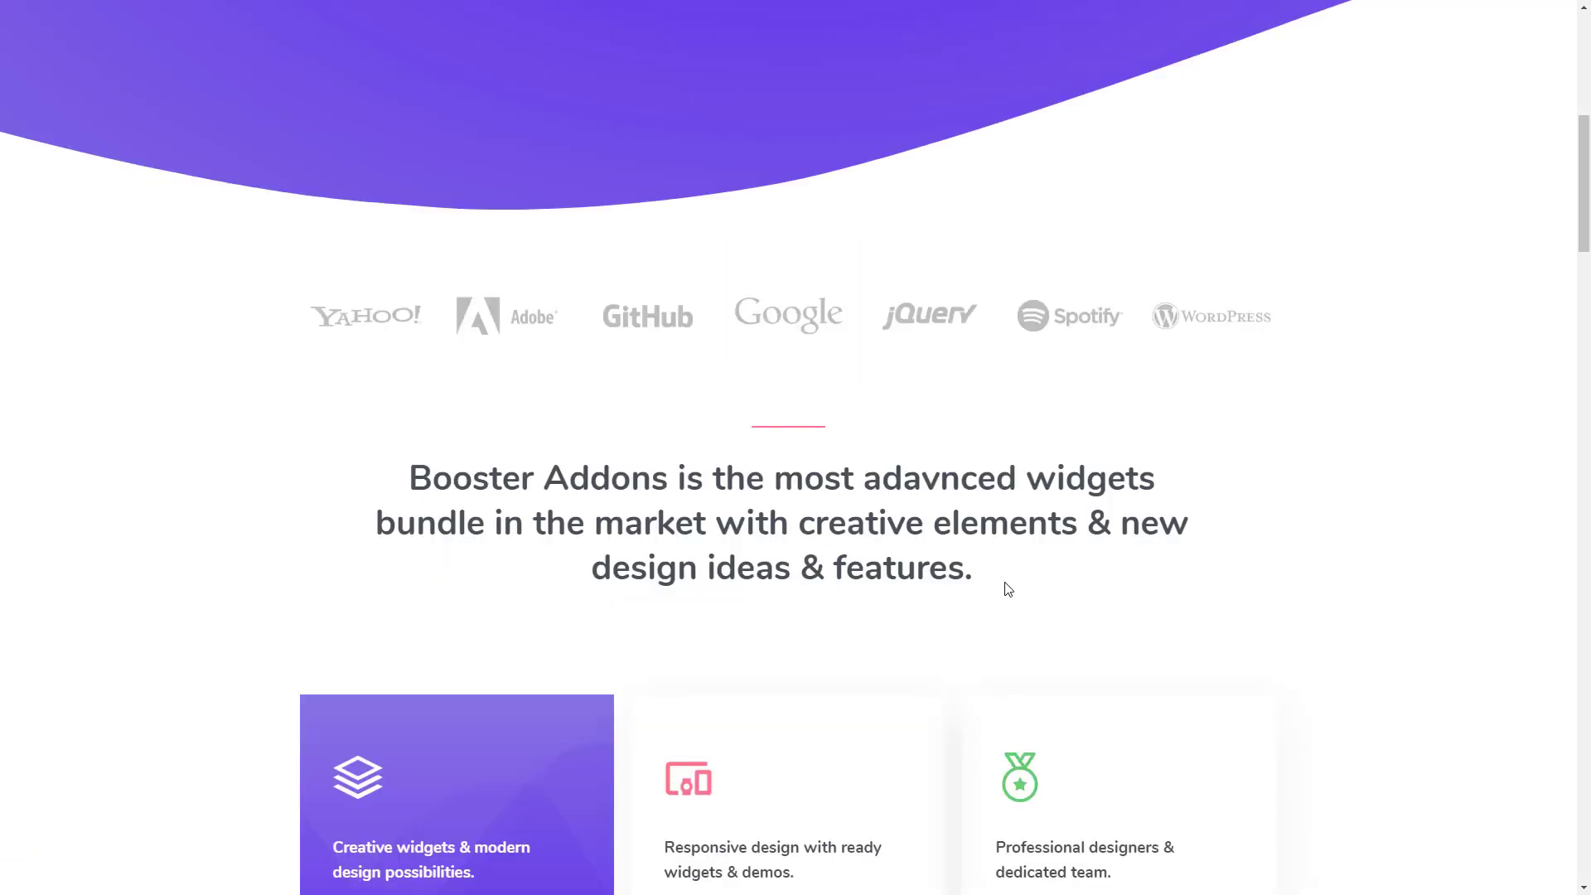
- Copy the first card's title and description from the demo page, and replace the first icon box's short text with the copied description
{"action": "scroll", "coordinate": [578, 653], "scroll_direction": "down", "scroll_amount": 3}
{"action": "left_click_drag", "start_coordinate": [501, 637], "coordinate": [313, 611]}
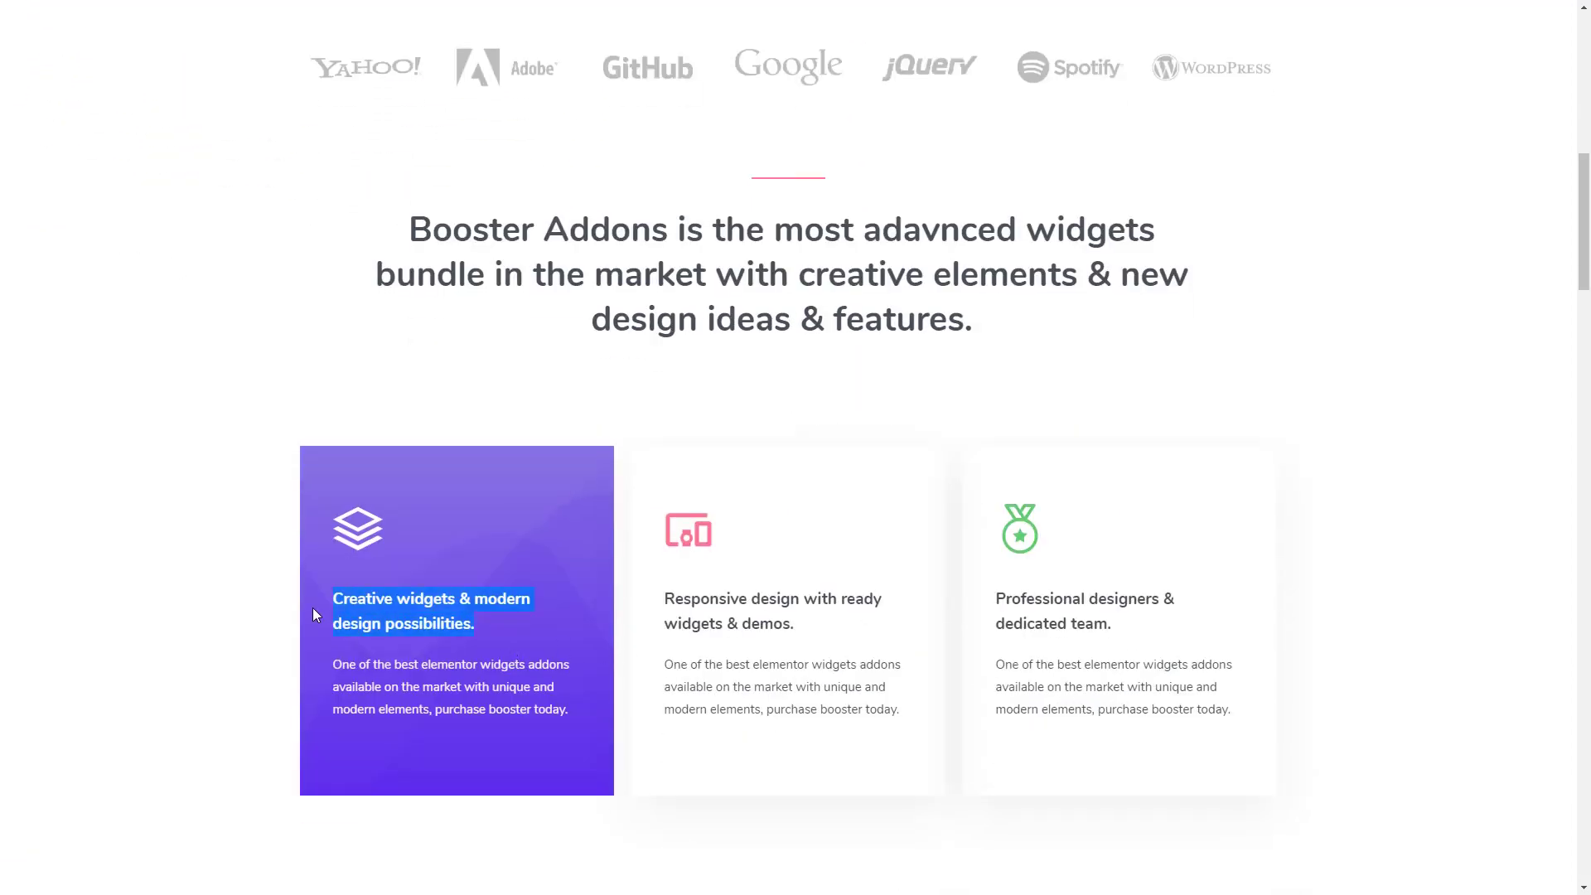
{"action": "left_click_drag", "start_coordinate": [590, 713], "coordinate": [336, 678]}
{"action": "key", "text": "ctrl+c"}
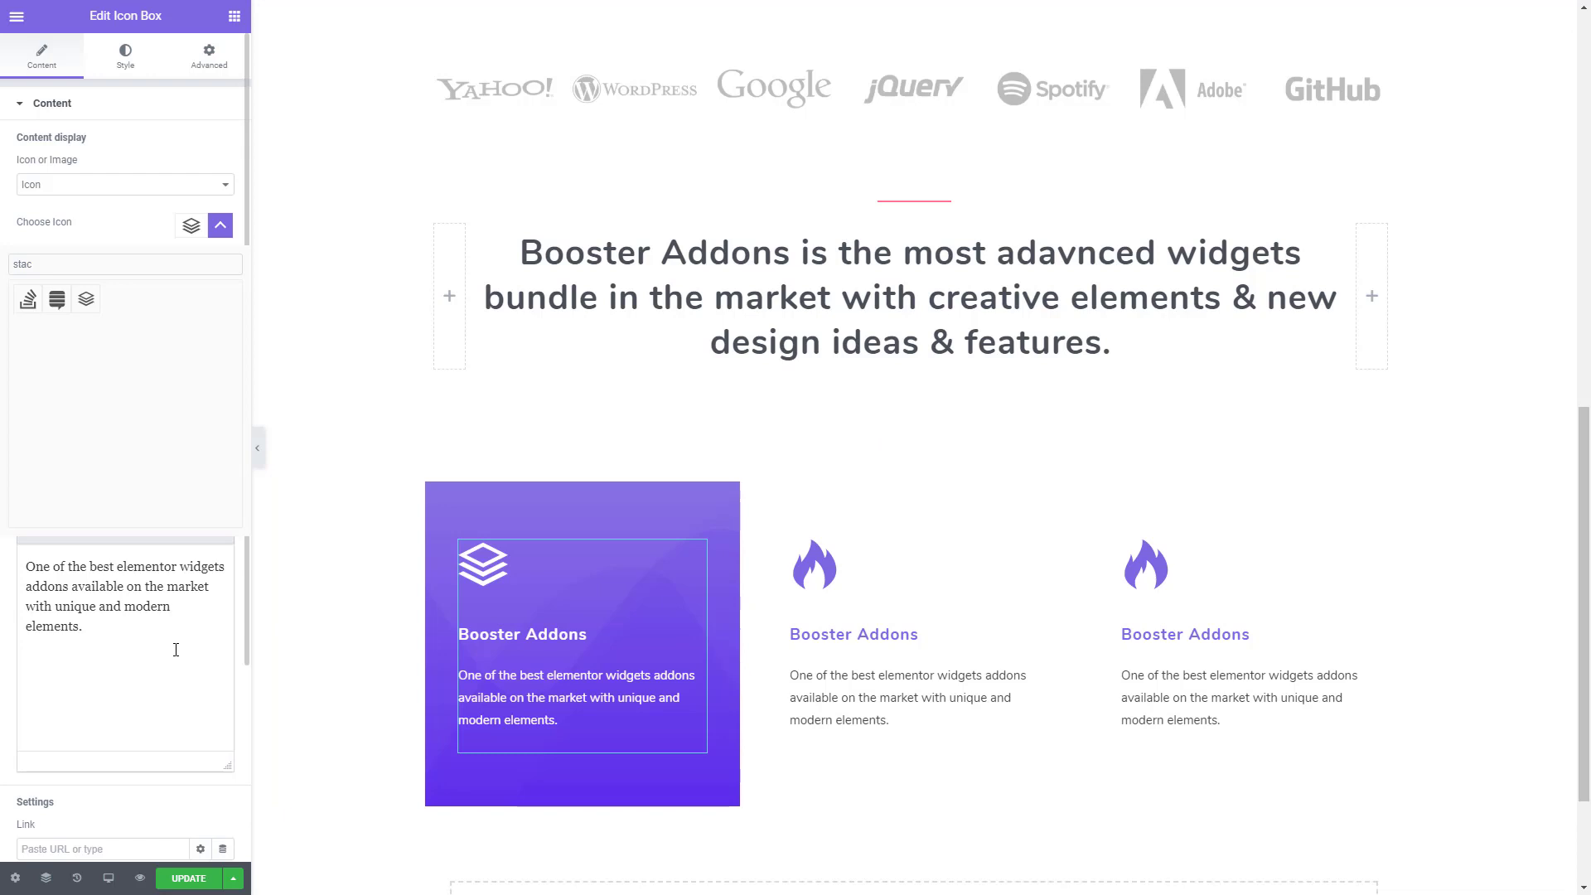
{"action": "left_click_drag", "start_coordinate": [175, 650], "coordinate": [2, 576]}
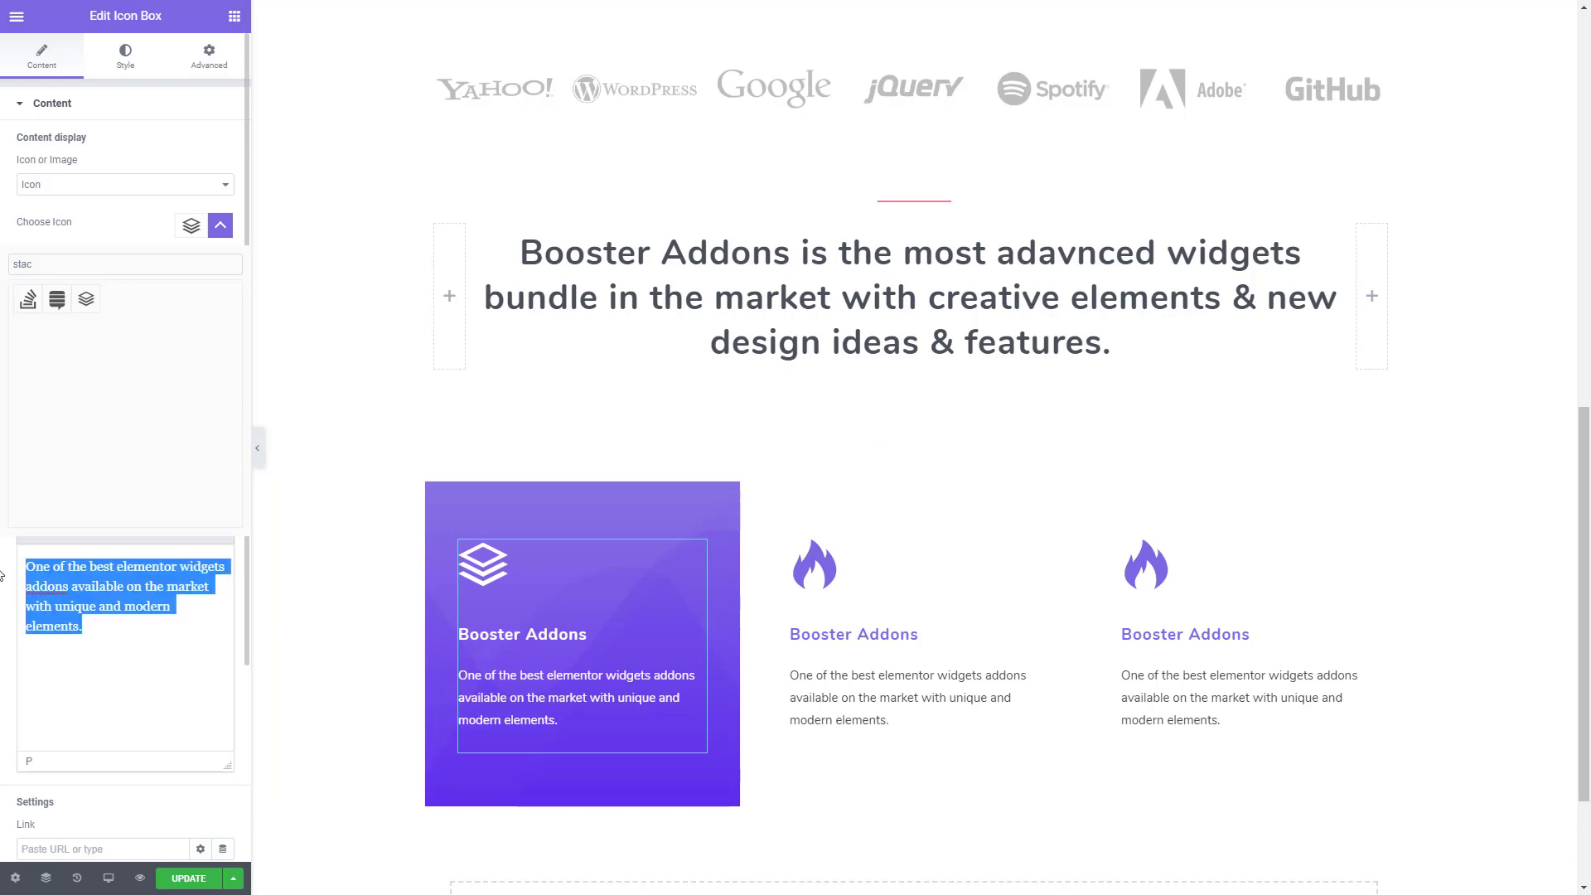
{"action": "key", "text": "ctrl+v"}
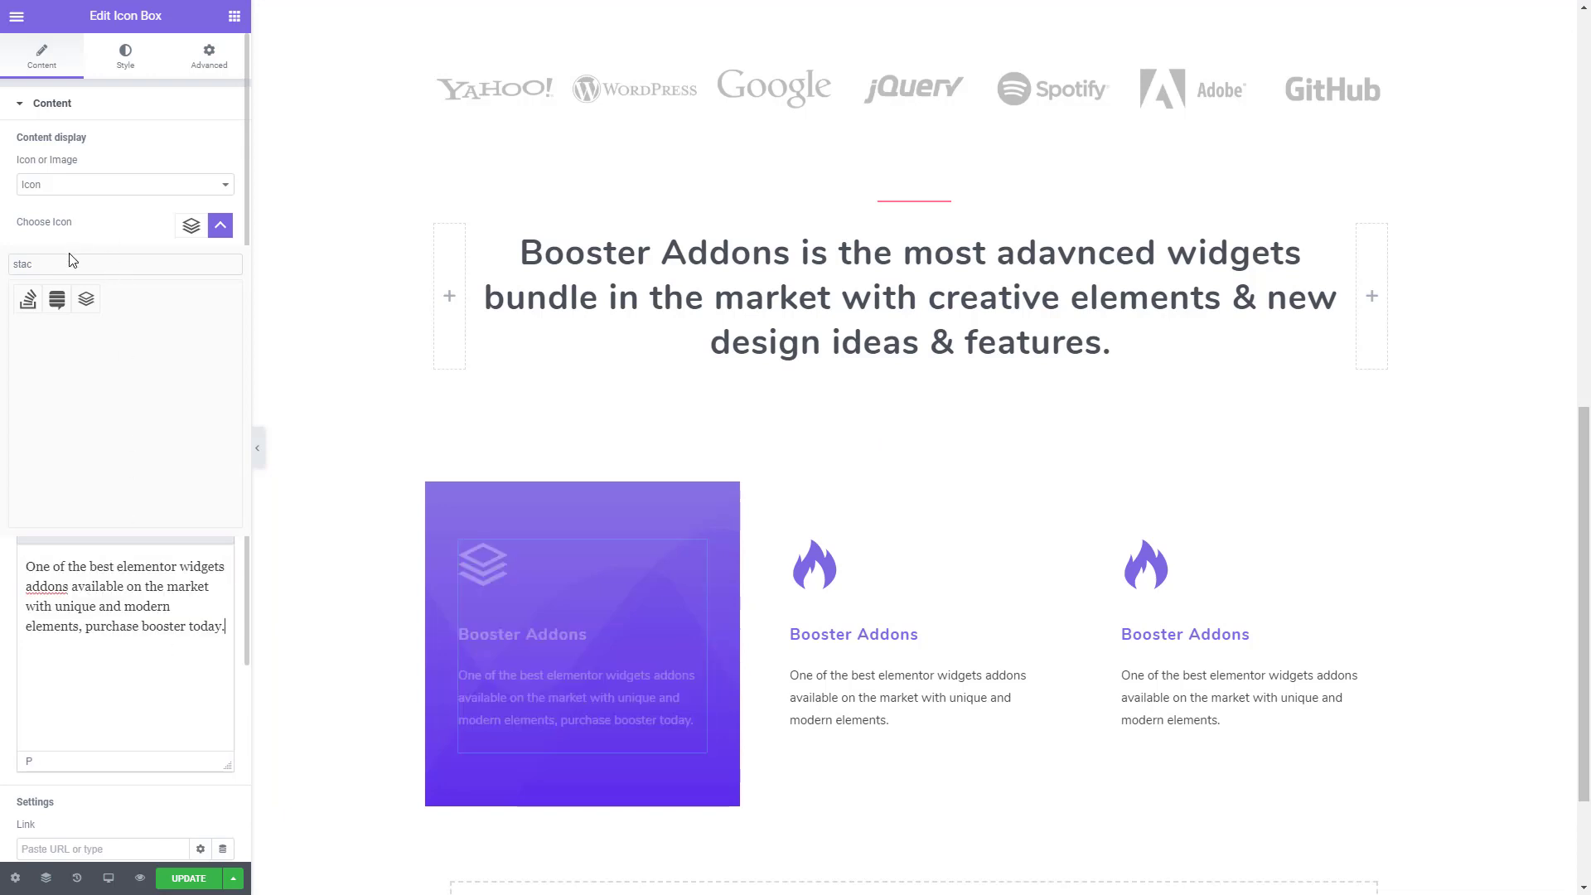
- Close the icon picker and set the first icon box's title to "Creative widgets & modern design possibilities." from the clipboard history
{"action": "left_click", "coordinate": [71, 259]}
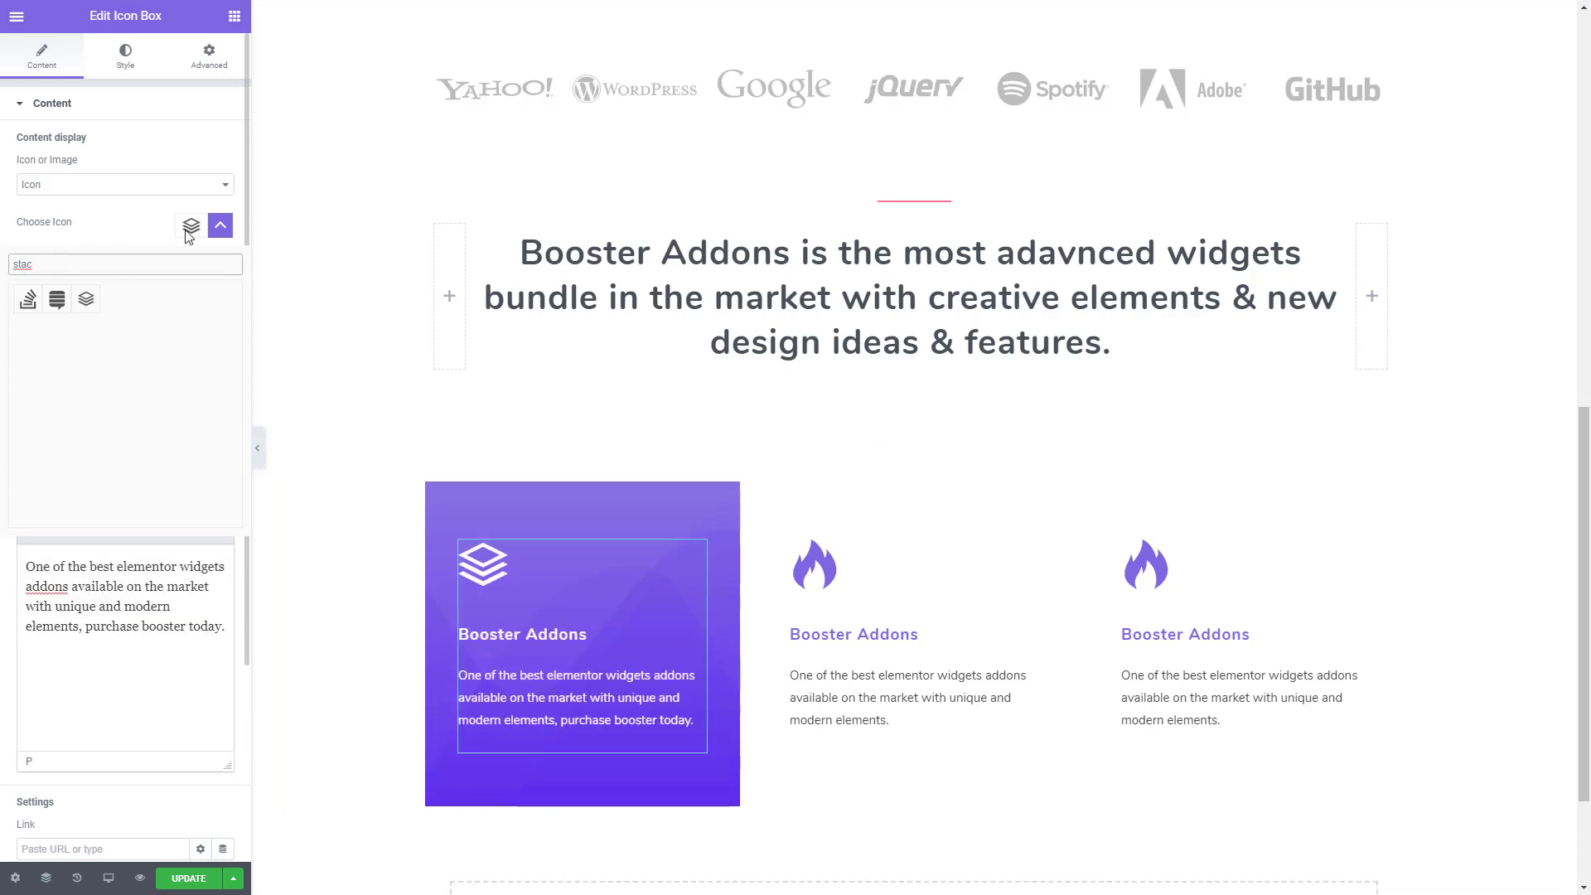
{"action": "left_click", "coordinate": [221, 236]}
{"action": "left_click_drag", "start_coordinate": [86, 295], "coordinate": [7, 297]}
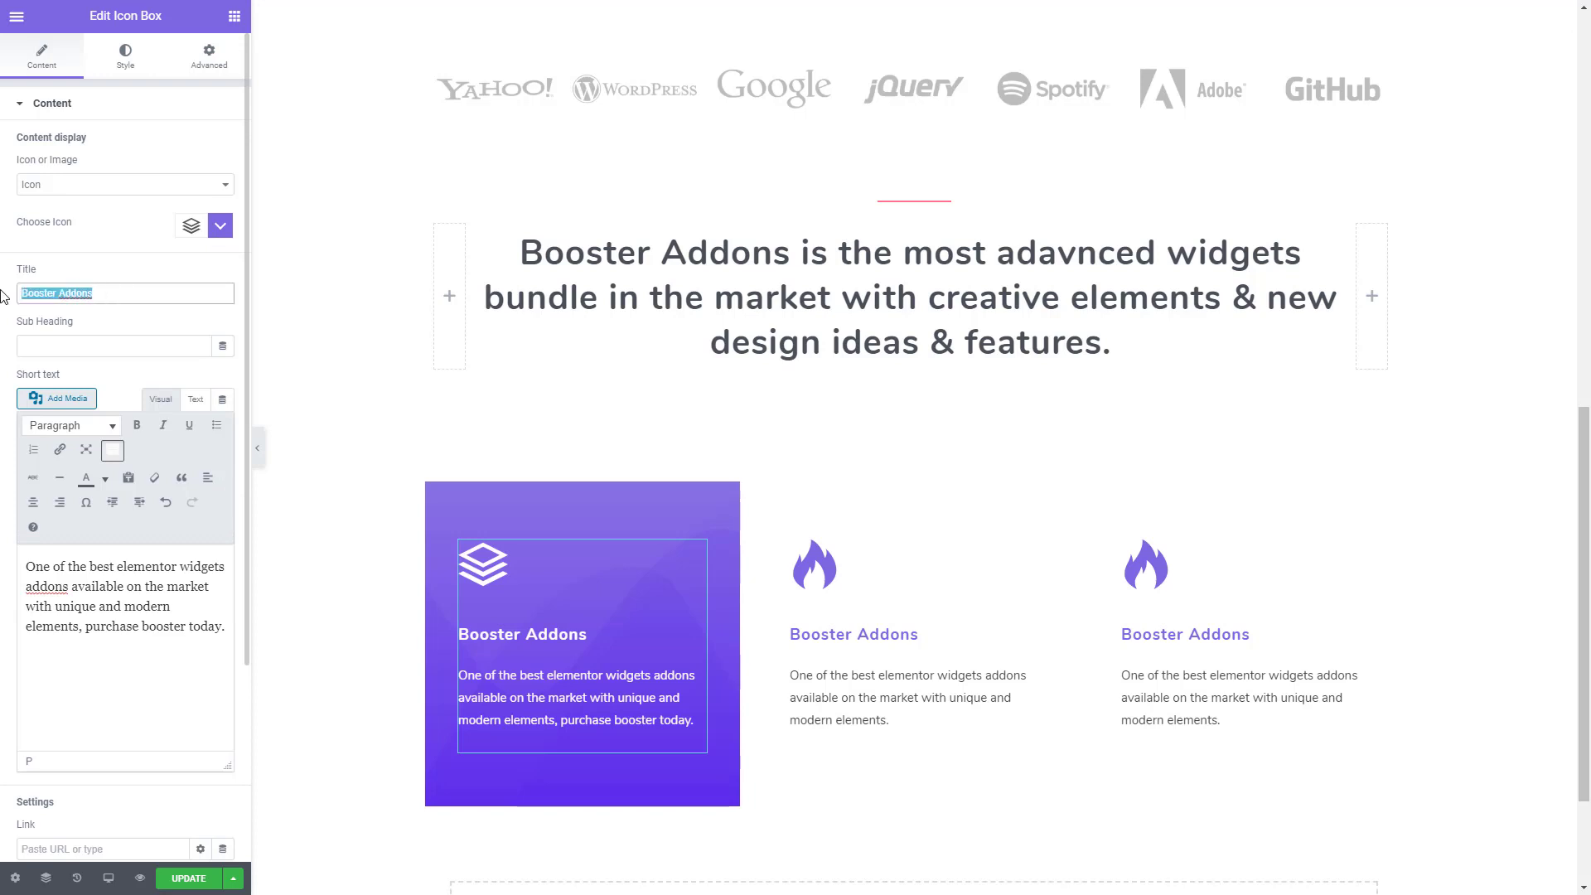
{"action": "key", "text": "ctrl+v"}
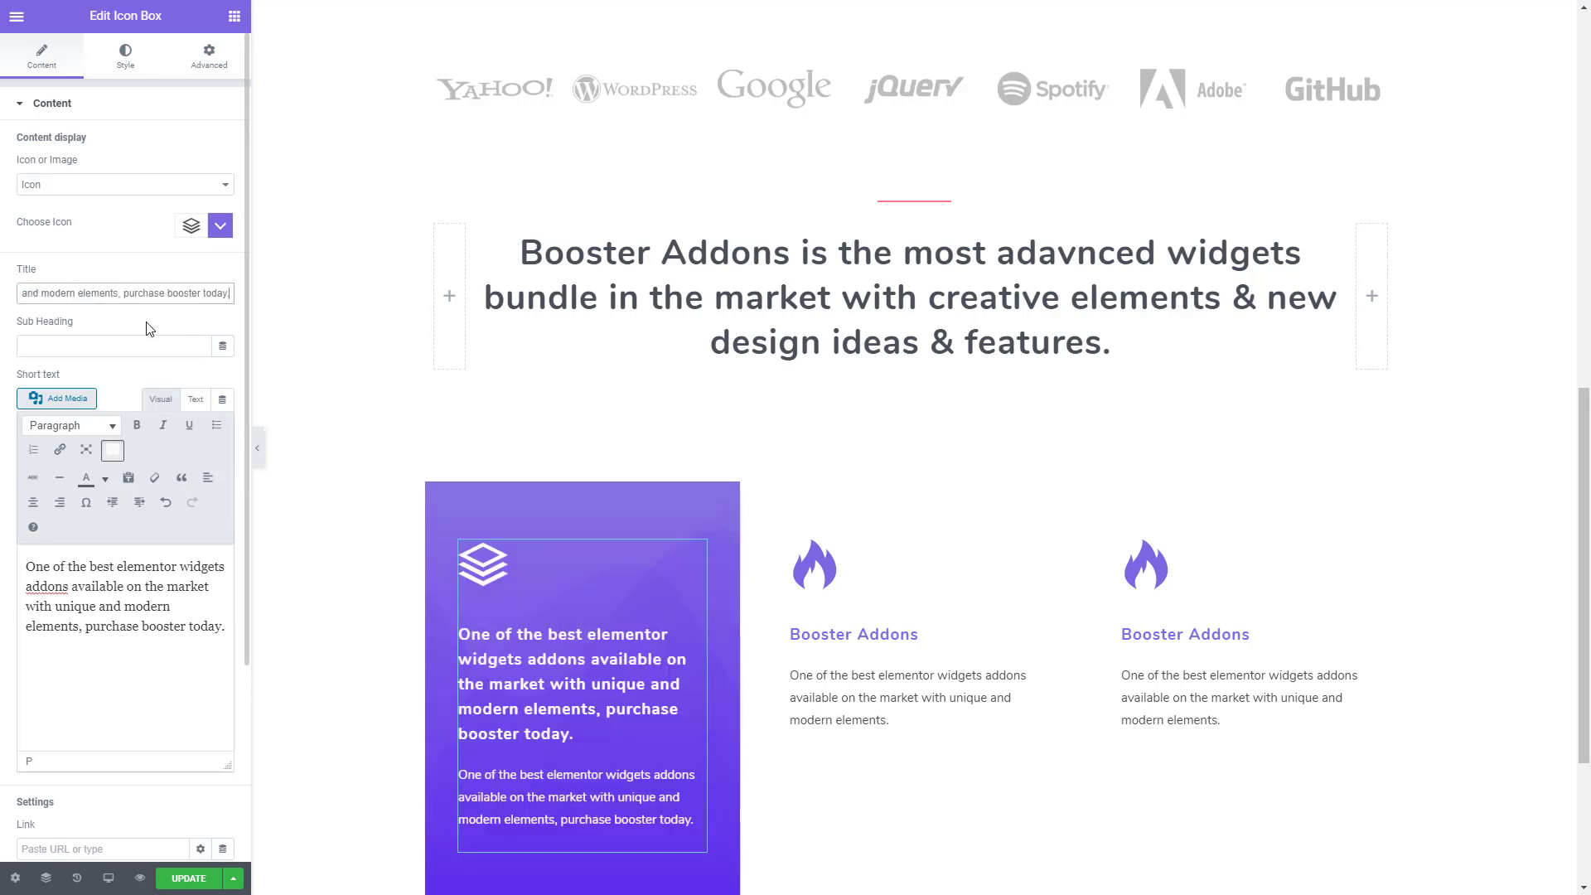
{"action": "key", "text": "ctrl+z"}
{"action": "key", "text": "ctrl+grave"}
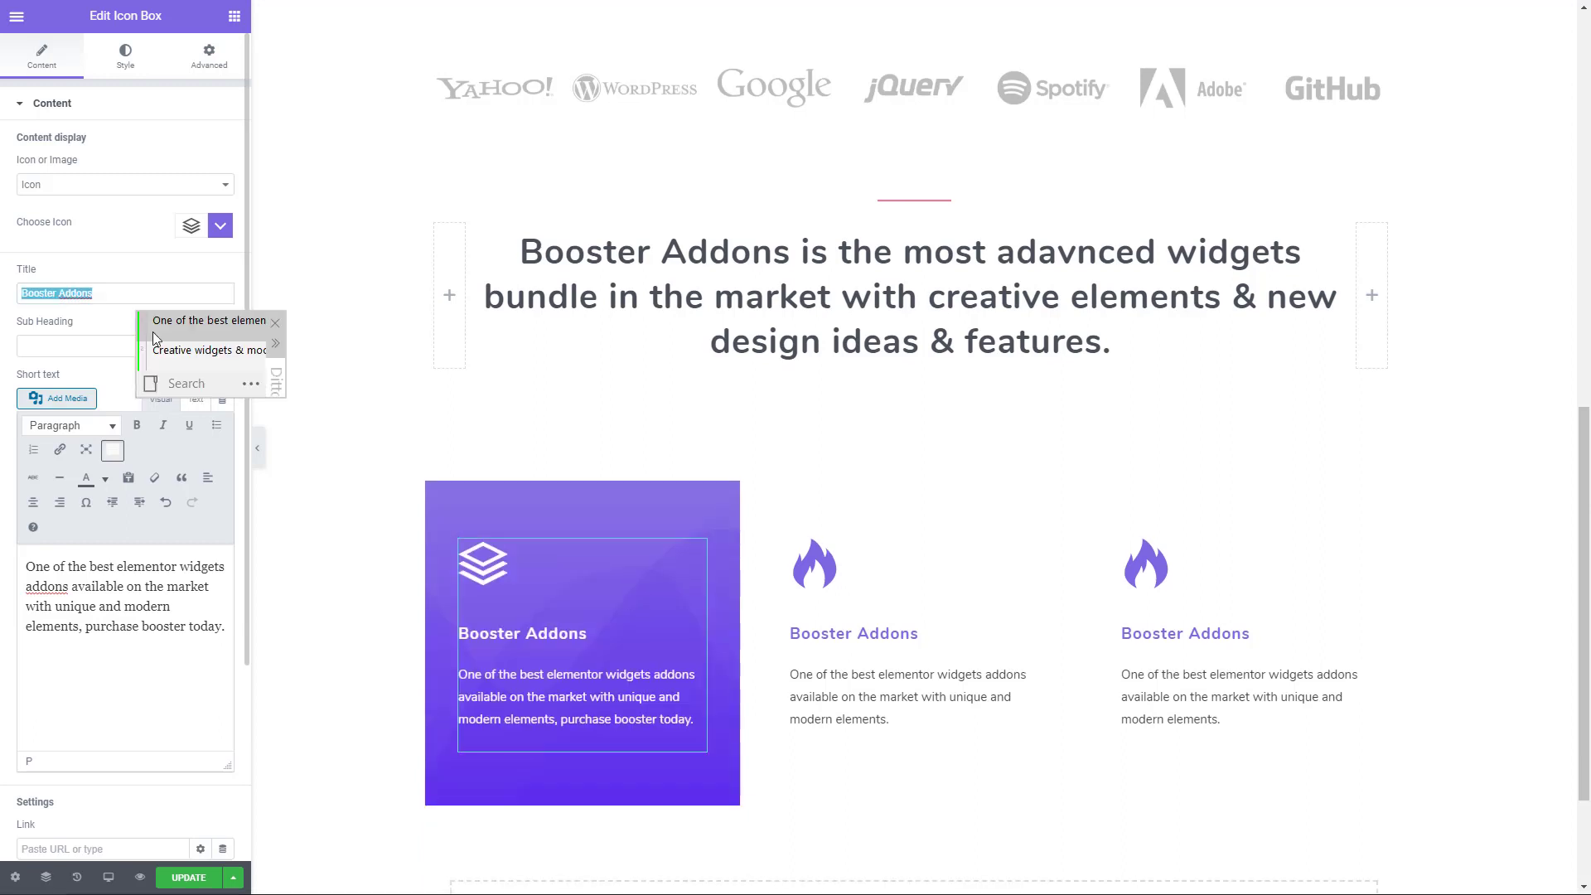
{"action": "double_click", "coordinate": [172, 356]}
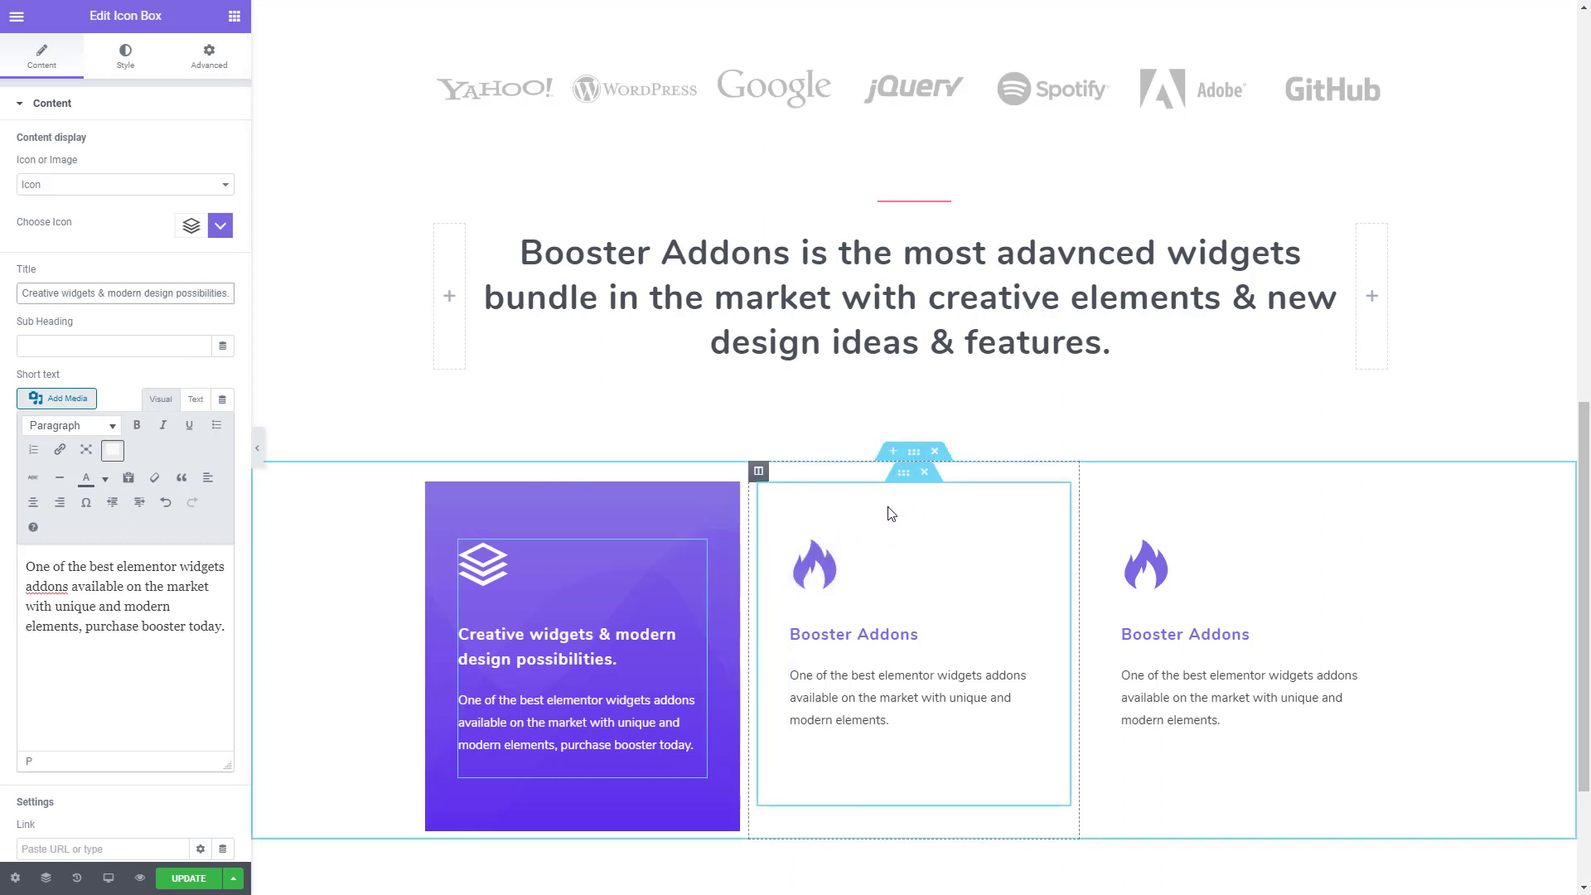
- Open the second icon box's style settings, and copy the Iconbox 2 color #F97590 from Colors.txt in Sublime Text
{"action": "left_click", "coordinate": [896, 639]}
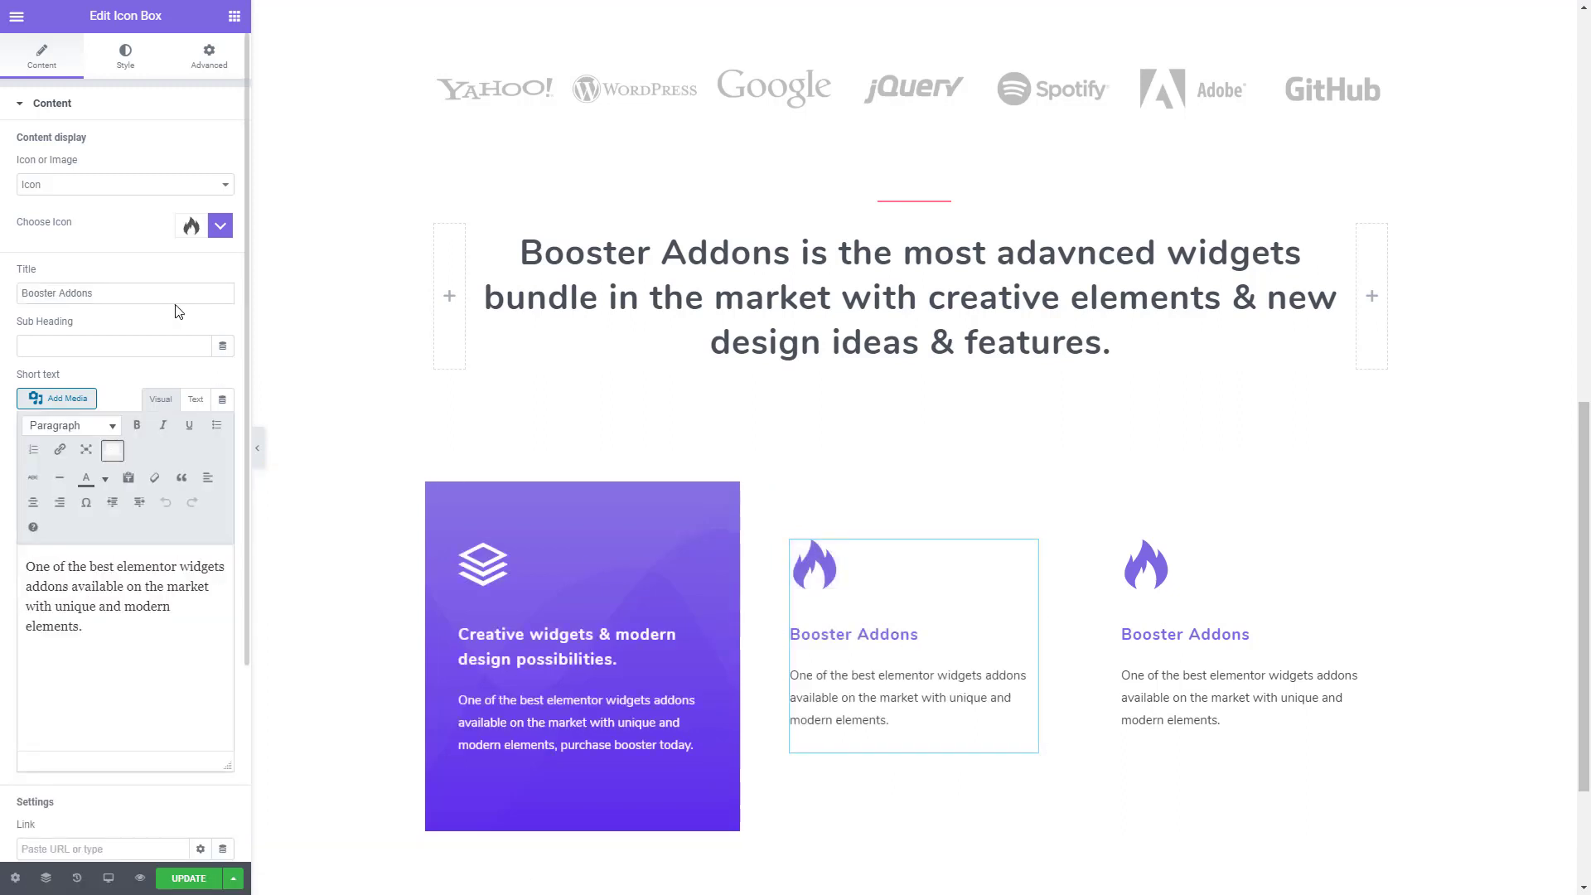
{"action": "left_click", "coordinate": [126, 66]}
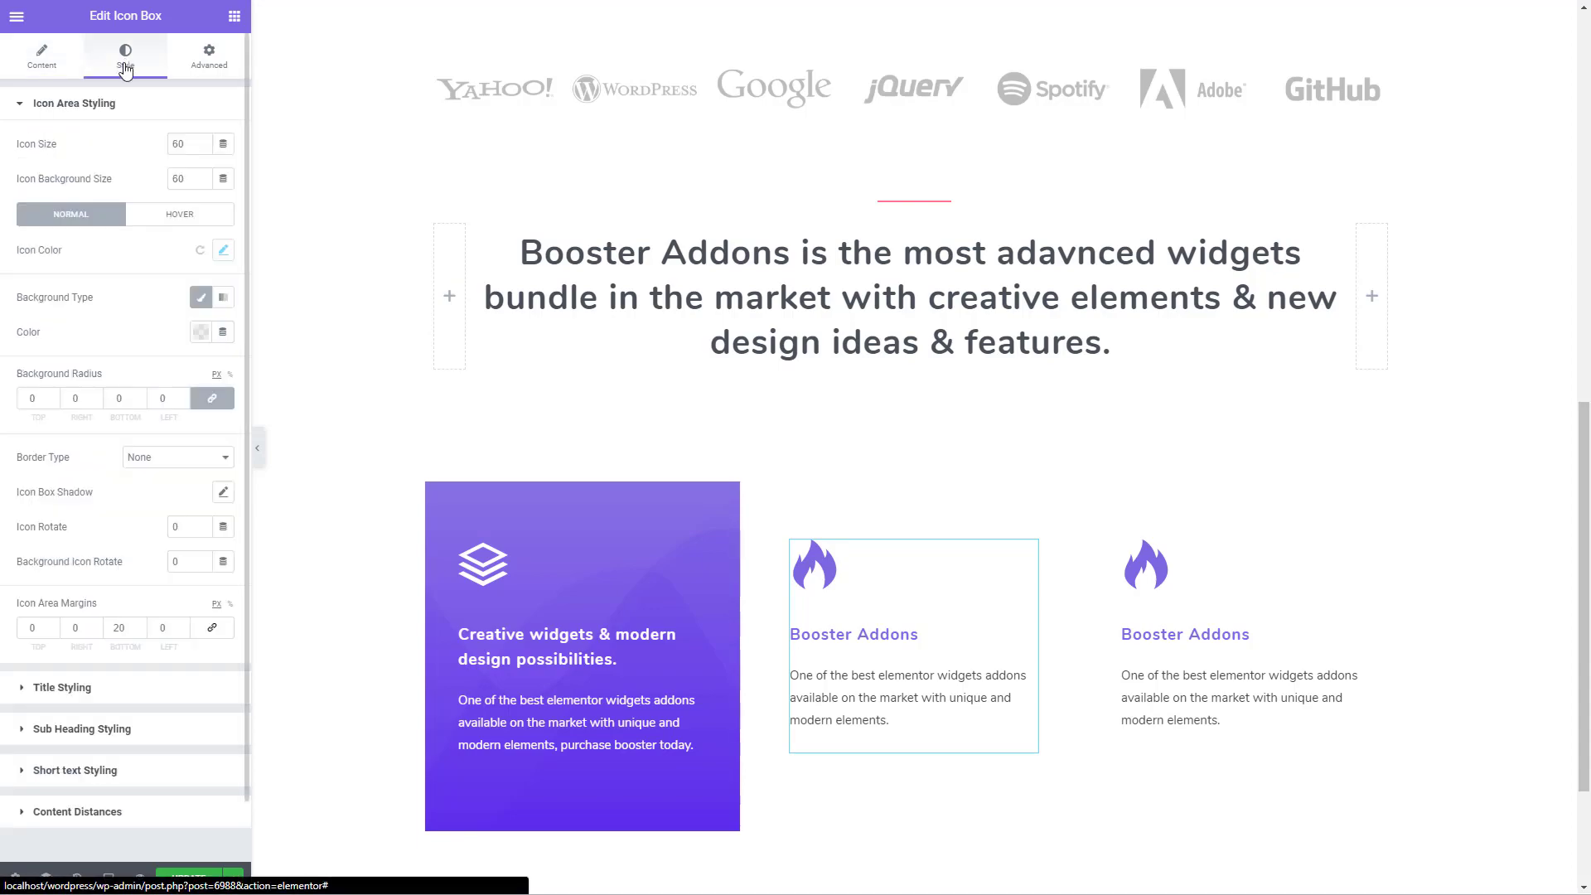
{"action": "key", "text": "alt+Tab"}
{"action": "left_click", "coordinate": [292, 271]}
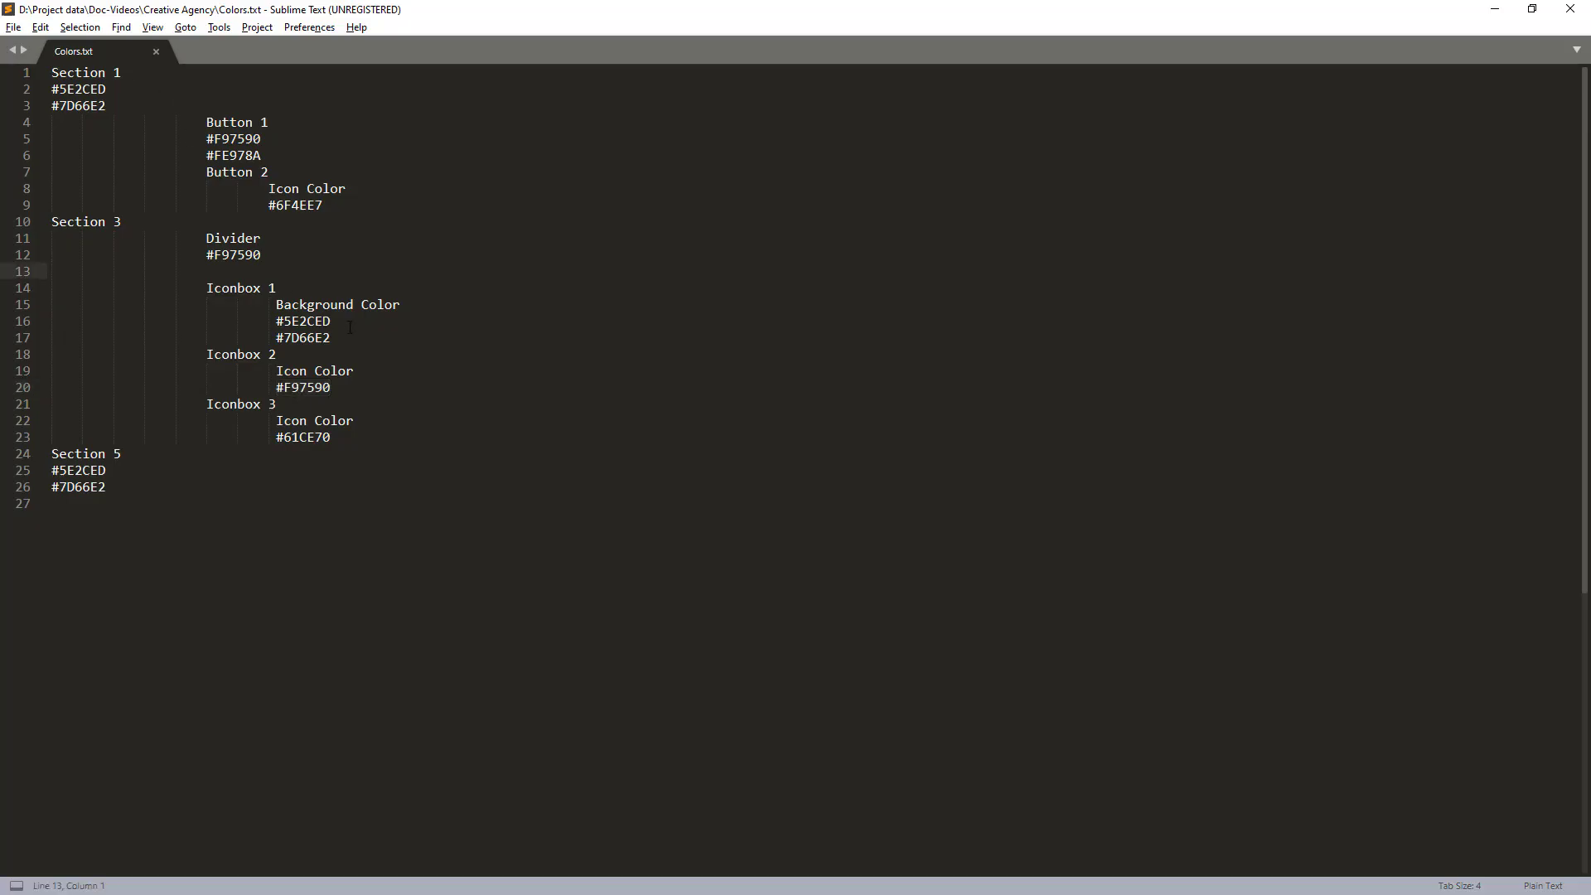
{"action": "left_click_drag", "start_coordinate": [331, 387], "coordinate": [276, 387]}
{"action": "key", "text": "ctrl+c"}
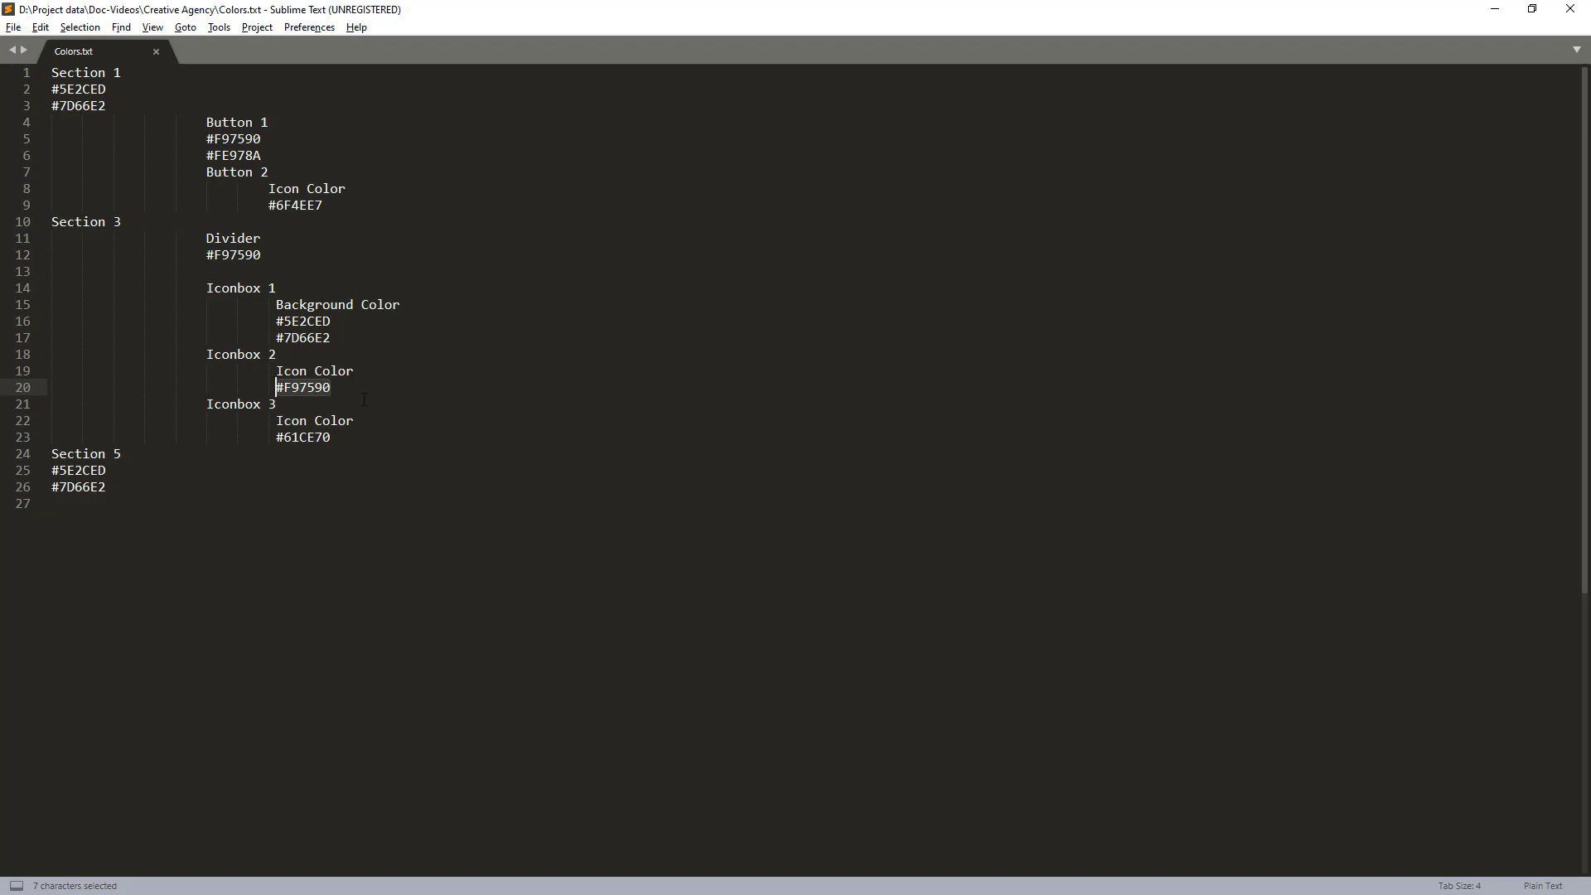
- Return to the Elementor editor and set the second icon box's icon color to #F97590
{"action": "key", "text": "alt+Tab"}
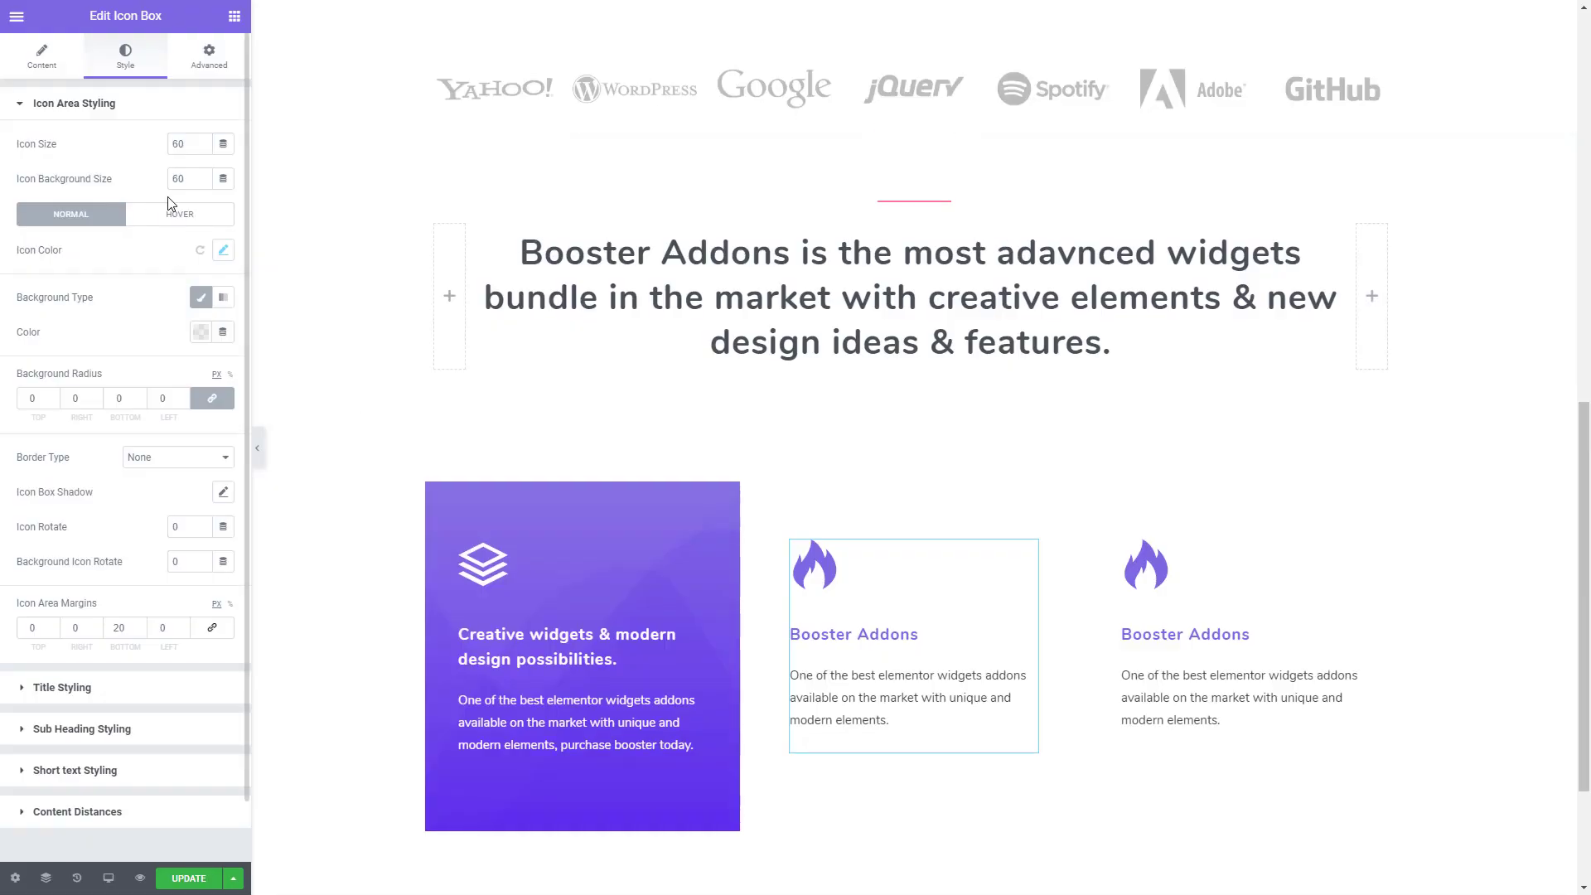
{"action": "left_click", "coordinate": [220, 251]}
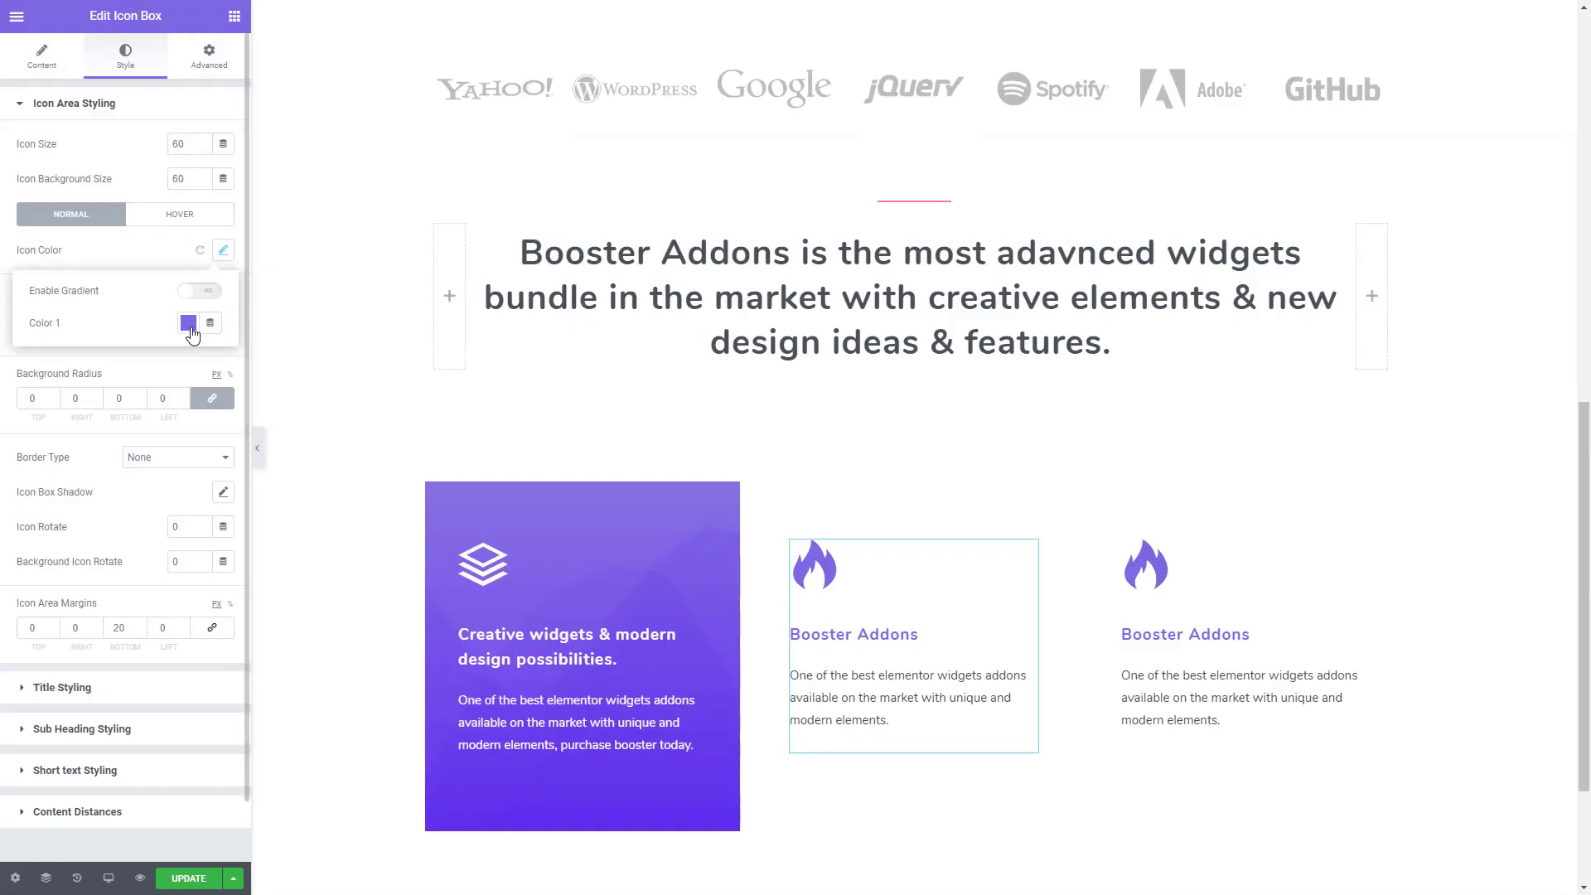
{"action": "left_click", "coordinate": [188, 322]}
{"action": "key", "text": "ctrl+v"}
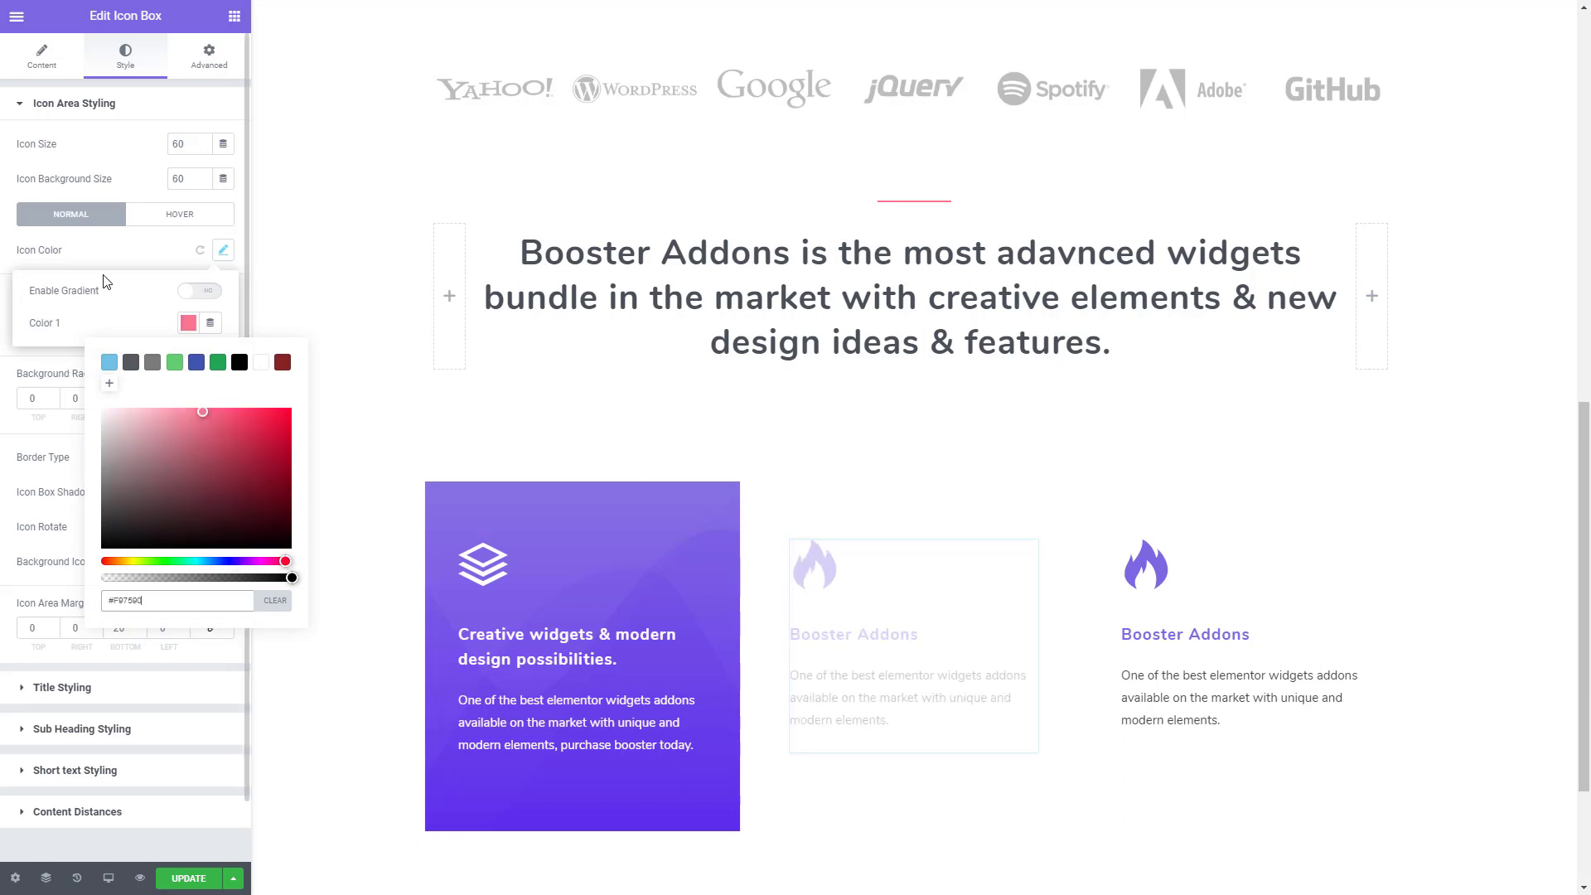
{"action": "left_click", "coordinate": [114, 264]}
- Set the second icon box's title color to a solid dark grey
{"action": "left_click", "coordinate": [72, 688]}
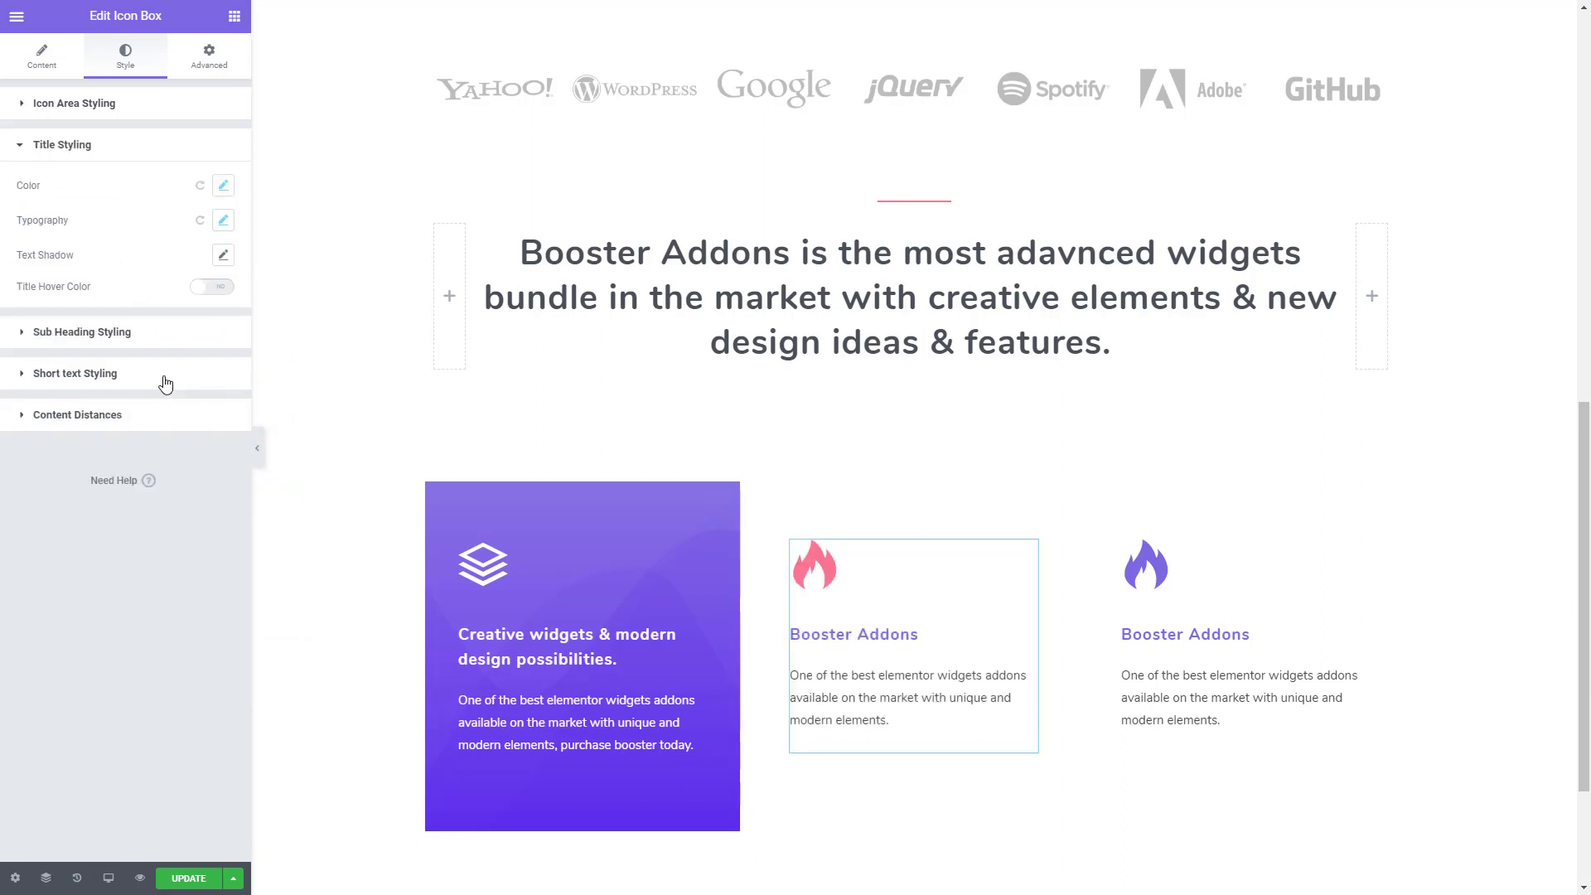
{"action": "left_click", "coordinate": [223, 185]}
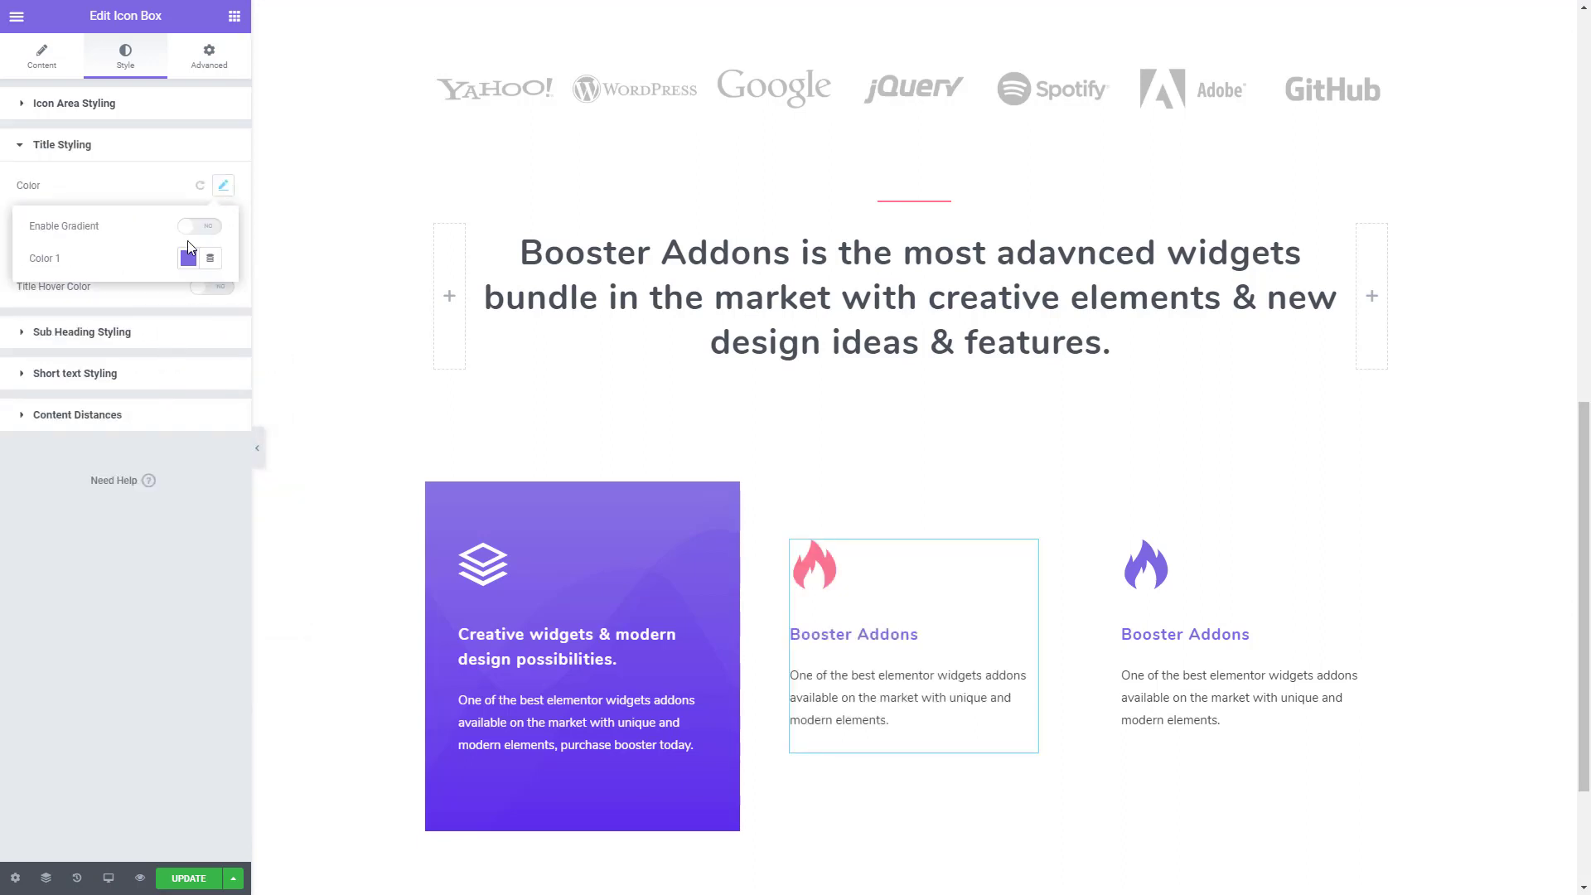
{"action": "left_click", "coordinate": [188, 258]}
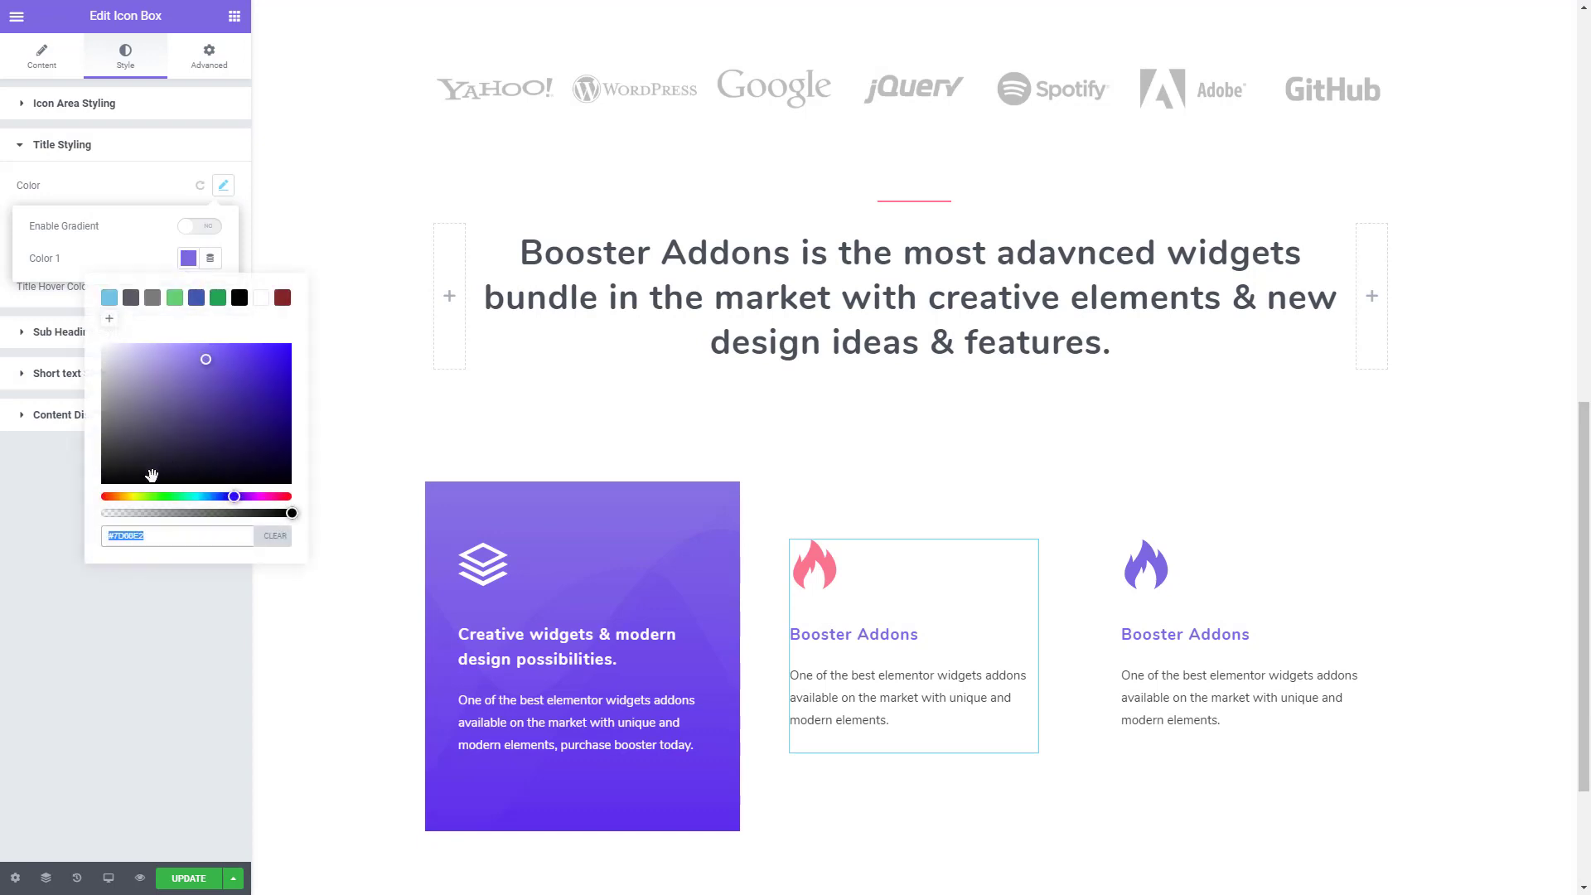
{"action": "left_click", "coordinate": [109, 297]}
{"action": "left_click_drag", "start_coordinate": [144, 440], "coordinate": [134, 450]}
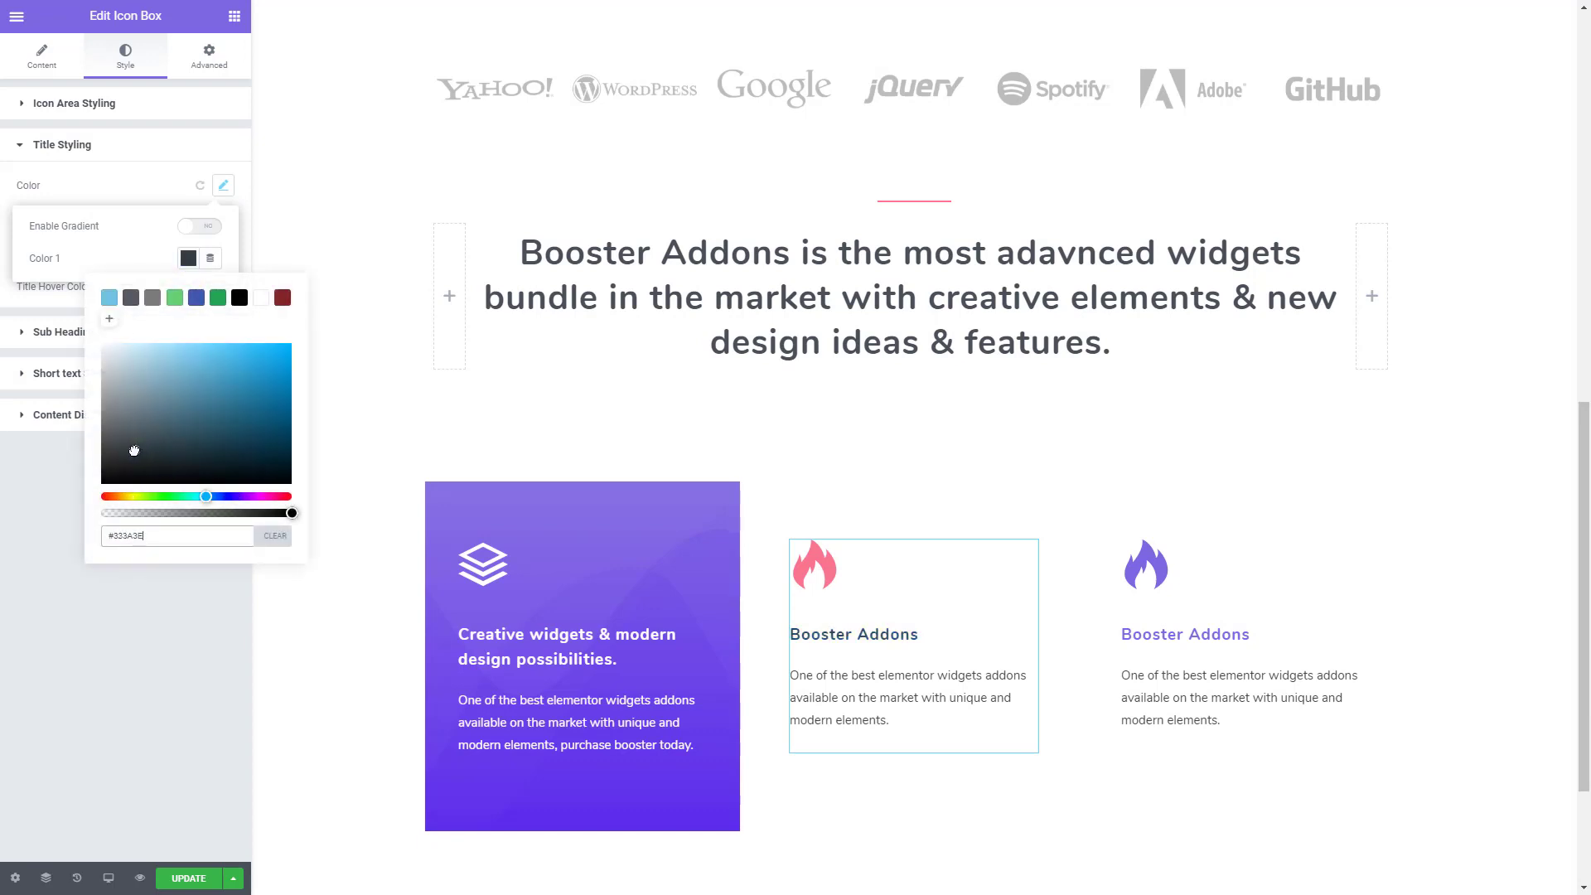
{"action": "triple_click", "coordinate": [166, 540]}
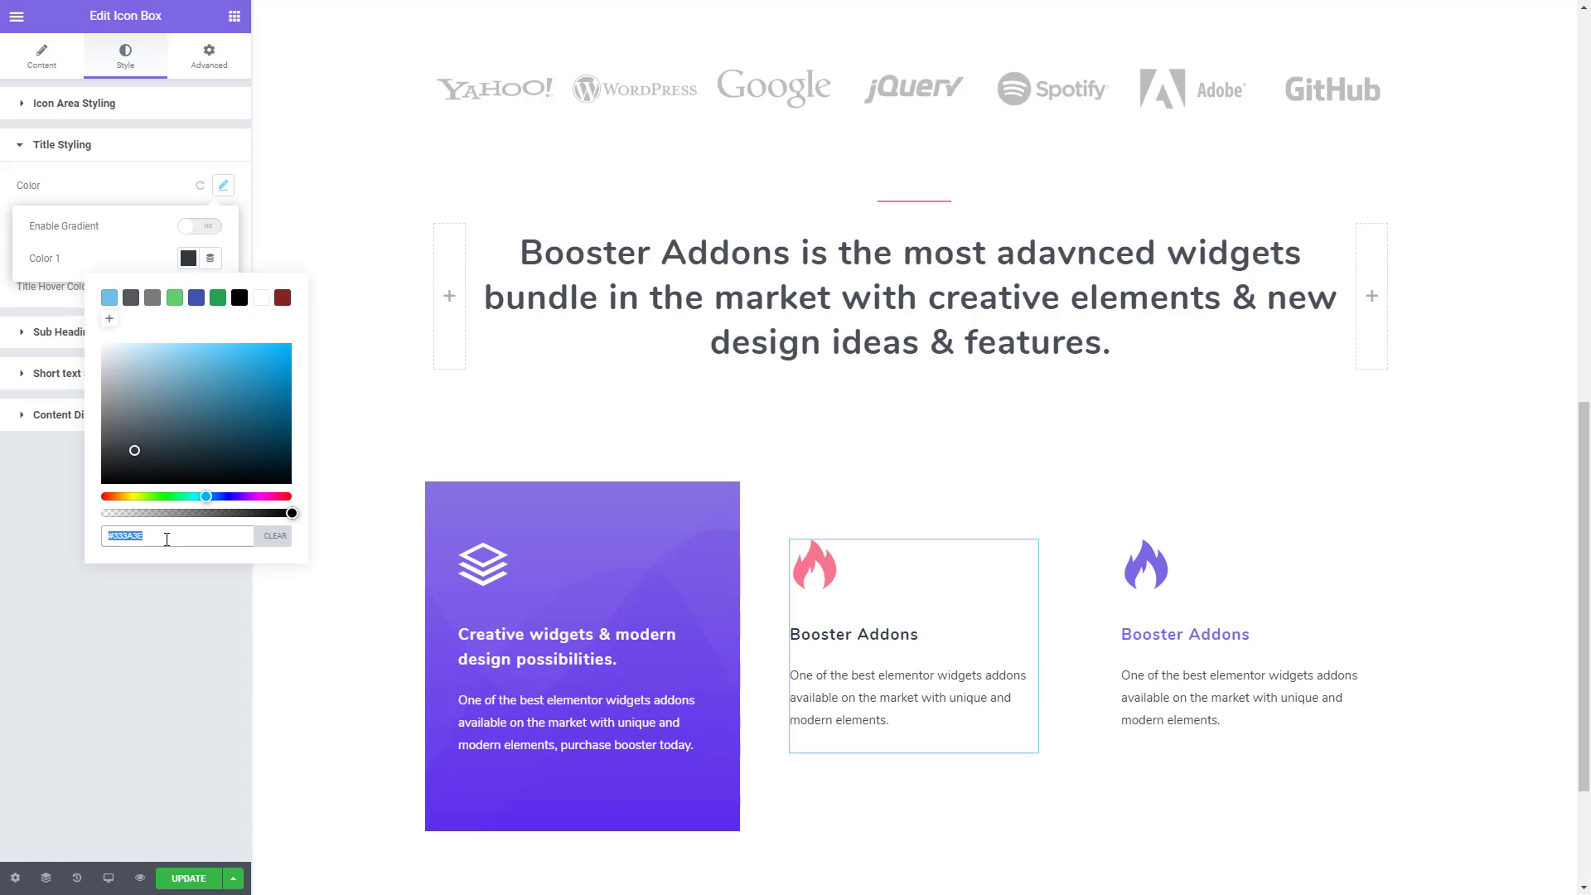
{"action": "left_click", "coordinate": [116, 679]}
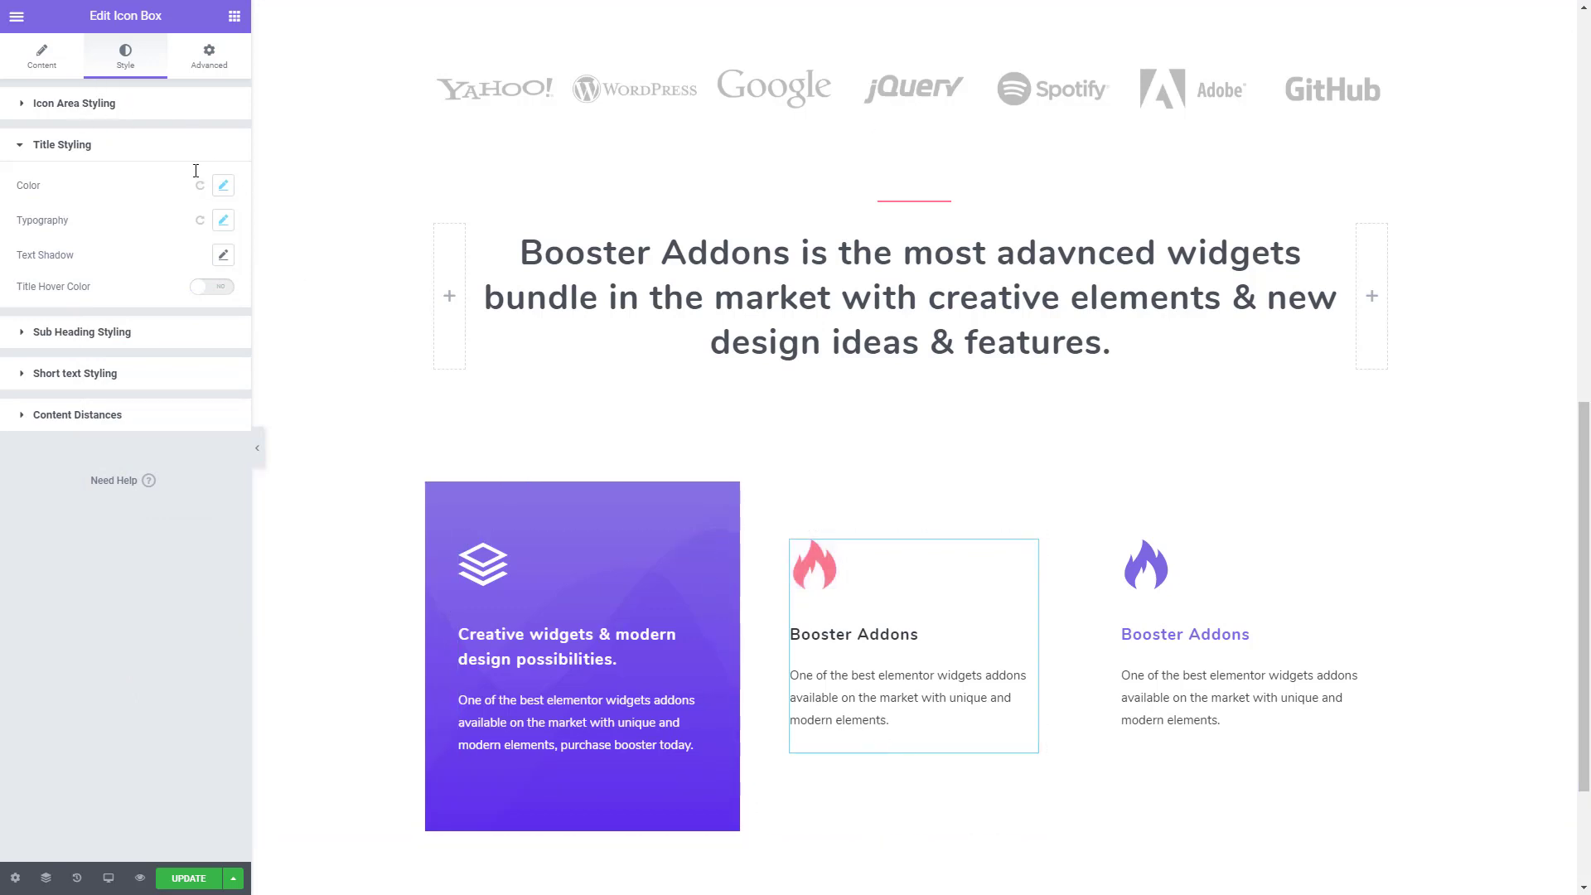
- Set the second icon box's icon hover effect to None
{"action": "left_click", "coordinate": [112, 103]}
{"action": "left_click", "coordinate": [179, 213]}
{"action": "left_click", "coordinate": [203, 284]}
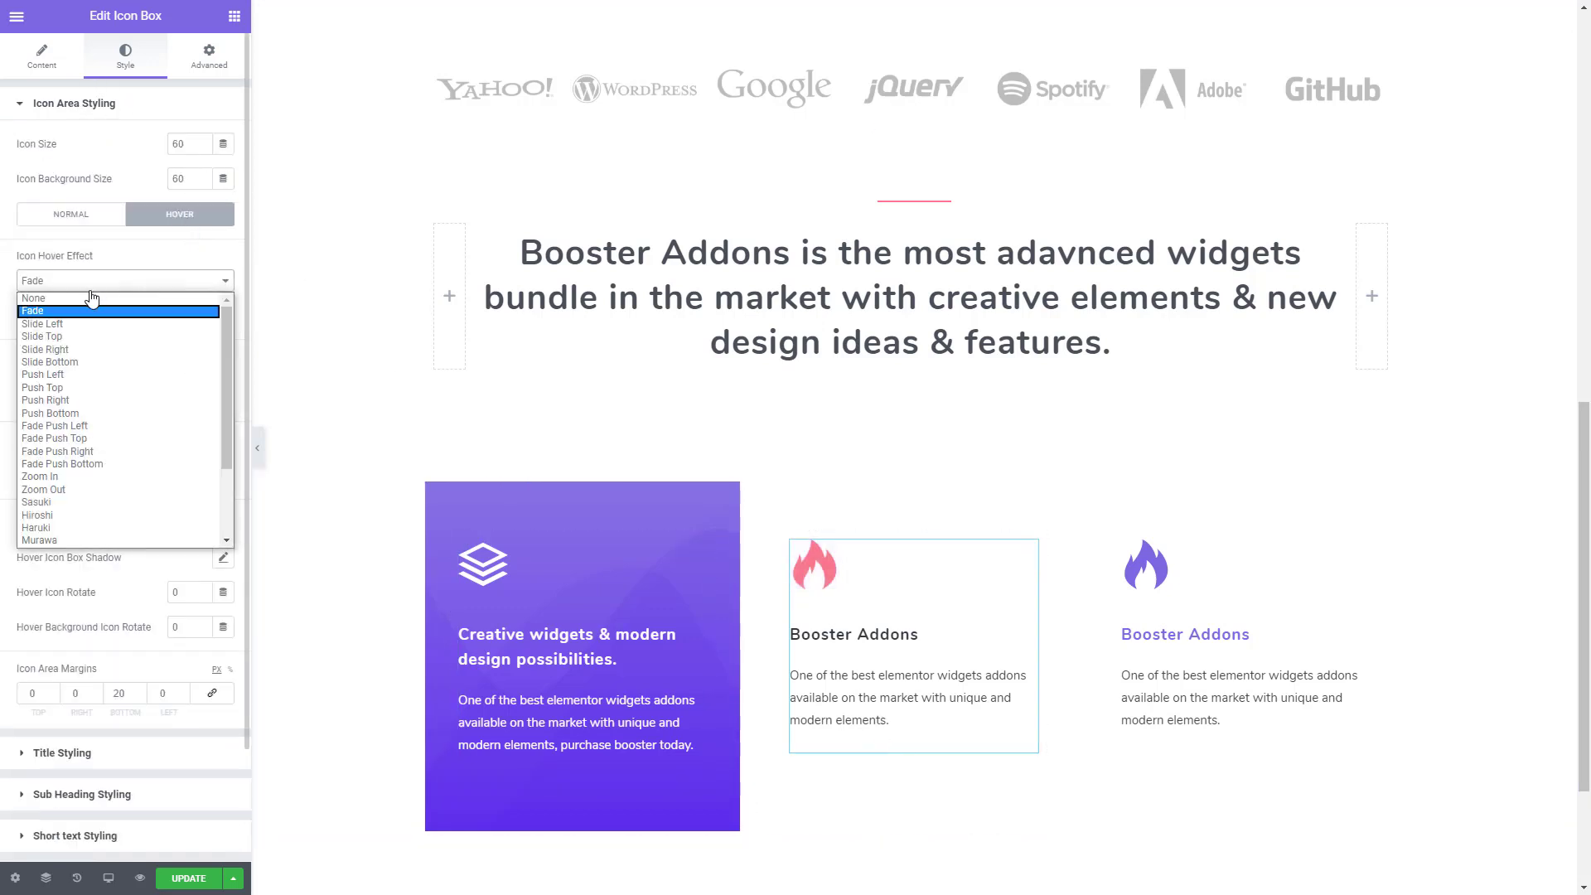
{"action": "left_click", "coordinate": [87, 300]}
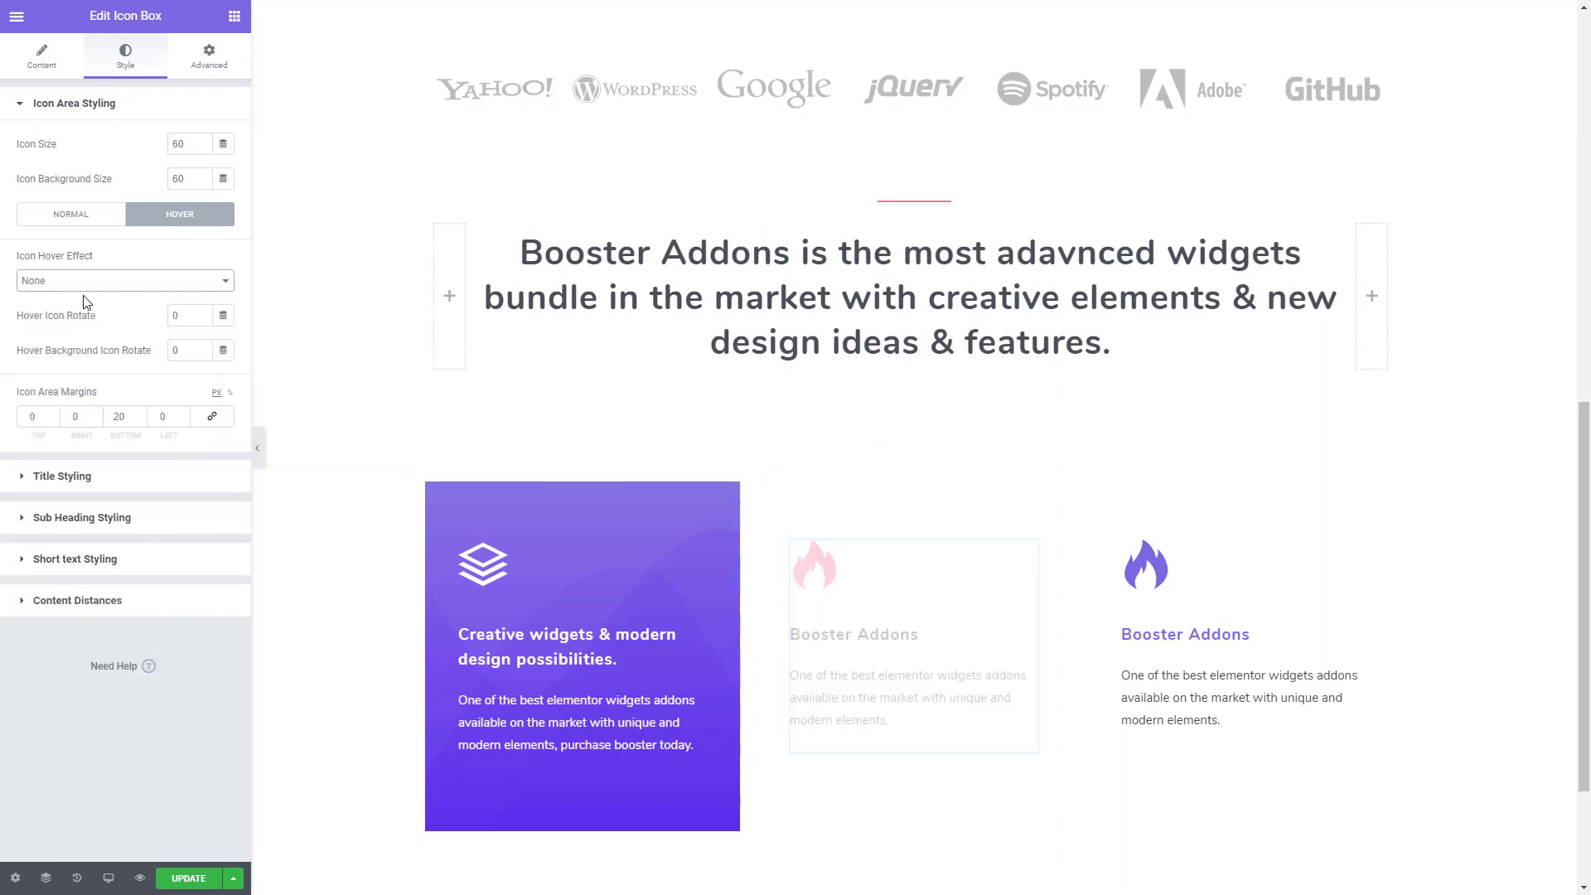
- Search the icon library for "dev" and give the second icon box the outlined devices icon that includes a watch
{"action": "left_click", "coordinate": [43, 57]}
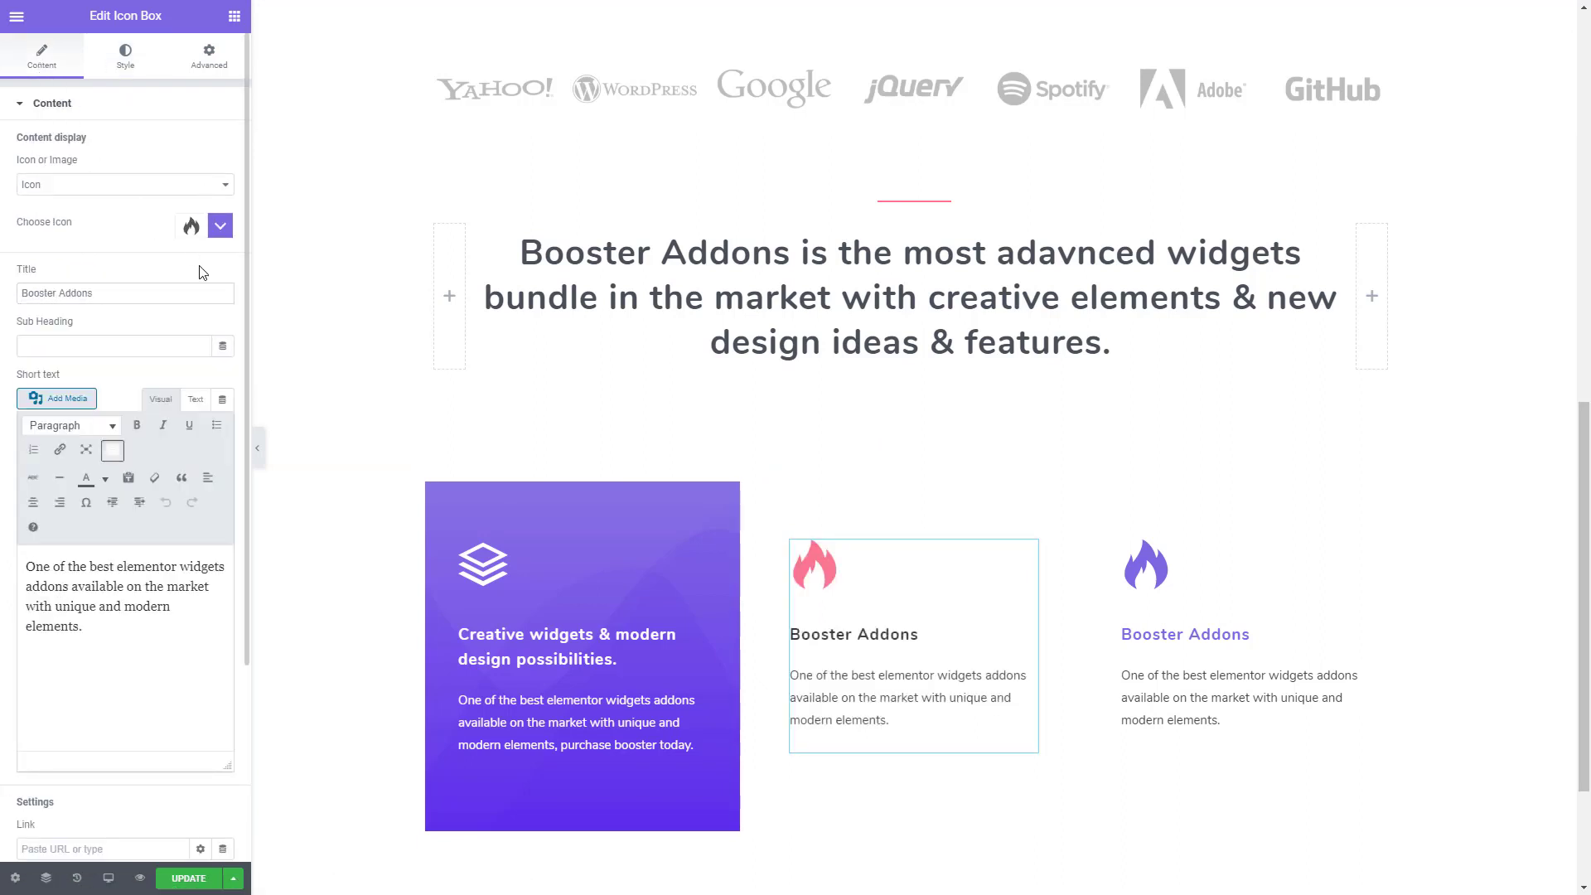
{"action": "left_click", "coordinate": [219, 227]}
{"action": "left_click", "coordinate": [109, 264]}
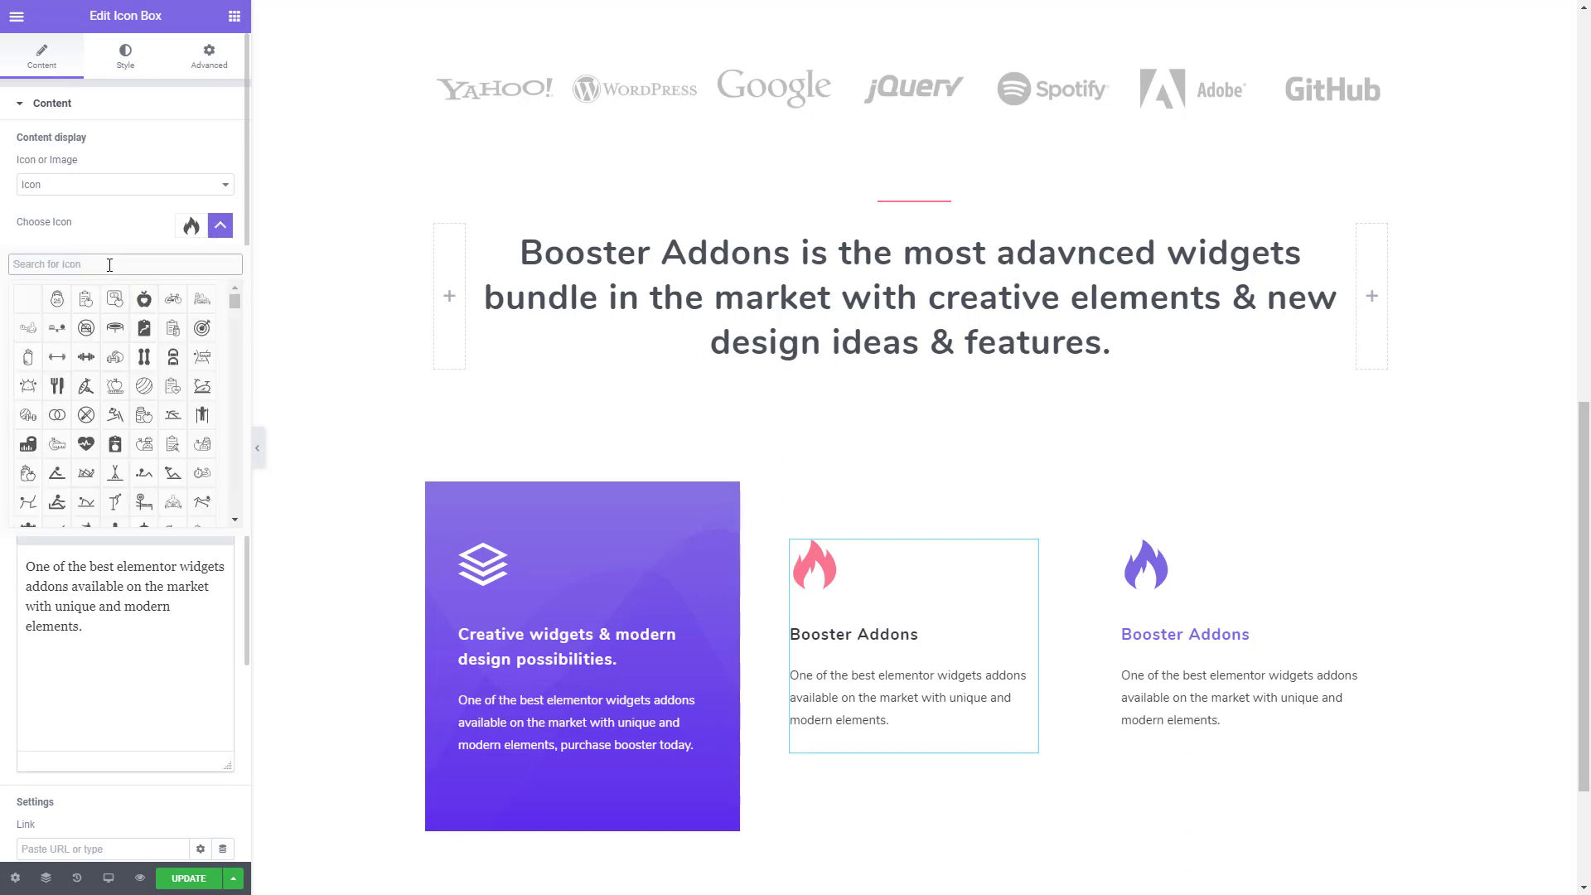
{"action": "type", "text": "dev"}
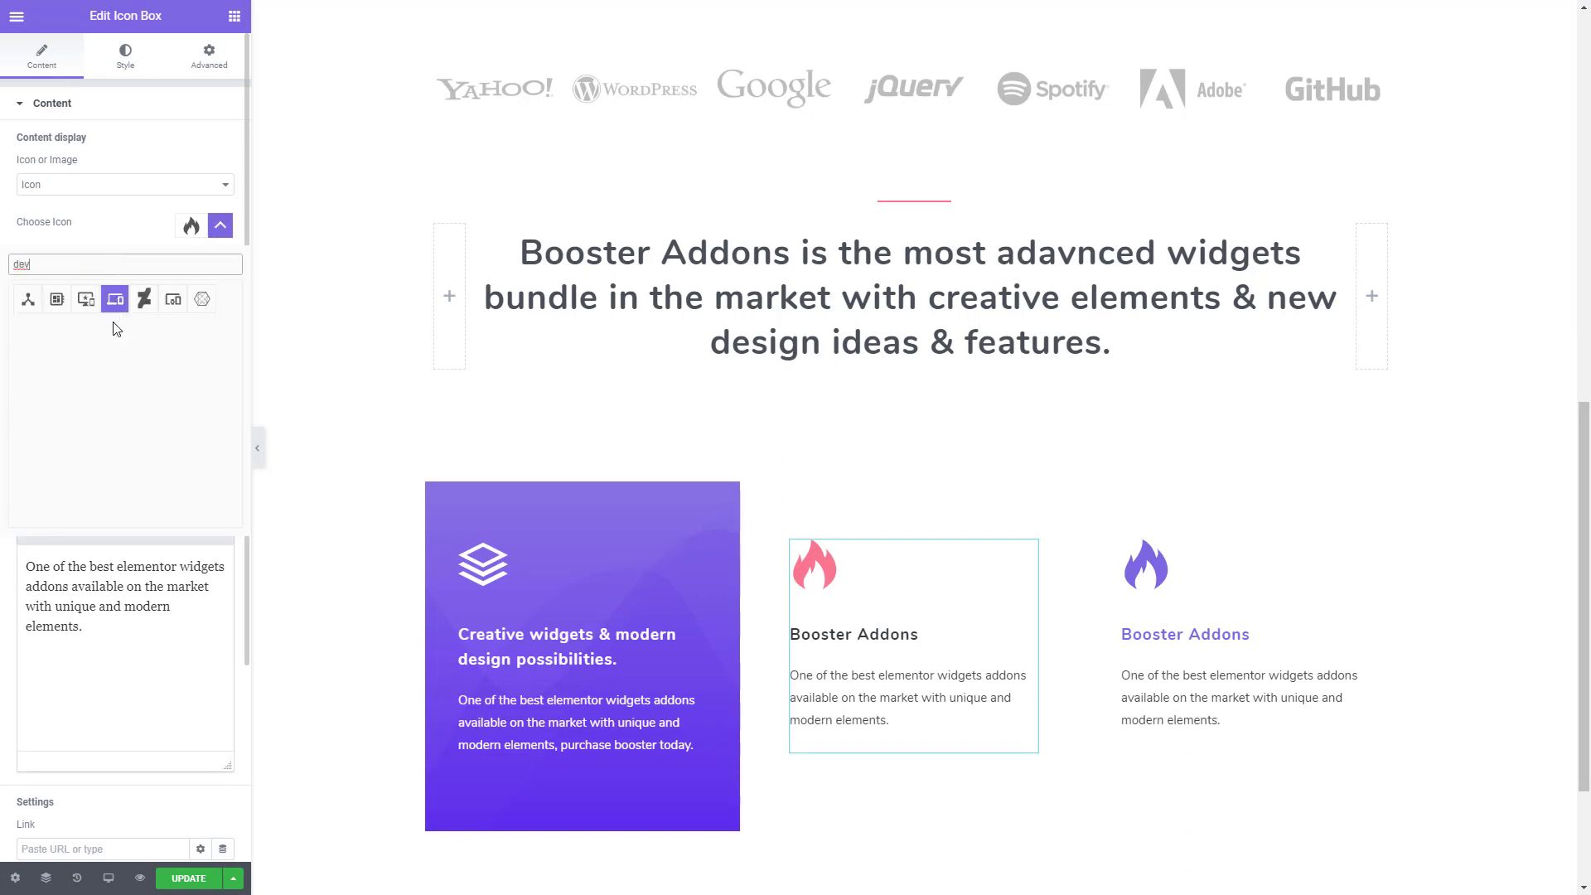
{"action": "left_click", "coordinate": [168, 302]}
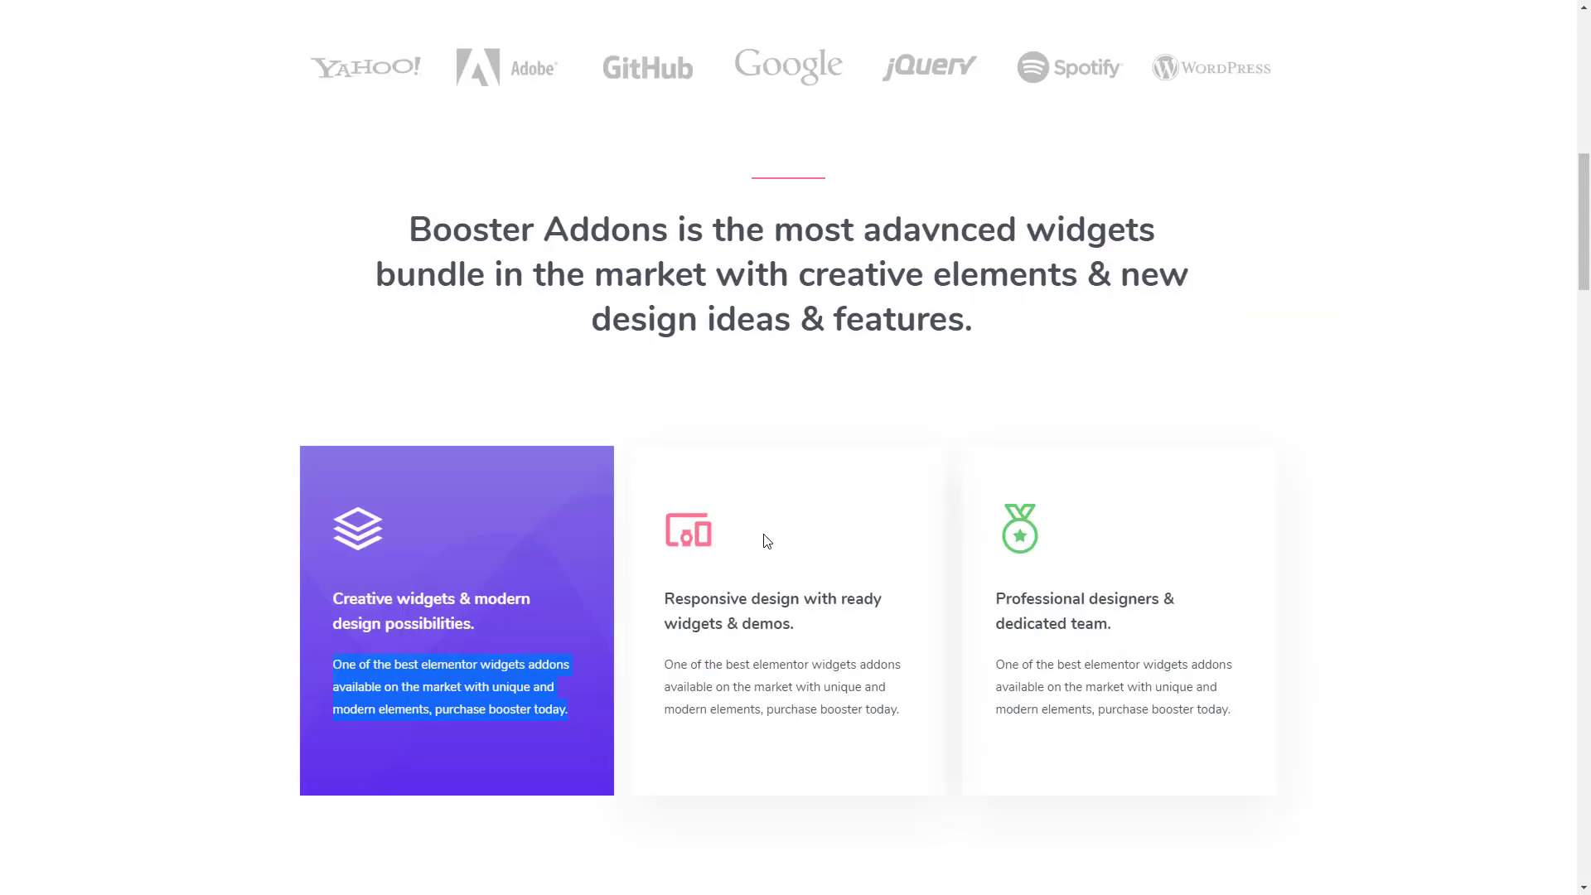
- Copy the demo page's second card title and description, and set the second icon box's title to "Responsive design with ready widgets & demos."
{"action": "left_click_drag", "start_coordinate": [807, 622], "coordinate": [667, 598]}
{"action": "key", "text": "ctrl+c"}
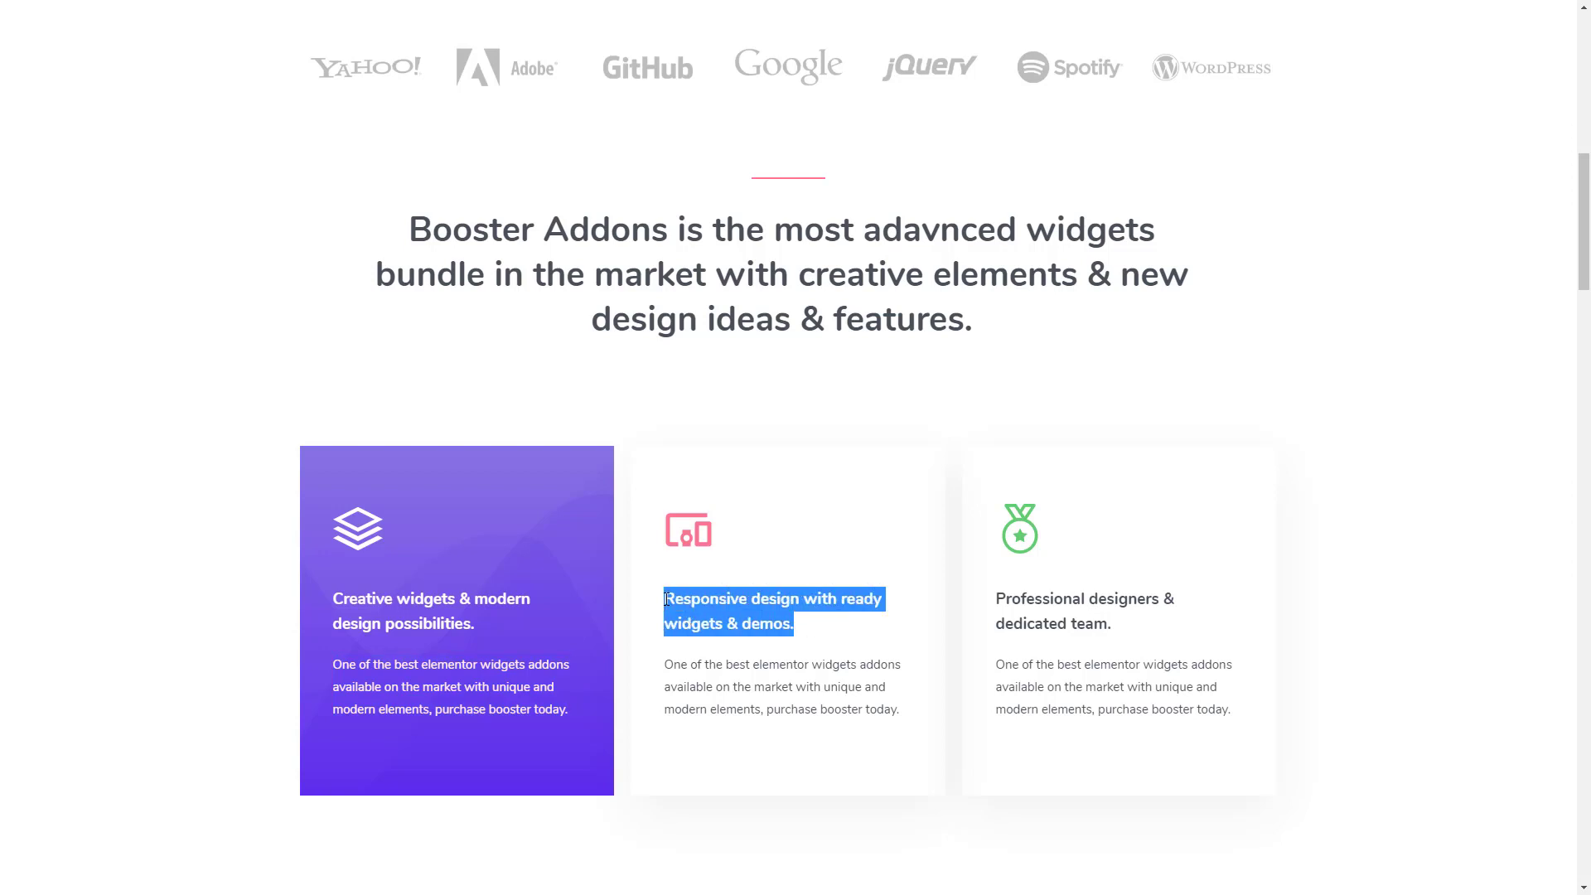
{"action": "left_click_drag", "start_coordinate": [900, 710], "coordinate": [671, 668]}
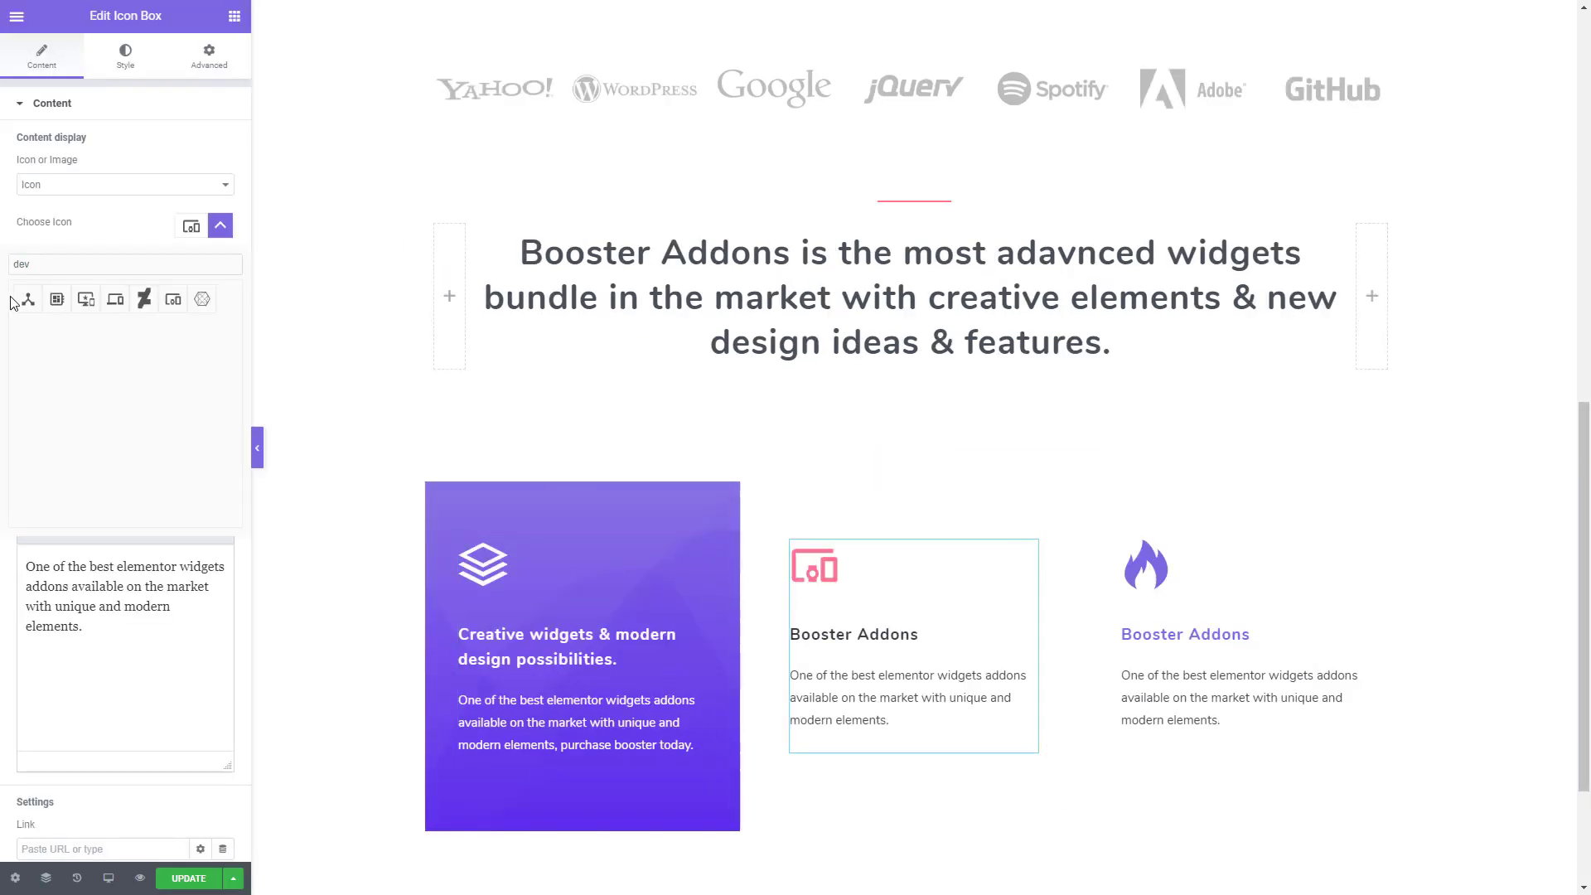
{"action": "left_click", "coordinate": [221, 225]}
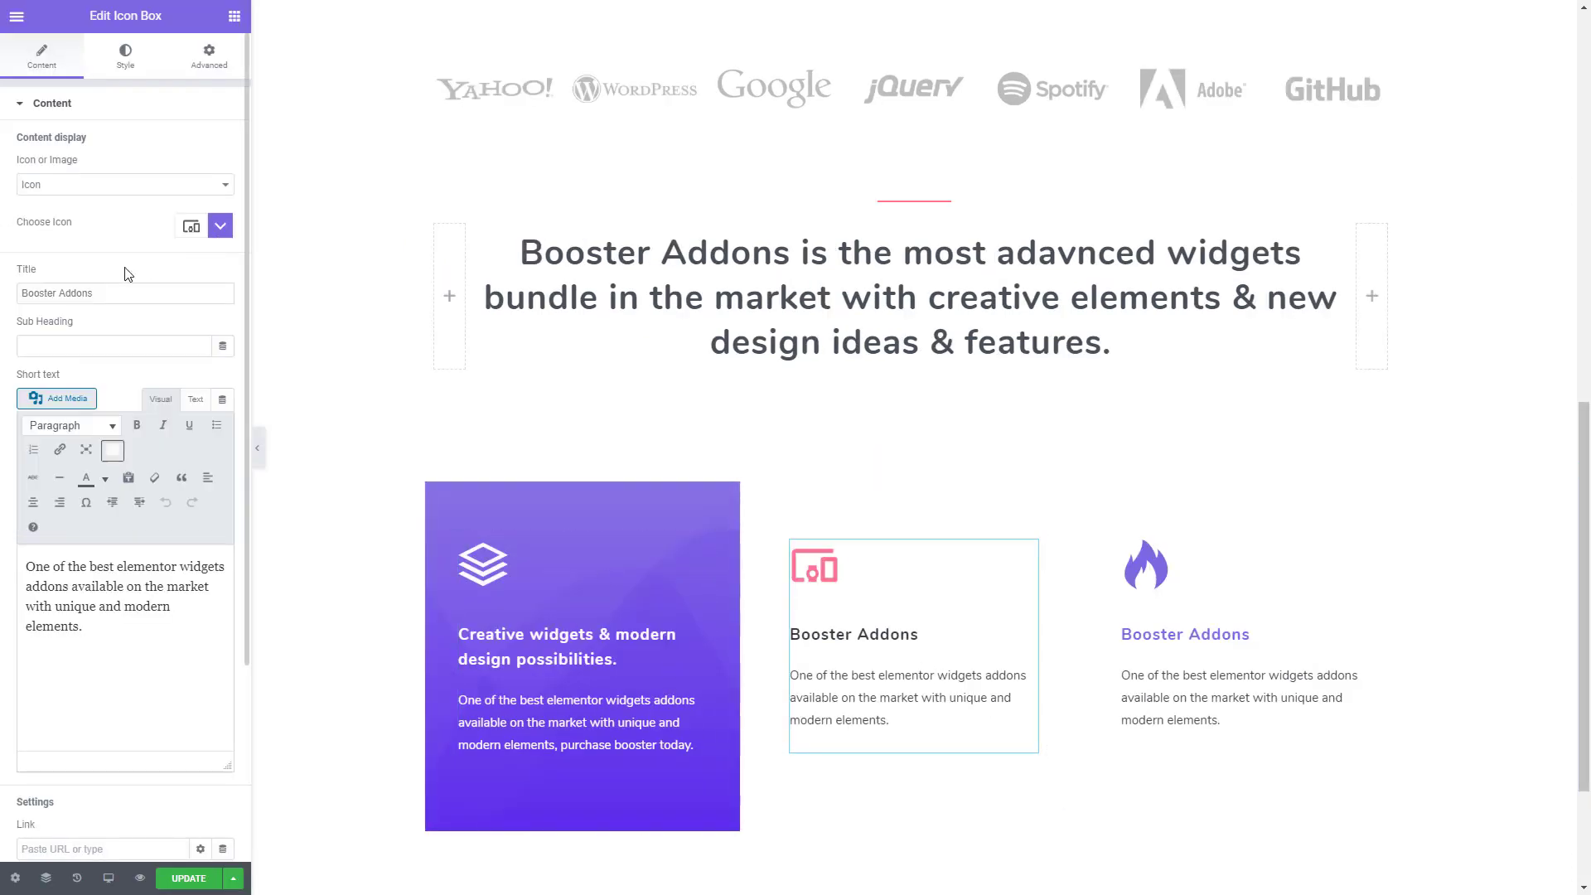
{"action": "left_click_drag", "start_coordinate": [112, 294], "coordinate": [7, 284]}
{"action": "key", "text": "ctrl+grave"}
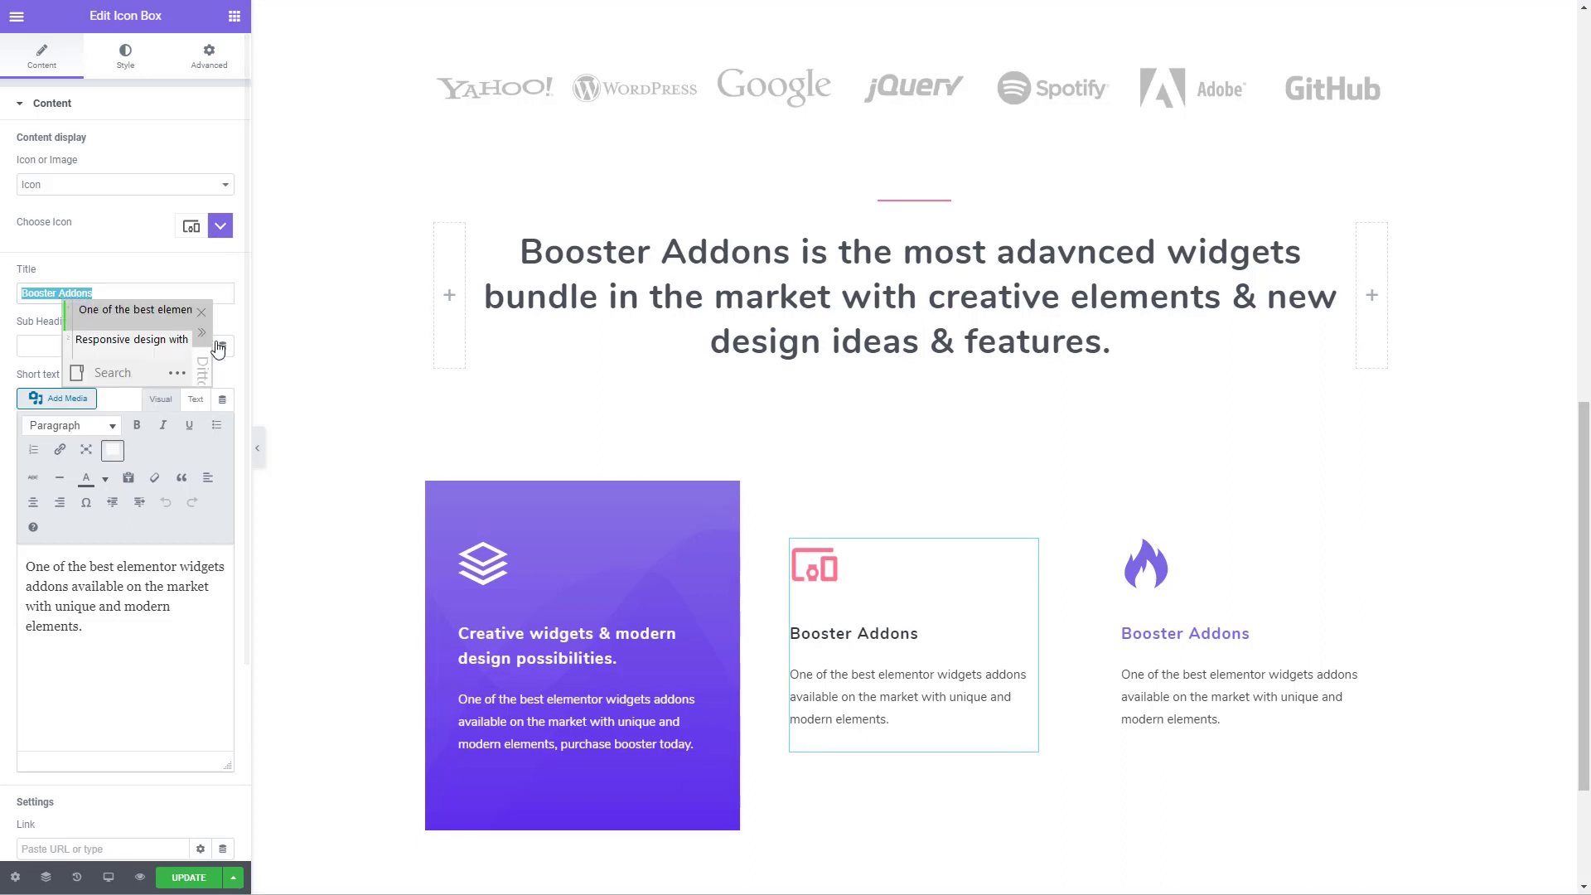
{"action": "scroll", "coordinate": [113, 321], "scroll_direction": "down", "scroll_amount": 1}
{"action": "left_click", "coordinate": [113, 321]}
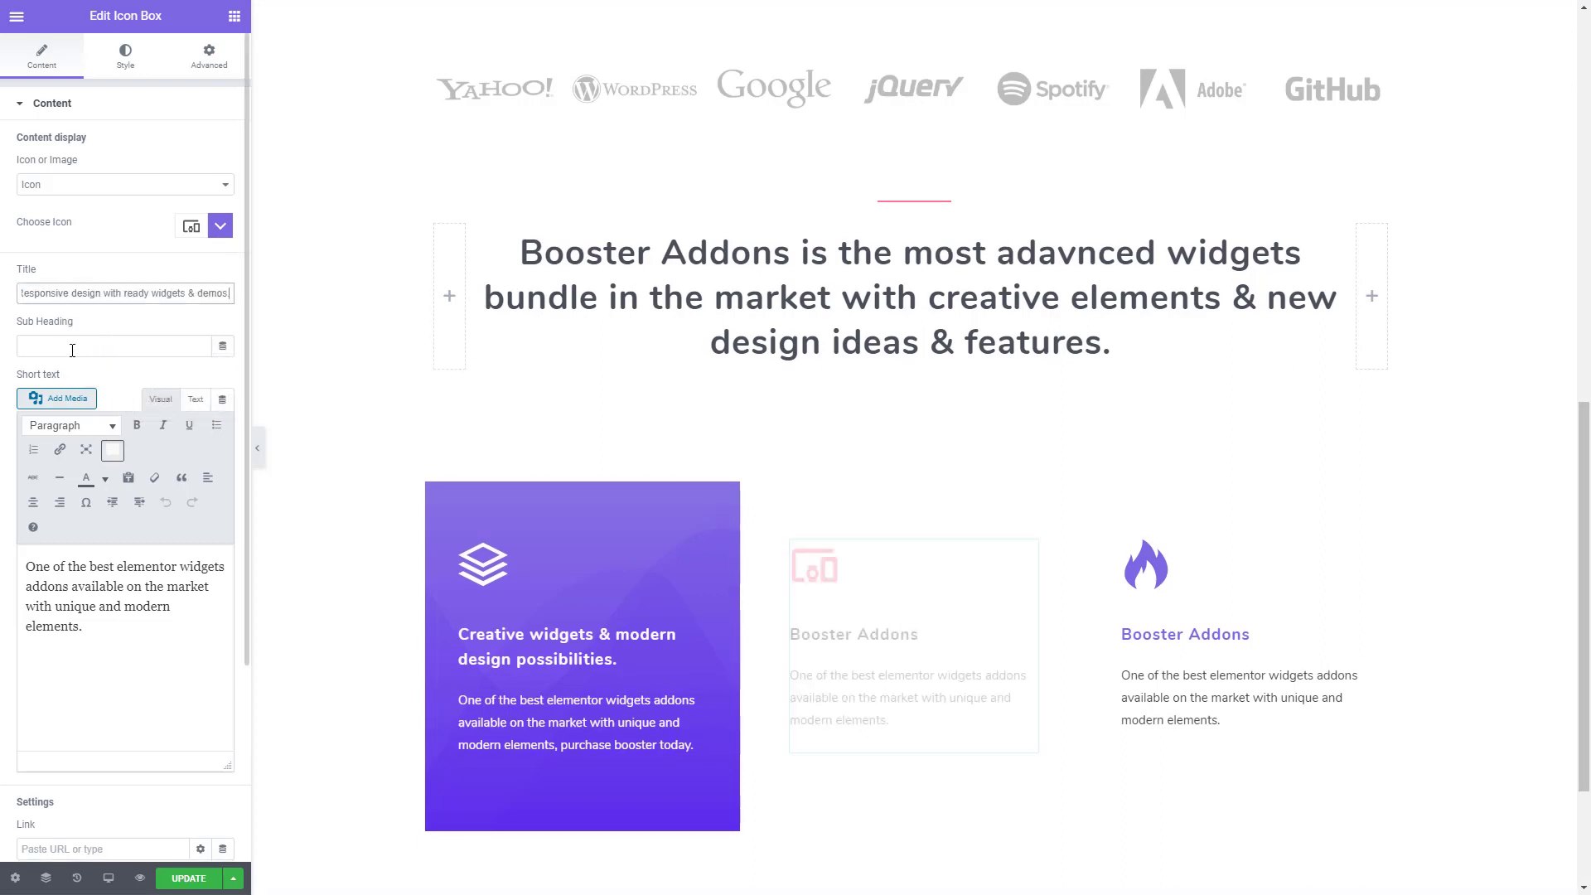
- Replace the second icon box's short text with the copied description ending in "purchase booster today." from the clipboard history
{"action": "key", "text": "ctrl+a"}
{"action": "key", "text": "ctrl+grave"}
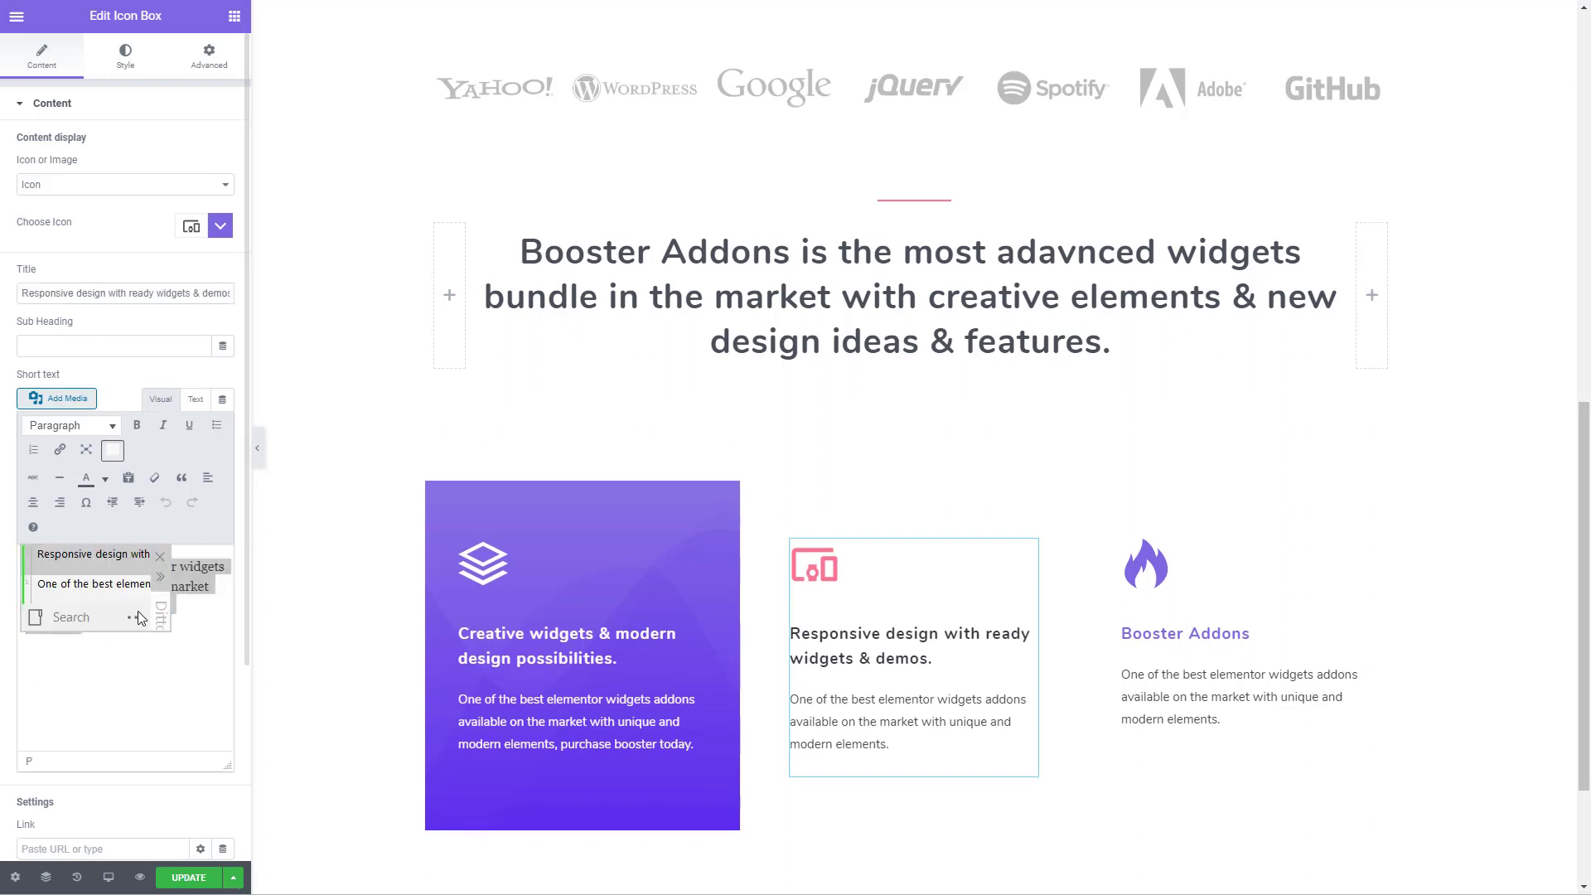
{"action": "scroll", "coordinate": [87, 564], "scroll_direction": "down", "scroll_amount": 1}
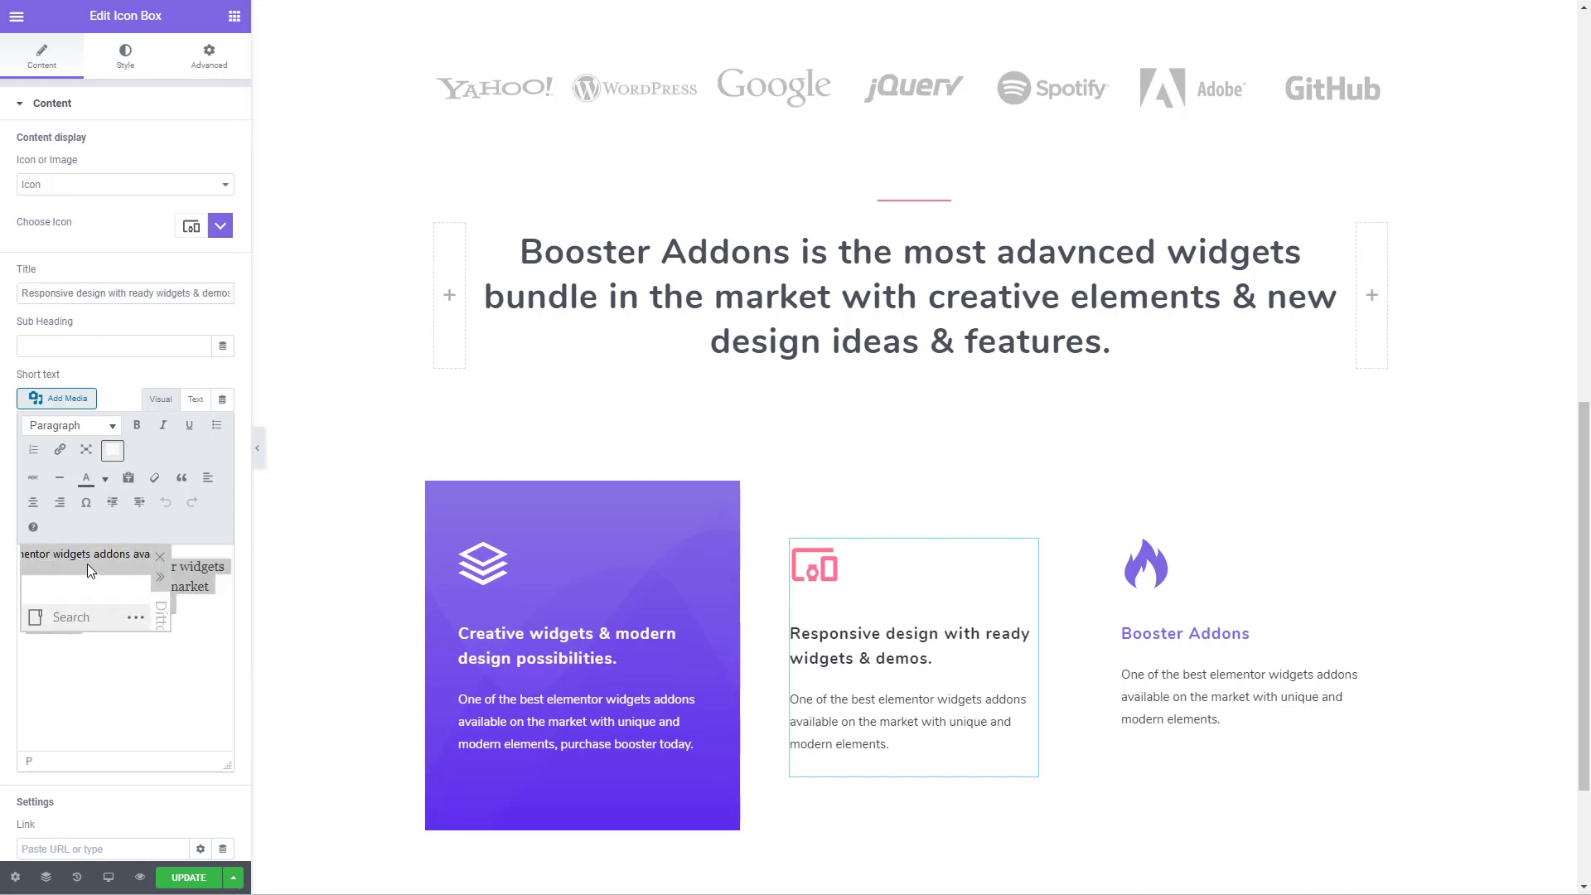
{"action": "left_click", "coordinate": [87, 563]}
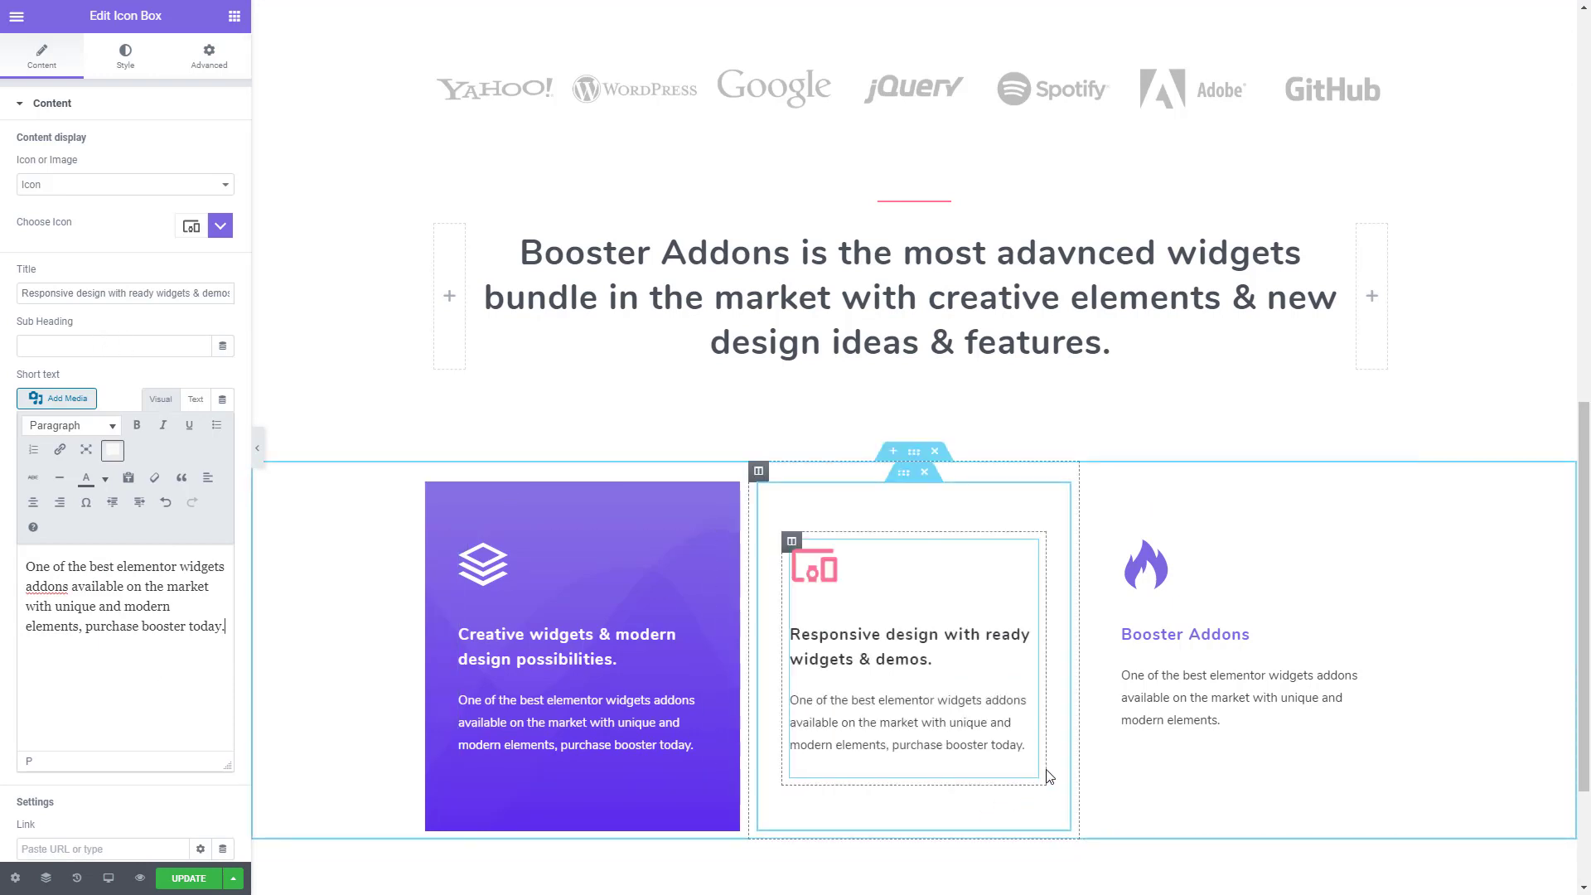
- Open the third icon box's style settings, and copy the Iconbox 3 icon color #61CE70 from Colors.txt in Sublime Text
{"action": "left_click", "coordinate": [1201, 666]}
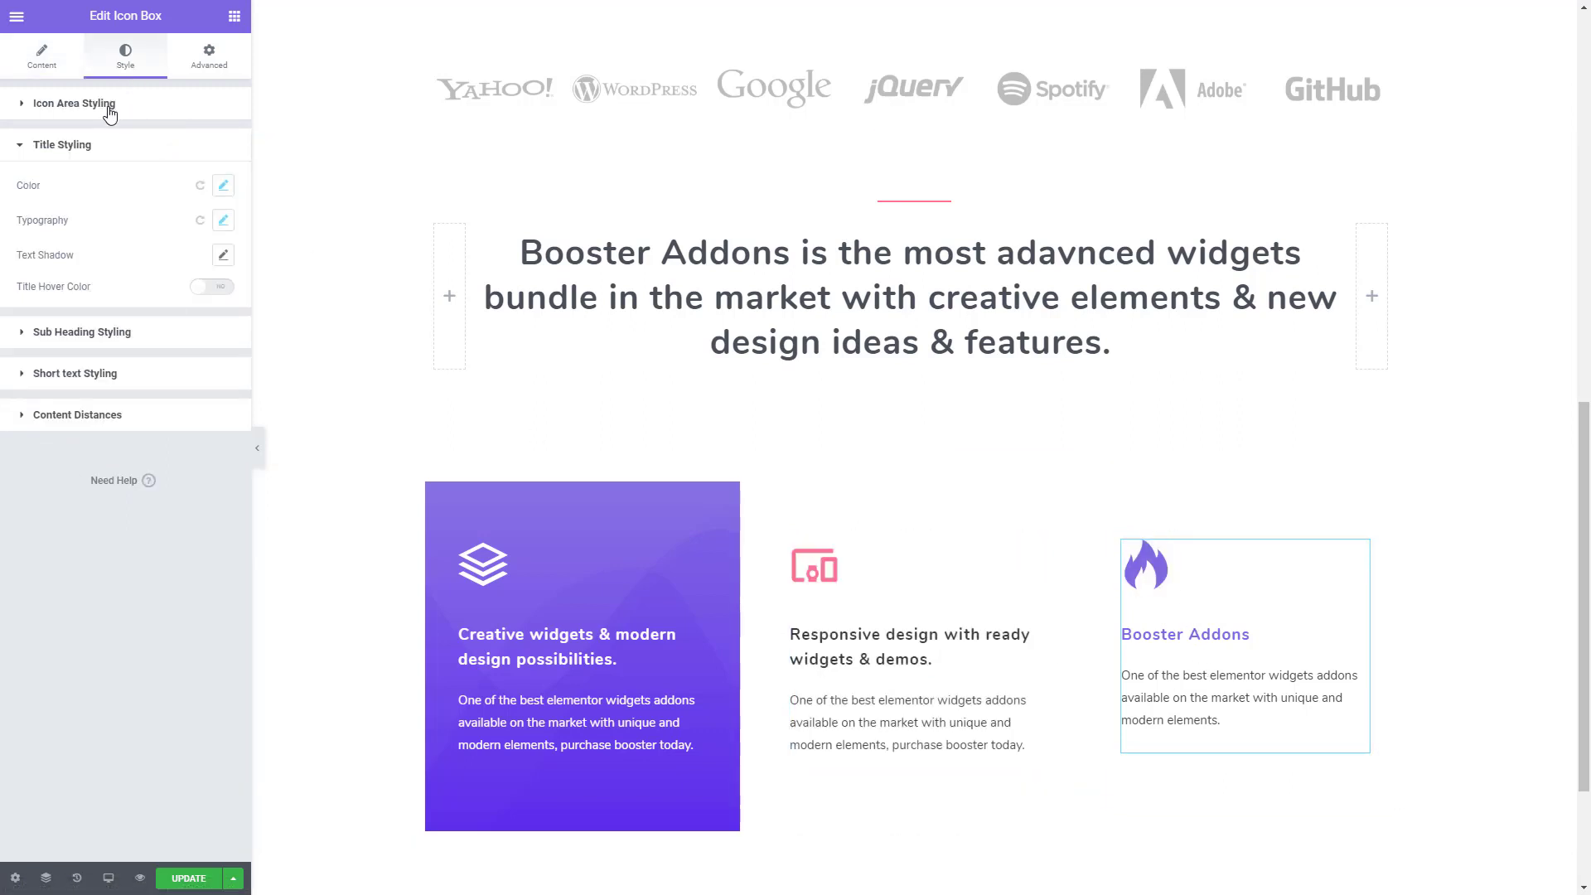
{"action": "key", "text": "alt+Tab"}
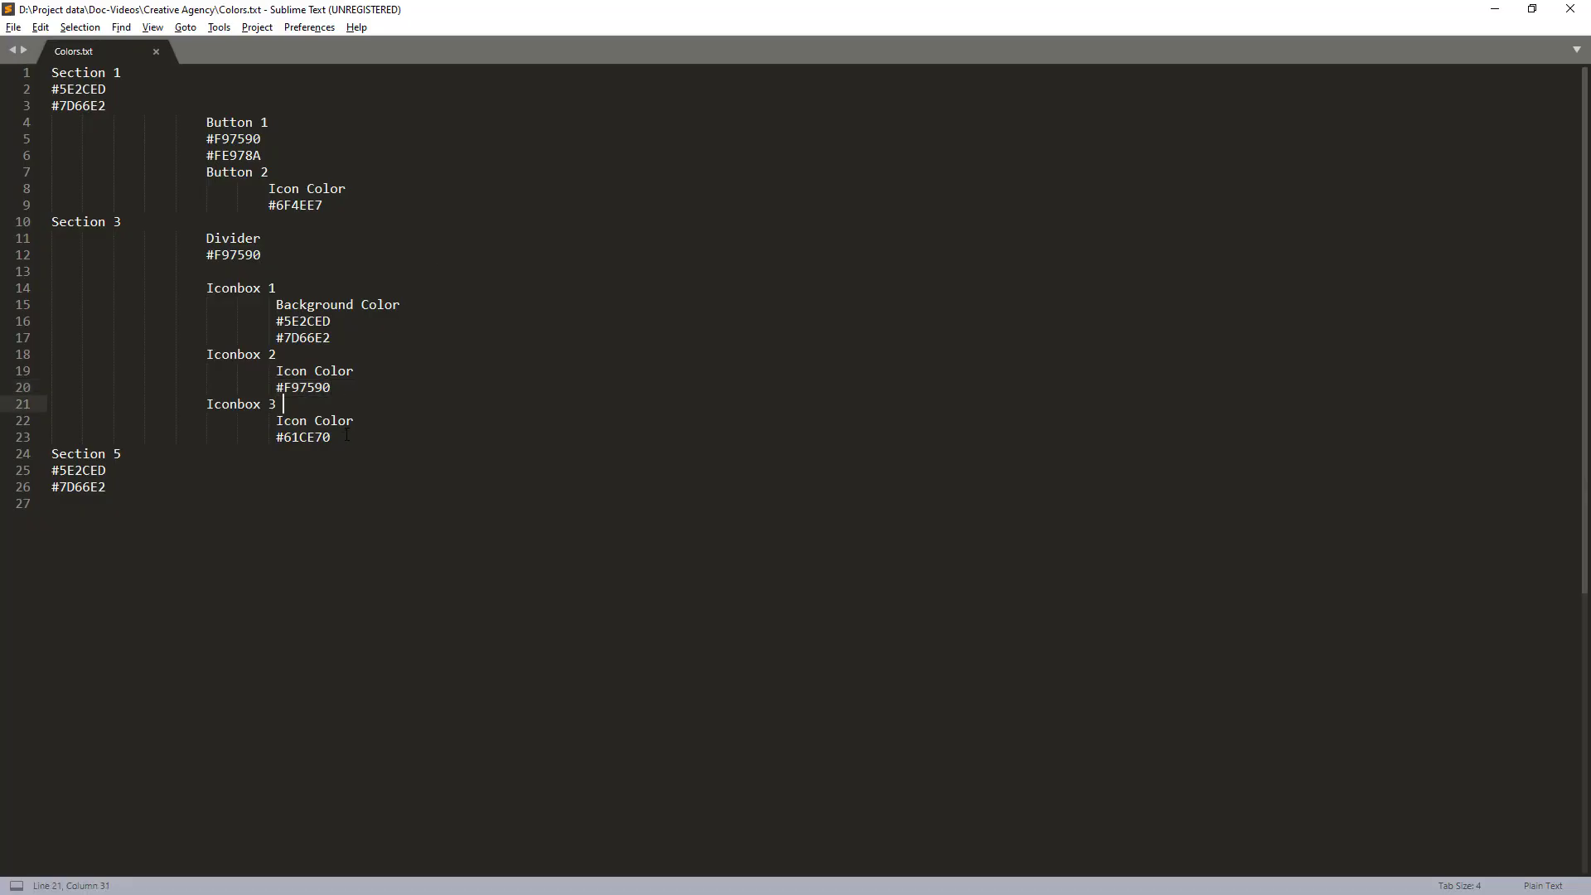
{"action": "left_click_drag", "start_coordinate": [332, 437], "coordinate": [276, 436]}
- Return to the Elementor editor and set the third icon box's icon color to #61CE70
{"action": "key", "text": "alt+Tab"}
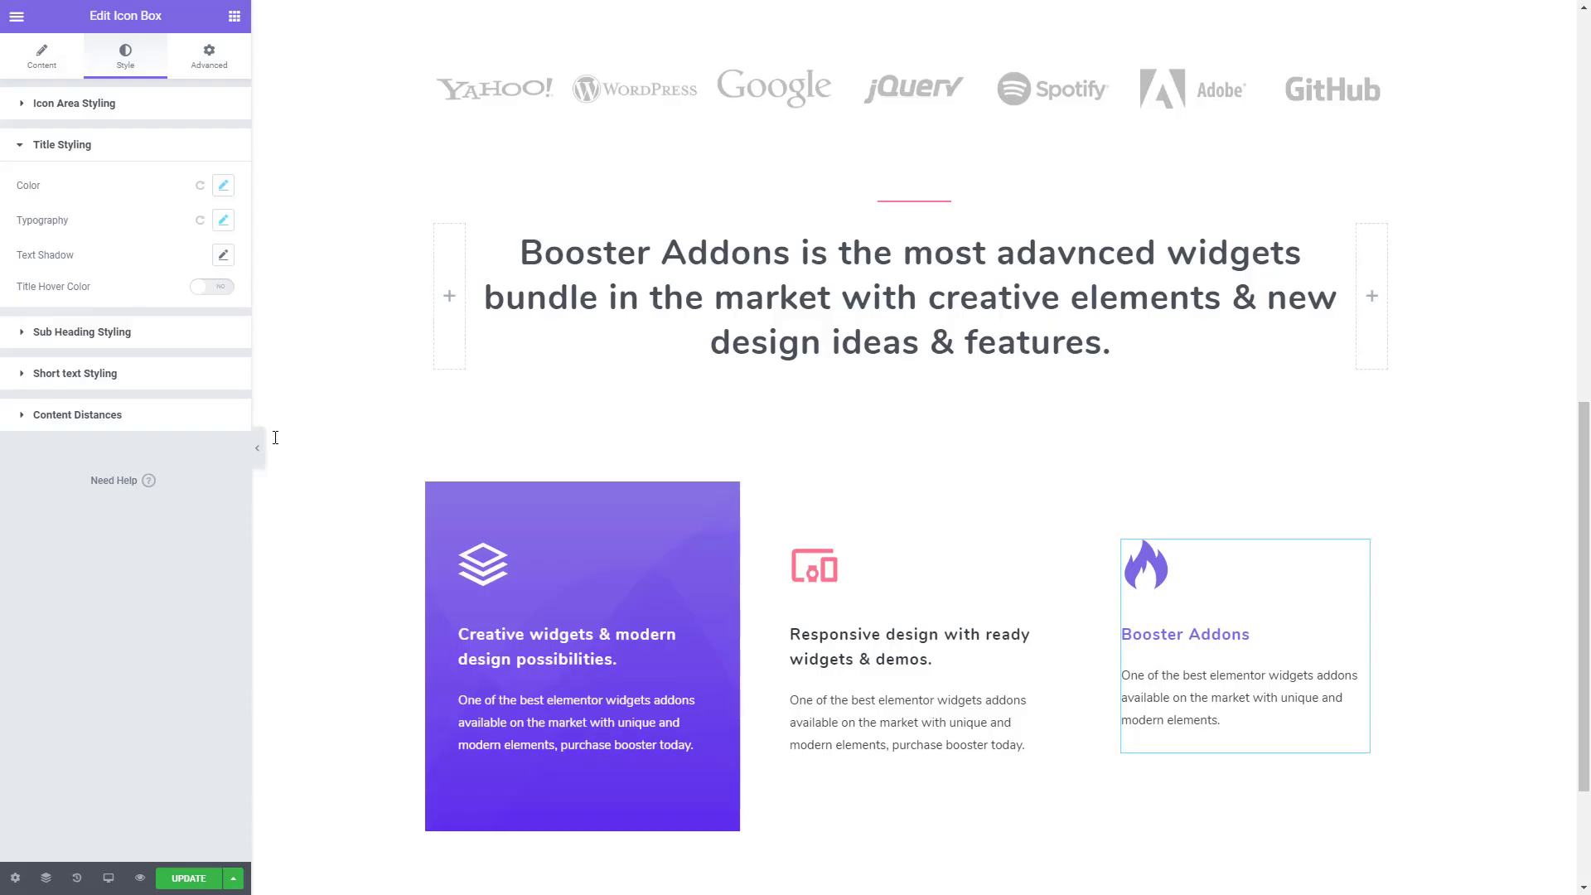
{"action": "left_click", "coordinate": [91, 103]}
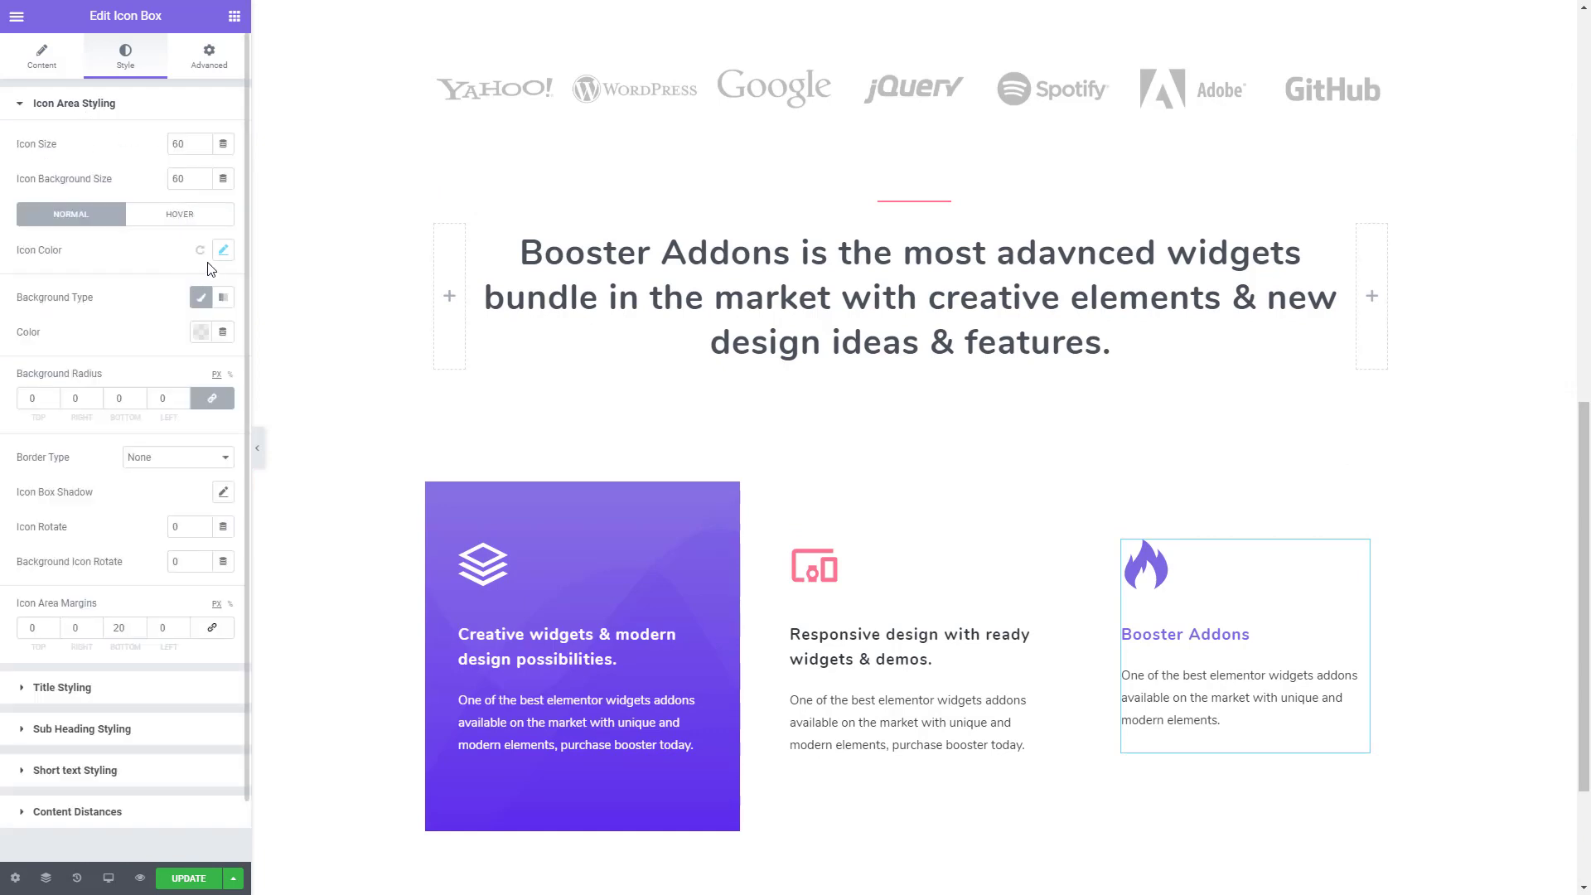
{"action": "left_click", "coordinate": [223, 251]}
{"action": "left_click", "coordinate": [188, 322]}
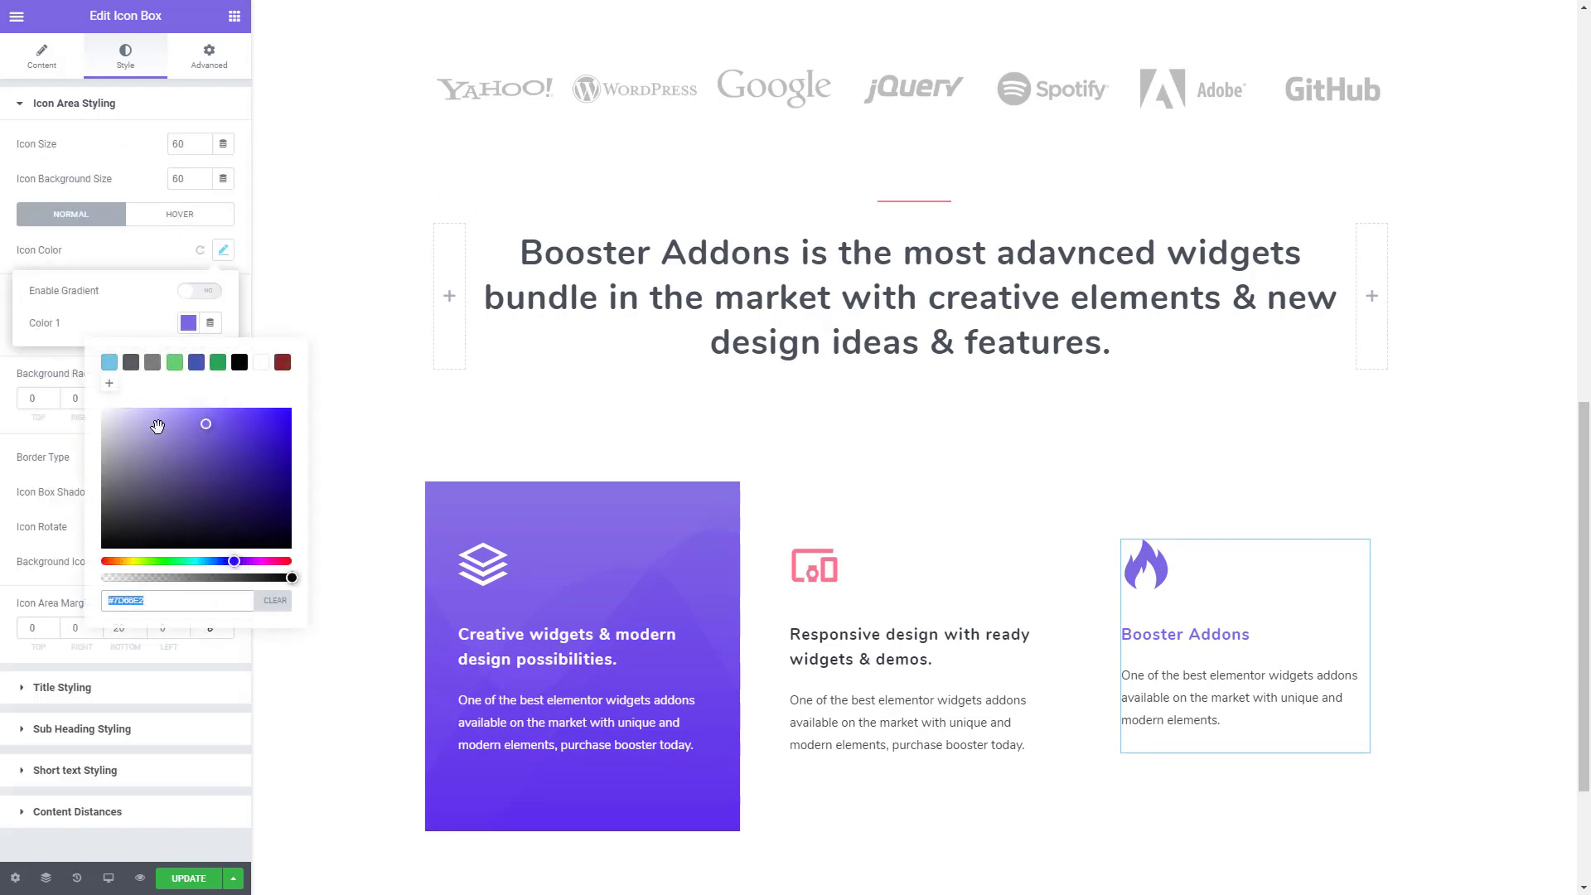
{"action": "type", "text": "#61CE70"}
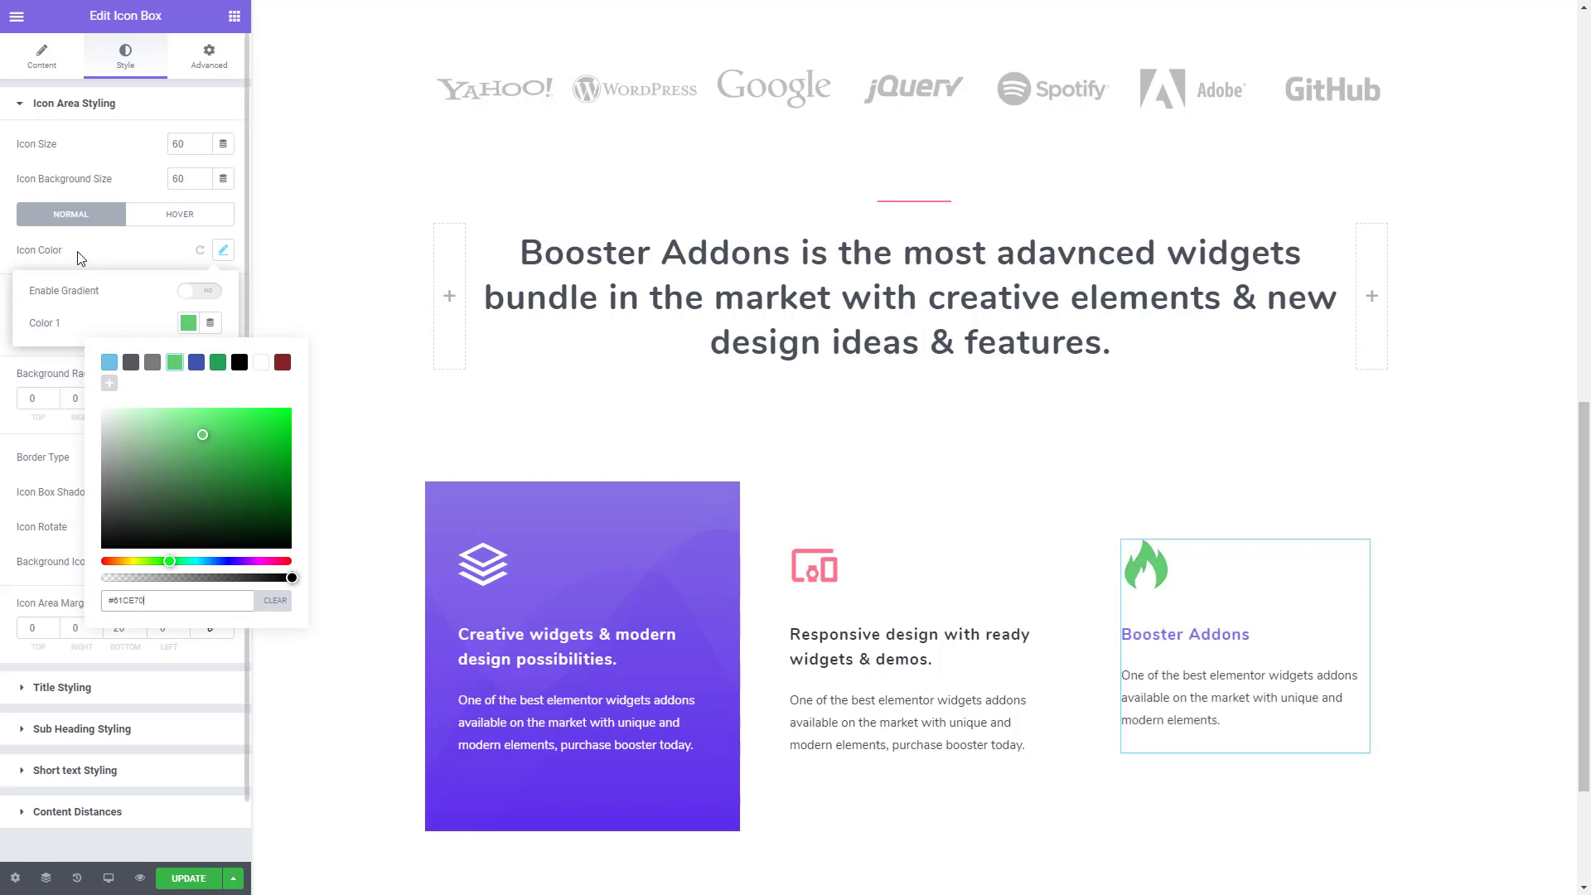
{"action": "left_click", "coordinate": [114, 270]}
- Set the third icon box's icon hover effect to None
{"action": "left_click", "coordinate": [180, 214]}
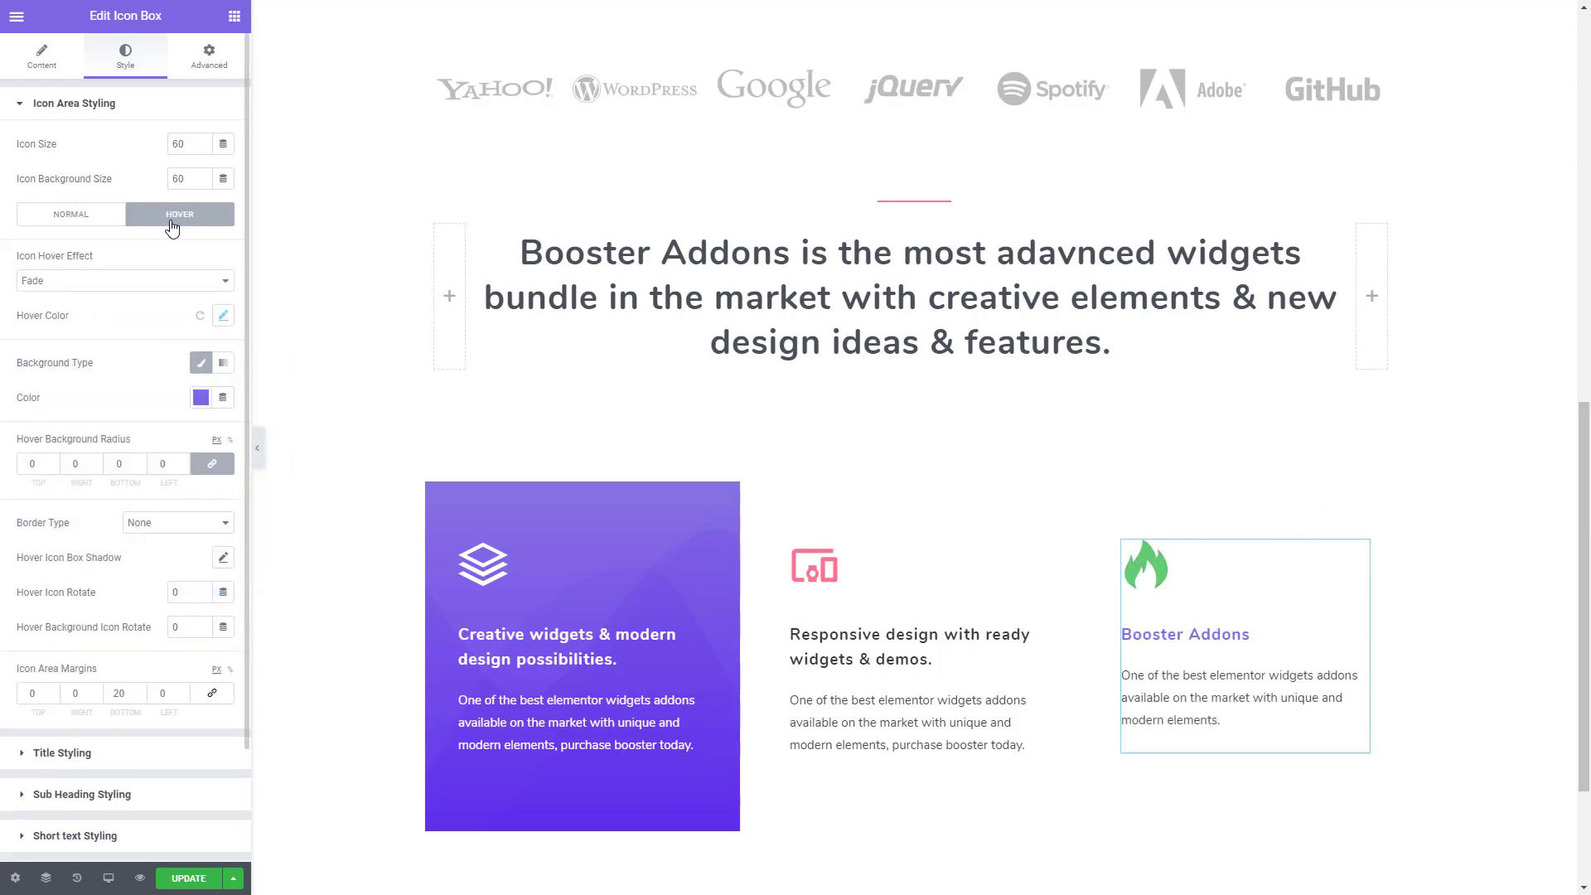
{"action": "left_click", "coordinate": [99, 280]}
{"action": "left_click", "coordinate": [80, 297]}
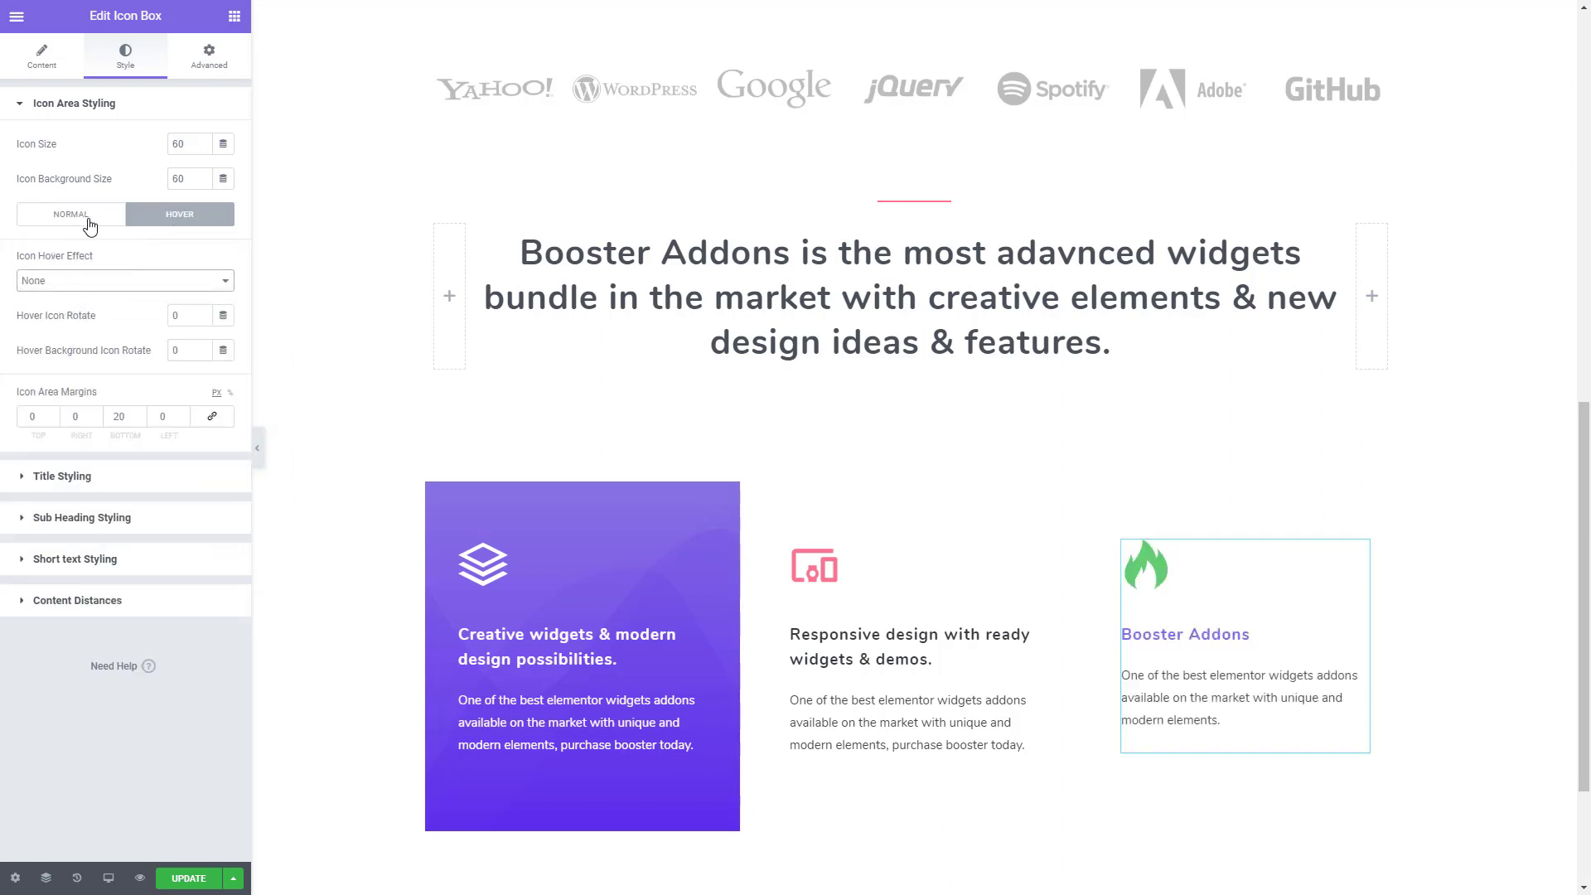
- Set the third icon box's title color to the dark grey found by searching the clipboard history for "33"
{"action": "left_click", "coordinate": [87, 479]}
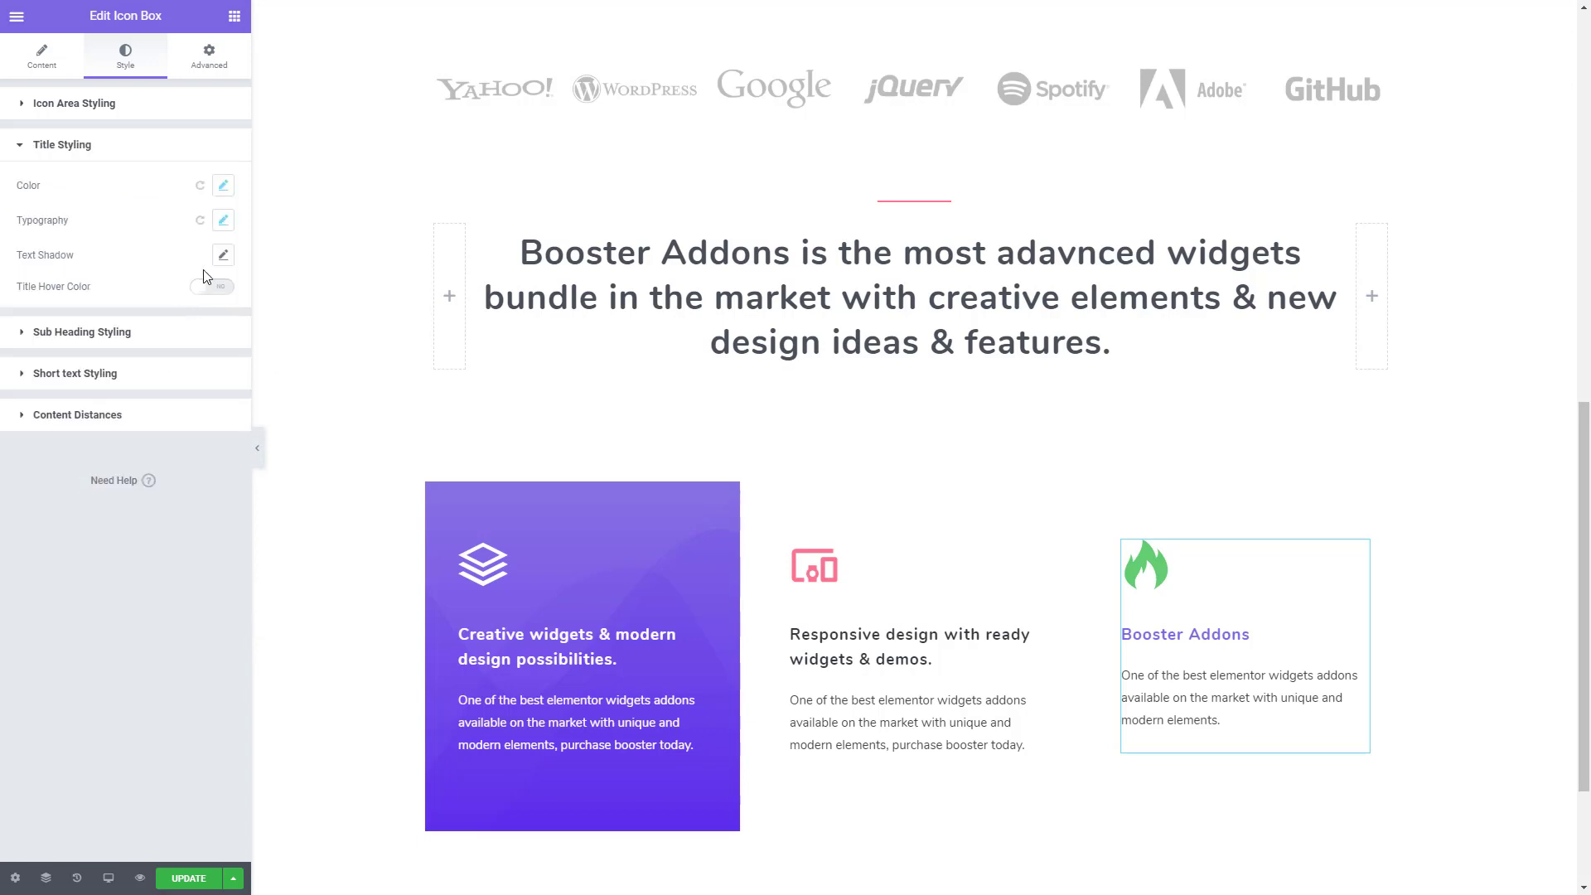
{"action": "left_click", "coordinate": [223, 186]}
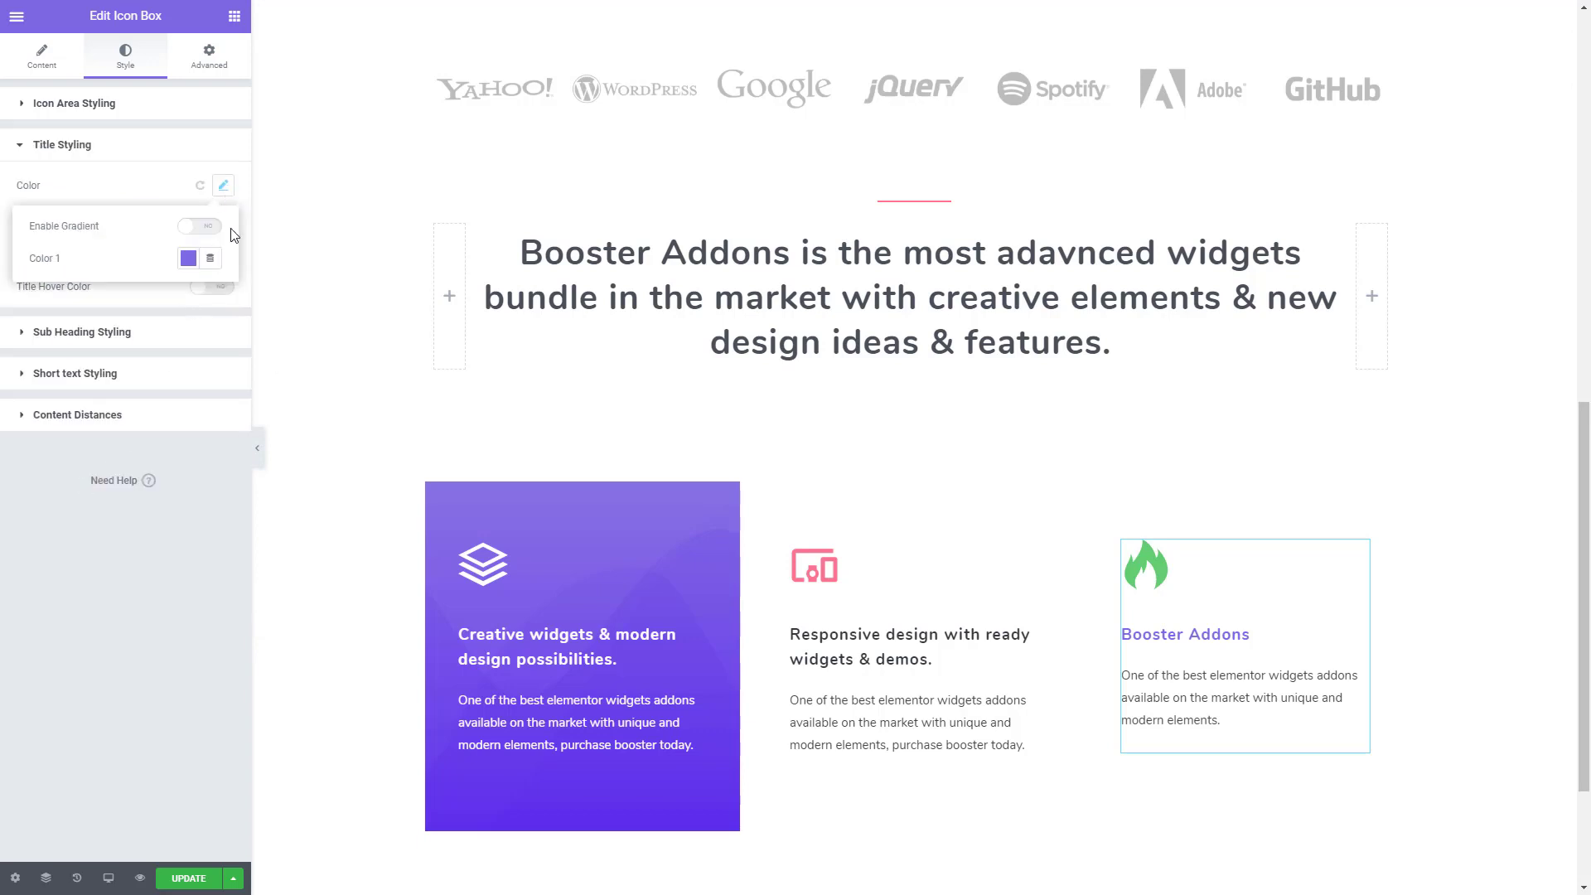
{"action": "left_click", "coordinate": [188, 259]}
{"action": "key", "text": "ctrl+grave"}
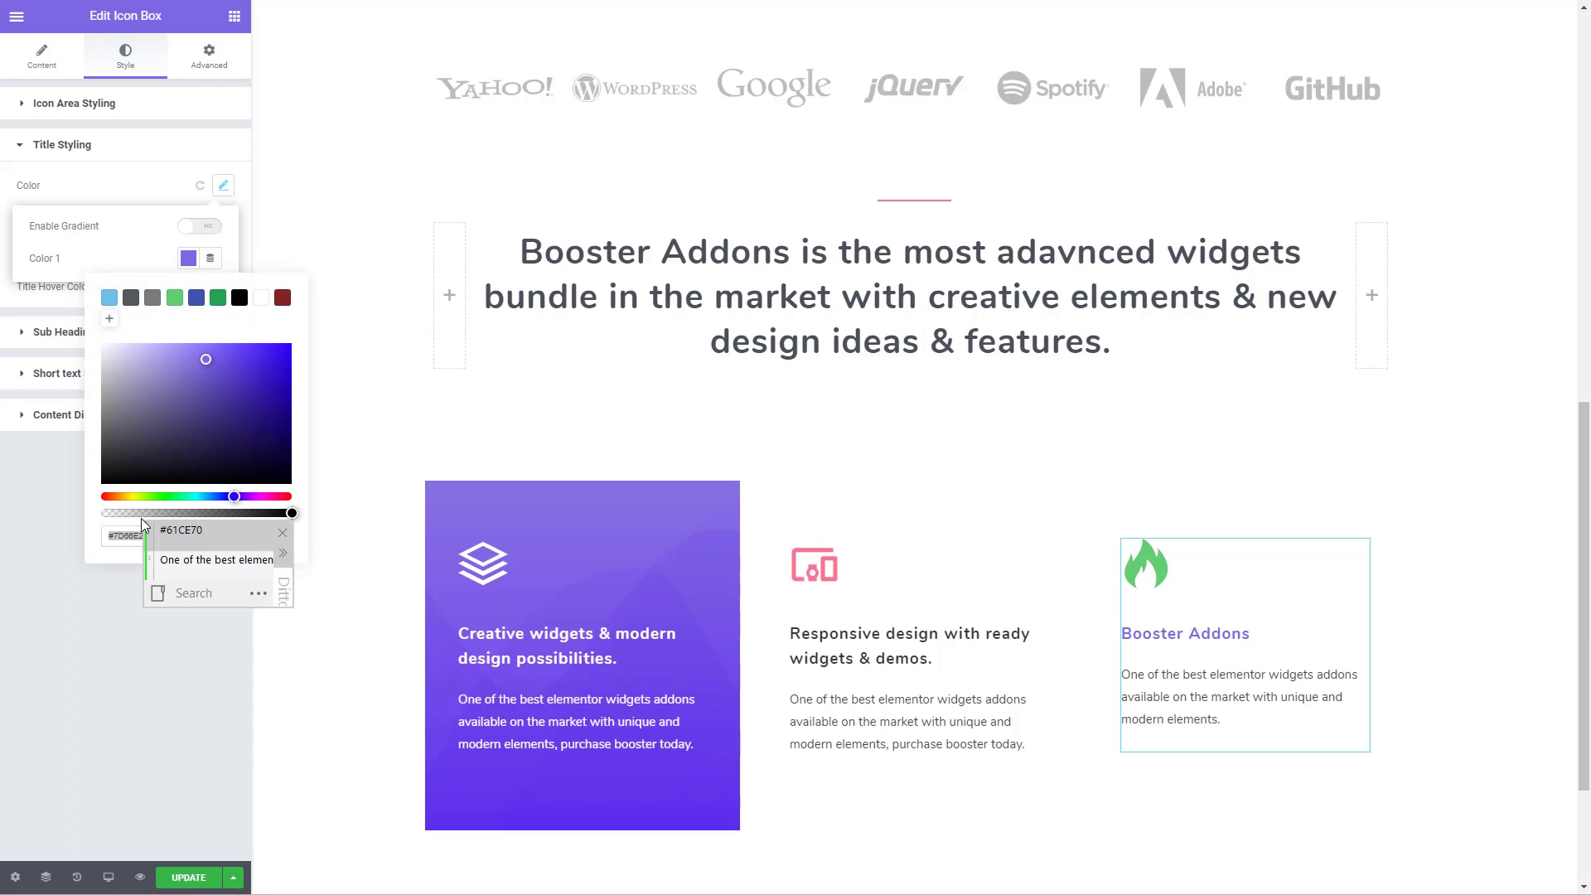
{"action": "type", "text": "33"}
{"action": "key", "text": "Return"}
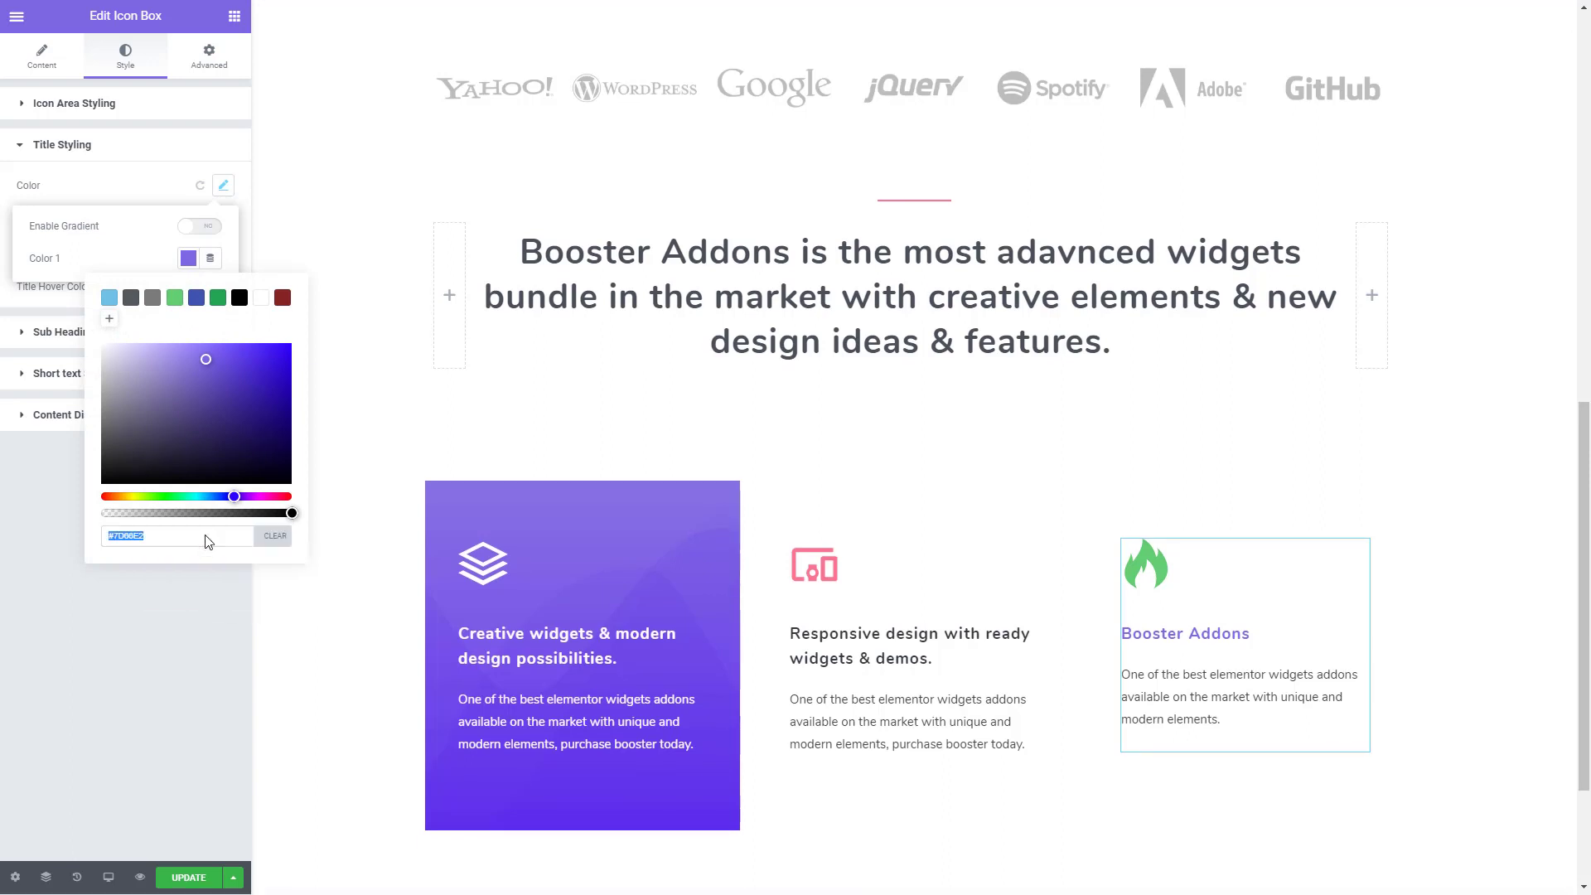
{"action": "left_click", "coordinate": [122, 654]}
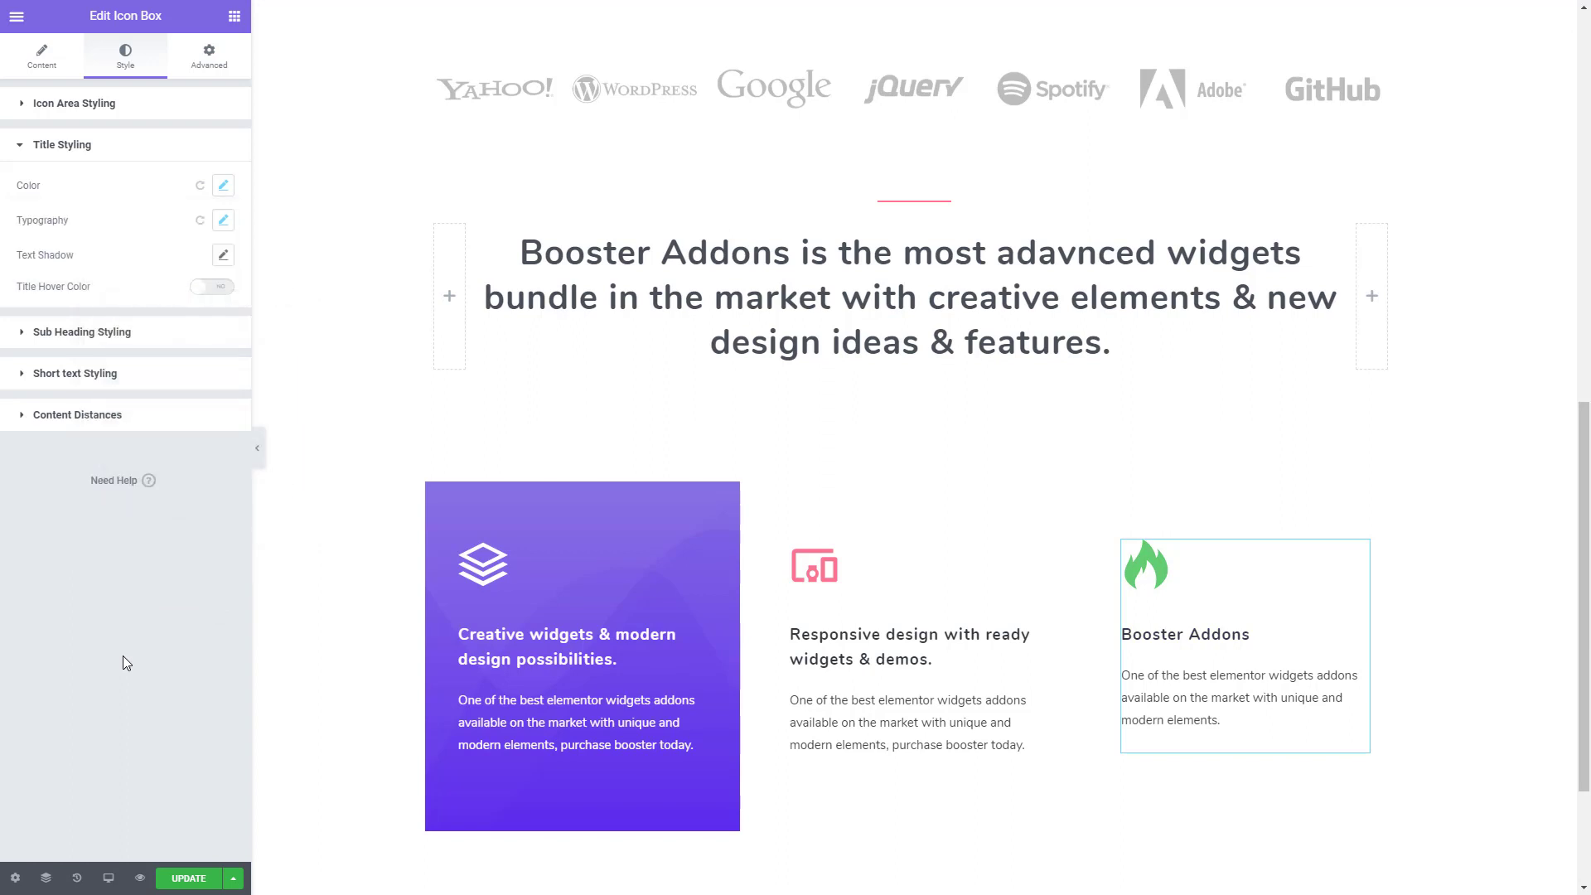
- Search the icon library for "meda" and give the third icon box the outlined medal icon with a star
{"action": "left_click", "coordinate": [35, 65]}
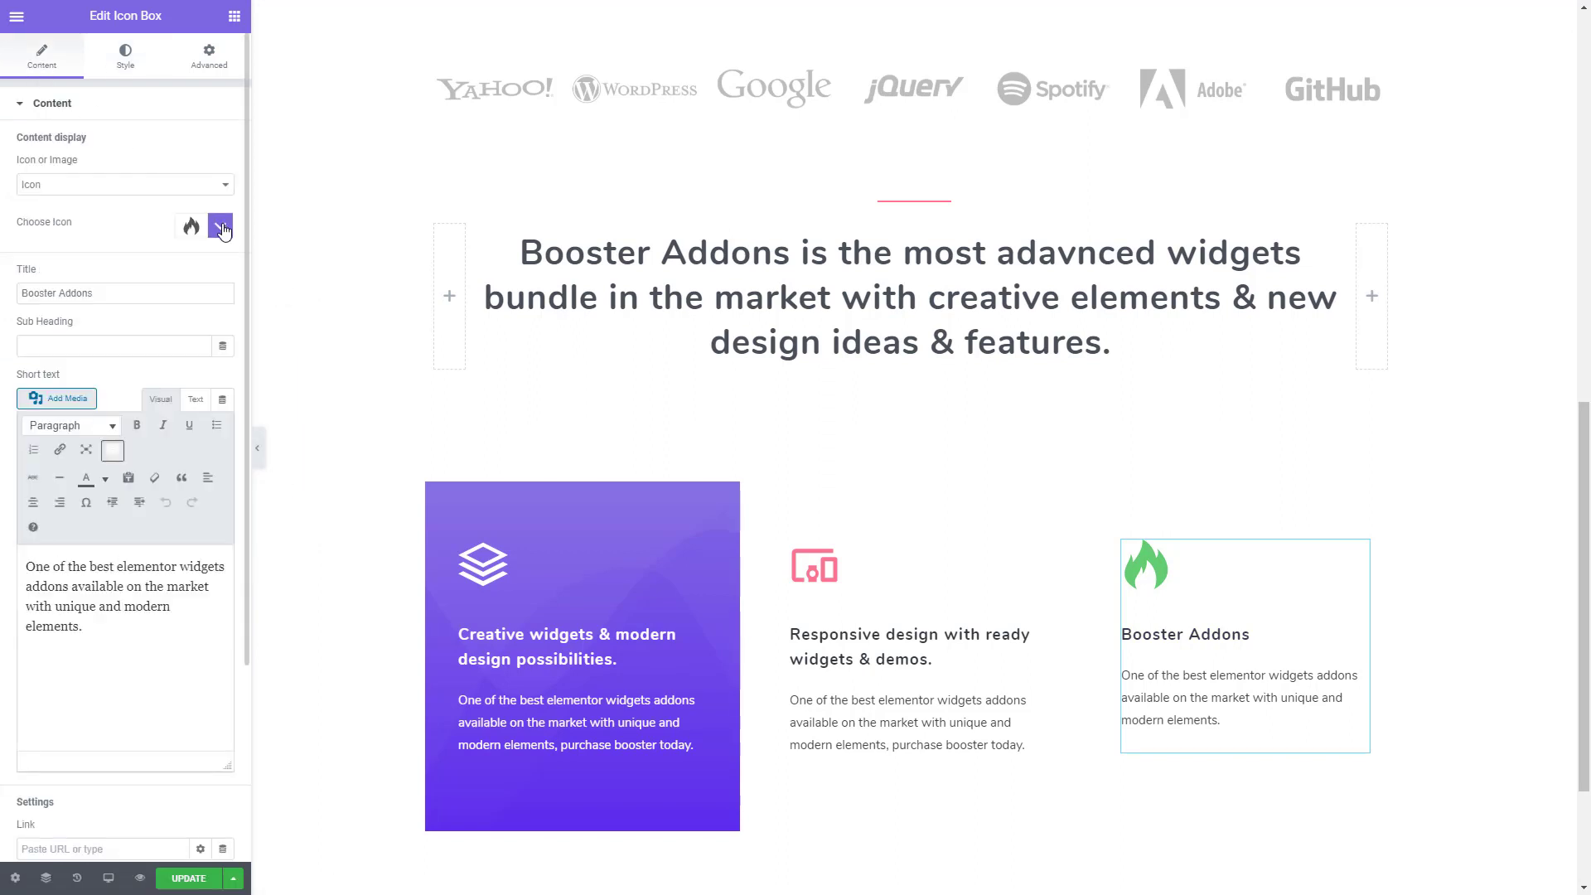
{"action": "left_click", "coordinate": [221, 227]}
{"action": "left_click", "coordinate": [135, 265]}
{"action": "type", "text": "meda"}
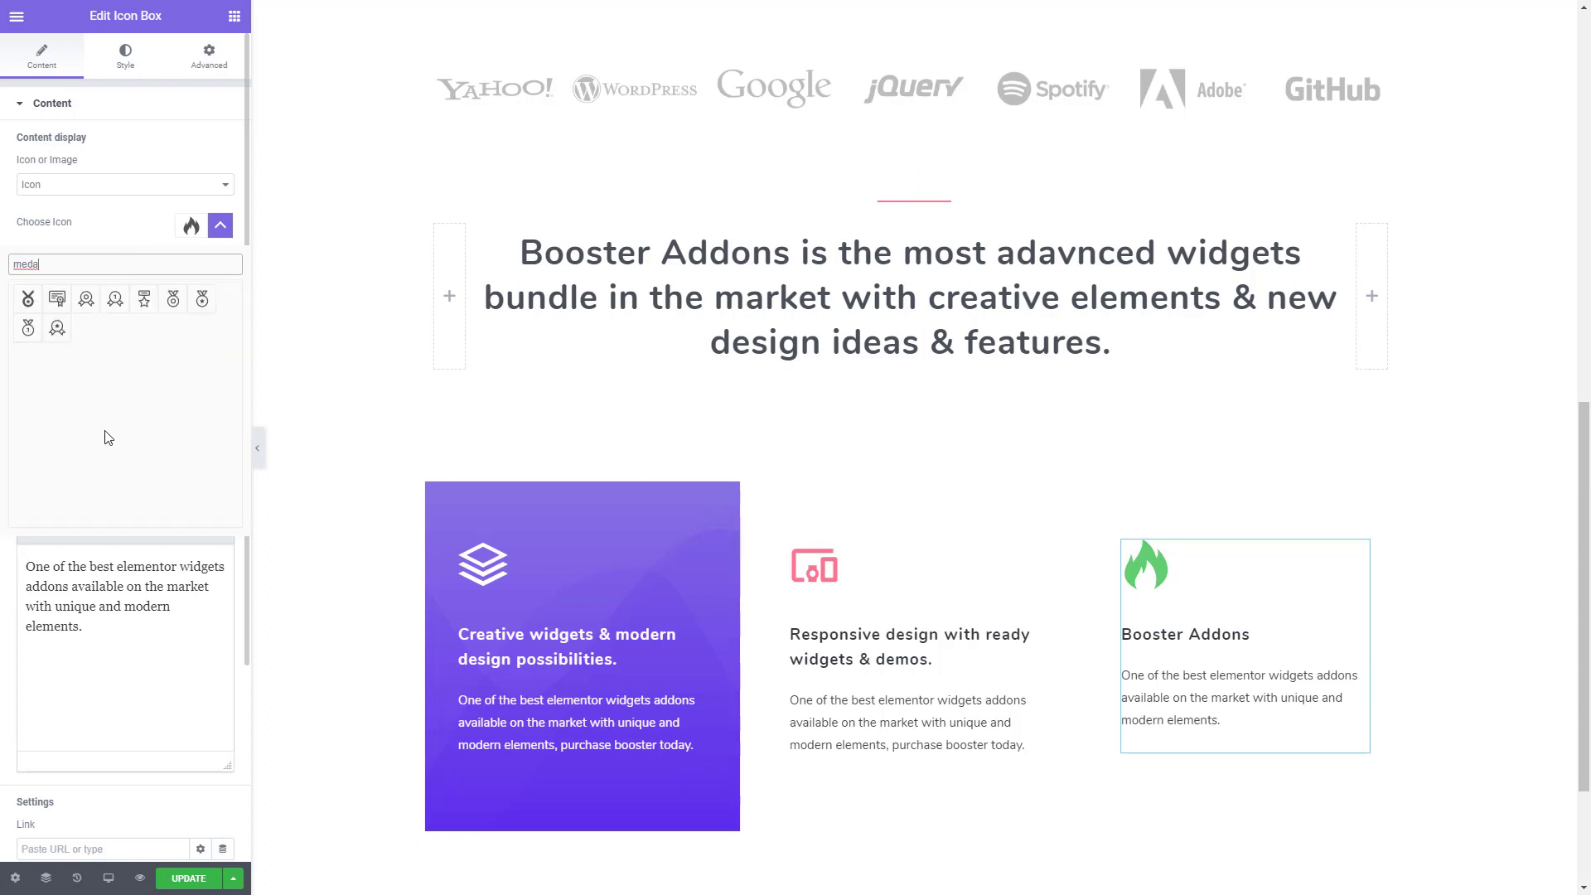
{"action": "left_click", "coordinate": [202, 300]}
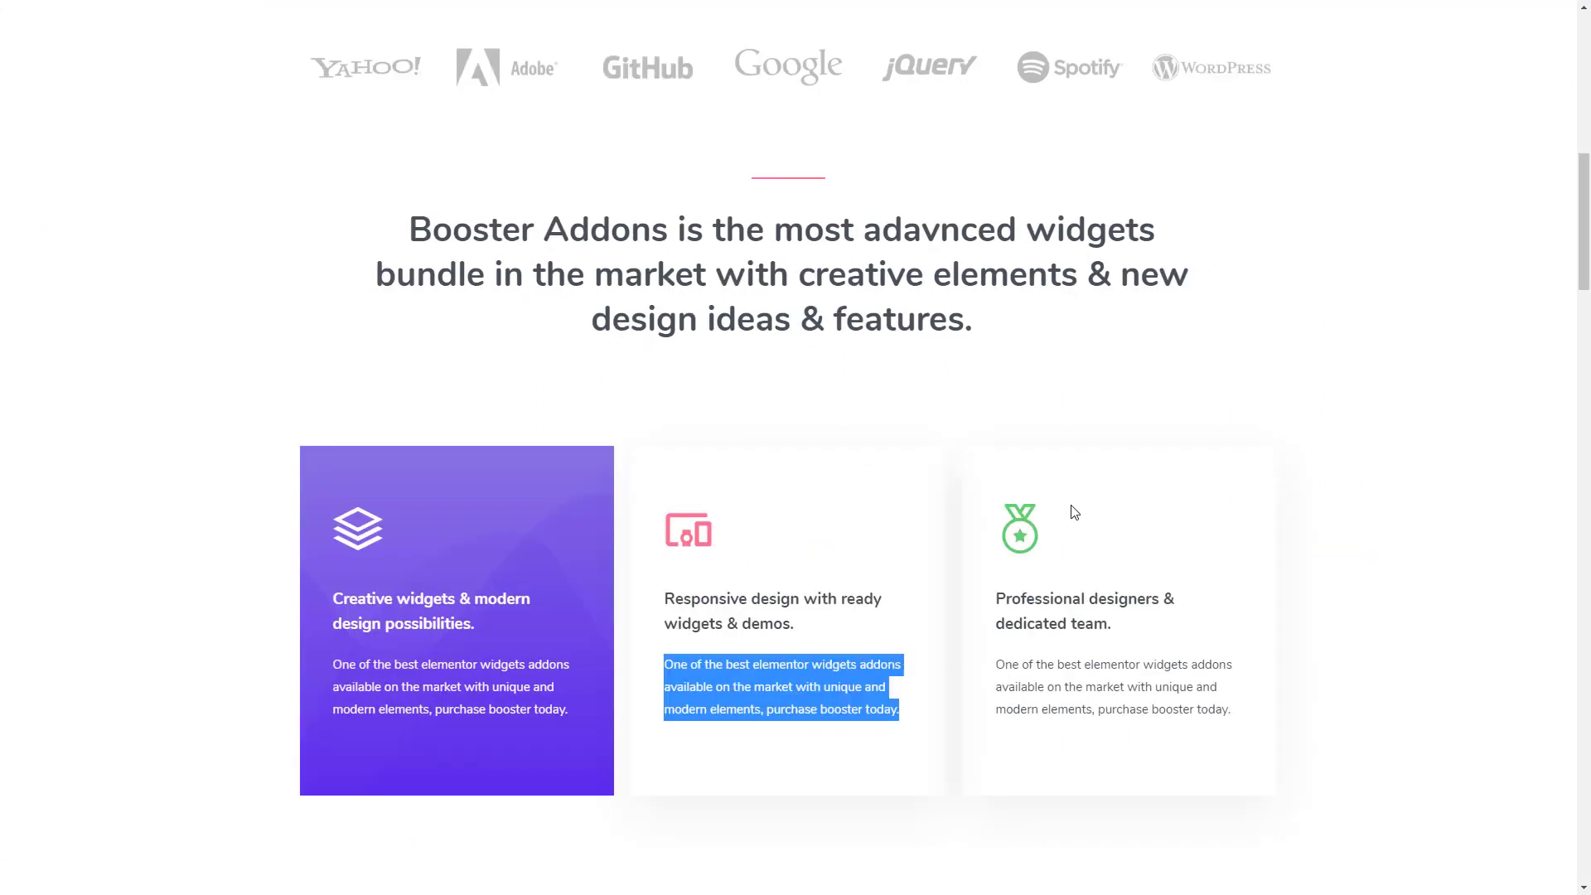
- Copy the third card's title from the template page and use it as the third icon box's title, "Professional designers & dedicated team."
{"action": "left_click_drag", "start_coordinate": [1124, 633], "coordinate": [1003, 599]}
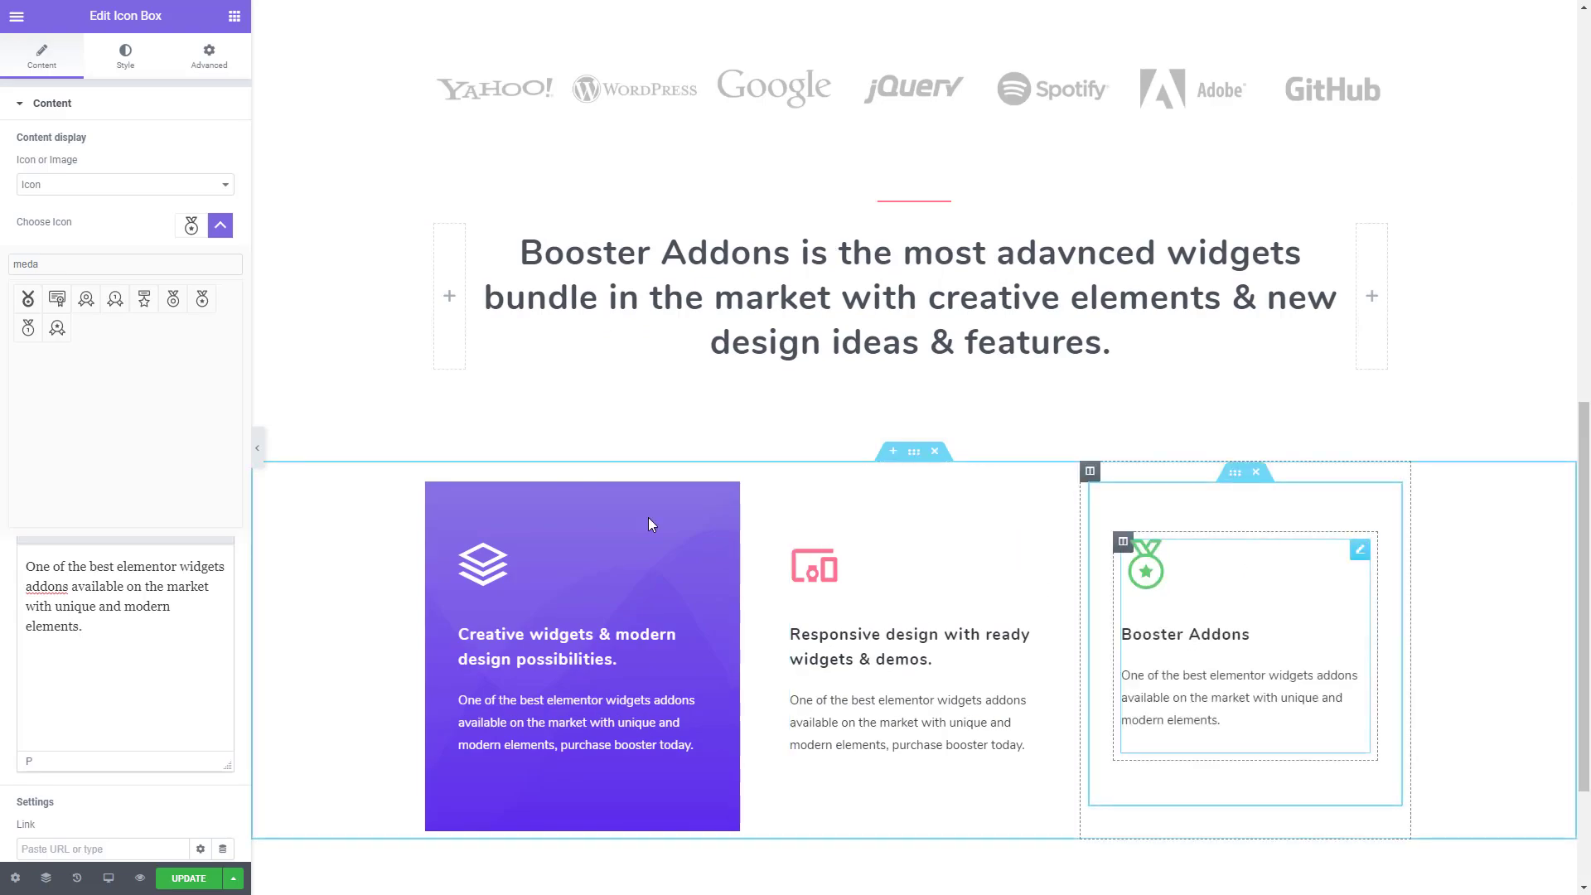
{"action": "left_click", "coordinate": [221, 232]}
{"action": "left_click_drag", "start_coordinate": [122, 294], "coordinate": [4, 284]}
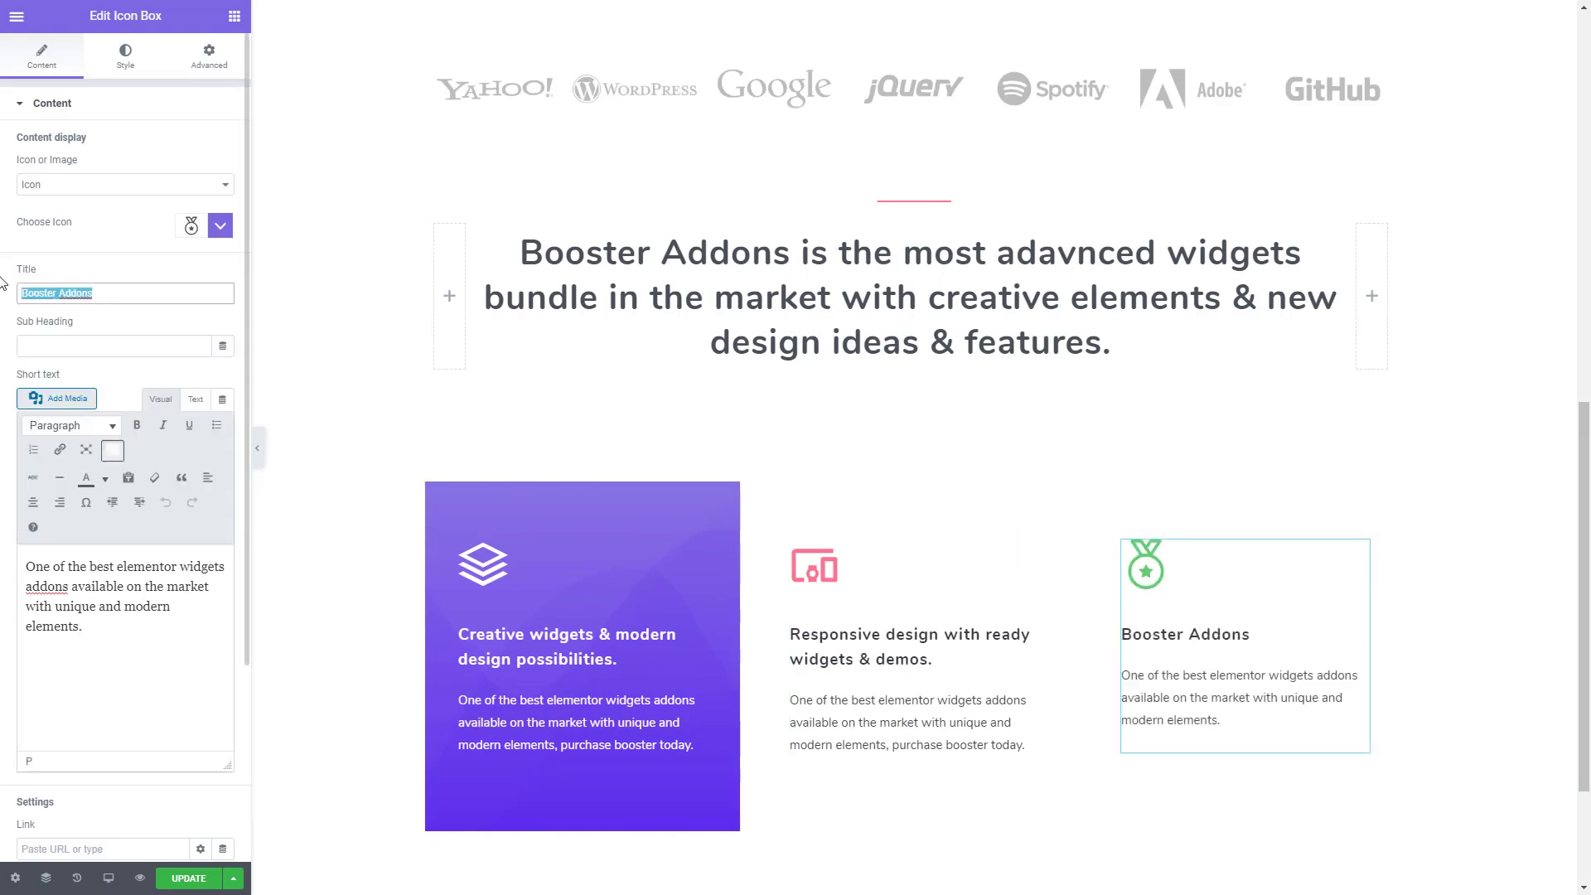
{"action": "type", "text": "Professional designers & dedicated team."}
- Replace the third icon box's short text with the template text found by searching the clipboard history for "one", and update the page
{"action": "left_click_drag", "start_coordinate": [135, 639], "coordinate": [2, 535]}
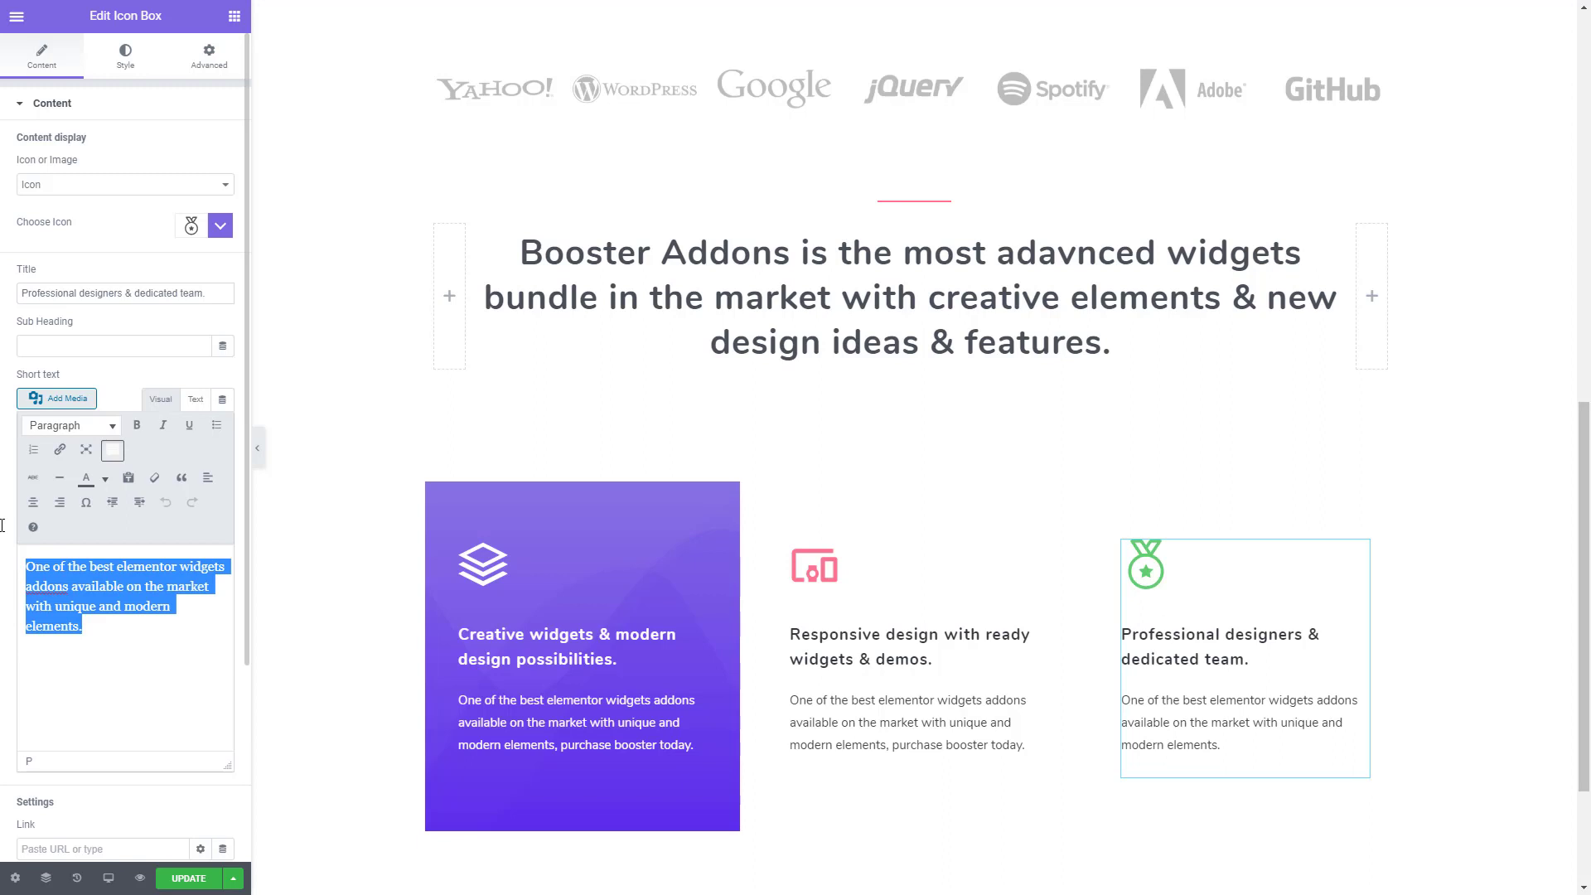
{"action": "key", "text": "ctrl+grave"}
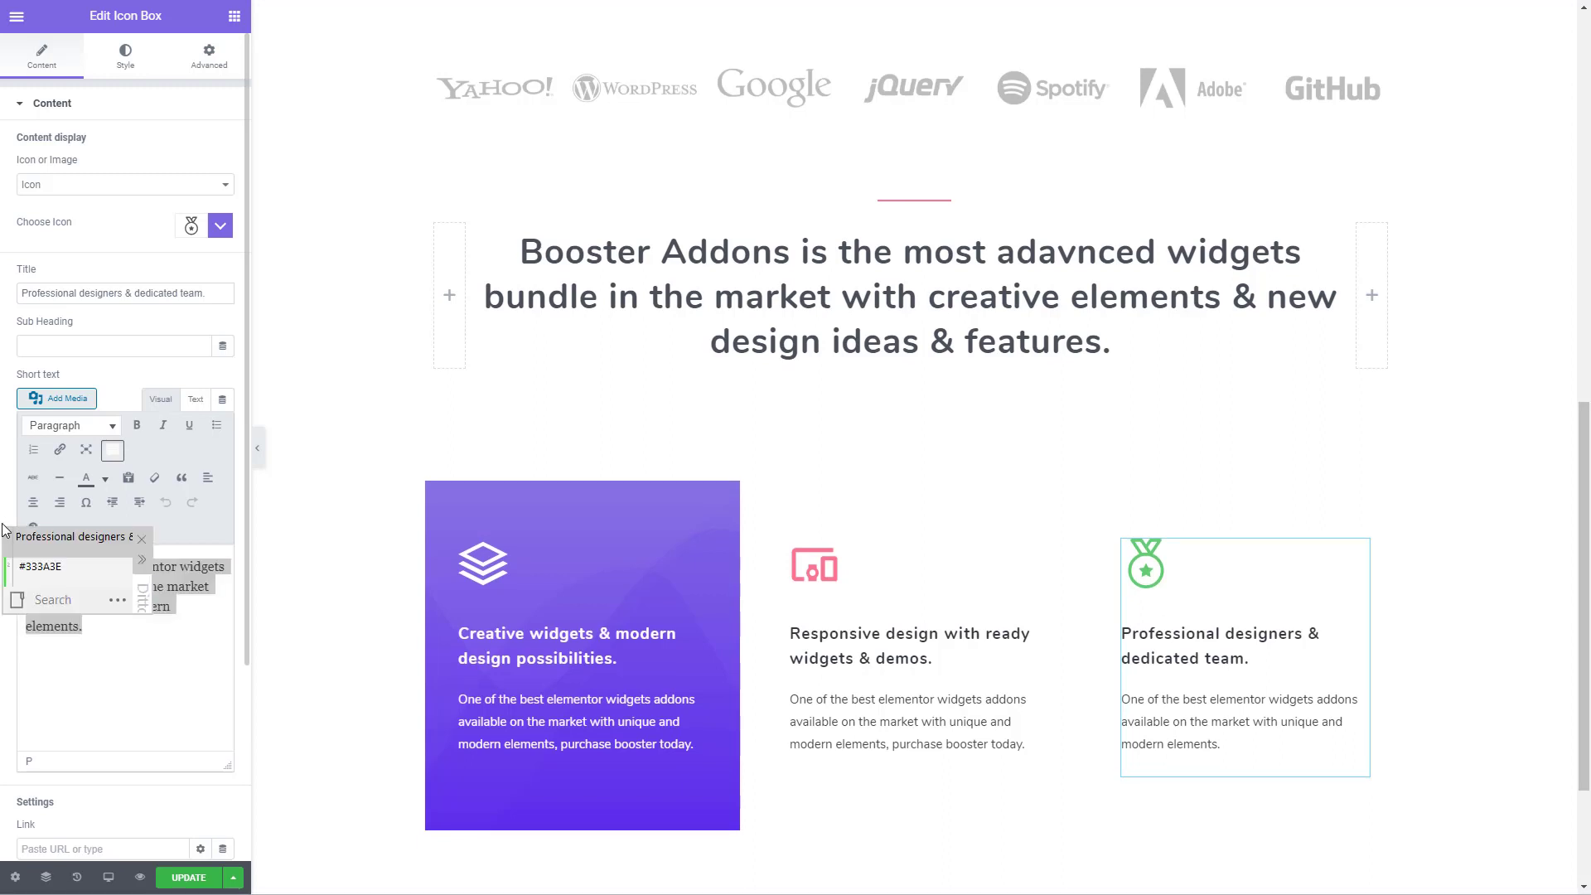
{"action": "type", "text": "one"}
{"action": "key", "text": "Return"}
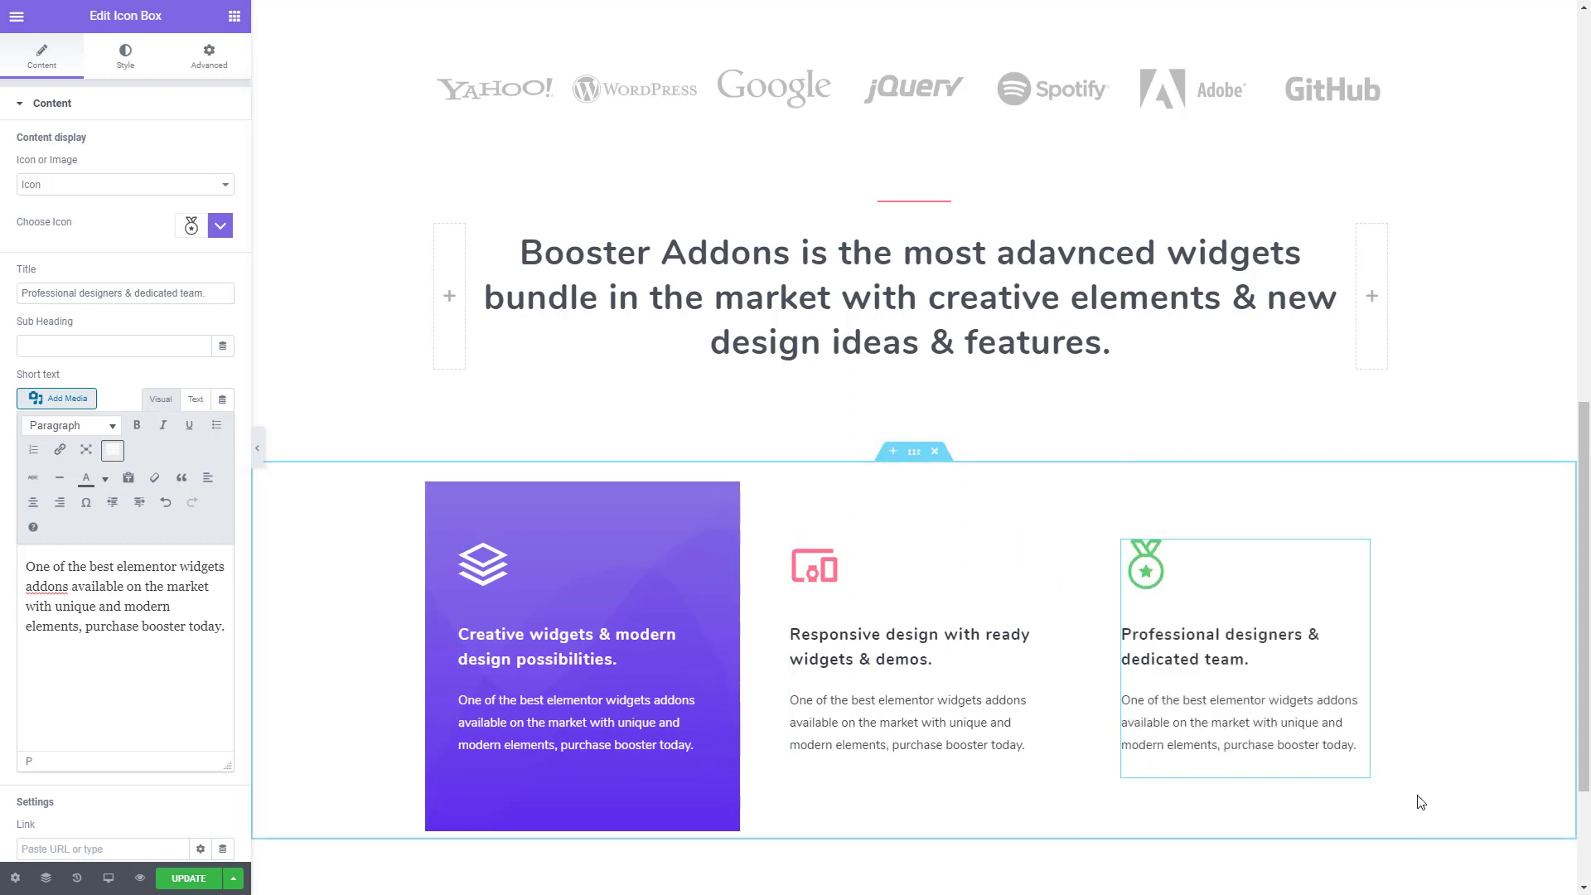
{"action": "scroll", "coordinate": [1382, 785], "scroll_direction": "down", "scroll_amount": 2}
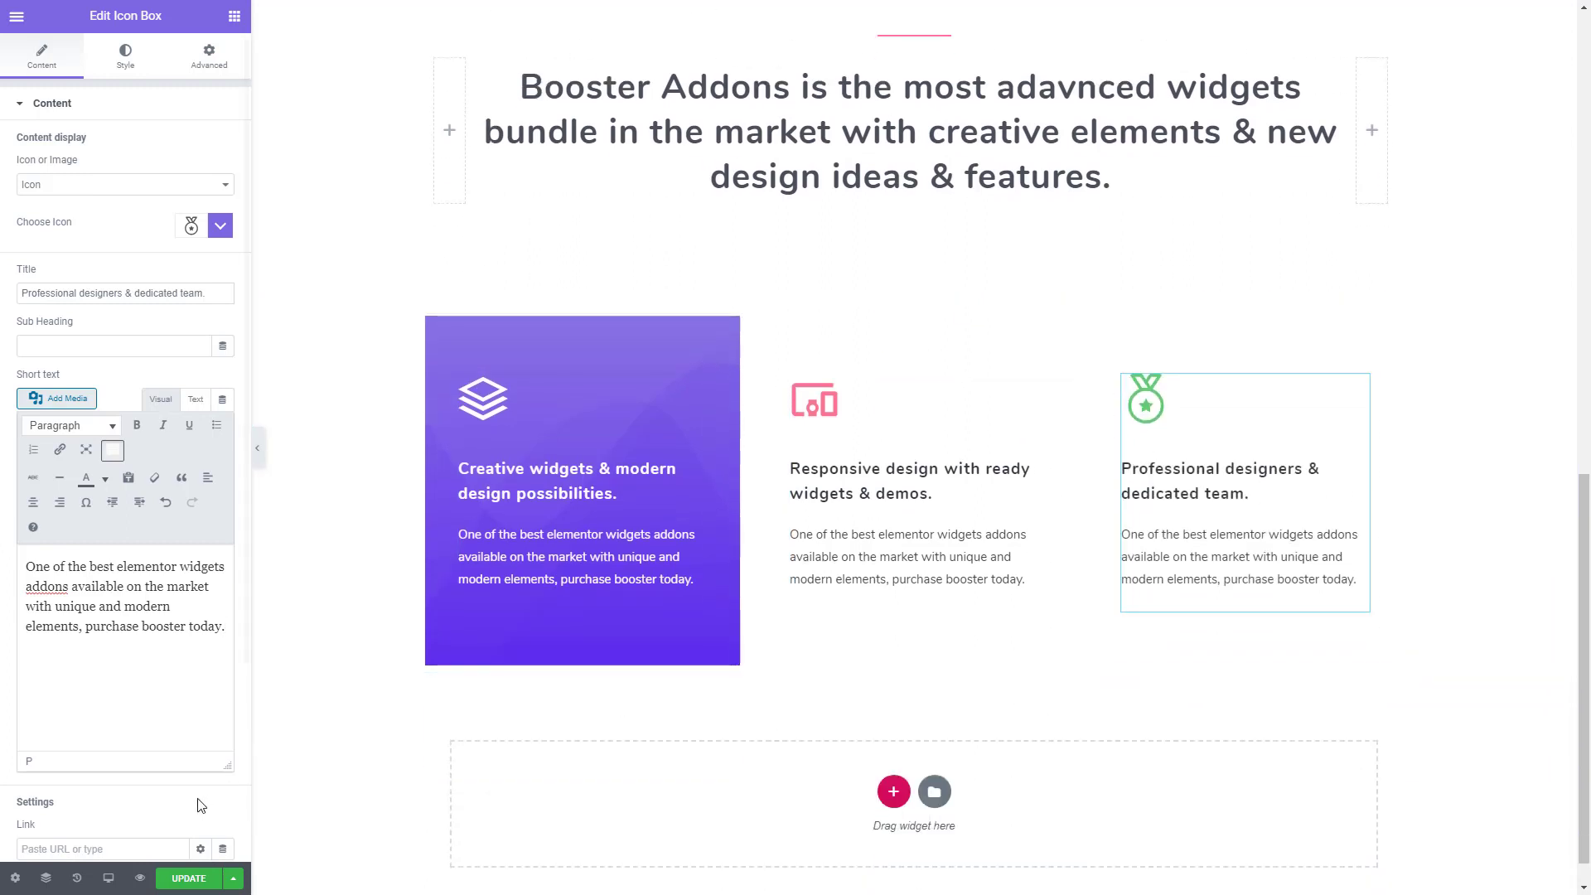
{"action": "left_click", "coordinate": [186, 880]}
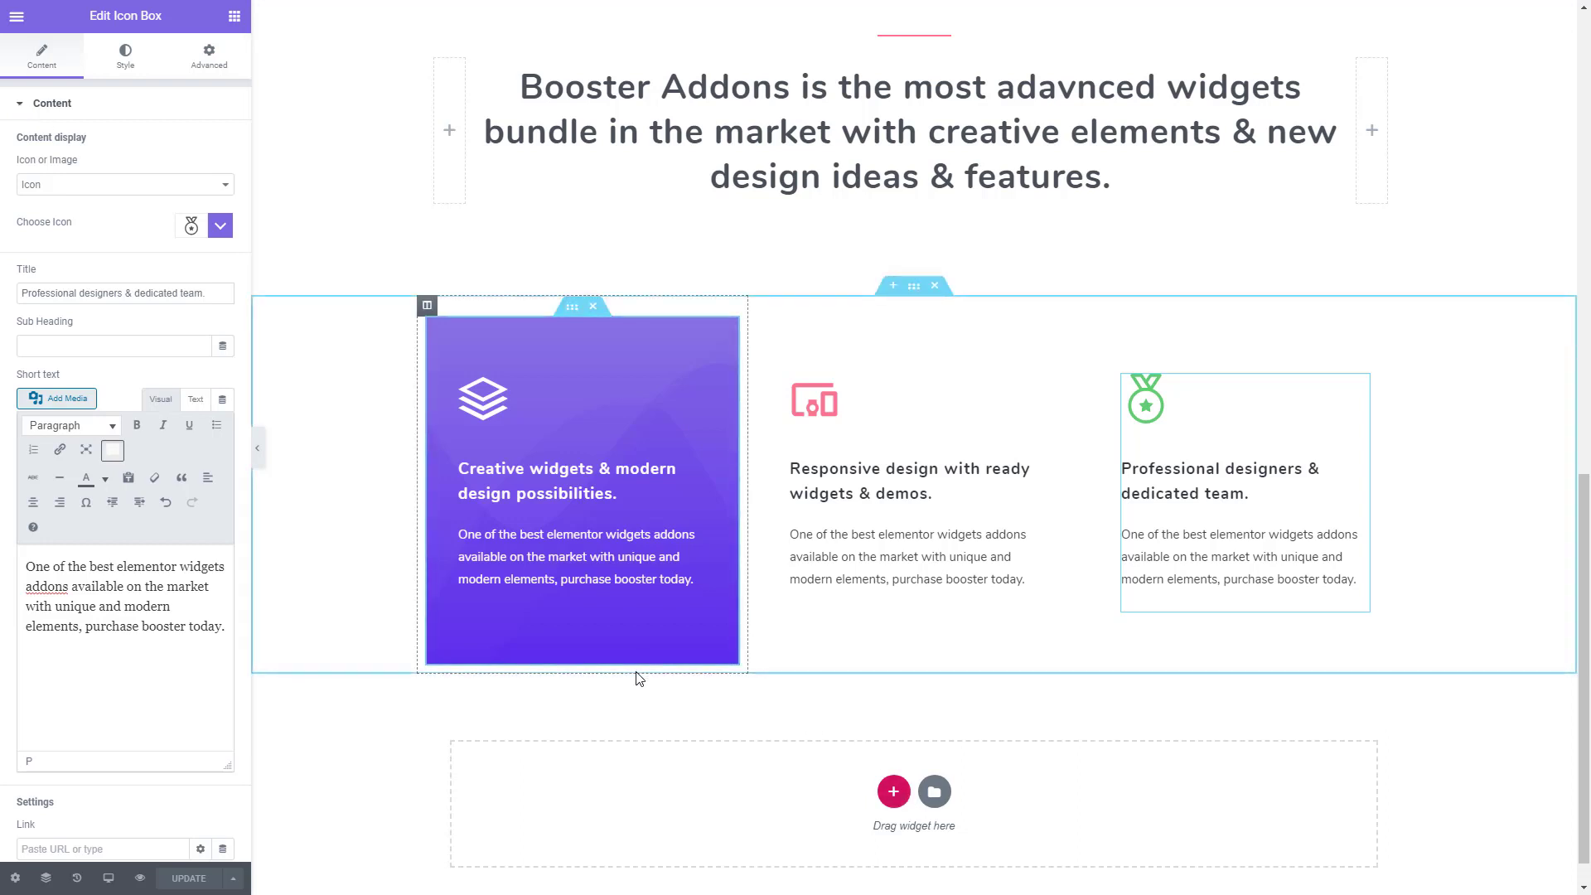
- Examine the template page's card shadows and the following clock image section, comparing them with the page in the editor
{"action": "key", "text": "ctrl+Tab"}
{"action": "scroll", "coordinate": [736, 619], "scroll_direction": "down", "scroll_amount": 4}
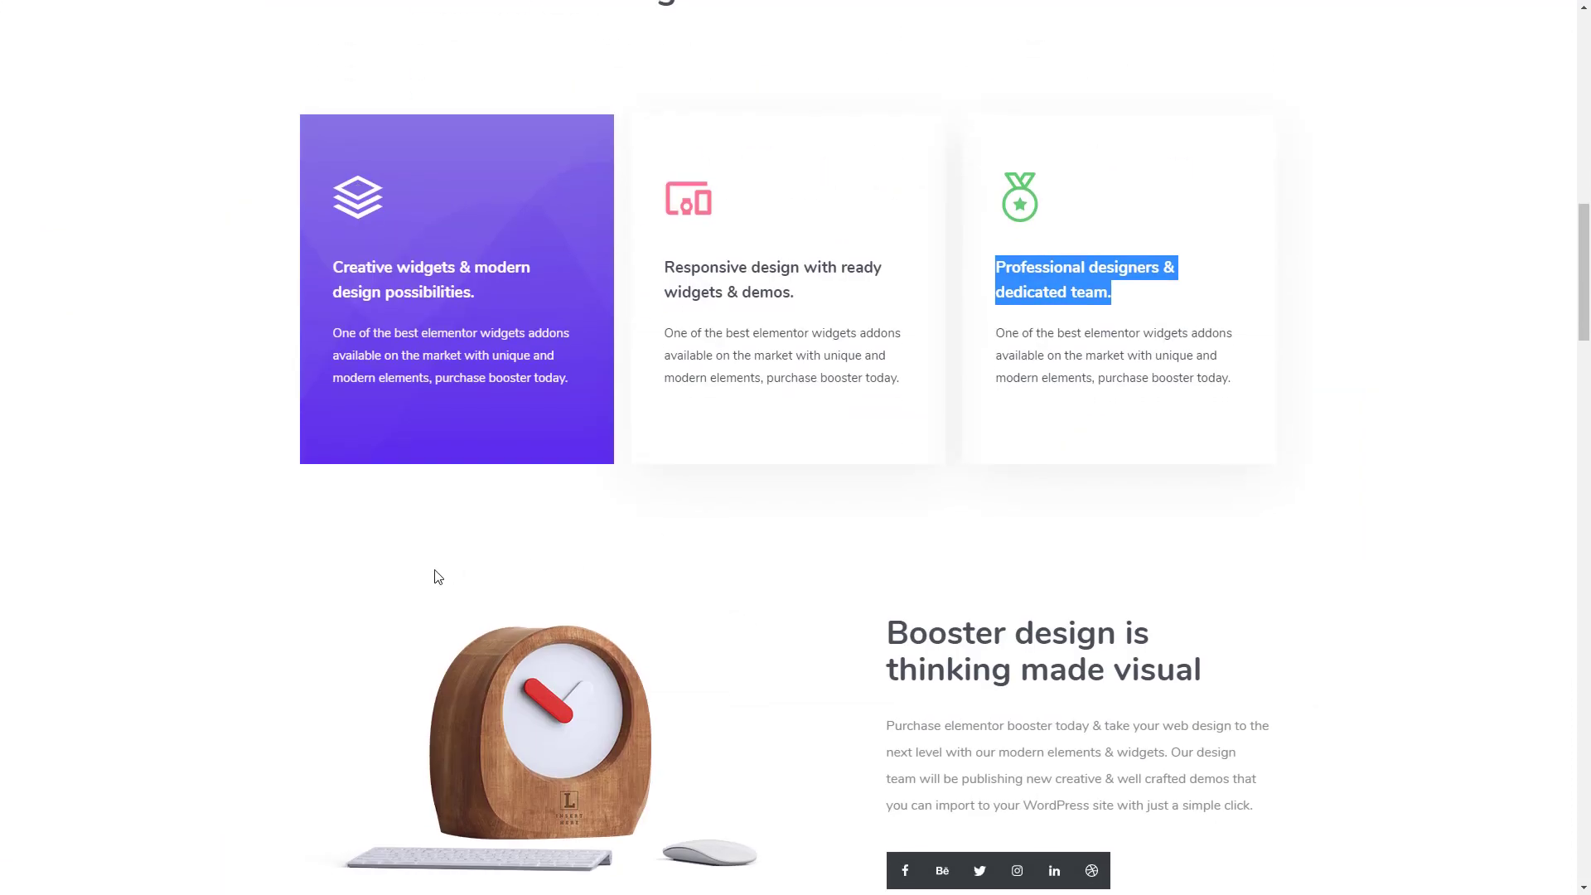
{"action": "scroll", "coordinate": [437, 578], "scroll_direction": "down", "scroll_amount": 1}
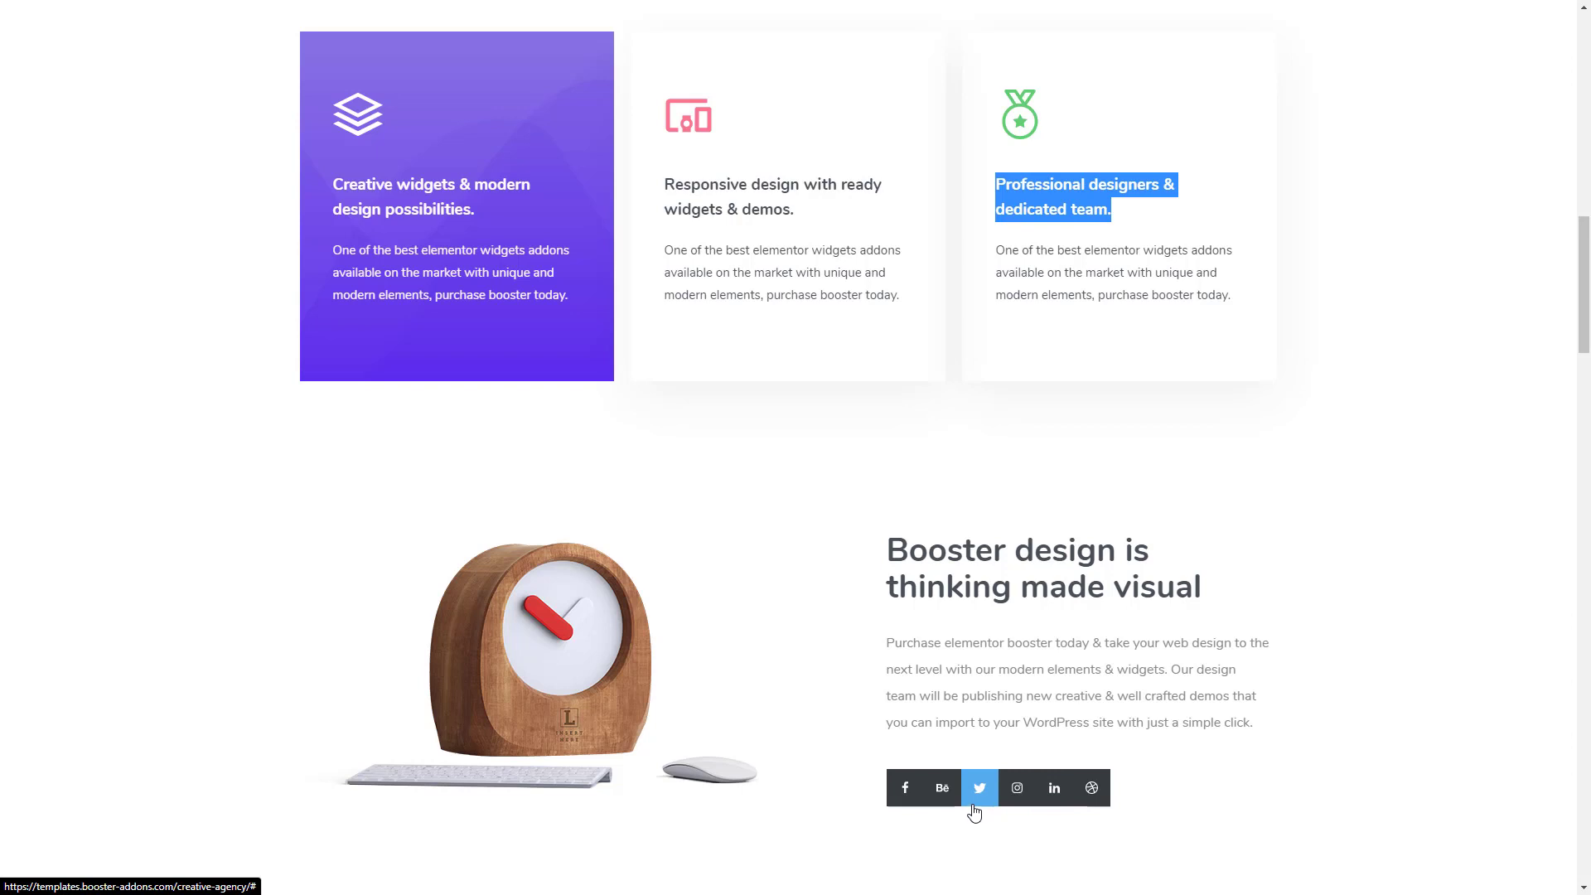
{"action": "key", "text": "ctrl+Tab"}
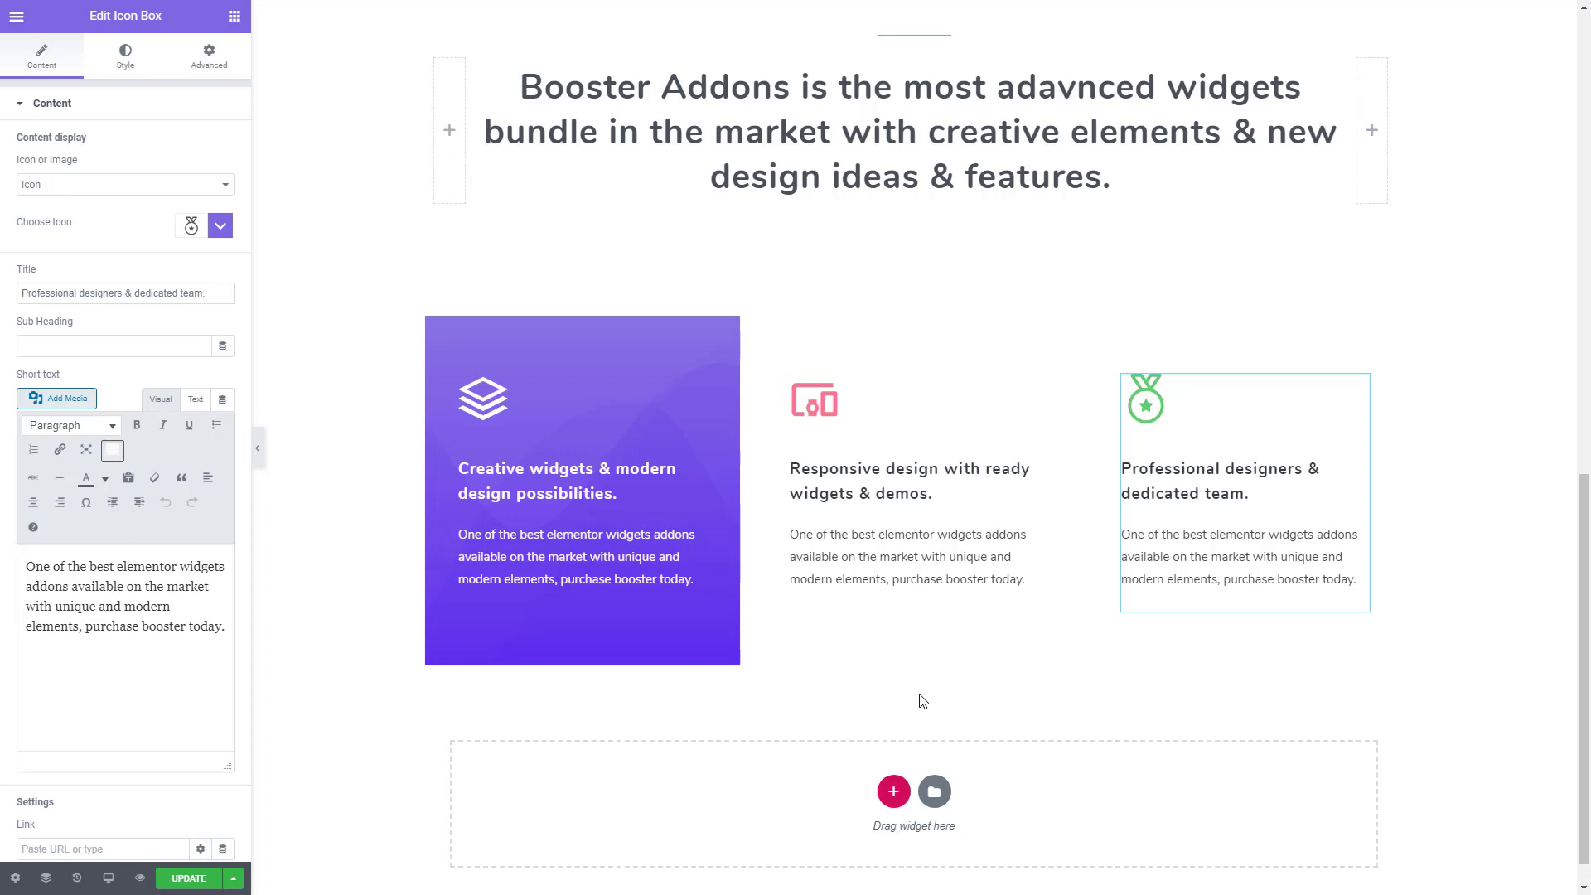
{"action": "key", "text": "ctrl+Tab"}
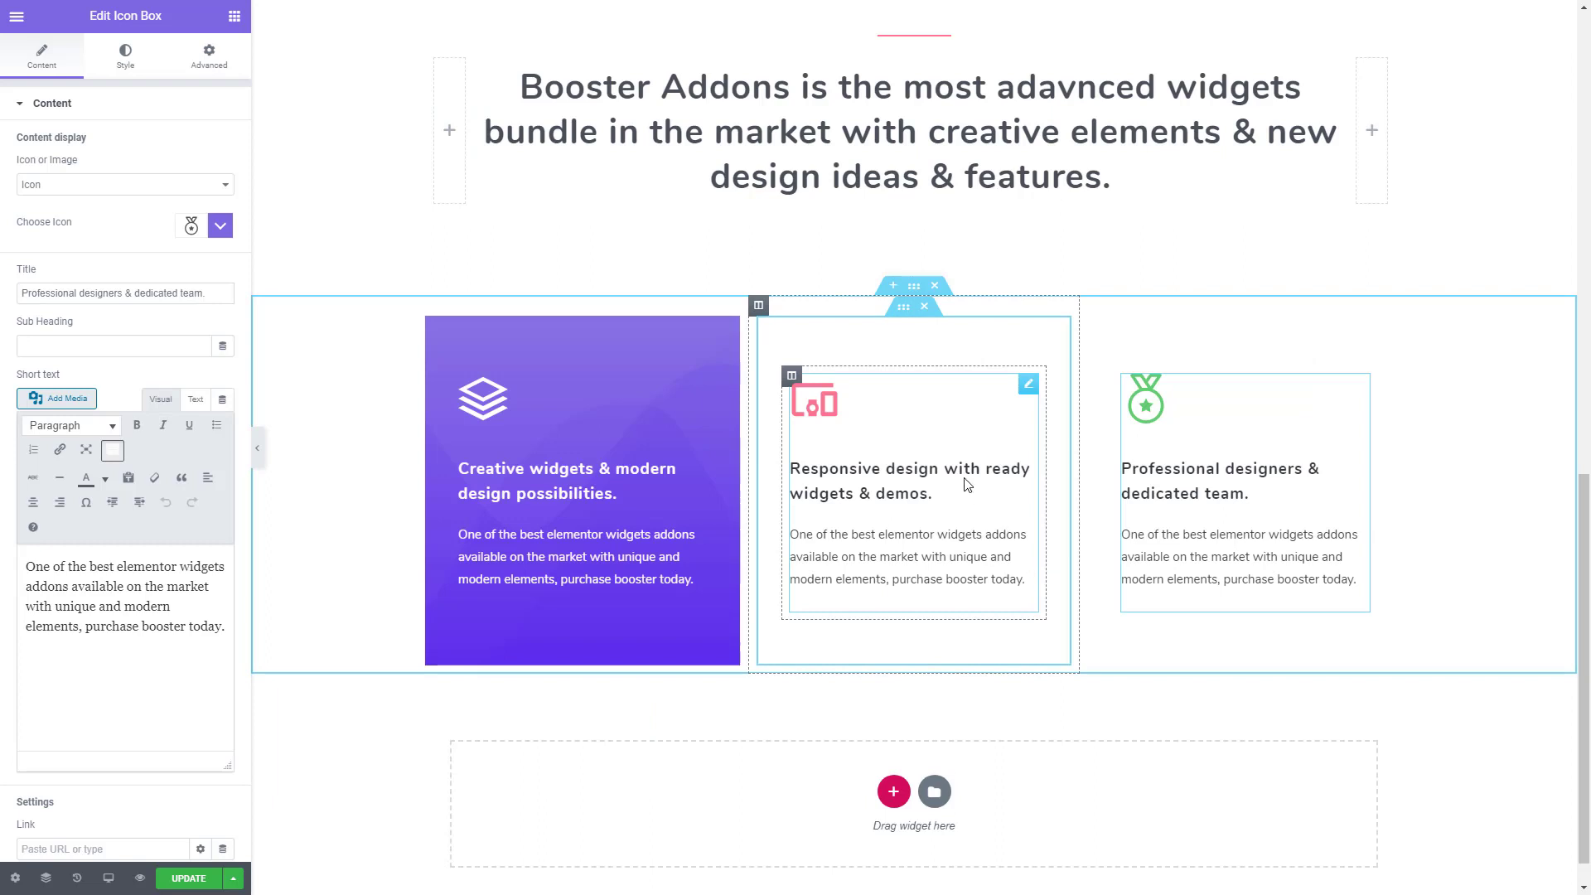
- Add a box shadow with a vertical offset of 20 to the inner section around the second icon box
{"action": "left_click", "coordinate": [904, 313]}
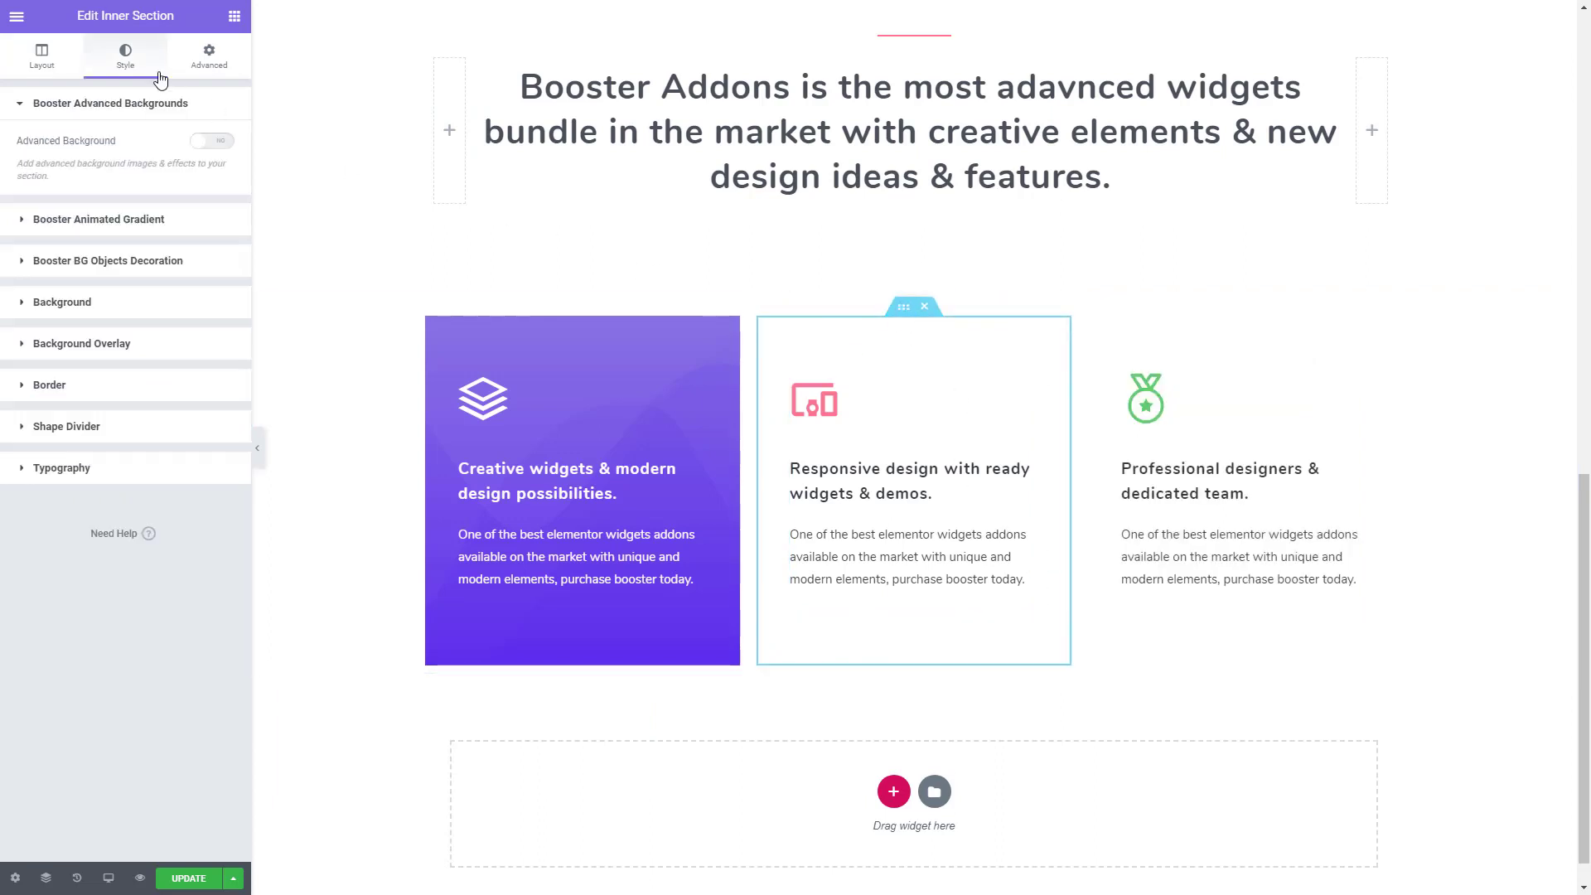
{"action": "left_click", "coordinate": [67, 387]}
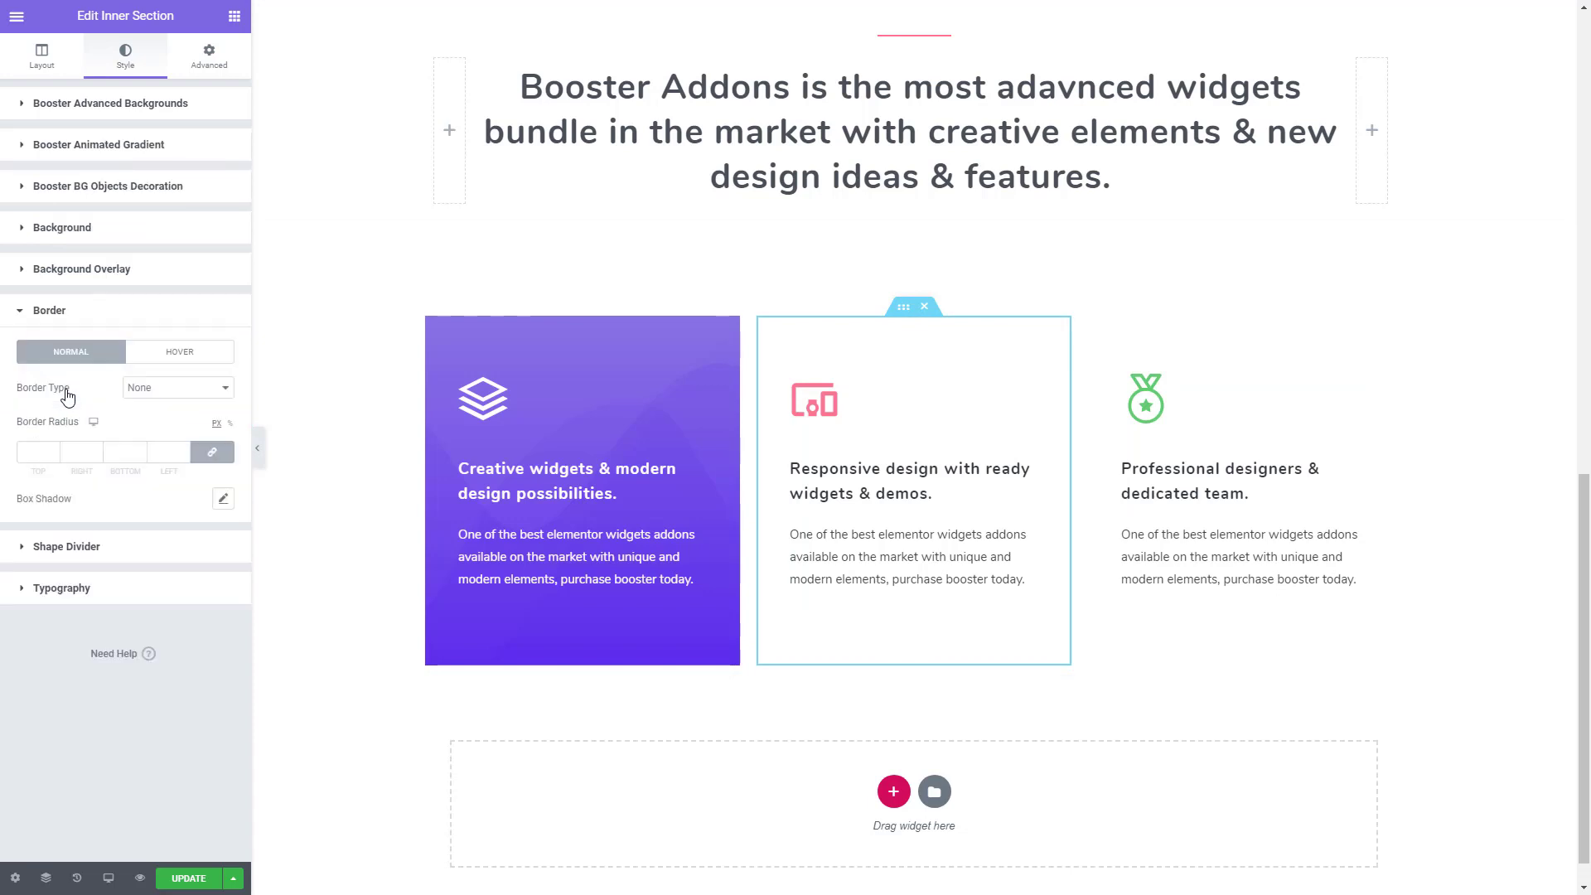
{"action": "left_click", "coordinate": [223, 500]}
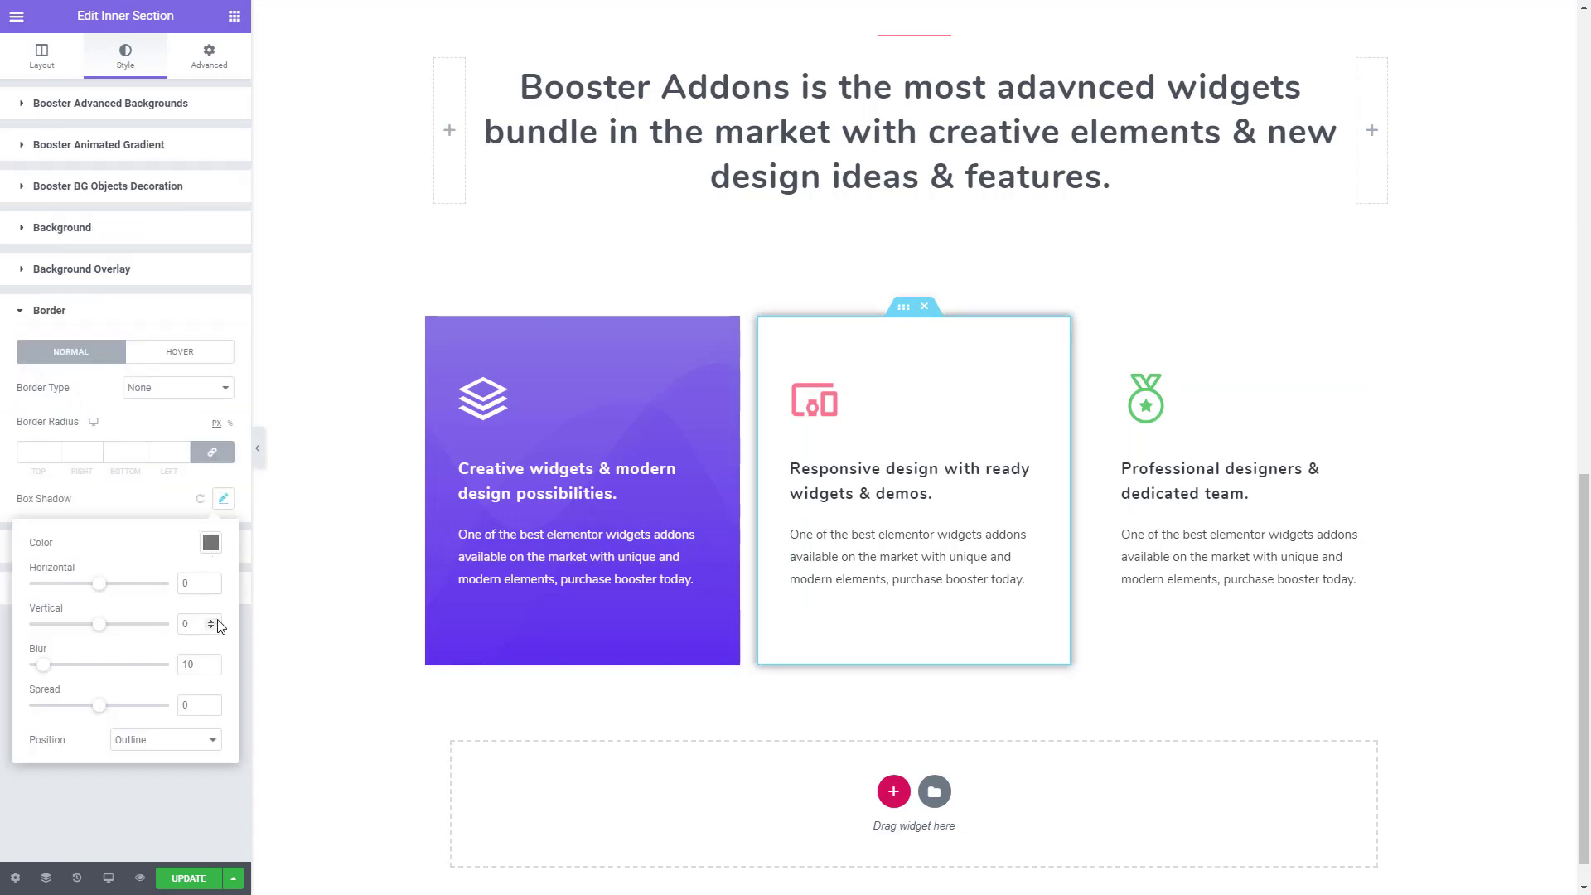
{"action": "left_click", "coordinate": [212, 620]}
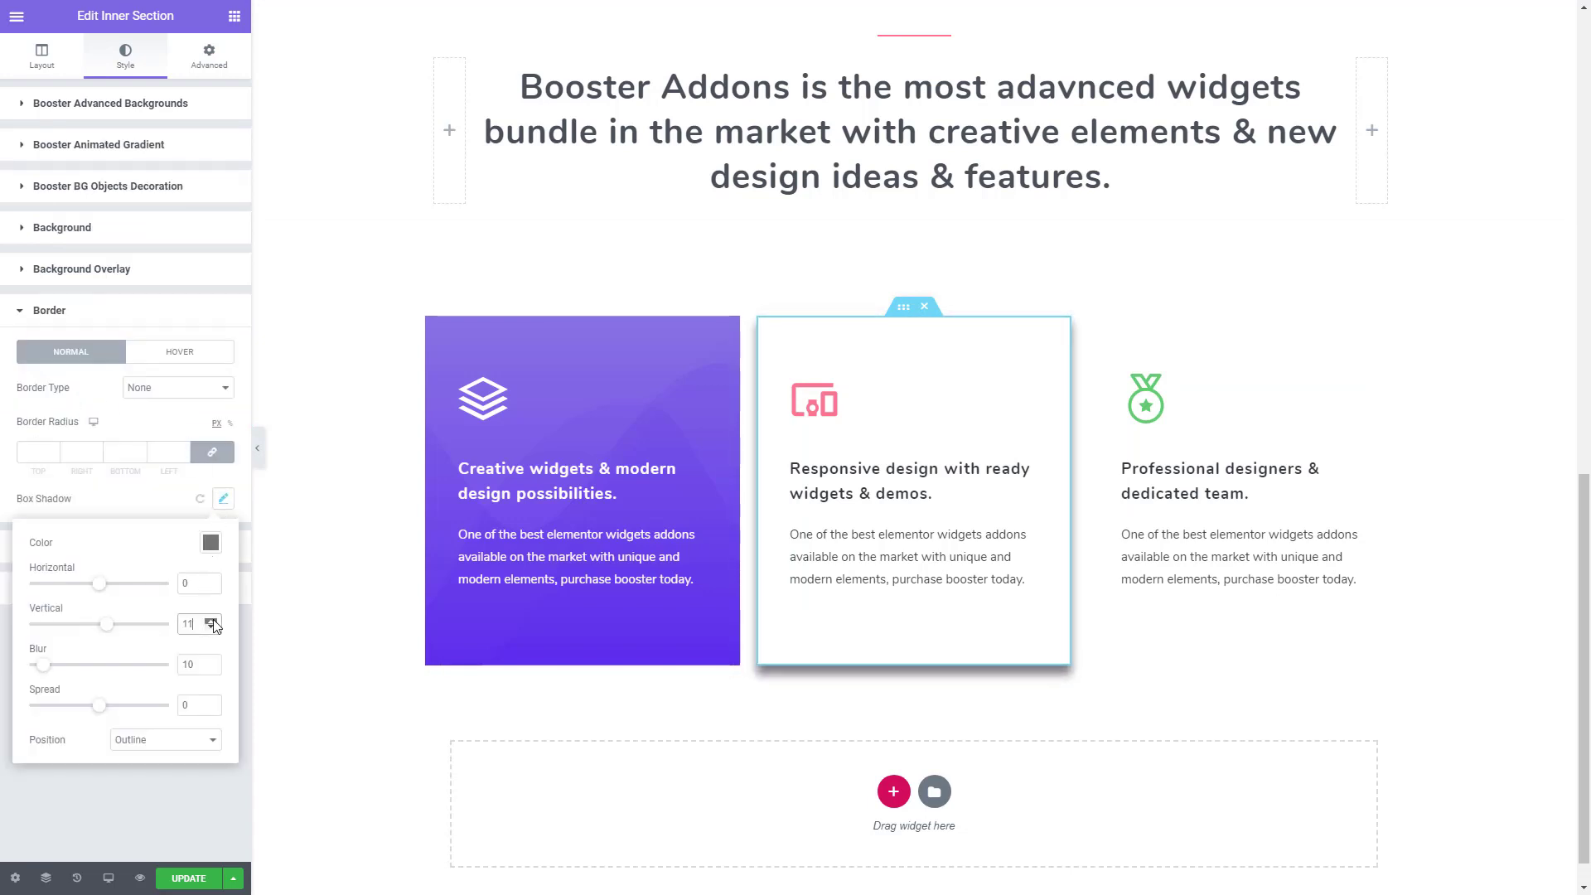
{"action": "left_click", "coordinate": [212, 621]}
{"action": "left_click", "coordinate": [212, 621]}
{"action": "left_click", "coordinate": [212, 621]}
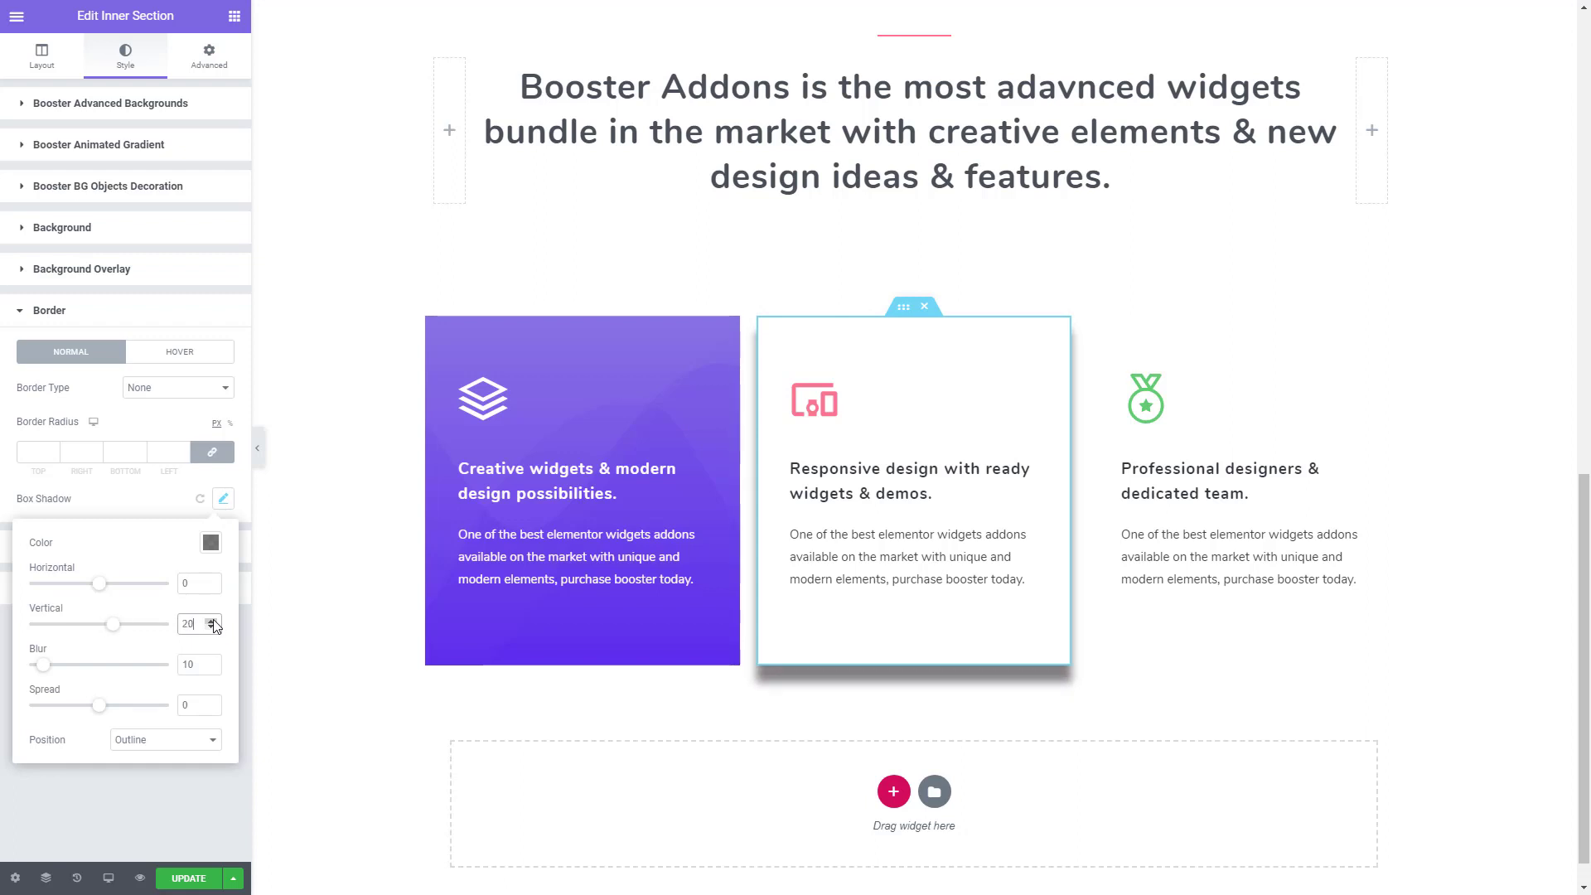
- Set the second card's box shadow blur to 60 and its color to rgba(0, 0, 0, 0.06)
{"action": "left_click_drag", "start_coordinate": [197, 661], "coordinate": [169, 669]}
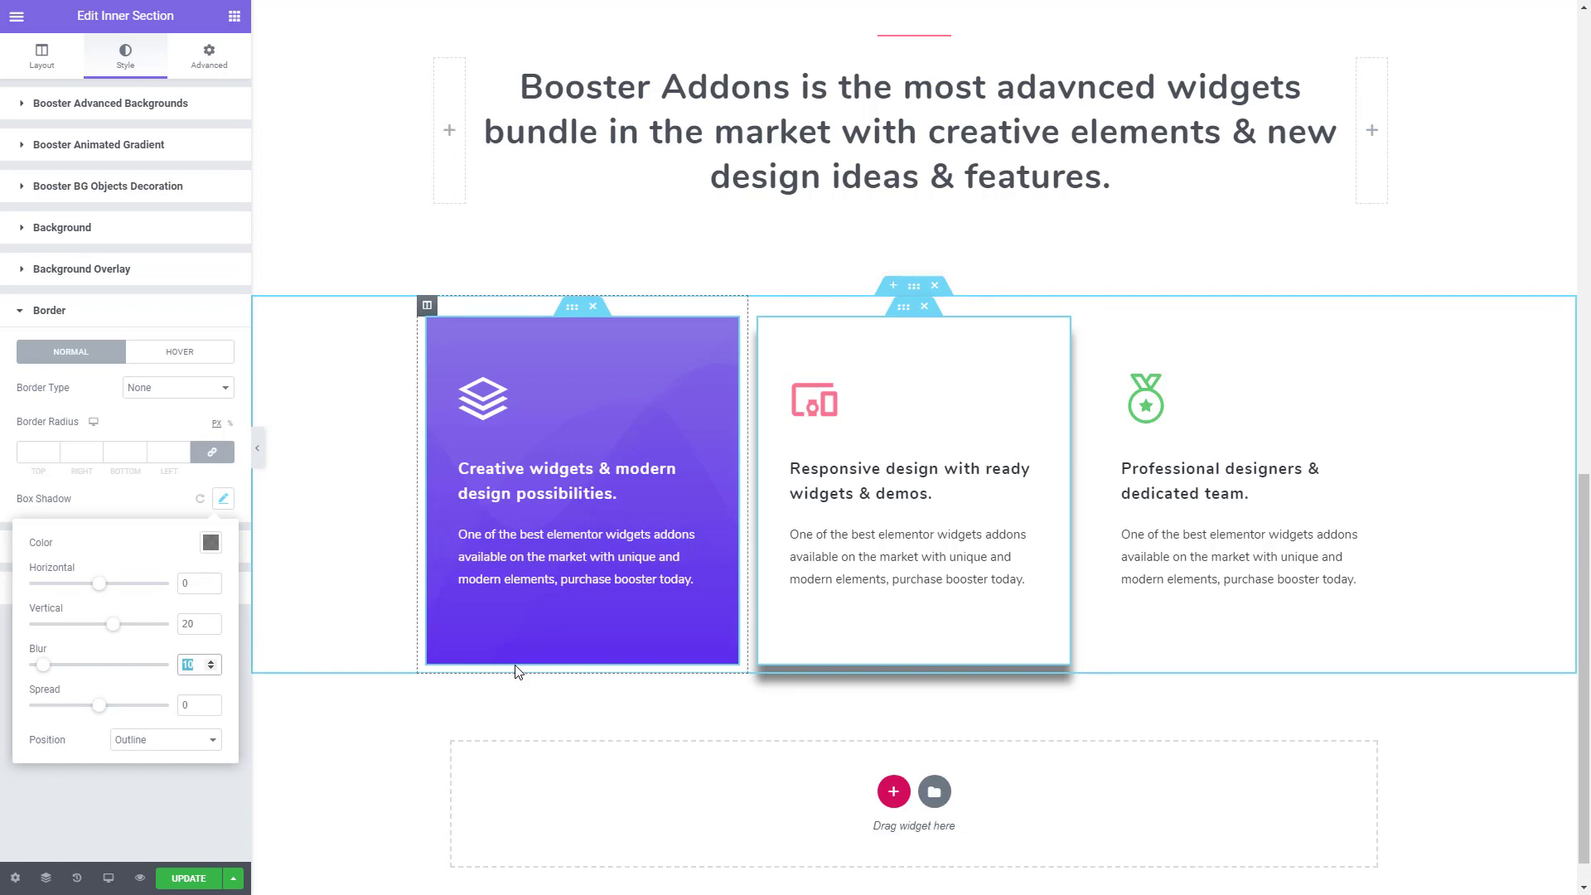
{"action": "type", "text": "90"}
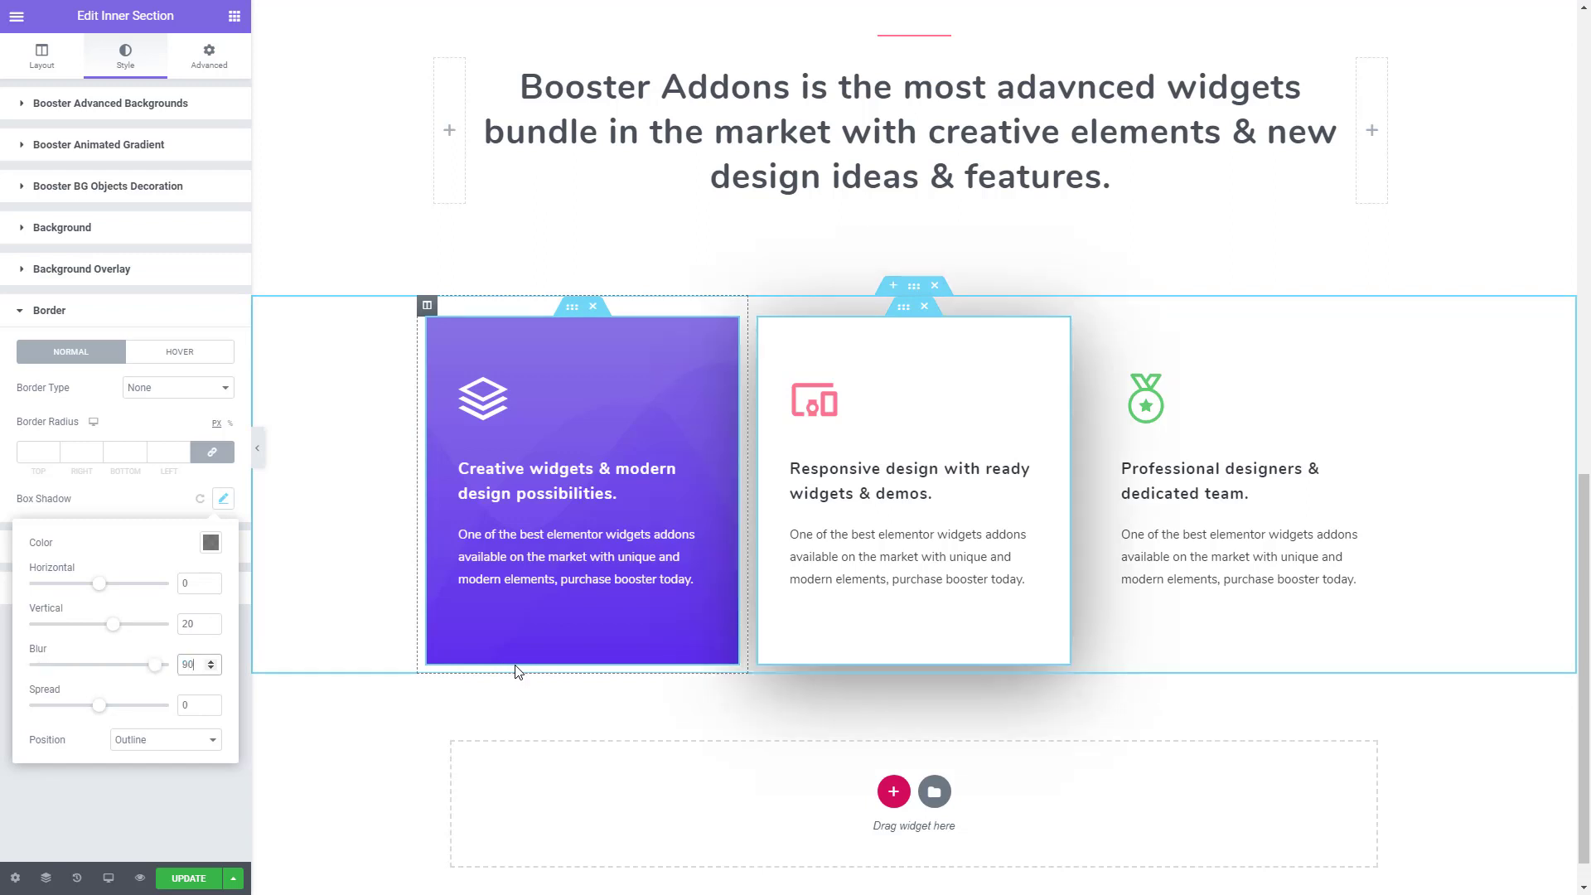
{"action": "key", "text": "BackSpace"}
{"action": "key", "text": "BackSpace"}
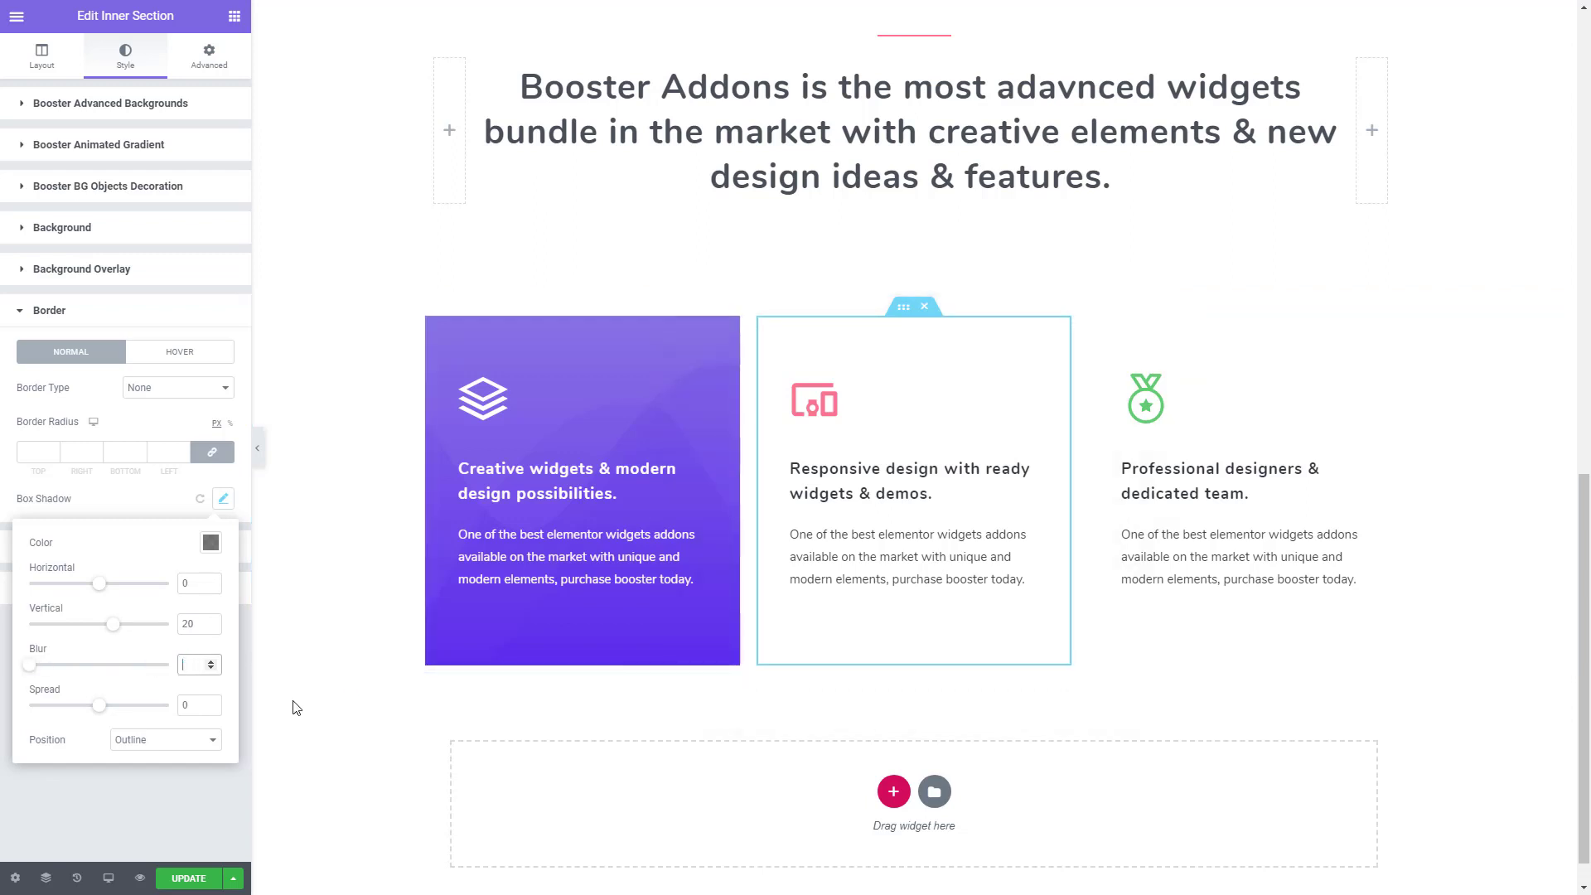
{"action": "type", "text": "60"}
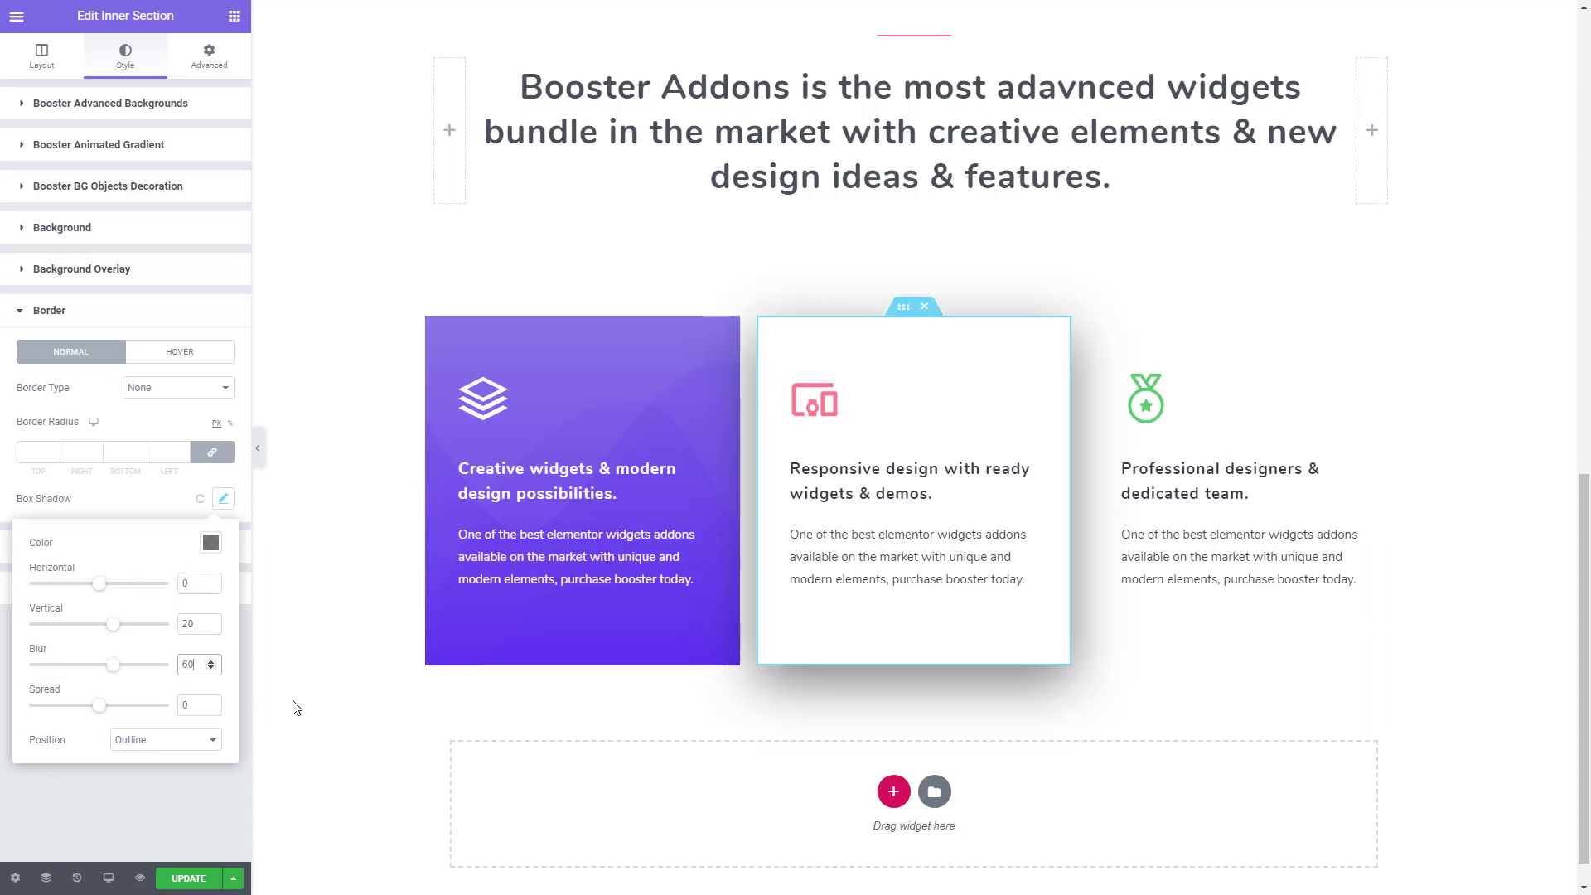
{"action": "left_click", "coordinate": [211, 542]}
{"action": "left_click", "coordinate": [246, 781]}
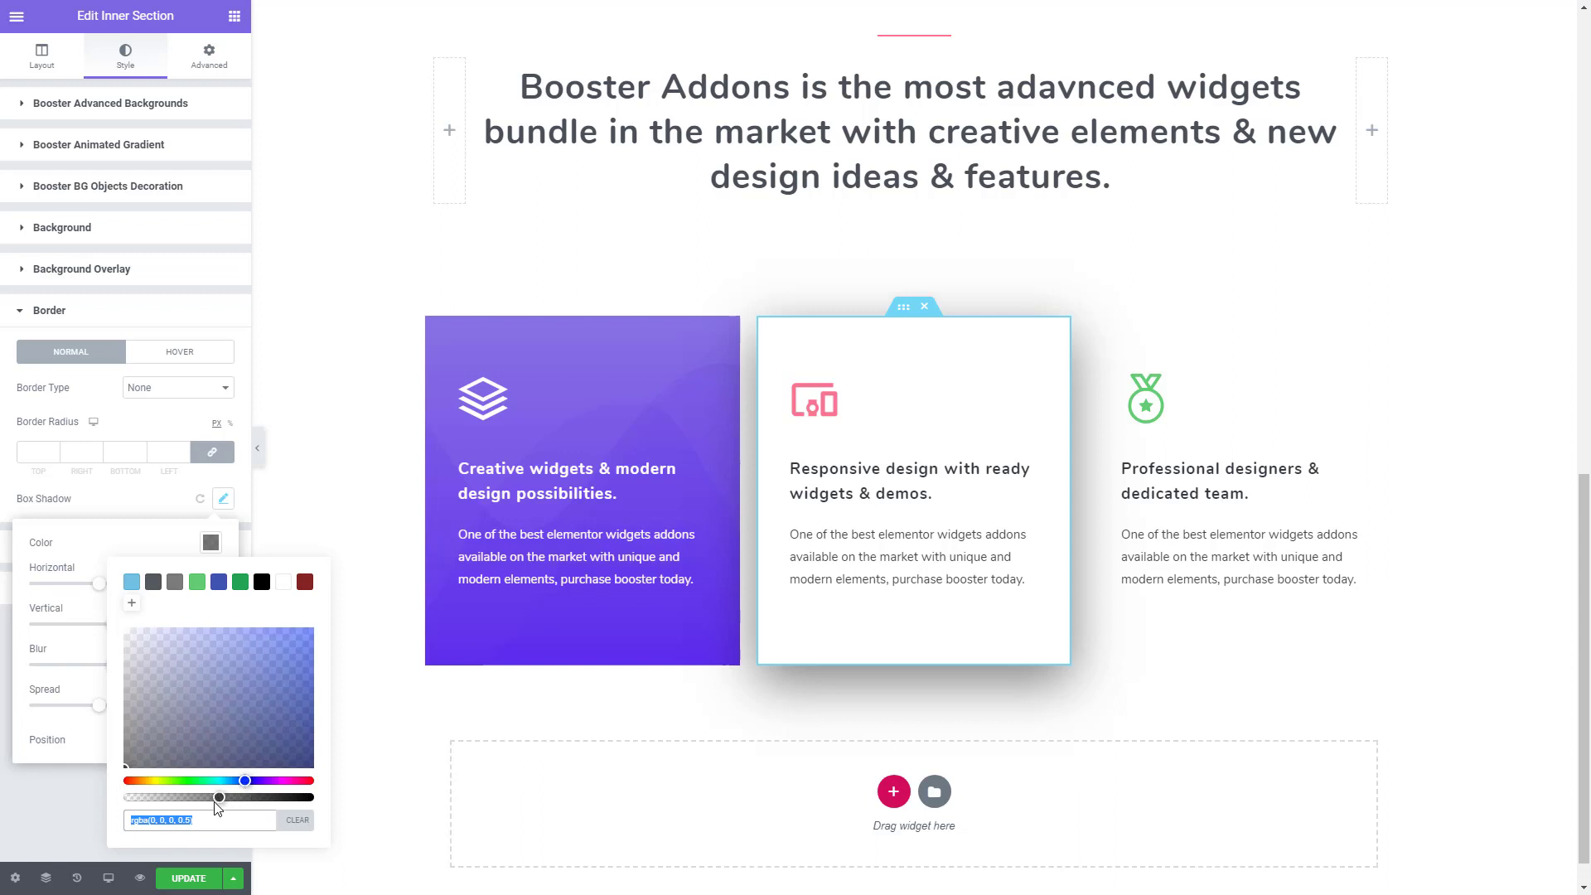
{"action": "left_click_drag", "start_coordinate": [214, 801], "coordinate": [136, 806]}
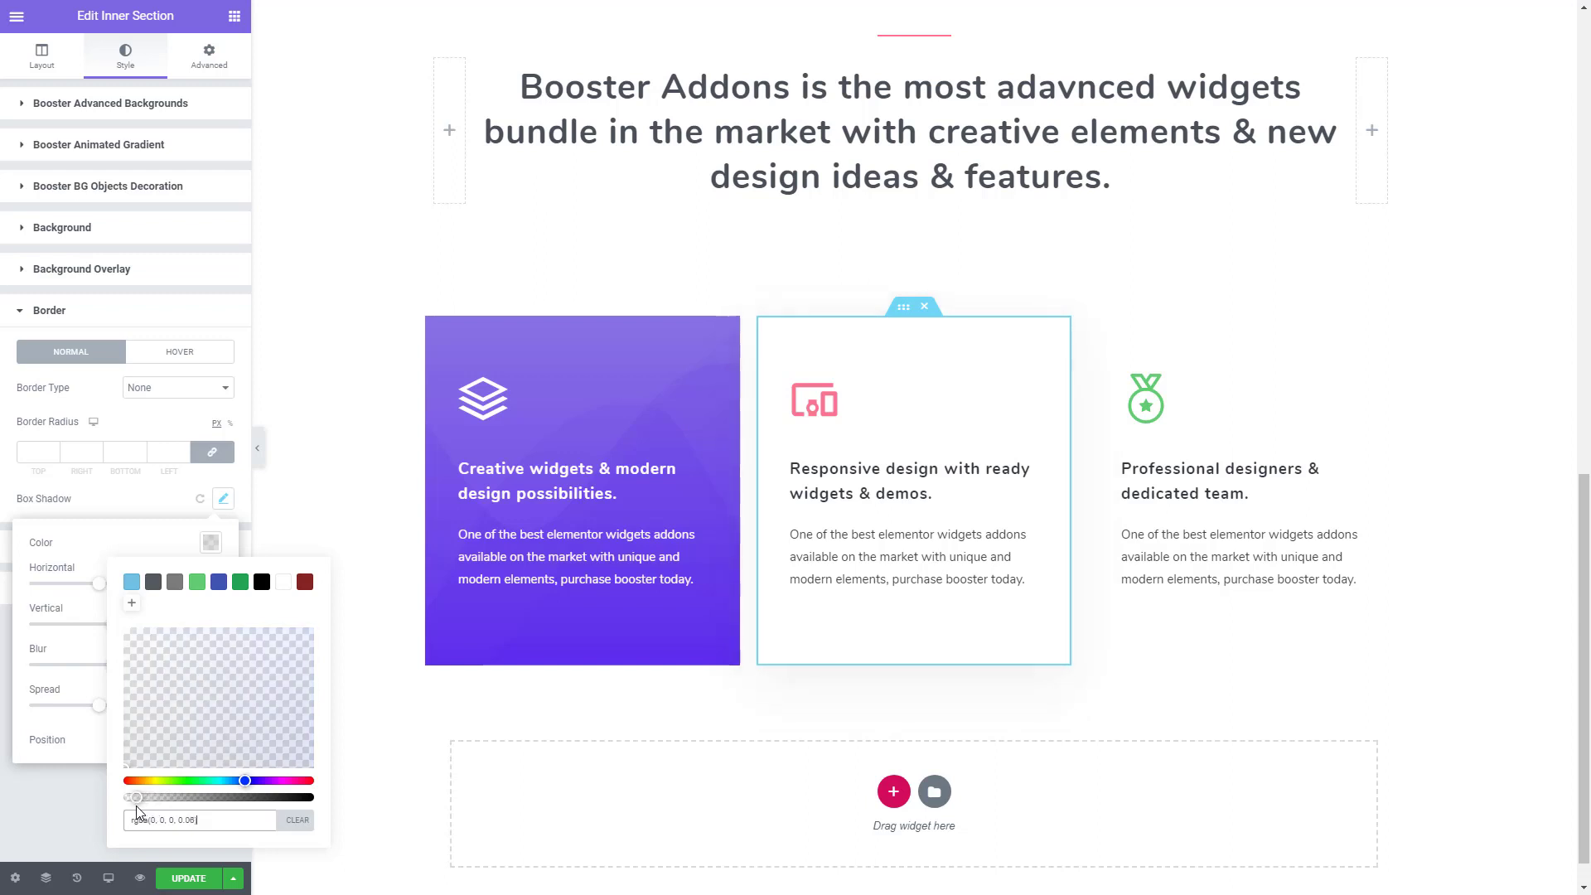
- Copy the second card's inner section and paste its style onto the third card's inner section
{"action": "right_click", "coordinate": [916, 323]}
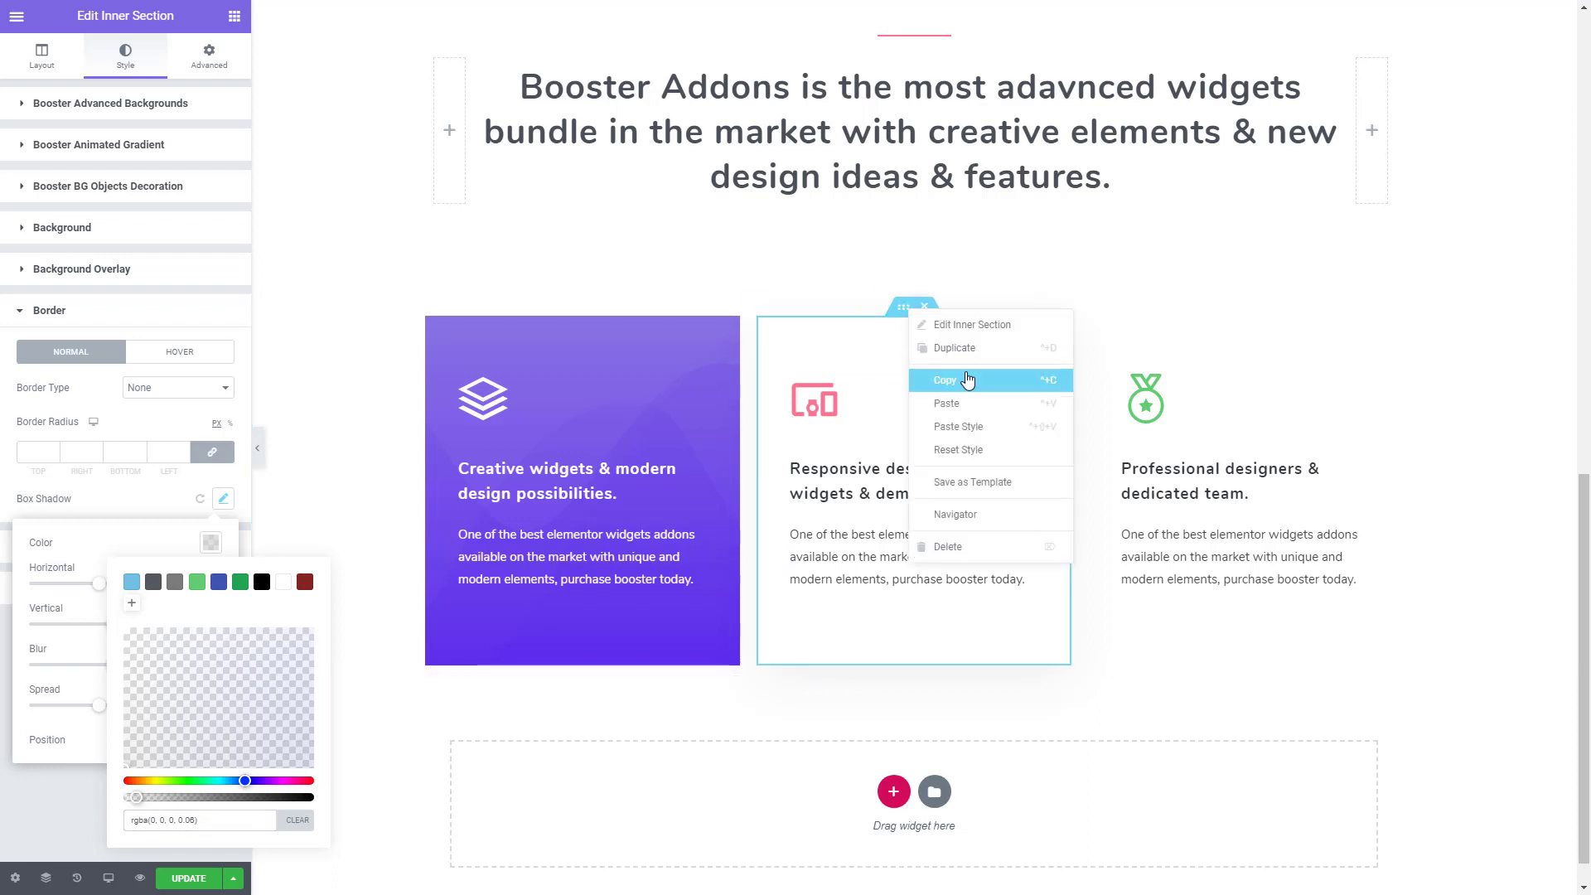
{"action": "left_click", "coordinate": [966, 376]}
{"action": "right_click", "coordinate": [1225, 313]}
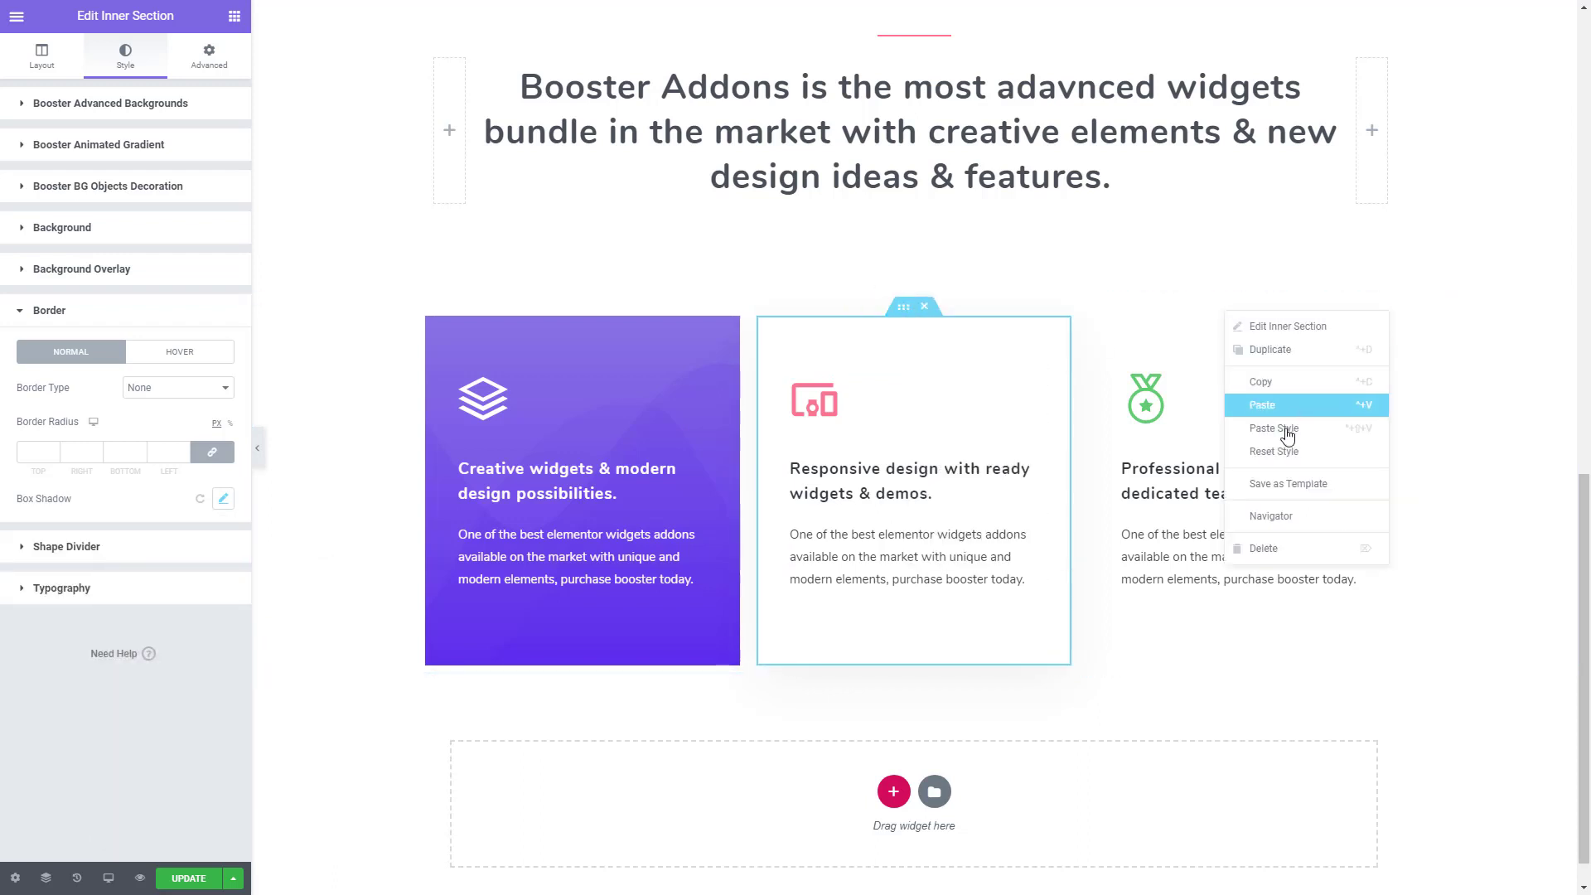
{"action": "left_click", "coordinate": [1287, 435]}
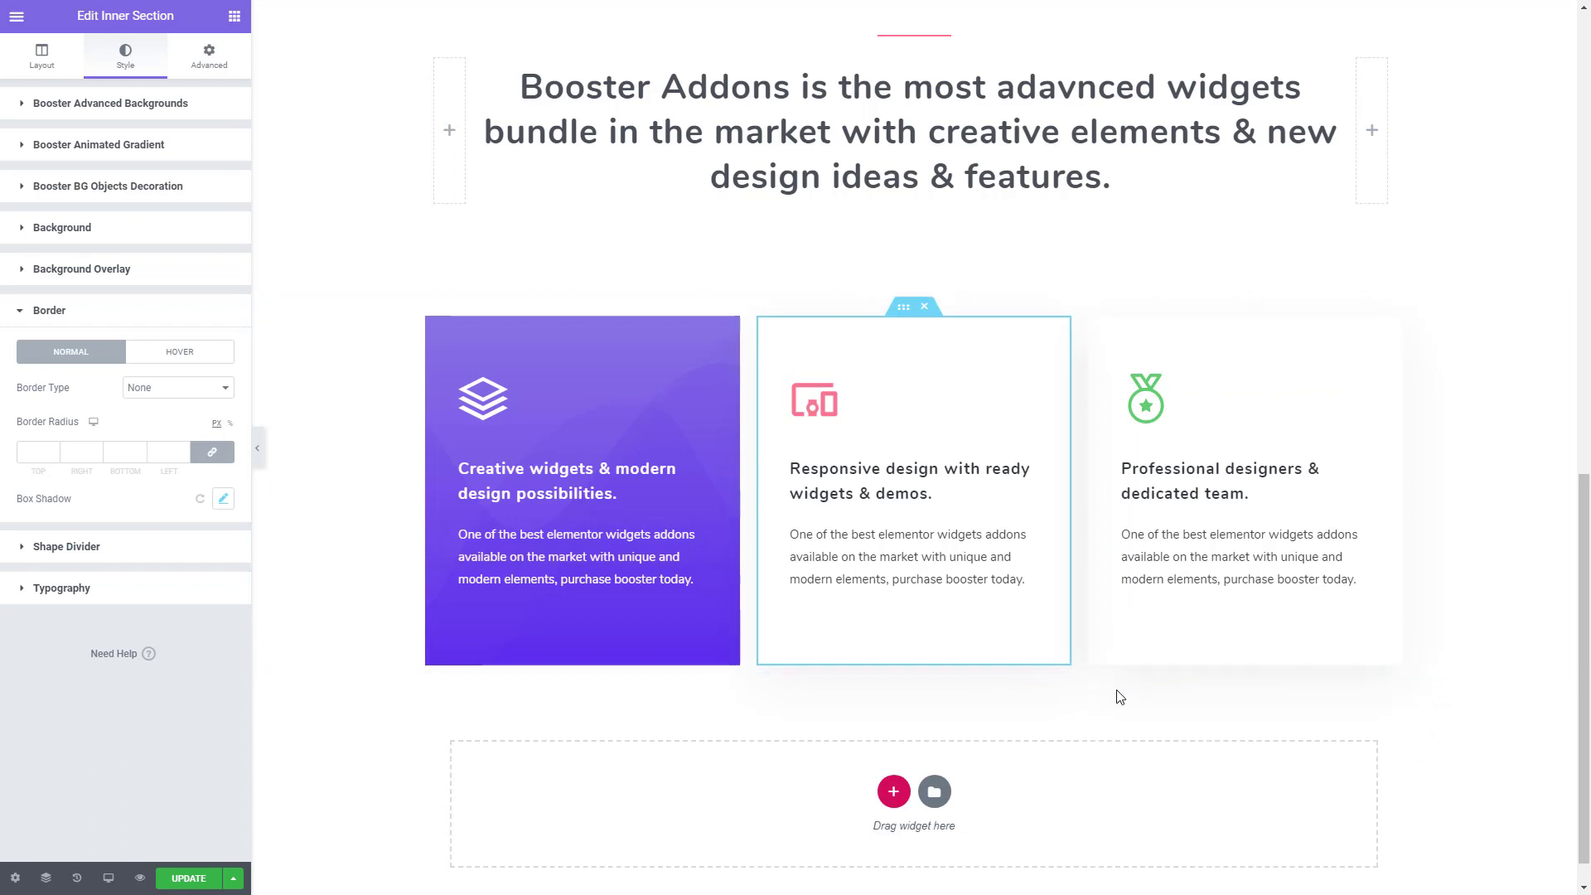
- Unlink the padding of the outer section holding the three cards and set its bottom padding to 70 px
{"action": "left_click", "coordinate": [41, 58]}
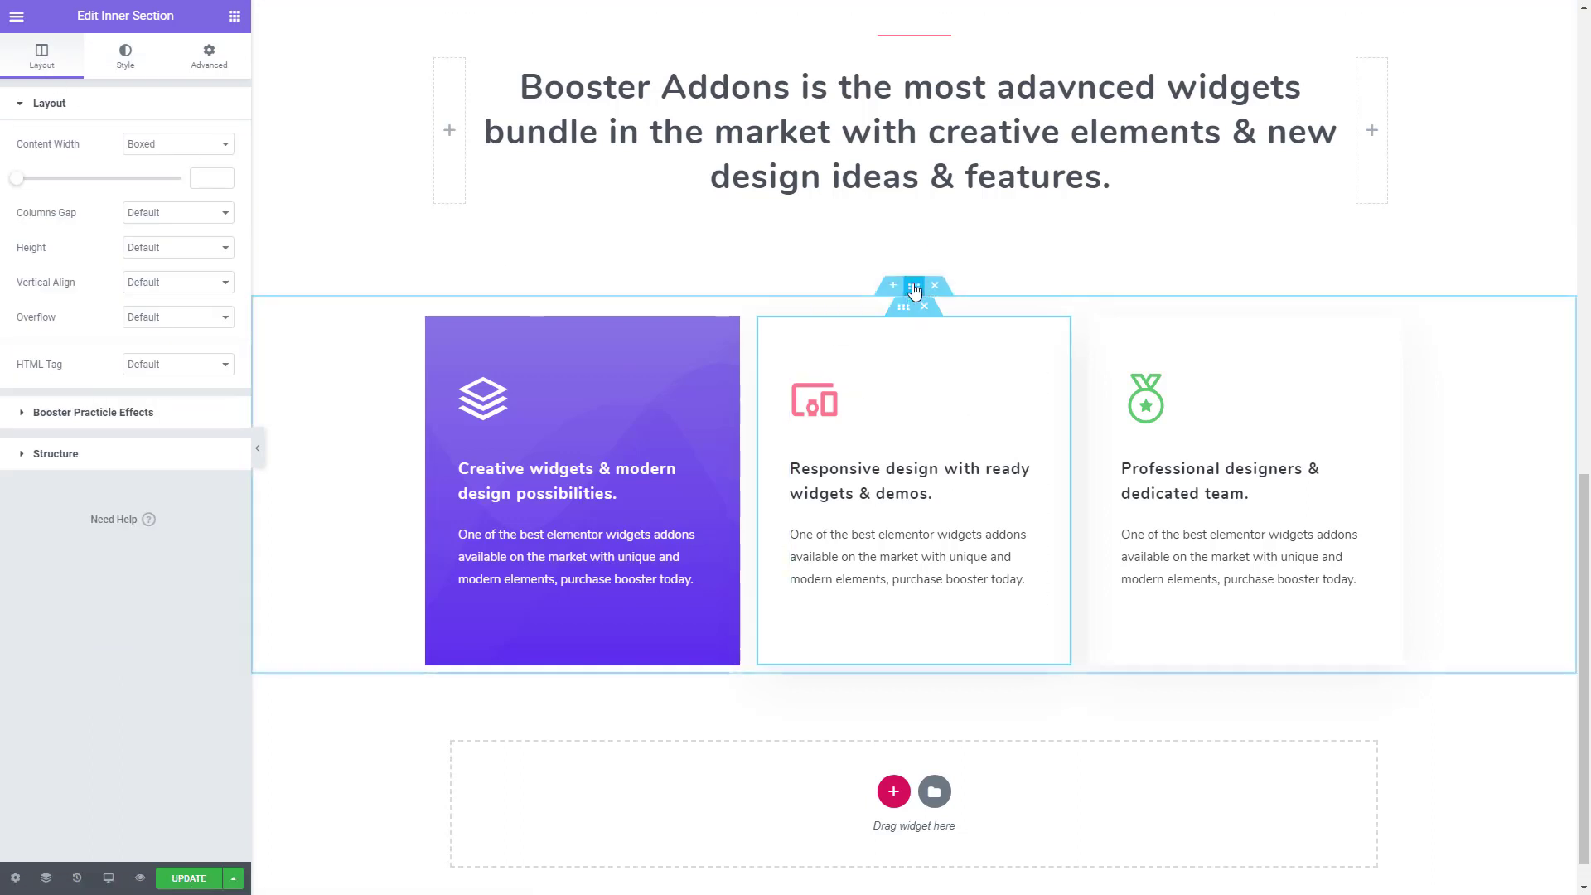
{"action": "left_click", "coordinate": [915, 286]}
{"action": "left_click", "coordinate": [209, 60]}
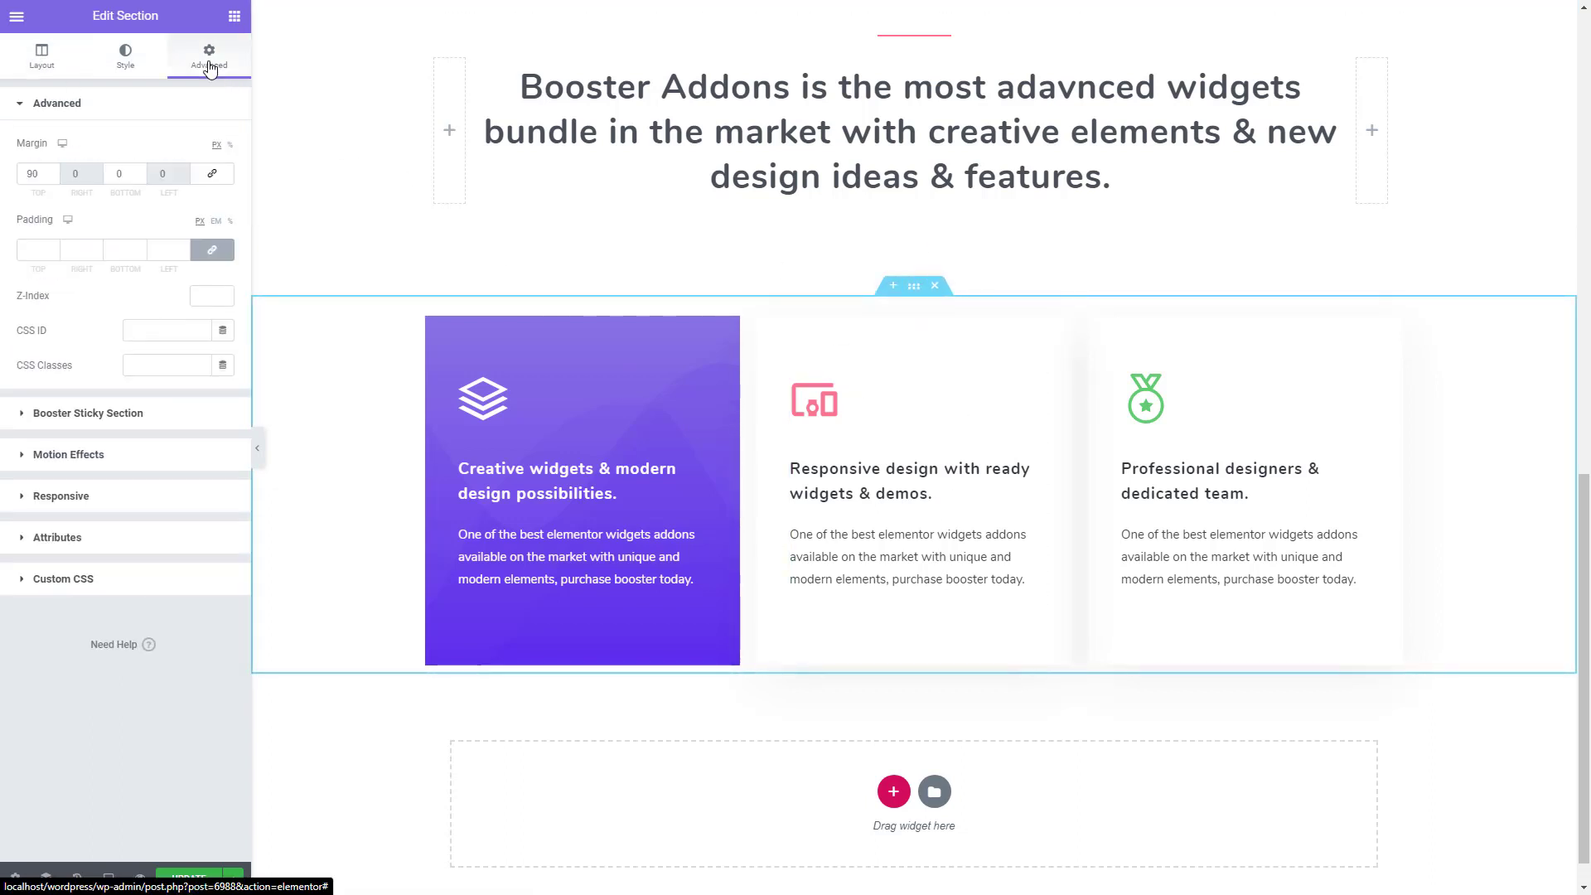
{"action": "left_click", "coordinate": [213, 251]}
{"action": "double_click", "coordinate": [129, 242]}
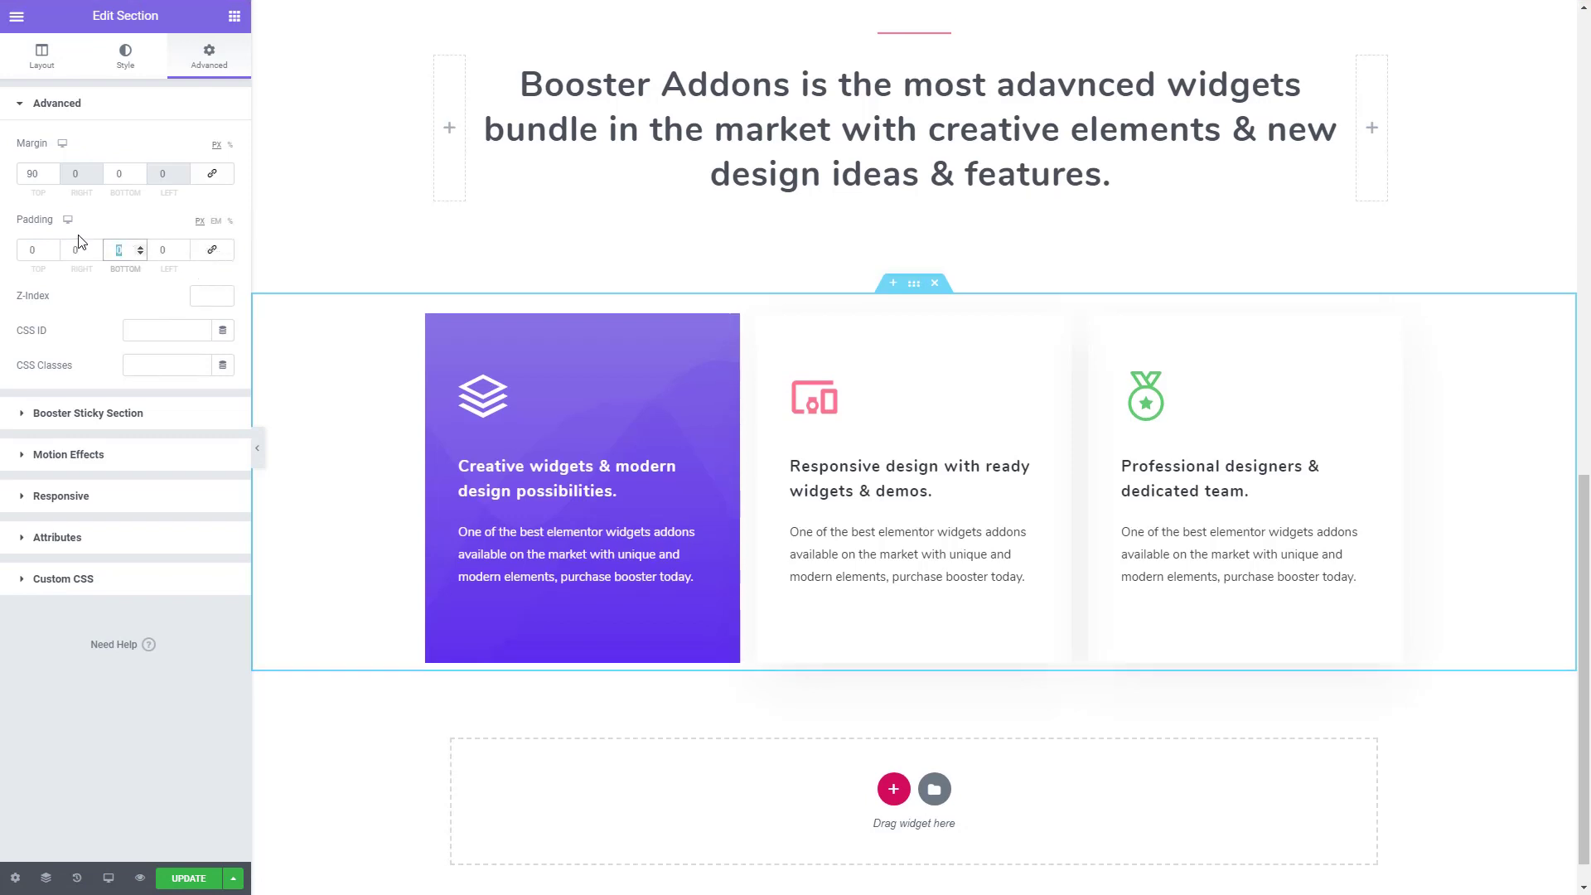
{"action": "type", "text": "70"}
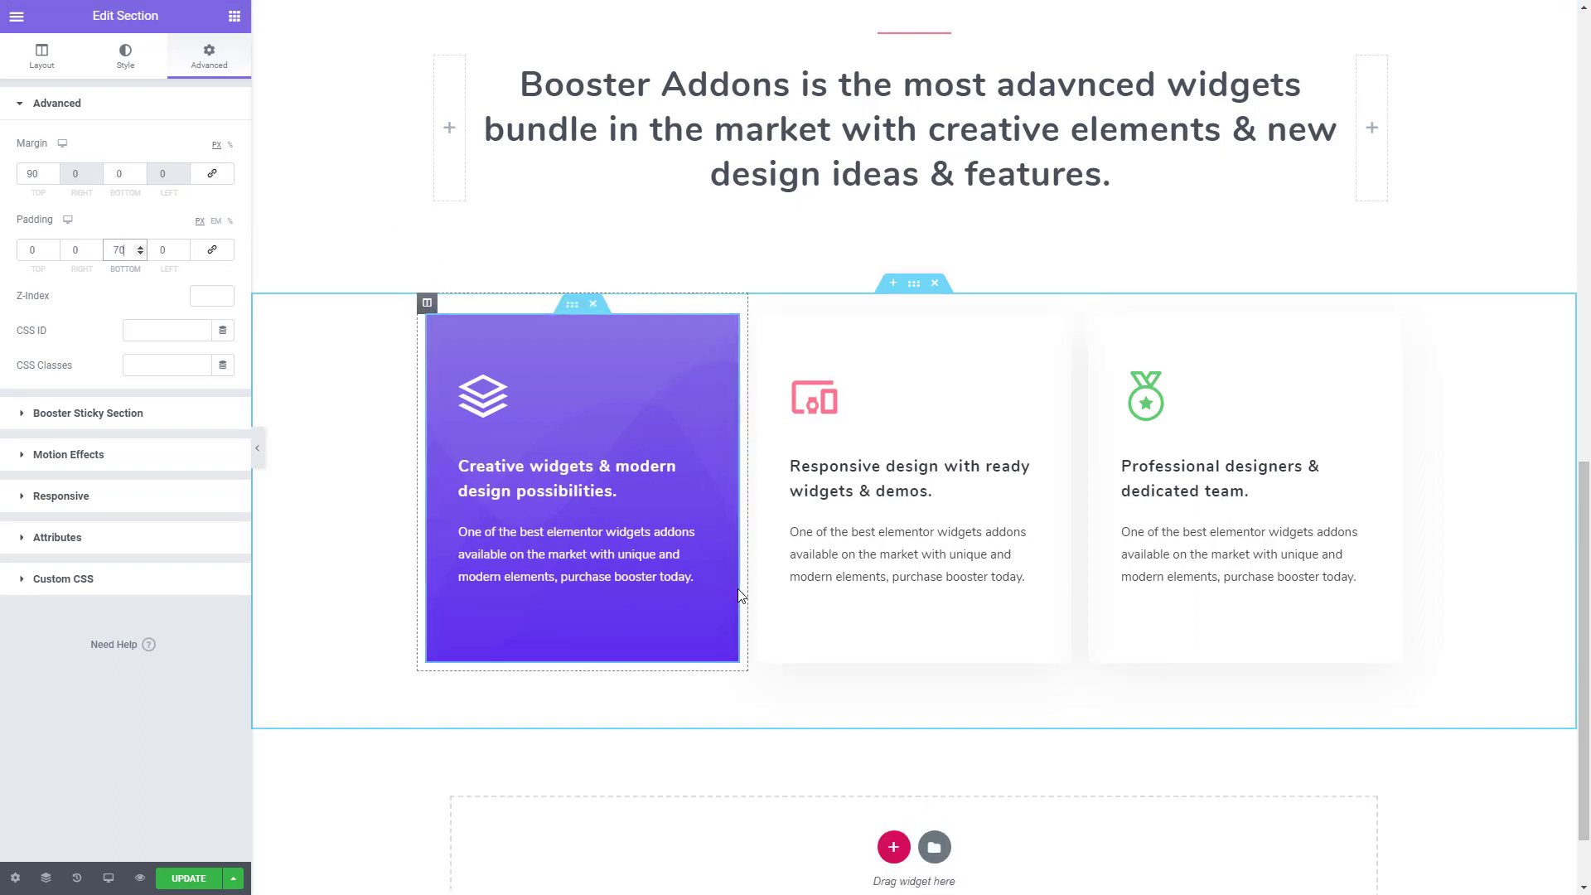
- Add a new section with two equal columns below the cards and turn on stretching to the full page width
{"action": "scroll", "coordinate": [750, 625], "scroll_direction": "down", "scroll_amount": 1}
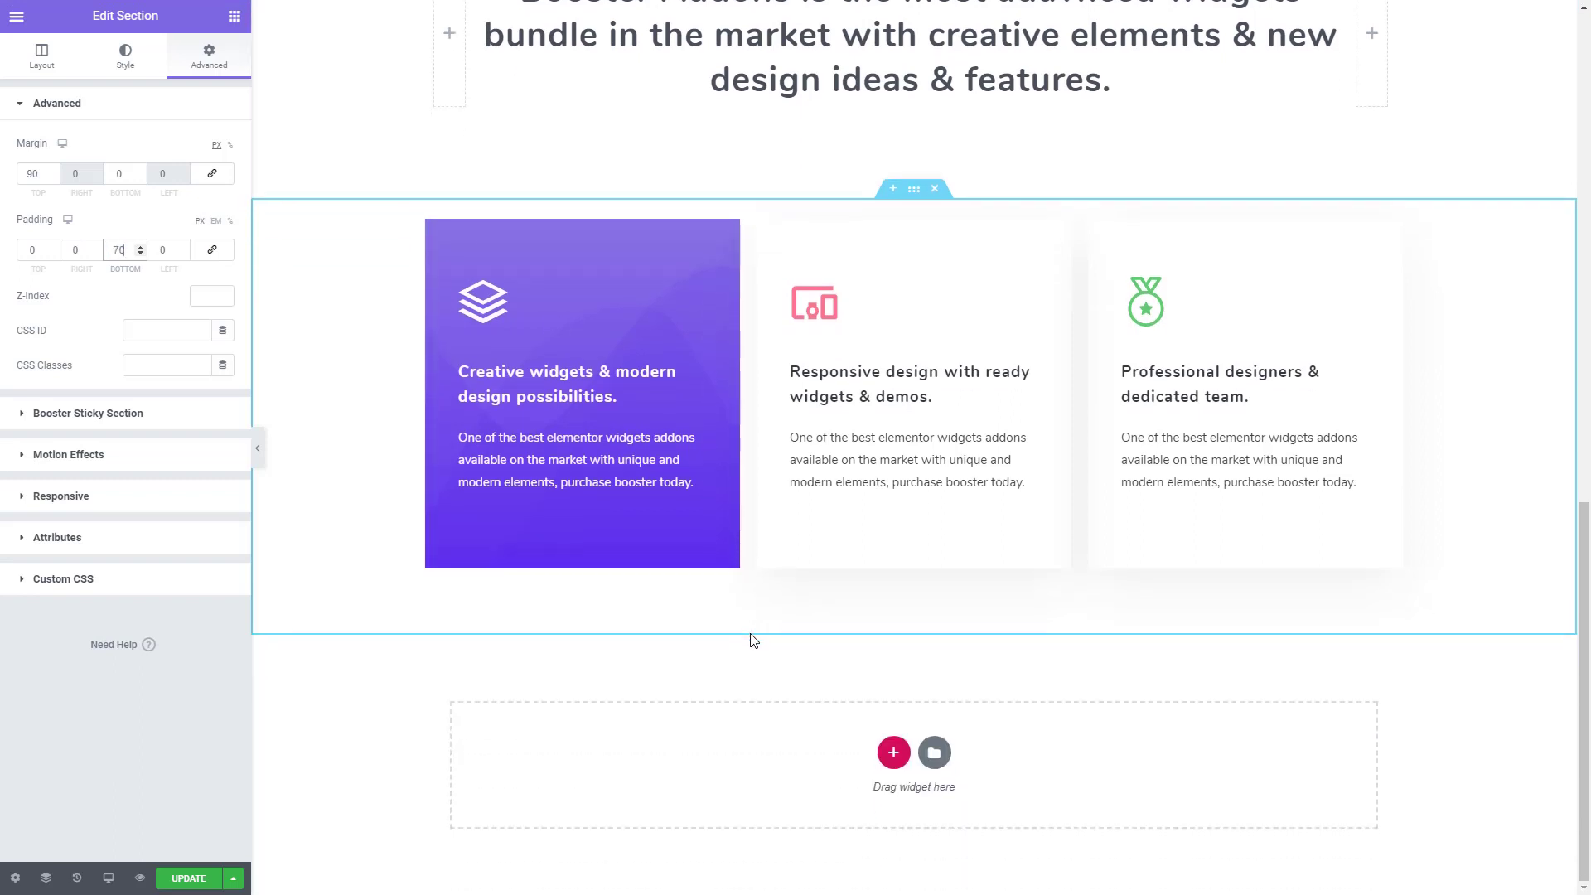
{"action": "left_click", "coordinate": [892, 754]}
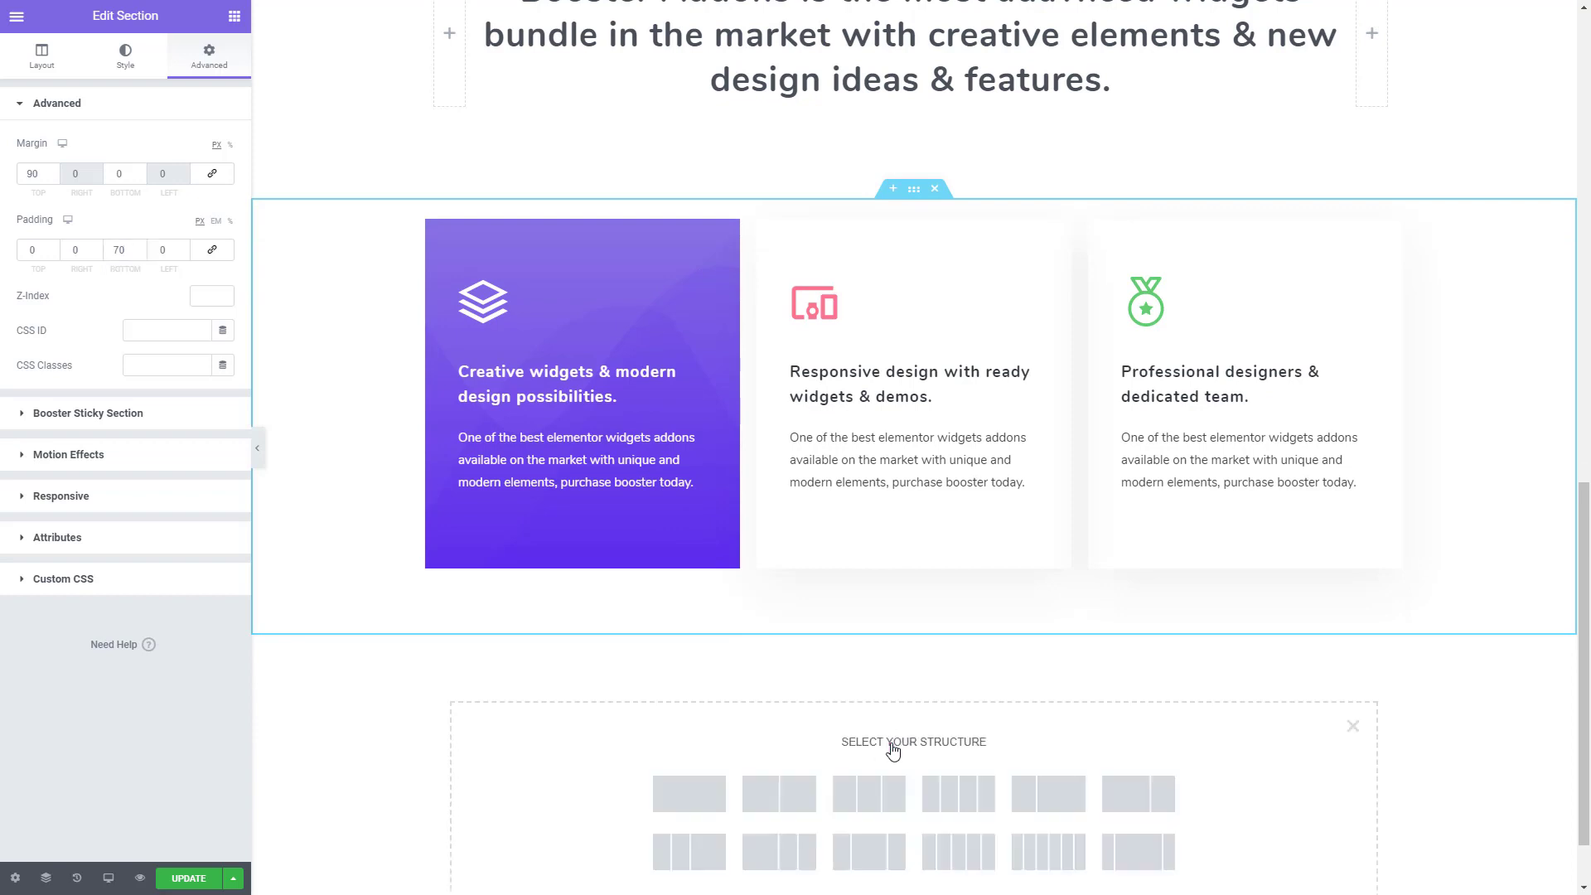
{"action": "left_click", "coordinate": [778, 795]}
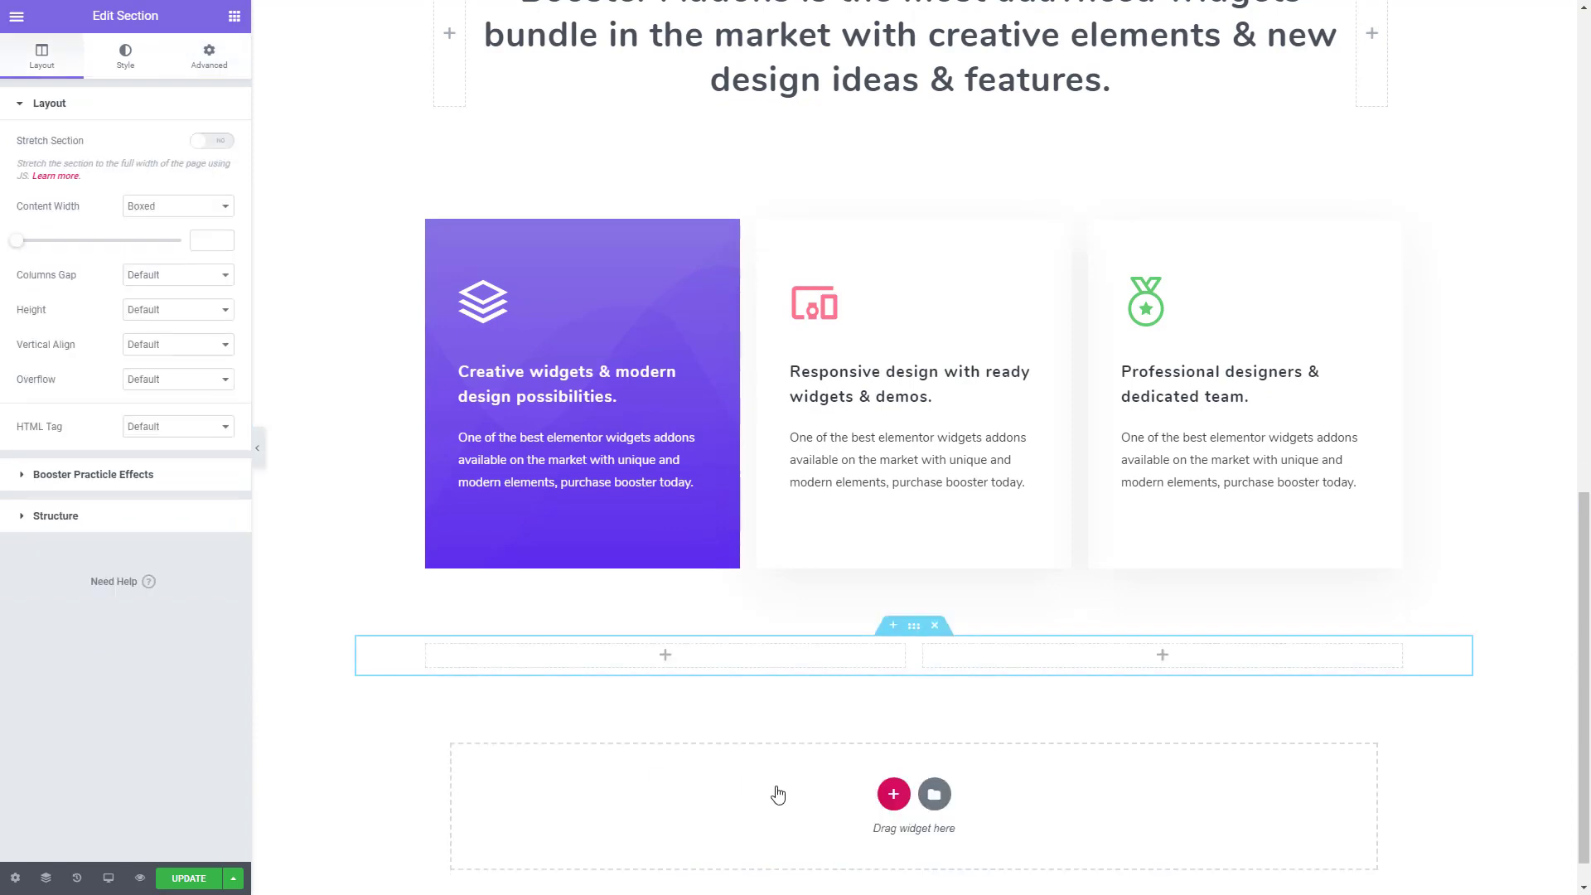
{"action": "left_click", "coordinate": [218, 142]}
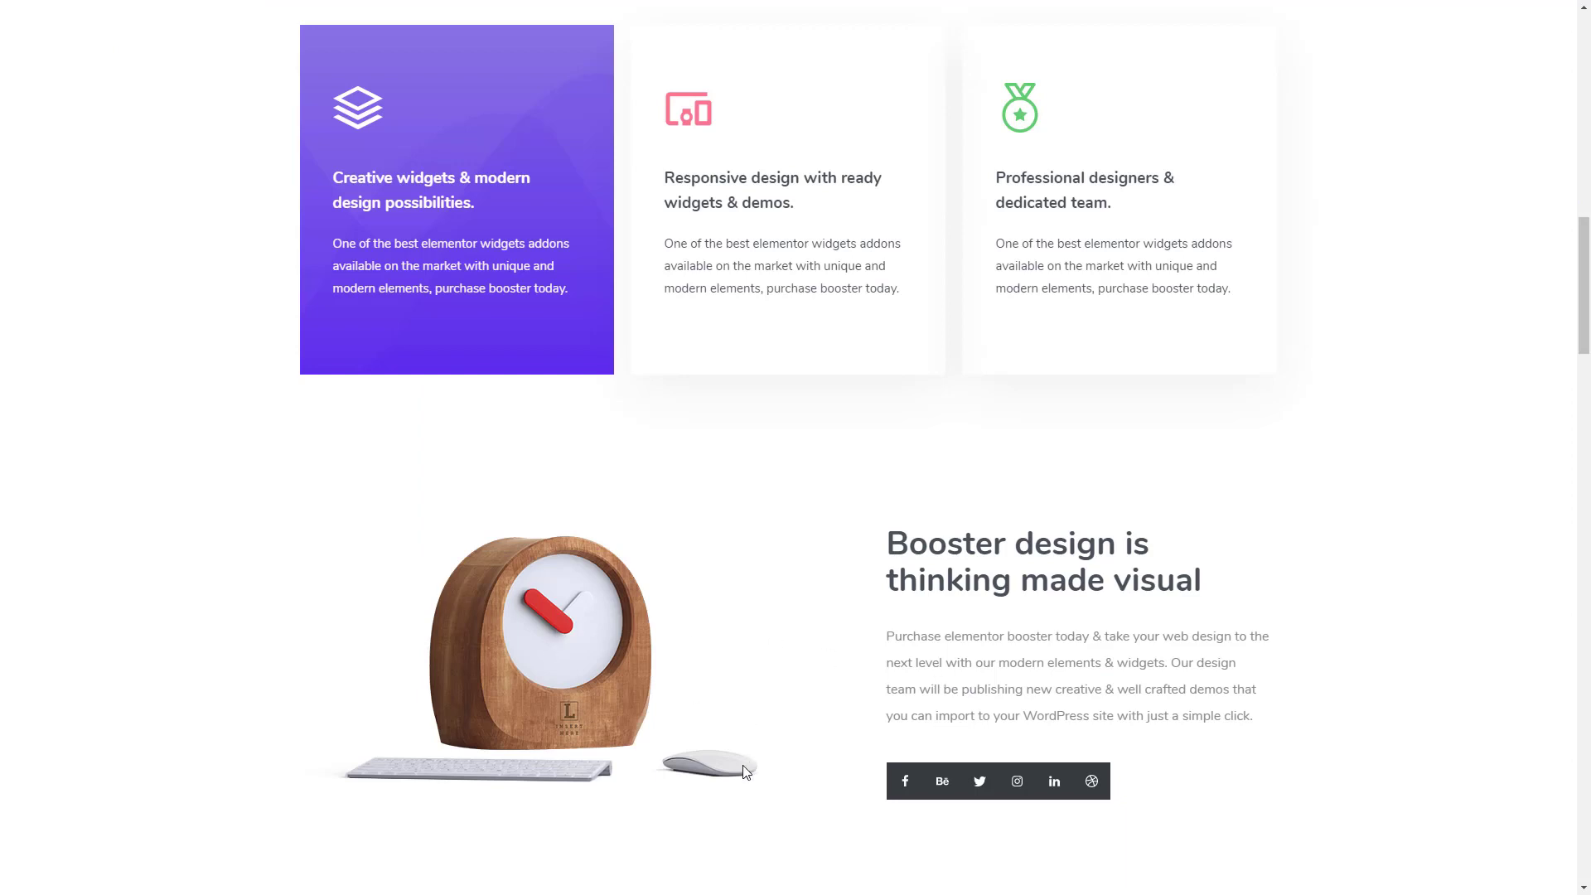
- Check the clock illustration's separate image layers in the reference template and add a Layered Images widget to the new section's first column
{"action": "double_click", "coordinate": [521, 759]}
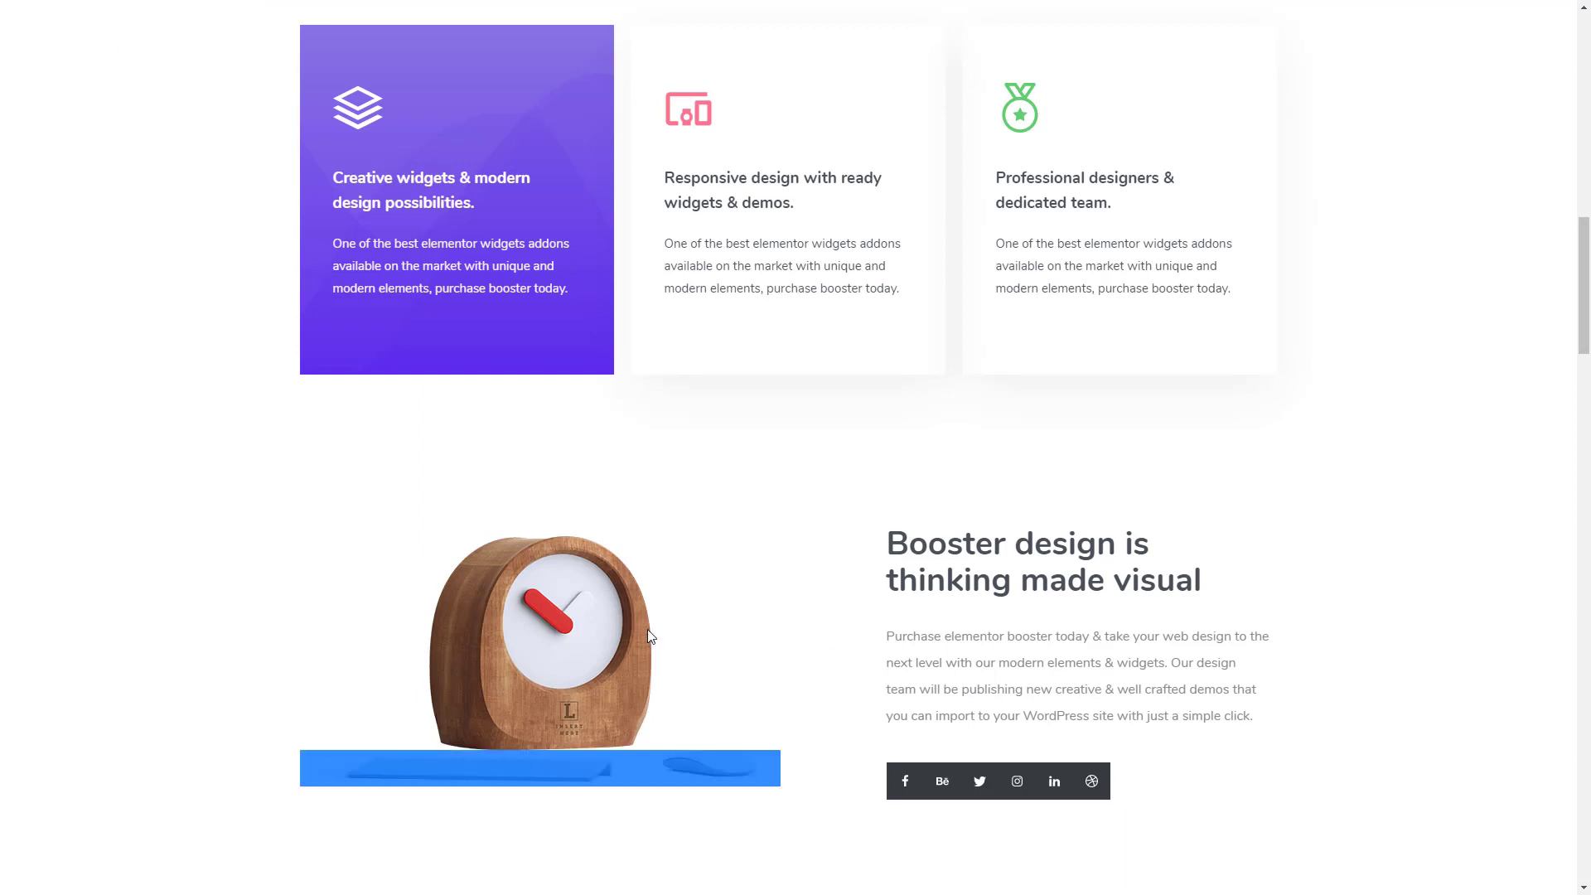
{"action": "left_click_drag", "start_coordinate": [721, 575], "coordinate": [402, 608]}
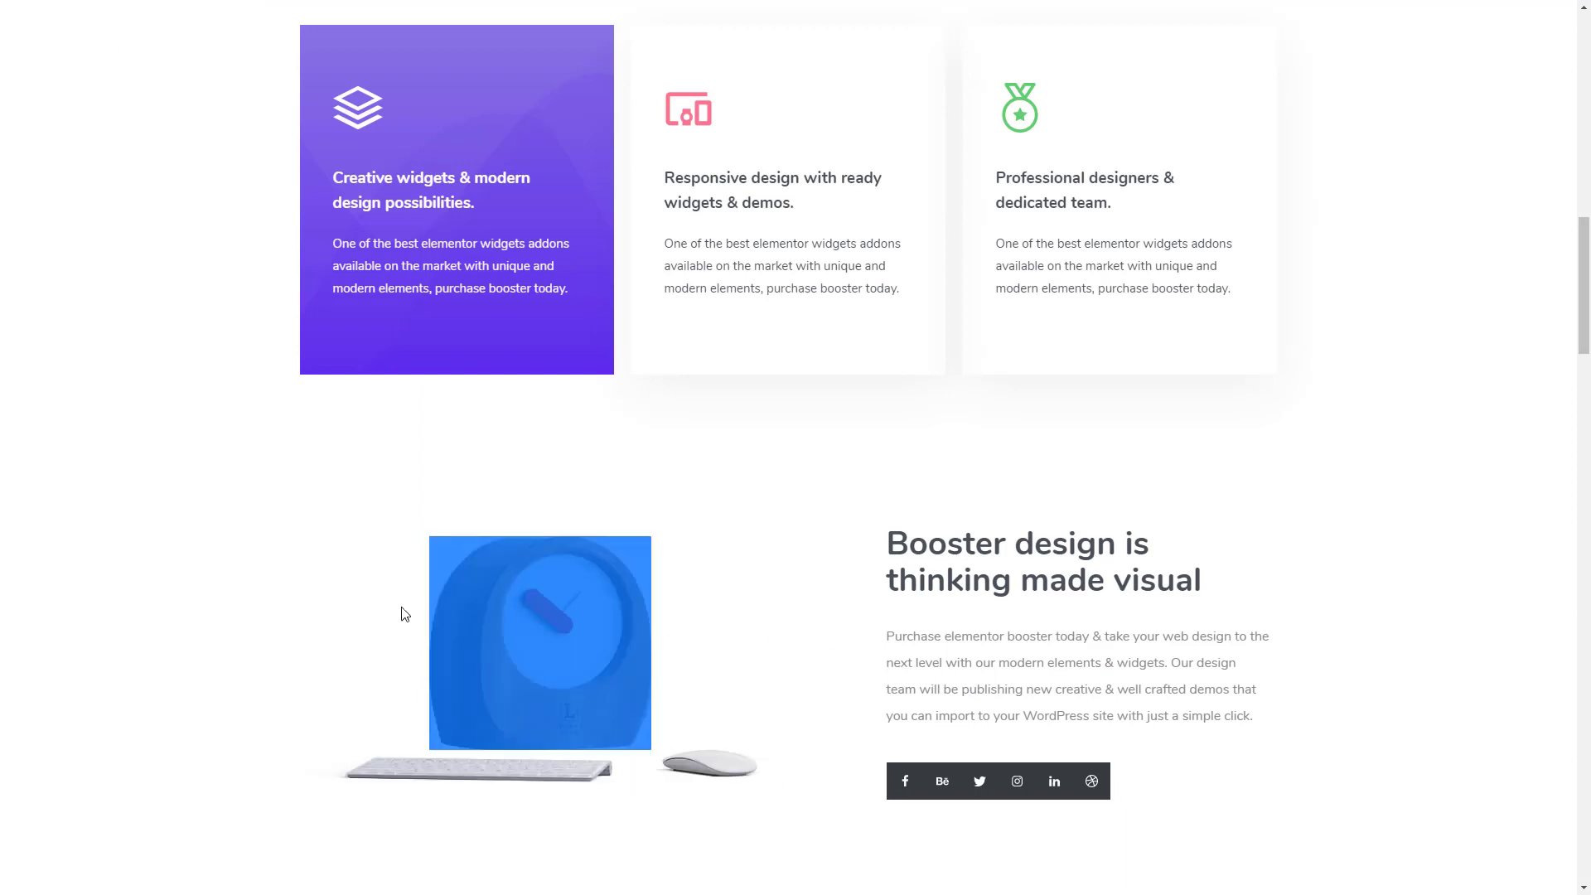
{"action": "left_click", "coordinate": [556, 487]}
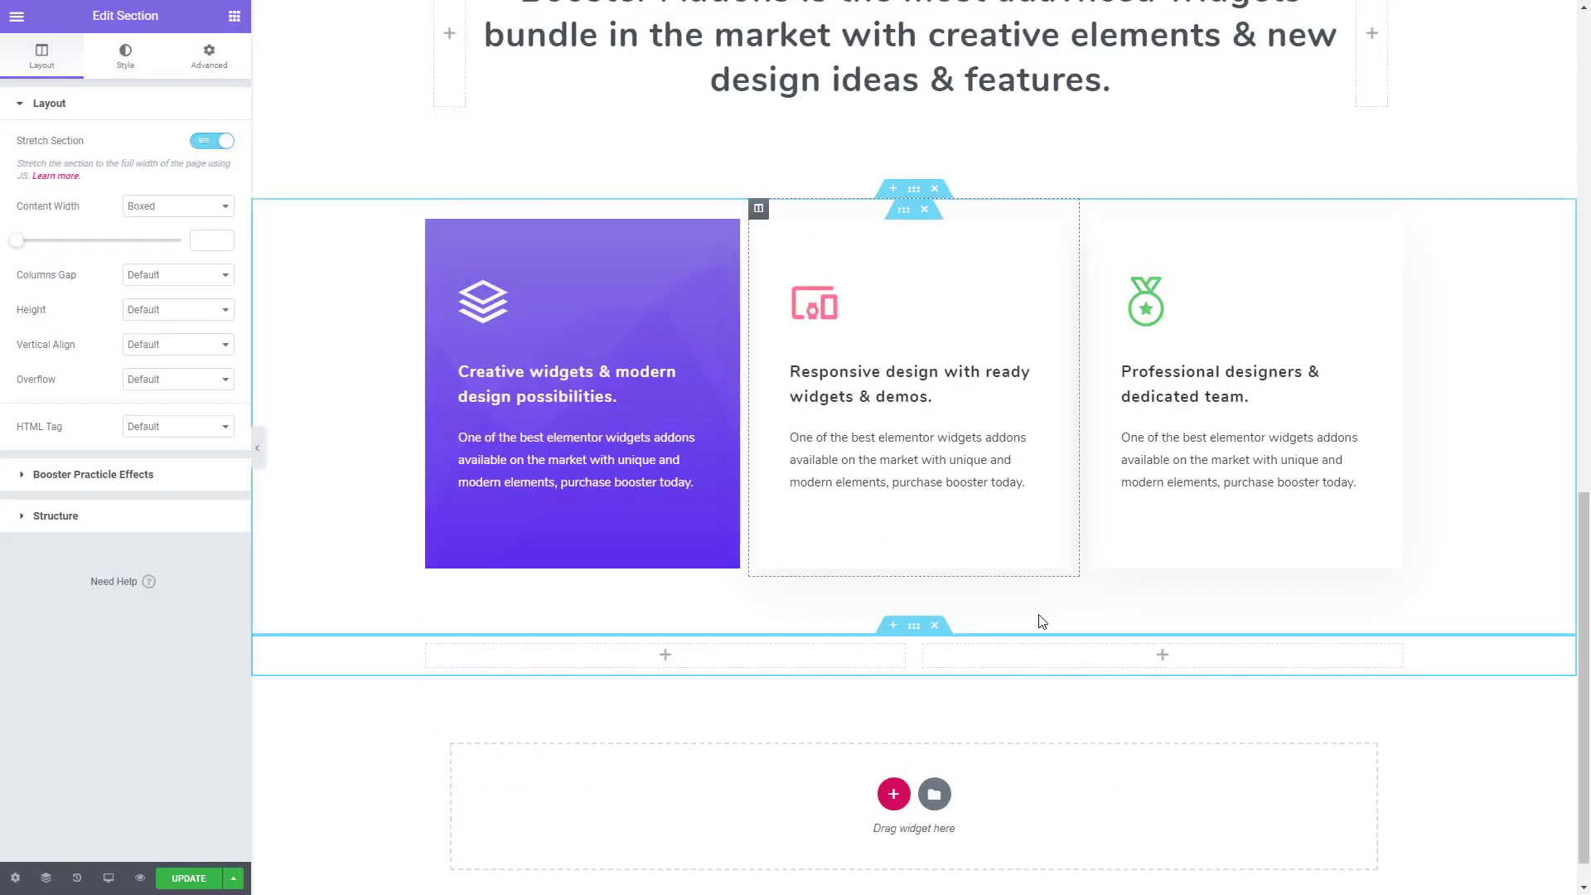
{"action": "left_click", "coordinate": [235, 17]}
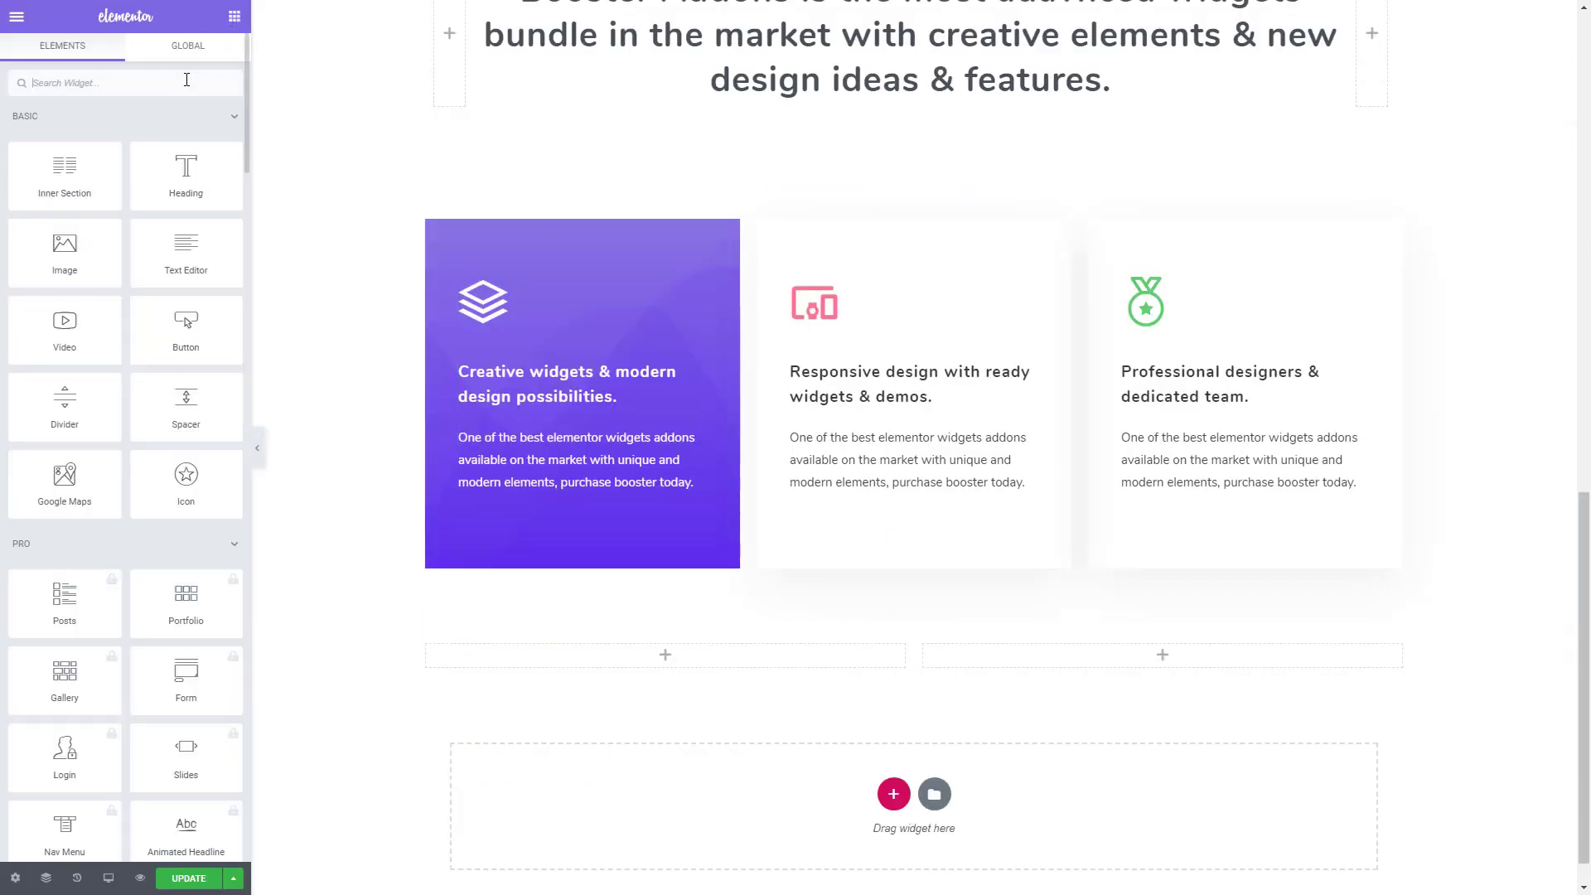
{"action": "left_click", "coordinate": [184, 80]}
{"action": "type", "text": "layere"}
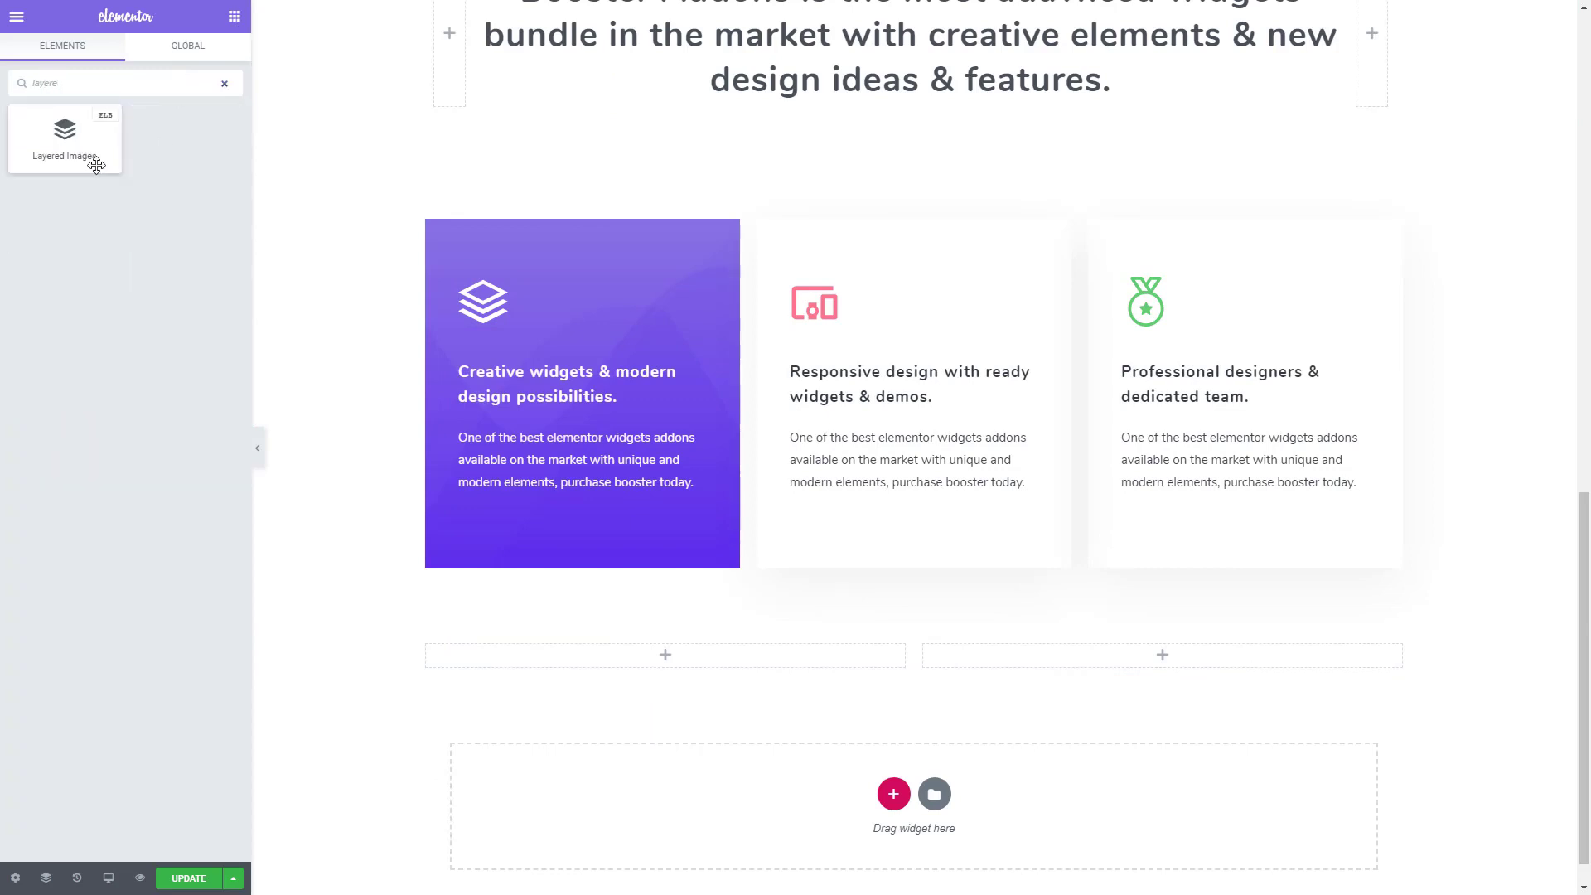
{"action": "left_click_drag", "start_coordinate": [97, 165], "coordinate": [678, 663]}
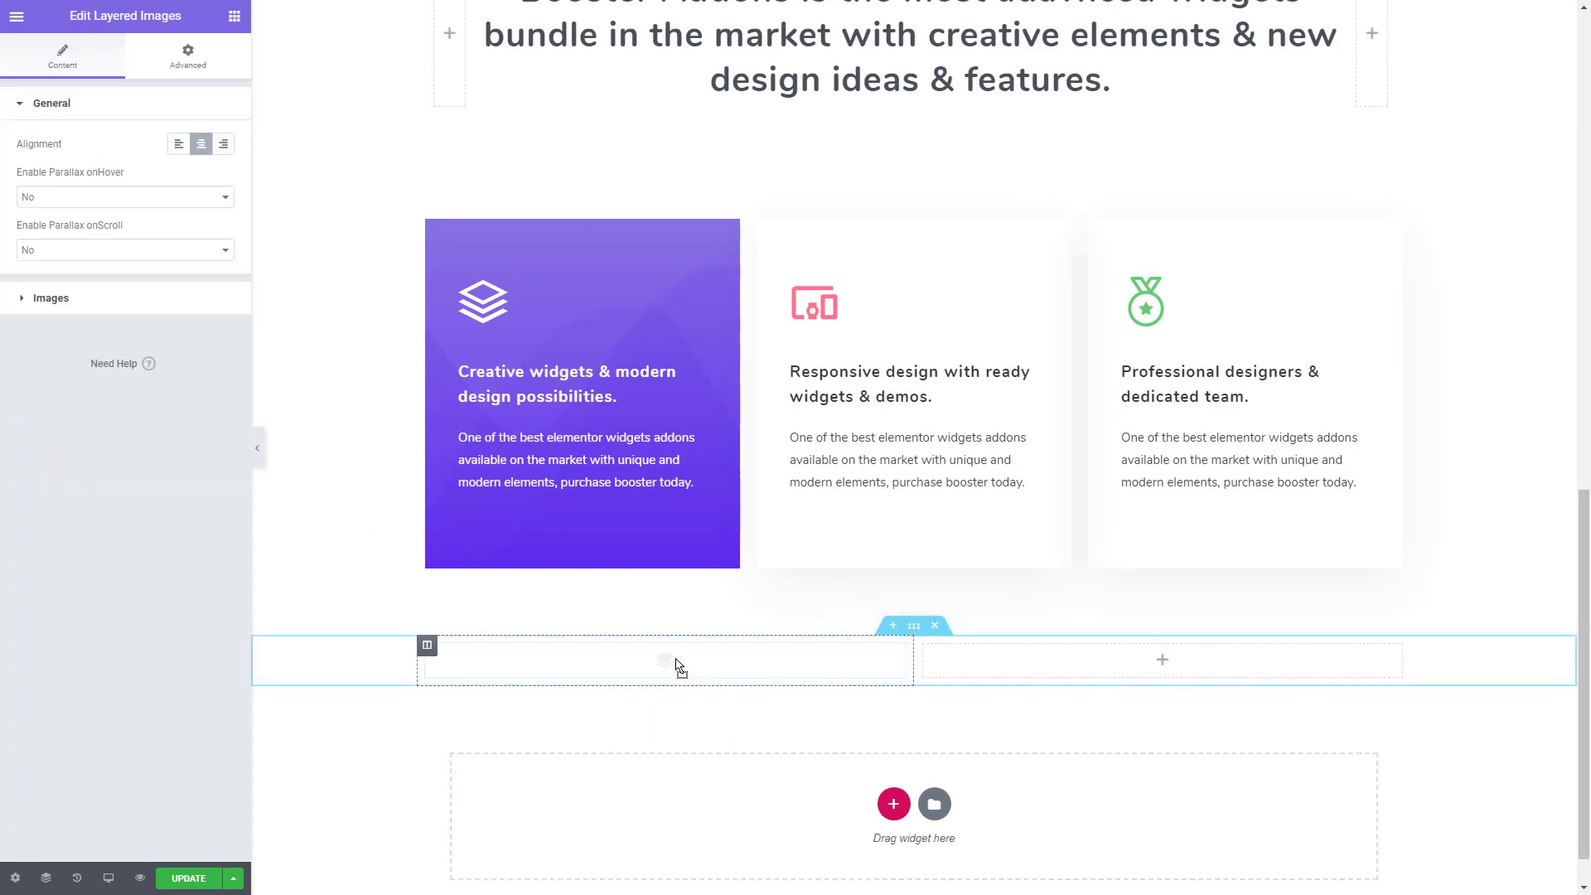
- Remove all default image items from the Layered Images widget and leave one newly added blank item
{"action": "scroll", "coordinate": [680, 652], "scroll_direction": "down", "scroll_amount": 5}
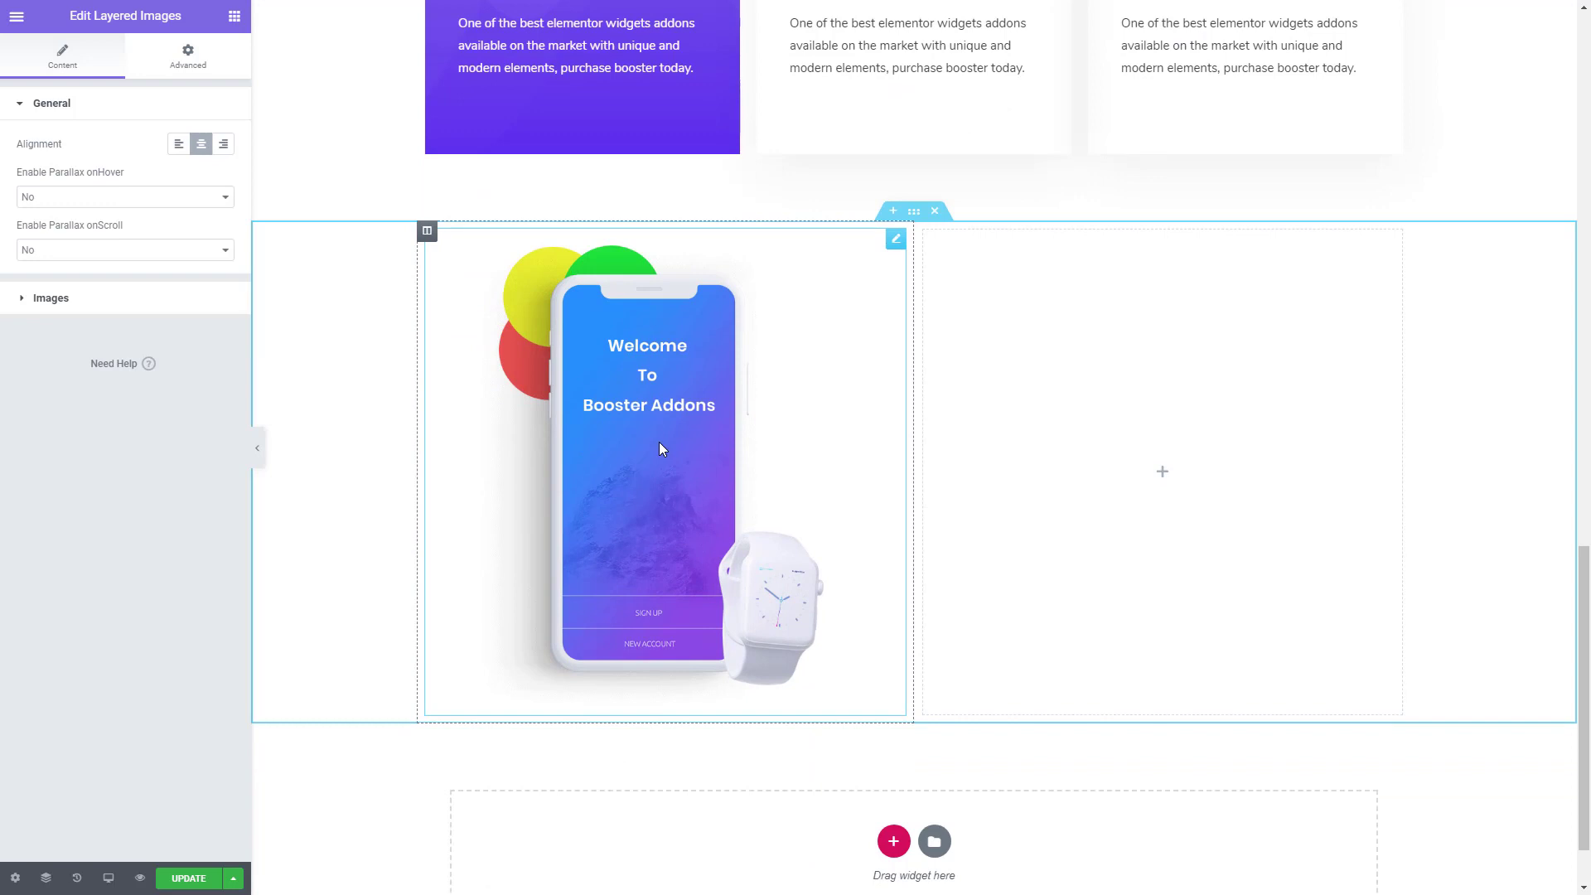
{"action": "left_click", "coordinate": [96, 300]}
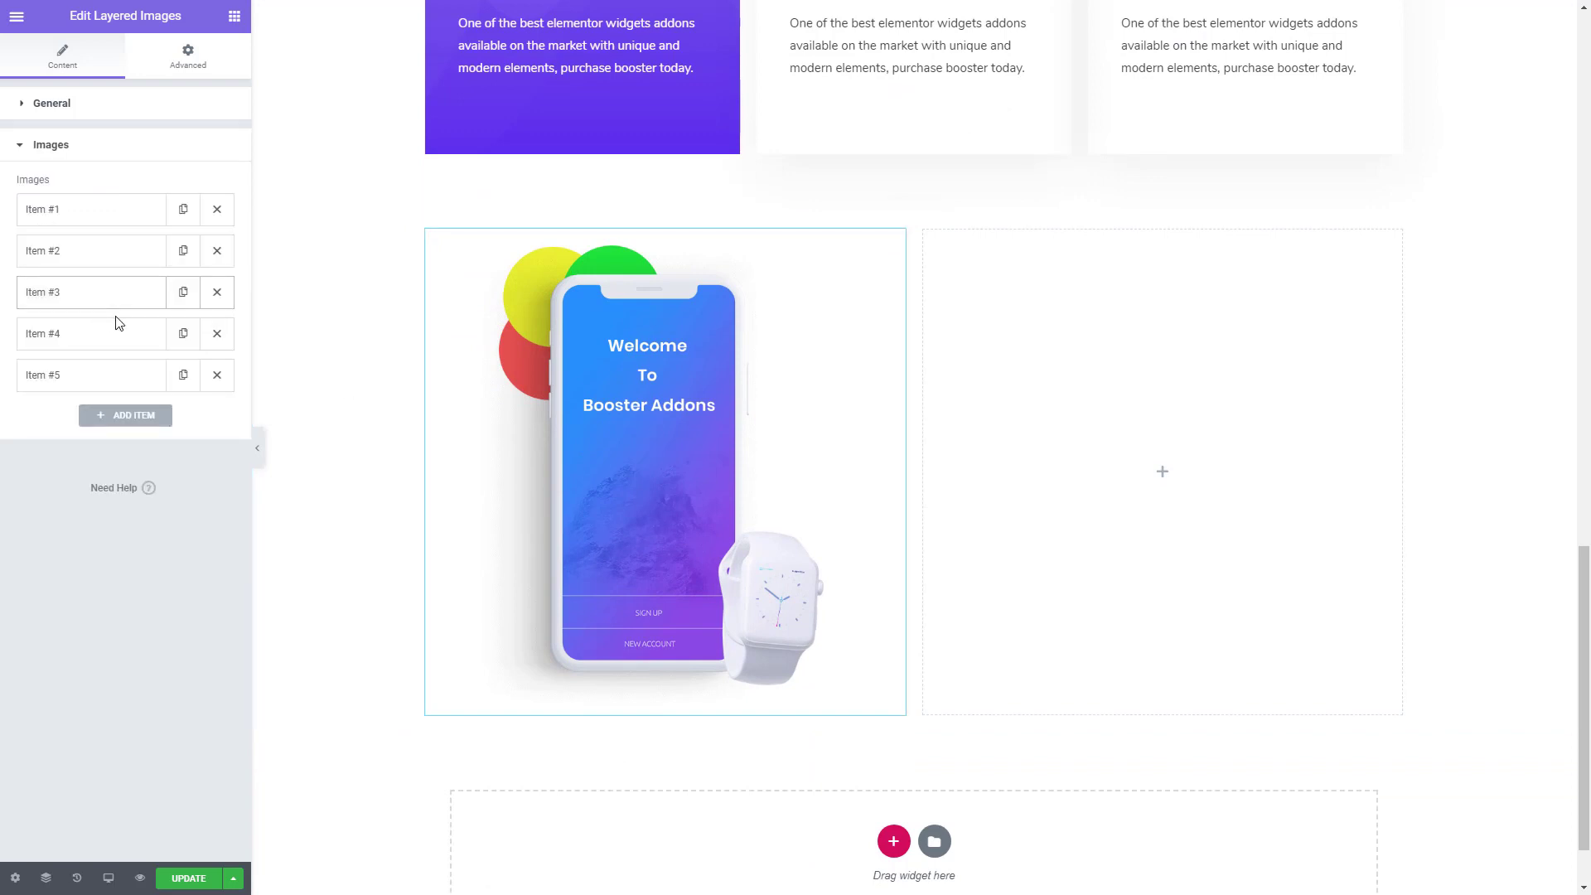
{"action": "left_click", "coordinate": [216, 386]}
{"action": "left_click", "coordinate": [217, 335]}
{"action": "left_click", "coordinate": [217, 294]}
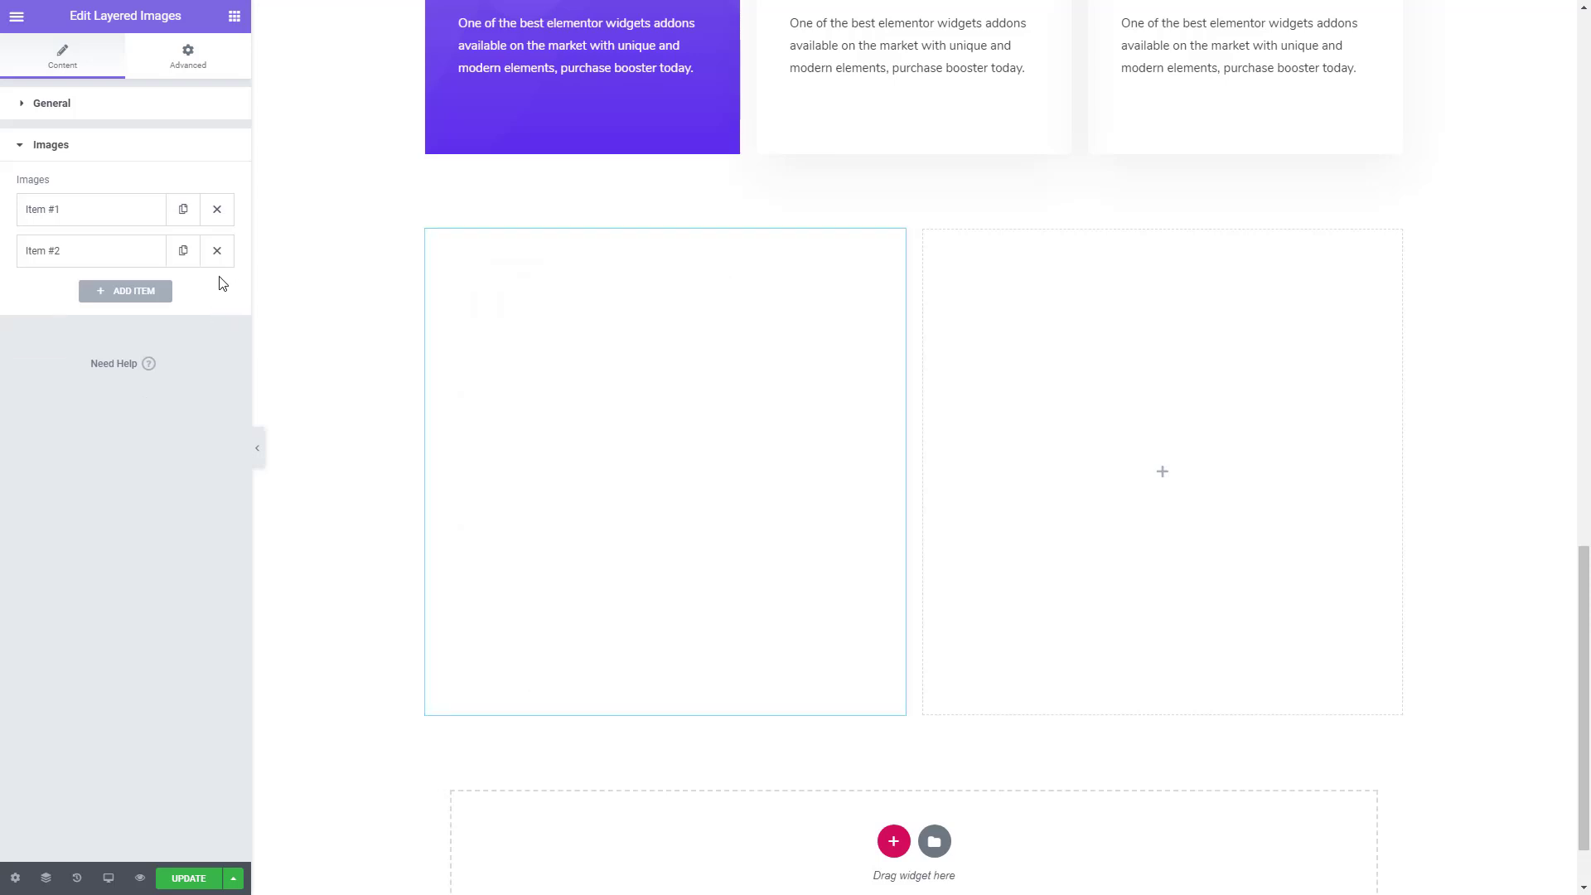
{"action": "left_click", "coordinate": [217, 250]}
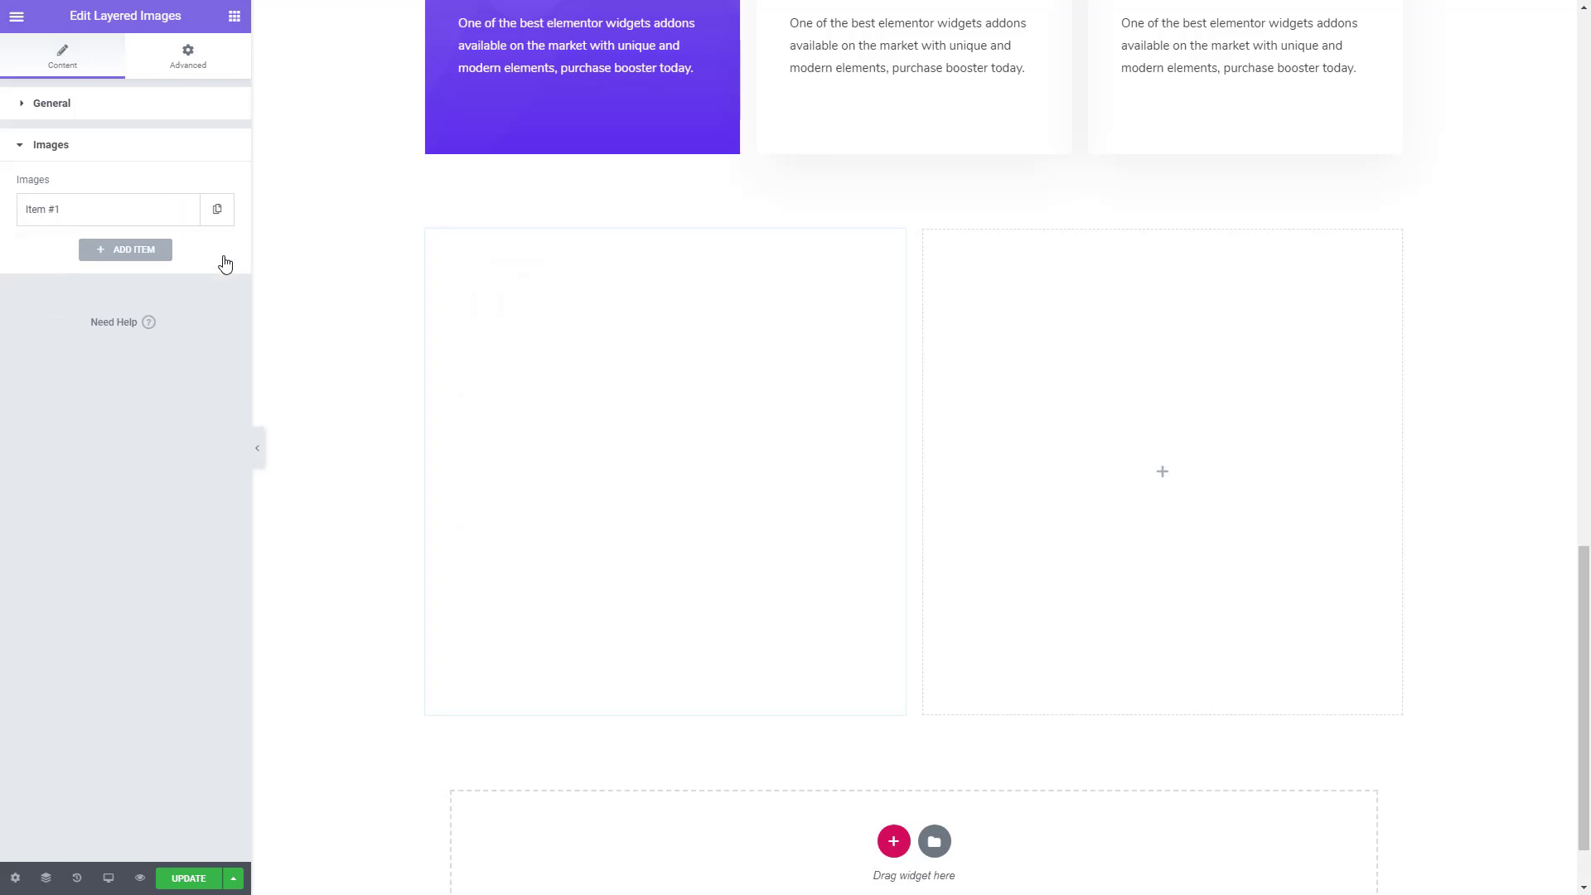
{"action": "left_click", "coordinate": [144, 259]}
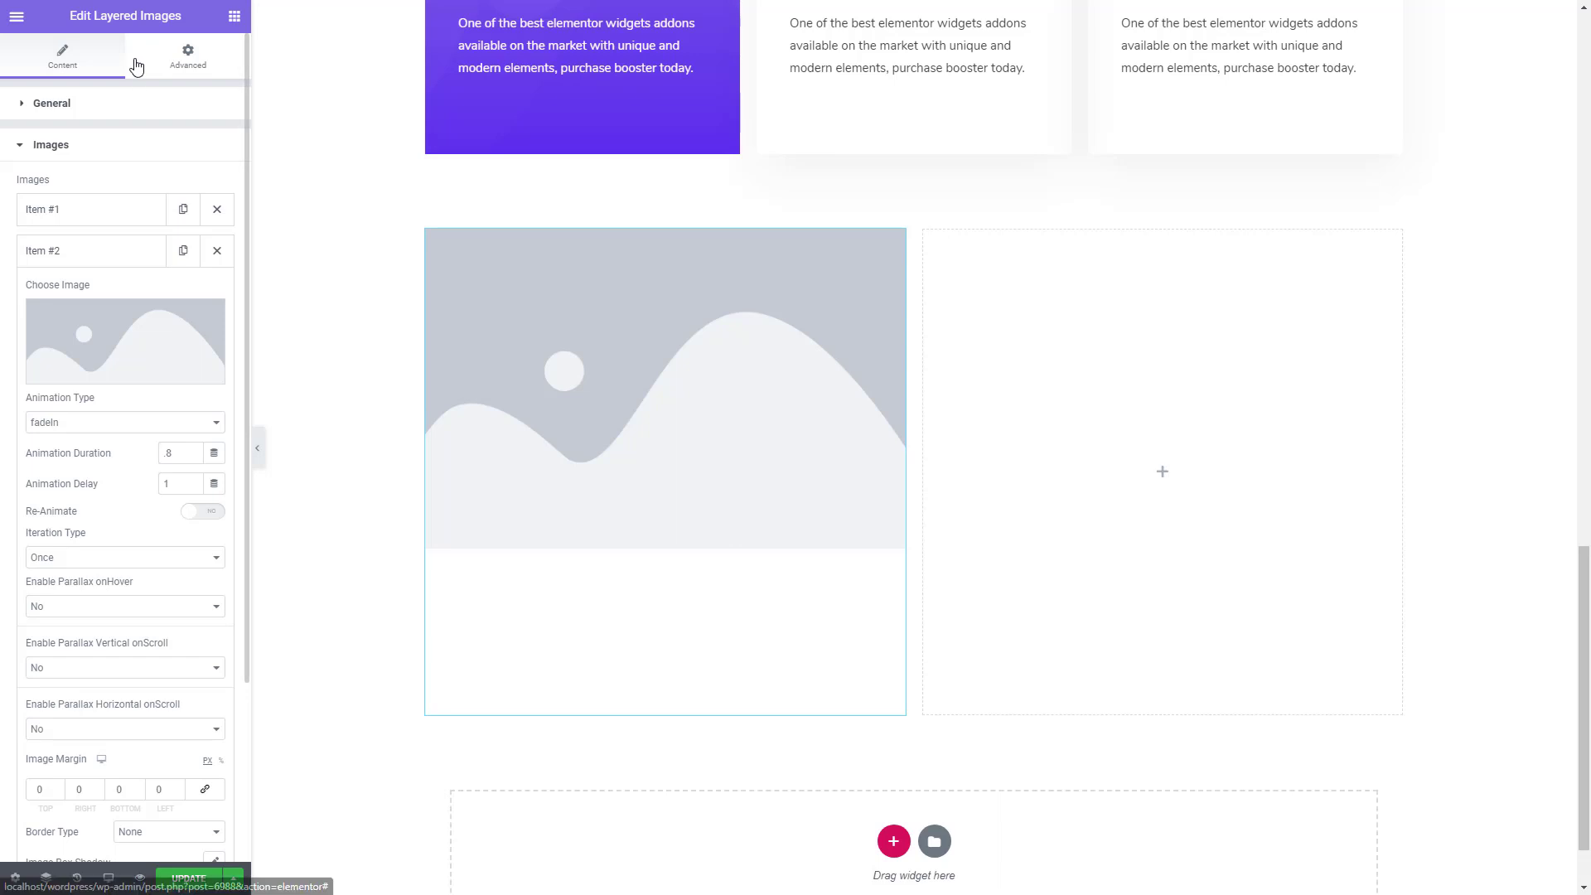
{"action": "left_click", "coordinate": [218, 217]}
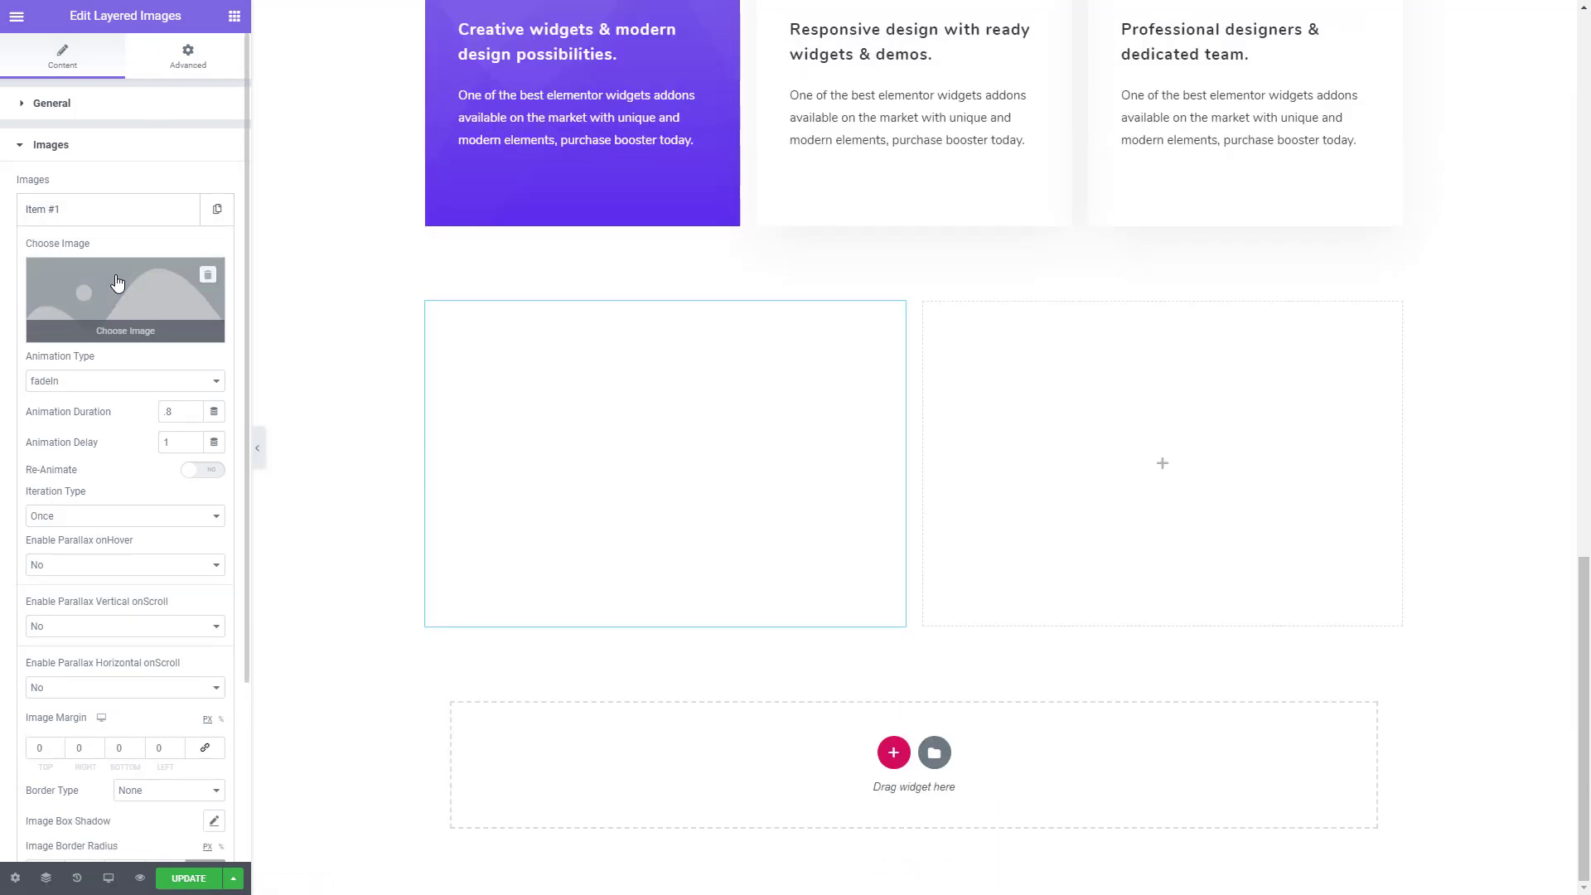
- Assign the Untitled-4_0001_clock.png image to the first layer and set its animation type to fadeInDown
{"action": "left_click", "coordinate": [138, 284]}
{"action": "left_click", "coordinate": [501, 240]}
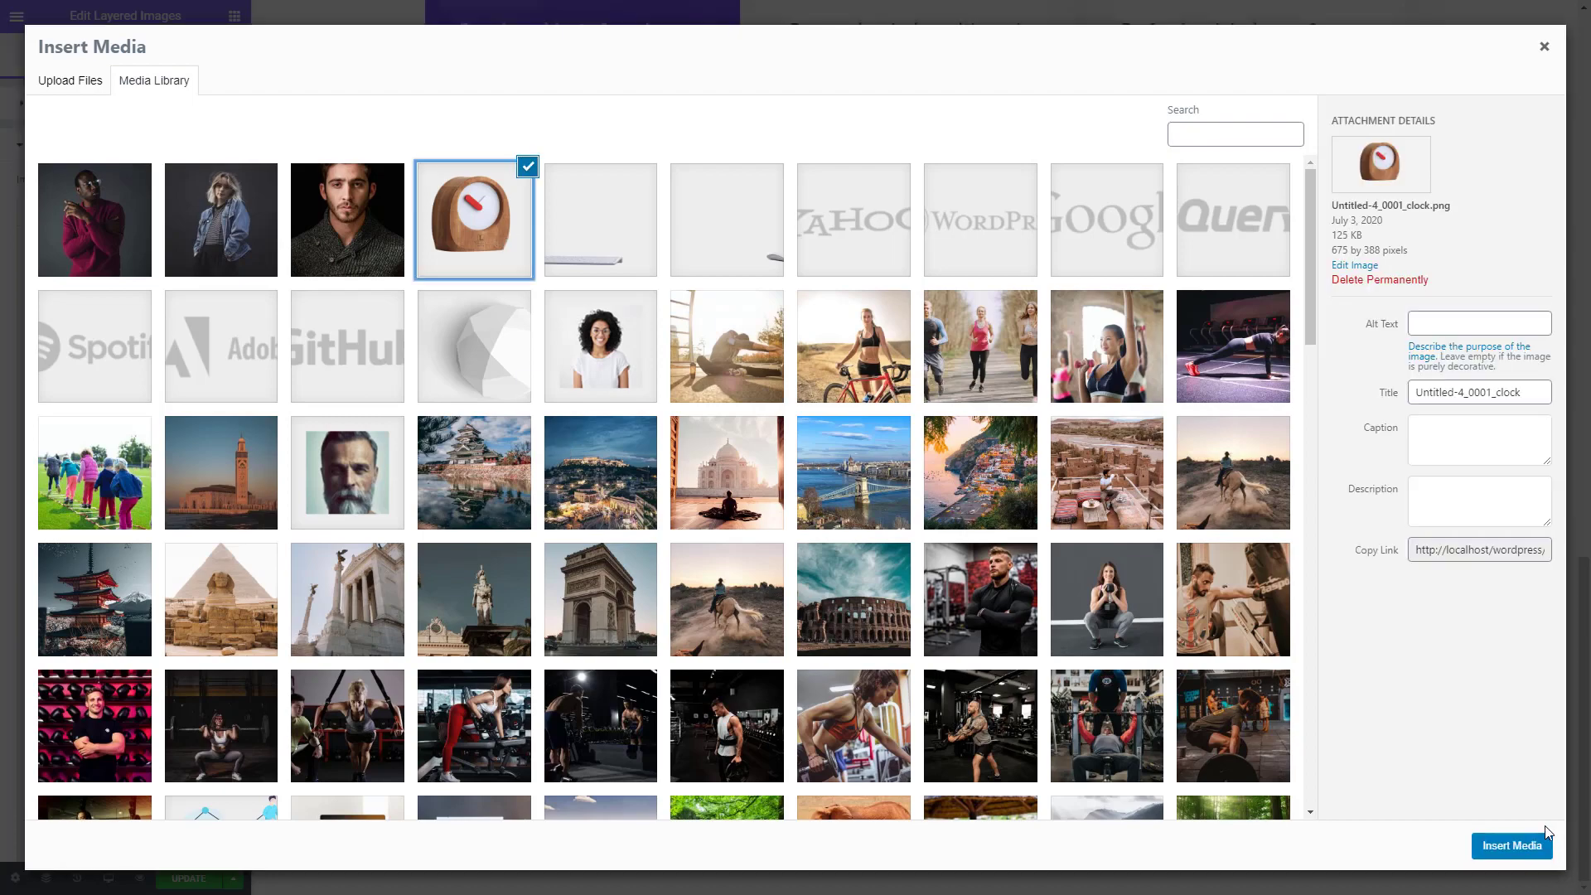
{"action": "left_click", "coordinate": [1513, 846]}
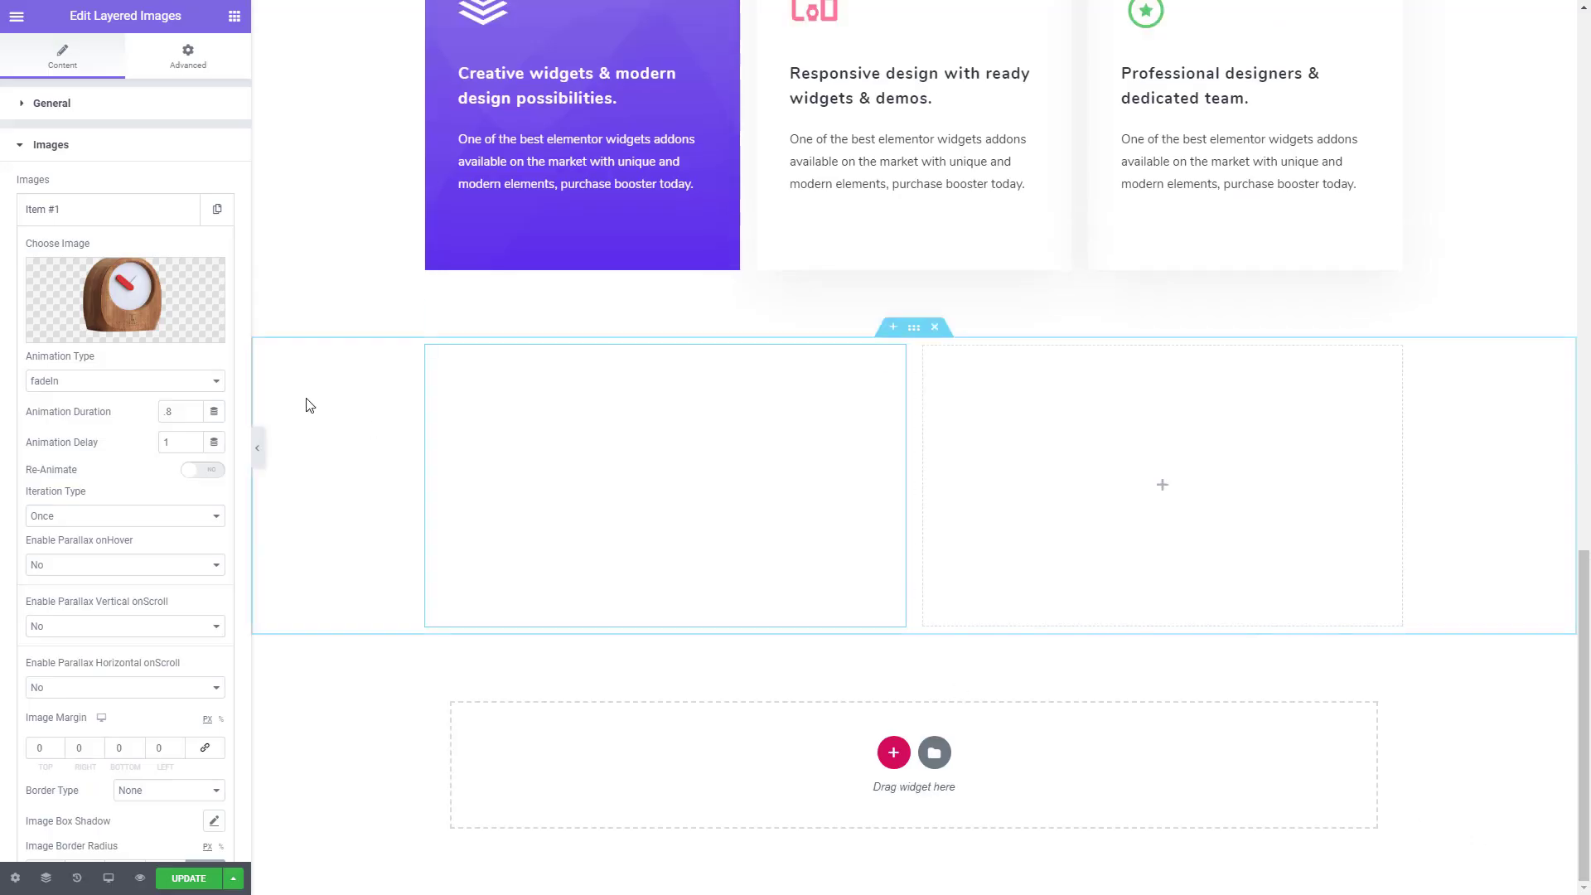
{"action": "left_click", "coordinate": [121, 380]}
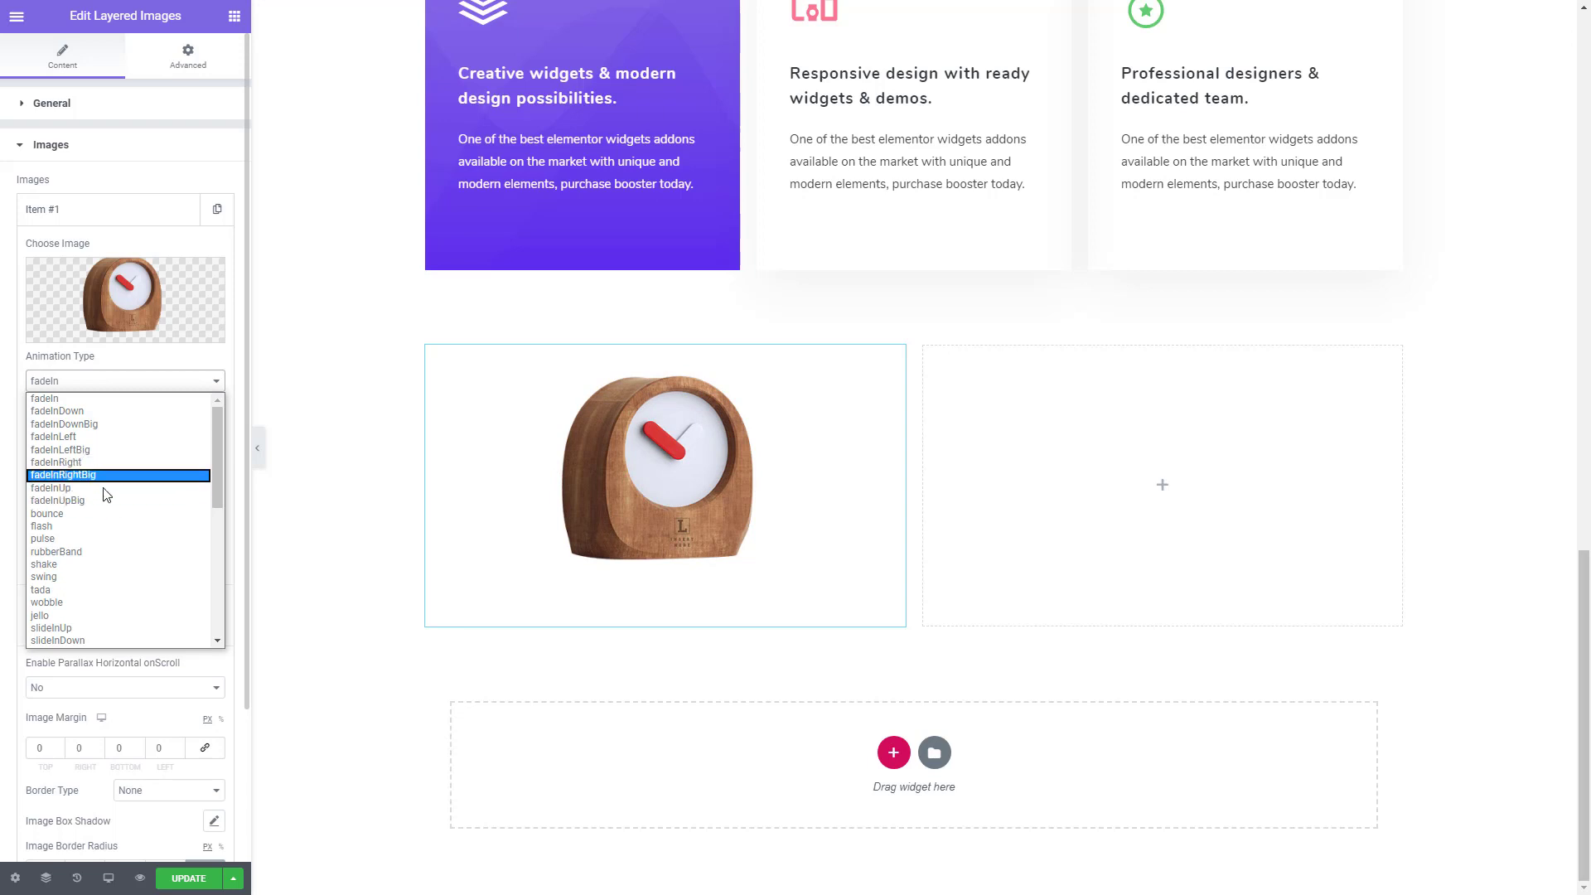
{"action": "left_click", "coordinate": [106, 413]}
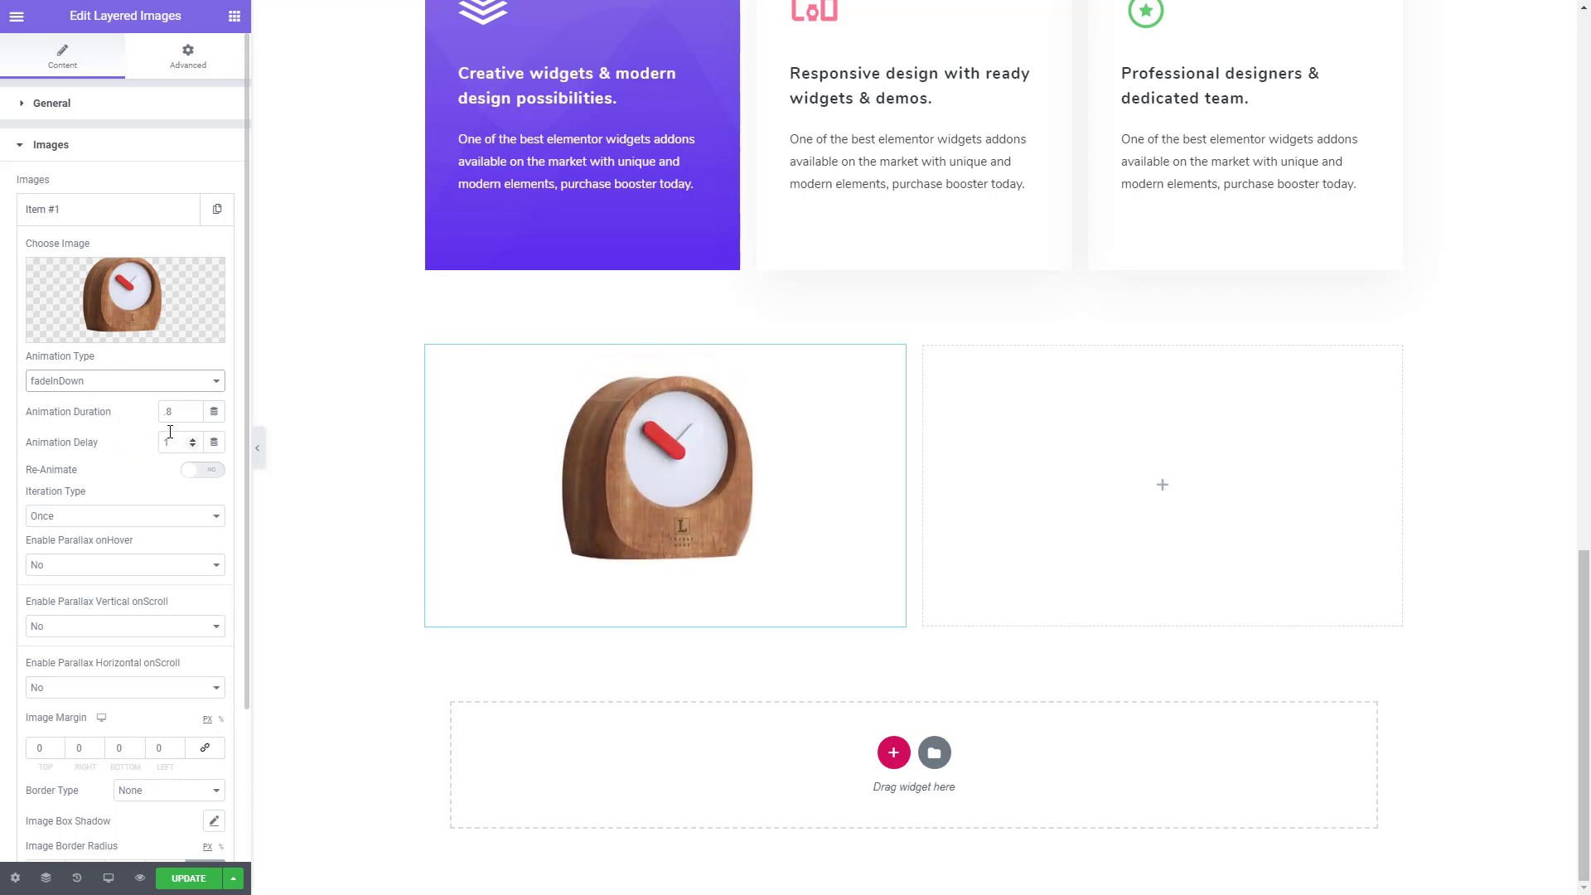
{"action": "left_click", "coordinate": [102, 217]}
- Add a second layer item and assign it the Untitled-4_0000_keyboard.png image from the media library
{"action": "left_click", "coordinate": [116, 253]}
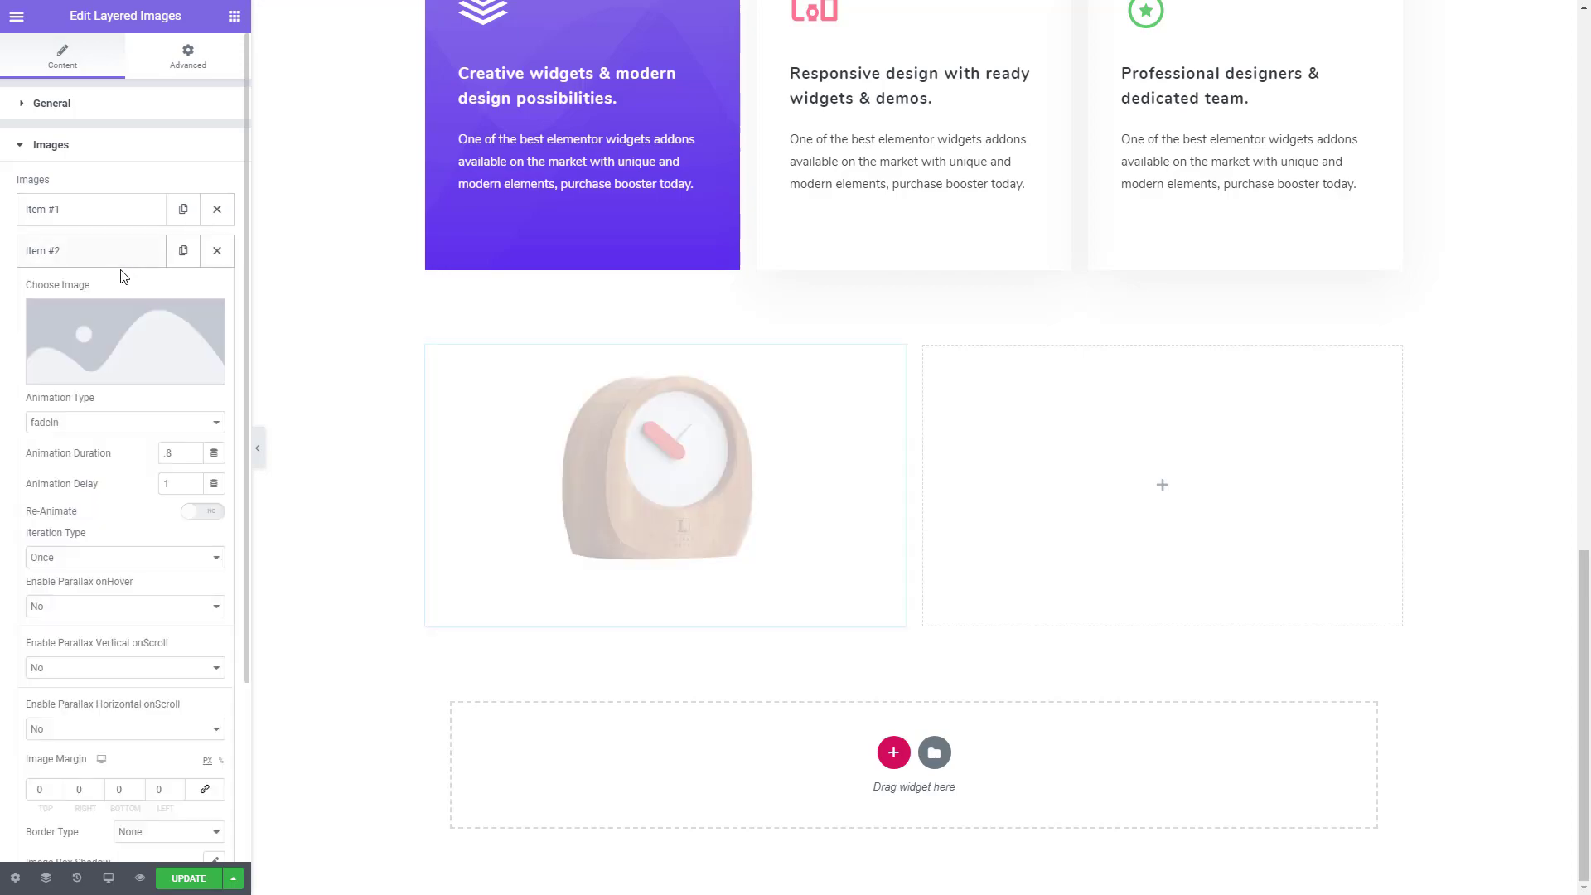
{"action": "left_click", "coordinate": [102, 319]}
{"action": "left_click", "coordinate": [567, 247]}
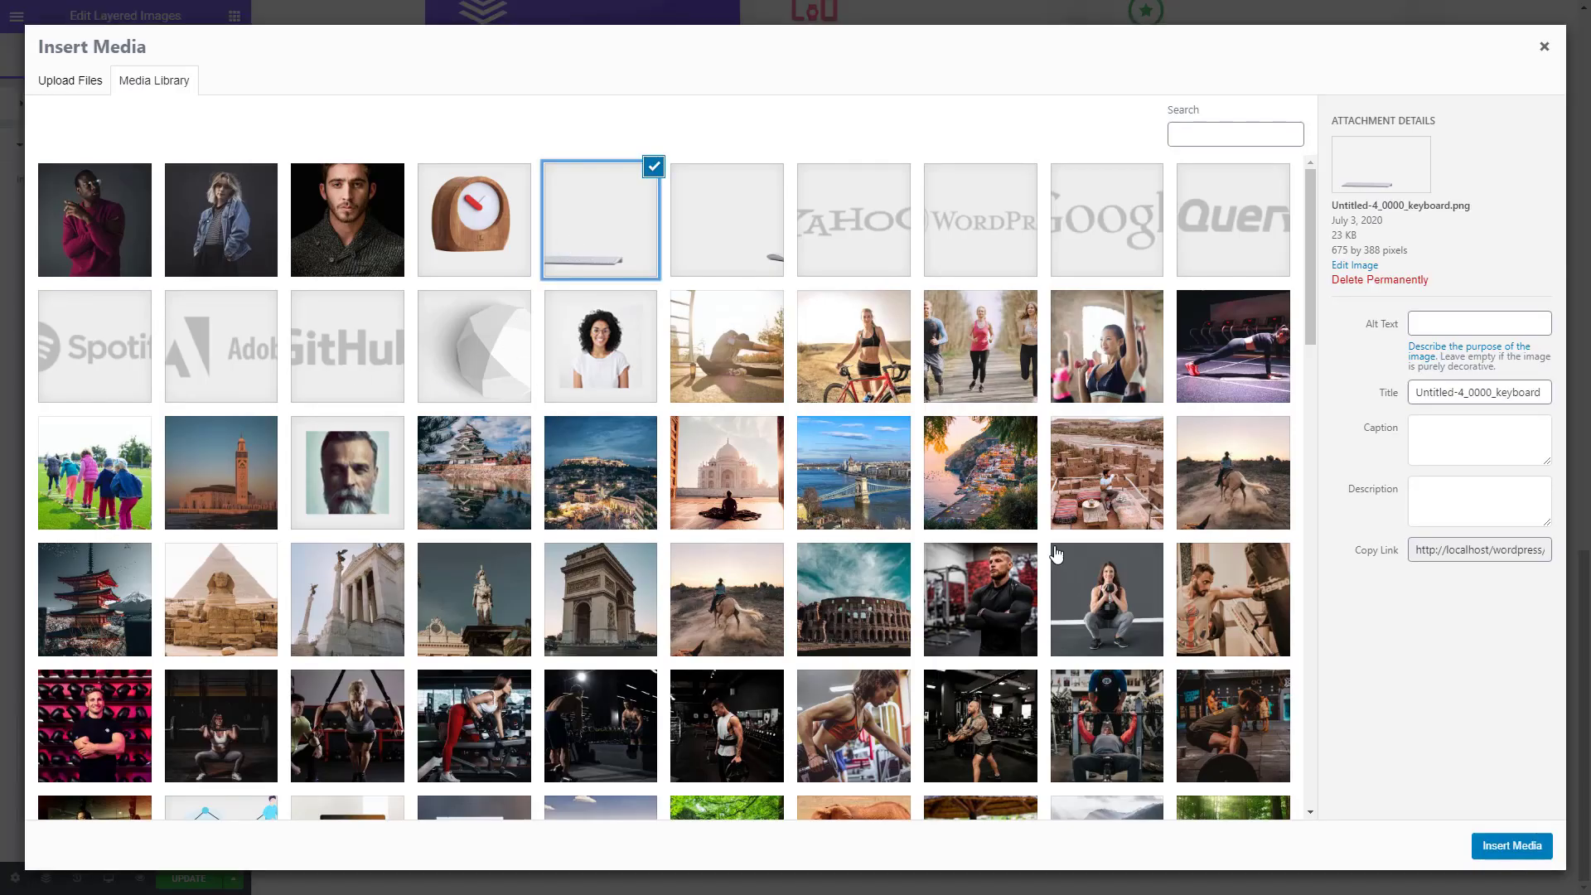
{"action": "left_click", "coordinate": [1511, 845]}
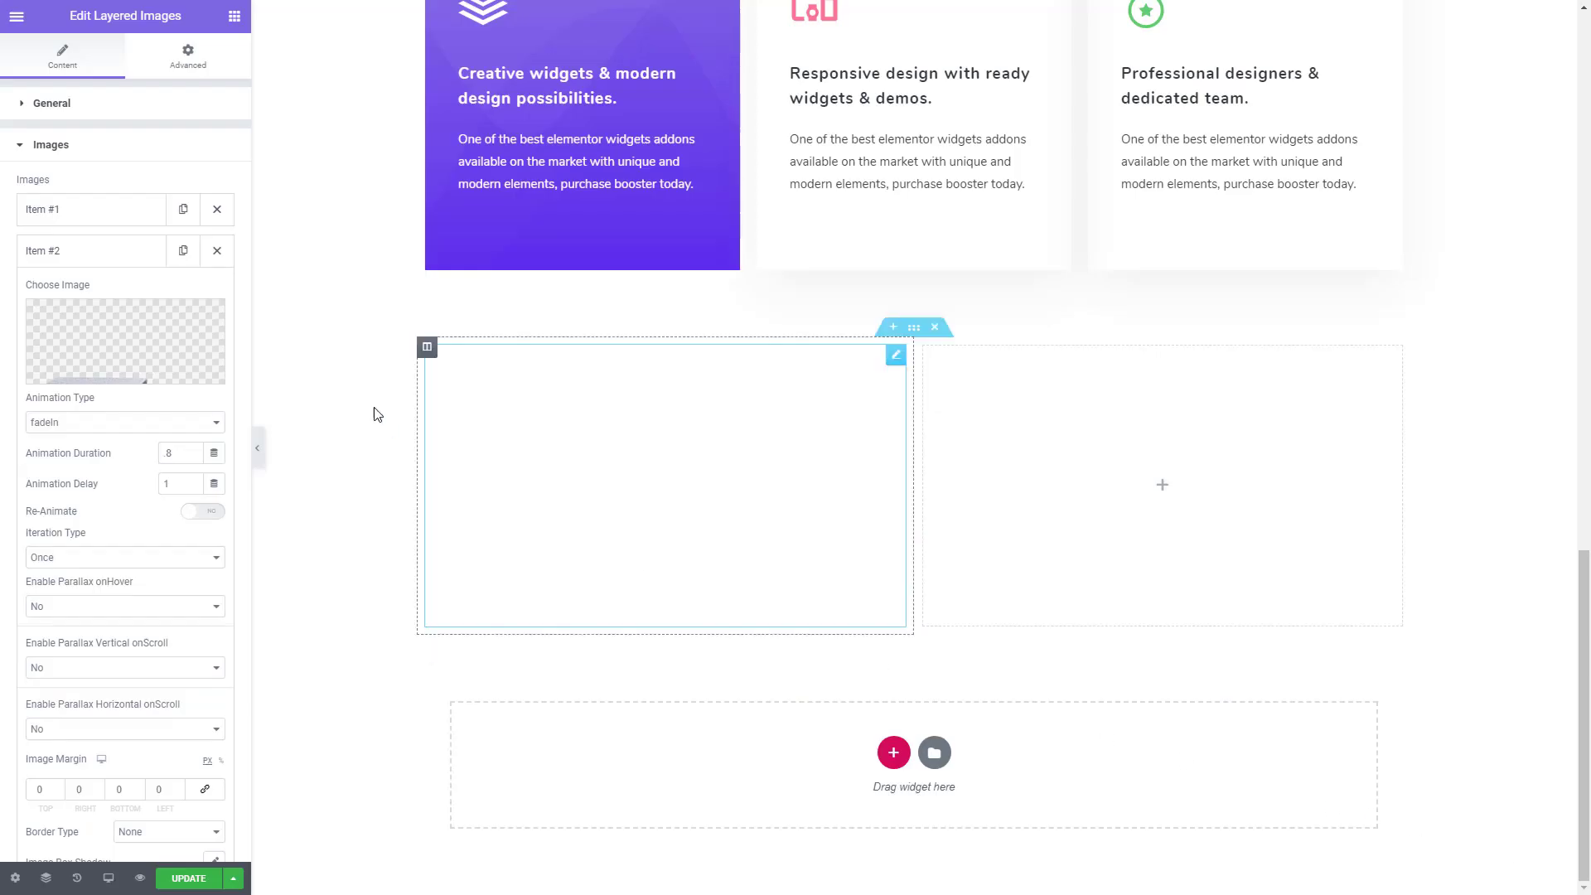
- Set the keyboard layer's animation type to fadeInLeft with an animation delay of 1.7
{"action": "left_click", "coordinate": [143, 427]}
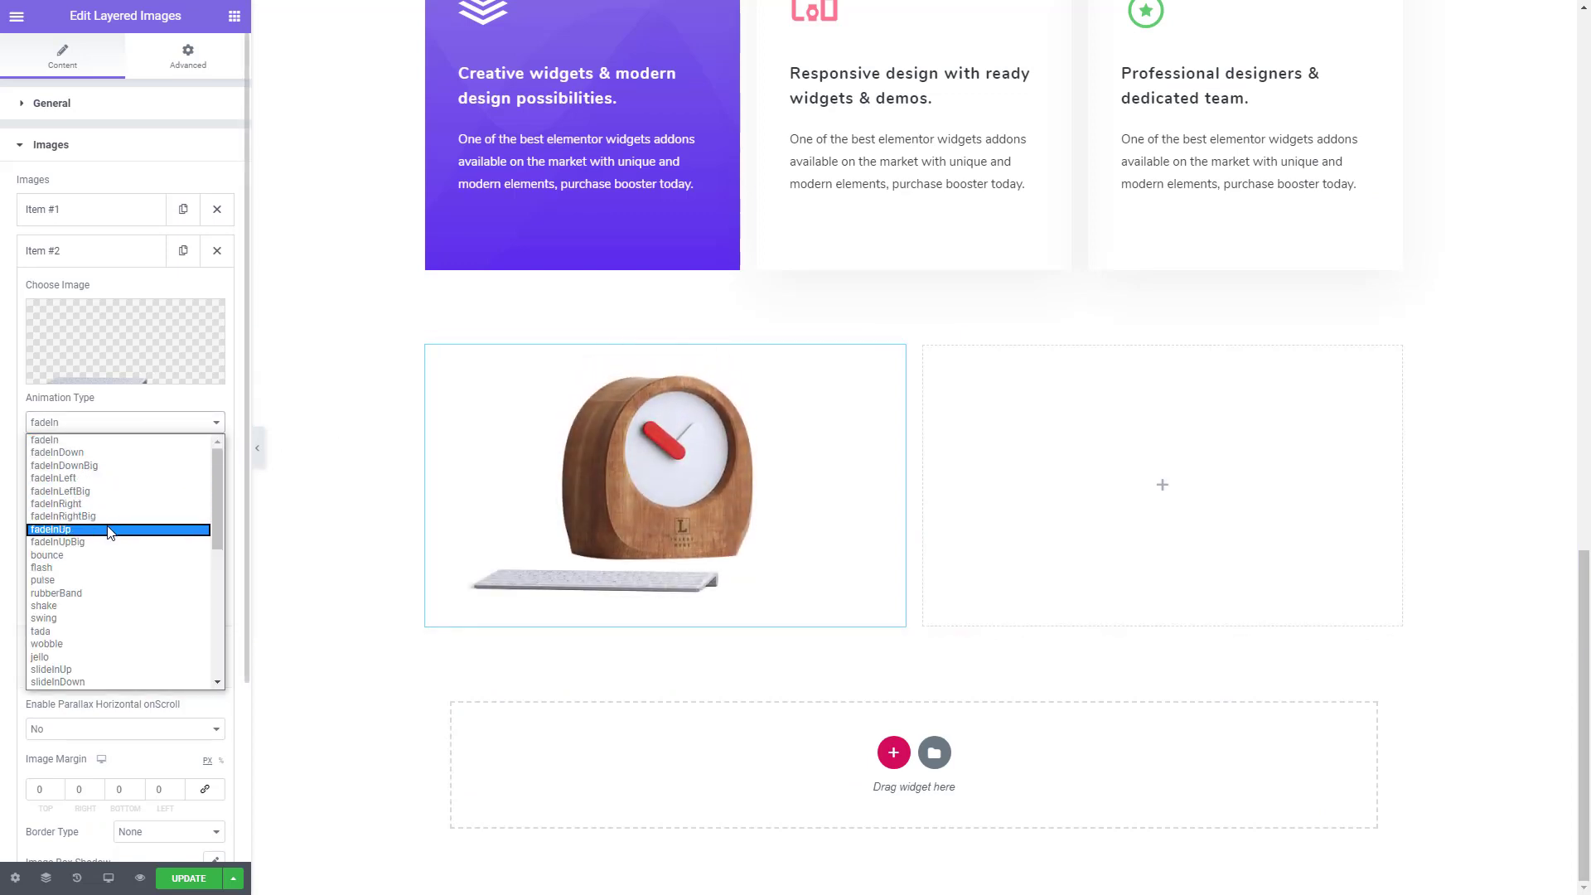
{"action": "left_click", "coordinate": [110, 479]}
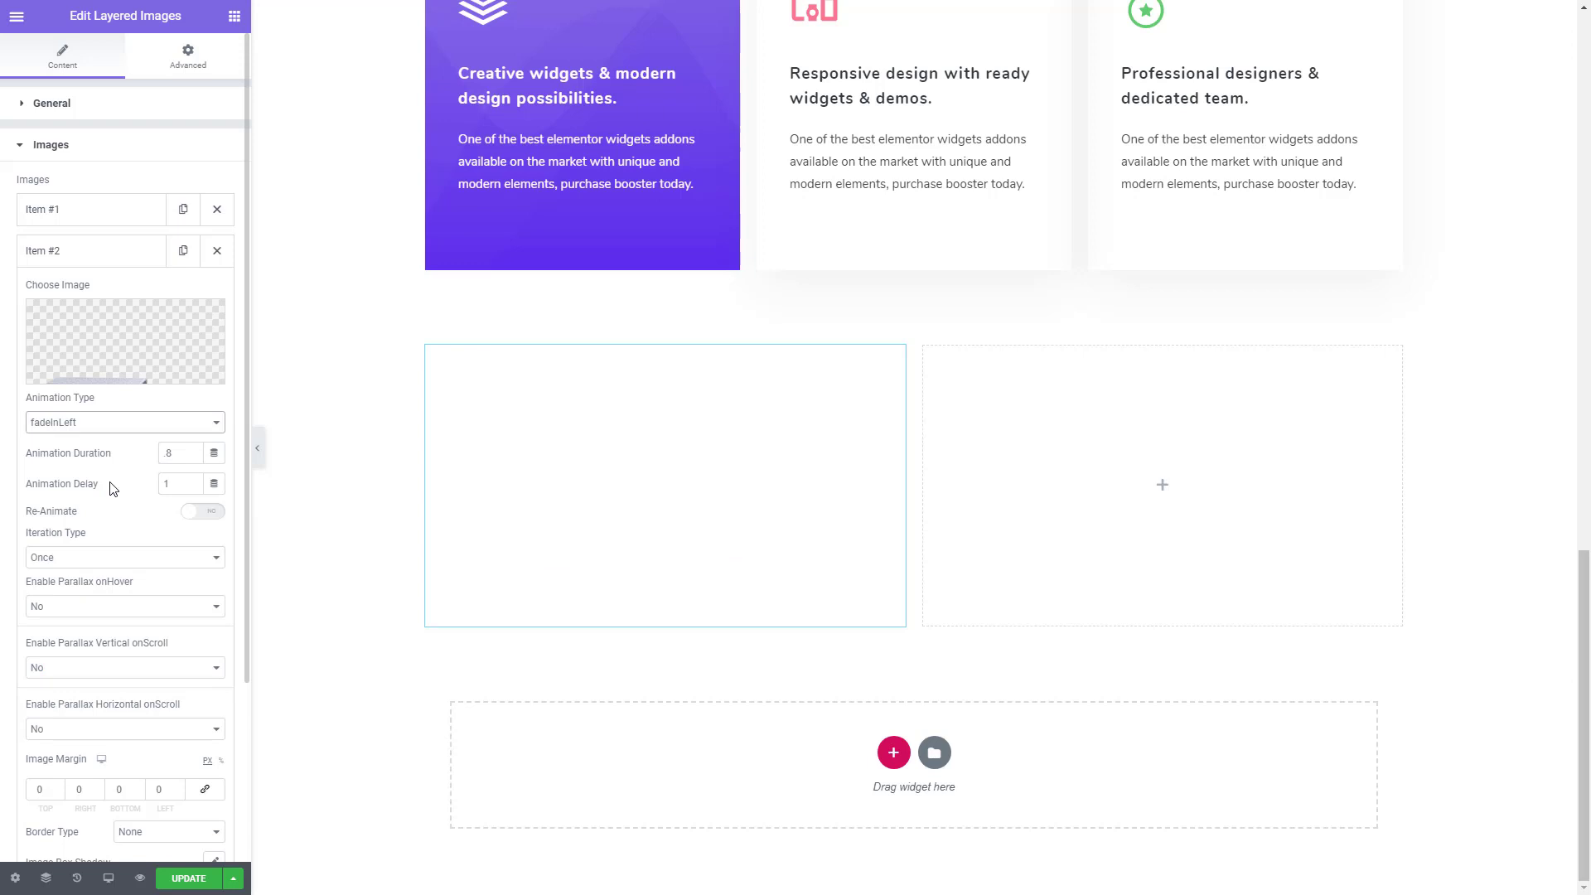
{"action": "double_click", "coordinate": [178, 486]}
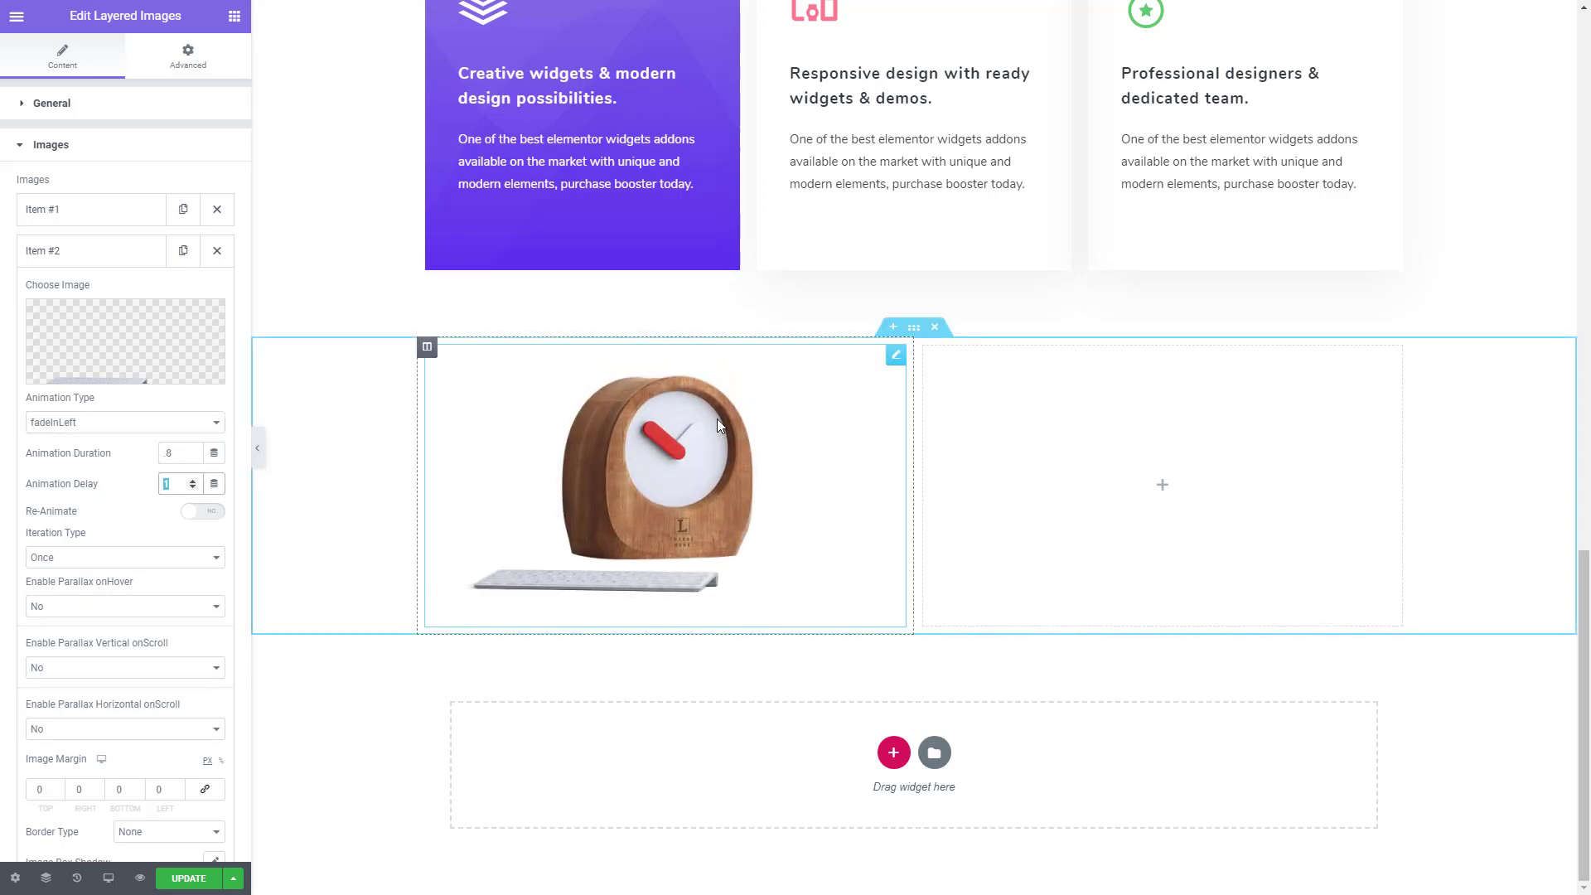
{"action": "type", "text": "1.7"}
{"action": "left_click", "coordinate": [50, 250]}
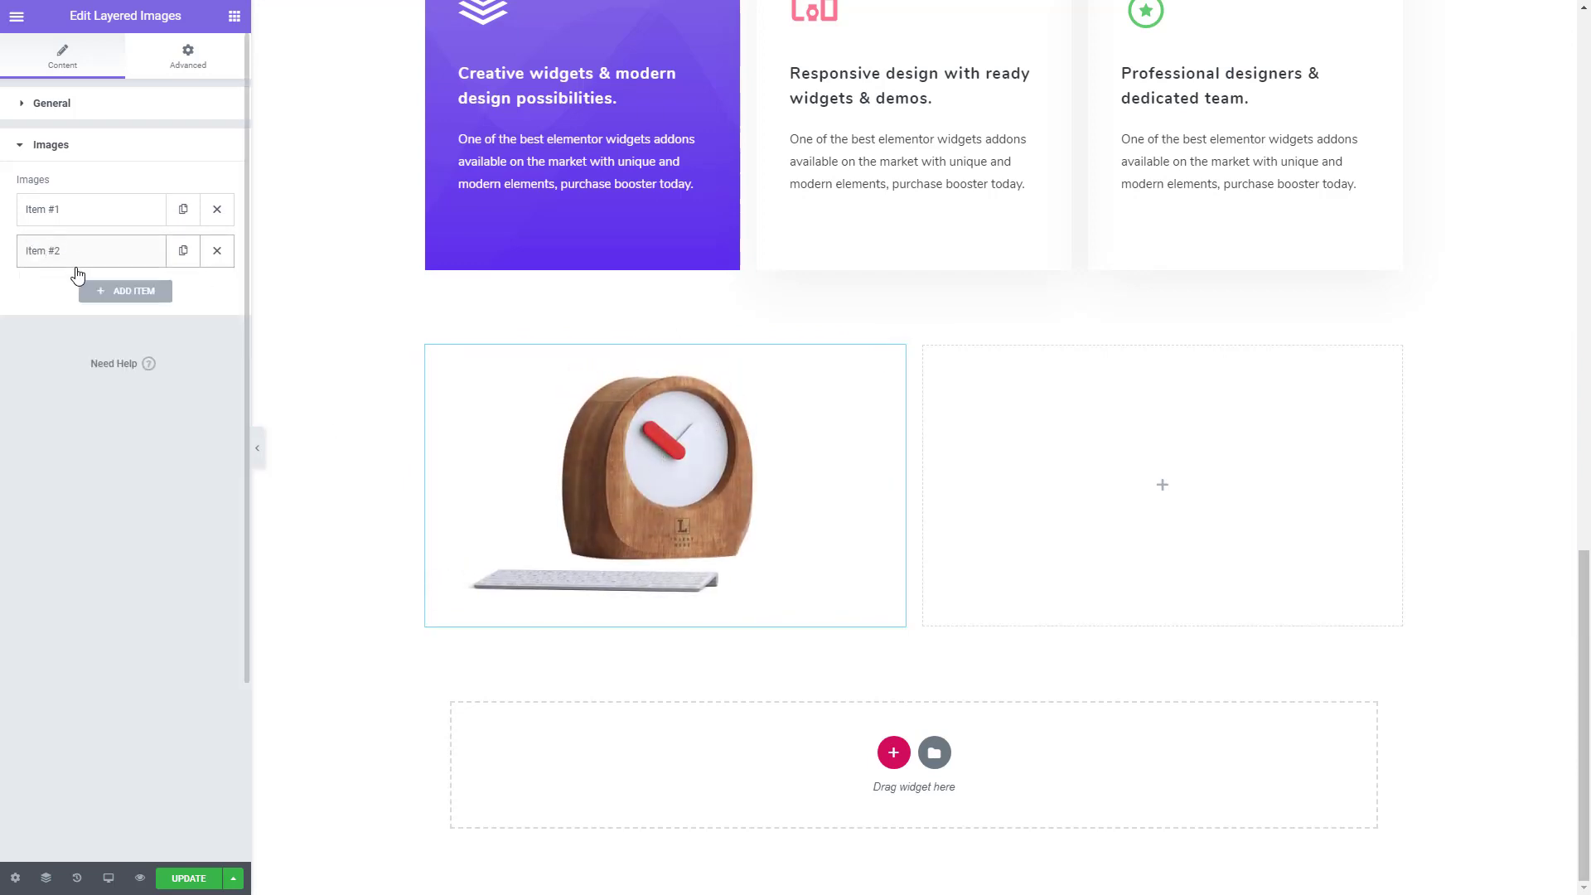
- Add a third layer item and assign it the computer mouse image from the media library
{"action": "left_click", "coordinate": [103, 303]}
{"action": "left_click", "coordinate": [124, 386]}
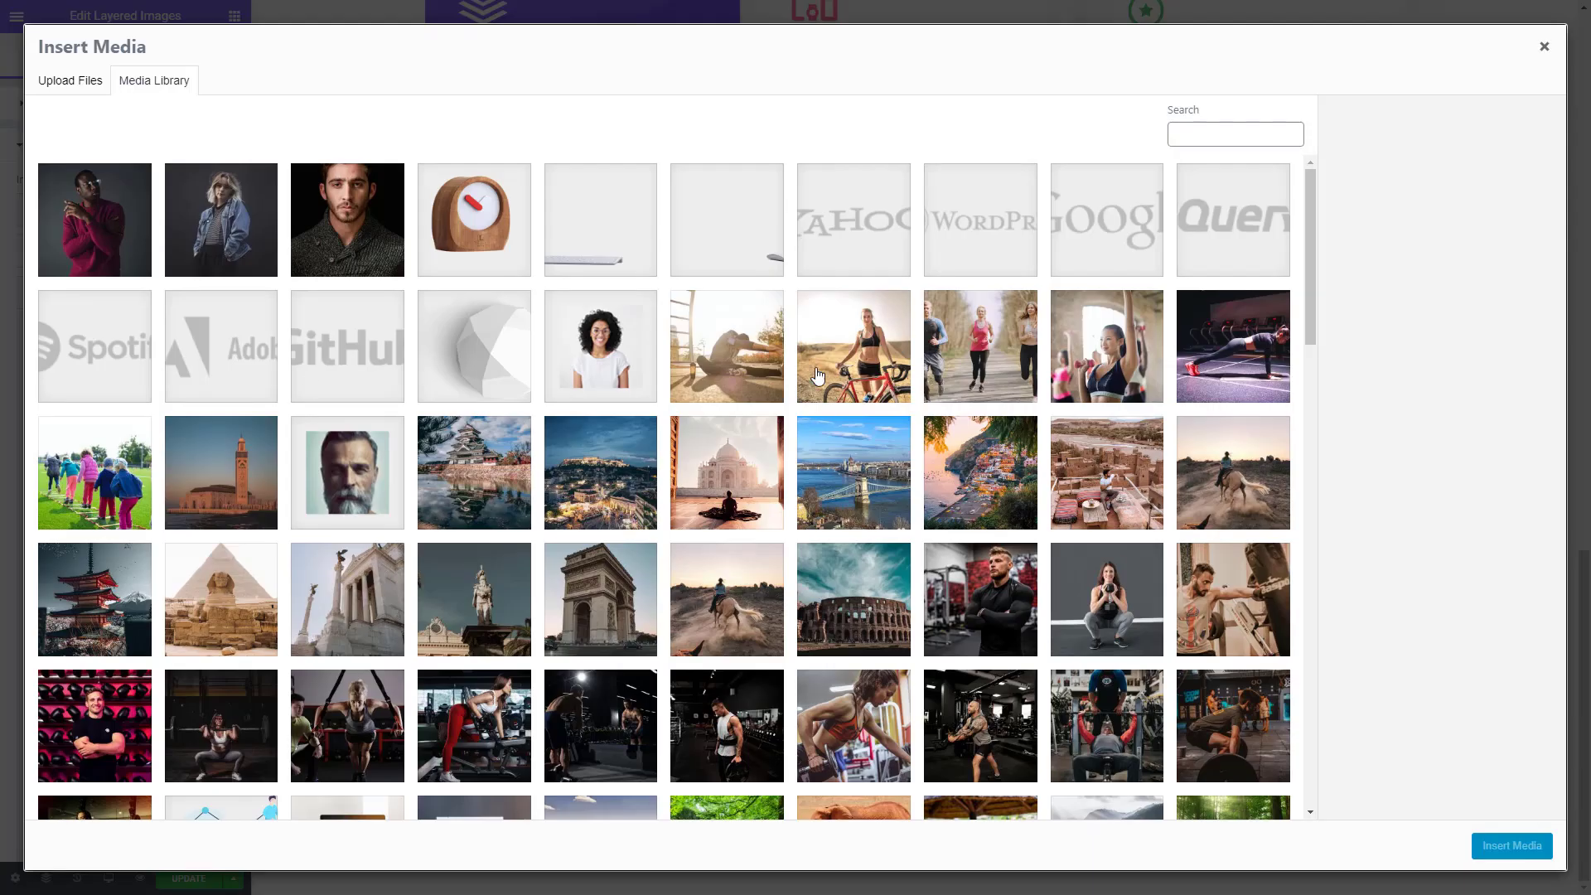
{"action": "left_click", "coordinate": [741, 260]}
{"action": "left_click", "coordinate": [1525, 845]}
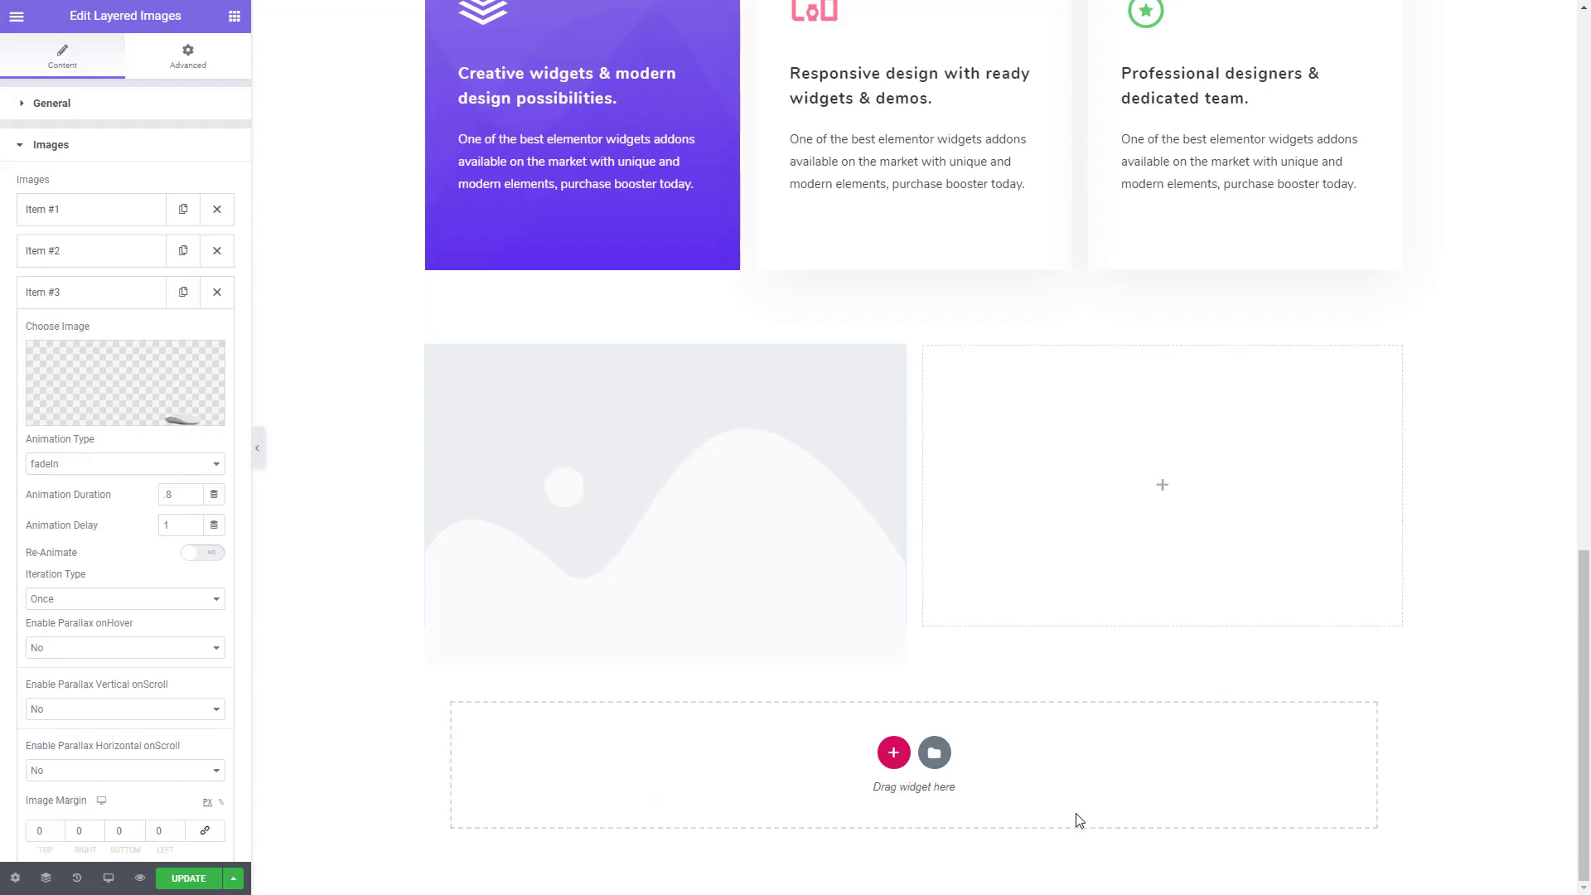
- Set the mouse layer's animation type to fadeInRight with an animation delay of 2.2
{"action": "left_click", "coordinate": [105, 466]}
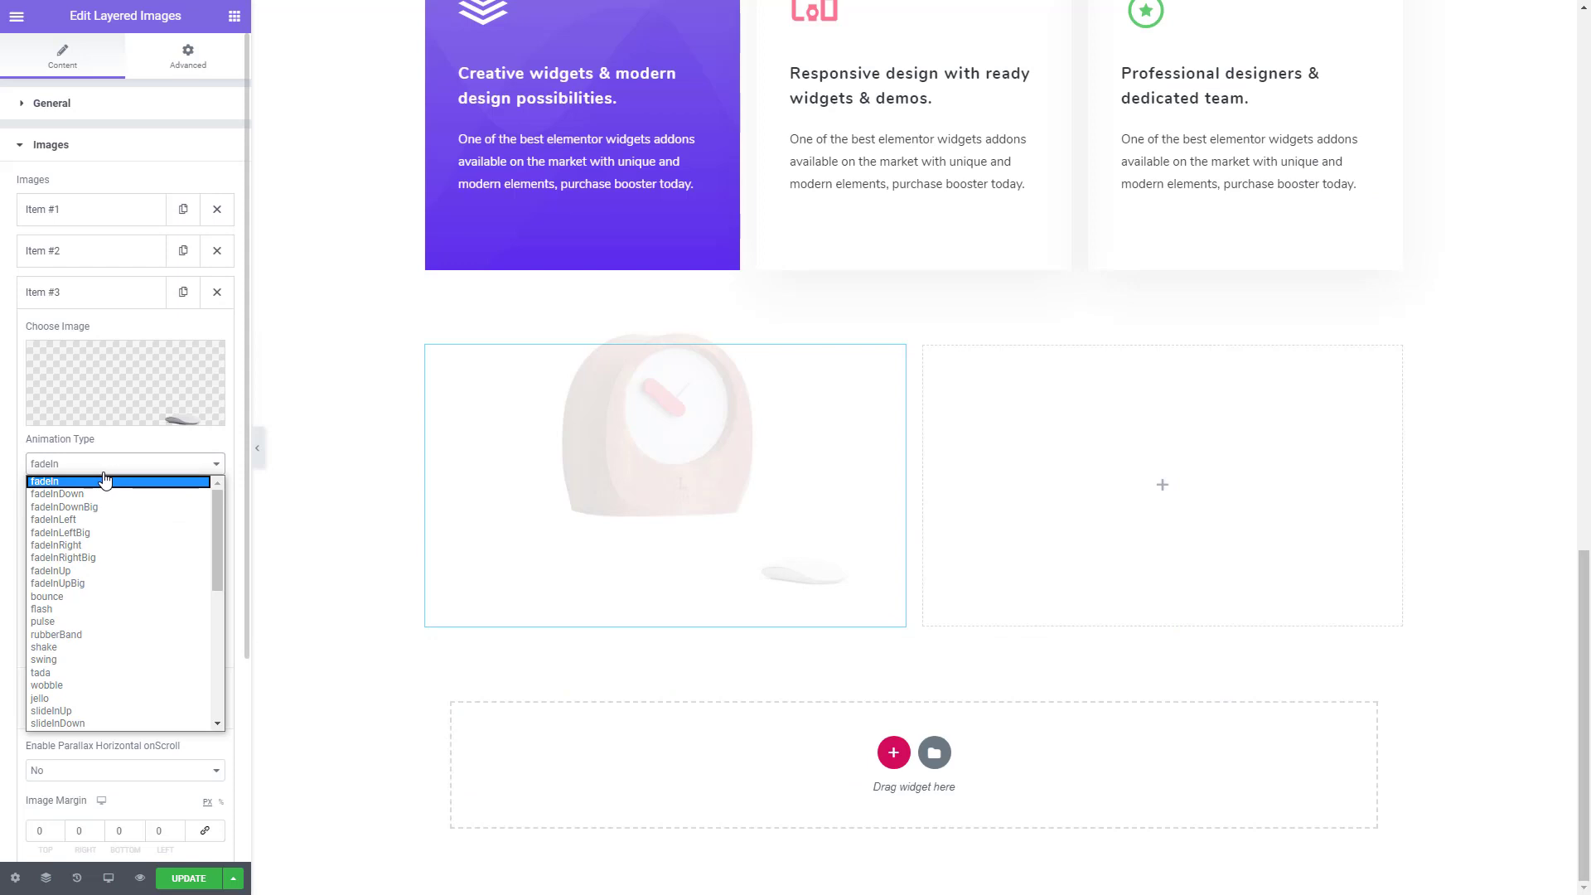
{"action": "left_click", "coordinate": [83, 557]}
{"action": "double_click", "coordinate": [172, 525]}
{"action": "type", "text": "2"}
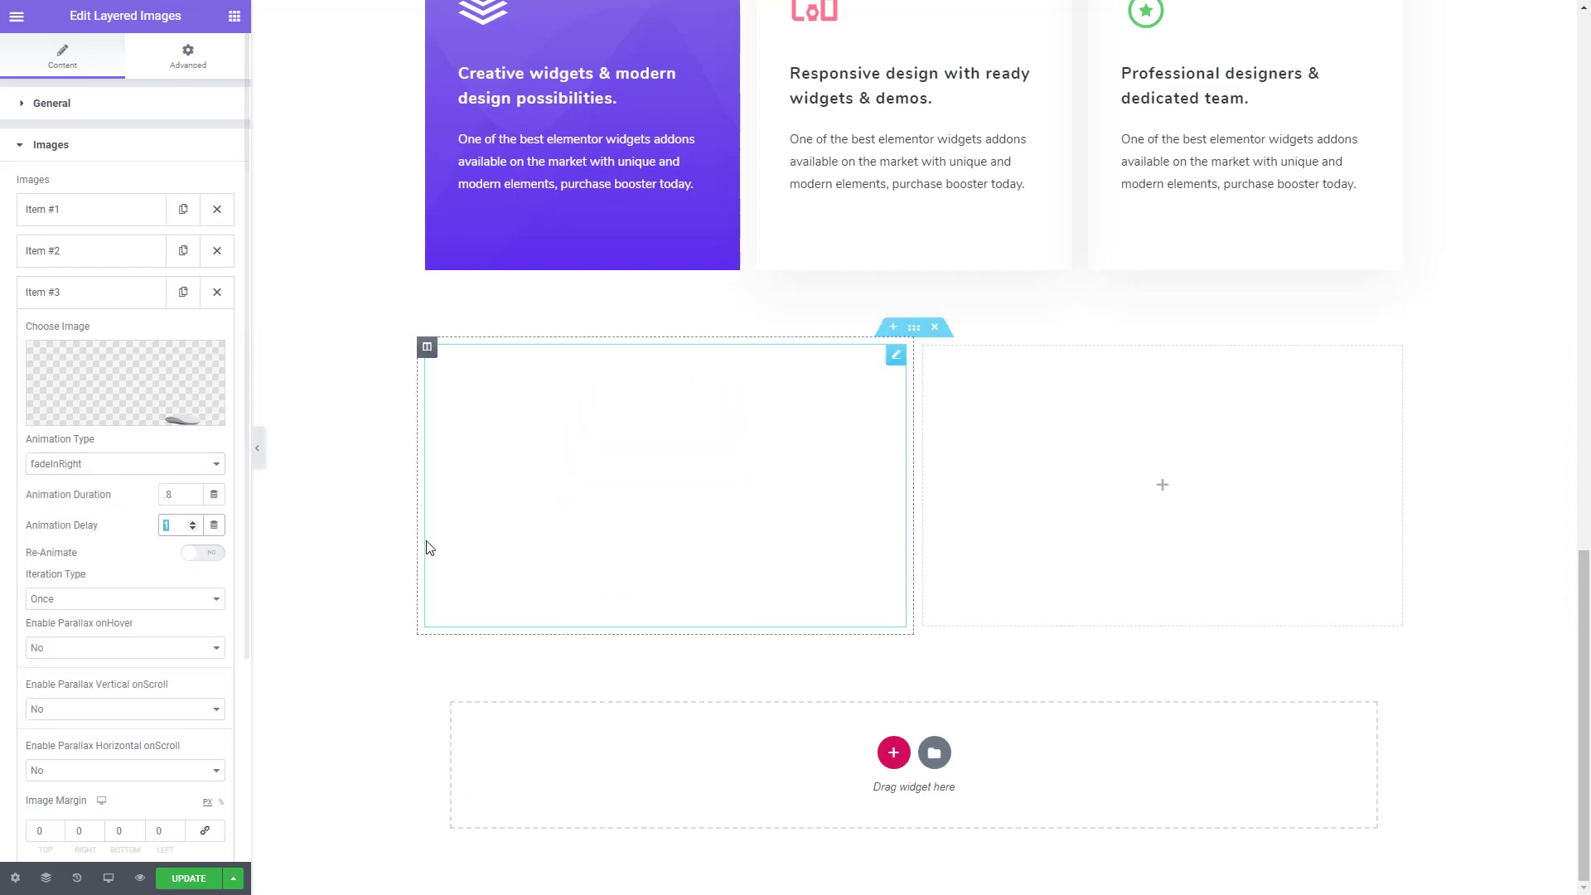
{"action": "type", "text": ".2"}
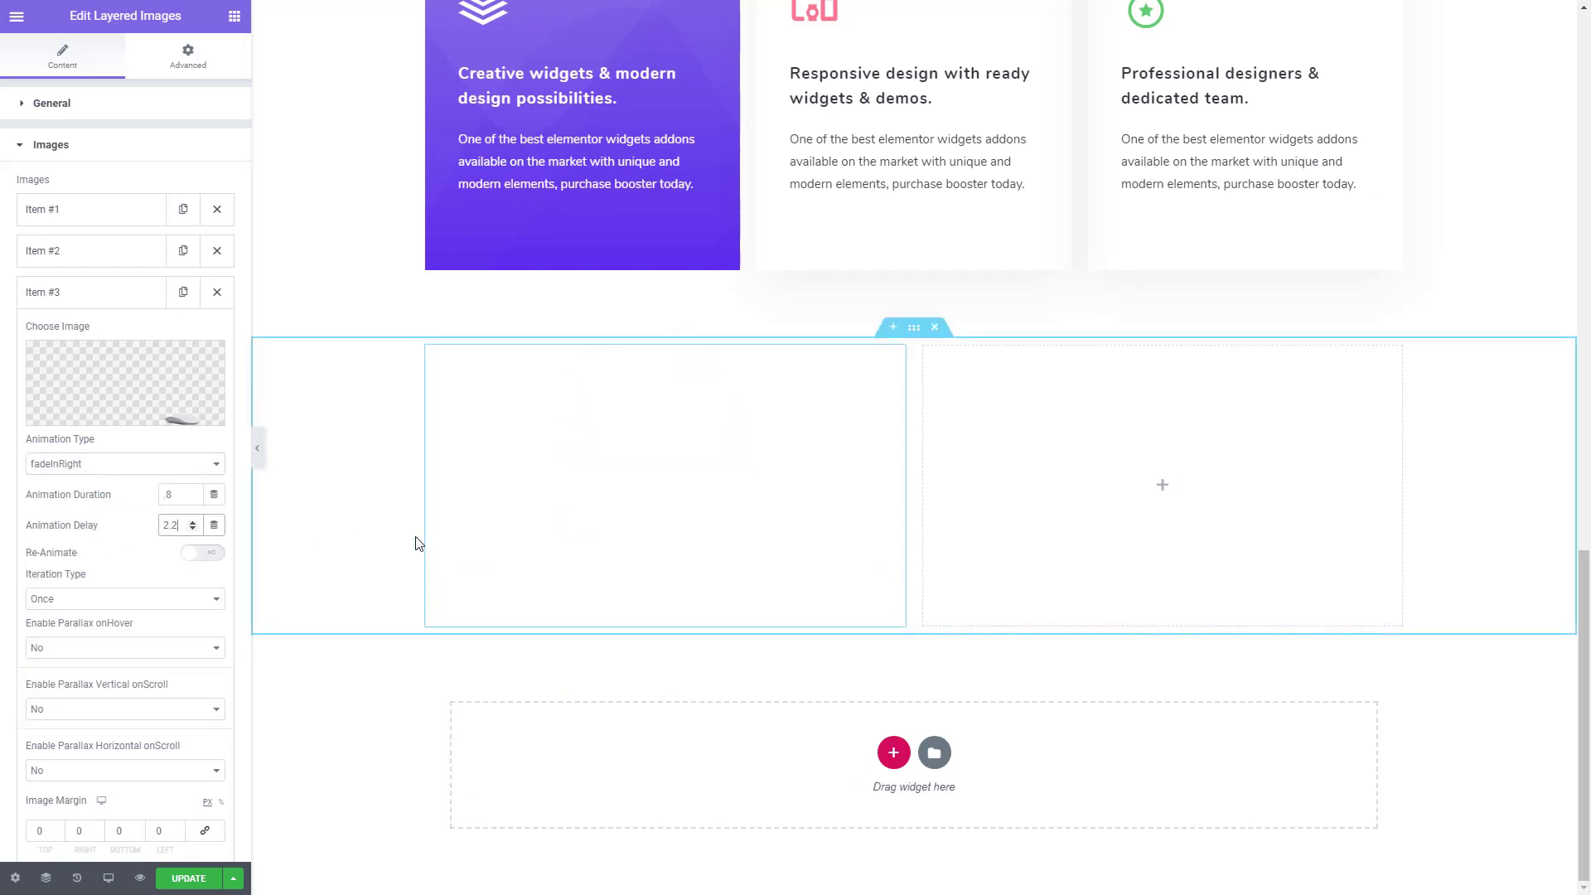
- Save the page and preview the layered clock animation below the three cards, closing the preview when done
{"action": "left_click", "coordinate": [184, 879]}
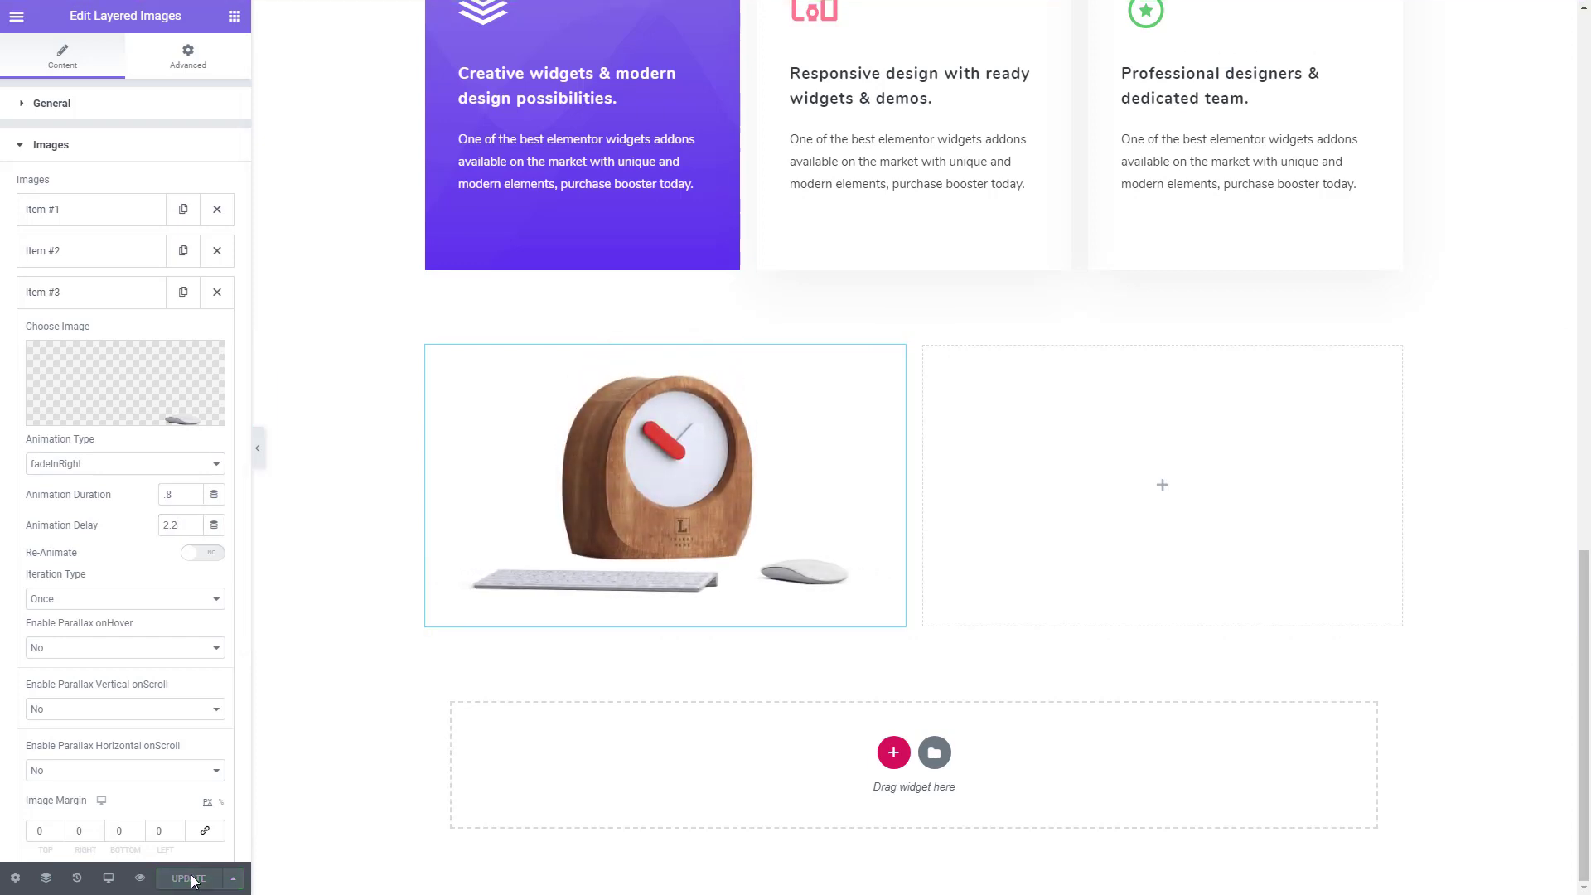
{"action": "left_click", "coordinate": [140, 878]}
{"action": "scroll", "coordinate": [402, 784], "scroll_direction": "down", "scroll_amount": 10}
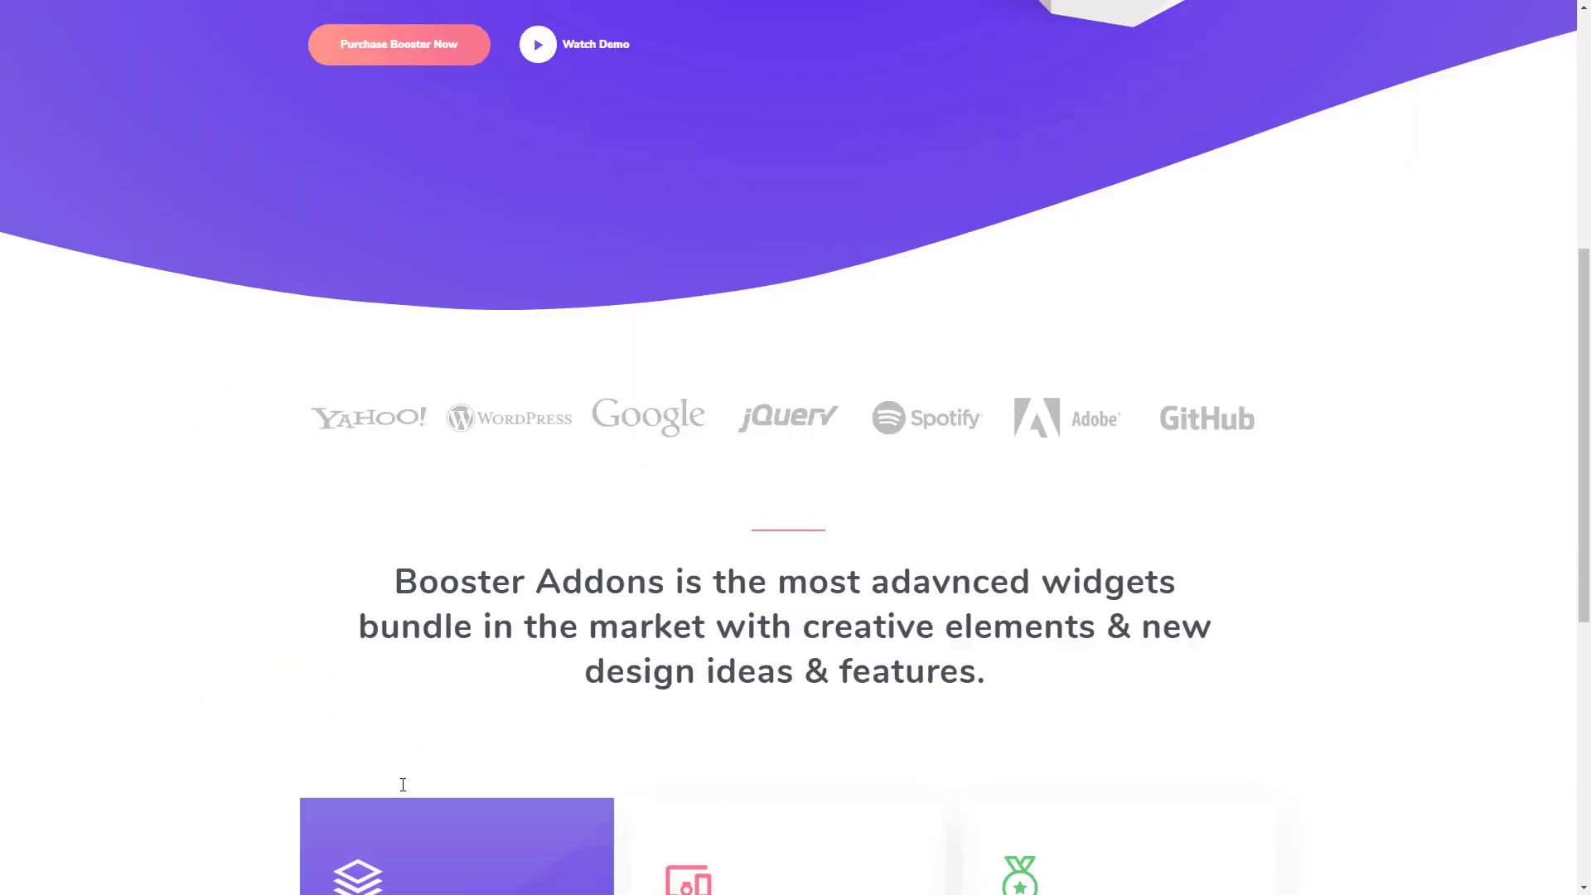
{"action": "scroll", "coordinate": [404, 787], "scroll_direction": "down", "scroll_amount": 2}
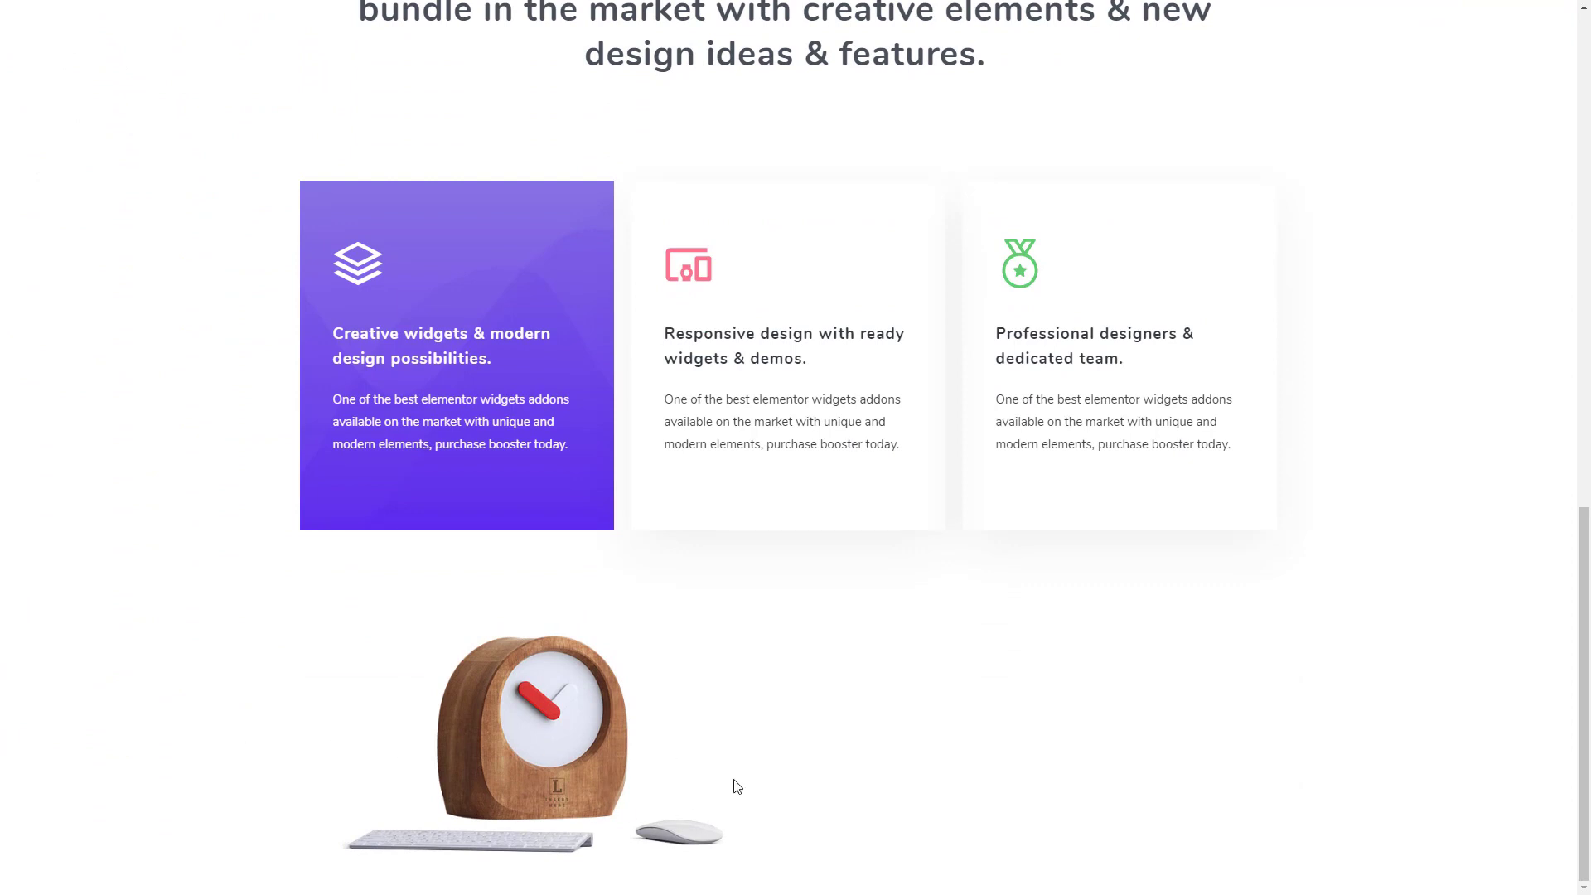
{"action": "key", "text": "ctrl+w"}
- Unlink the padding of the section holding the clock image and set its top padding to 70 px
{"action": "left_click", "coordinate": [913, 330]}
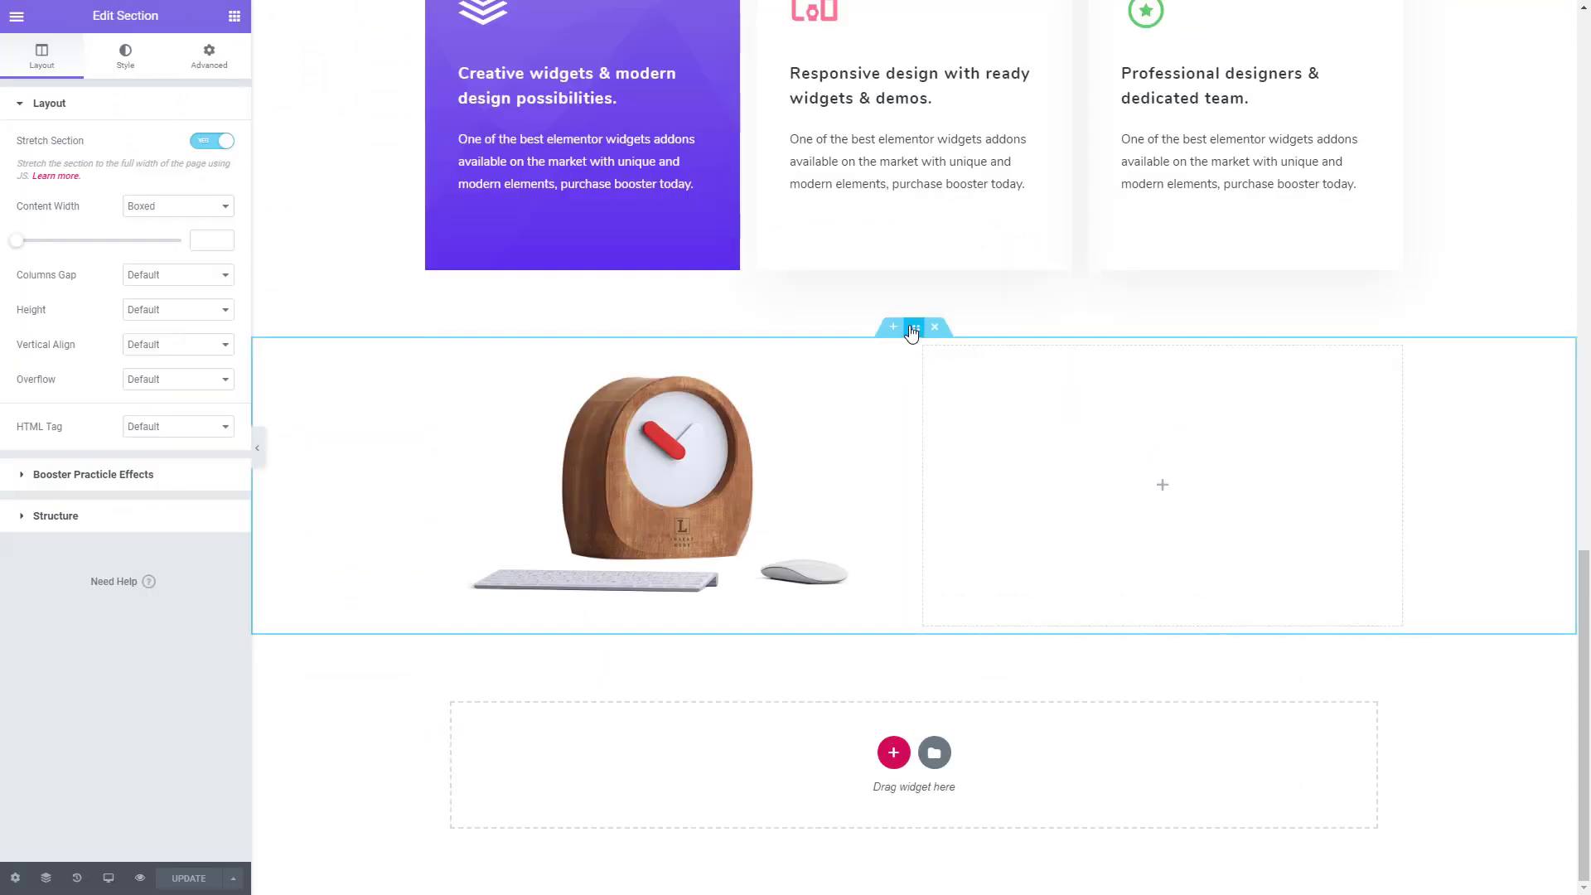
{"action": "left_click", "coordinate": [216, 57]}
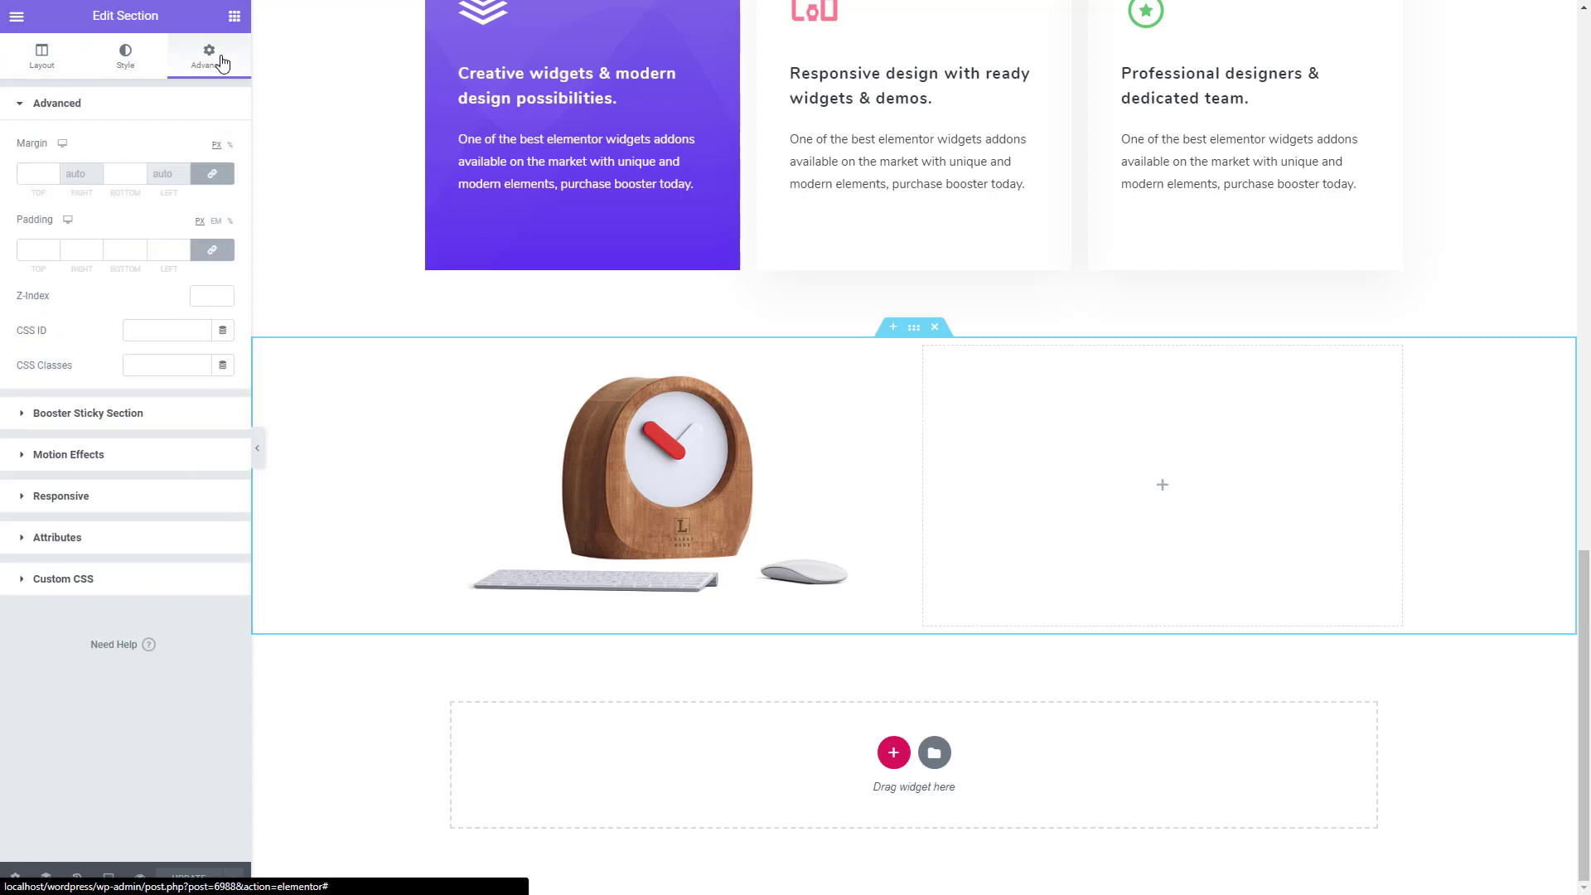
{"action": "left_click", "coordinate": [202, 251]}
{"action": "left_click", "coordinate": [28, 251]}
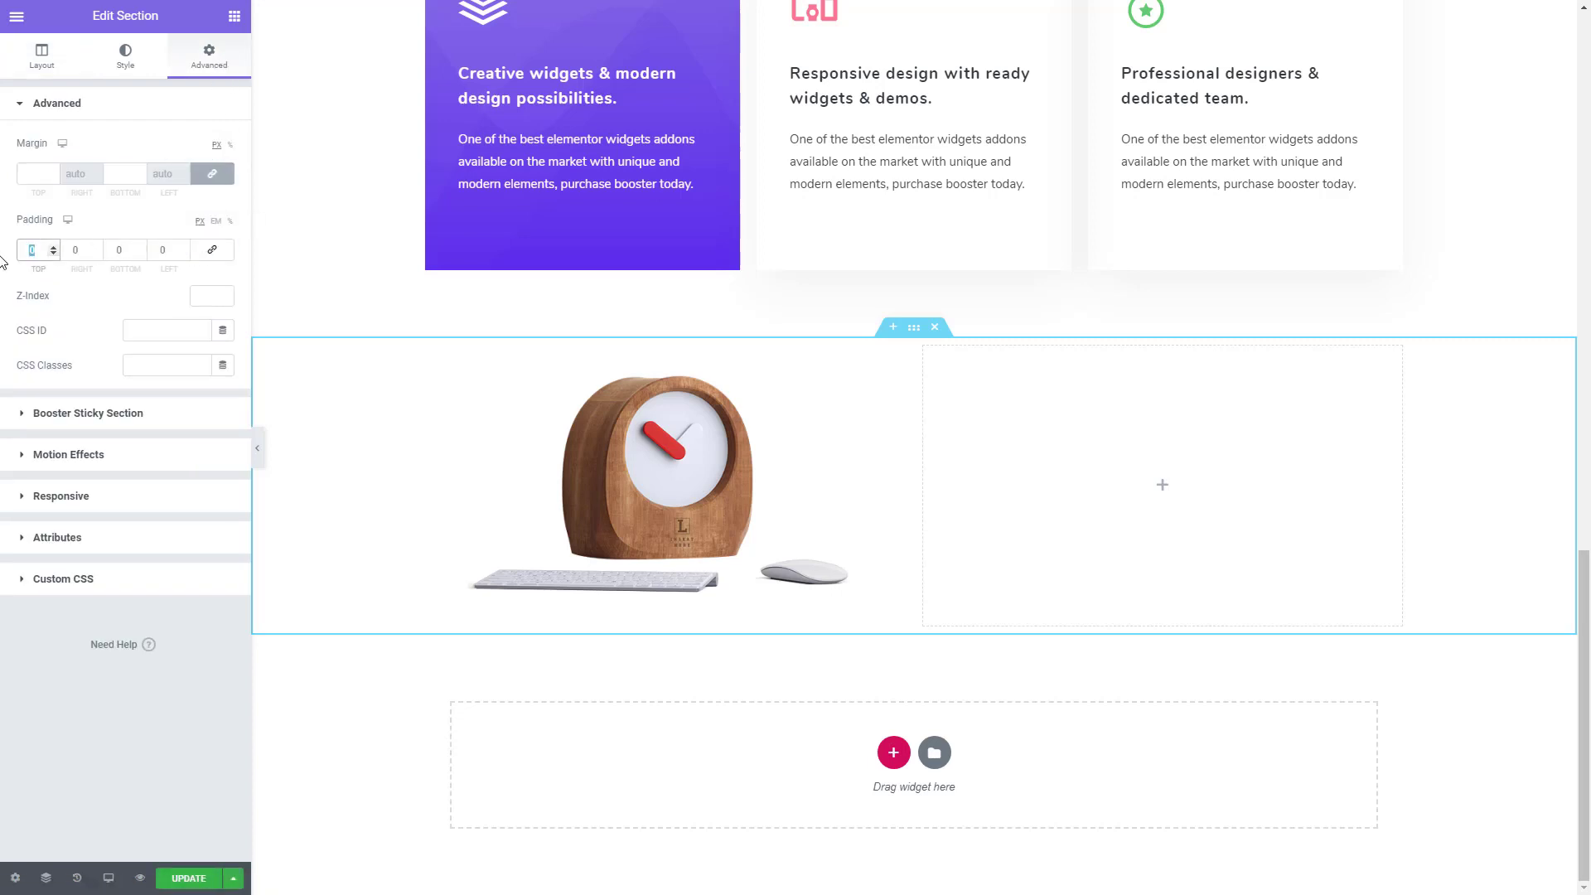
{"action": "type", "text": "70"}
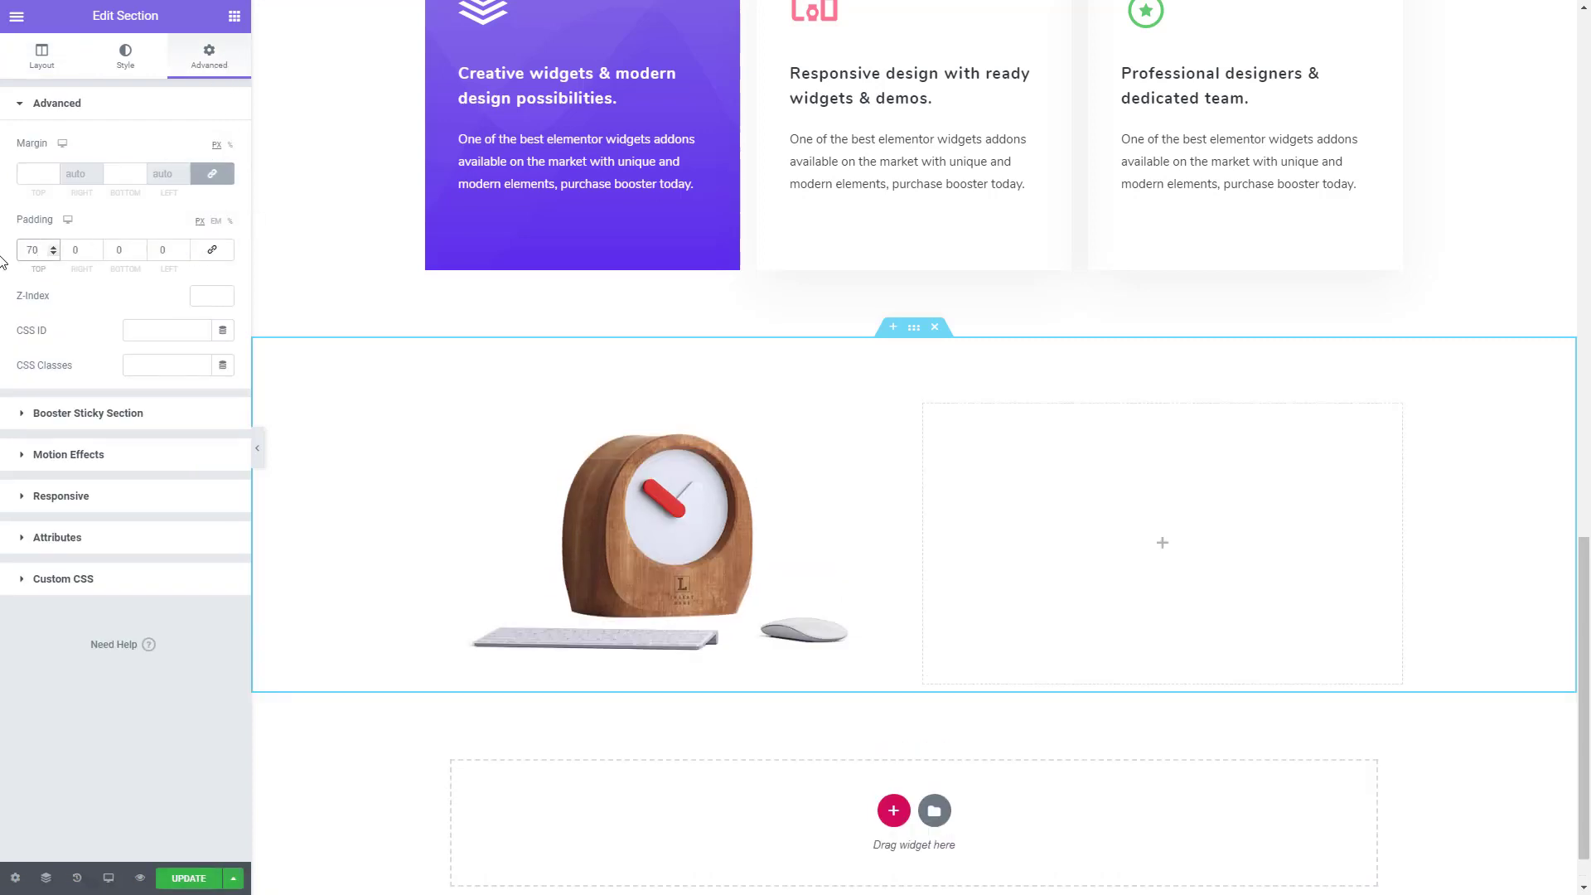
- Set the clock section's bottom padding to 160 px, save the page and preview the section below the cards, closing the preview when done
{"action": "left_click", "coordinate": [129, 248]}
{"action": "type", "text": "160"}
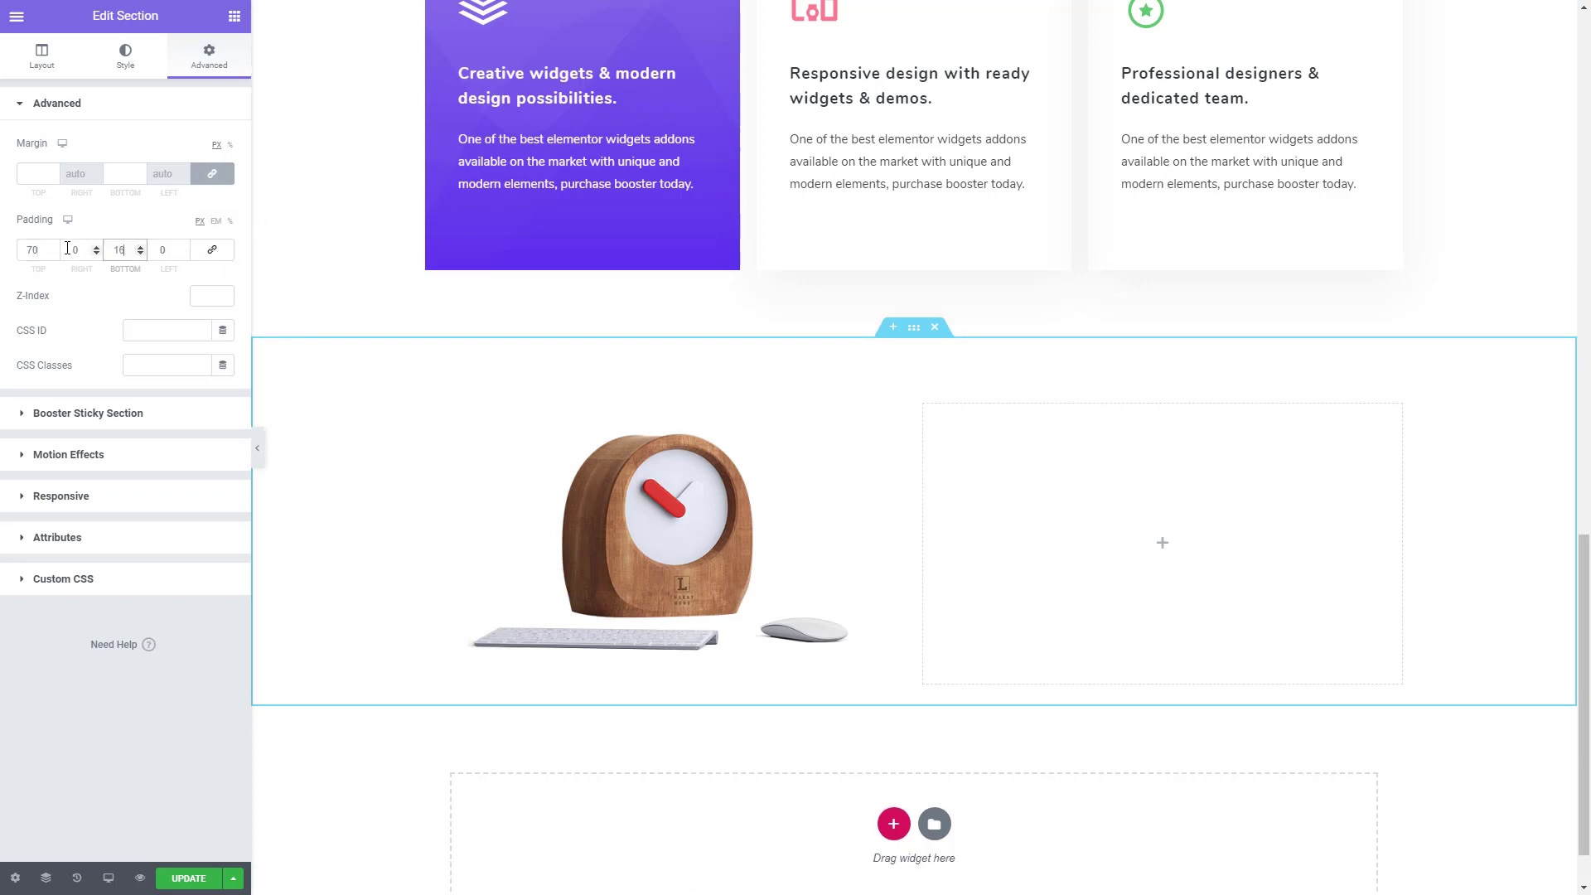
{"action": "left_click", "coordinate": [177, 877]}
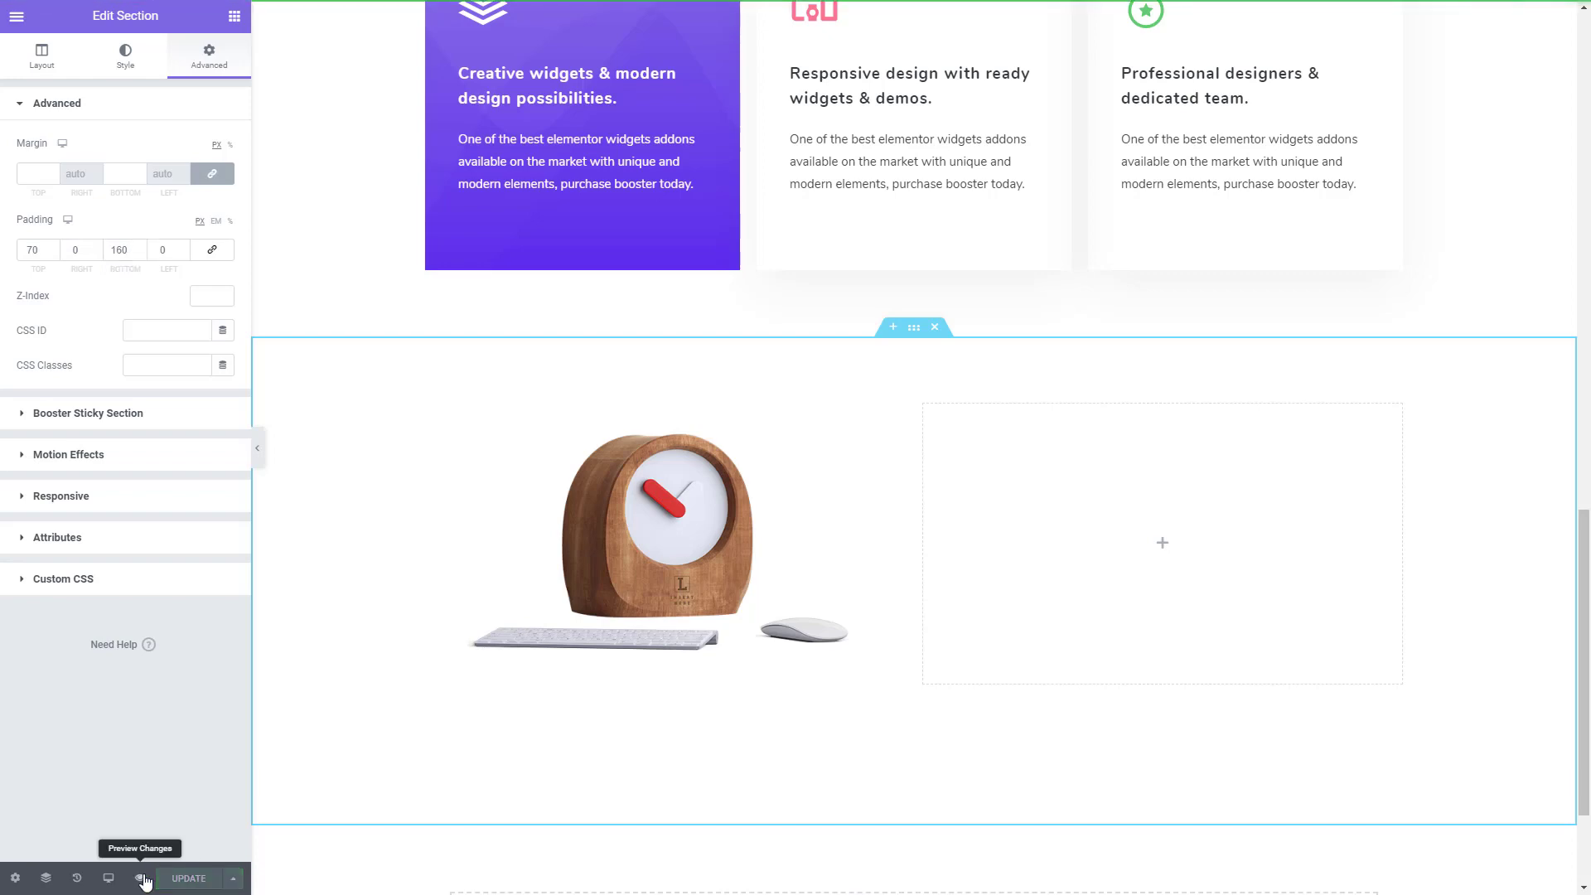
{"action": "left_click", "coordinate": [140, 878]}
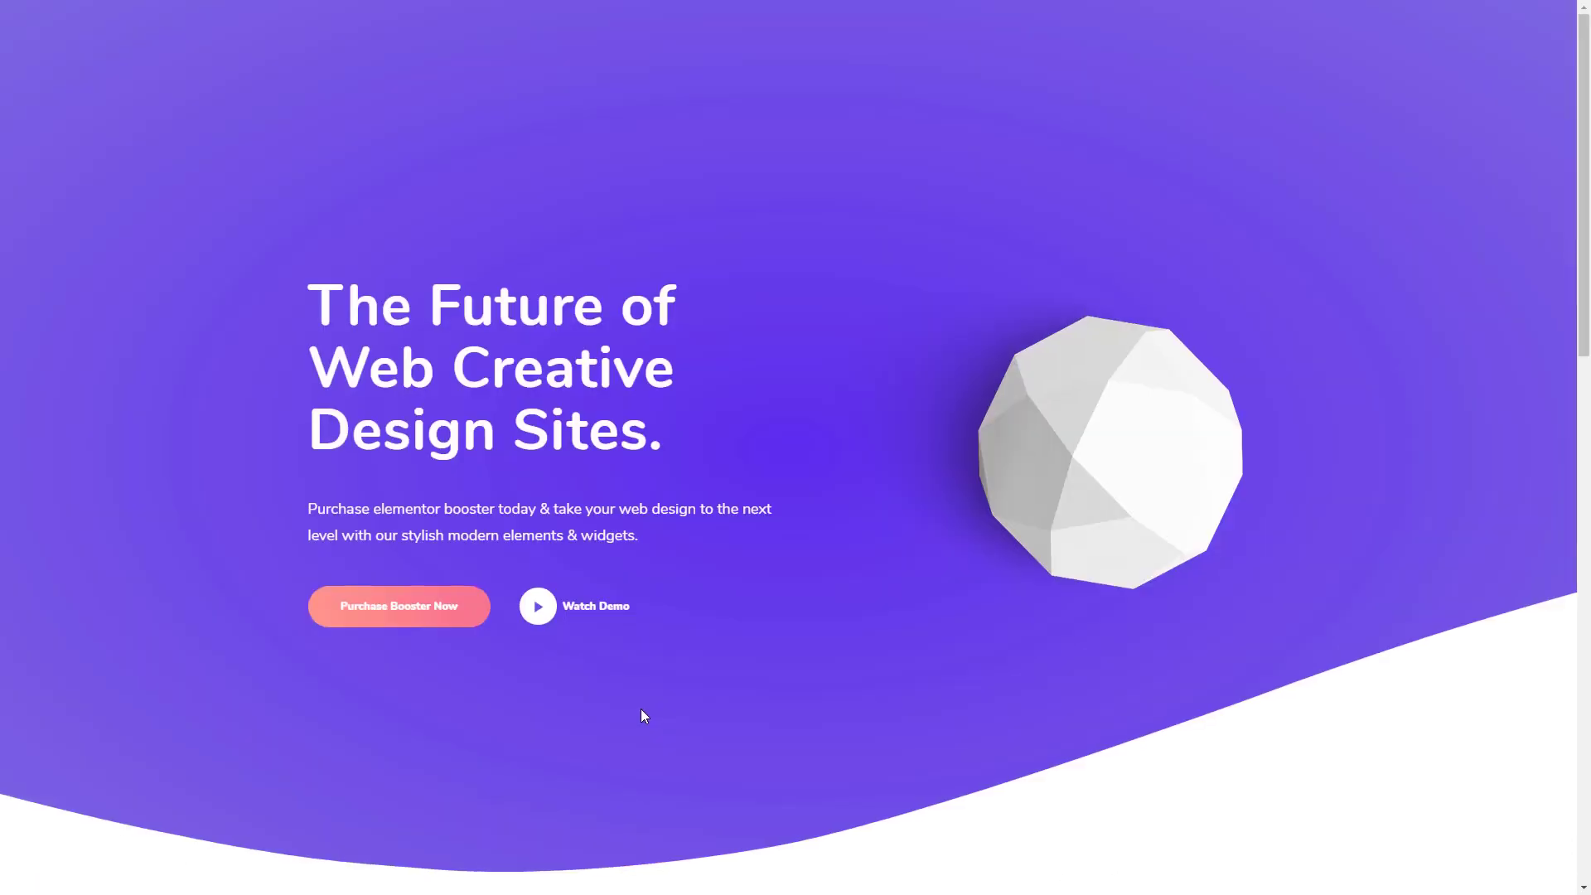
{"action": "scroll", "coordinate": [644, 714], "scroll_direction": "down", "scroll_amount": 10}
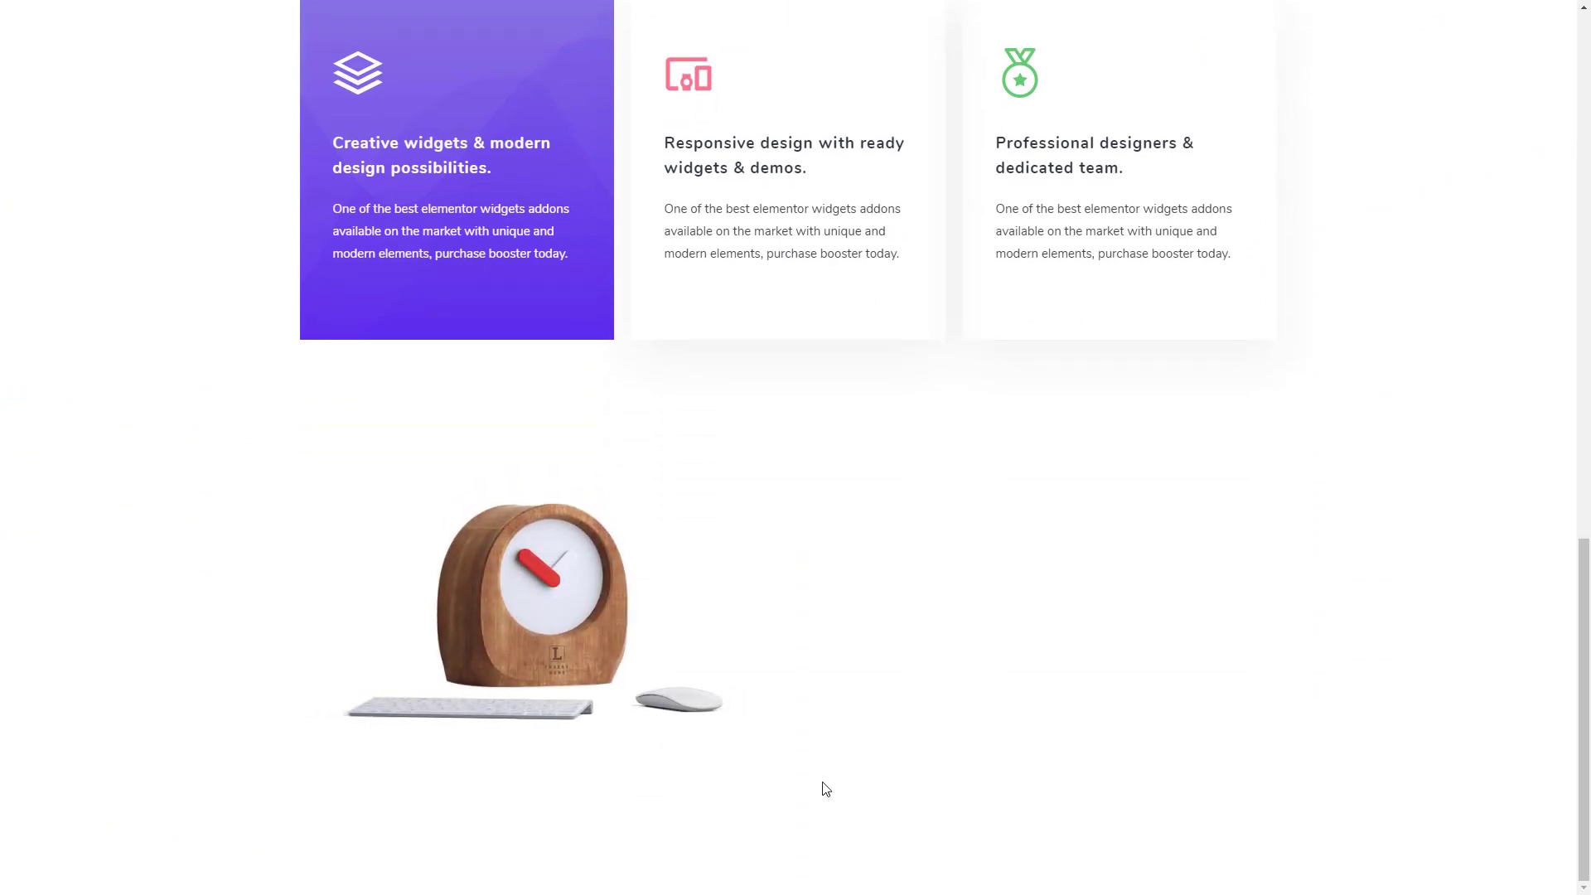
{"action": "key", "text": "ctrl+p"}
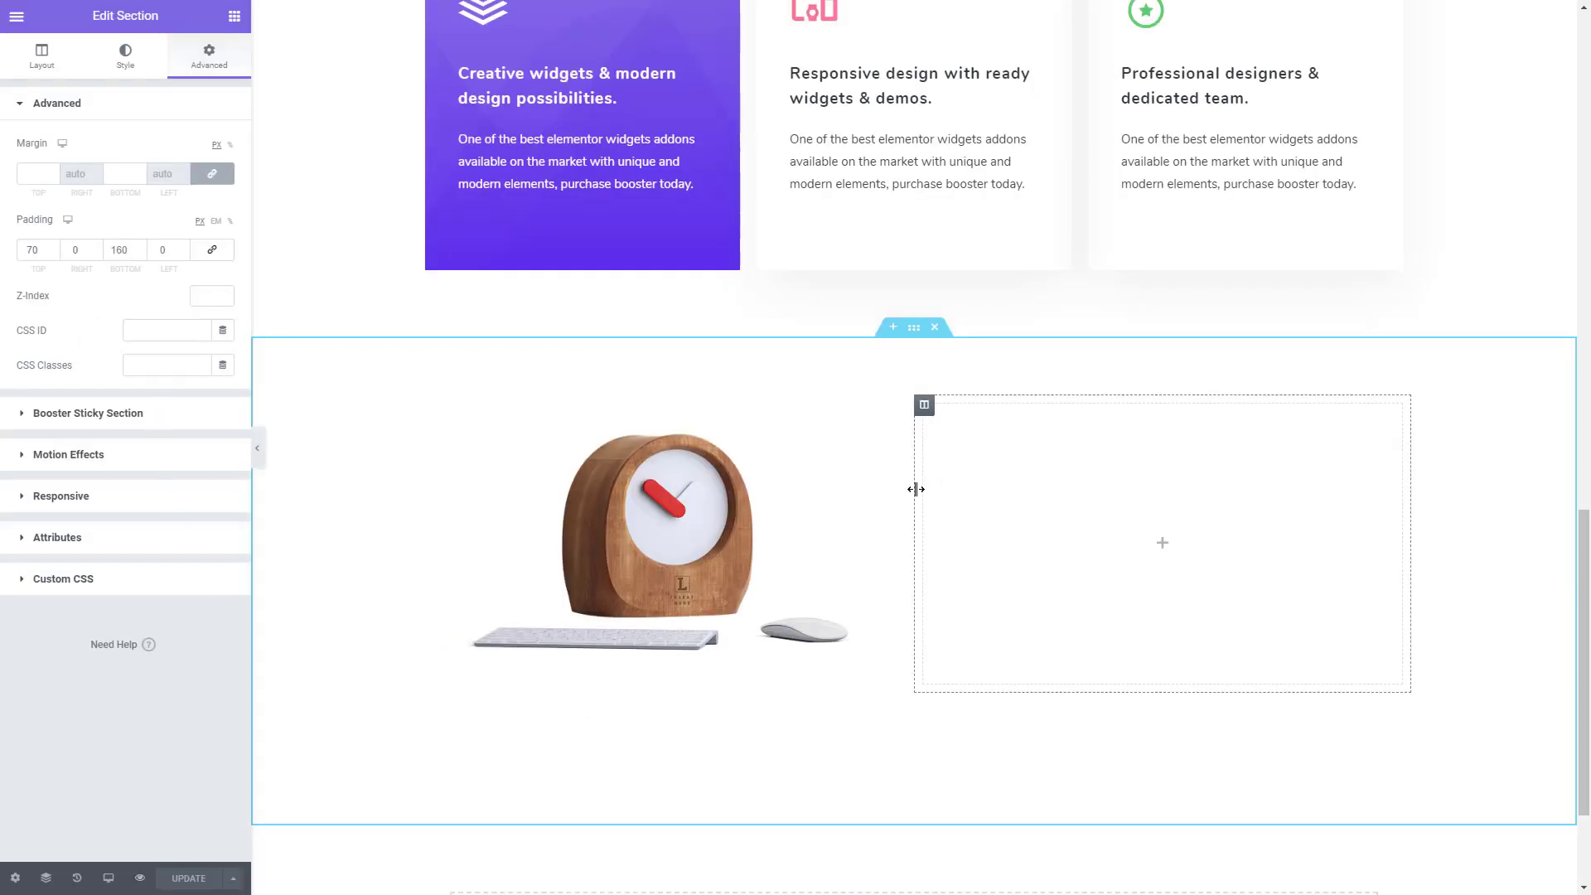
- Find the Advanced Heading widget and add it to the empty column beside the clock image
{"action": "left_click", "coordinate": [42, 56]}
{"action": "left_click", "coordinate": [235, 16]}
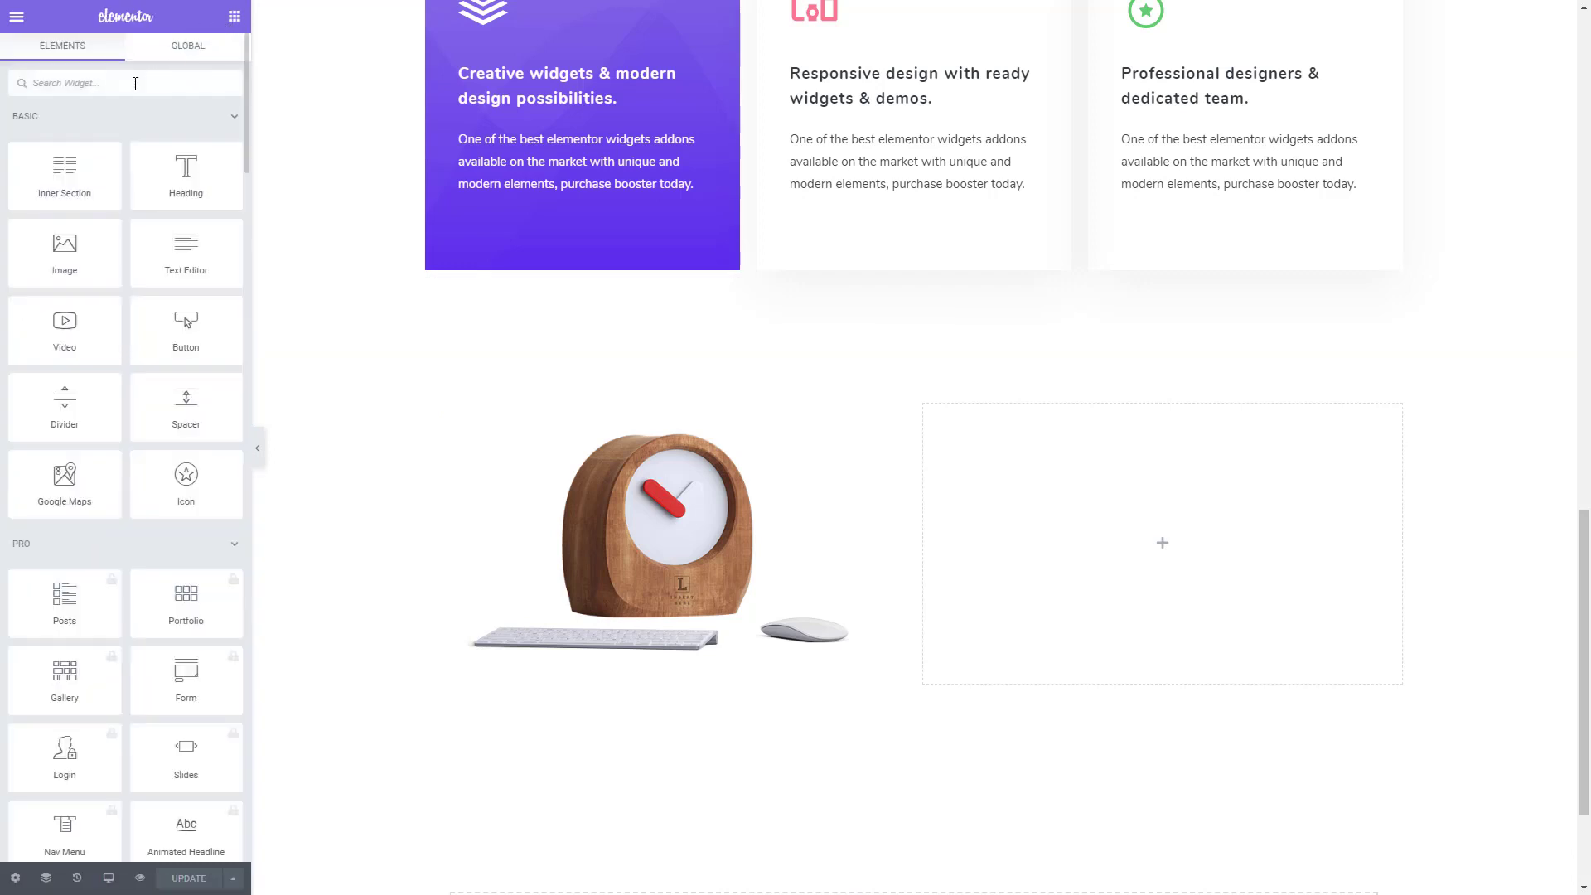
{"action": "type", "text": "adva"}
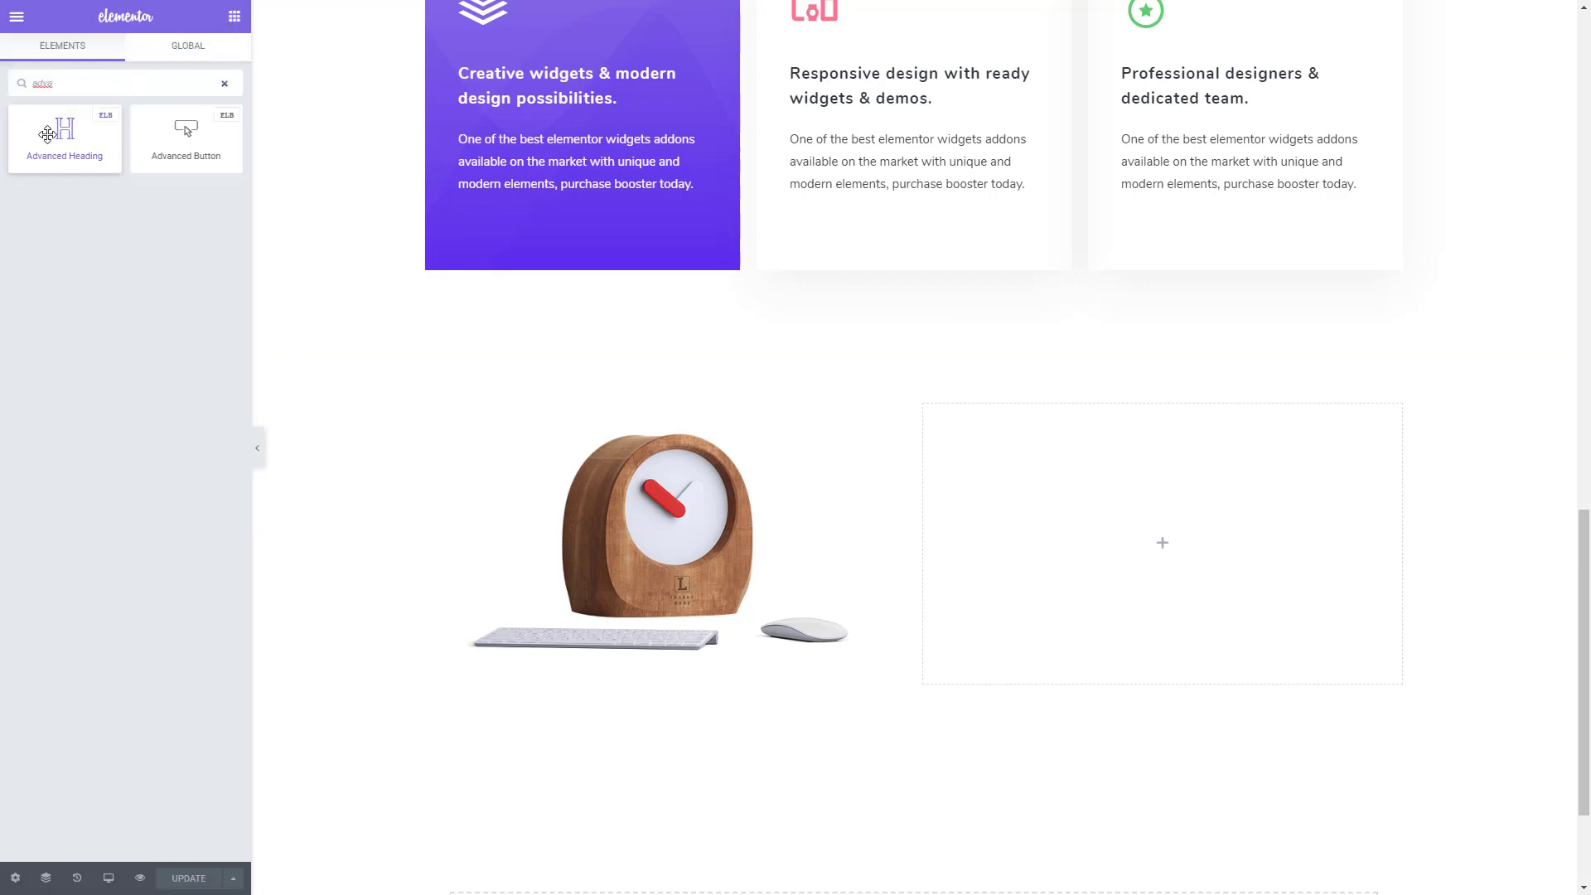
{"action": "left_click_drag", "start_coordinate": [64, 130], "coordinate": [1164, 549]}
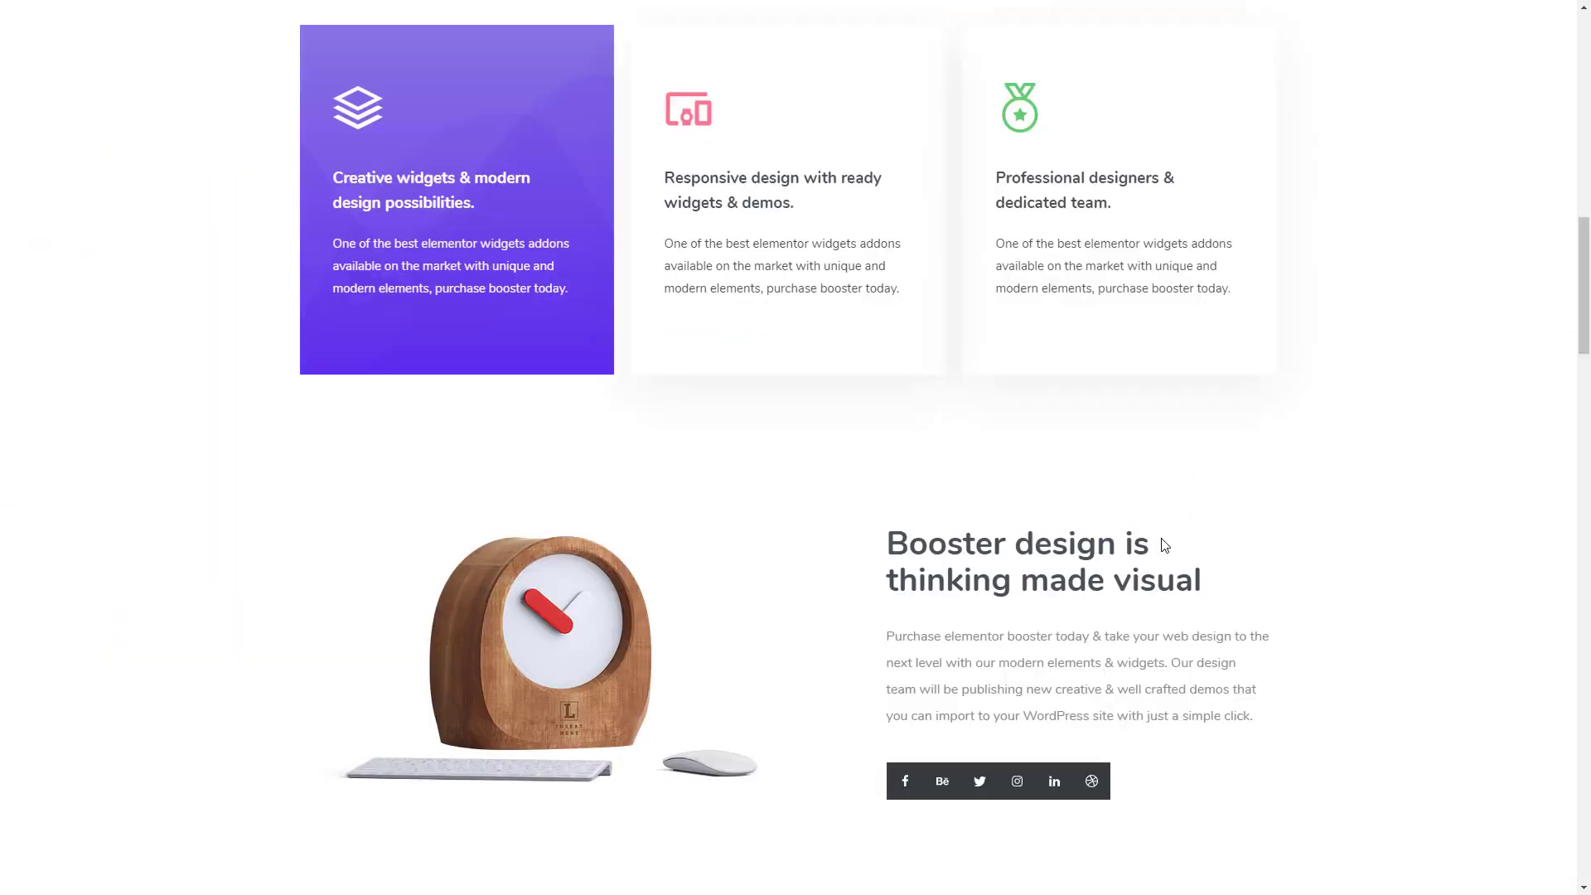
- Copy the title "Booster design is thinking made visual" and its paragraph from the demo page into the new heading's title and short text
{"action": "left_click_drag", "start_coordinate": [1221, 583], "coordinate": [883, 556]}
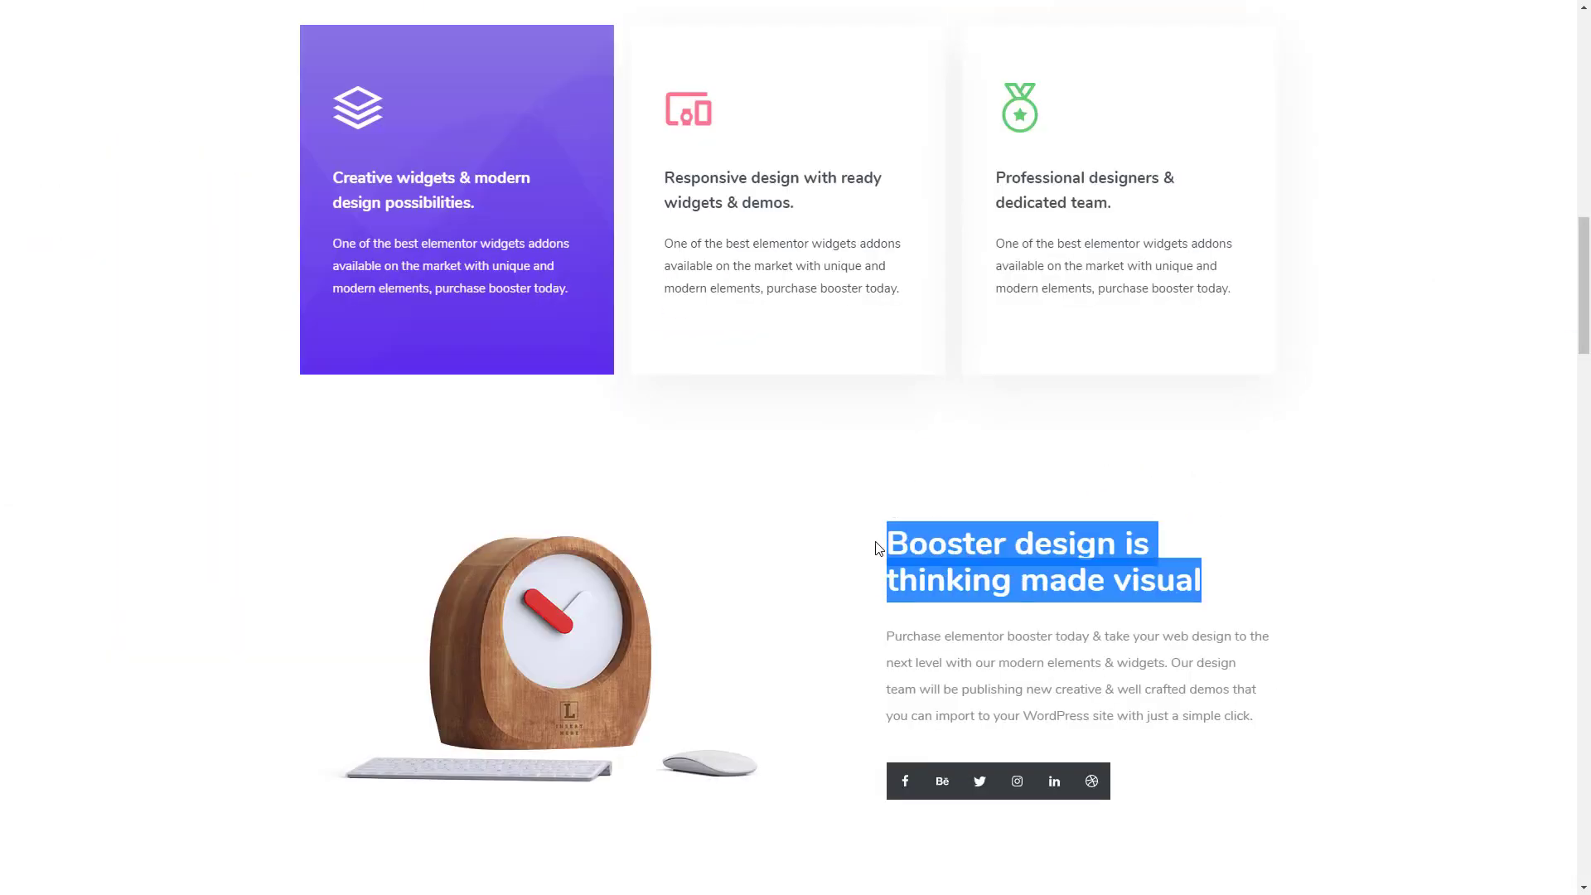
{"action": "left_click_drag", "start_coordinate": [1265, 733], "coordinate": [890, 637]}
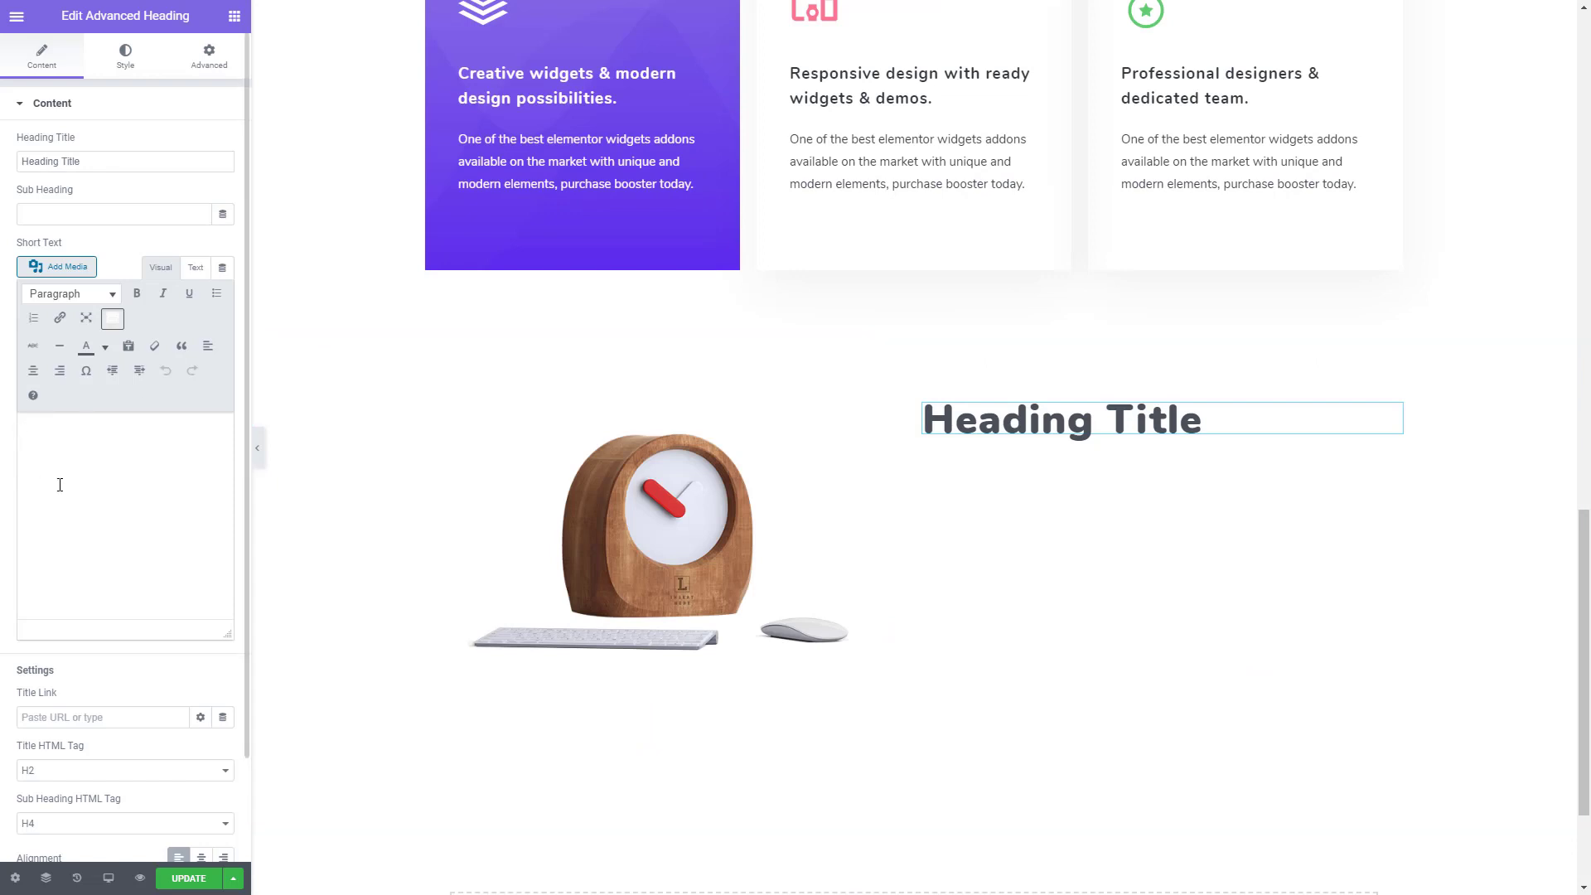
{"action": "left_click", "coordinate": [62, 485]}
{"action": "key", "text": "ctrl+v"}
{"action": "left_click_drag", "start_coordinate": [101, 165], "coordinate": [6, 160]}
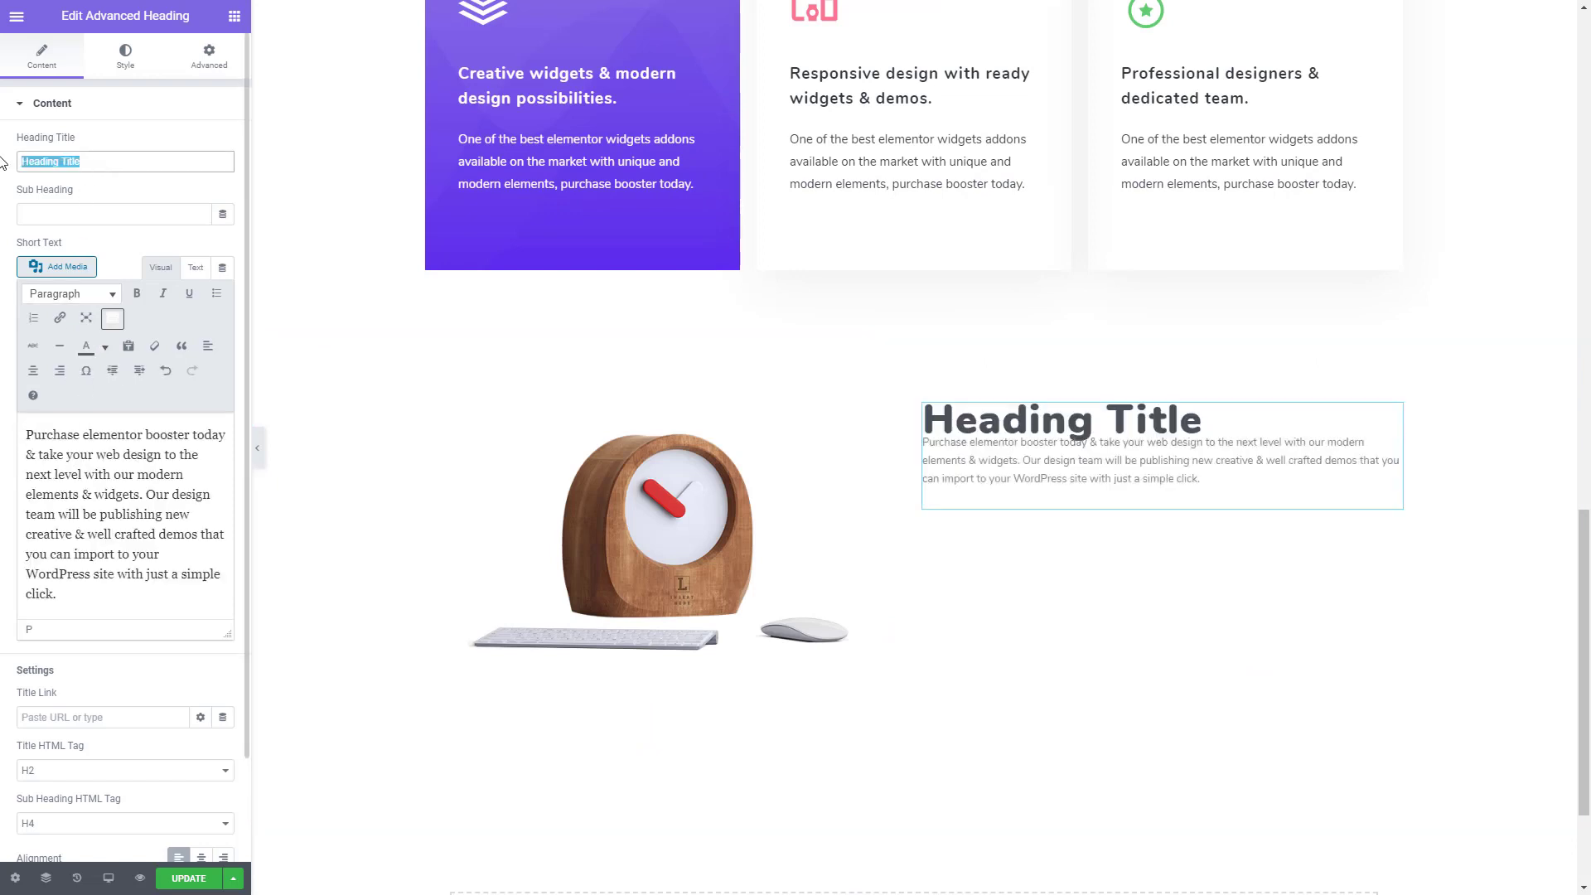
{"action": "key", "text": "ctrl+grave"}
{"action": "double_click", "coordinate": [110, 205]}
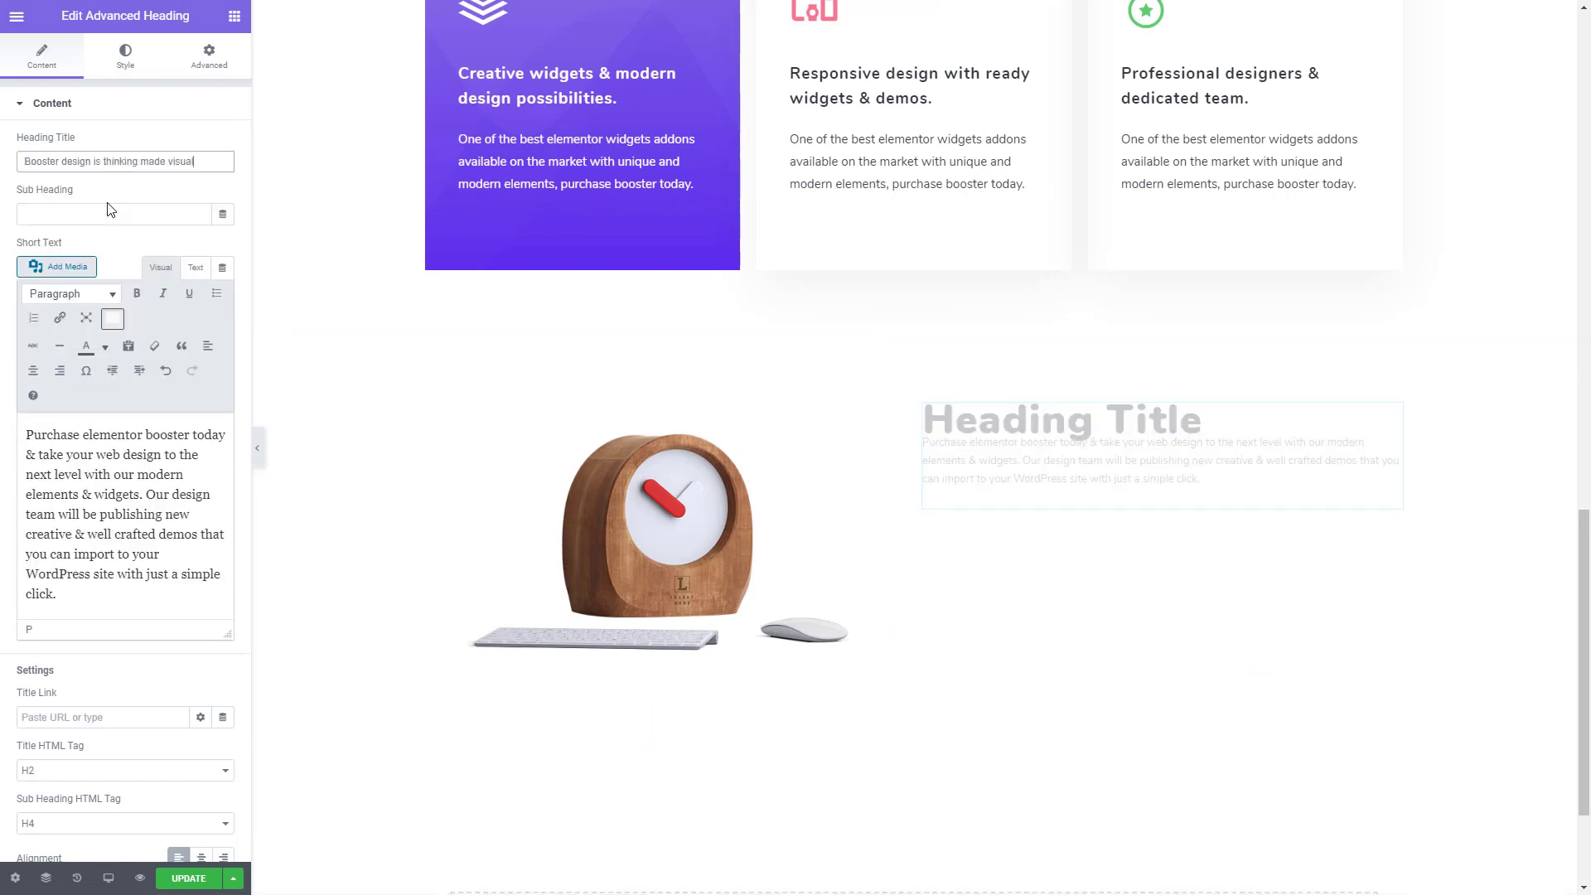
- Copy the style of the centered heading above the three cards and apply it to the new heading beside the clock
{"action": "scroll", "coordinate": [902, 223], "scroll_direction": "up", "scroll_amount": 5}
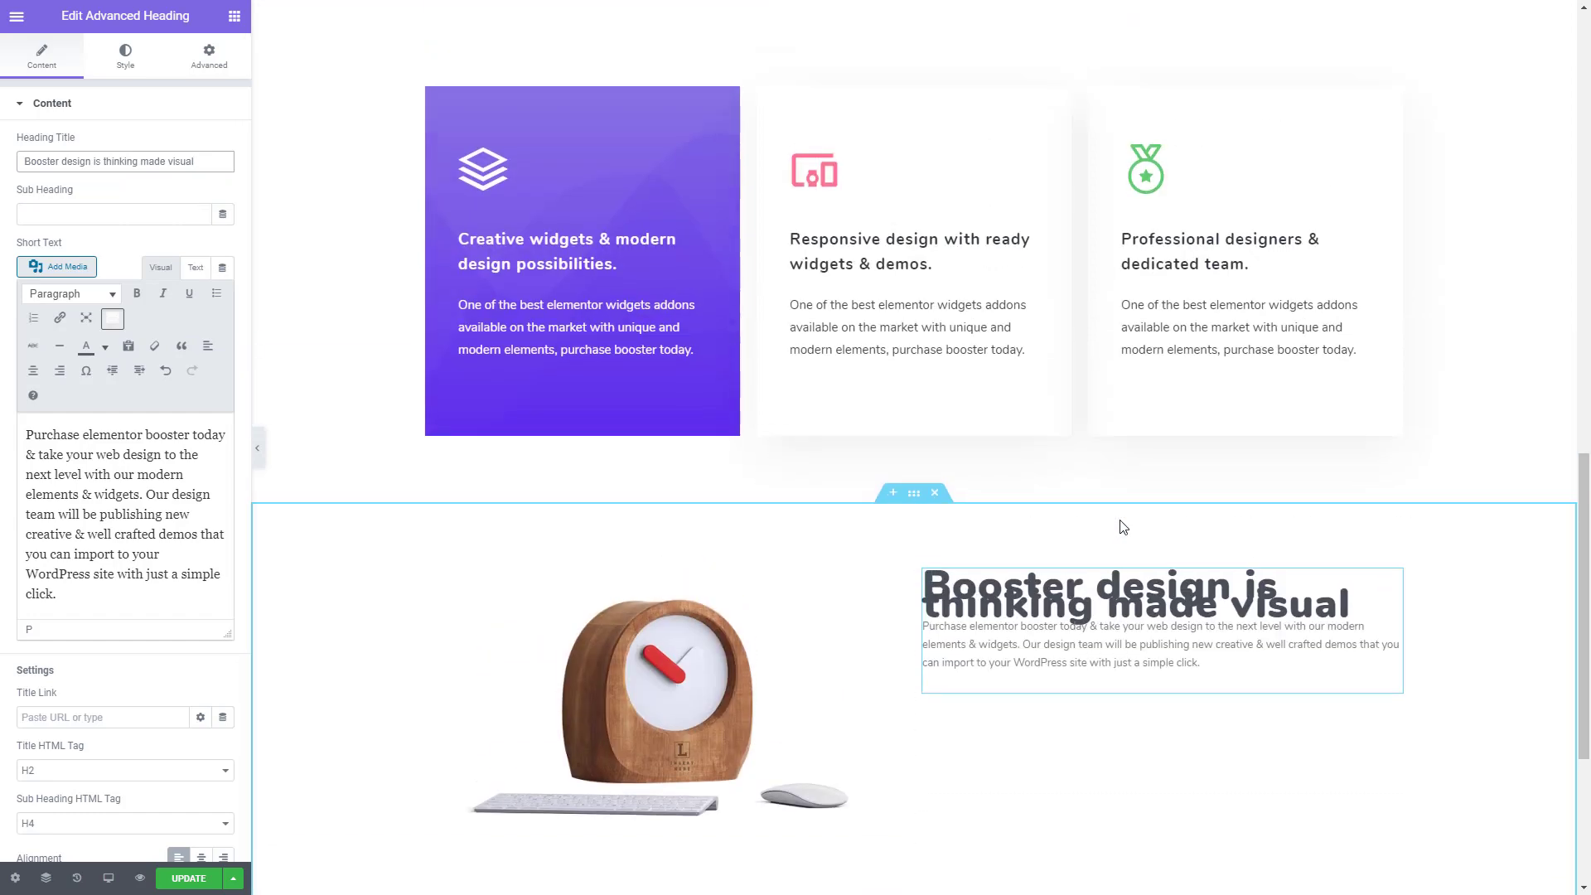
{"action": "right_click", "coordinate": [902, 223]}
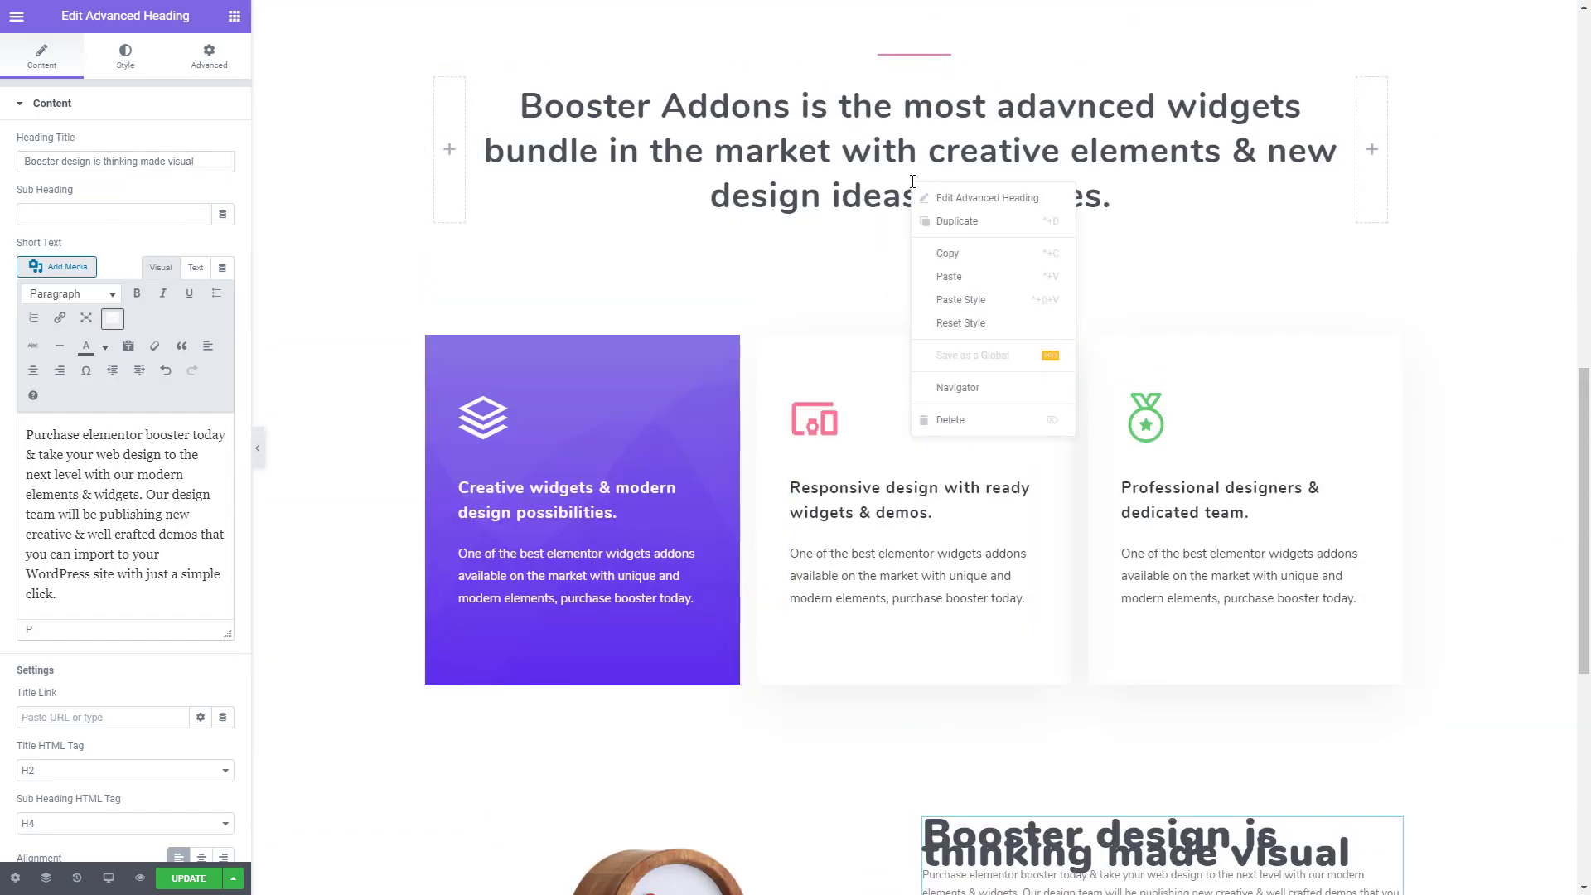
{"action": "left_click", "coordinate": [939, 254]}
{"action": "scroll", "coordinate": [962, 550], "scroll_direction": "down", "scroll_amount": 3}
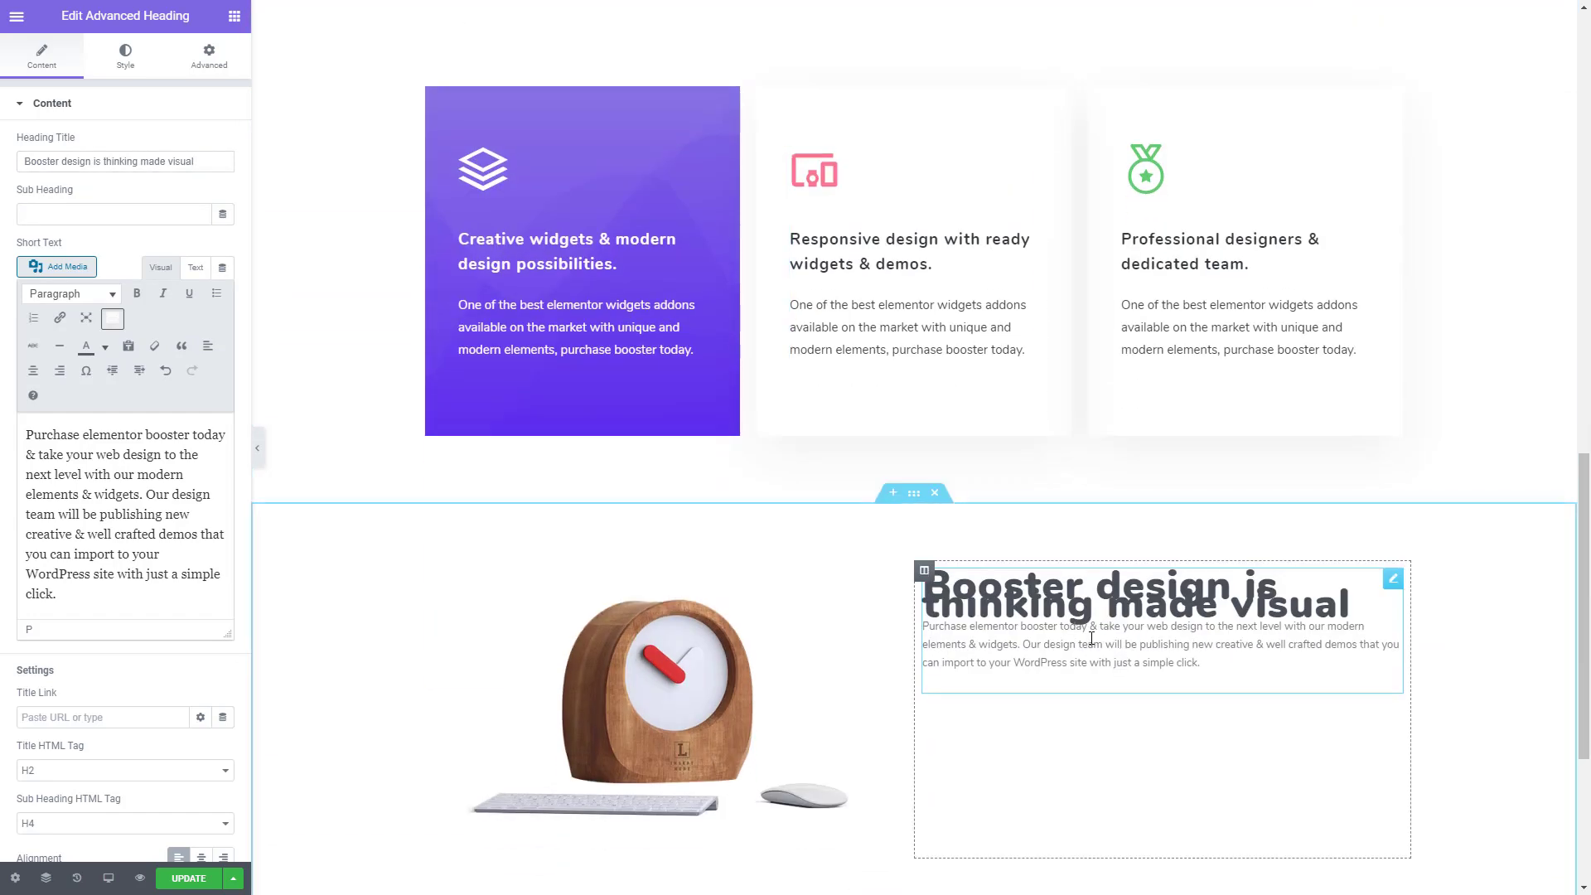
{"action": "right_click", "coordinate": [1094, 640]}
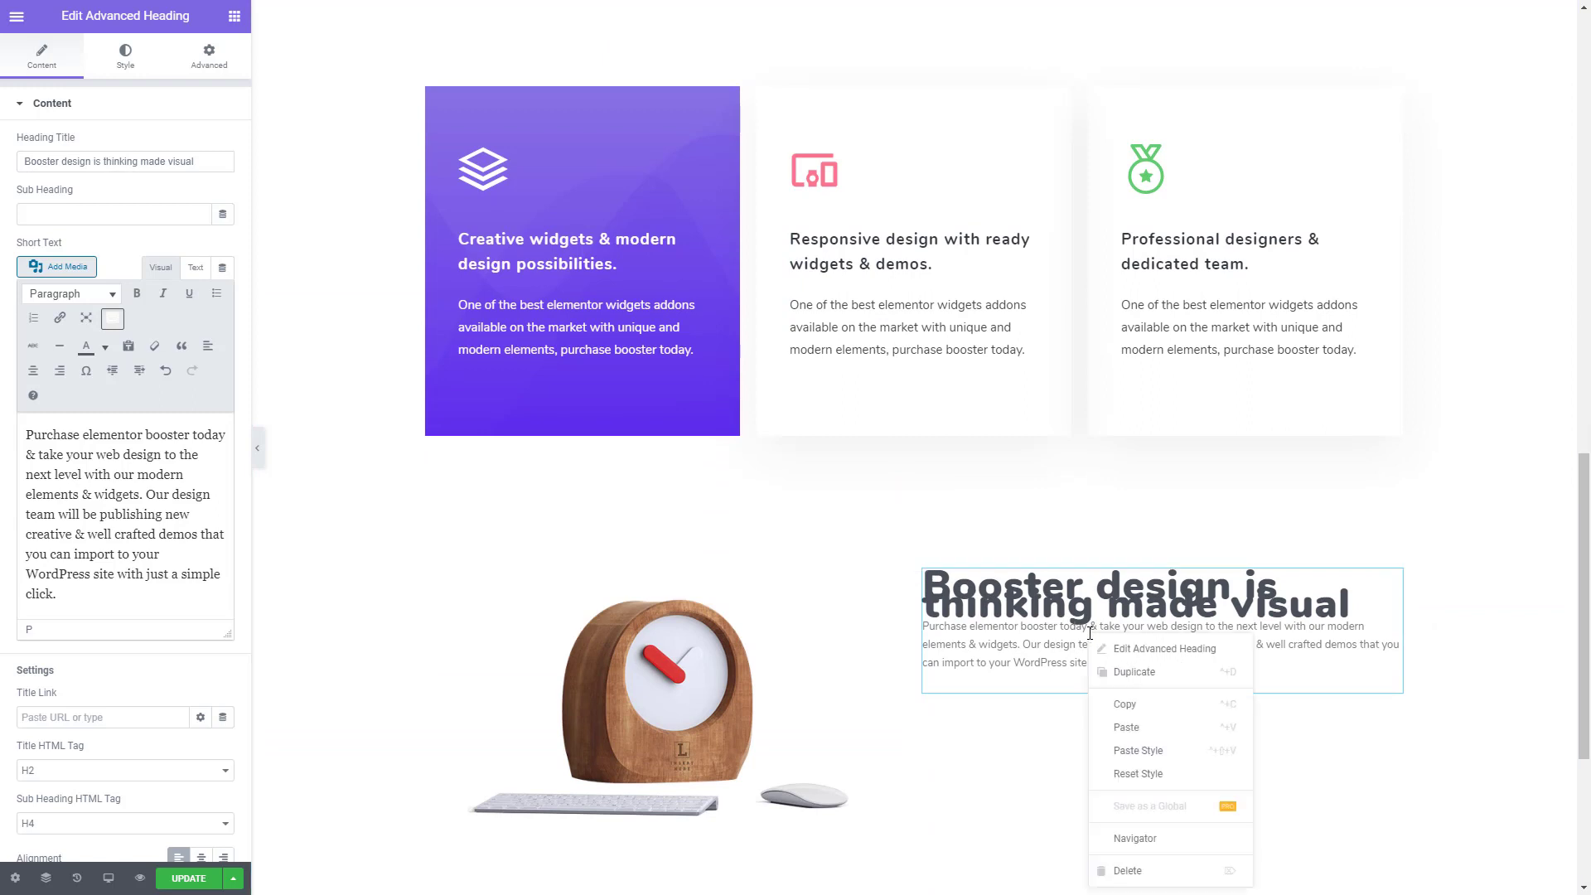
{"action": "left_click", "coordinate": [1142, 750]}
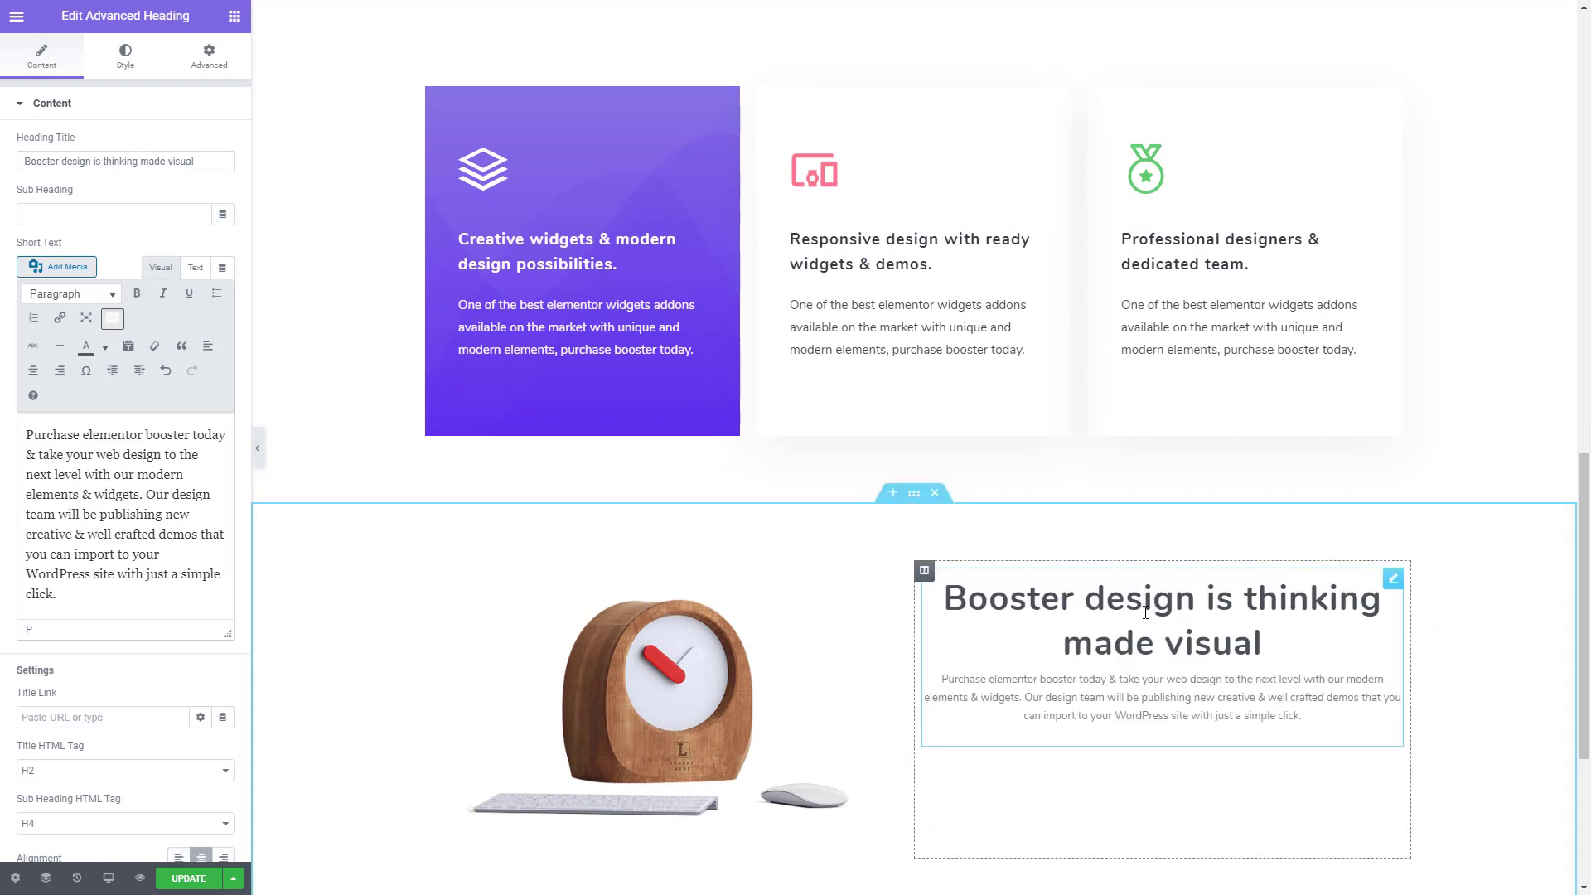
- Set the alignment of the heading beside the clock to left
{"action": "scroll", "coordinate": [50, 650], "scroll_direction": "down", "scroll_amount": 2}
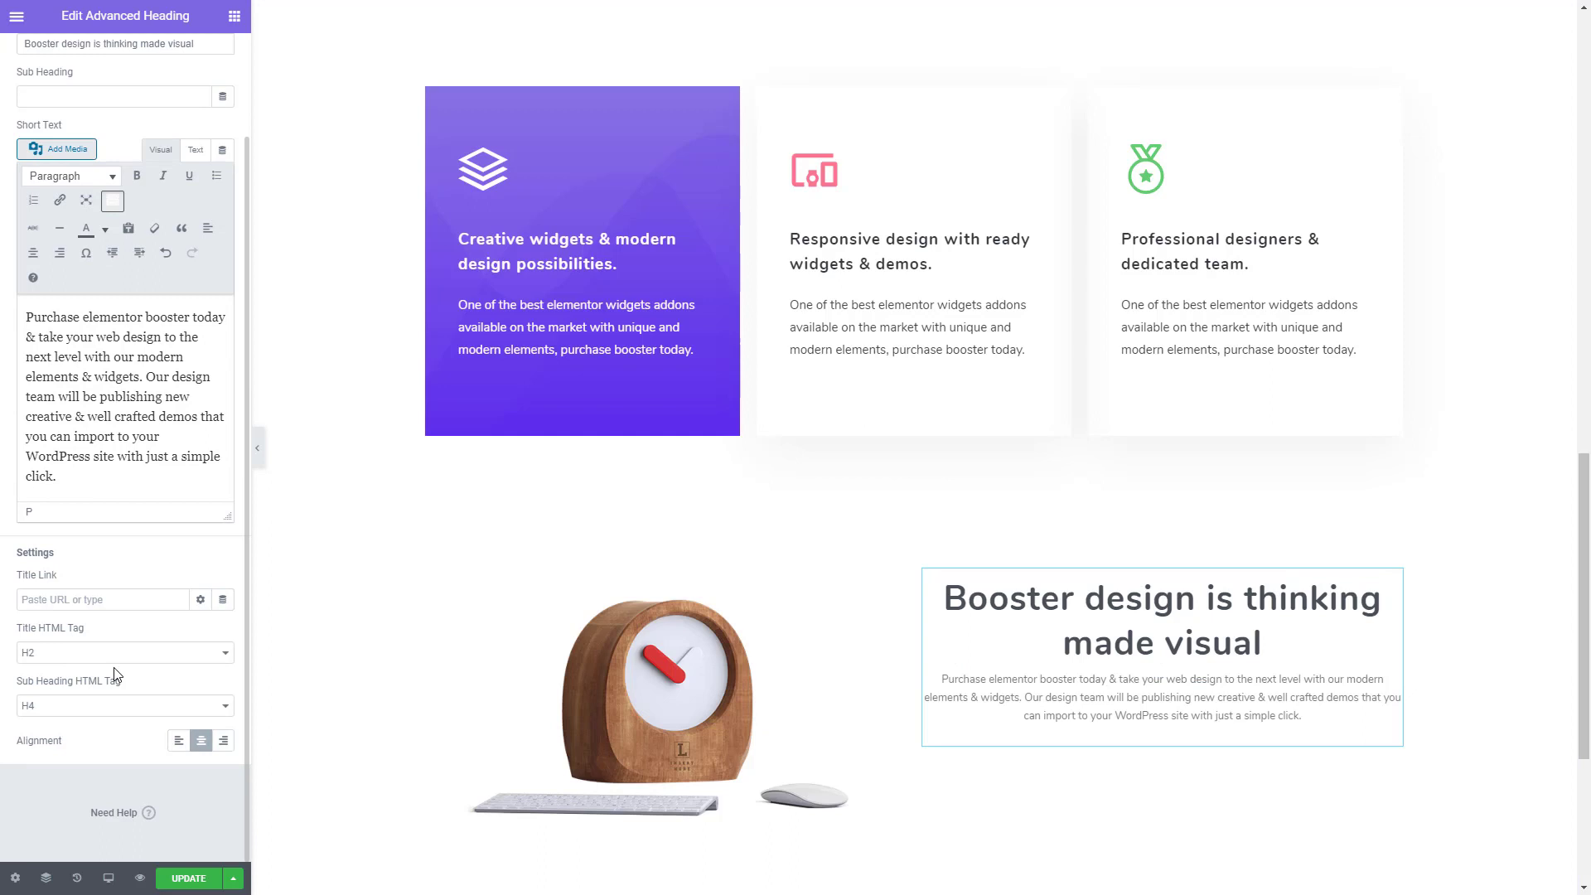
{"action": "left_click", "coordinate": [177, 750]}
{"action": "scroll", "coordinate": [168, 627], "scroll_direction": "up", "scroll_amount": 2}
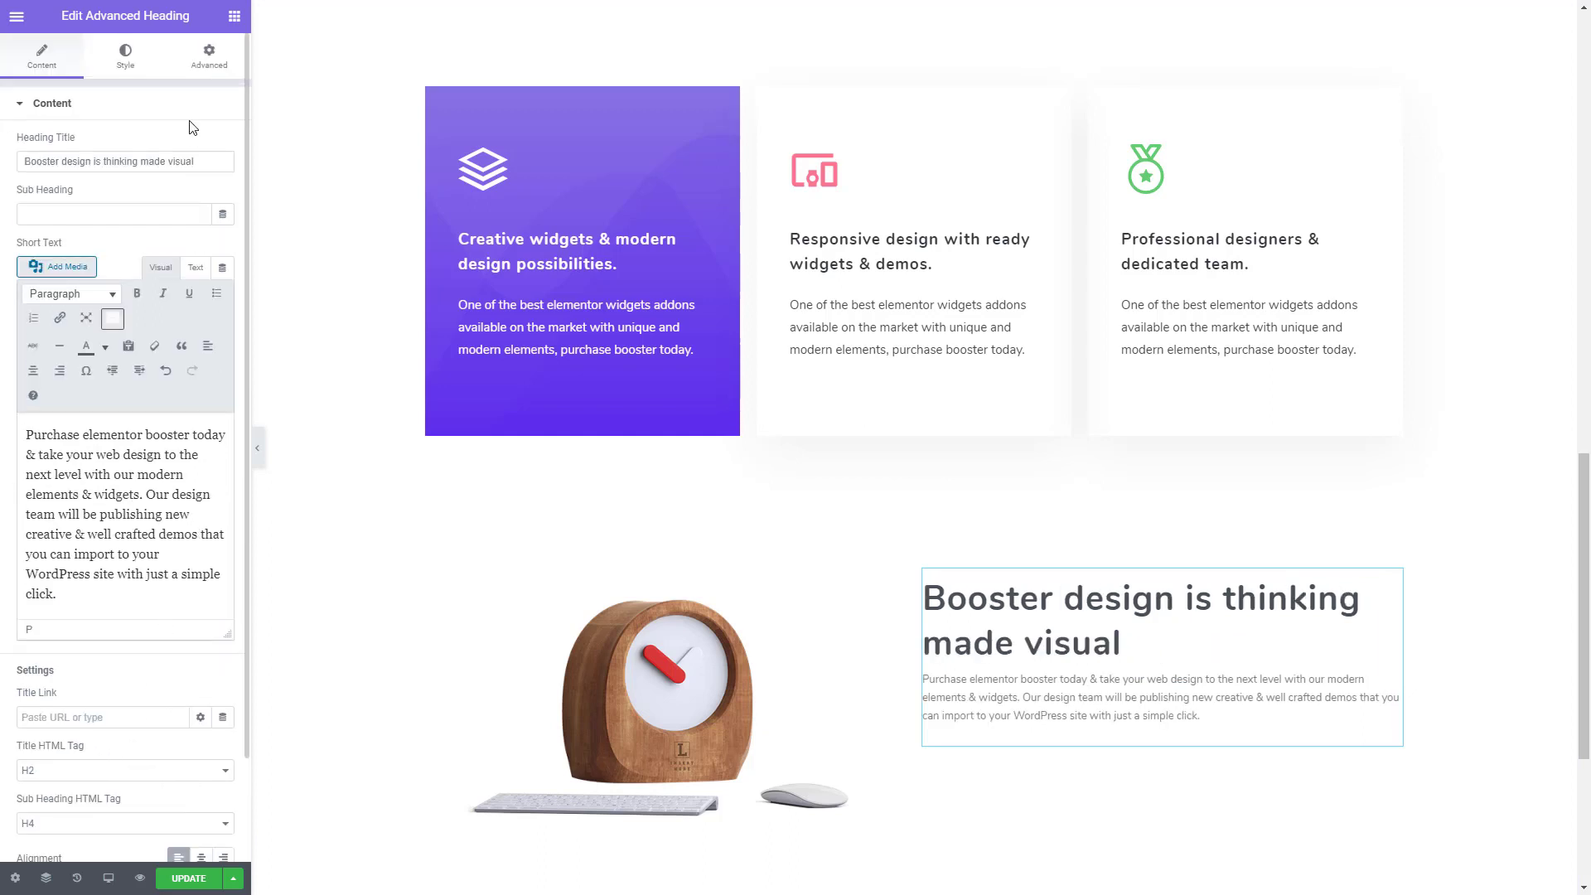
- Set the heading title's typography to a size of 40 px and a line height of 1.1 em
{"action": "left_click", "coordinate": [129, 57]}
{"action": "left_click", "coordinate": [223, 144]}
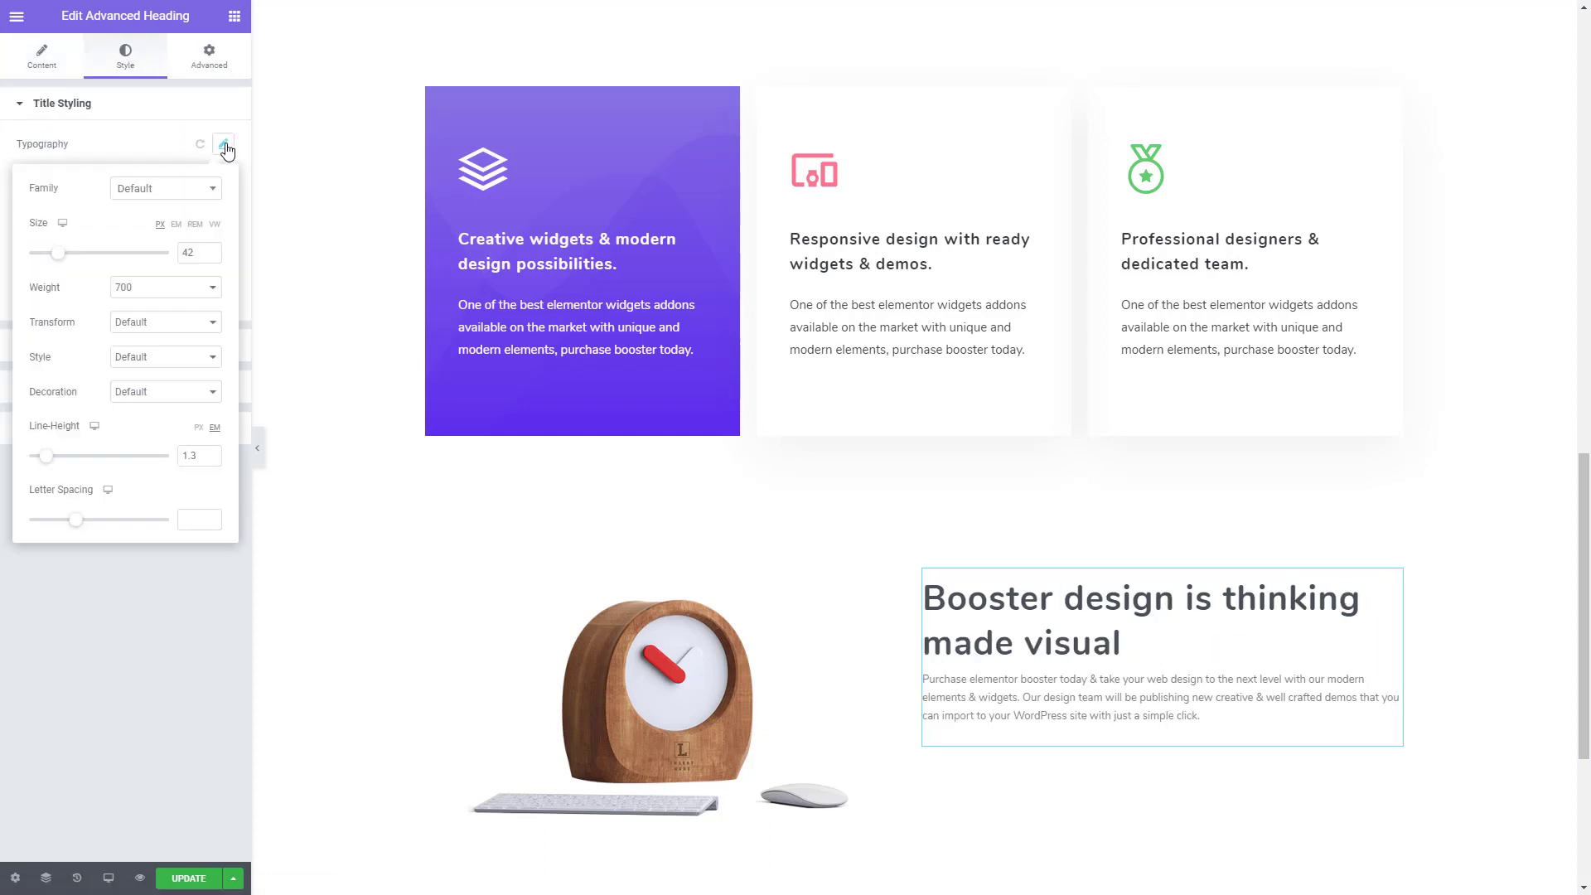
{"action": "left_click", "coordinate": [211, 256]}
{"action": "left_click", "coordinate": [211, 256]}
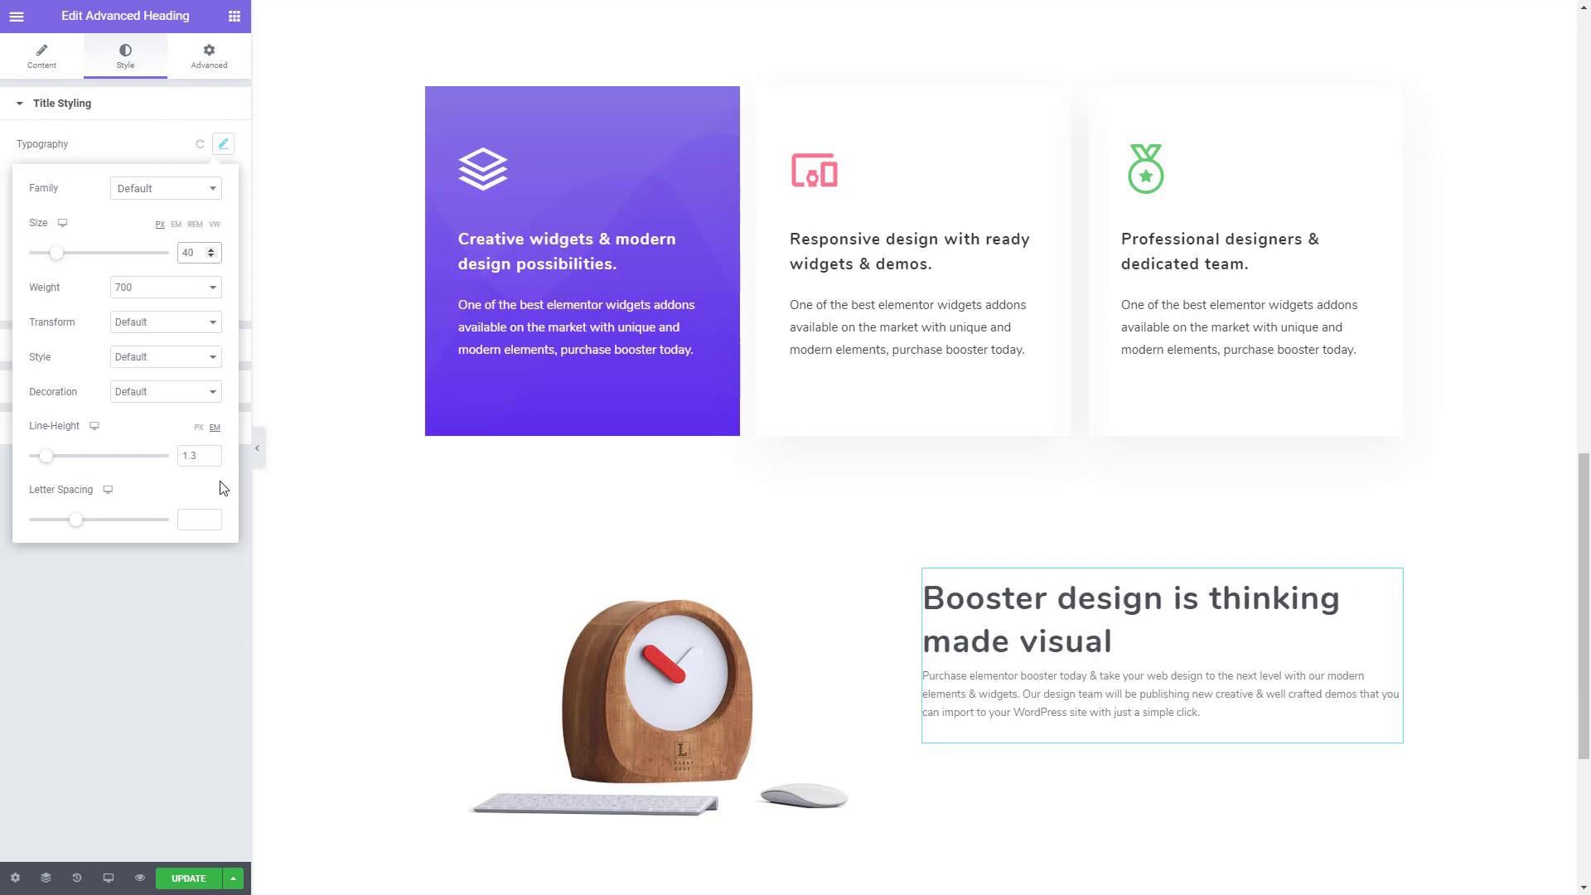
{"action": "left_click", "coordinate": [211, 460]}
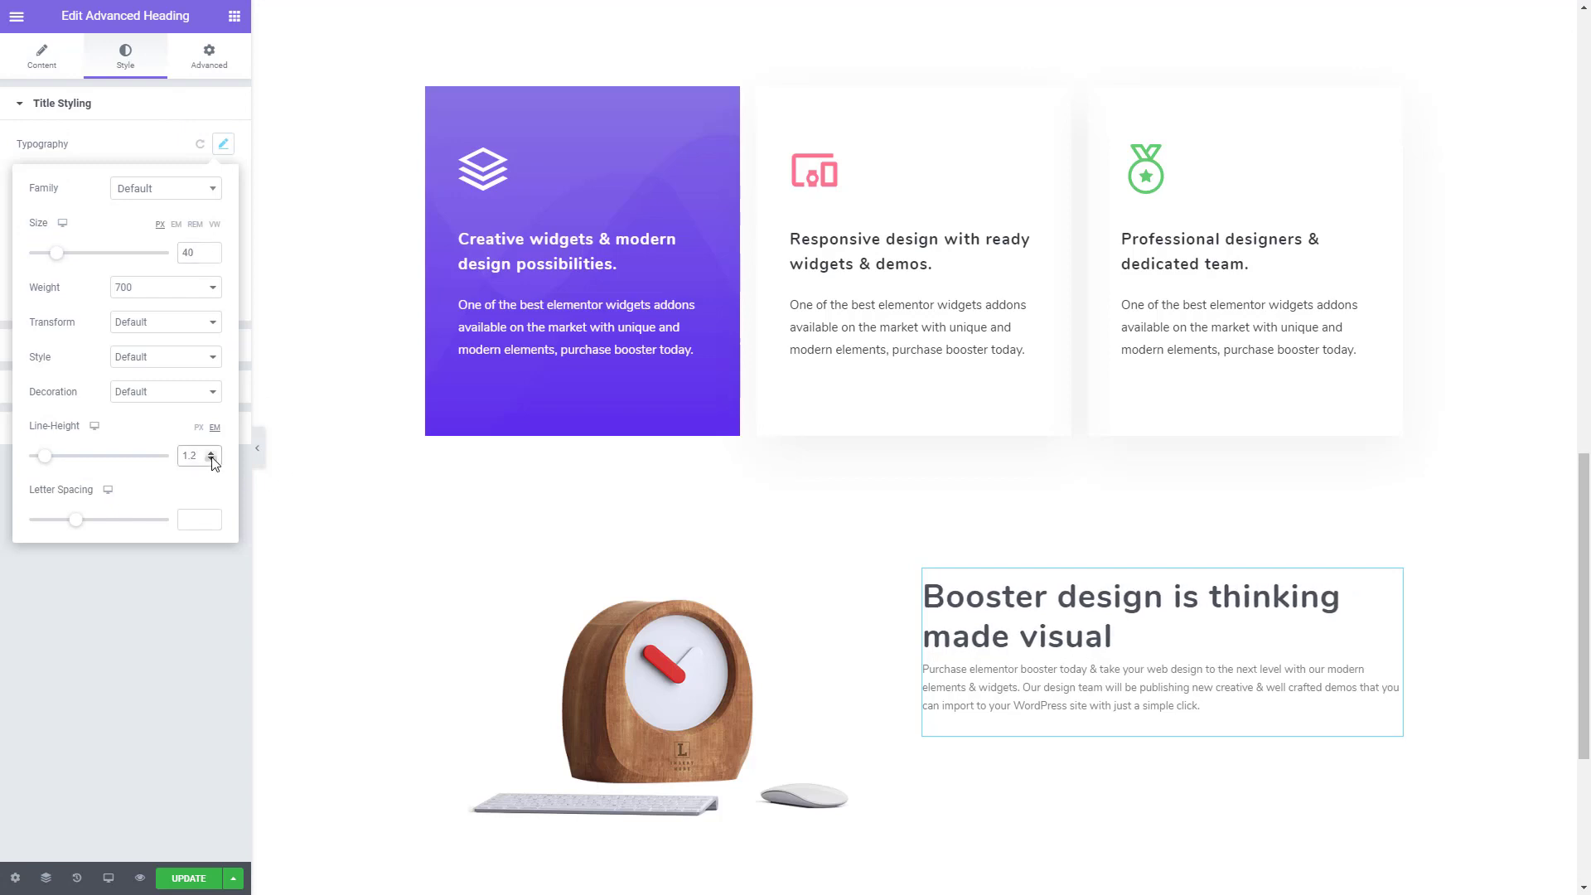
{"action": "left_click", "coordinate": [211, 460]}
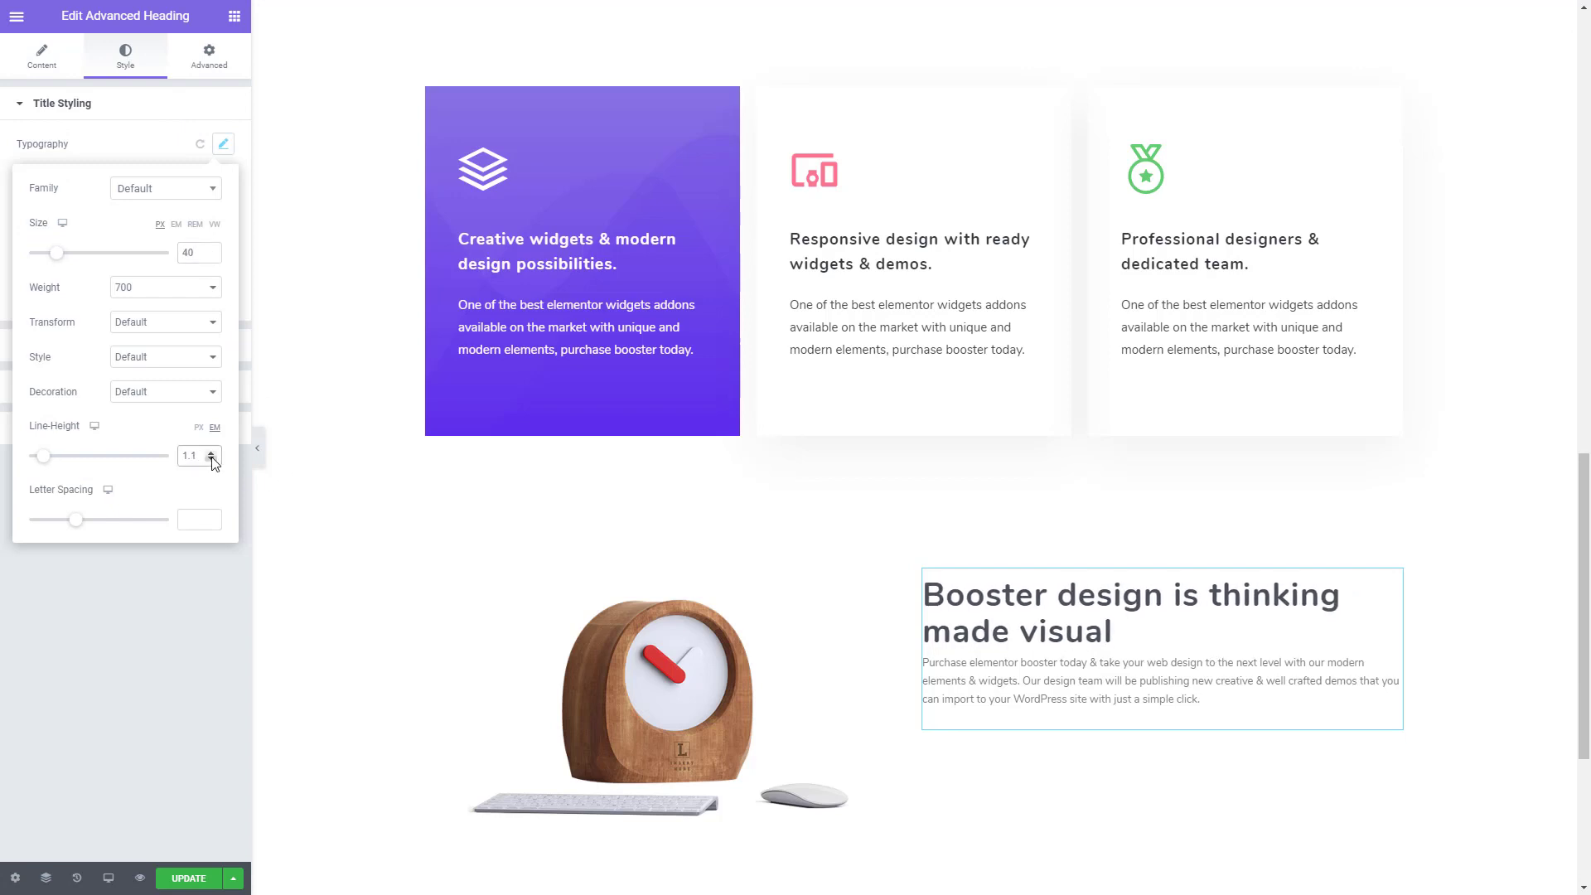
{"action": "left_click", "coordinate": [126, 57]}
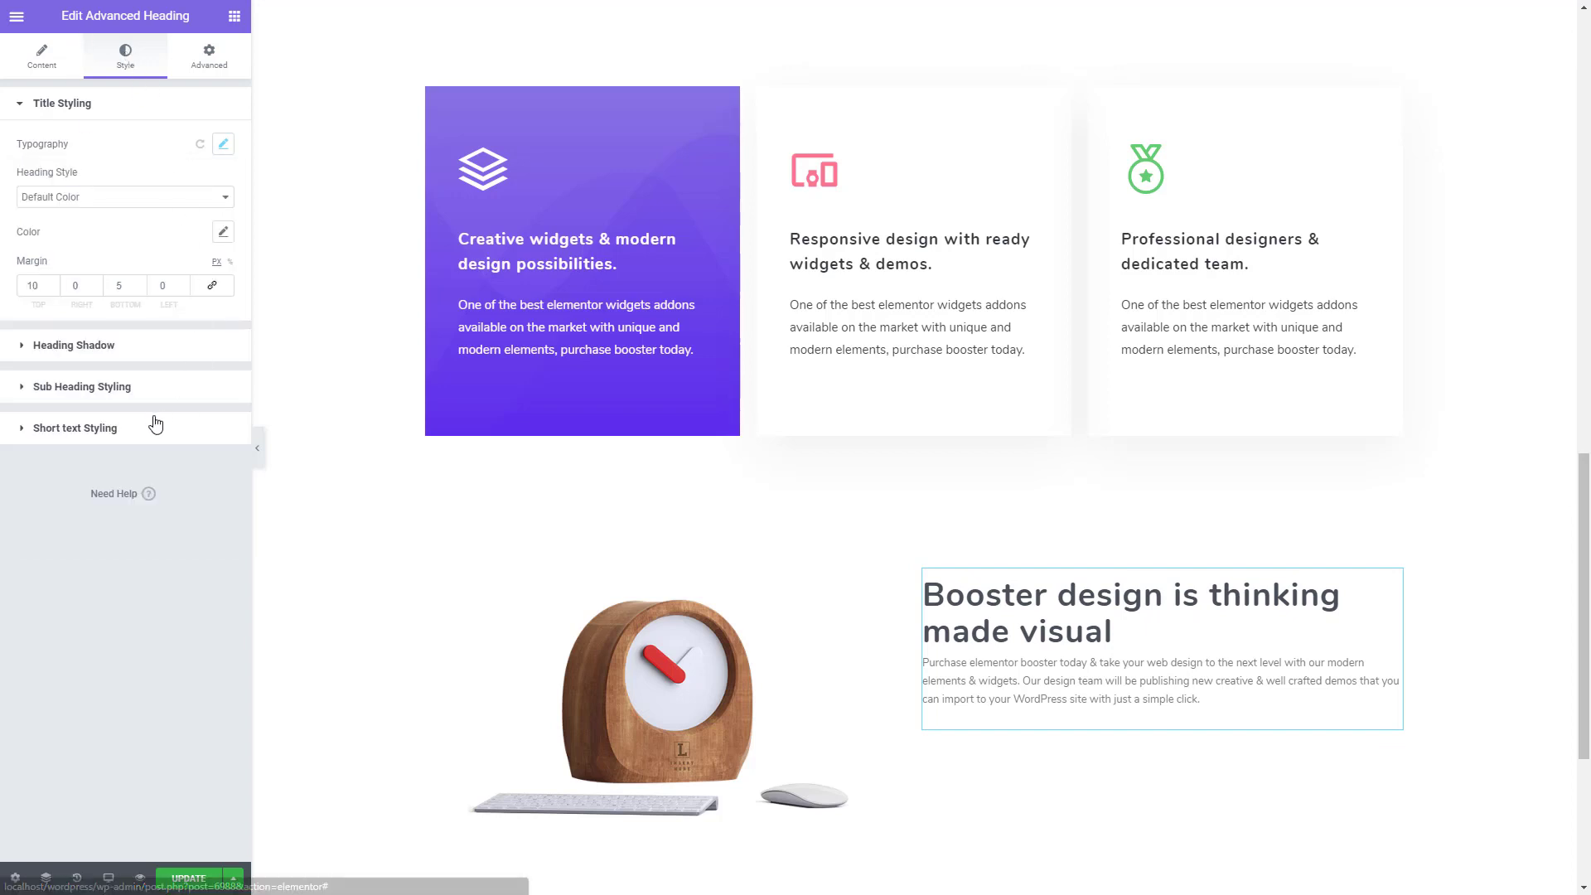
- Set the heading's short text typography to a size of 16 px and a line height of 2 em
{"action": "left_click", "coordinate": [133, 428]}
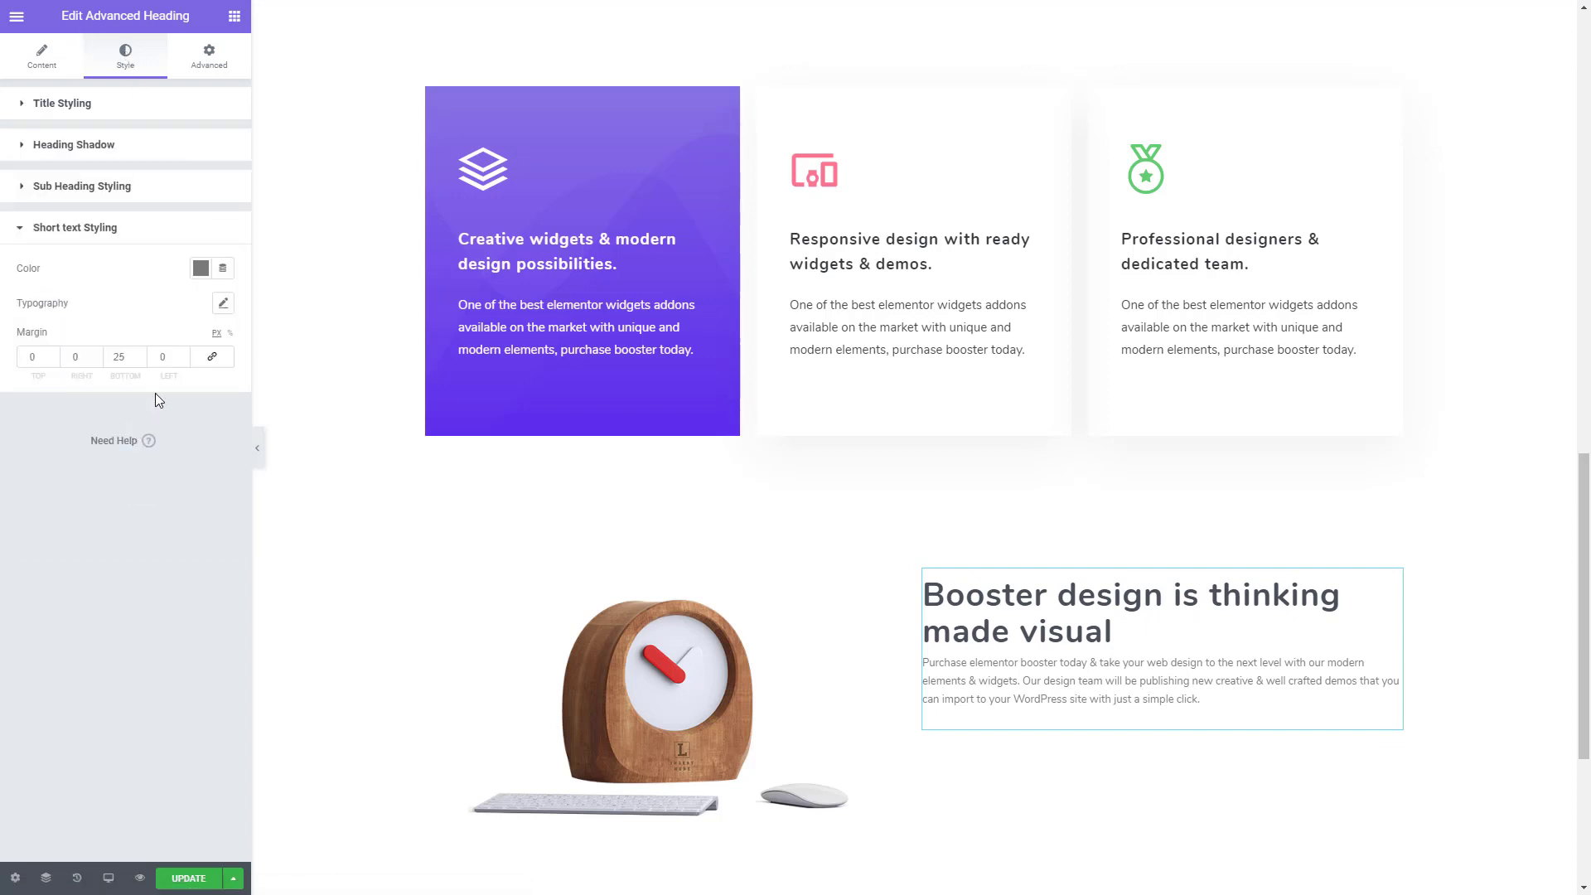
{"action": "left_click", "coordinate": [223, 306]}
{"action": "left_click", "coordinate": [211, 410]}
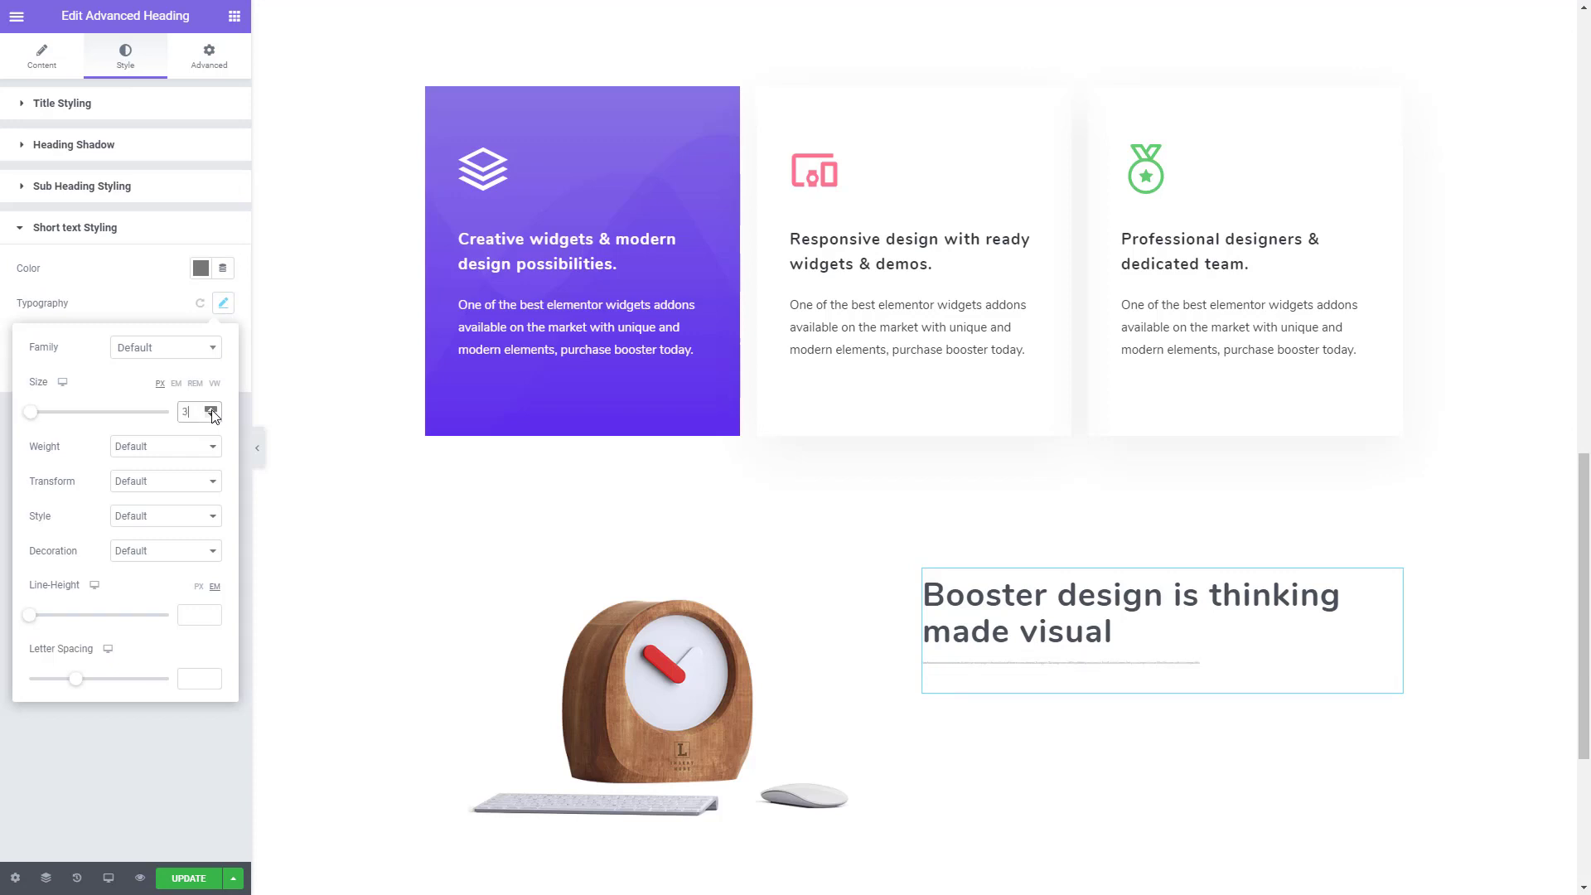
{"action": "left_click", "coordinate": [211, 409]}
{"action": "left_click", "coordinate": [211, 410]}
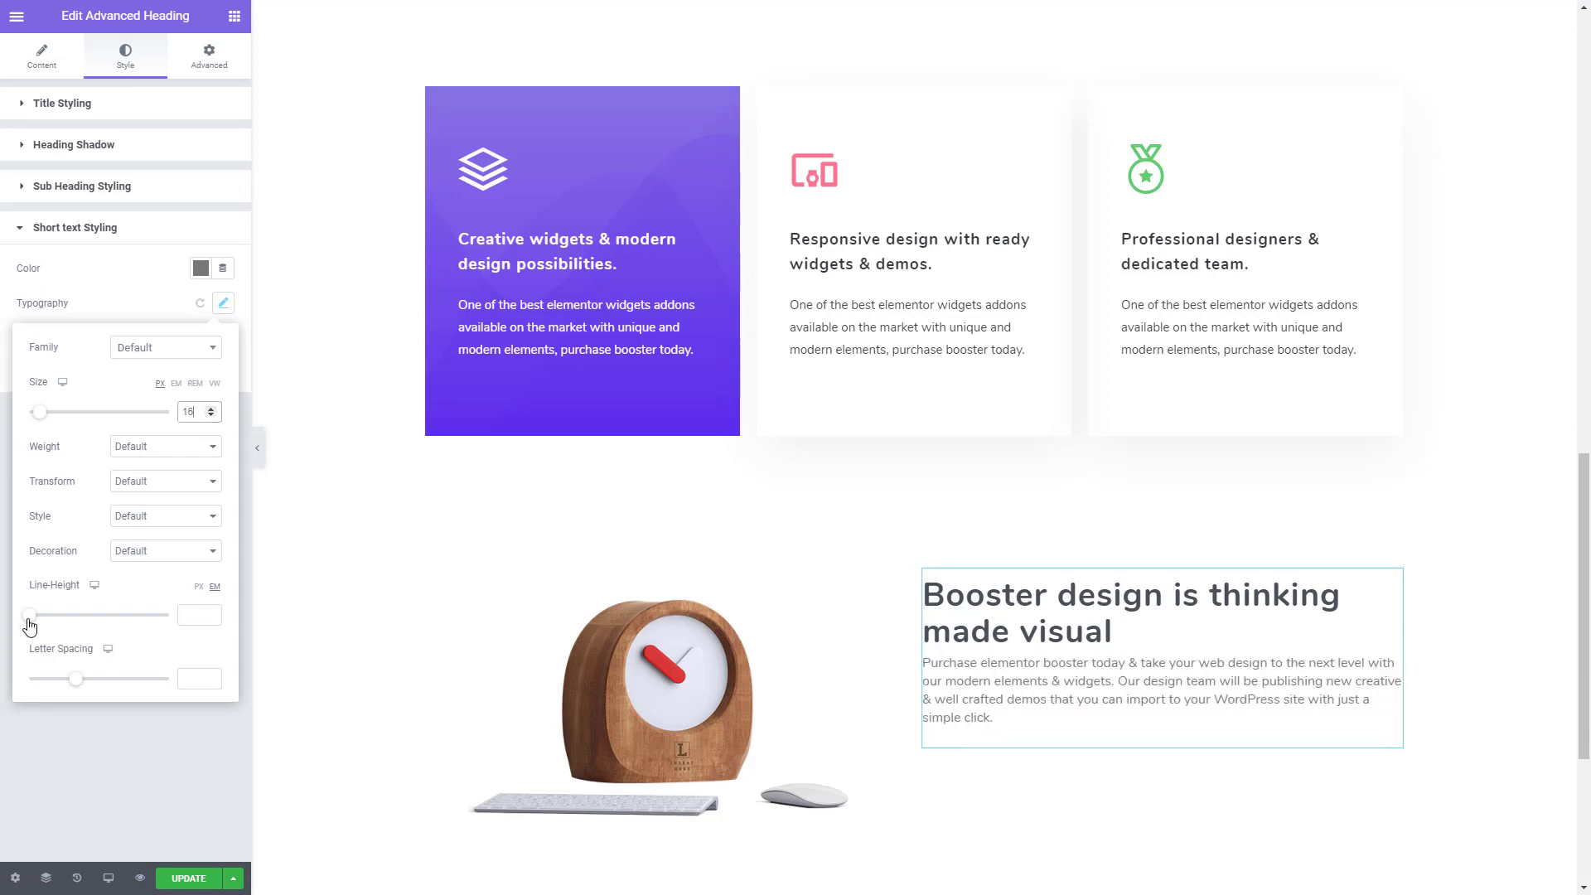
{"action": "left_click_drag", "start_coordinate": [29, 617], "coordinate": [56, 619]}
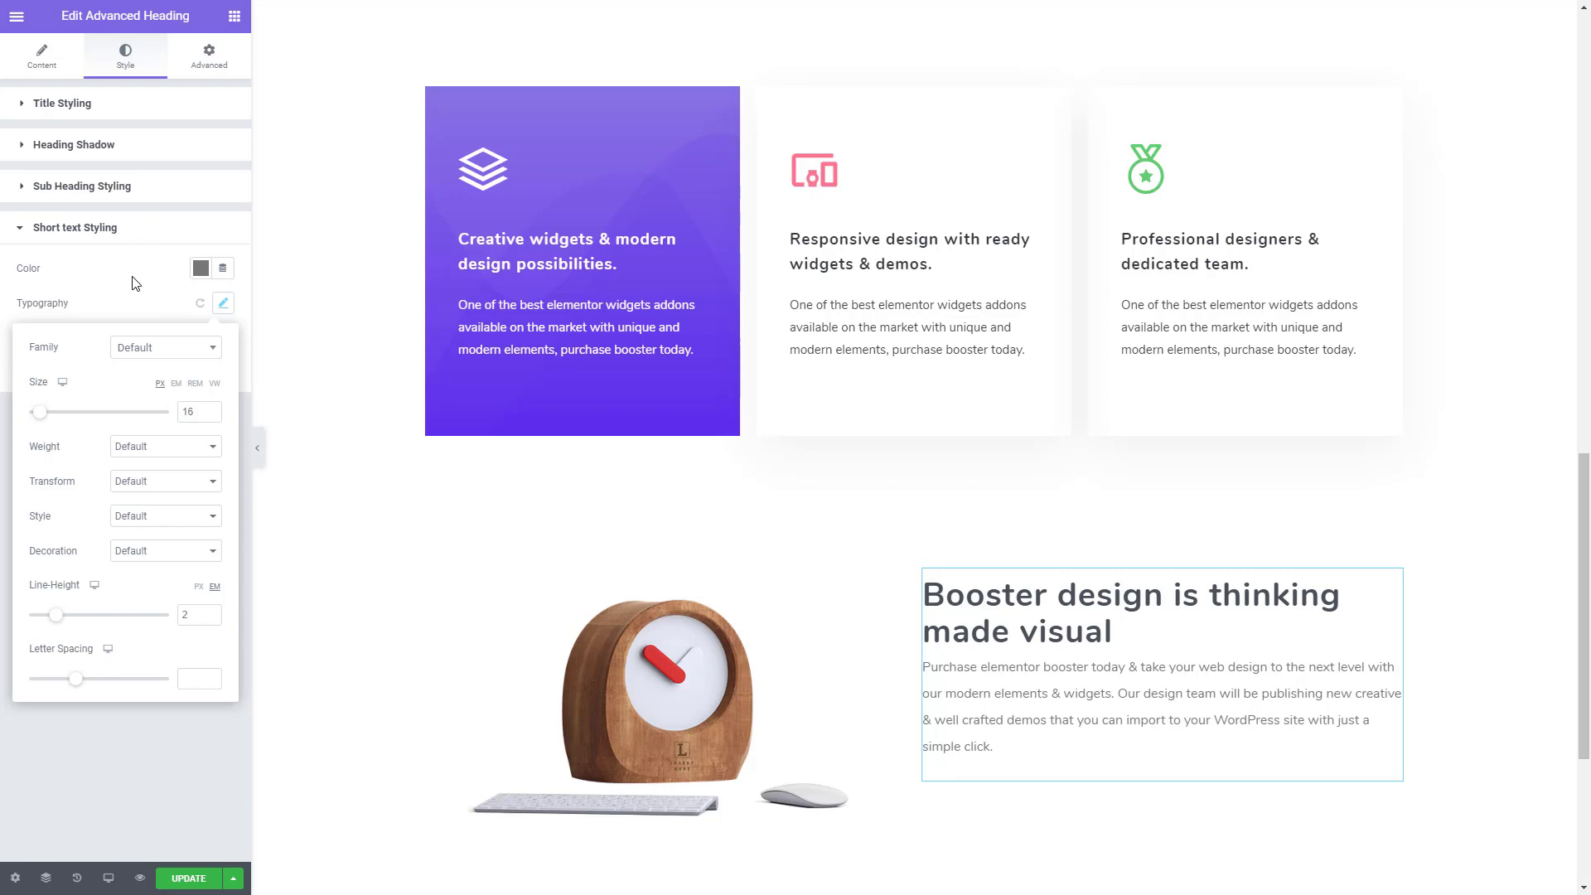
{"action": "left_click", "coordinate": [169, 287]}
- Set the color of the heading's short text to #888888
{"action": "left_click", "coordinate": [201, 268]}
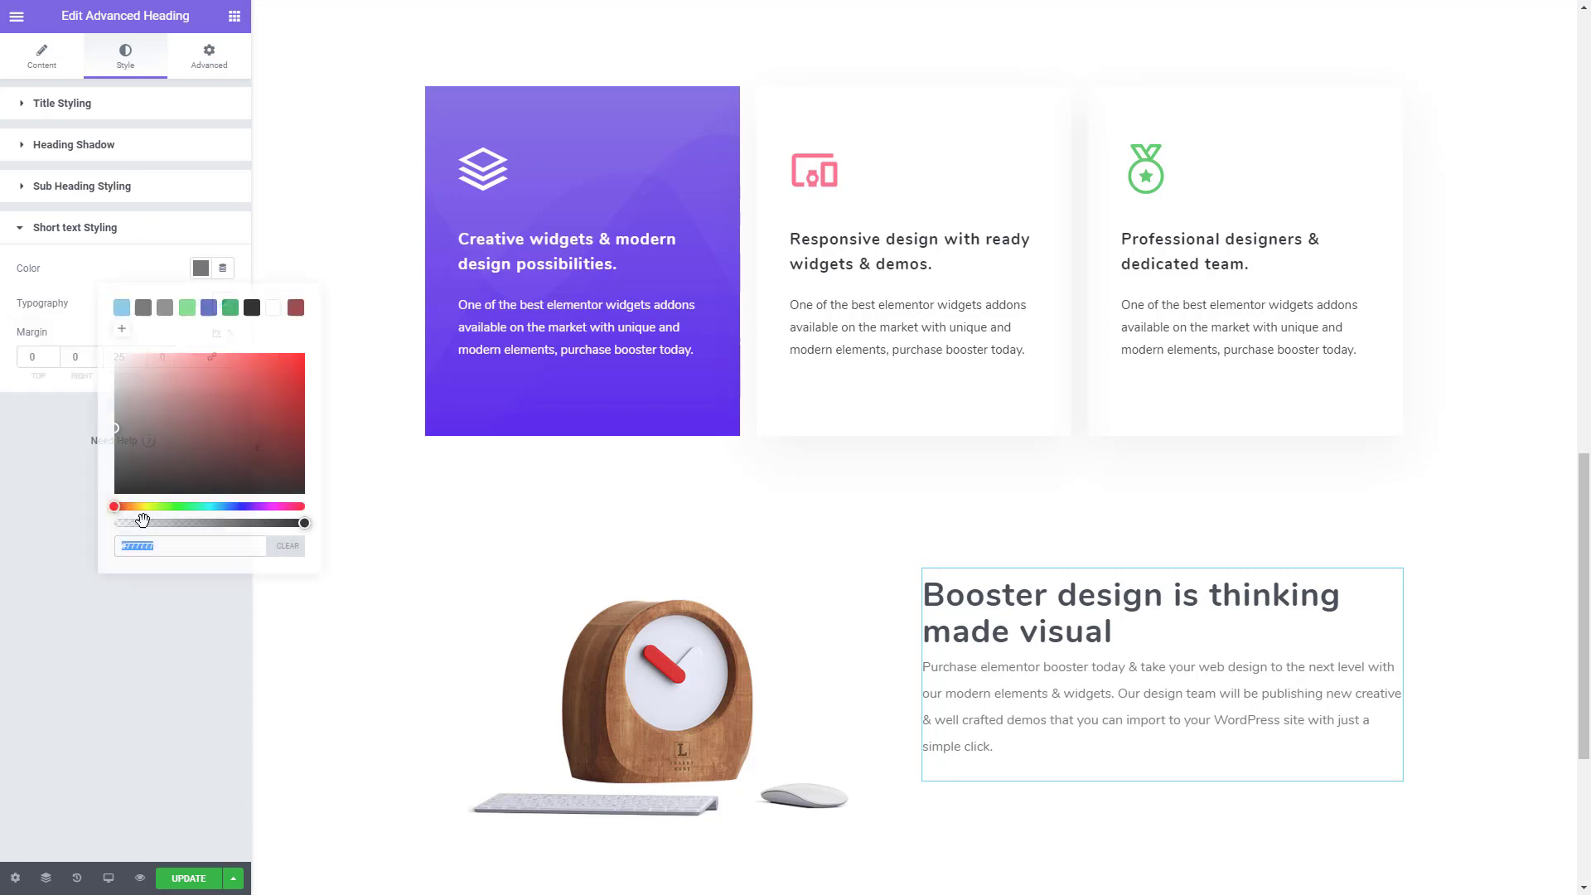
{"action": "type", "text": "#"}
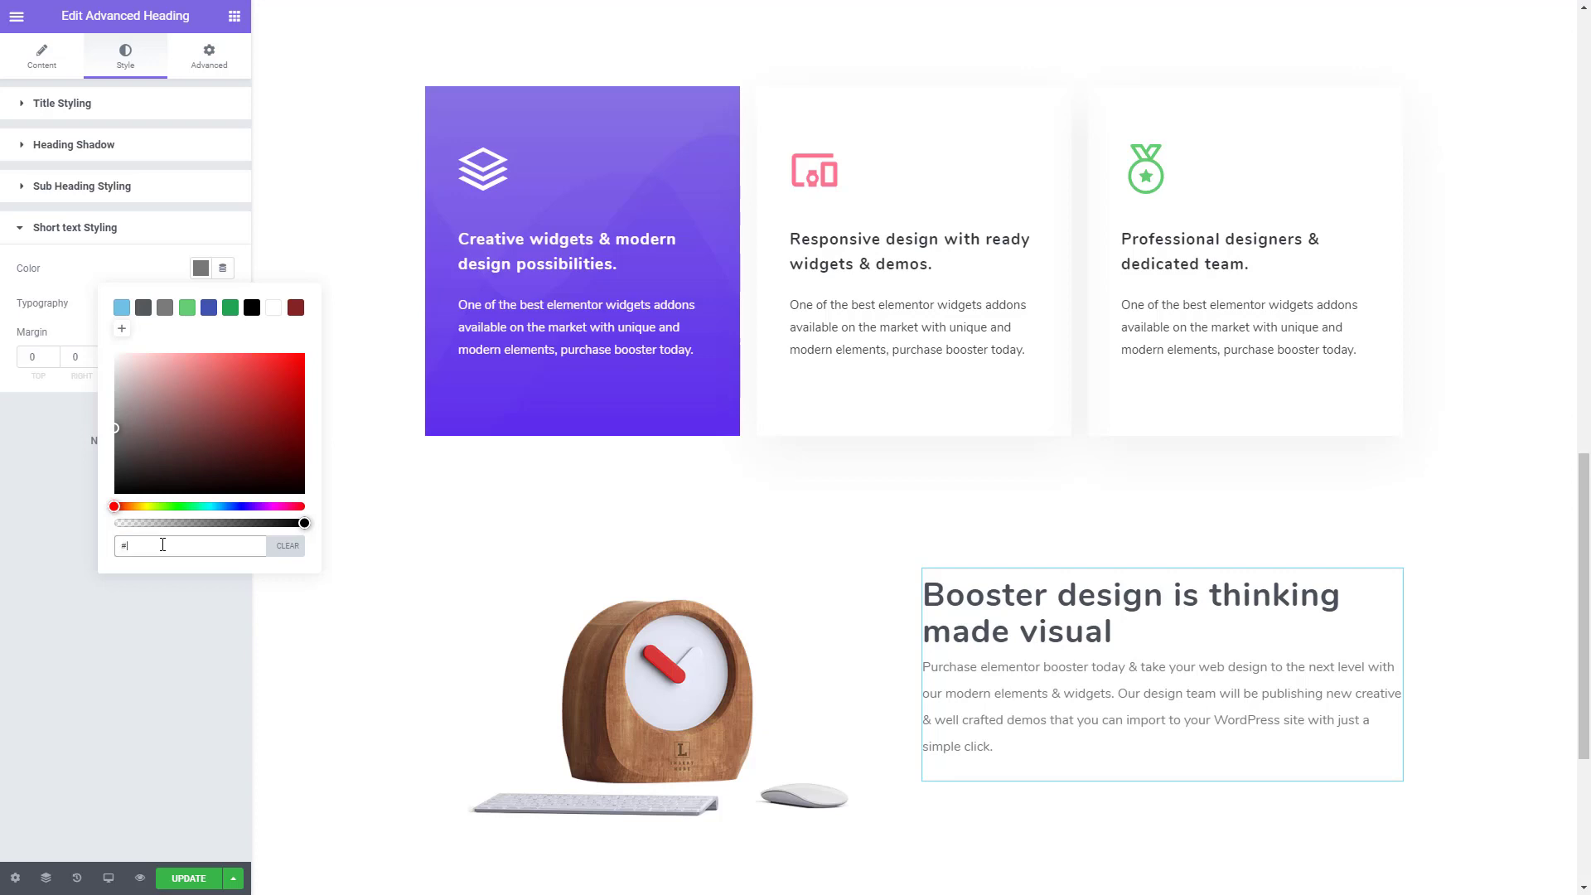
{"action": "type", "text": "8888"}
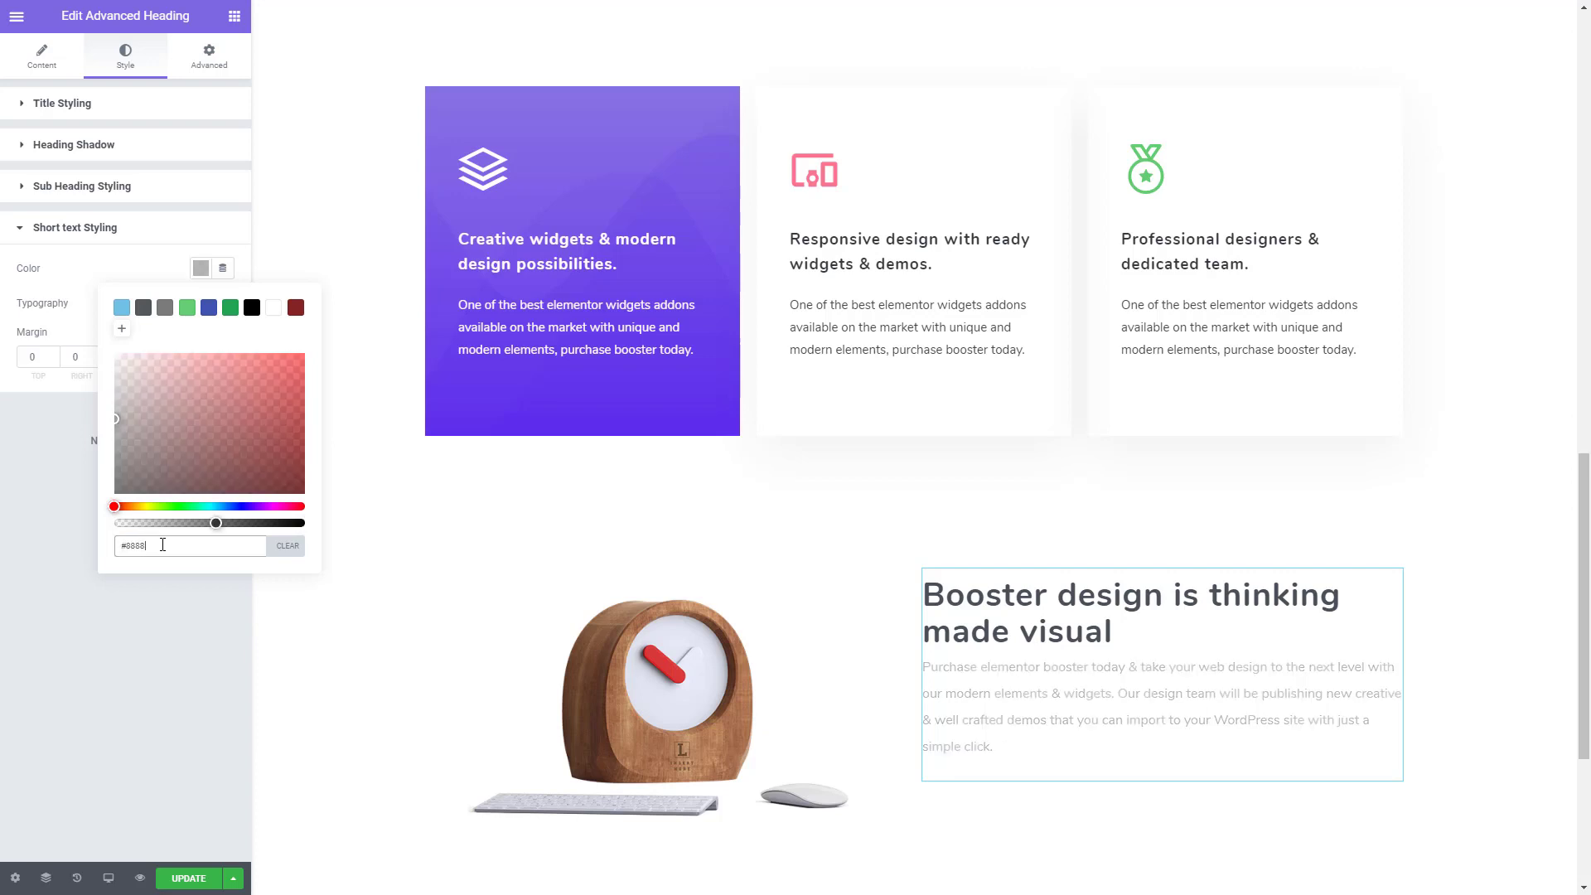
{"action": "type", "text": "88"}
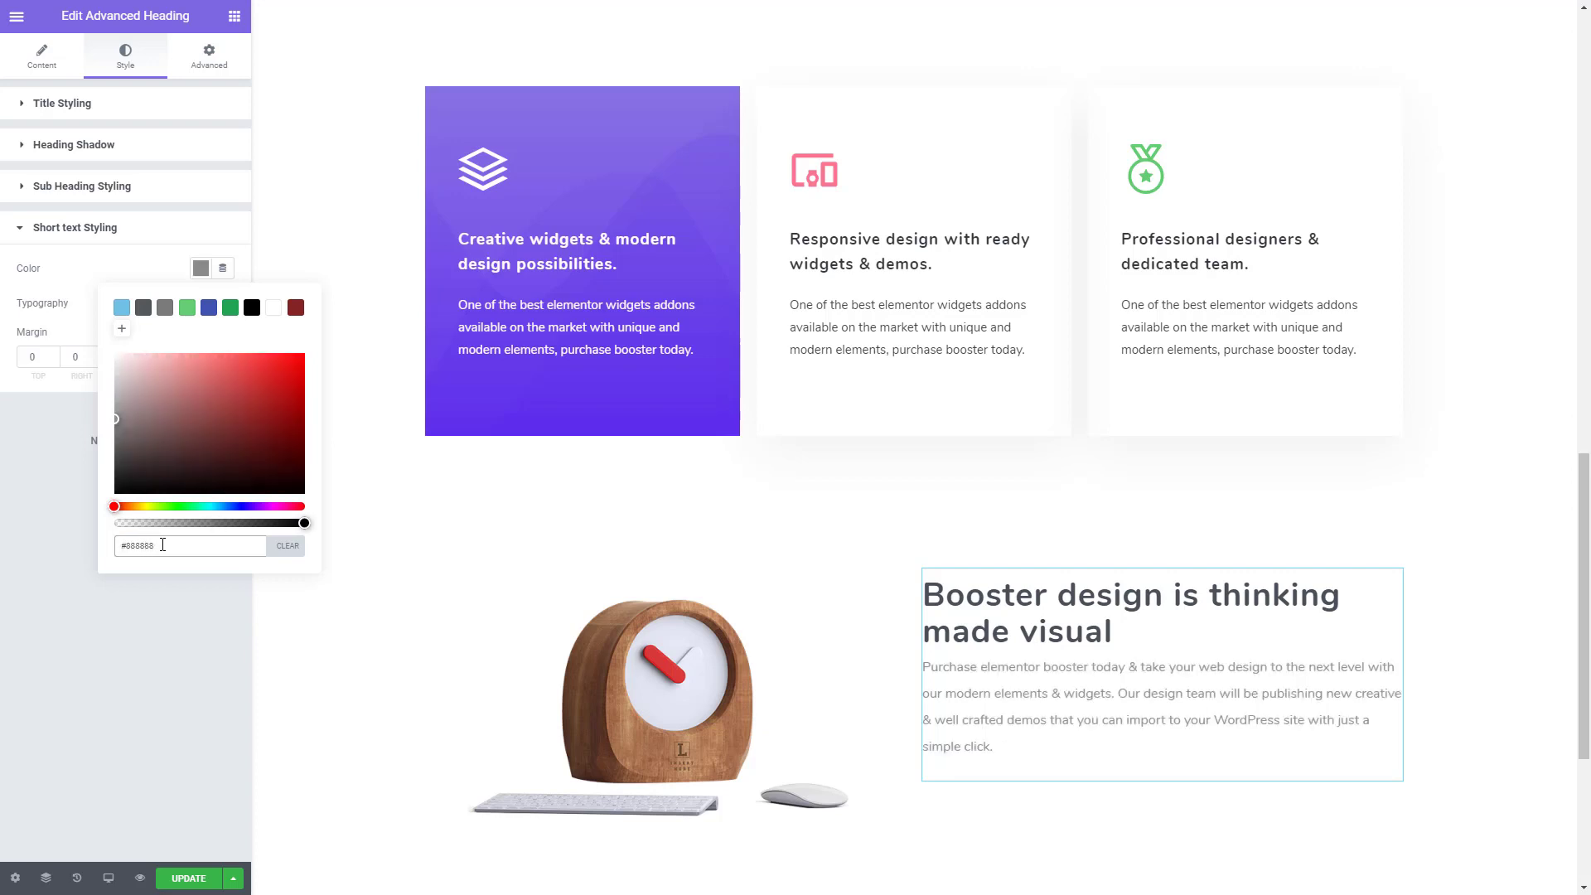
{"action": "left_click", "coordinate": [135, 634]}
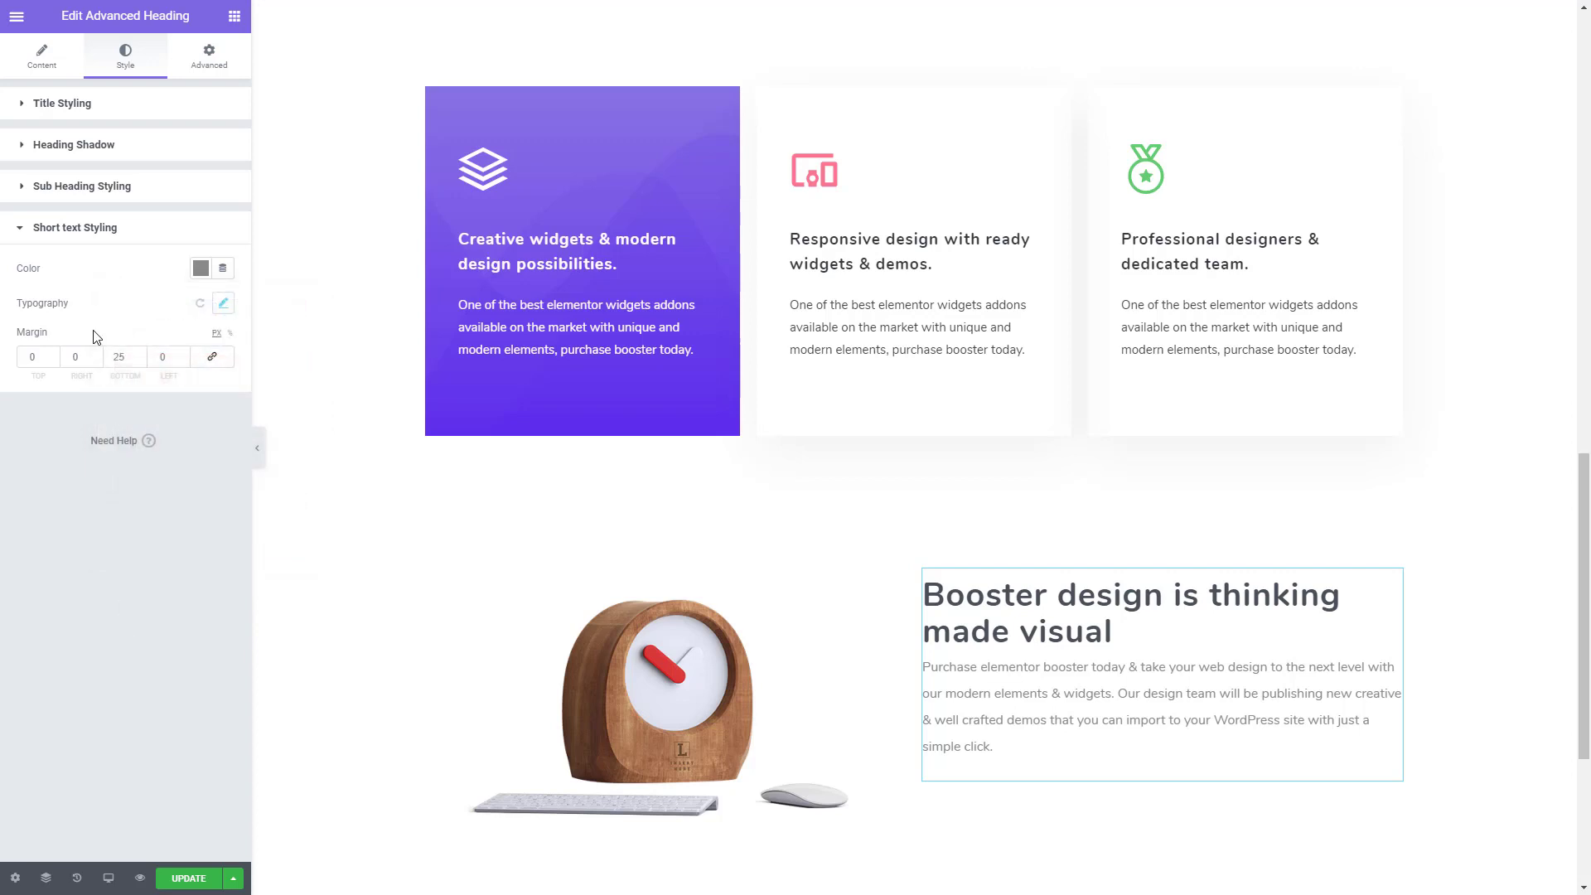
- Set the top margin of the clock heading's short text to 45 px and update the page
{"action": "left_click", "coordinate": [38, 356]}
{"action": "type", "text": "40"}
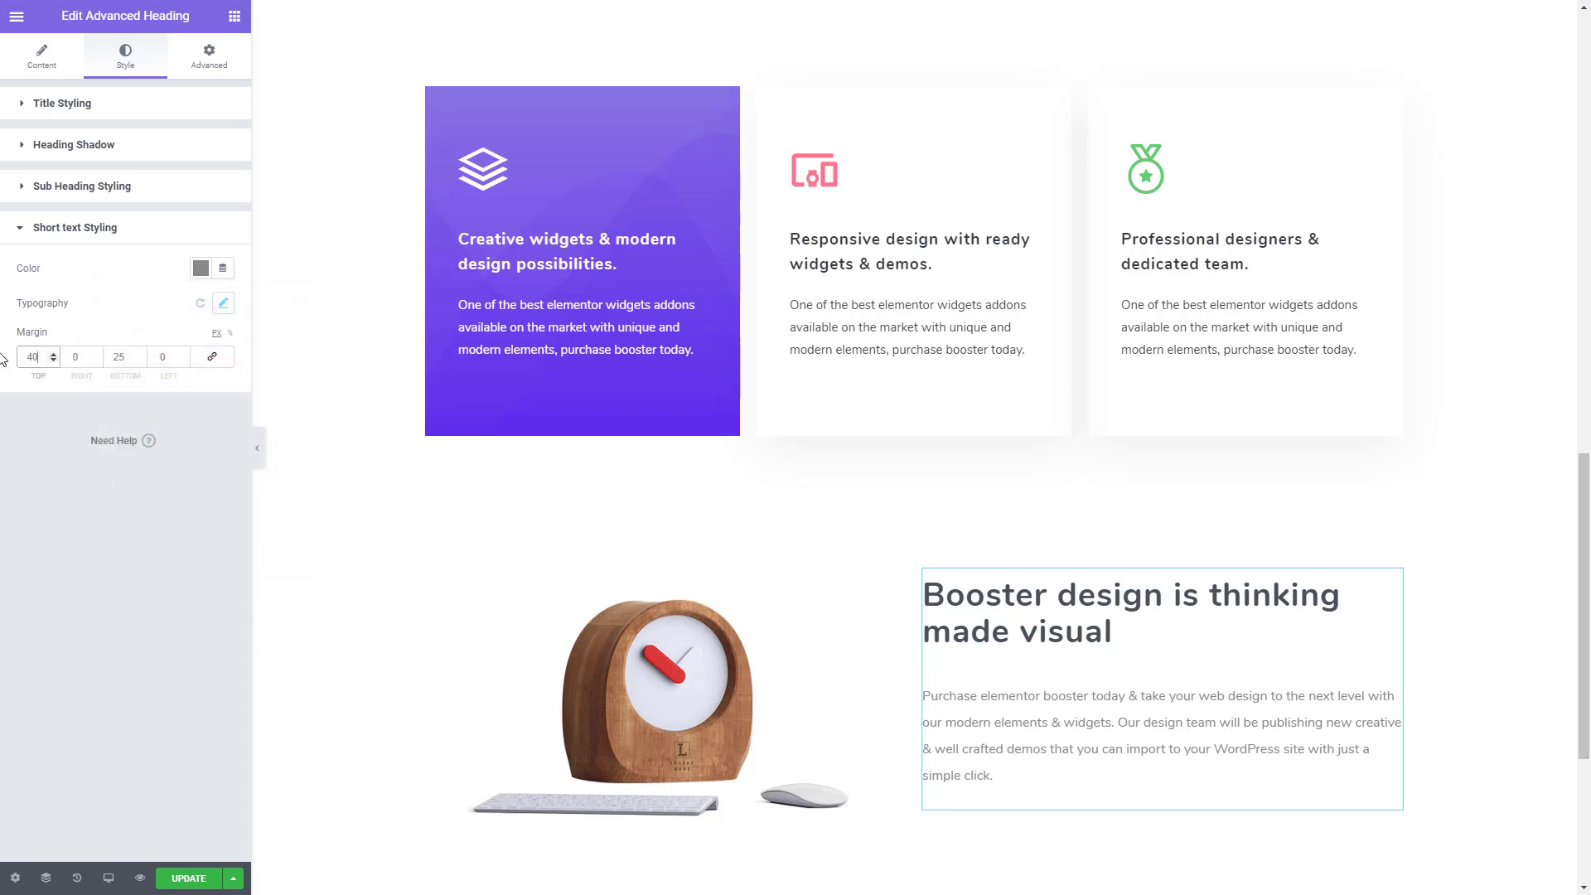
{"action": "key", "text": "BackSpace"}
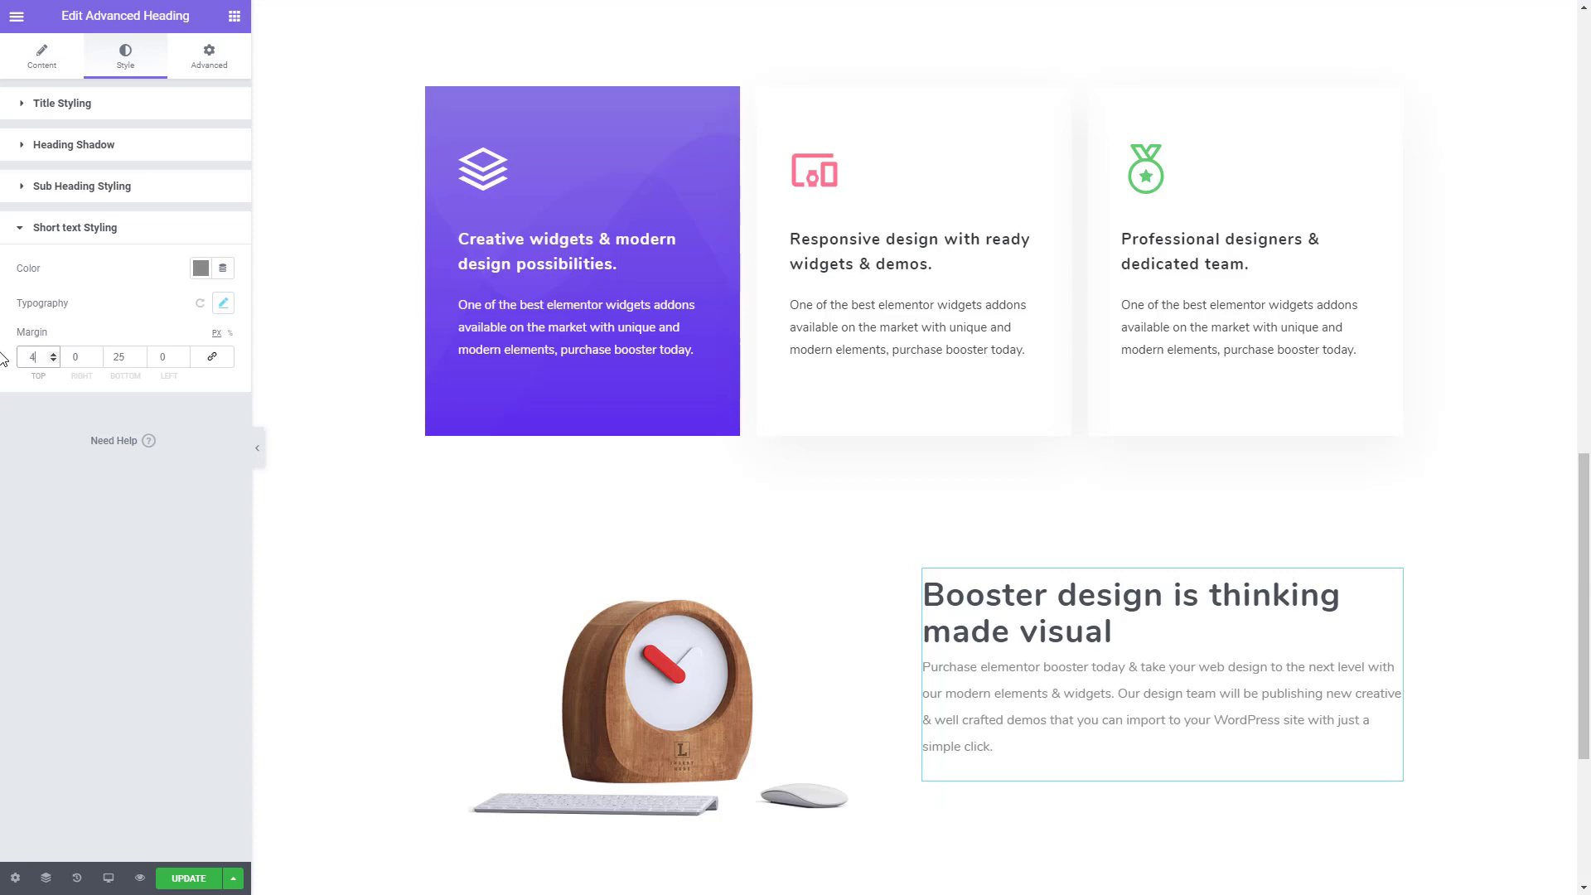
{"action": "type", "text": "5"}
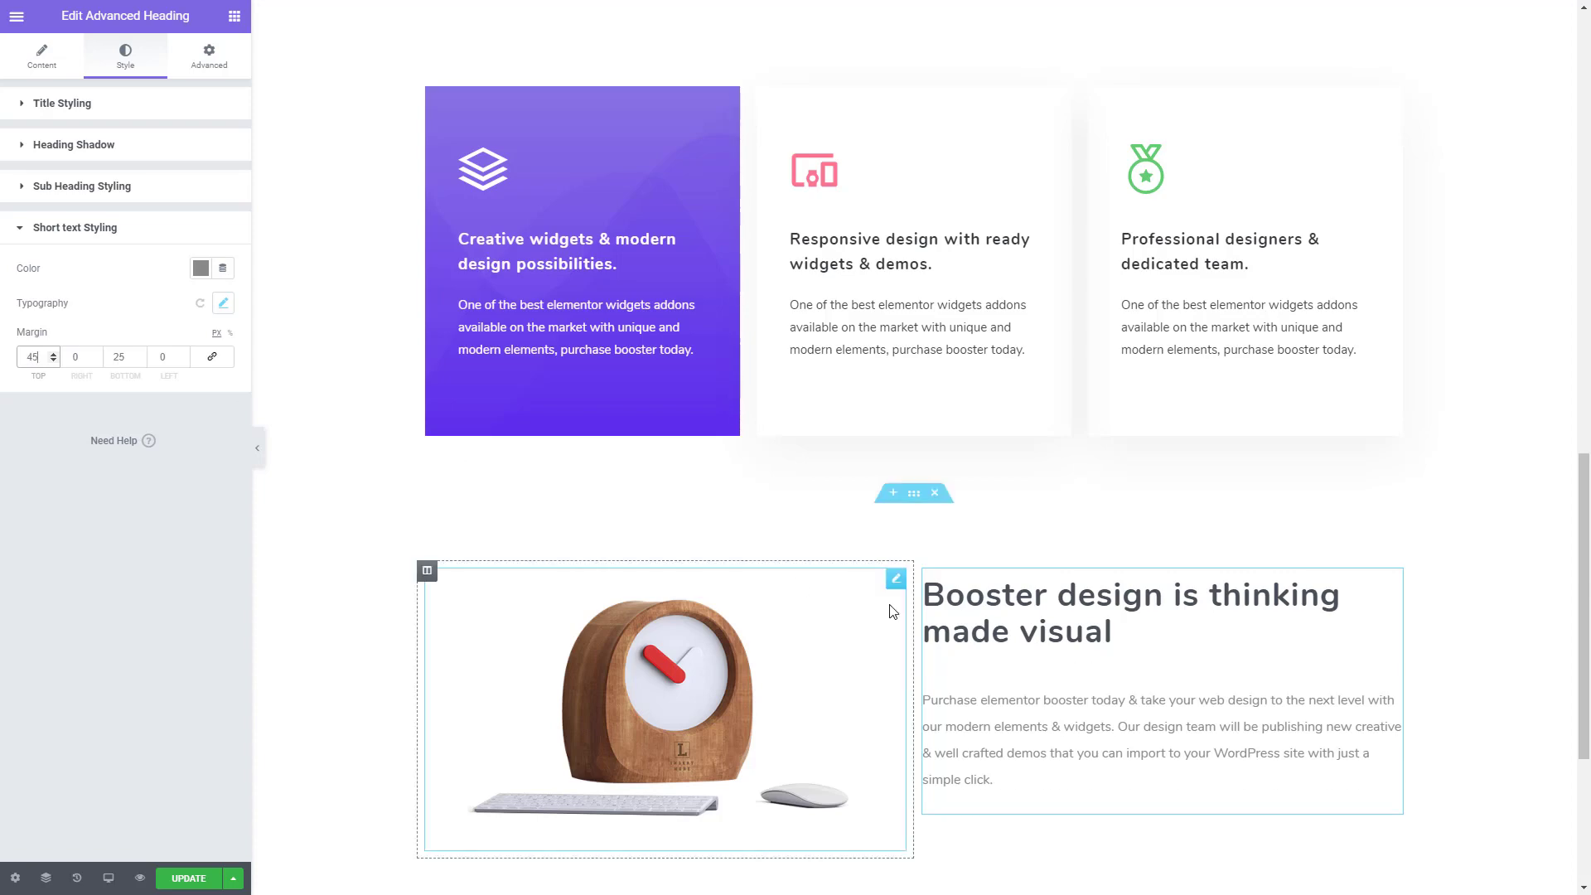
{"action": "scroll", "coordinate": [898, 653], "scroll_direction": "down", "scroll_amount": 3}
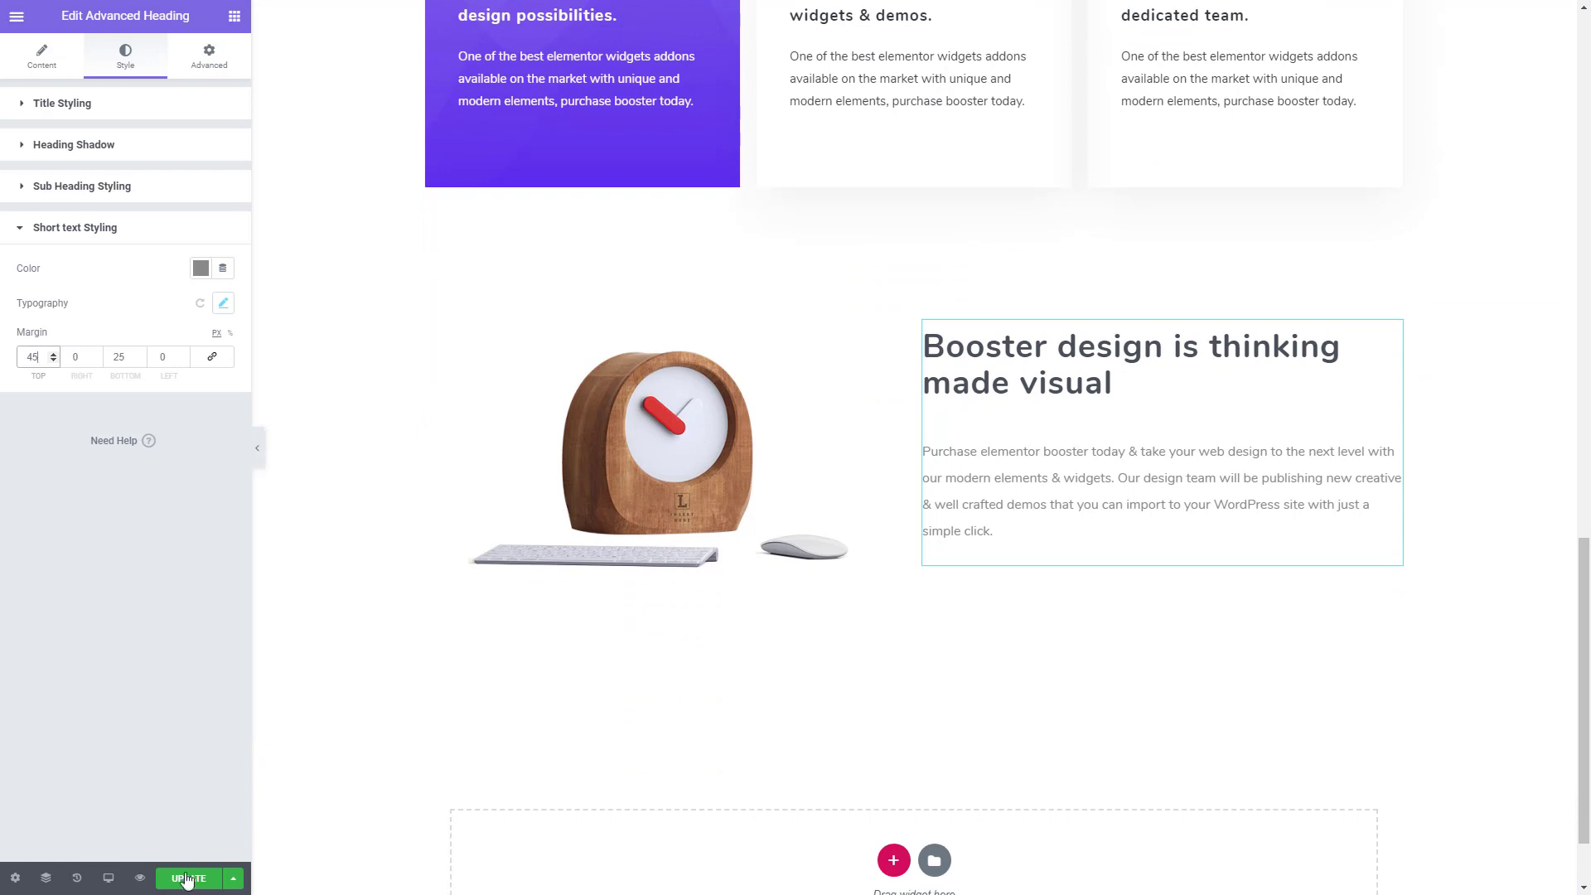
{"action": "left_click", "coordinate": [189, 880]}
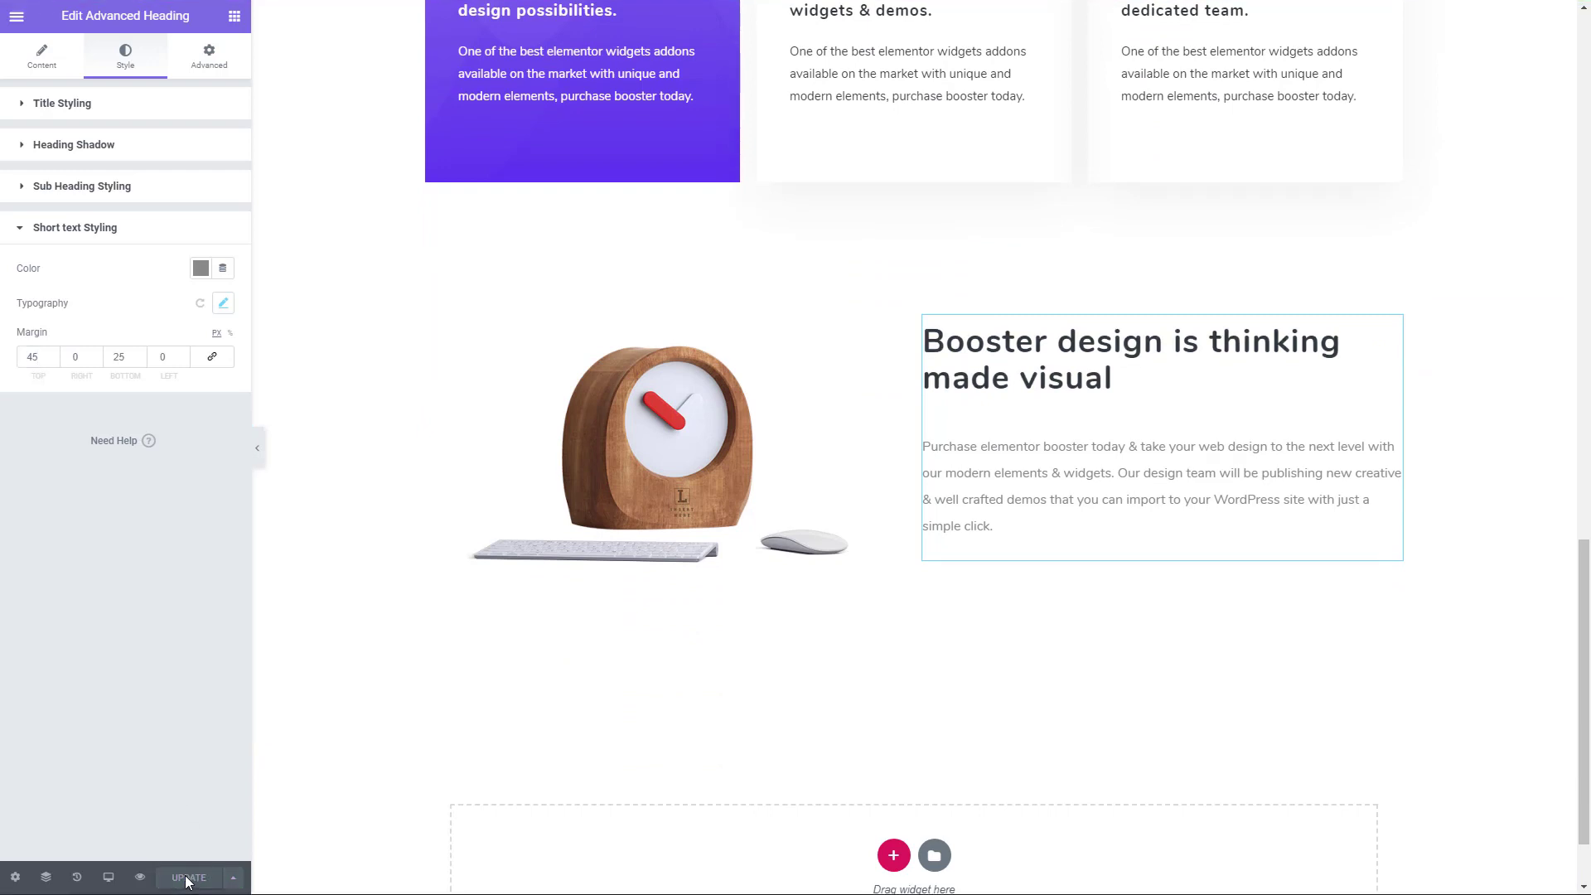
- Copy the title color code from the "Responsive design with ready widgets & demos." icon box
{"action": "scroll", "coordinate": [1019, 444], "scroll_direction": "up", "scroll_amount": 2}
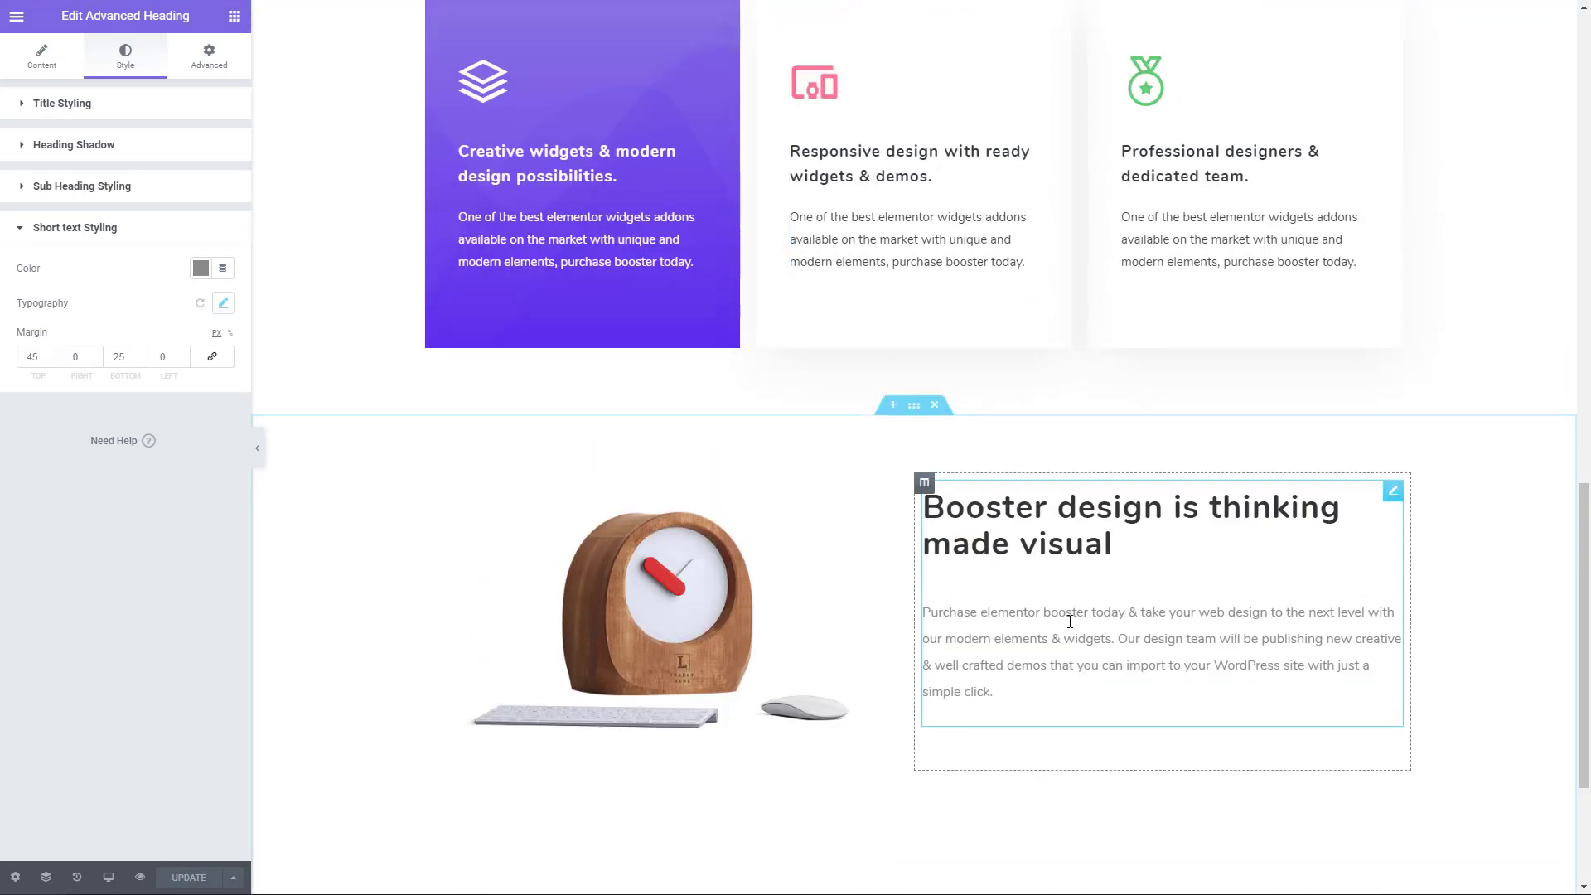
{"action": "left_click", "coordinate": [875, 166]}
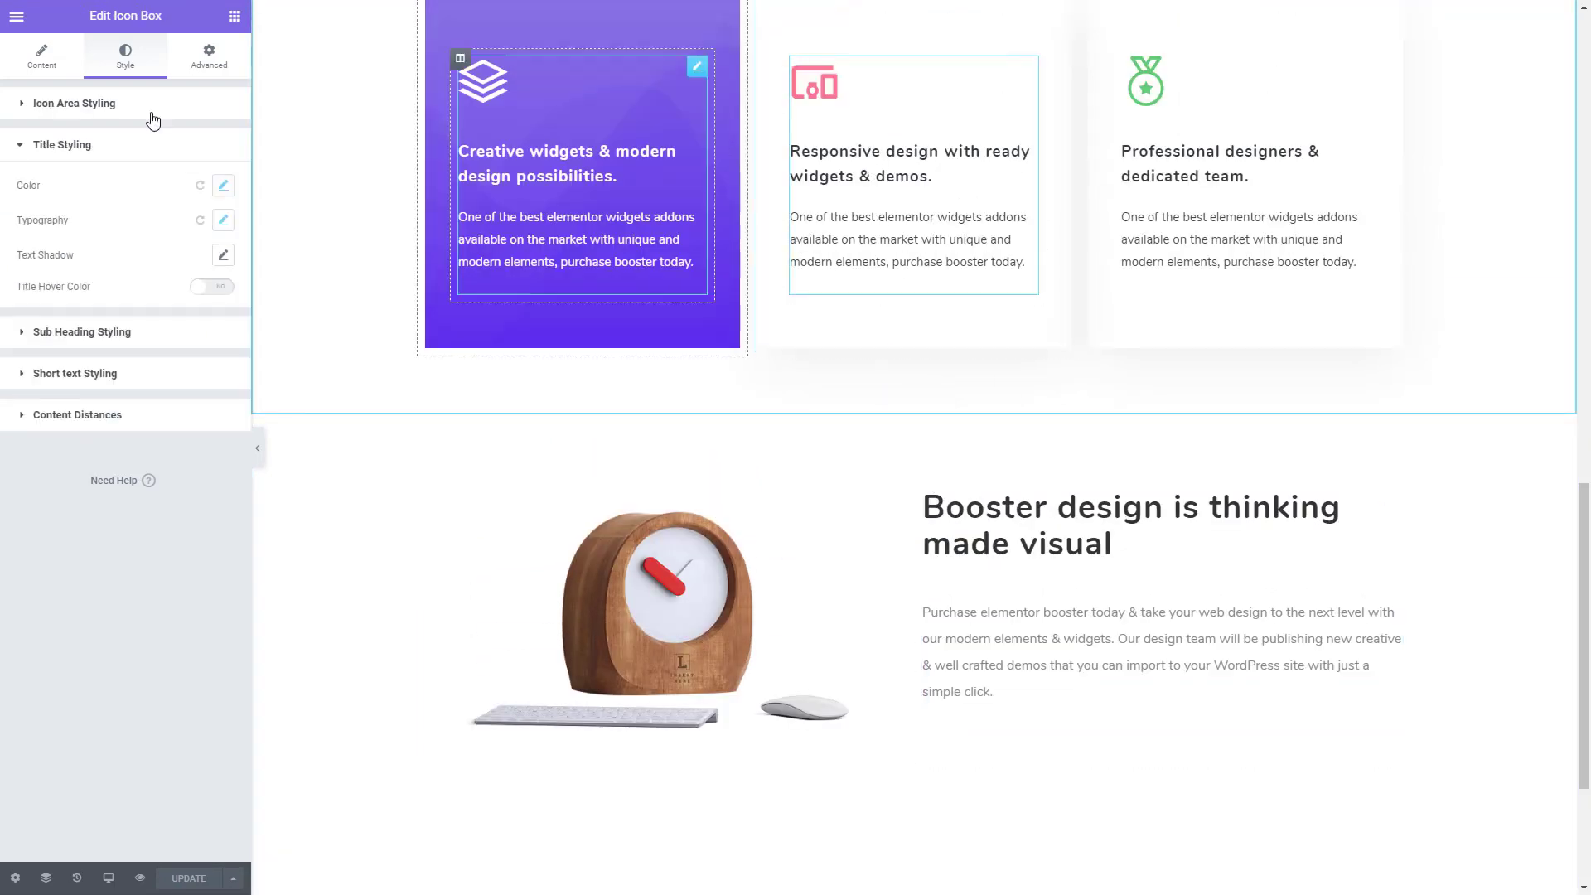
{"action": "left_click", "coordinate": [223, 186]}
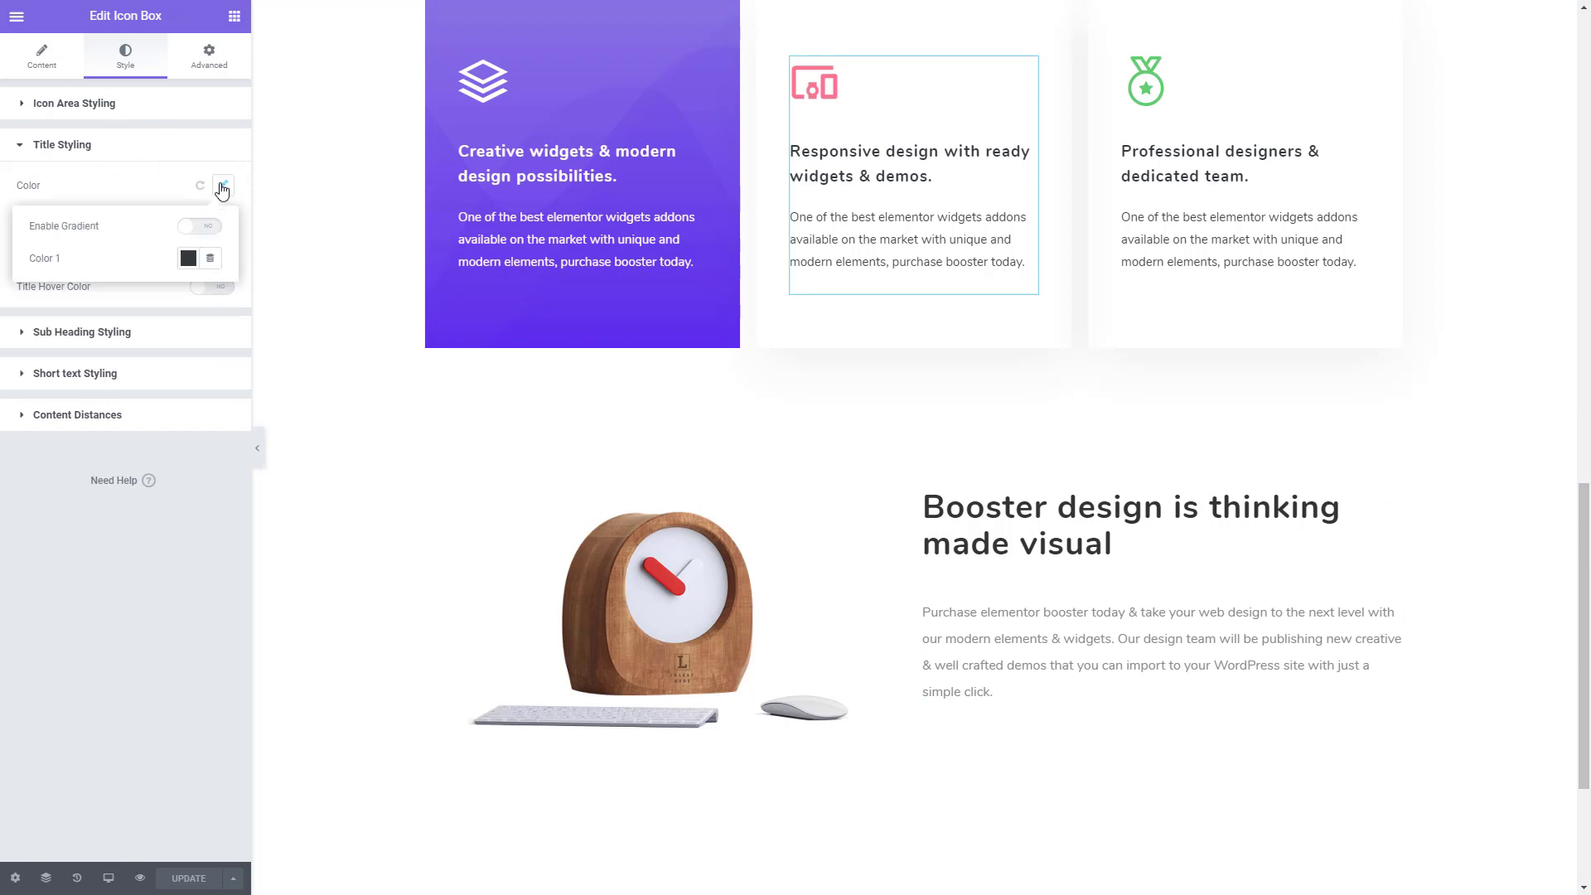
{"action": "left_click", "coordinate": [188, 258]}
{"action": "key", "text": "ctrl+c"}
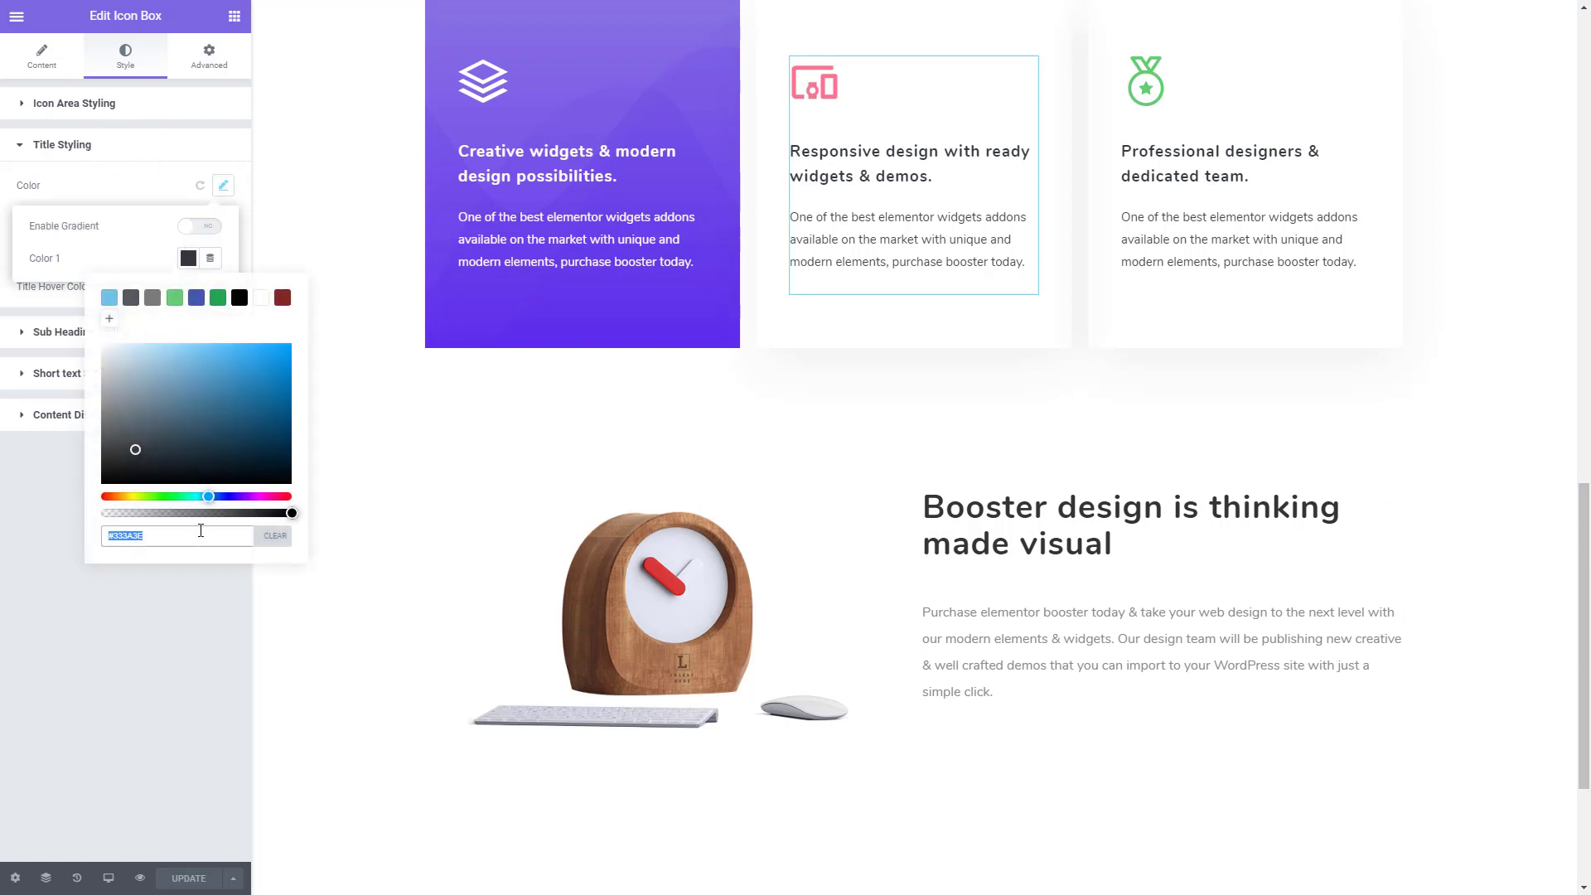
{"action": "left_click", "coordinate": [151, 639]}
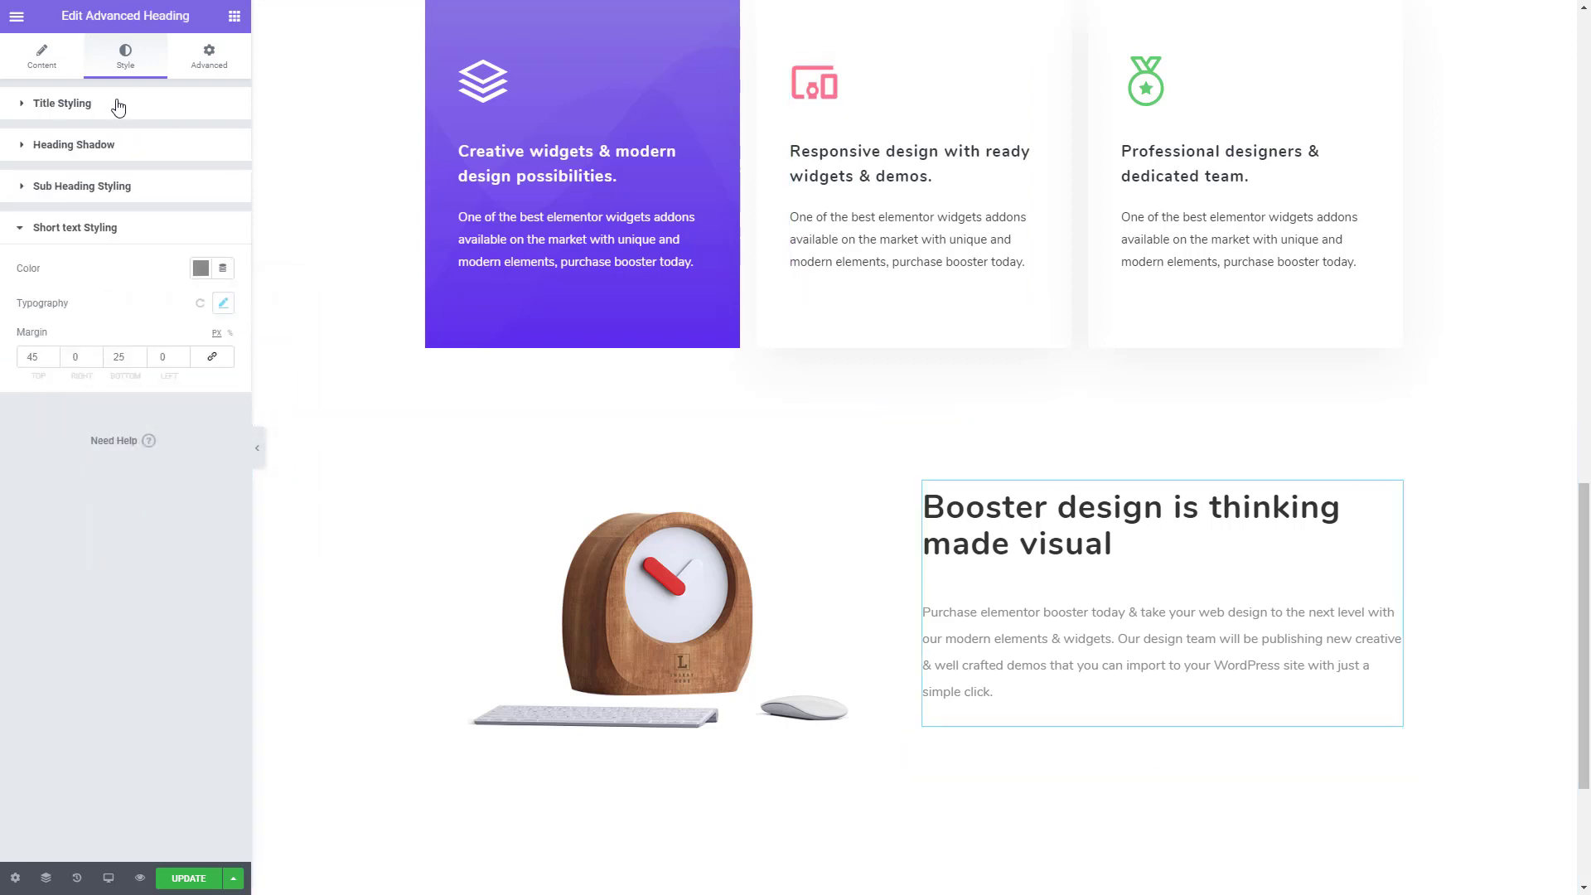
- Paste the copied color code as the title color of the "Booster design is thinking made visual" heading
{"action": "left_click", "coordinate": [117, 105]}
{"action": "left_click", "coordinate": [223, 233]}
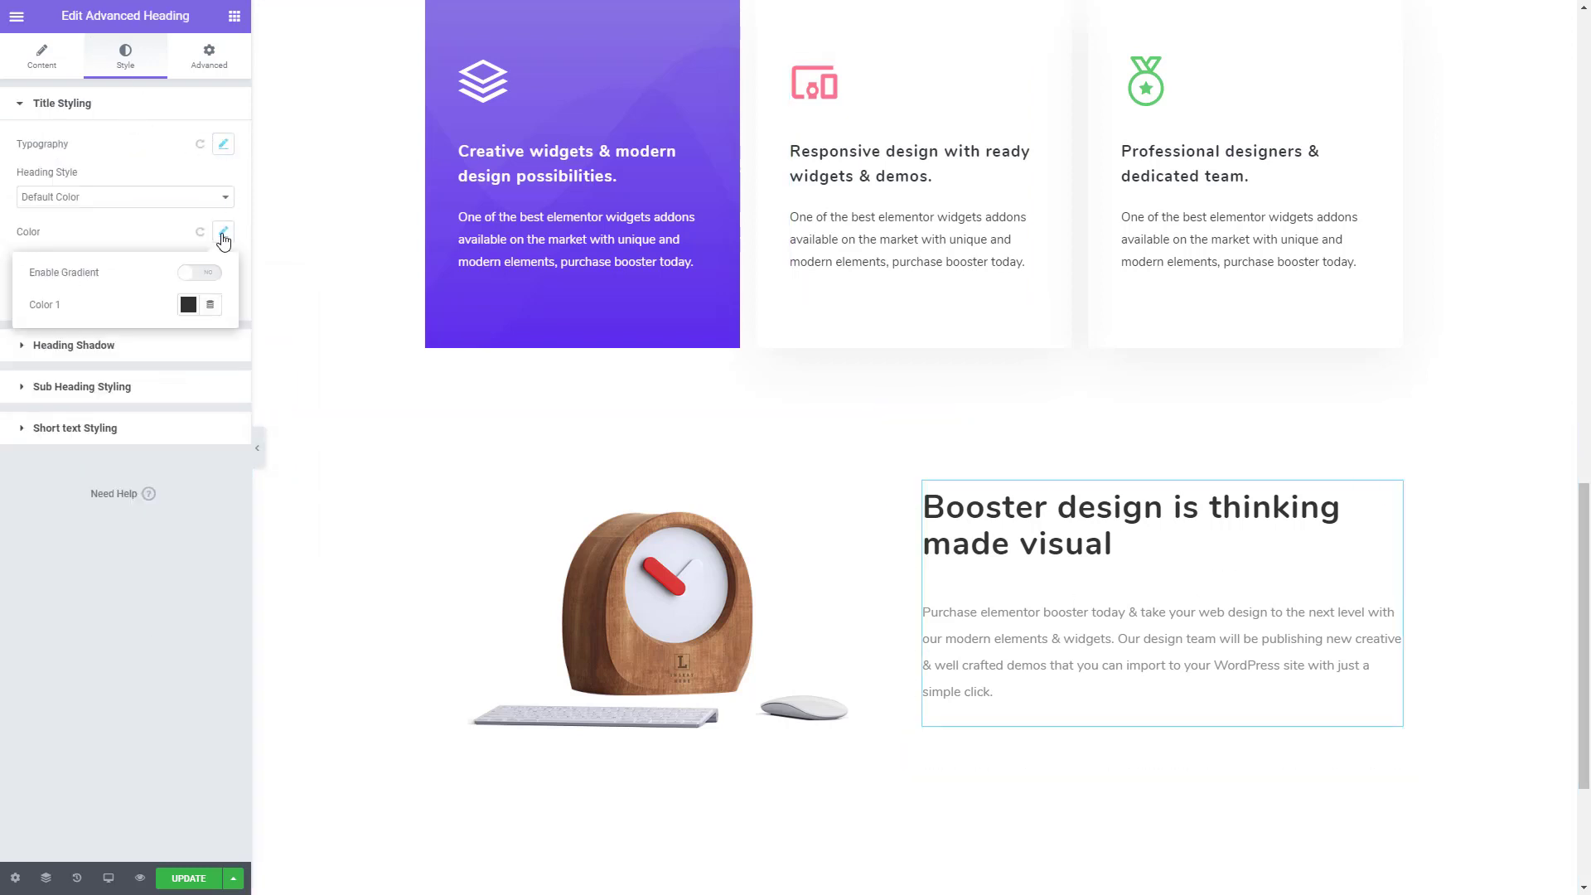
{"action": "left_click", "coordinate": [188, 304]}
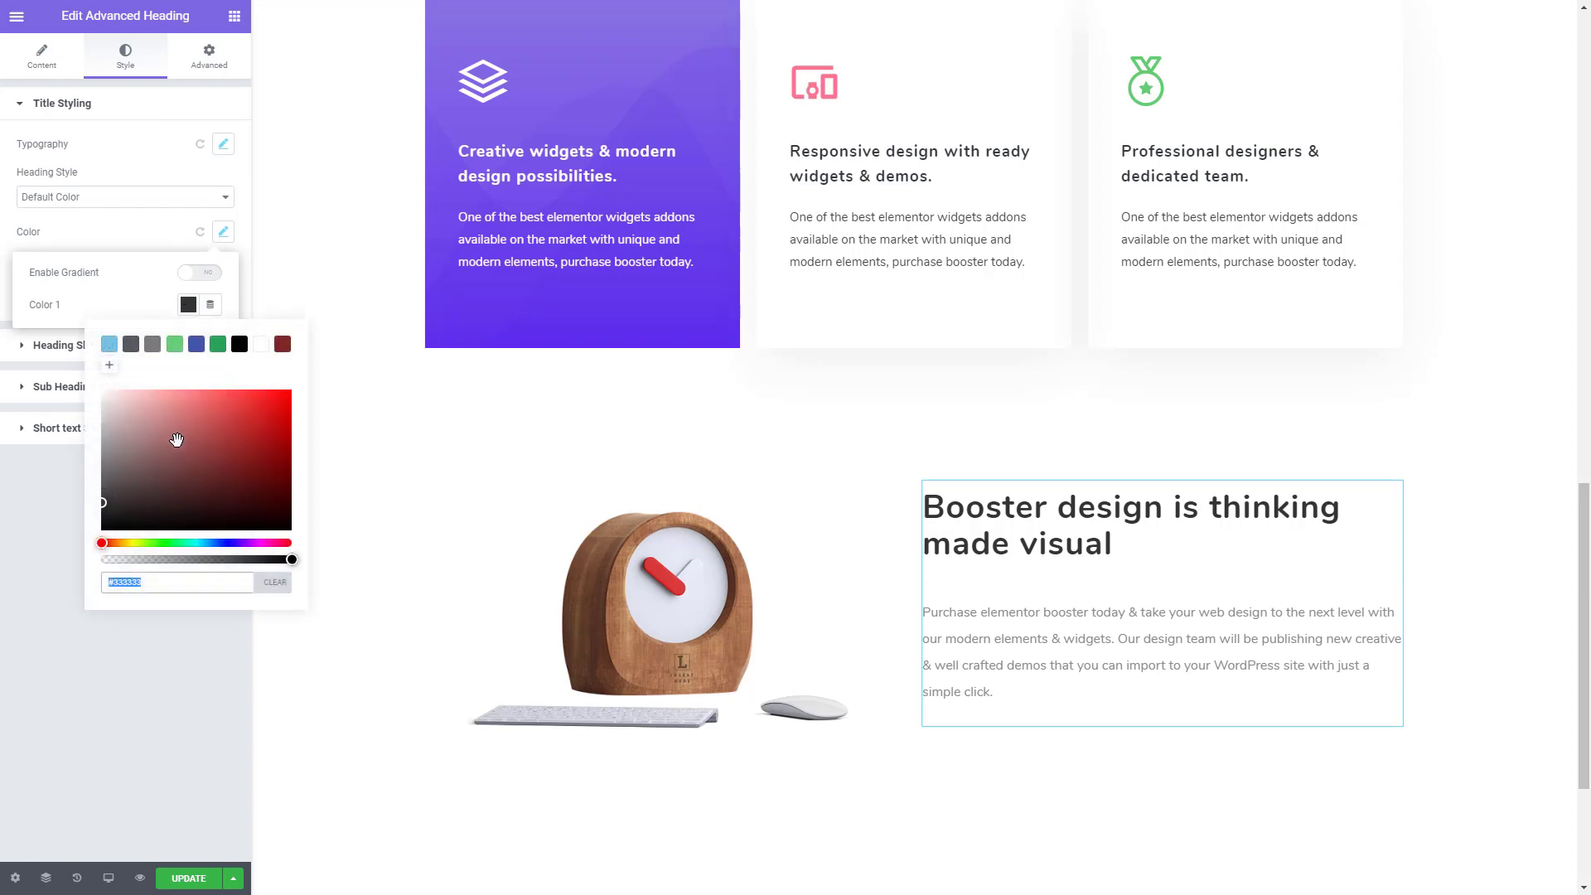
{"action": "key", "text": "ctrl+v"}
{"action": "left_click", "coordinate": [162, 633]}
{"action": "scroll", "coordinate": [757, 432], "scroll_direction": "up", "scroll_amount": 5}
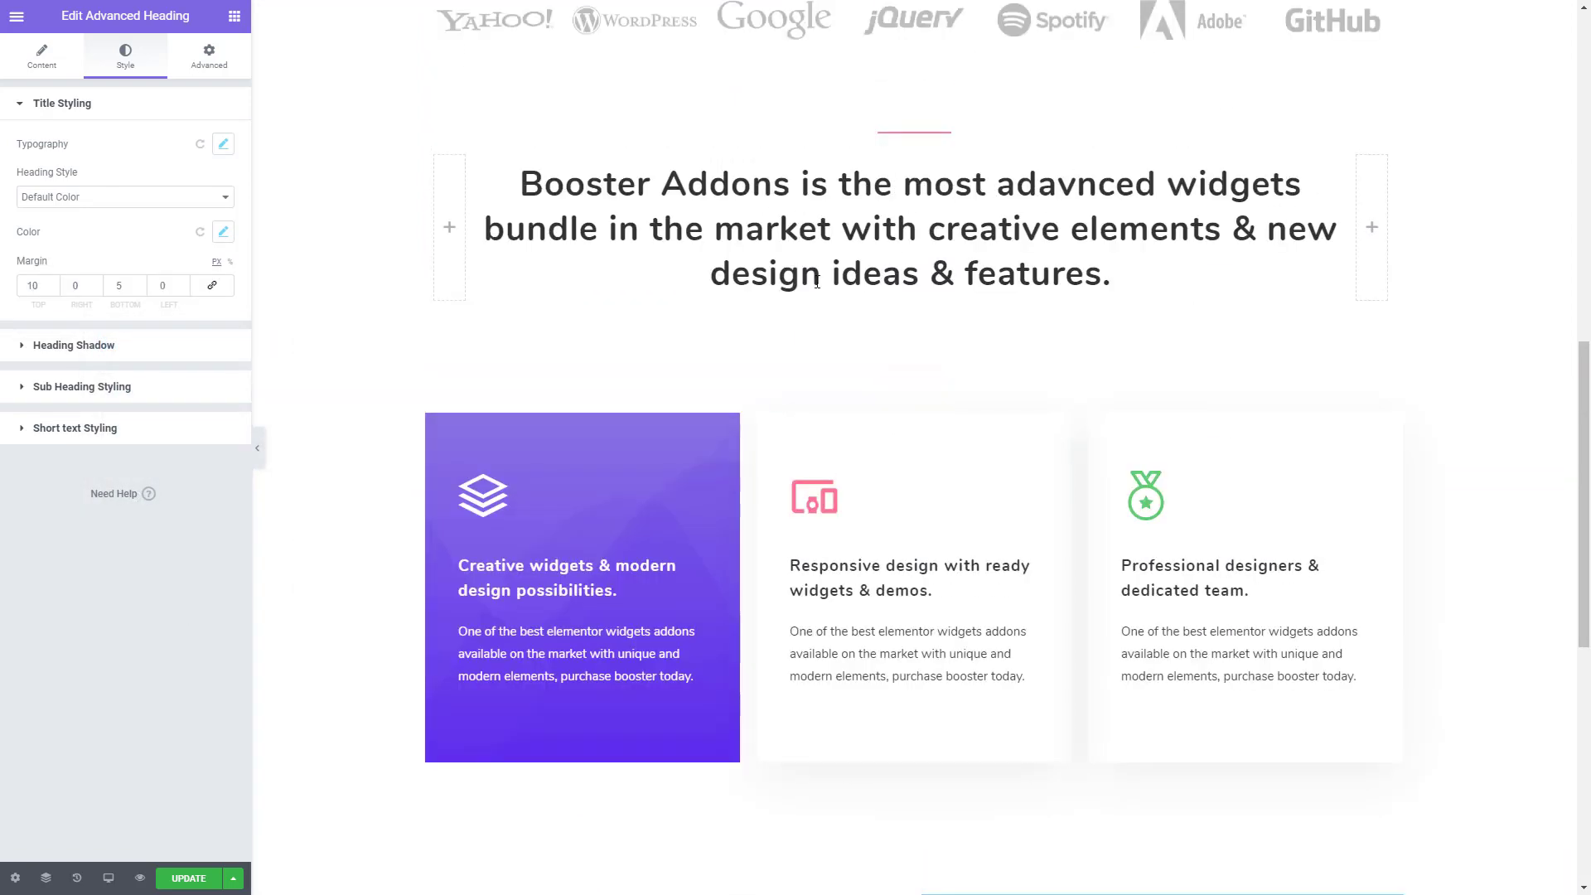
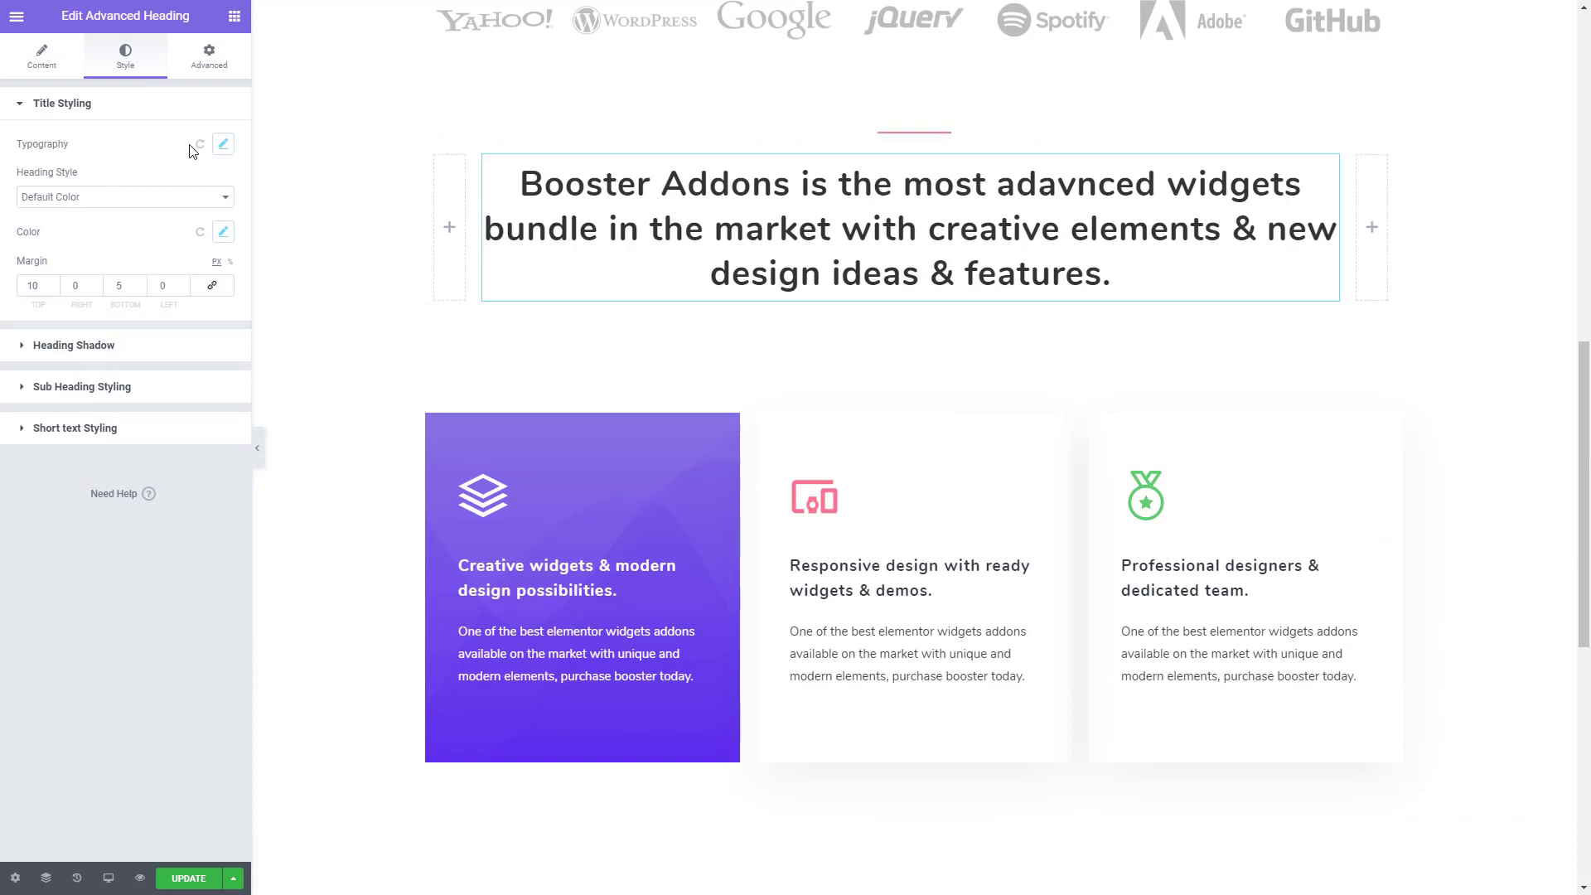
- Paste the copied color code as the title color of the "Booster Addons is the most adavnced widgets" heading
{"action": "left_click", "coordinate": [224, 236]}
{"action": "left_click", "coordinate": [189, 305]}
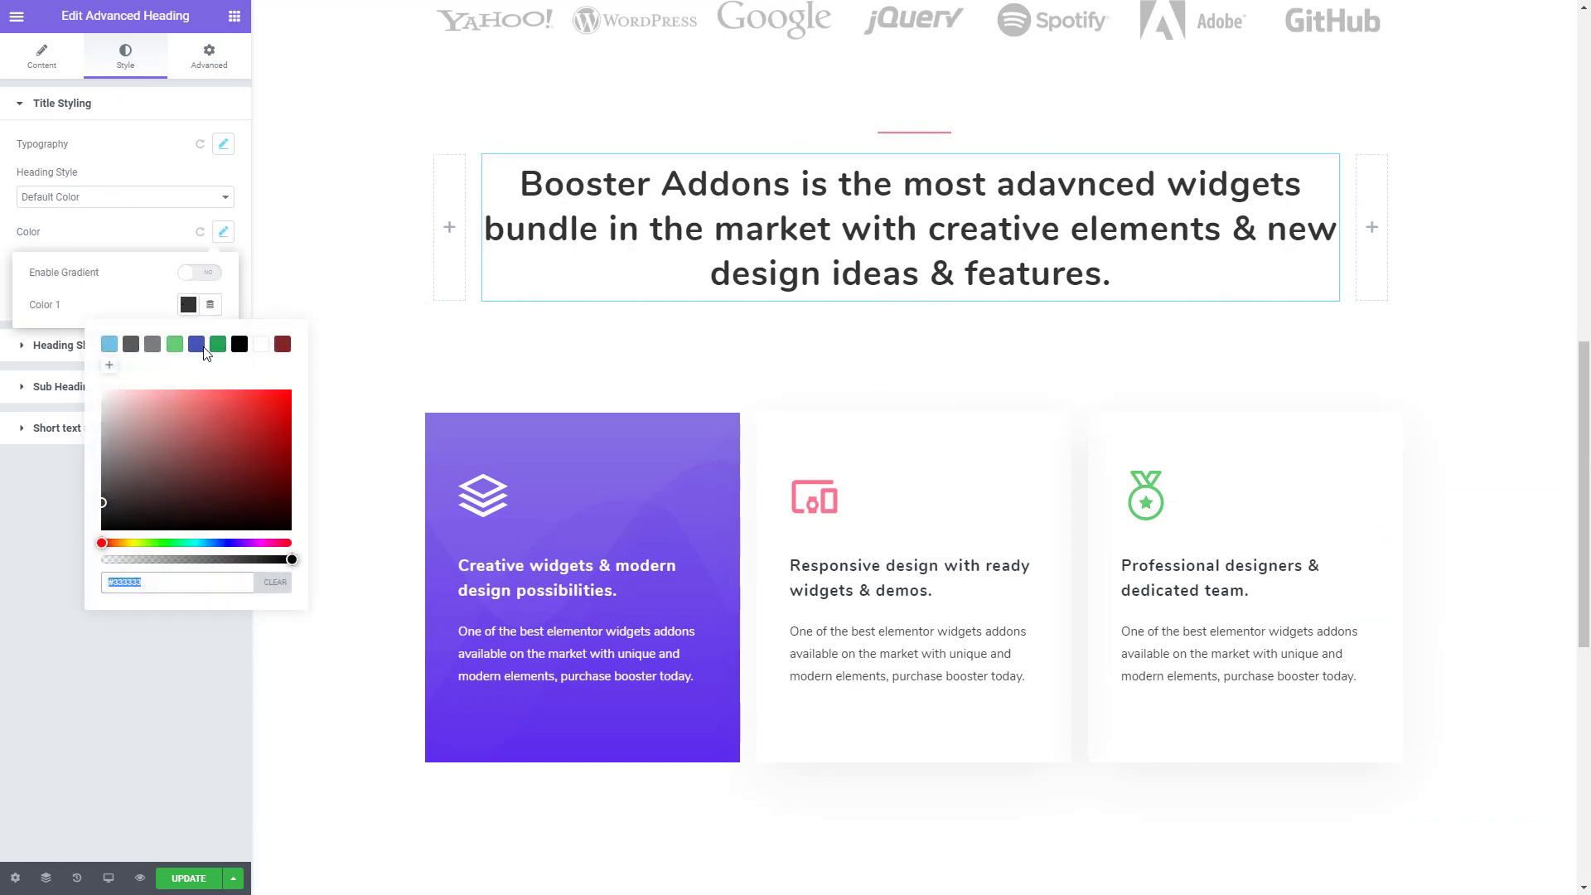
{"action": "type", "text": "#333A3E"}
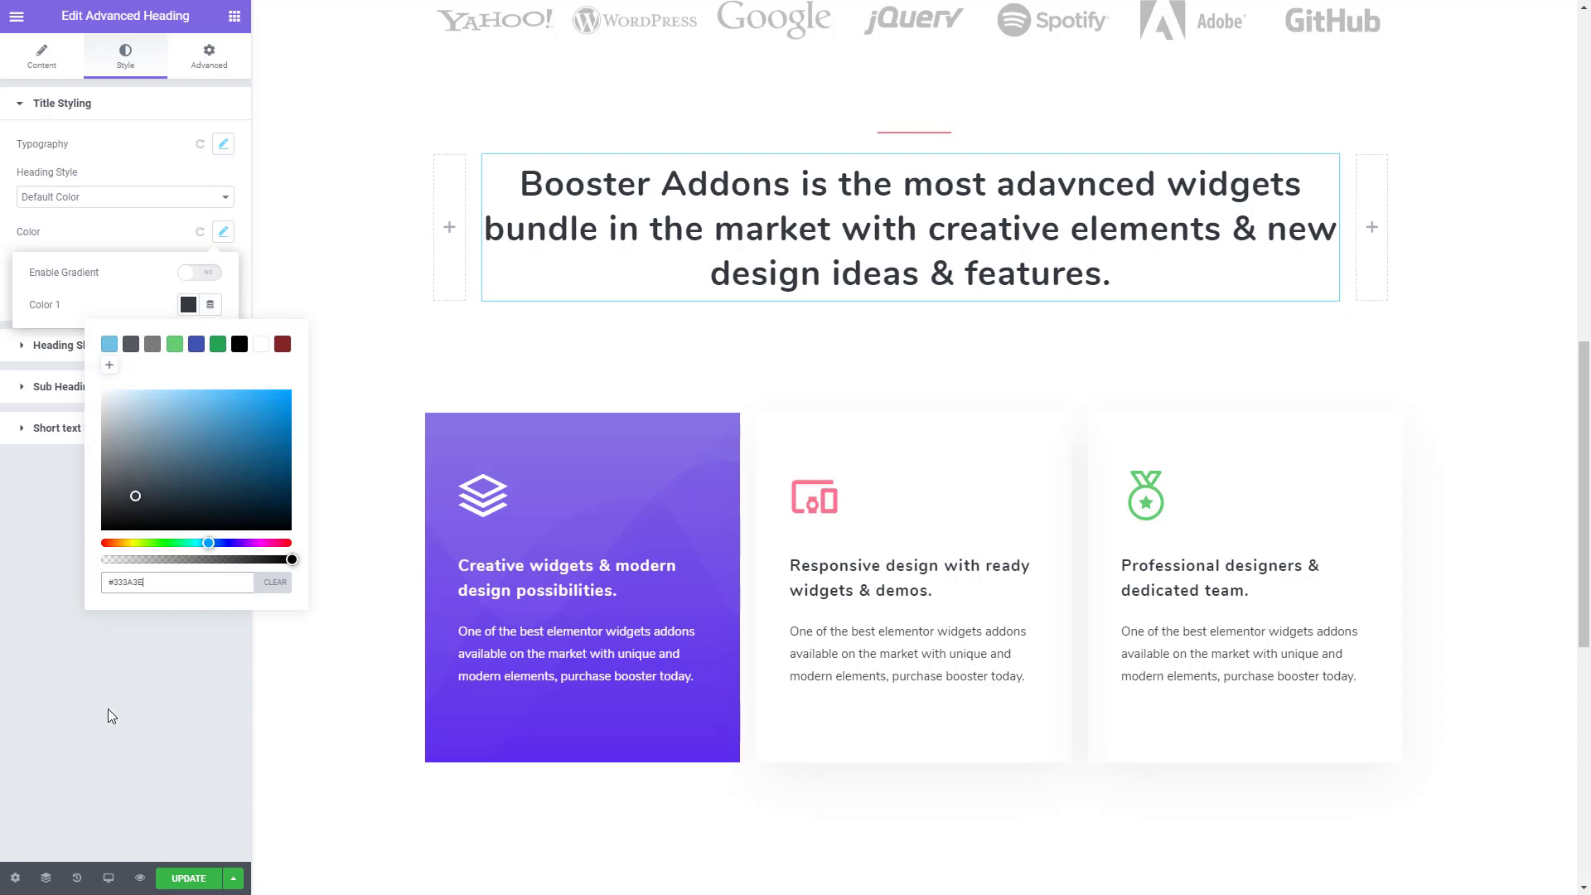
{"action": "left_click", "coordinate": [129, 678]}
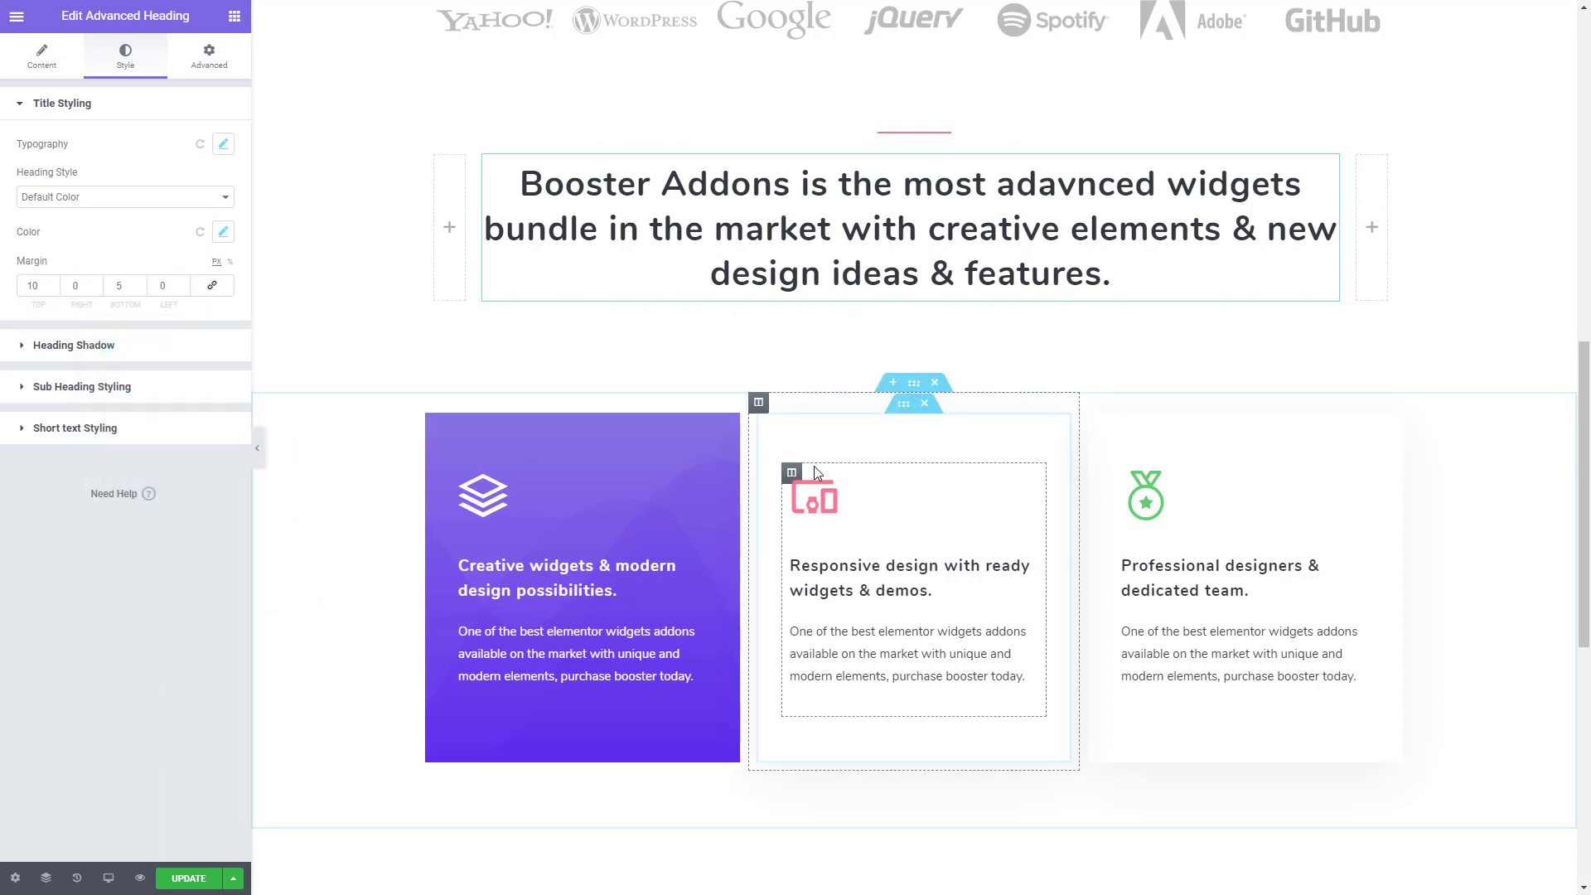
- Add a Social Find Us widget directly below the short text of the "Booster design is thinking made visual" heading
{"action": "scroll", "coordinate": [814, 466], "scroll_direction": "down", "scroll_amount": 7}
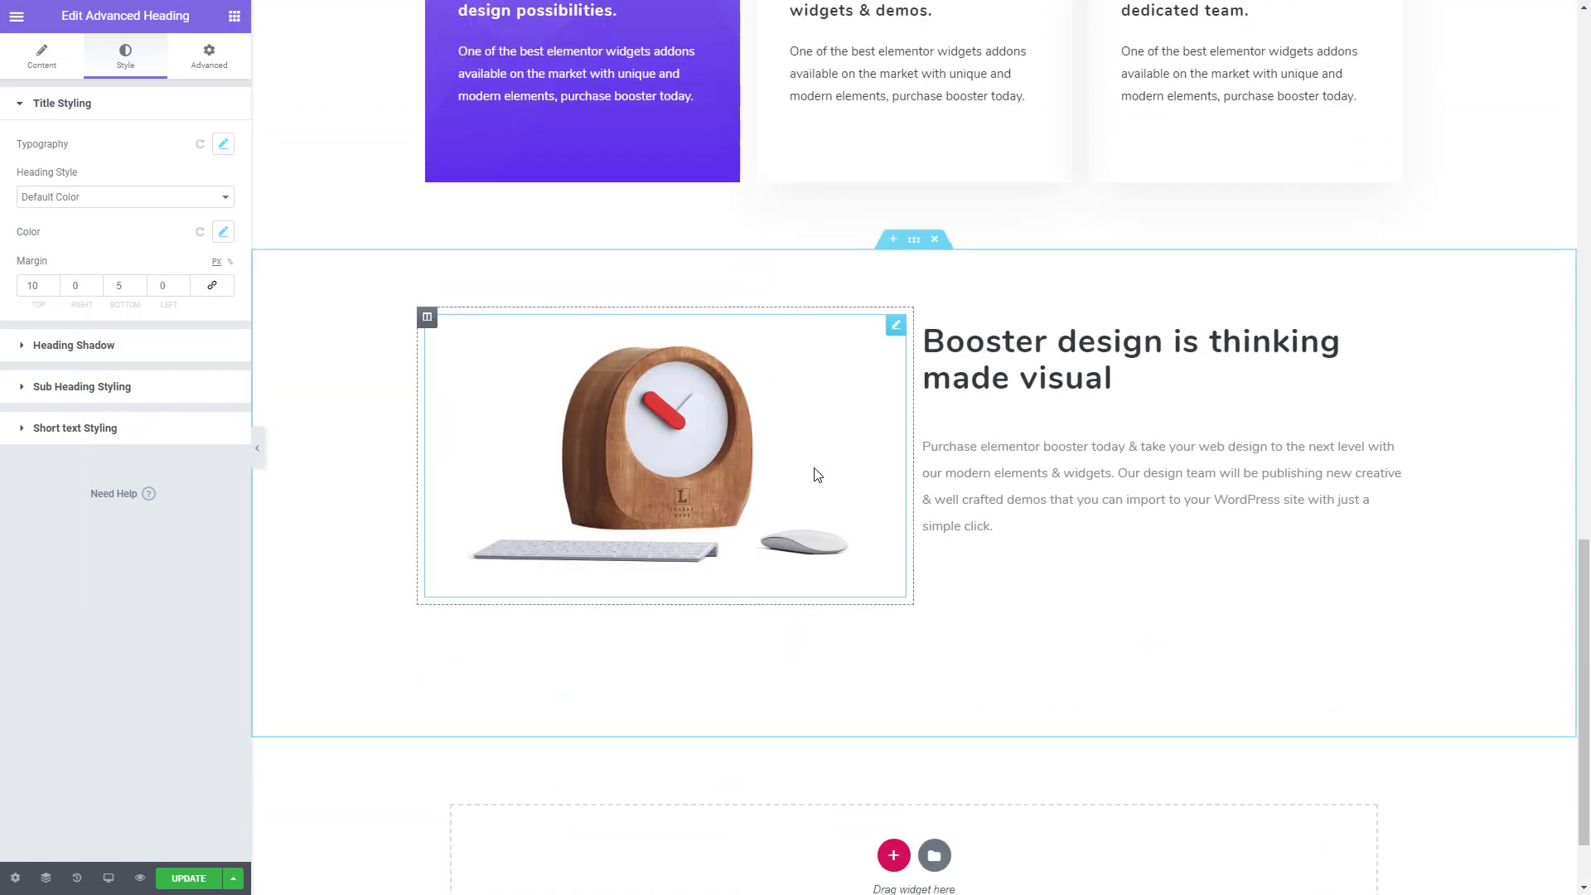
{"action": "left_click", "coordinate": [234, 16]}
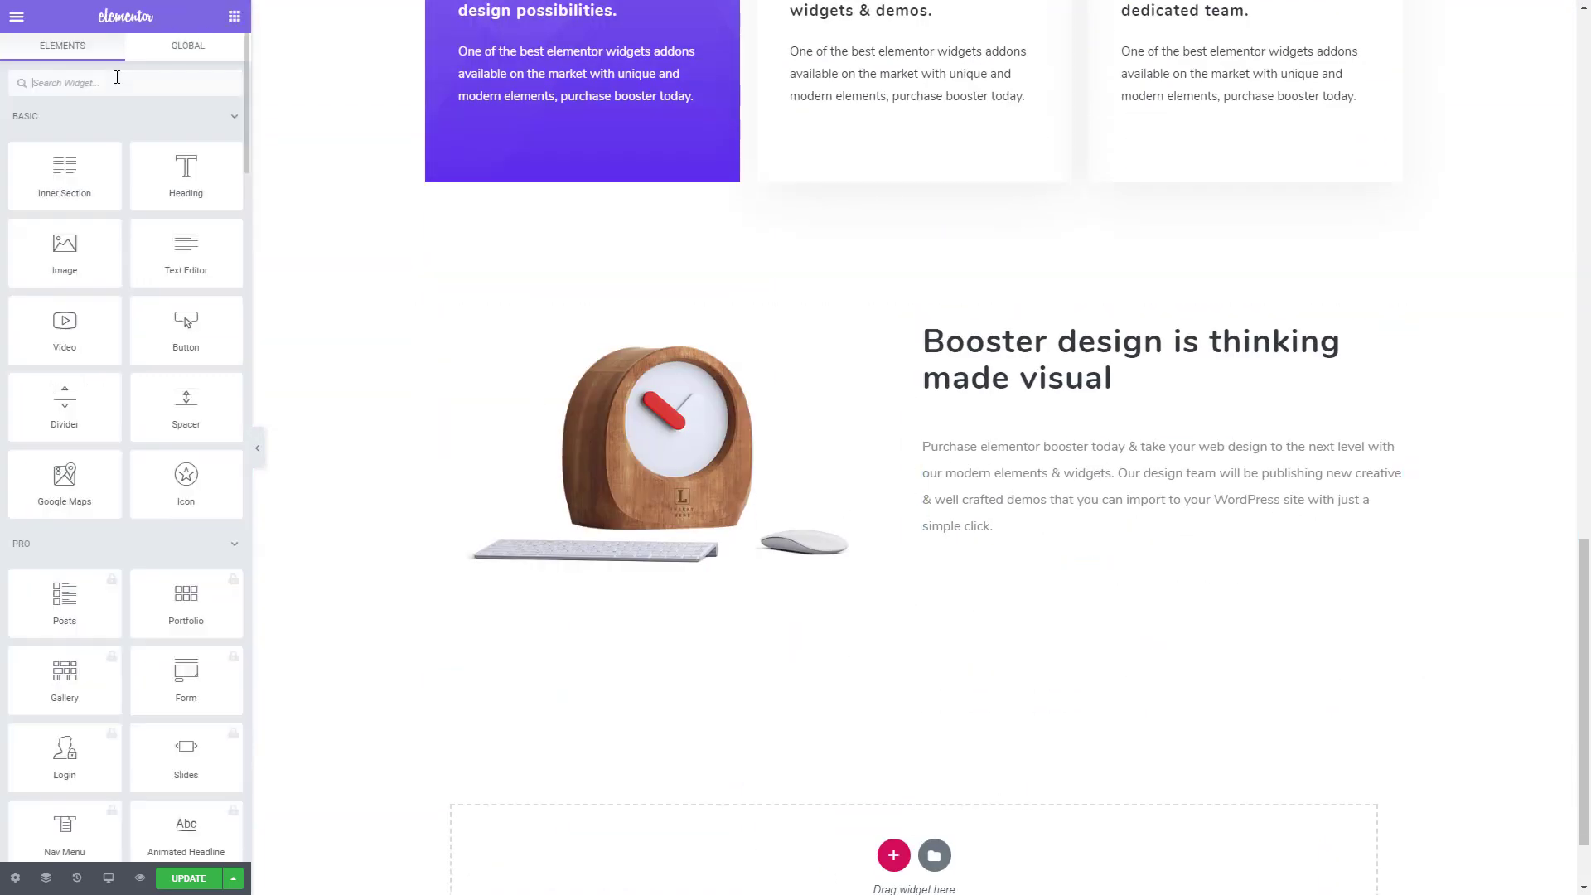
{"action": "type", "text": "soc"}
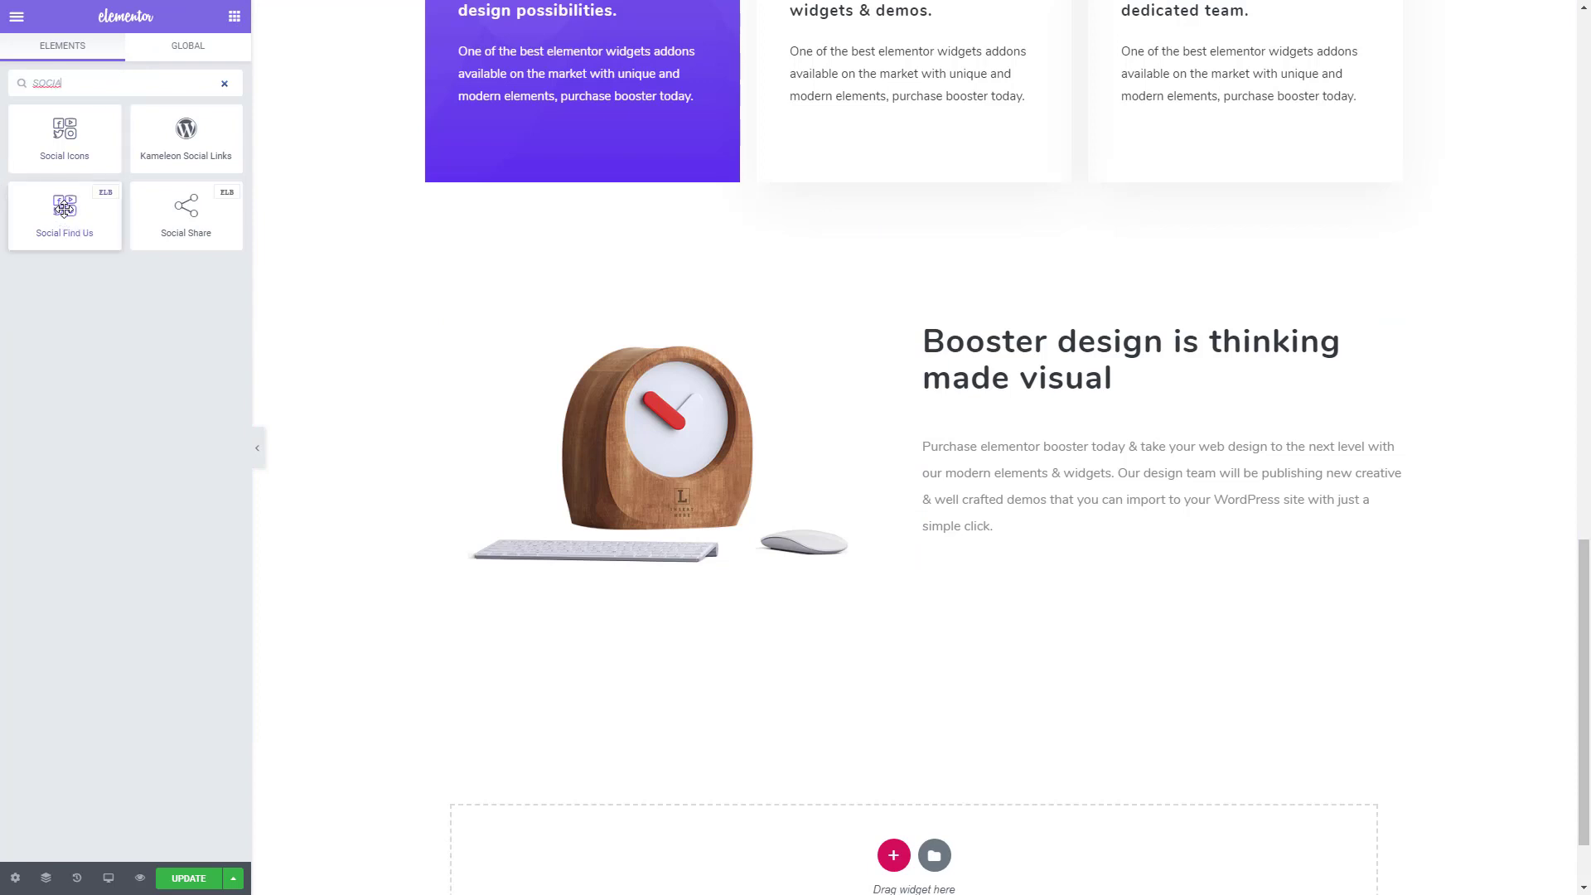
{"action": "left_click_drag", "start_coordinate": [65, 207], "coordinate": [994, 563]}
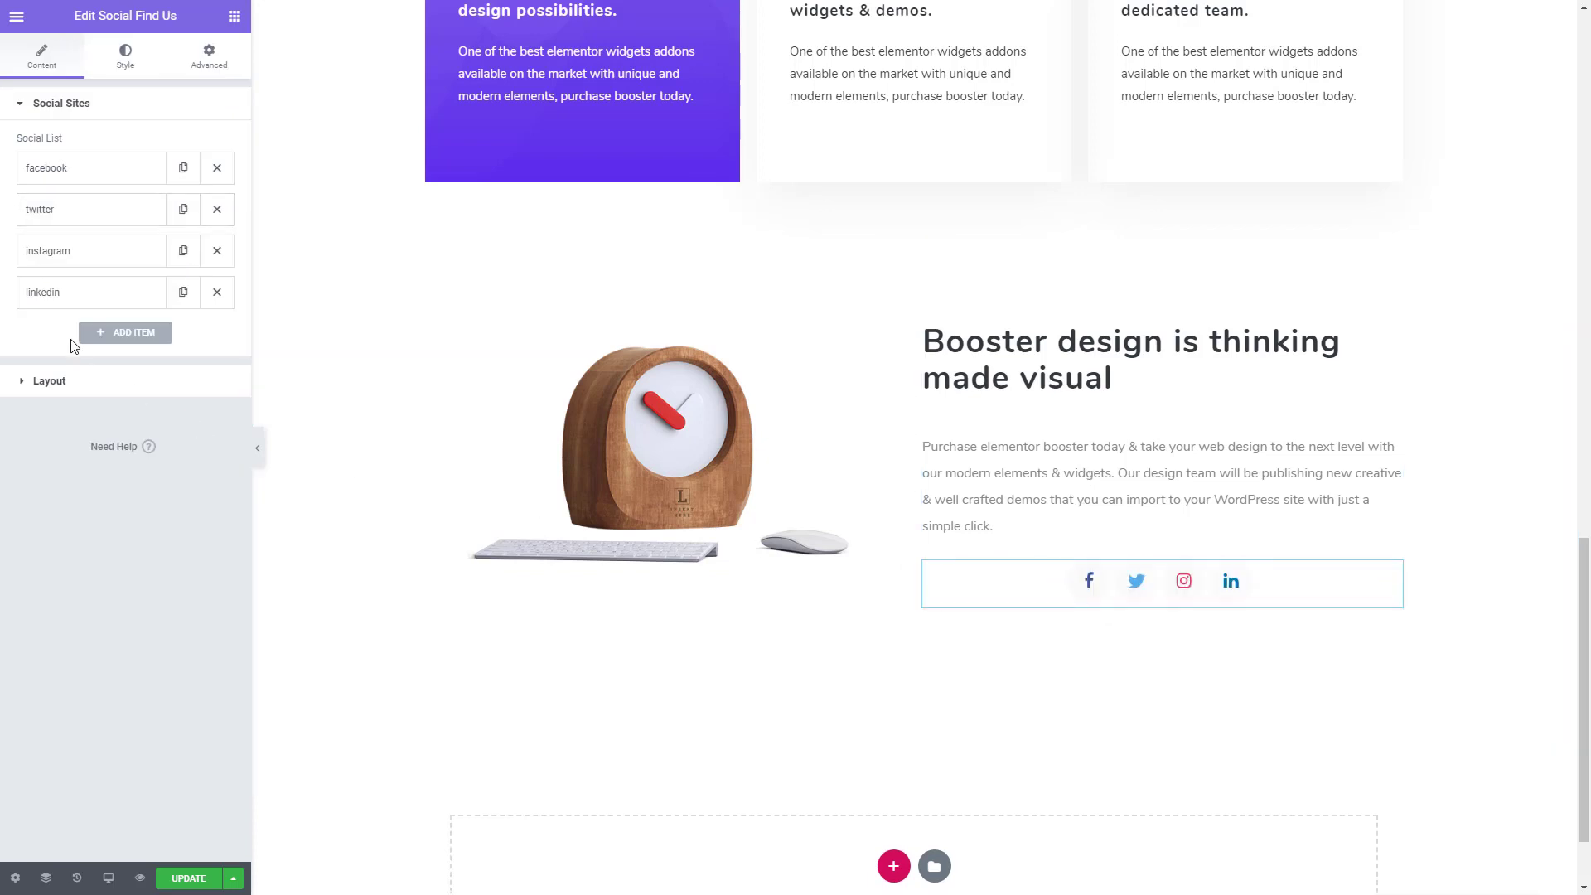
- Add Behance and Dribbble as two new items at the end of the widget's social list
{"action": "left_click", "coordinate": [113, 333]}
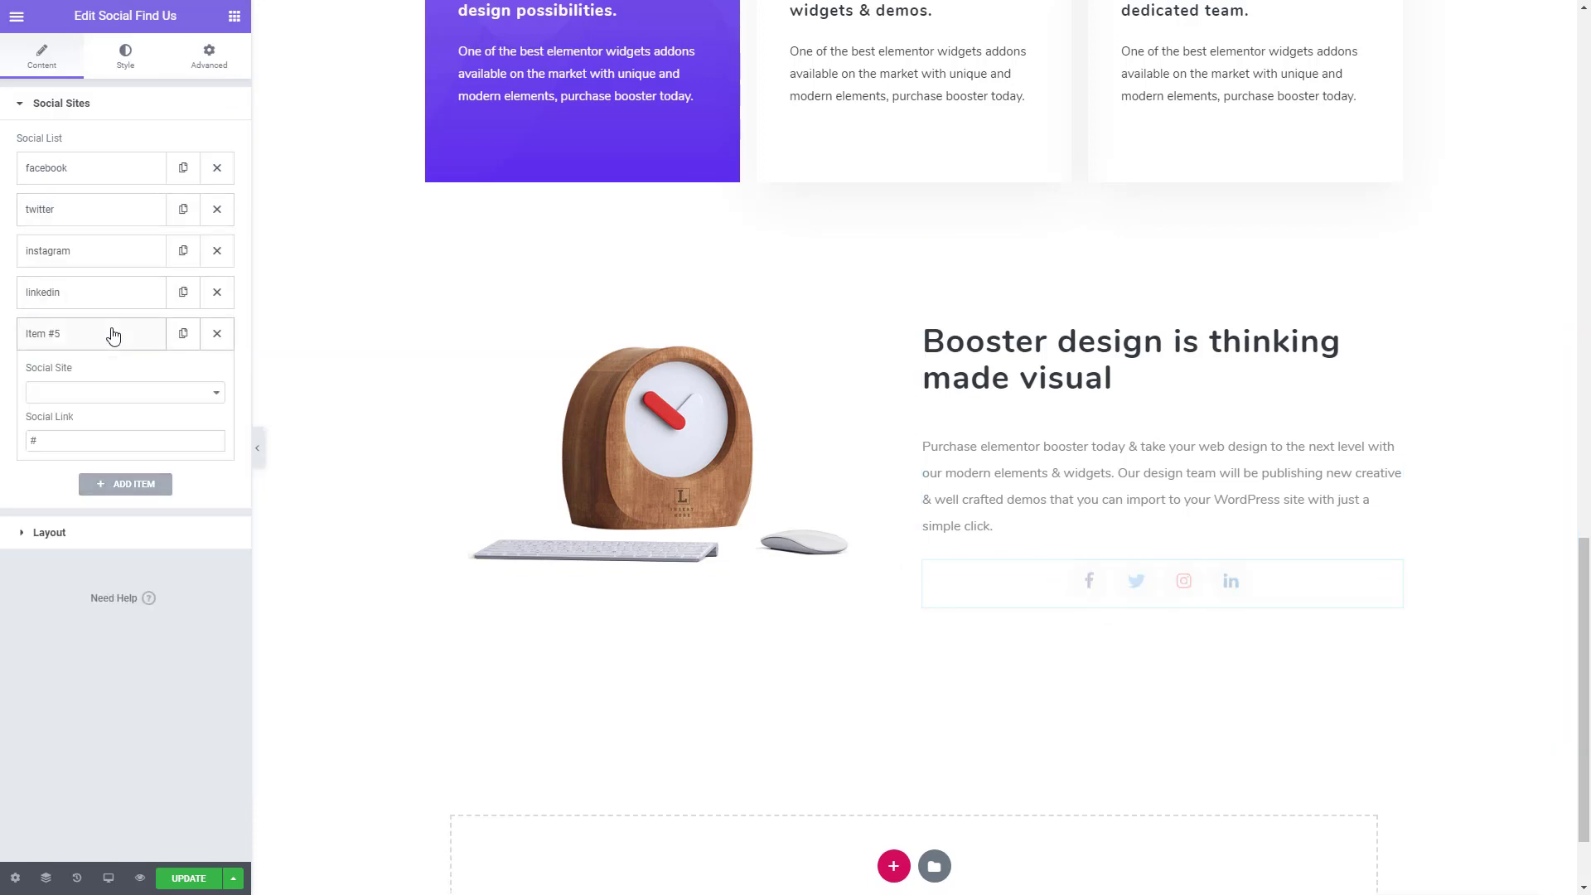
{"action": "left_click", "coordinate": [84, 391]}
{"action": "key", "text": "b"}
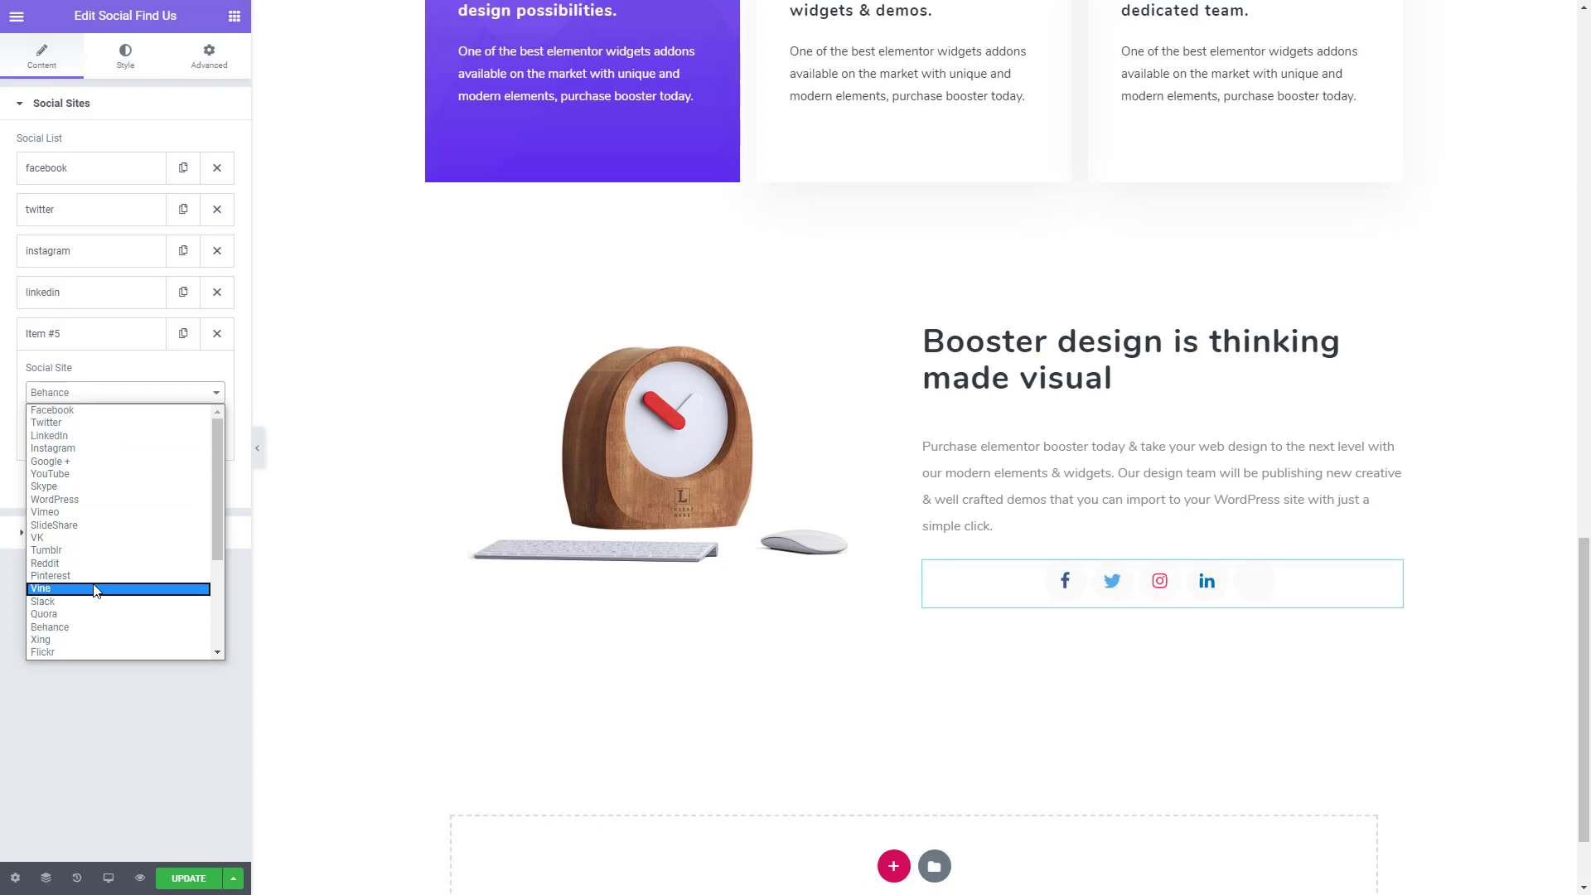
{"action": "left_click", "coordinate": [66, 626]}
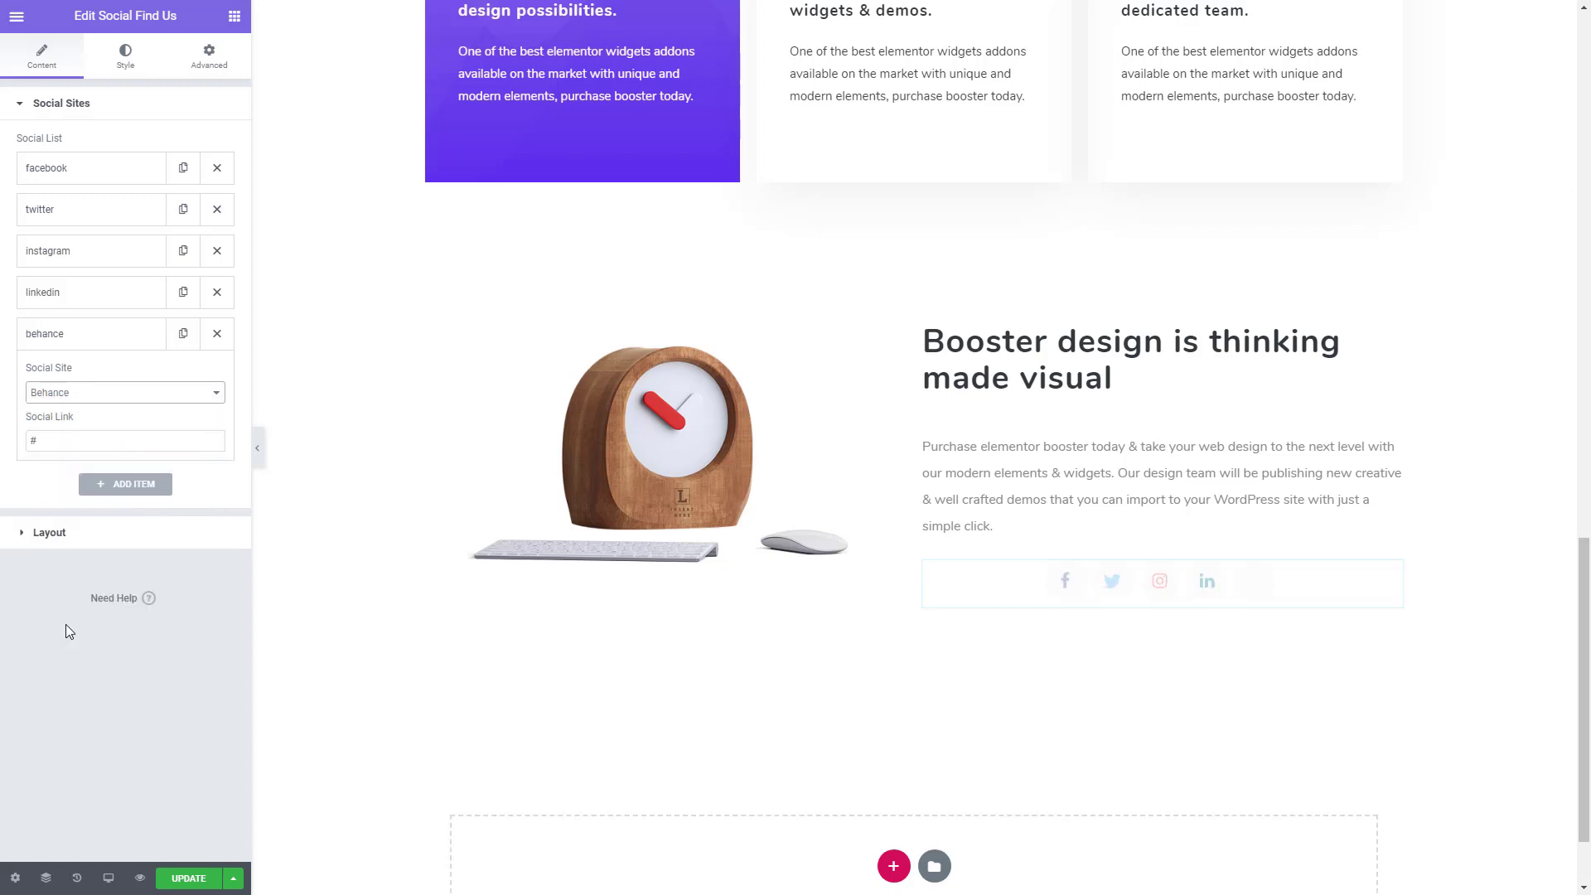
{"action": "left_click", "coordinate": [118, 487]}
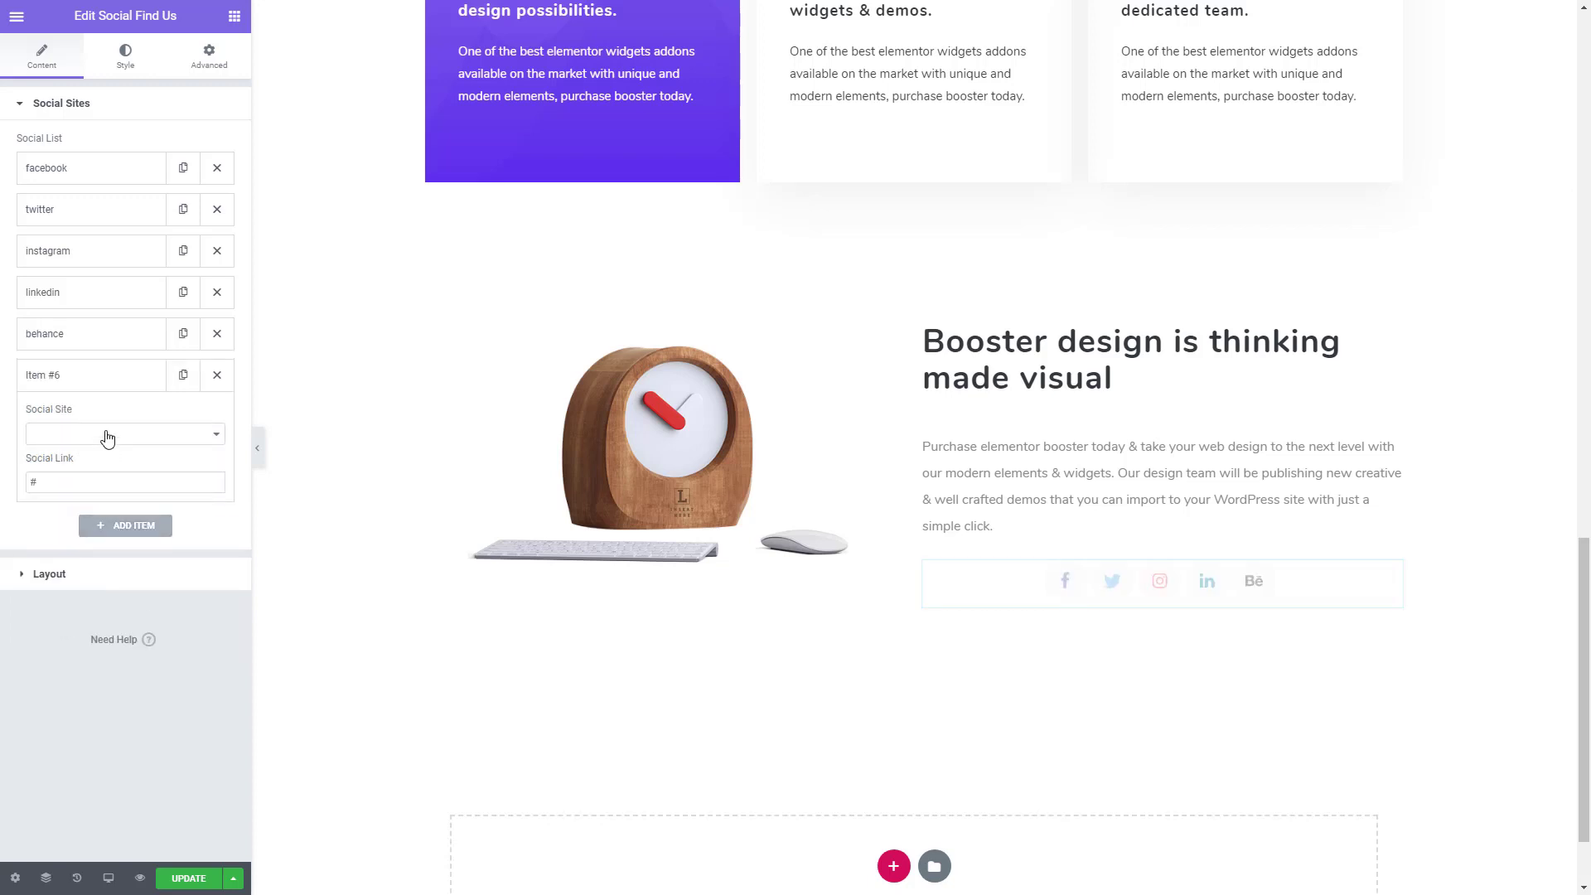
{"action": "left_click", "coordinate": [106, 433]}
{"action": "scroll", "coordinate": [58, 680], "scroll_direction": "down", "scroll_amount": 1}
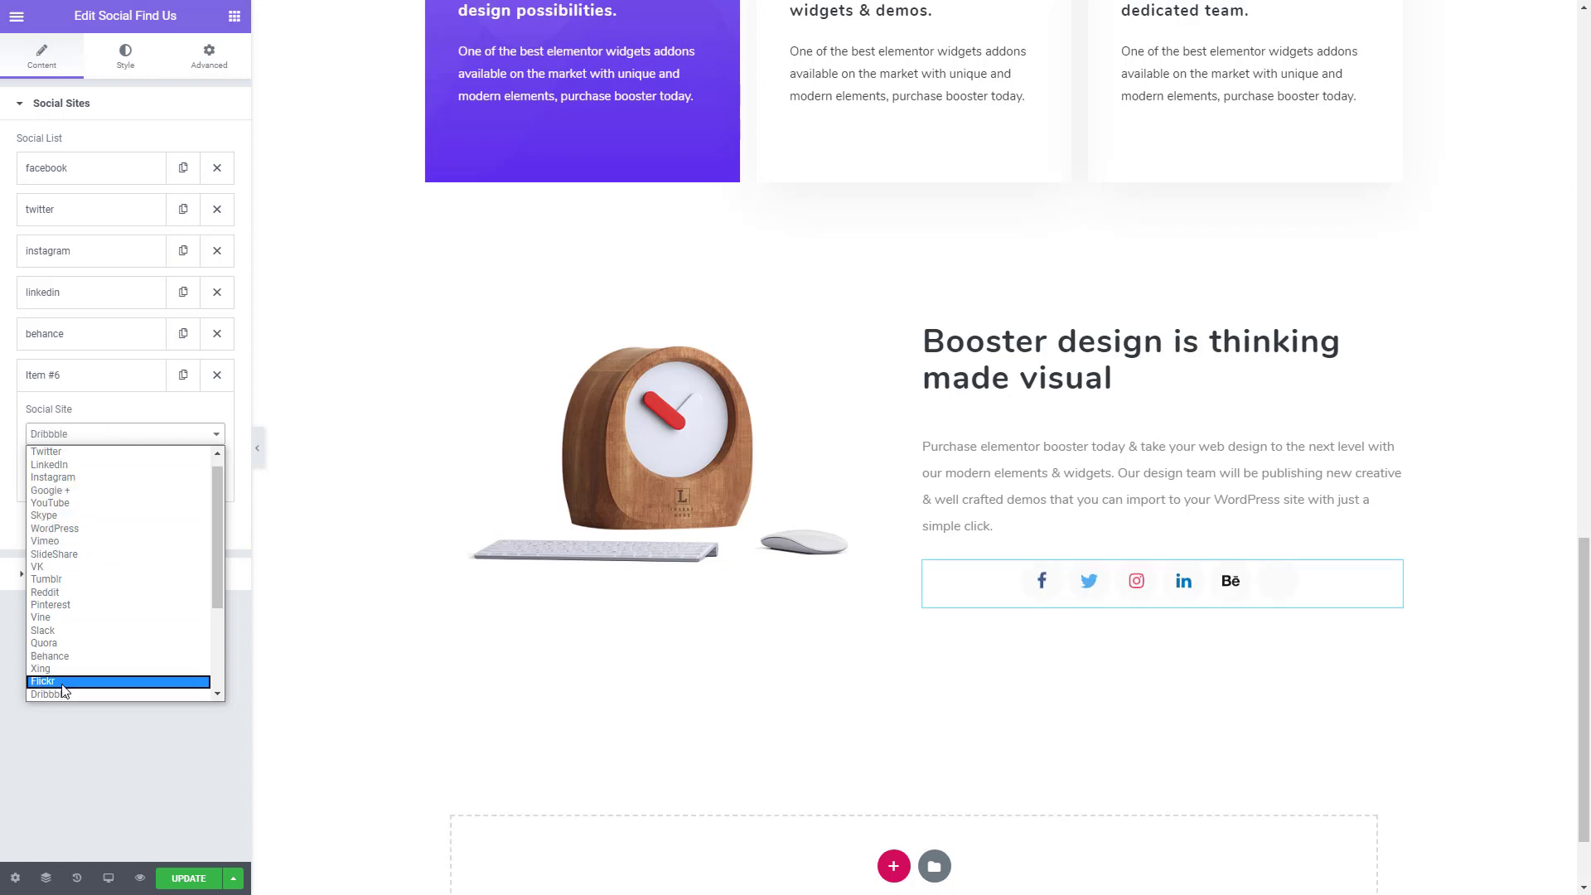
{"action": "left_click", "coordinate": [58, 693]}
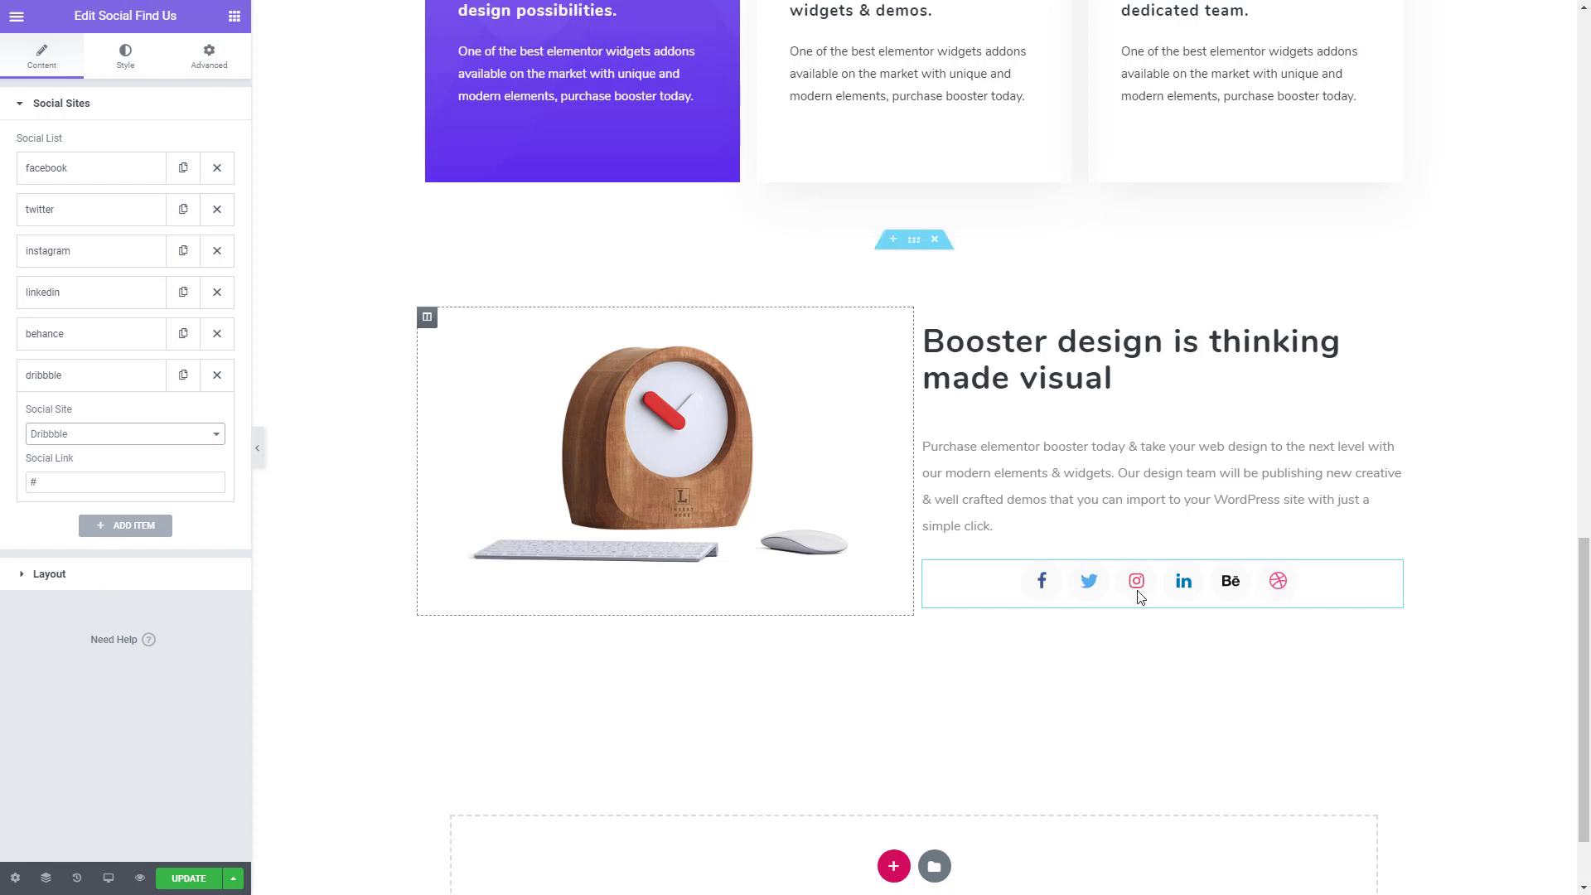
- Set the top and bottom margins of the clock heading's short text to 30 px each
{"action": "left_click", "coordinate": [1047, 397]}
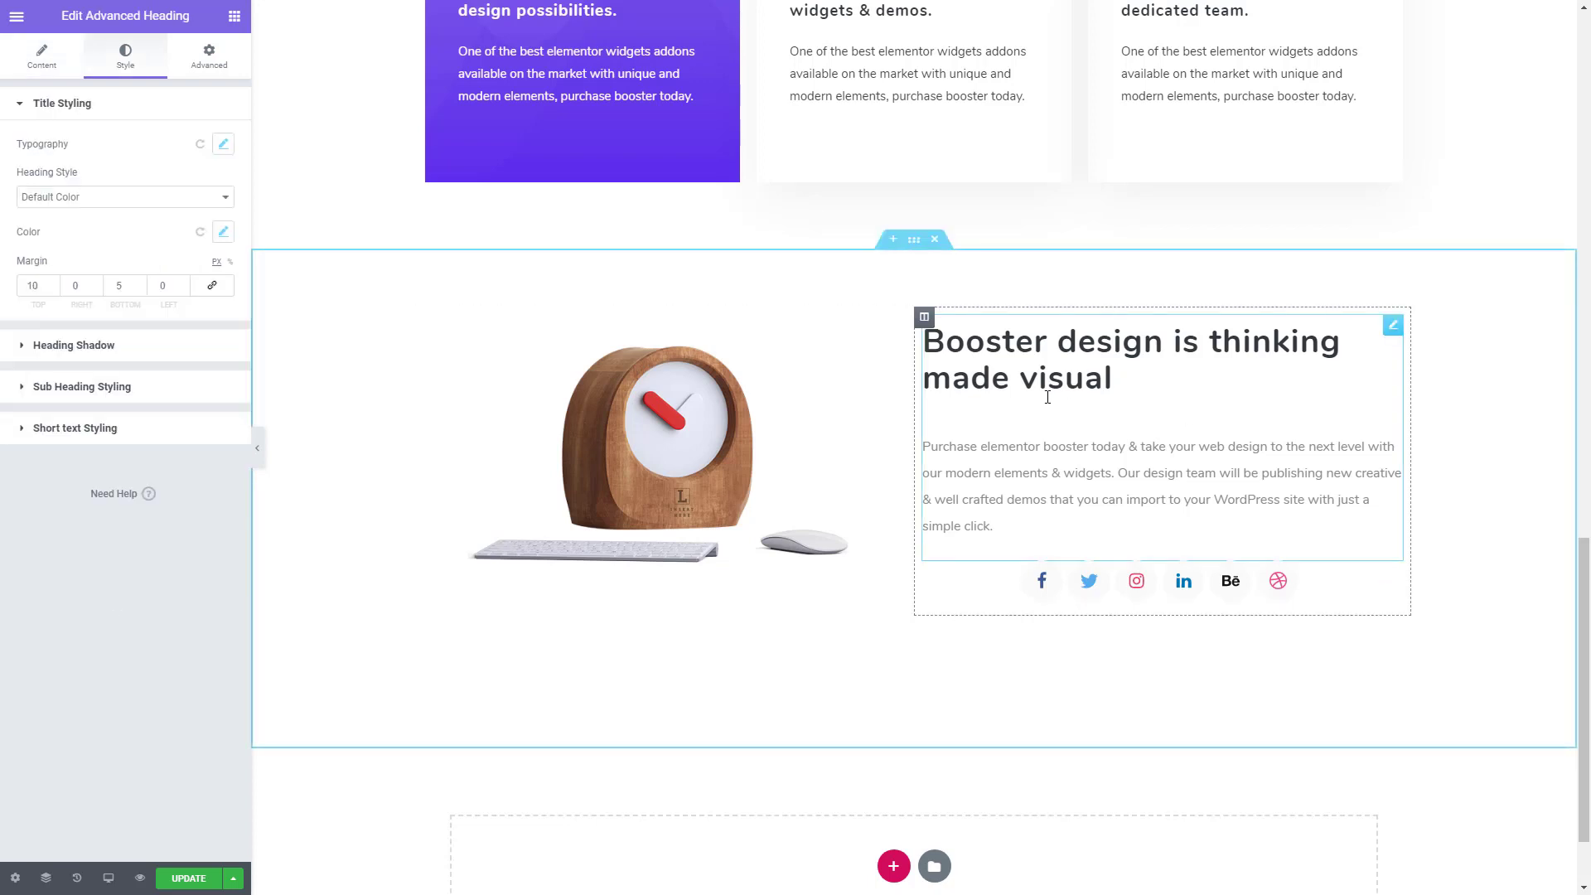
{"action": "left_click", "coordinate": [135, 431]}
{"action": "left_click", "coordinate": [52, 361]}
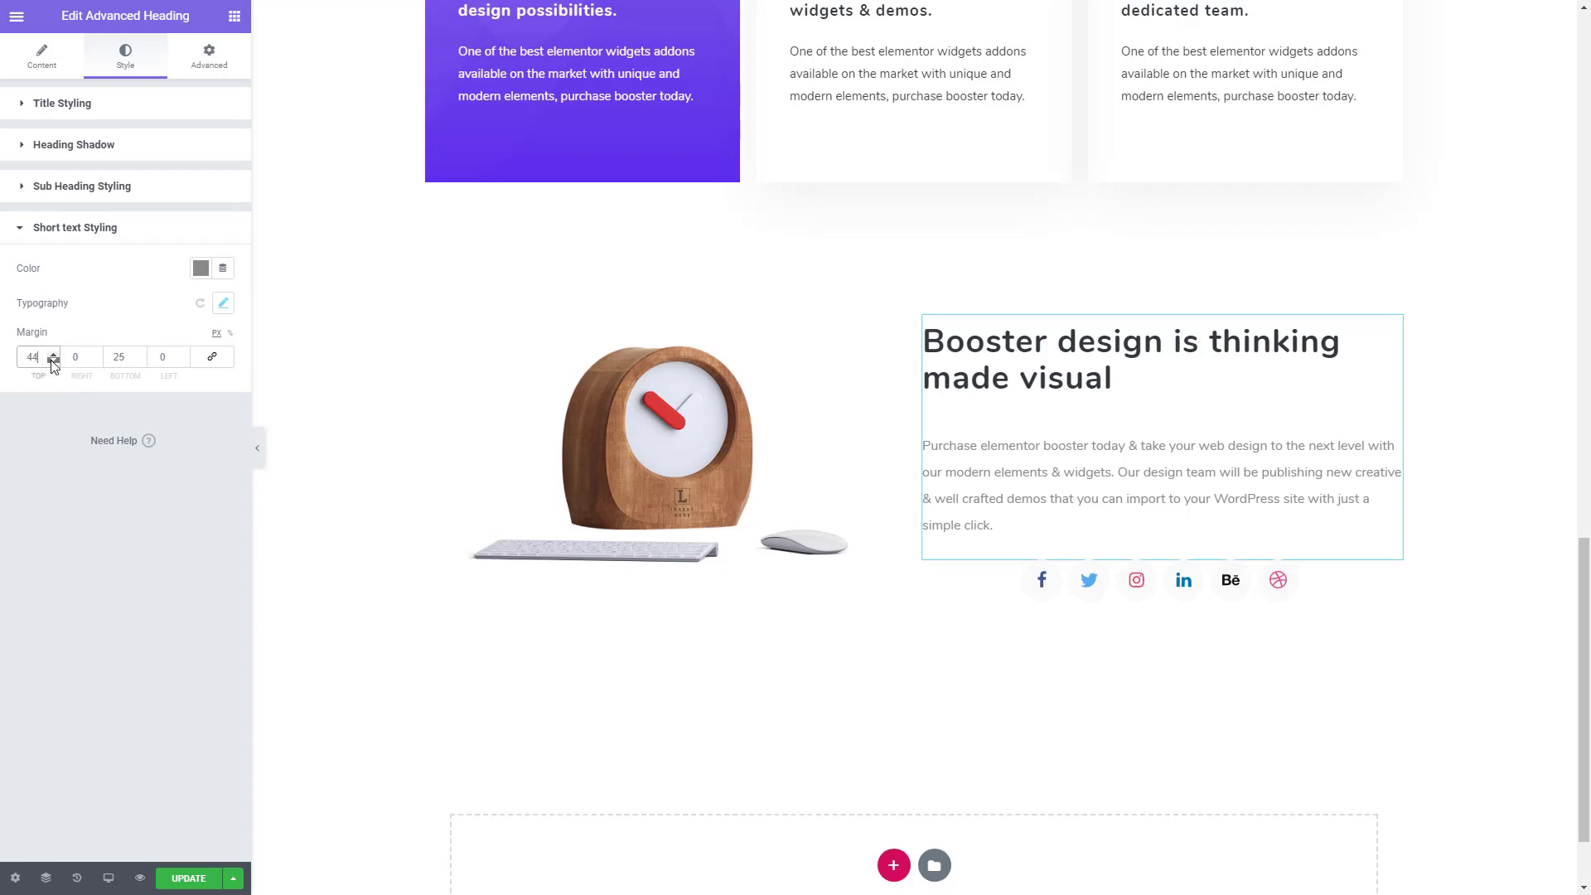
{"action": "left_click", "coordinate": [52, 362]}
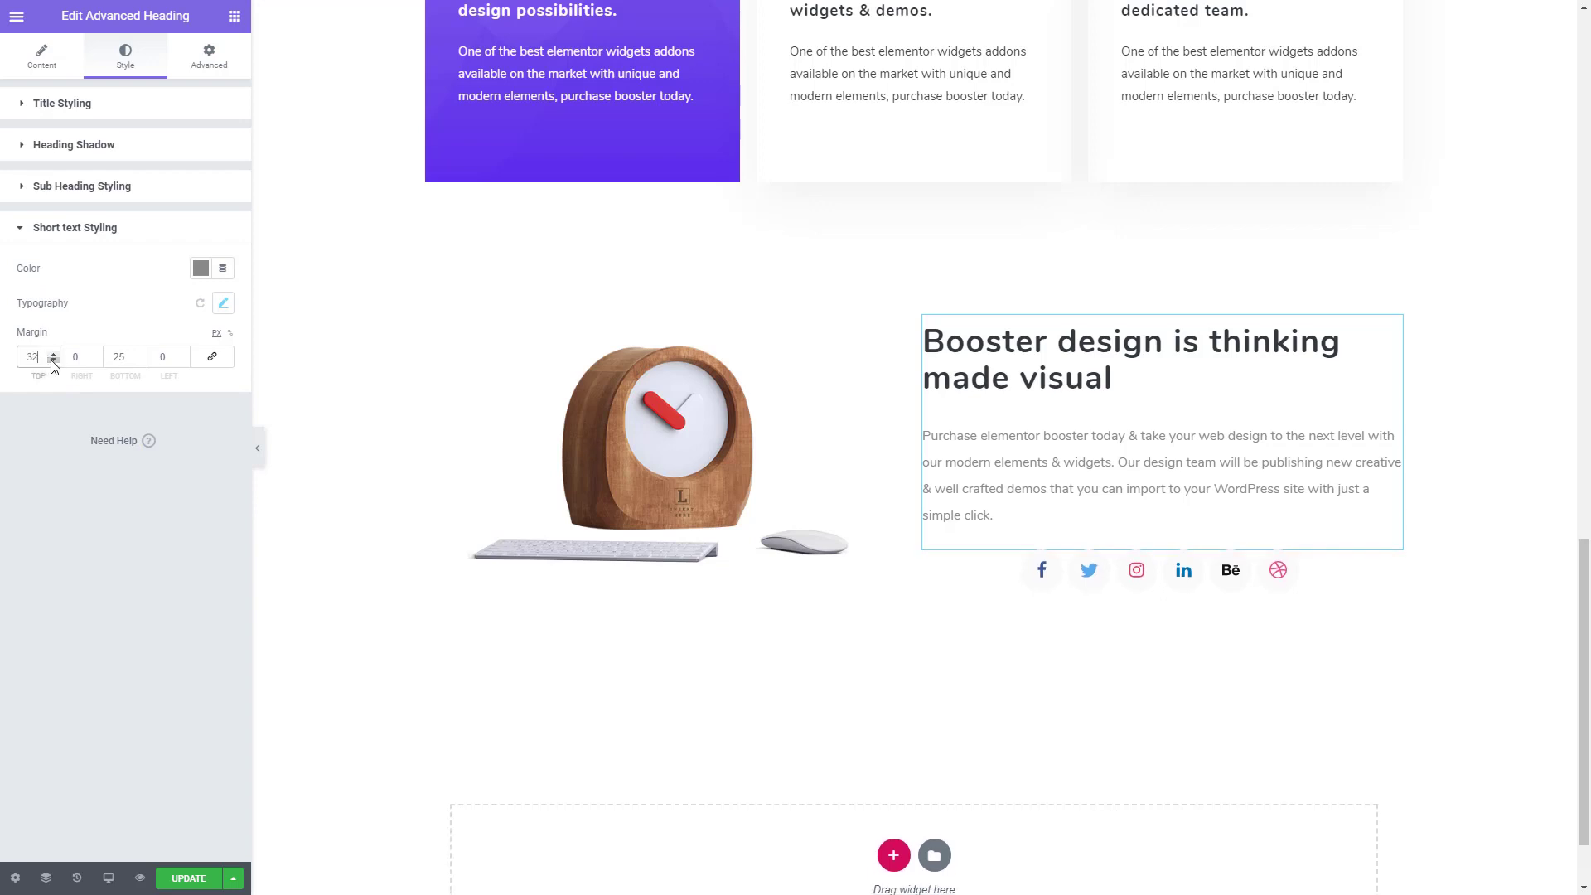
{"action": "left_click", "coordinate": [53, 361]}
{"action": "left_click", "coordinate": [52, 362]}
{"action": "left_click", "coordinate": [138, 361]}
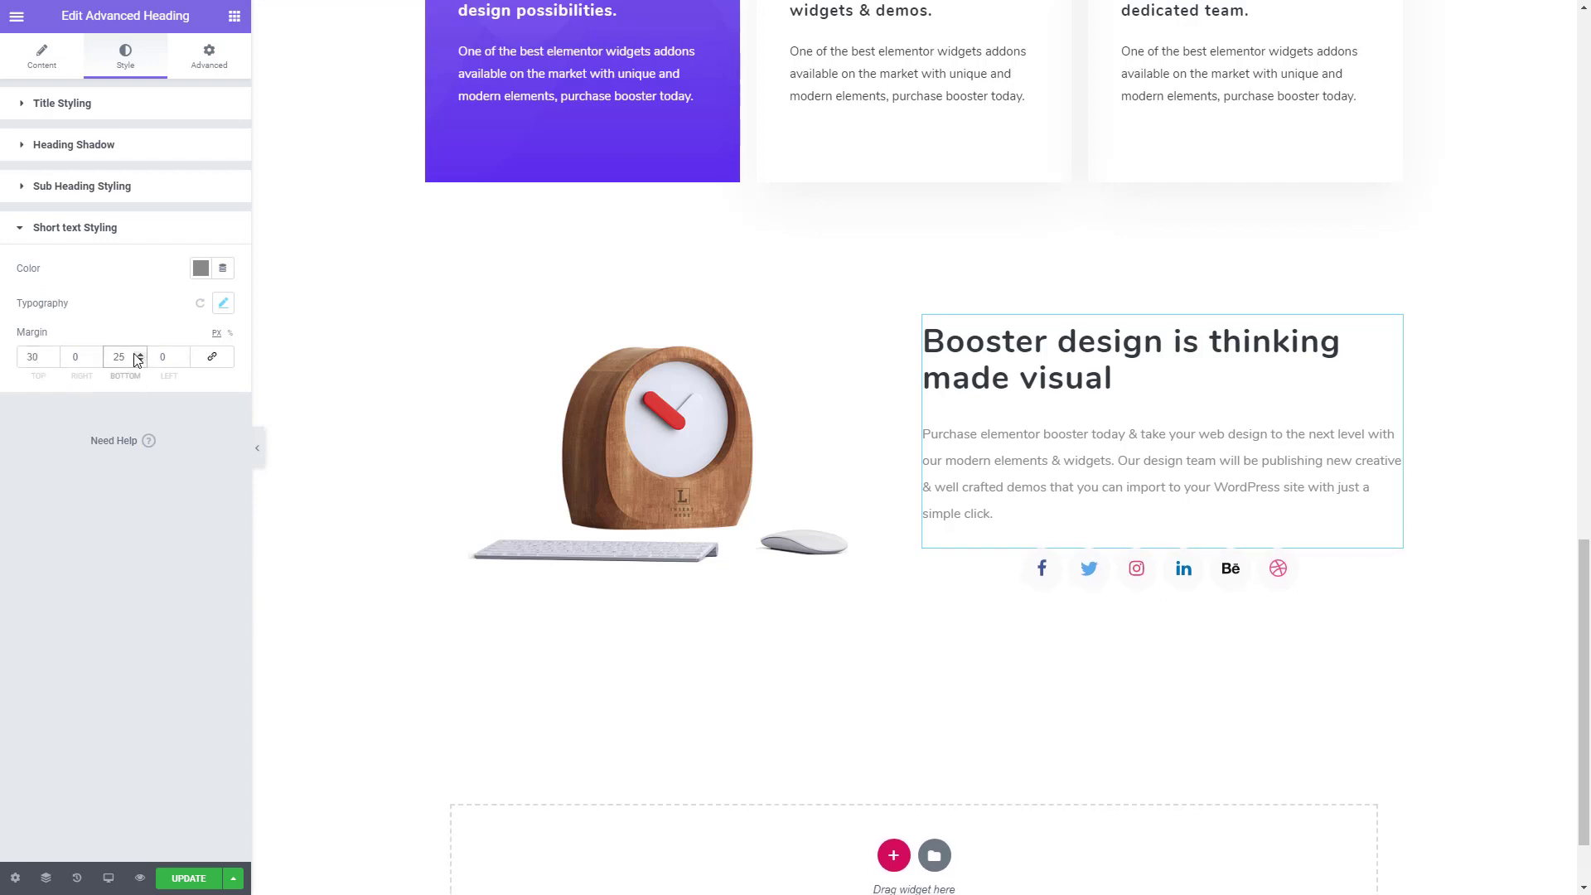
{"action": "type", "text": "30"}
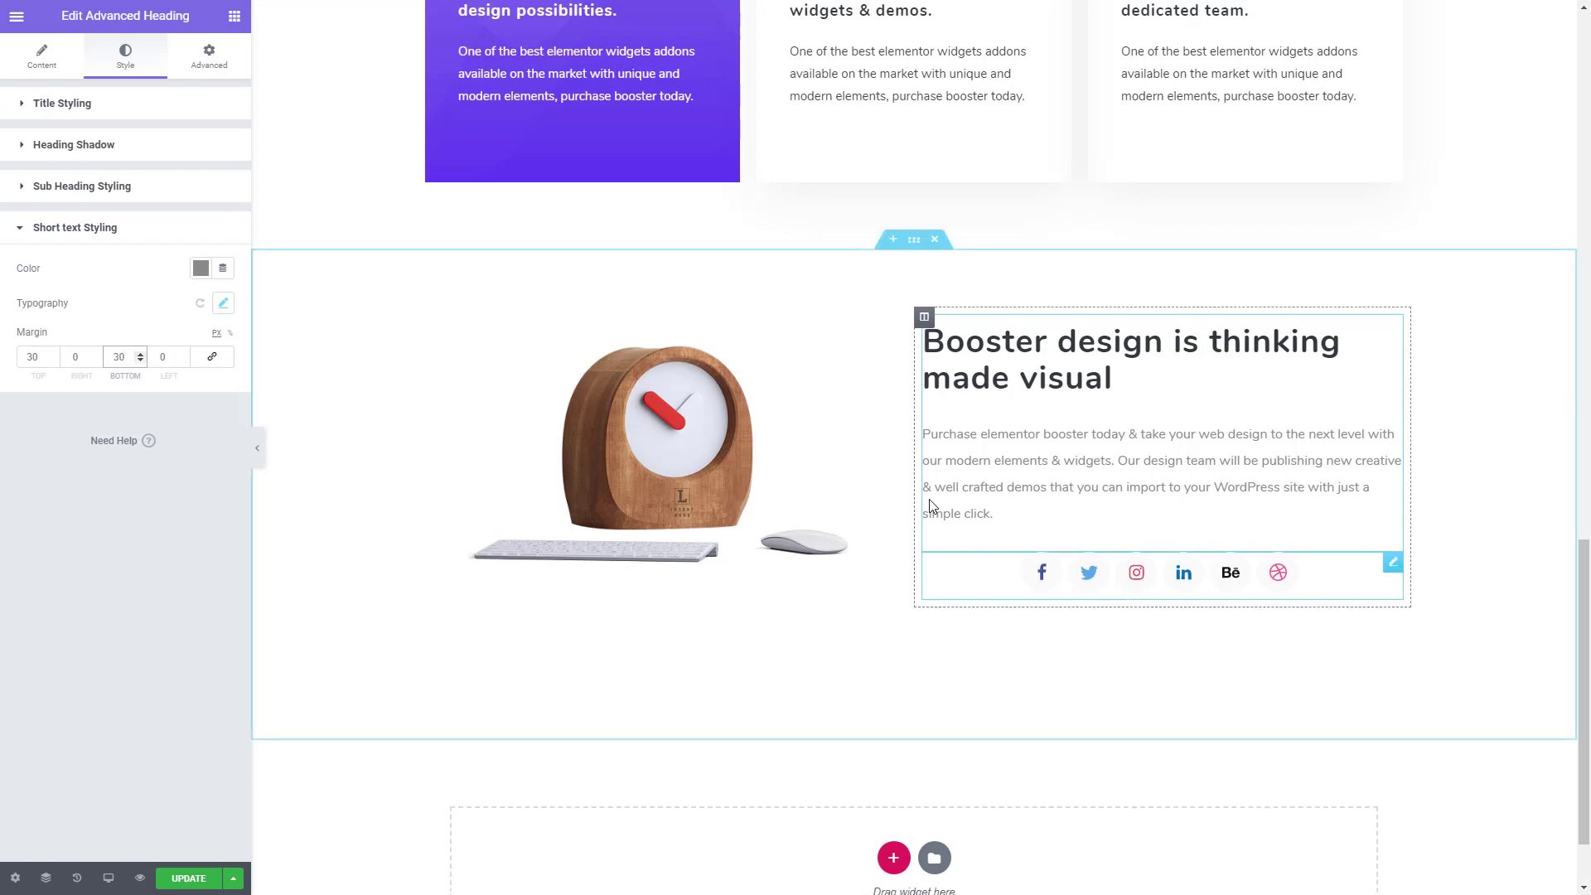
- Set the right icon margin of the Social Find Us widget to 0
{"action": "left_click", "coordinate": [966, 571]}
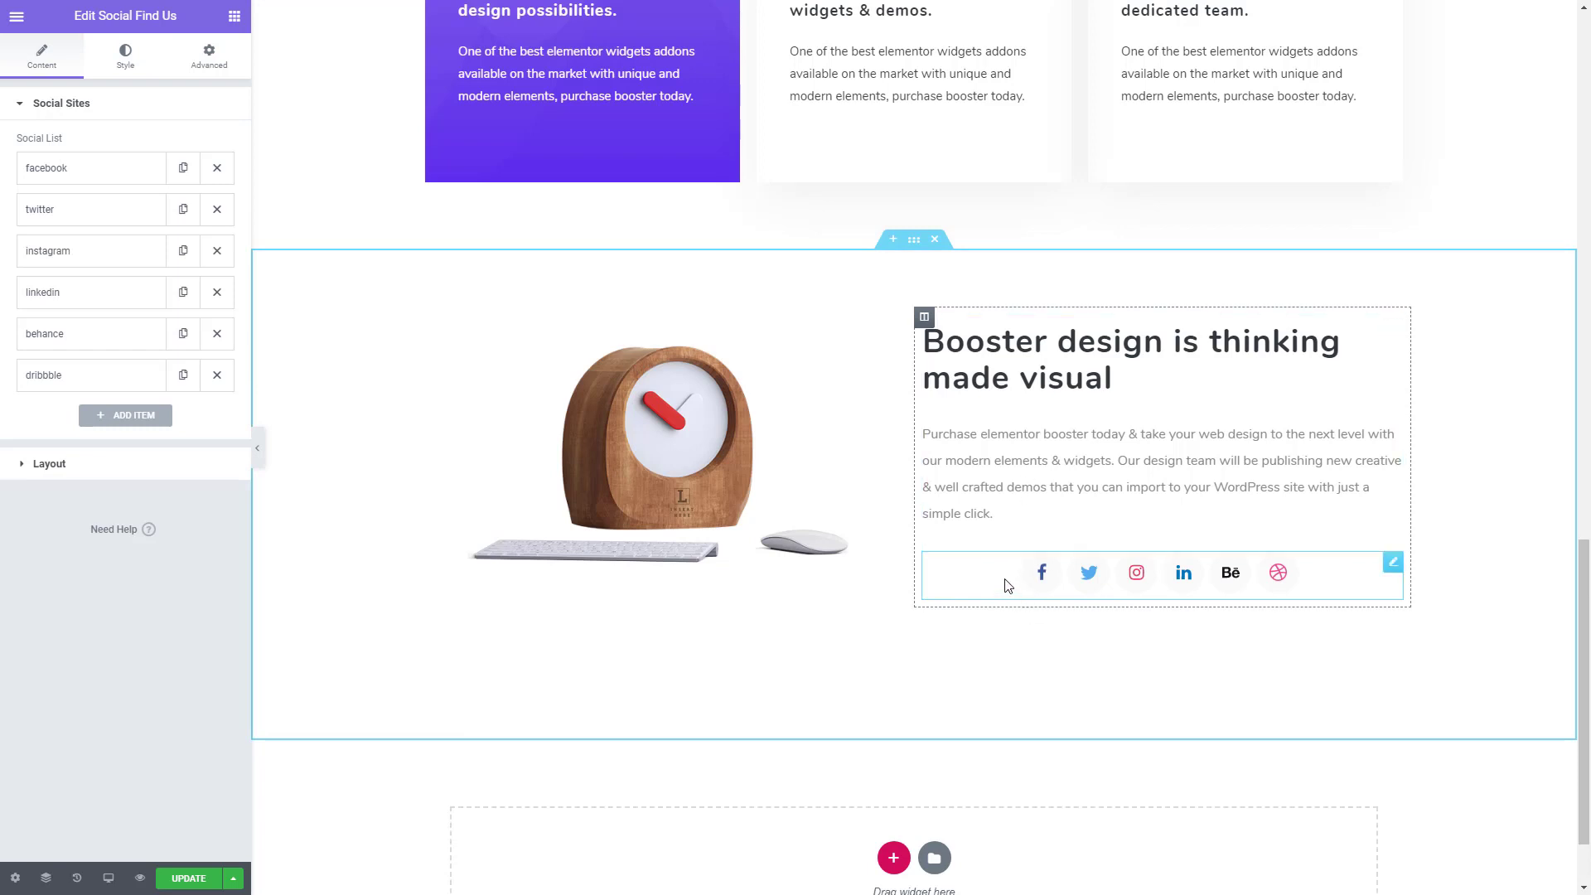
{"action": "left_click", "coordinate": [106, 464]}
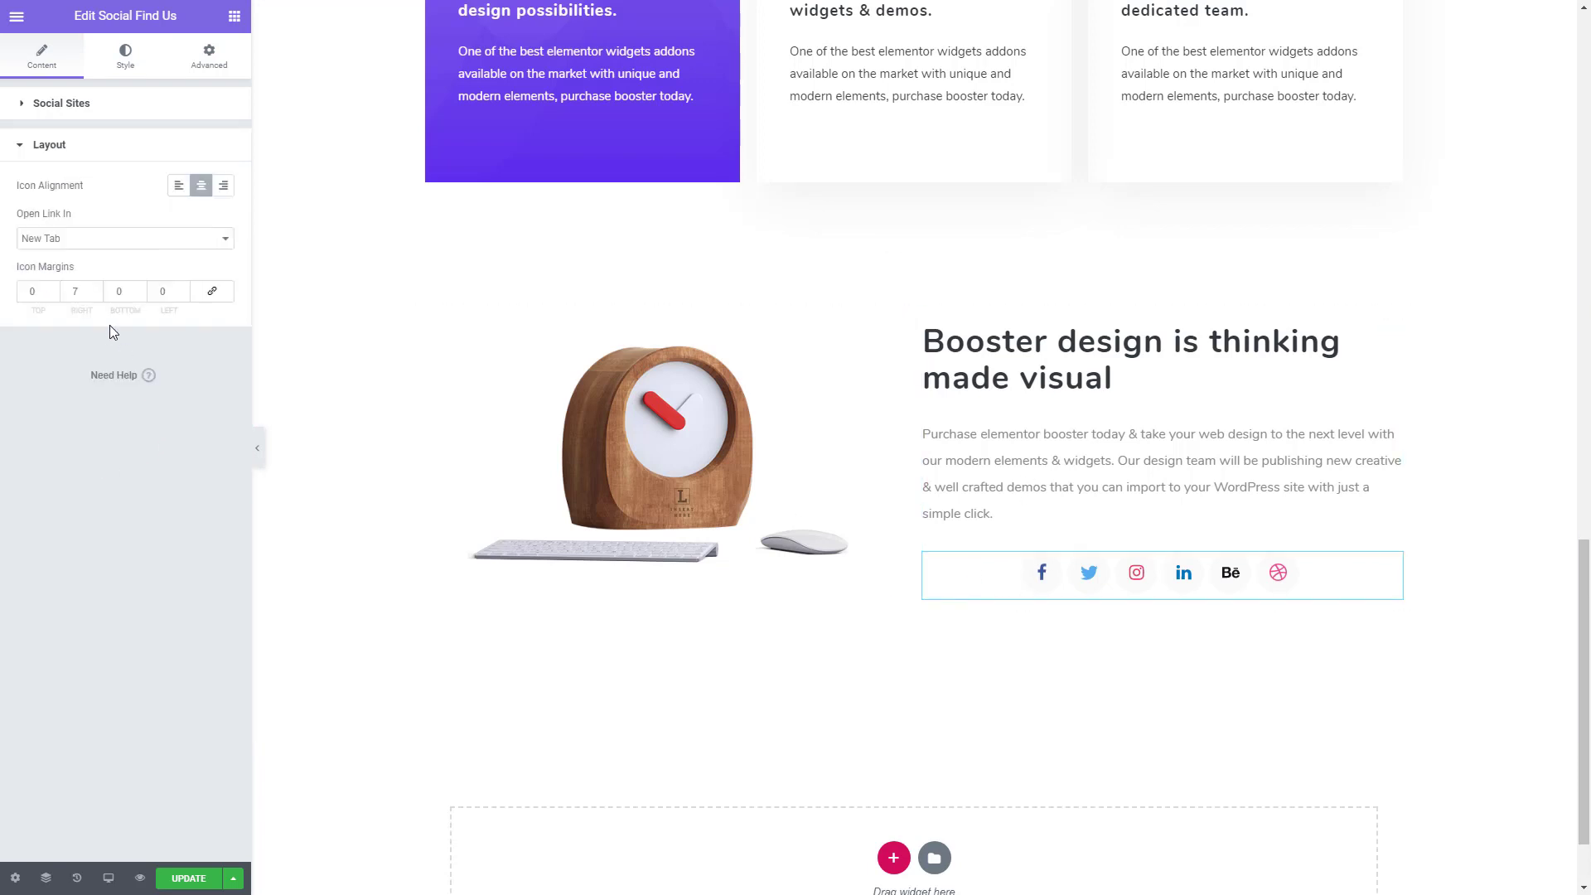
{"action": "double_click", "coordinate": [82, 292]}
{"action": "type", "text": "0"}
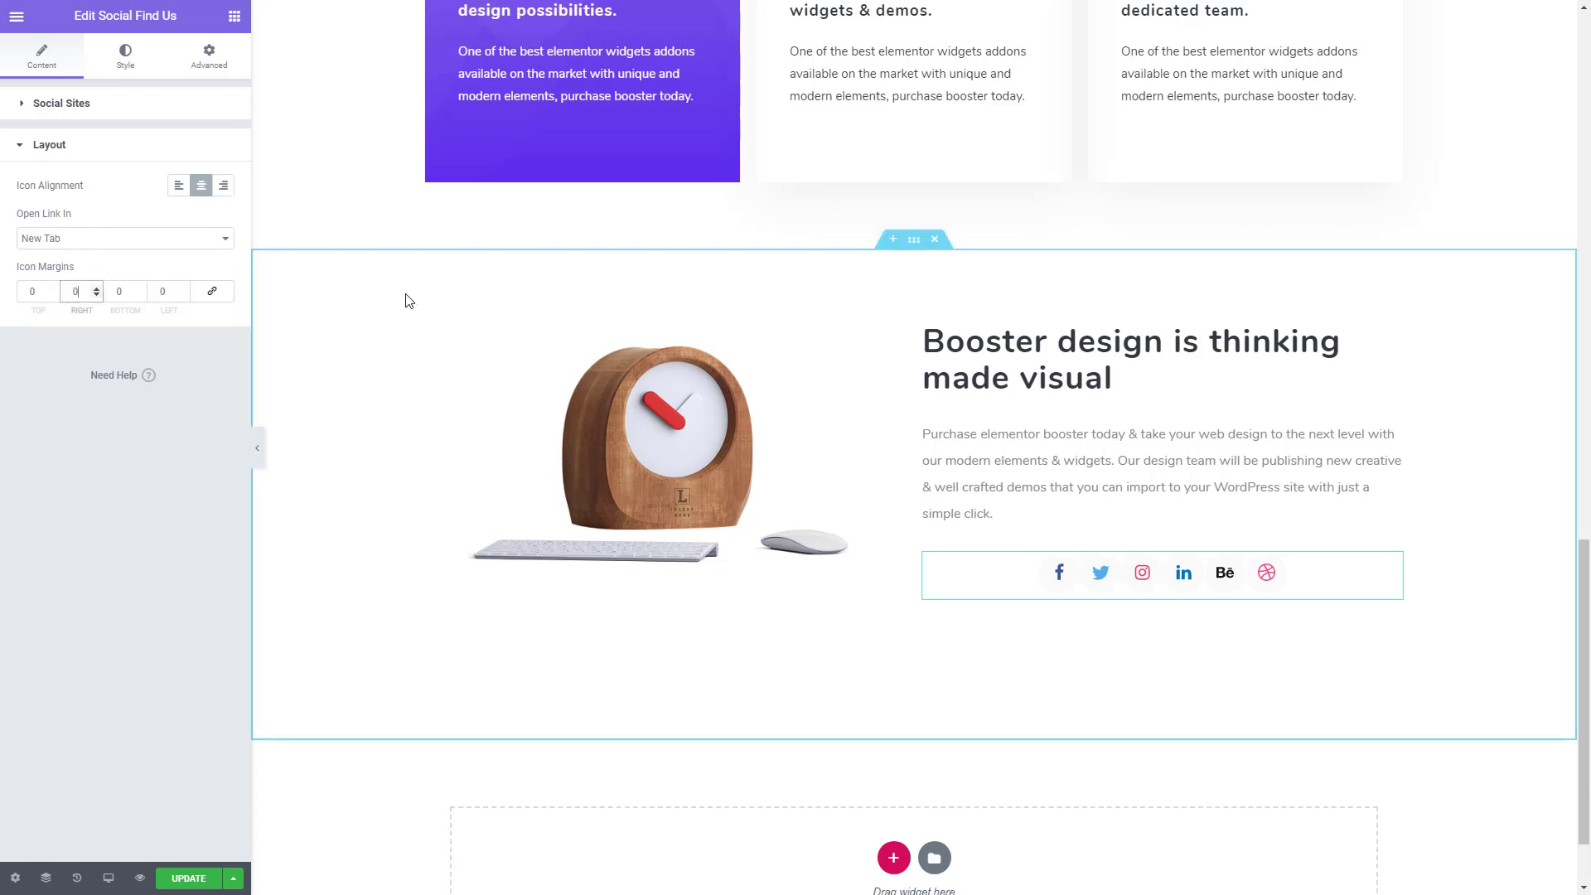
- Set the social icons' size to 15 and their icon background size to 45
{"action": "left_click", "coordinate": [132, 68]}
{"action": "double_click", "coordinate": [195, 151]}
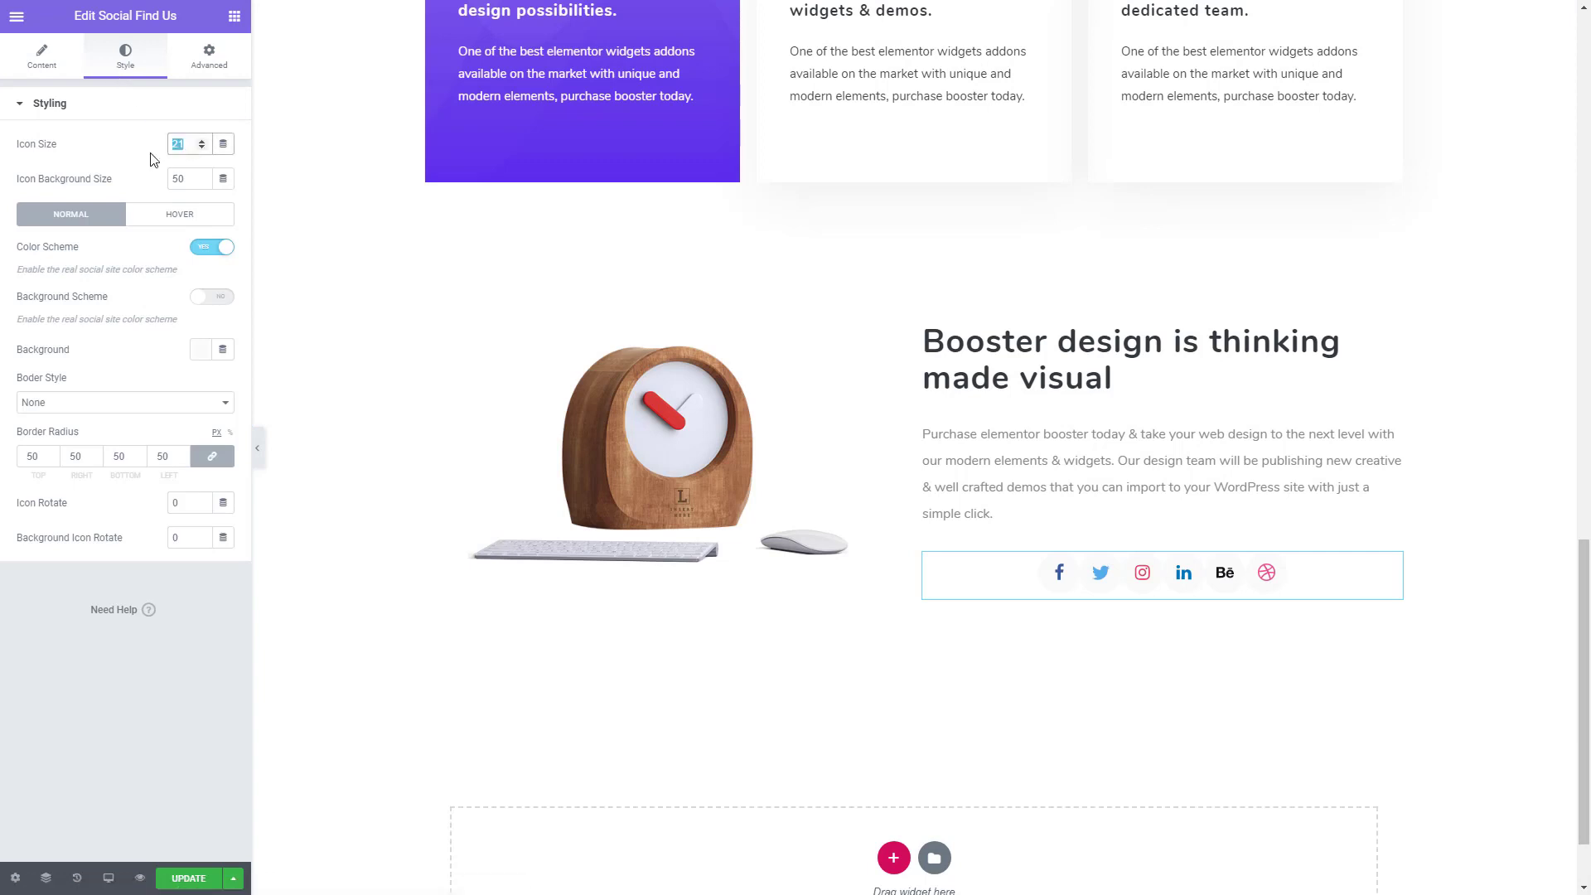
{"action": "type", "text": "15"}
{"action": "left_click", "coordinate": [202, 182]}
{"action": "left_click", "coordinate": [202, 183]}
{"action": "left_click", "coordinate": [203, 183]}
{"action": "left_click", "coordinate": [202, 182]}
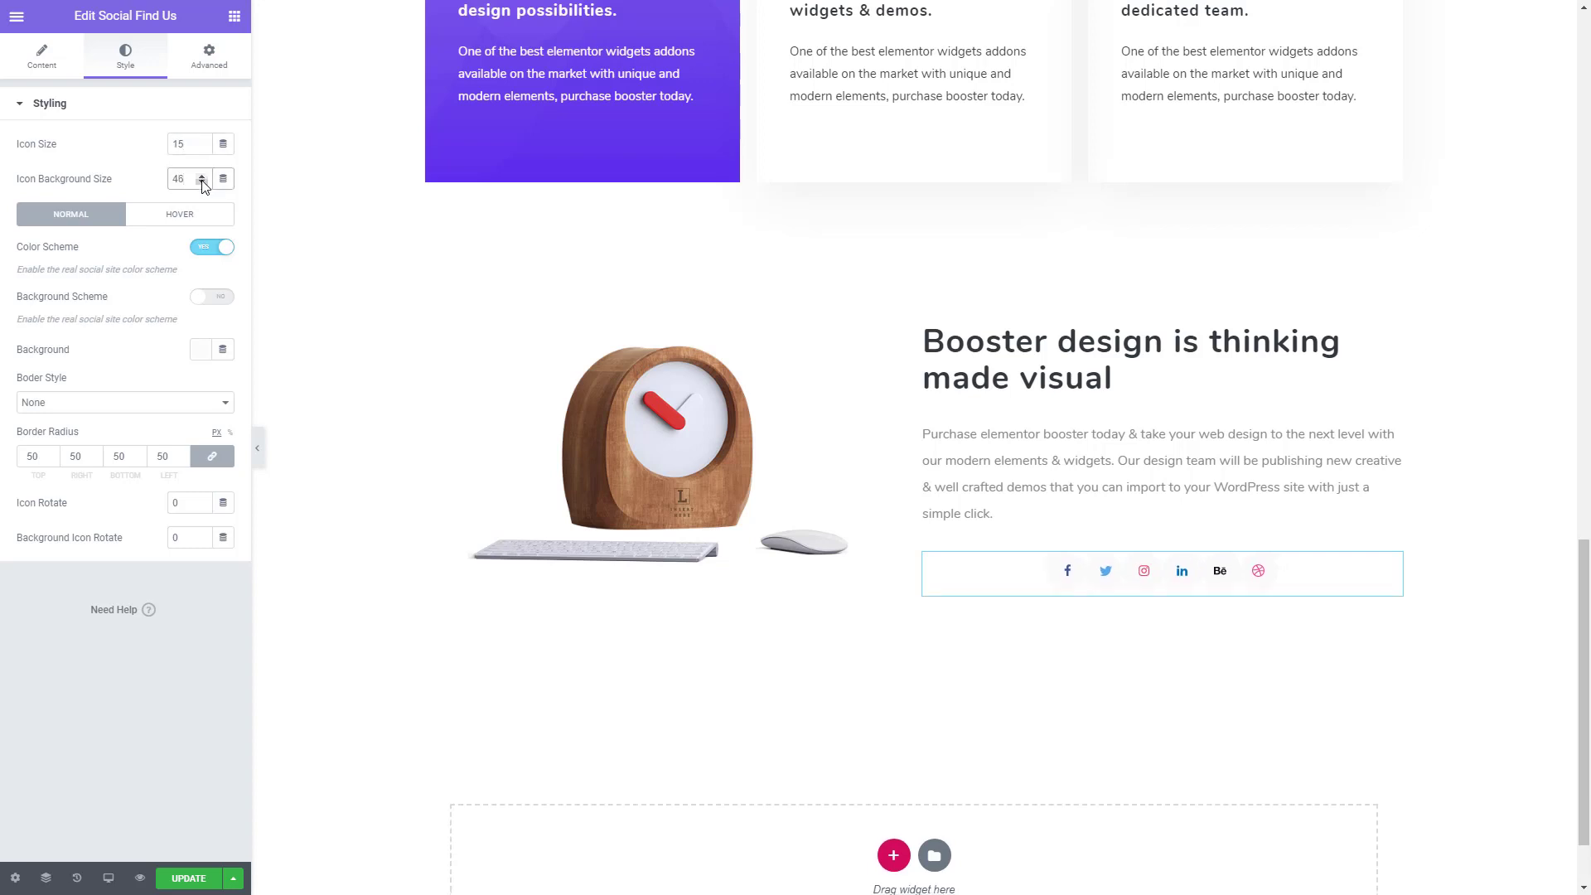
{"action": "left_click", "coordinate": [202, 182]}
- Disable the social icons' normal color scheme and set their color to white (#FFFFFF)
{"action": "left_click", "coordinate": [203, 248]}
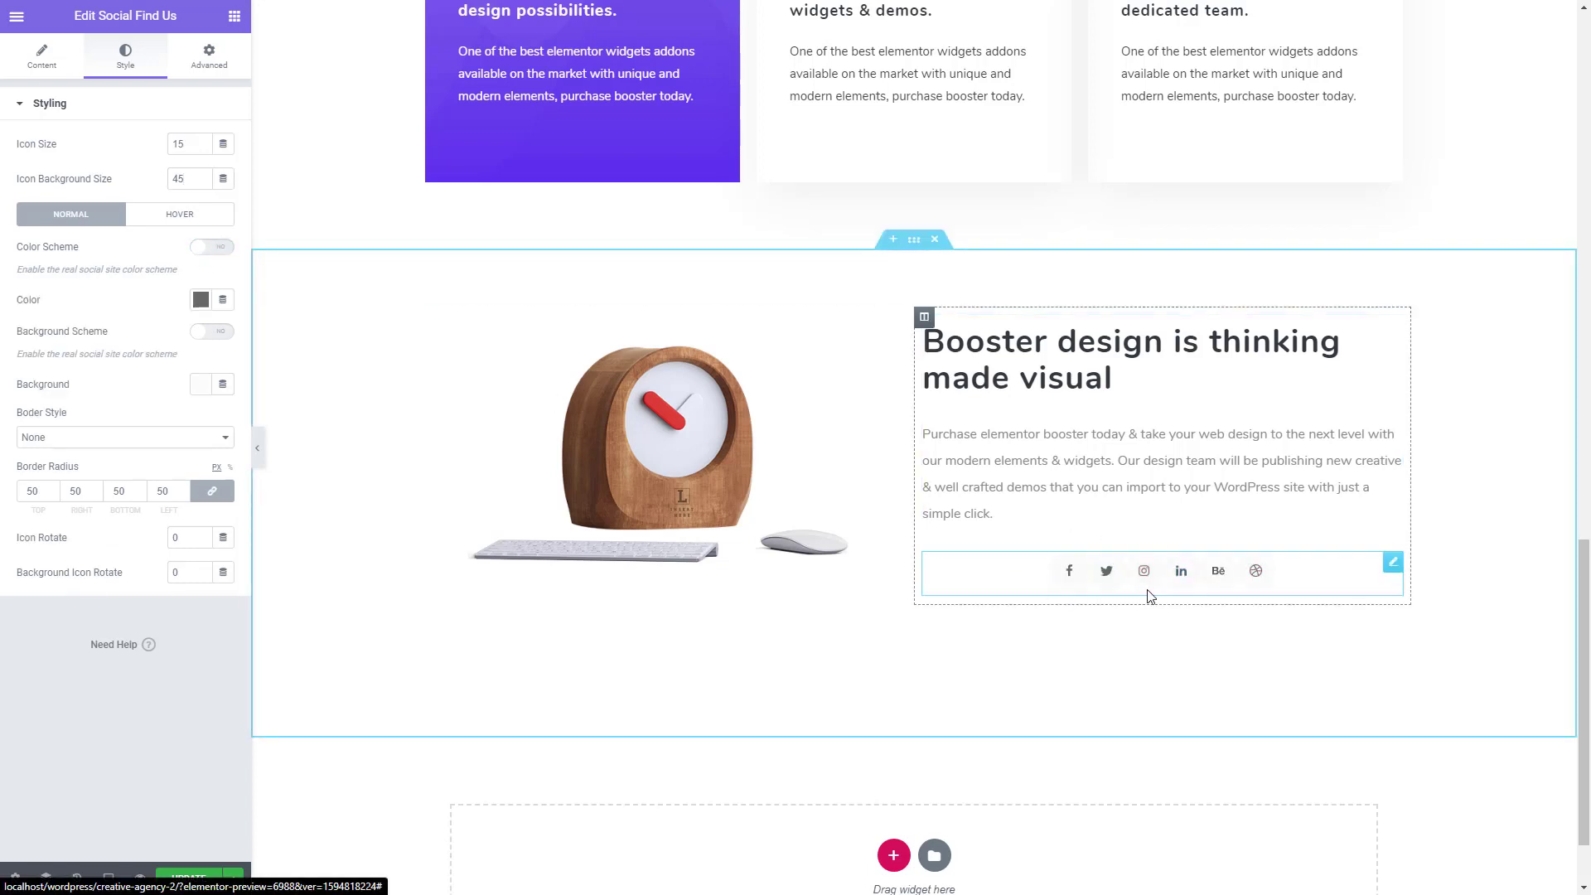
{"action": "left_click", "coordinate": [200, 300]}
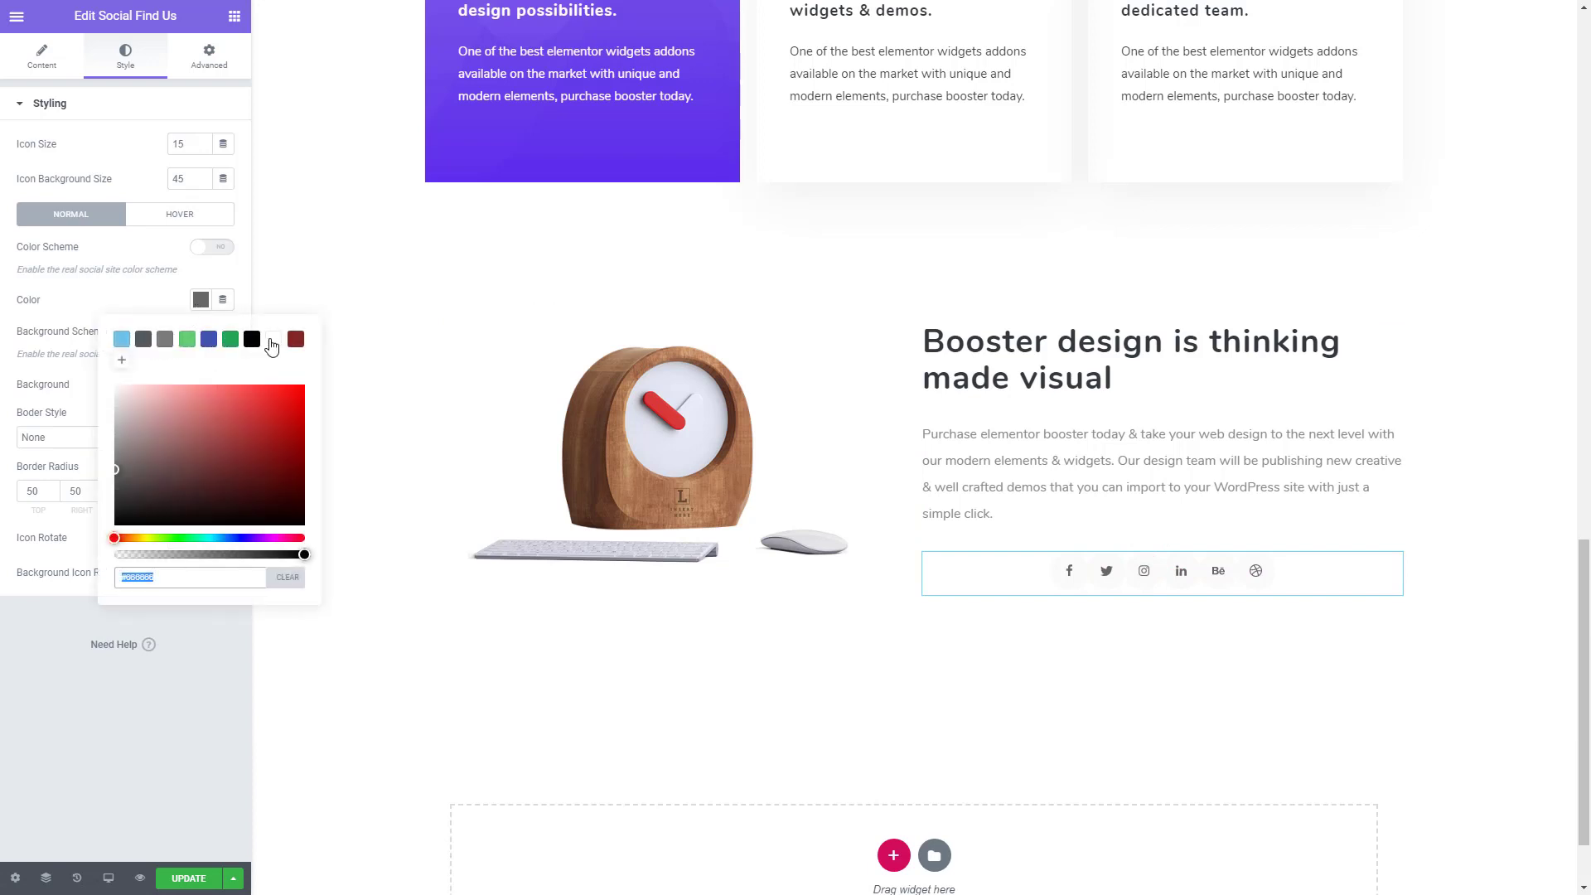
{"action": "left_click", "coordinate": [273, 340]}
{"action": "left_click", "coordinate": [93, 679]}
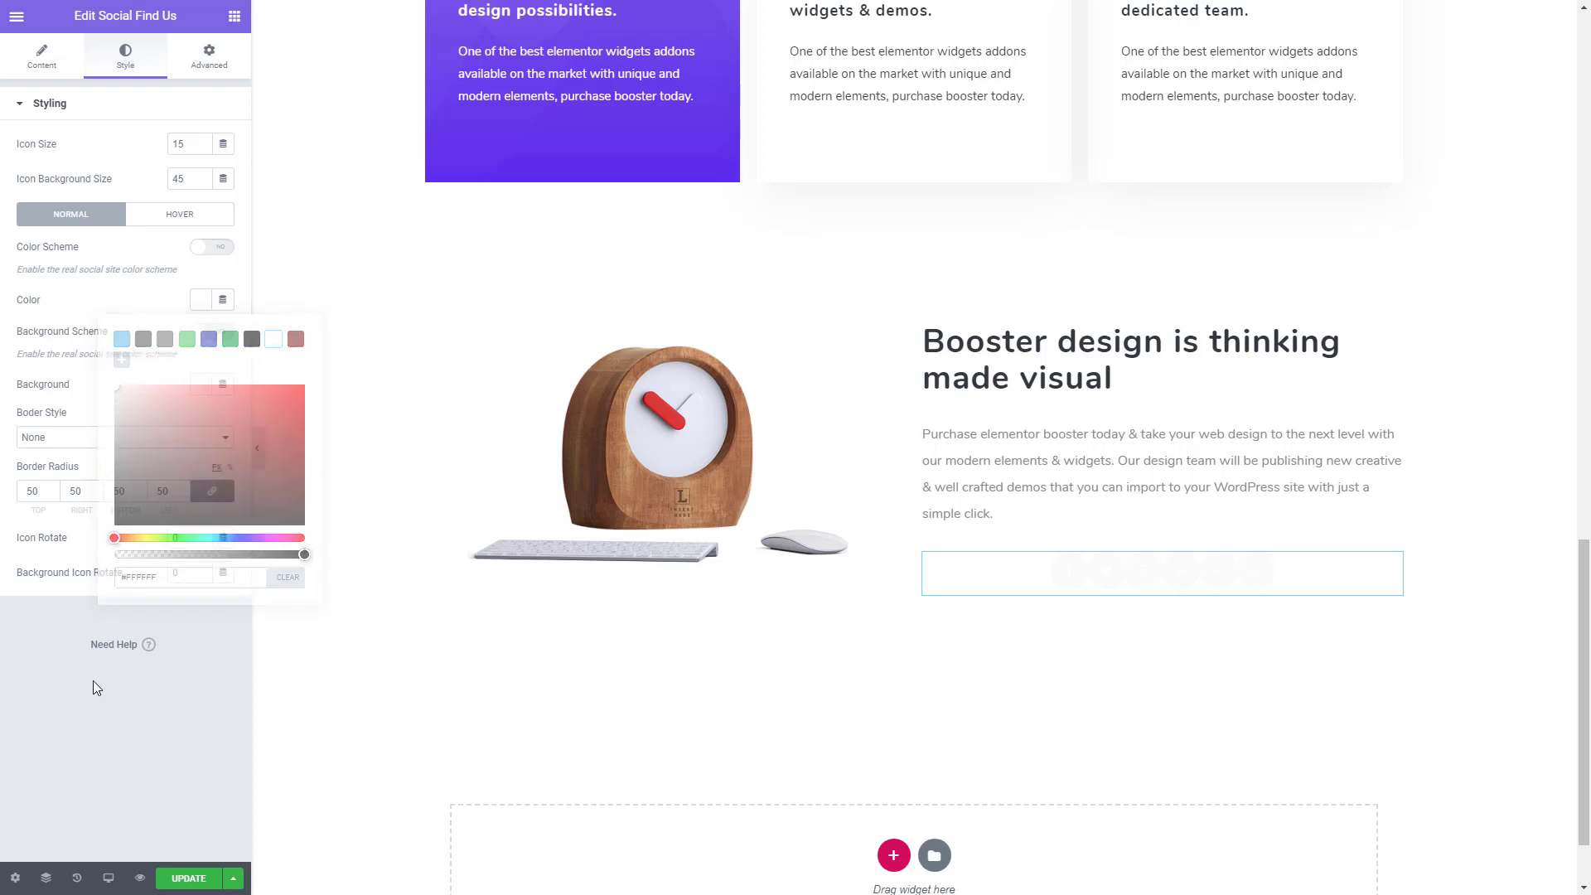
- Paste the copied dark color code as the normal background color of the social icons
{"action": "left_click", "coordinate": [201, 384]}
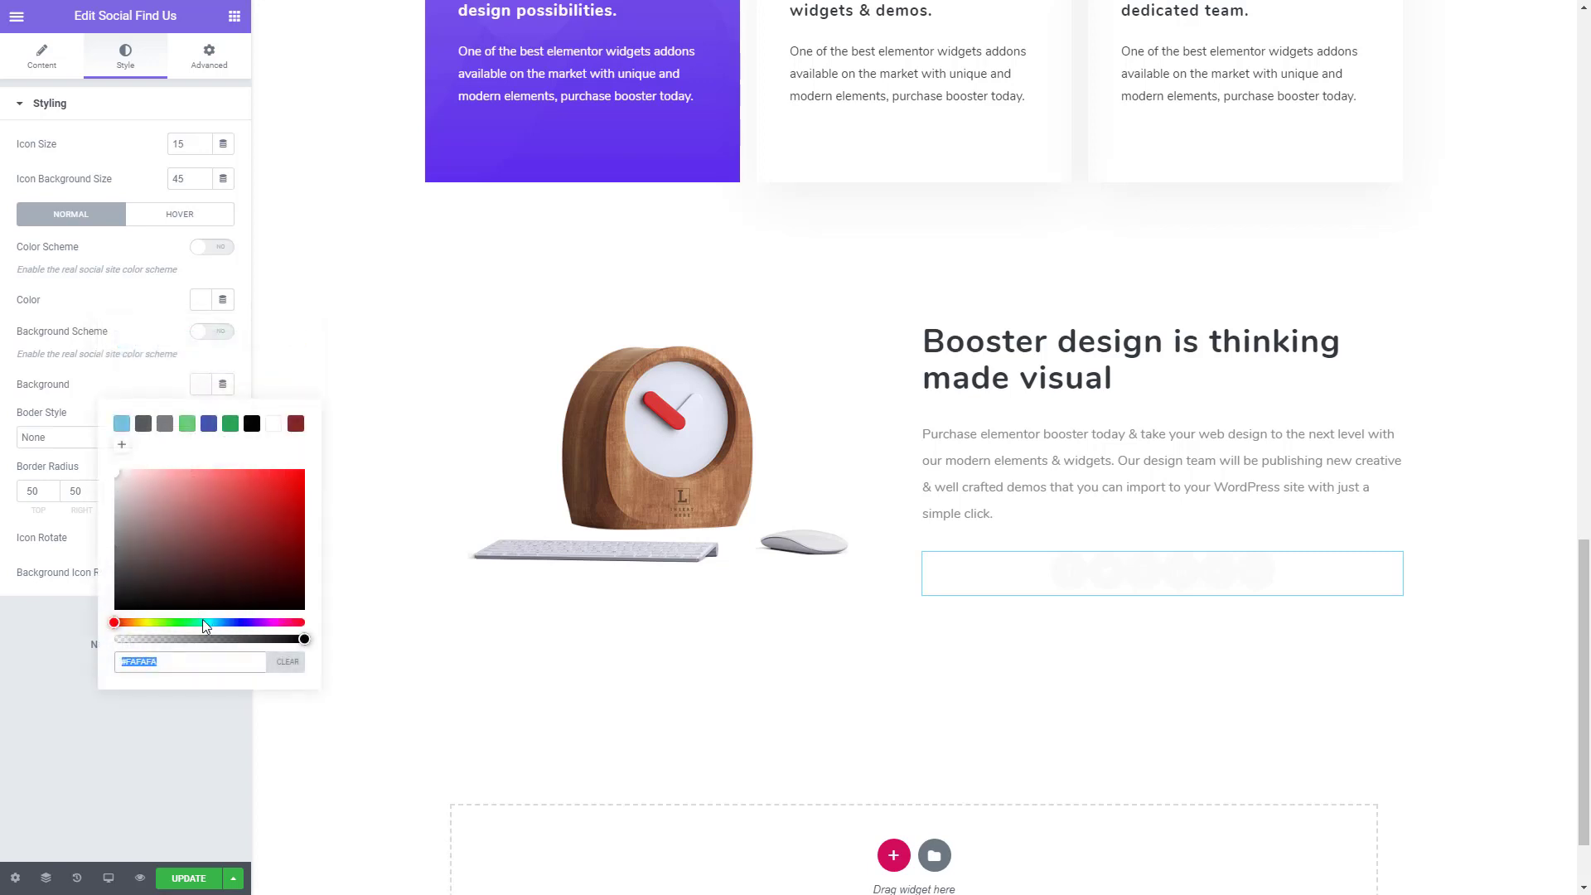
{"action": "key", "text": "ctrl+grave"}
{"action": "double_click", "coordinate": [264, 685]}
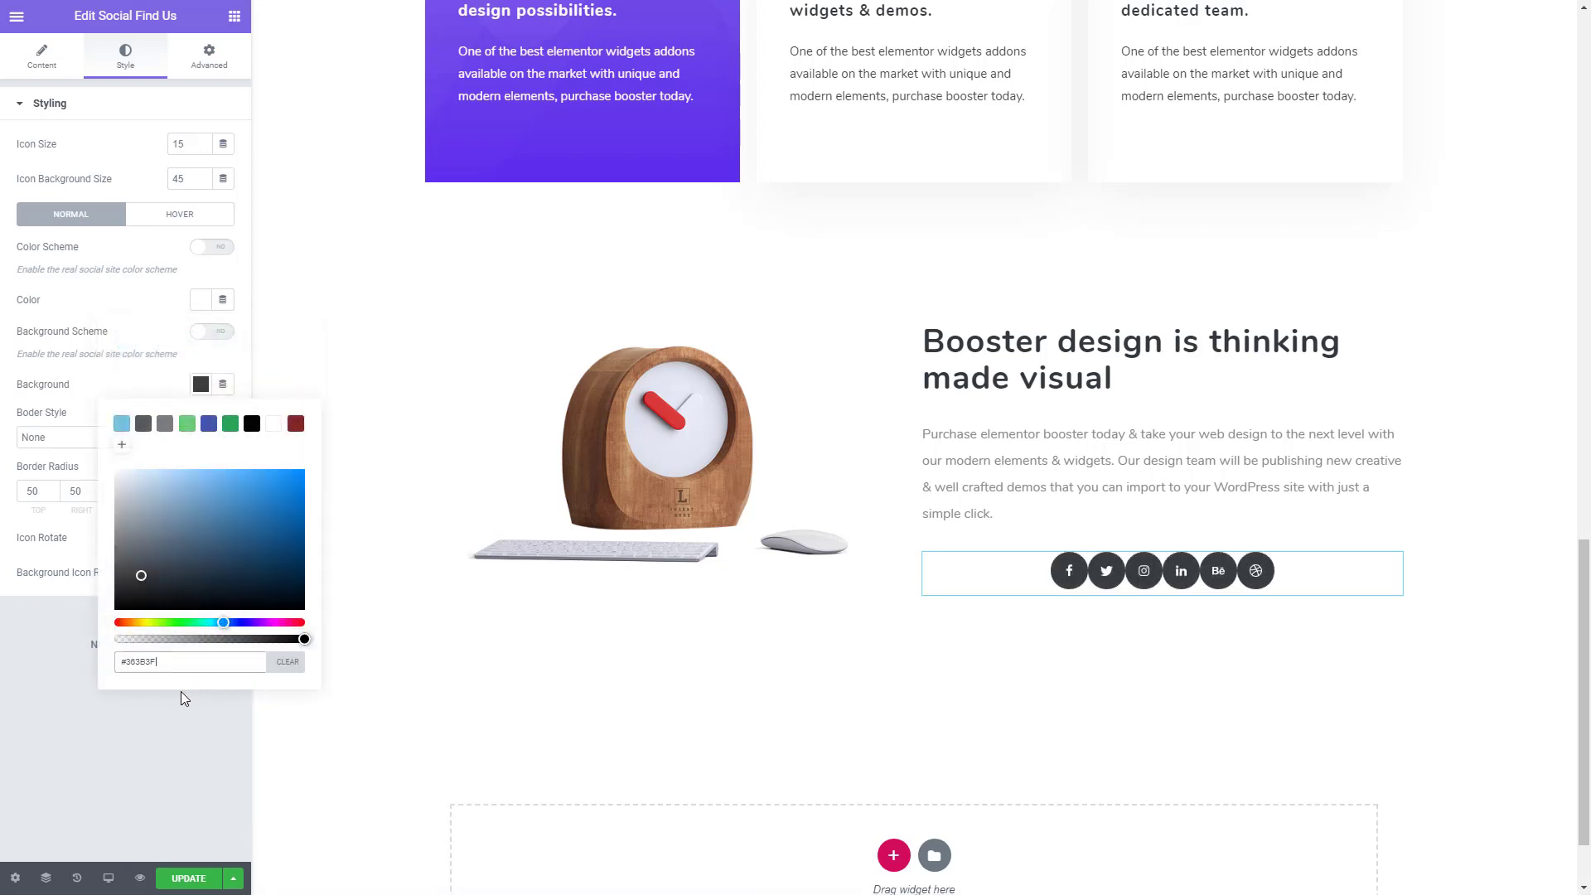
{"action": "left_click", "coordinate": [141, 727]}
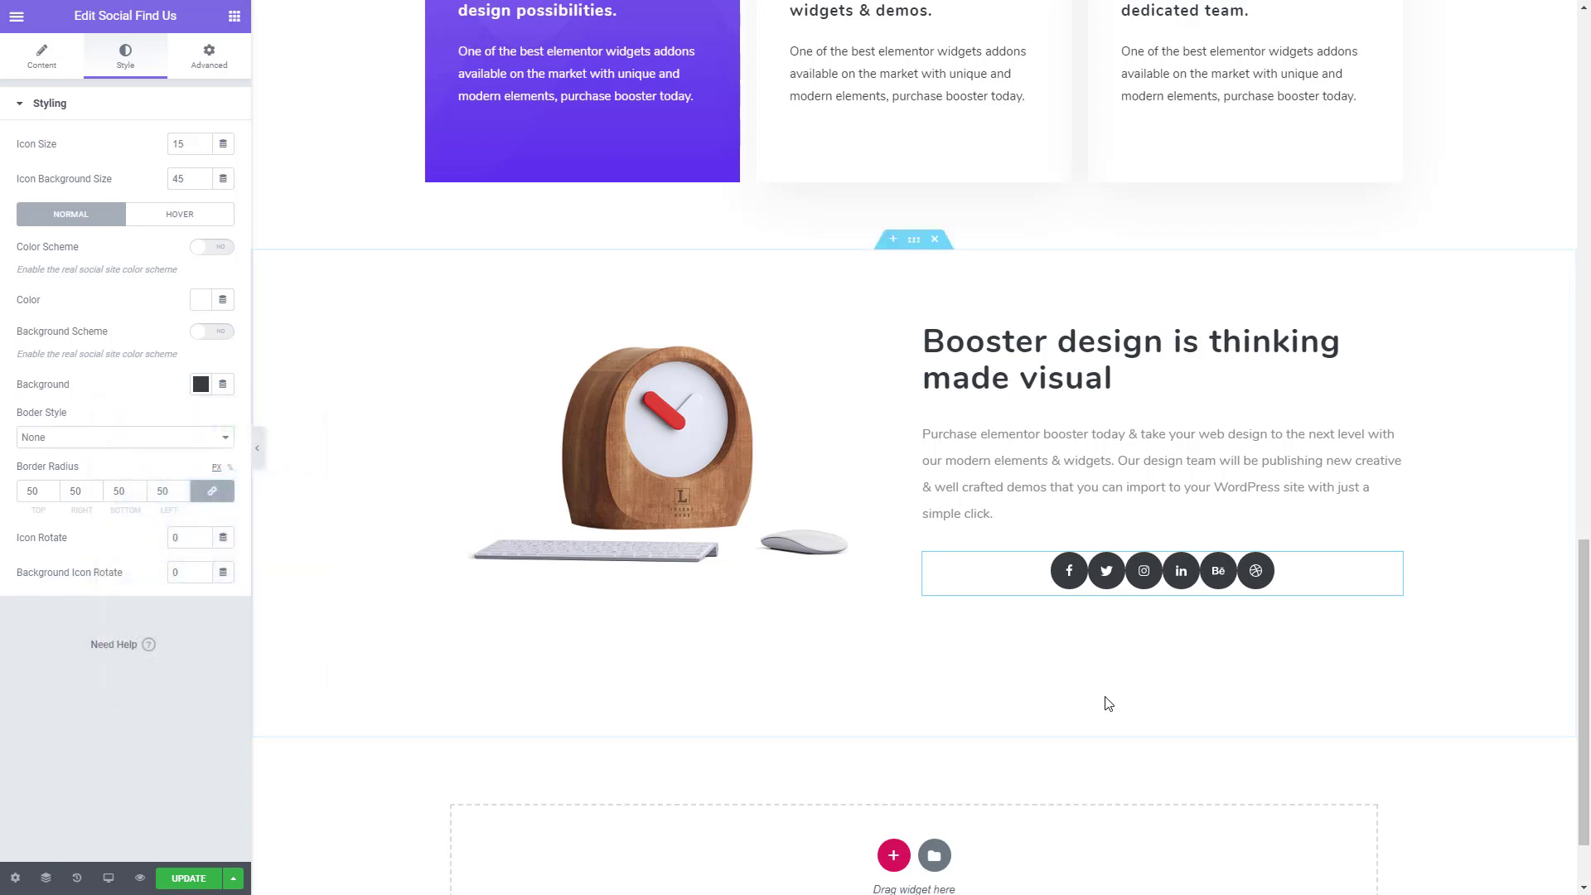
- Set the normal-state border radius of the social icons to 0 on all corners
{"action": "double_click", "coordinate": [29, 489]}
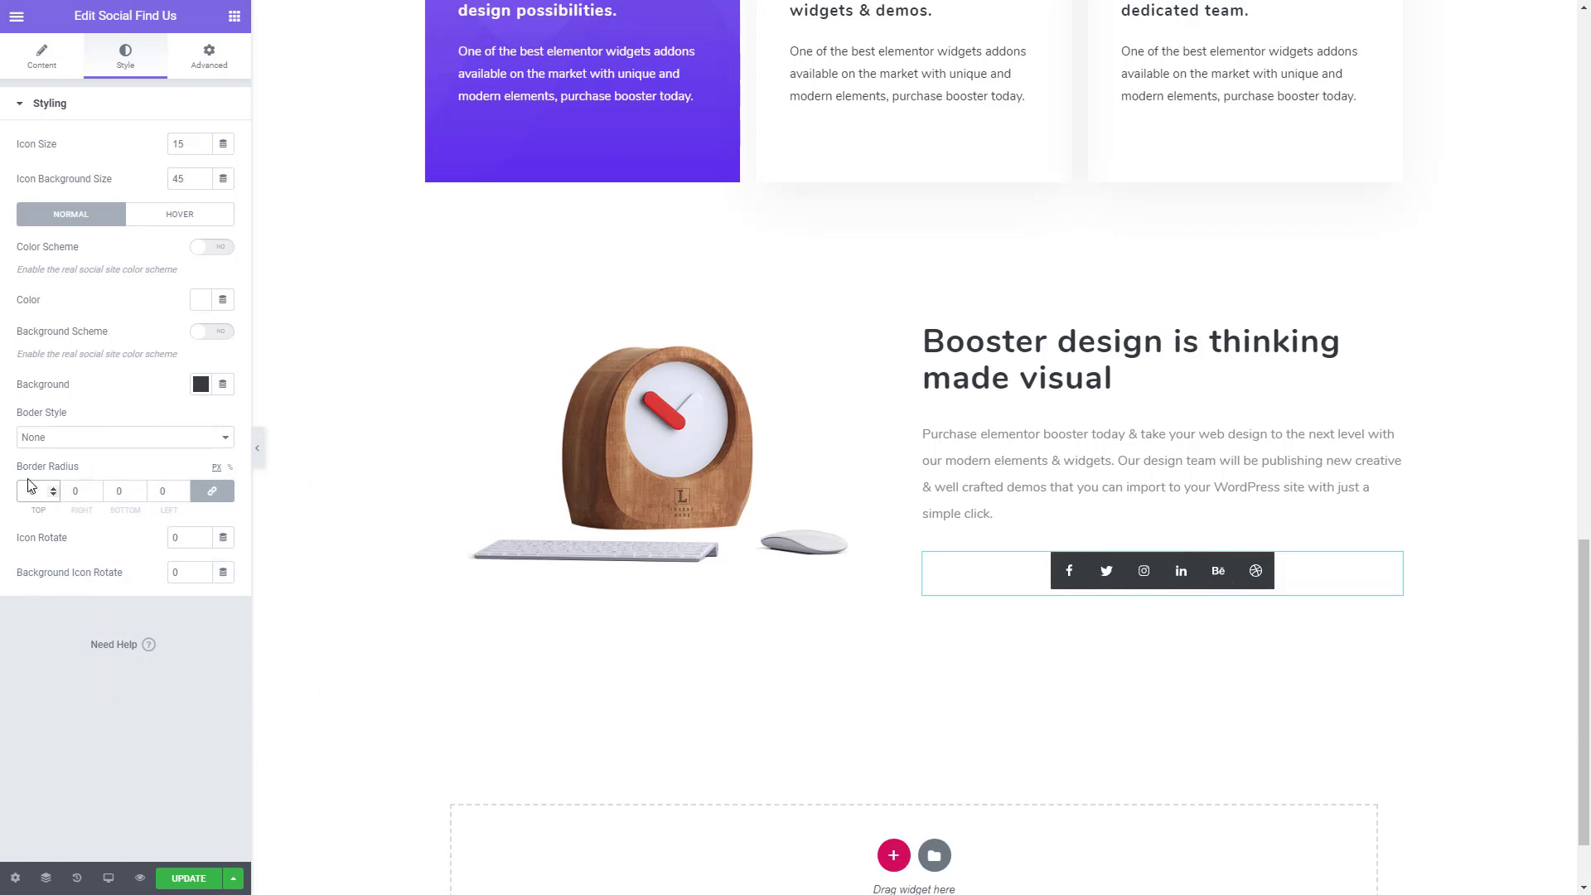
{"action": "type", "text": "0"}
{"action": "left_click", "coordinate": [139, 718]}
- Align the social icons to the left in the widget's layout settings
{"action": "left_click", "coordinate": [56, 75]}
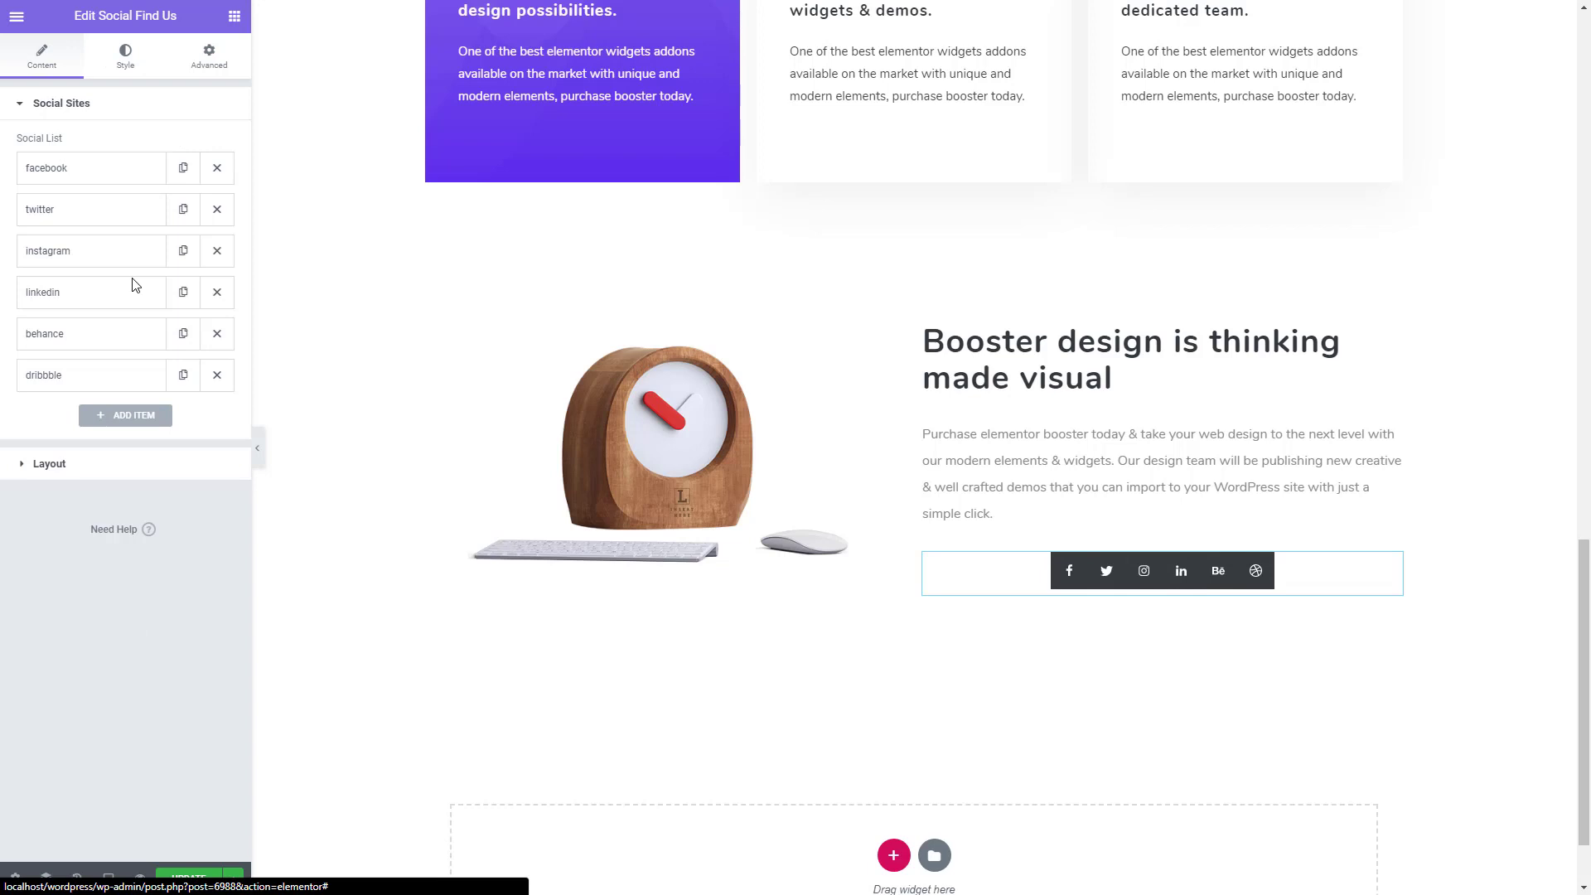
{"action": "left_click", "coordinate": [71, 464]}
{"action": "left_click", "coordinate": [178, 185]}
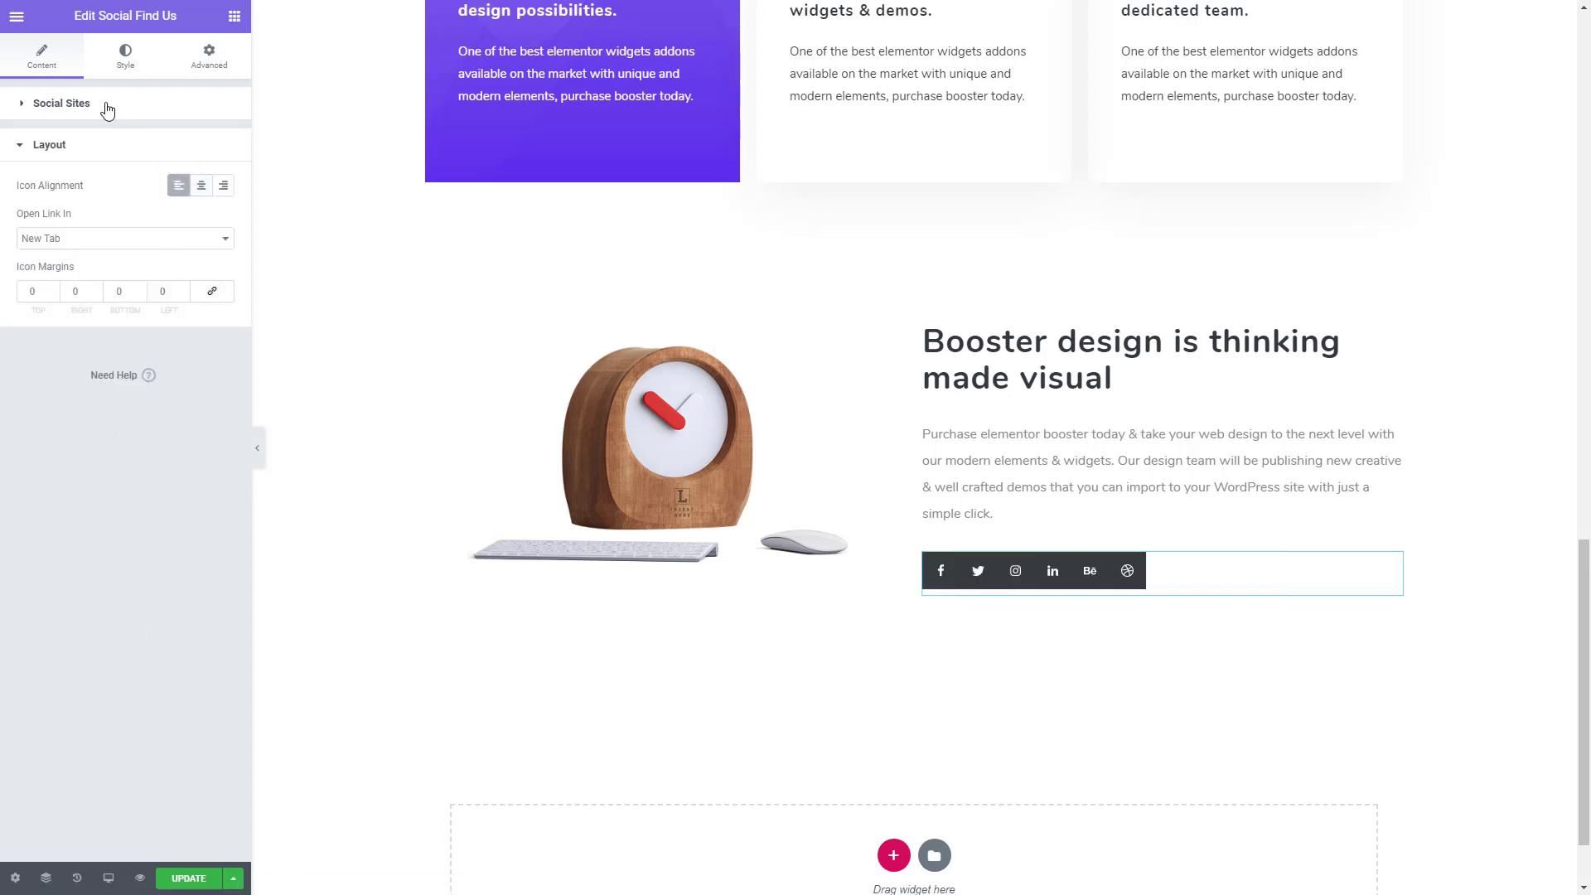
- Set the hover-state border radius of the social icons to 0 on all corners
{"action": "left_click", "coordinate": [116, 62]}
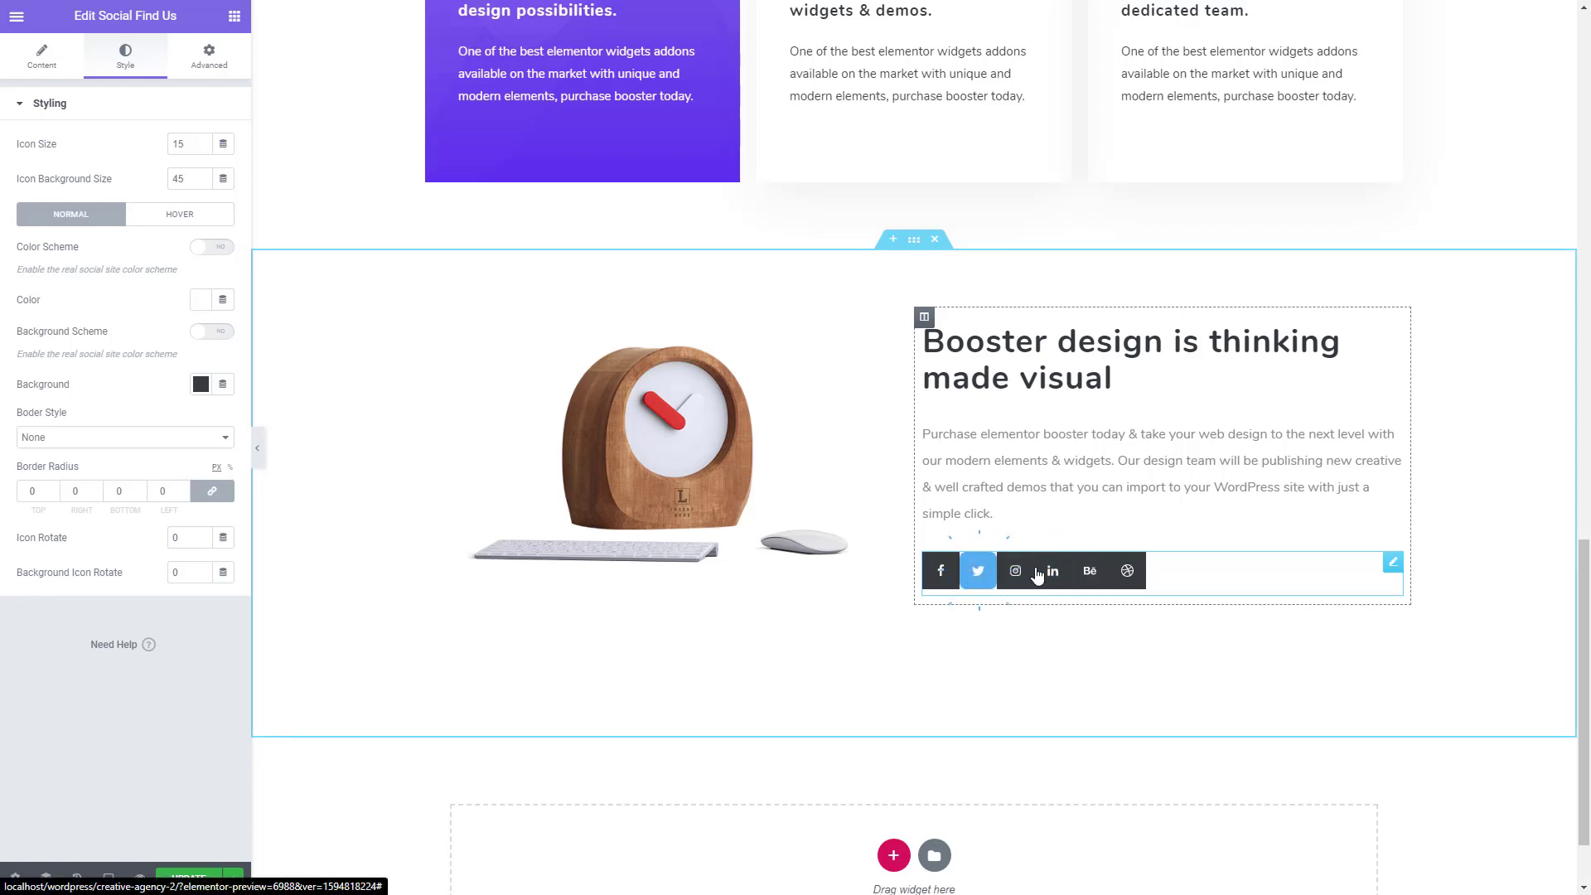
{"action": "left_click", "coordinate": [181, 217]}
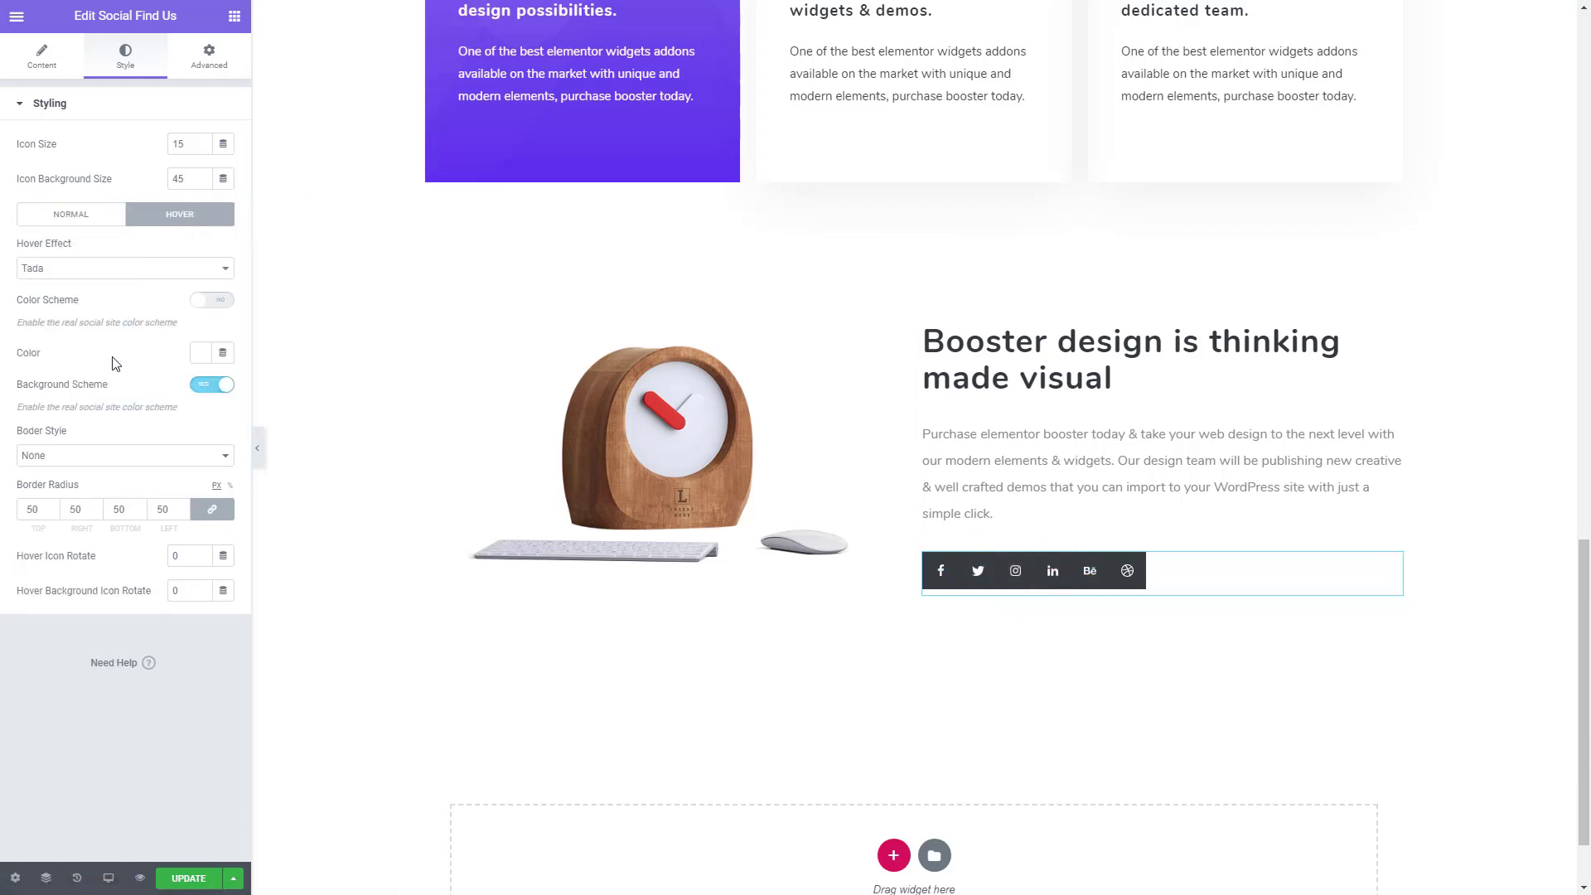
{"action": "left_click_drag", "start_coordinate": [42, 510], "coordinate": [10, 512]}
{"action": "type", "text": "0"}
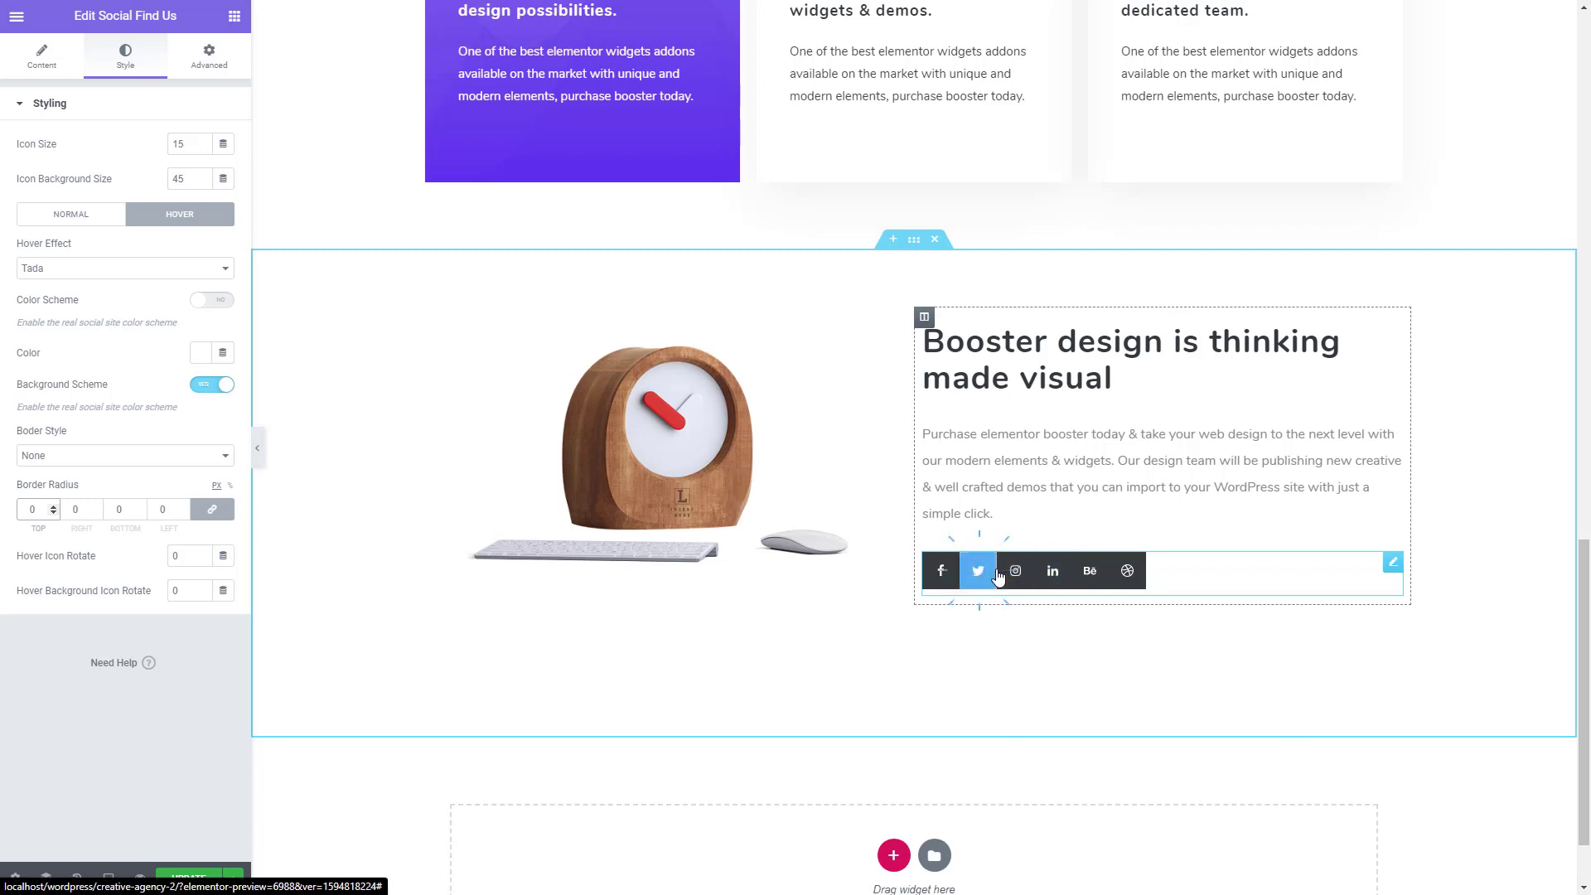
- Set the social icons' hover effect to 3D Rotate Top and update the page
{"action": "left_click", "coordinate": [103, 273]}
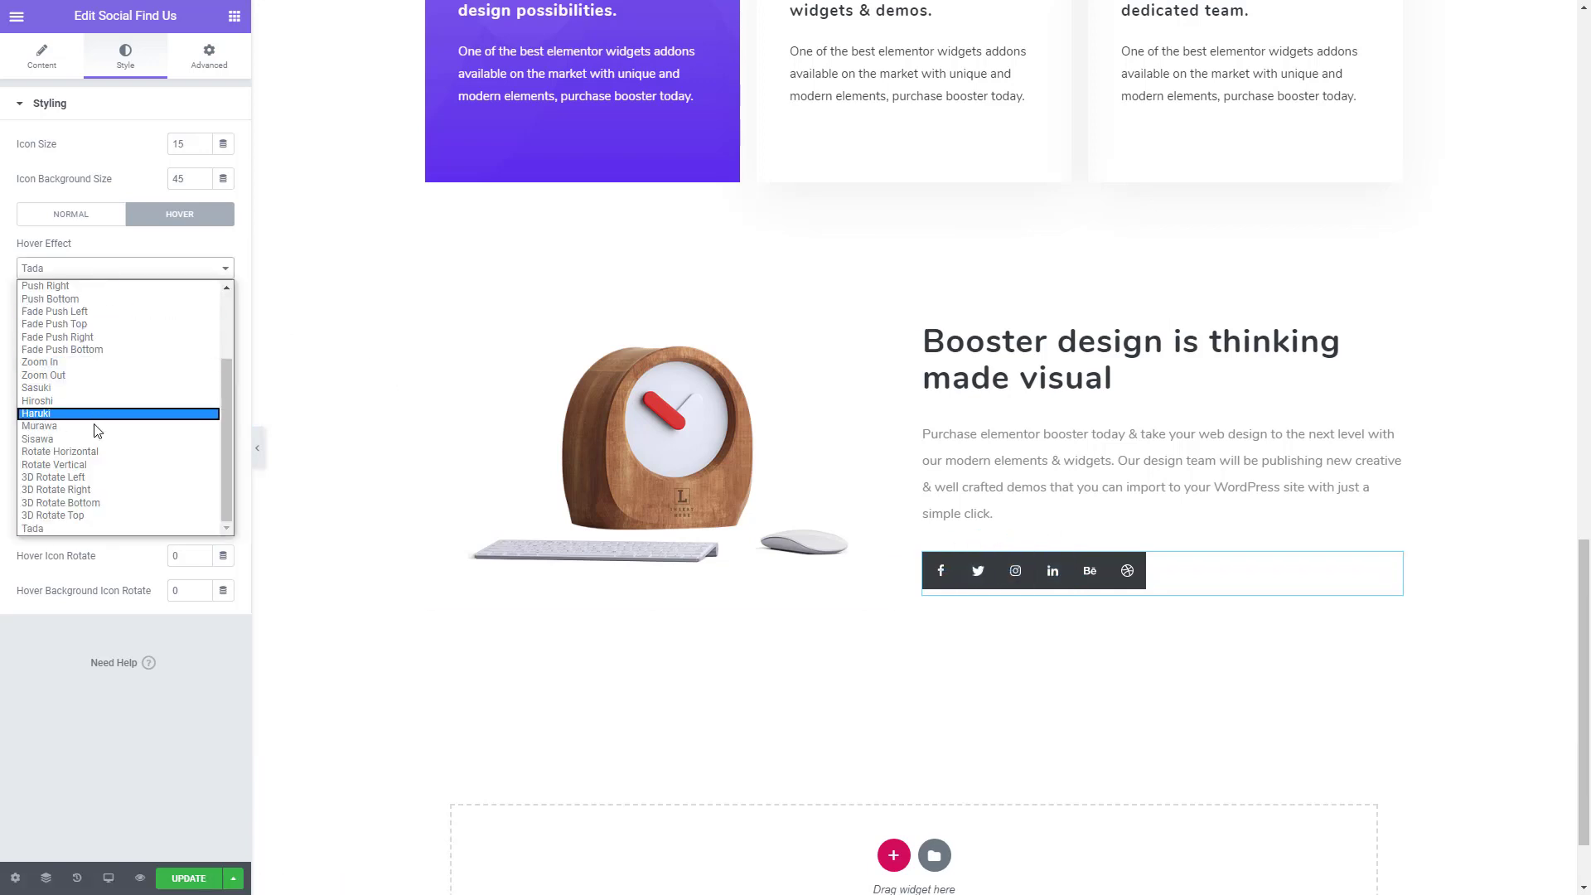
{"action": "left_click", "coordinate": [98, 524]}
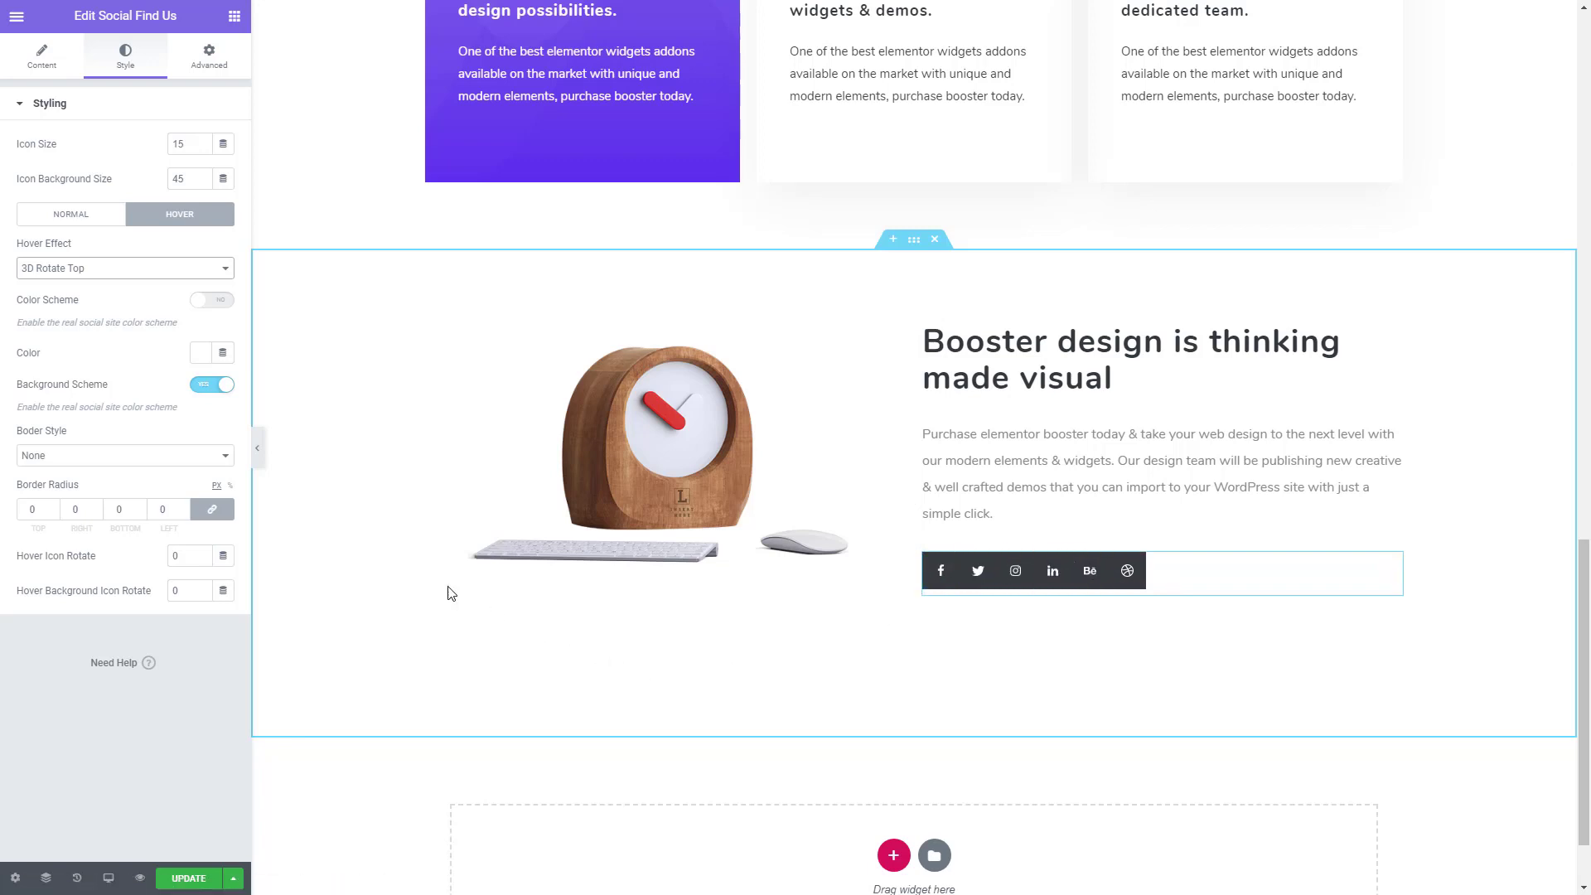
{"action": "left_click", "coordinate": [187, 882]}
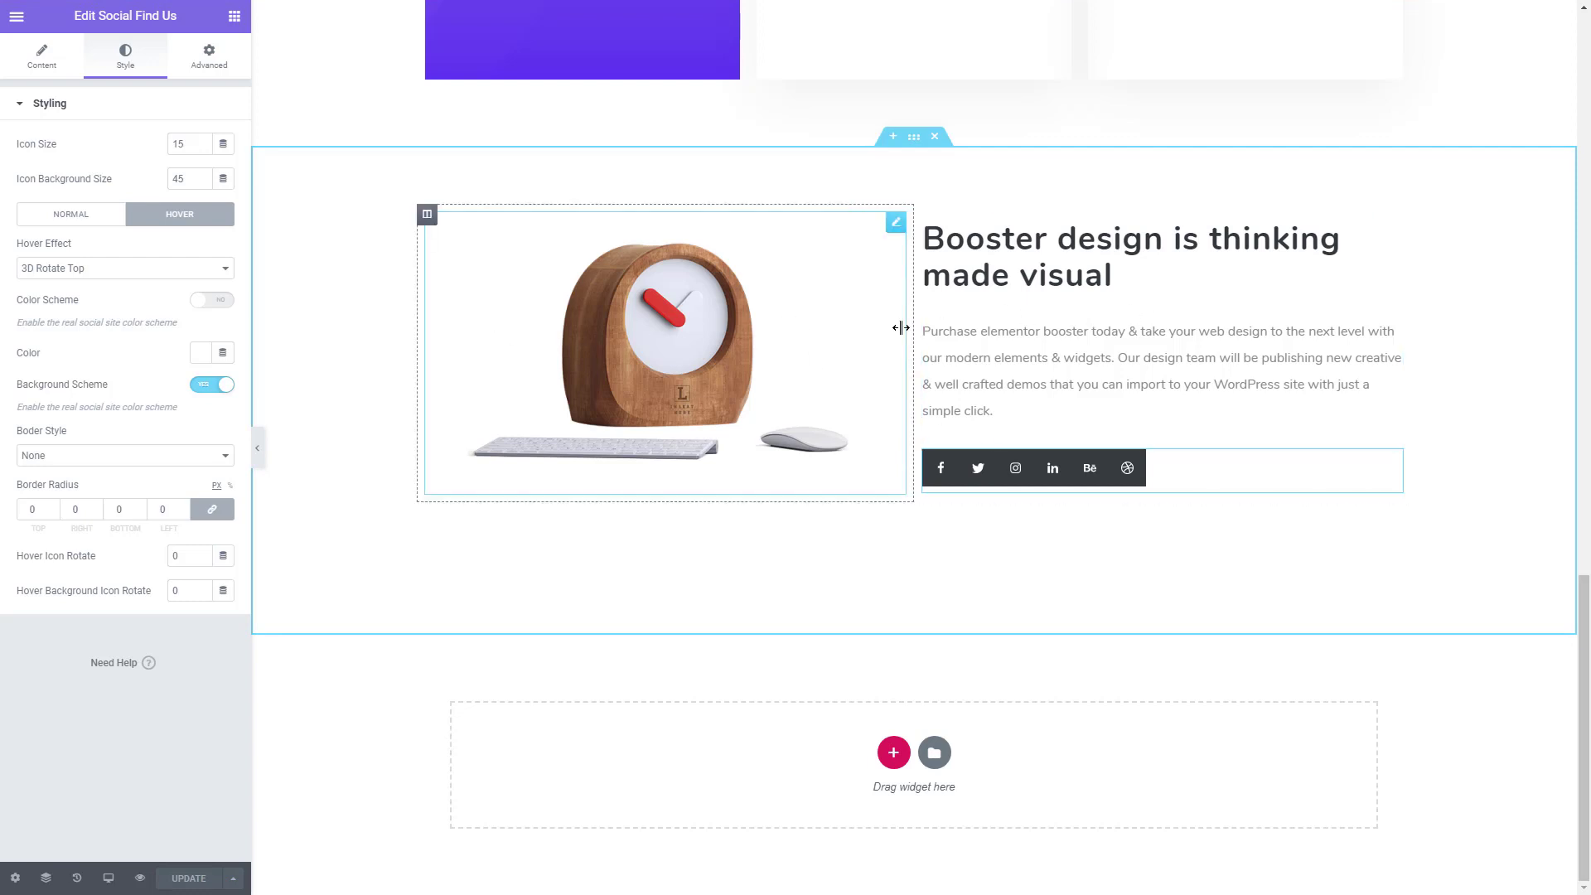
{"action": "right_click", "coordinate": [427, 214]}
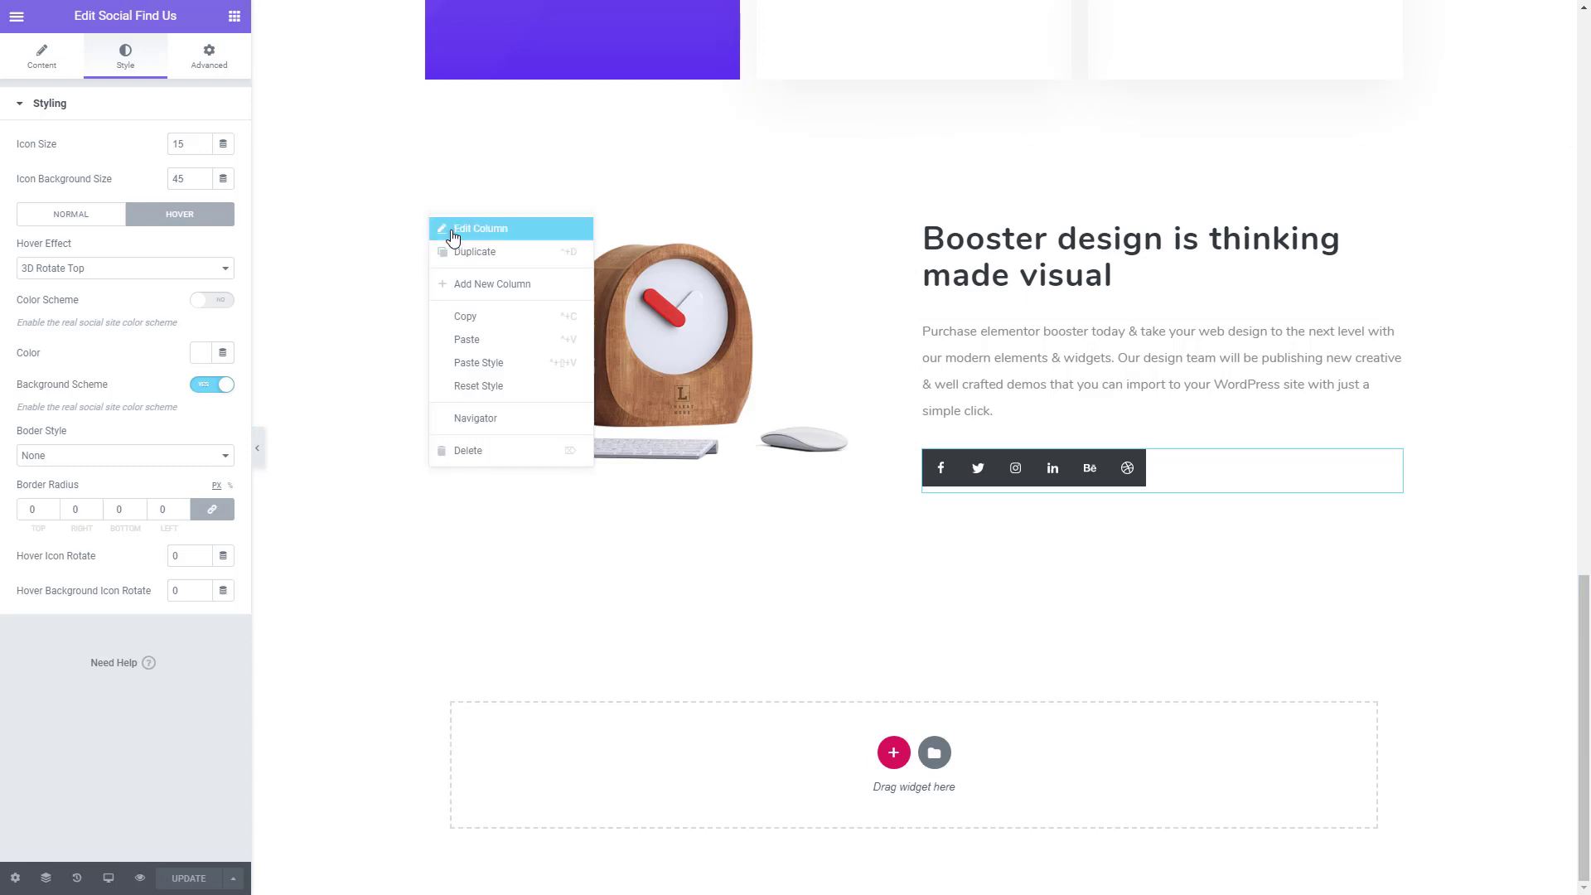
{"action": "left_click", "coordinate": [485, 289]}
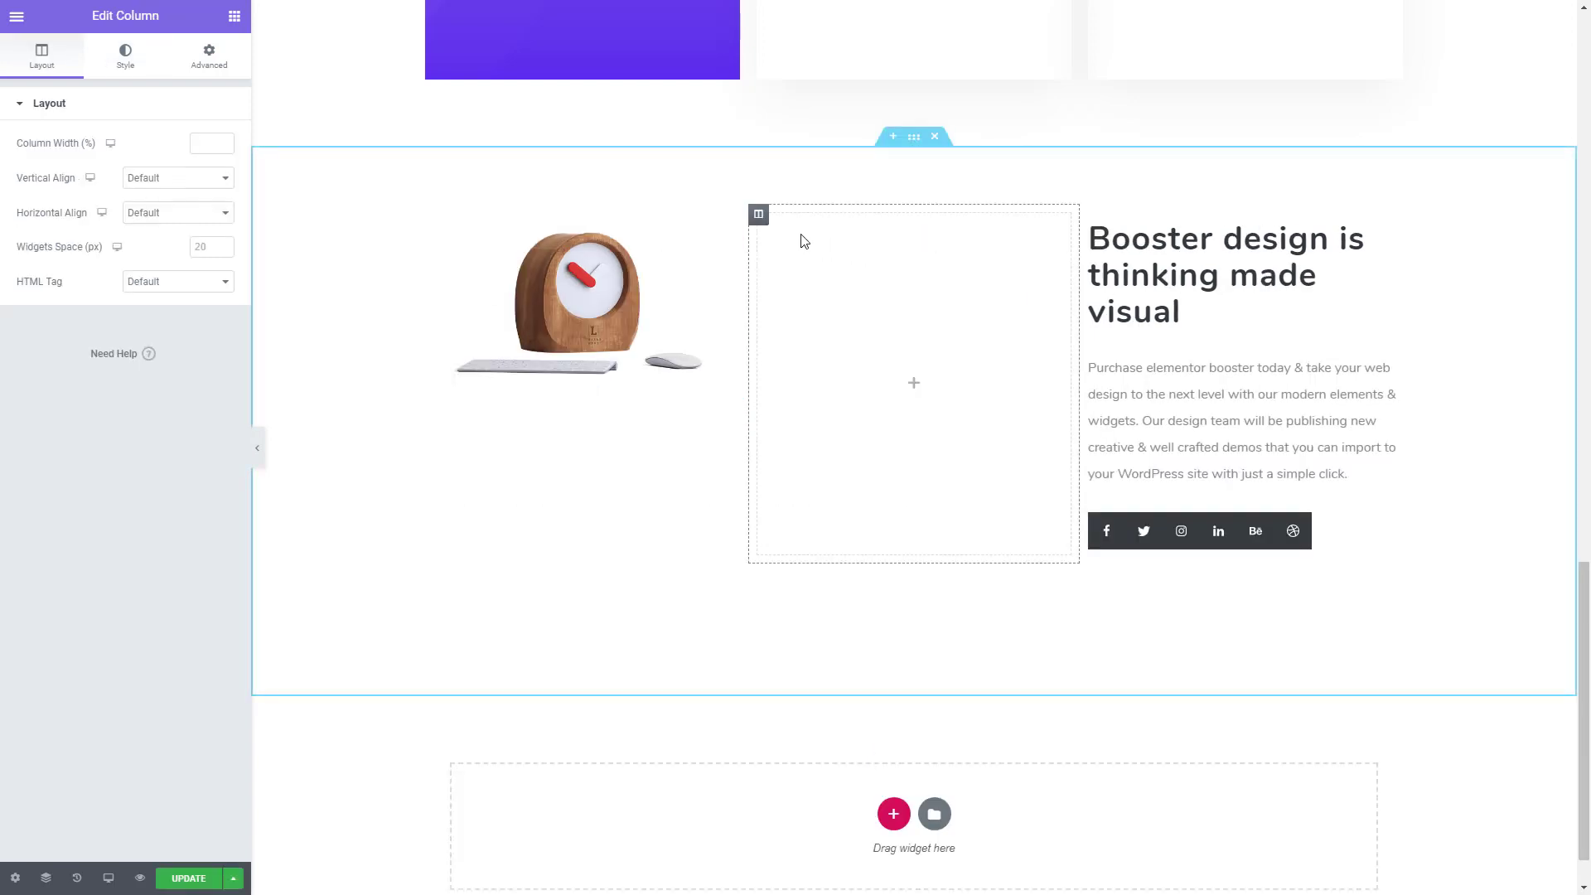
{"action": "left_click", "coordinate": [223, 143]}
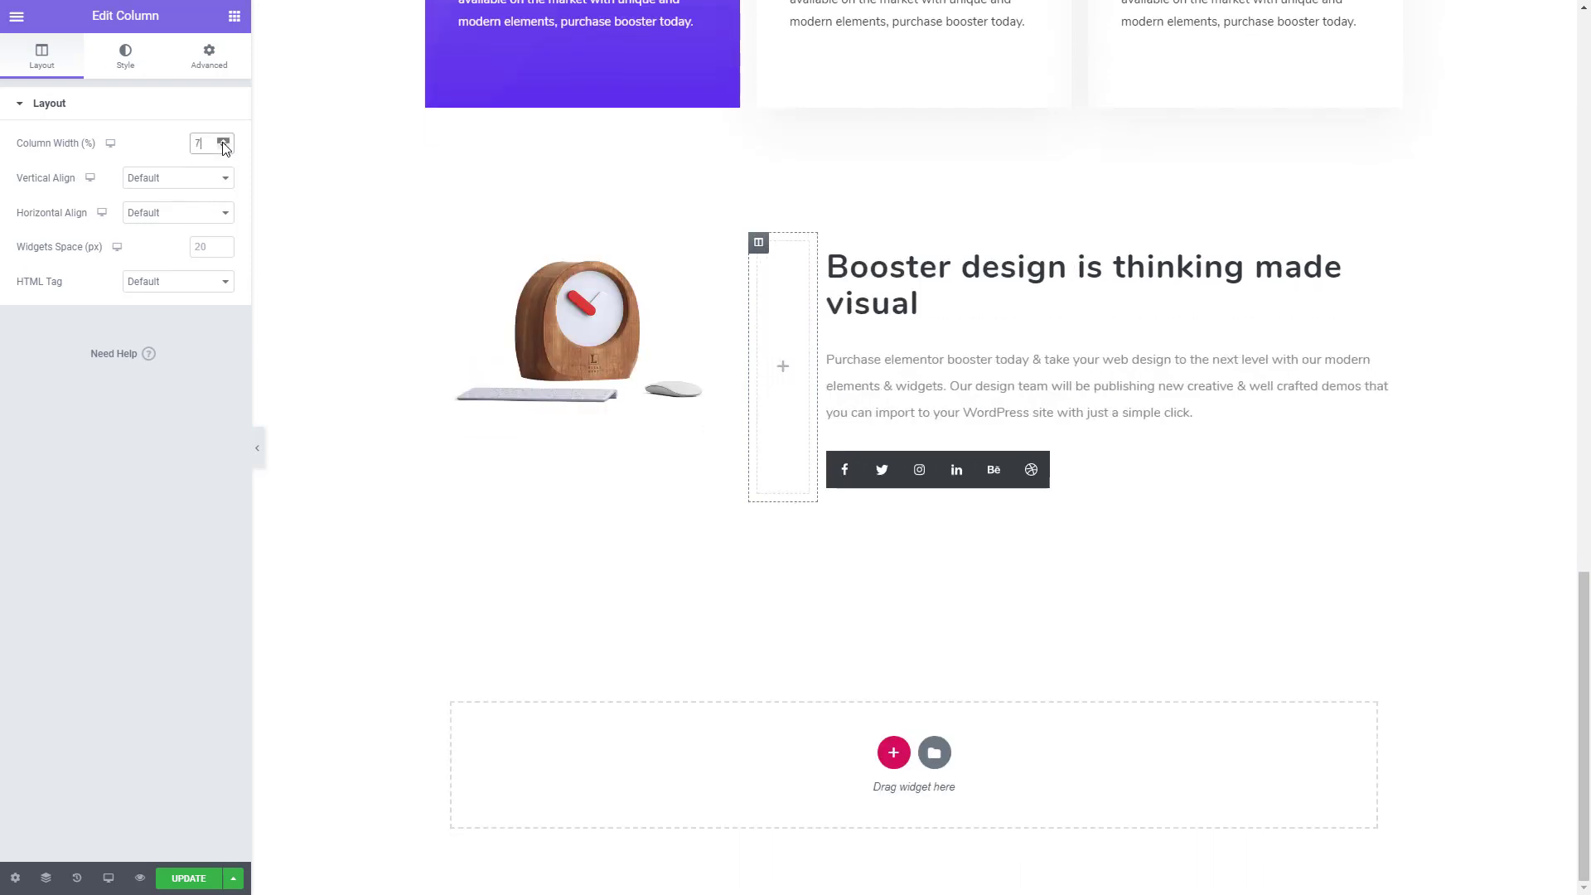
{"action": "left_click", "coordinate": [223, 144]}
{"action": "left_click", "coordinate": [223, 144]}
{"action": "left_click", "coordinate": [223, 143]}
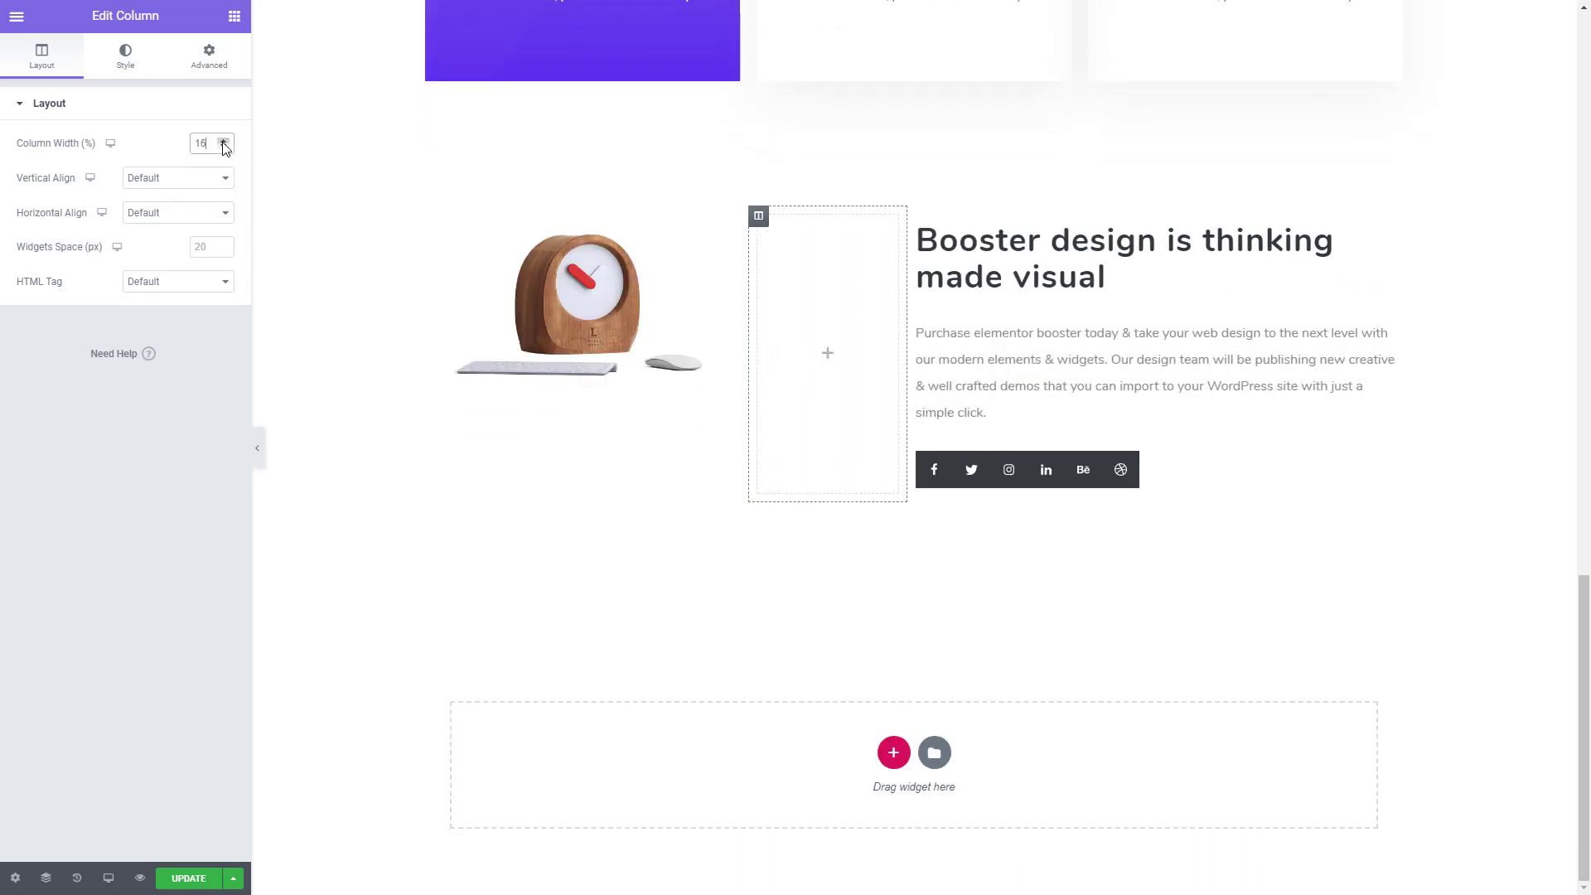
{"action": "left_click", "coordinate": [223, 143]}
{"action": "left_click", "coordinate": [222, 143]}
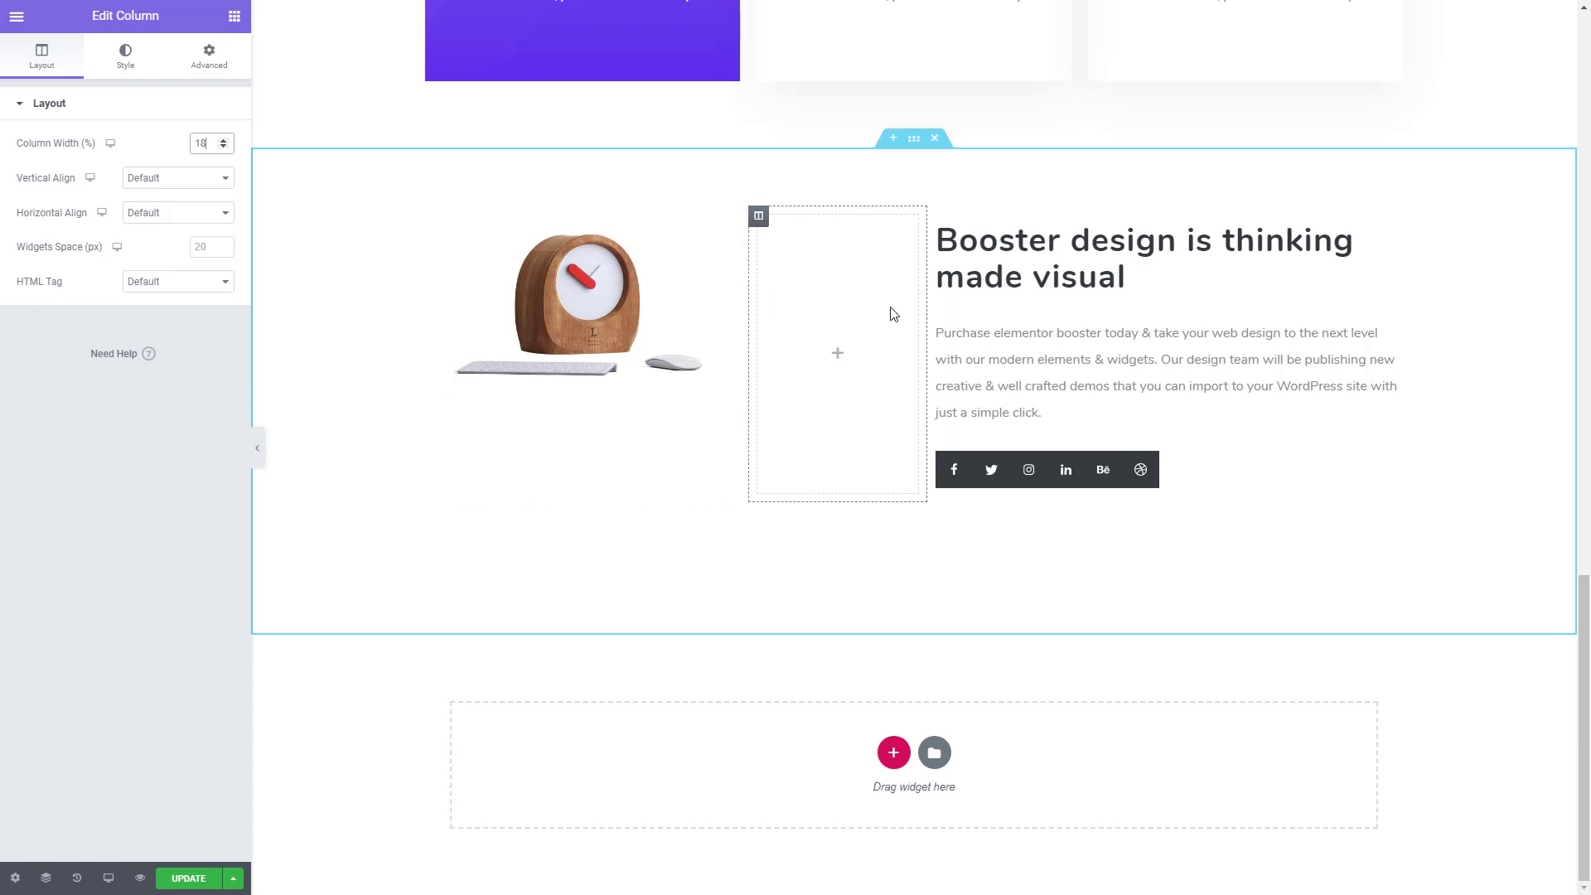
{"action": "right_click", "coordinate": [758, 219]}
{"action": "left_click", "coordinate": [829, 465]}
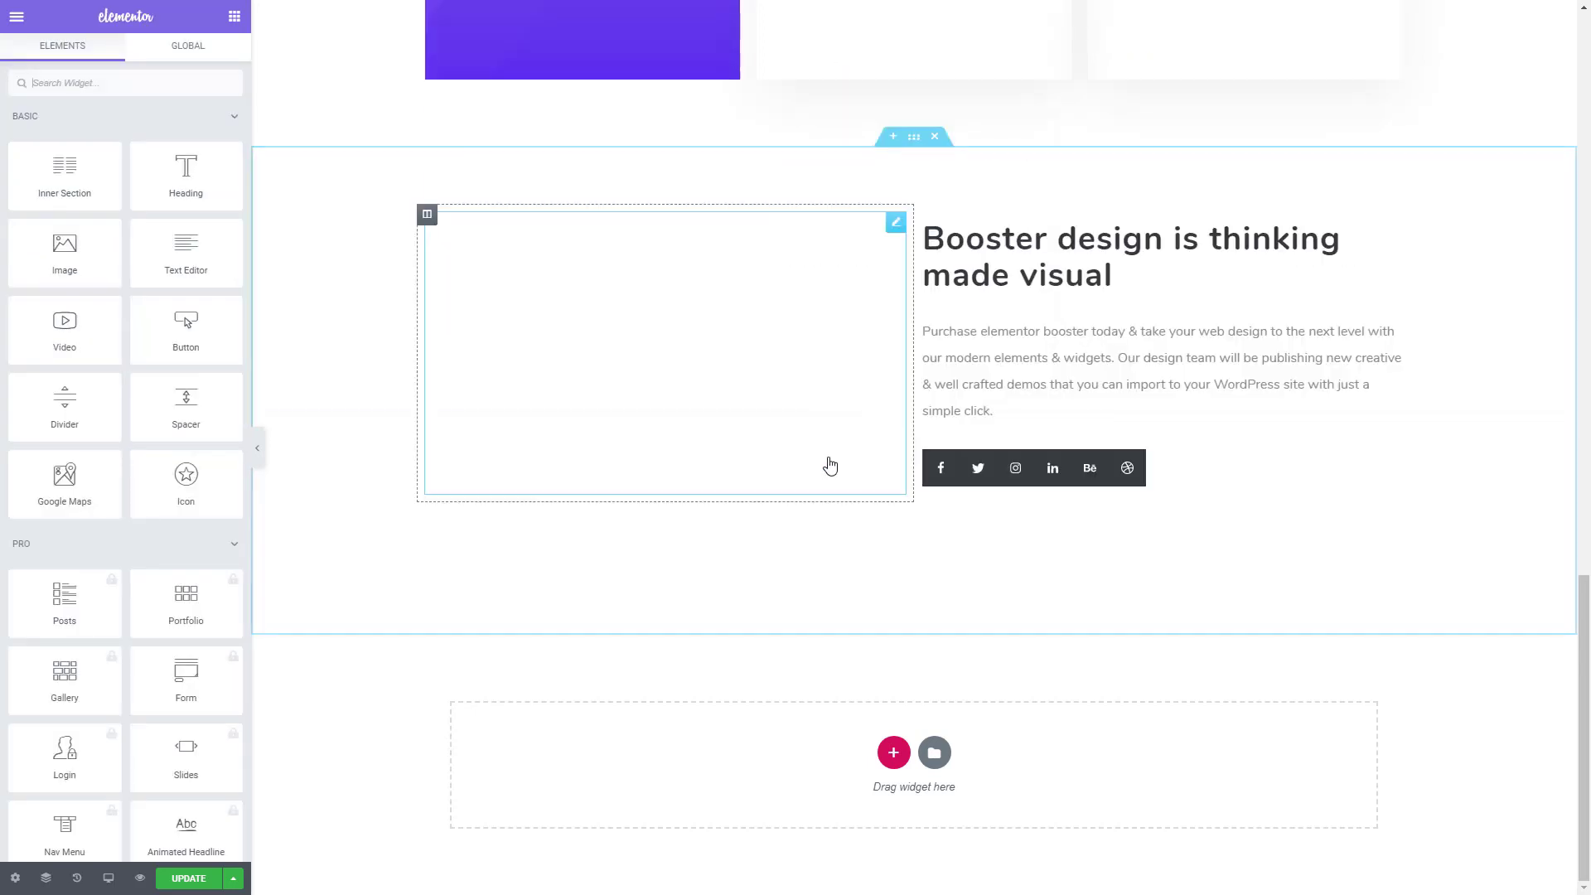
- Insert an inner section above the heading beside the clock and move the heading and social icons into its second column
{"action": "left_click_drag", "start_coordinate": [90, 181], "coordinate": [1191, 250]}
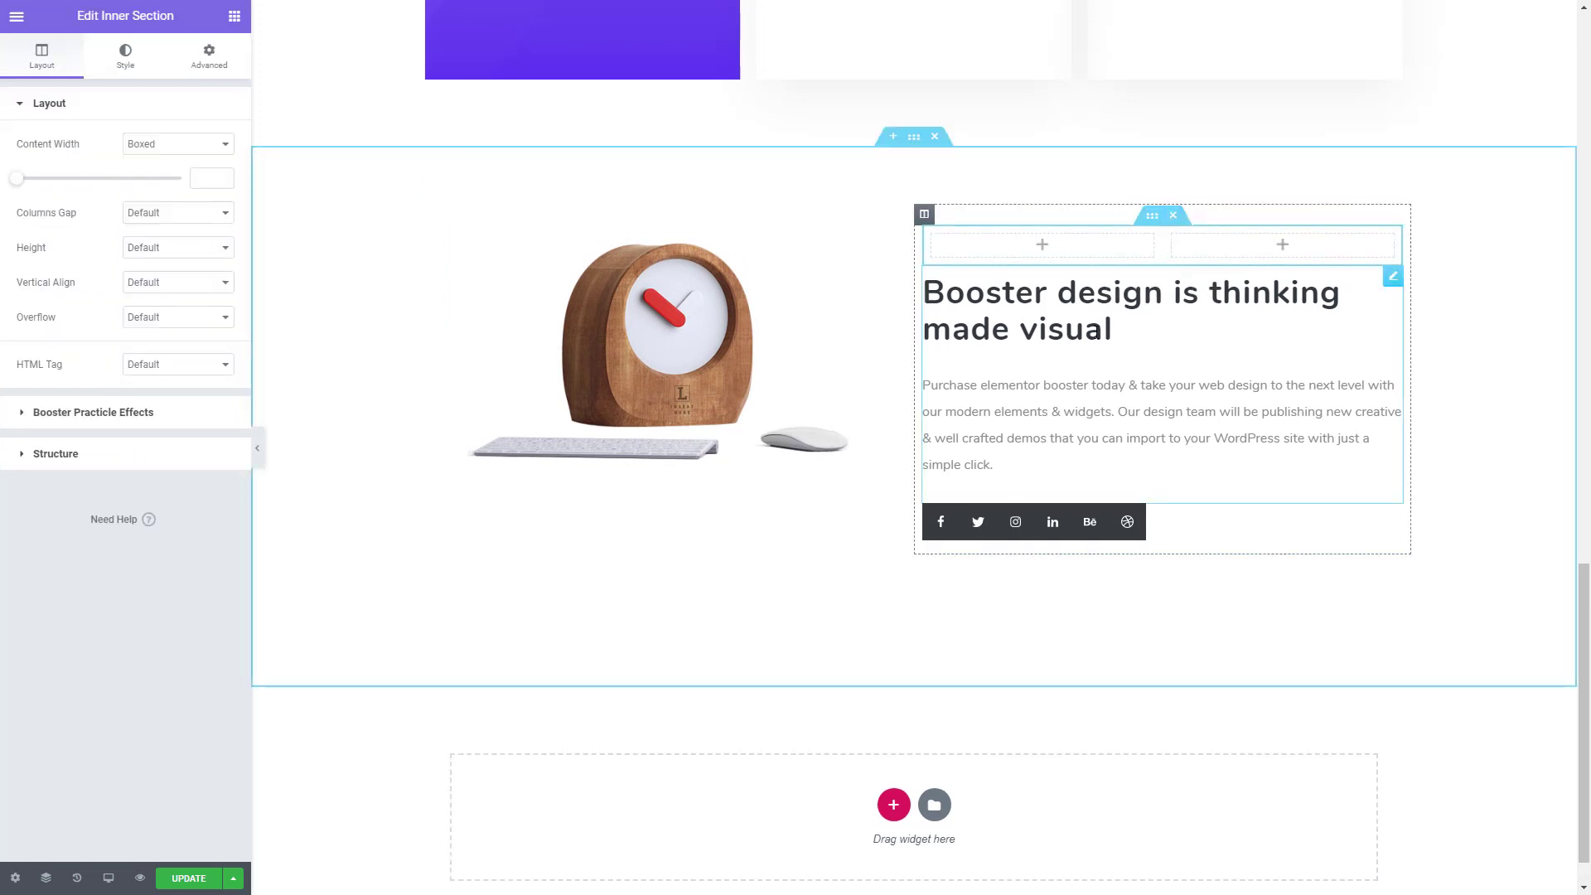
{"action": "left_click_drag", "start_coordinate": [1210, 308], "coordinate": [1263, 246]}
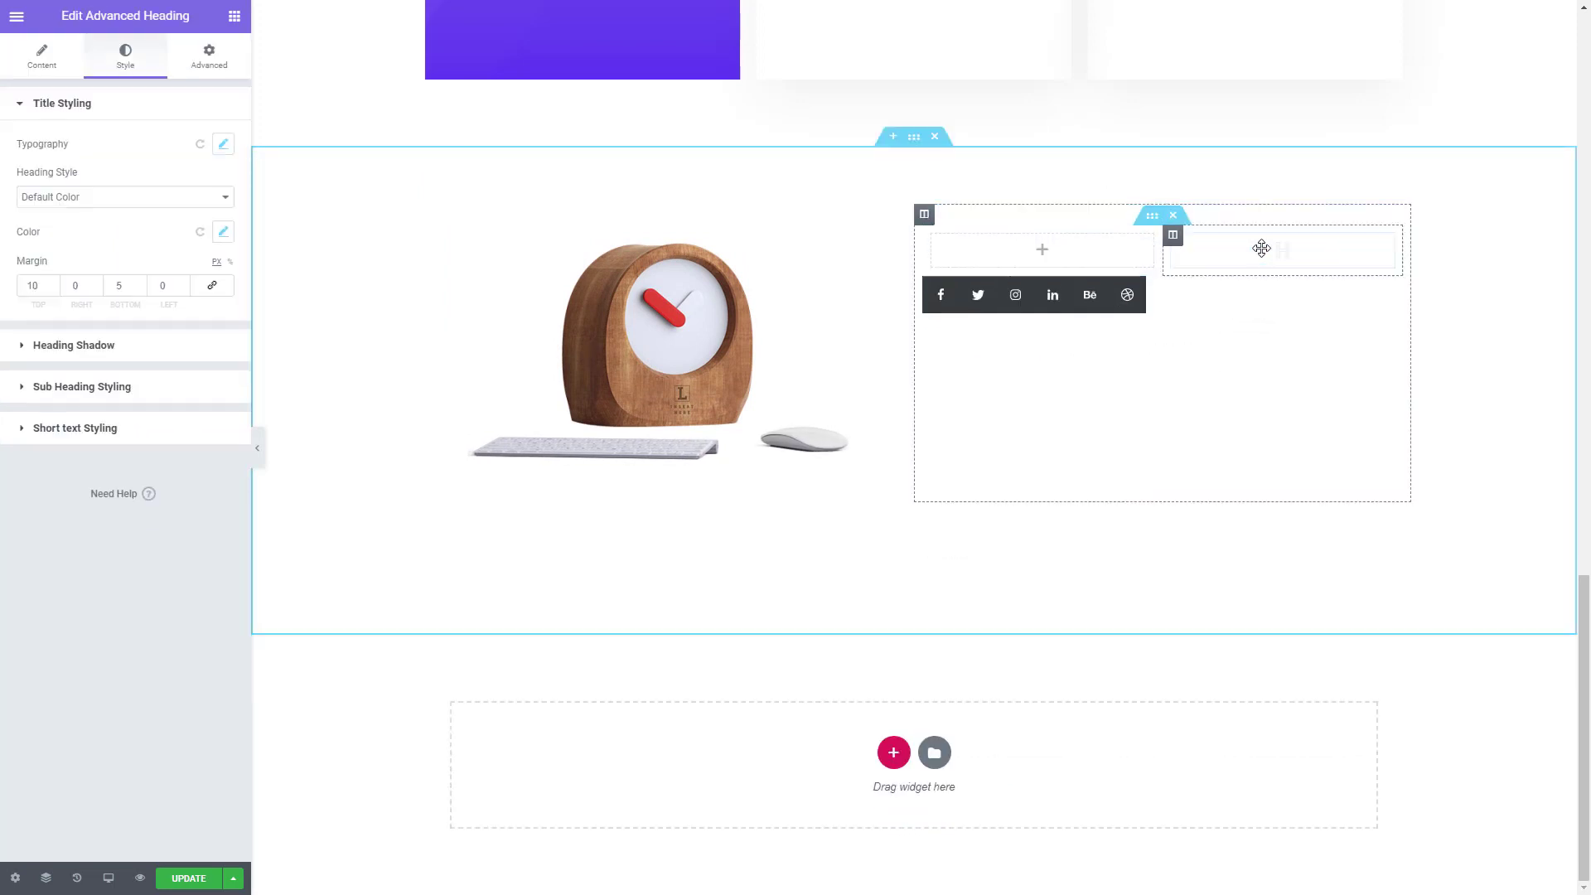
{"action": "left_click_drag", "start_coordinate": [1053, 675], "coordinate": [1250, 617]}
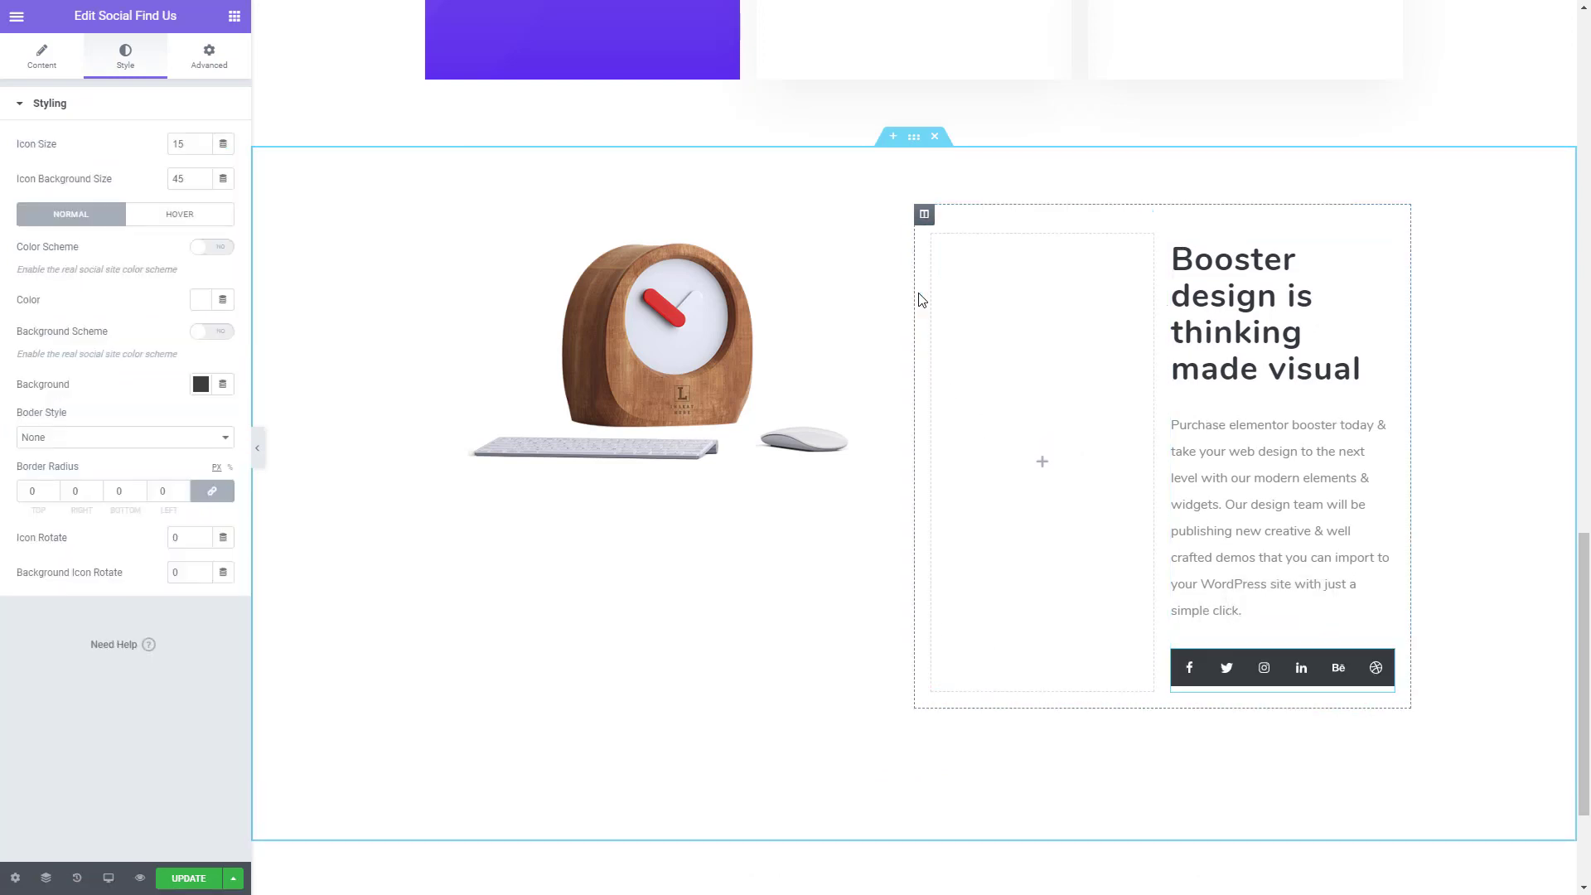
- Set the width of the inner section's empty first column to 18%
{"action": "left_click", "coordinate": [933, 236]}
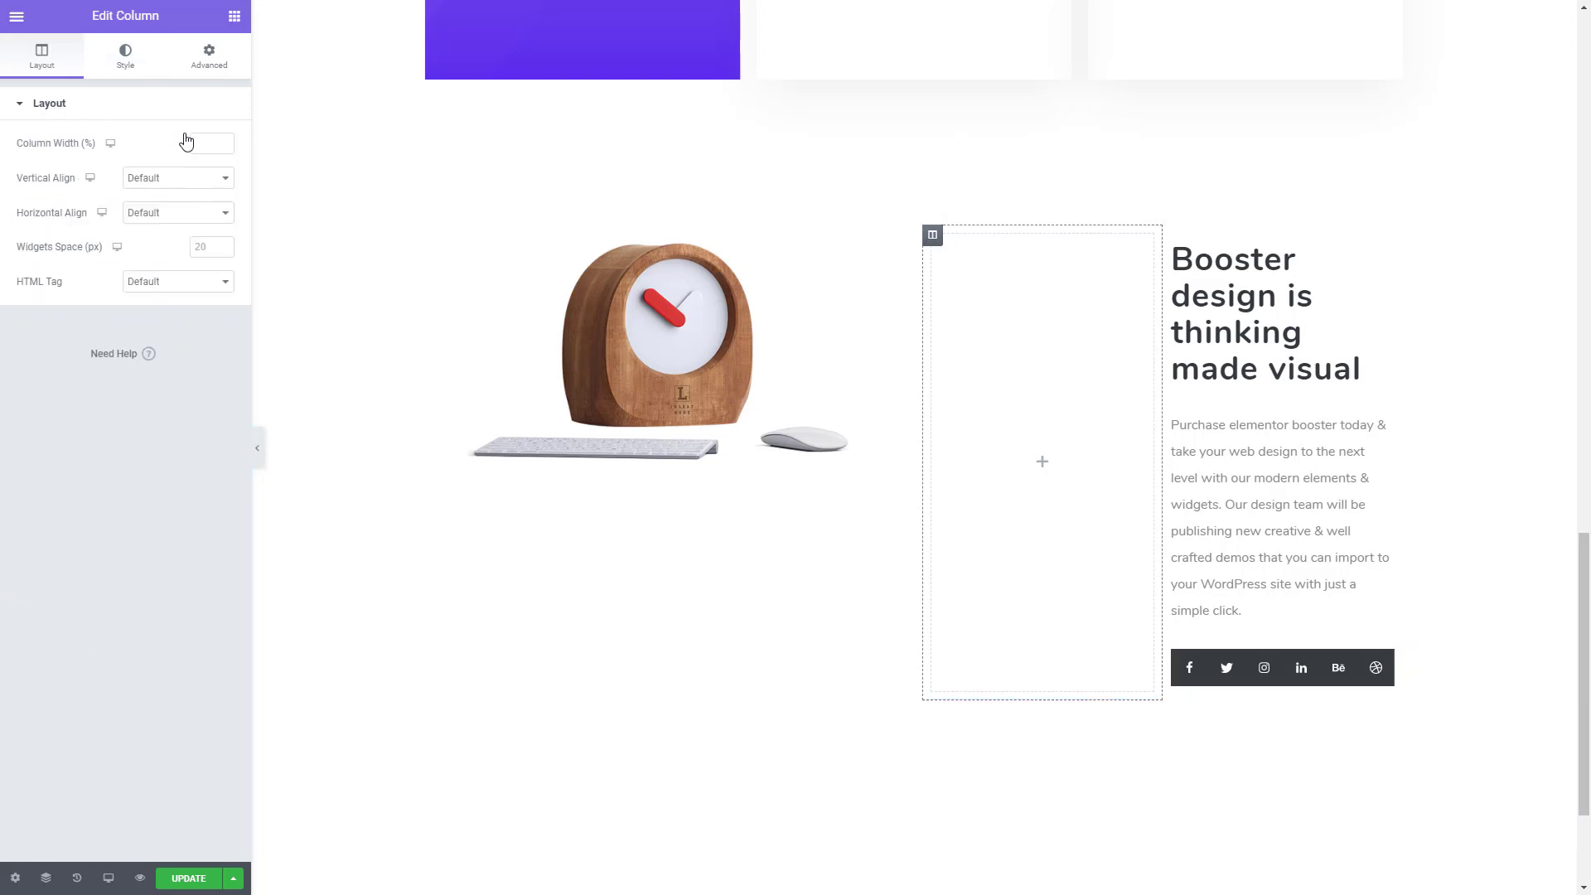
{"action": "left_click", "coordinate": [226, 142]}
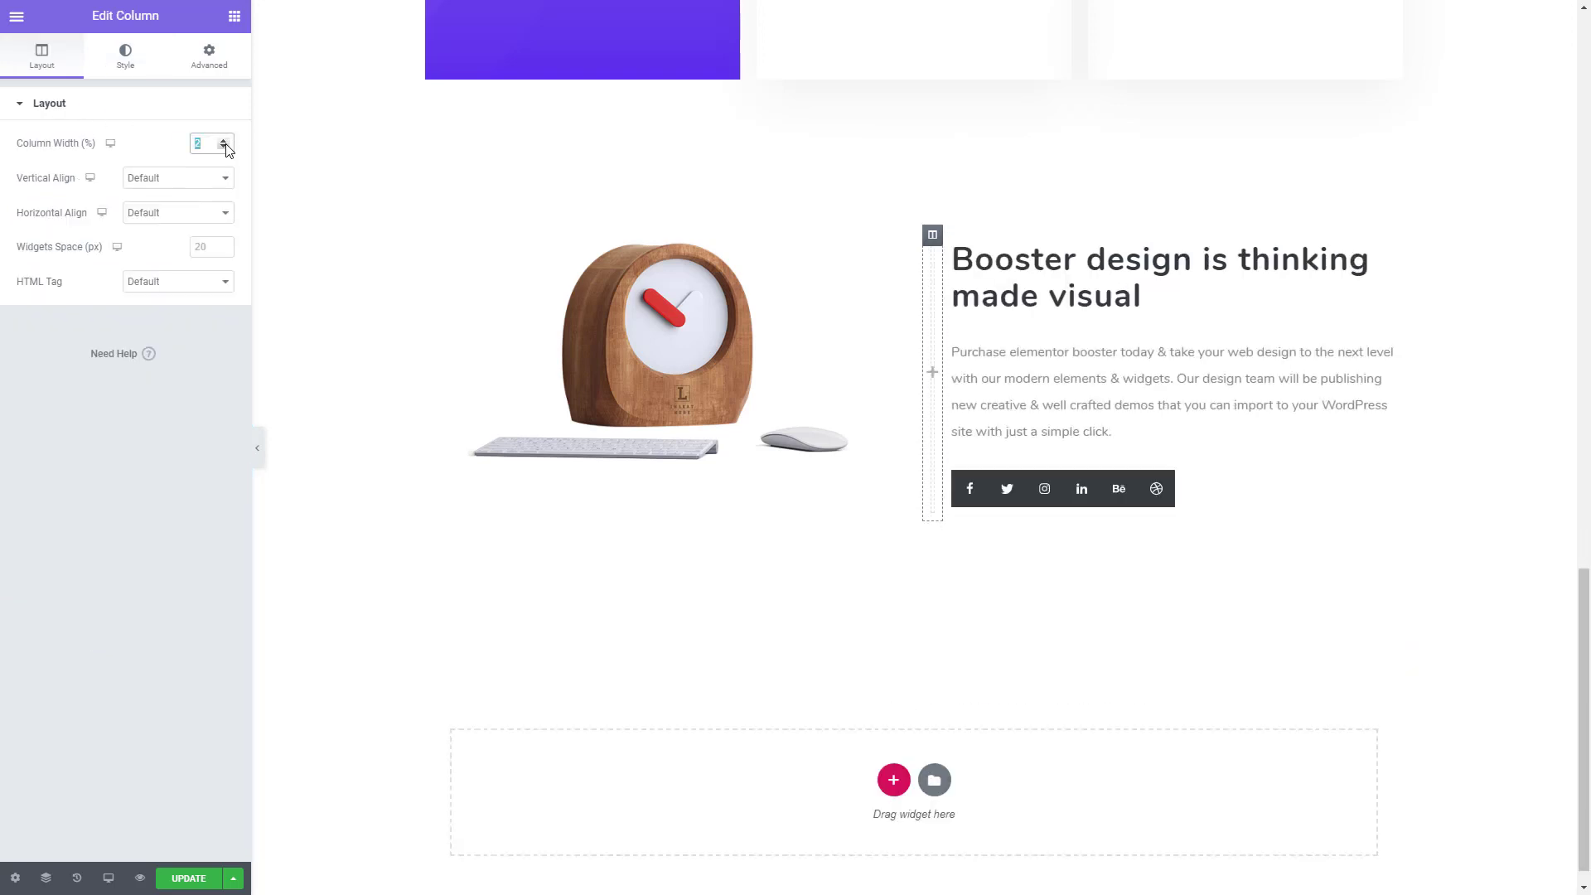
{"action": "left_click", "coordinate": [224, 142]}
{"action": "left_click", "coordinate": [224, 142]}
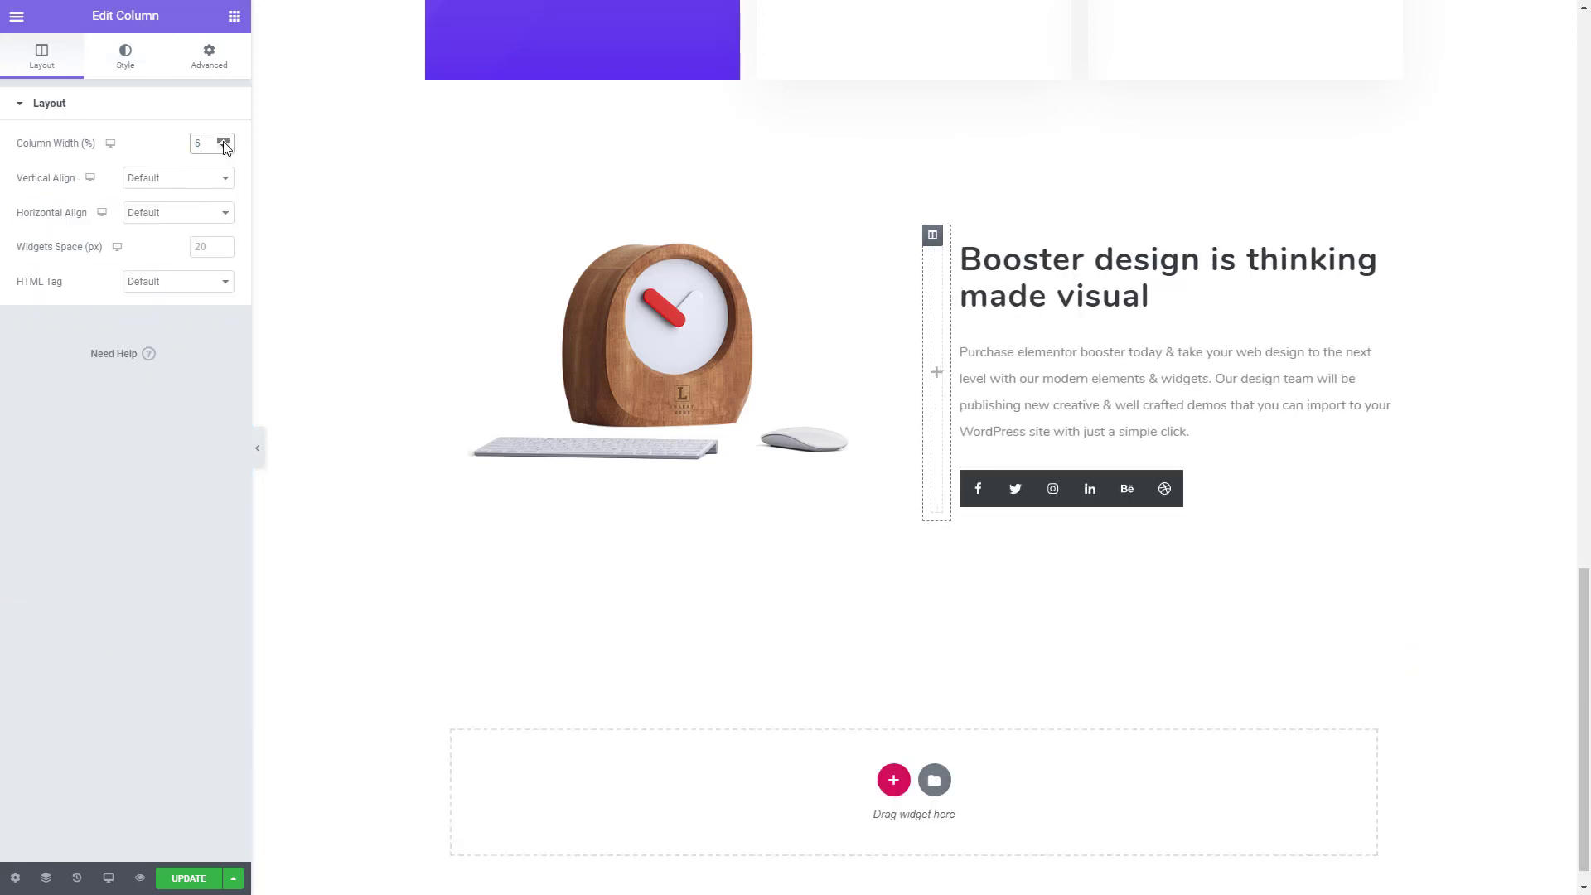
{"action": "left_click", "coordinate": [224, 142]}
{"action": "left_click", "coordinate": [223, 141]}
{"action": "left_click", "coordinate": [224, 142]}
{"action": "left_click", "coordinate": [224, 142]}
{"action": "left_click", "coordinate": [224, 141]}
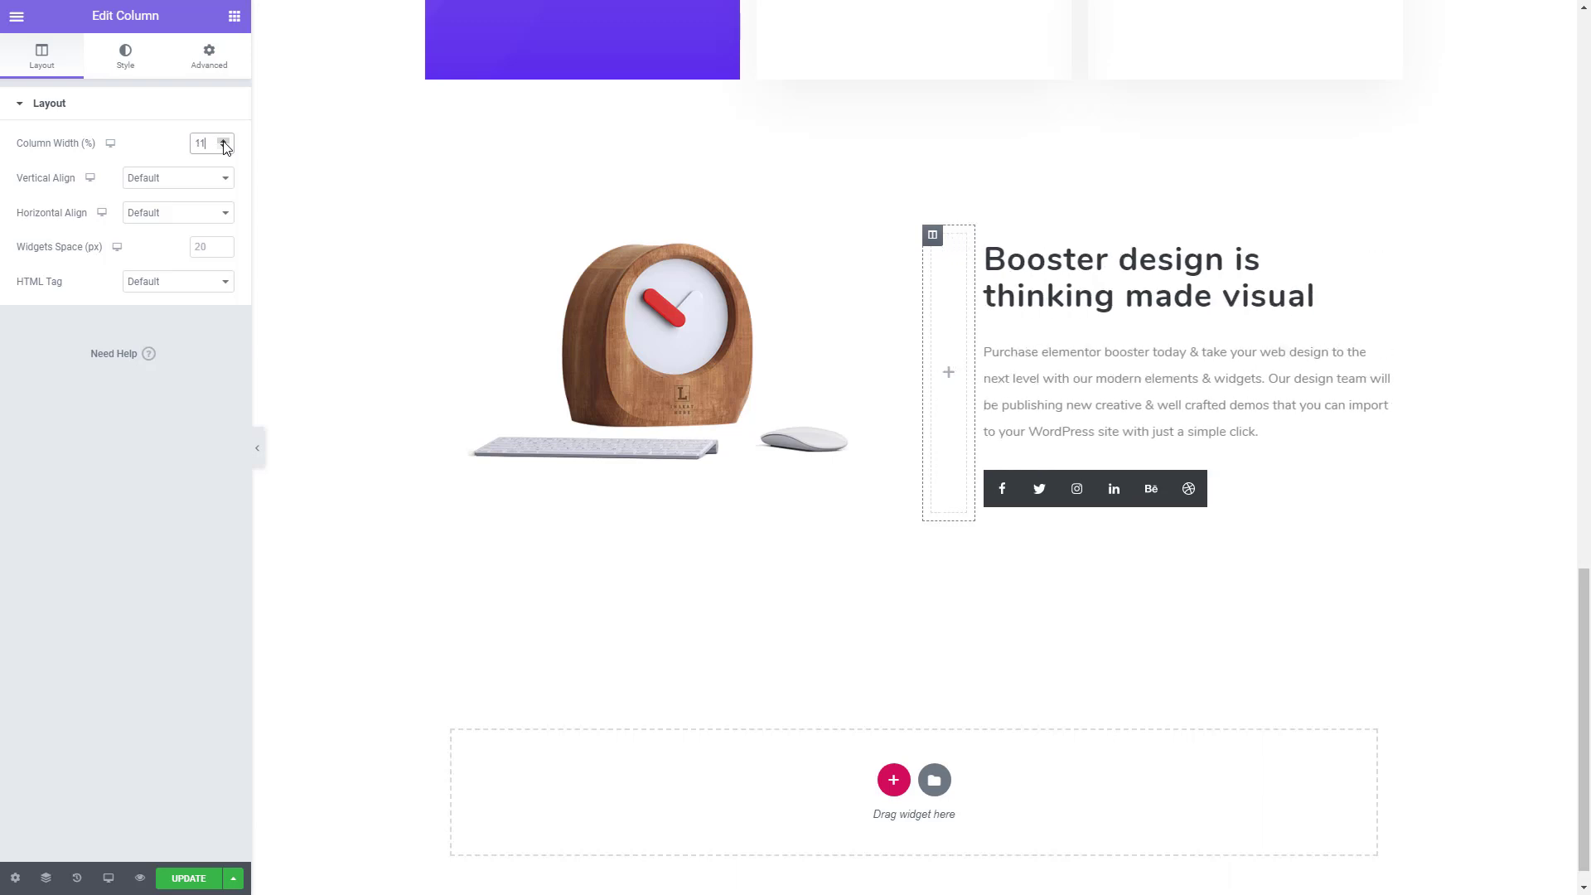
{"action": "left_click", "coordinate": [224, 141]}
{"action": "left_click", "coordinate": [224, 141]}
{"action": "left_click", "coordinate": [223, 142]}
{"action": "left_click", "coordinate": [224, 142]}
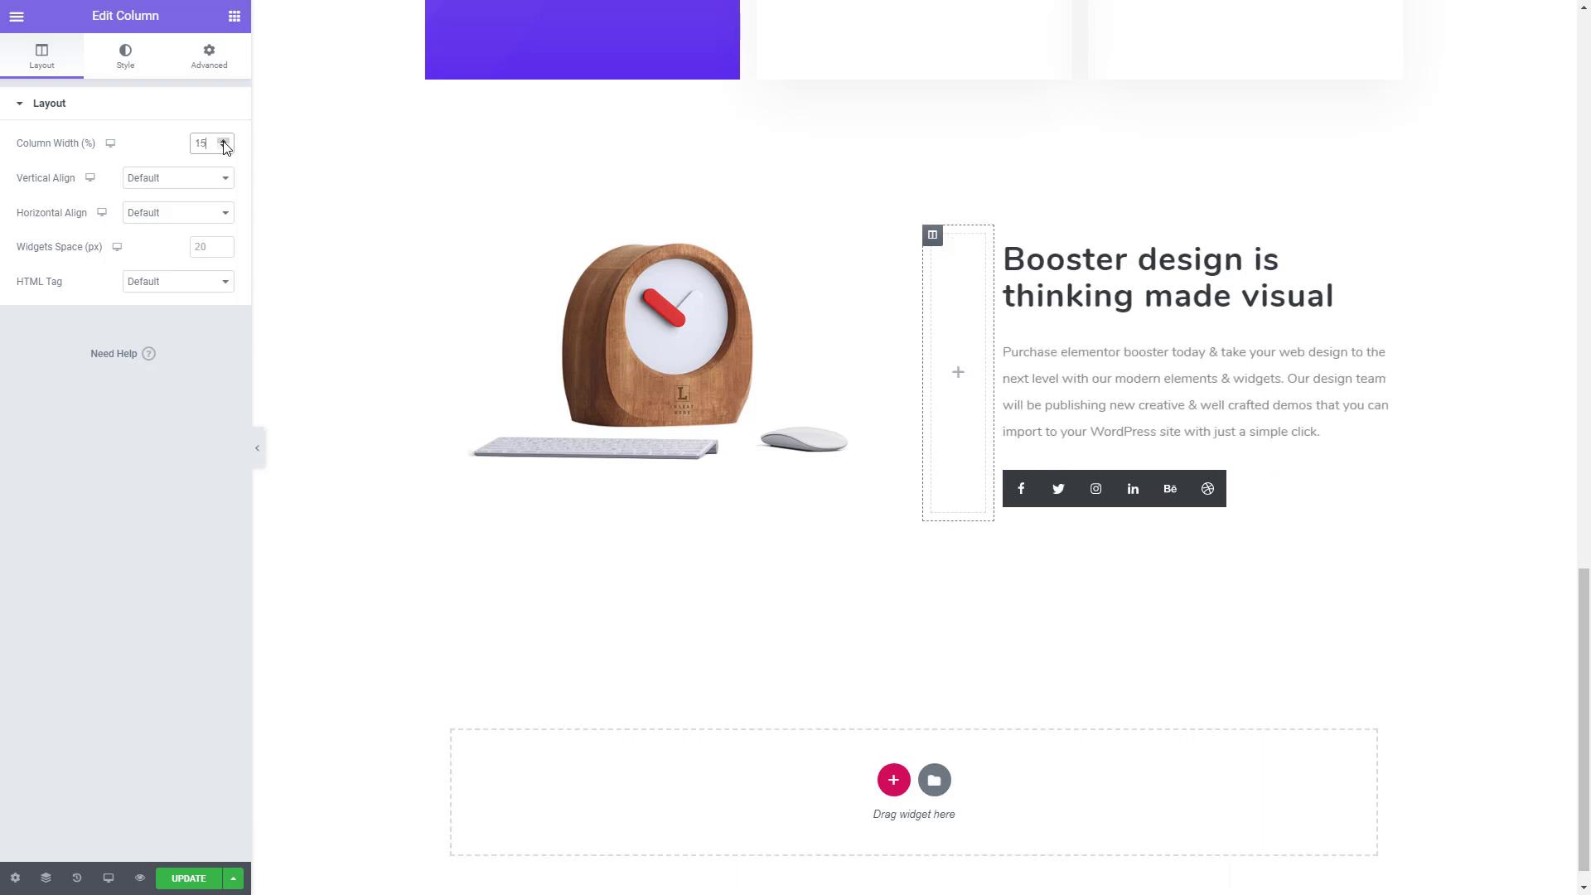
{"action": "left_click", "coordinate": [224, 142]}
{"action": "left_click", "coordinate": [224, 142]}
{"action": "left_click", "coordinate": [223, 142]}
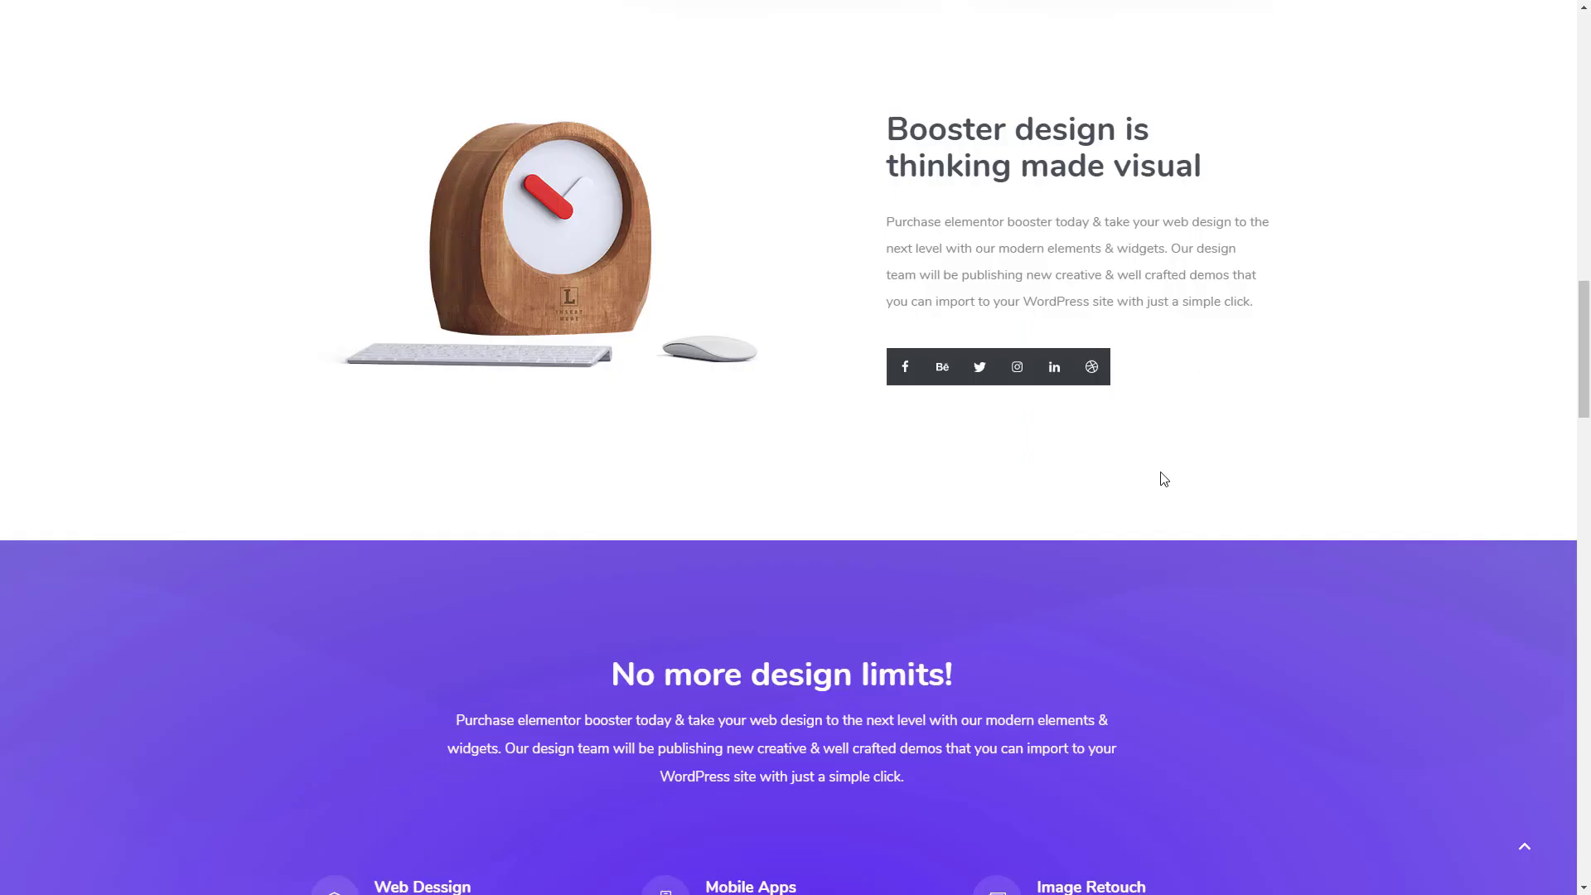
- Check the template's section following the clock, and add a single-column section at the end of the page being built
{"action": "scroll", "coordinate": [921, 469], "scroll_direction": "down", "scroll_amount": 3}
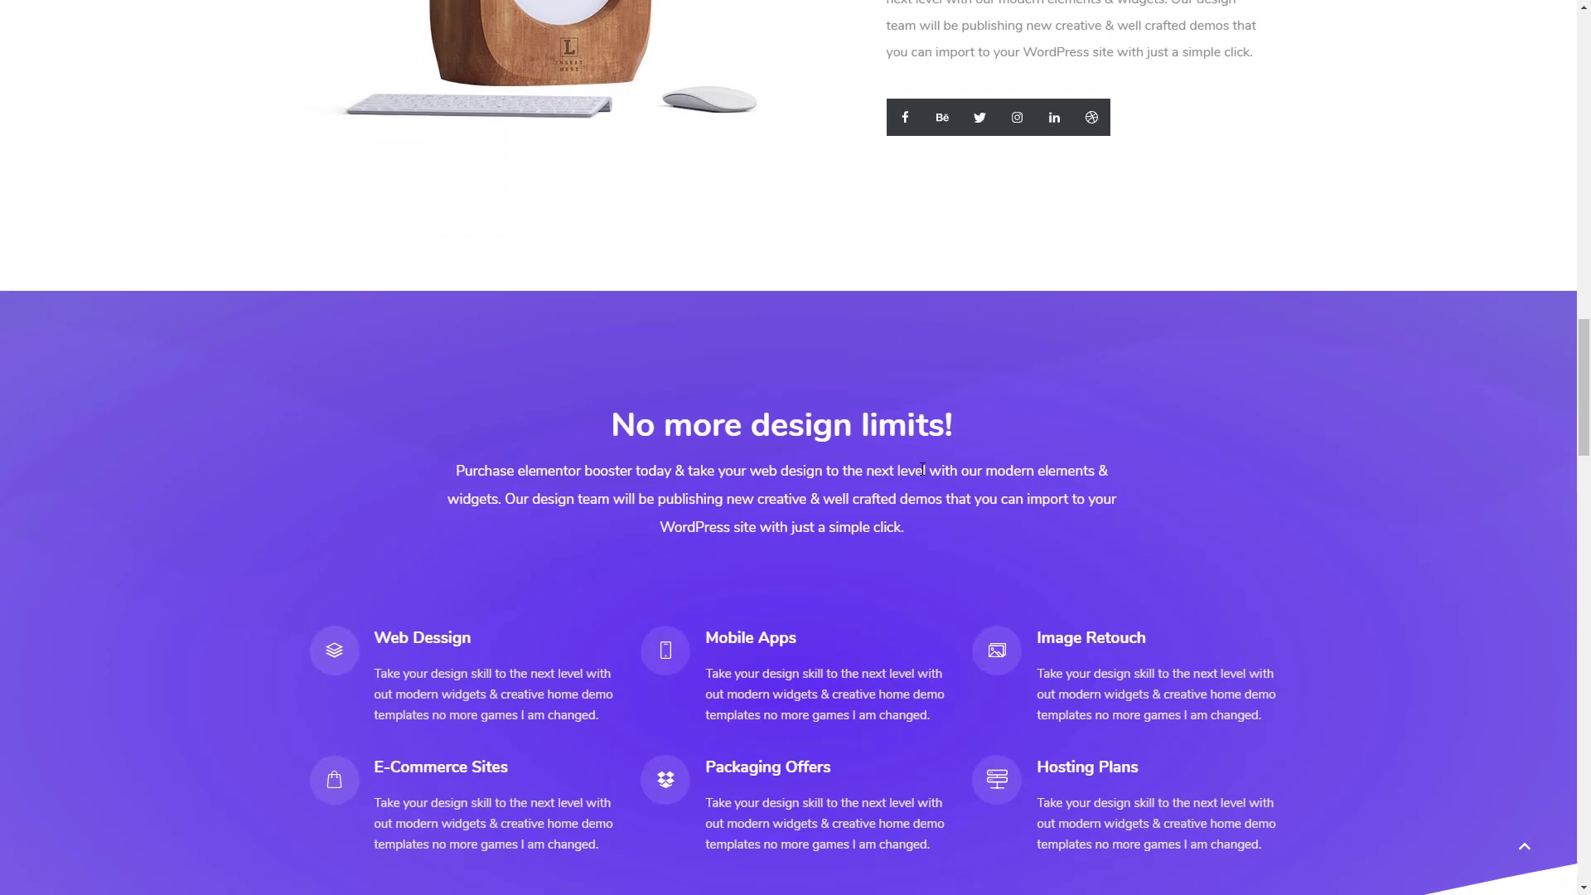
{"action": "scroll", "coordinate": [922, 470], "scroll_direction": "down", "scroll_amount": 2}
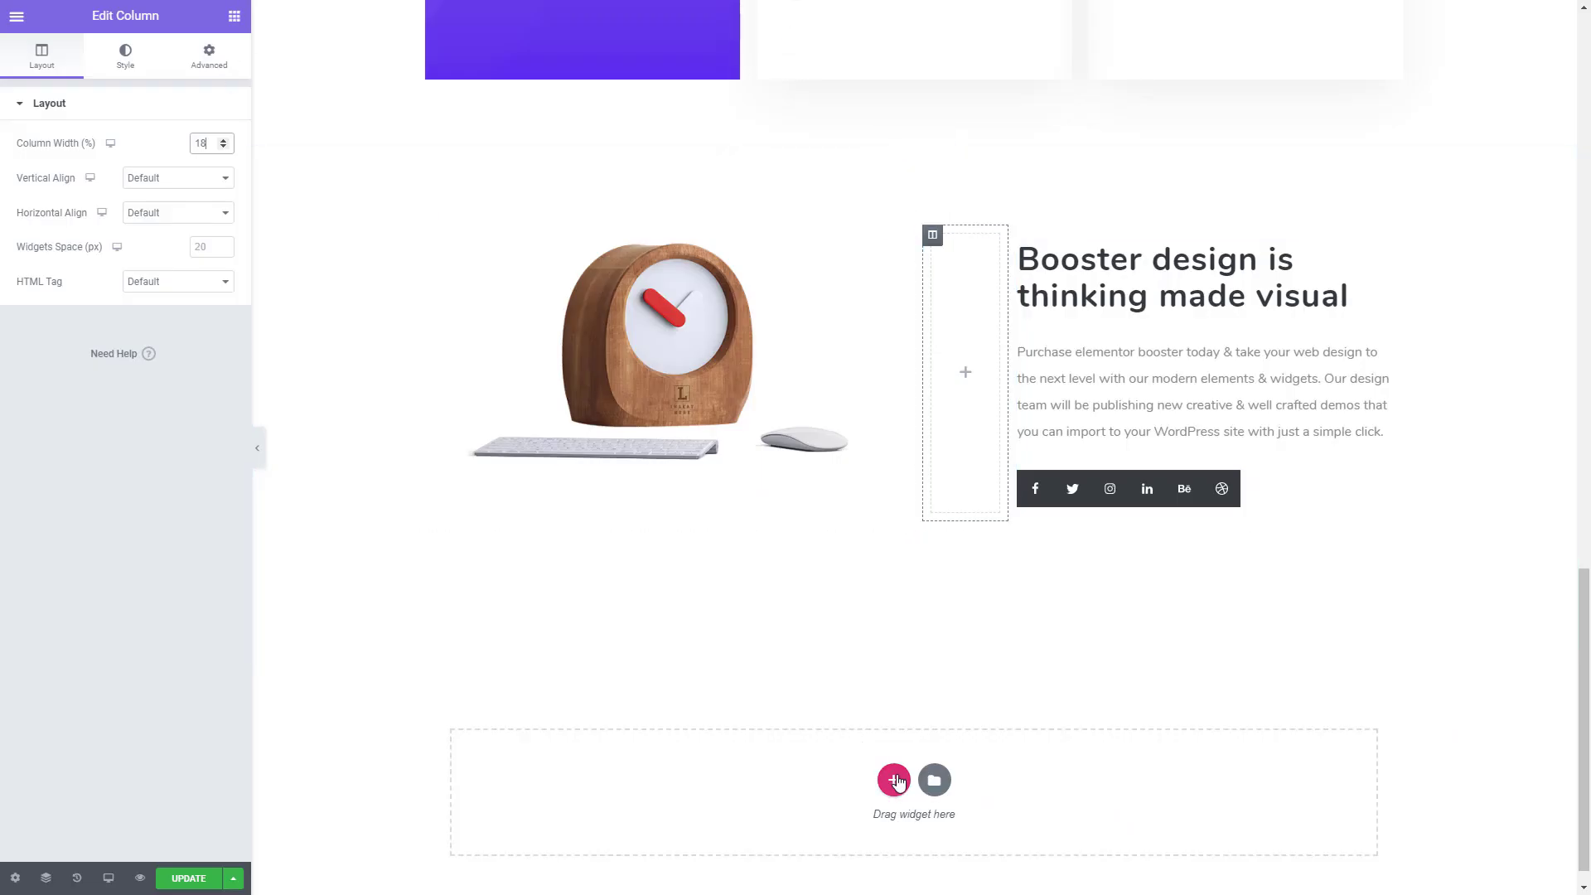
{"action": "left_click", "coordinate": [893, 782]}
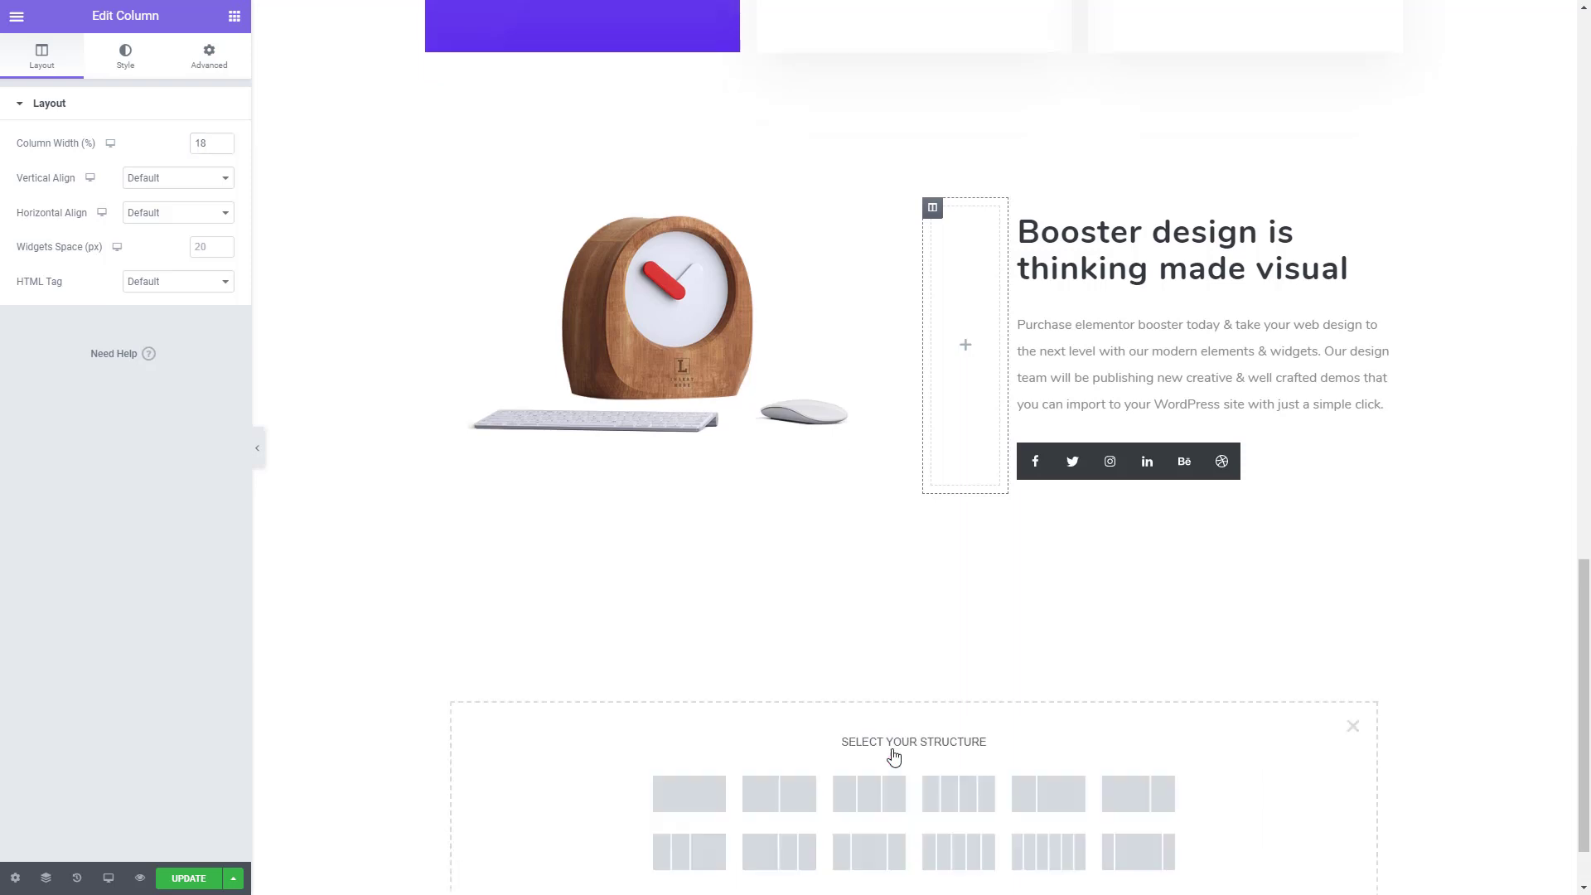
{"action": "left_click", "coordinate": [688, 796]}
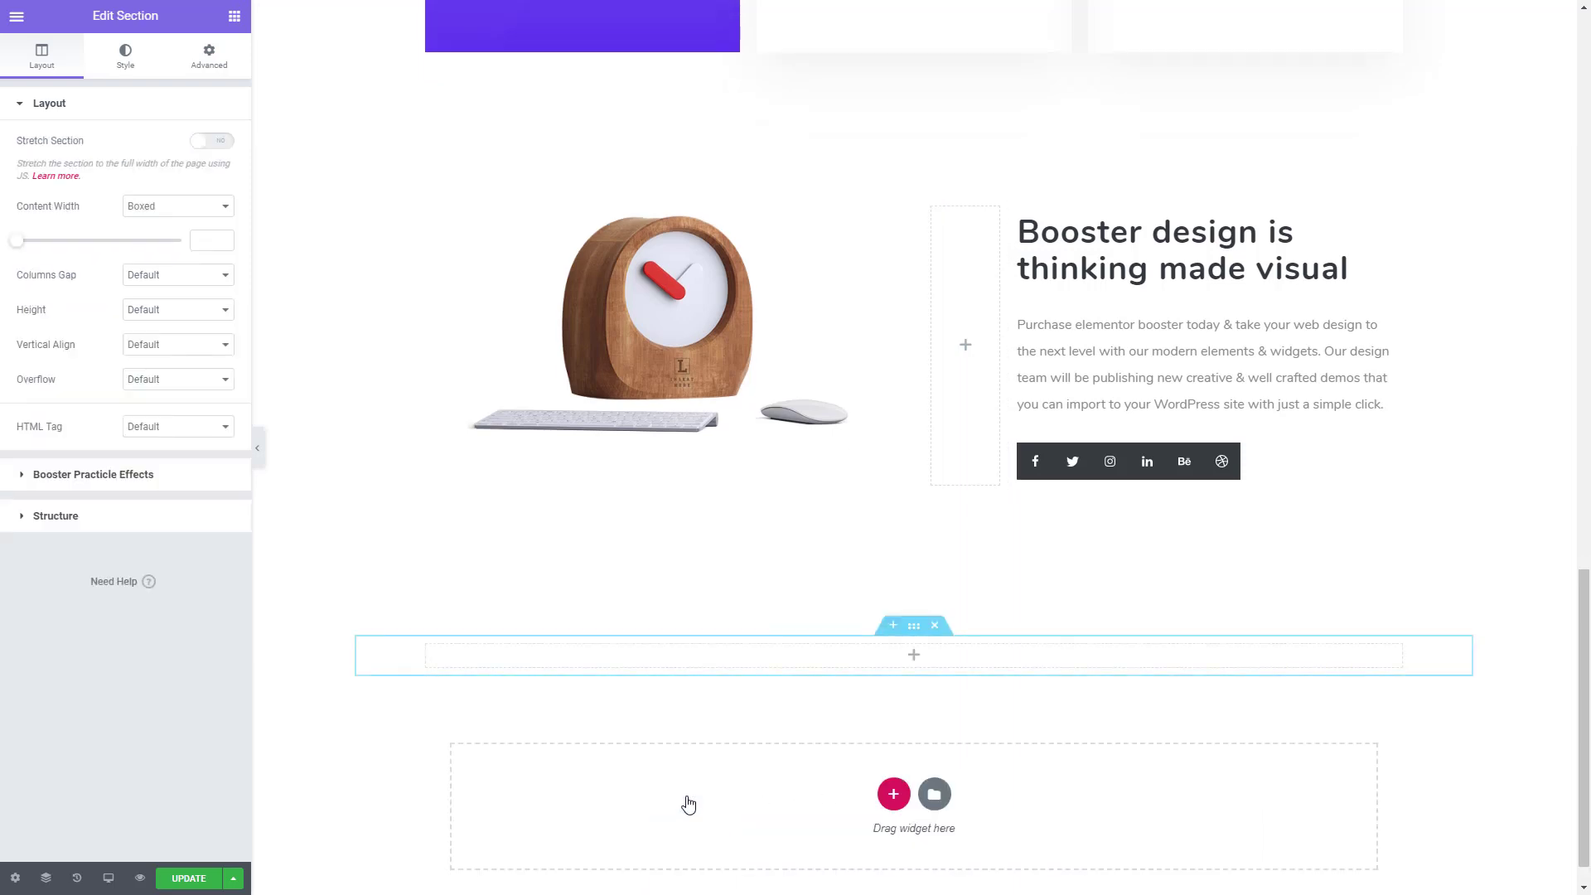
- Copy the purple hero section and paste its style onto the new empty section below the clock
{"action": "left_click_drag", "start_coordinate": [1583, 688], "coordinate": [1582, 107]}
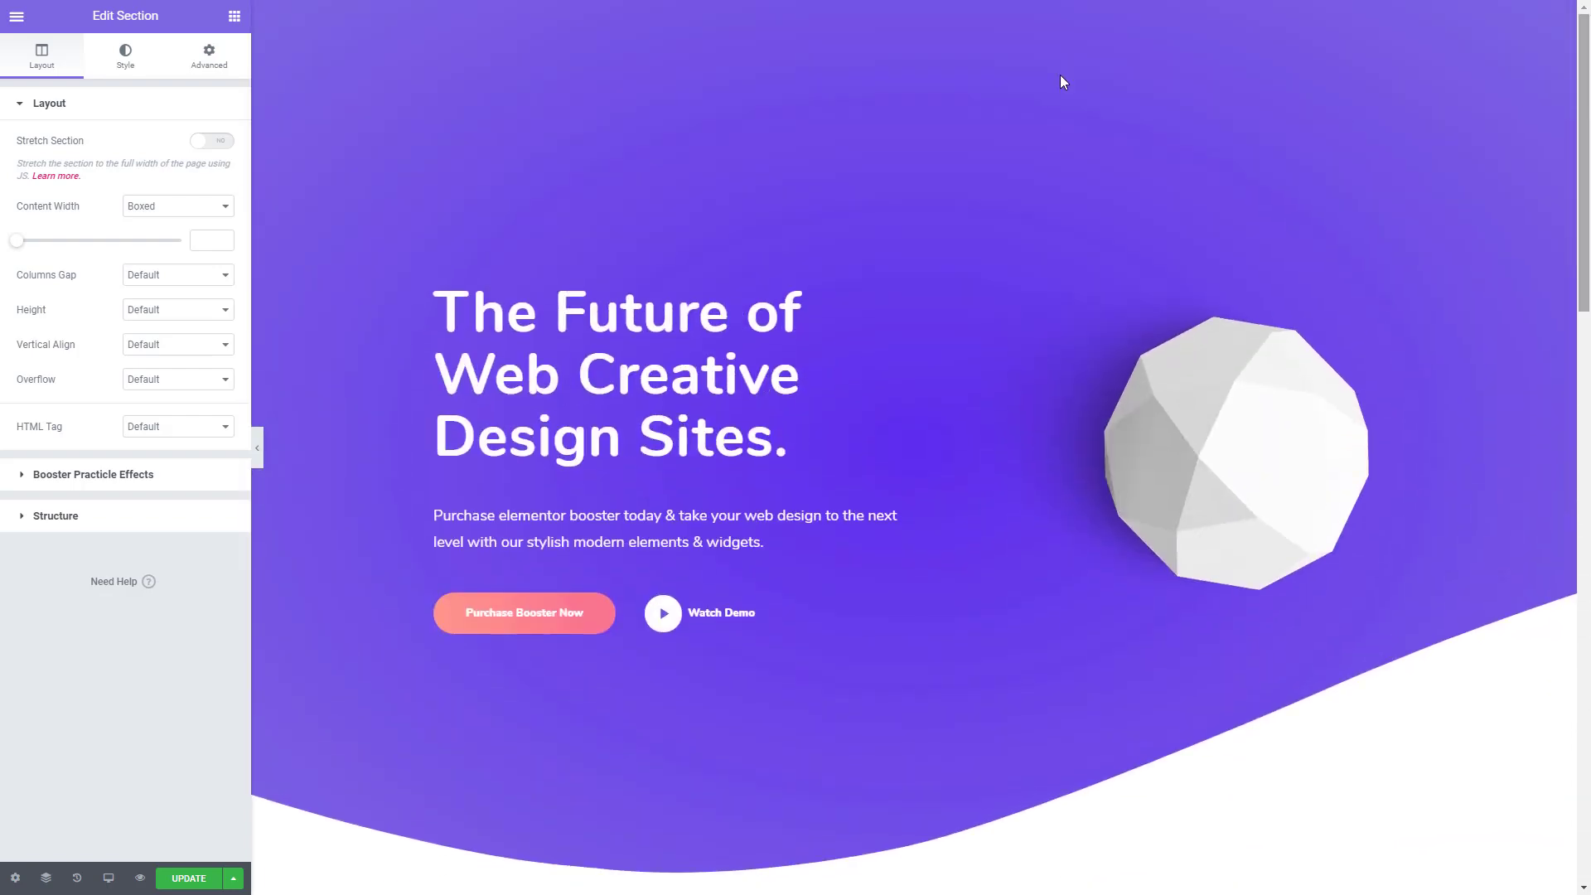
{"action": "right_click", "coordinate": [915, 13]}
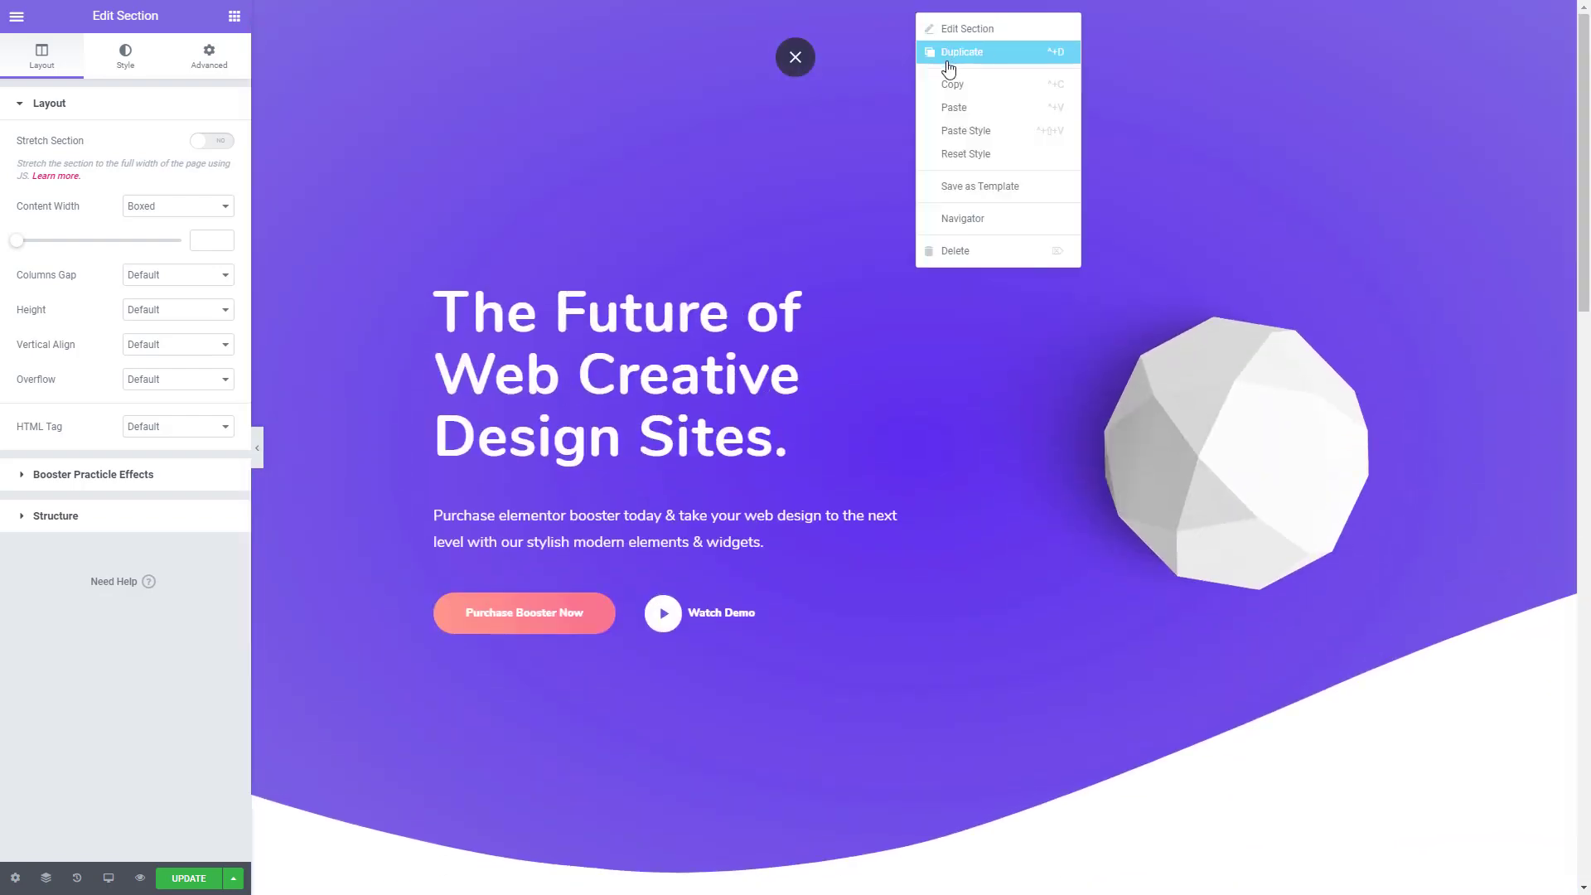
{"action": "left_click", "coordinate": [953, 89]}
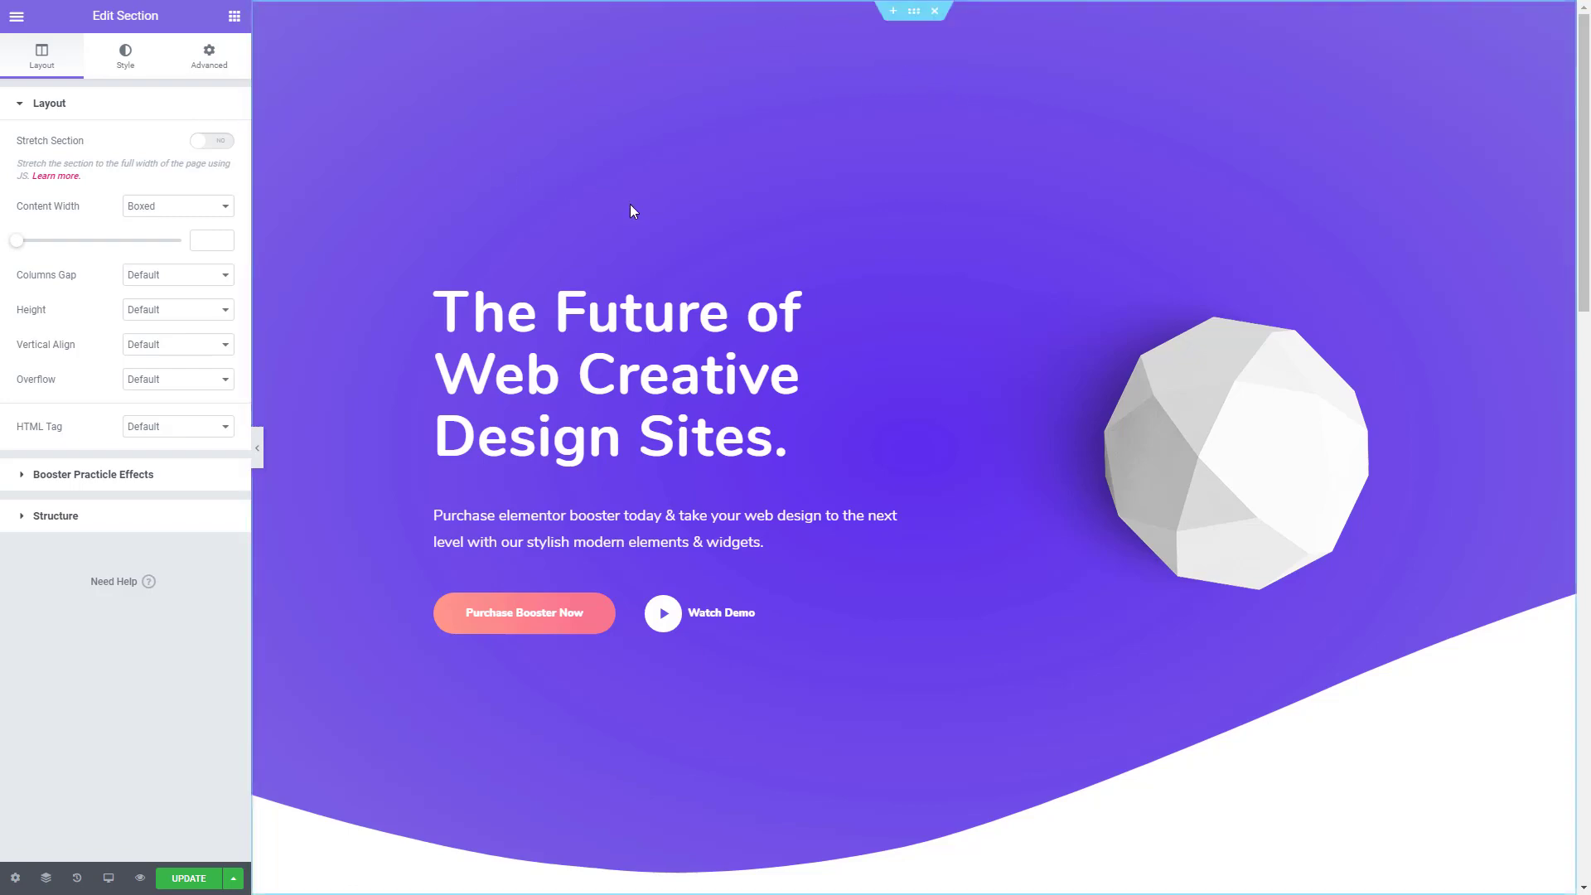
{"action": "scroll", "coordinate": [779, 485], "scroll_direction": "down", "scroll_amount": 8}
{"action": "scroll", "coordinate": [780, 489], "scroll_direction": "down", "scroll_amount": 13}
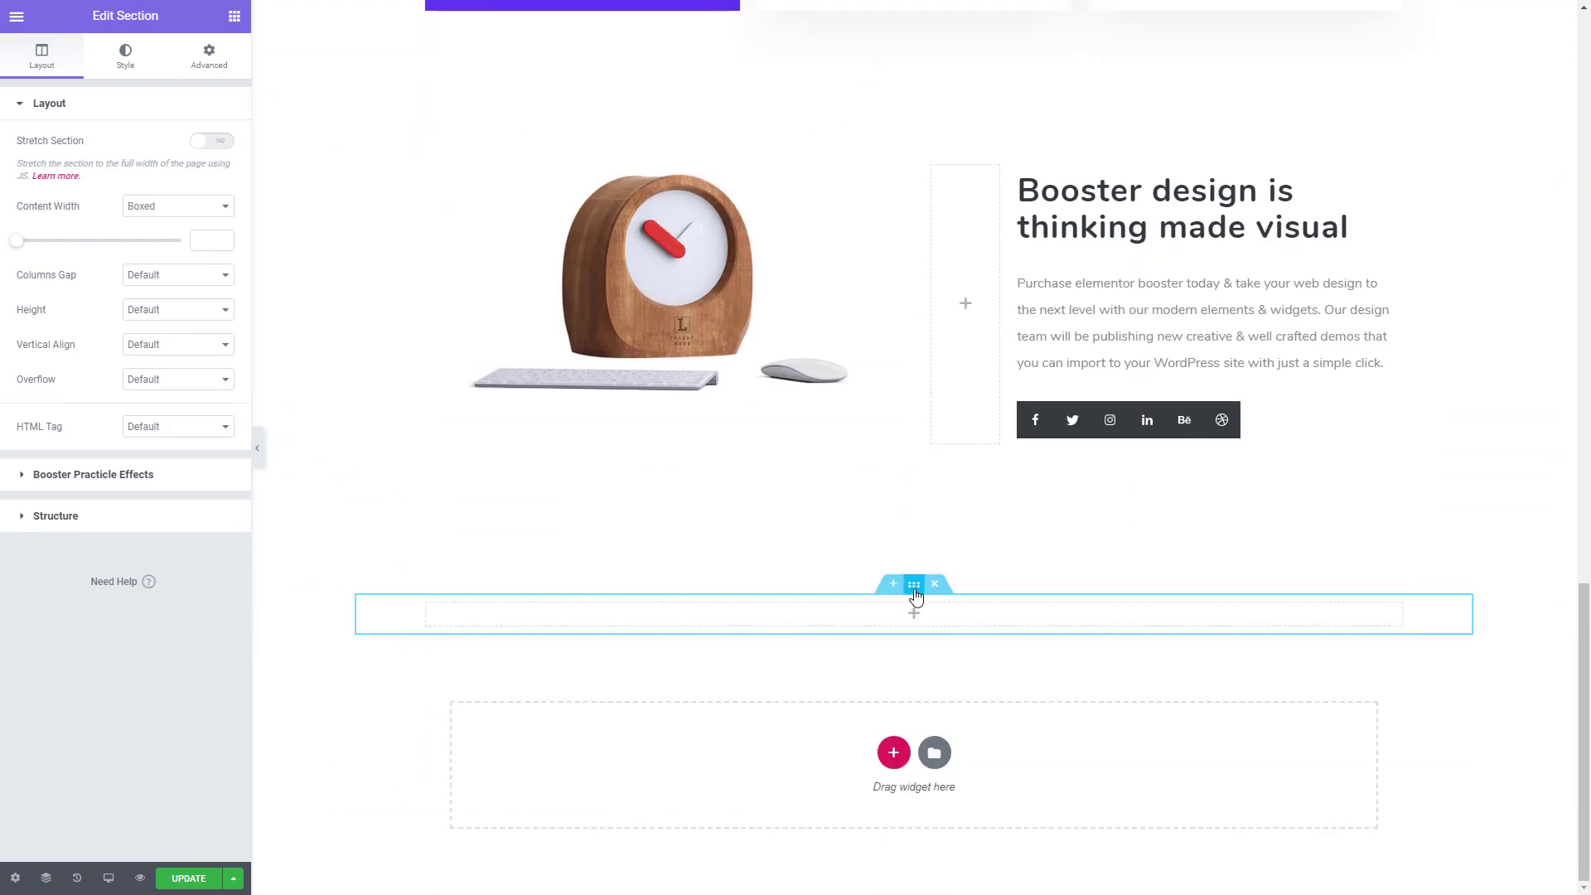
{"action": "right_click", "coordinate": [912, 599]}
{"action": "left_click", "coordinate": [990, 707]}
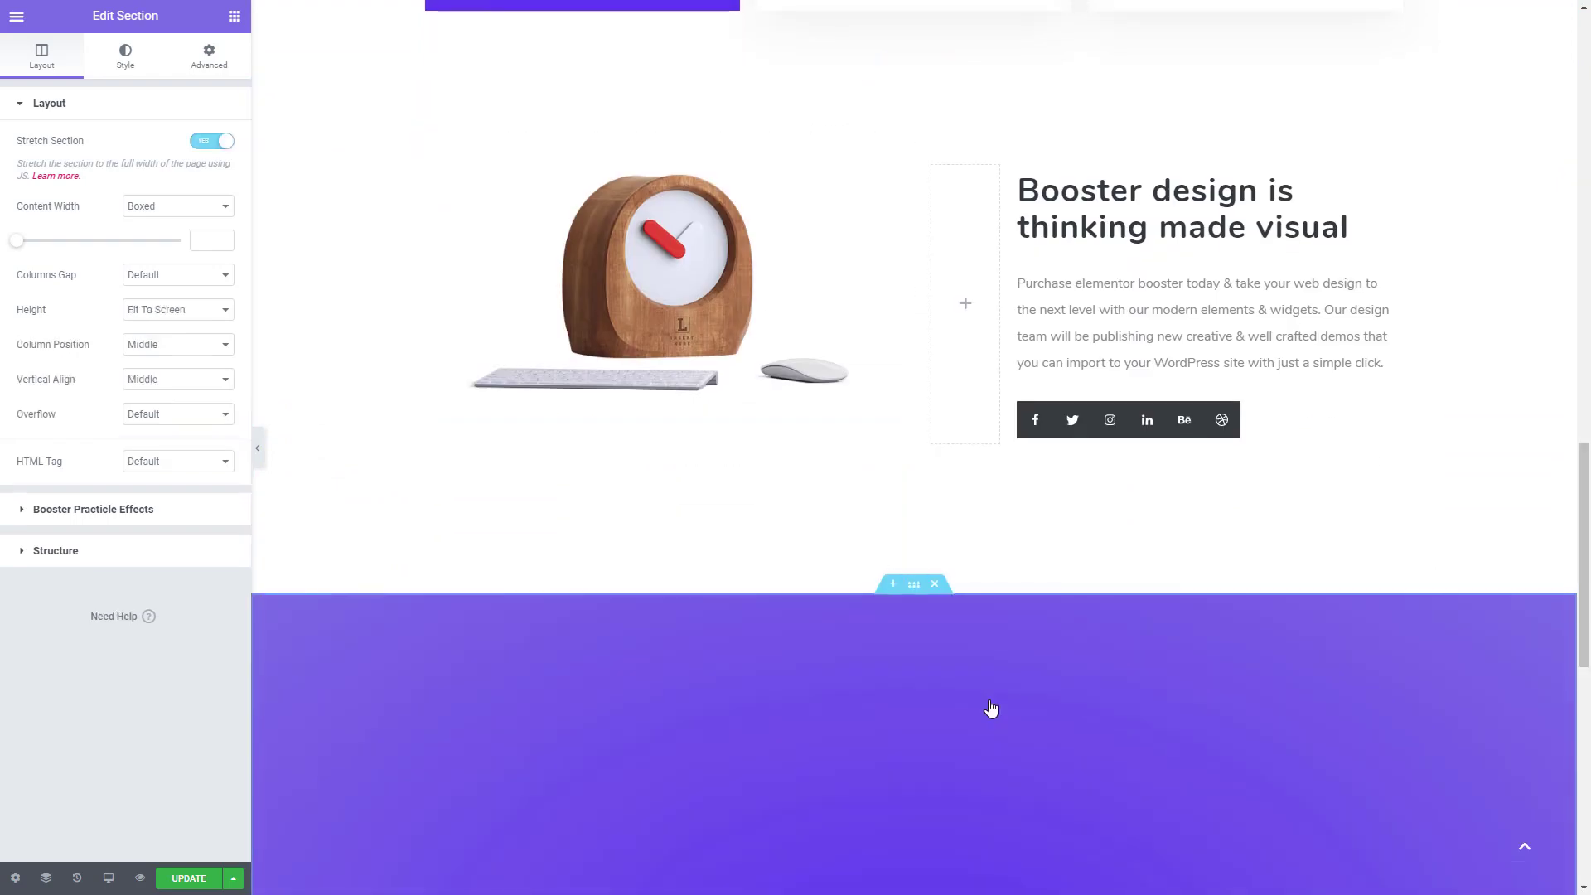
- Reduce the height of the new purple section's bottom Waves shape divider to 344
{"action": "scroll", "coordinate": [988, 688], "scroll_direction": "down", "scroll_amount": 3}
{"action": "scroll", "coordinate": [988, 693], "scroll_direction": "down", "scroll_amount": 2}
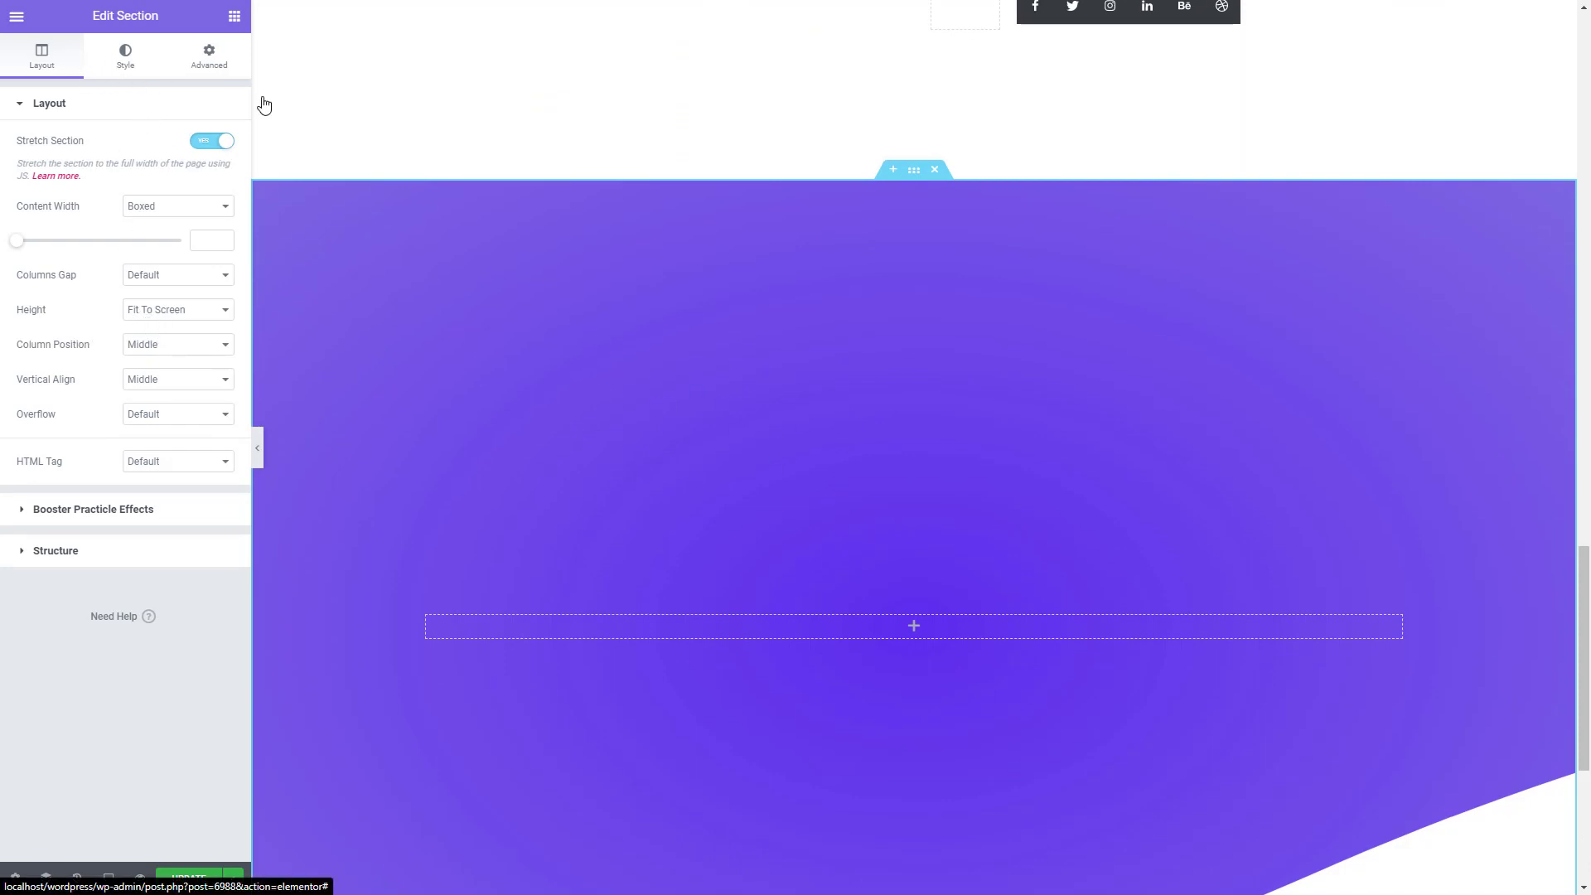
{"action": "left_click", "coordinate": [122, 64]}
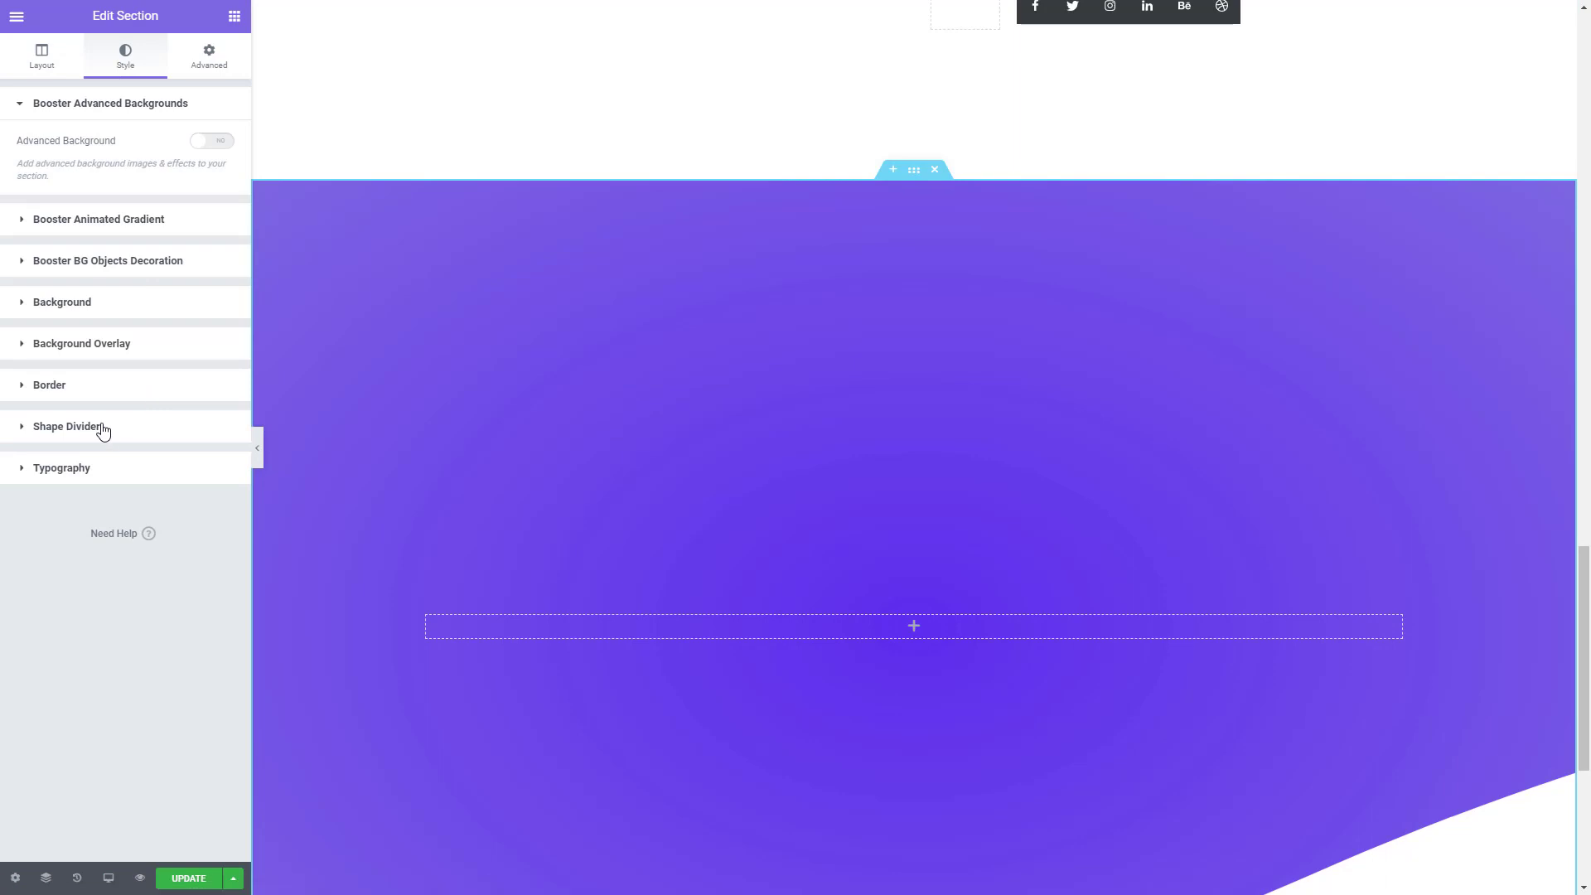
{"action": "left_click", "coordinate": [103, 427]}
{"action": "scroll", "coordinate": [413, 421], "scroll_direction": "down", "scroll_amount": 2}
{"action": "left_click", "coordinate": [179, 393]}
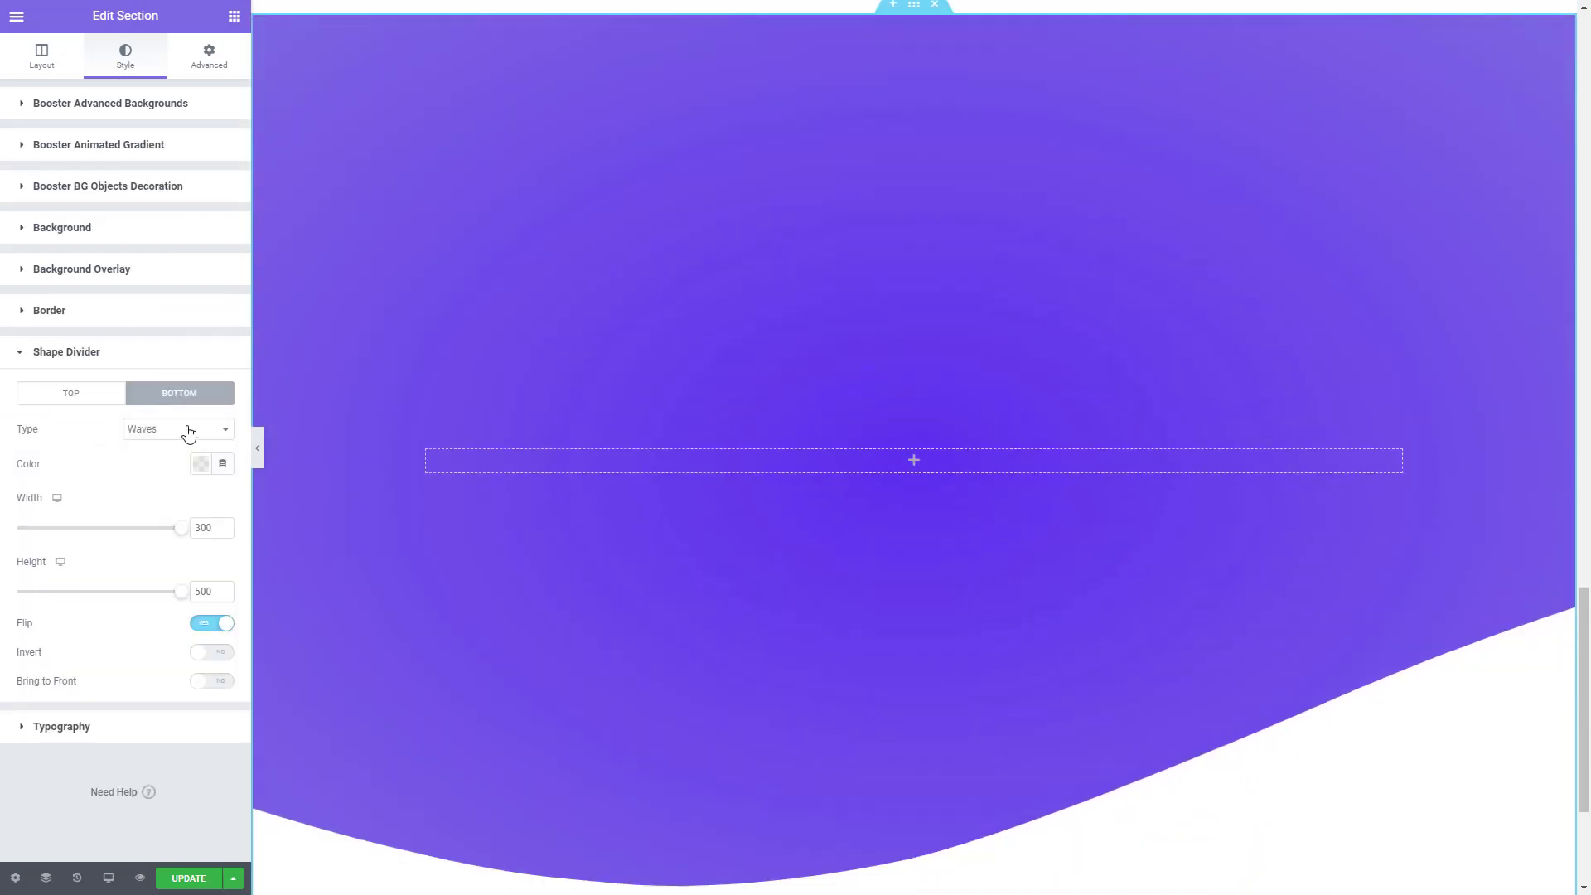
{"action": "left_click_drag", "start_coordinate": [181, 593], "coordinate": [131, 601]}
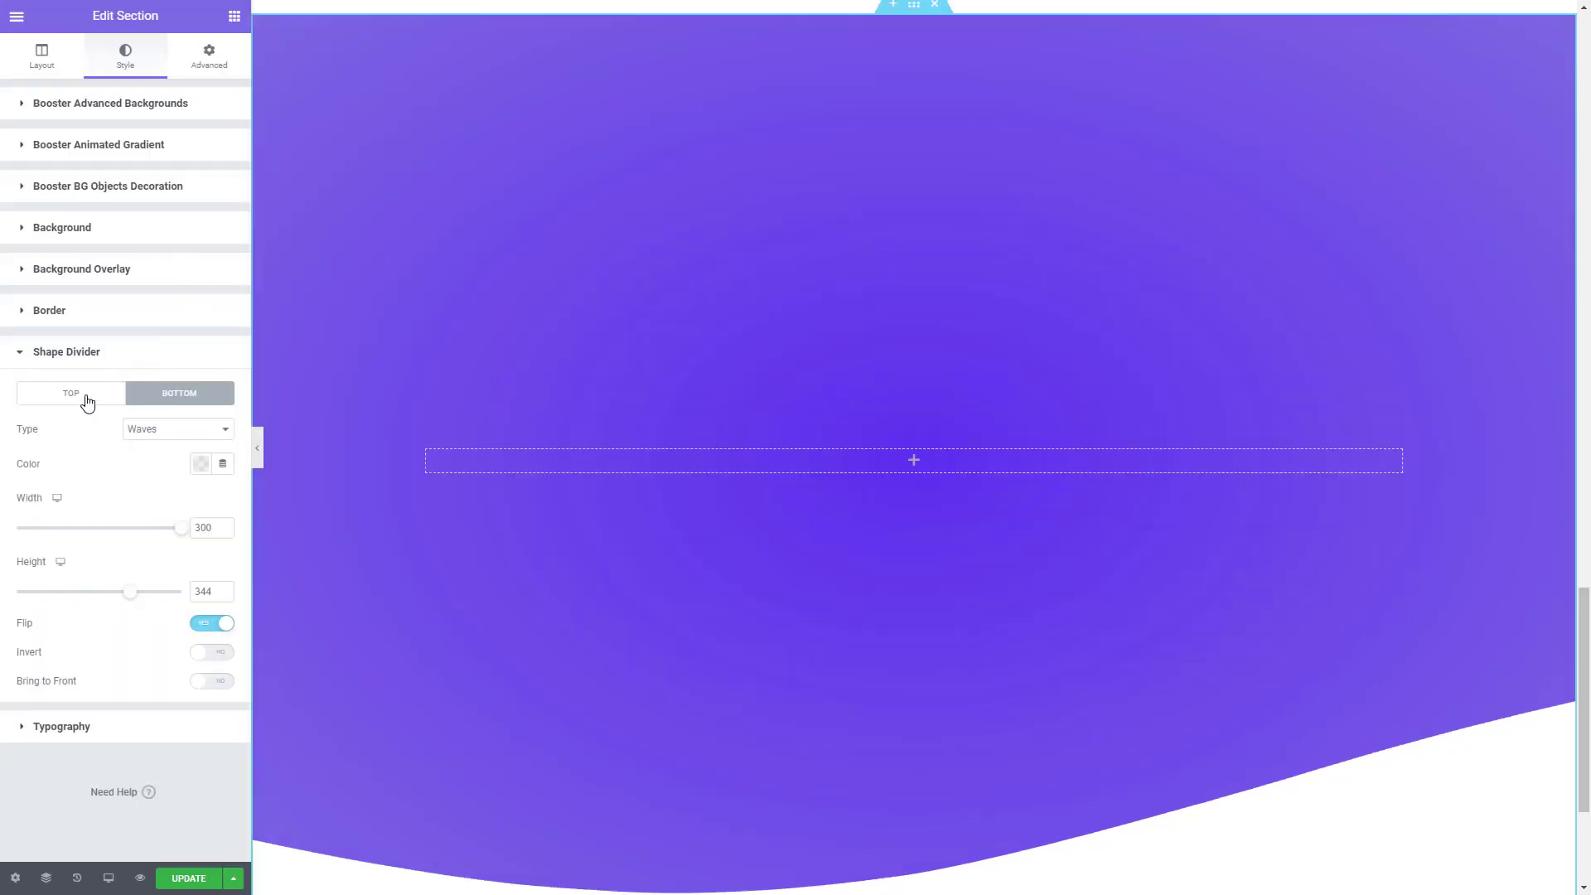
- Add a Mountains top shape divider to the purple section with width 171, height 412 and color #000000
{"action": "left_click", "coordinate": [87, 402]}
{"action": "left_click", "coordinate": [175, 430]}
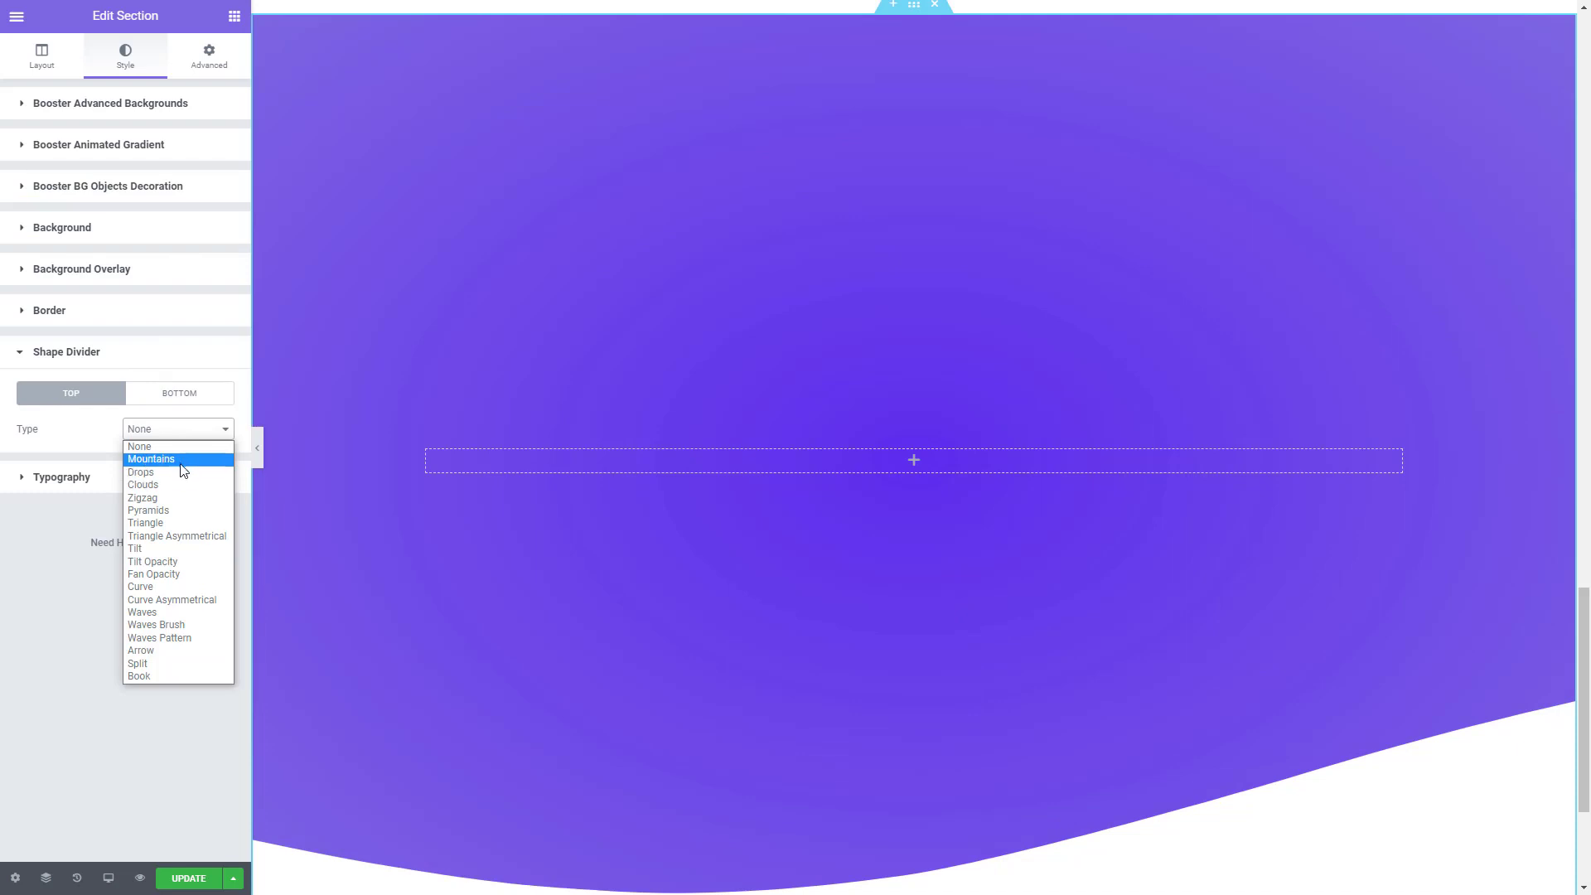
{"action": "left_click", "coordinate": [181, 464]}
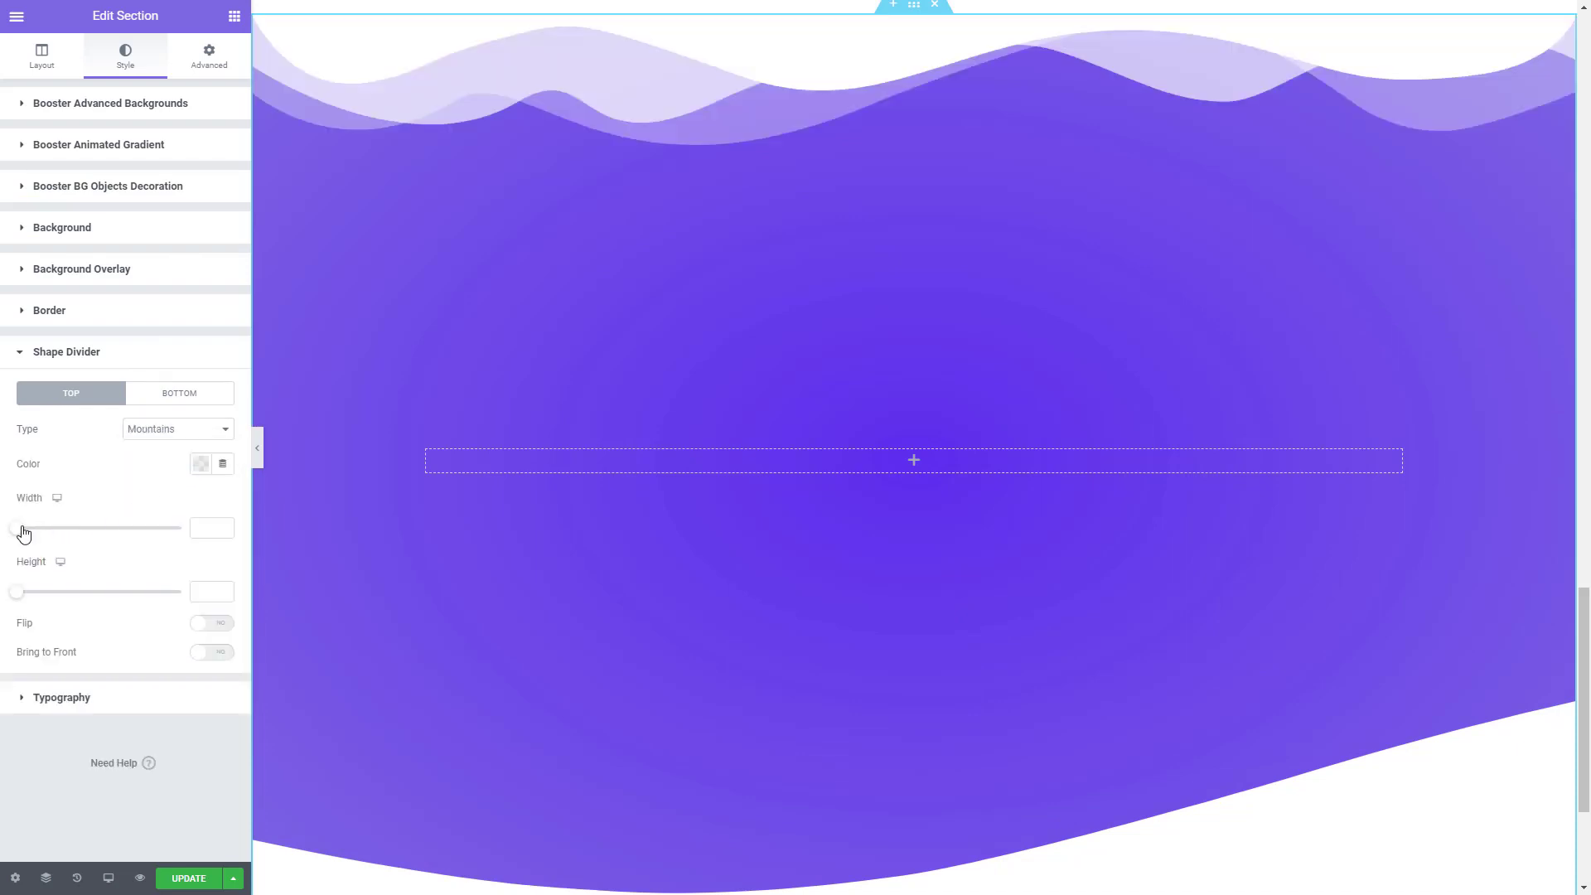
{"action": "left_click_drag", "start_coordinate": [28, 531], "coordinate": [82, 538]}
{"action": "left_click_drag", "start_coordinate": [21, 597], "coordinate": [157, 597]}
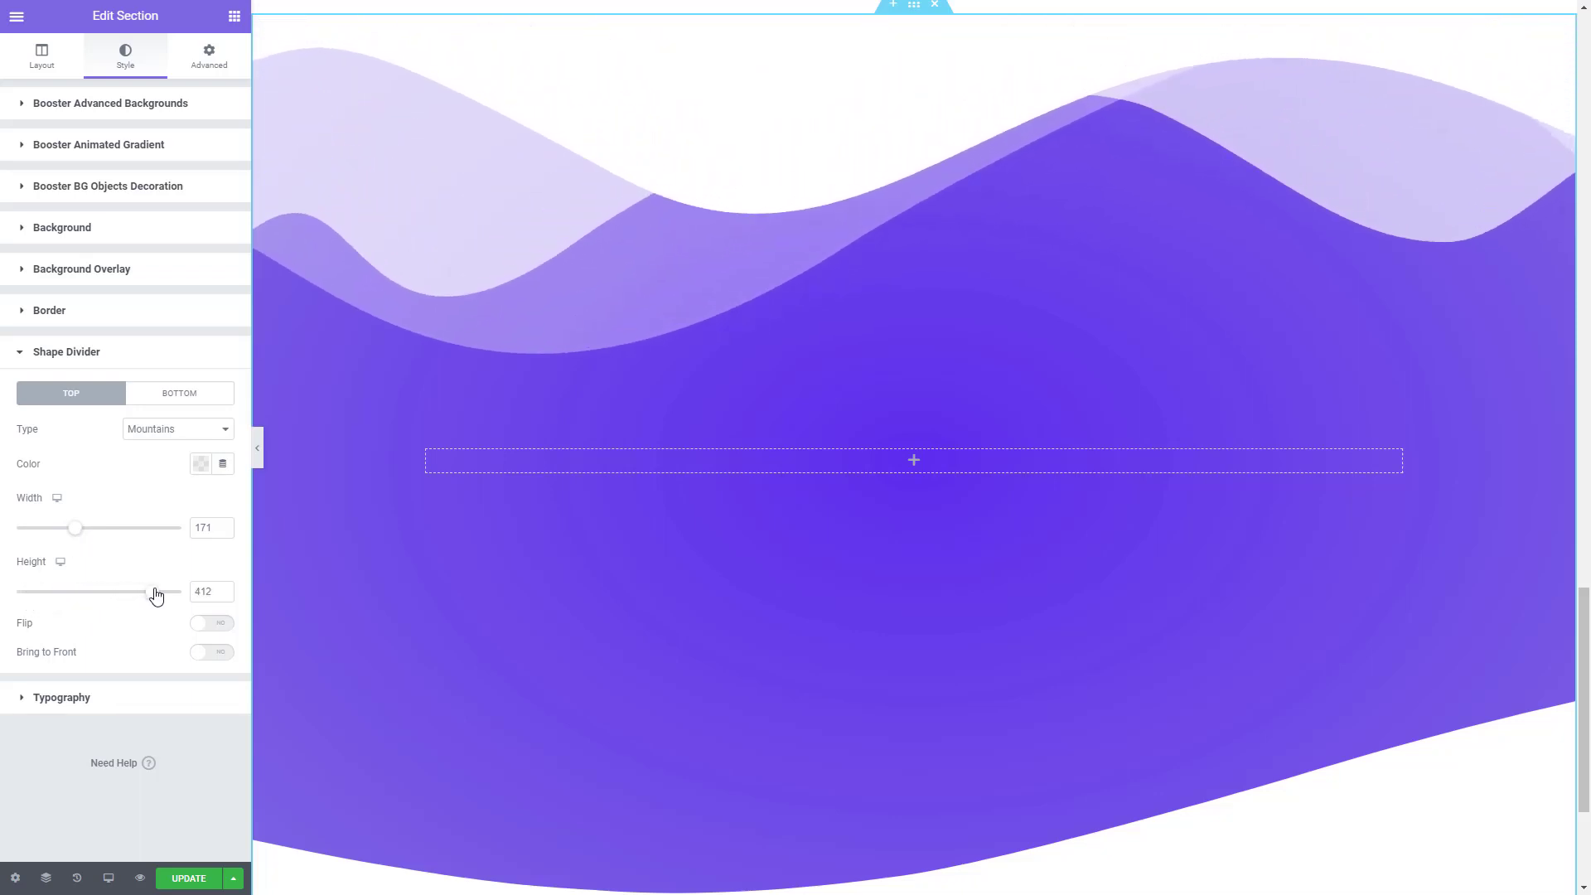
{"action": "left_click", "coordinate": [202, 463]}
{"action": "left_click", "coordinate": [252, 503]}
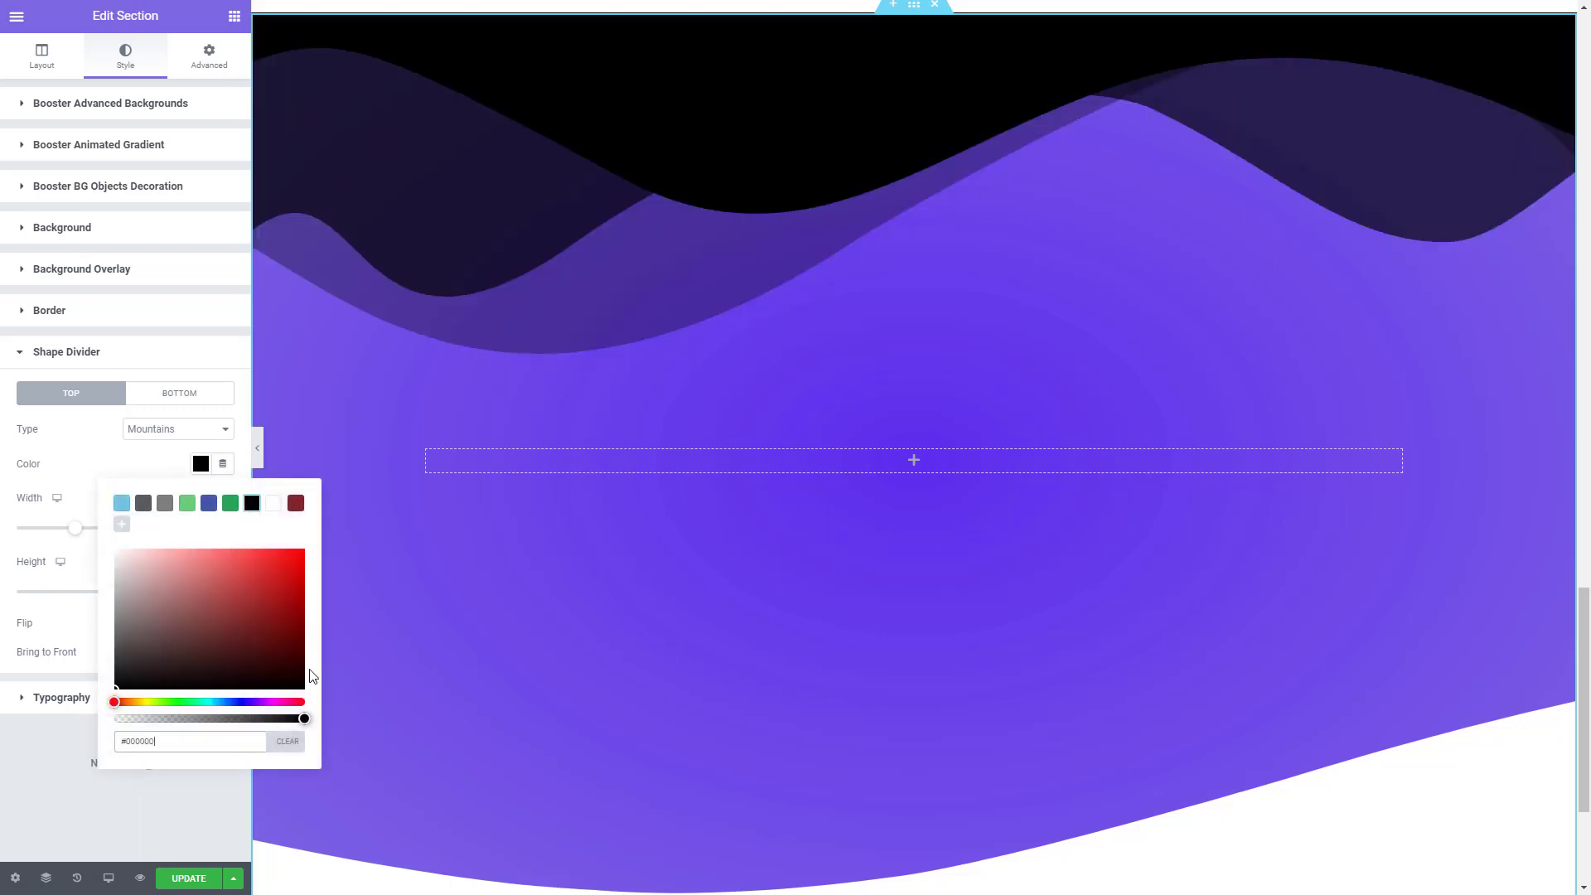
- Make the purple section's Mountains top shape divider nearly transparent by setting its color to #00000005
{"action": "left_click_drag", "start_coordinate": [304, 720], "coordinate": [123, 723]}
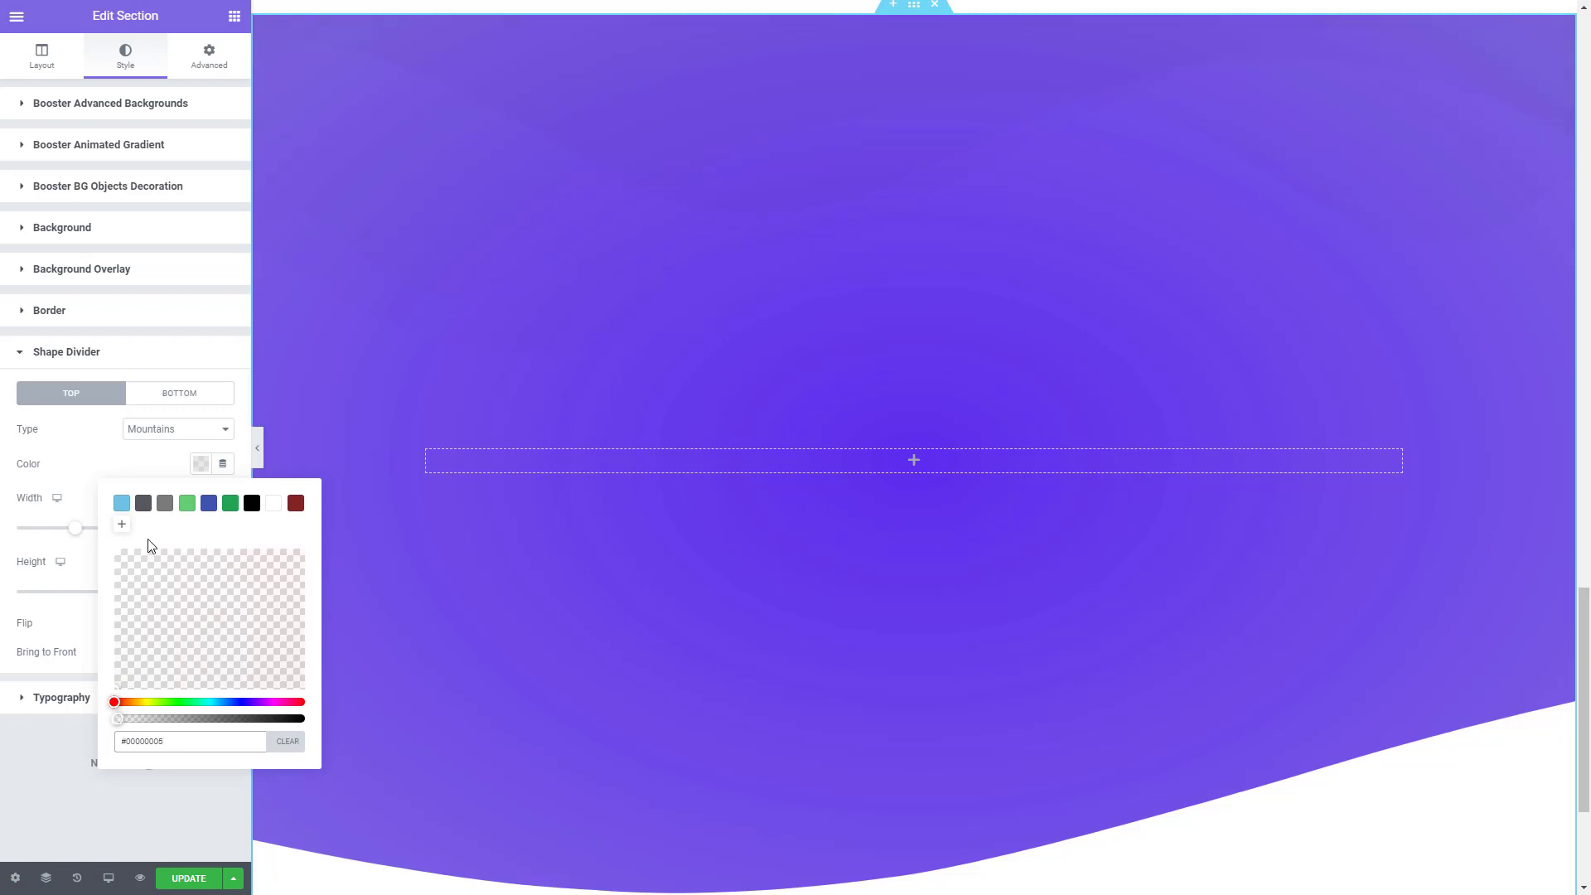
{"action": "left_click", "coordinate": [103, 468]}
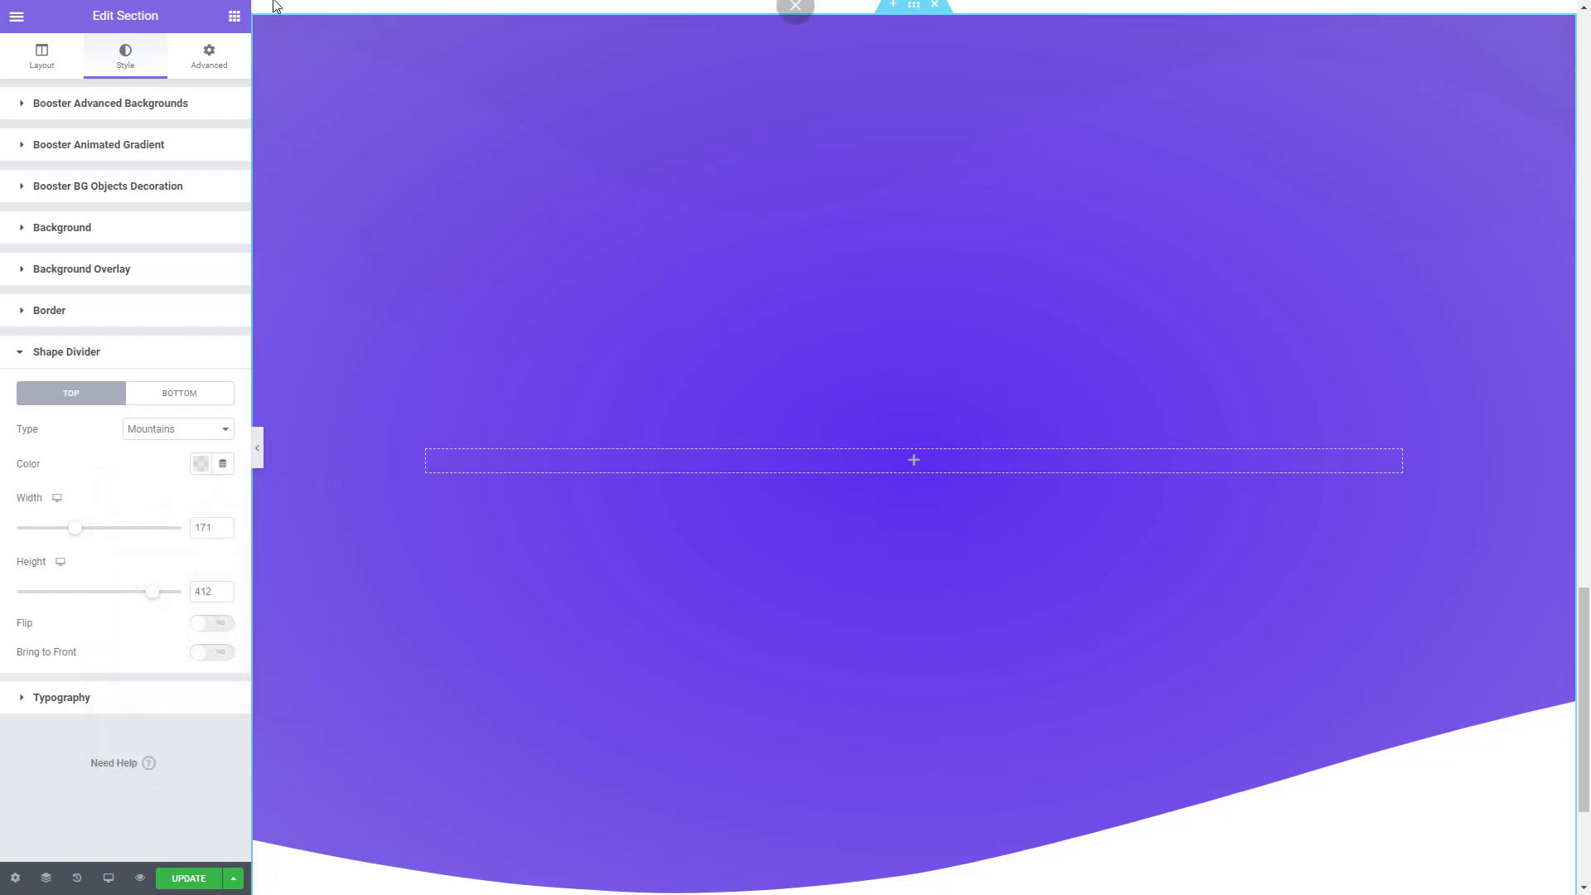
- Insert an inner section into the purple section and delete one of its two columns
{"action": "left_click", "coordinate": [235, 16]}
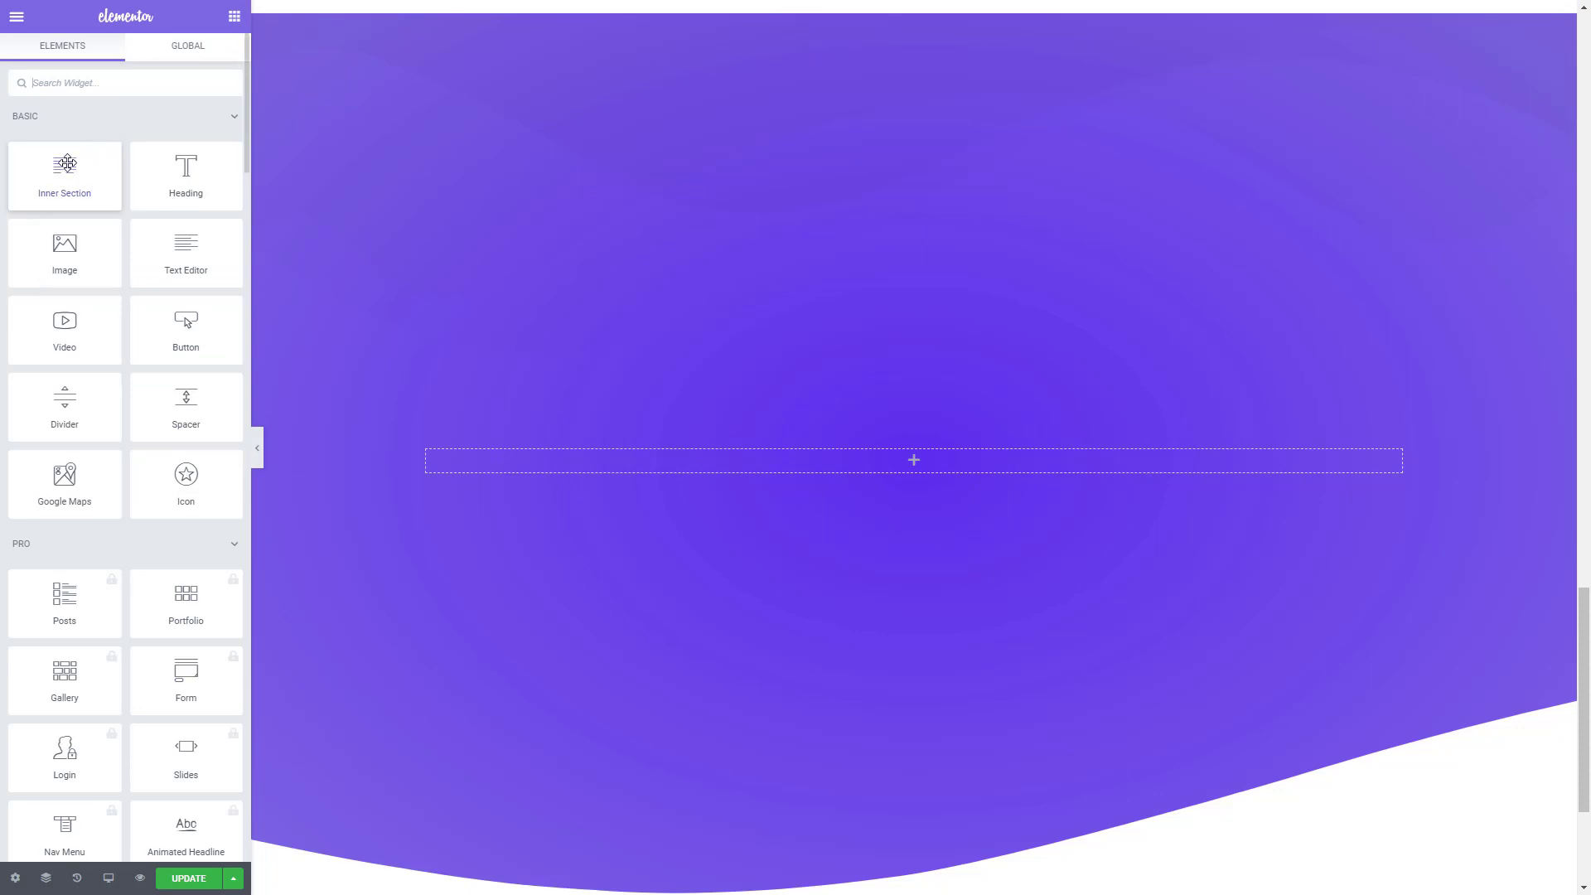
{"action": "left_click_drag", "start_coordinate": [62, 169], "coordinate": [848, 454]}
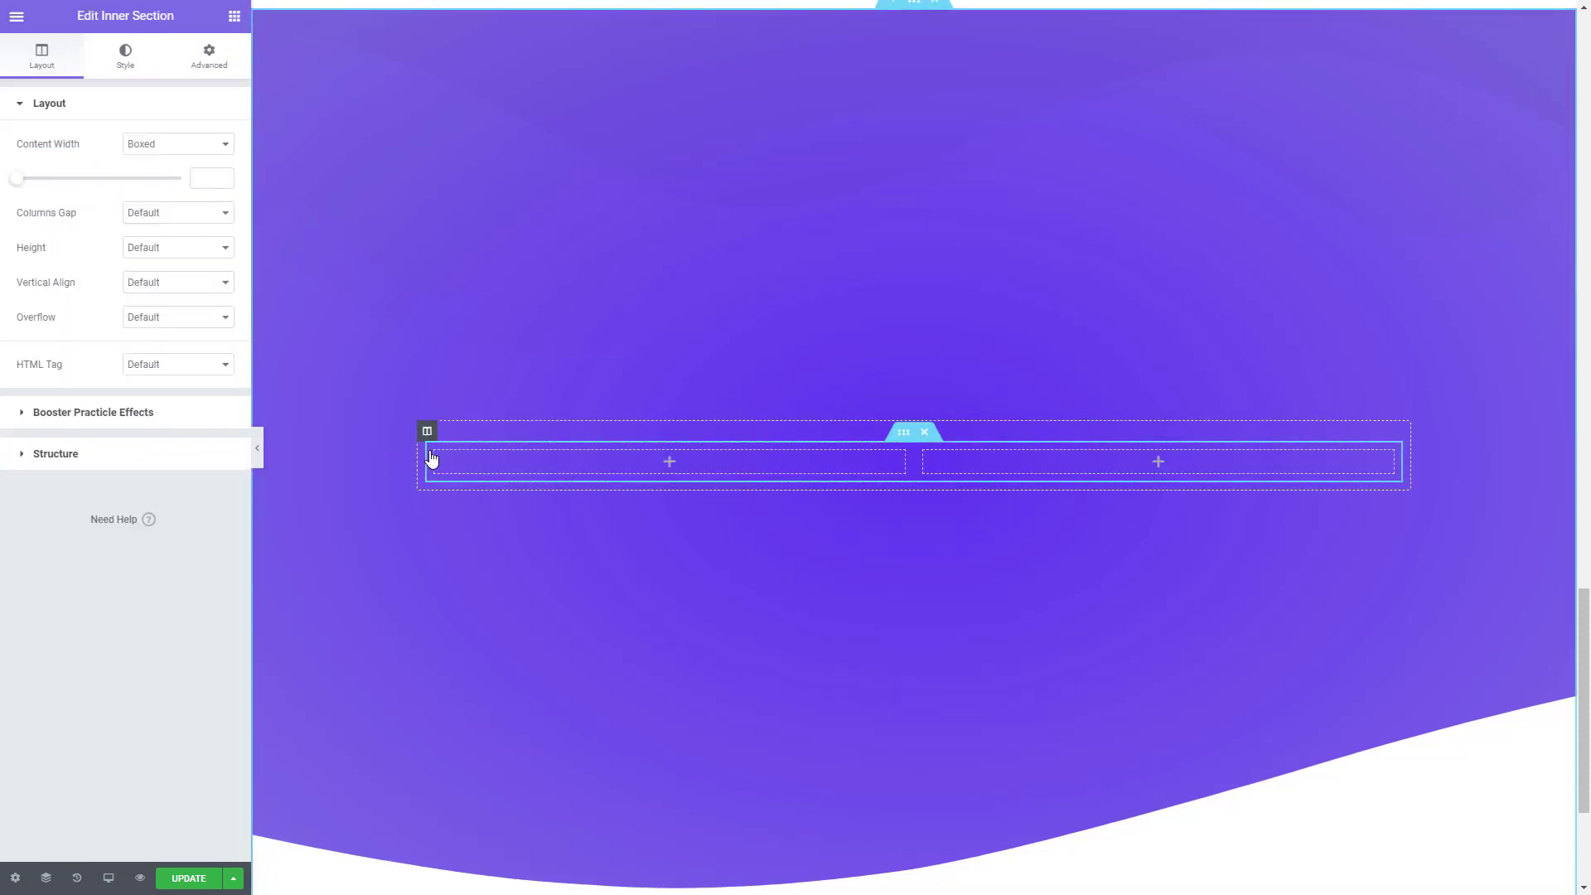
{"action": "right_click", "coordinate": [435, 452]}
{"action": "left_click", "coordinate": [519, 701]}
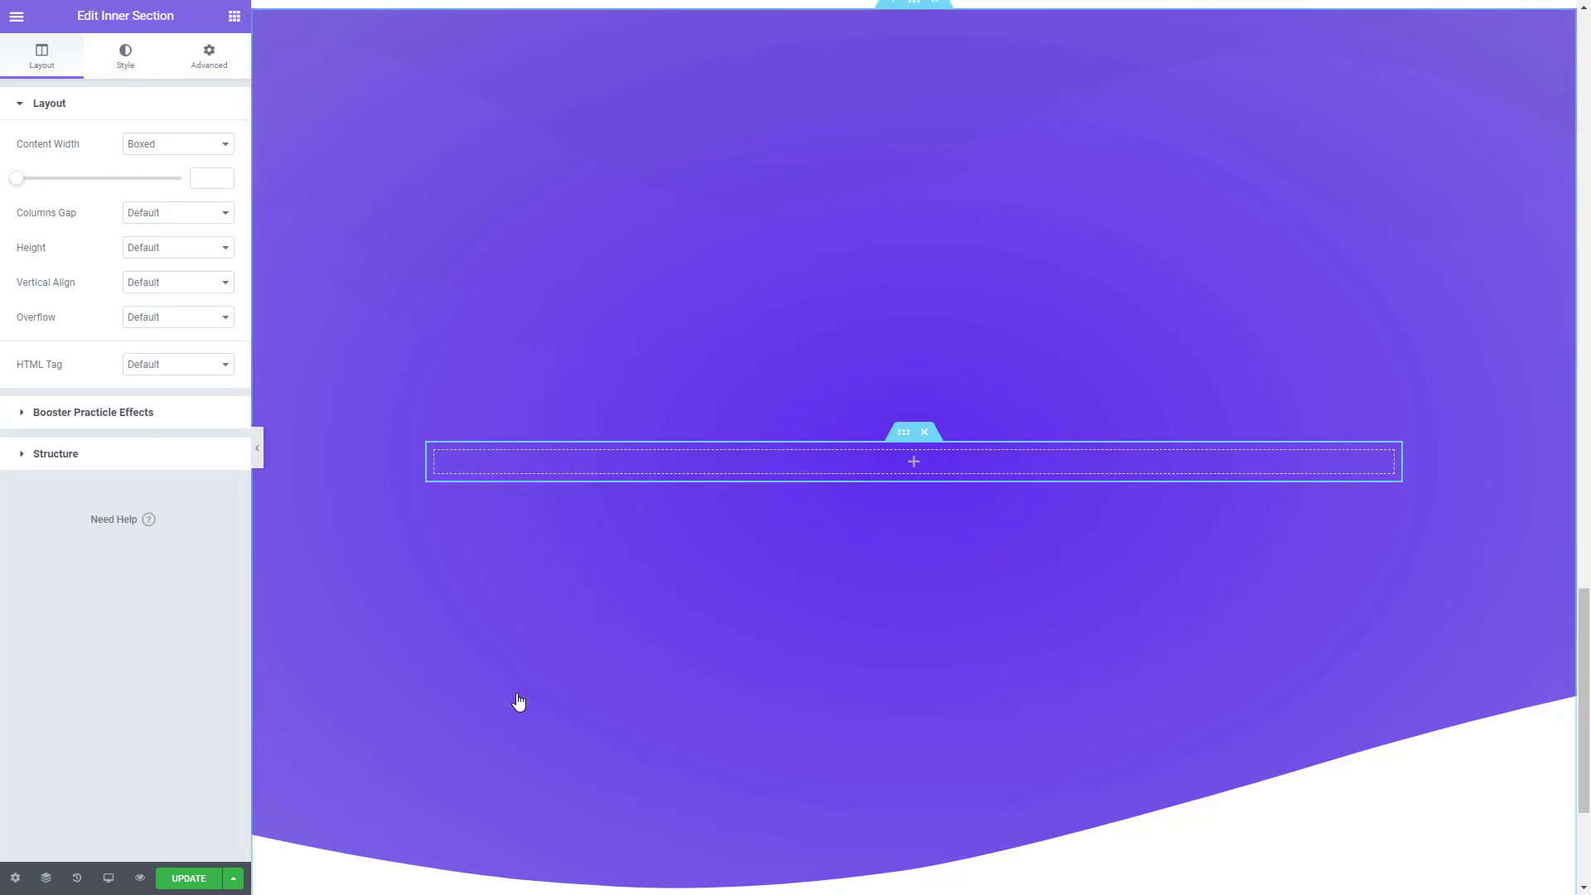
- Add an Advanced Heading widget to the inner section's remaining column
{"action": "left_click", "coordinate": [234, 18]}
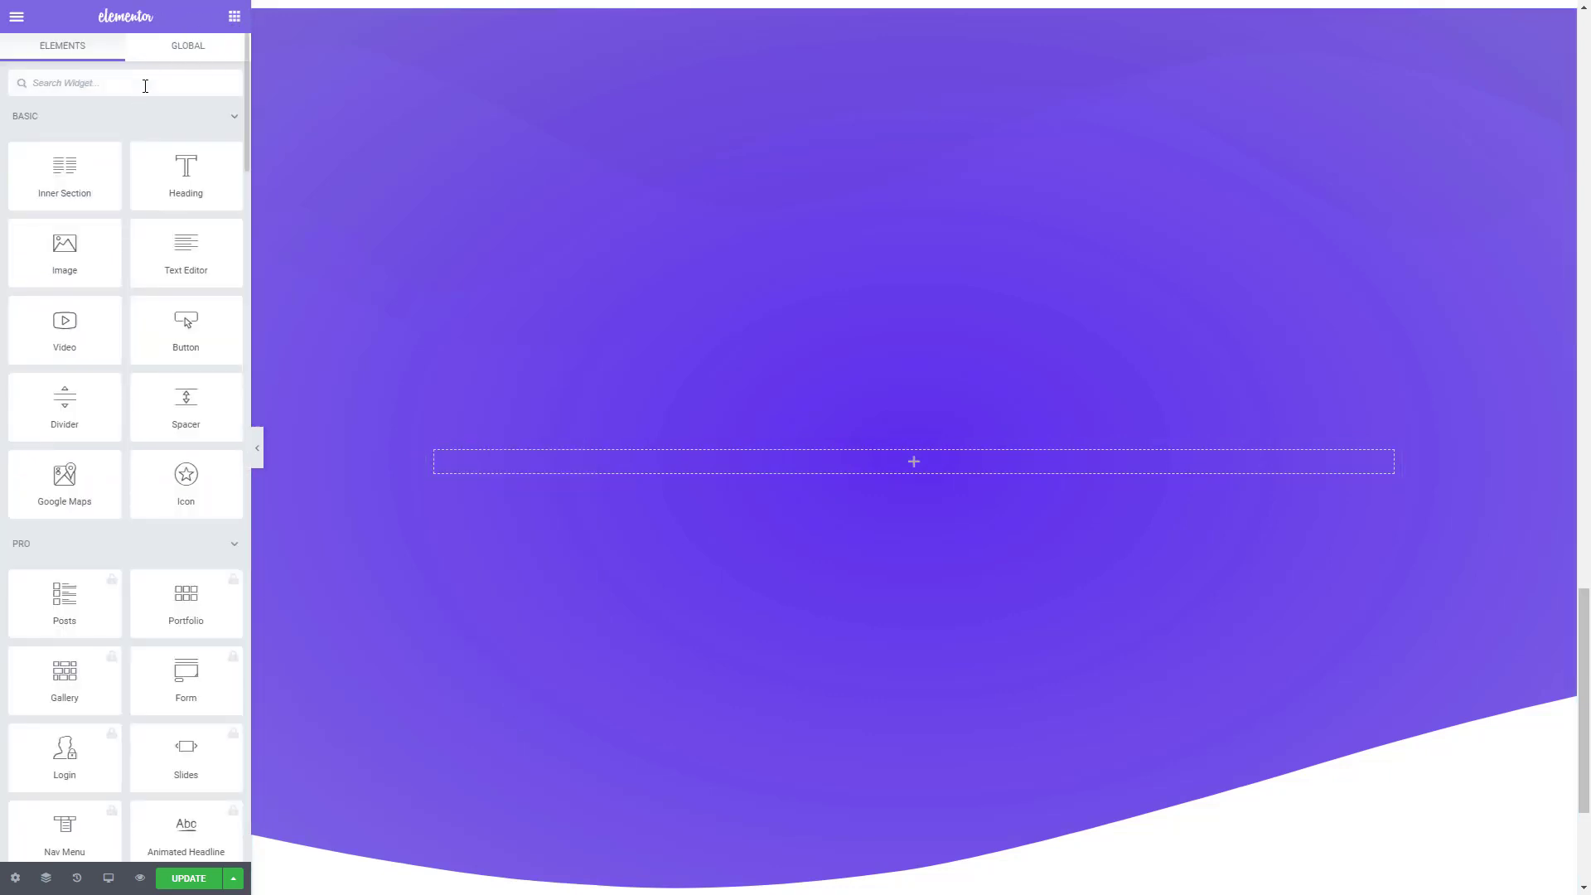
{"action": "type", "text": "ADVA"}
{"action": "left_click_drag", "start_coordinate": [67, 131], "coordinate": [929, 459]}
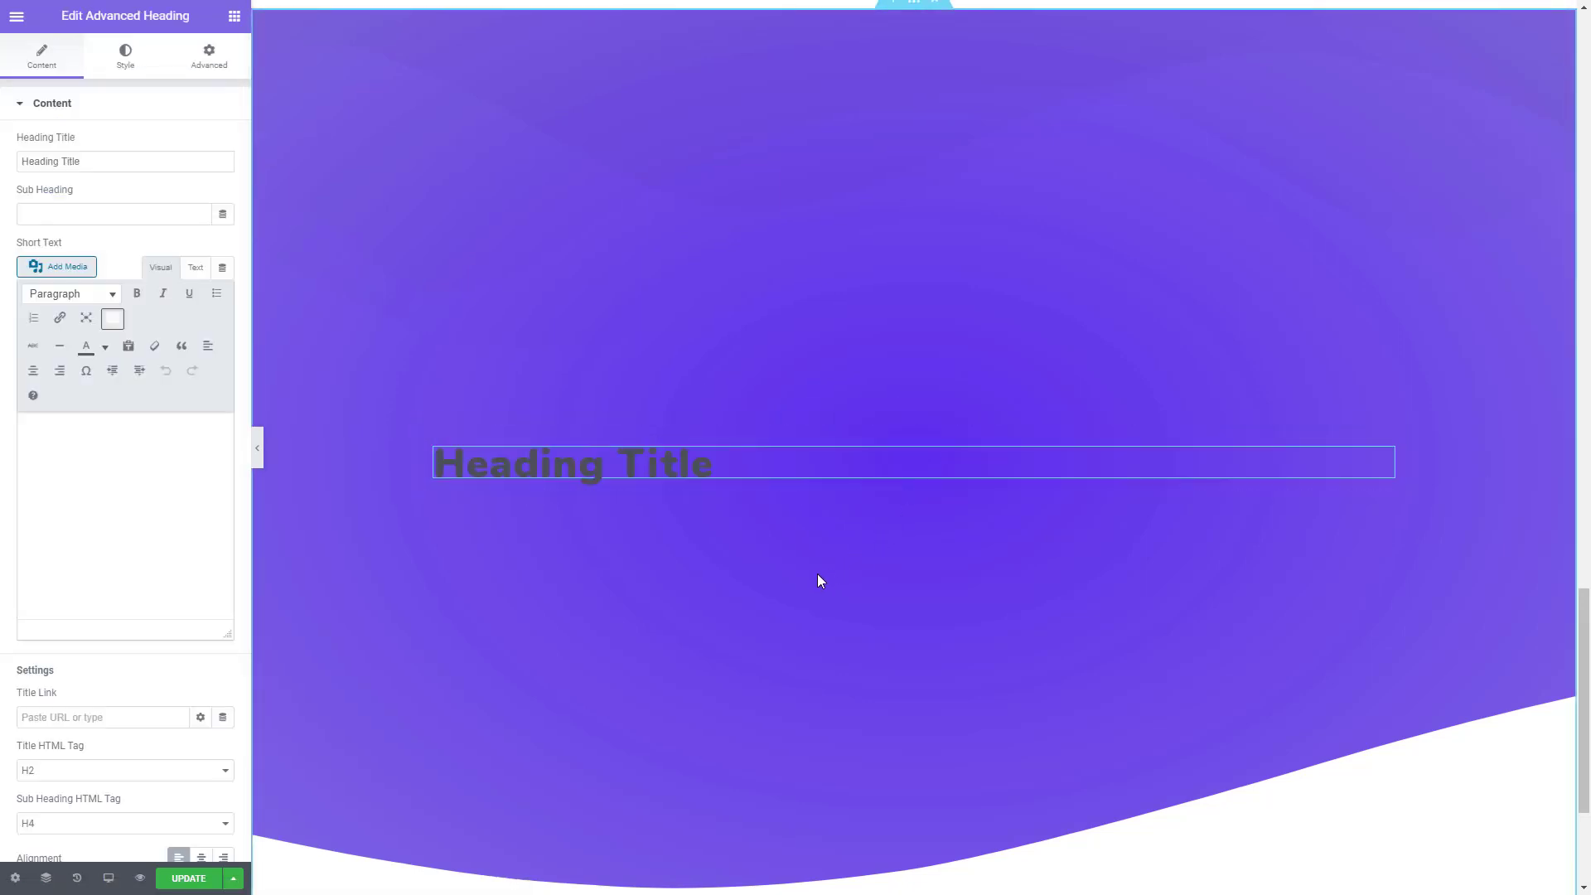
- Copy the heading beginning "Booster Addons is the most" below the client logos and paste its style onto the new heading
{"action": "scroll", "coordinate": [815, 573], "scroll_direction": "up", "scroll_amount": 4}
{"action": "scroll", "coordinate": [816, 576], "scroll_direction": "up", "scroll_amount": 16}
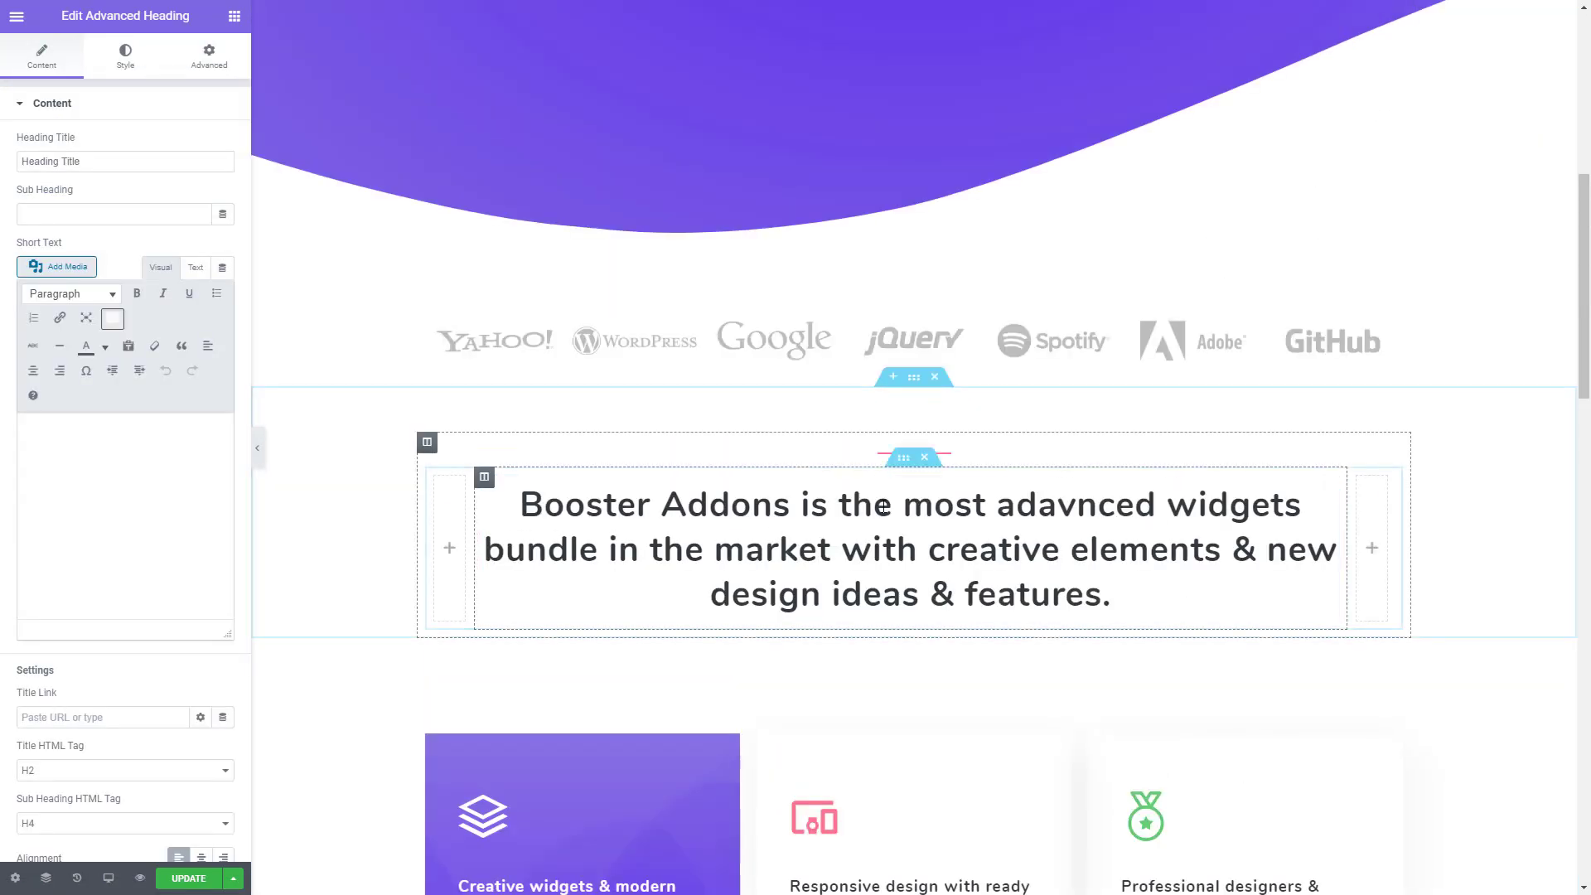
{"action": "scroll", "coordinate": [863, 362], "scroll_direction": "down", "scroll_amount": 2}
{"action": "right_click", "coordinate": [862, 401]}
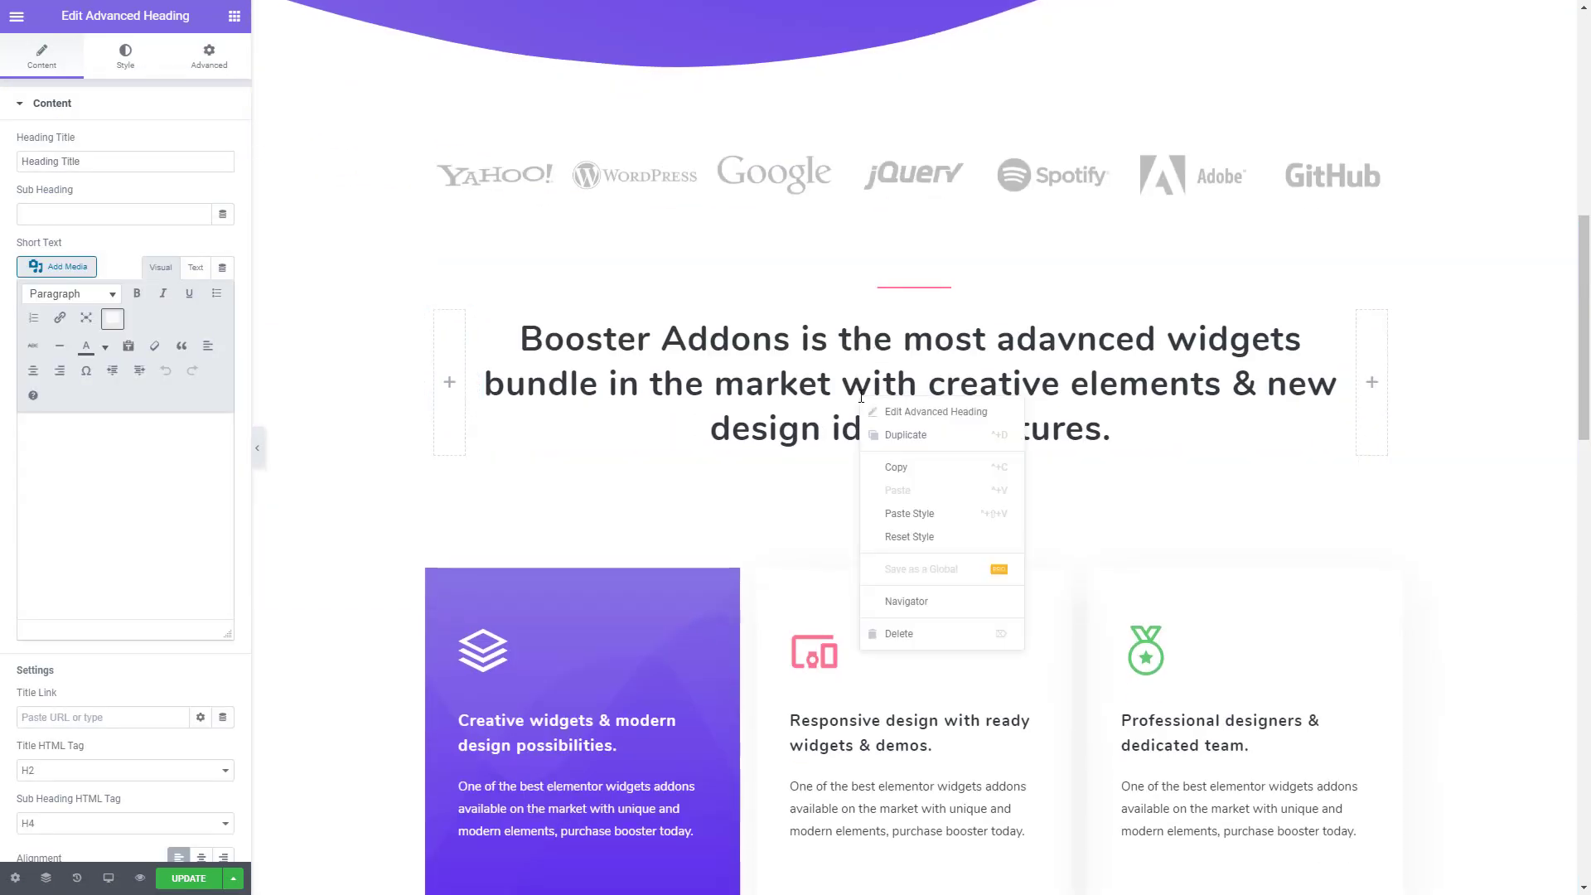
{"action": "left_click", "coordinate": [912, 468]}
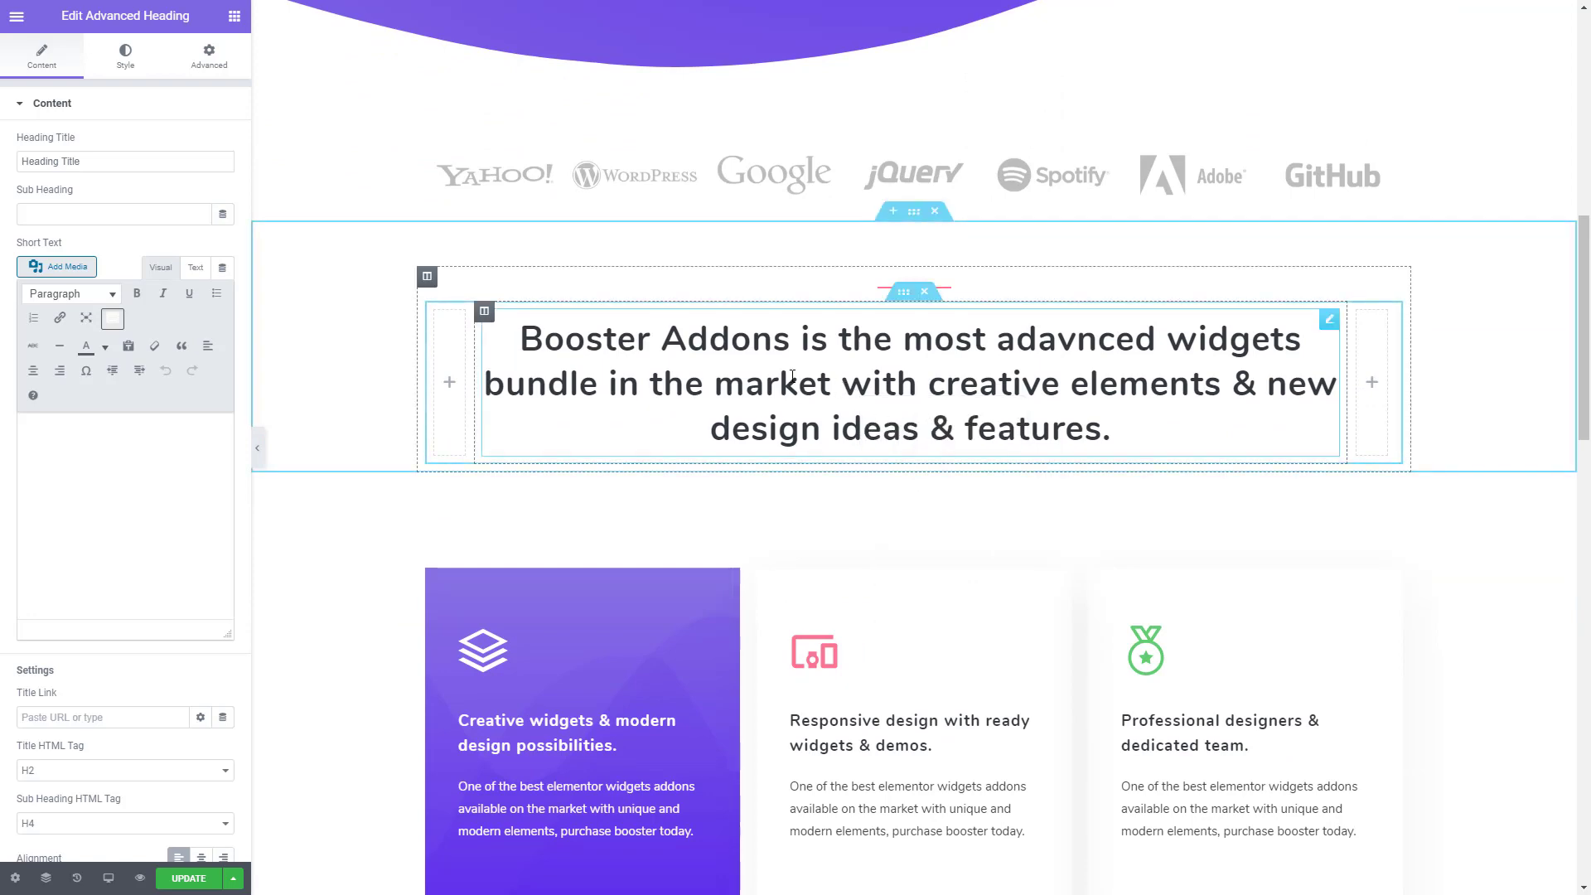
{"action": "scroll", "coordinate": [826, 387], "scroll_direction": "down", "scroll_amount": 15}
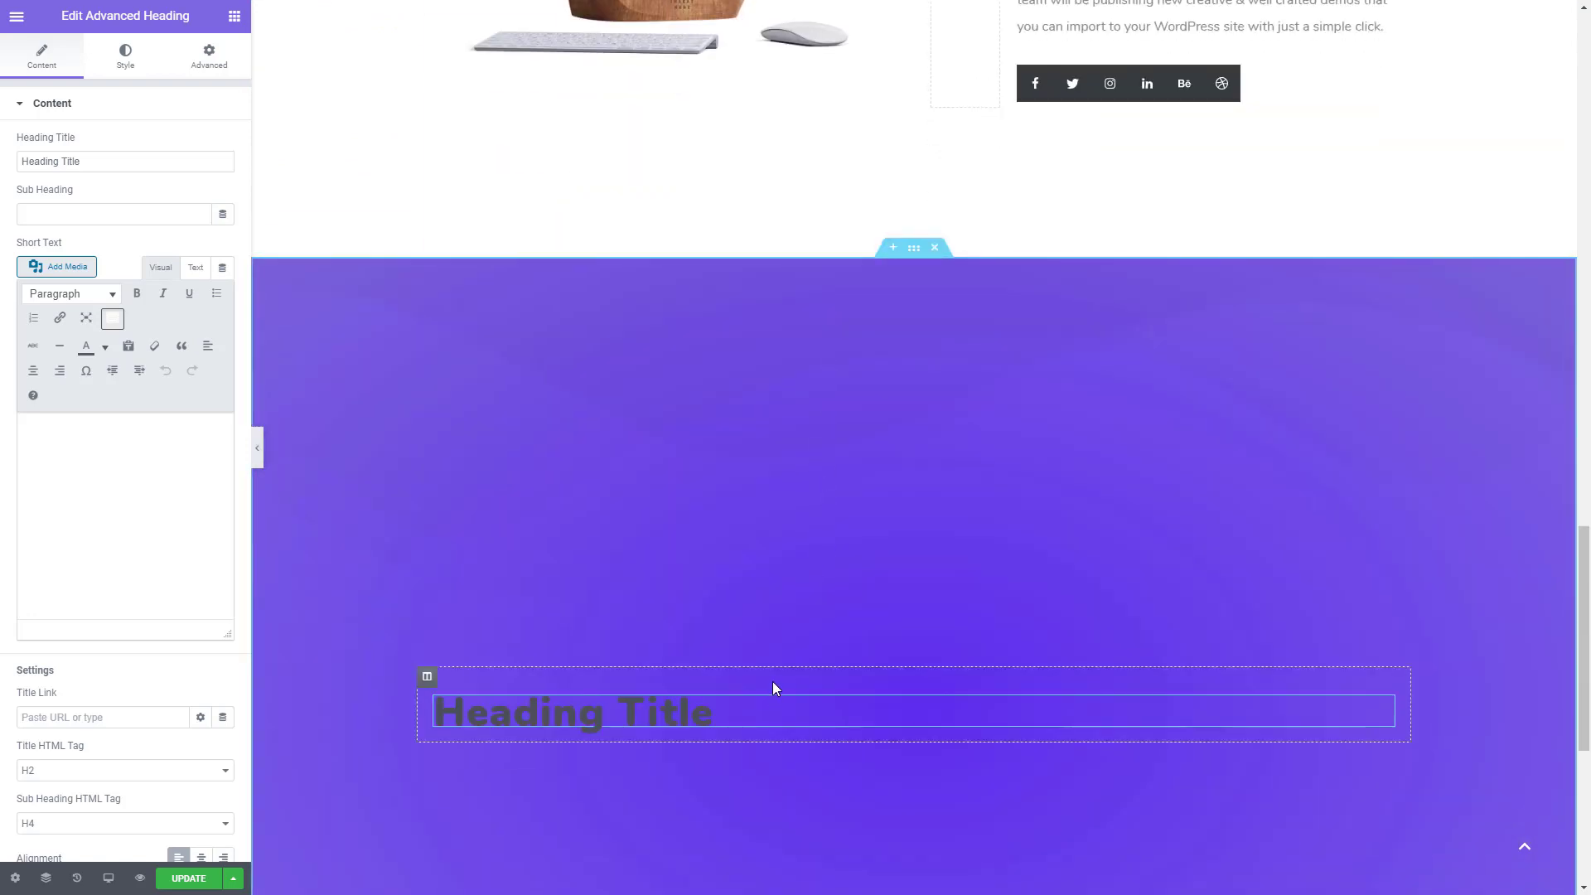
{"action": "right_click", "coordinate": [758, 705]}
{"action": "left_click", "coordinate": [818, 757]}
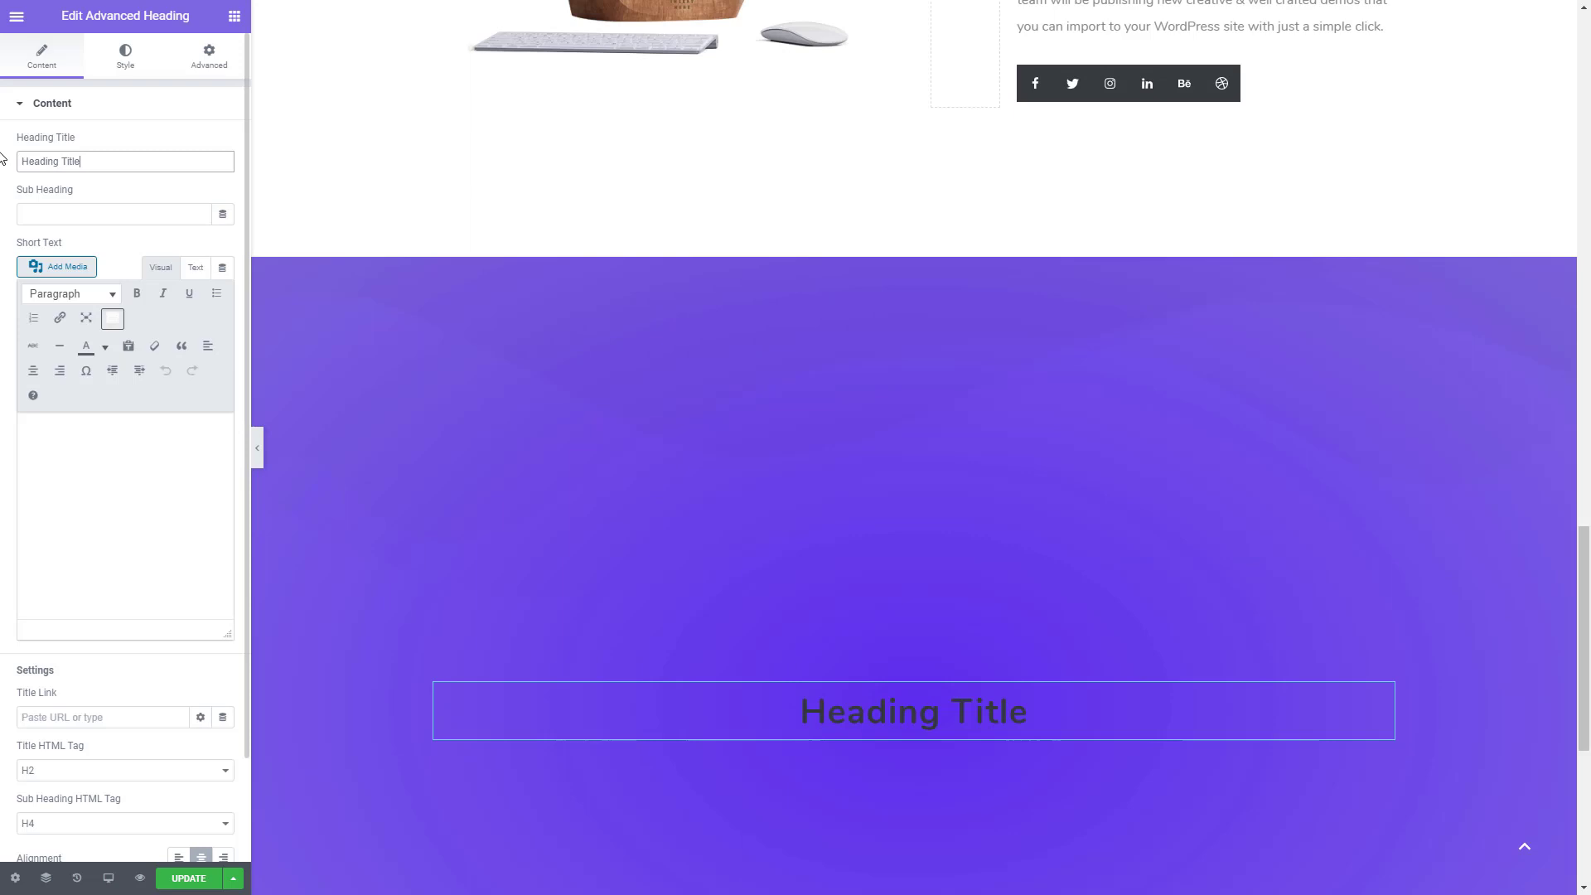
- Set the heading title to "No more design limits!" and paste the template's "Purchase elementor booster today" paragraph as its short text
{"action": "triple_click", "coordinate": [163, 160]}
{"action": "key", "text": "ctrl+v"}
{"action": "left_click", "coordinate": [116, 494]}
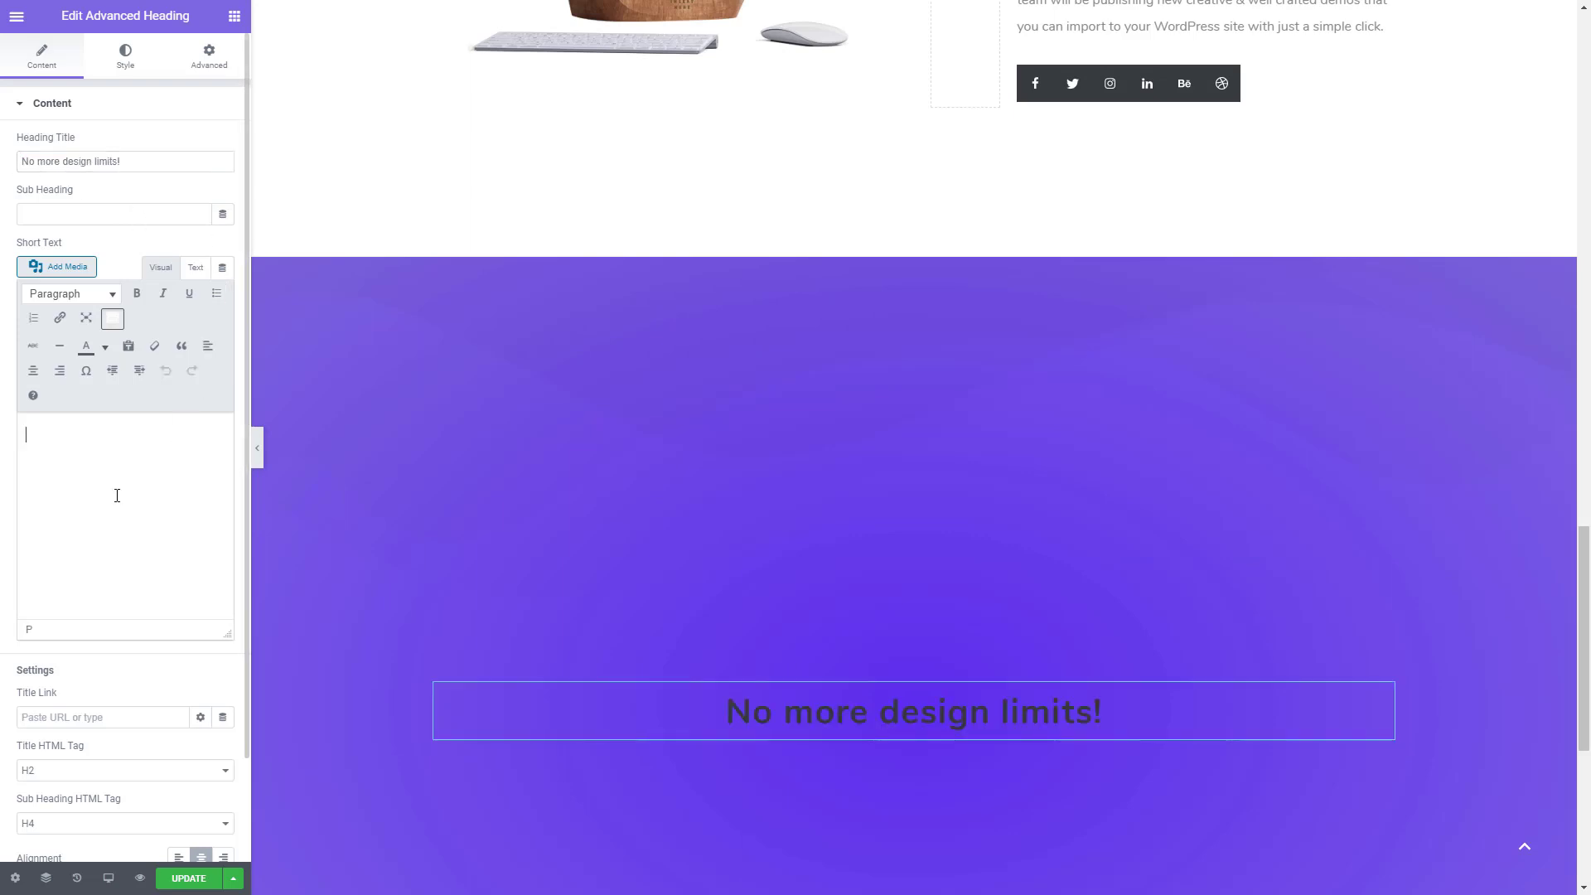
{"action": "key", "text": "ctrl+grave"}
{"action": "double_click", "coordinate": [182, 543]}
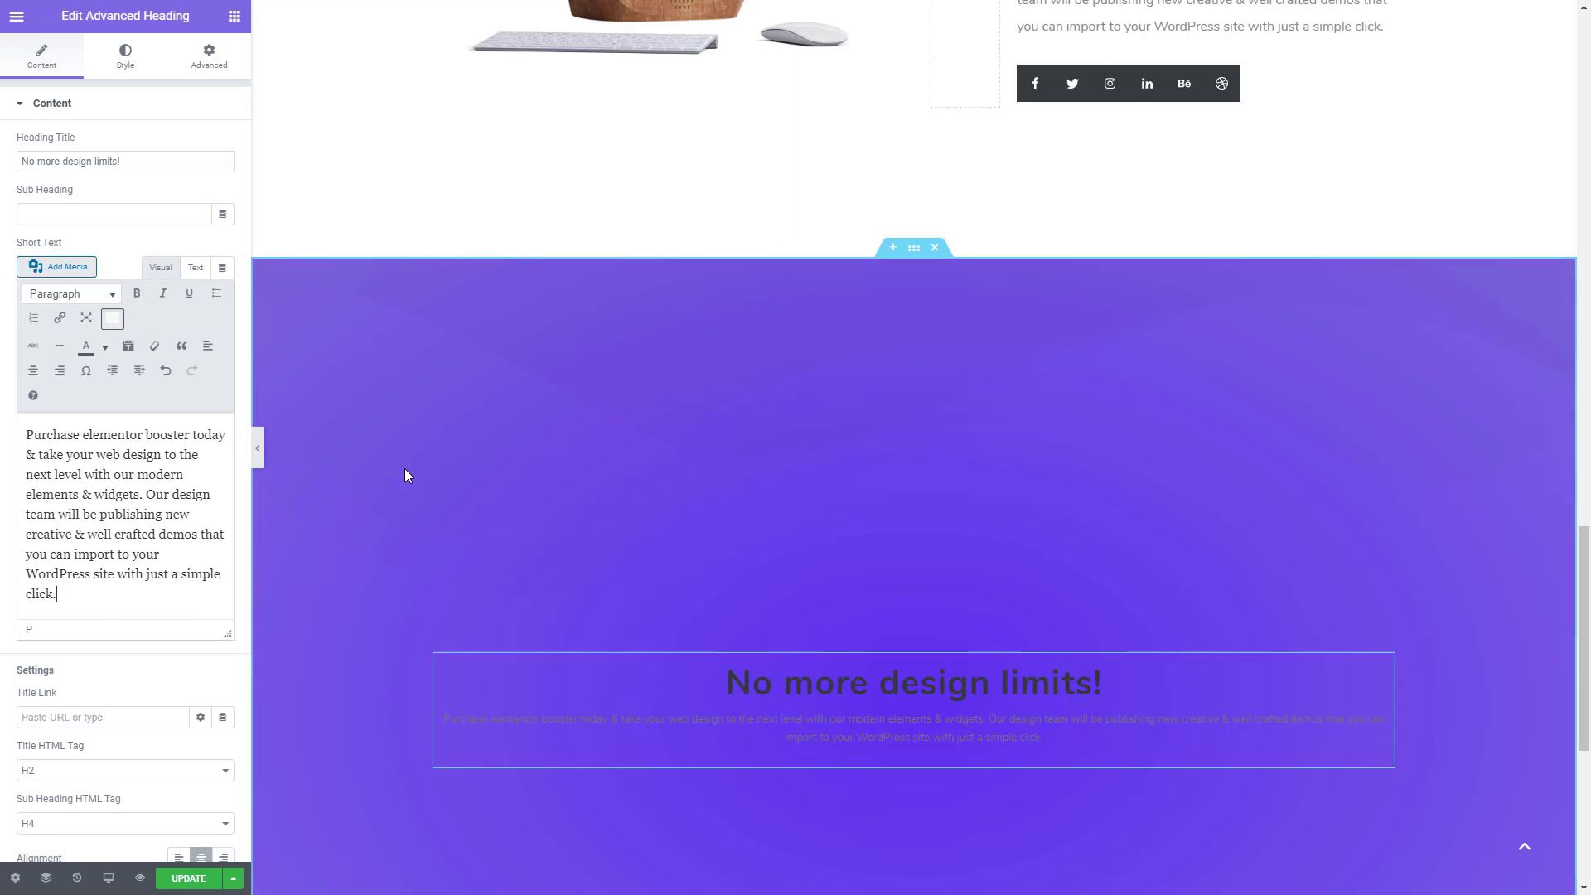
- Change the title color of the "No more design limits!" heading to white #FFFFFF
{"action": "left_click", "coordinate": [126, 58]}
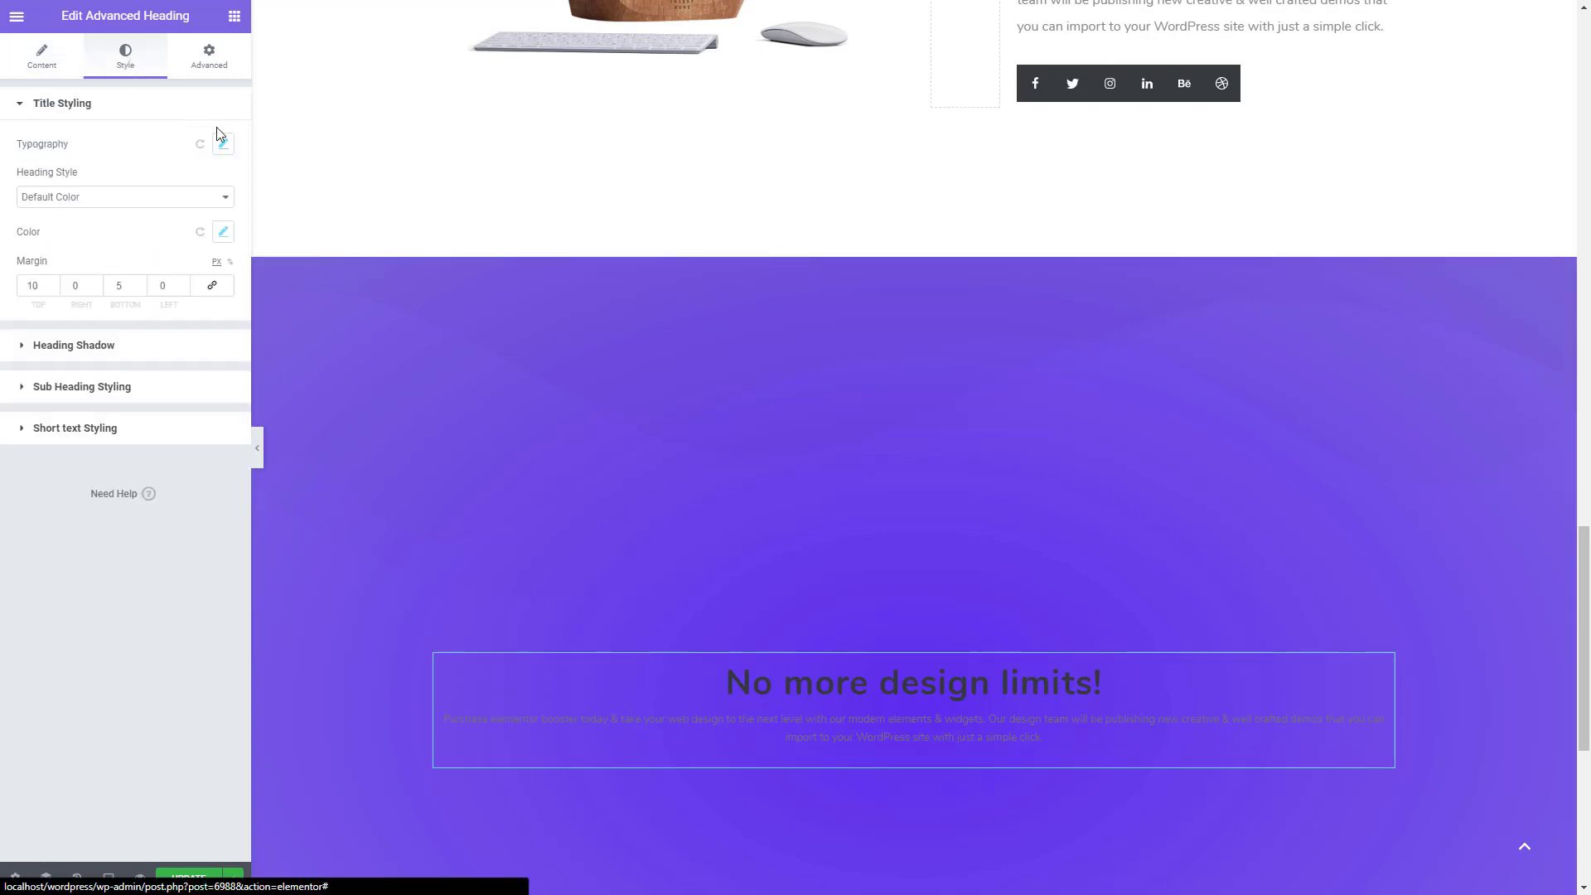
{"action": "left_click", "coordinate": [216, 239]}
{"action": "left_click", "coordinate": [188, 304]}
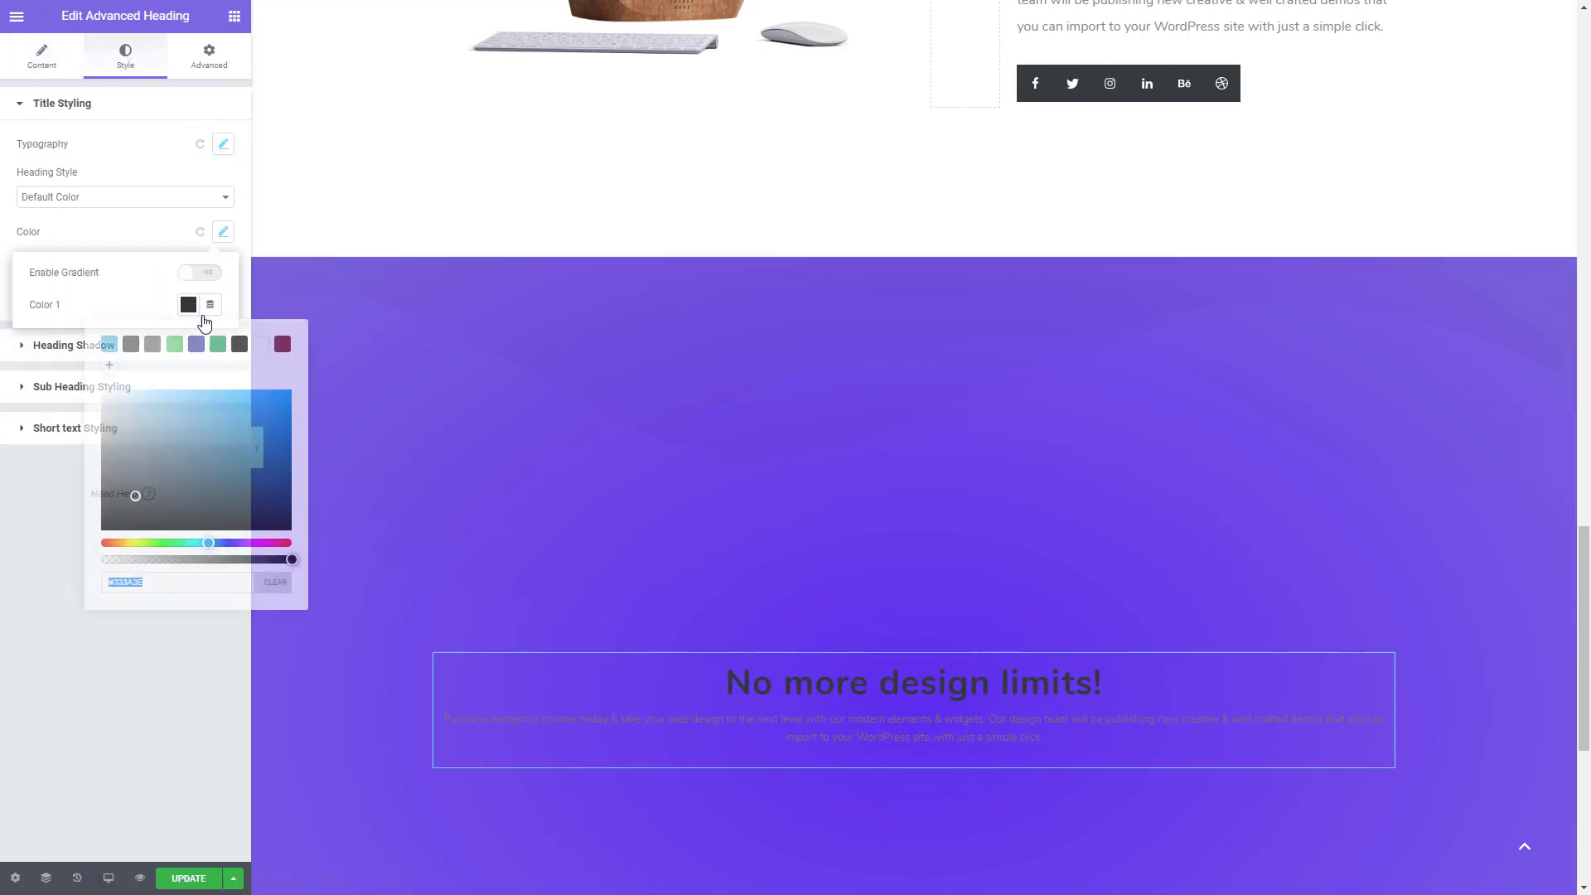
{"action": "left_click", "coordinate": [261, 347]}
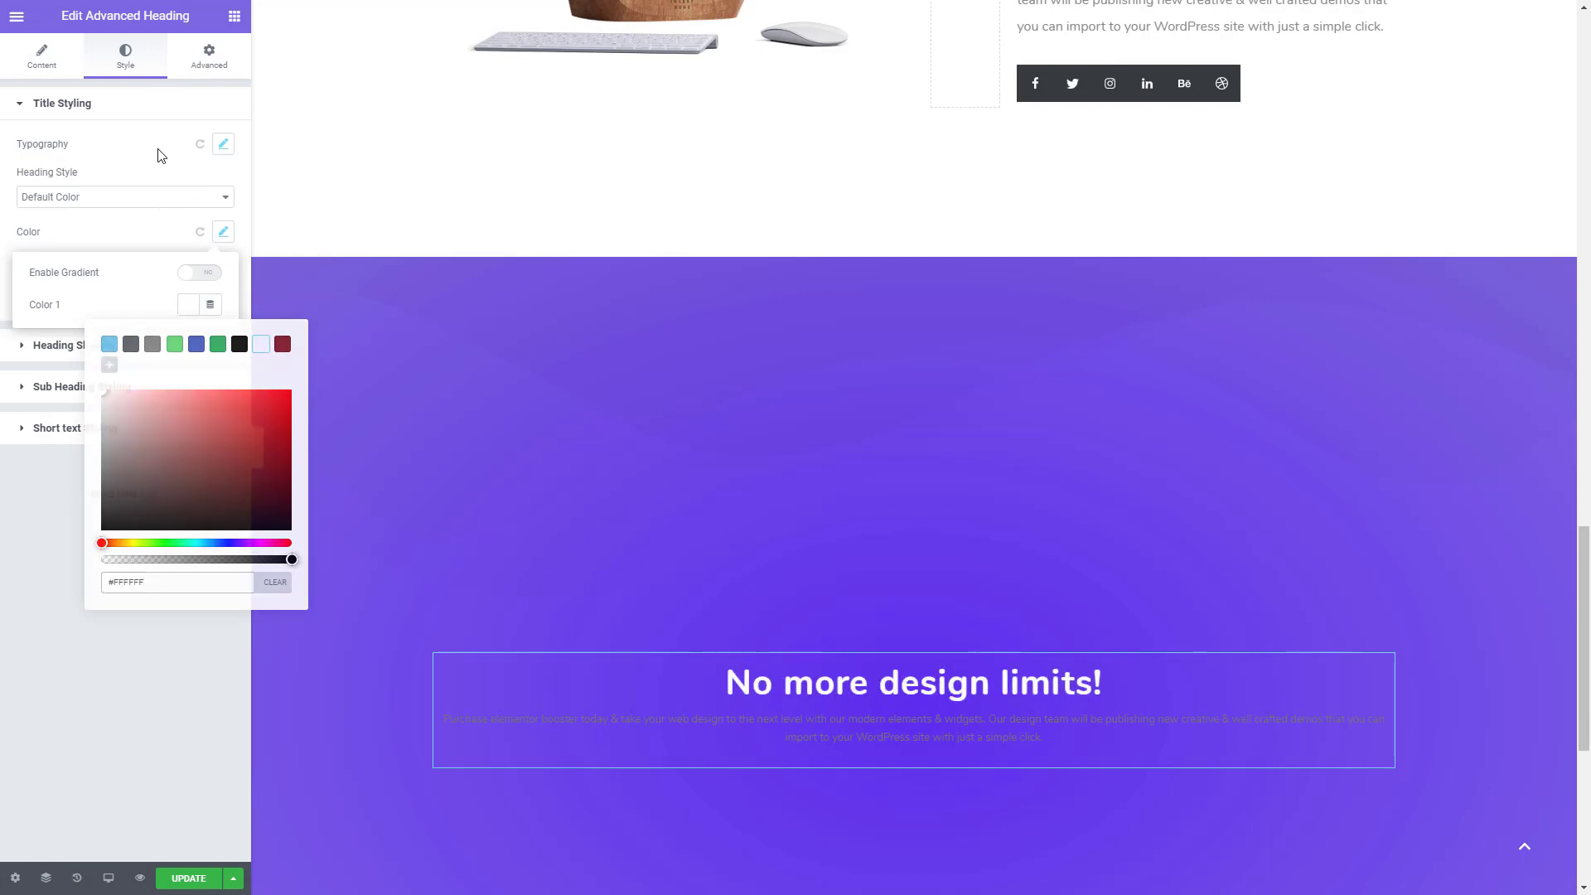
{"action": "left_click", "coordinate": [157, 152]}
- Set the heading title's font size to 40 px and its line height to 1.1 em
{"action": "left_click", "coordinate": [224, 145]}
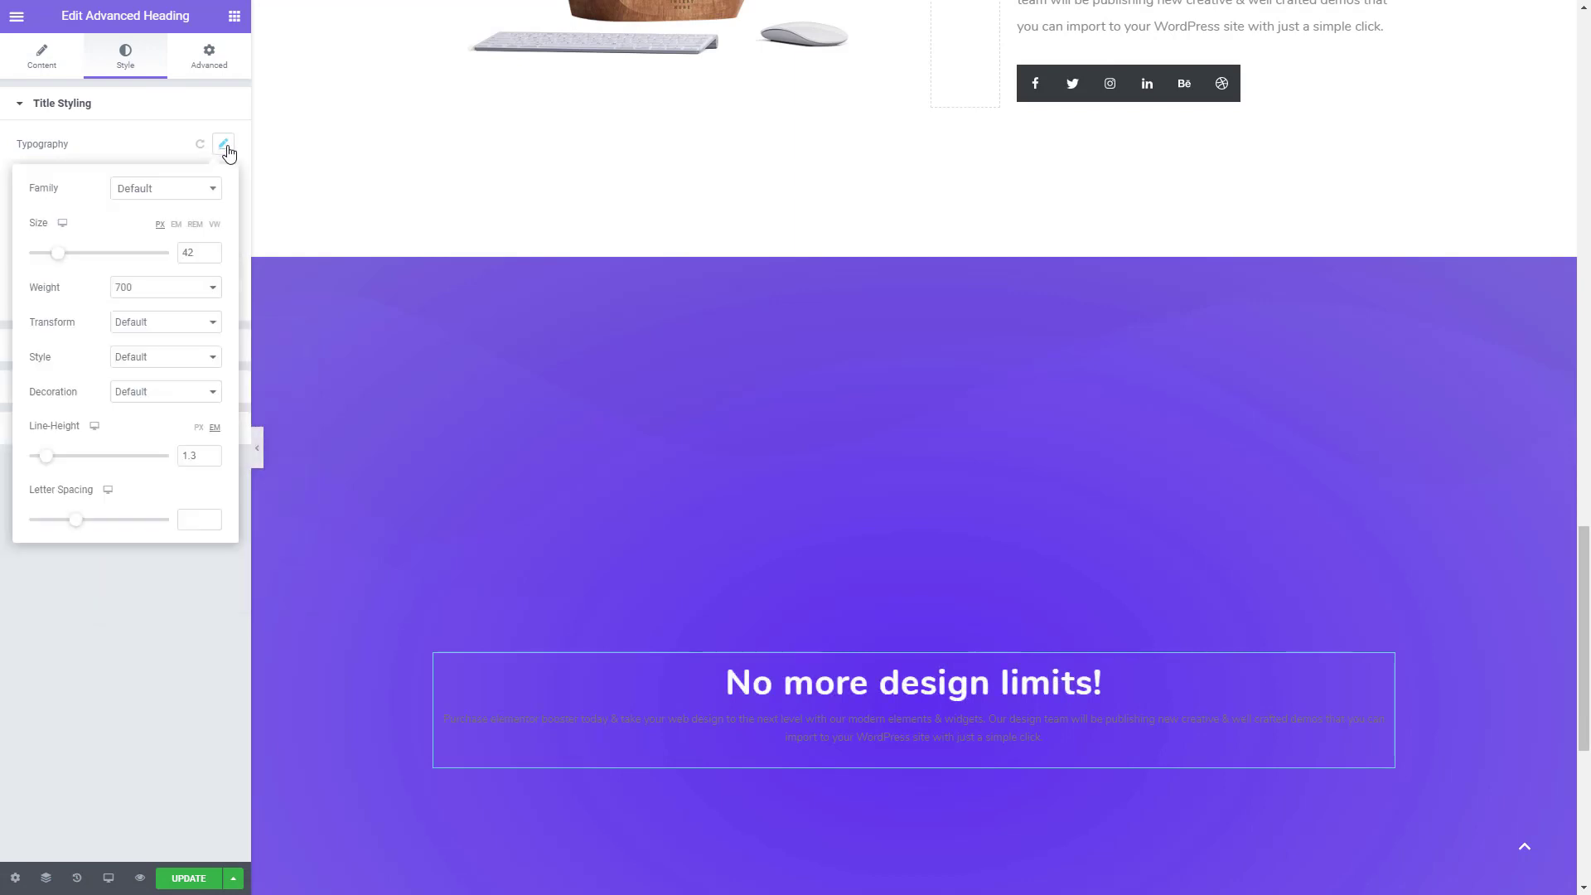
{"action": "left_click", "coordinate": [209, 257]}
{"action": "left_click", "coordinate": [210, 257]}
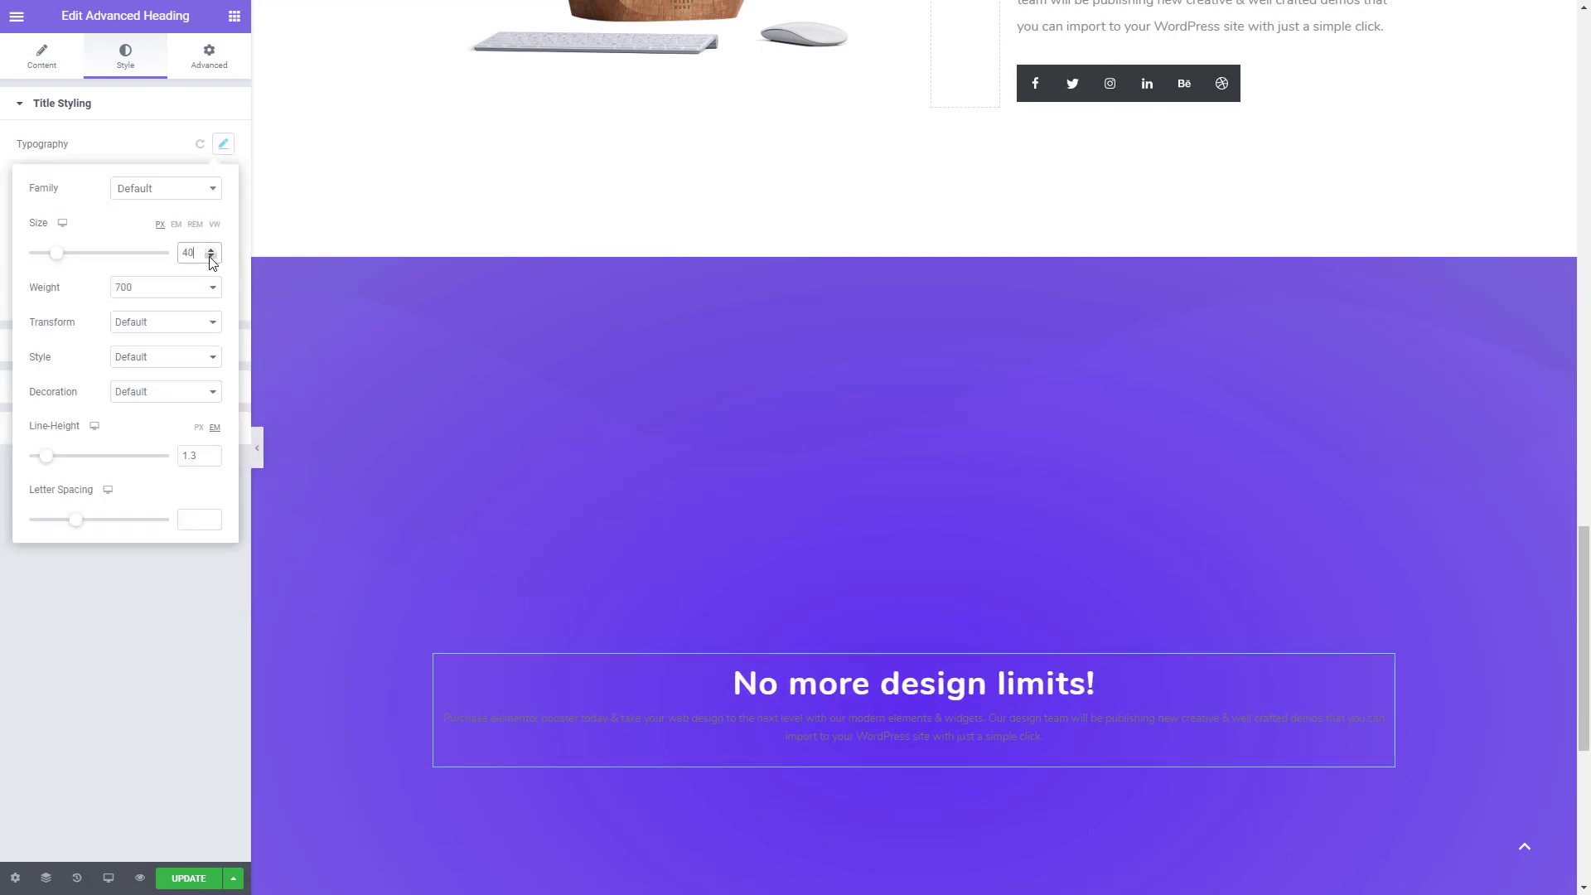
{"action": "left_click", "coordinate": [211, 459]}
{"action": "left_click", "coordinate": [211, 459]}
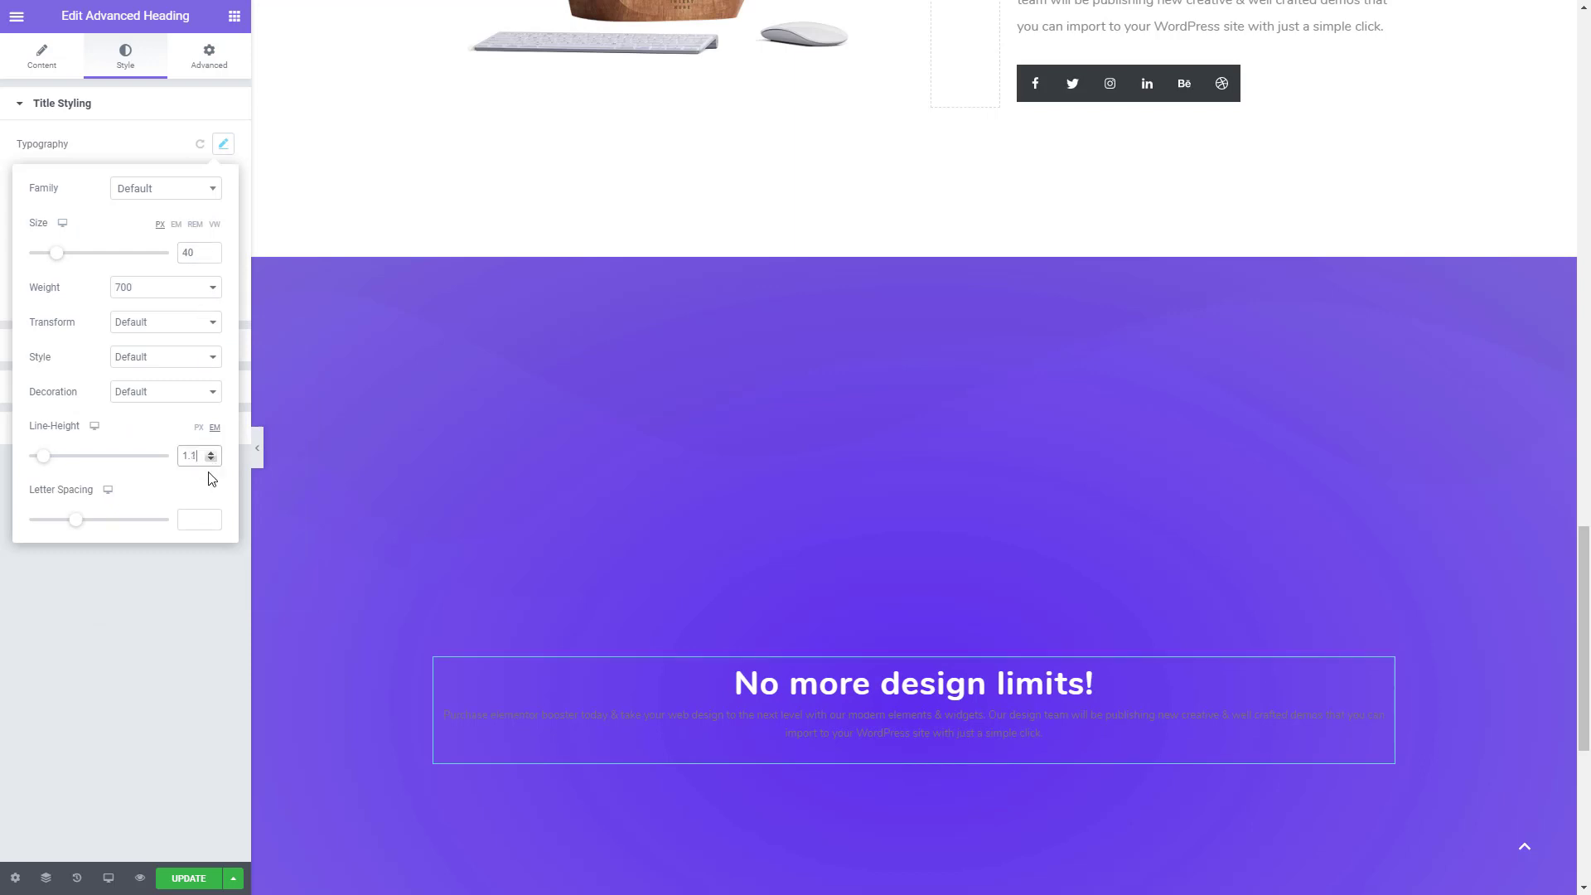
{"action": "left_click", "coordinate": [116, 581]}
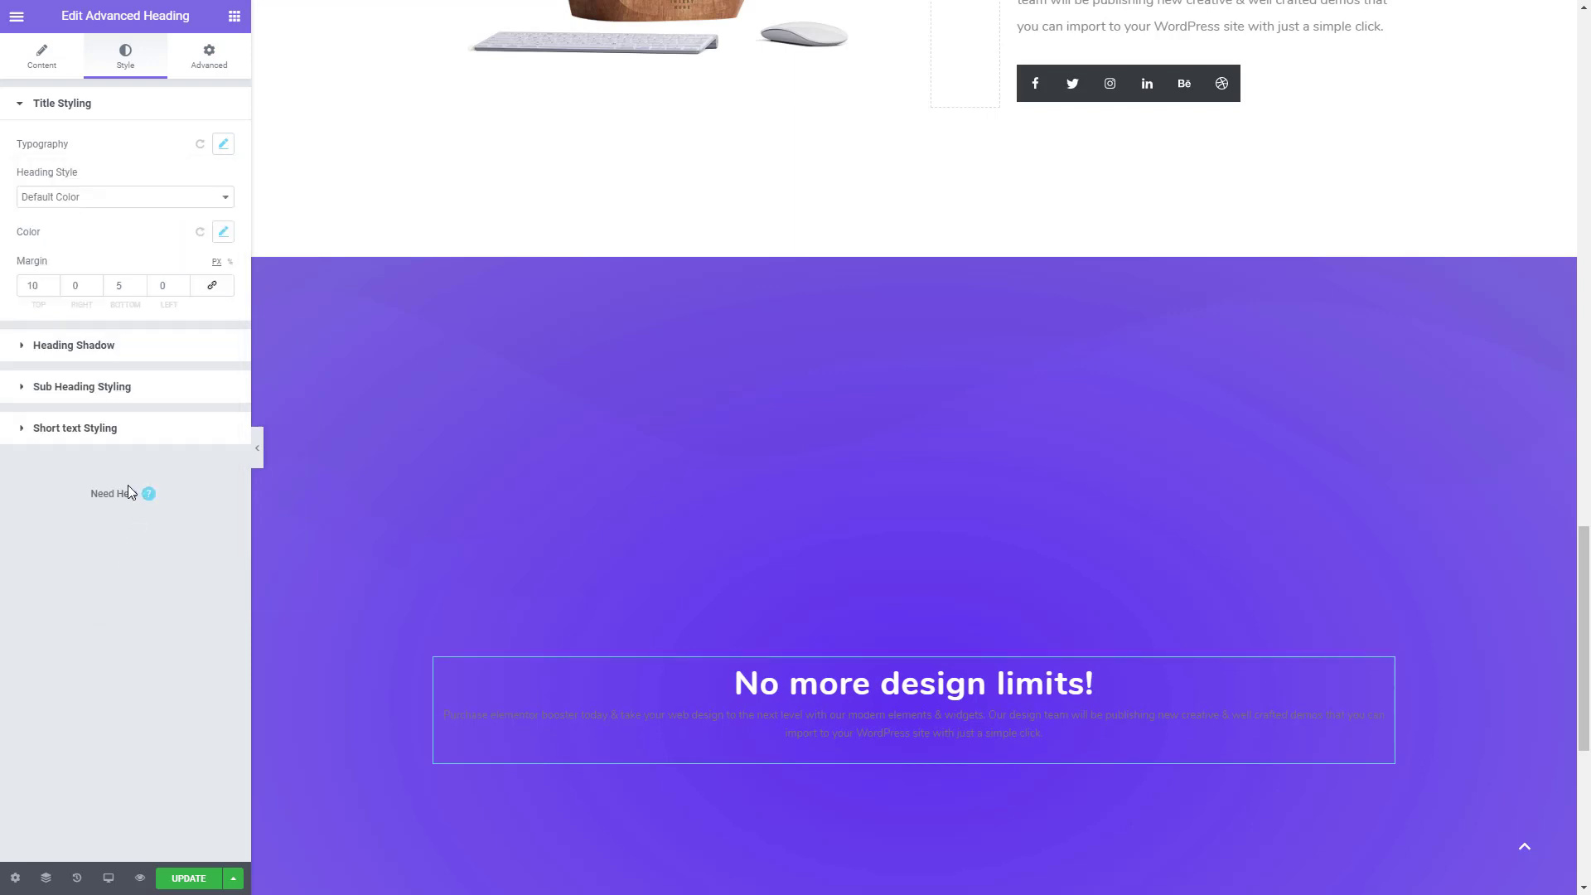
- Change the color of the heading's short text to white #FFFFFF
{"action": "left_click", "coordinate": [100, 439]}
{"action": "left_click", "coordinate": [202, 267]}
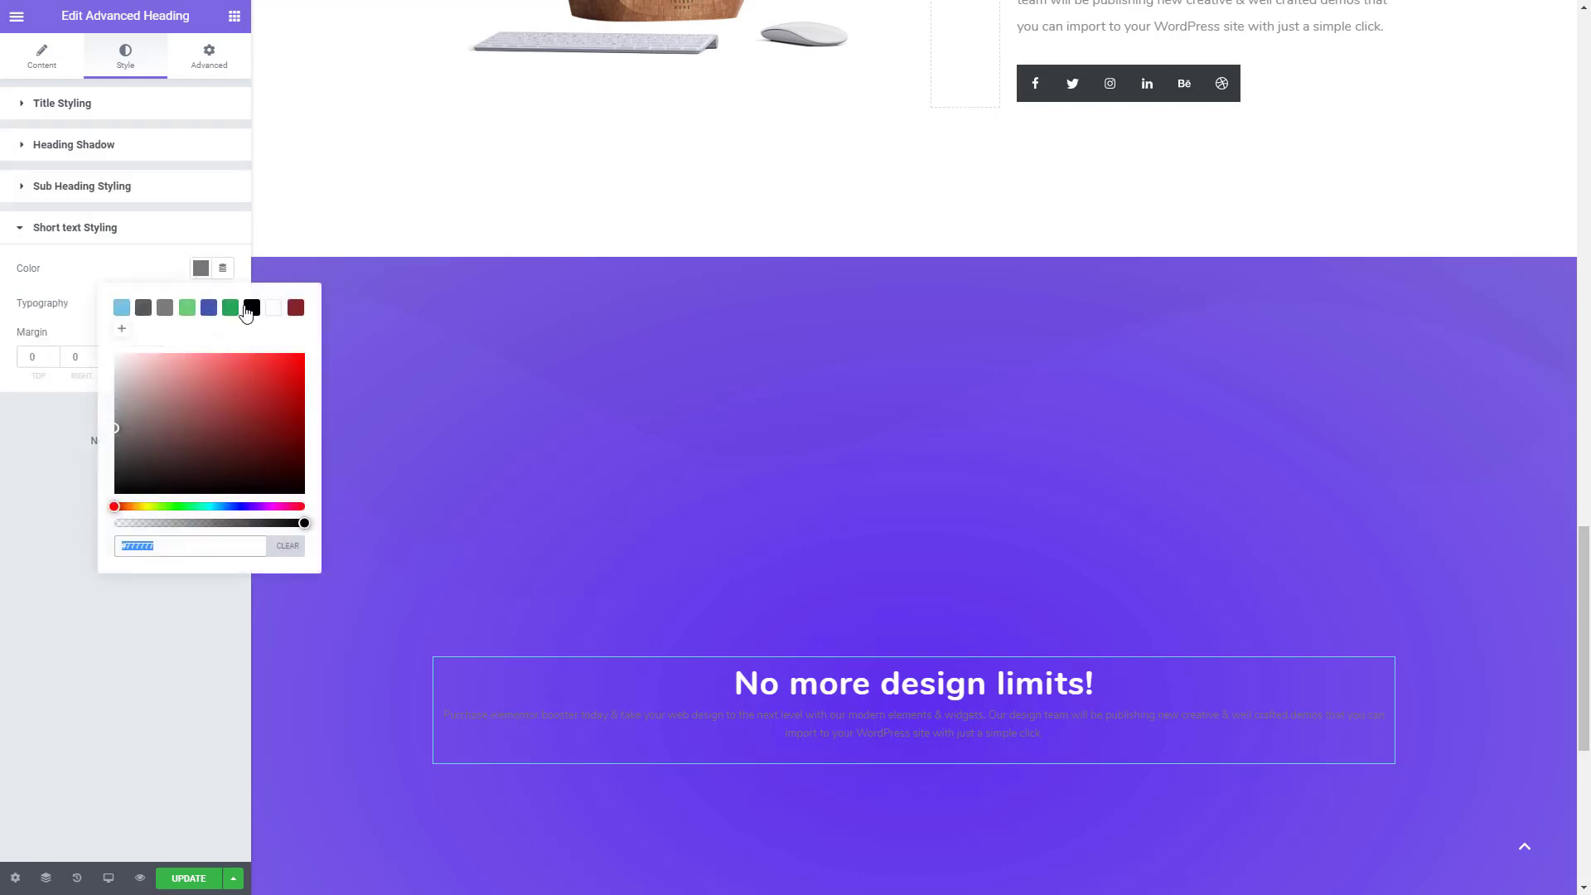
{"action": "left_click", "coordinate": [274, 308]}
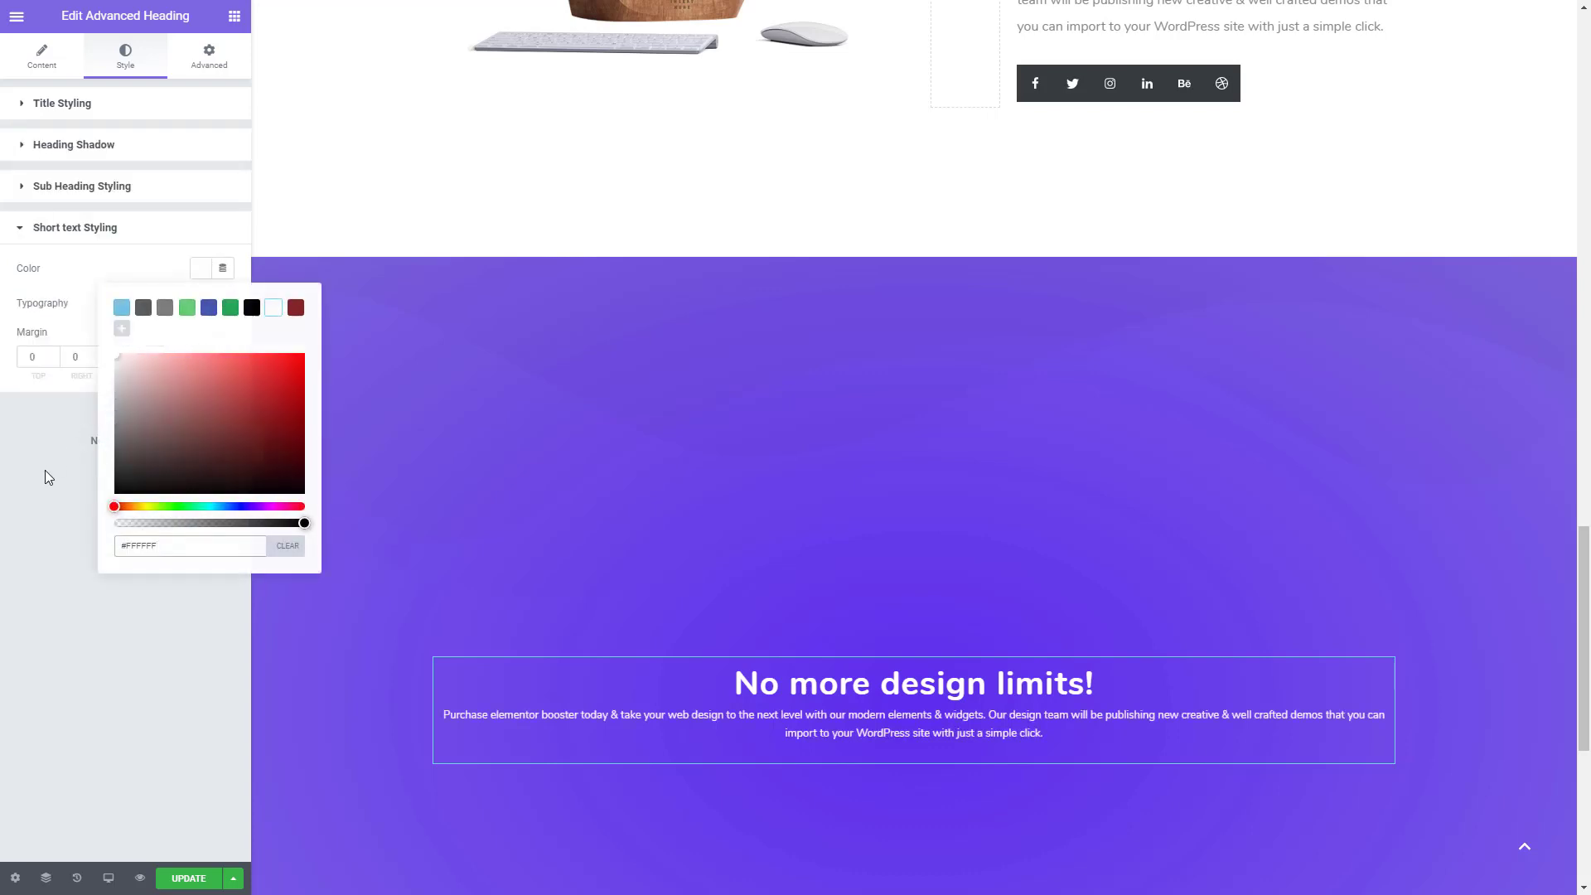
{"action": "left_click", "coordinate": [47, 477]}
- Set the font size of the heading's short text to 17 px
{"action": "left_click", "coordinate": [223, 304]}
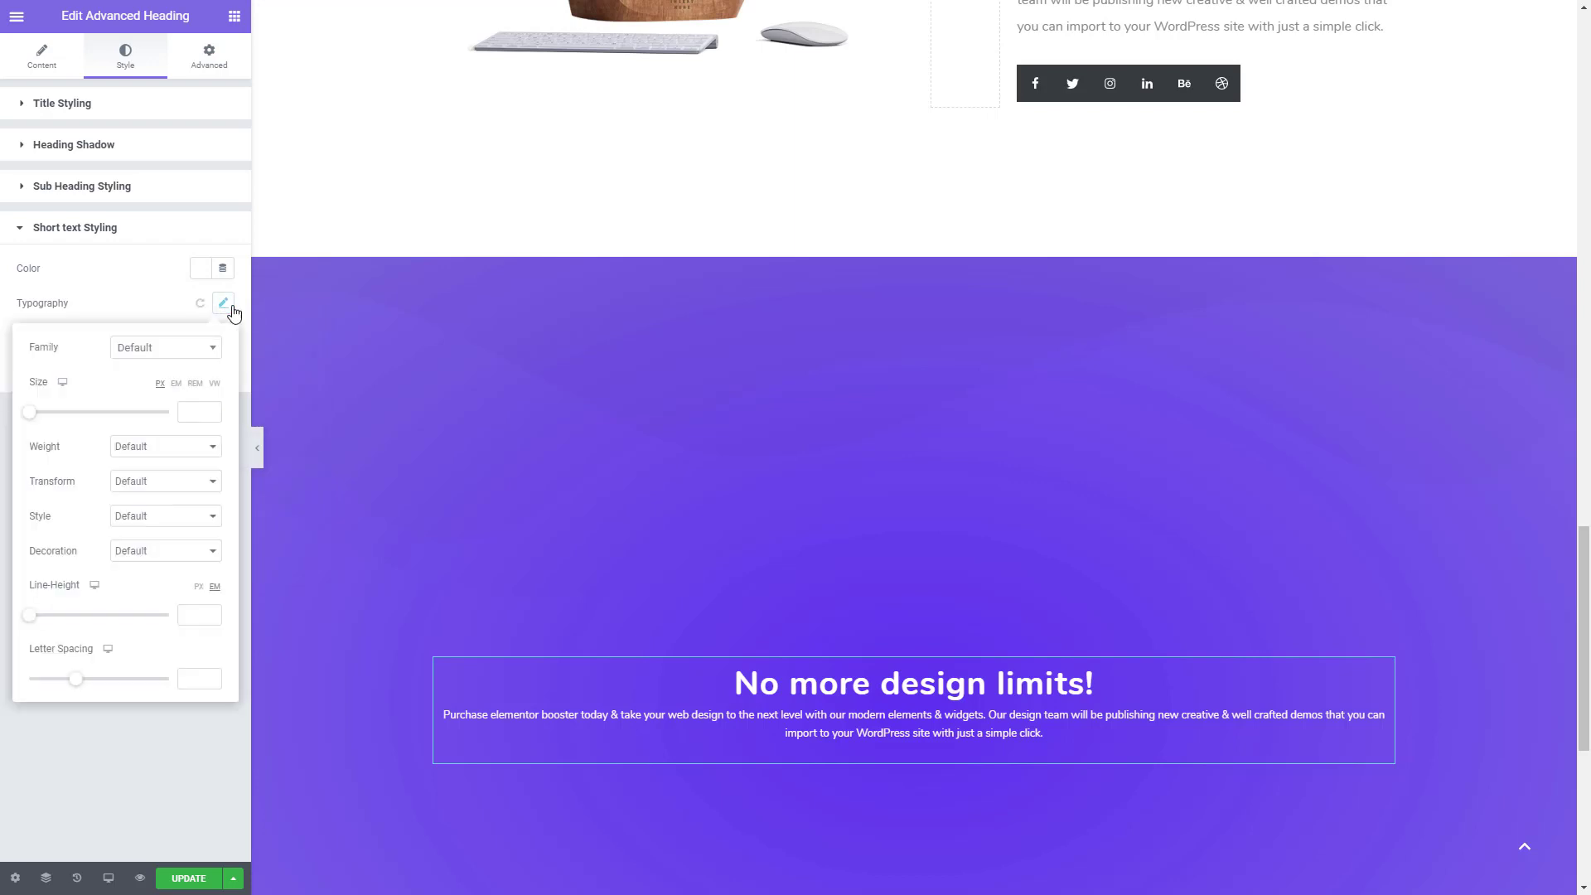
{"action": "left_click", "coordinate": [211, 409]}
{"action": "left_click", "coordinate": [211, 409]}
{"action": "left_click", "coordinate": [212, 410]}
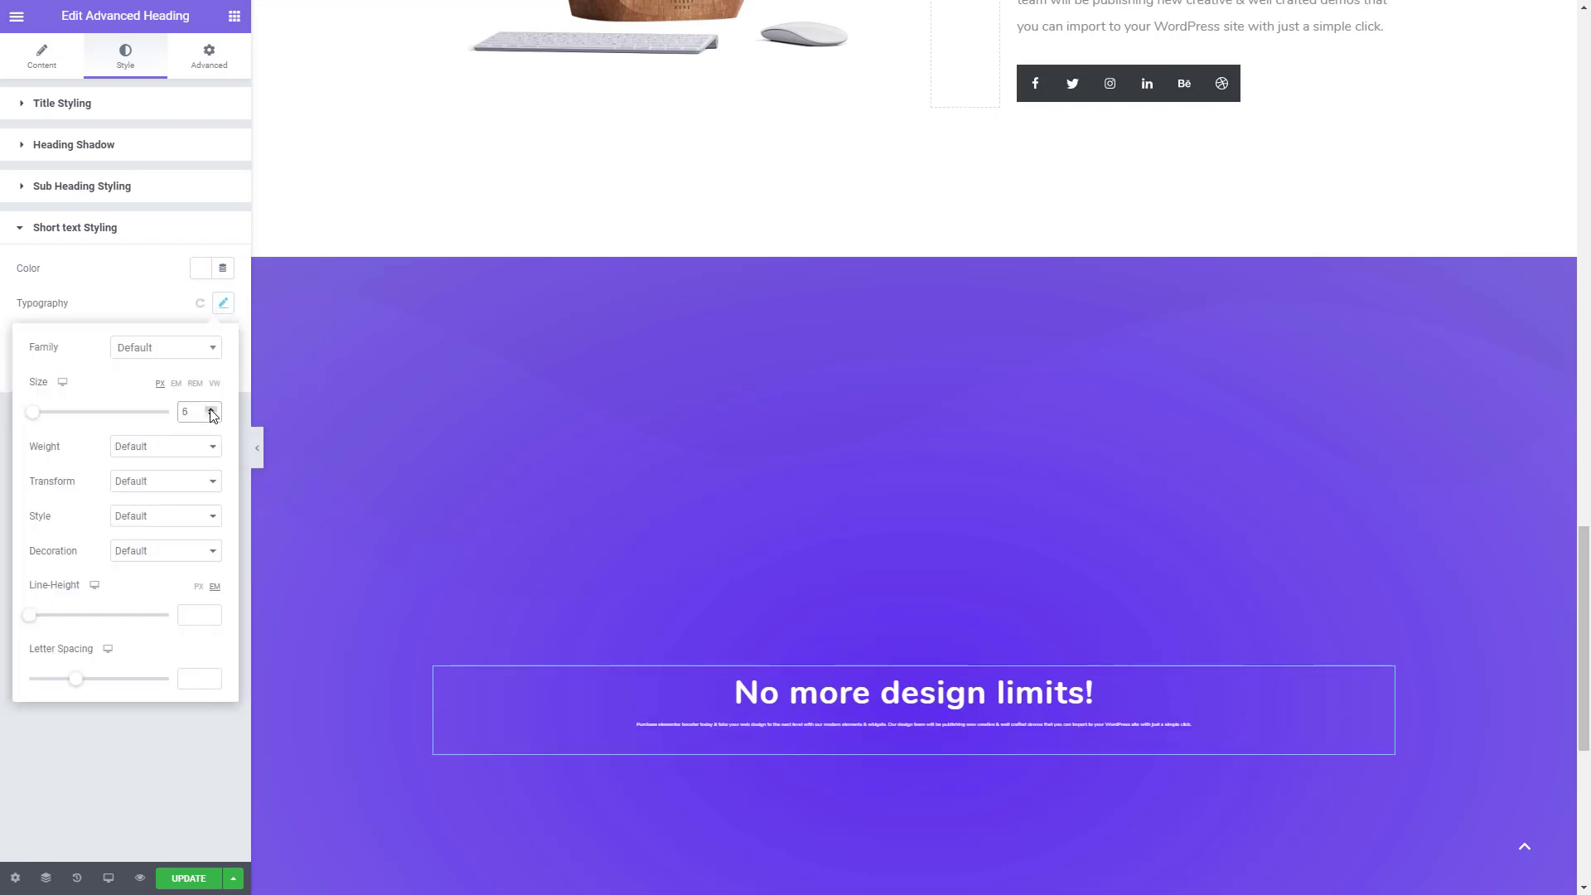
{"action": "left_click", "coordinate": [211, 409]}
{"action": "left_click", "coordinate": [211, 409]}
{"action": "left_click", "coordinate": [212, 410]}
{"action": "left_click", "coordinate": [212, 409]}
{"action": "left_click", "coordinate": [212, 410]}
{"action": "left_click", "coordinate": [211, 410]}
{"action": "left_click", "coordinate": [212, 410]}
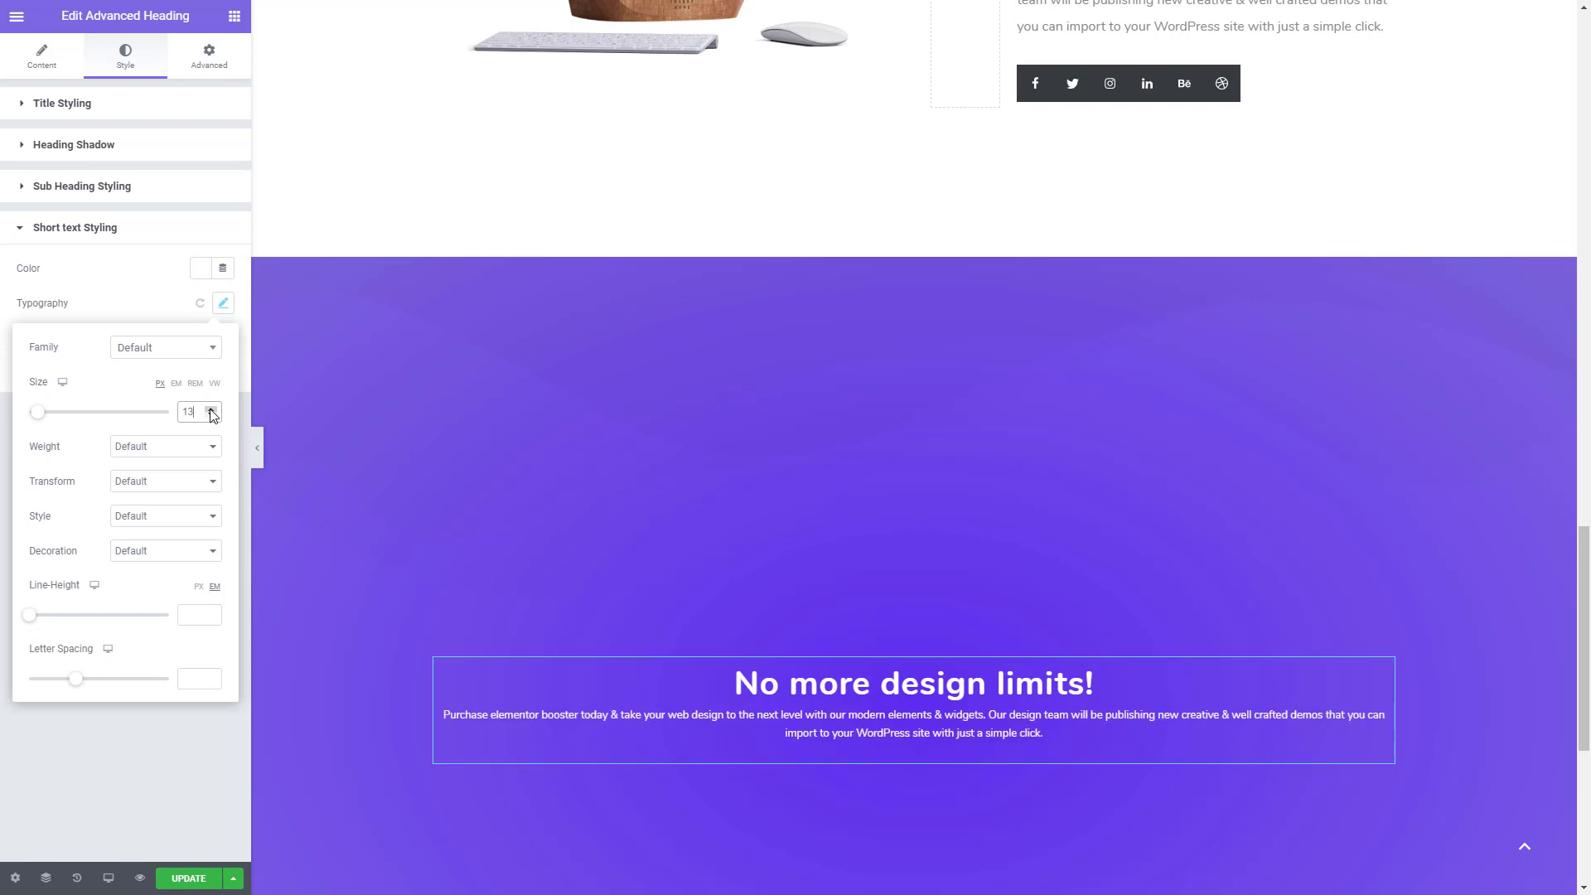
{"action": "left_click", "coordinate": [211, 410]}
{"action": "left_click", "coordinate": [212, 409]}
{"action": "left_click", "coordinate": [211, 409]}
{"action": "left_click", "coordinate": [211, 409]}
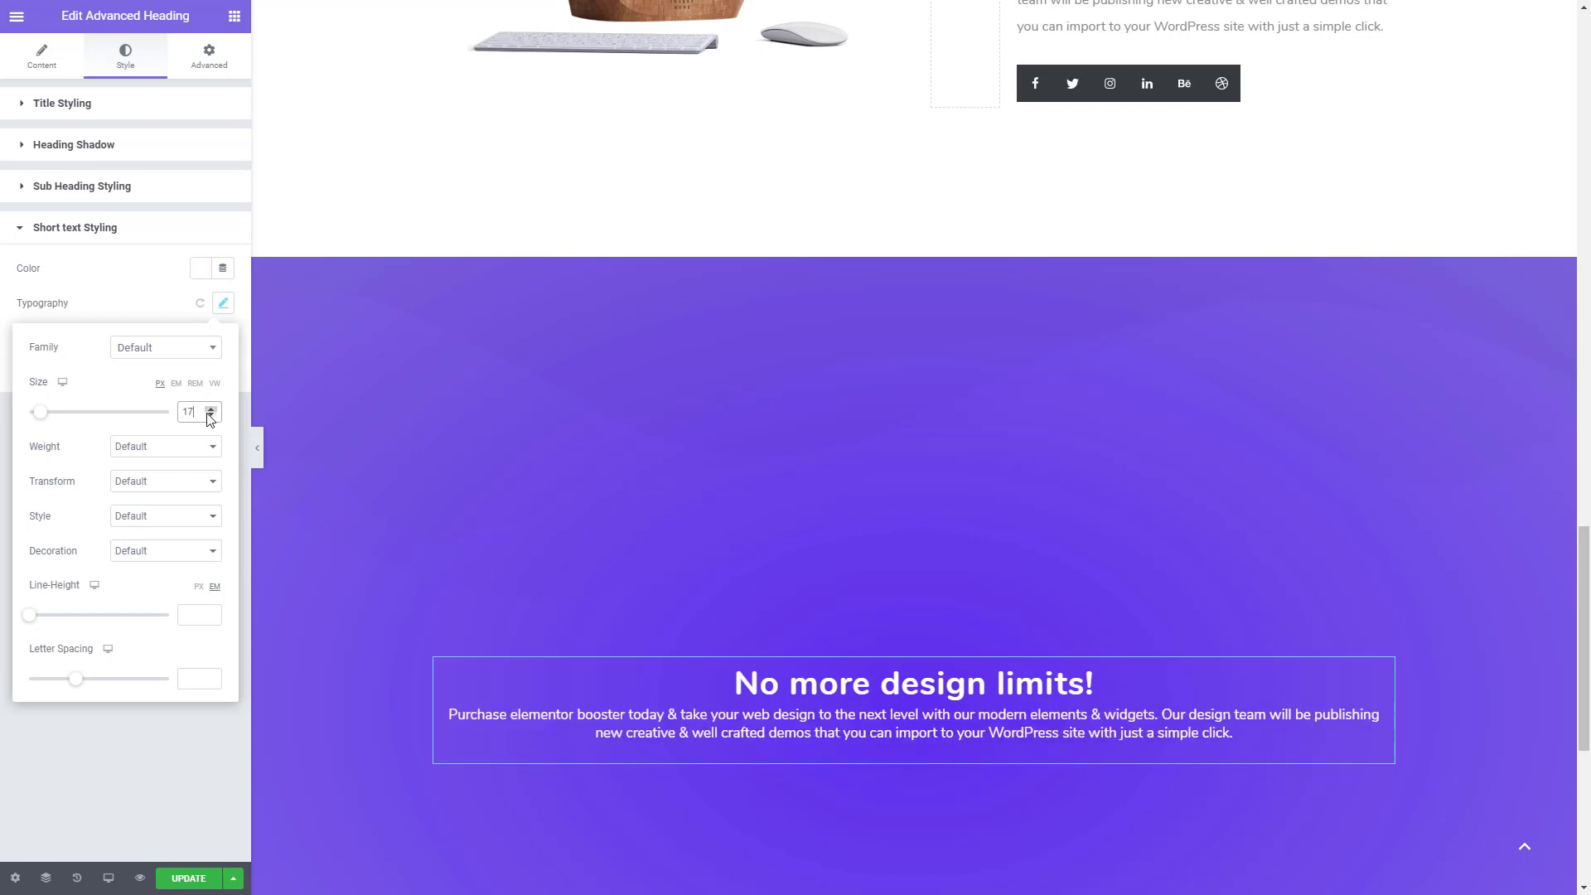
- Set the short text's font weight to 500 and increase its line height to space the two lines further apart
{"action": "left_click", "coordinate": [148, 454]}
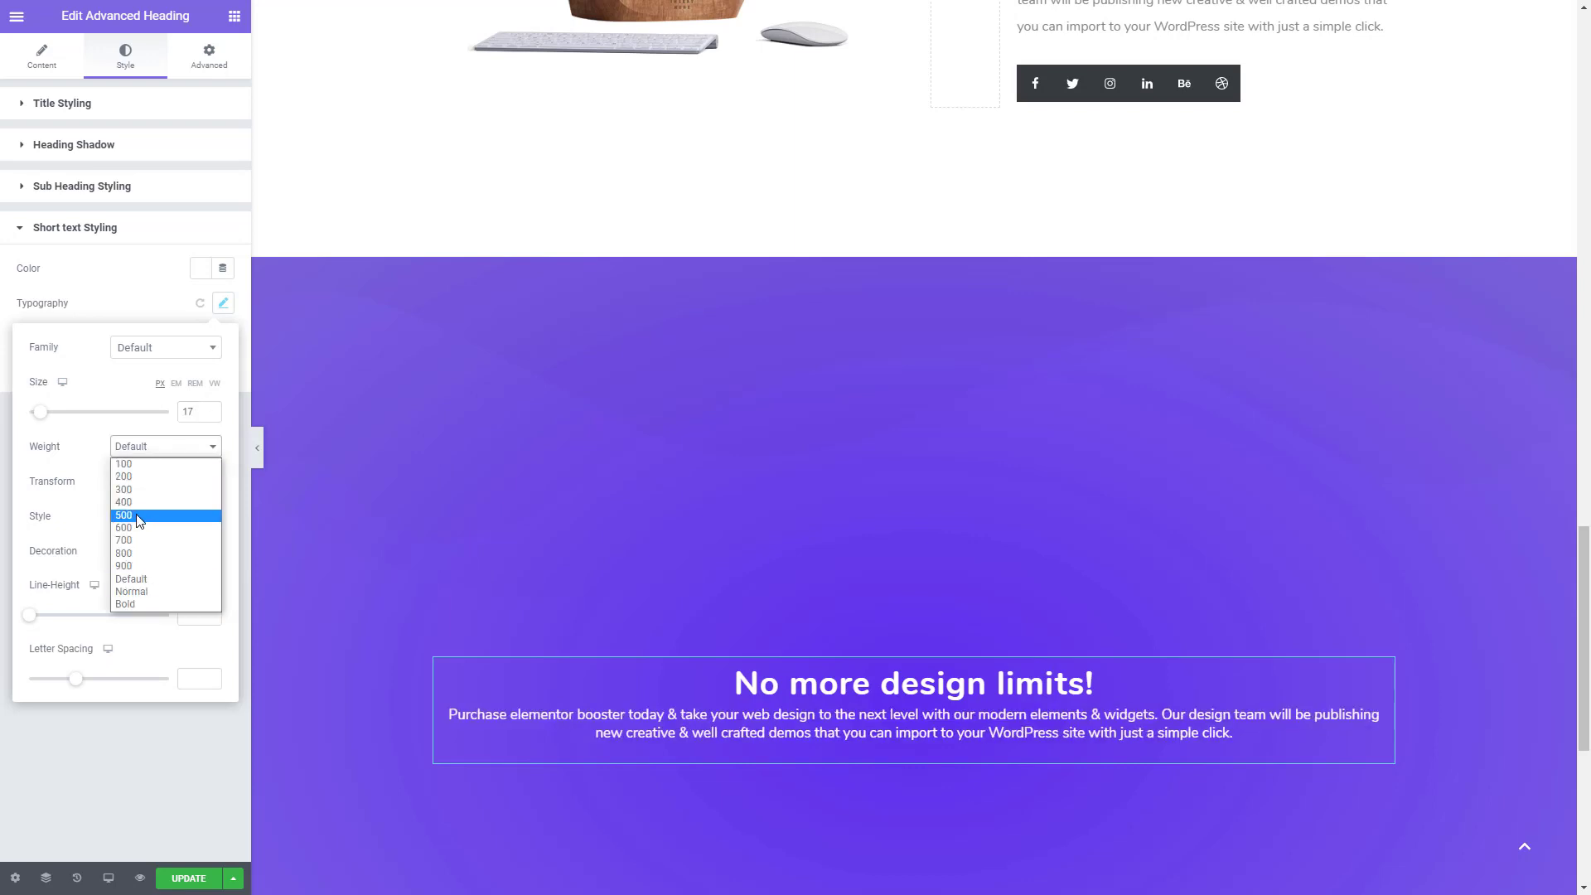
{"action": "left_click", "coordinate": [145, 516]}
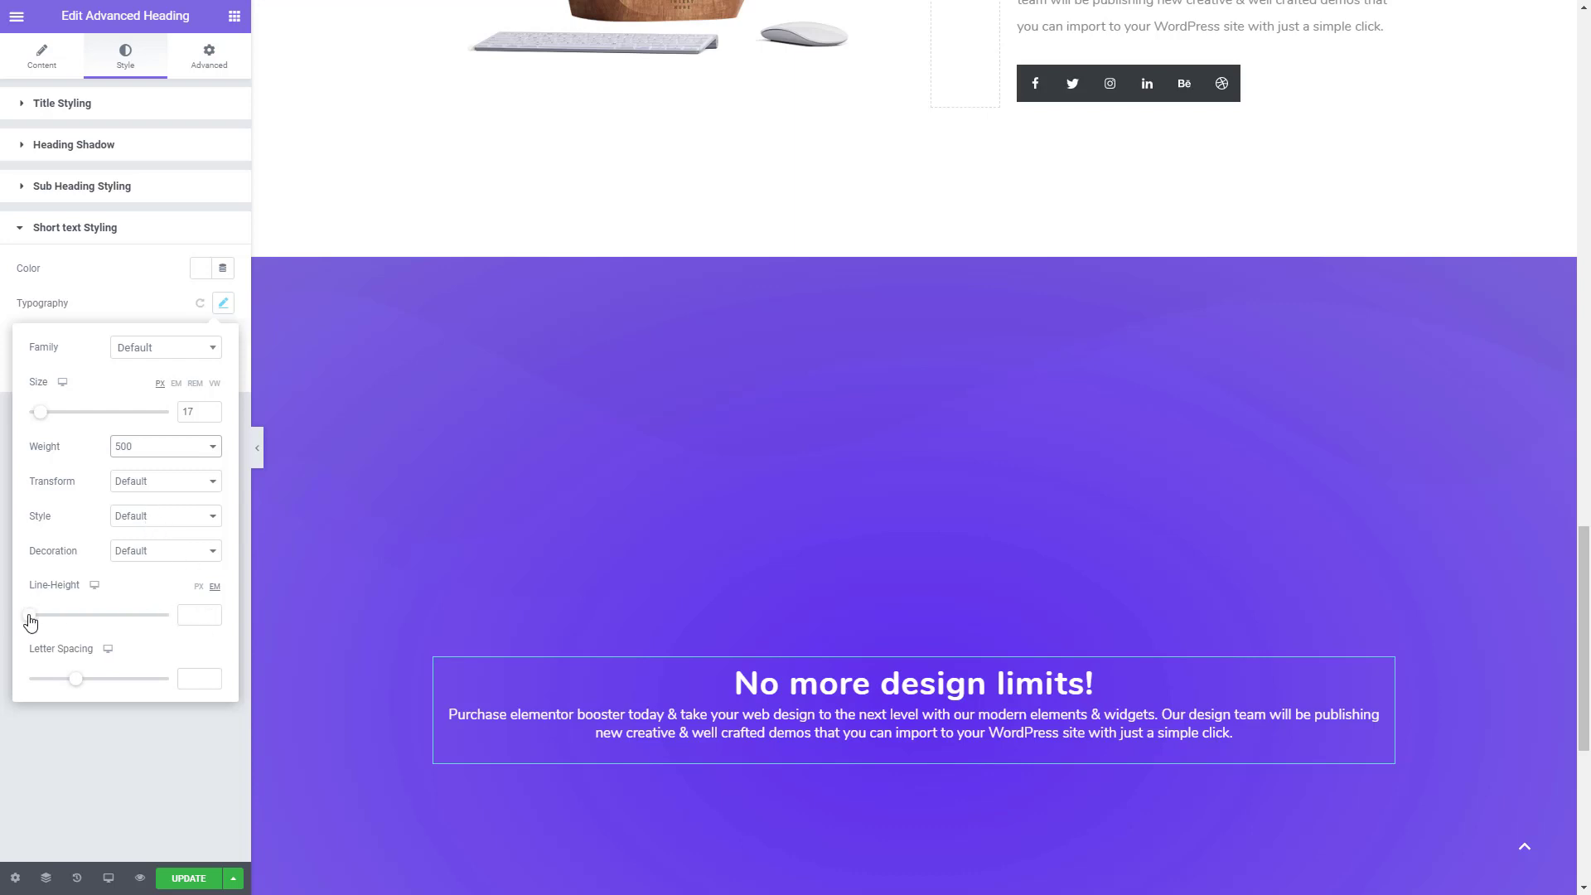
{"action": "left_click_drag", "start_coordinate": [30, 617], "coordinate": [56, 626]}
{"action": "left_click", "coordinate": [103, 744]}
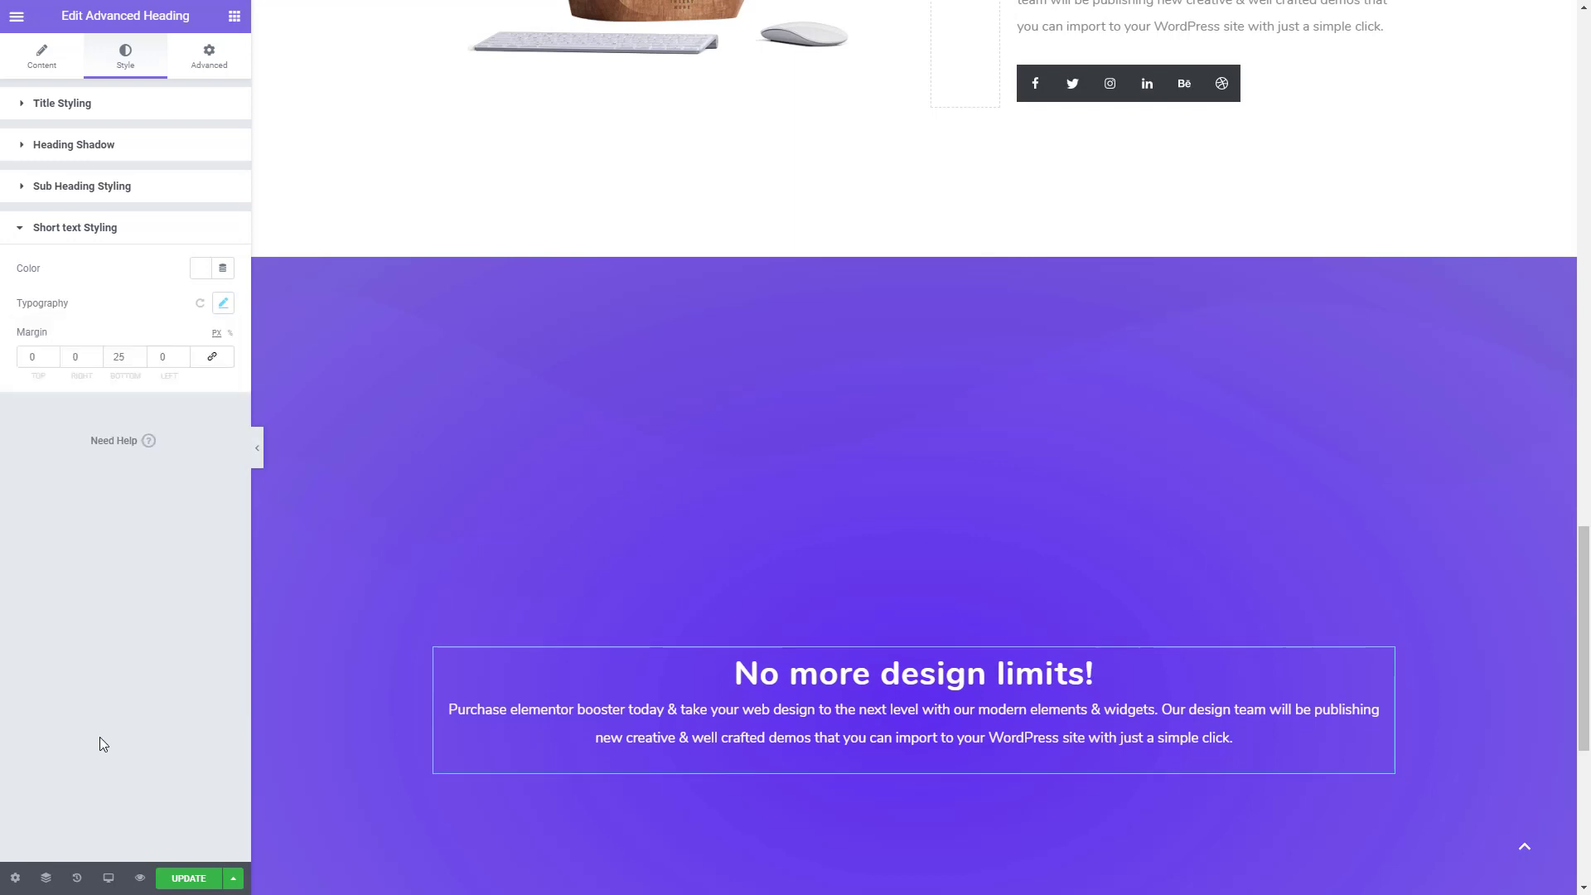
- Set the top margin of the heading's short text to 17 px
{"action": "left_click", "coordinate": [53, 353]}
{"action": "left_click", "coordinate": [52, 353]}
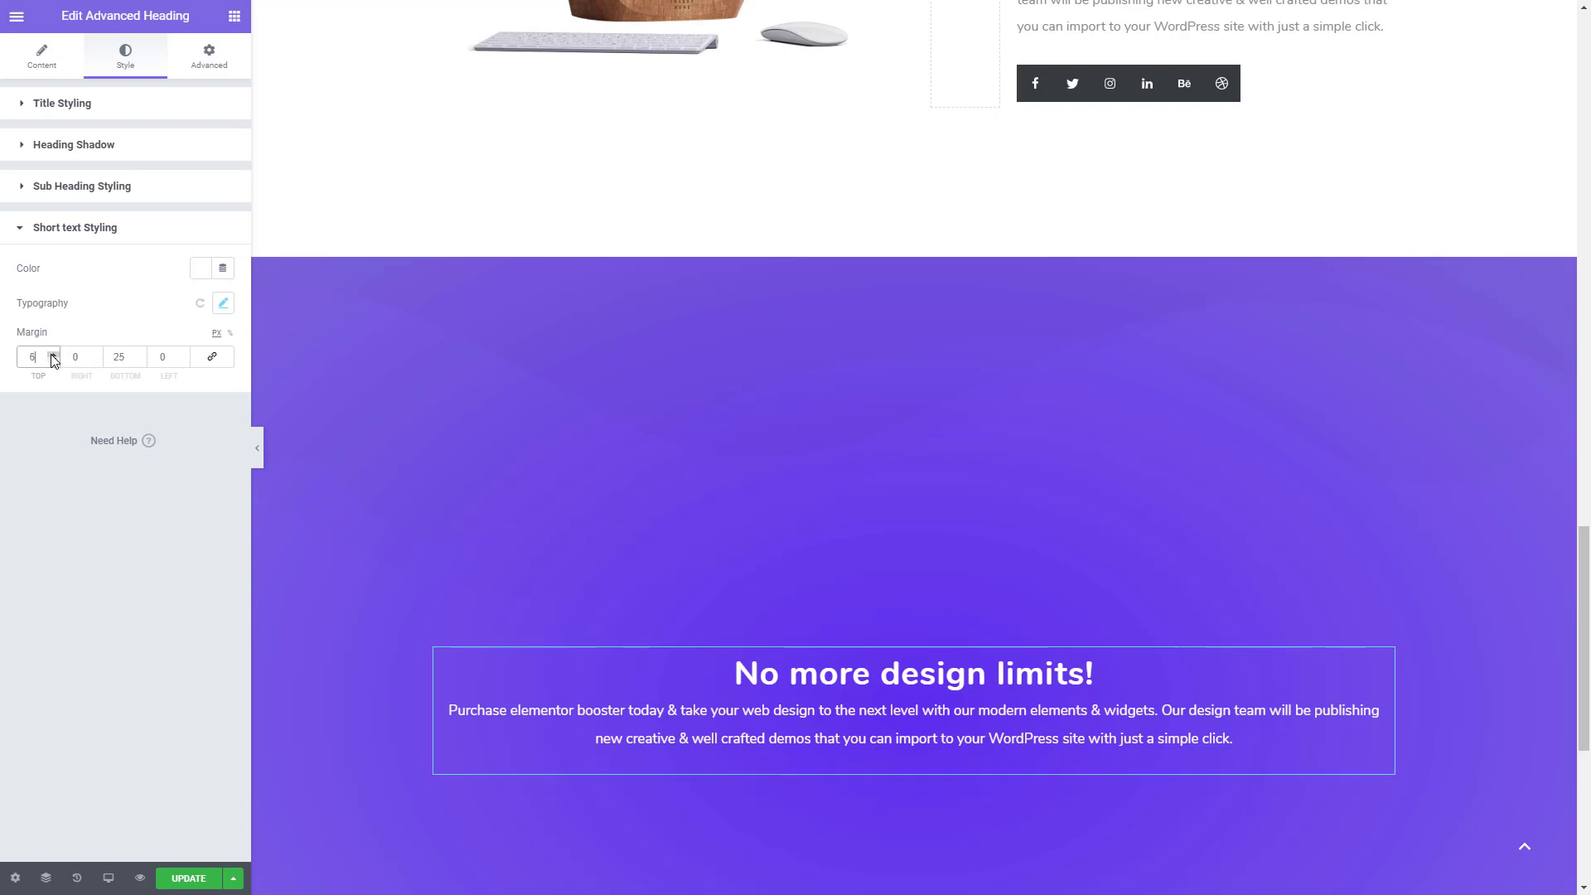
{"action": "left_click", "coordinate": [52, 354]}
{"action": "left_click", "coordinate": [52, 354]}
{"action": "left_click", "coordinate": [52, 354]}
{"action": "left_click", "coordinate": [53, 353]}
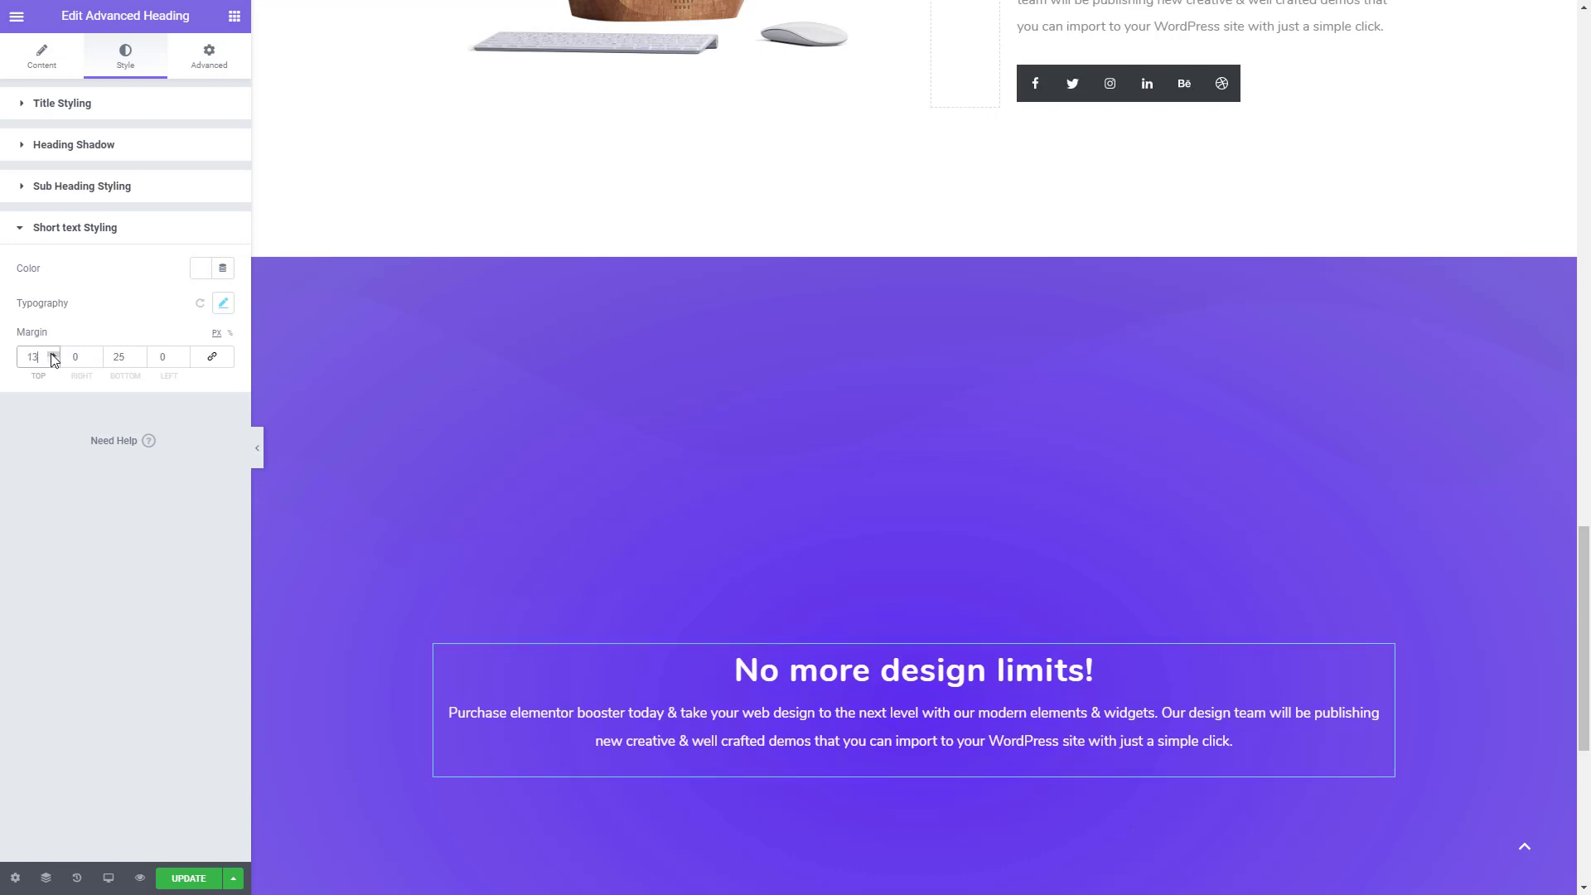
{"action": "left_click", "coordinate": [52, 354]}
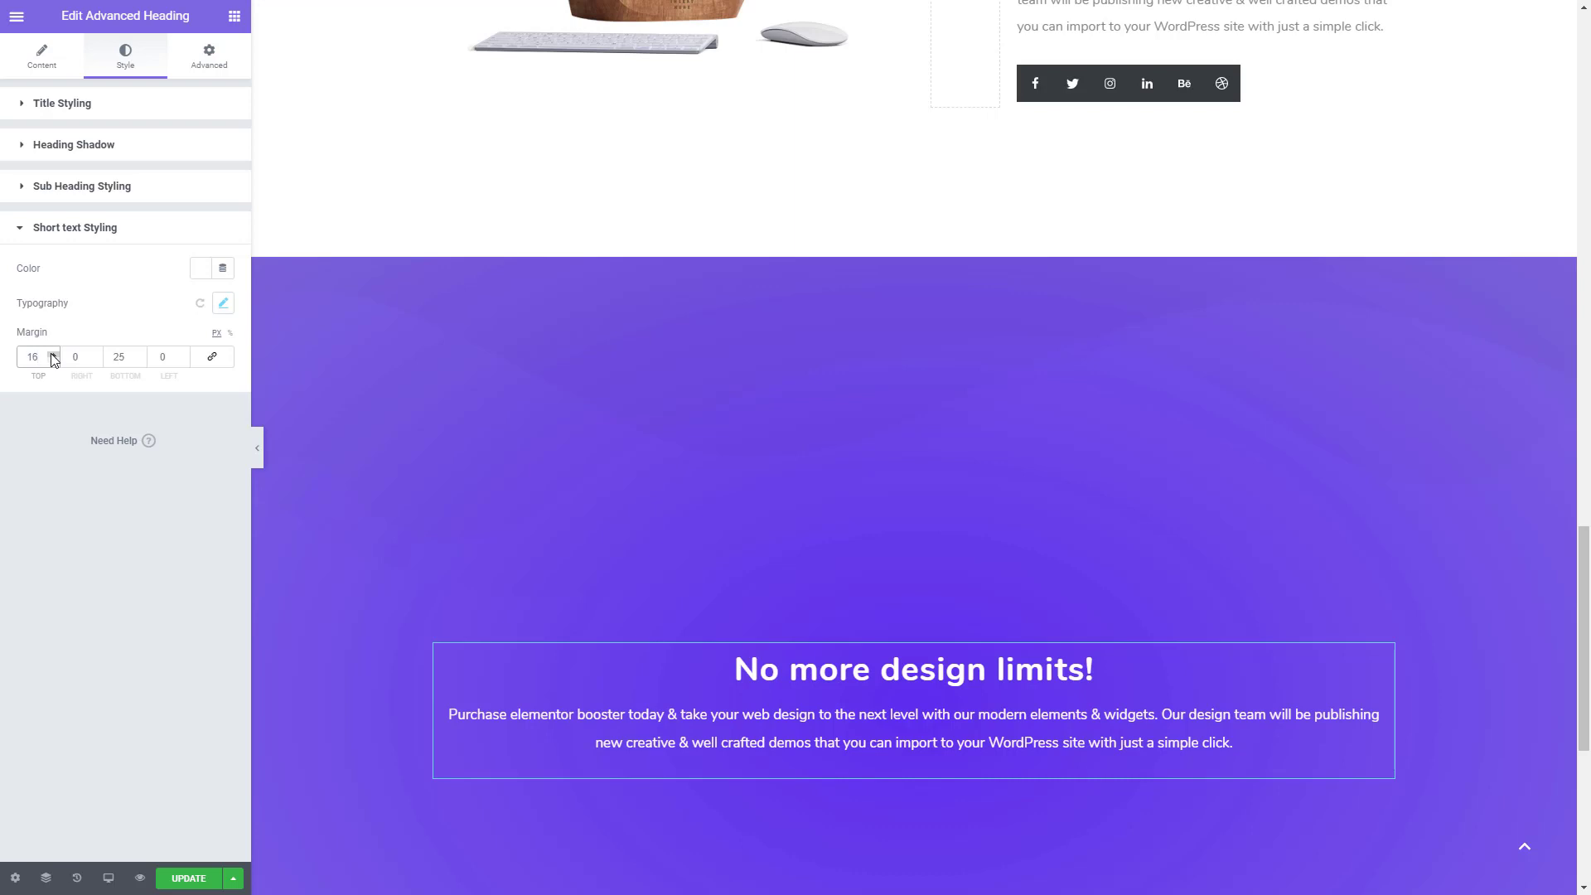
{"action": "left_click", "coordinate": [53, 354]}
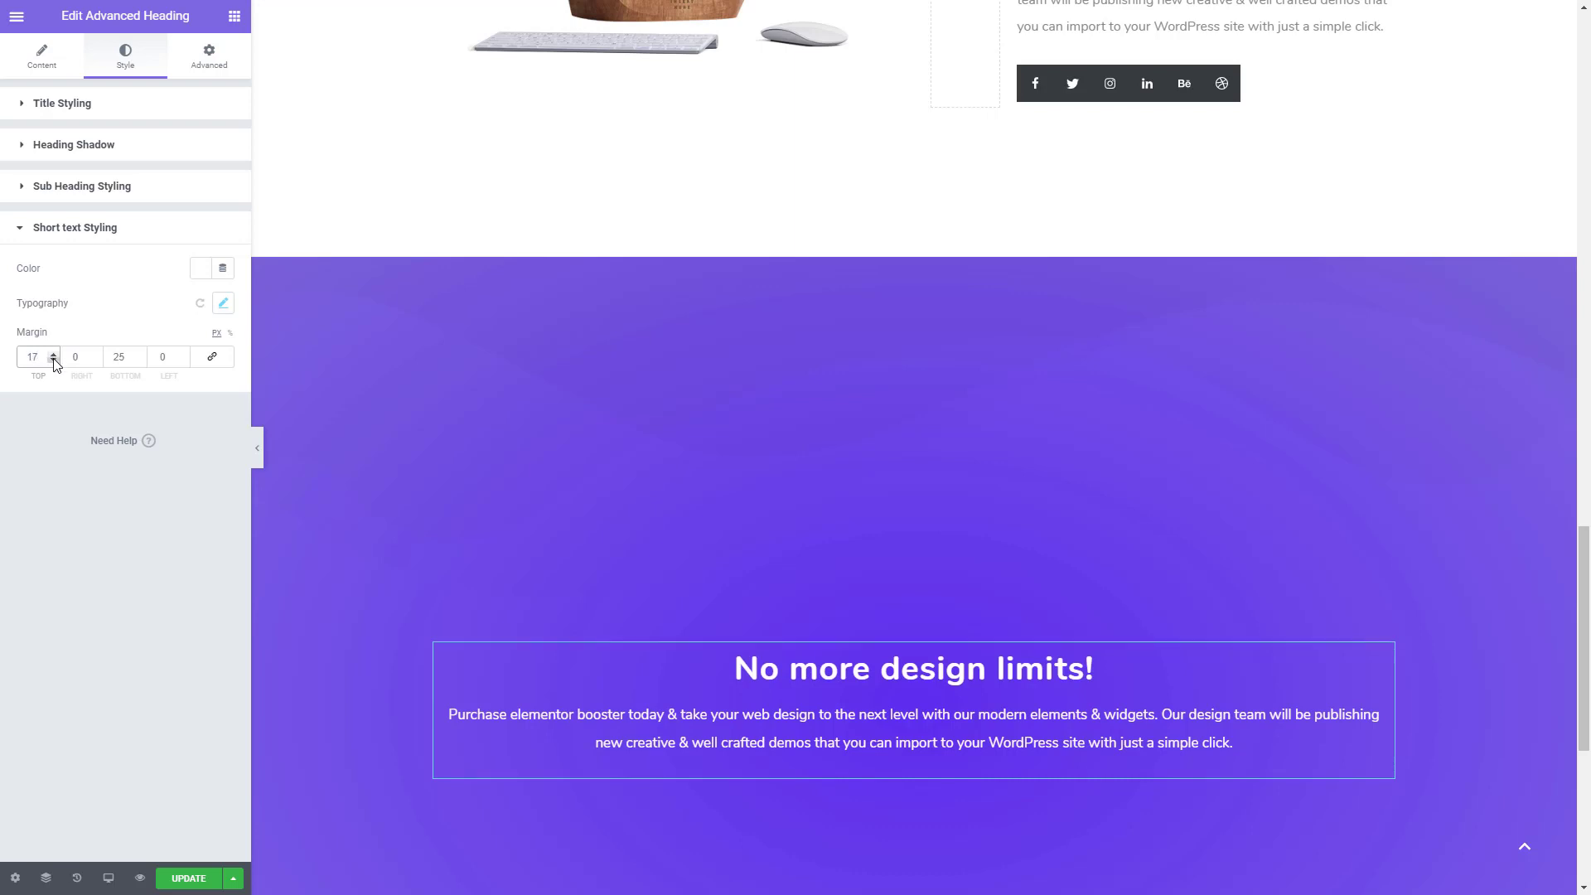
- Add two new columns to the inner section holding the heading and move the "No more design limits!" heading into the middle one
{"action": "left_click", "coordinate": [72, 696]}
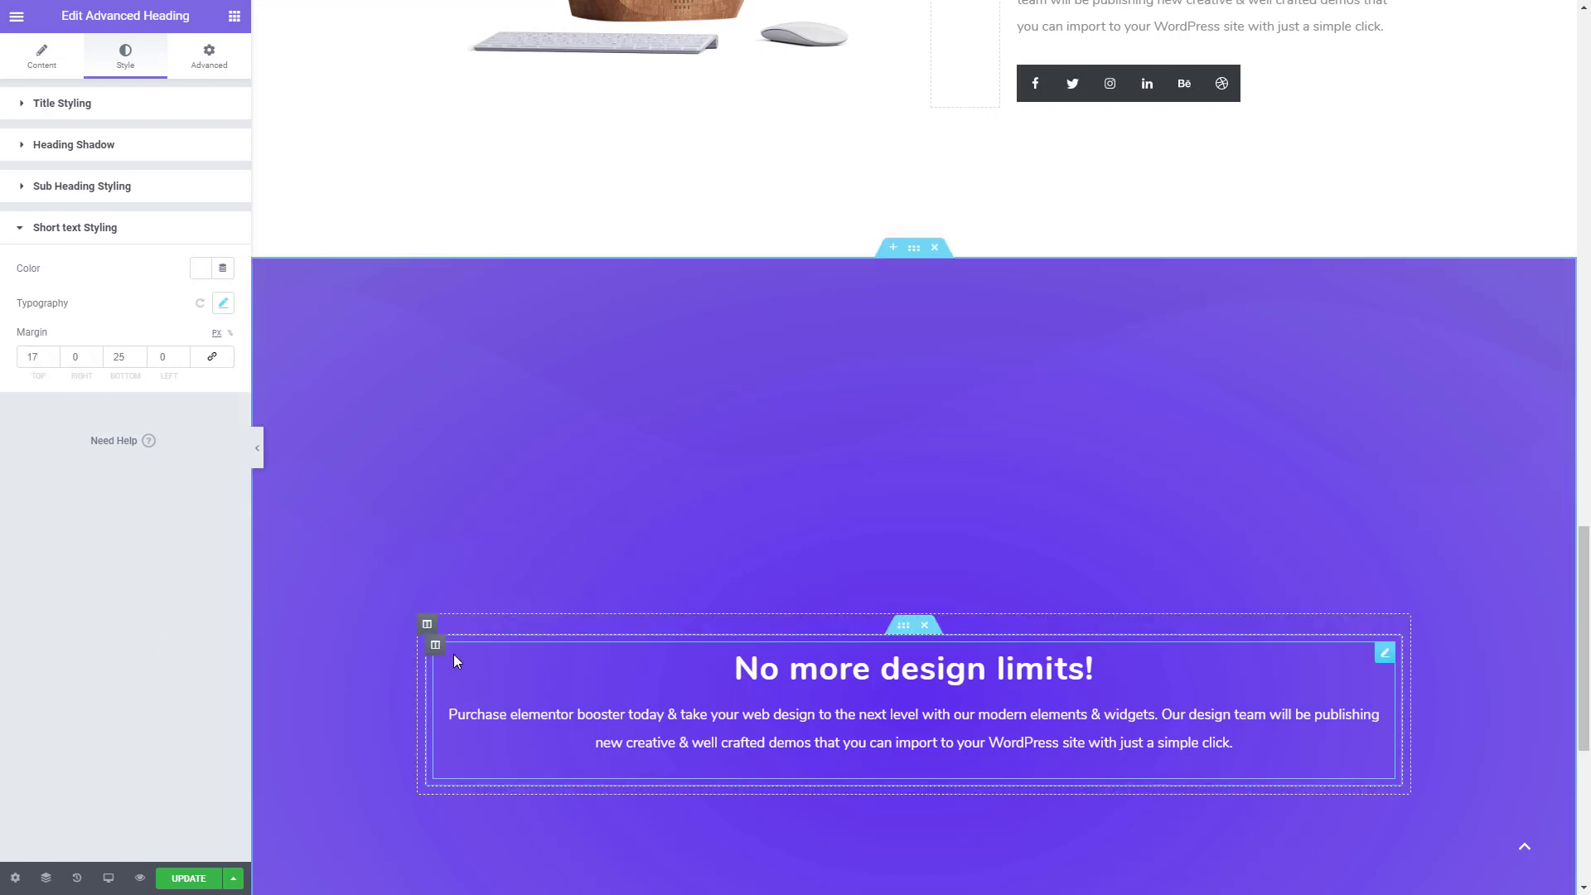
{"action": "right_click", "coordinate": [436, 647]}
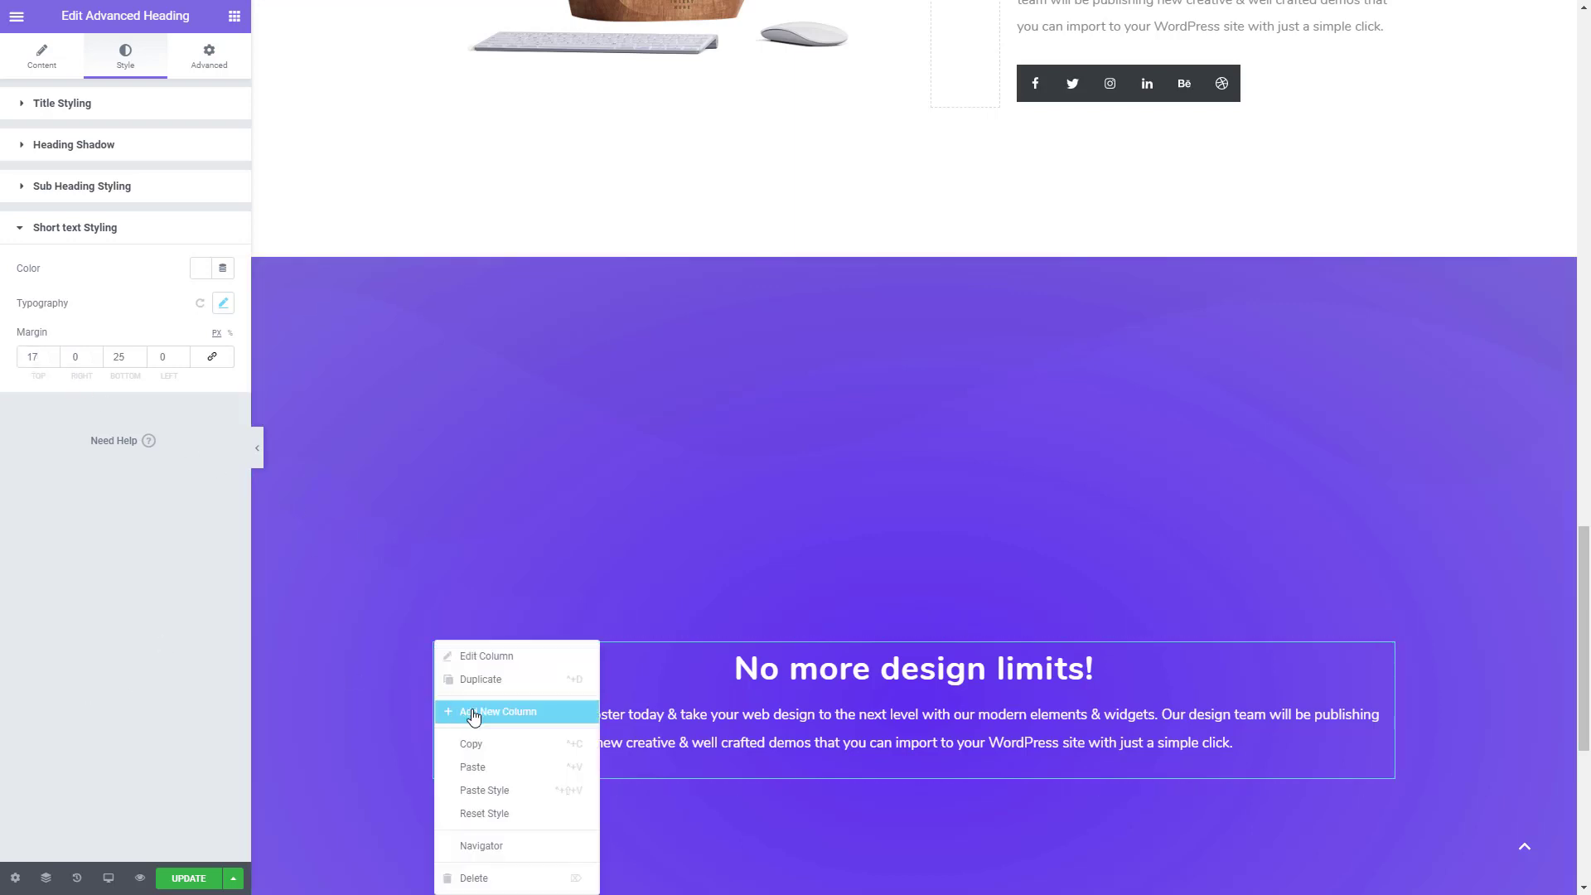
{"action": "left_click", "coordinate": [473, 713]}
{"action": "right_click", "coordinate": [441, 623]}
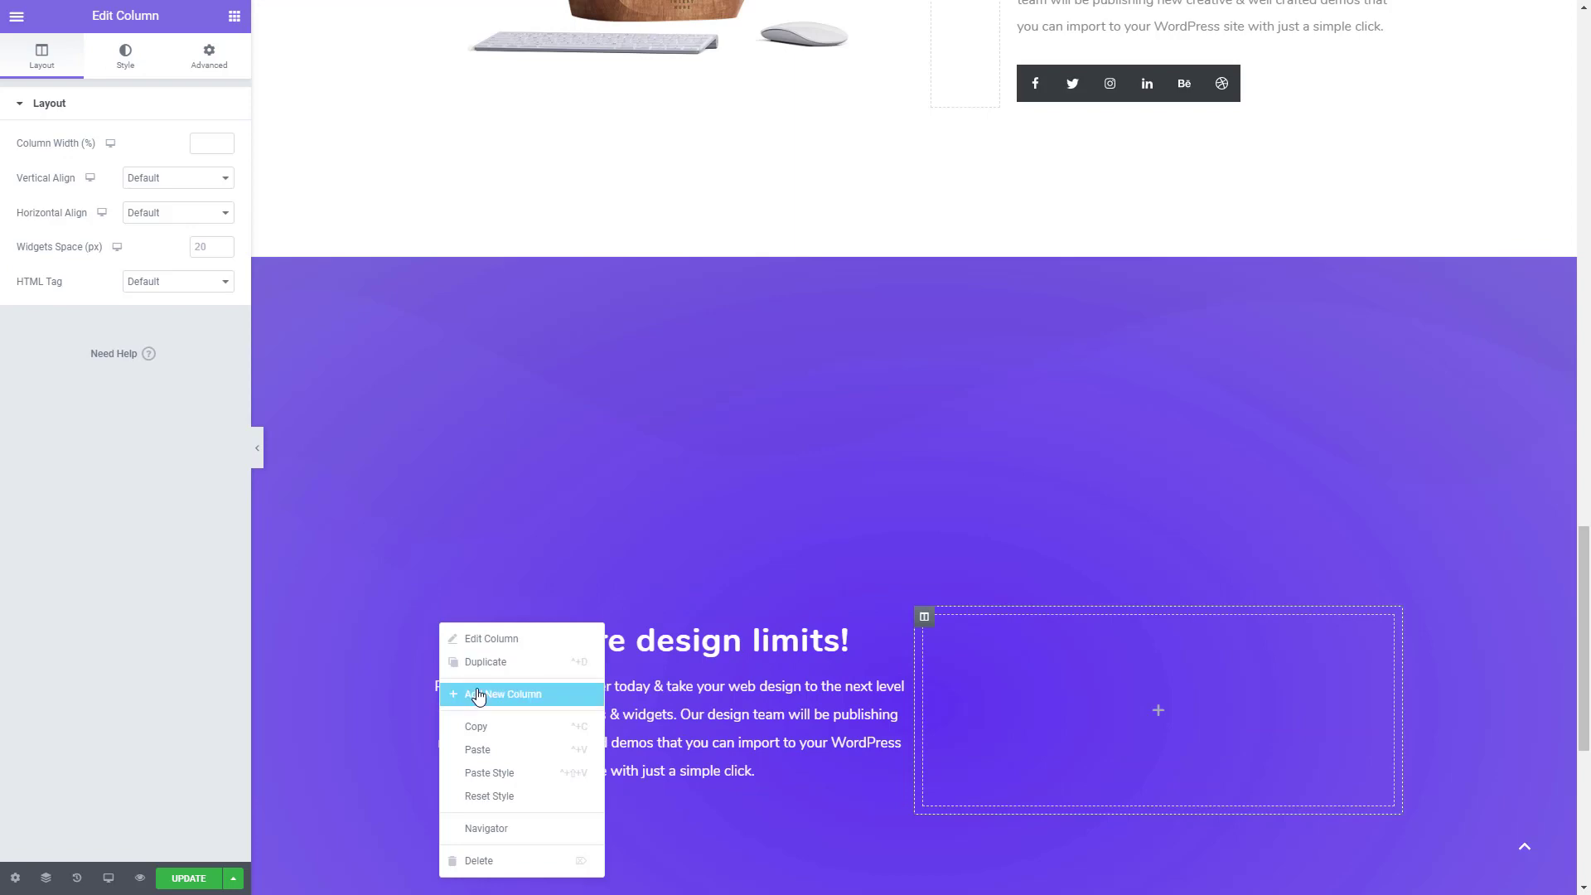
{"action": "left_click", "coordinate": [479, 697]}
{"action": "left_click_drag", "start_coordinate": [729, 572], "coordinate": [899, 707]}
{"action": "scroll", "coordinate": [503, 495], "scroll_direction": "down", "scroll_amount": 1}
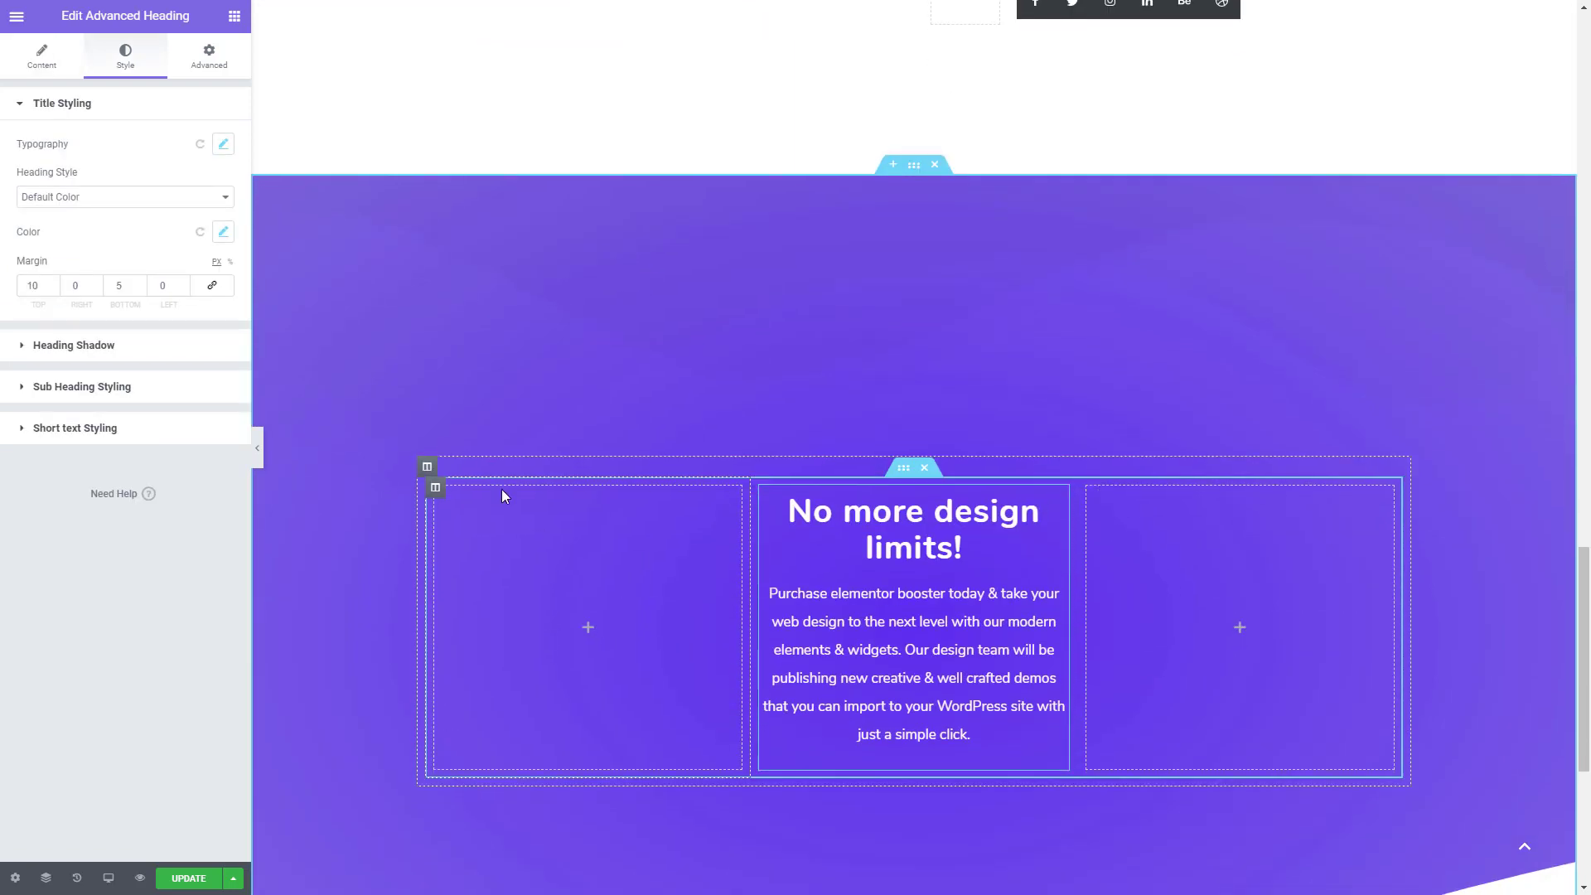
- Set the width of the empty column before the heading to 14%
{"action": "left_click", "coordinate": [435, 487]}
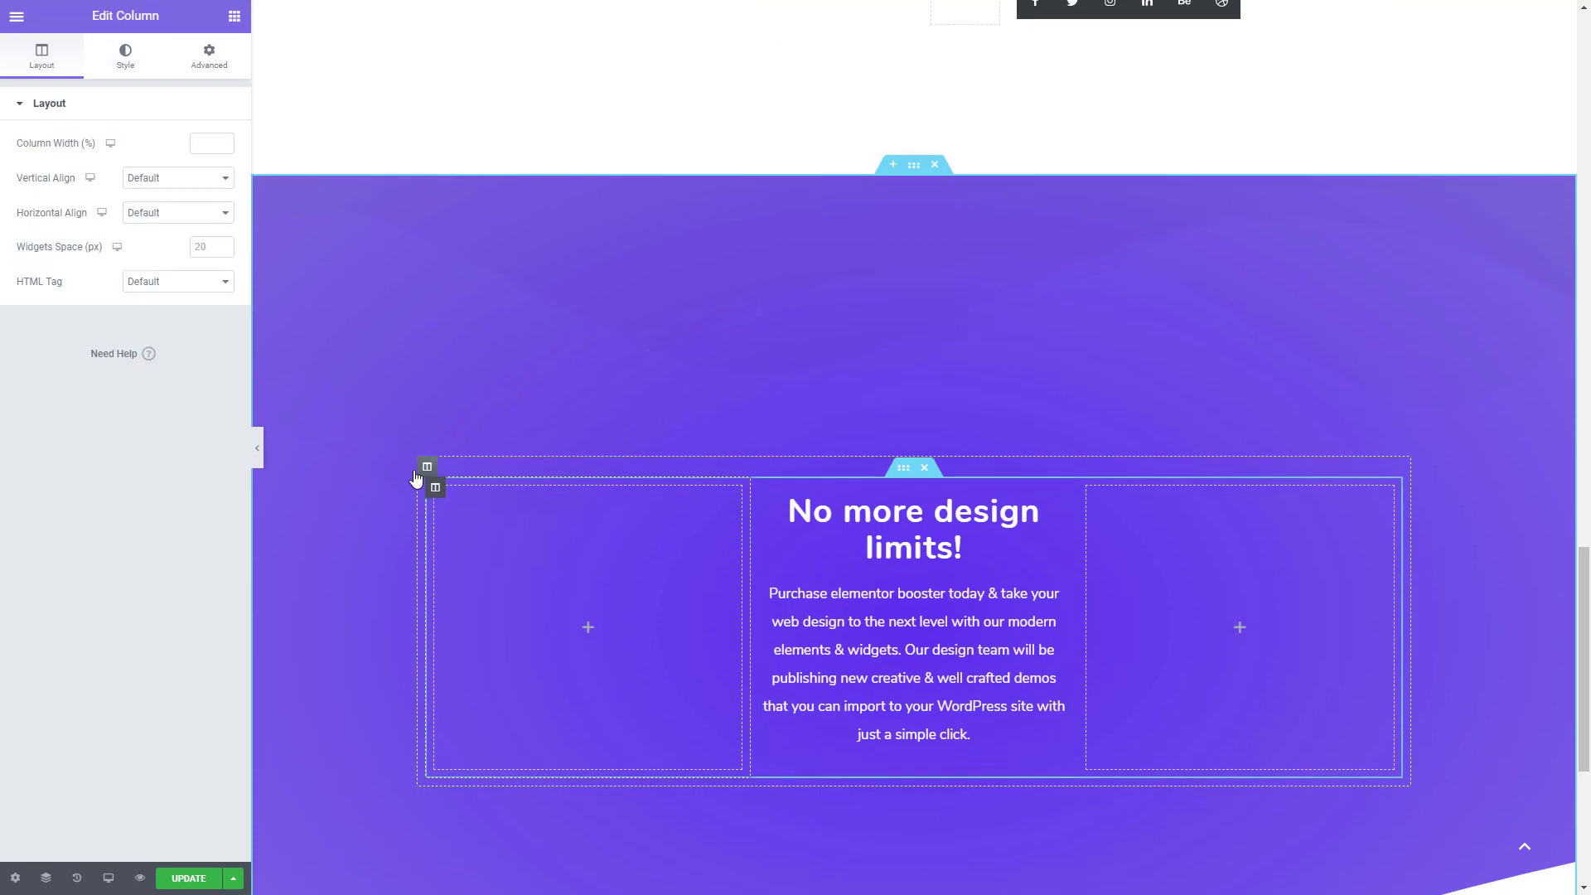
{"action": "left_click", "coordinate": [207, 144]}
{"action": "type", "text": "12"}
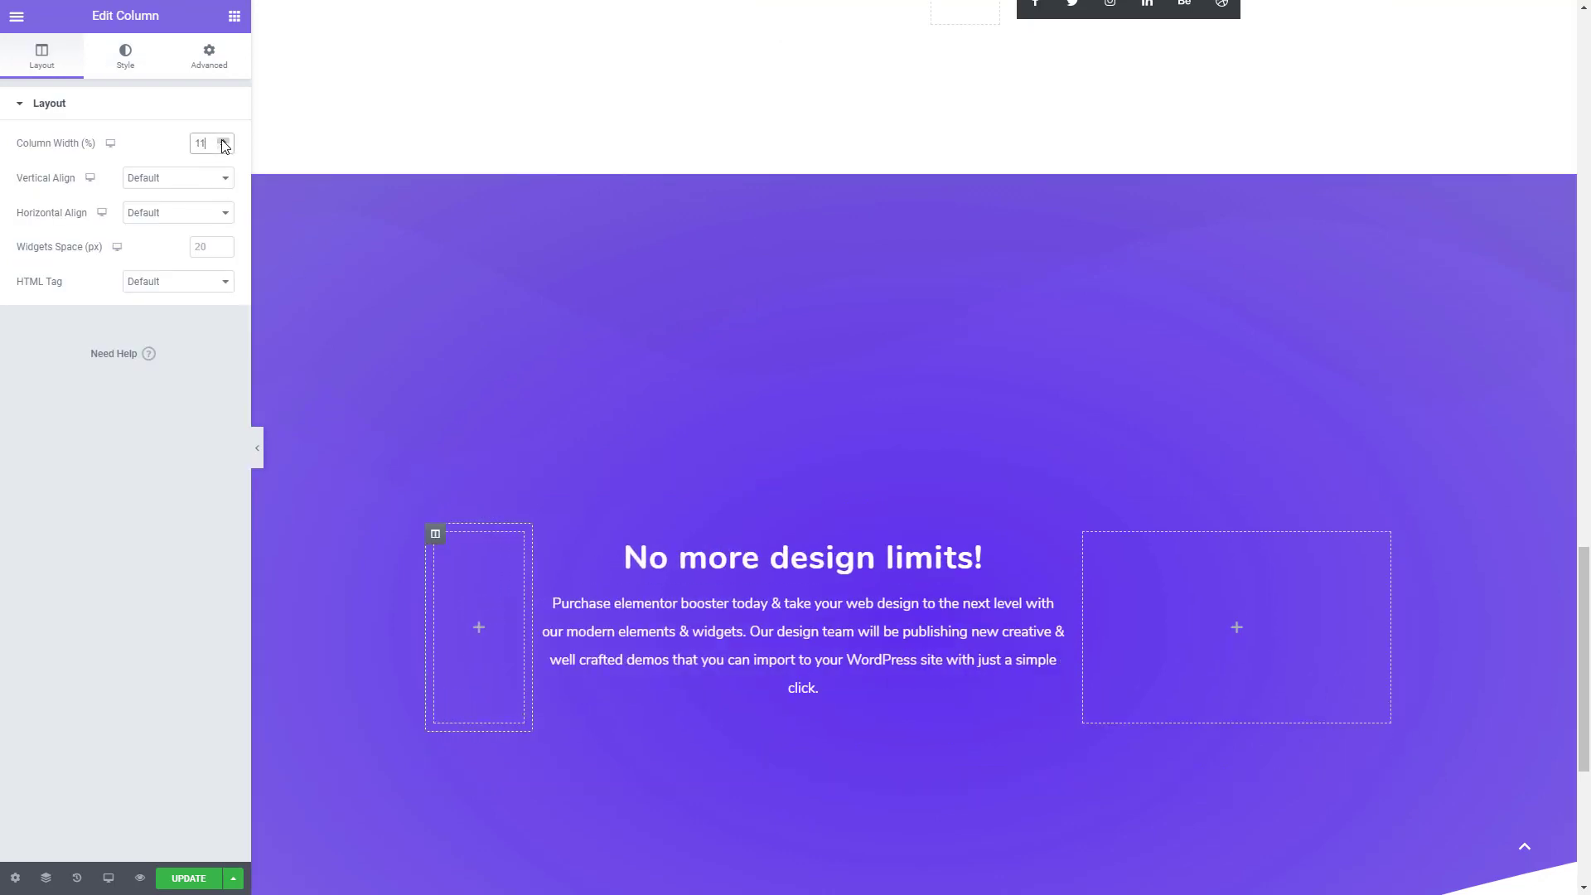
{"action": "left_click", "coordinate": [223, 140]}
{"action": "left_click", "coordinate": [223, 140]}
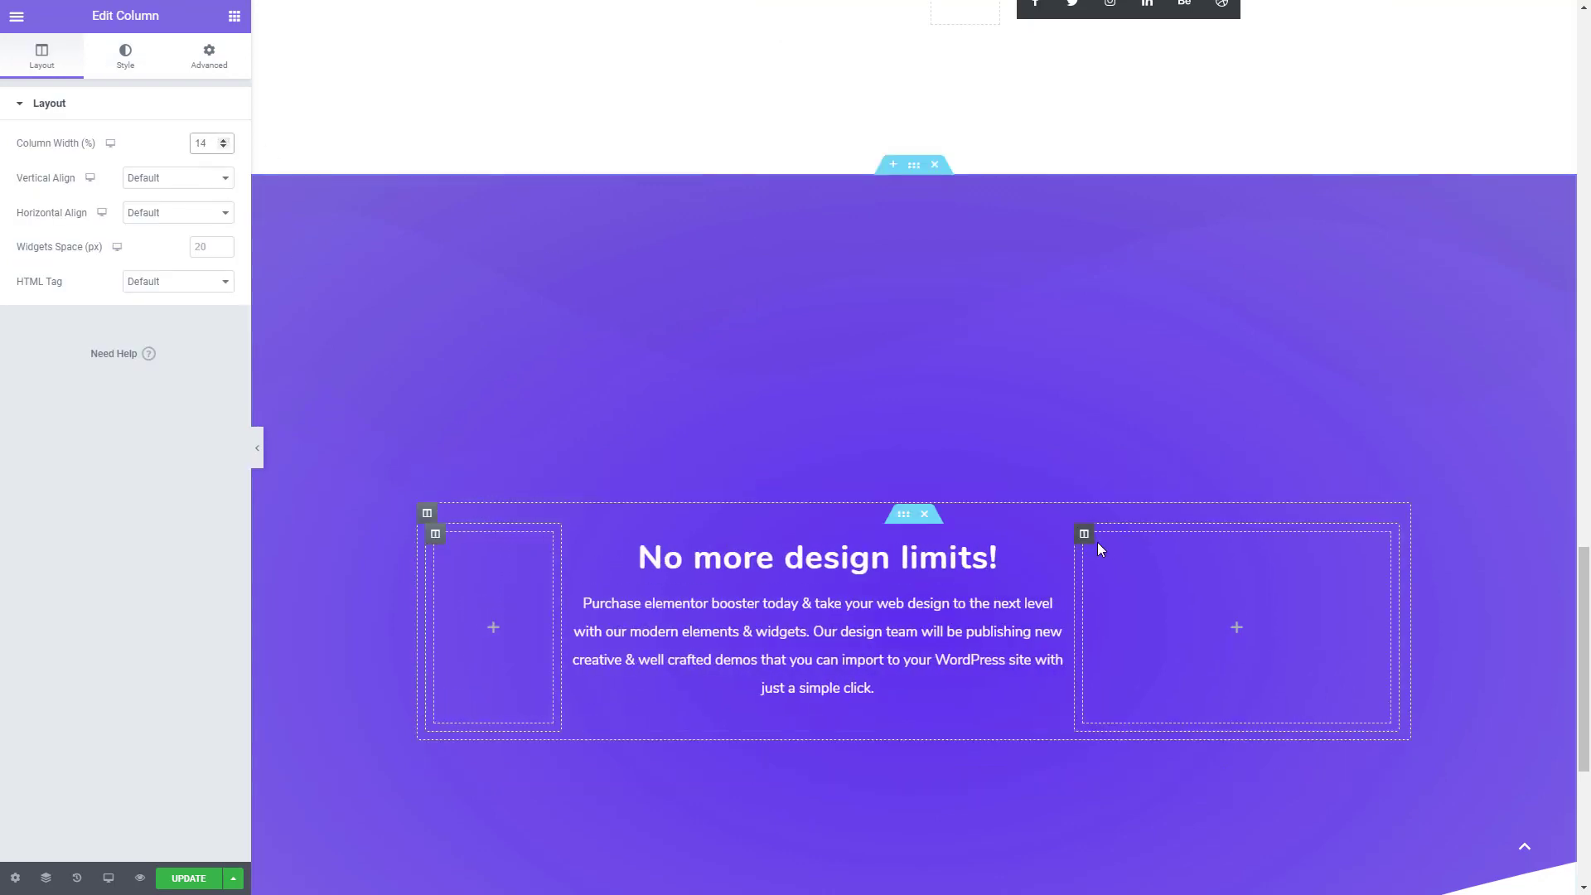
- Set the width of the empty column after the heading to 14%
{"action": "left_click", "coordinate": [1085, 535]}
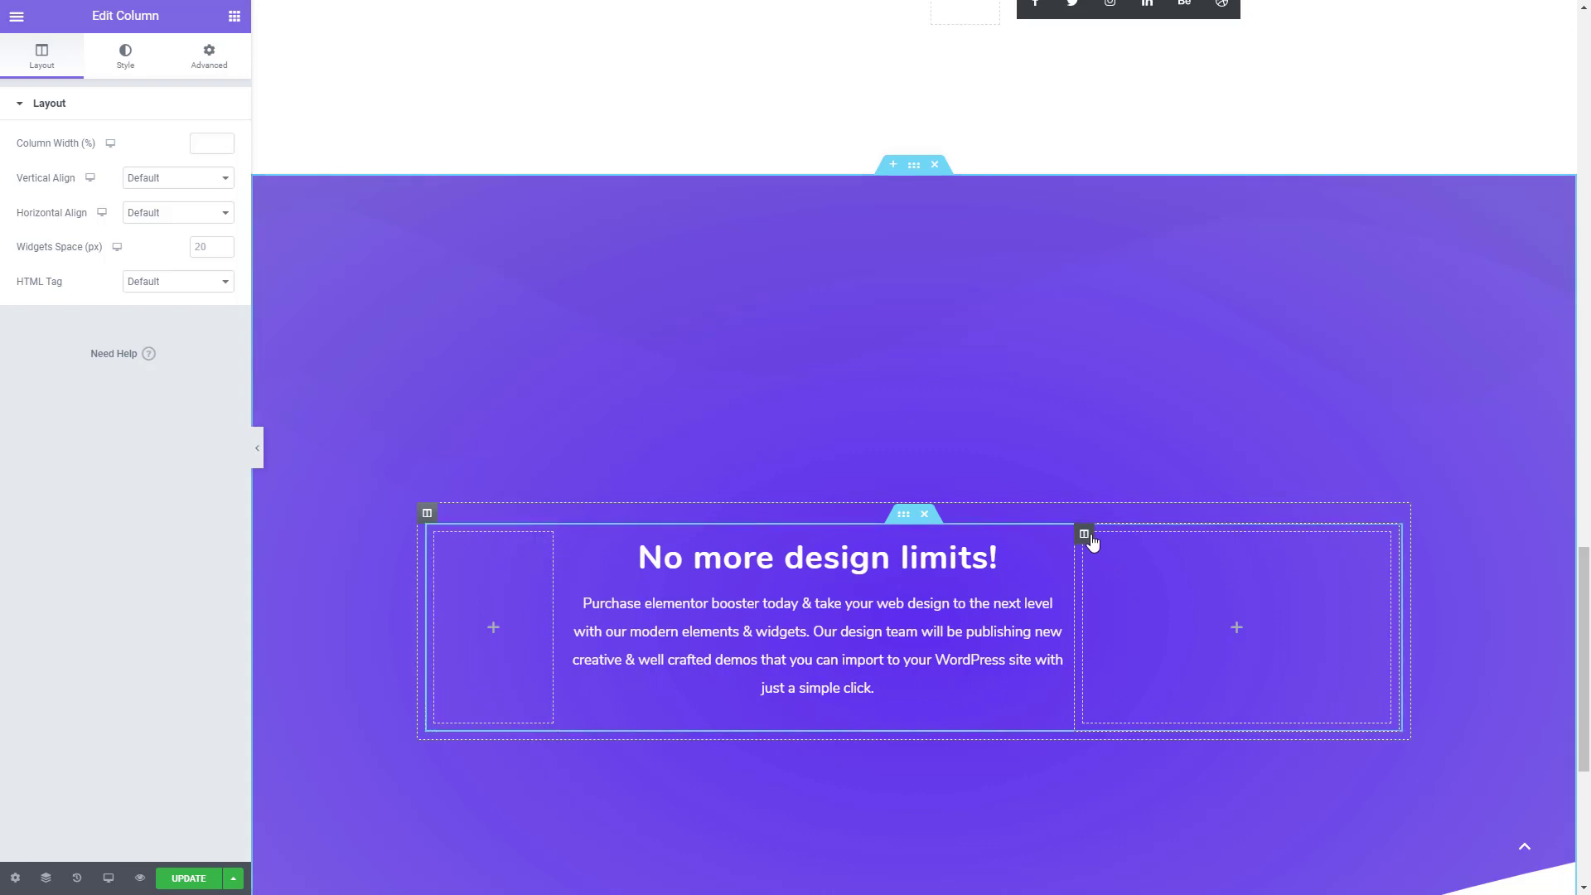
{"action": "left_click", "coordinate": [224, 143]}
{"action": "left_click", "coordinate": [224, 142]}
{"action": "left_click", "coordinate": [224, 142]}
{"action": "left_click", "coordinate": [224, 142]}
{"action": "left_click", "coordinate": [224, 143]}
{"action": "left_click", "coordinate": [224, 143]}
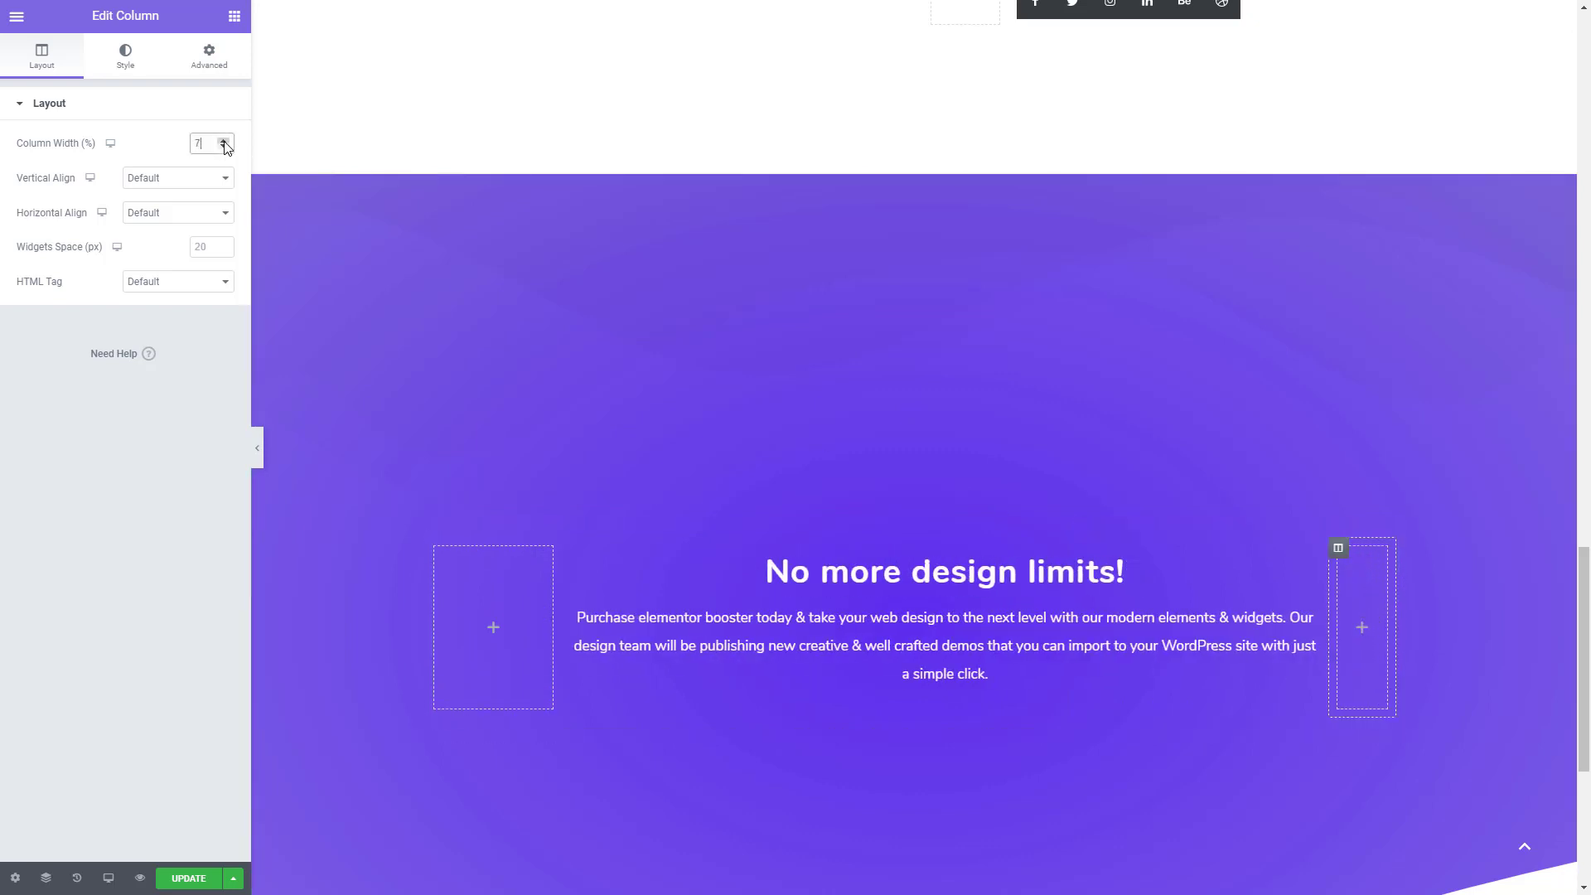
{"action": "left_click", "coordinate": [224, 143]}
{"action": "left_click", "coordinate": [224, 143]}
{"action": "left_click", "coordinate": [224, 140]}
{"action": "left_click", "coordinate": [224, 140]}
{"action": "left_click", "coordinate": [224, 140]}
{"action": "left_click", "coordinate": [224, 140]}
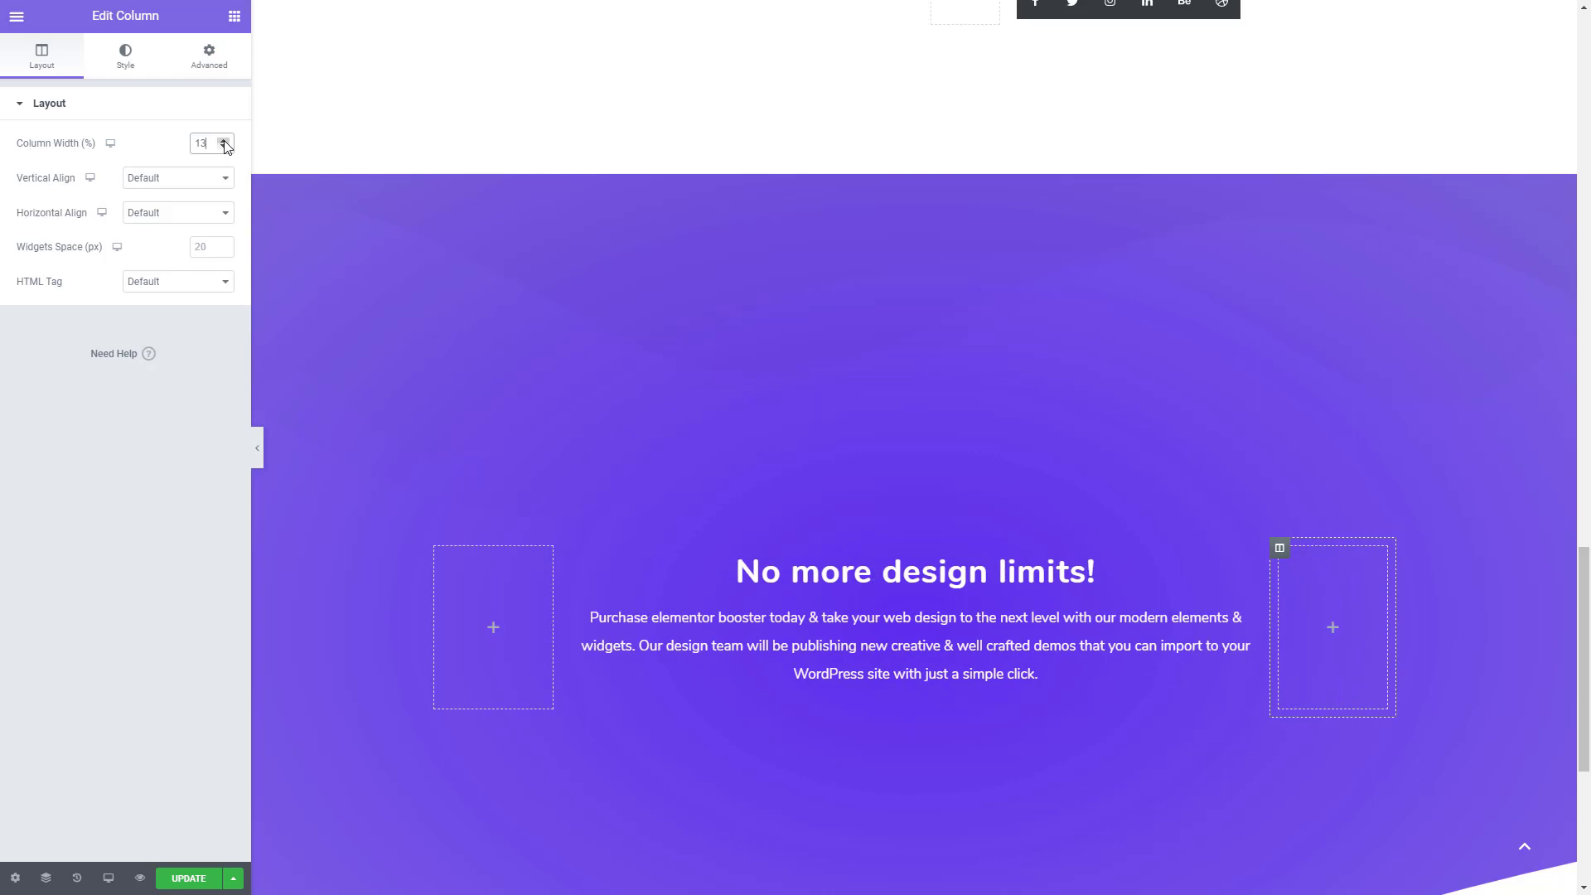
{"action": "left_click", "coordinate": [223, 140]}
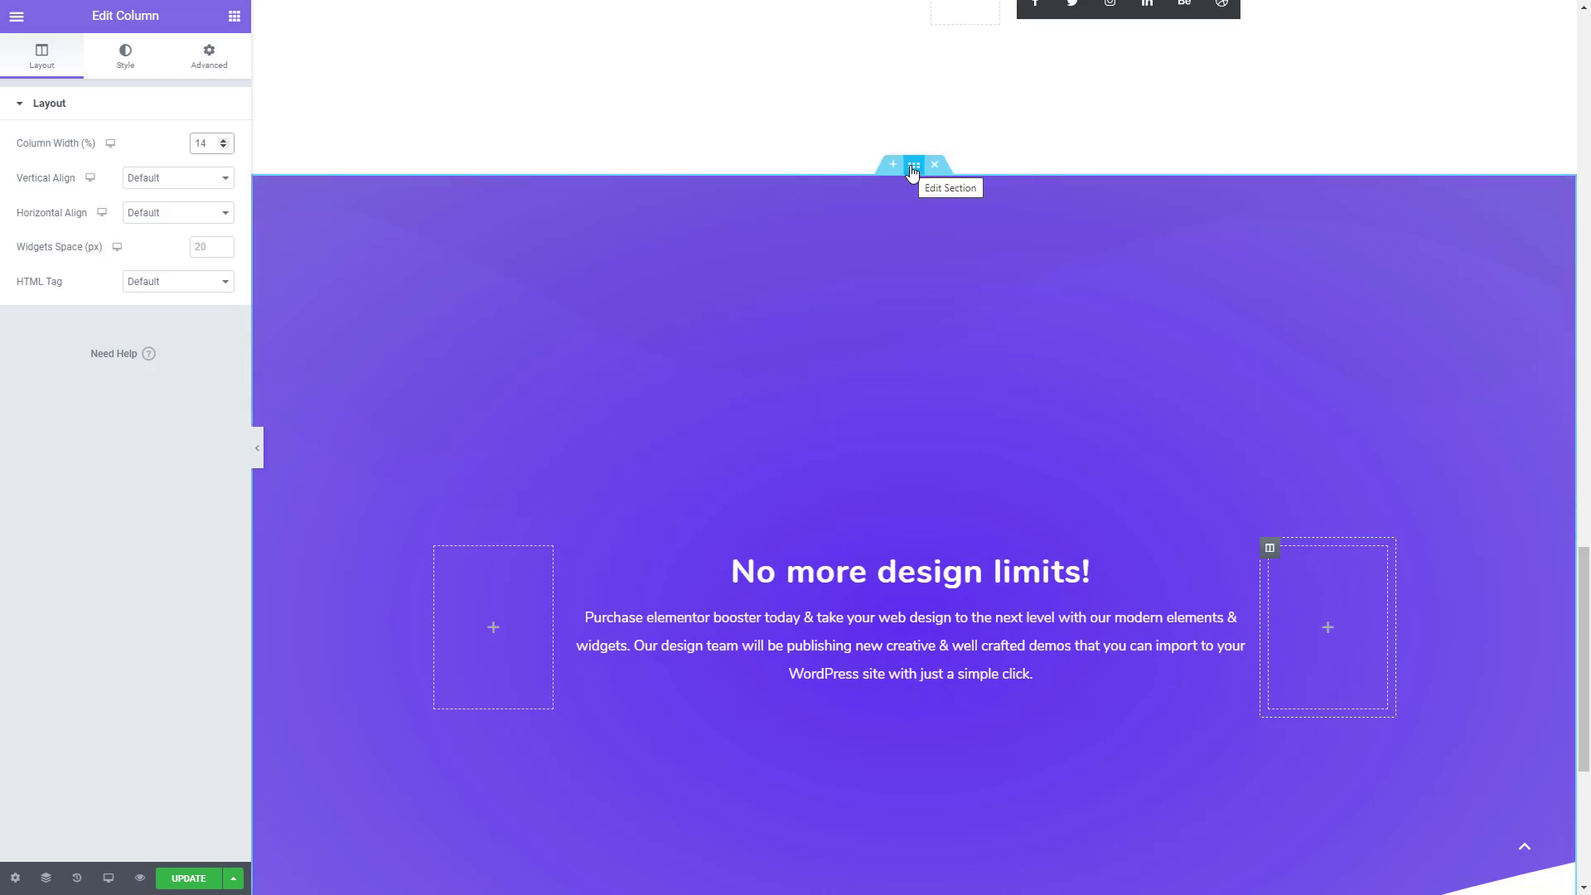
- Change the purple section's content width from boxed to Full Width
{"action": "left_click", "coordinate": [913, 172]}
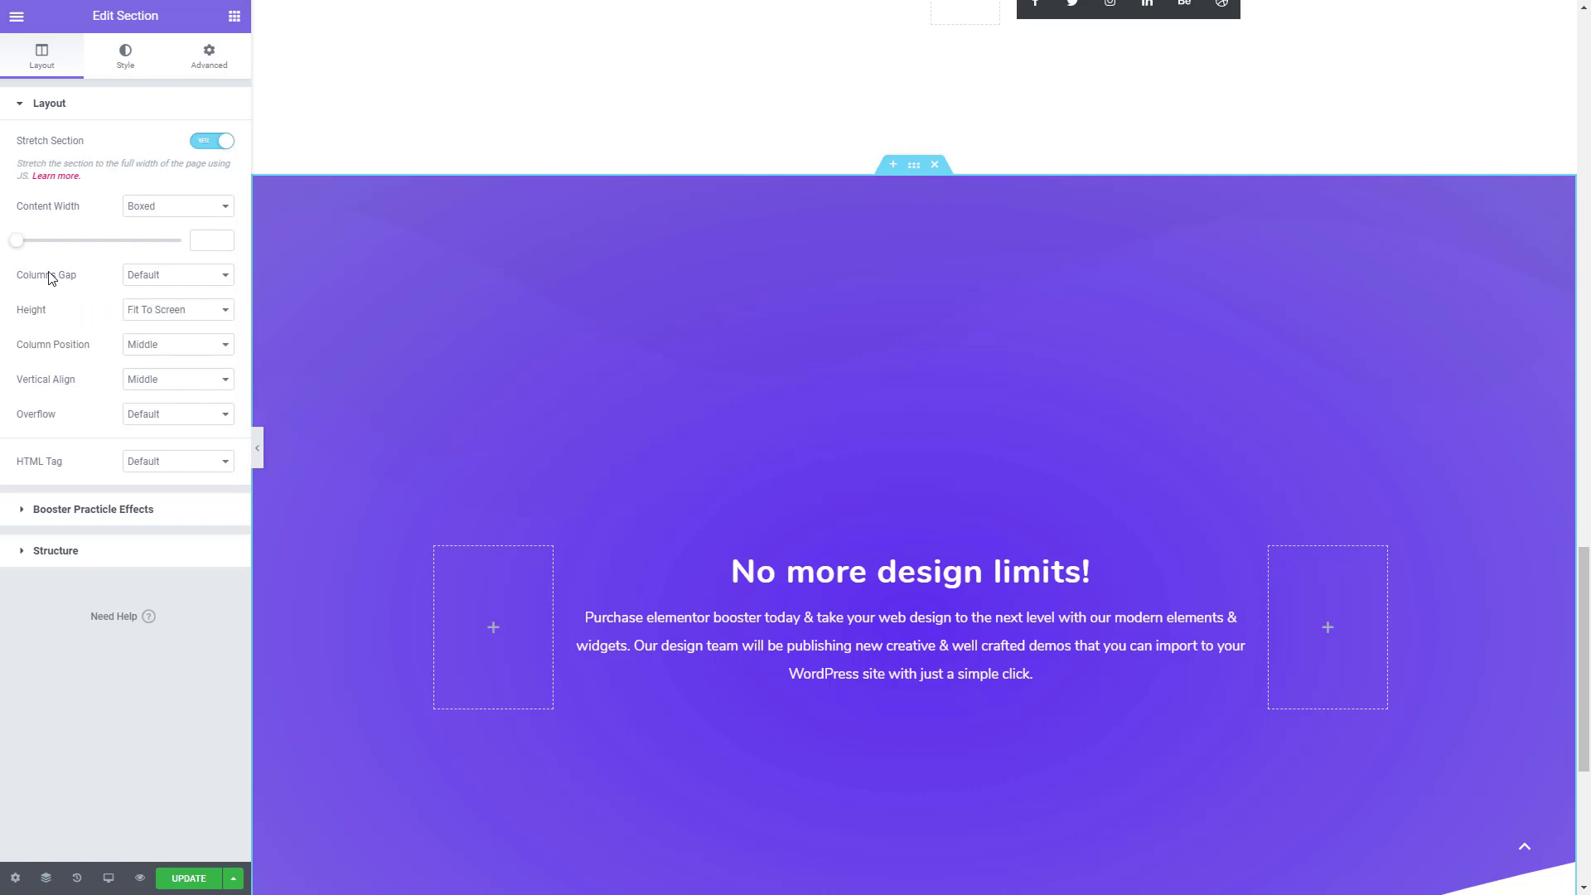
{"action": "left_click", "coordinate": [160, 207]}
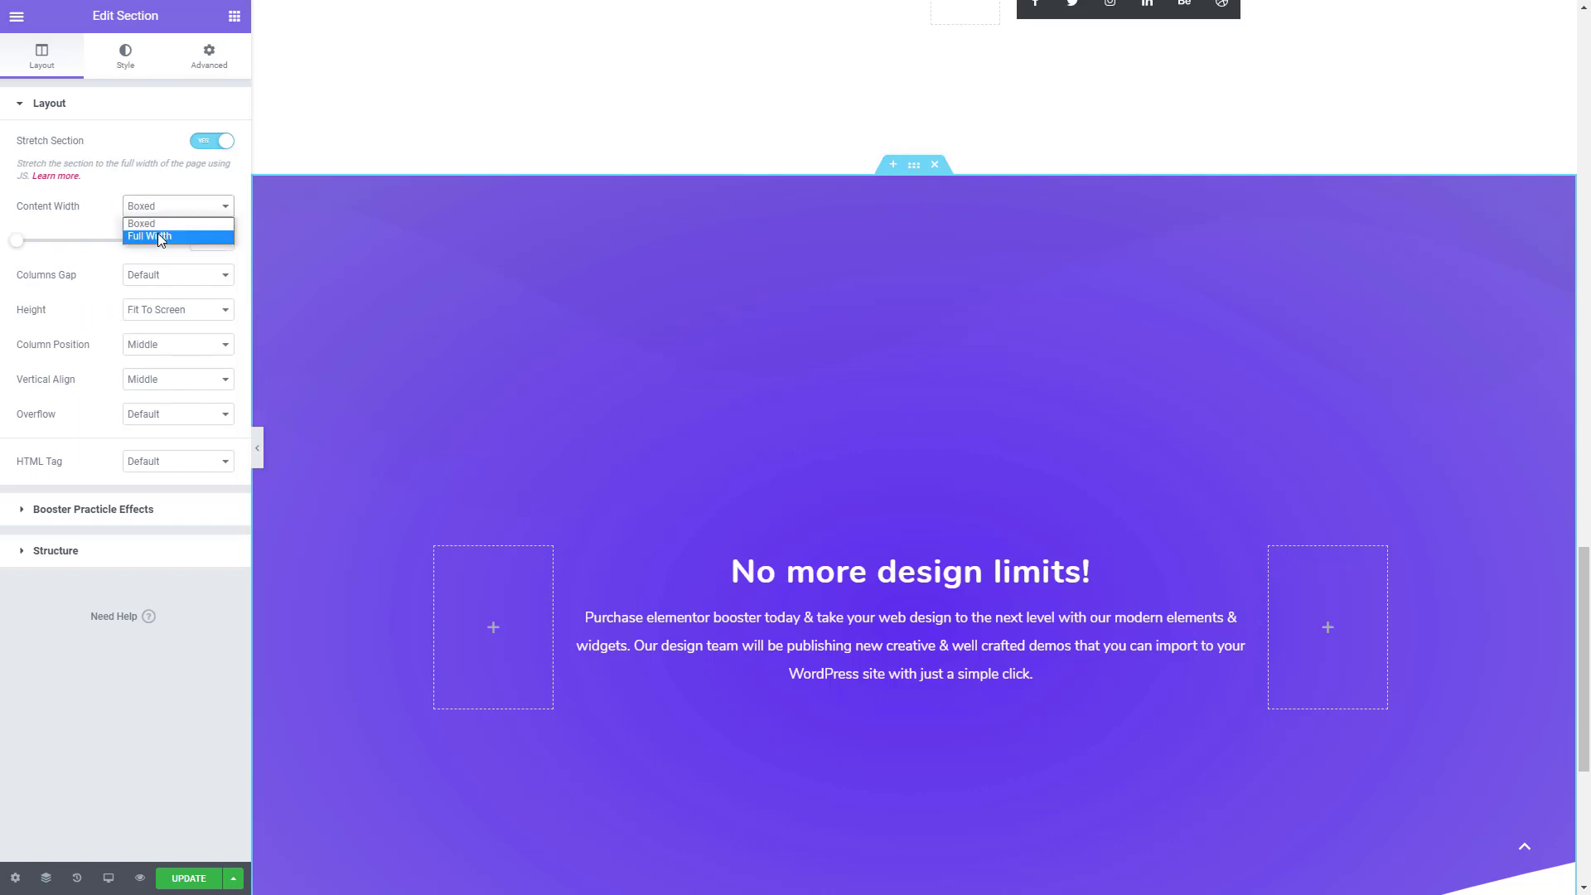
{"action": "left_click", "coordinate": [160, 237]}
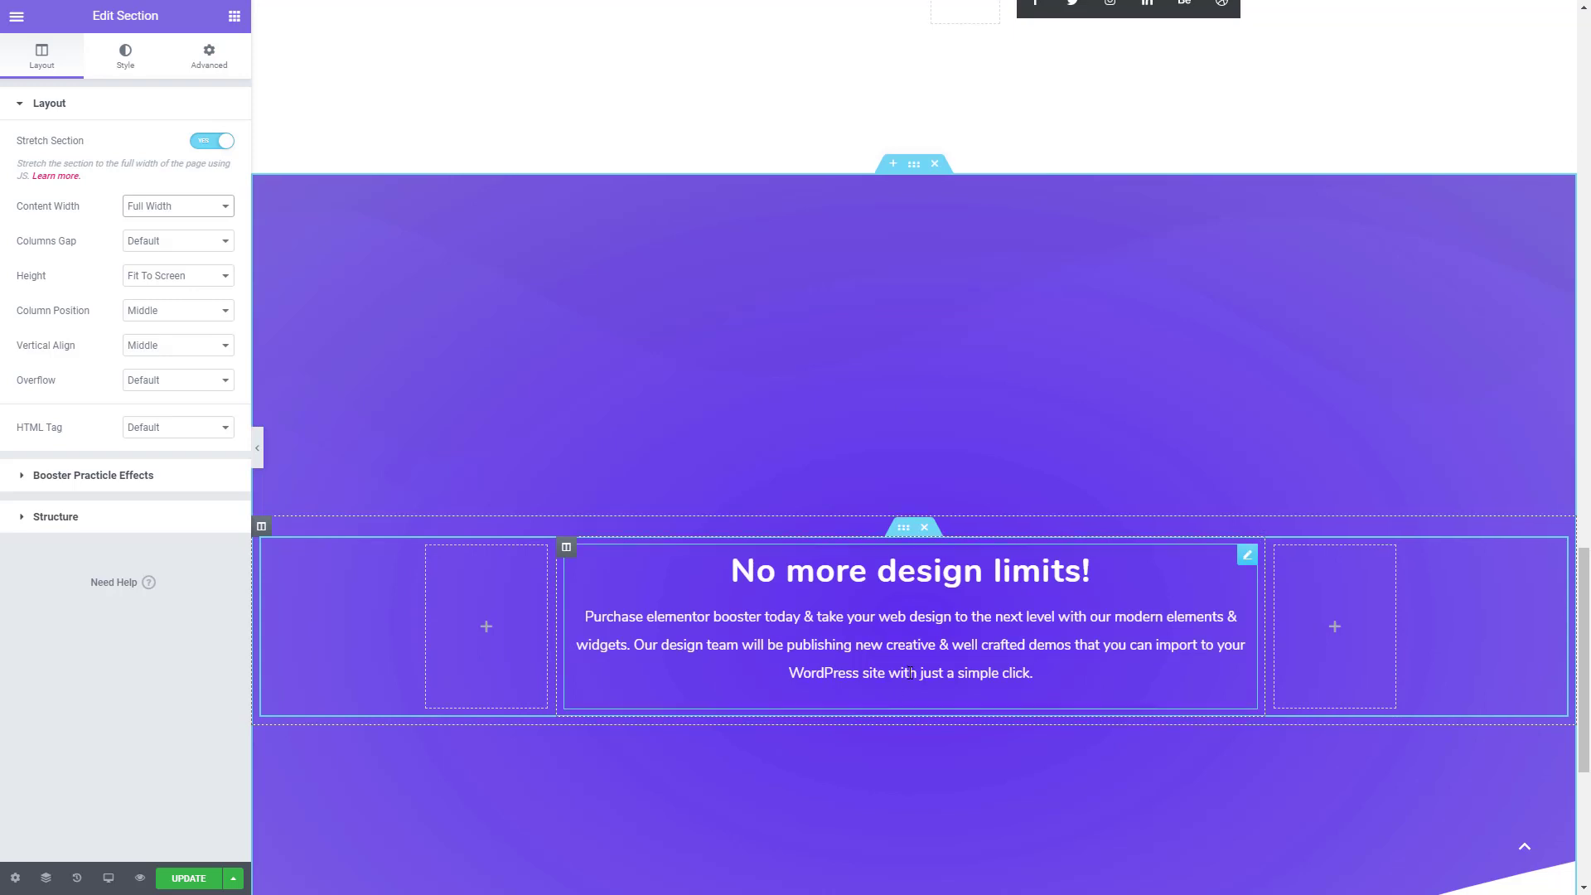
- Insert an inner section below the heading's inner section and add a third column to it
{"action": "scroll", "coordinate": [889, 702], "scroll_direction": "down", "scroll_amount": 2}
{"action": "left_click", "coordinate": [234, 15]}
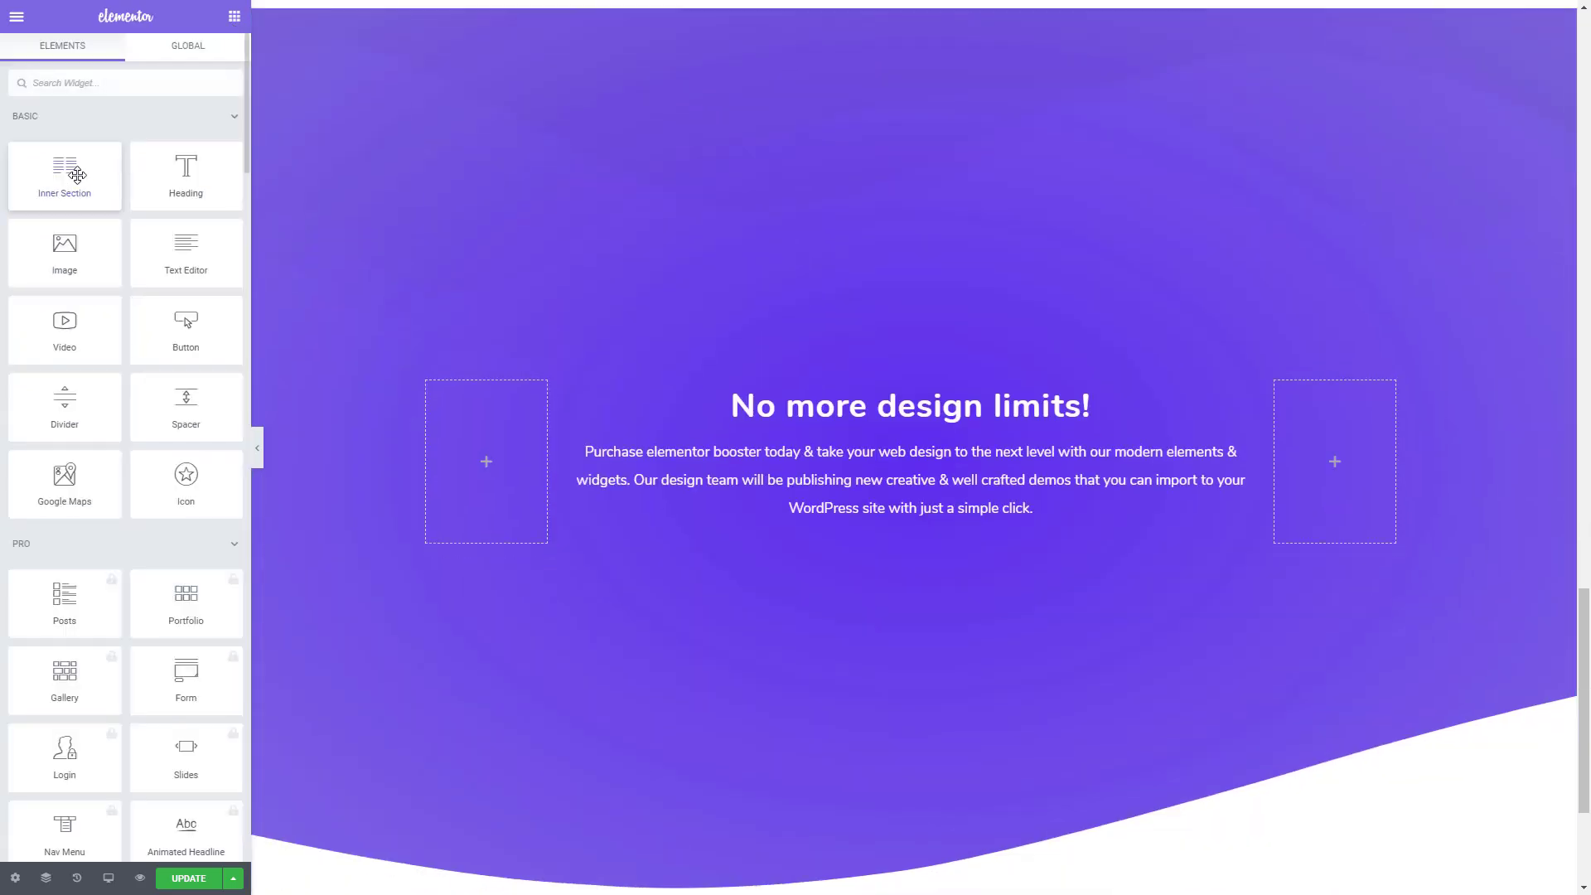
{"action": "left_click_drag", "start_coordinate": [65, 167], "coordinate": [829, 556]}
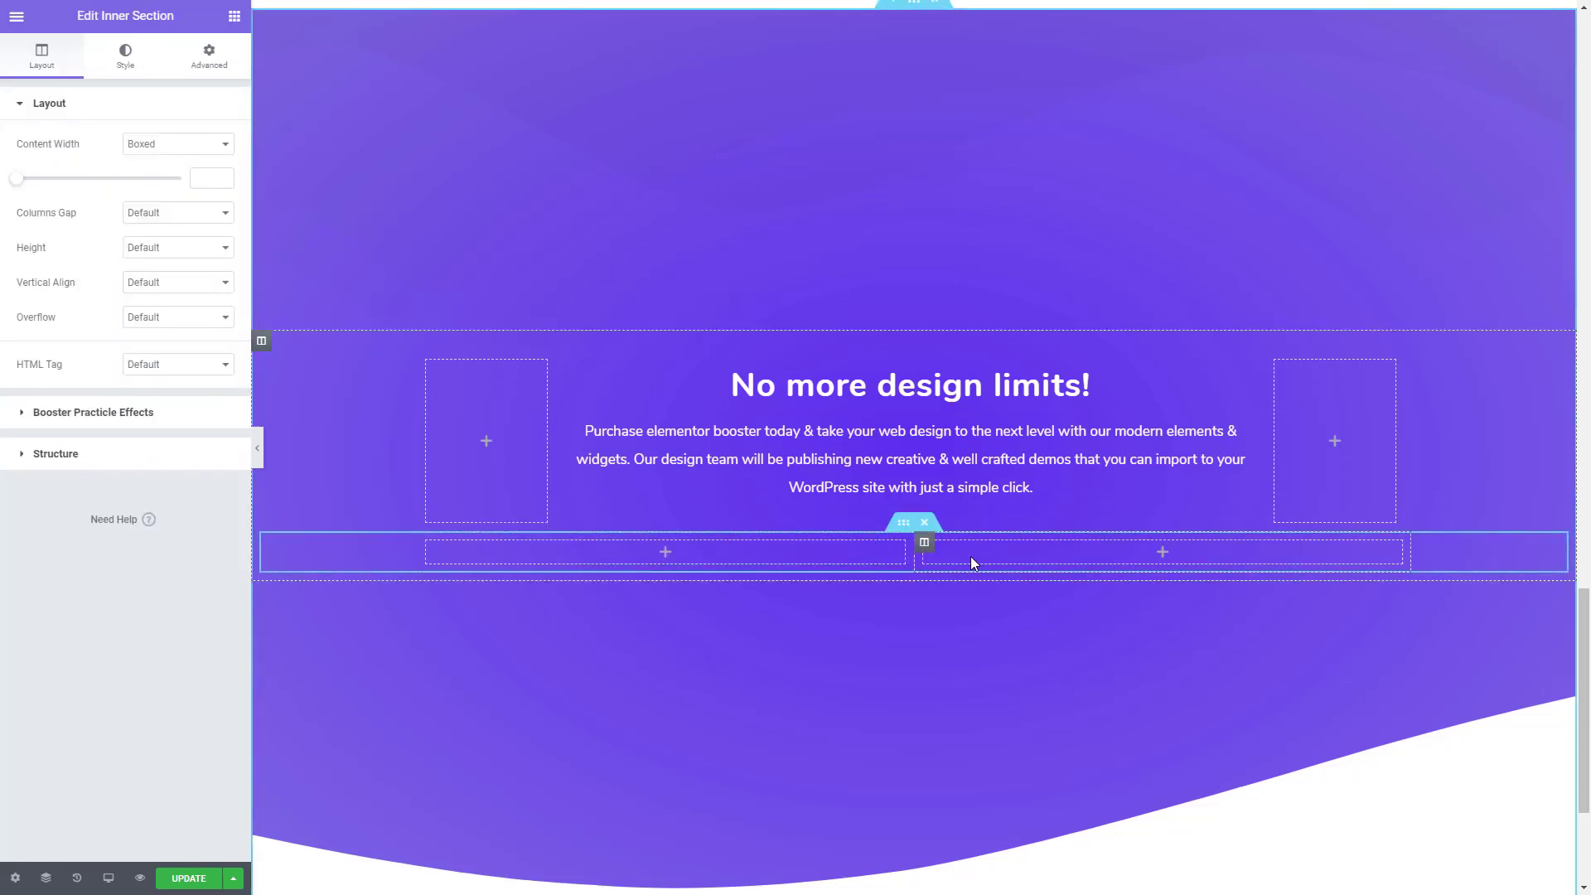
{"action": "right_click", "coordinate": [426, 543]}
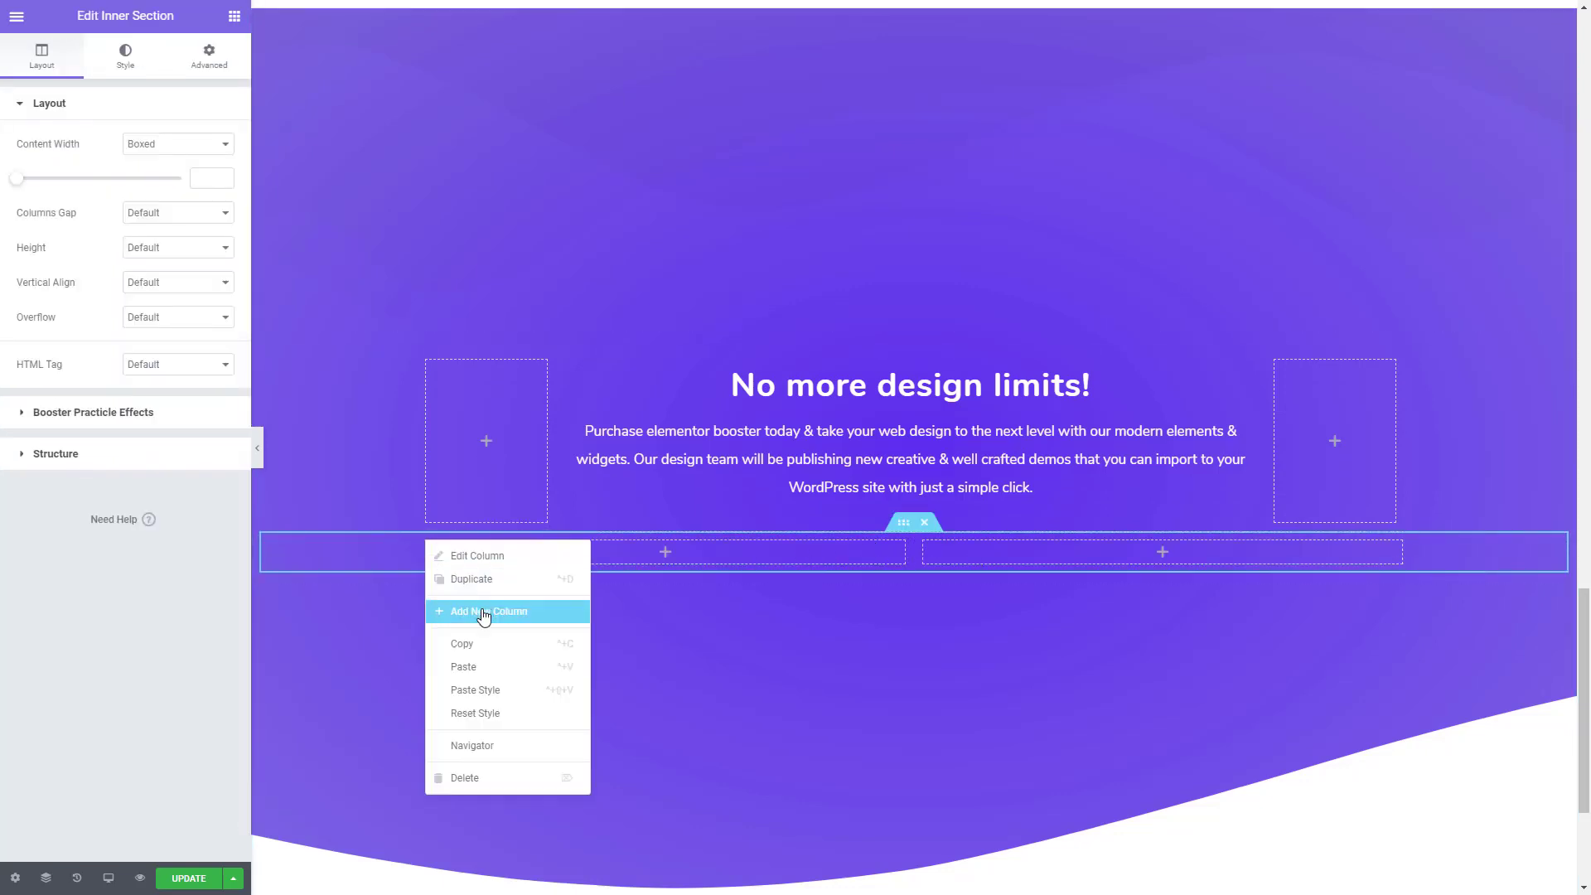
{"action": "left_click", "coordinate": [487, 610]}
- Find the ELB Icon Box widget and place it in the first column of the new inner section
{"action": "left_click", "coordinate": [235, 16]}
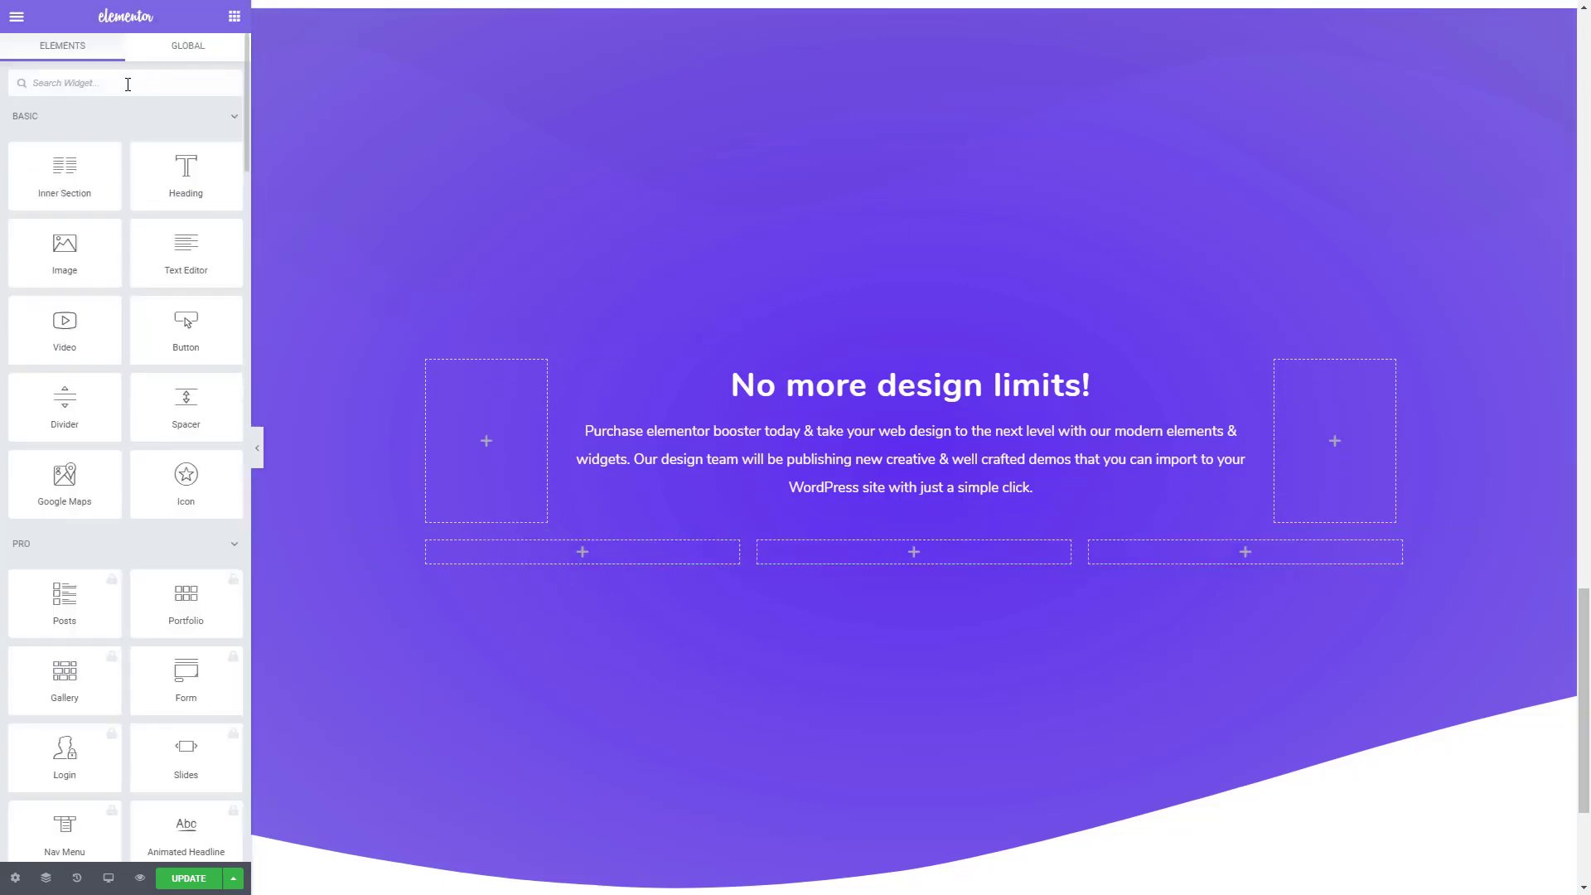
{"action": "type", "text": "ICON"}
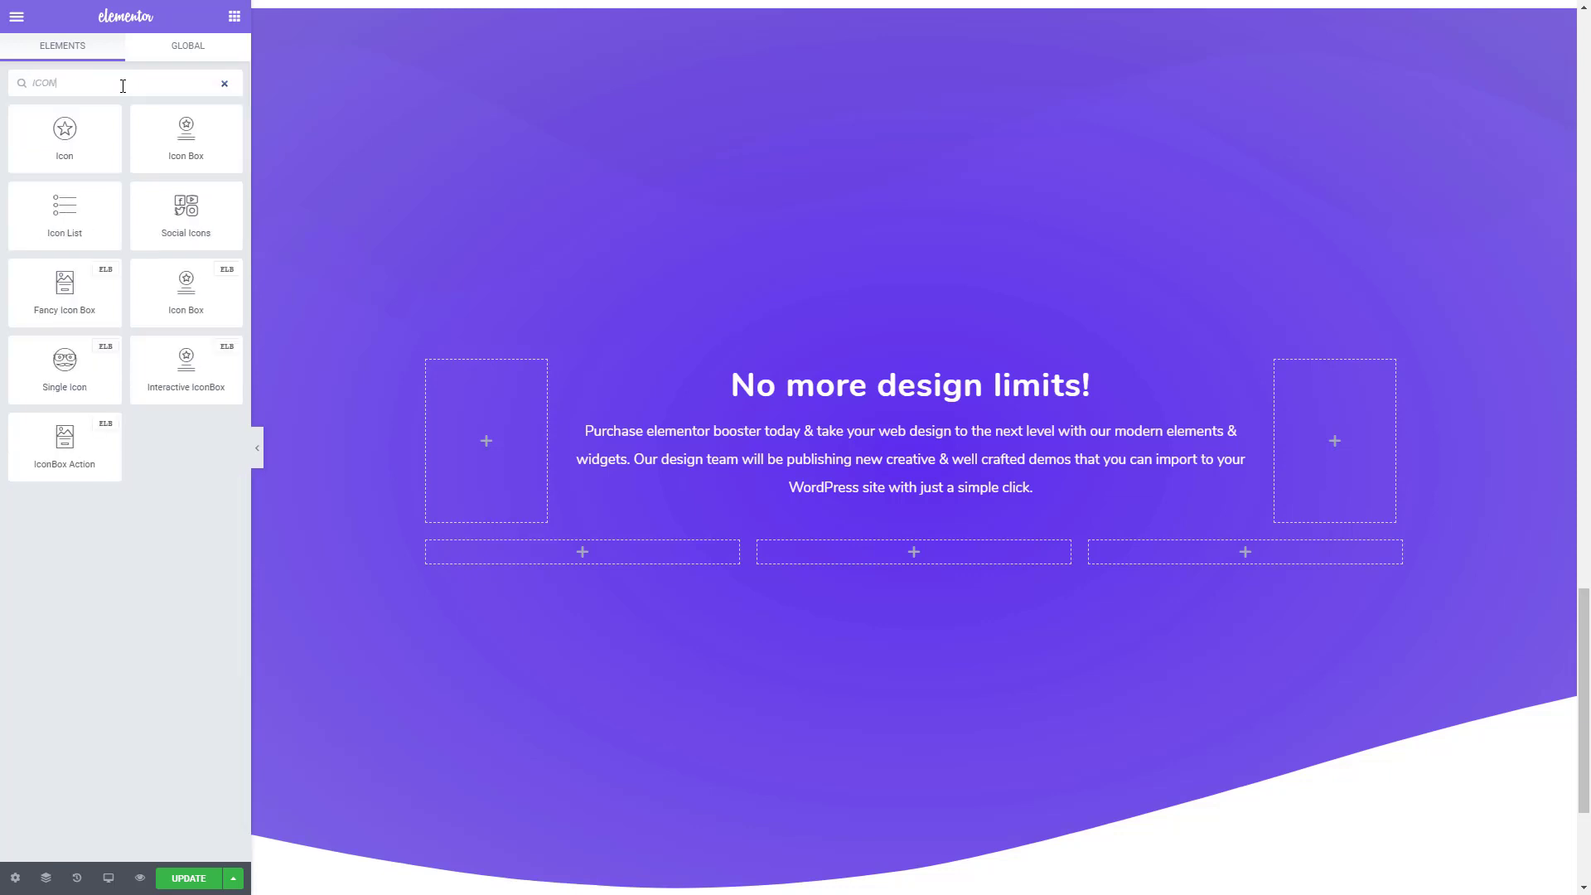
{"action": "left_click_drag", "start_coordinate": [193, 290], "coordinate": [569, 558]}
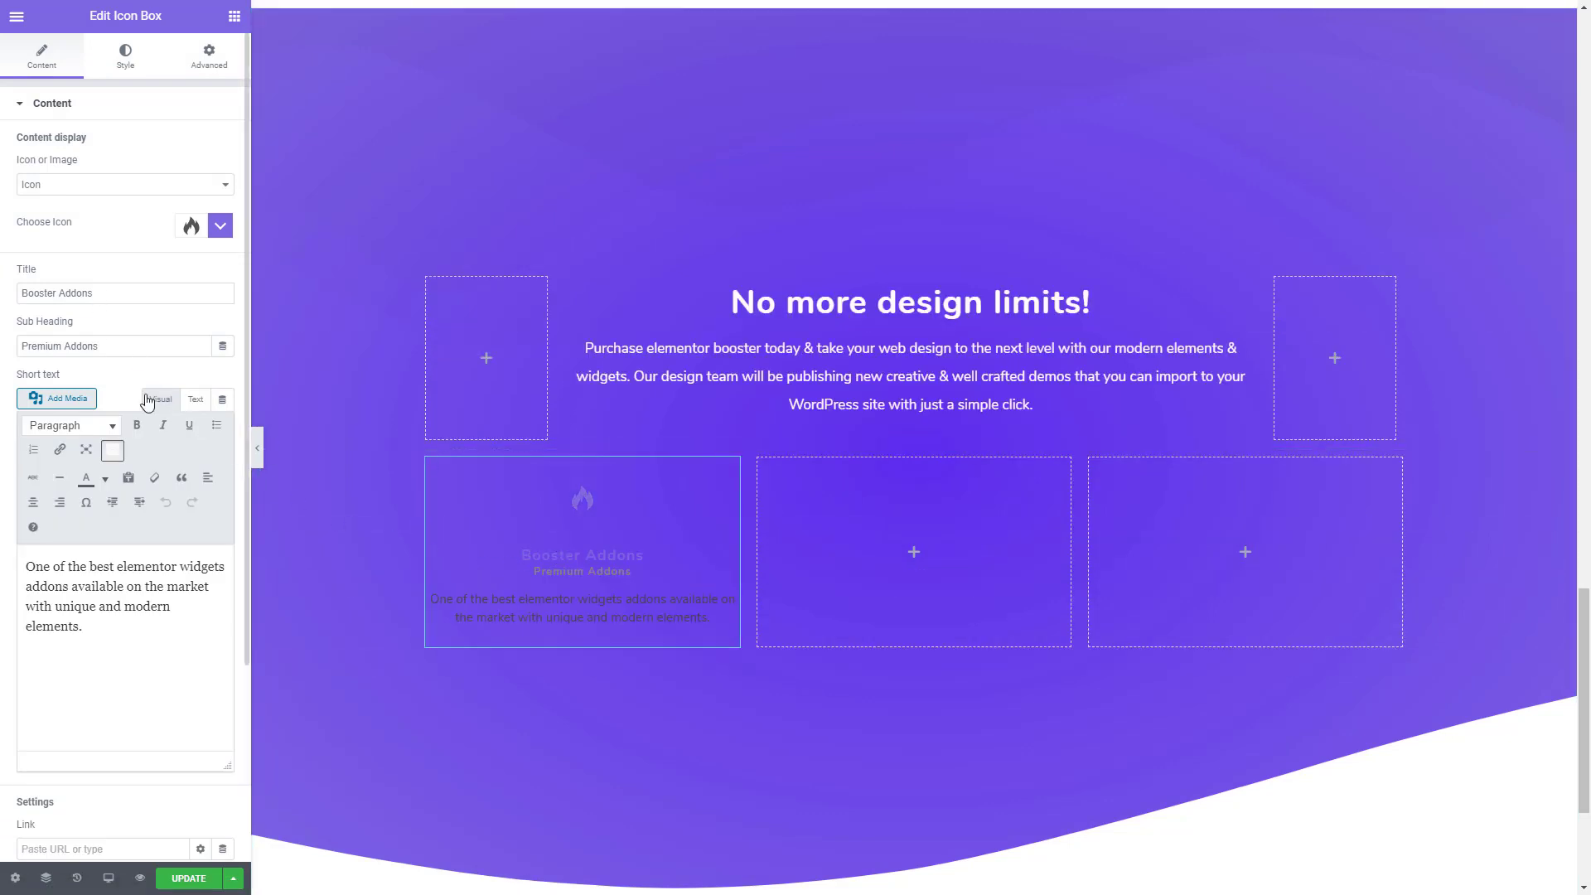
- Clear the icon box's sub heading and set its layout to Icon Left Side
{"action": "left_click_drag", "start_coordinate": [116, 348], "coordinate": [2, 346]}
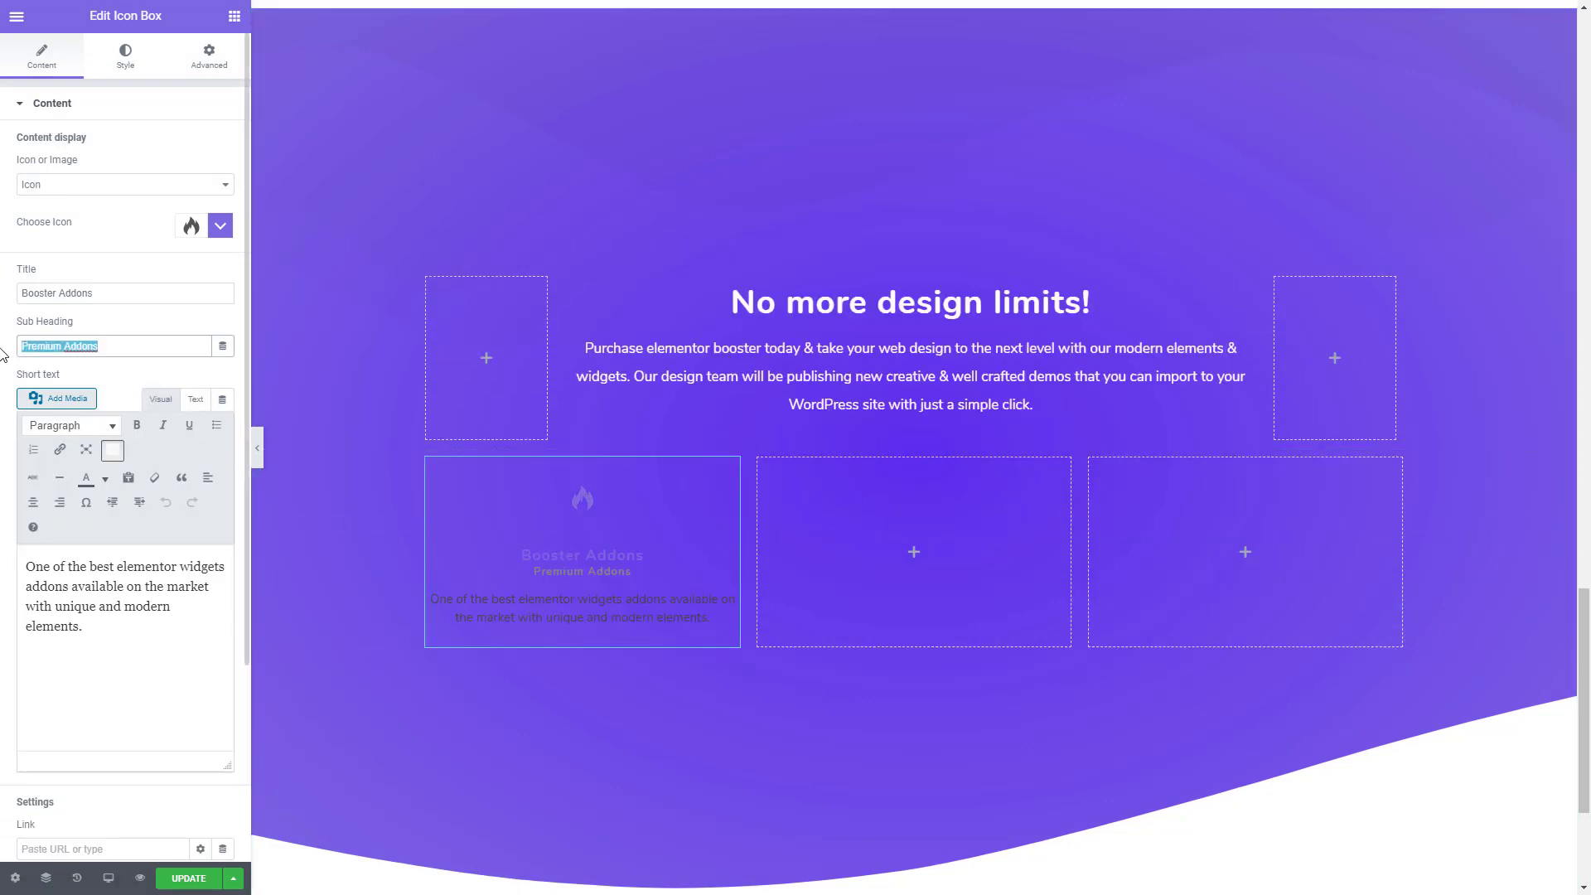
{"action": "key", "text": "BackSpace"}
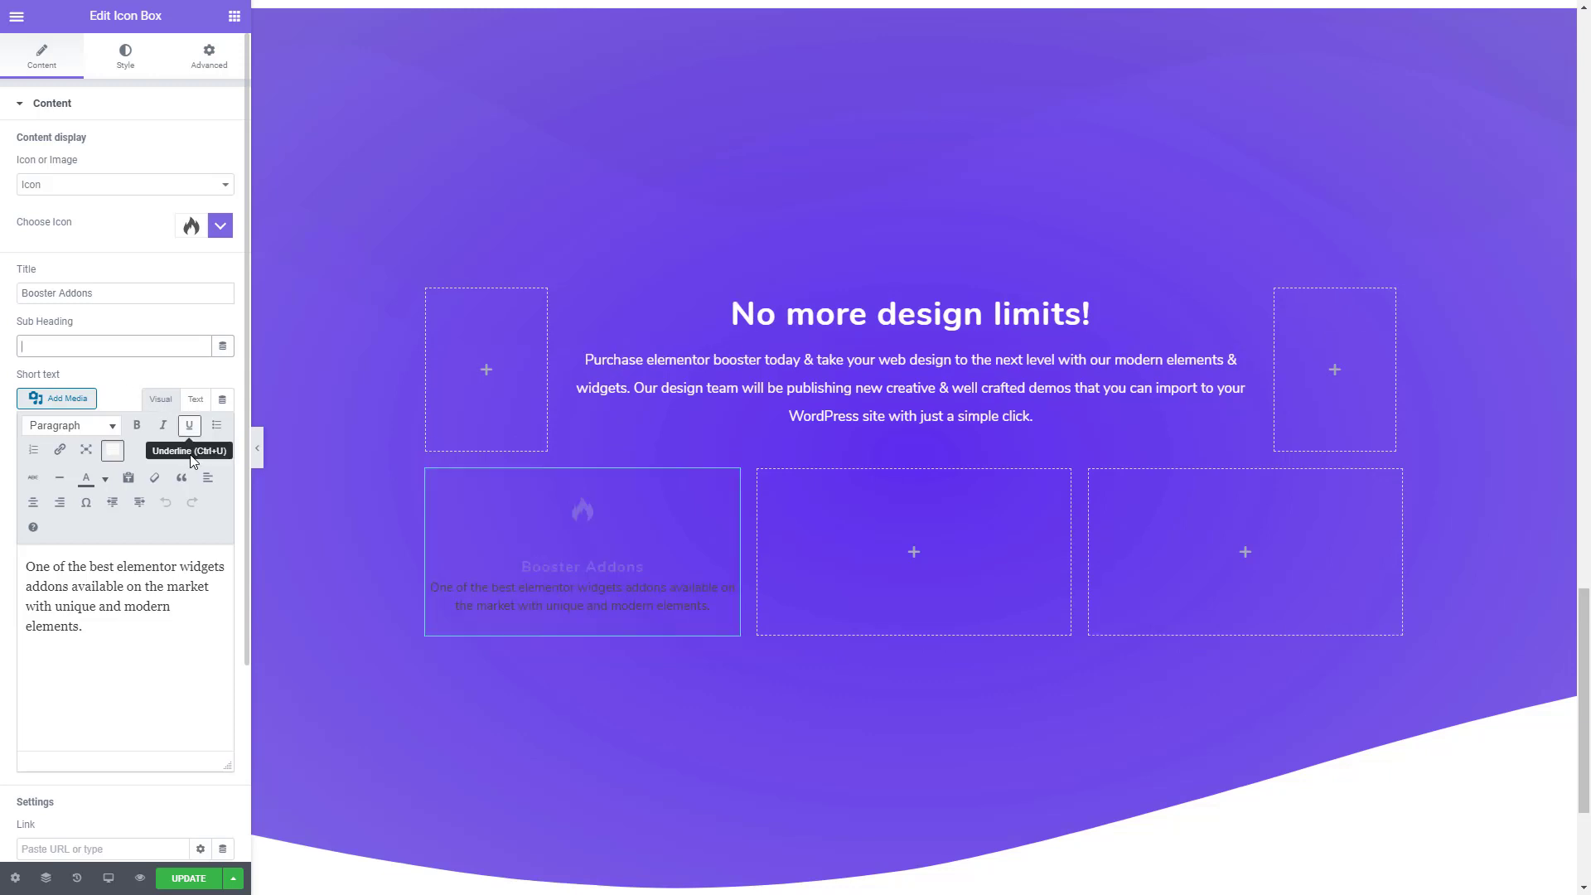
{"action": "scroll", "coordinate": [73, 696], "scroll_direction": "down", "scroll_amount": 2}
{"action": "scroll", "coordinate": [73, 696], "scroll_direction": "down", "scroll_amount": 1}
{"action": "left_click", "coordinate": [42, 748]}
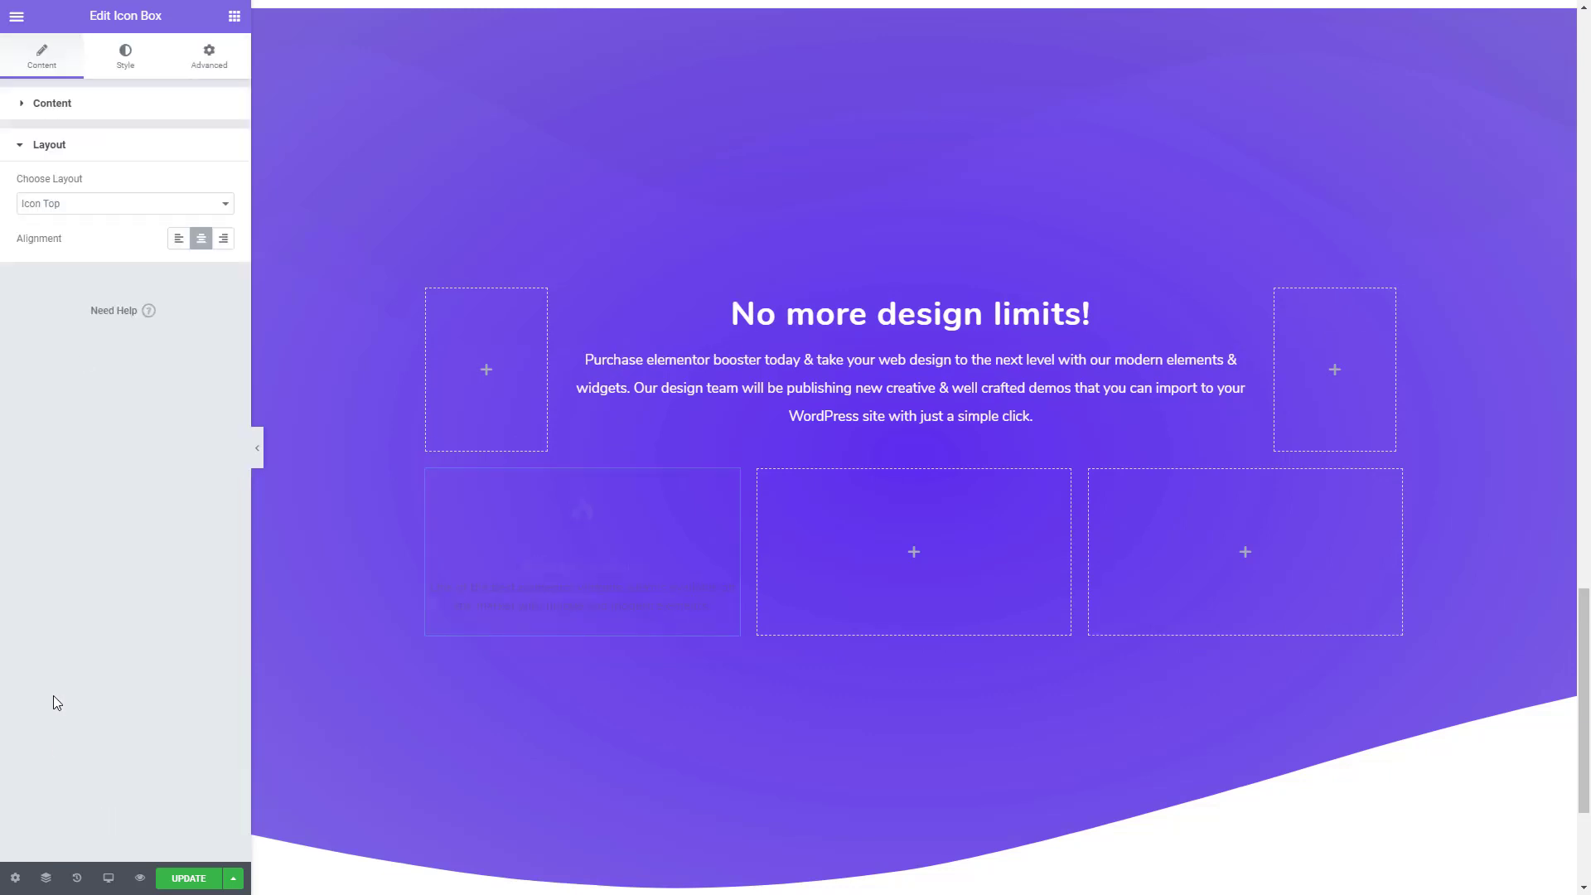
{"action": "left_click", "coordinate": [53, 203]}
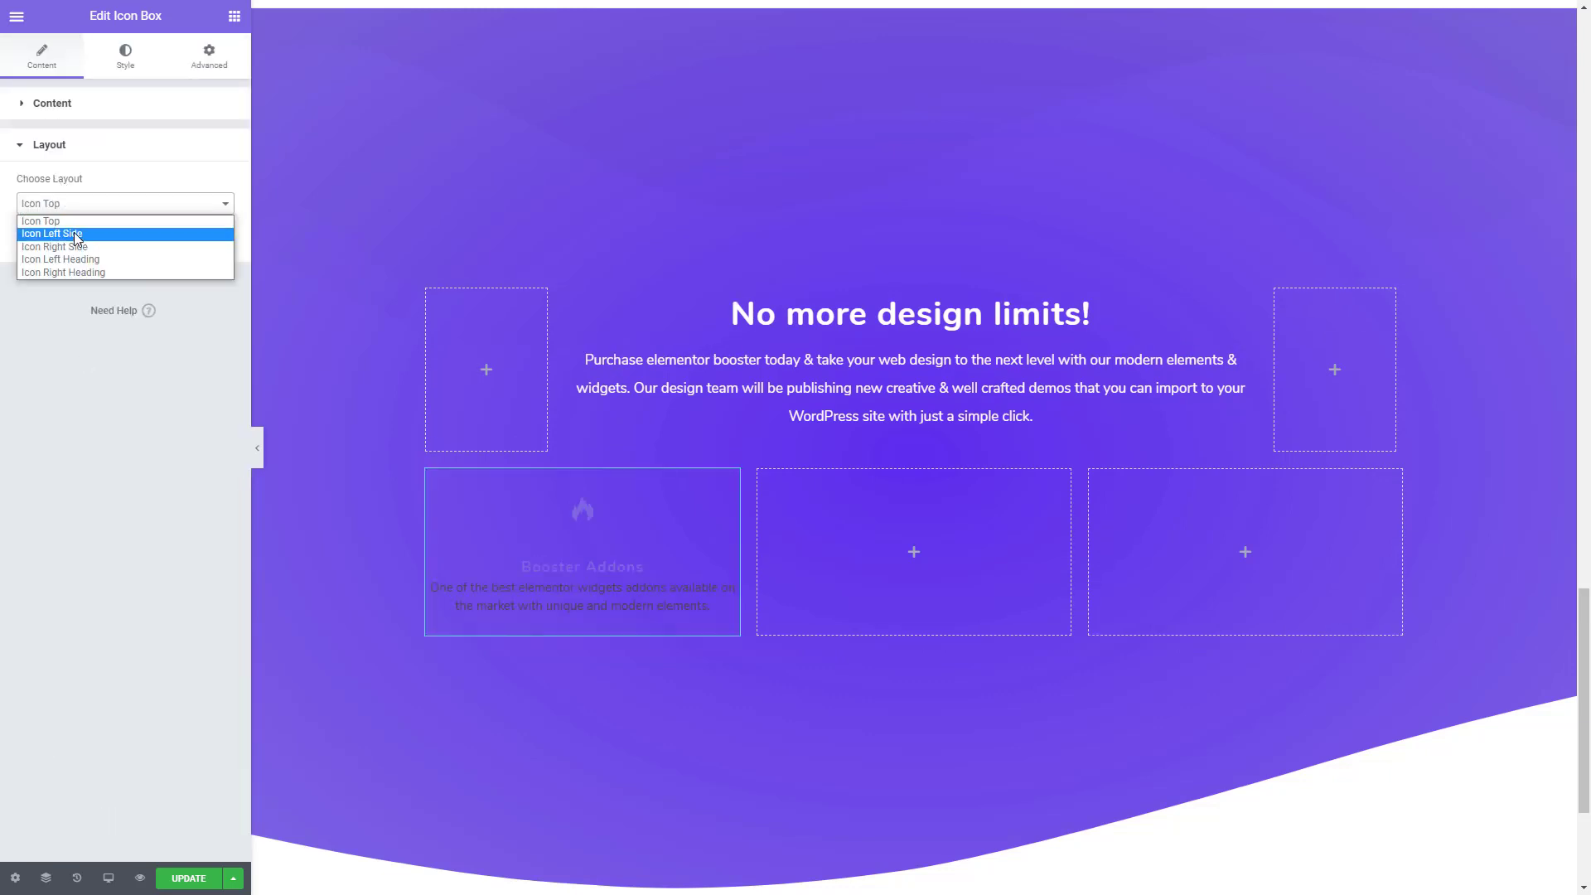
{"action": "left_click", "coordinate": [77, 235]}
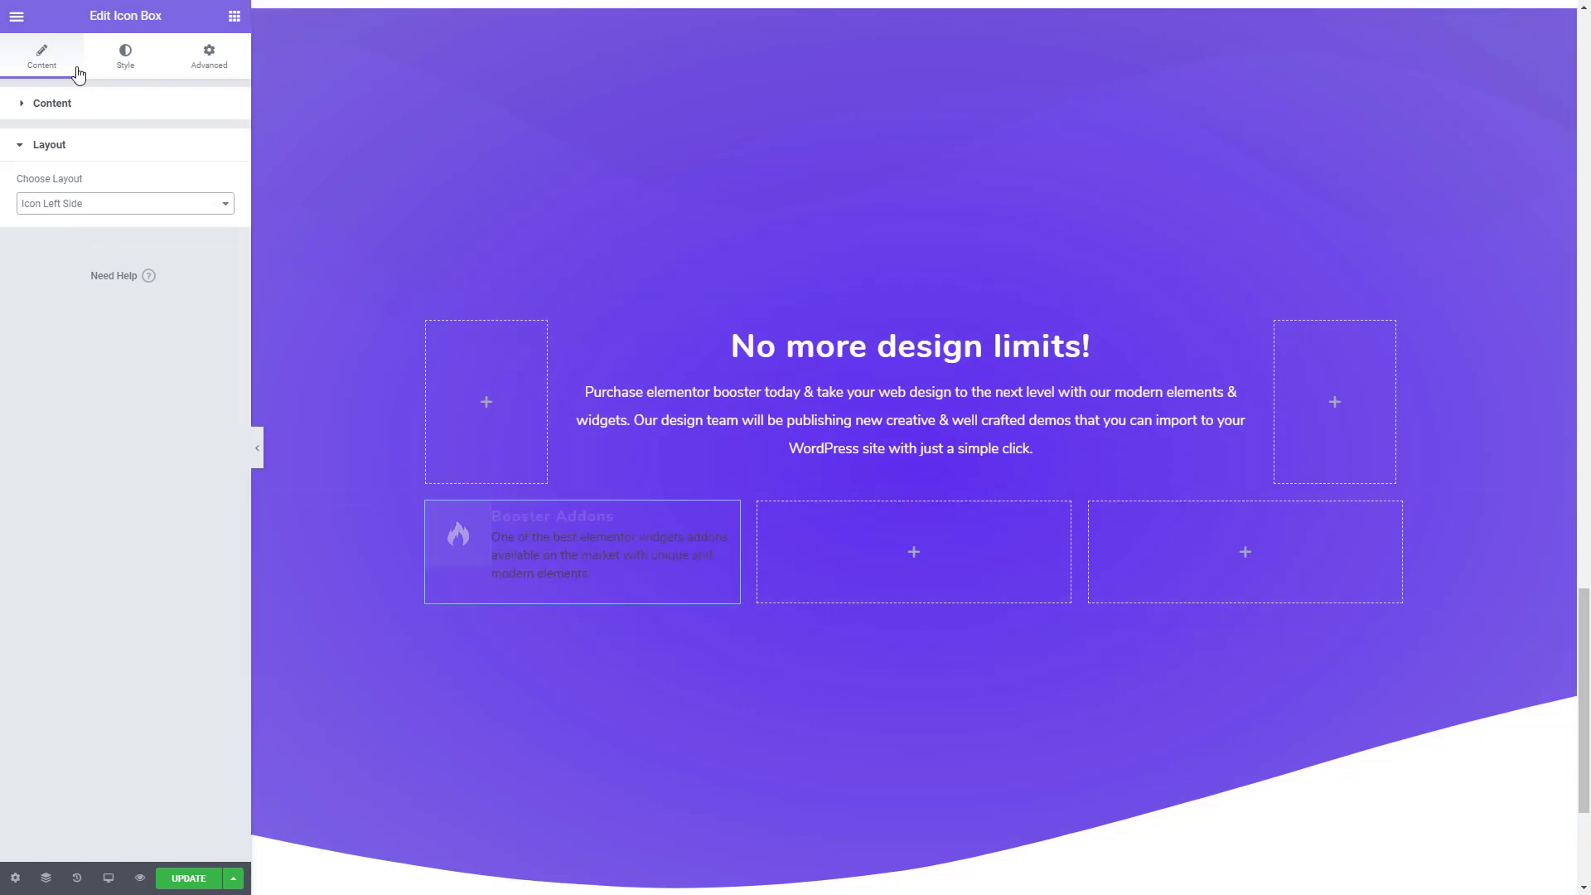
- Change the color of the icon box's title to white
{"action": "left_click", "coordinate": [123, 58]}
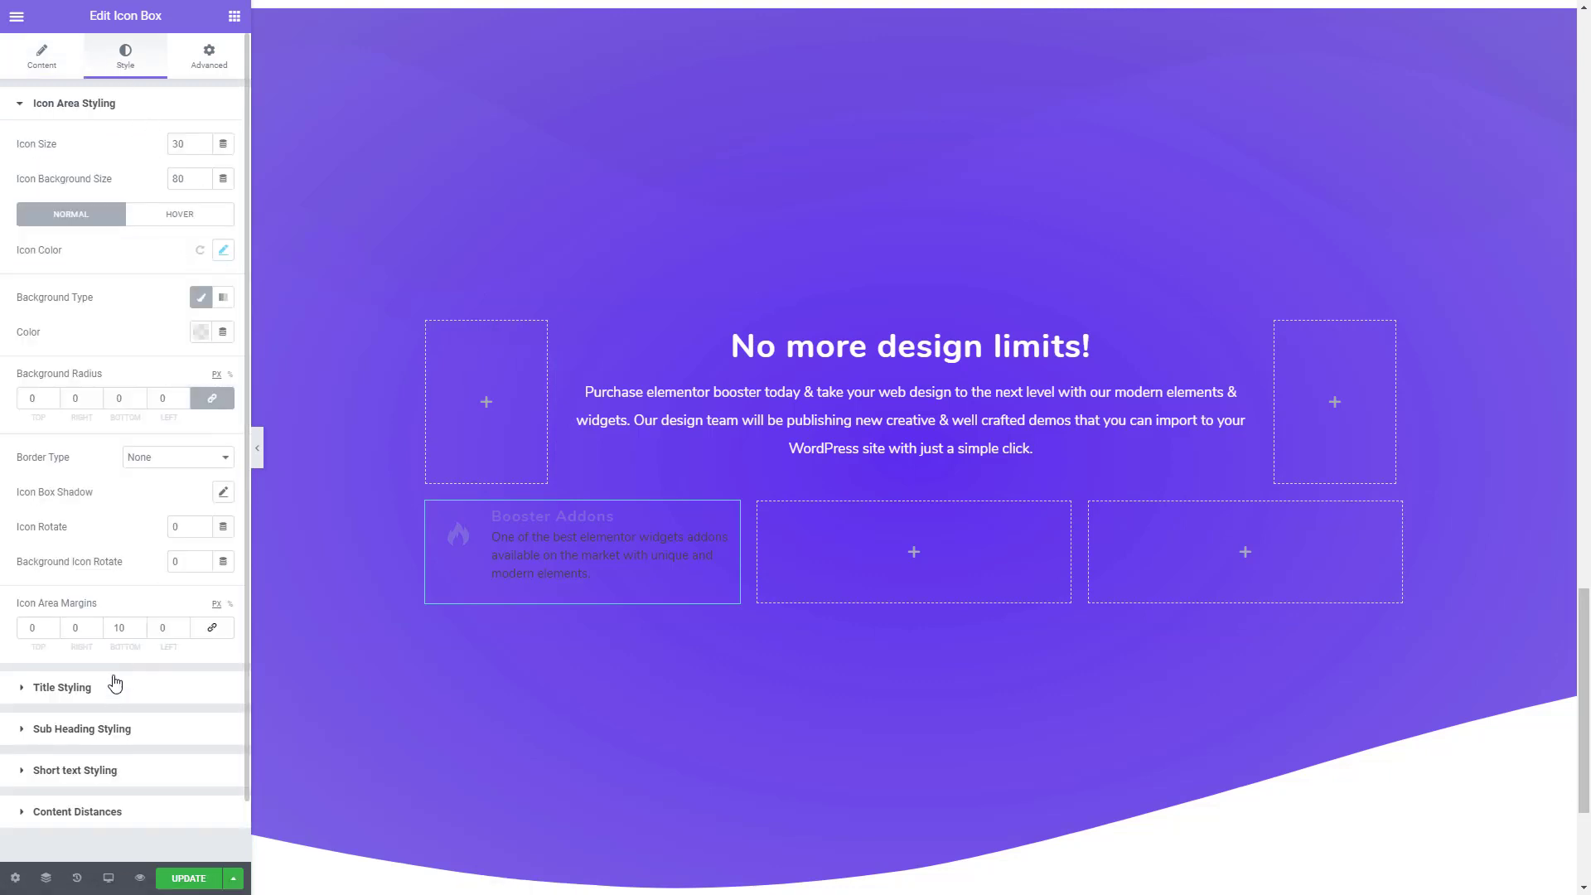
{"action": "left_click", "coordinate": [62, 687]}
{"action": "left_click", "coordinate": [222, 196]}
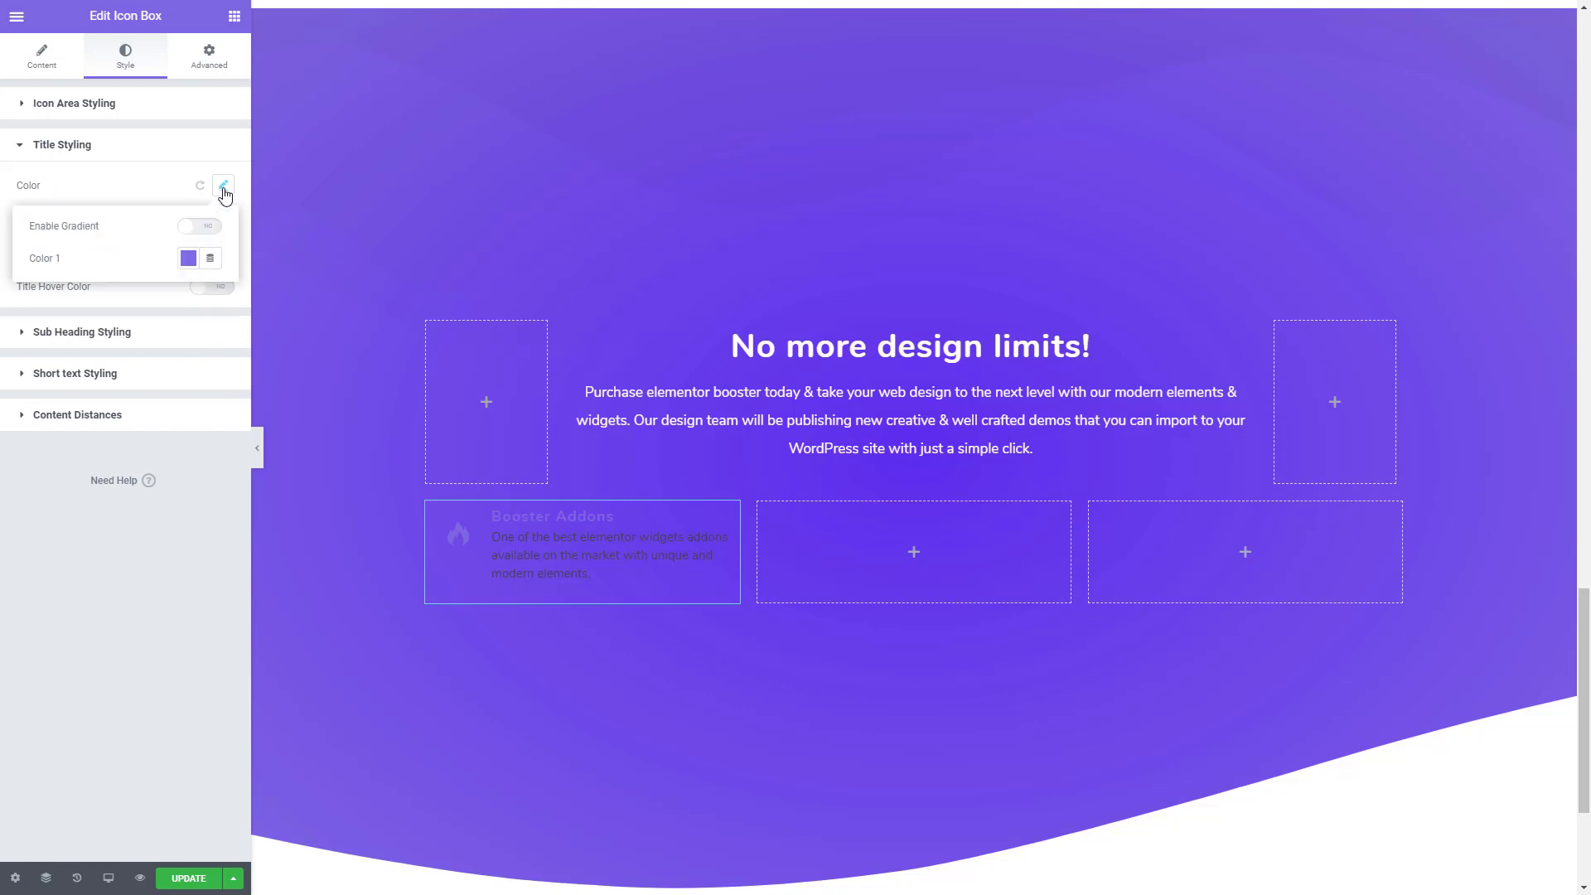
{"action": "left_click", "coordinate": [187, 258]}
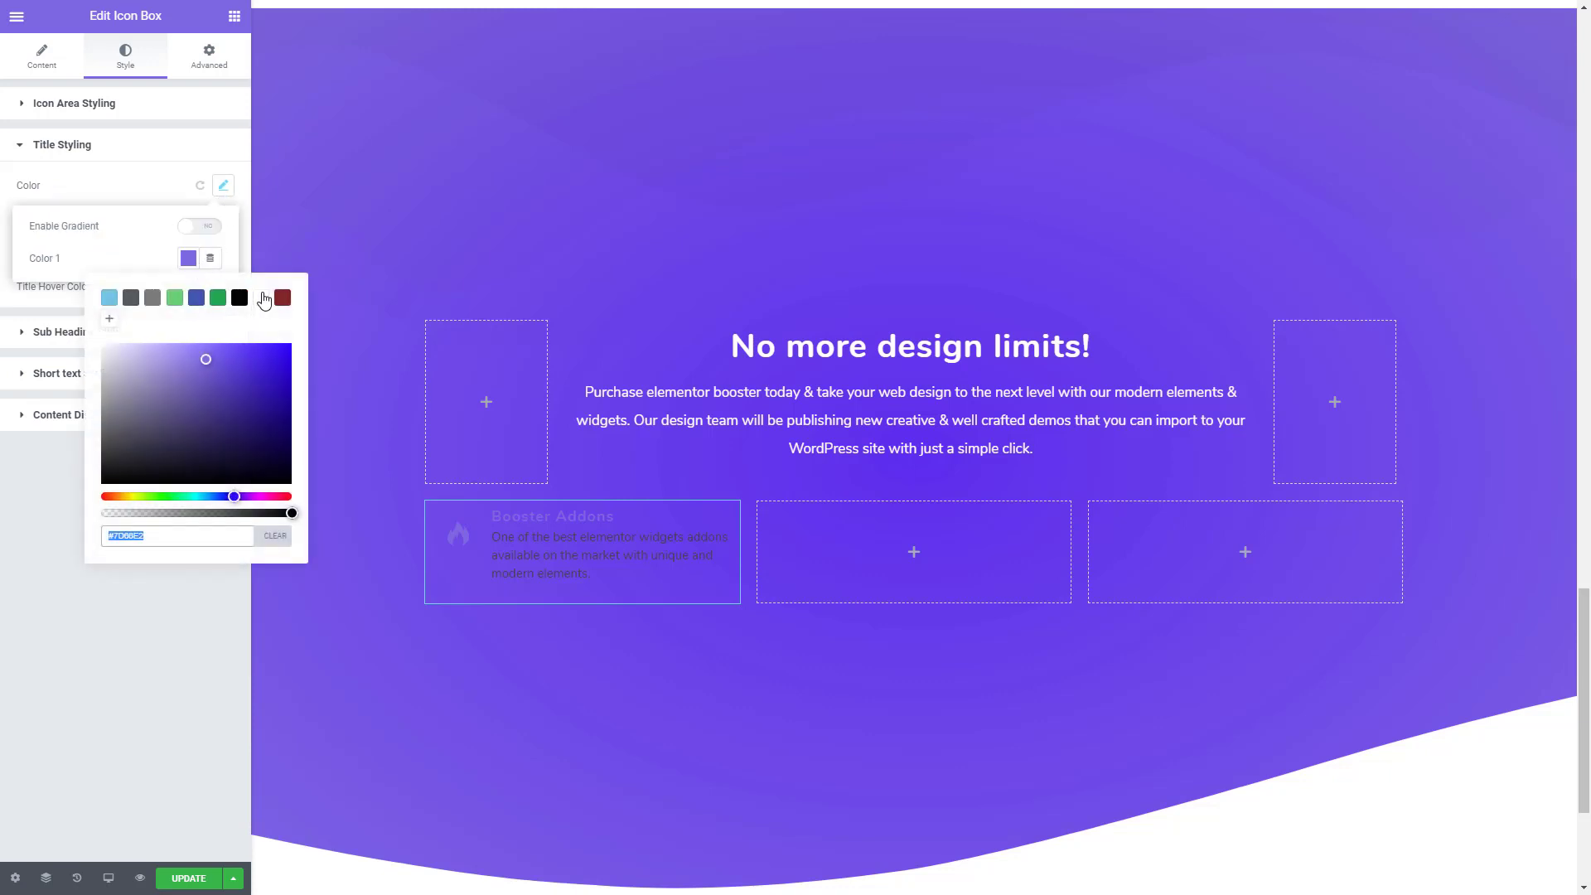
{"action": "left_click", "coordinate": [264, 298]}
{"action": "left_click", "coordinate": [42, 528]}
- Change the color of the icon box's short text to white
{"action": "left_click", "coordinate": [113, 382]}
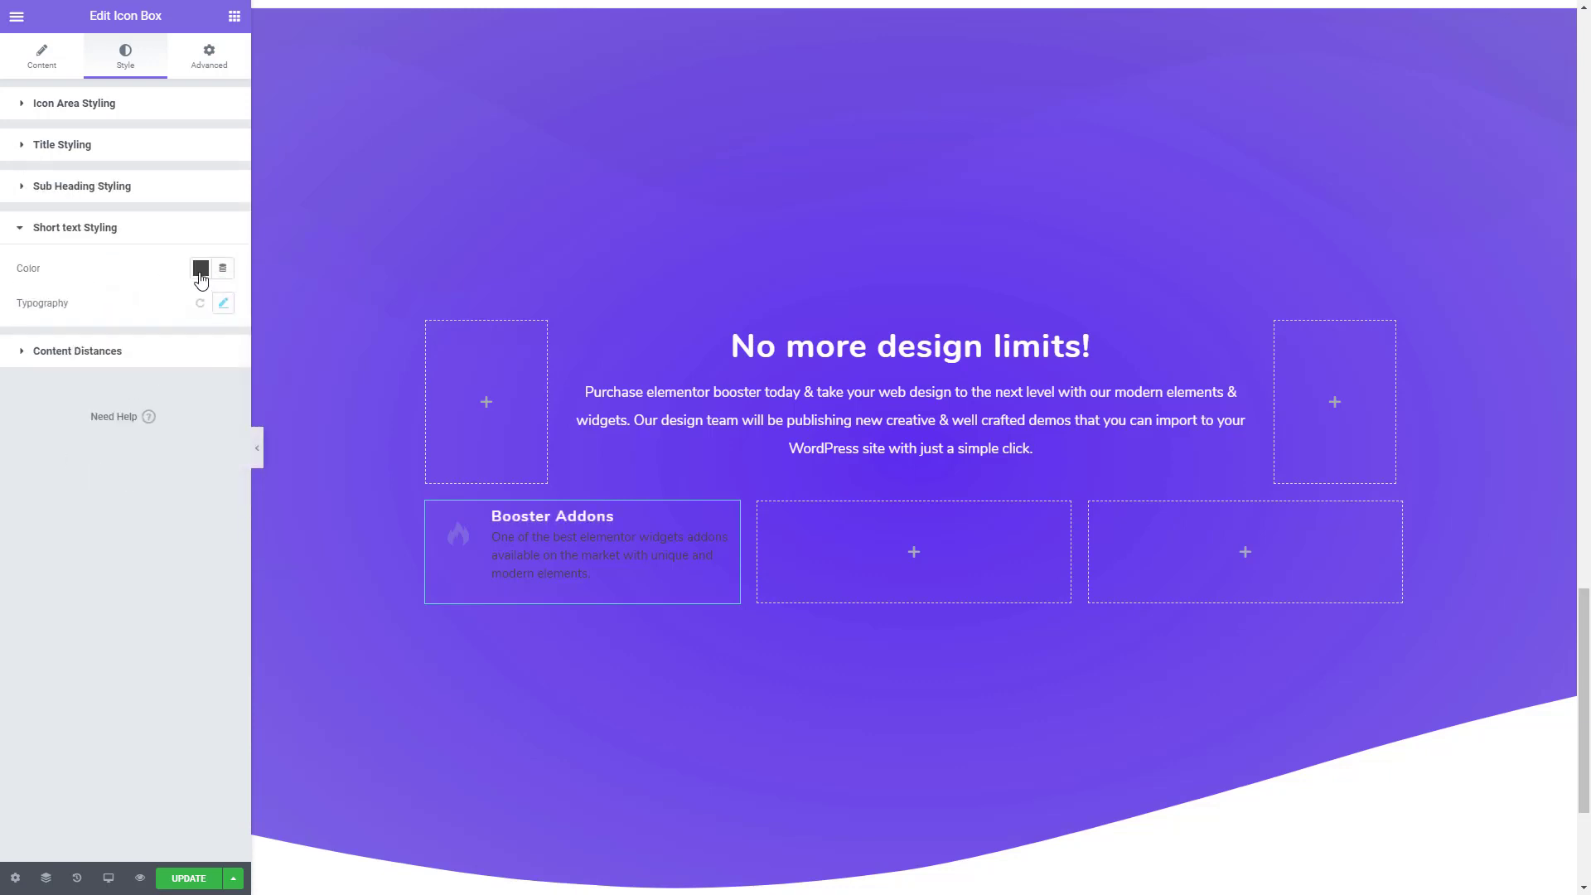
{"action": "left_click", "coordinate": [201, 268]}
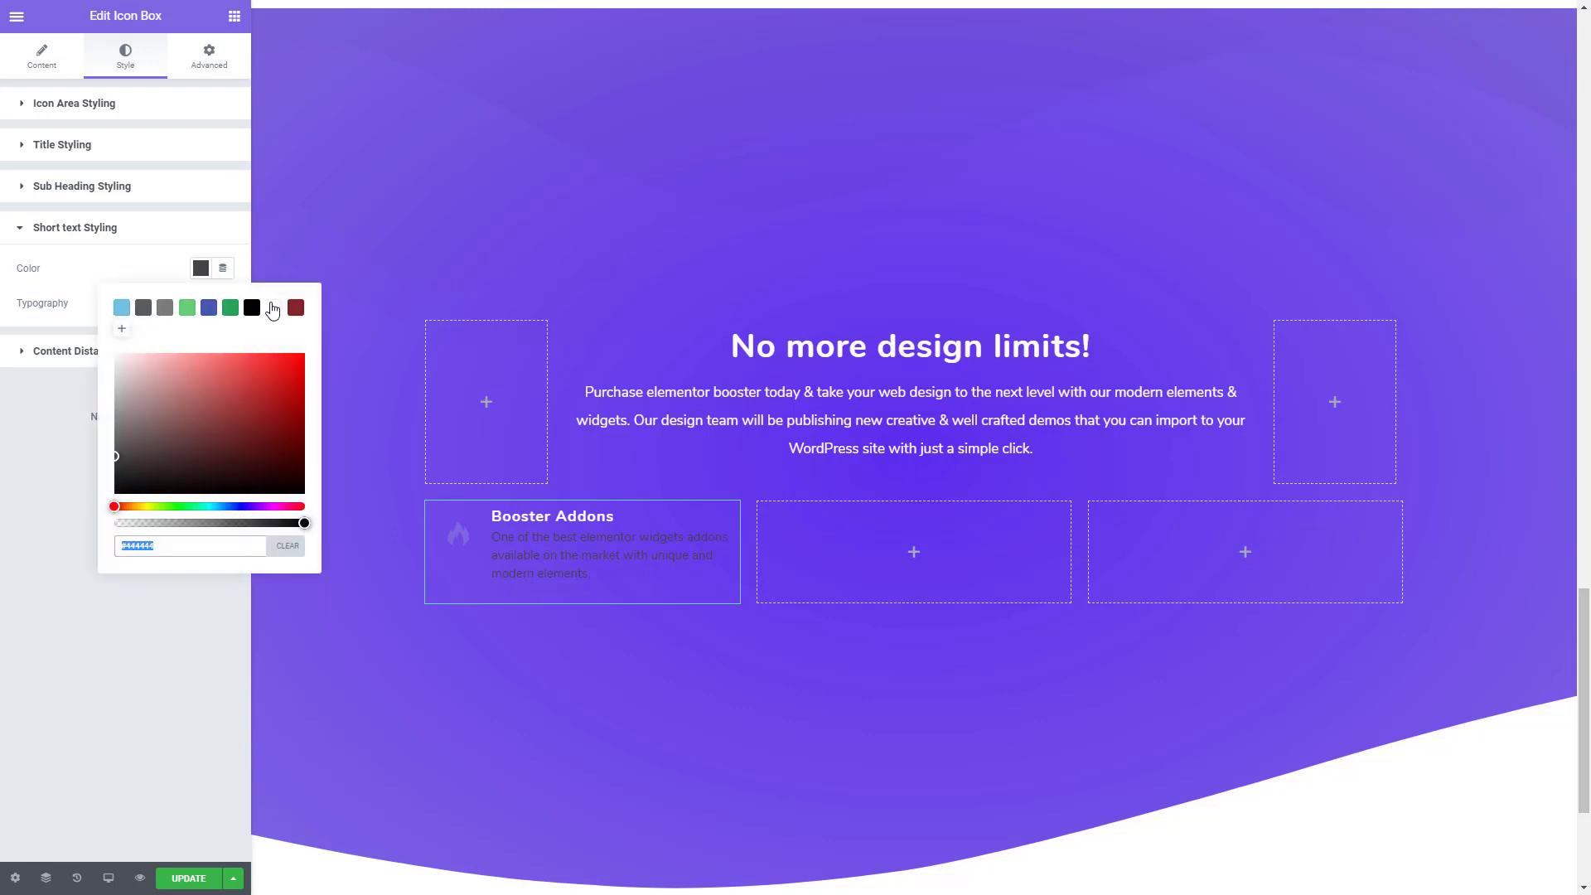
{"action": "left_click", "coordinate": [273, 309]}
{"action": "left_click", "coordinate": [50, 453]}
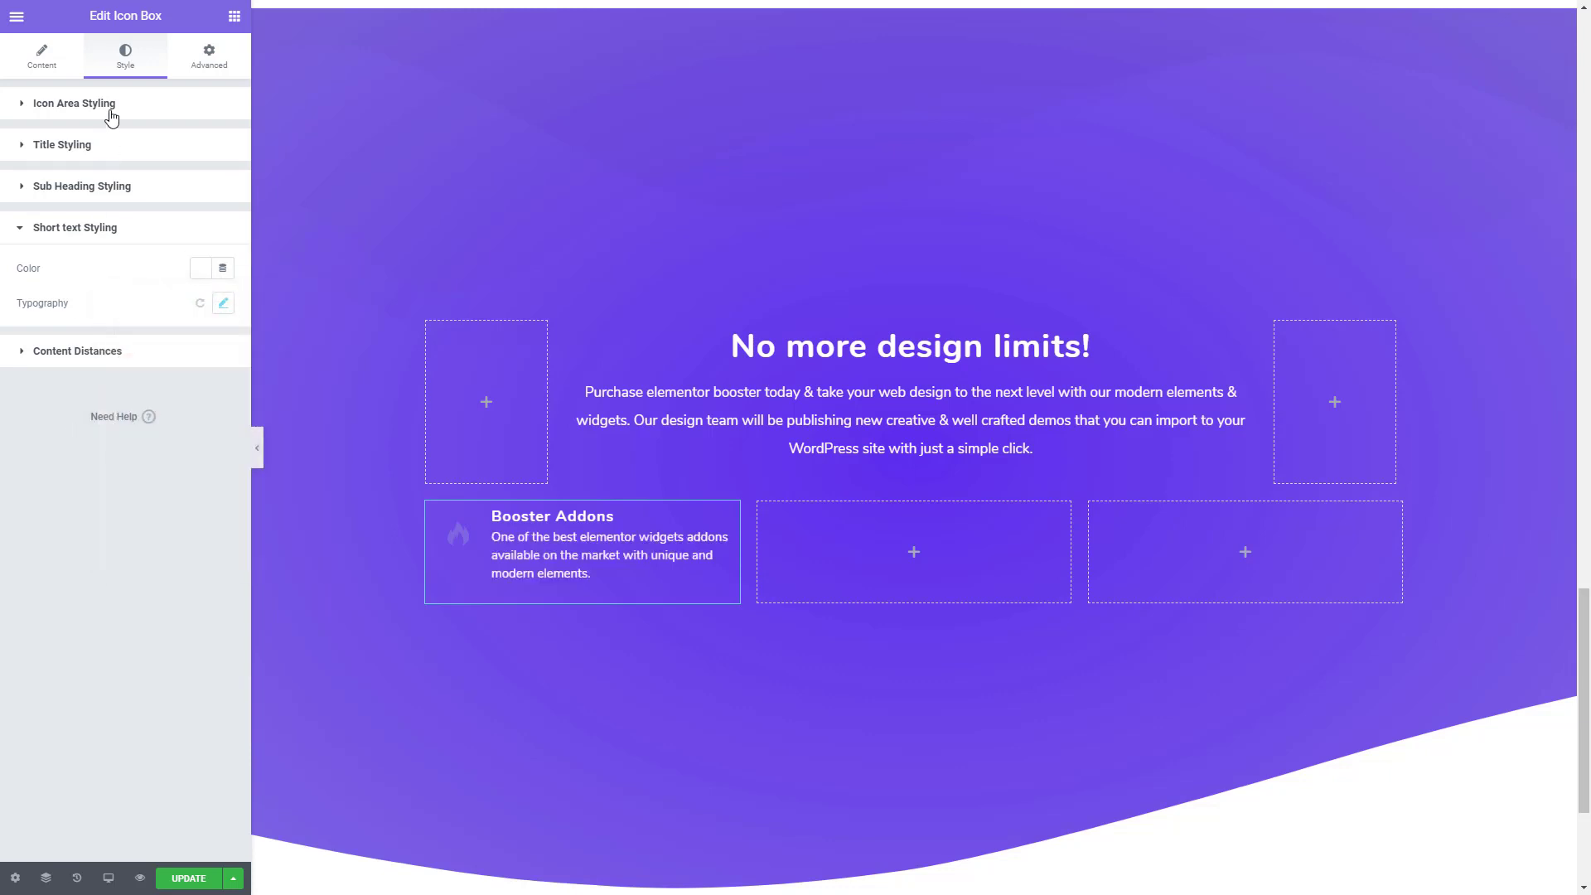
- Change the icon box's icon color to white #FFFFFF
{"action": "left_click", "coordinate": [111, 107]}
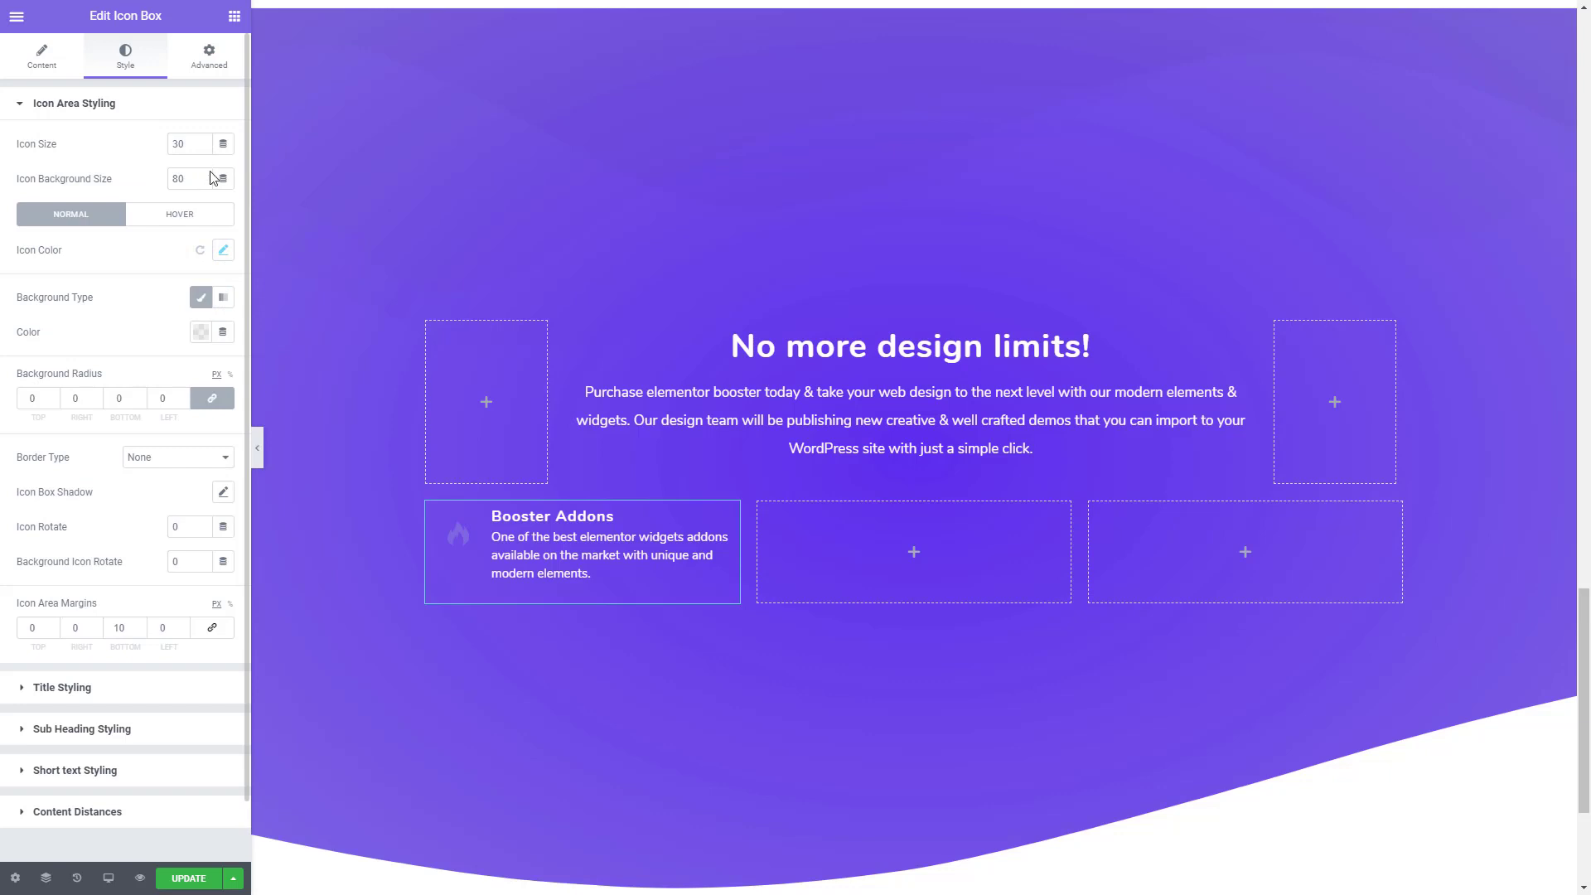
{"action": "left_click", "coordinate": [224, 252]}
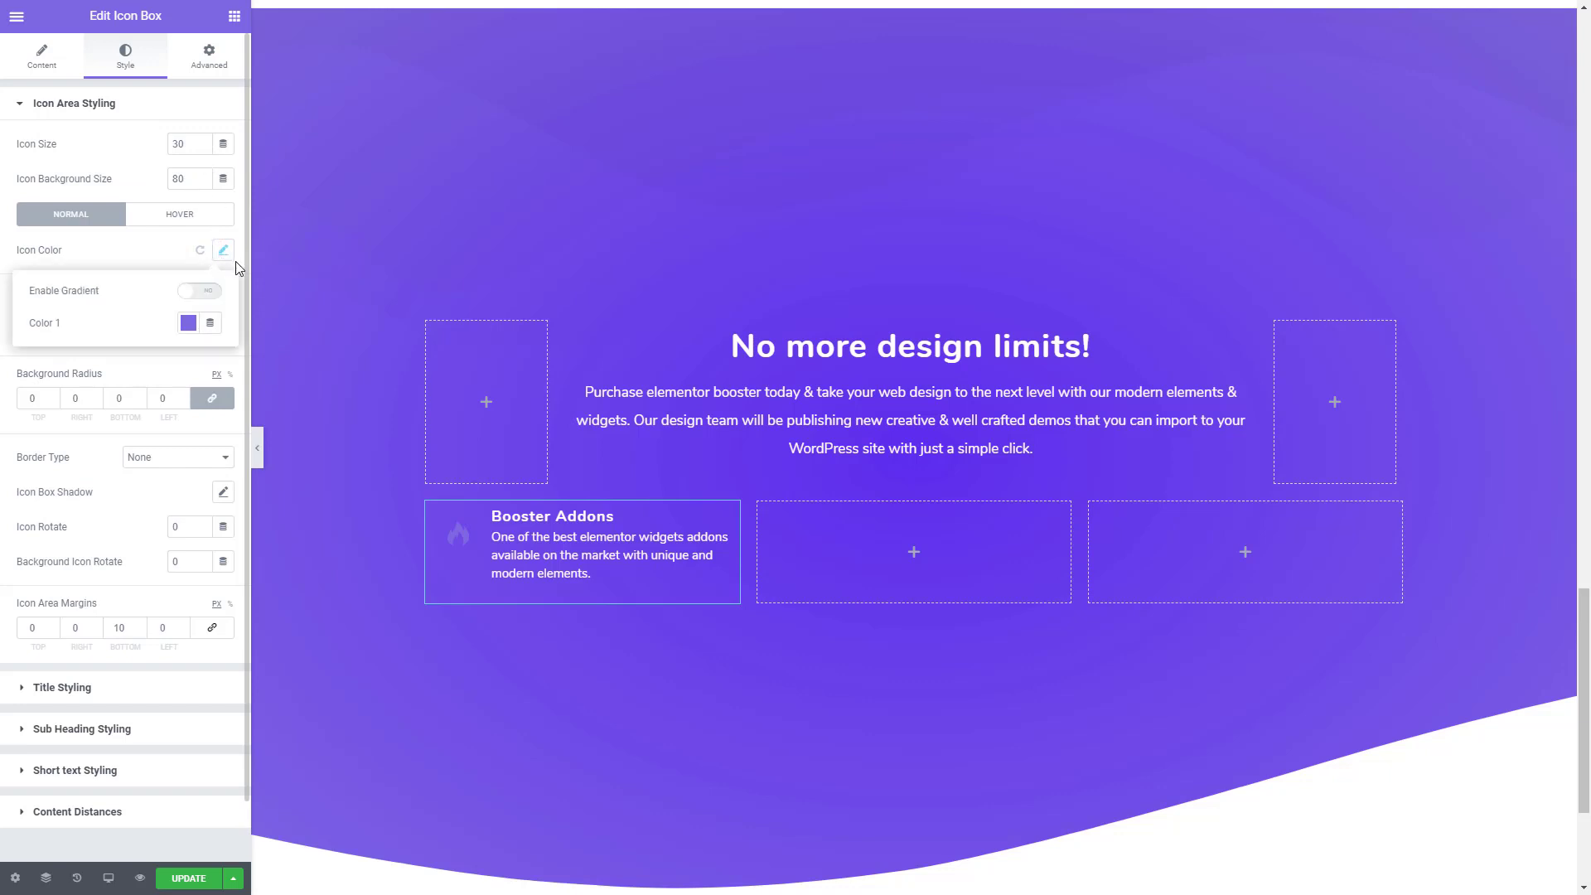
{"action": "left_click", "coordinate": [188, 322]}
{"action": "key", "text": "ctrl+c"}
{"action": "left_click", "coordinate": [261, 362]}
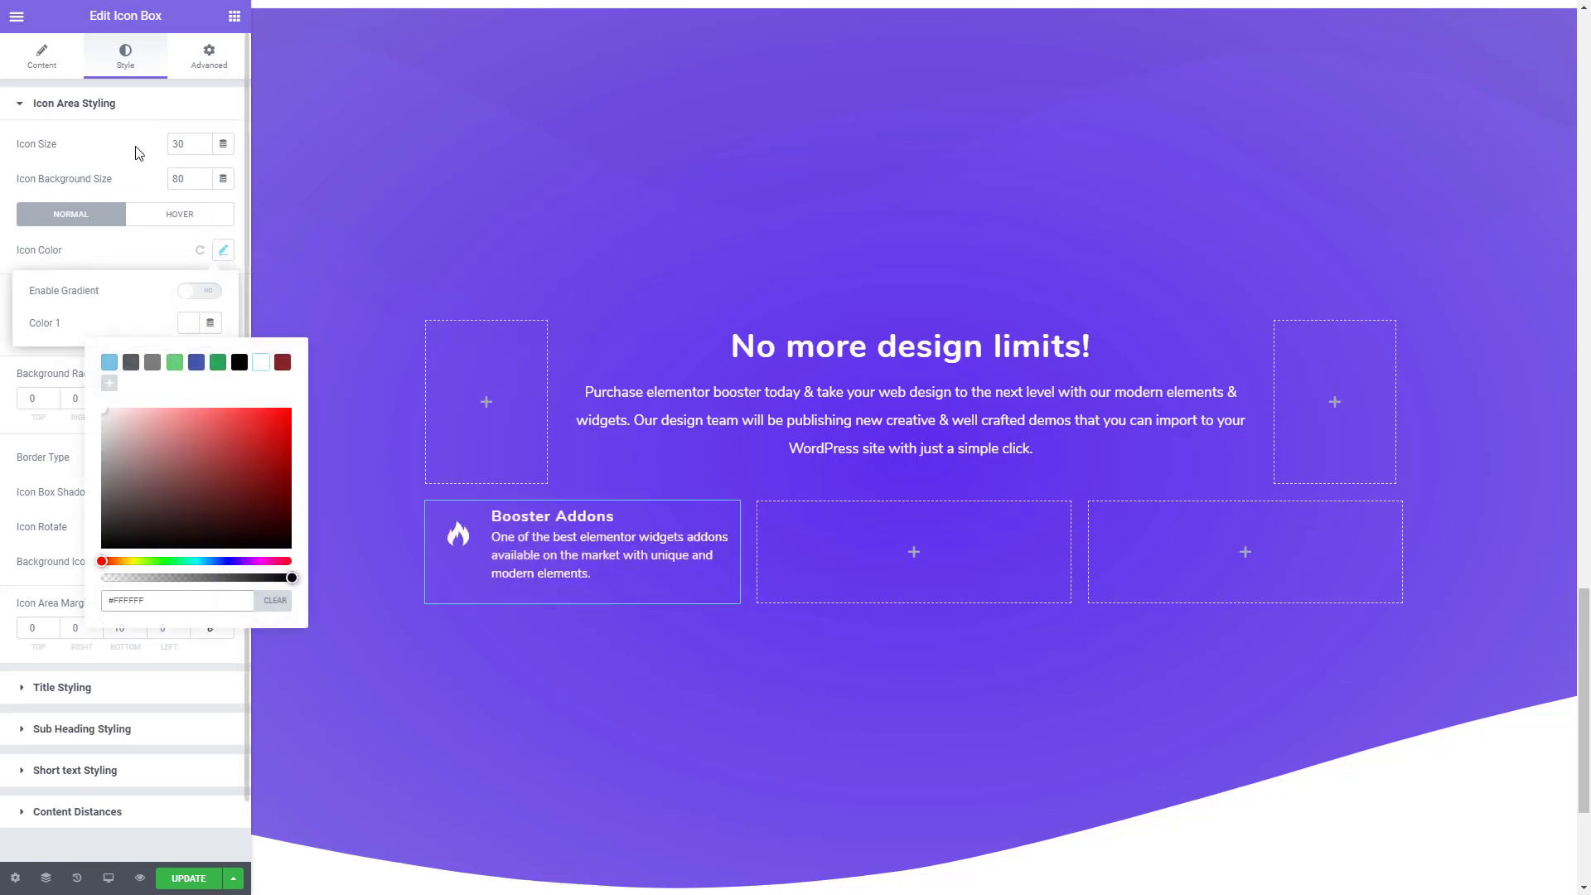
- Set the icon size of the Booster Addons icon box to 21
{"action": "left_click", "coordinate": [191, 160]}
{"action": "left_click", "coordinate": [204, 148]}
{"action": "left_click", "coordinate": [203, 148]}
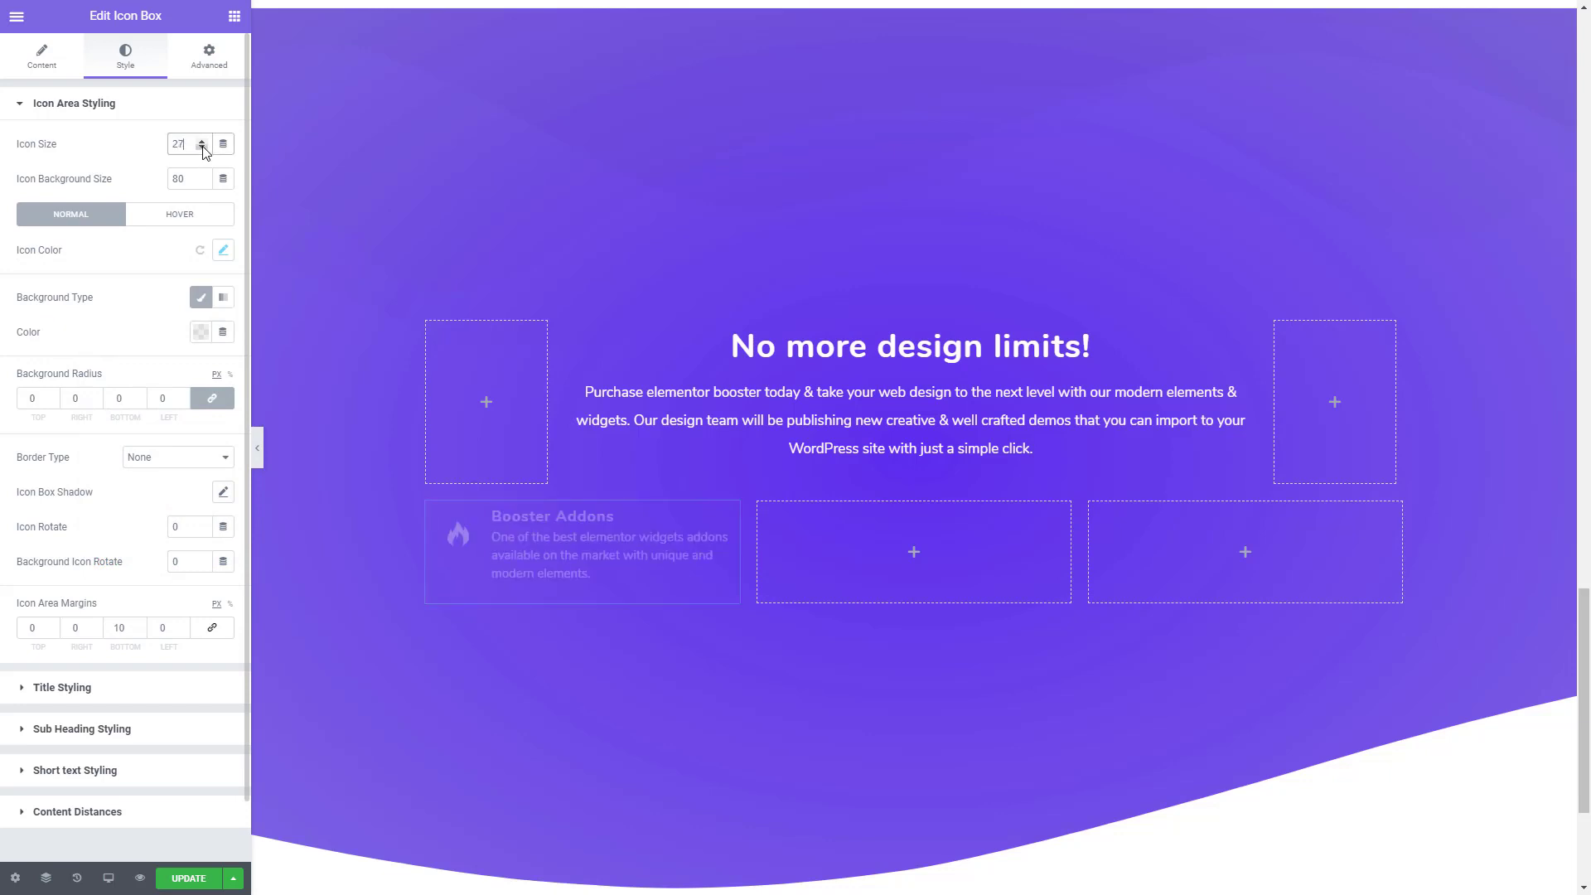
{"action": "left_click", "coordinate": [203, 148]}
{"action": "left_click", "coordinate": [203, 147]}
{"action": "left_click", "coordinate": [203, 148]}
{"action": "left_click", "coordinate": [202, 147]}
{"action": "left_click", "coordinate": [202, 148]}
- Set the icon's normal-state background color to #7D66E2, reusing the value from the clipboard history
{"action": "left_click", "coordinate": [202, 333]}
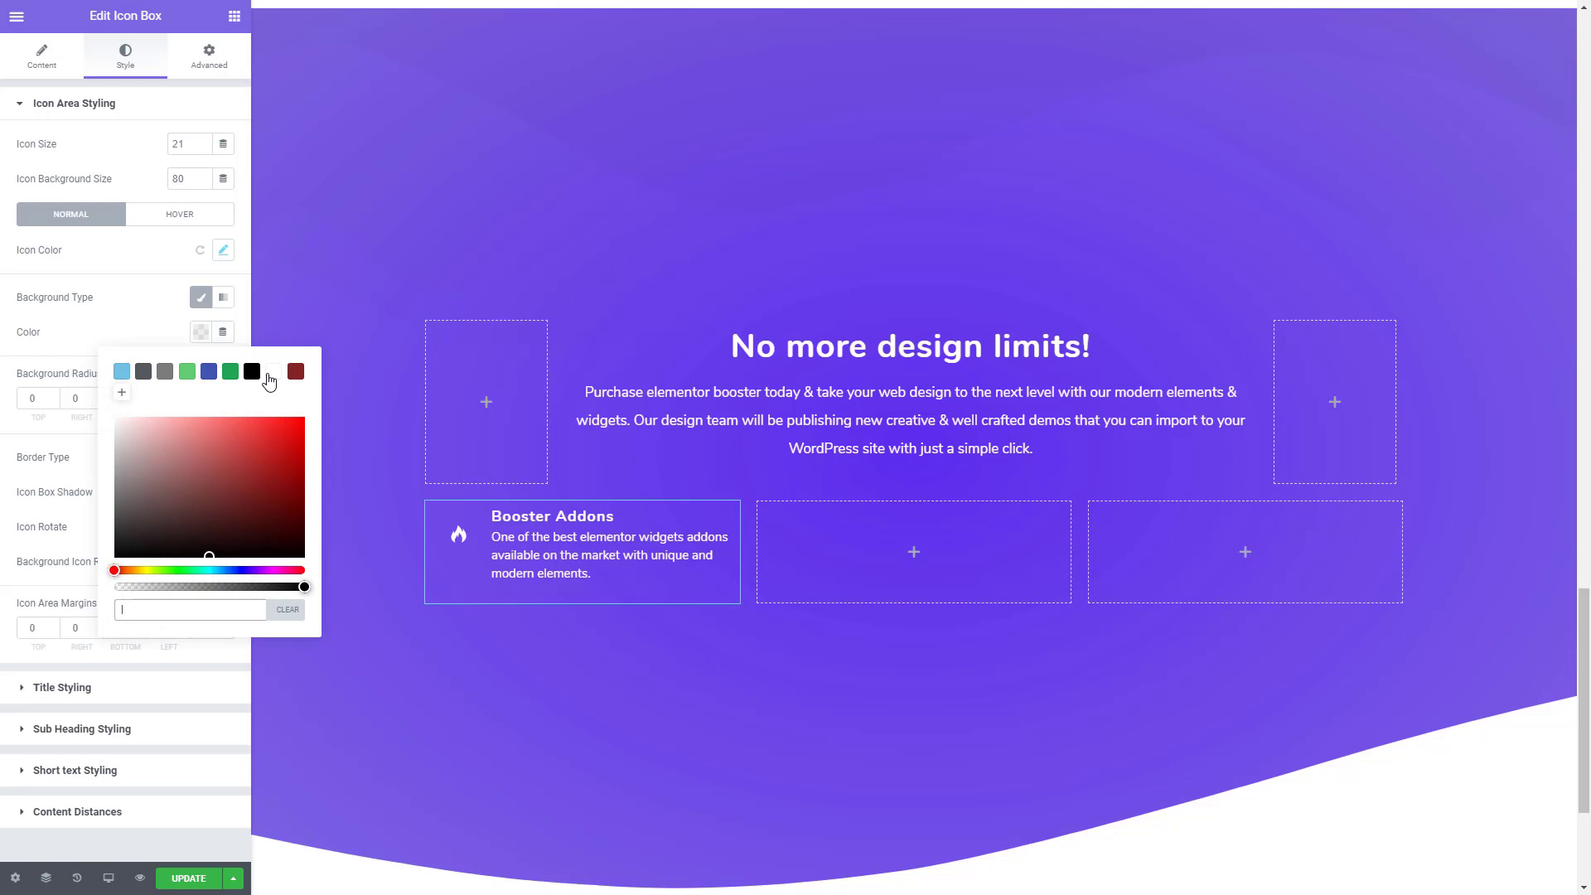
{"action": "key", "text": "ctrl+grave"}
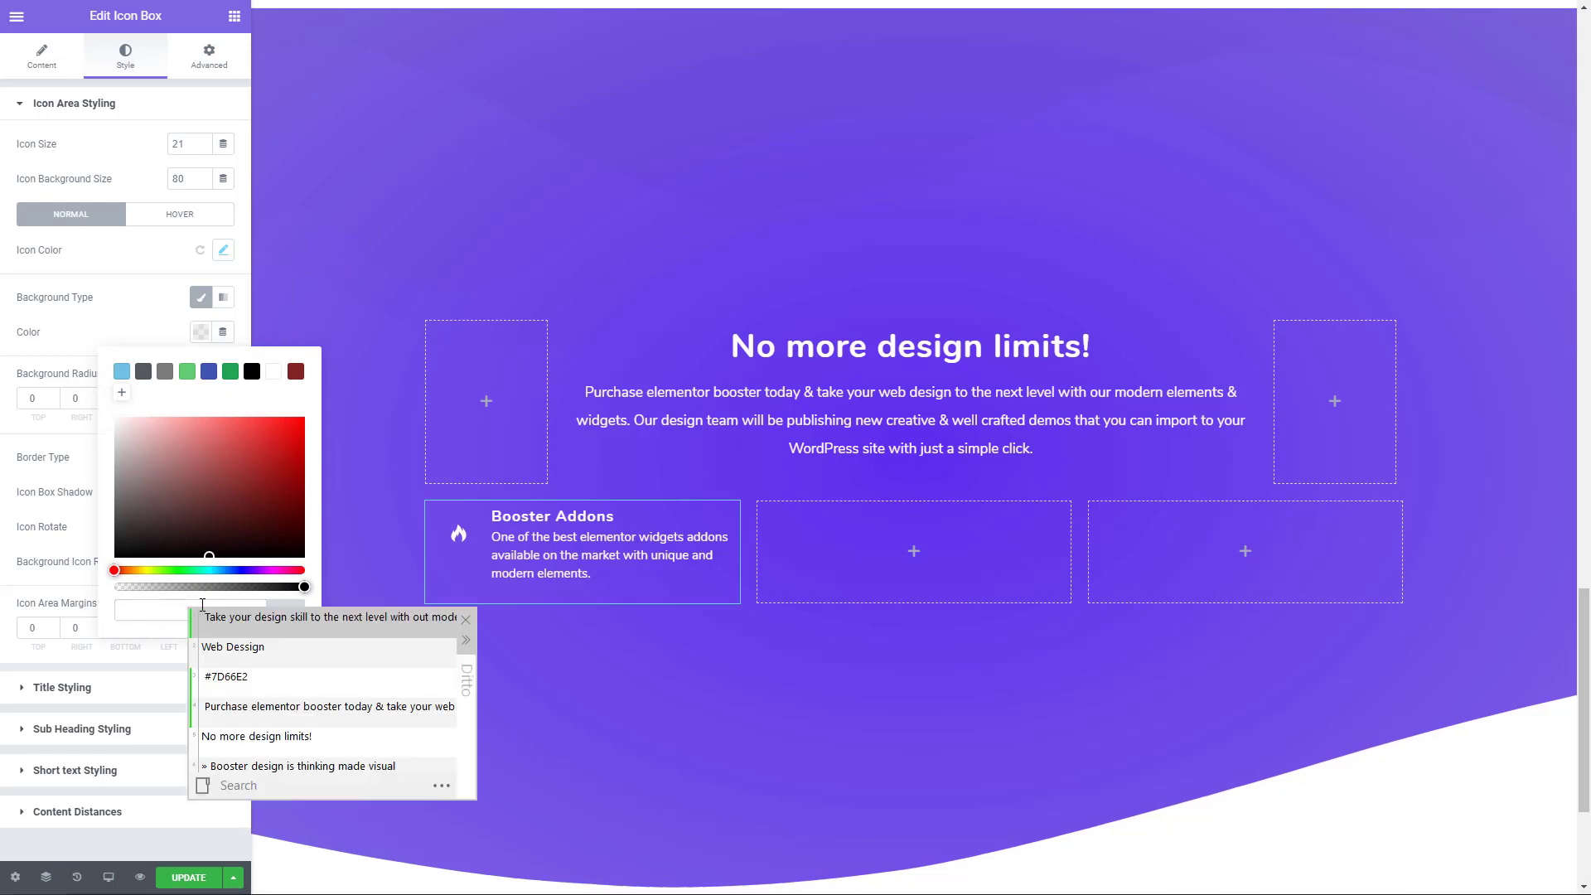
{"action": "double_click", "coordinate": [226, 678]}
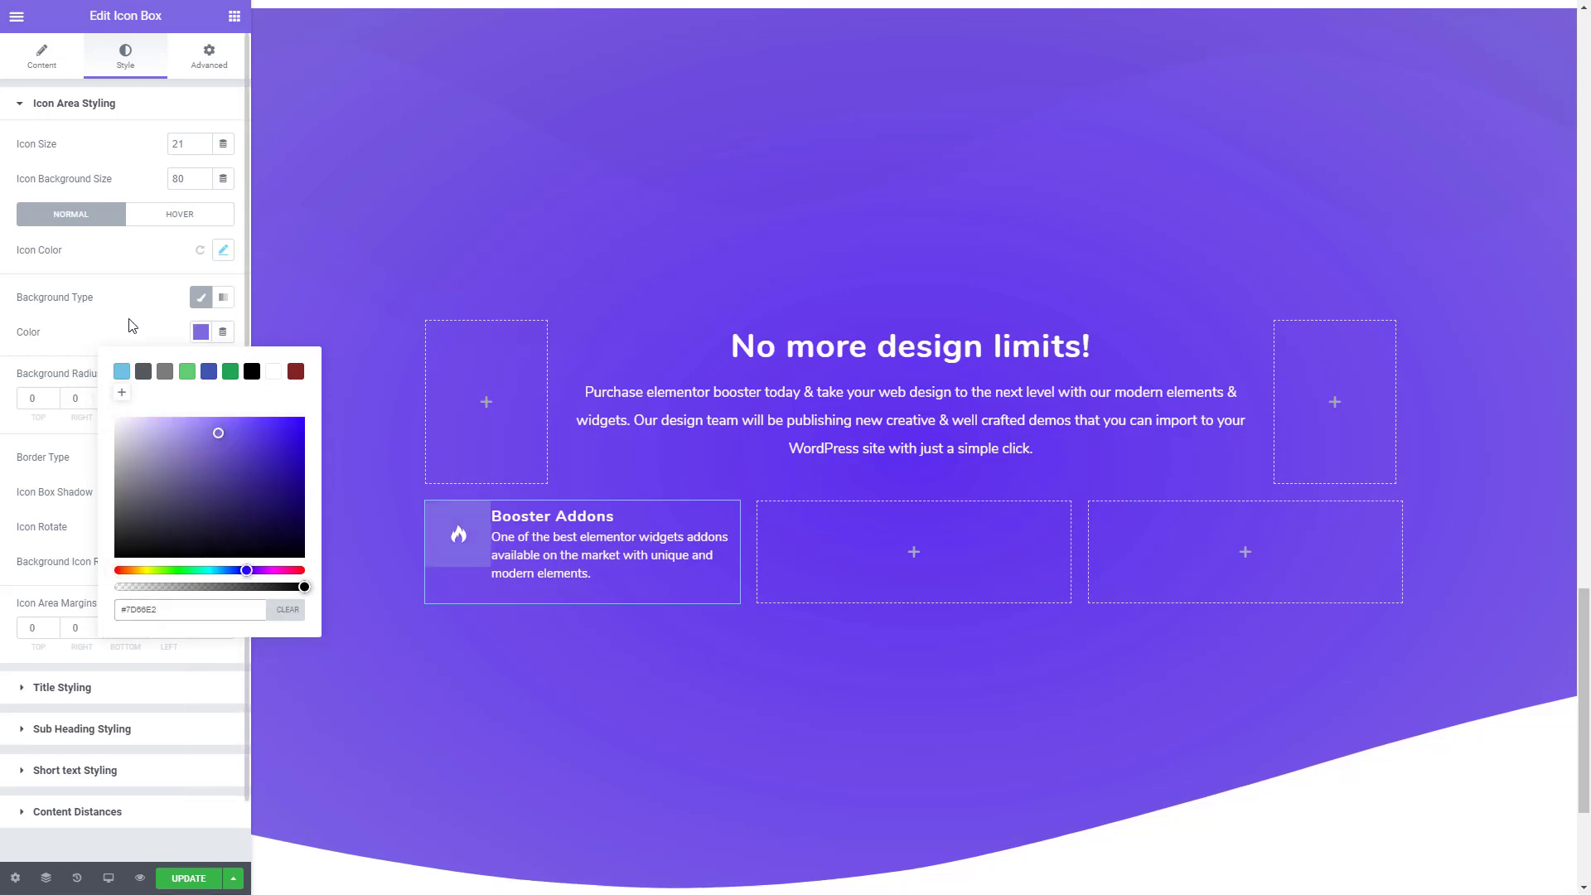
{"action": "left_click", "coordinate": [130, 328]}
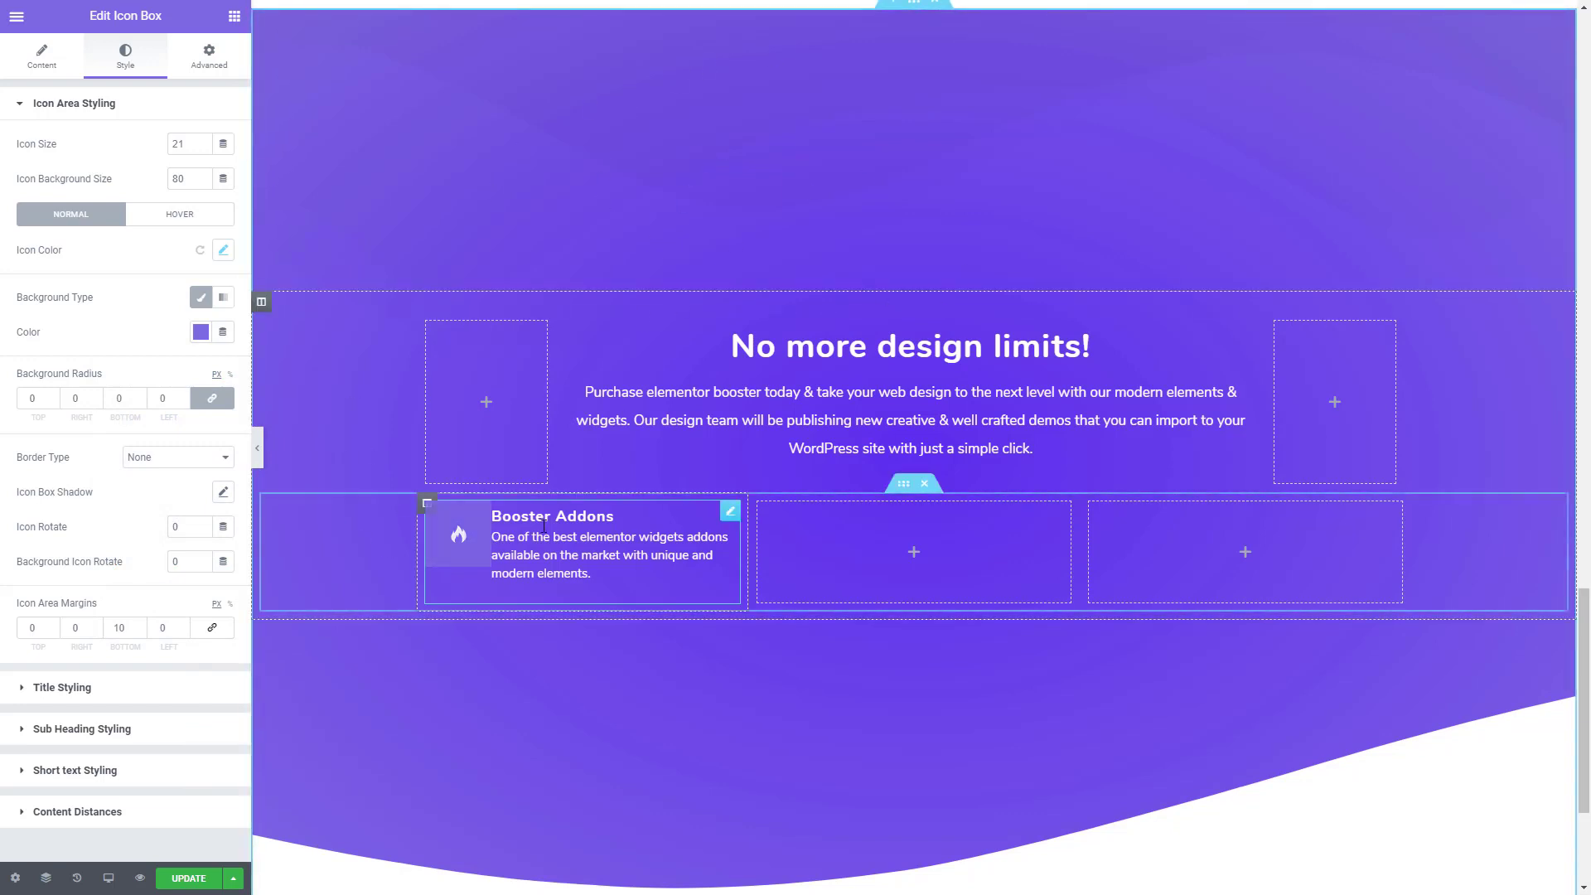
- Set the icon background size to 60 and its background radius to 50 px on all corners
{"action": "left_click", "coordinate": [204, 183]}
{"action": "left_click", "coordinate": [204, 182]}
{"action": "left_click", "coordinate": [204, 183]}
{"action": "left_click", "coordinate": [204, 182]}
{"action": "left_click", "coordinate": [204, 183]}
{"action": "left_click", "coordinate": [204, 182]}
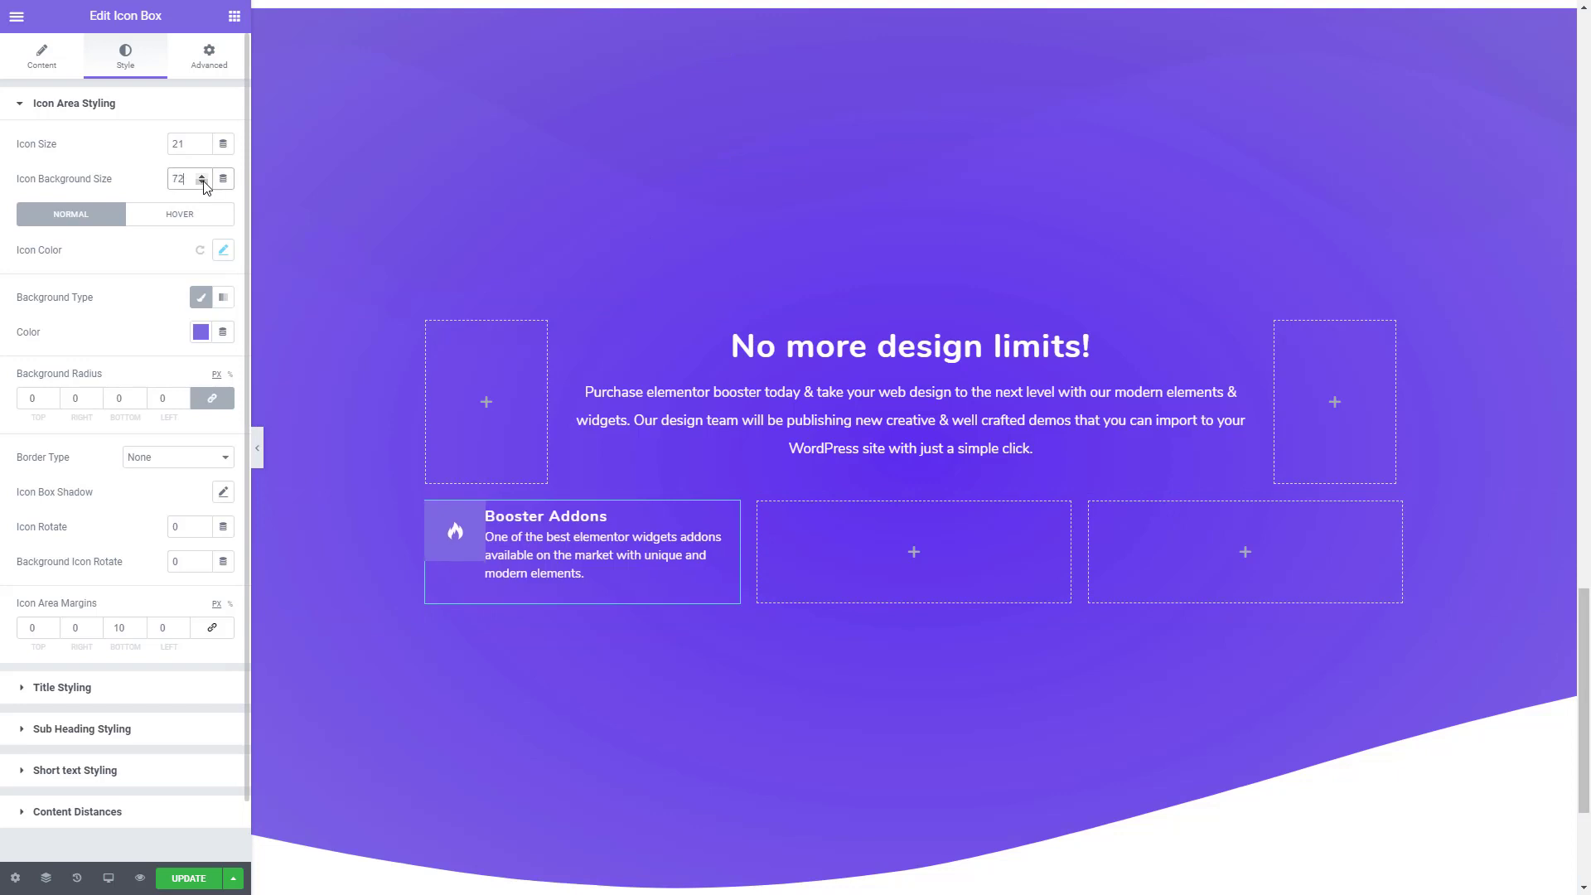
{"action": "left_click", "coordinate": [204, 183]}
{"action": "left_click", "coordinate": [204, 183]}
{"action": "left_click", "coordinate": [203, 183]}
{"action": "left_click", "coordinate": [204, 183]}
{"action": "left_click", "coordinate": [204, 183]}
{"action": "left_click", "coordinate": [204, 182]}
{"action": "left_click", "coordinate": [204, 183]}
{"action": "left_click", "coordinate": [204, 182]}
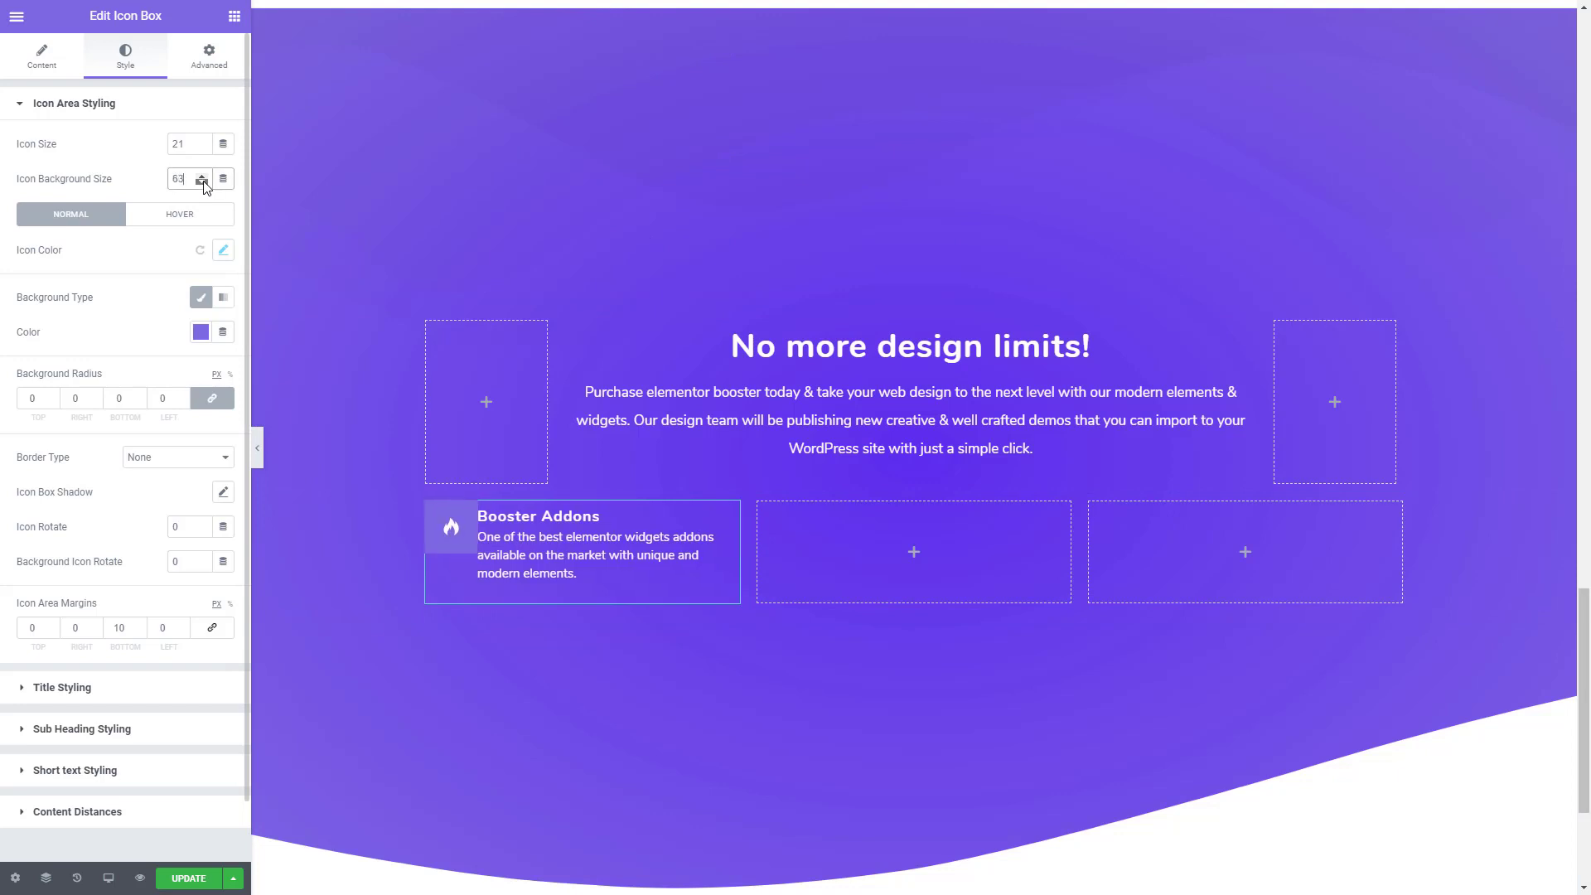
{"action": "left_click", "coordinate": [204, 183]}
{"action": "left_click", "coordinate": [204, 182]}
{"action": "left_click", "coordinate": [204, 183]}
{"action": "left_click", "coordinate": [204, 182]}
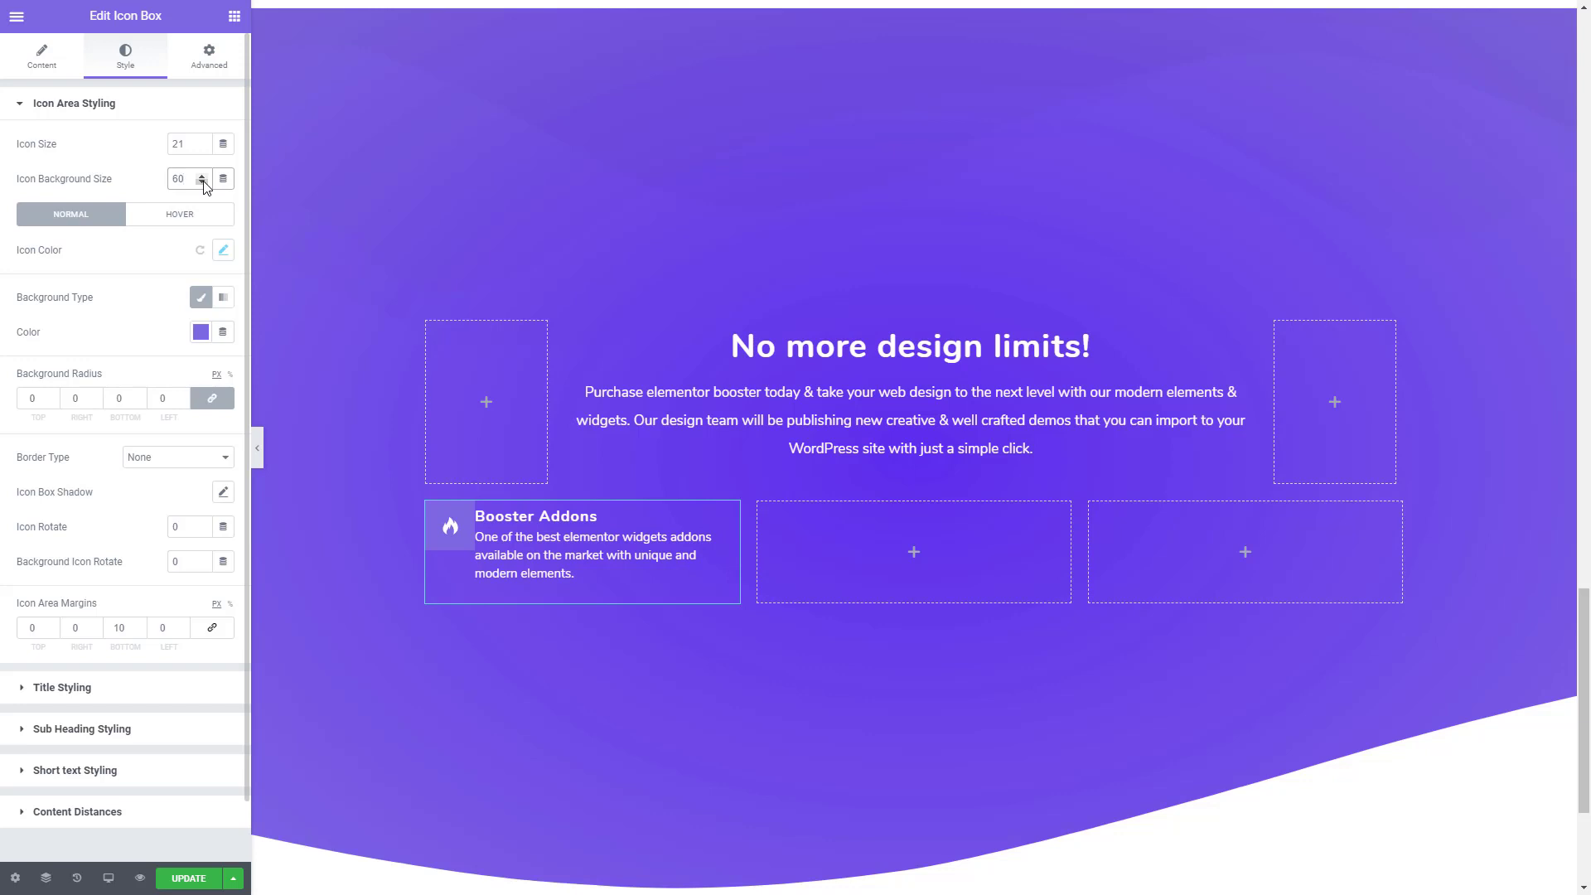
{"action": "left_click", "coordinate": [41, 398]}
{"action": "type", "text": "50"}
- Set the icon area margins to 5 px at the top, 9 px on the right and 6 px on the left
{"action": "double_click", "coordinate": [54, 625]}
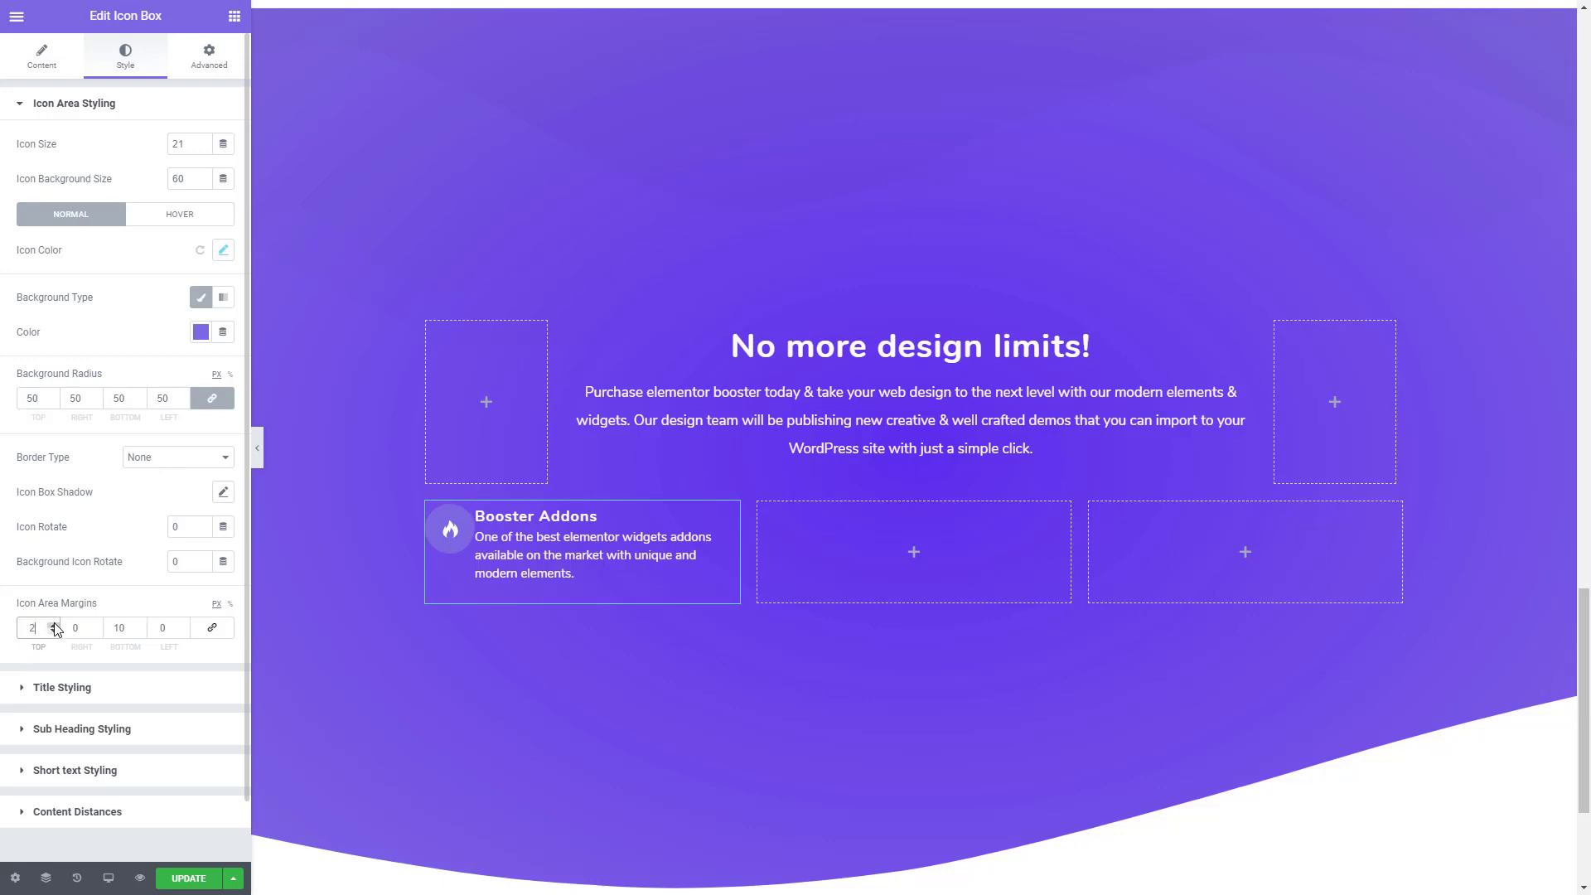
{"action": "left_click", "coordinate": [54, 624]}
{"action": "left_click", "coordinate": [97, 631]}
{"action": "left_click", "coordinate": [97, 631]}
{"action": "left_click", "coordinate": [97, 631]}
{"action": "double_click", "coordinate": [96, 624]}
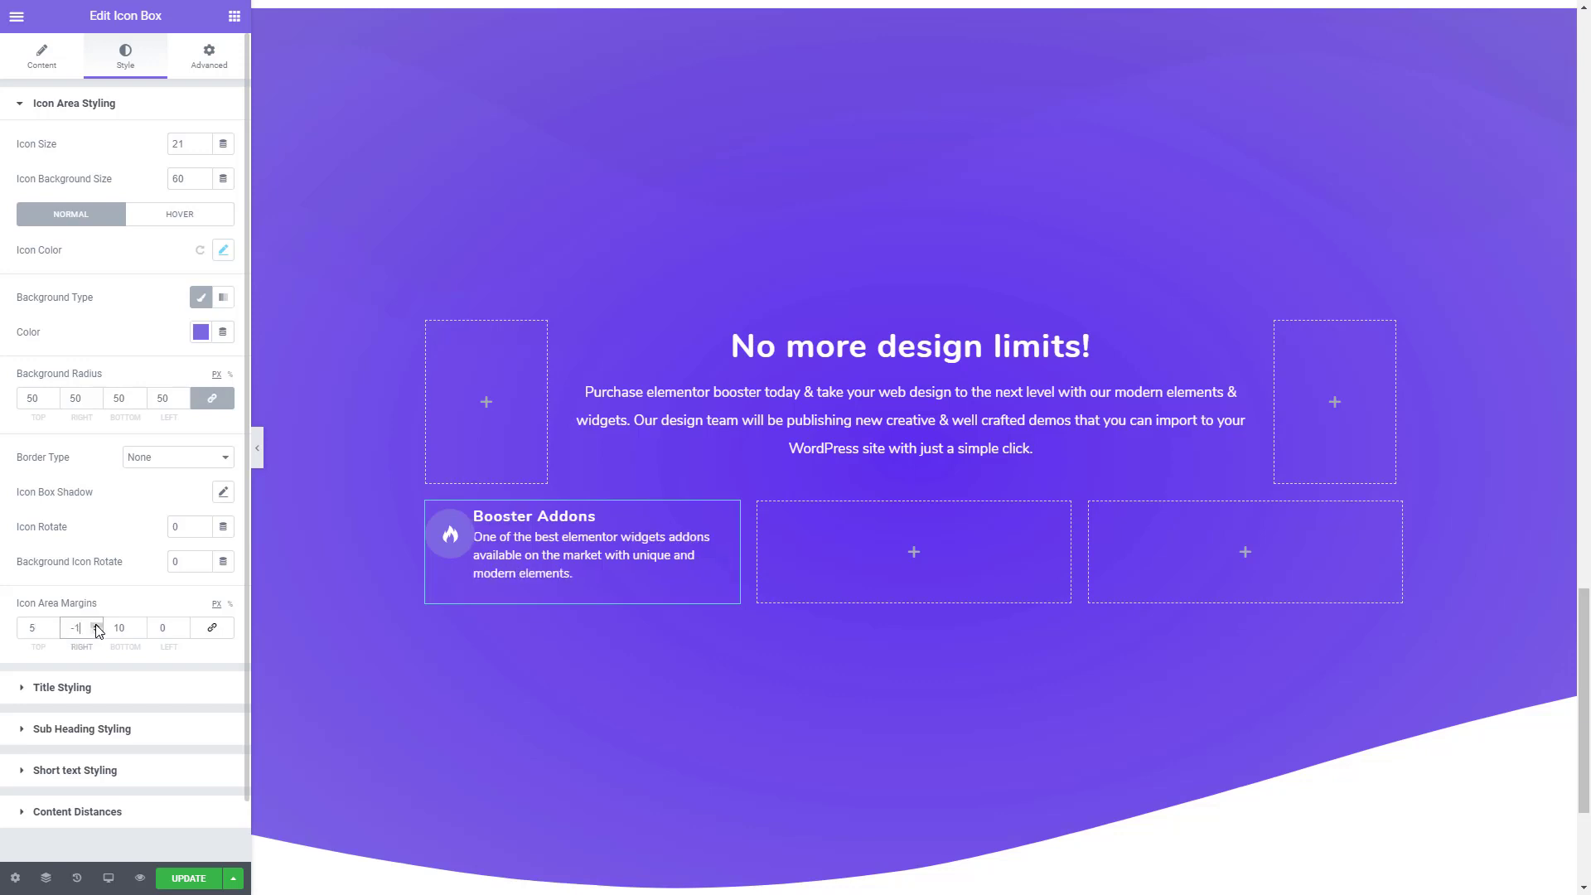
{"action": "triple_click", "coordinate": [96, 625]}
{"action": "double_click", "coordinate": [96, 625]}
{"action": "double_click", "coordinate": [96, 624]}
{"action": "left_click", "coordinate": [96, 625]}
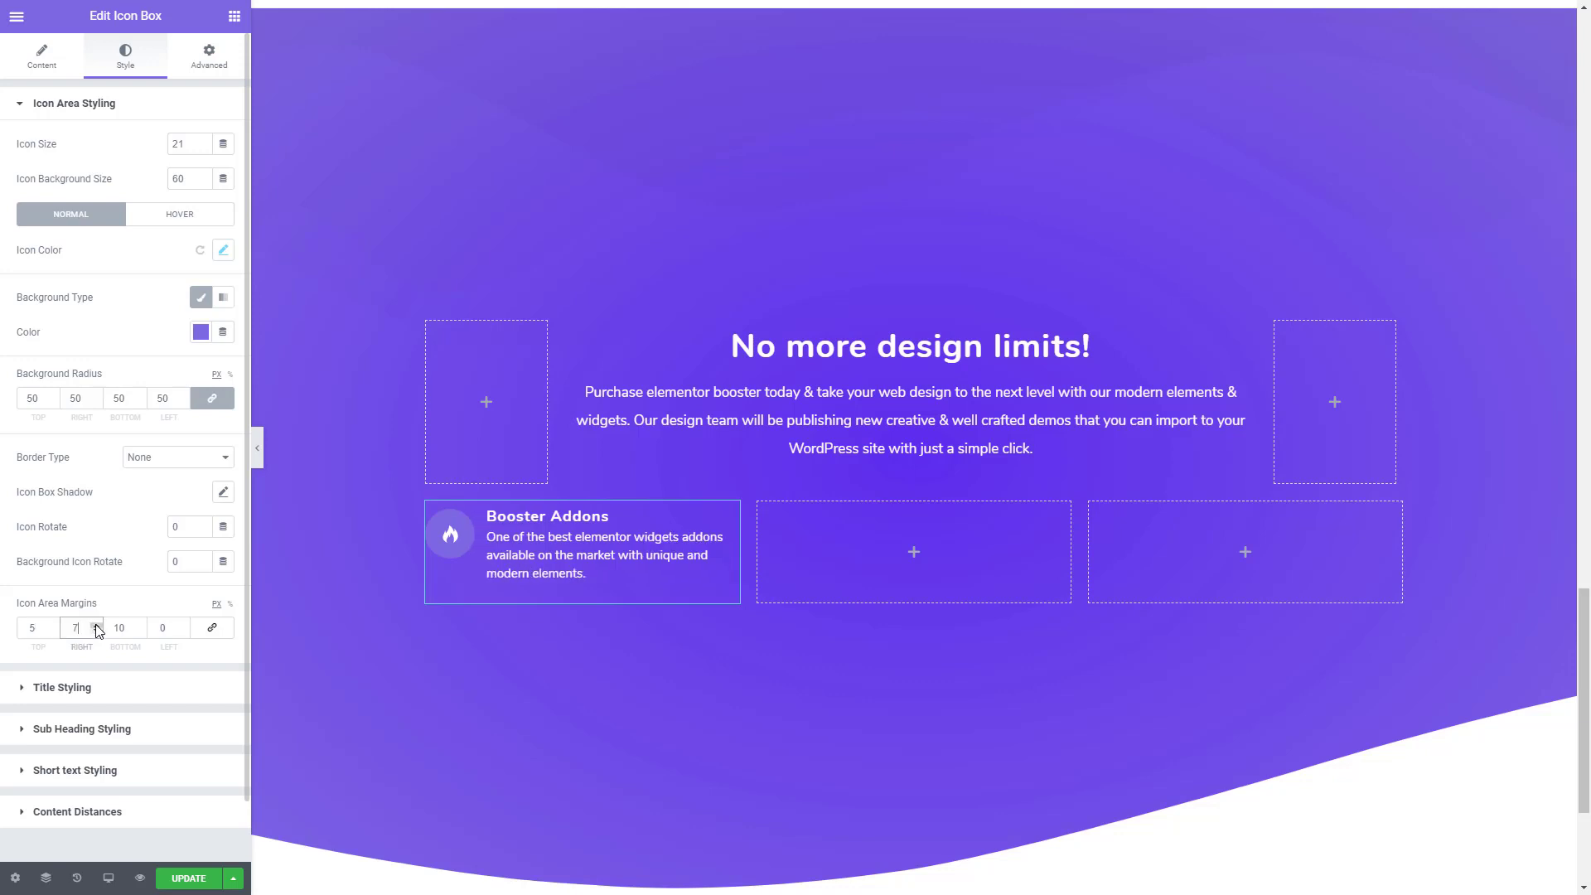
{"action": "left_click", "coordinate": [96, 625]}
{"action": "left_click", "coordinate": [96, 625]}
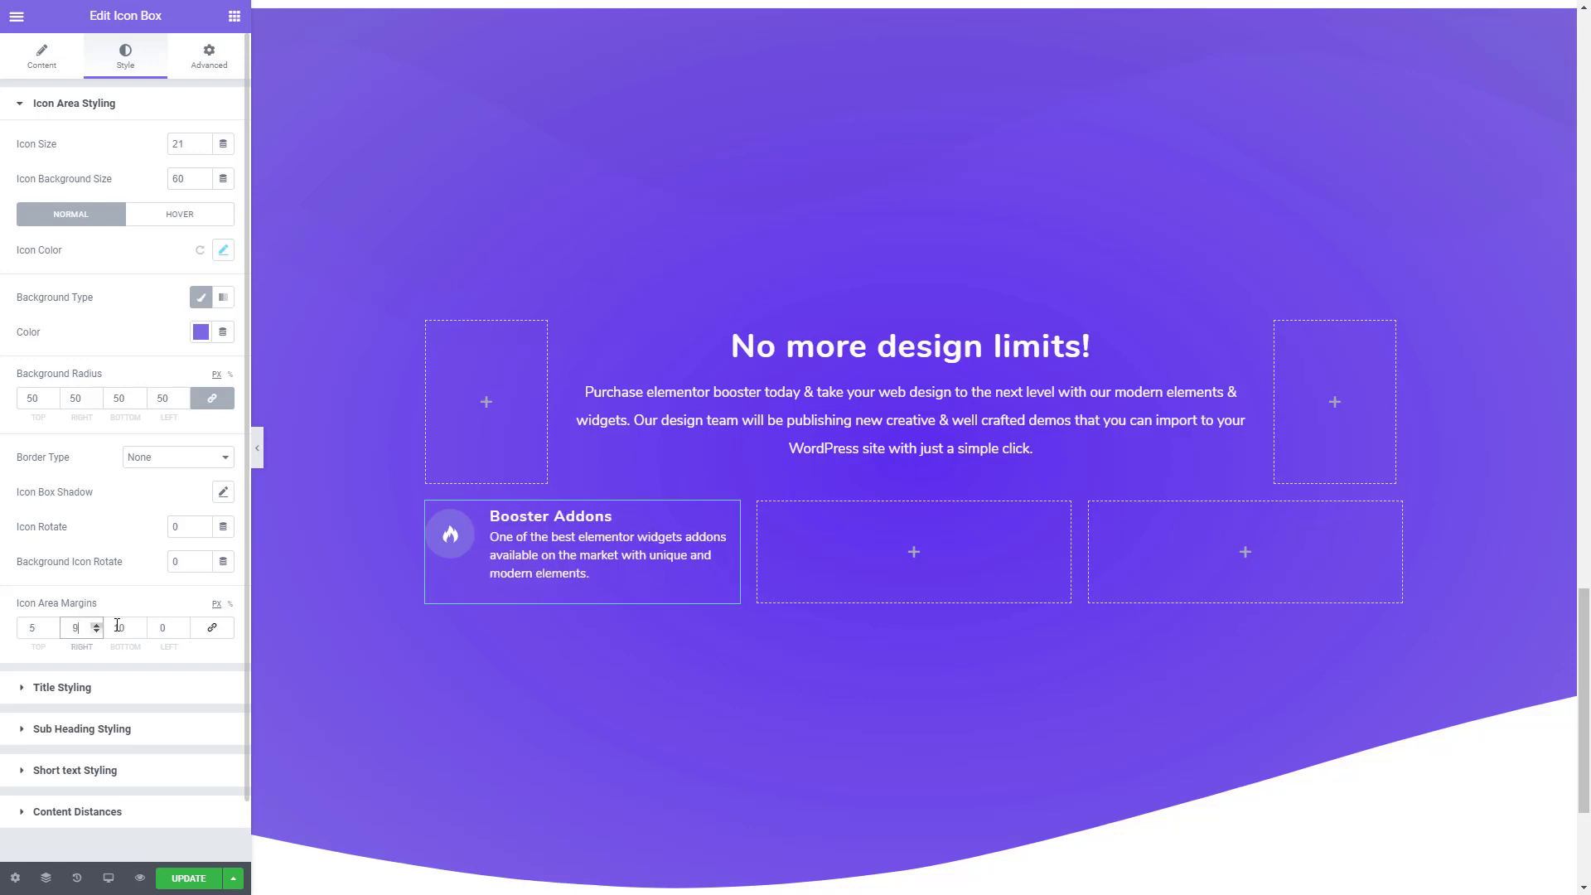
{"action": "left_click", "coordinate": [184, 626]}
{"action": "left_click", "coordinate": [183, 626]}
{"action": "left_click", "coordinate": [184, 625]}
{"action": "left_click", "coordinate": [184, 626]}
{"action": "left_click", "coordinate": [184, 626]}
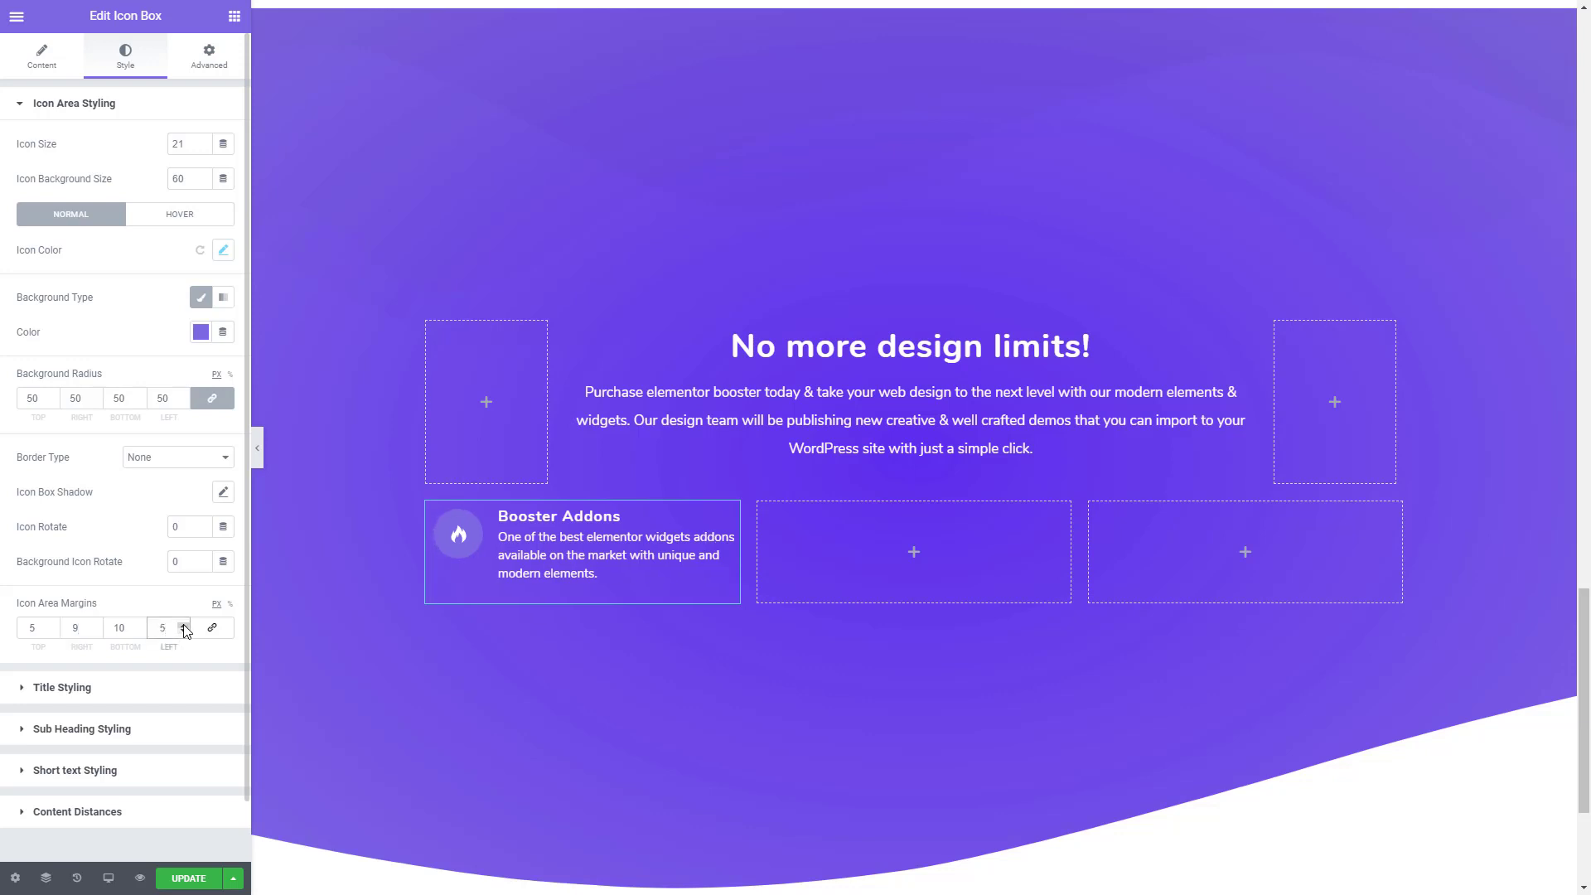
{"action": "left_click", "coordinate": [184, 625]}
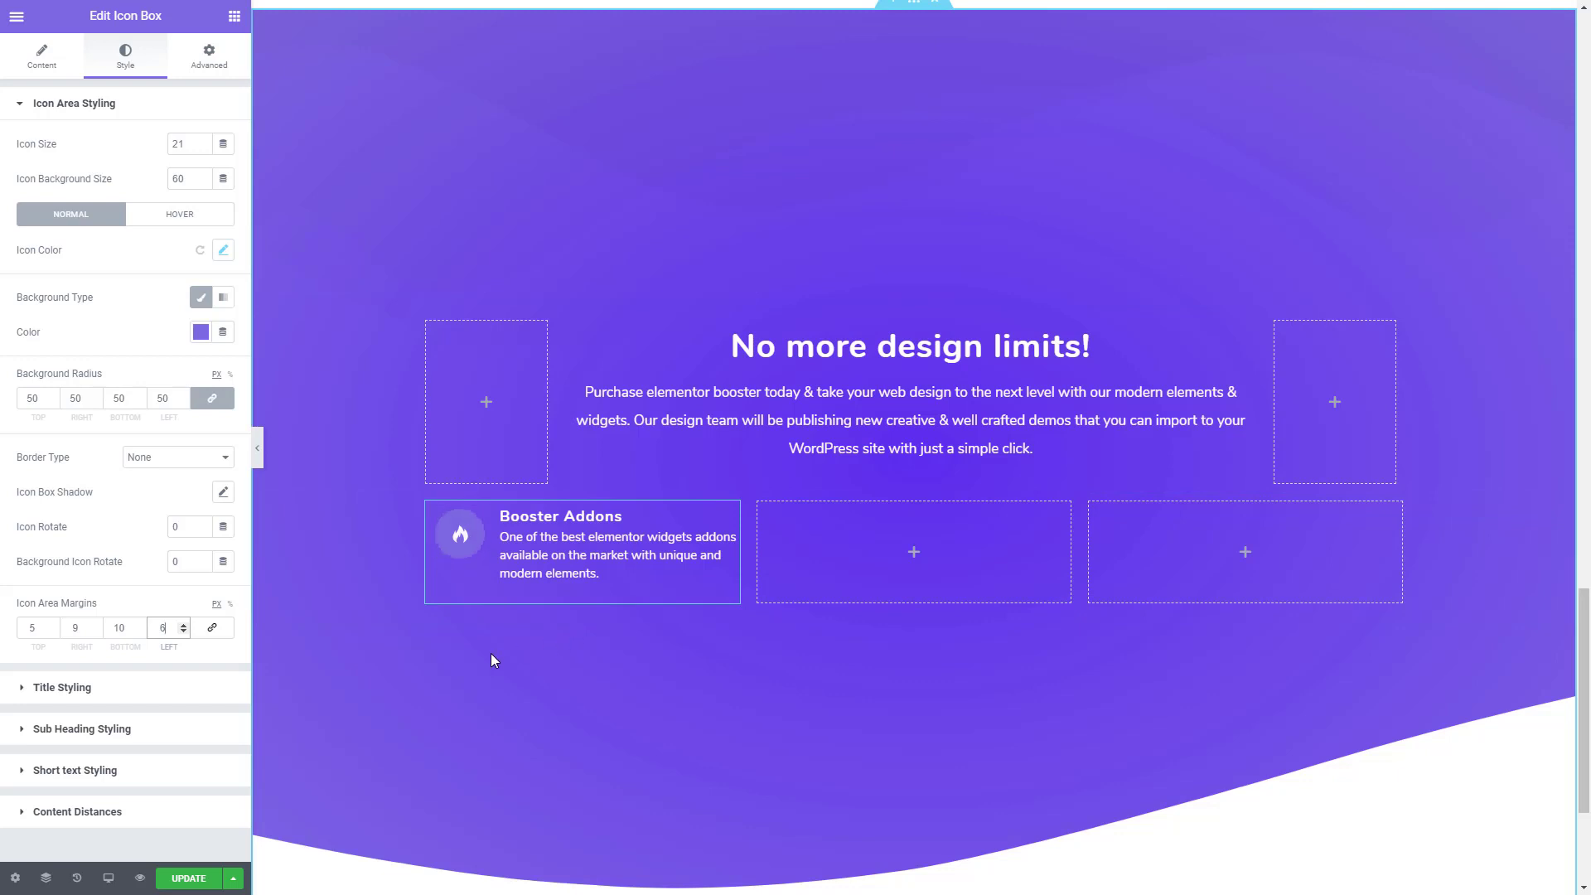
- Set the font size of the icon box's title to 19 px
{"action": "left_click", "coordinate": [106, 696]}
{"action": "left_click", "coordinate": [222, 221]}
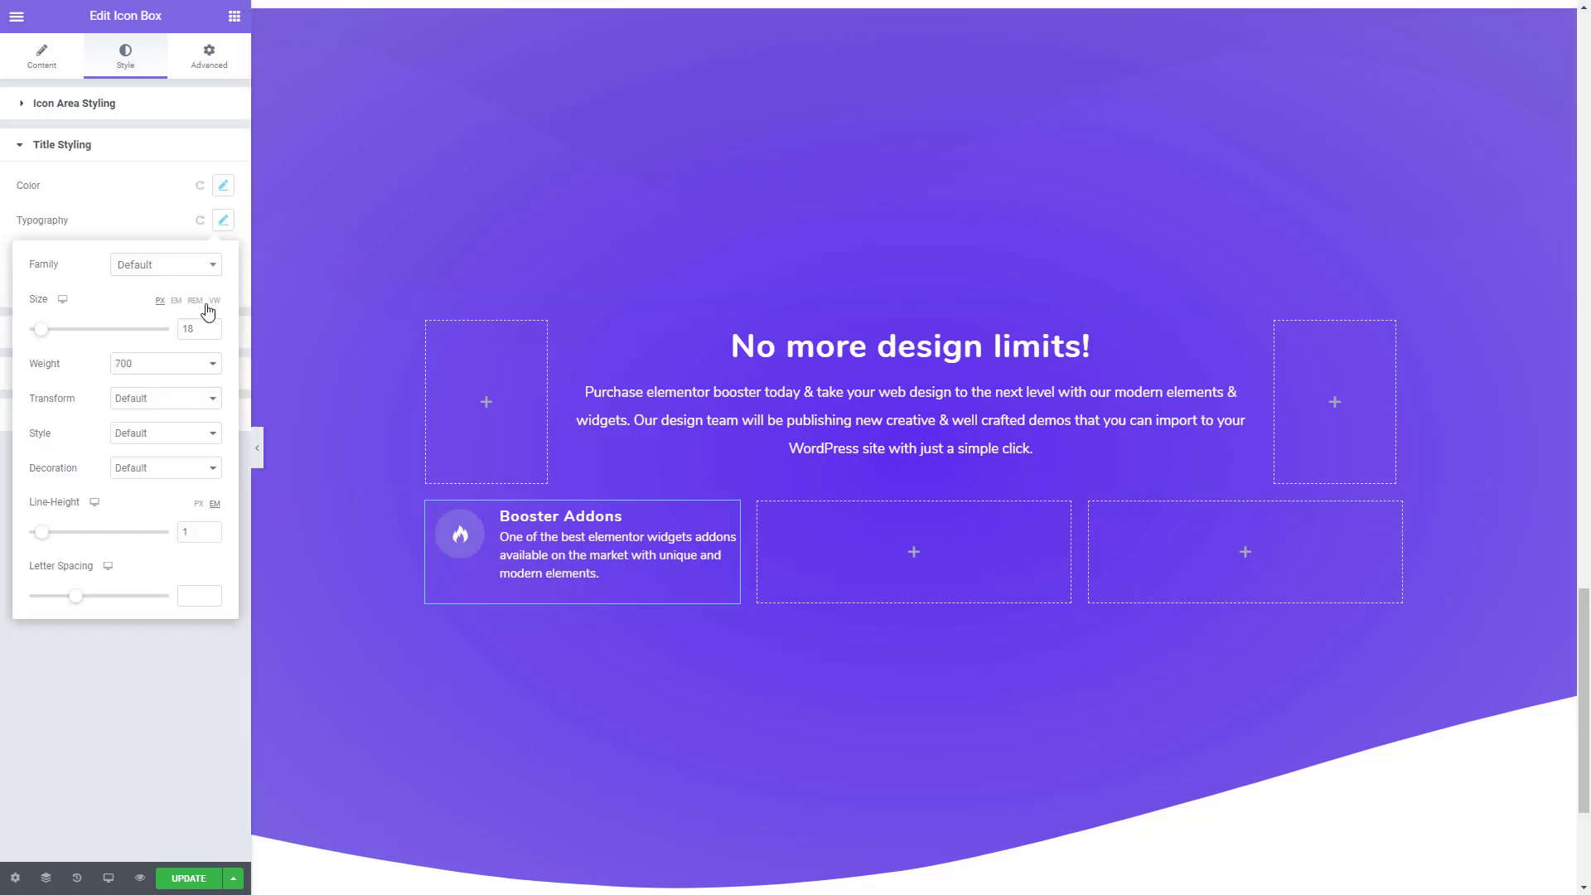
{"action": "left_click", "coordinate": [212, 327]}
{"action": "left_click", "coordinate": [212, 328]}
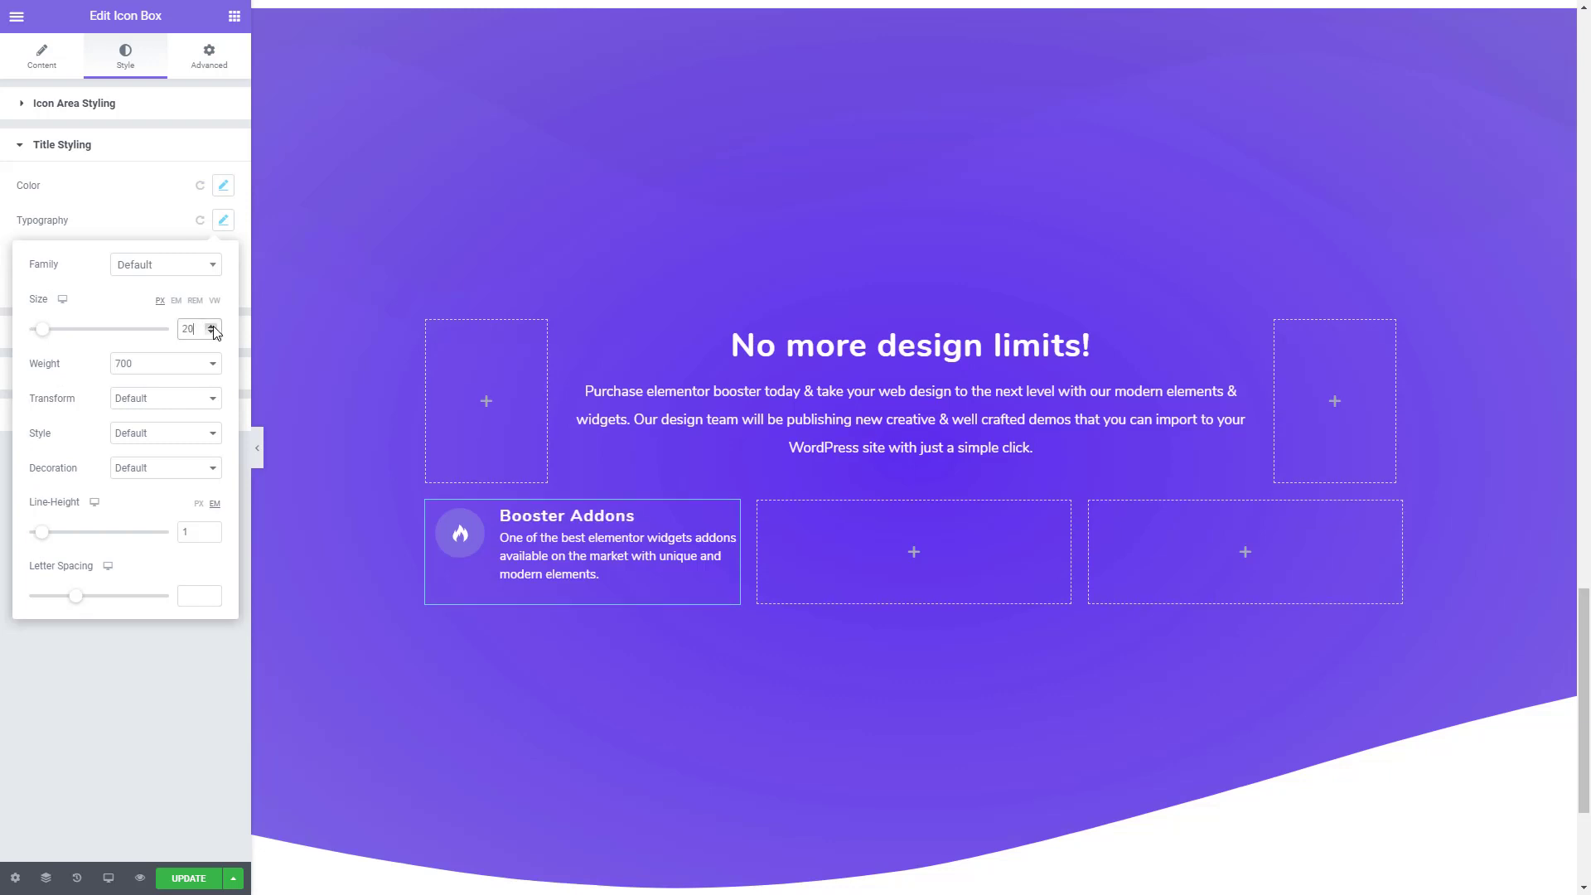
{"action": "left_click", "coordinate": [211, 334]}
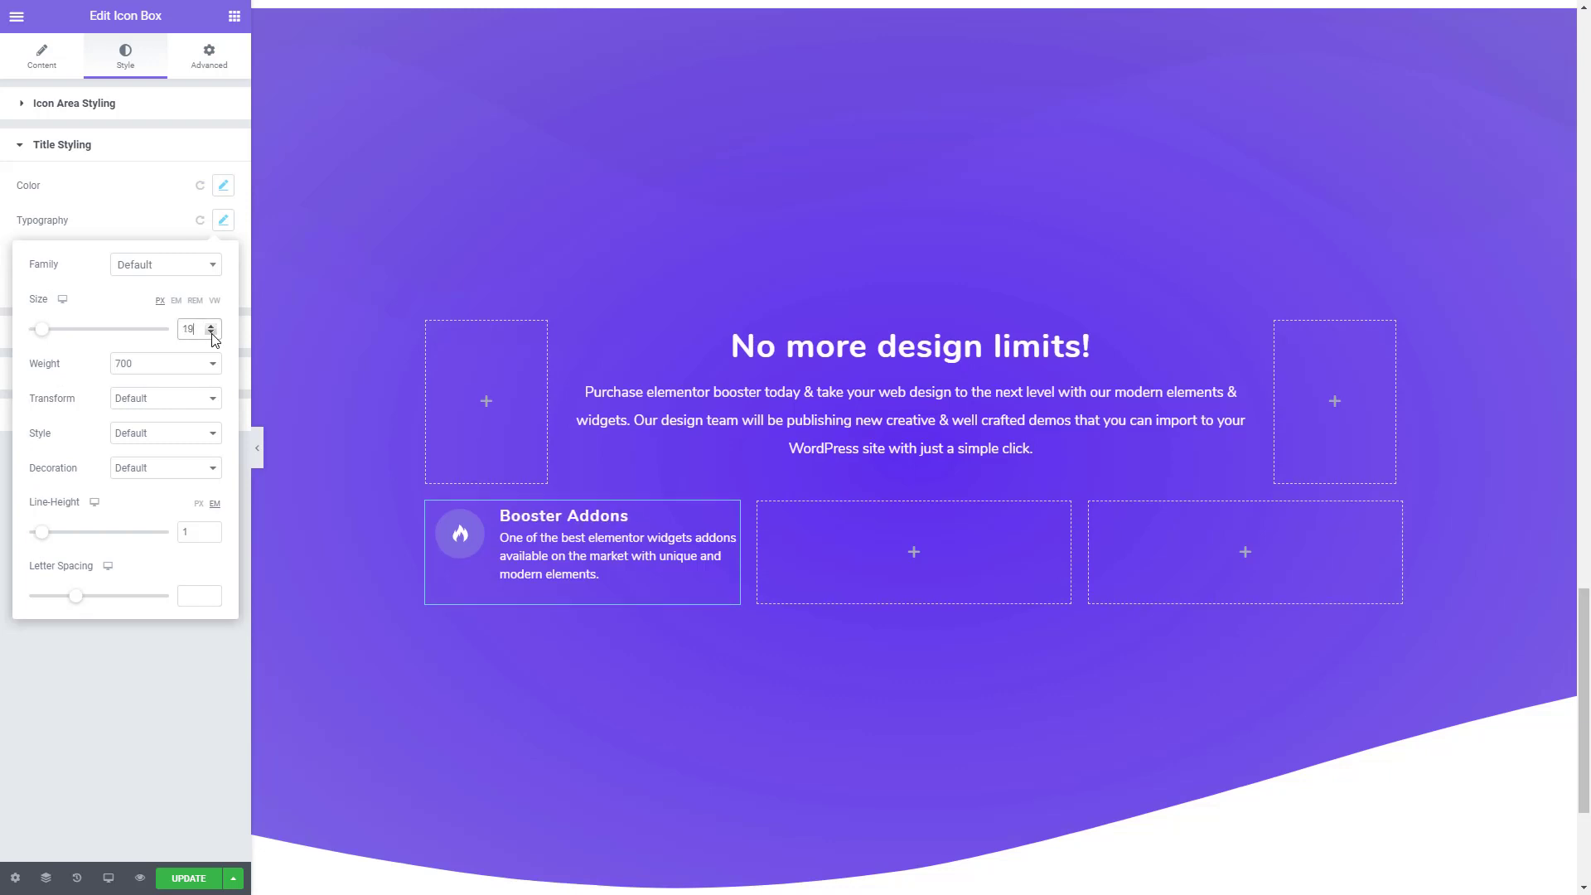
{"action": "left_click", "coordinate": [141, 214]}
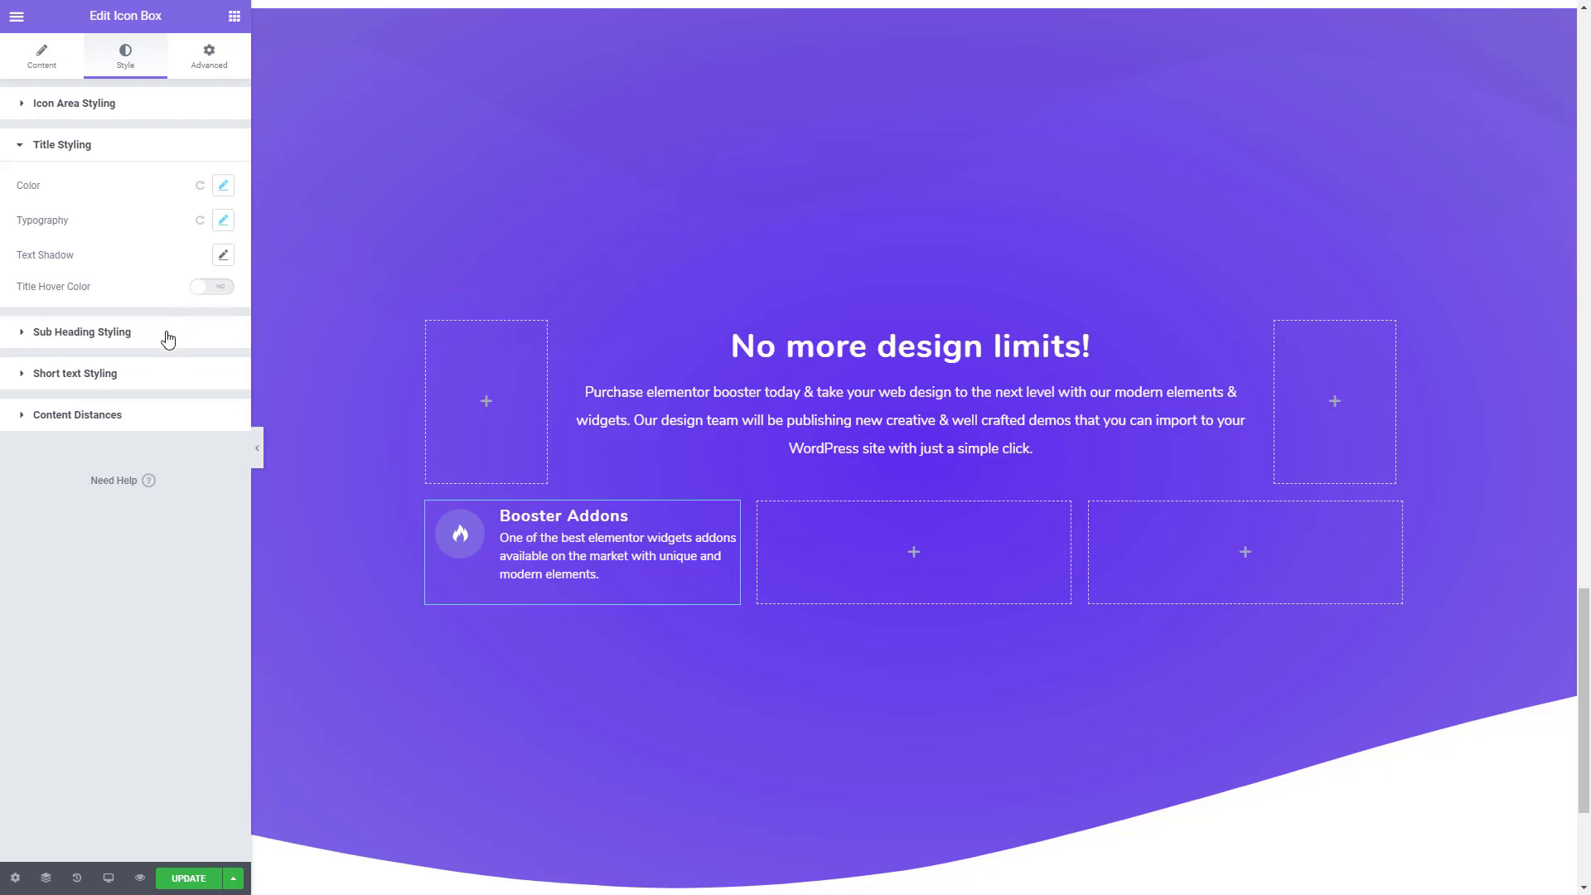
- Set the icon box's short text to font weight 500 and line height 1.7 em
{"action": "left_click", "coordinate": [124, 373]}
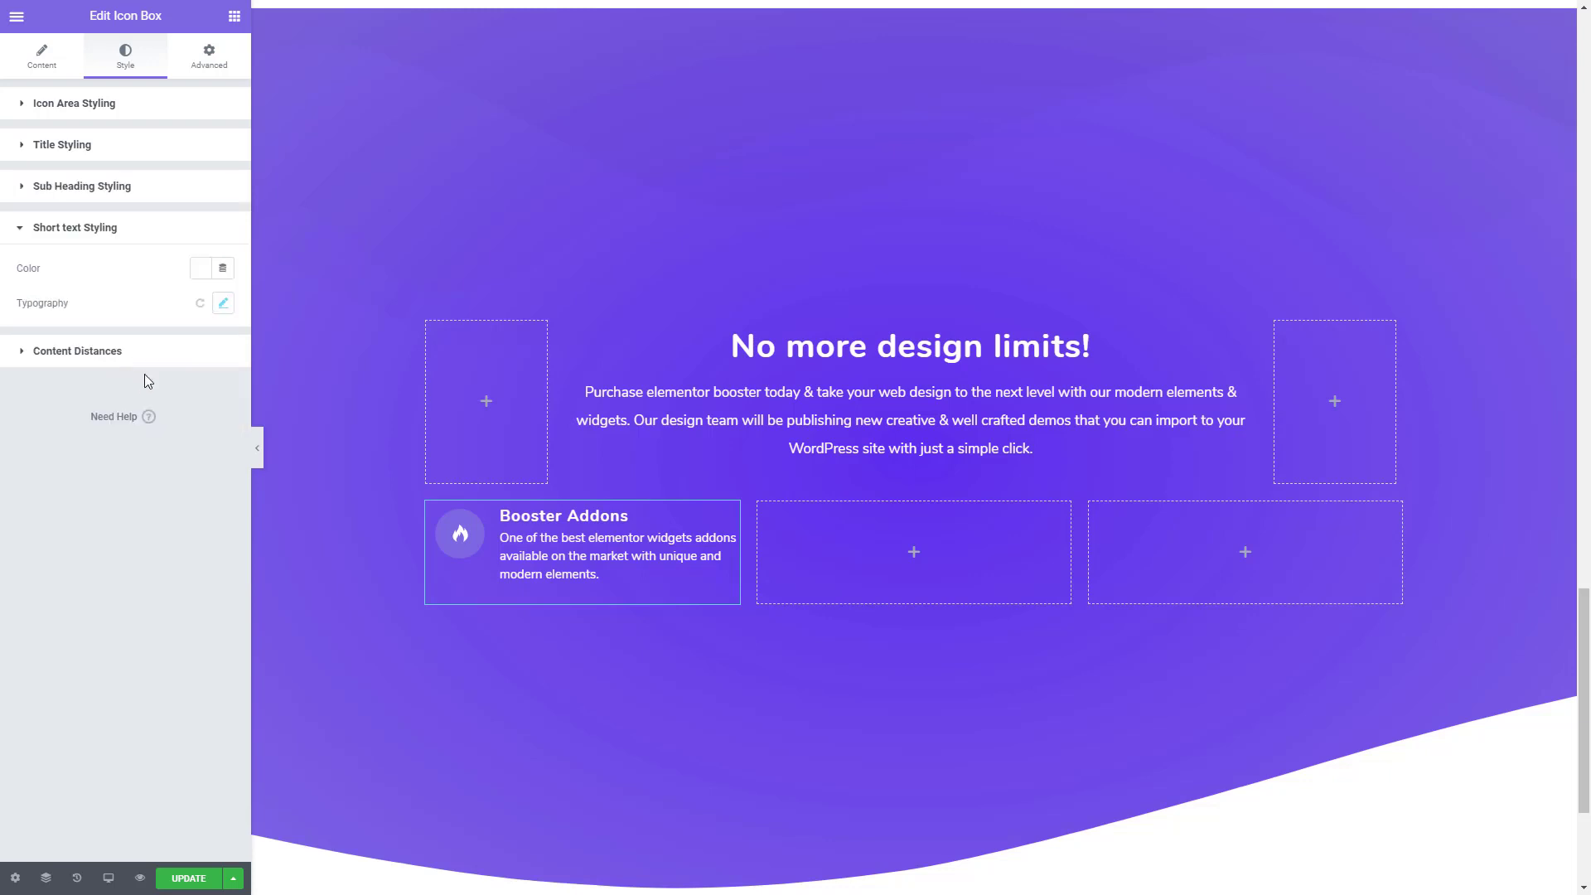
{"action": "left_click", "coordinate": [221, 304]}
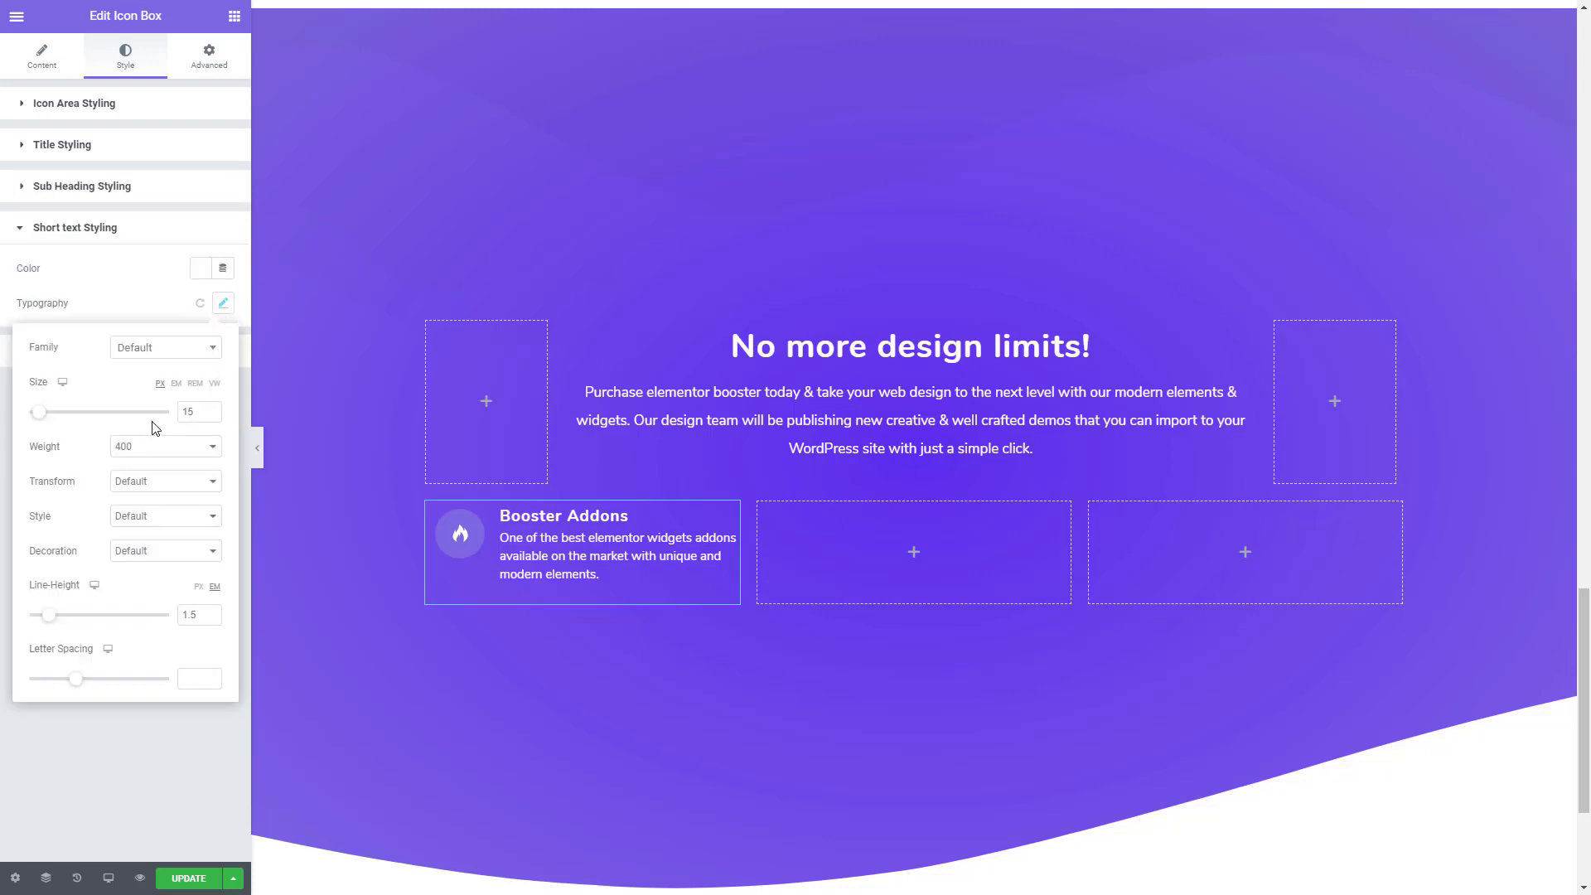
{"action": "left_click", "coordinate": [126, 448]}
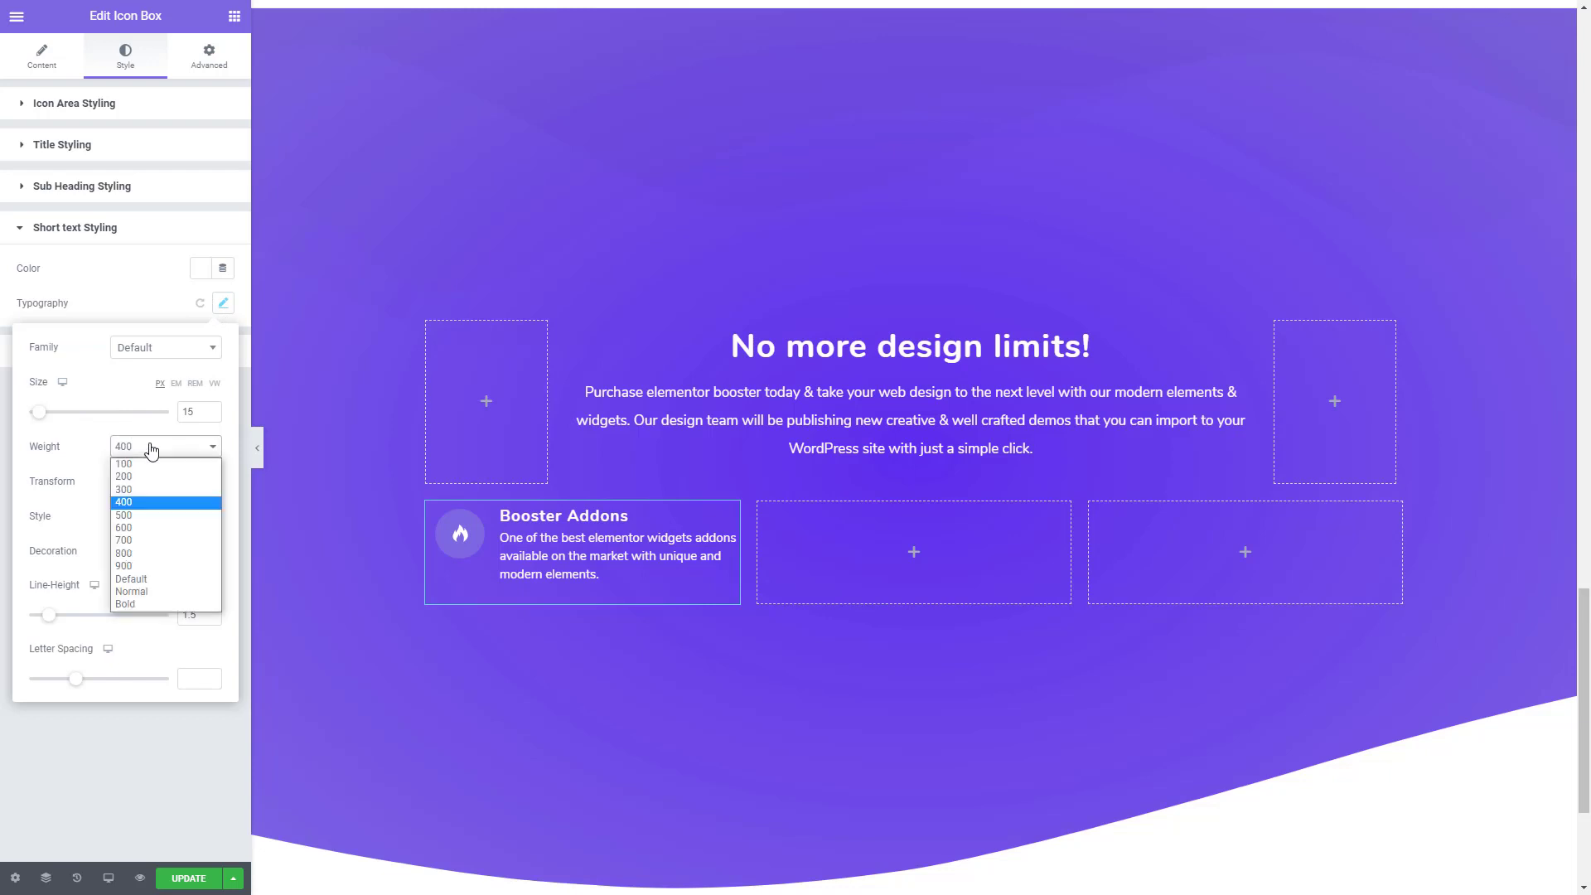
{"action": "left_click", "coordinate": [127, 514]}
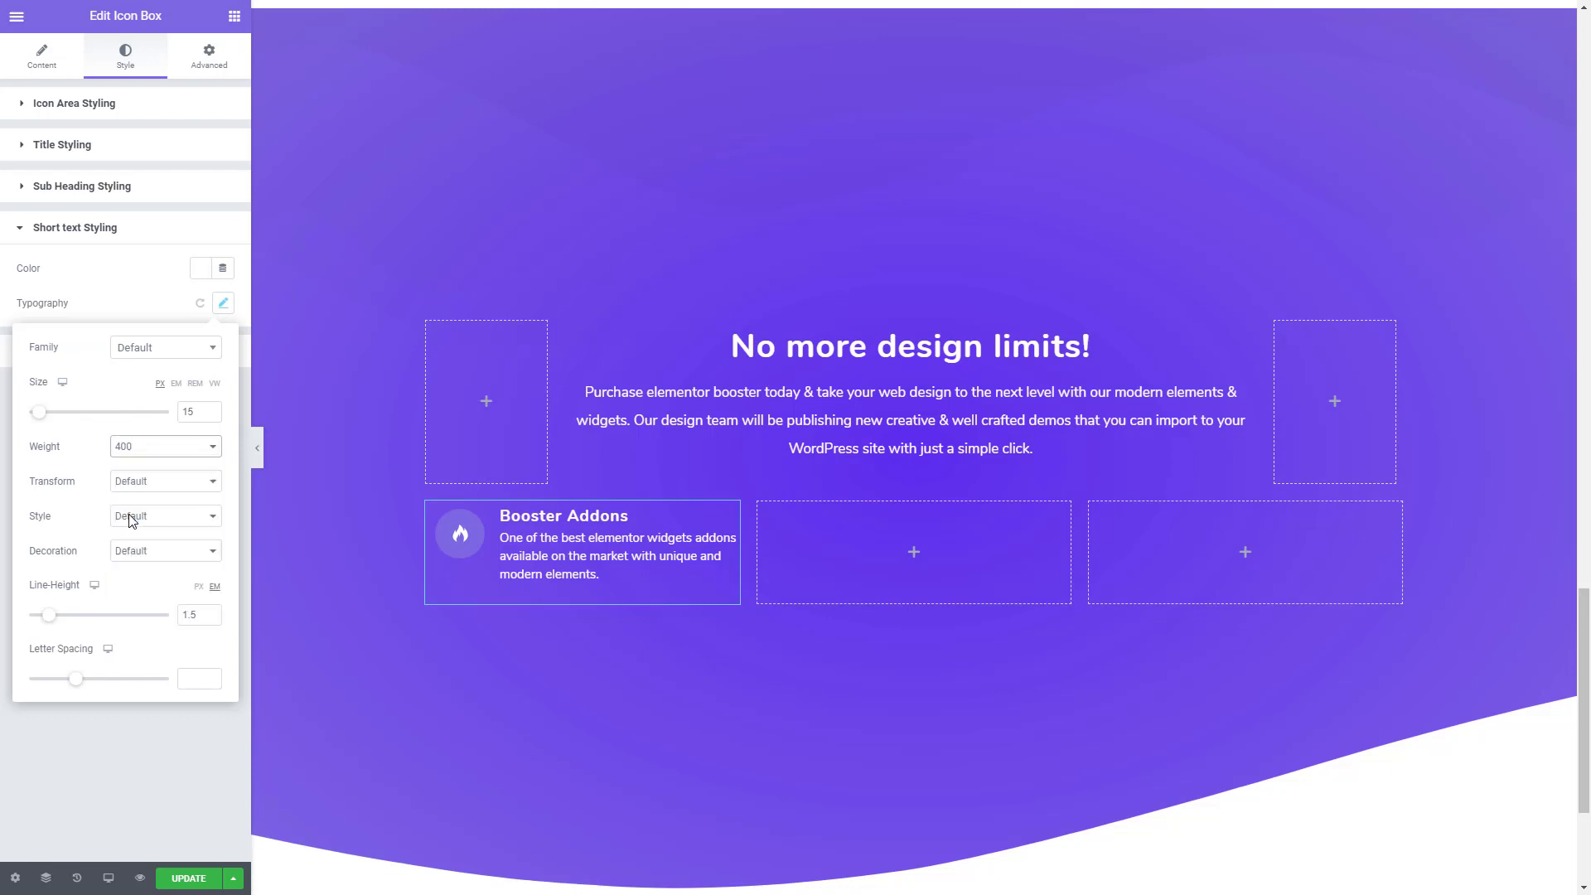
{"action": "left_click", "coordinate": [211, 613]}
{"action": "left_click", "coordinate": [211, 613]}
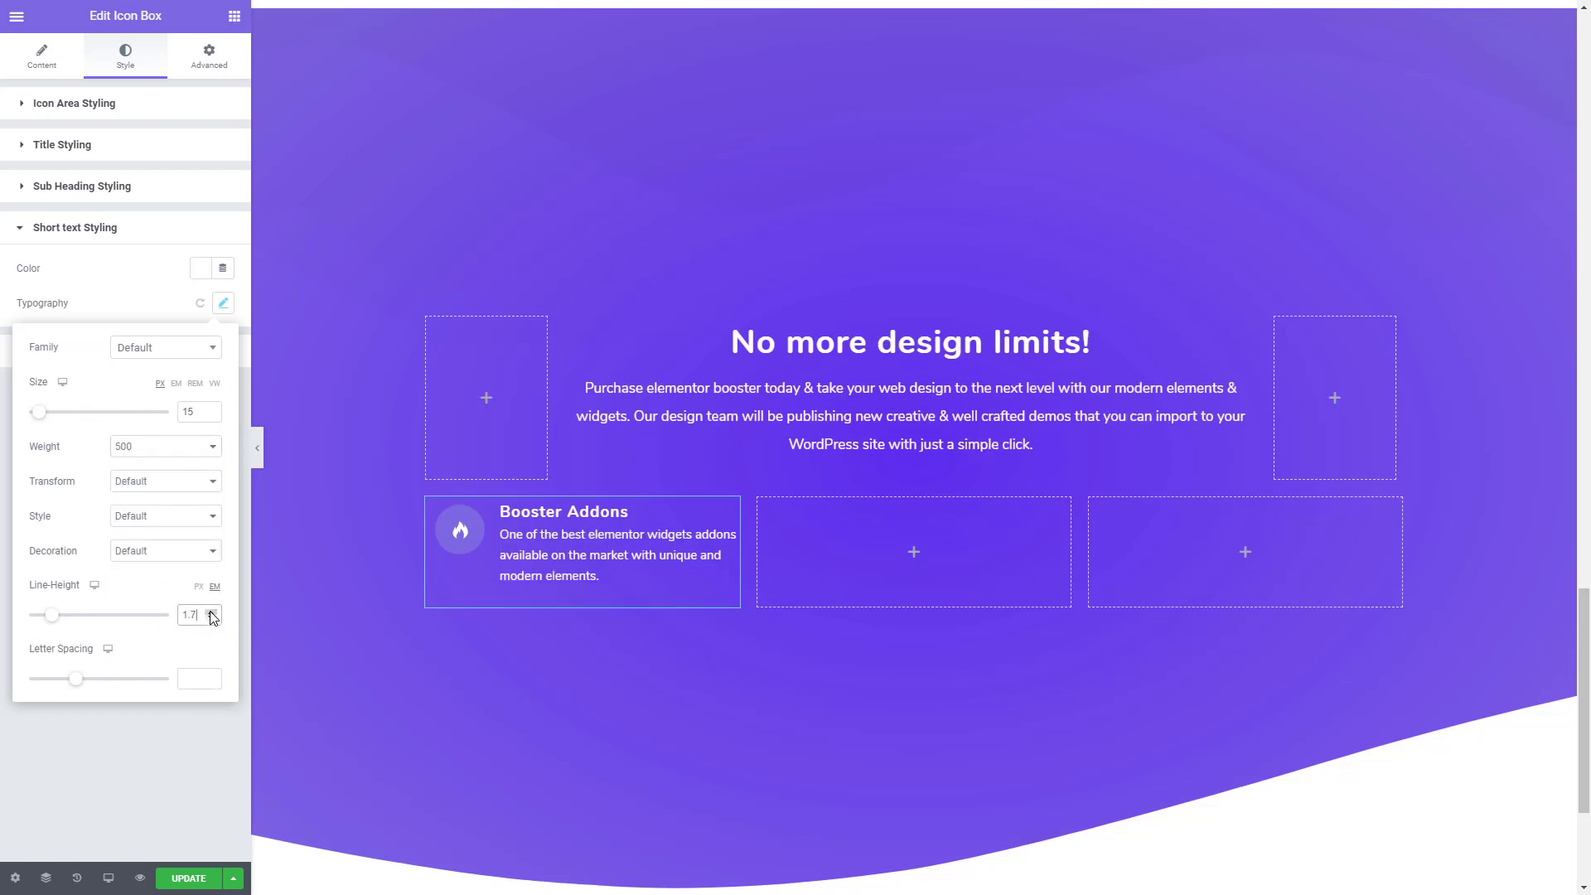
{"action": "left_click", "coordinate": [127, 767]}
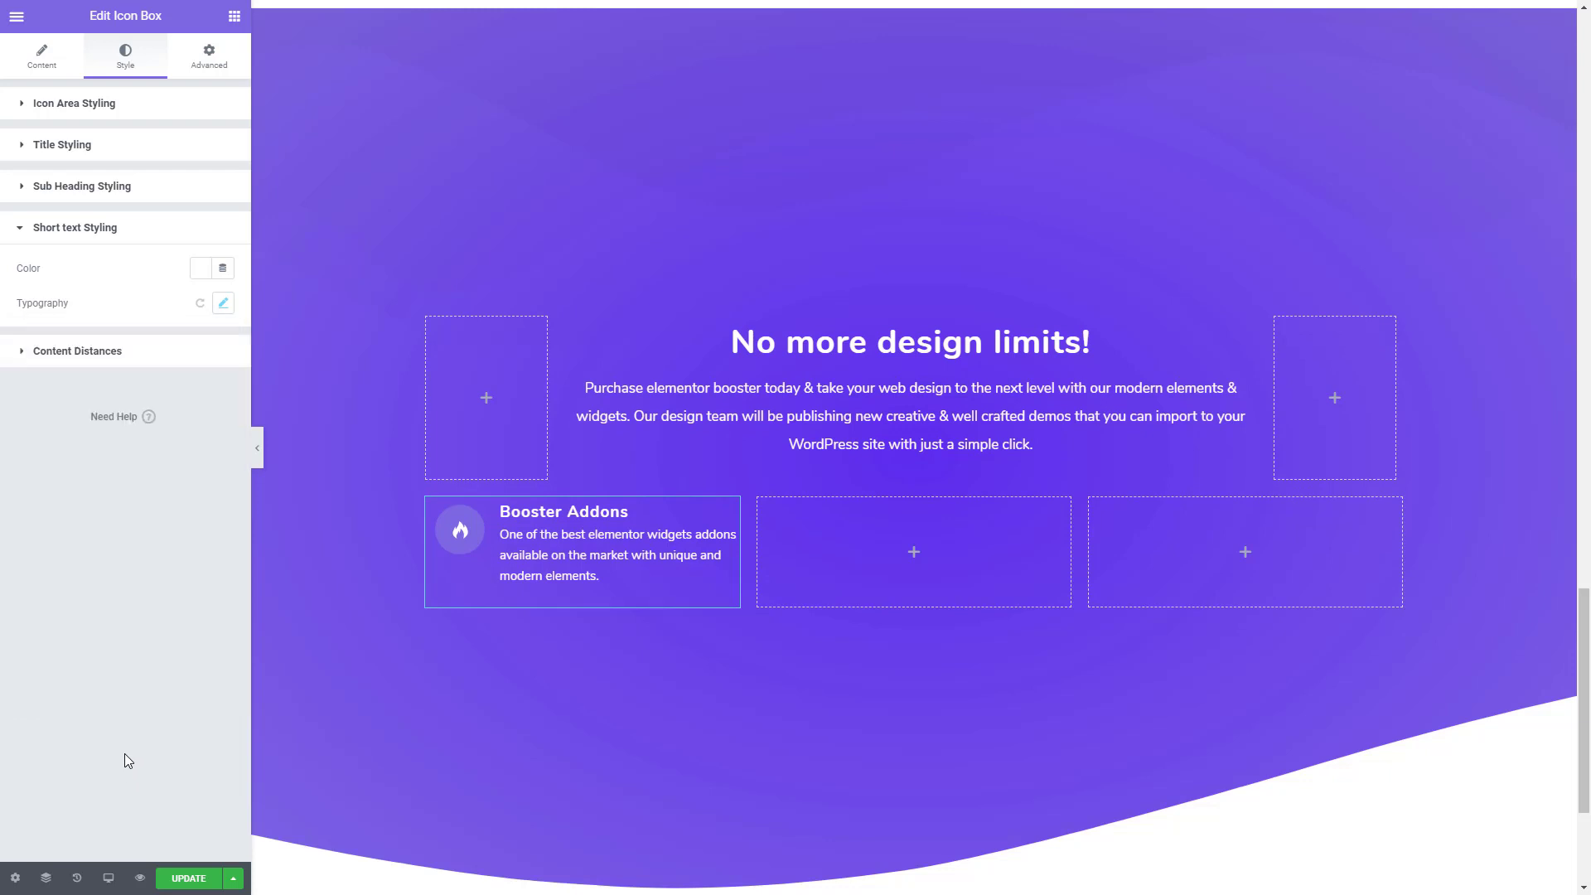
- Set the icon box's heading margin to 16 px at the top and 21 px at the bottom
{"action": "left_click", "coordinate": [81, 353]}
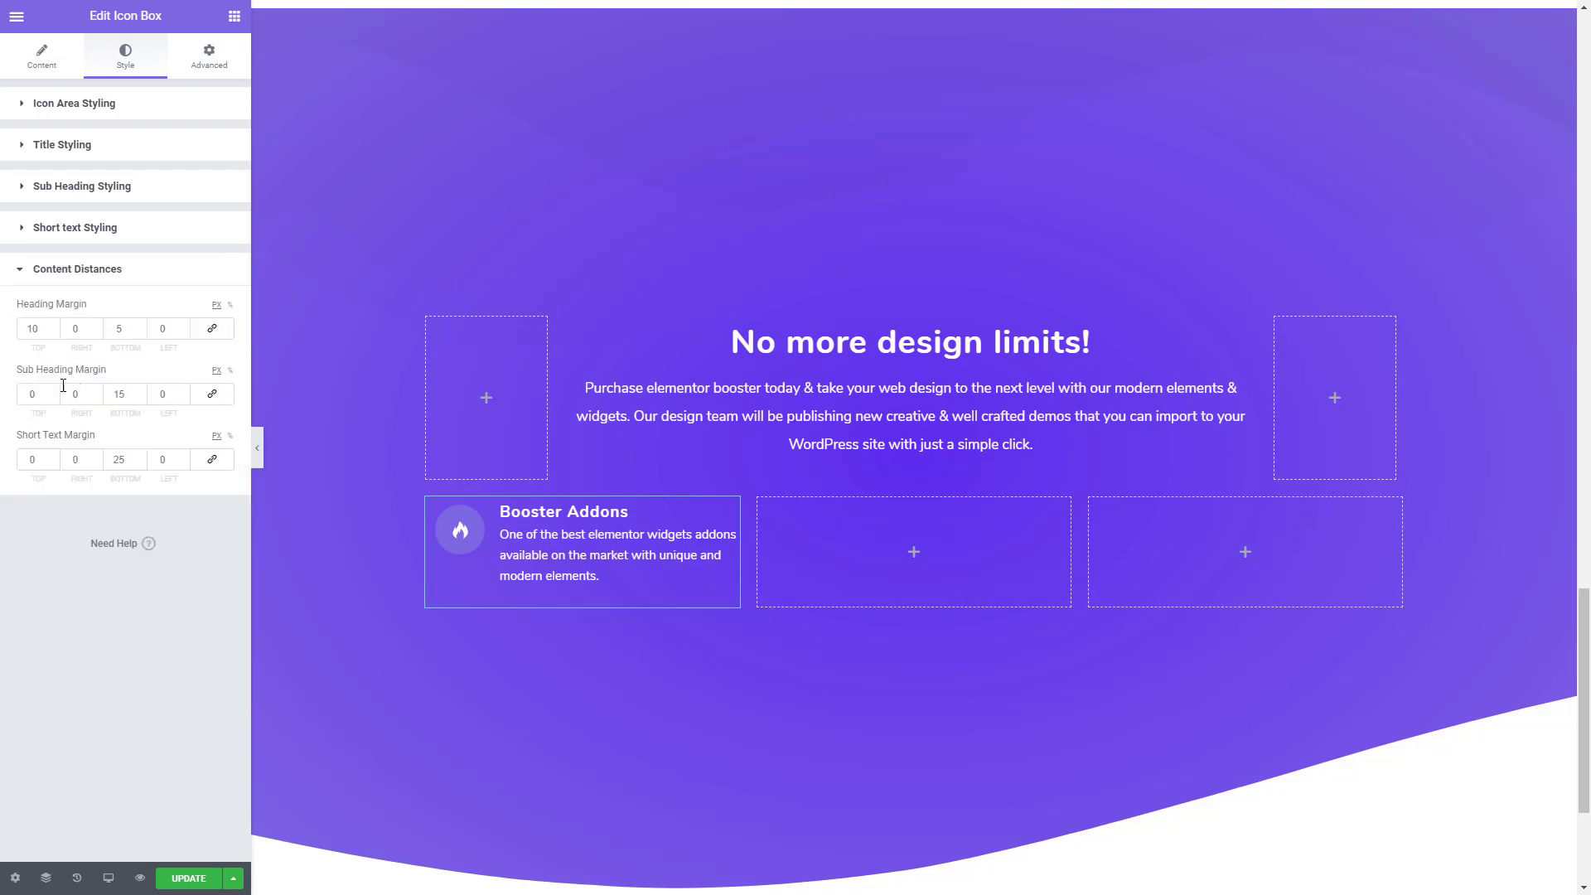
{"action": "left_click", "coordinate": [52, 324]}
{"action": "left_click", "coordinate": [52, 324]}
{"action": "left_click", "coordinate": [52, 324]}
{"action": "left_click", "coordinate": [52, 324]}
{"action": "left_click", "coordinate": [52, 325]}
{"action": "left_click", "coordinate": [52, 324]}
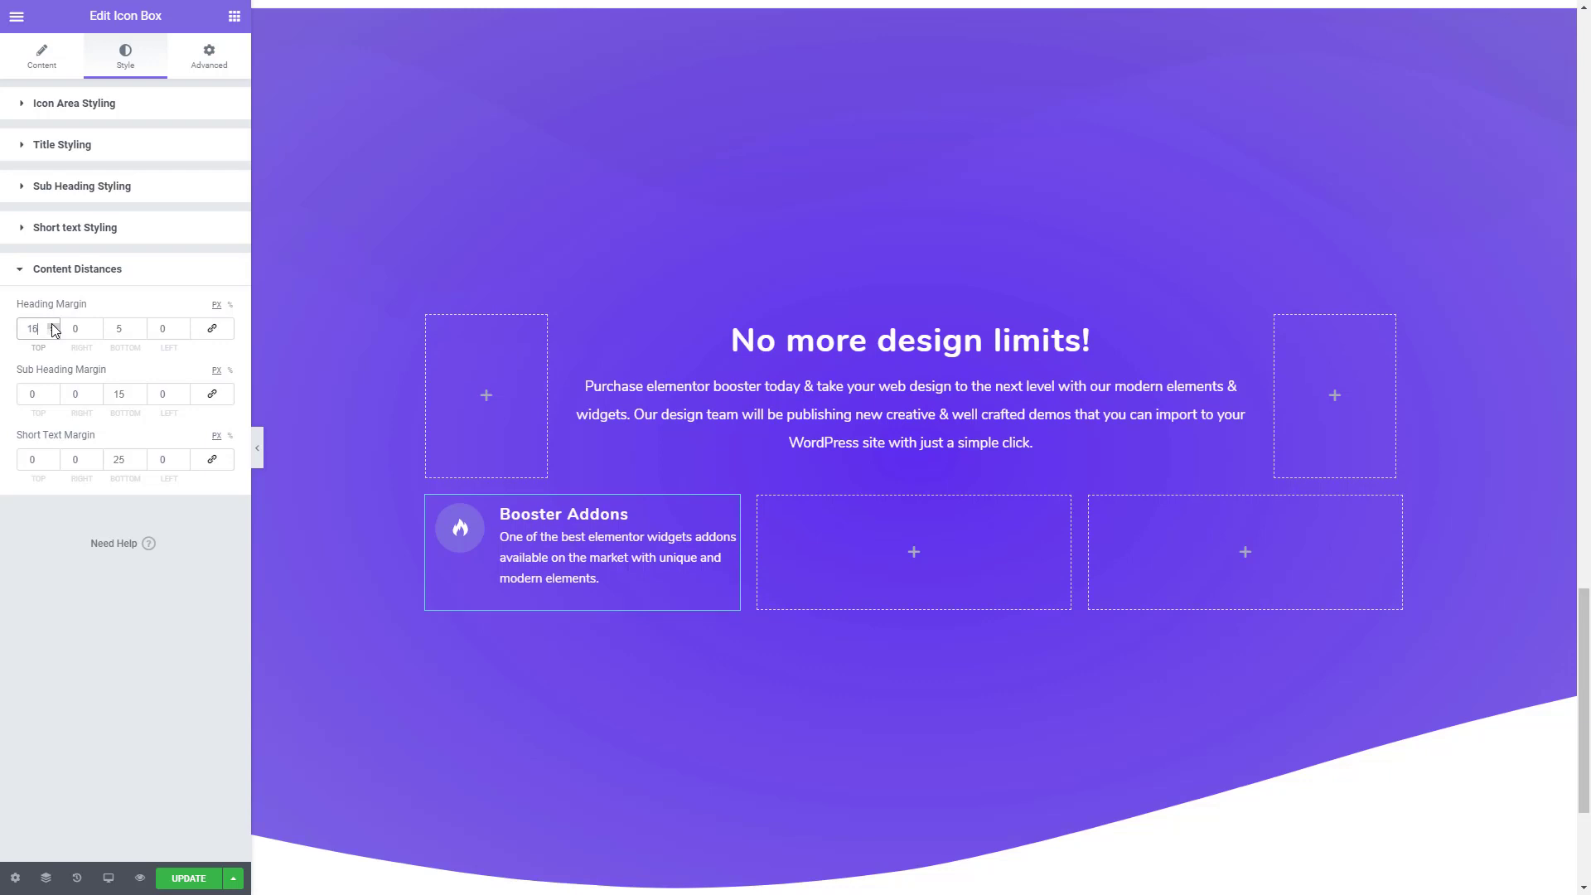
{"action": "left_click", "coordinate": [140, 325]}
{"action": "left_click", "coordinate": [140, 326]}
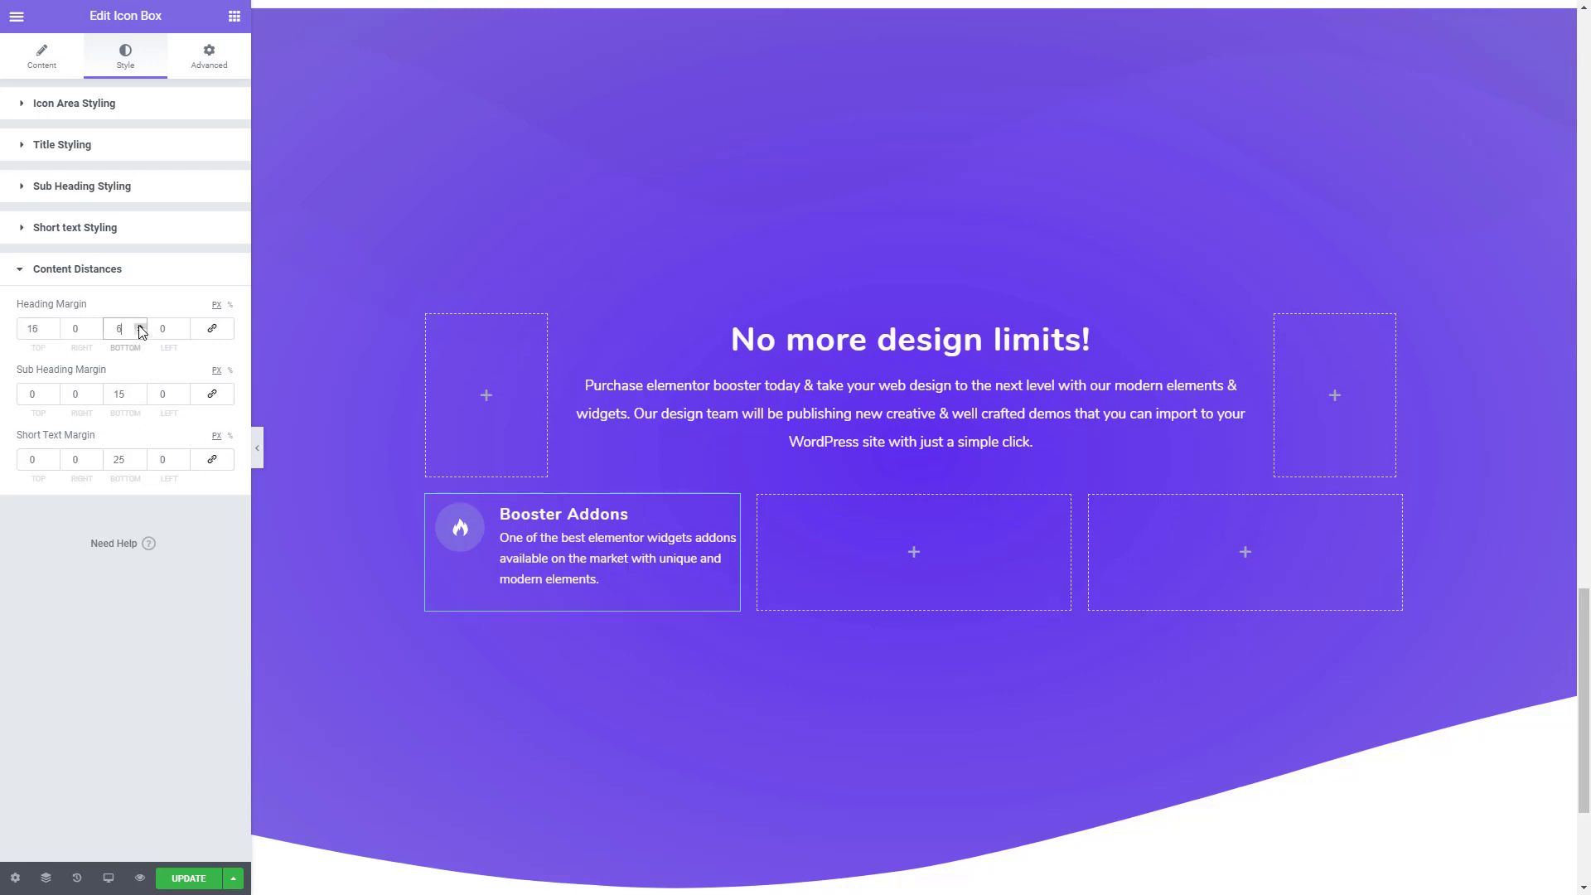
{"action": "left_click", "coordinate": [140, 326]}
{"action": "left_click", "coordinate": [141, 325]}
{"action": "left_click", "coordinate": [140, 325]}
{"action": "left_click", "coordinate": [140, 326]}
{"action": "left_click", "coordinate": [140, 325]}
{"action": "left_click", "coordinate": [140, 326]}
{"action": "left_click", "coordinate": [140, 325]}
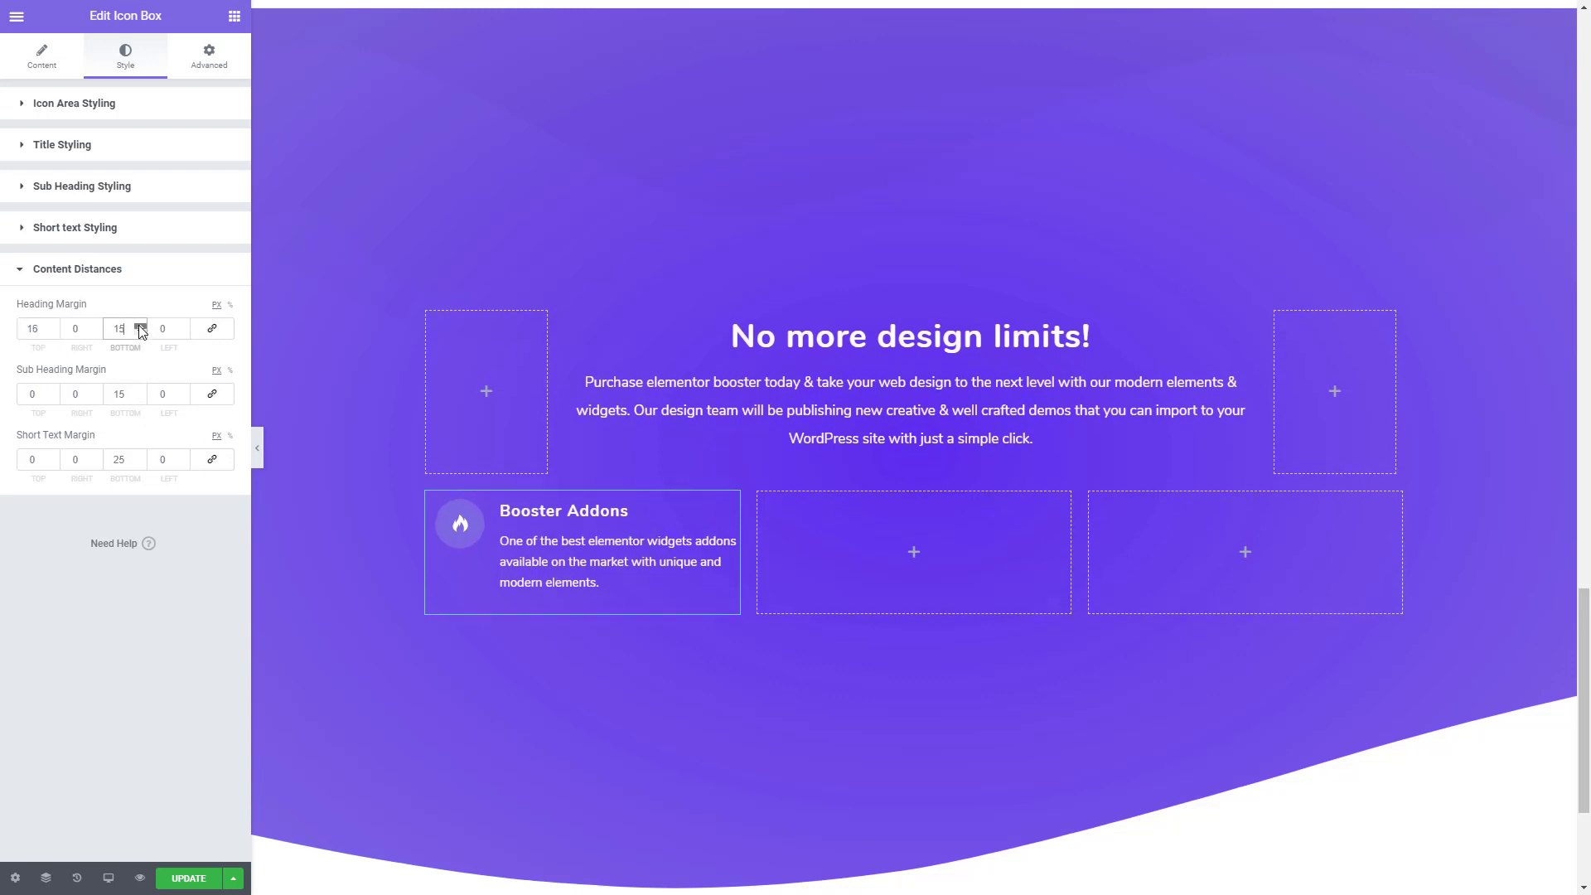
{"action": "left_click", "coordinate": [140, 326]}
{"action": "left_click", "coordinate": [140, 326]}
{"action": "left_click", "coordinate": [140, 326]}
{"action": "left_click", "coordinate": [140, 325]}
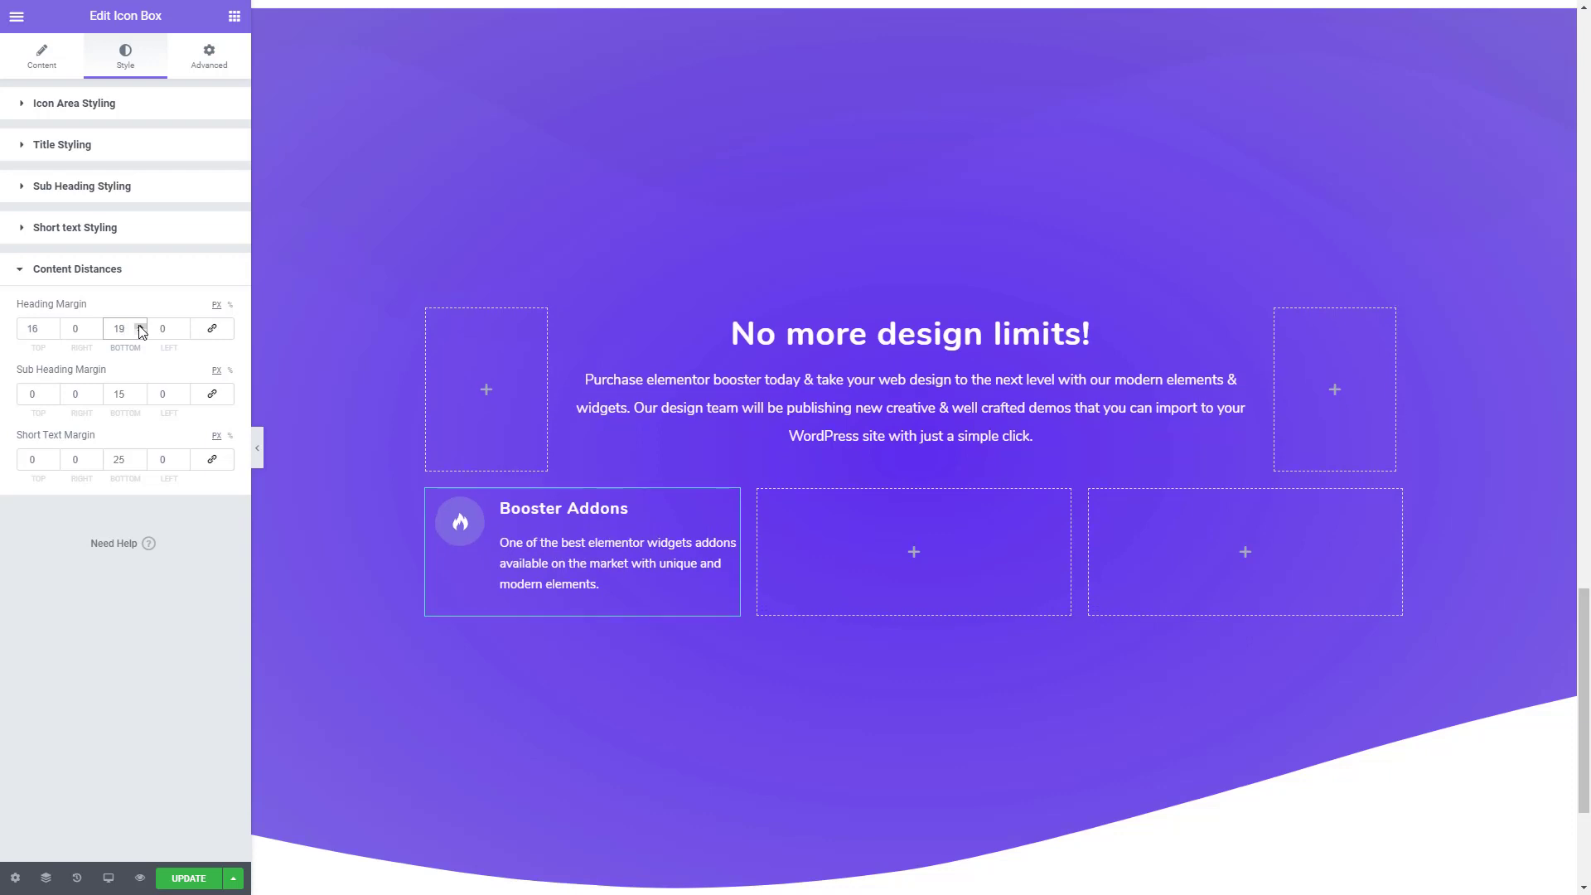
{"action": "left_click", "coordinate": [140, 326]}
{"action": "left_click", "coordinate": [140, 326]}
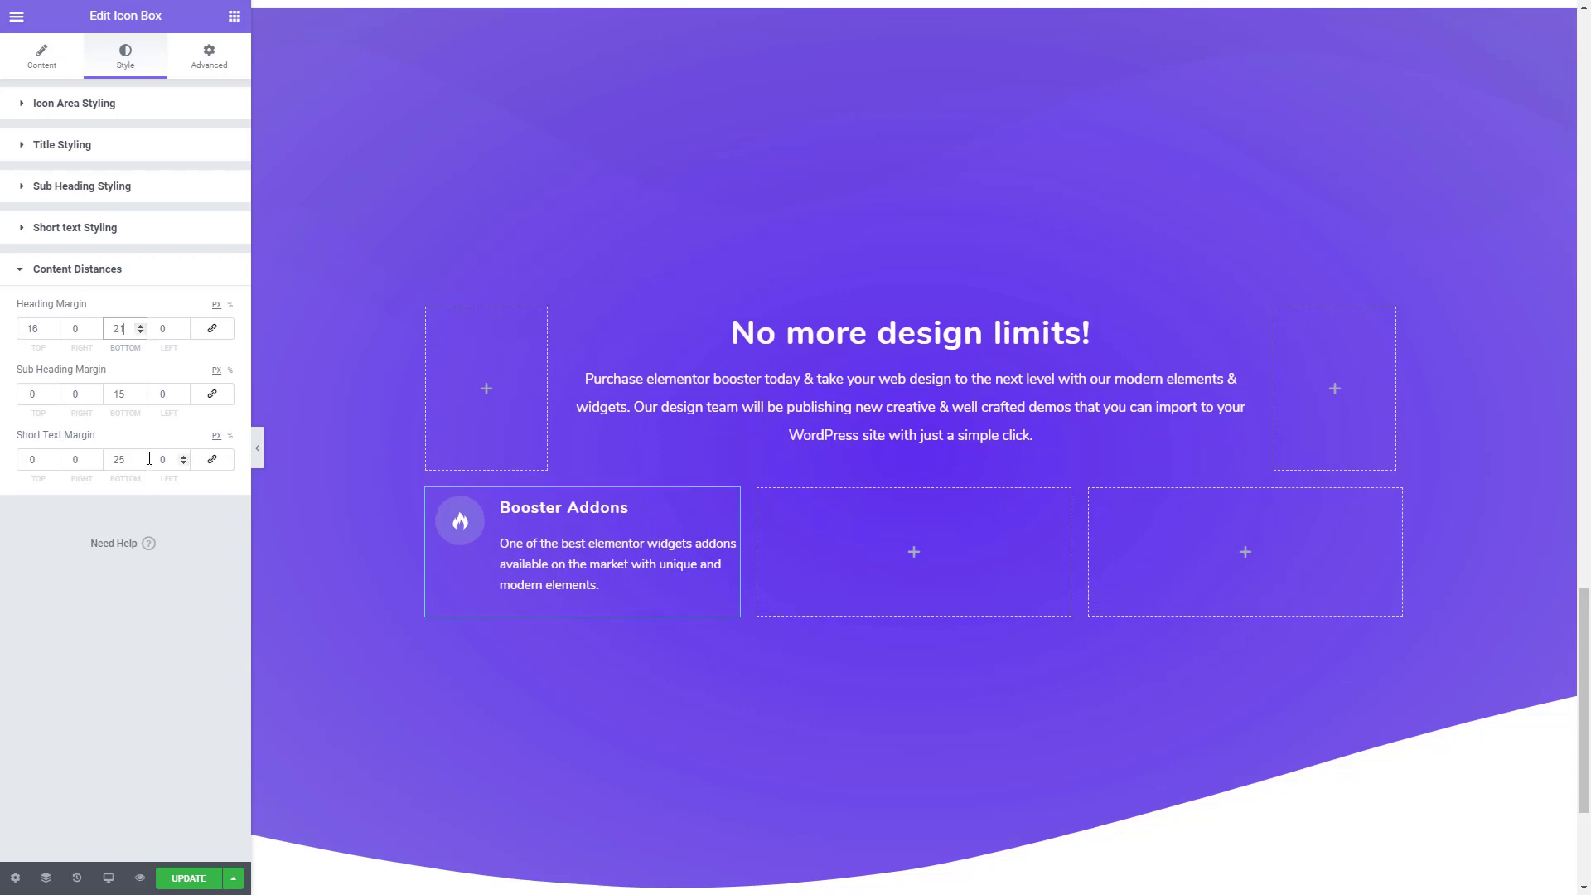
- Set the icon's hover-state background color to white #FFFFFF, keeping the Fade hover effect
{"action": "left_click", "coordinate": [80, 103]}
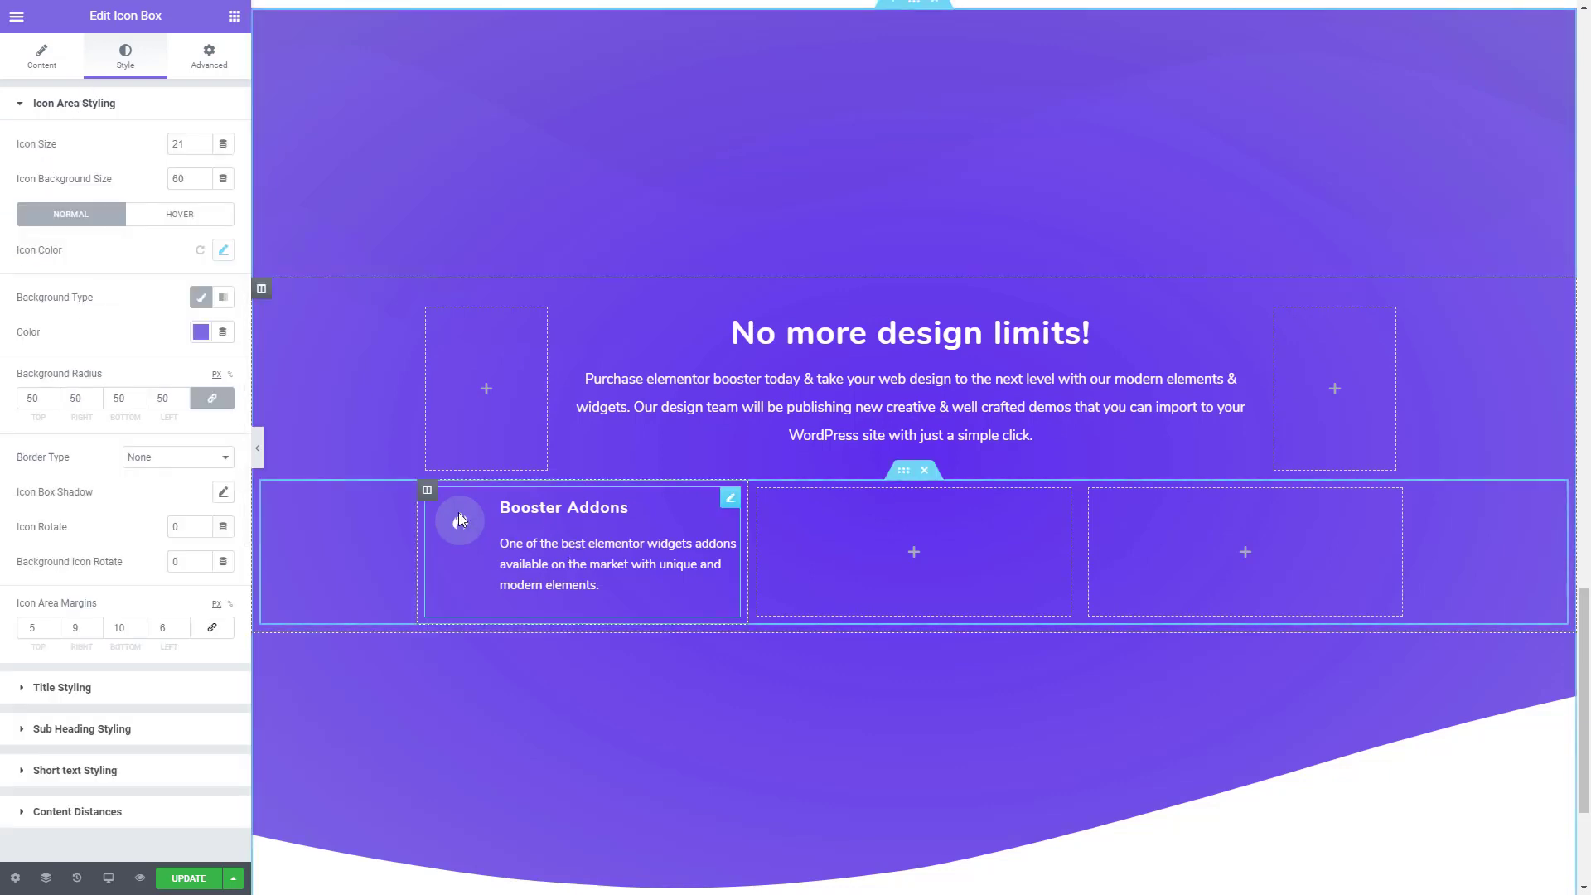
{"action": "left_click", "coordinate": [171, 217]}
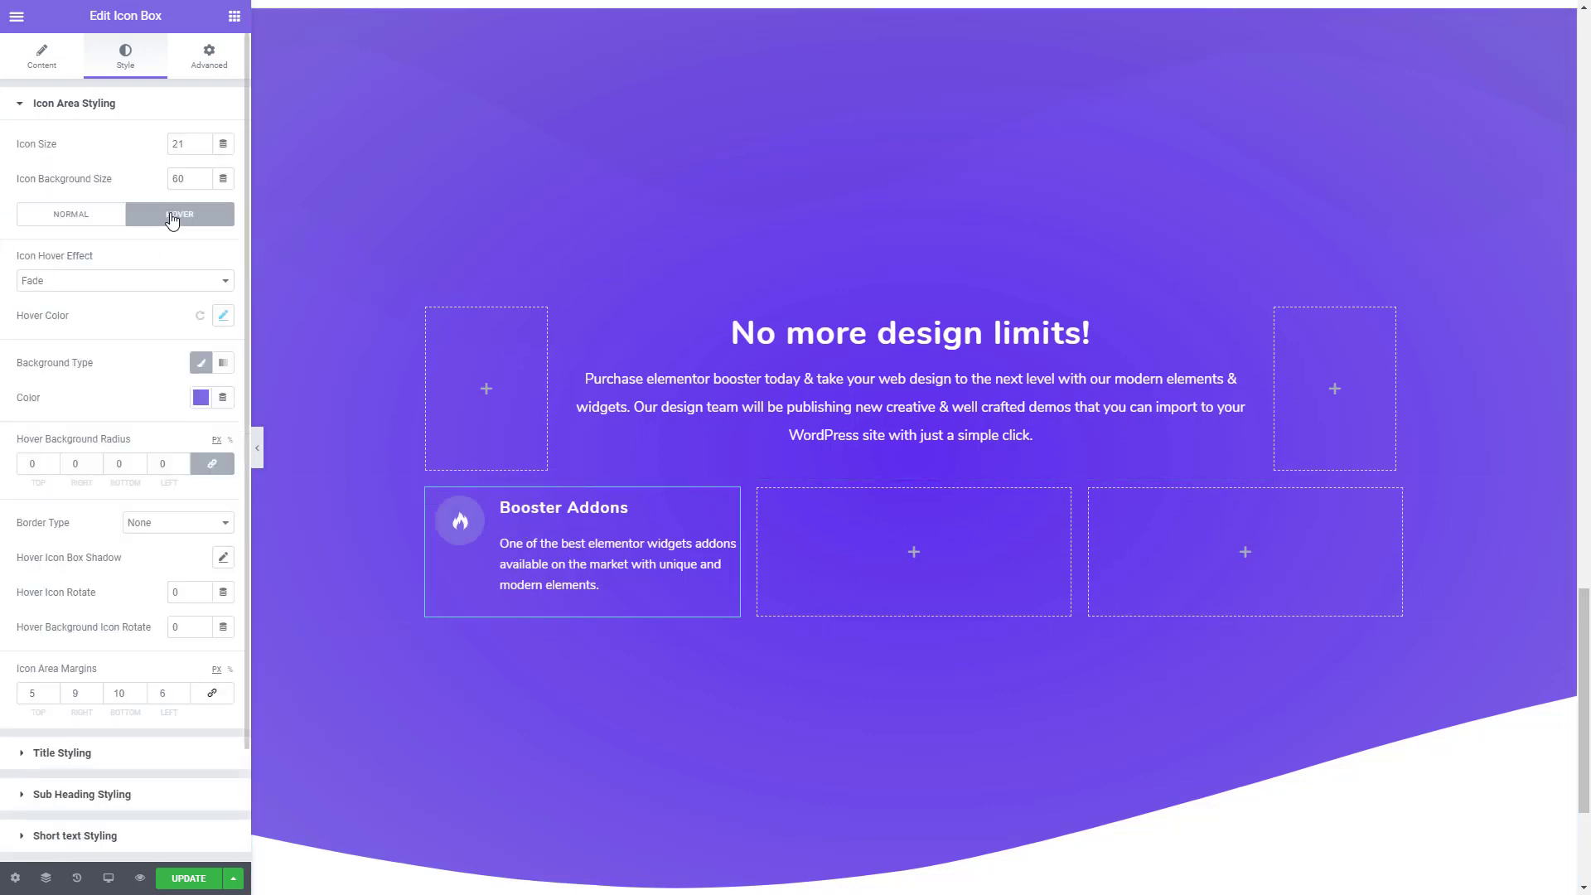
{"action": "left_click", "coordinate": [93, 282]}
{"action": "left_click", "coordinate": [96, 280]}
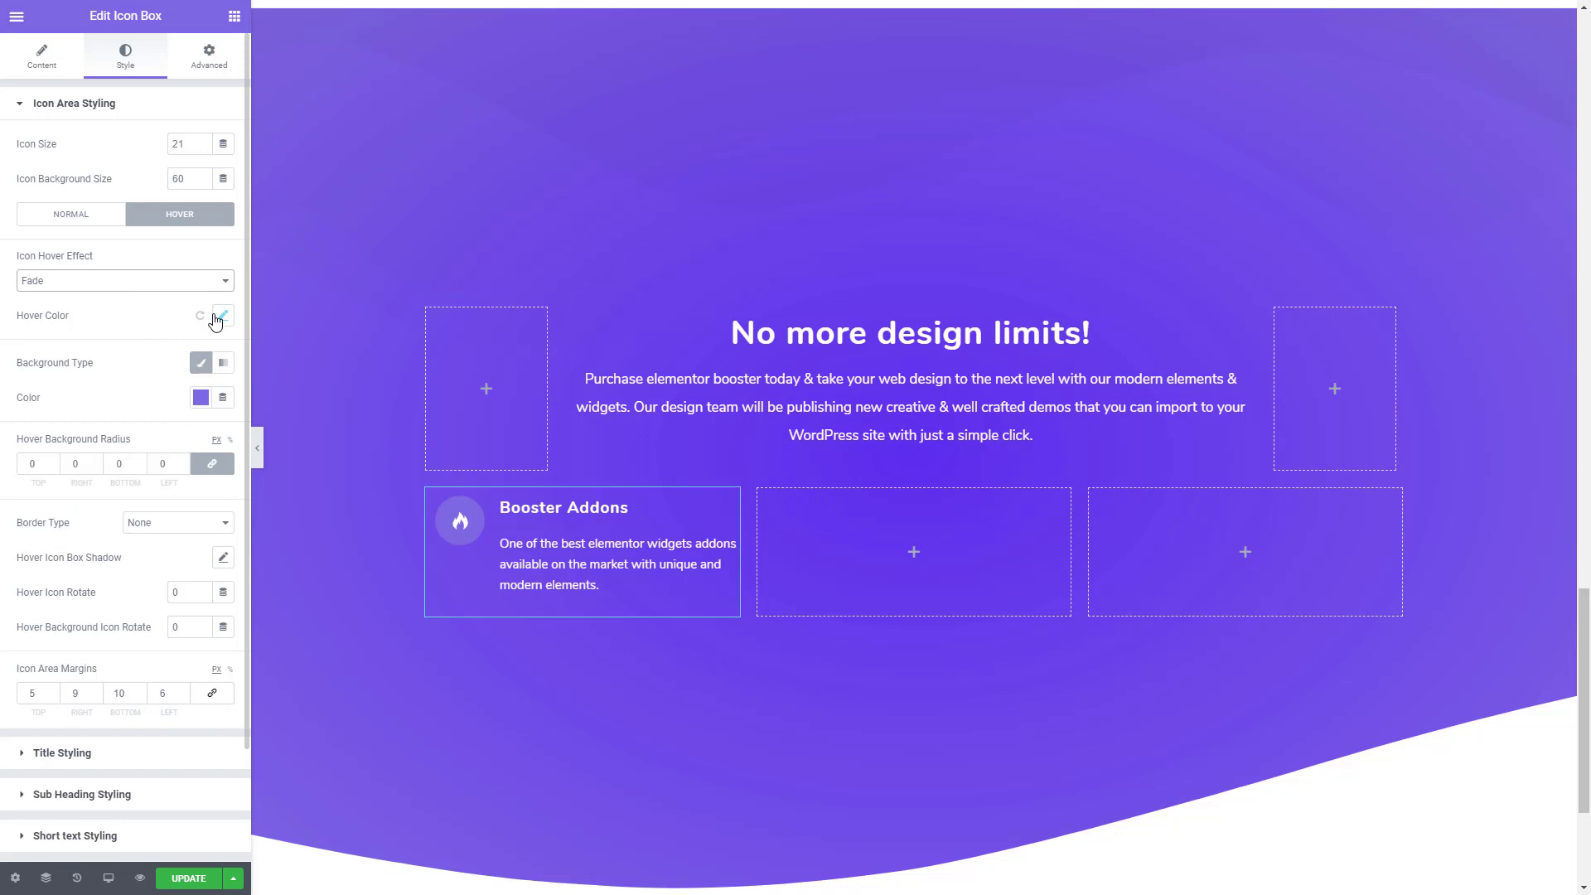
{"action": "left_click", "coordinate": [201, 397]}
{"action": "left_click", "coordinate": [271, 437]}
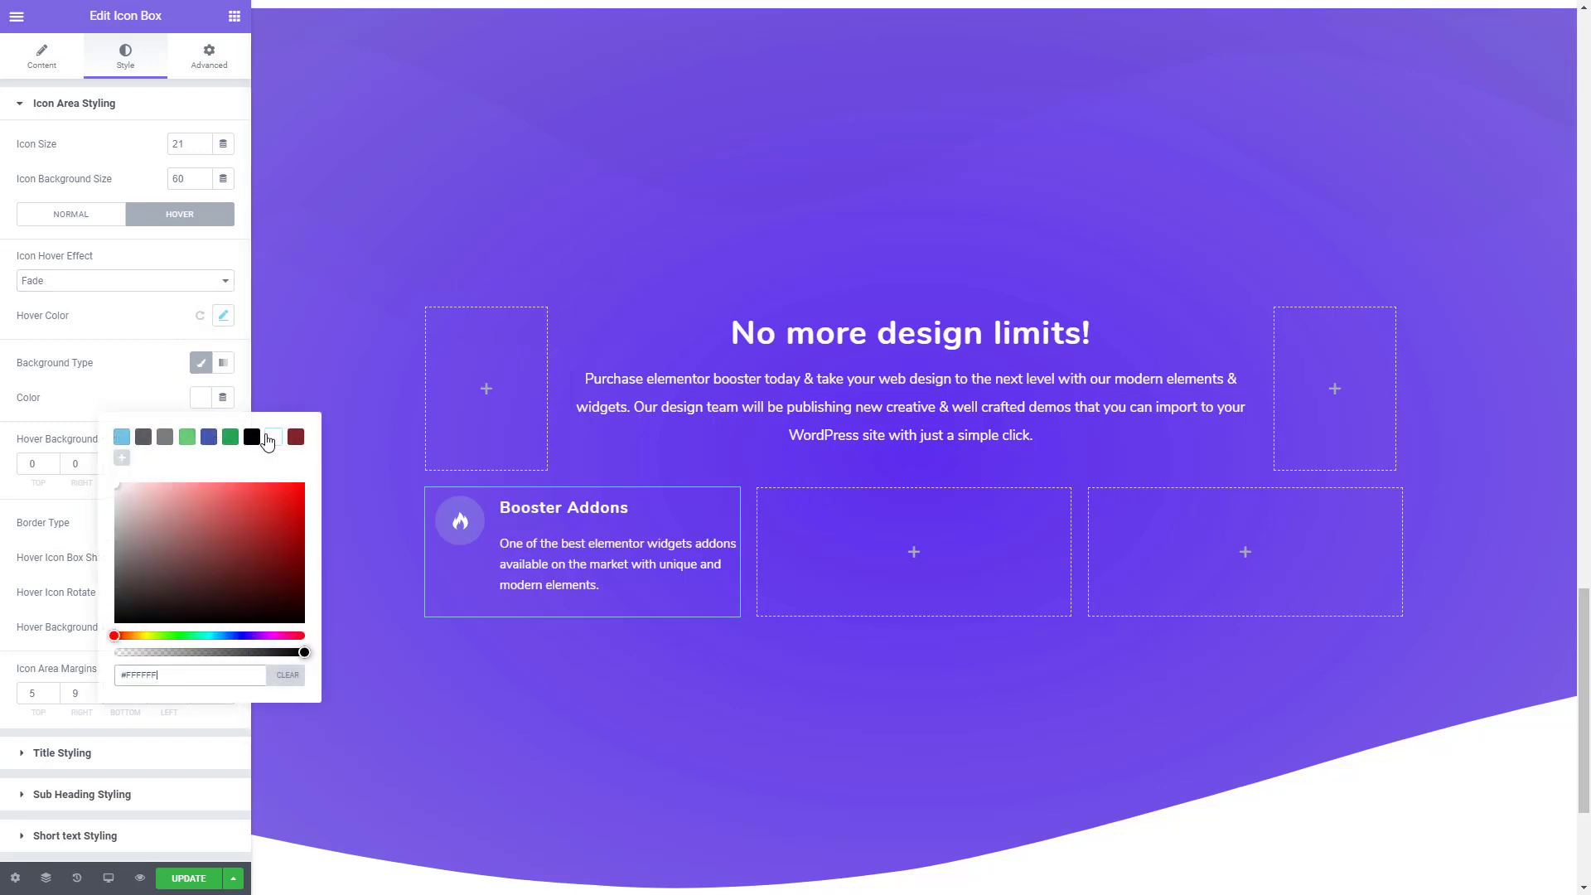
{"action": "left_click", "coordinate": [150, 367]}
- Set the icon box's hover-state icon color to solid #7D66E2, without a gradient
{"action": "left_click", "coordinate": [226, 318]}
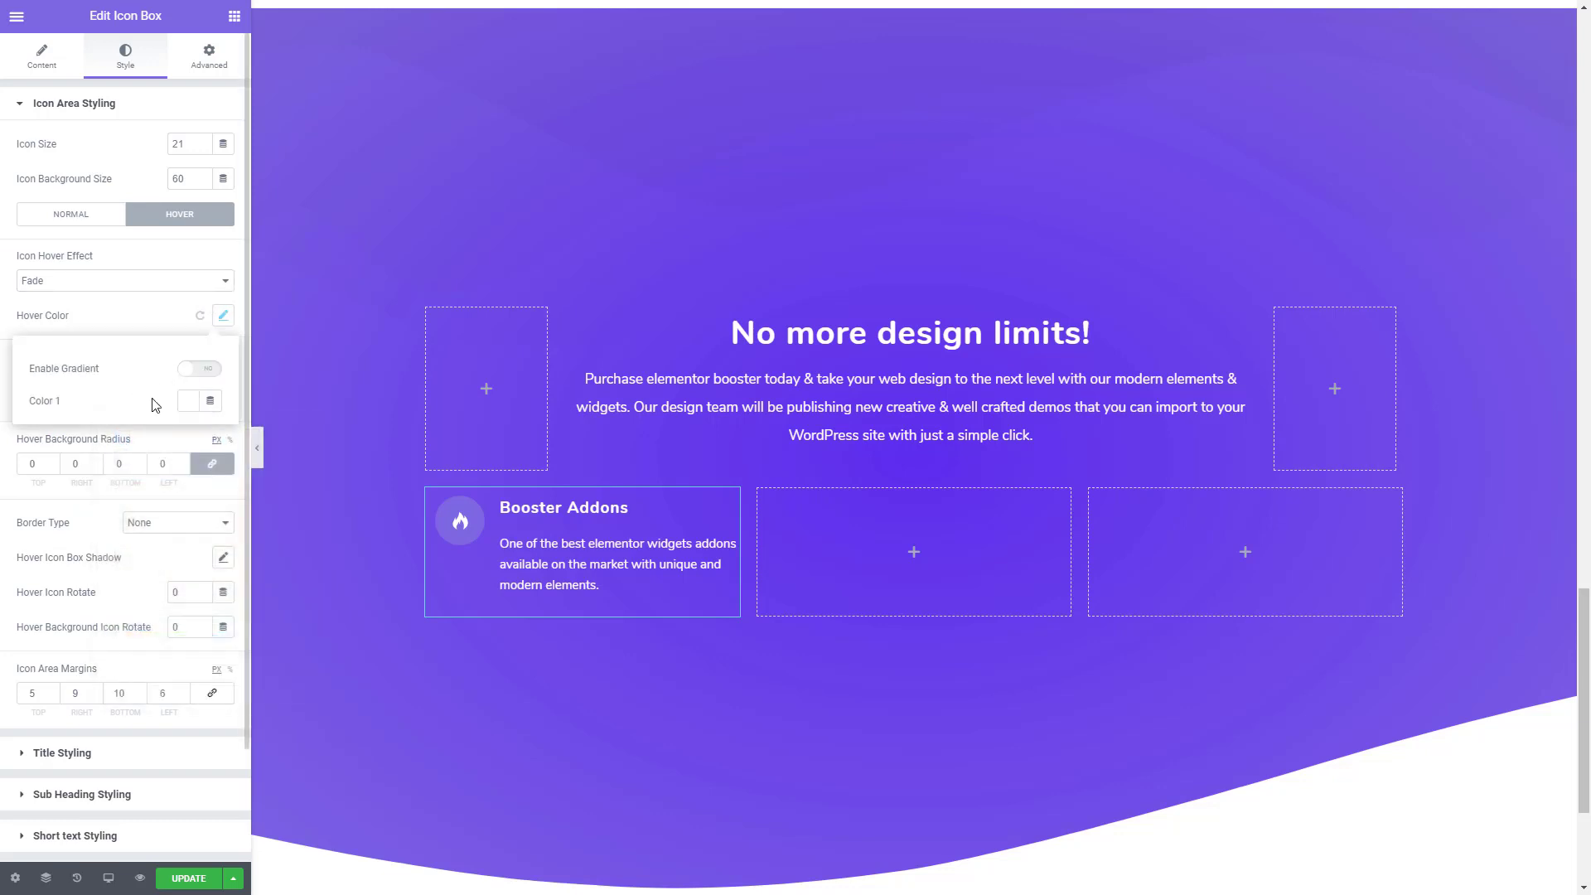
{"action": "left_click", "coordinate": [186, 404]}
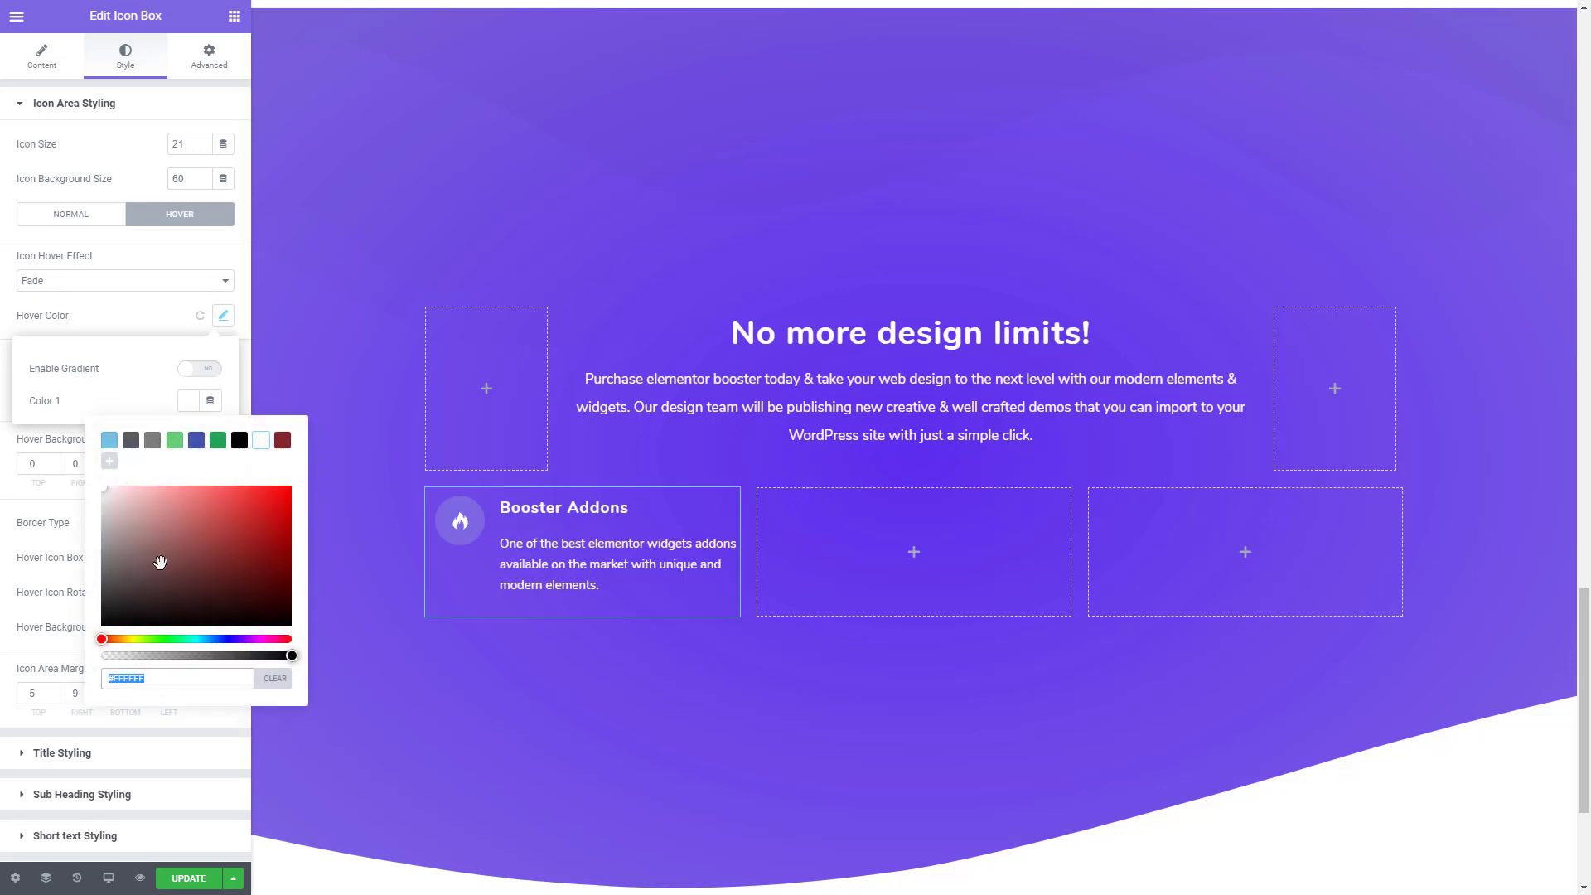
{"action": "type", "text": "#7D66E2"}
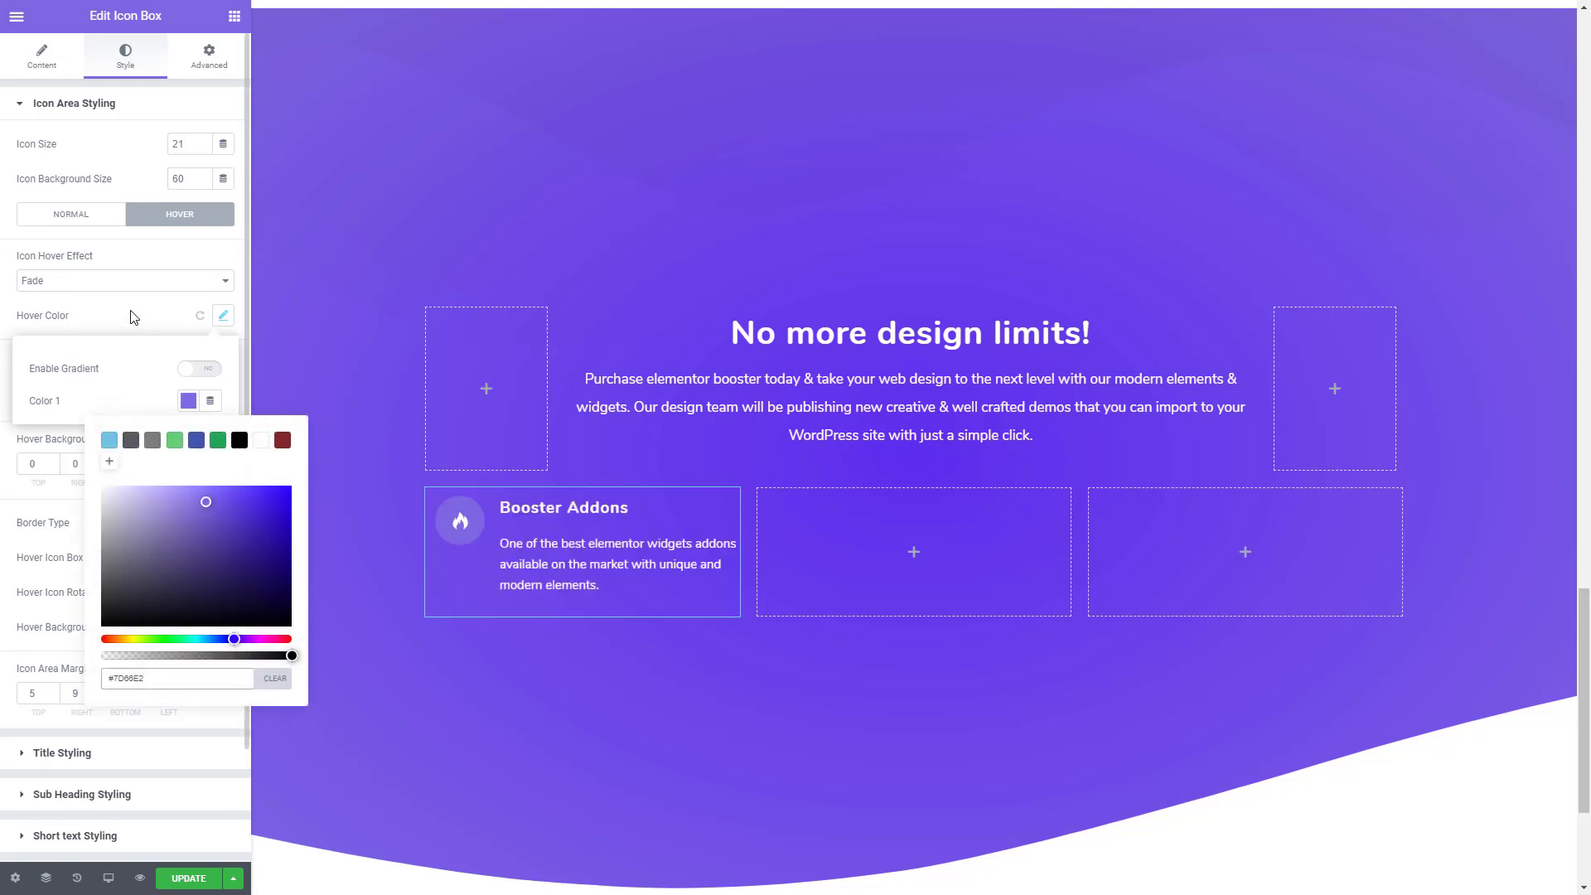
{"action": "left_click", "coordinate": [132, 317]}
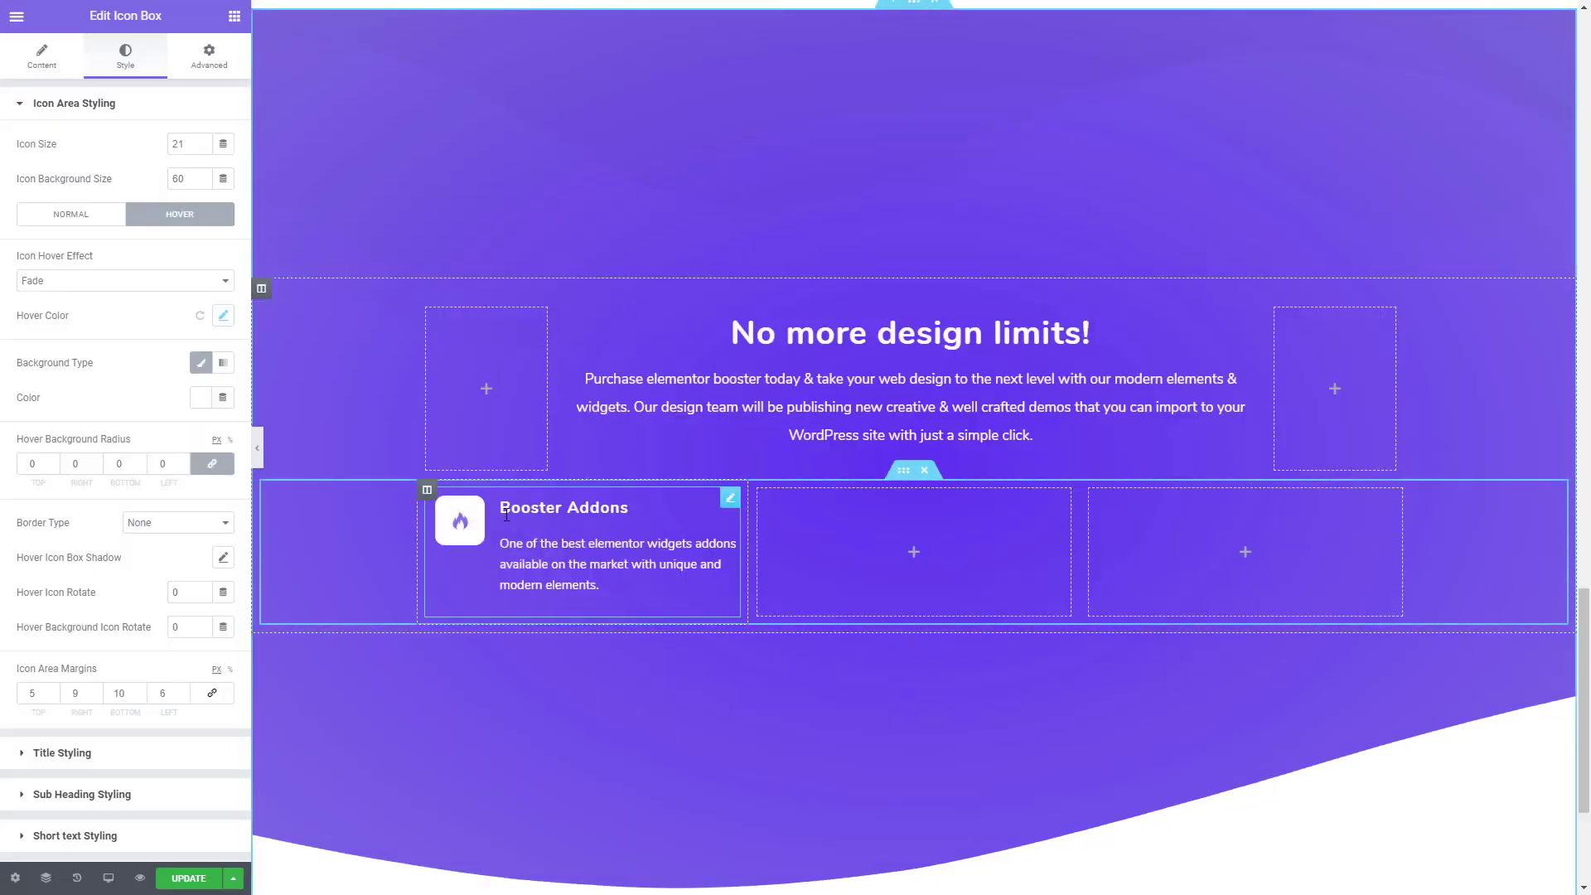
{"action": "left_click", "coordinate": [46, 57]}
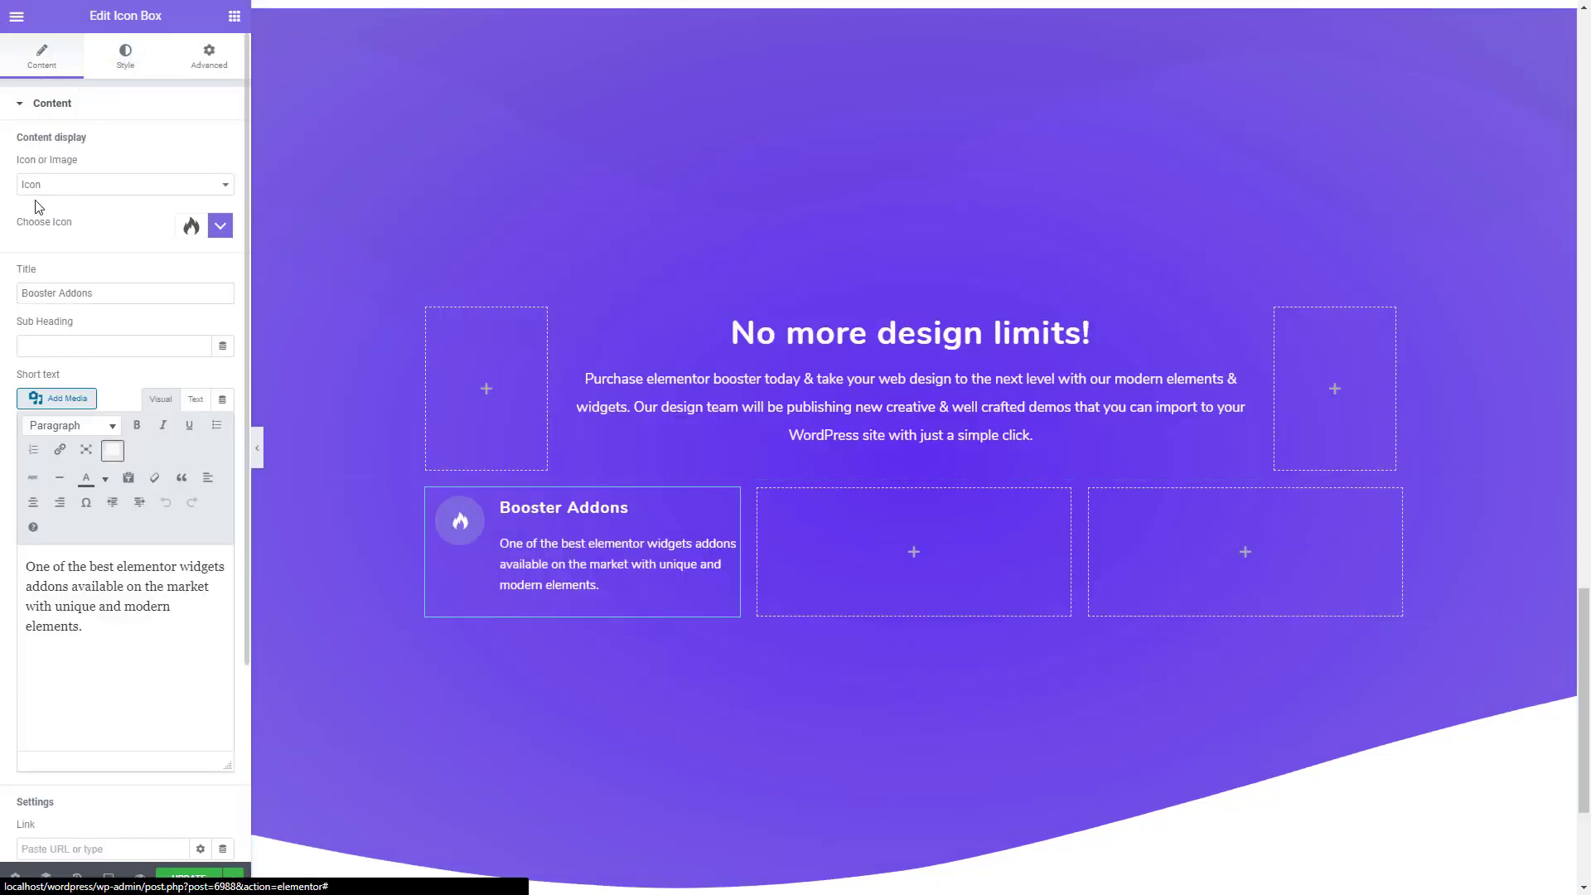
{"action": "left_click", "coordinate": [223, 230]}
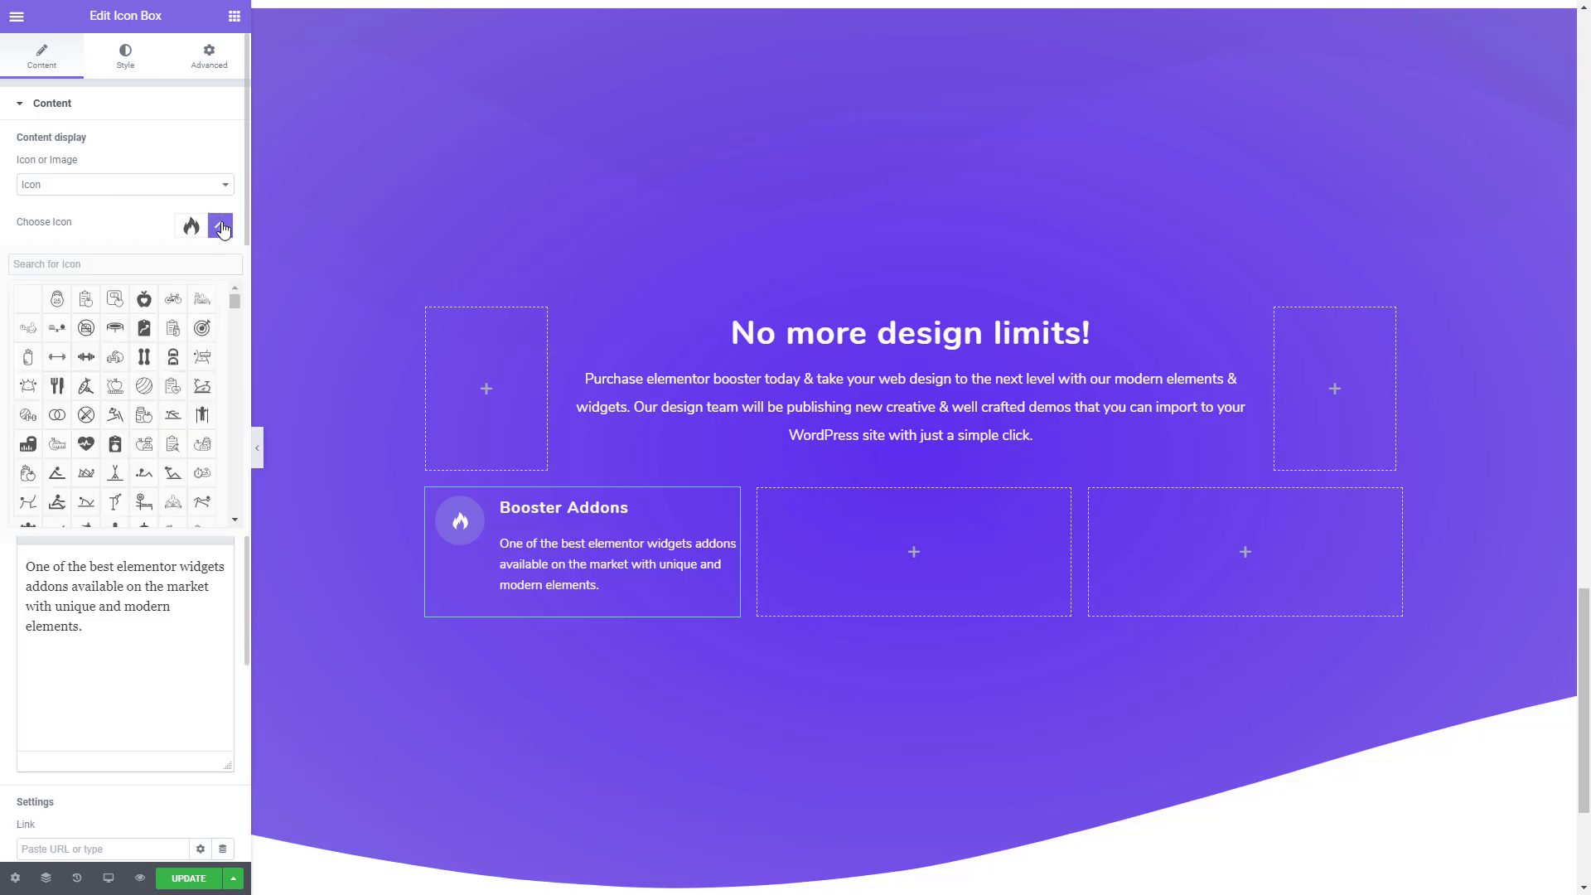
{"action": "left_click", "coordinate": [222, 230]}
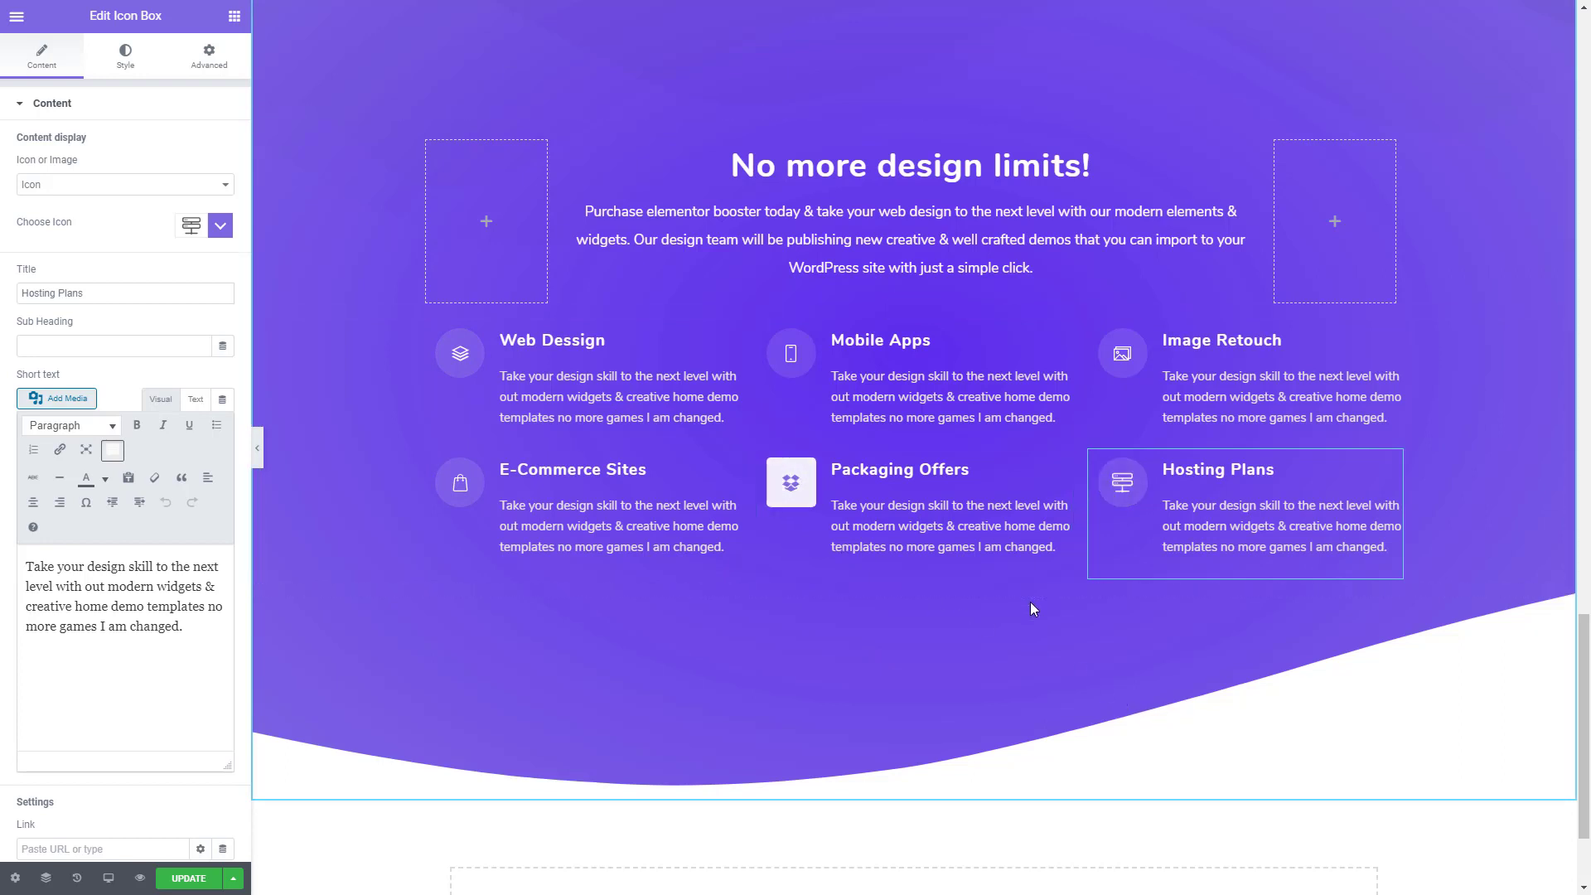
- Set the height of the purple "No more design limits!" outer section to Default
{"action": "scroll", "coordinate": [953, 530], "scroll_direction": "up", "scroll_amount": 1}
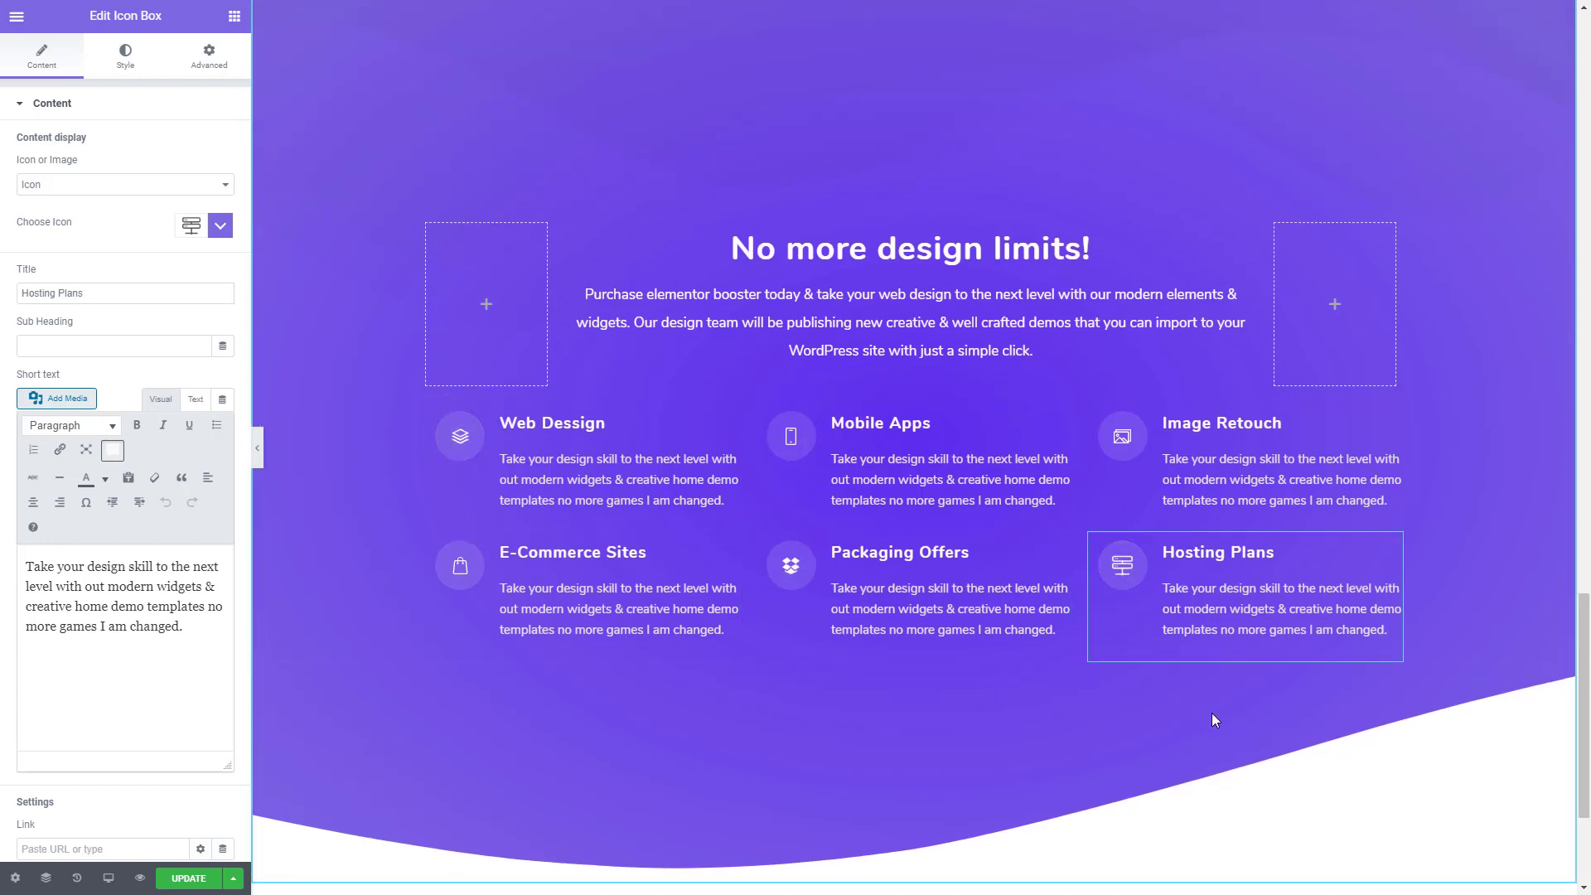
{"action": "scroll", "coordinate": [777, 574], "scroll_direction": "up", "scroll_amount": 1}
{"action": "scroll", "coordinate": [777, 574], "scroll_direction": "up", "scroll_amount": 2}
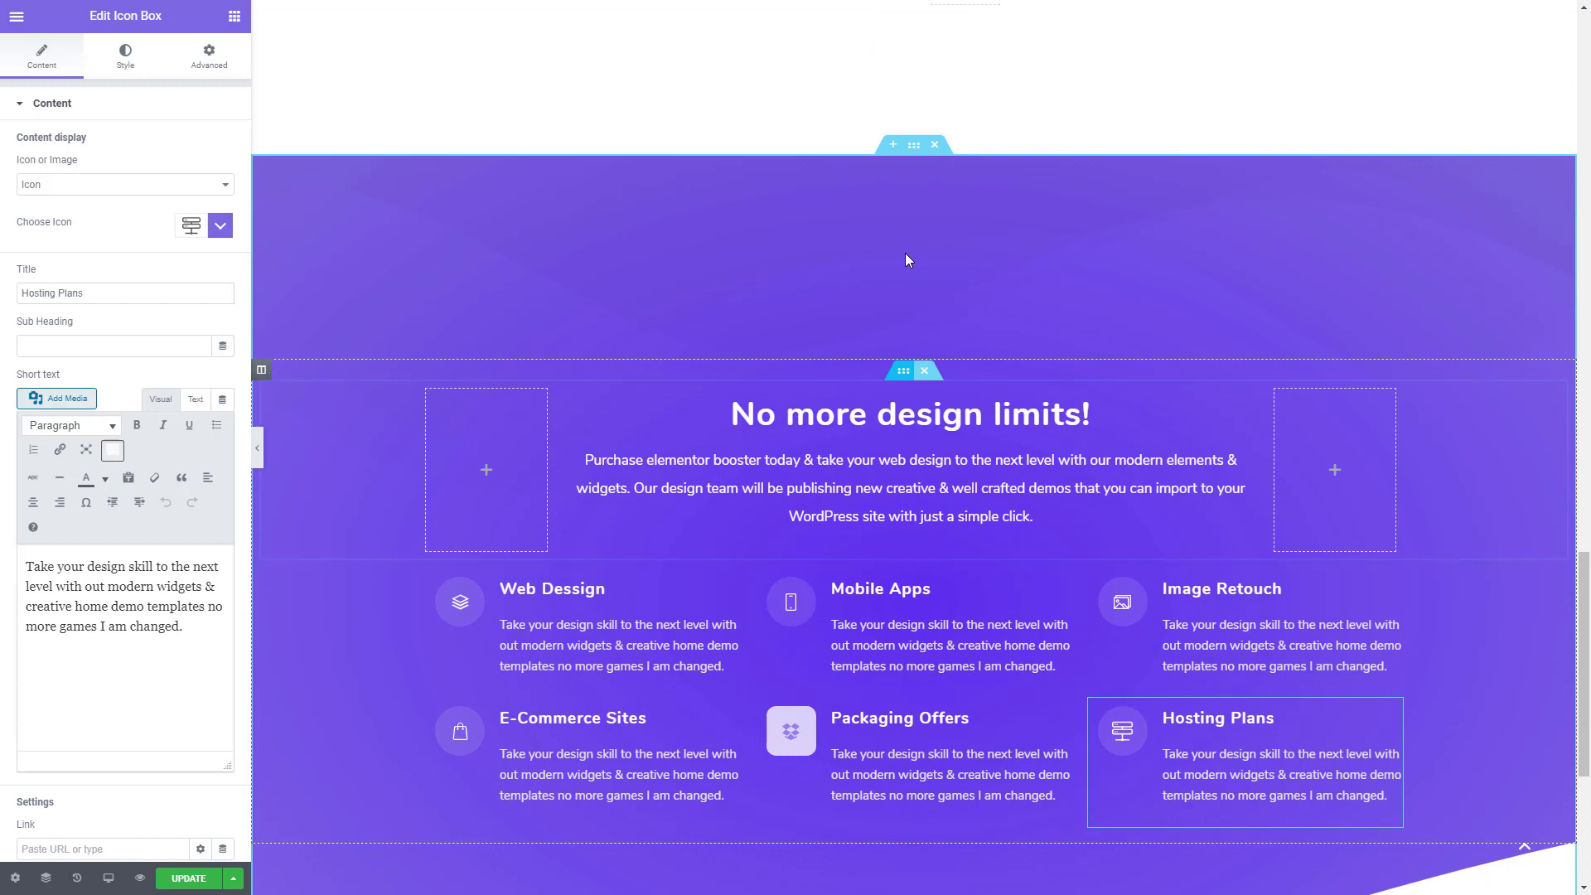
{"action": "left_click", "coordinate": [915, 146]}
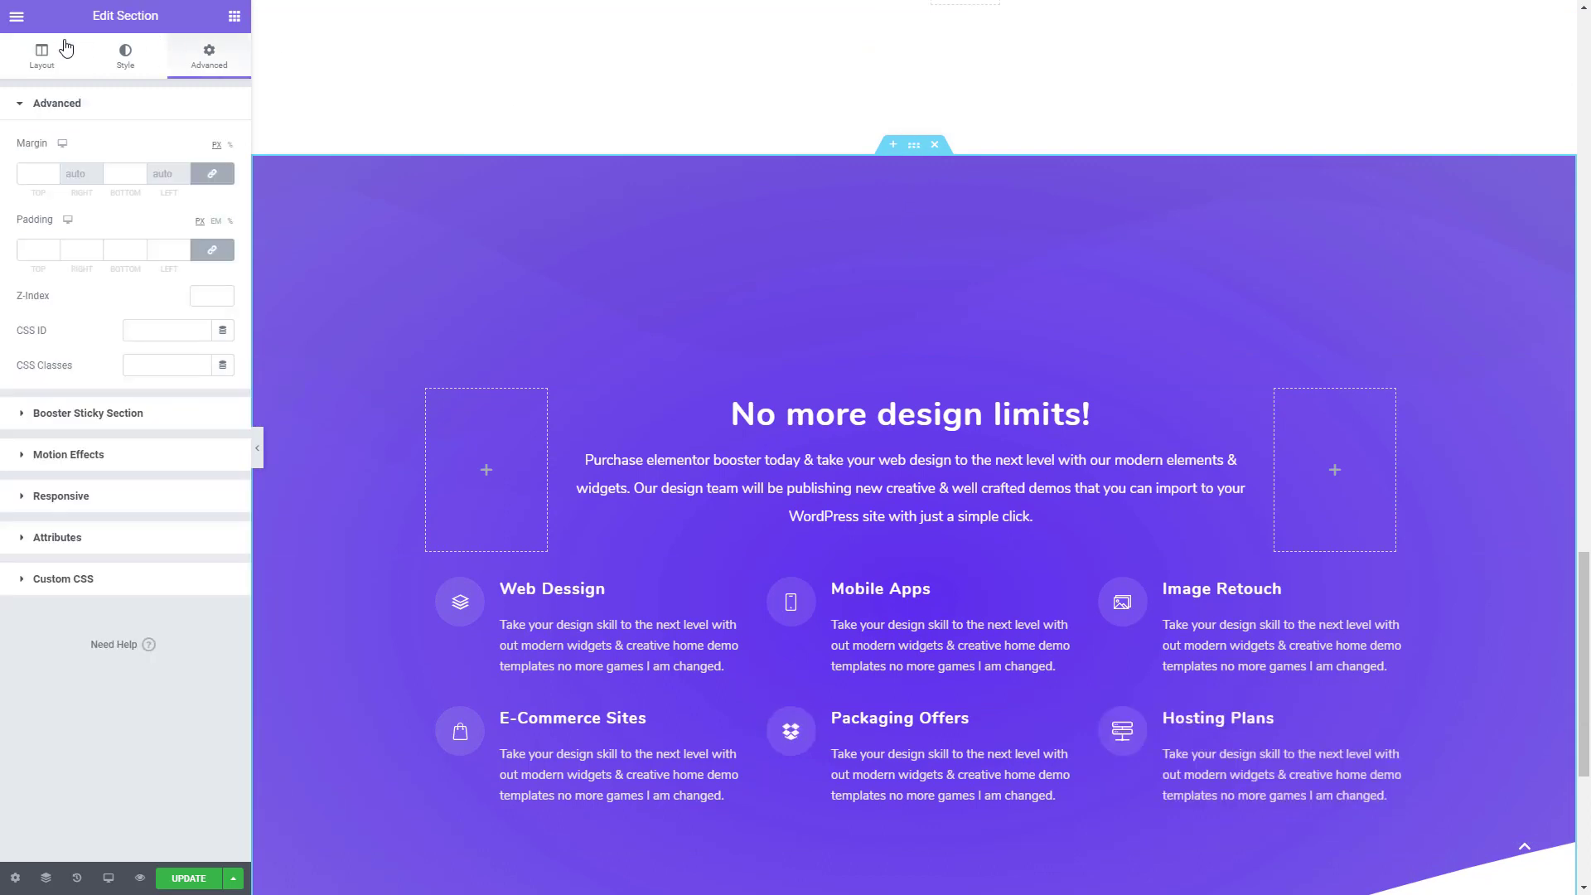
{"action": "left_click", "coordinate": [39, 58]}
{"action": "left_click", "coordinate": [142, 280]}
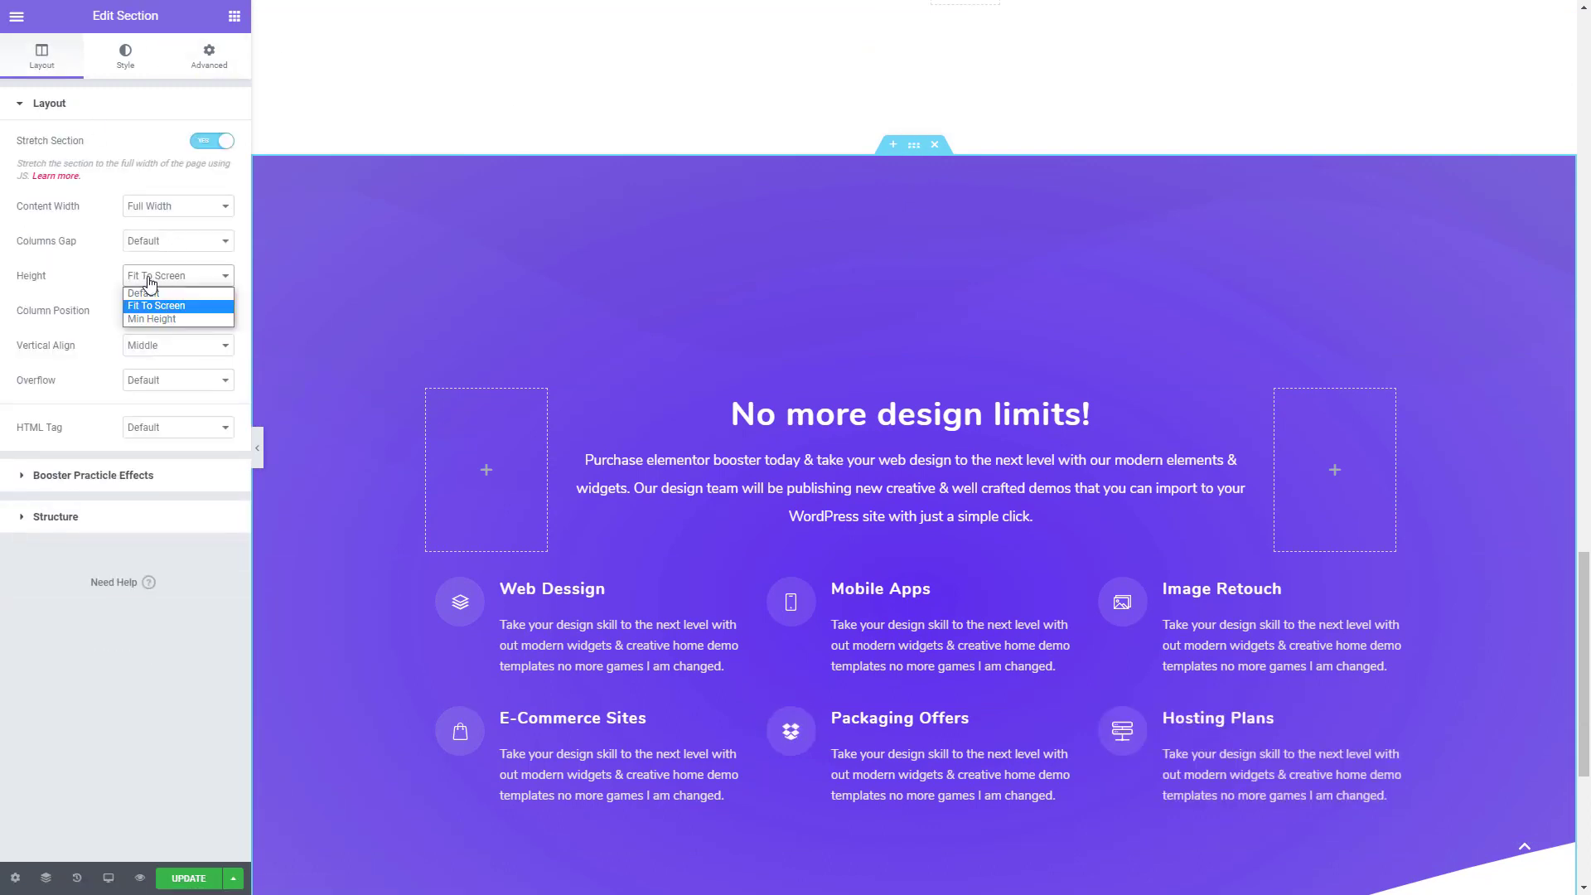
{"action": "left_click", "coordinate": [155, 294]}
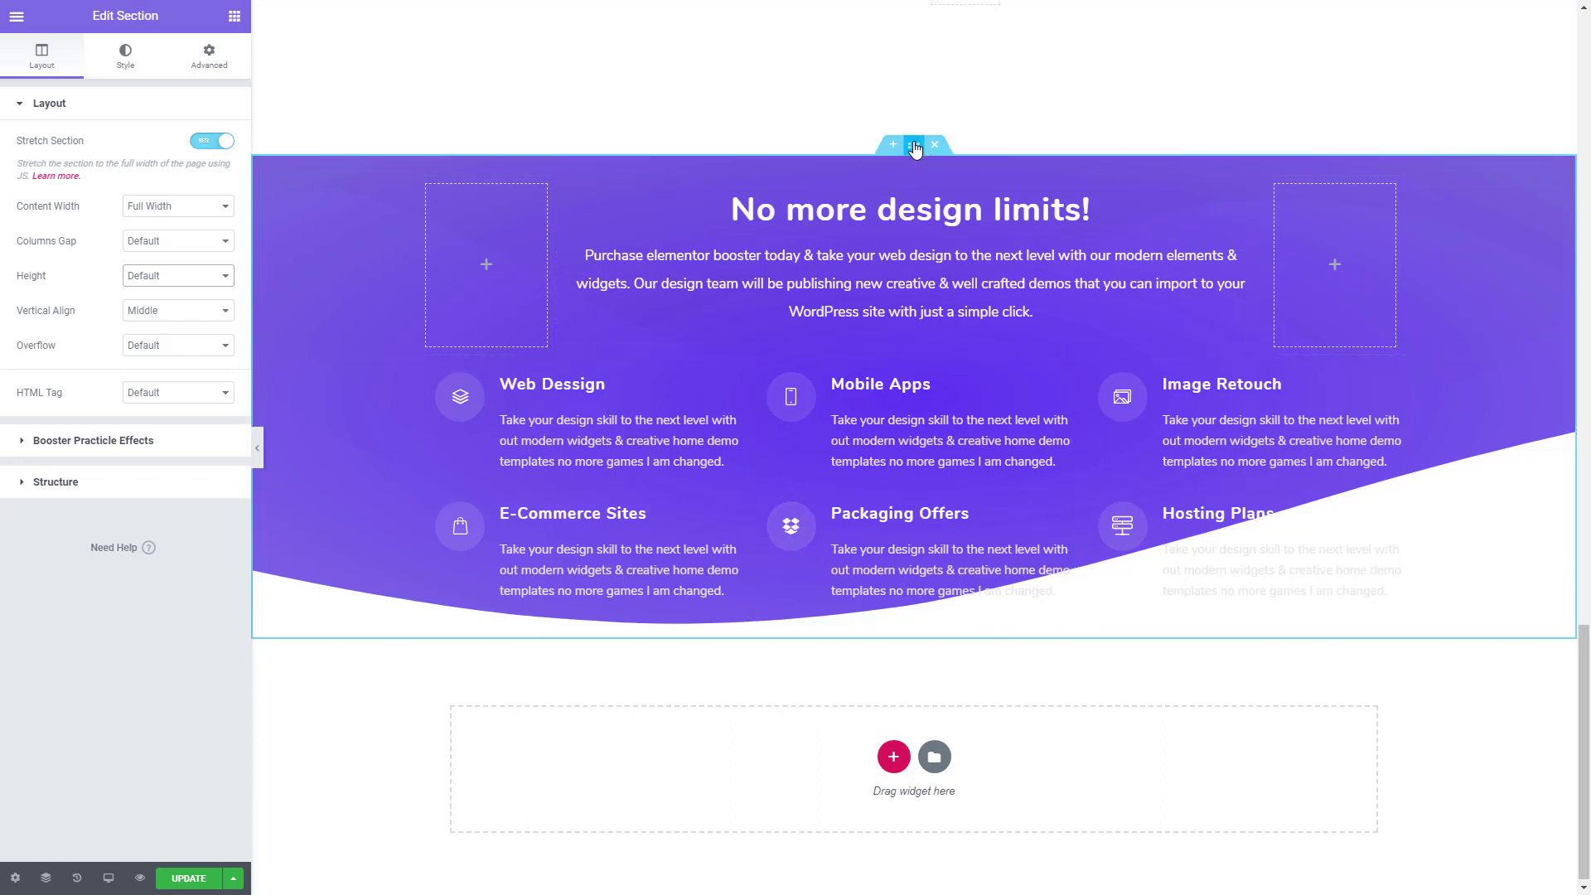
- Unlink the outer section's padding values and set its bottom padding to 68 px
{"action": "left_click", "coordinate": [209, 56]}
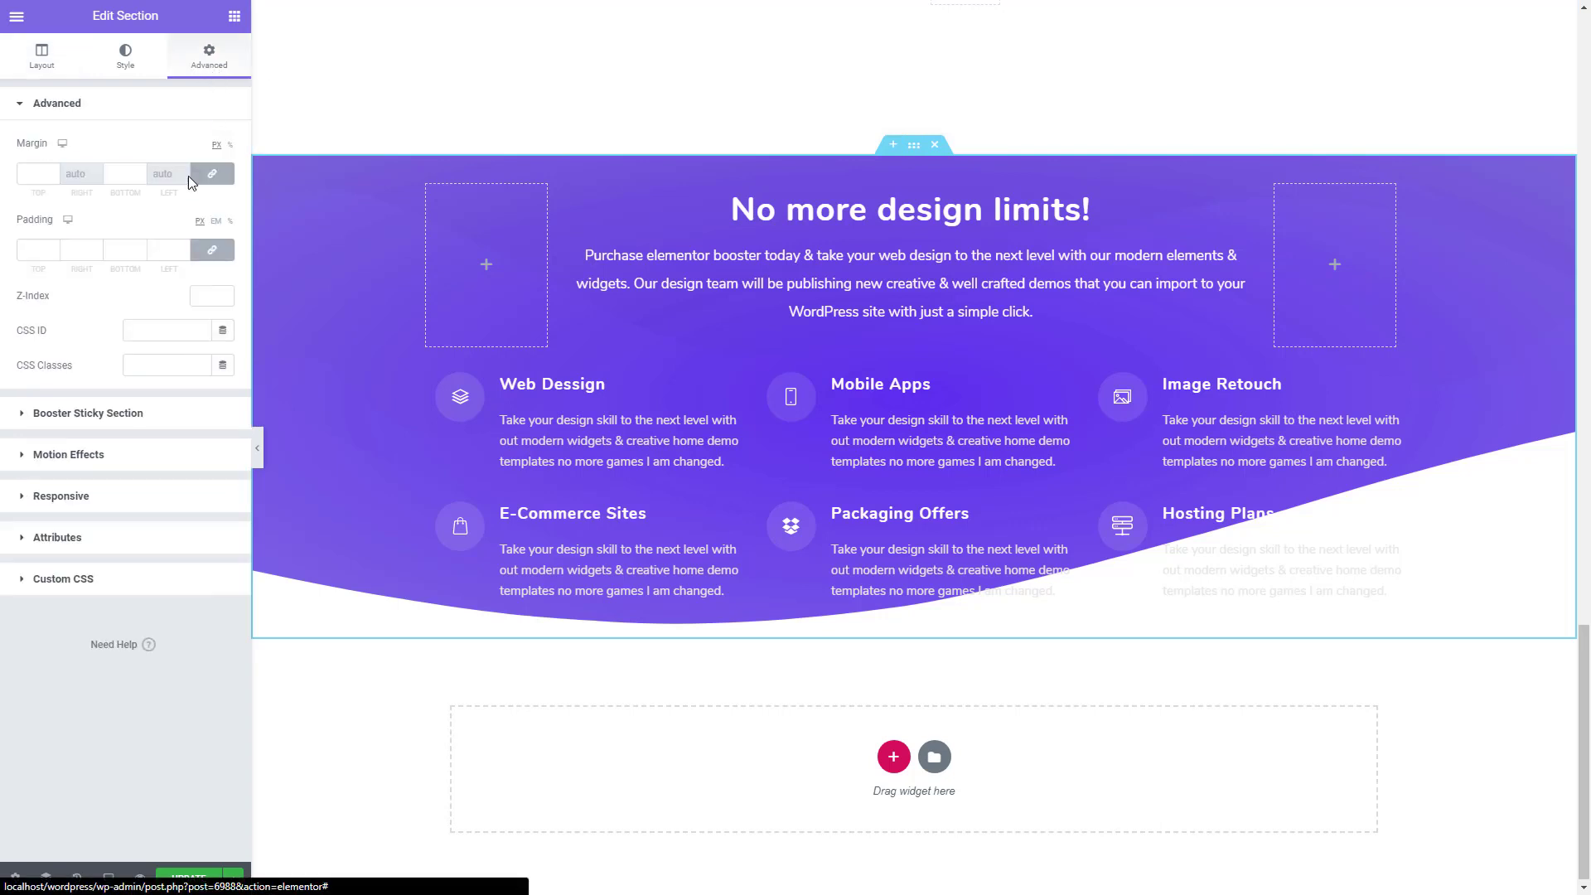
{"action": "left_click", "coordinate": [213, 249]}
{"action": "left_click", "coordinate": [139, 247]}
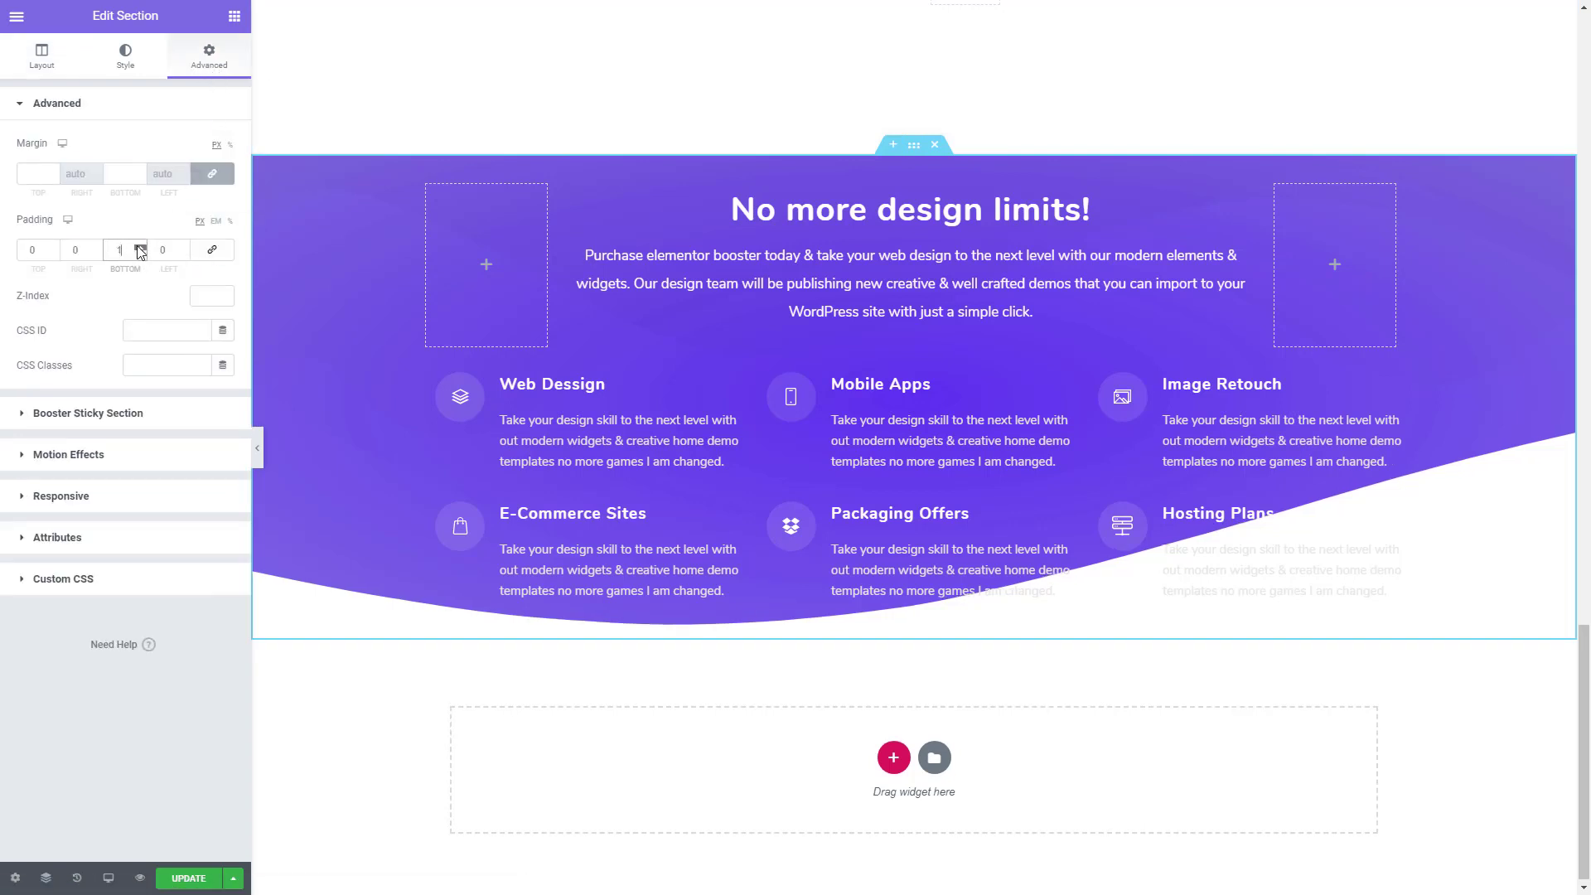
{"action": "left_click", "coordinate": [139, 247]}
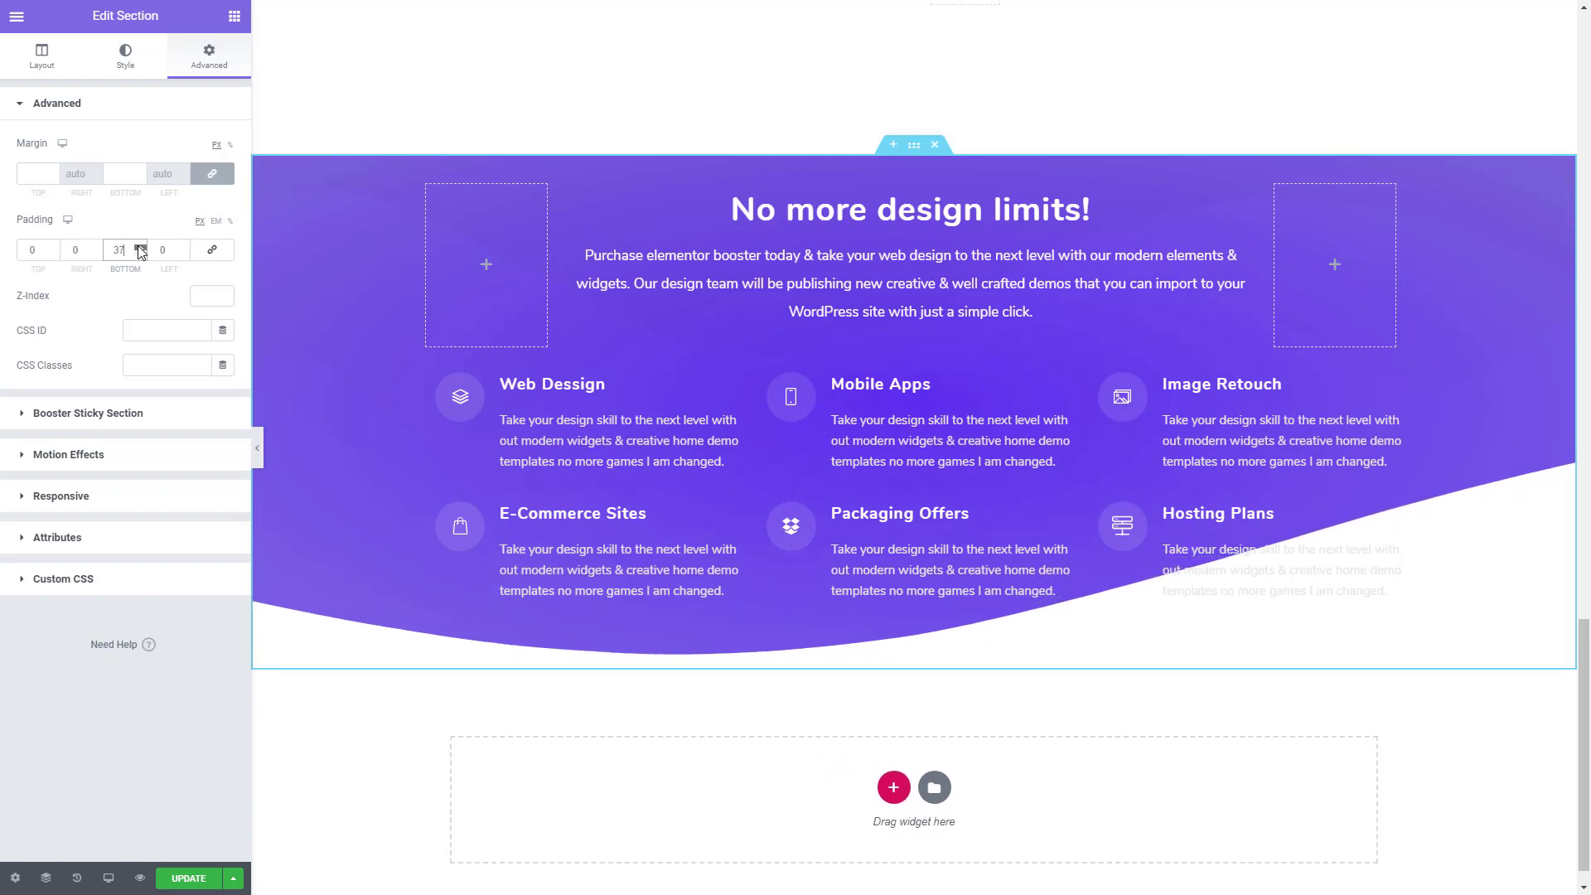
{"action": "left_click", "coordinate": [139, 247]}
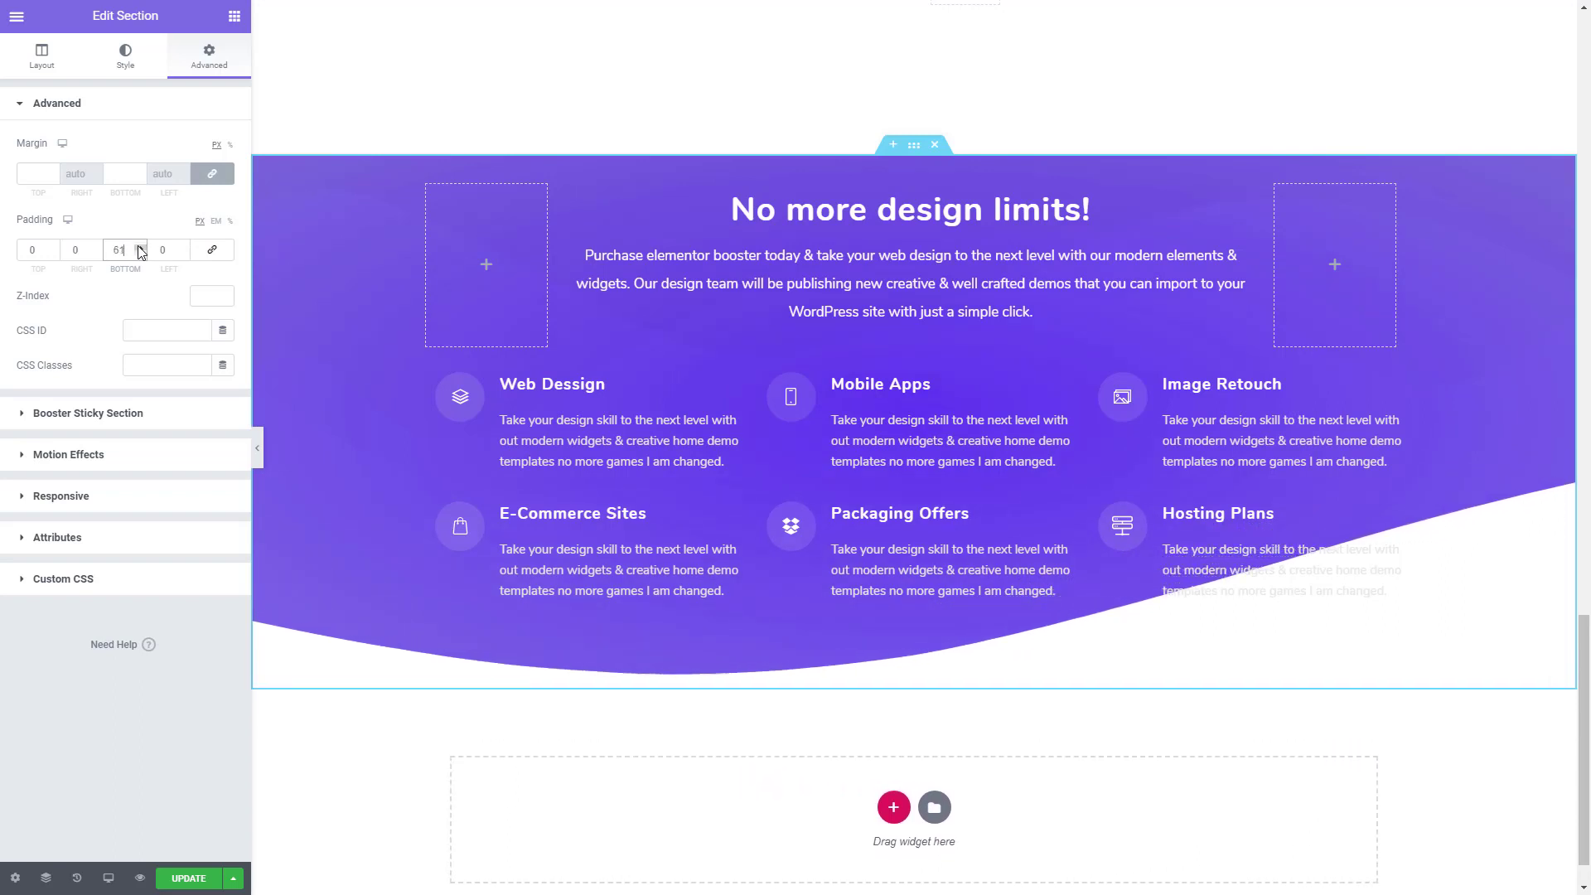
{"action": "left_click", "coordinate": [139, 247]}
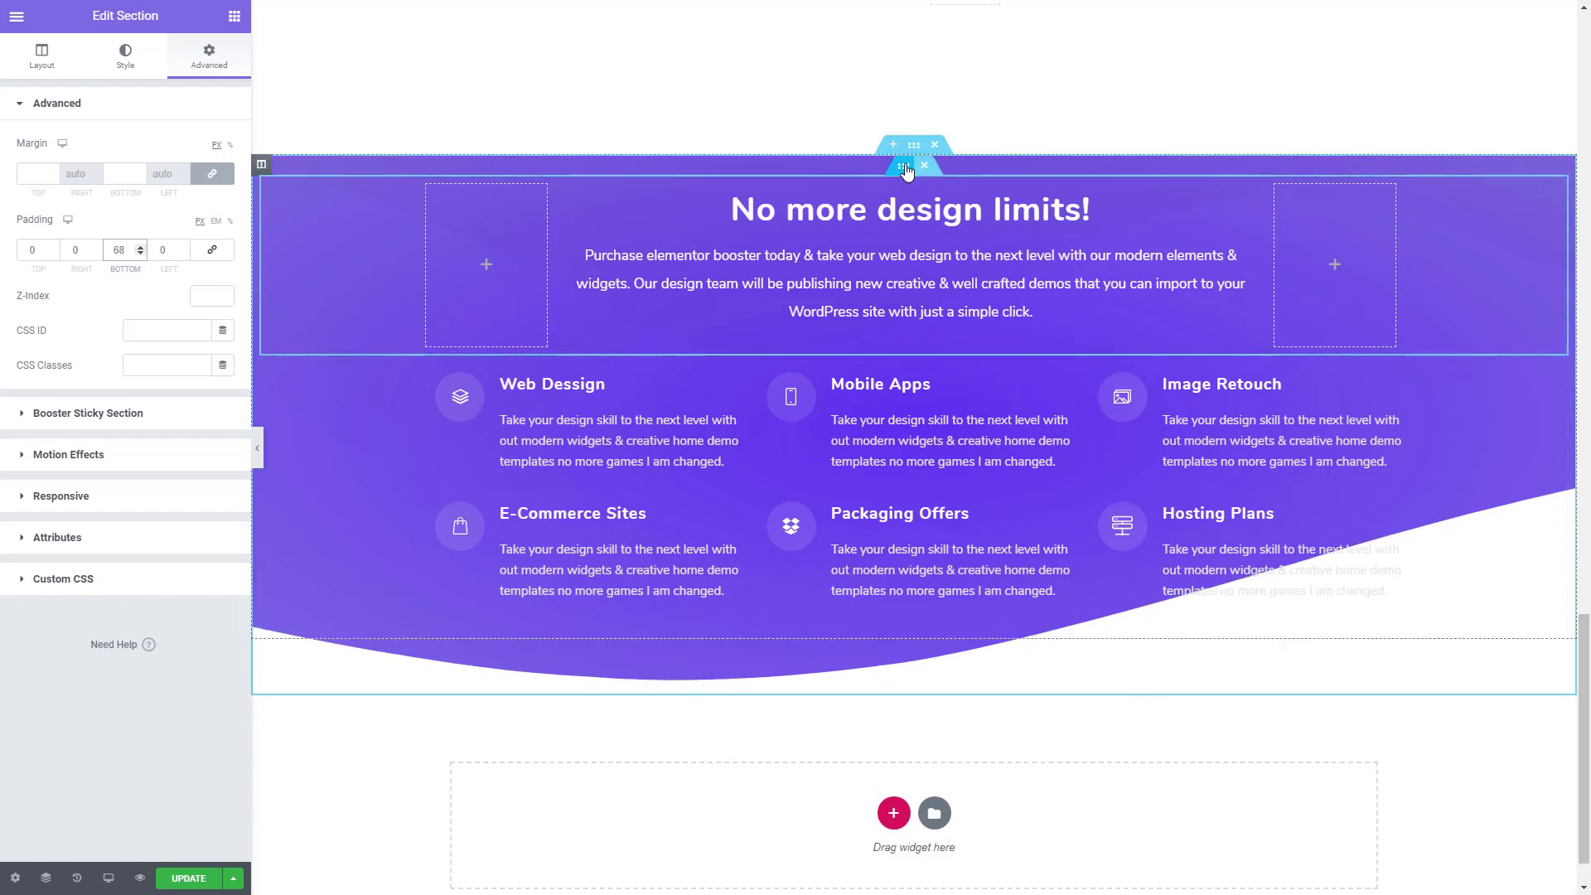
- Unlink the padding values of the inner section holding the heading and set its bottom padding to 46 px
{"action": "left_click", "coordinate": [907, 170]}
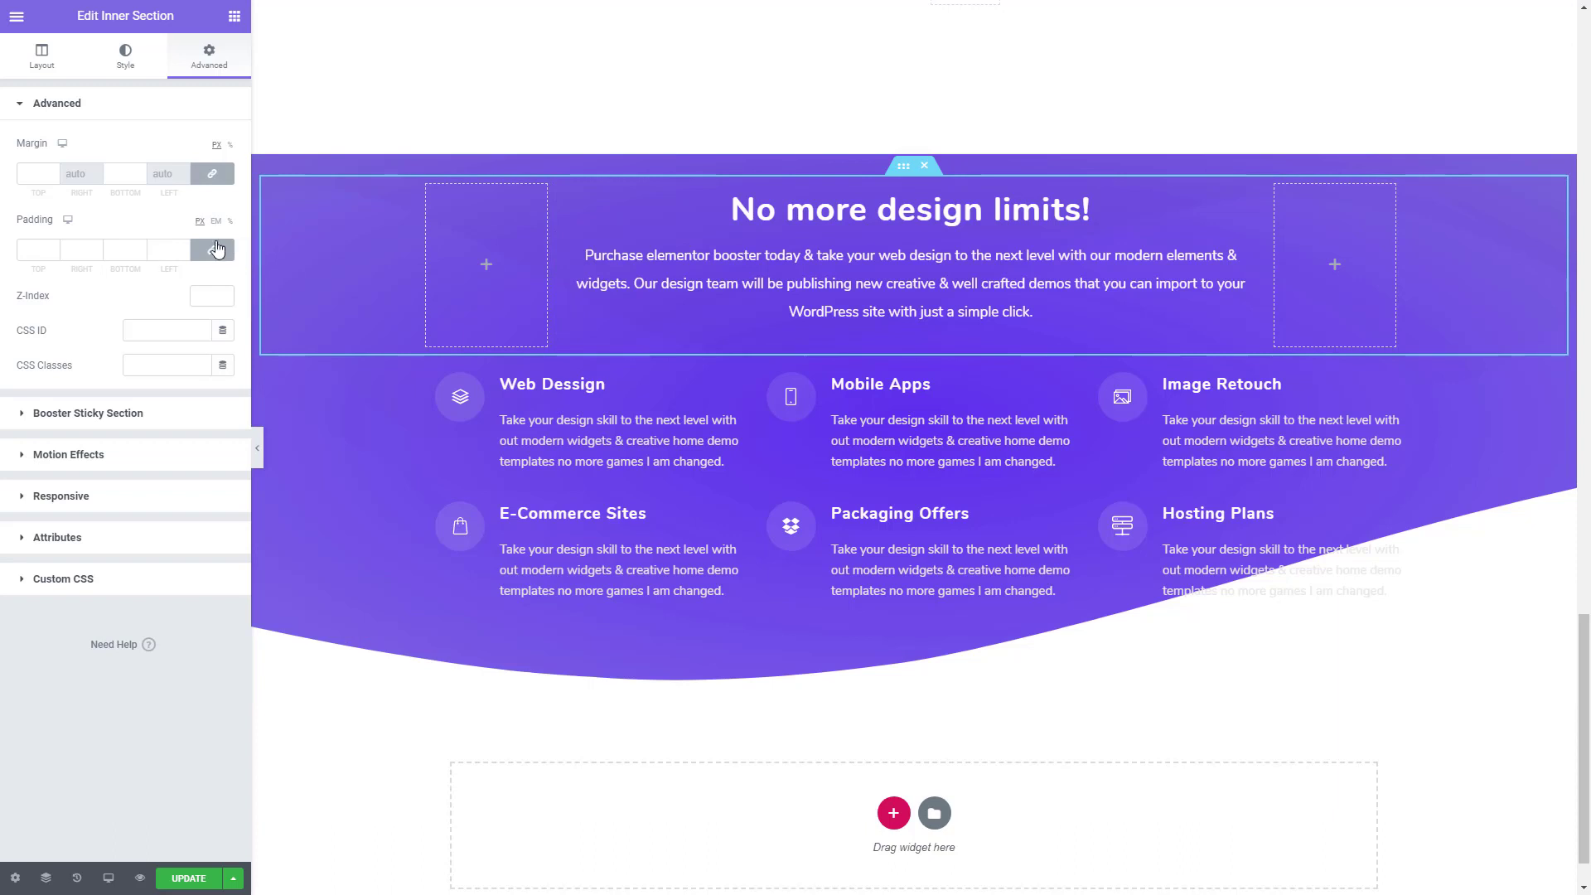
{"action": "left_click", "coordinate": [214, 249]}
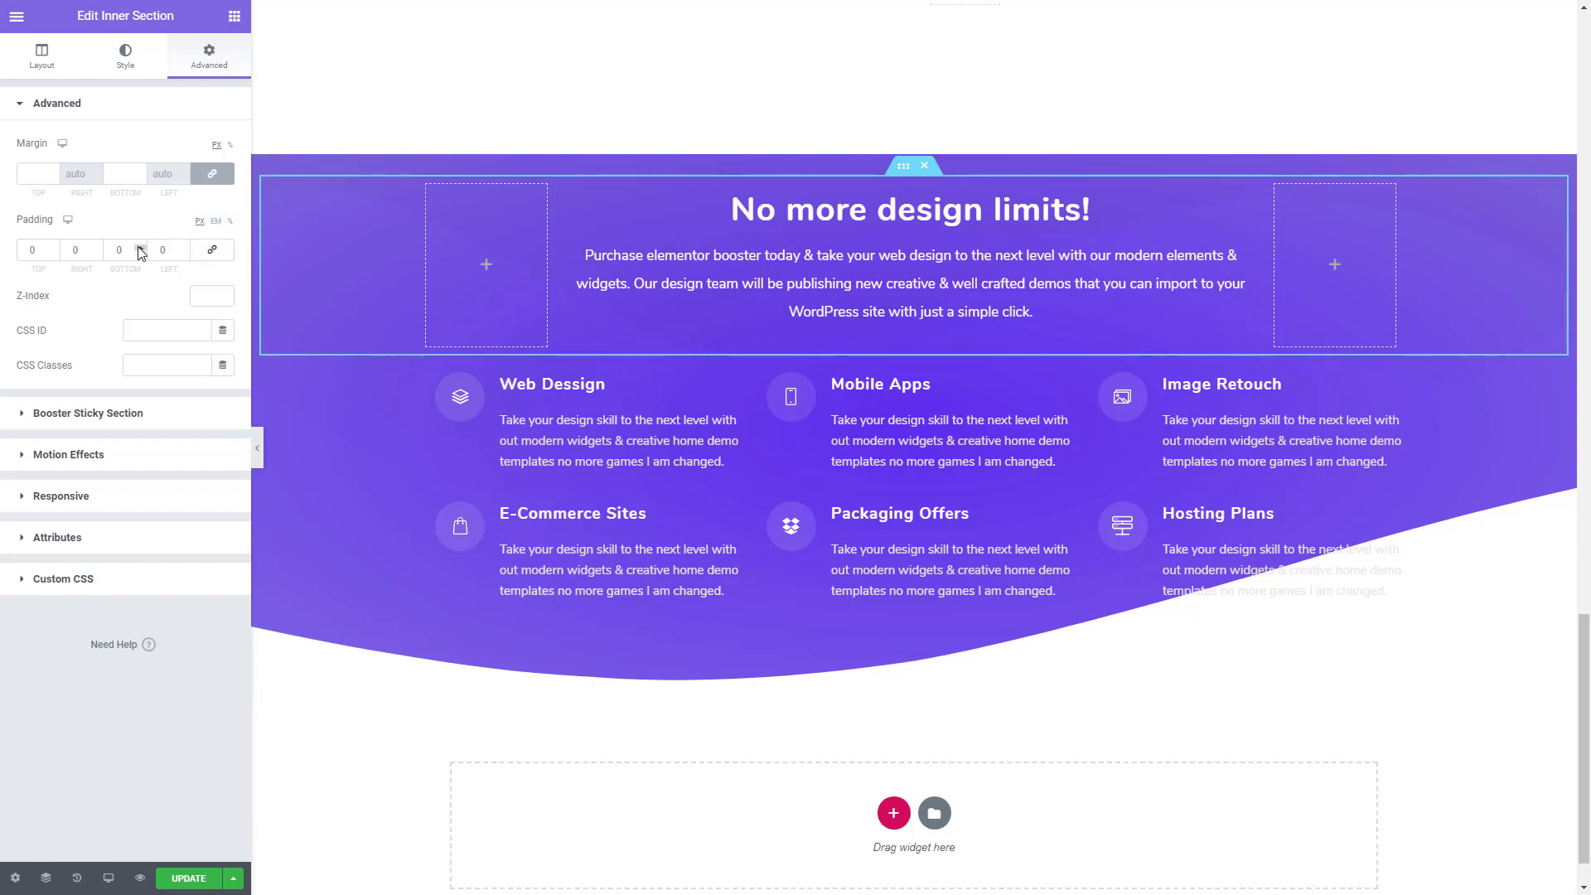
{"action": "triple_click", "coordinate": [140, 248]}
{"action": "triple_click", "coordinate": [140, 248]}
{"action": "triple_click", "coordinate": [139, 248]}
{"action": "triple_click", "coordinate": [139, 248]}
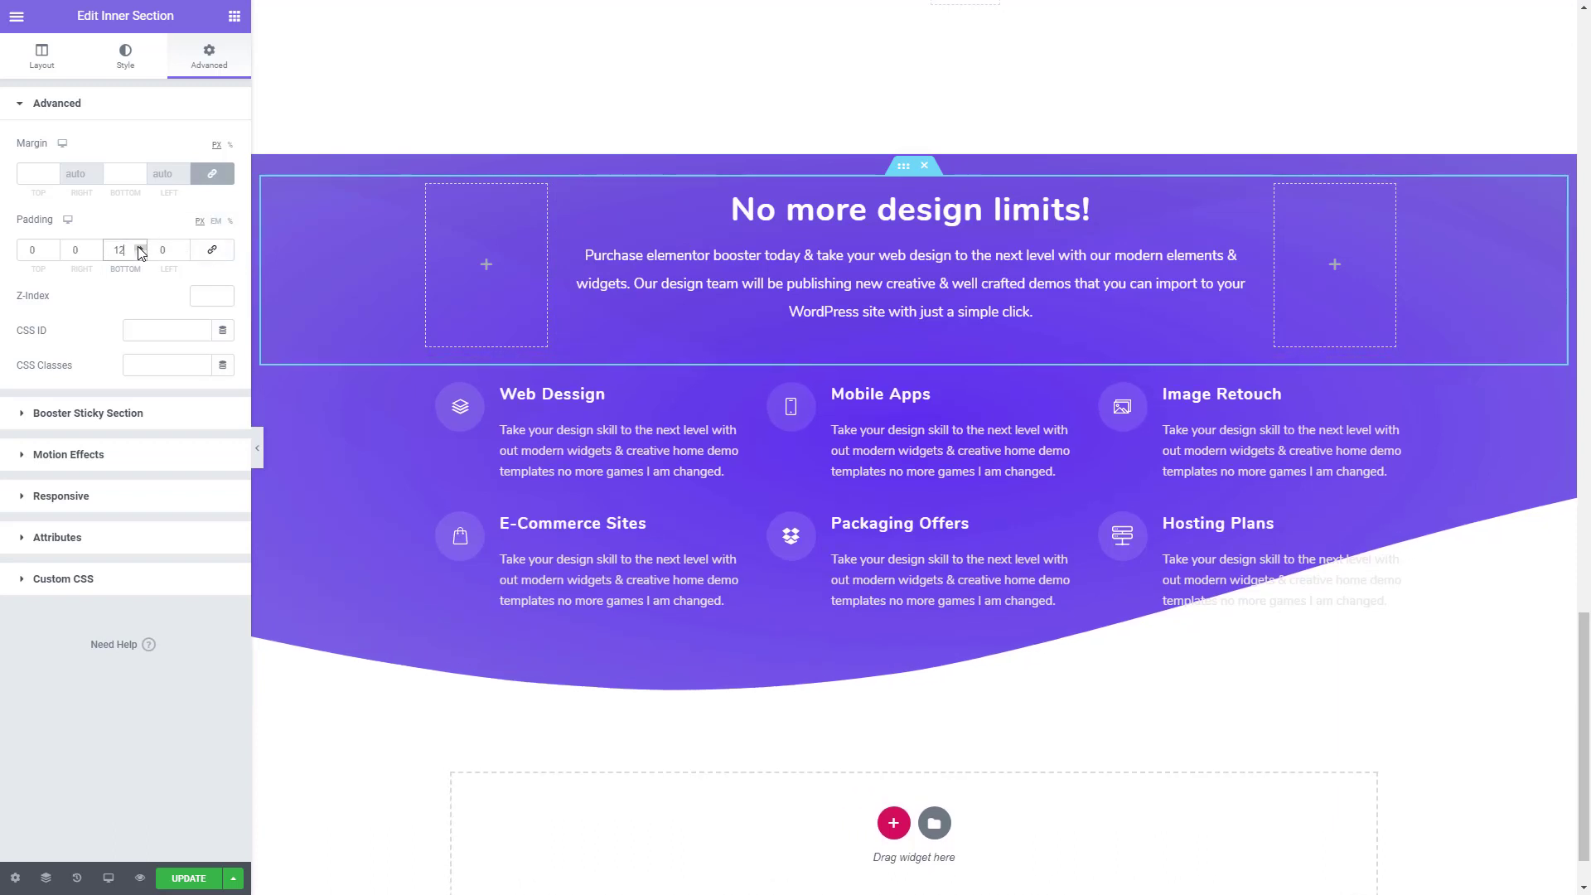
{"action": "triple_click", "coordinate": [139, 248]}
{"action": "double_click", "coordinate": [139, 248]}
{"action": "triple_click", "coordinate": [139, 248]}
{"action": "double_click", "coordinate": [140, 248]}
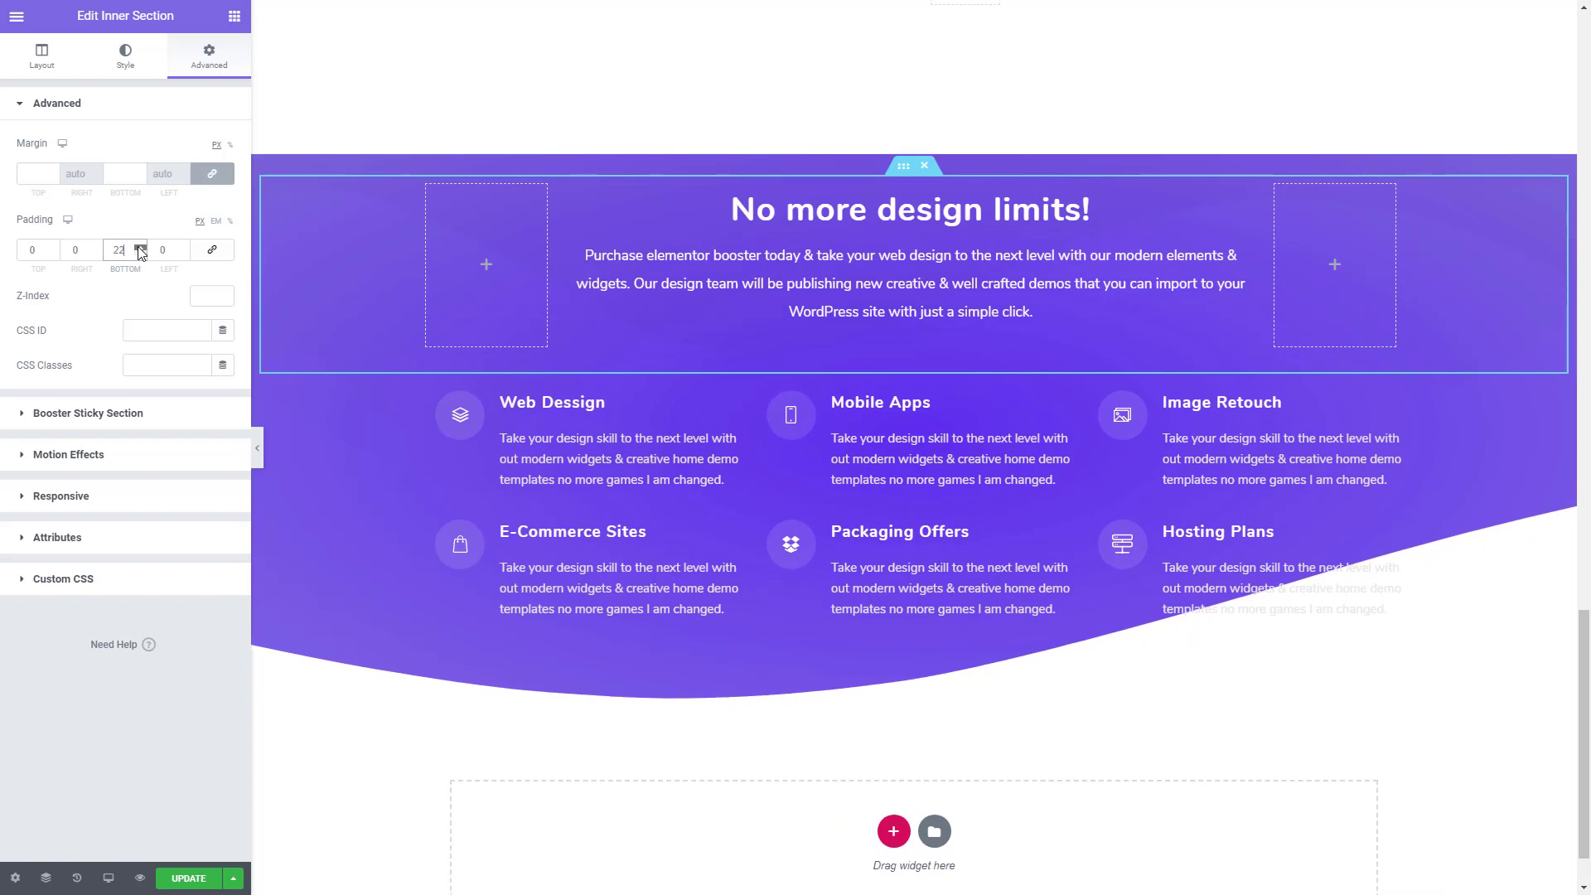
{"action": "scroll", "coordinate": [139, 250], "scroll_direction": "up", "scroll_amount": 20}
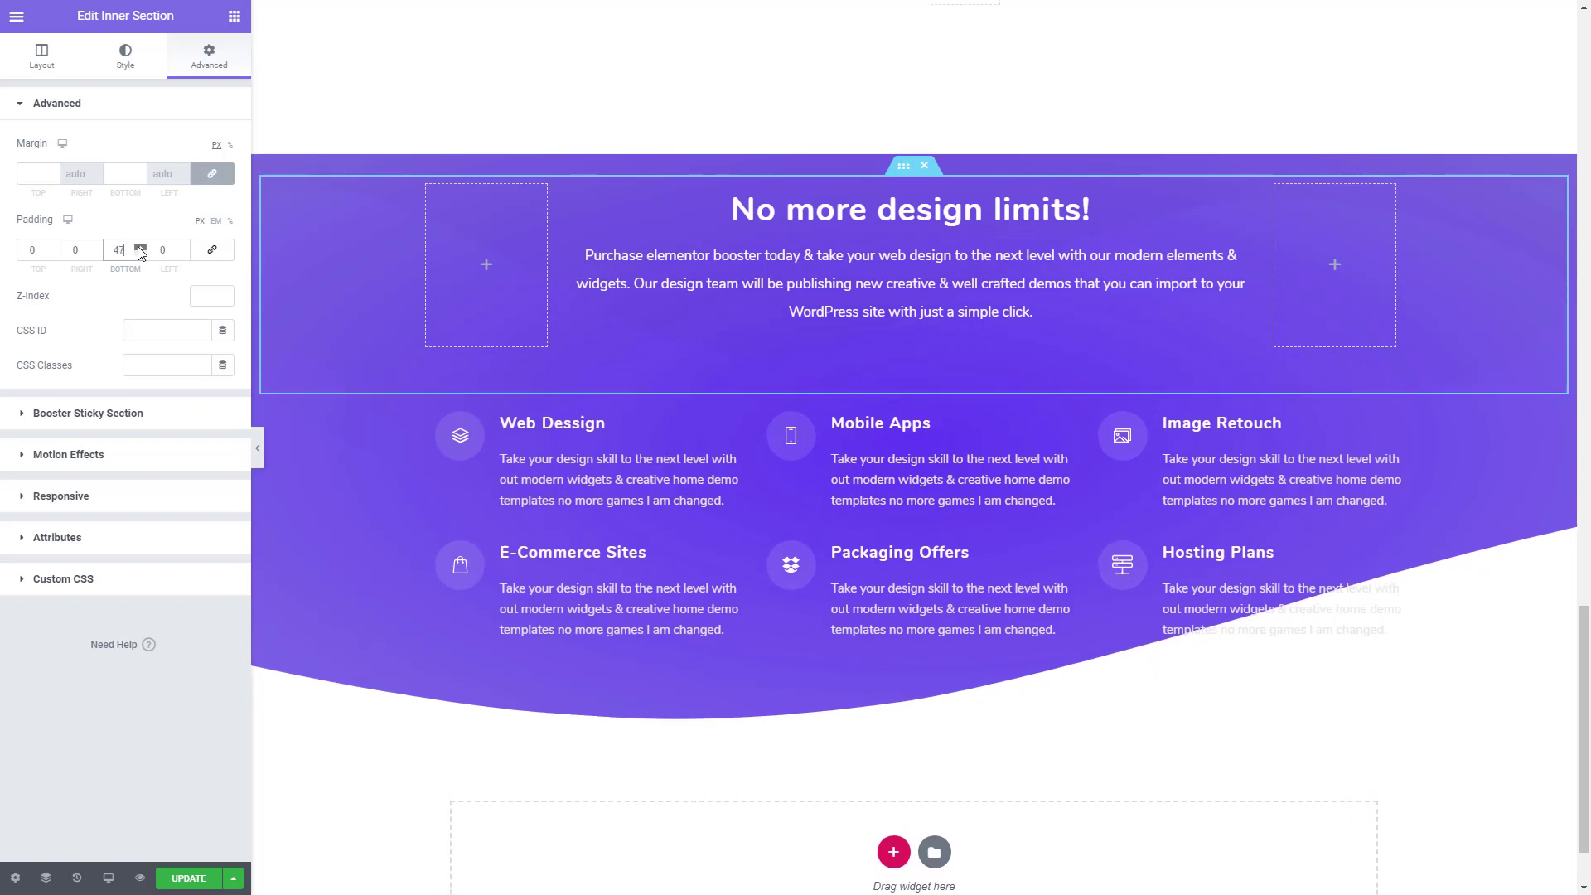
{"action": "left_click", "coordinate": [140, 253]}
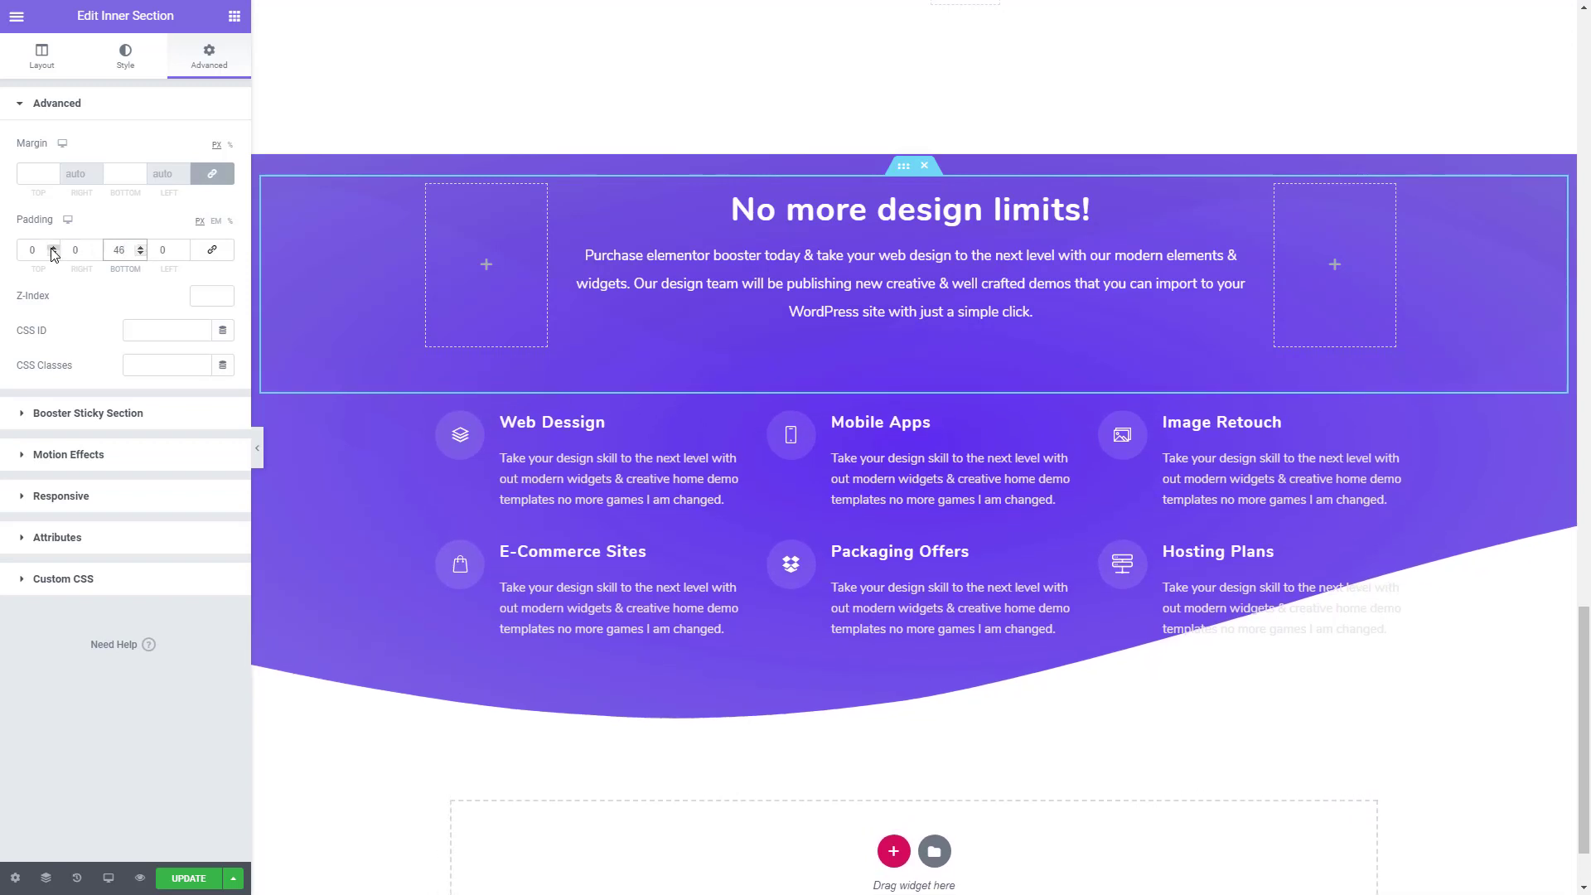
- Set the top padding of the heading's inner section to 120 px
{"action": "left_click_drag", "start_coordinate": [41, 248], "coordinate": [2, 254]}
{"action": "type", "text": "100"}
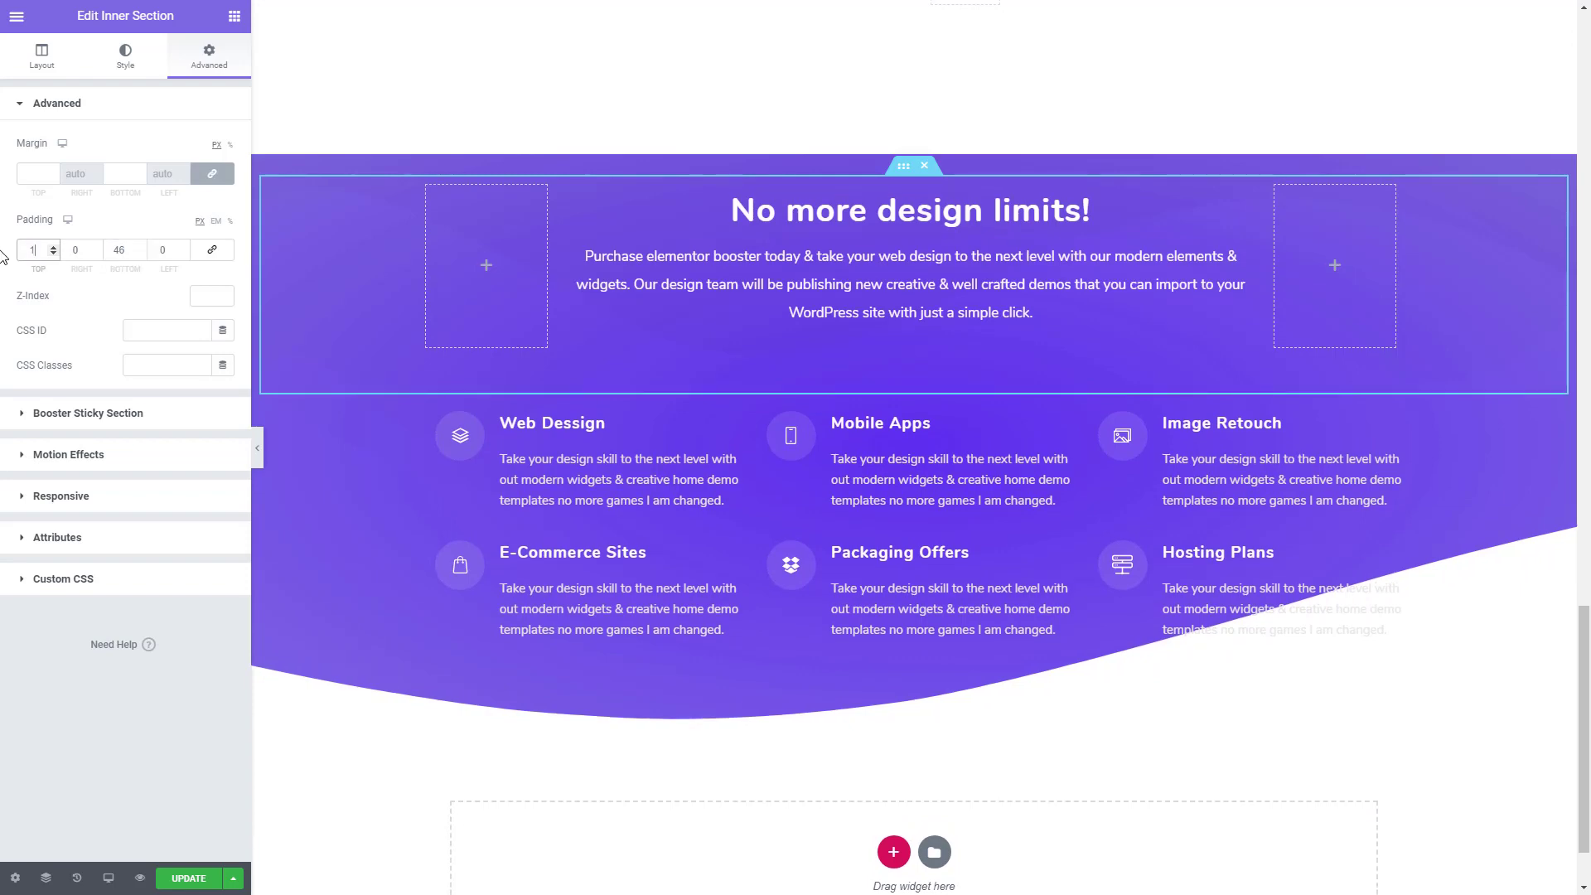
{"action": "left_click", "coordinate": [53, 246]}
{"action": "left_click", "coordinate": [51, 247]}
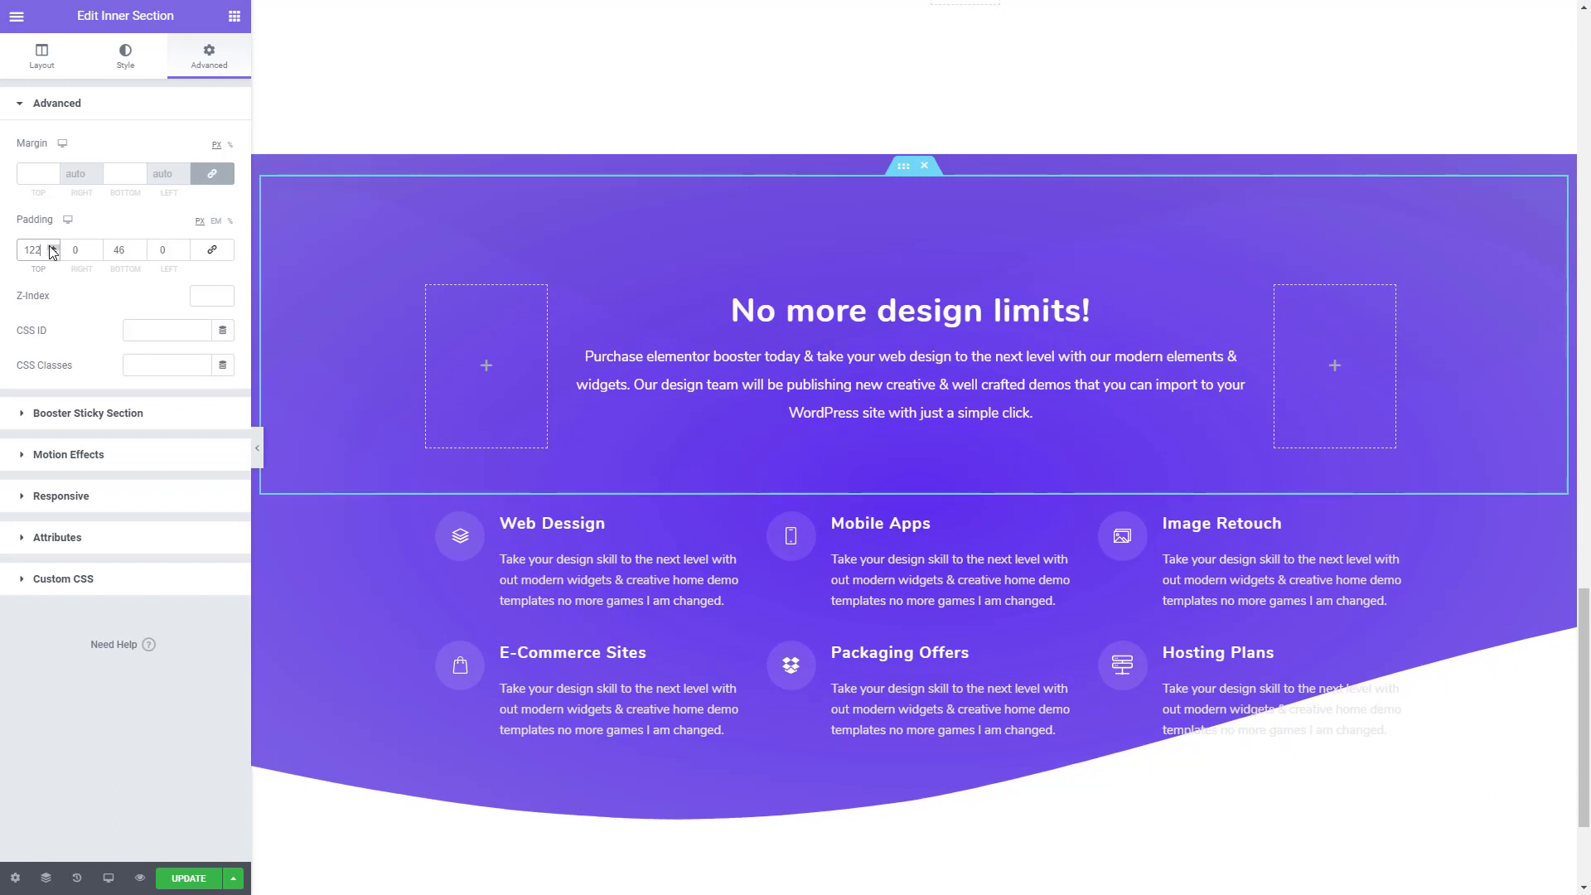
{"action": "left_click", "coordinate": [53, 253]}
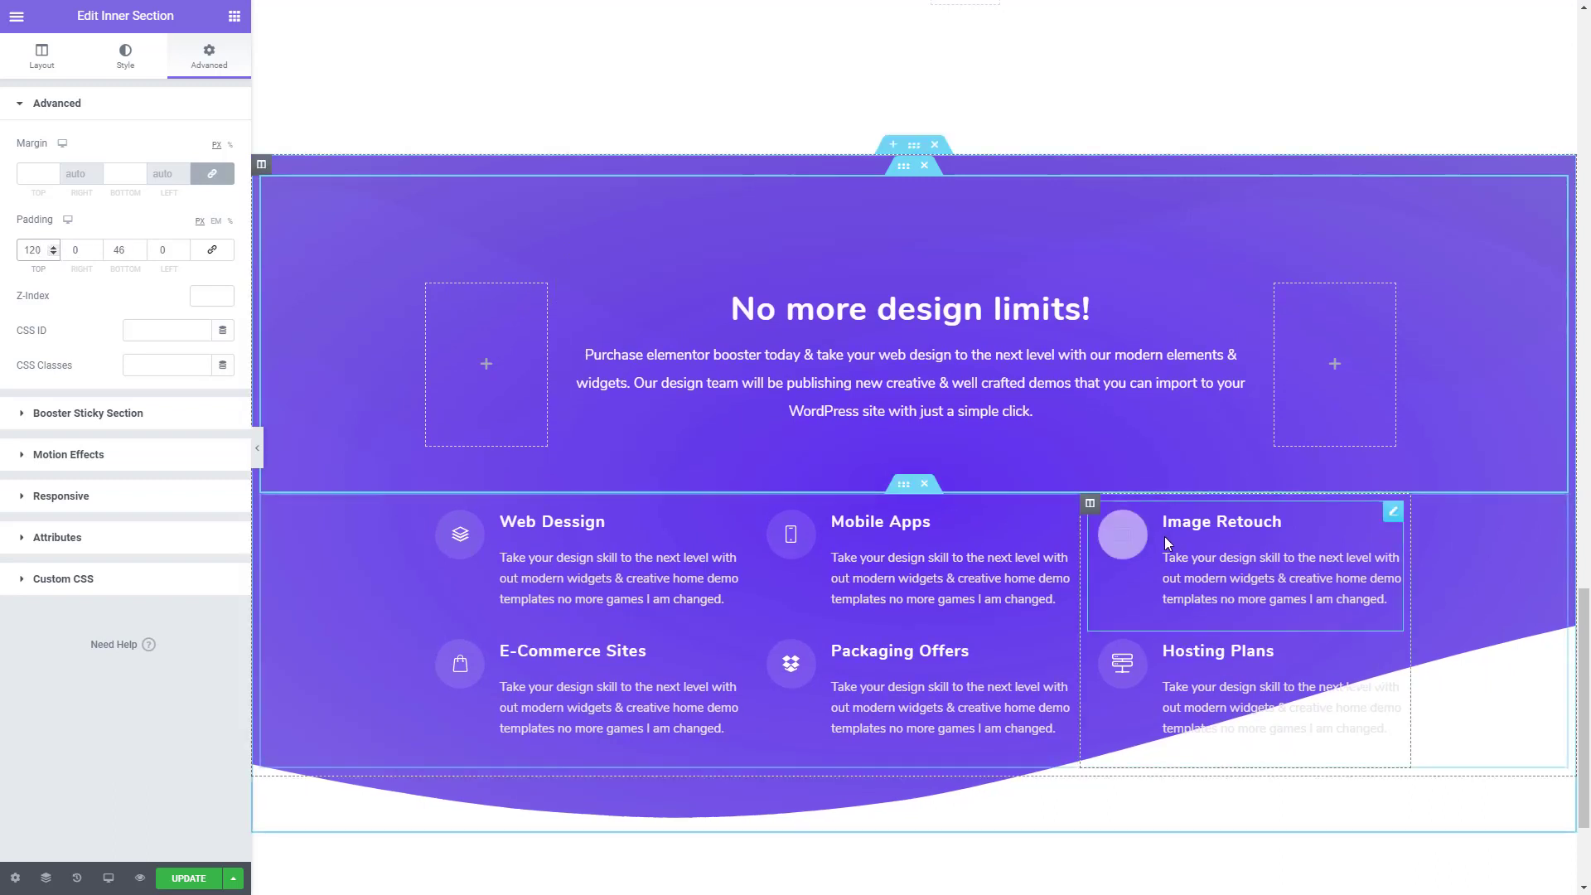
- Unlink the padding values of the icon boxes' inner section and set its bottom padding to 155 px
{"action": "left_click", "coordinate": [904, 486]}
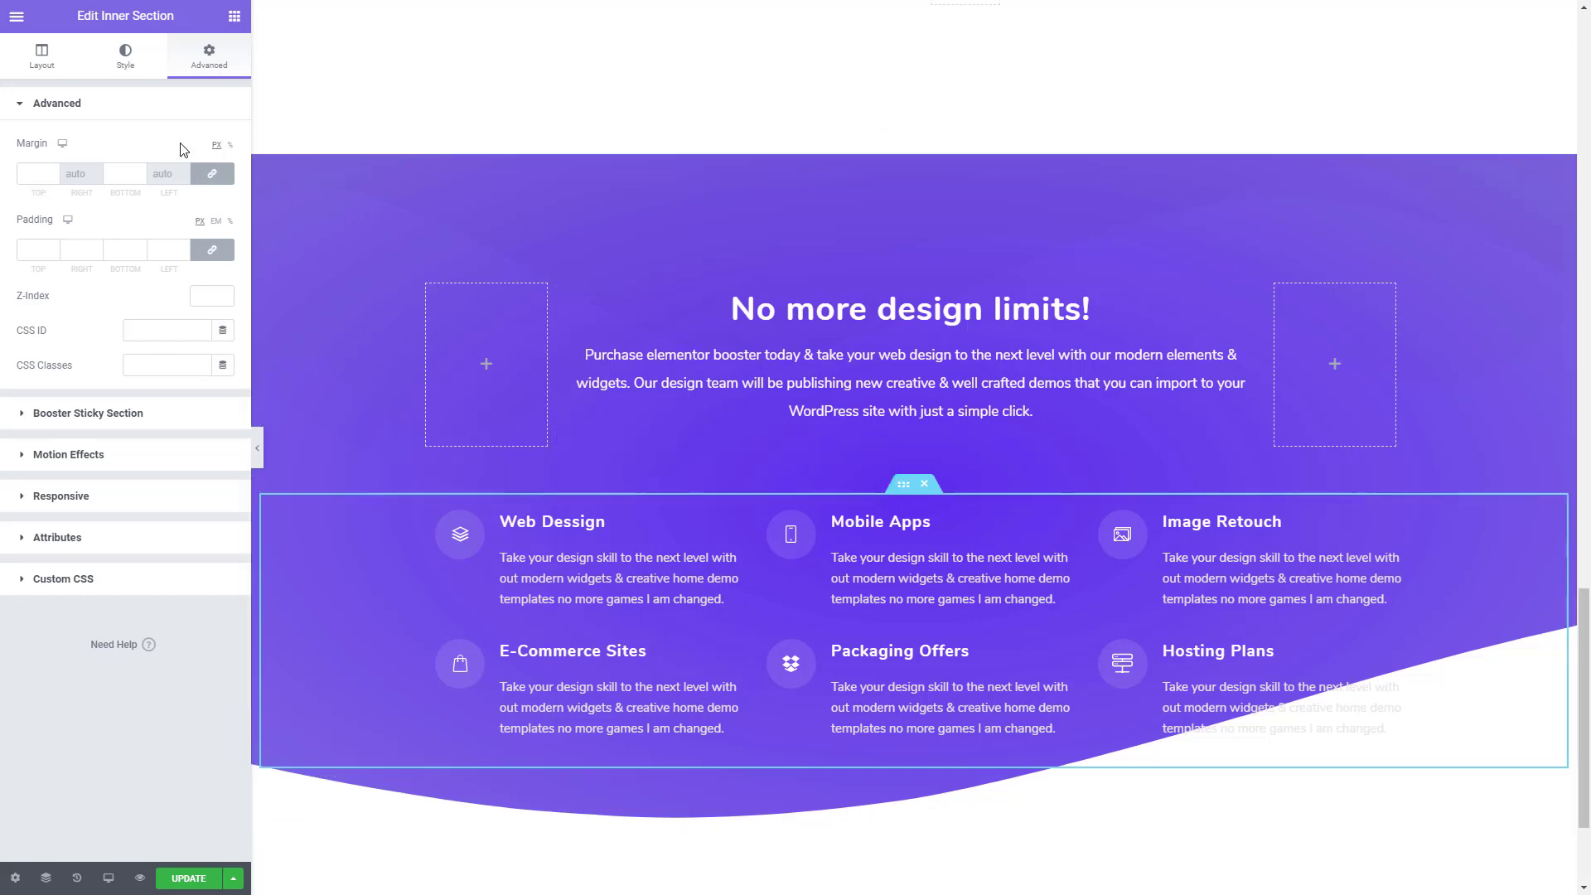
{"action": "left_click", "coordinate": [212, 250]}
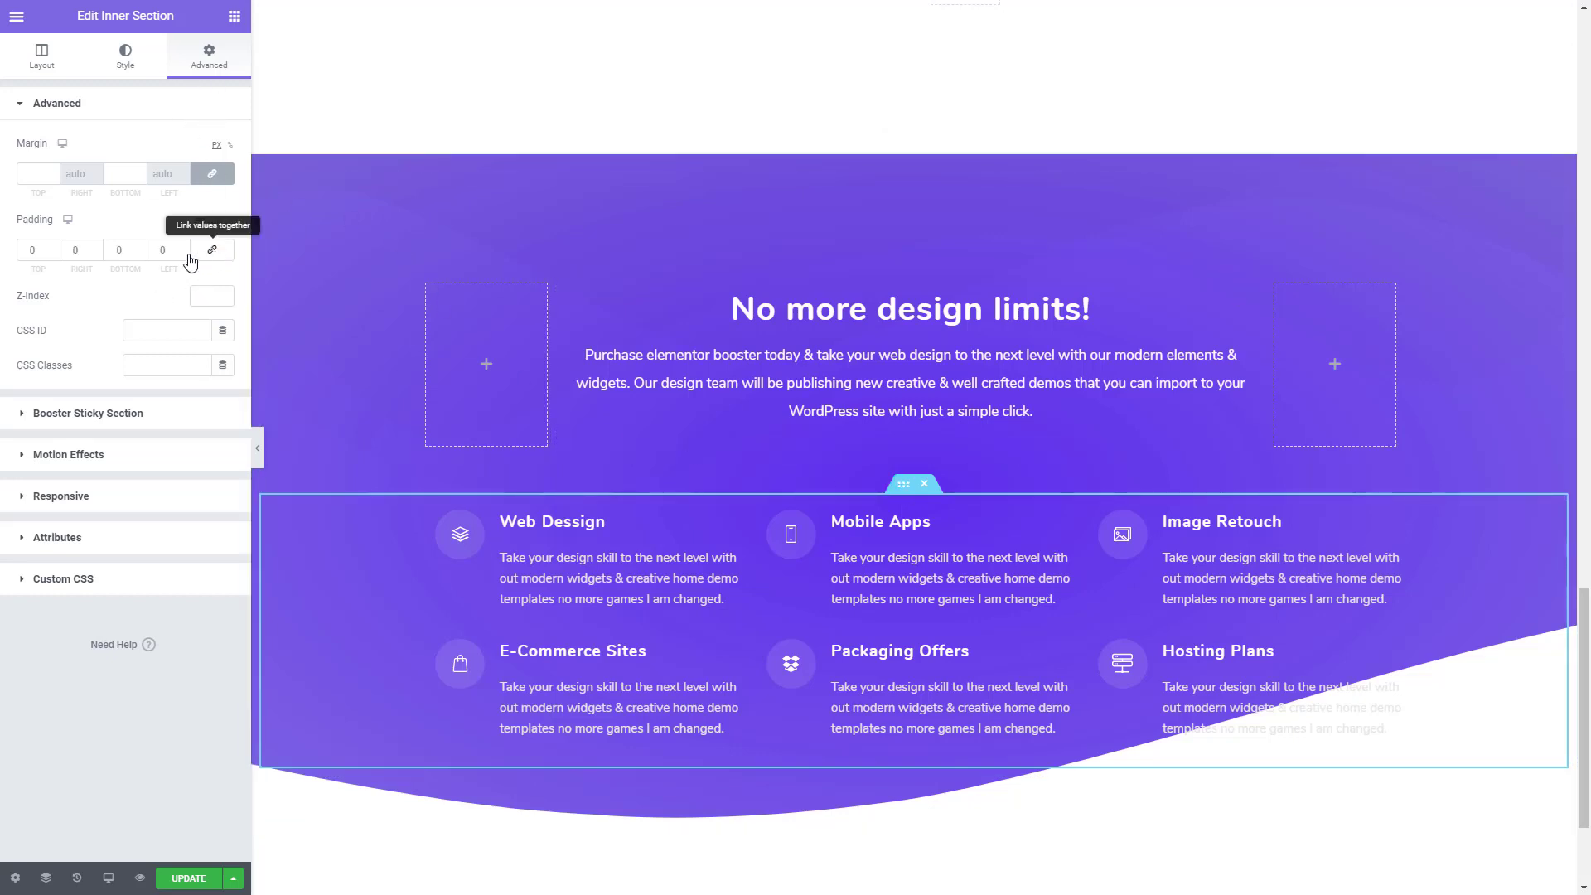
{"action": "double_click", "coordinate": [124, 248]}
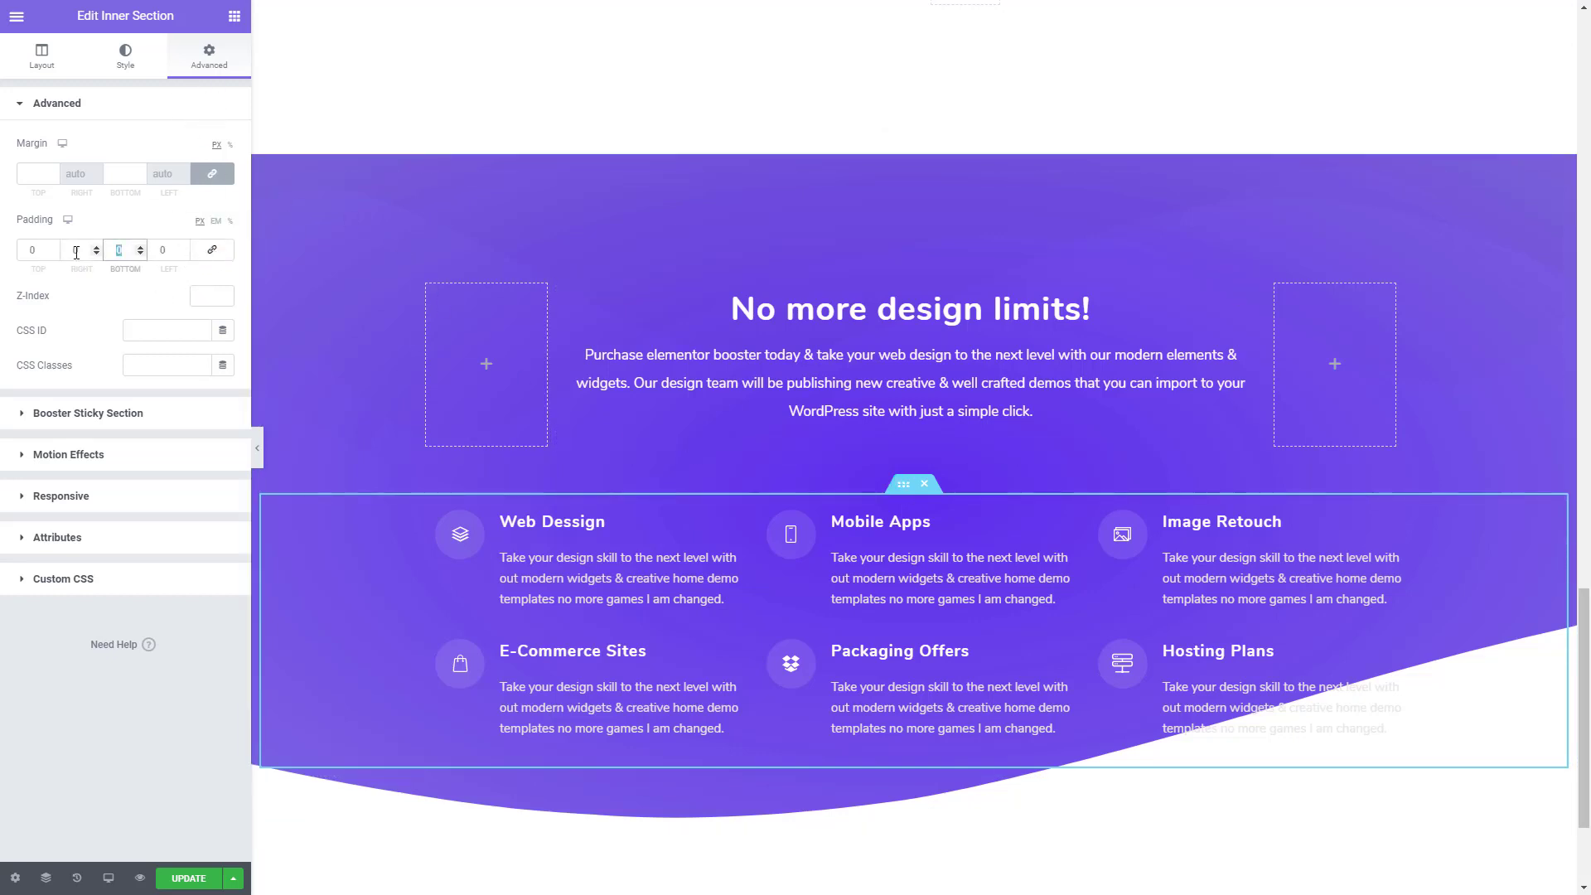
{"action": "type", "text": "100"}
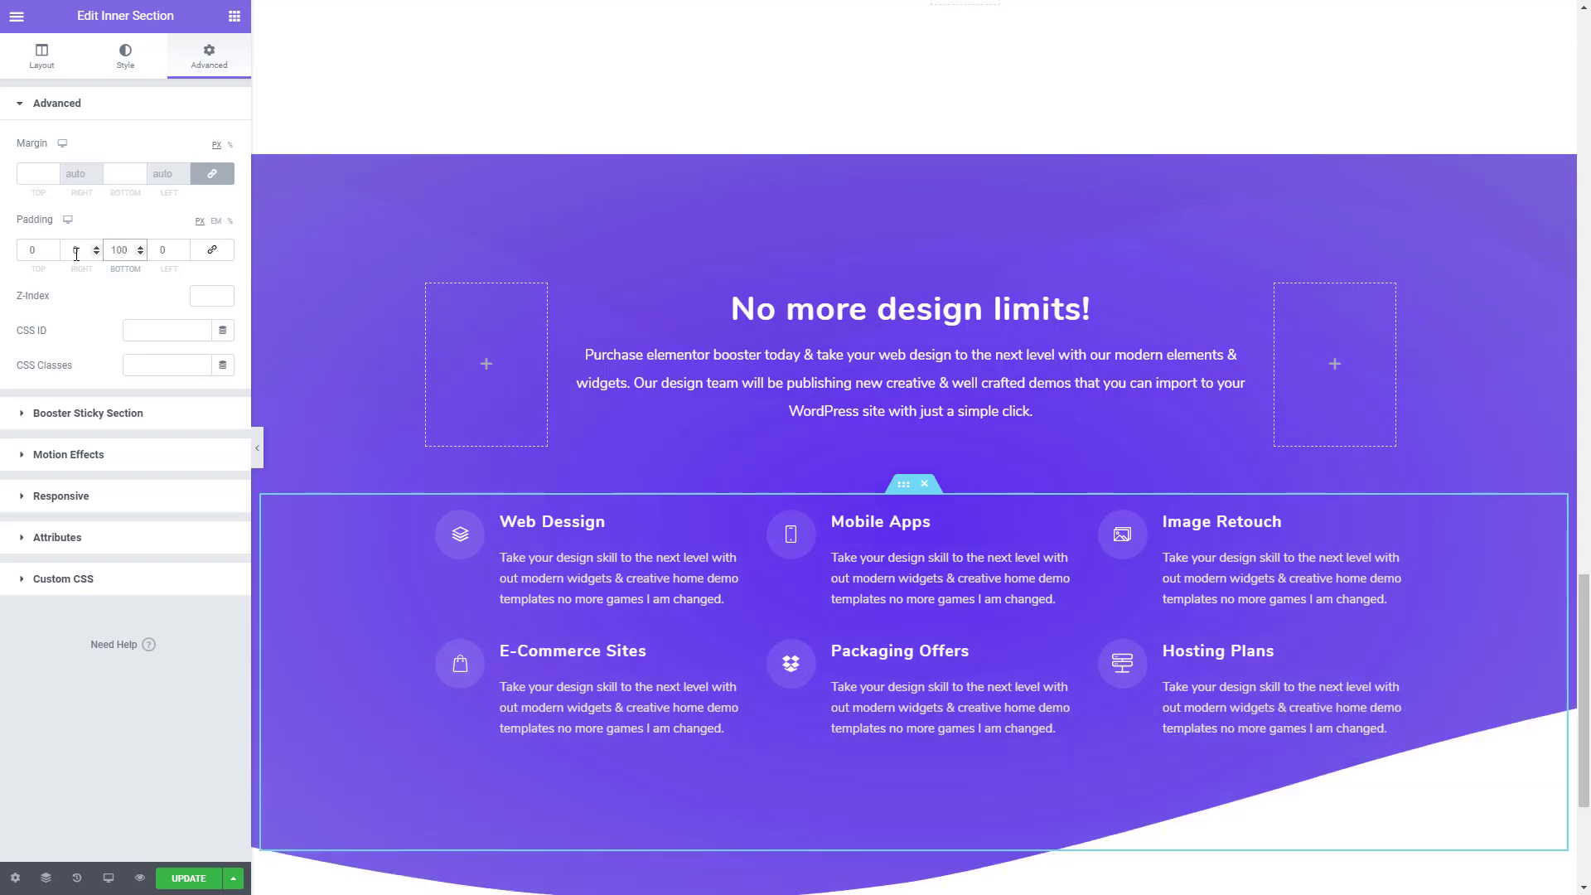
{"action": "left_click", "coordinate": [141, 247]}
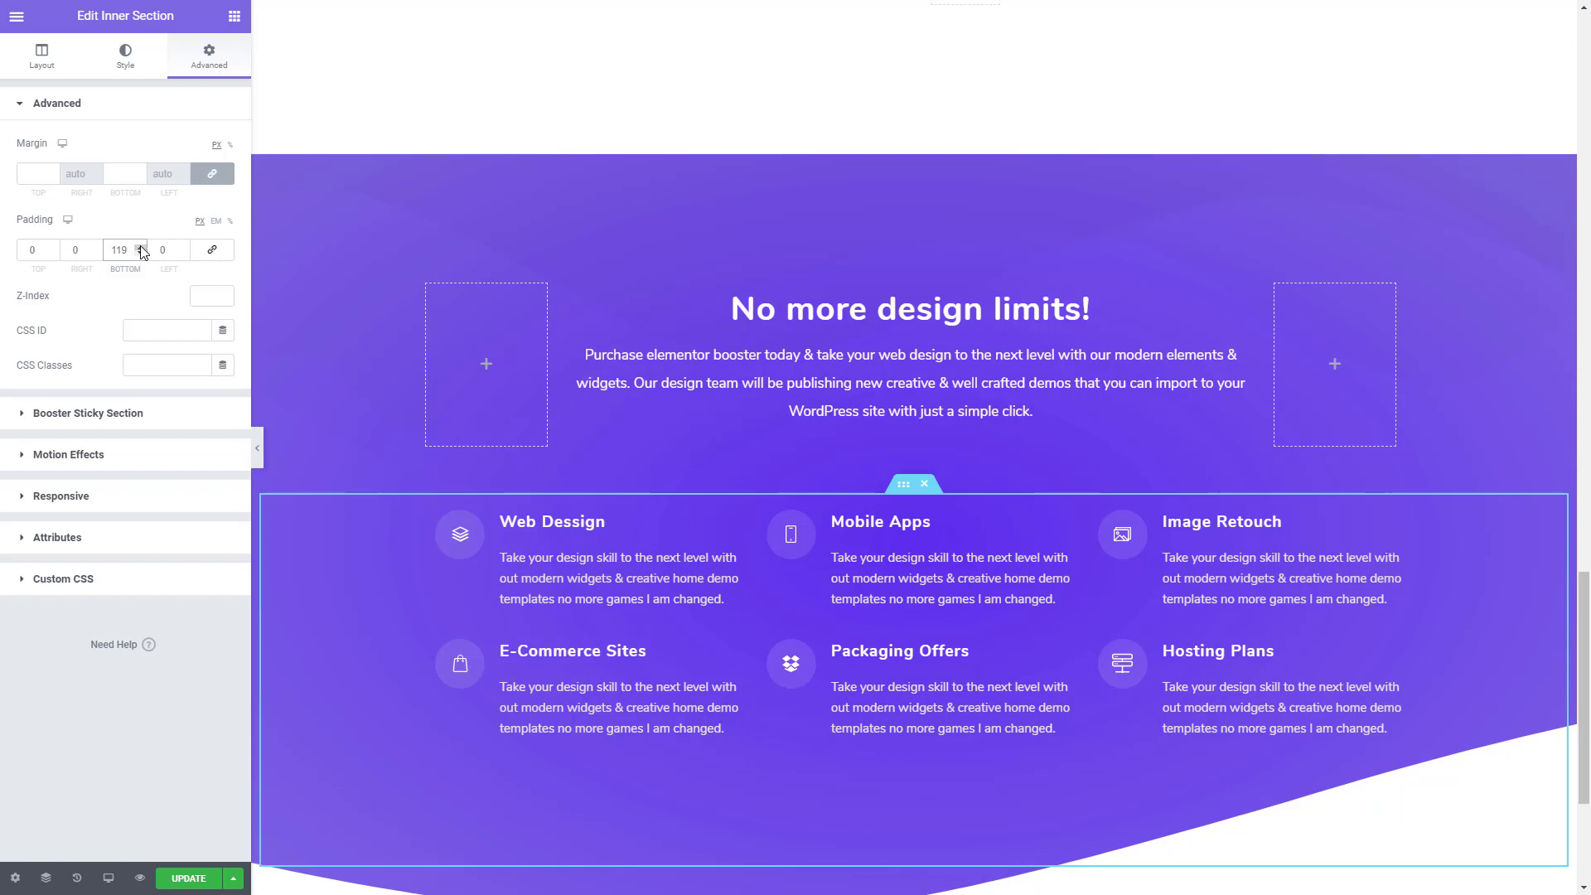
{"action": "left_click_drag", "start_coordinate": [140, 248], "coordinate": [140, 248]}
{"action": "scroll", "coordinate": [905, 478], "scroll_direction": "down", "scroll_amount": 1}
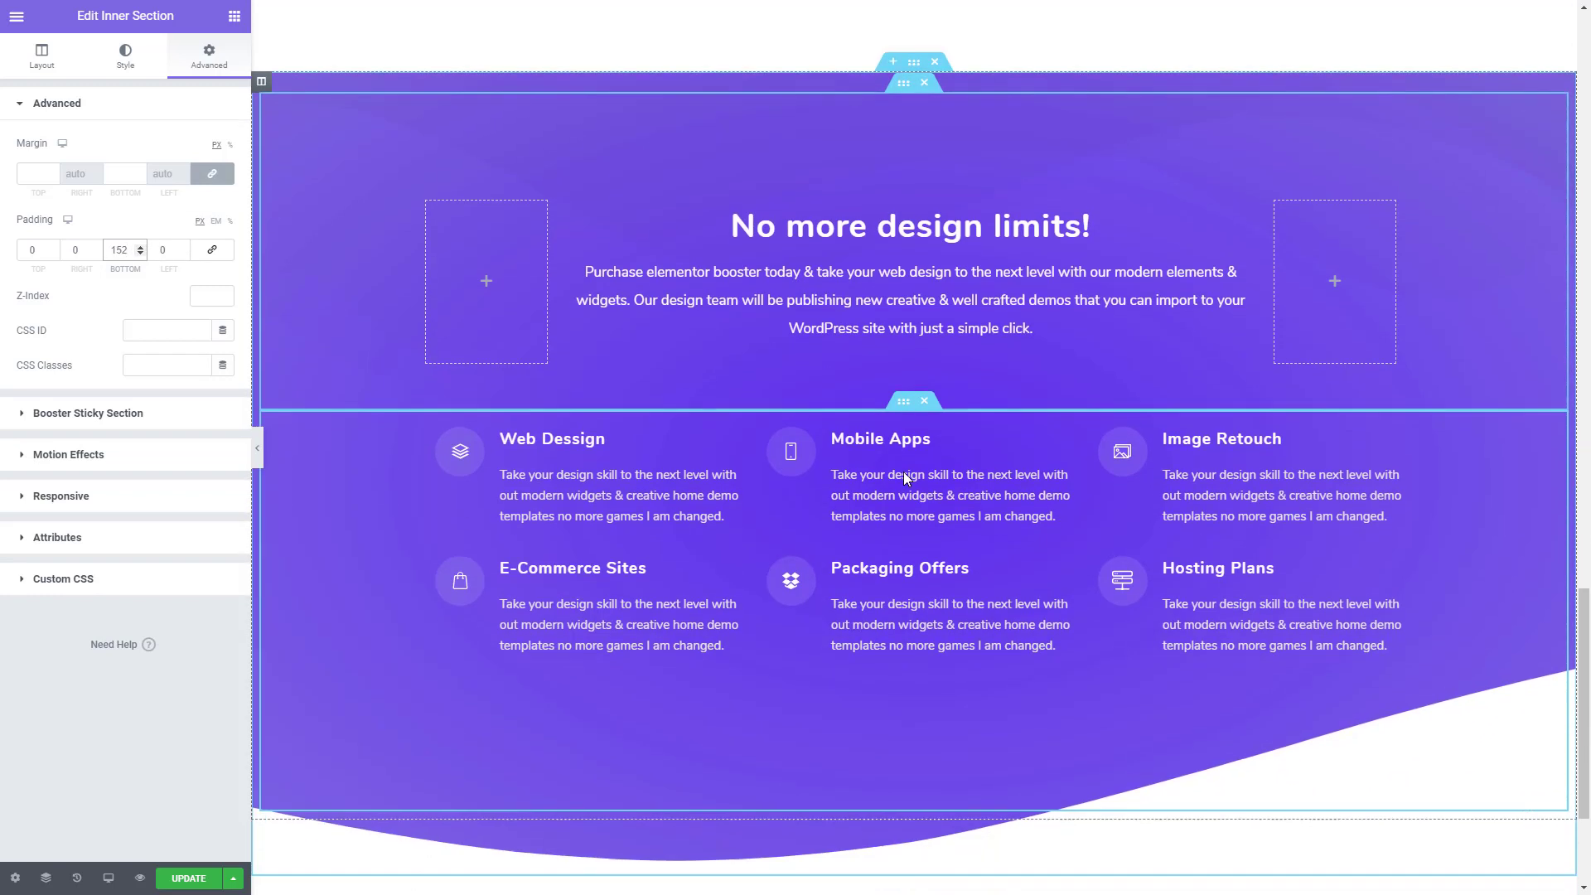
{"action": "left_click", "coordinate": [139, 249]}
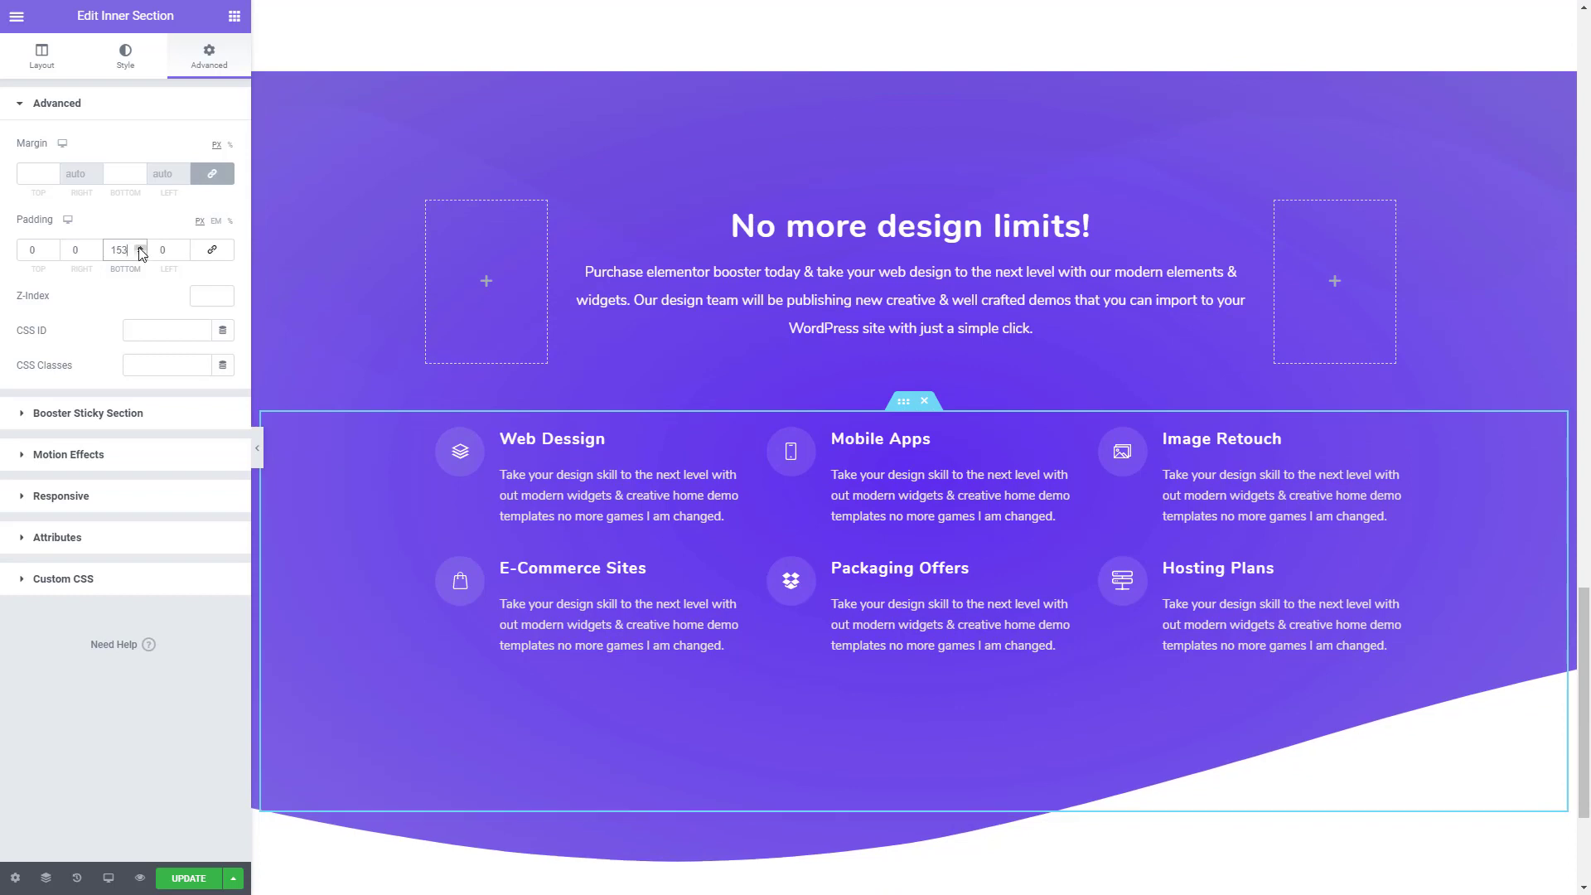
{"action": "left_click", "coordinate": [139, 249]}
{"action": "left_click", "coordinate": [139, 249]}
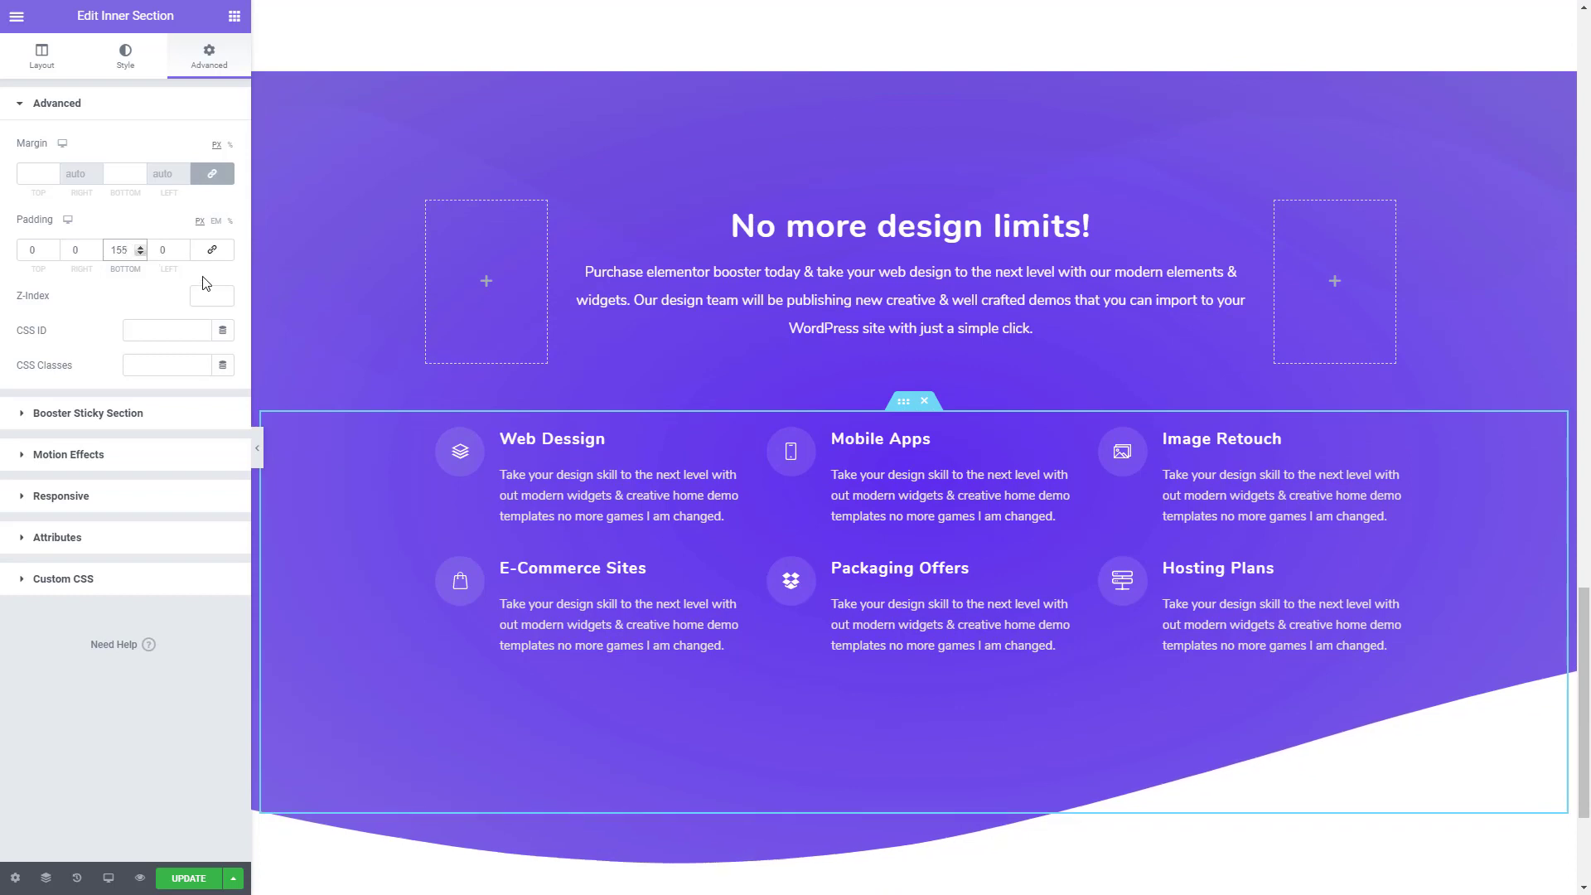
{"action": "scroll", "coordinate": [1211, 570], "scroll_direction": "down", "scroll_amount": 1}
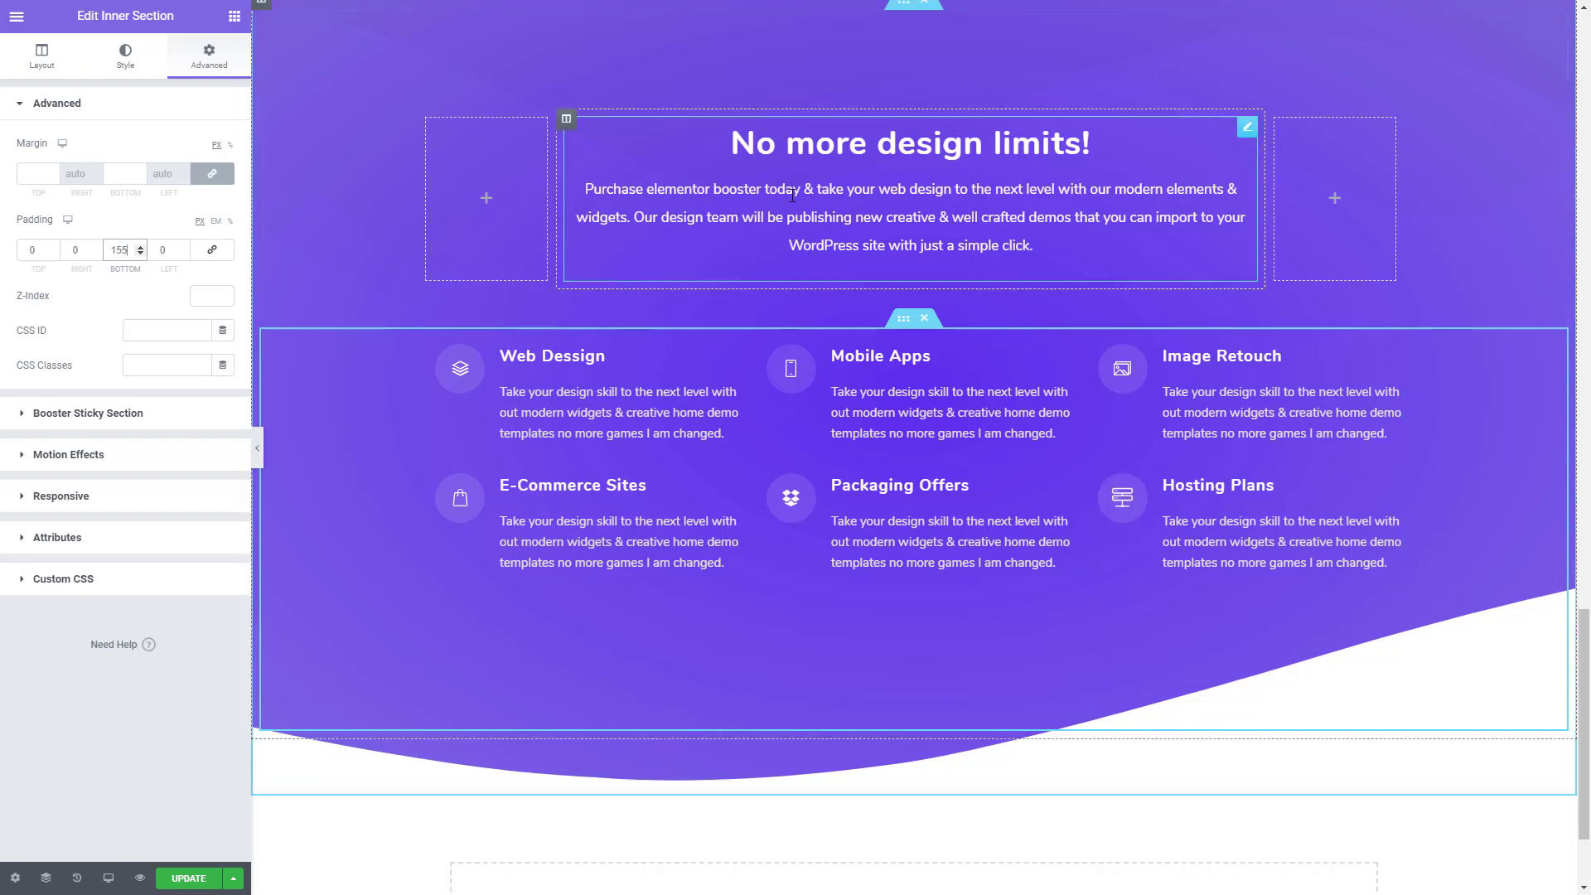
- Examine the template's "Nothing is possible without our amazing team!" section and the hover overlays on its three team photos
{"action": "key", "text": "ctrl+p"}
{"action": "scroll", "coordinate": [868, 320], "scroll_direction": "down", "scroll_amount": 5}
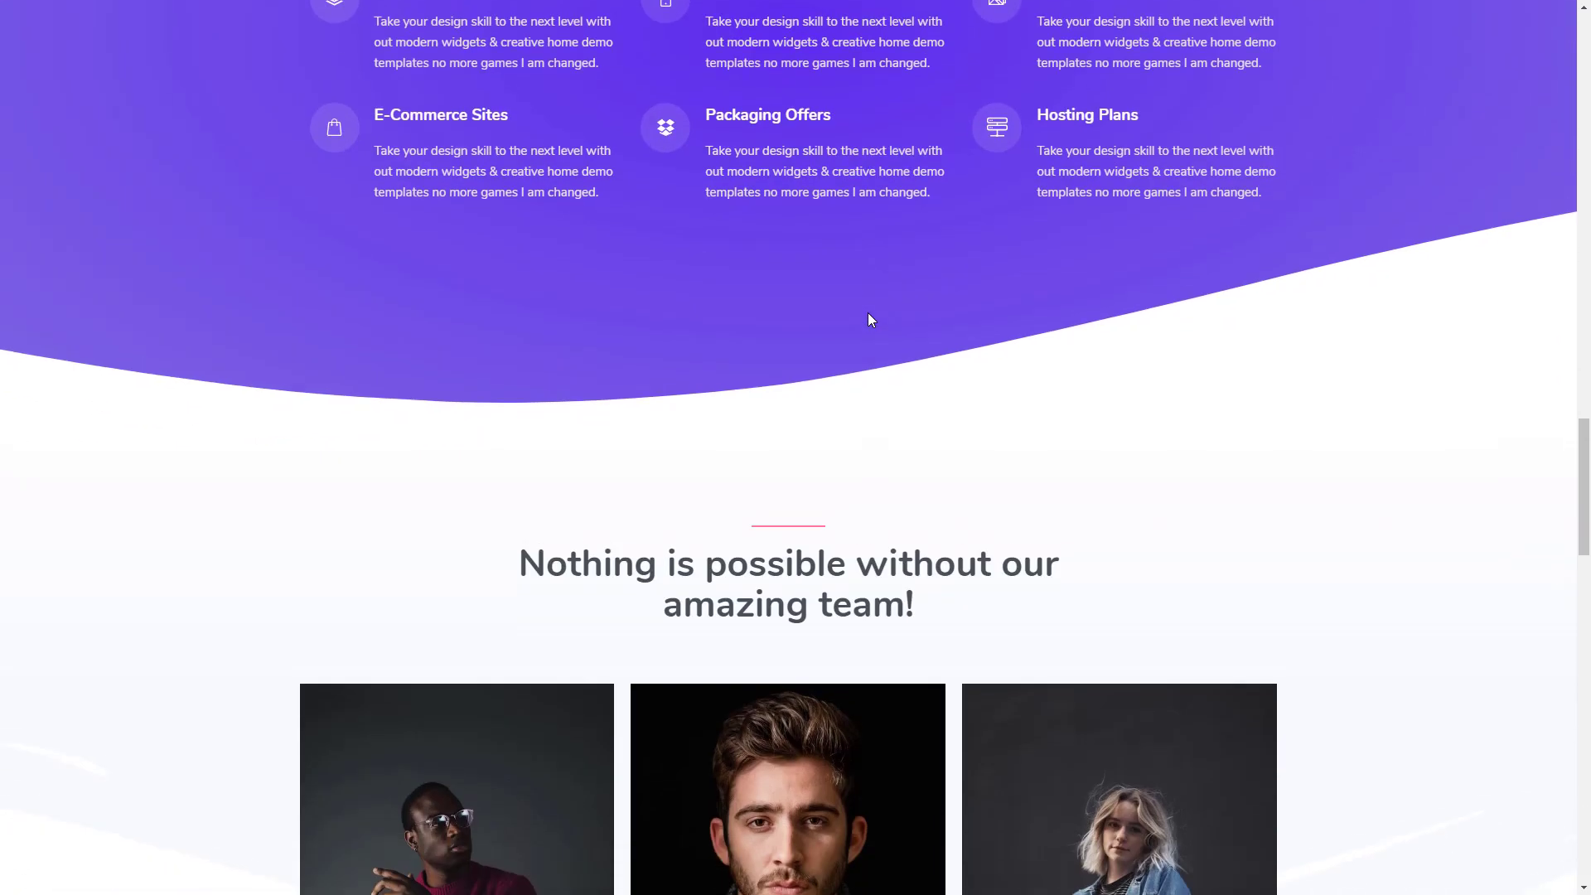
{"action": "scroll", "coordinate": [870, 320], "scroll_direction": "down", "scroll_amount": 4}
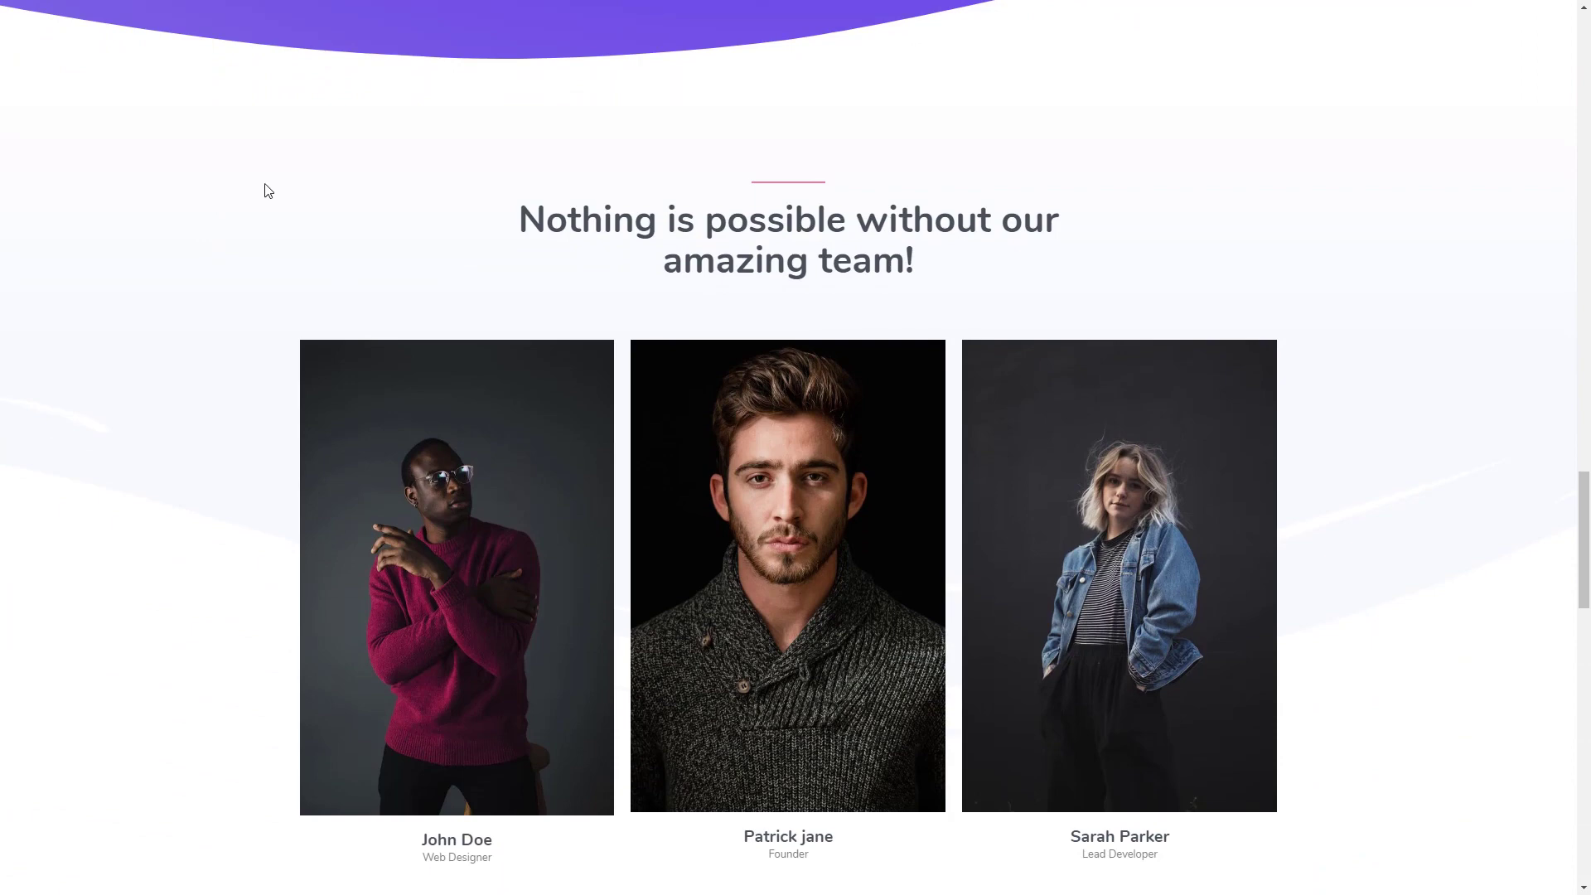
{"action": "mouse_move", "coordinate": [861, 632]}
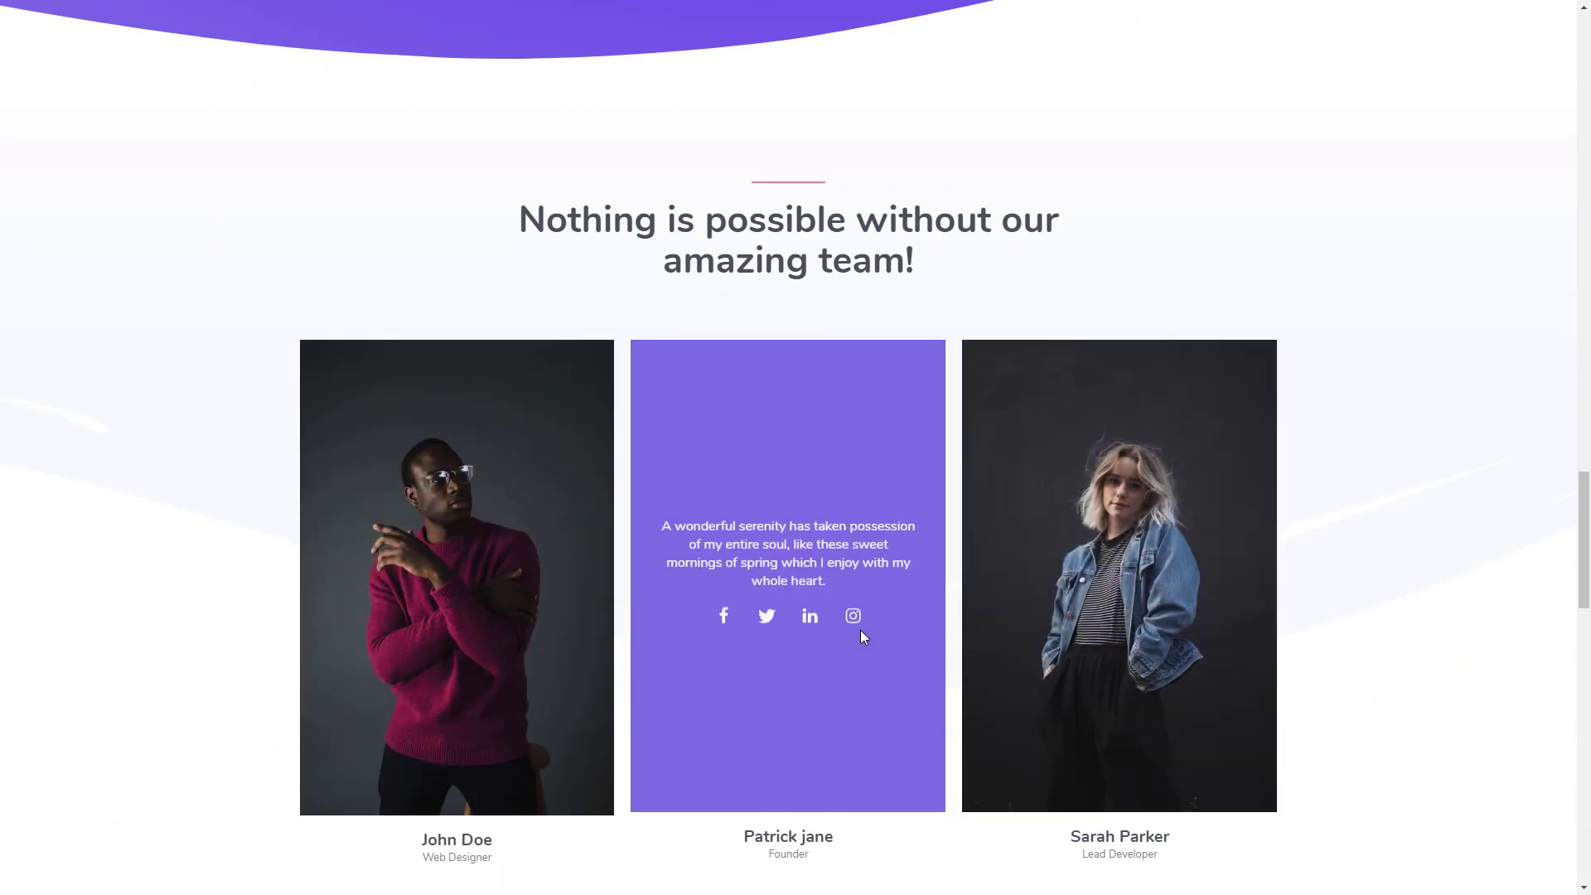
{"action": "mouse_move", "coordinate": [450, 564]}
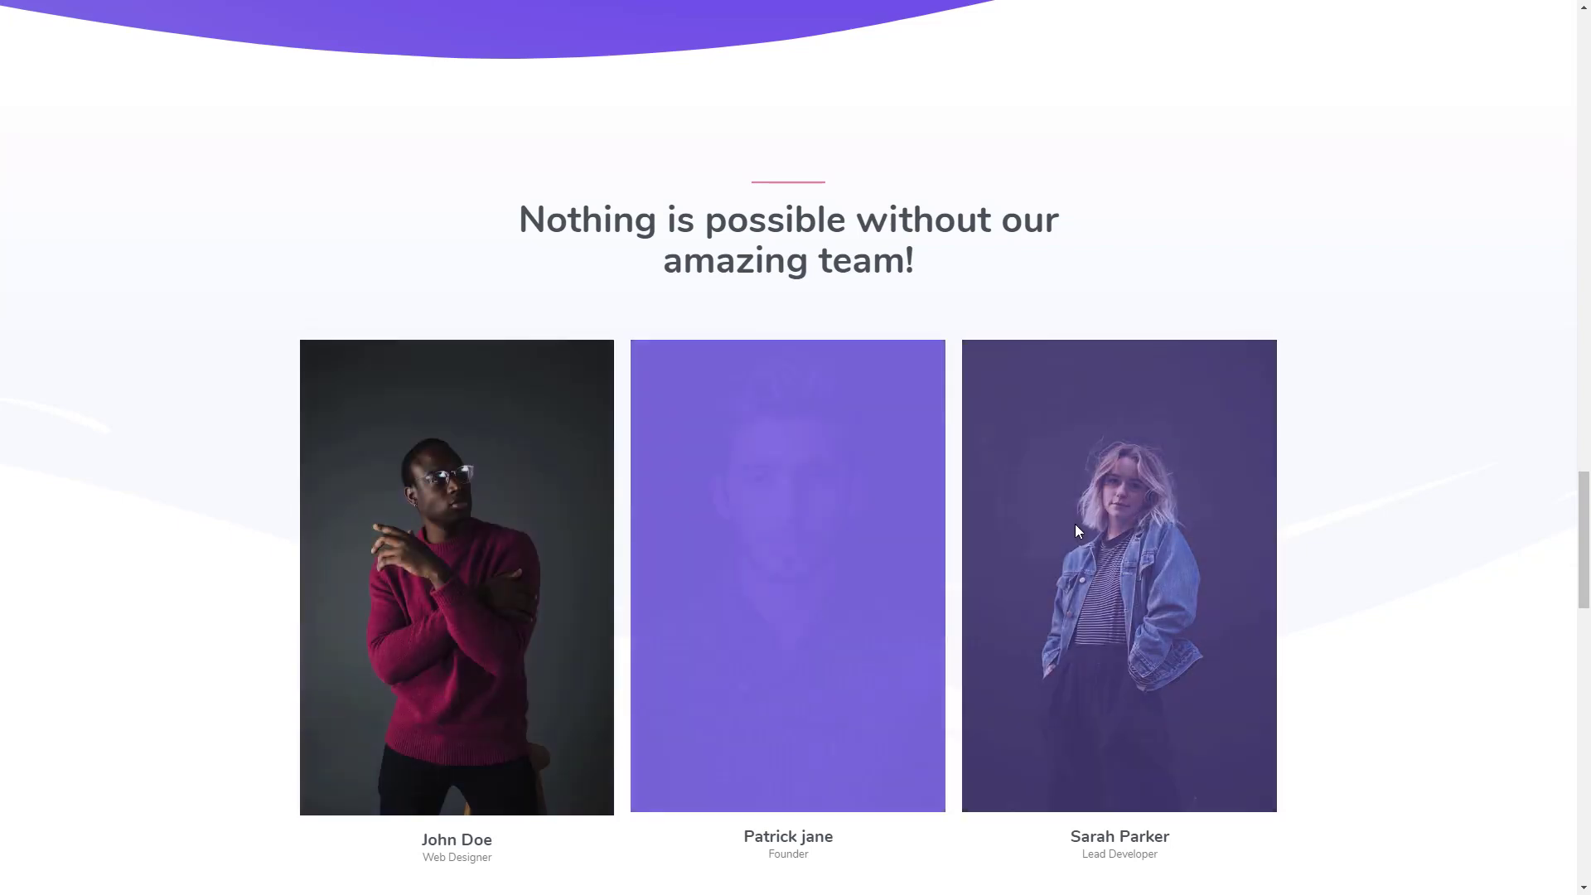
{"action": "mouse_move", "coordinate": [430, 505]}
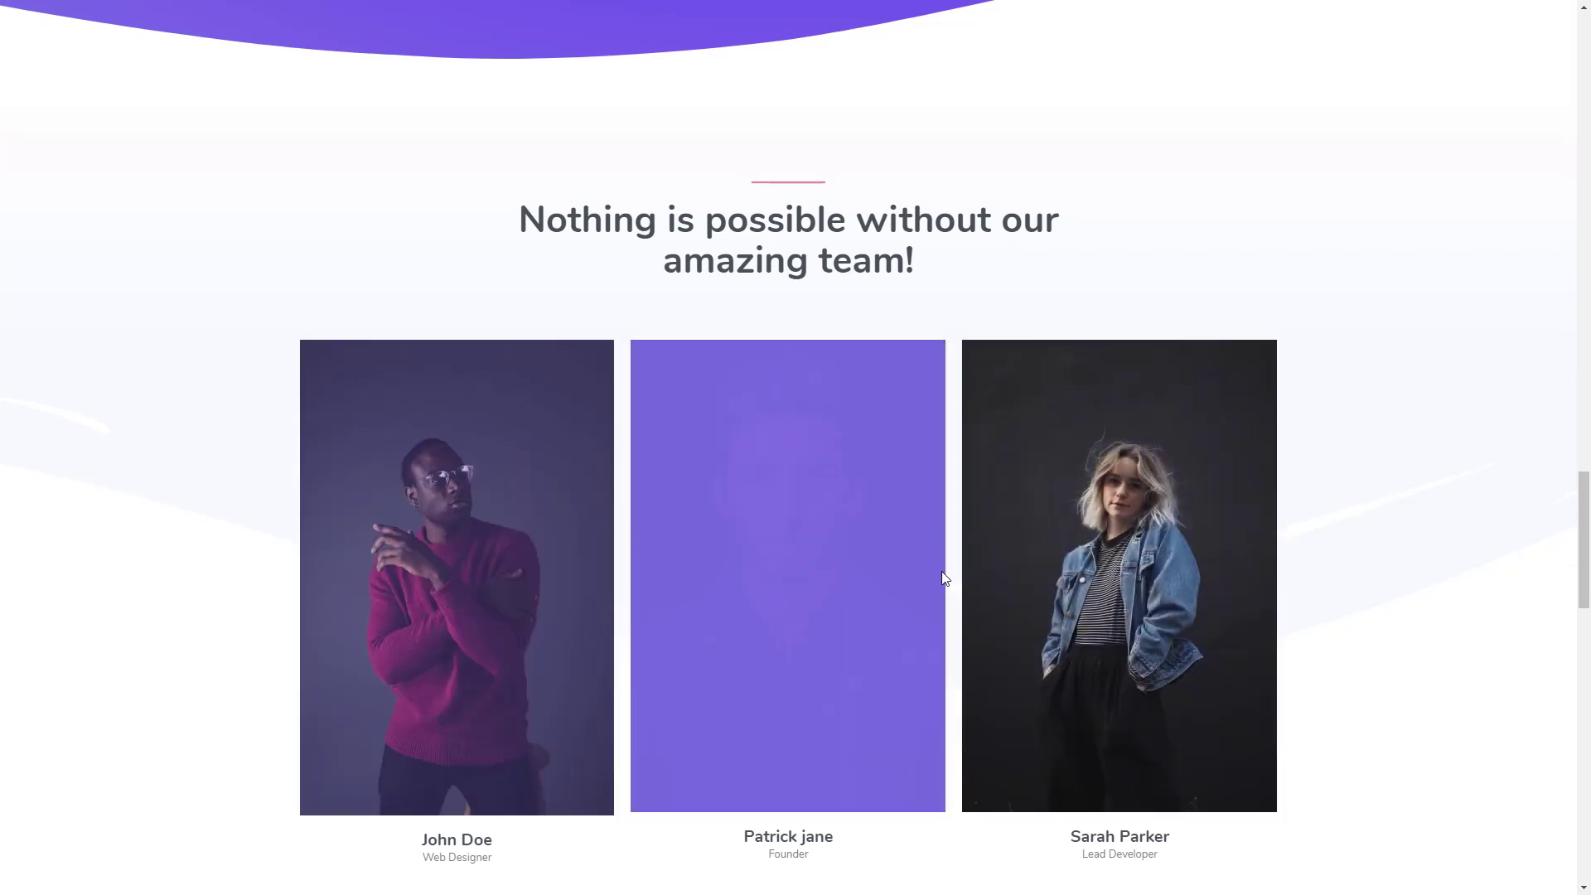
{"action": "mouse_move", "coordinate": [633, 523]}
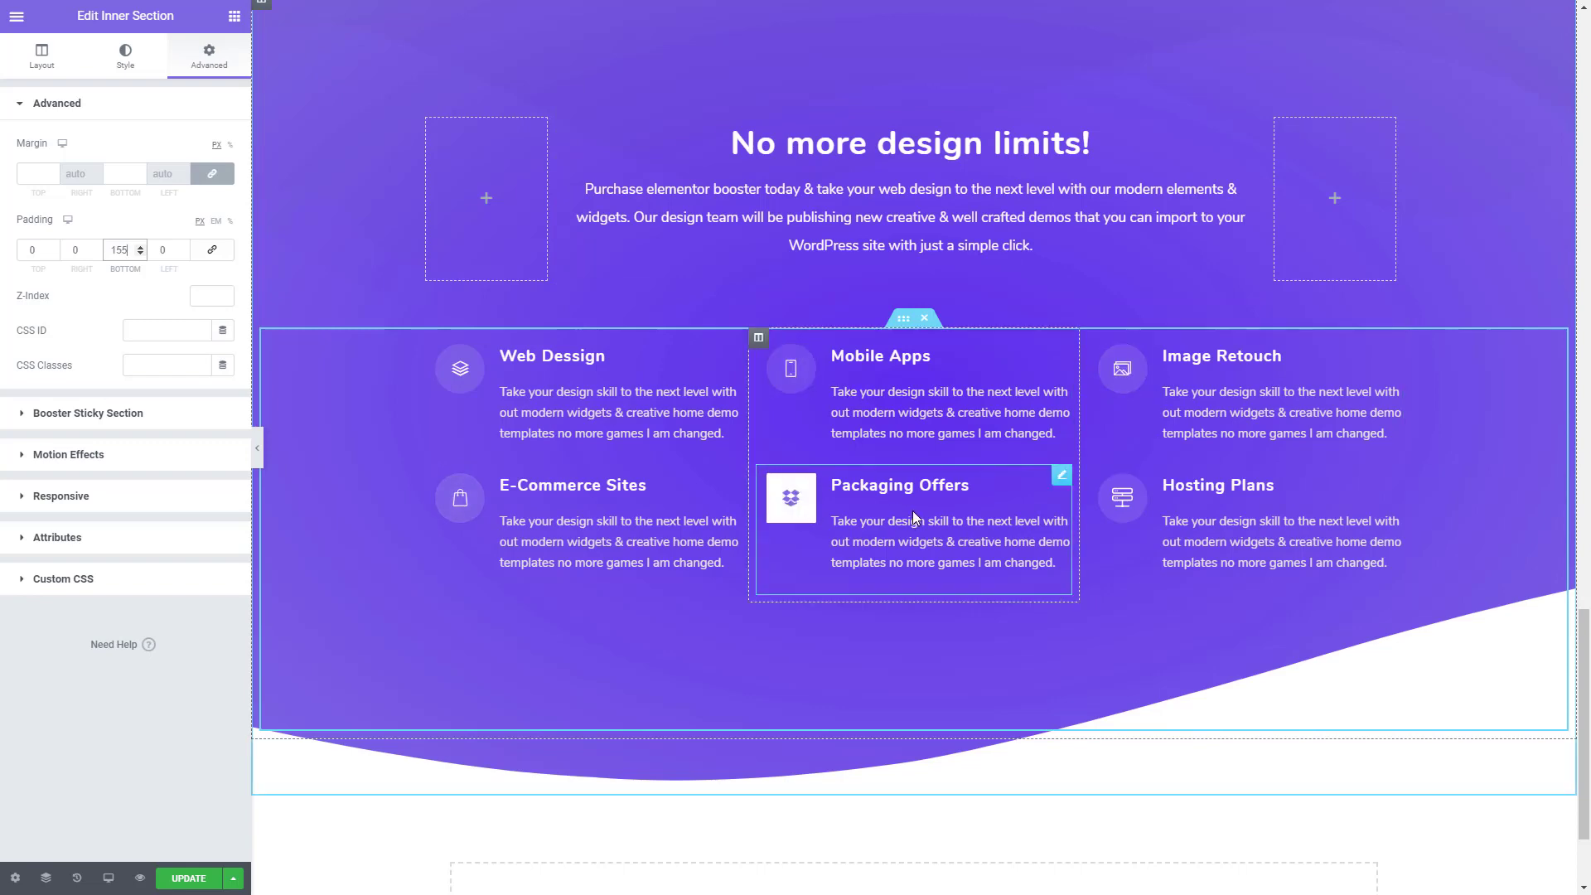
- Copy the section with the "Booster Addons is the most adavnced widgets bundle" heading and paste it at the end of the page
{"action": "scroll", "coordinate": [913, 518], "scroll_direction": "up", "scroll_amount": 20}
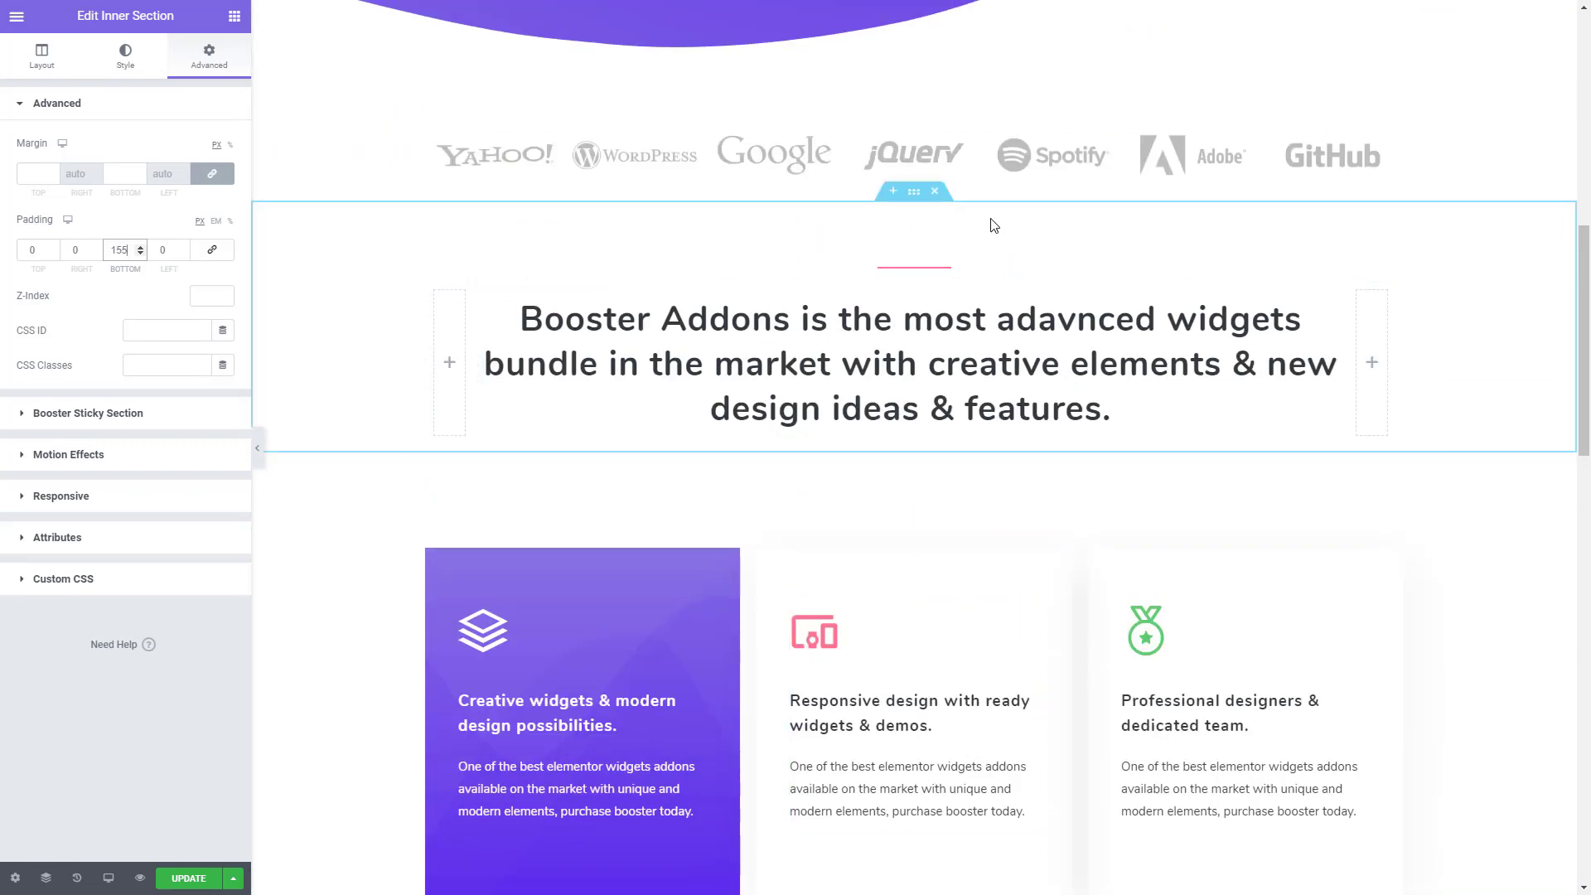
{"action": "right_click", "coordinate": [926, 209]}
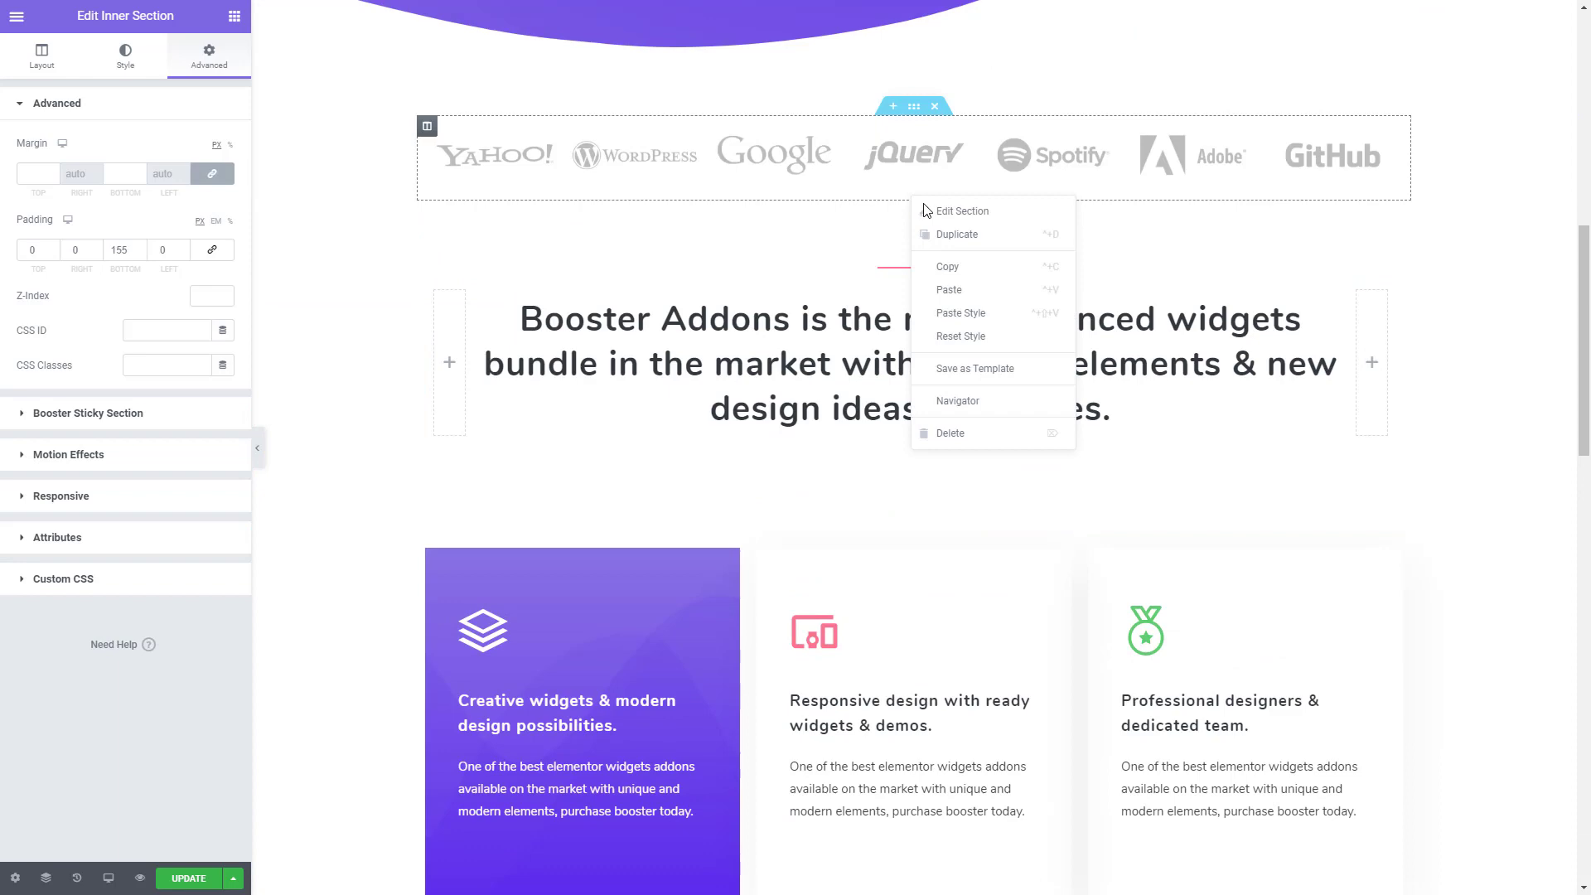
{"action": "left_click", "coordinate": [953, 266]}
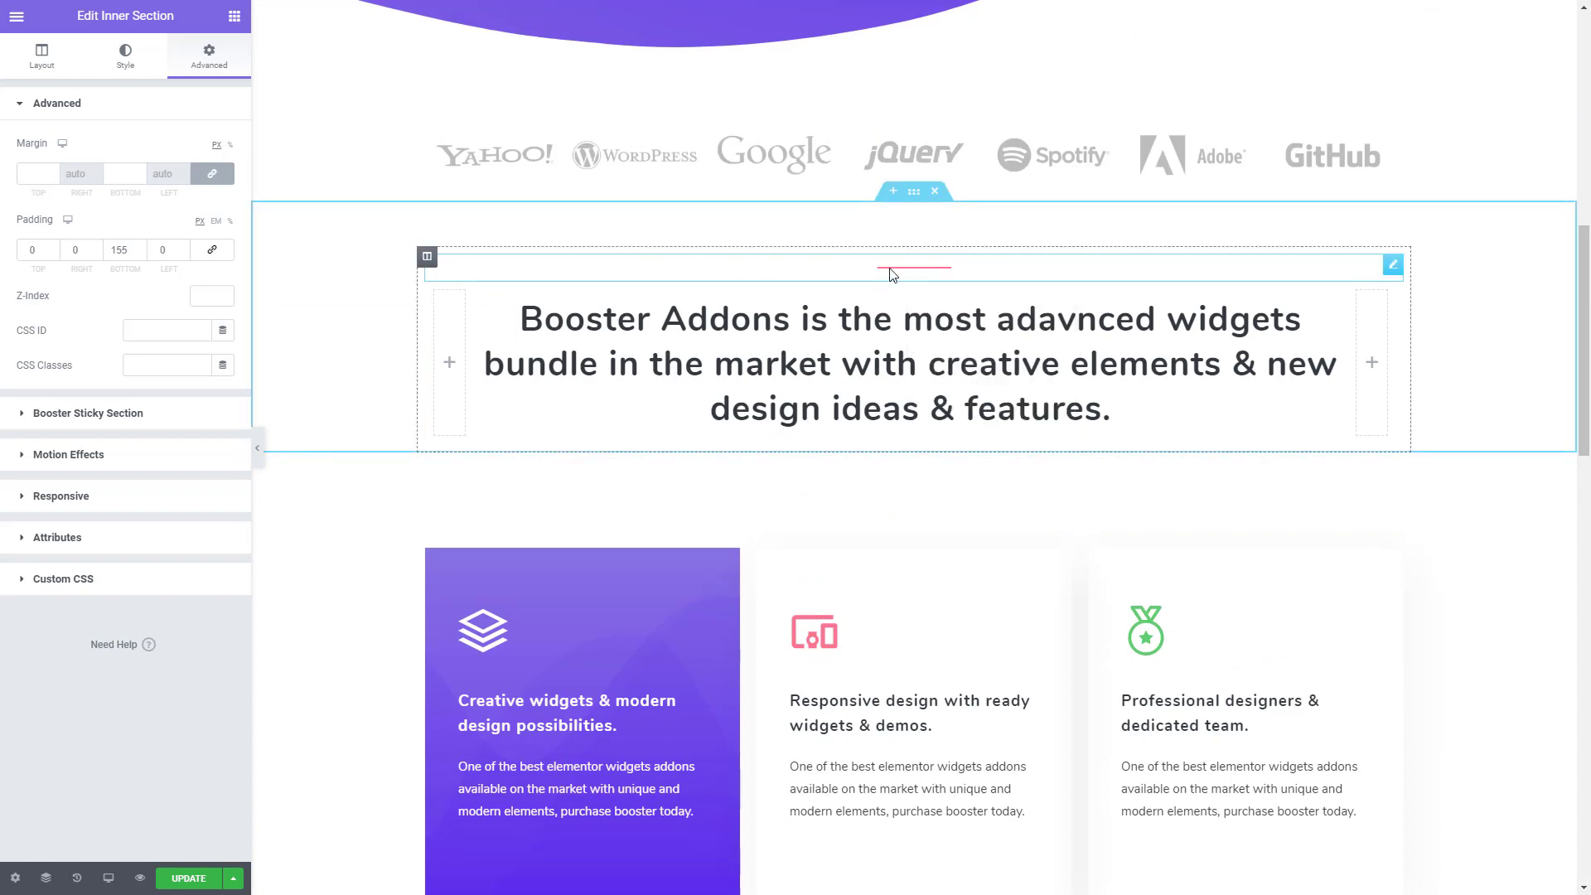
{"action": "scroll", "coordinate": [892, 347], "scroll_direction": "down", "scroll_amount": 20}
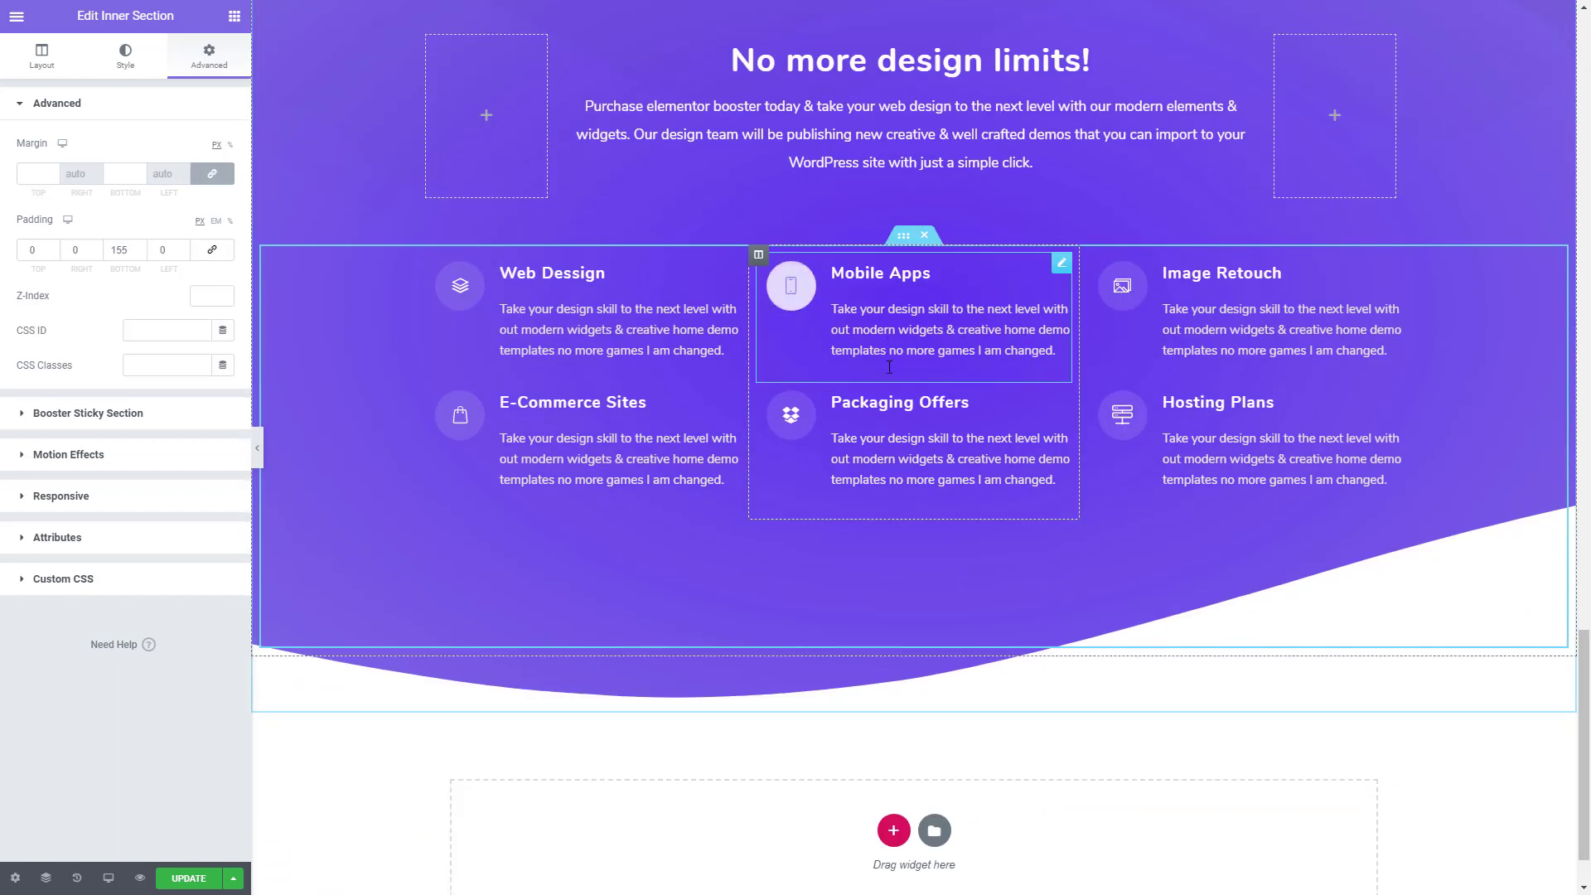
{"action": "scroll", "coordinate": [888, 367], "scroll_direction": "down", "scroll_amount": 1}
{"action": "right_click", "coordinate": [783, 759]}
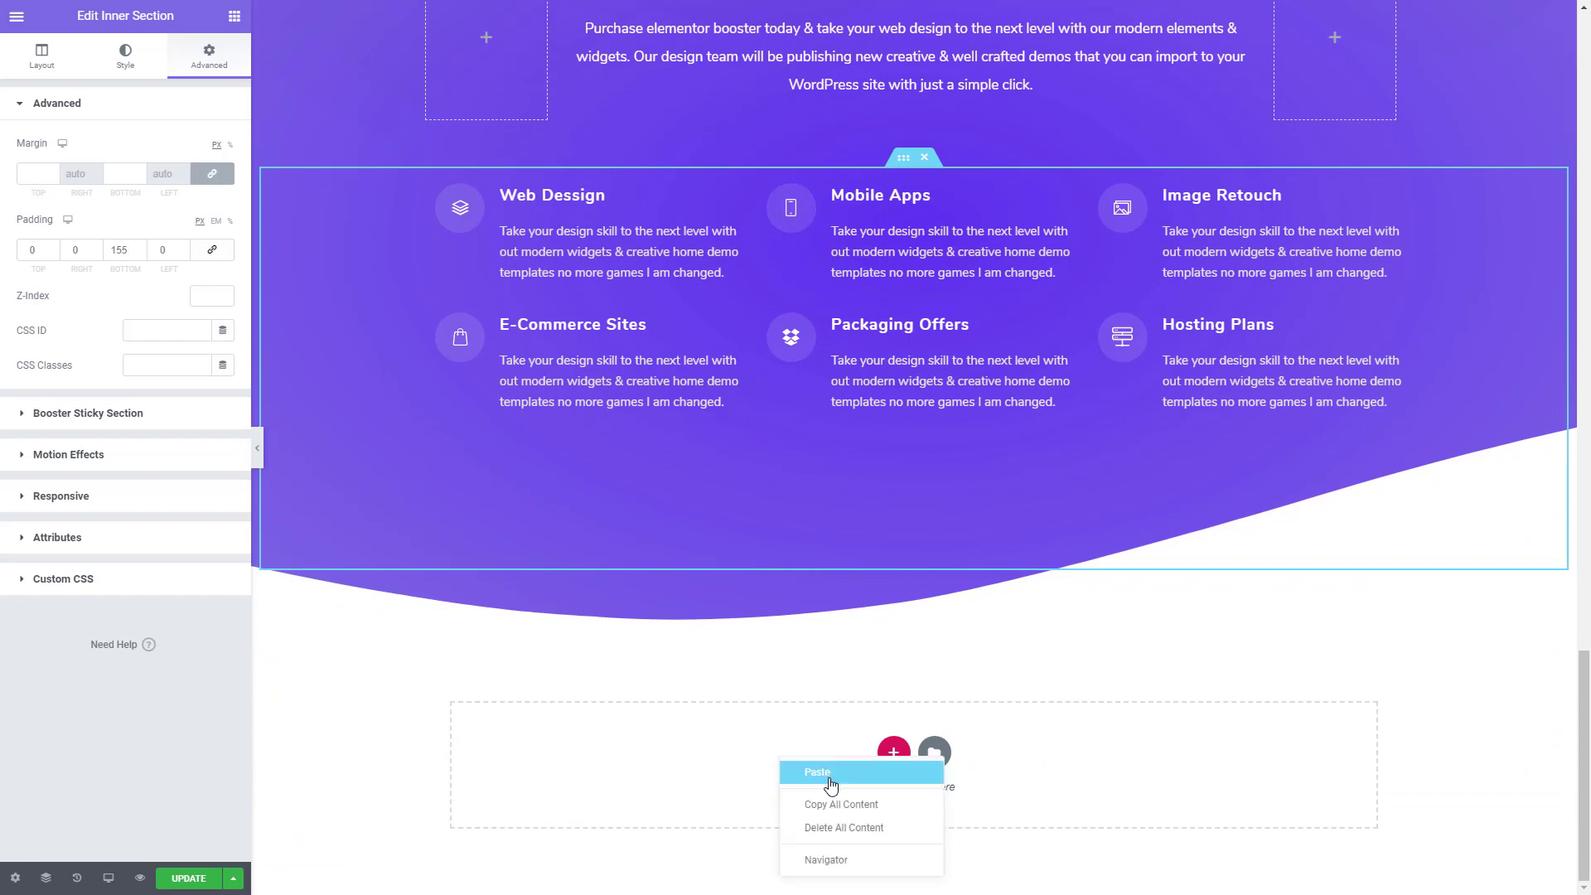
{"action": "left_click", "coordinate": [832, 773]}
{"action": "scroll", "coordinate": [920, 581], "scroll_direction": "down", "scroll_amount": 2}
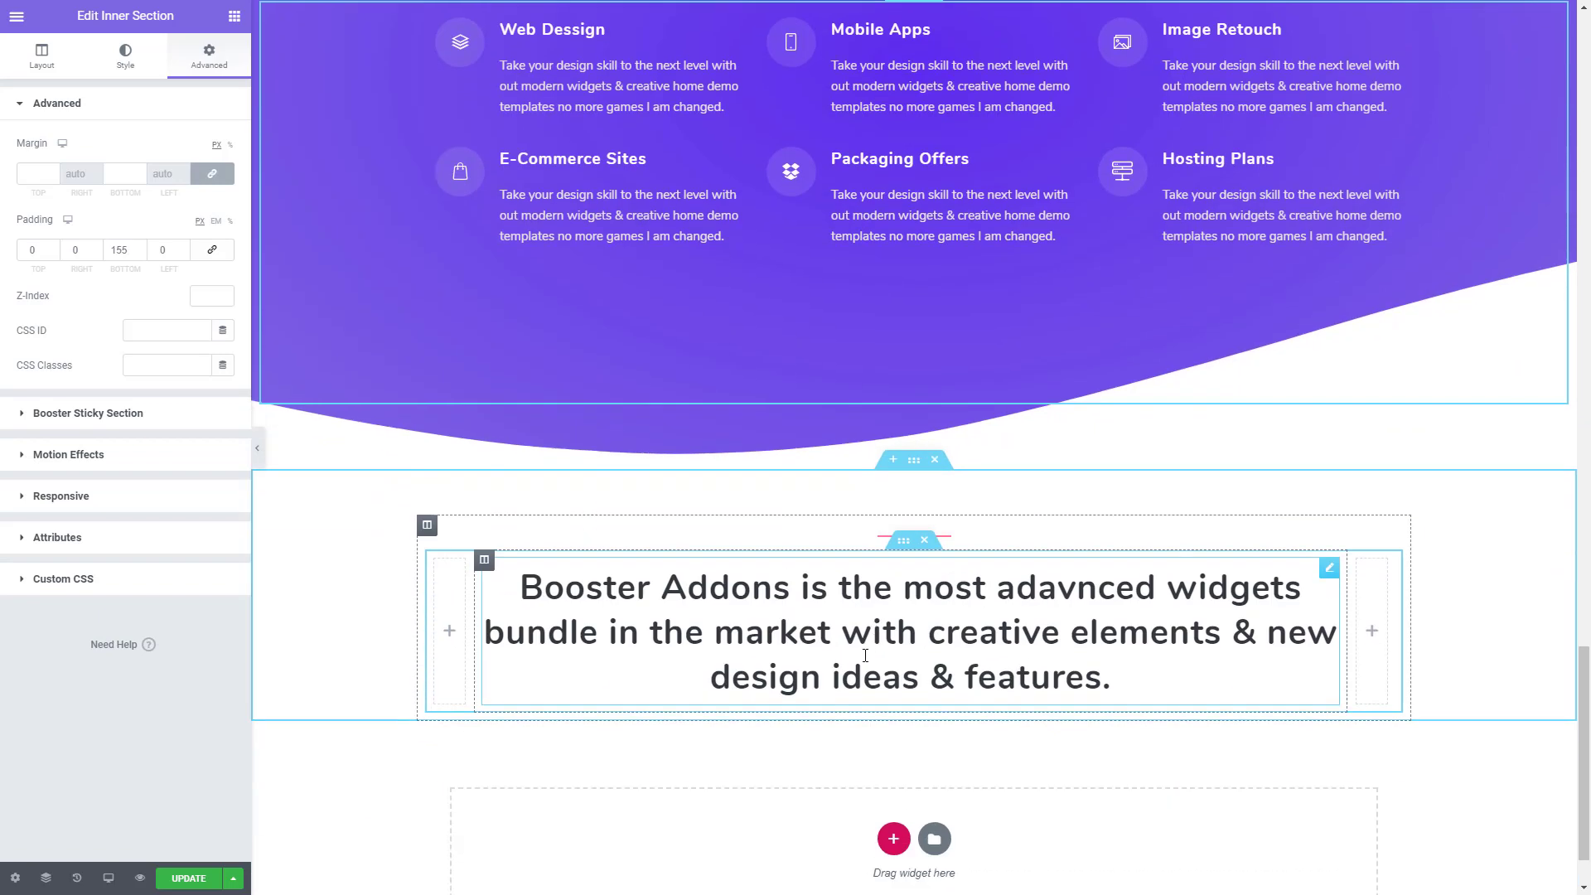
- Set the pasted heading section's top padding to 120 px
{"action": "left_click", "coordinate": [914, 460]}
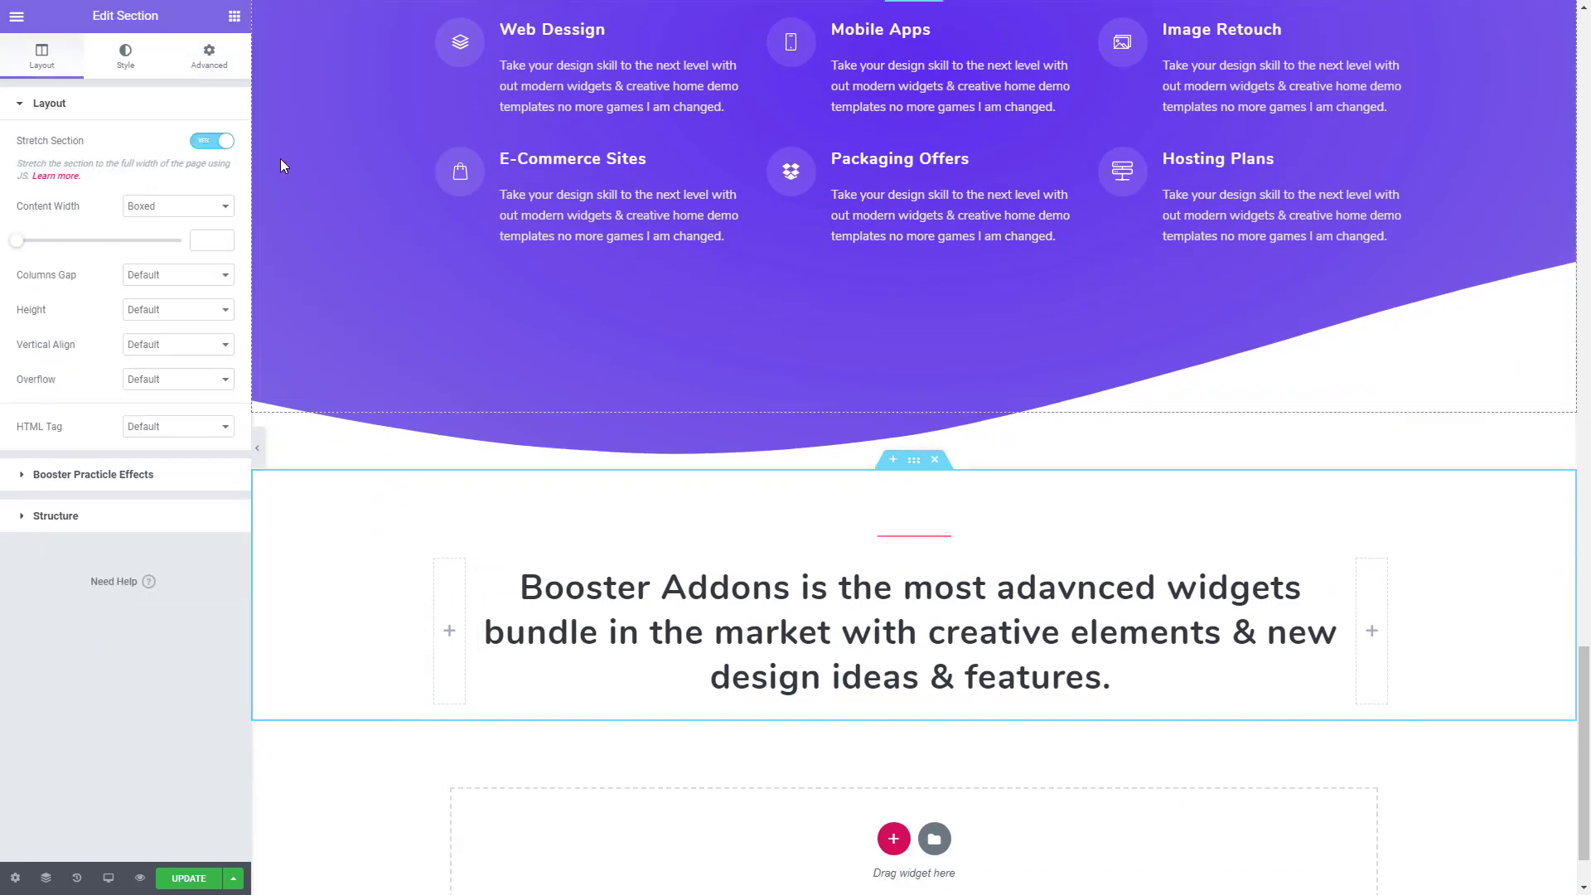
{"action": "left_click", "coordinate": [209, 57]}
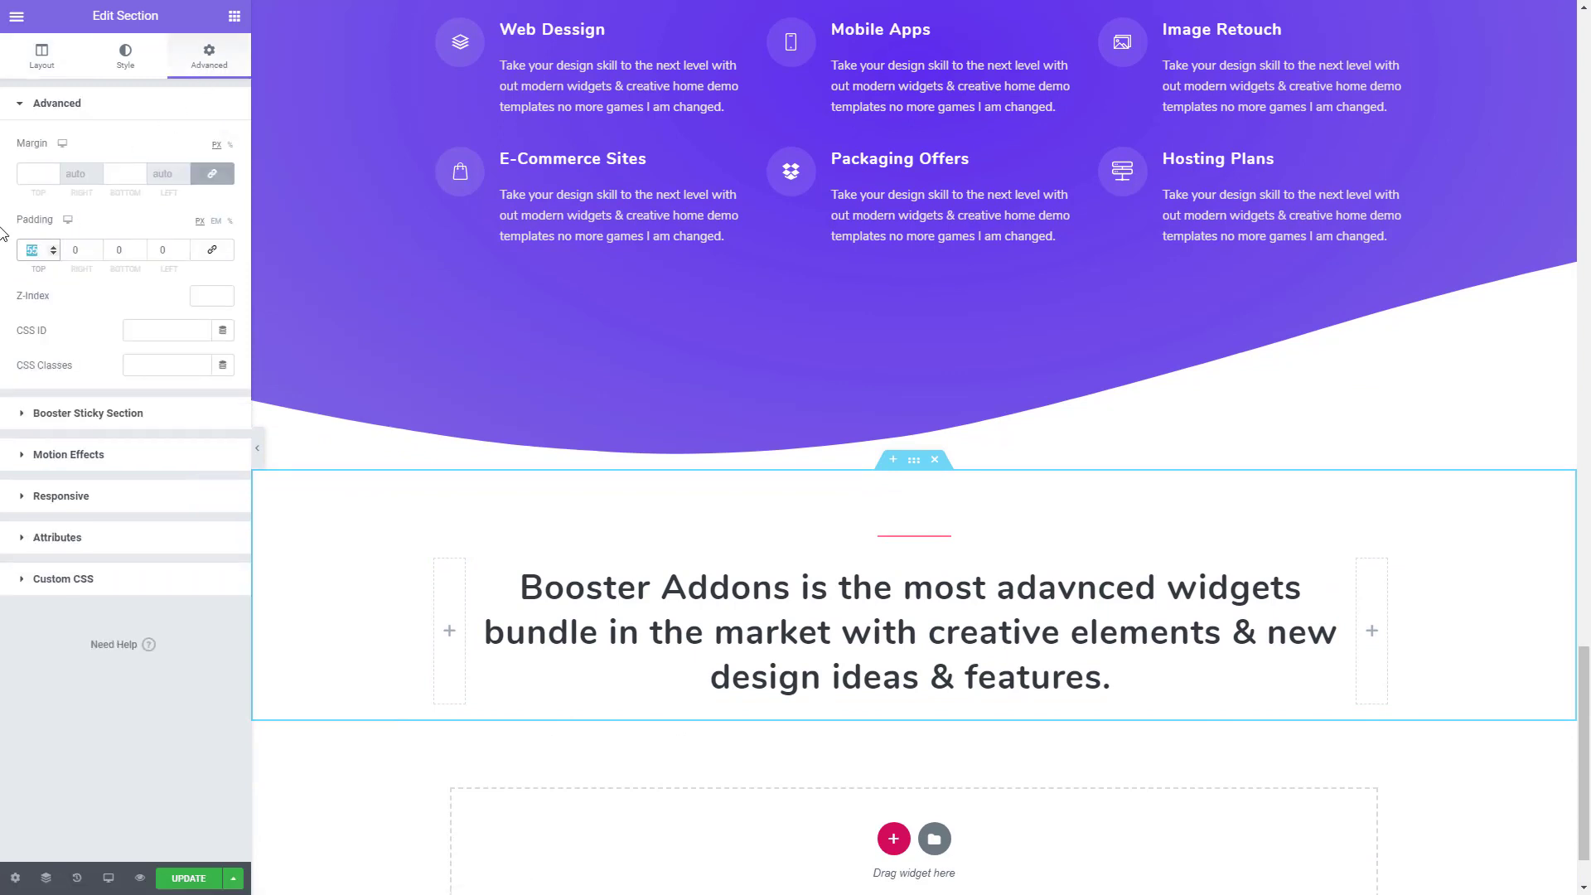
{"action": "type", "text": "120"}
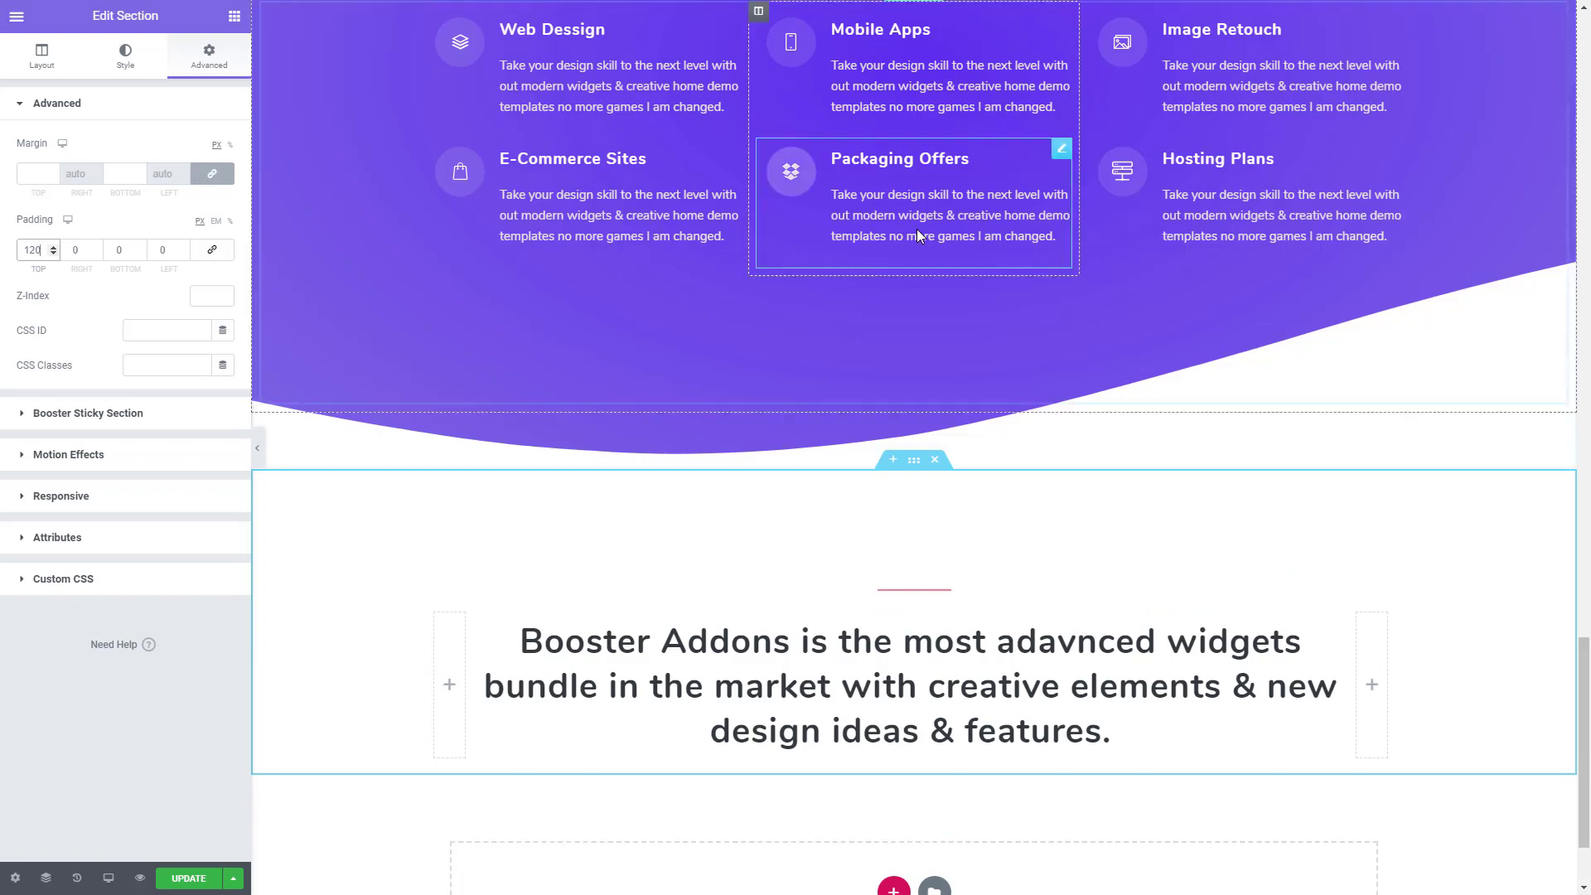
- Copy the template's team heading and replace the pasted section's heading title with "Nothing is possible without our amazing team!"
{"action": "scroll", "coordinate": [928, 294], "scroll_direction": "down", "scroll_amount": 2}
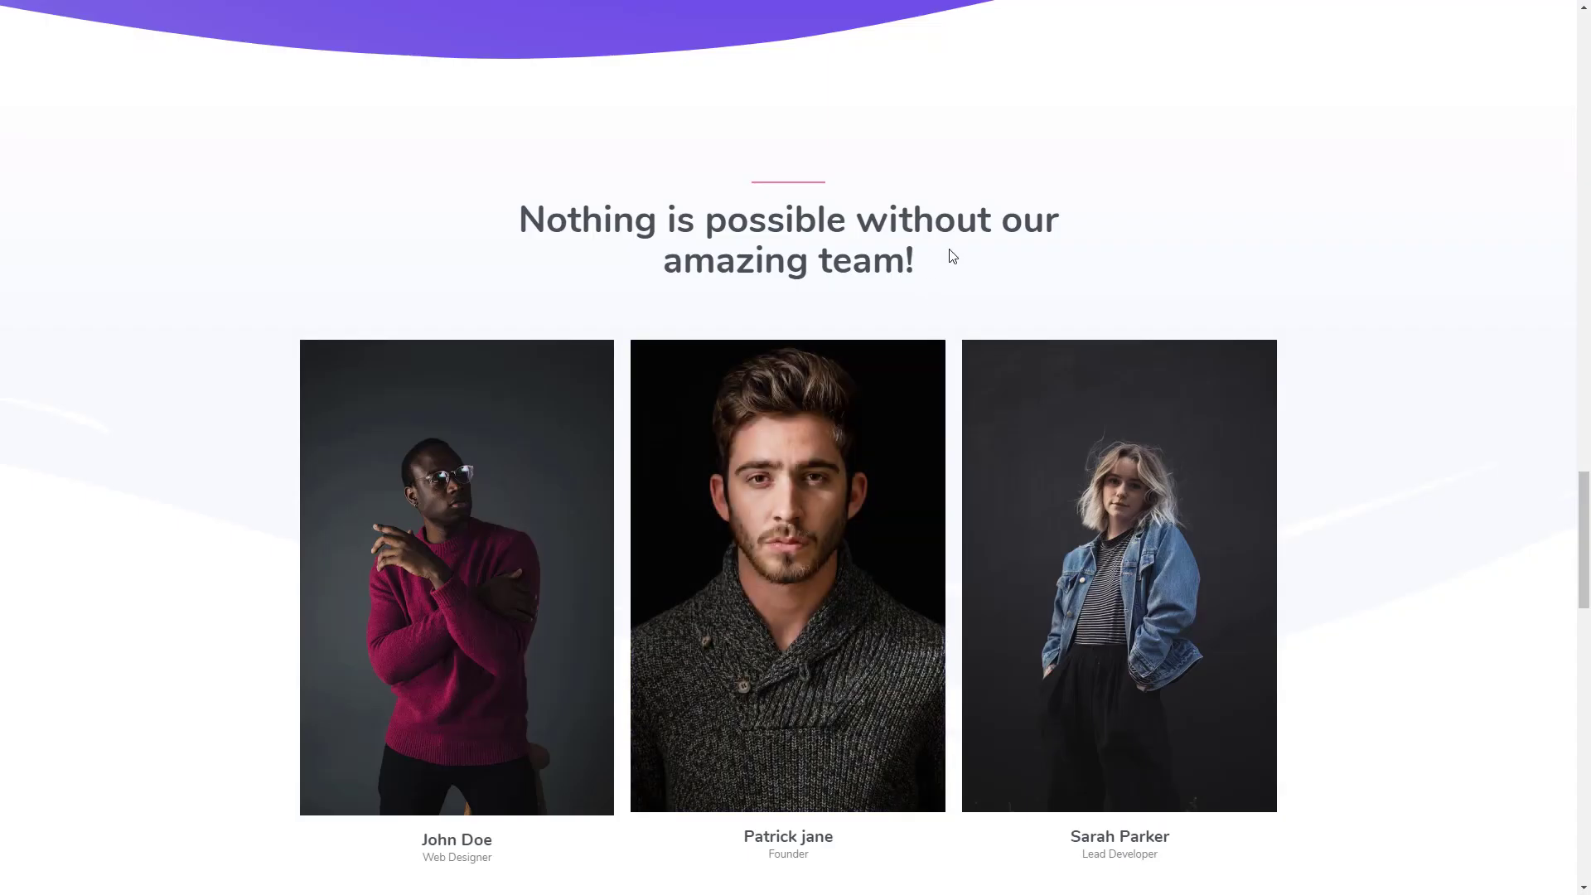
{"action": "left_click_drag", "start_coordinate": [917, 272], "coordinate": [527, 221]}
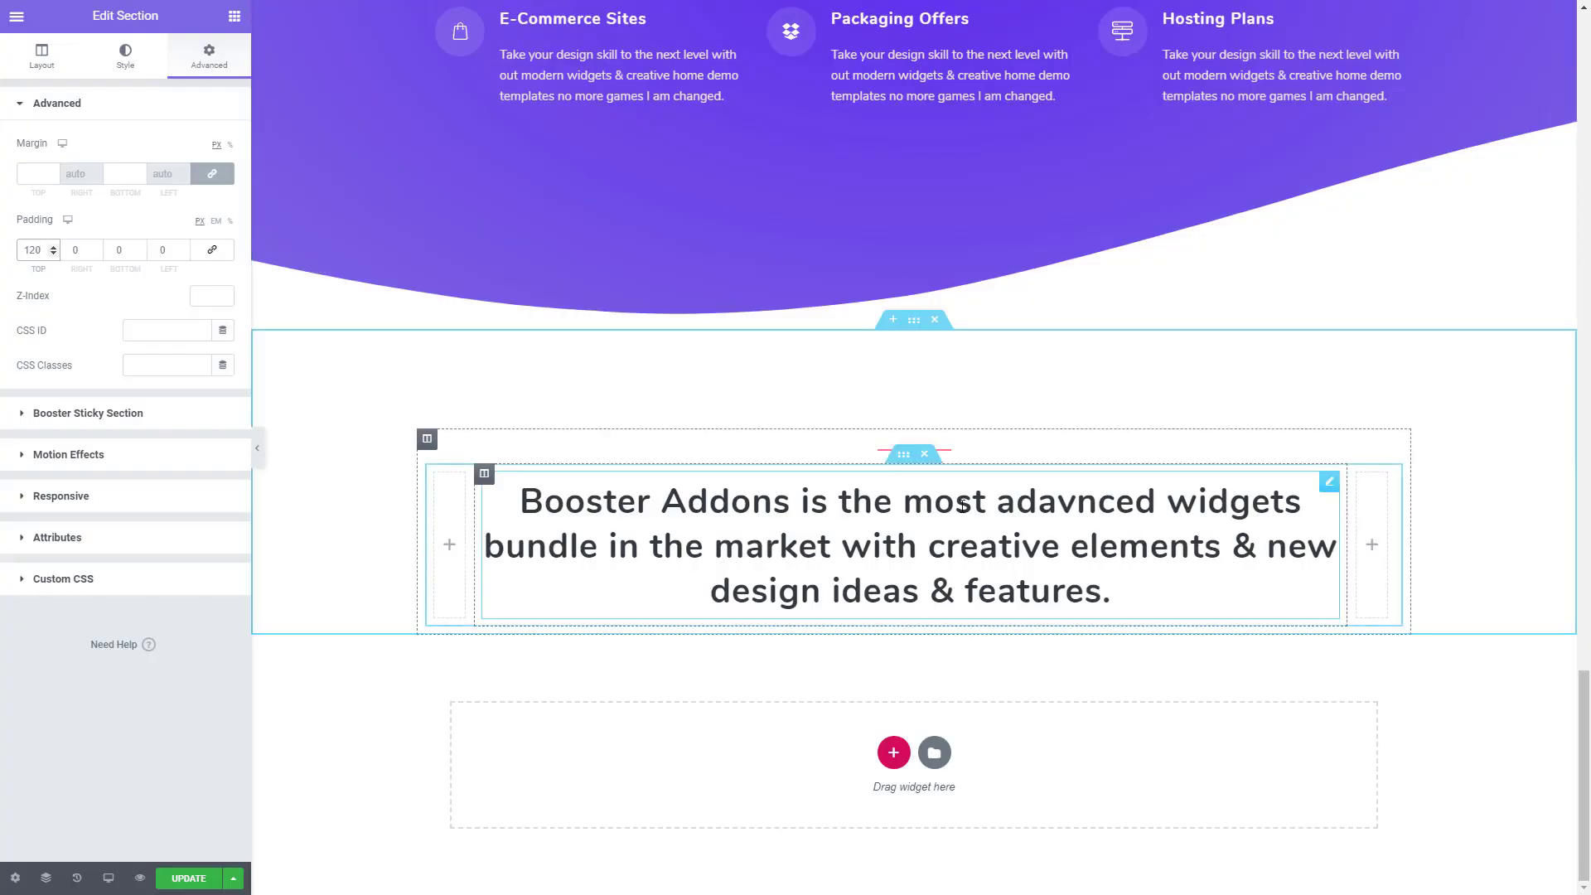
{"action": "left_click", "coordinate": [912, 543]}
{"action": "triple_click", "coordinate": [98, 161]}
{"action": "key", "text": "ctrl+v"}
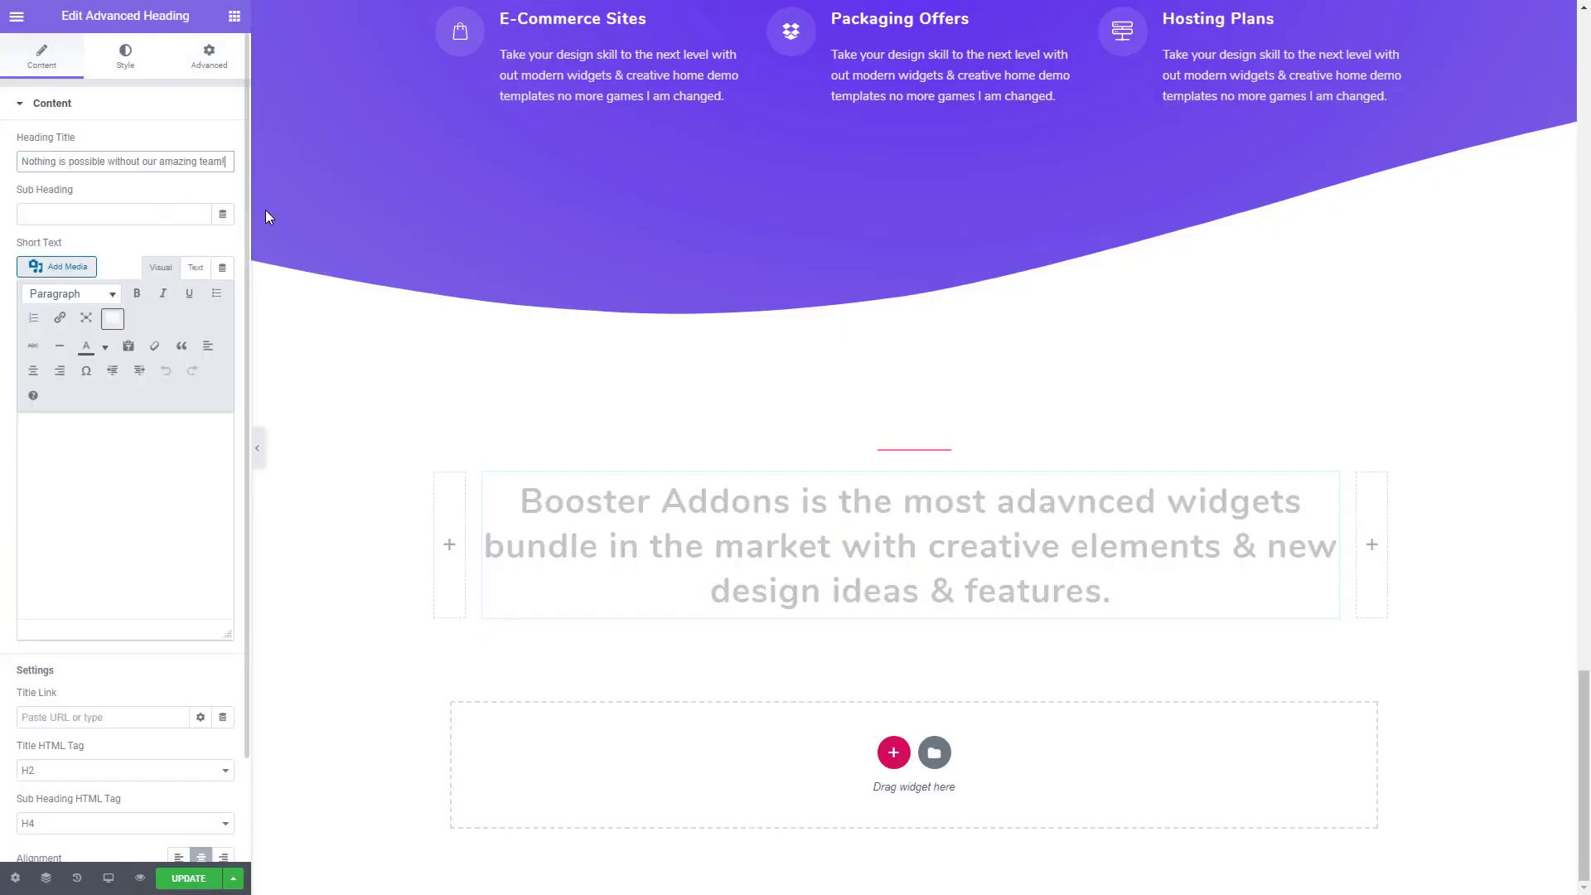
- Set the width of the empty column before the team heading to 16%
{"action": "left_click", "coordinate": [435, 563]}
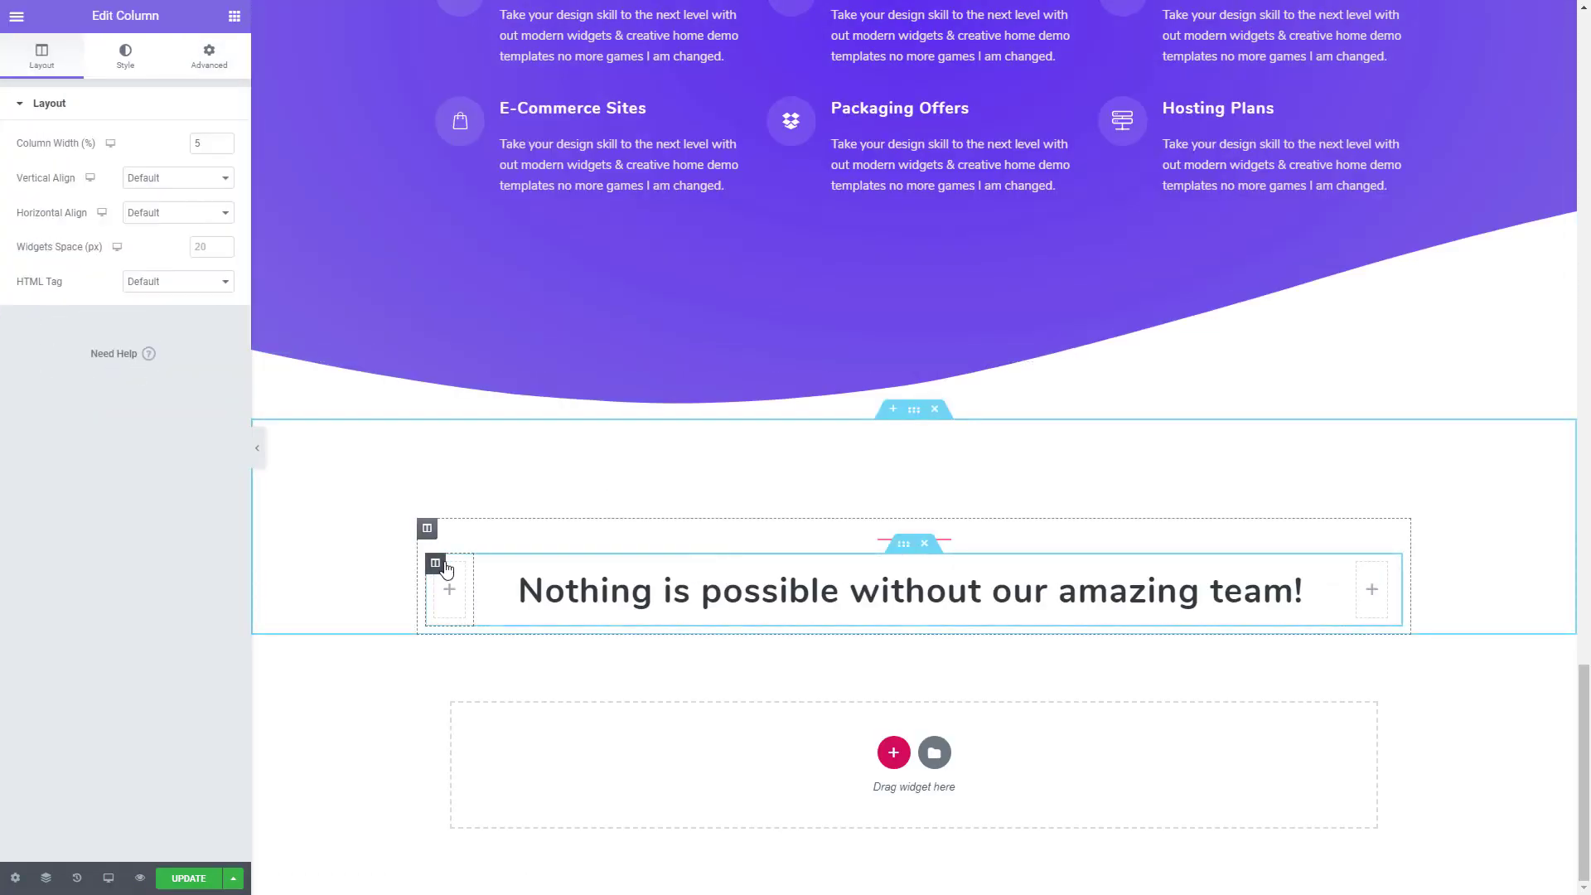
{"action": "left_click", "coordinate": [222, 142]}
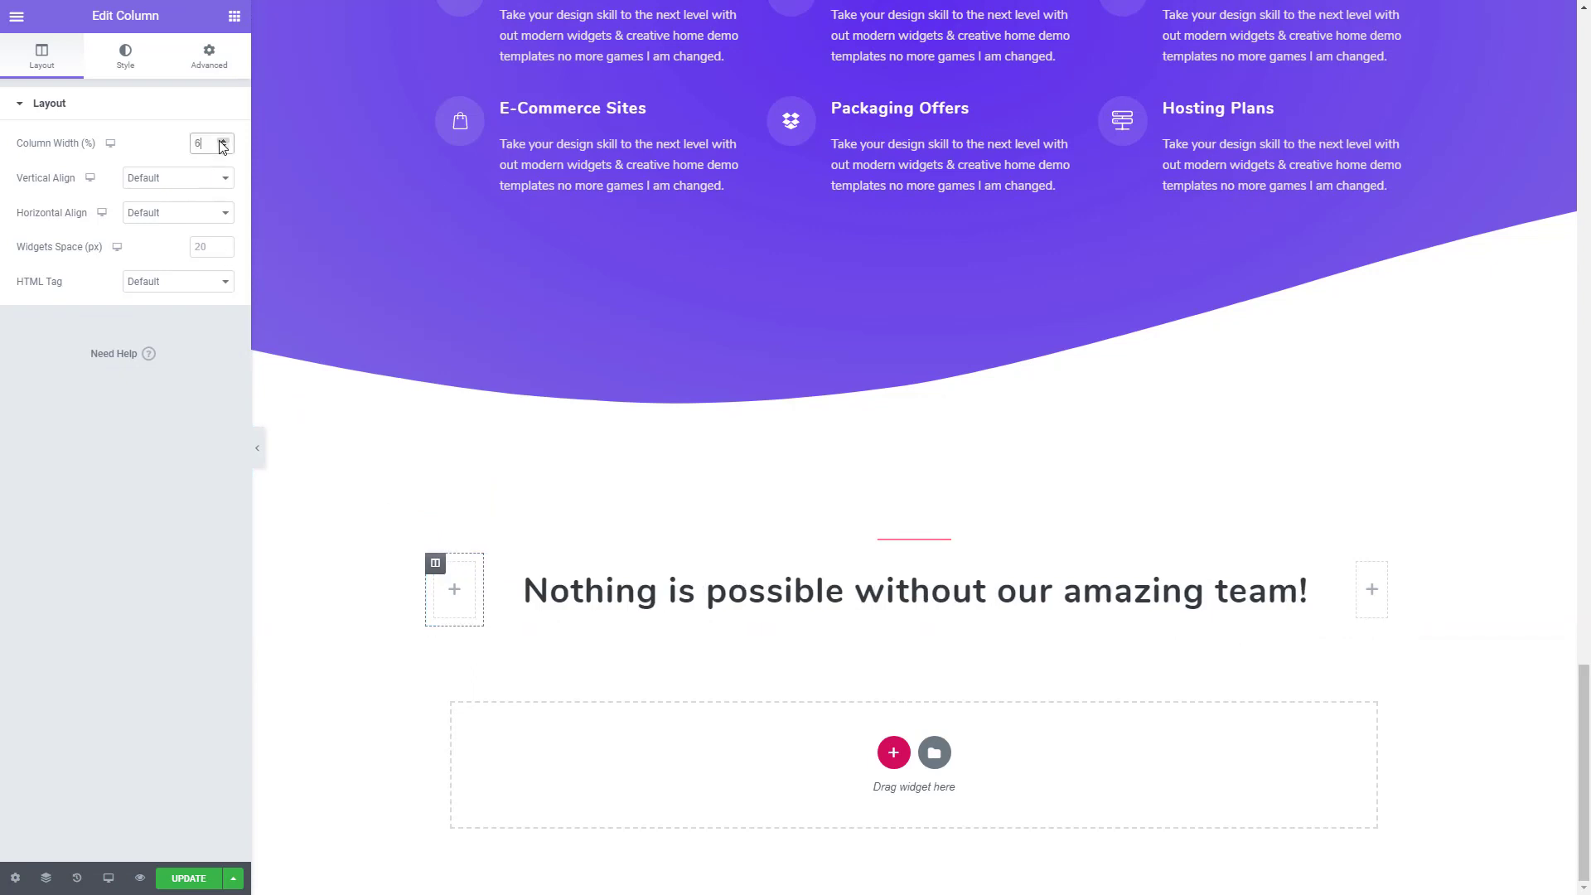
{"action": "left_click", "coordinate": [223, 142]}
{"action": "left_click", "coordinate": [223, 142]}
{"action": "left_click", "coordinate": [222, 142]}
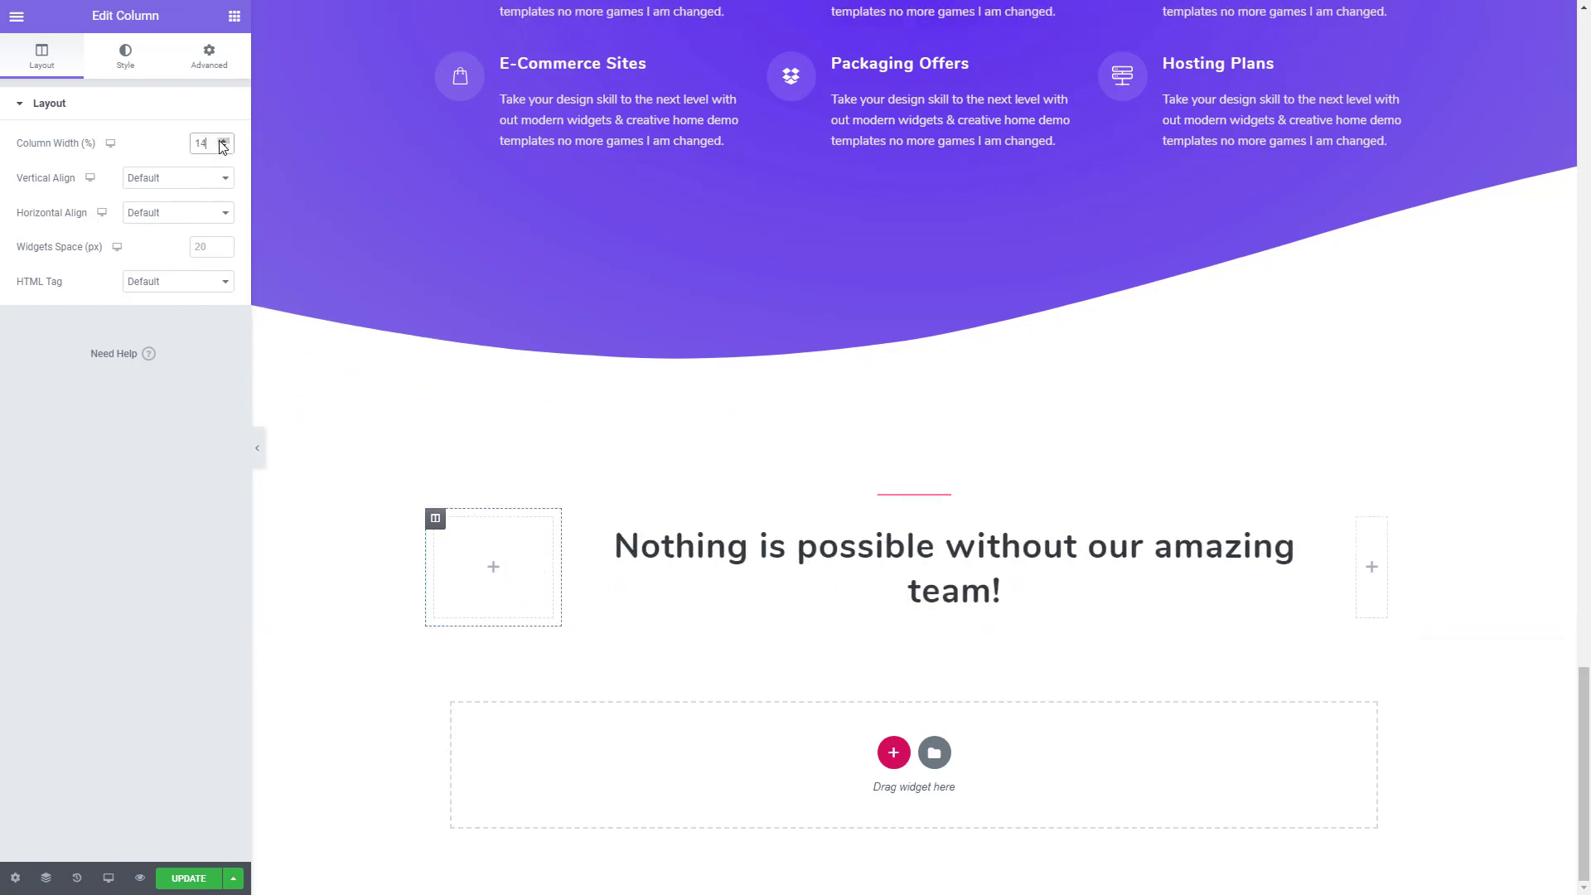
{"action": "left_click", "coordinate": [222, 141]}
{"action": "left_click", "coordinate": [224, 144]}
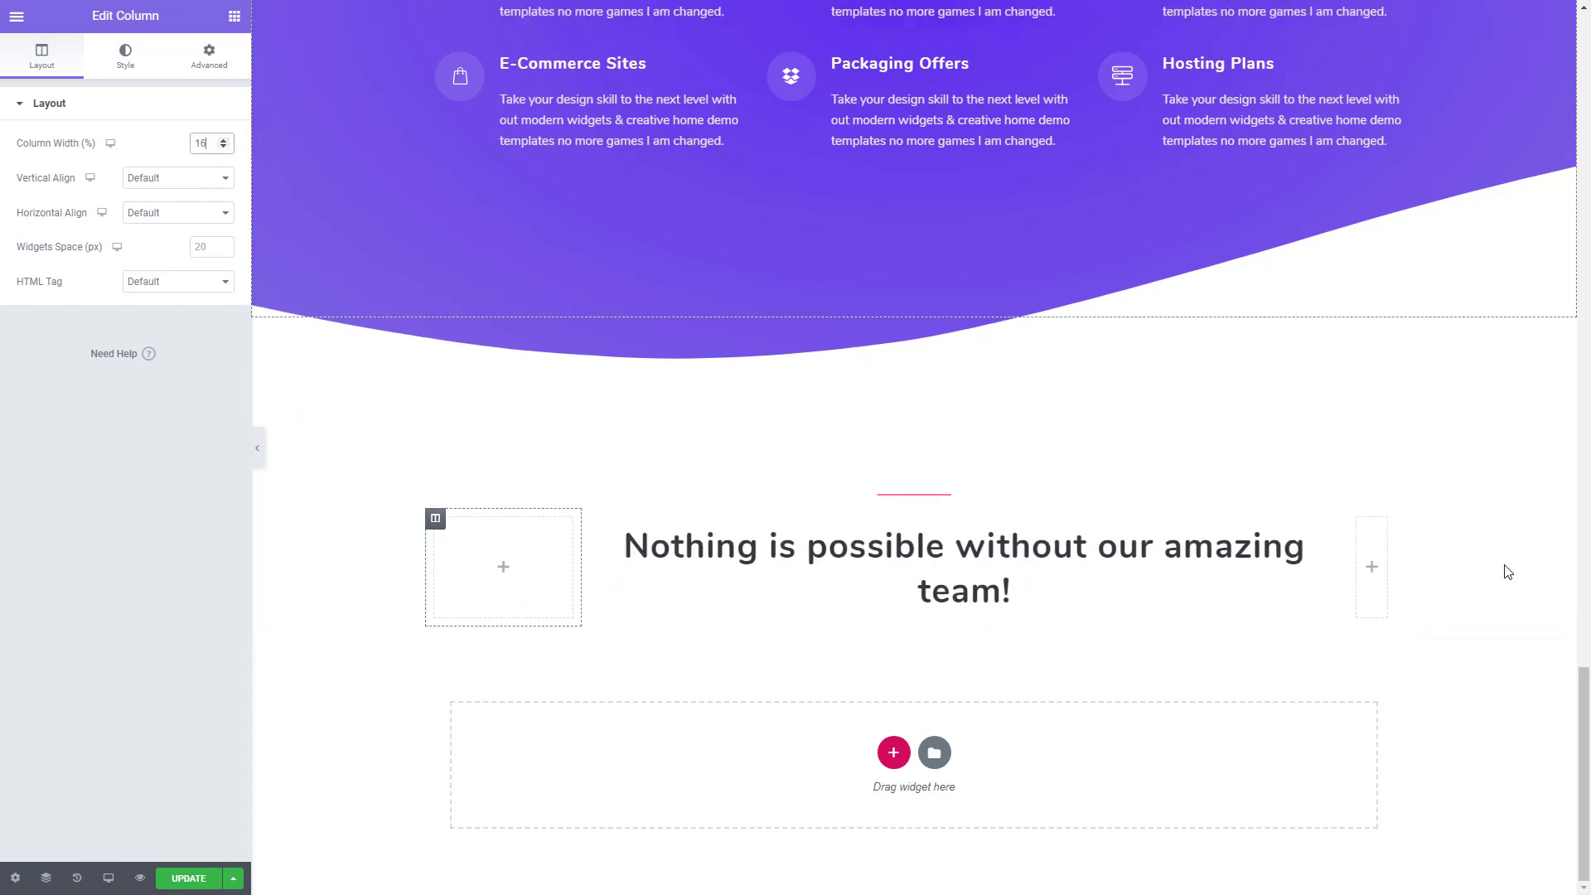
- Set the width of the empty column after the team heading to 14%
{"action": "left_click", "coordinate": [1357, 521]}
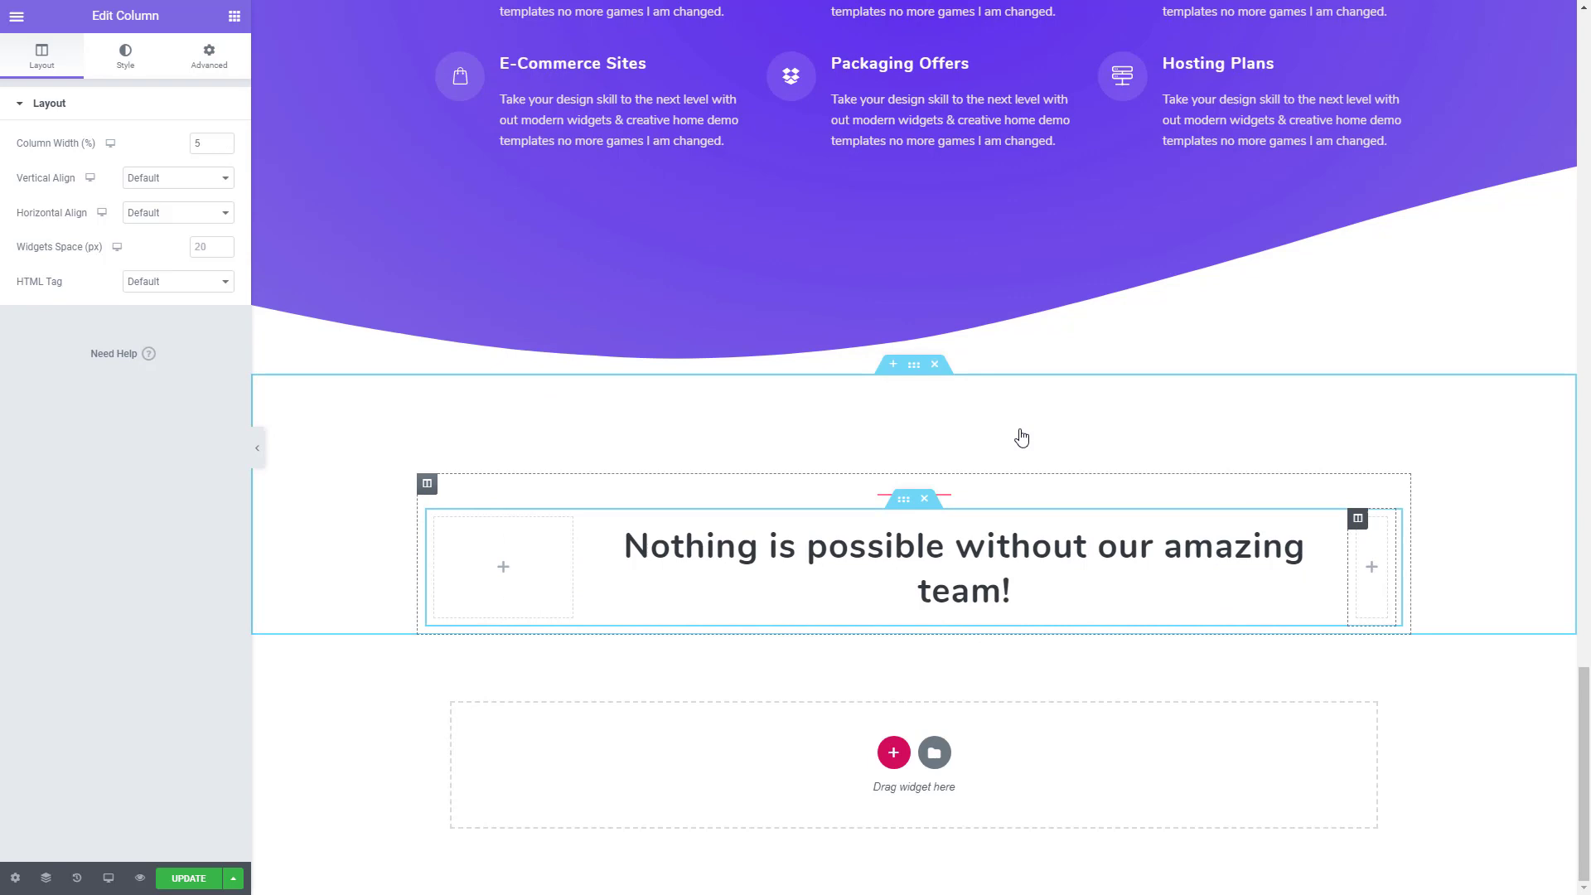
{"action": "left_click", "coordinate": [224, 143]}
{"action": "left_click", "coordinate": [224, 143]}
{"action": "left_click", "coordinate": [224, 144]}
{"action": "left_click", "coordinate": [224, 144]}
{"action": "left_click", "coordinate": [224, 144]}
{"action": "left_click", "coordinate": [224, 143]}
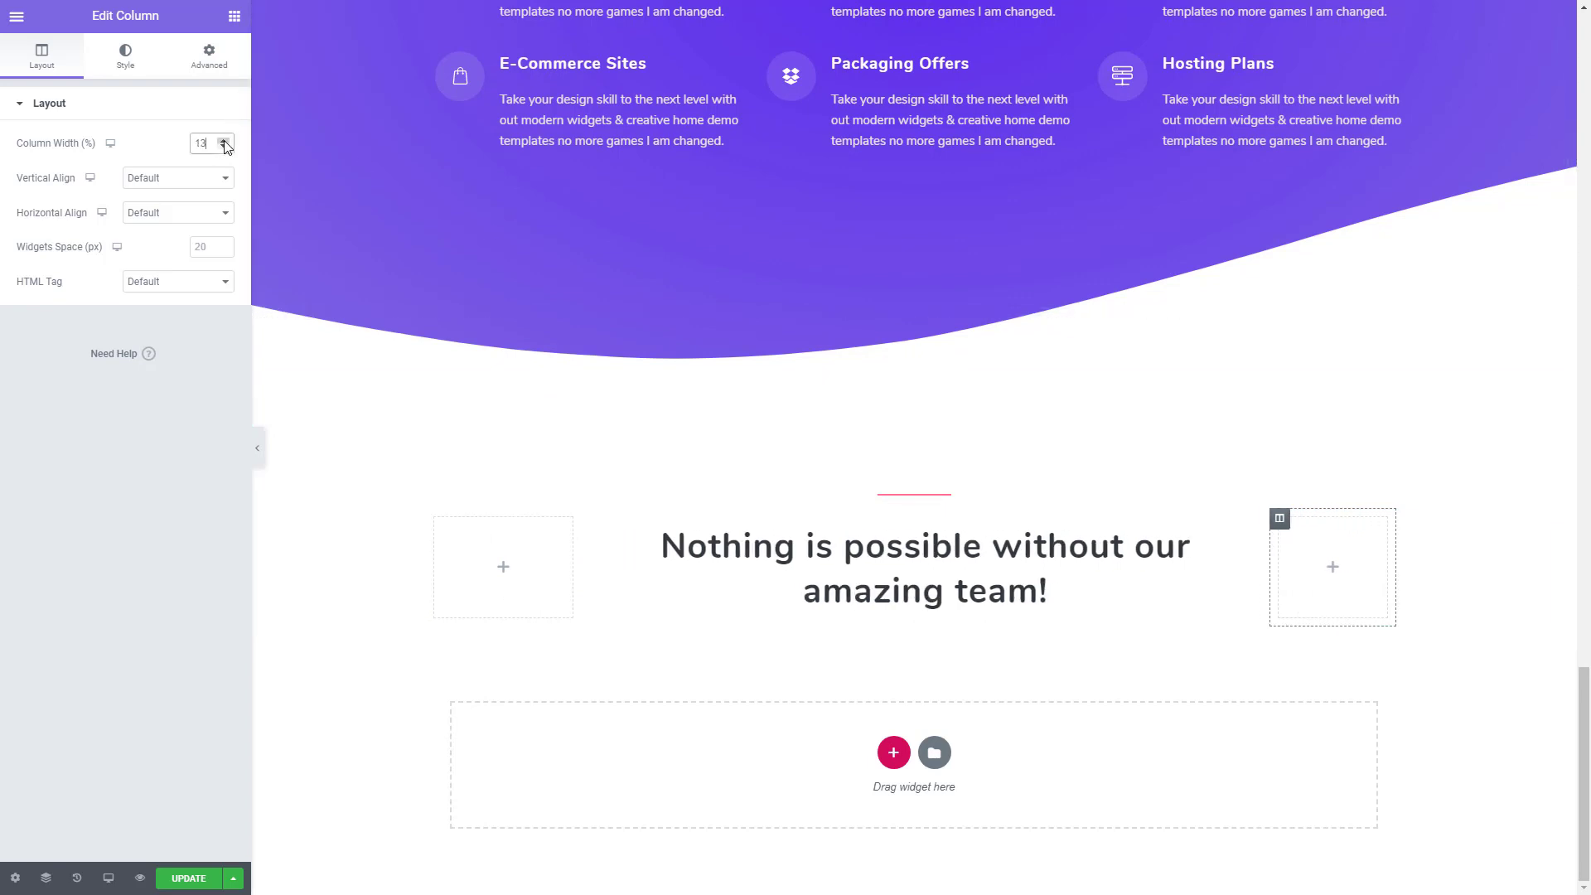
{"action": "left_click", "coordinate": [223, 143]}
{"action": "left_click", "coordinate": [224, 143]}
{"action": "left_click", "coordinate": [224, 147]}
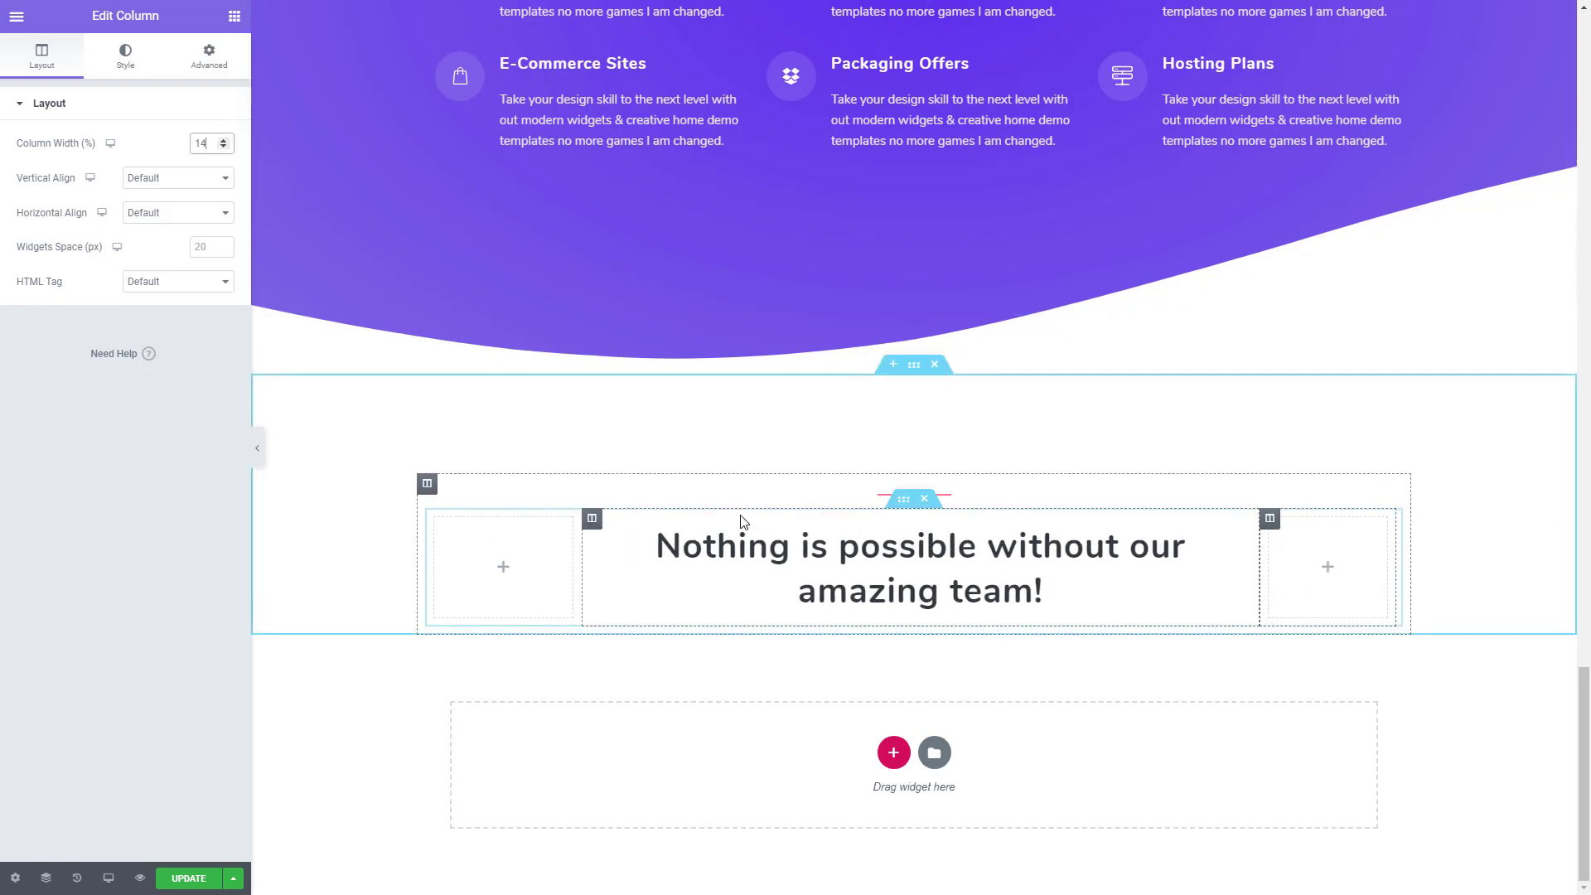
- Set the team heading's title typography to size 45 px and line height 1.1 em
{"action": "left_click", "coordinate": [767, 553]}
{"action": "left_click", "coordinate": [134, 73]}
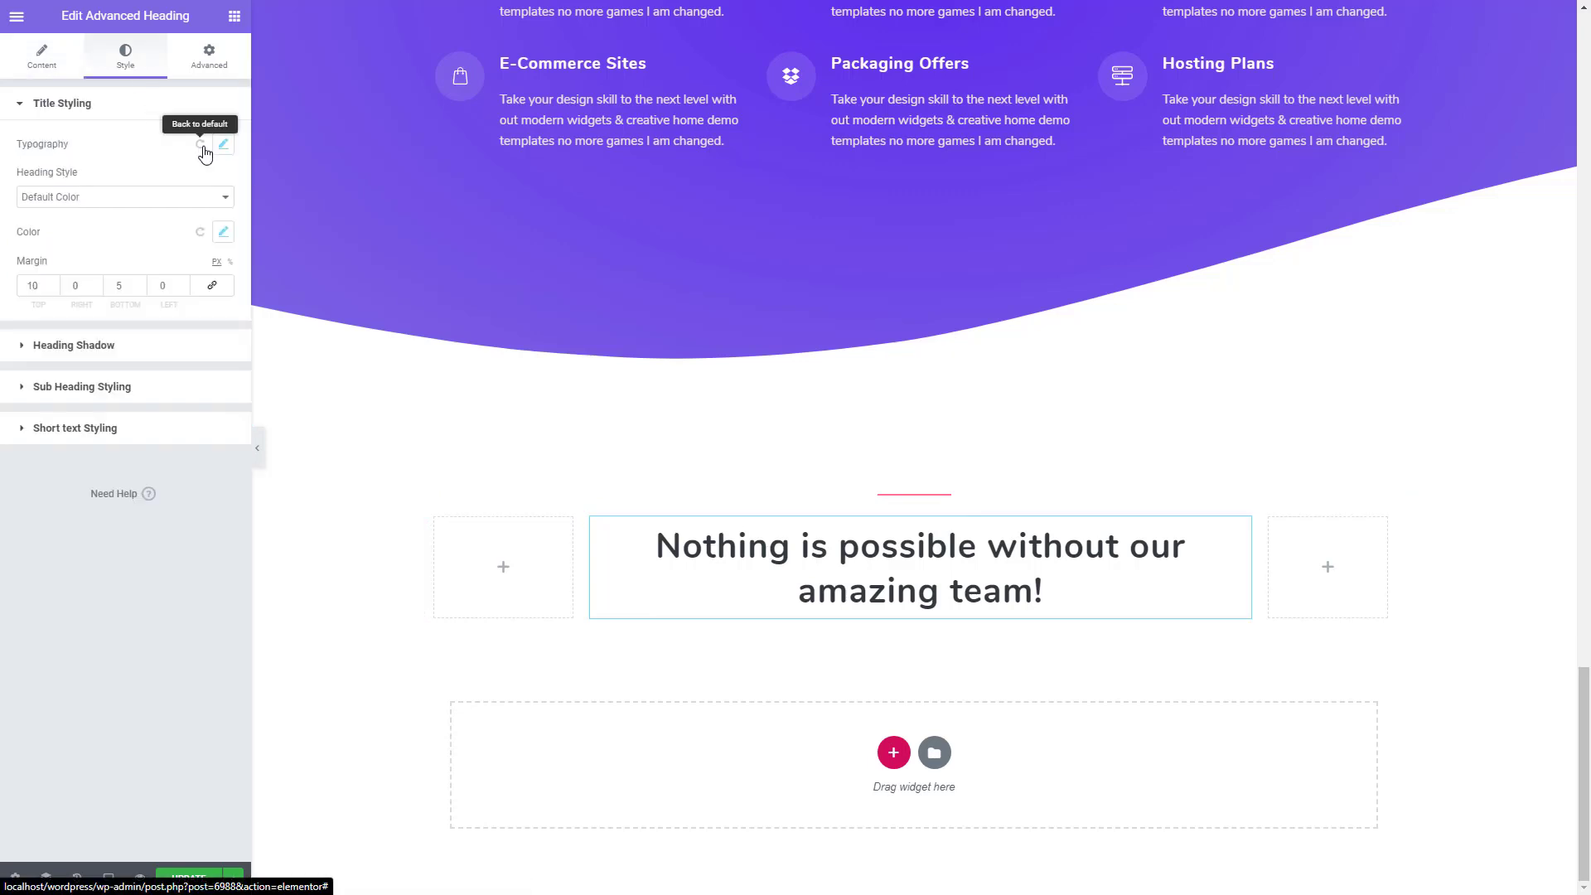
{"action": "left_click", "coordinate": [220, 146]}
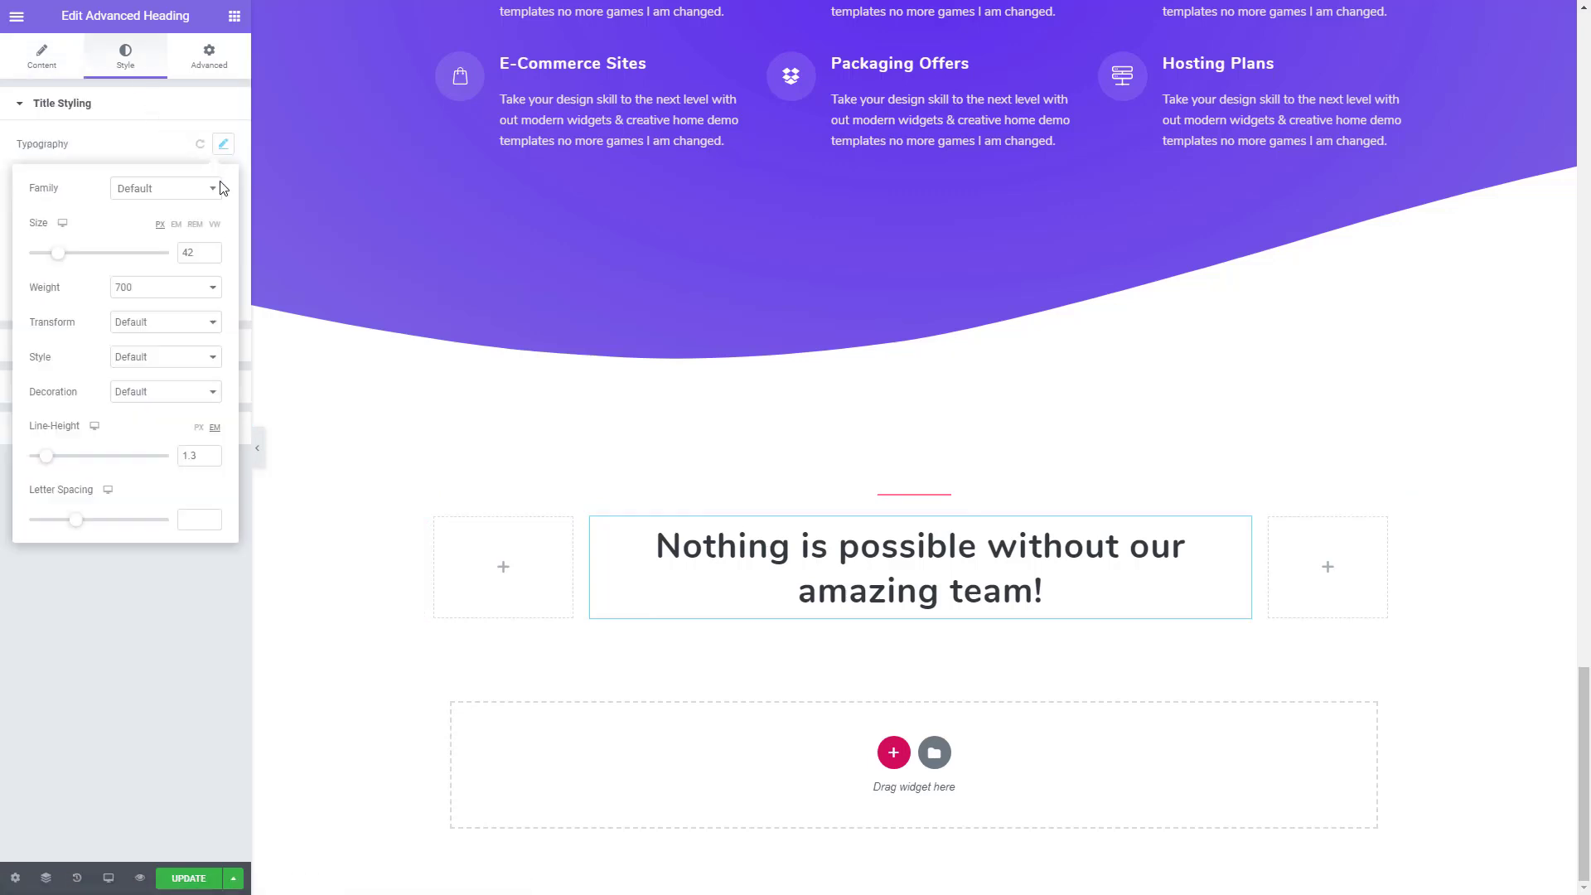
{"action": "left_click", "coordinate": [211, 250]}
{"action": "left_click", "coordinate": [212, 250]}
{"action": "left_click", "coordinate": [212, 251]}
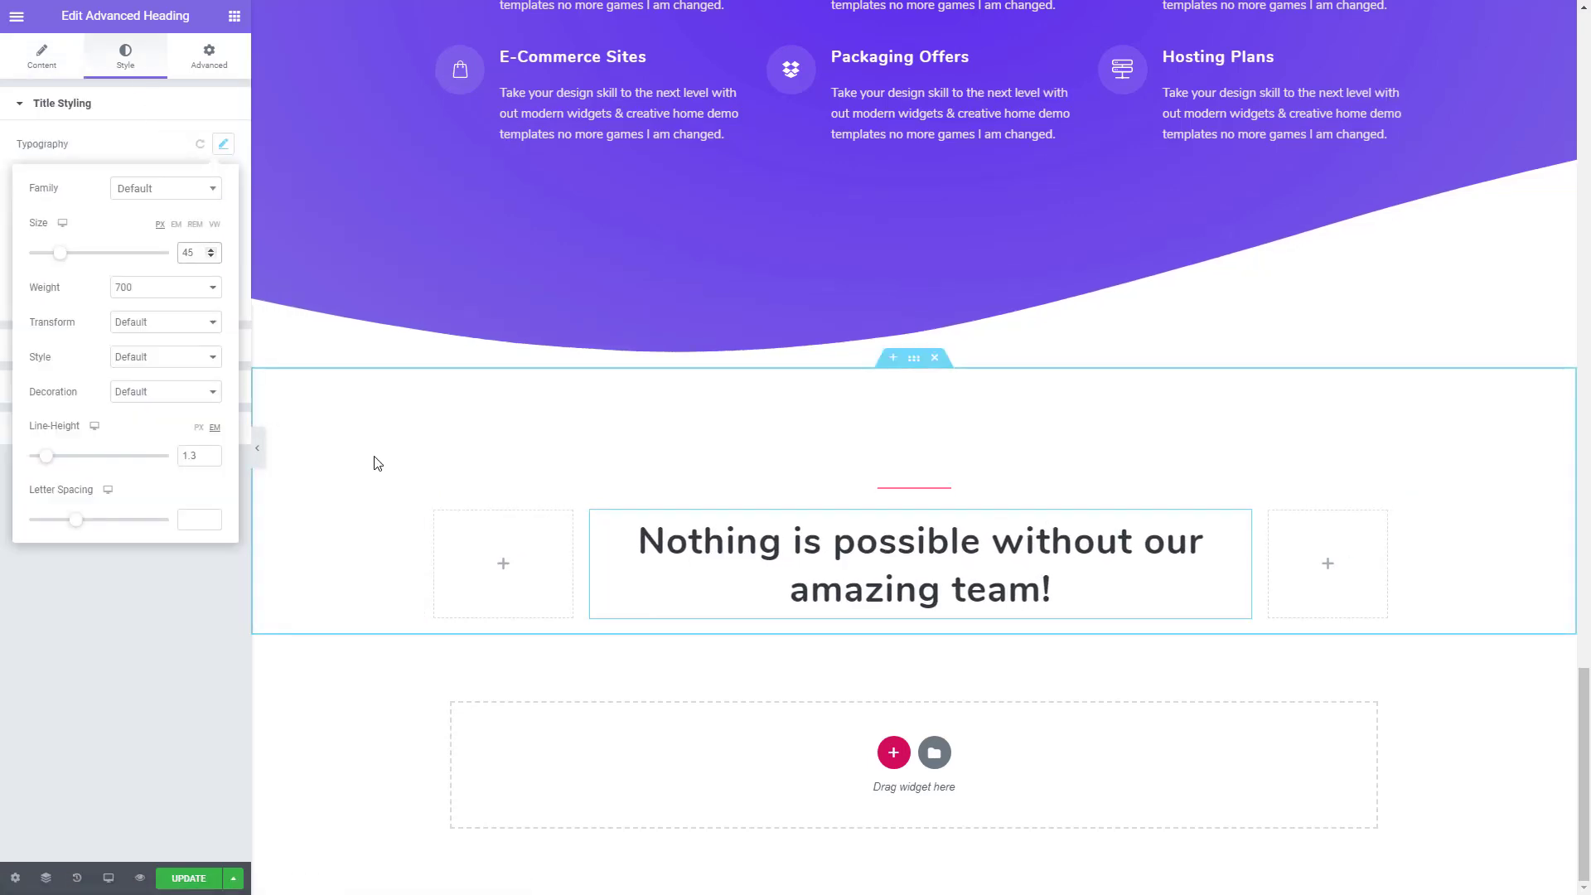
{"action": "left_click", "coordinate": [211, 460]}
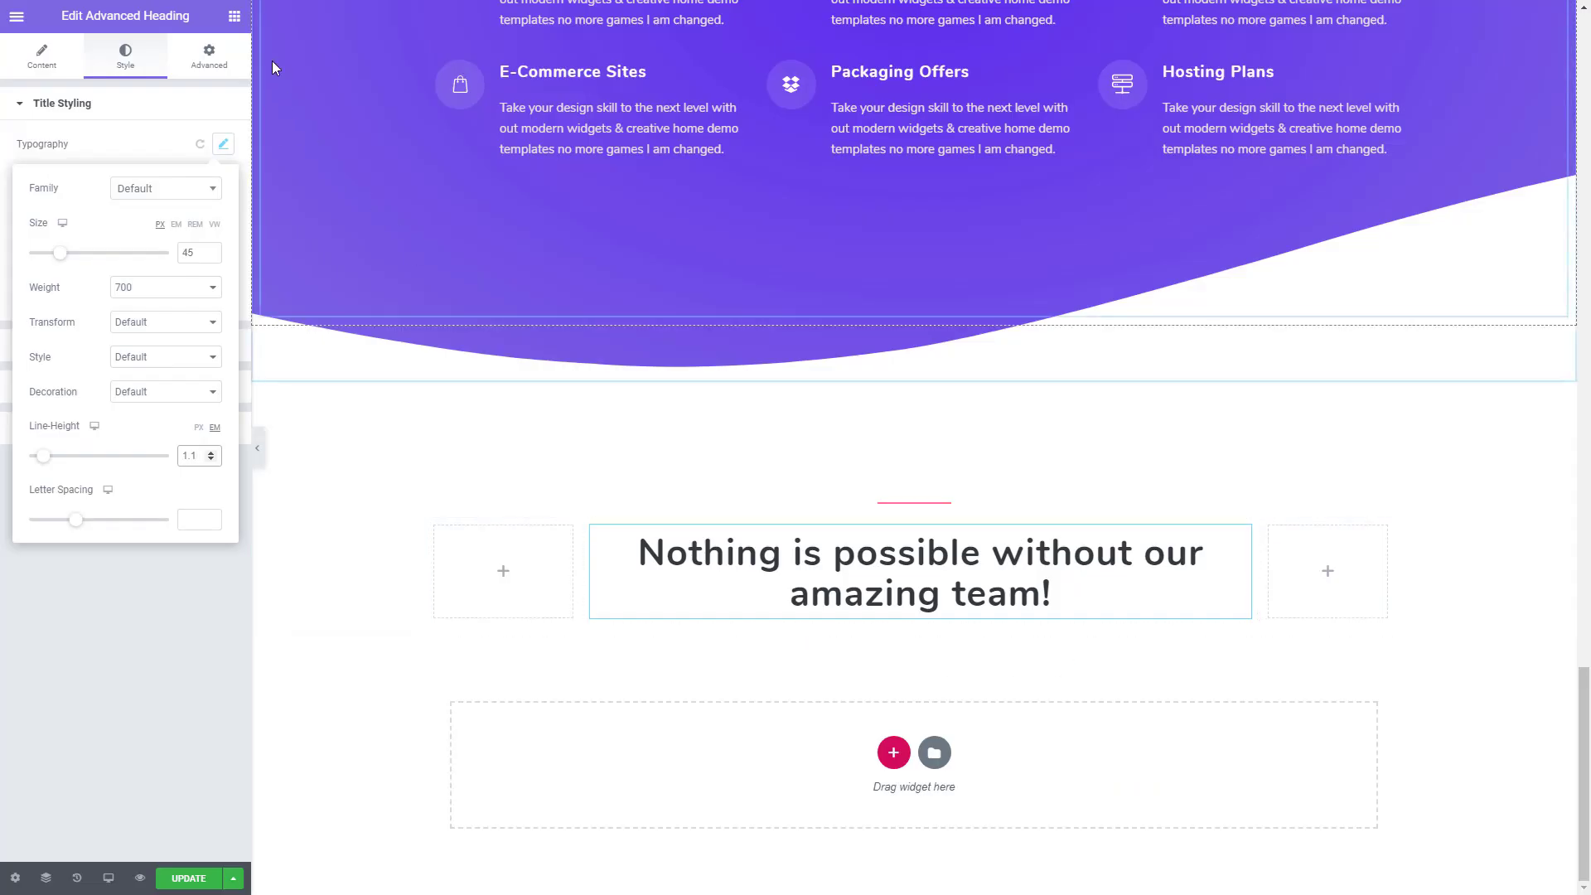
- Create a new section below the team heading by placing an Inner Section widget, and delete the inner section inside it
{"action": "left_click", "coordinate": [233, 16]}
{"action": "scroll", "coordinate": [305, 330], "scroll_direction": "down", "scroll_amount": 1}
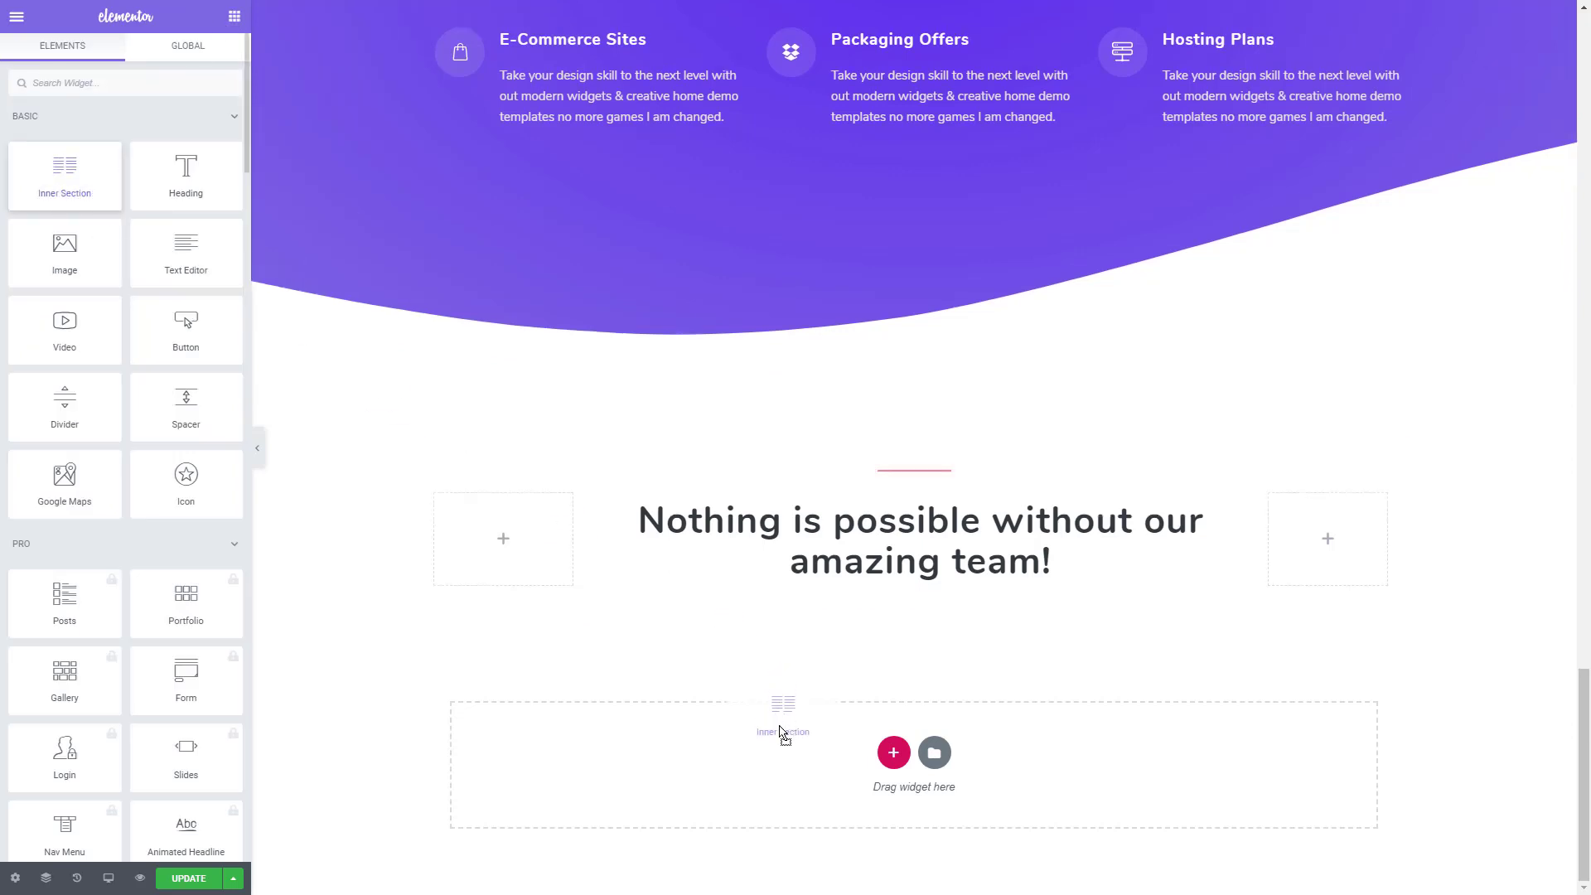
{"action": "left_click_drag", "start_coordinate": [804, 772], "coordinate": [805, 775]}
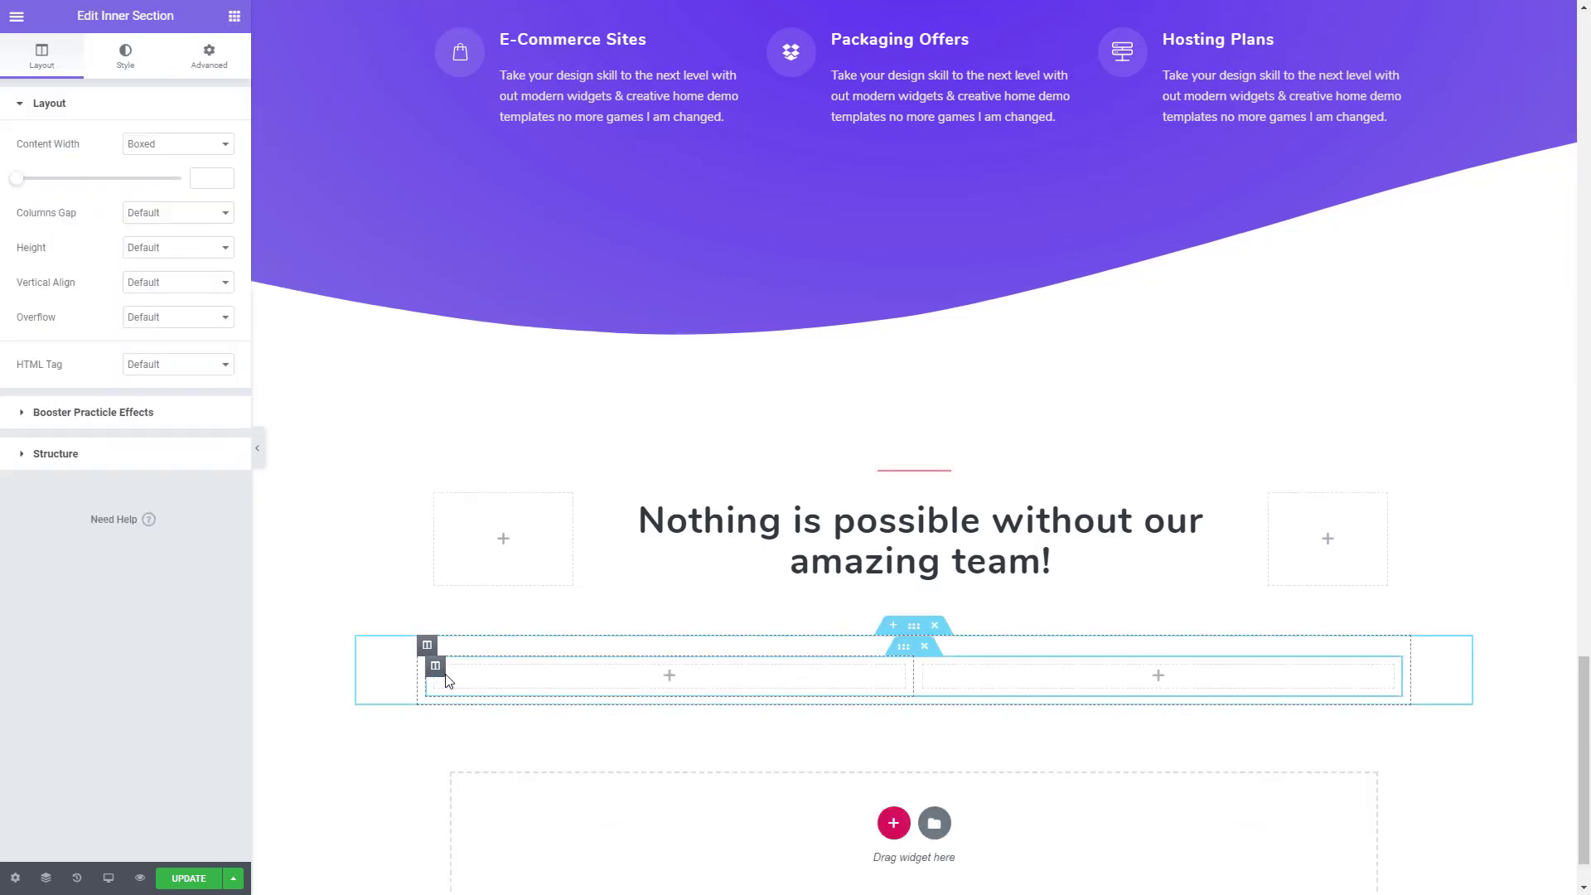
{"action": "right_click", "coordinate": [441, 678]}
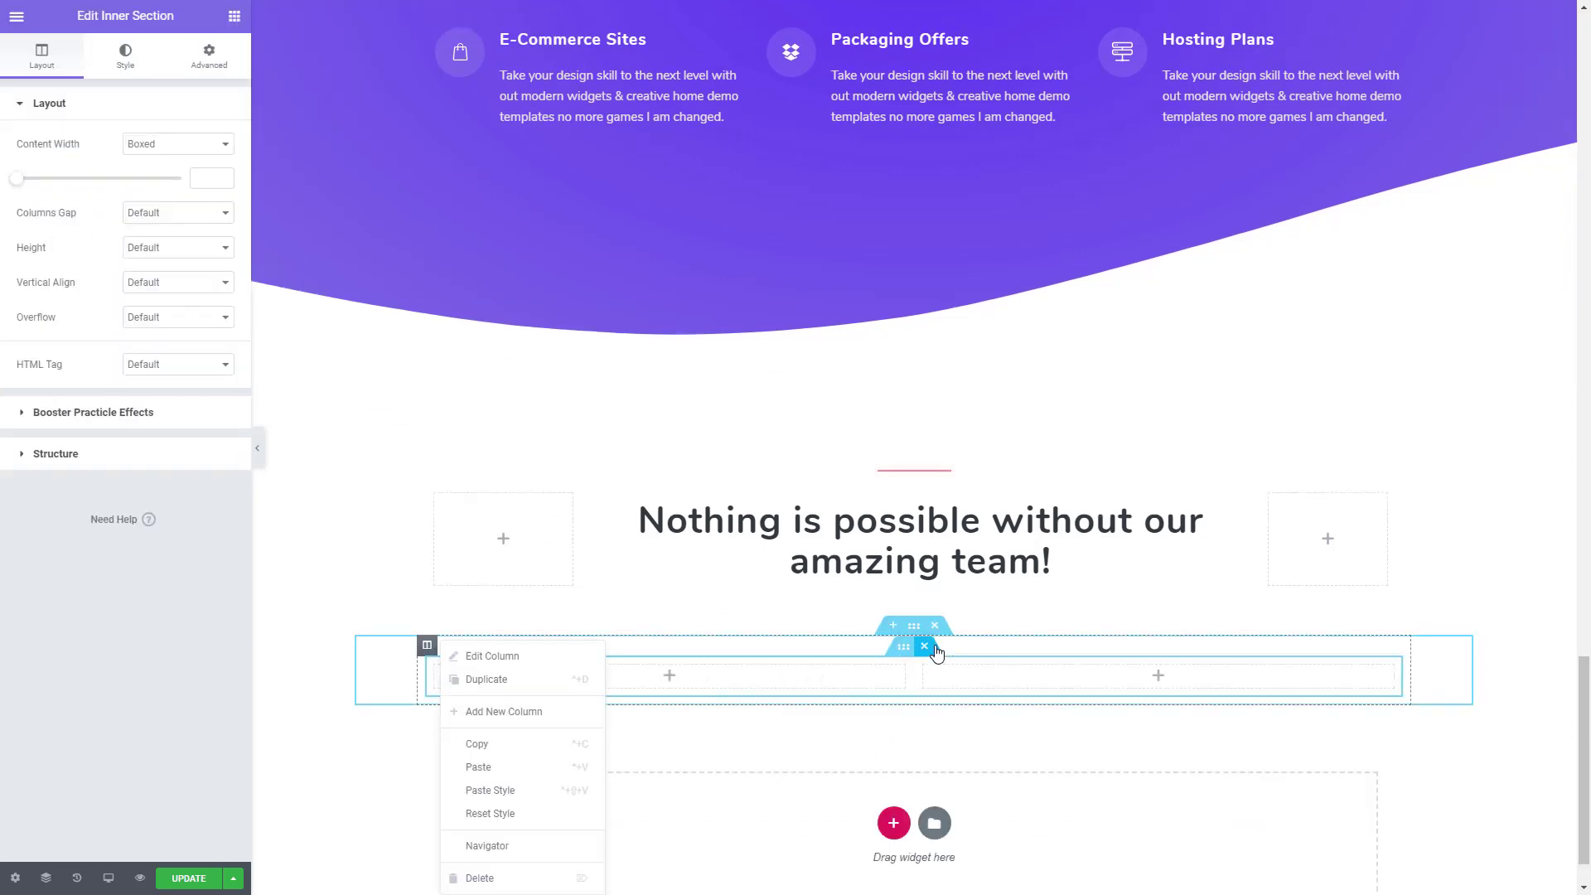
{"action": "key", "text": "Delete"}
- Add two more columns to the new section for a three-column layout and stretch the section to full page width
{"action": "right_click", "coordinate": [426, 646]}
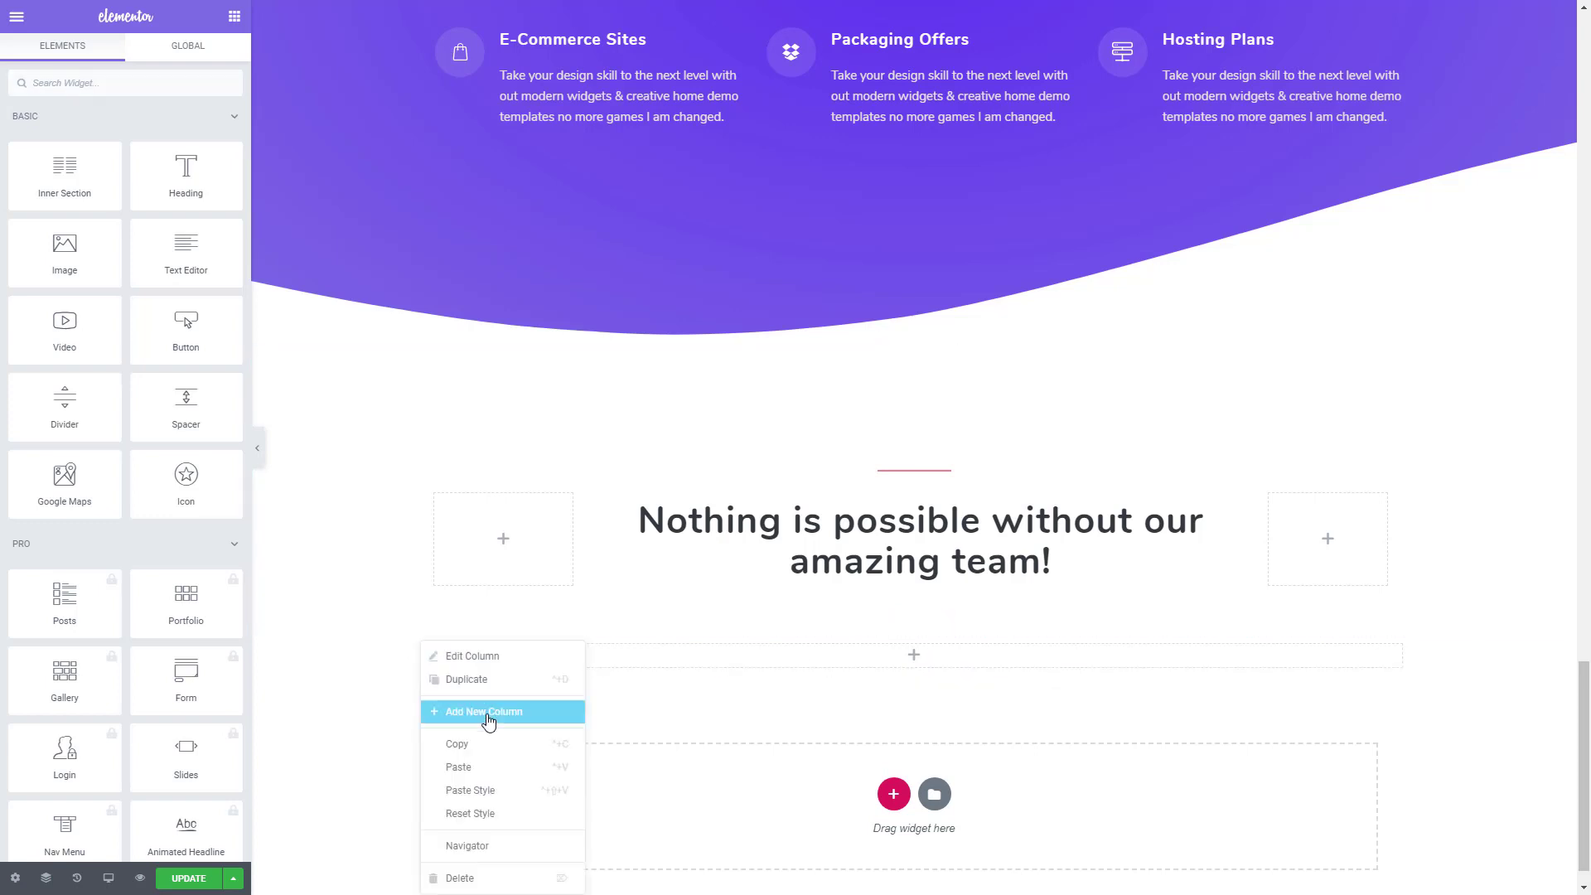
{"action": "left_click", "coordinate": [464, 711]}
{"action": "right_click", "coordinate": [427, 645]}
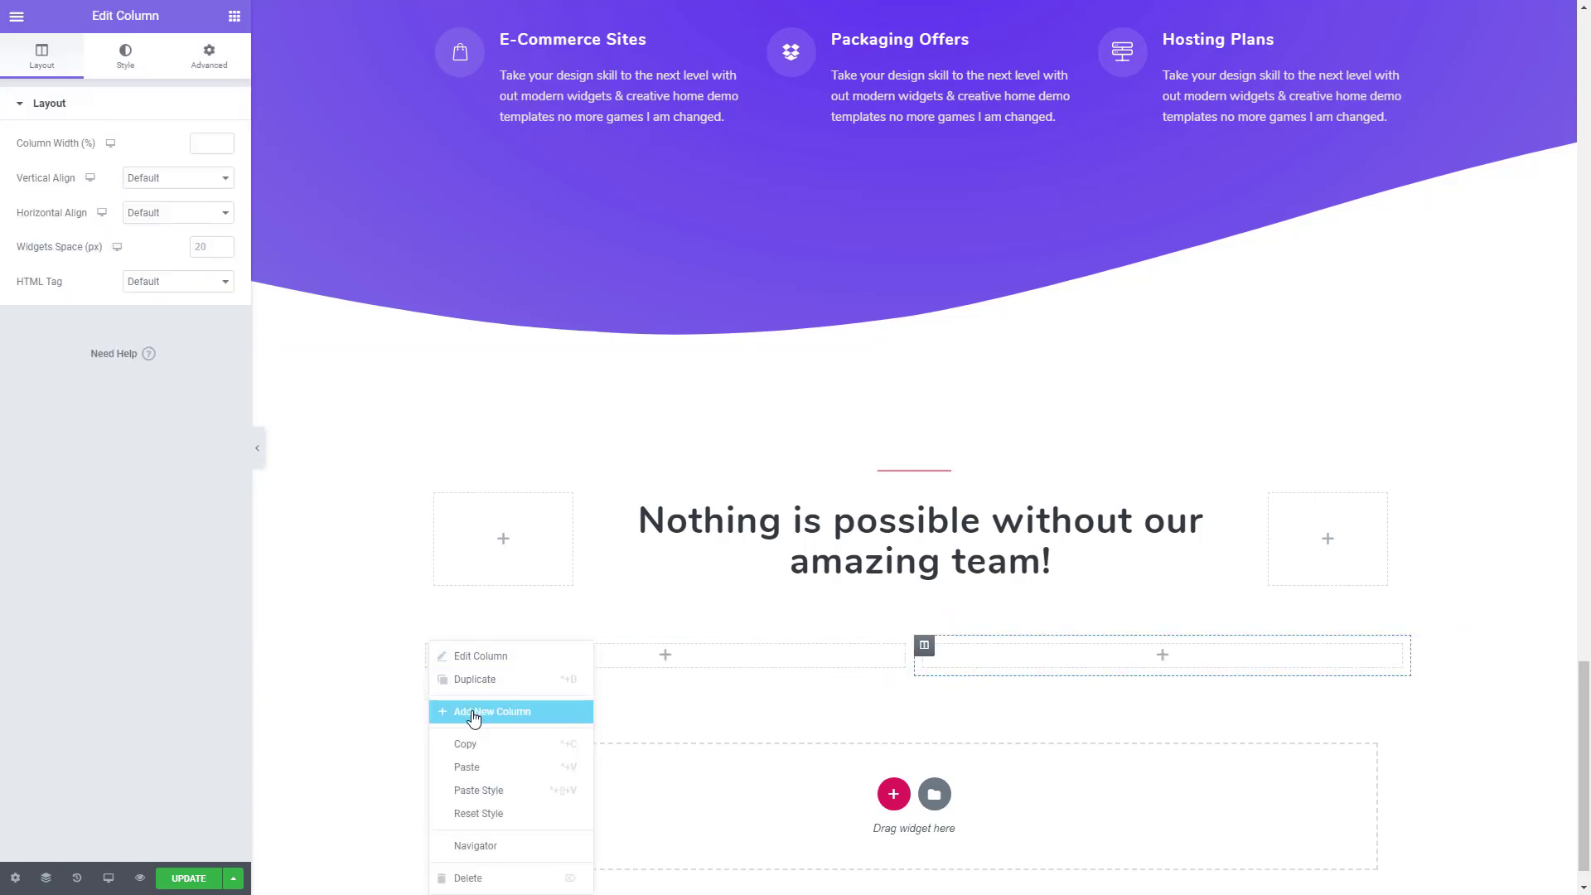
{"action": "left_click", "coordinate": [466, 710]}
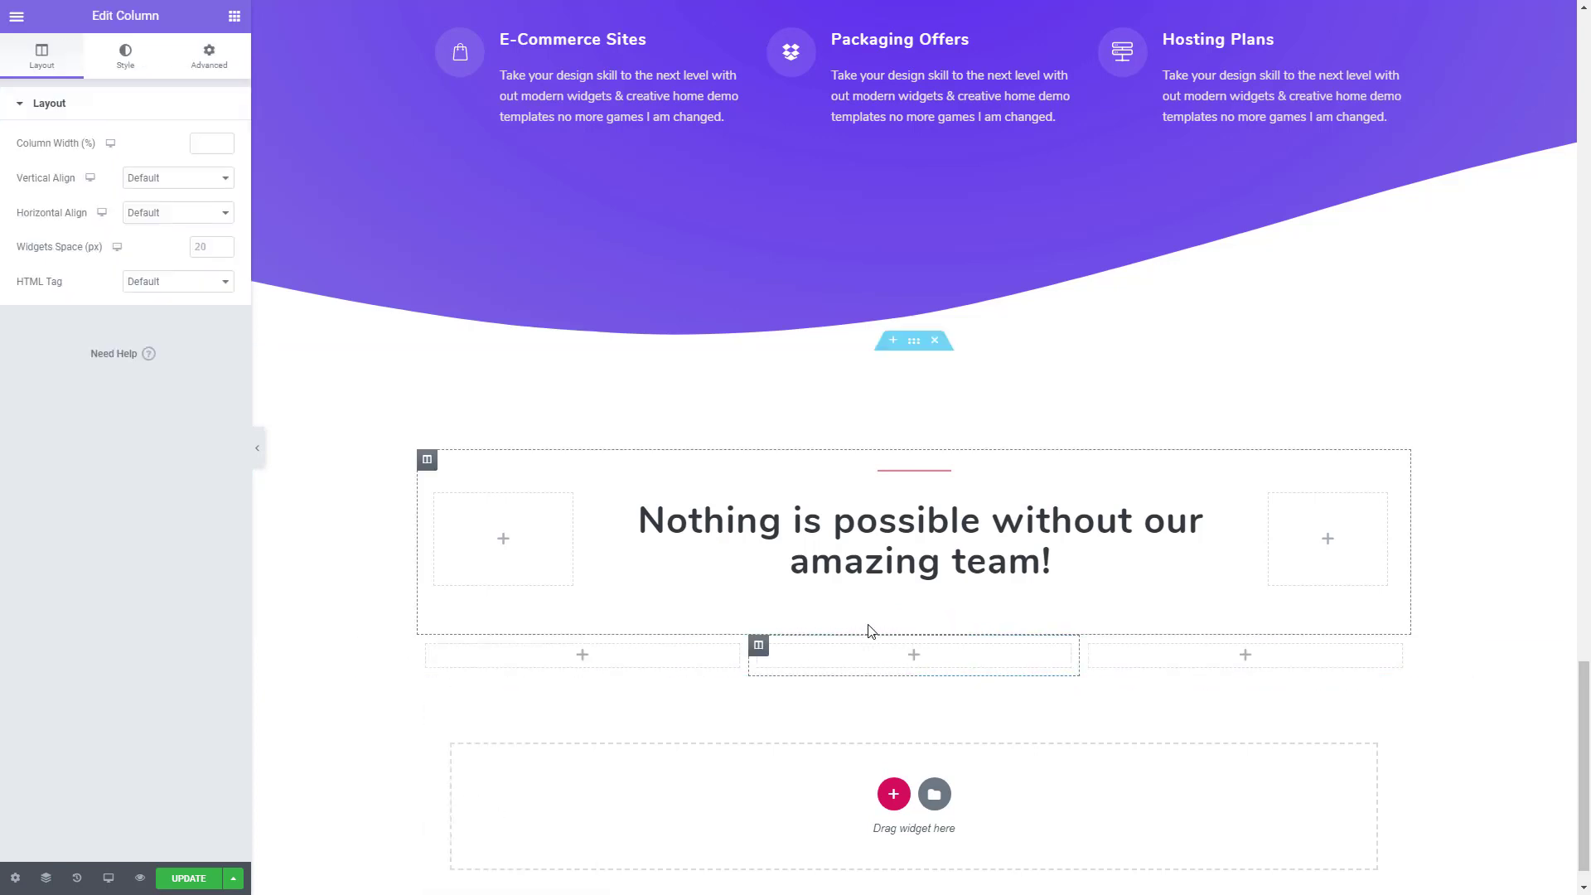
{"action": "left_click", "coordinate": [916, 629]}
{"action": "left_click", "coordinate": [213, 141]}
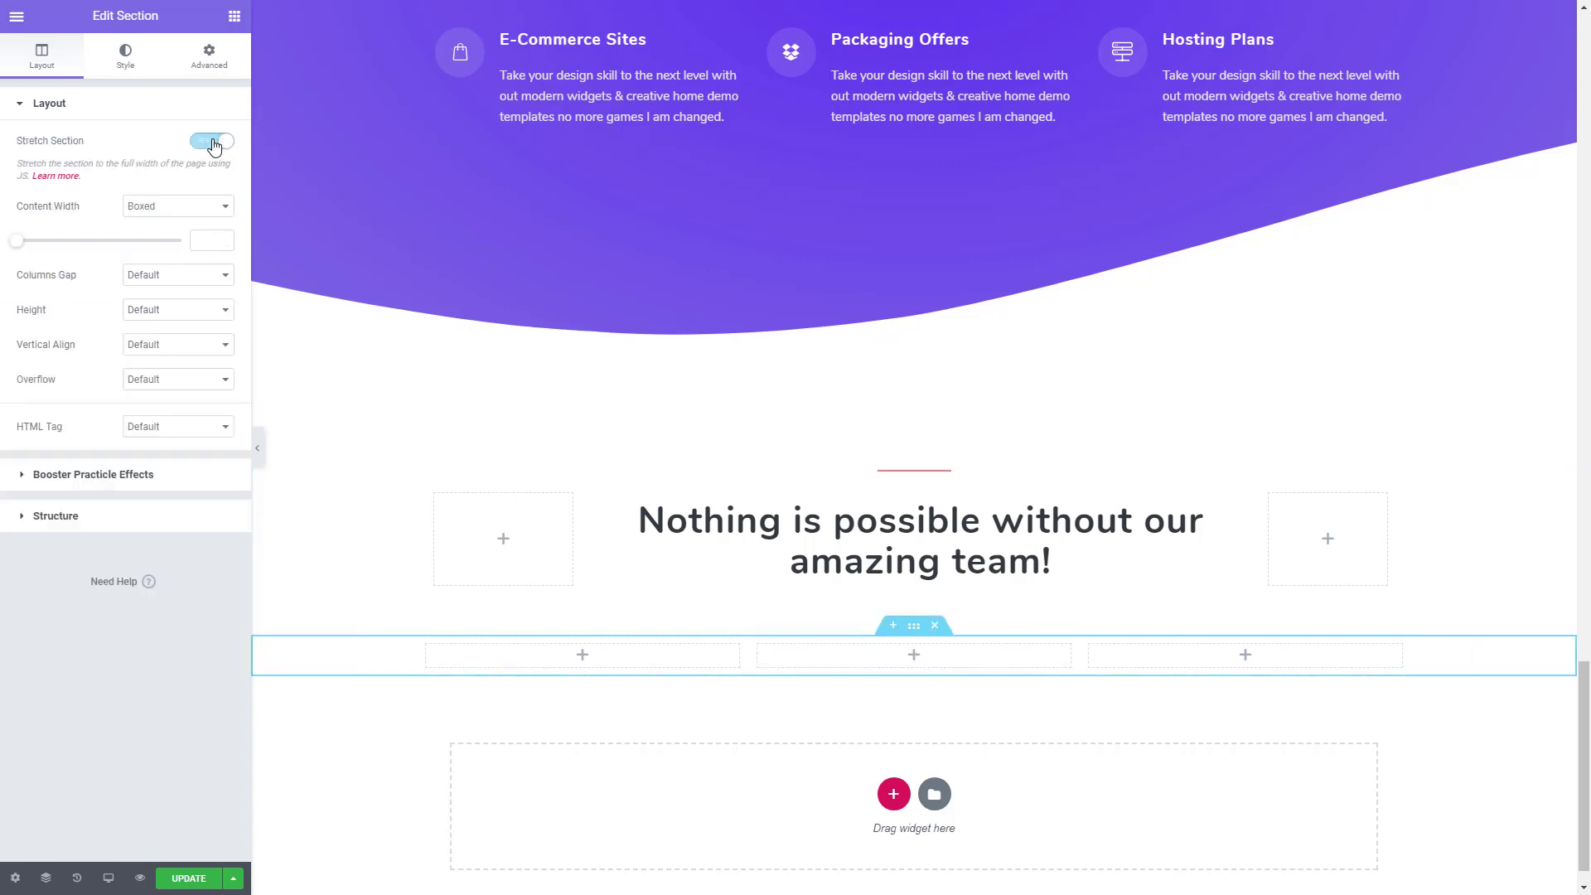
- Unlink the three-column section's margins and set its top margin to 36 px
{"action": "left_click", "coordinate": [203, 63]}
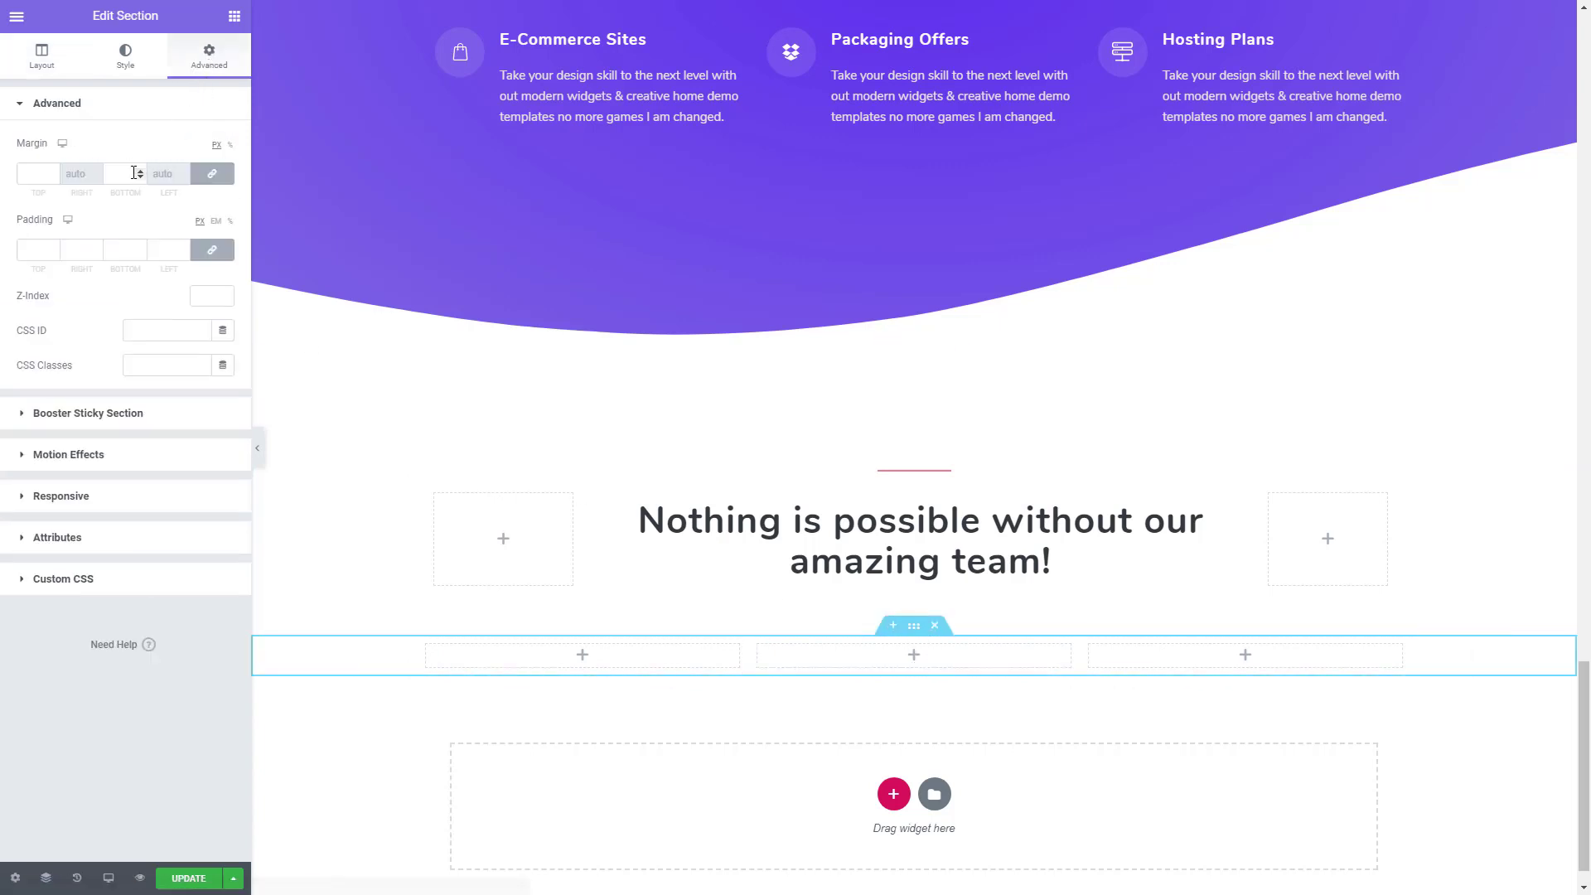
{"action": "left_click", "coordinate": [215, 175]}
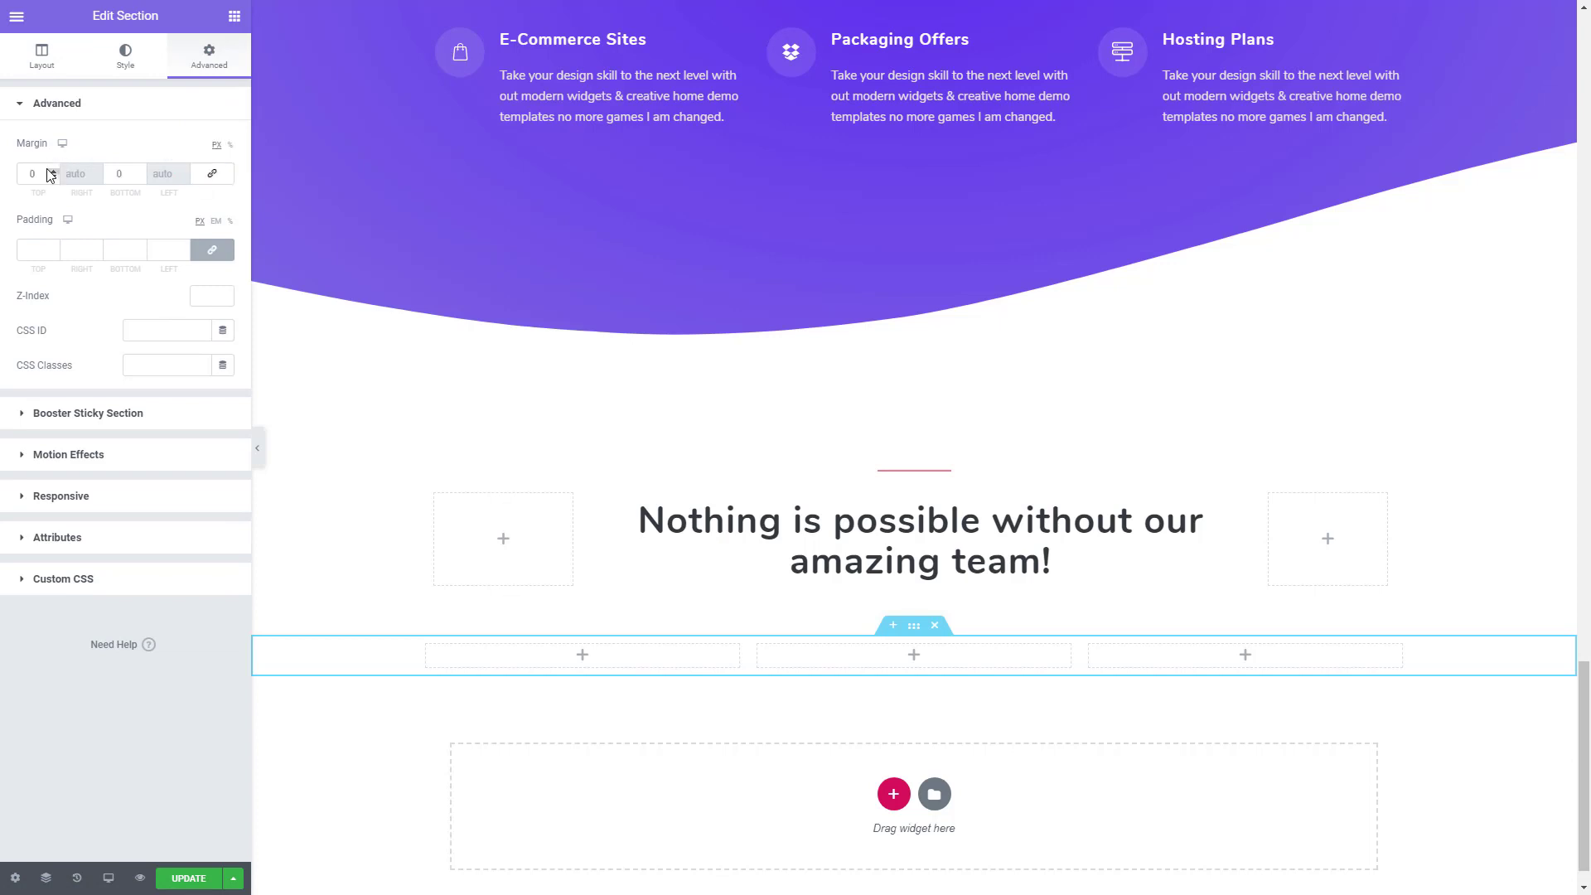
{"action": "left_click", "coordinate": [48, 170]}
{"action": "left_click", "coordinate": [48, 170]}
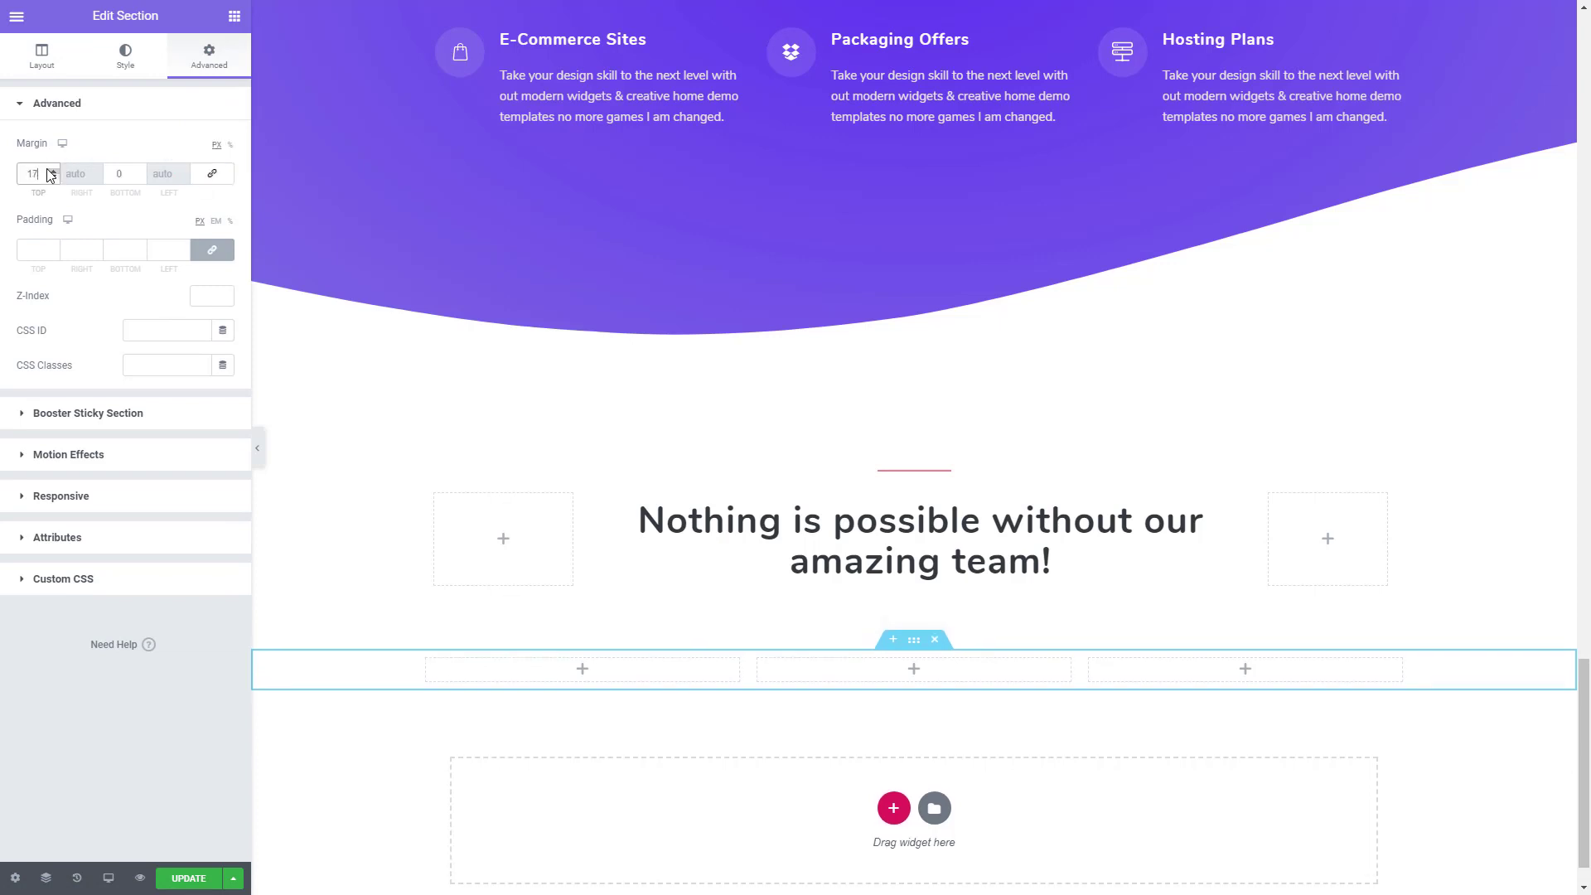
{"action": "left_click", "coordinate": [48, 170]}
{"action": "left_click", "coordinate": [48, 170]}
{"action": "left_click", "coordinate": [48, 170]}
{"action": "left_click", "coordinate": [48, 170]}
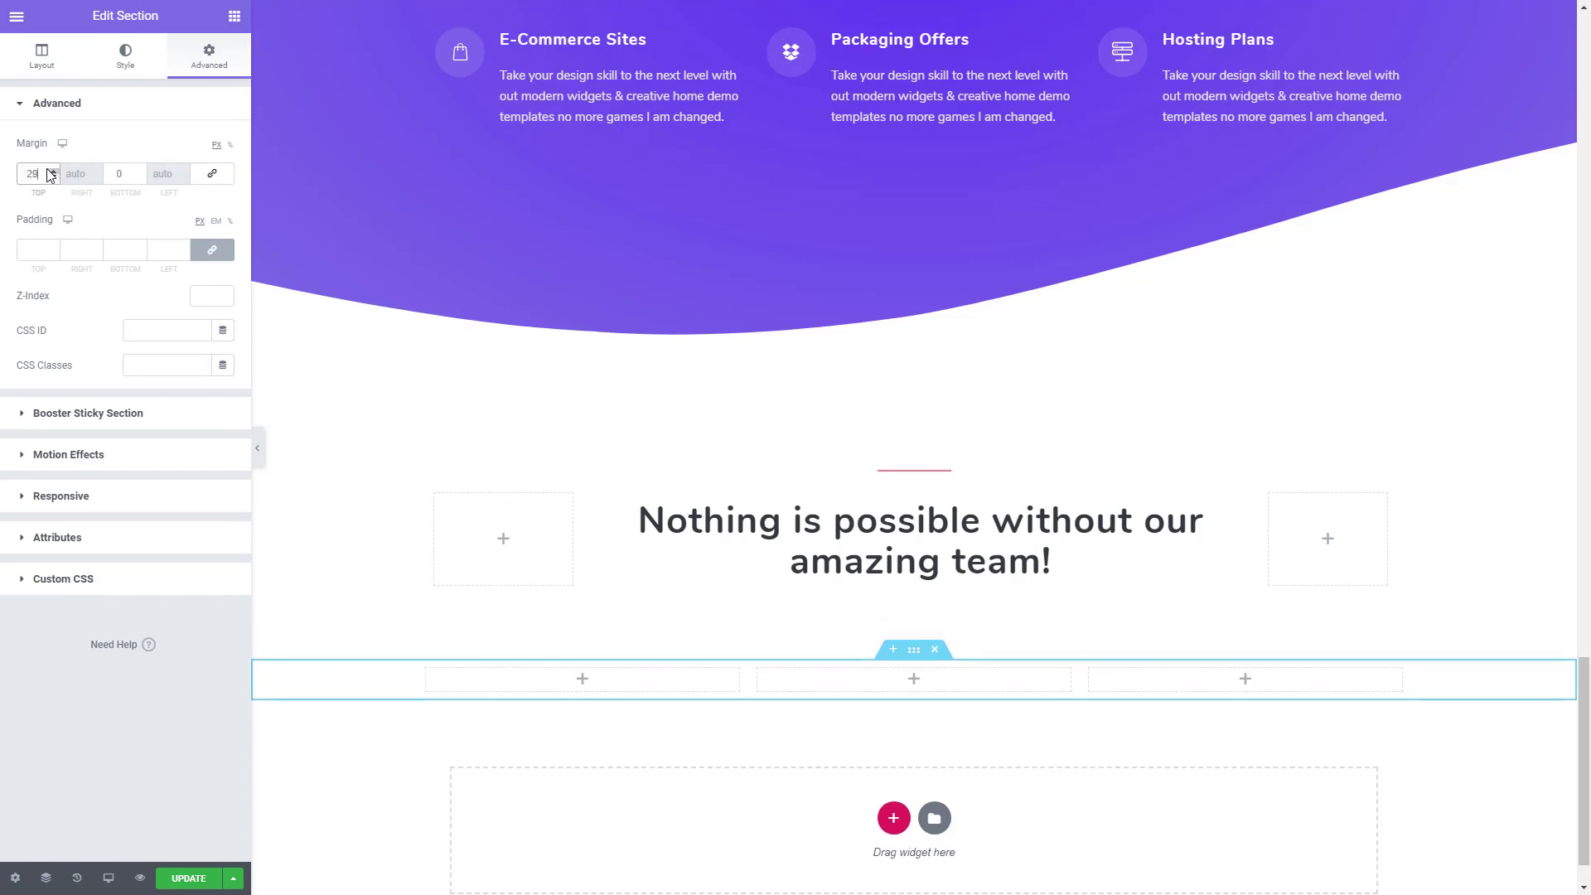
{"action": "left_click", "coordinate": [48, 170]}
{"action": "left_click", "coordinate": [48, 170]}
{"action": "left_click", "coordinate": [48, 170]}
{"action": "left_click", "coordinate": [48, 170]}
{"action": "left_click", "coordinate": [48, 170]}
{"action": "left_click", "coordinate": [48, 169]}
{"action": "left_click", "coordinate": [48, 170]}
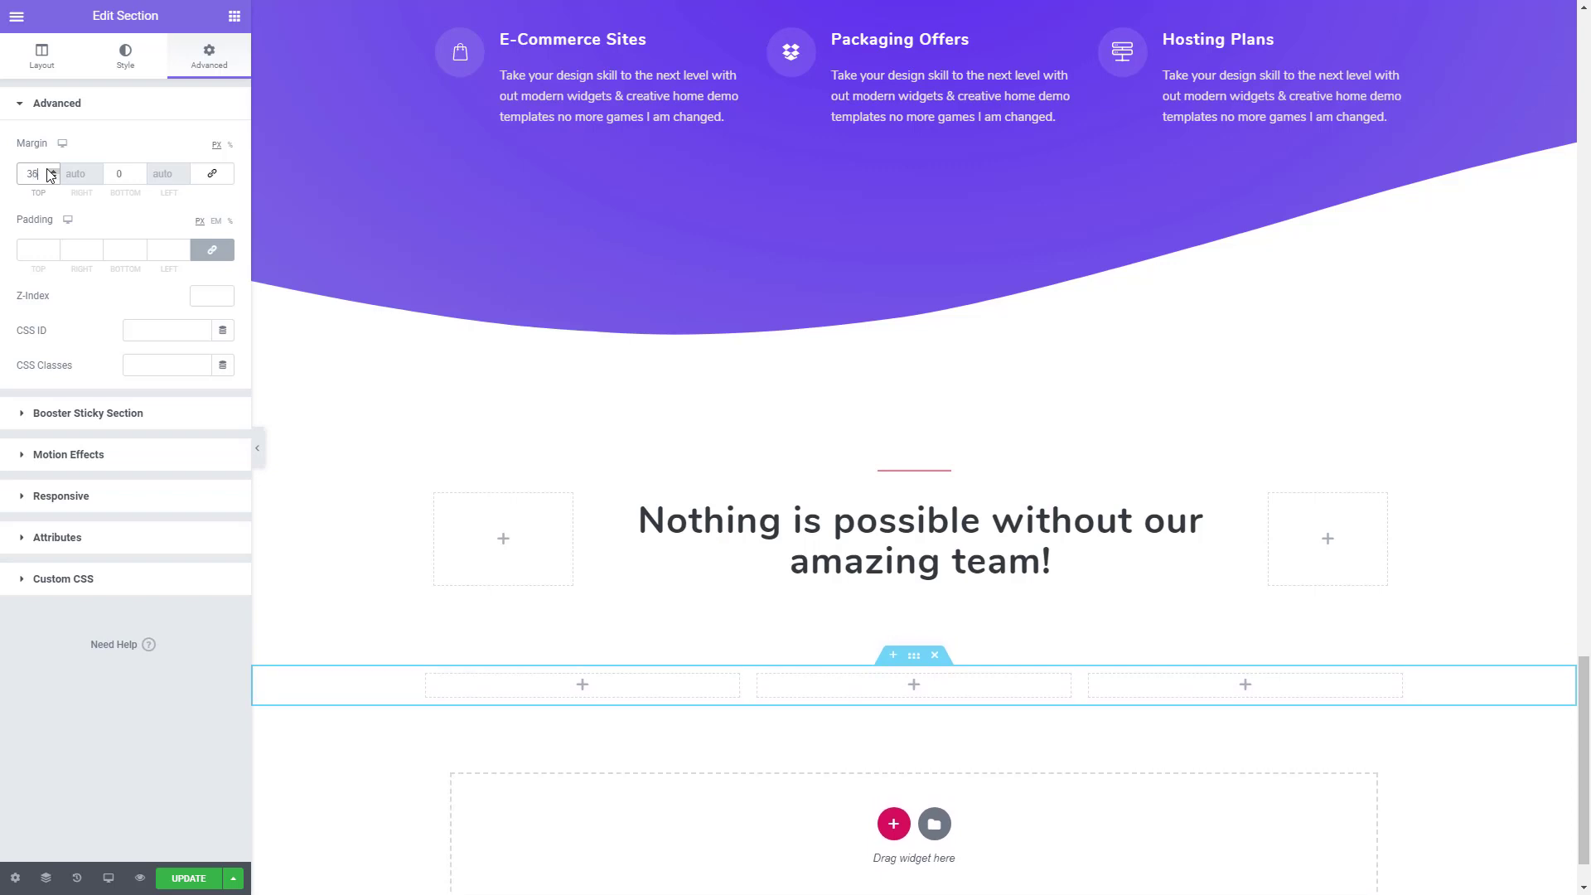
- Find the Team Member widget and place it in the first column of the three-column section
{"action": "left_click", "coordinate": [233, 18]}
{"action": "type", "text": "TEA"}
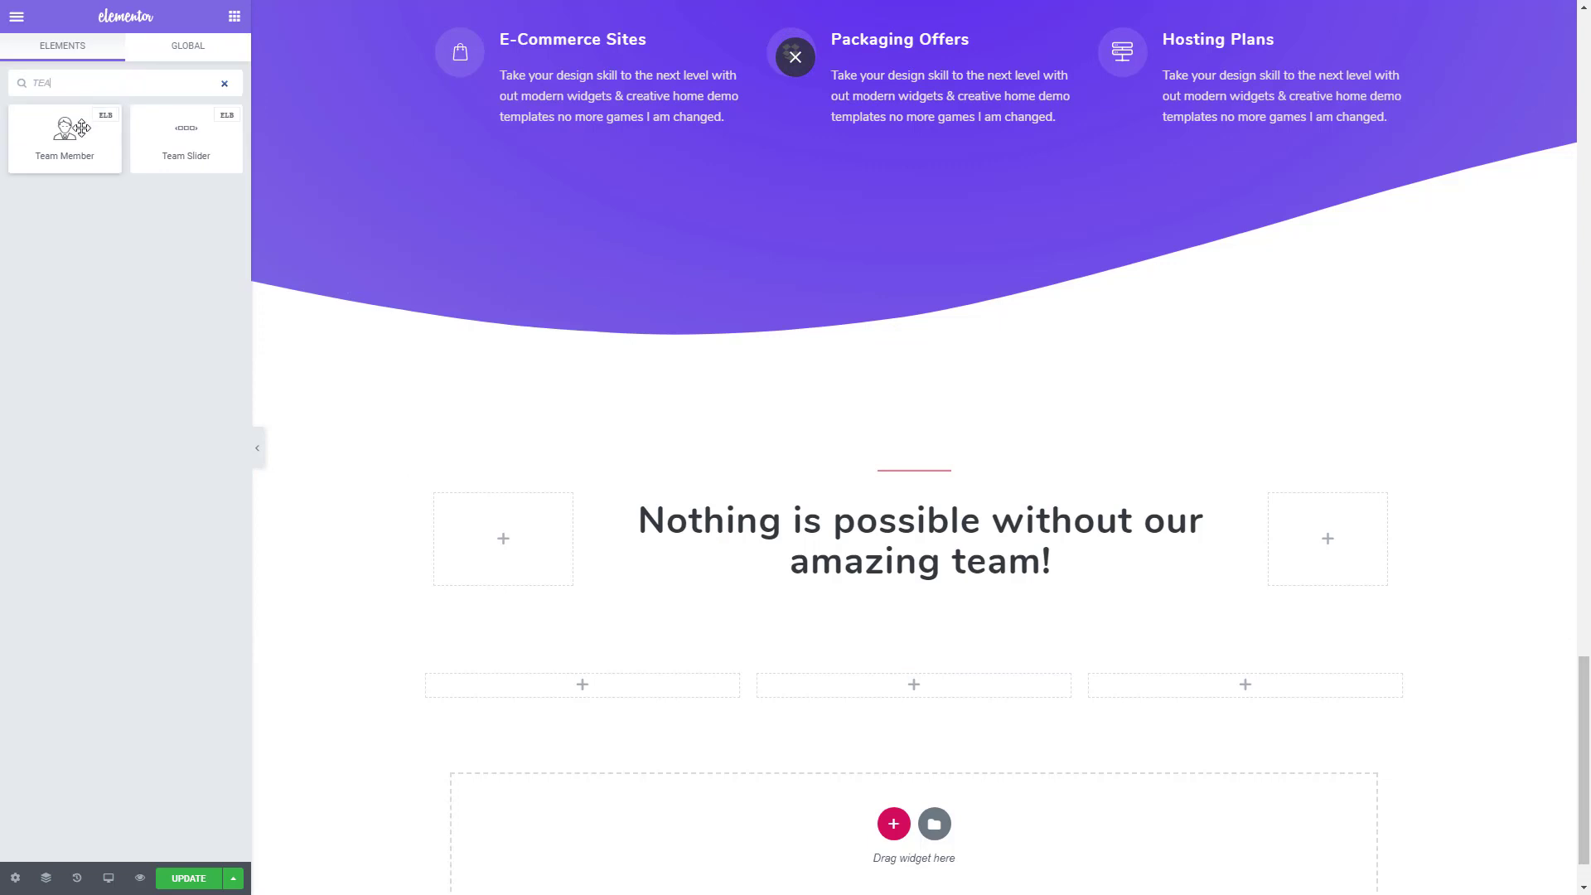
{"action": "left_click_drag", "start_coordinate": [65, 133], "coordinate": [600, 695]}
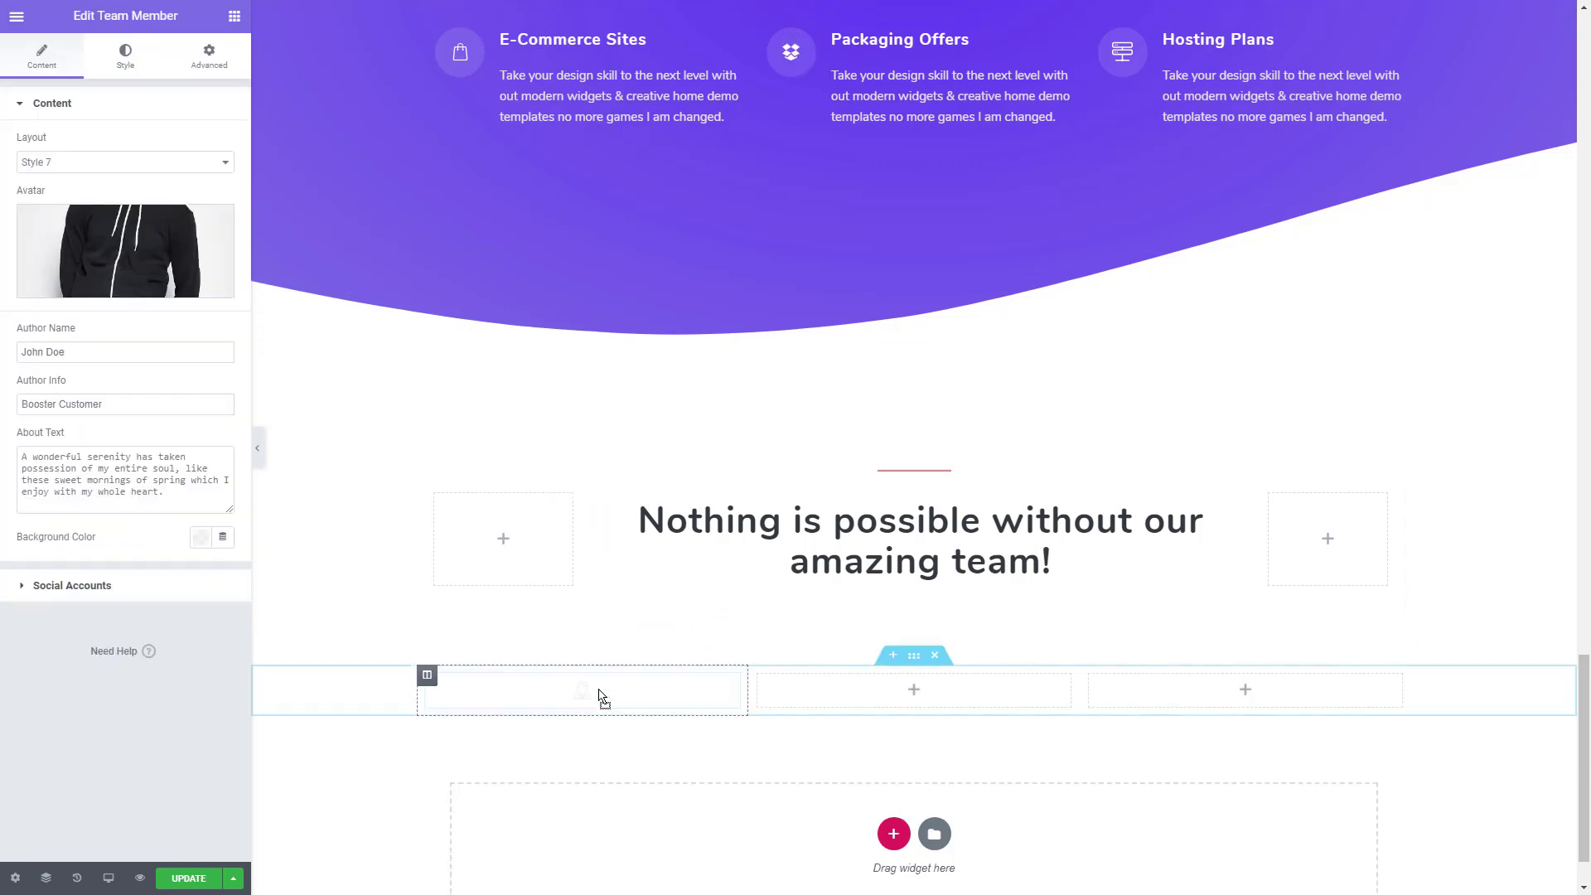
- Replace the team member's avatar with the image team-prt-2.jpeg from the media library
{"action": "scroll", "coordinate": [600, 678], "scroll_direction": "down", "scroll_amount": 1}
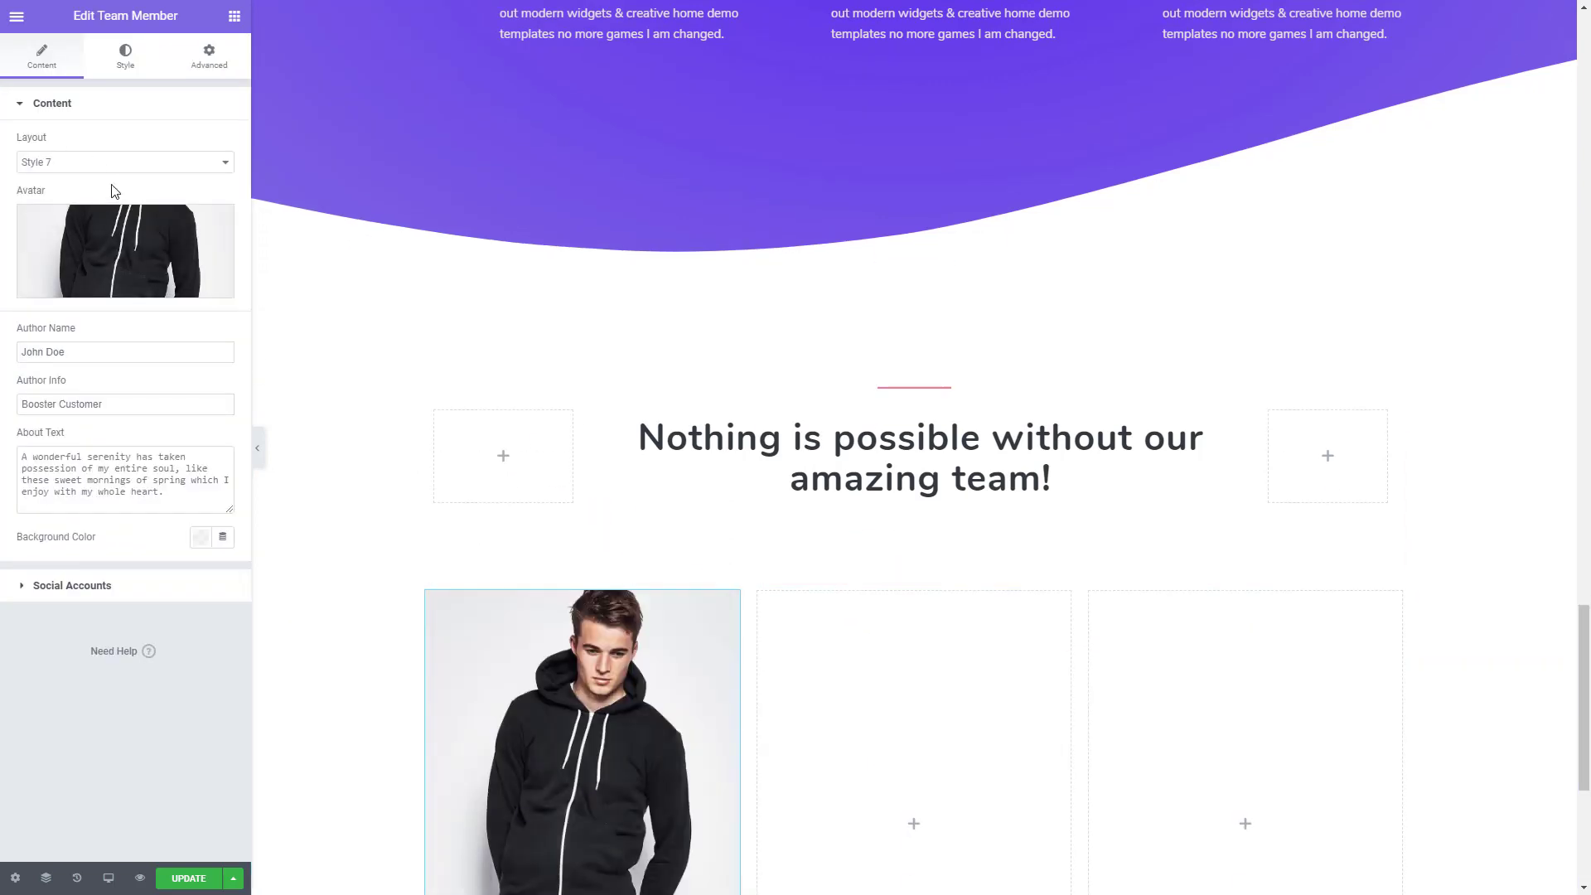
{"action": "scroll", "coordinate": [614, 655], "scroll_direction": "down", "scroll_amount": 3}
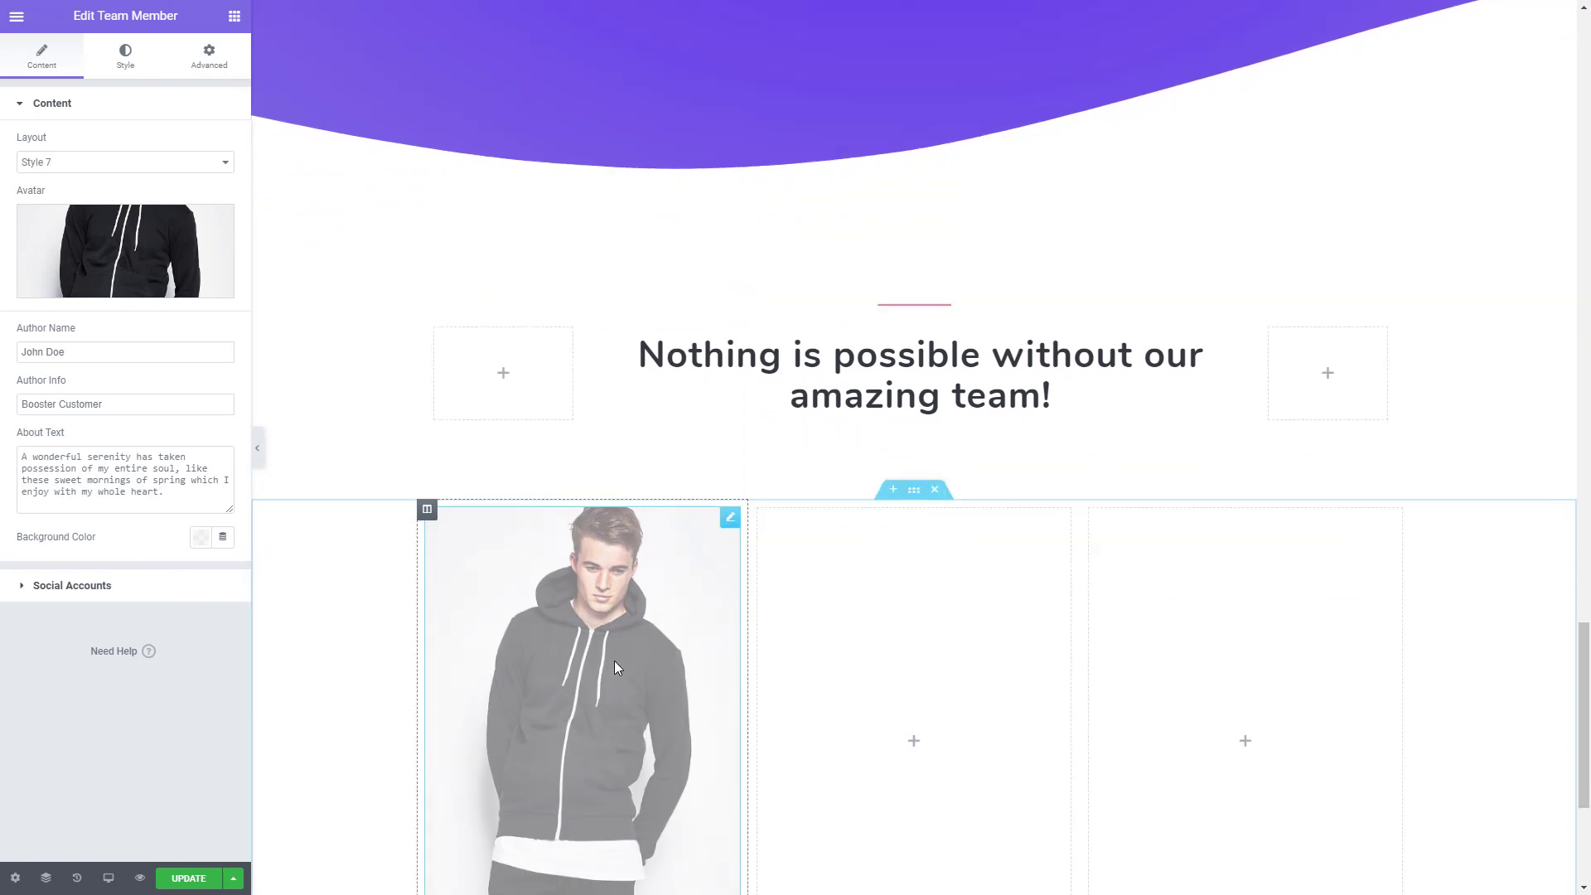
{"action": "mouse_move", "coordinate": [45, 269]}
{"action": "left_click", "coordinate": [164, 268]}
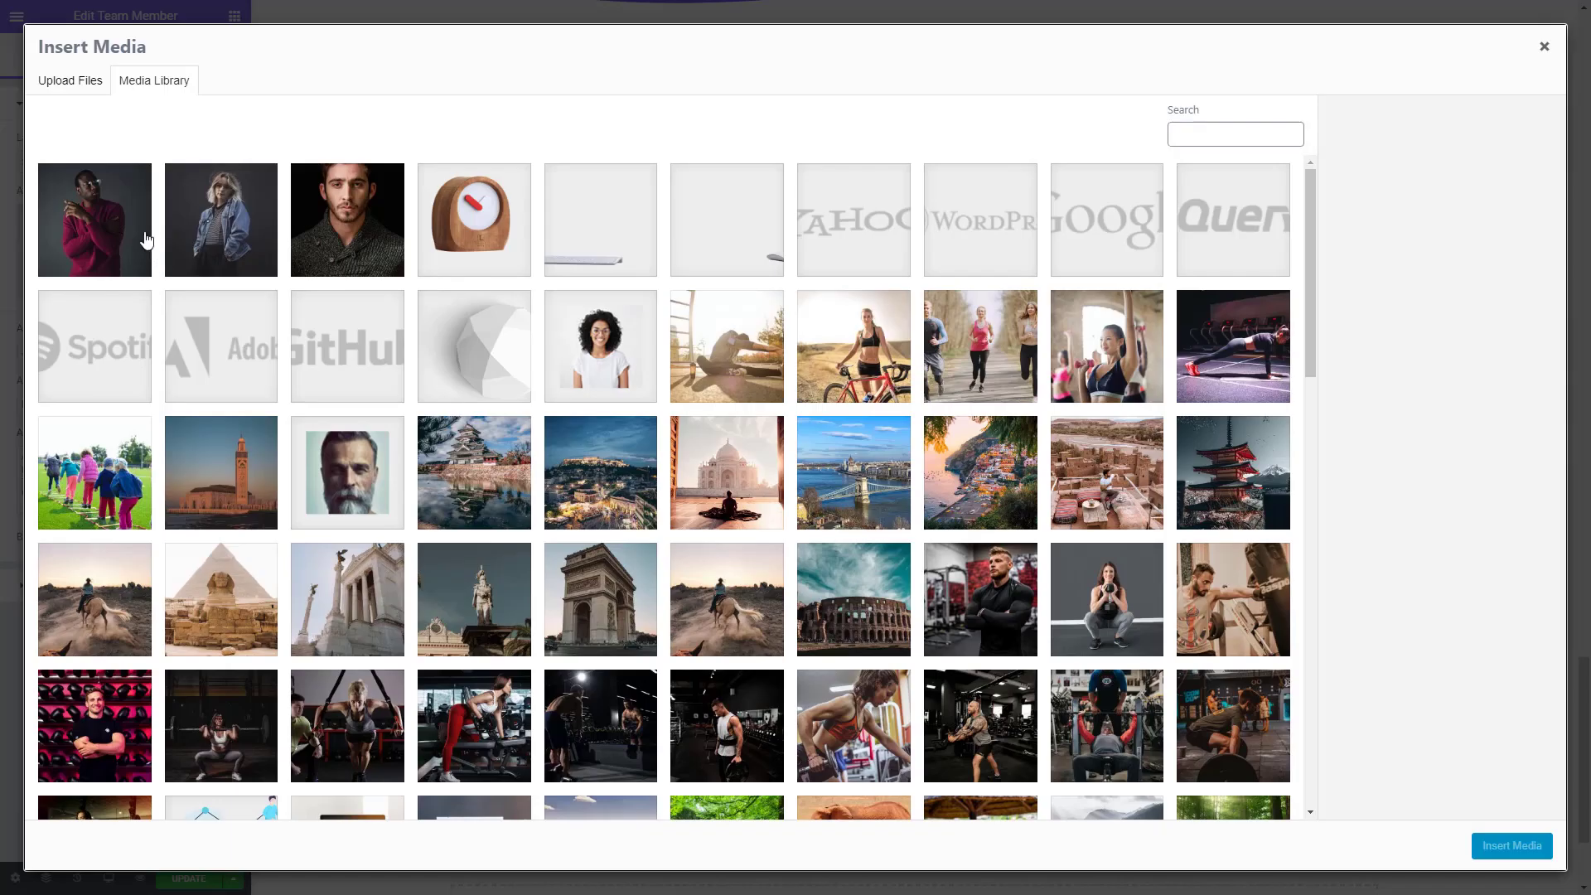
{"action": "left_click", "coordinate": [105, 215]}
{"action": "left_click", "coordinate": [1512, 845]}
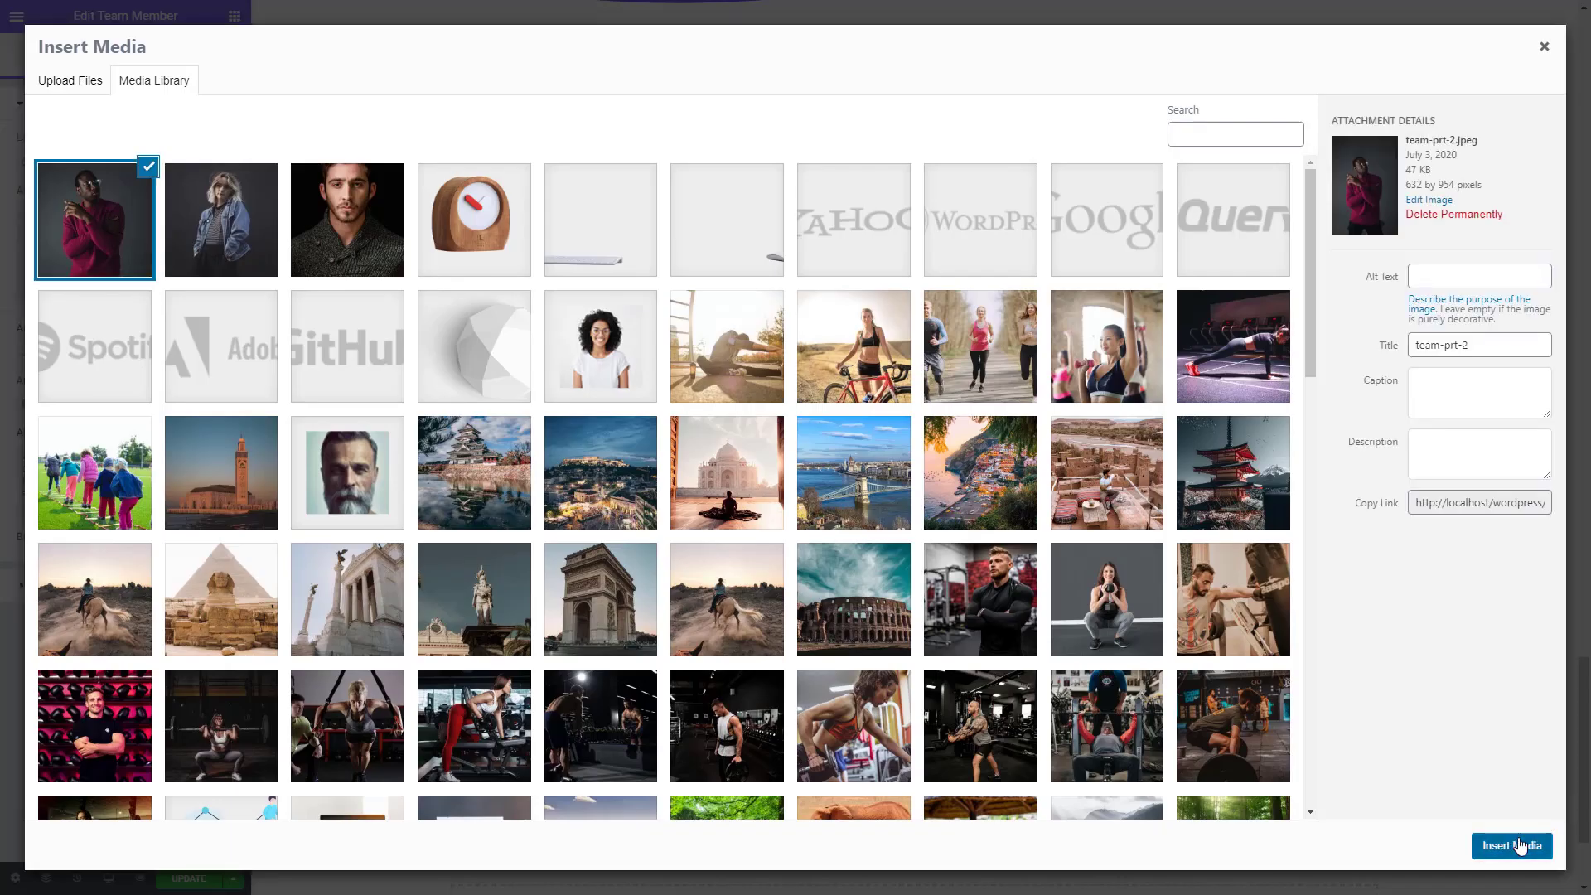
- Set the team member's overlay background color to purple #7D66E2
{"action": "scroll", "coordinate": [710, 593], "scroll_direction": "down", "scroll_amount": 2}
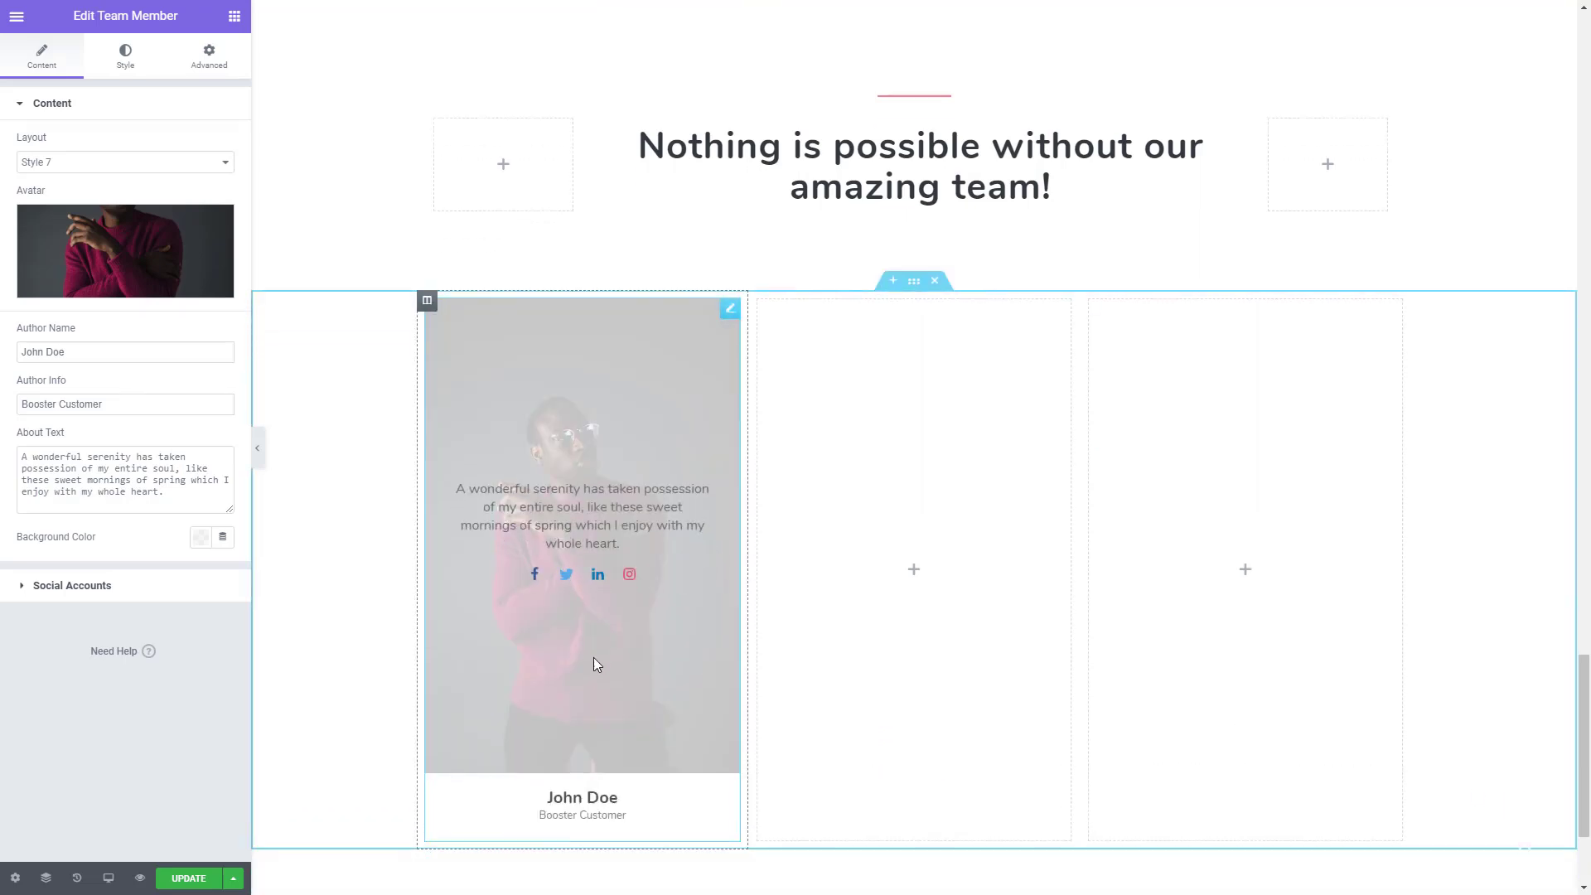
{"action": "left_click", "coordinate": [201, 539]}
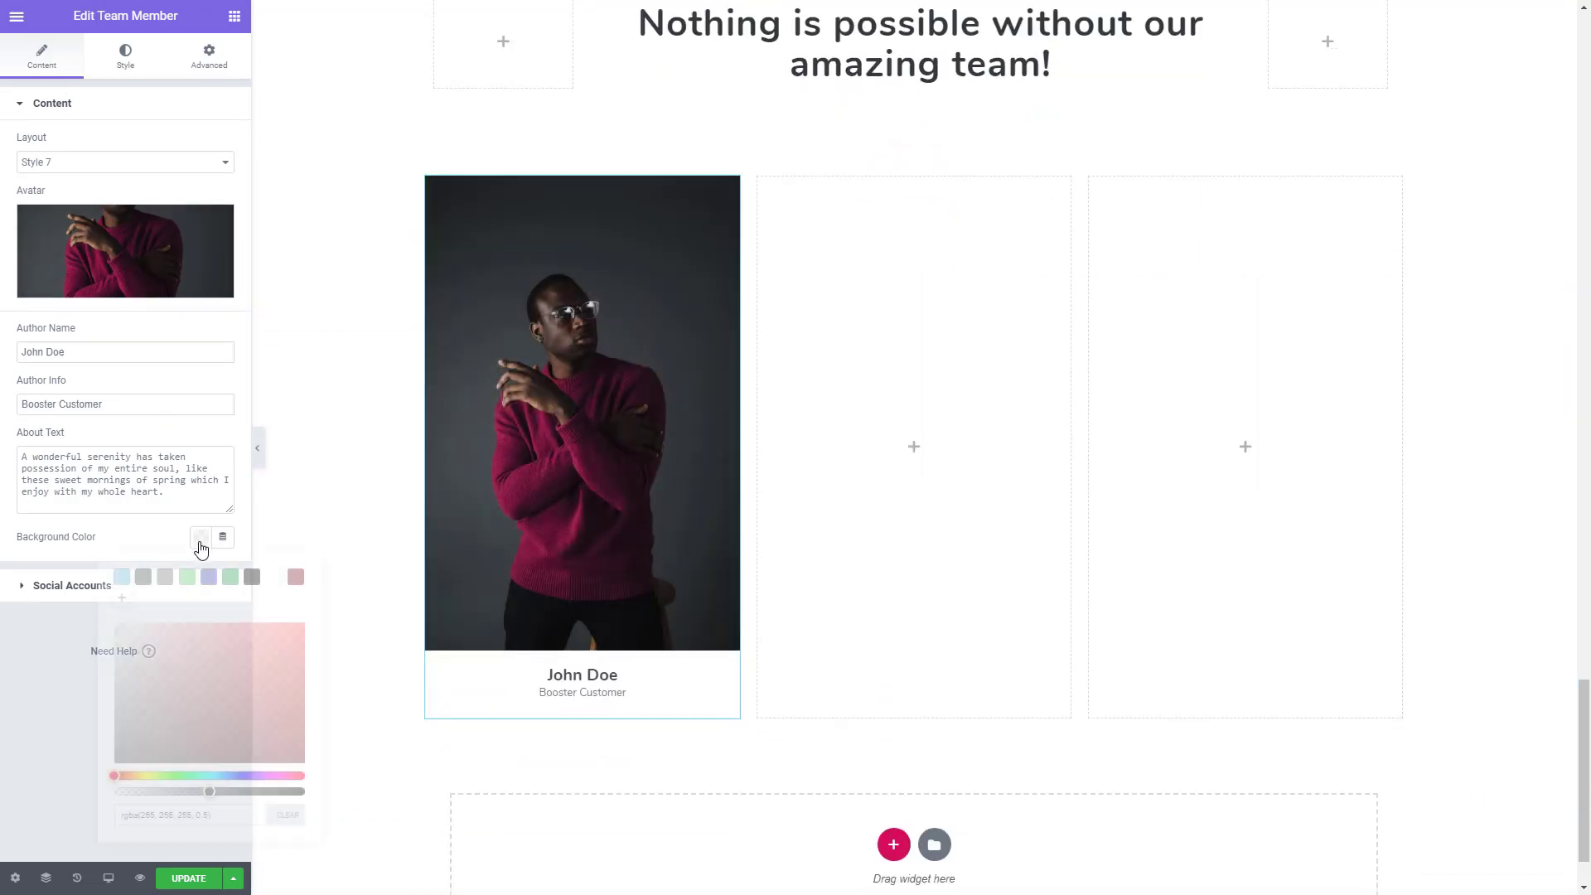
{"action": "key", "text": "ctrl+grave"}
{"action": "double_click", "coordinate": [278, 743]}
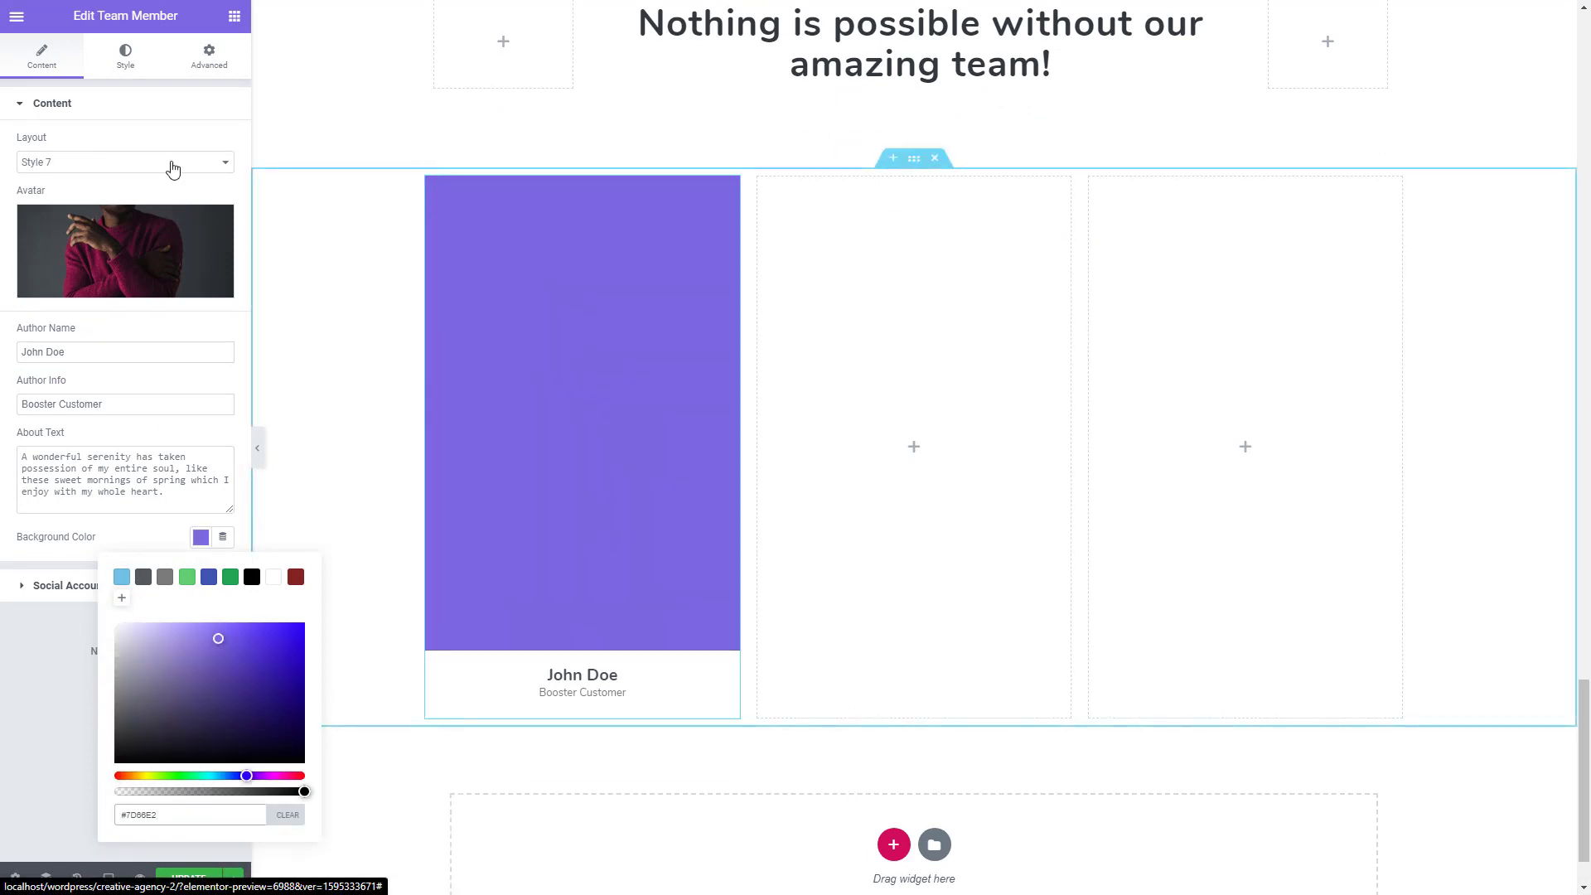
- Set the team member's about text color to white (#FFFFFF)
{"action": "left_click", "coordinate": [127, 66]}
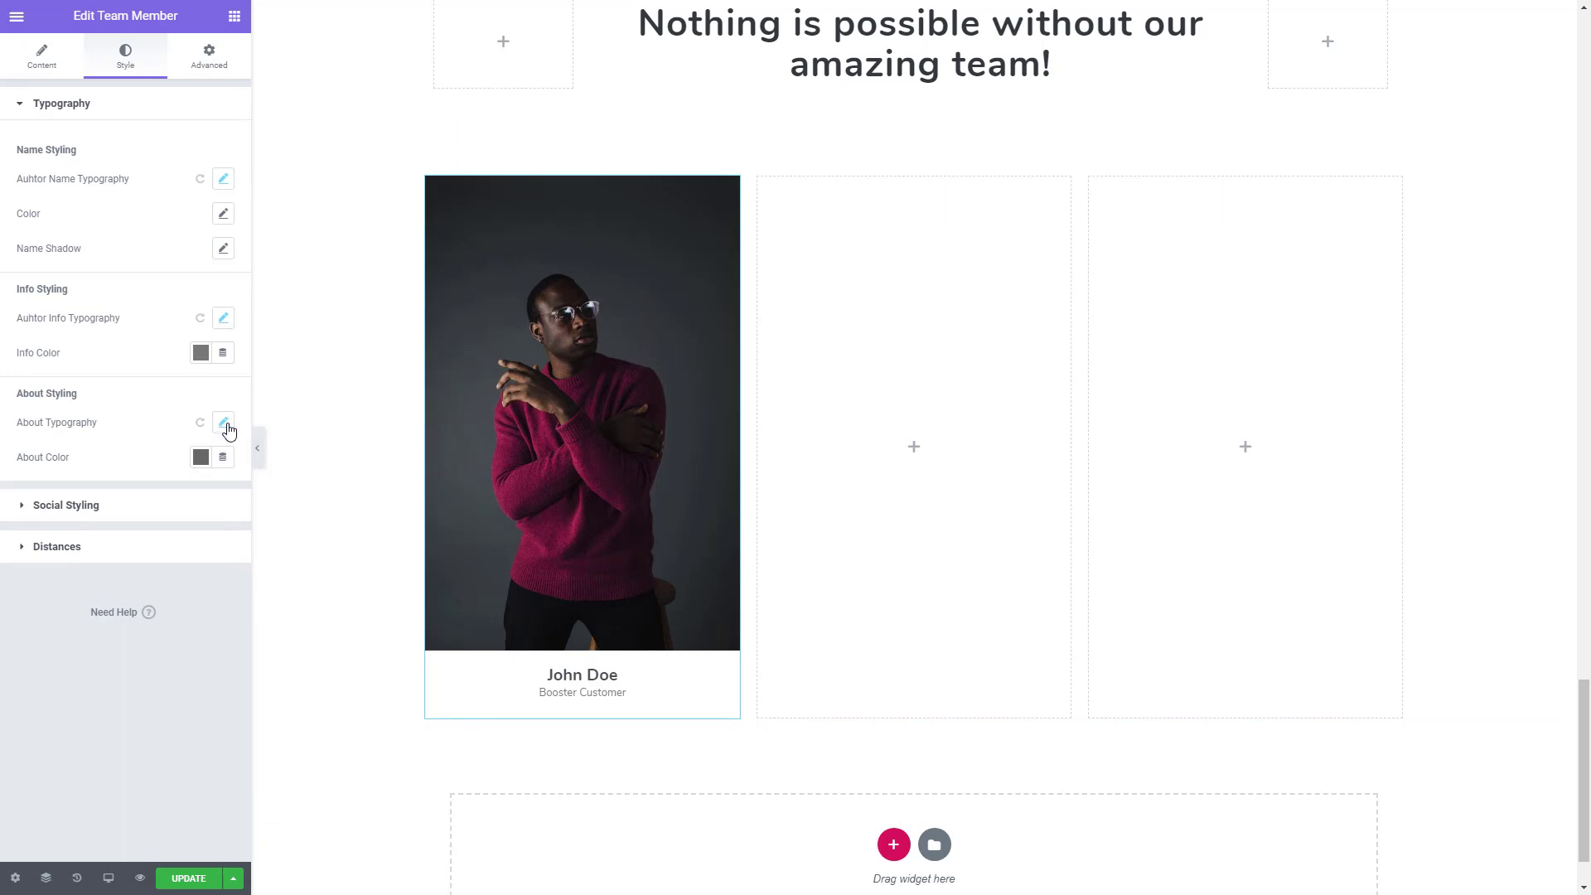
{"action": "left_click", "coordinate": [200, 457]}
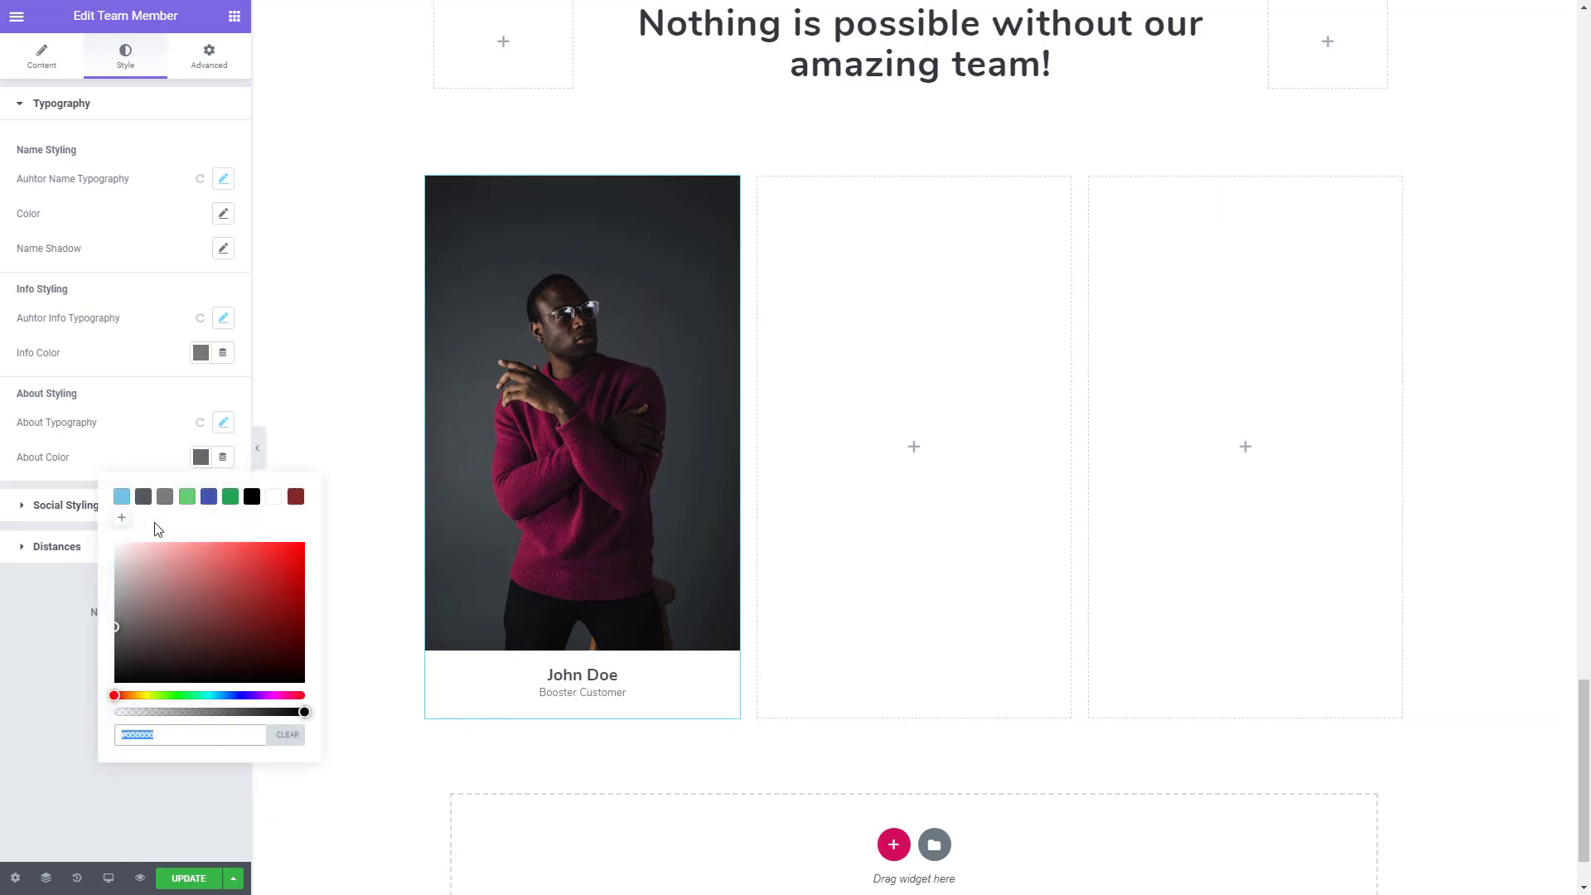
{"action": "left_click", "coordinate": [273, 497]}
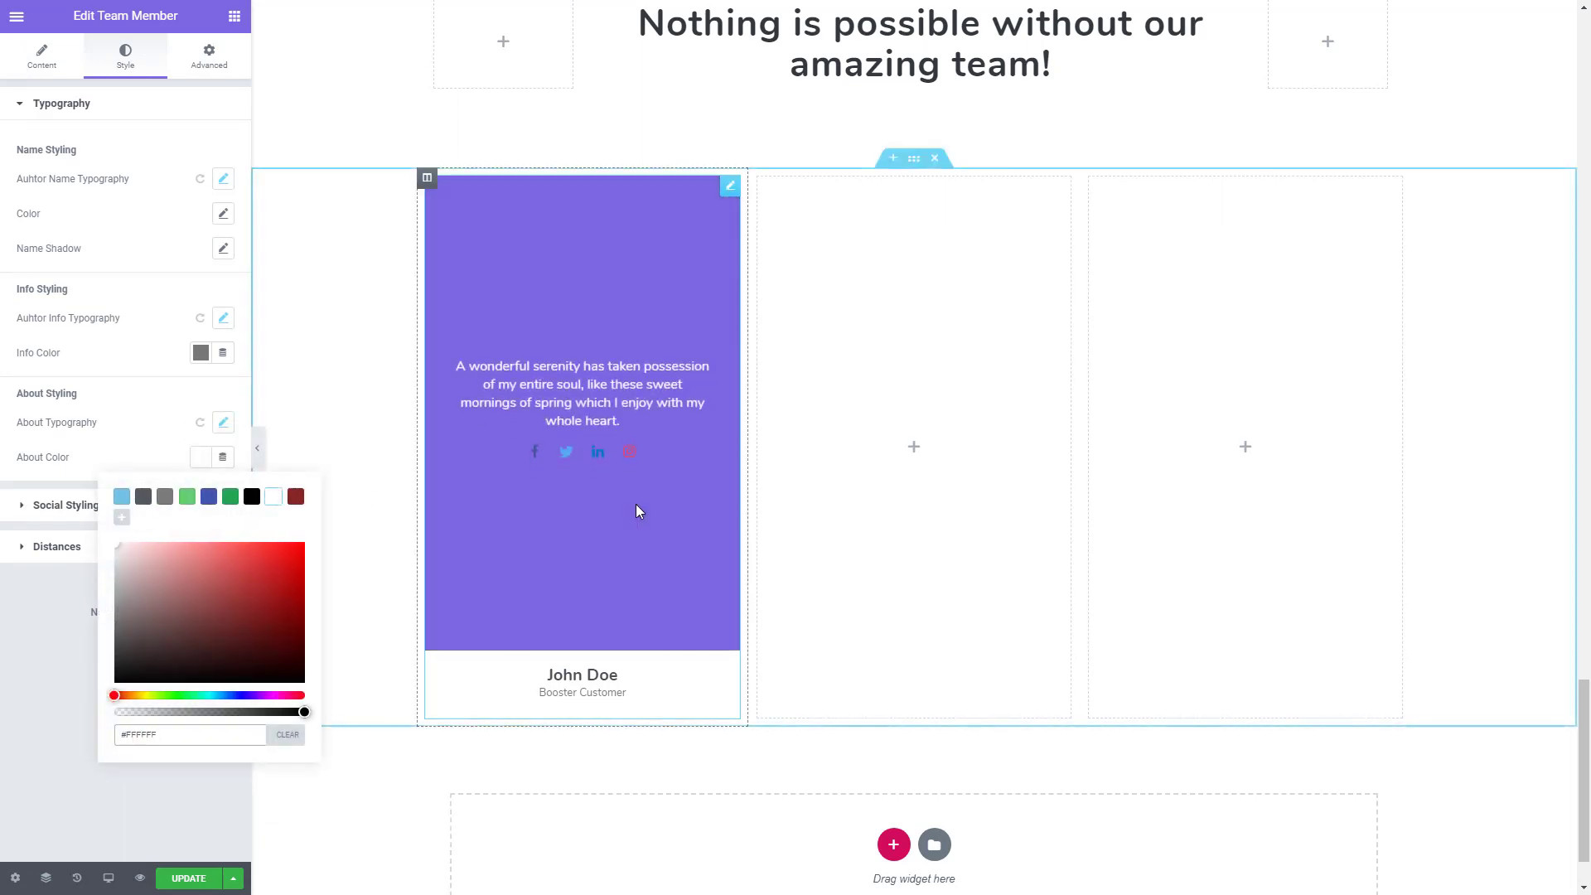
{"action": "left_click", "coordinate": [106, 464]}
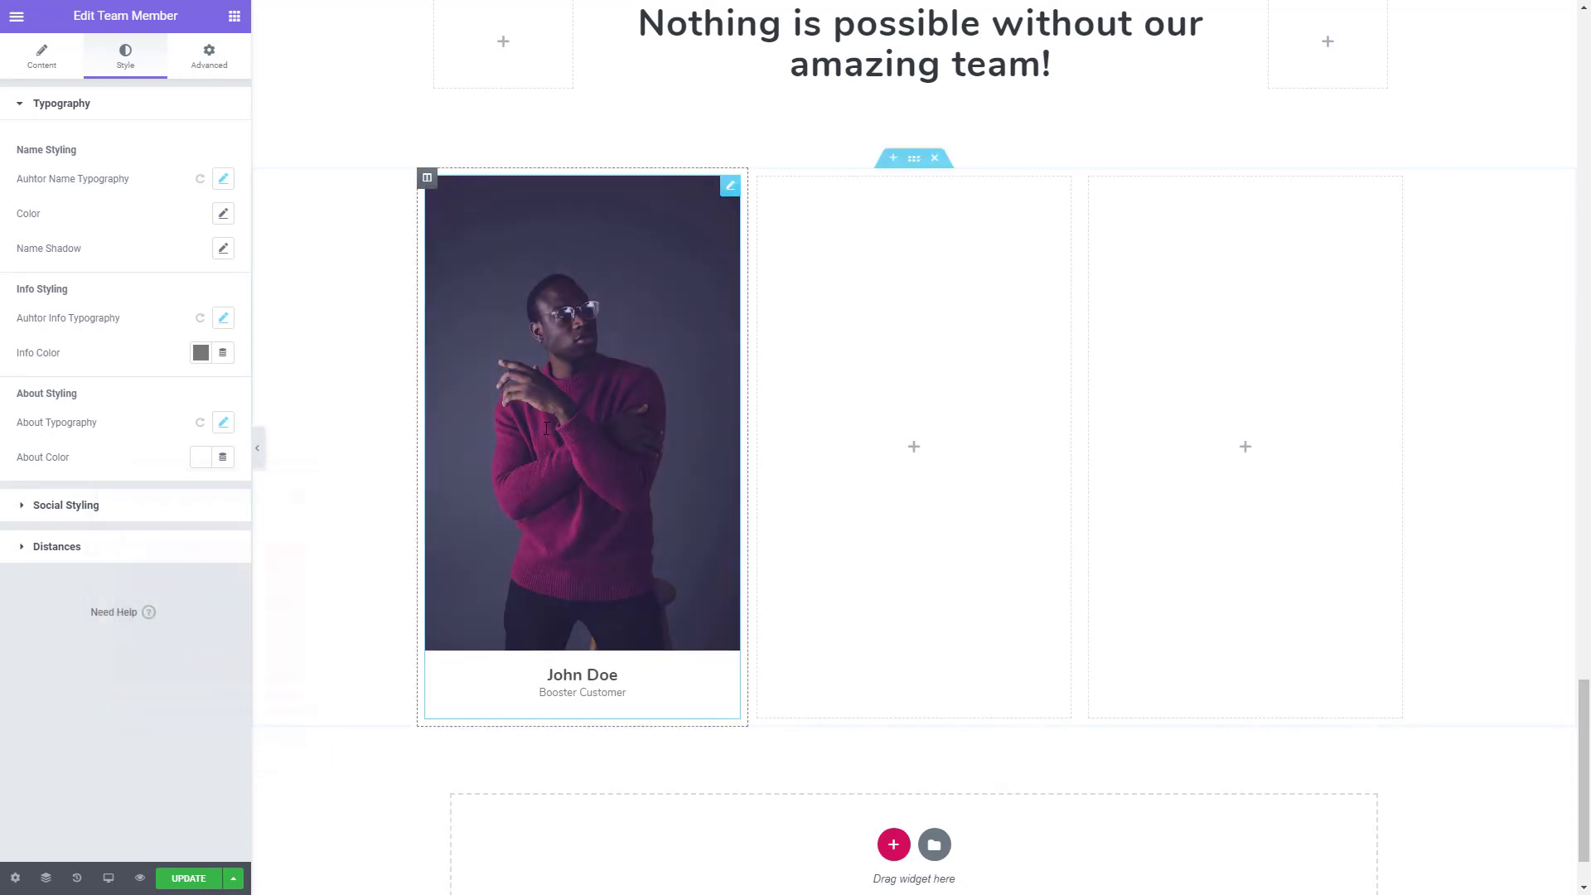
- Open the social icon styling settings of the team member widget
{"action": "left_click", "coordinate": [91, 509]}
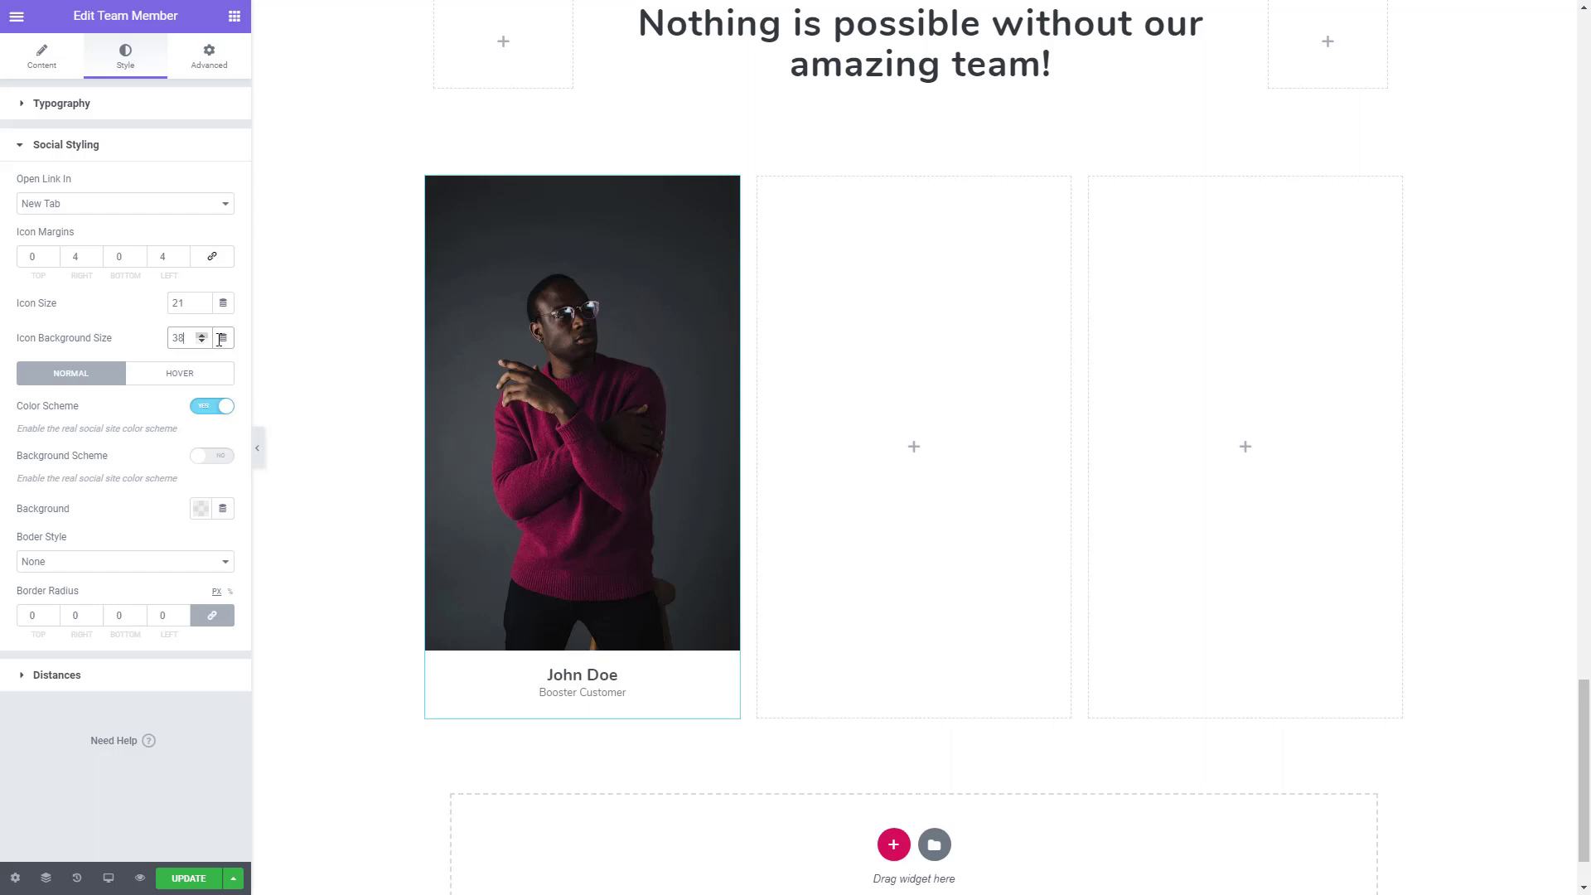
- Turn off the color scheme of the team member's social icons and set their normal color to white (#FFFFFF)
{"action": "mouse_move", "coordinate": [539, 391]}
{"action": "left_click", "coordinate": [201, 409]}
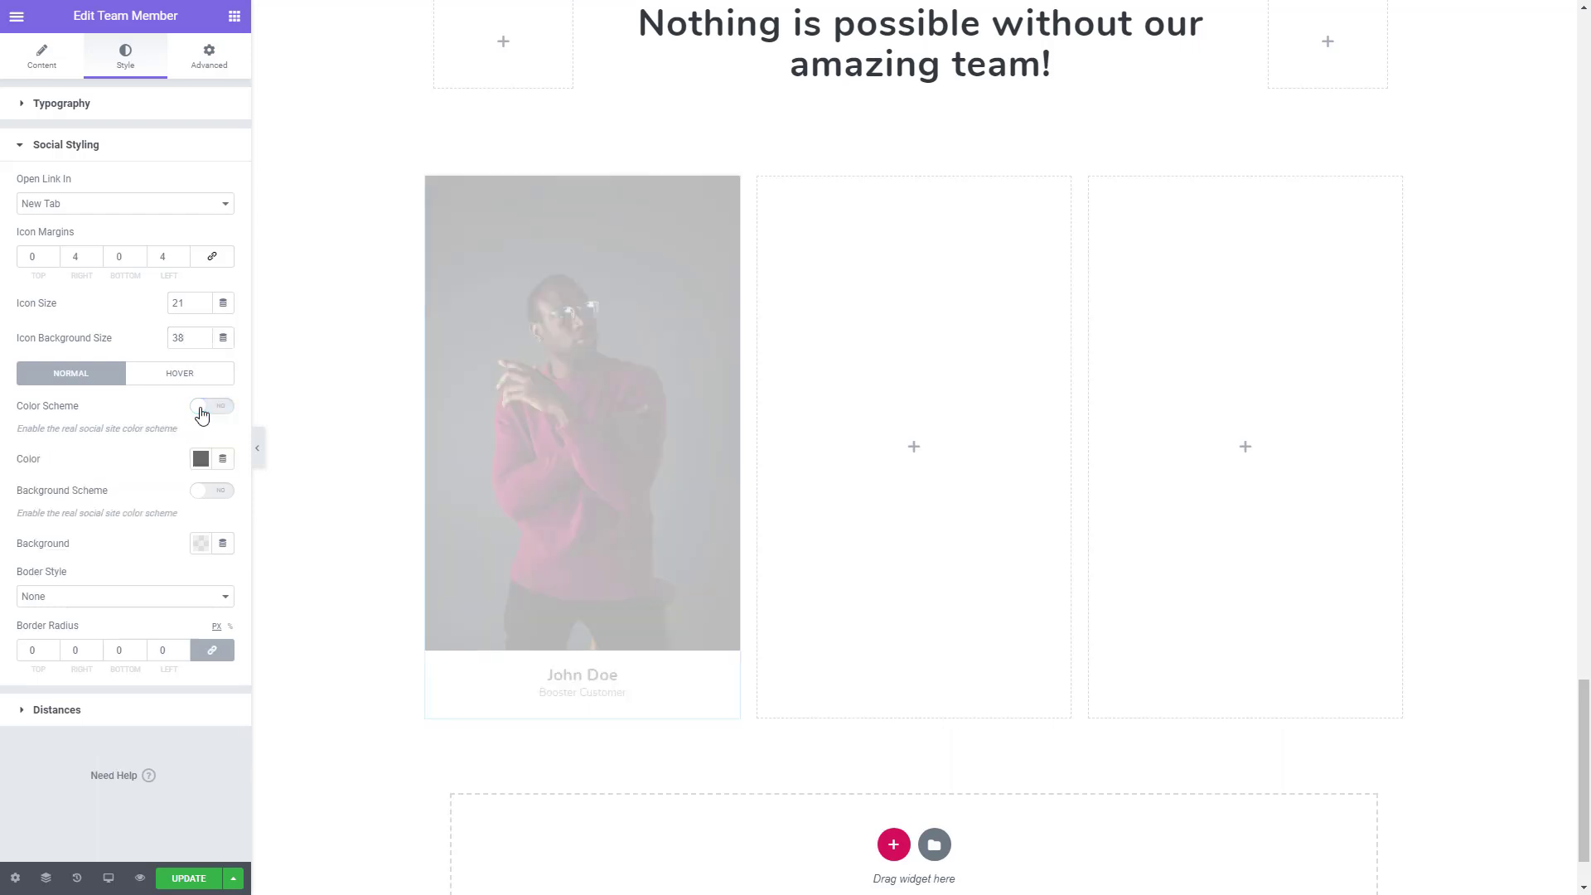
{"action": "mouse_move", "coordinate": [570, 479]}
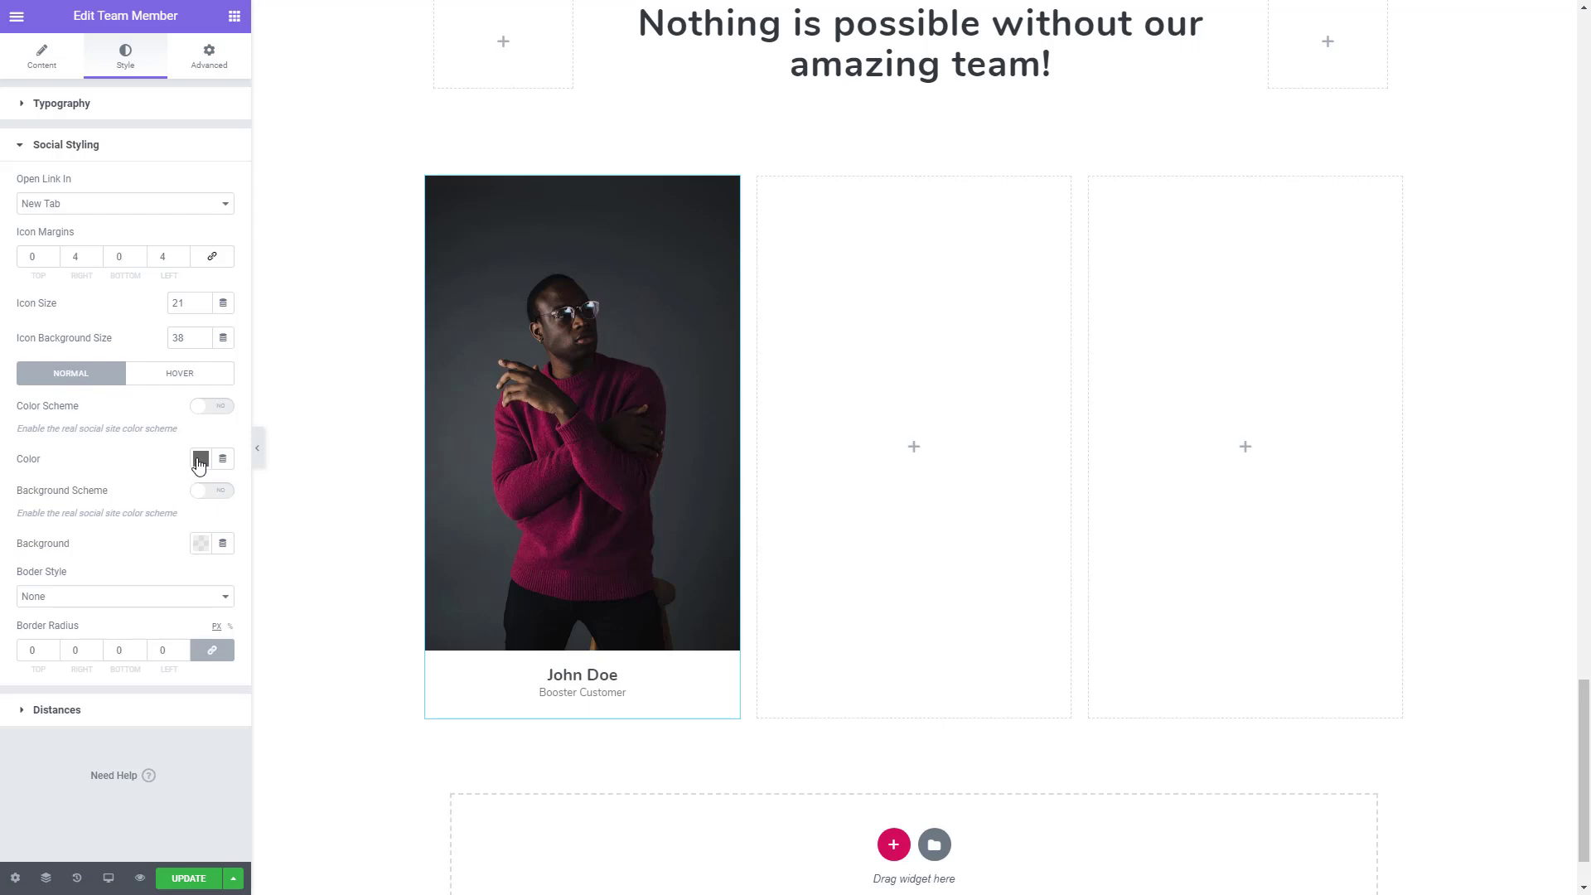
{"action": "left_click", "coordinate": [200, 460]}
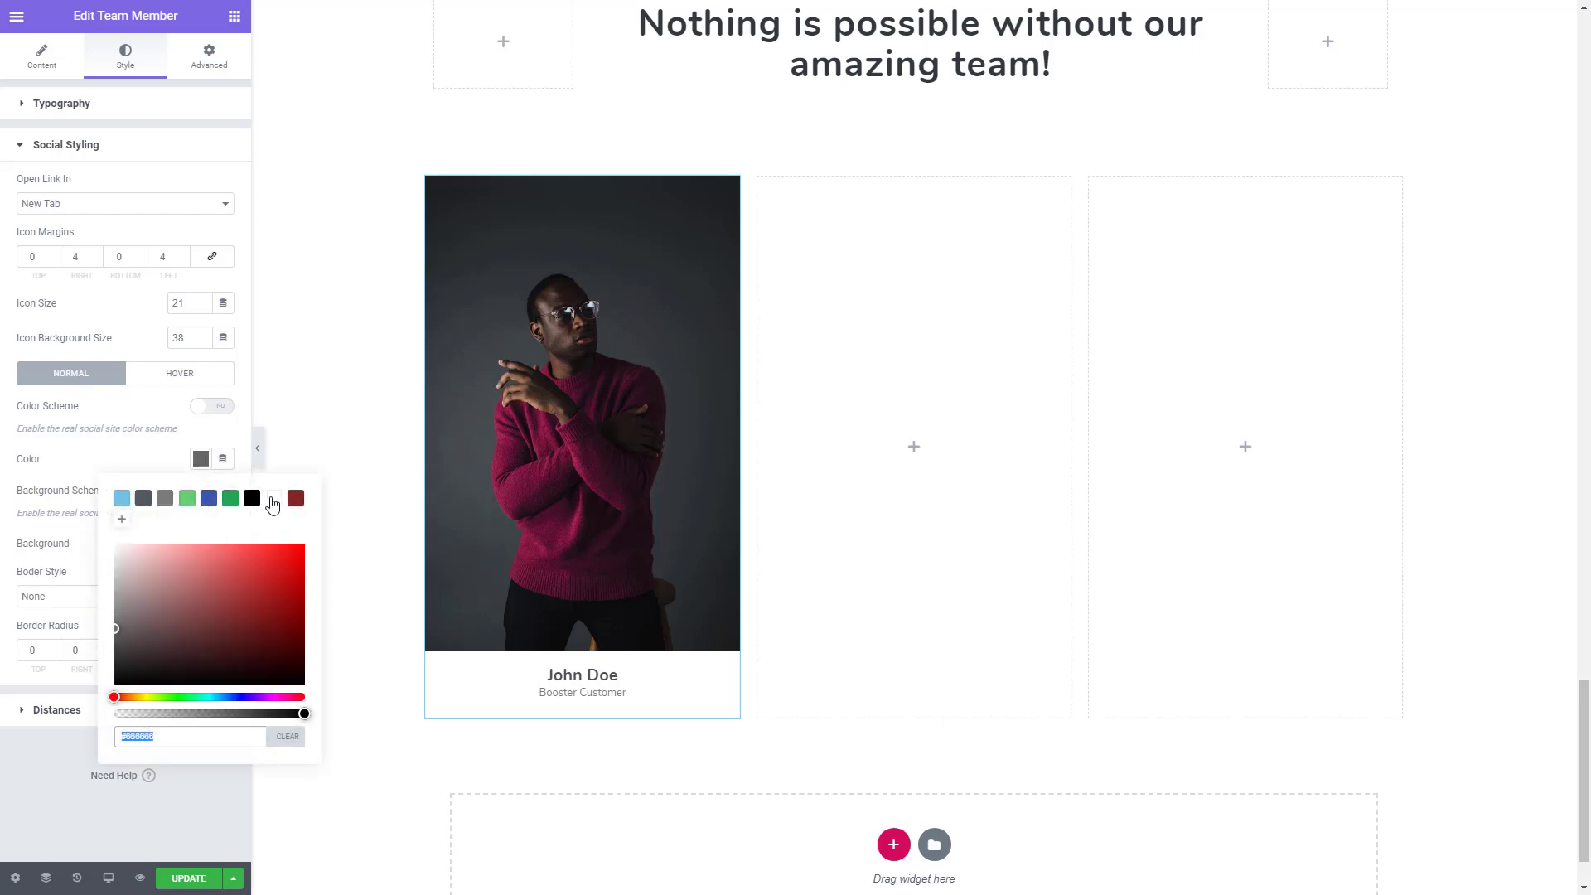
{"action": "mouse_move", "coordinate": [572, 464]}
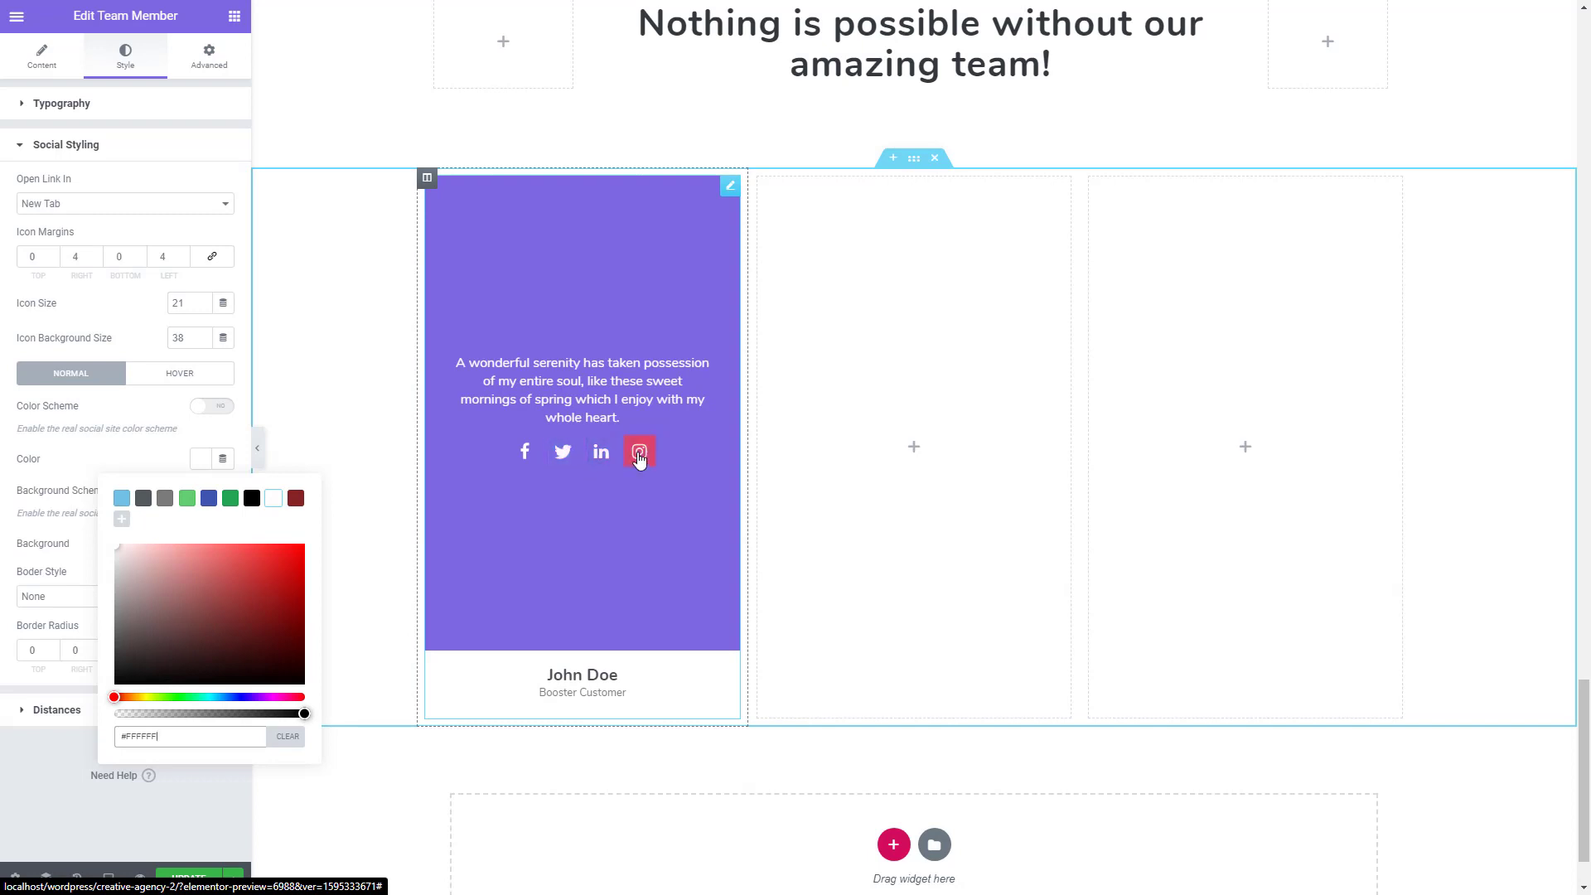
- Set the social icons' hover effect to Tada and their right and left margins to 8
{"action": "left_click", "coordinate": [168, 379]}
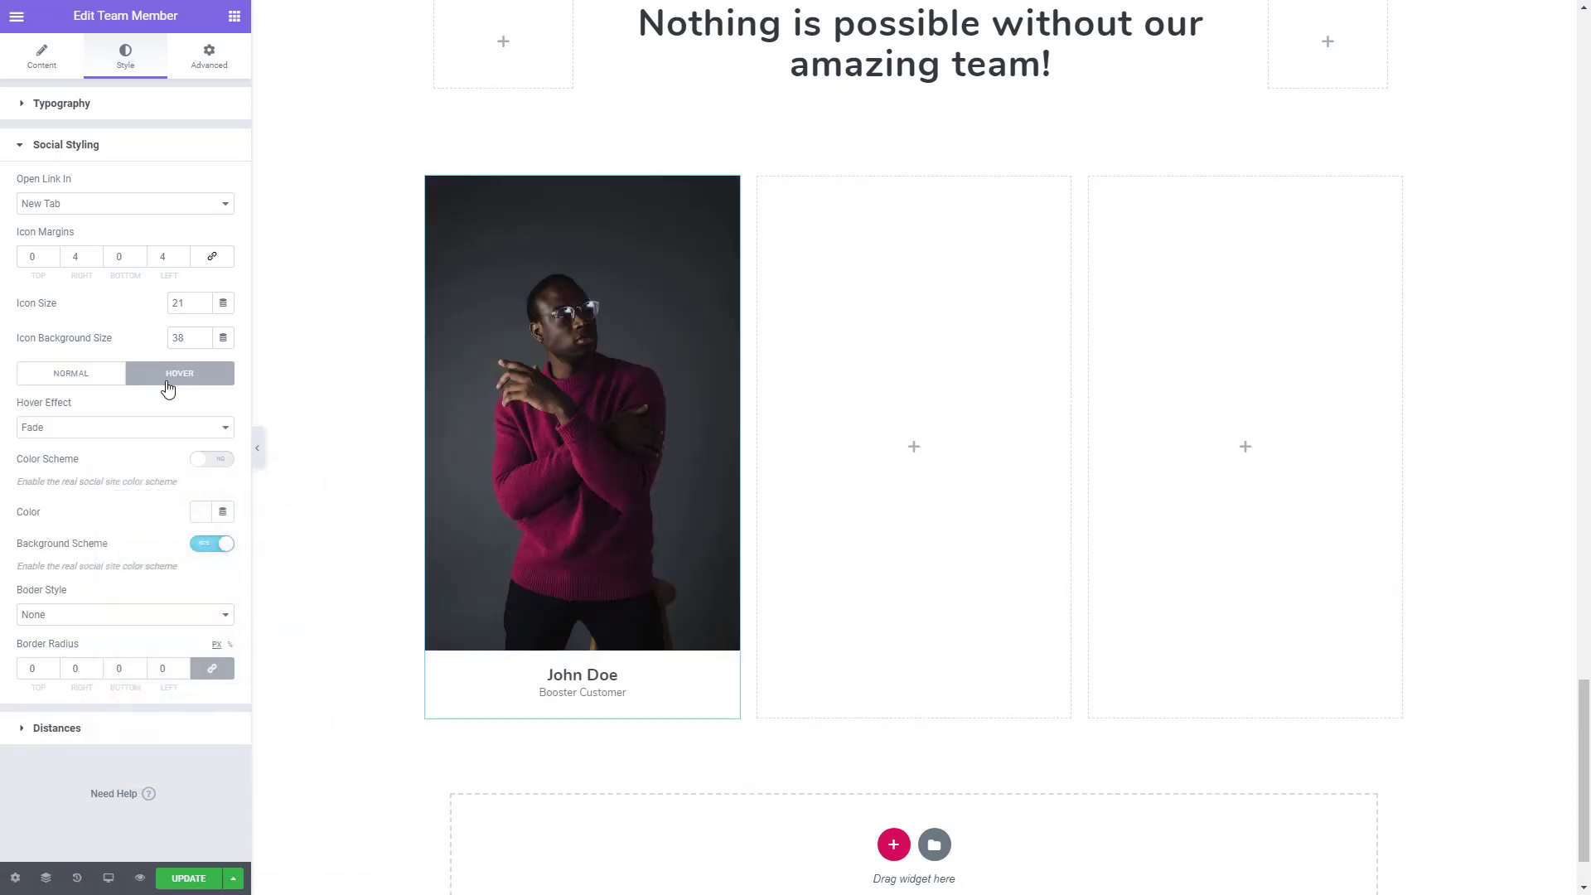
{"action": "left_click", "coordinate": [87, 428]}
{"action": "scroll", "coordinate": [90, 563], "scroll_direction": "down", "scroll_amount": 5}
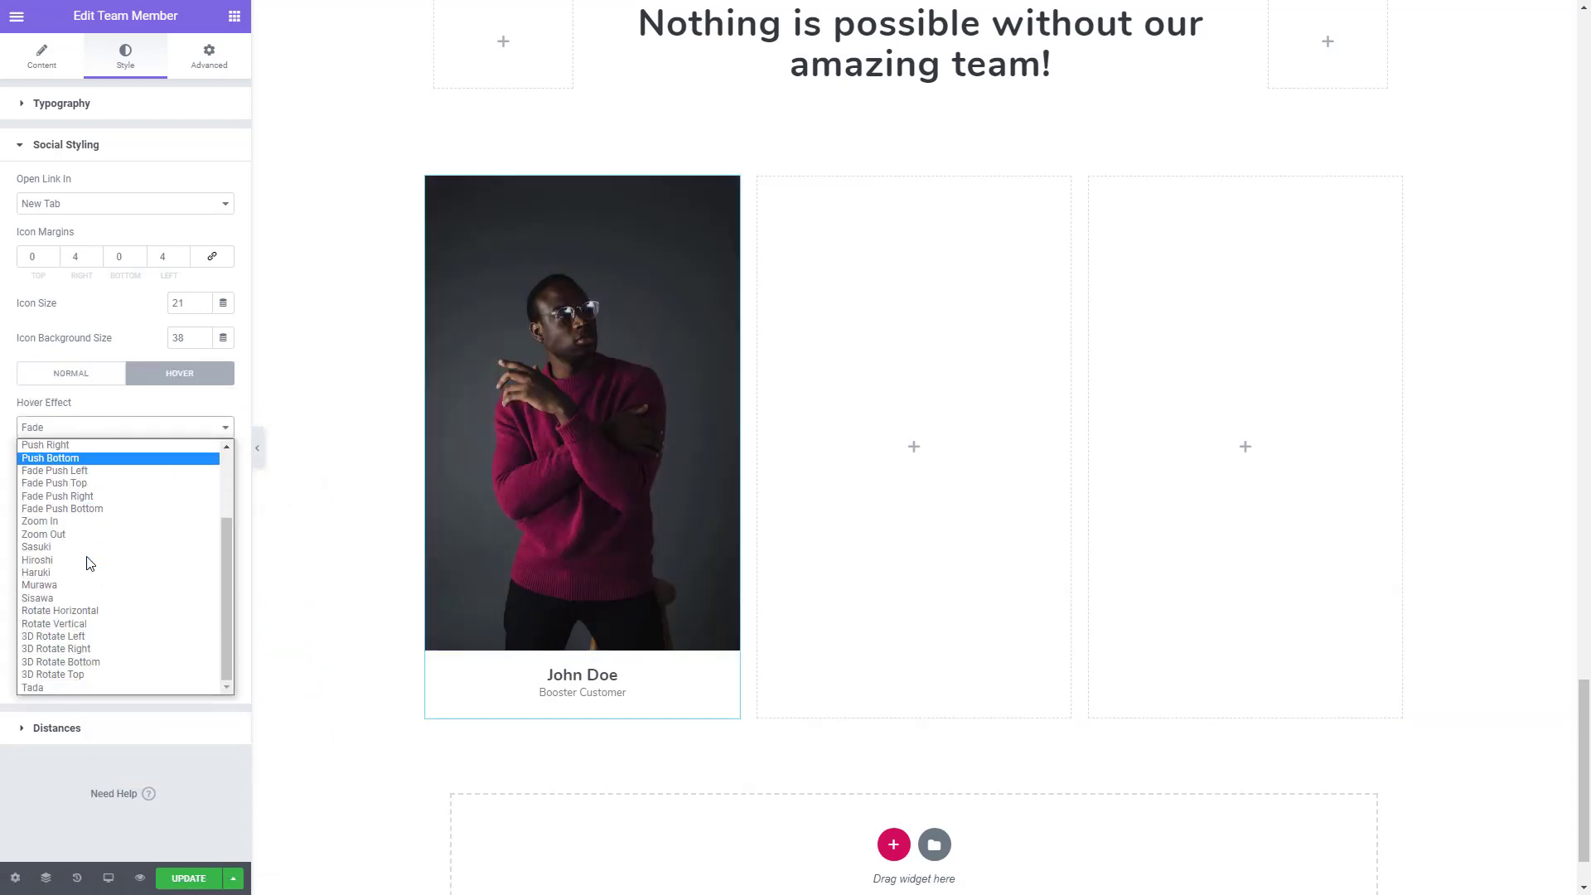
{"action": "left_click", "coordinate": [33, 687]}
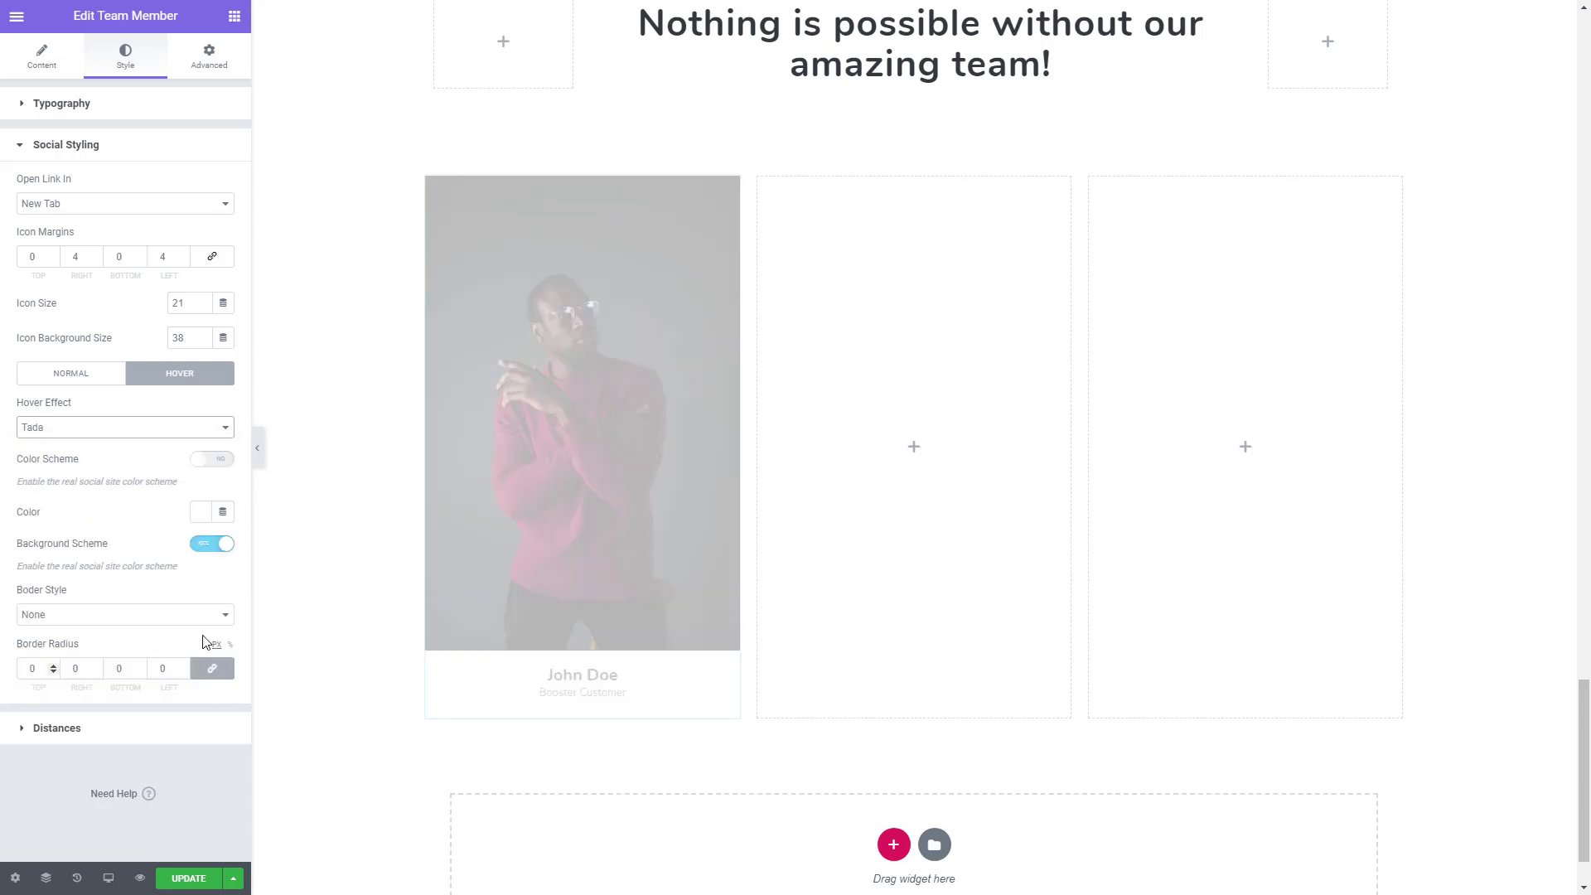
{"action": "mouse_move", "coordinate": [503, 618]}
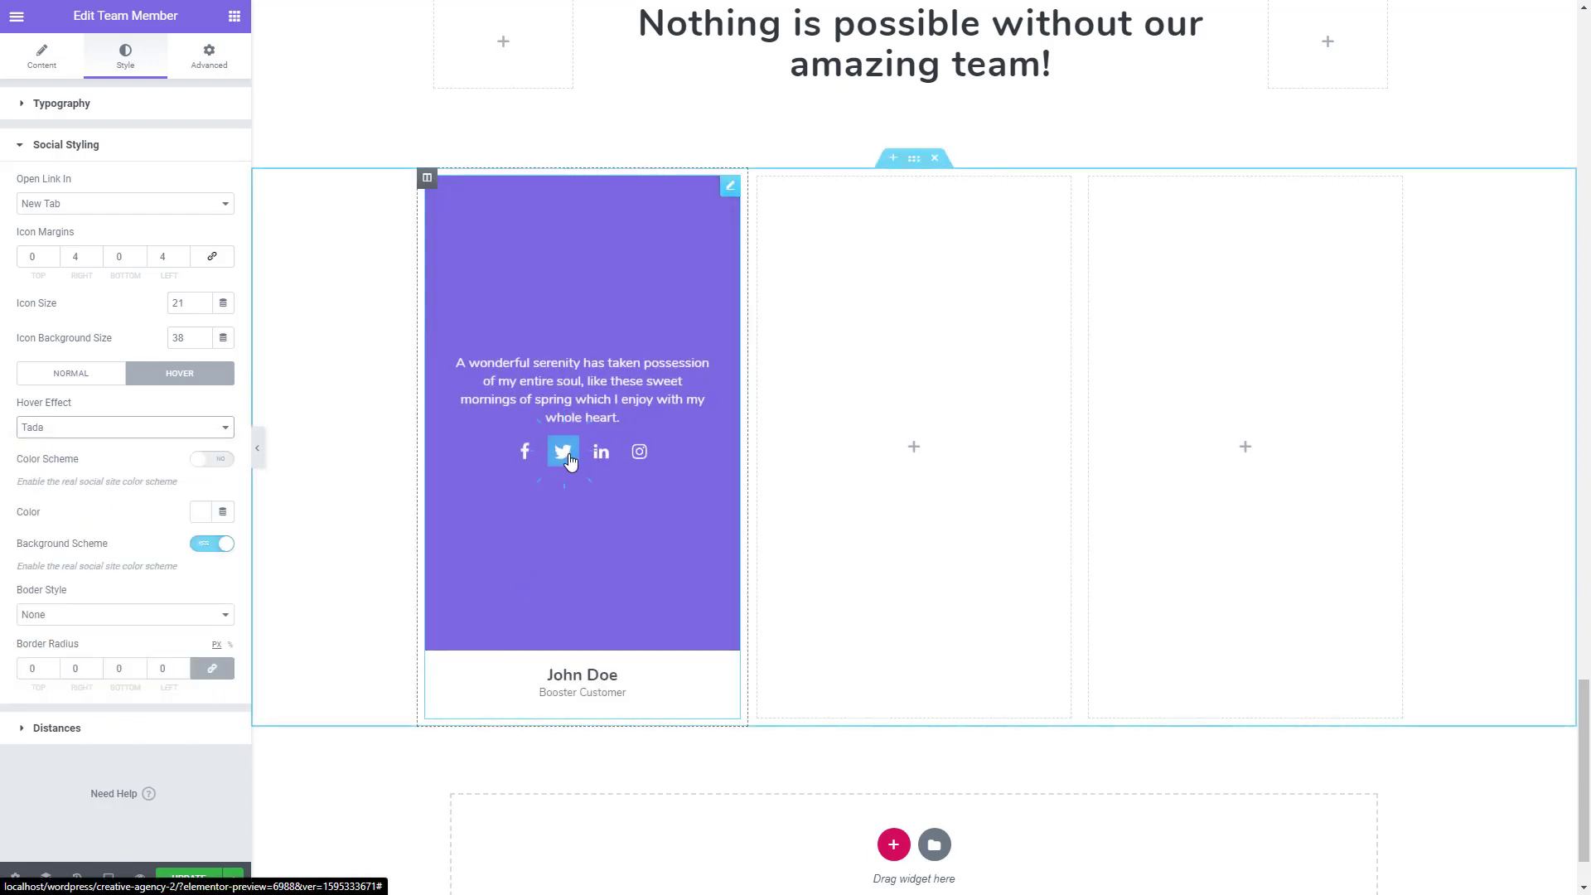
{"action": "double_click", "coordinate": [184, 258]}
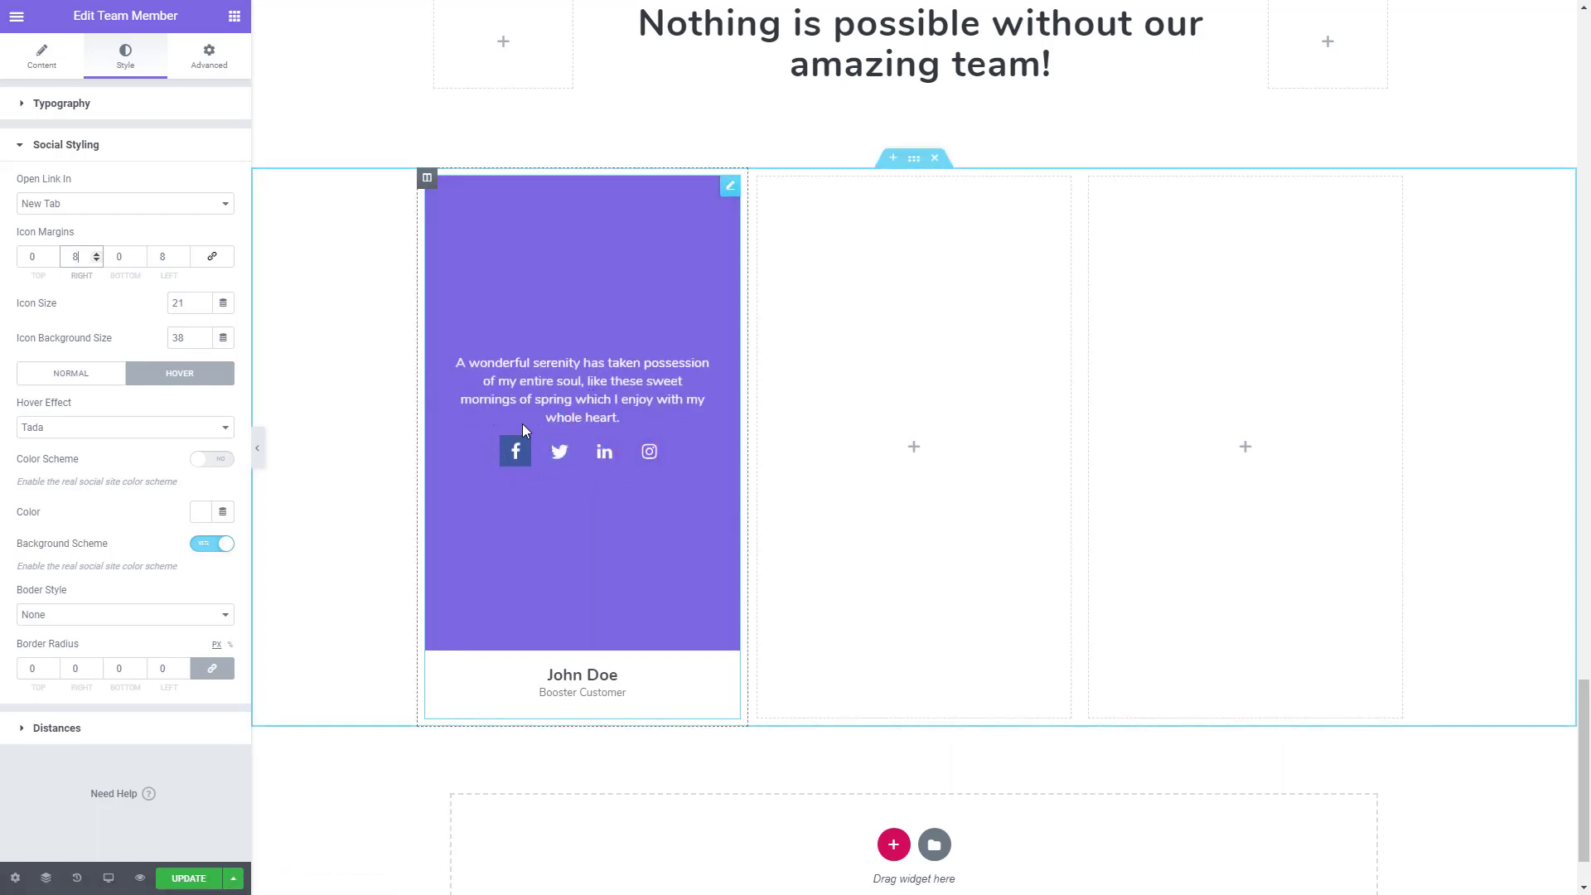
- Set the team member's name typography to Bold weight and a size of 21 px
{"action": "left_click", "coordinate": [85, 108]}
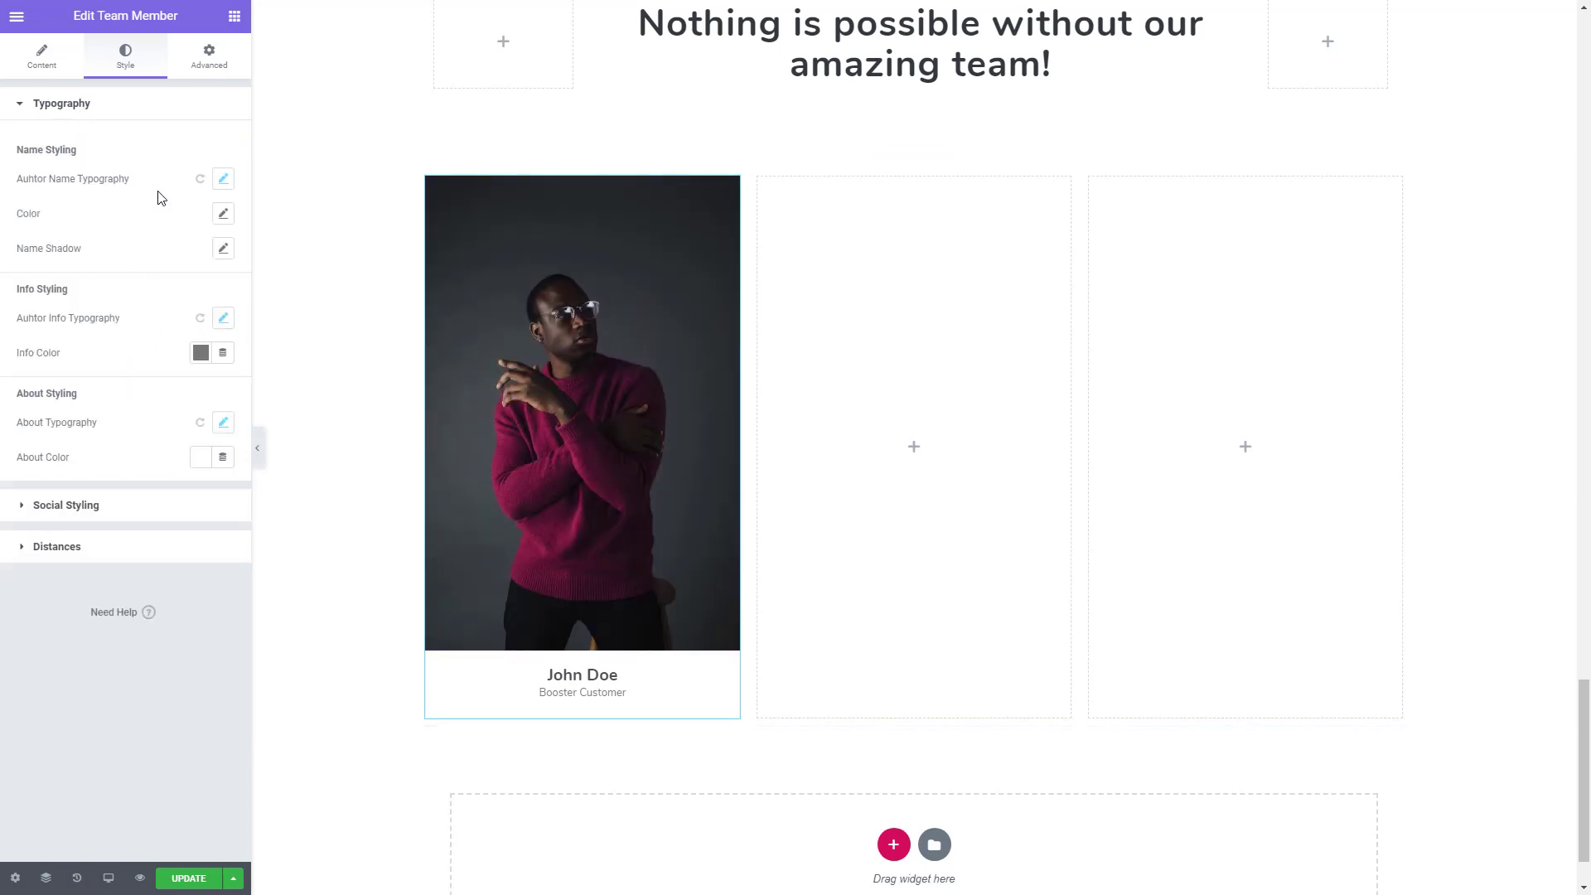
{"action": "left_click", "coordinate": [223, 180]}
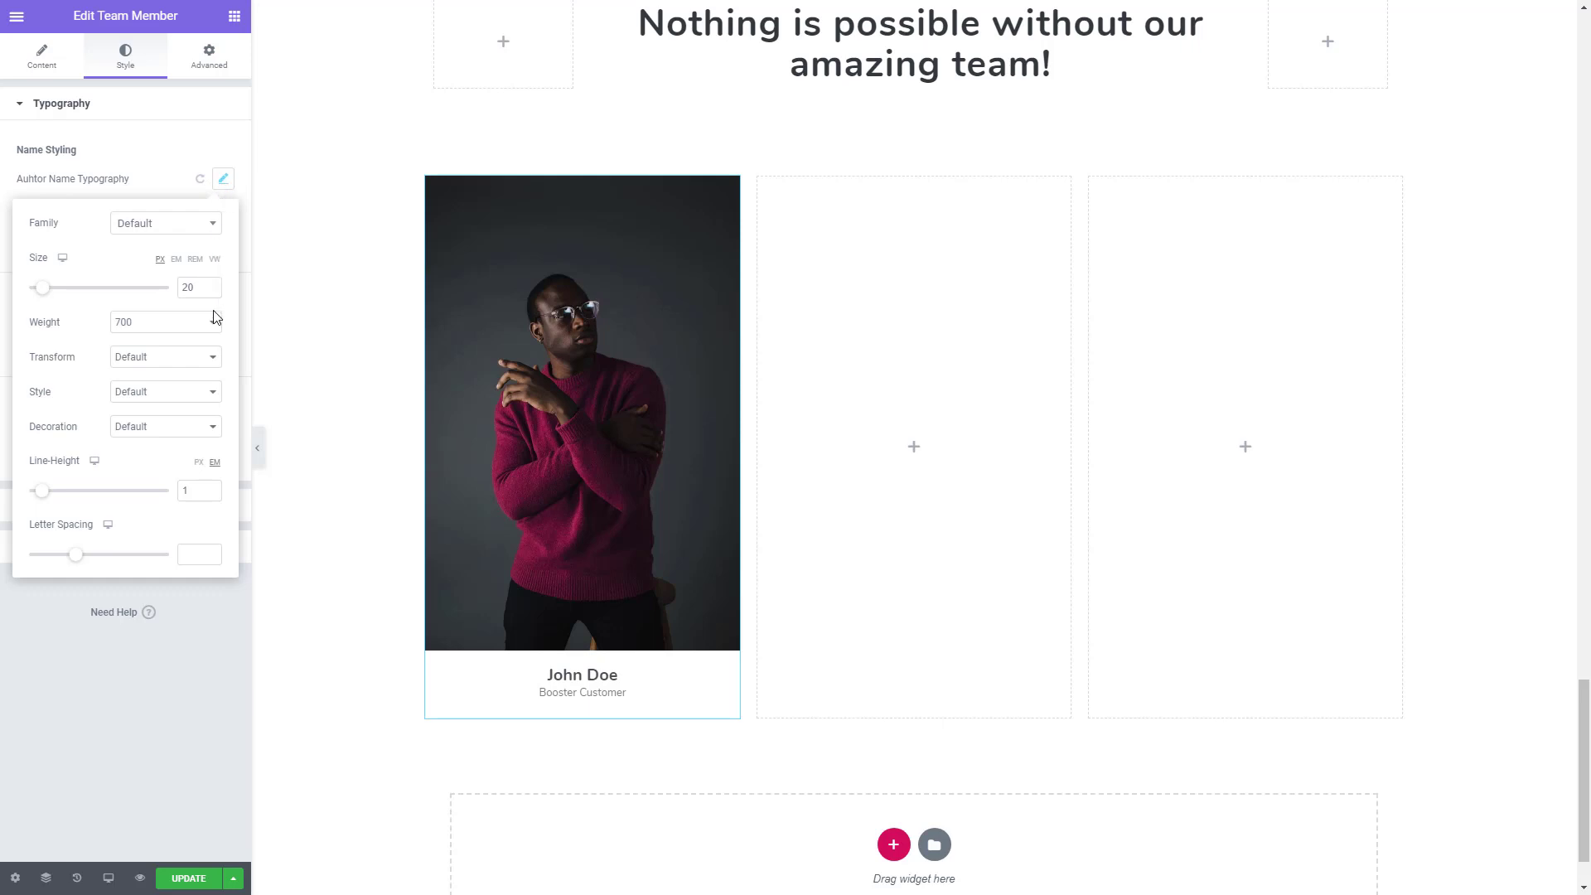
{"action": "left_click", "coordinate": [160, 324]}
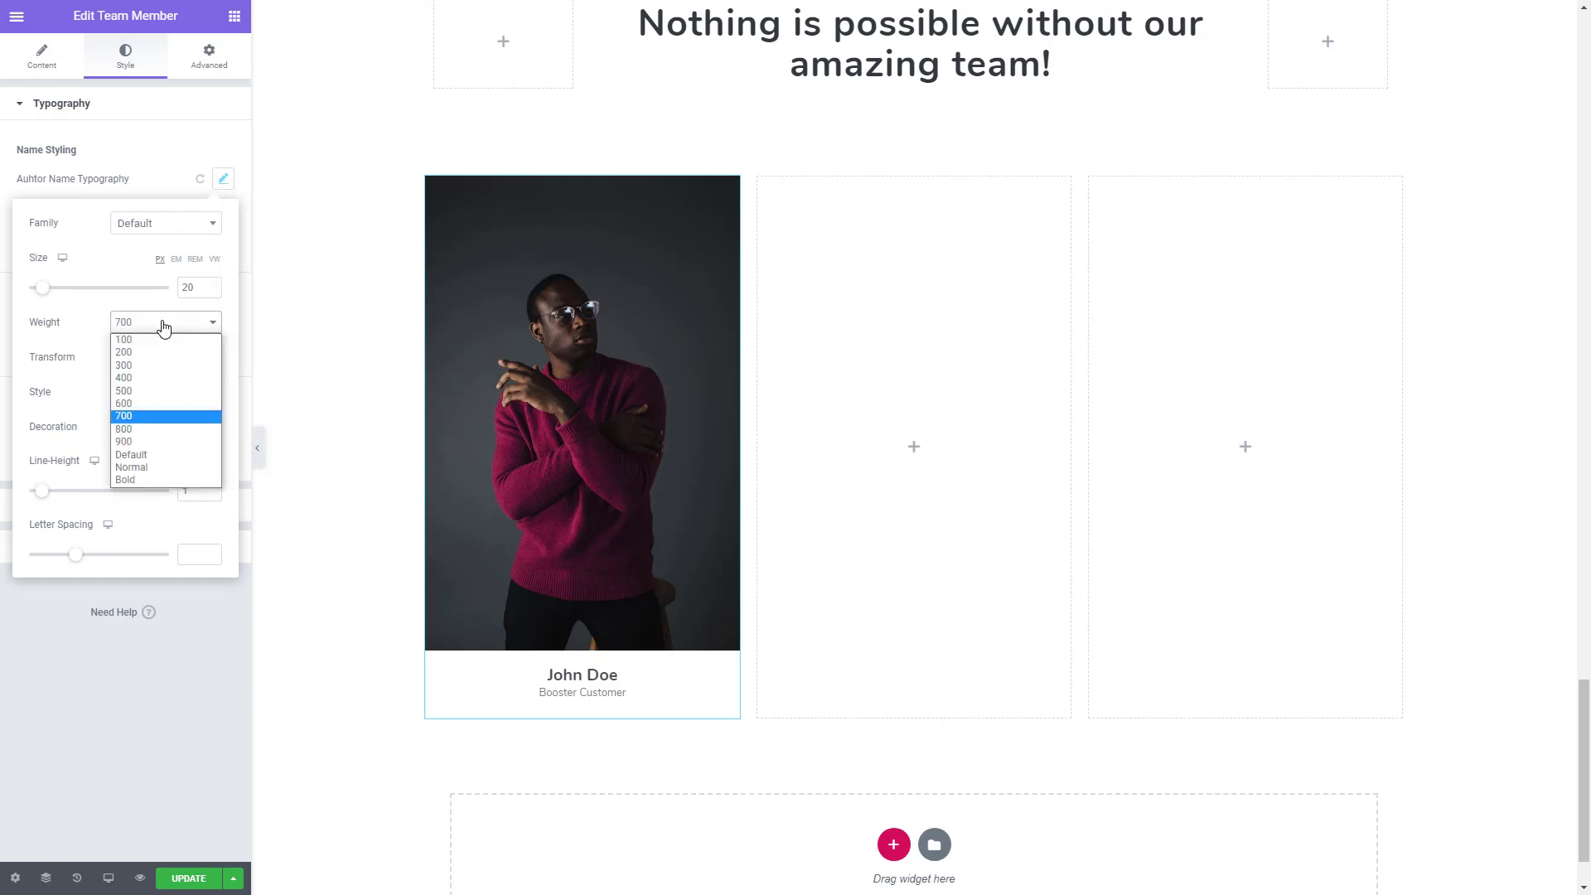
{"action": "left_click", "coordinate": [125, 477]}
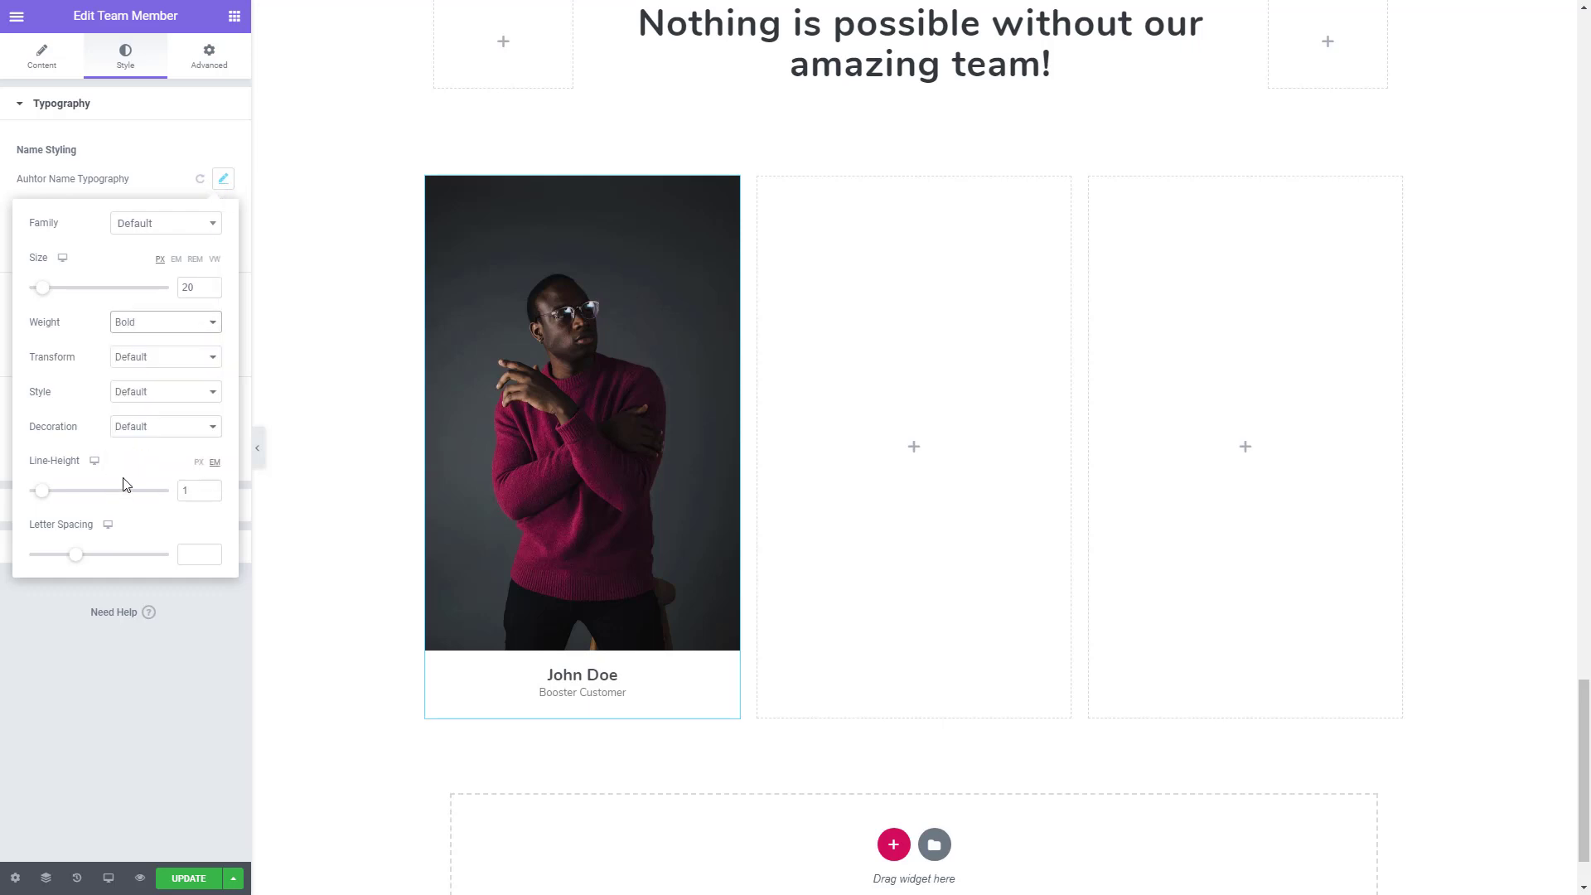
{"action": "left_click", "coordinate": [211, 285]}
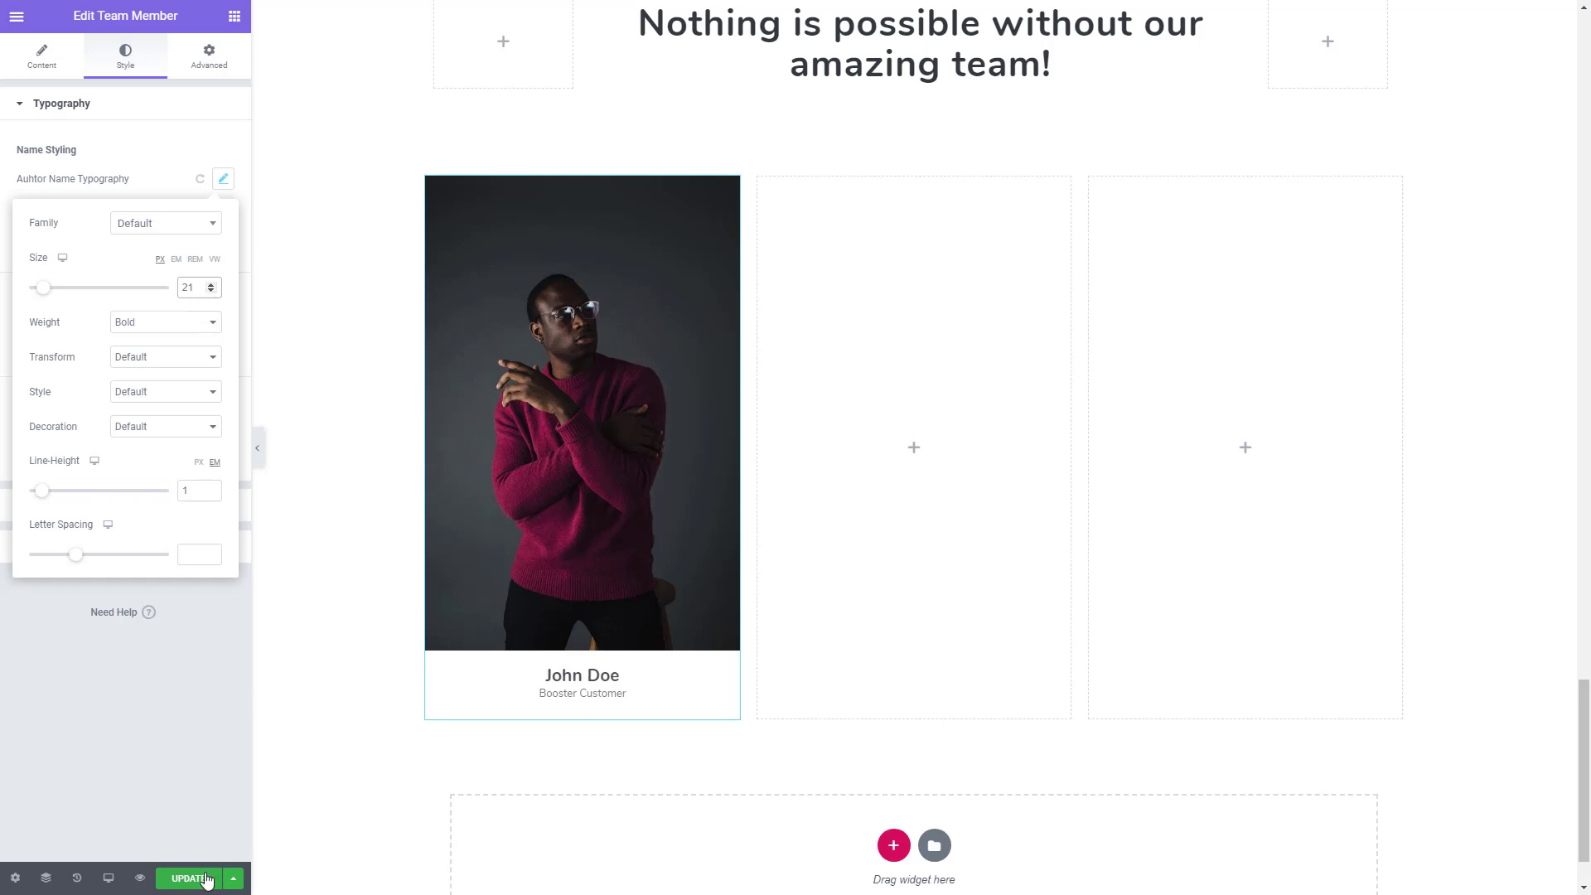
- Copy the styled Team Member widget into the two empty columns of the team section
{"action": "right_click", "coordinate": [583, 440]}
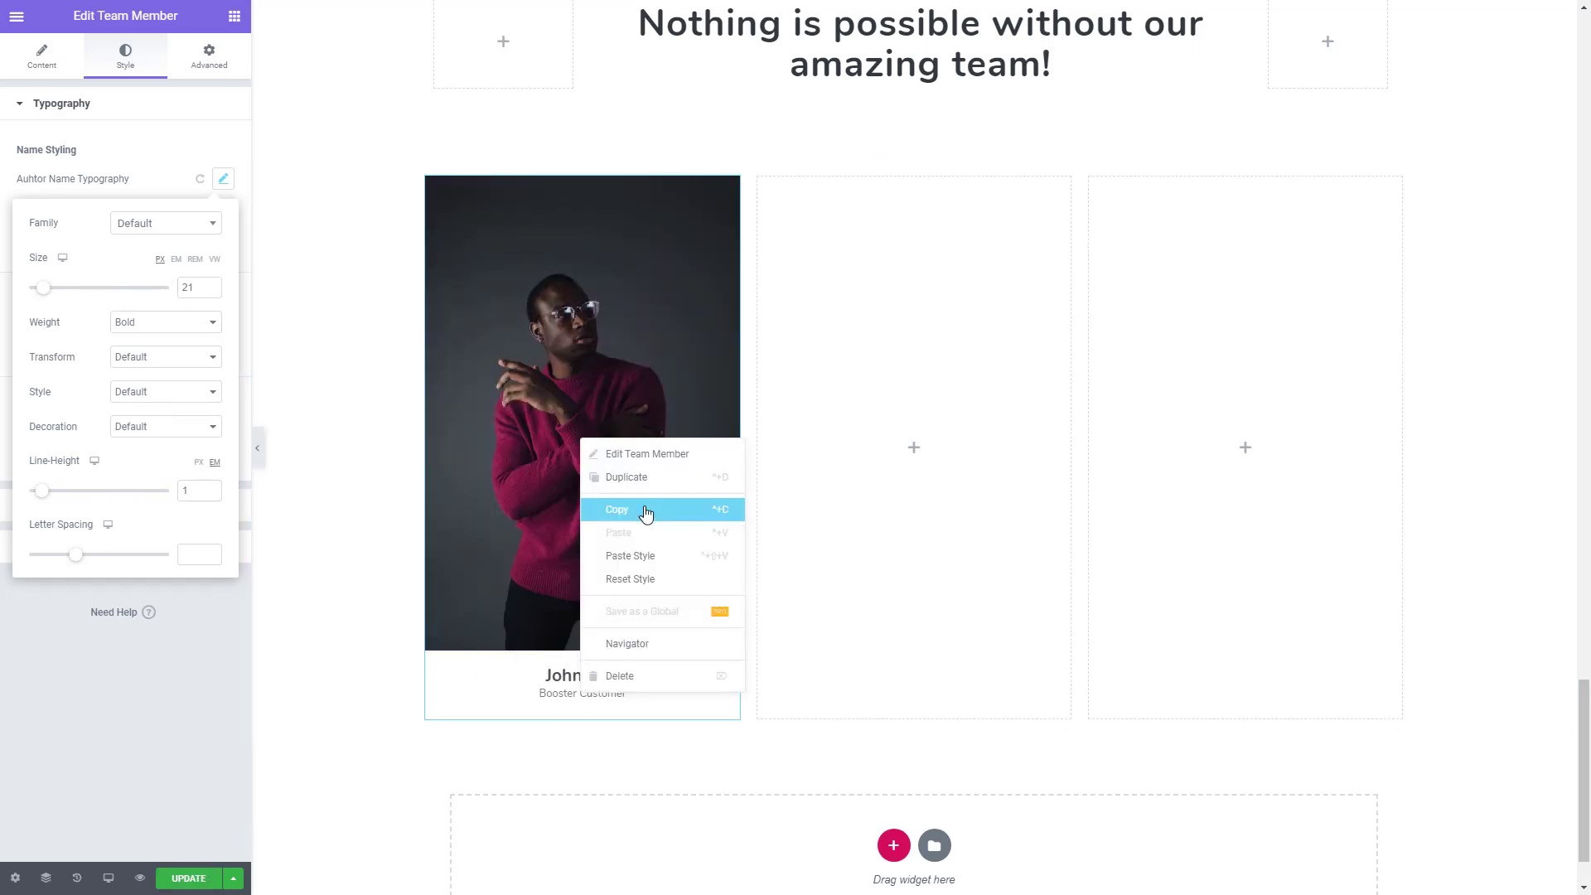
{"action": "left_click", "coordinate": [645, 514]}
{"action": "right_click", "coordinate": [877, 406]}
{"action": "left_click", "coordinate": [952, 535]}
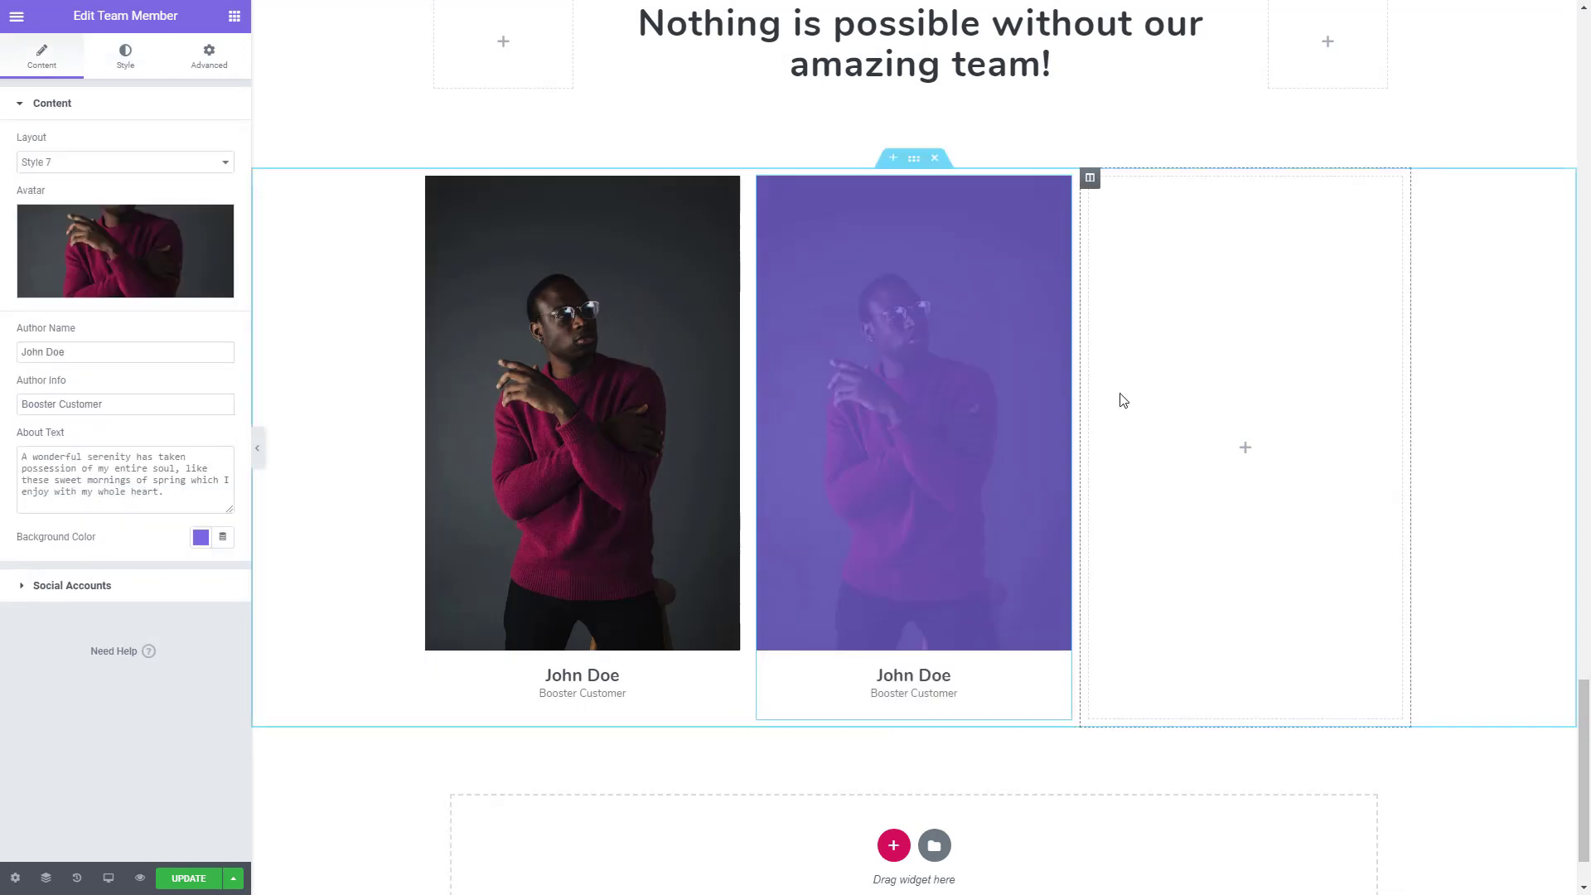
{"action": "right_click", "coordinate": [1123, 401]}
{"action": "left_click", "coordinate": [1192, 519]}
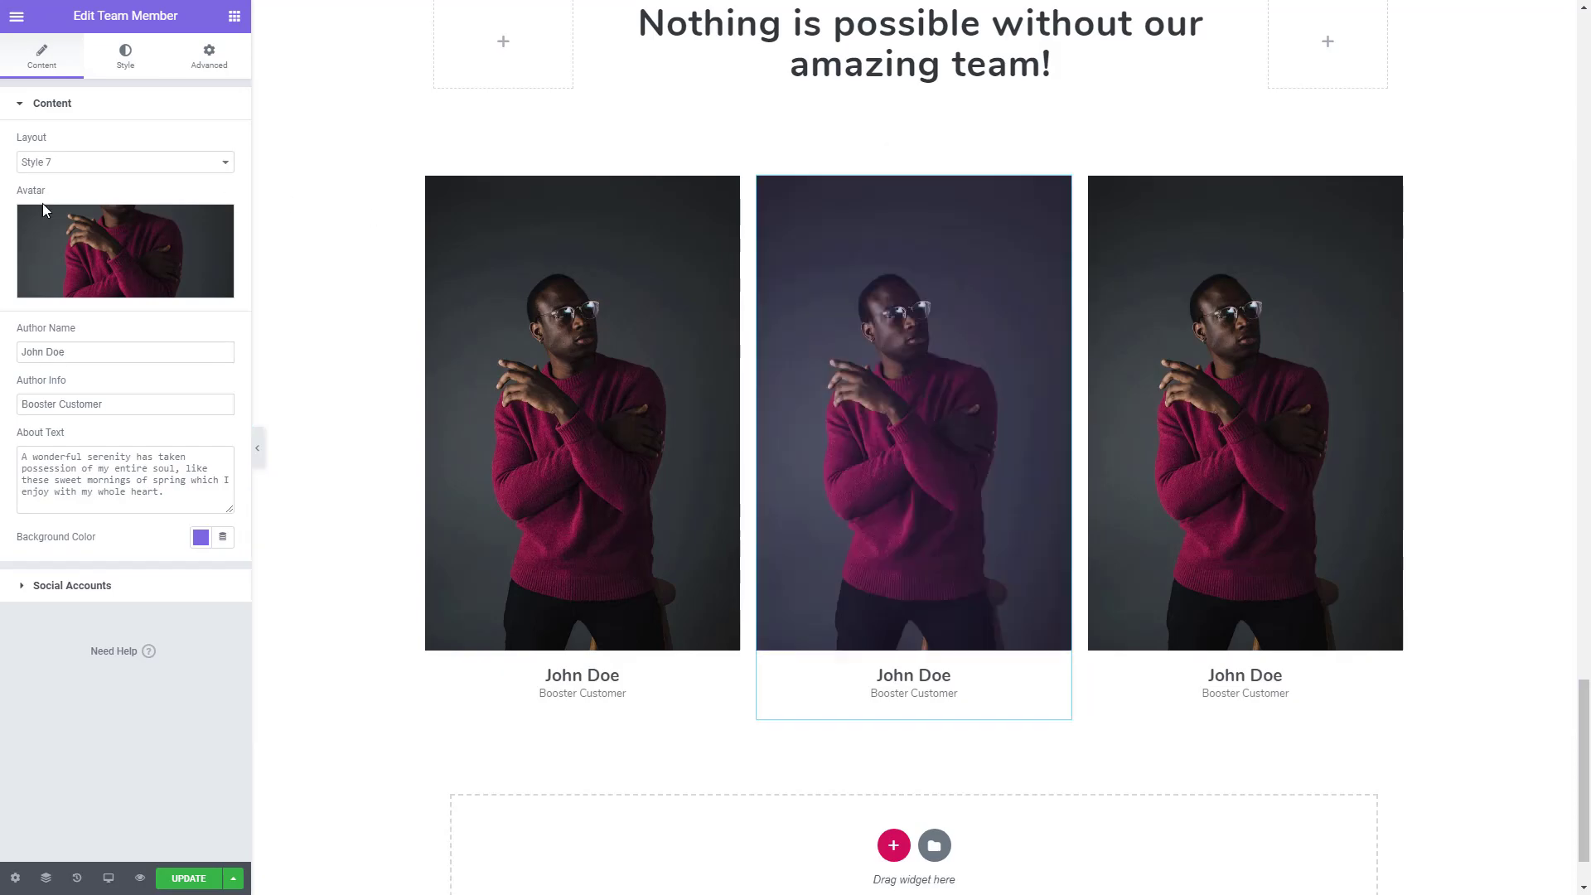
- Replace the middle team member's avatar with the image team-prt-3.jpeg from the media library
{"action": "left_click", "coordinate": [198, 265]}
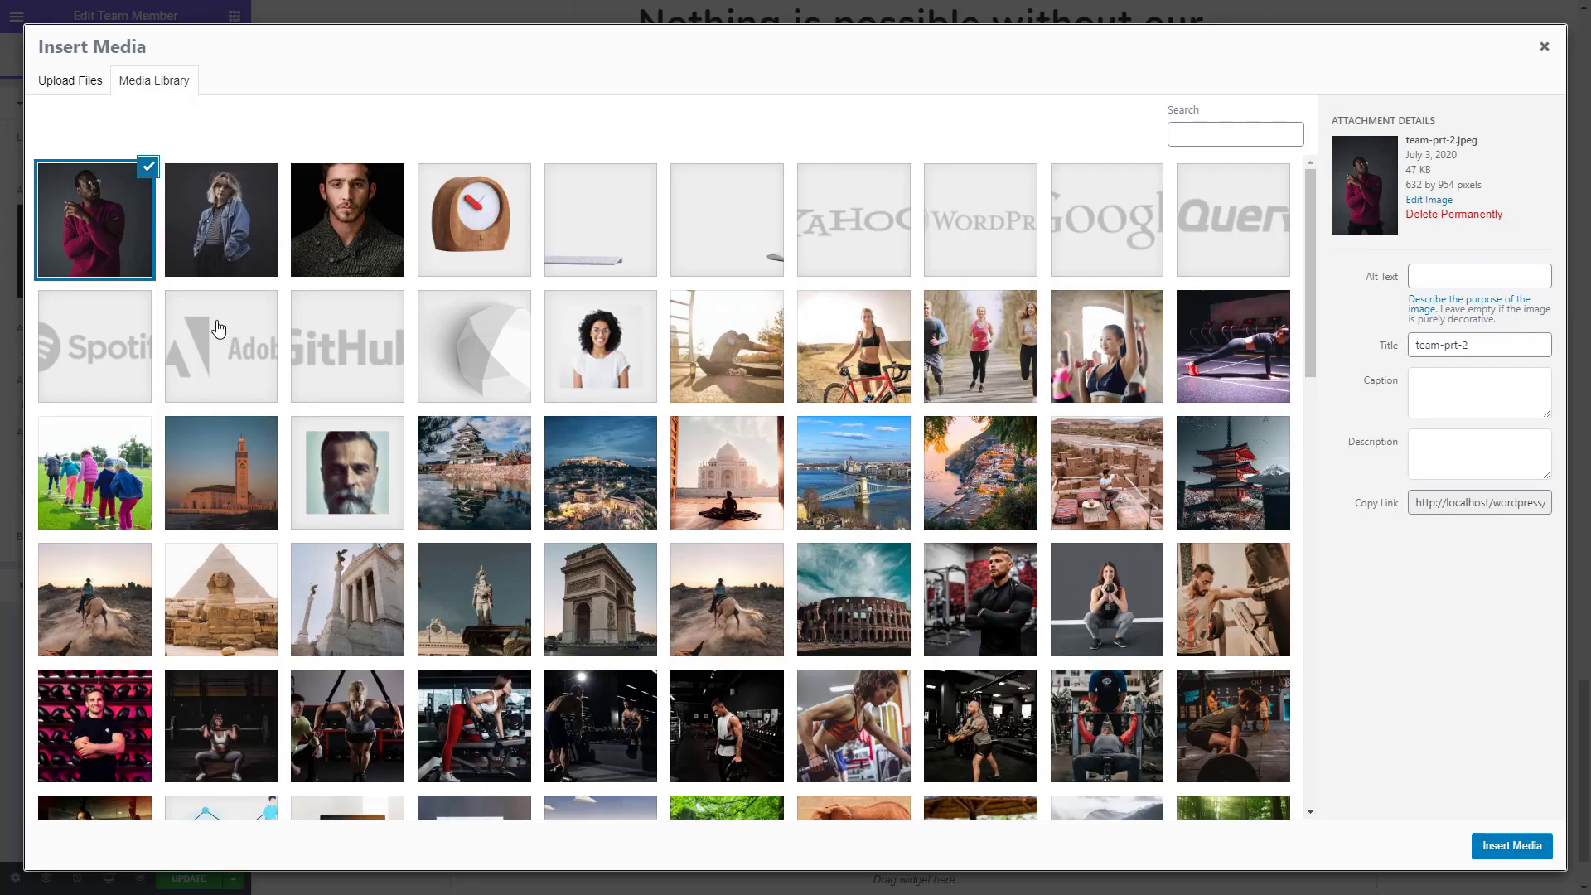
{"action": "left_click", "coordinate": [330, 227]}
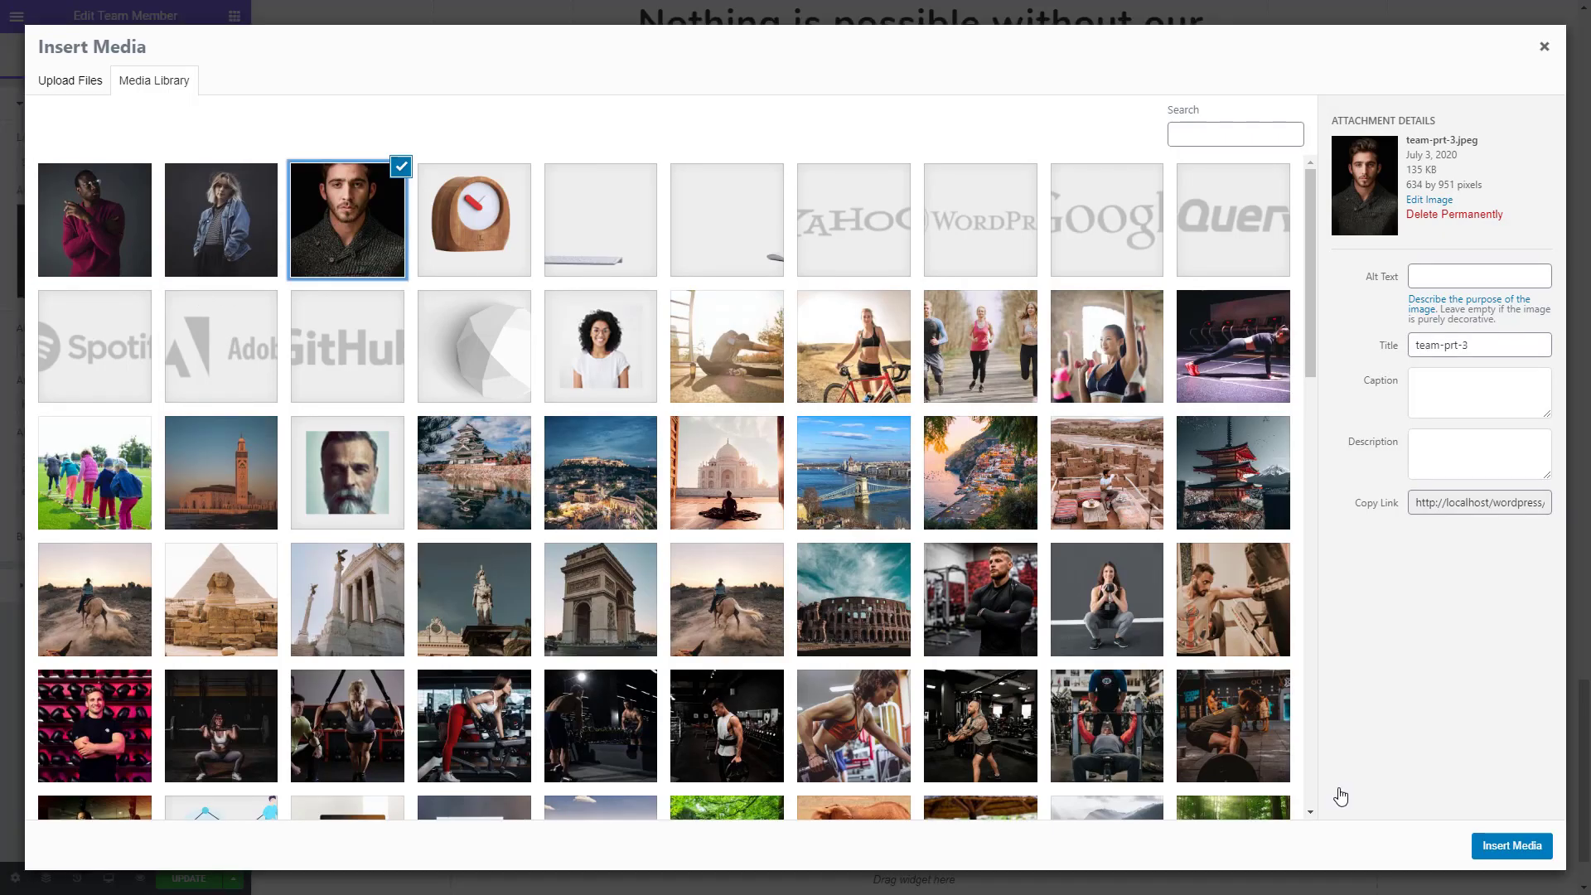
{"action": "left_click", "coordinate": [1530, 846]}
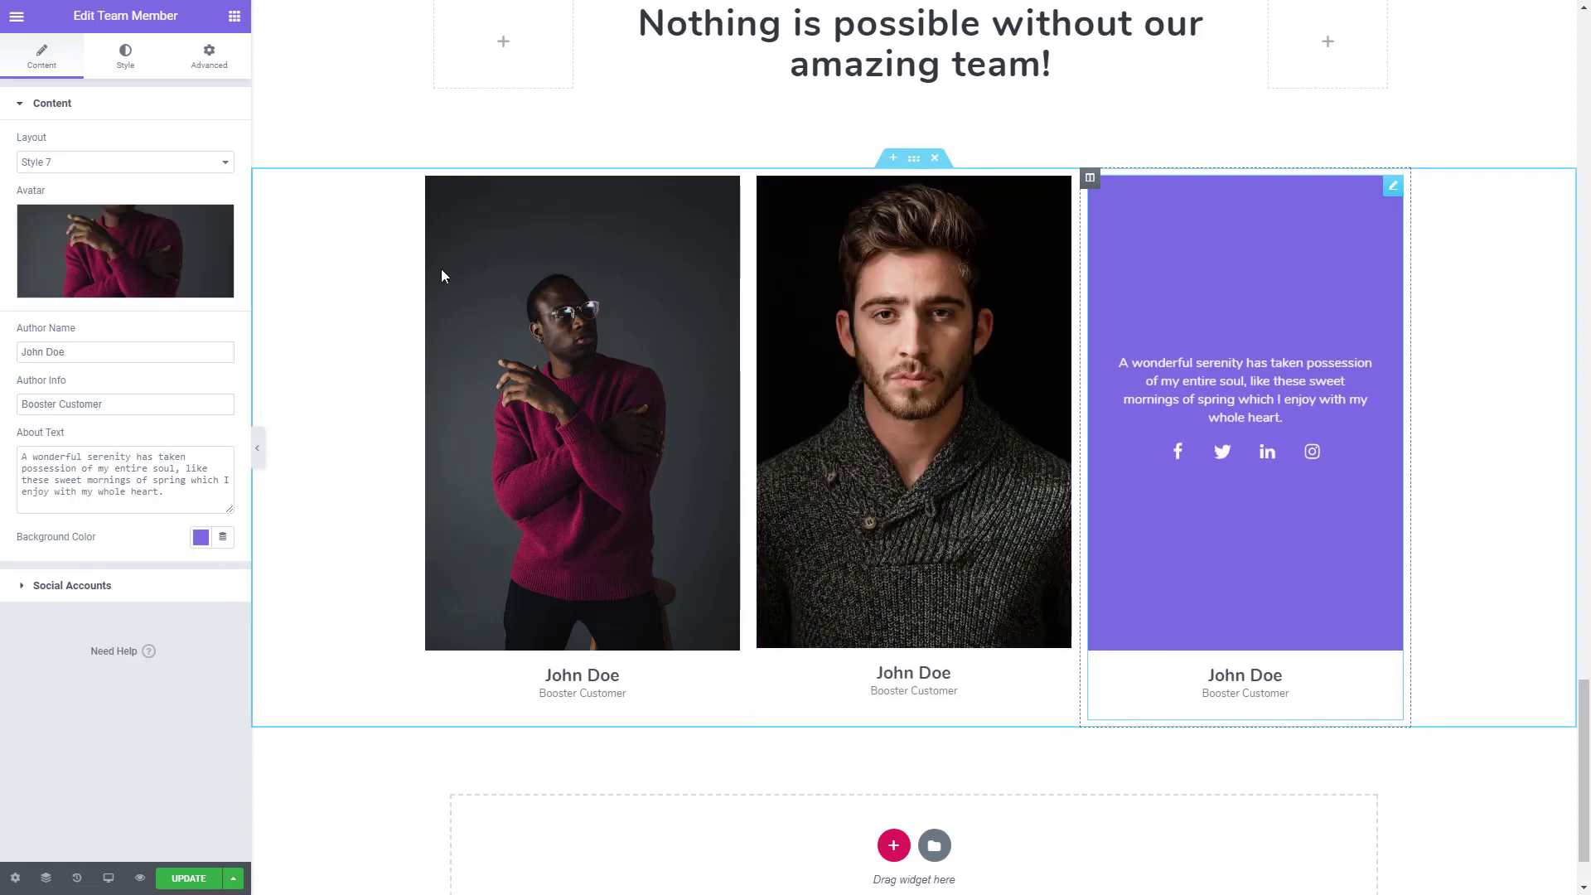
- Replace the third team member's avatar with the image team-prt-4.jpeg from the media library
{"action": "left_click", "coordinate": [198, 257]}
{"action": "left_click", "coordinate": [221, 220]}
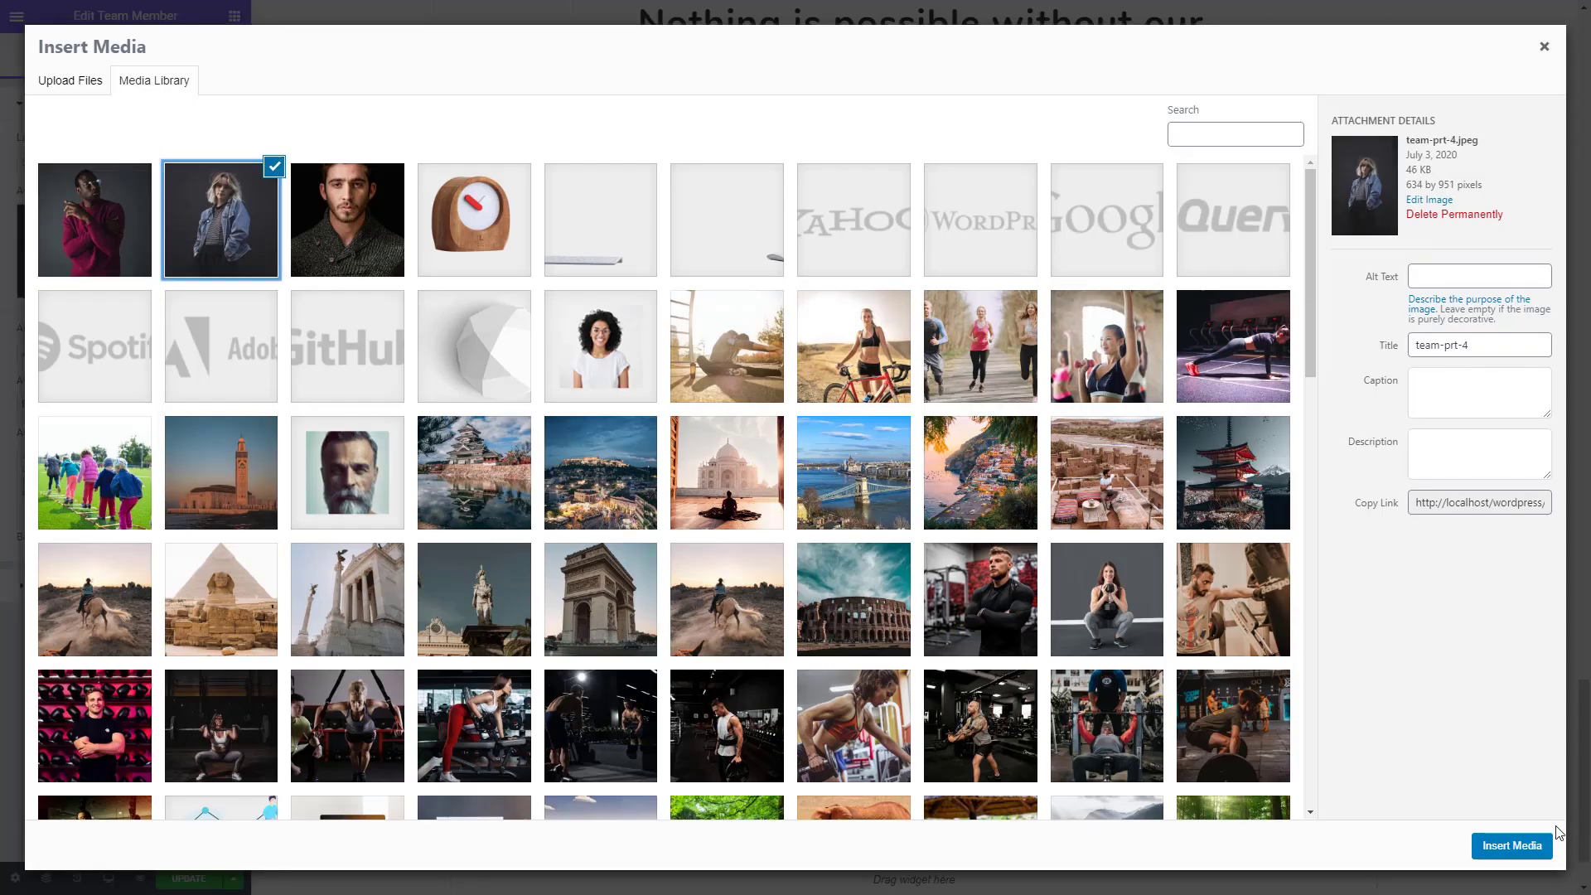
{"action": "left_click", "coordinate": [1497, 845]}
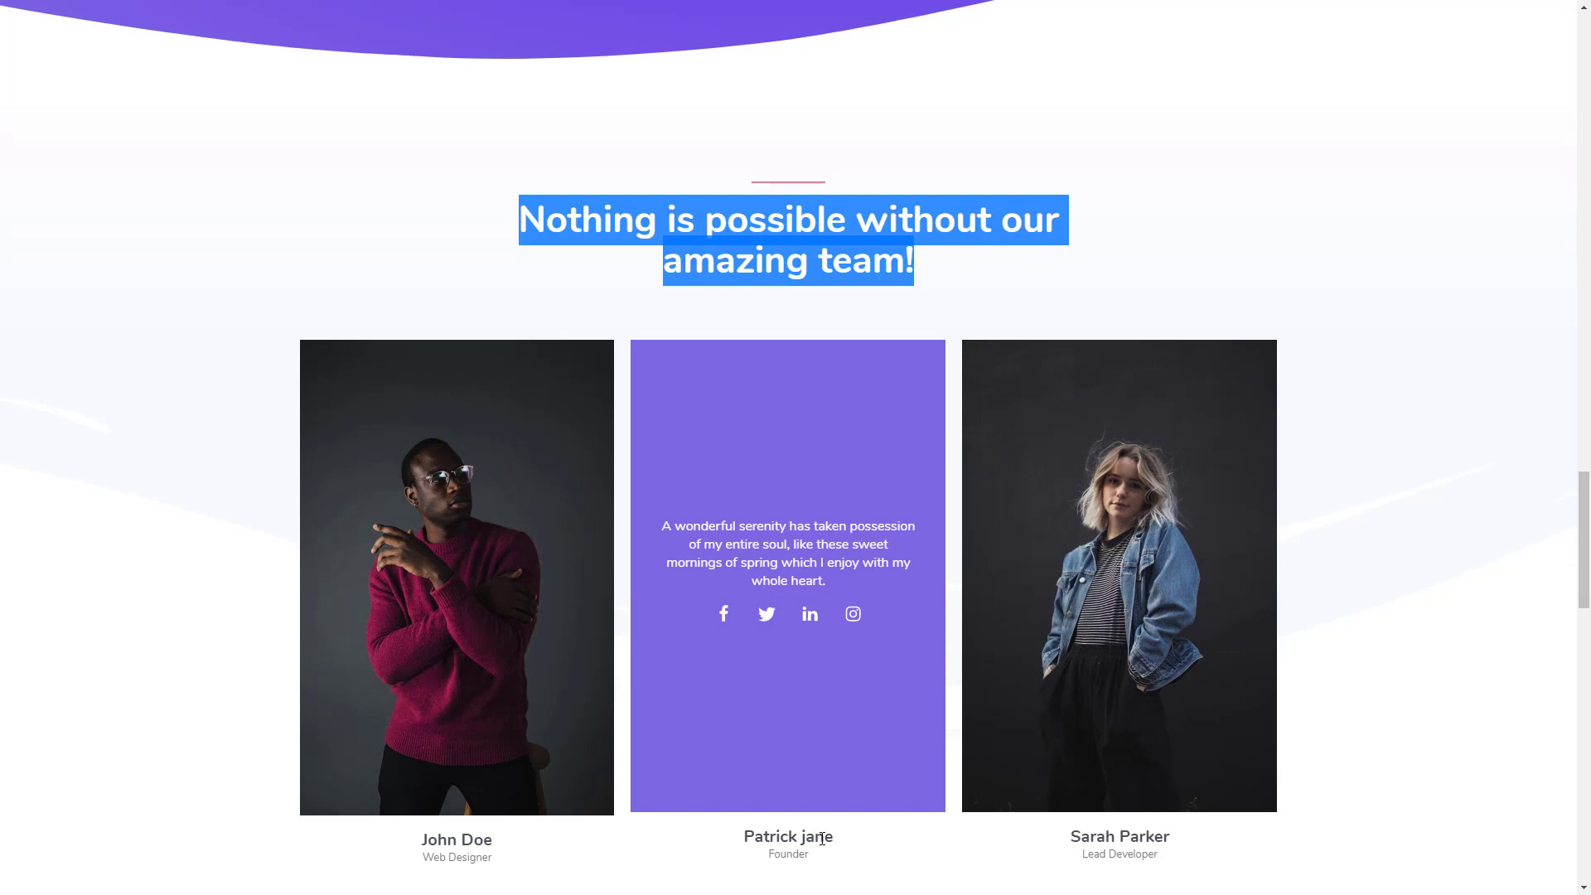
- Copy the names and job titles of the second and third team members from the reference template page
{"action": "left_click_drag", "start_coordinate": [839, 839], "coordinate": [777, 856]}
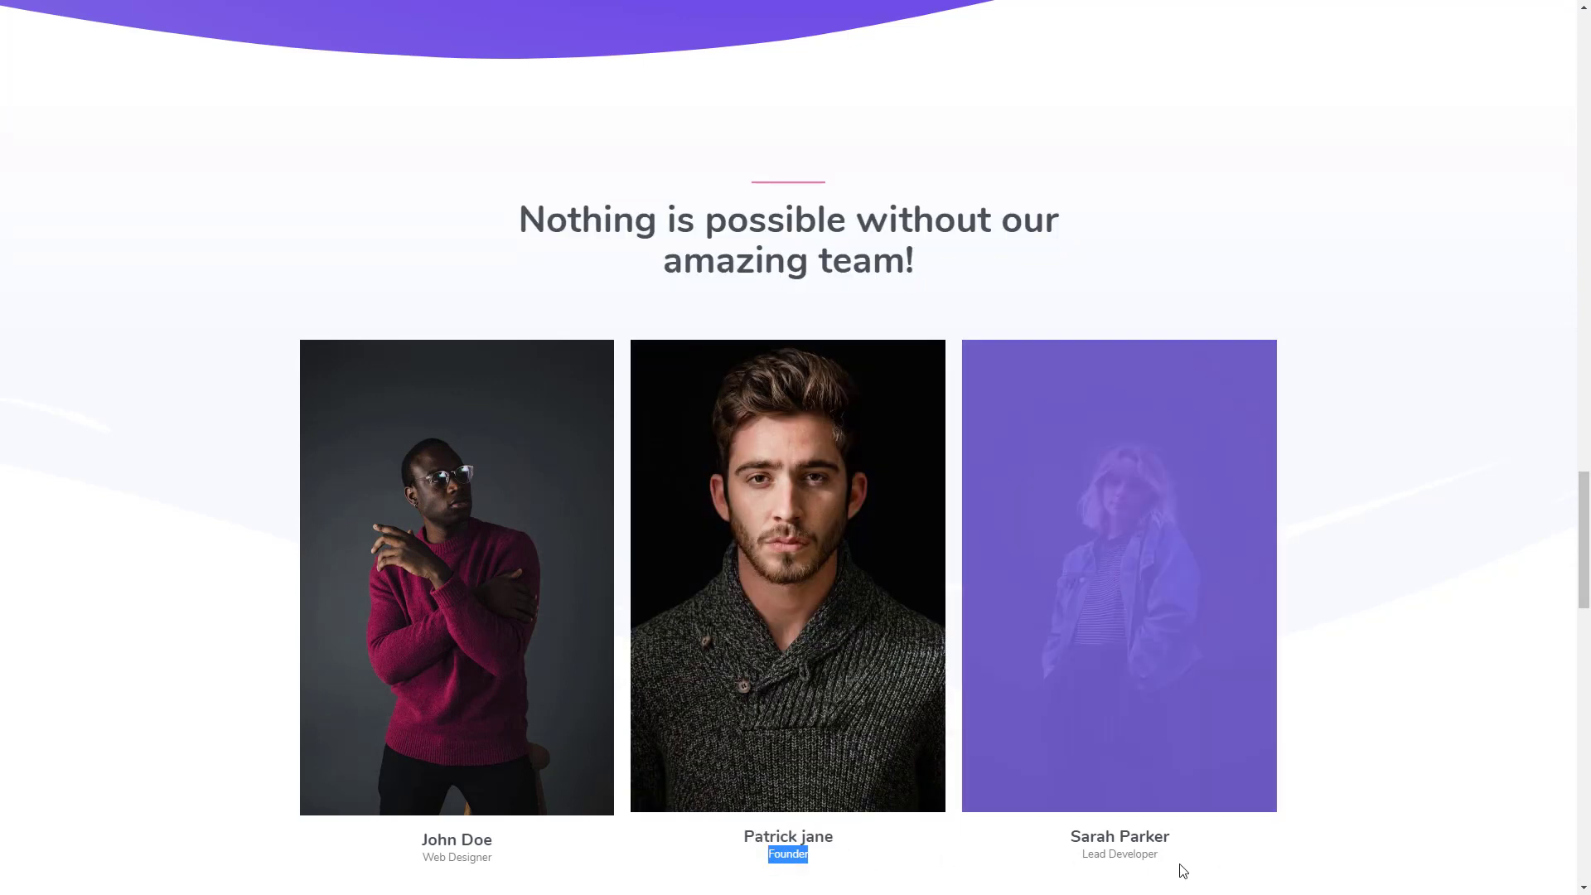
{"action": "left_click_drag", "start_coordinate": [1164, 863], "coordinate": [1080, 860]}
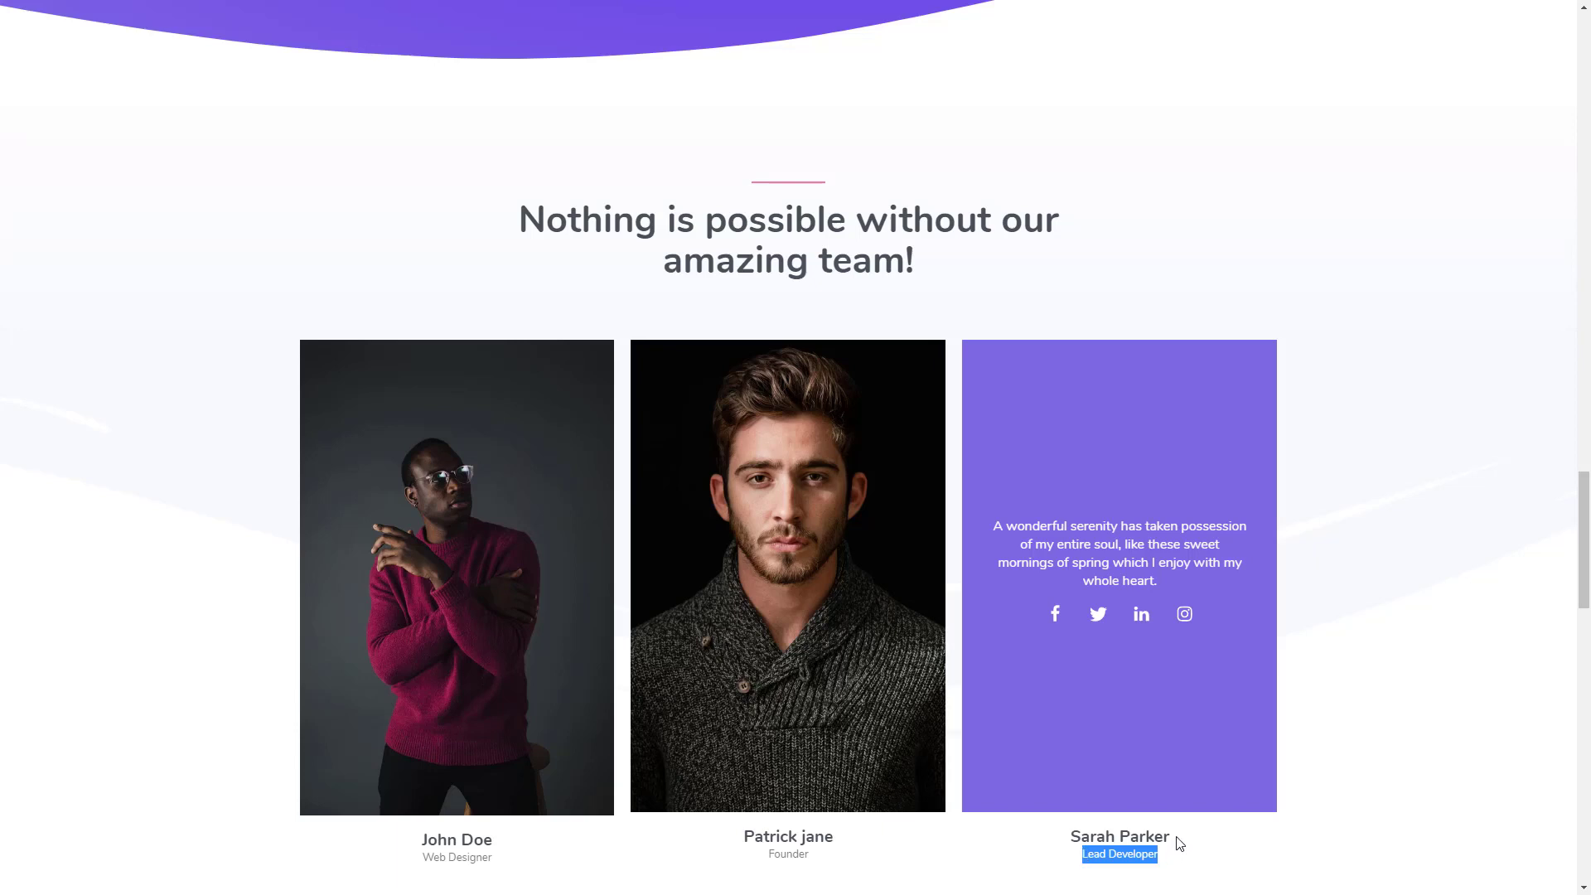
{"action": "left_click_drag", "start_coordinate": [1180, 841], "coordinate": [1053, 842]}
{"action": "key", "text": "ctrl+c"}
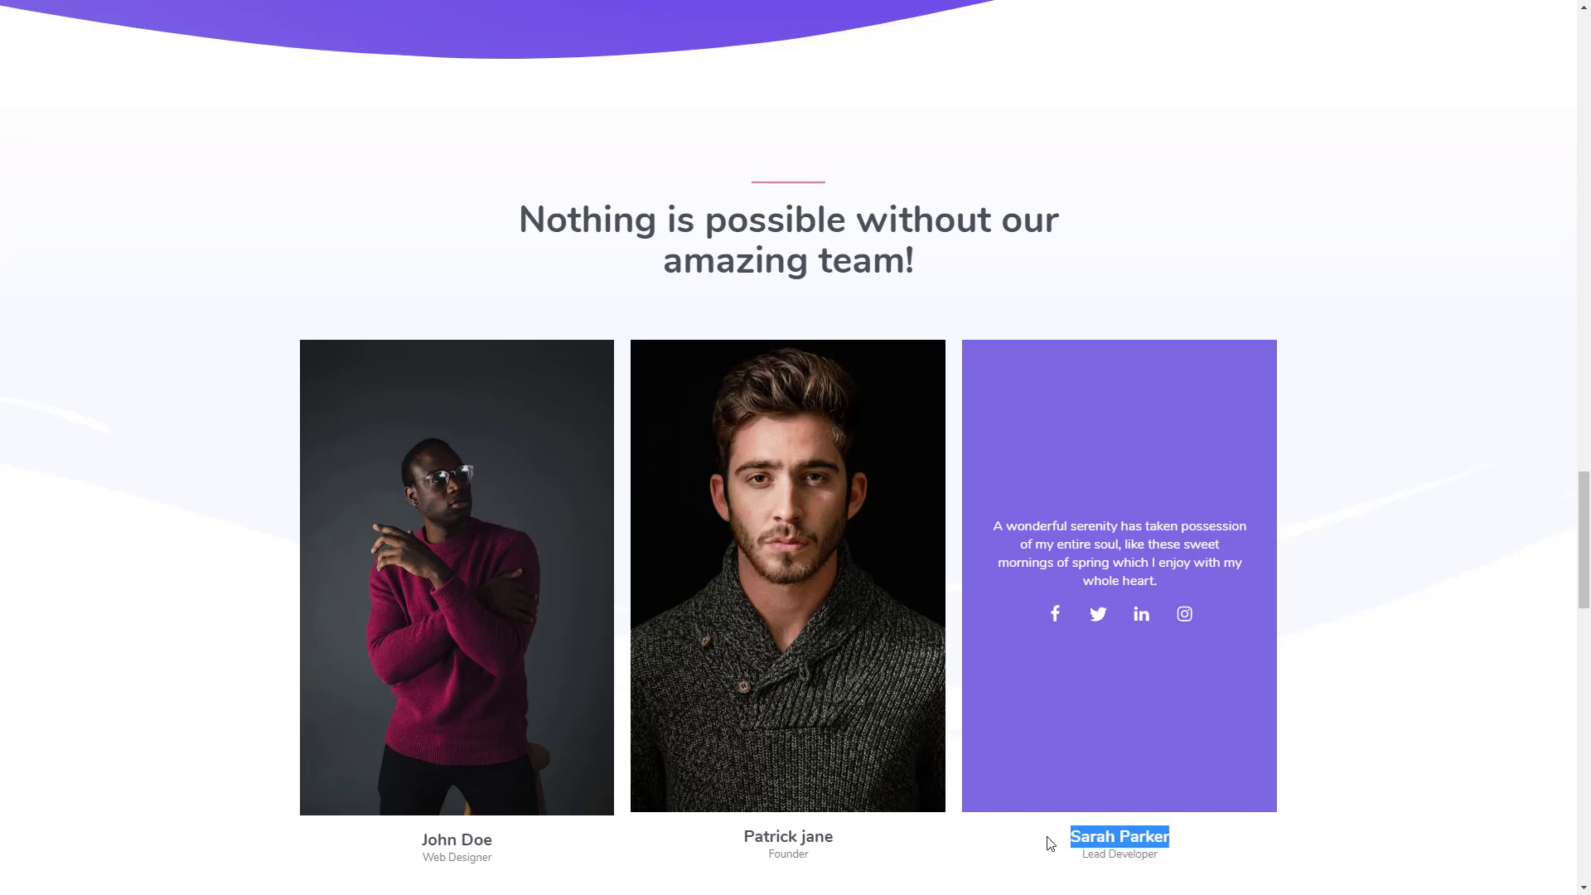
{"action": "key", "text": "ctrl+Tab"}
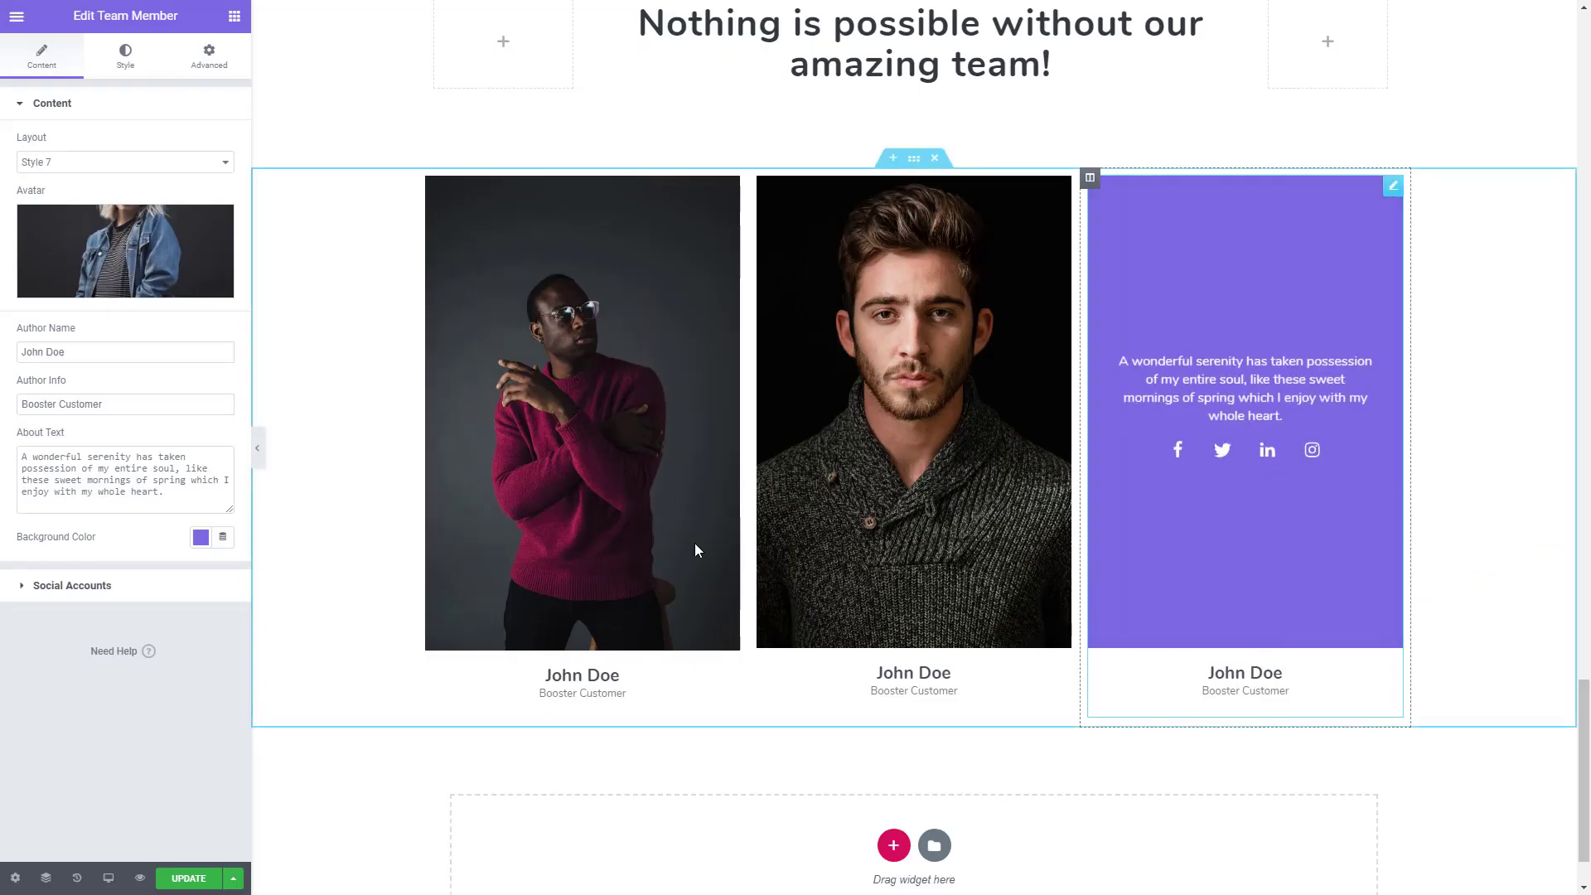
- Paste the copied full name as the third team member's author name and set the author info to Lead Developer
{"action": "left_click_drag", "start_coordinate": [100, 352], "coordinate": [8, 358]}
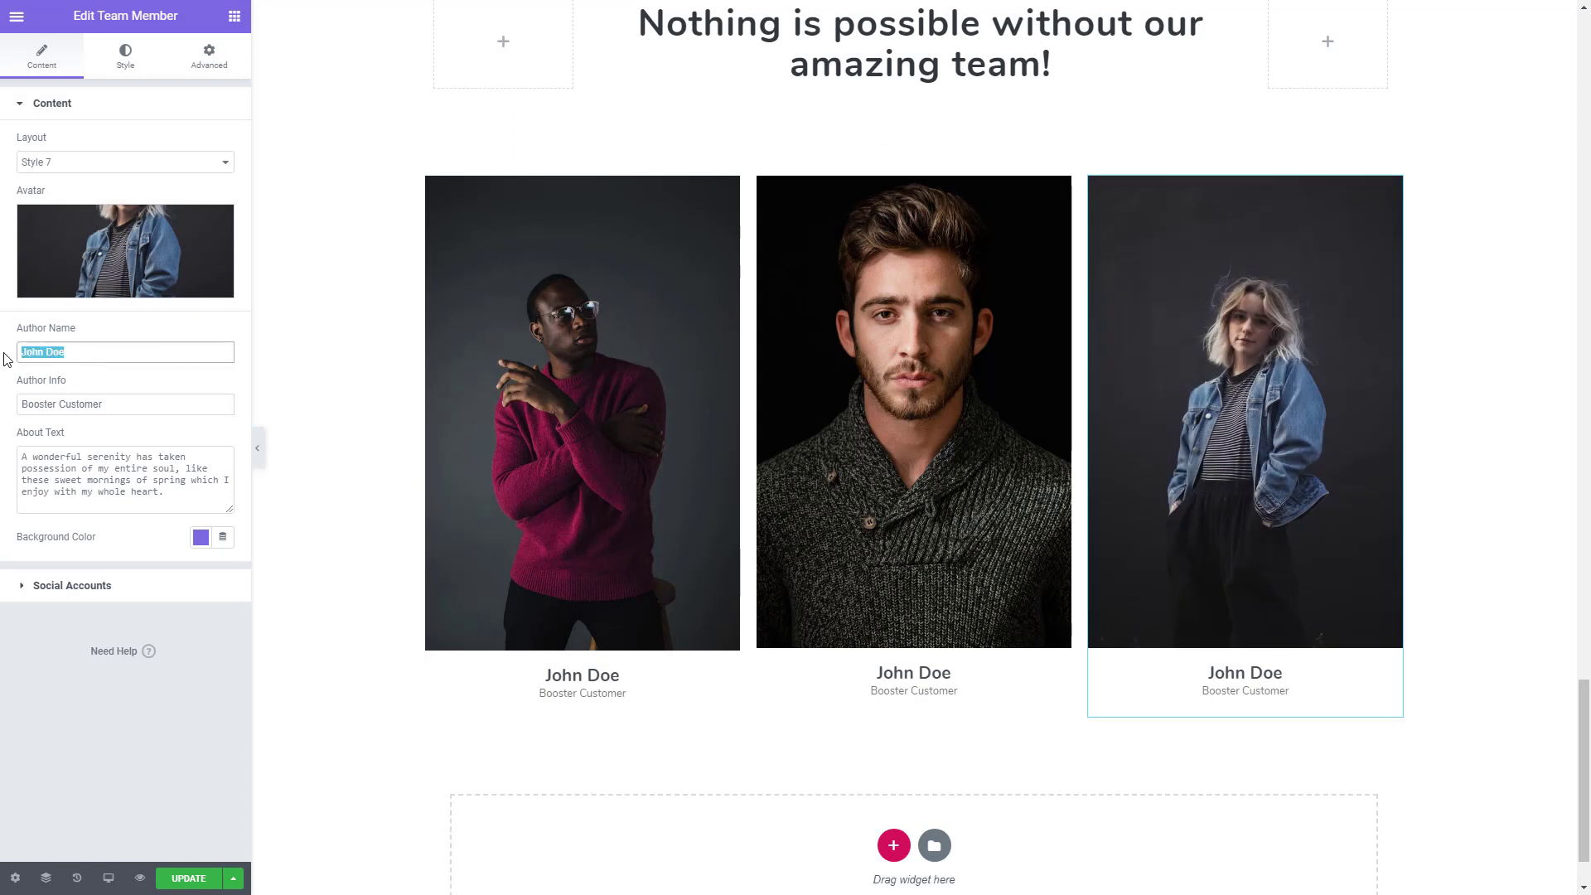
{"action": "key", "text": "ctrl+v"}
{"action": "left_click_drag", "start_coordinate": [126, 404], "coordinate": [4, 406]}
{"action": "key", "text": "ctrl+grave"}
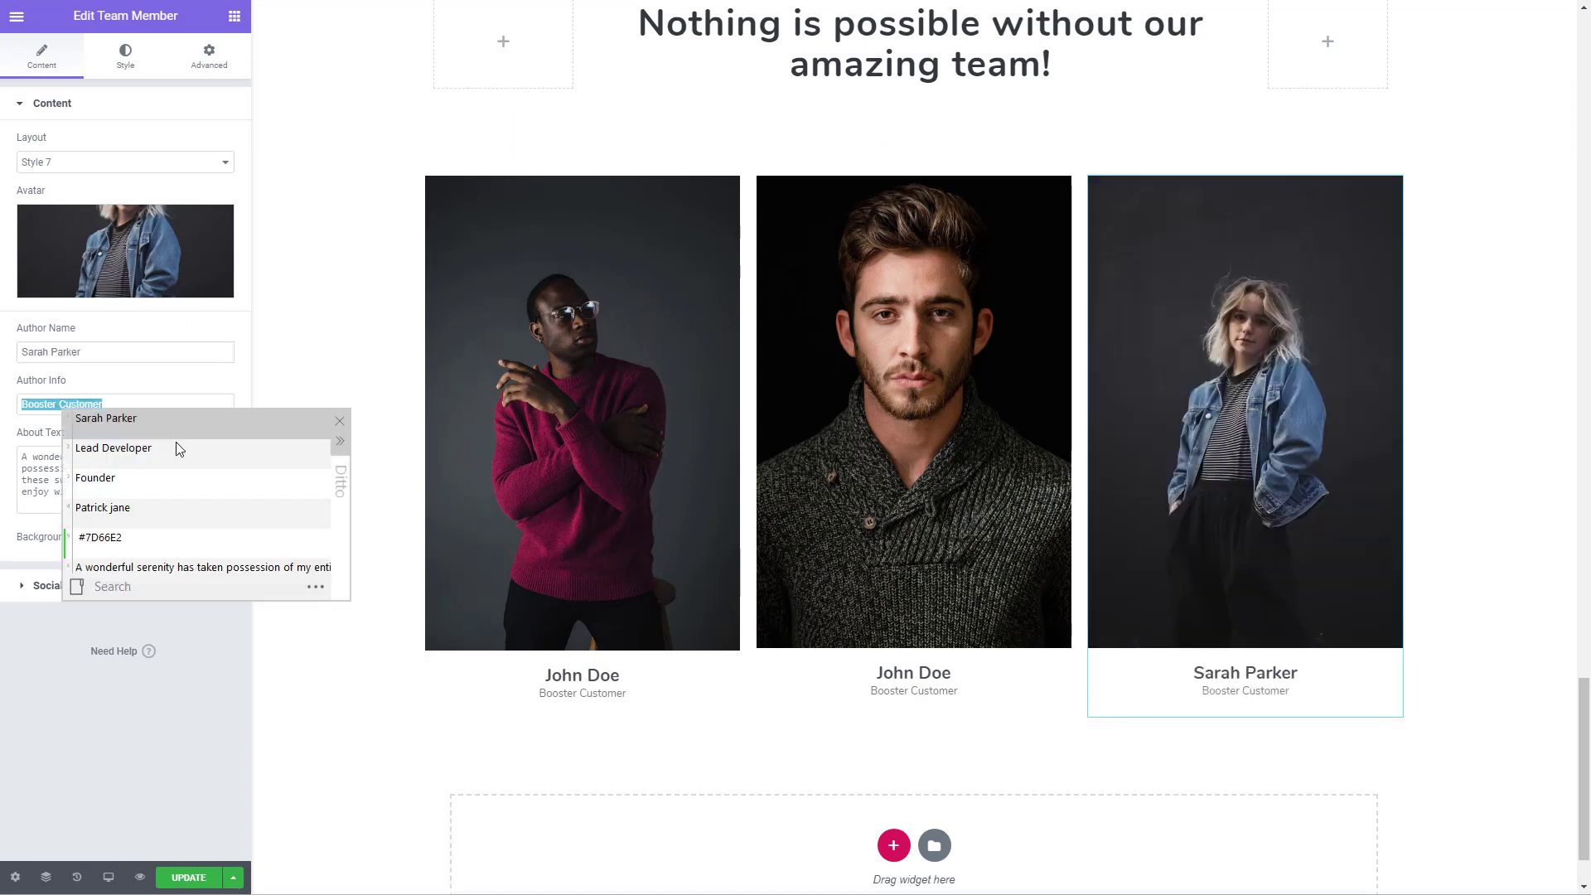
{"action": "double_click", "coordinate": [151, 453]}
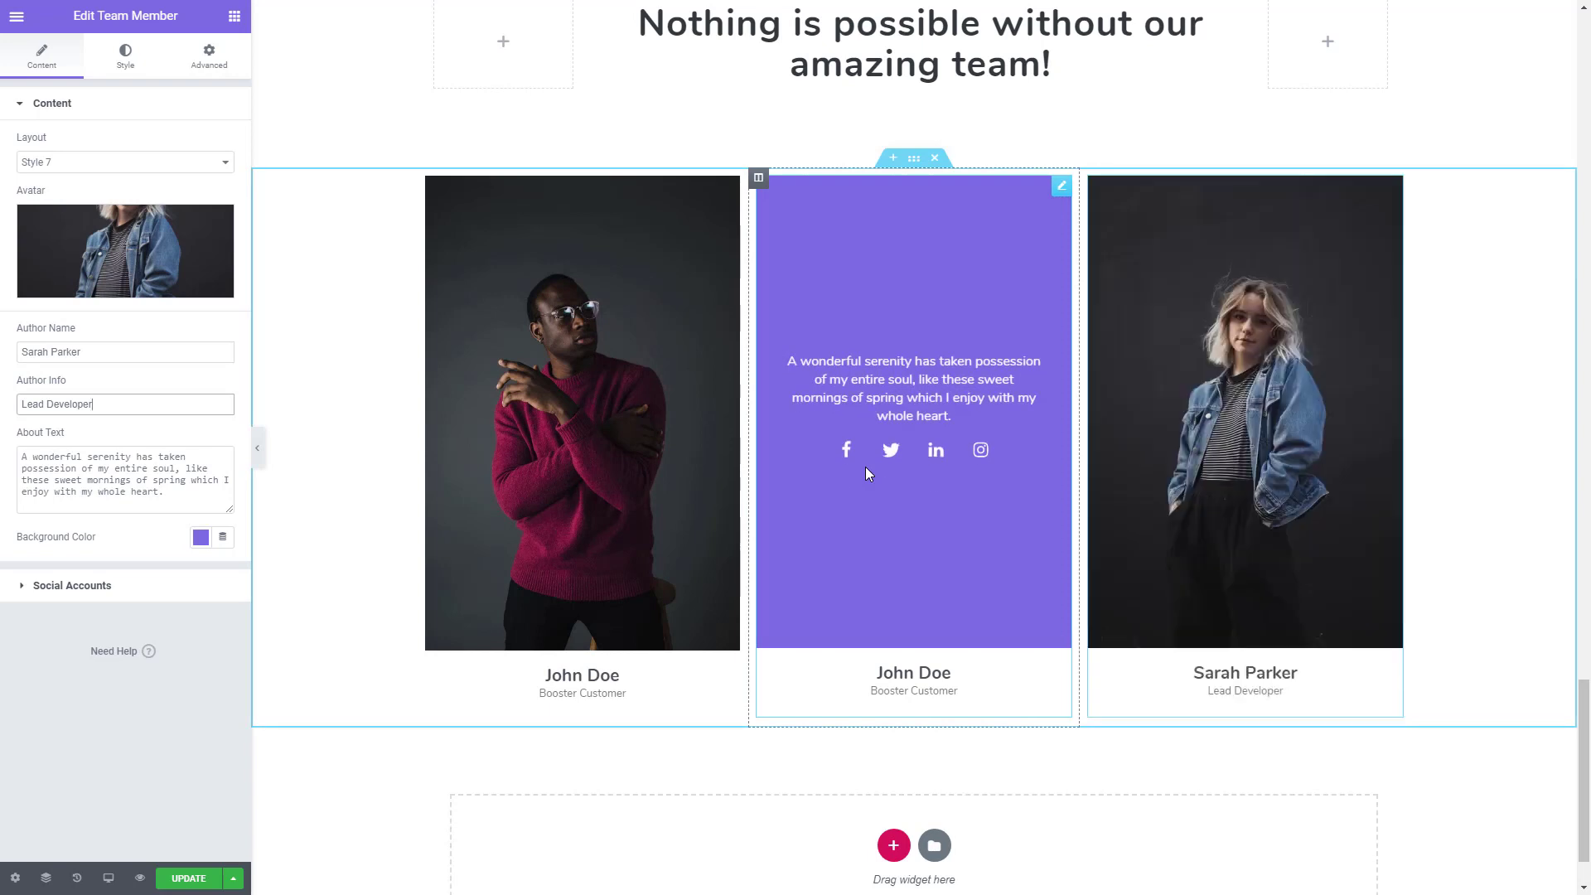
- Set the middle team member's author info to Founder and paste the copied full name as the author name
{"action": "left_click", "coordinate": [865, 465]}
{"action": "left_click_drag", "start_coordinate": [145, 404], "coordinate": [17, 406]}
{"action": "key", "text": "ctrl+grave"}
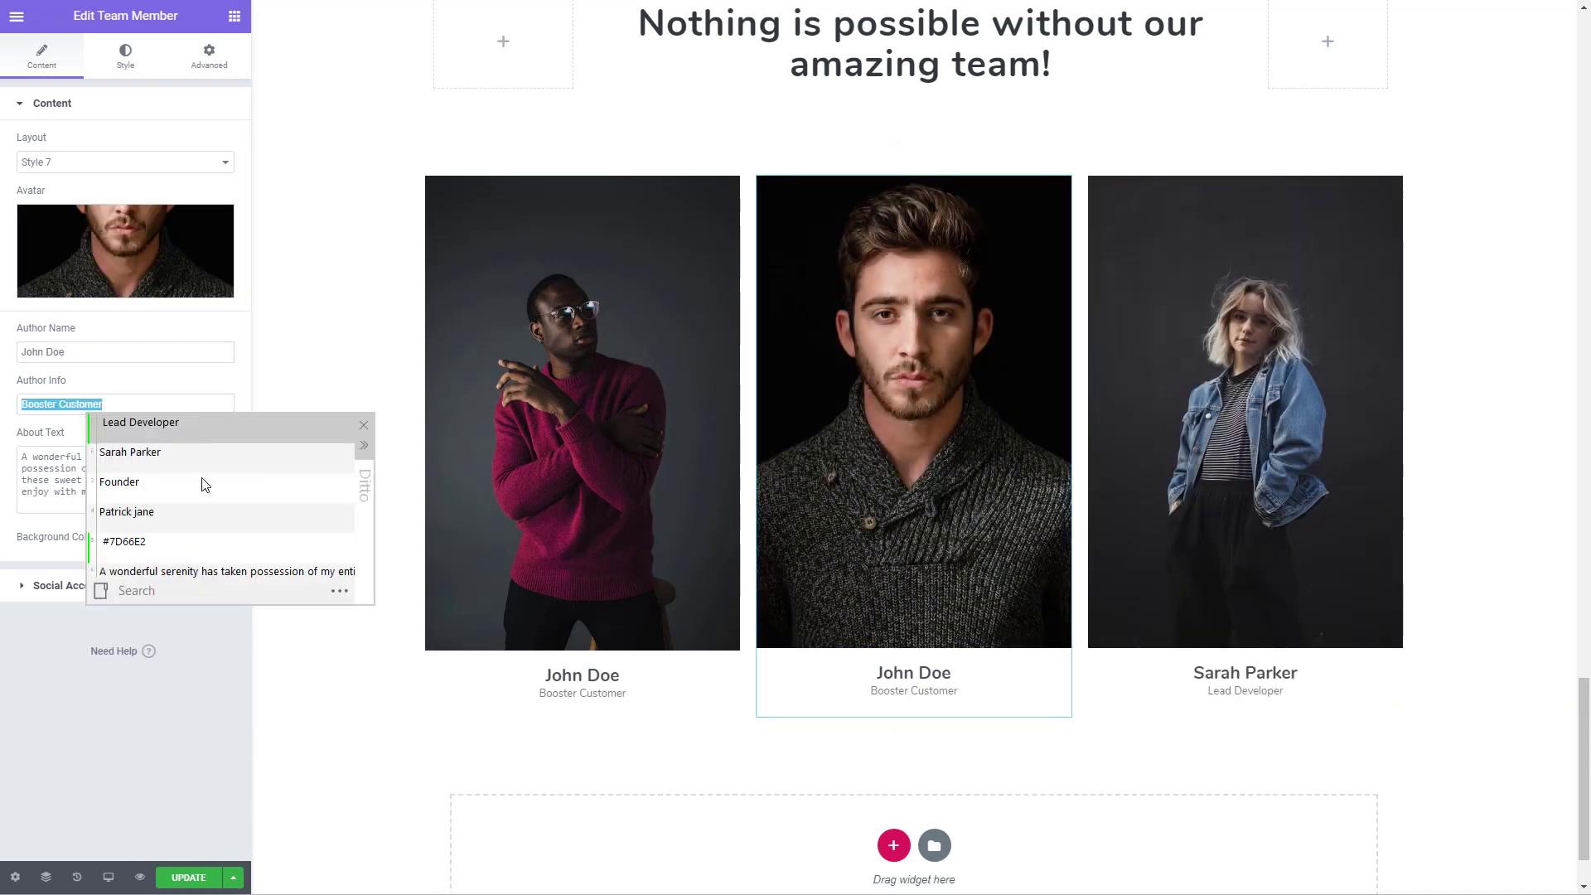
{"action": "double_click", "coordinate": [156, 493]}
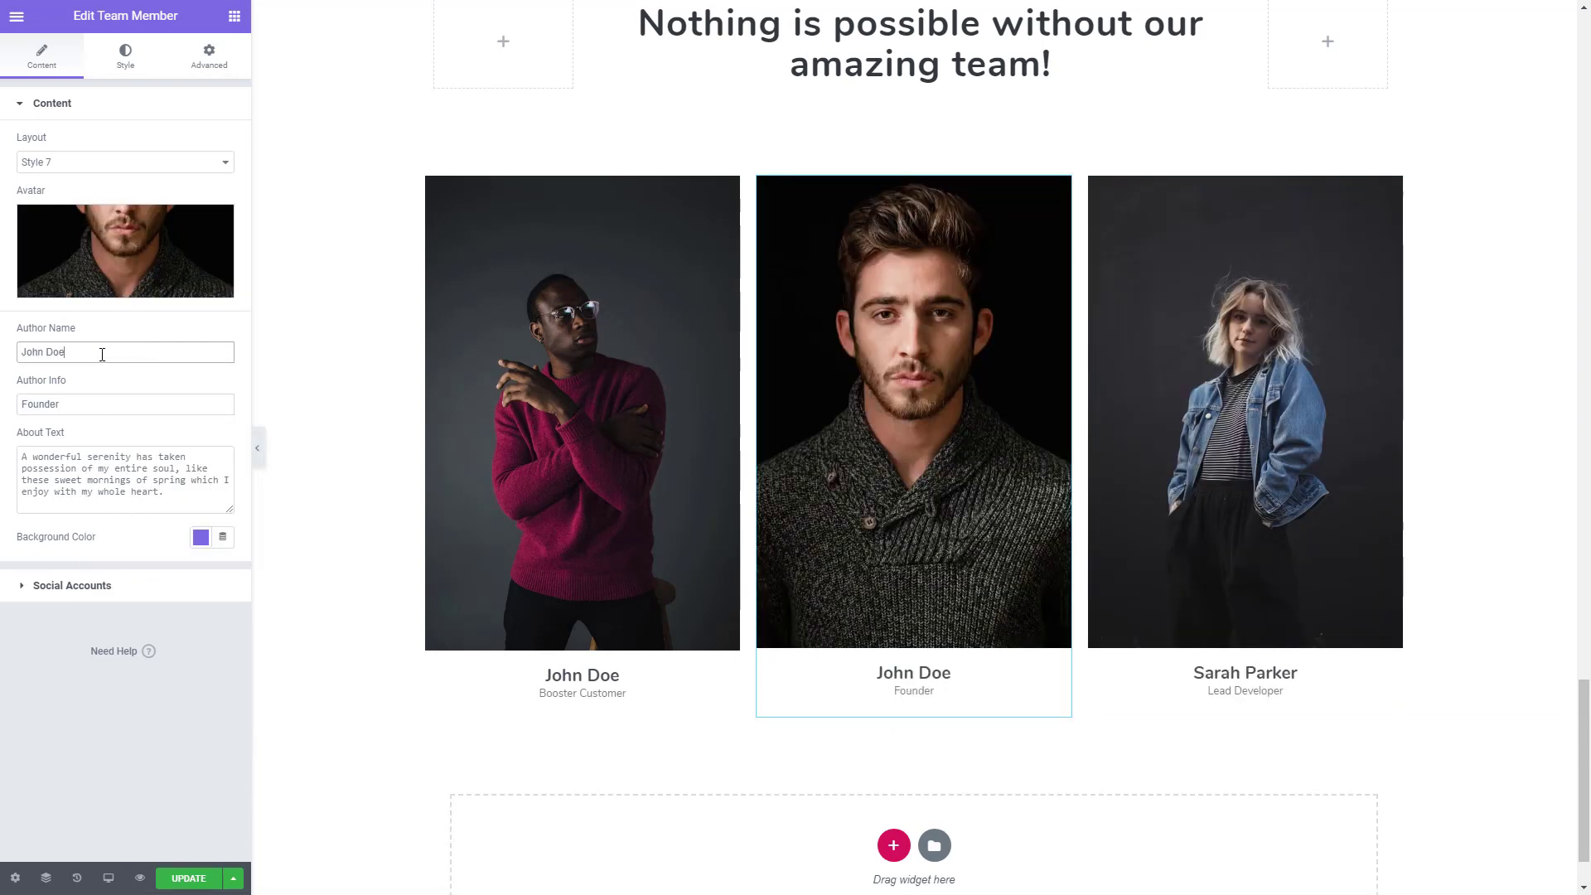
{"action": "left_click_drag", "start_coordinate": [99, 351], "coordinate": [20, 353]}
{"action": "key", "text": "ctrl+grave"}
{"action": "double_click", "coordinate": [176, 486]}
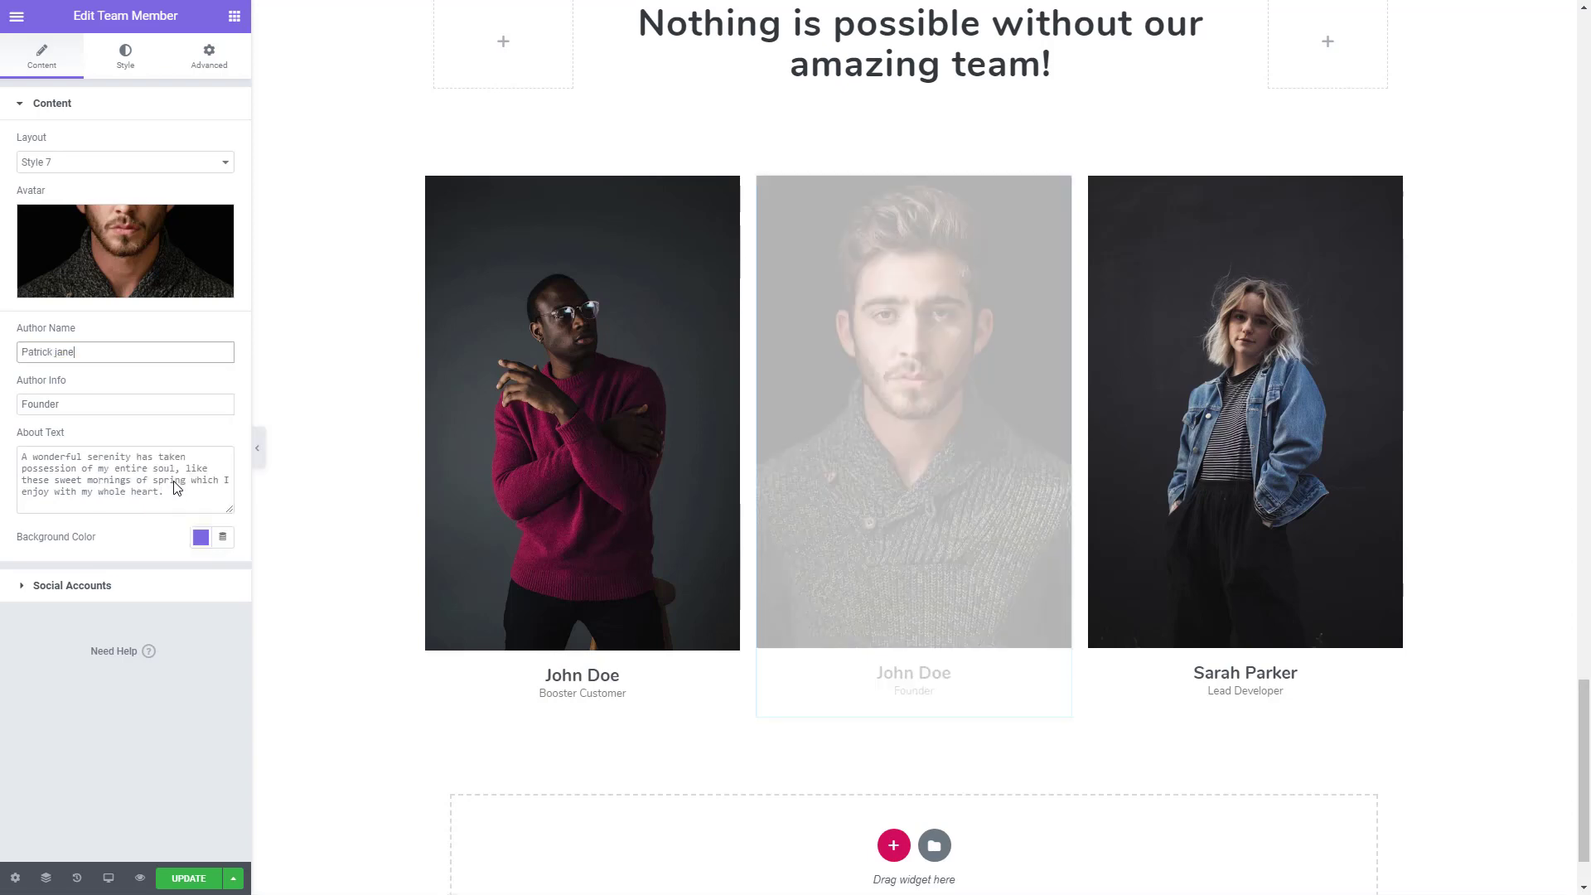
- Compare the rebuilt team section with the team section on the reference template page
{"action": "mouse_move", "coordinate": [1121, 451]}
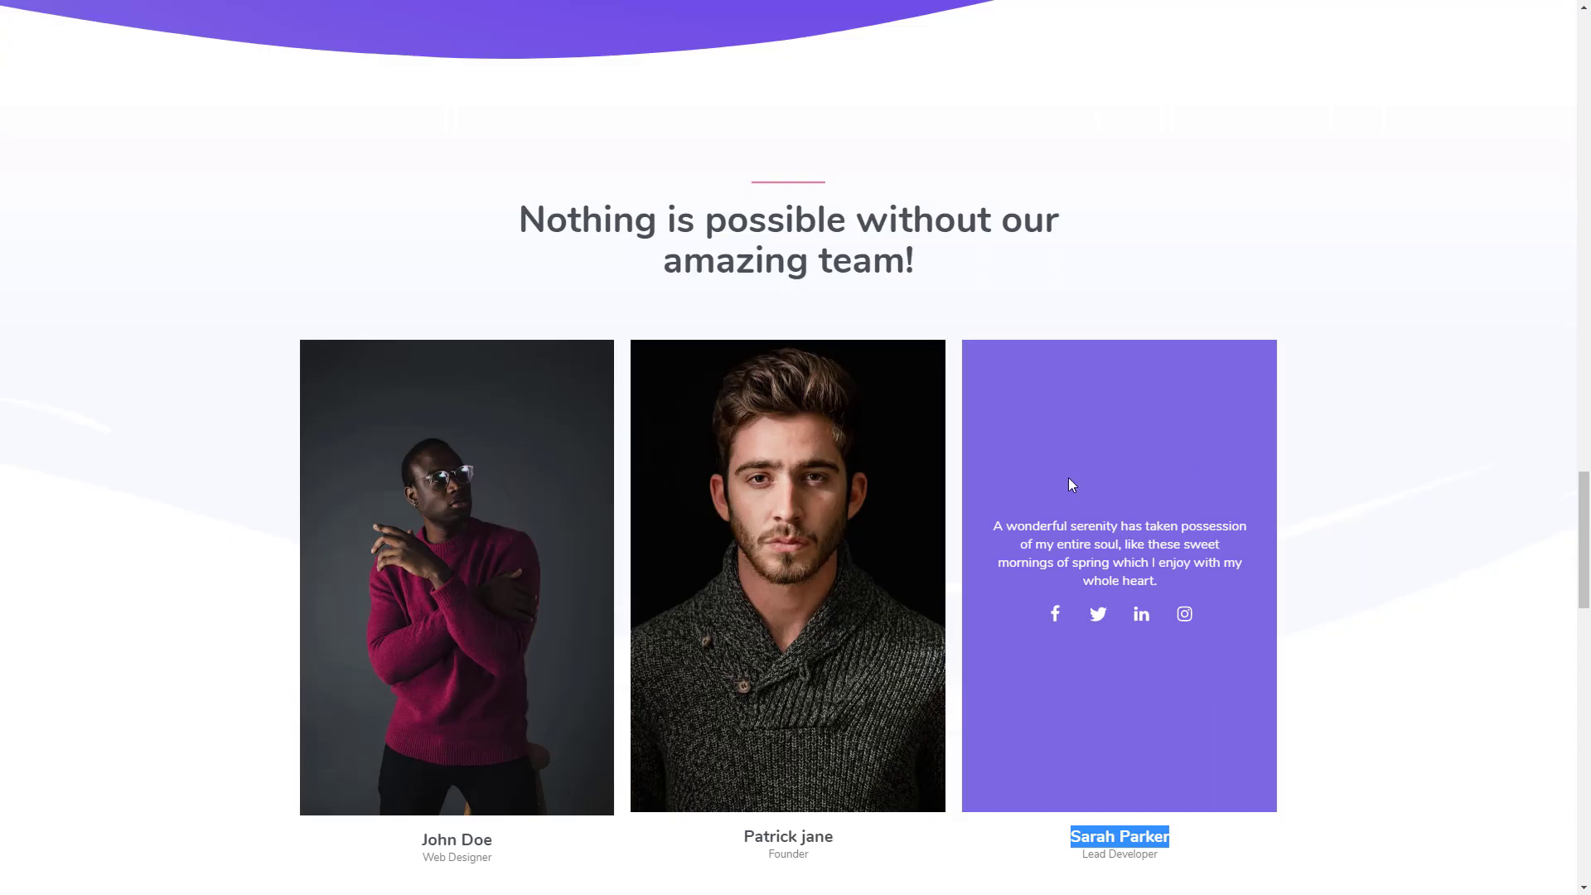
{"action": "scroll", "coordinate": [1067, 478], "scroll_direction": "down", "scroll_amount": 2}
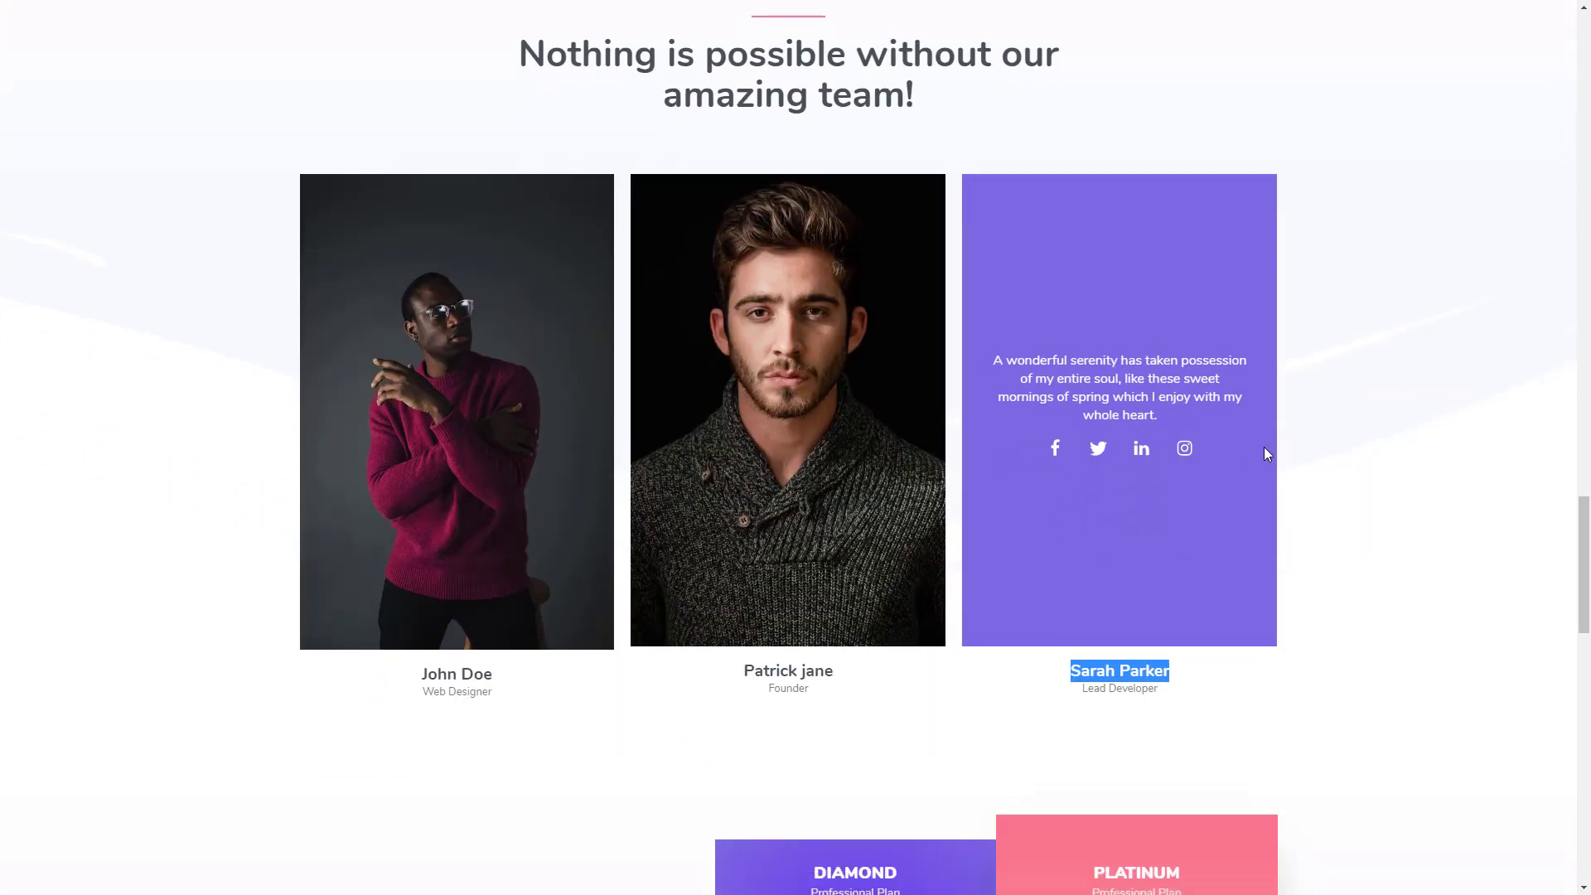
{"action": "left_click", "coordinate": [930, 735]}
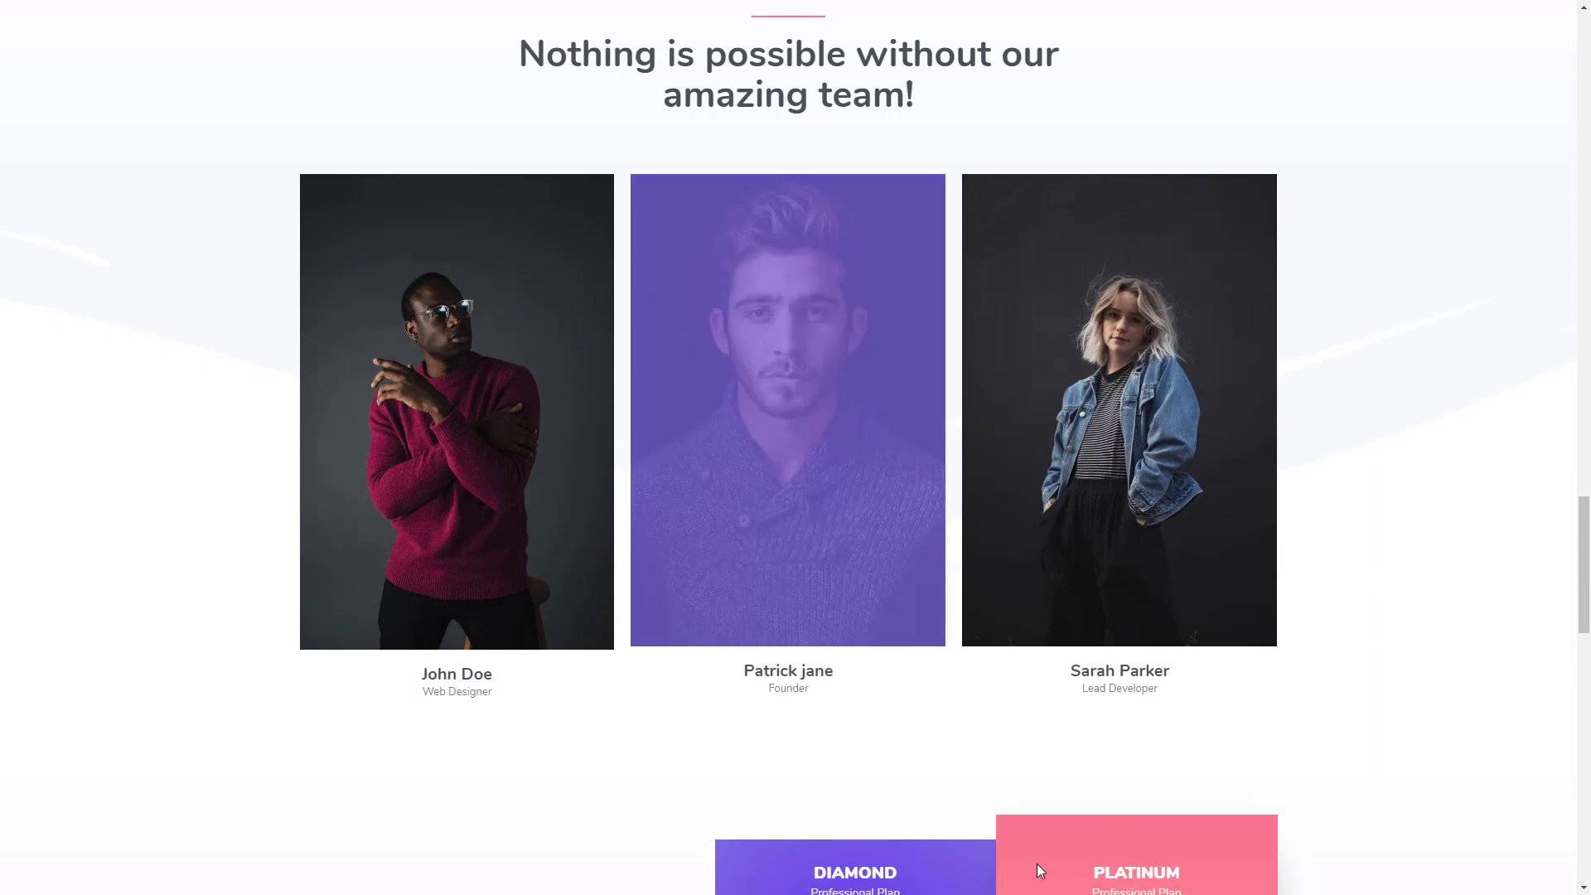
- Add a two-column section below the team section and enable stretching it to the full page width
{"action": "scroll", "coordinate": [1037, 864], "scroll_direction": "down", "scroll_amount": 5}
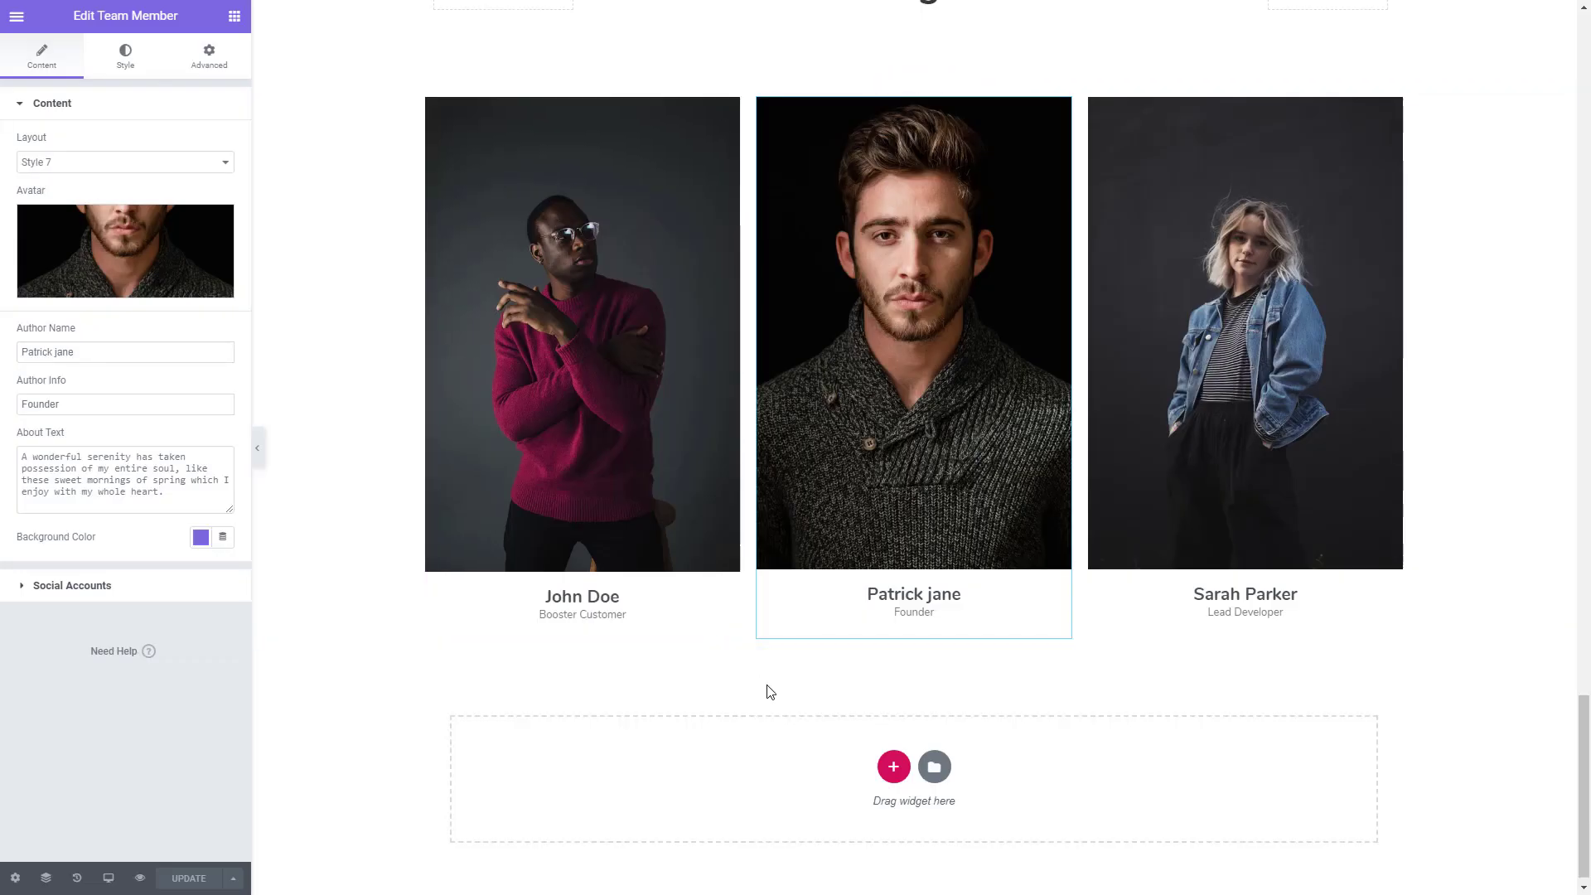
{"action": "left_click", "coordinate": [895, 767]}
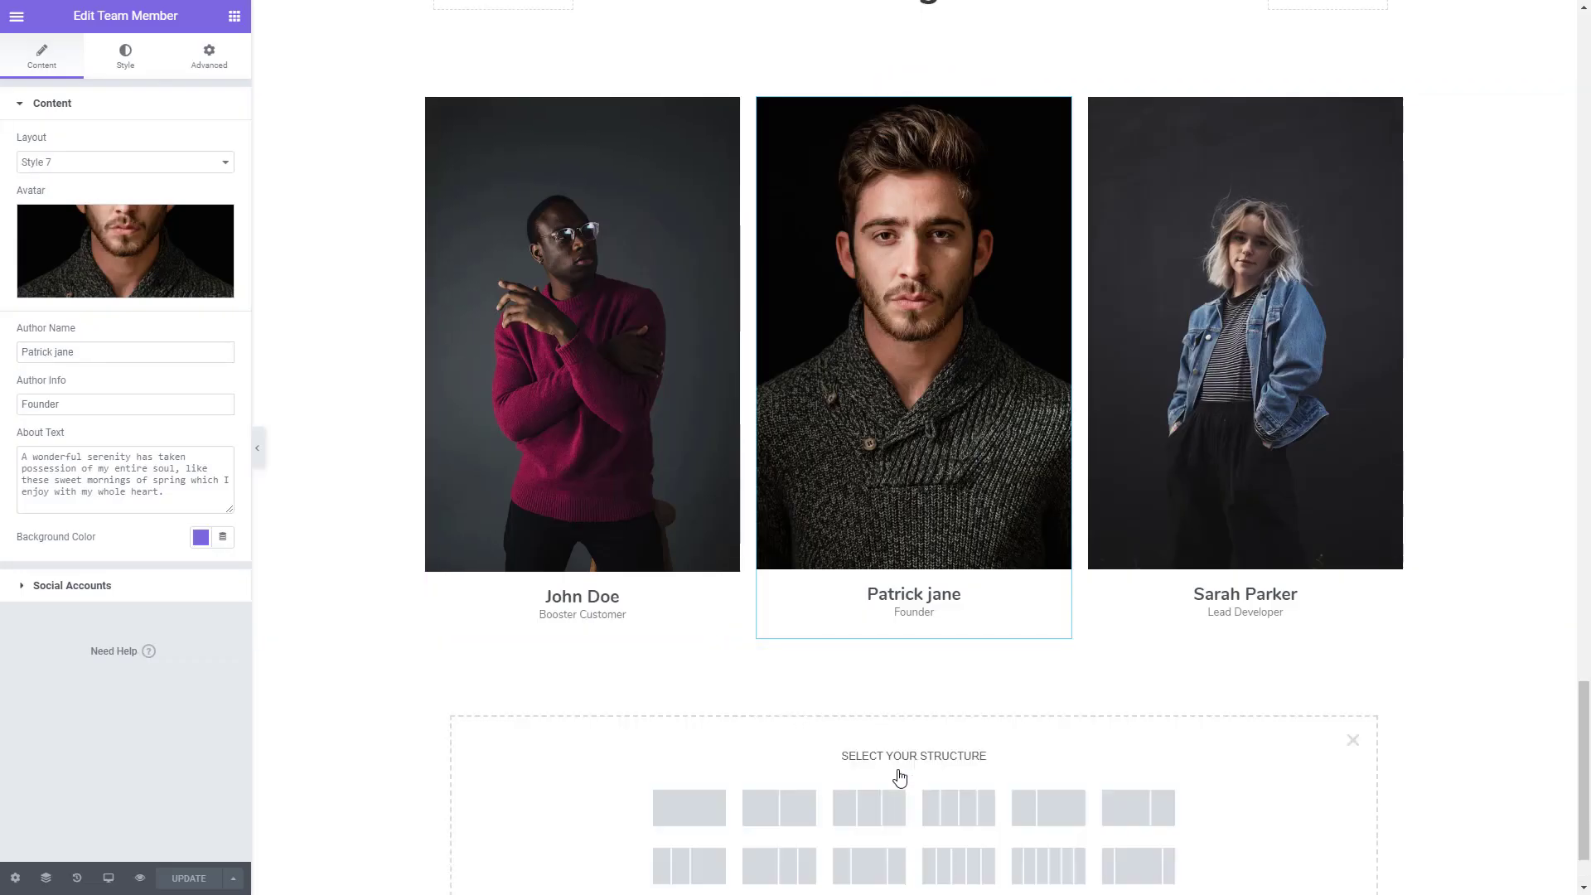
{"action": "left_click", "coordinate": [766, 808]}
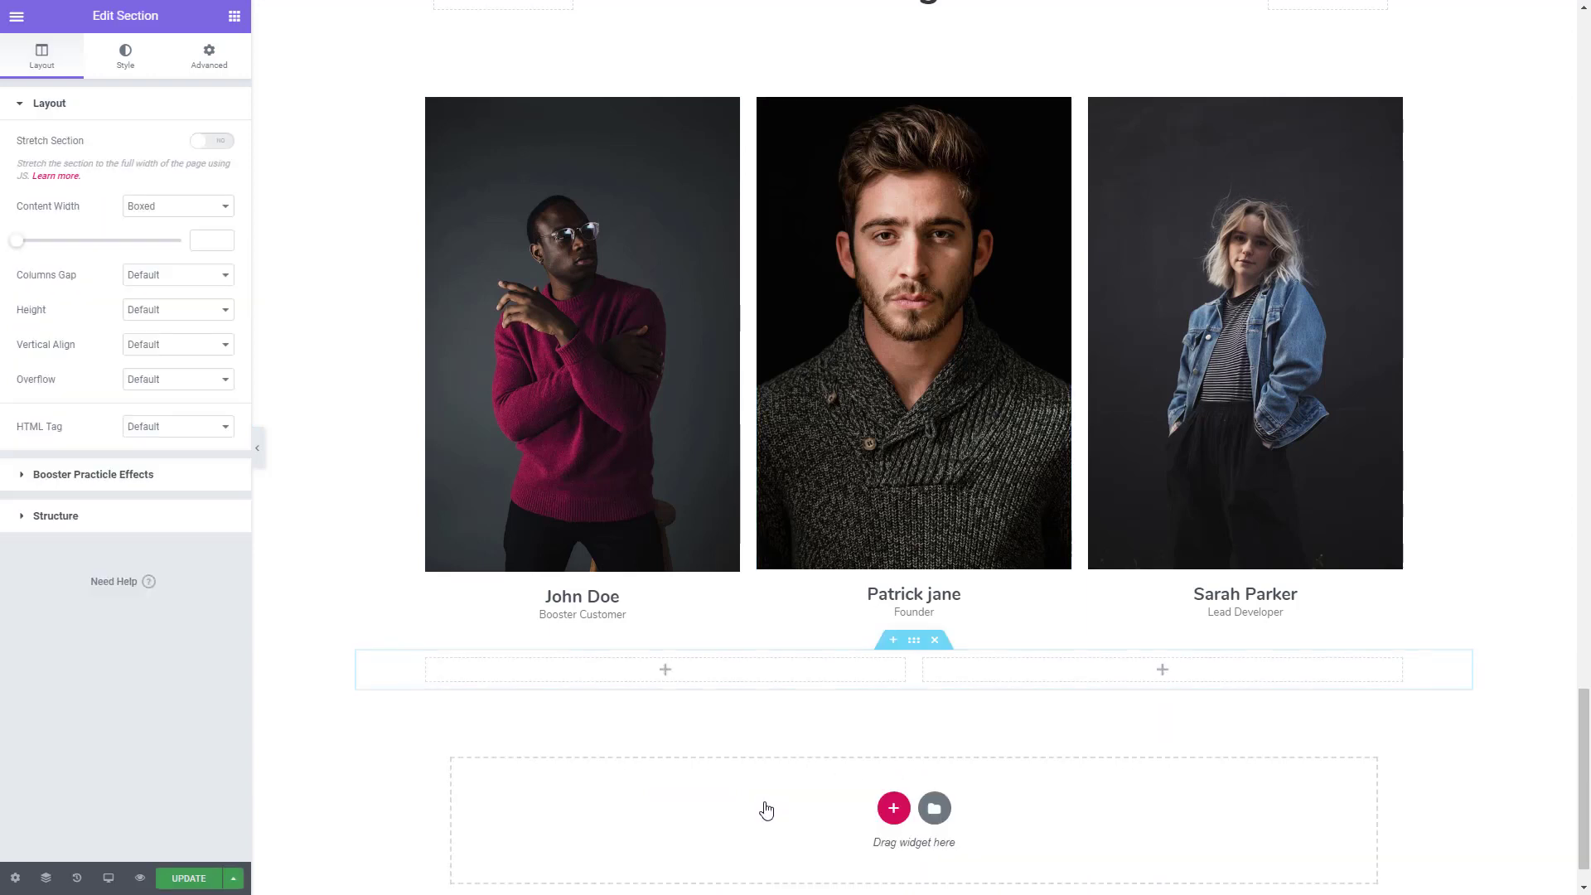
{"action": "left_click", "coordinate": [213, 142]}
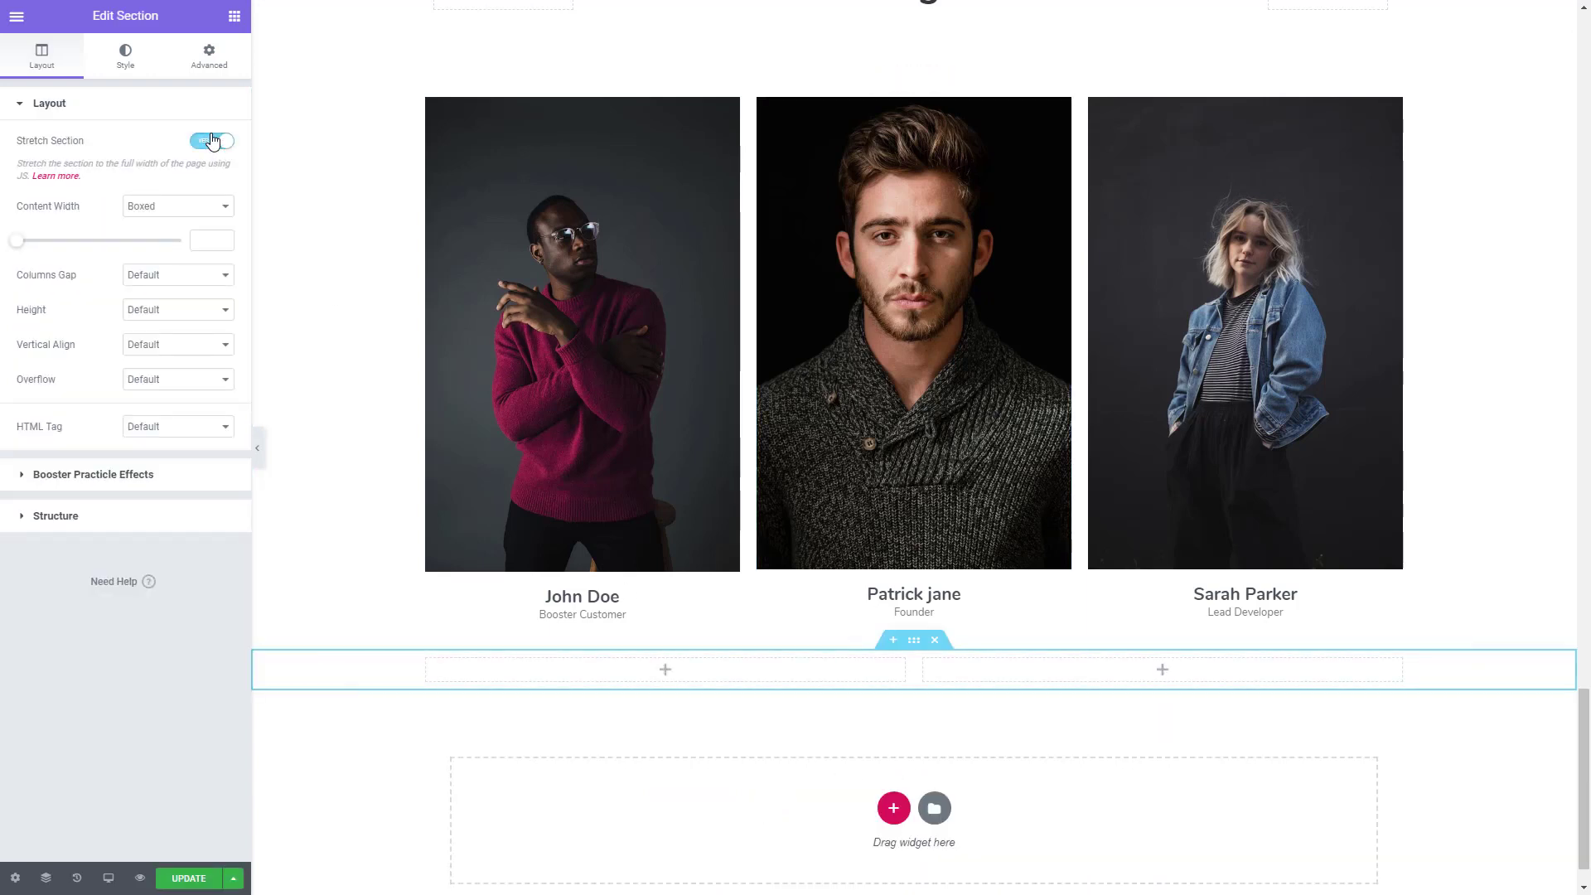
- Unlink the new section's padding values and set its top padding to 100 px, leaving the other sides at 0
{"action": "left_click", "coordinate": [209, 57]}
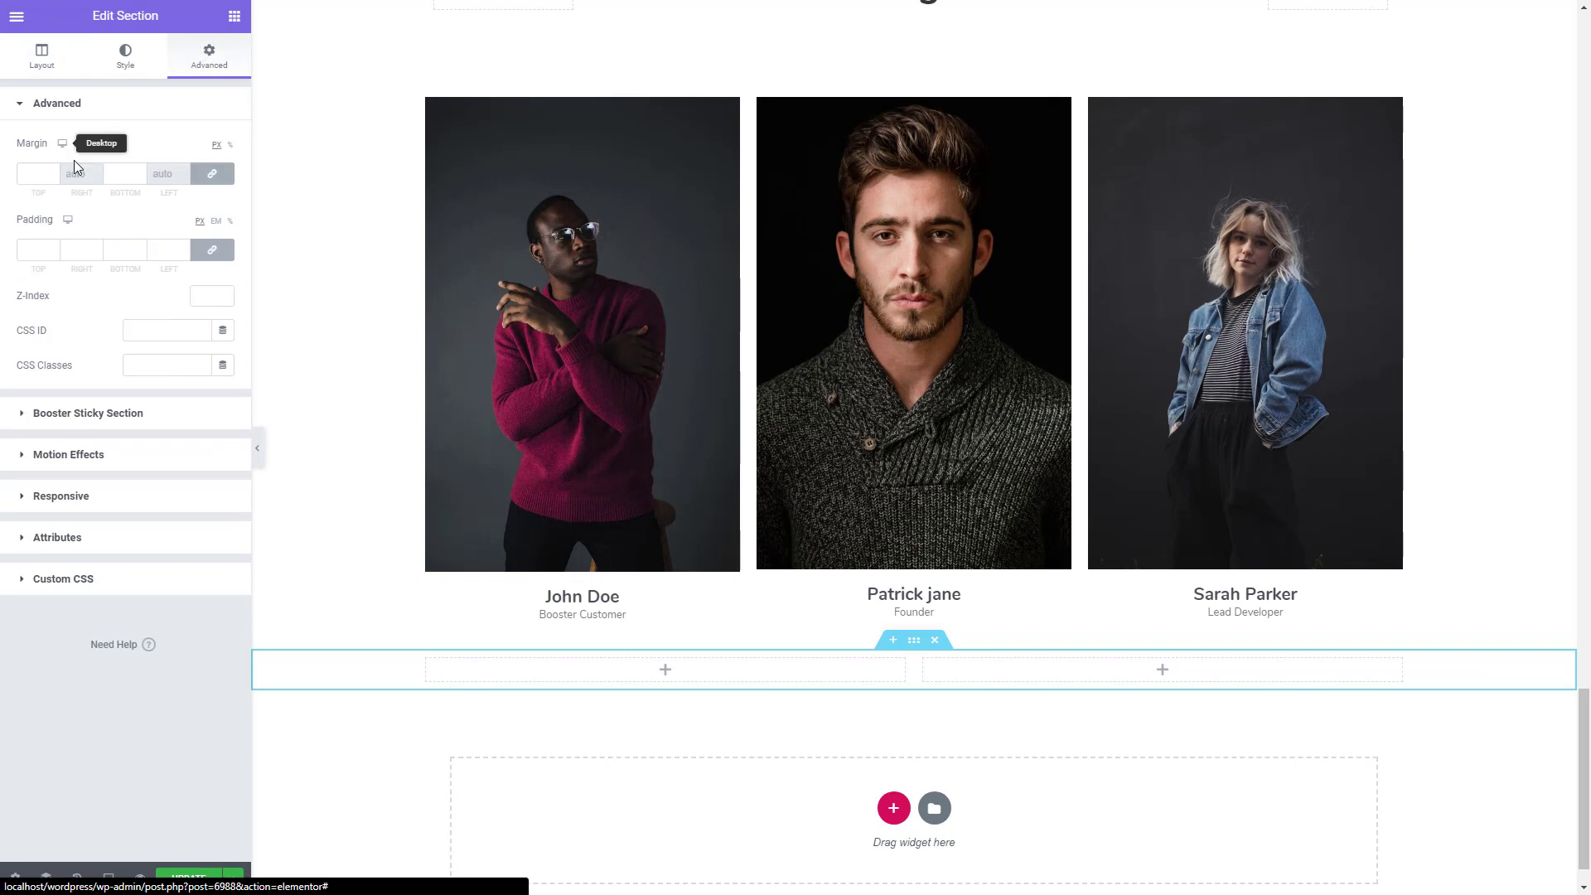
{"action": "left_click", "coordinate": [213, 249]}
{"action": "left_click", "coordinate": [75, 250]}
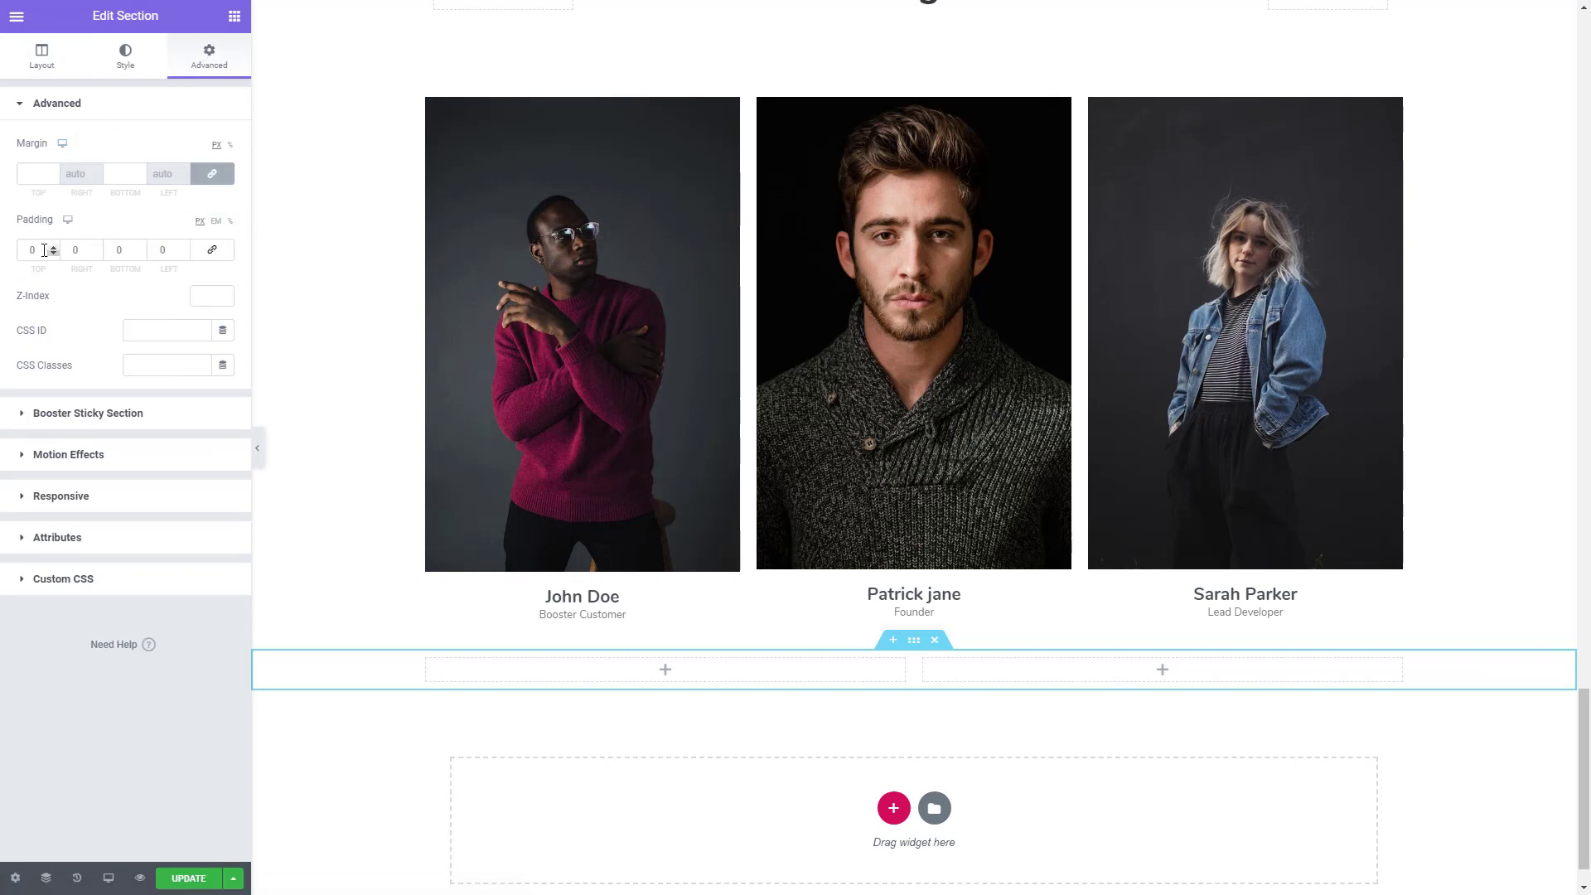
{"action": "left_click_drag", "start_coordinate": [45, 250], "coordinate": [2, 251]}
{"action": "type", "text": "100"}
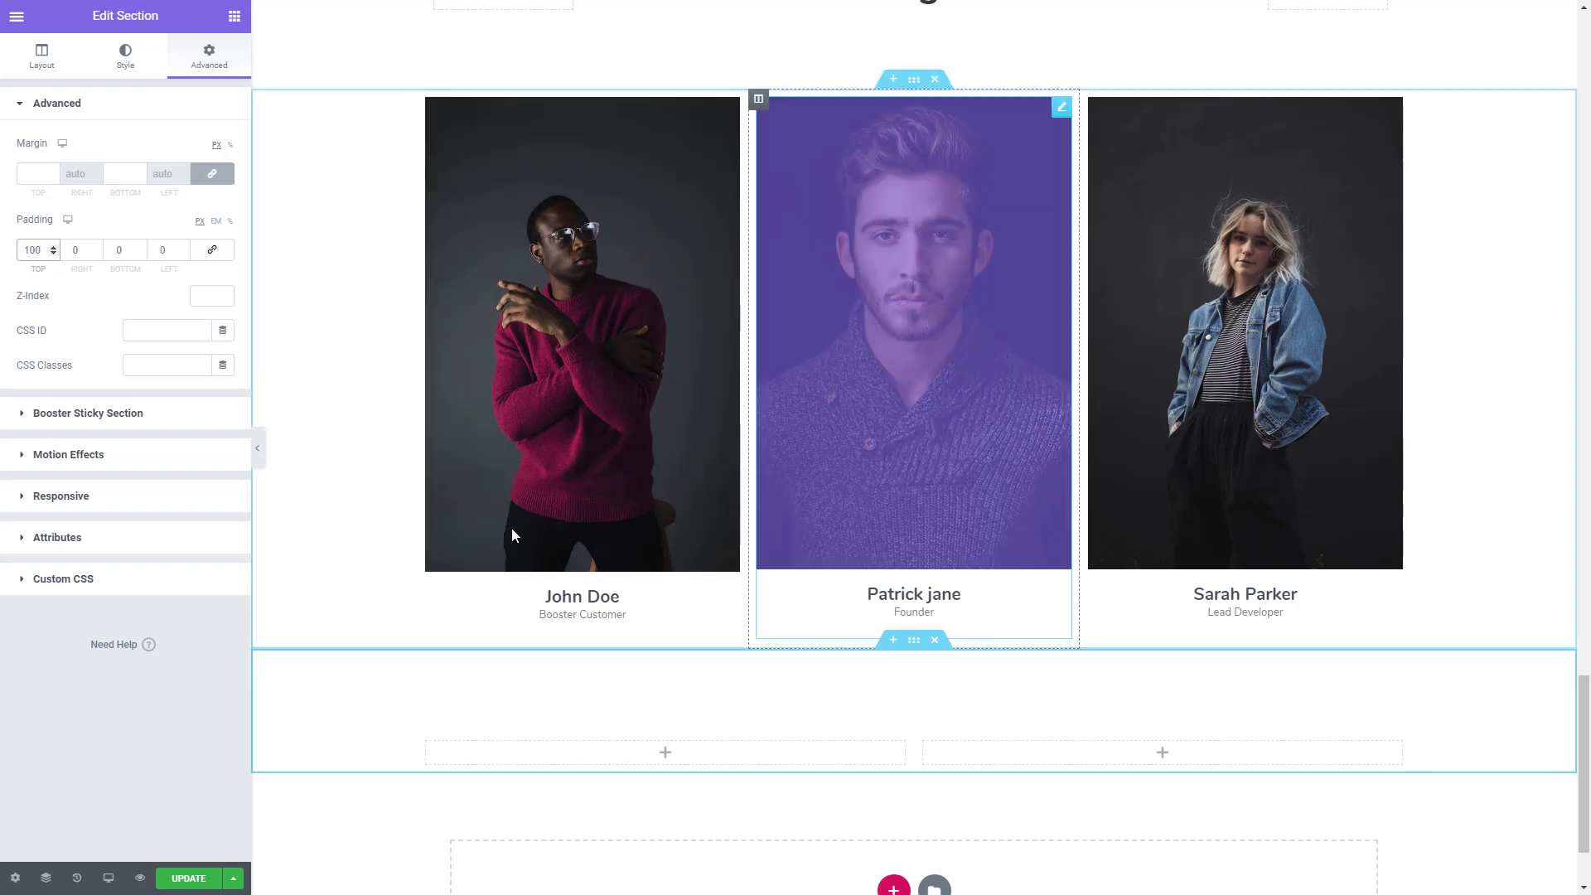
{"action": "scroll", "coordinate": [564, 481], "scroll_direction": "down", "scroll_amount": 1}
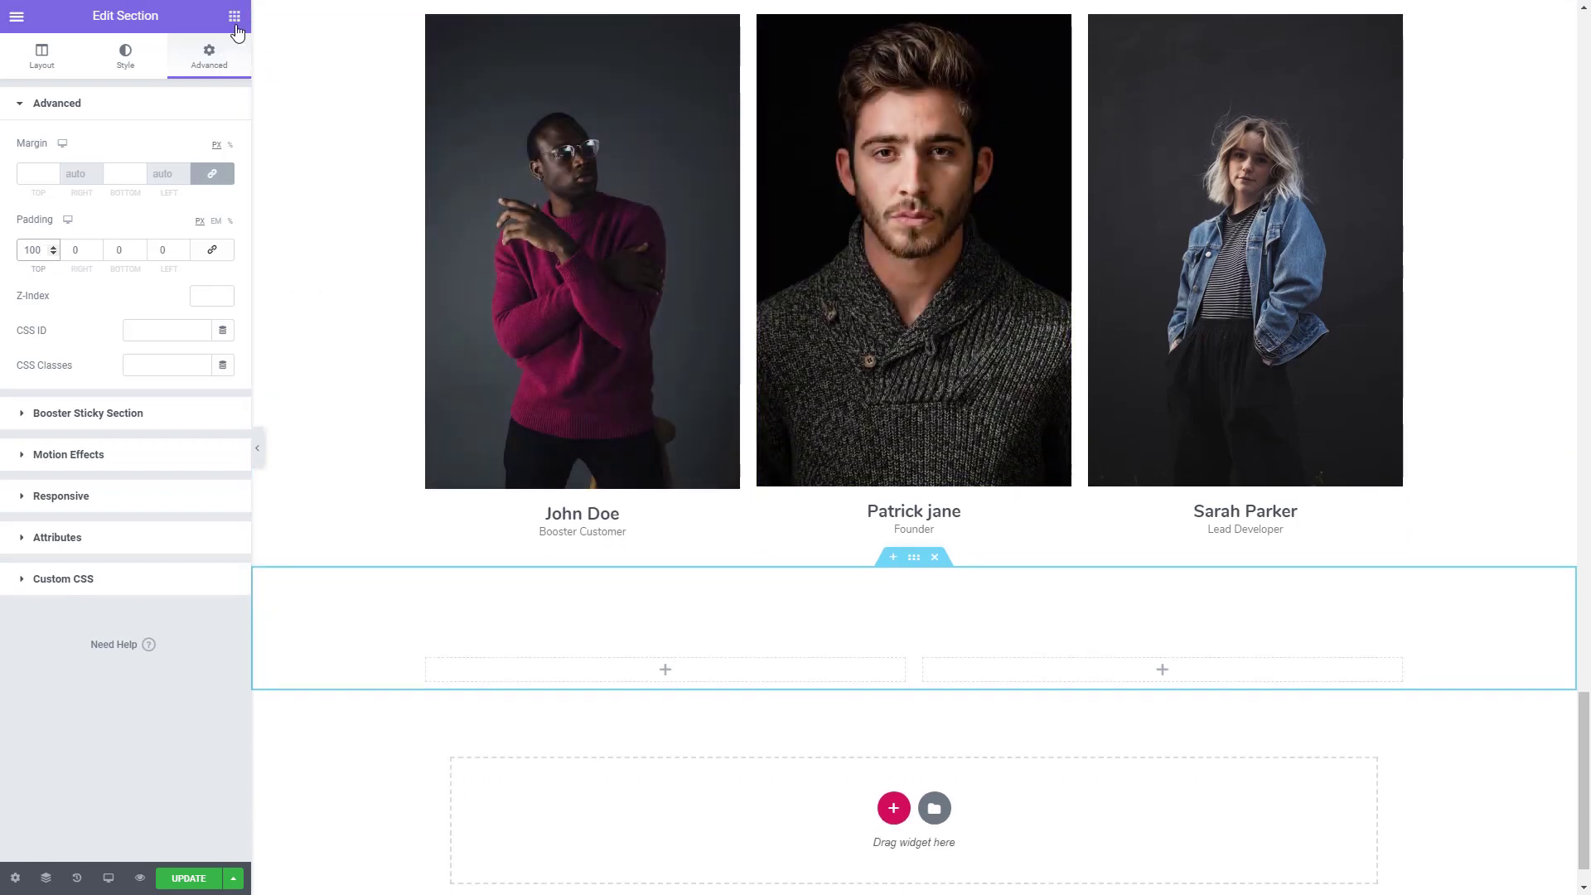
{"action": "left_click", "coordinate": [41, 55]}
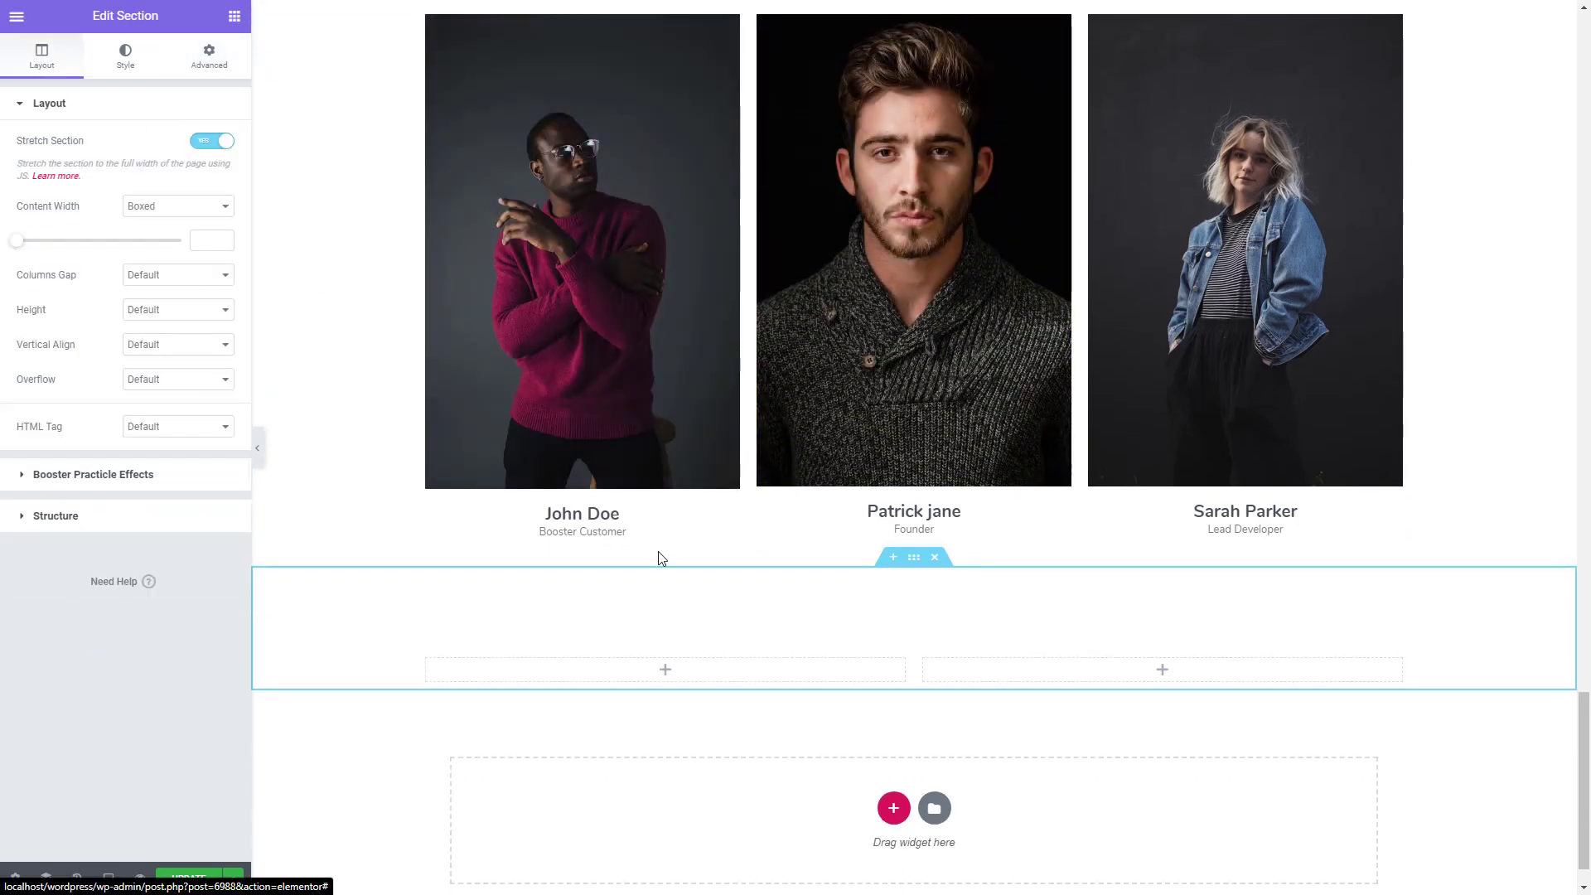
- Copy the "Booster design is thinking made visual" heading widget and paste it into the first column of the new section
{"action": "scroll", "coordinate": [648, 674], "scroll_direction": "up", "scroll_amount": 15}
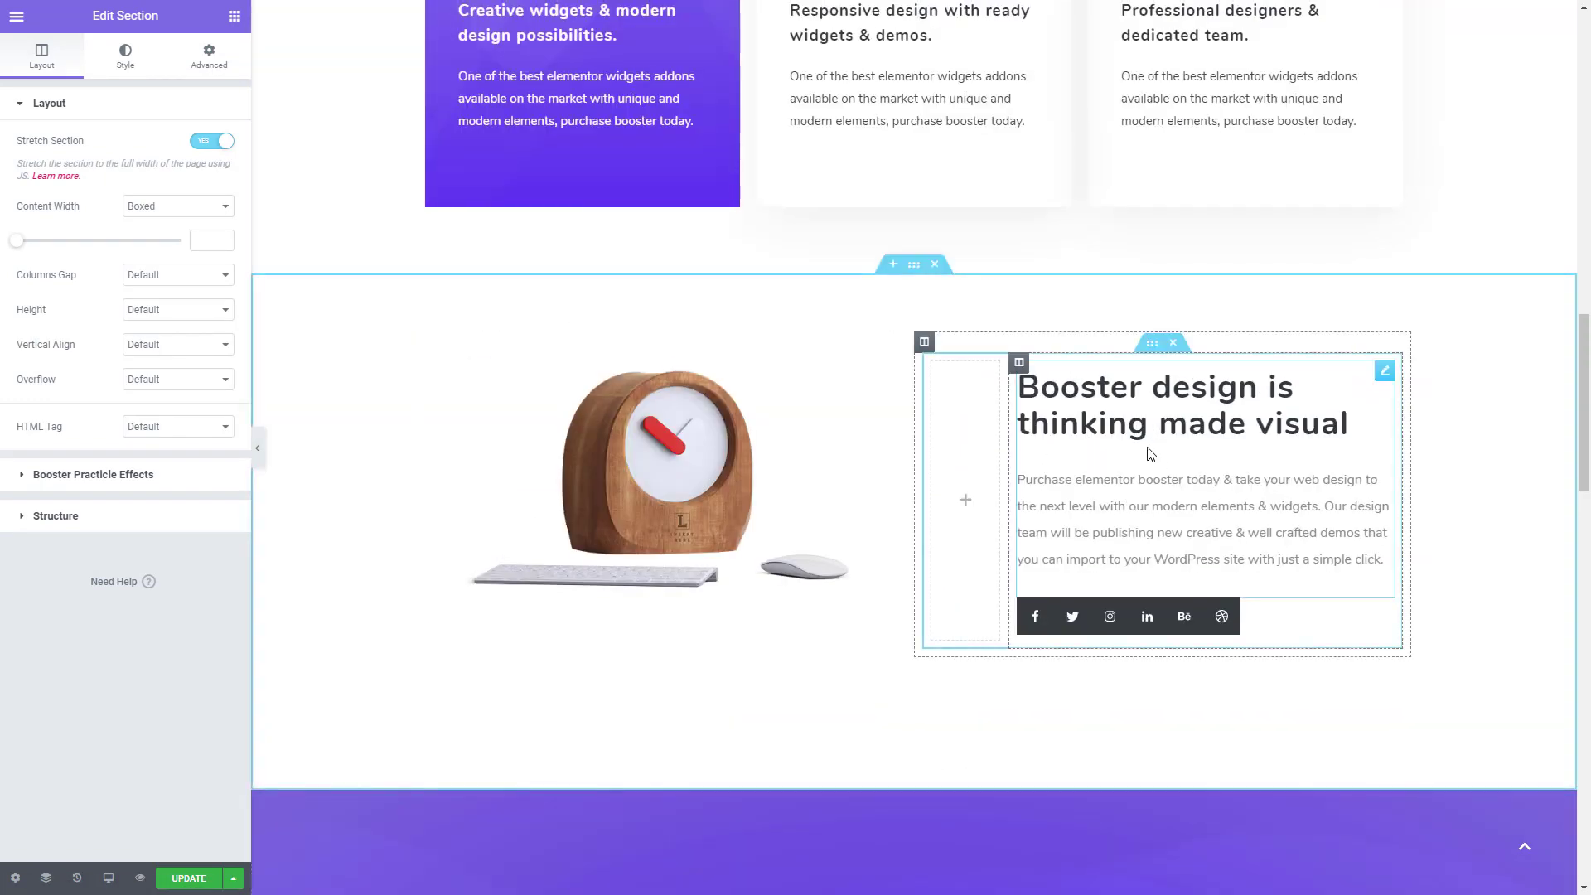
{"action": "right_click", "coordinate": [1150, 453]}
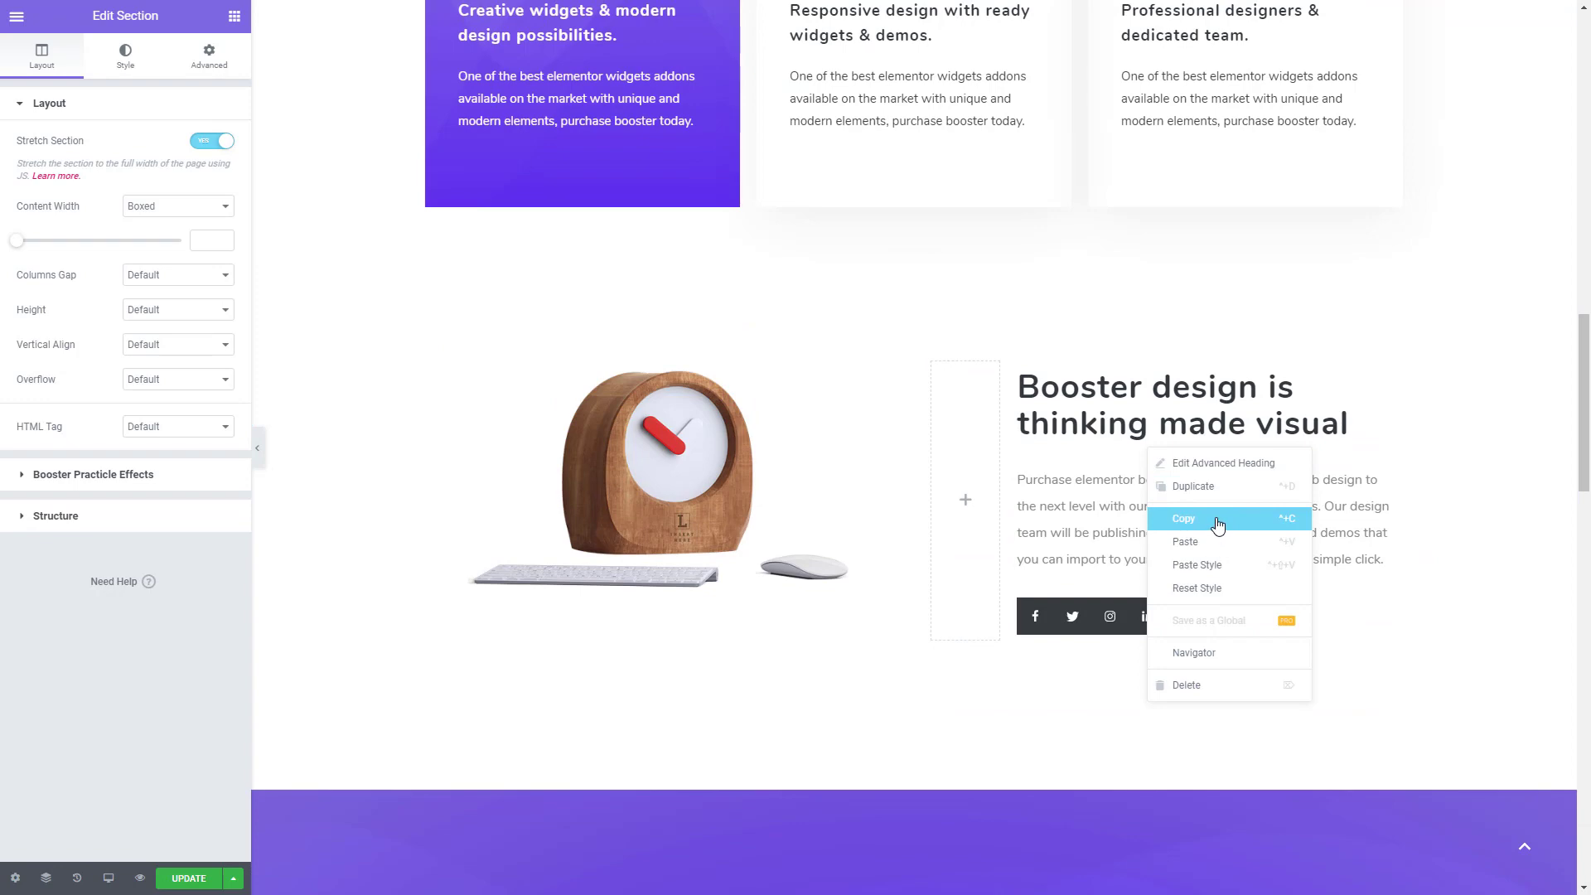
{"action": "left_click", "coordinate": [1218, 524]}
{"action": "scroll", "coordinate": [1170, 522], "scroll_direction": "down", "scroll_amount": 15}
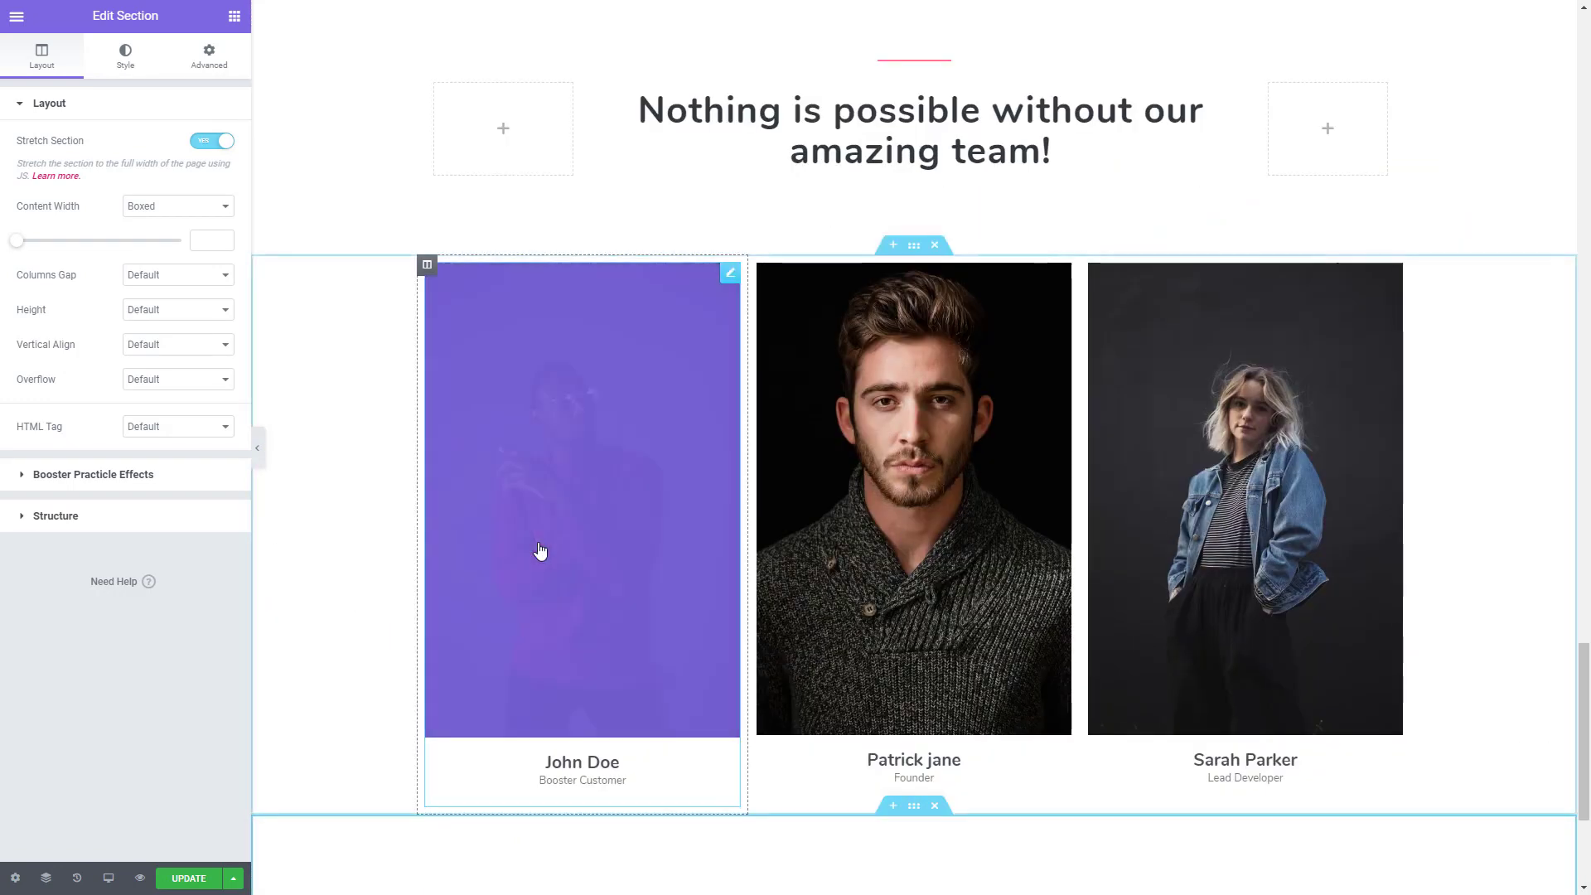
{"action": "scroll", "coordinate": [540, 551], "scroll_direction": "down", "scroll_amount": 3}
{"action": "right_click", "coordinate": [584, 614]}
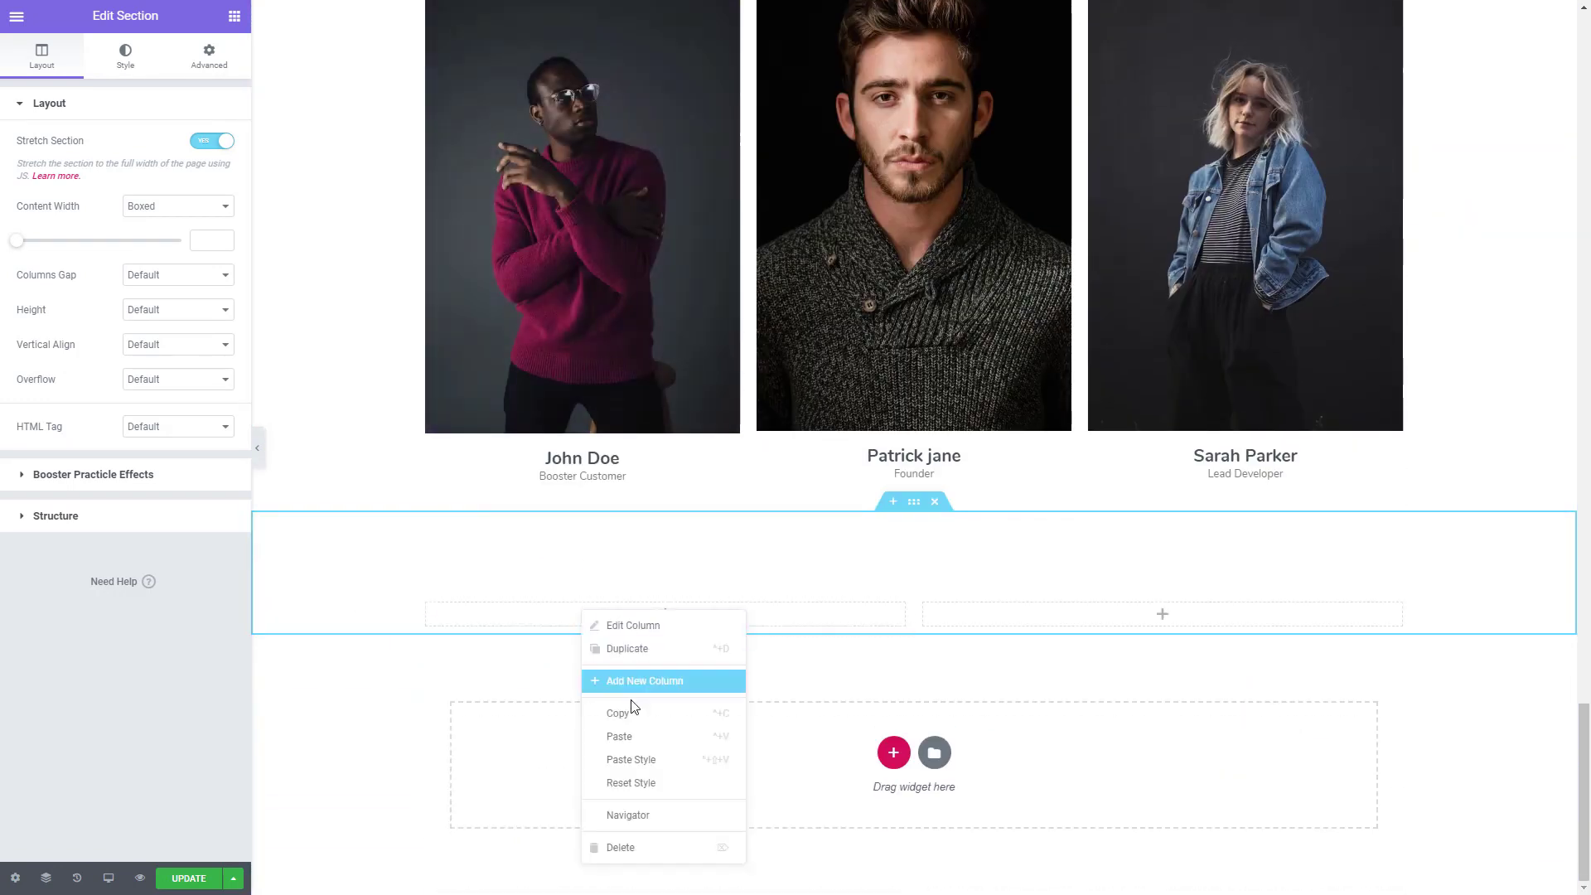
{"action": "left_click", "coordinate": [628, 736]}
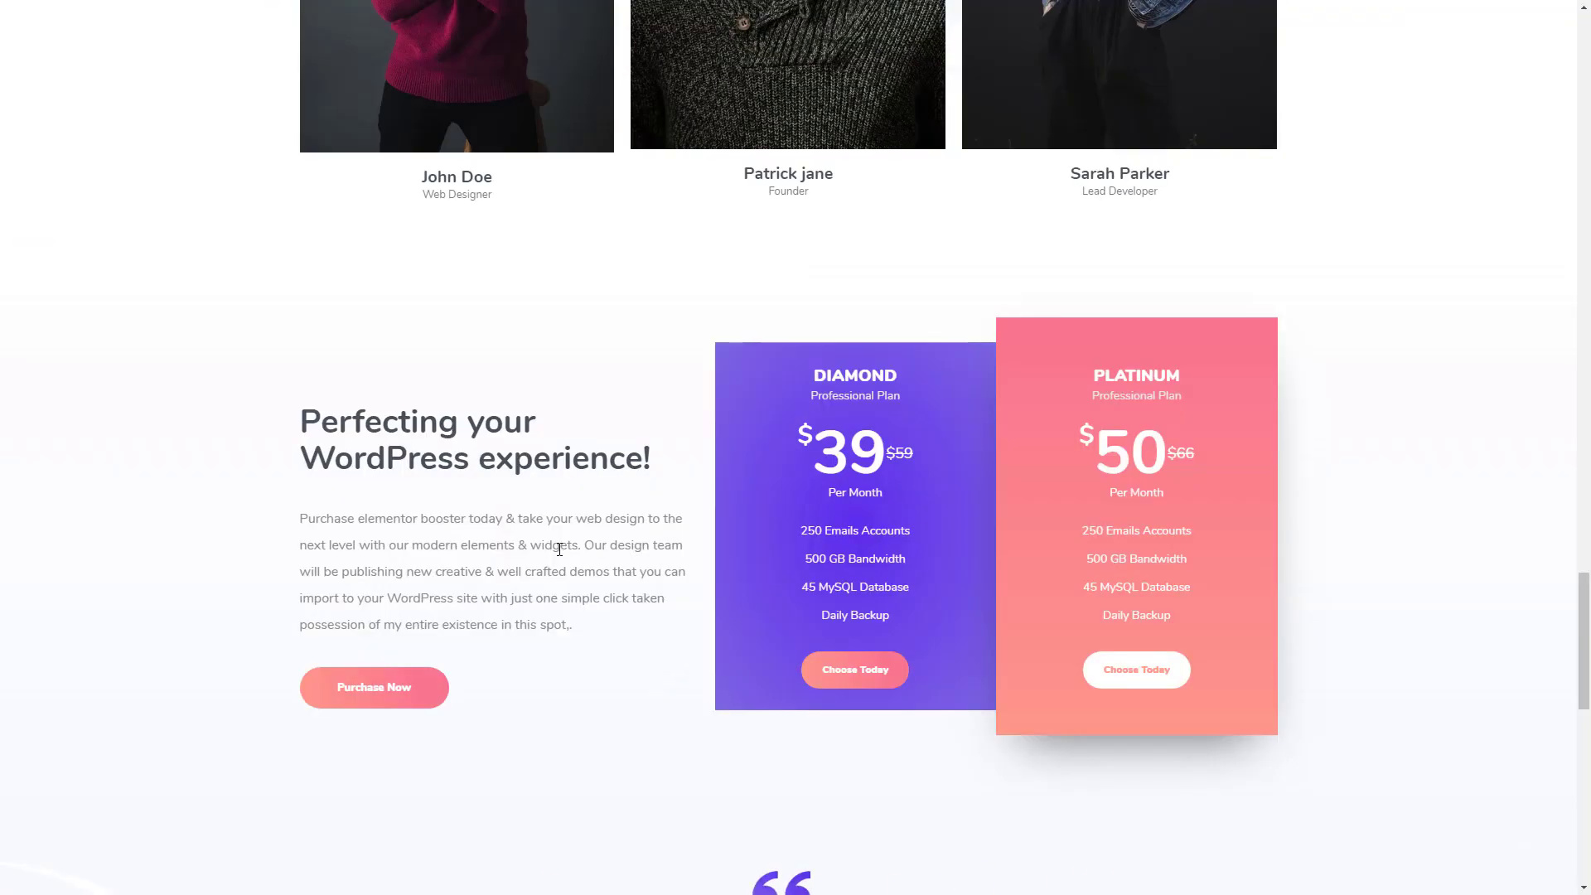
- Replace the pasted heading's title with "Perfecting your WordPress experience!" and its short text with the paragraph from the reference page's pricing section
{"action": "left_click_drag", "start_coordinate": [582, 635], "coordinate": [295, 514]}
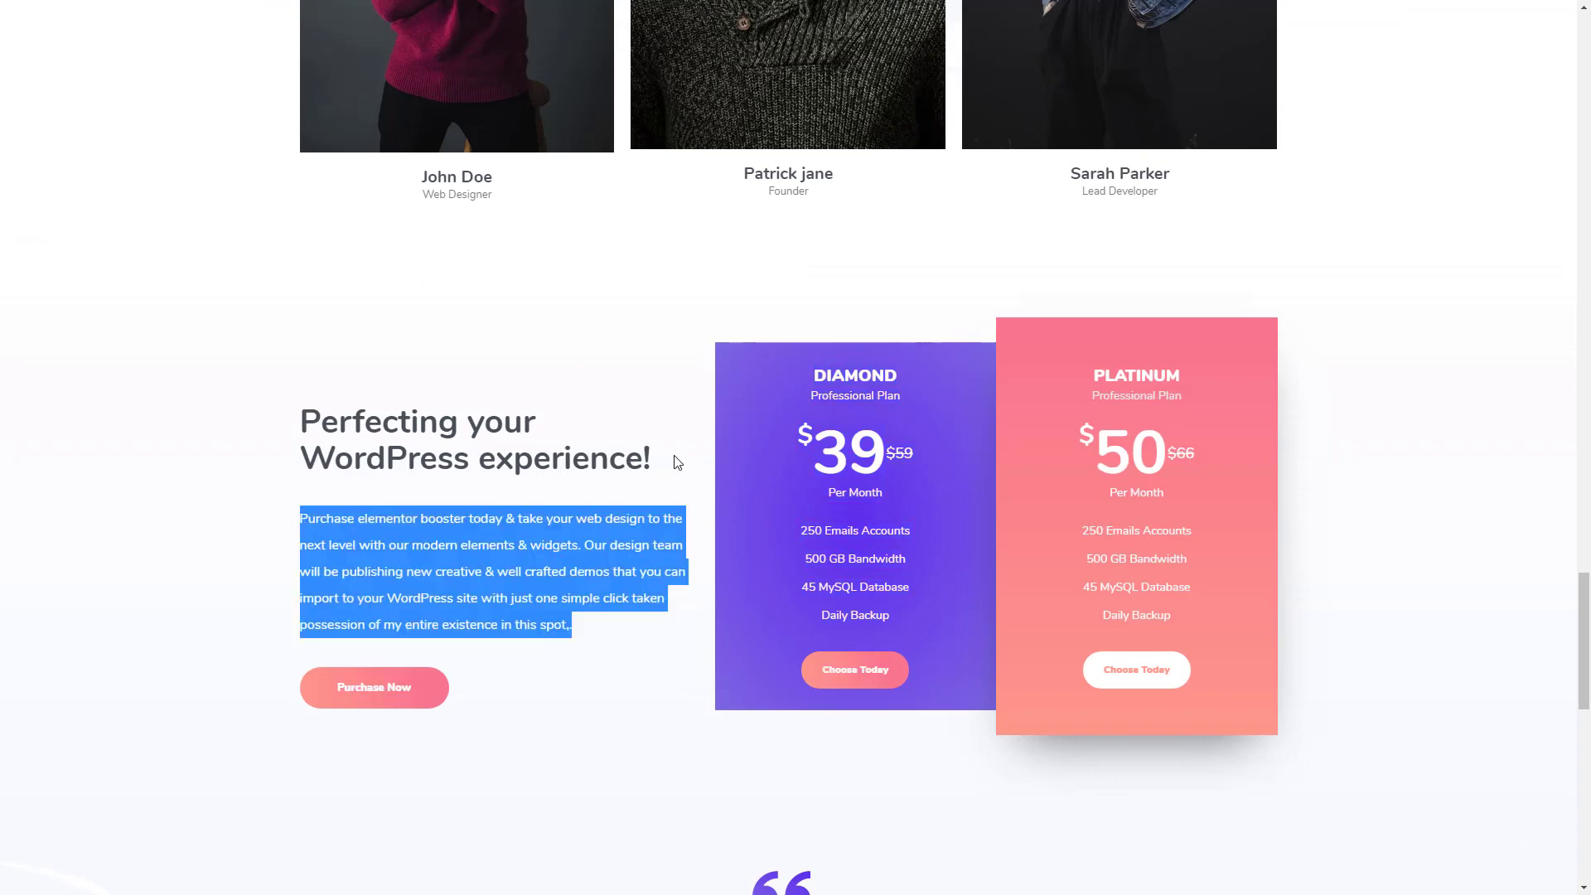
{"action": "left_click_drag", "start_coordinate": [677, 462], "coordinate": [311, 428]}
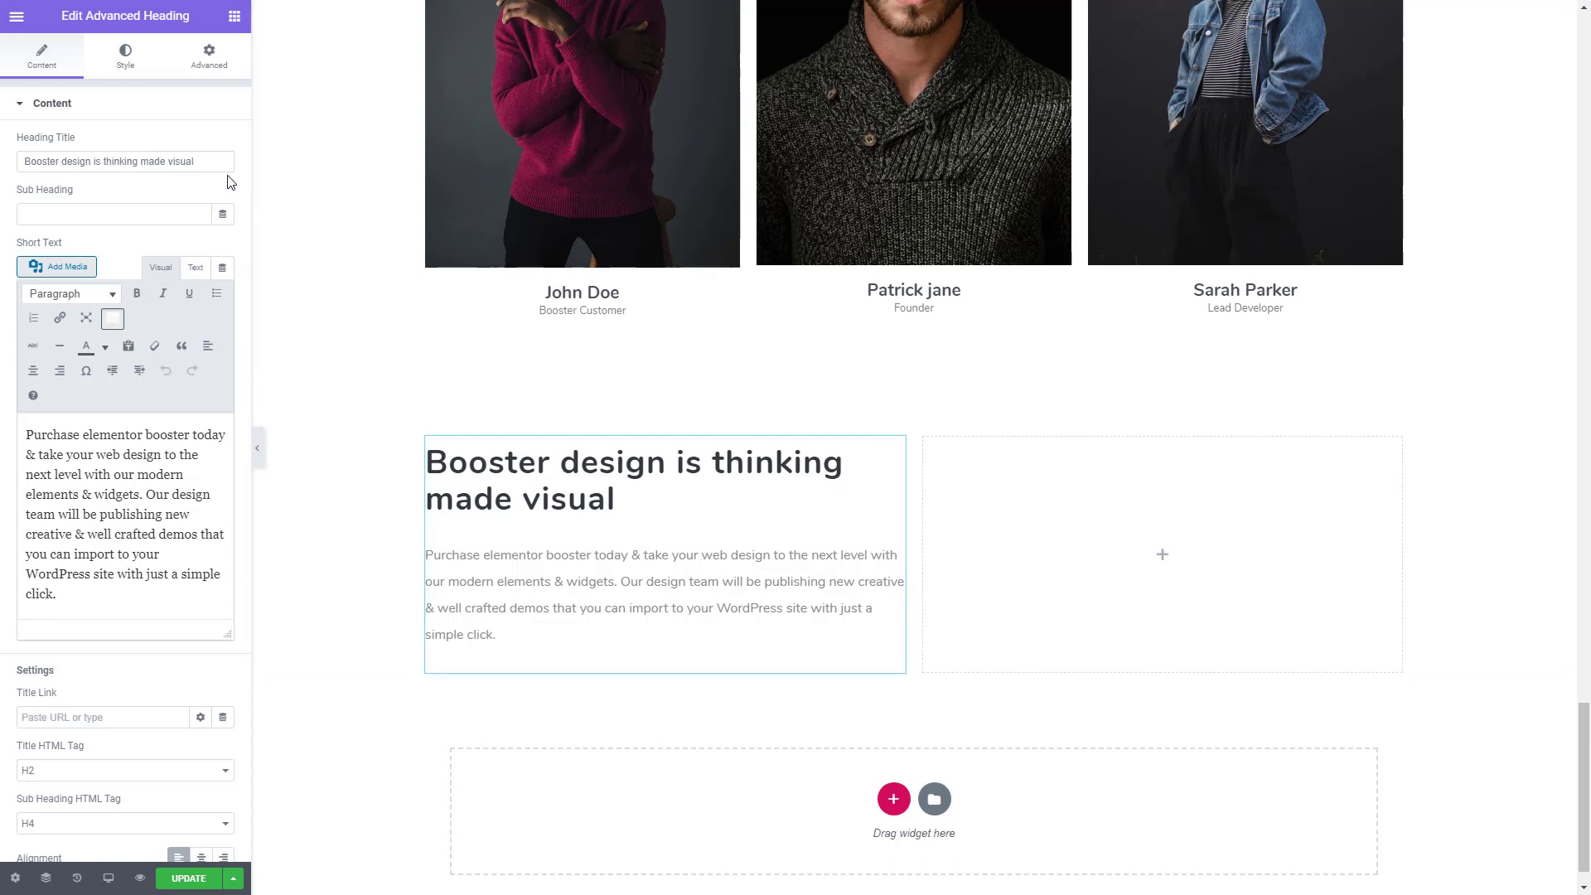
{"action": "left_click_drag", "start_coordinate": [224, 162], "coordinate": [4, 147]}
{"action": "key", "text": "ctrl+v"}
{"action": "left_click_drag", "start_coordinate": [122, 612], "coordinate": [23, 430]}
{"action": "key", "text": "ctrl+grave"}
{"action": "double_click", "coordinate": [334, 534]}
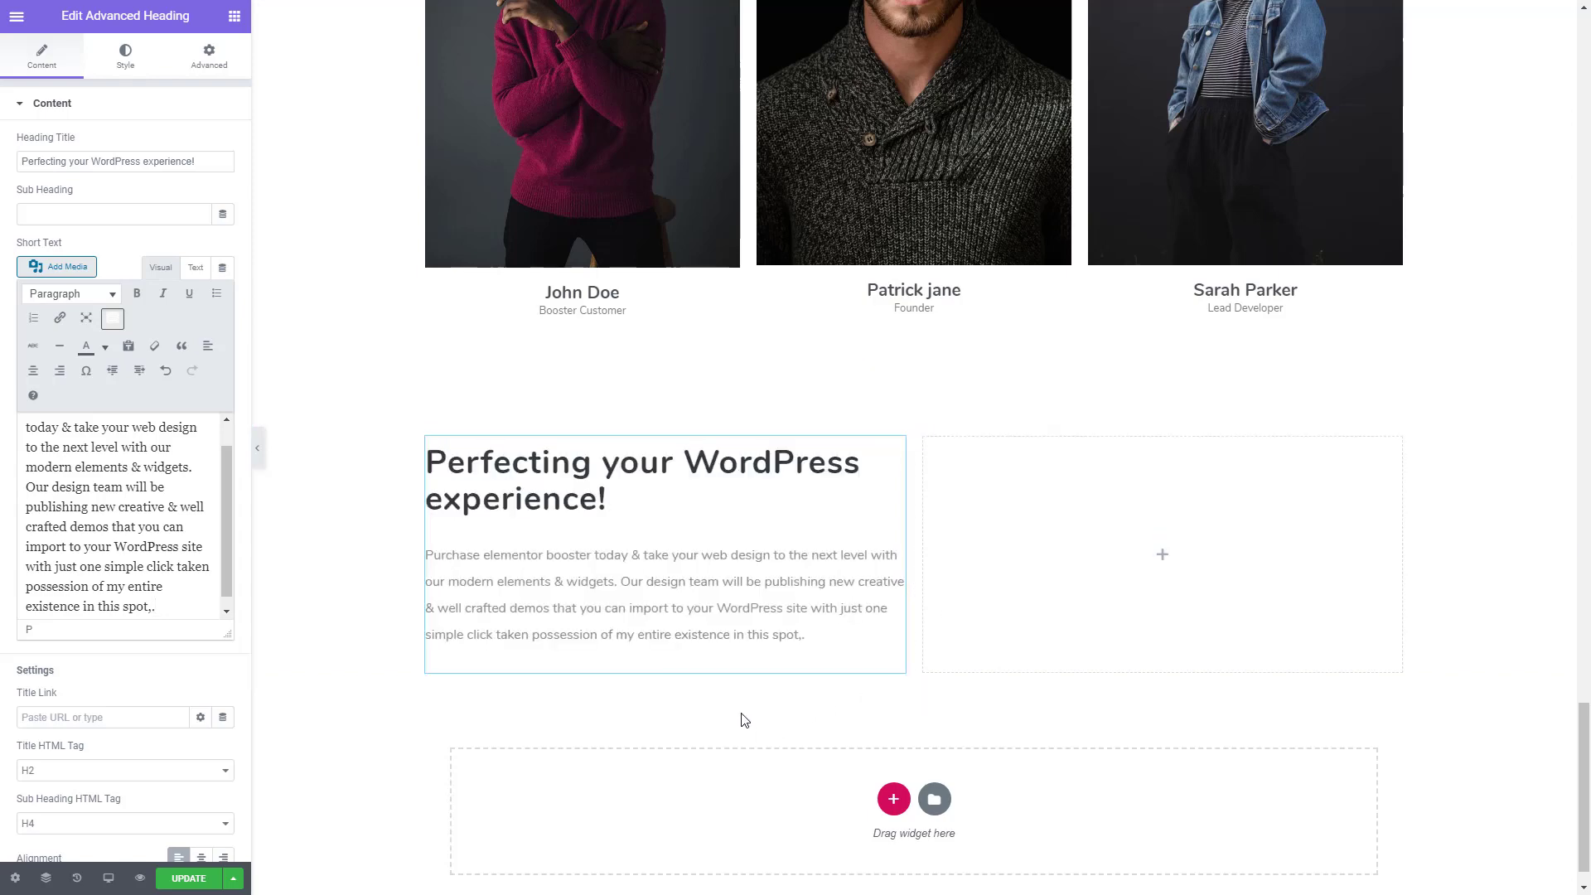
- Copy the hero section's Purchase Booster Now button and paste it beneath the "Perfecting your WordPress experience!" text
{"action": "scroll", "coordinate": [650, 493], "scroll_direction": "up", "scroll_amount": 12}
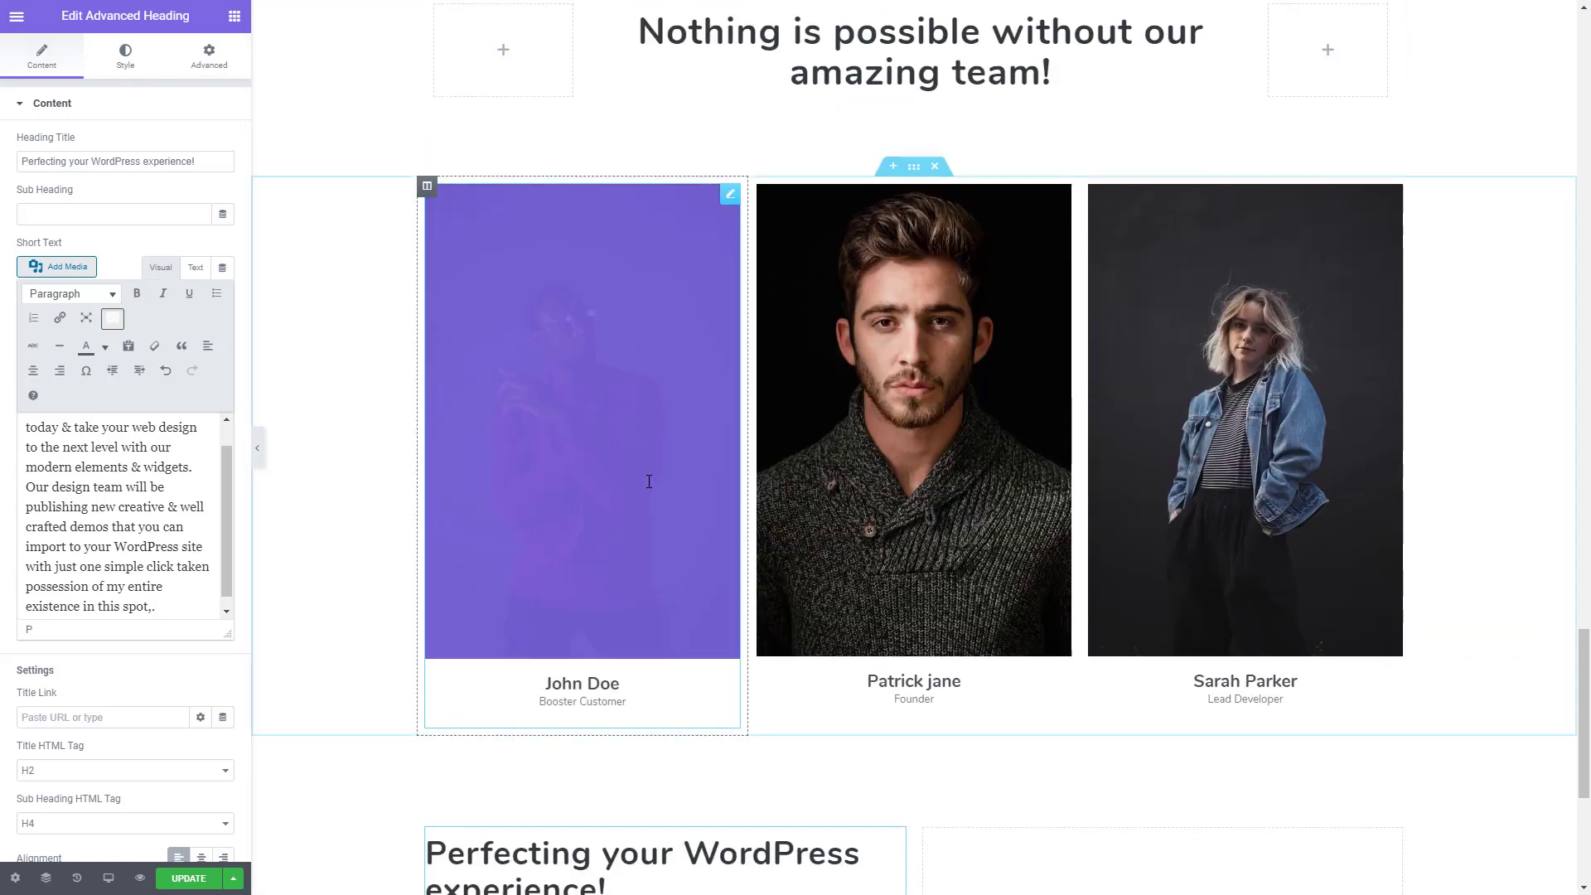
{"action": "scroll", "coordinate": [649, 484], "scroll_direction": "up", "scroll_amount": 15}
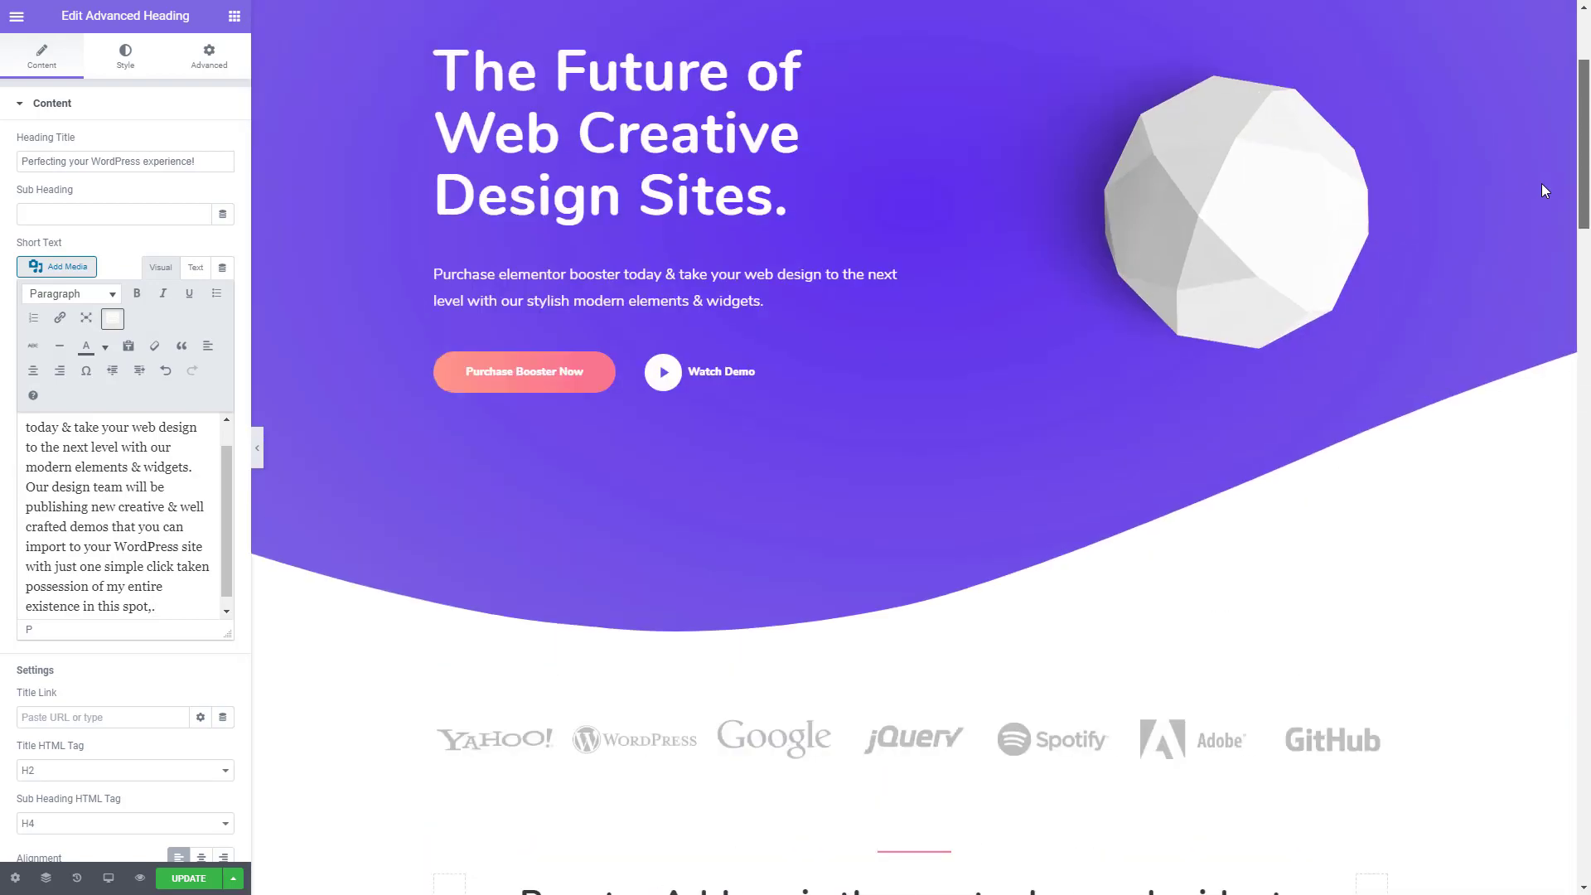
{"action": "left_click", "coordinate": [481, 377]}
{"action": "right_click", "coordinate": [480, 377]}
{"action": "left_click", "coordinate": [521, 434]}
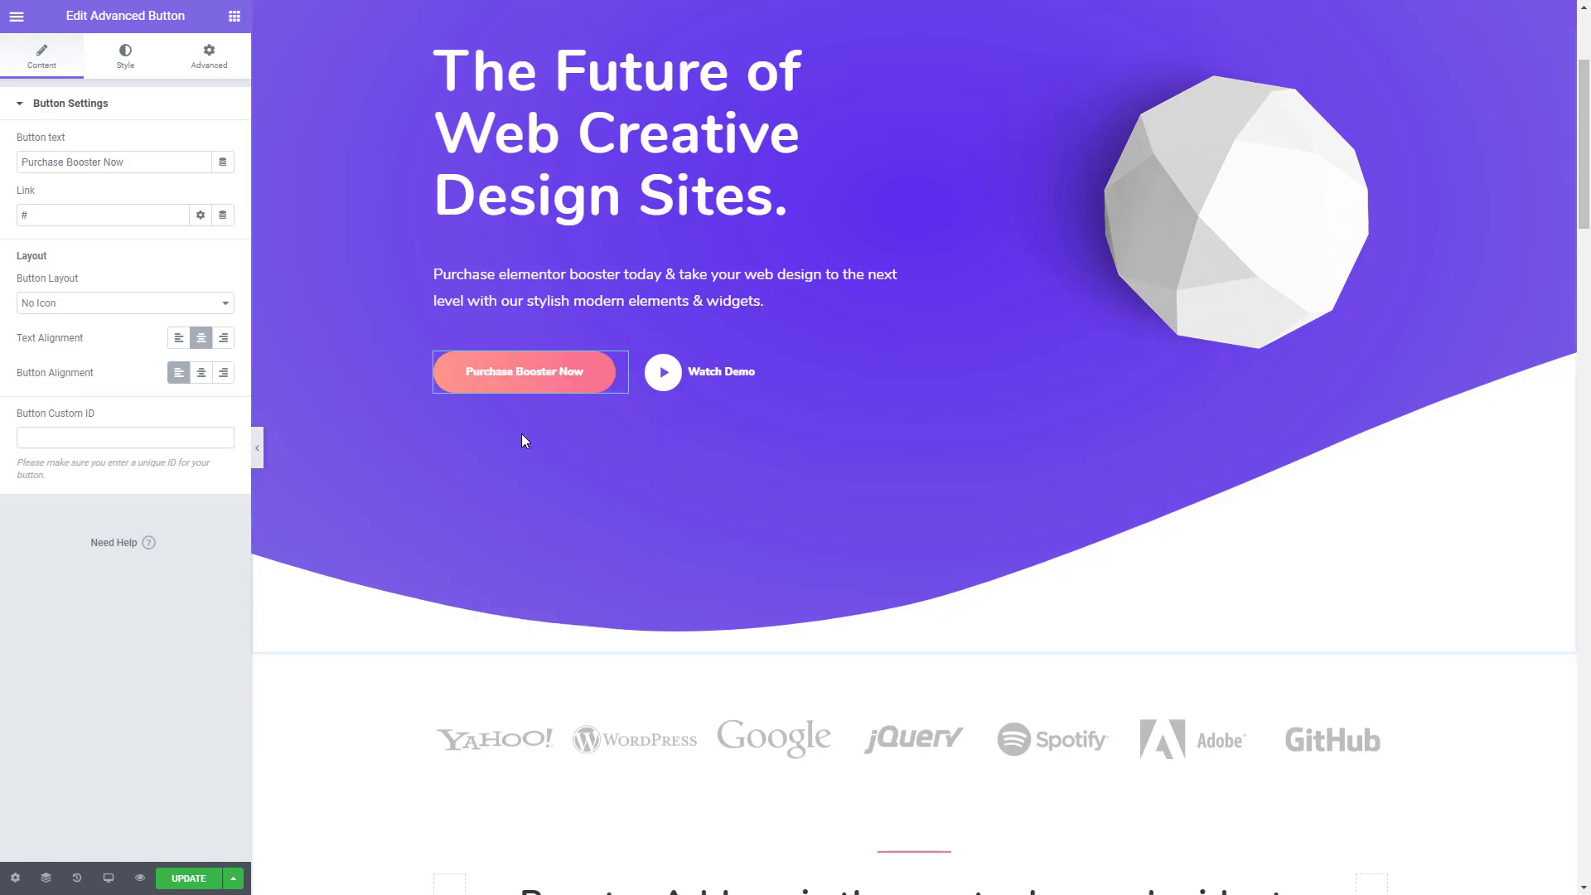
{"action": "scroll", "coordinate": [522, 437], "scroll_direction": "down", "scroll_amount": 6}
{"action": "scroll", "coordinate": [525, 438], "scroll_direction": "down", "scroll_amount": 20}
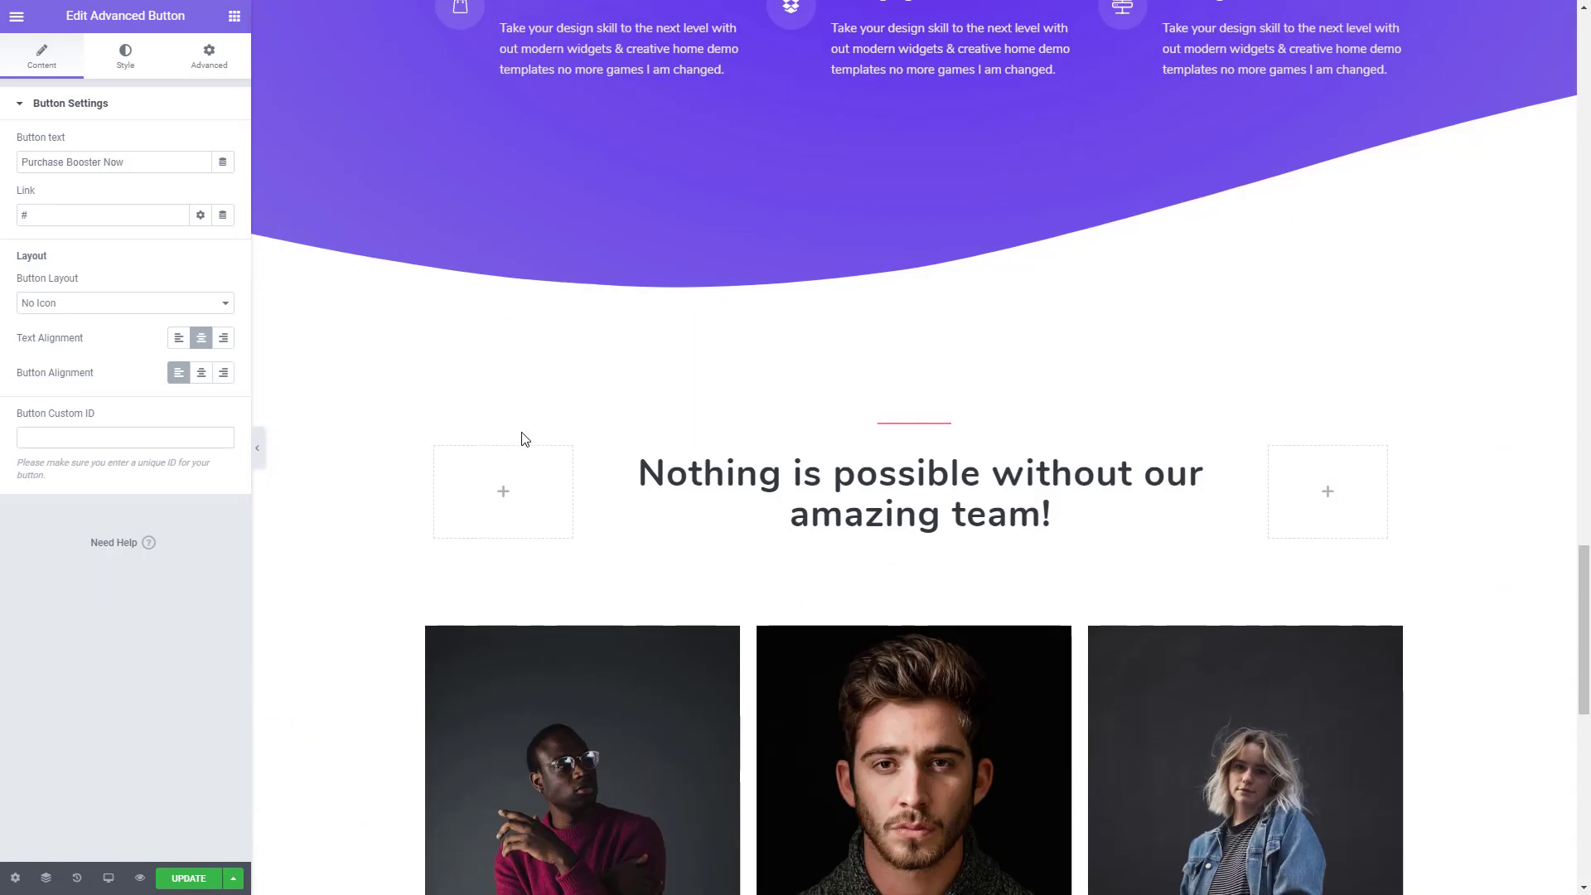
{"action": "scroll", "coordinate": [523, 436], "scroll_direction": "down", "scroll_amount": 4}
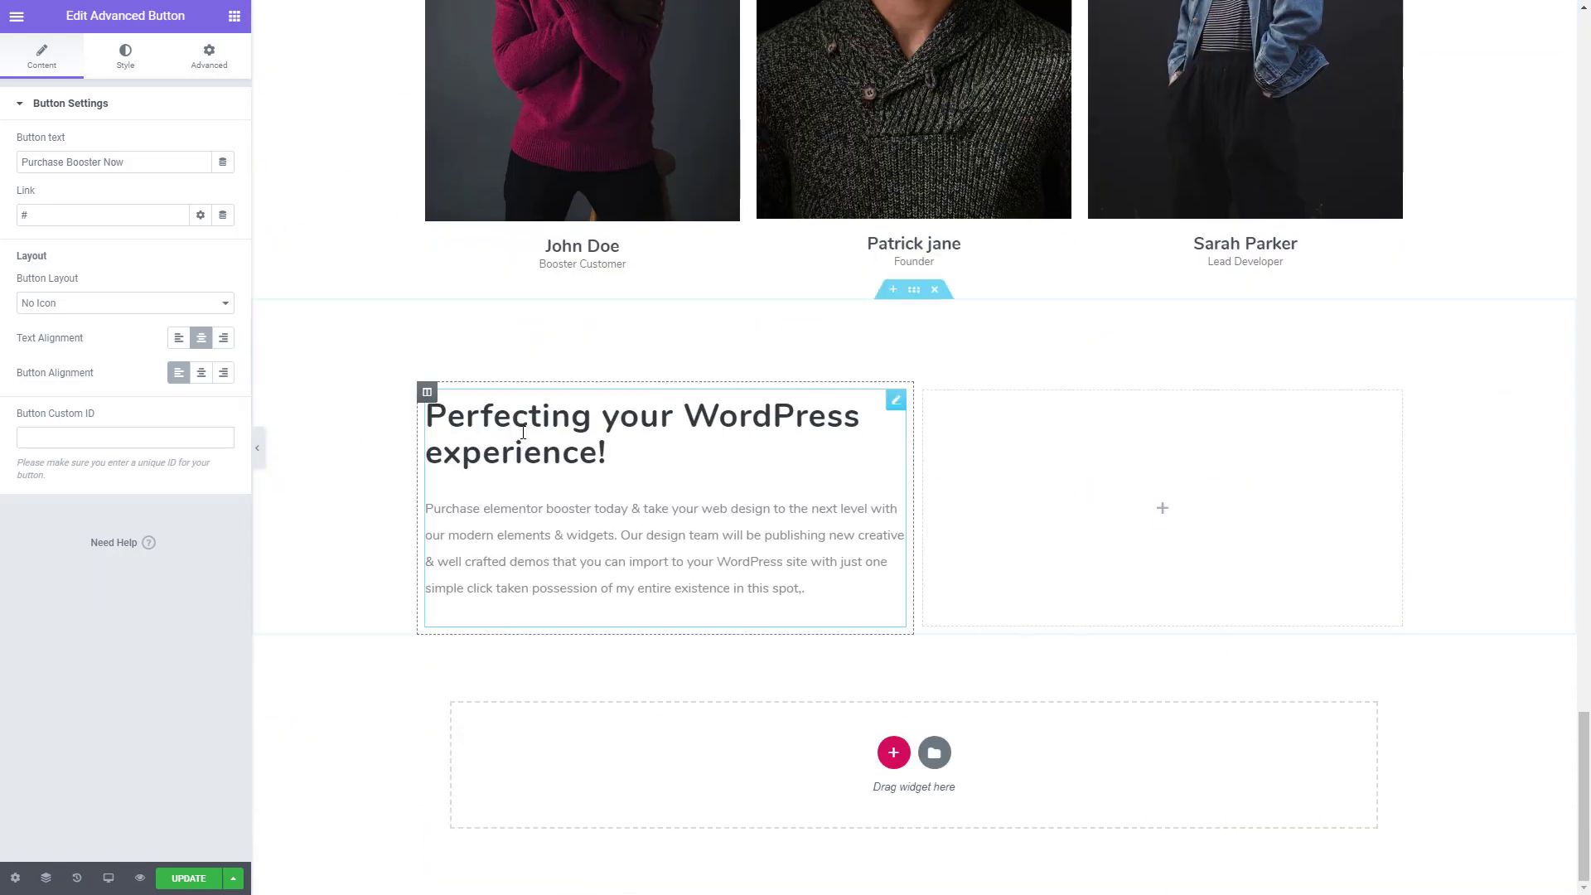
{"action": "right_click", "coordinate": [478, 608]}
{"action": "left_click", "coordinate": [520, 699]}
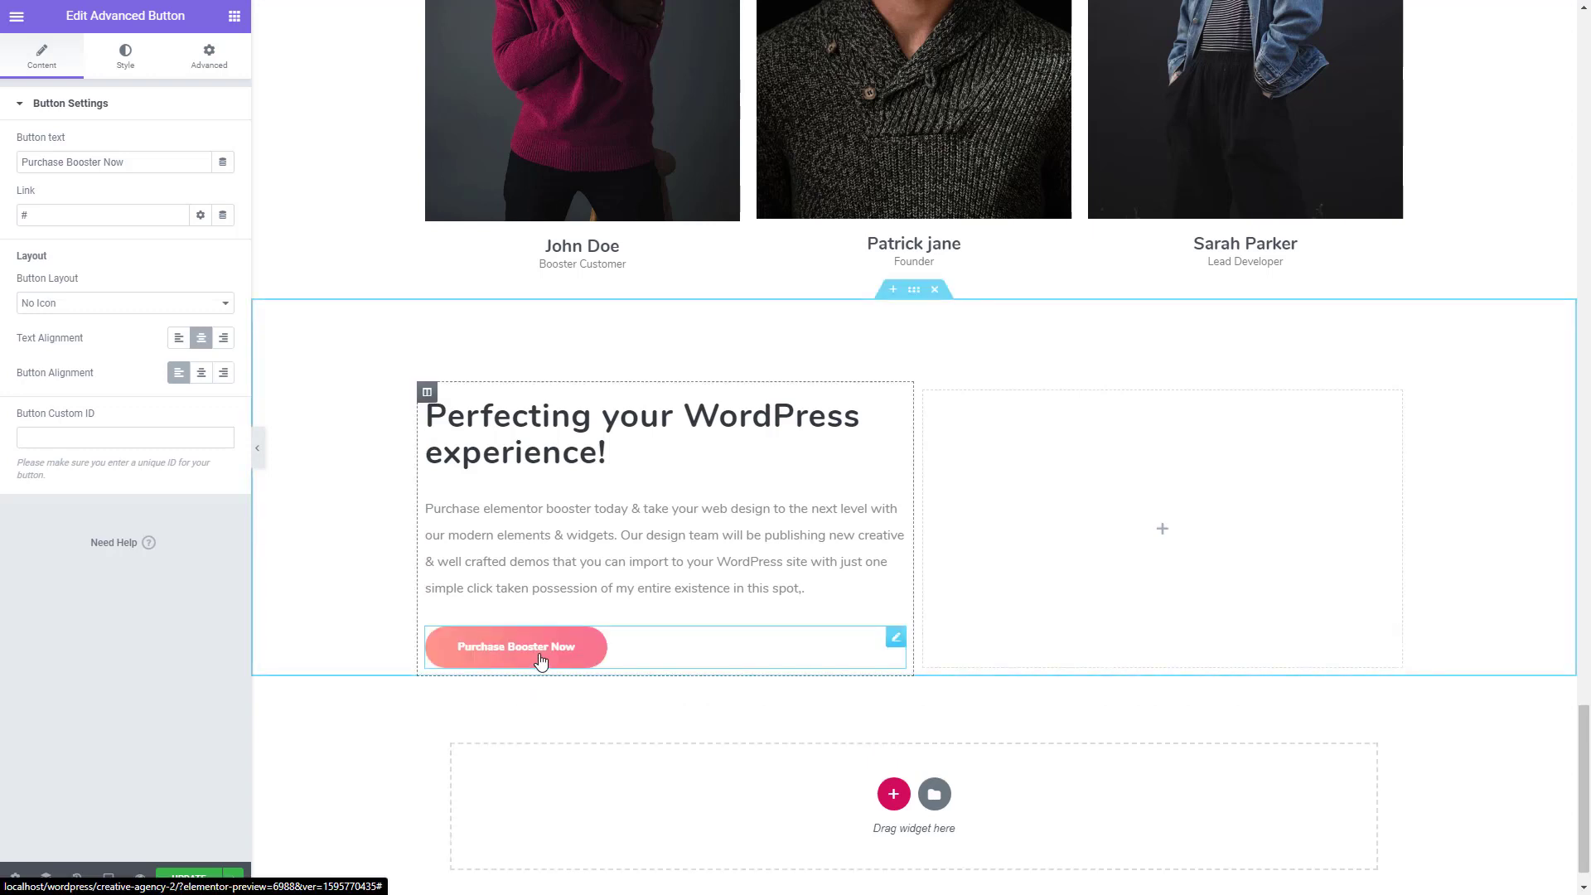
- Change the pasted button's text to Purchase Now, set its width to 170, and update the page
{"action": "double_click", "coordinate": [81, 160]}
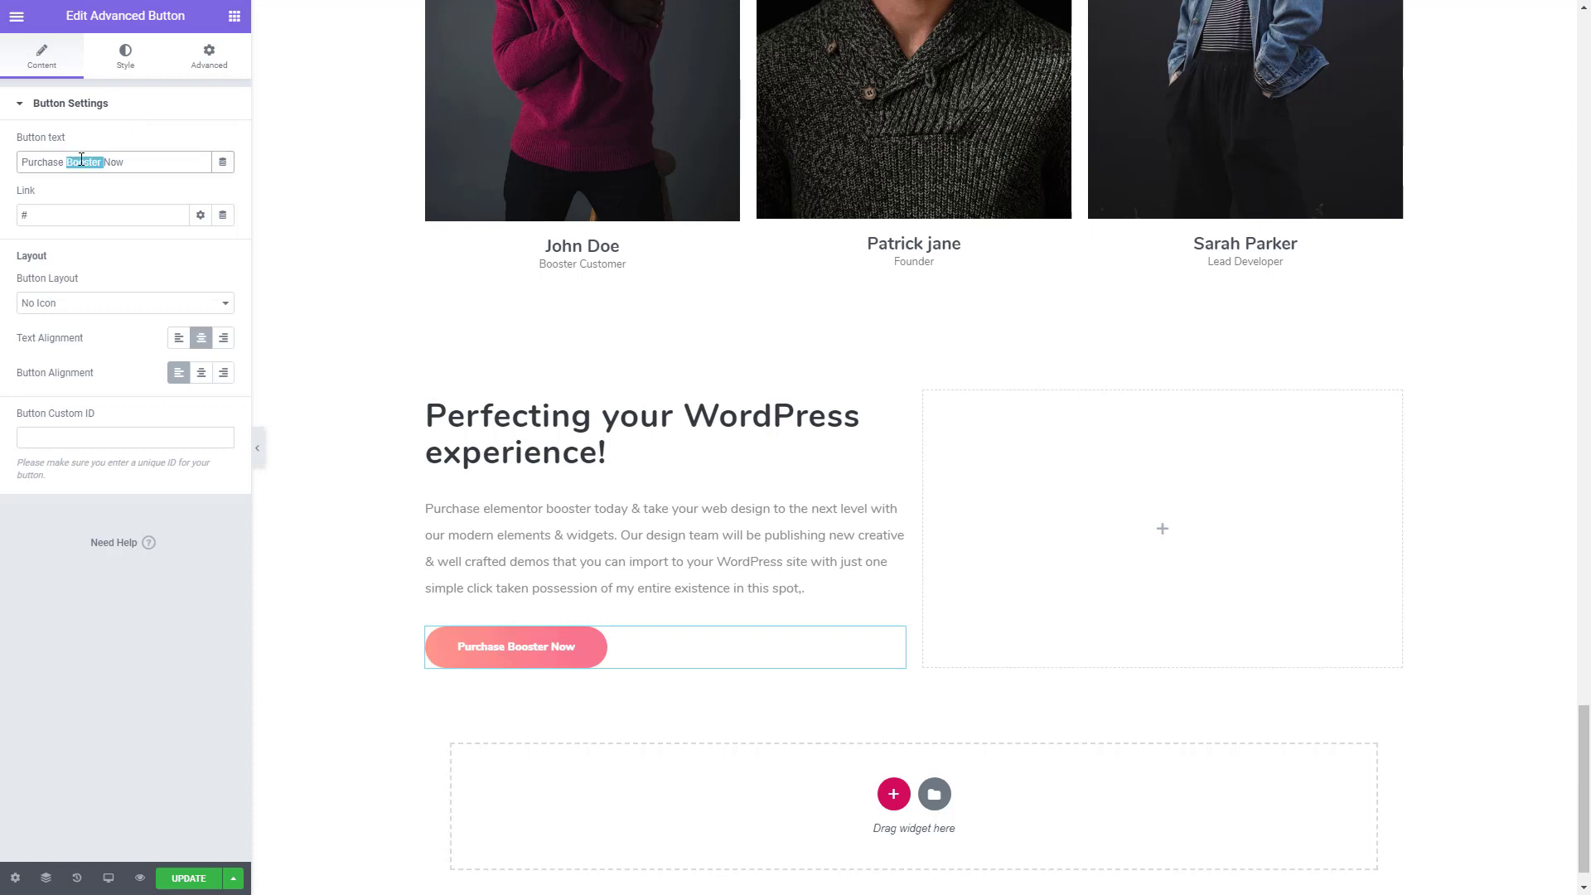
{"action": "key", "text": "BackSpace"}
{"action": "left_click", "coordinate": [117, 52]}
{"action": "left_click", "coordinate": [204, 178]}
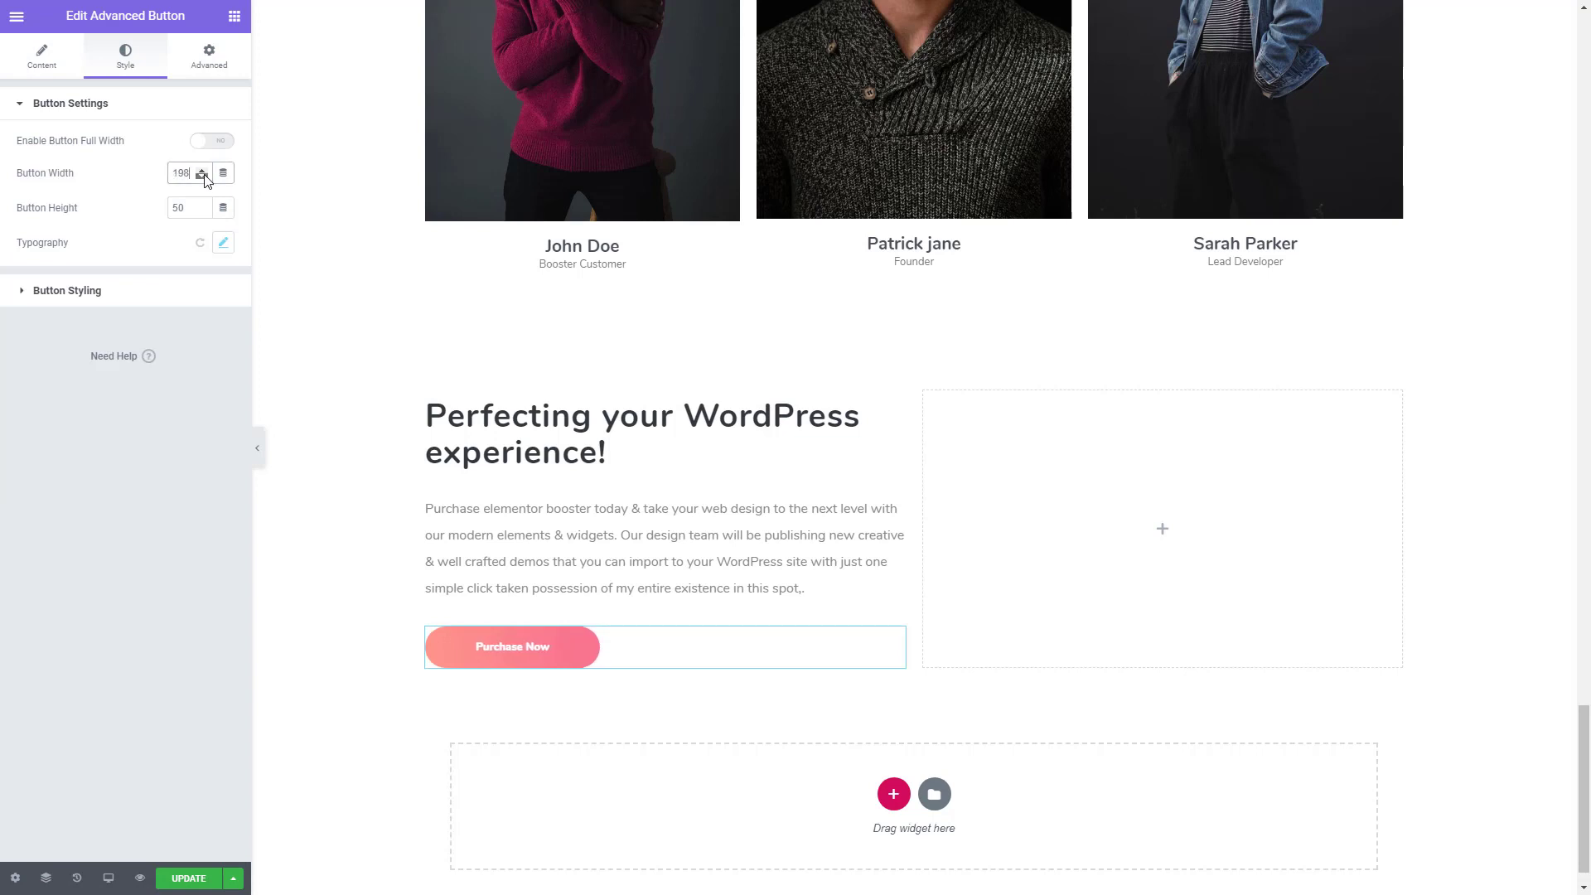
{"action": "left_click", "coordinate": [205, 178]}
{"action": "left_click", "coordinate": [205, 179]}
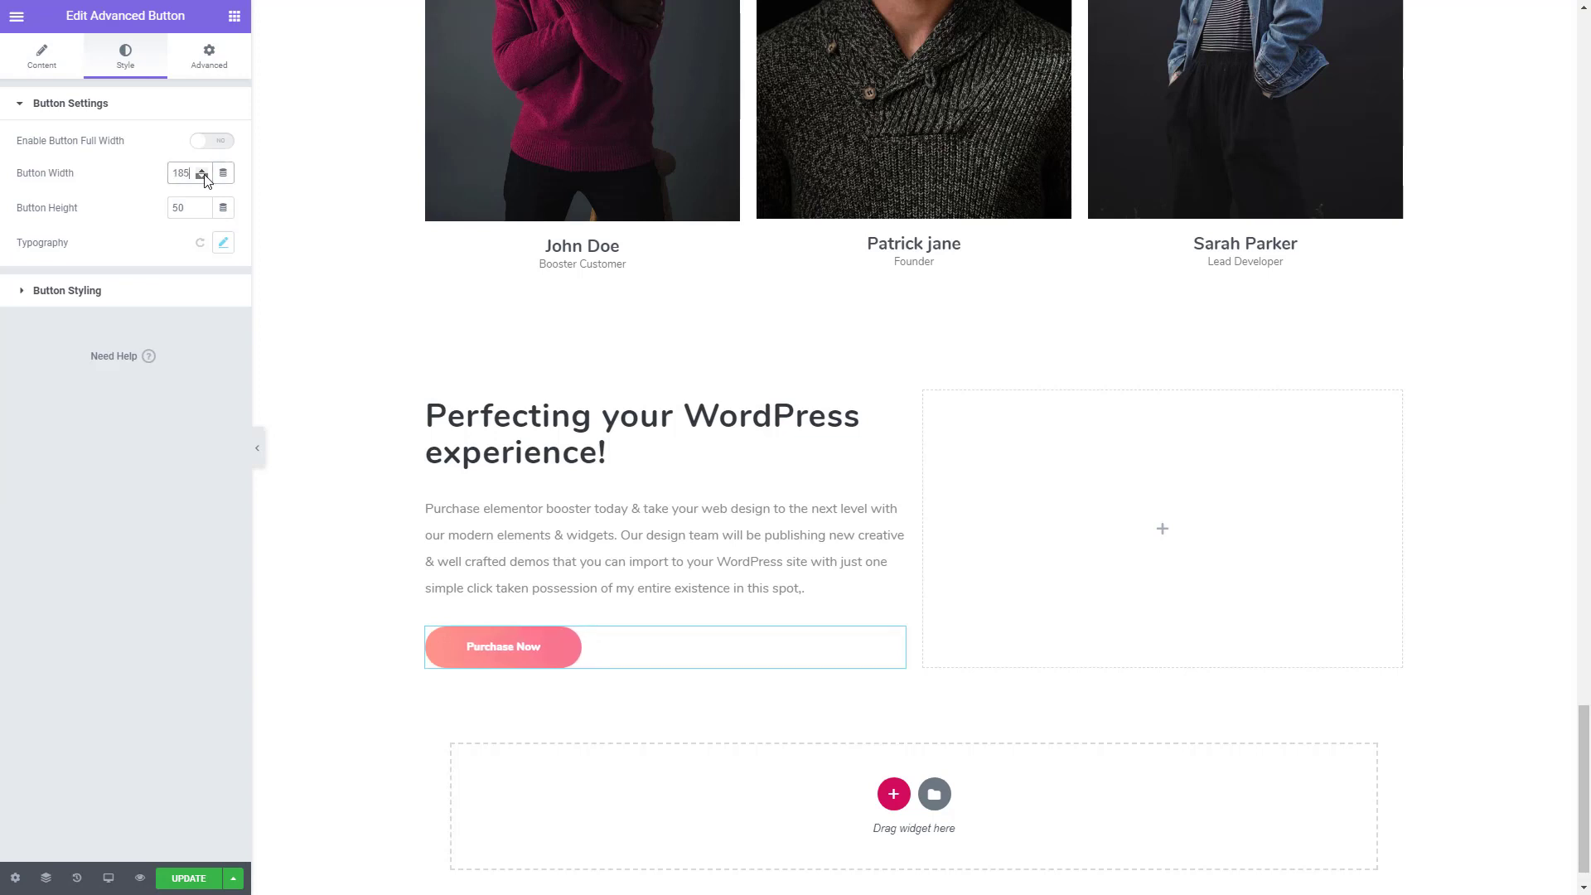
{"action": "left_click", "coordinate": [205, 179]}
{"action": "left_click", "coordinate": [205, 178]}
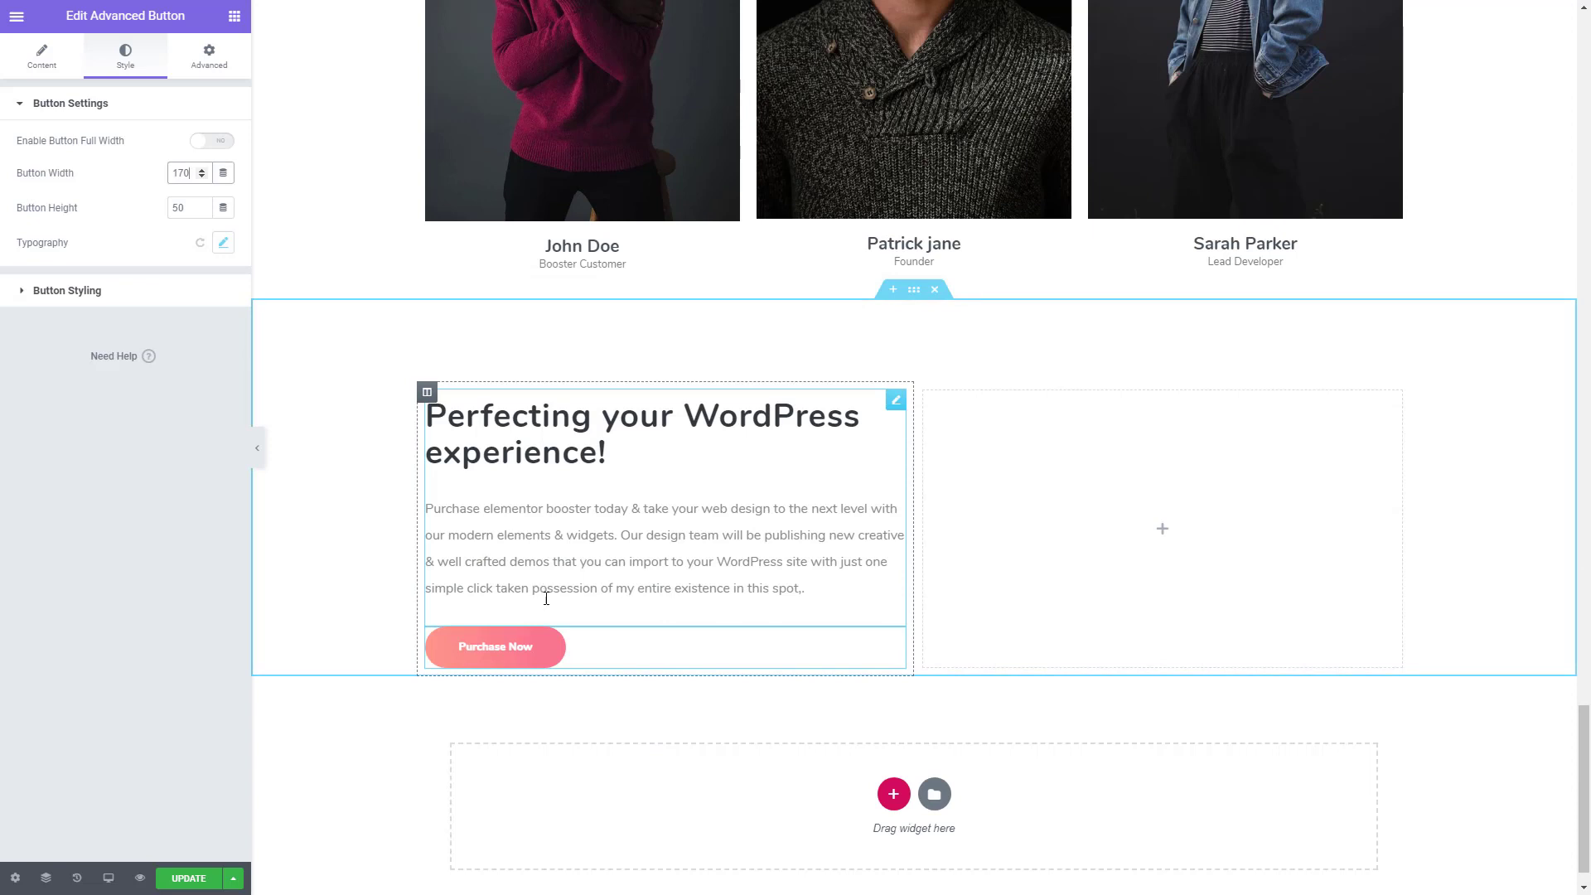
{"action": "left_click", "coordinate": [187, 880]}
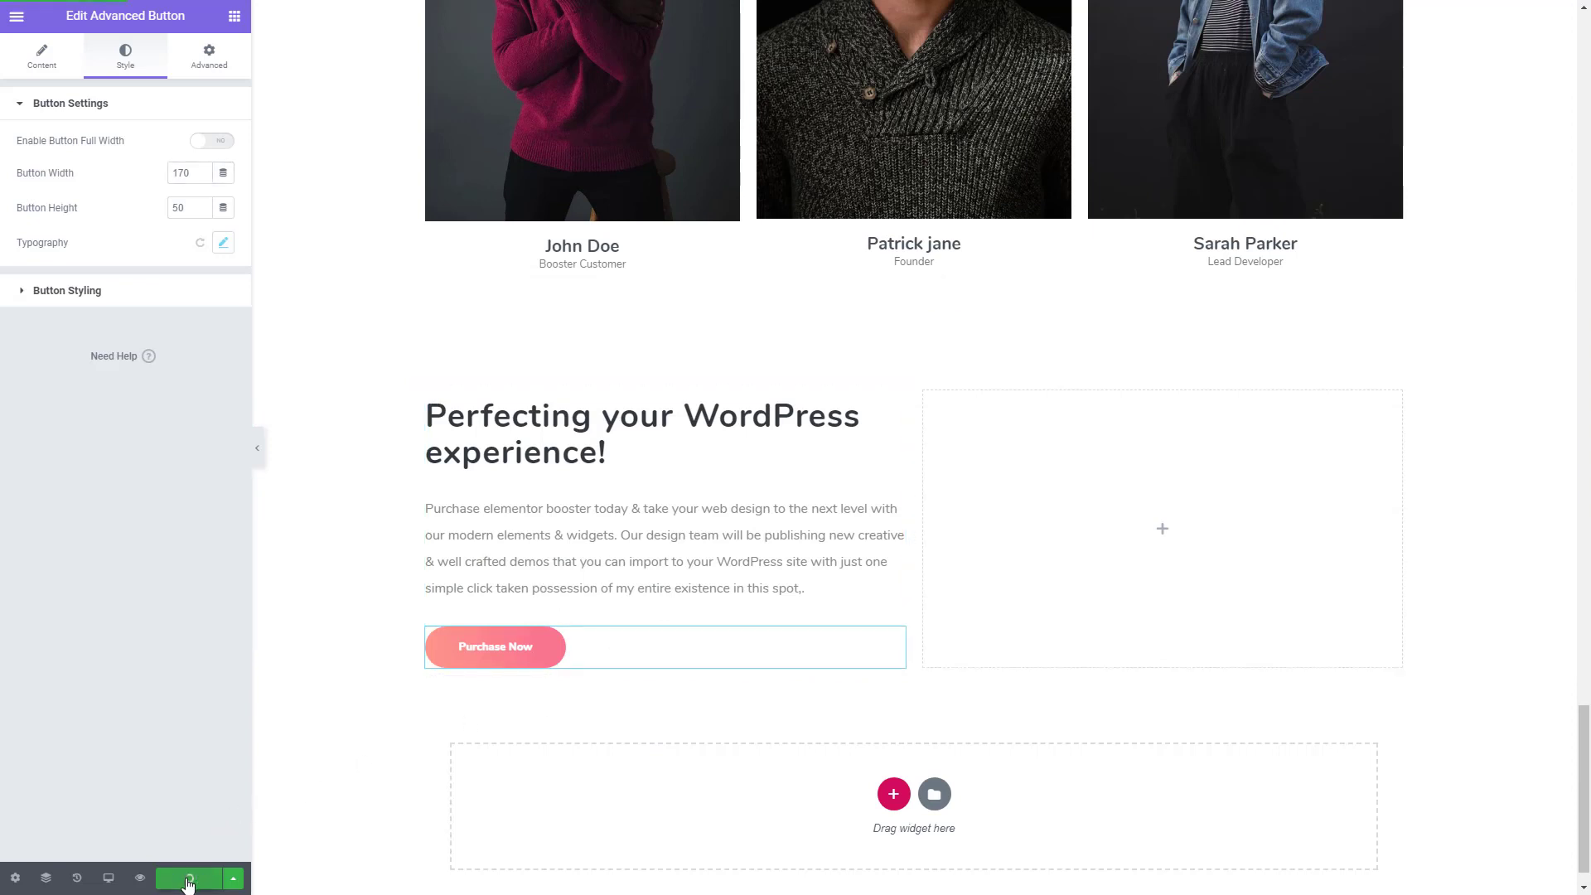
- Insert an inner section in the empty second column and place a Price Box widget in its first column
{"action": "left_click", "coordinate": [236, 18]}
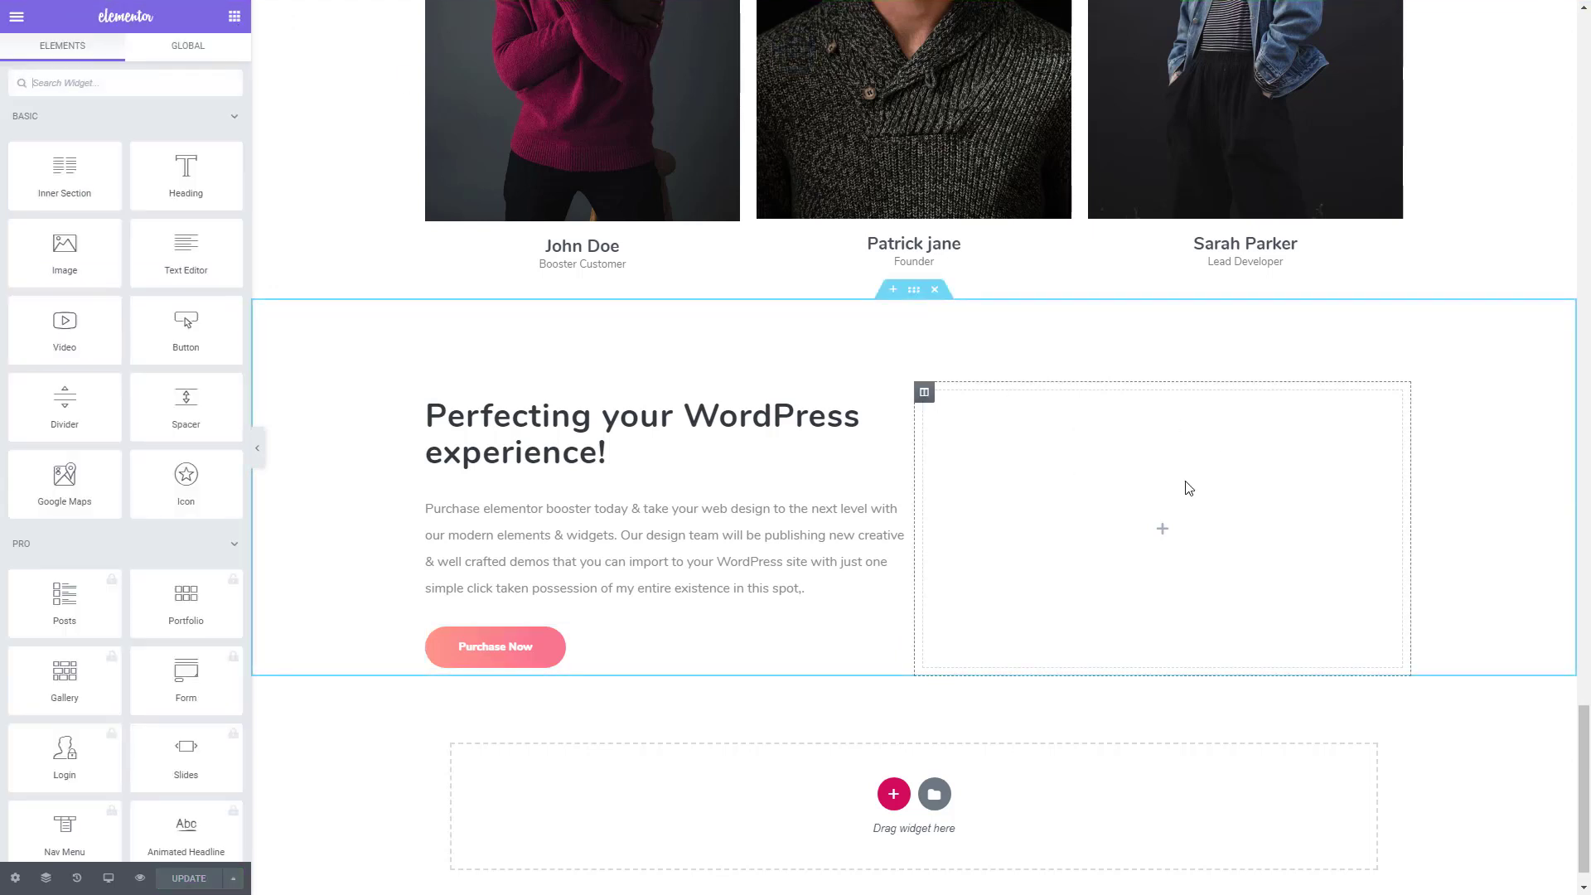
{"action": "left_click_drag", "start_coordinate": [64, 172], "coordinate": [1088, 535]}
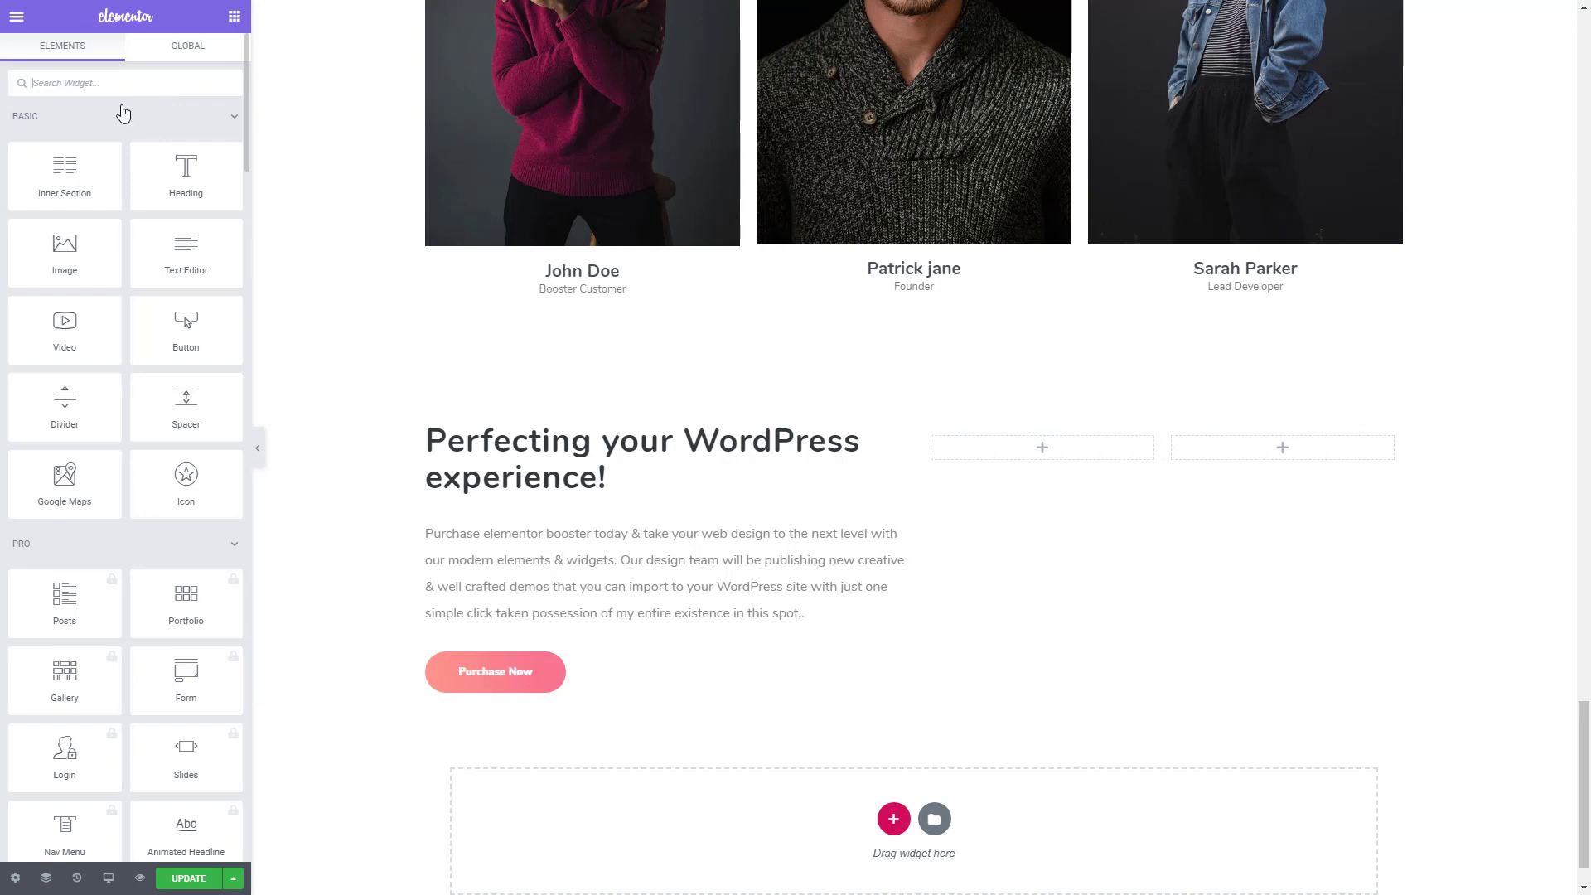
{"action": "type", "text": "price"}
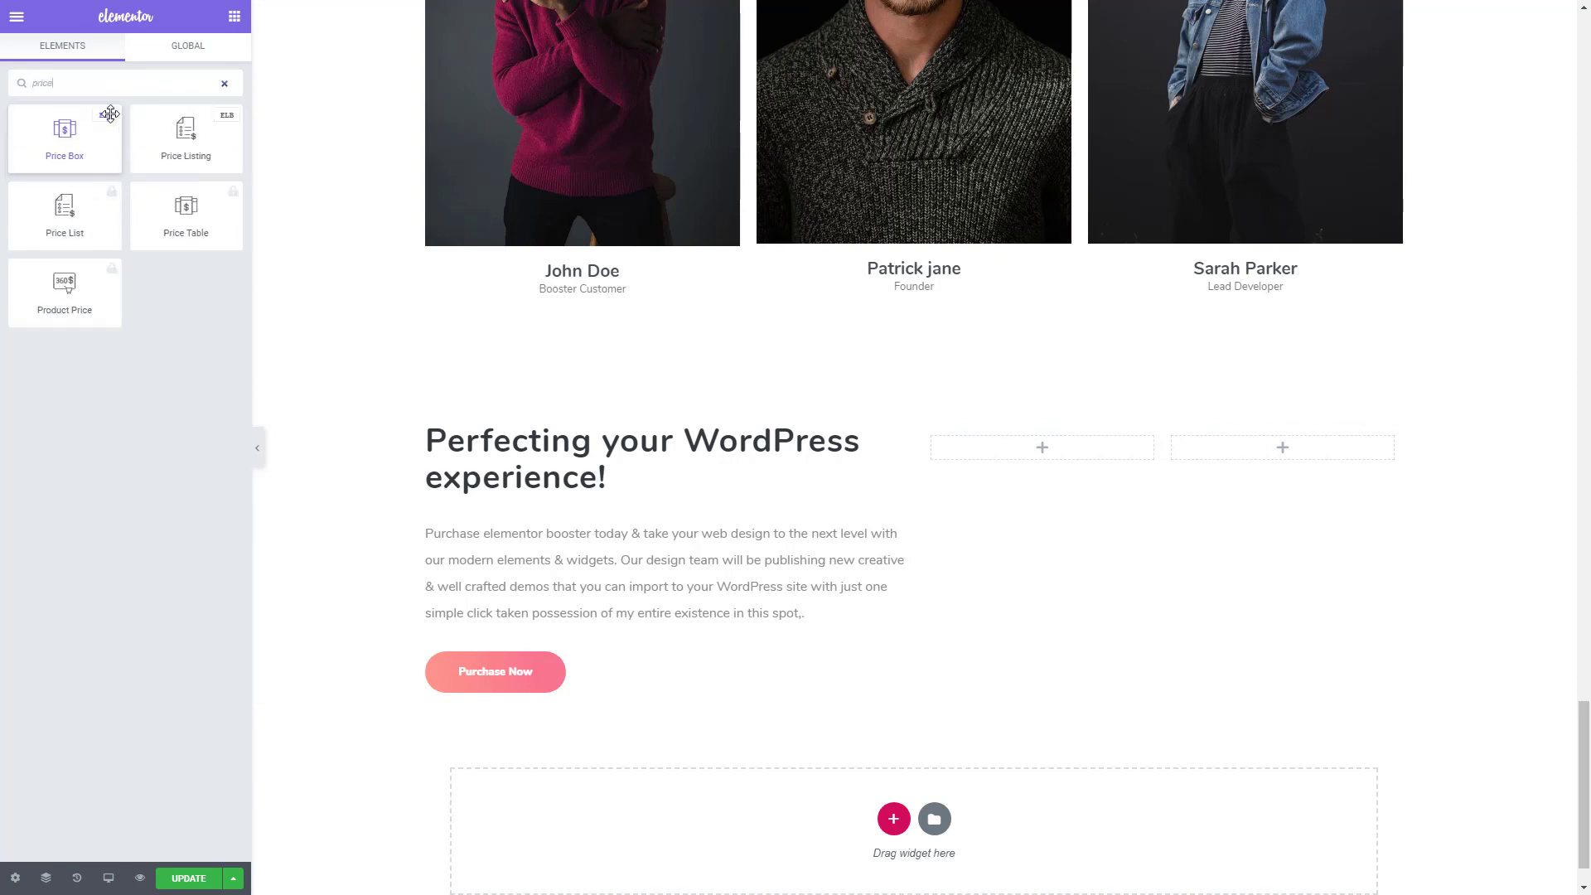
{"action": "left_click_drag", "start_coordinate": [111, 114], "coordinate": [1055, 453]}
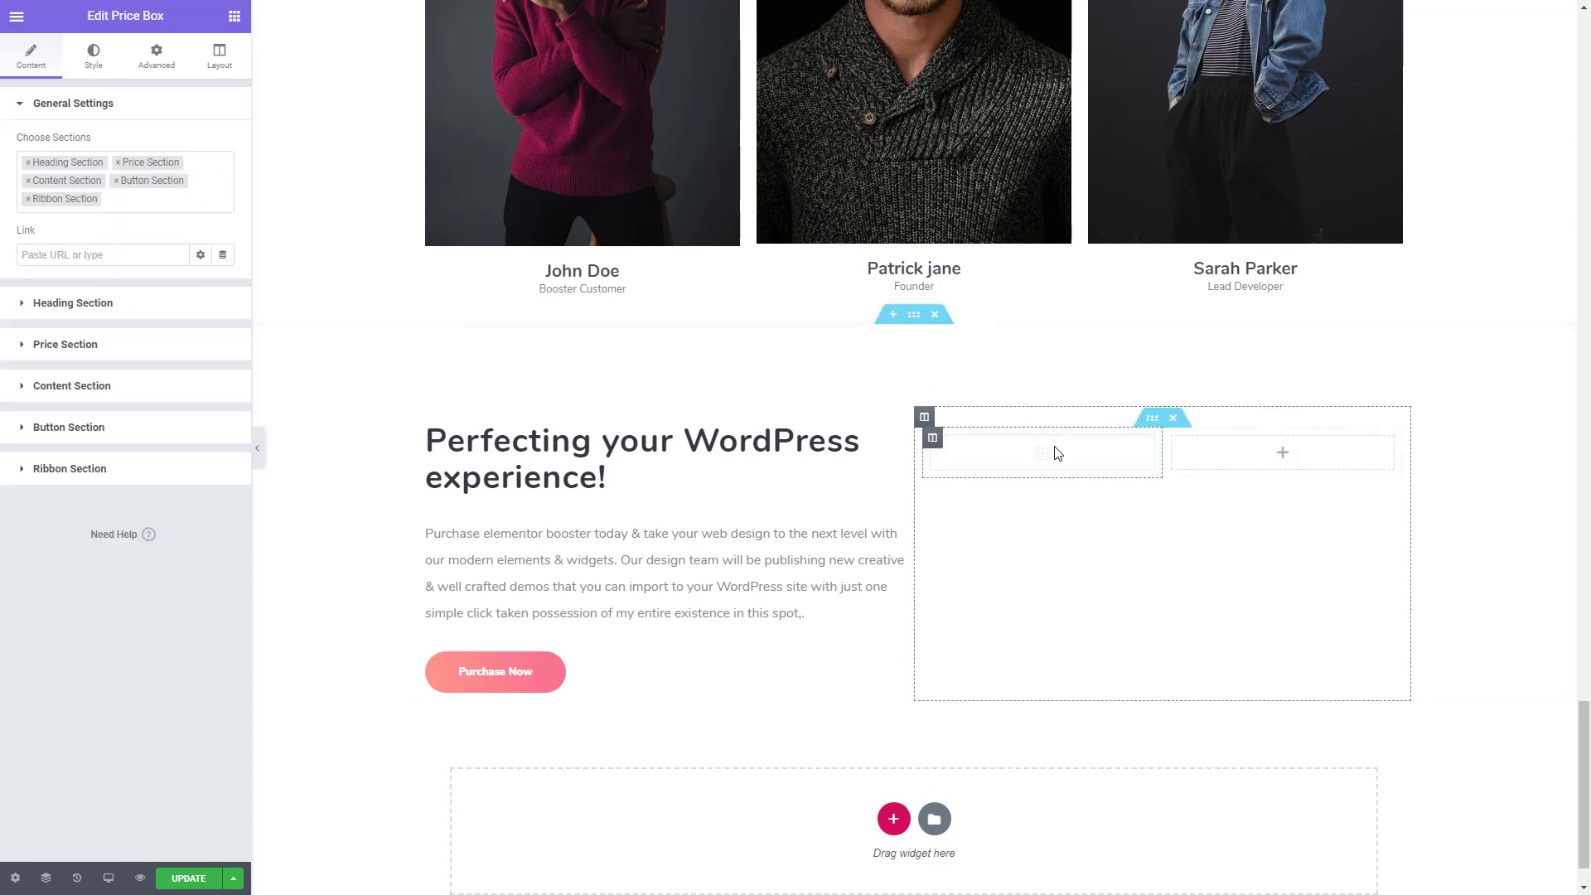
{"action": "scroll", "coordinate": [981, 606], "scroll_direction": "down", "scroll_amount": 1}
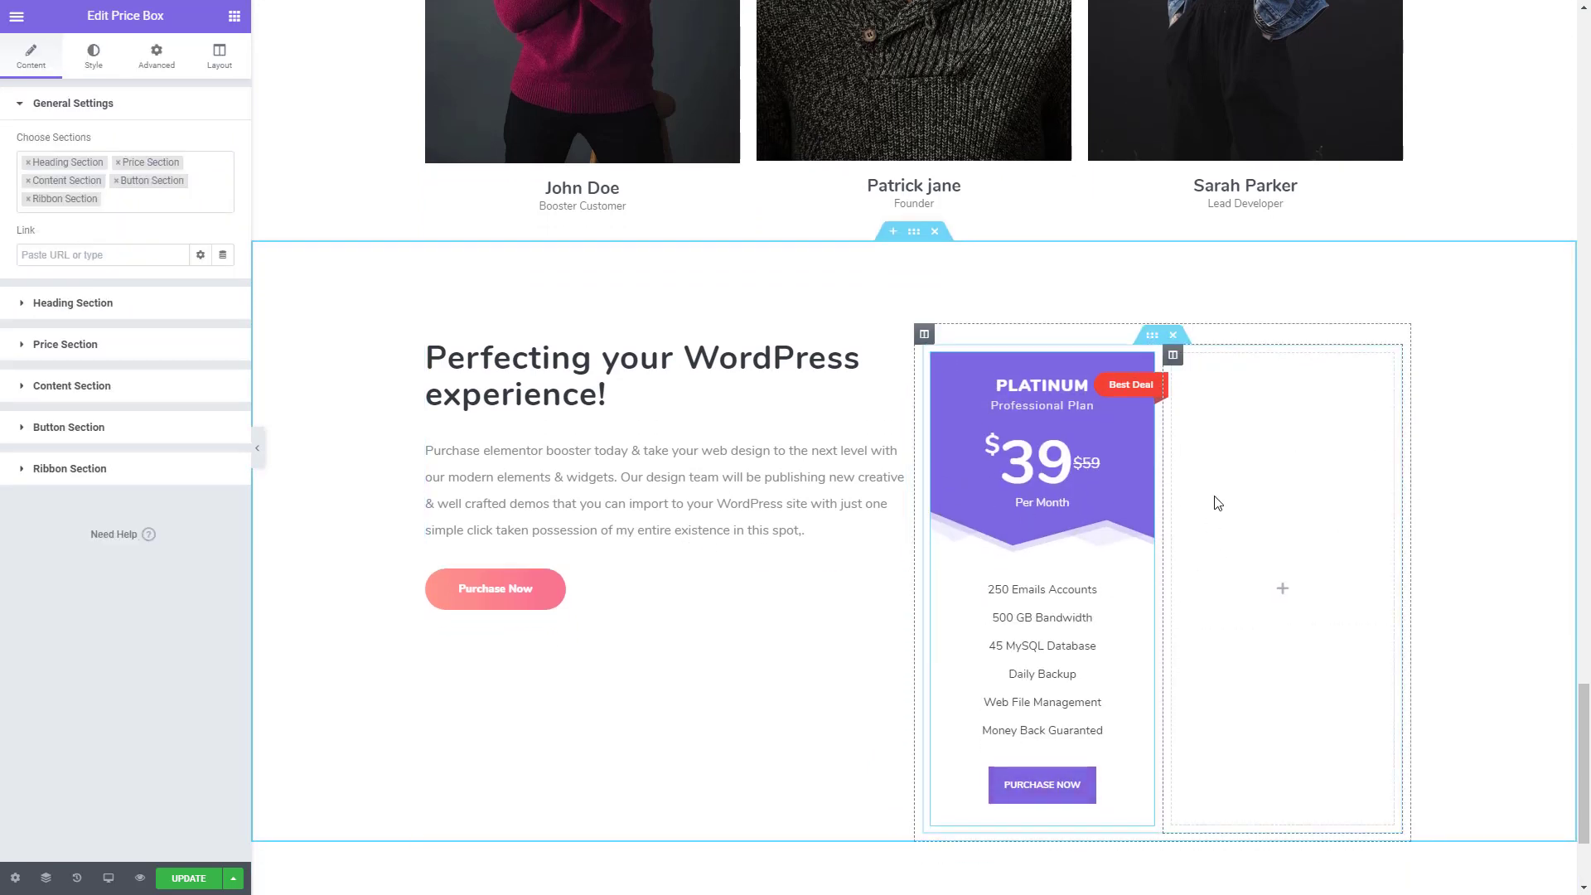
- Set the width of the outer column holding the price box to 62%
{"action": "left_click", "coordinate": [925, 335]}
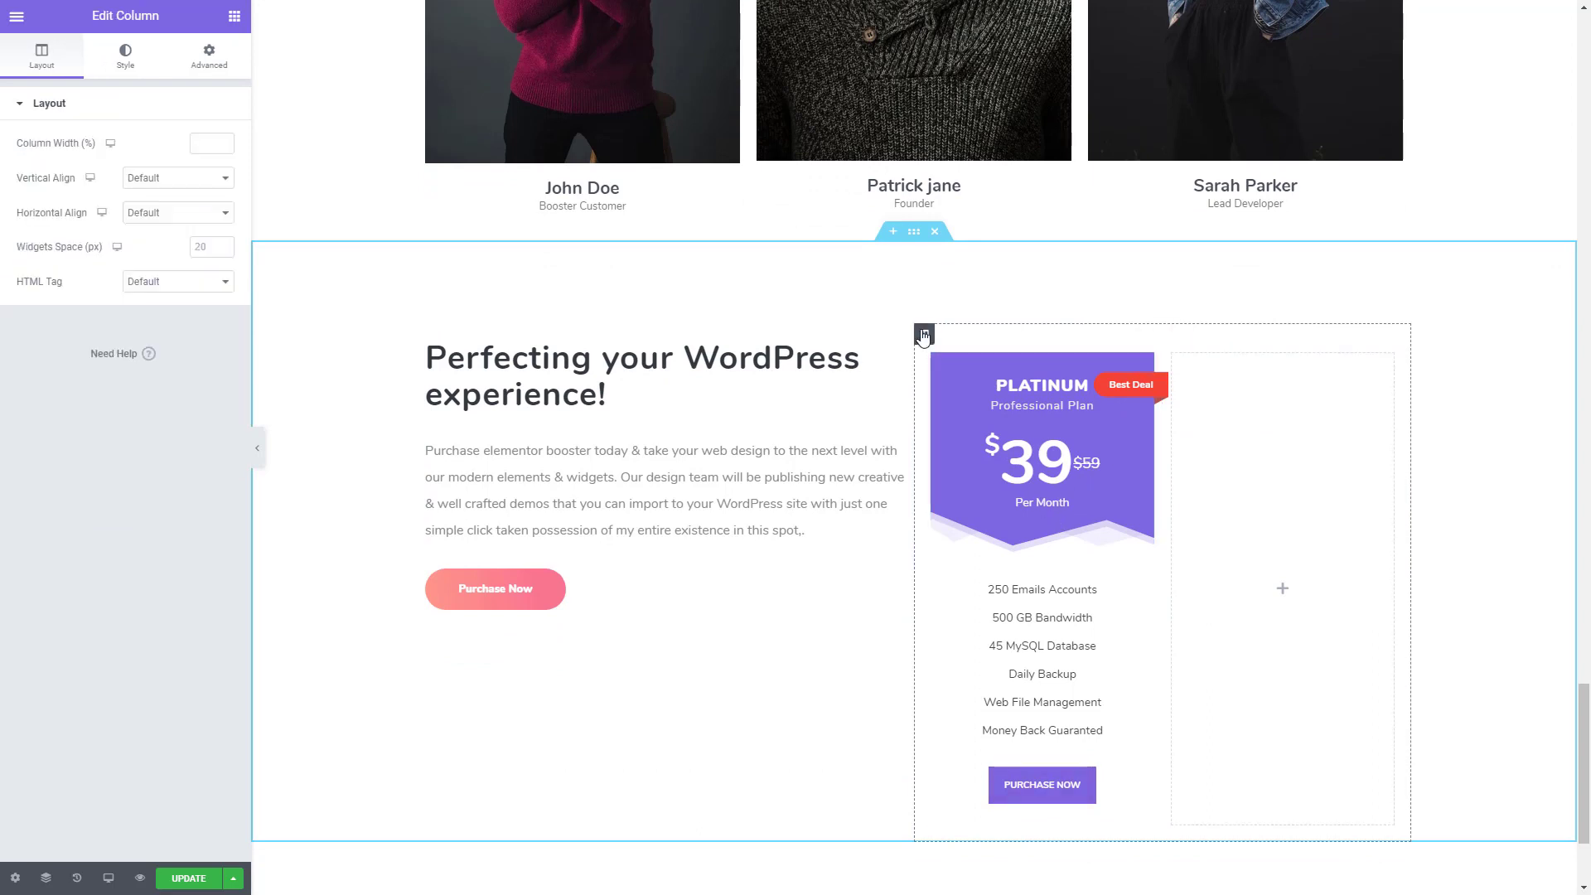
{"action": "left_click", "coordinate": [223, 141]}
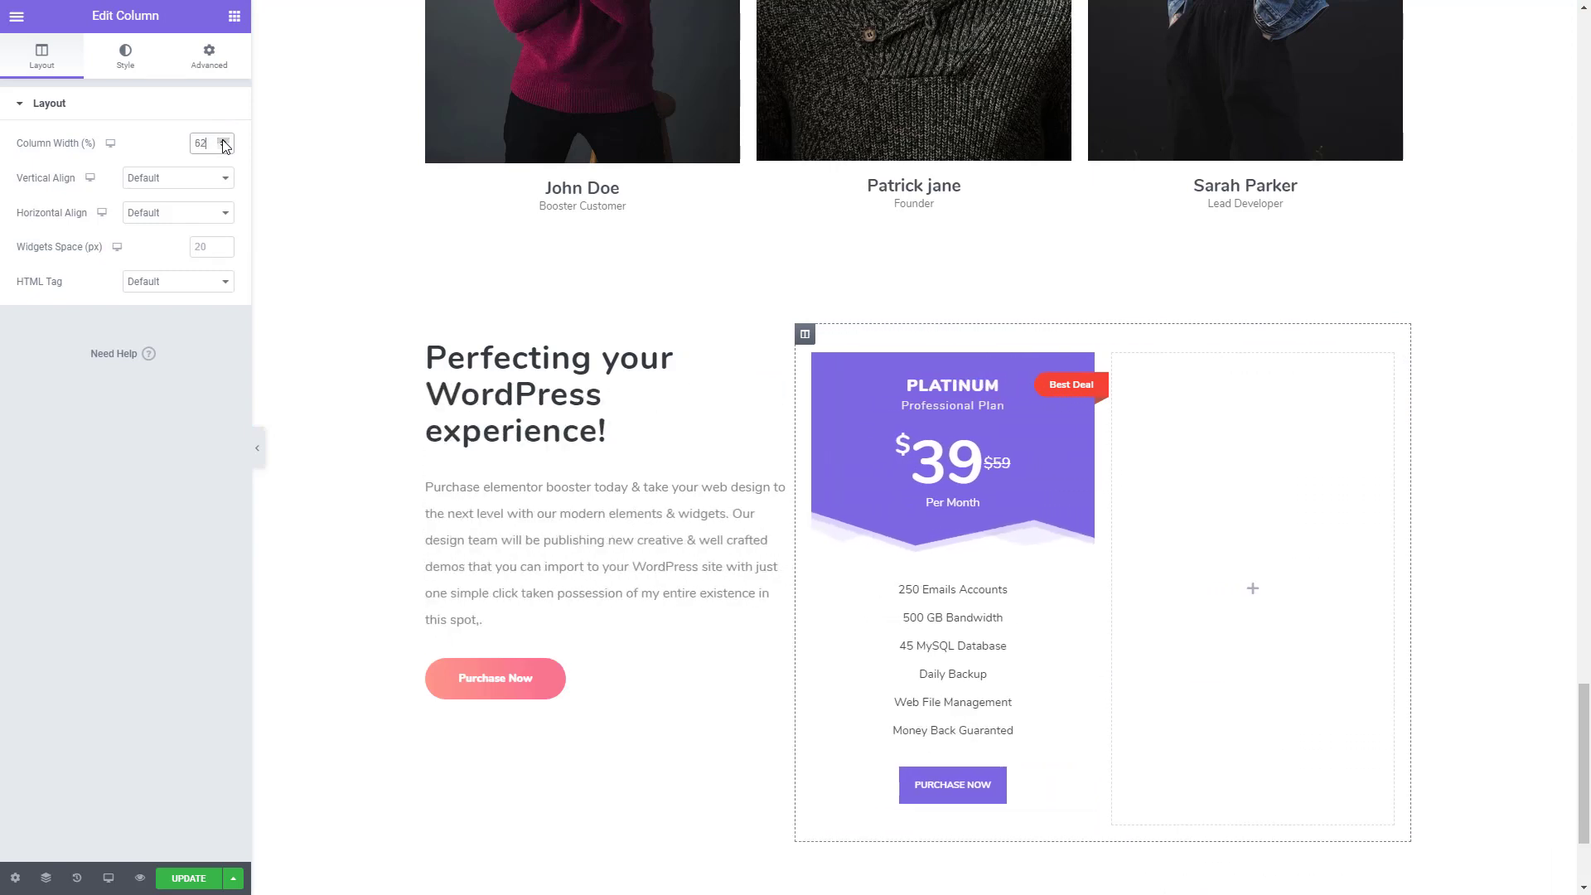
- Set the outer column's width to 58% and remove the Ribbon Section from the price box
{"action": "left_click", "coordinate": [224, 148]}
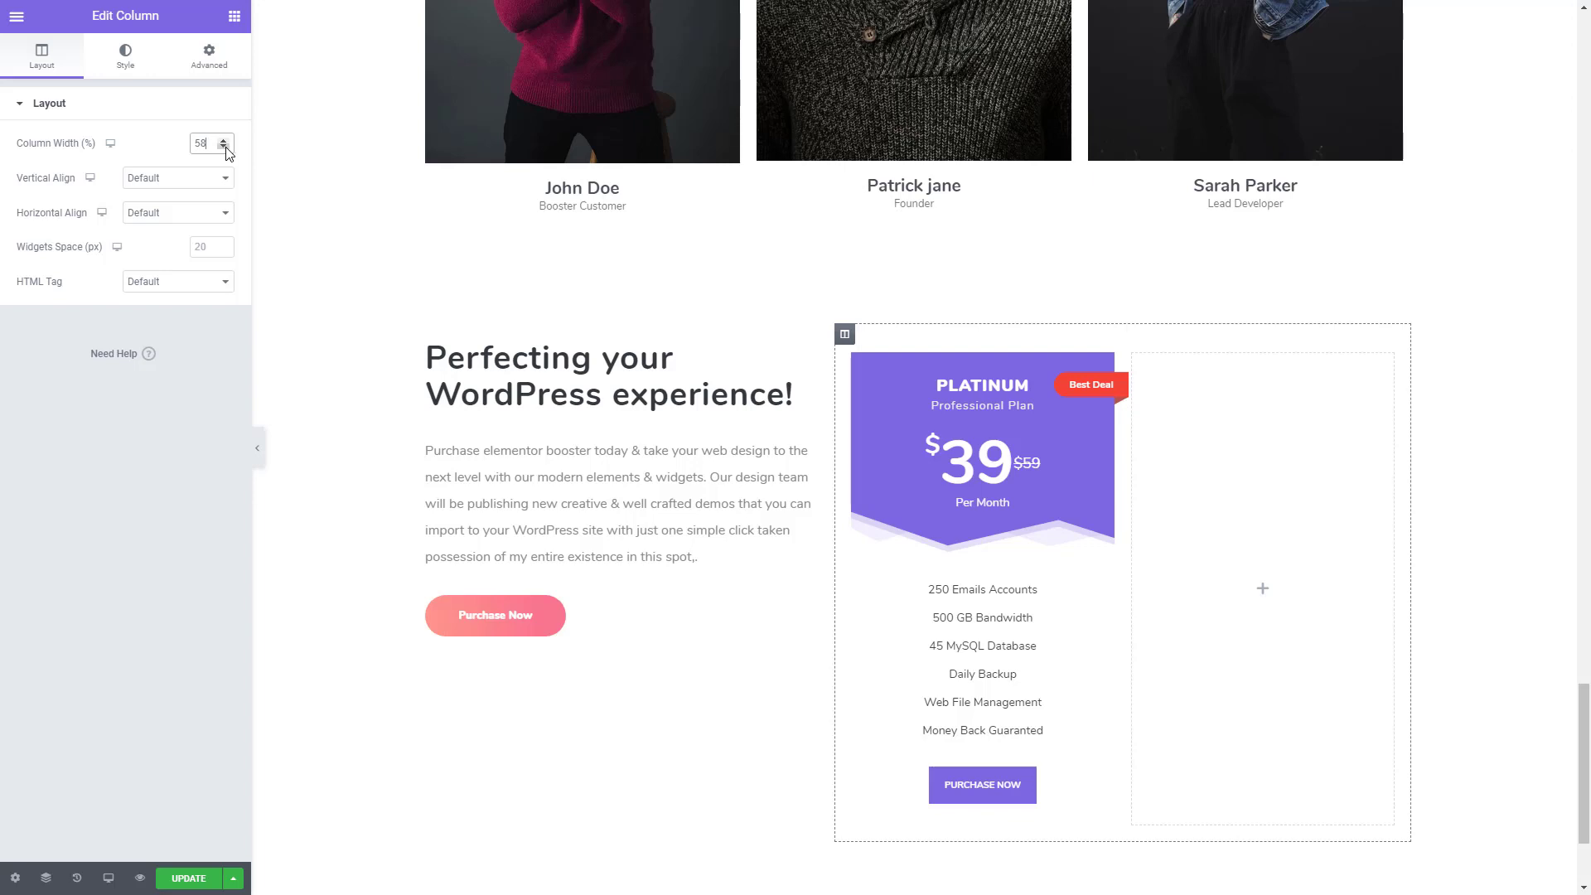
{"action": "left_click", "coordinate": [995, 515]}
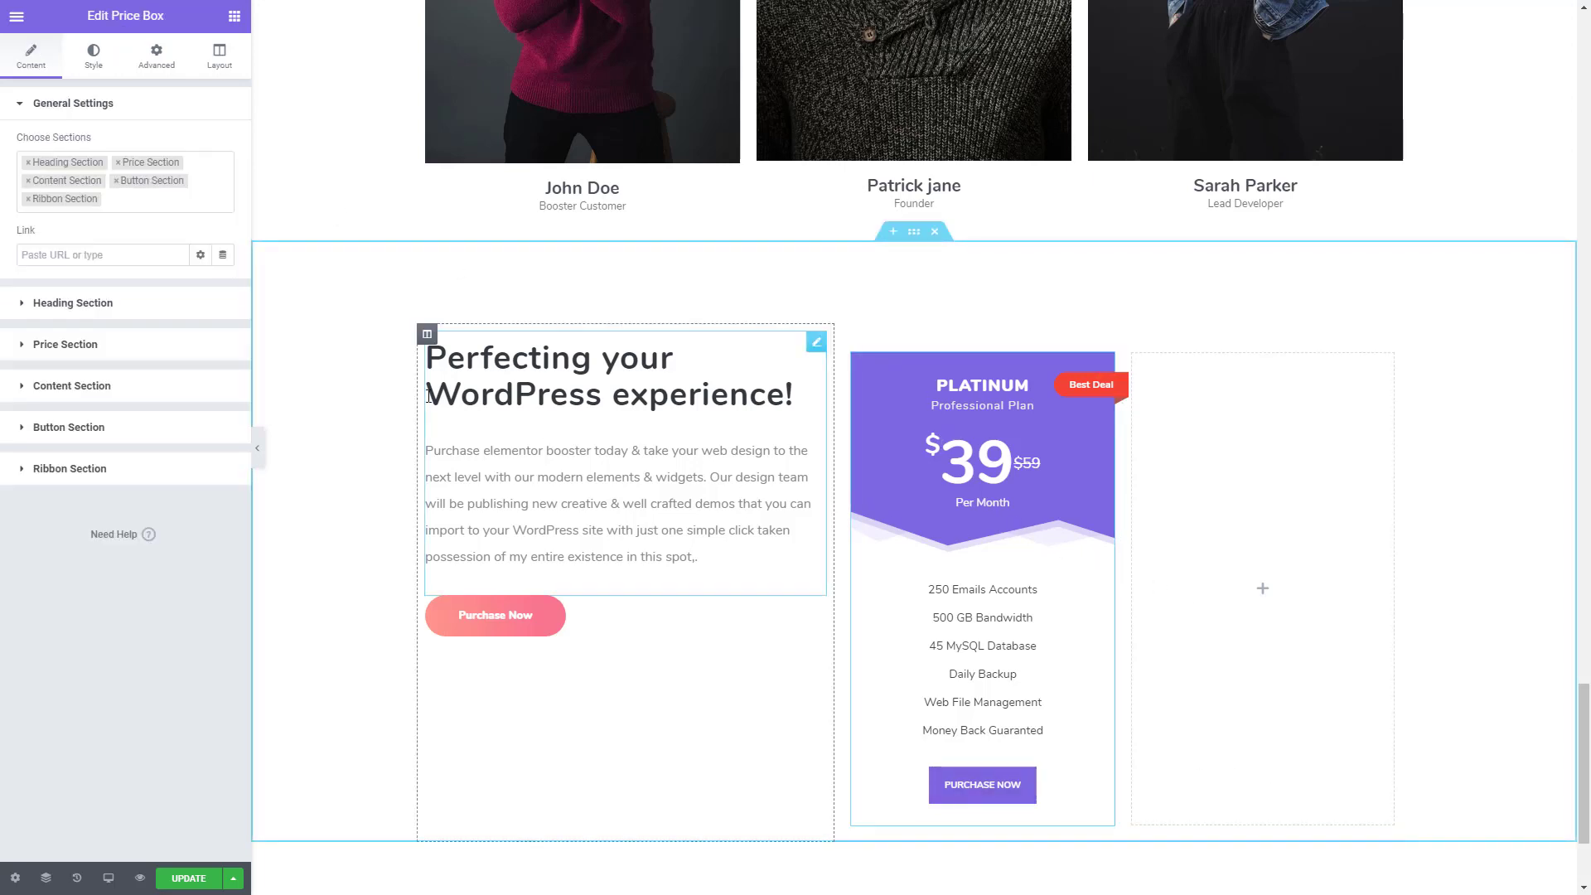
{"action": "left_click", "coordinate": [28, 199]}
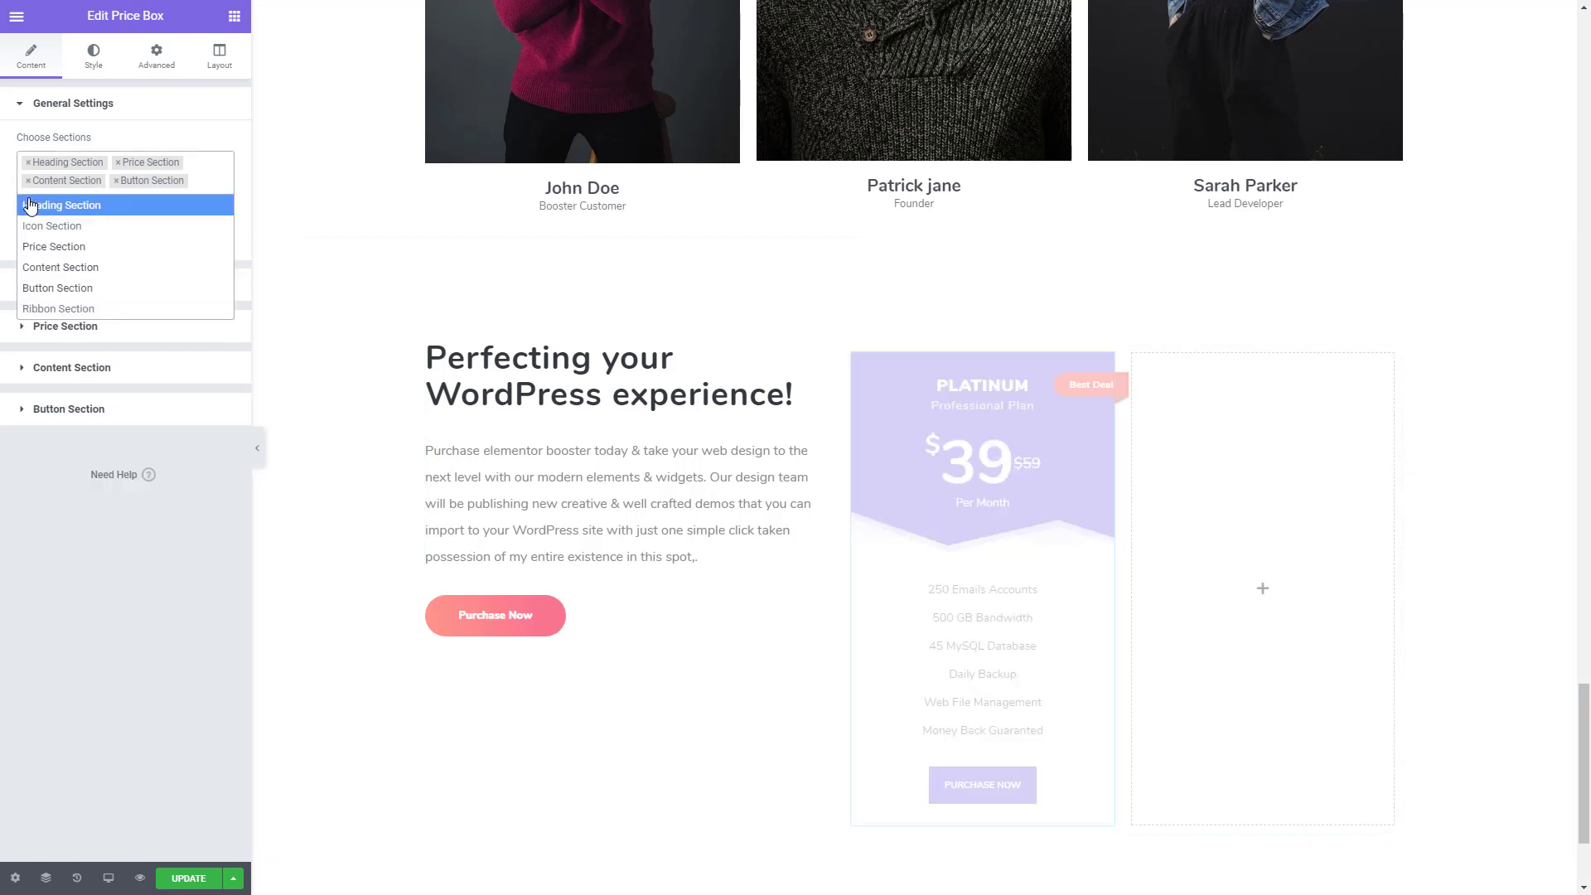
{"action": "left_click", "coordinate": [102, 497]}
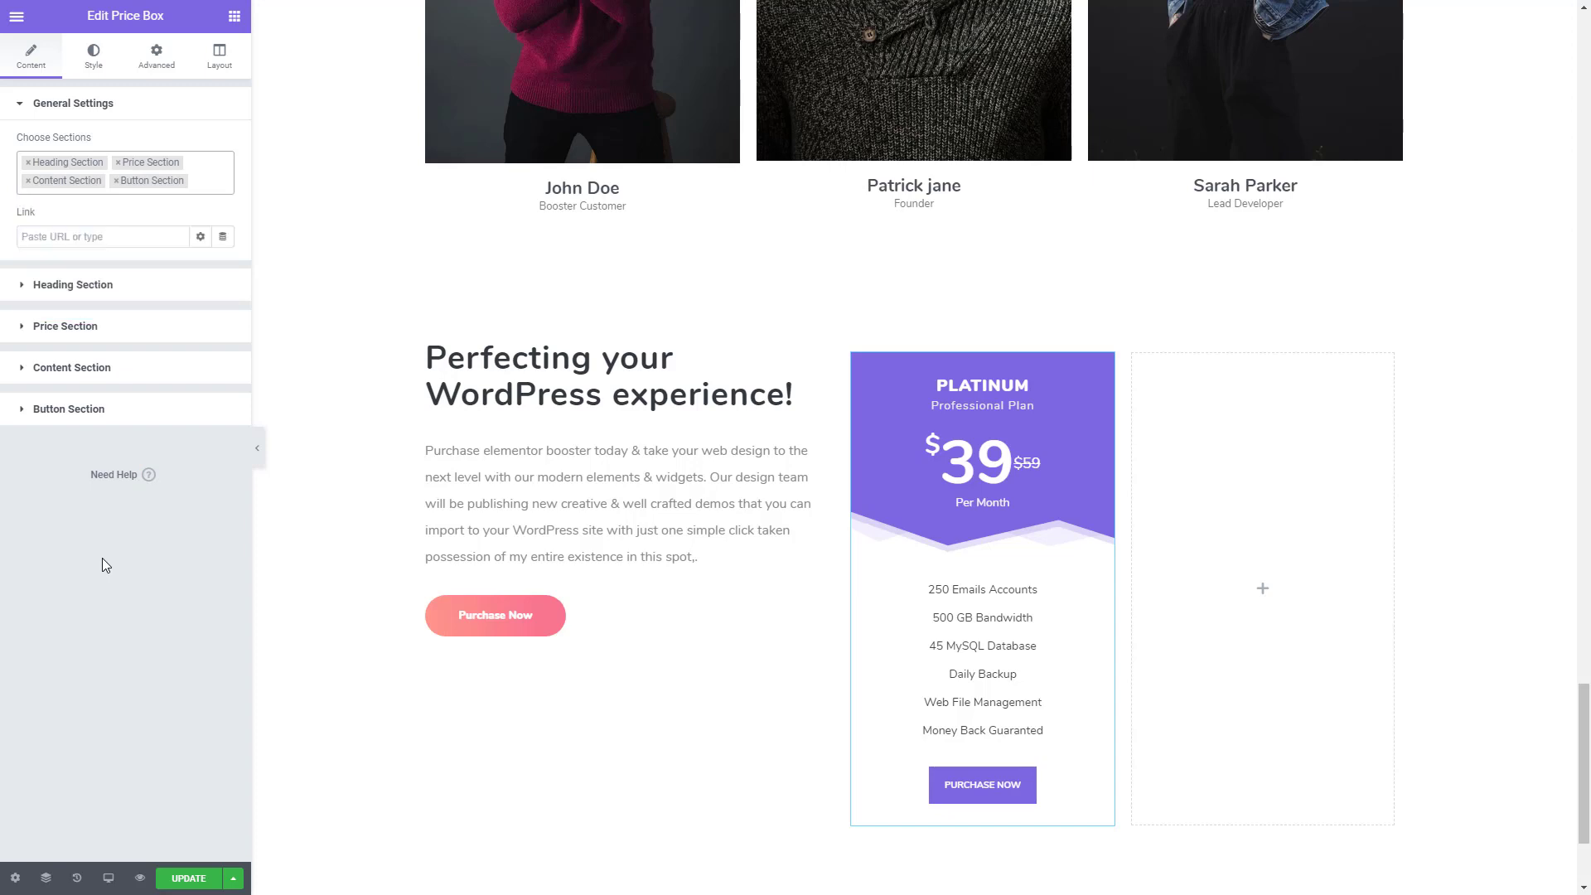
- Change the price box's heading title to DIAMOND
{"action": "left_click", "coordinate": [99, 290]}
{"action": "left_click_drag", "start_coordinate": [115, 212], "coordinate": [2, 203]}
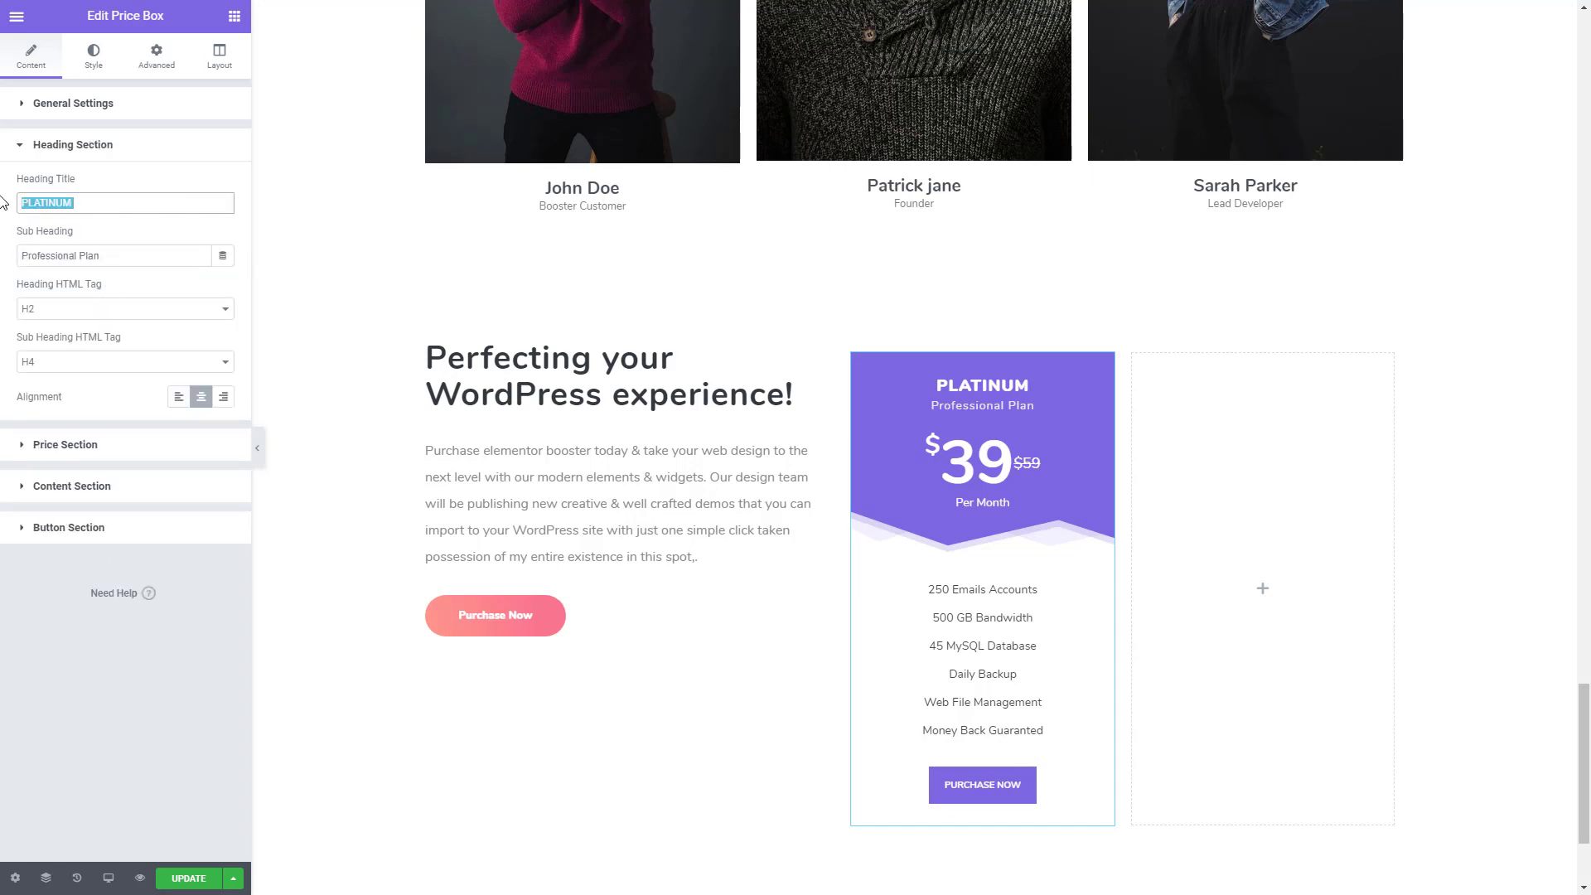
{"action": "type", "text": "D"}
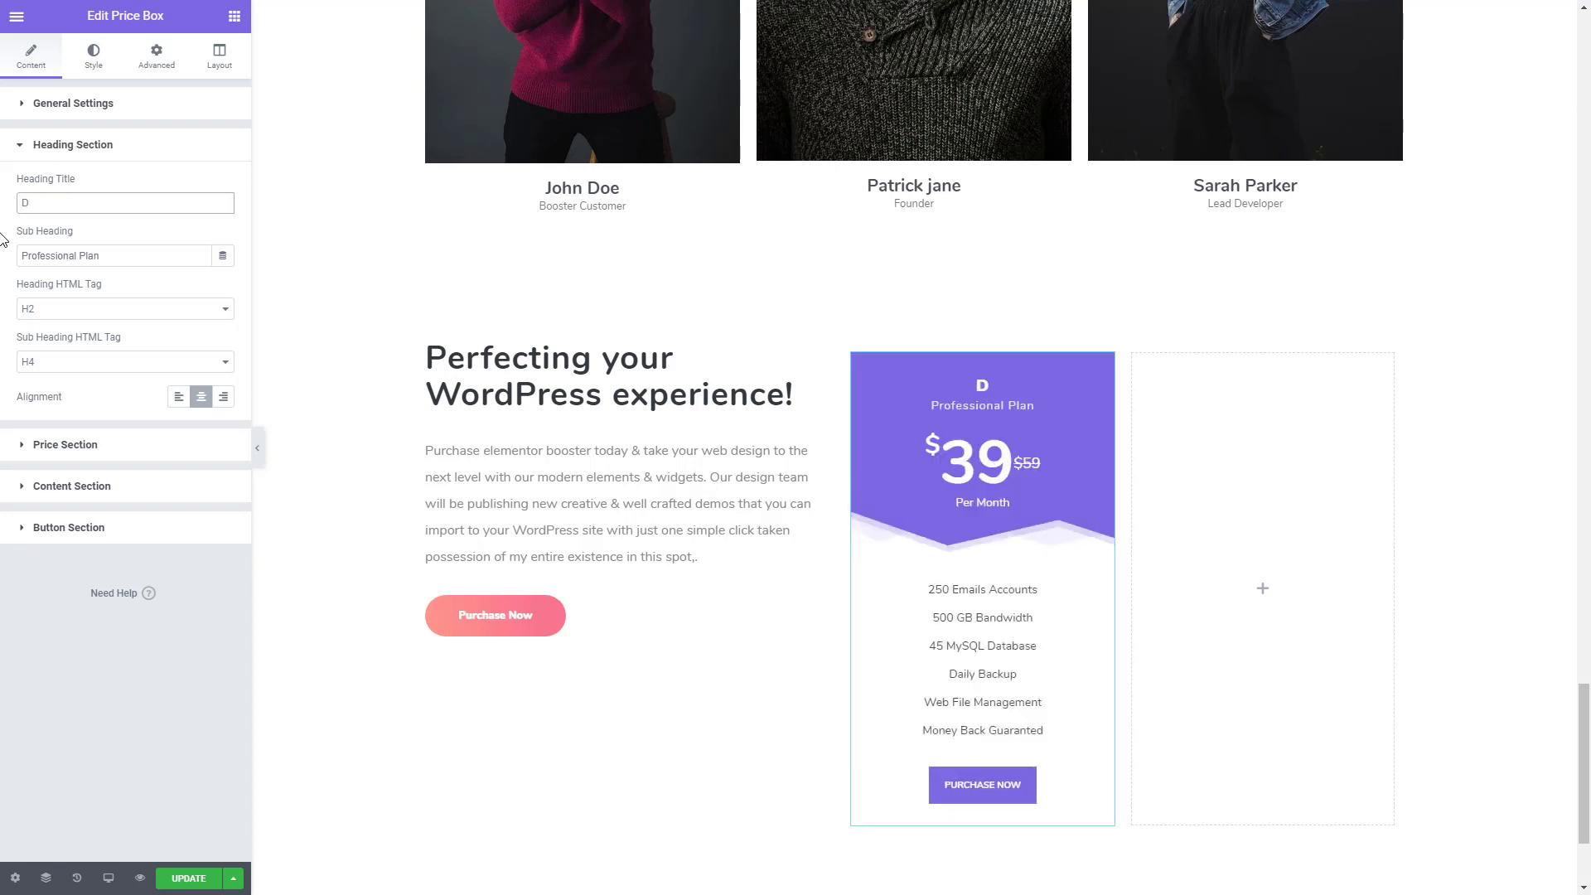
{"action": "type", "text": "IAMOND"}
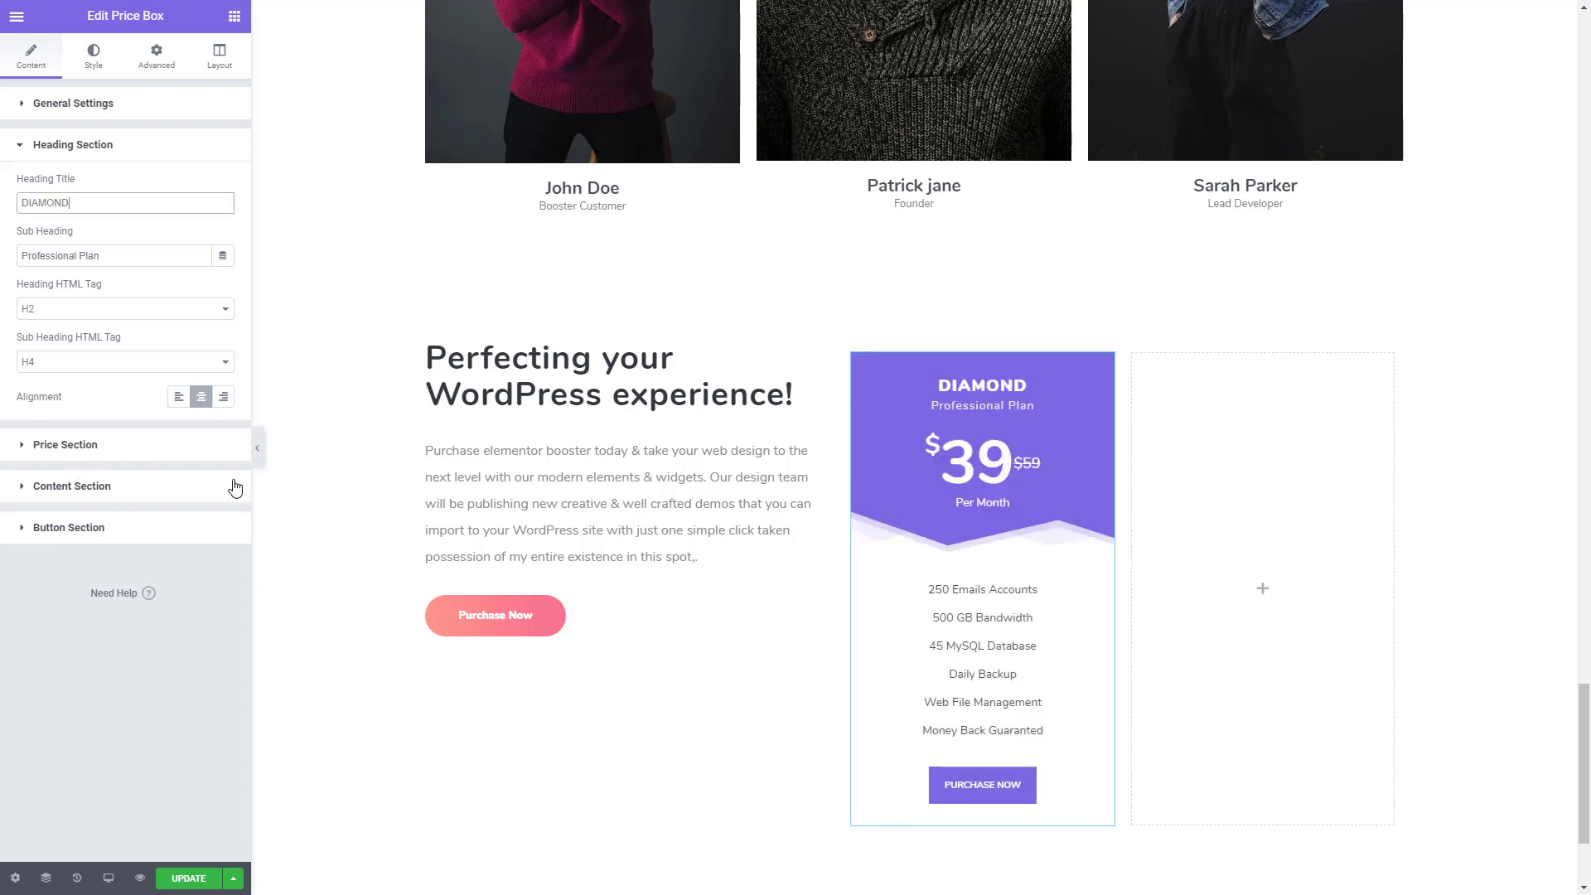
- Delete the Money Back Guaranted and Web File Management rows from the price box's content
{"action": "left_click", "coordinate": [129, 448]}
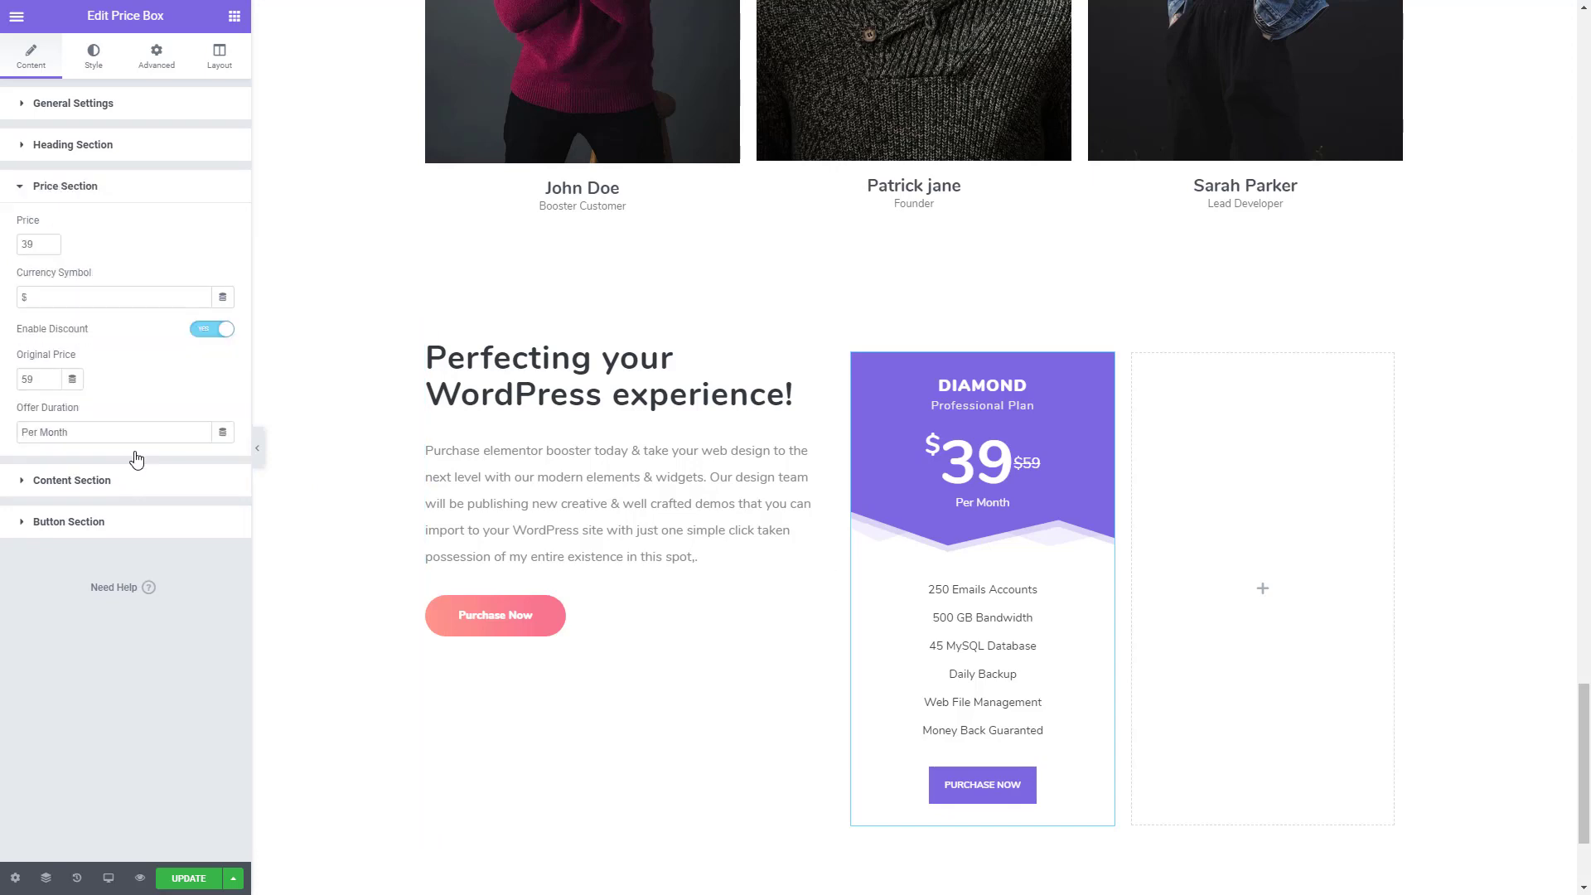
{"action": "left_click", "coordinate": [93, 489]}
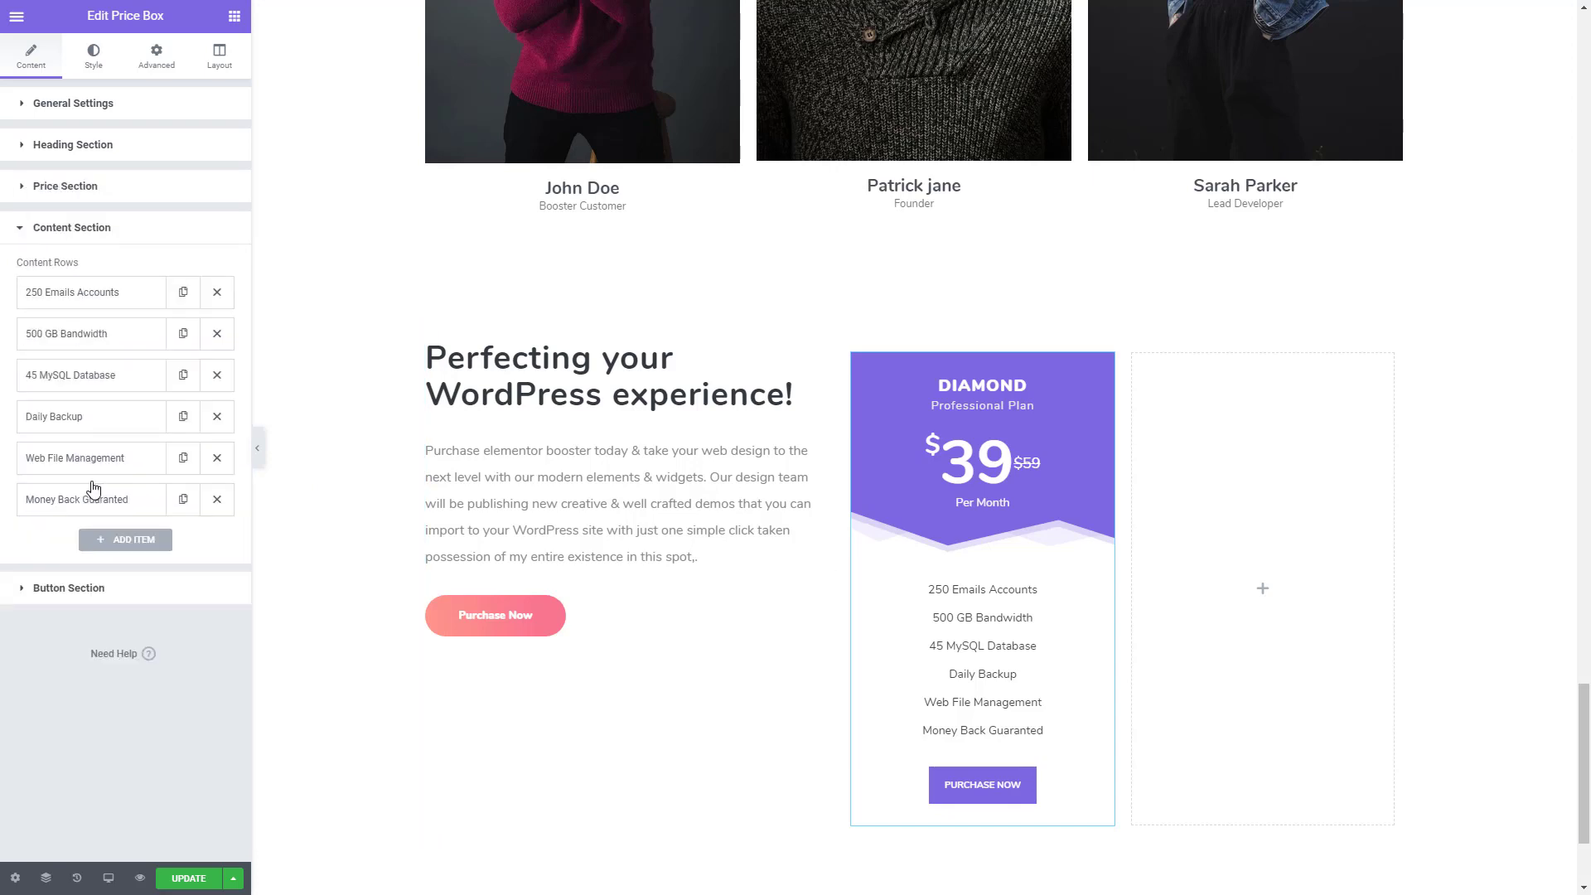
{"action": "left_click", "coordinate": [218, 501]}
{"action": "left_click", "coordinate": [218, 460]}
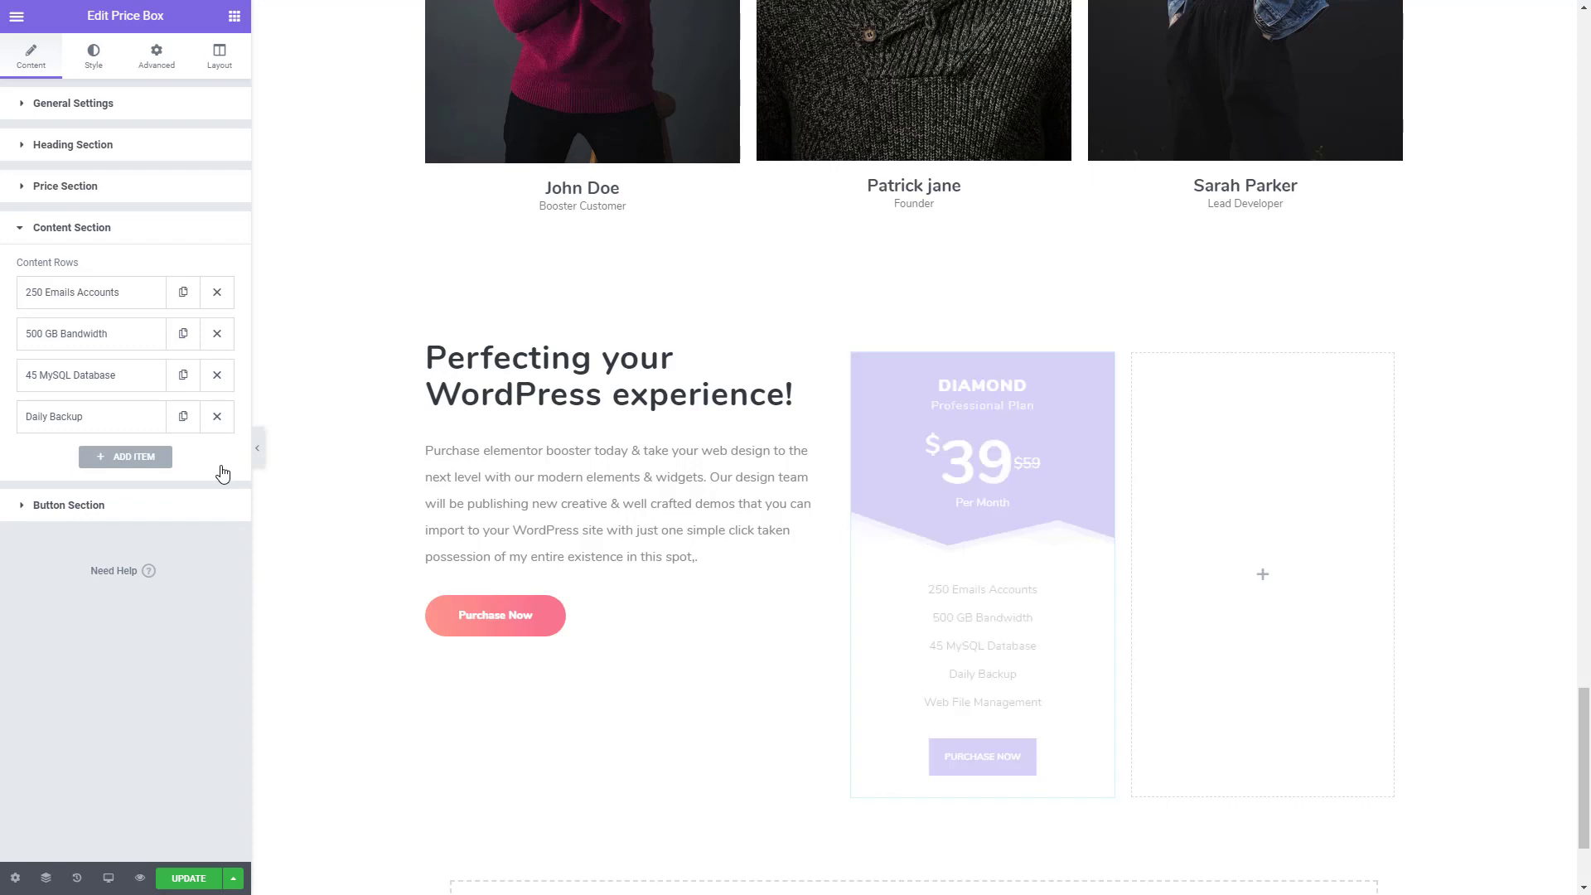
- Change the price box's button text to Choose Today
{"action": "left_click", "coordinate": [114, 514]}
{"action": "left_click_drag", "start_coordinate": [120, 326], "coordinate": [2, 337]}
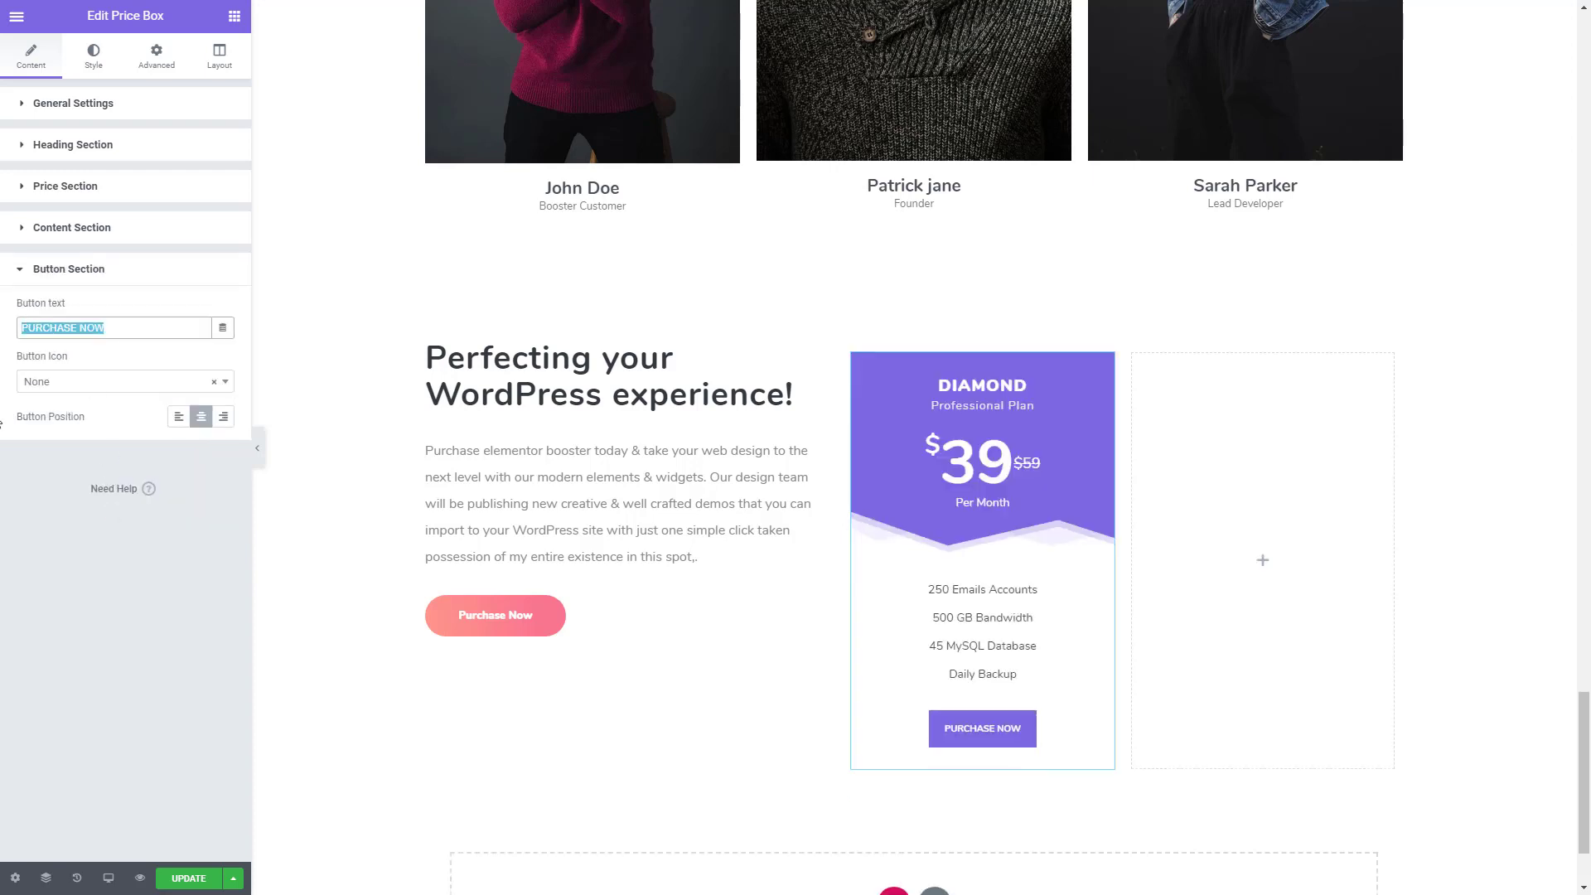
{"action": "key", "text": "BackSpace"}
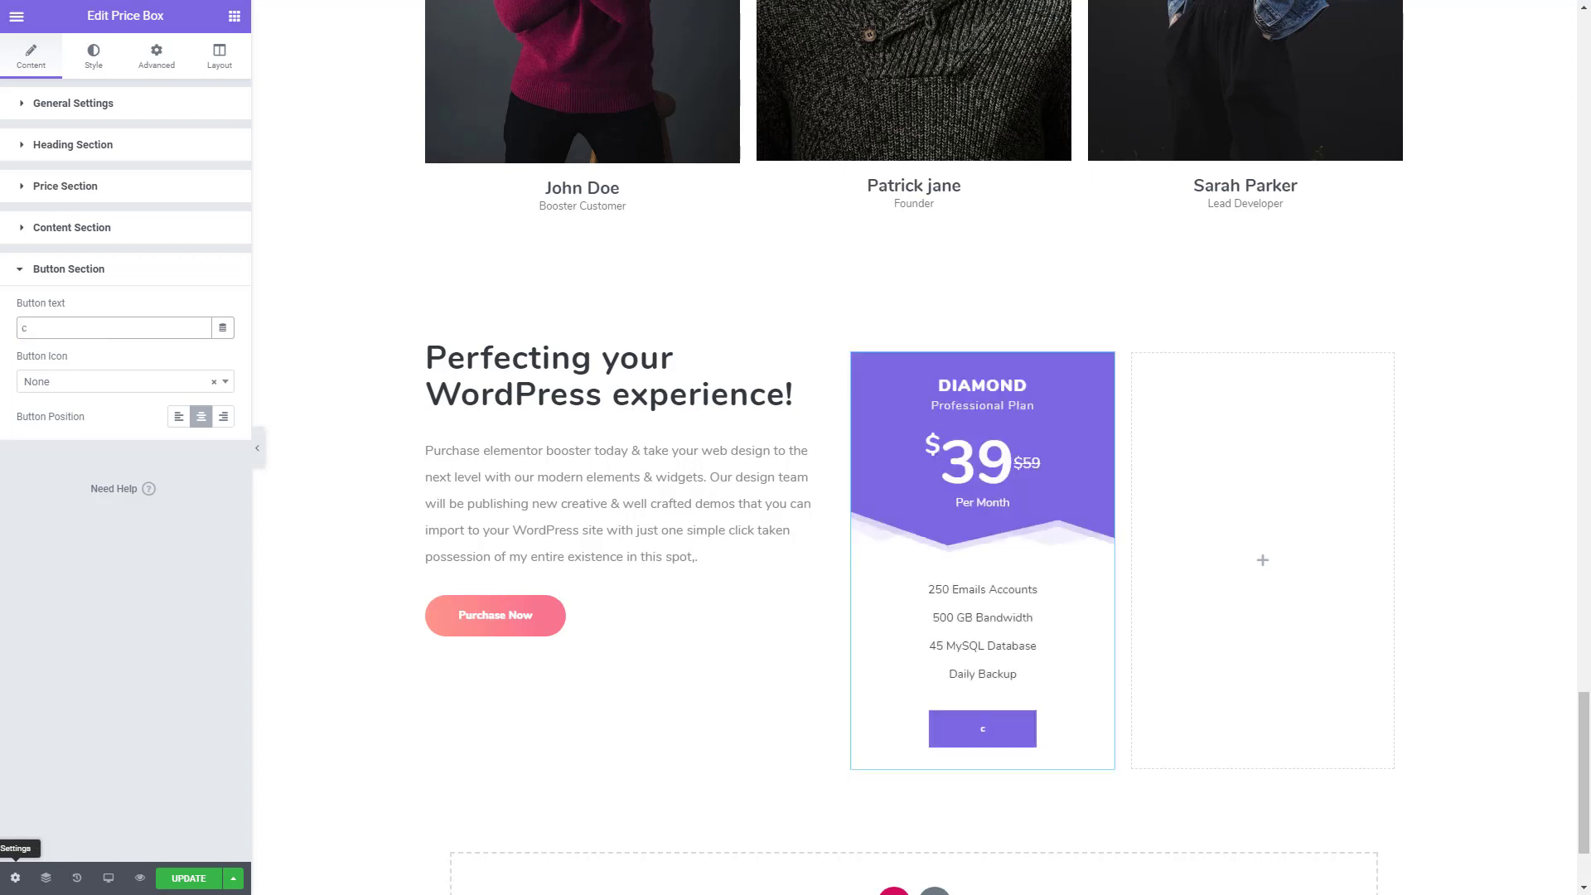
{"action": "type", "text": "Choose Today"}
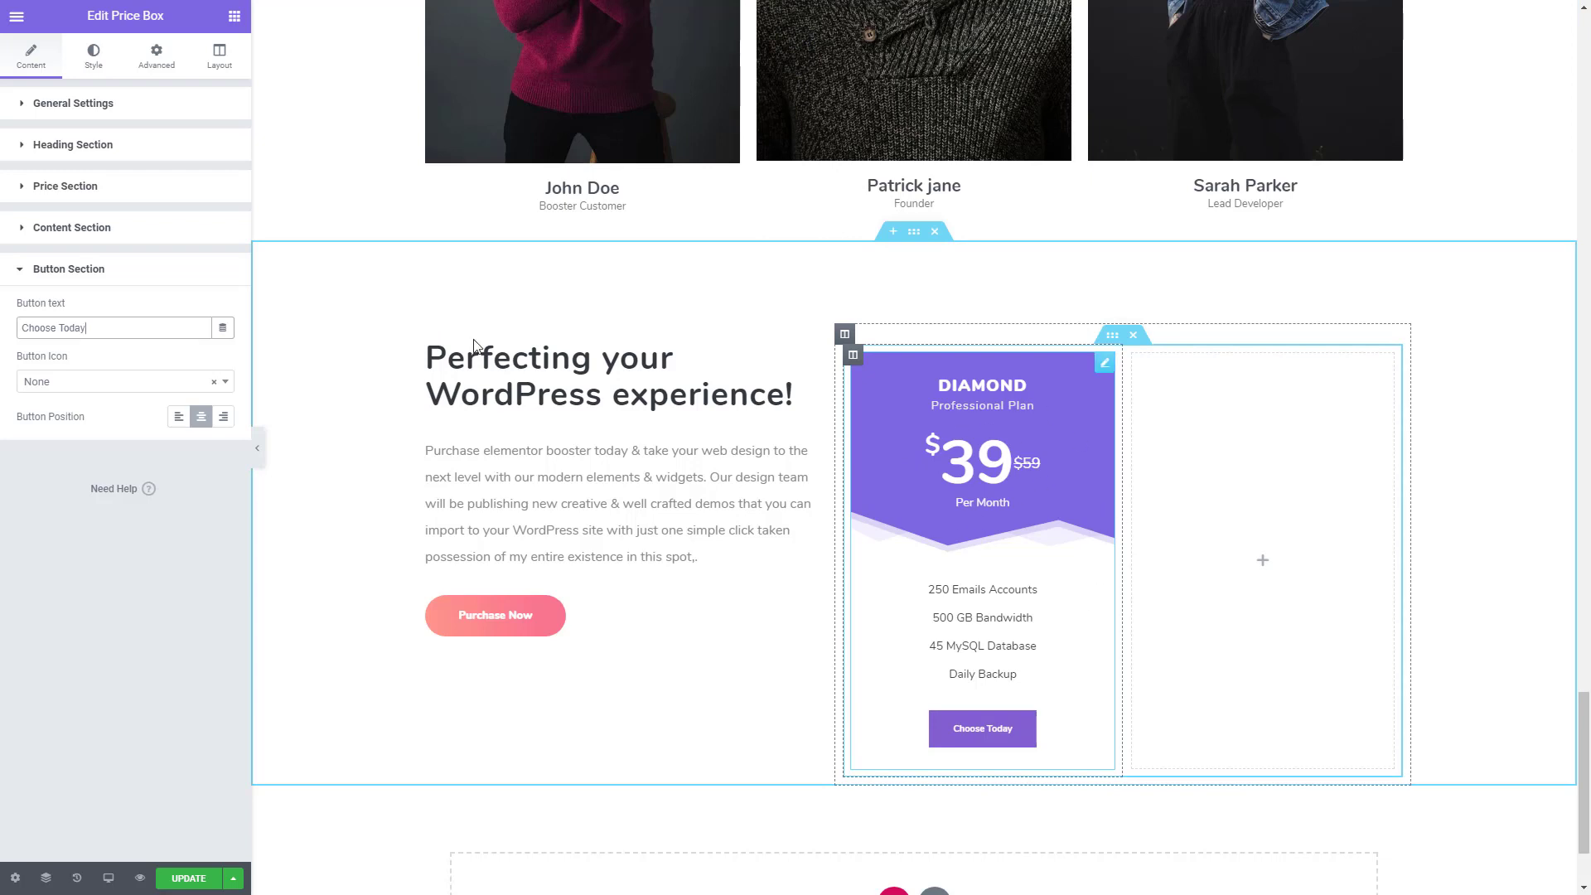
- Remove the classic backgrounds from the price box's heading and price areas and set the price area's shape style to None
{"action": "left_click", "coordinate": [156, 56]}
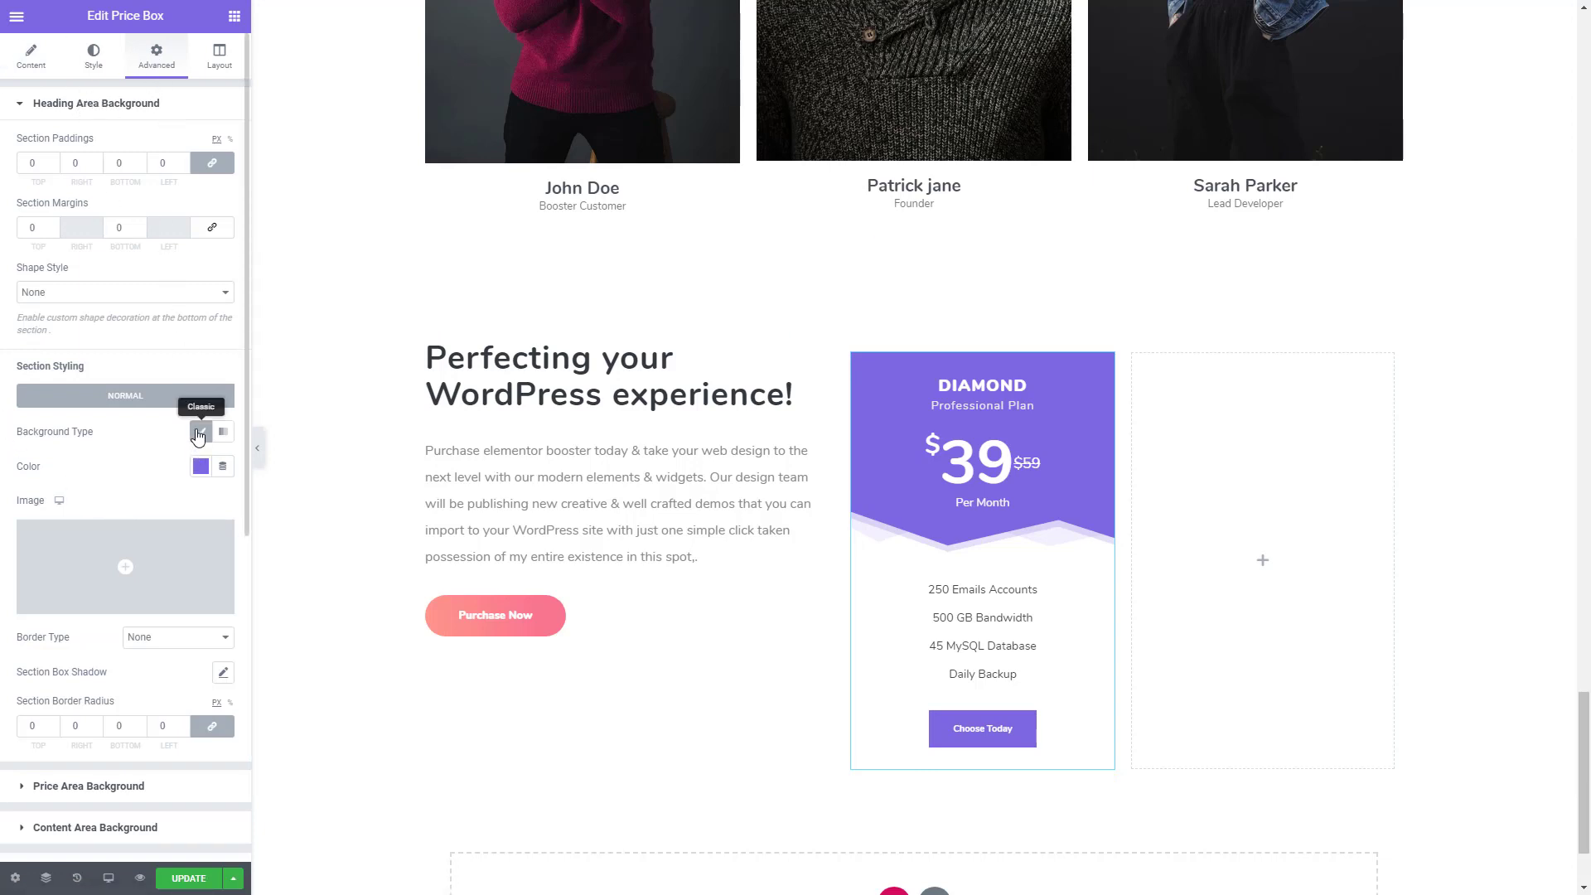
{"action": "left_click", "coordinate": [199, 434]}
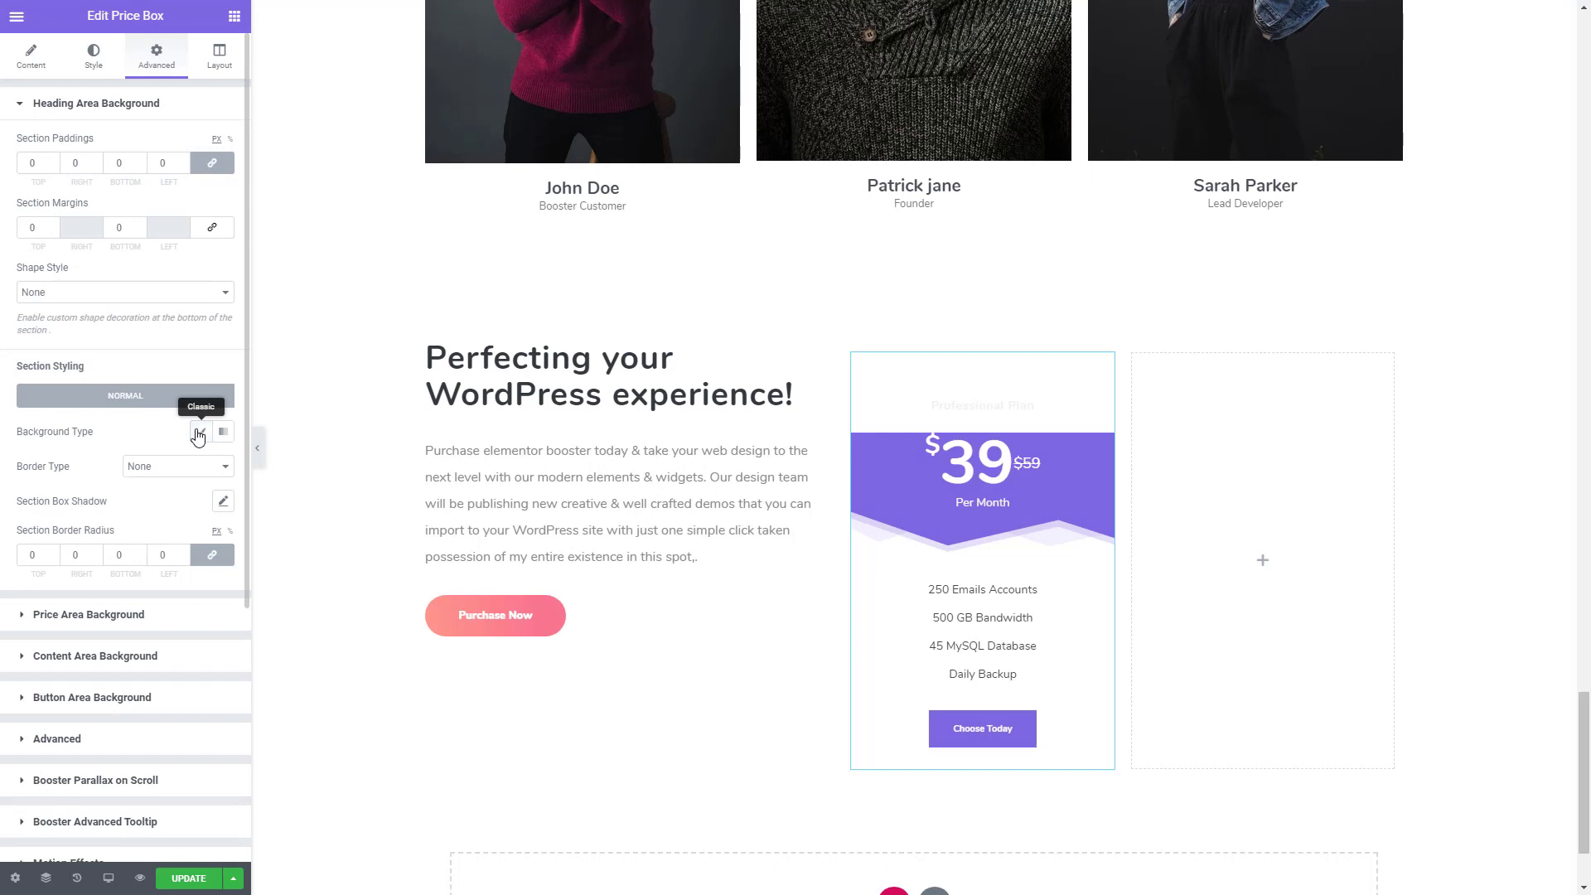
{"action": "left_click", "coordinate": [93, 615]}
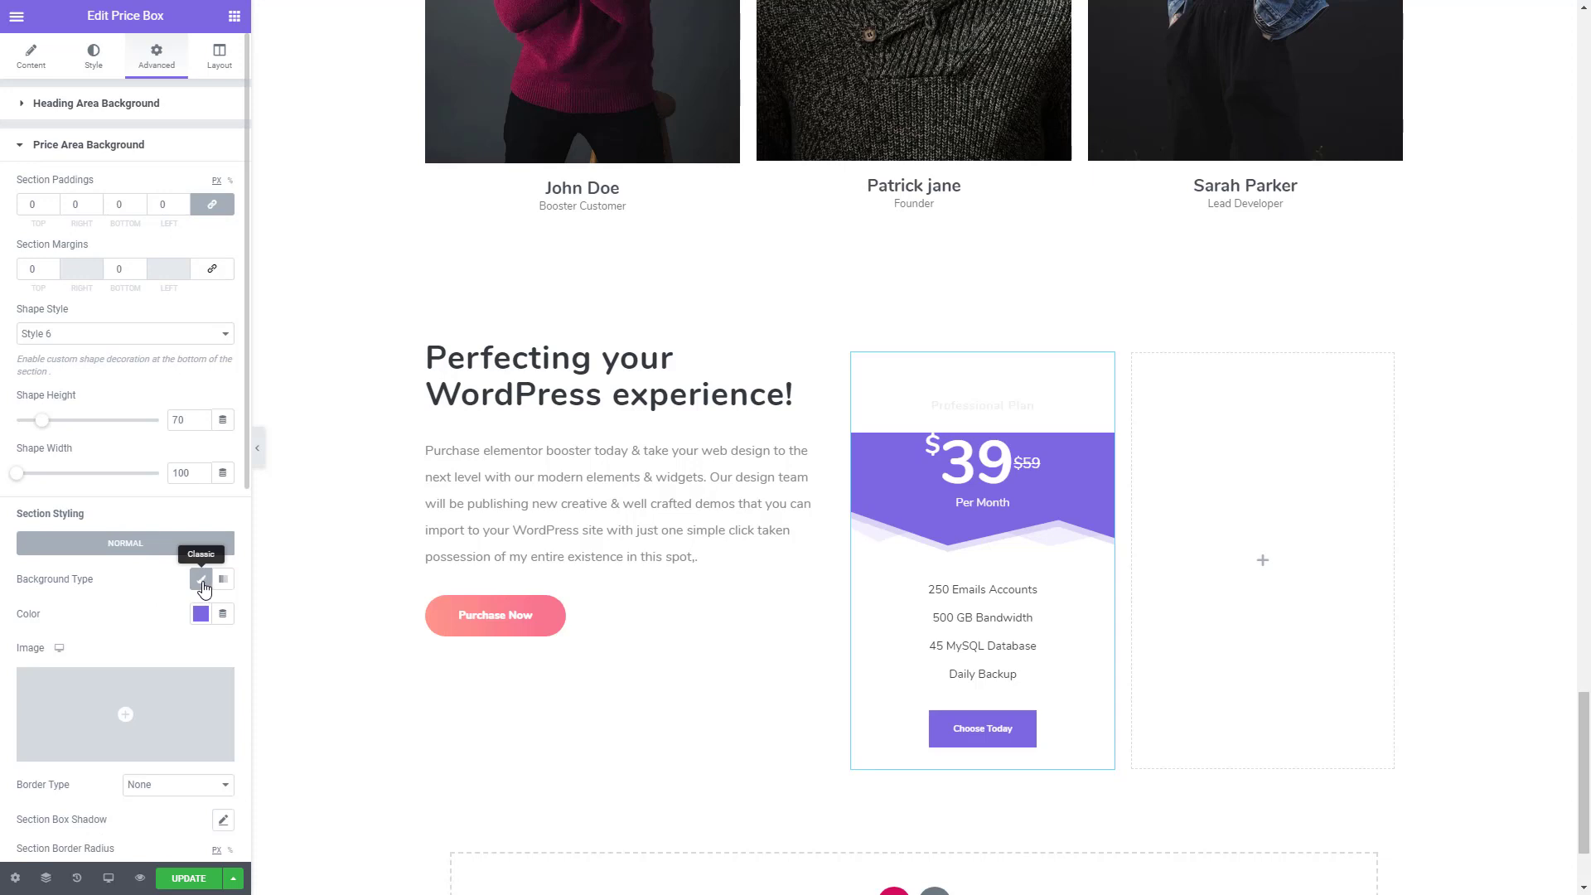
{"action": "left_click", "coordinate": [200, 580]}
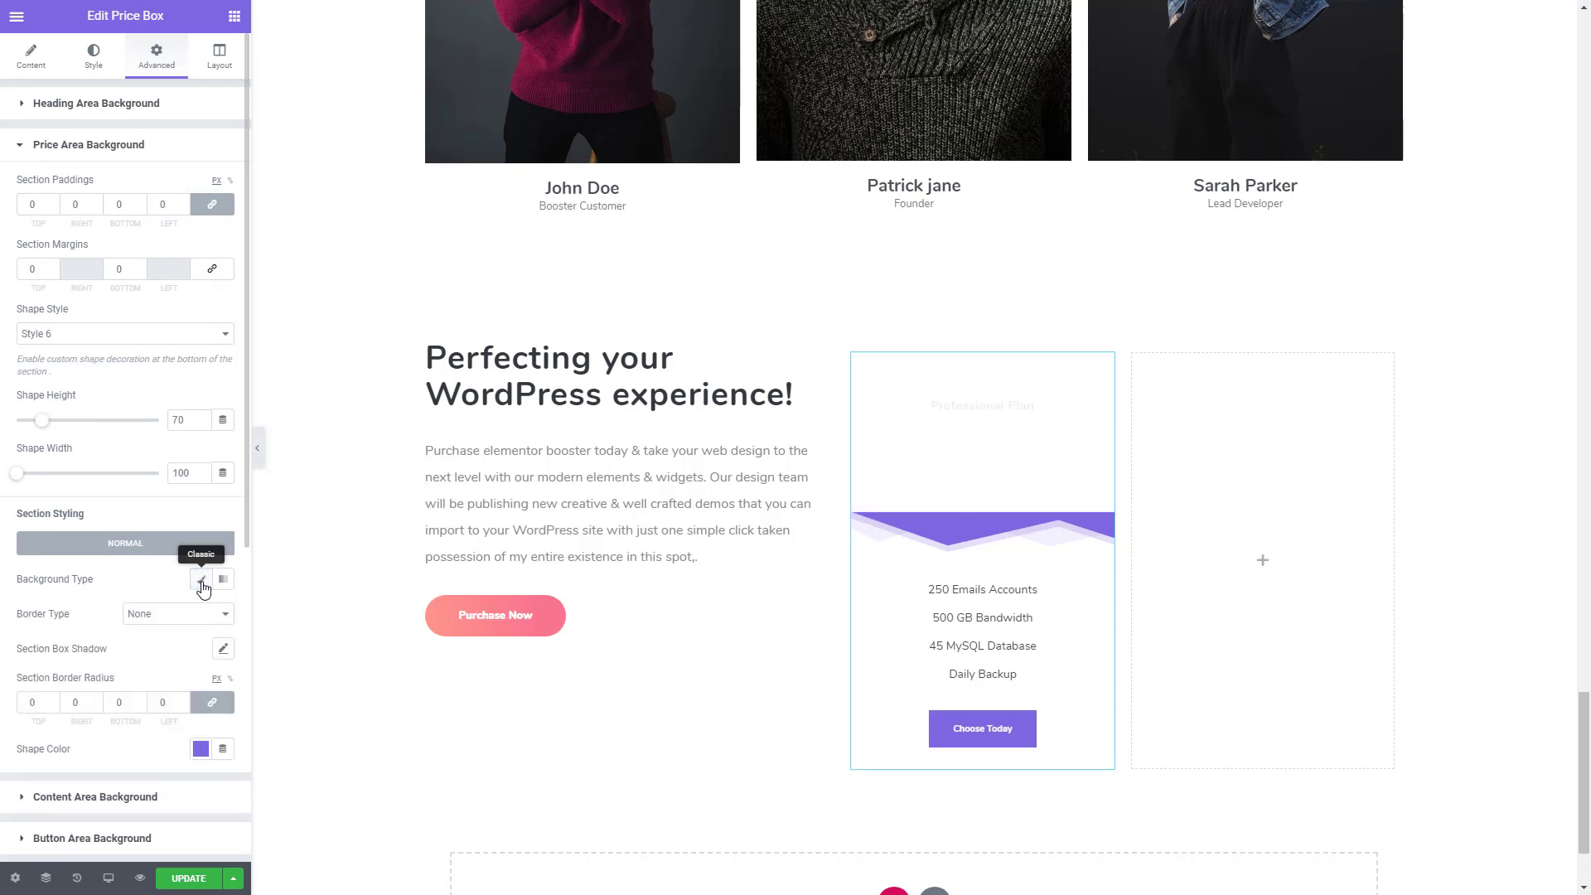
{"action": "left_click", "coordinate": [90, 334]}
{"action": "left_click", "coordinate": [52, 353]}
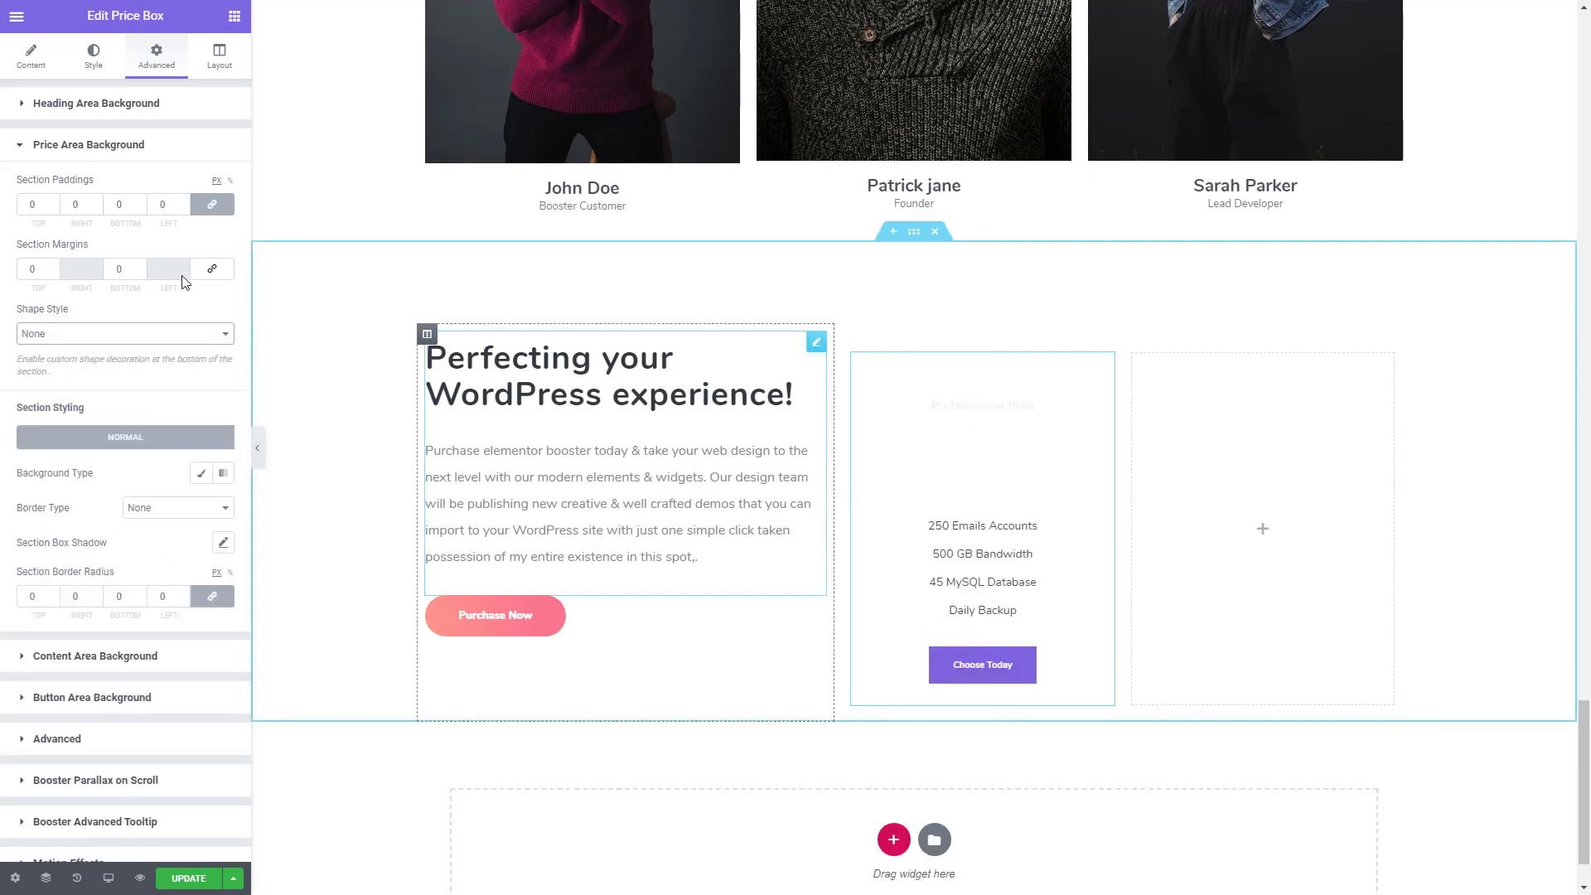
- Set the price box widget's overall background type to Gradient
{"action": "scroll", "coordinate": [33, 647], "scroll_direction": "down", "scroll_amount": 3}
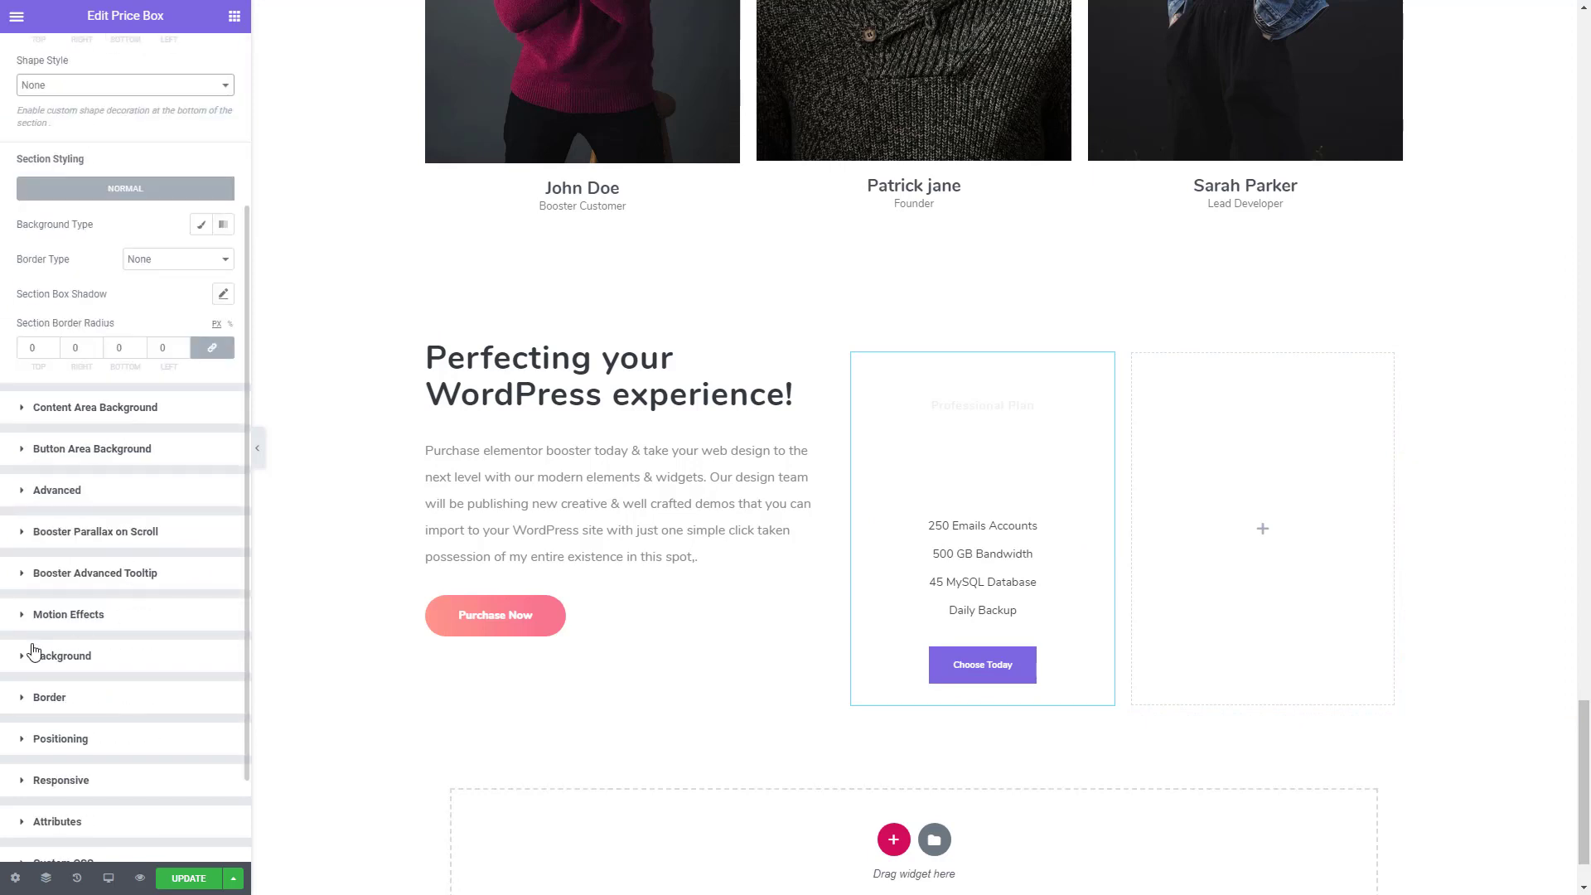
{"action": "left_click", "coordinate": [100, 668]}
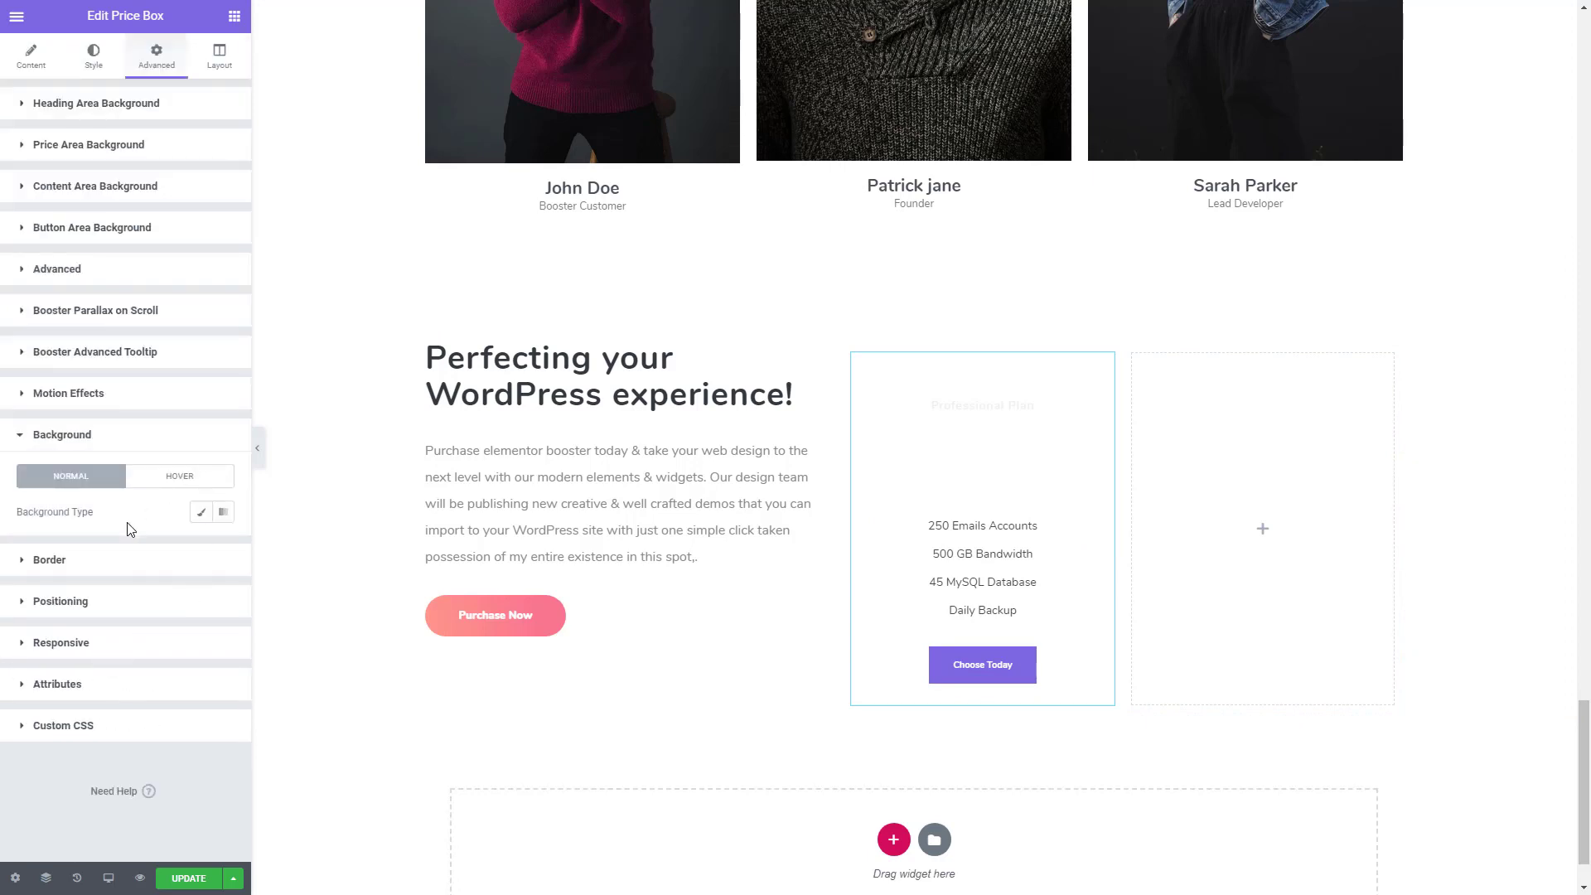
{"action": "left_click", "coordinate": [224, 512]}
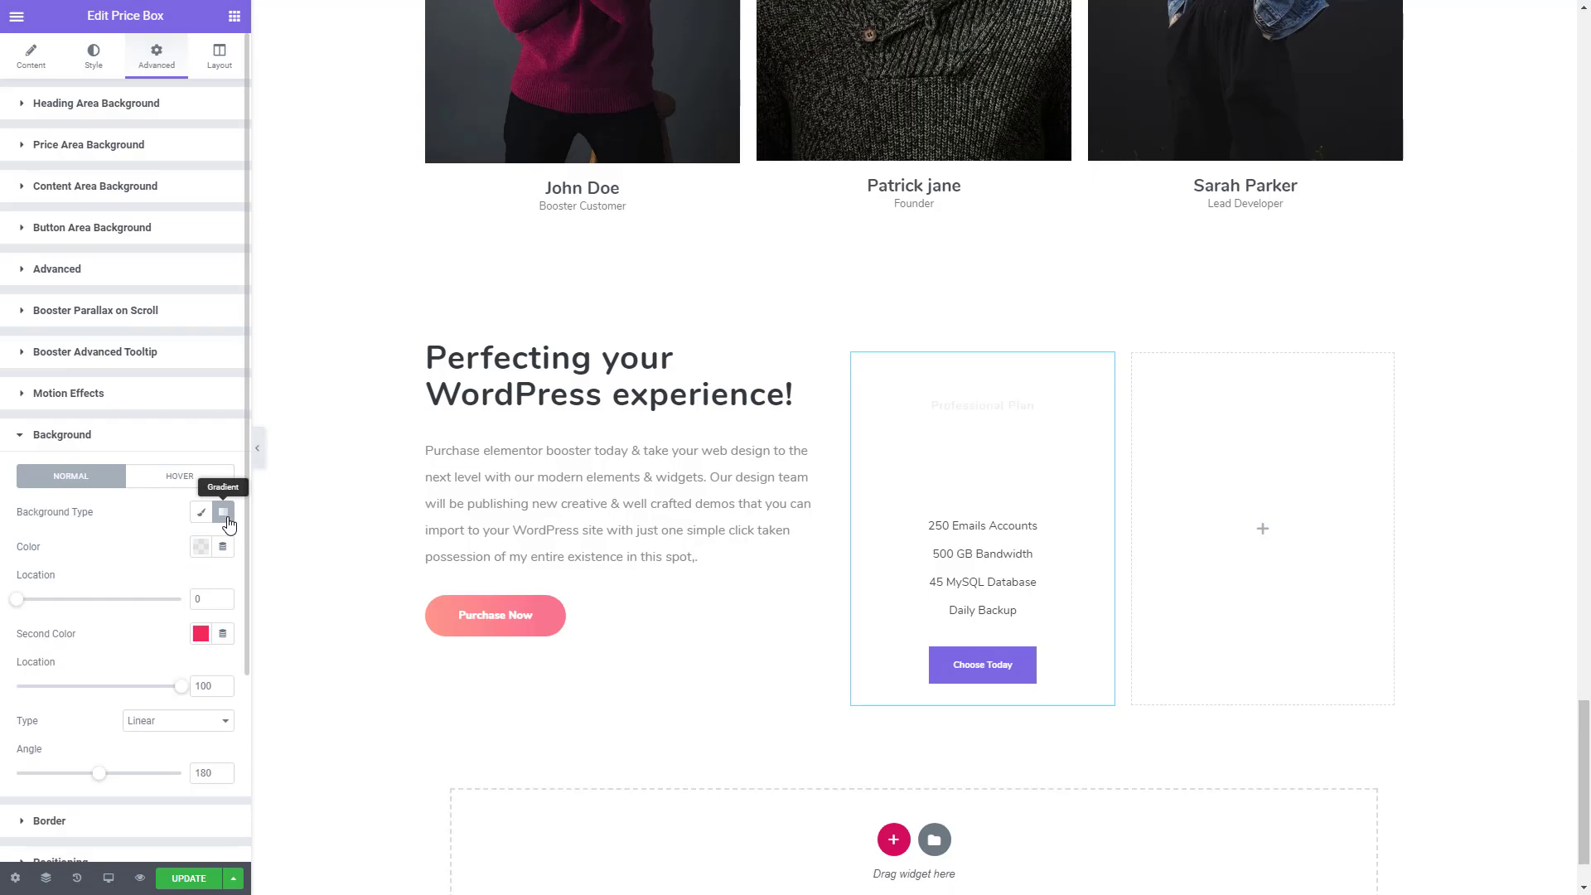
- Switch to Sublime Text, copy the Section 1 colour codes #7D66E2 and #5E2CED from Colors.txt, and return to the Elementor page
{"action": "key", "text": "alt+Tab"}
{"action": "left_click", "coordinate": [115, 105]}
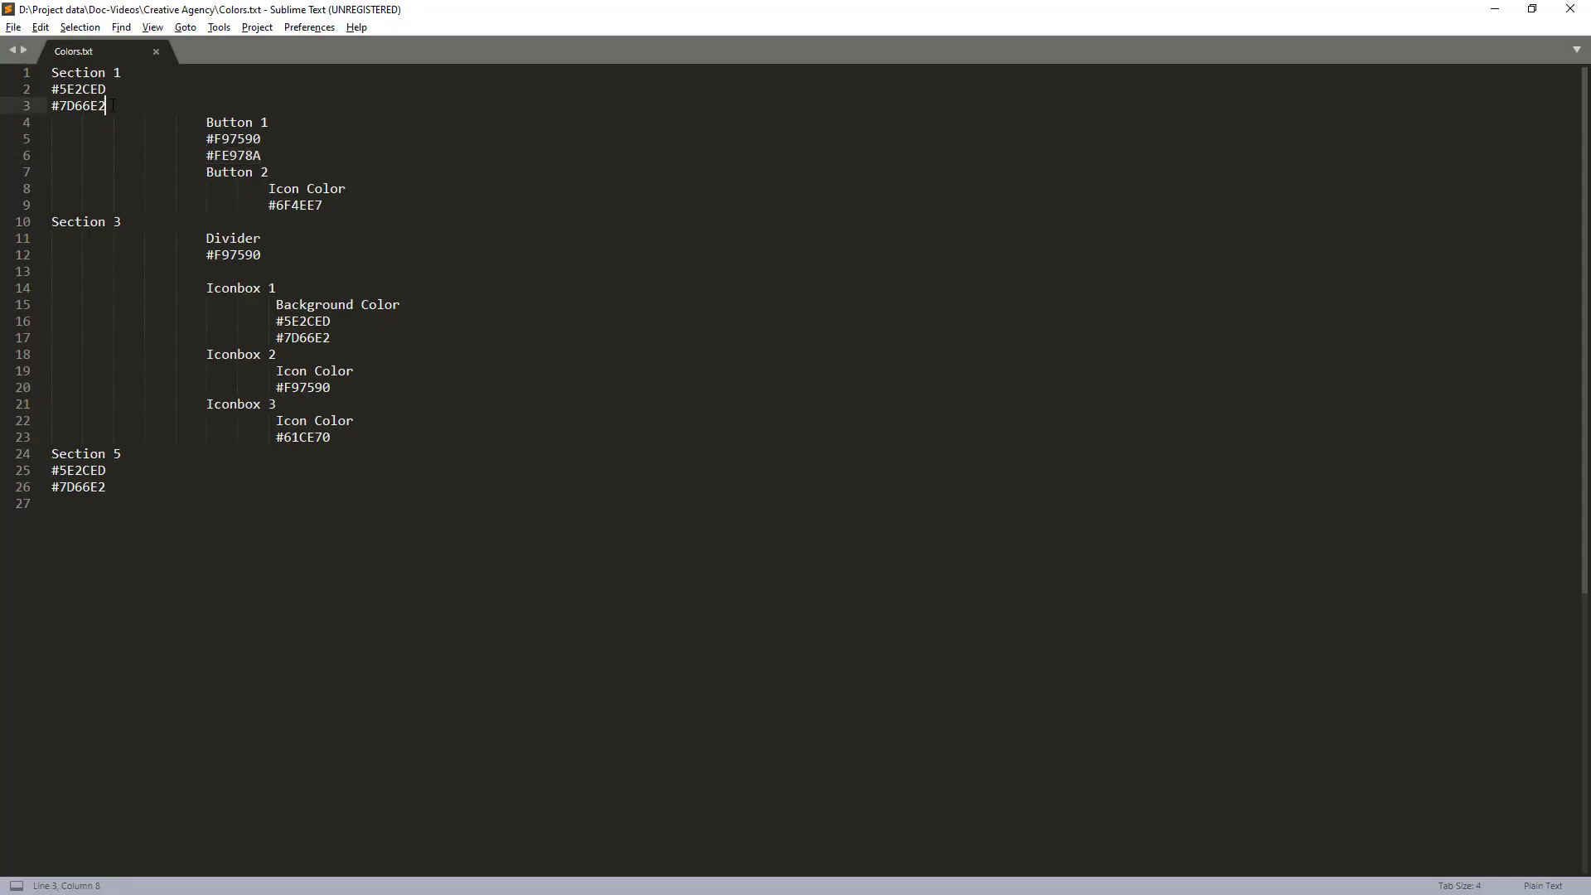
{"action": "key", "text": "shift+Home"}
{"action": "key", "text": "ctrl+c"}
{"action": "left_click", "coordinate": [126, 91]}
{"action": "key", "text": "shift+Home"}
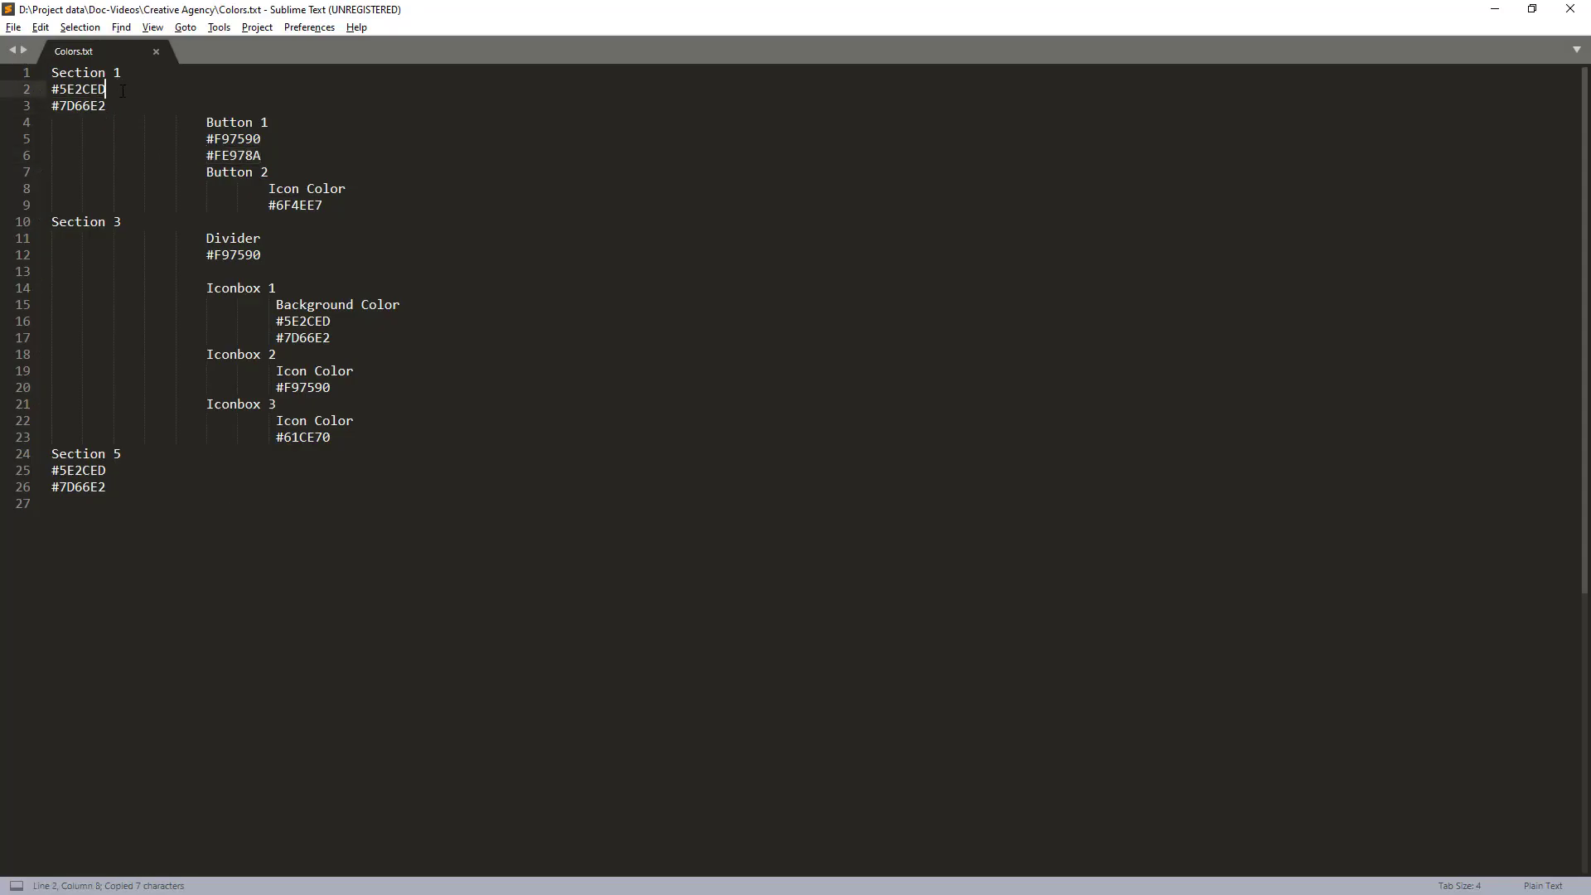
{"action": "key", "text": "ctrl+c"}
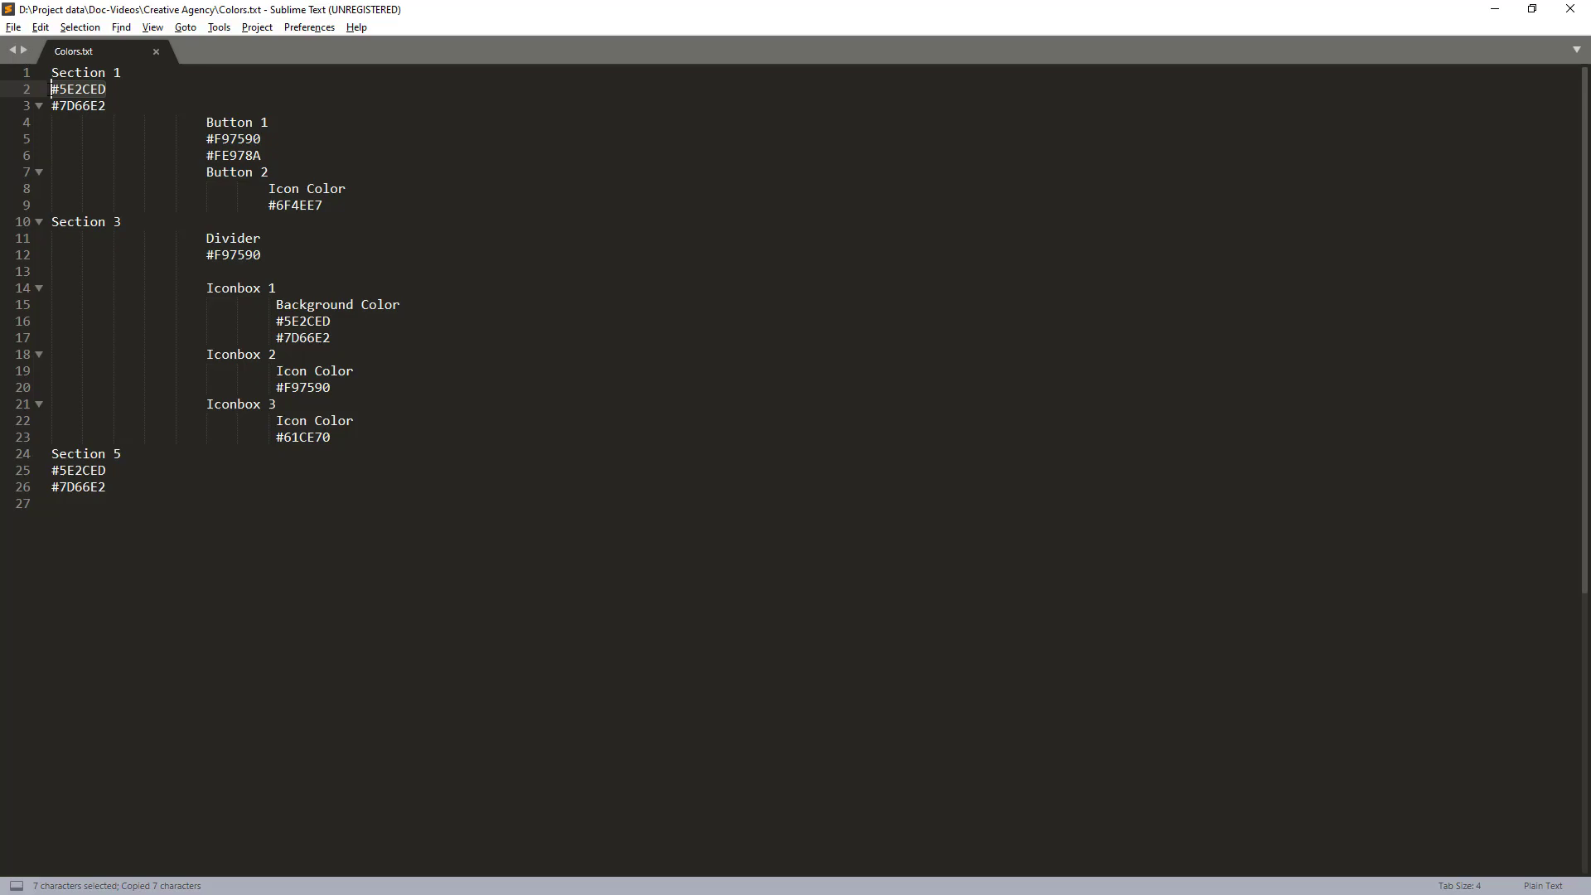
{"action": "key", "text": "alt+Tab"}
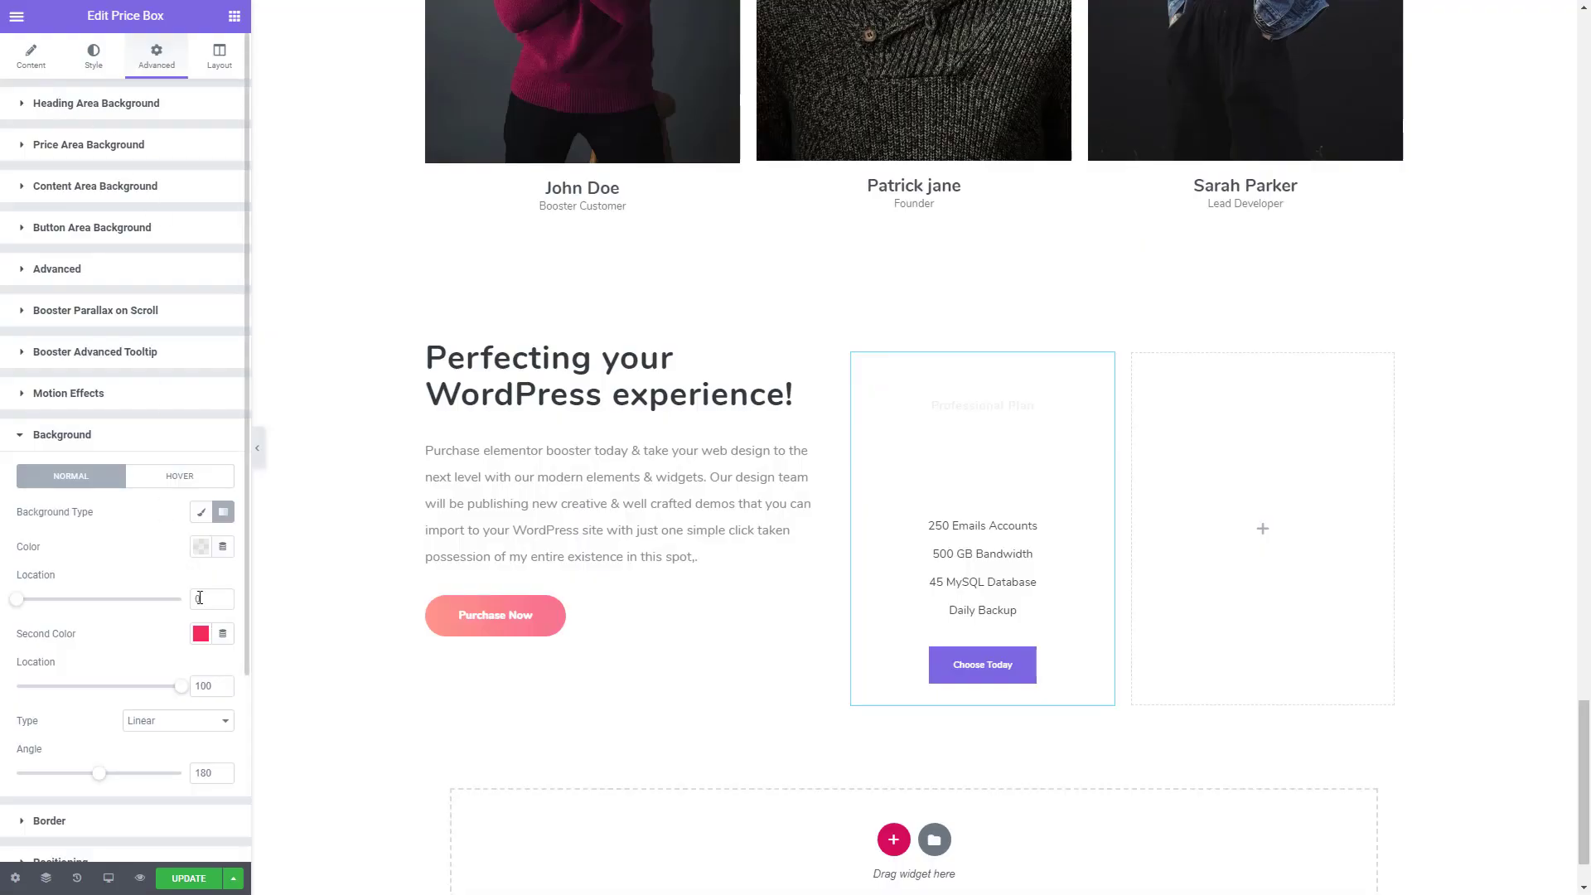
- Set the price box's background gradient to #5E2CED and #7D66E2 with the Radial type
{"action": "left_click", "coordinate": [199, 547]}
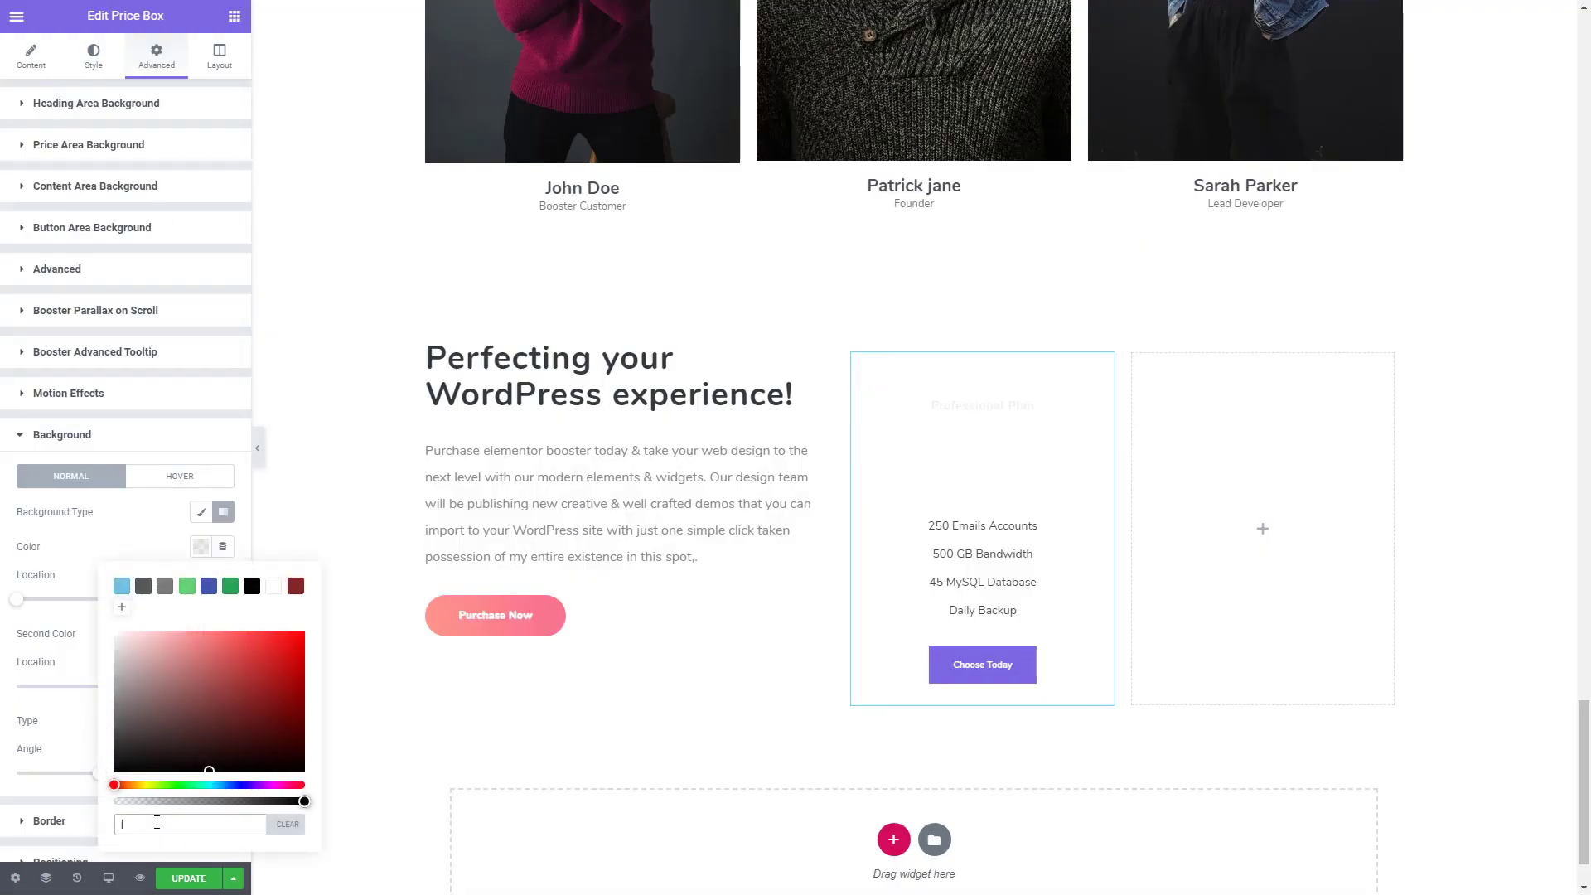
{"action": "key", "text": "ctrl+v"}
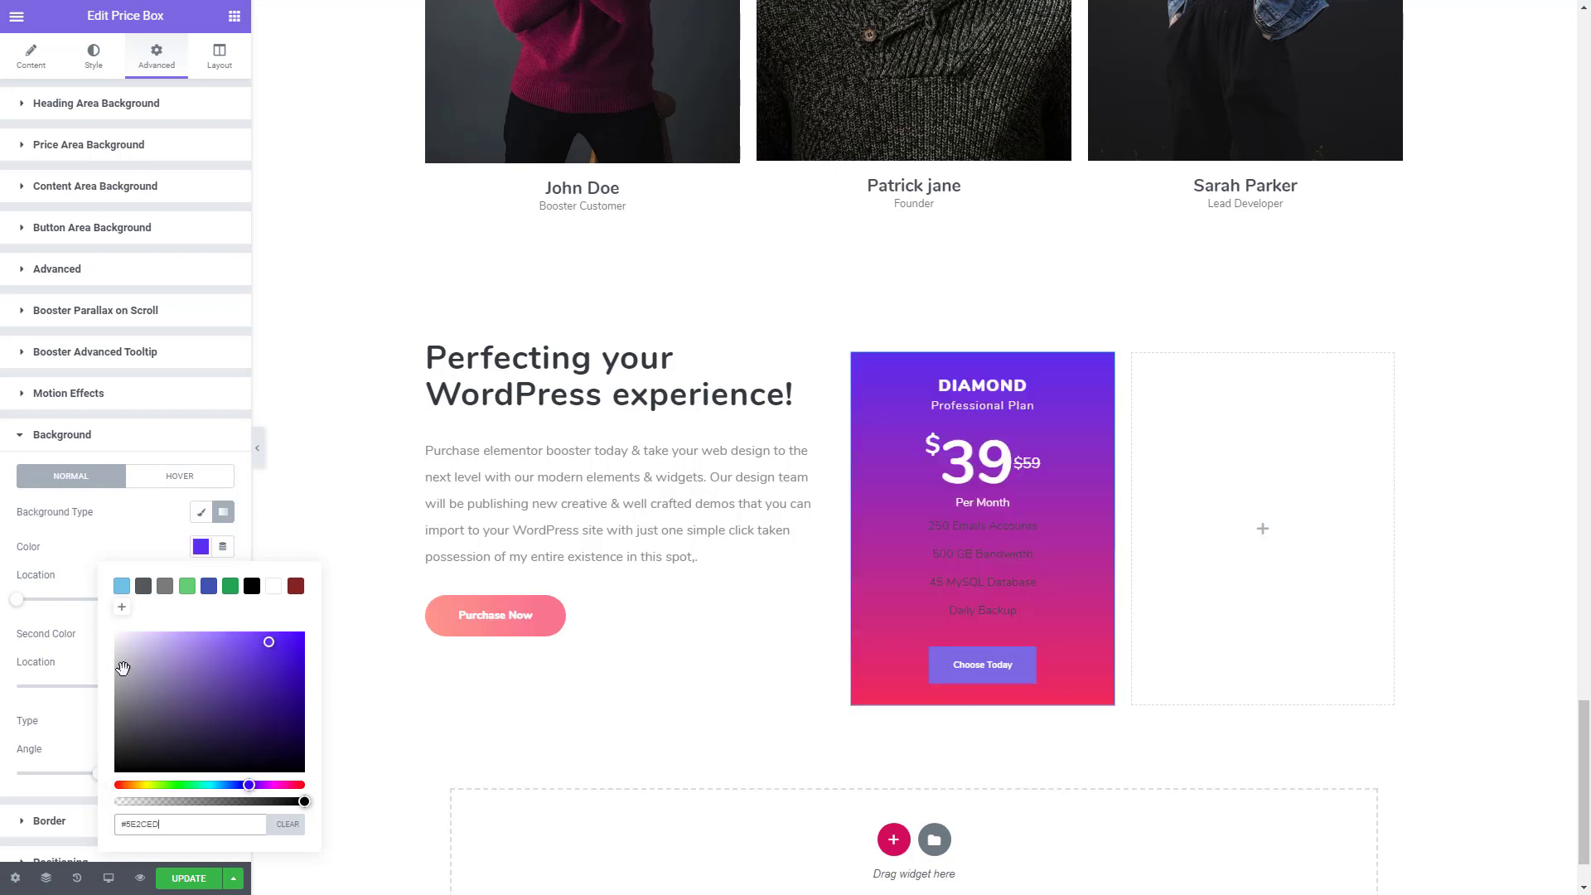
{"action": "left_click", "coordinate": [138, 555]}
{"action": "left_click", "coordinate": [200, 638]}
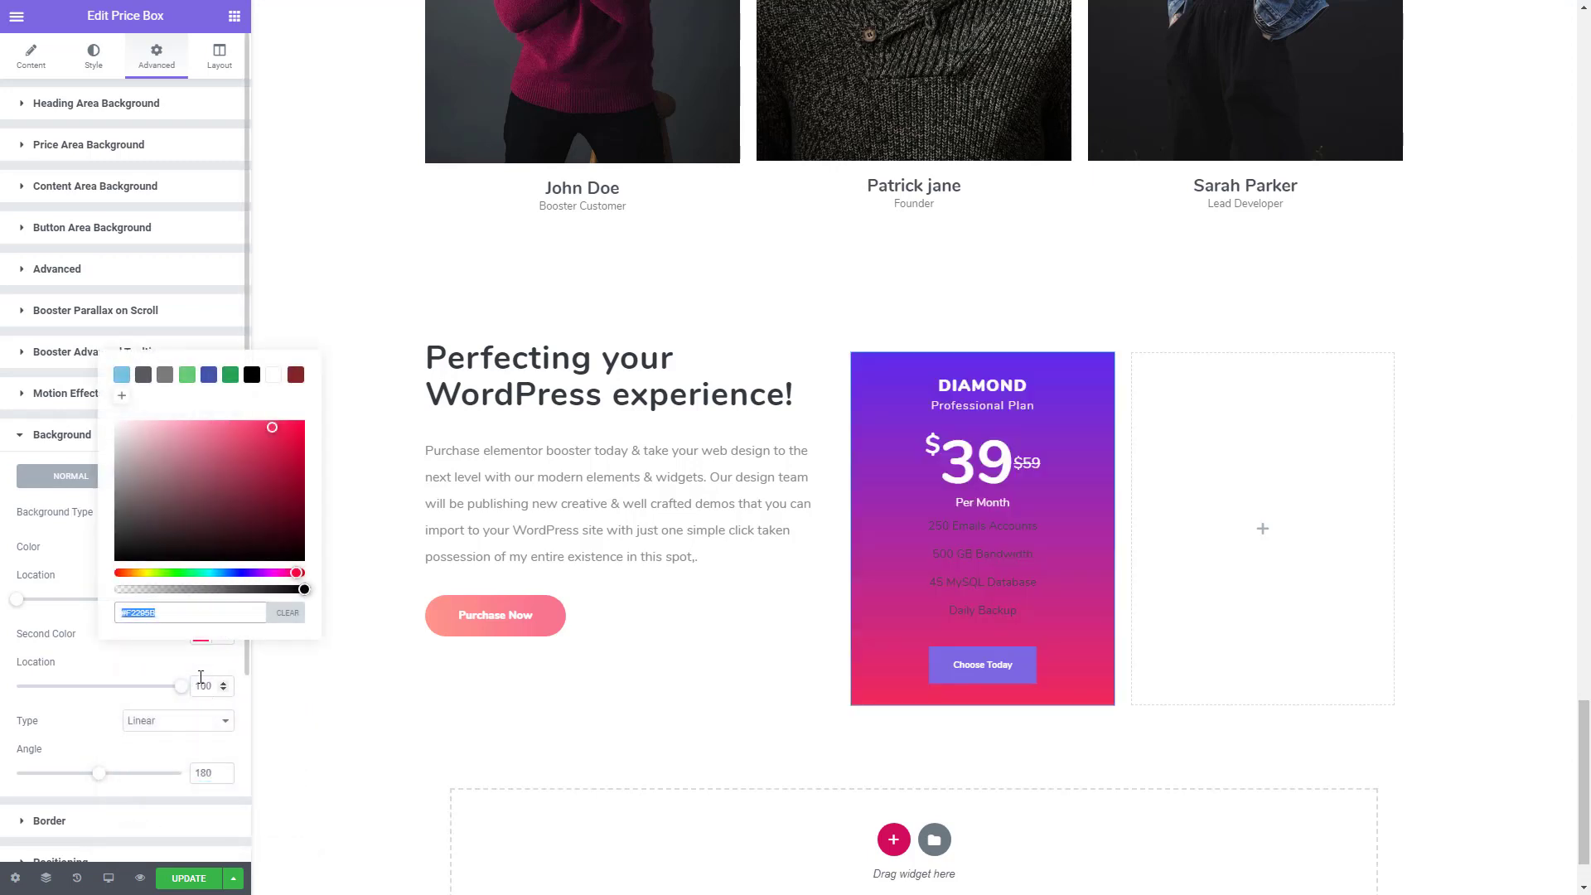
{"action": "key", "text": "ctrl+grave"}
{"action": "double_click", "coordinate": [260, 714]}
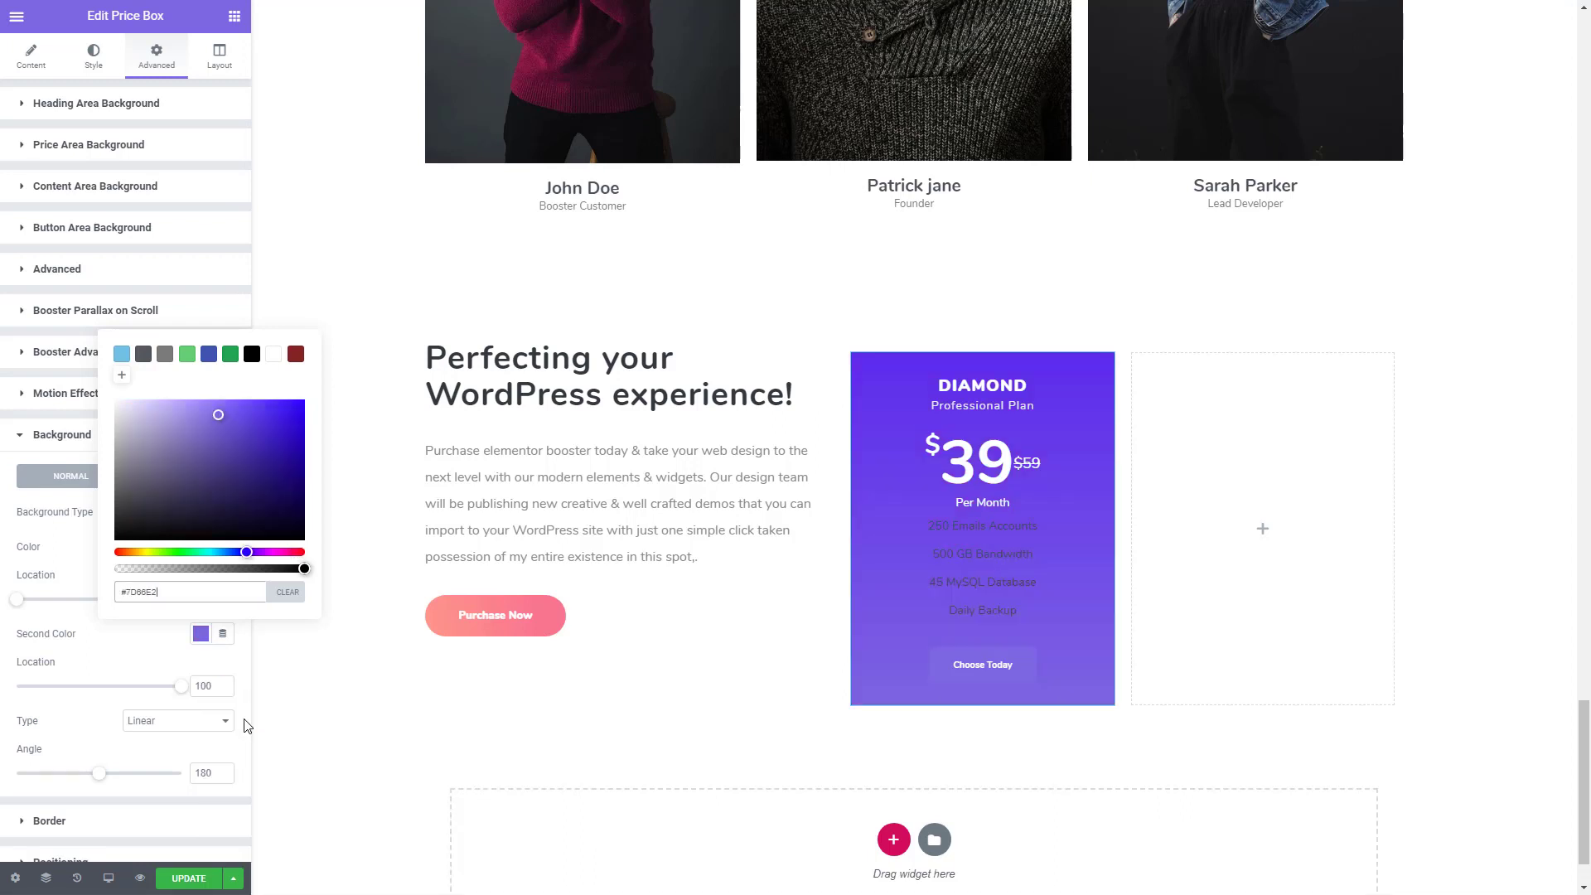
{"action": "left_click", "coordinate": [141, 664]}
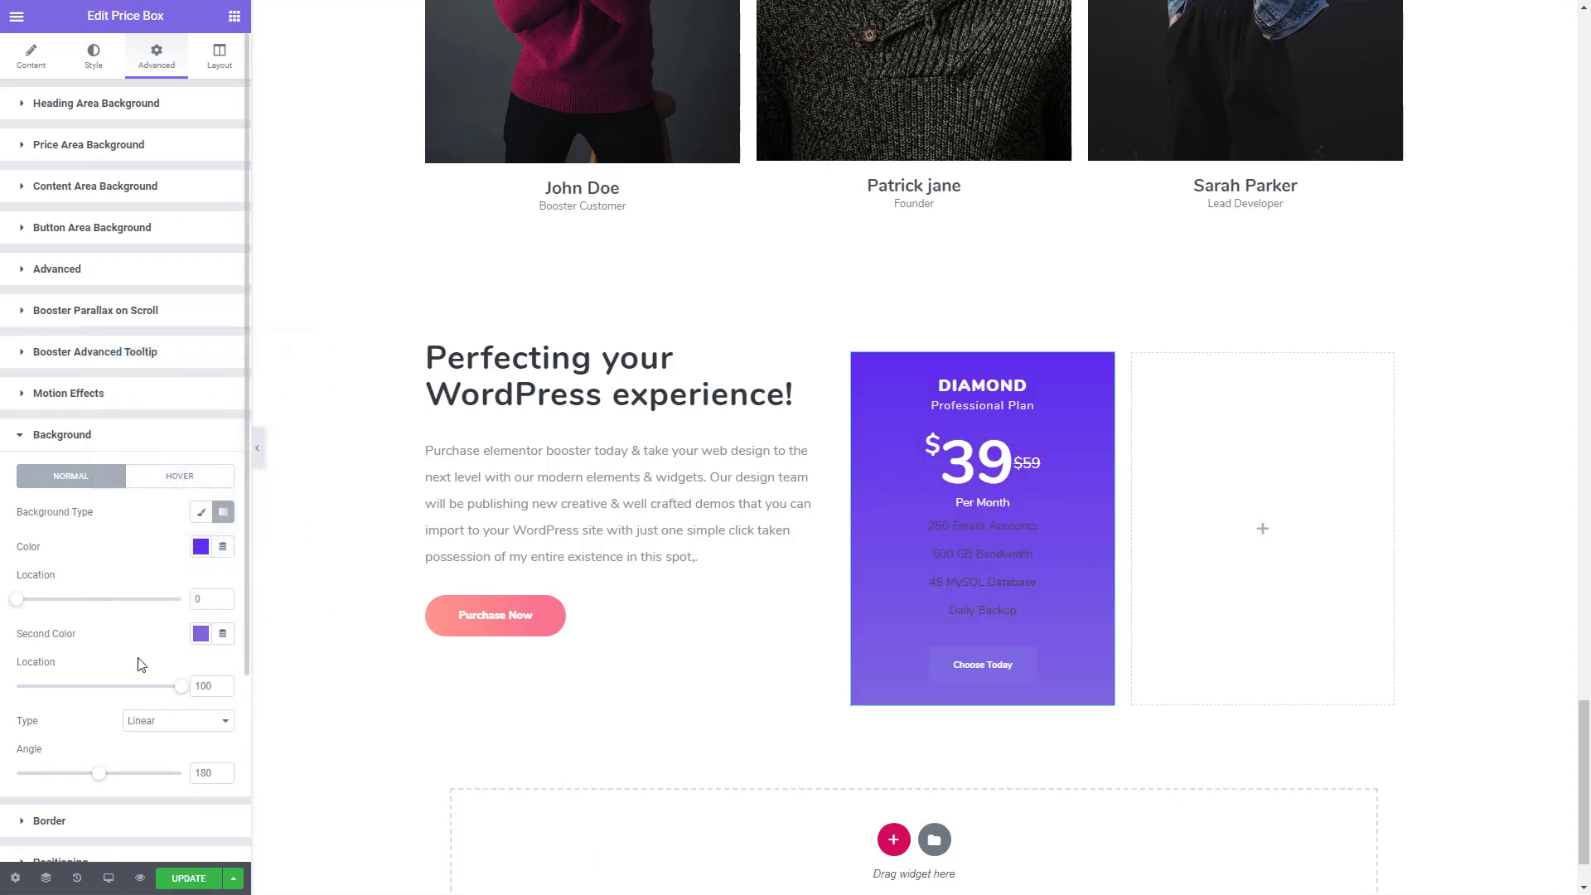
{"action": "left_click", "coordinate": [169, 722]}
{"action": "left_click", "coordinate": [171, 751]}
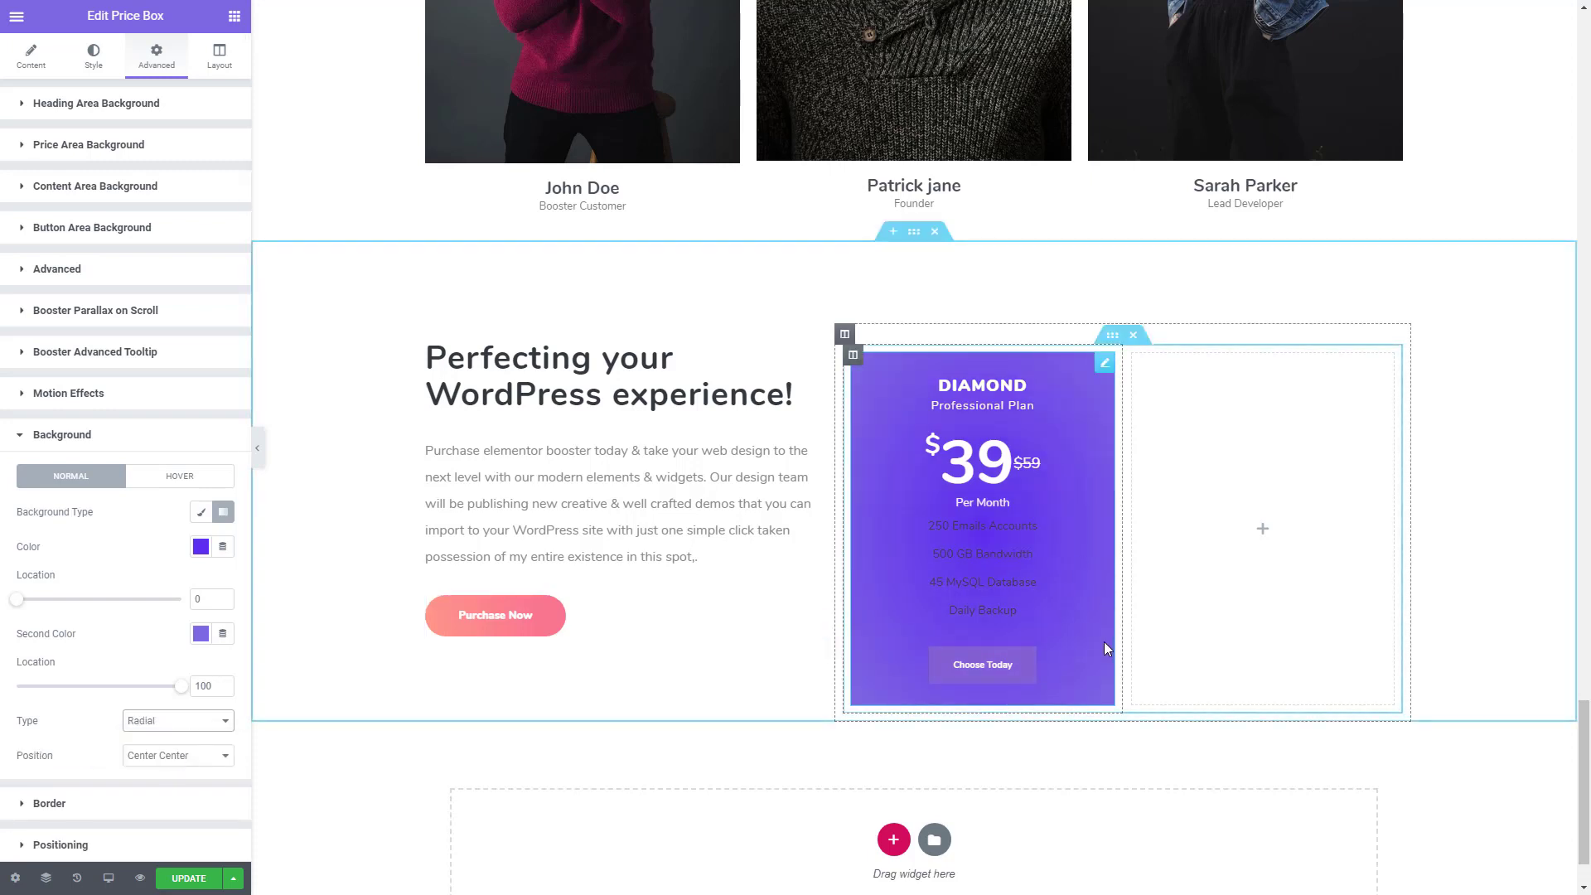
- Set the text colour of the price box's content area to white (#FFFFFF)
{"action": "left_click", "coordinate": [96, 60]}
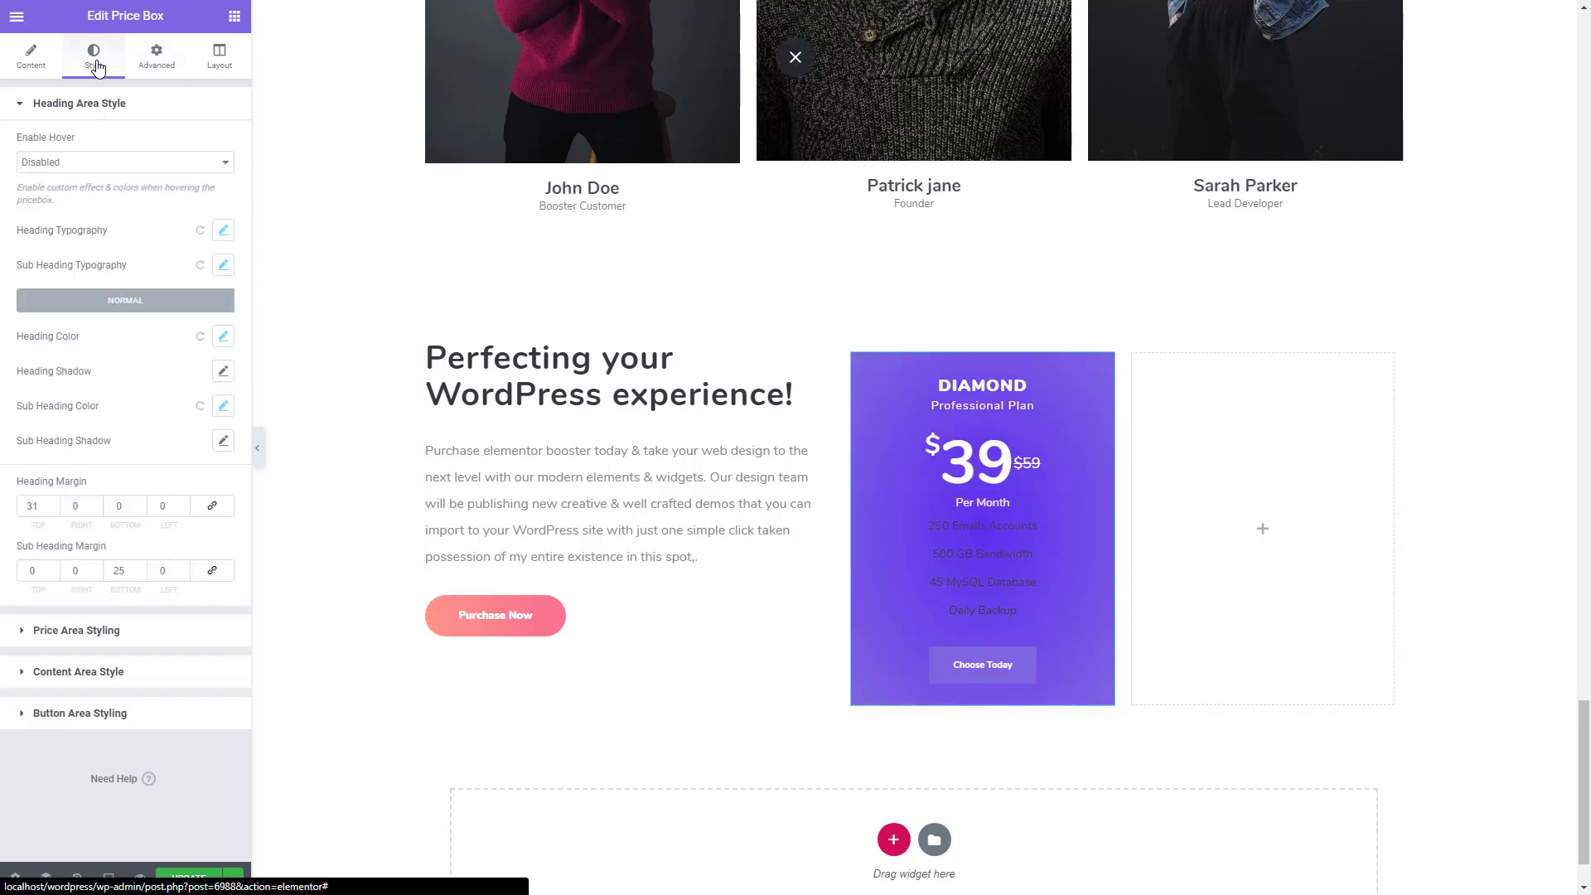
{"action": "left_click", "coordinate": [103, 681]}
{"action": "left_click", "coordinate": [223, 425]}
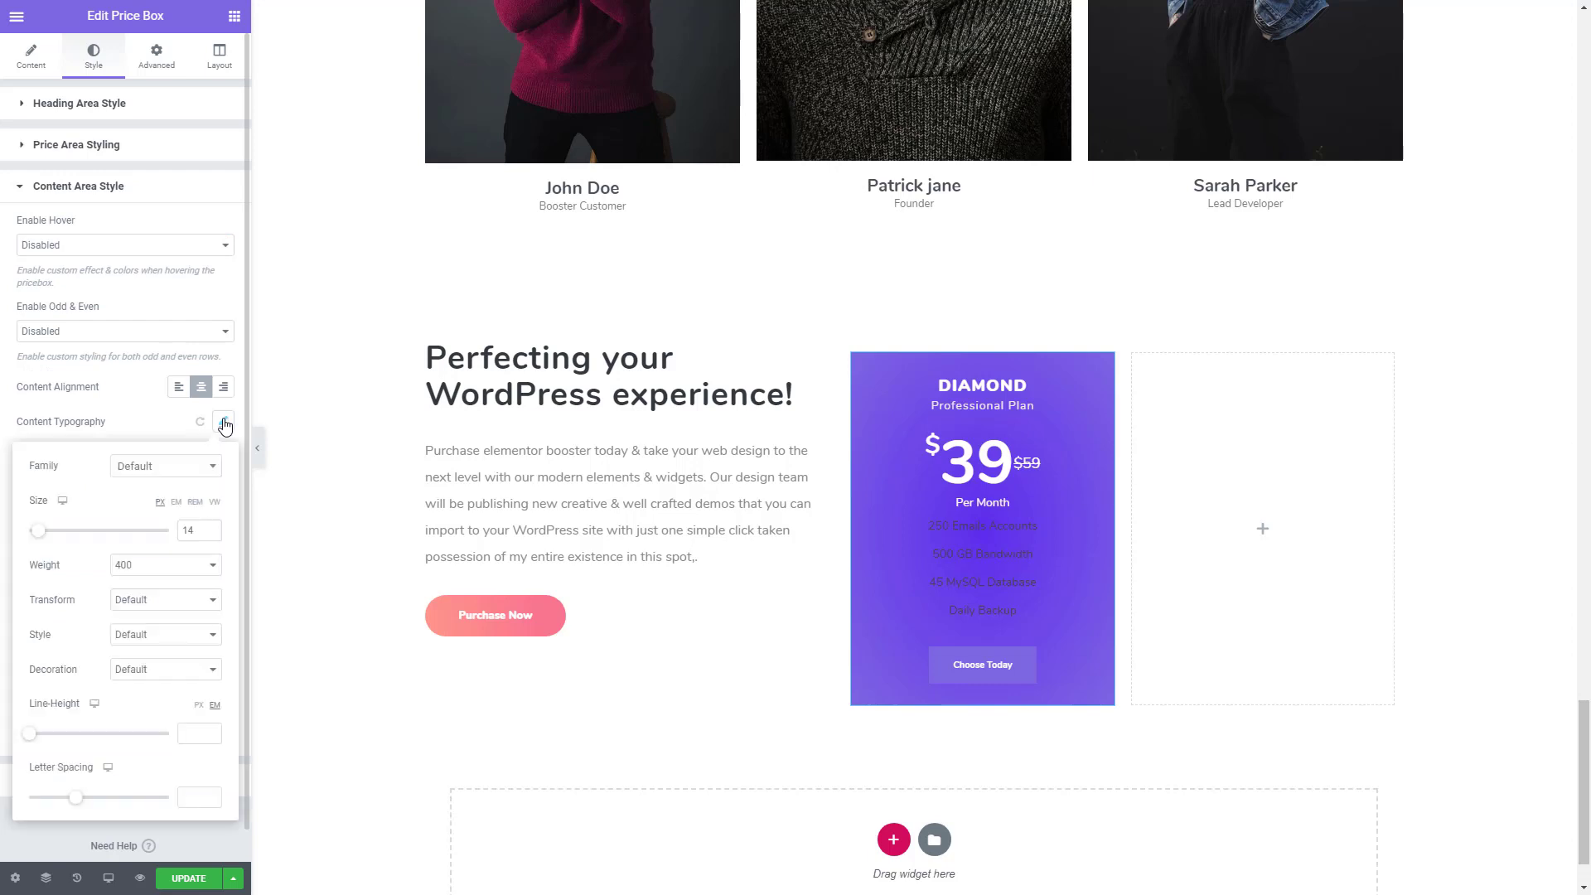
{"action": "left_click", "coordinate": [225, 426]}
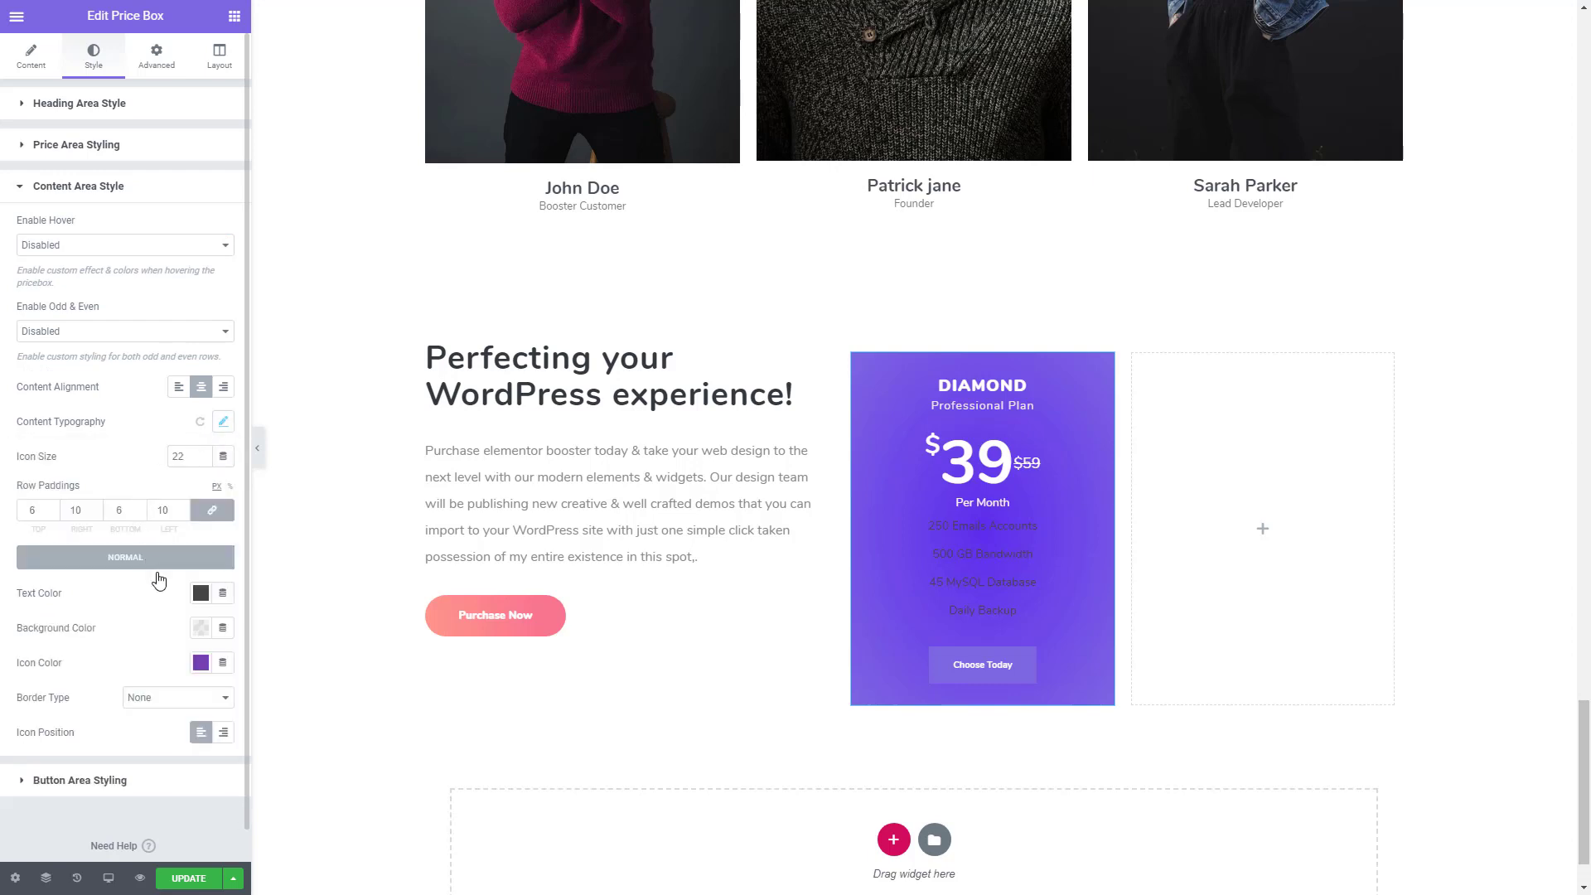
{"action": "left_click", "coordinate": [198, 601]}
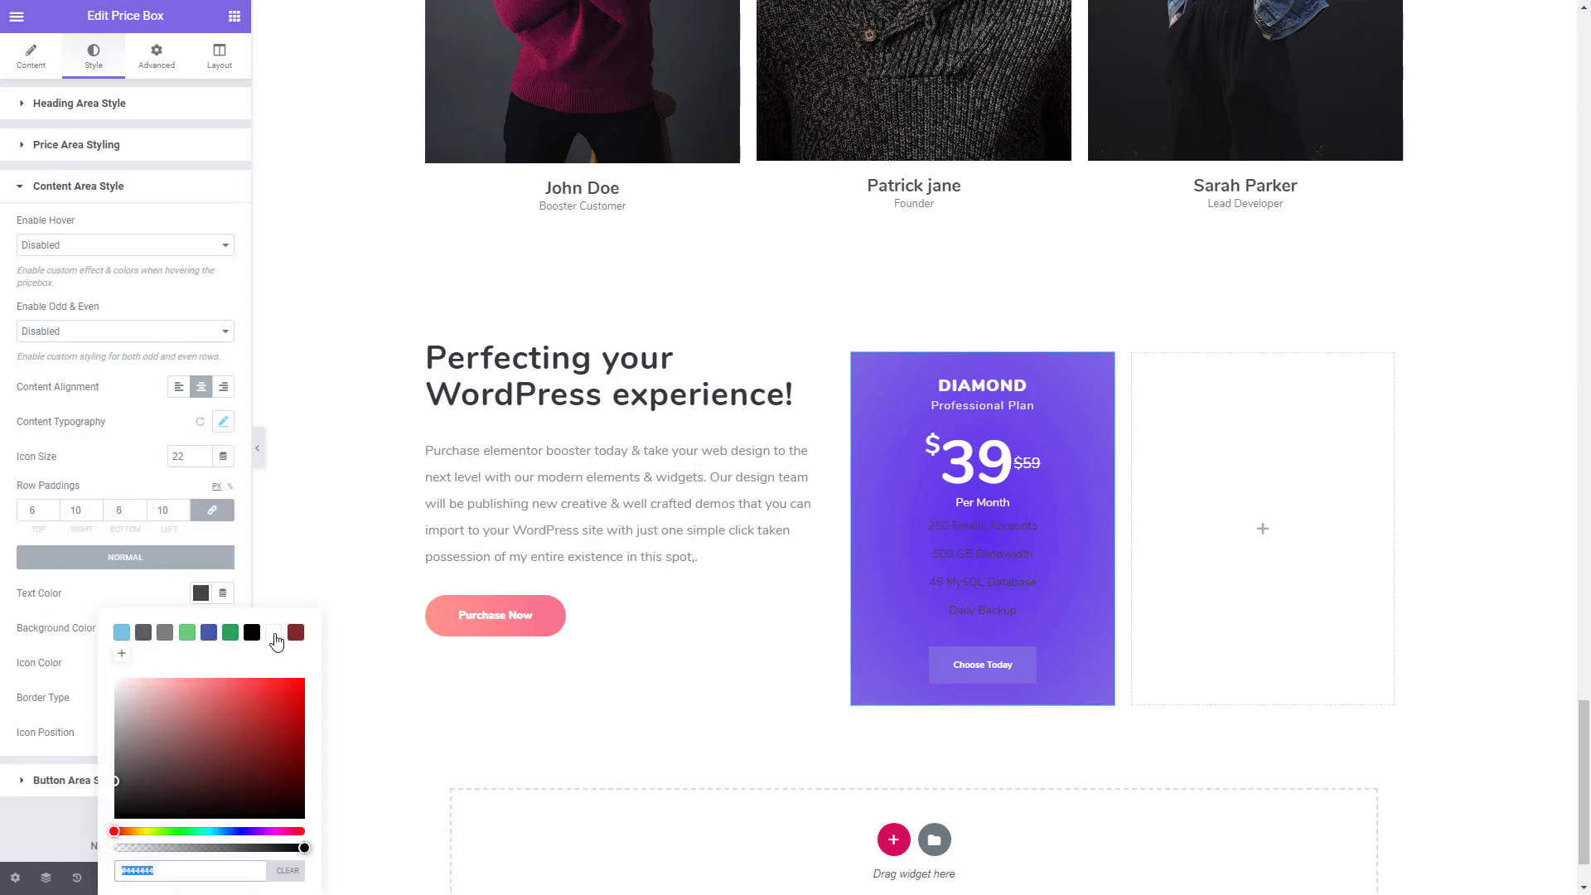
{"action": "left_click", "coordinate": [274, 634]}
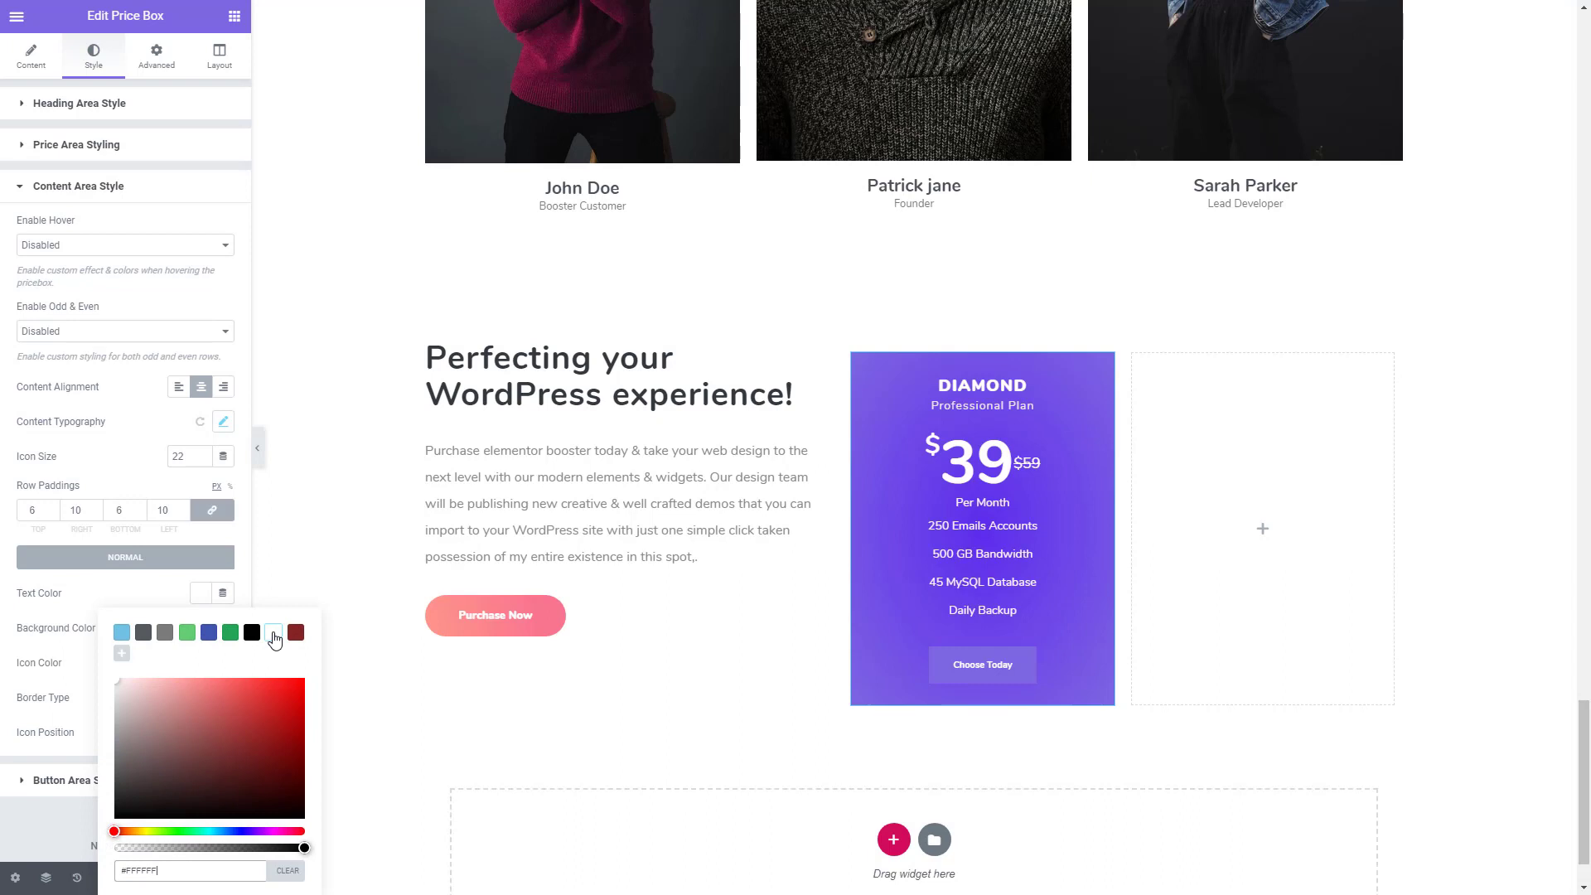
{"action": "left_click", "coordinate": [120, 461]}
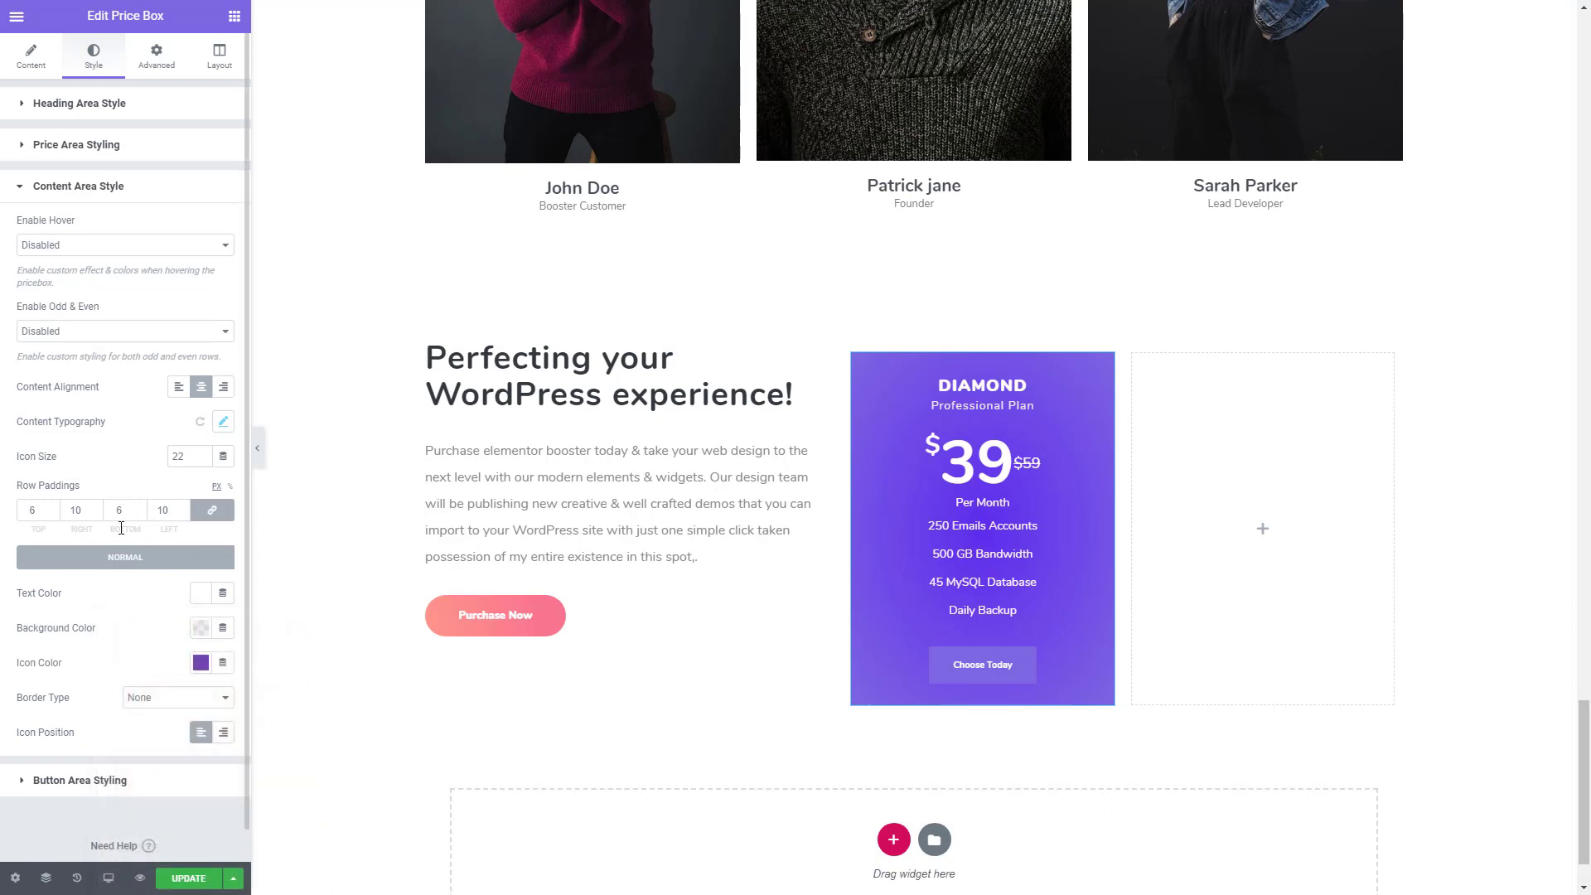
- Set the price box button's typography to size 12 px and weight 800
{"action": "left_click", "coordinate": [84, 780]}
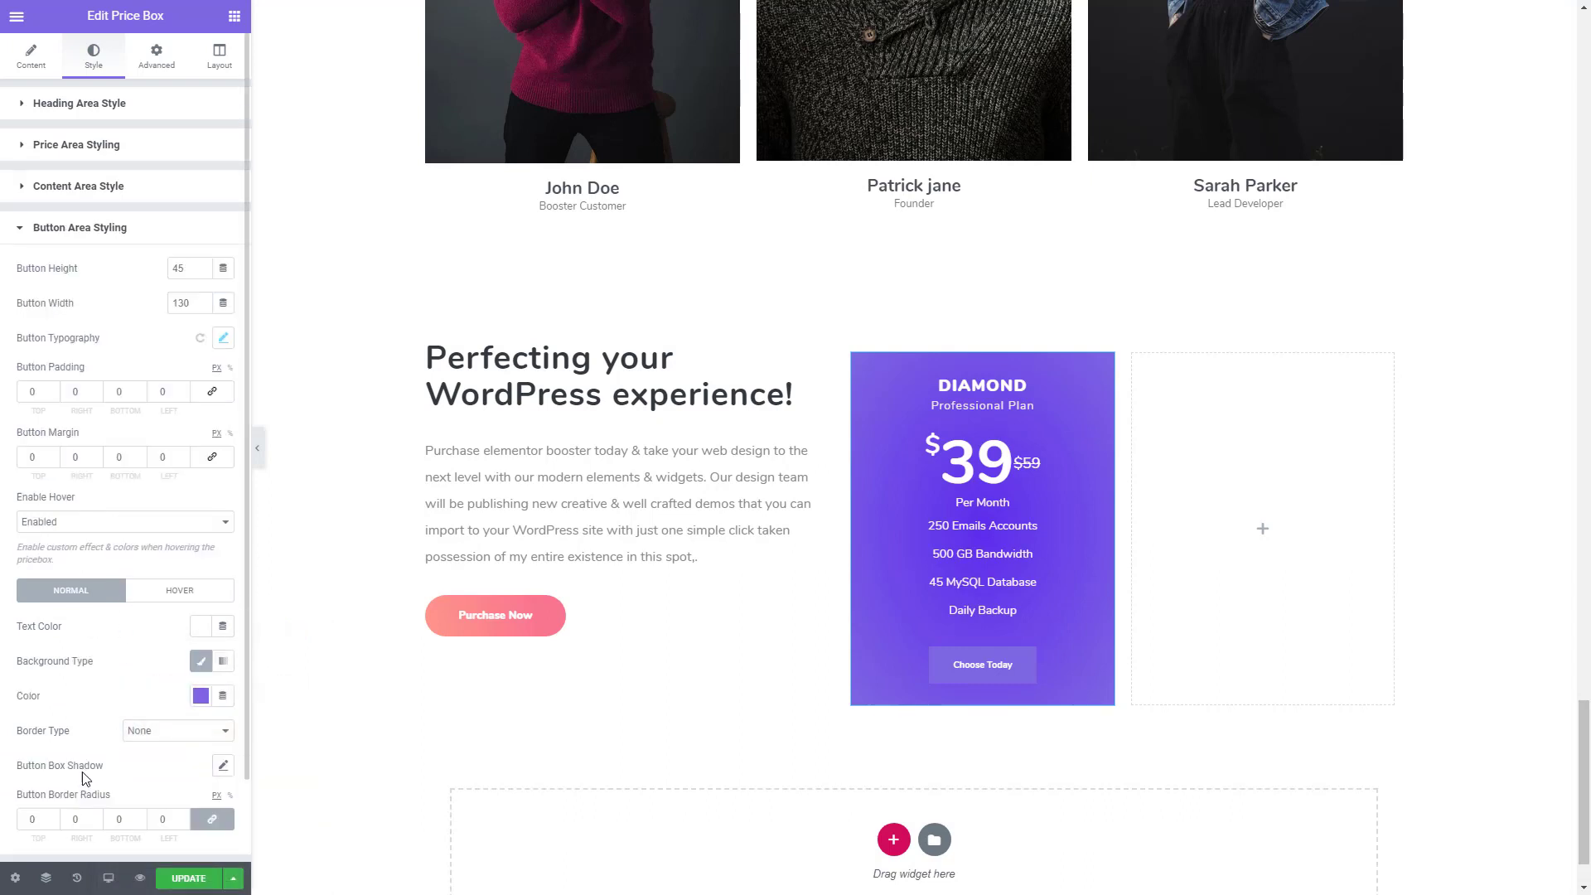
{"action": "left_click", "coordinate": [223, 337]}
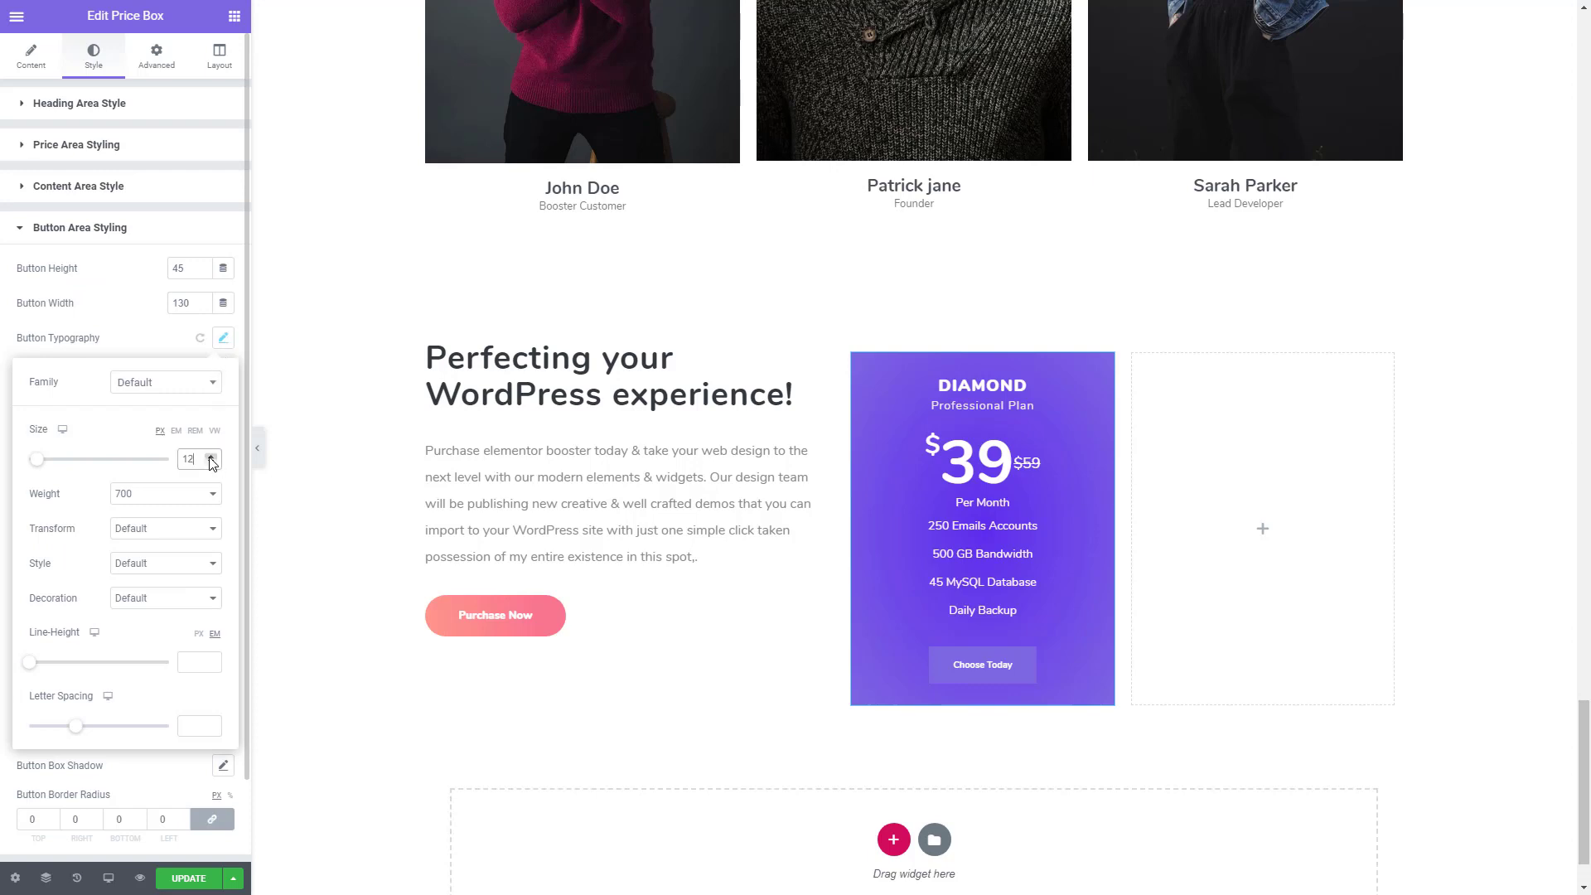
{"action": "left_click", "coordinate": [166, 500]}
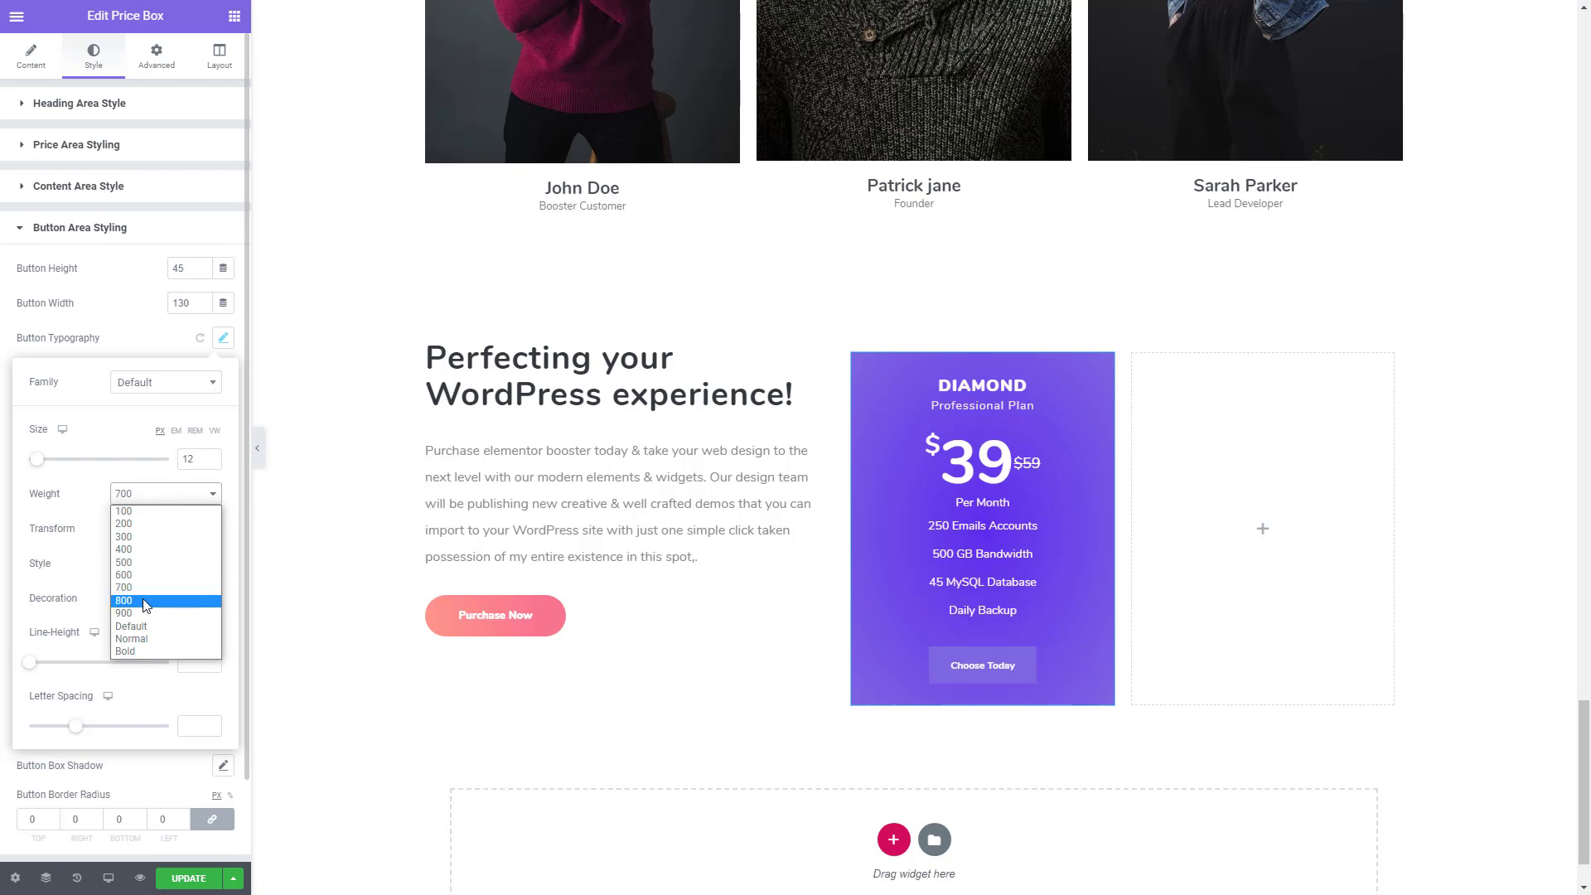
{"action": "left_click", "coordinate": [145, 605]}
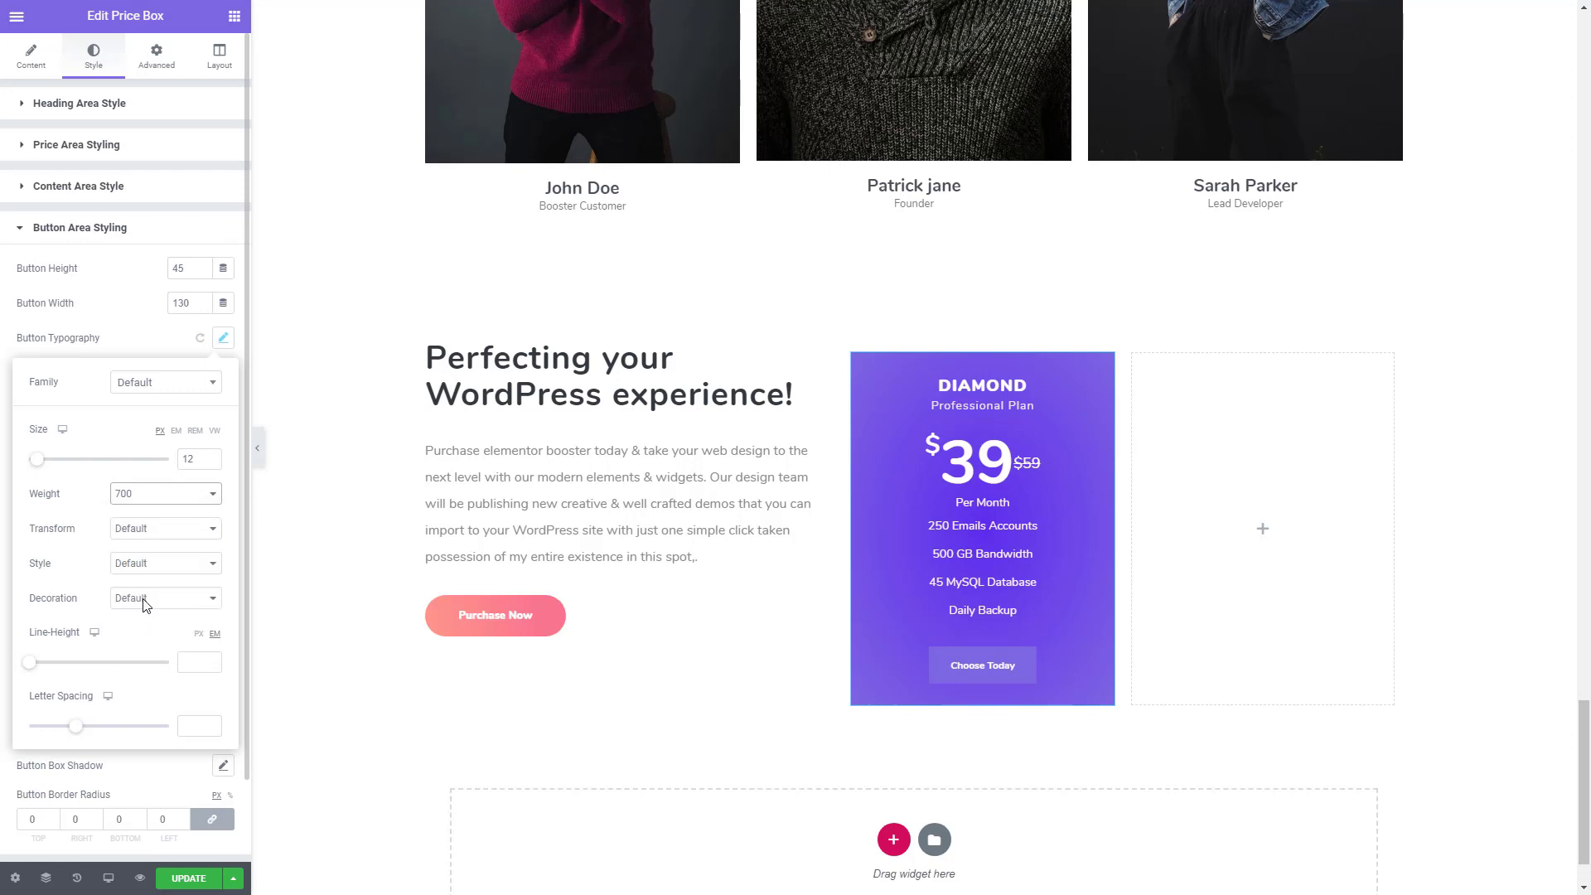
{"action": "left_click", "coordinate": [139, 341]}
- Round the price box button by setting its border radius to 50 on all corners
{"action": "scroll", "coordinate": [115, 507], "scroll_direction": "down", "scroll_amount": 2}
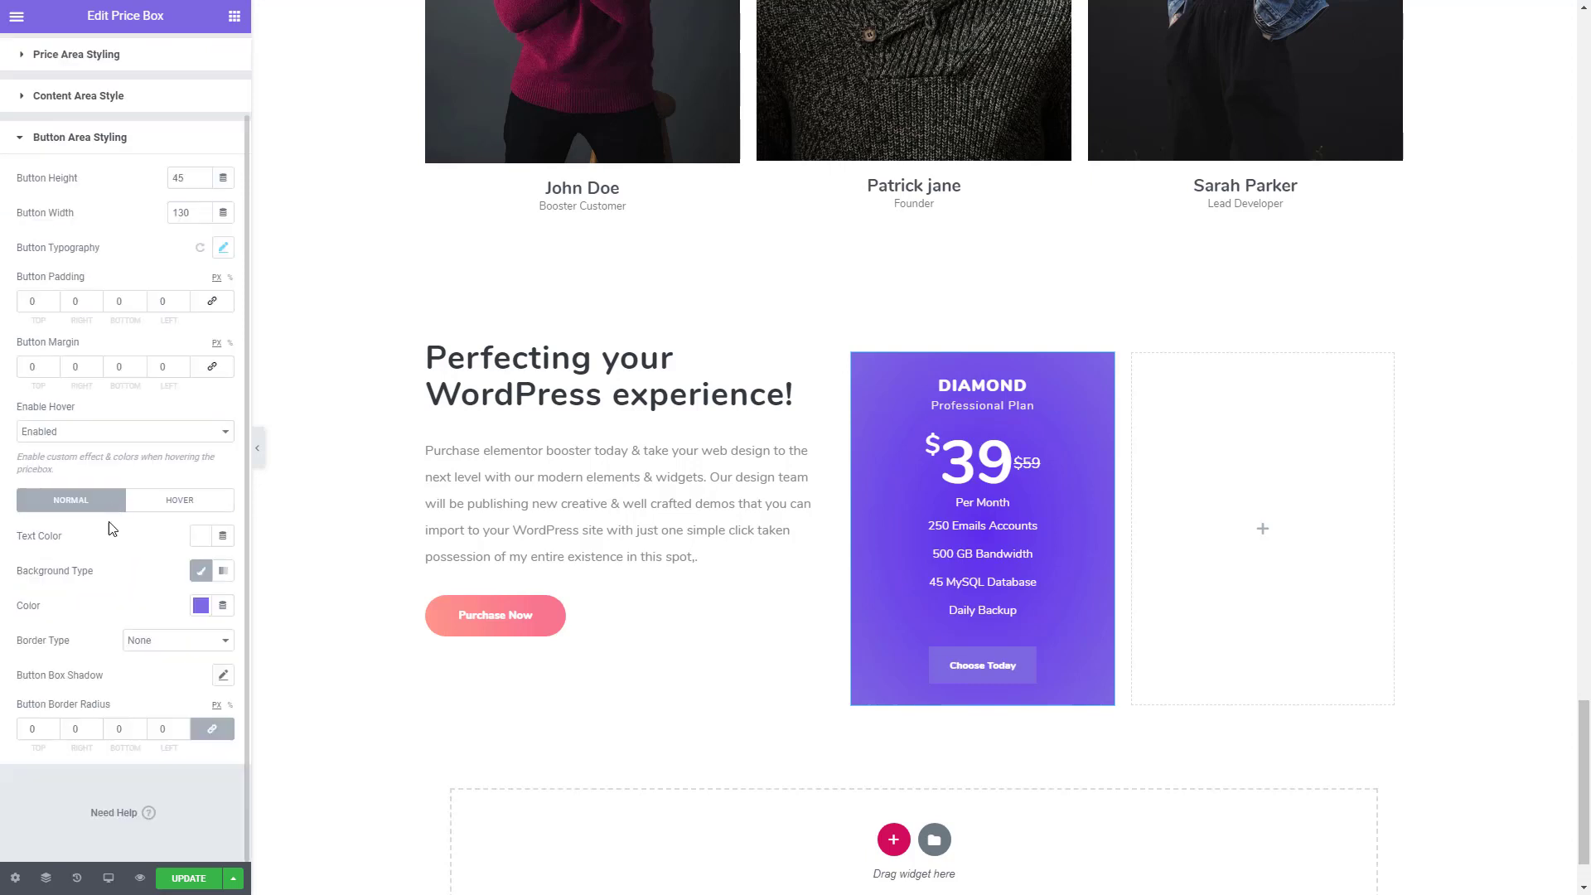
{"action": "left_click", "coordinate": [43, 729]}
{"action": "type", "text": "50"}
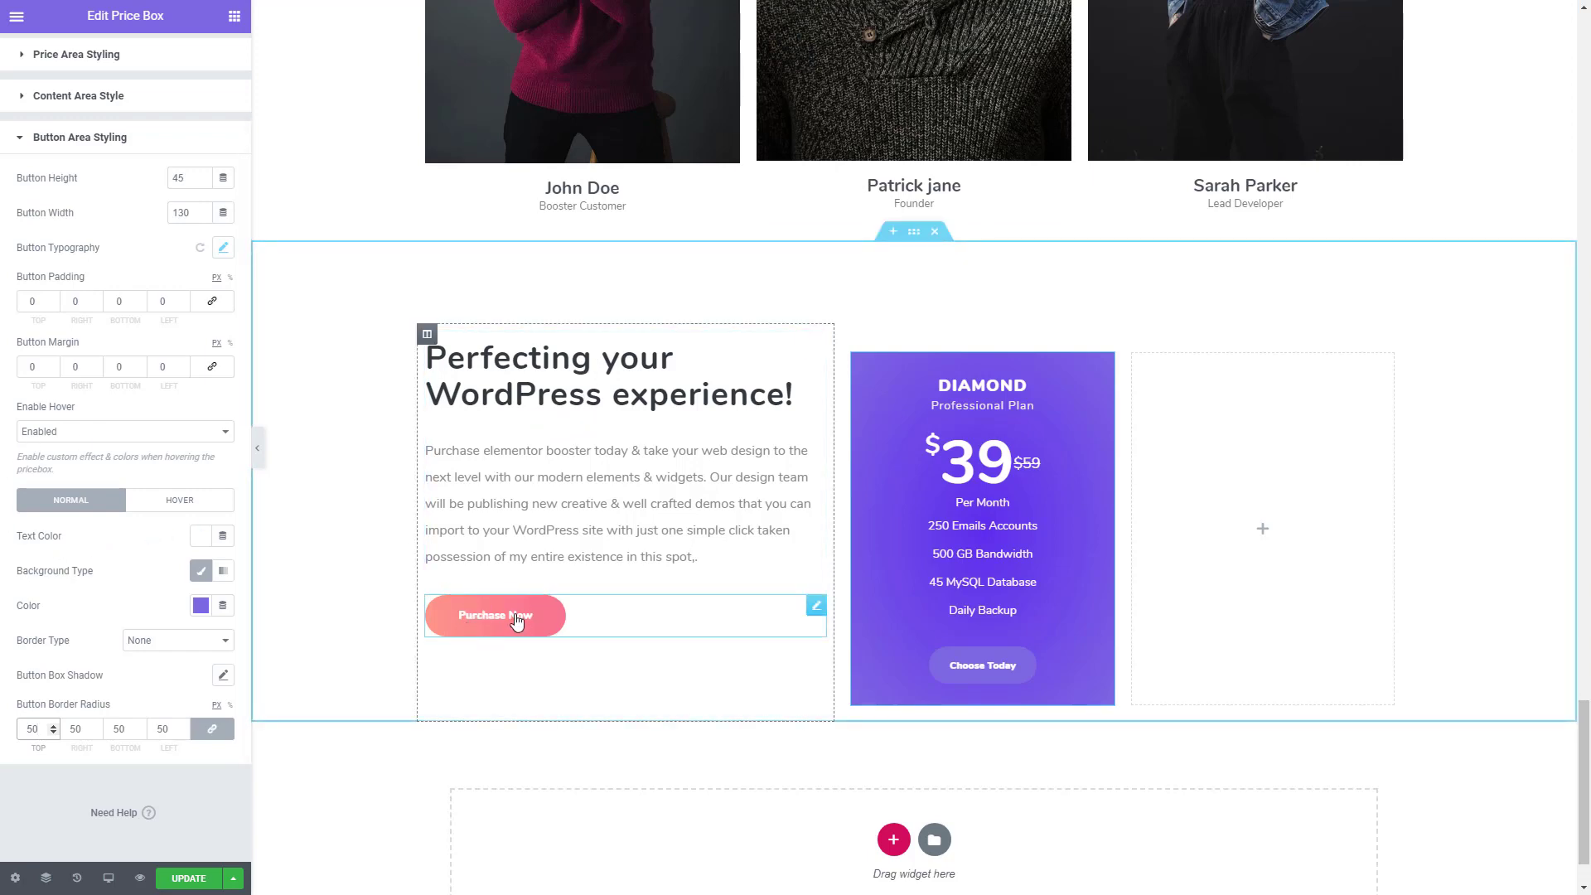
- Switch to Sublime Text, copy the Button 1 colour codes #F97590 and #FE978A from Colors.txt, and return to the Elementor page
{"action": "key", "text": "alt+Tab"}
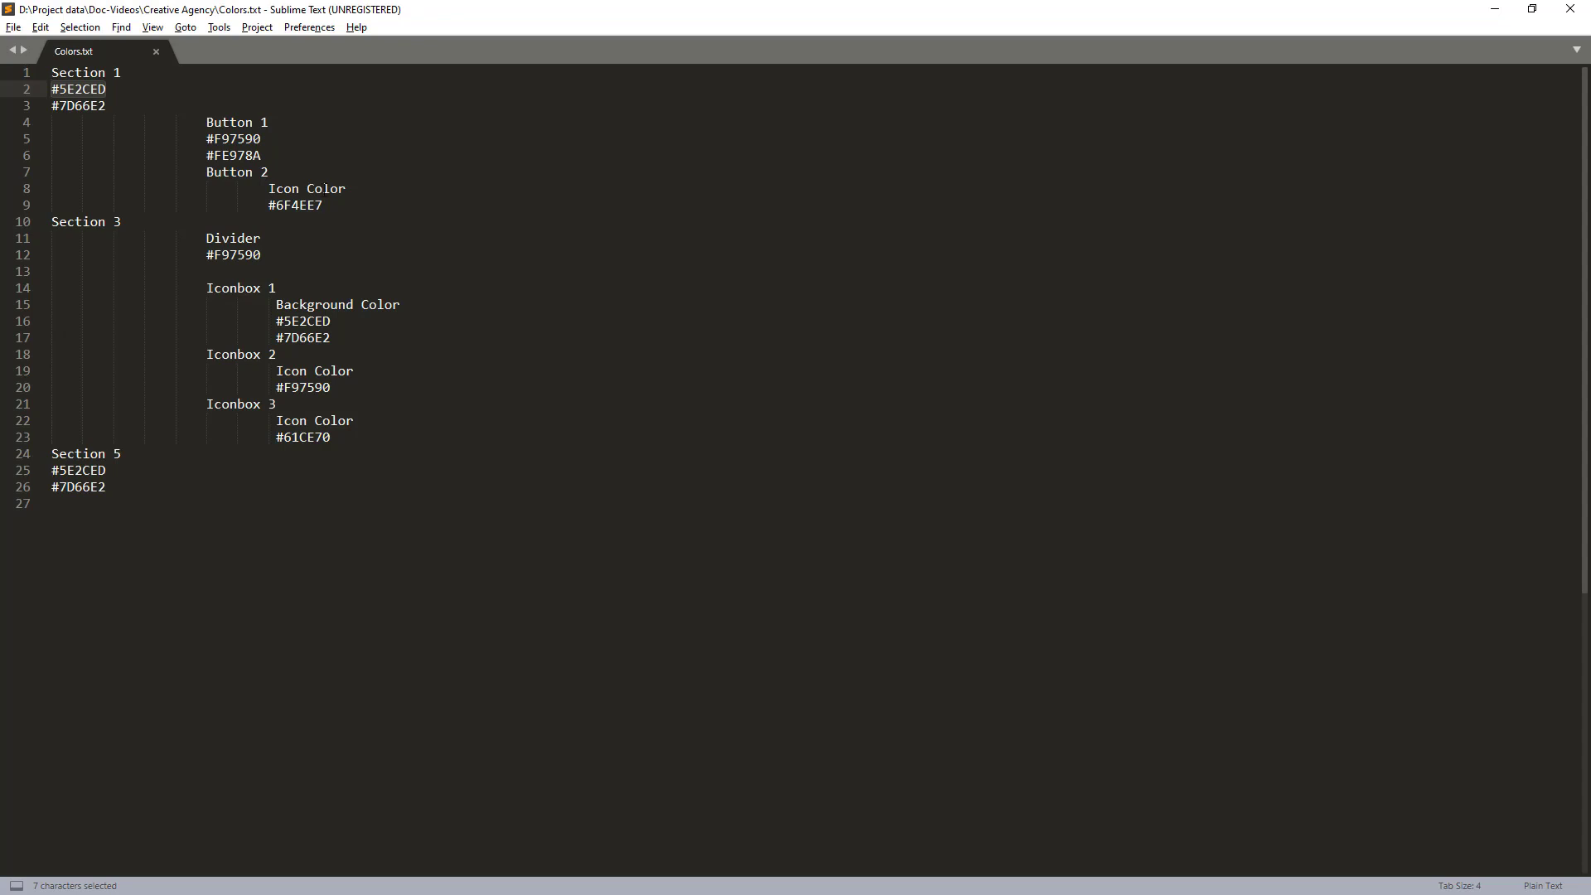
{"action": "left_click", "coordinate": [272, 141]}
{"action": "left_click_drag", "start_coordinate": [262, 155], "coordinate": [206, 138]}
{"action": "key", "text": "ctrl+c"}
{"action": "key", "text": "alt+Tab"}
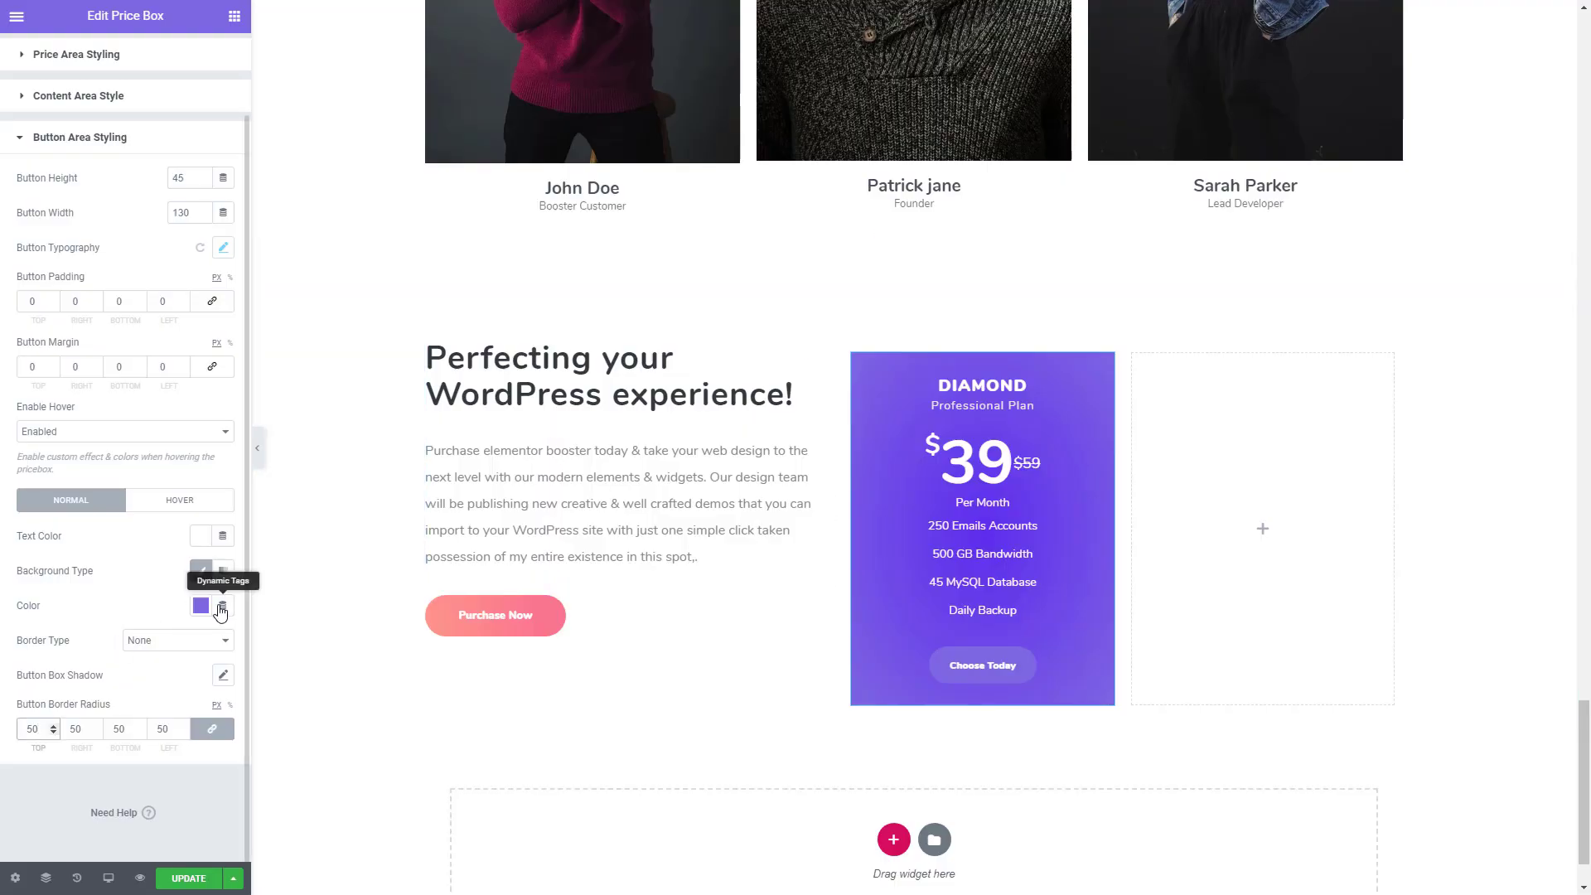
- Give the price box button a gradient background with #F97590 as the first colour and #FE978A as the second
{"action": "left_click", "coordinate": [223, 571]}
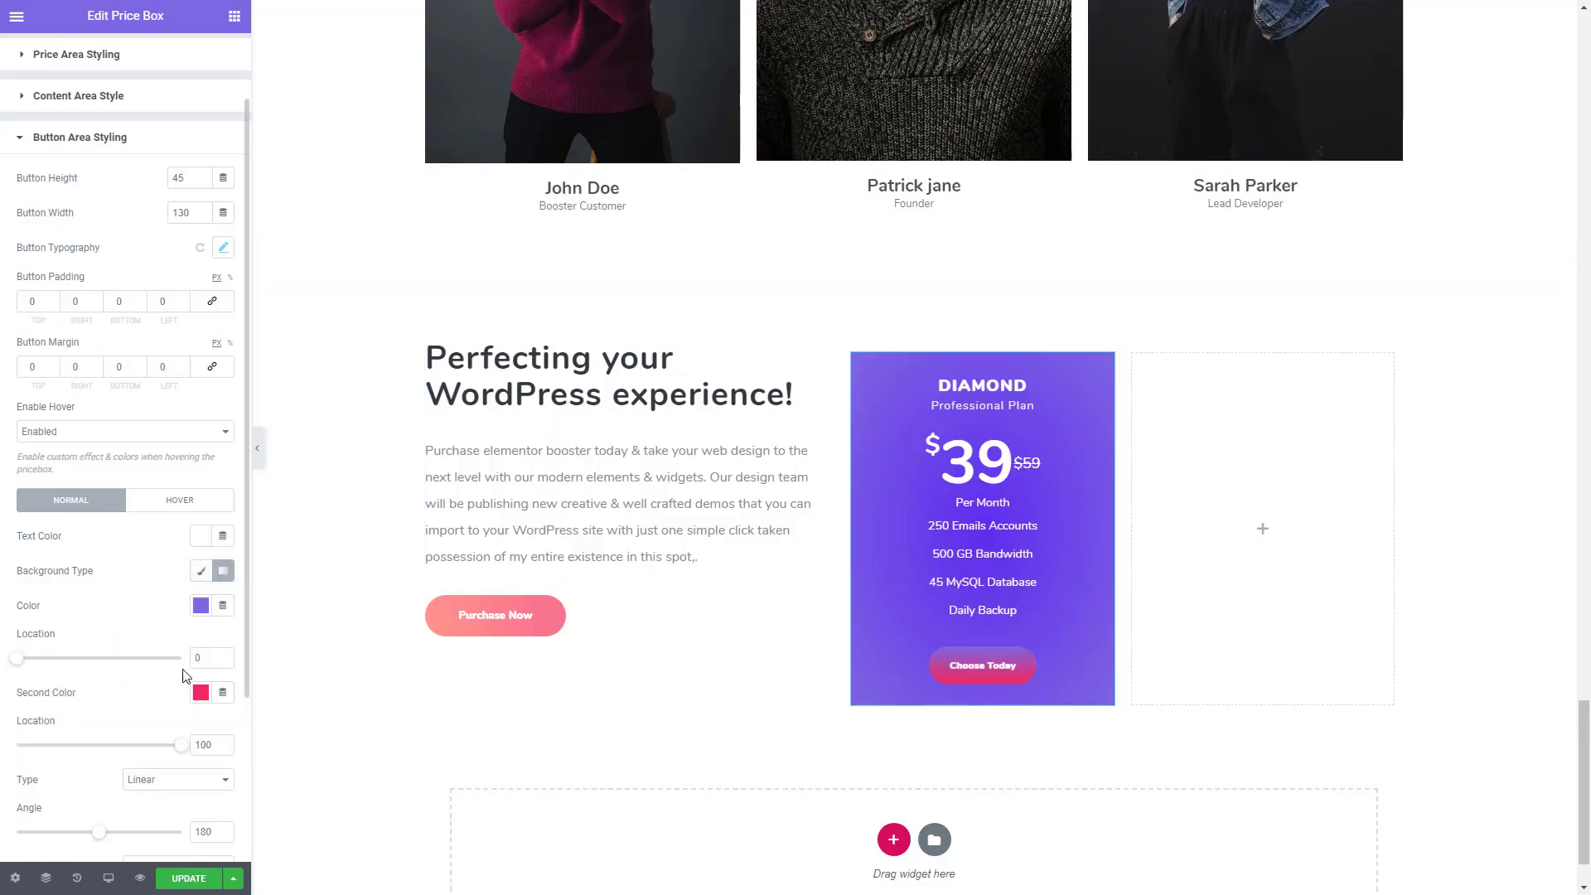
{"action": "left_click", "coordinate": [200, 606]}
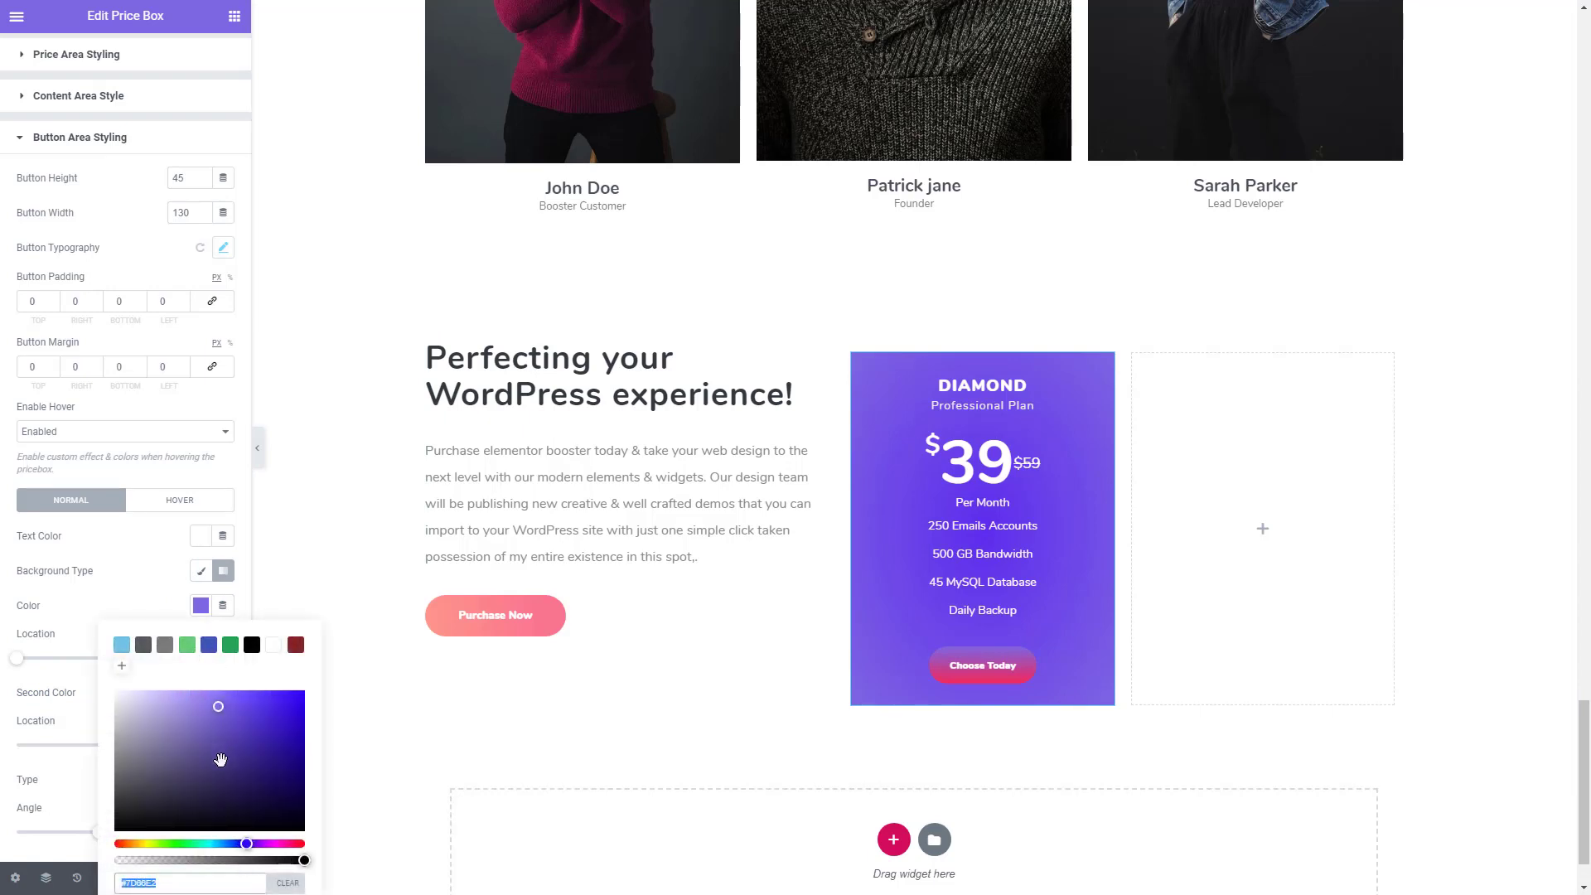
{"action": "key", "text": "ctrl+v"}
{"action": "left_click", "coordinate": [156, 607]}
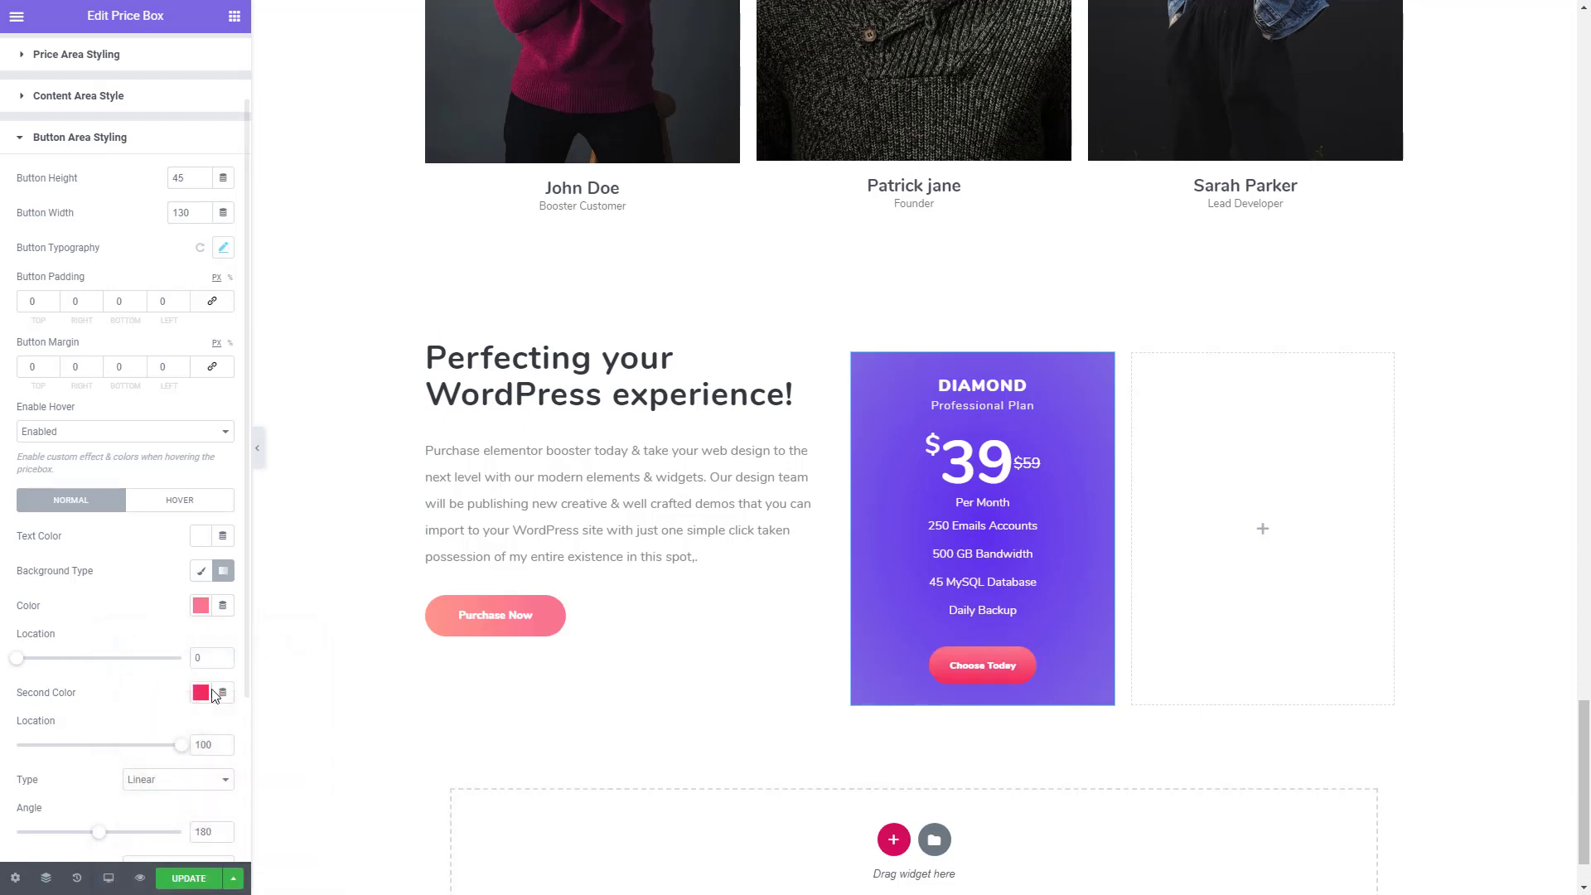
{"action": "left_click", "coordinate": [203, 698]}
{"action": "key", "text": "ctrl+grave"}
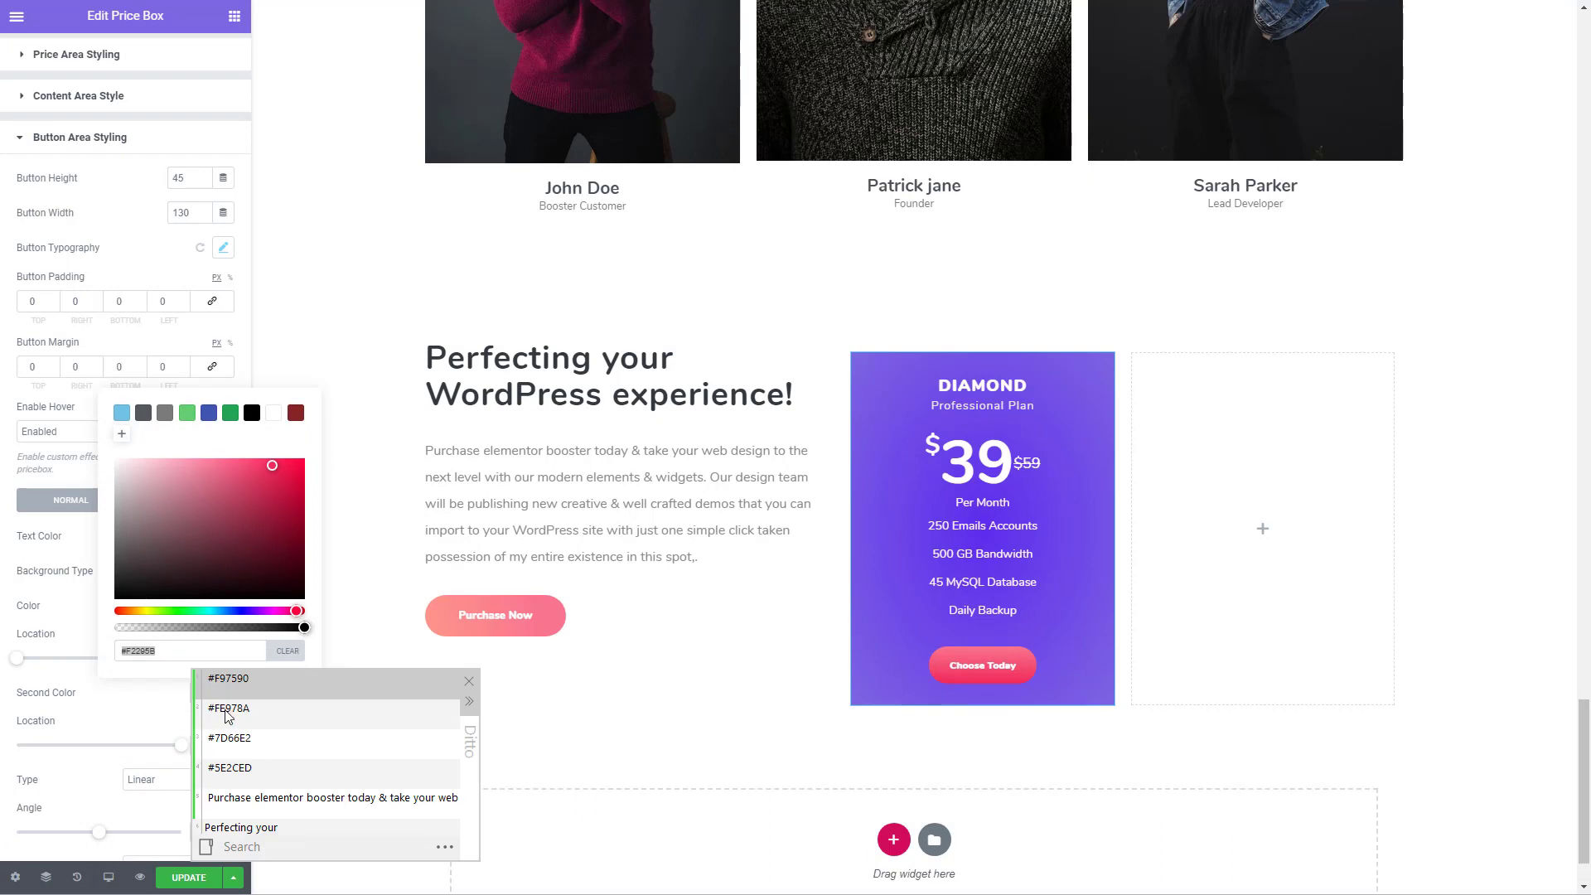
{"action": "double_click", "coordinate": [224, 711]}
{"action": "left_click", "coordinate": [149, 724]}
- Set the button gradient's angle to 260 and the first colour's location to 18
{"action": "scroll", "coordinate": [157, 734], "scroll_direction": "down", "scroll_amount": 1}
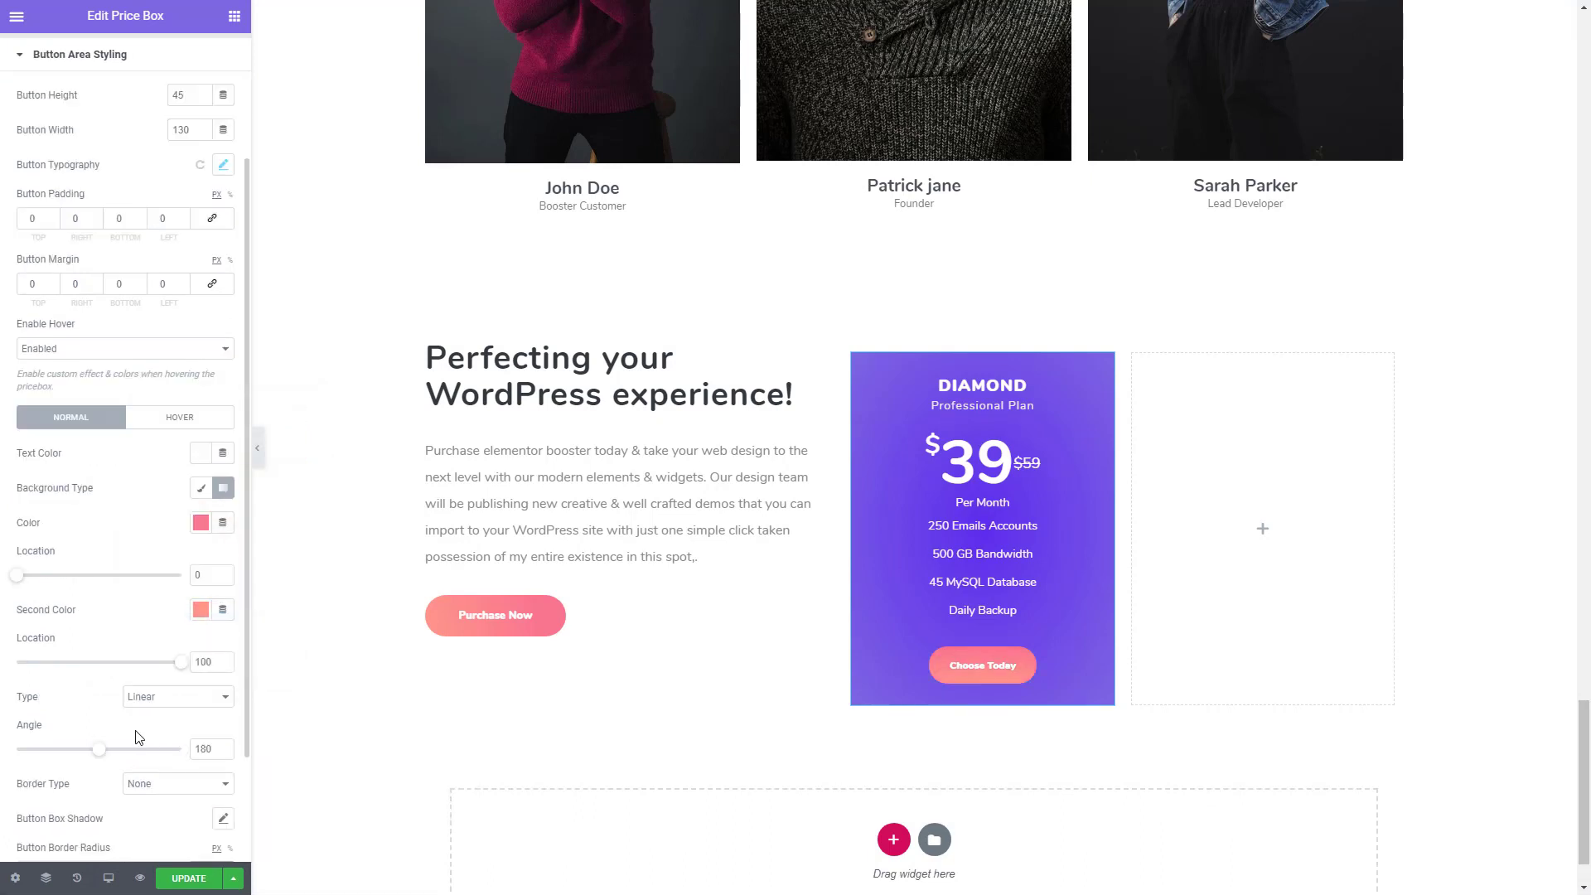
{"action": "left_click_drag", "start_coordinate": [102, 752], "coordinate": [134, 753]}
{"action": "left_click_drag", "start_coordinate": [18, 574], "coordinate": [48, 579]}
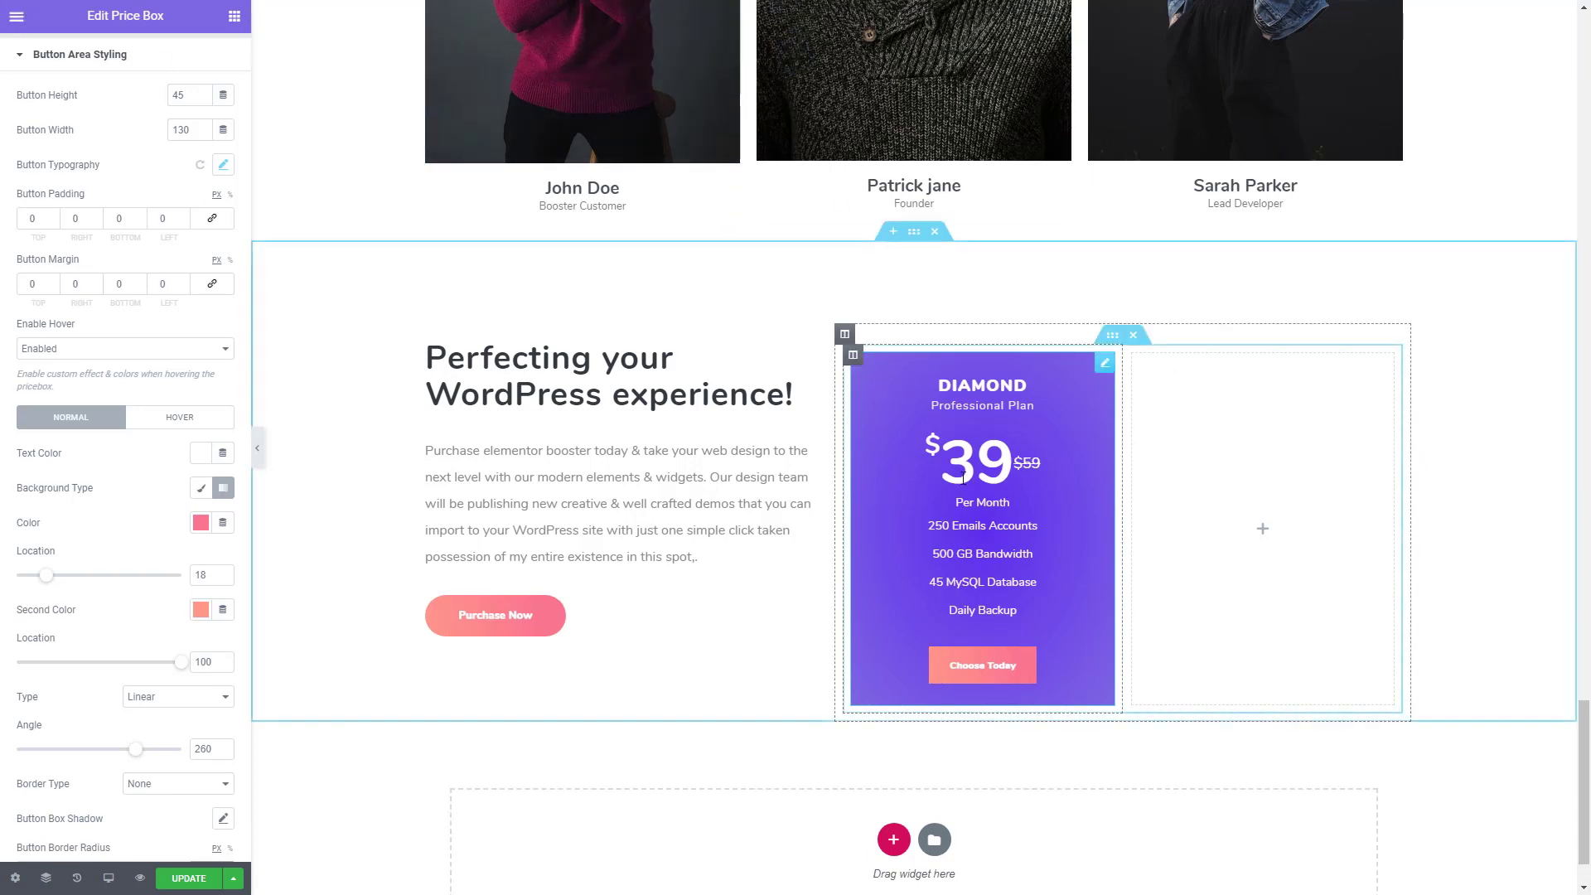
{"action": "left_click", "coordinate": [179, 421]}
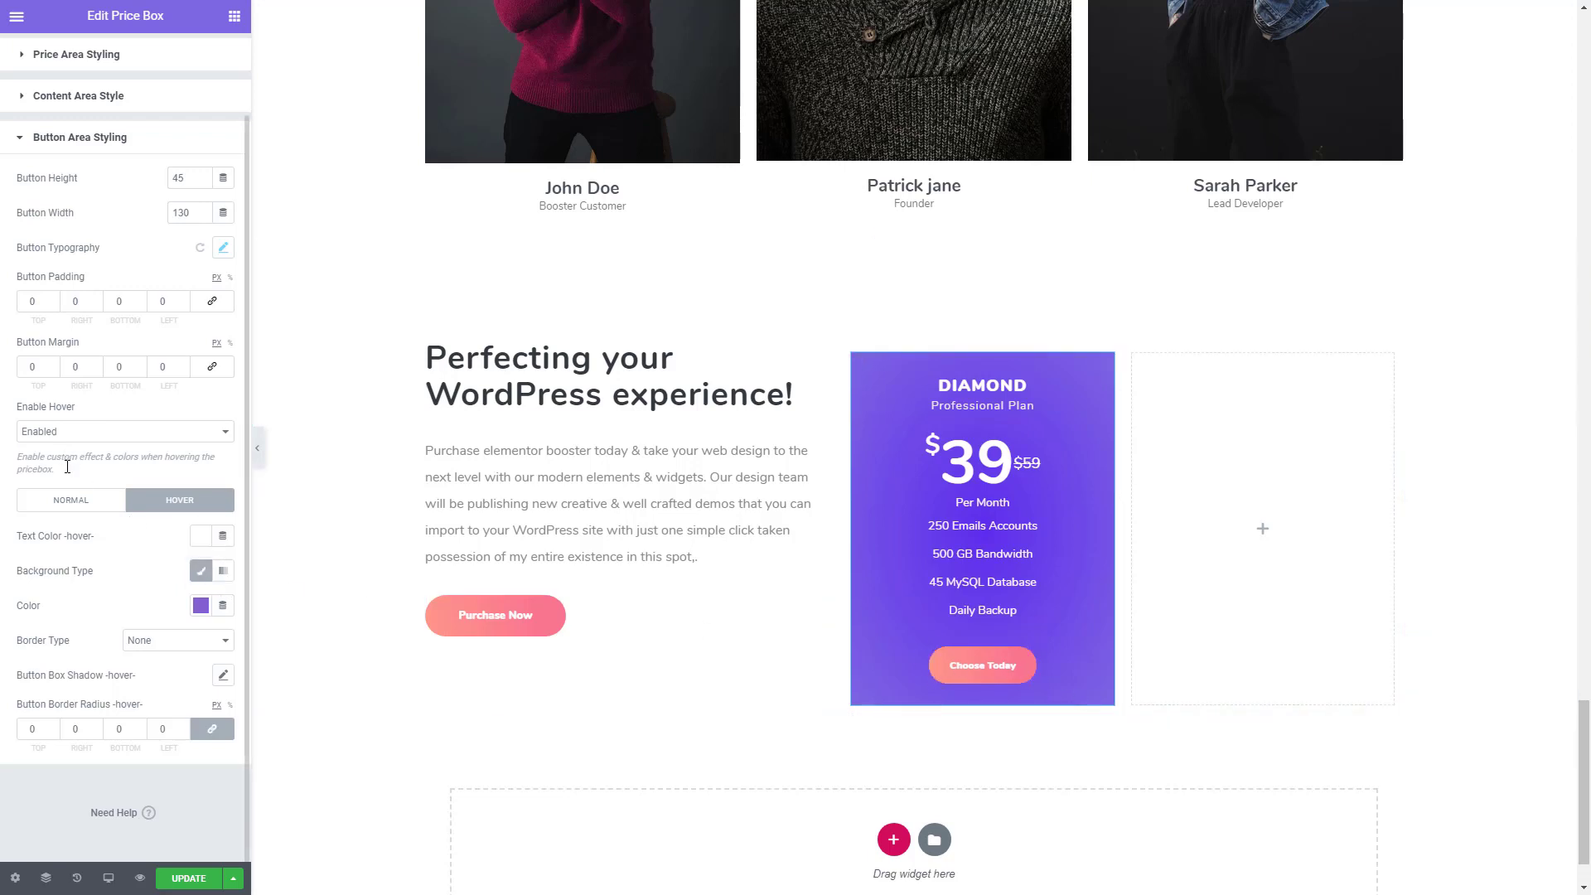
{"action": "left_click", "coordinate": [68, 498]}
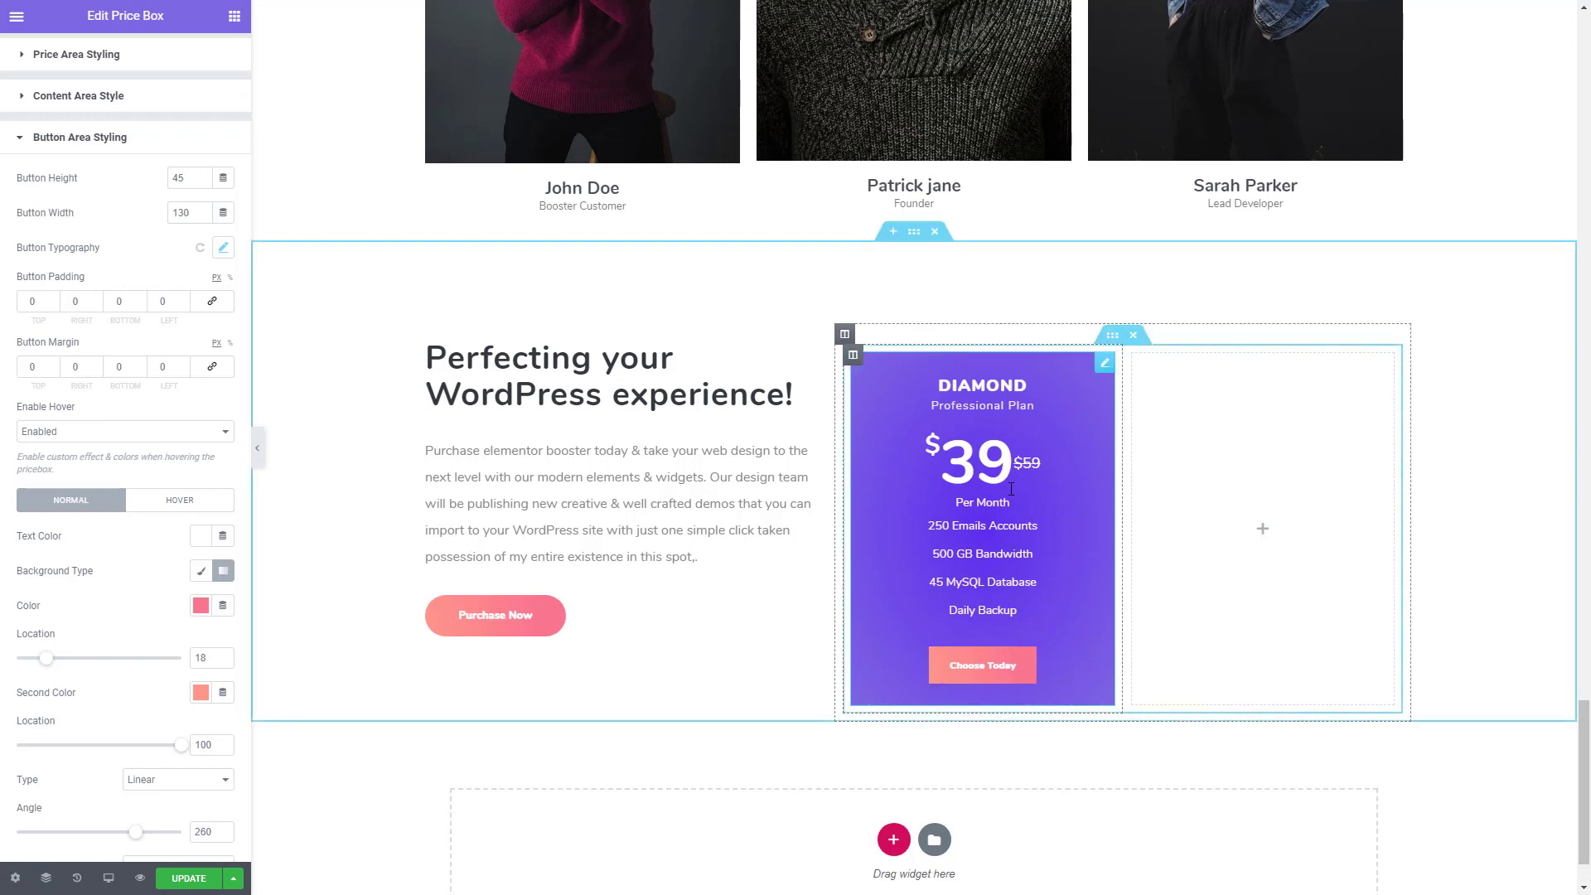
- Open the advanced settings for the price box's Price Area Background
{"action": "scroll", "coordinate": [124, 177], "scroll_direction": "up", "scroll_amount": 2}
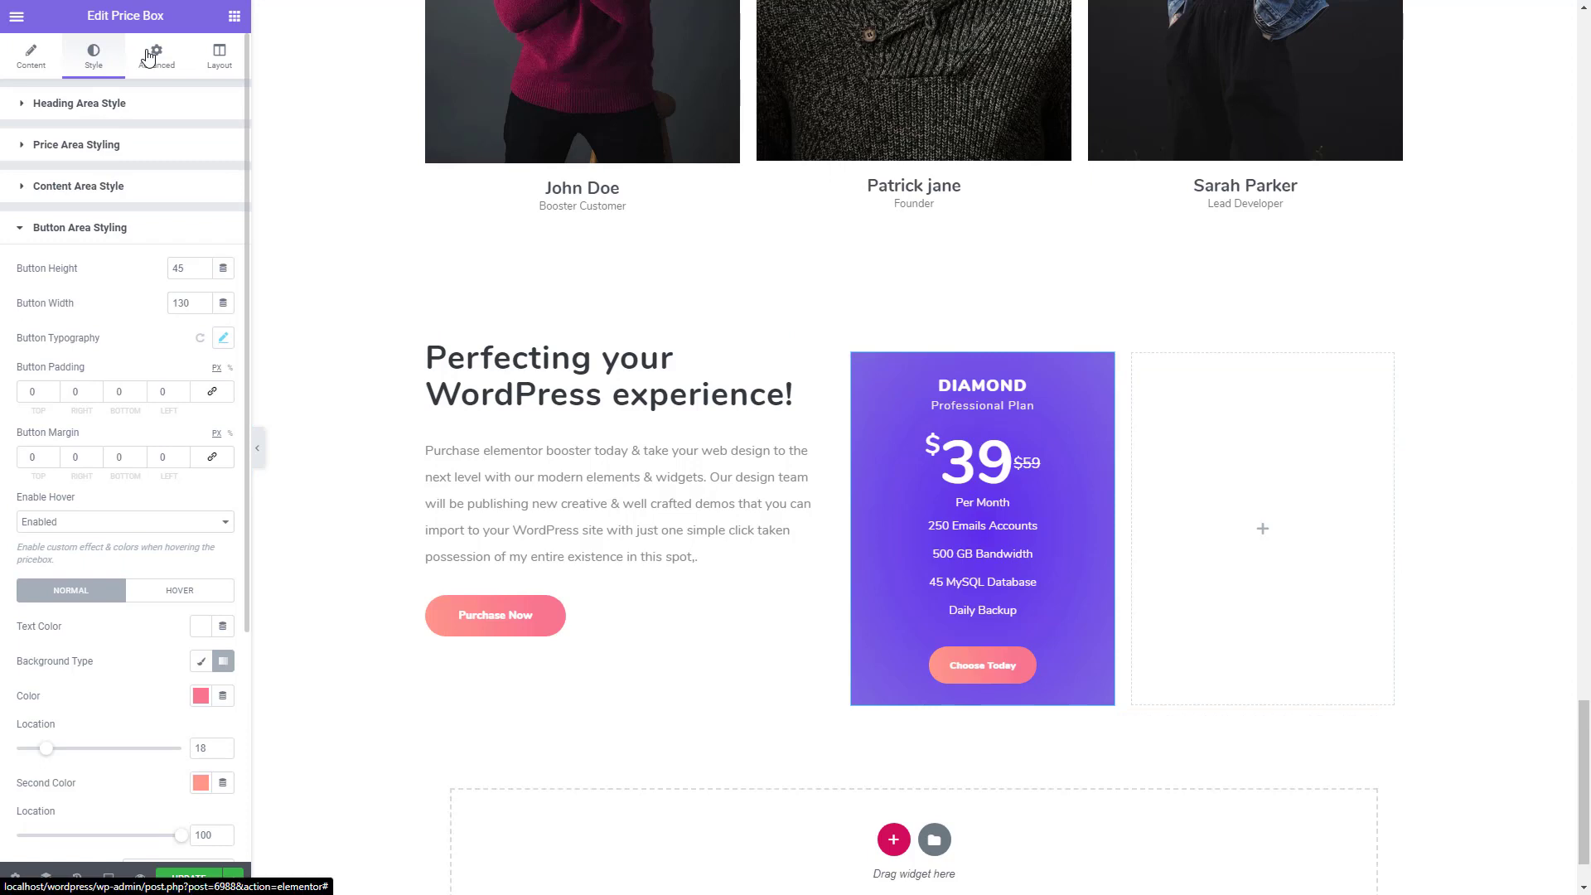
{"action": "left_click", "coordinate": [146, 66]}
{"action": "left_click", "coordinate": [84, 614]}
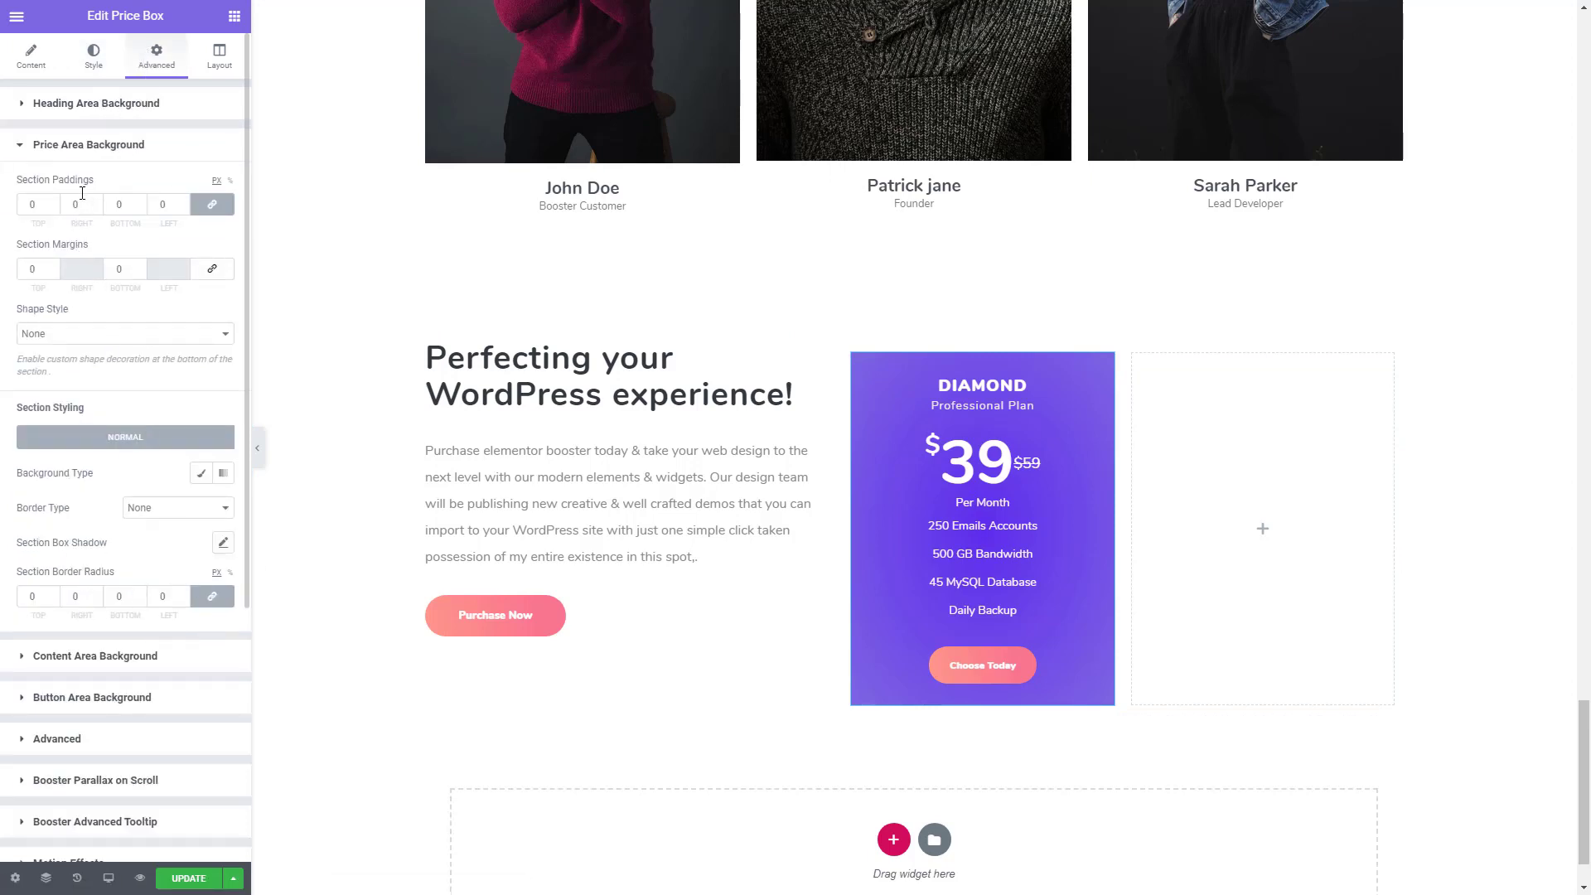
{"action": "left_click", "coordinate": [138, 203]}
{"action": "left_click", "coordinate": [137, 202]}
{"action": "left_click", "coordinate": [138, 202]}
{"action": "left_click", "coordinate": [137, 202]}
{"action": "left_click", "coordinate": [138, 203]}
{"action": "left_click", "coordinate": [137, 202]}
{"action": "left_click", "coordinate": [137, 203]}
{"action": "double_click", "coordinate": [138, 203]}
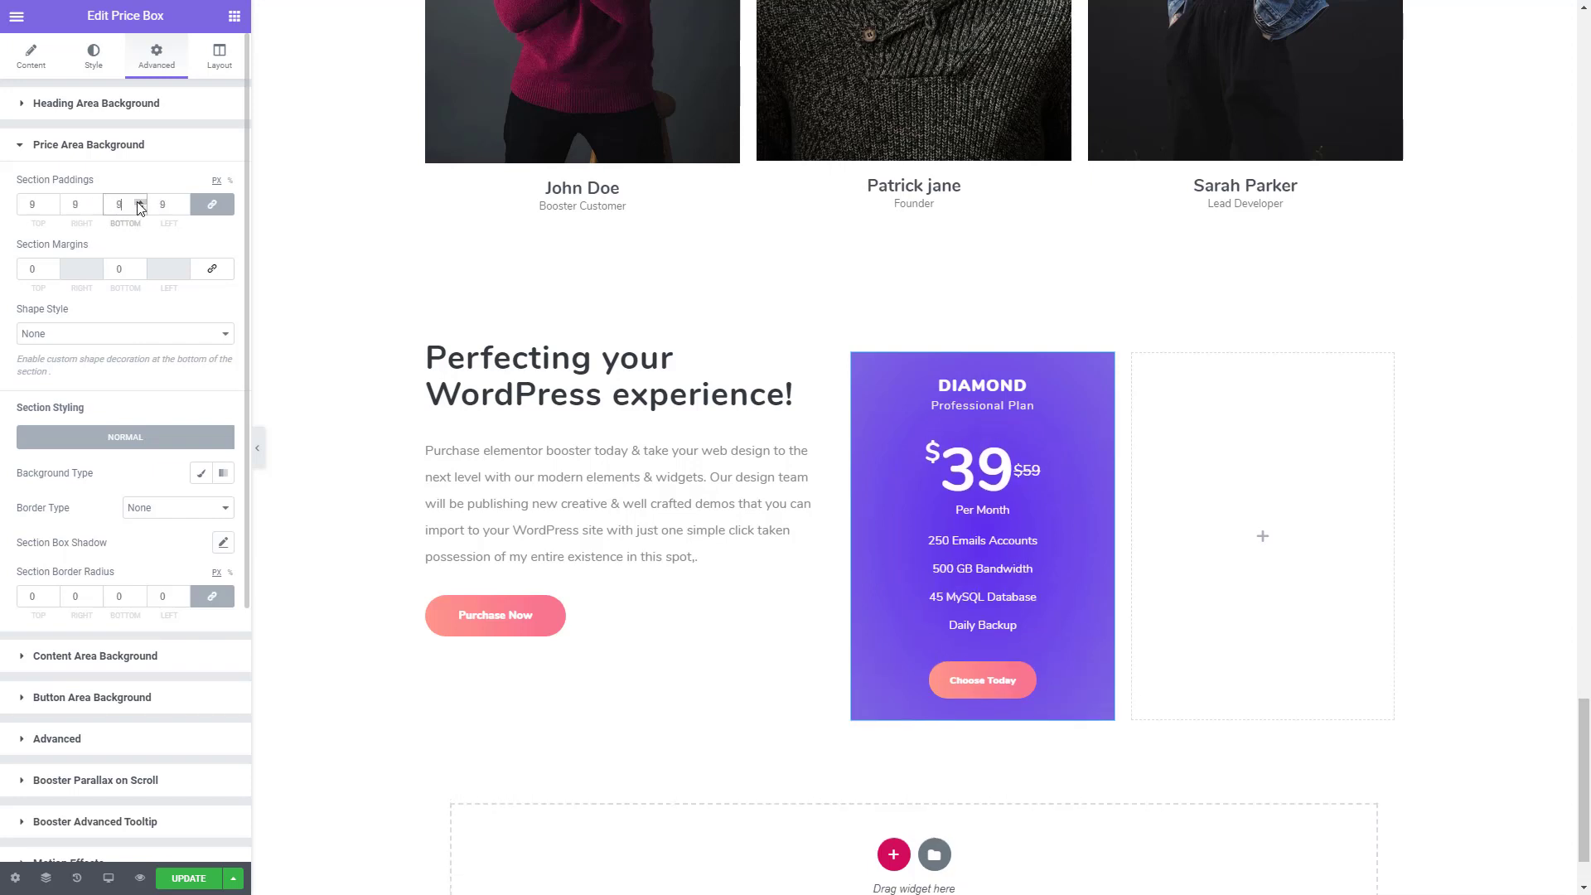
{"action": "left_click", "coordinate": [137, 202]}
{"action": "left_click", "coordinate": [137, 202]}
{"action": "left_click", "coordinate": [138, 202]}
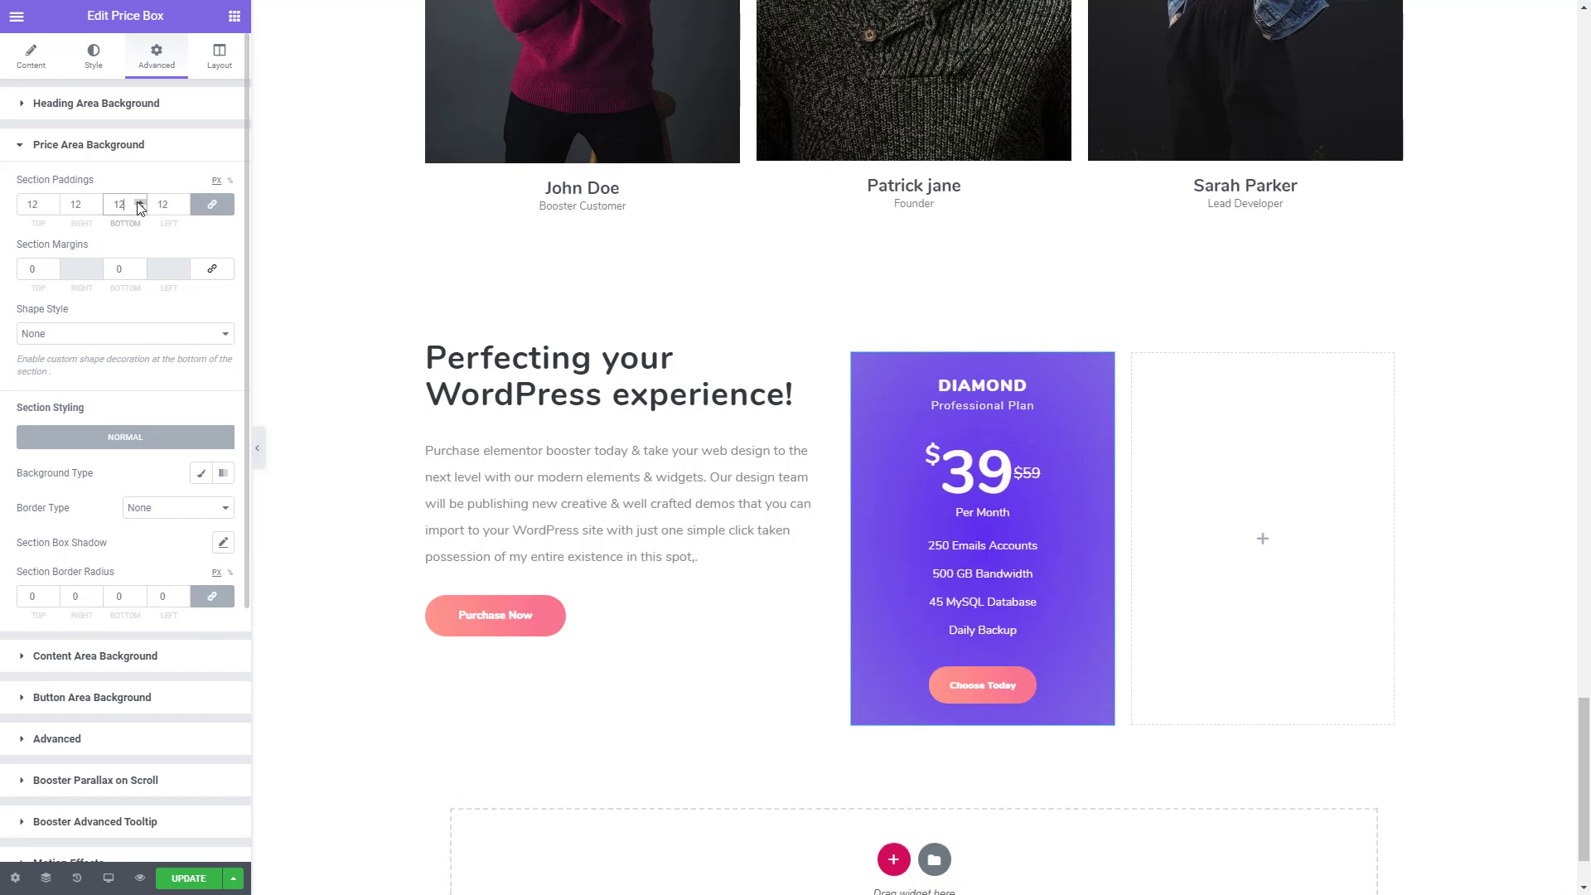
{"action": "left_click", "coordinate": [230, 180]}
{"action": "left_click", "coordinate": [217, 181]}
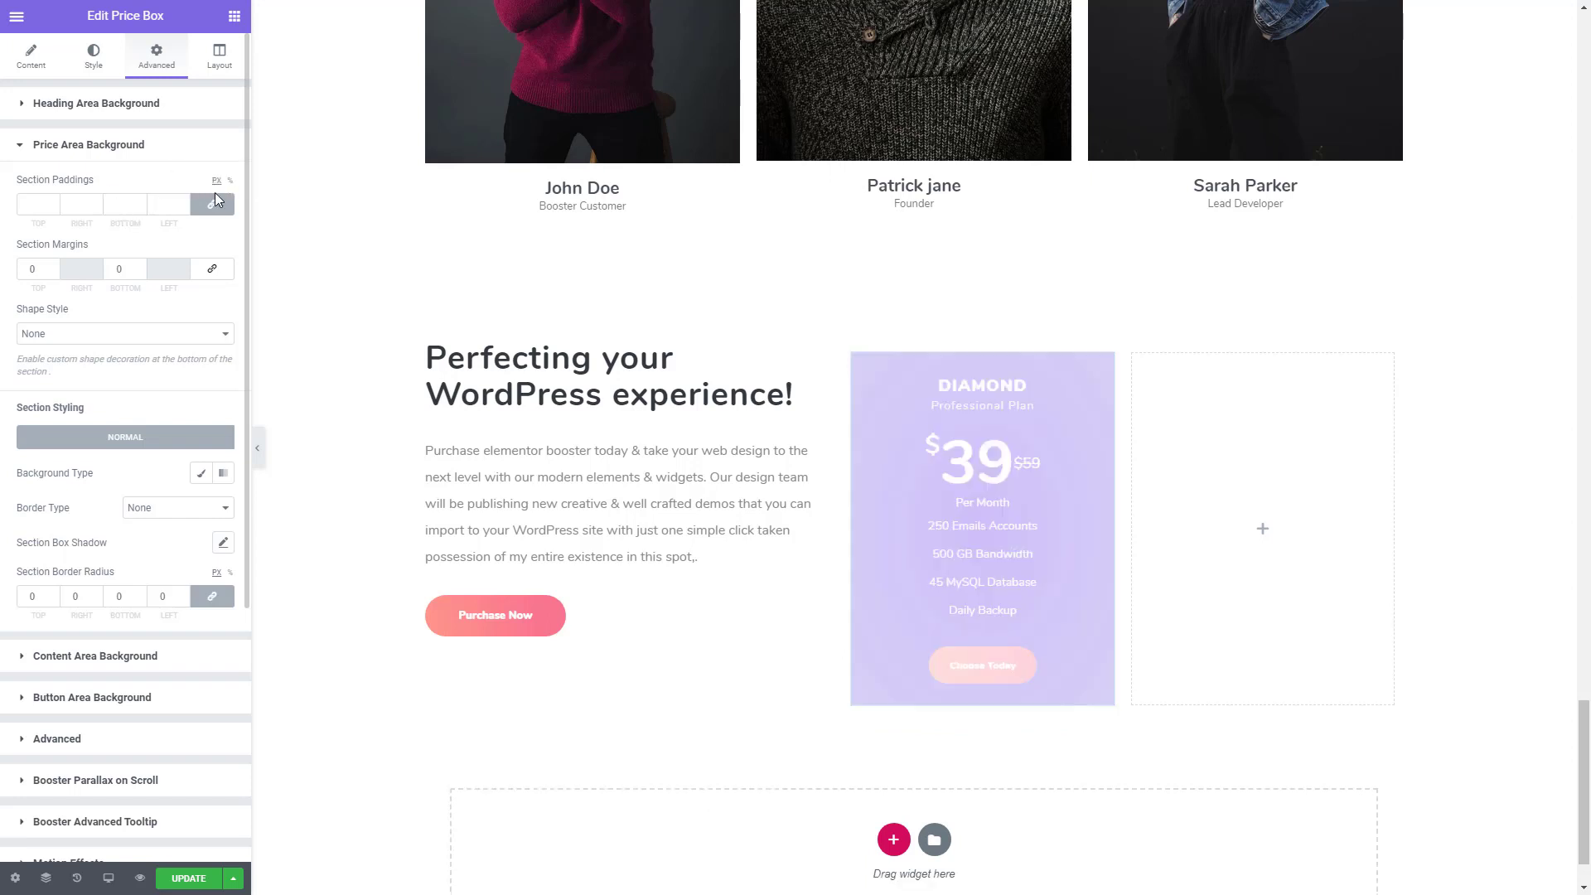
- Unlink the price area's section paddings and set only the bottom padding to 26 px
{"action": "left_click", "coordinate": [214, 203]}
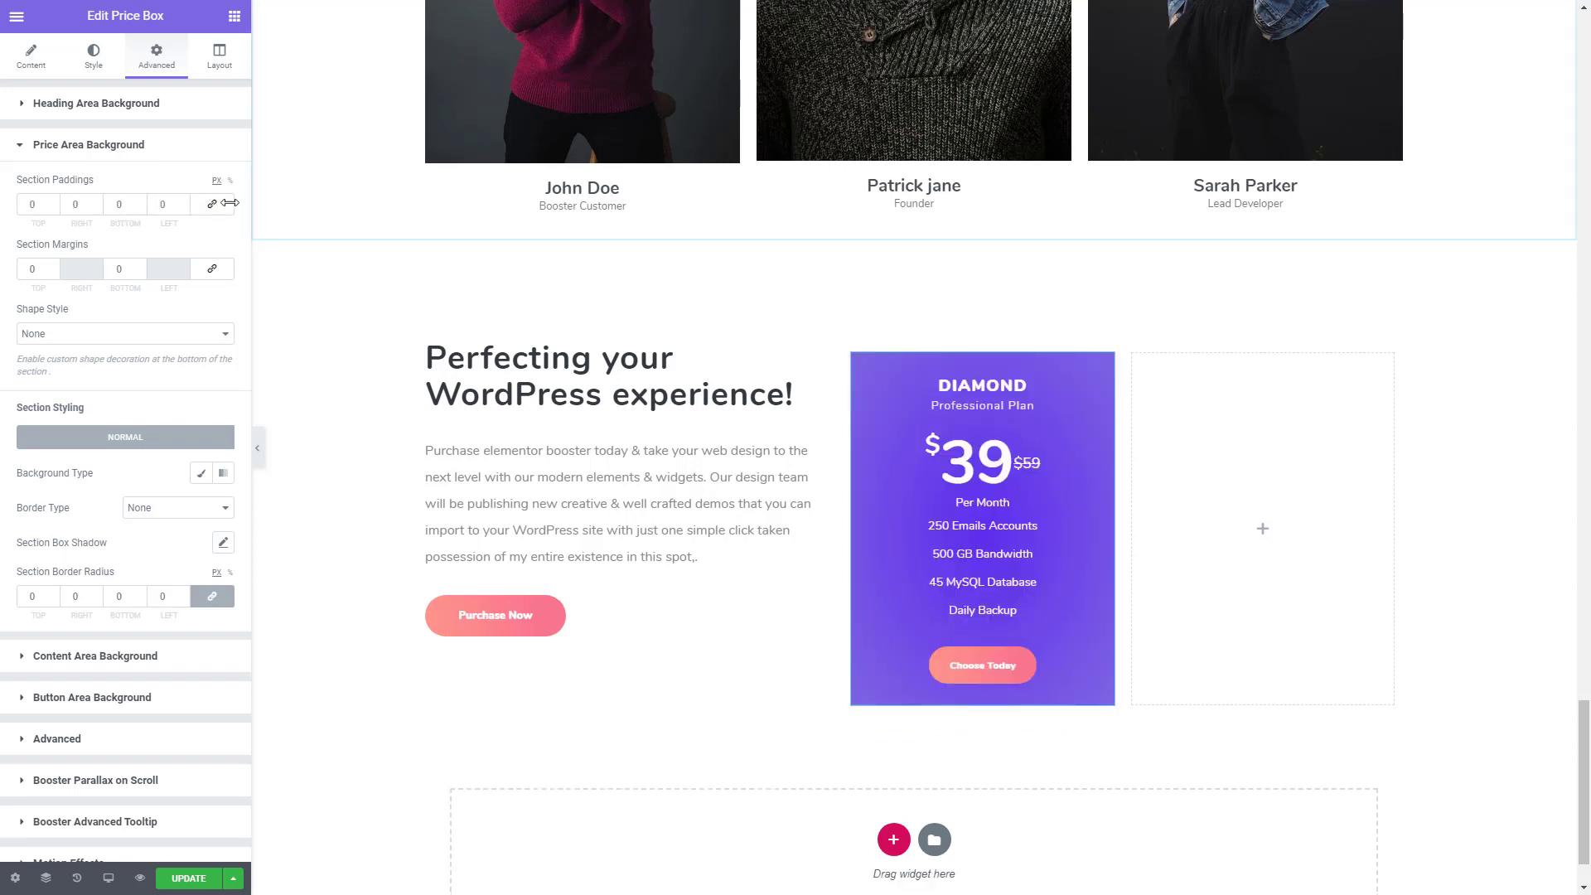
{"action": "left_click", "coordinate": [139, 201]}
{"action": "left_click", "coordinate": [139, 201]}
{"action": "left_click", "coordinate": [140, 201]}
{"action": "left_click", "coordinate": [139, 200]}
{"action": "left_click", "coordinate": [139, 200]}
{"action": "left_click", "coordinate": [139, 201]}
{"action": "left_click", "coordinate": [139, 201]}
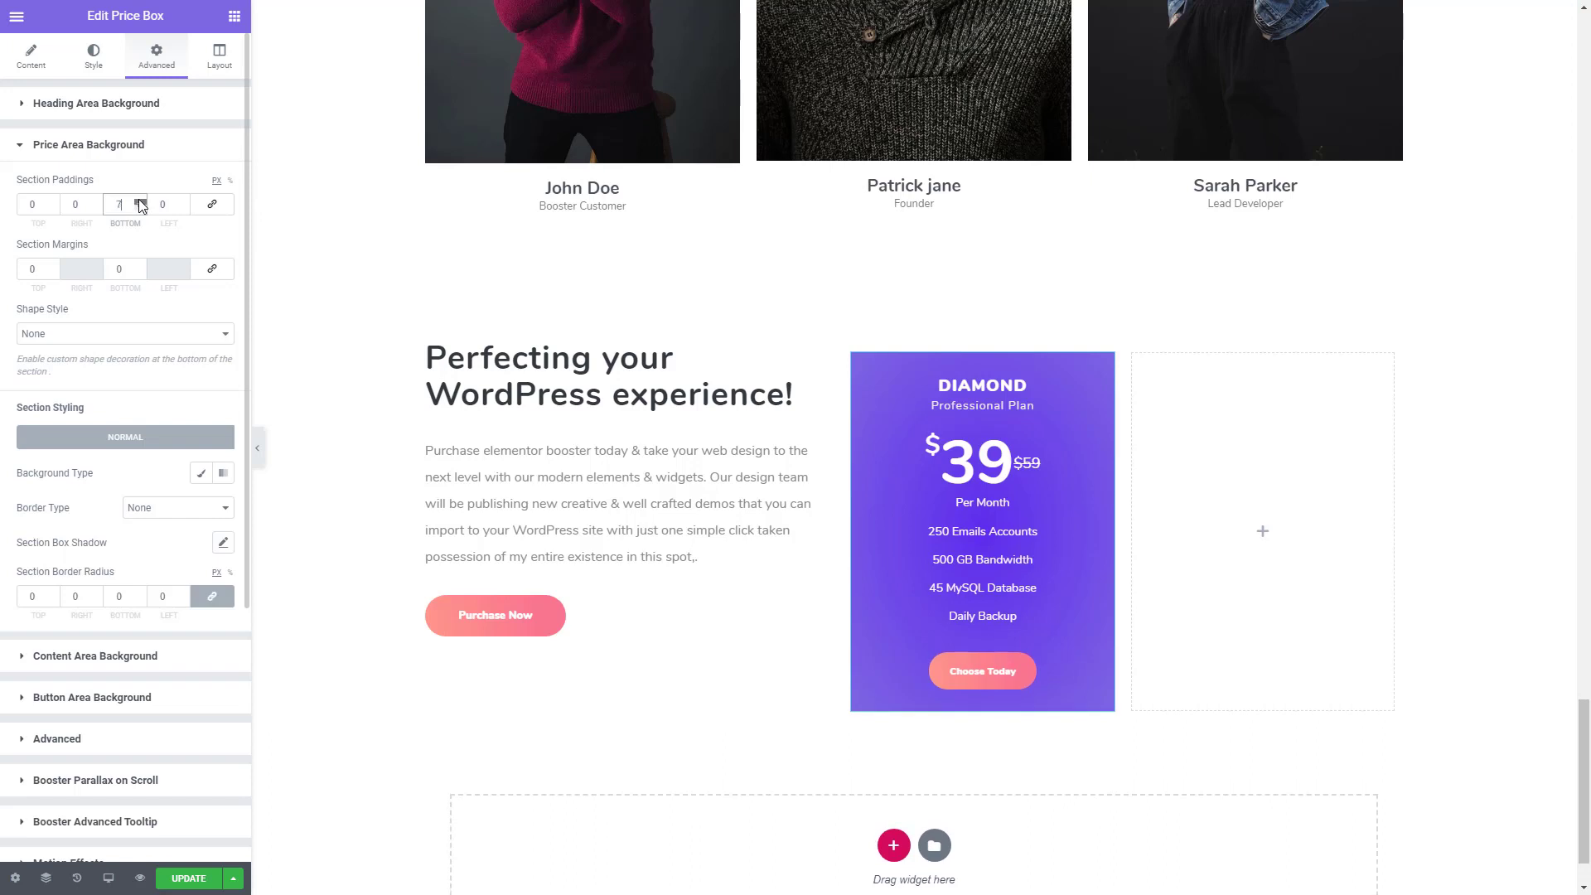
{"action": "double_click", "coordinate": [139, 200]}
{"action": "left_click", "coordinate": [139, 200]}
{"action": "double_click", "coordinate": [139, 201]}
{"action": "double_click", "coordinate": [139, 201]}
{"action": "double_click", "coordinate": [140, 201]}
{"action": "left_click", "coordinate": [139, 200]}
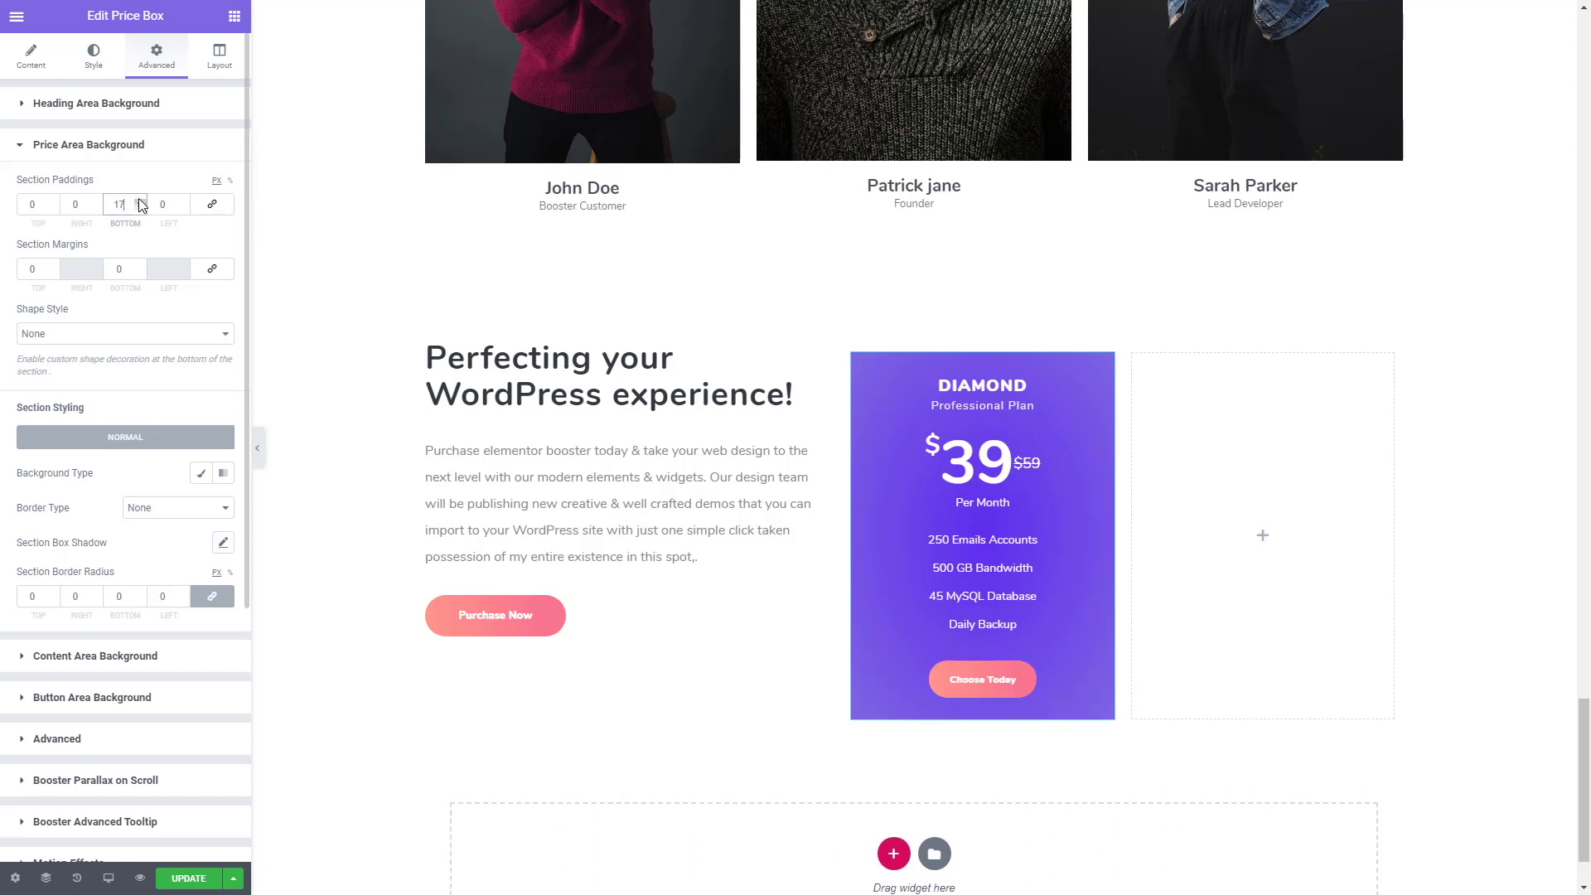
{"action": "left_click", "coordinate": [139, 200]}
{"action": "left_click", "coordinate": [139, 201]}
{"action": "left_click", "coordinate": [138, 201]}
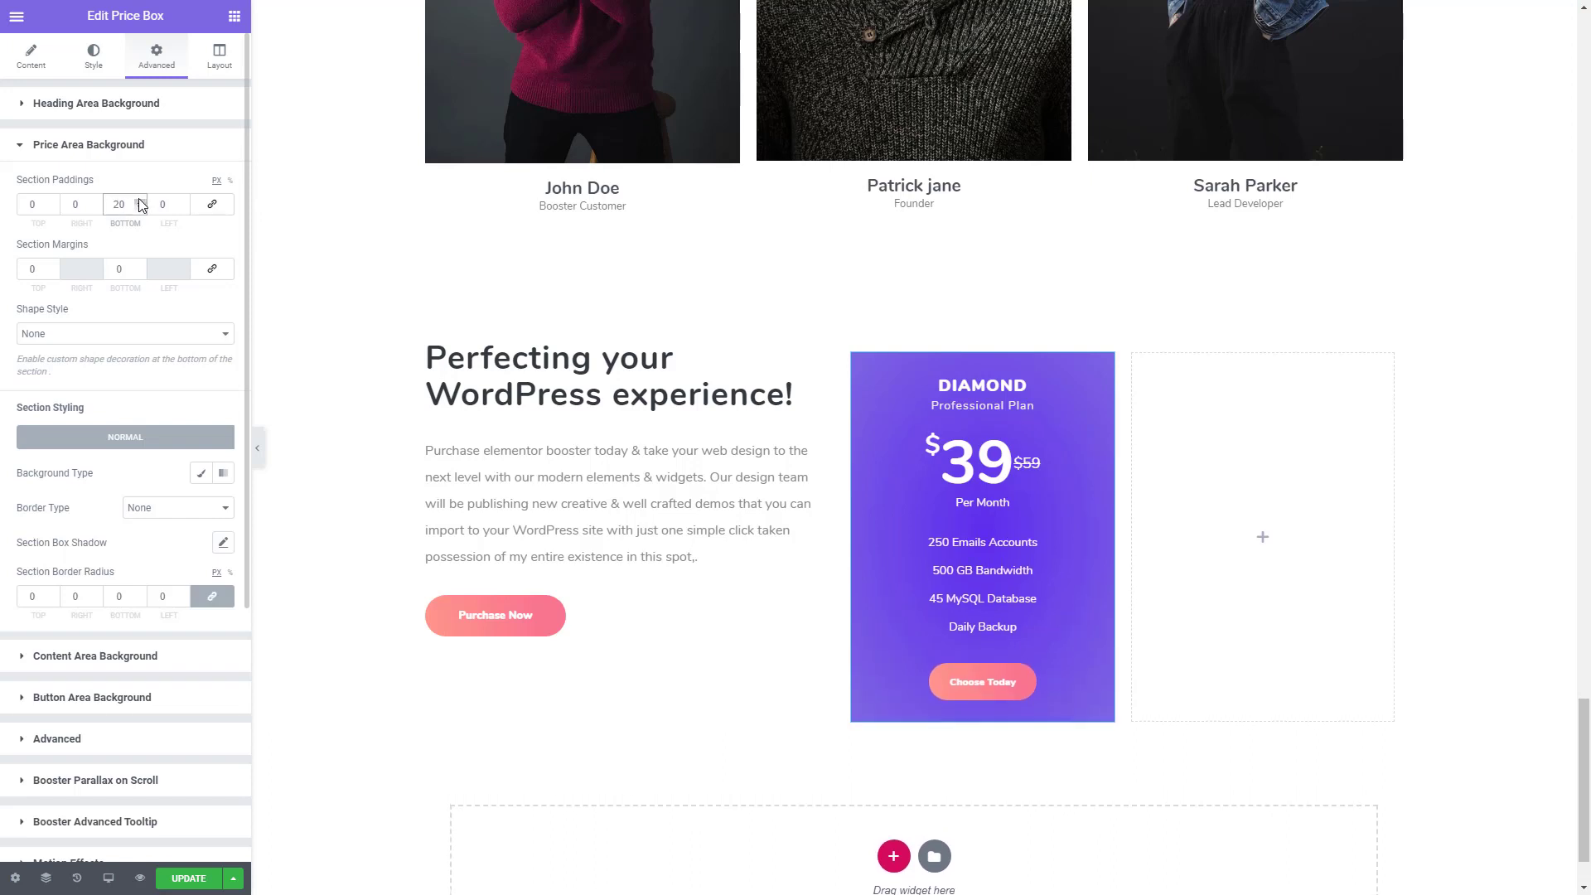
{"action": "left_click", "coordinate": [138, 201]}
{"action": "left_click", "coordinate": [138, 200]}
{"action": "left_click", "coordinate": [139, 200]}
{"action": "left_click", "coordinate": [139, 201]}
{"action": "left_click", "coordinate": [138, 200]}
{"action": "left_click", "coordinate": [139, 201]}
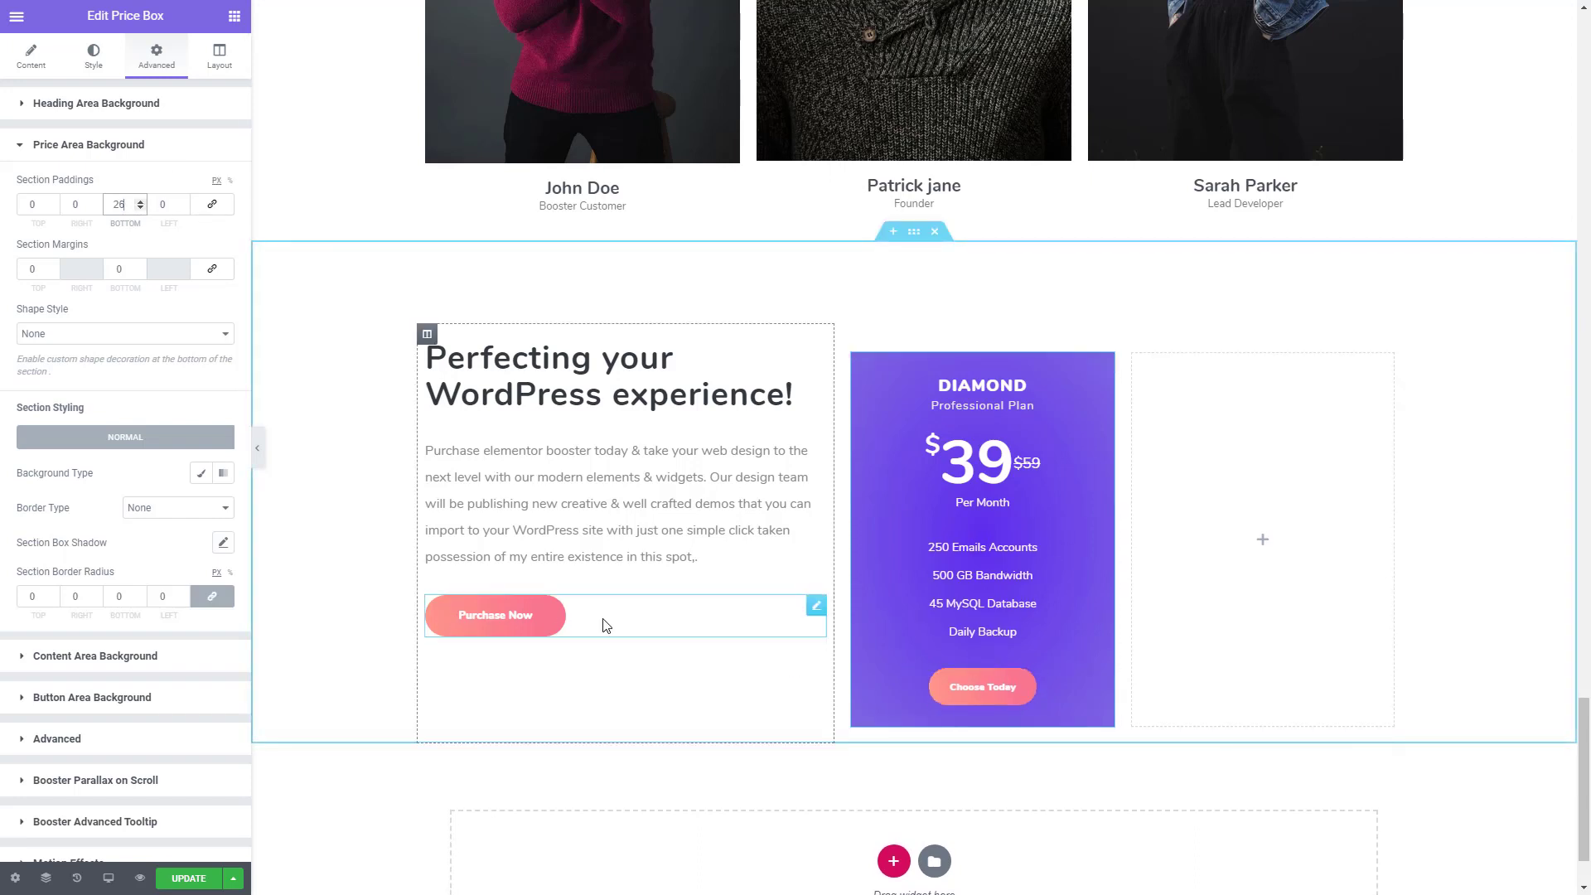
- Copy the DIAMOND price box and paste it into the empty column beside it
{"action": "right_click", "coordinate": [1024, 494]}
{"action": "left_click", "coordinate": [1104, 565]}
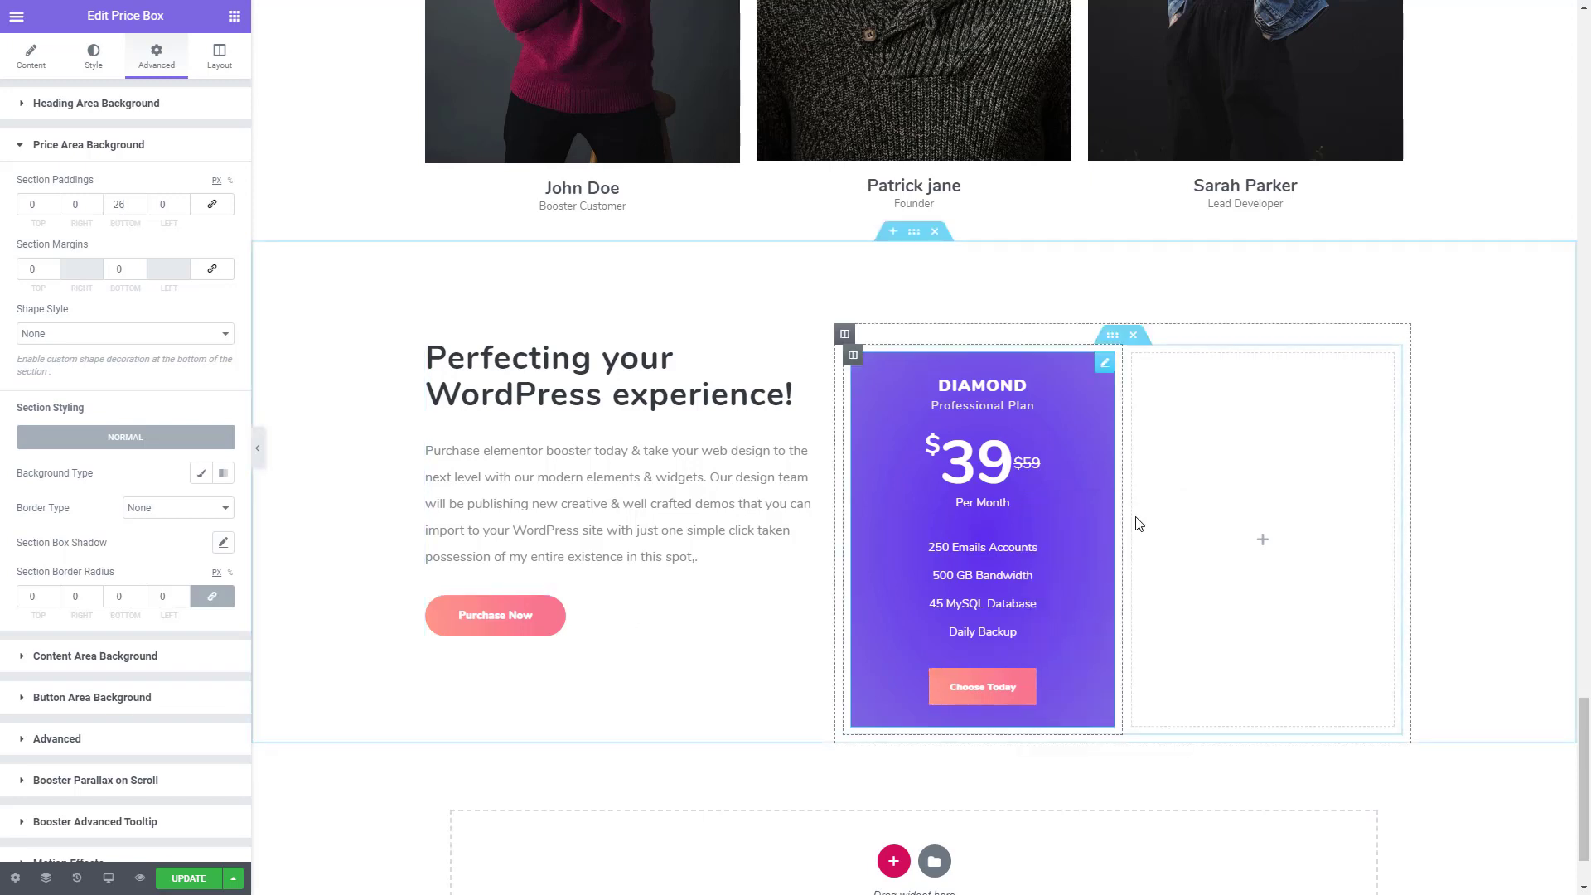
{"action": "right_click", "coordinate": [1177, 482]}
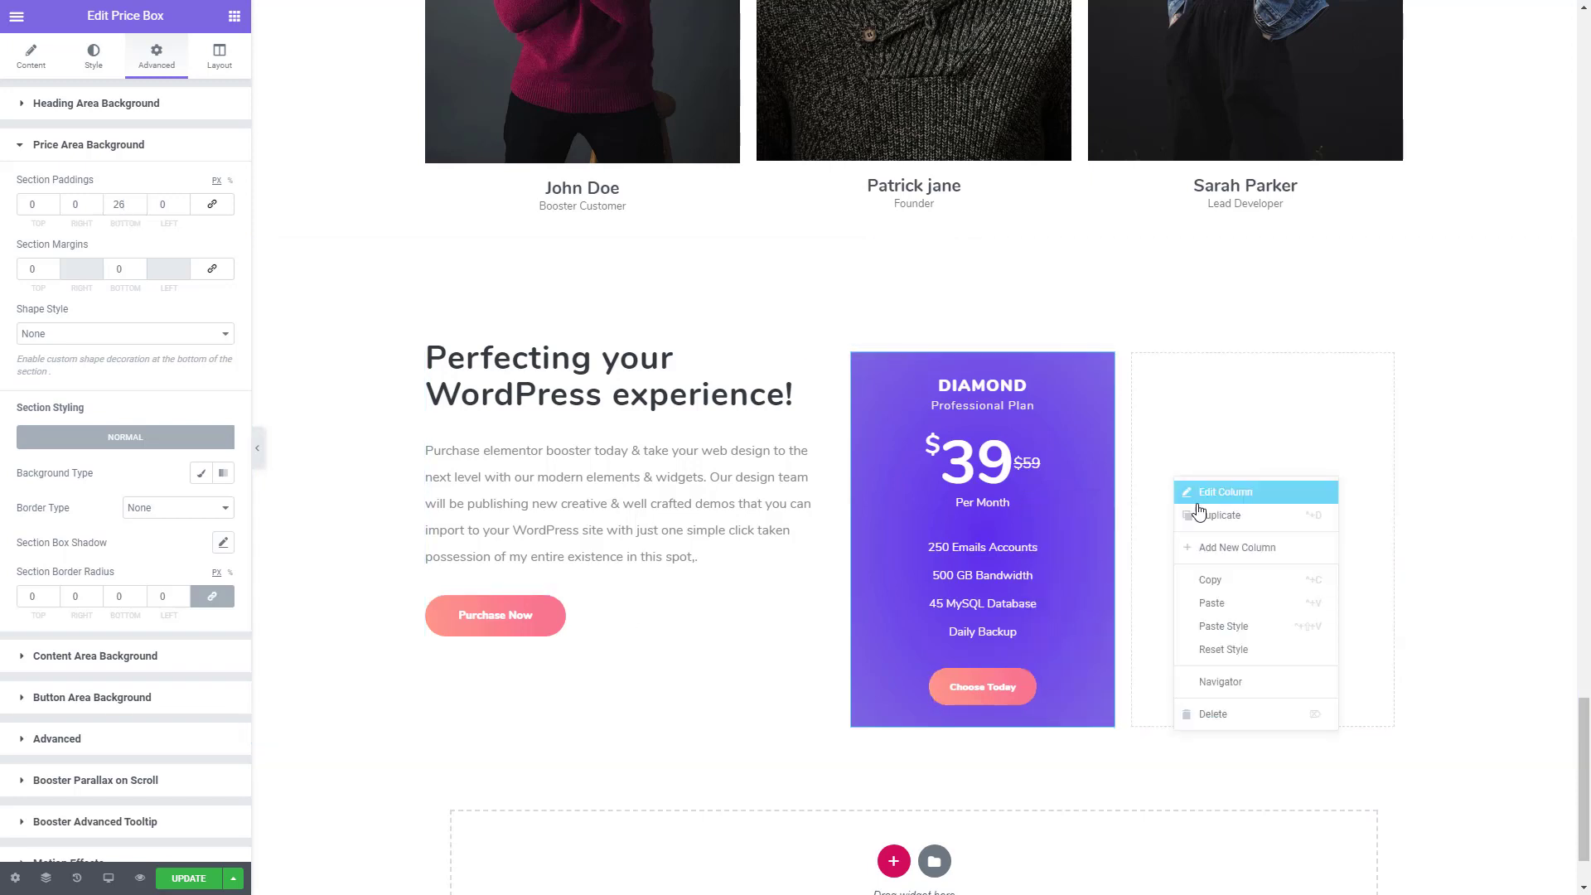
{"action": "left_click", "coordinate": [1217, 603]}
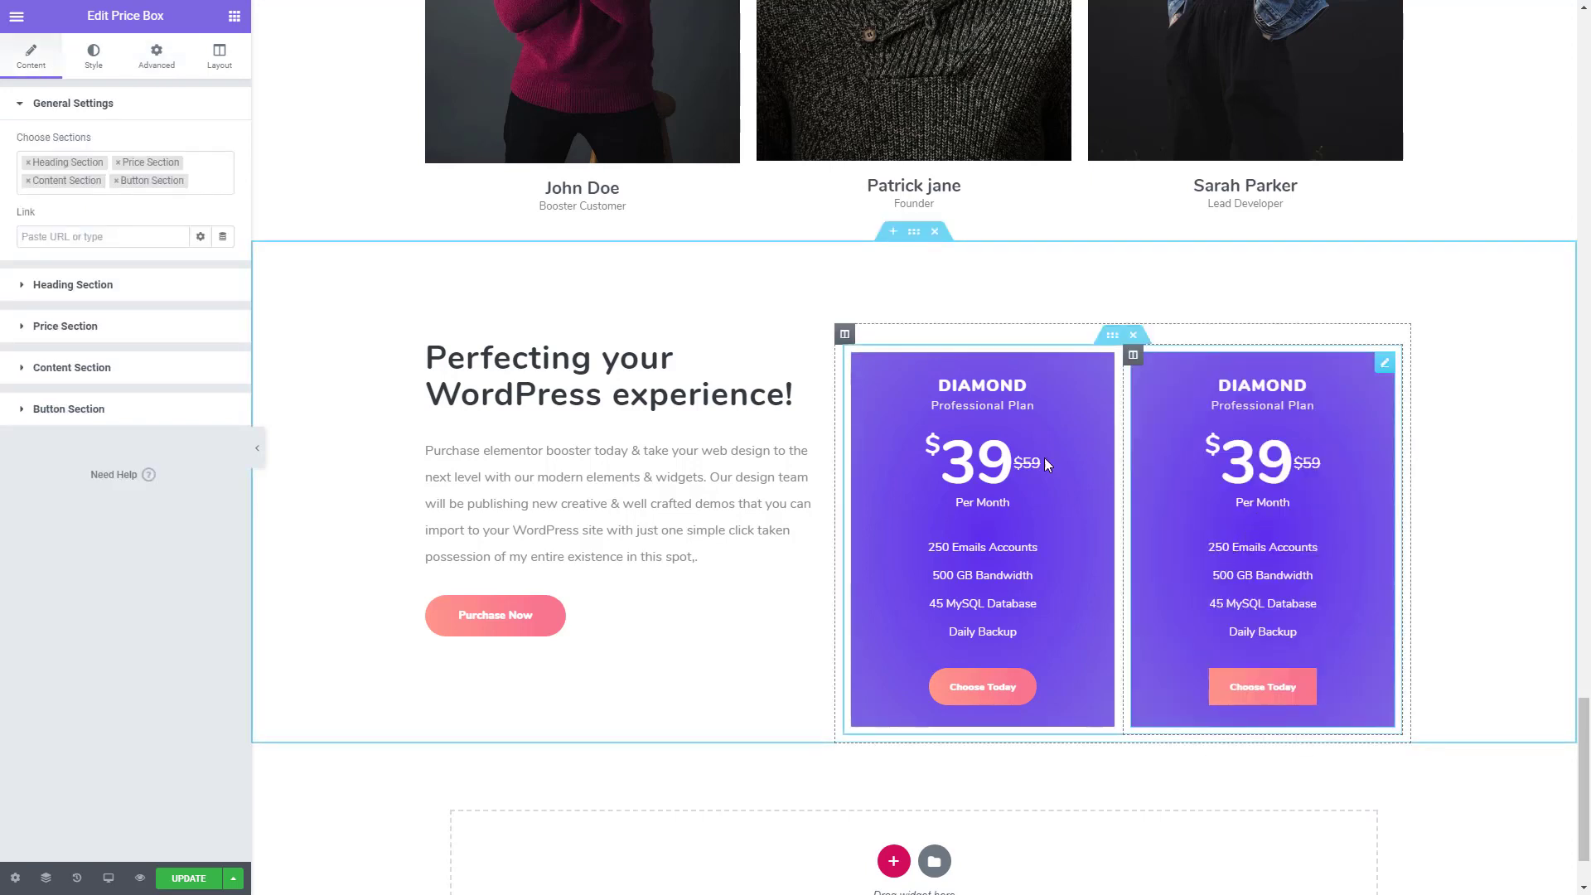
- Change the heading title of the copied price box to PLATINUM
{"action": "left_click", "coordinate": [25, 286]}
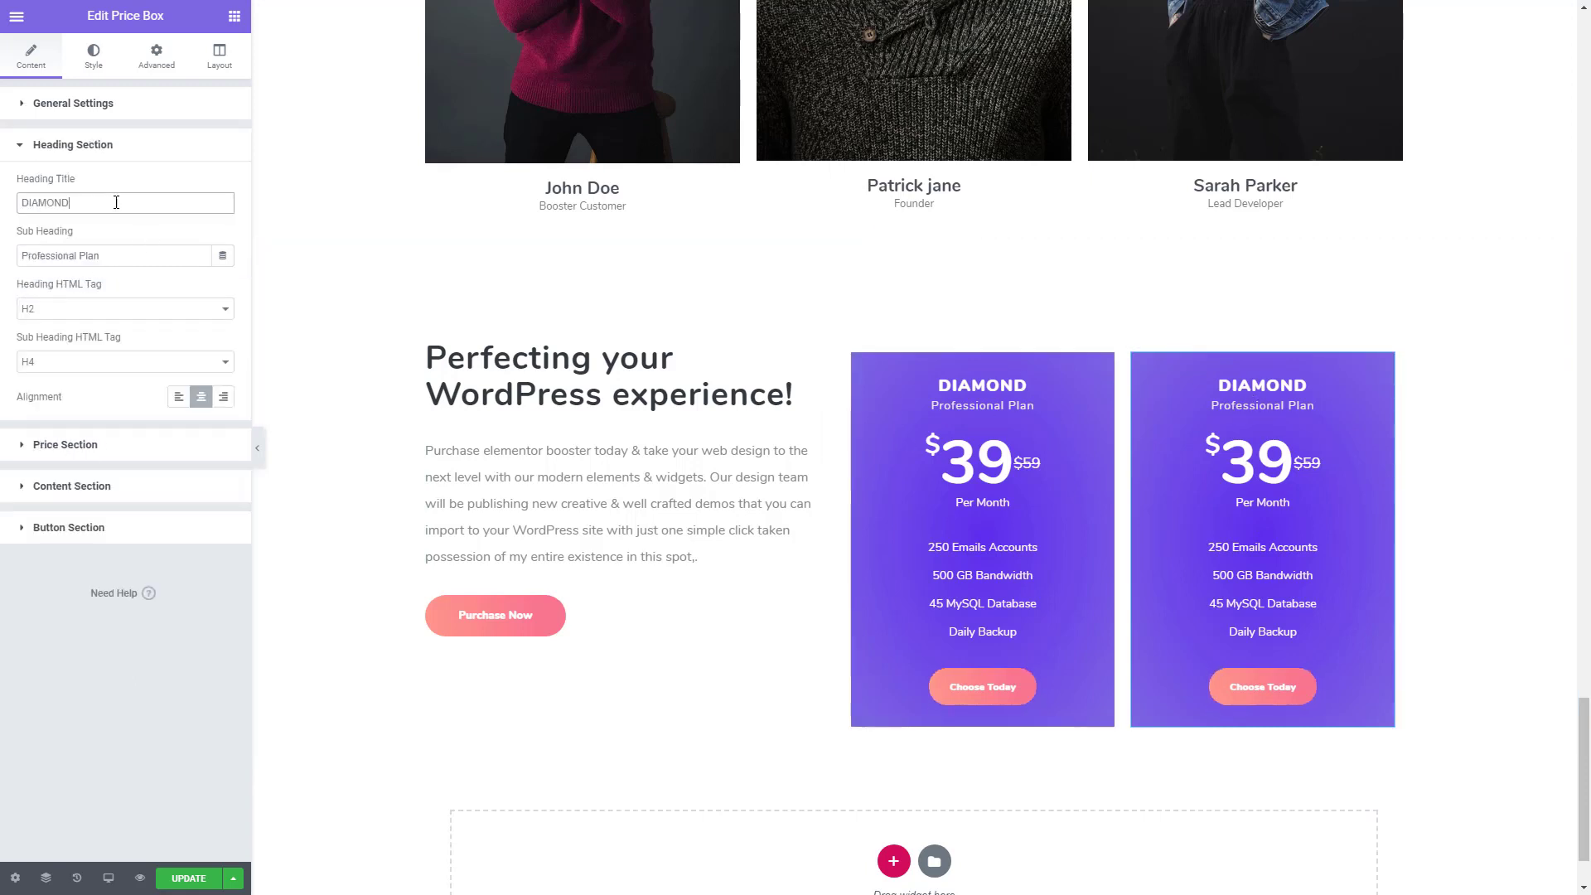
{"action": "left_click_drag", "start_coordinate": [117, 203], "coordinate": [2, 221]}
{"action": "key", "text": "BackSpace"}
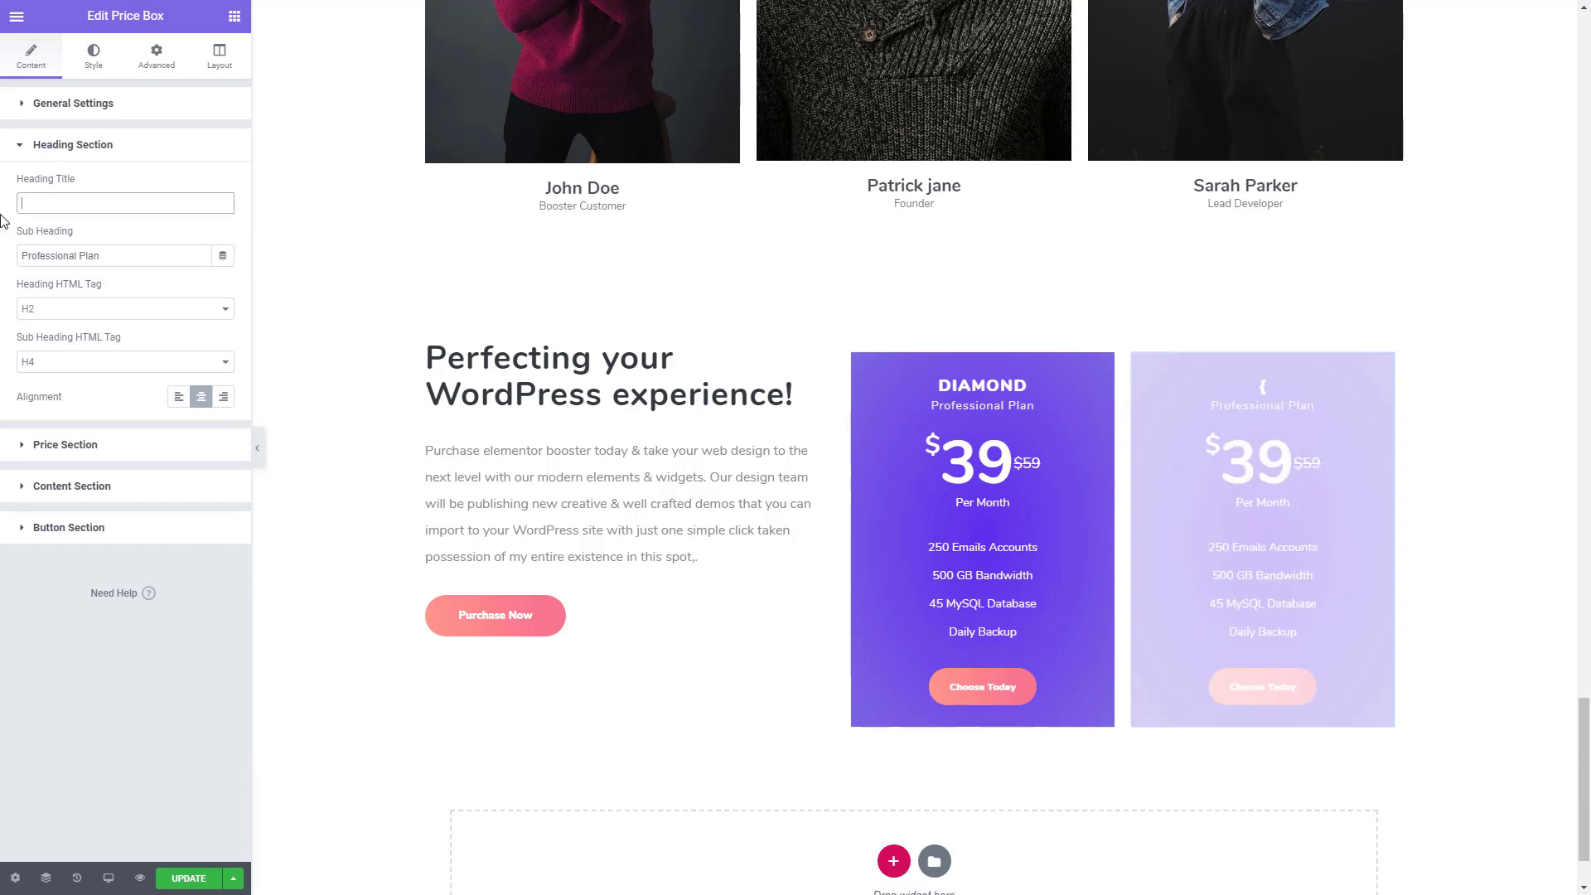
{"action": "type", "text": "PLATINUM"}
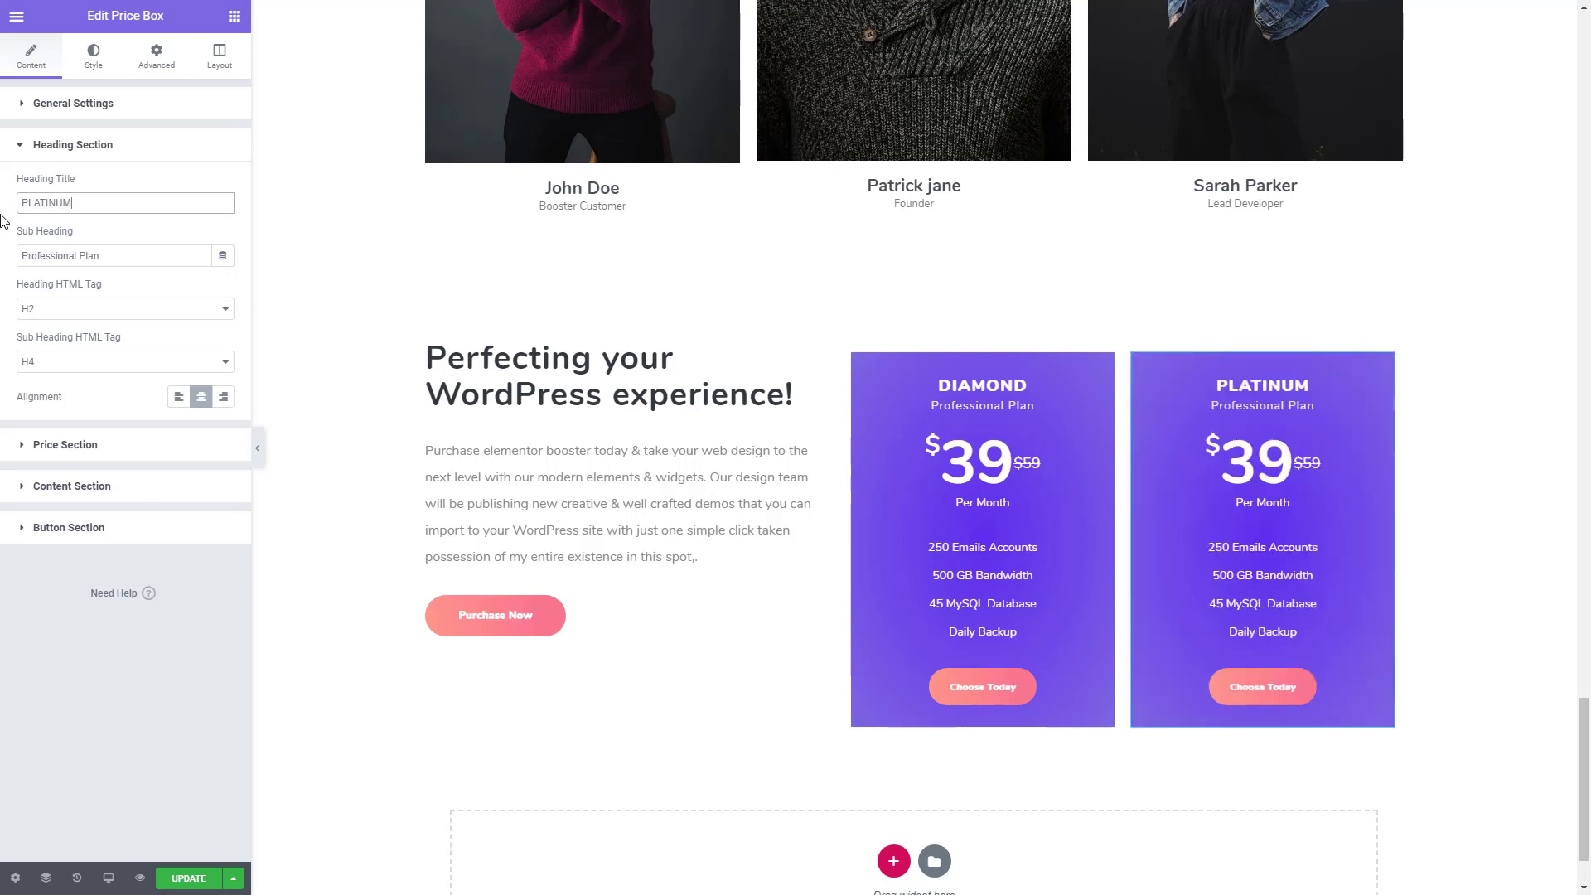
- Set the PLATINUM box's price to 55 and its original price to 66
{"action": "left_click", "coordinate": [123, 450]}
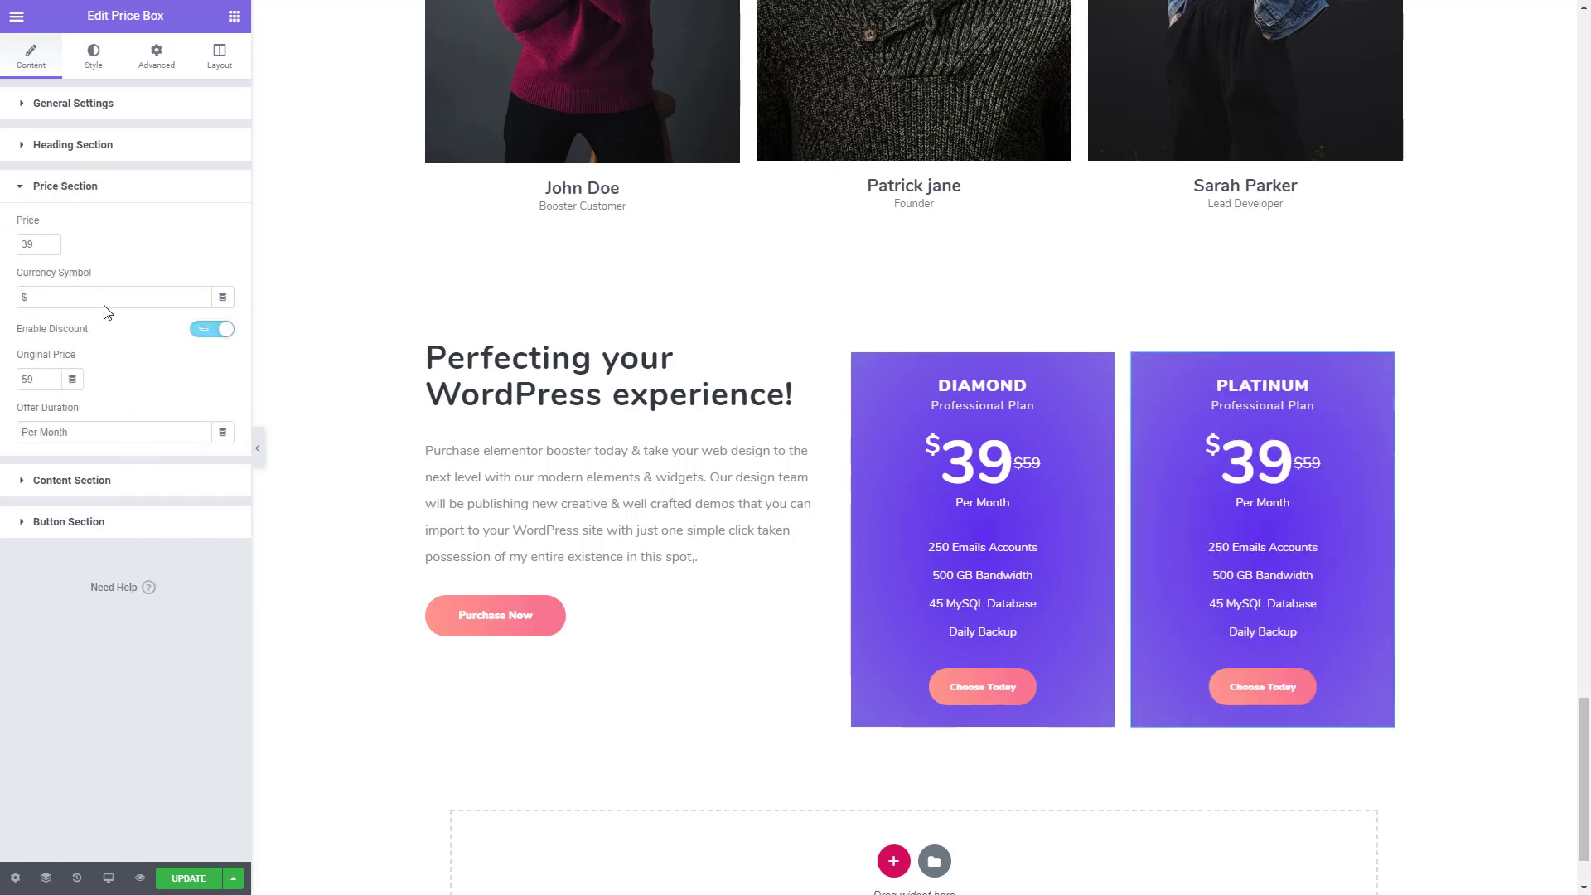
{"action": "left_click_drag", "start_coordinate": [43, 245], "coordinate": [4, 249]}
{"action": "type", "text": "55"}
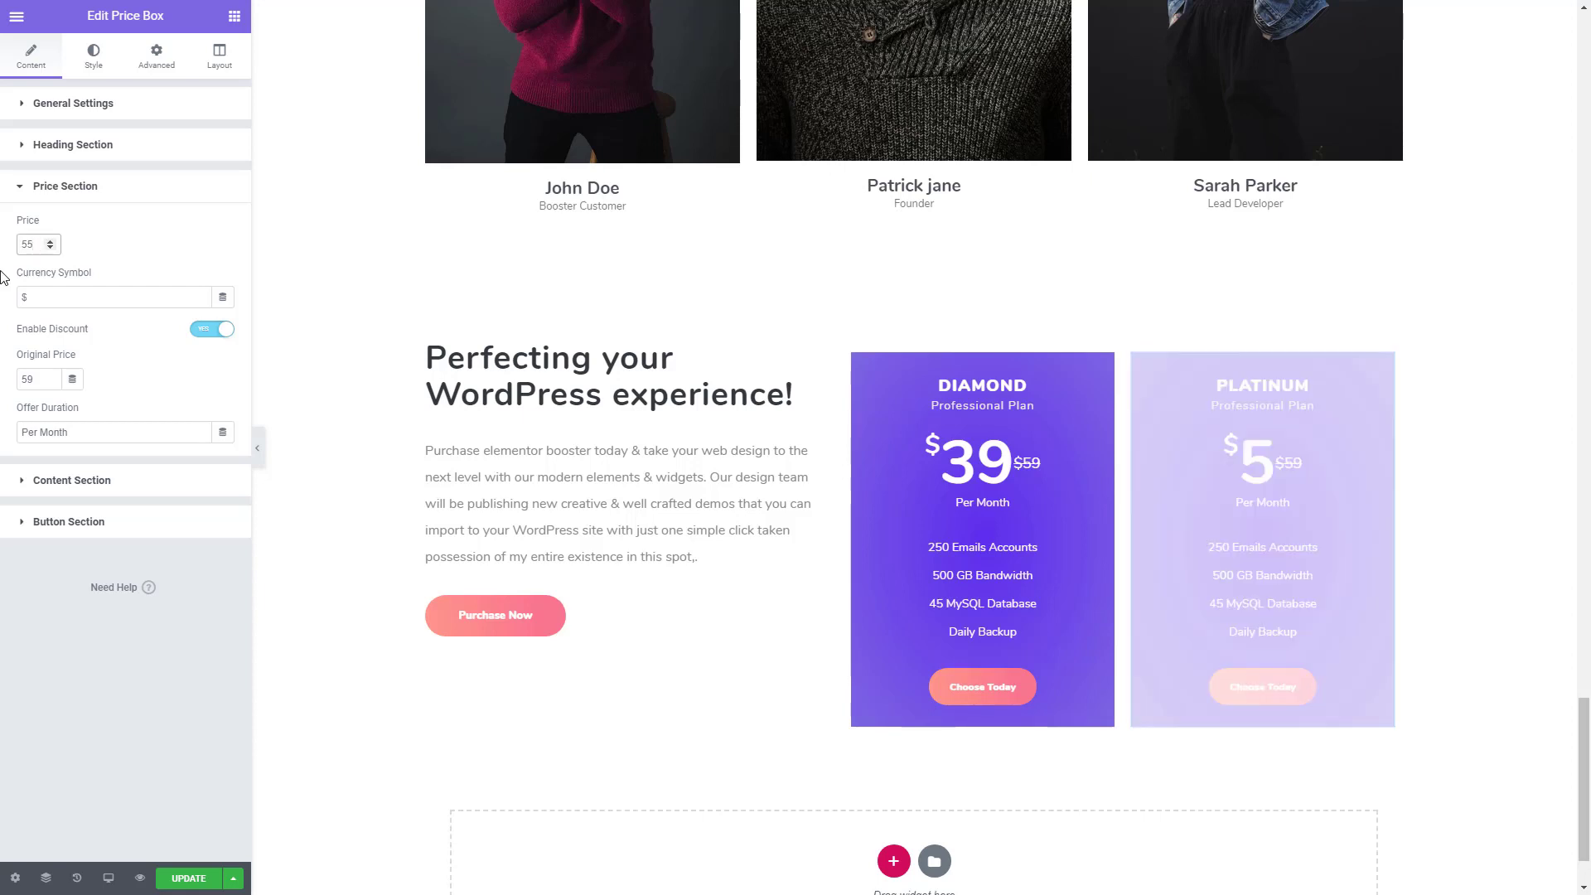
{"action": "left_click_drag", "start_coordinate": [38, 377], "coordinate": [4, 381]}
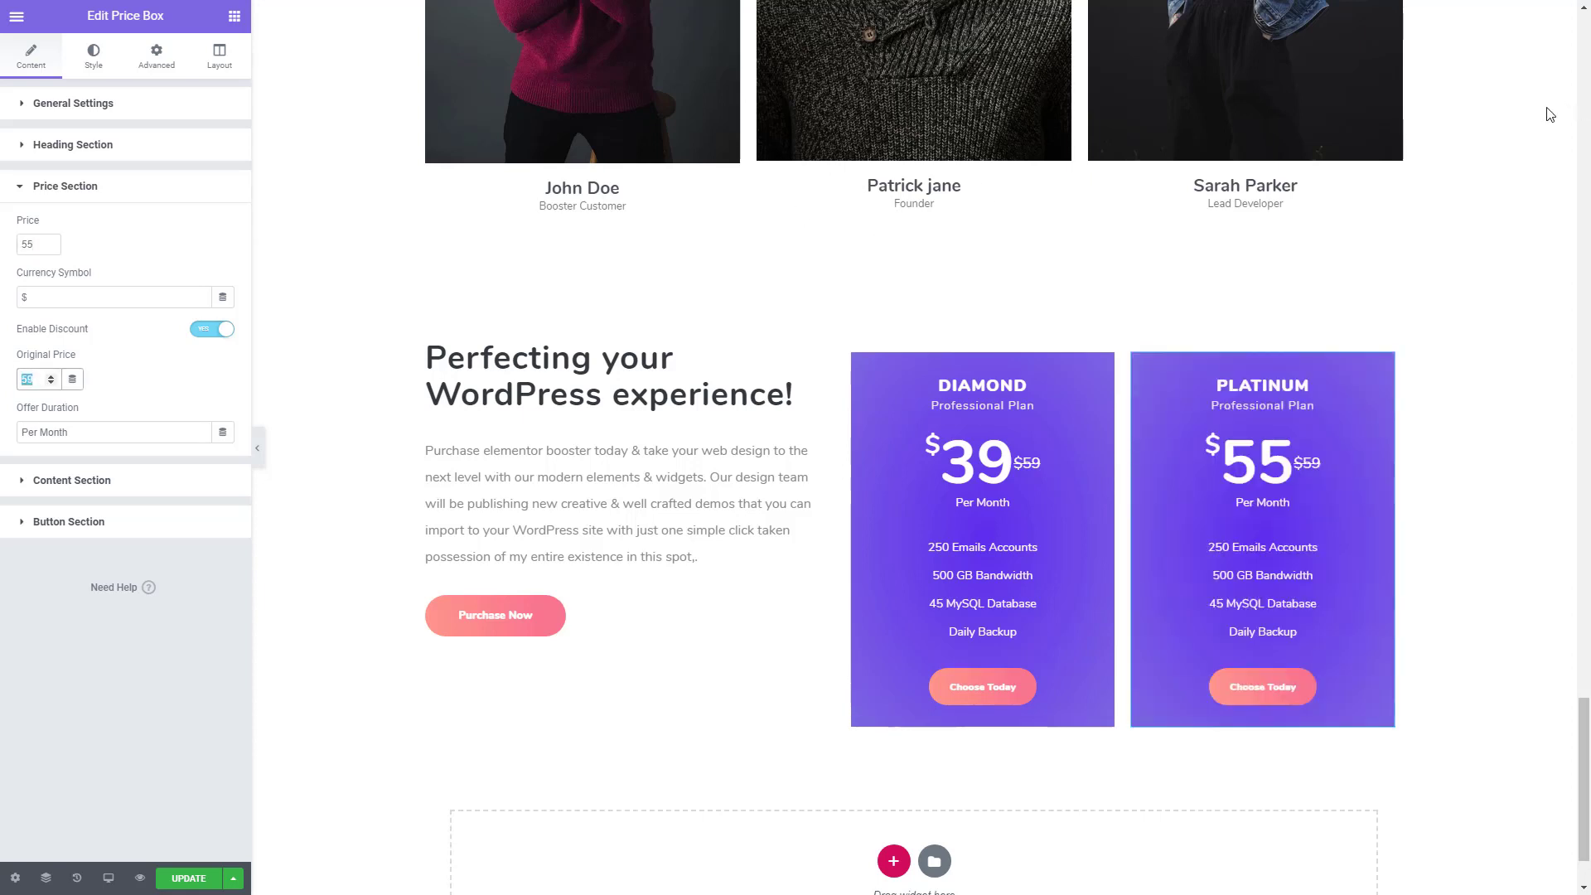
{"action": "type", "text": "66"}
- Set the first colour of the PLATINUM box's background gradient to #F97590
{"action": "left_click", "coordinate": [155, 54]}
{"action": "scroll", "coordinate": [116, 557], "scroll_direction": "down", "scroll_amount": 2}
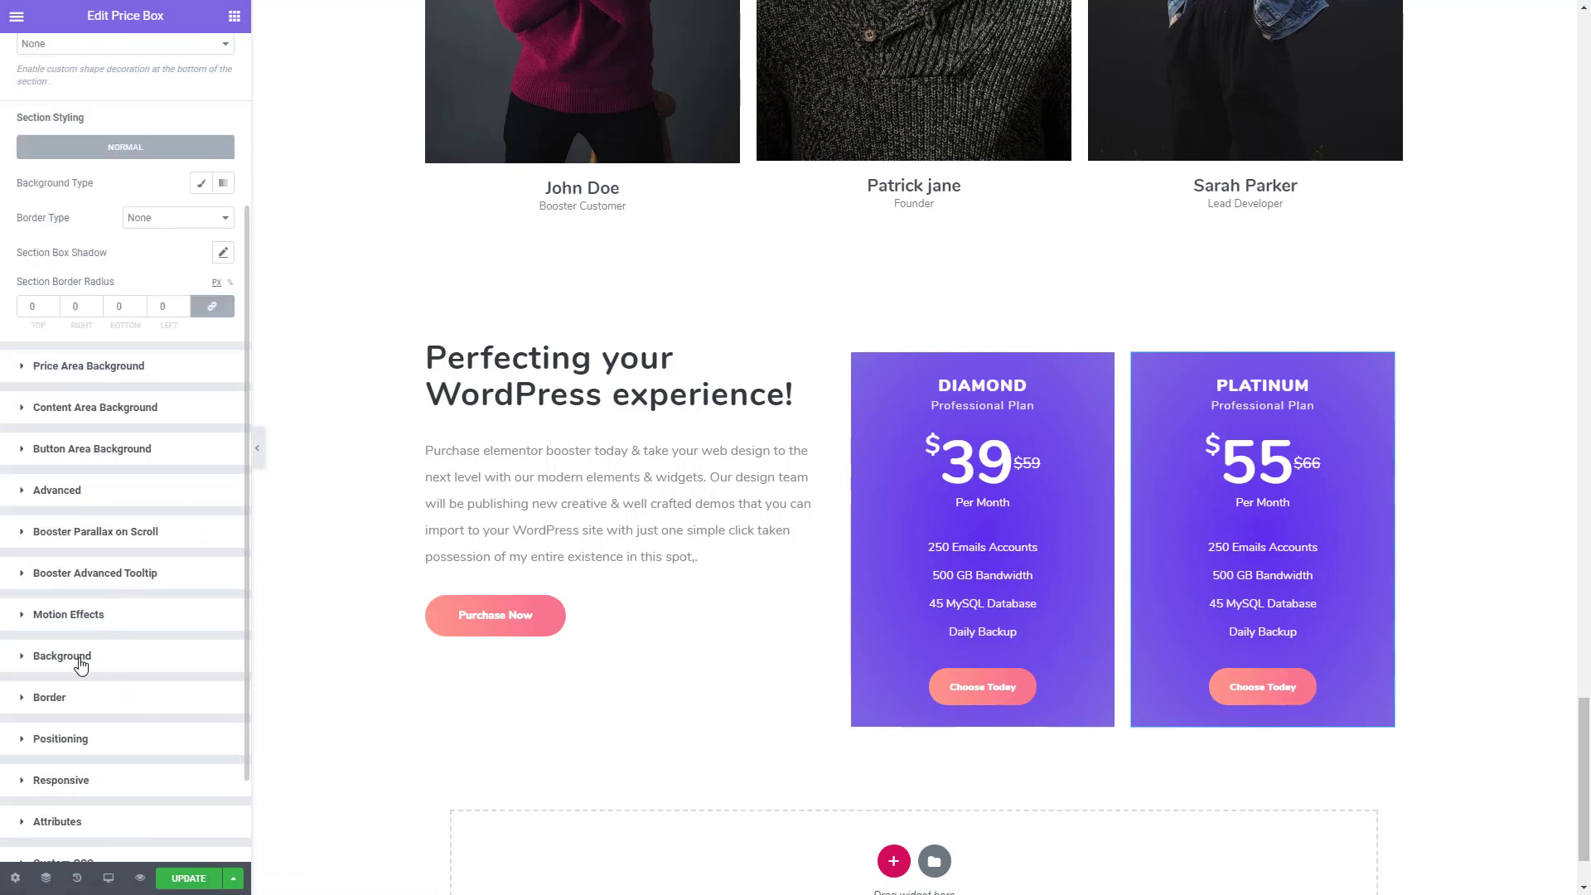
{"action": "left_click", "coordinate": [78, 659]}
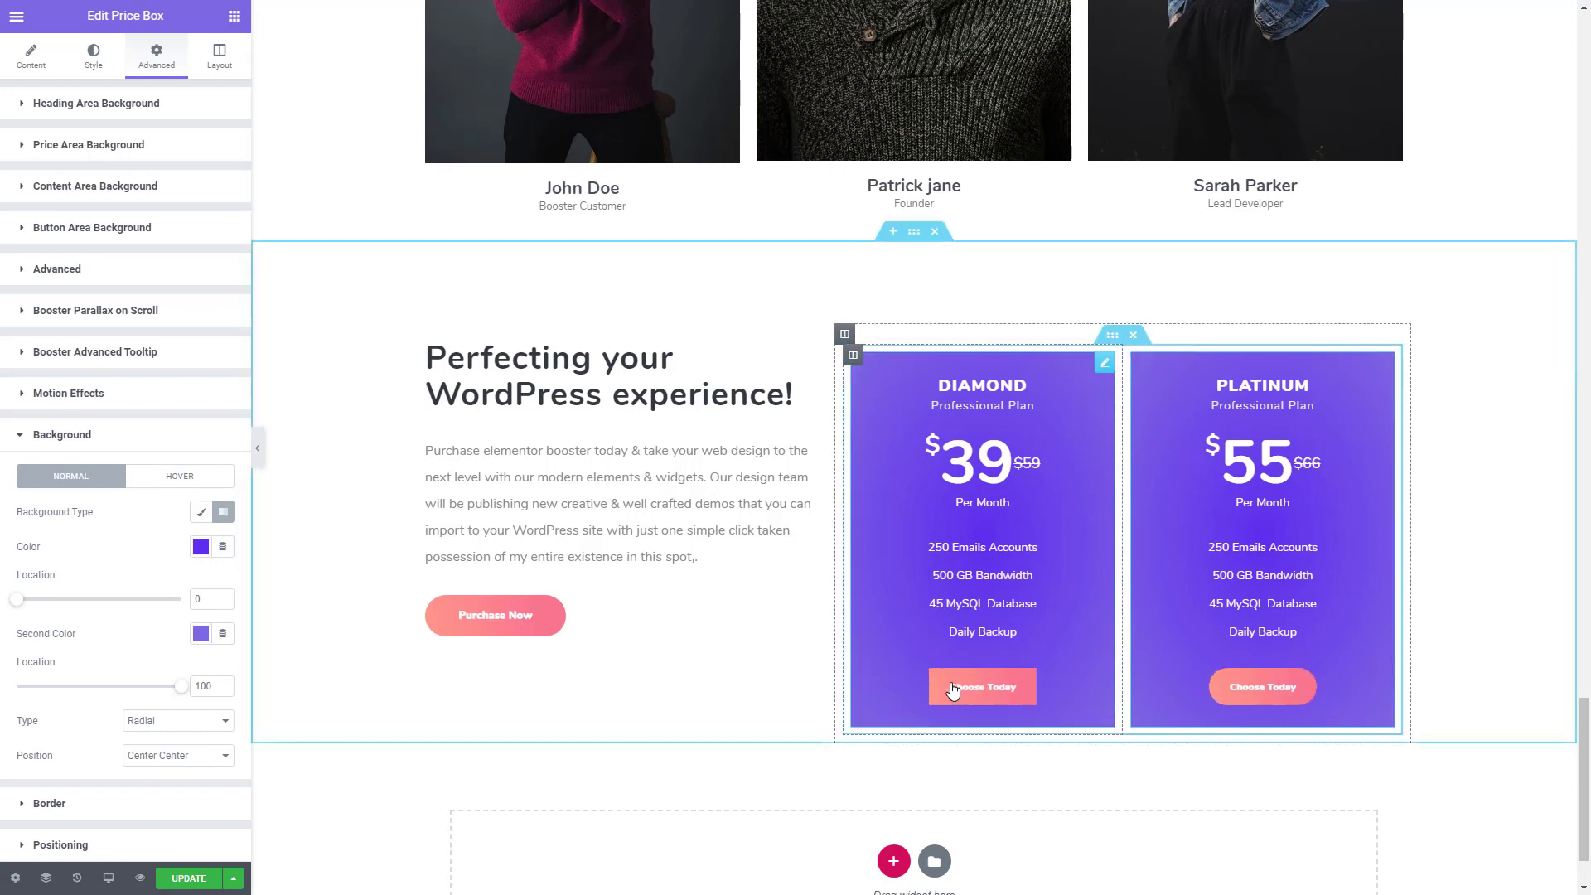
{"action": "left_click", "coordinate": [201, 546]}
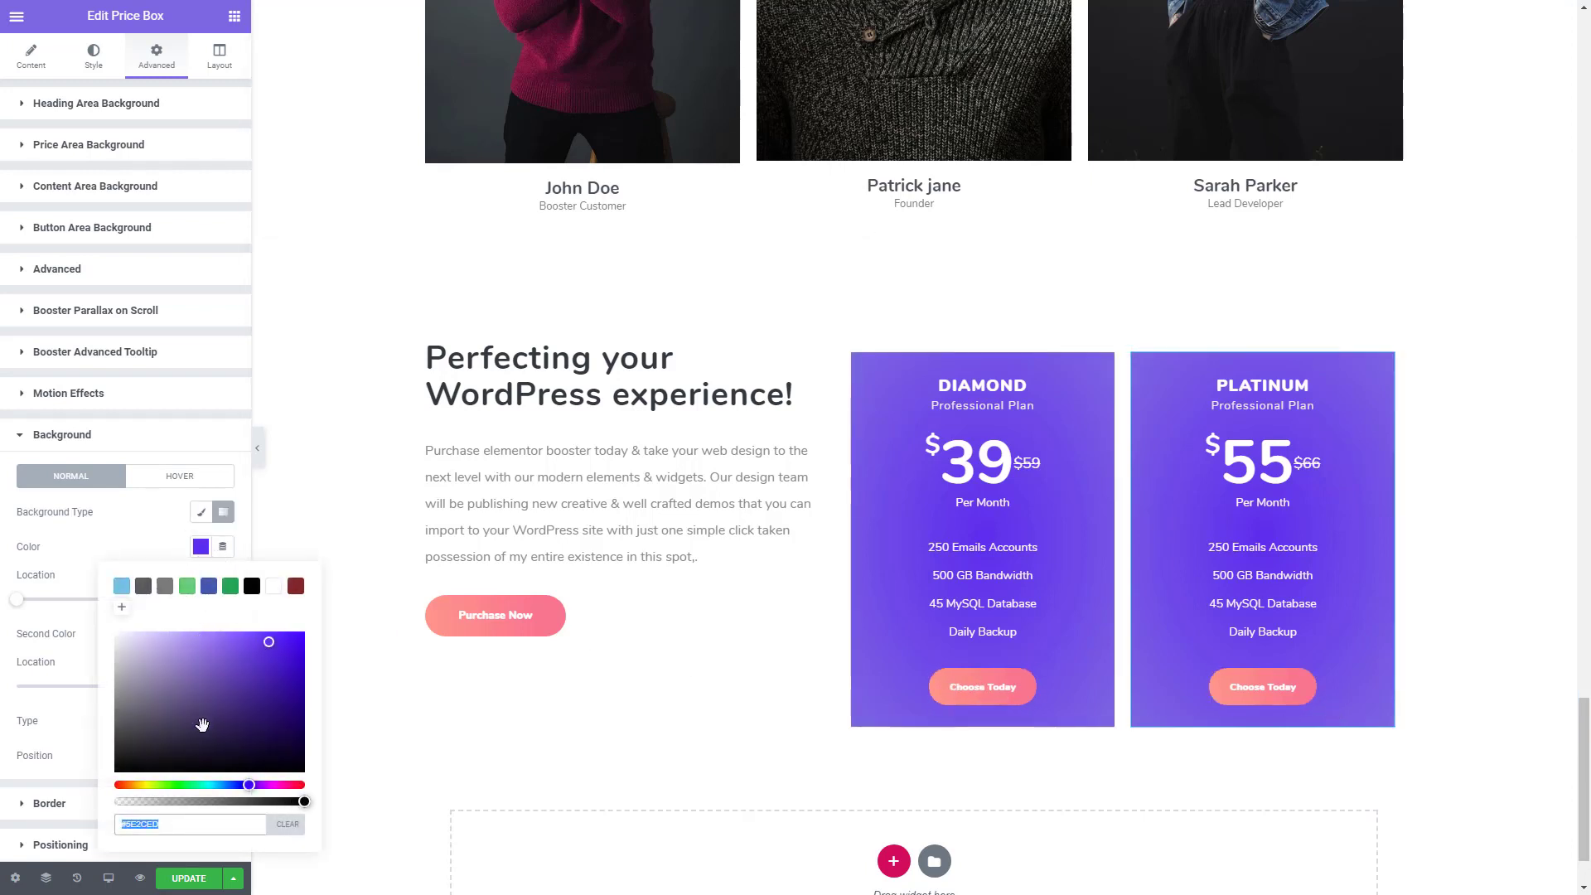
{"action": "type", "text": "#"}
{"action": "left_click", "coordinate": [265, 750]}
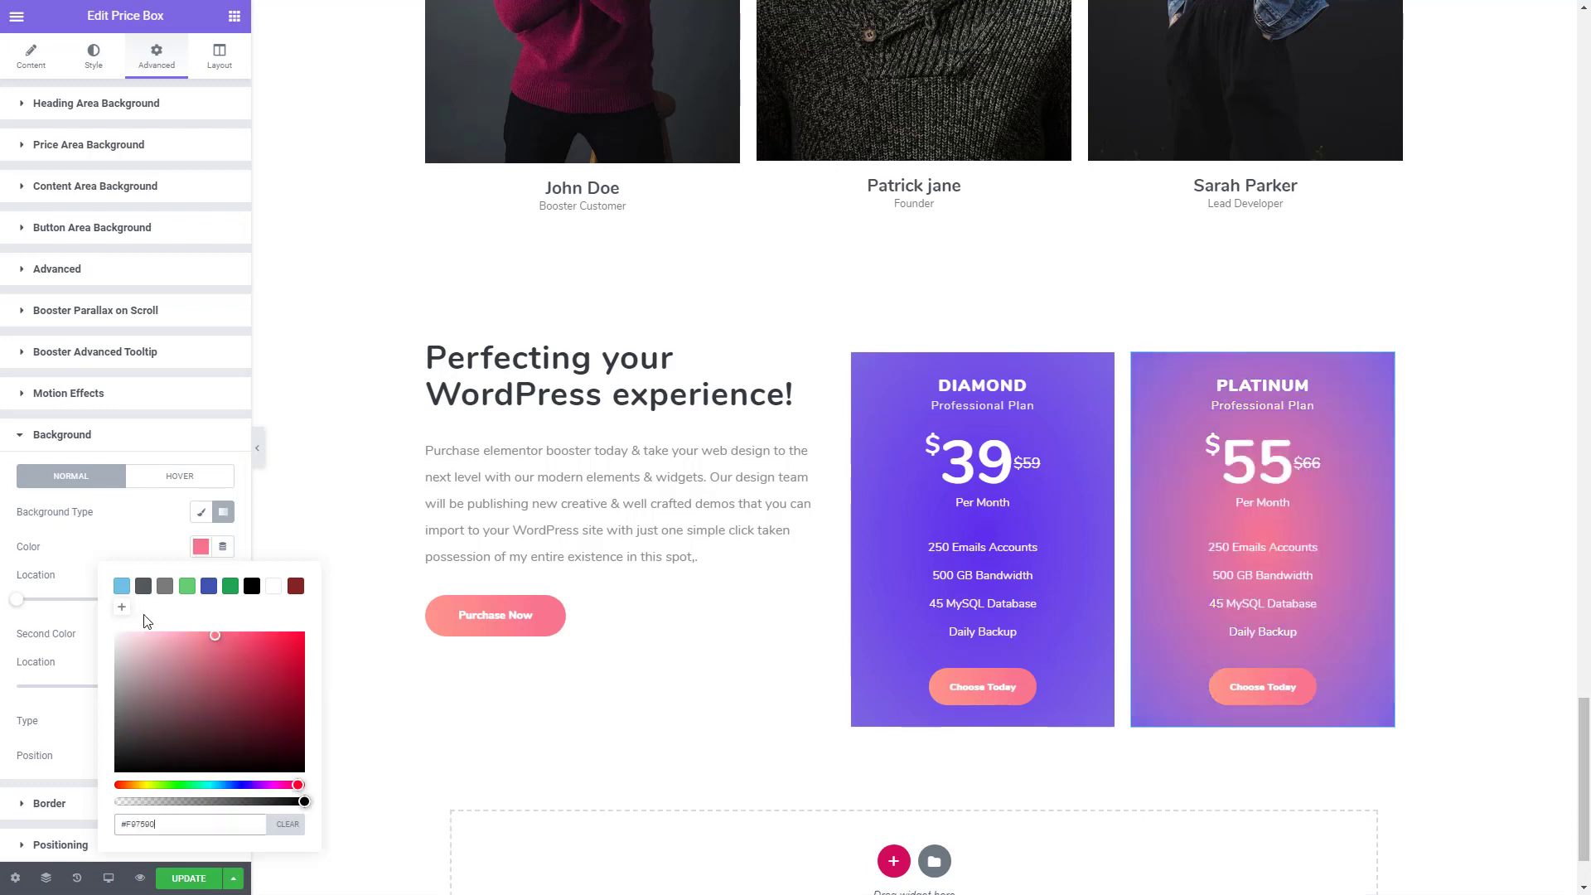
{"action": "left_click", "coordinate": [153, 549]}
- Set the background gradient's second colour to #FE978A and its type to Linear
{"action": "left_click", "coordinate": [203, 634]}
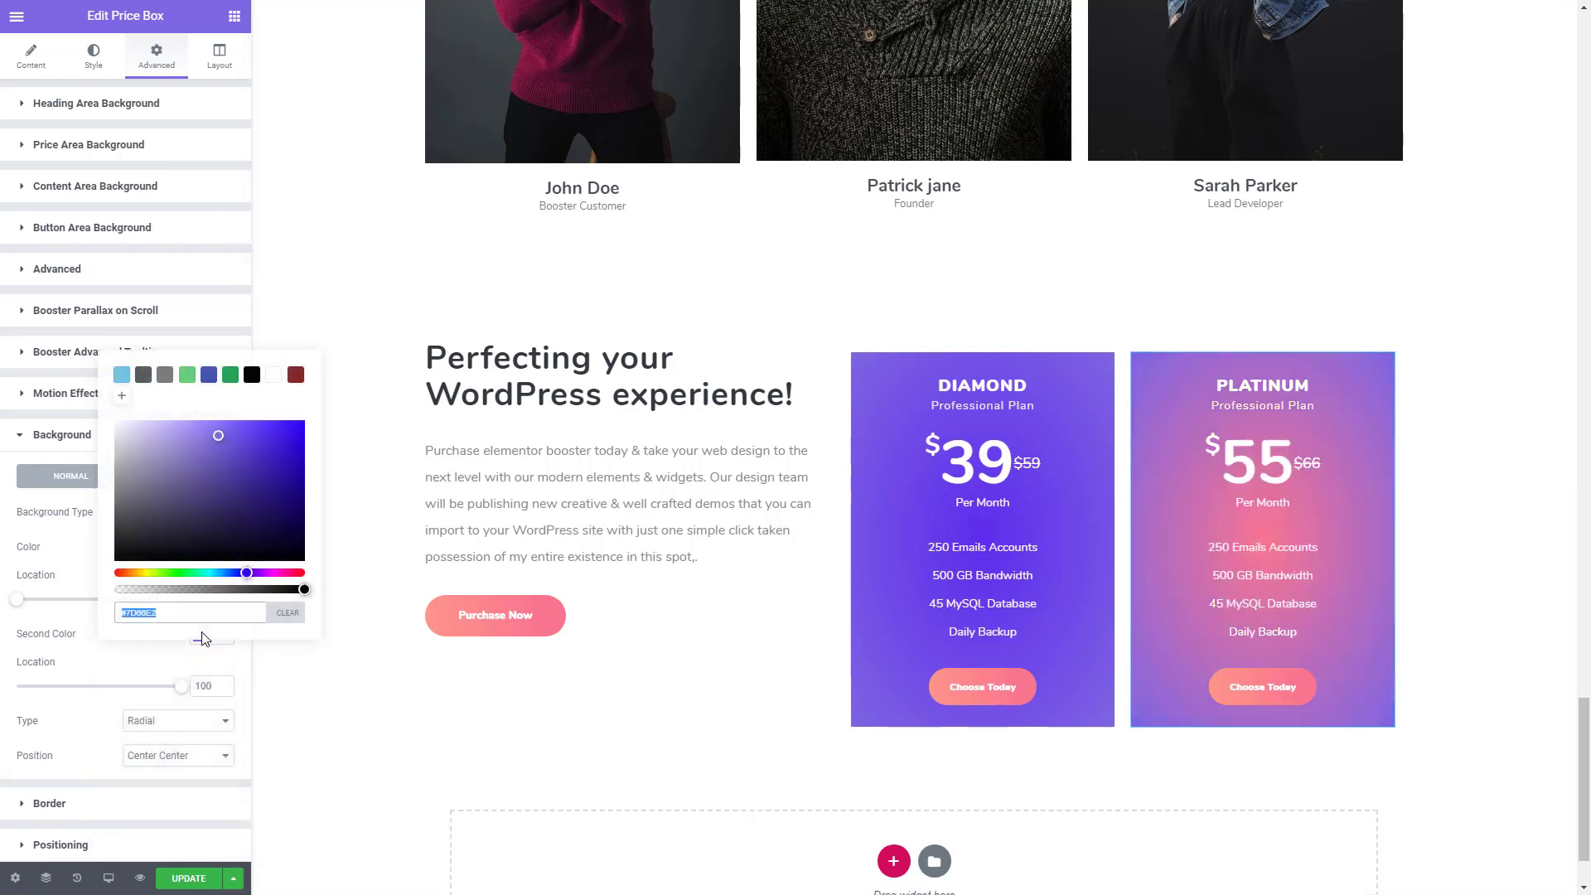
{"action": "type", "text": "#"}
{"action": "left_click", "coordinate": [147, 675]}
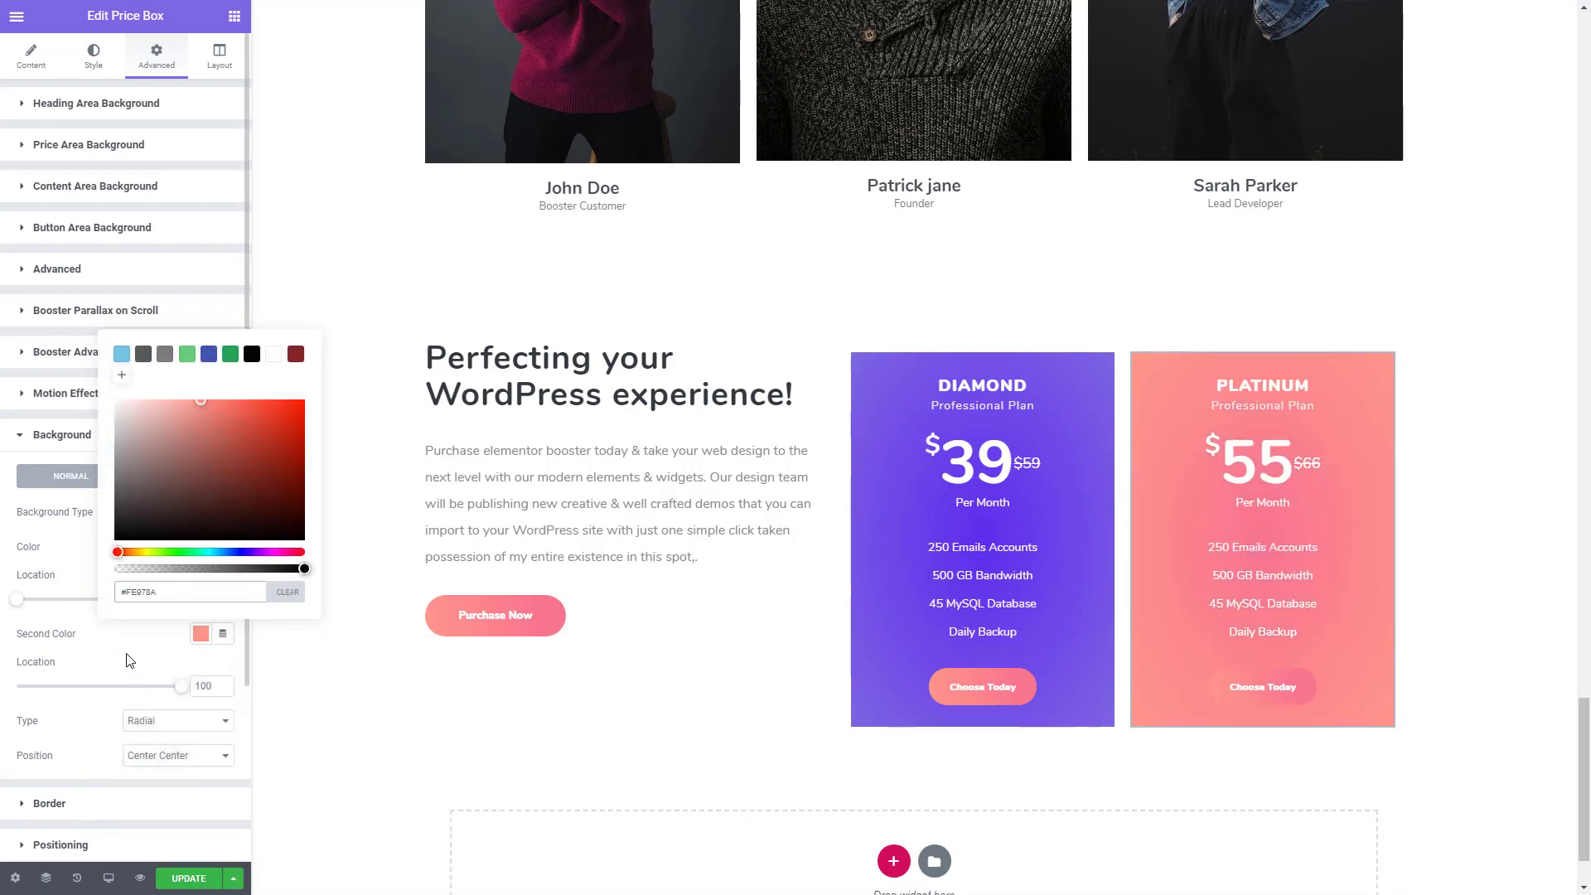
{"action": "left_click", "coordinate": [129, 660]}
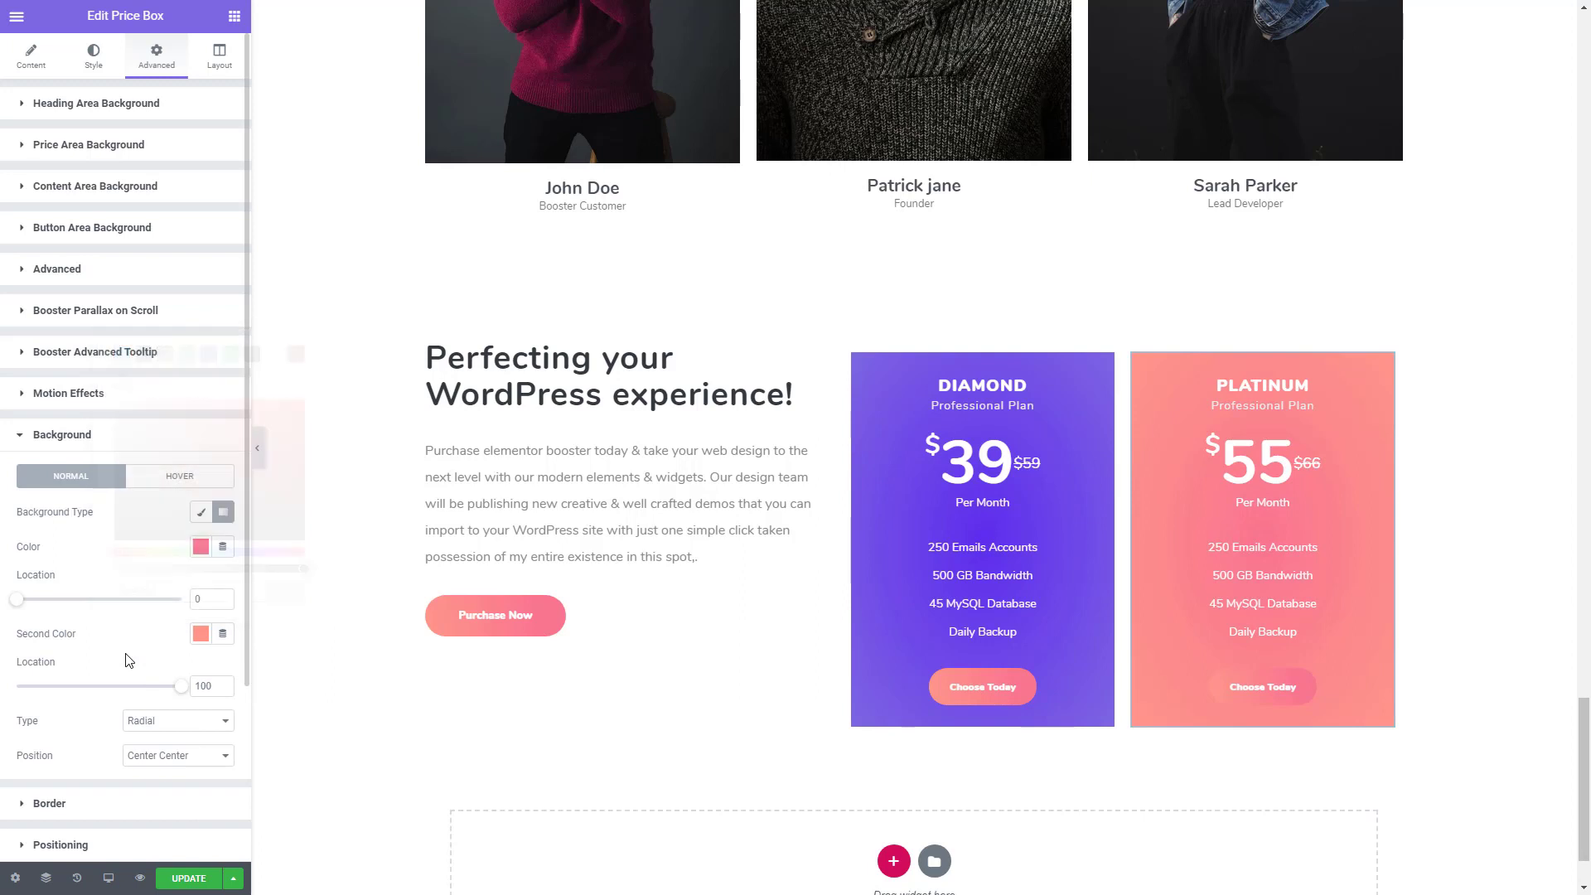
{"action": "left_click", "coordinate": [182, 723]}
{"action": "left_click", "coordinate": [184, 738]}
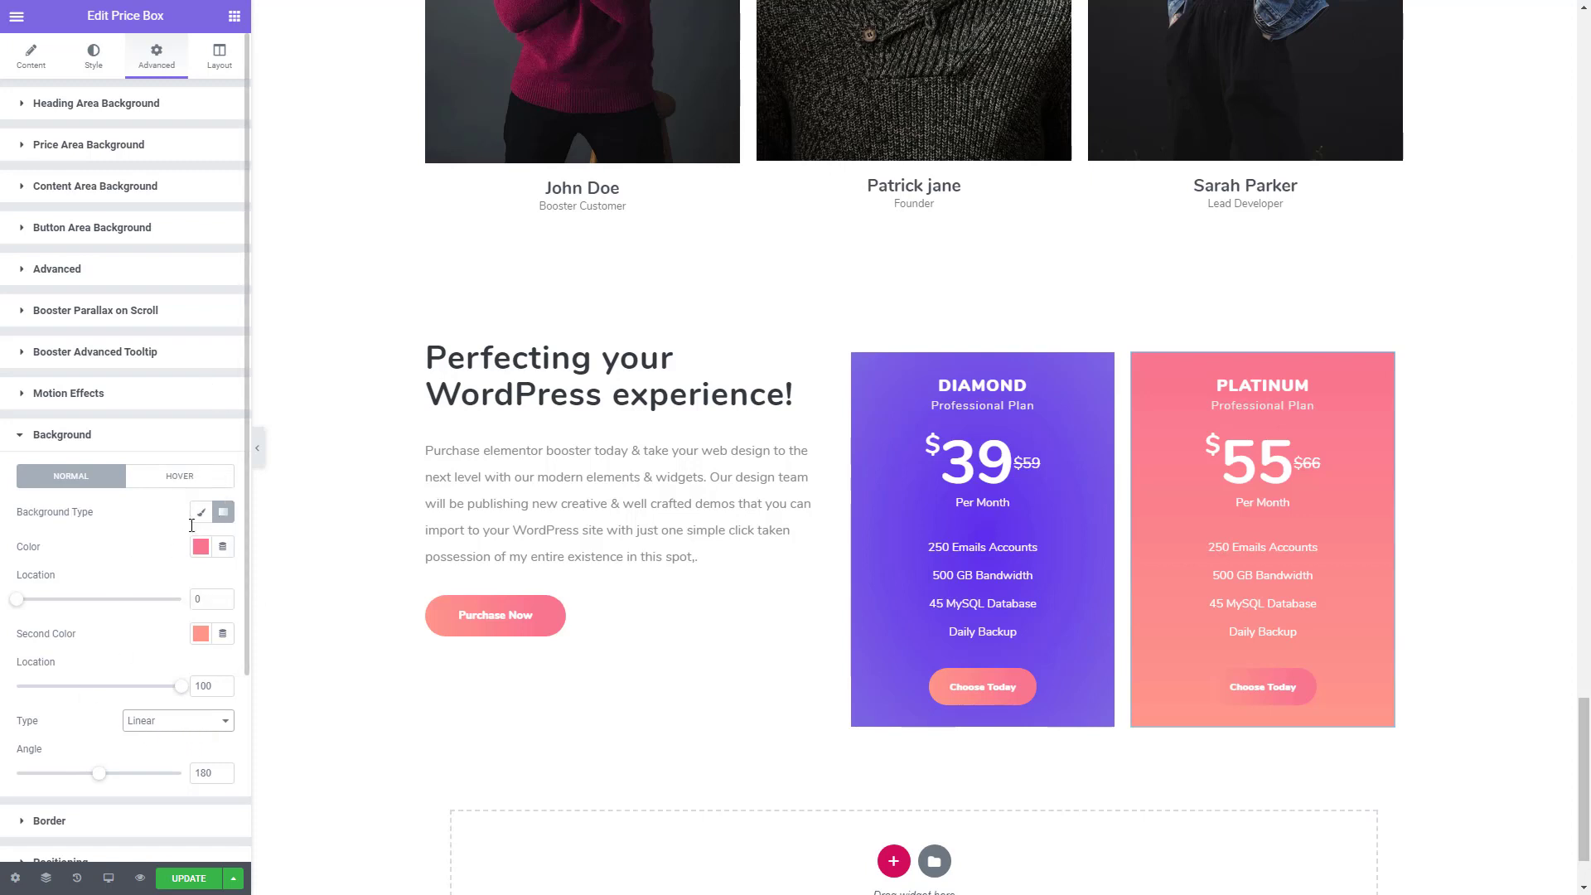
- Replace the PLATINUM button's normal-state gradient with a solid white background
{"action": "scroll", "coordinate": [186, 513], "scroll_direction": "down", "scroll_amount": 3}
{"action": "scroll", "coordinate": [91, 663], "scroll_direction": "up", "scroll_amount": 2}
{"action": "scroll", "coordinate": [123, 363], "scroll_direction": "up", "scroll_amount": 2}
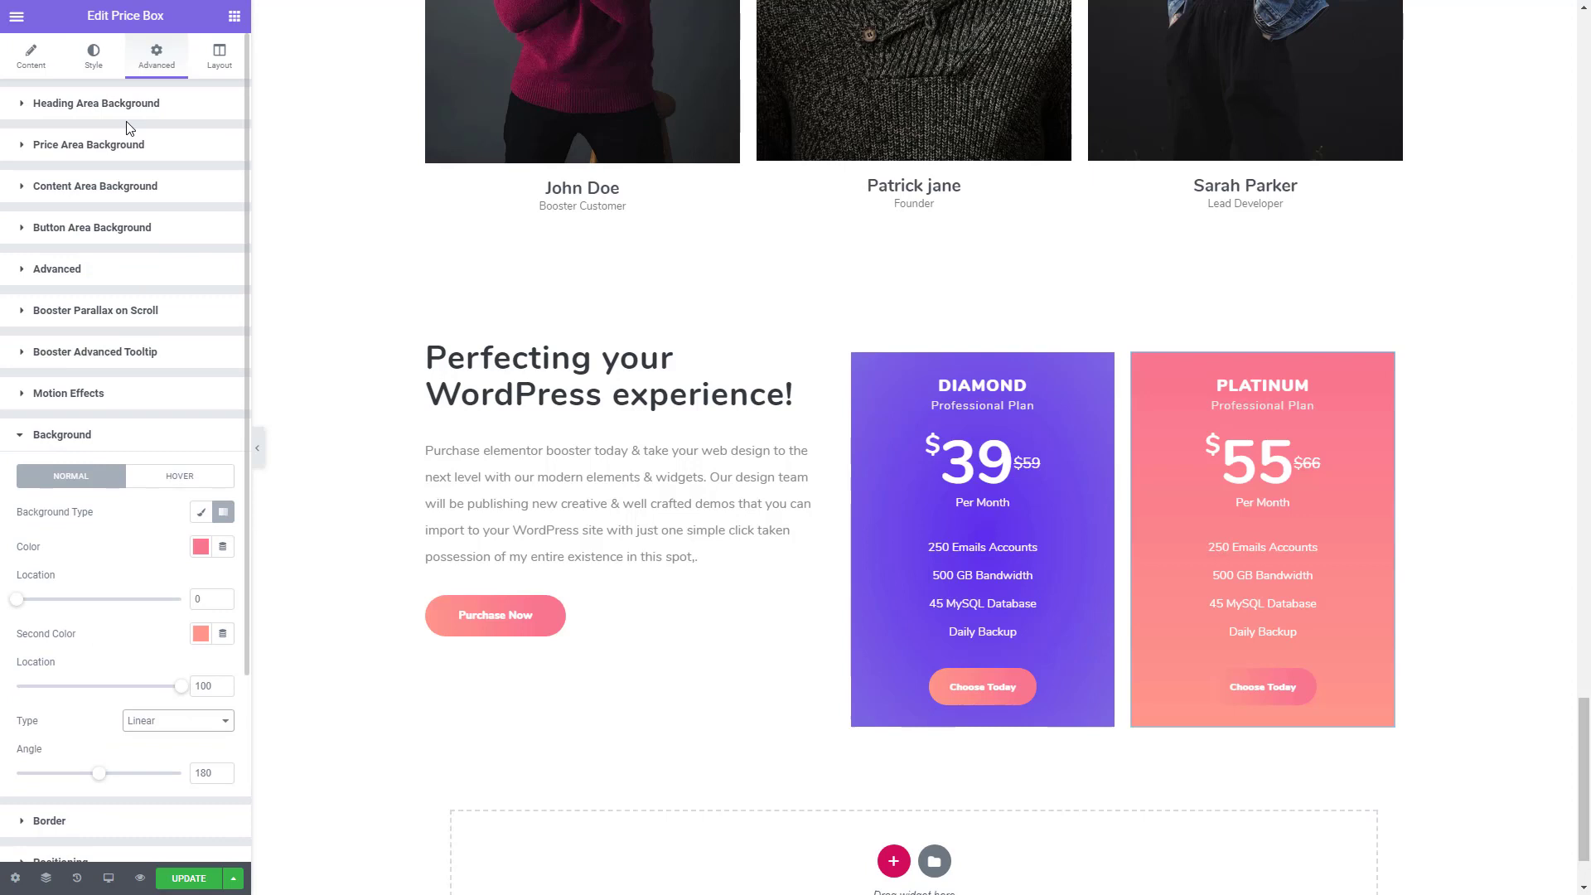
{"action": "left_click", "coordinate": [93, 54]}
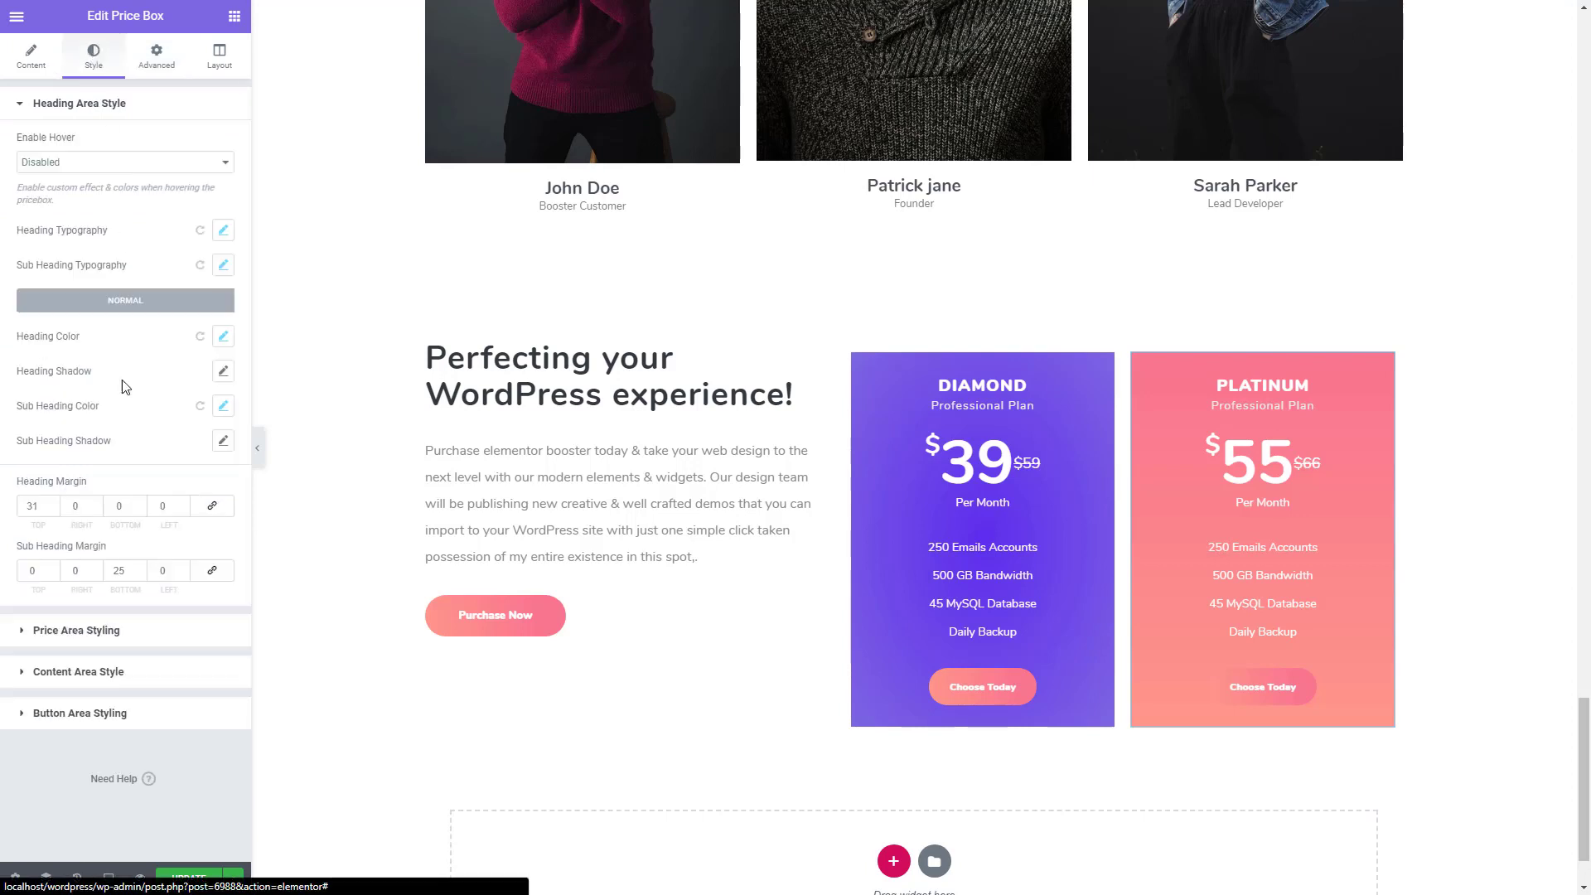
{"action": "left_click", "coordinate": [62, 716]}
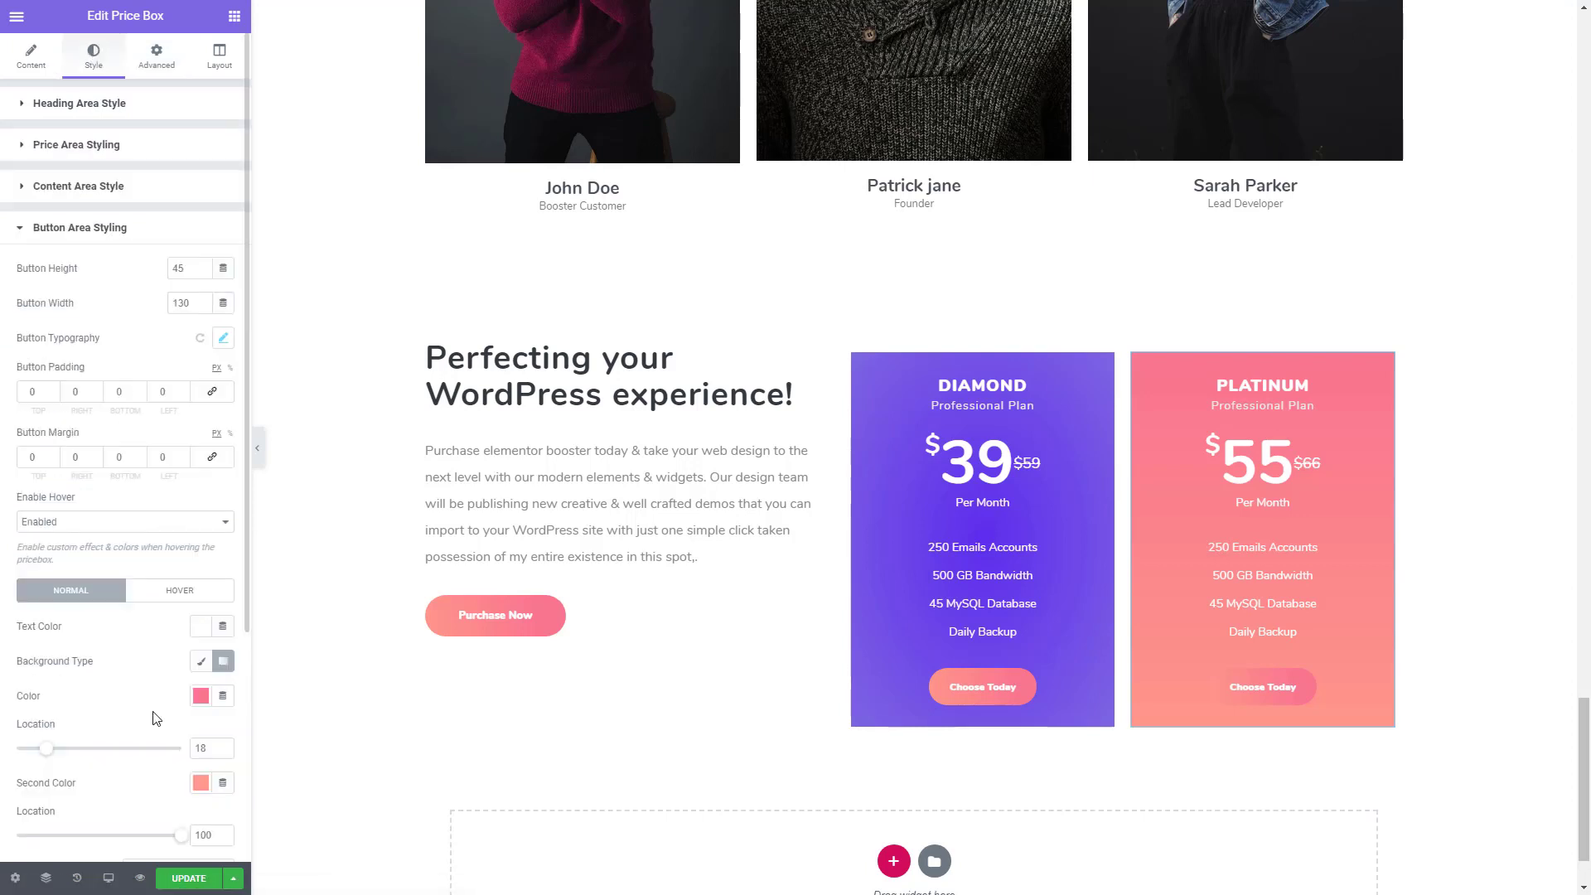
{"action": "scroll", "coordinate": [155, 714], "scroll_direction": "down", "scroll_amount": 1}
{"action": "left_click", "coordinate": [200, 577]}
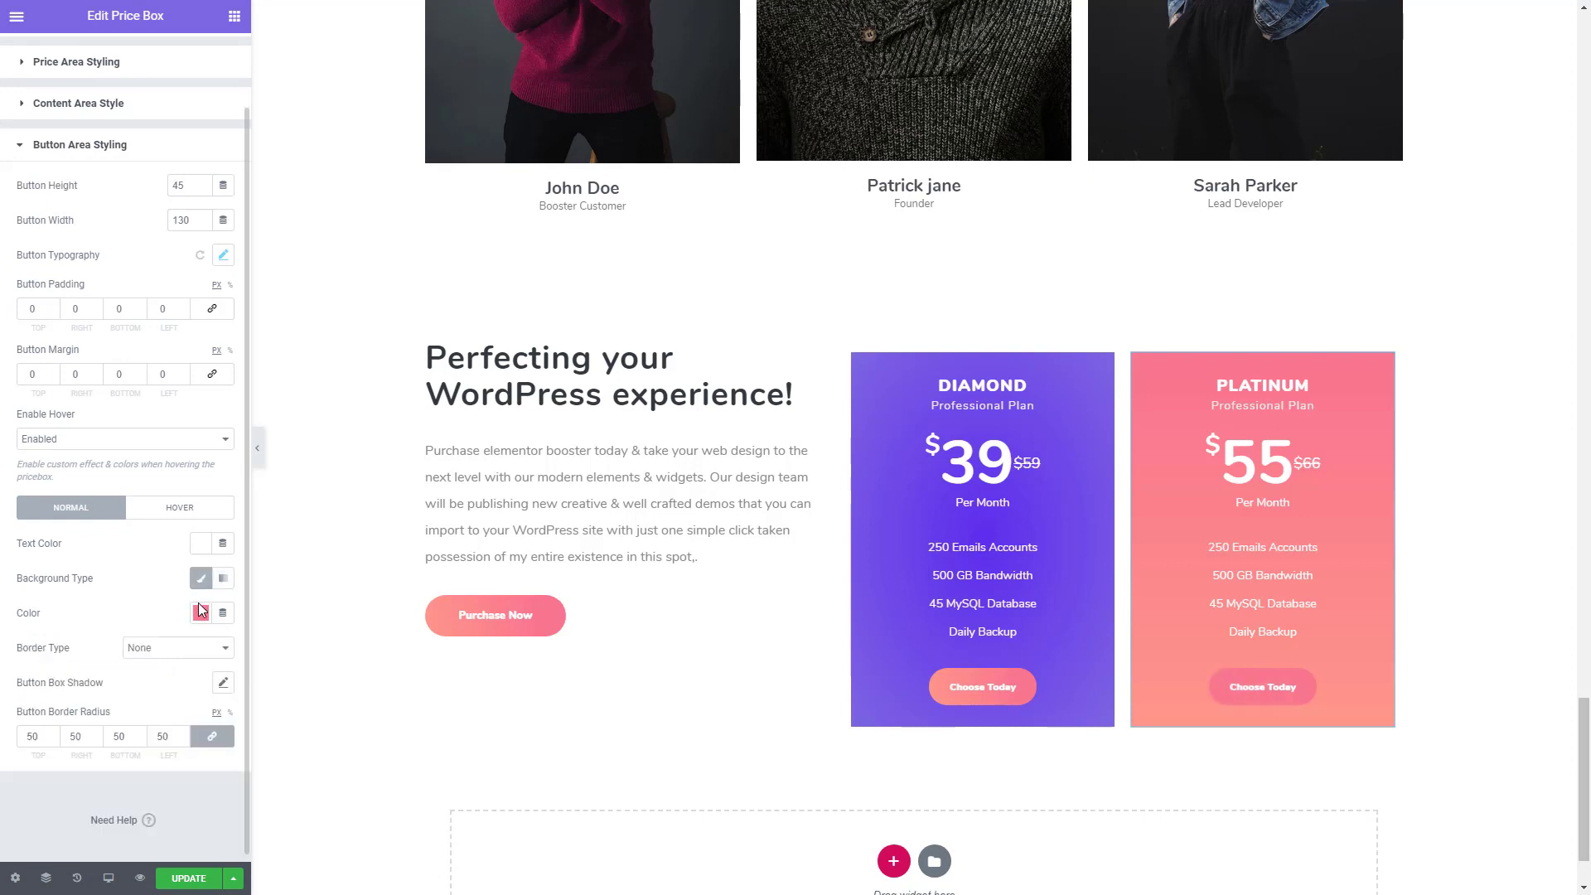
{"action": "left_click", "coordinate": [201, 613]}
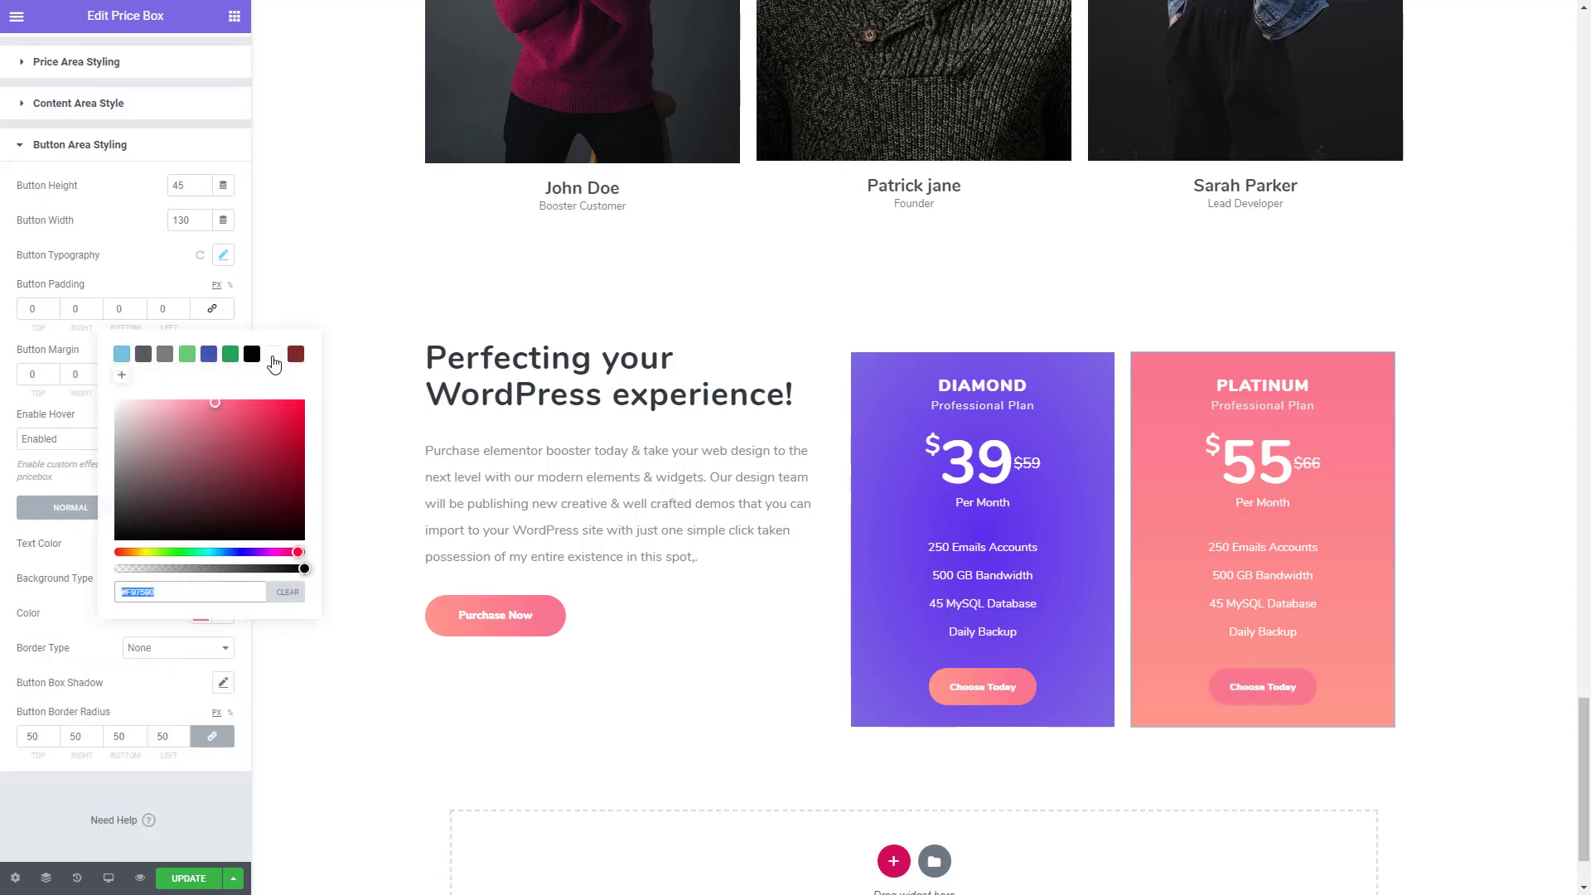
{"action": "left_click", "coordinate": [274, 355]}
{"action": "left_click", "coordinate": [81, 563]}
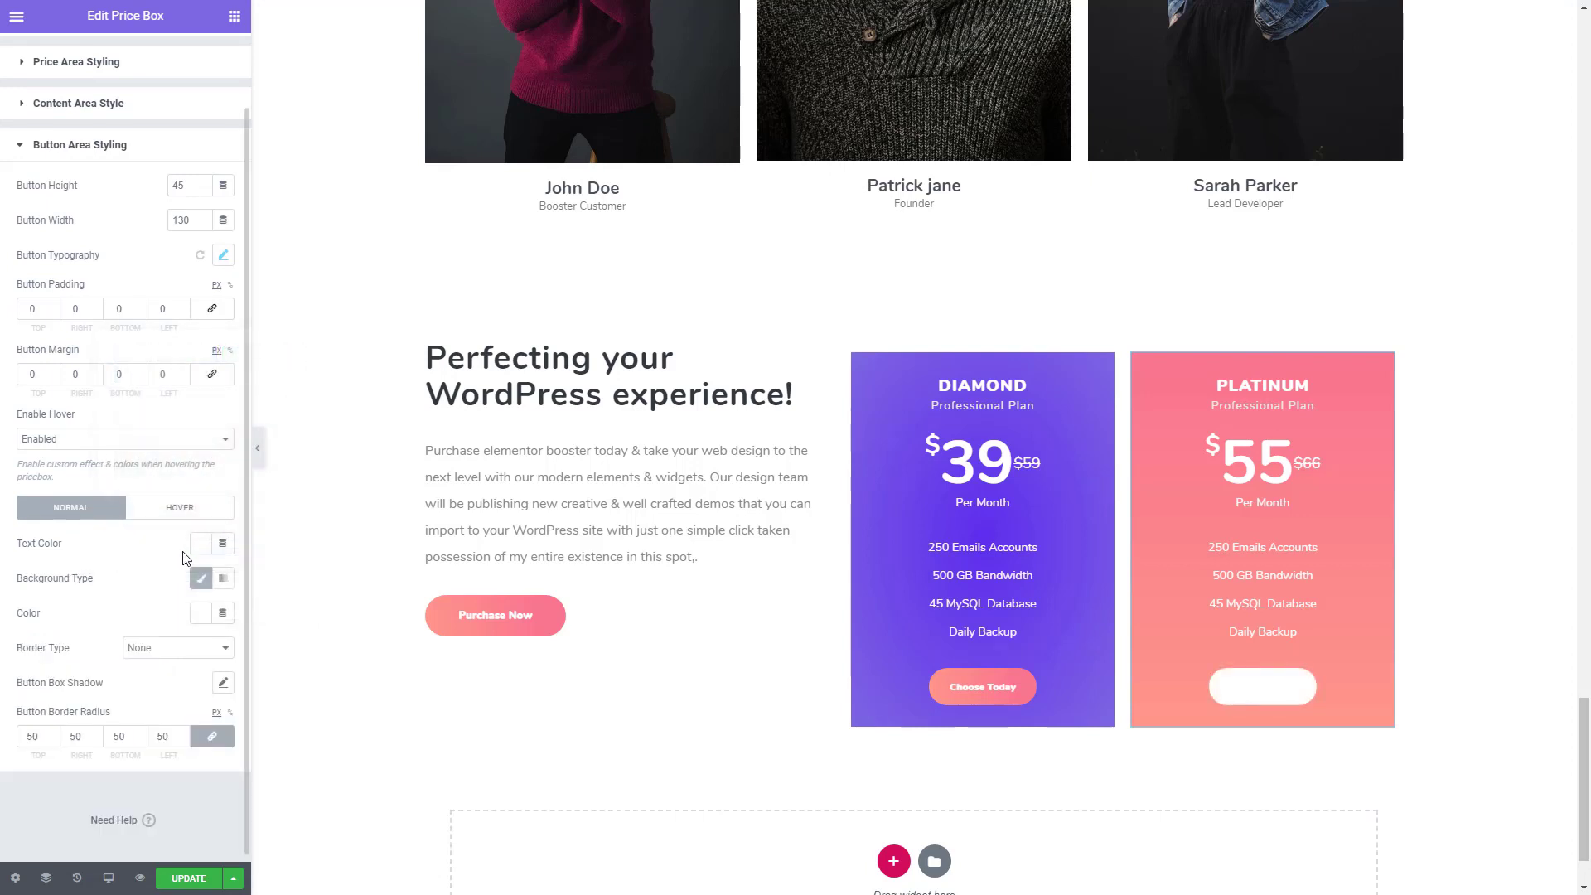
- Set the PLATINUM button's normal text colour to #FE978A
{"action": "left_click", "coordinate": [200, 543]}
{"action": "key", "text": "ctrl+grave"}
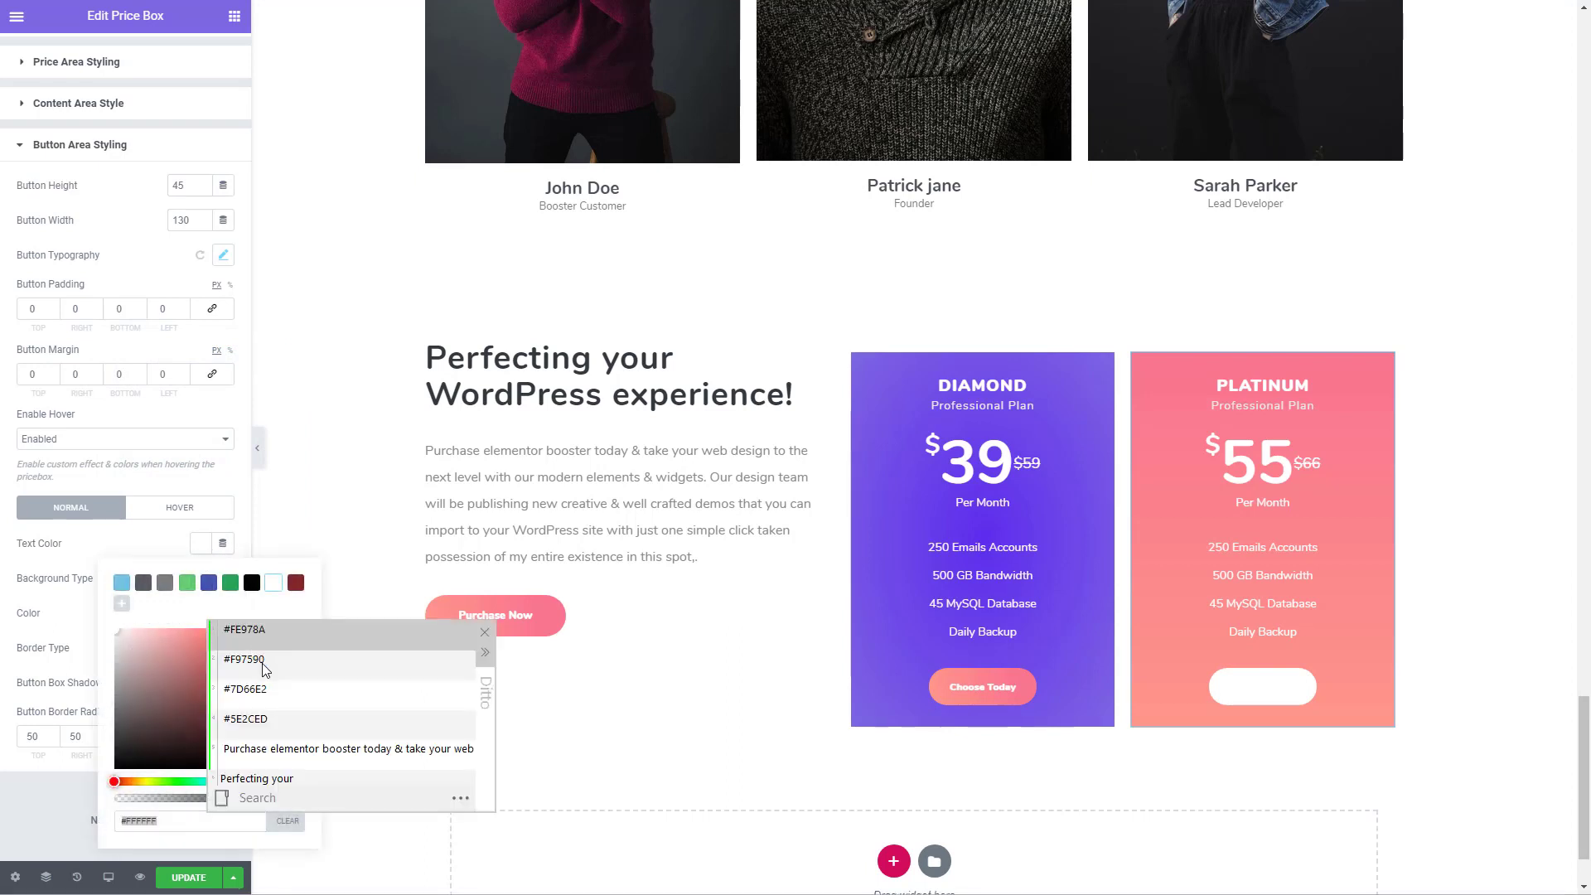
{"action": "double_click", "coordinate": [271, 638]}
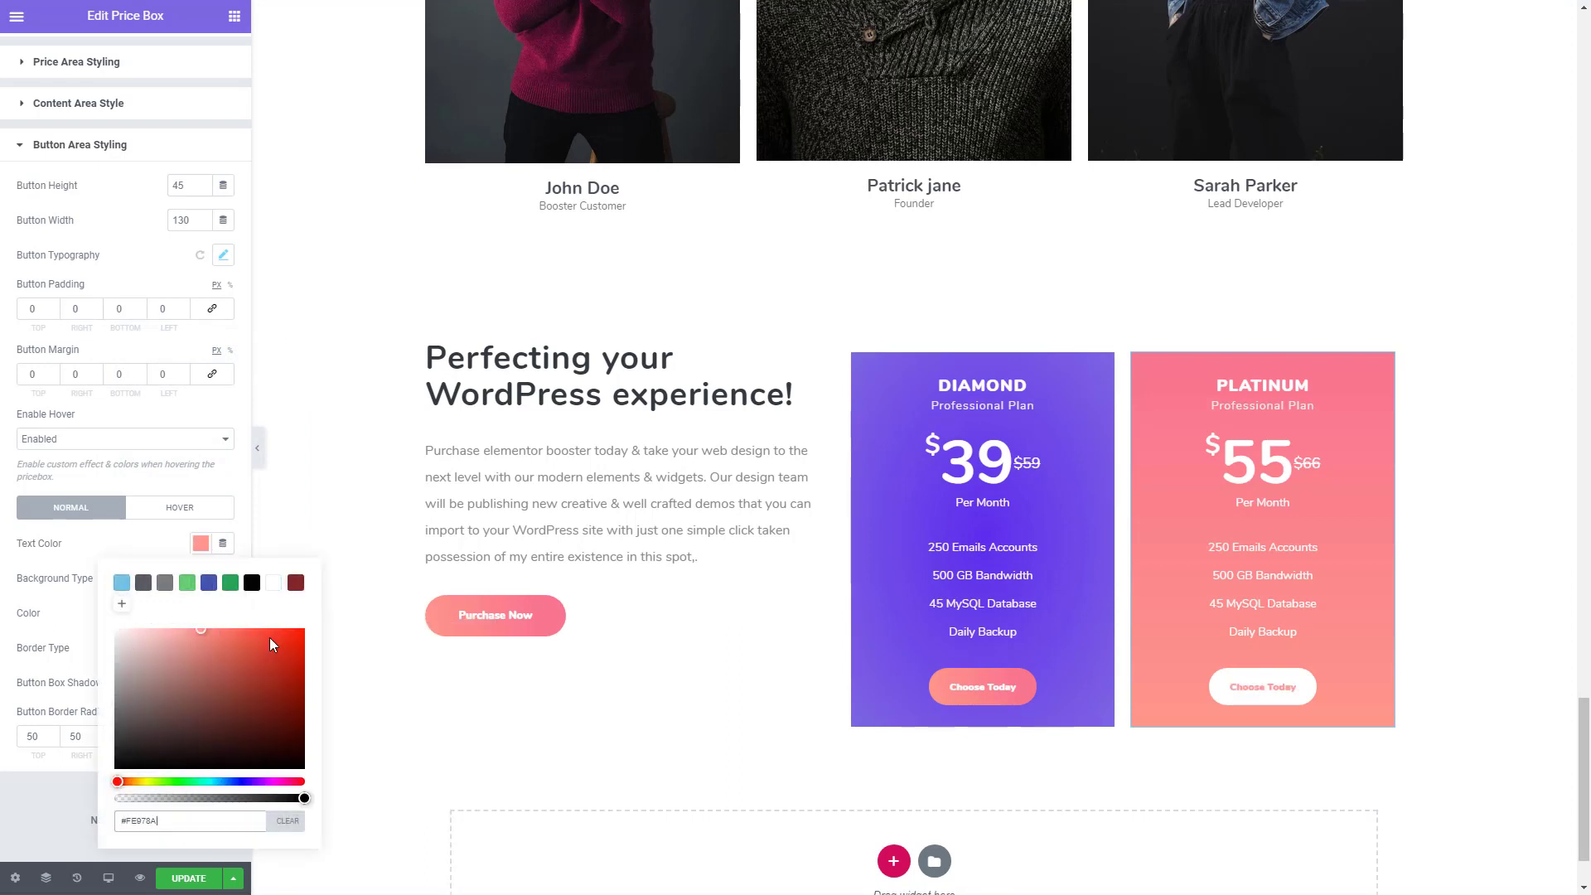
{"action": "left_click", "coordinate": [116, 545]}
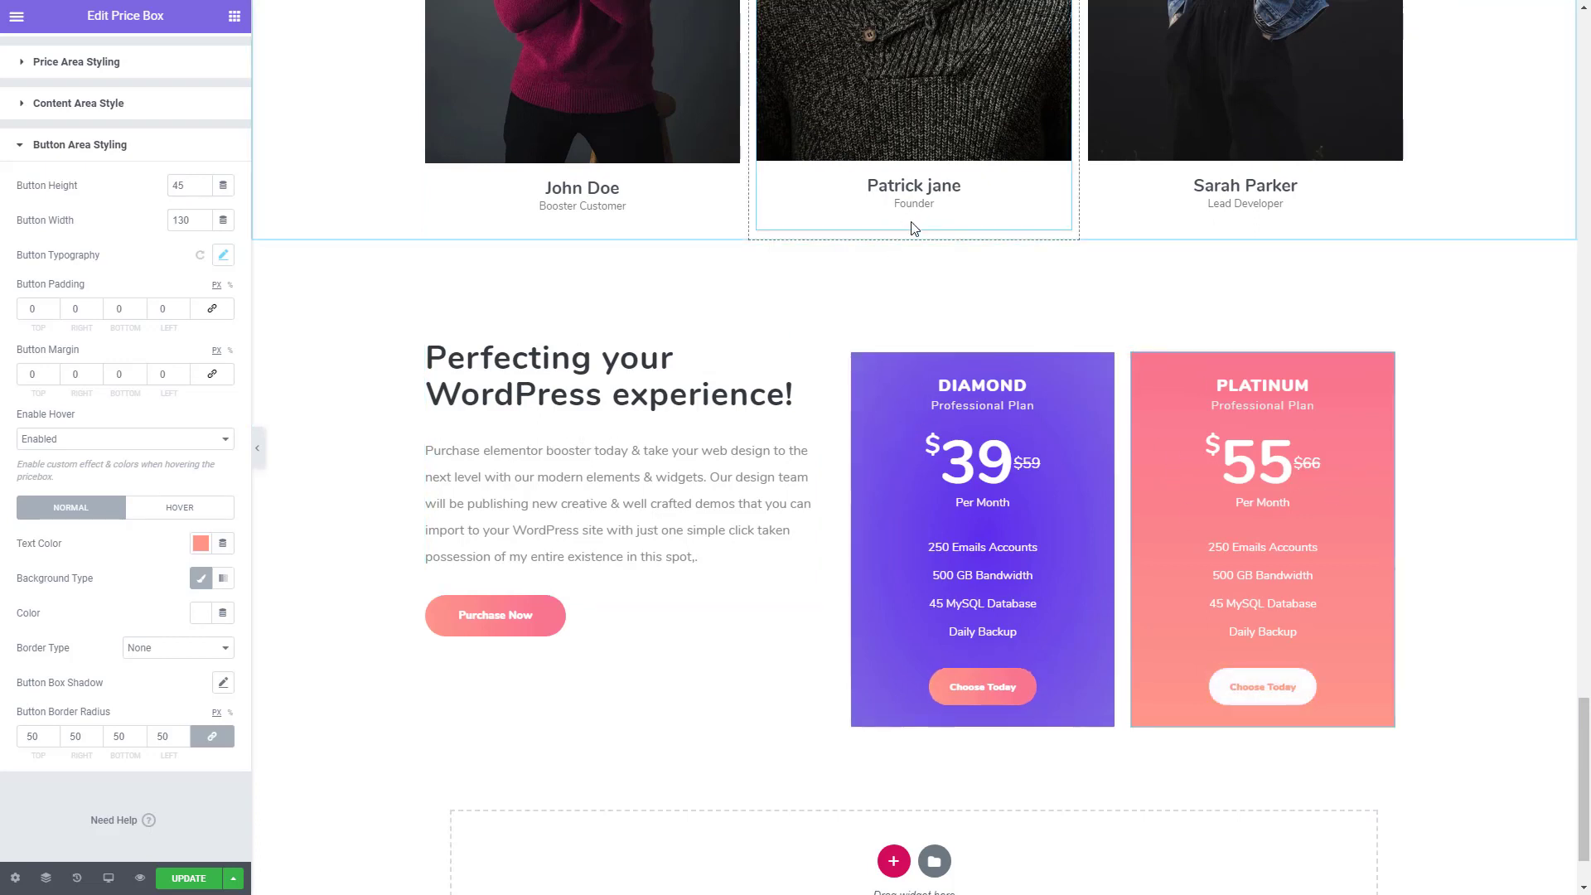
- Set the vertical alignment of the whole pricing section to Middle
{"action": "left_click", "coordinate": [913, 232]}
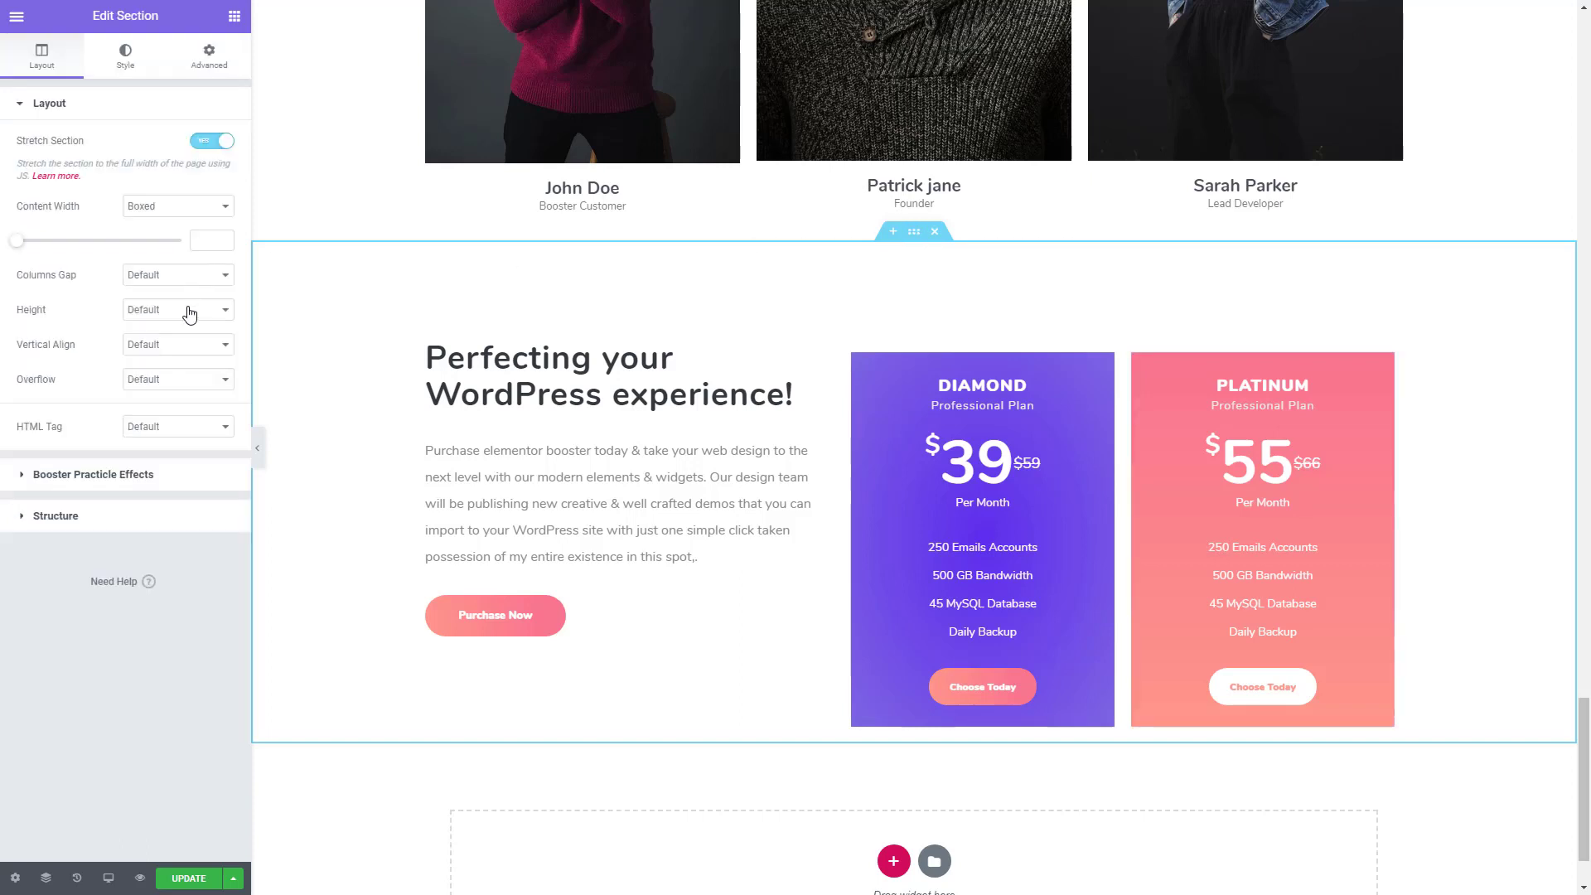
{"action": "left_click", "coordinate": [186, 345]}
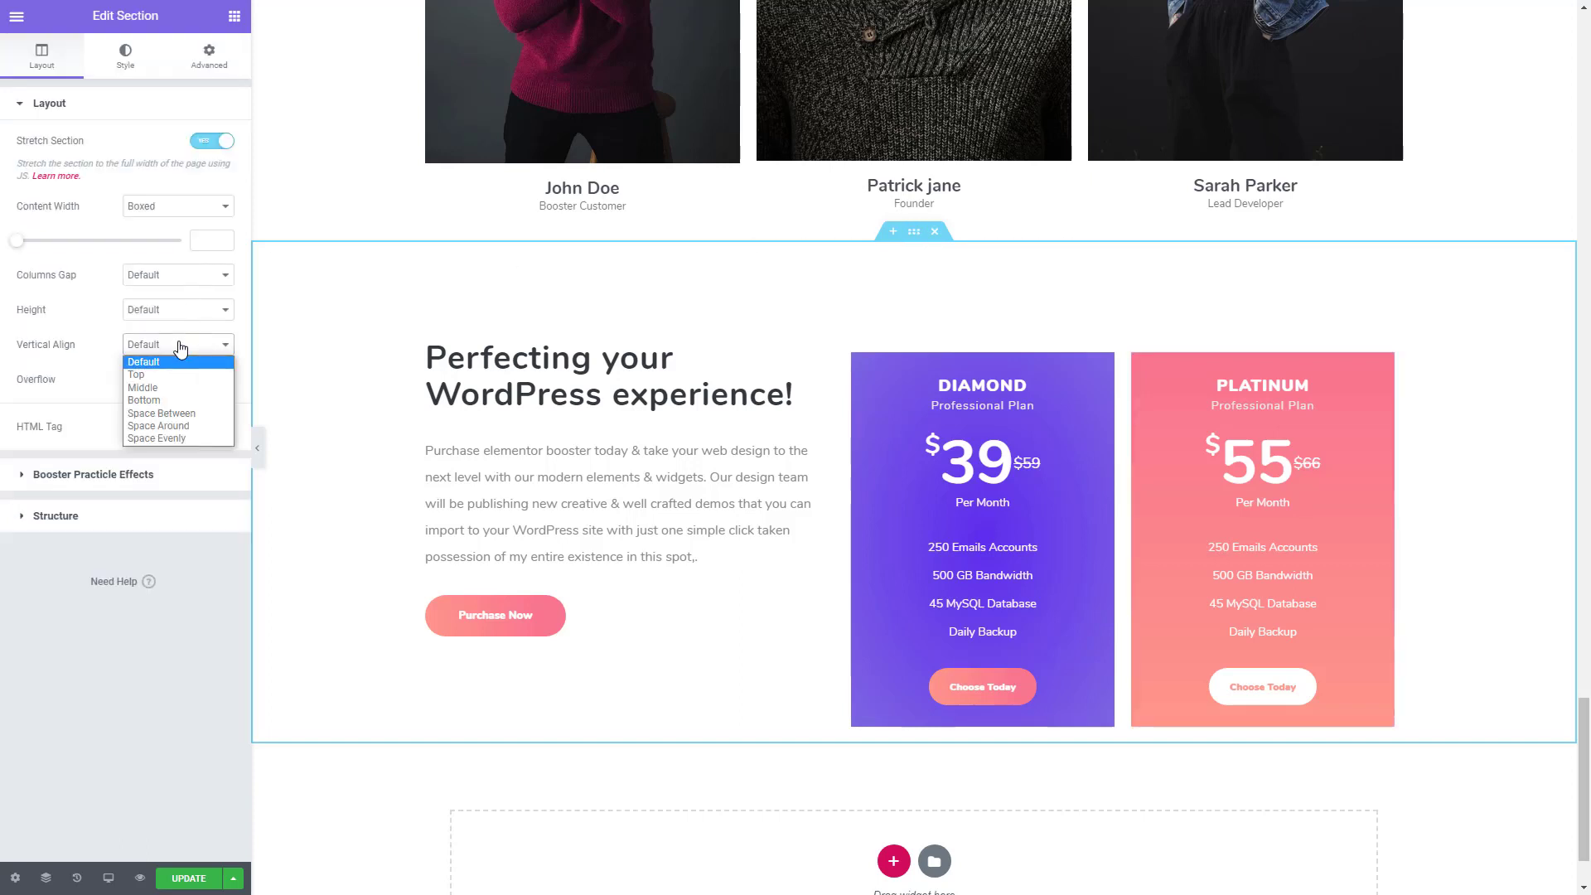
{"action": "left_click", "coordinate": [143, 388]}
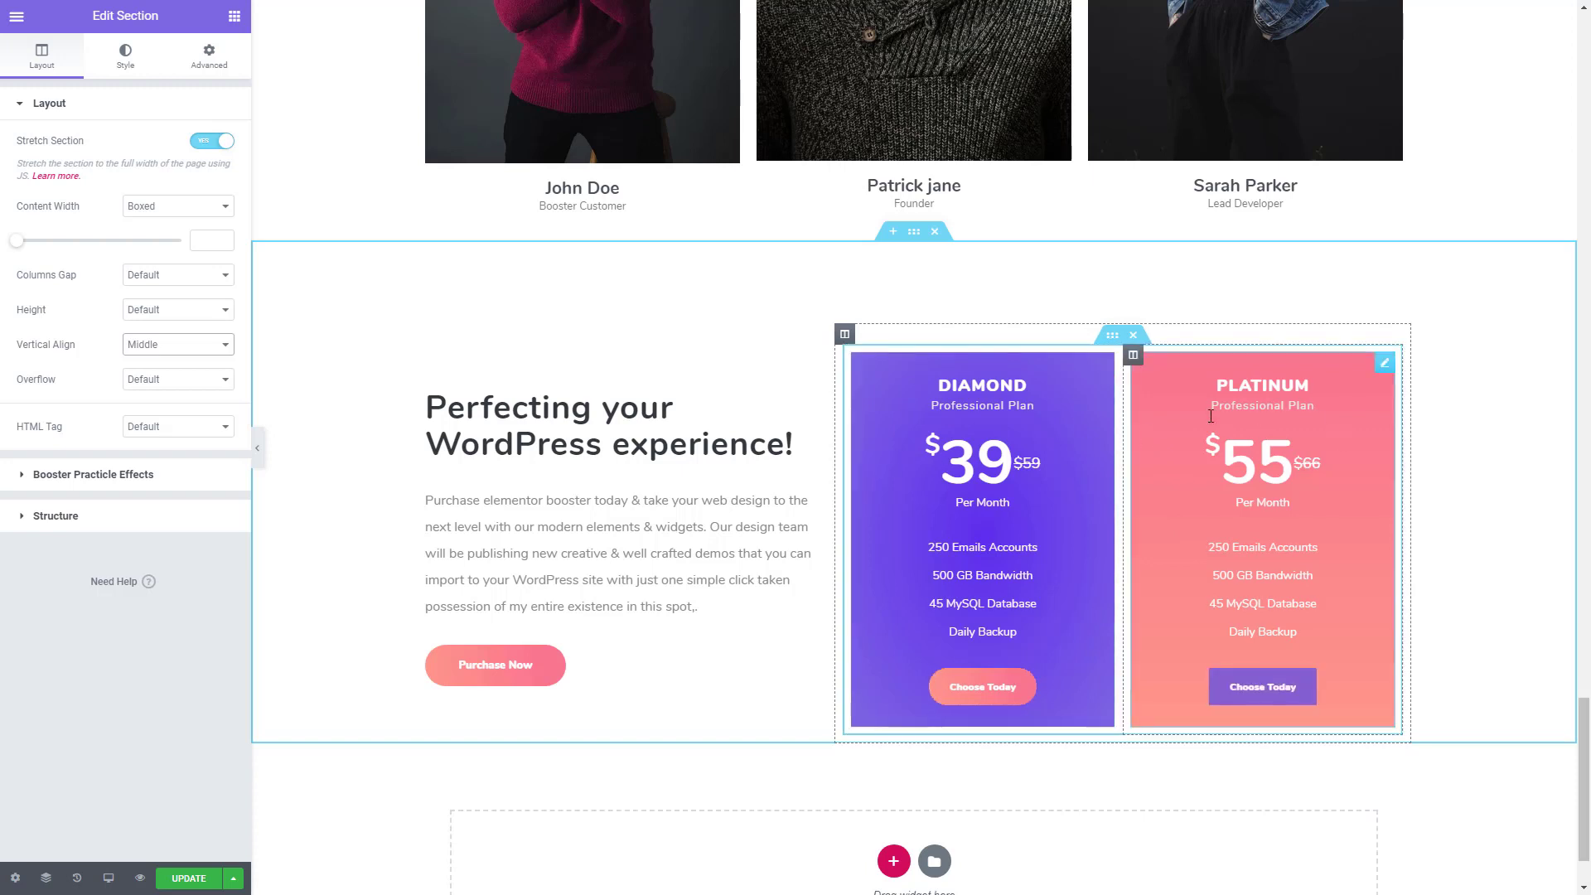
- Unlink the PLATINUM price box's overall padding and set its top and bottom padding to 30 px
{"action": "left_click", "coordinate": [1209, 465]}
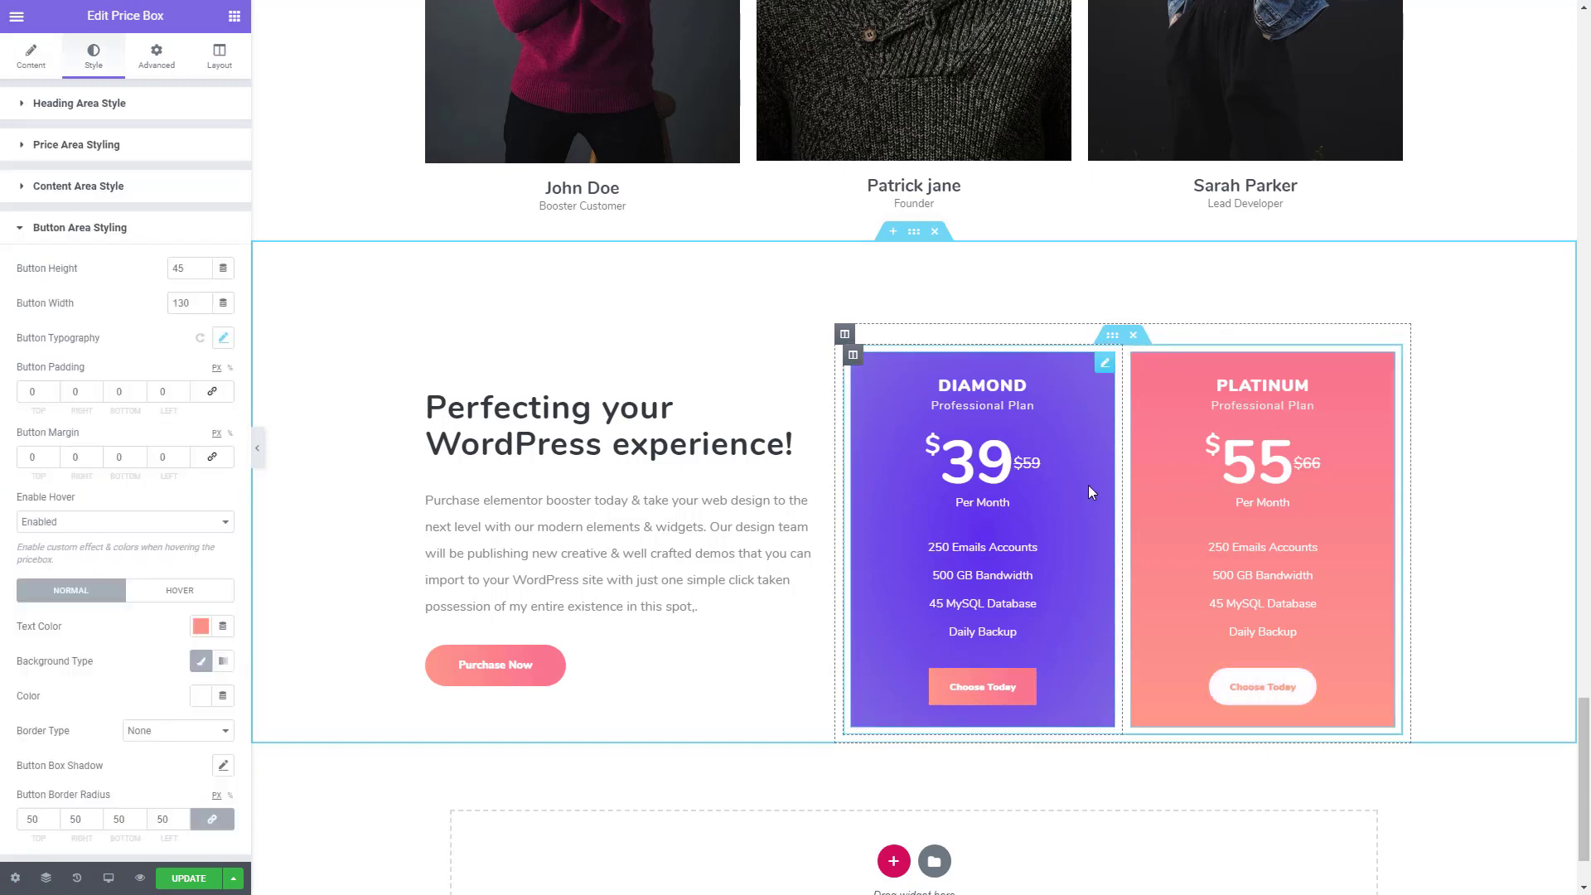
{"action": "left_click", "coordinate": [151, 64]}
{"action": "scroll", "coordinate": [83, 390], "scroll_direction": "down", "scroll_amount": 4}
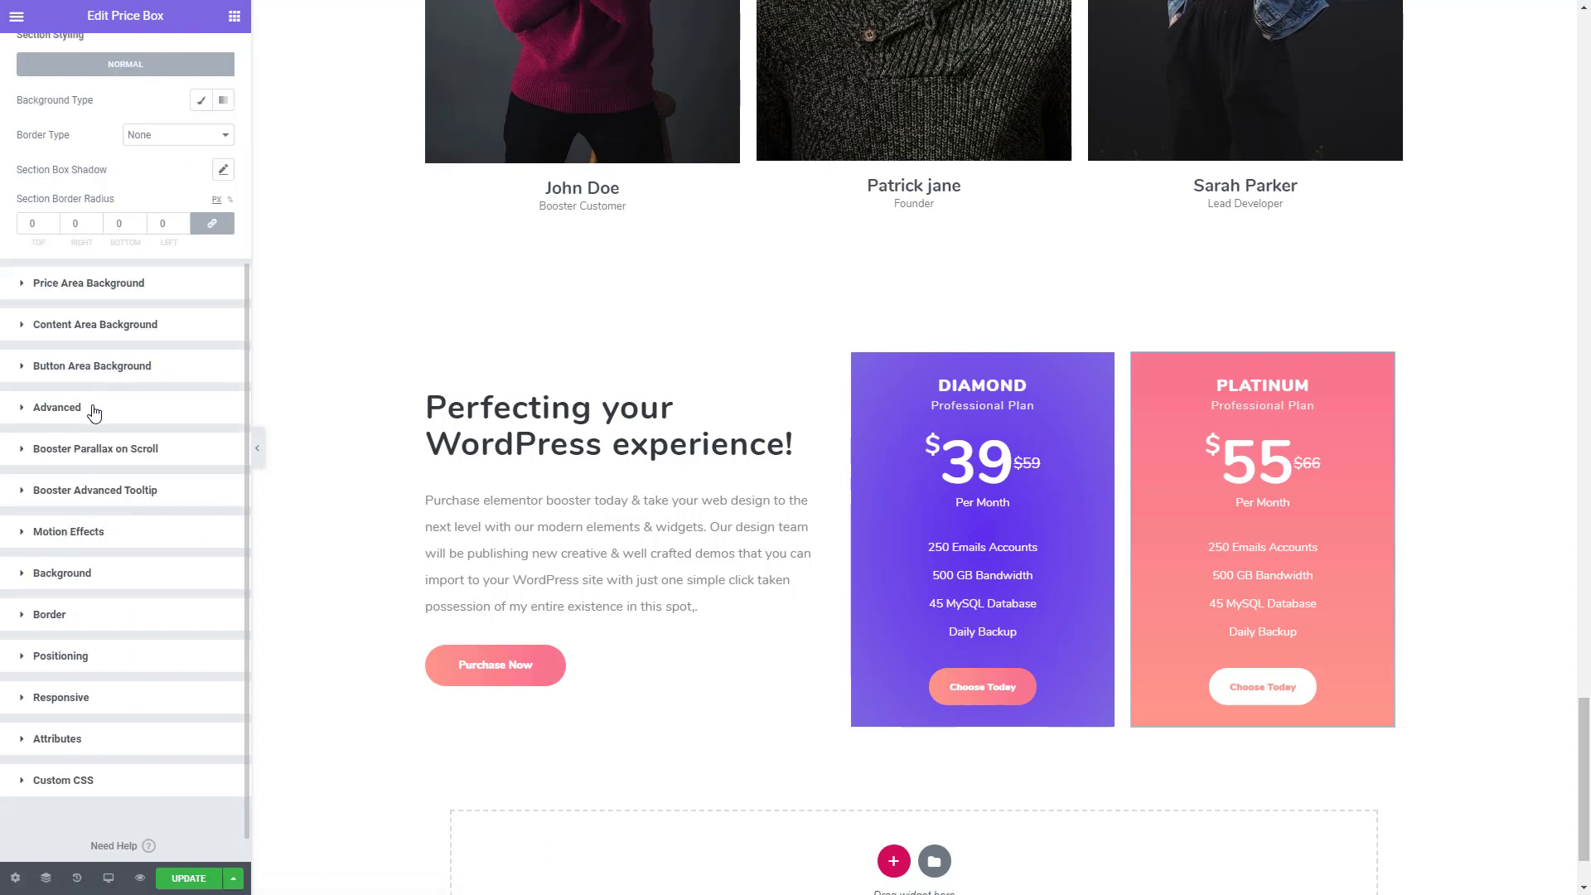
{"action": "left_click", "coordinate": [95, 409]}
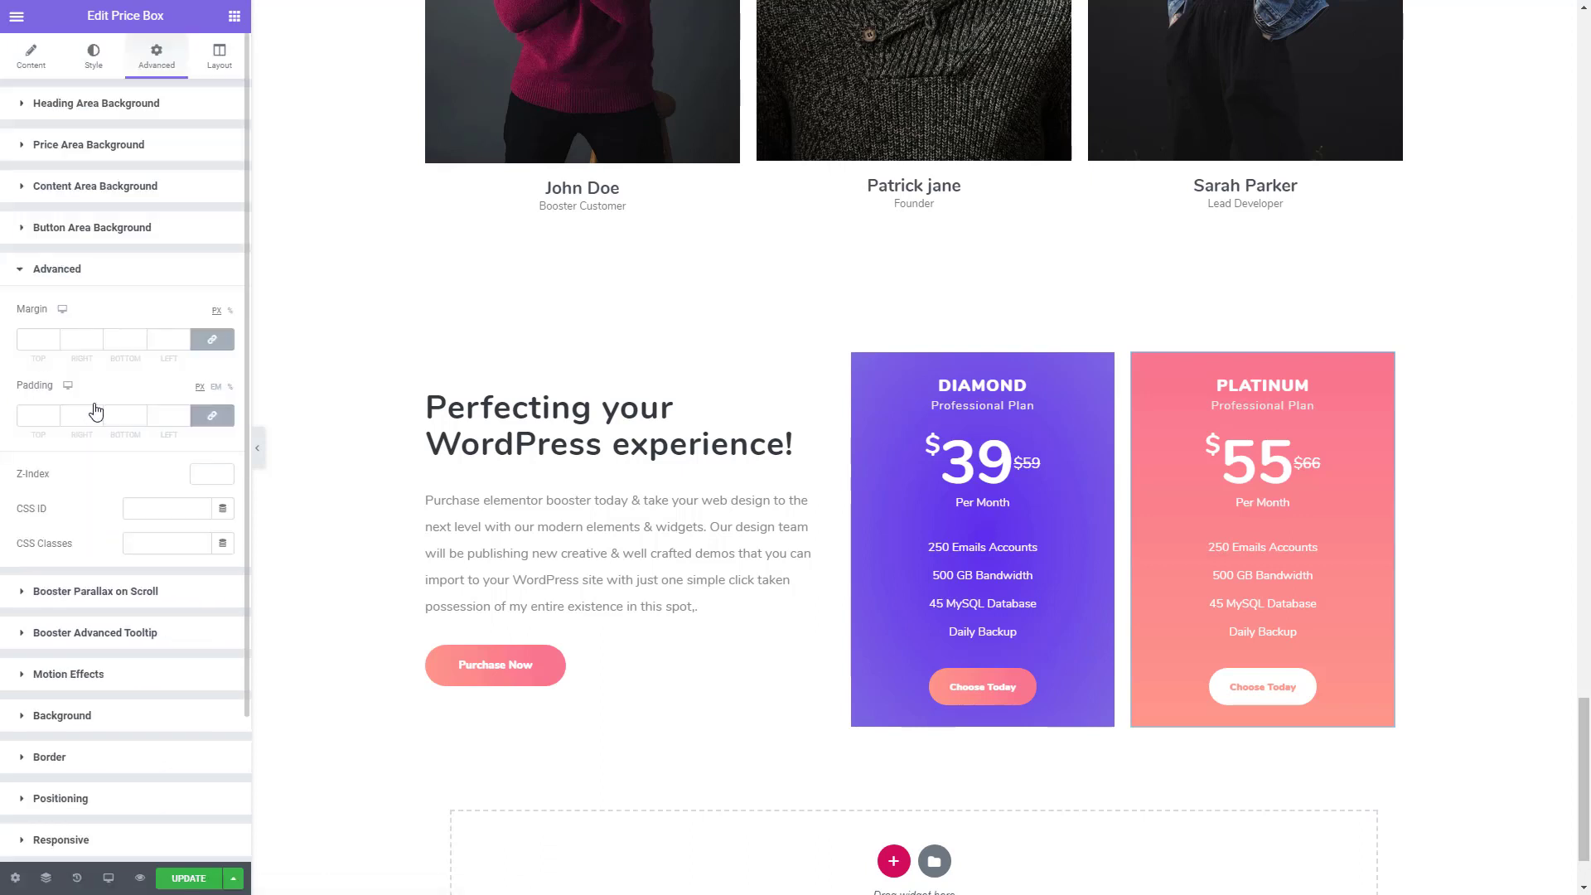
{"action": "left_click", "coordinate": [212, 415]}
{"action": "double_click", "coordinate": [39, 411]}
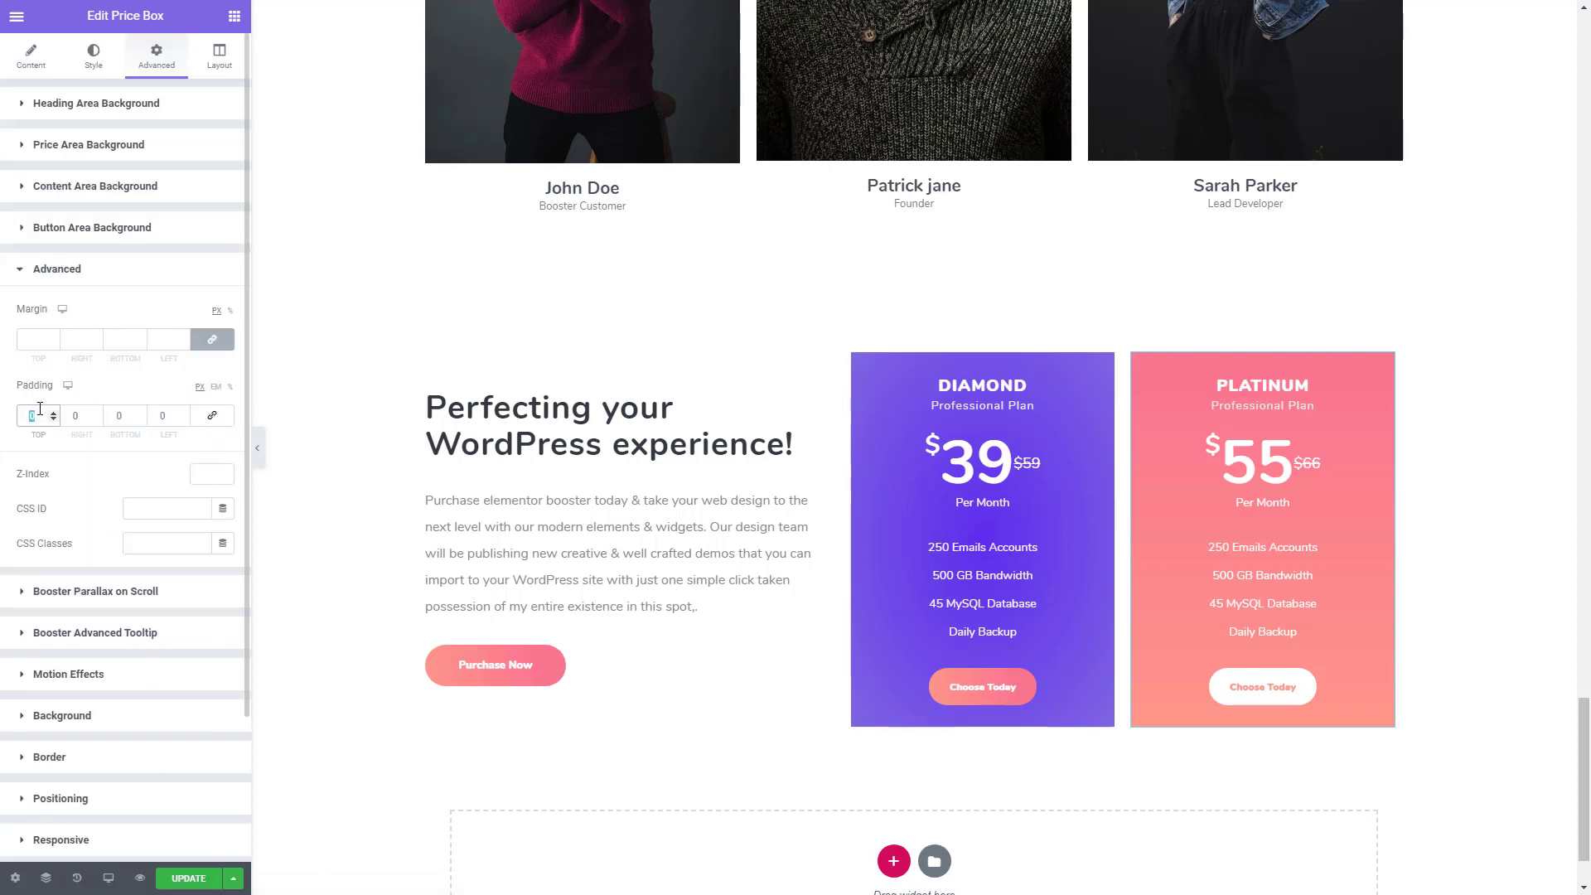
{"action": "type", "text": "30"}
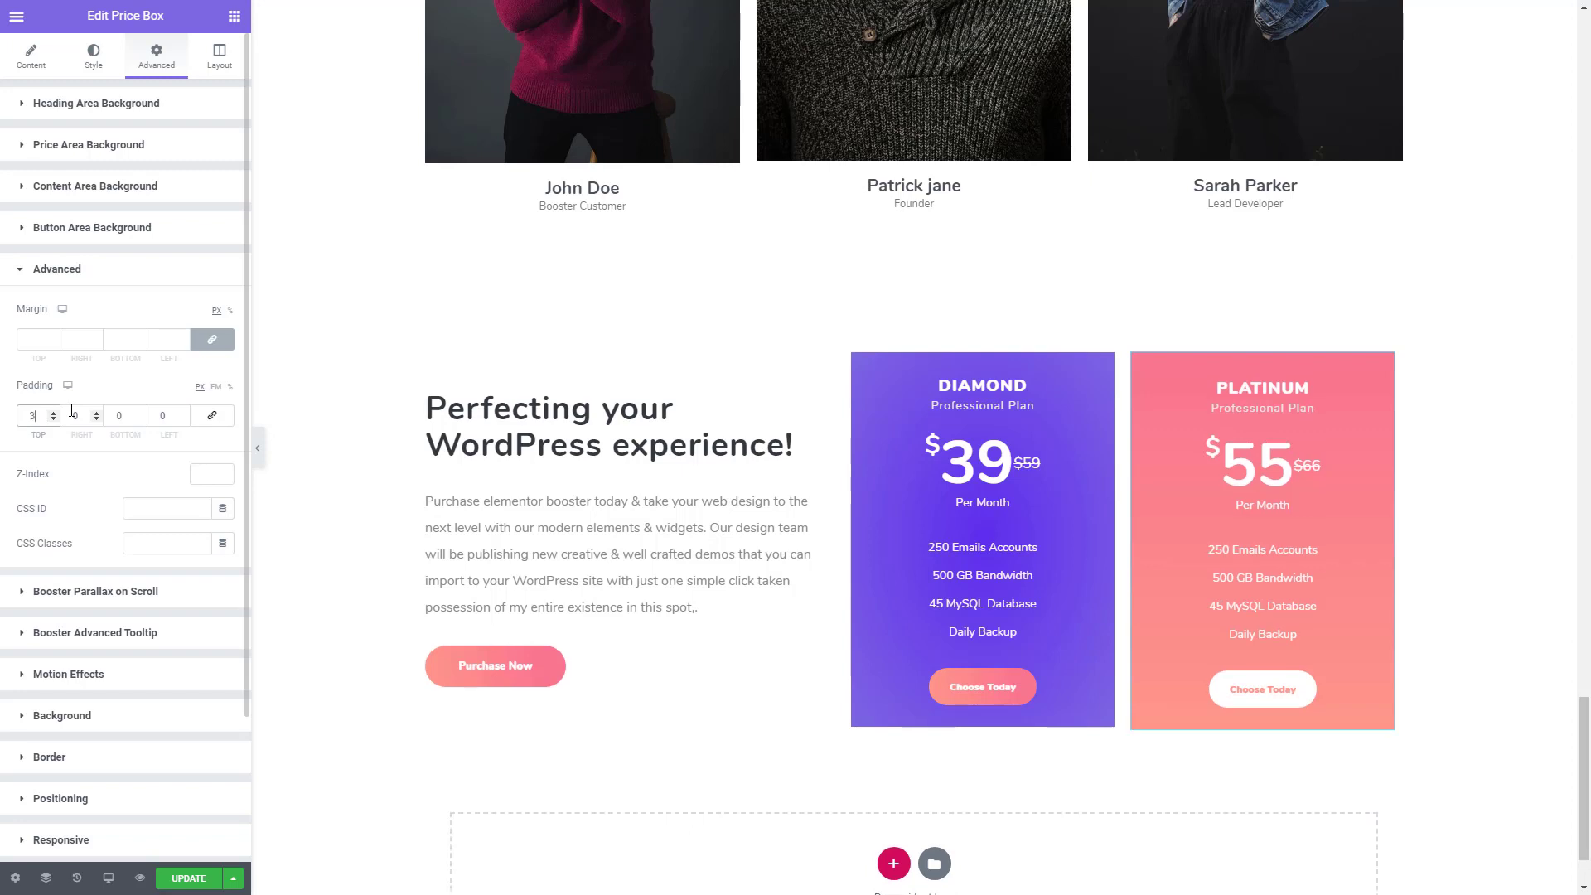
{"action": "double_click", "coordinate": [106, 419]}
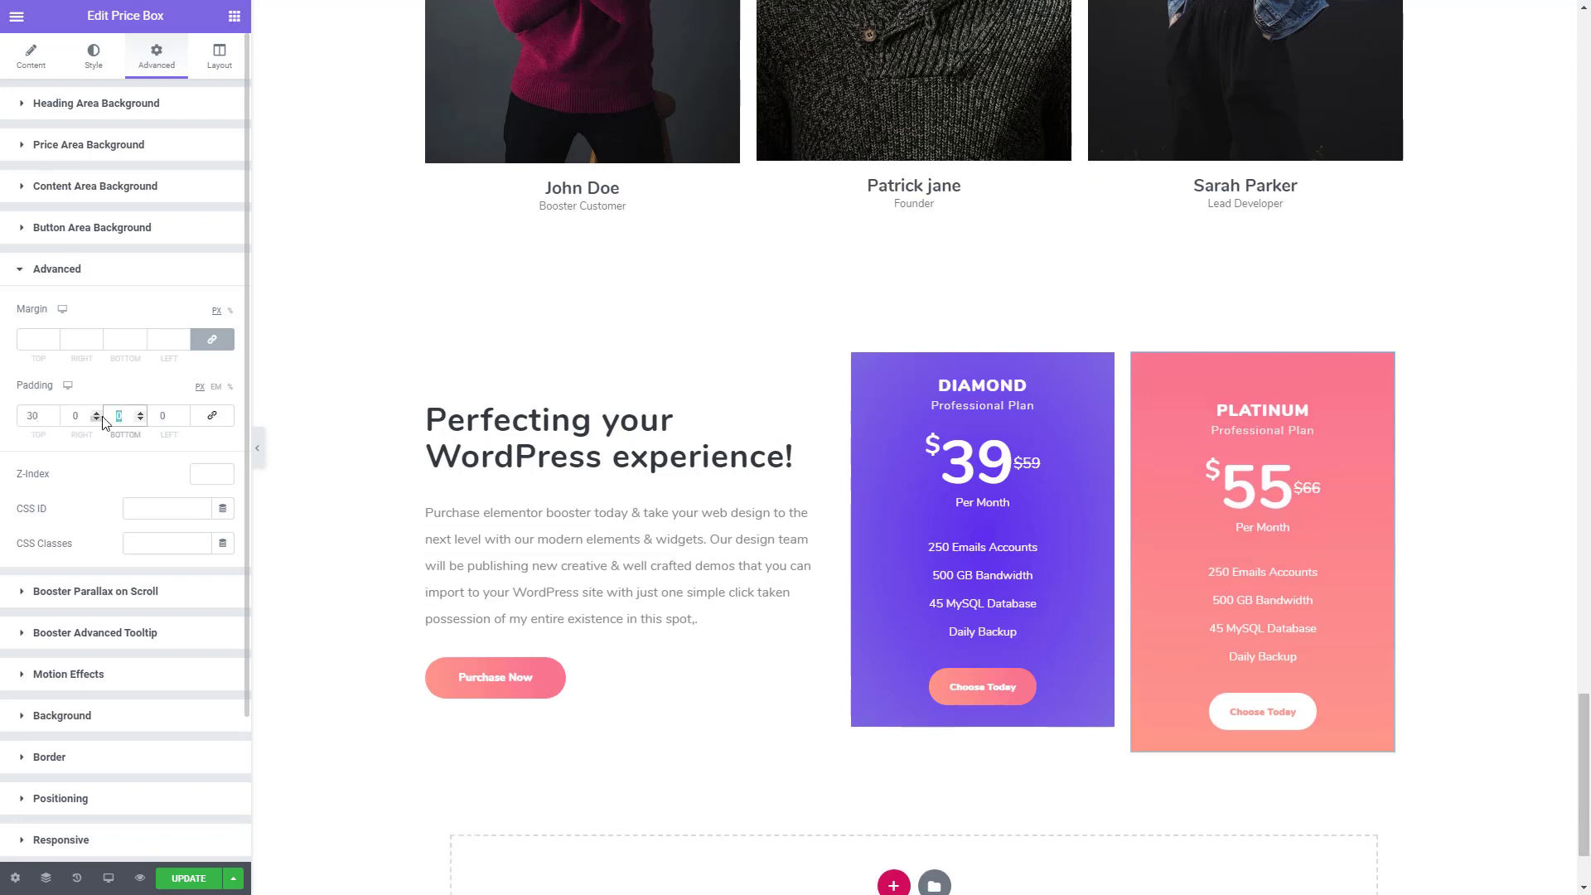
{"action": "type", "text": "30"}
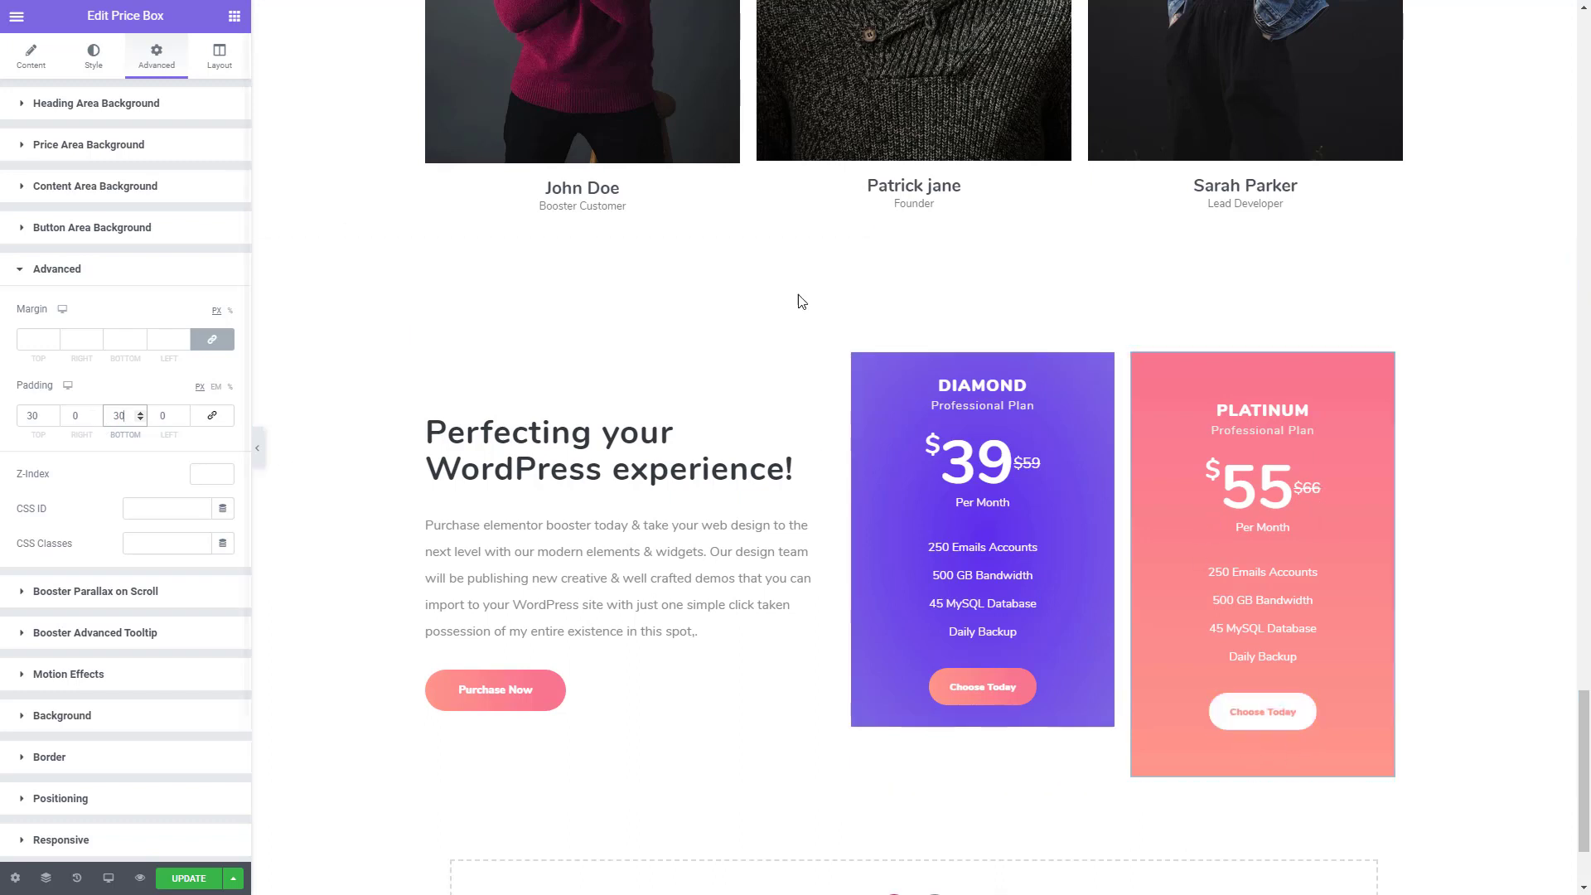
- Set the vertical alignment of the inner section holding both price boxes to Middle
{"action": "left_click", "coordinate": [1113, 341]}
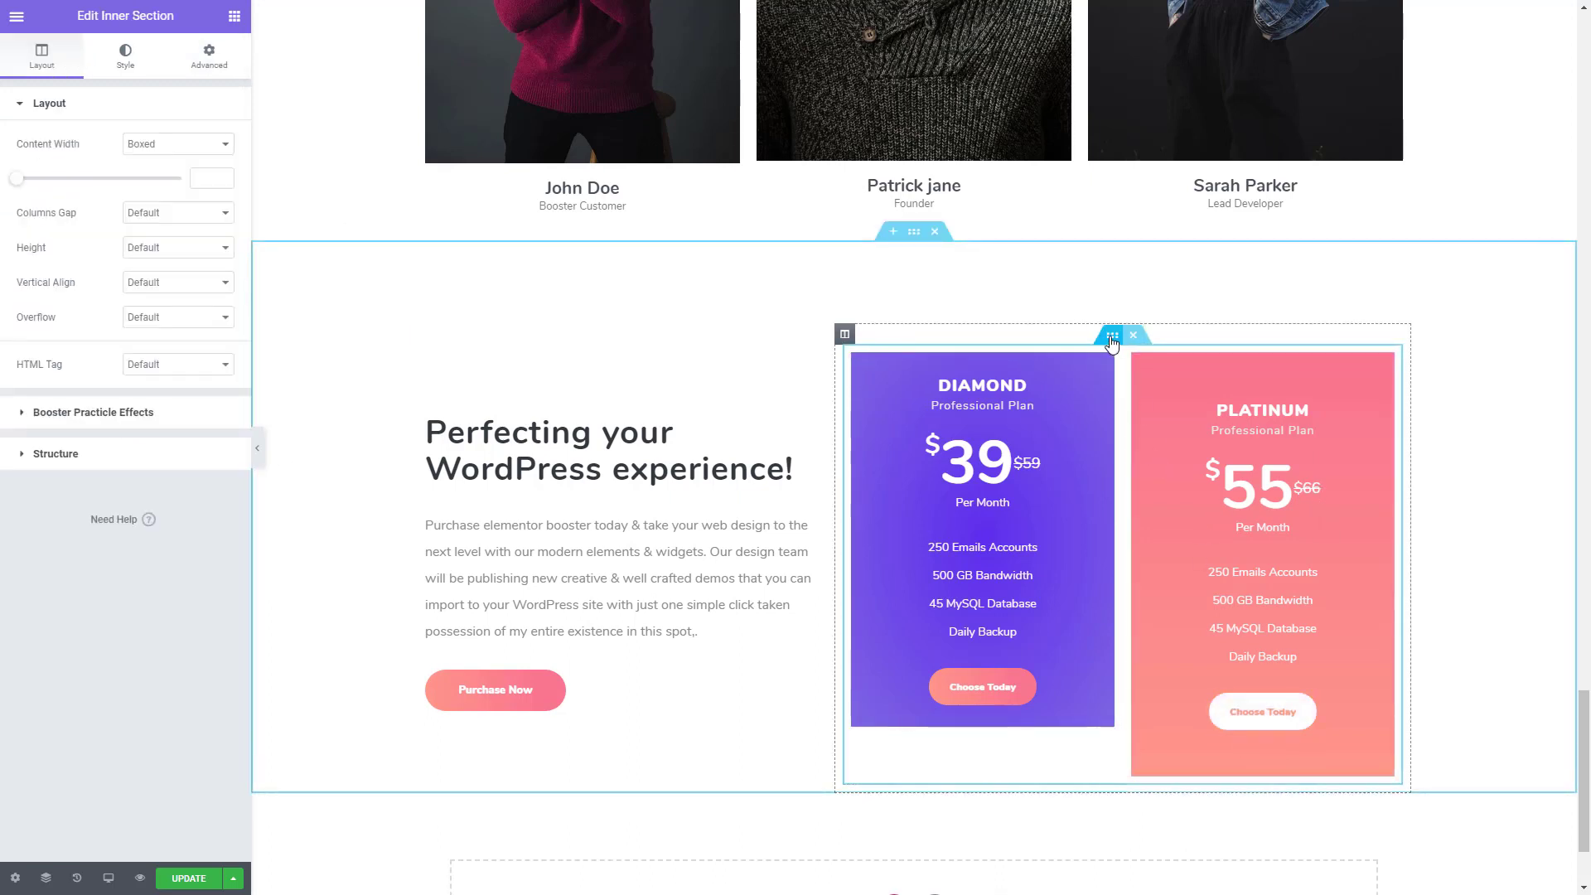
{"action": "left_click", "coordinate": [194, 286]}
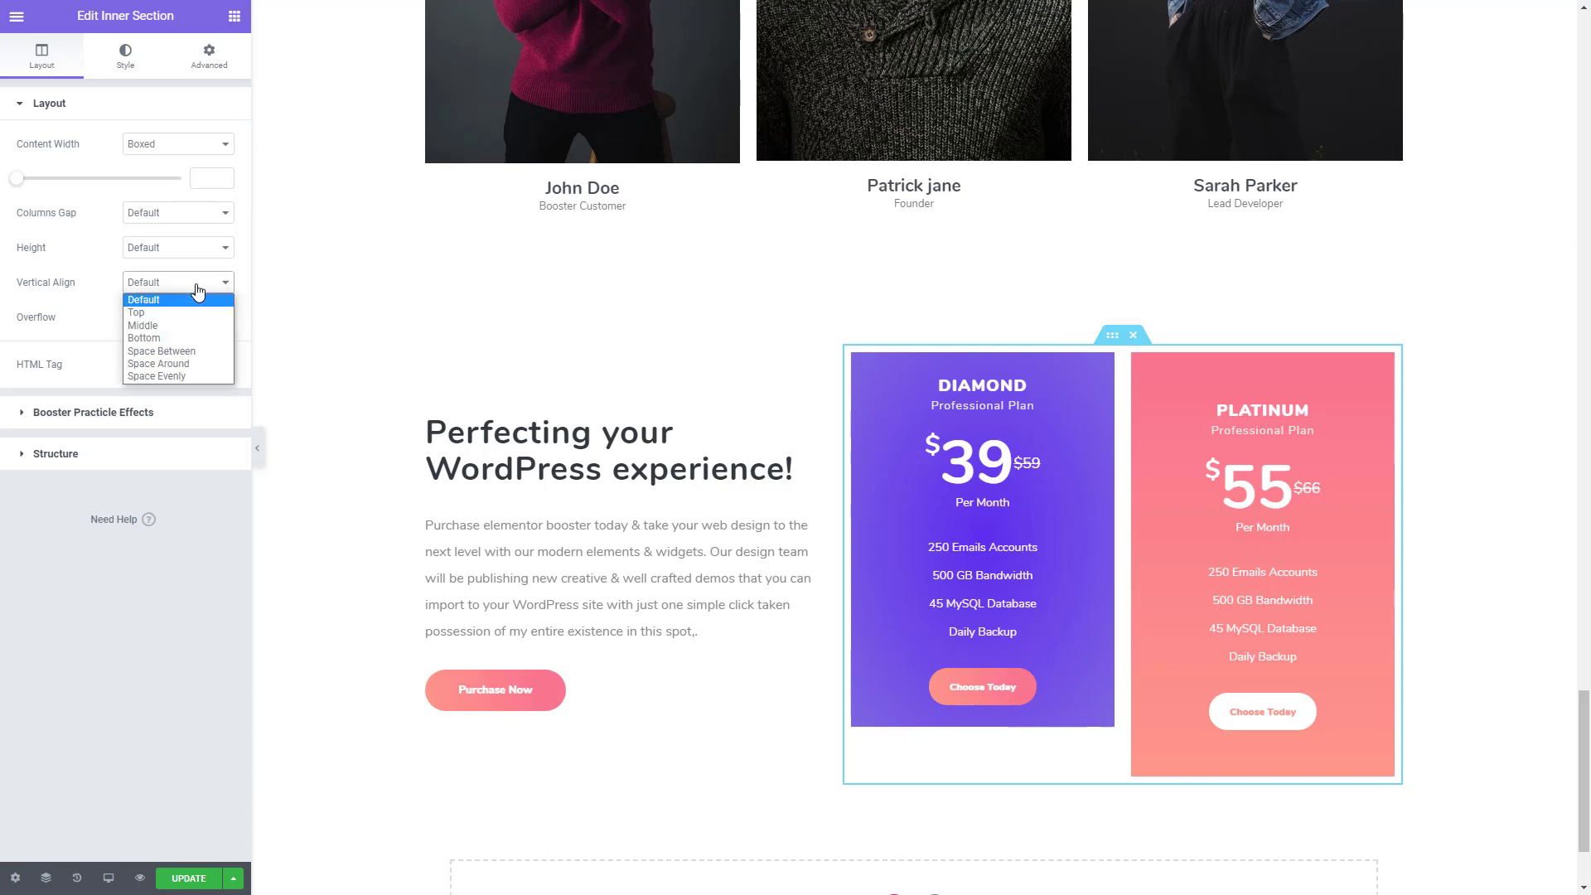
{"action": "left_click", "coordinate": [173, 329]}
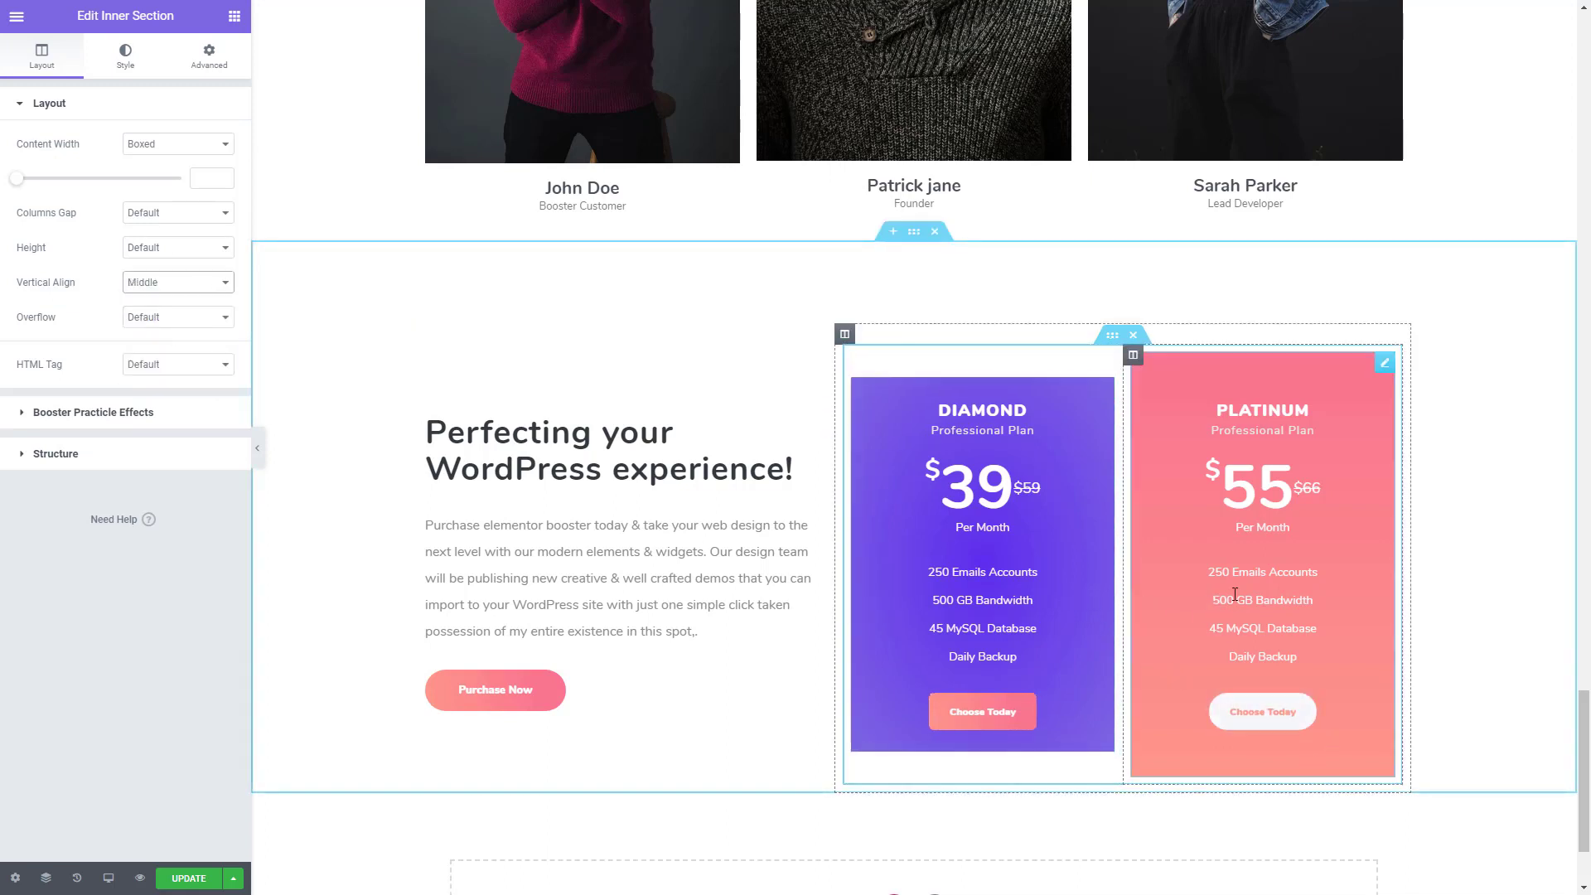
- Set the columns gap of the inner section holding both price boxes to No Gap
{"action": "left_click", "coordinate": [163, 213]}
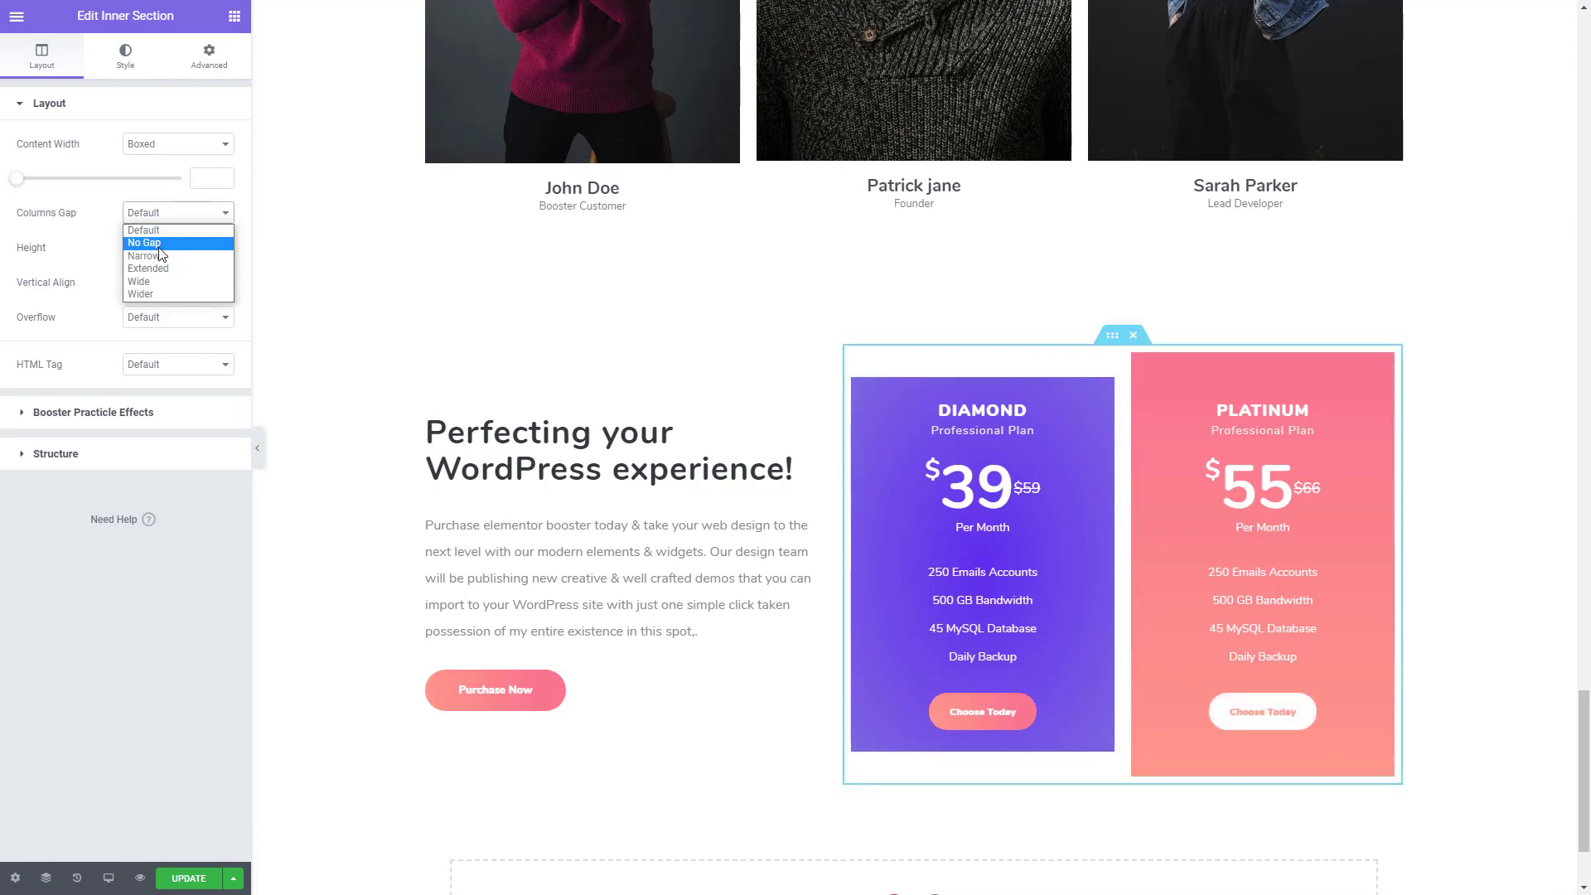
{"action": "left_click", "coordinate": [163, 240]}
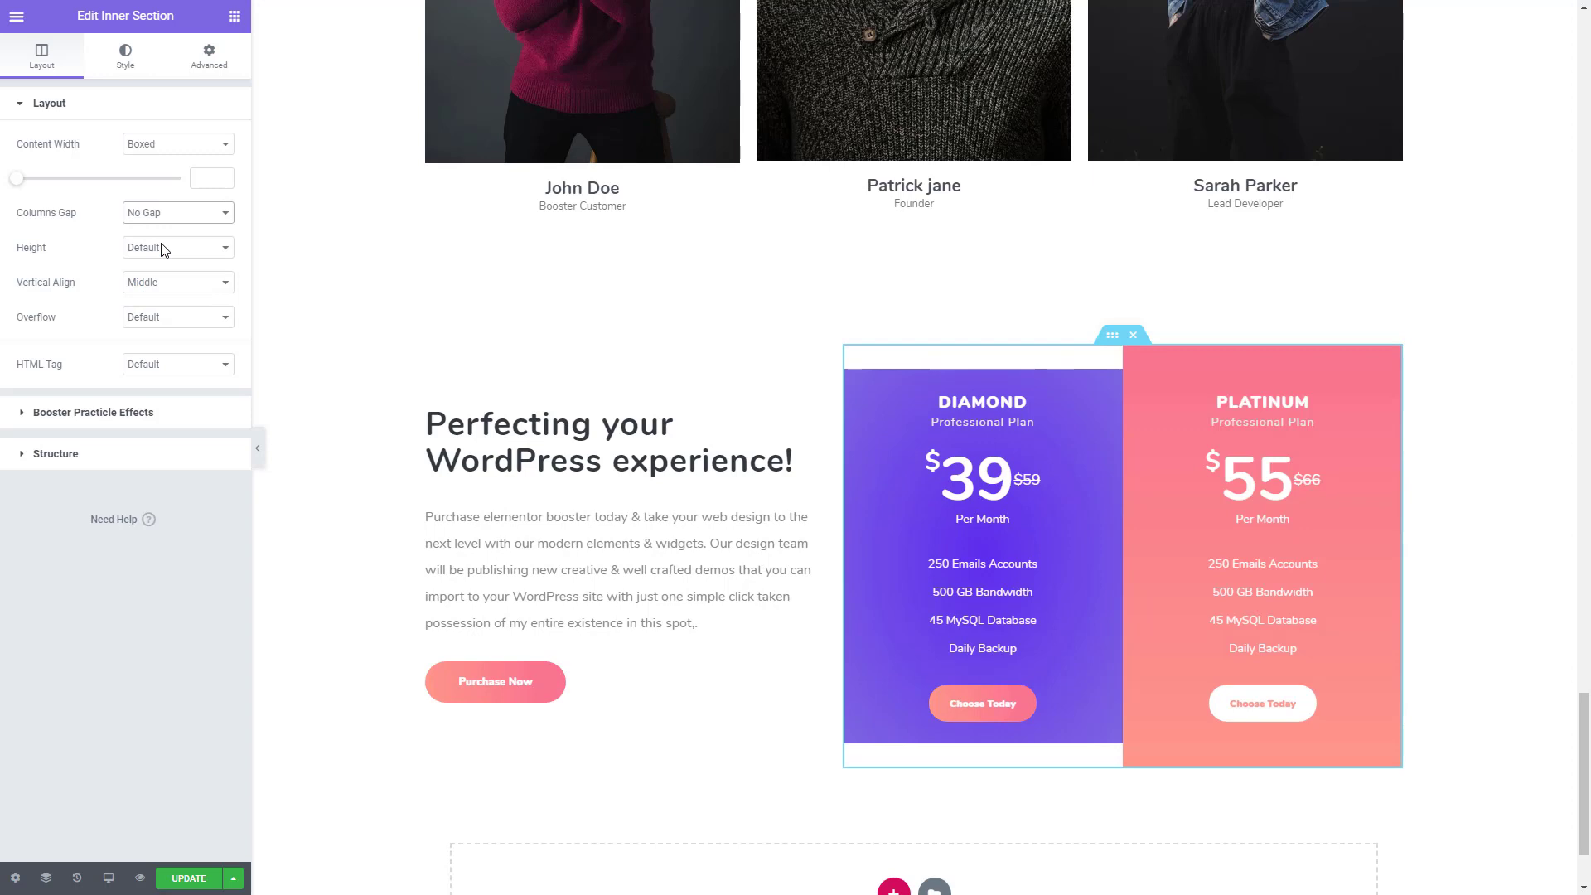
{"action": "scroll", "coordinate": [1428, 522], "scroll_direction": "down", "scroll_amount": 1}
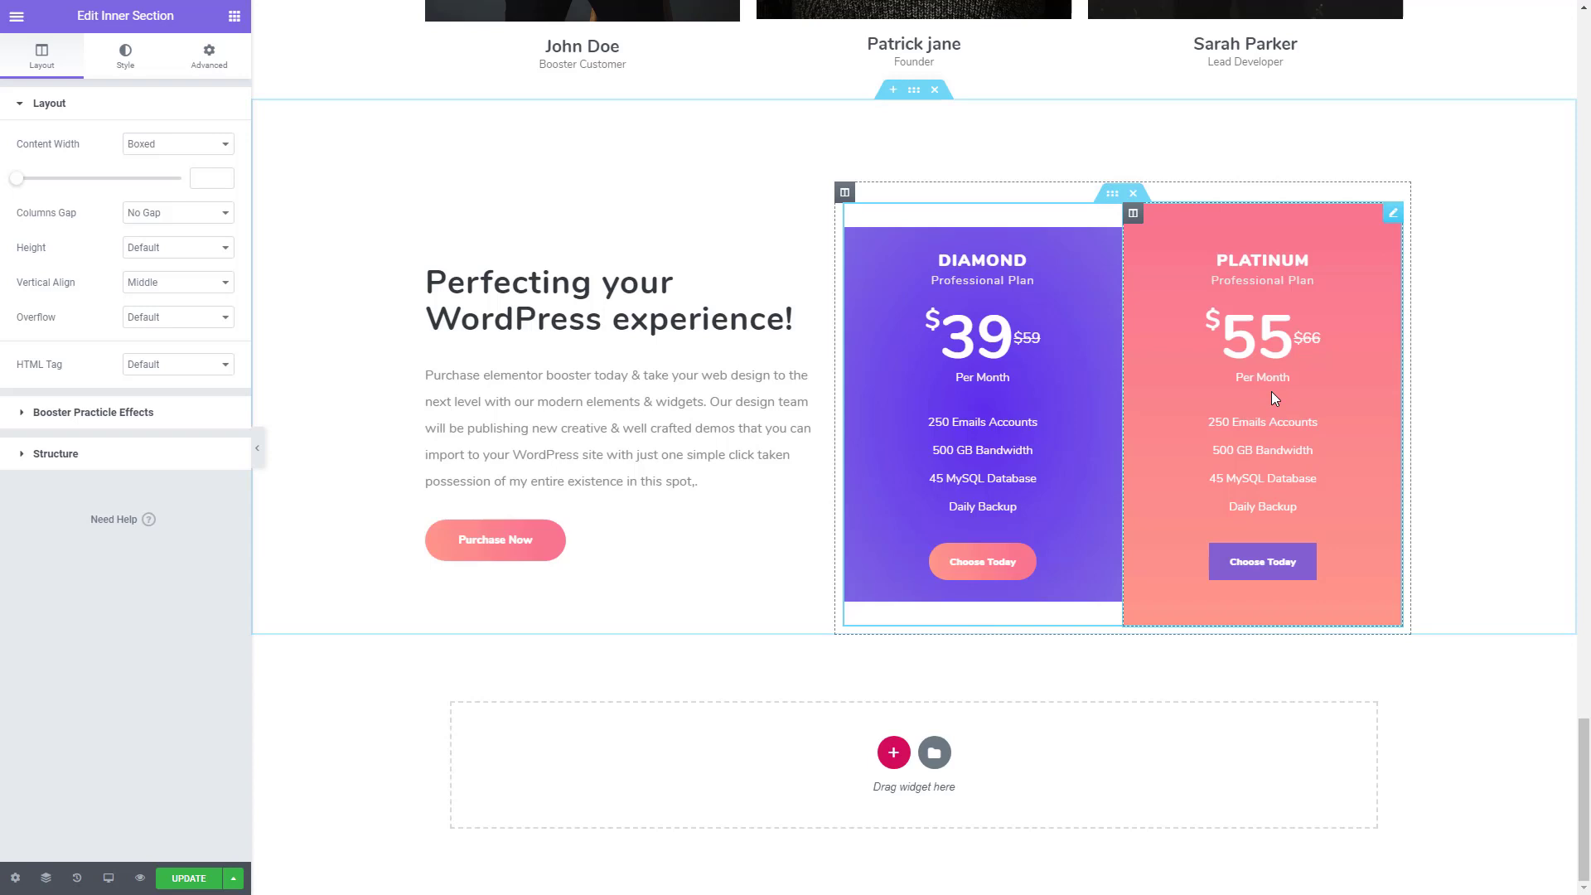
- Add a normal-state box shadow in the PLATINUM price box's Border settings with a vertical offset of 30
{"action": "left_click", "coordinate": [1283, 395]}
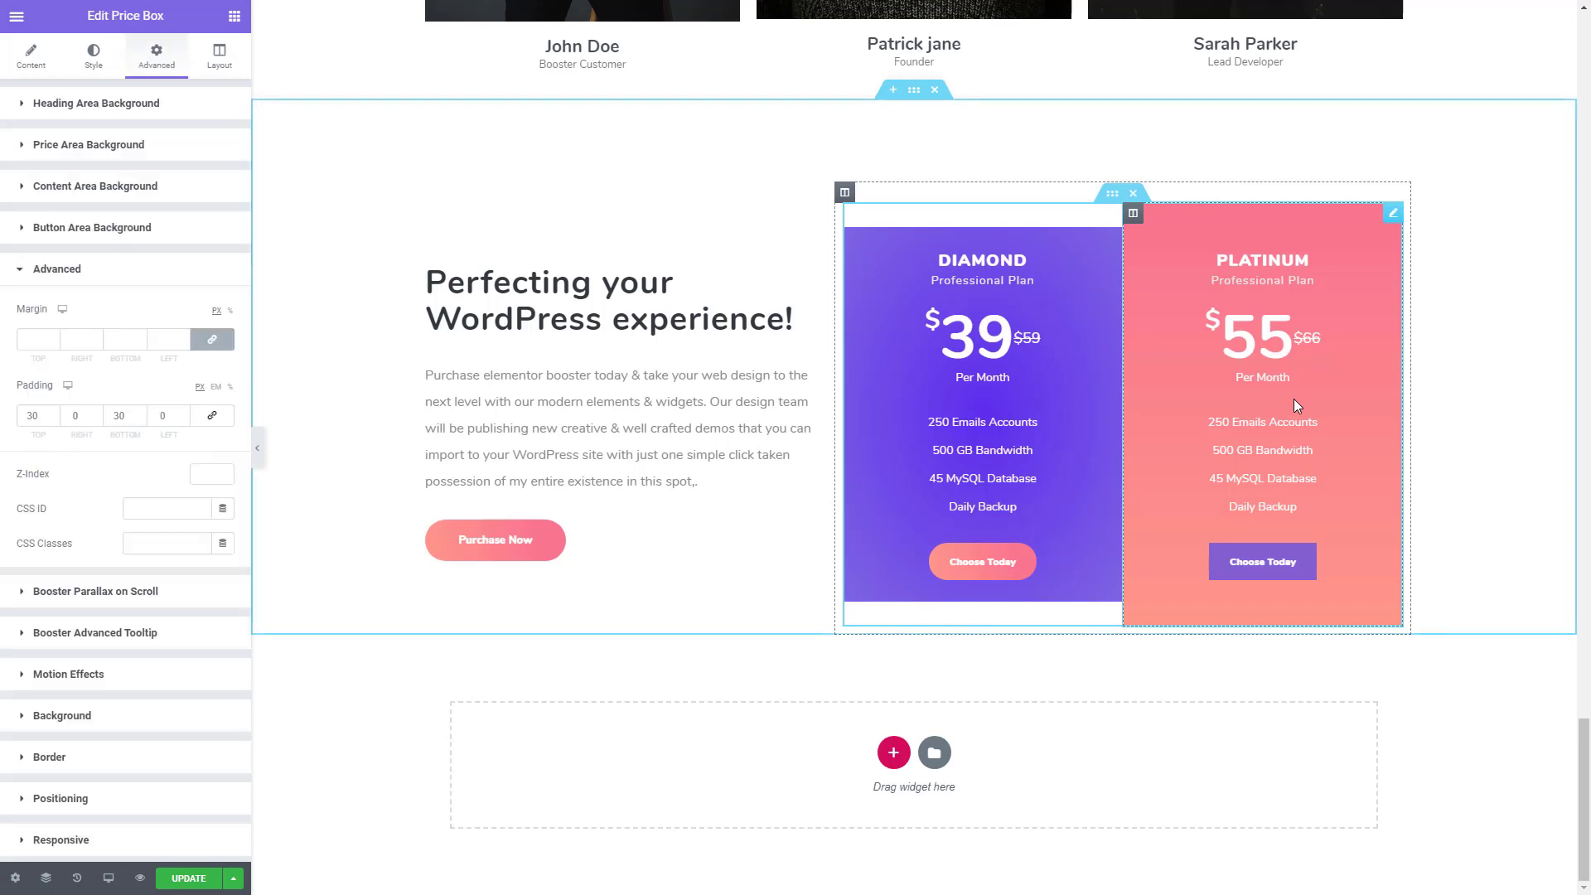
{"action": "left_click", "coordinate": [86, 70]}
{"action": "left_click", "coordinate": [142, 63]}
{"action": "scroll", "coordinate": [76, 786], "scroll_direction": "down", "scroll_amount": 1}
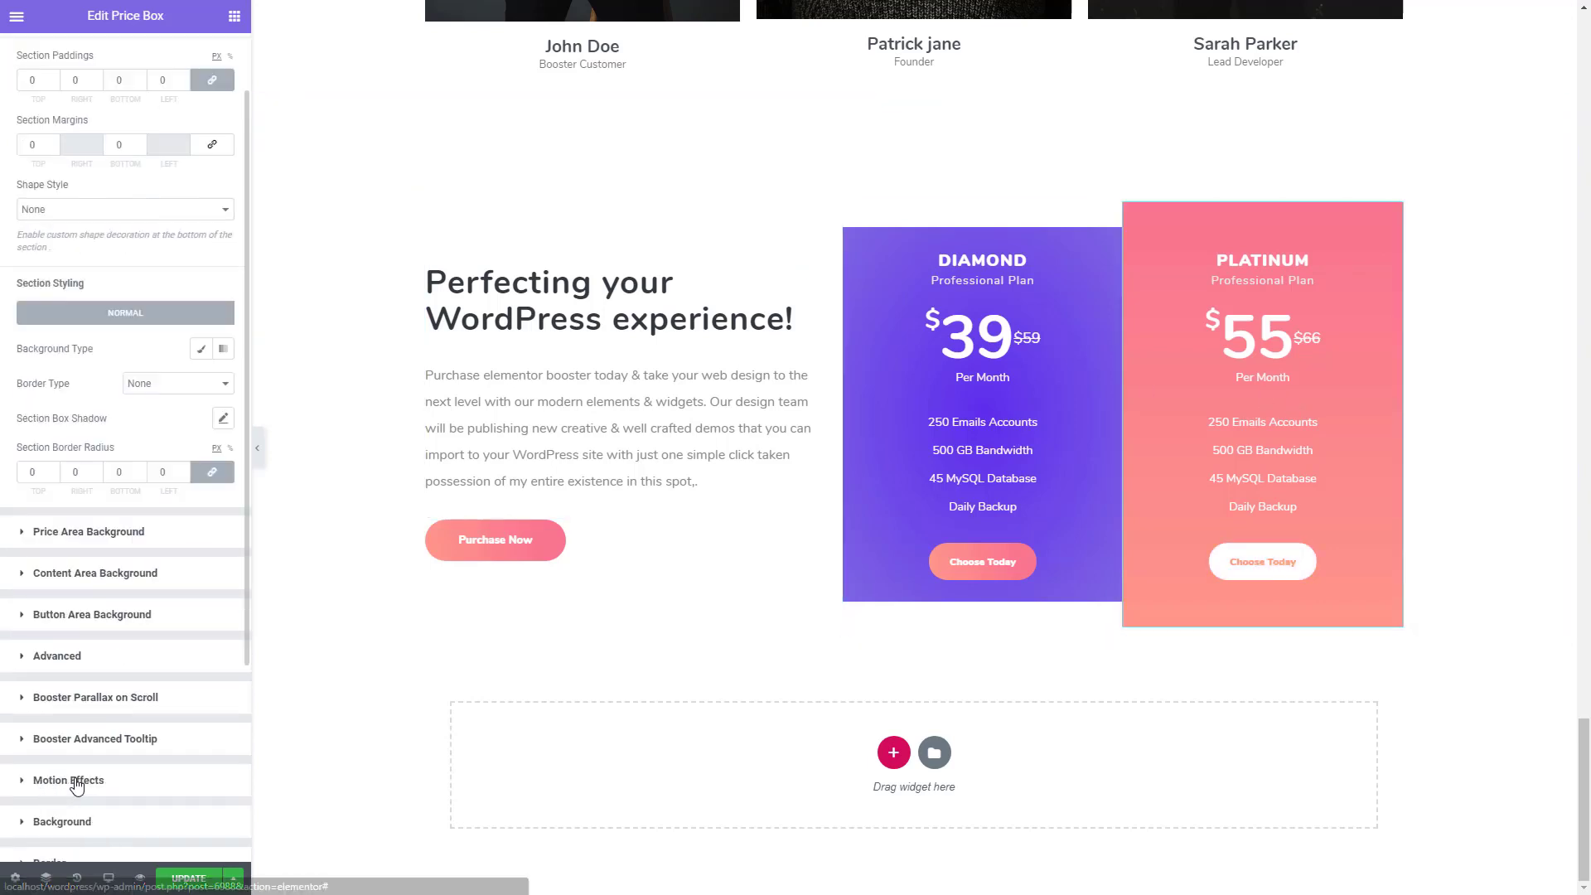
{"action": "scroll", "coordinate": [76, 787], "scroll_direction": "down", "scroll_amount": 3}
{"action": "left_click", "coordinate": [103, 620]}
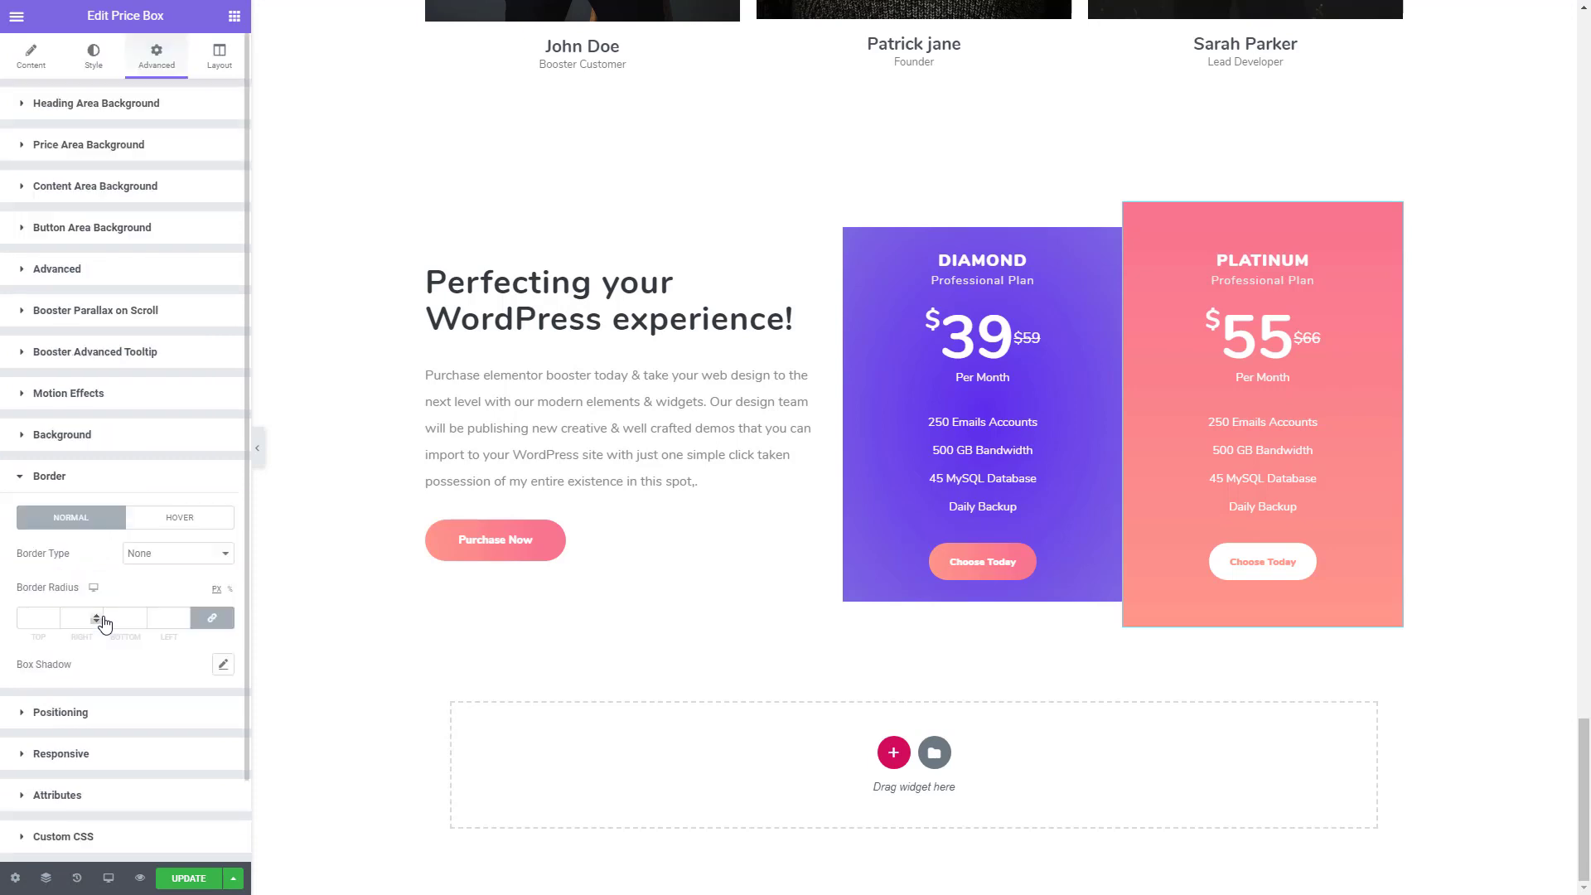
{"action": "left_click", "coordinate": [222, 664]}
{"action": "scroll", "coordinate": [205, 718], "scroll_direction": "down", "scroll_amount": 1}
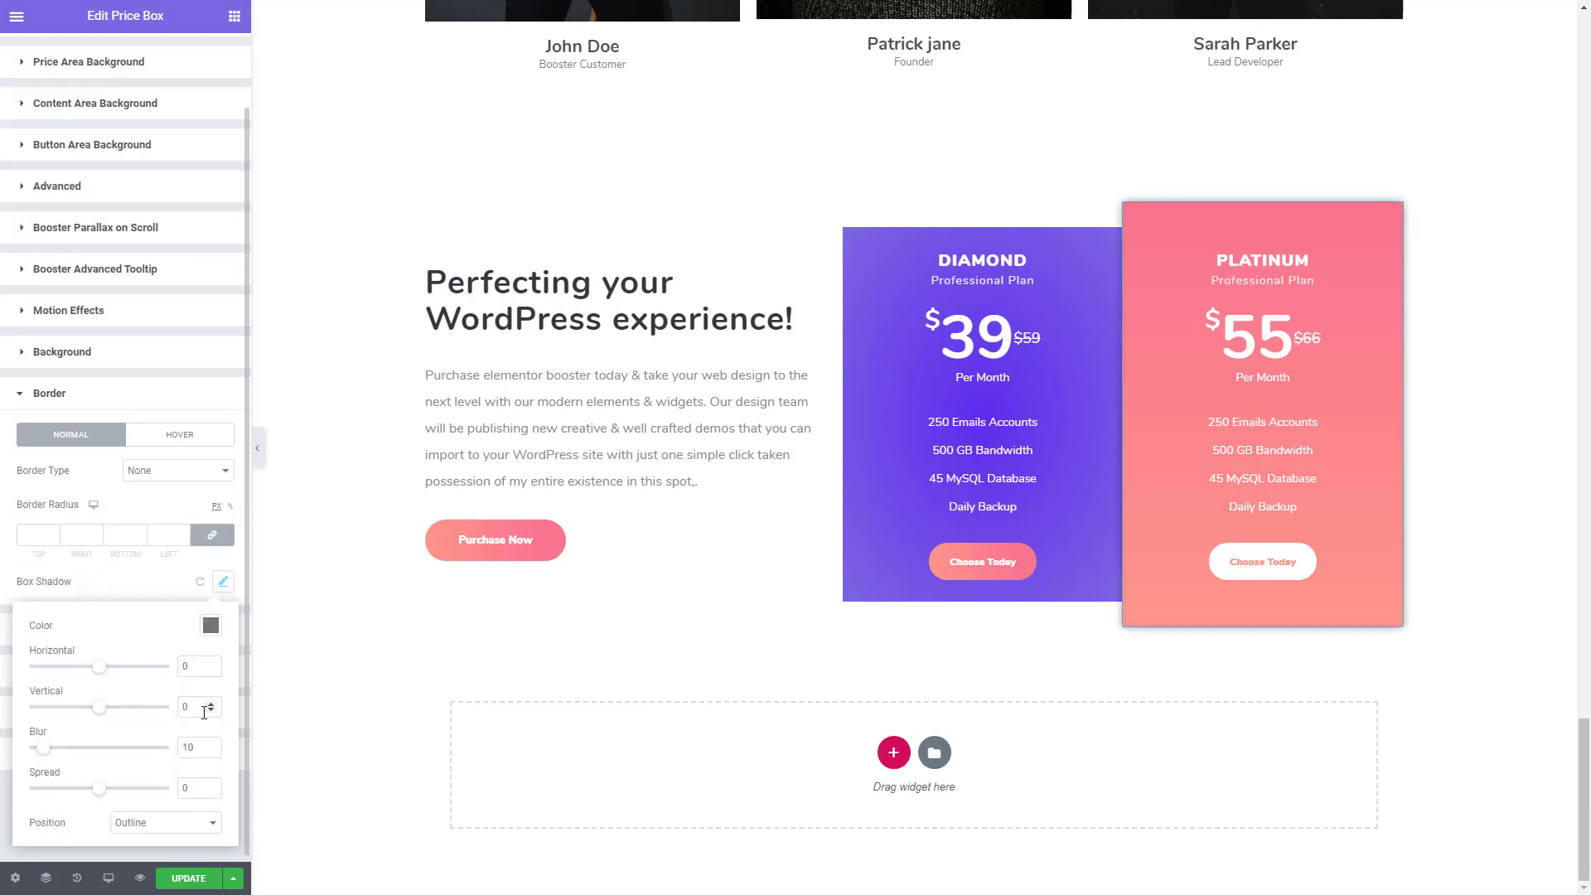
{"action": "double_click", "coordinate": [194, 706]}
{"action": "type", "text": "30"}
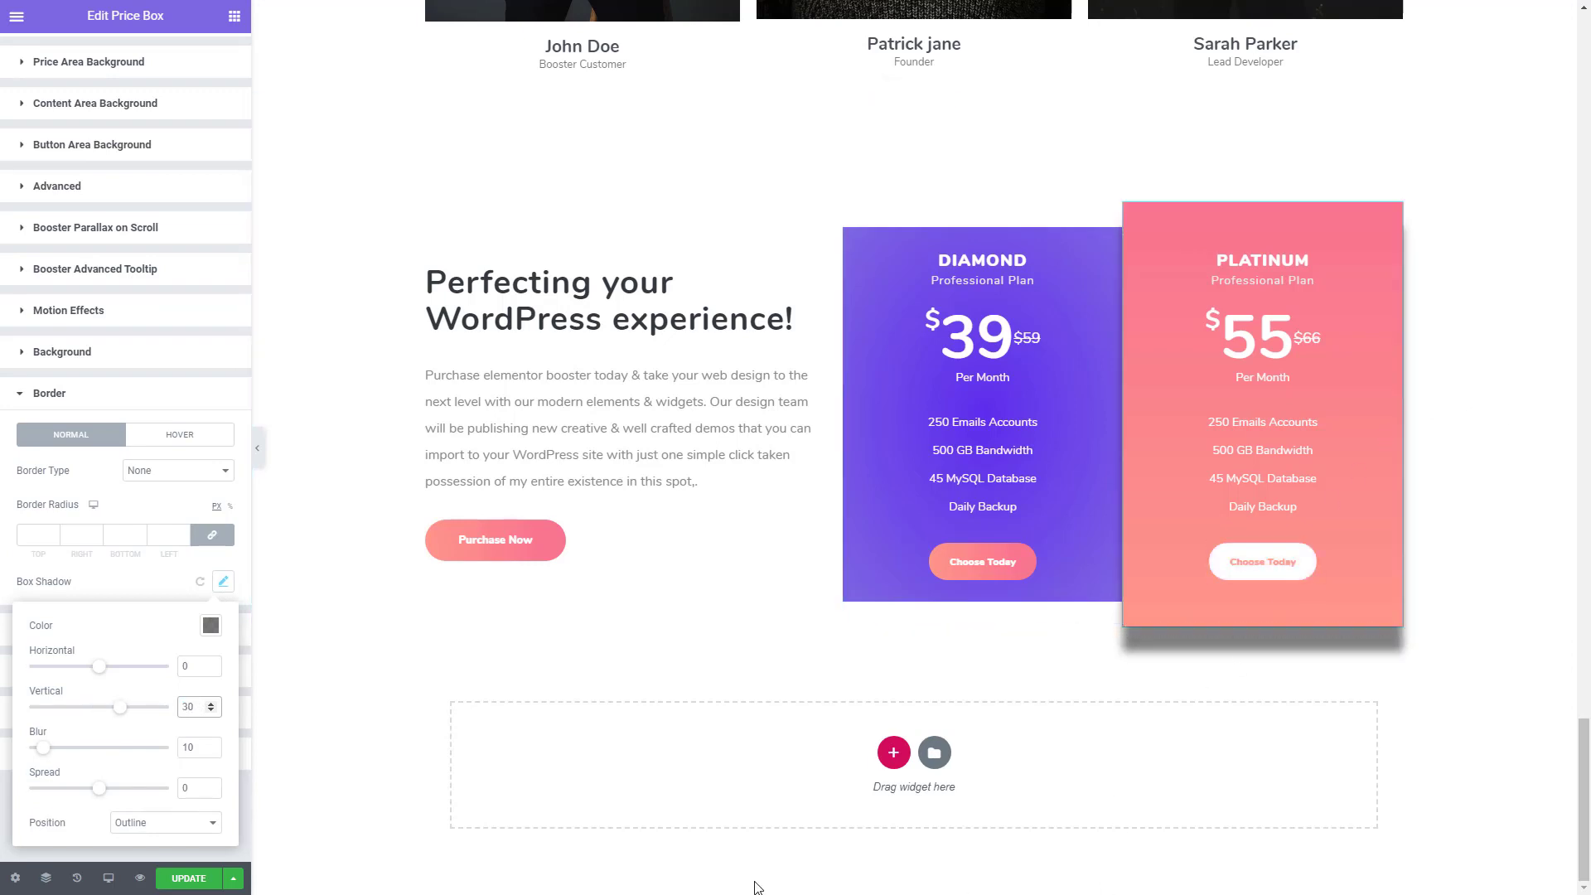
- Set the PLATINUM box shadow's blur to 60 and its spread to -30
{"action": "left_click", "coordinate": [209, 746]}
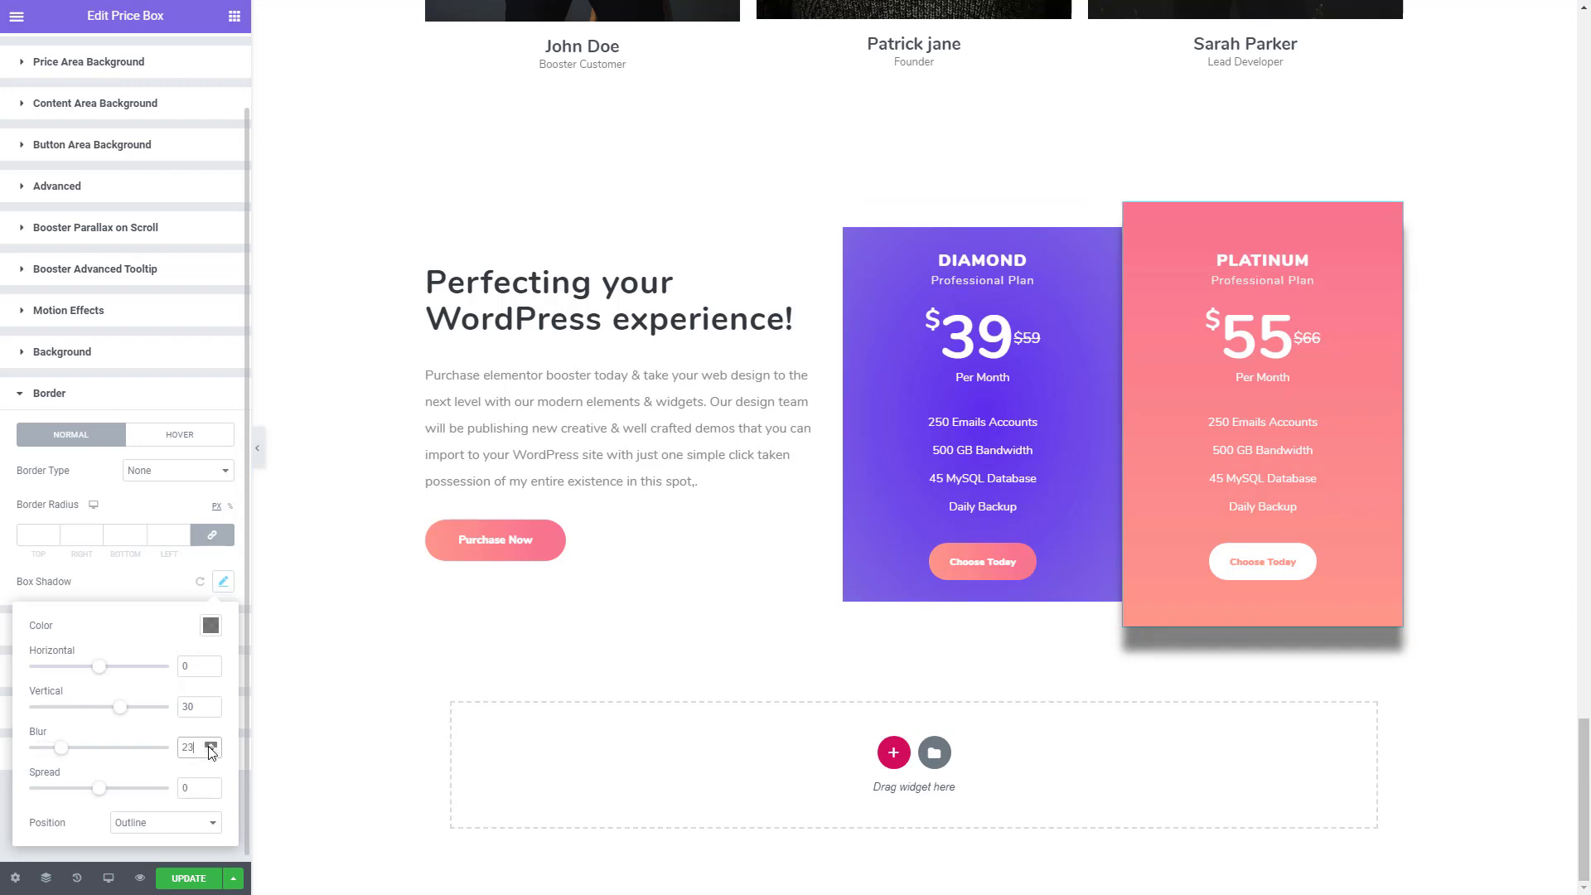
{"action": "left_click", "coordinate": [209, 748]}
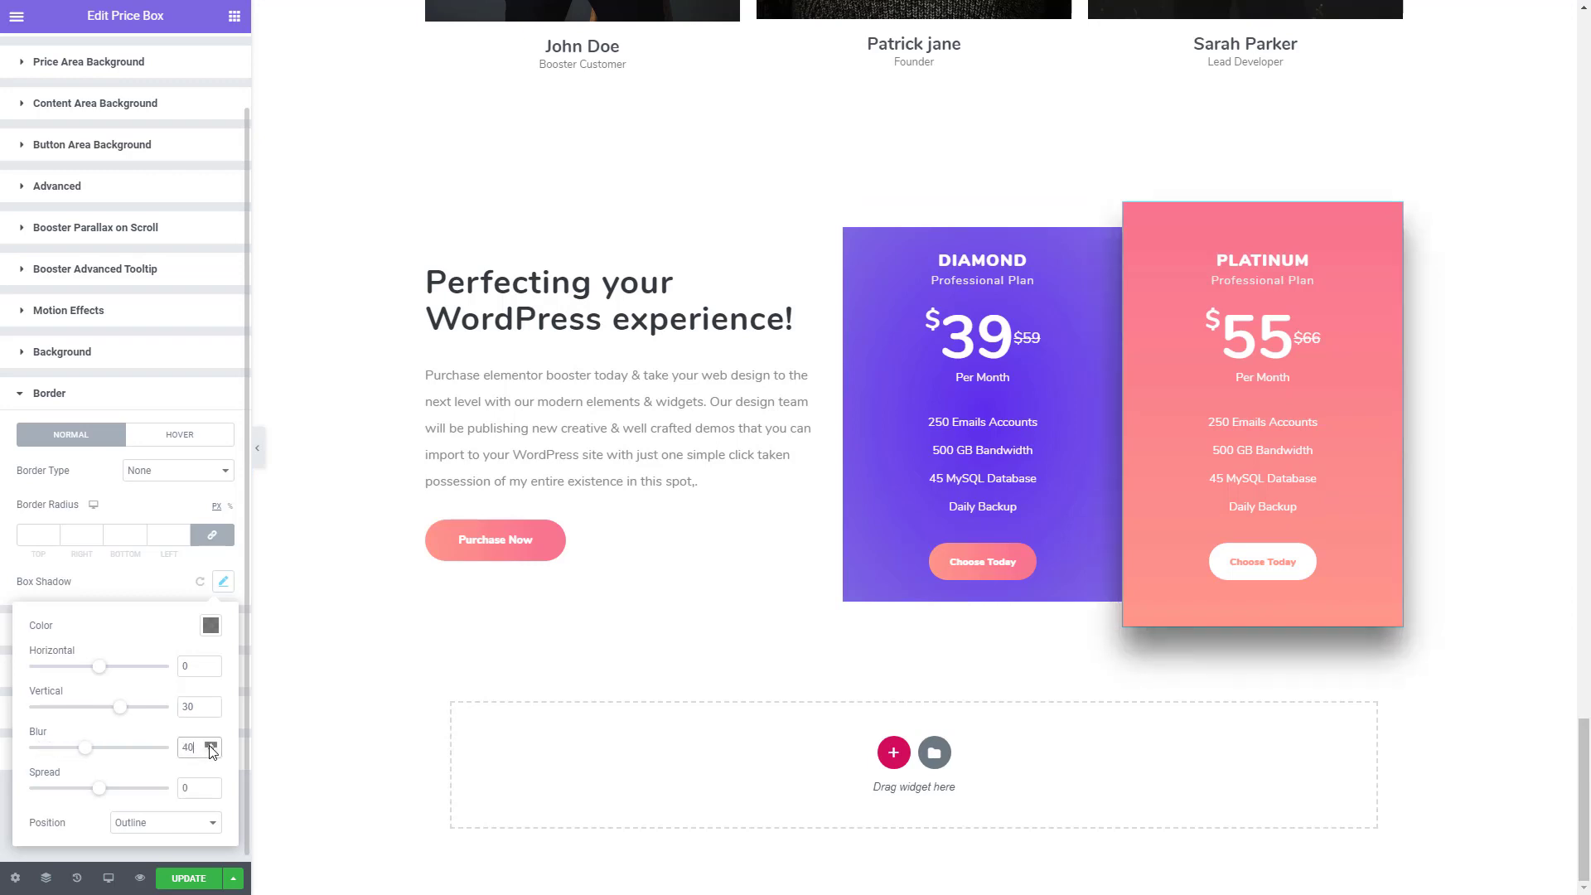
{"action": "left_click", "coordinate": [211, 745]}
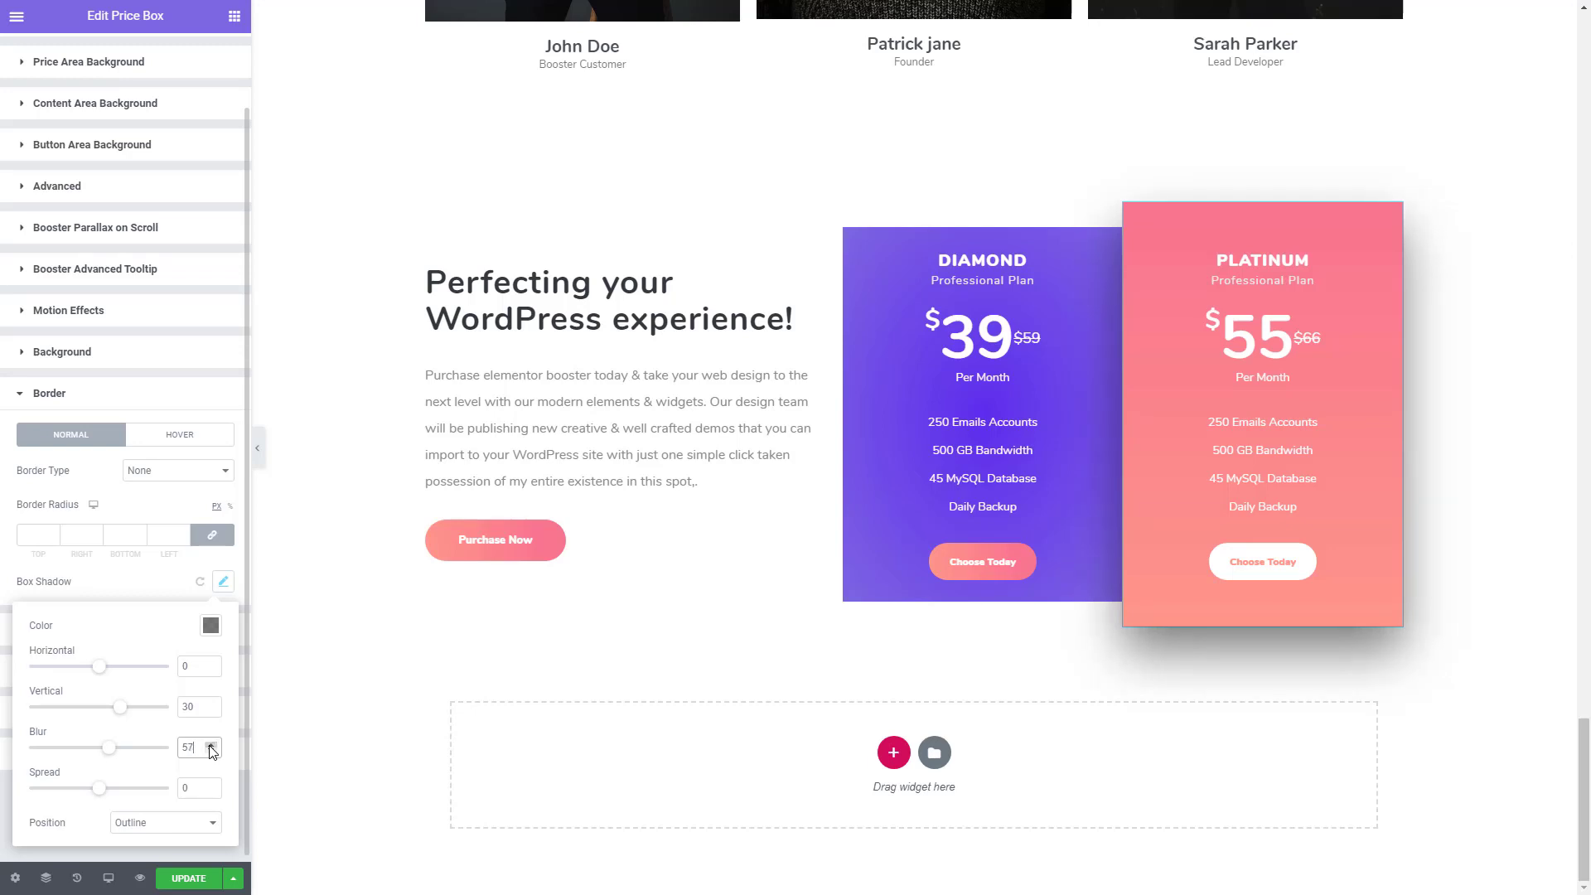
{"action": "left_click", "coordinate": [213, 793]}
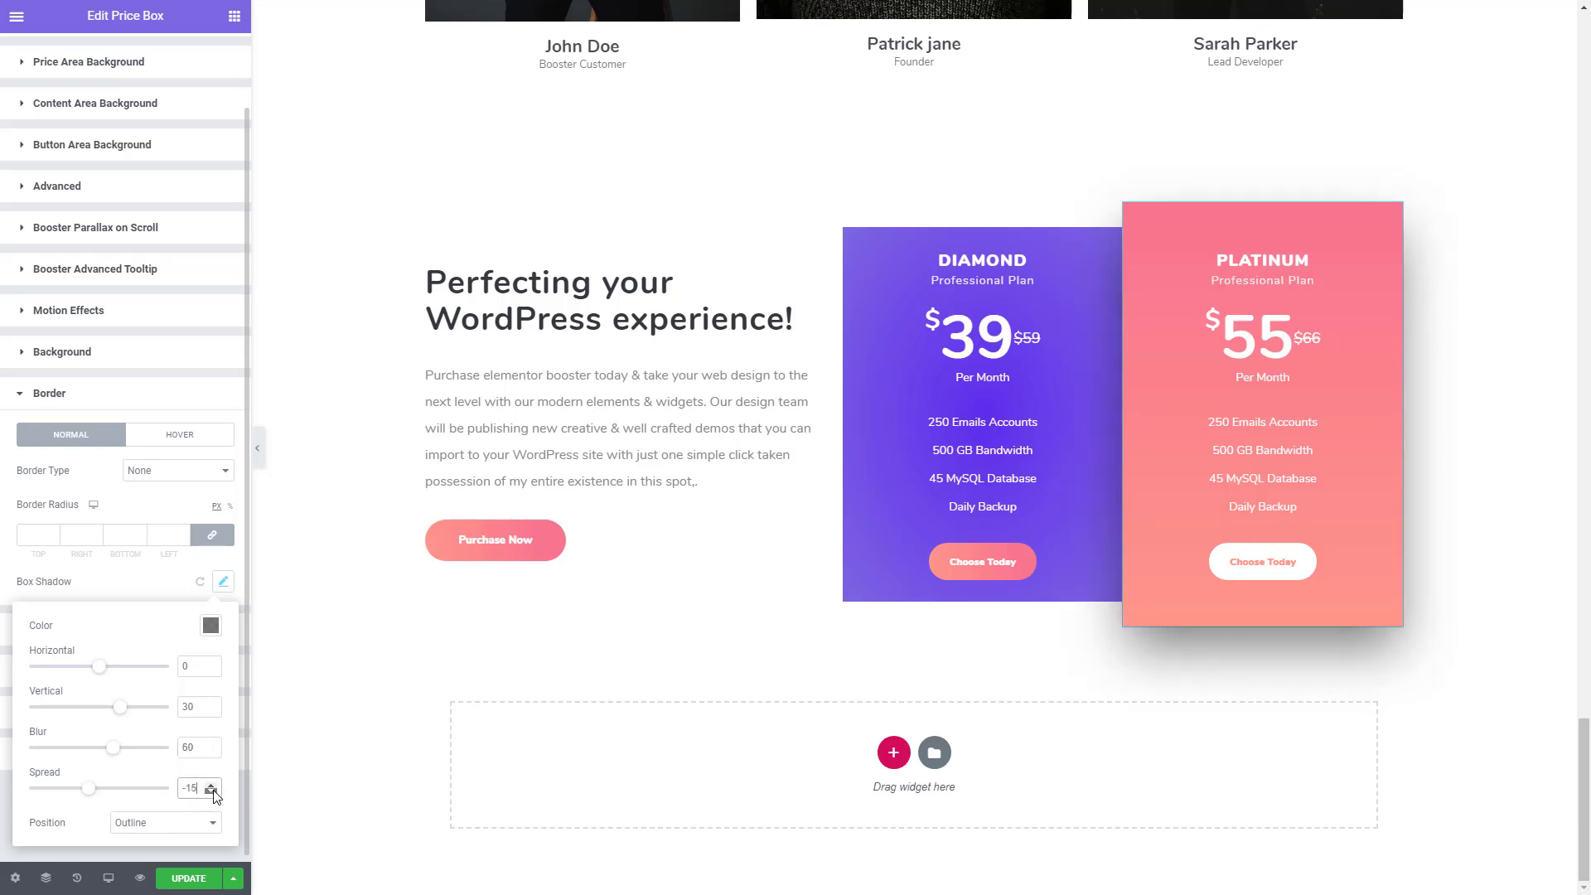
{"action": "left_click", "coordinate": [213, 793]}
{"action": "left_click", "coordinate": [212, 792]}
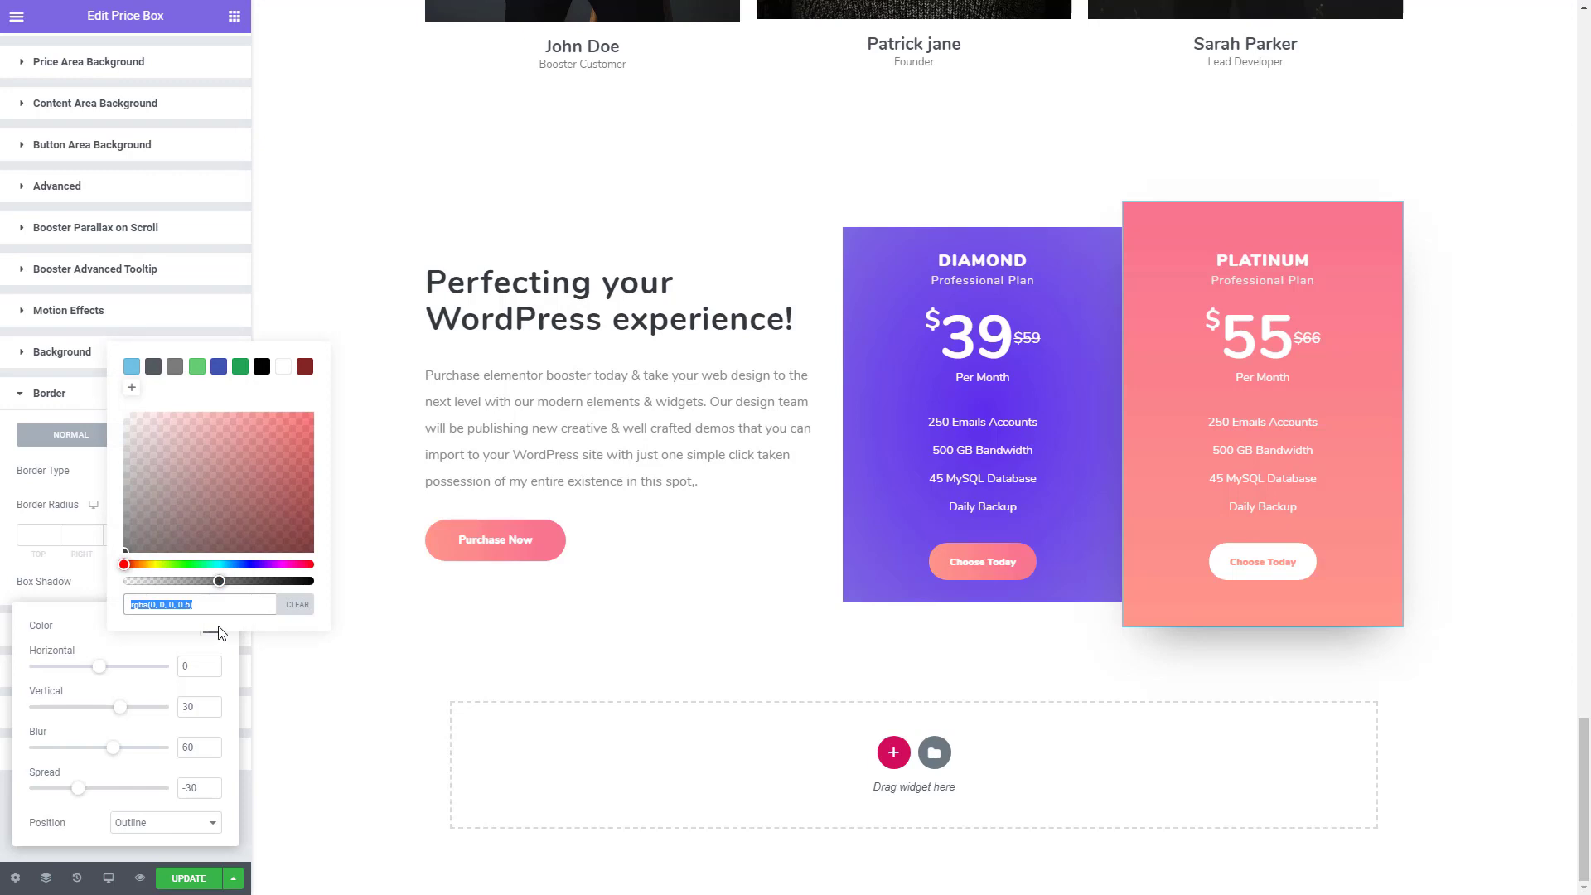
- Raise the opacity of the PLATINUM box shadow's black colour to 0.71
{"action": "left_click", "coordinate": [218, 590]}
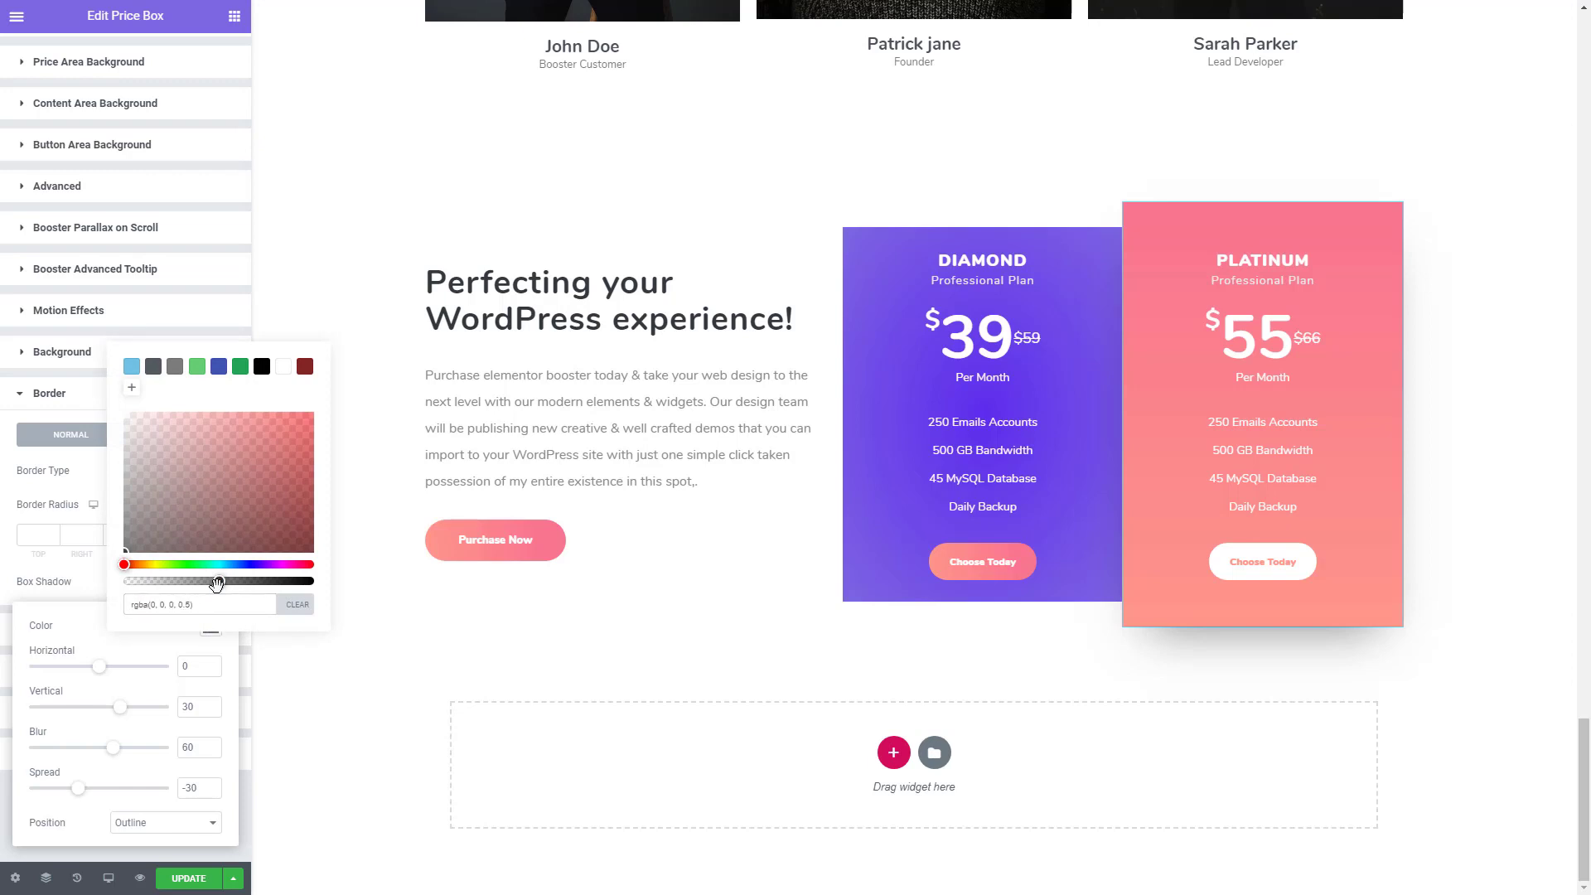
{"action": "left_click_drag", "start_coordinate": [224, 585], "coordinate": [234, 585]}
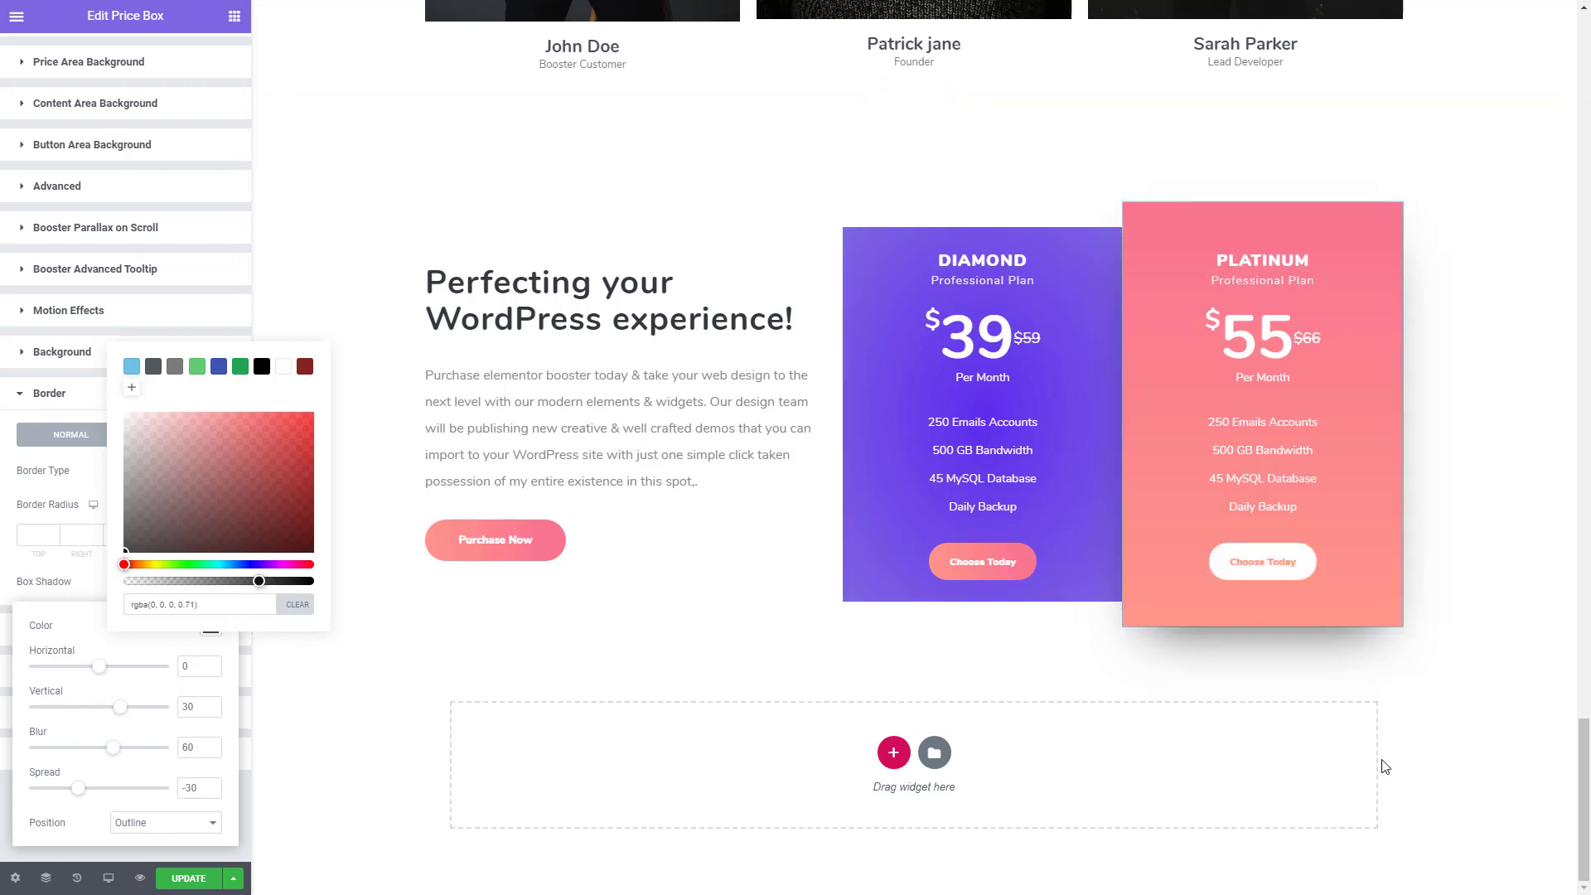
{"action": "left_click", "coordinate": [1383, 761]}
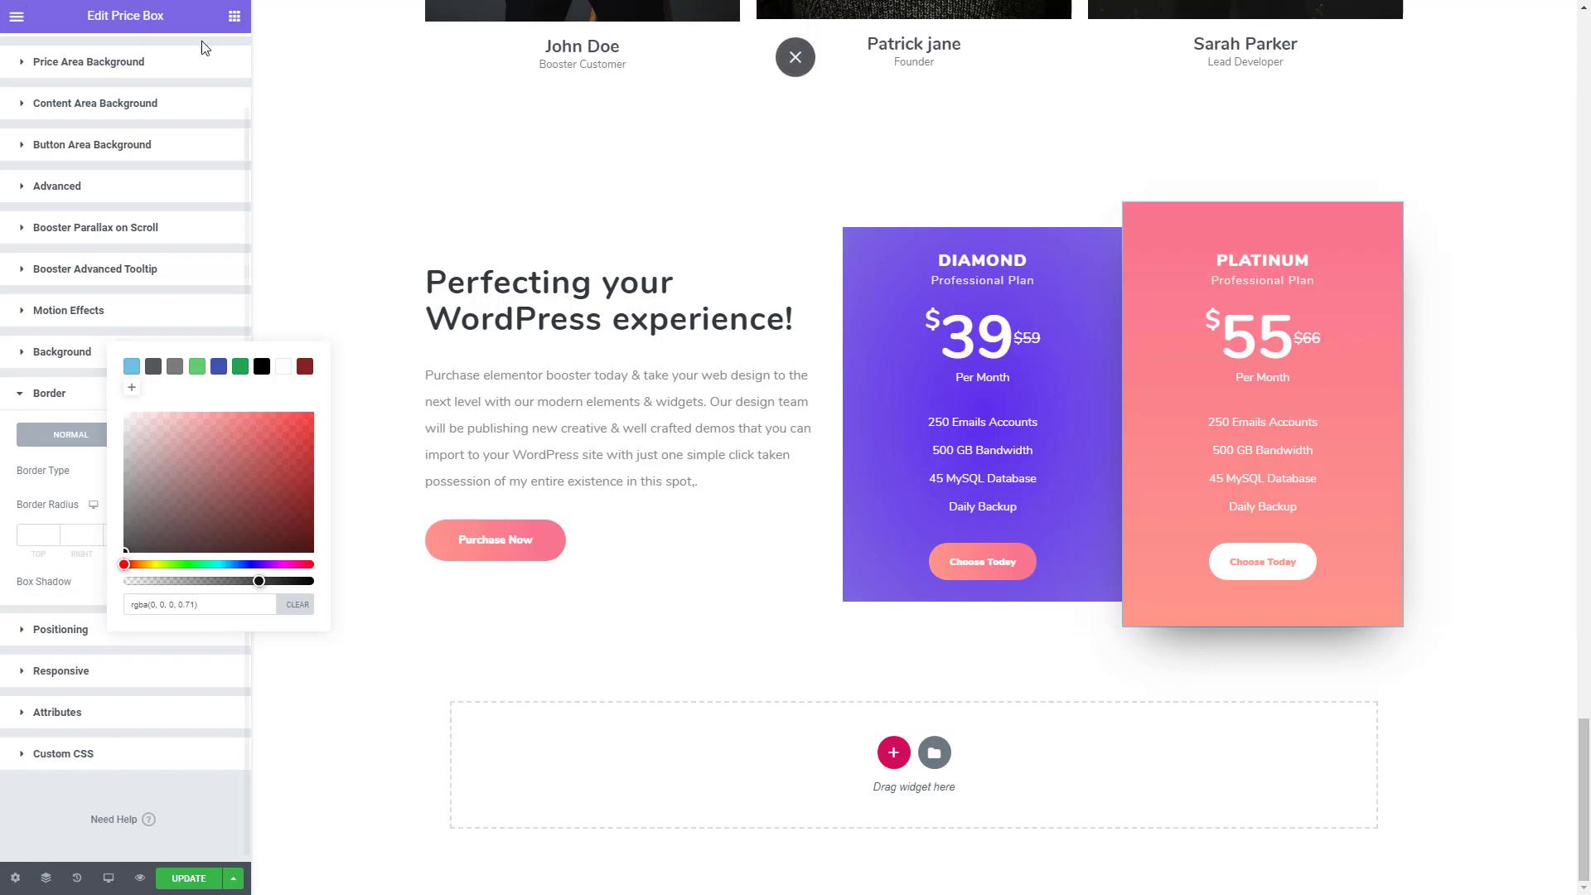
- Add a single-column section below the pricing section for the testimonials and stretch it to the full page width
{"action": "left_click", "coordinate": [235, 17]}
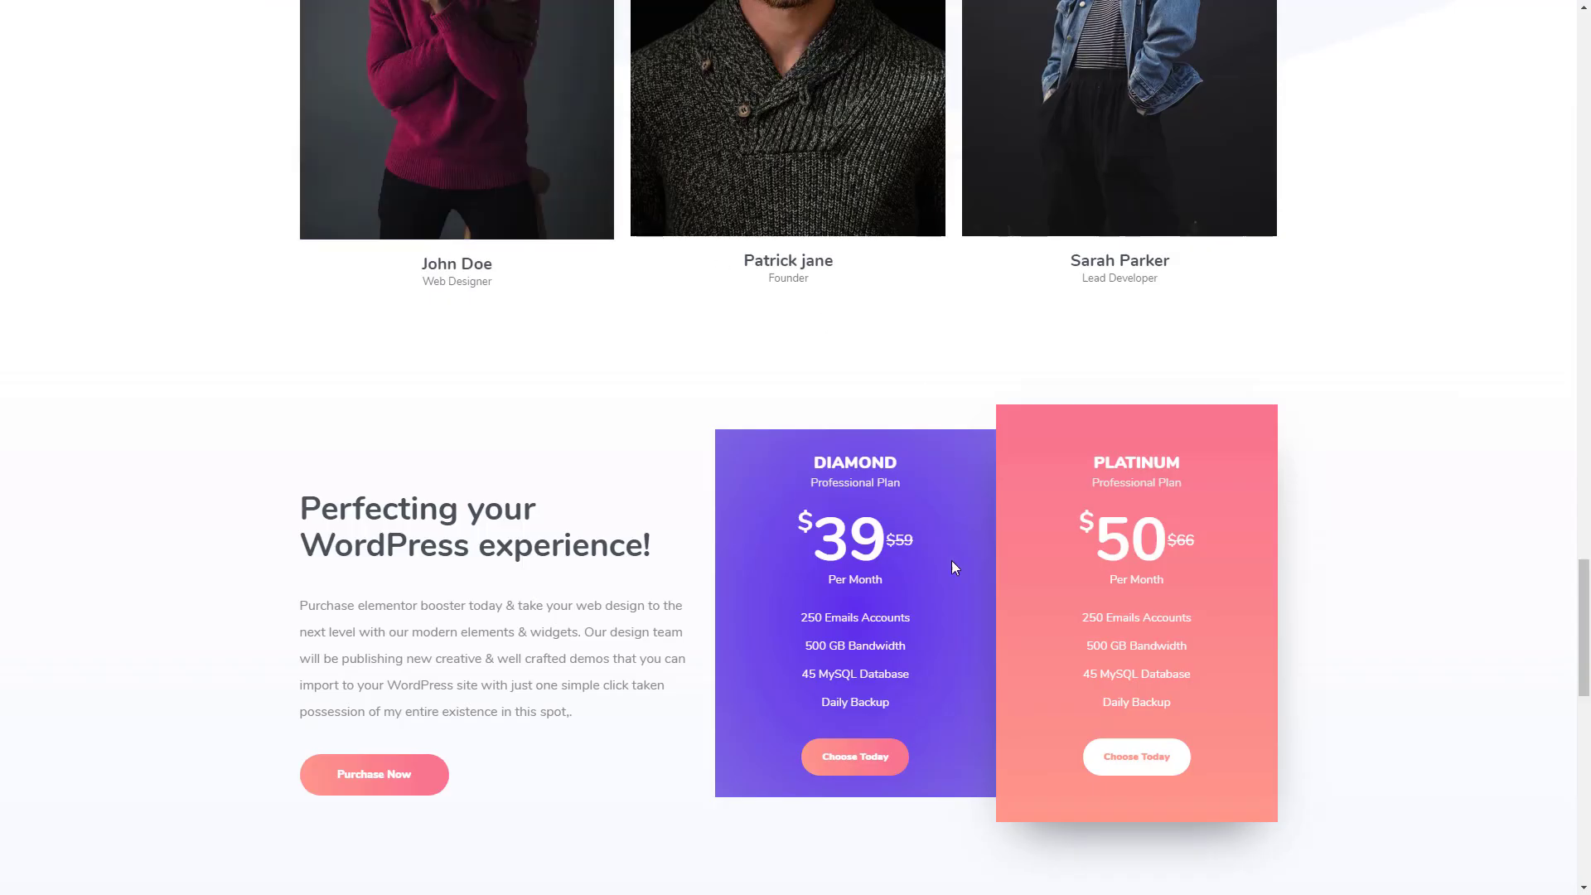
{"action": "scroll", "coordinate": [949, 567], "scroll_direction": "down", "scroll_amount": 3}
{"action": "scroll", "coordinate": [950, 575], "scroll_direction": "down", "scroll_amount": 2}
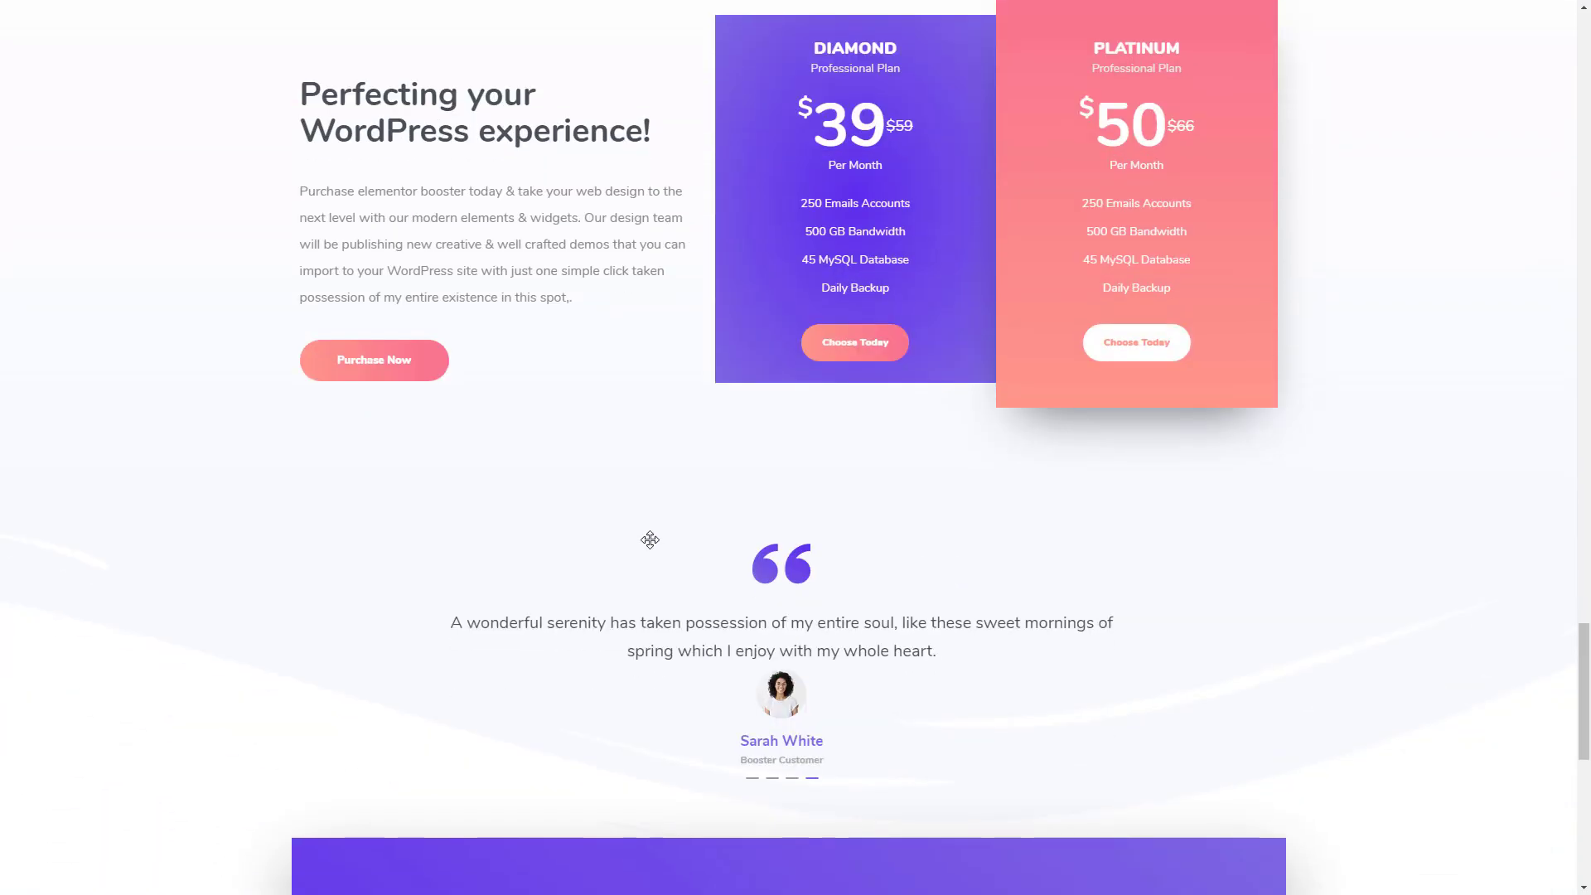
{"action": "scroll", "coordinate": [650, 539], "scroll_direction": "down", "scroll_amount": 2}
{"action": "scroll", "coordinate": [450, 461], "scroll_direction": "up", "scroll_amount": 1}
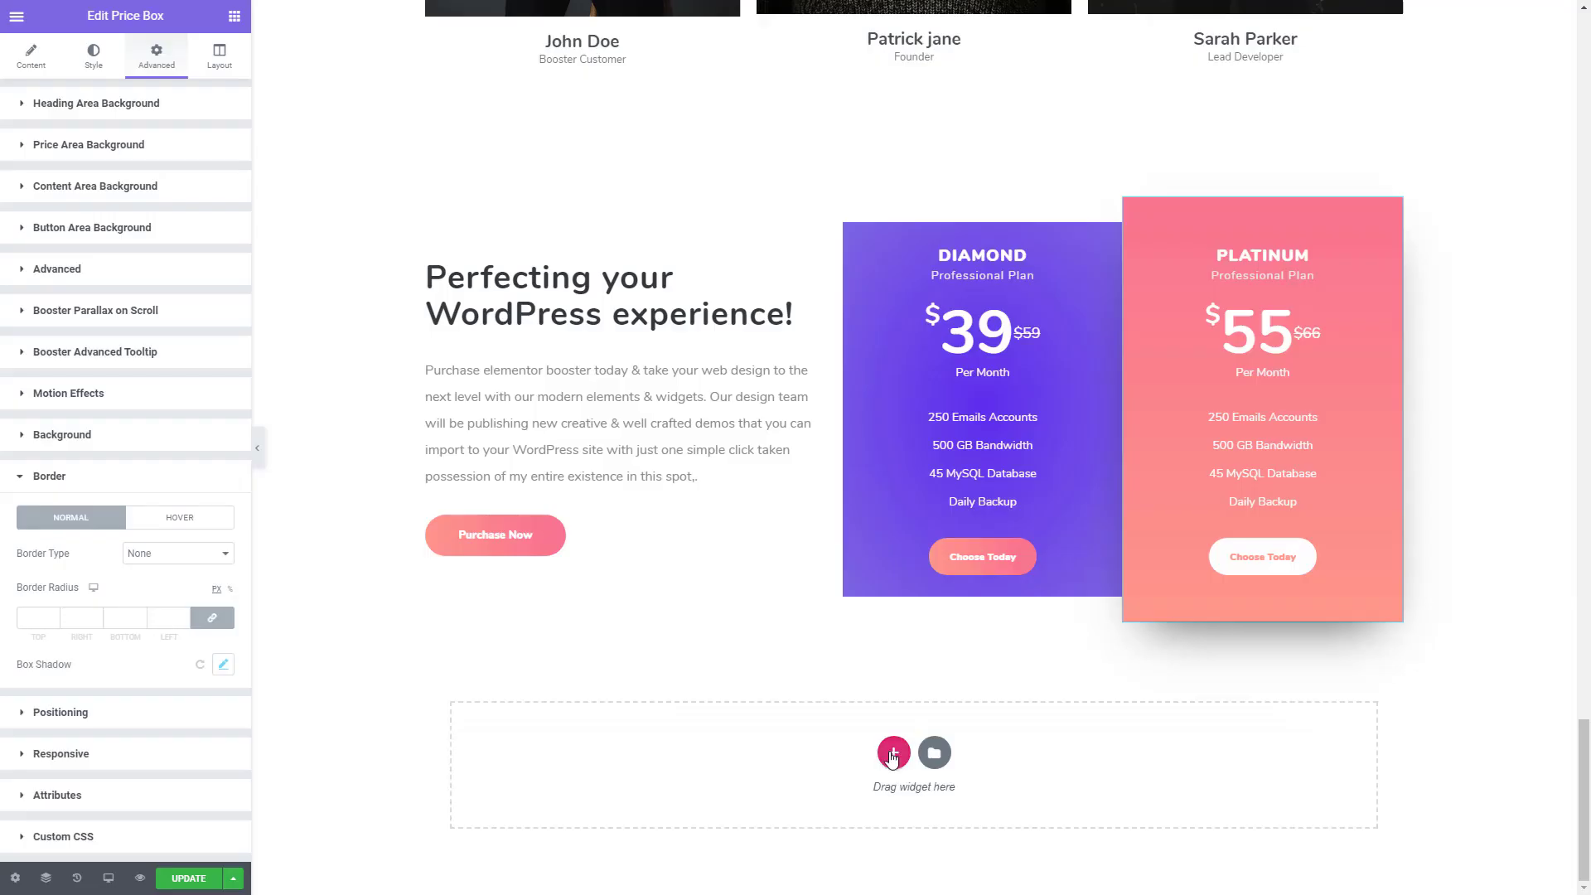
{"action": "left_click", "coordinate": [894, 754]}
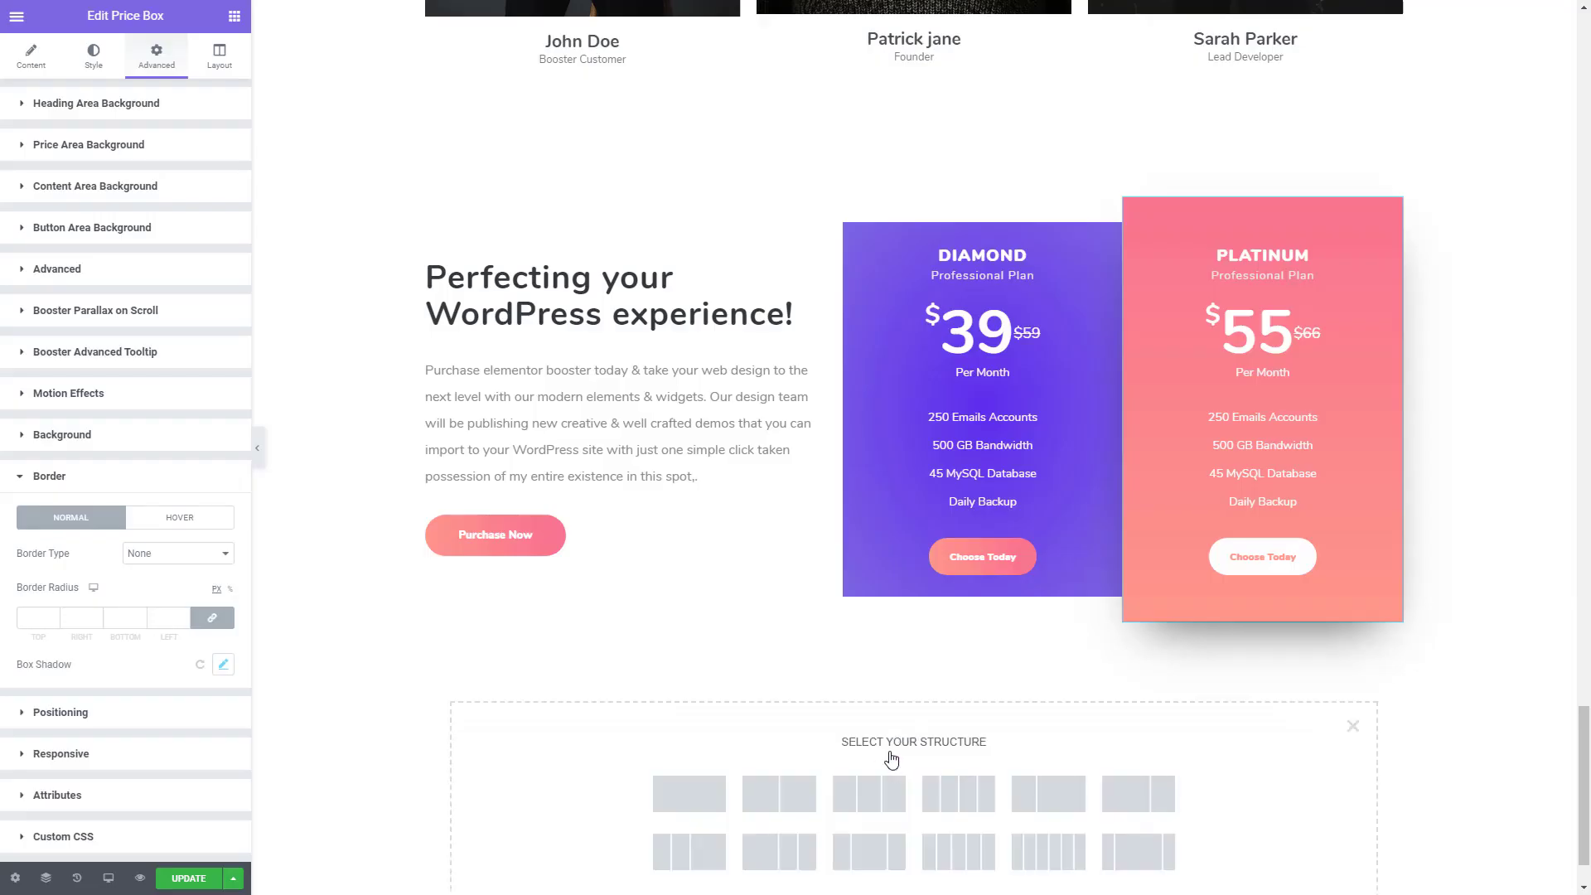
{"action": "left_click", "coordinate": [682, 796]}
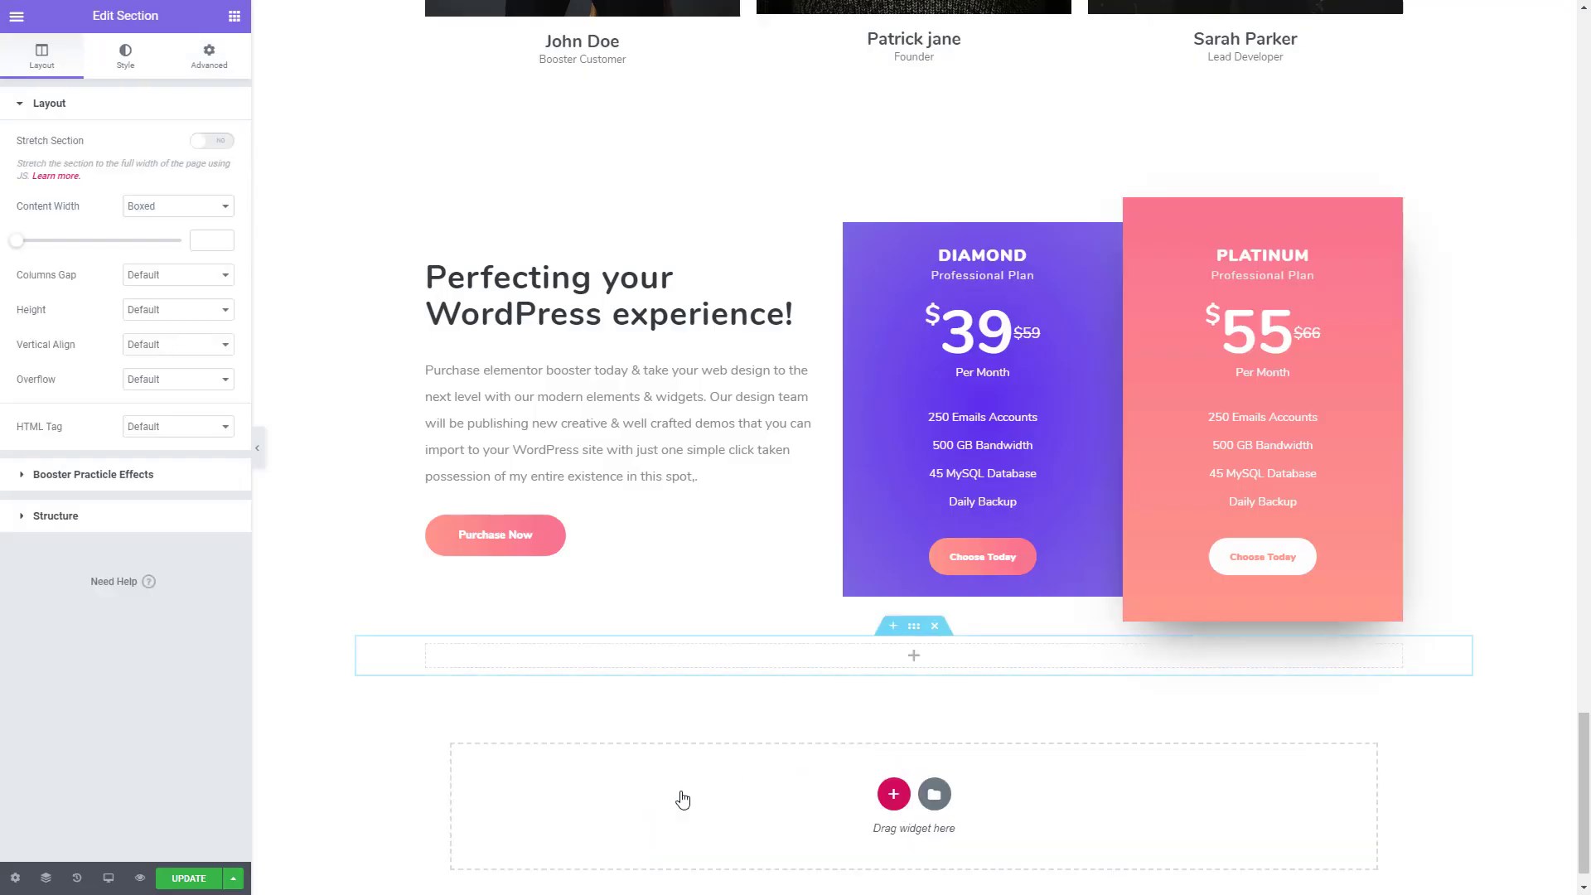
{"action": "left_click", "coordinate": [214, 142]}
- Unlink the new section's padding and set its top padding to 50 px
{"action": "left_click", "coordinate": [195, 64]}
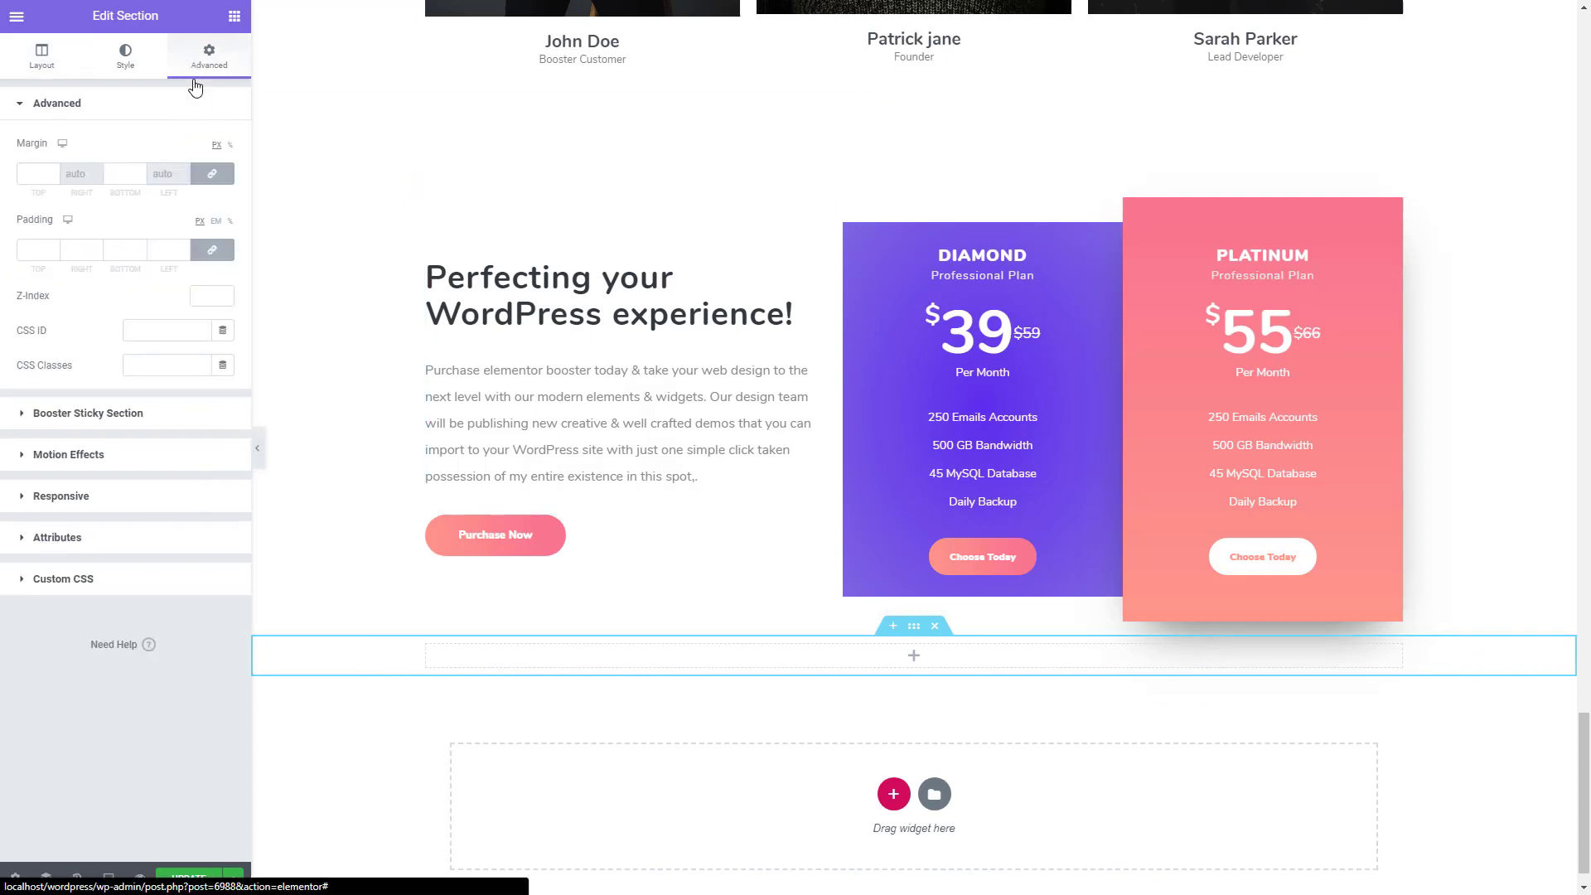
{"action": "left_click", "coordinate": [214, 249]}
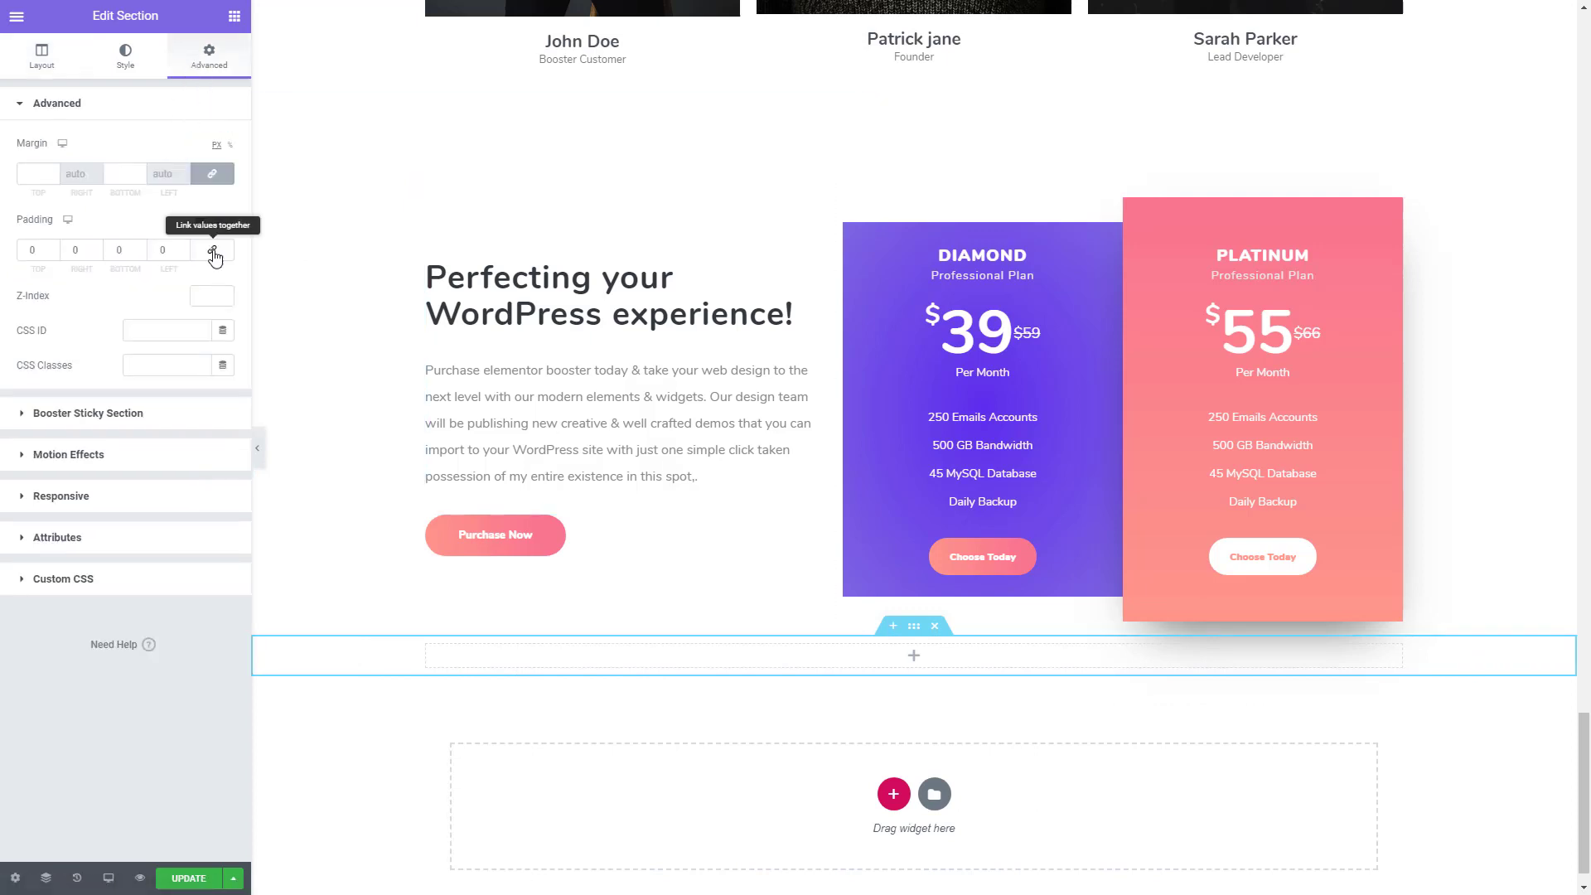
{"action": "left_click", "coordinate": [42, 250]}
{"action": "type", "text": "5"}
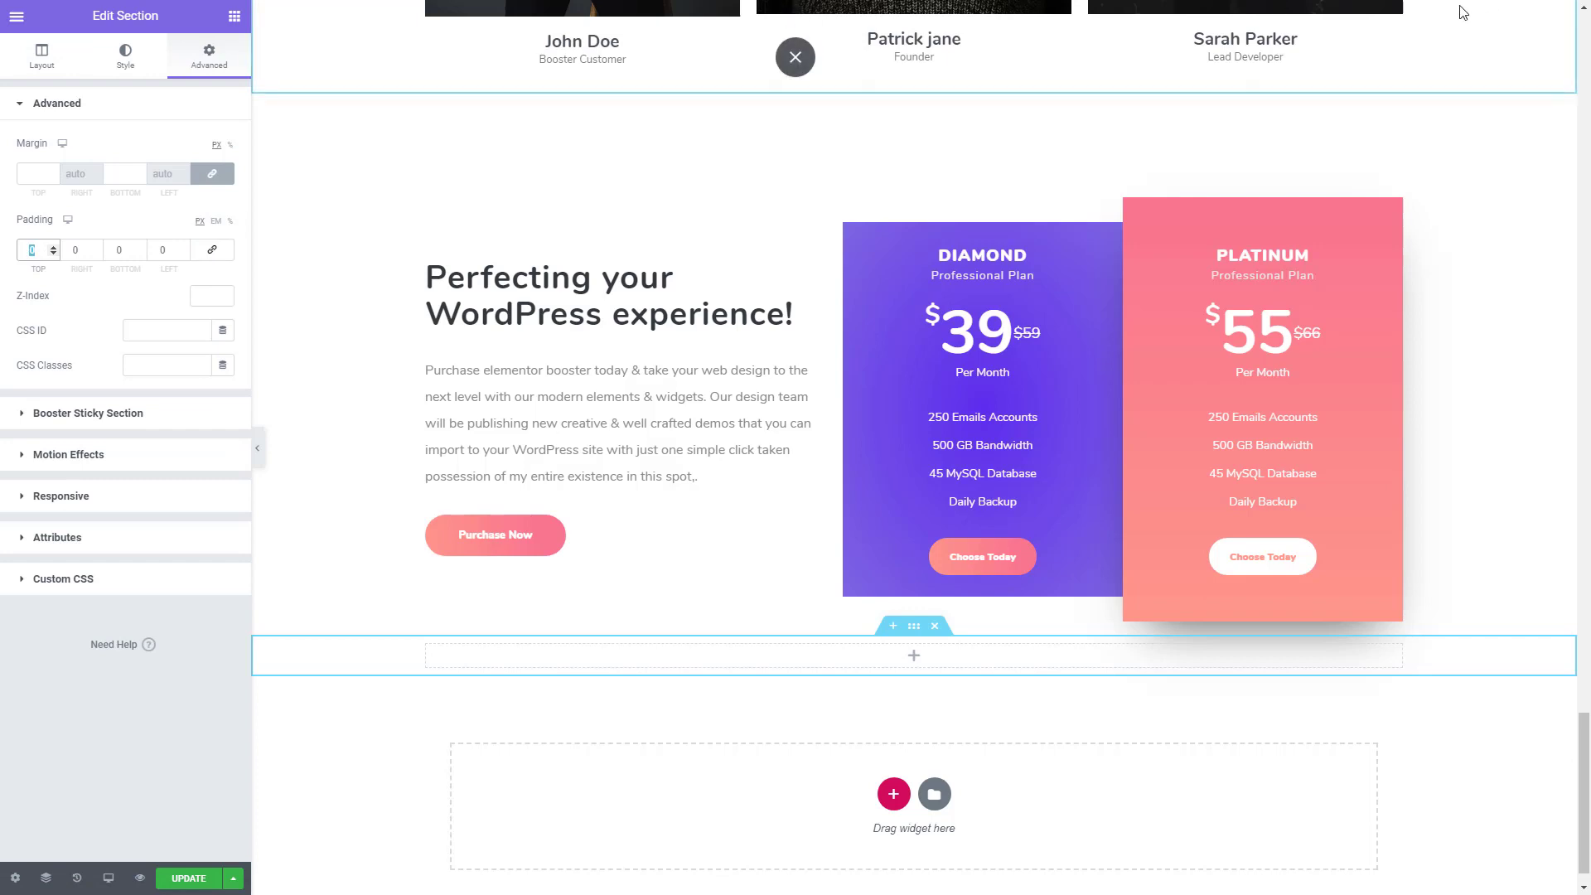
{"action": "type", "text": "0"}
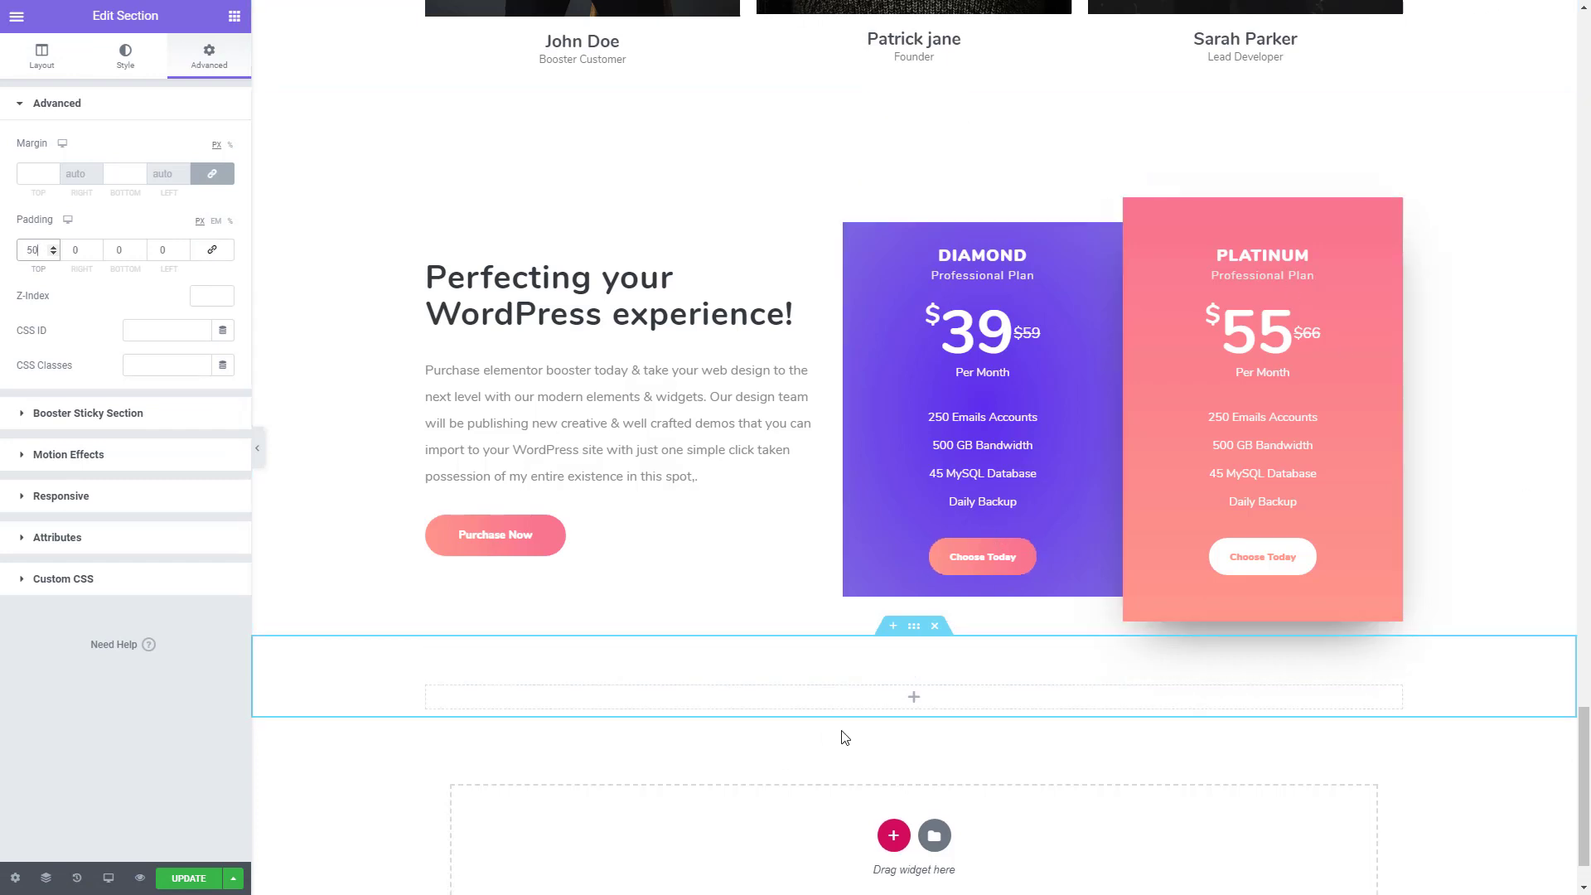
- Search the widgets for "TEST" and place a Testimonial Slider in the new section
{"action": "scroll", "coordinate": [842, 738], "scroll_direction": "down", "scroll_amount": 1}
{"action": "left_click", "coordinate": [235, 18]}
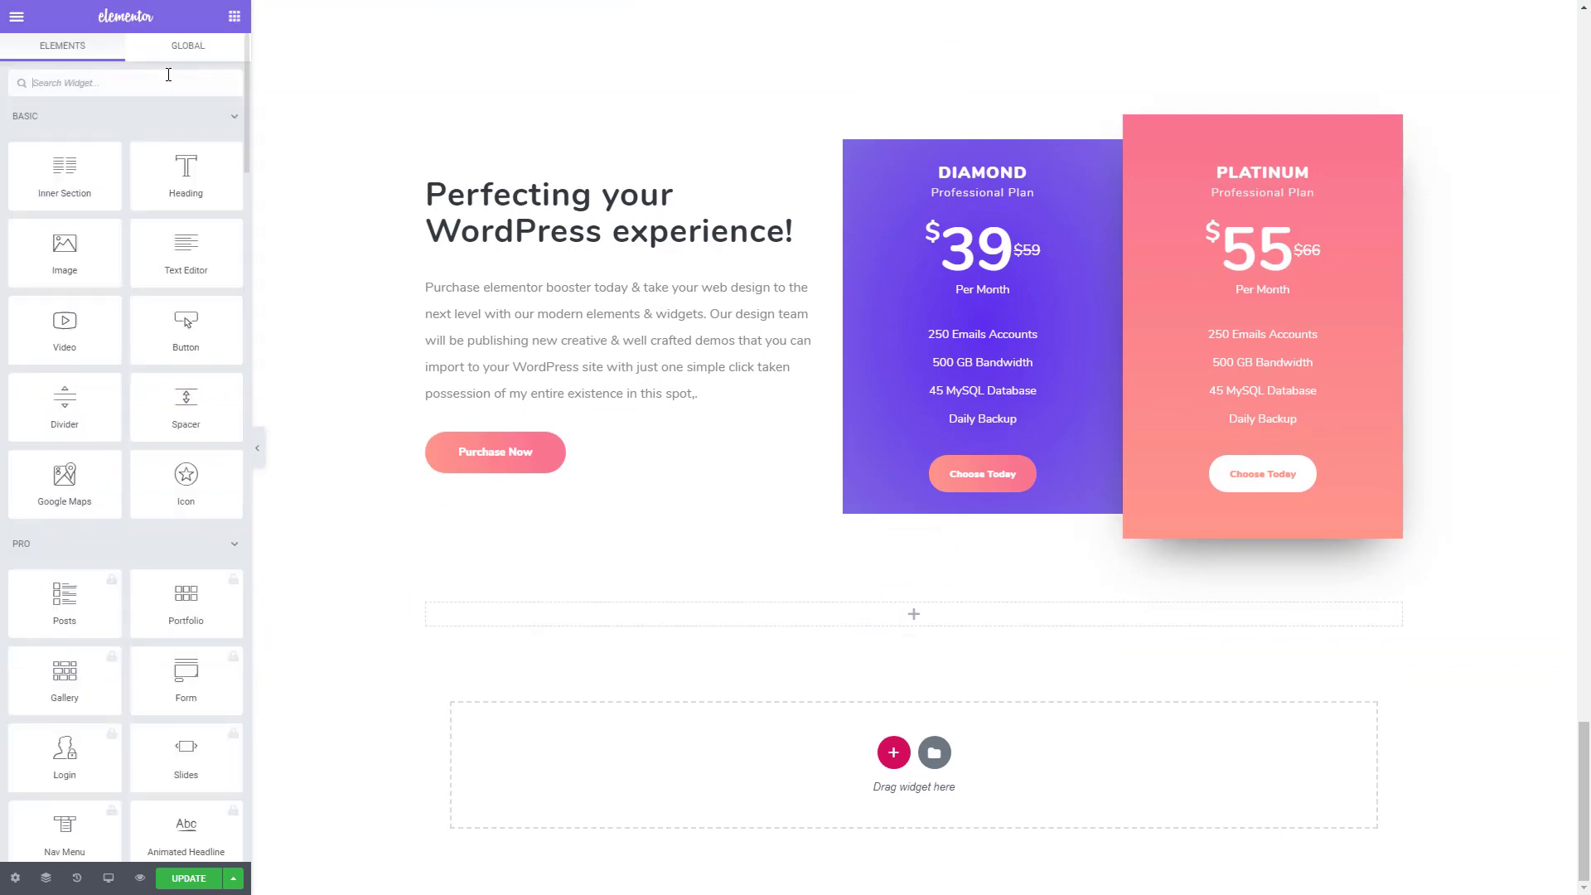
{"action": "left_click", "coordinate": [164, 78]}
{"action": "type", "text": "TEST"}
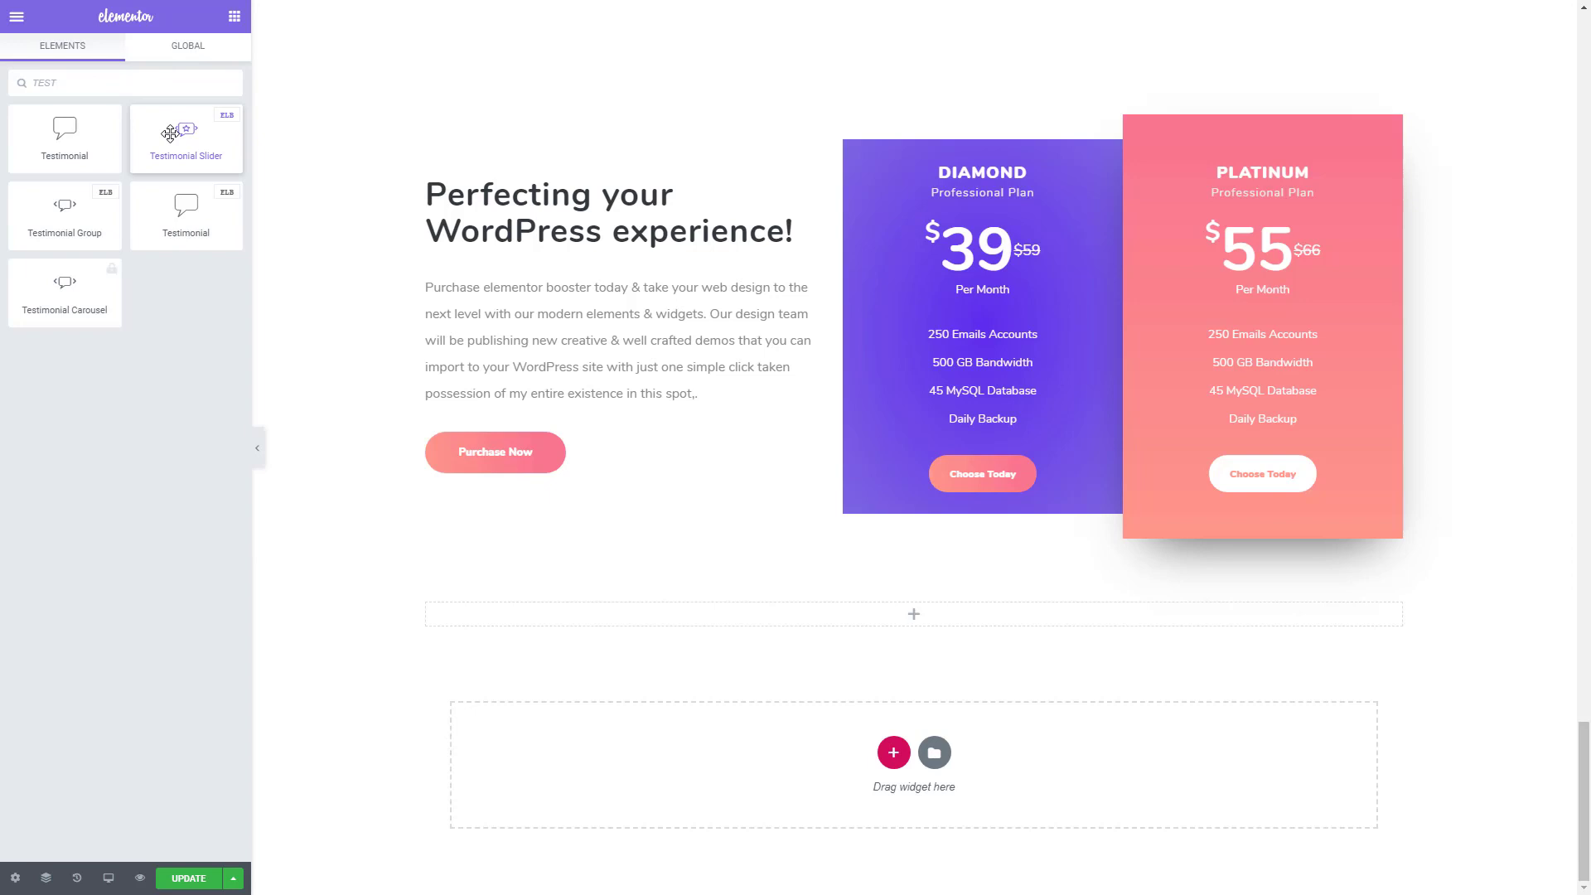
{"action": "left_click_drag", "start_coordinate": [170, 134], "coordinate": [892, 625]}
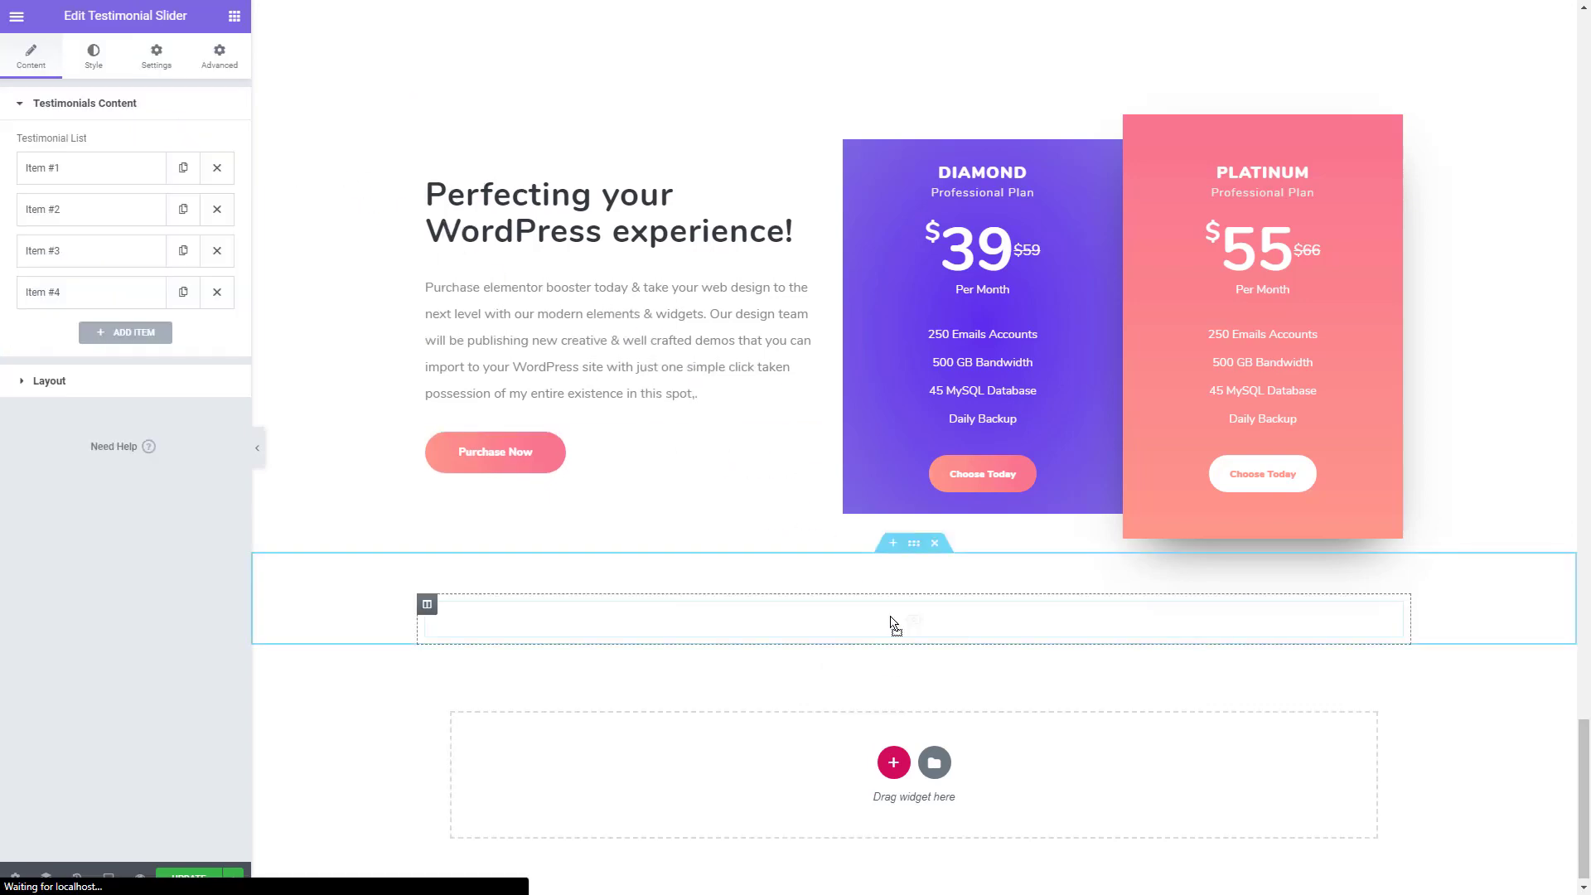
- Set the testimonial slider to show 1 slide on desktop and 1 slide on tablet
{"action": "scroll", "coordinate": [895, 626], "scroll_direction": "down", "scroll_amount": 1}
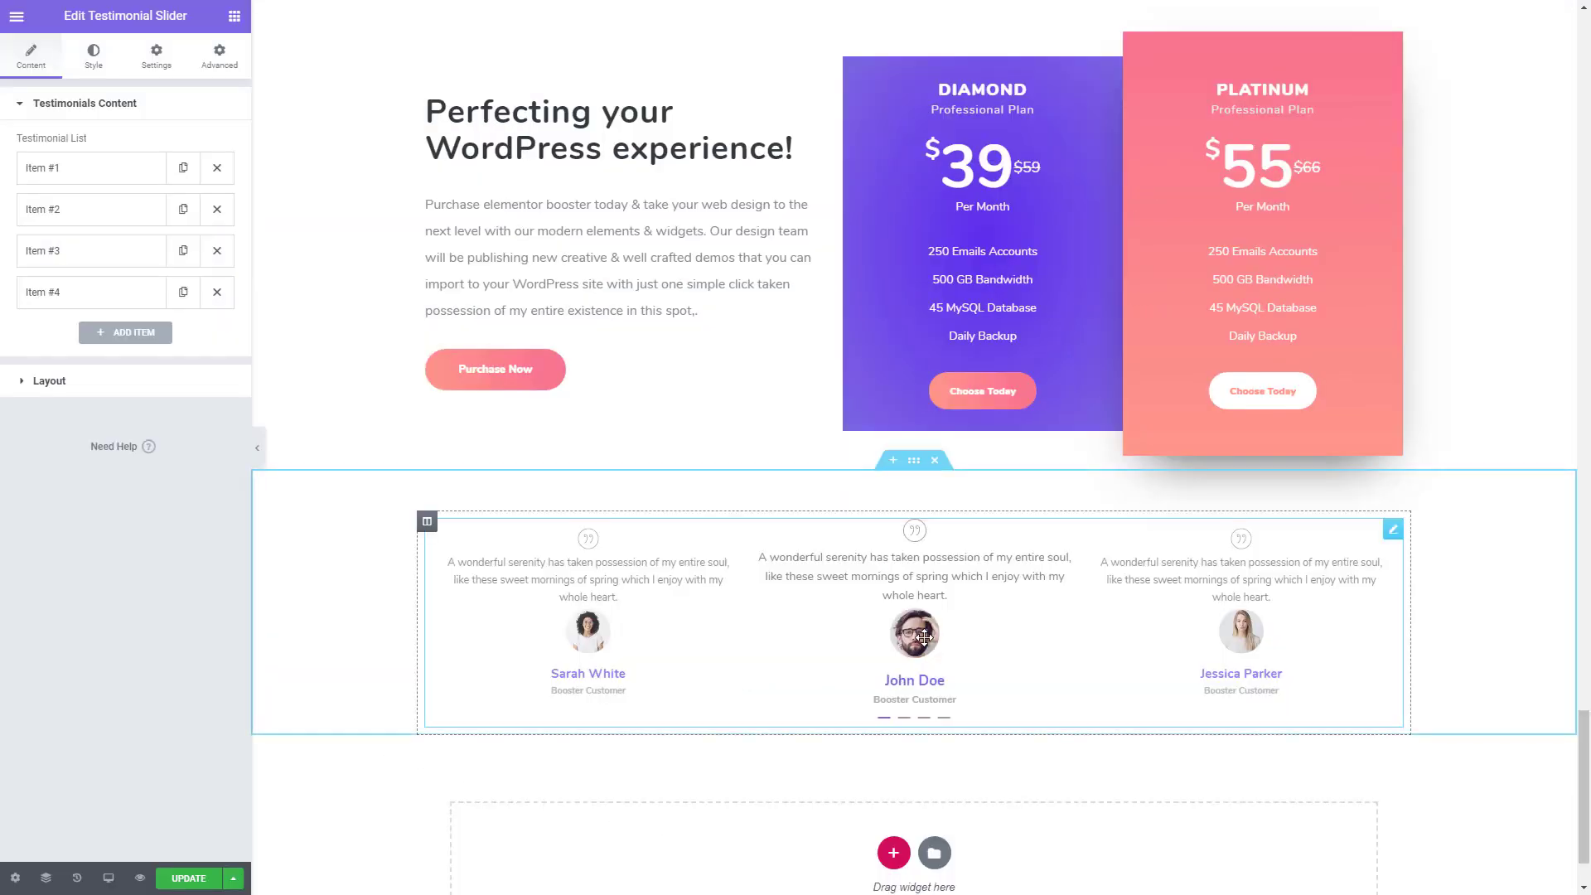
{"action": "left_click", "coordinate": [158, 63]}
{"action": "scroll", "coordinate": [50, 424], "scroll_direction": "down", "scroll_amount": 3}
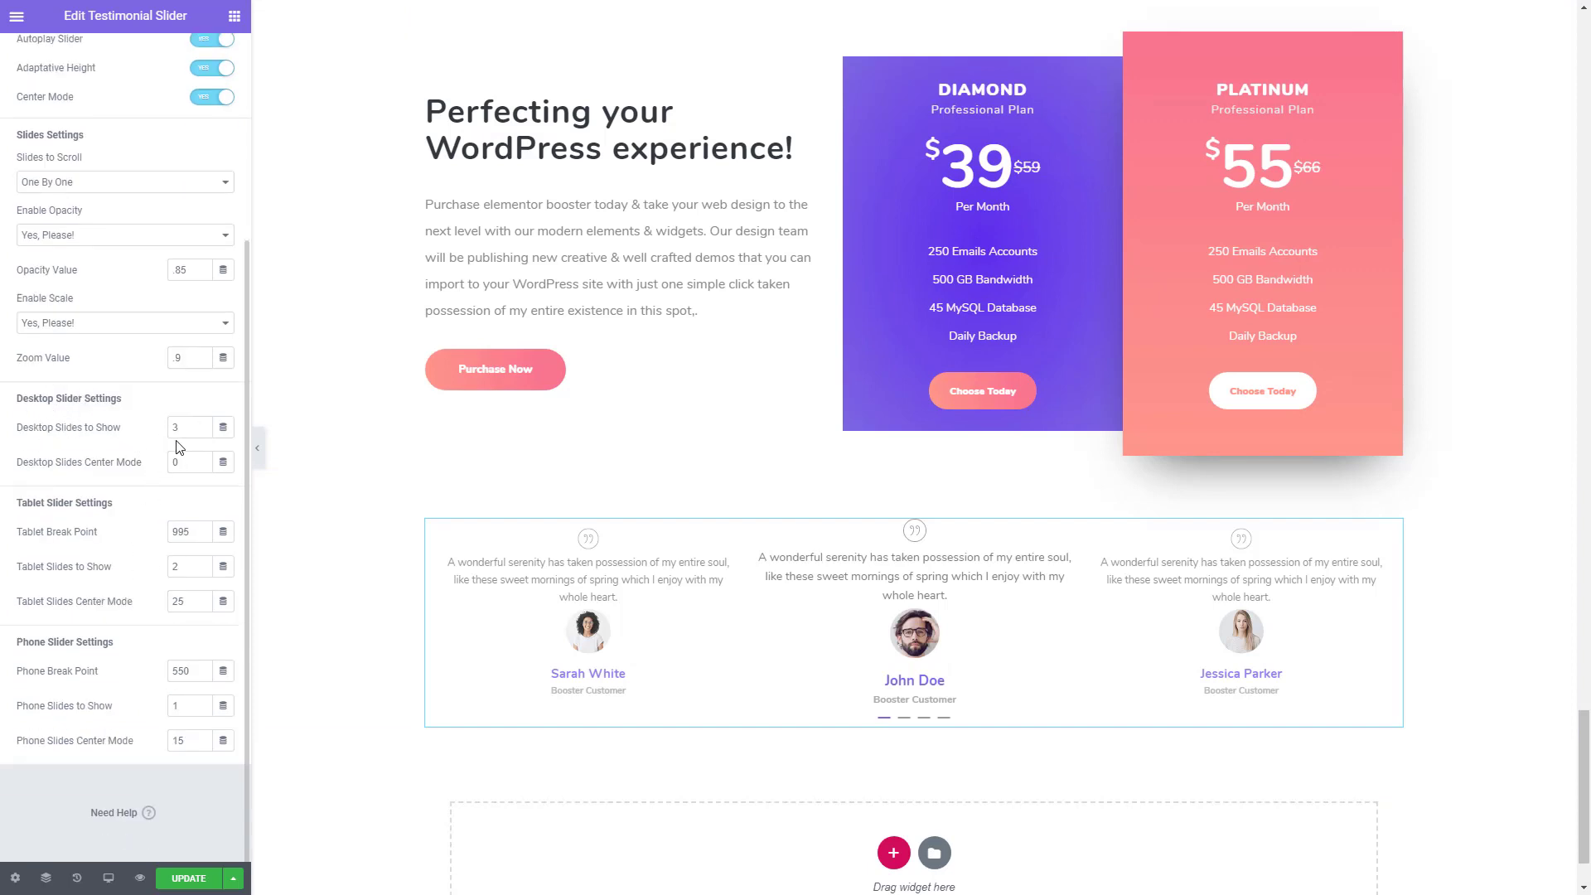
{"action": "double_click", "coordinate": [201, 431]}
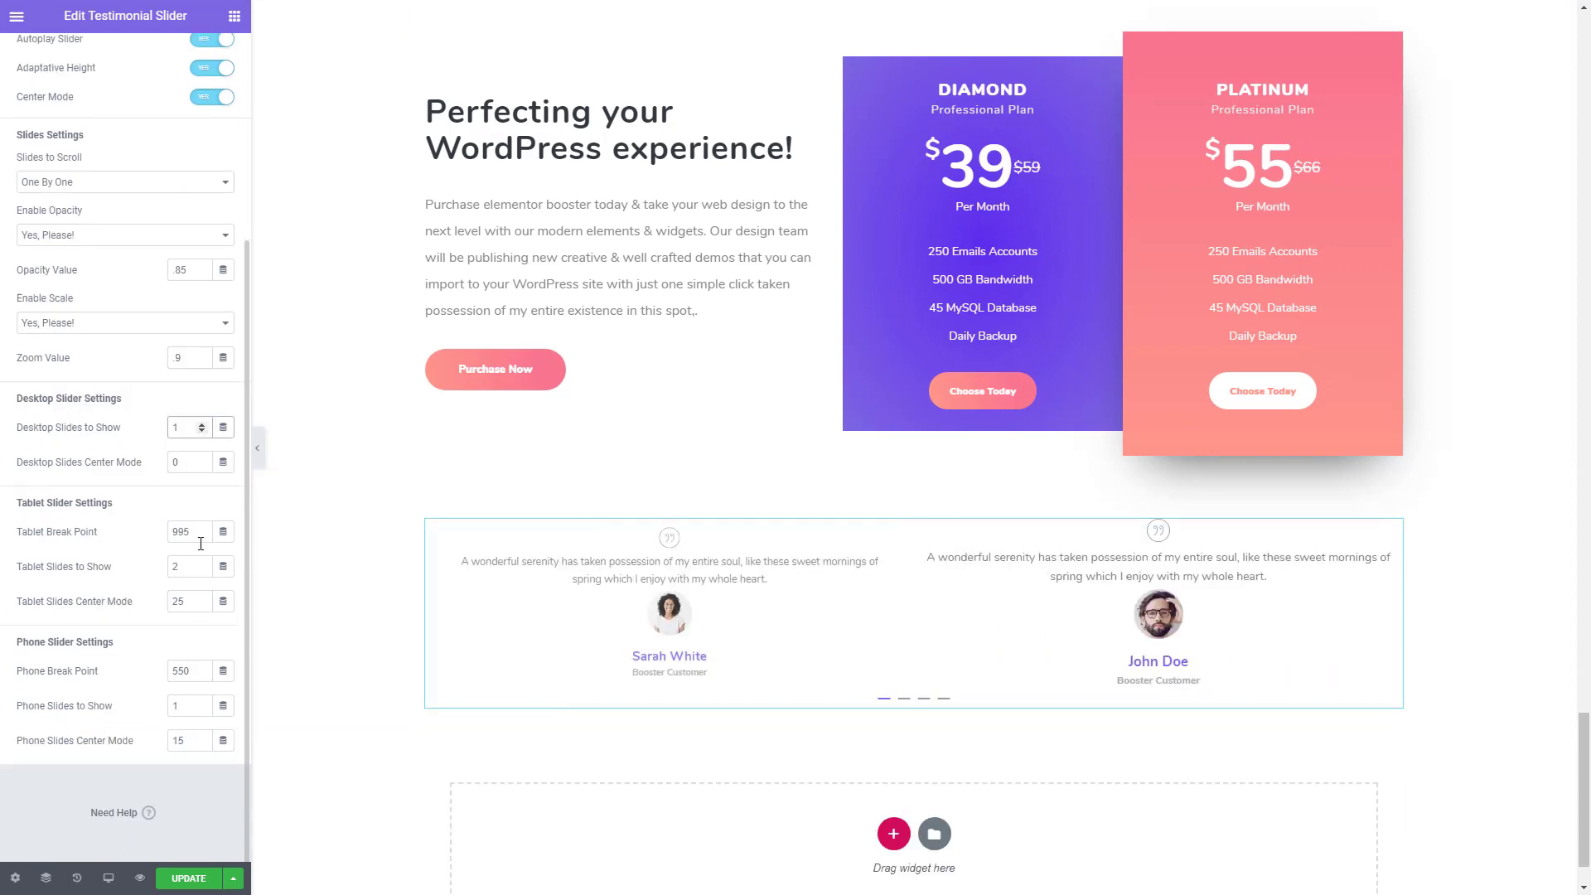
{"action": "left_click", "coordinate": [201, 571]}
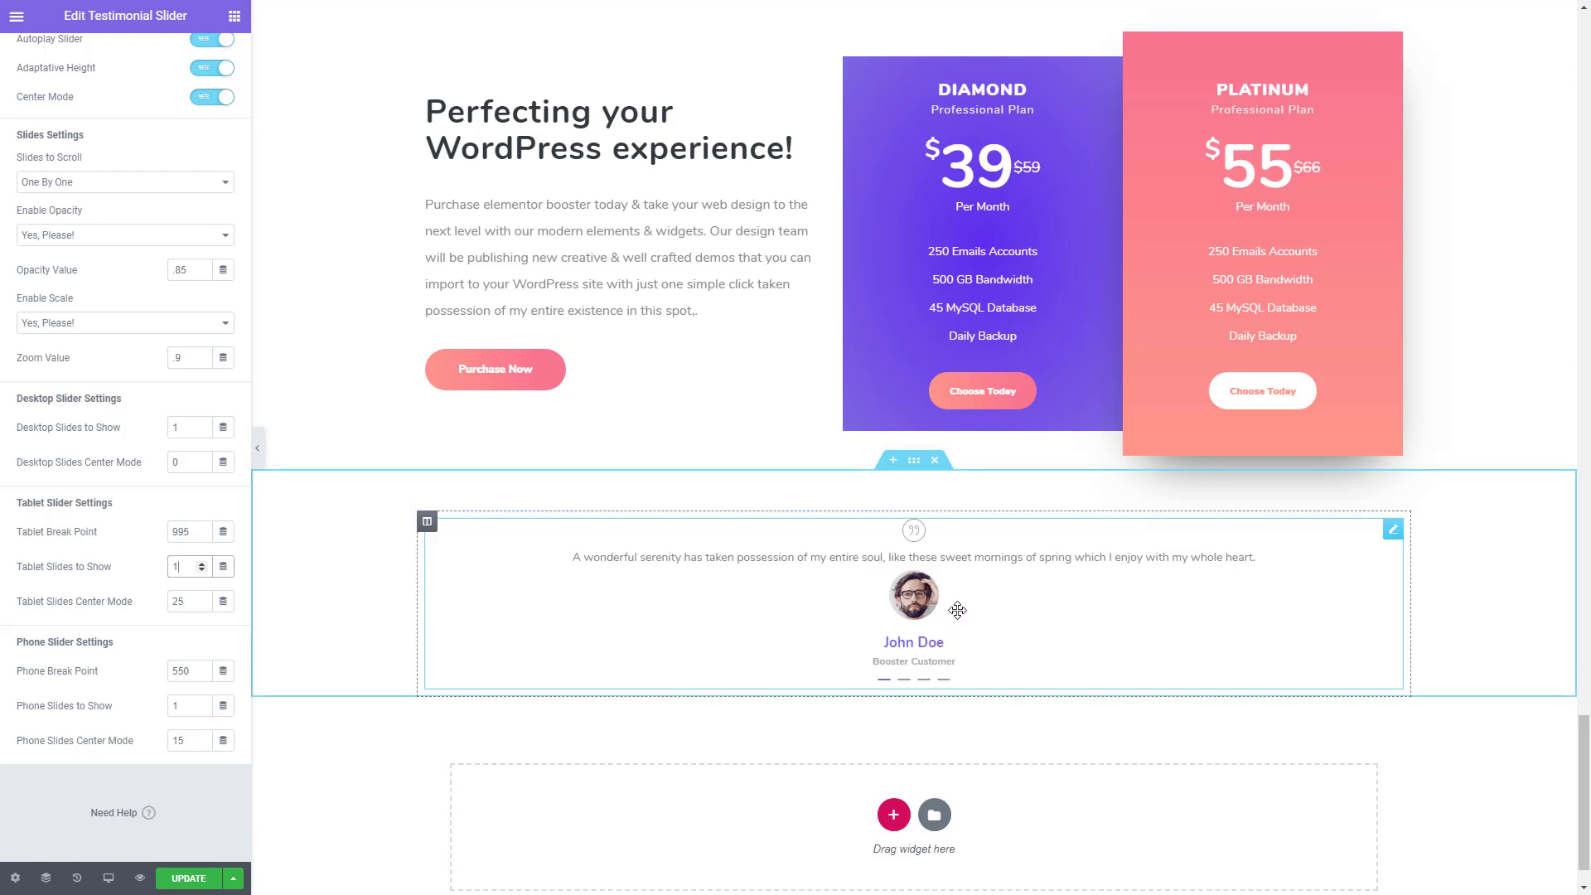
{"action": "scroll", "coordinate": [117, 188], "scroll_direction": "up", "scroll_amount": 4}
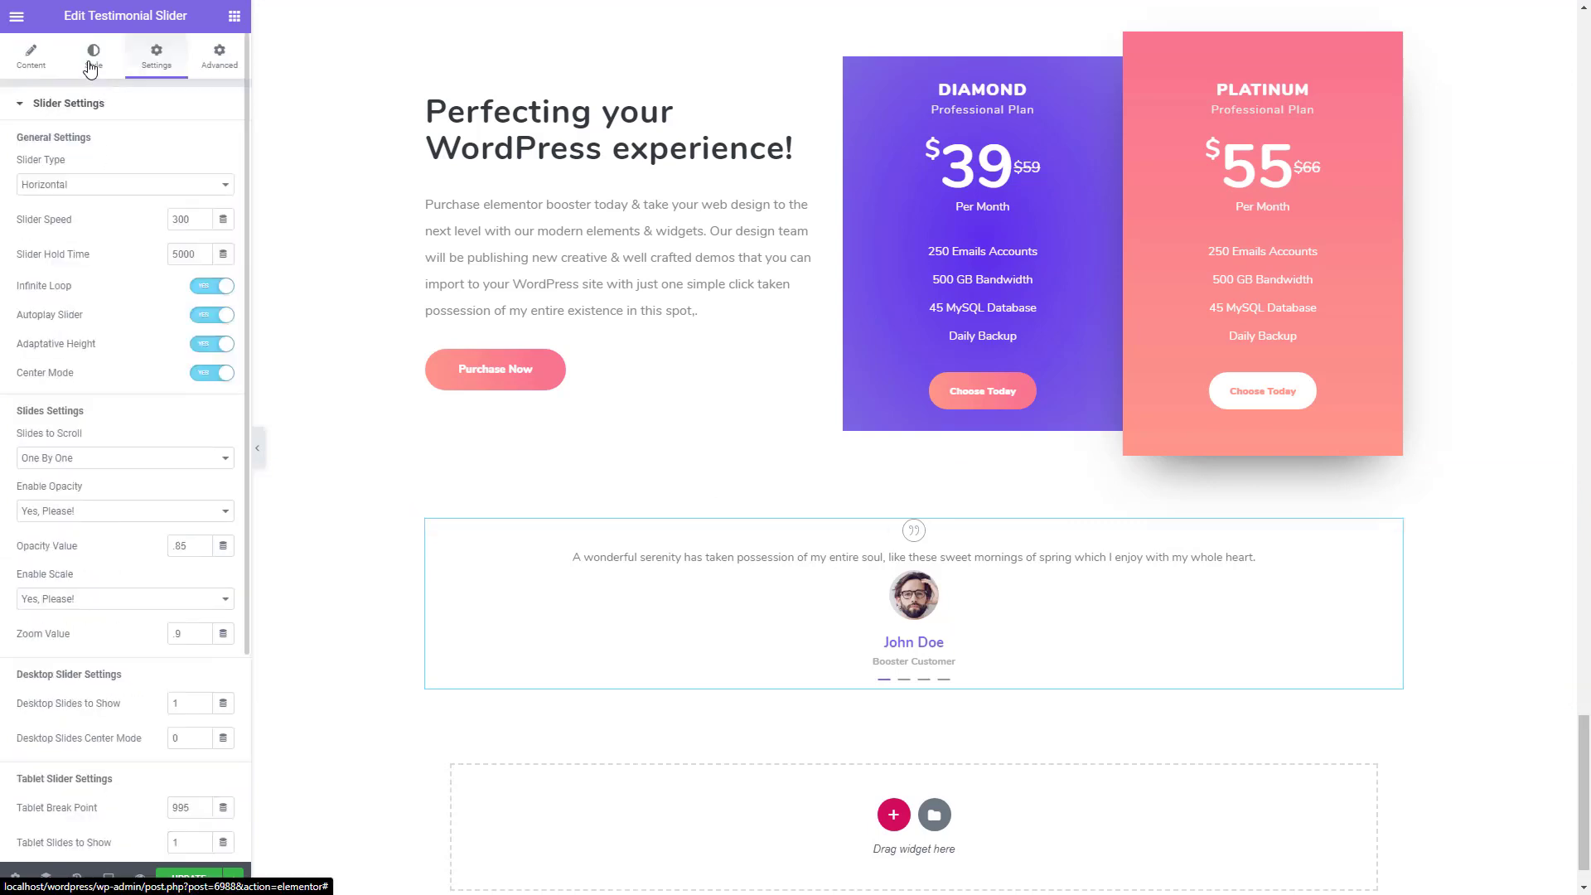
- Set the testimonial slider's text typography size to 20 px
{"action": "left_click", "coordinate": [90, 69]}
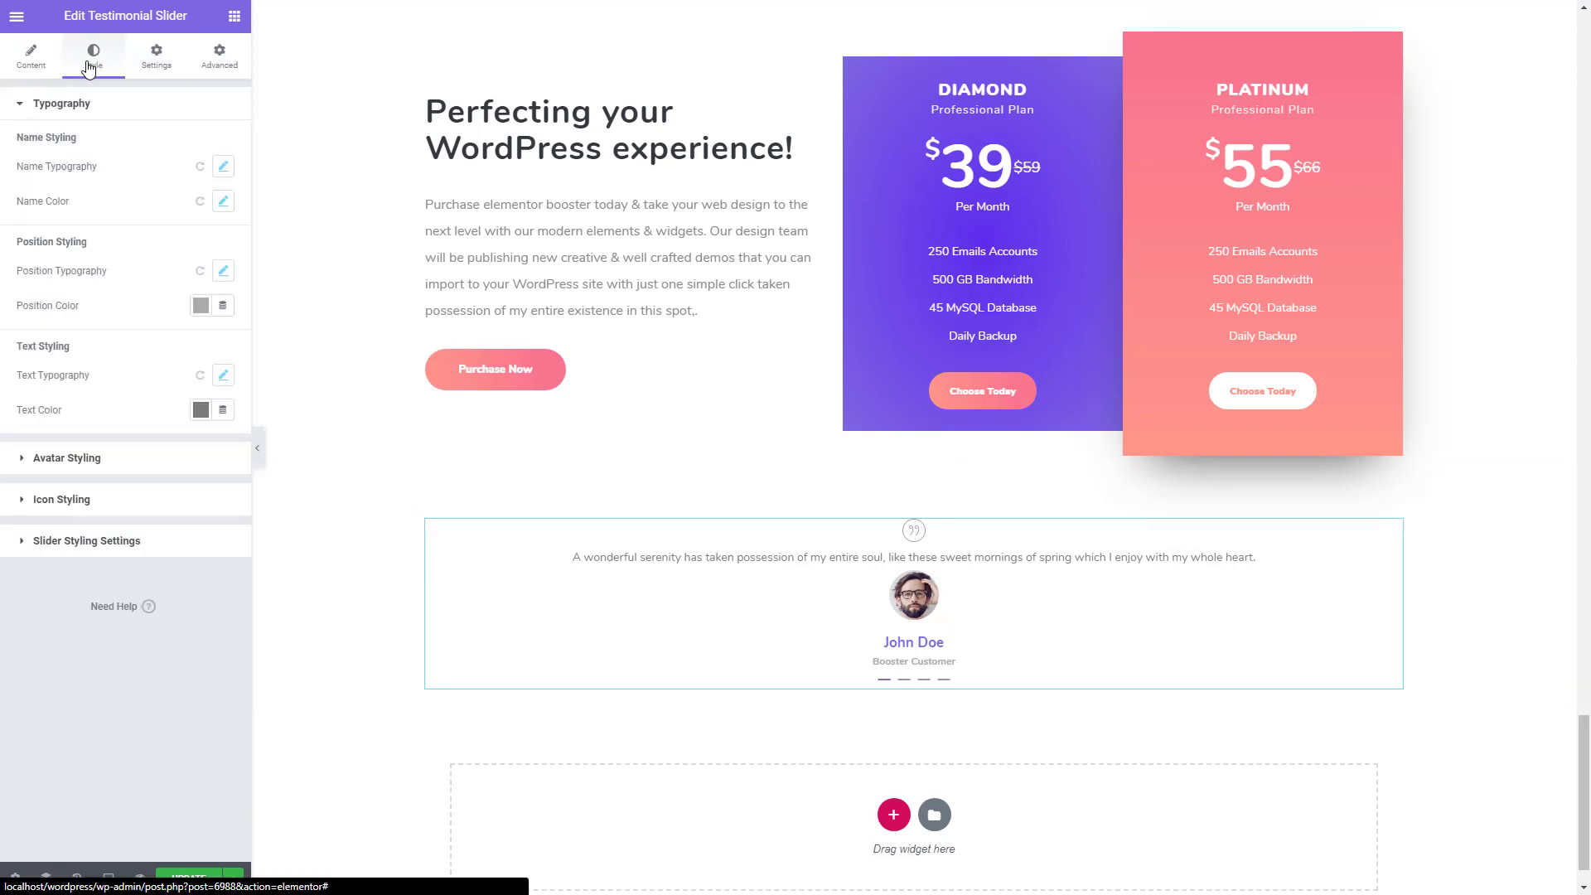
{"action": "left_click", "coordinate": [223, 375]}
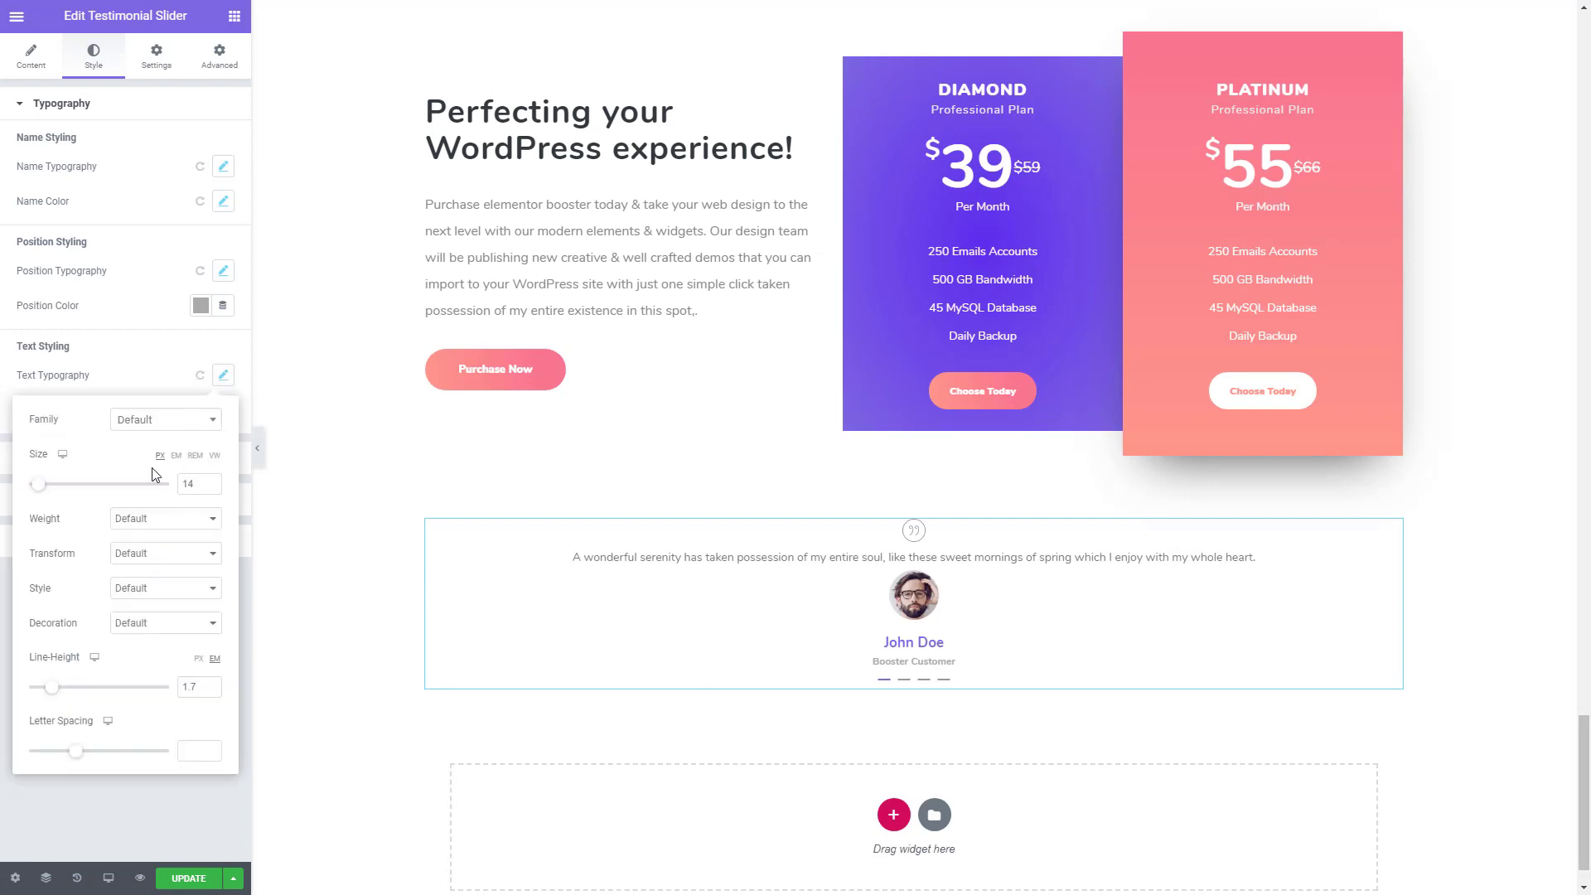
{"action": "left_click", "coordinate": [208, 483]}
{"action": "left_click", "coordinate": [208, 482]}
{"action": "left_click", "coordinate": [208, 482]}
{"action": "left_click", "coordinate": [208, 483]}
{"action": "left_click", "coordinate": [209, 482]}
{"action": "left_click", "coordinate": [208, 482]}
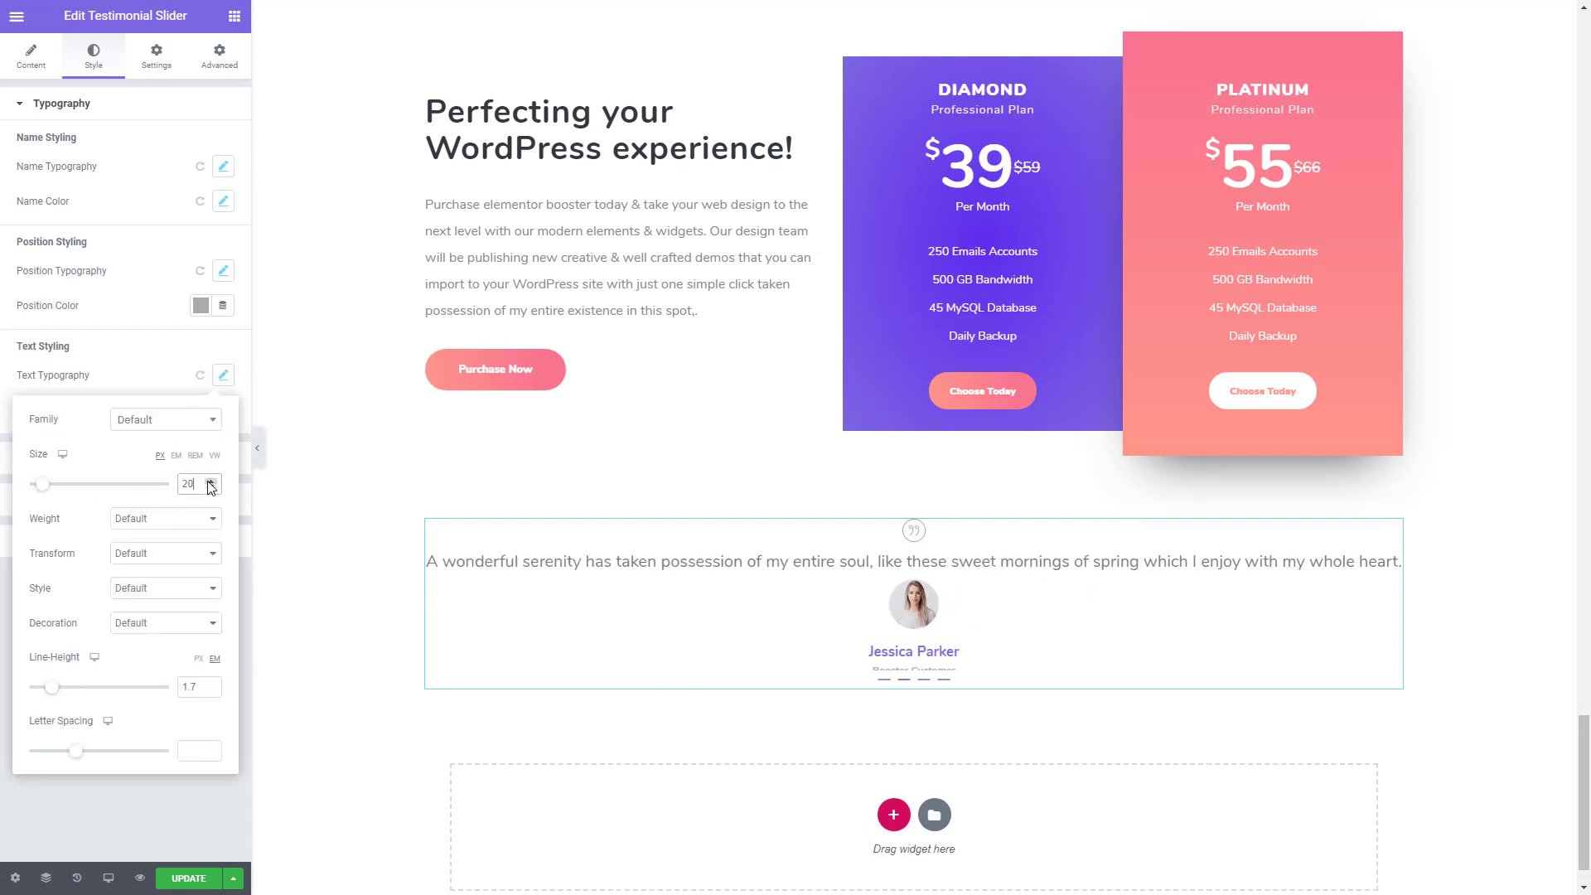
- Copy the color #333A3E from the "Perfecting your WordPress experience!" heading and apply it as the testimonial slider's text color
{"action": "left_click", "coordinate": [85, 803]}
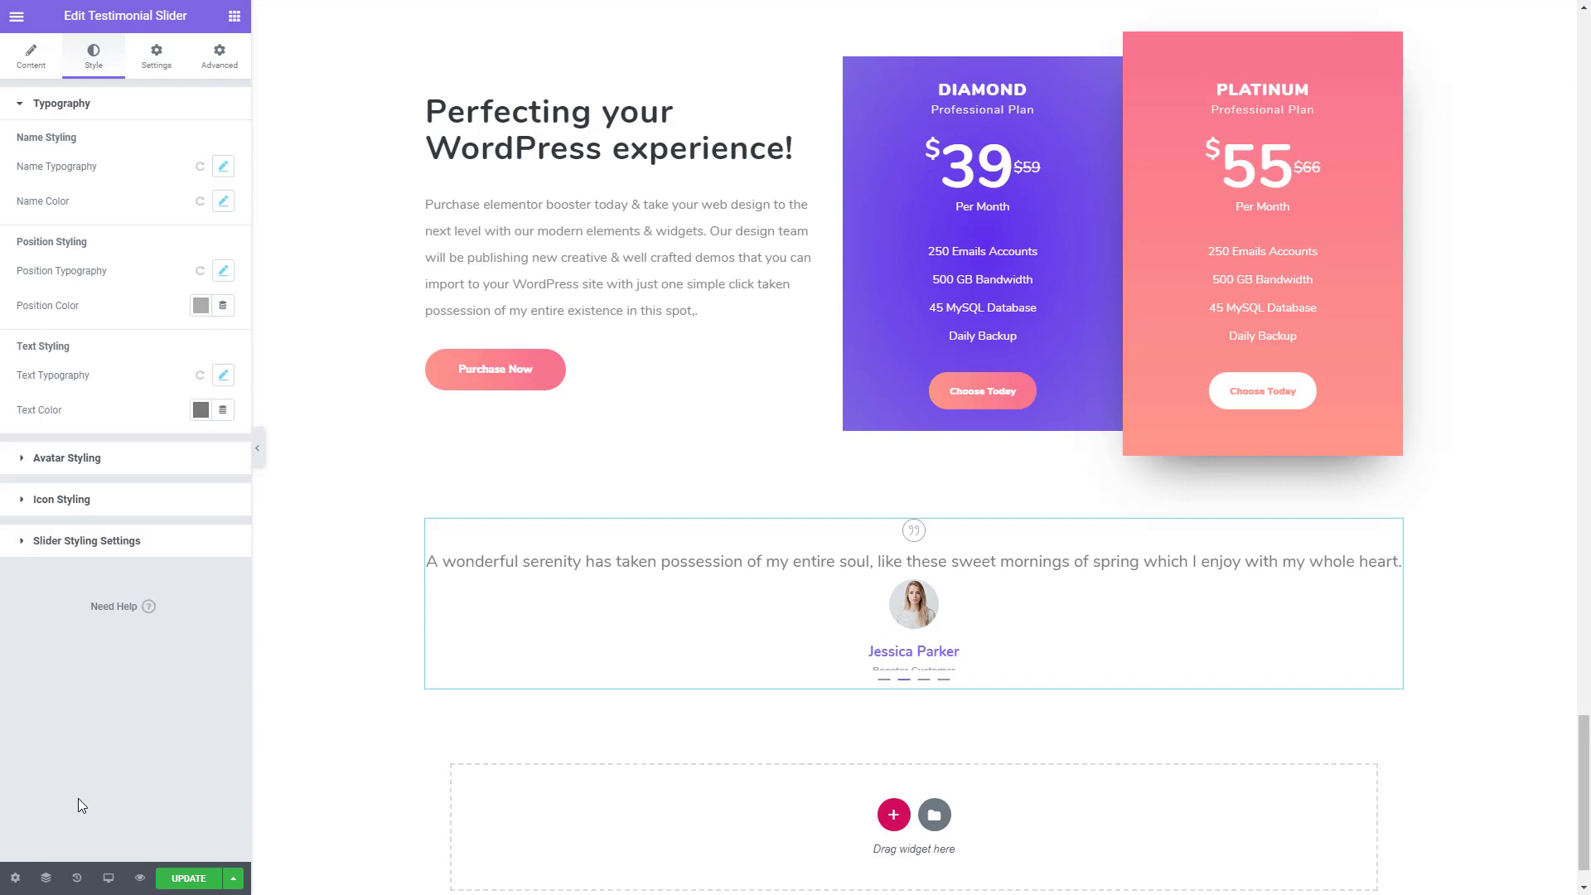
{"action": "left_click", "coordinate": [555, 118]}
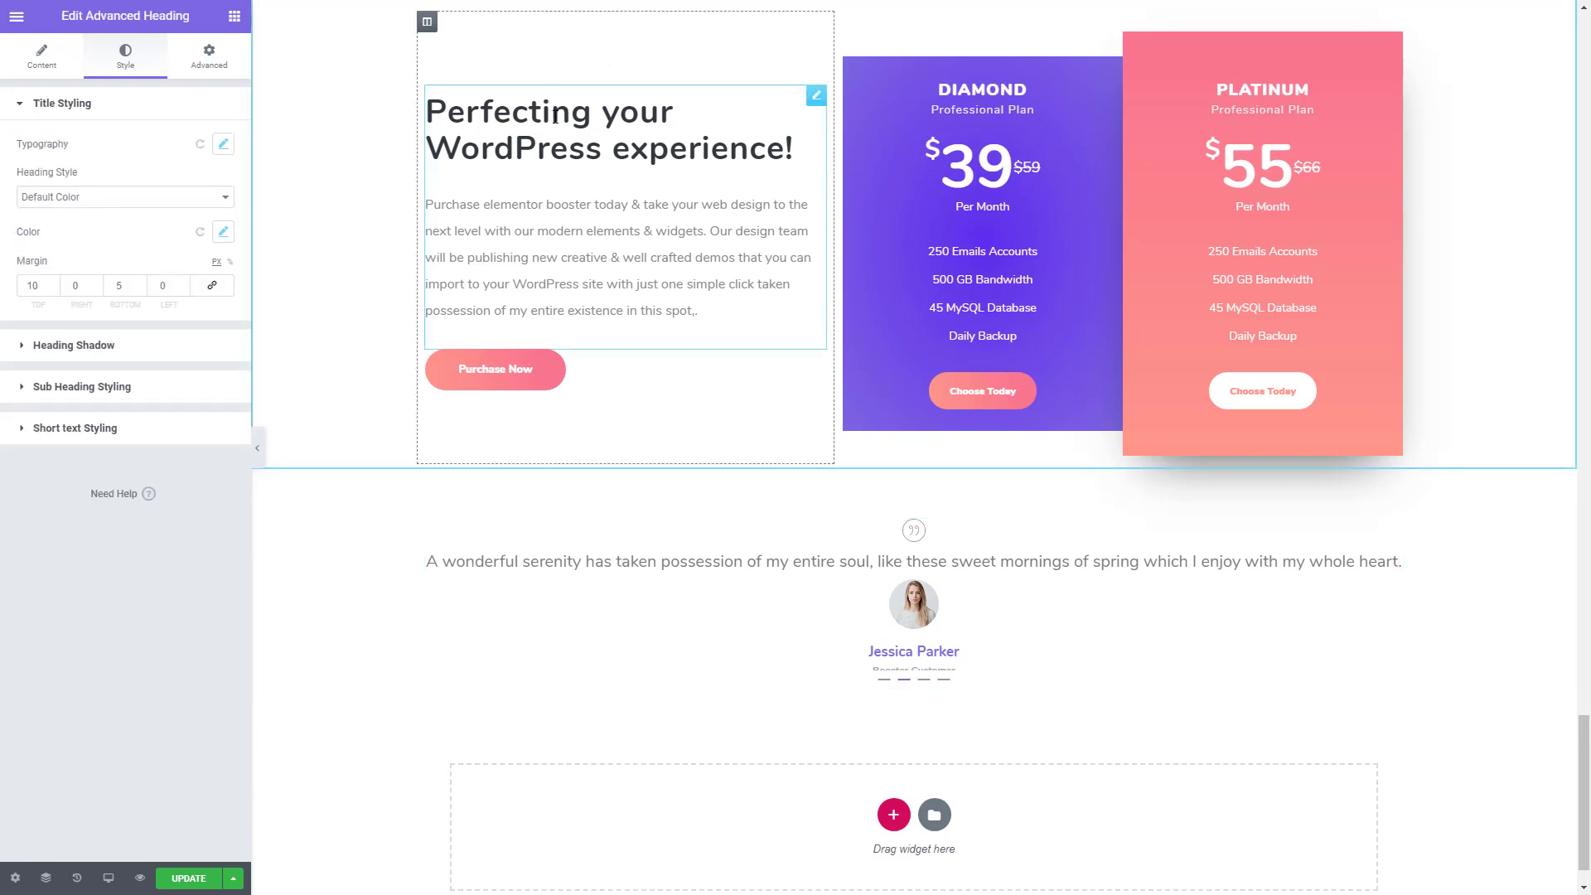
{"action": "left_click", "coordinate": [224, 233]}
{"action": "left_click", "coordinate": [187, 307]}
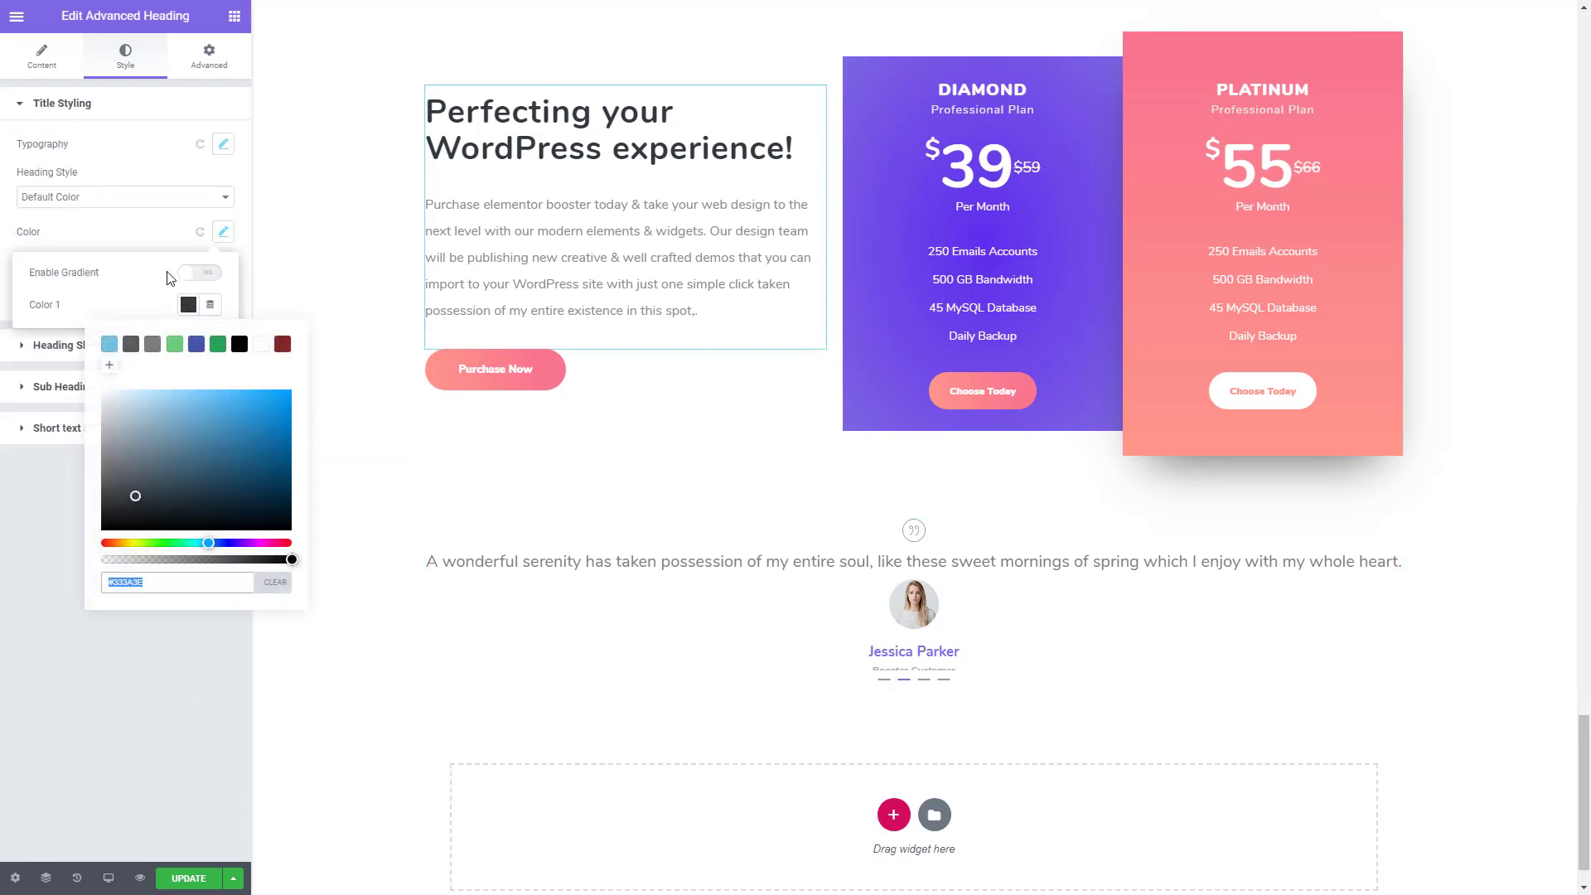
{"action": "left_click", "coordinate": [98, 701]}
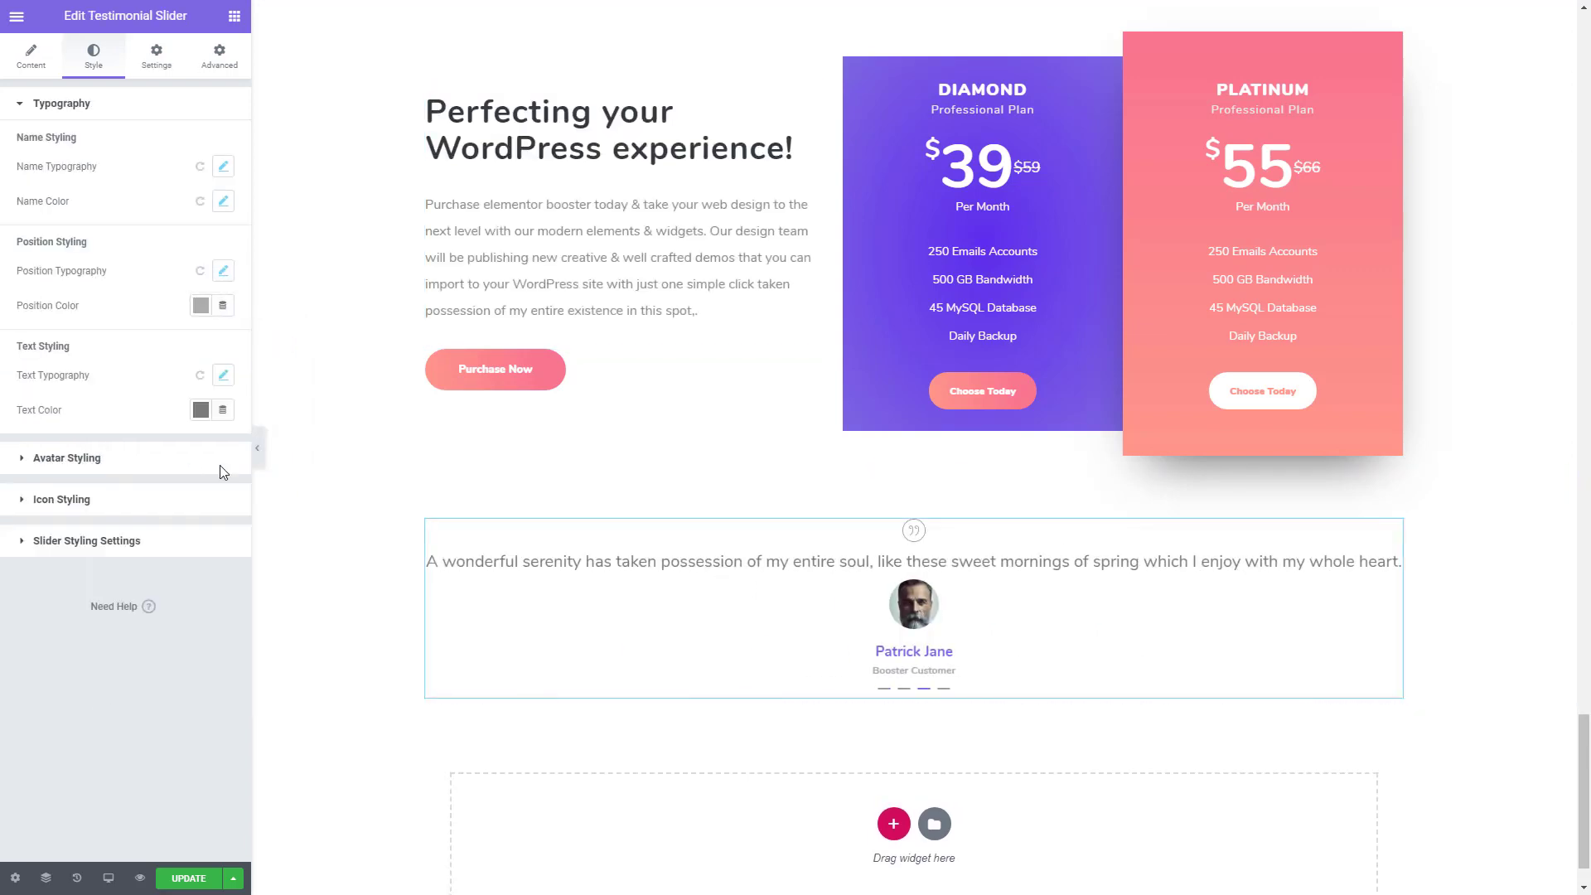
{"action": "left_click", "coordinate": [200, 410]}
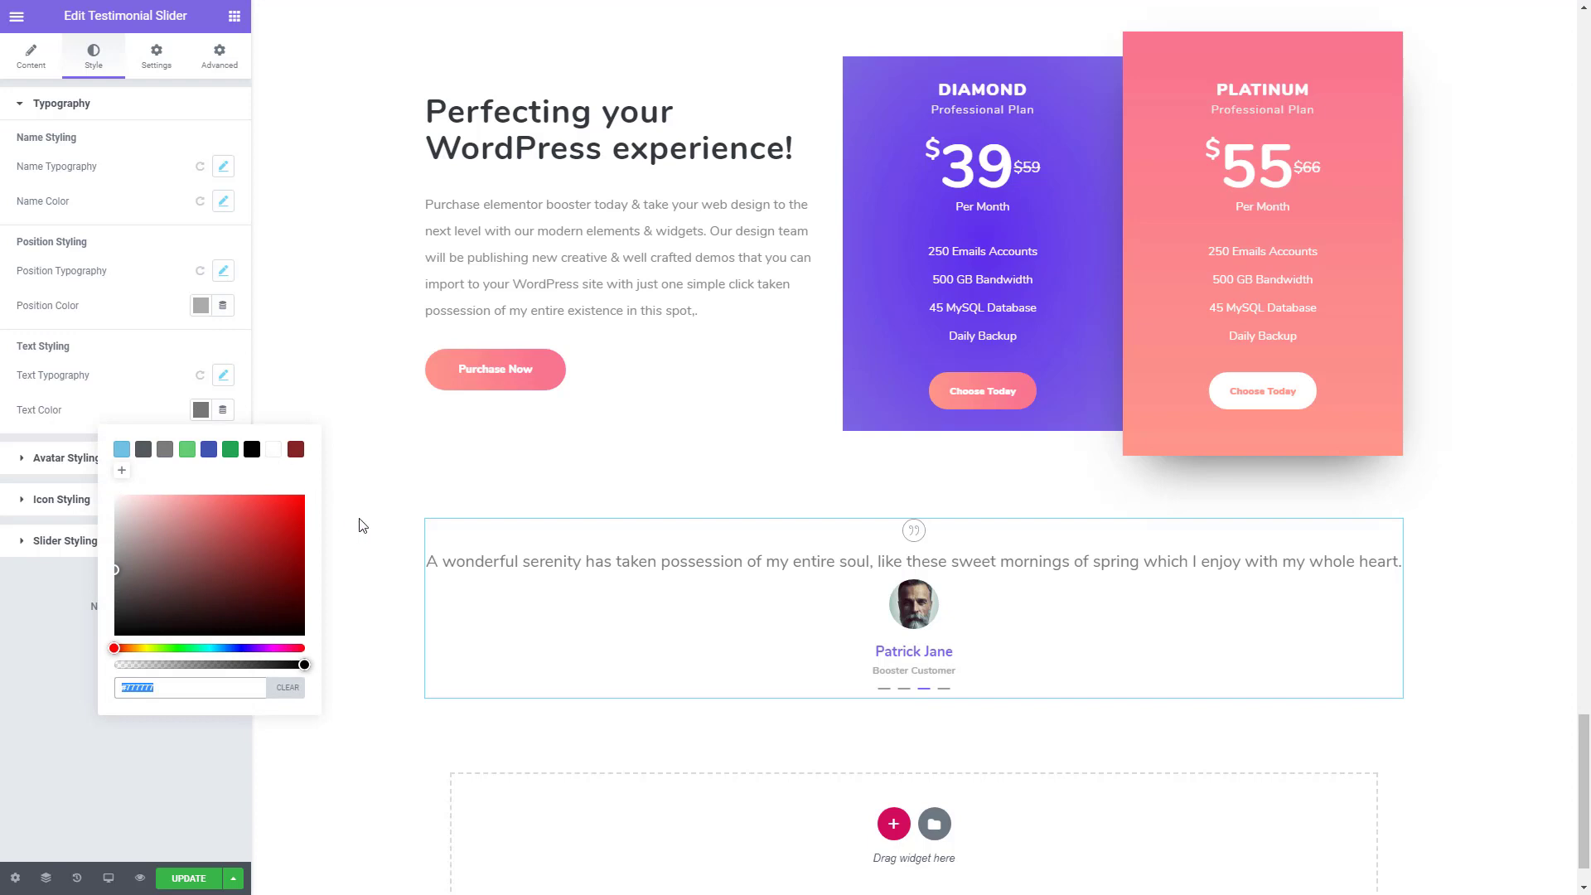
{"action": "left_click", "coordinate": [300, 613]}
{"action": "left_click", "coordinate": [181, 759]}
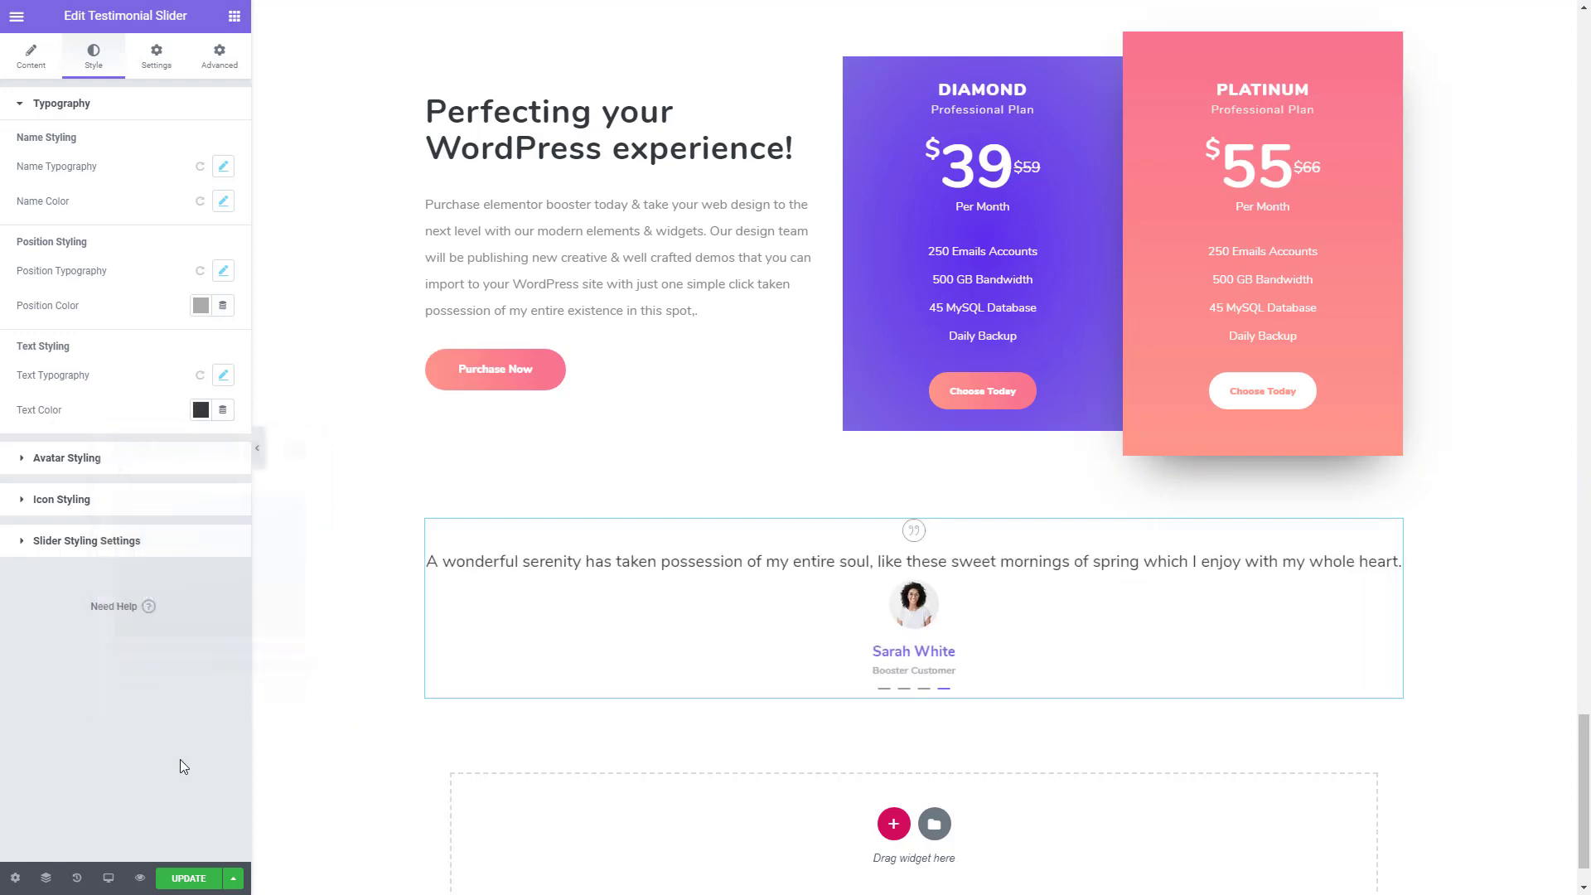
- Set the testimonial slider's icon size to 70 and its icon type to Quote Icon 4
{"action": "left_click", "coordinate": [70, 501]}
{"action": "left_click", "coordinate": [201, 223]}
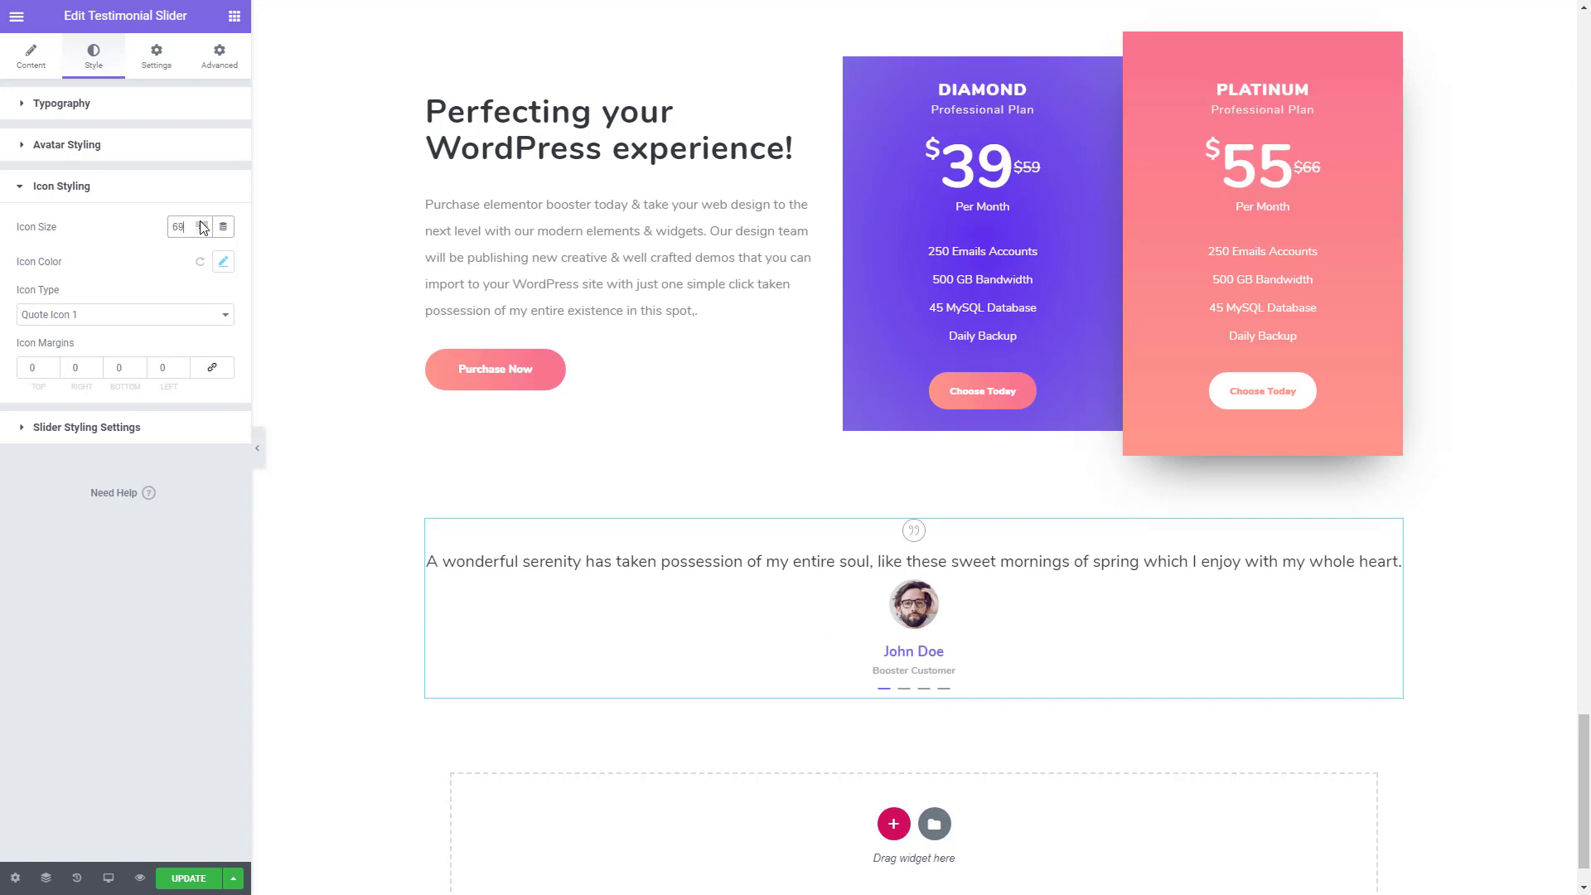
{"action": "left_click", "coordinate": [135, 315]}
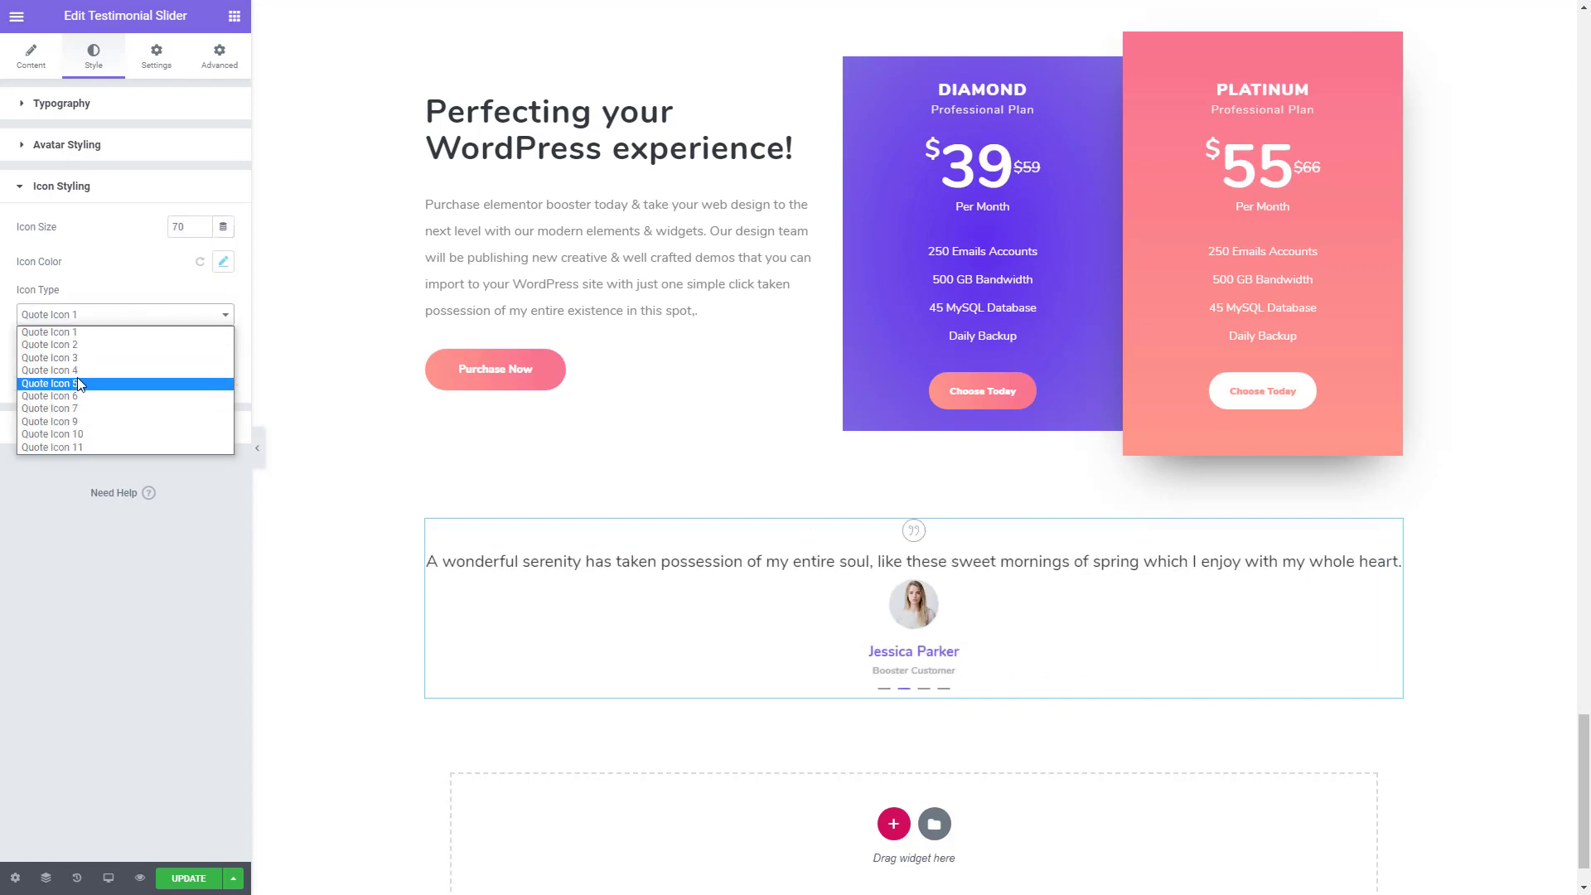
{"action": "left_click", "coordinate": [86, 370]}
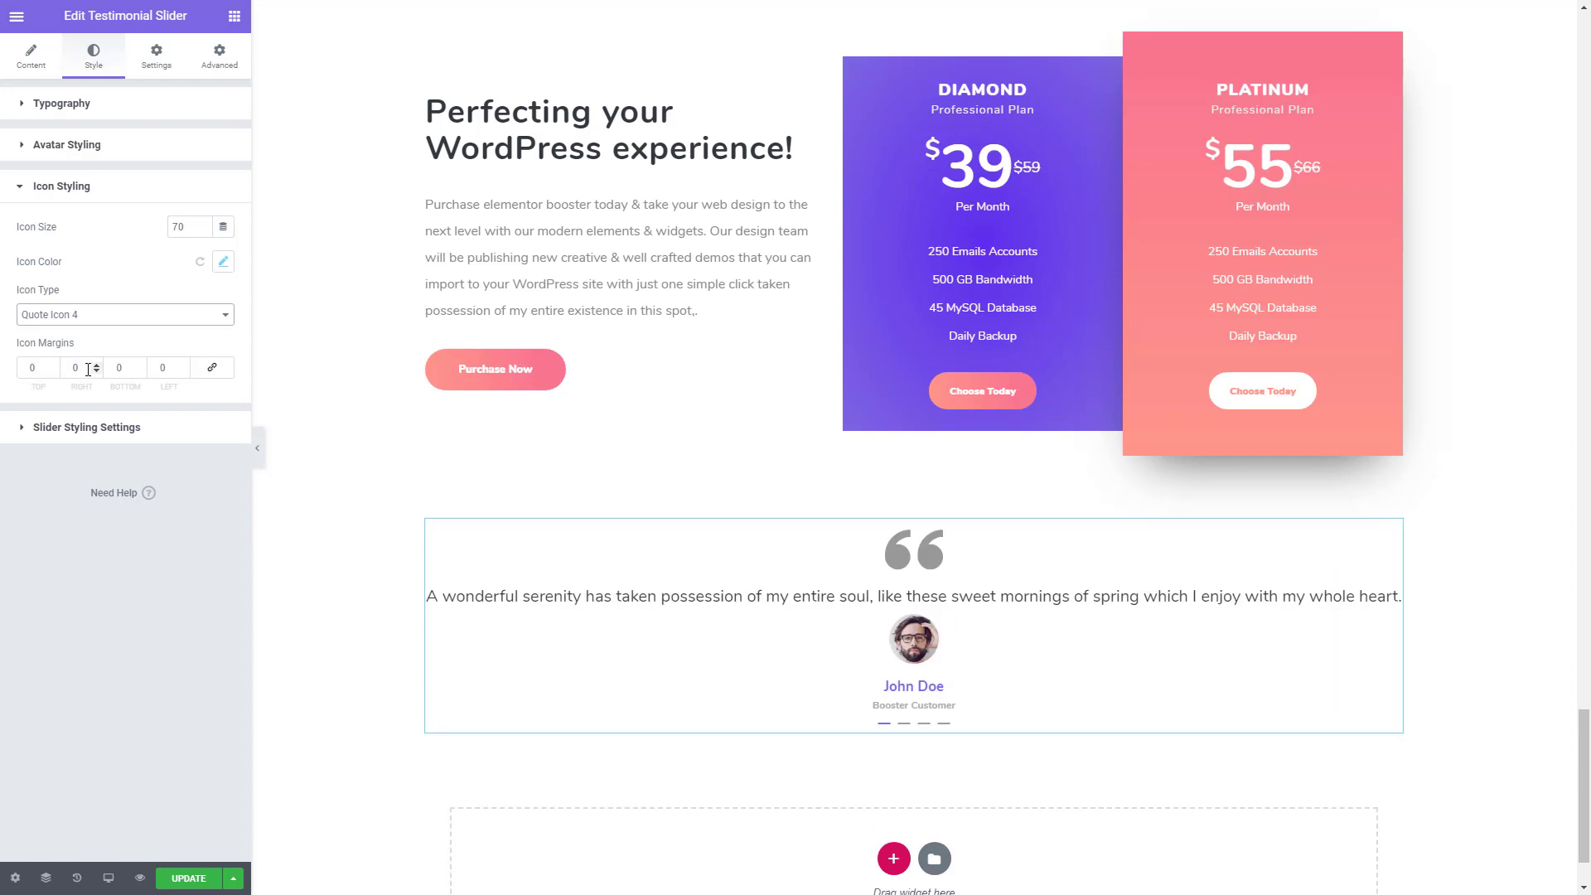
- Enable a gradient for the quote icon color and copy #7D66E2 and #5E2CED from Section 1 of Colors.txt in Sublime Text
{"action": "left_click", "coordinate": [223, 261]}
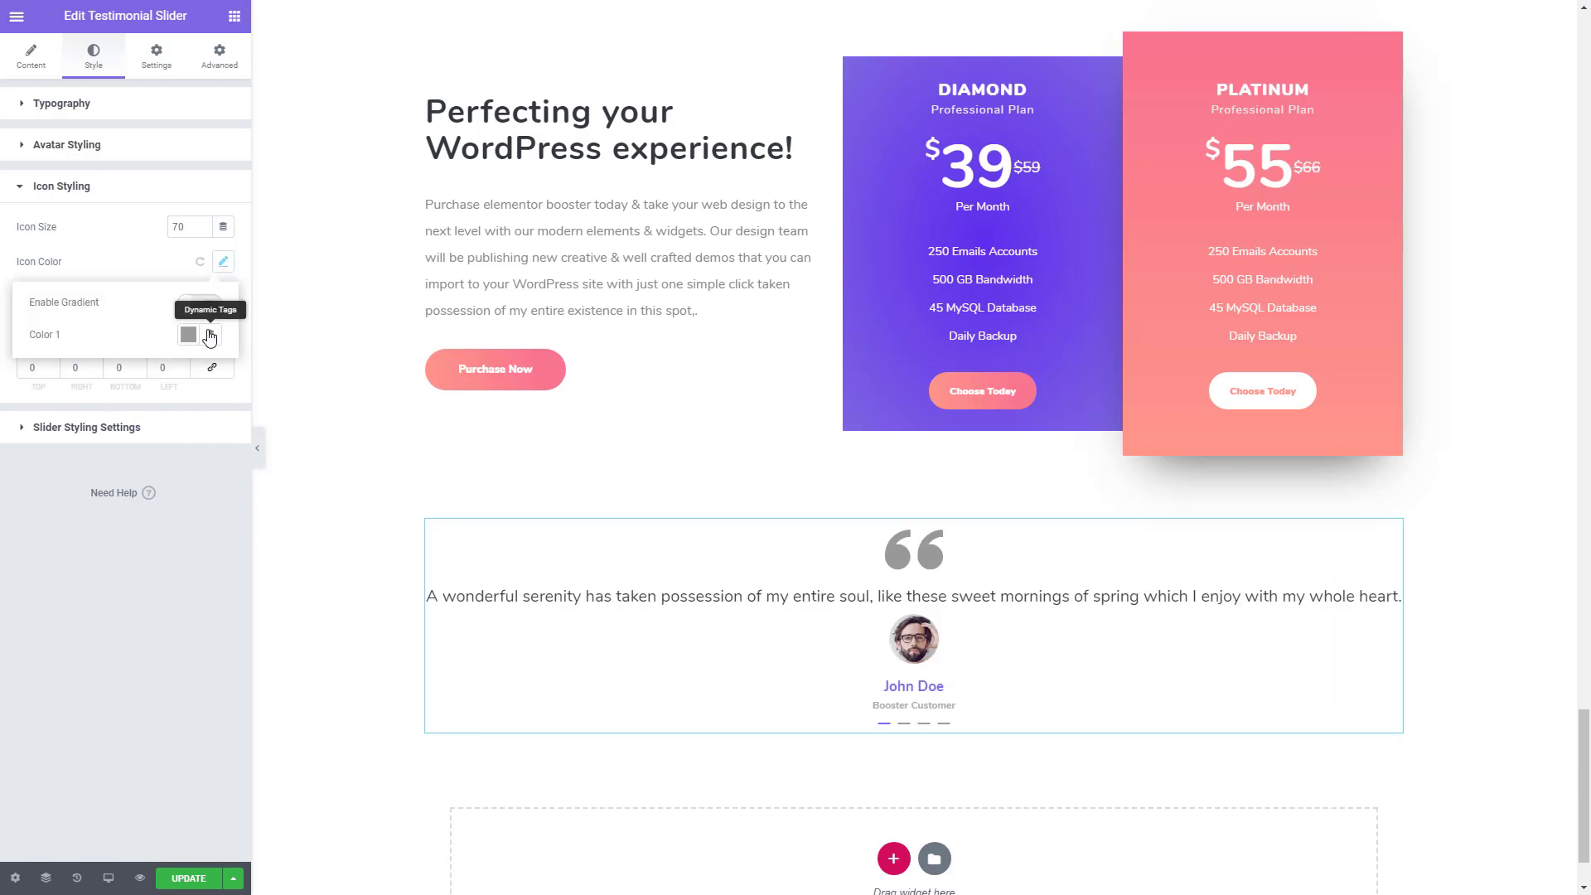
{"action": "left_click", "coordinate": [200, 303]}
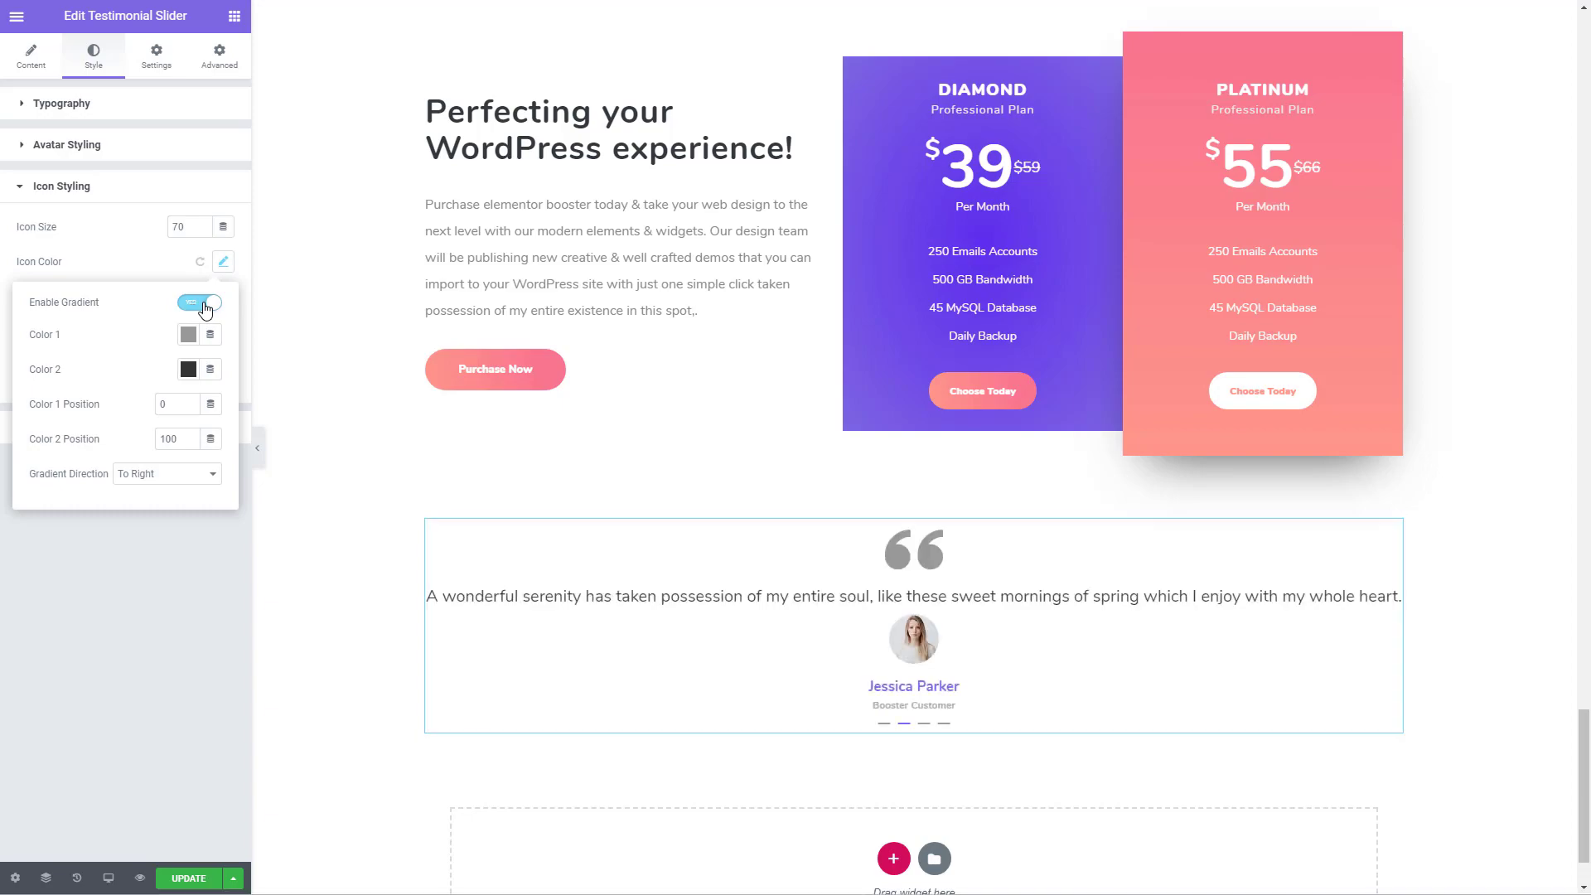
{"action": "key", "text": "alt+Tab"}
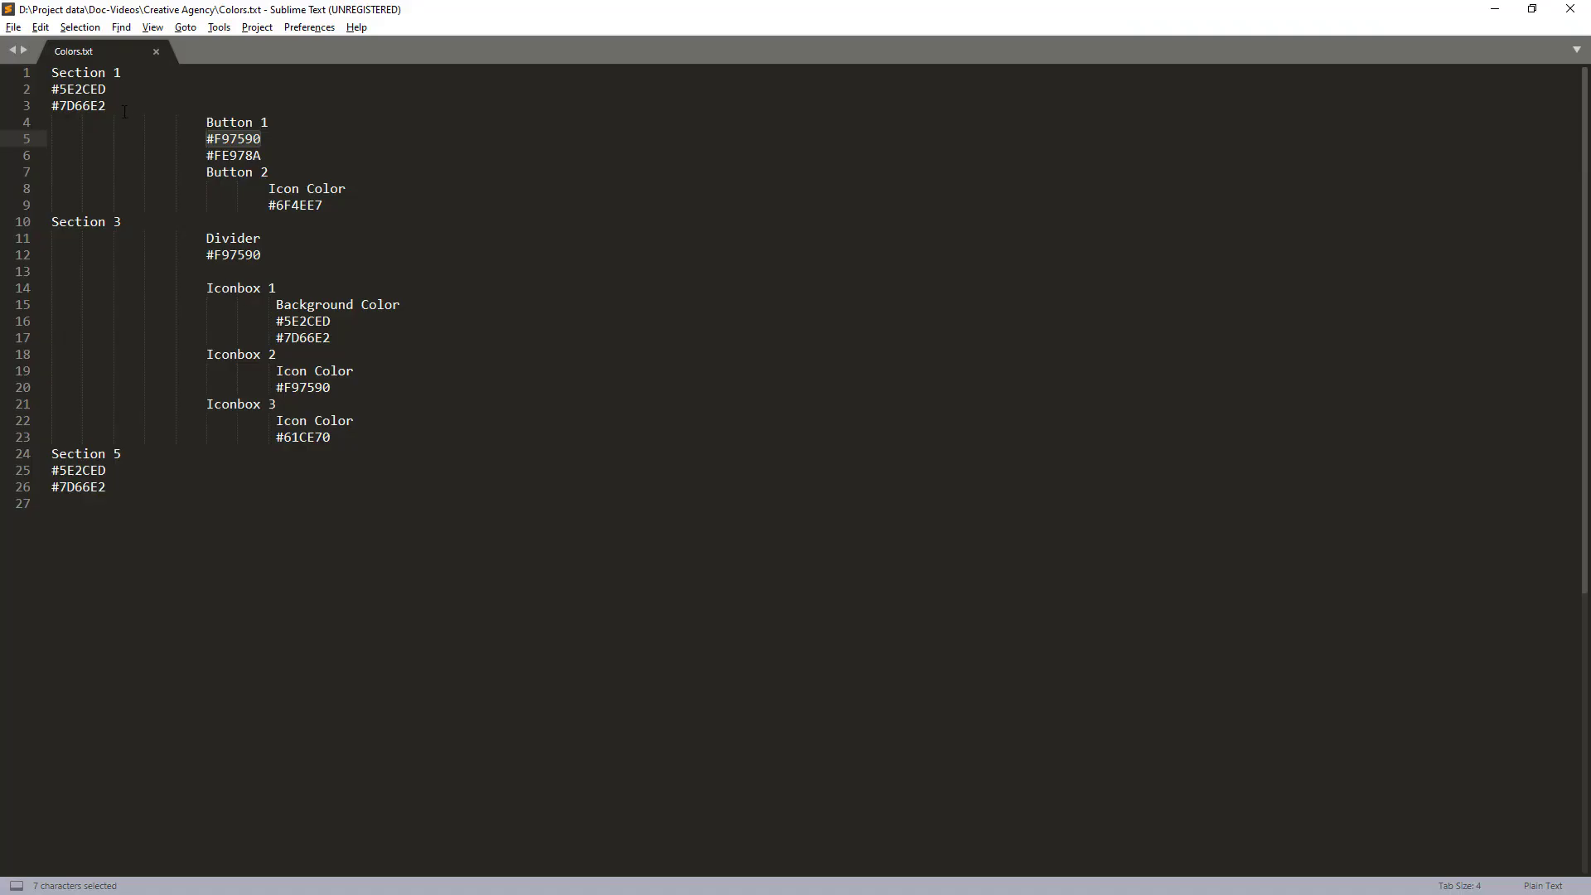
{"action": "left_click", "coordinate": [121, 97]}
{"action": "key", "text": "shift+Left"}
{"action": "key", "text": "shift+Left"}
{"action": "key", "text": "shift+Left"}
{"action": "key", "text": "shift+Left"}
{"action": "key", "text": "shift+Left"}
{"action": "key", "text": "shift+Left"}
{"action": "key", "text": "shift+Left"}
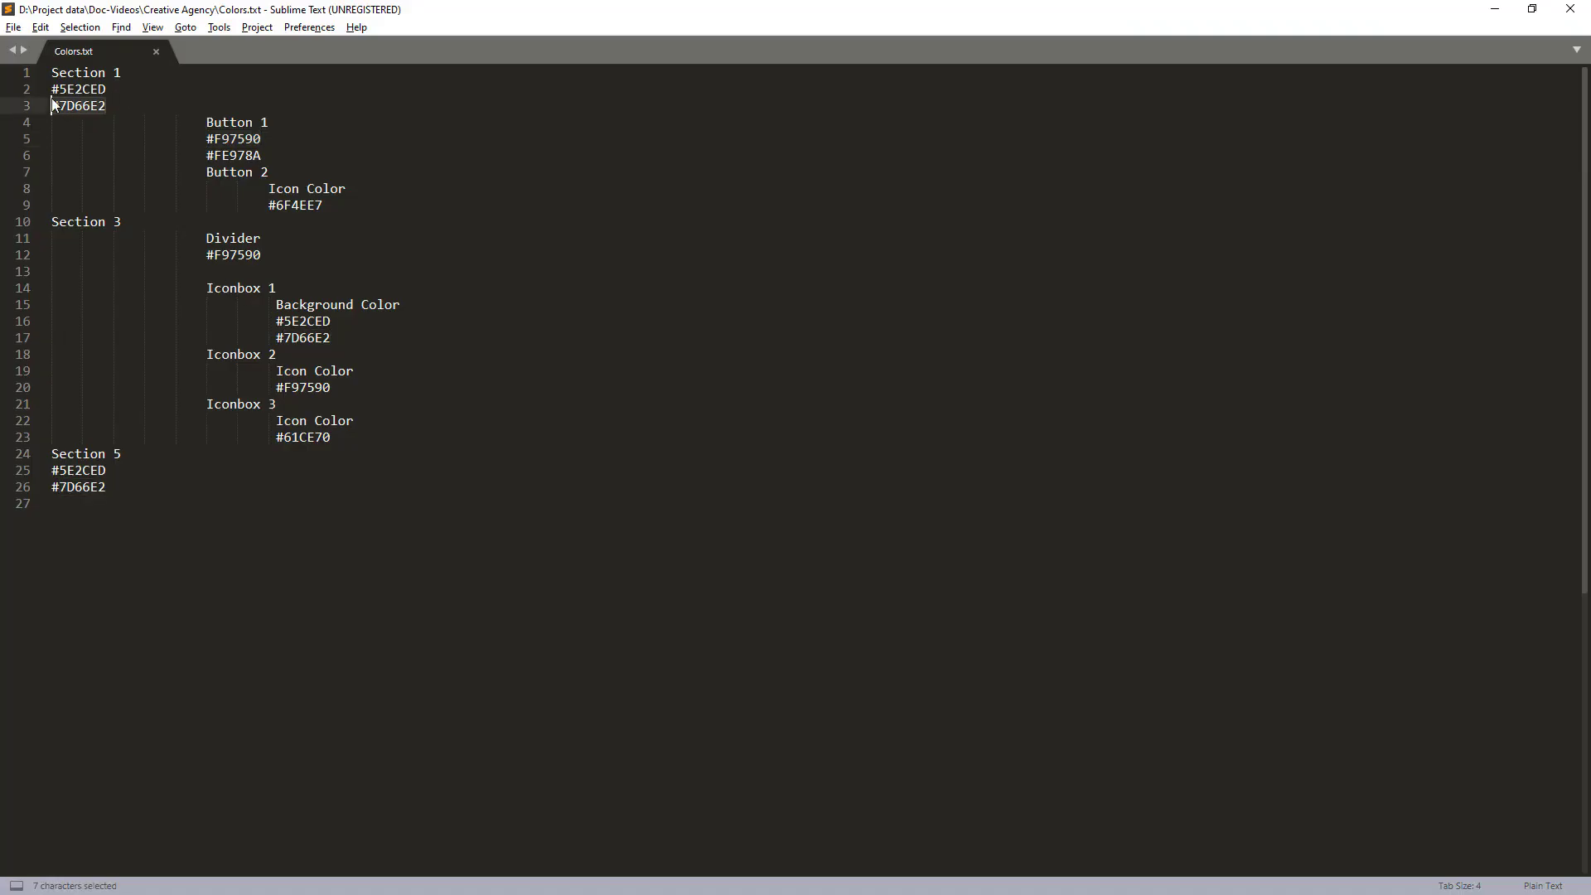
{"action": "key", "text": "ctrl+c"}
{"action": "left_click", "coordinate": [128, 87]}
{"action": "key", "text": "shift+Left"}
{"action": "key", "text": "shift+Left"}
{"action": "key", "text": "shift+Left"}
{"action": "key", "text": "shift+Left"}
{"action": "key", "text": "shift+Left"}
{"action": "key", "text": "shift+Left"}
{"action": "key", "text": "shift+Left"}
{"action": "key", "text": "ctrl+c"}
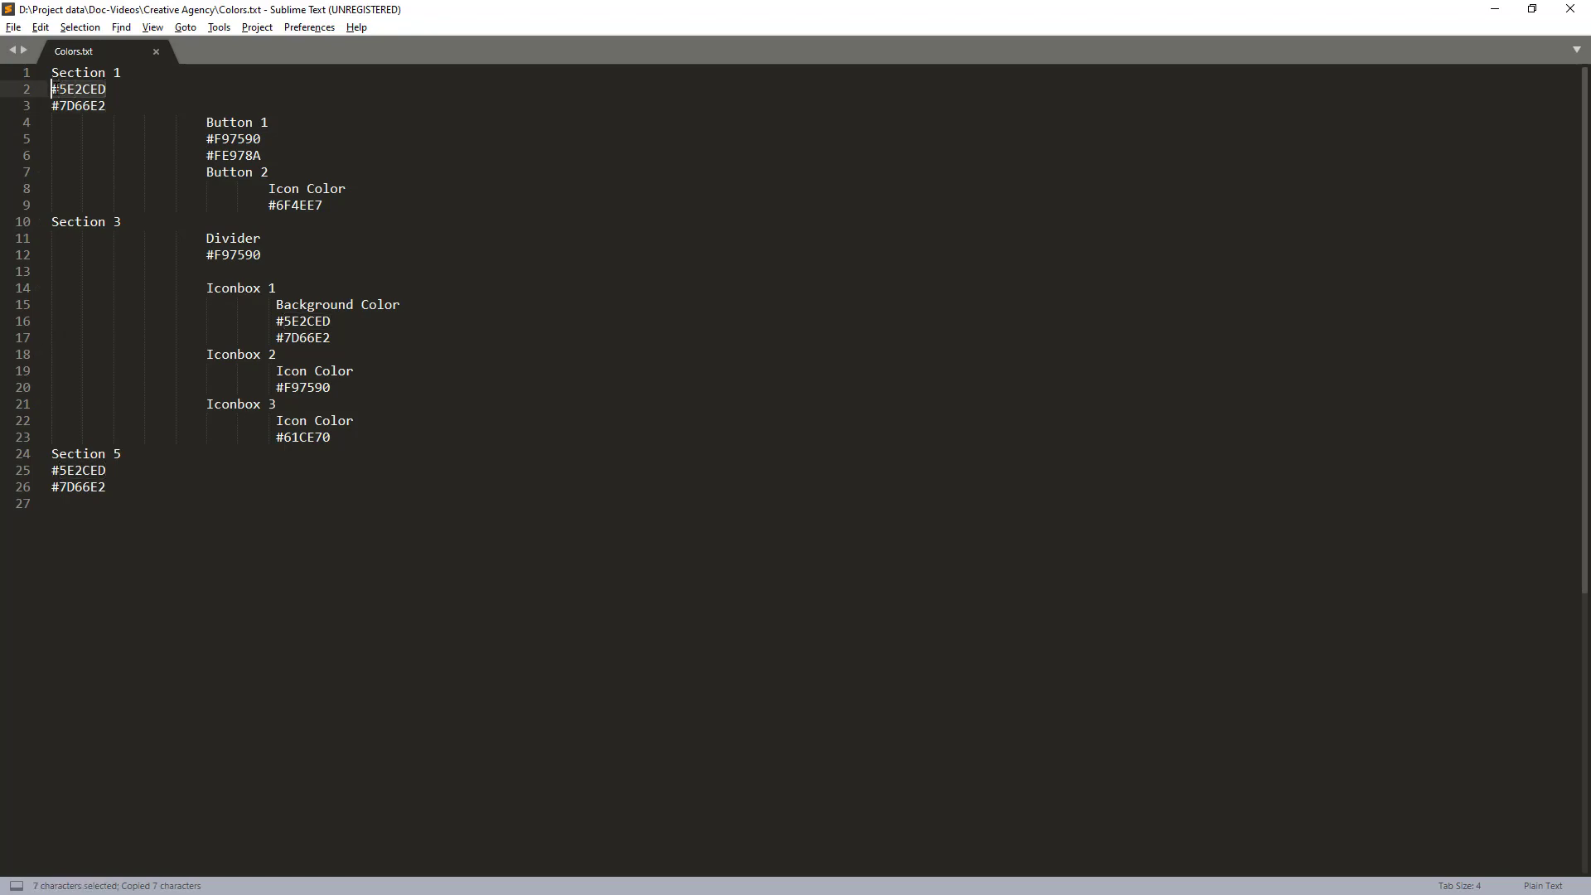
- Back in Elementor, set the quote icon gradient's Color 1 to #5E2CED and Color 2 to #7D66E2
{"action": "key", "text": "alt+Tab"}
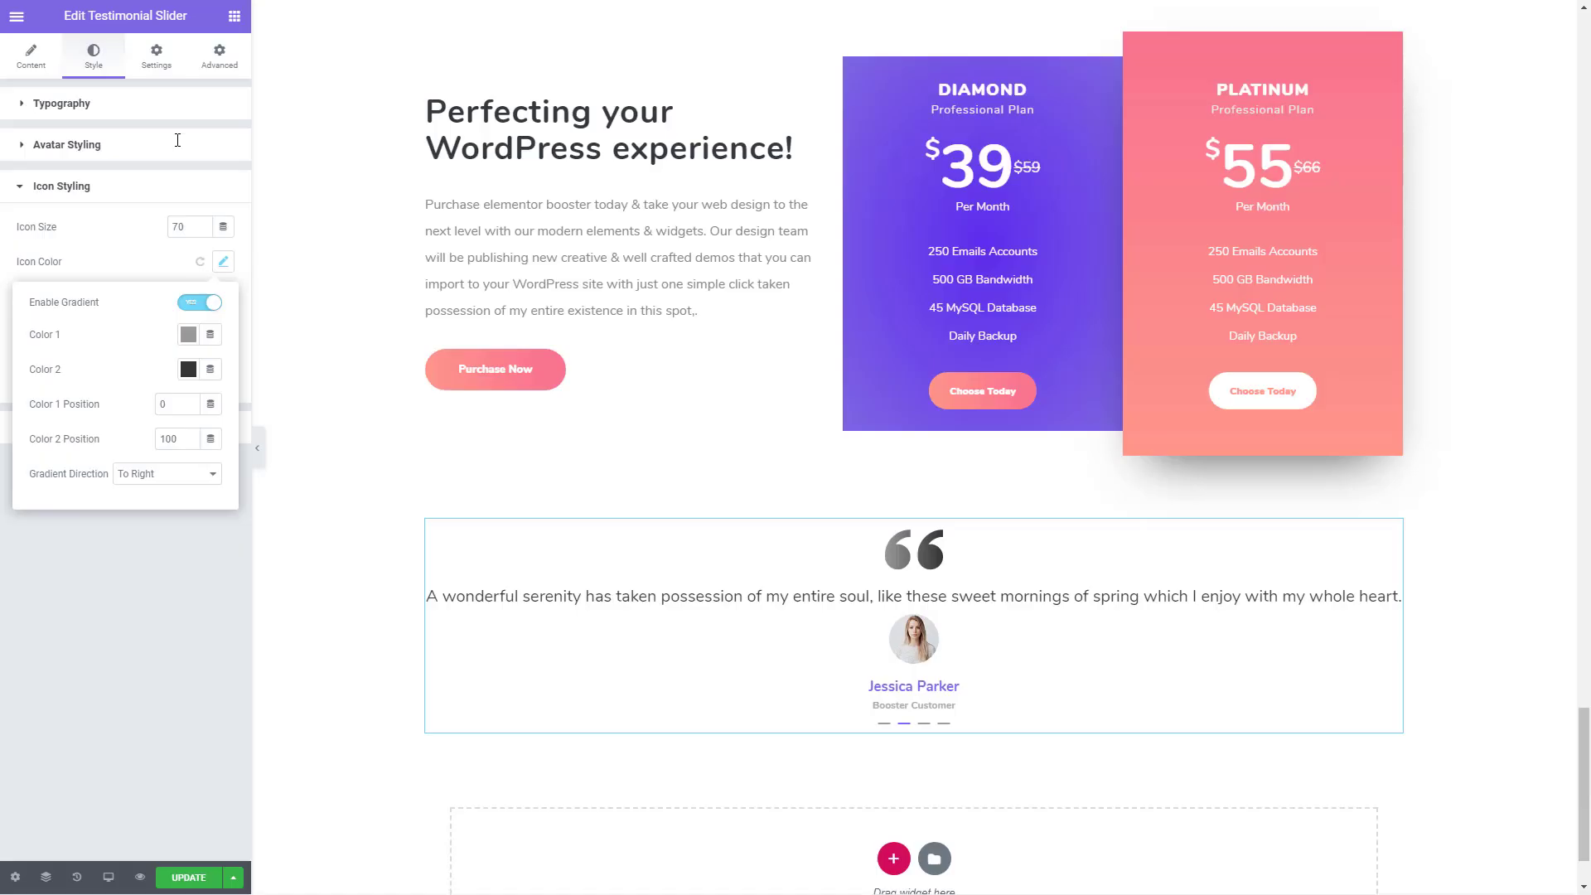
{"action": "left_click", "coordinate": [189, 335]}
{"action": "key", "text": "ctrl+v"}
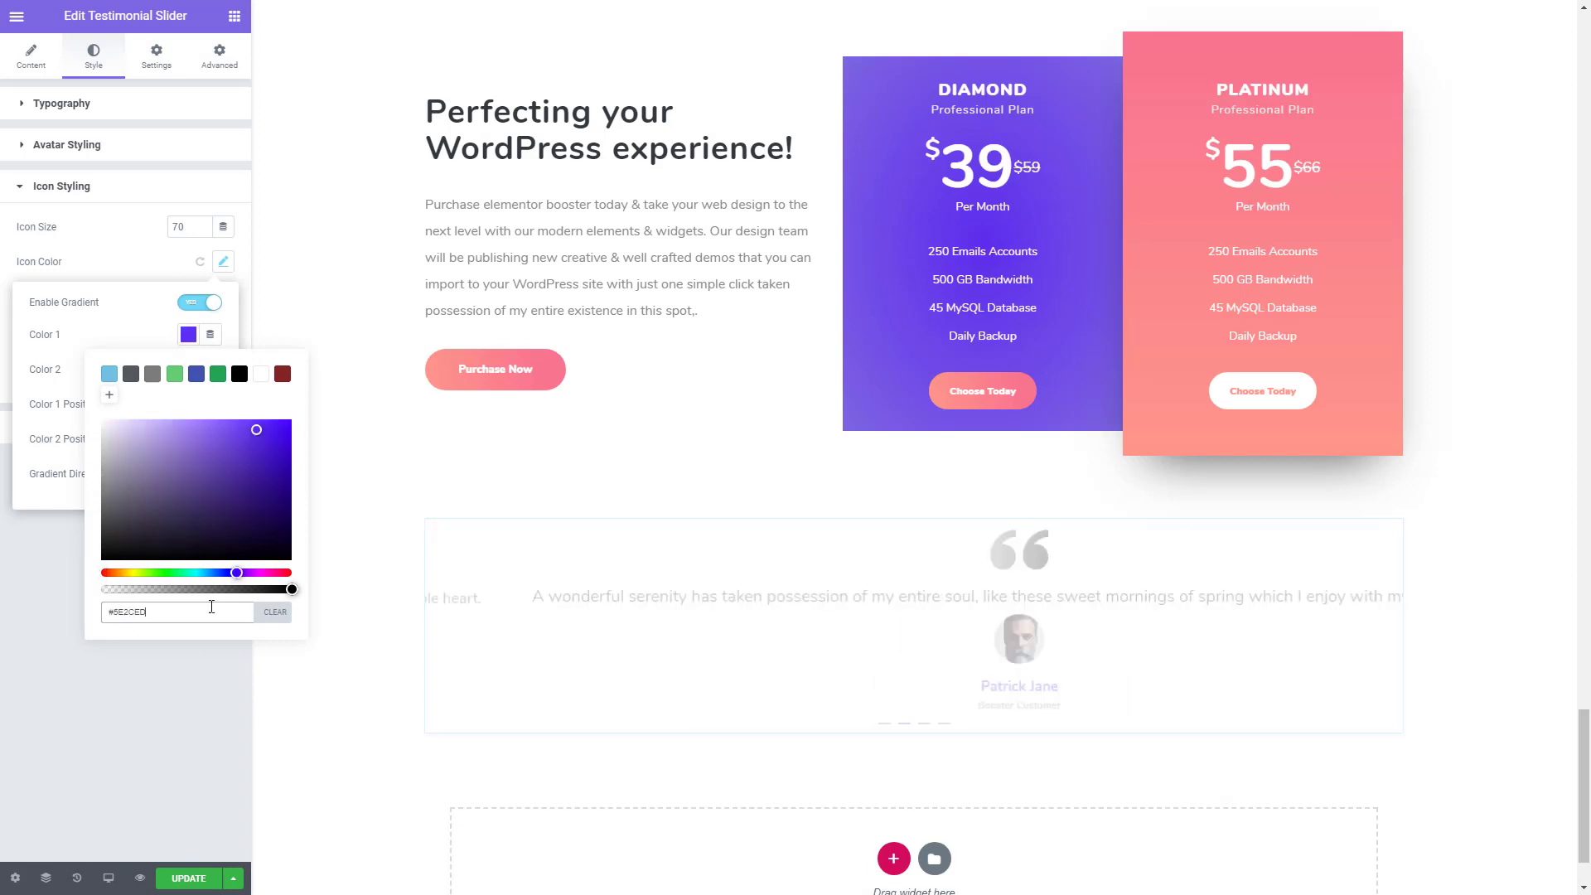
{"action": "left_click", "coordinate": [65, 335]}
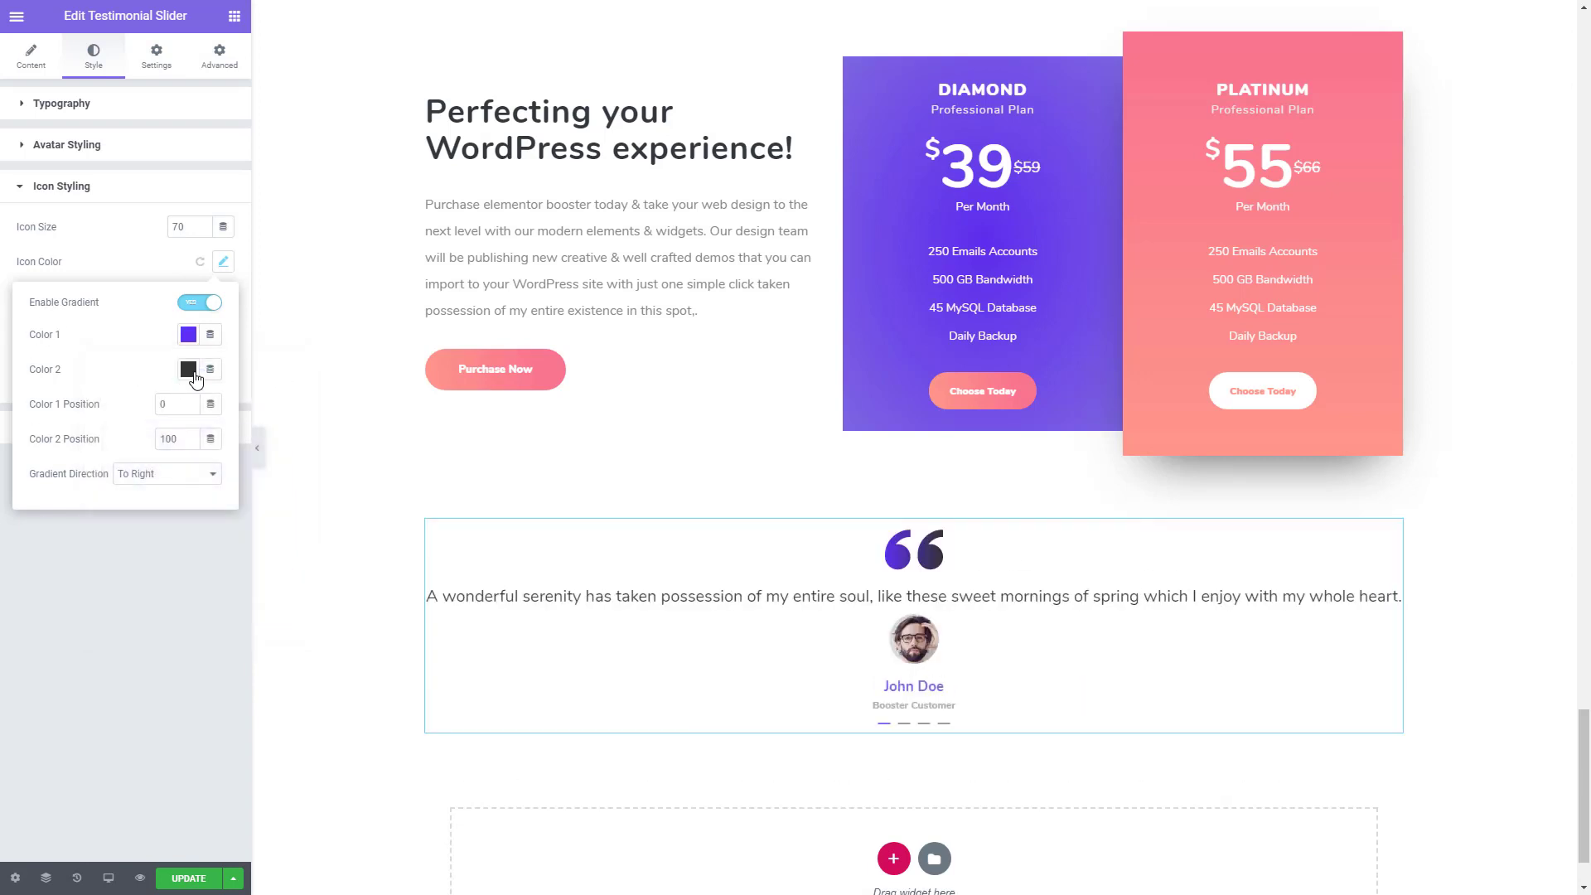
{"action": "left_click", "coordinate": [190, 370]}
{"action": "key", "text": "ctrl+grave"}
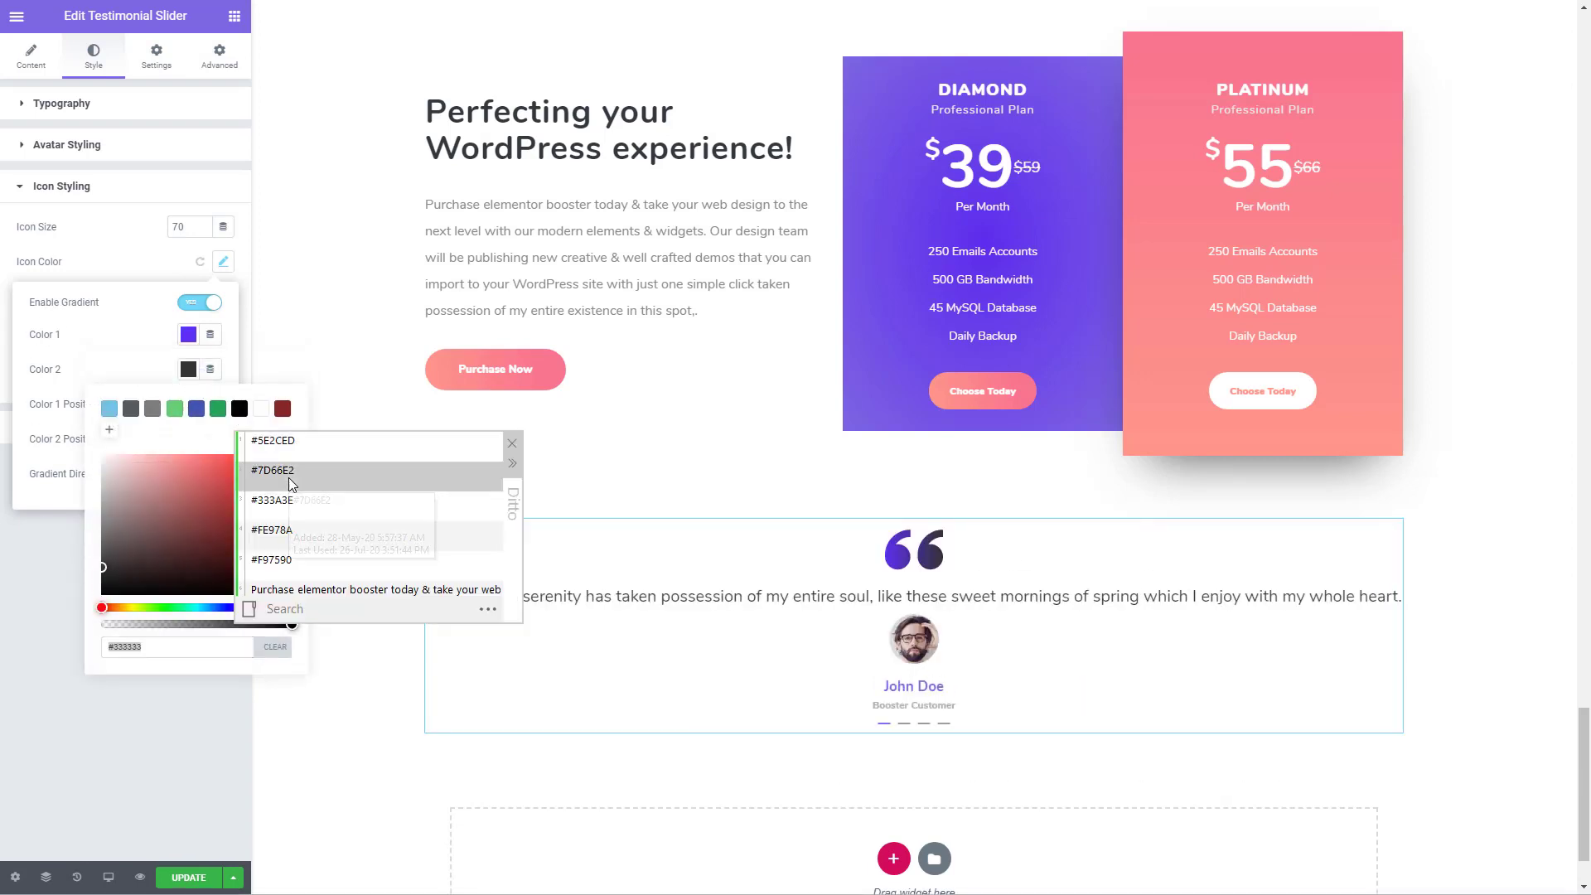
{"action": "double_click", "coordinate": [273, 471]}
{"action": "left_click", "coordinate": [83, 365]}
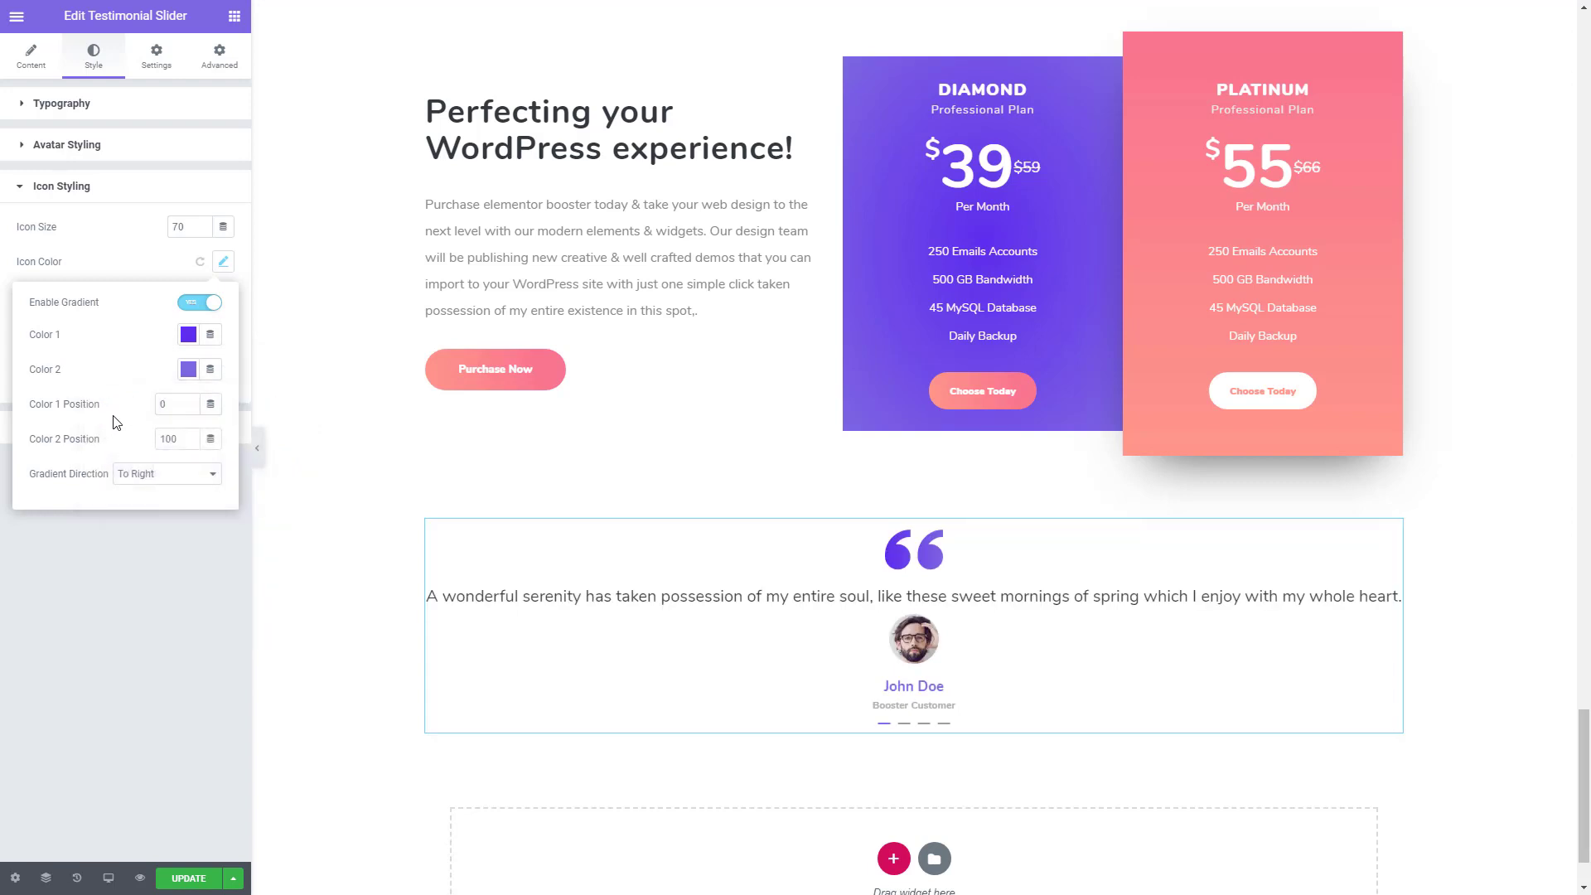
- Set the icon gradient's direction to To Bottom Left and its Color 1 position to 3
{"action": "left_click", "coordinate": [174, 474]}
{"action": "left_click", "coordinate": [178, 584]}
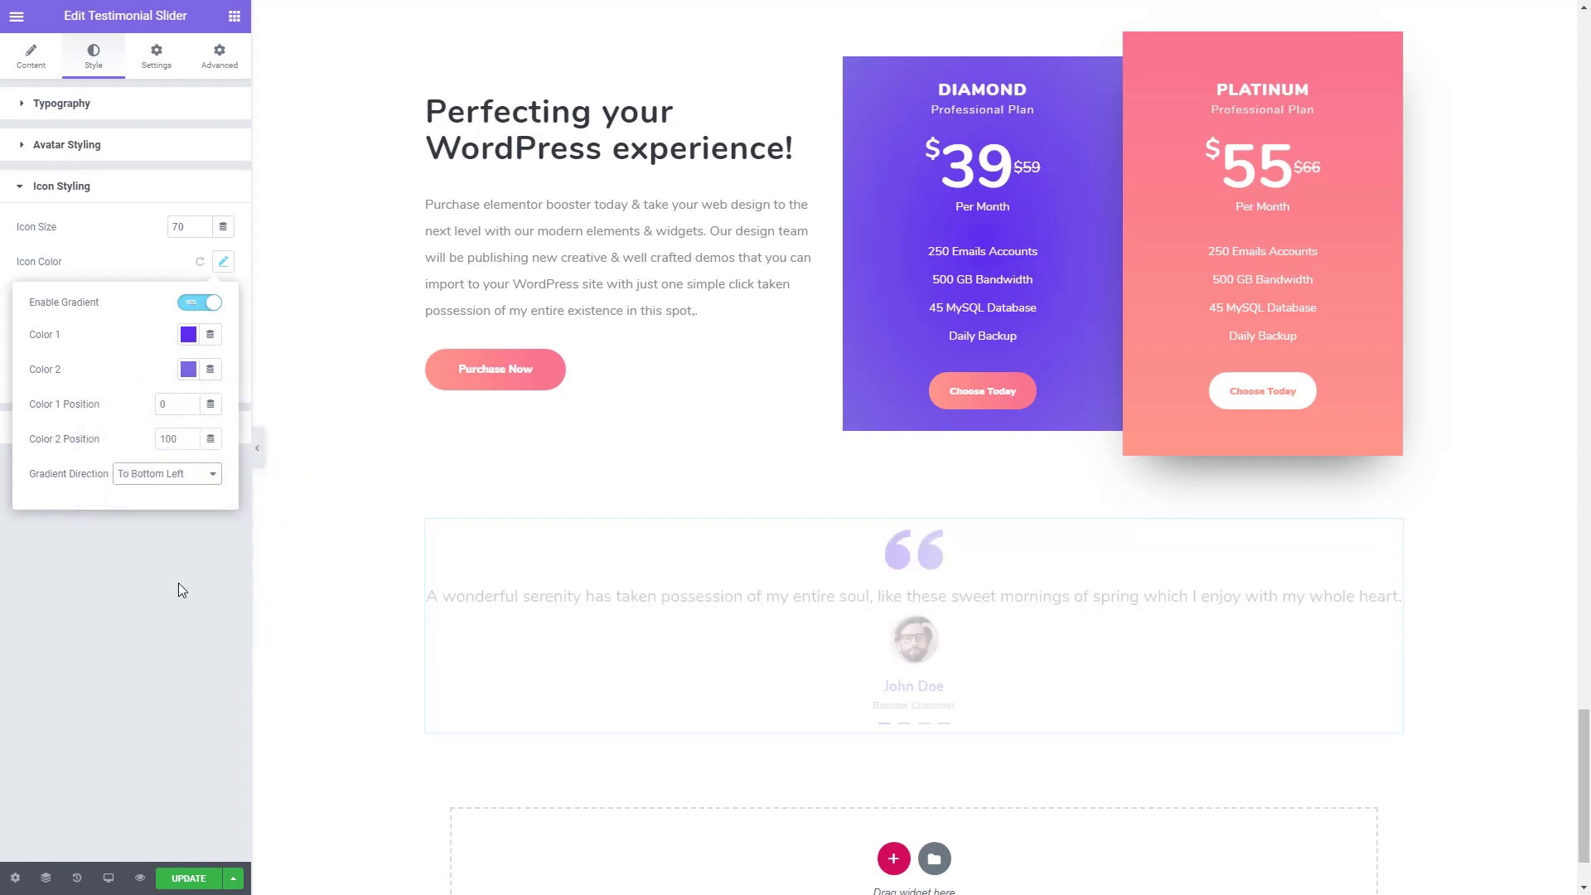
{"action": "left_click", "coordinate": [190, 403]}
{"action": "left_click", "coordinate": [189, 404]}
{"action": "left_click", "coordinate": [190, 403]}
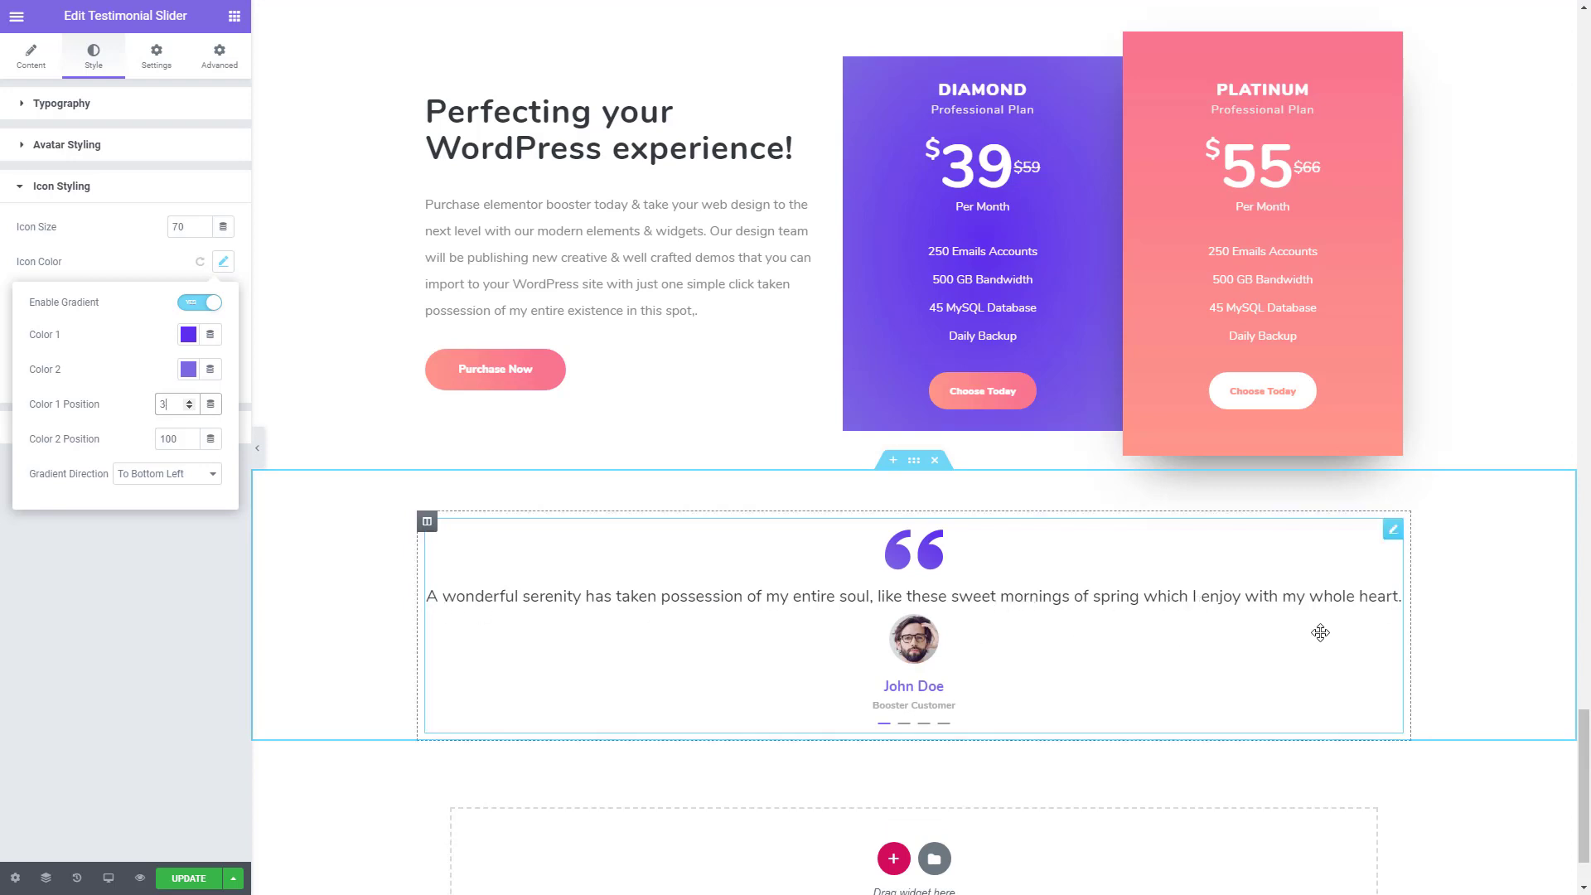
- Add two new columns to the testimonial section and move the testimonial slider into the middle one
{"action": "right_click", "coordinate": [428, 534]}
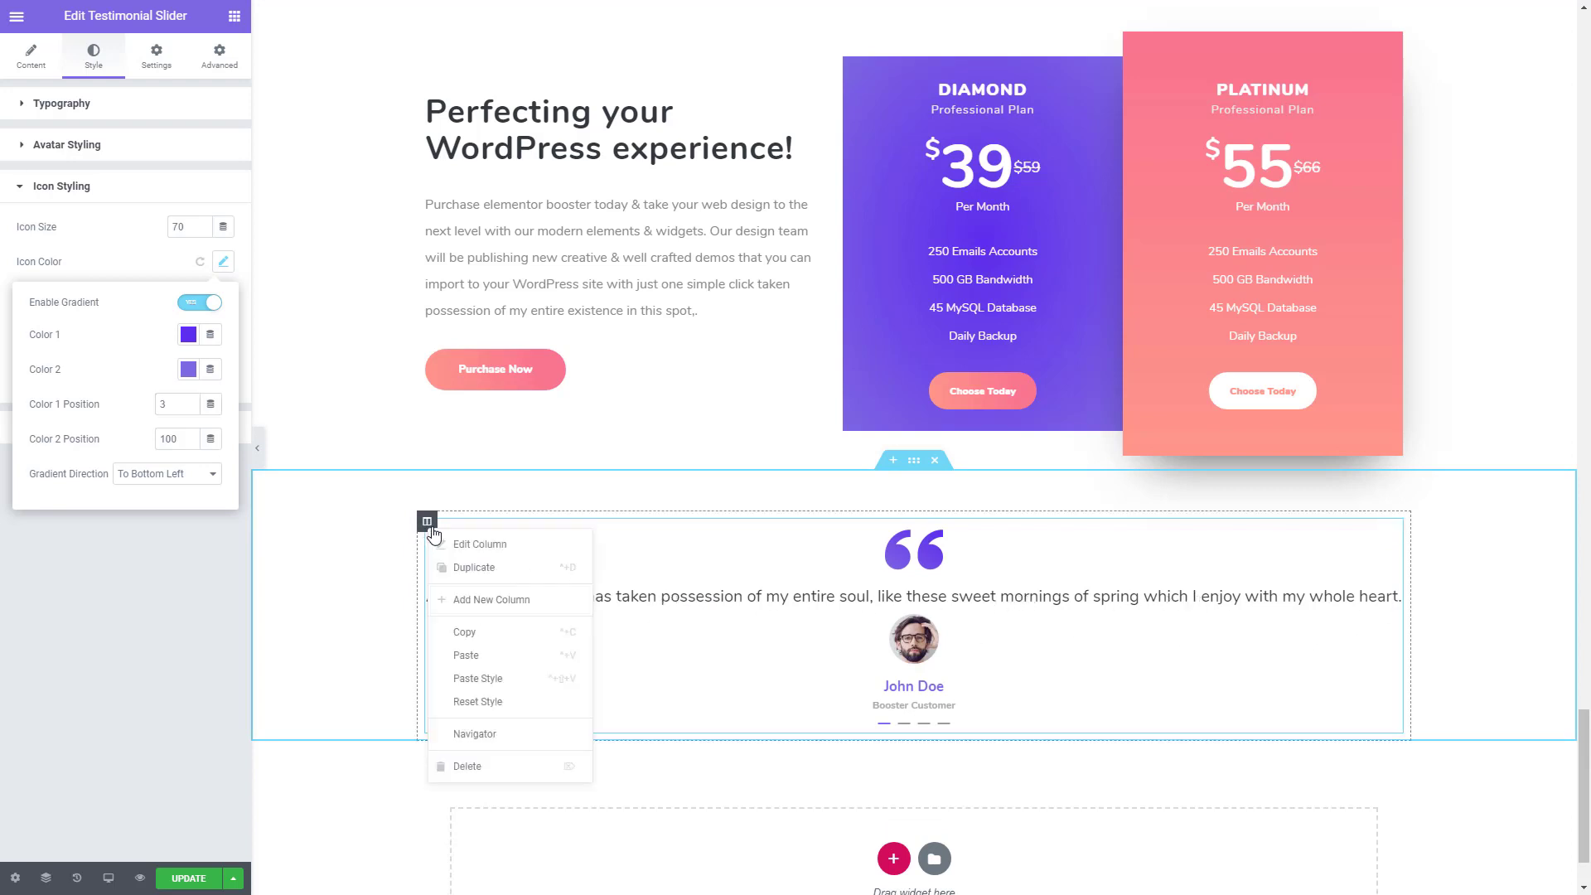
{"action": "left_click", "coordinate": [472, 602]}
{"action": "right_click", "coordinate": [430, 531]}
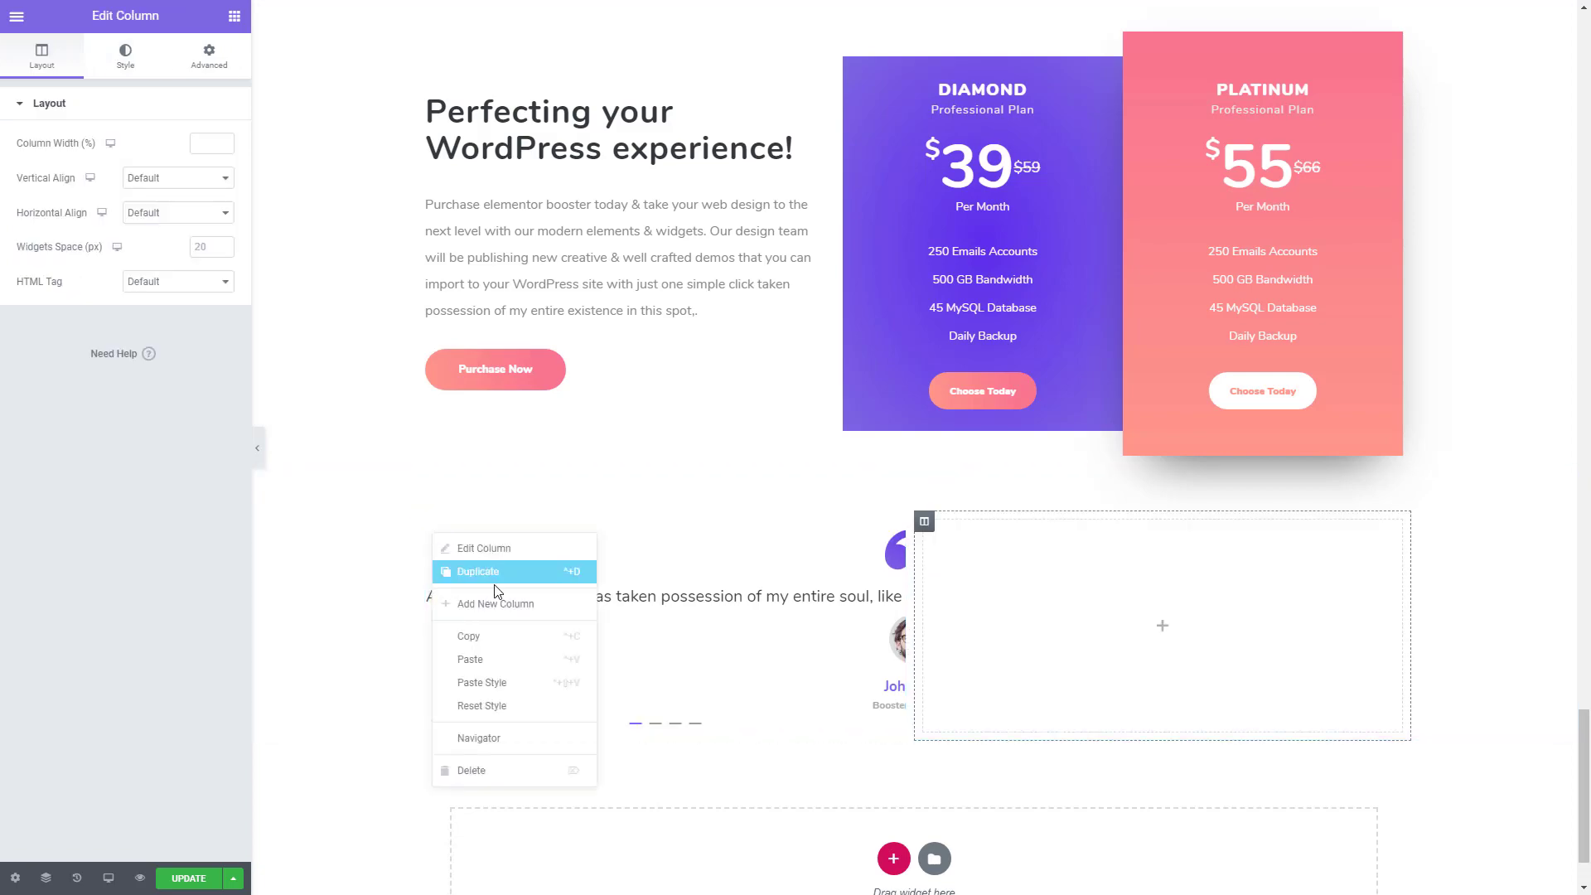
{"action": "left_click", "coordinate": [498, 606]}
{"action": "left_click_drag", "start_coordinate": [631, 610], "coordinate": [936, 615]}
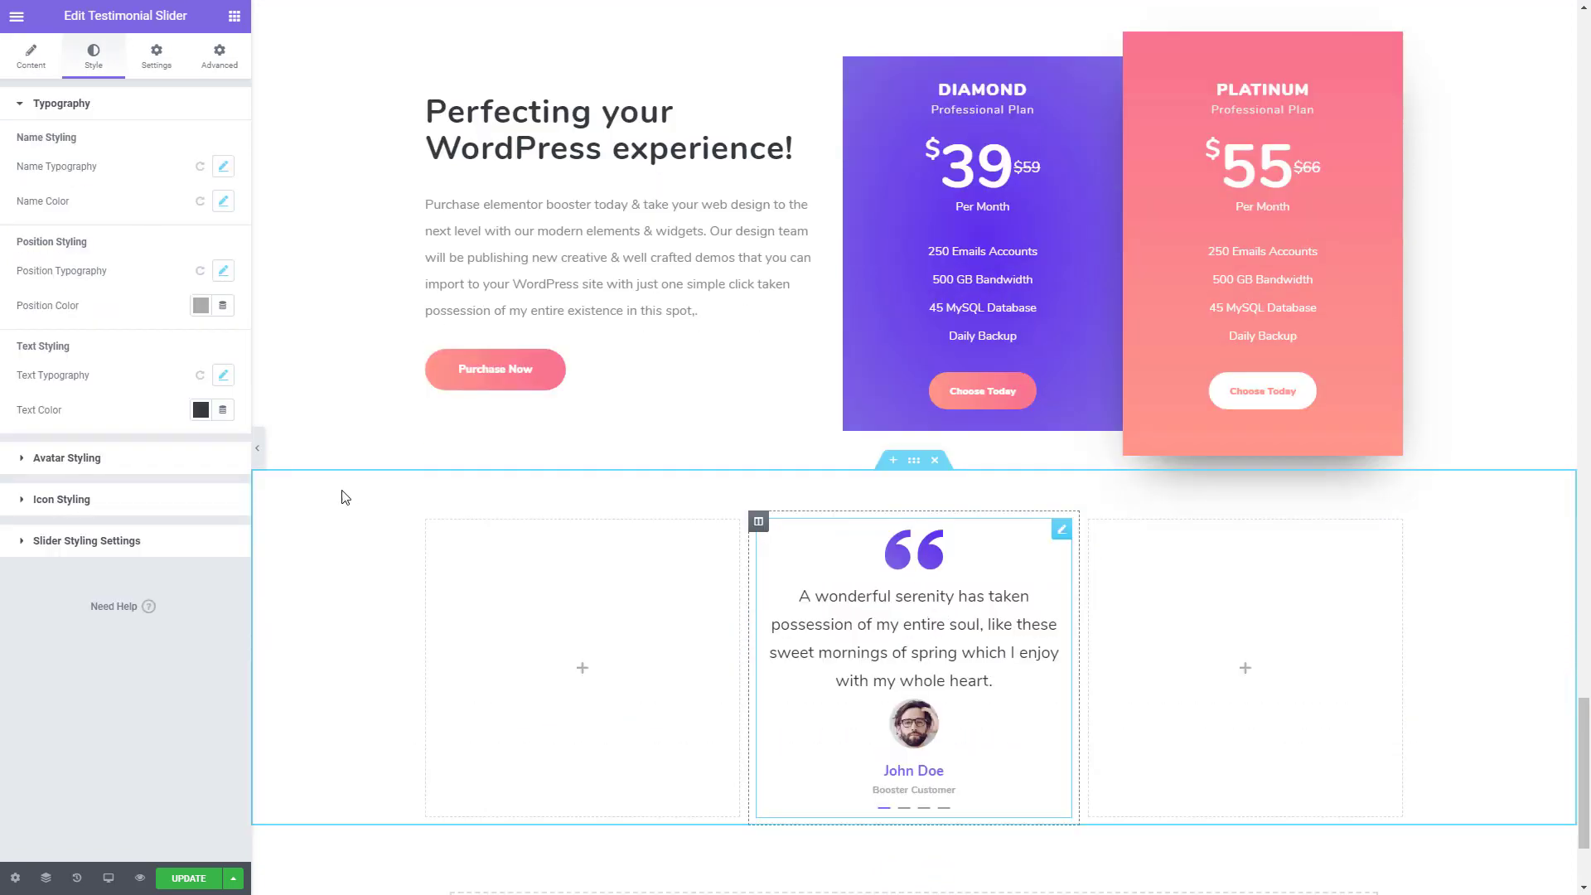
- Set the width of the empty column before the testimonial slider to 13%
{"action": "left_click", "coordinate": [428, 529]}
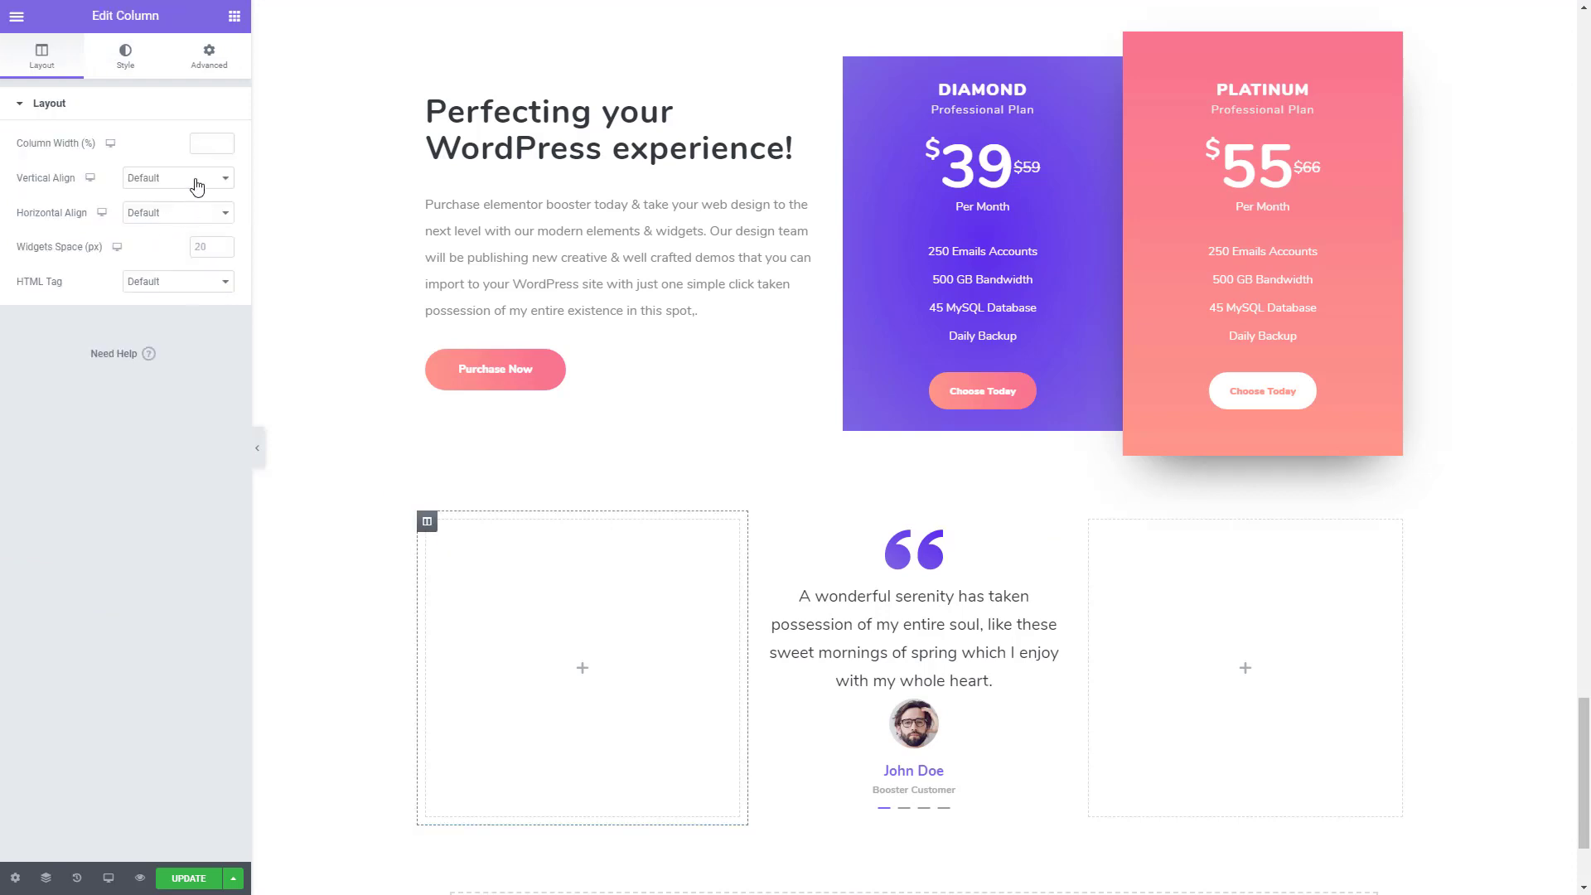
{"action": "left_click", "coordinate": [222, 145]}
{"action": "type", "text": "9"}
{"action": "left_click", "coordinate": [223, 141]}
{"action": "left_click", "coordinate": [223, 141]}
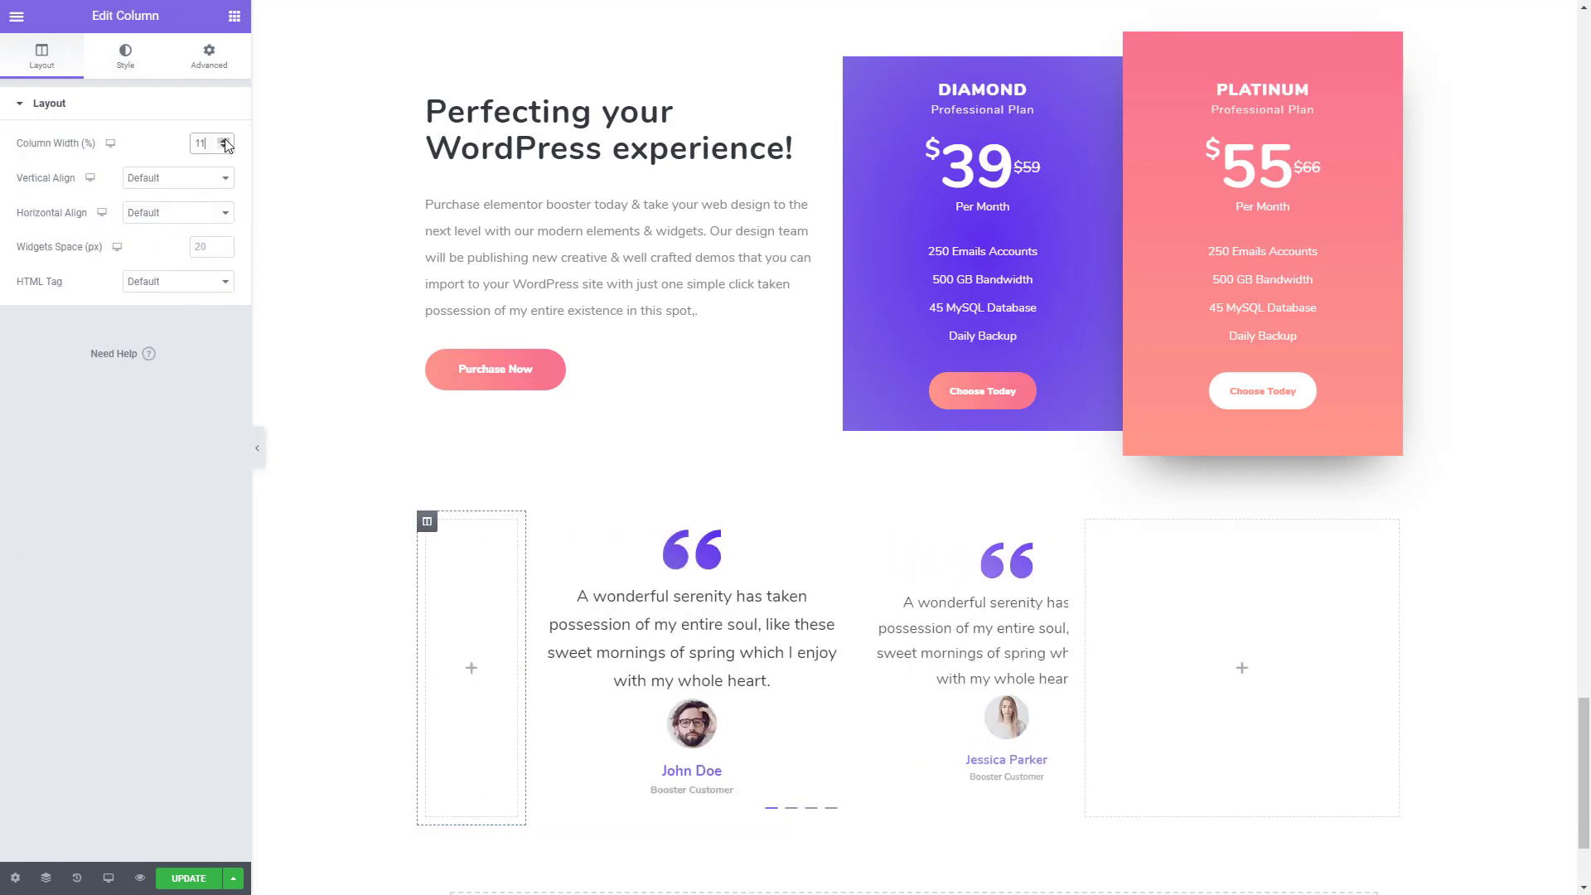
{"action": "left_click", "coordinate": [223, 141]}
{"action": "left_click", "coordinate": [223, 140]}
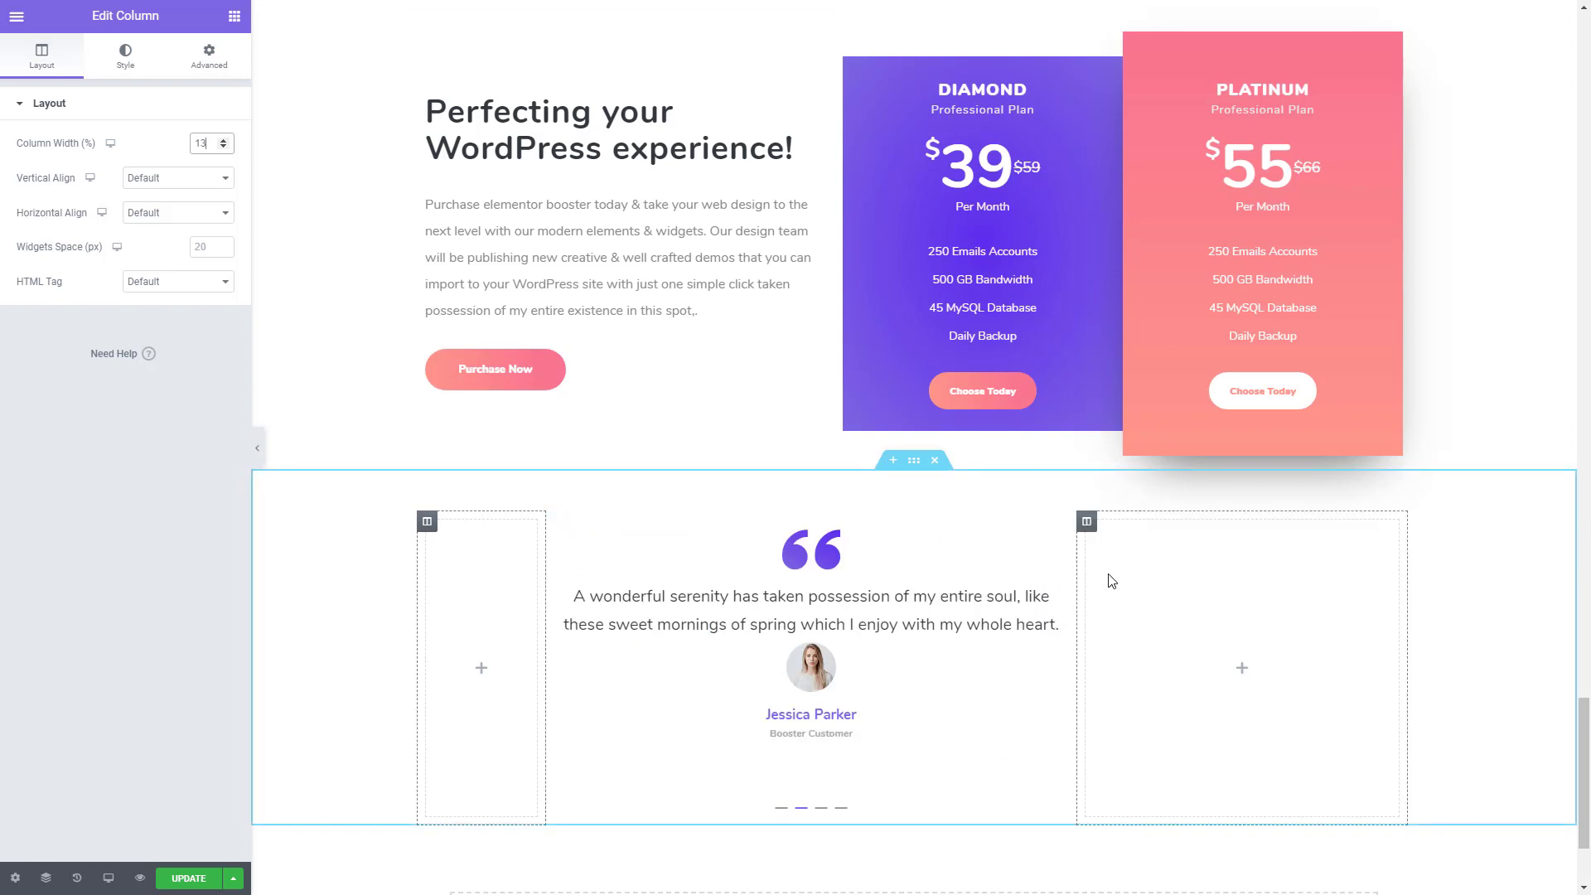
- Set the empty column after the testimonial slider to 13% width and switch to the reference template page to compare the section
{"action": "left_click", "coordinate": [1088, 527]}
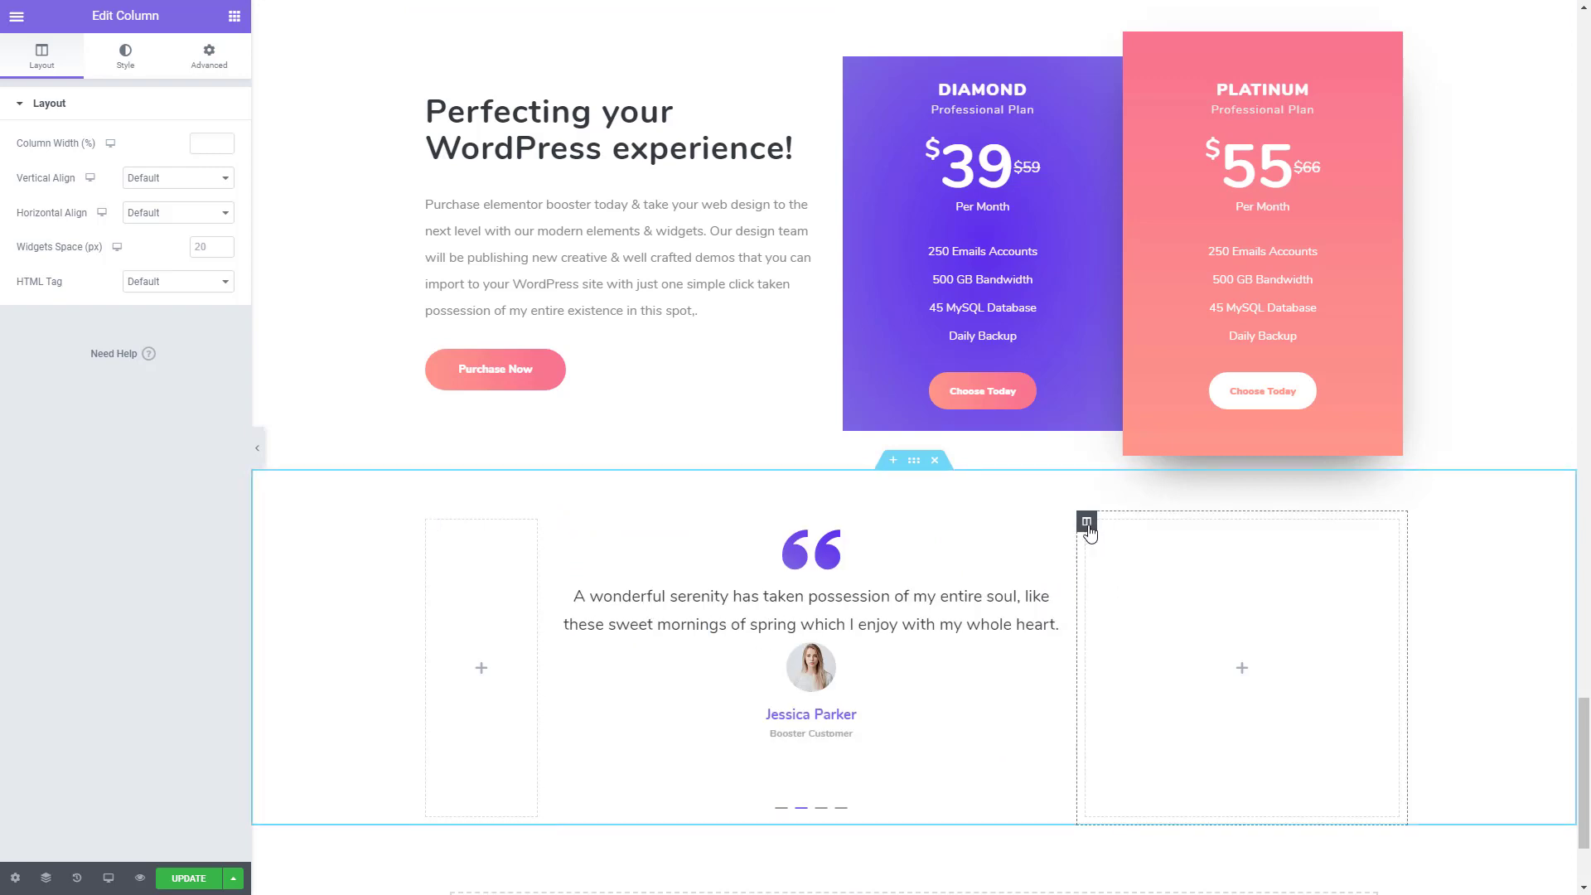
{"action": "left_click", "coordinate": [227, 146]}
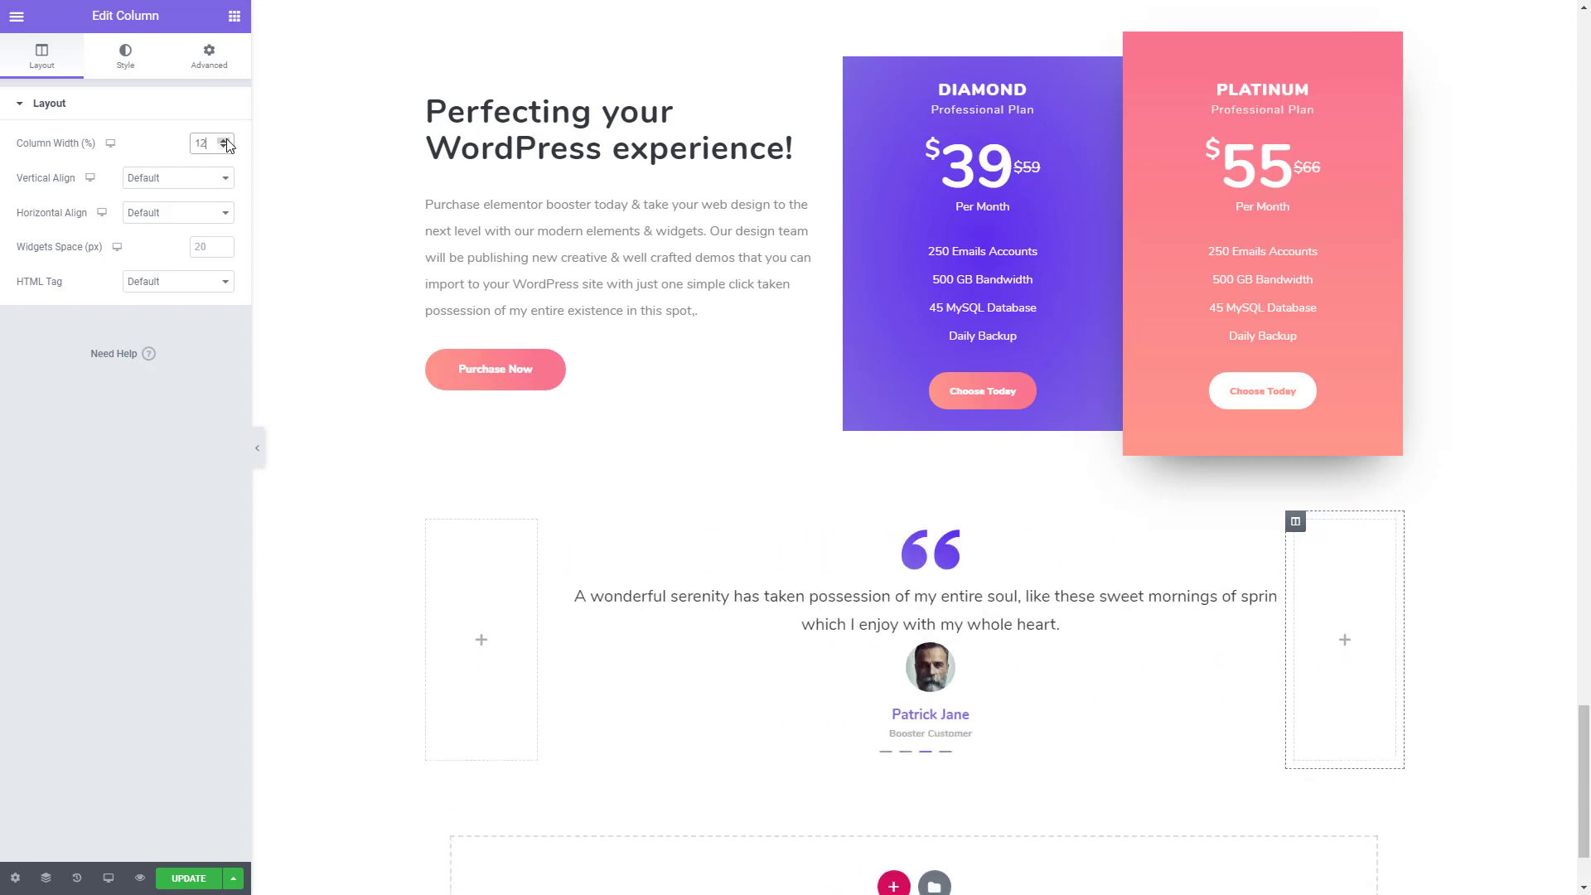
{"action": "left_click", "coordinate": [228, 145]}
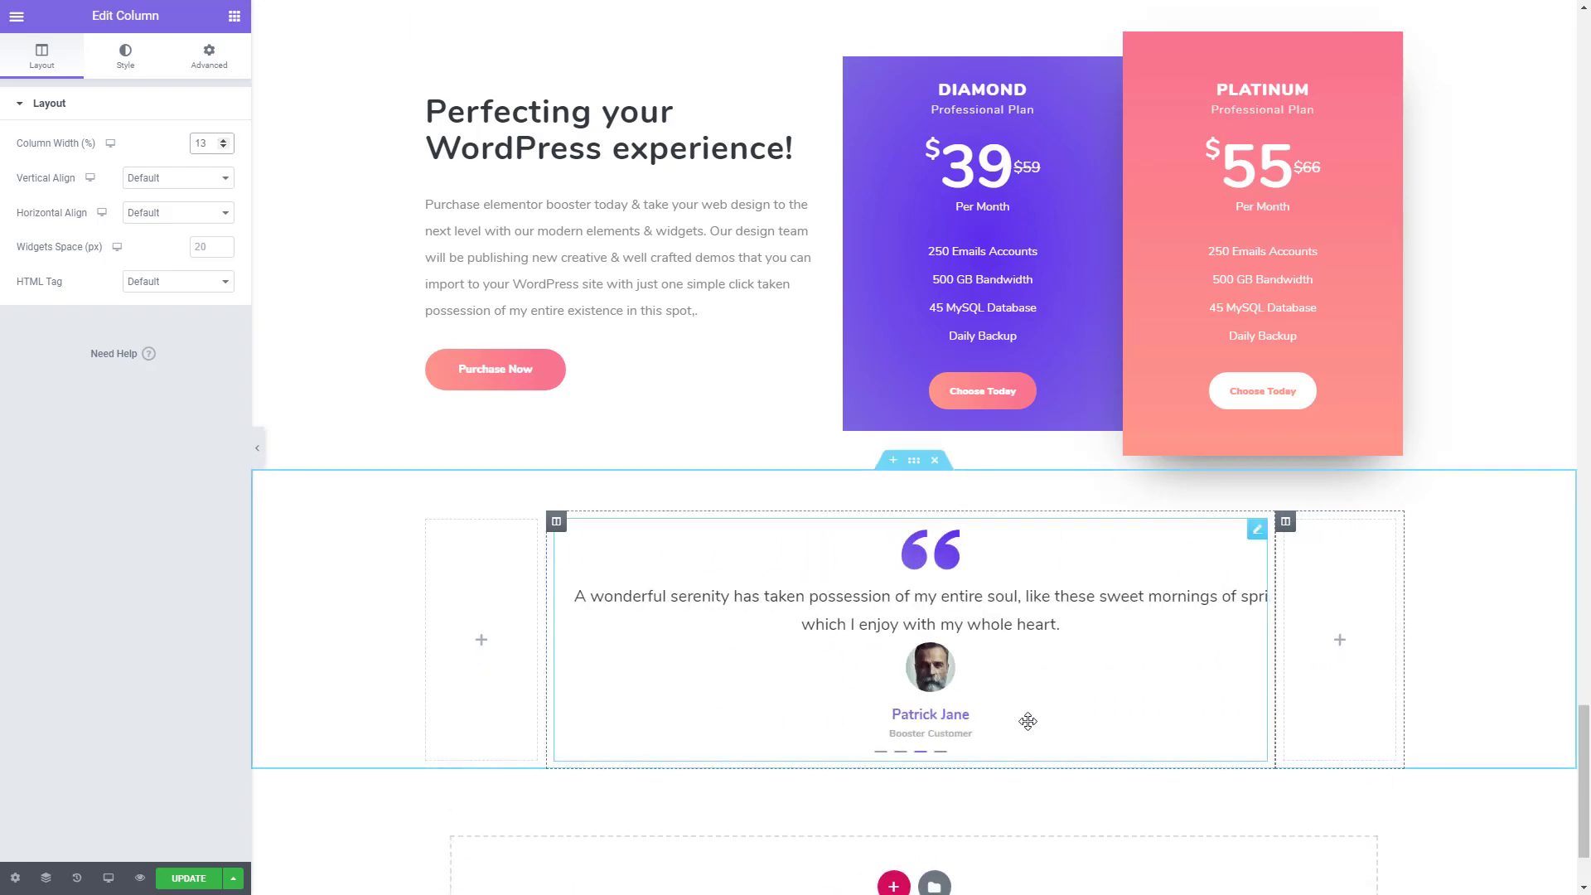
{"action": "scroll", "coordinate": [995, 671], "scroll_direction": "down", "scroll_amount": 1}
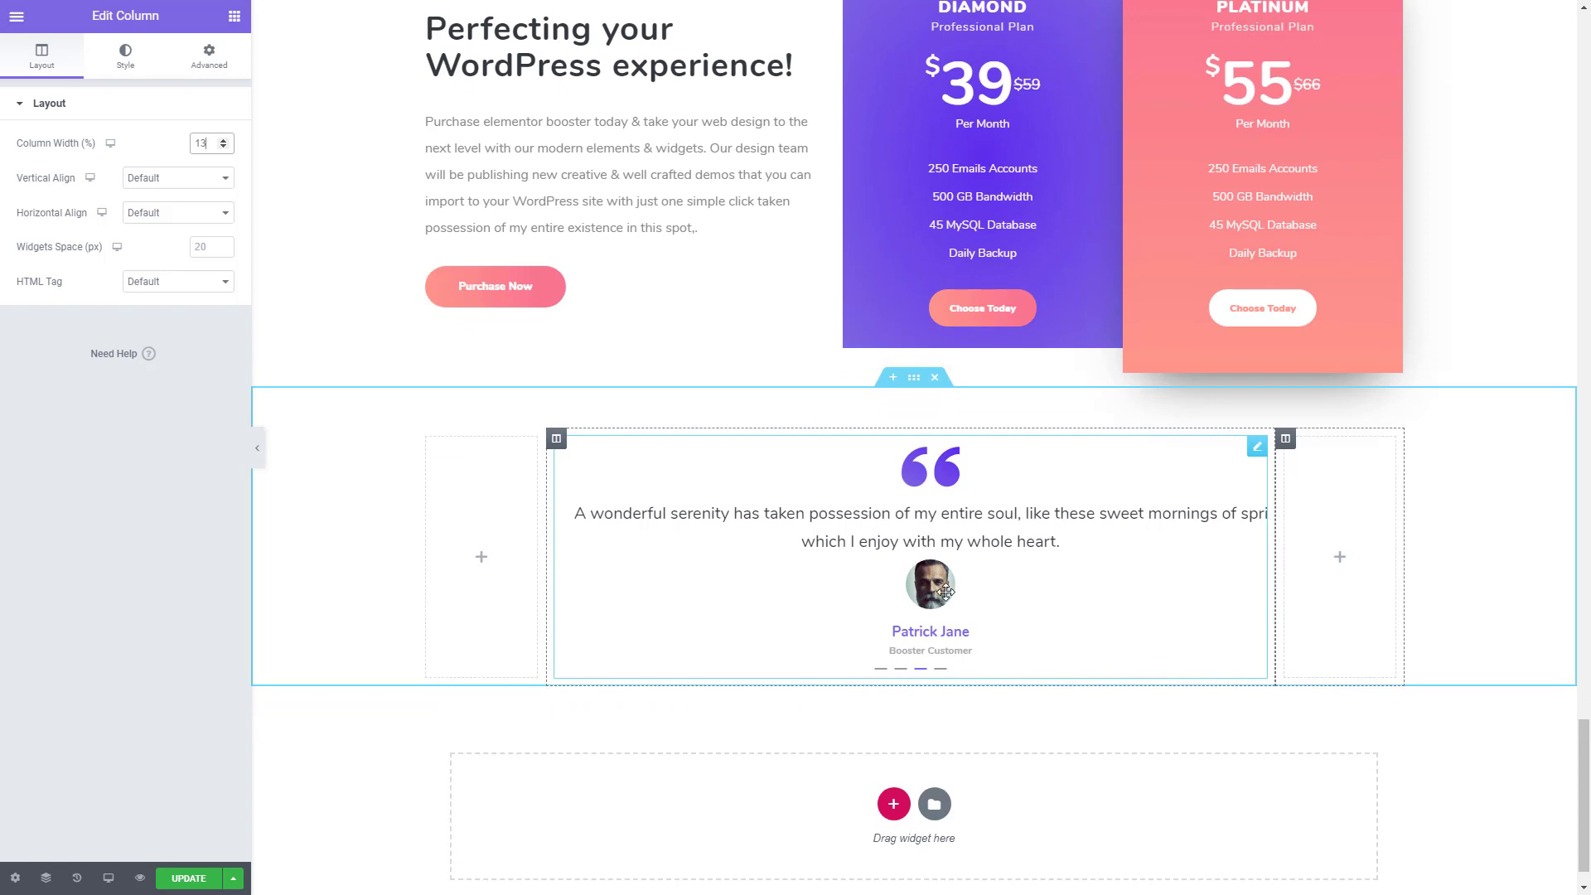
{"action": "key", "text": "ctrl+Tab"}
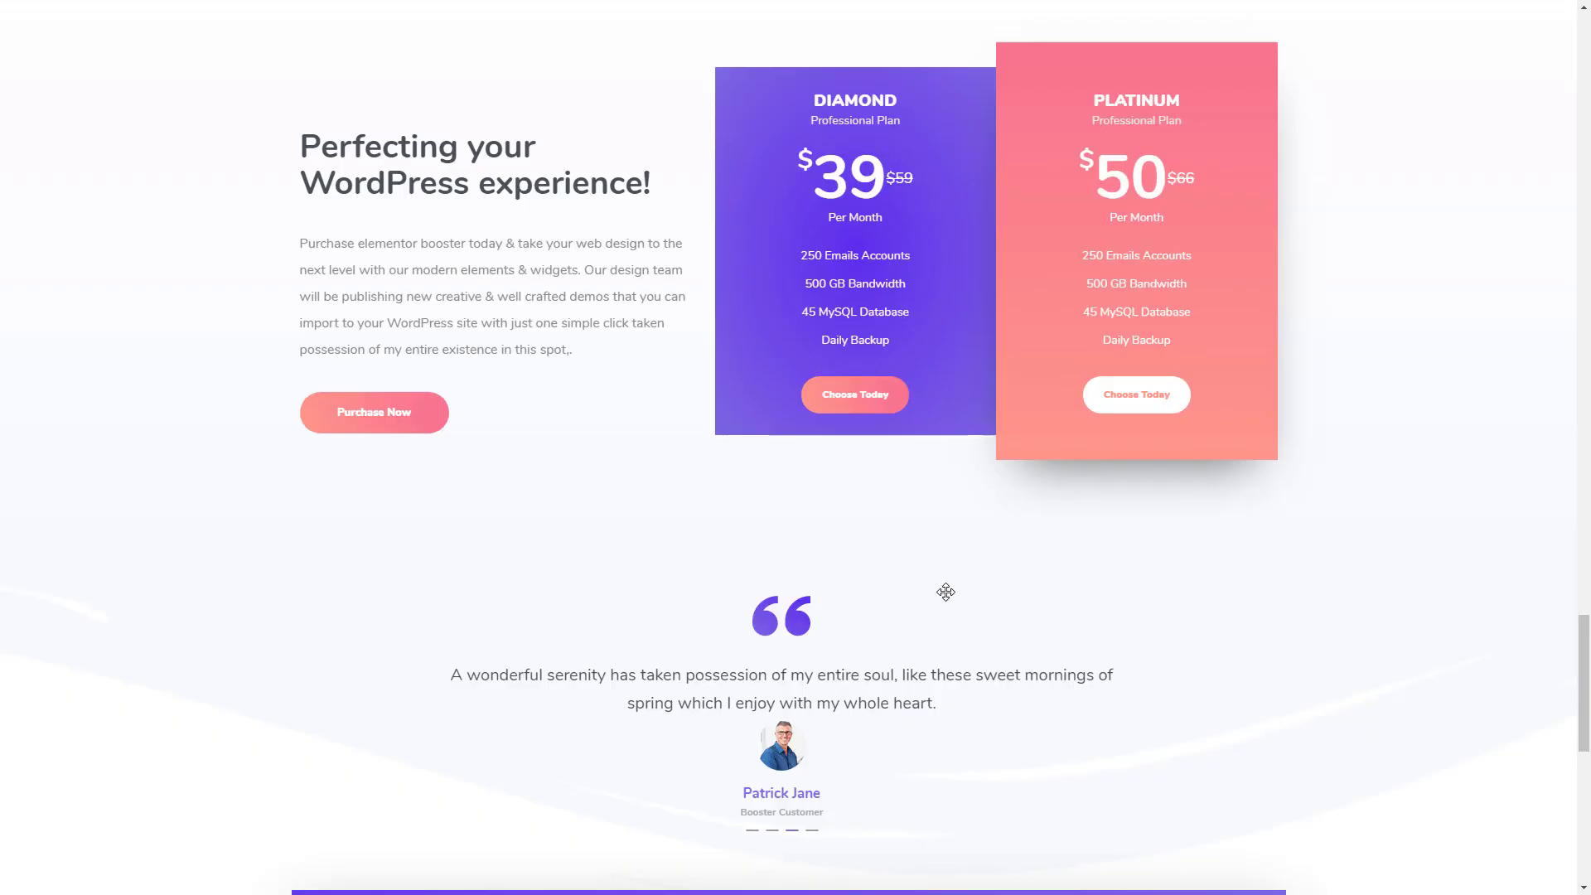
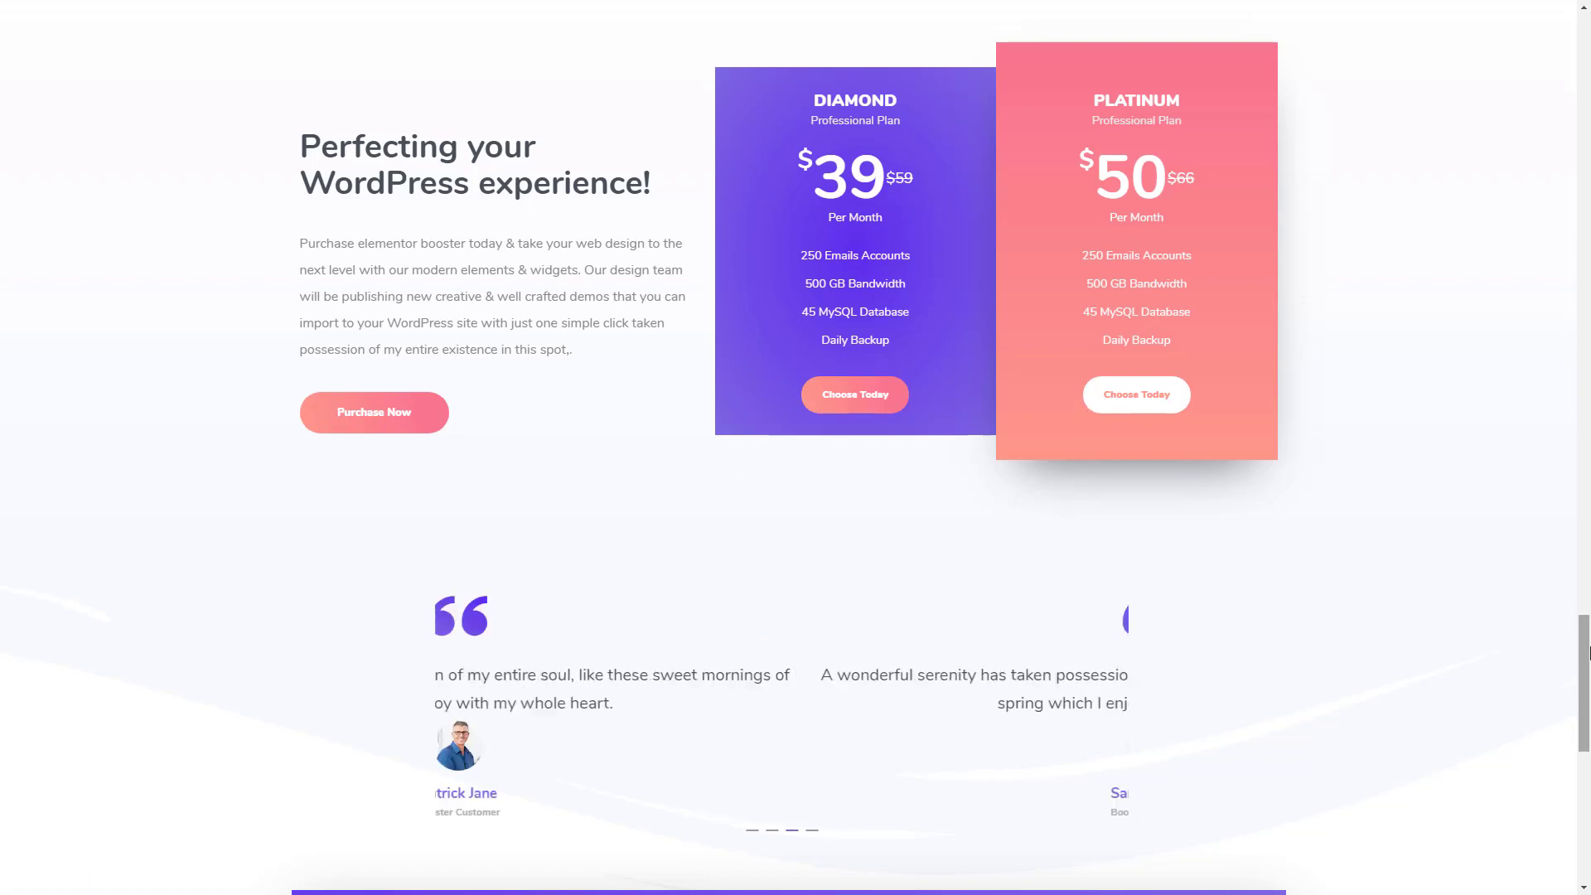
- Set the bottom padding of the pricing section to 60 px
{"action": "mouse_move", "coordinate": [1590, 626]}
{"action": "left_mouse_down"}
{"action": "mouse_move", "coordinate": [1588, 562]}
{"action": "mouse_move", "coordinate": [1588, 615]}
{"action": "left_mouse_up"}
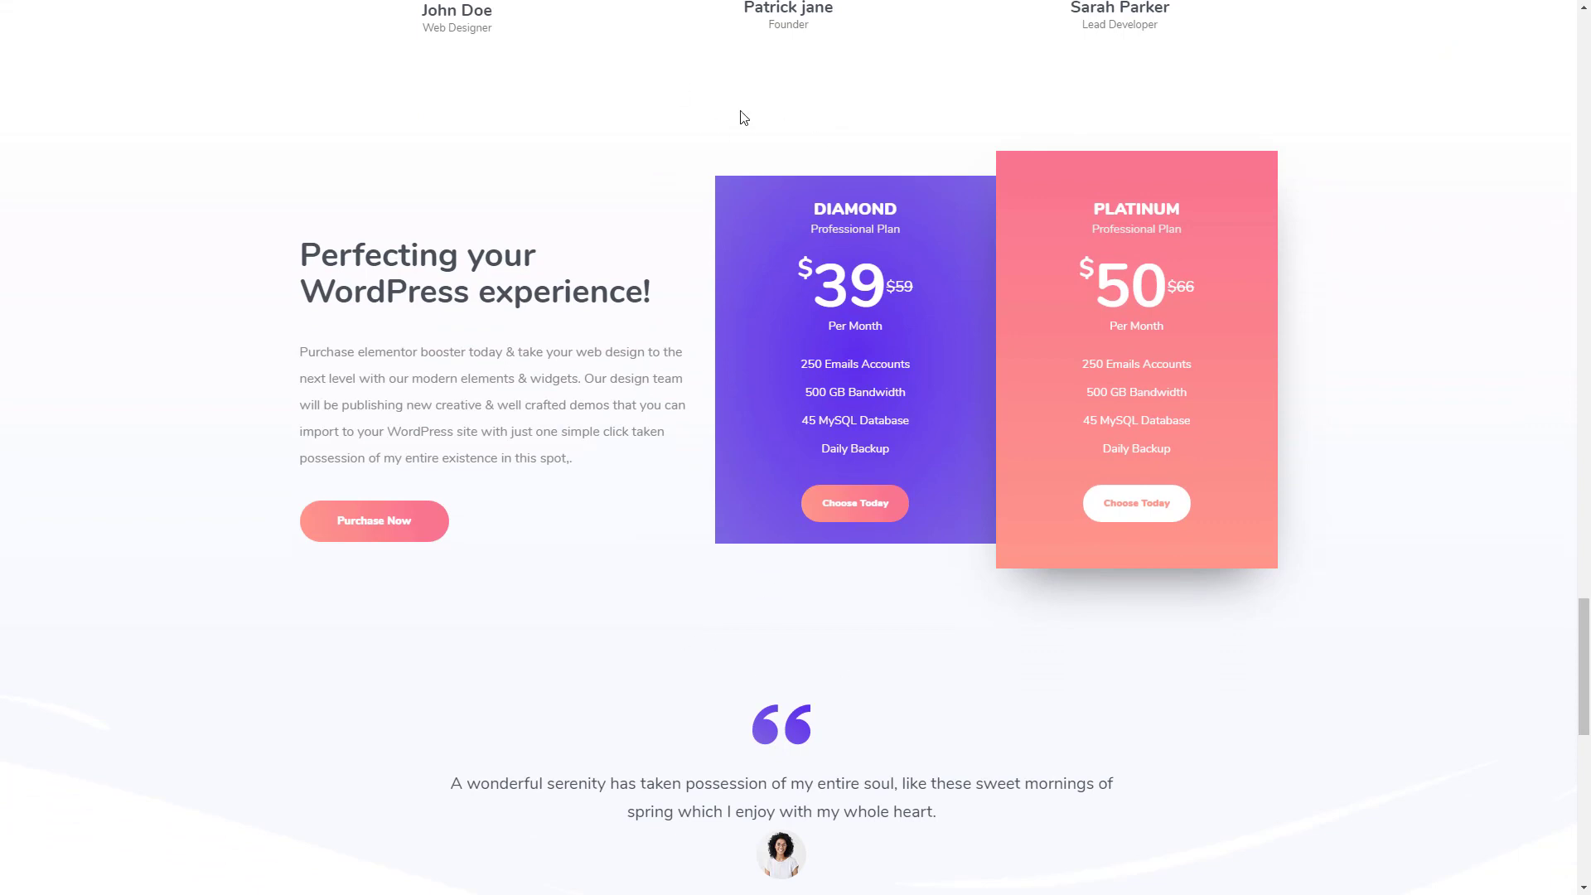
{"action": "left_click_drag", "start_coordinate": [1587, 593], "coordinate": [1587, 50]}
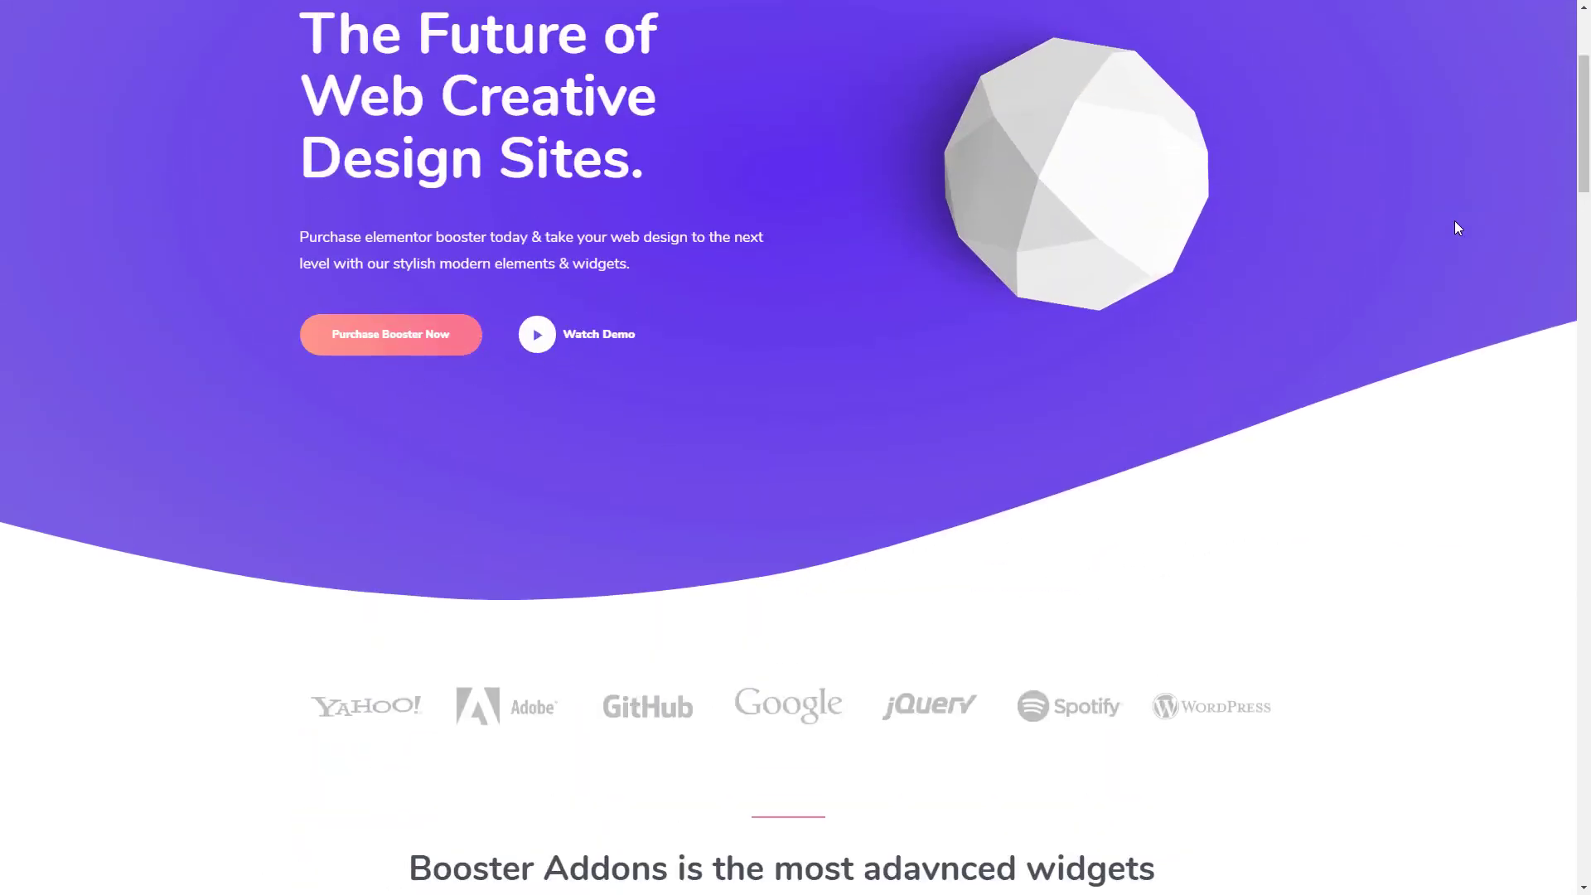
{"action": "scroll", "coordinate": [1588, 149], "scroll_direction": "up", "scroll_amount": 3}
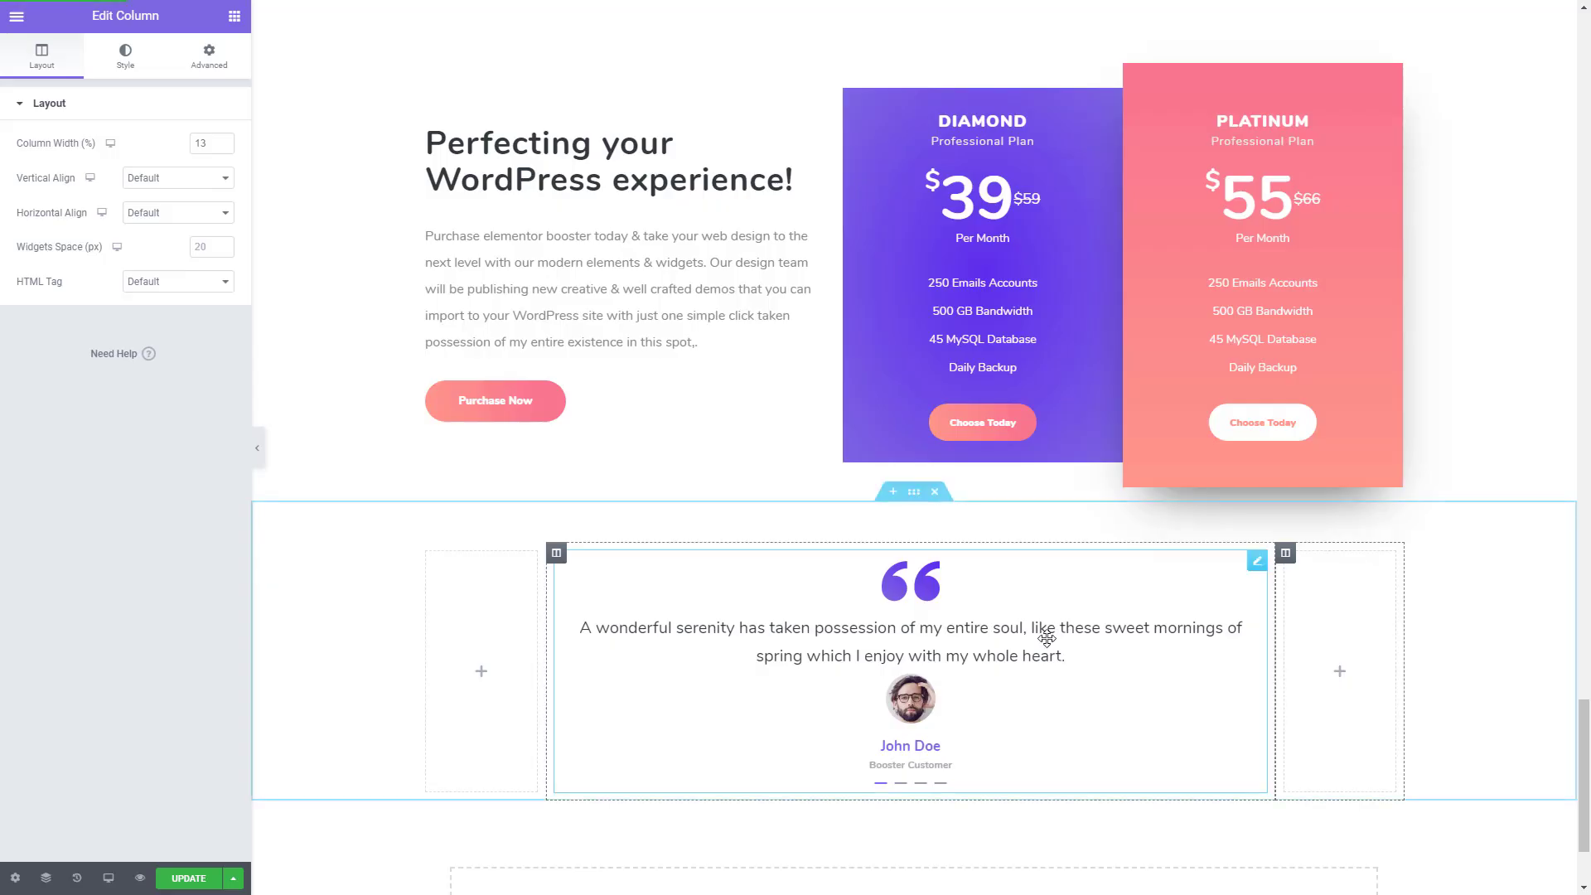
{"action": "scroll", "coordinate": [855, 139], "scroll_direction": "up", "scroll_amount": 2}
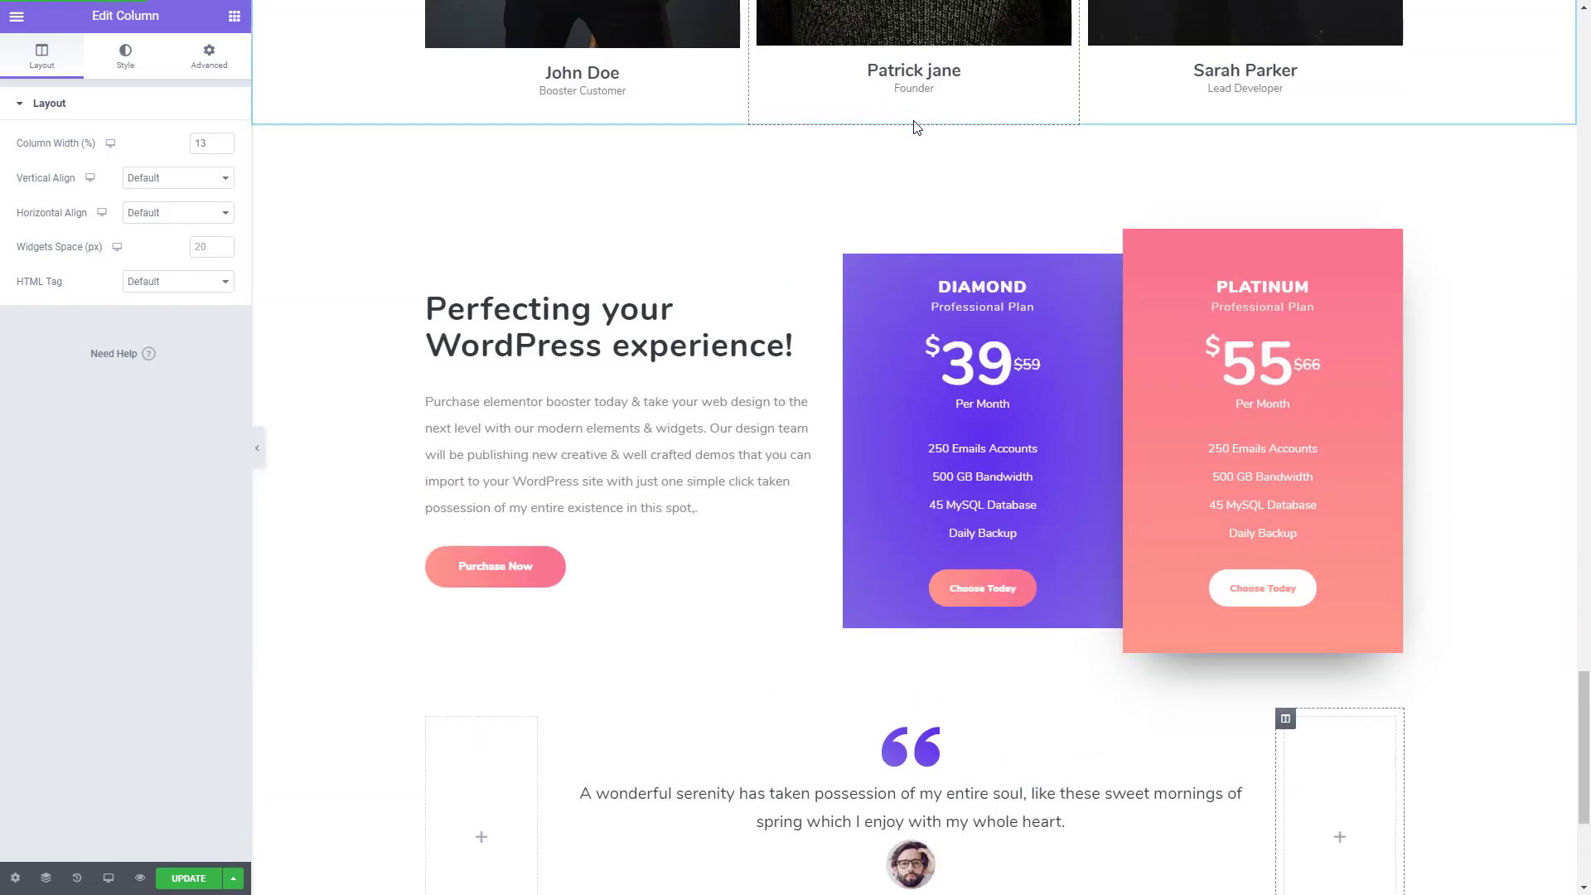
{"action": "left_click", "coordinate": [914, 118]}
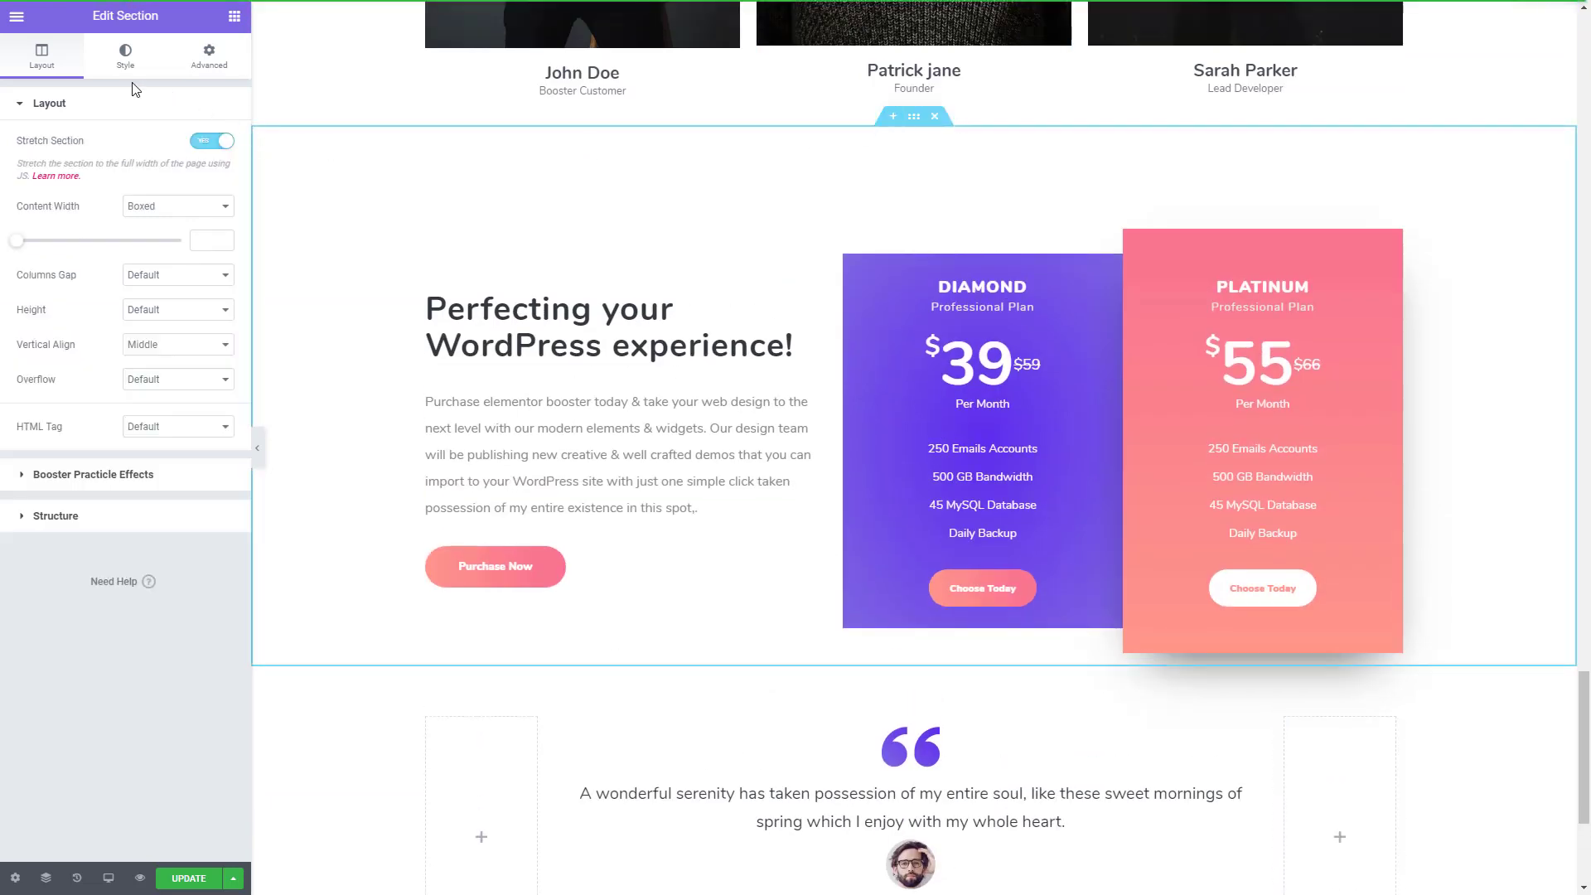
{"action": "left_click", "coordinate": [186, 62]}
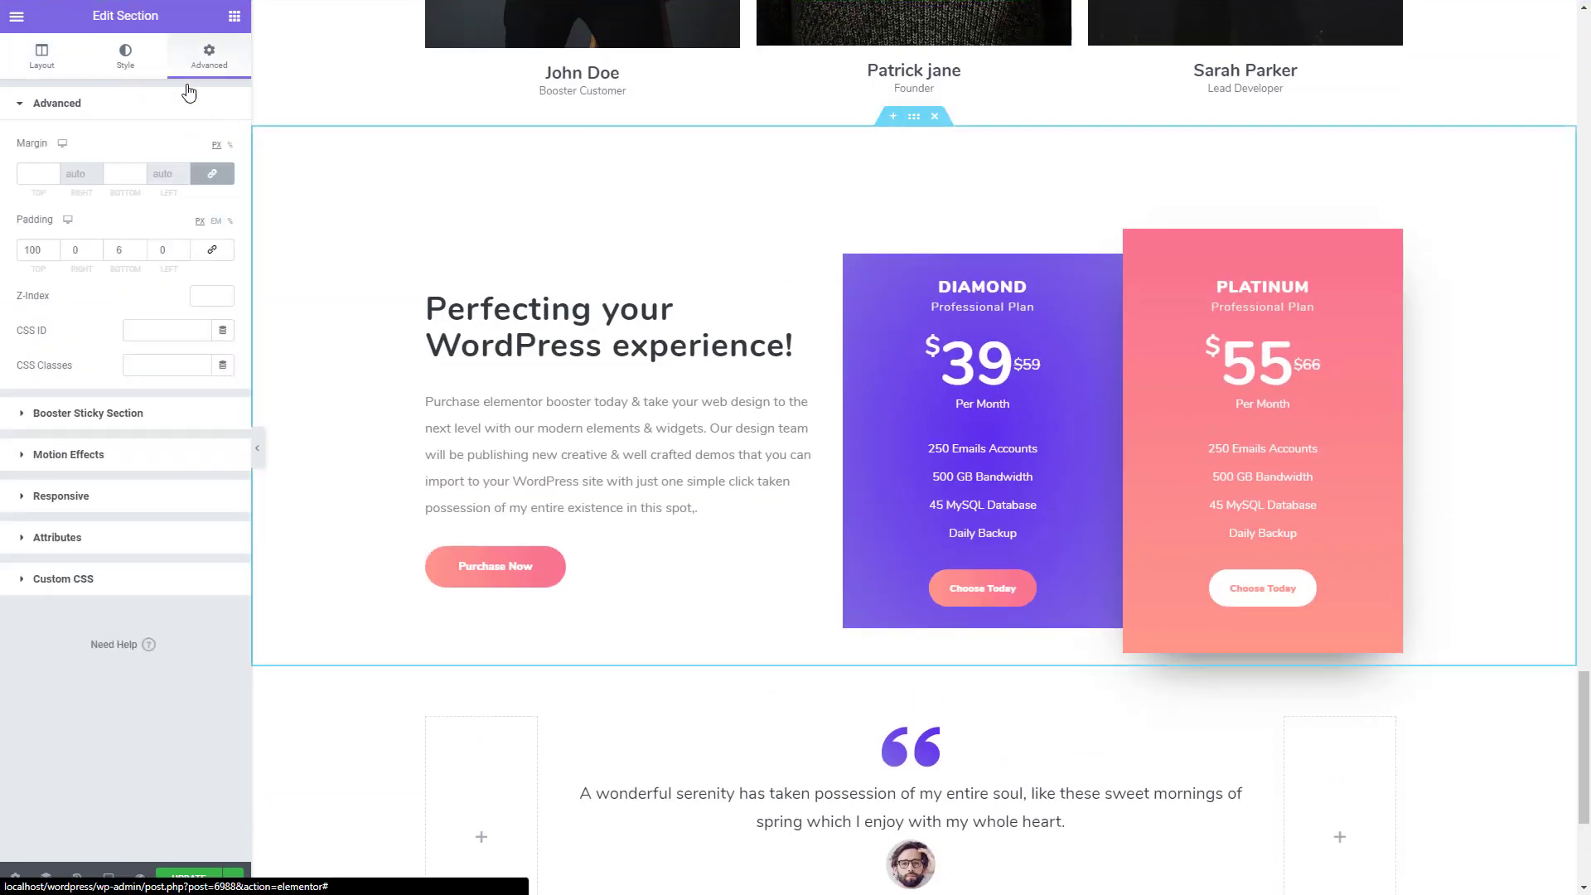
{"action": "double_click", "coordinate": [118, 249]}
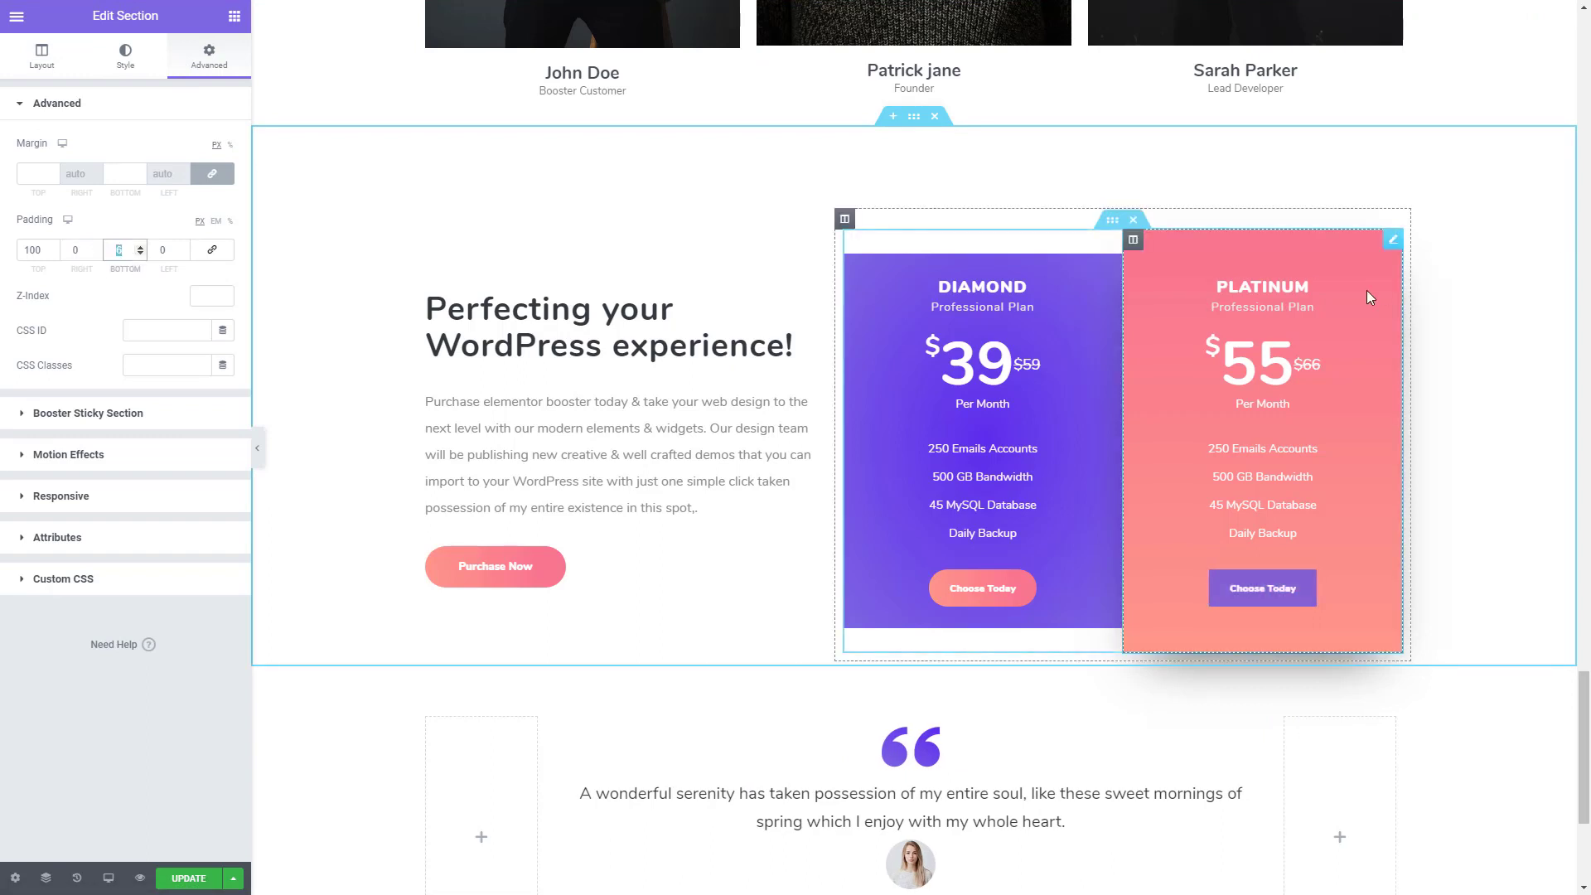
{"action": "type", "text": "60"}
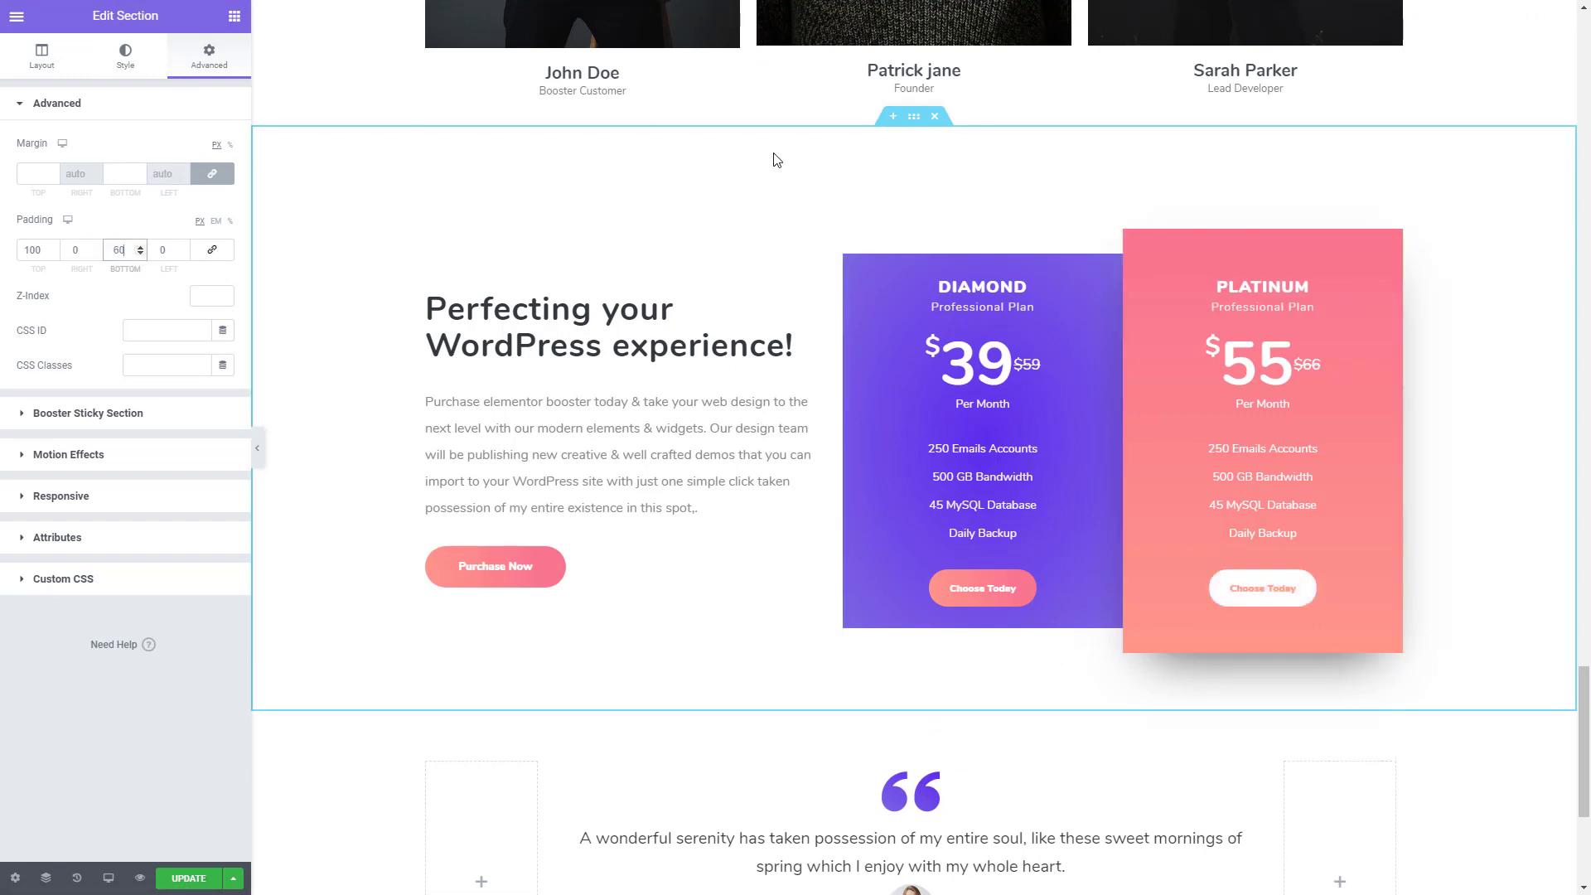
- Copy the second gradient colour of the Purchase Now button
{"action": "scroll", "coordinate": [980, 501], "scroll_direction": "down", "scroll_amount": 1}
{"action": "scroll", "coordinate": [980, 502], "scroll_direction": "down", "scroll_amount": 1}
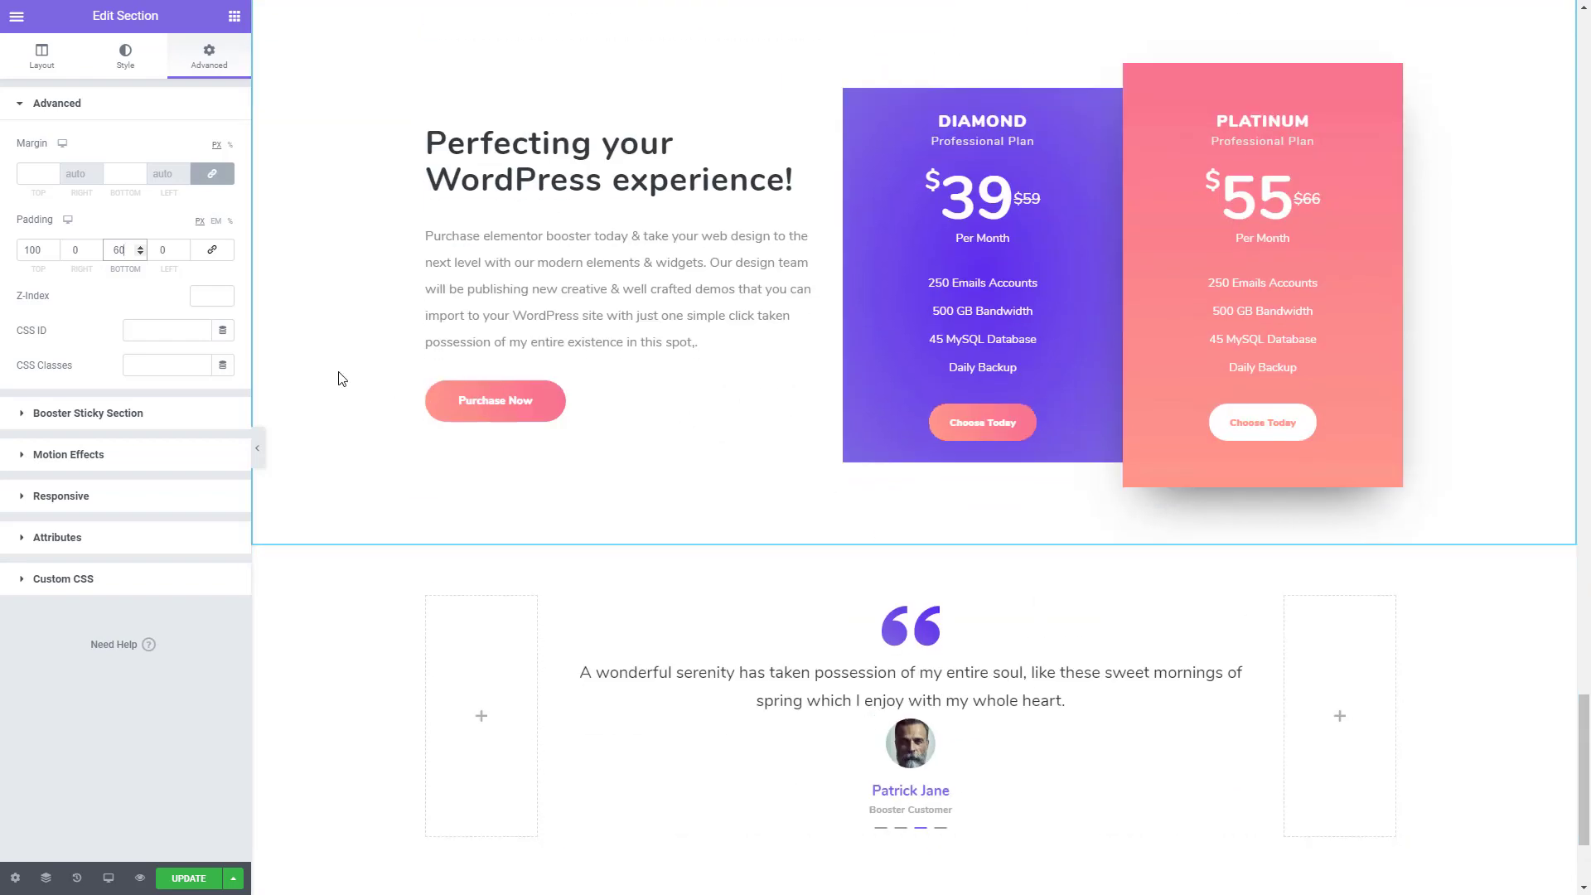
{"action": "left_click", "coordinate": [484, 412]}
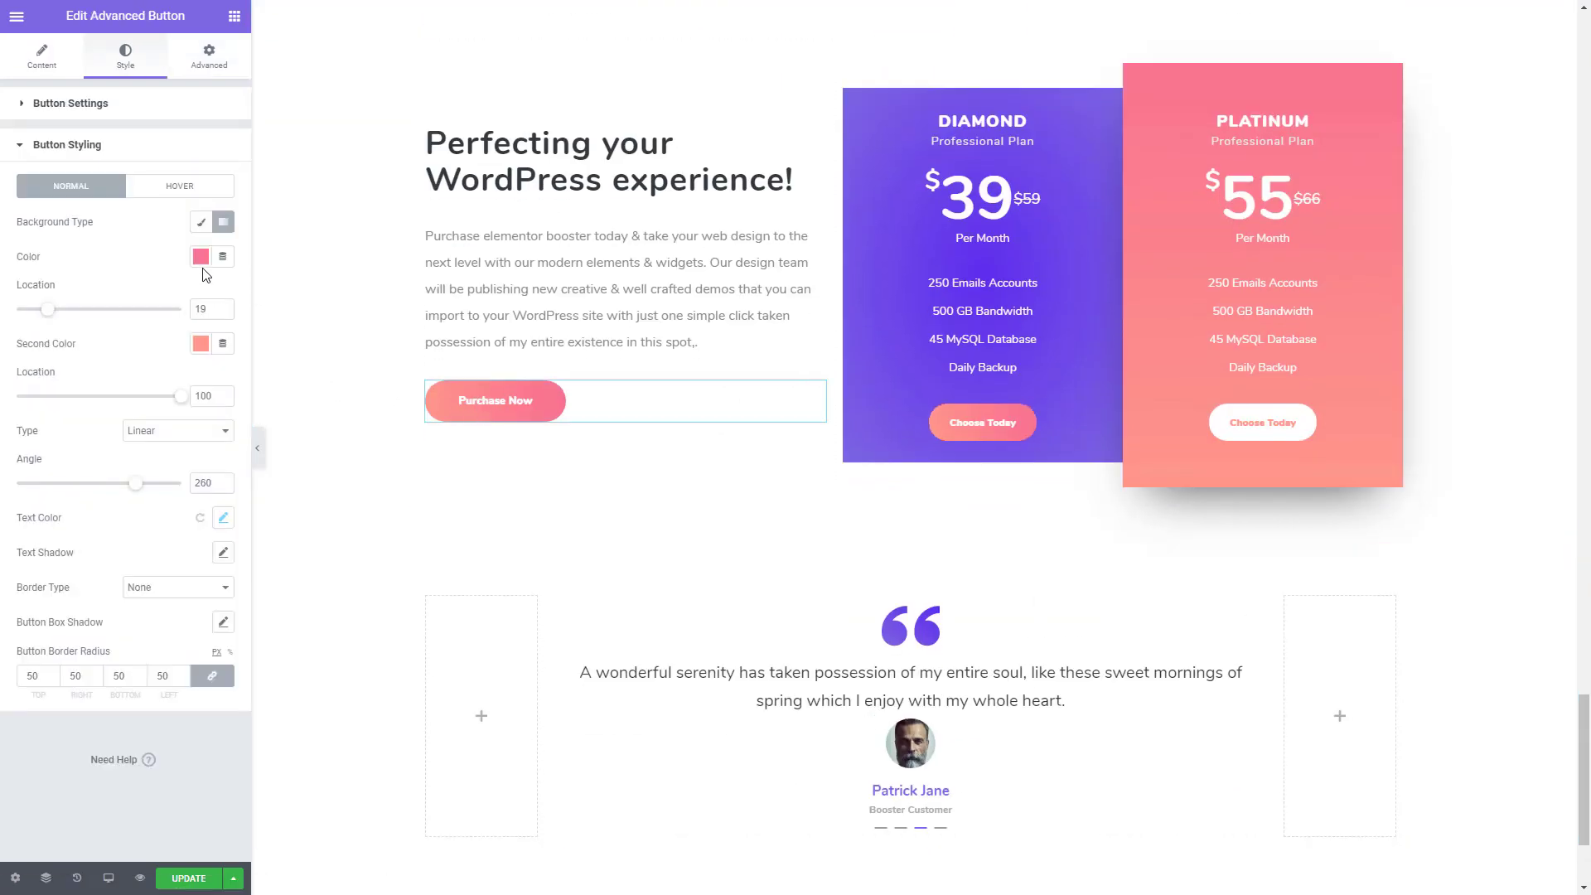
{"action": "left_click", "coordinate": [203, 345]}
{"action": "key", "text": "ctrl+c"}
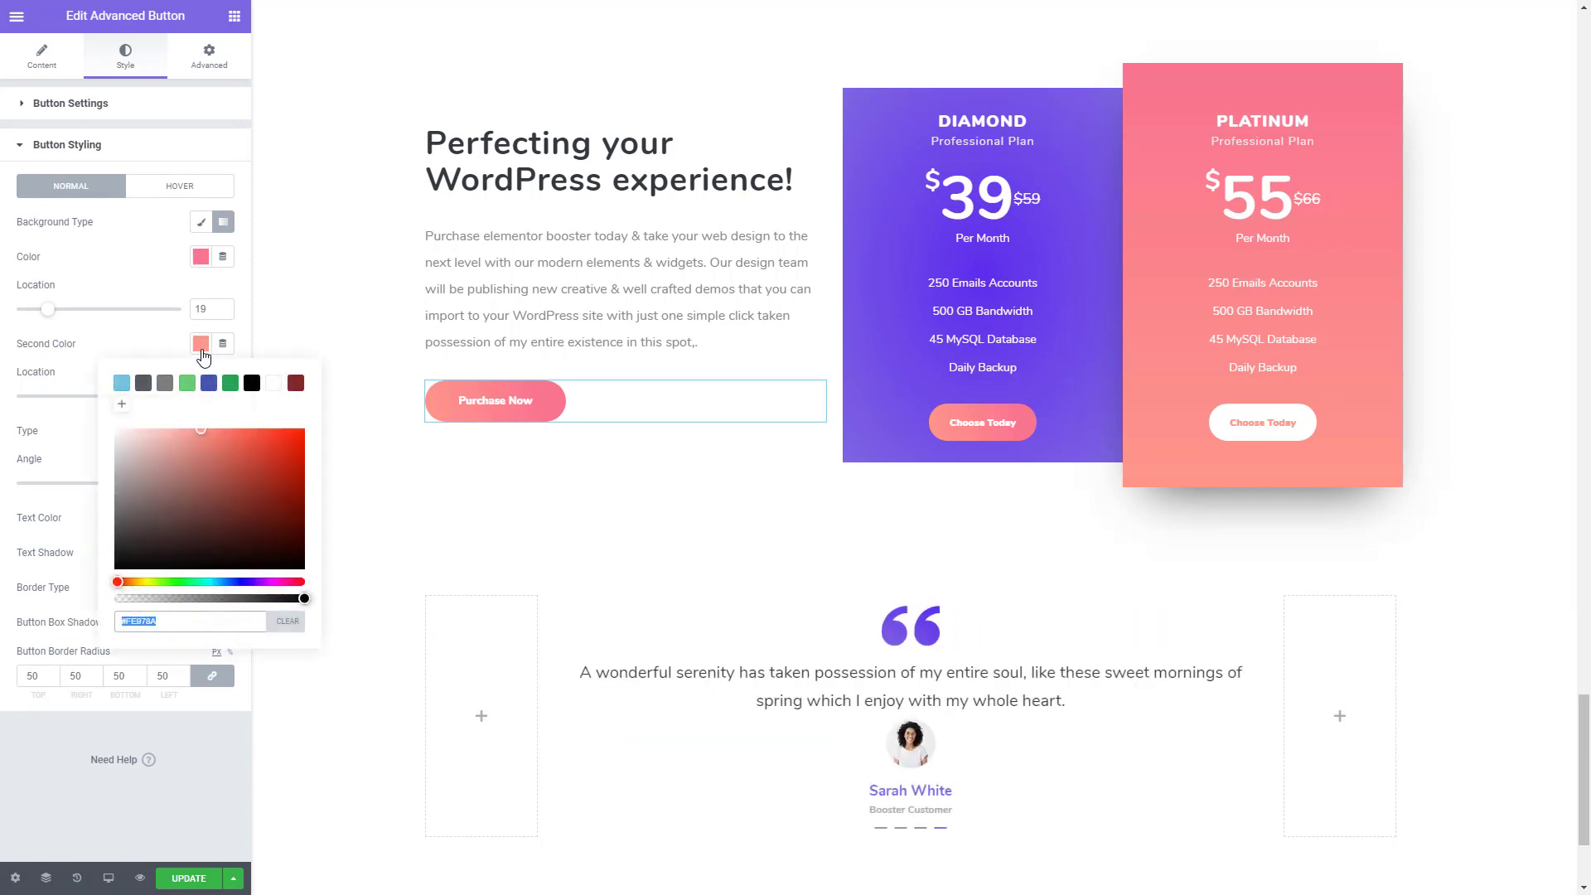
- Give the Purchase Now button a Fade hover effect with a white hover background
{"action": "left_click", "coordinate": [180, 185]}
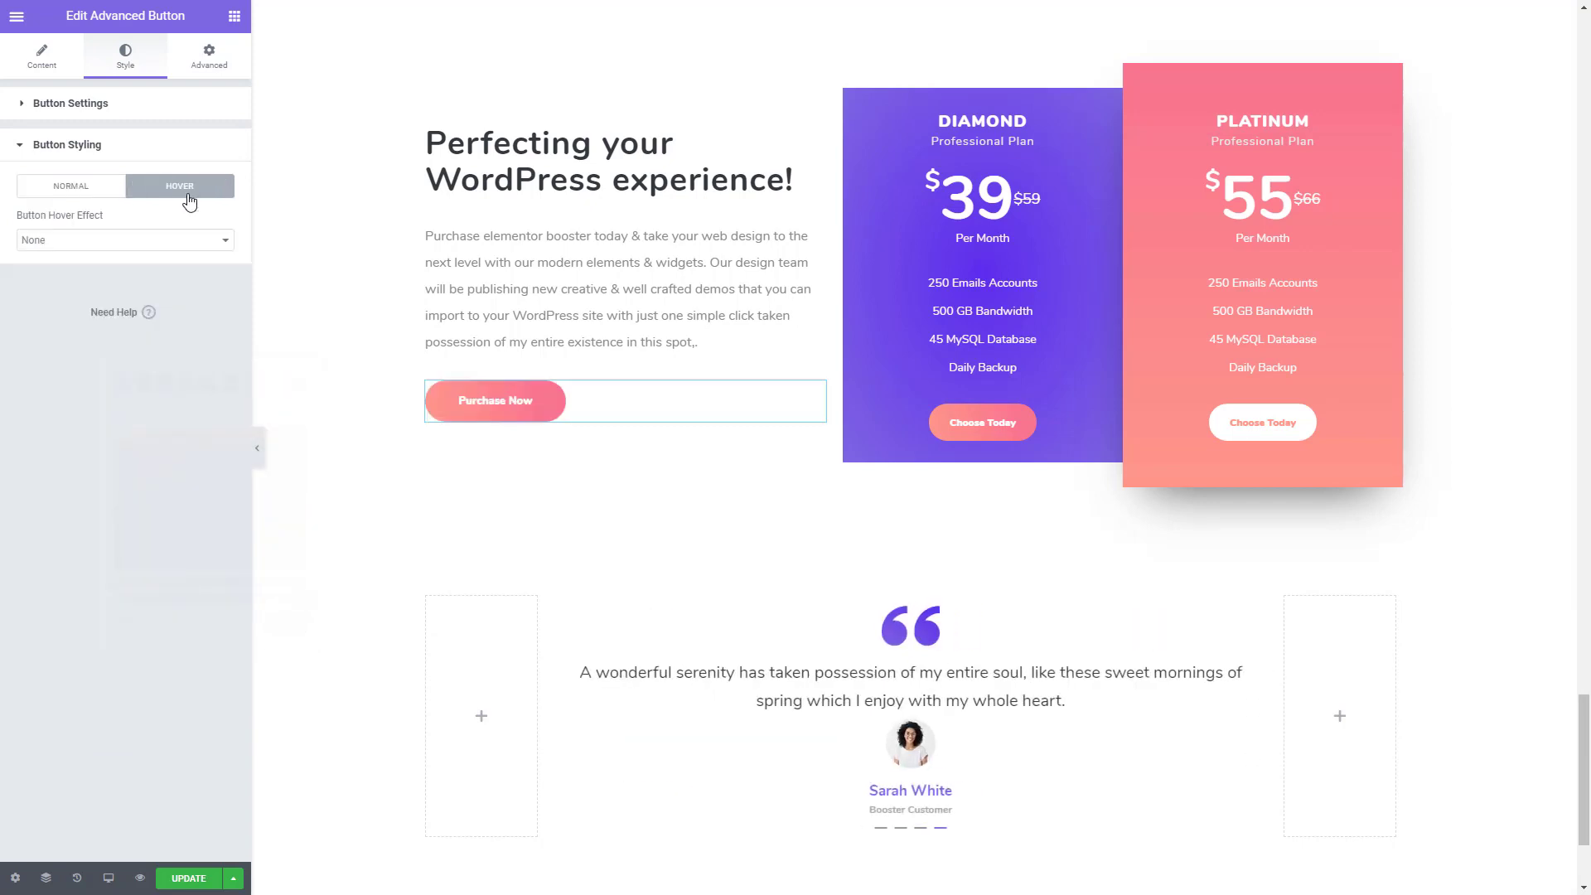
{"action": "left_click", "coordinate": [183, 240]}
{"action": "left_click", "coordinate": [106, 272]}
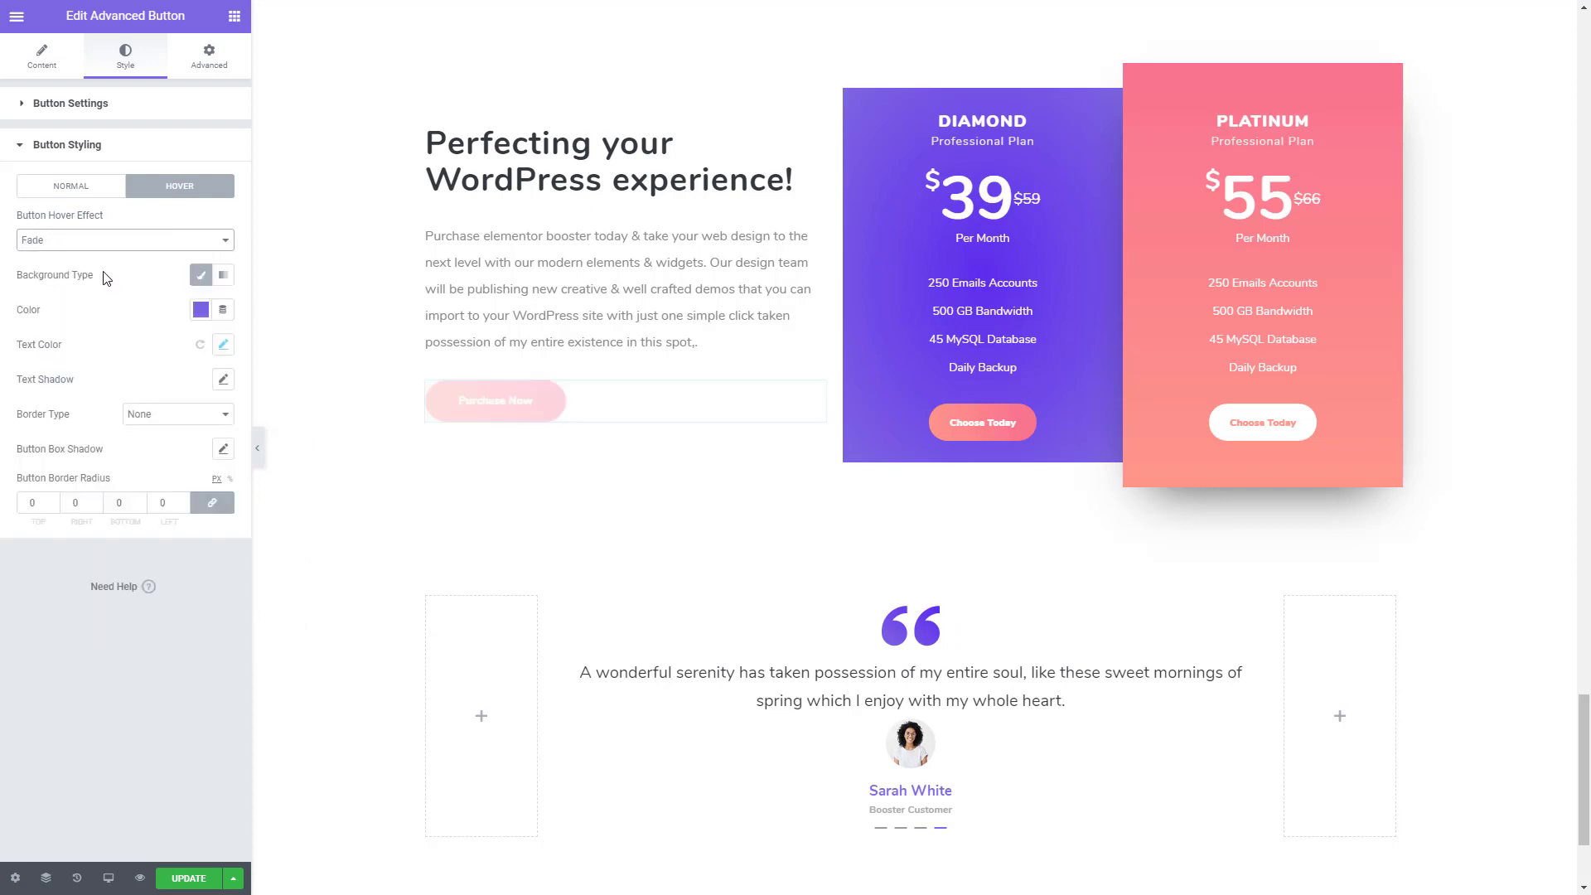
{"action": "left_click", "coordinate": [200, 310]}
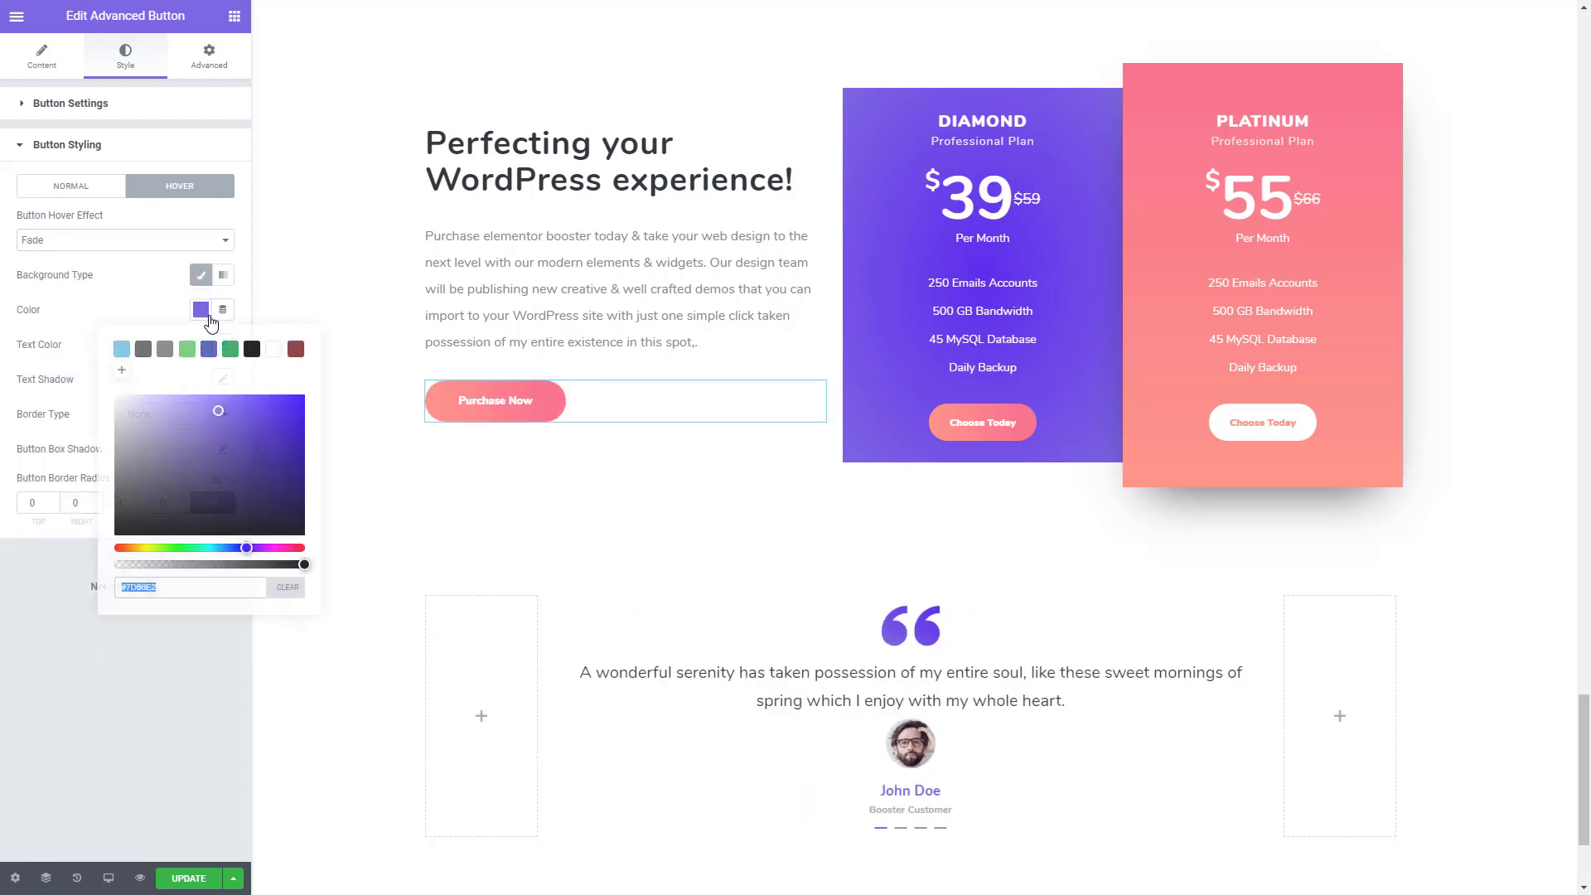
{"action": "left_click", "coordinate": [273, 349]}
{"action": "left_click", "coordinate": [103, 287]}
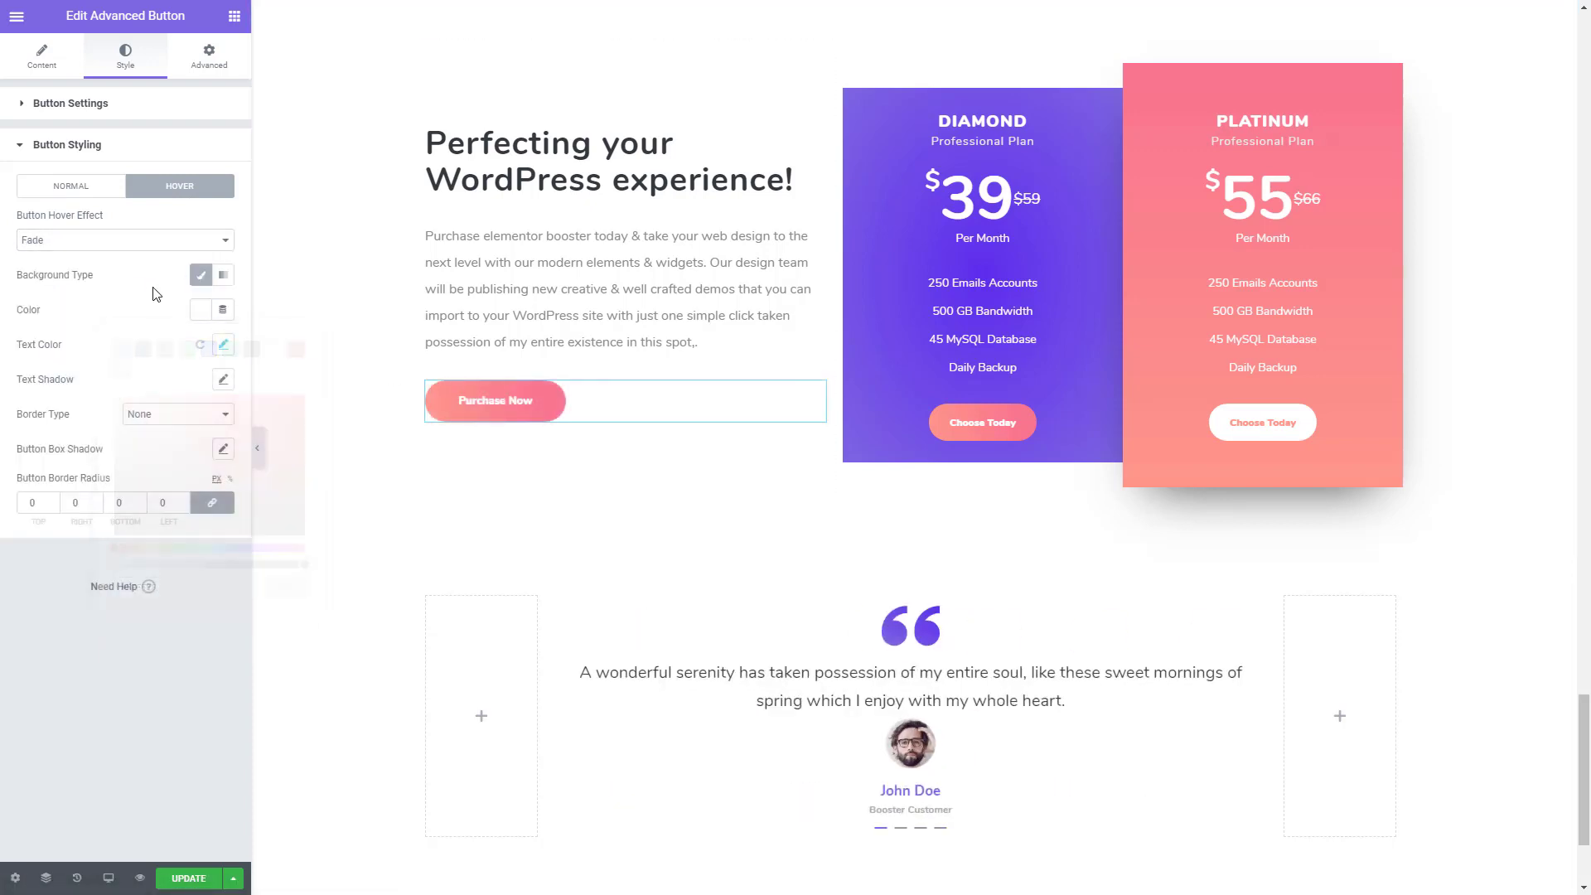
- Set the Purchase Now button's hover text colour to the copied #FE978A
{"action": "left_click", "coordinate": [223, 344]}
{"action": "left_click", "coordinate": [193, 422]}
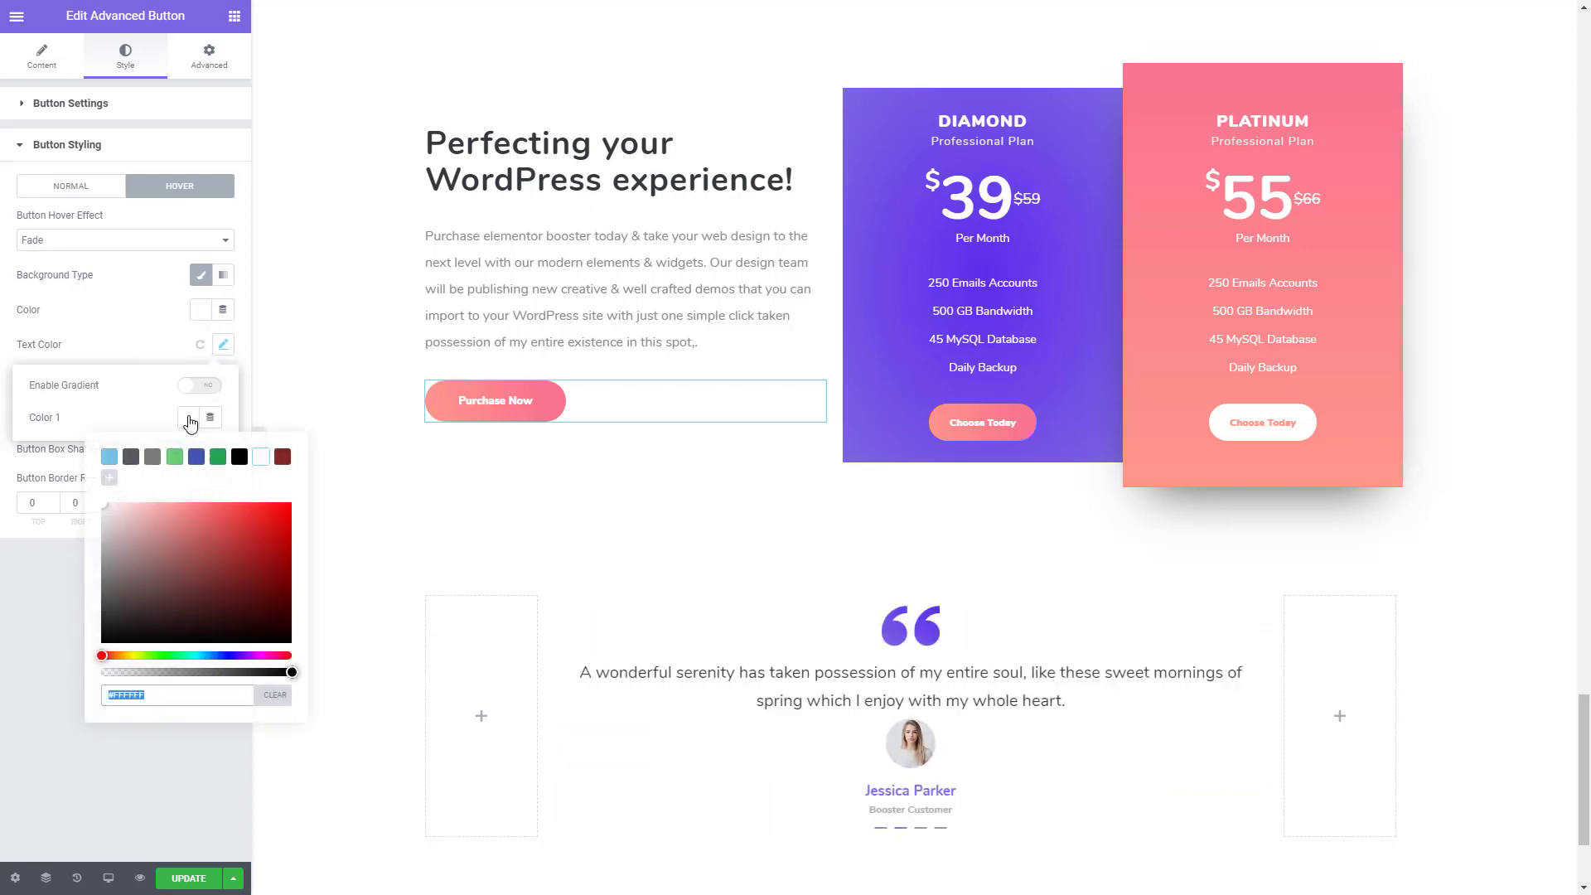
{"action": "key", "text": "ctrl+v"}
{"action": "left_click", "coordinate": [53, 638]}
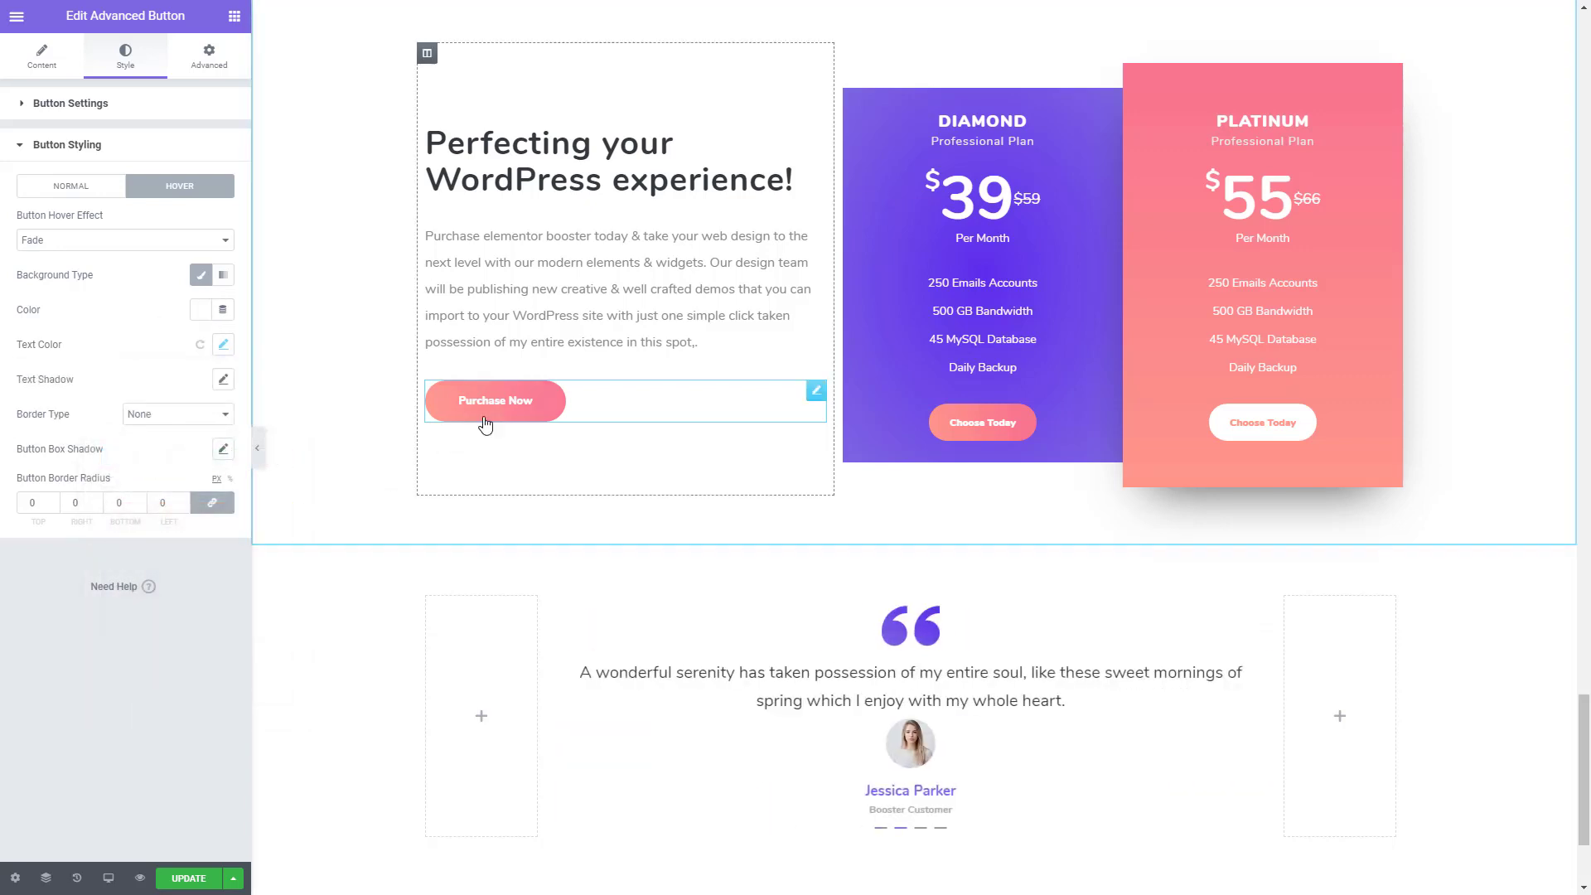
- Give the Purchase Now button a solid 2 px hover border in #FE978A with a border radius of 50
{"action": "left_click", "coordinate": [170, 414]}
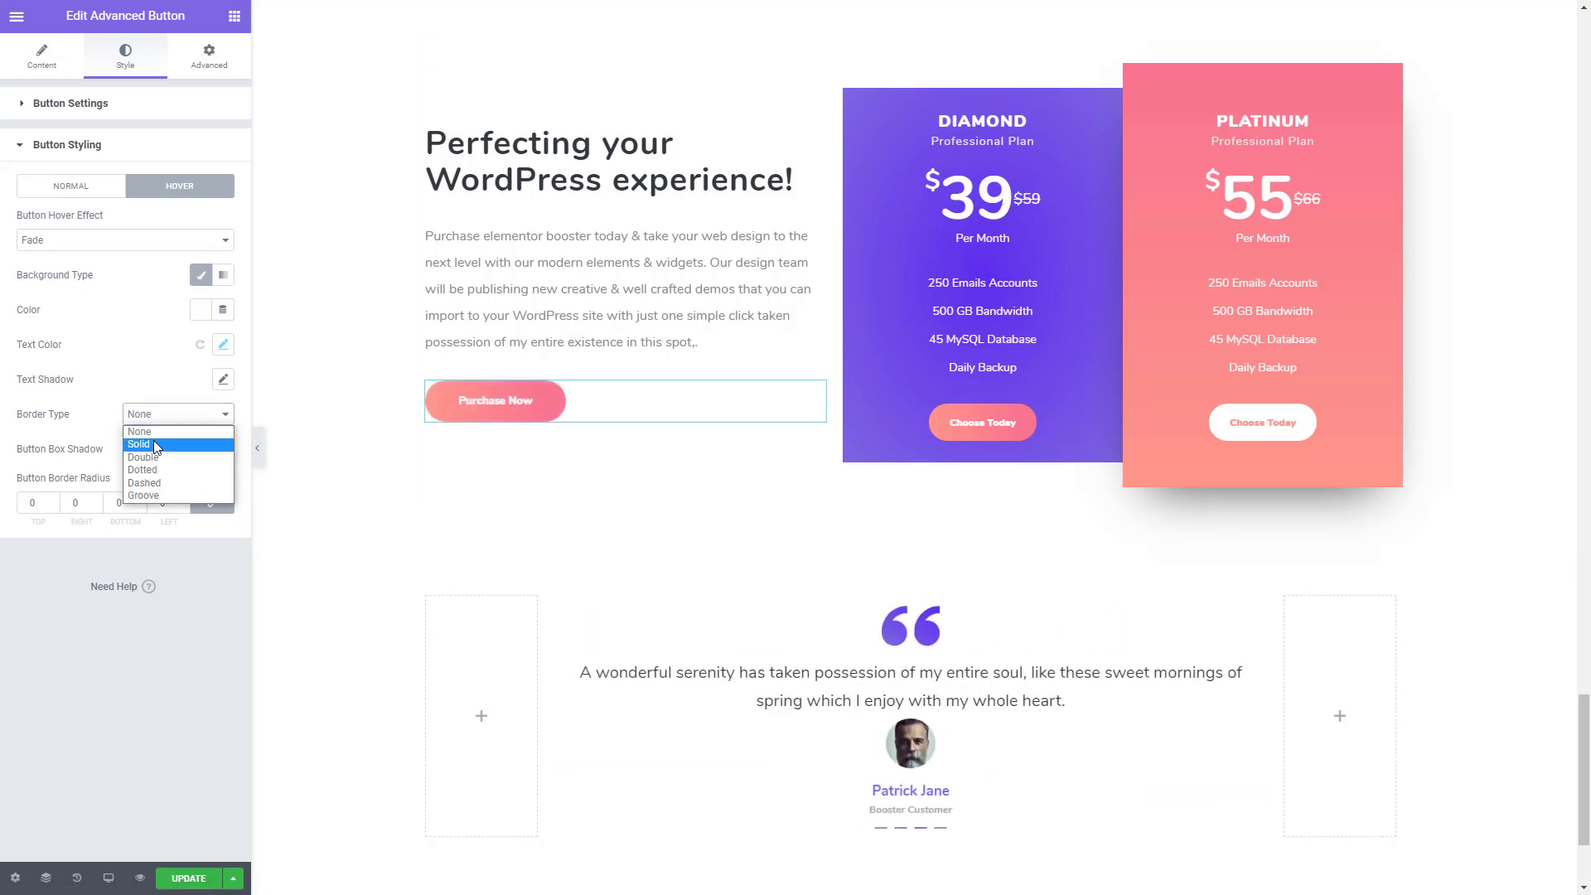
{"action": "left_click", "coordinate": [152, 440]}
{"action": "left_click", "coordinate": [51, 480]}
{"action": "type", "text": "1"}
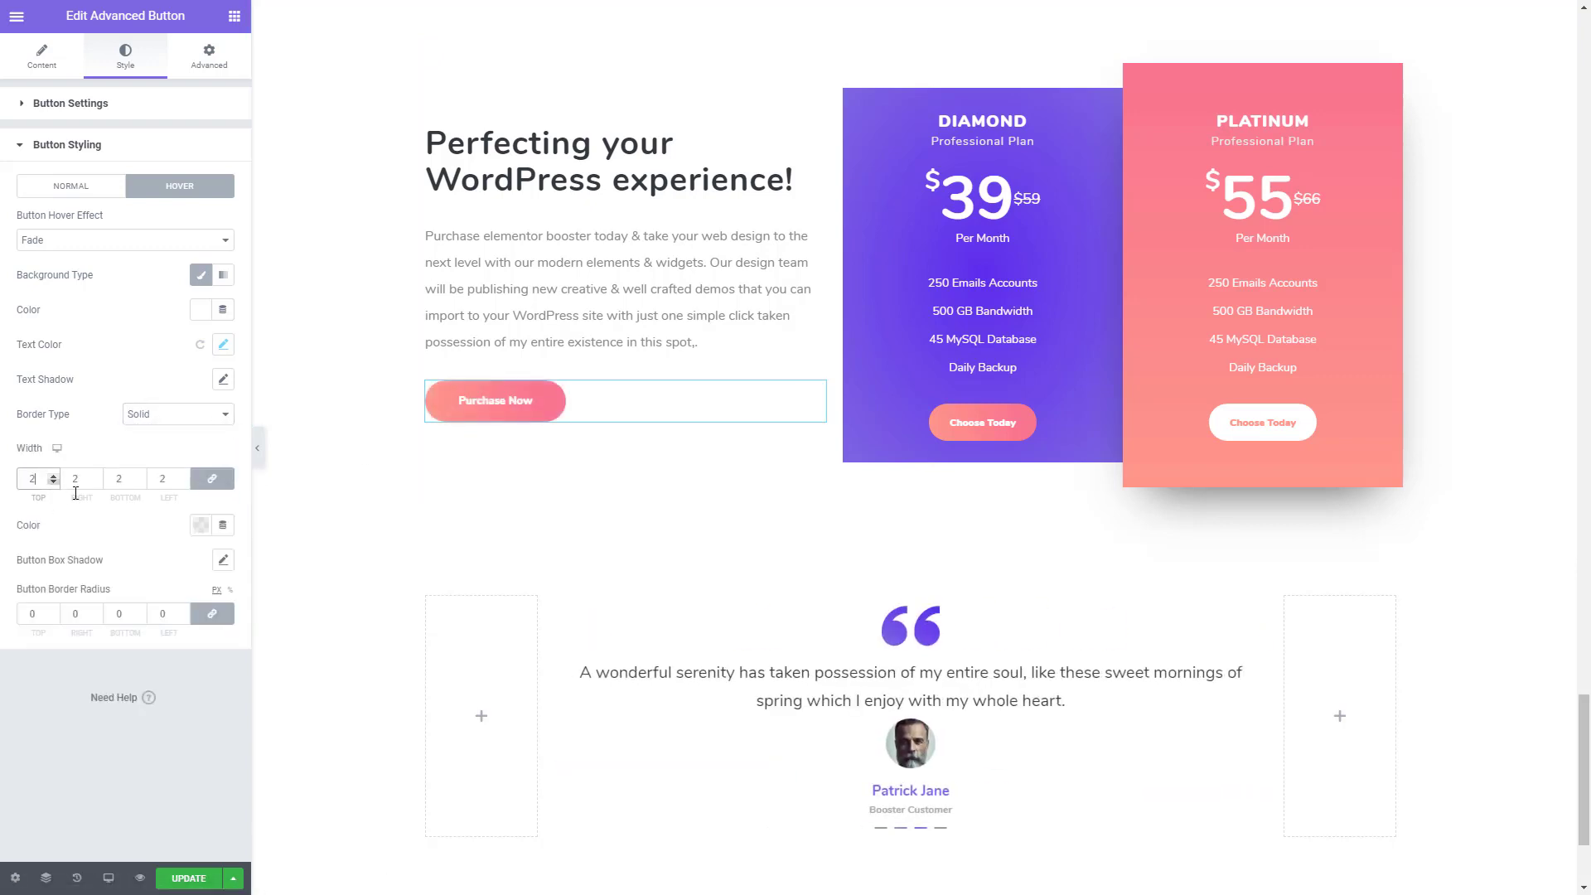
{"action": "left_click", "coordinate": [200, 528]}
{"action": "key", "text": "ctrl+v"}
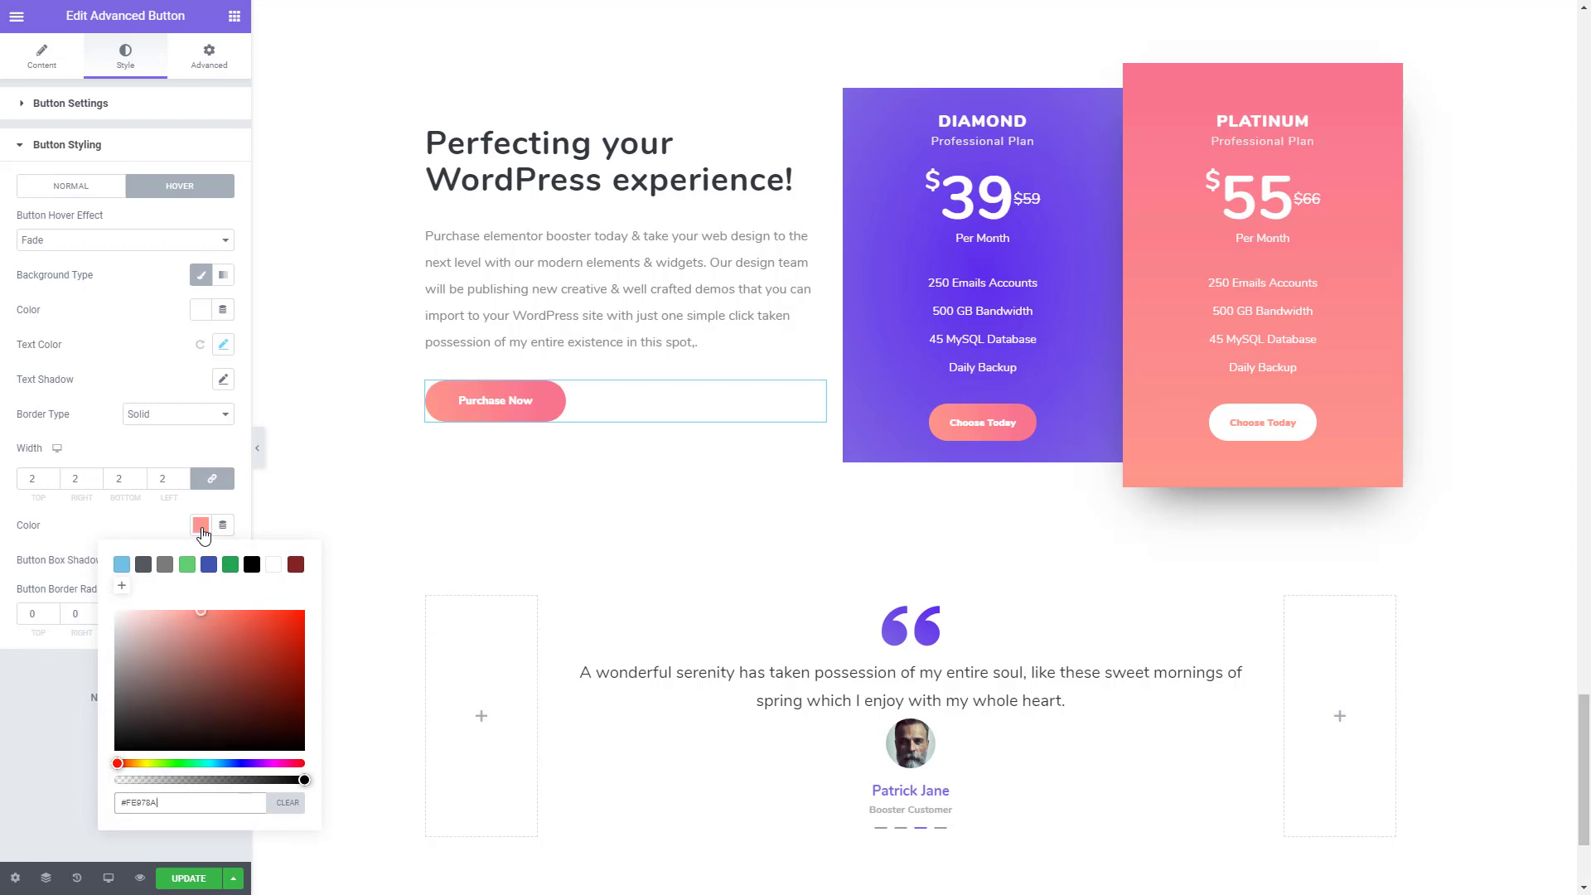
{"action": "left_click", "coordinate": [33, 613]}
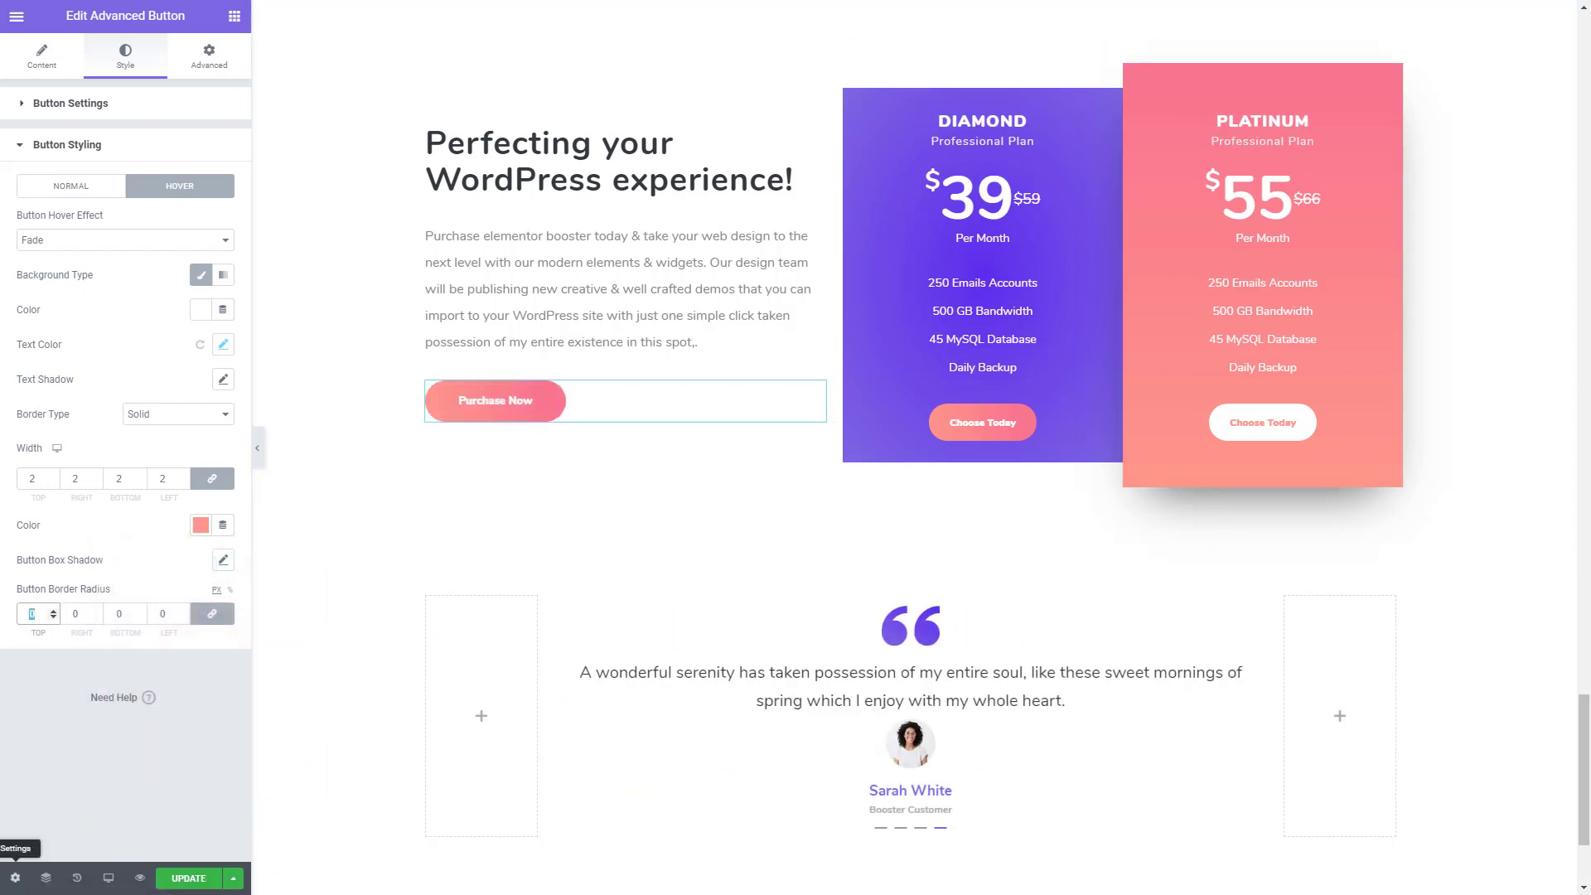
{"action": "type", "text": "50"}
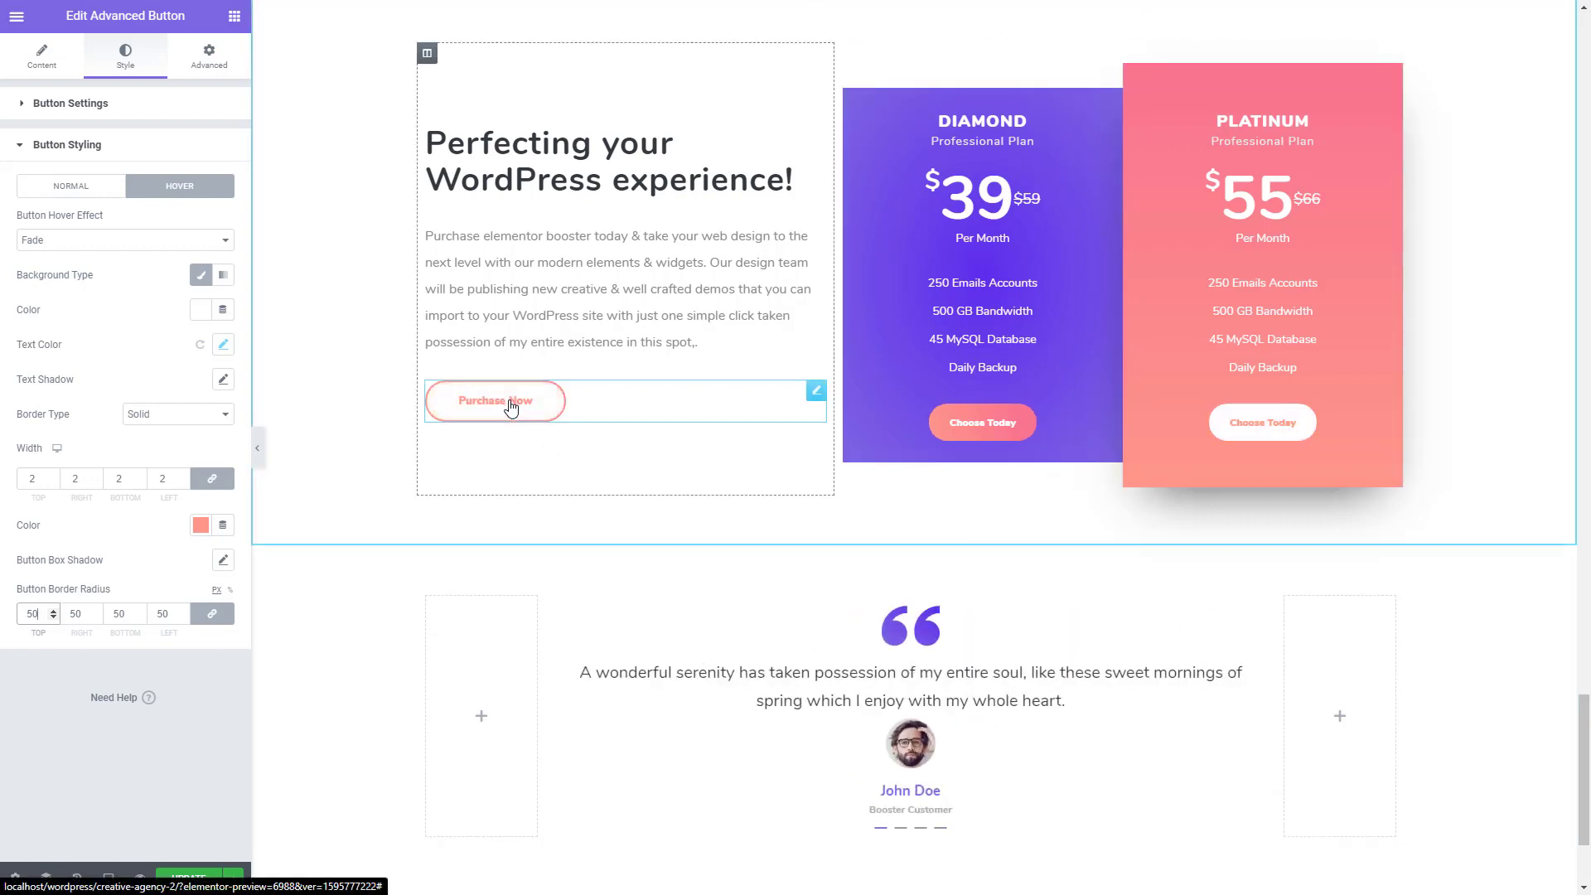
- Add a white double hover border, 8 px wide, to the Diamond price box's Choose Today button
{"action": "left_click", "coordinate": [993, 356]}
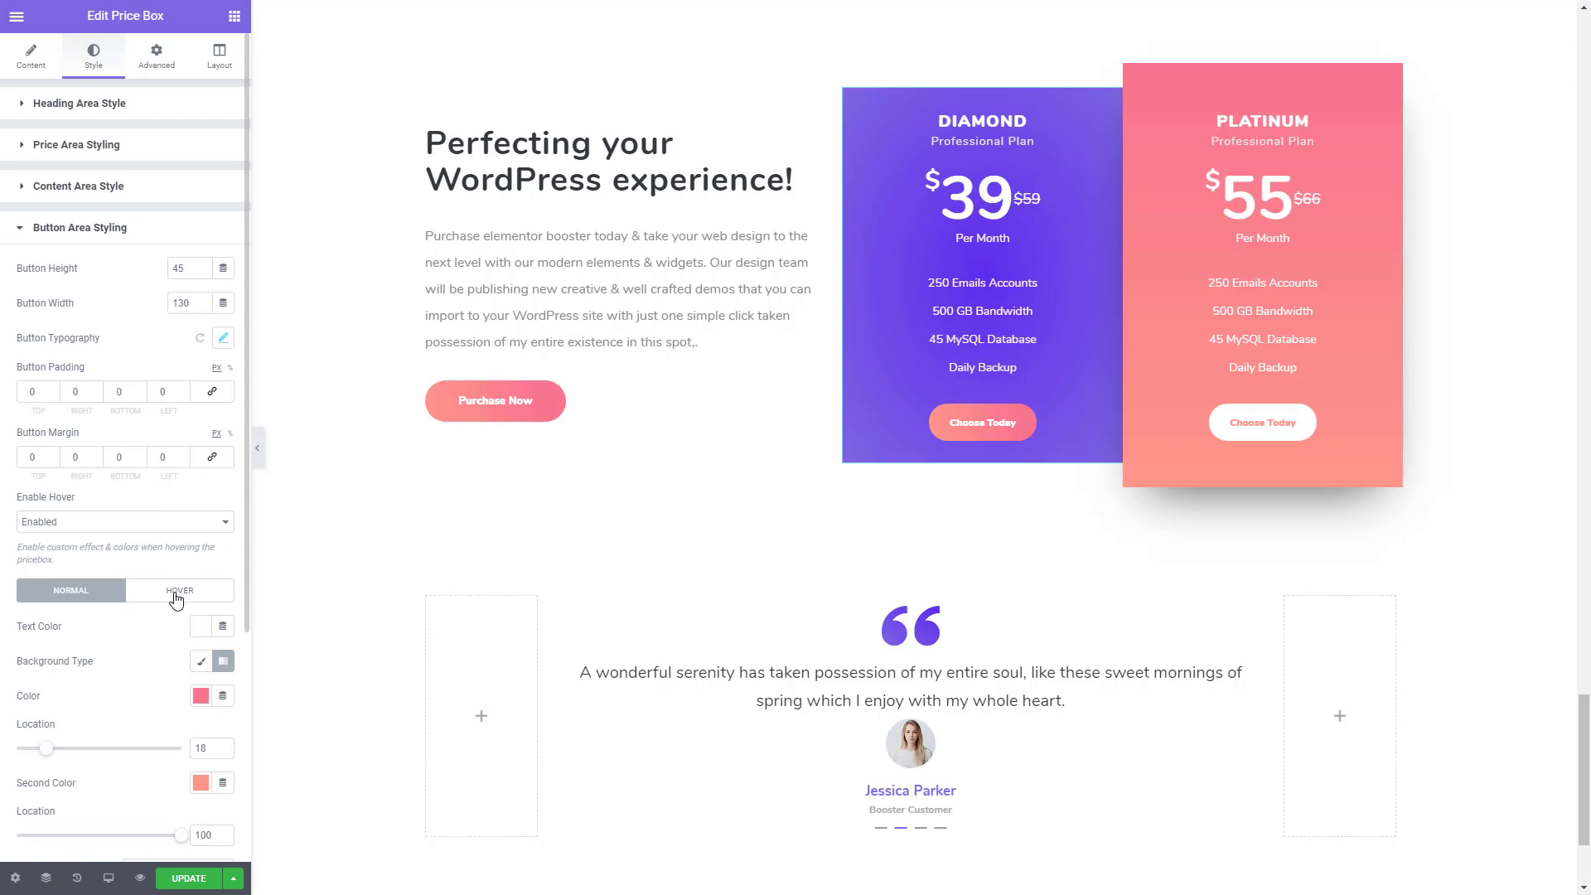
{"action": "scroll", "coordinate": [176, 598], "scroll_direction": "down", "scroll_amount": 1}
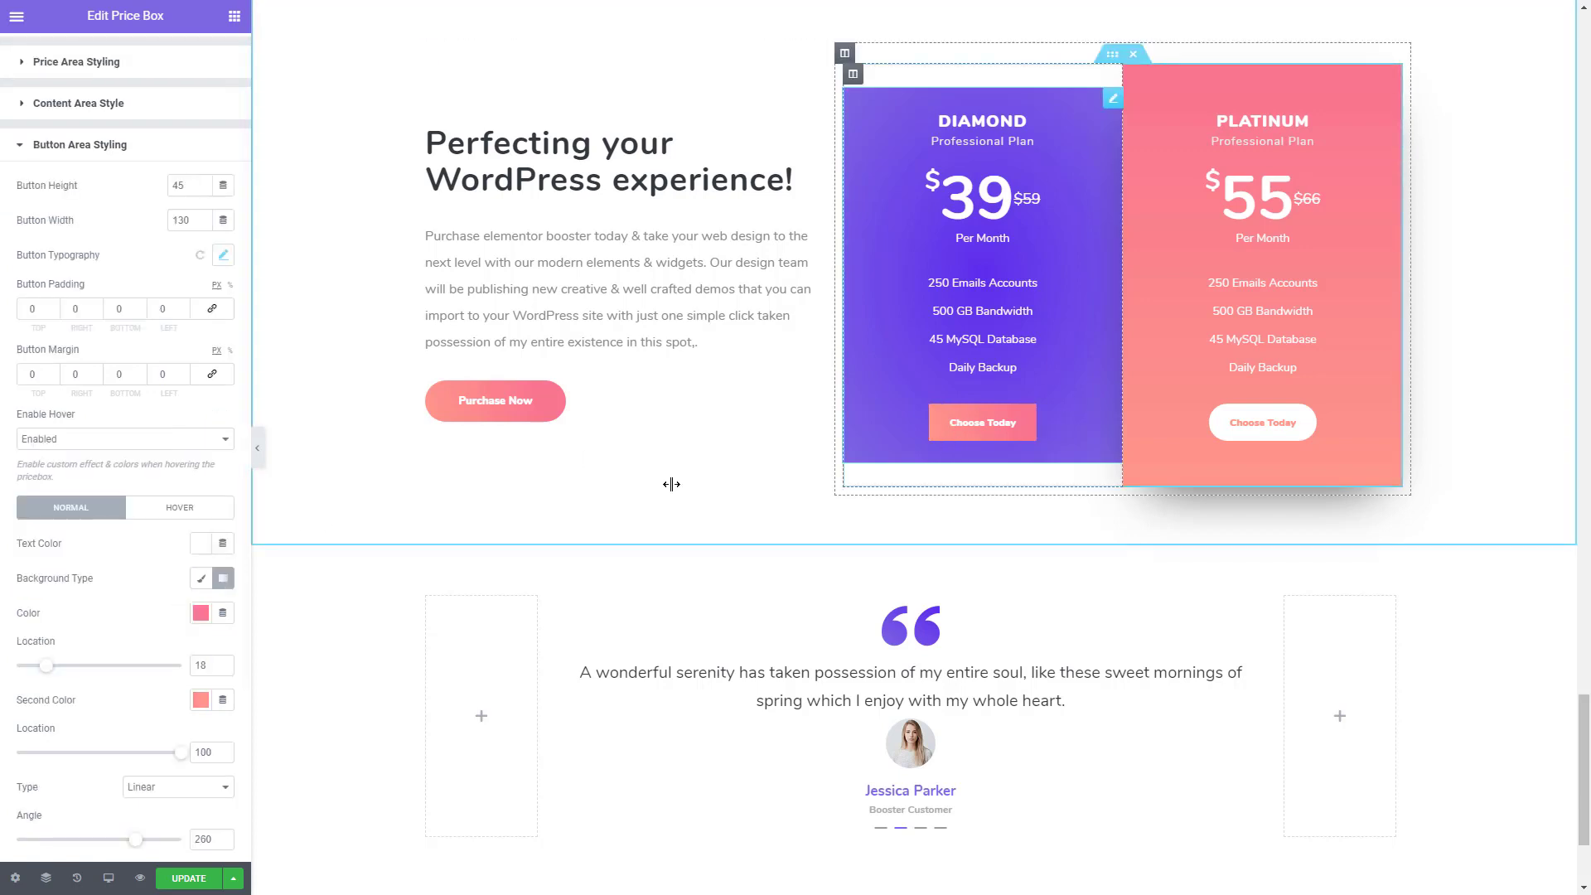
{"action": "left_click", "coordinate": [190, 514]}
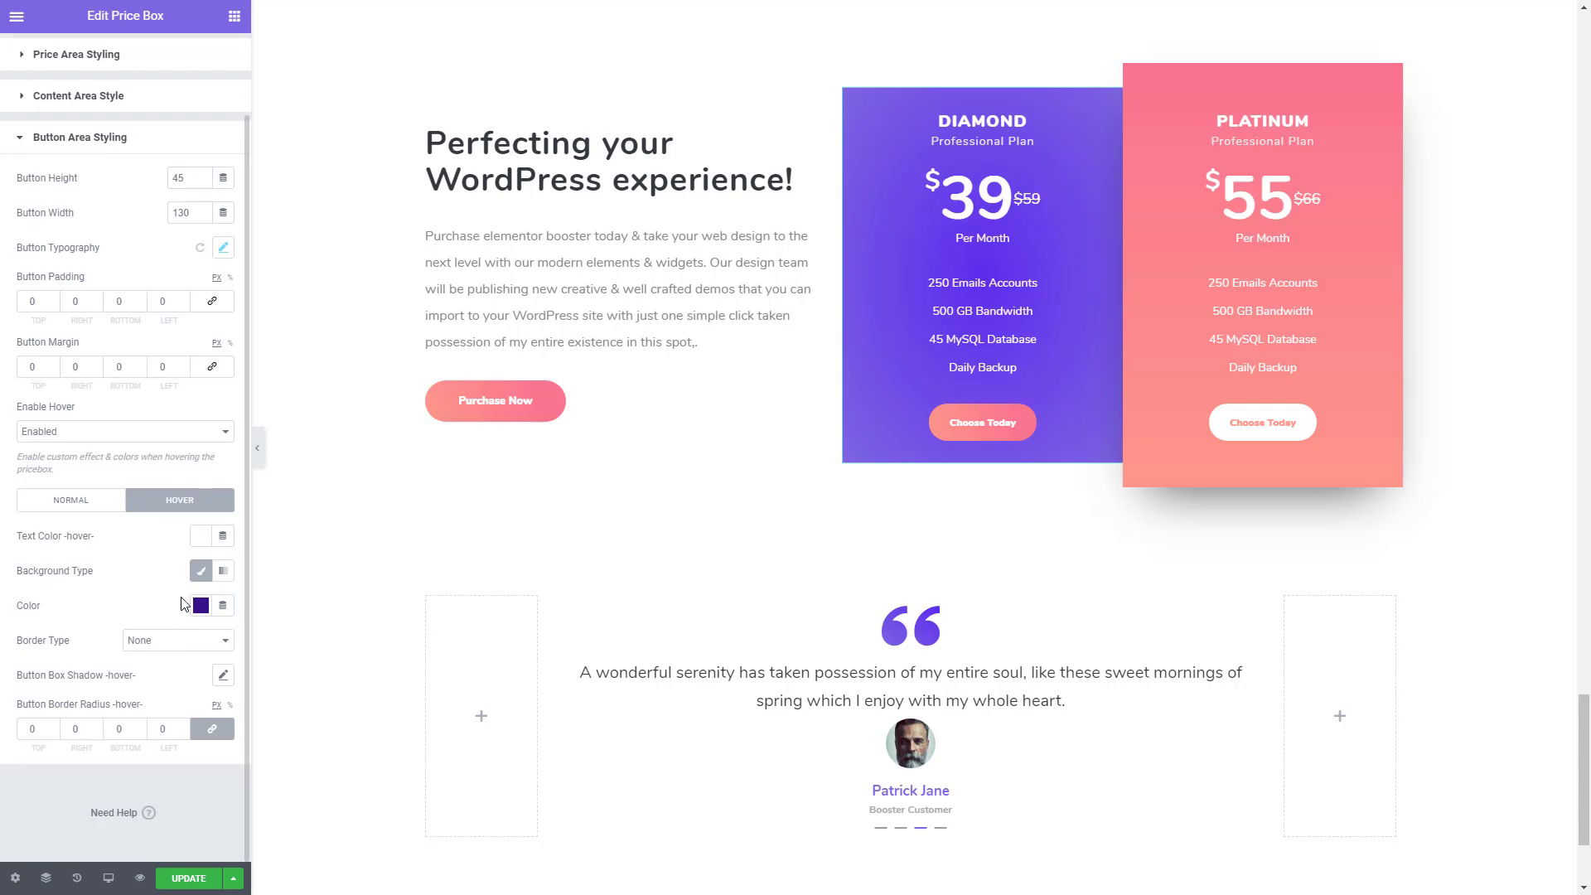
{"action": "left_click", "coordinate": [147, 643]}
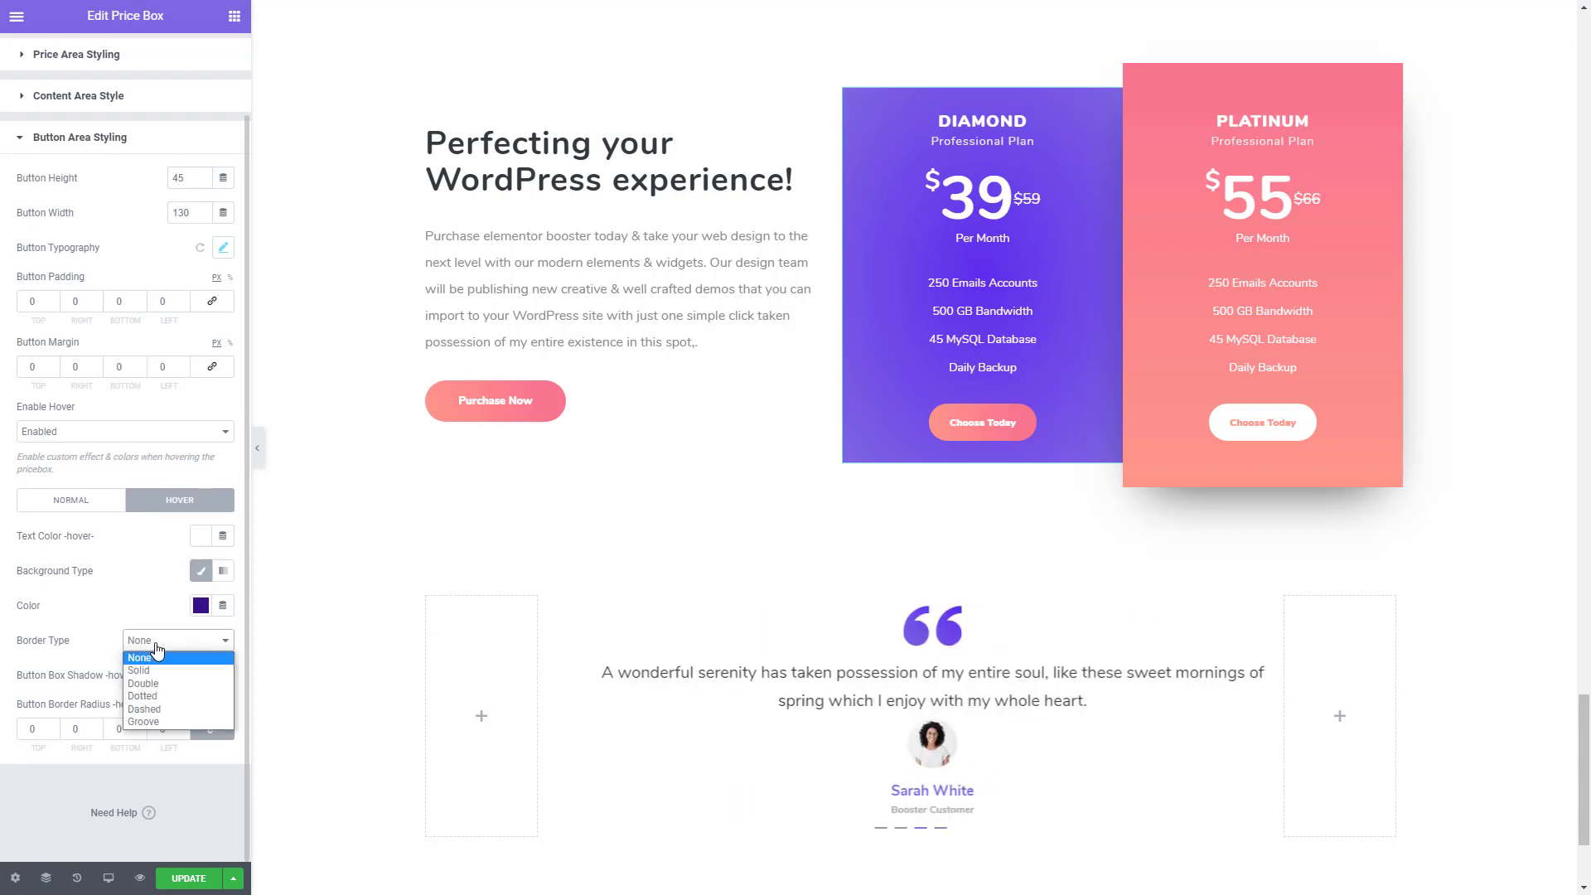
{"action": "left_click", "coordinate": [143, 684]}
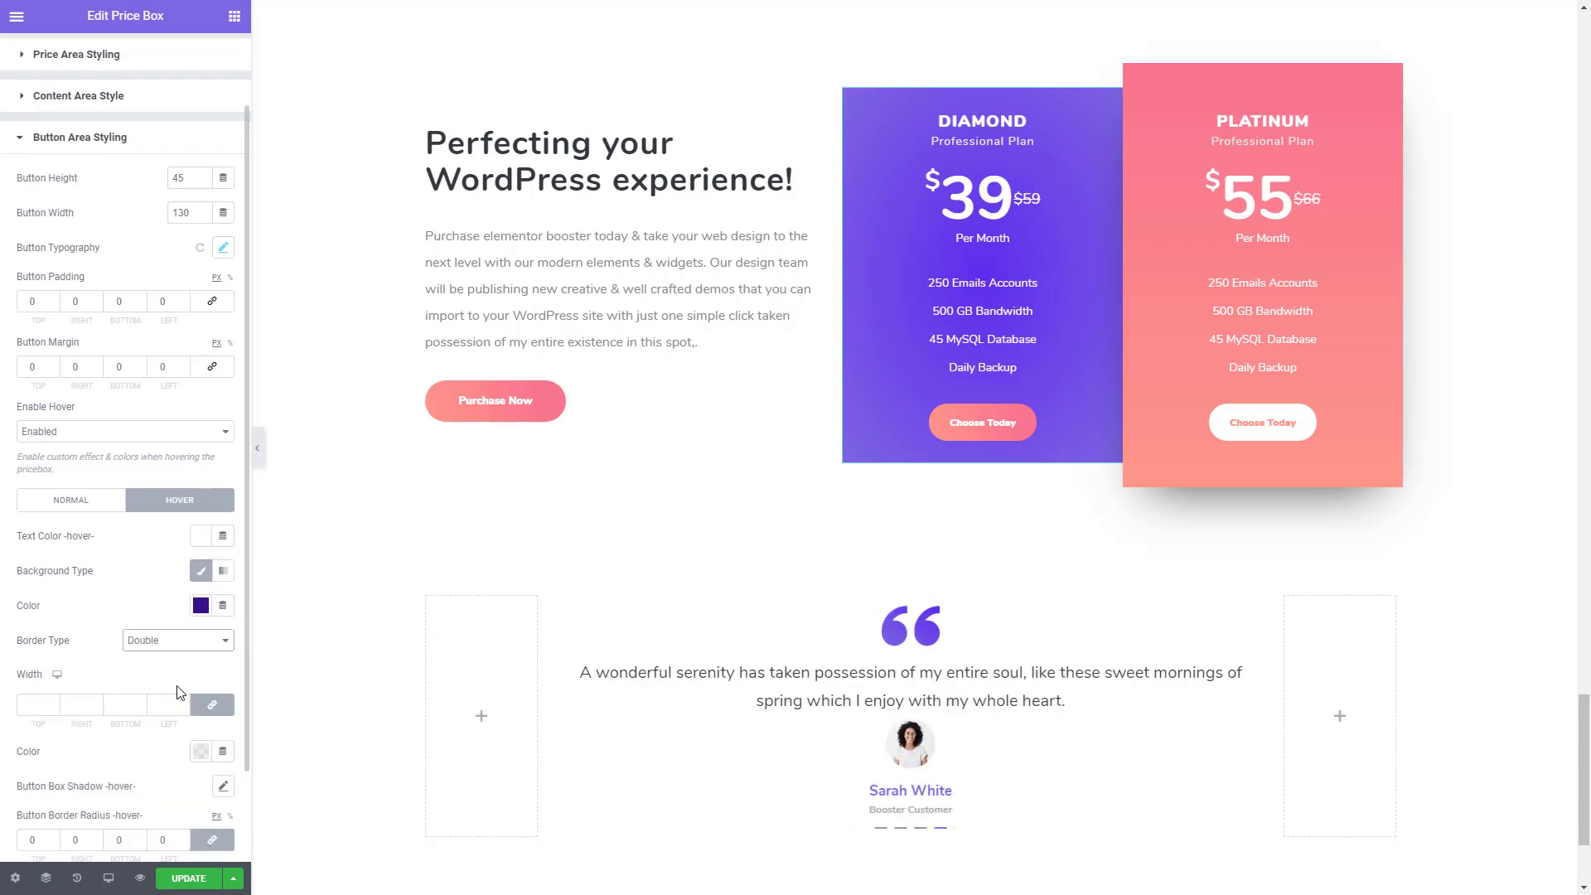
{"action": "scroll", "coordinate": [116, 708], "scroll_direction": "down", "scroll_amount": 2}
{"action": "left_click", "coordinate": [53, 620]}
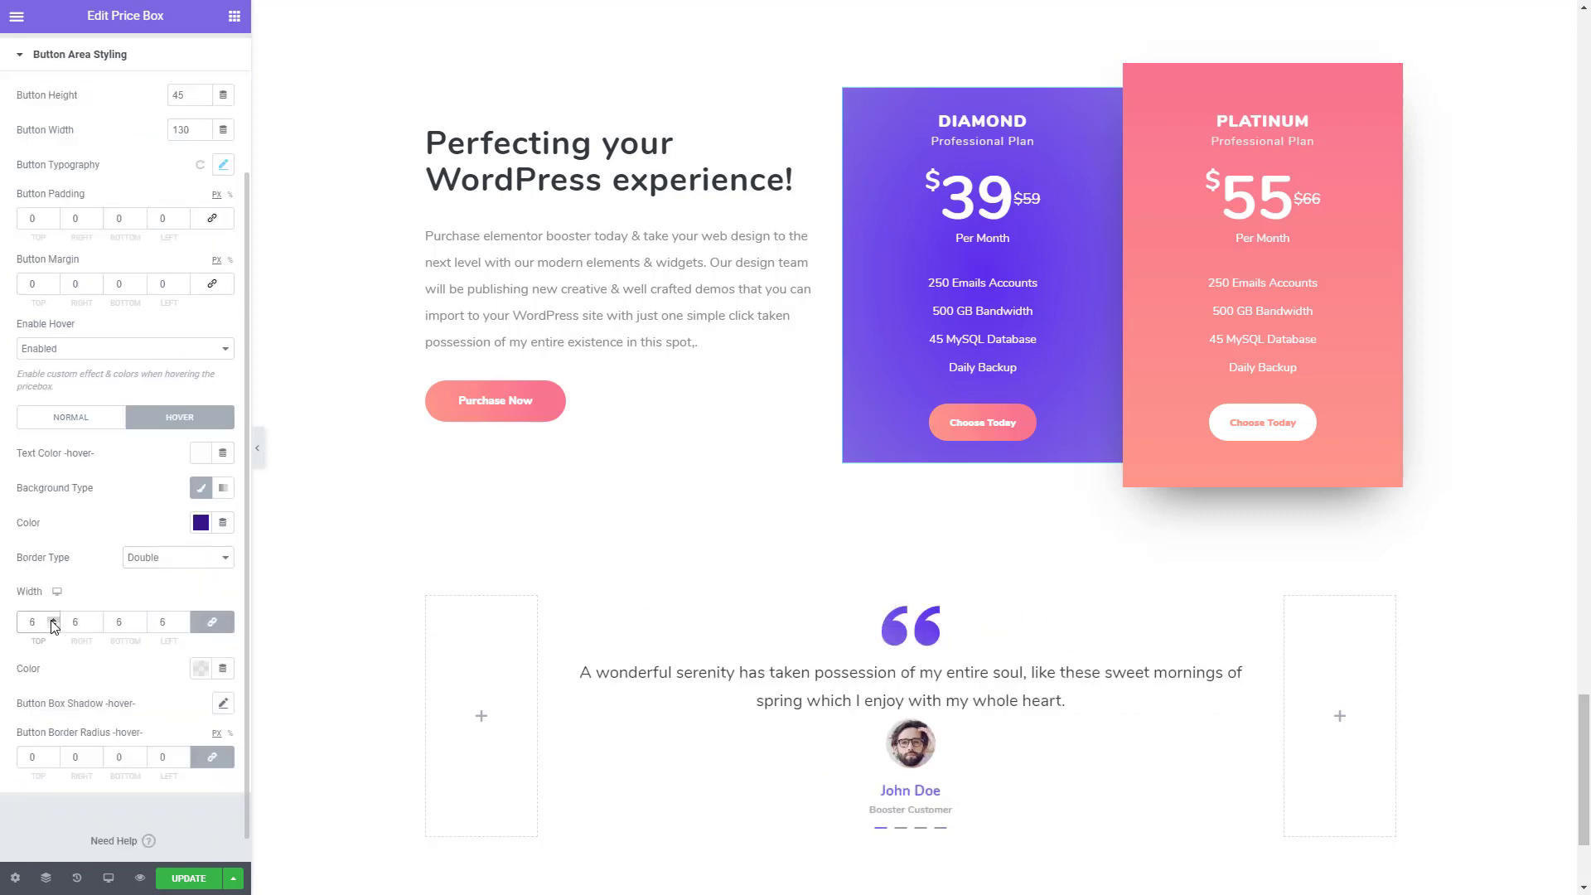
{"action": "left_click", "coordinate": [201, 668]}
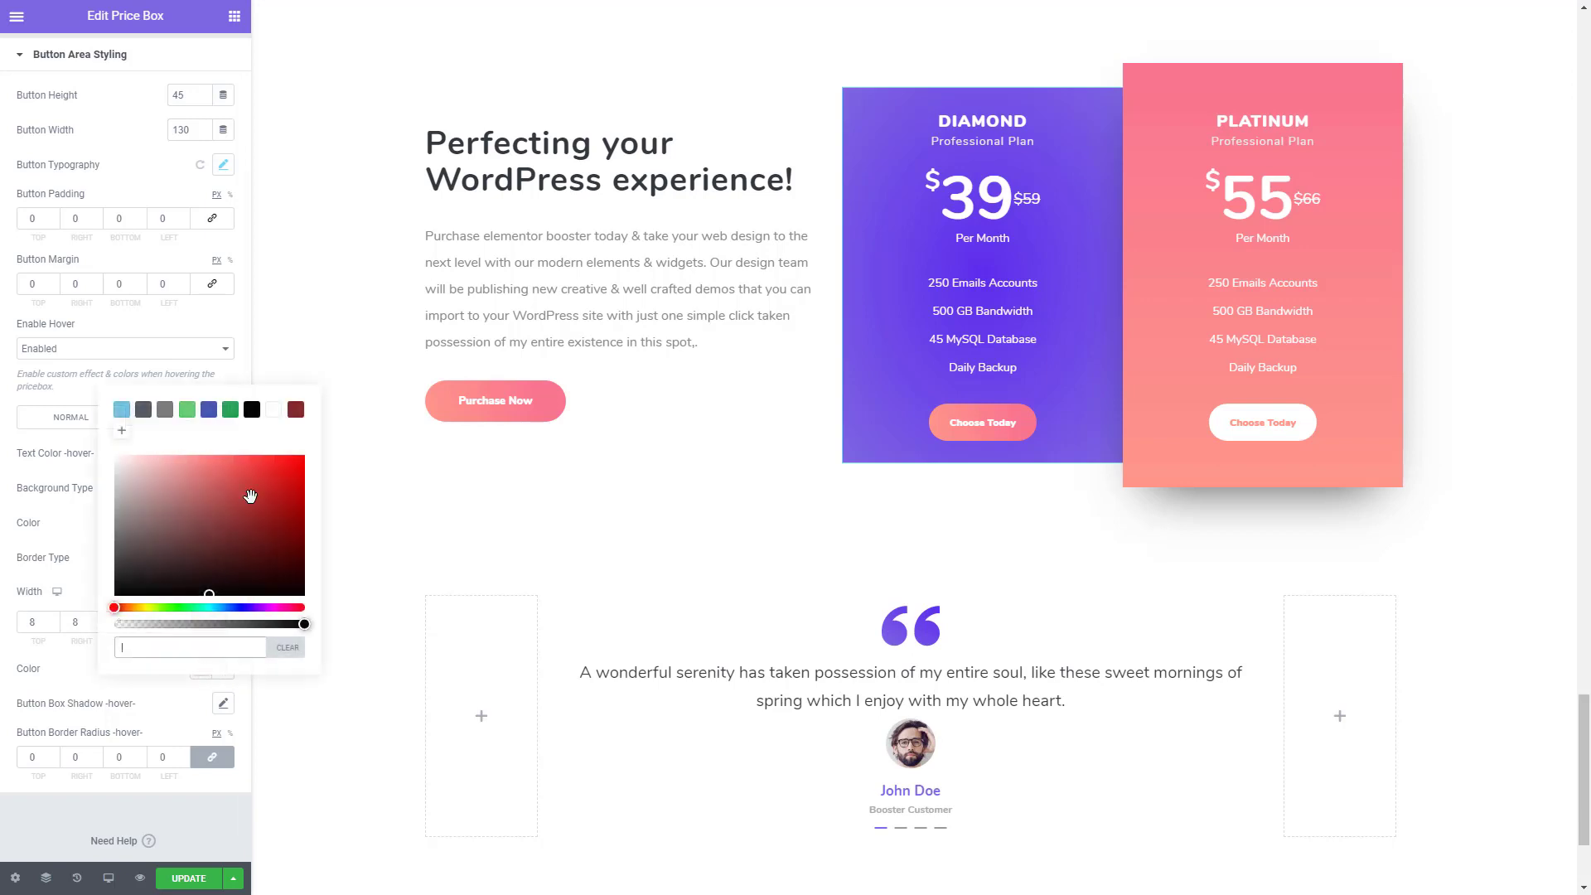
{"action": "left_click", "coordinate": [272, 412]}
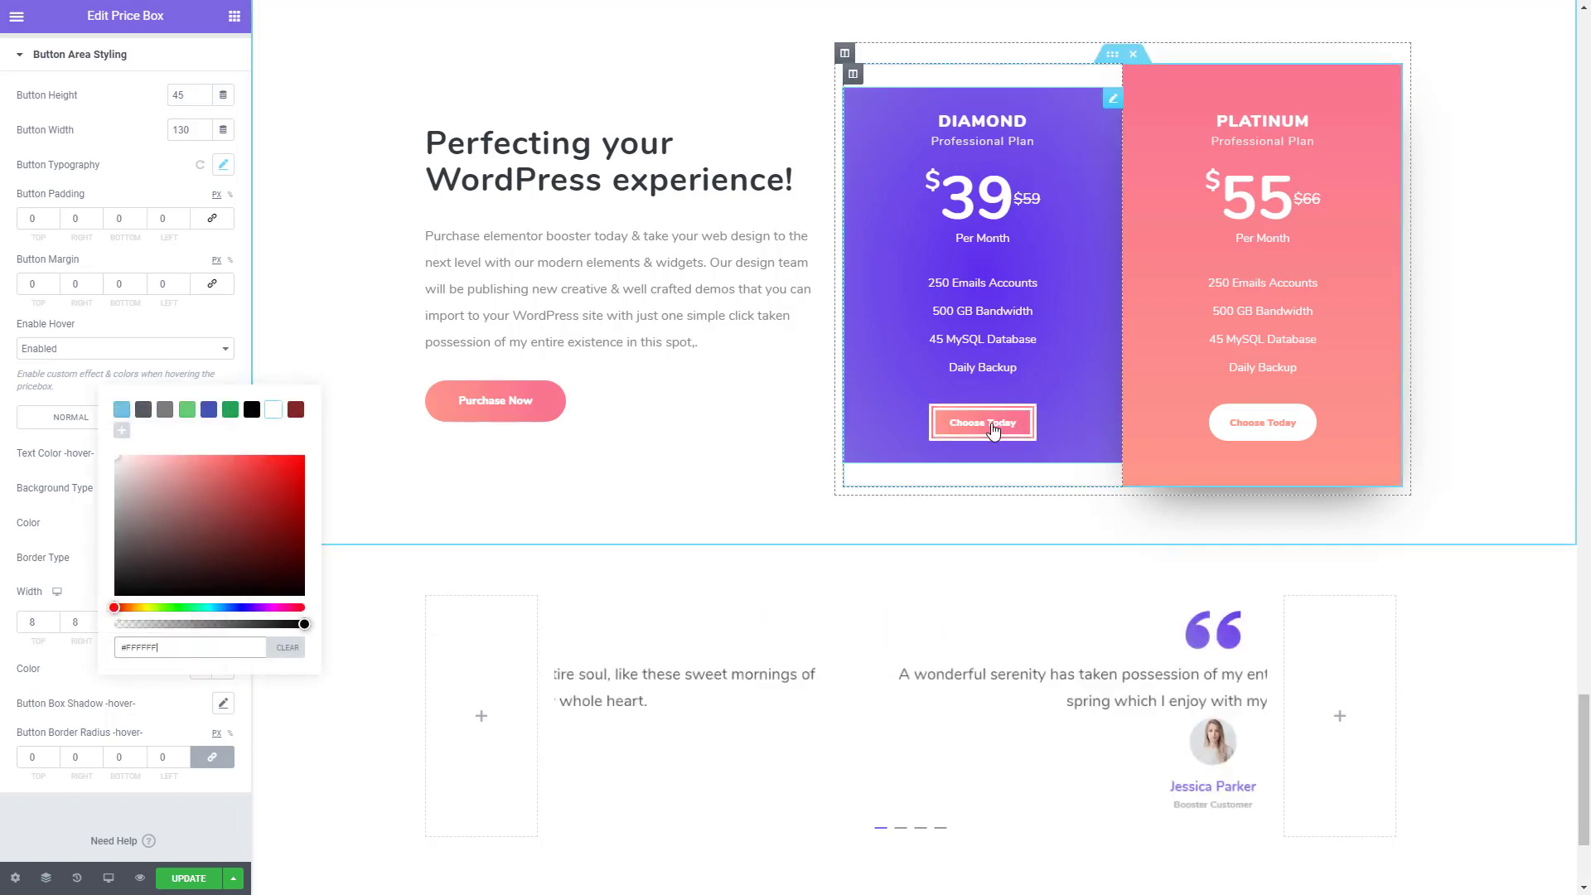
- Set the Diamond button's hover border radius to 50 and its hover border width to 4
{"action": "left_click", "coordinate": [43, 752]}
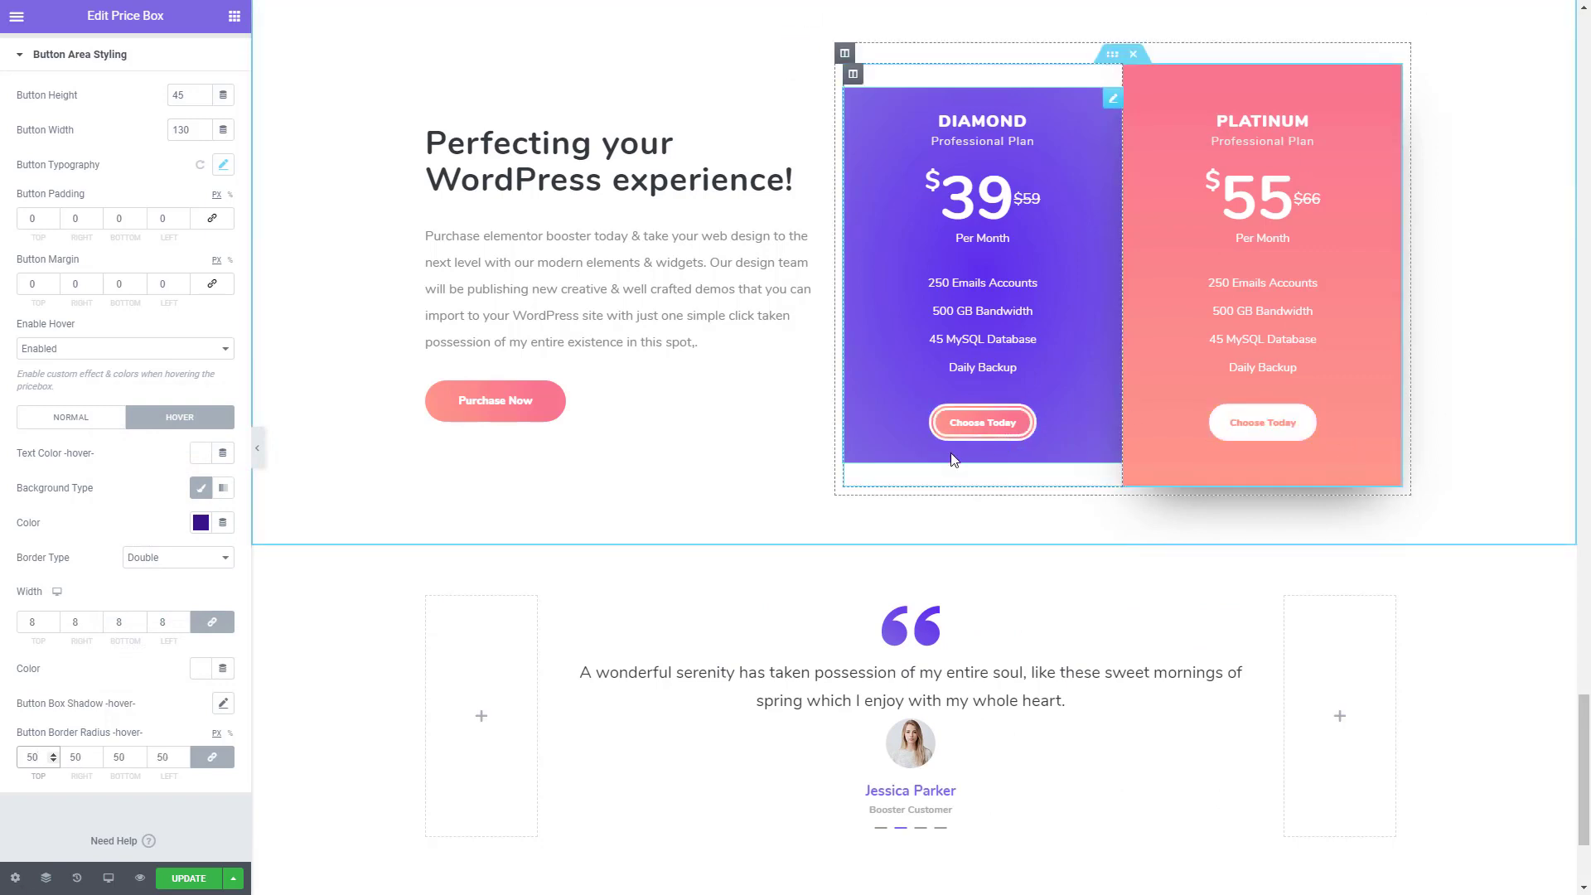
{"action": "left_click", "coordinate": [52, 626]}
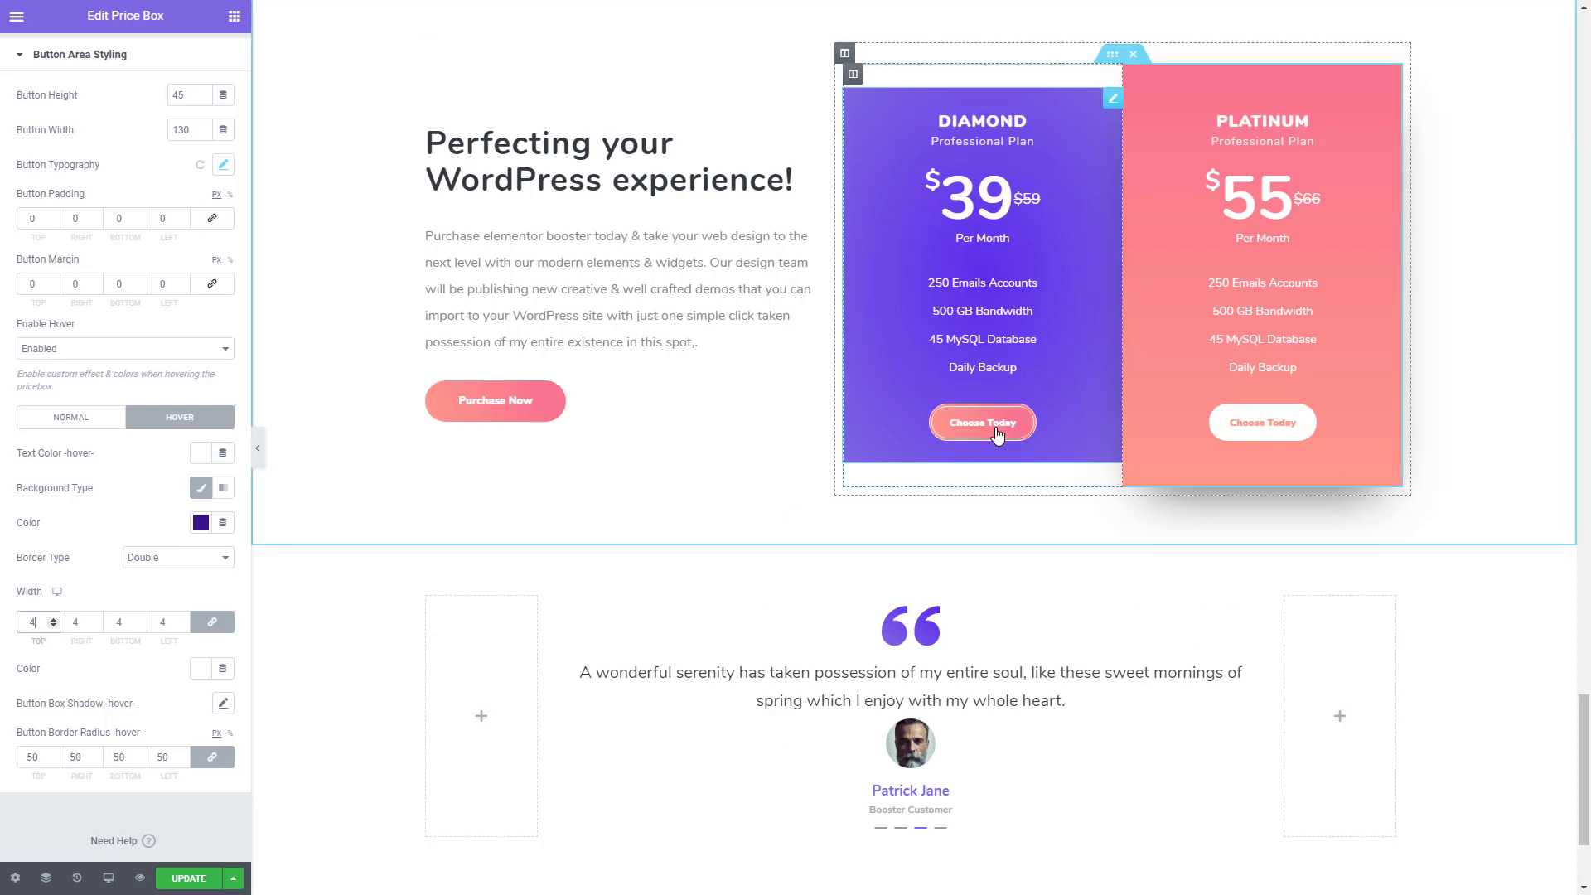
- Set the hover border type of the Platinum price box's Choose Today button to Double
{"action": "left_click", "coordinate": [1275, 428]}
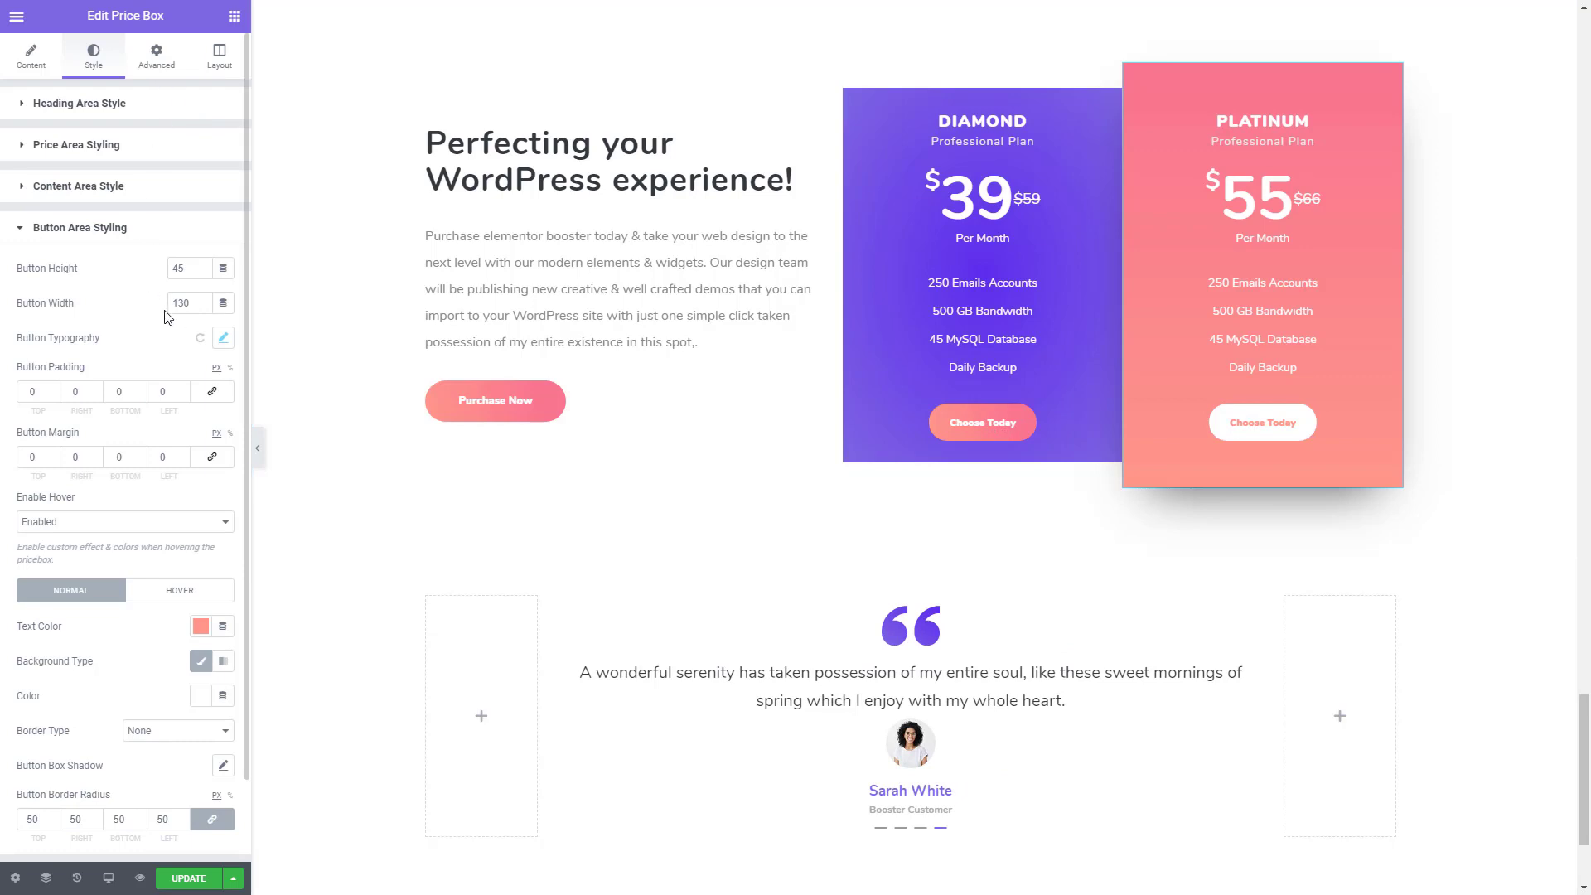
{"action": "left_click", "coordinate": [188, 593]}
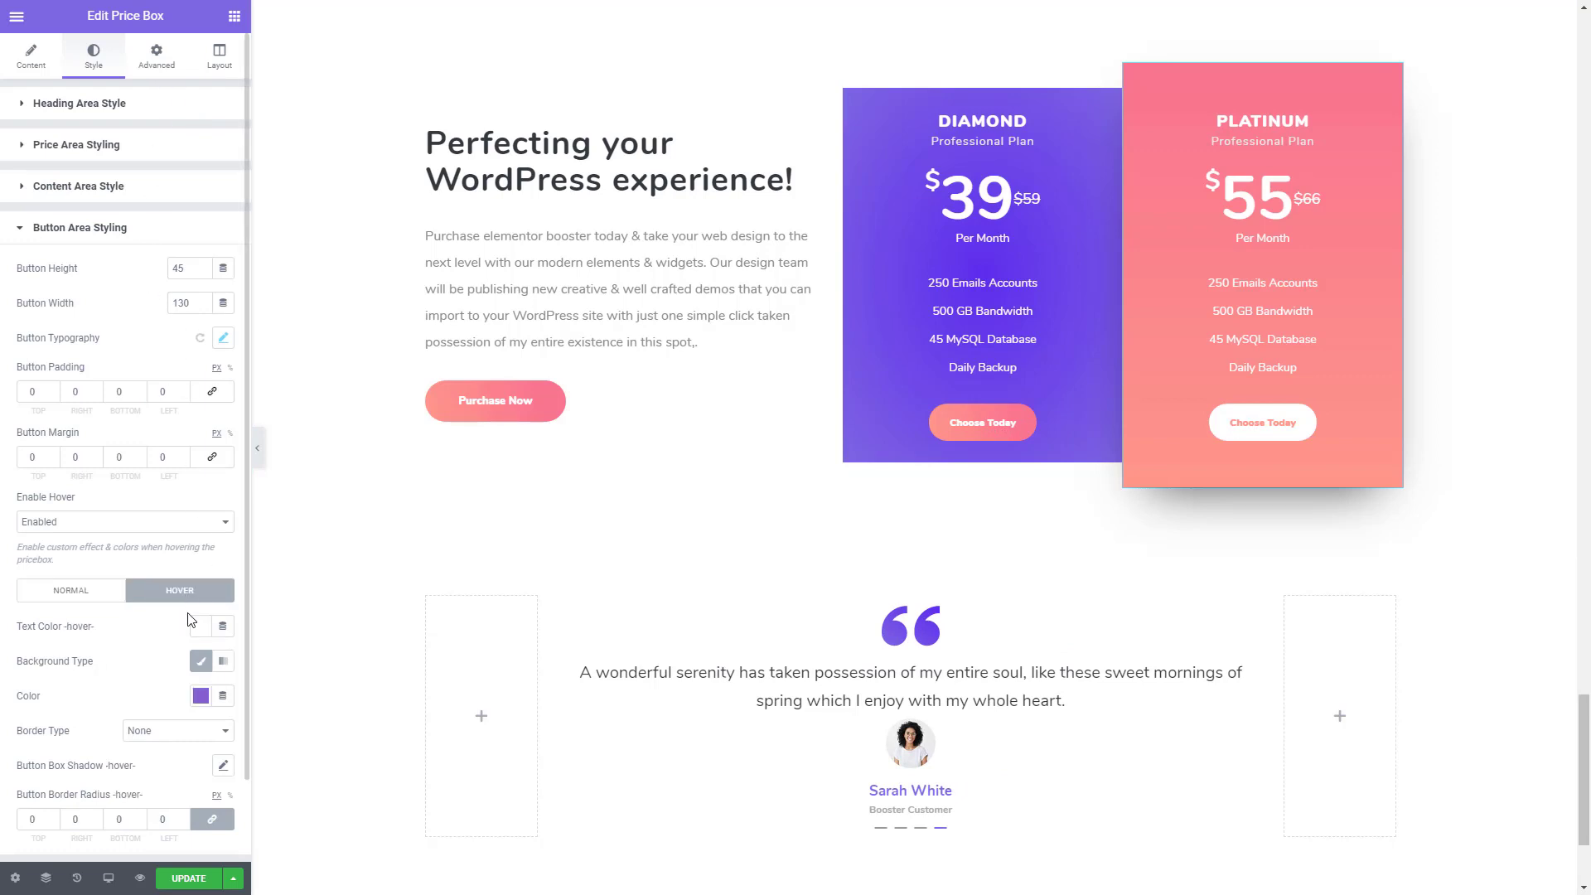
{"action": "scroll", "coordinate": [188, 615], "scroll_direction": "down", "scroll_amount": 1}
{"action": "left_click", "coordinate": [173, 654]}
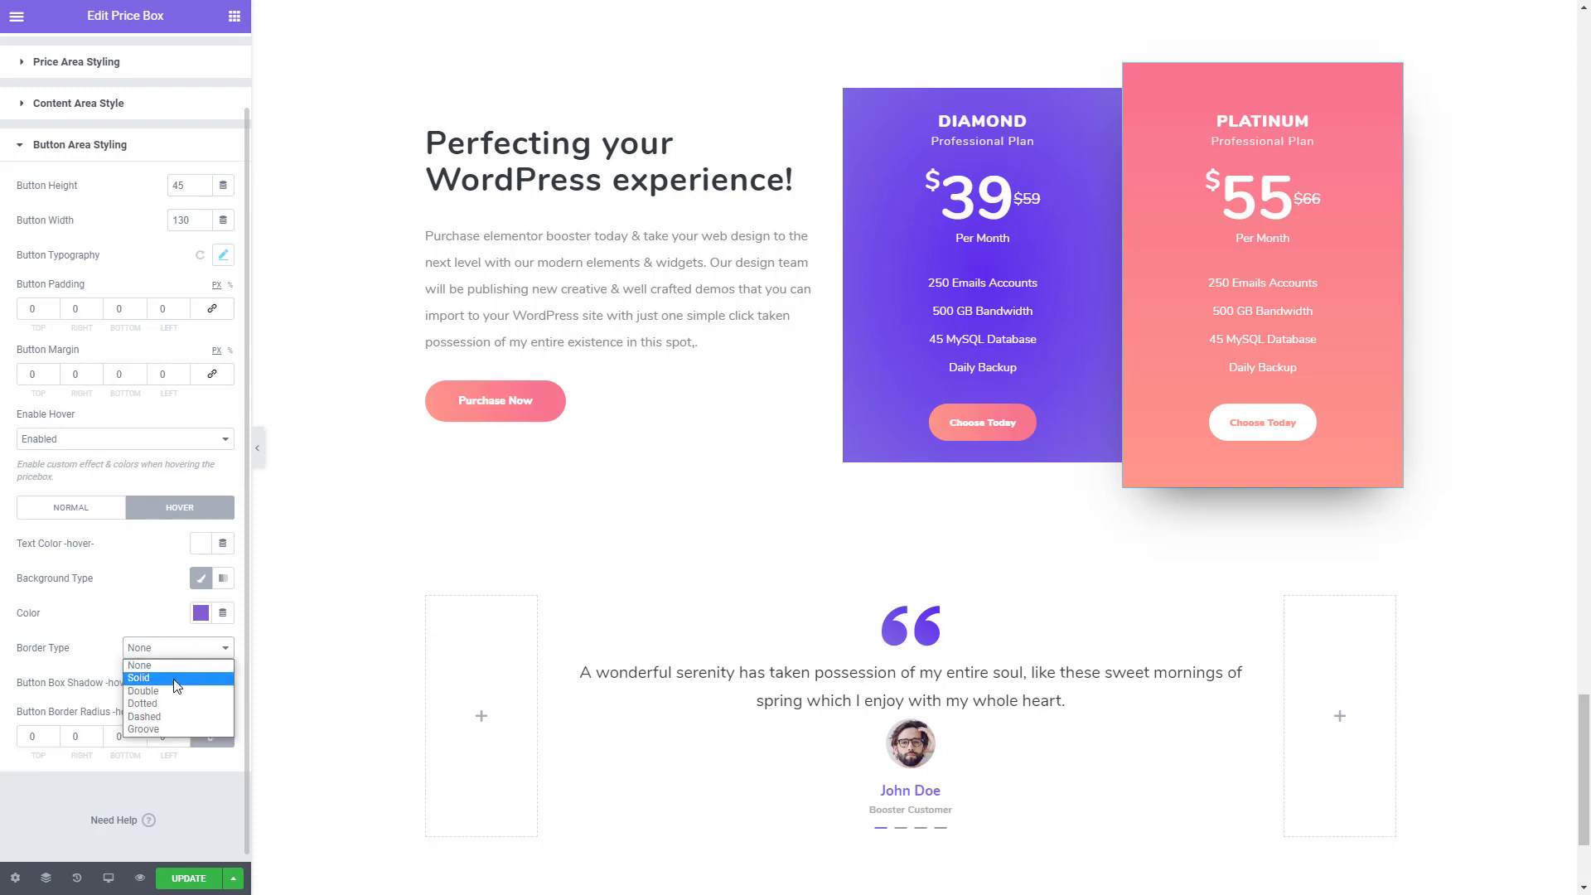
{"action": "left_click", "coordinate": [141, 677]}
{"action": "left_click", "coordinate": [178, 657]}
{"action": "left_click", "coordinate": [141, 693]}
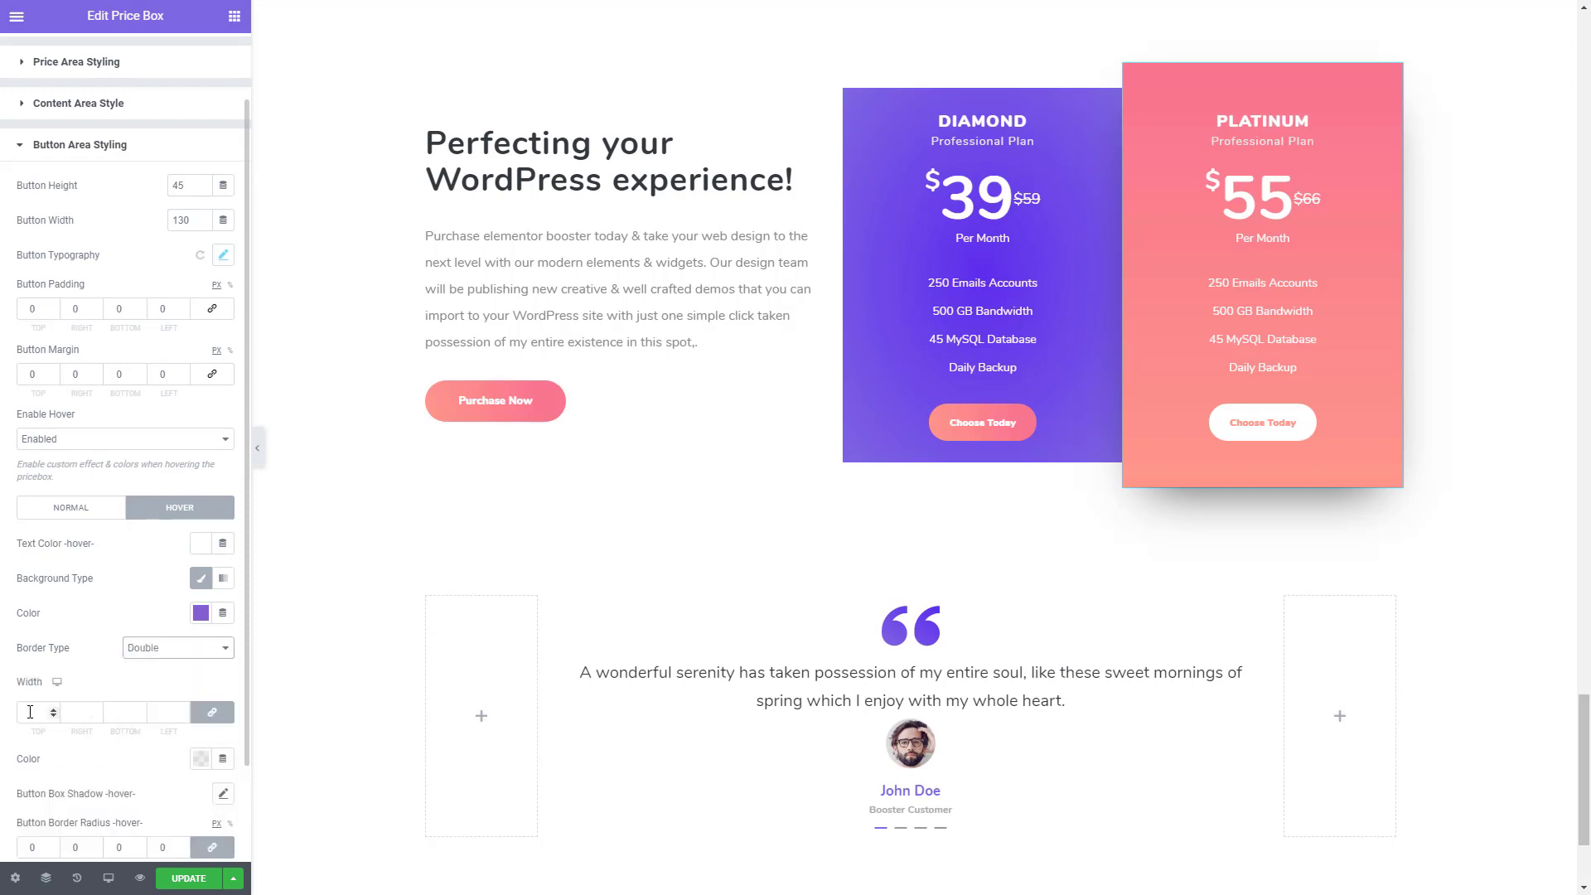
- Set the Platinum button's hover border width to 4 and its hover border colour to the copied #FE978A
{"action": "left_click", "coordinate": [54, 715]}
{"action": "type", "text": "4"}
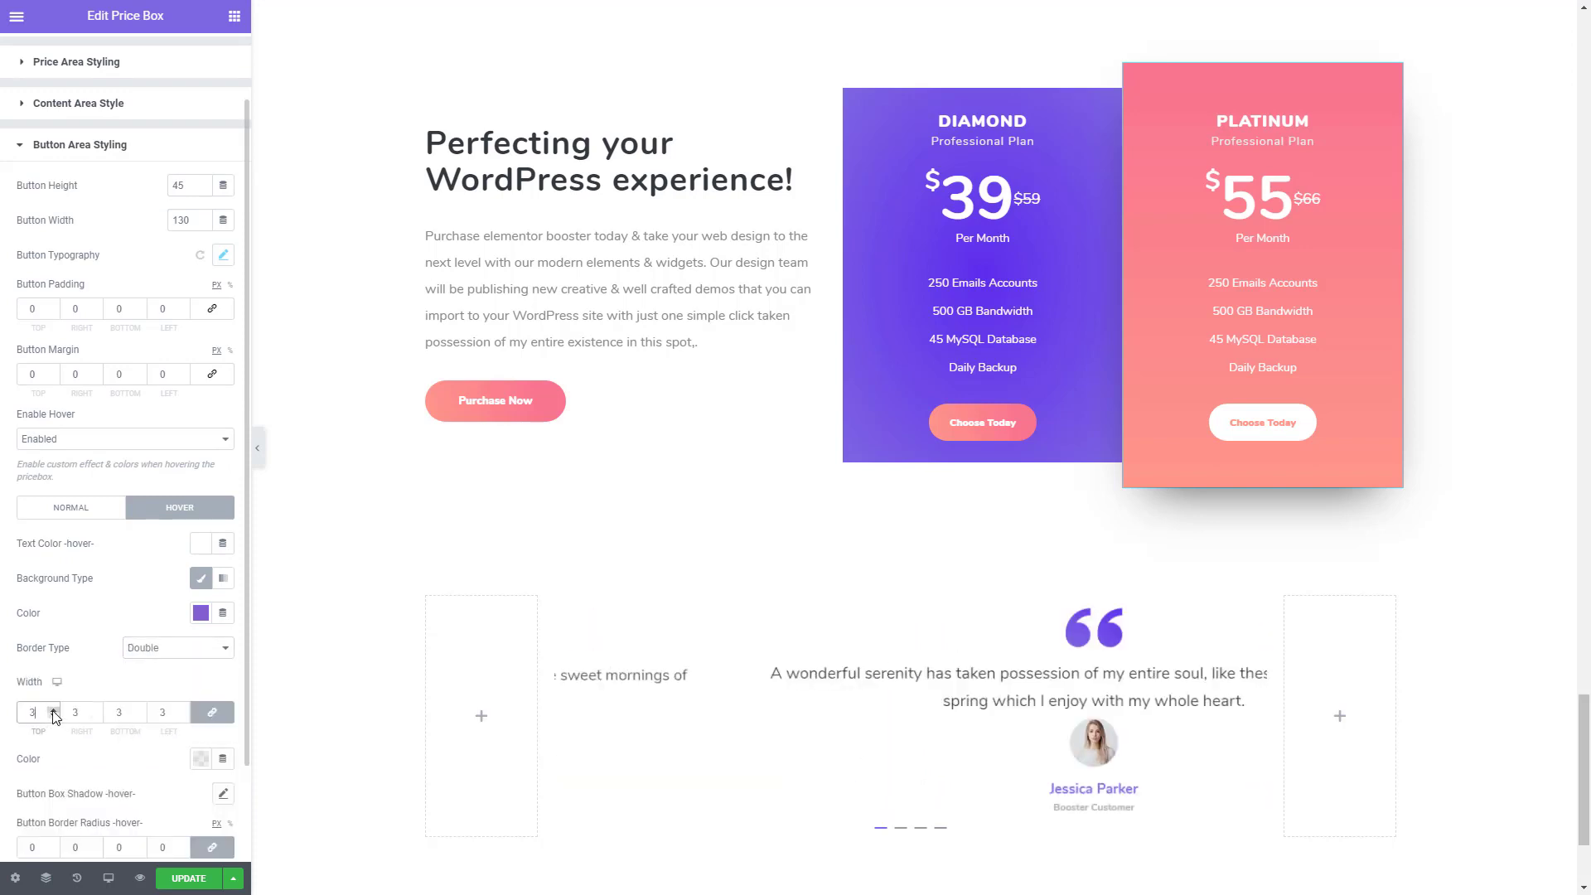
{"action": "left_click", "coordinate": [200, 763]}
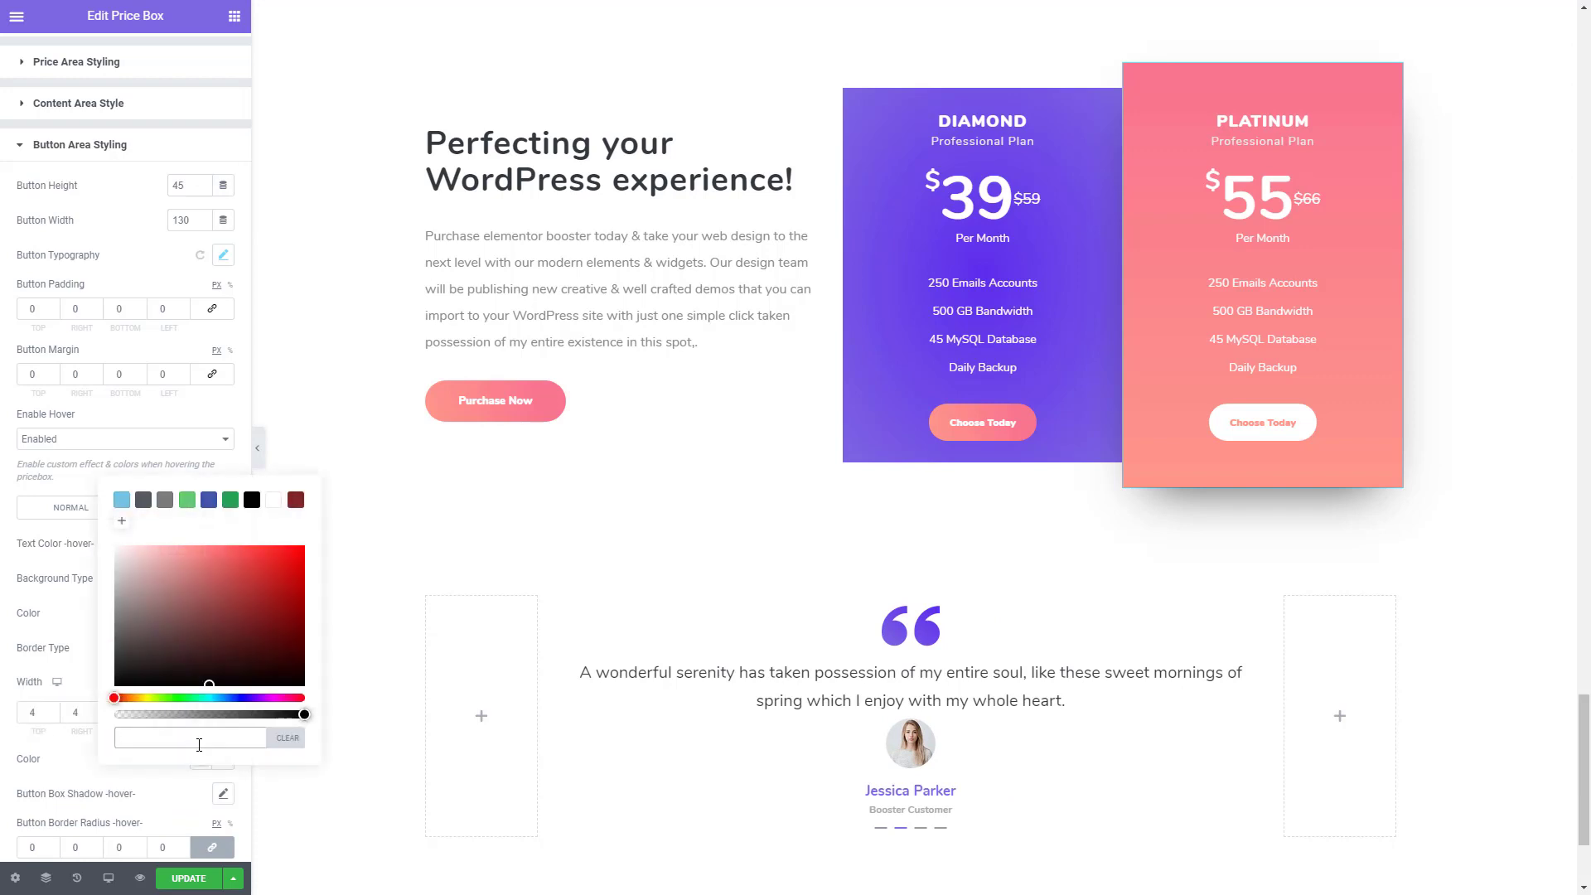
{"action": "key", "text": "ctrl+v"}
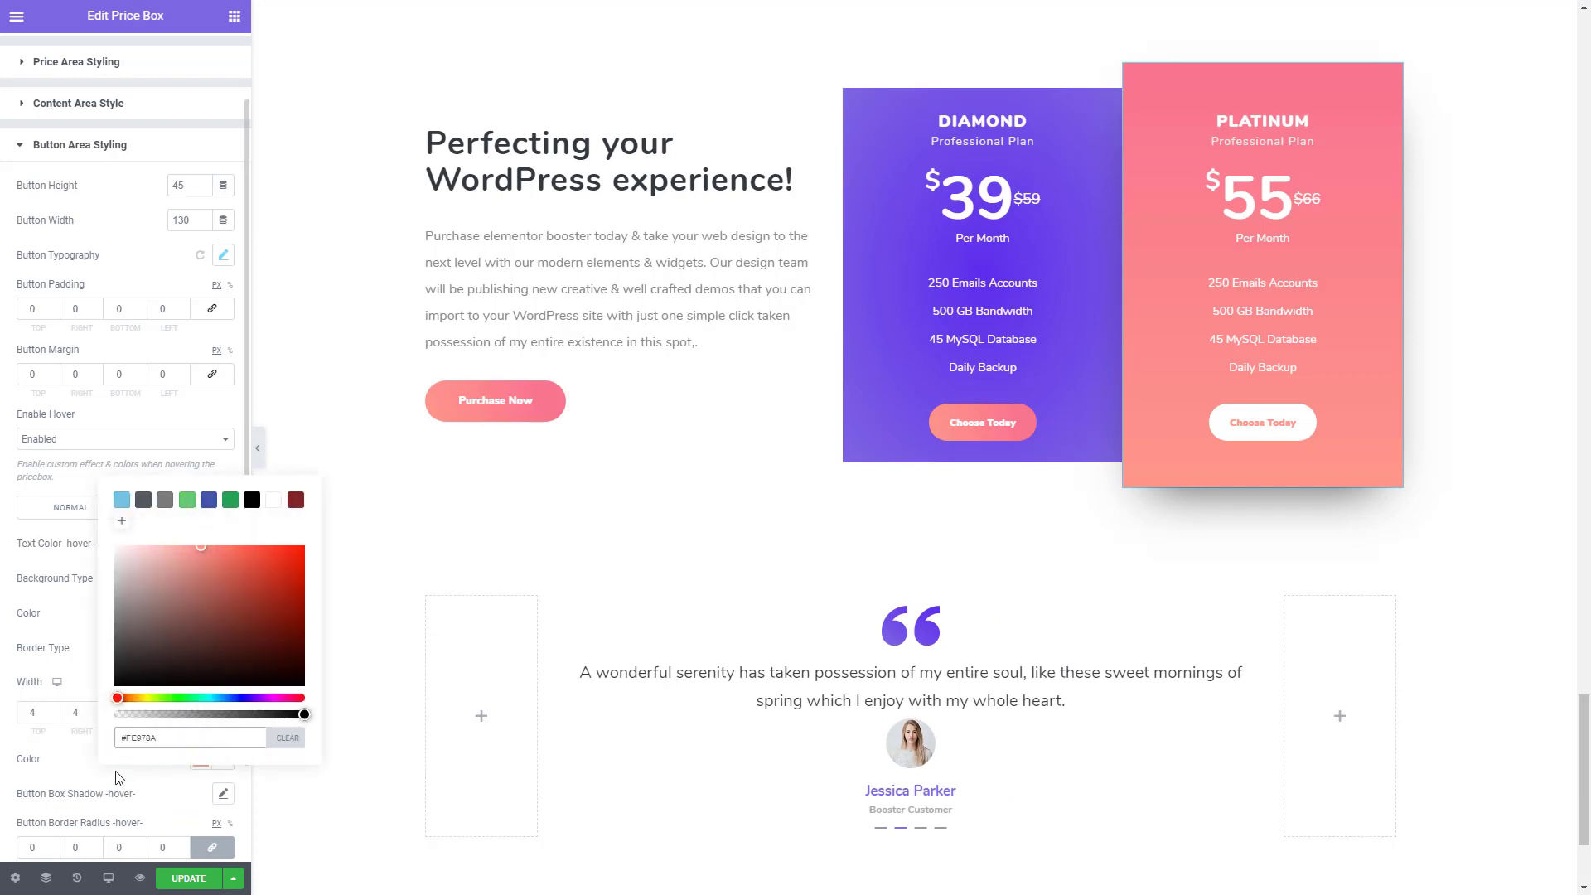
{"action": "left_click", "coordinate": [117, 772]}
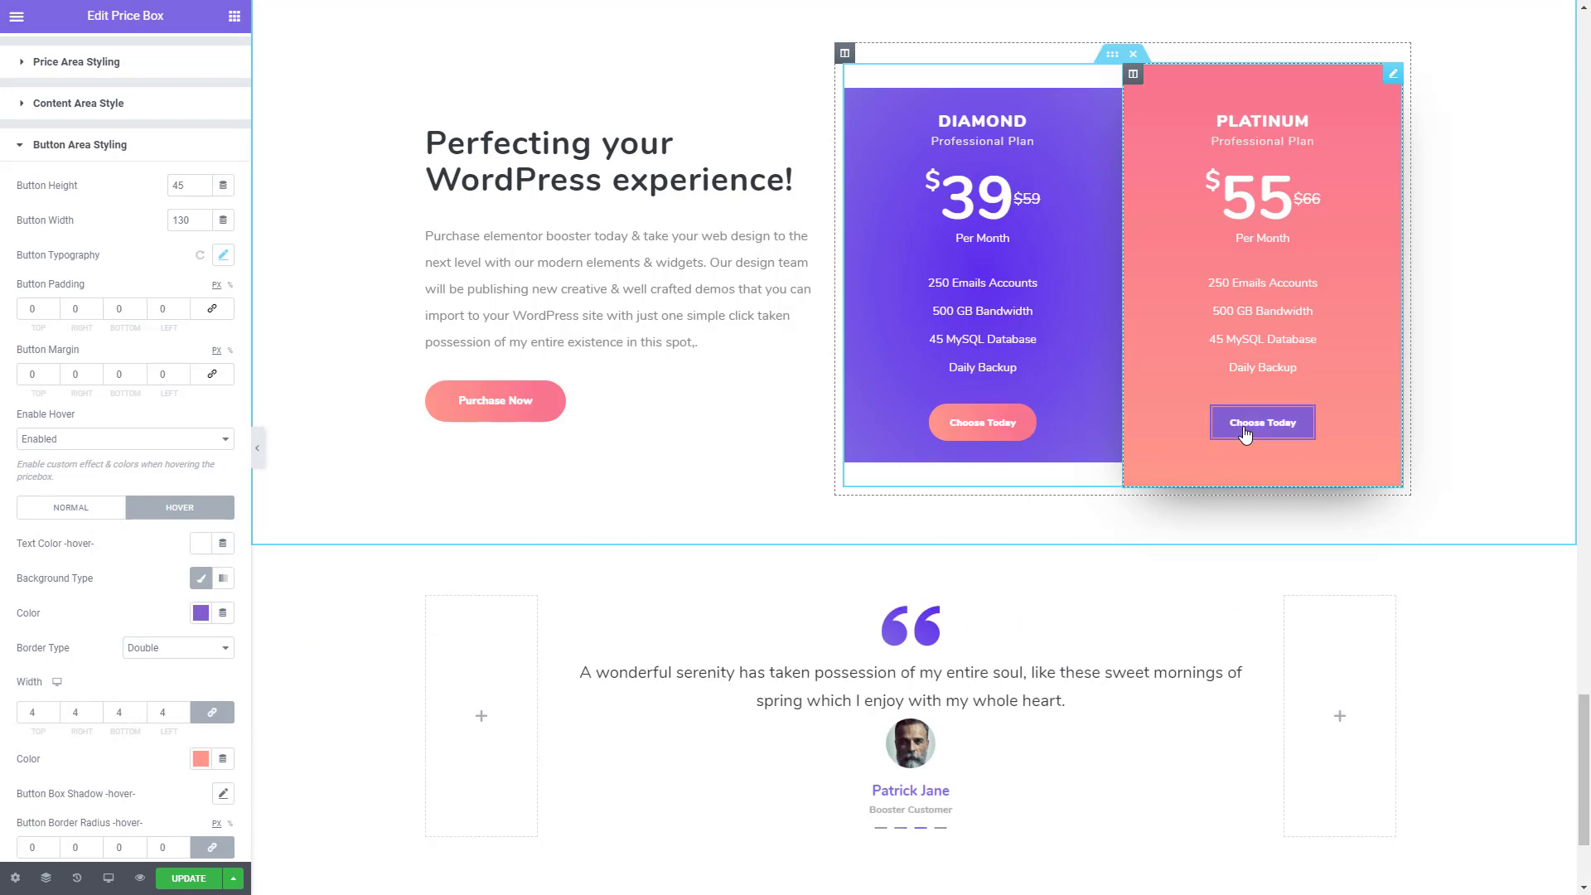
- Remove the Platinum button's classic hover background and set its hover border radius to 50
{"action": "left_click", "coordinate": [197, 582]}
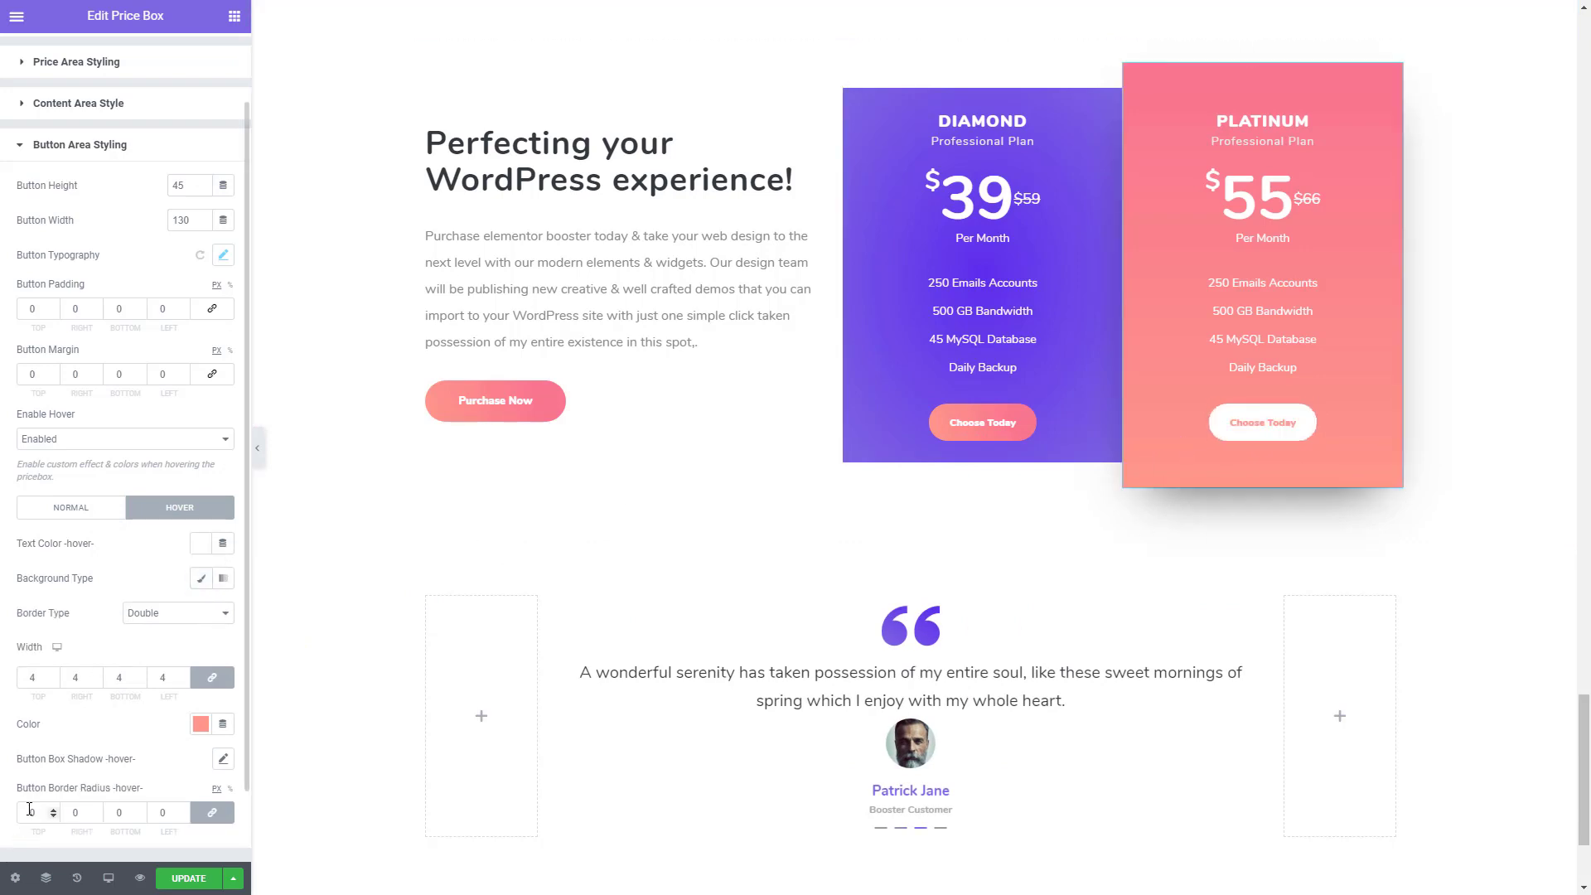
{"action": "left_click_drag", "start_coordinate": [23, 813], "coordinate": [55, 813]}
{"action": "type", "text": "50"}
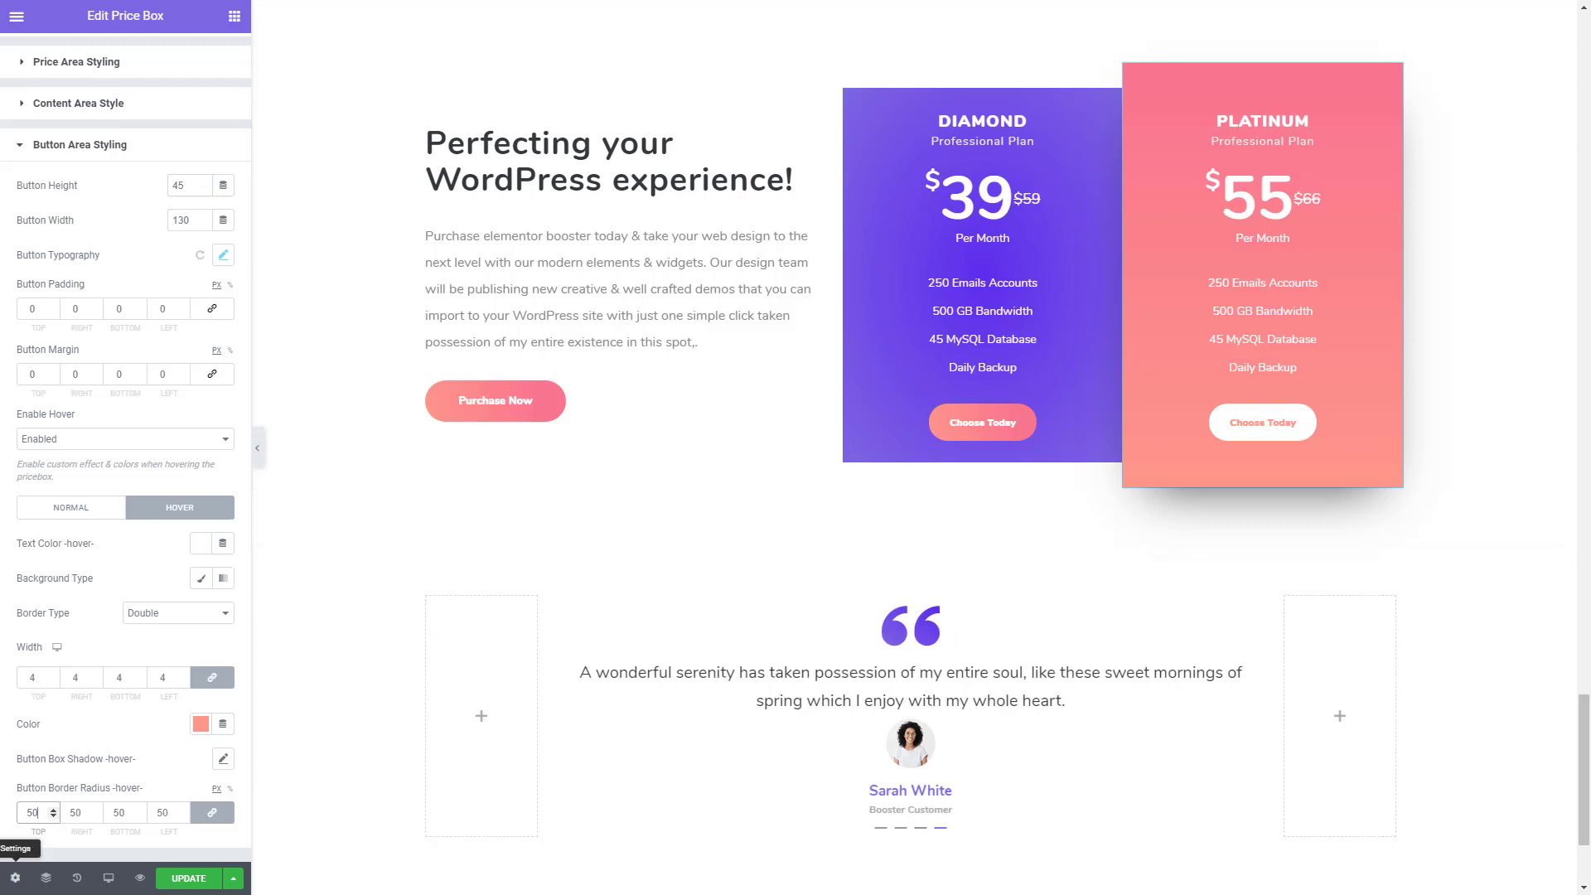
- Set the Platinum button's hover text colour to the copied #FE978A
{"action": "left_click", "coordinate": [203, 543]}
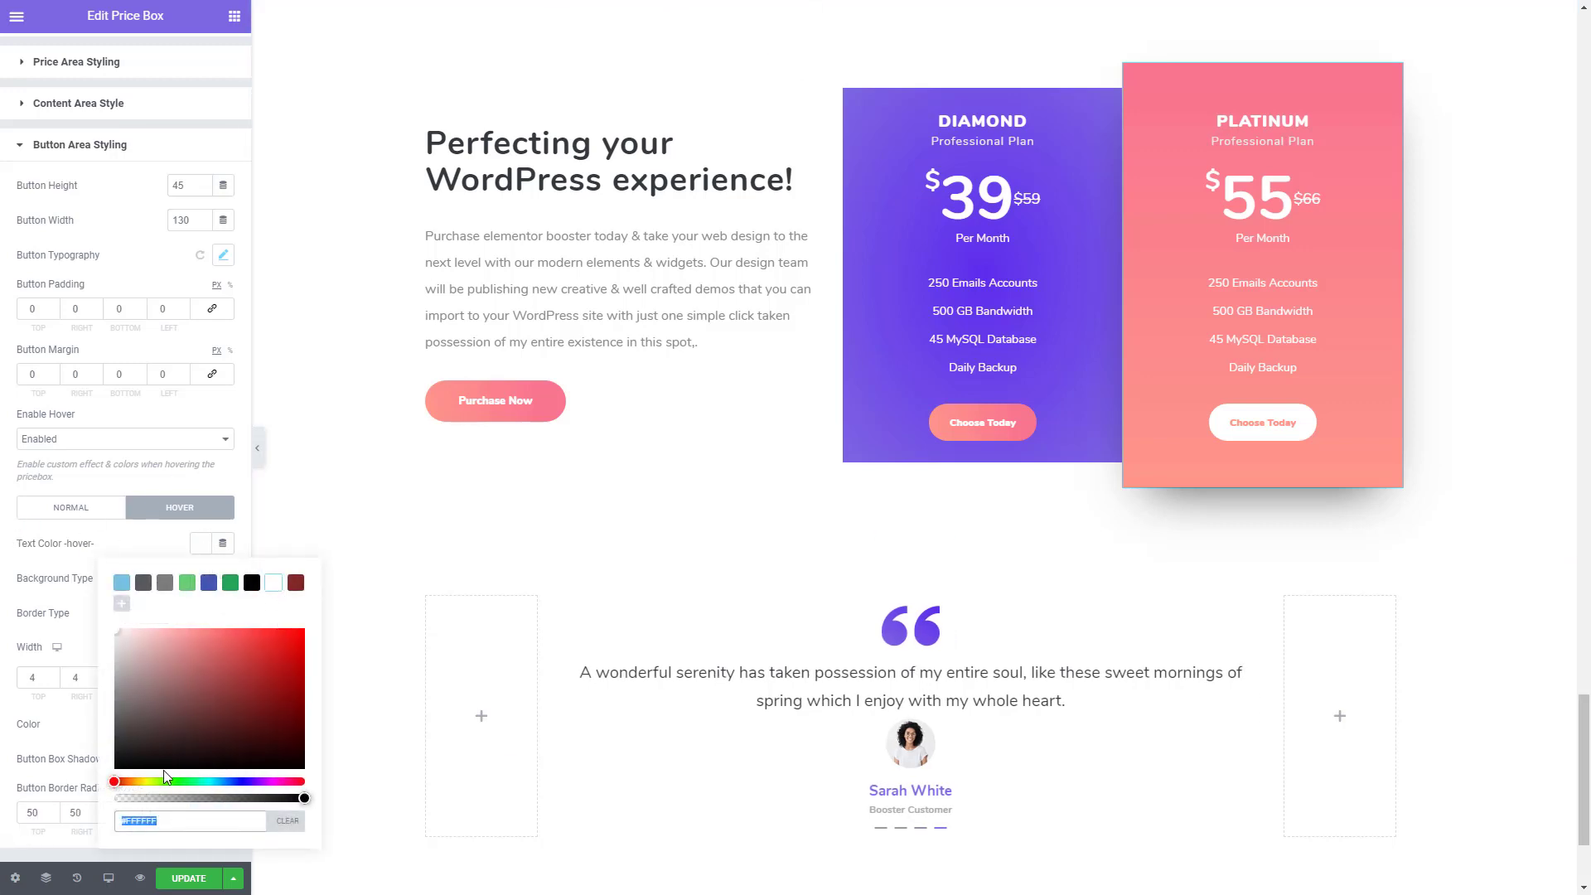
{"action": "key", "text": "ctrl+v"}
{"action": "left_click", "coordinate": [84, 855]}
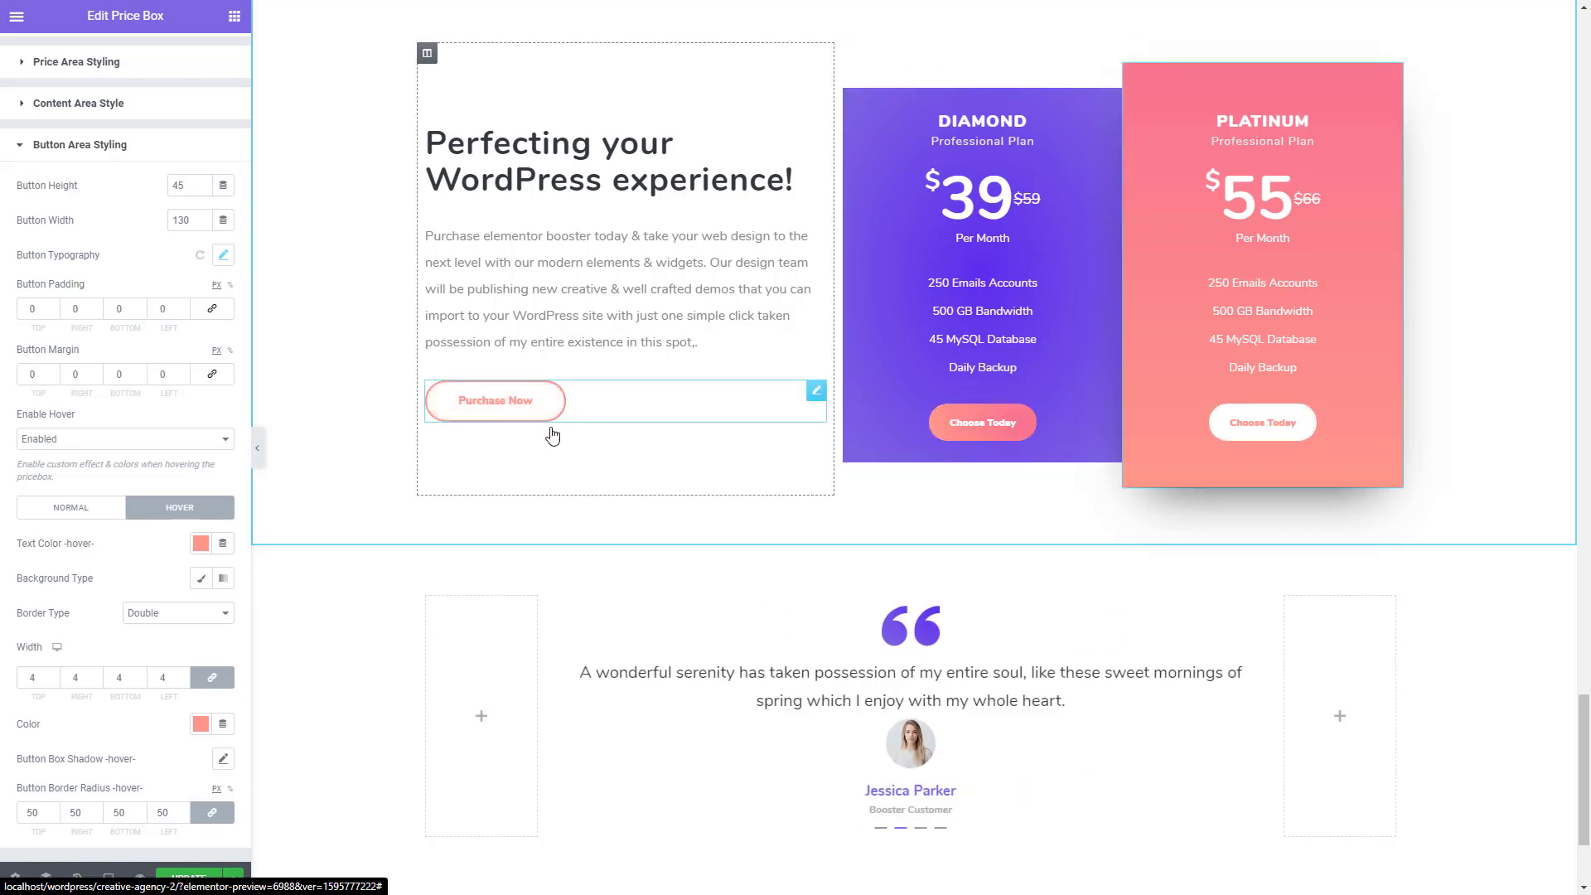
- Examine the finished demo page's team, pricing and testimonial sections for their background gradient and wave shapes
{"action": "scroll", "coordinate": [709, 481], "scroll_direction": "up", "scroll_amount": 12}
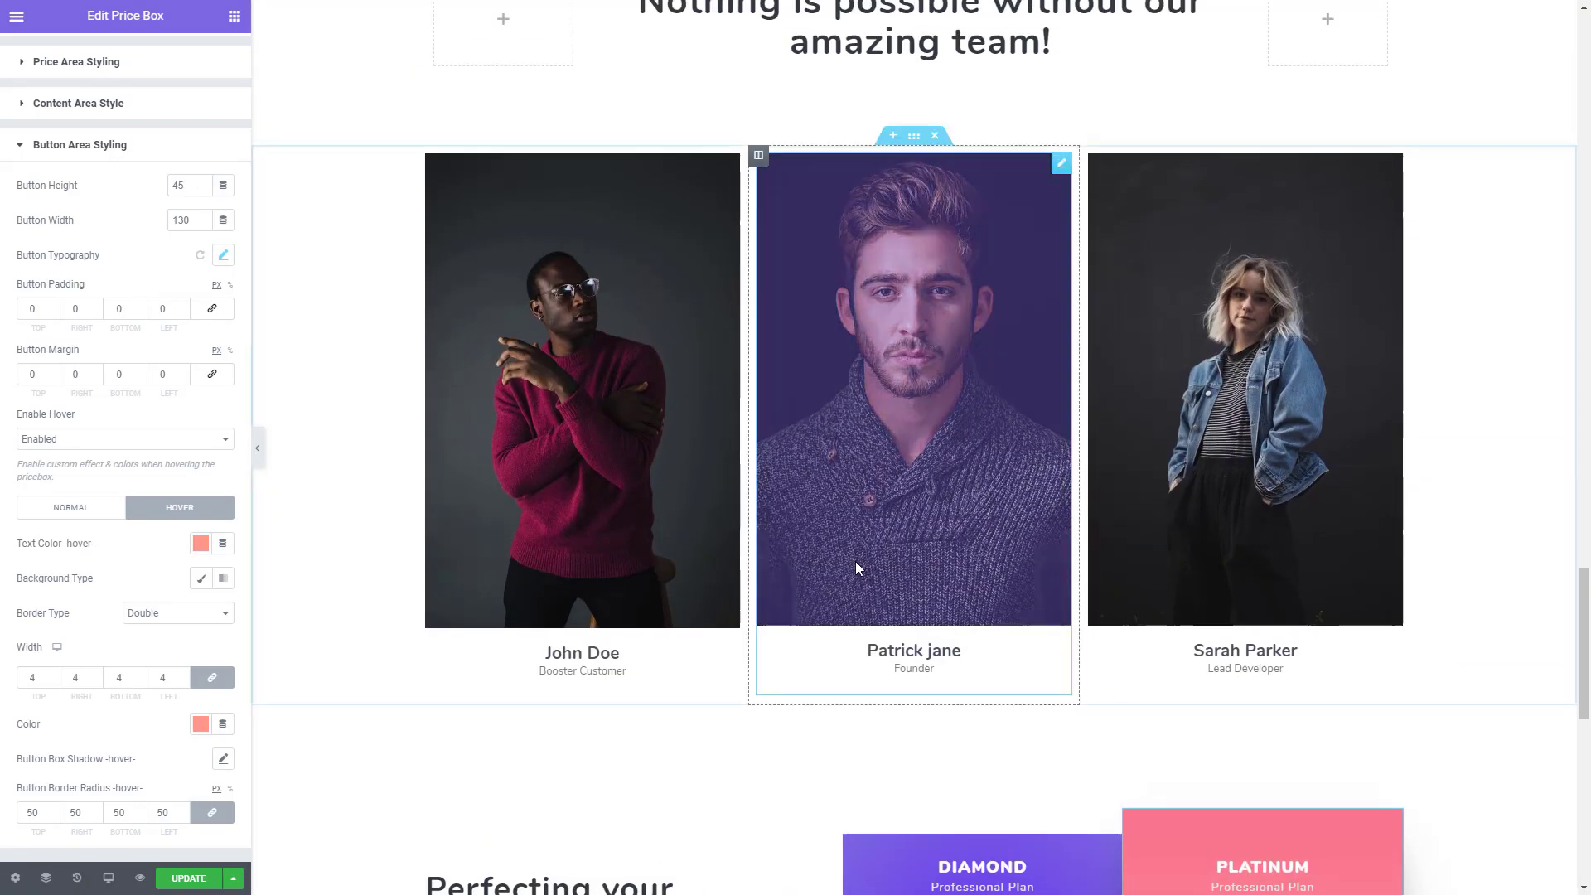
{"action": "scroll", "coordinate": [655, 487], "scroll_direction": "up", "scroll_amount": 3}
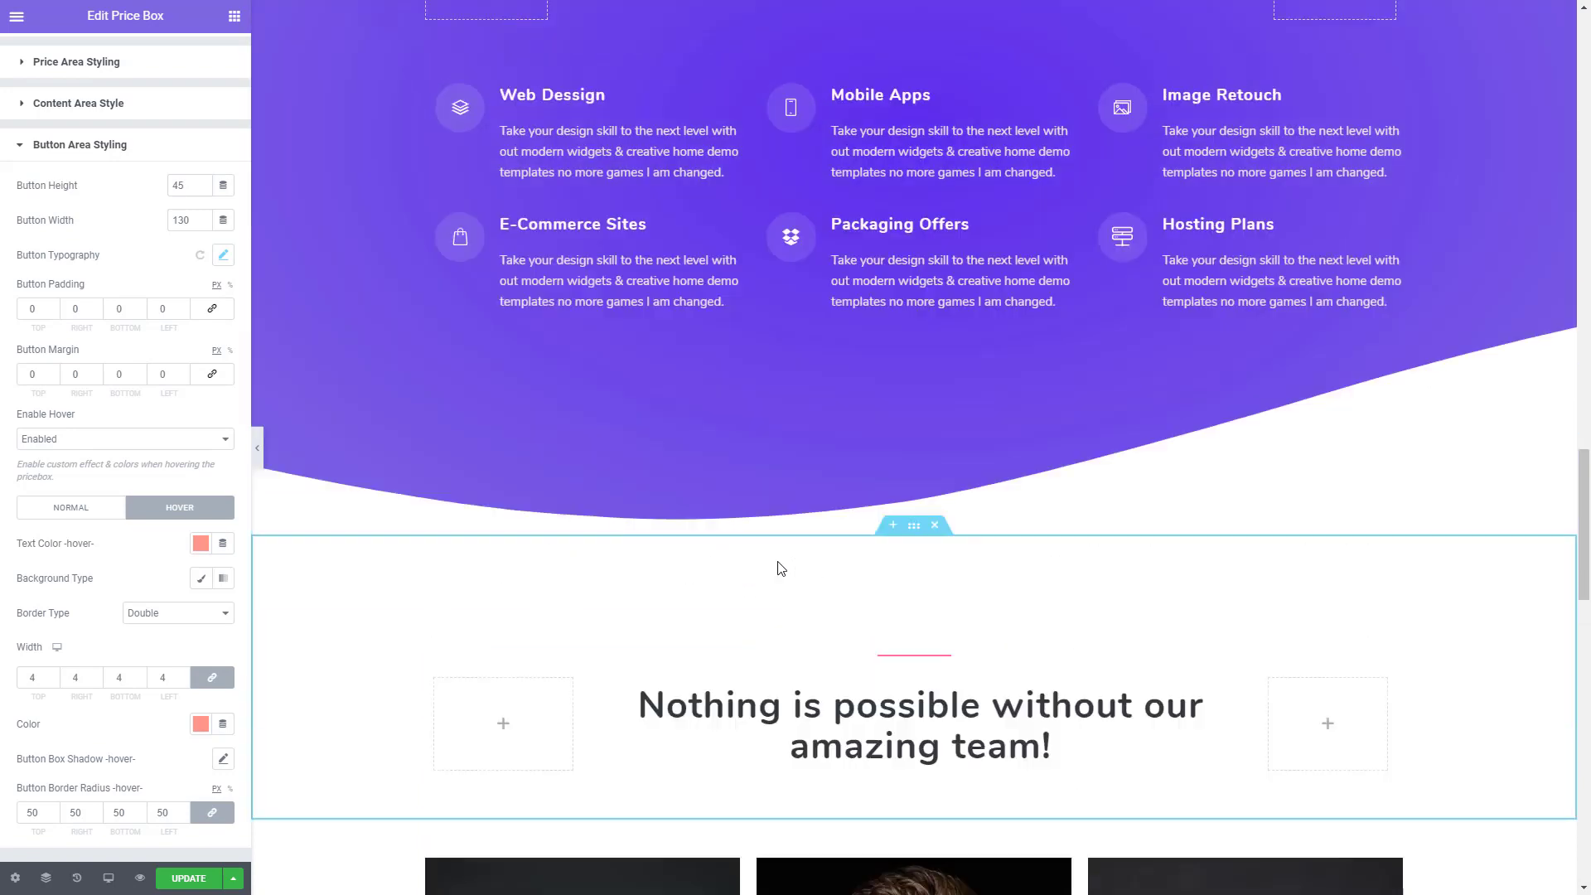
{"action": "scroll", "coordinate": [778, 562], "scroll_direction": "up", "scroll_amount": 5}
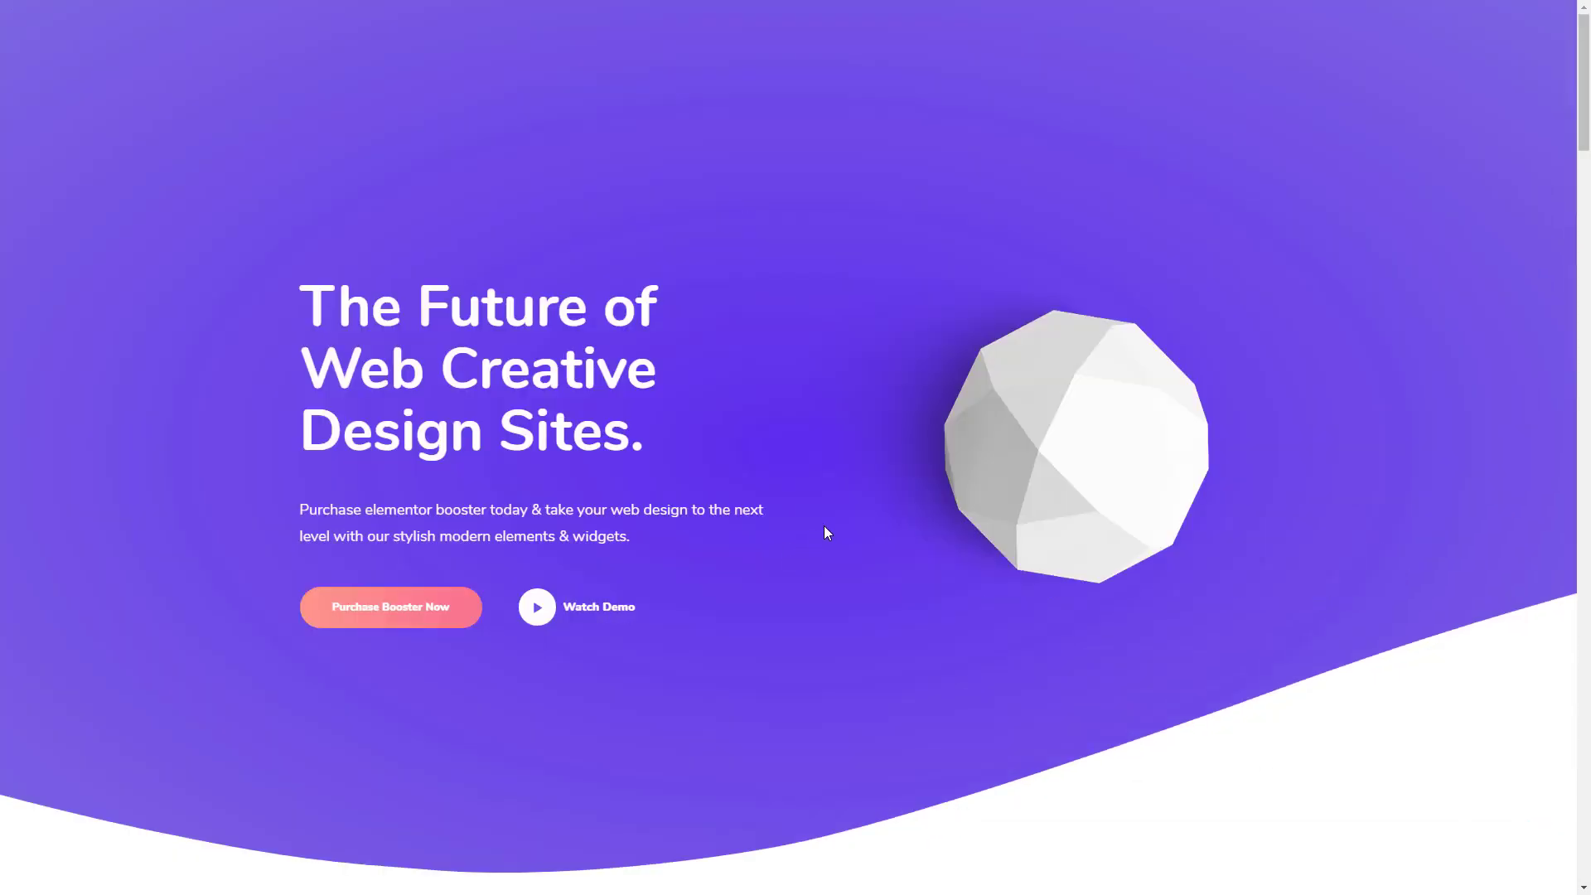
{"action": "scroll", "coordinate": [824, 530], "scroll_direction": "down", "scroll_amount": 15}
{"action": "scroll", "coordinate": [826, 530], "scroll_direction": "down", "scroll_amount": 10}
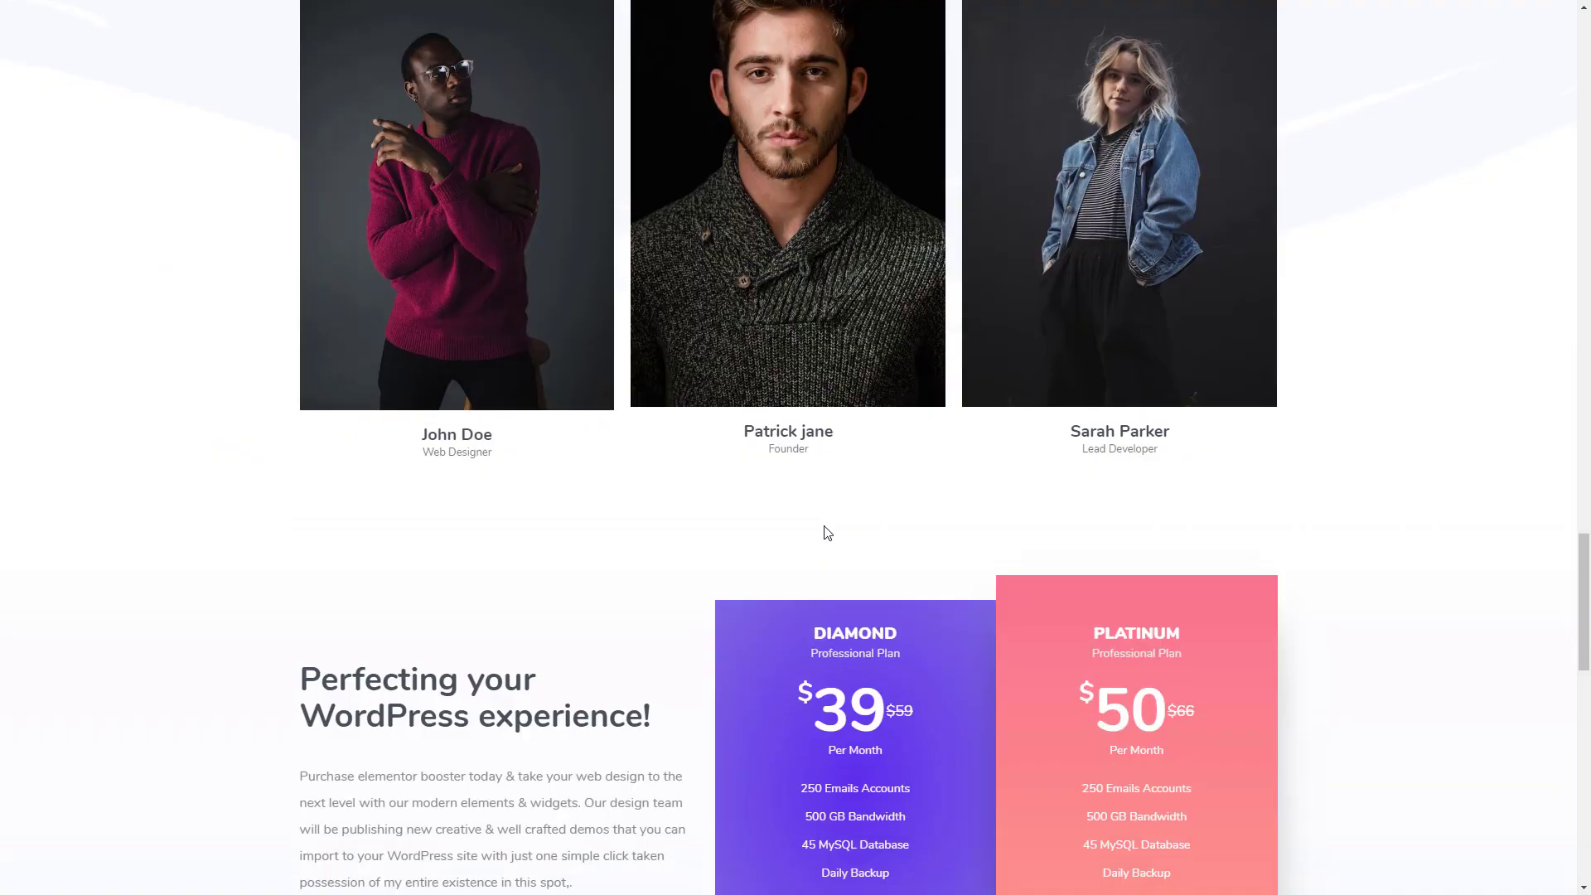
{"action": "scroll", "coordinate": [280, 481], "scroll_direction": "down", "scroll_amount": 4}
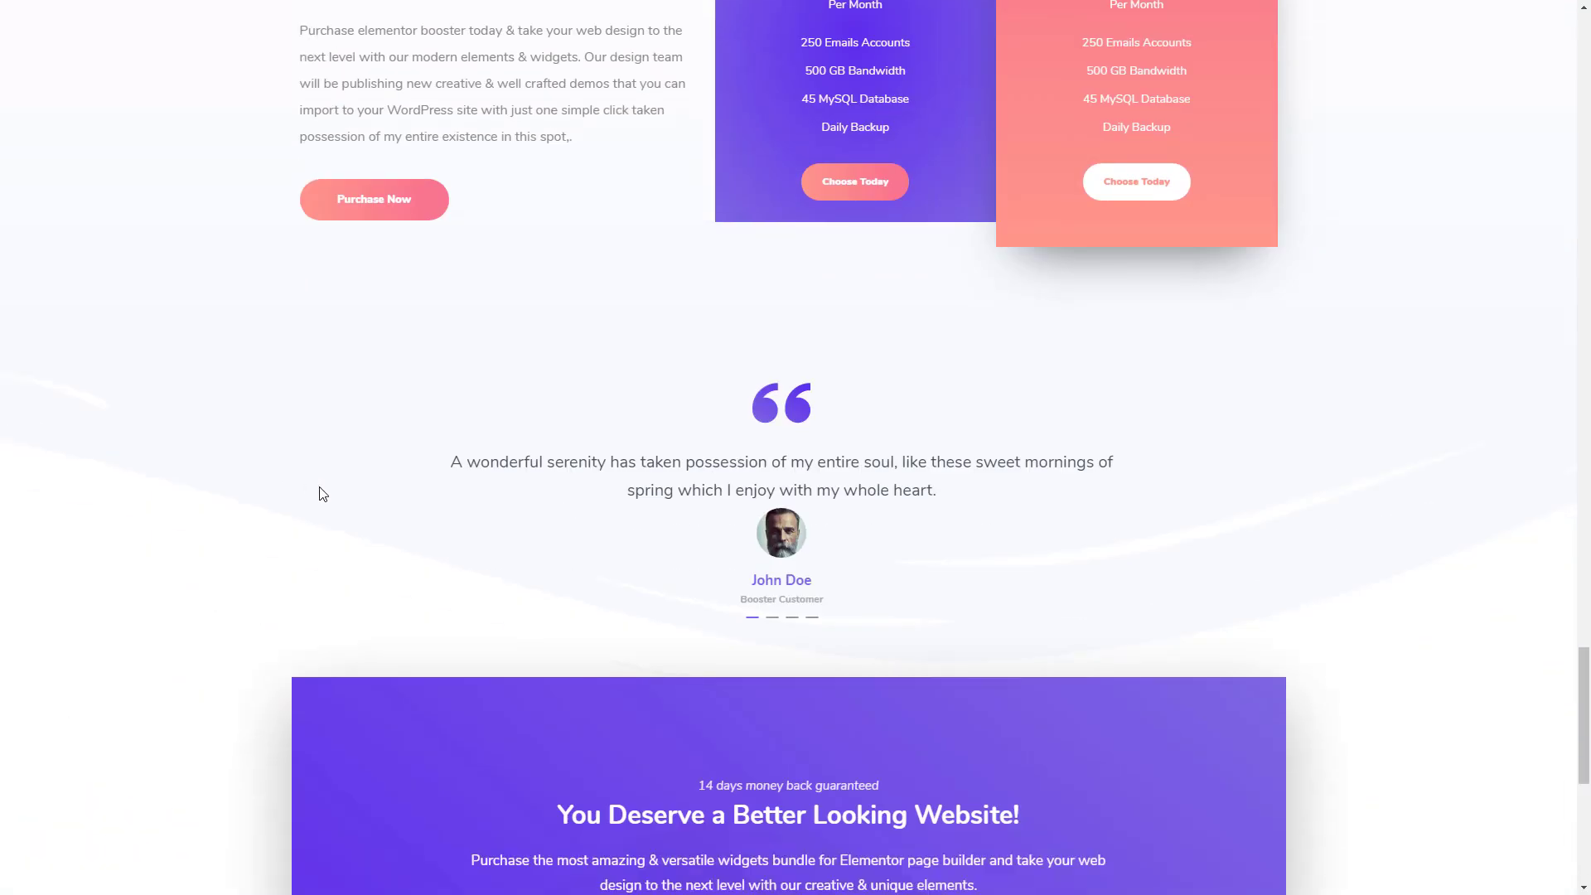
{"action": "scroll", "coordinate": [322, 494], "scroll_direction": "up", "scroll_amount": 15}
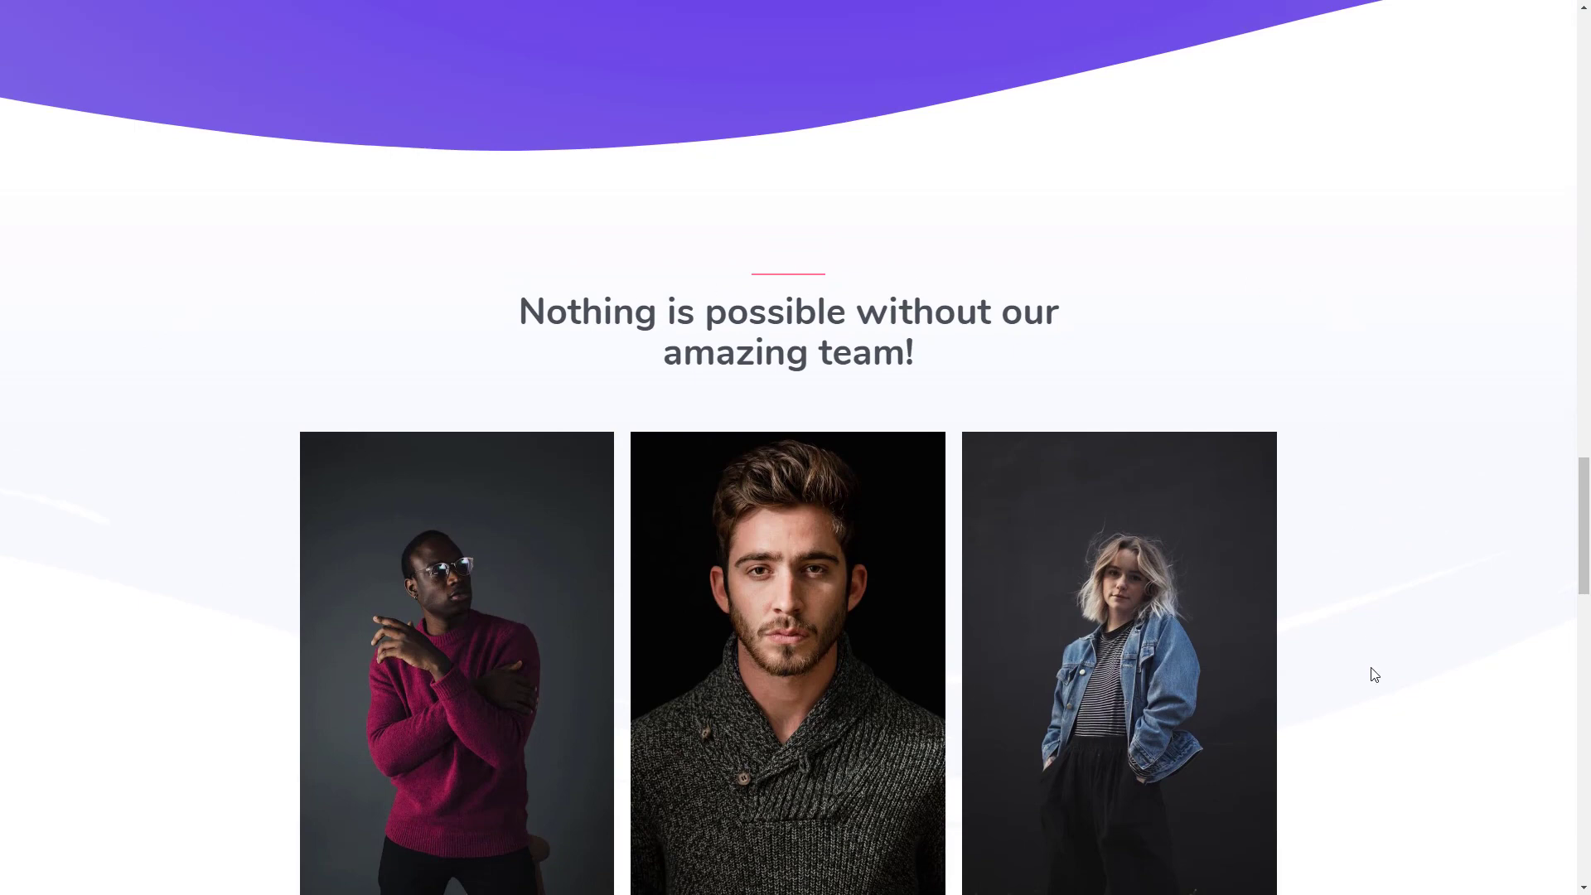
{"action": "scroll", "coordinate": [1372, 673], "scroll_direction": "down", "scroll_amount": 10}
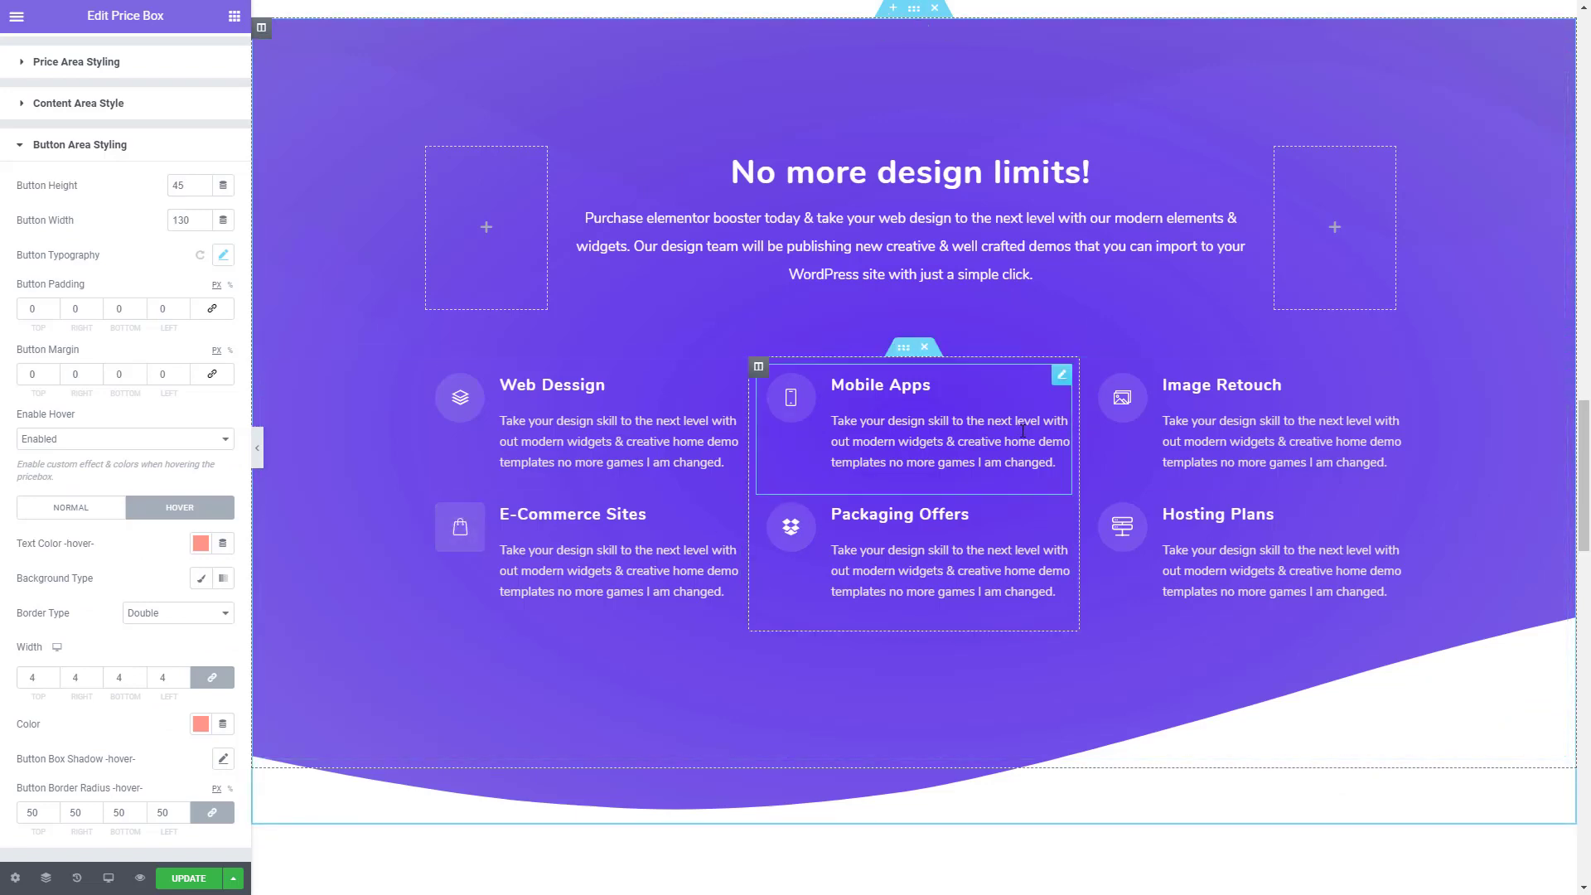
- Give the "Nothing is possible without our amazing team!" section a gradient background with white as its first colour
{"action": "scroll", "coordinate": [966, 484], "scroll_direction": "down", "scroll_amount": 7}
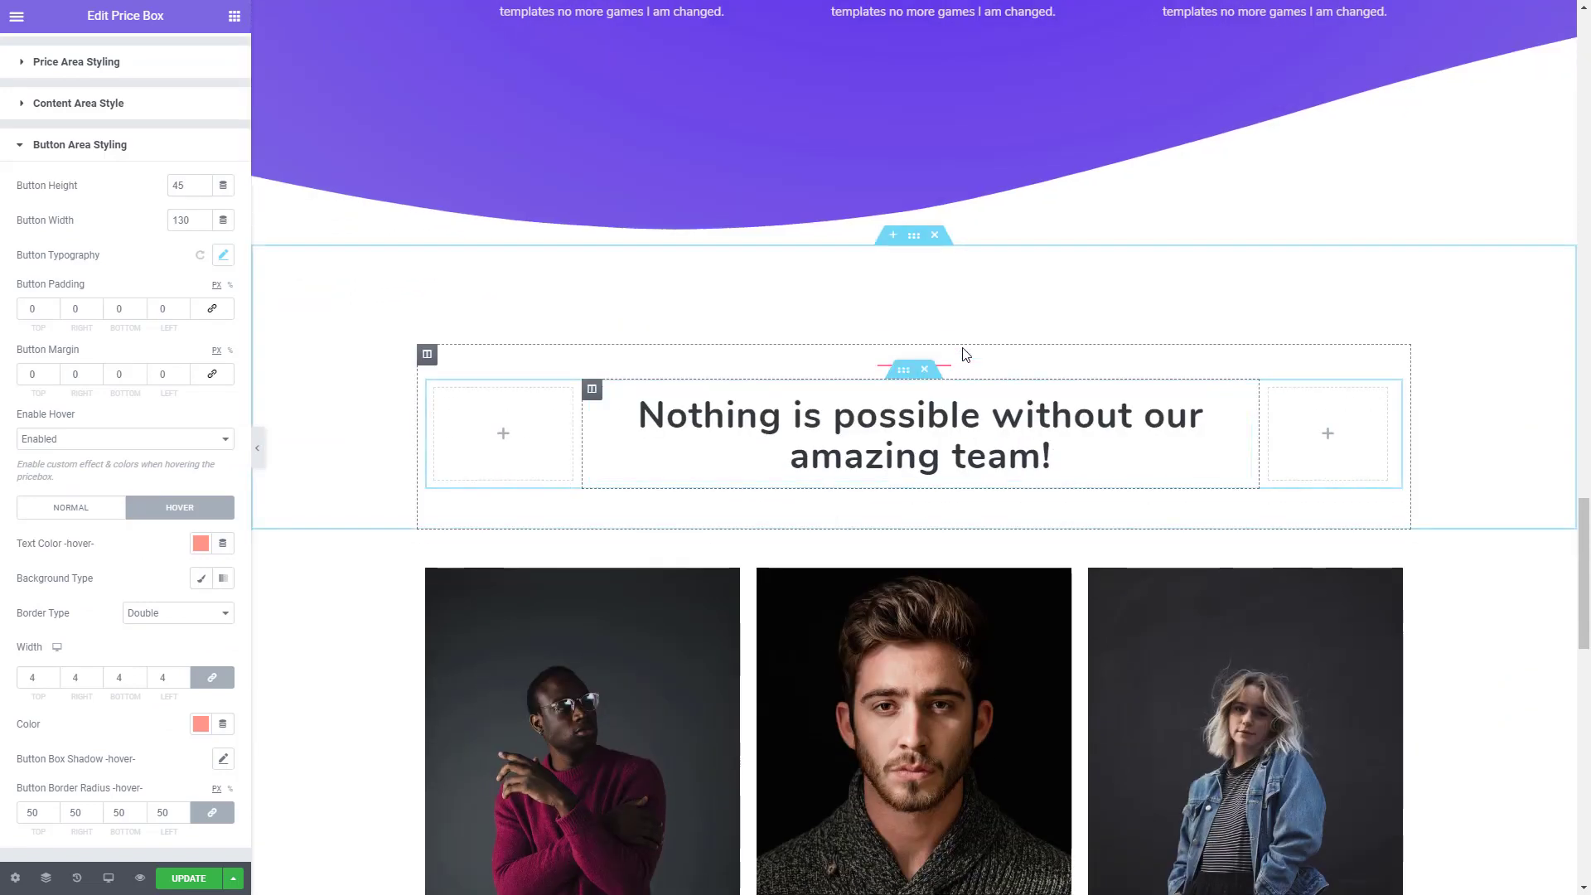
{"action": "left_click", "coordinate": [920, 242]}
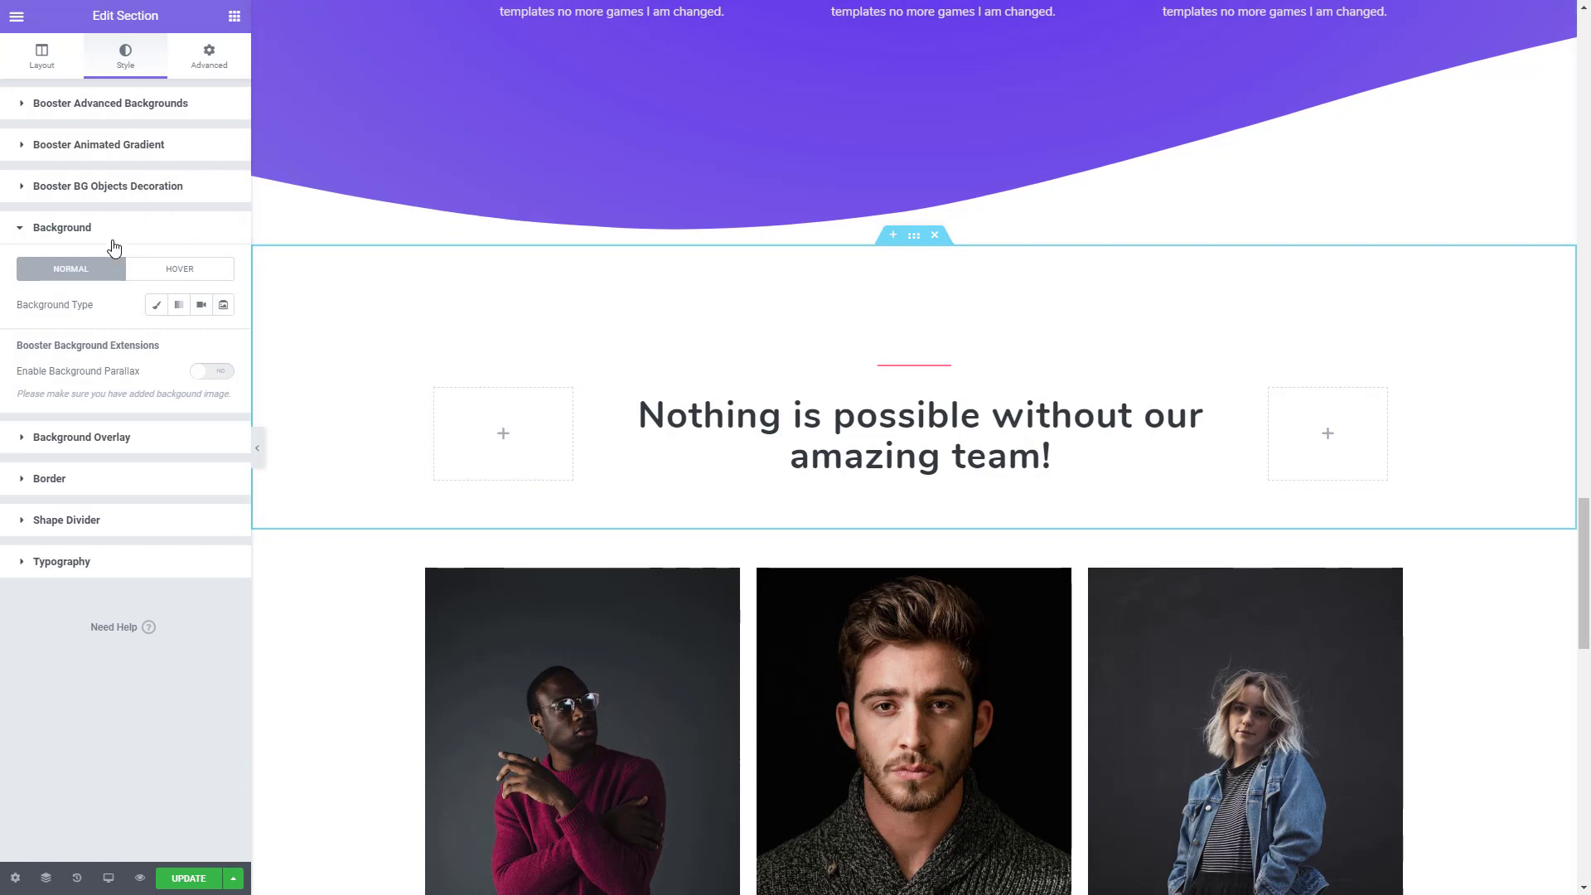
{"action": "left_click", "coordinate": [176, 308]}
{"action": "left_click", "coordinate": [206, 342]}
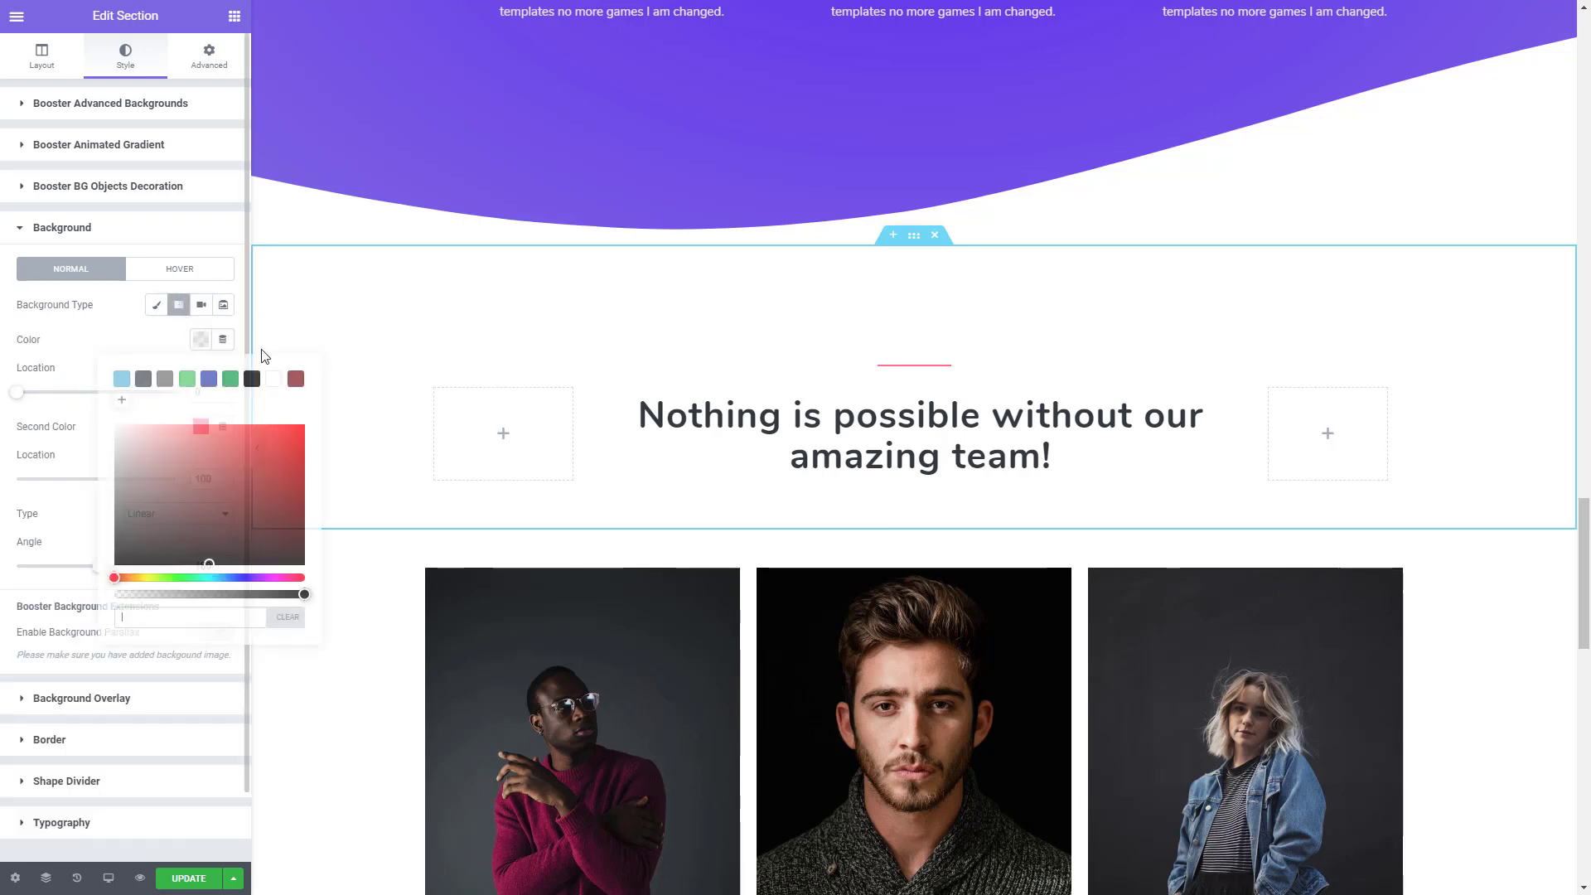
{"action": "left_click", "coordinate": [274, 379]}
{"action": "left_click", "coordinate": [116, 351]}
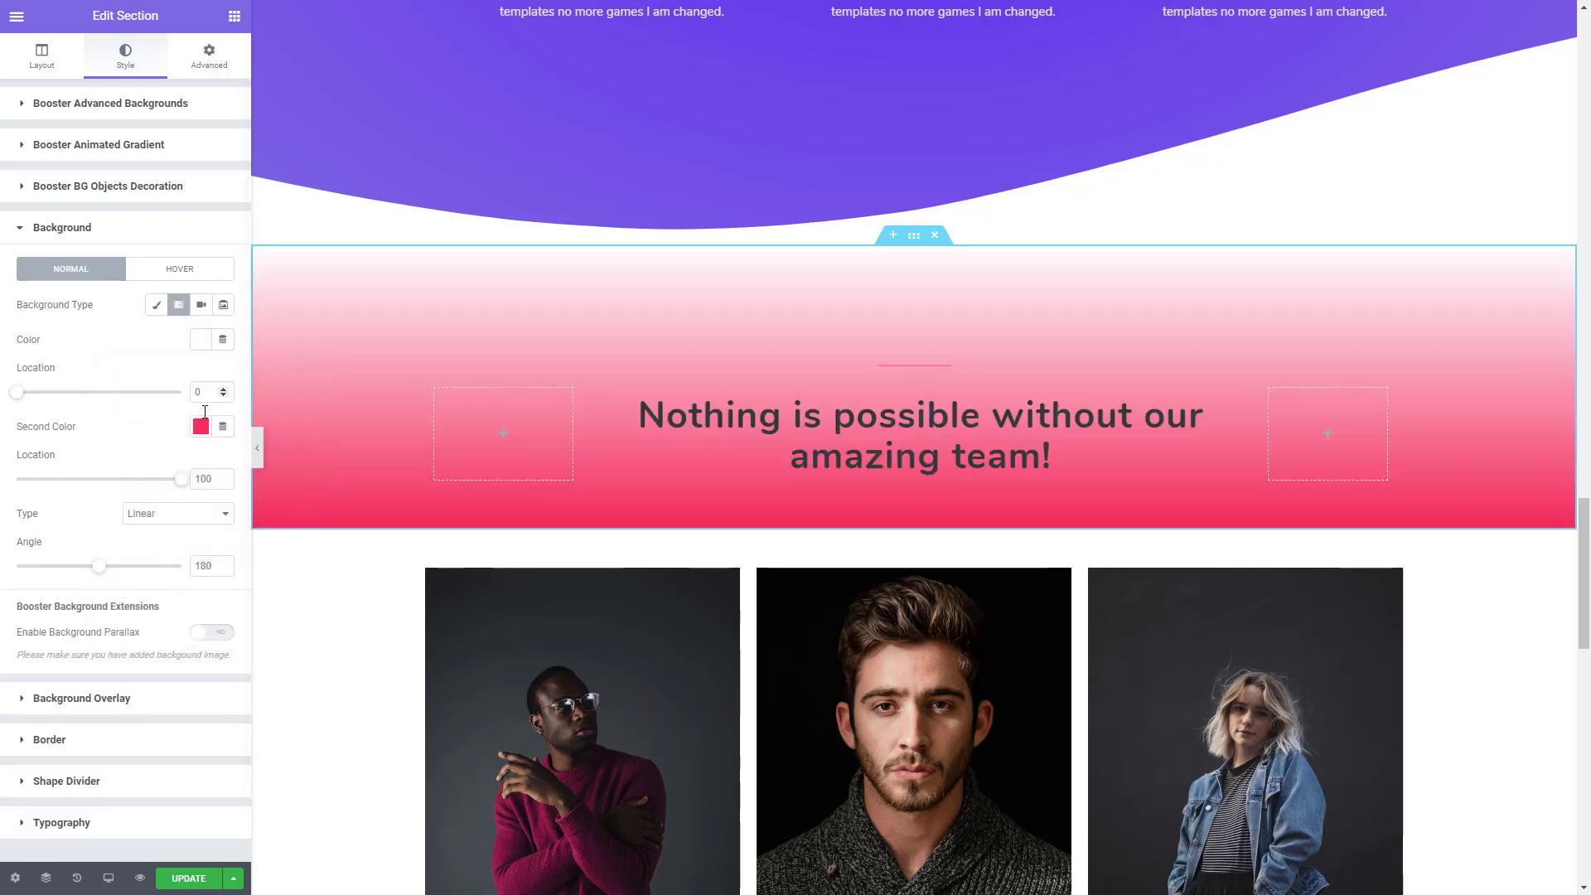
- Set the heading section gradient's second colour to the pale translucent blue #F3F5FF8C and select its hex code
{"action": "left_click", "coordinate": [200, 426]}
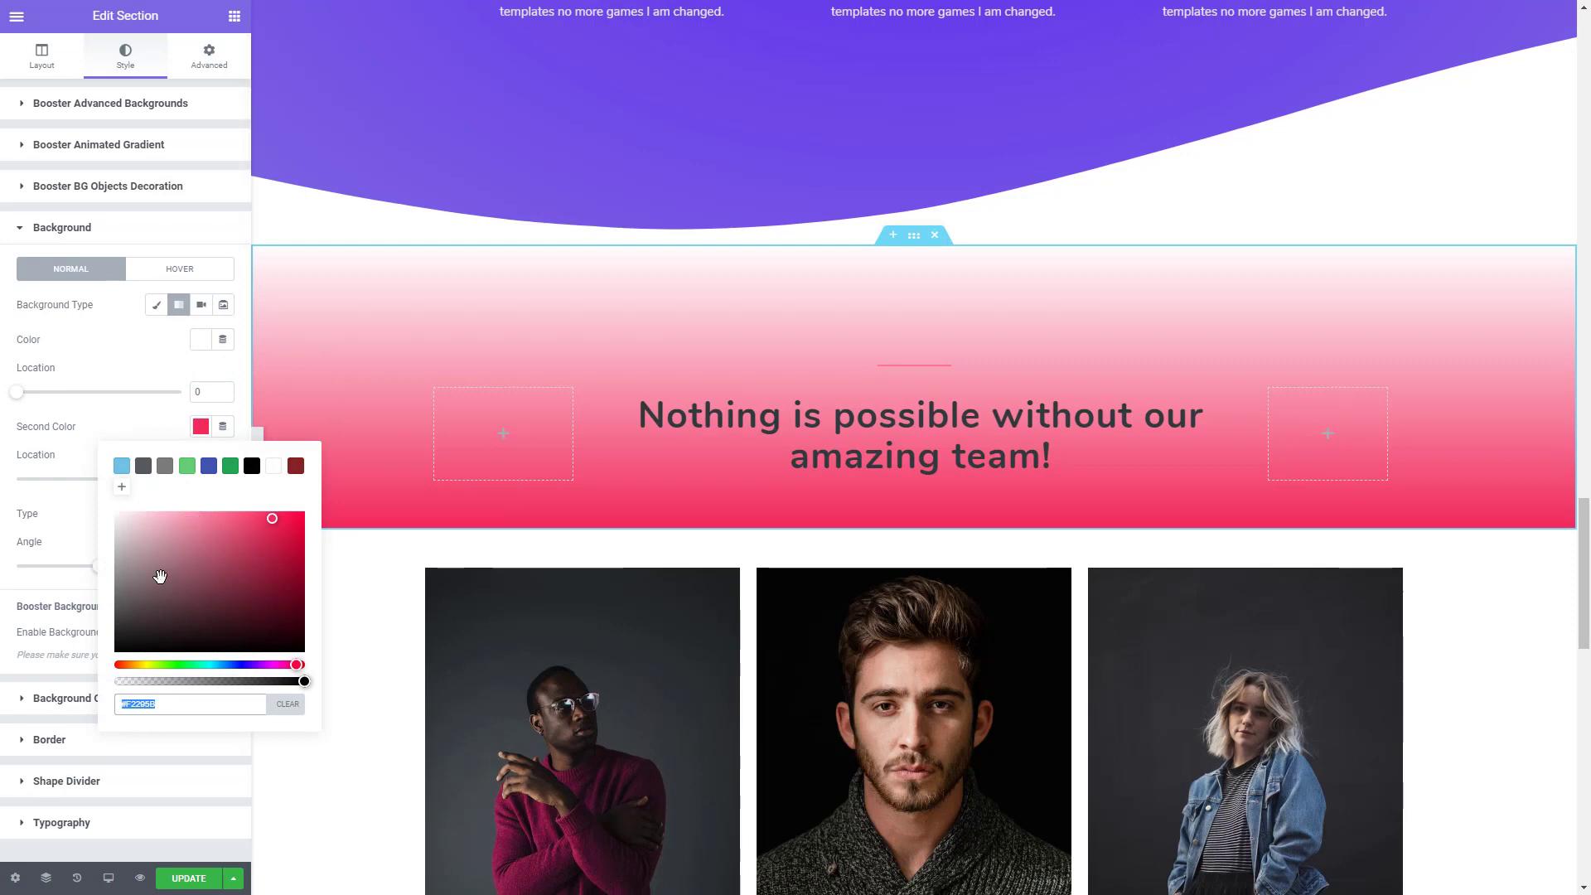
{"action": "type", "text": "#2957F2"}
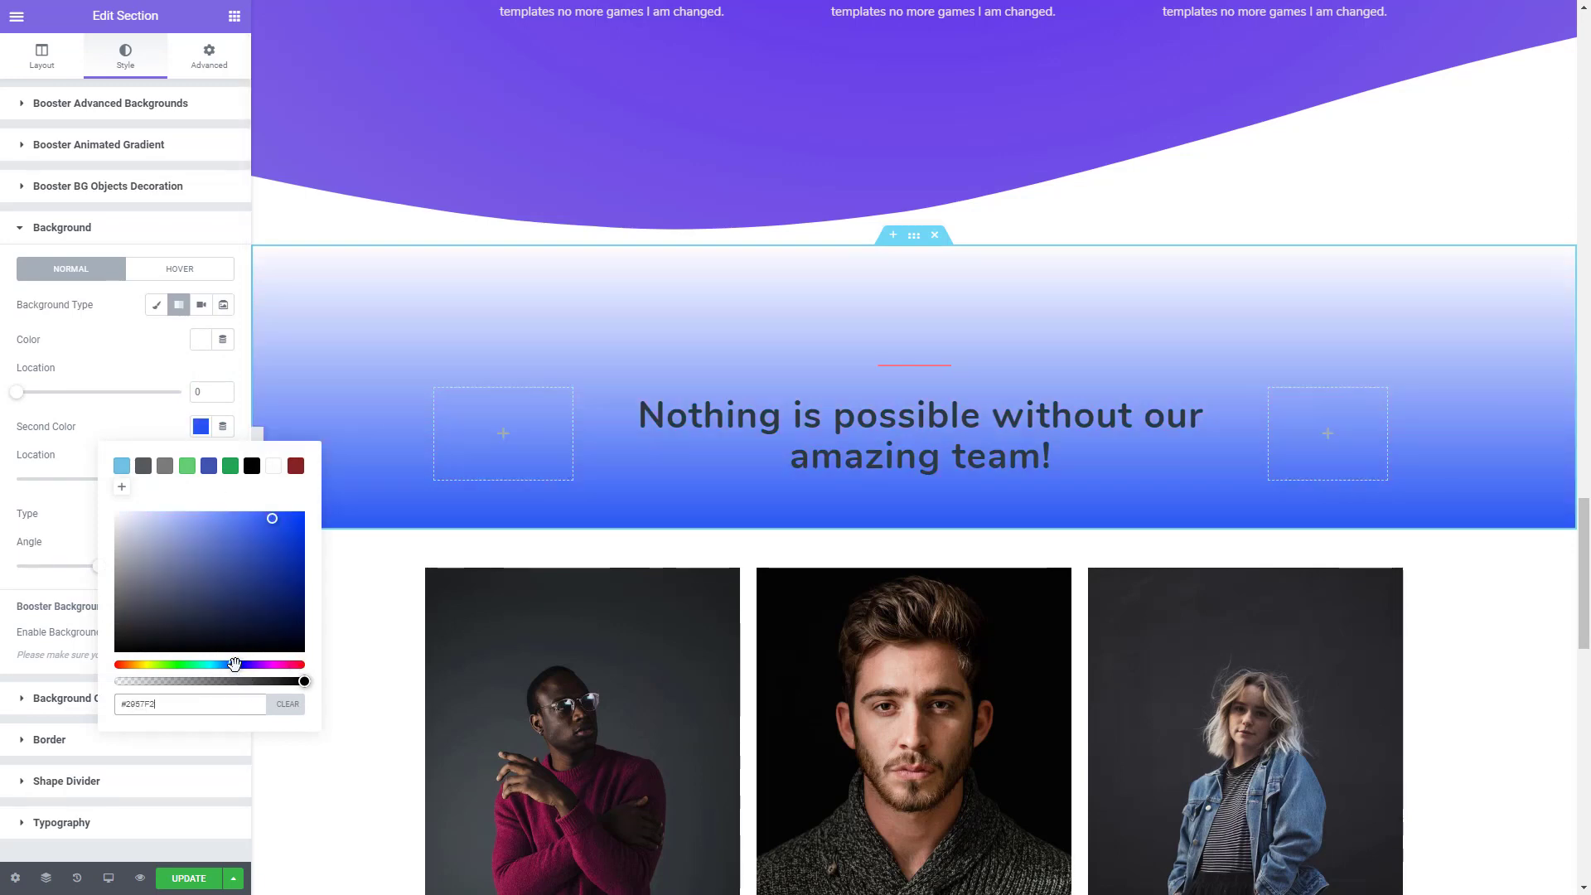
{"action": "left_click_drag", "start_coordinate": [235, 668], "coordinate": [220, 682]}
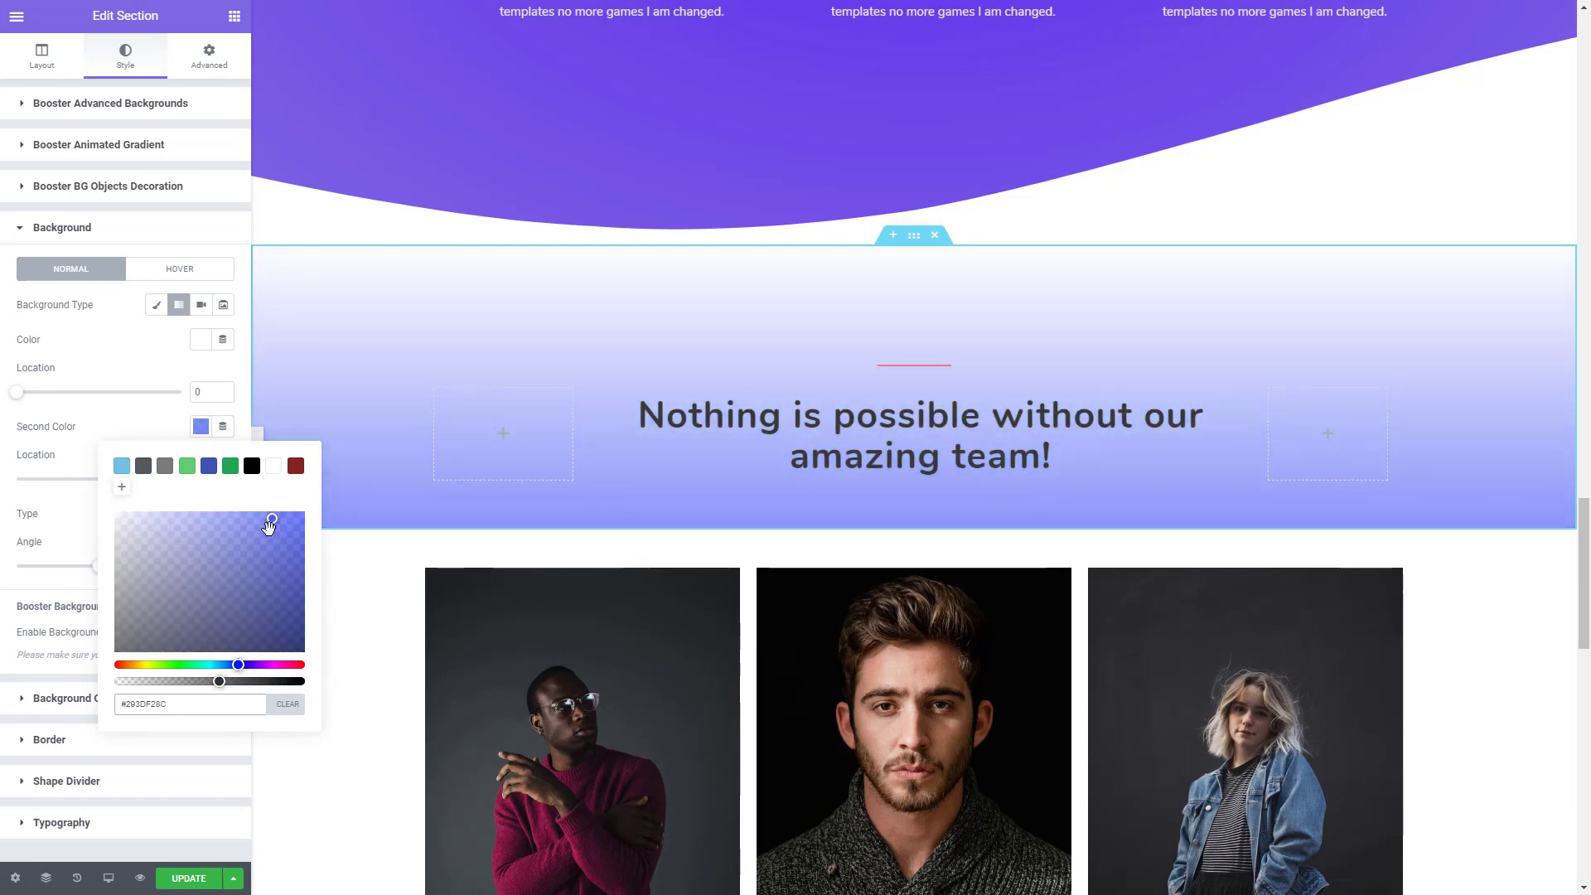
{"action": "left_click_drag", "start_coordinate": [269, 520], "coordinate": [123, 516]}
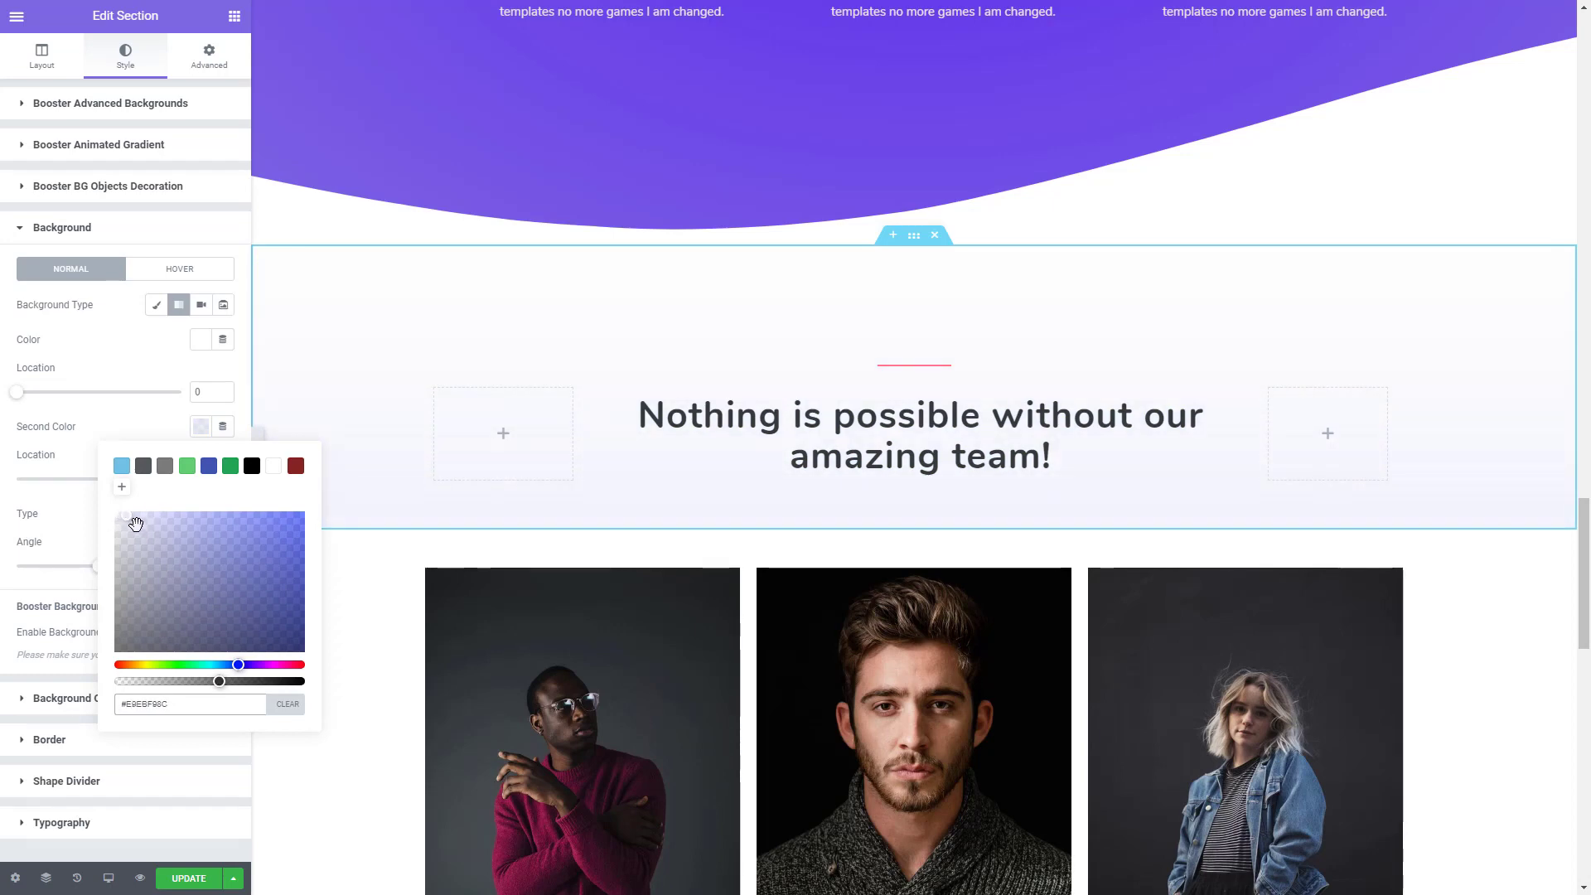
{"action": "left_click_drag", "start_coordinate": [136, 524], "coordinate": [136, 517]}
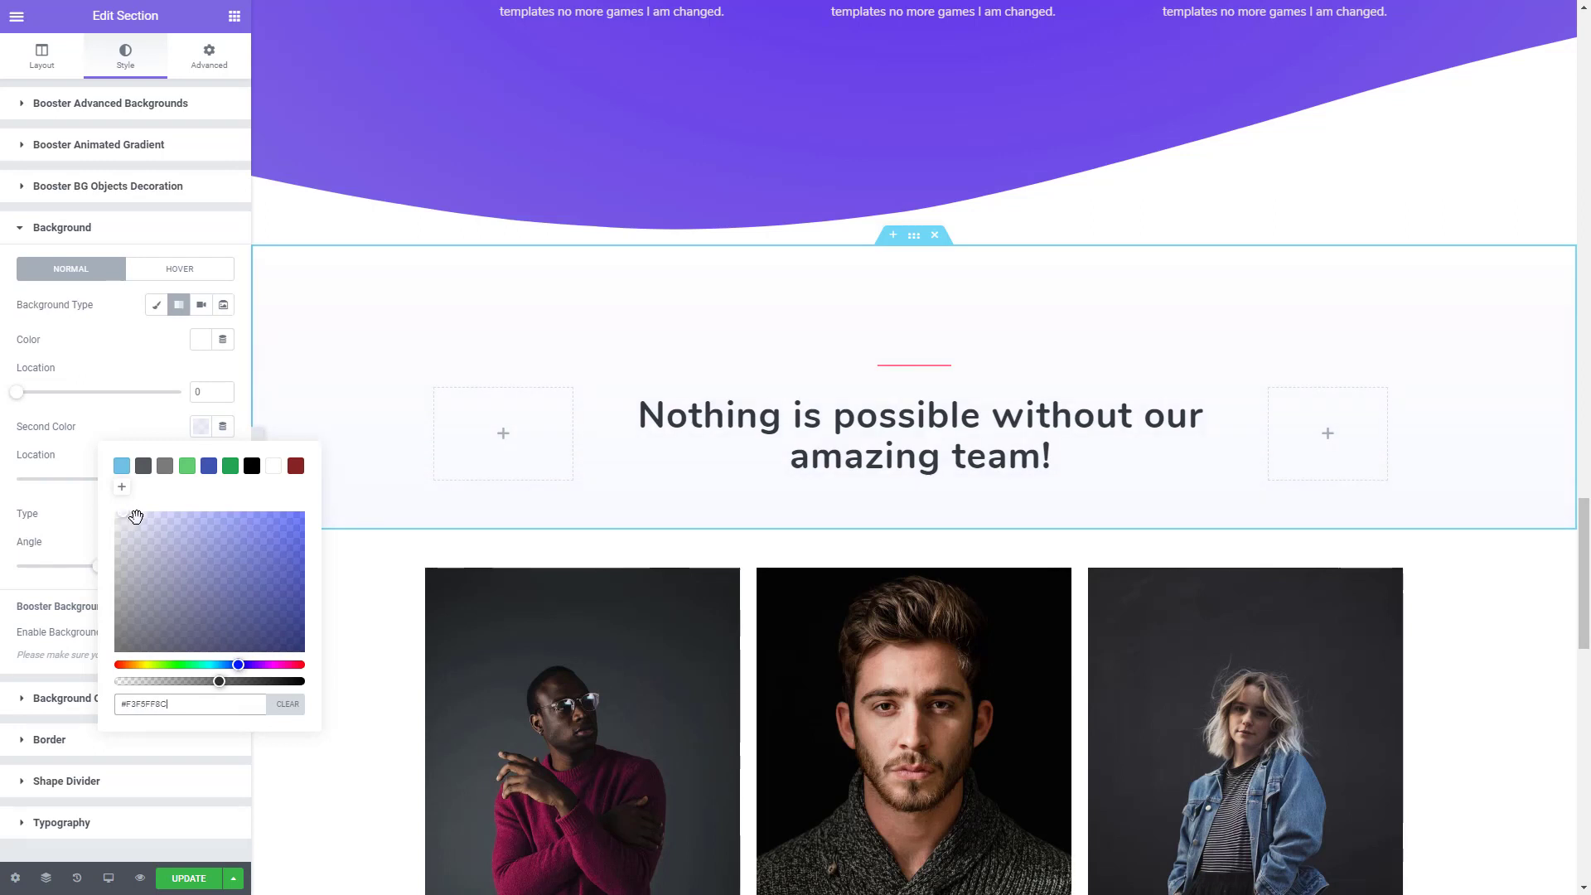
{"action": "left_click", "coordinate": [196, 705]}
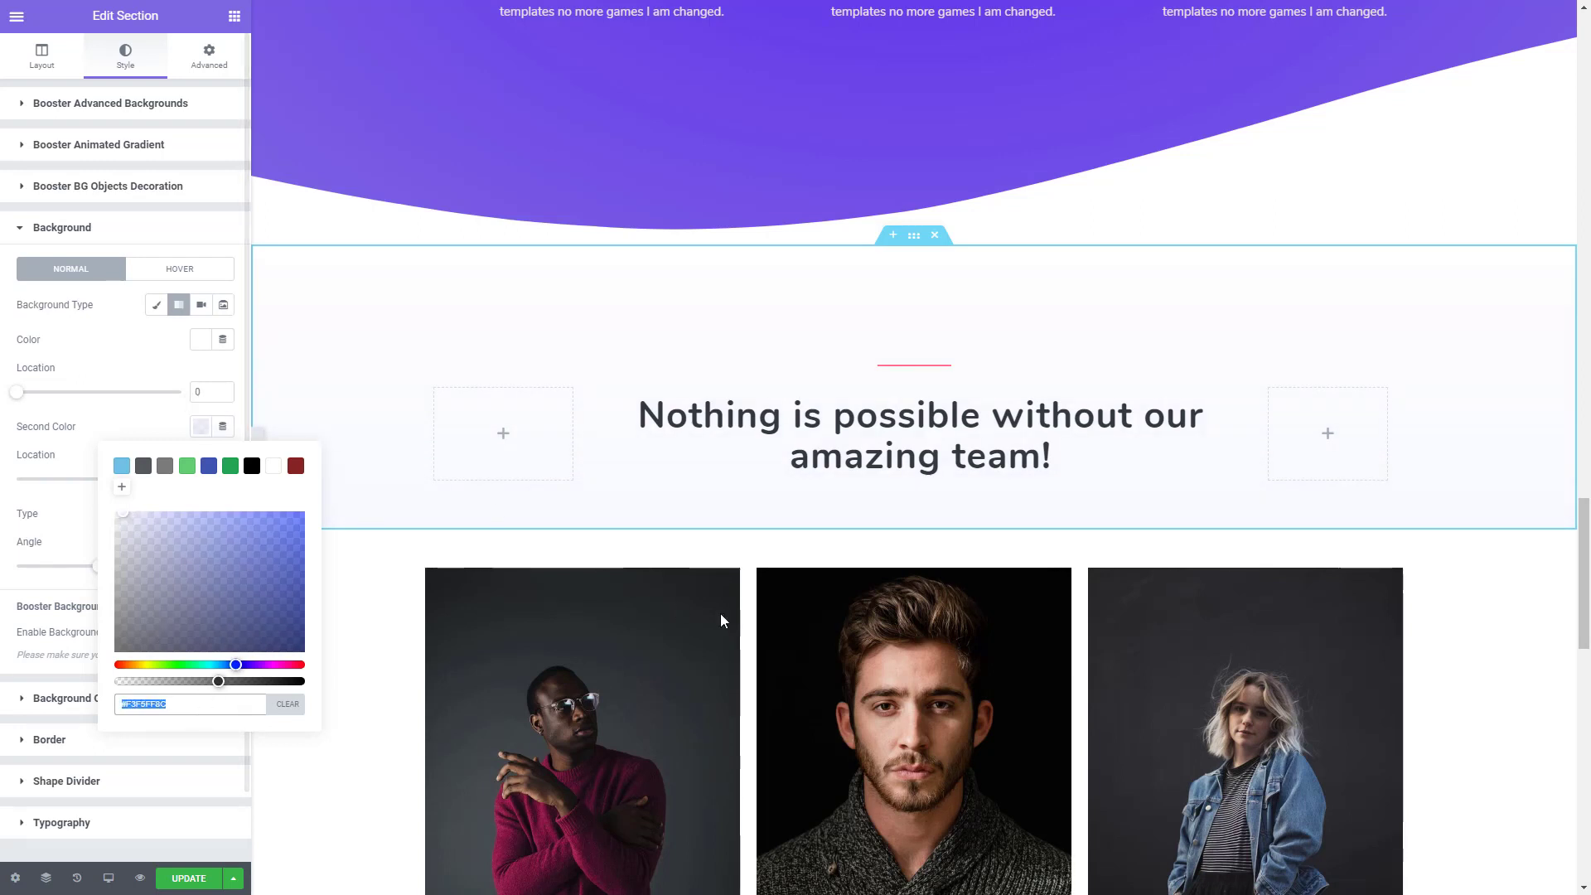
- Add a Waves Brush top shape divider to the team photos section, with width 300 and height 500
{"action": "left_click", "coordinate": [915, 552]}
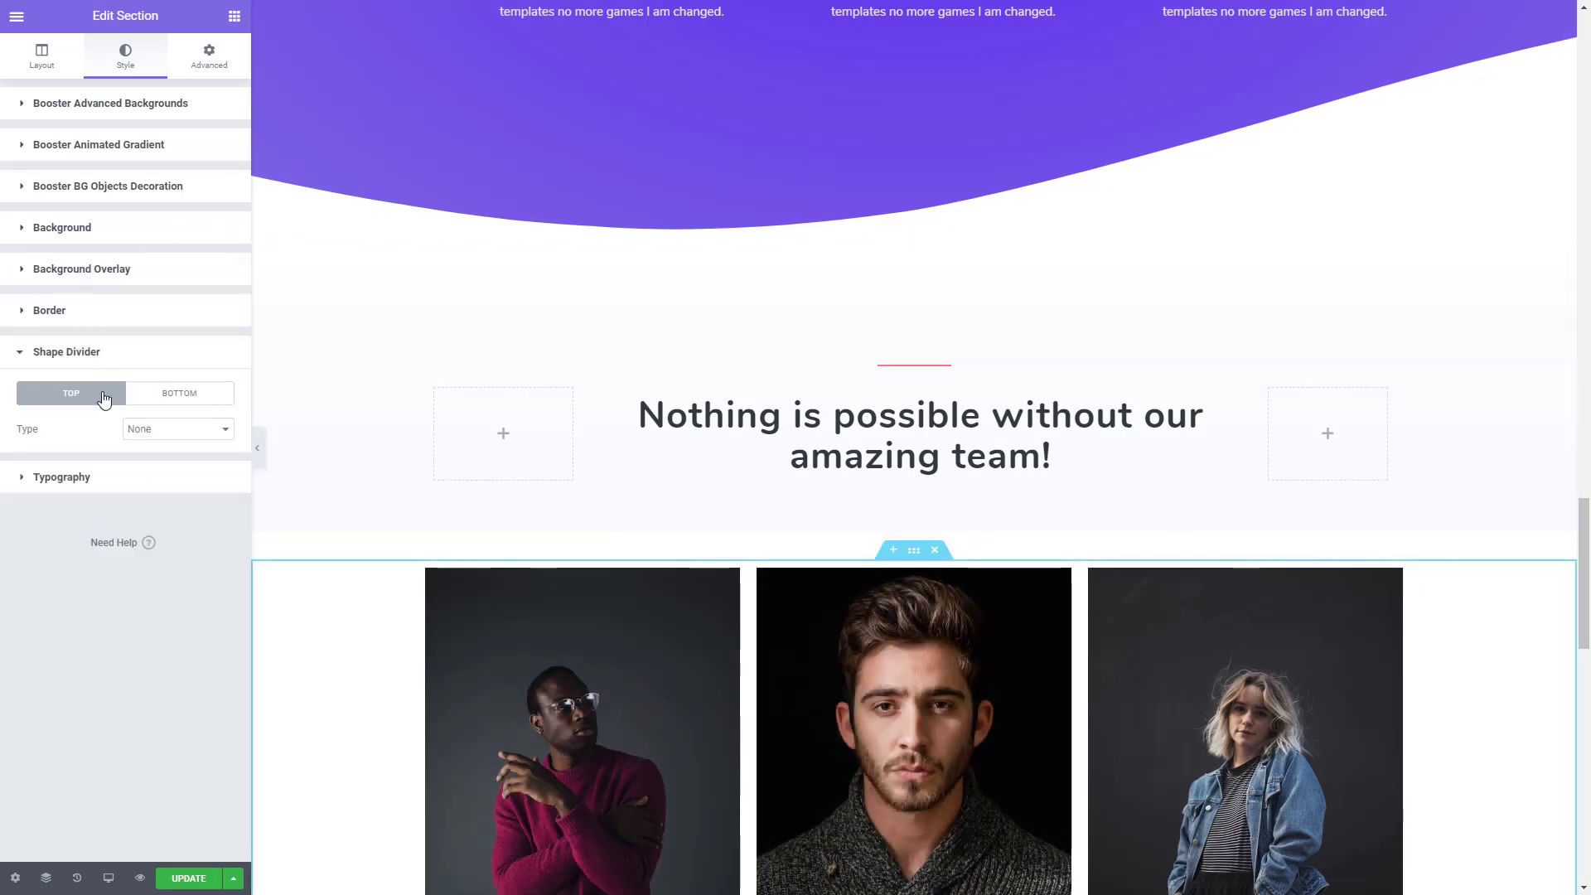
{"action": "left_click", "coordinate": [137, 429]}
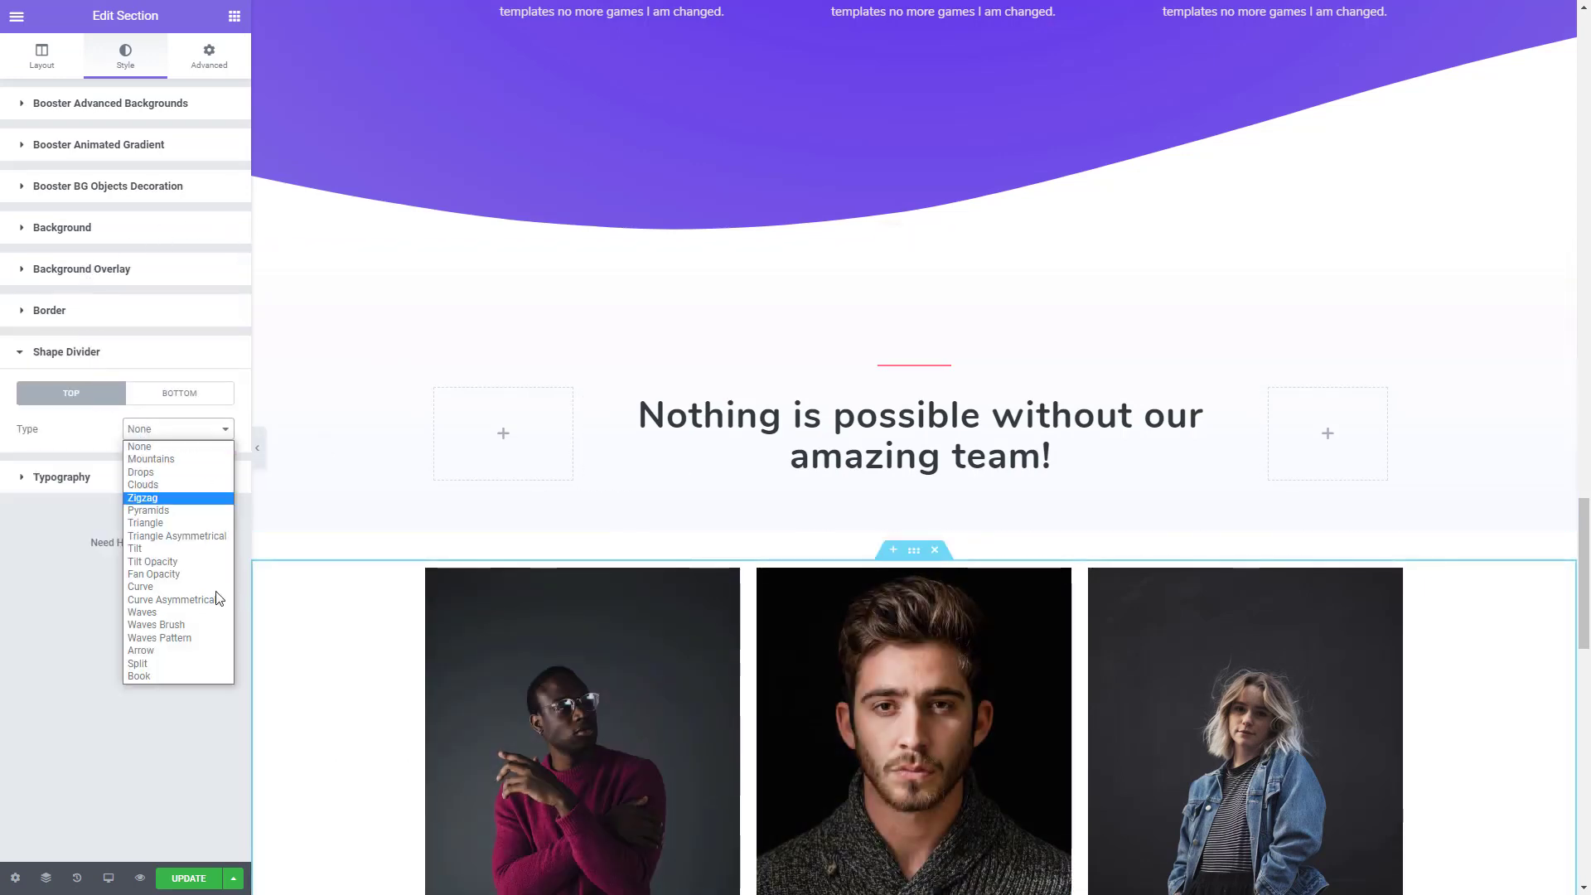
{"action": "left_click", "coordinate": [184, 627]}
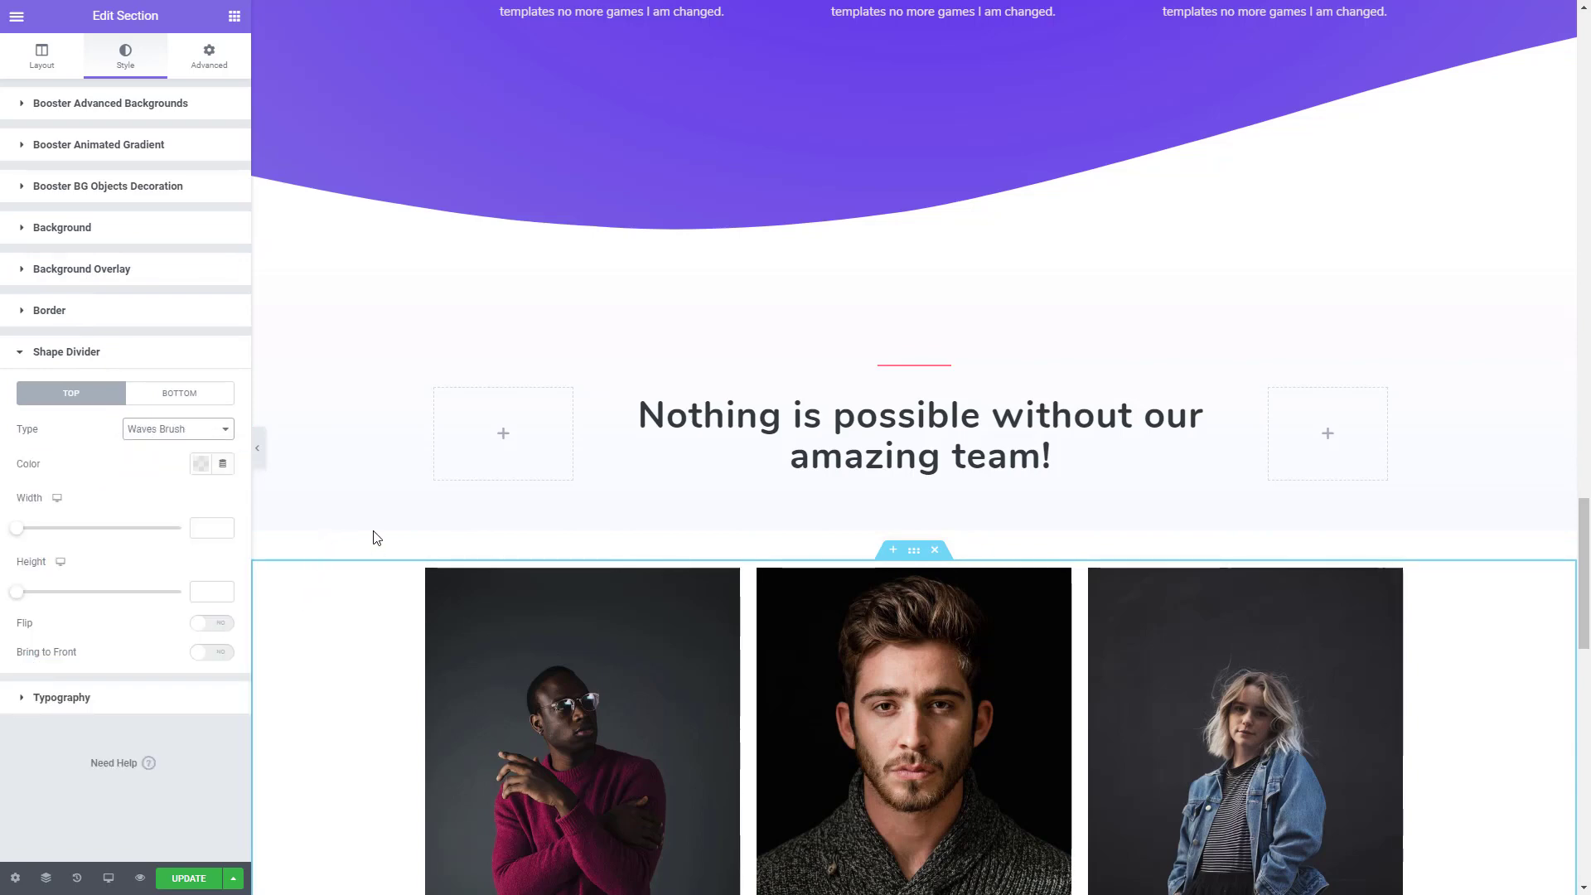
{"action": "scroll", "coordinate": [373, 537], "scroll_direction": "down", "scroll_amount": 2}
{"action": "left_click_drag", "start_coordinate": [24, 531], "coordinate": [206, 529]}
{"action": "left_click_drag", "start_coordinate": [17, 593], "coordinate": [195, 599]}
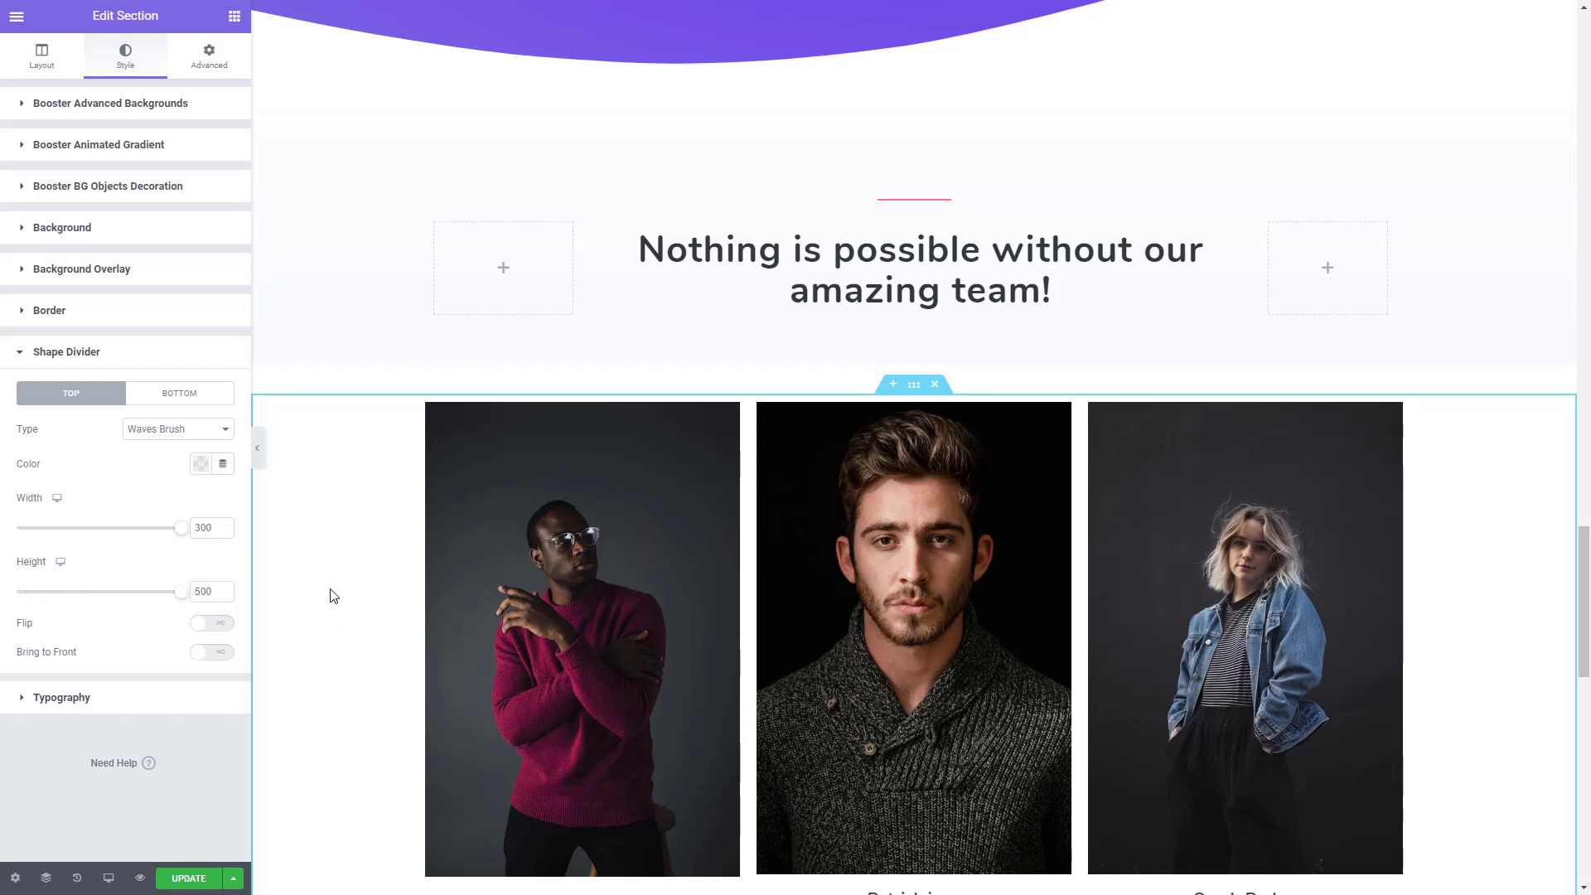
{"action": "scroll", "coordinate": [804, 530], "scroll_direction": "down", "scroll_amount": 4}
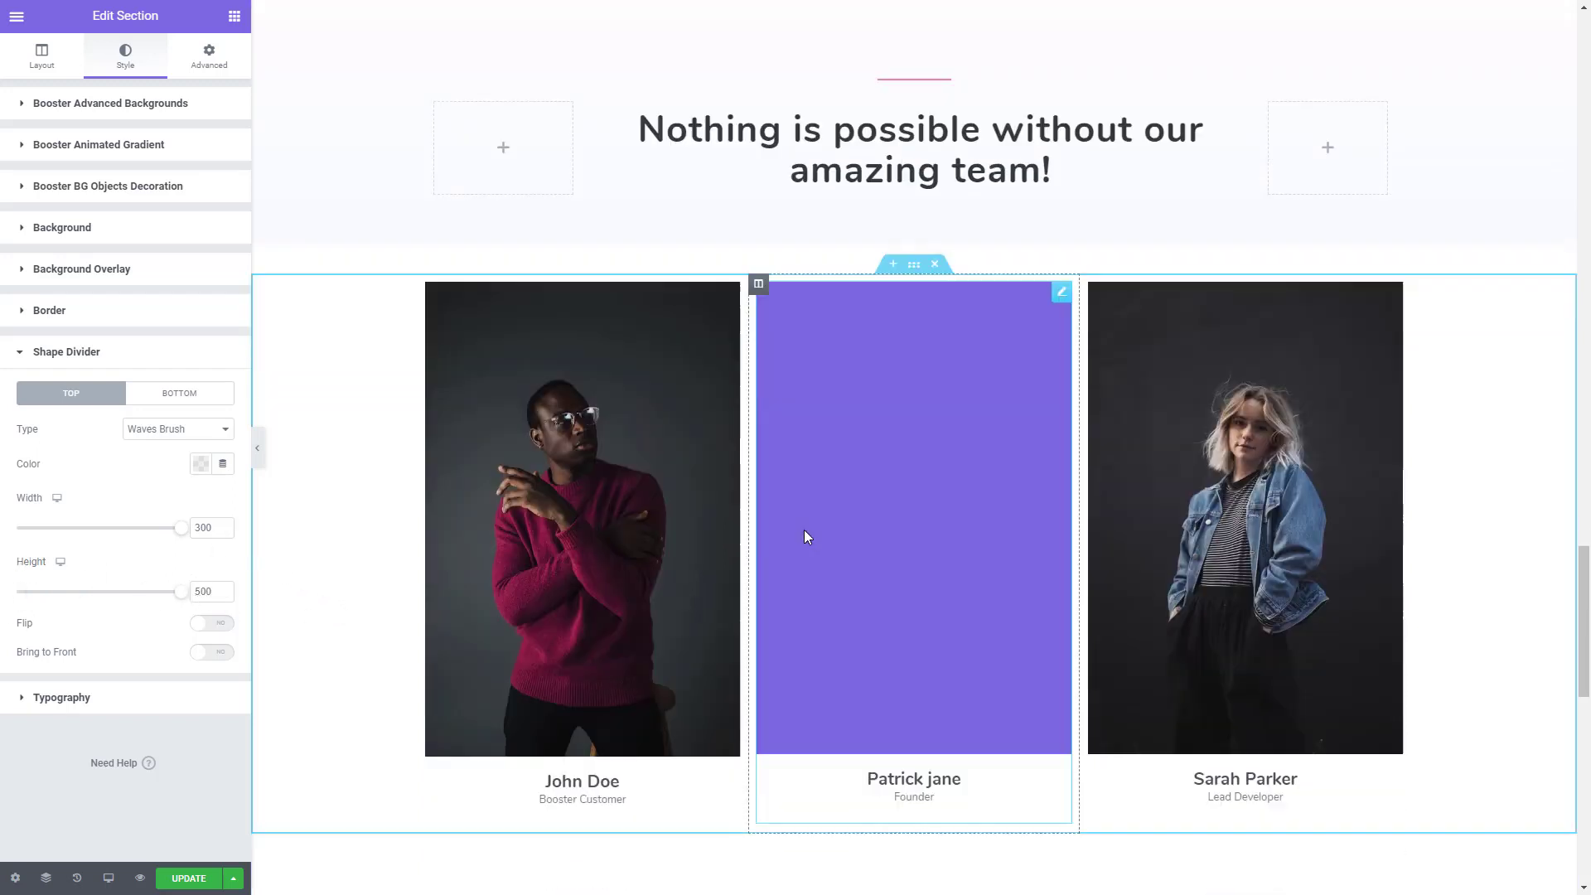
{"action": "scroll", "coordinate": [615, 684], "scroll_direction": "down", "scroll_amount": 2}
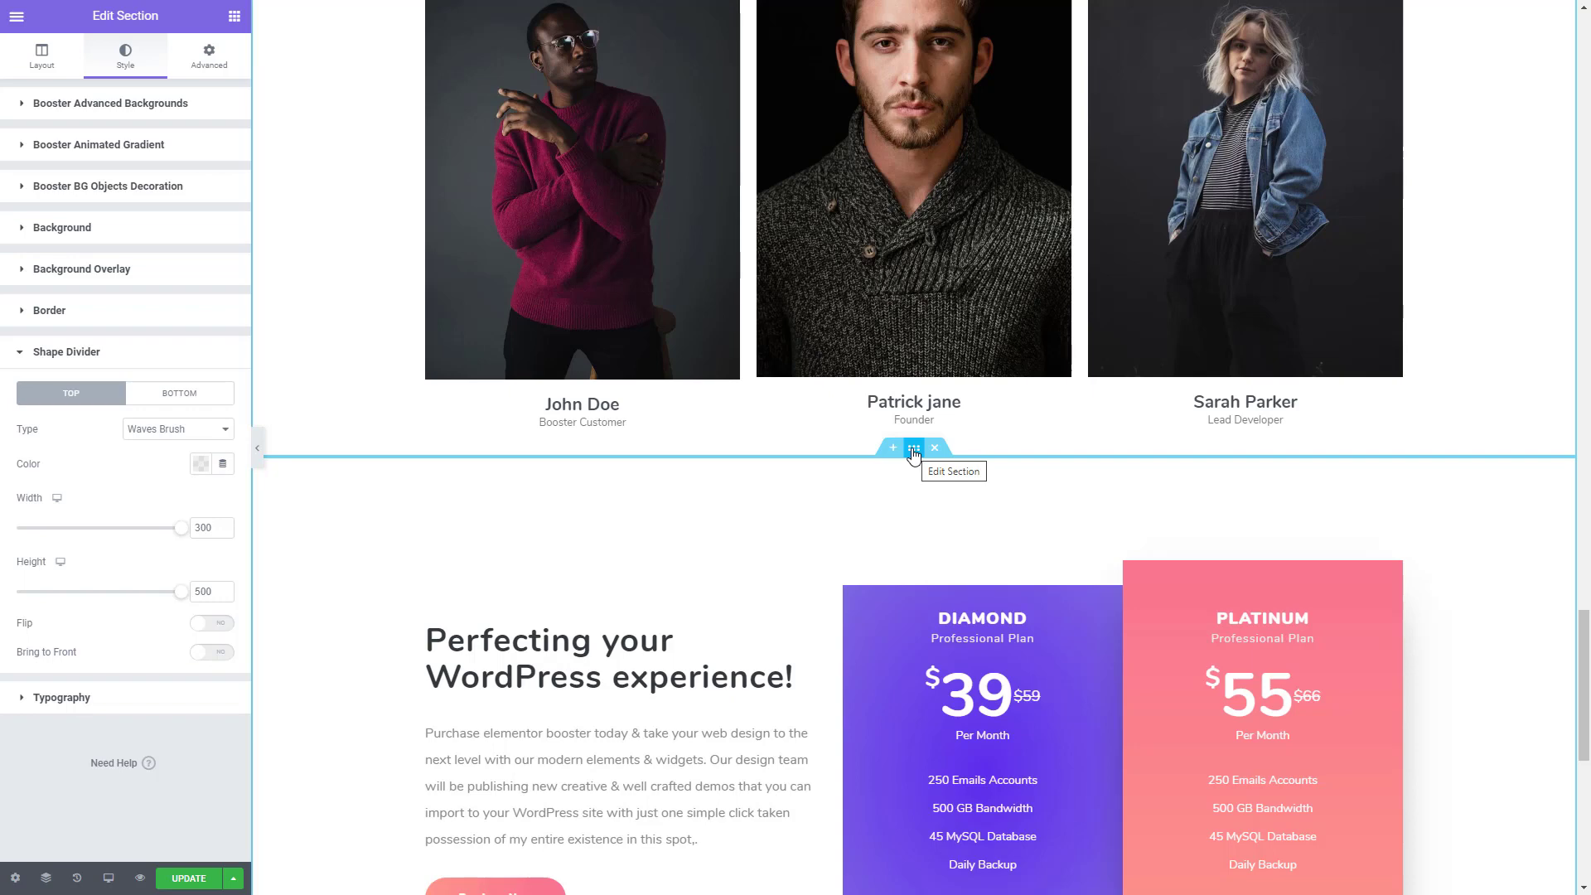
- Colour the team photos section's top Waves Brush divider with the copied pale blue #F3F5FF8C
{"action": "left_click", "coordinate": [201, 463]}
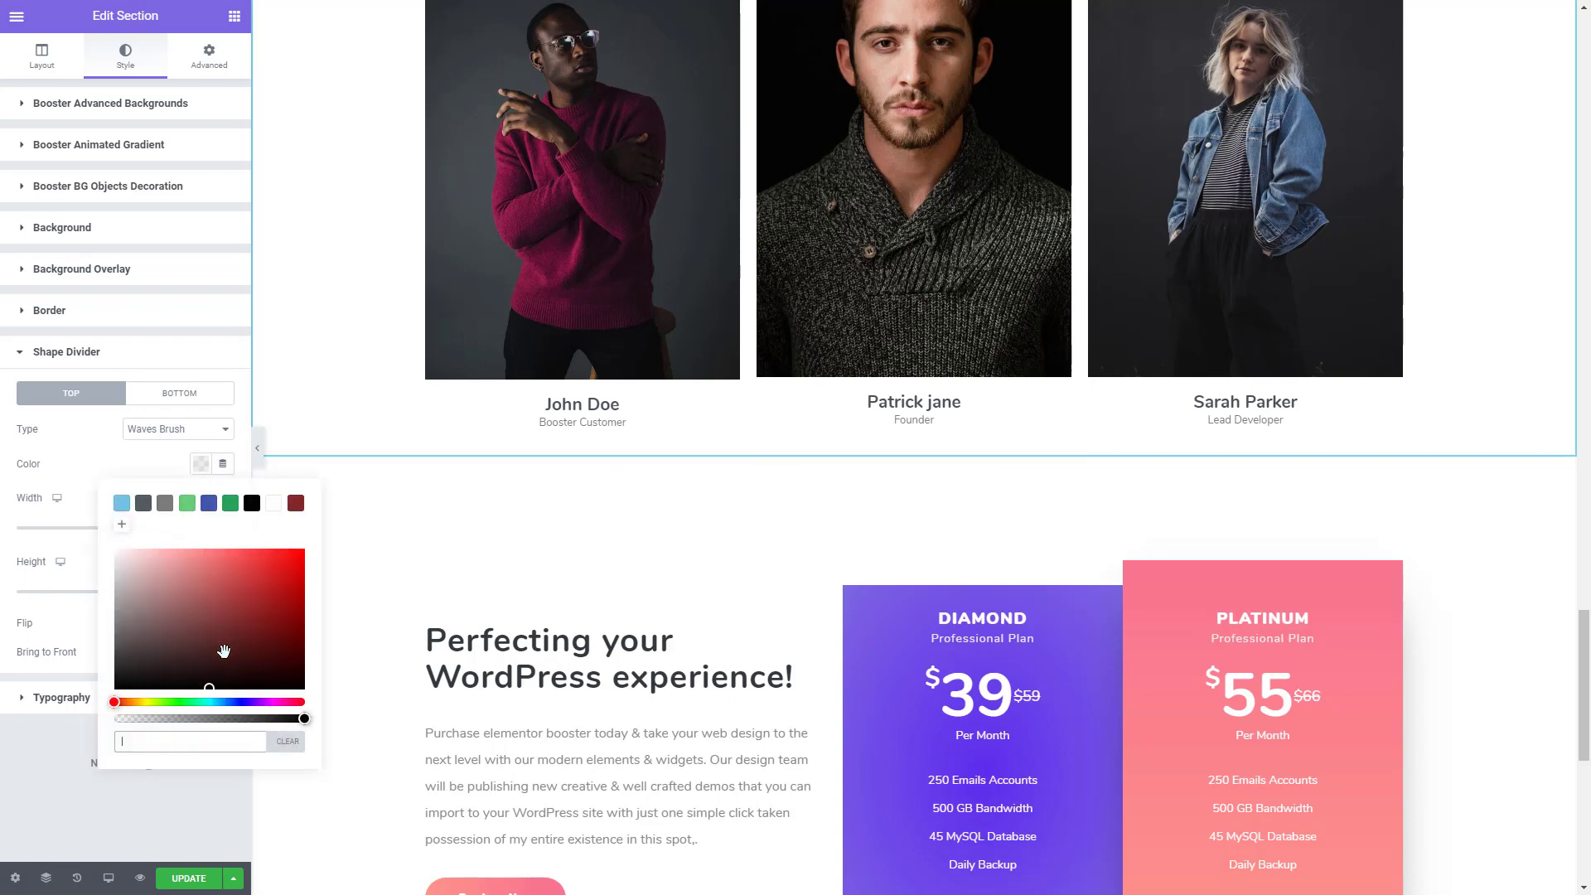
{"action": "type", "text": "#F3F5FF8C"}
{"action": "scroll", "coordinate": [435, 396], "scroll_direction": "up", "scroll_amount": 3}
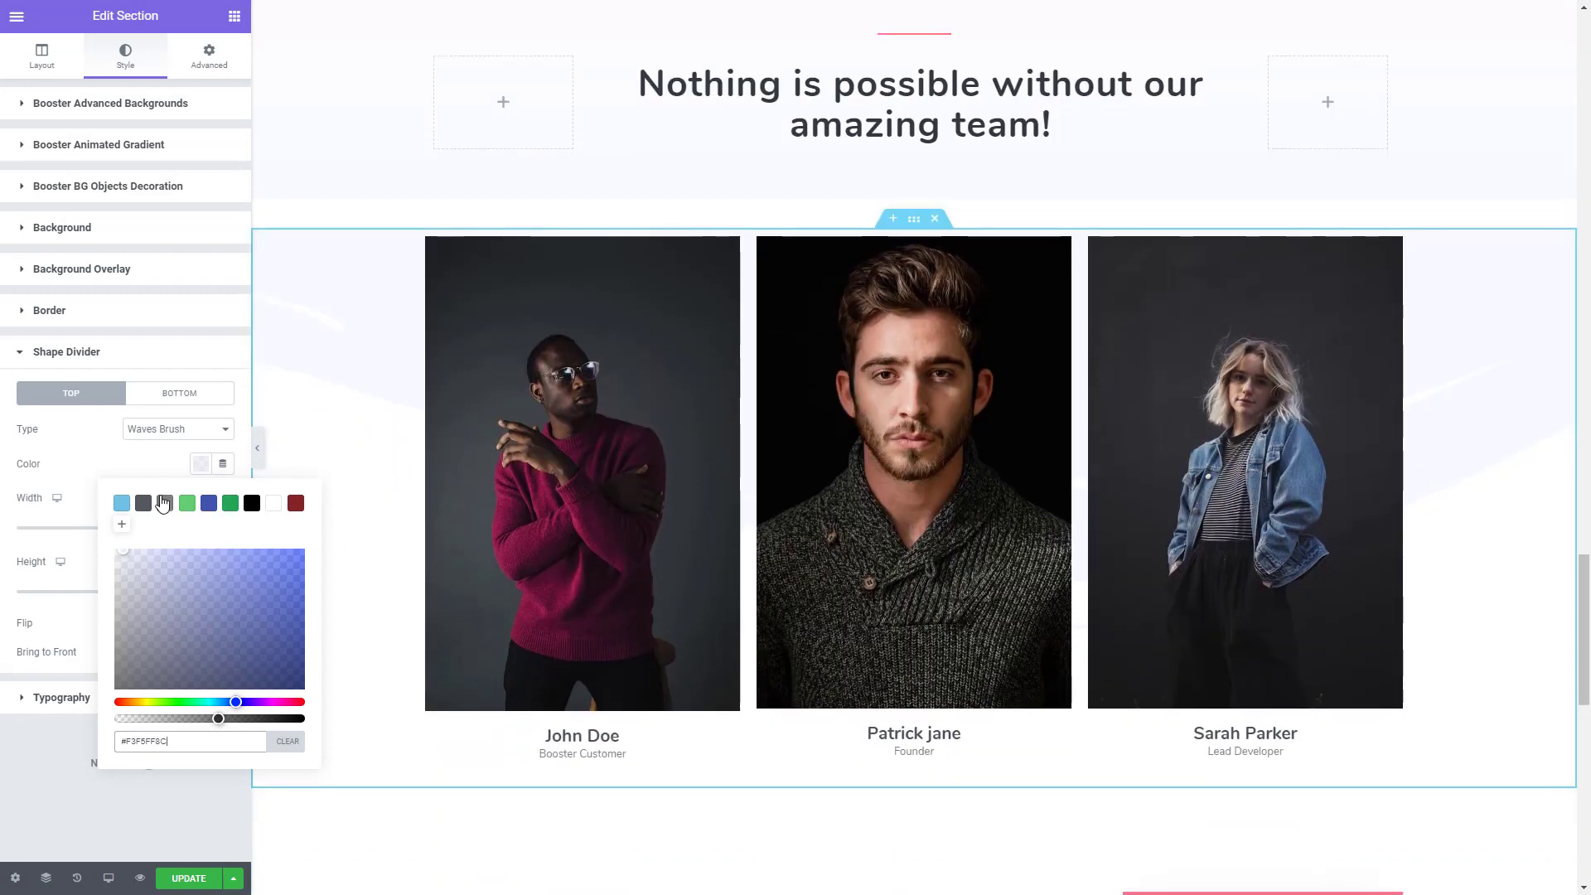
{"action": "left_click", "coordinate": [301, 389]}
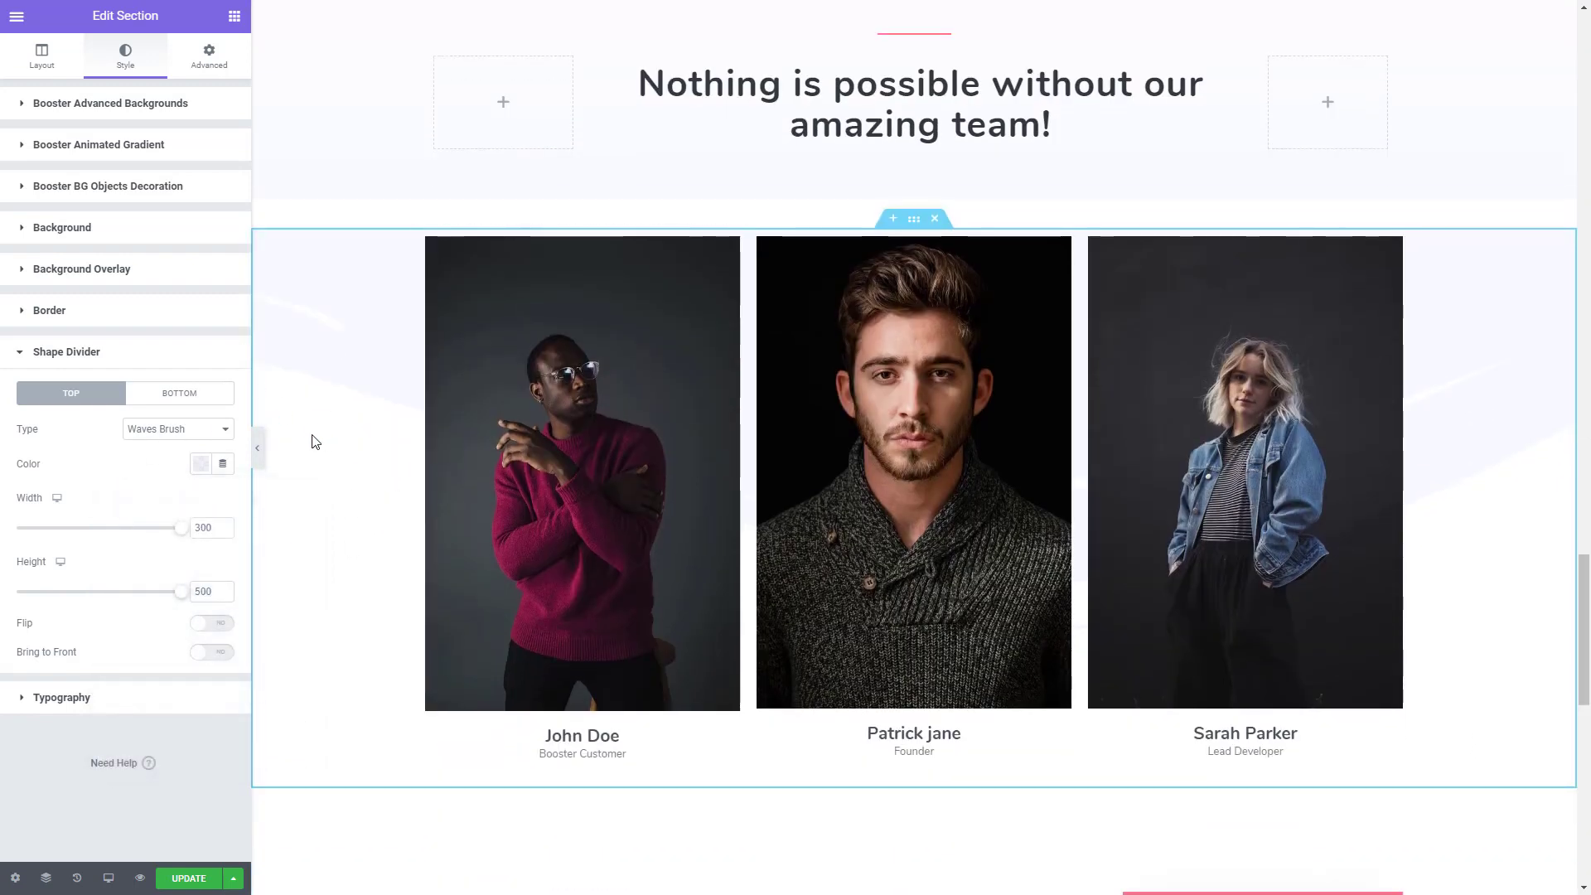
- Give the "Perfecting your WordPress experience!" pricing section a gradient background from white to pale translucent blue #F3F5FF8C
{"action": "scroll", "coordinate": [307, 477], "scroll_direction": "down", "scroll_amount": 5}
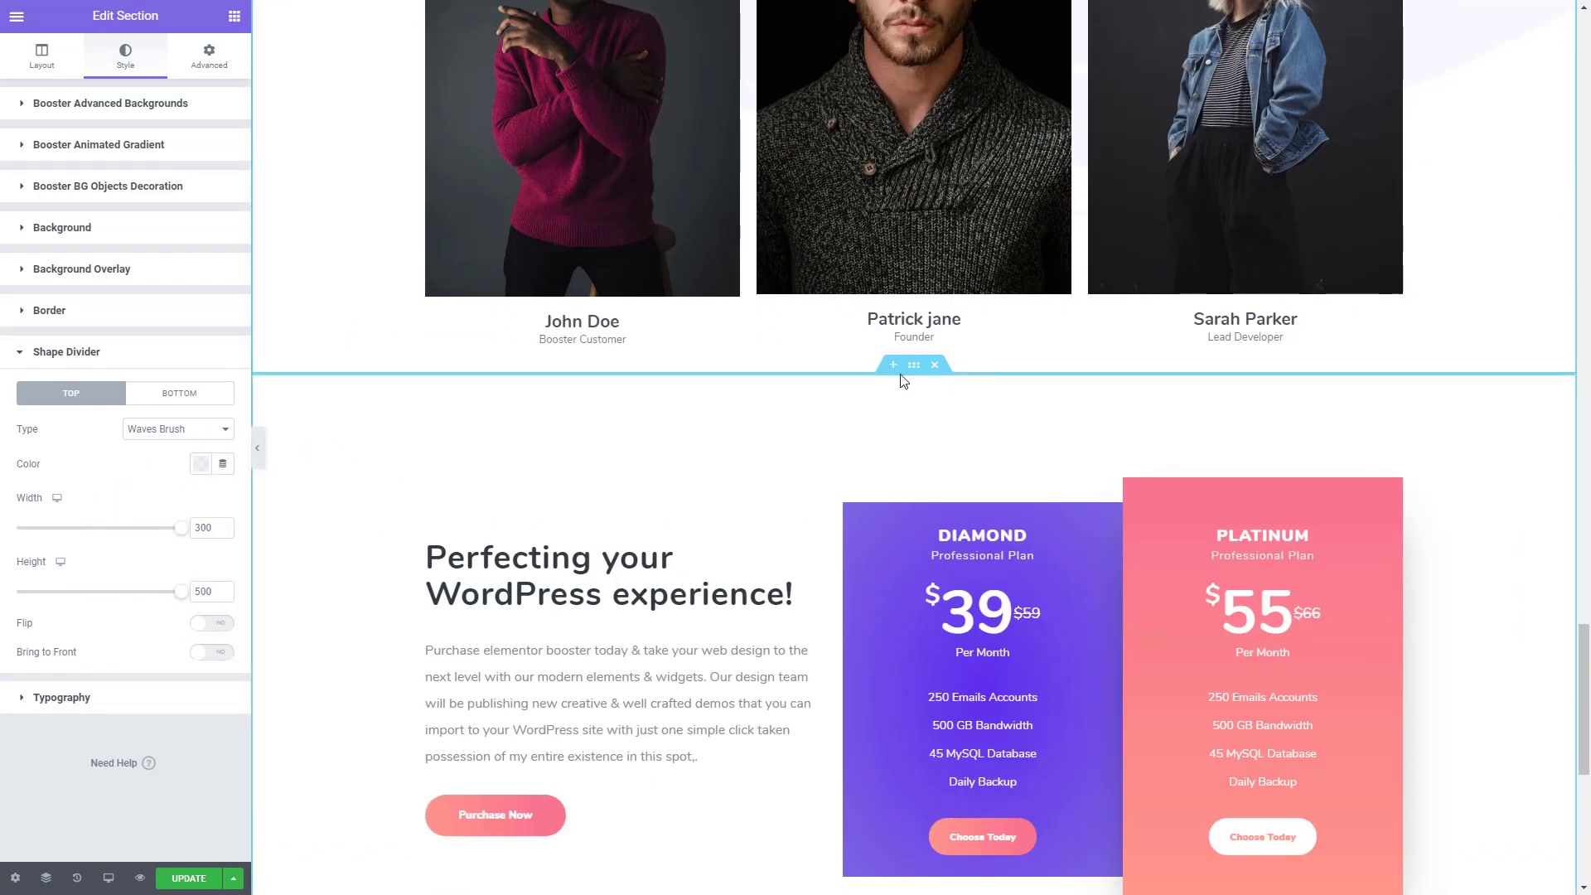
{"action": "left_click", "coordinate": [915, 373]}
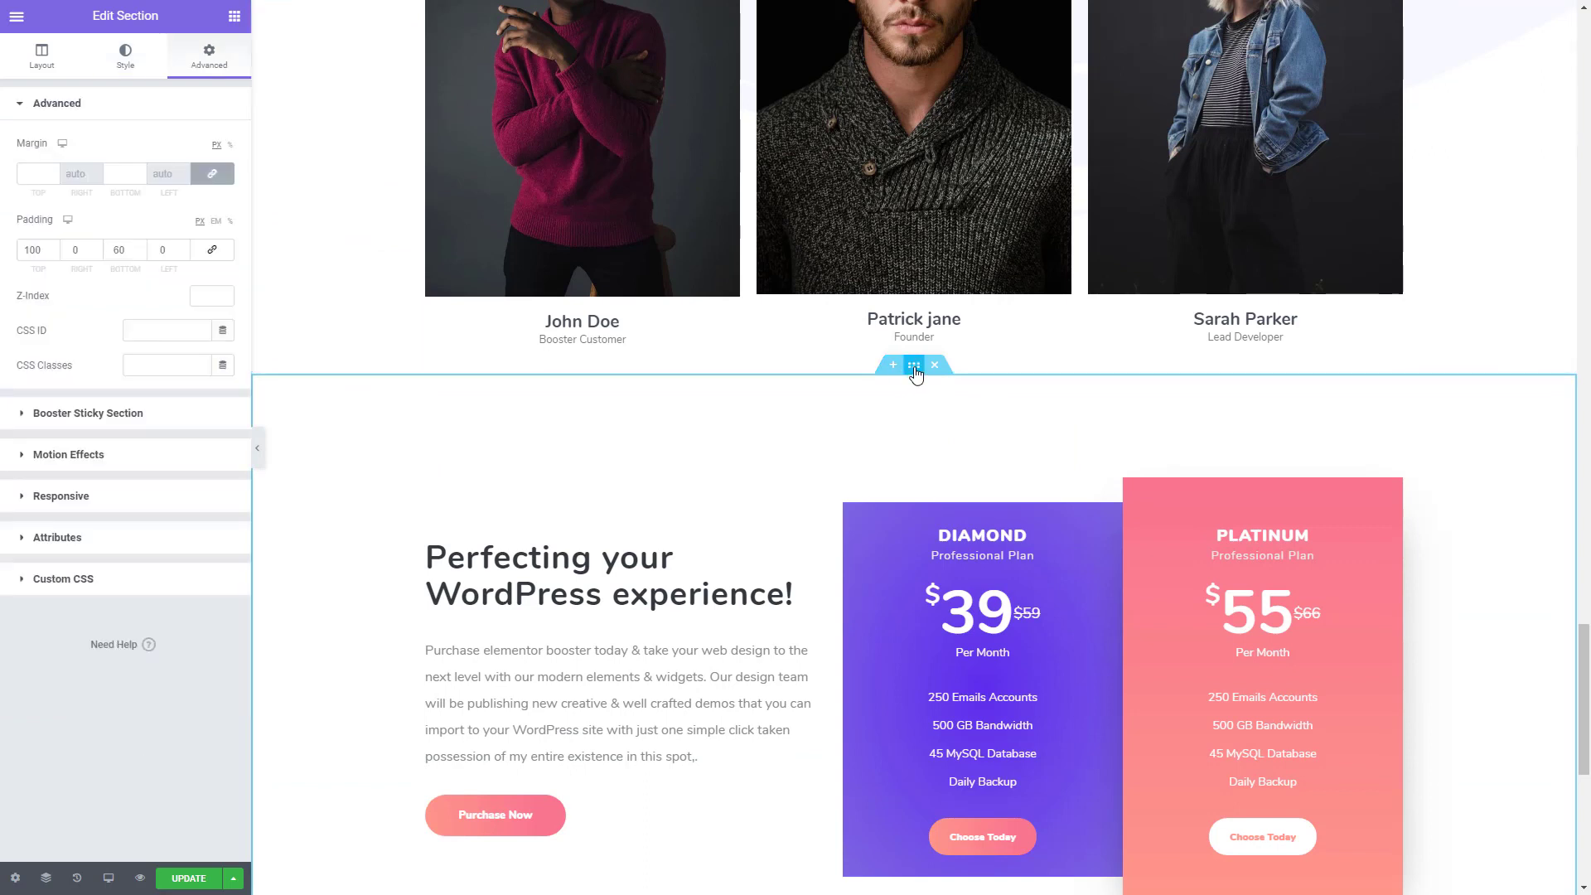
{"action": "left_click", "coordinate": [128, 66]}
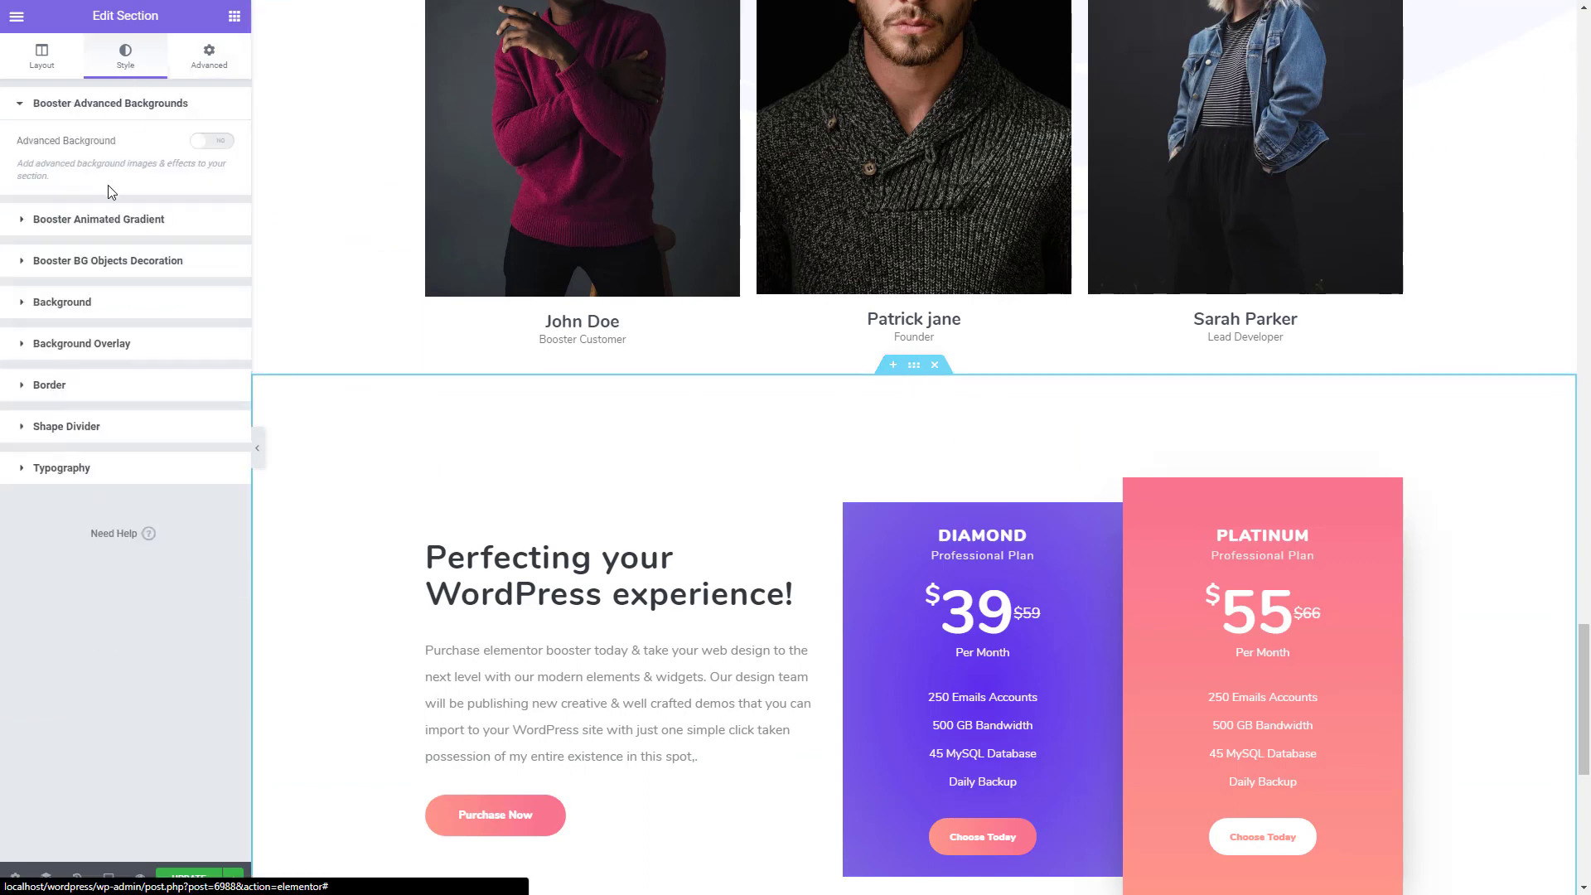
{"action": "left_click", "coordinate": [80, 322]}
{"action": "left_click", "coordinate": [178, 304]}
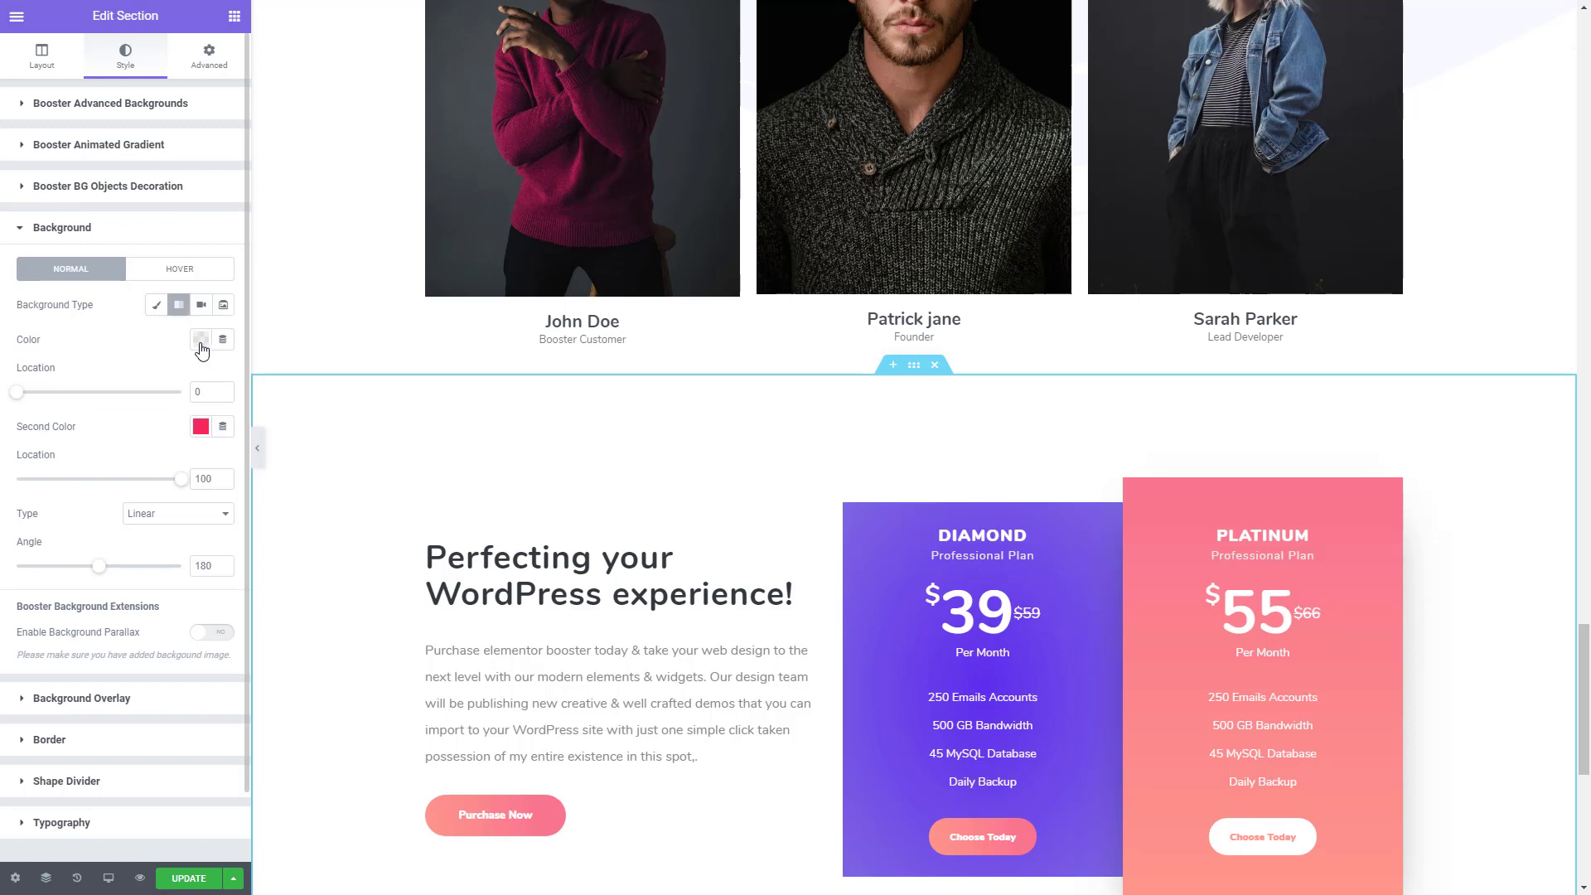
{"action": "left_click", "coordinate": [200, 340]}
{"action": "left_click", "coordinate": [274, 379]}
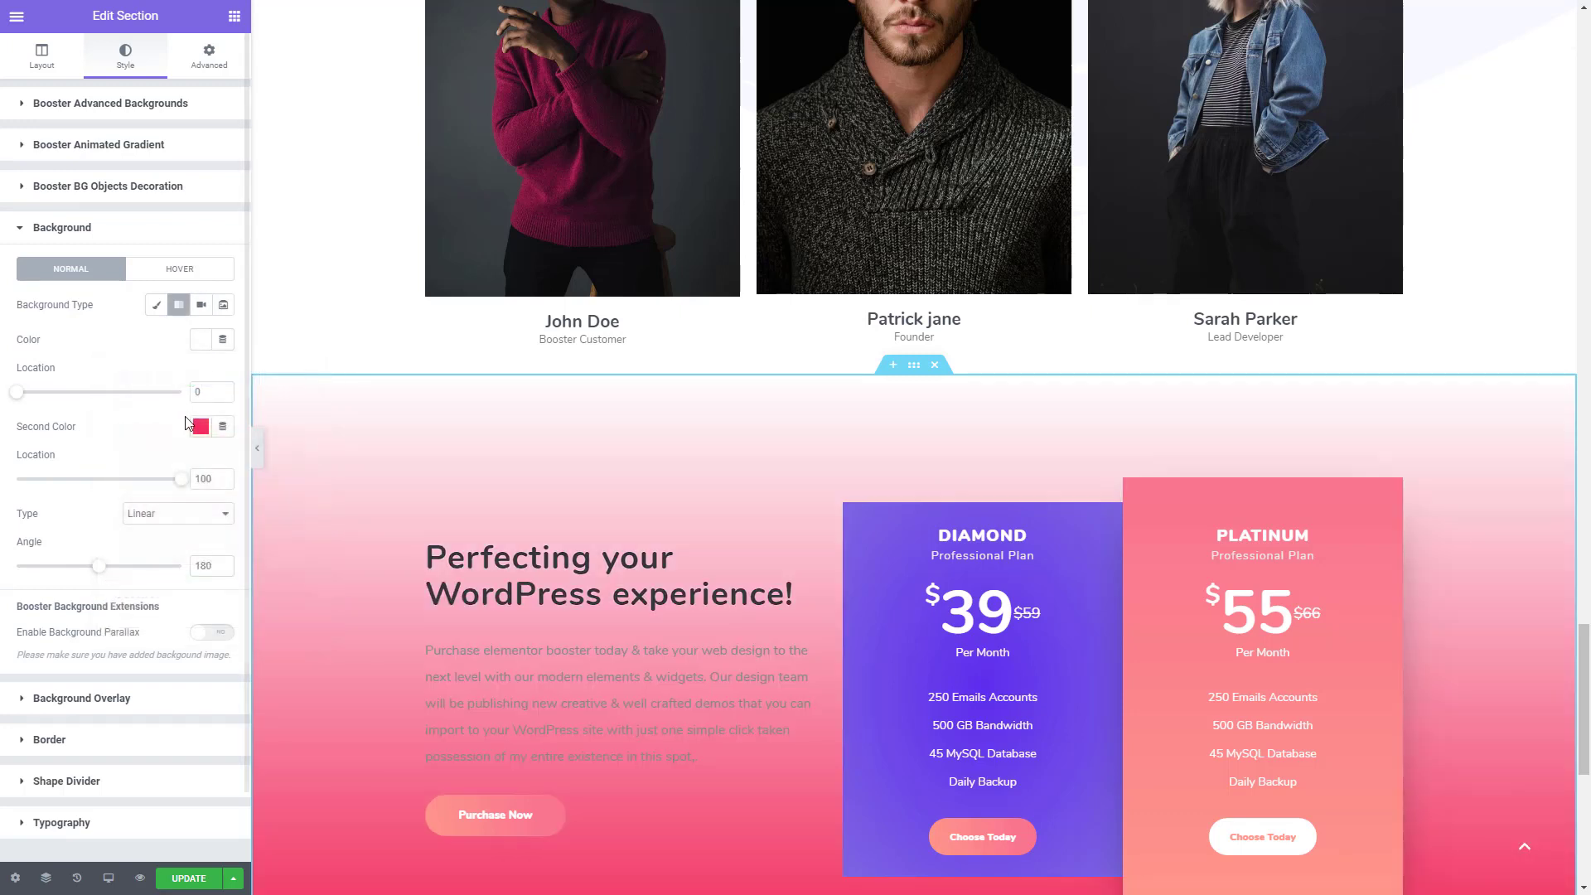
{"action": "left_click", "coordinate": [201, 426]}
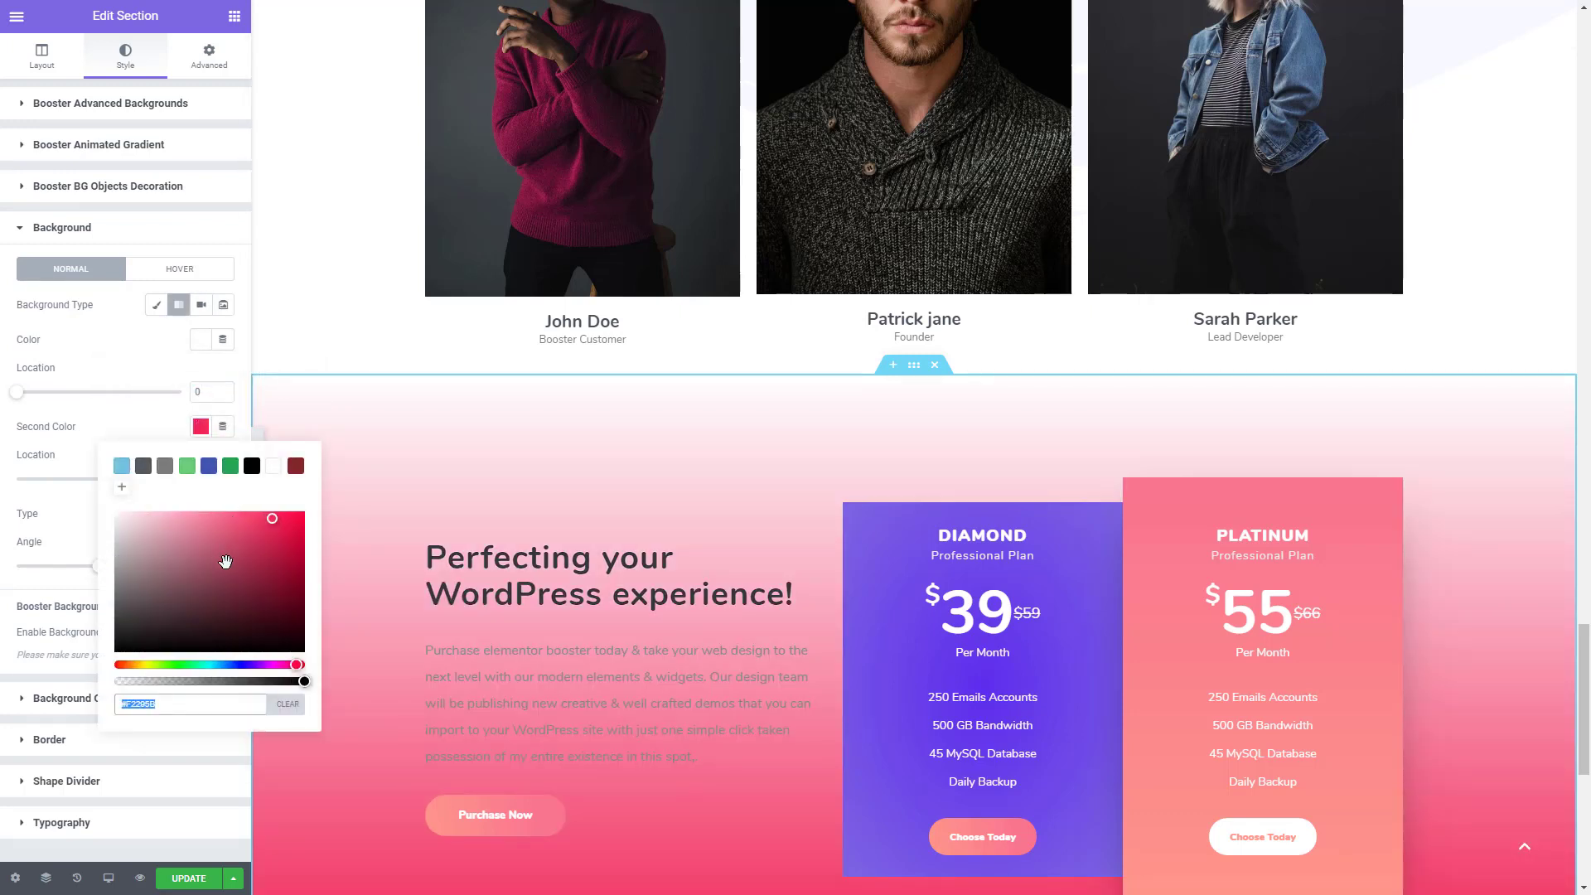
{"action": "type", "text": "#F3F5FF8C"}
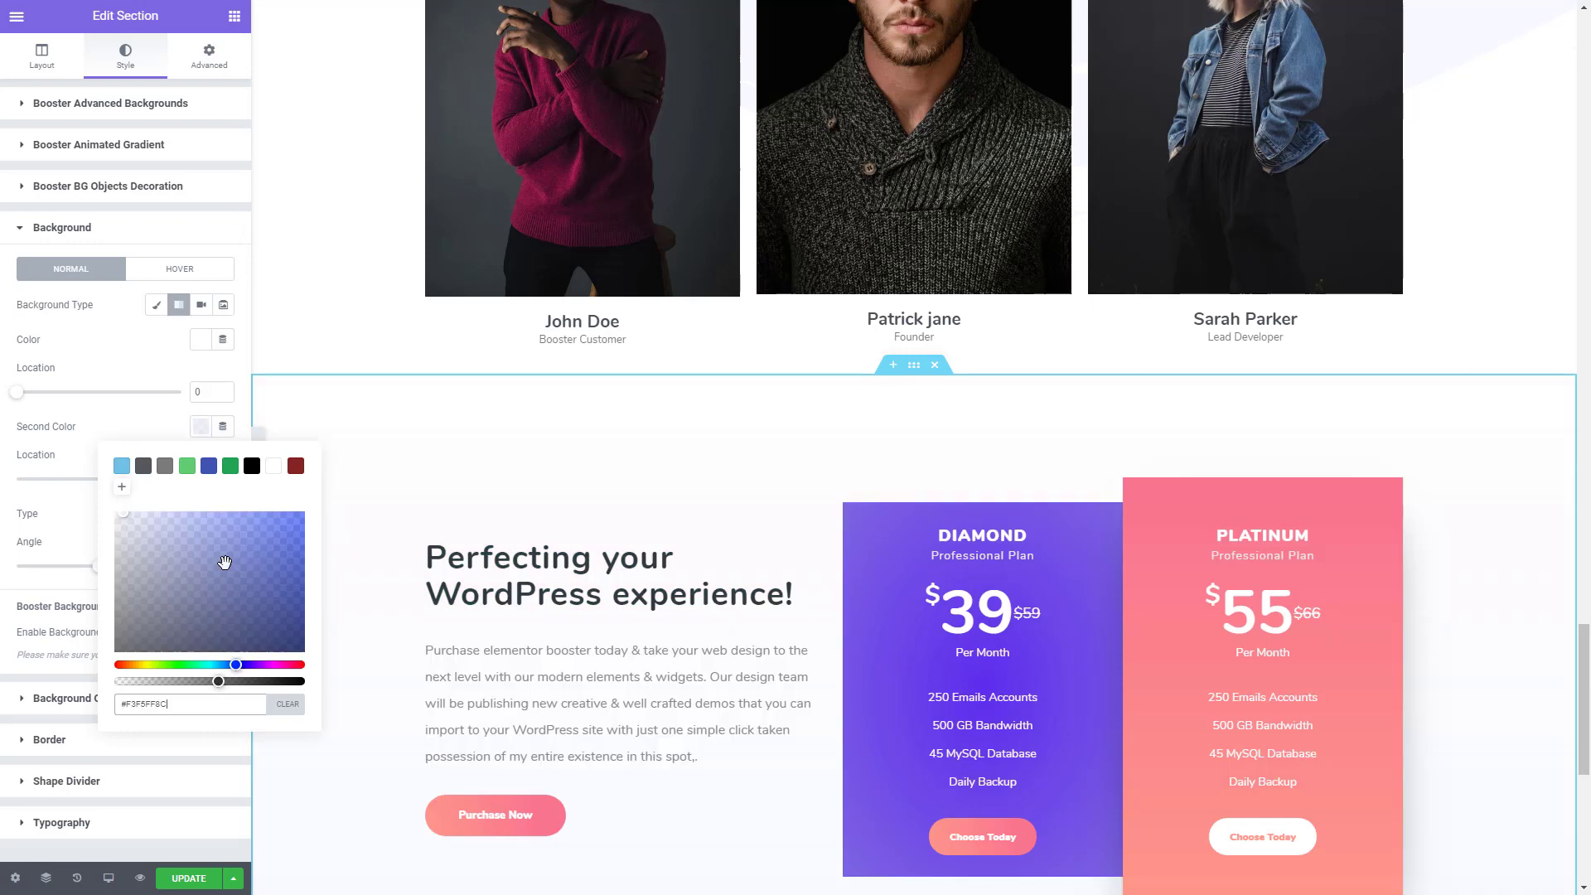
{"action": "left_click", "coordinate": [150, 358]}
- Add a Waves Brush top shape divider coloured #F3F5FF8C to the testimonial section
{"action": "scroll", "coordinate": [579, 608], "scroll_direction": "down", "scroll_amount": 5}
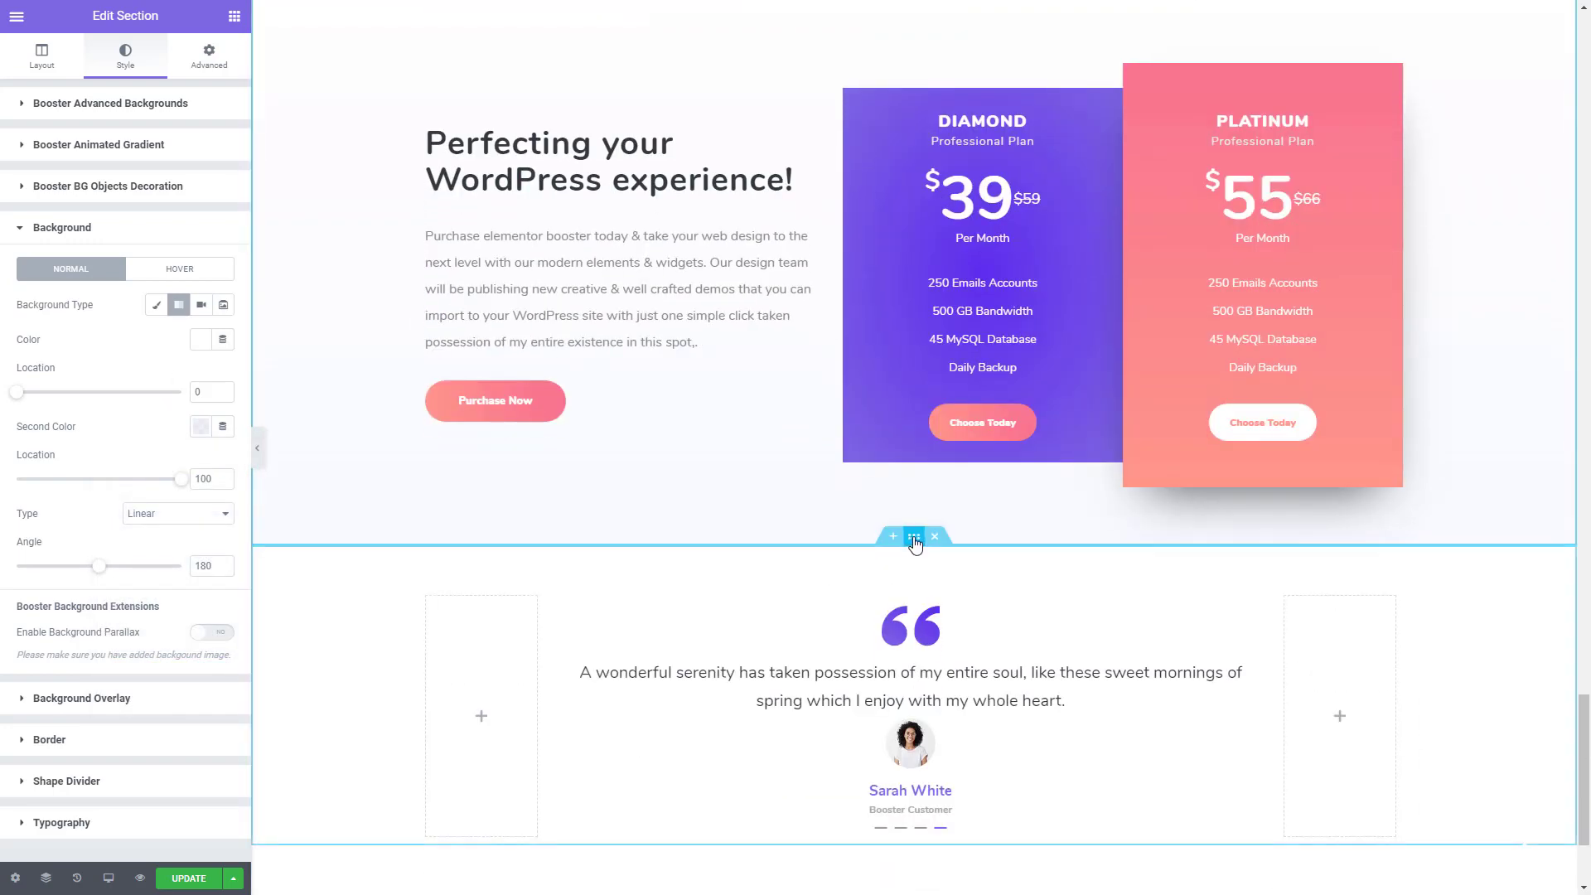
{"action": "left_click", "coordinate": [914, 537]}
{"action": "left_click", "coordinate": [140, 78]}
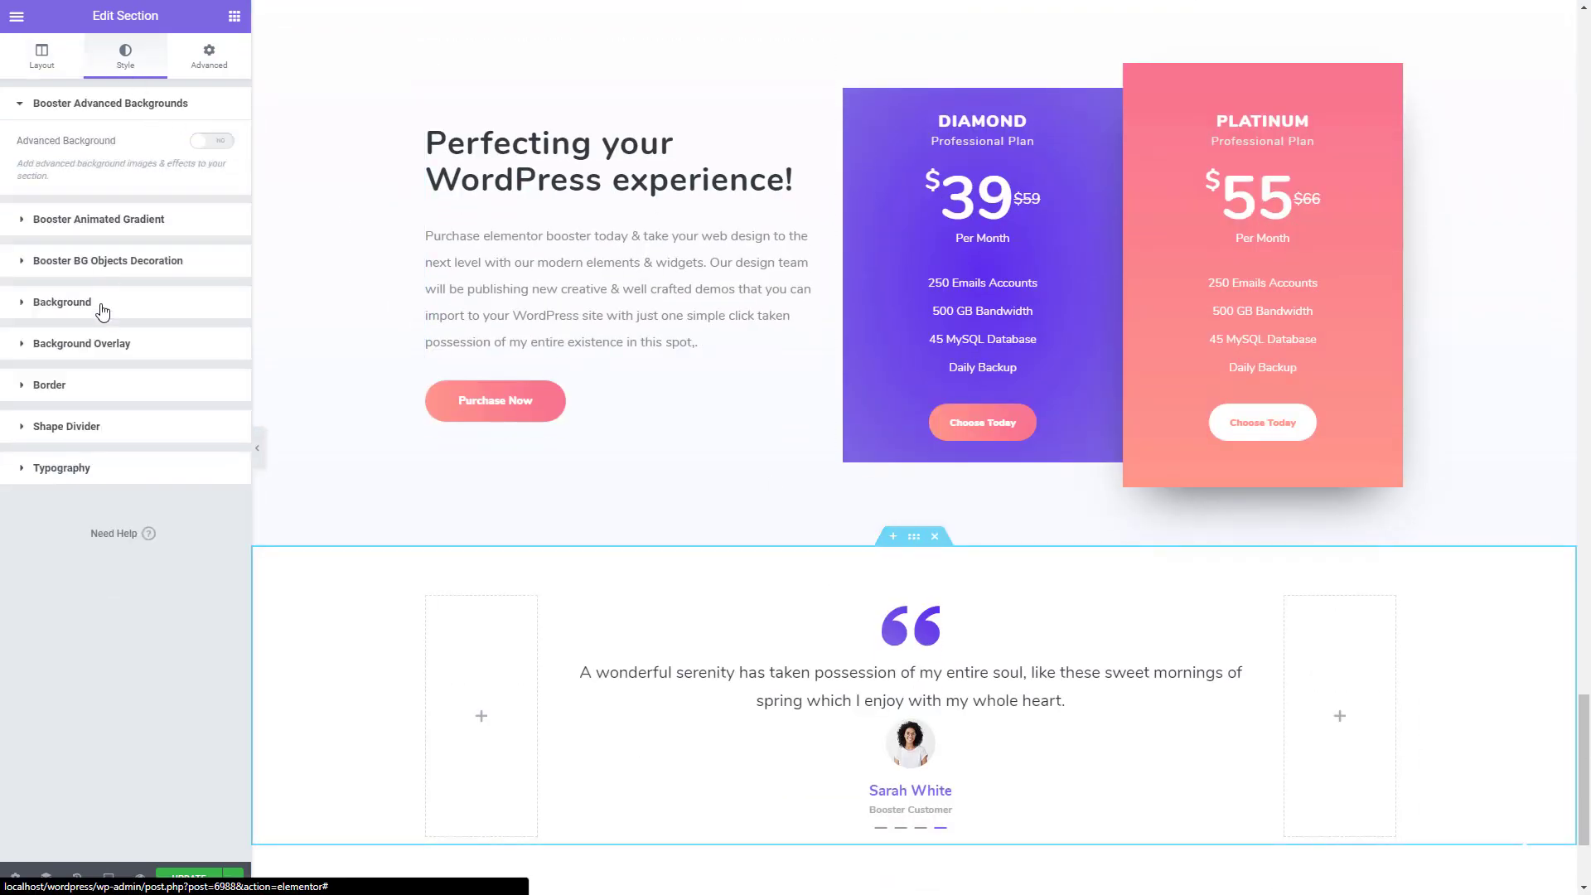
{"action": "left_click", "coordinate": [97, 426]}
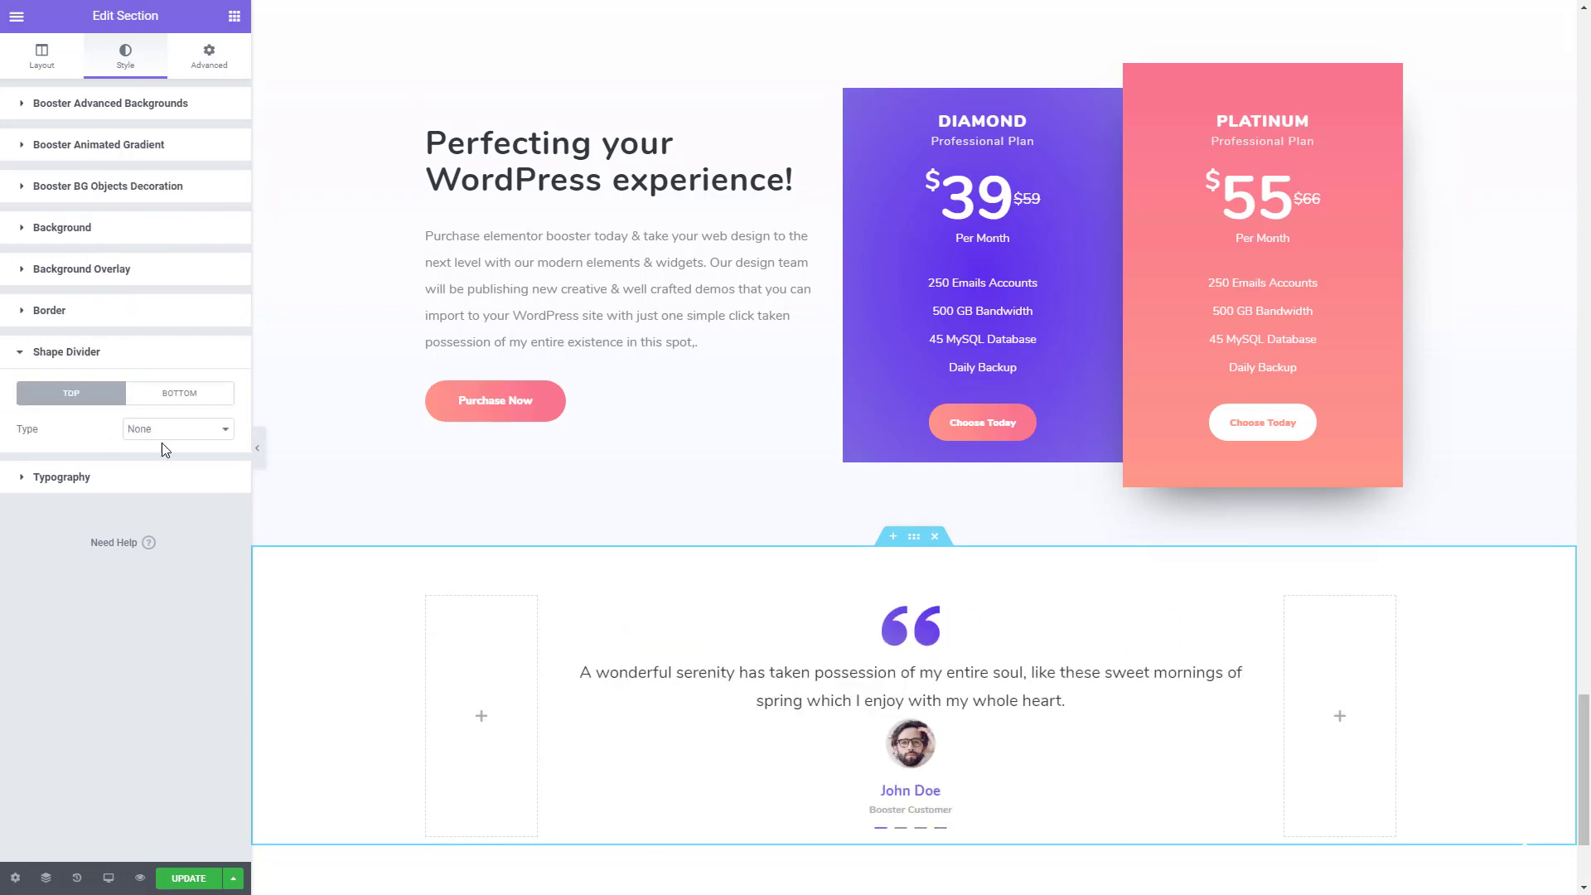
{"action": "left_click", "coordinate": [185, 430]}
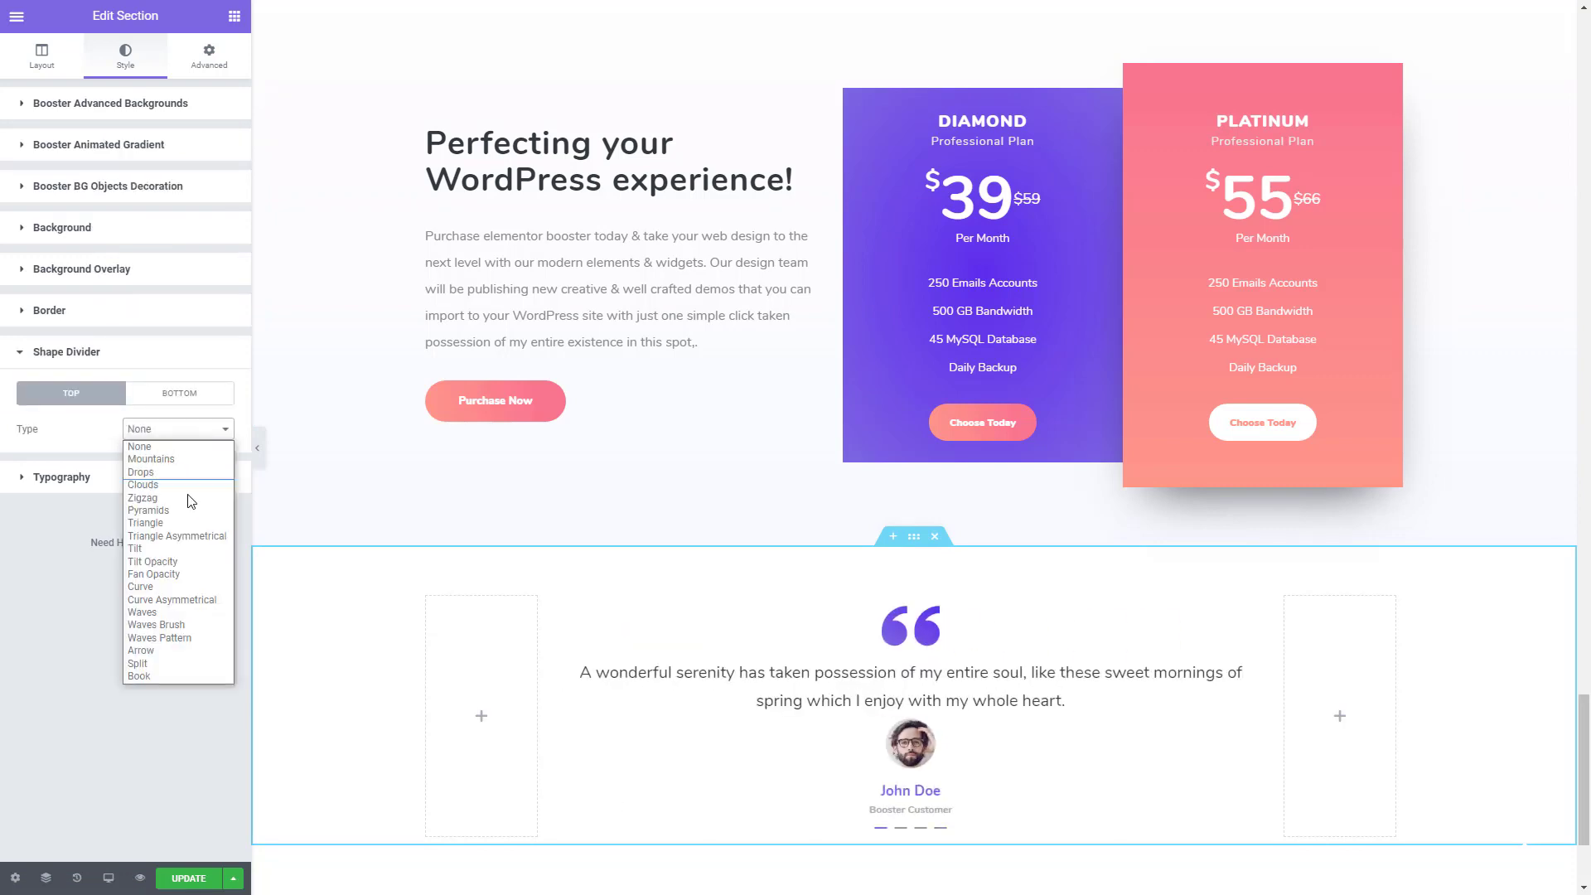
{"action": "left_click", "coordinate": [181, 625]}
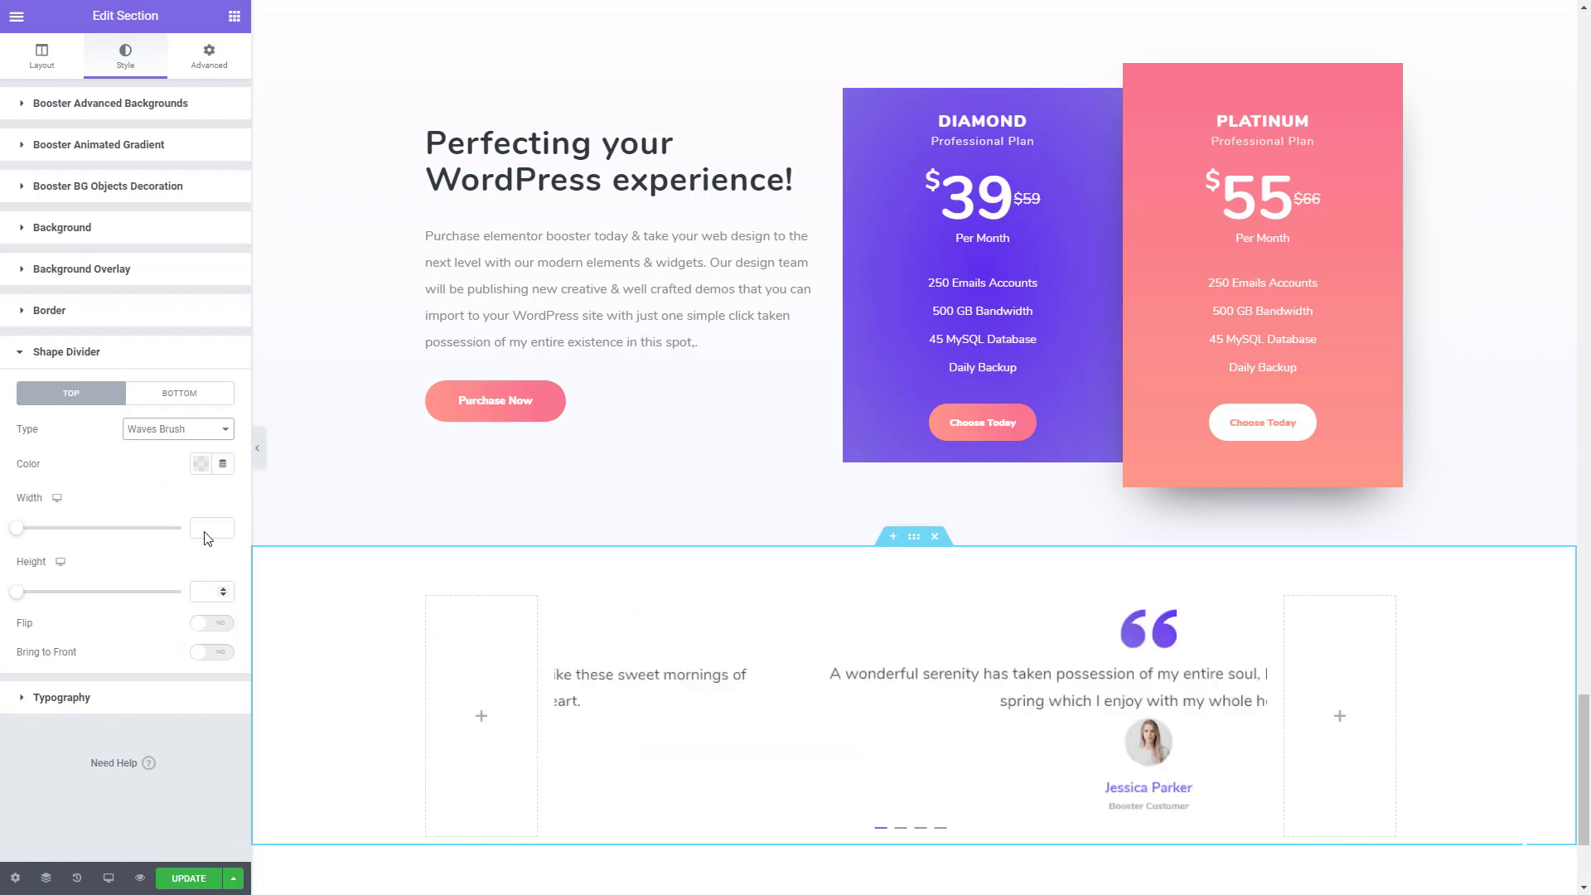
{"action": "left_click", "coordinate": [201, 468]}
{"action": "left_click", "coordinate": [162, 745]}
{"action": "type", "text": "#F3F5FF8C"}
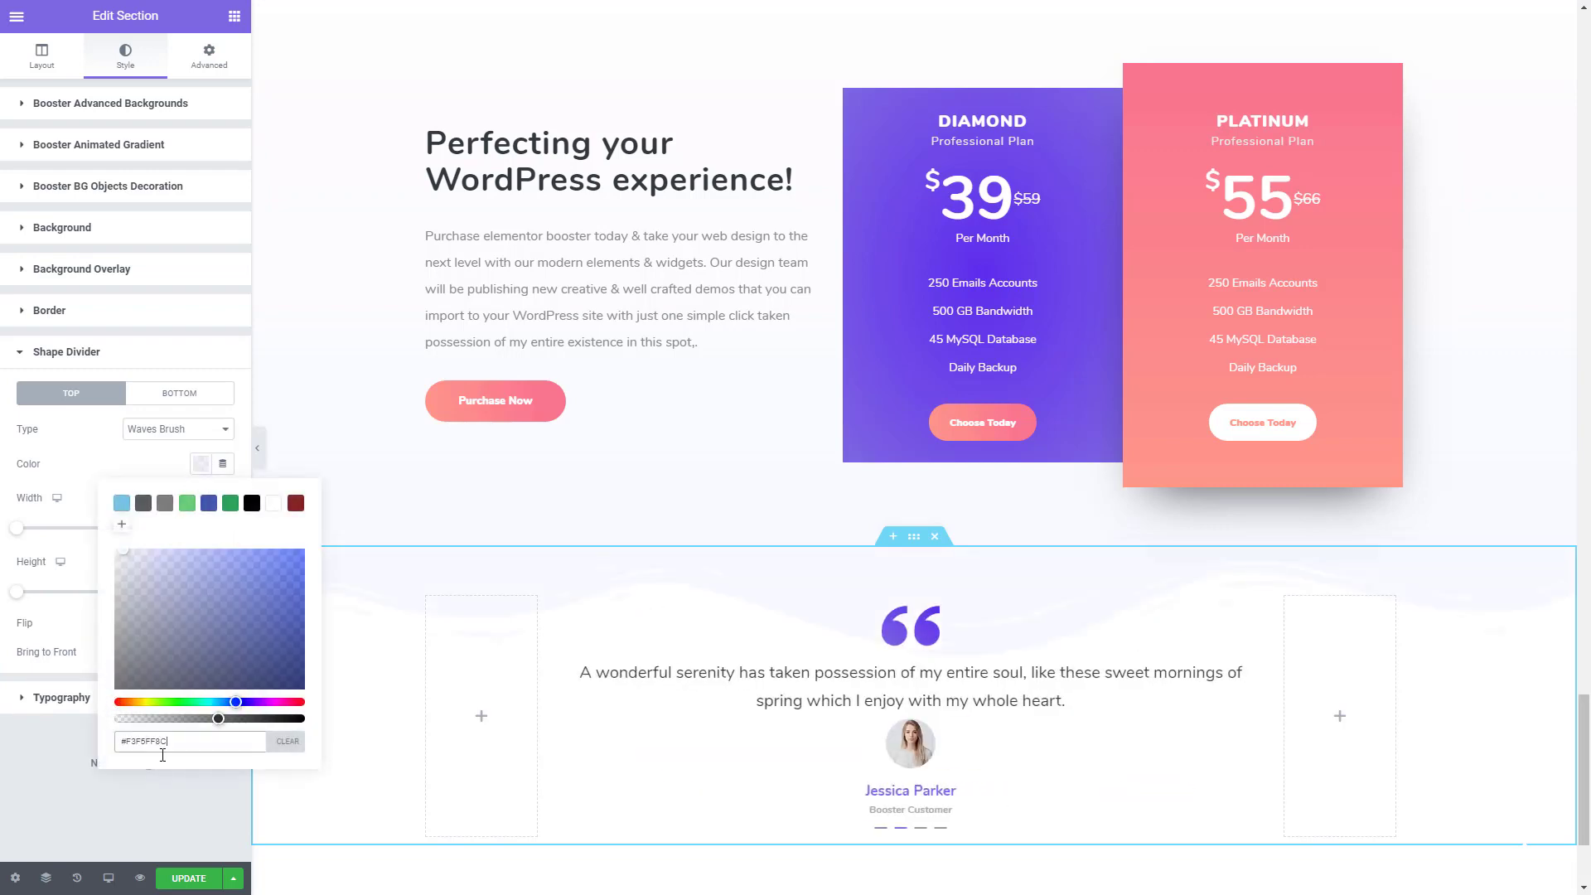
{"action": "left_click", "coordinate": [172, 804]}
- Set the testimonial section divider's width to 300 and height to 500, and review how it meets the pricing section
{"action": "left_click_drag", "start_coordinate": [19, 528], "coordinate": [199, 524]}
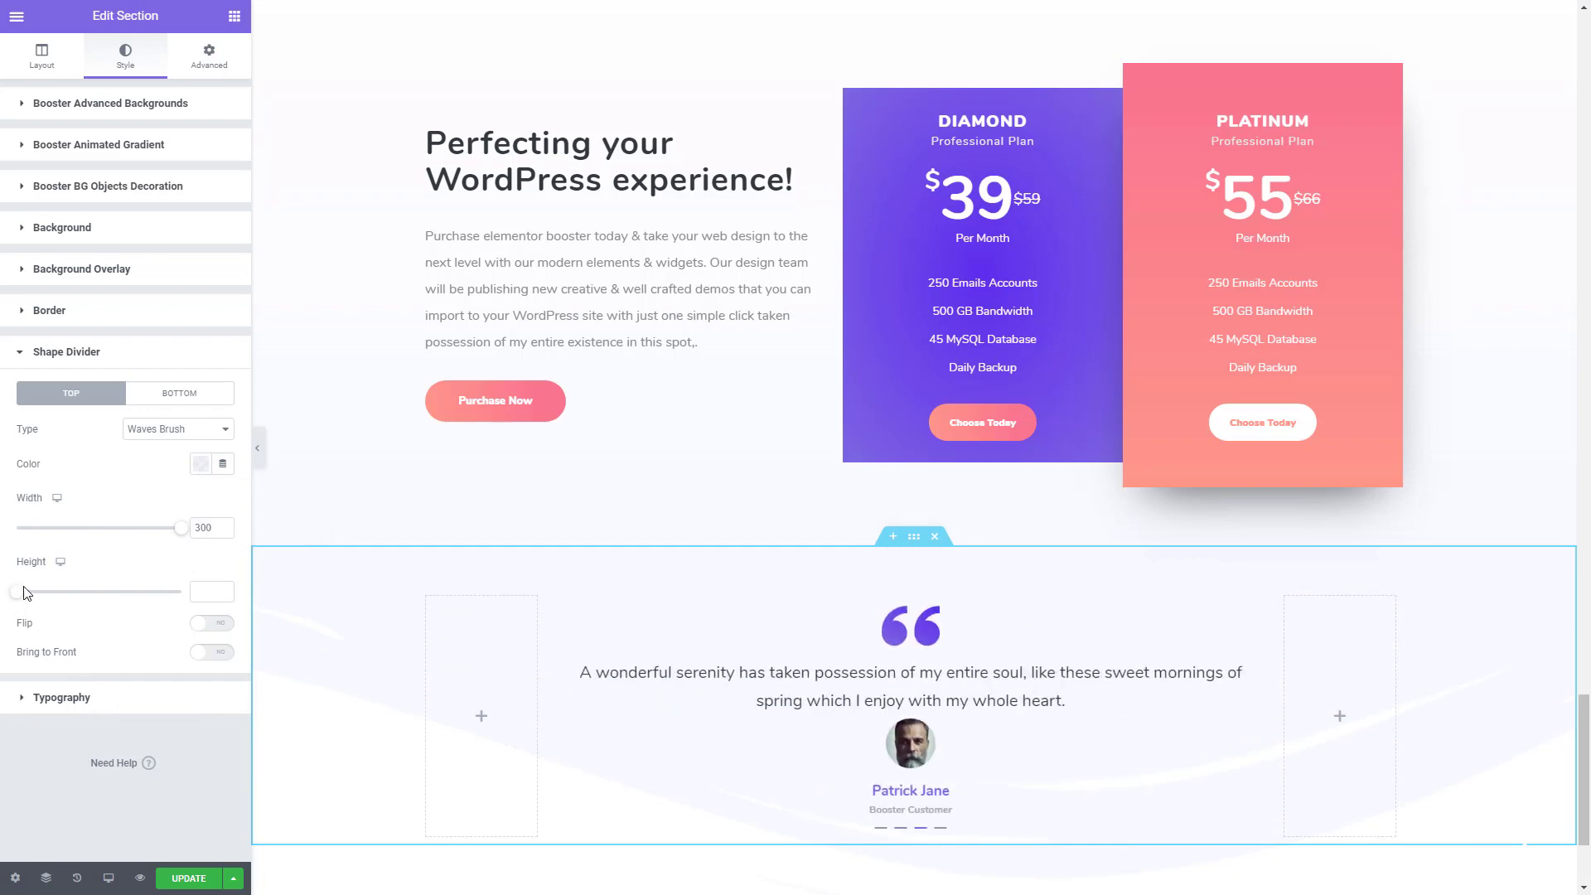
{"action": "left_click_drag", "start_coordinate": [16, 593], "coordinate": [184, 610]}
{"action": "scroll", "coordinate": [861, 750], "scroll_direction": "down", "scroll_amount": 3}
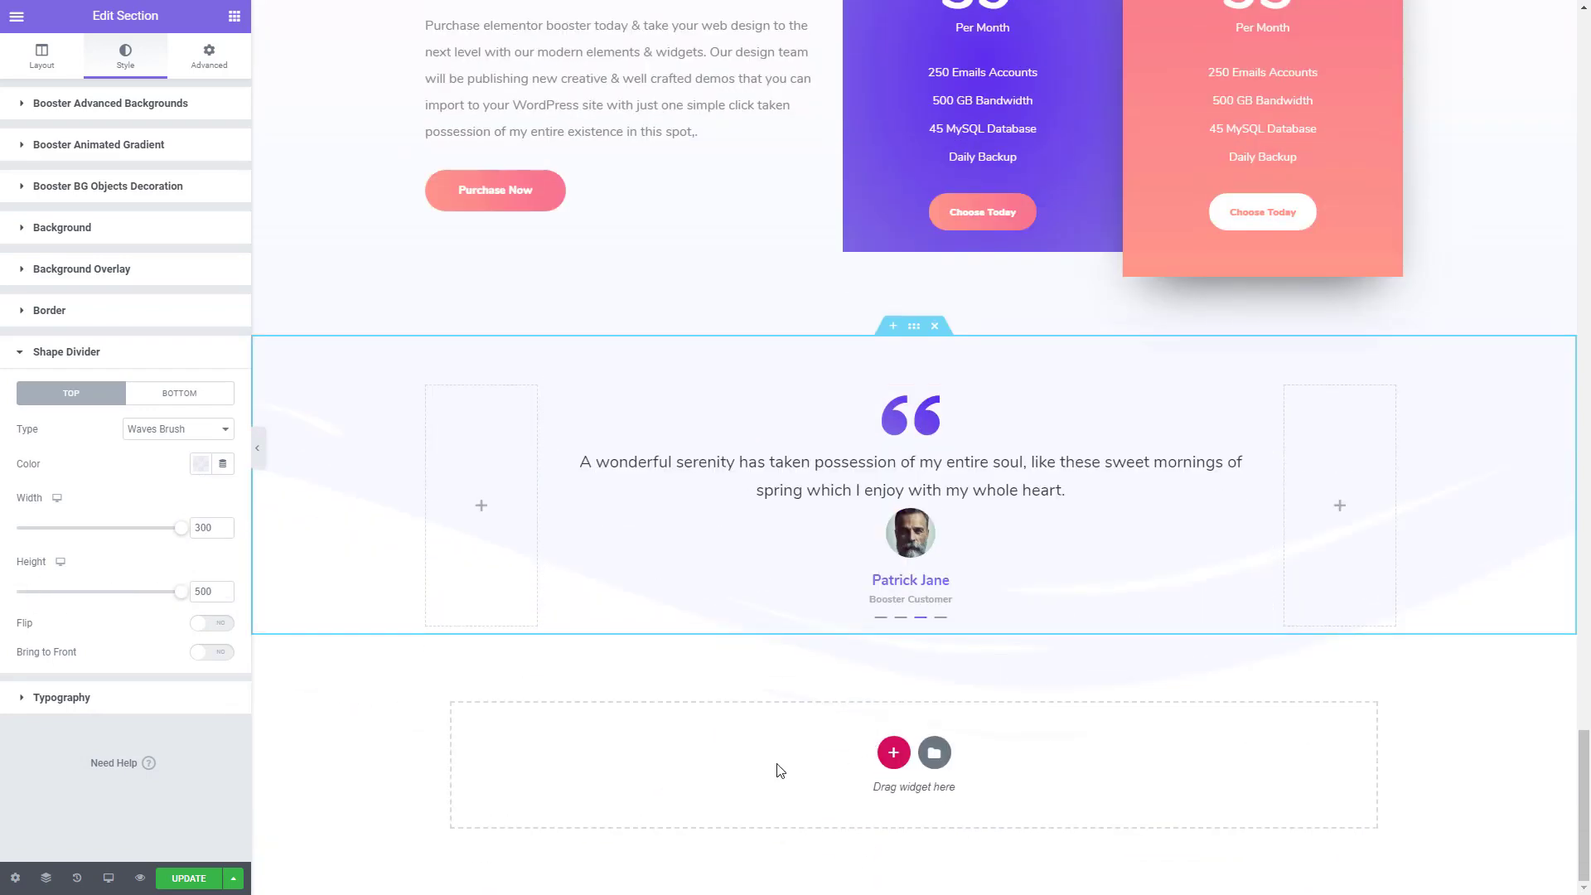
{"action": "scroll", "coordinate": [779, 771], "scroll_direction": "up", "scroll_amount": 3}
{"action": "scroll", "coordinate": [775, 761], "scroll_direction": "down", "scroll_amount": 3}
{"action": "scroll", "coordinate": [784, 759], "scroll_direction": "up", "scroll_amount": 9}
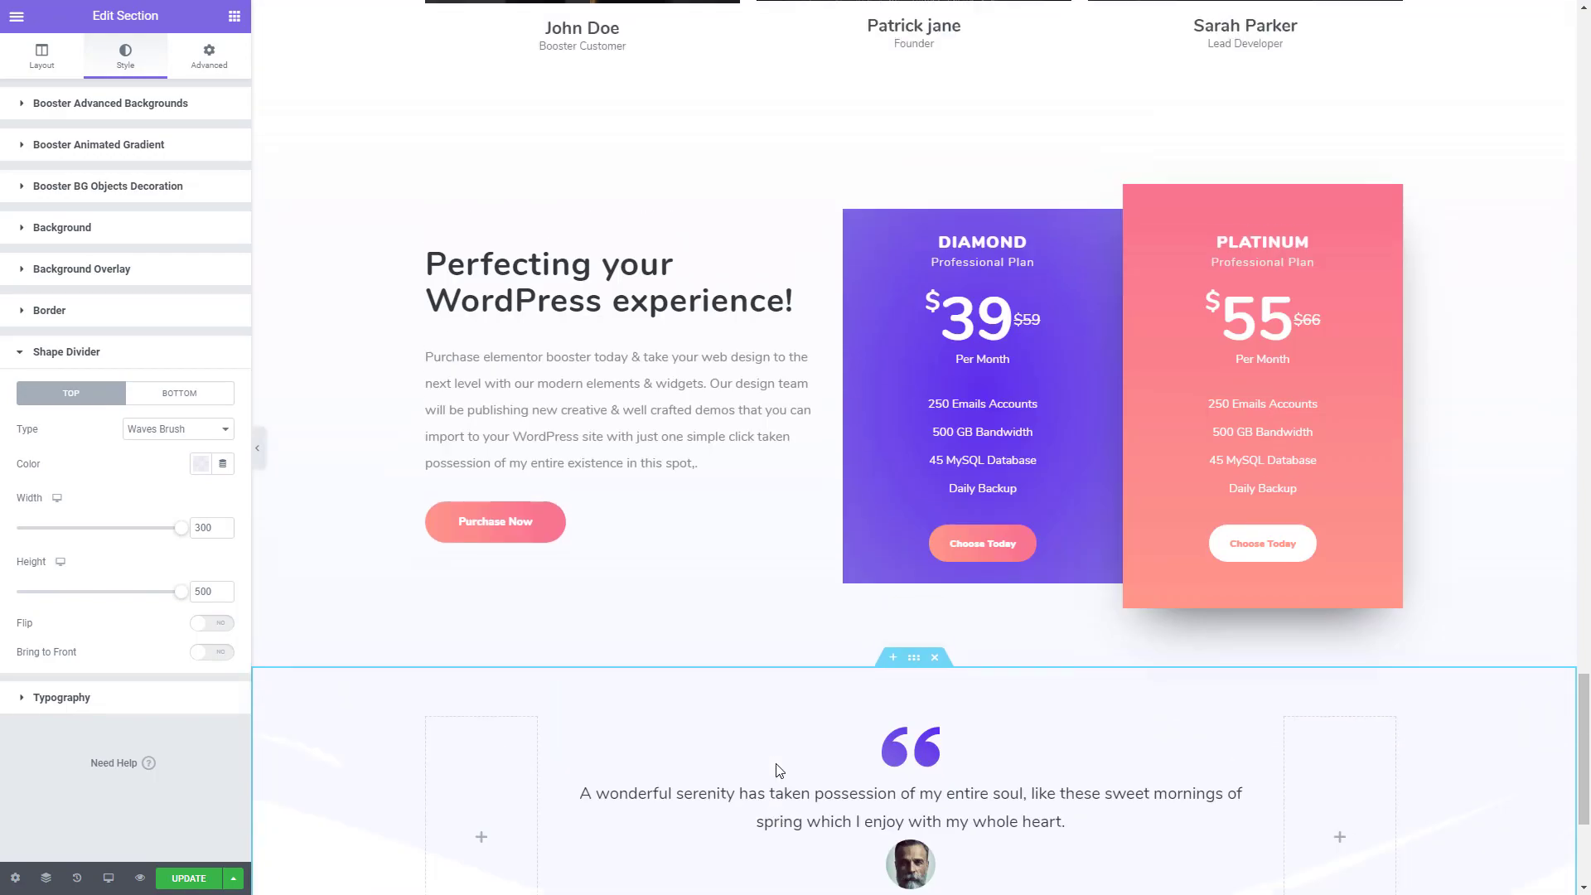
- Copy the hex code of the second gradient colour from the hero's "Purchase Booster Now" button
{"action": "left_click_drag", "start_coordinate": [1583, 692], "coordinate": [1533, 70]}
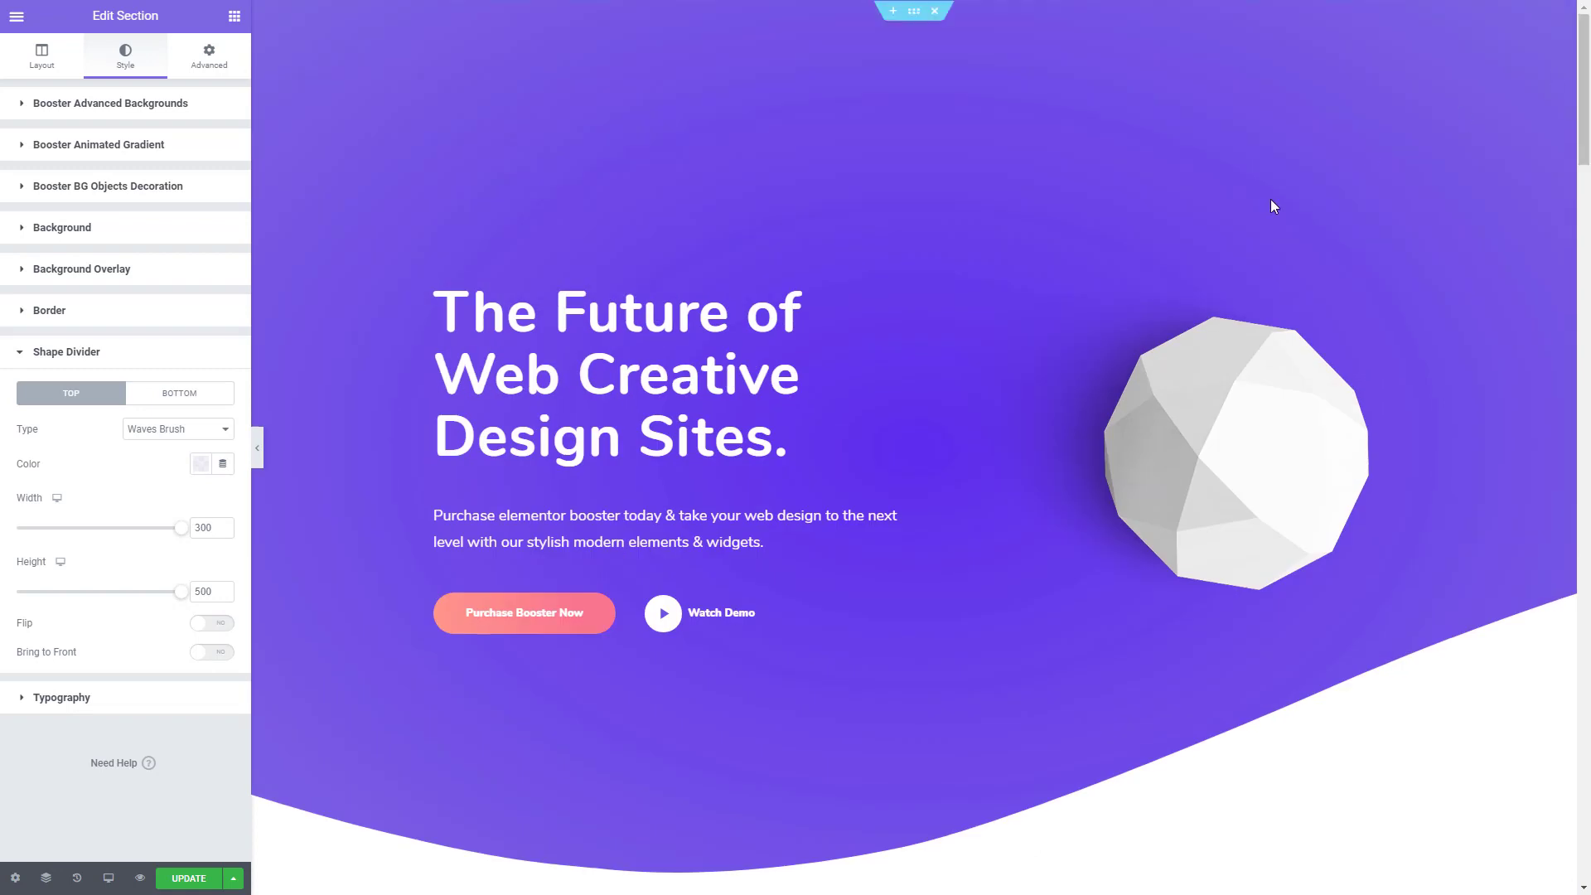
{"action": "left_click", "coordinate": [554, 621]}
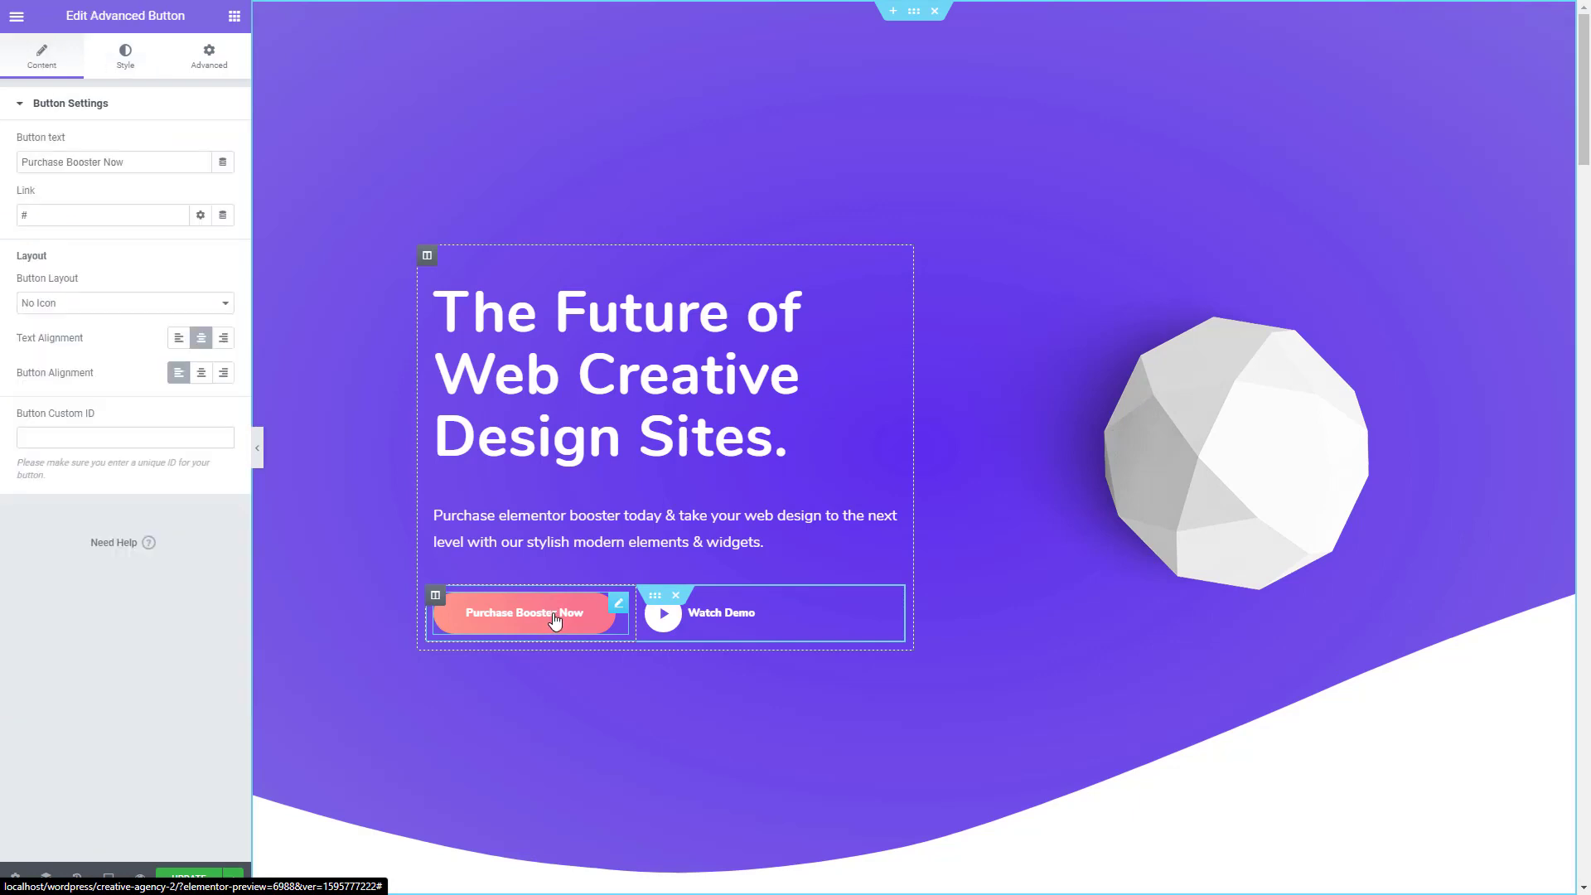
{"action": "left_click", "coordinate": [125, 57]}
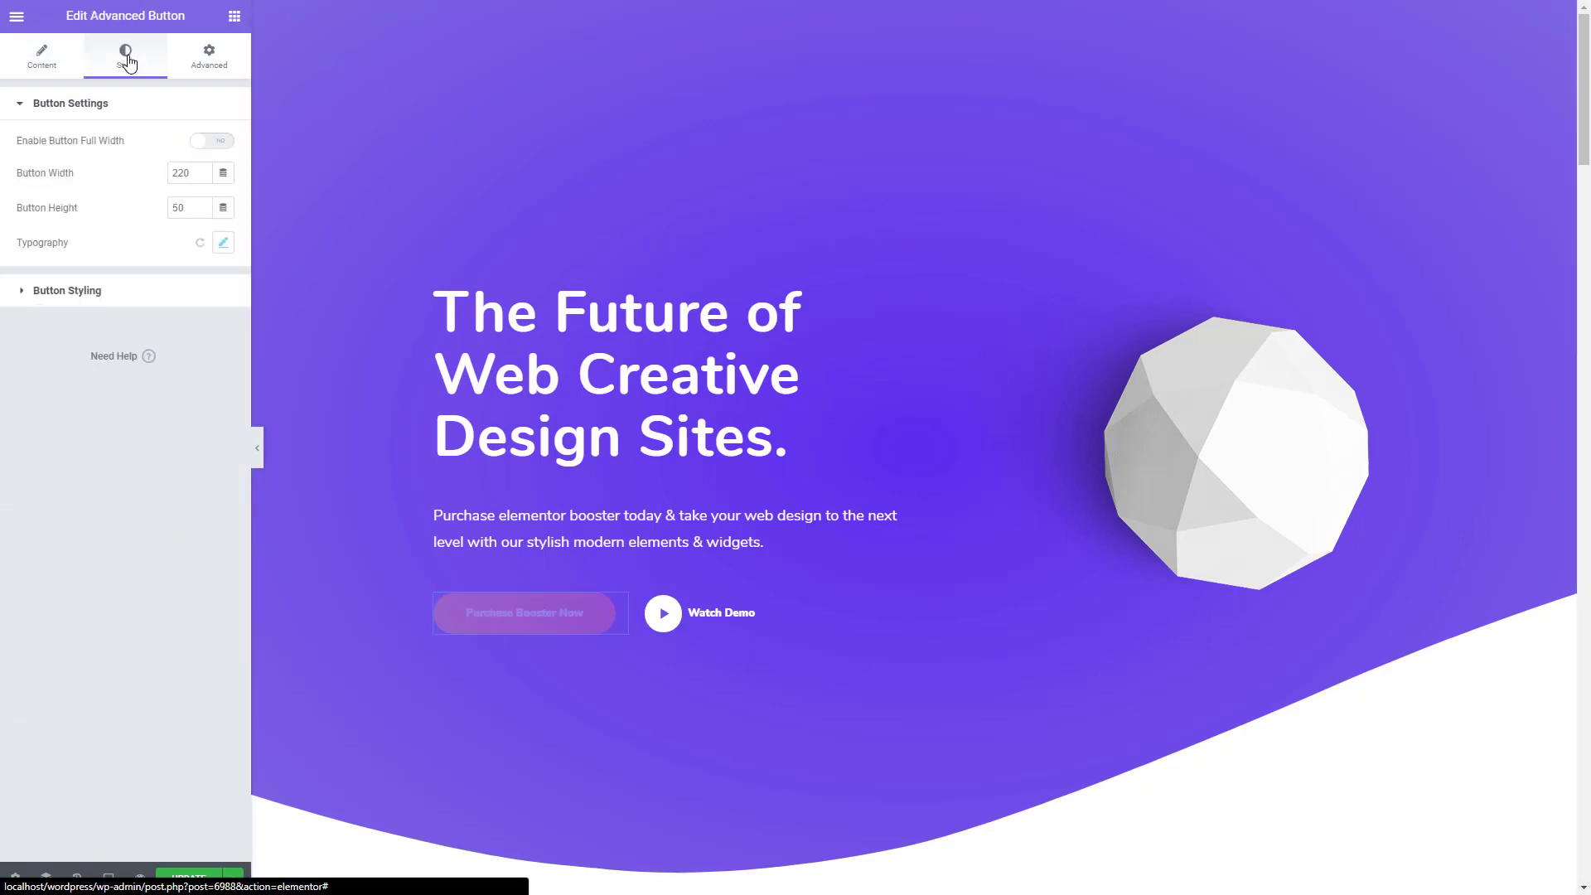
{"action": "left_click", "coordinate": [105, 307]}
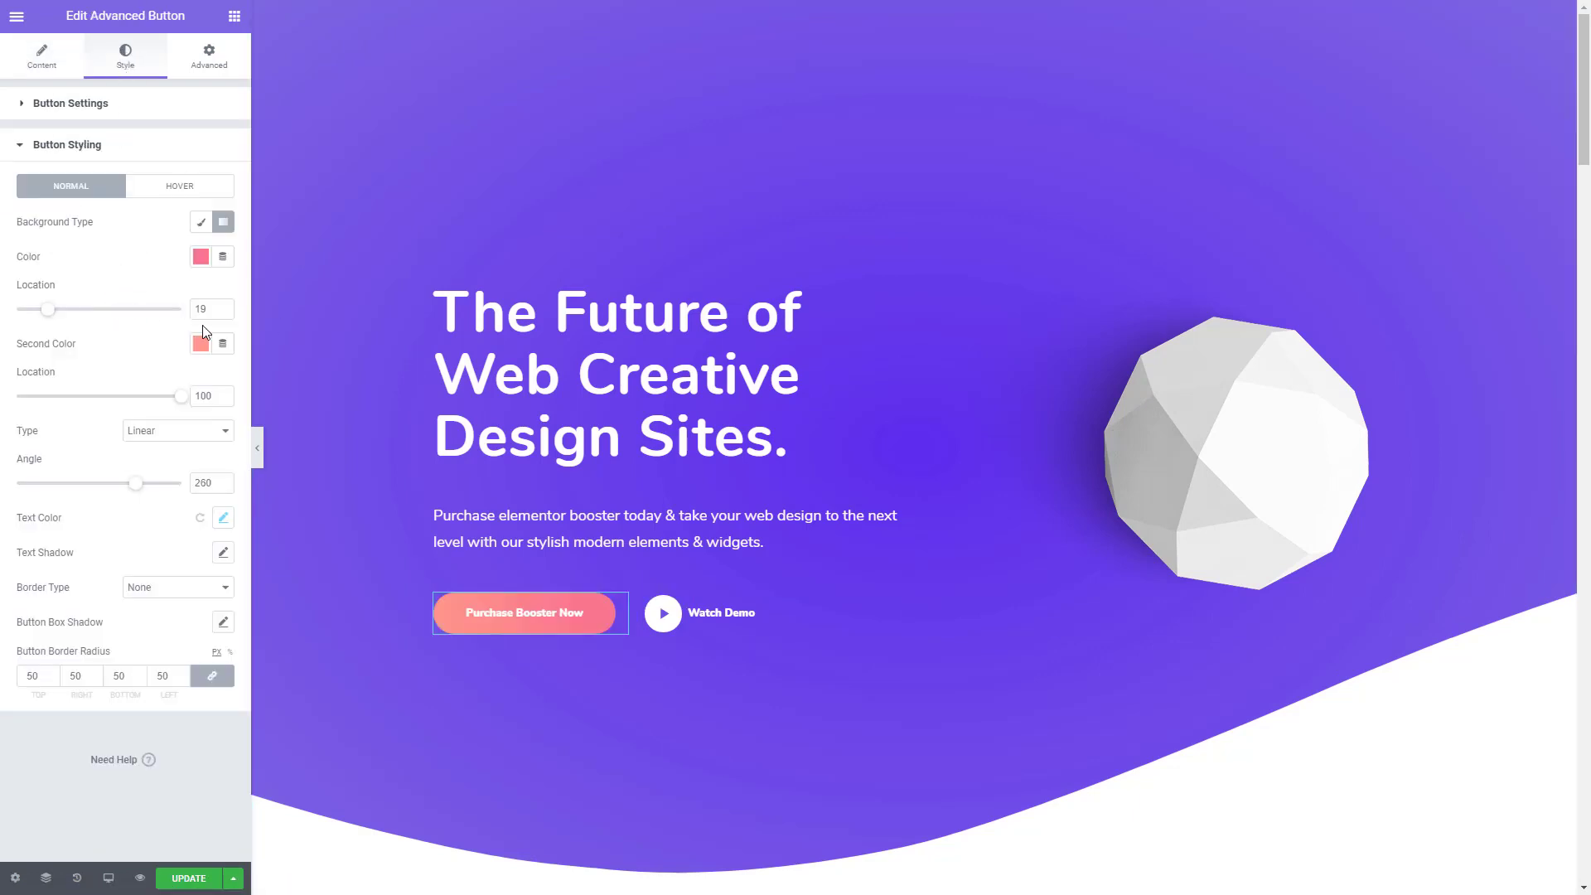
{"action": "left_click", "coordinate": [200, 343]}
{"action": "key", "text": "ctrl+c"}
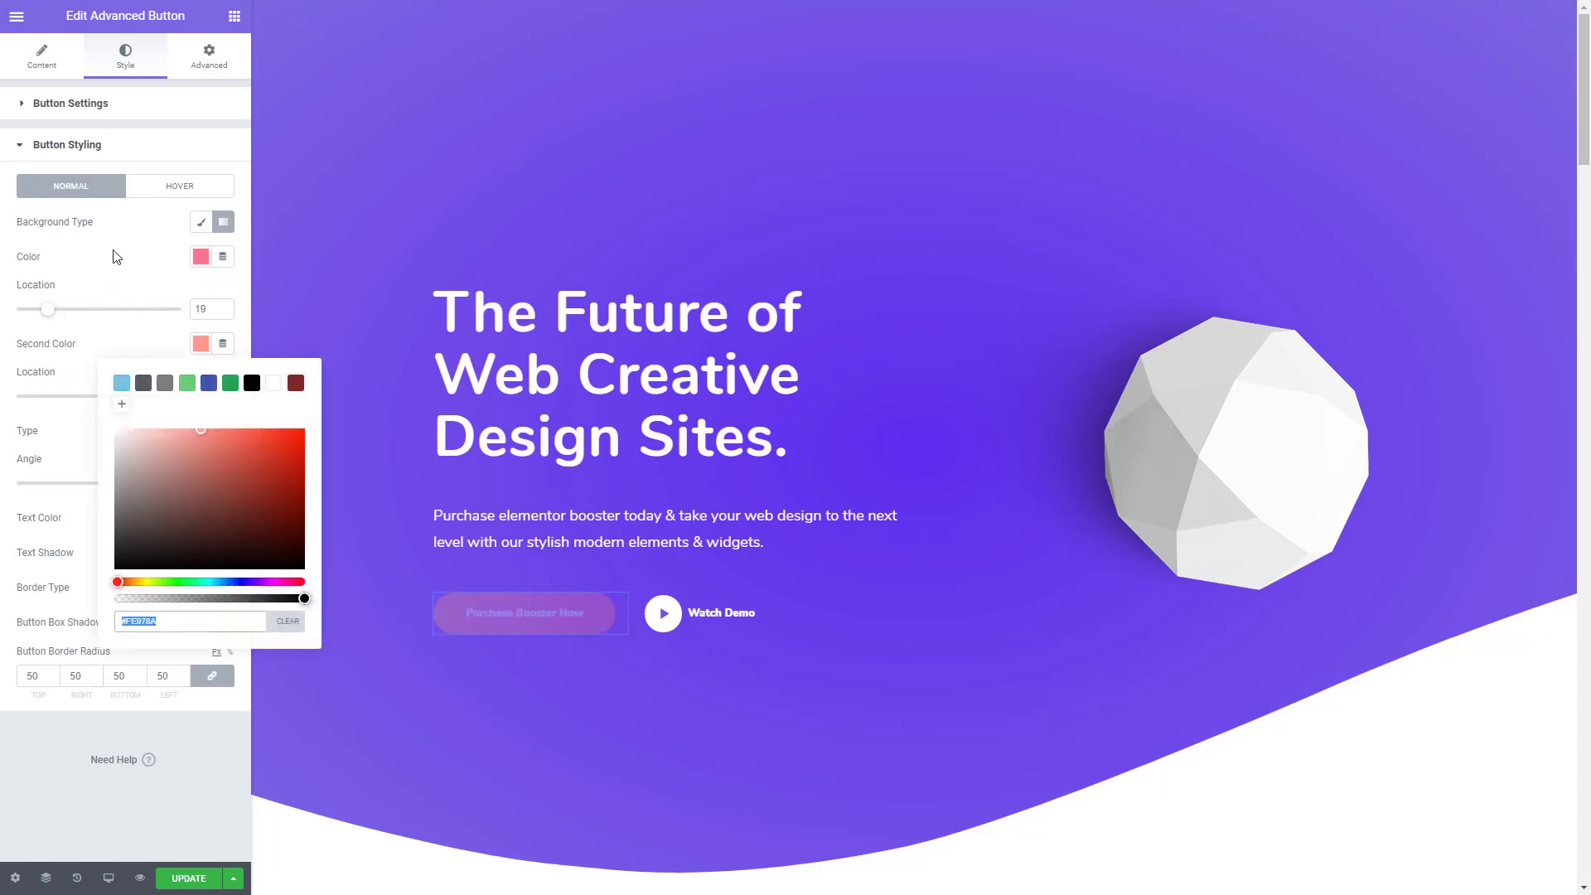
{"action": "left_click", "coordinate": [126, 277]}
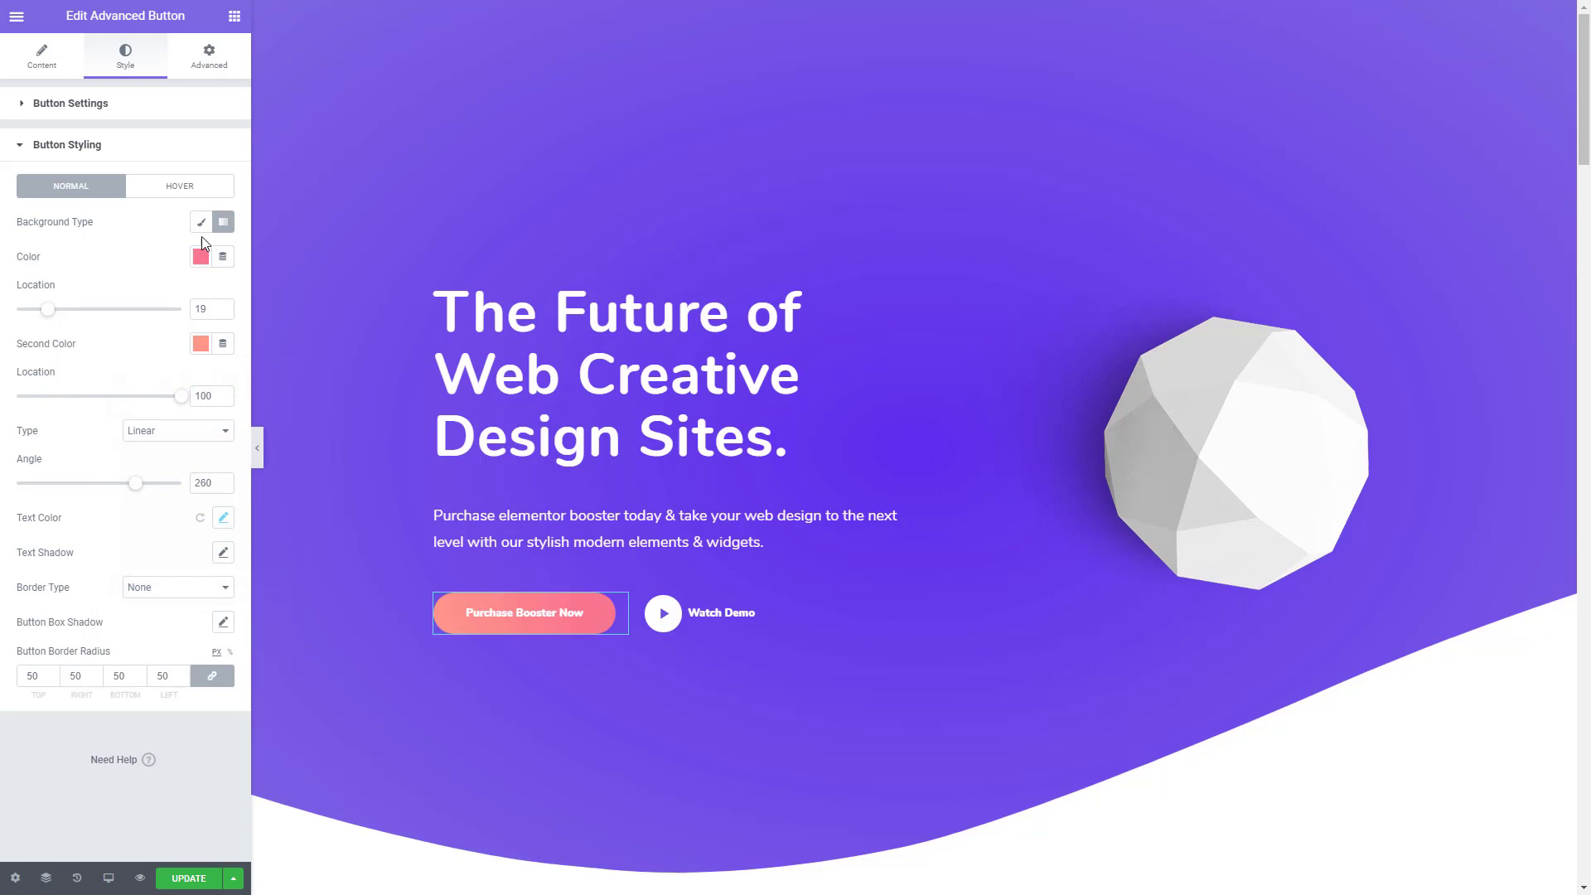
- Give the "Purchase Booster Now" button a Fade hover effect with a white hover background
{"action": "left_click", "coordinate": [171, 190]}
{"action": "left_click", "coordinate": [135, 241]}
{"action": "left_click", "coordinate": [124, 256]}
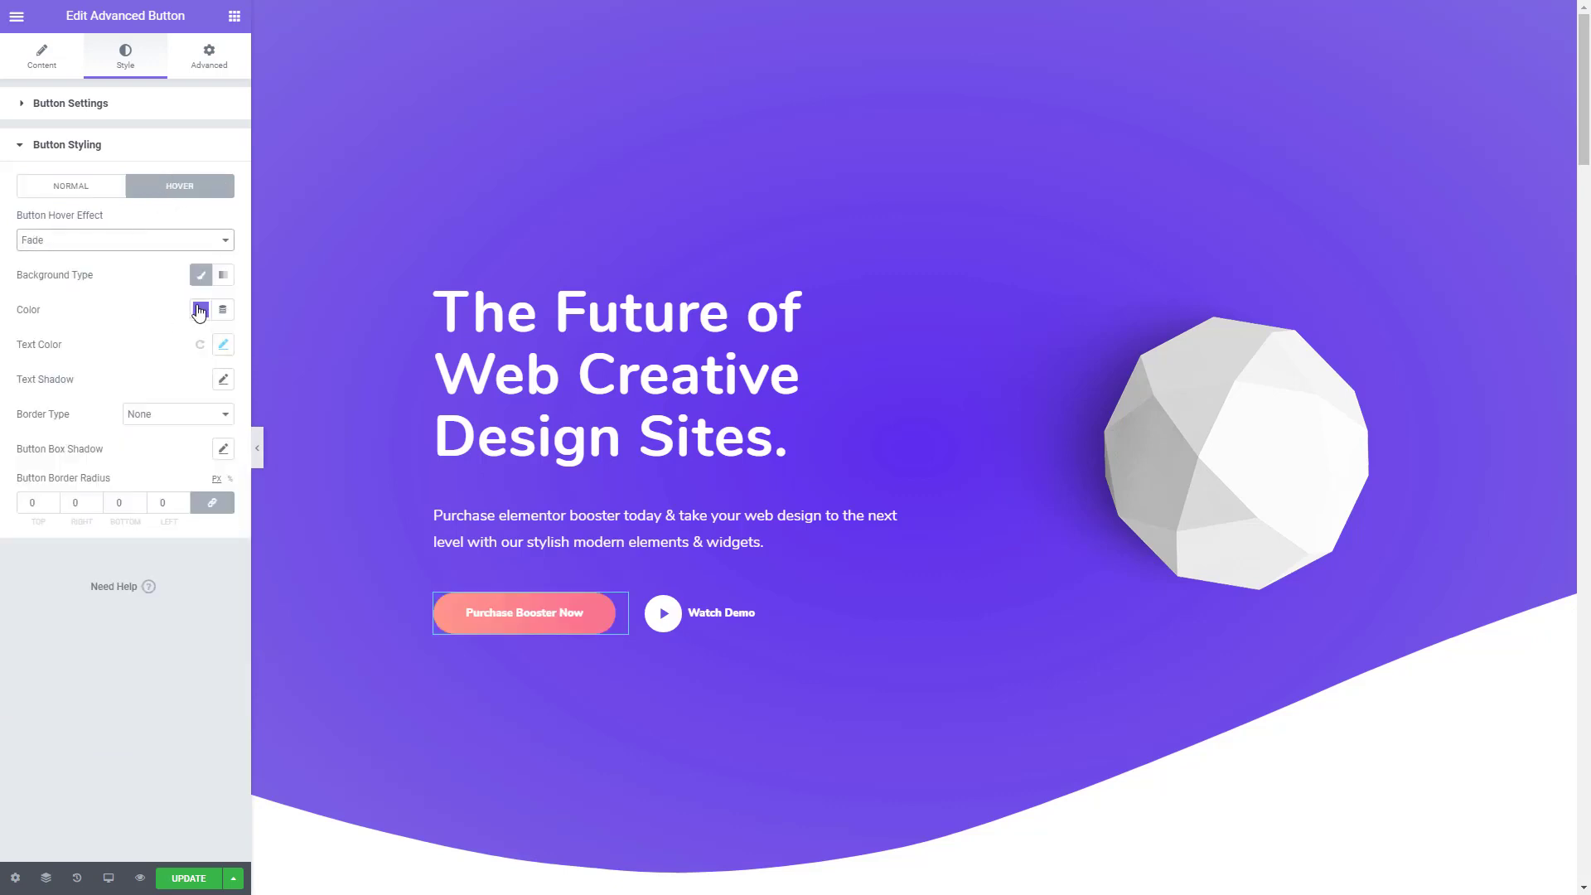
{"action": "left_click", "coordinate": [199, 311]}
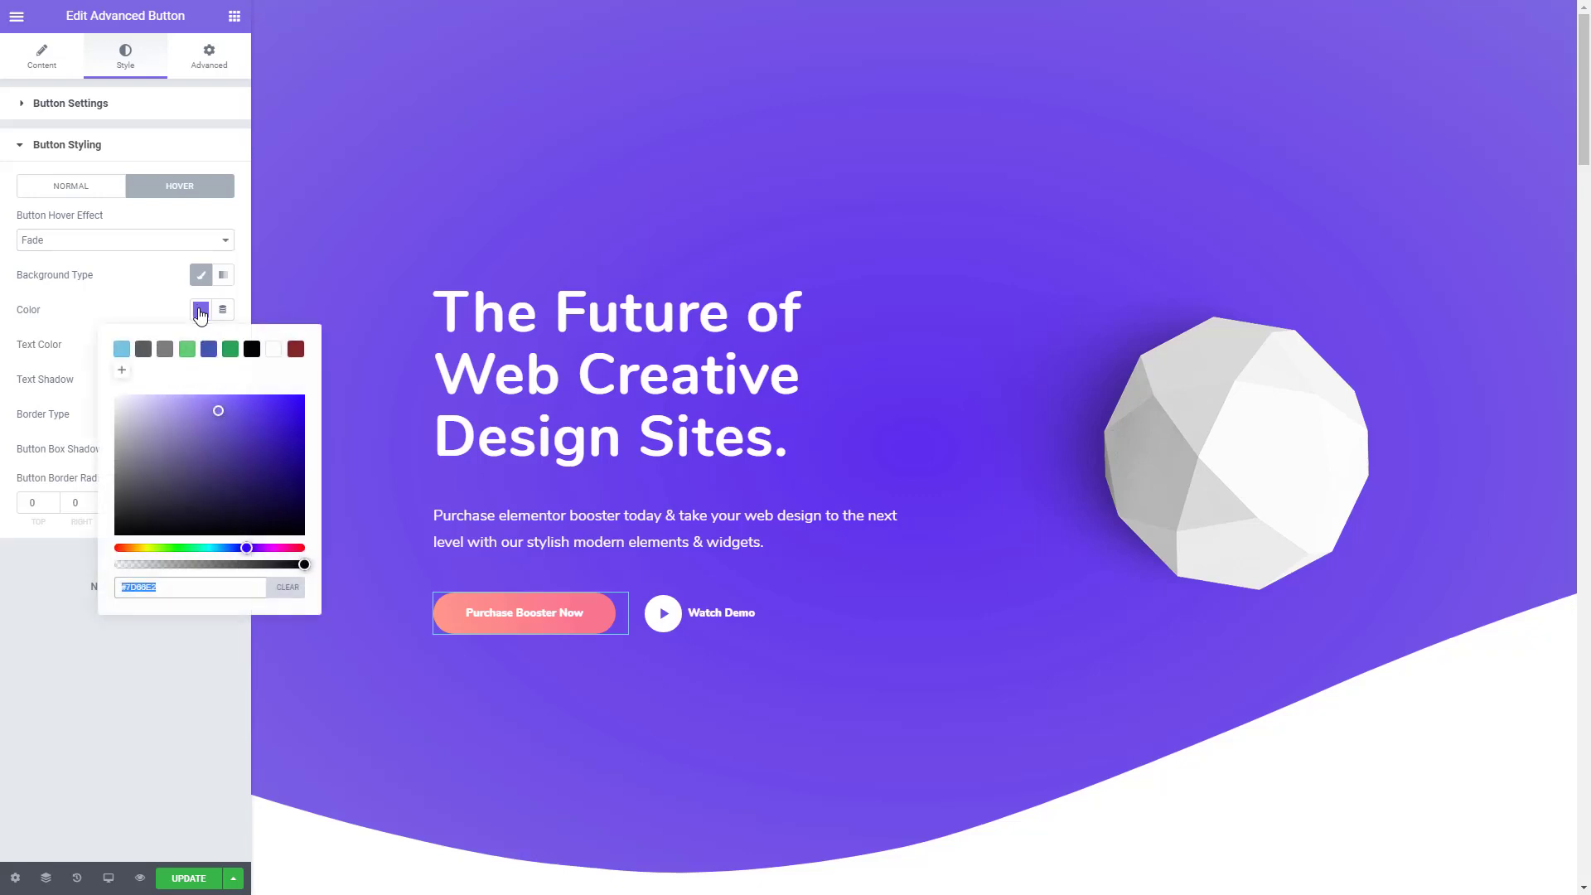
{"action": "left_click", "coordinate": [272, 350]}
{"action": "left_click", "coordinate": [105, 298]}
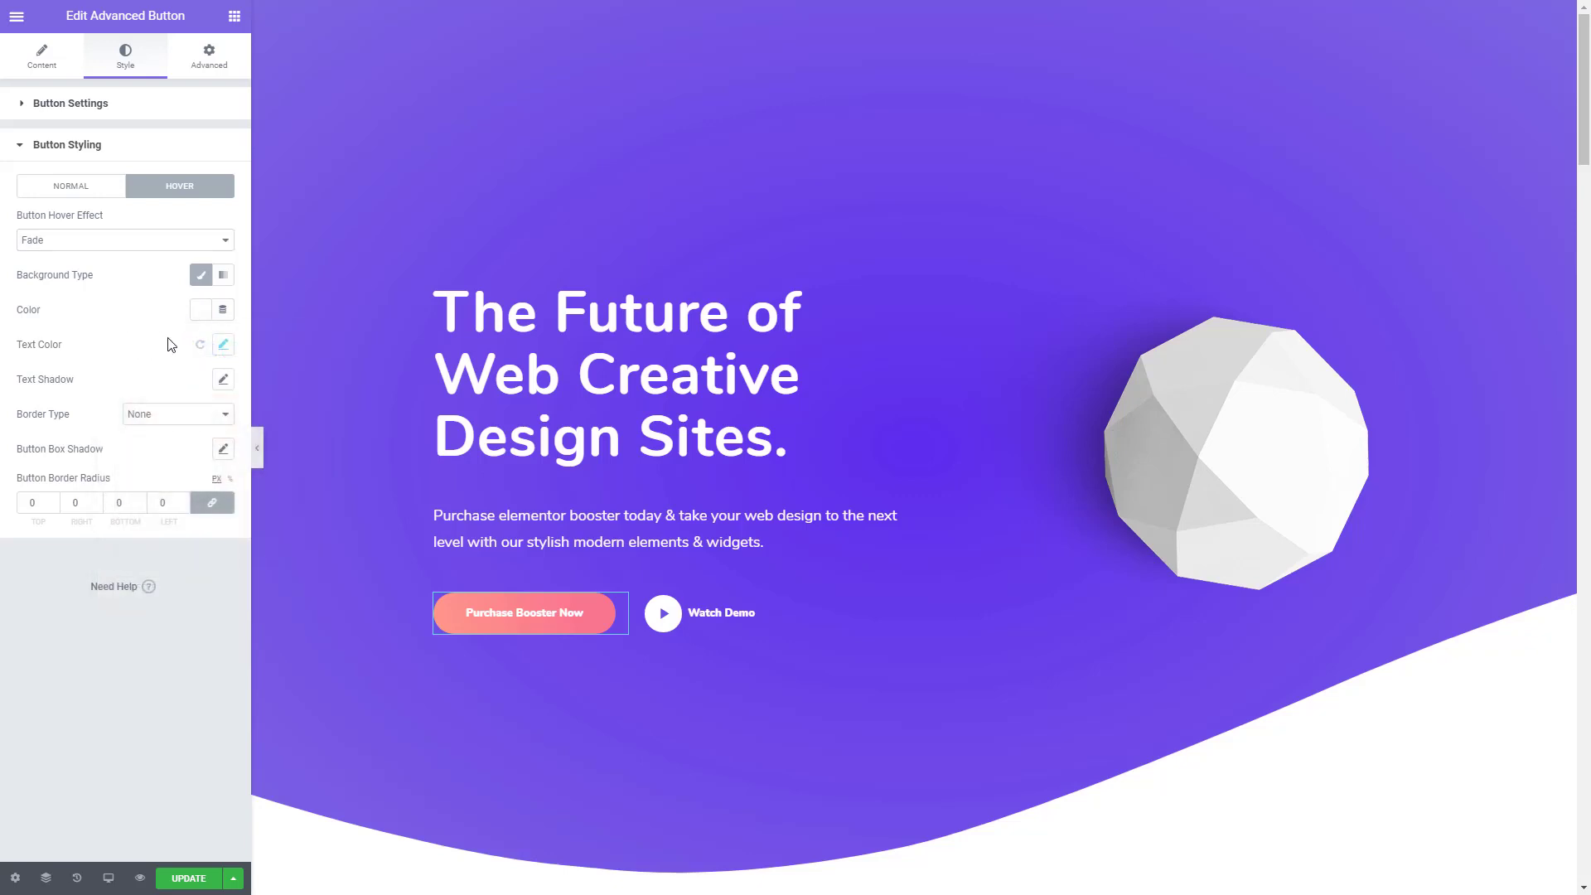
- Set the "Purchase Booster Now" button's hover text colour to coral #FE978A and its hover border radius to 50 on all corners
{"action": "left_click", "coordinate": [223, 345]}
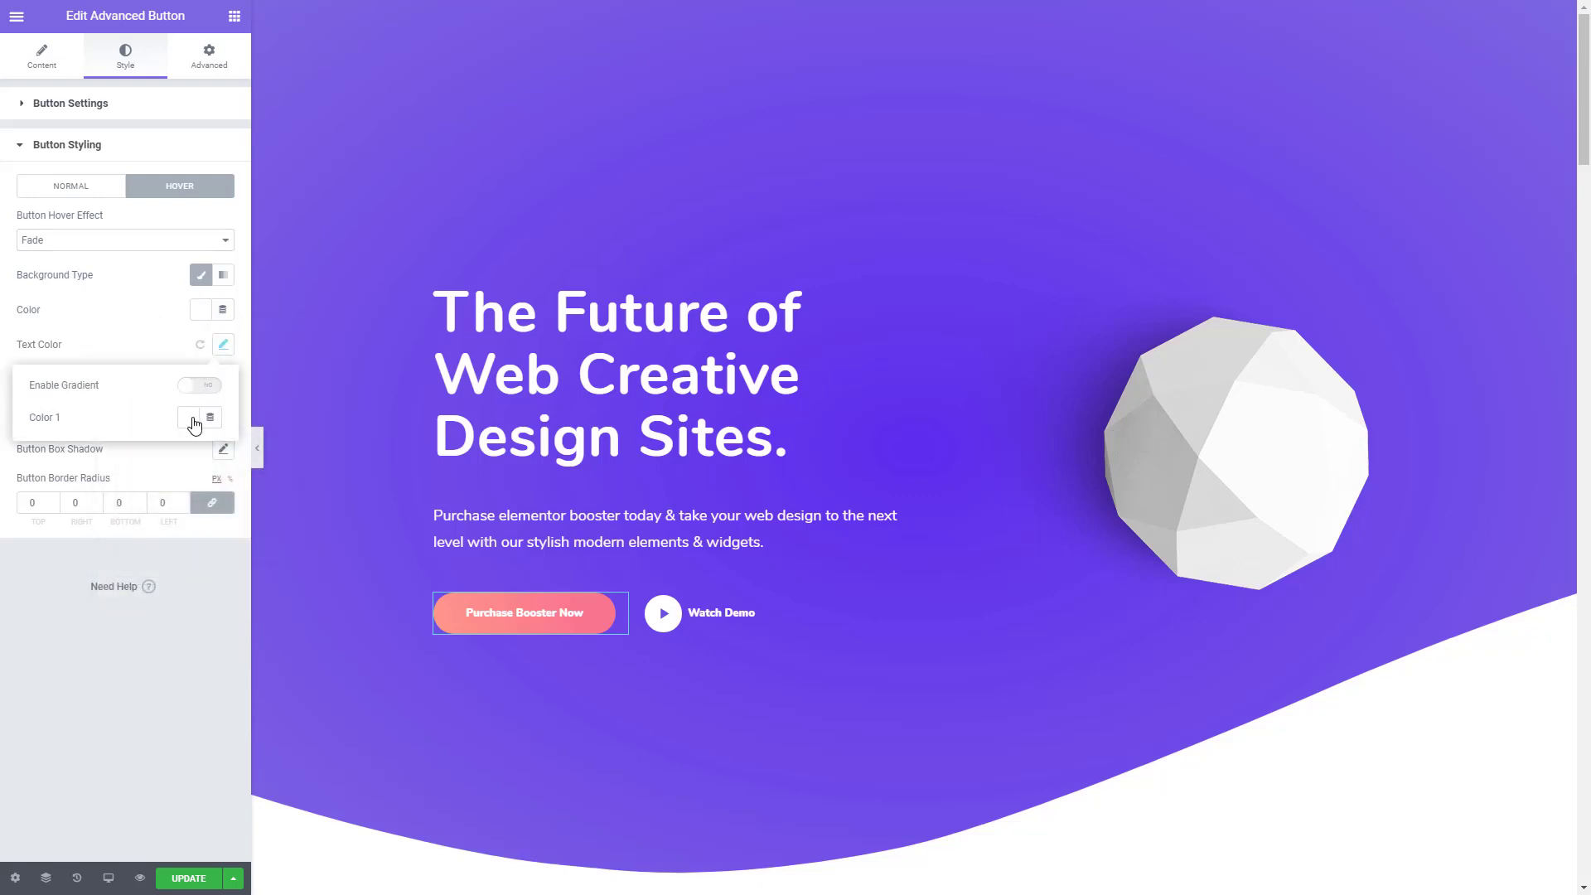
{"action": "left_click", "coordinate": [193, 420]}
{"action": "key", "text": "ctrl+v"}
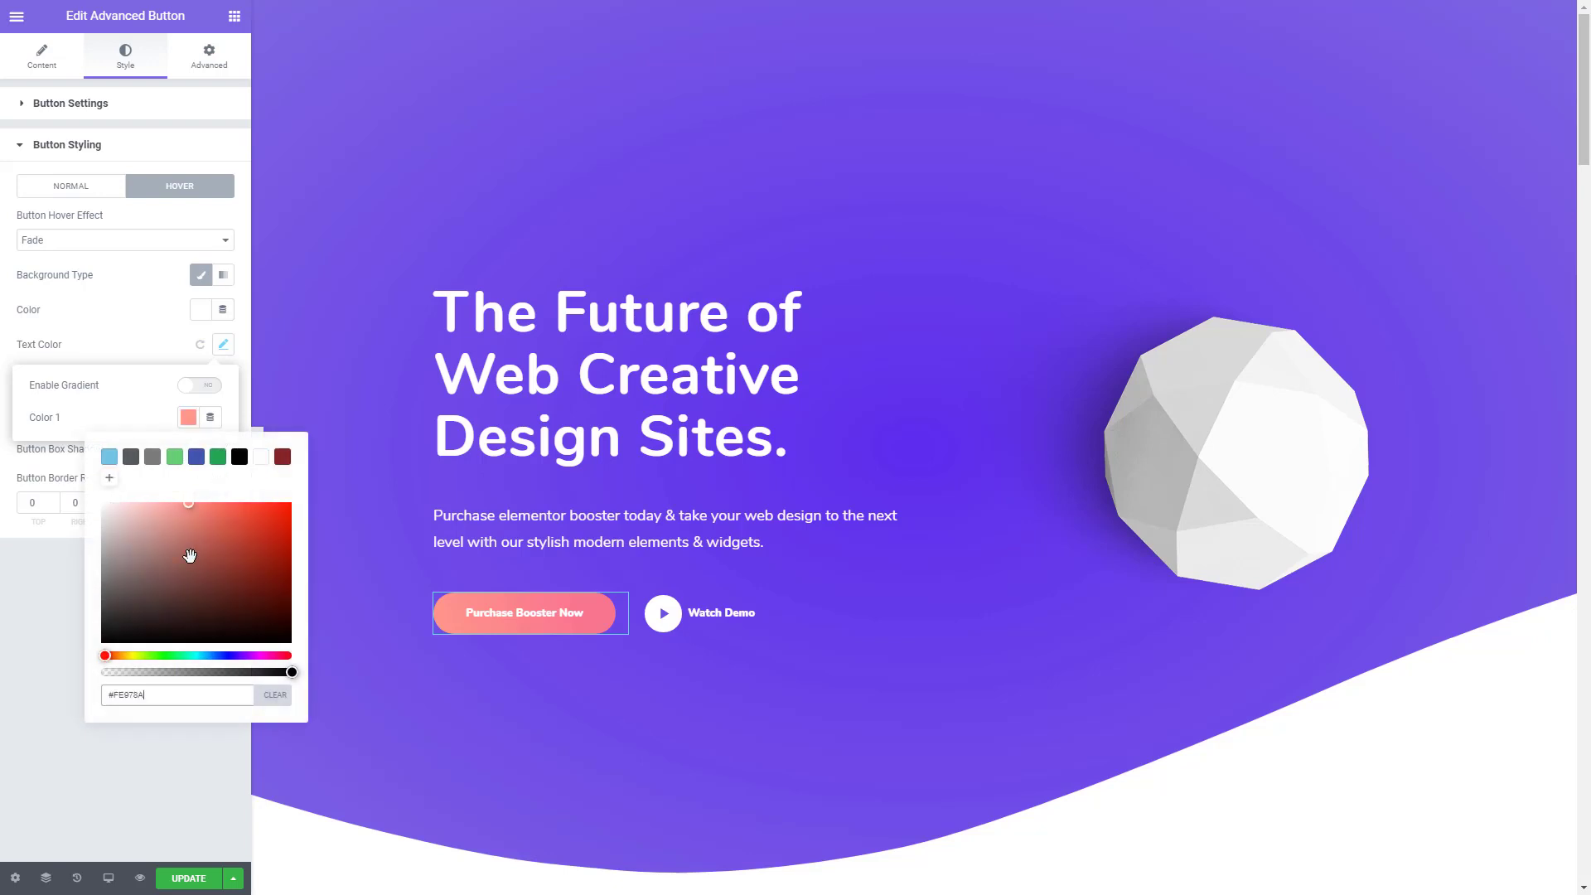
{"action": "left_click", "coordinate": [21, 669]}
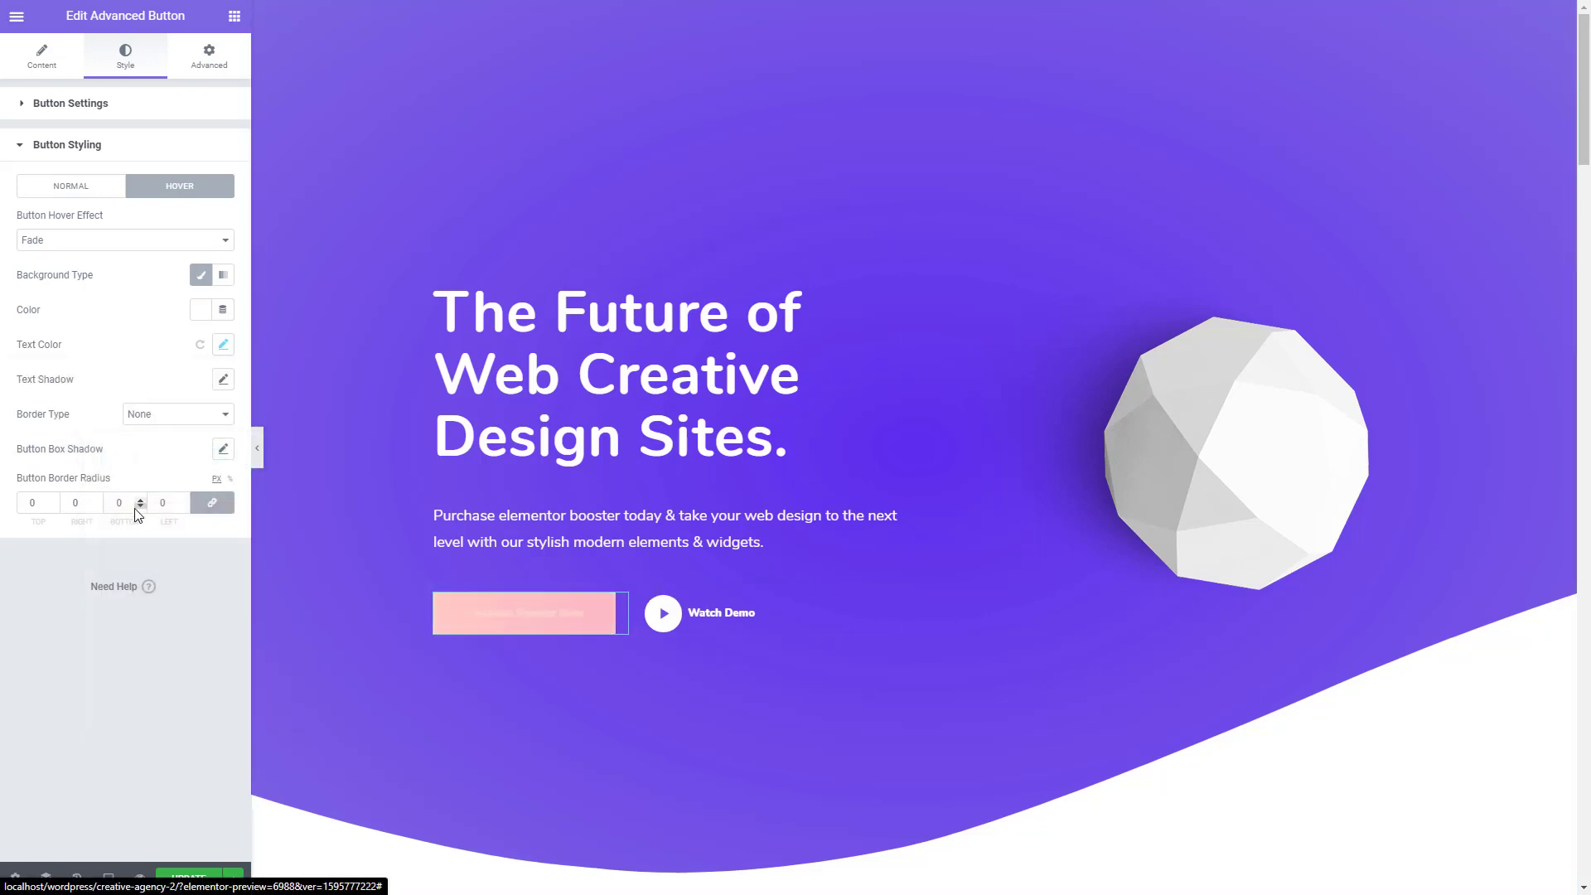
{"action": "left_click", "coordinate": [34, 502]}
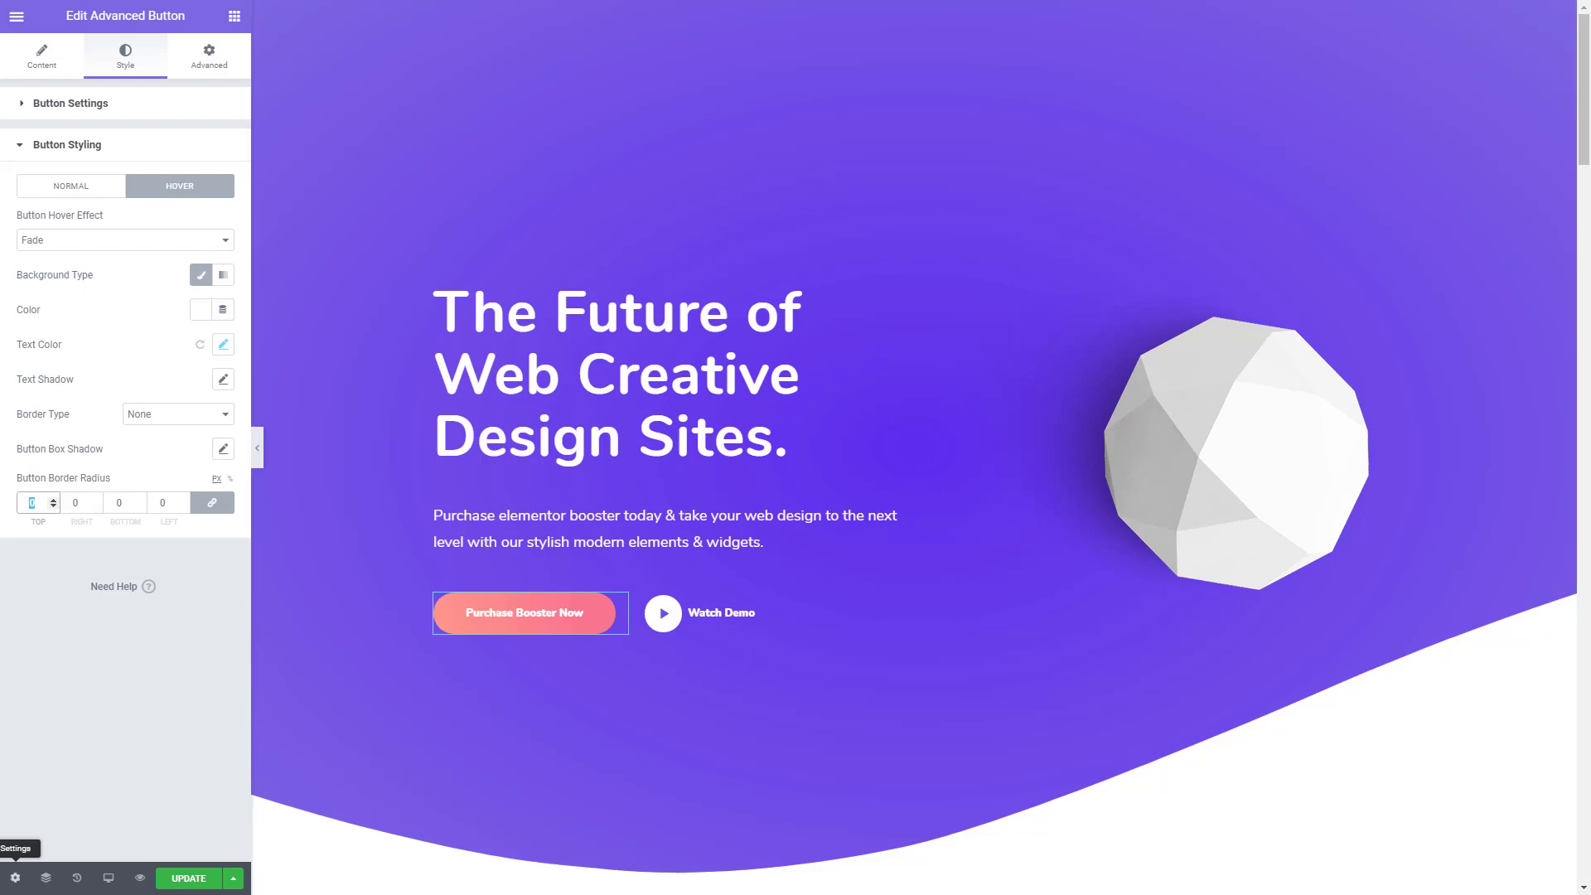
{"action": "type", "text": "50"}
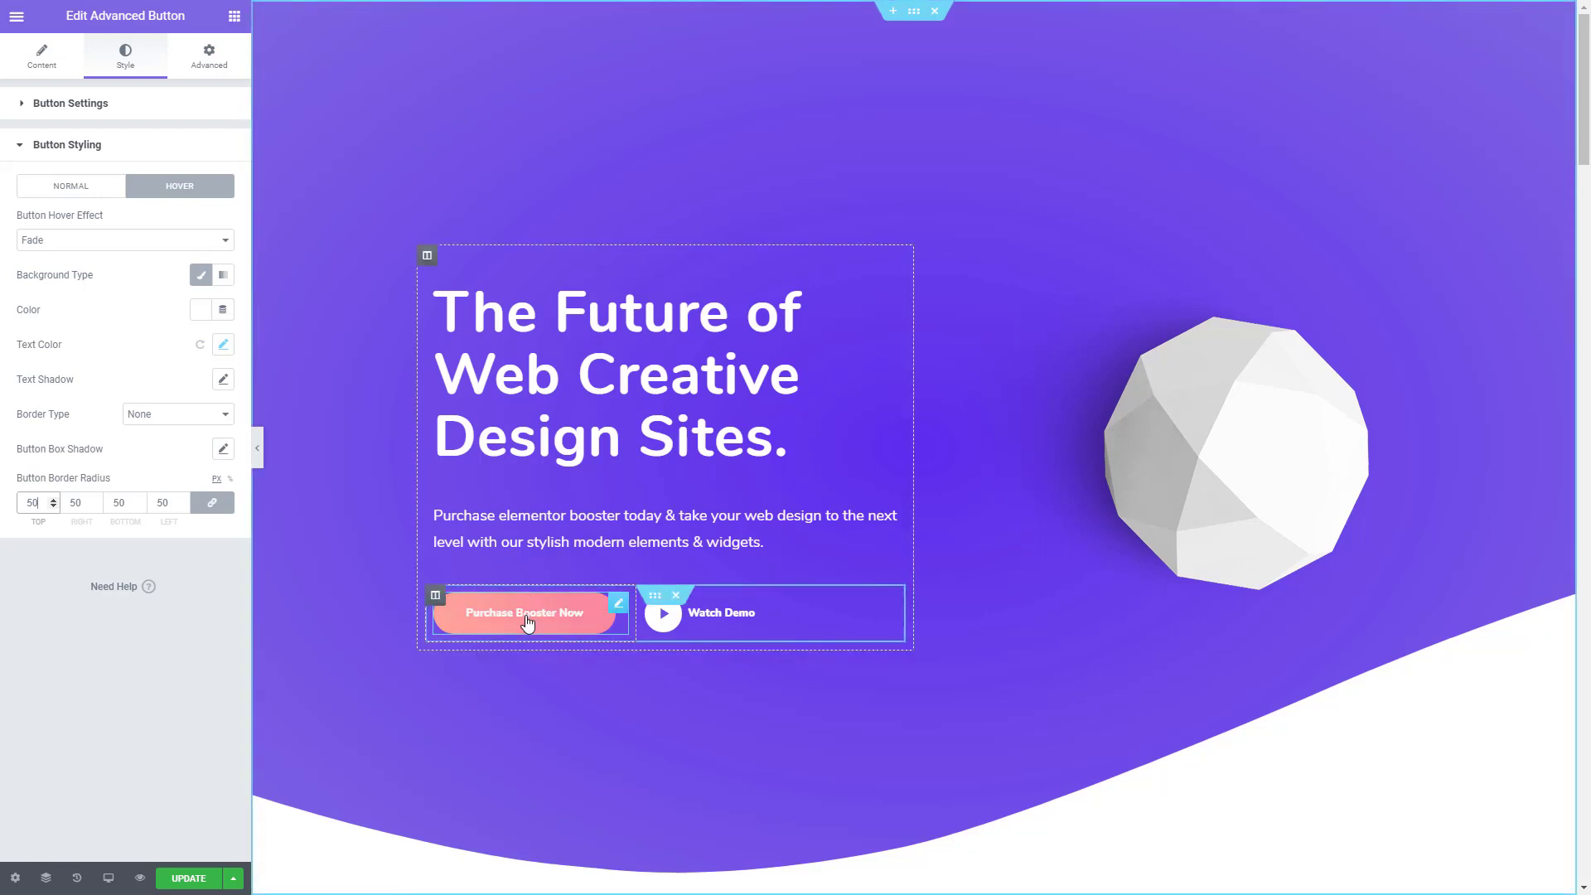
- Give the hero's "Watch Demo" button a Fade hover effect with no hover background type selected
{"action": "left_click", "coordinate": [732, 618]}
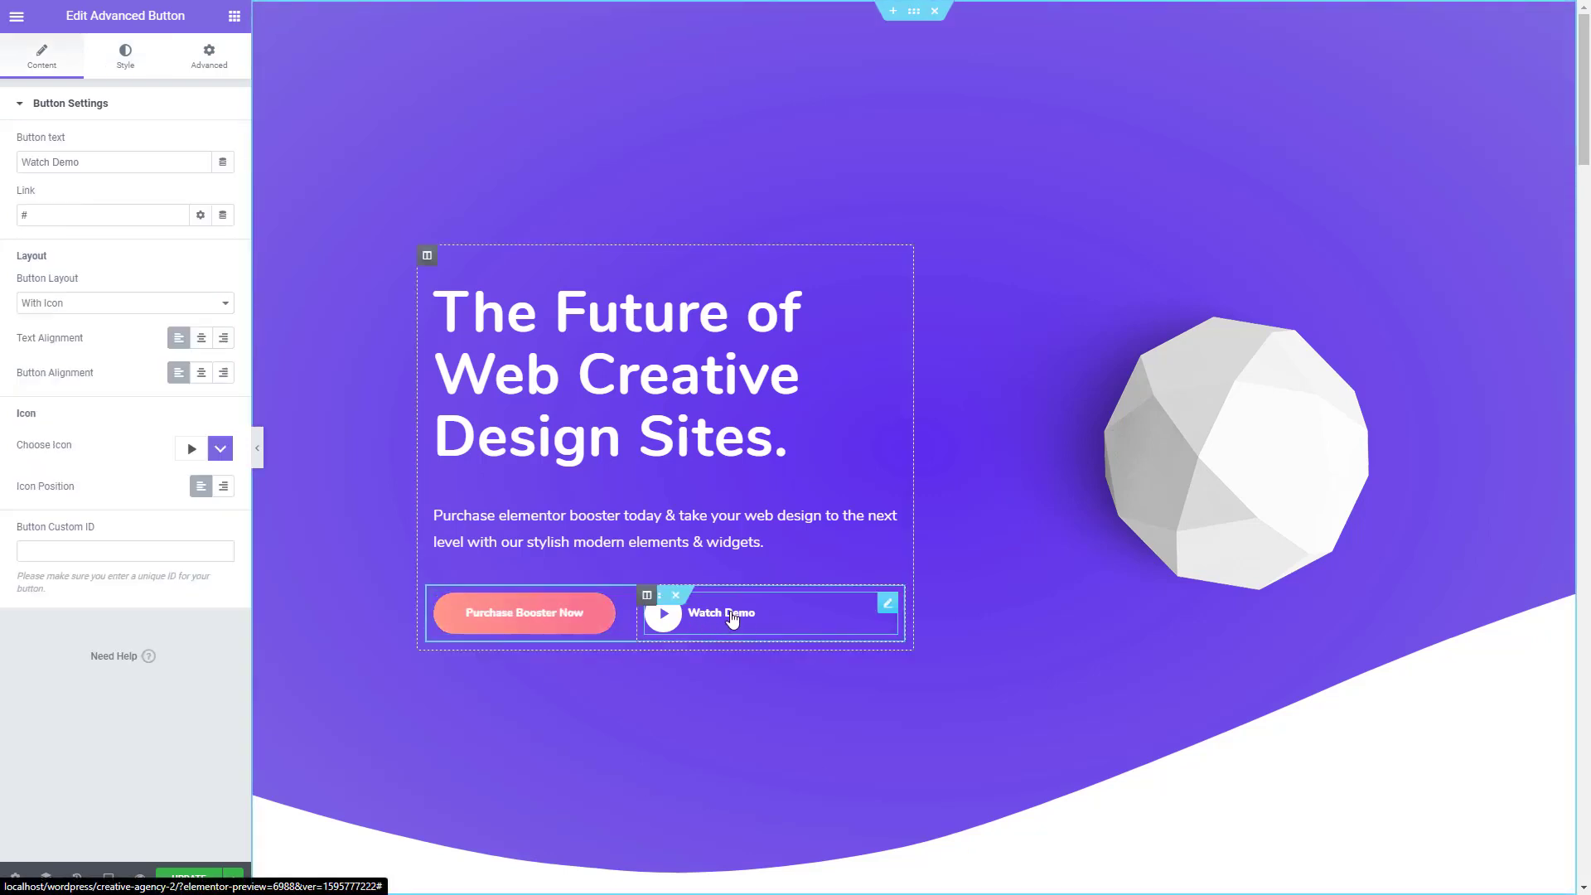
{"action": "left_click", "coordinate": [126, 60]}
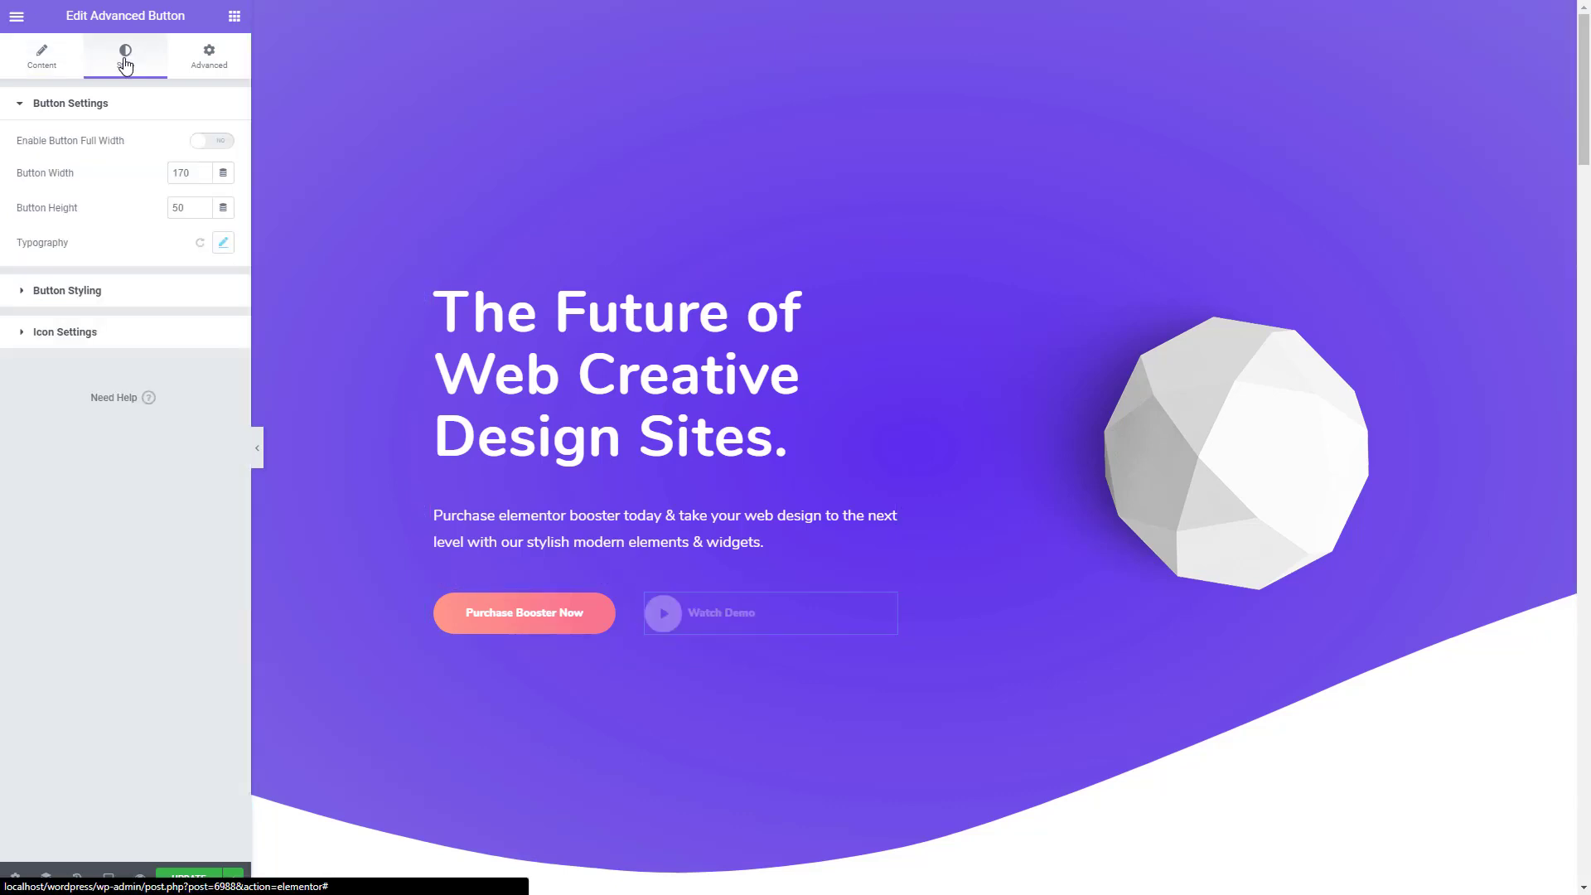
{"action": "left_click", "coordinate": [69, 292]}
{"action": "left_click", "coordinate": [174, 195]}
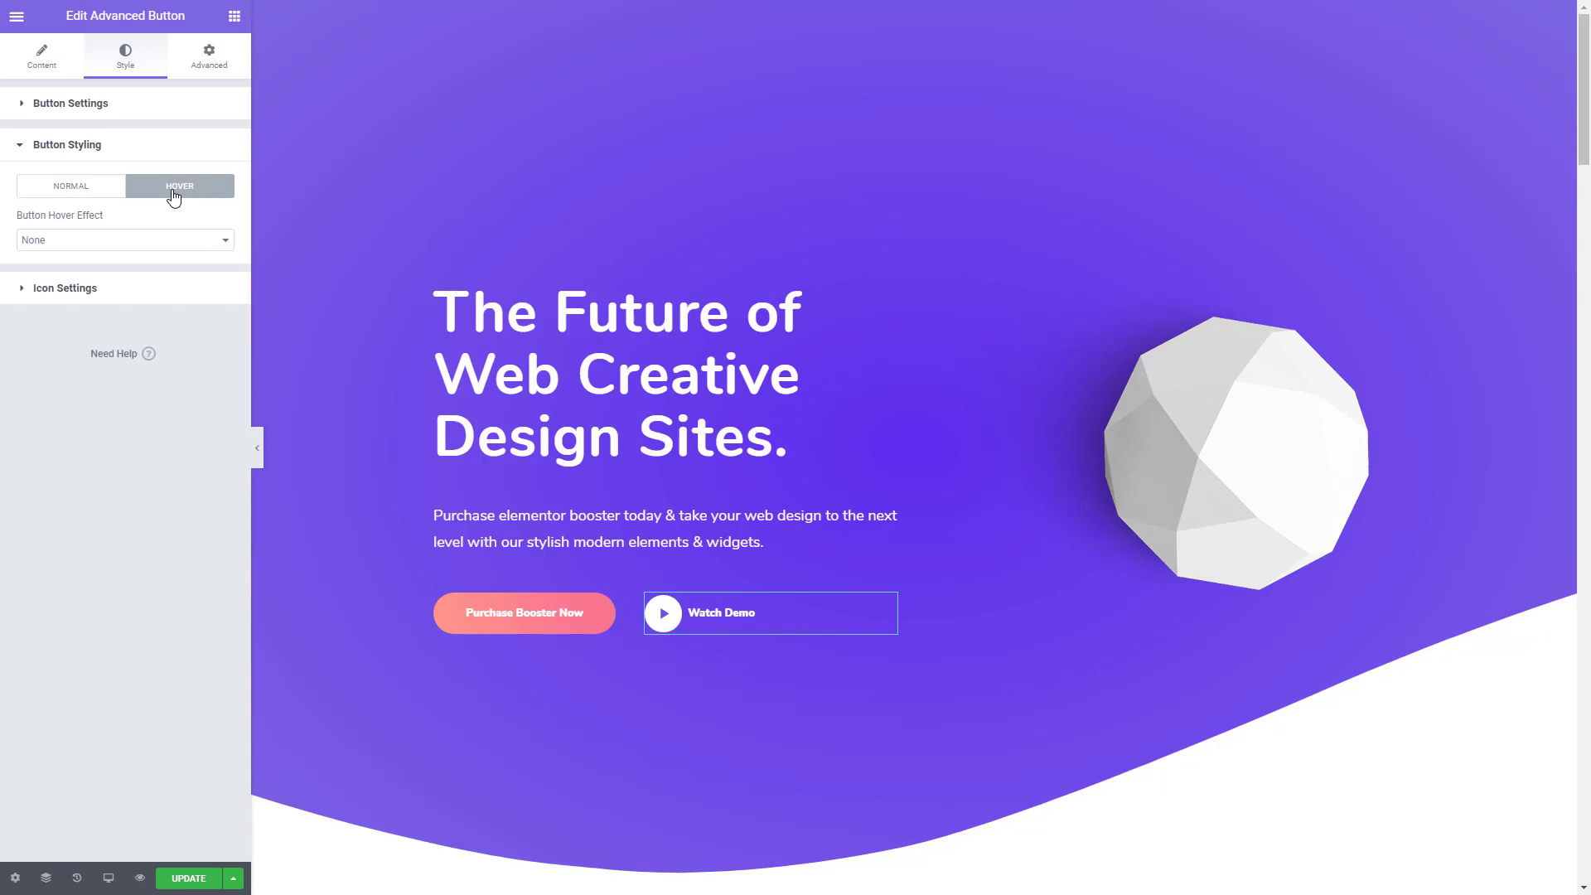
{"action": "left_click", "coordinate": [102, 241]}
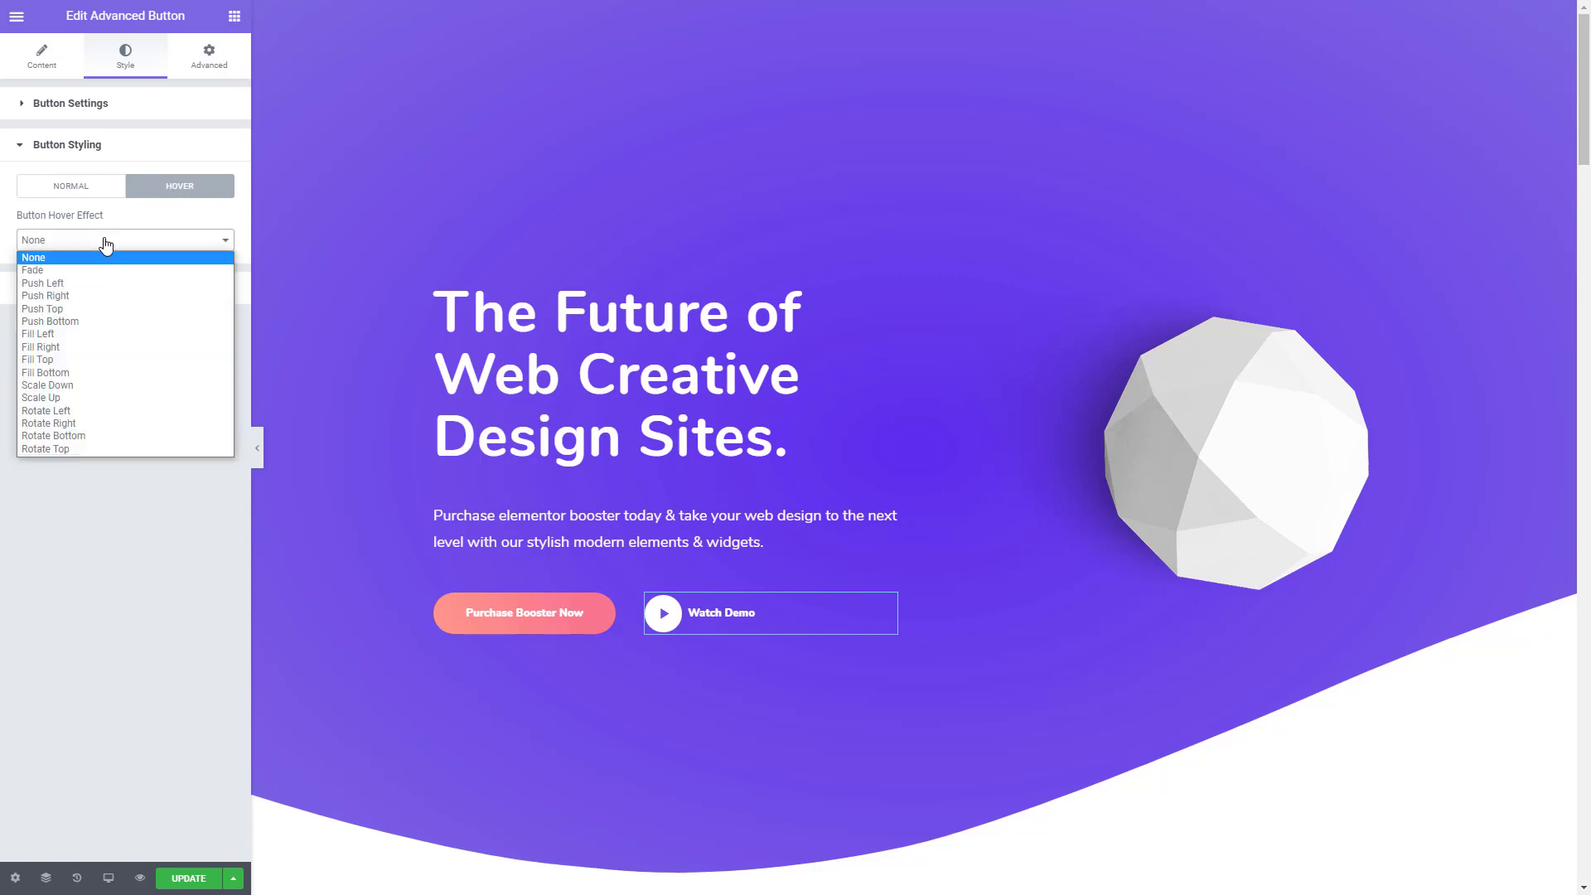
{"action": "left_click", "coordinate": [68, 271]}
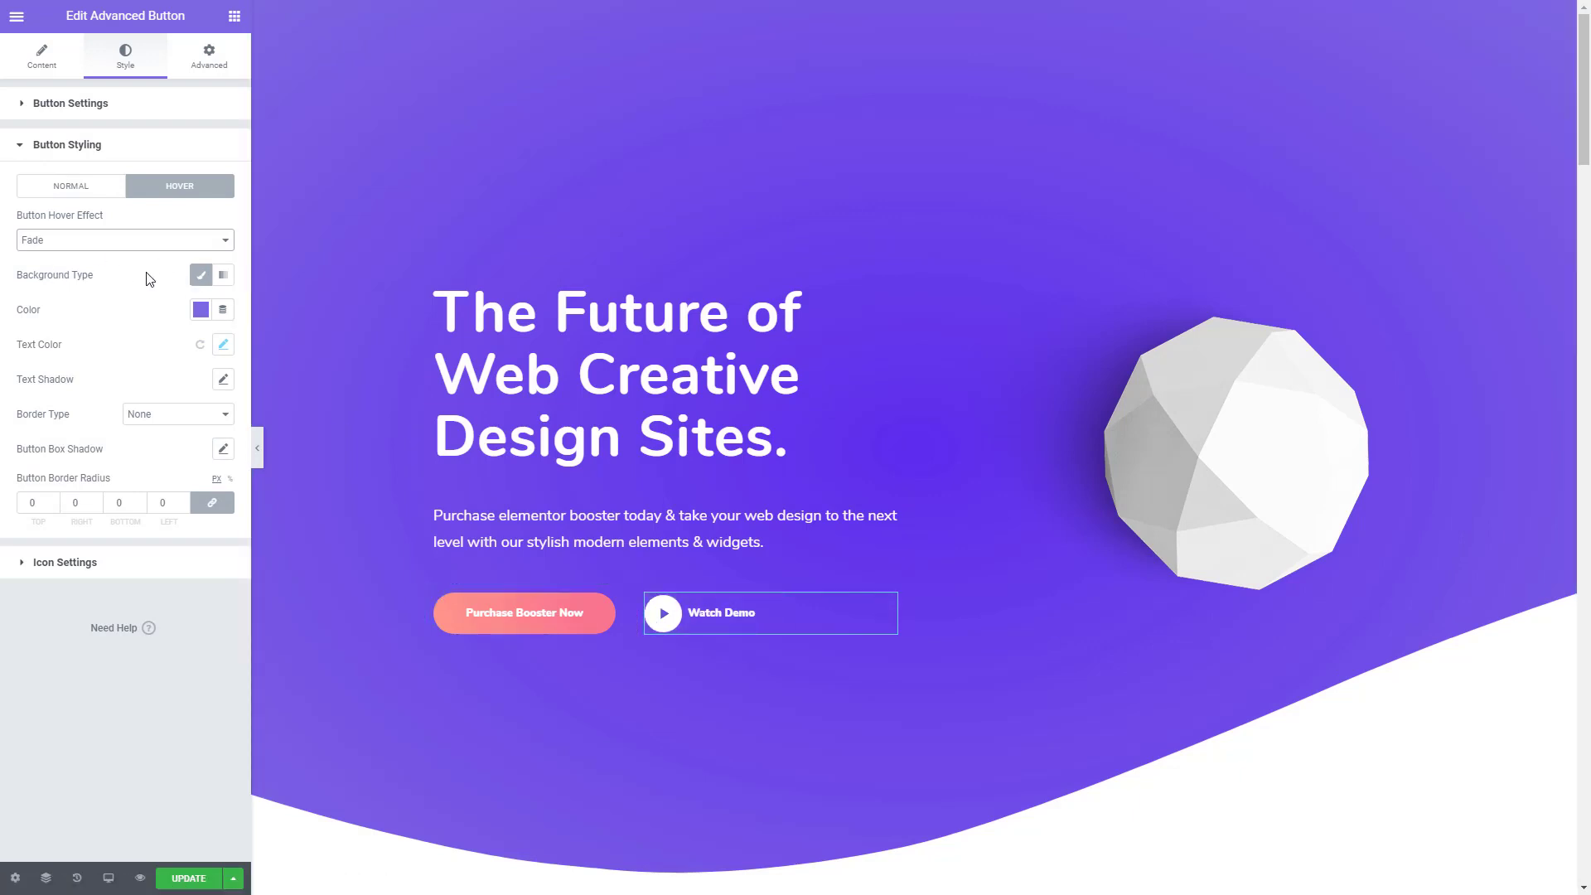
{"action": "left_click", "coordinate": [199, 276]}
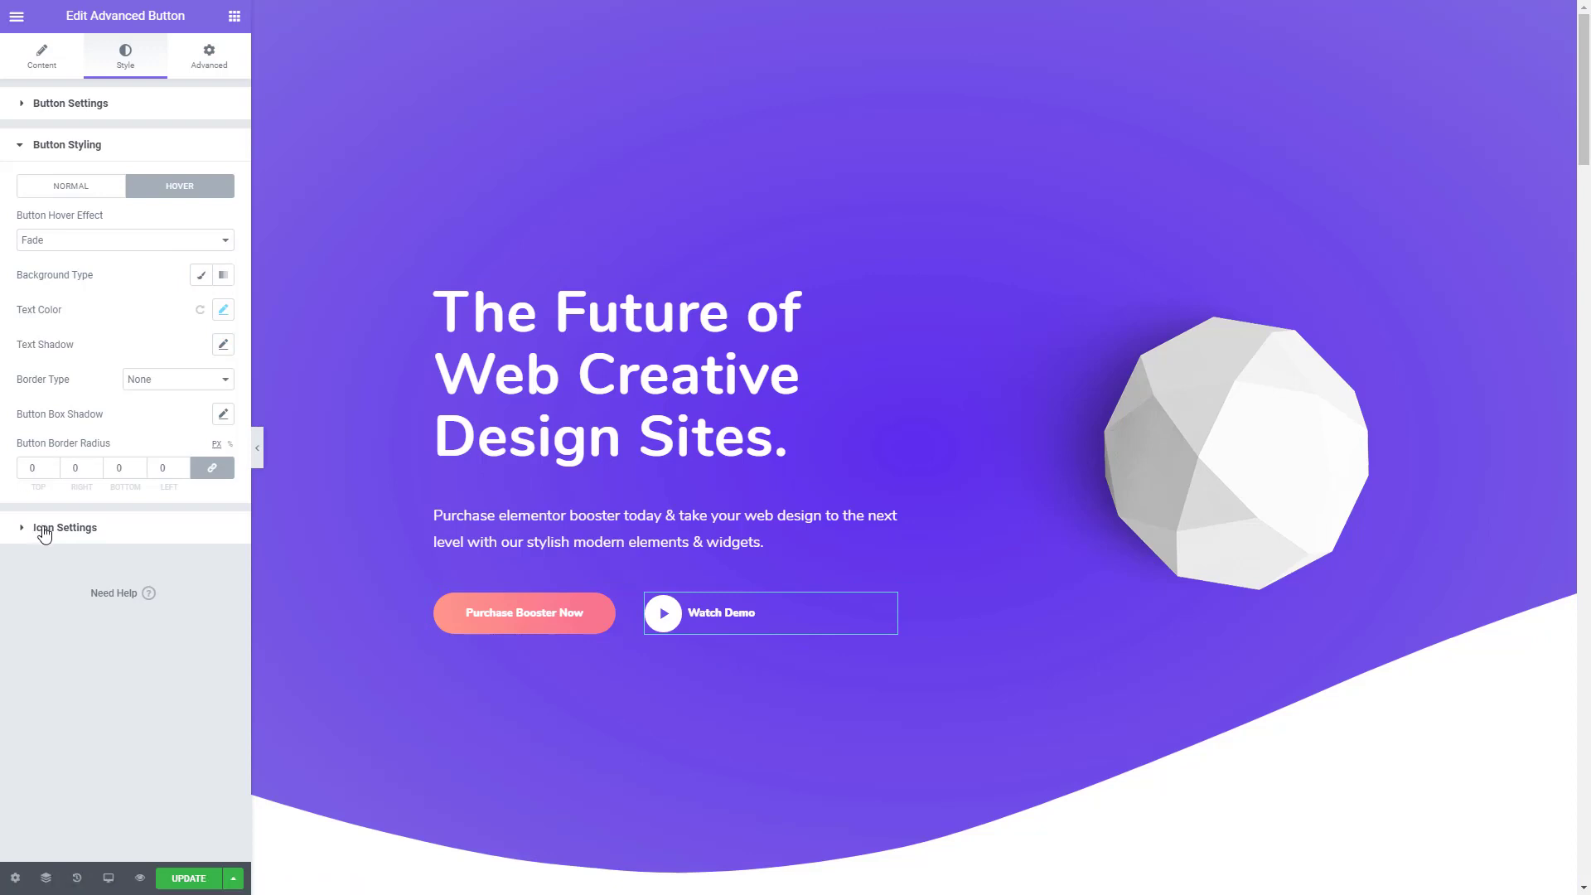
- Copy the "Watch Demo" play icon's purple colour code and apply it as the icon's hover background colour
{"action": "left_click", "coordinate": [47, 531]}
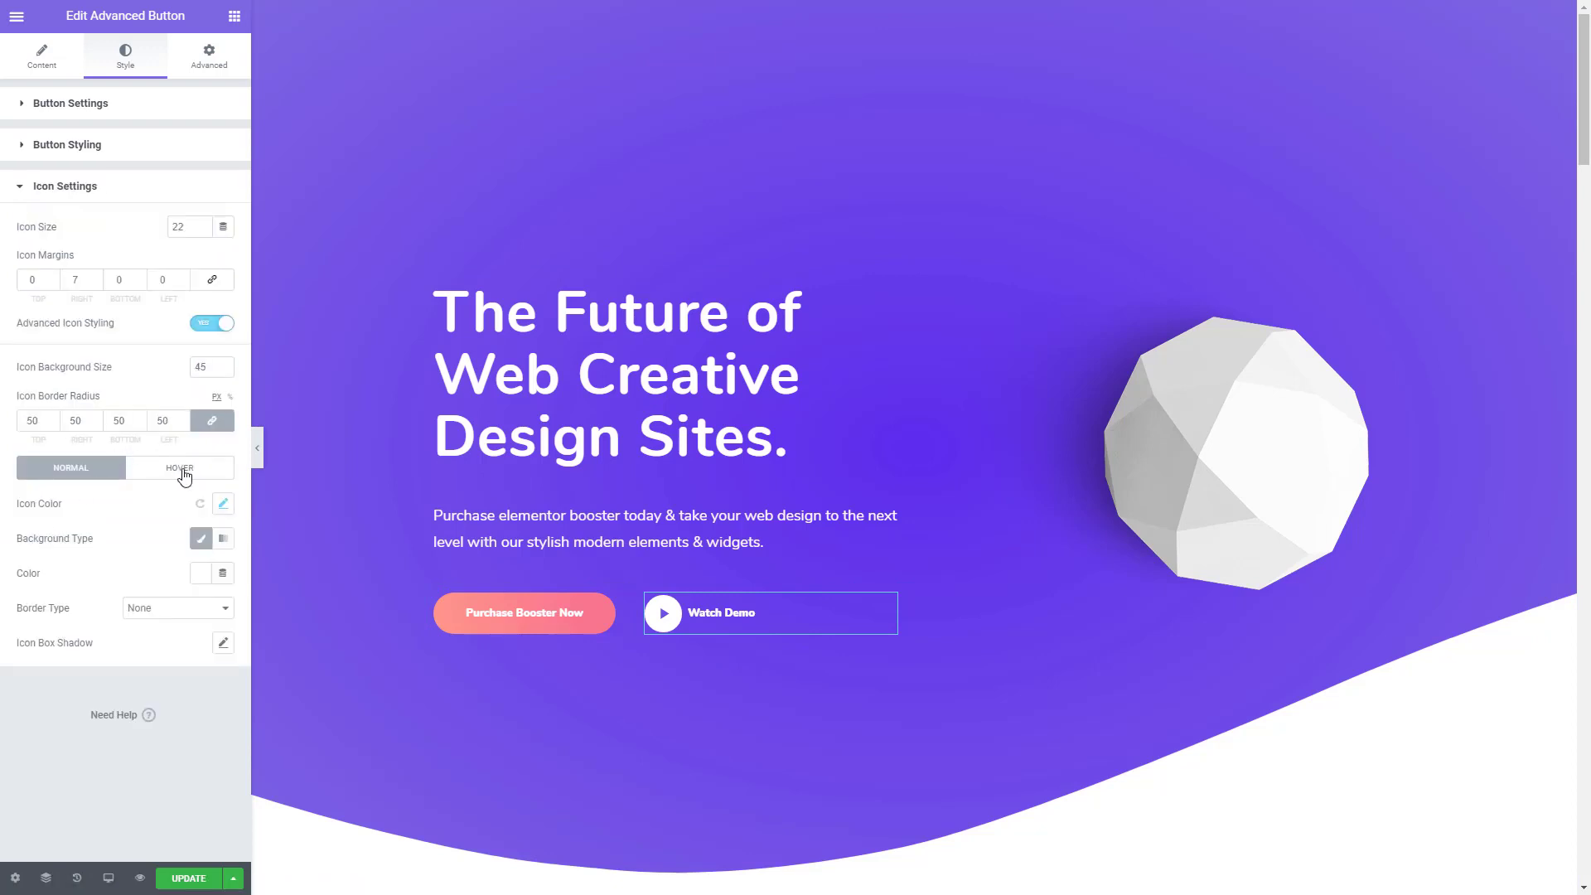
{"action": "left_click", "coordinate": [223, 506]}
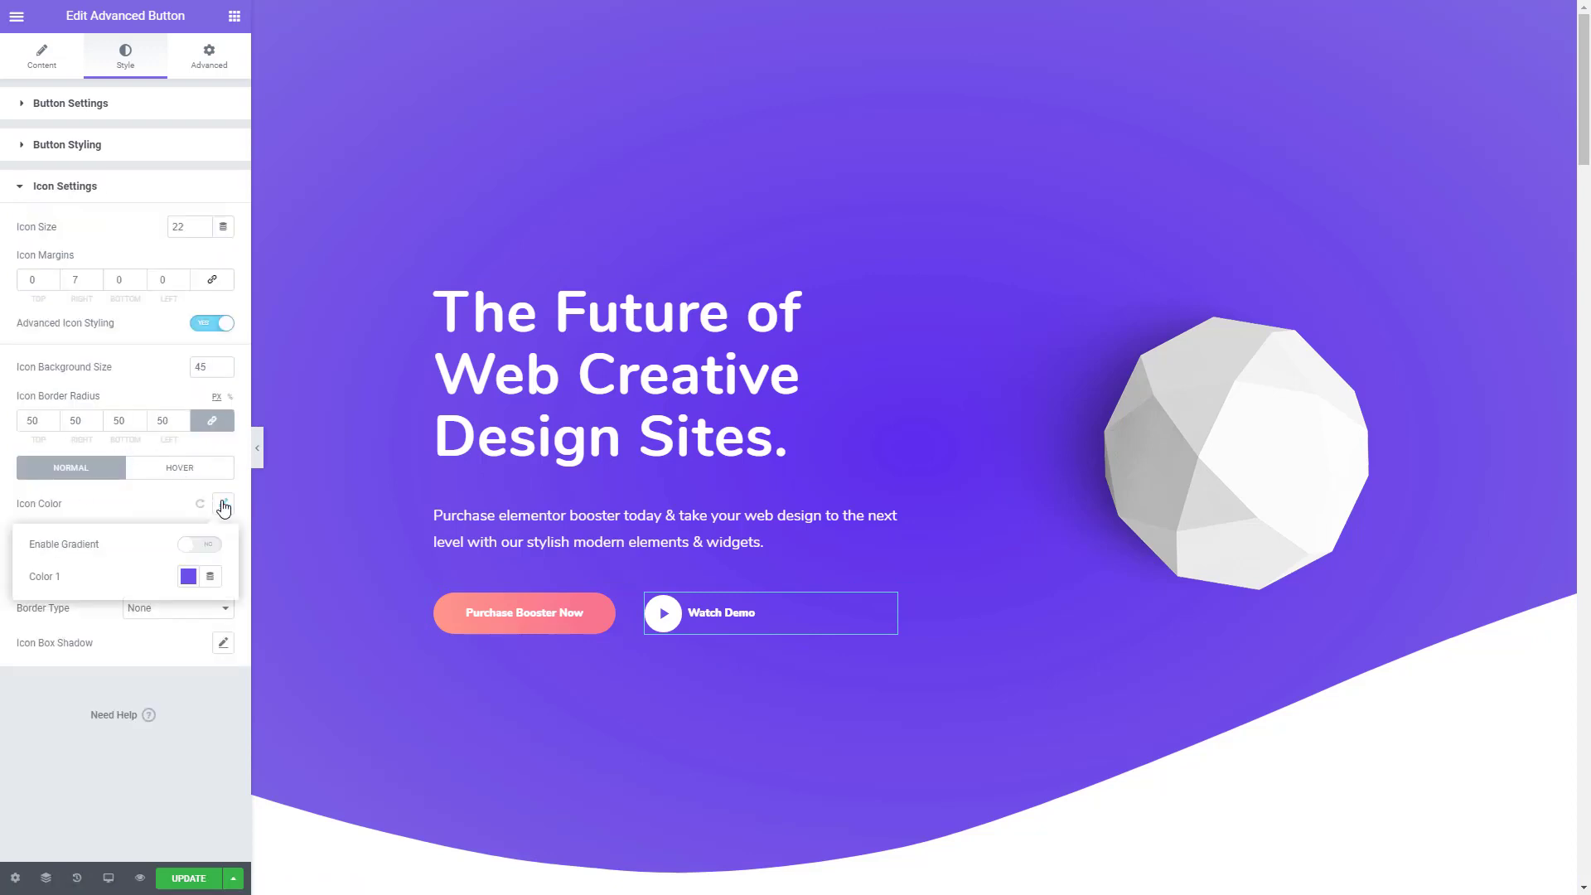
{"action": "left_click", "coordinate": [188, 576]}
{"action": "key", "text": "ctrl+c"}
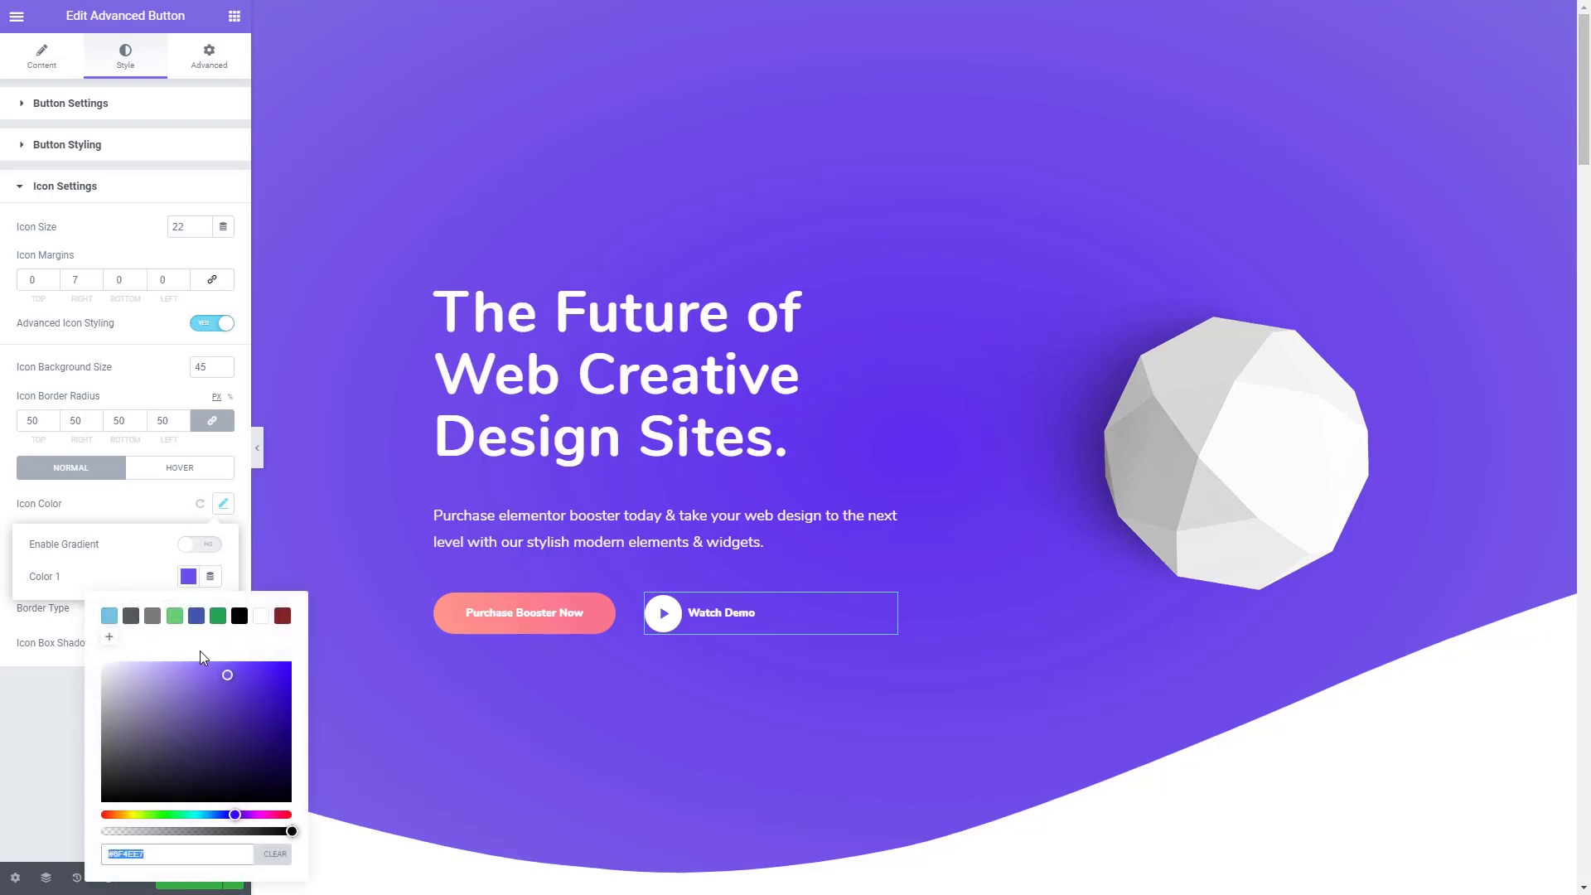
{"action": "left_click", "coordinate": [157, 469]}
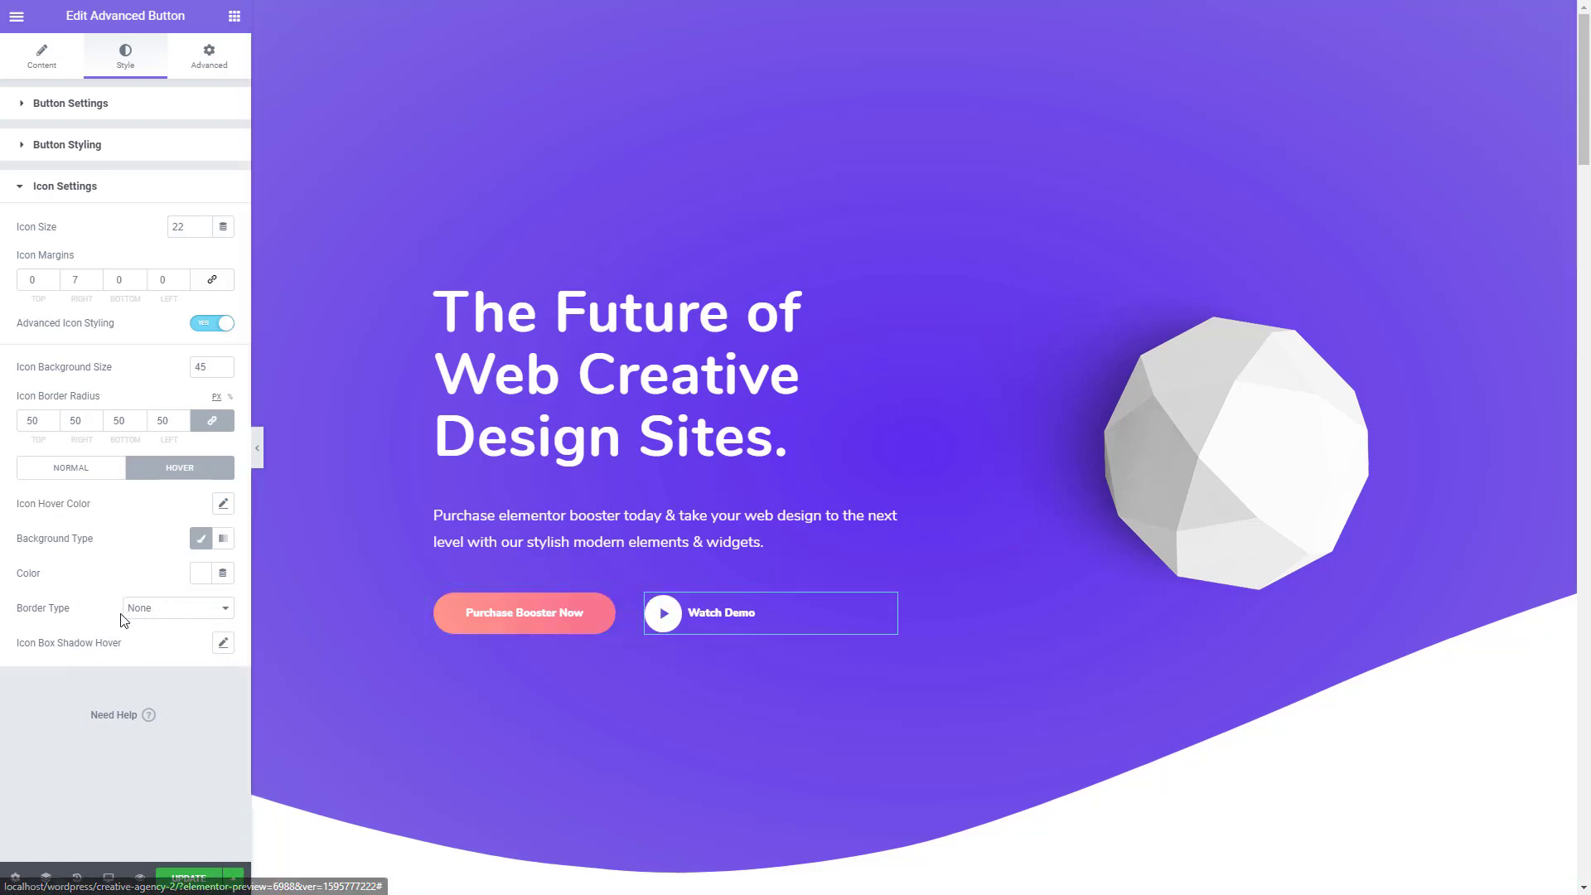
{"action": "left_click", "coordinate": [200, 574]}
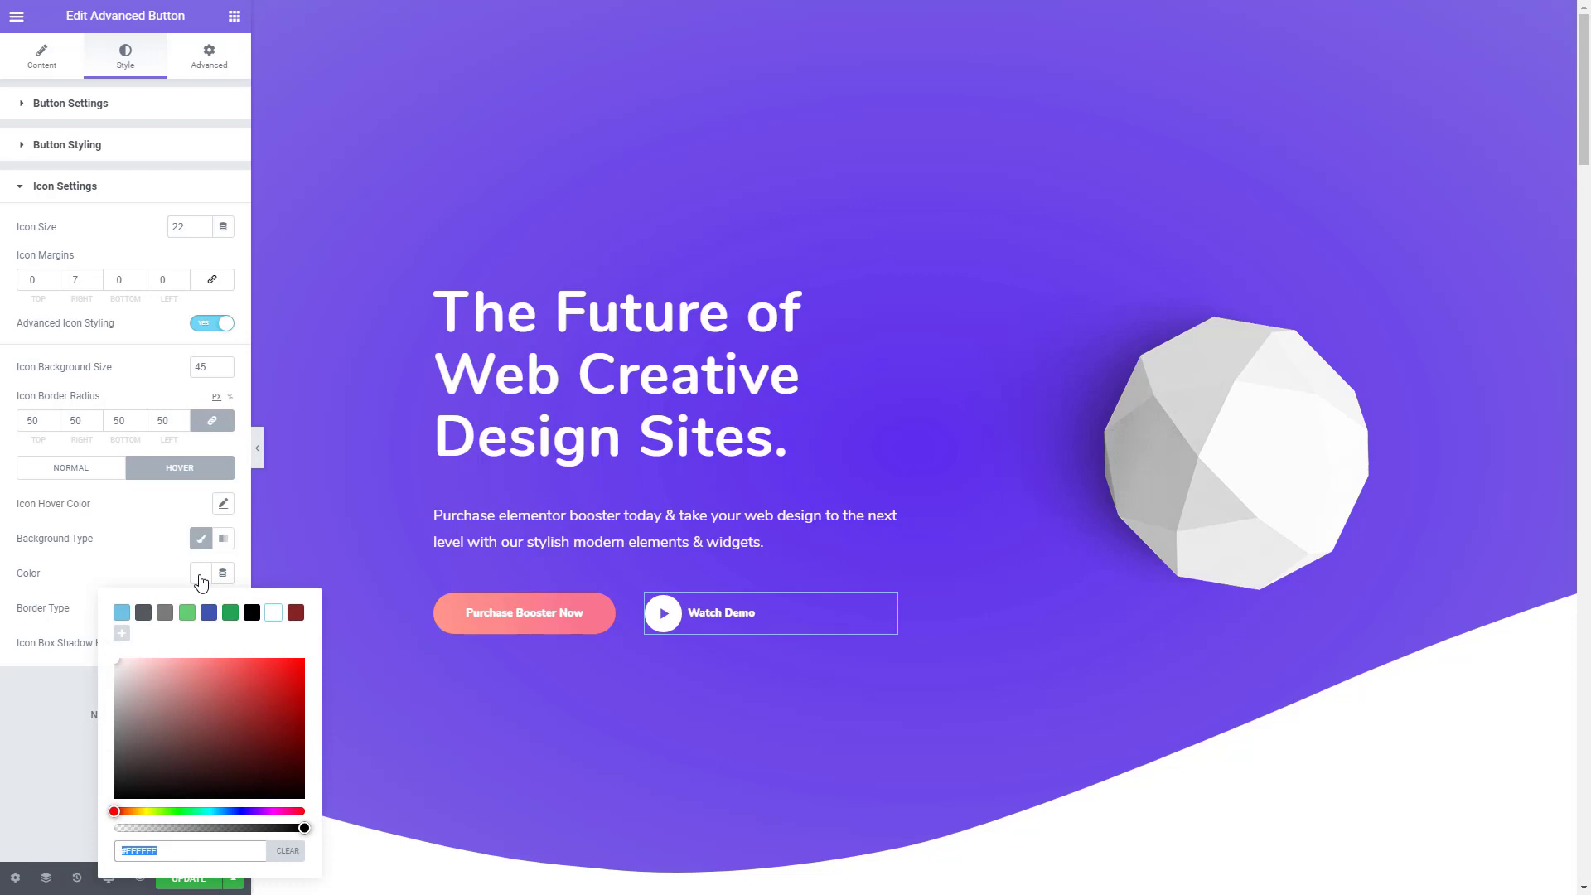
{"action": "key", "text": "ctrl+v"}
{"action": "left_click", "coordinate": [77, 724]}
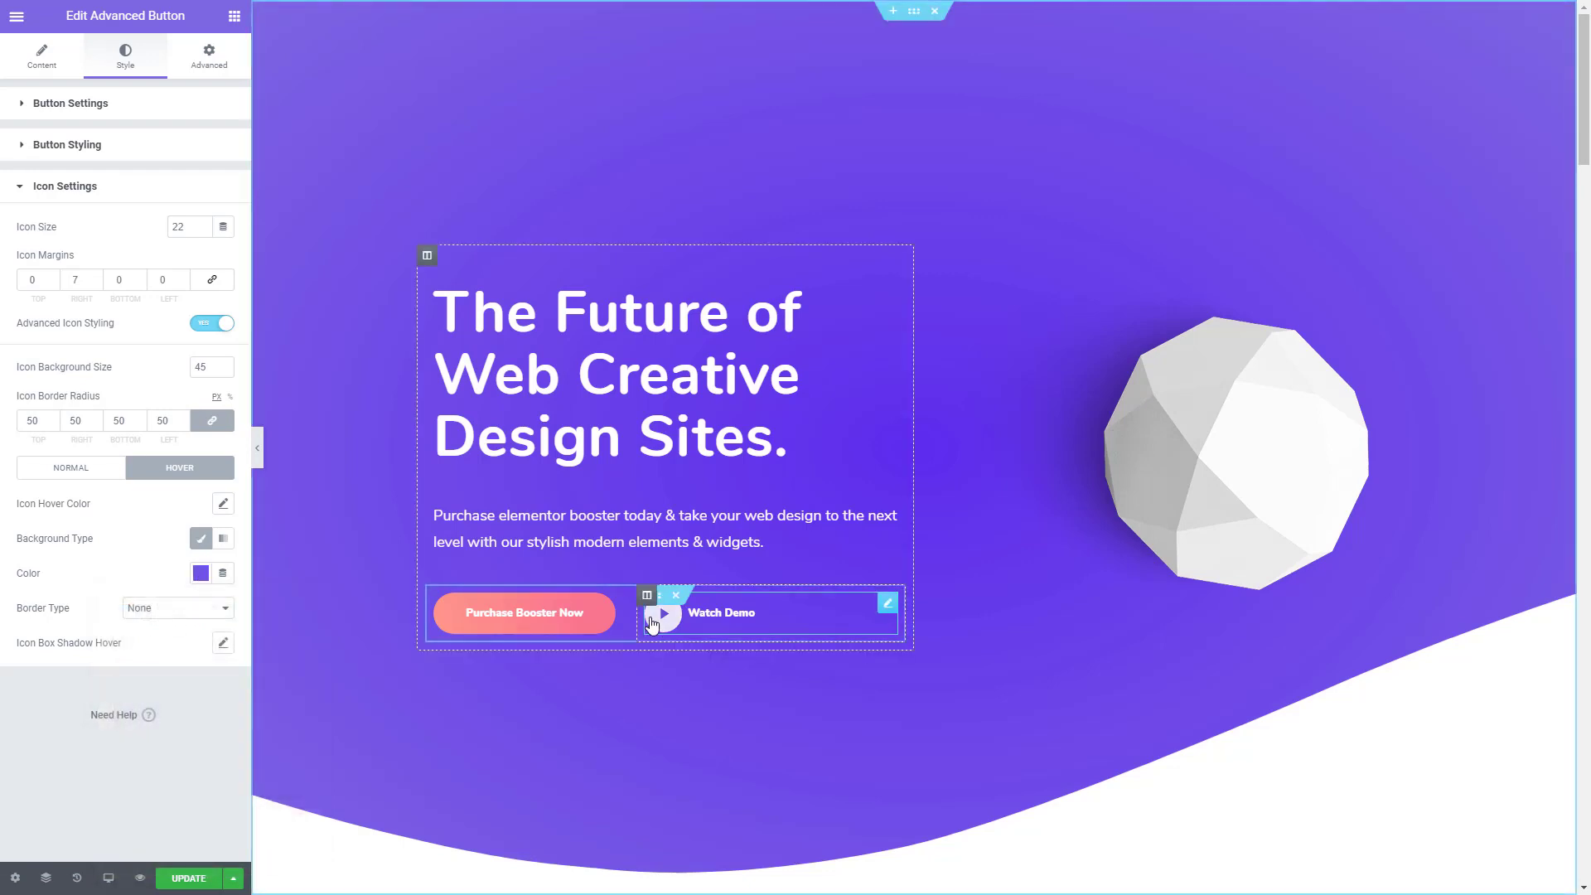
- Change the "Watch Demo" play icon's normal-state colour to white #FFFFFF
{"action": "left_click", "coordinate": [58, 474]}
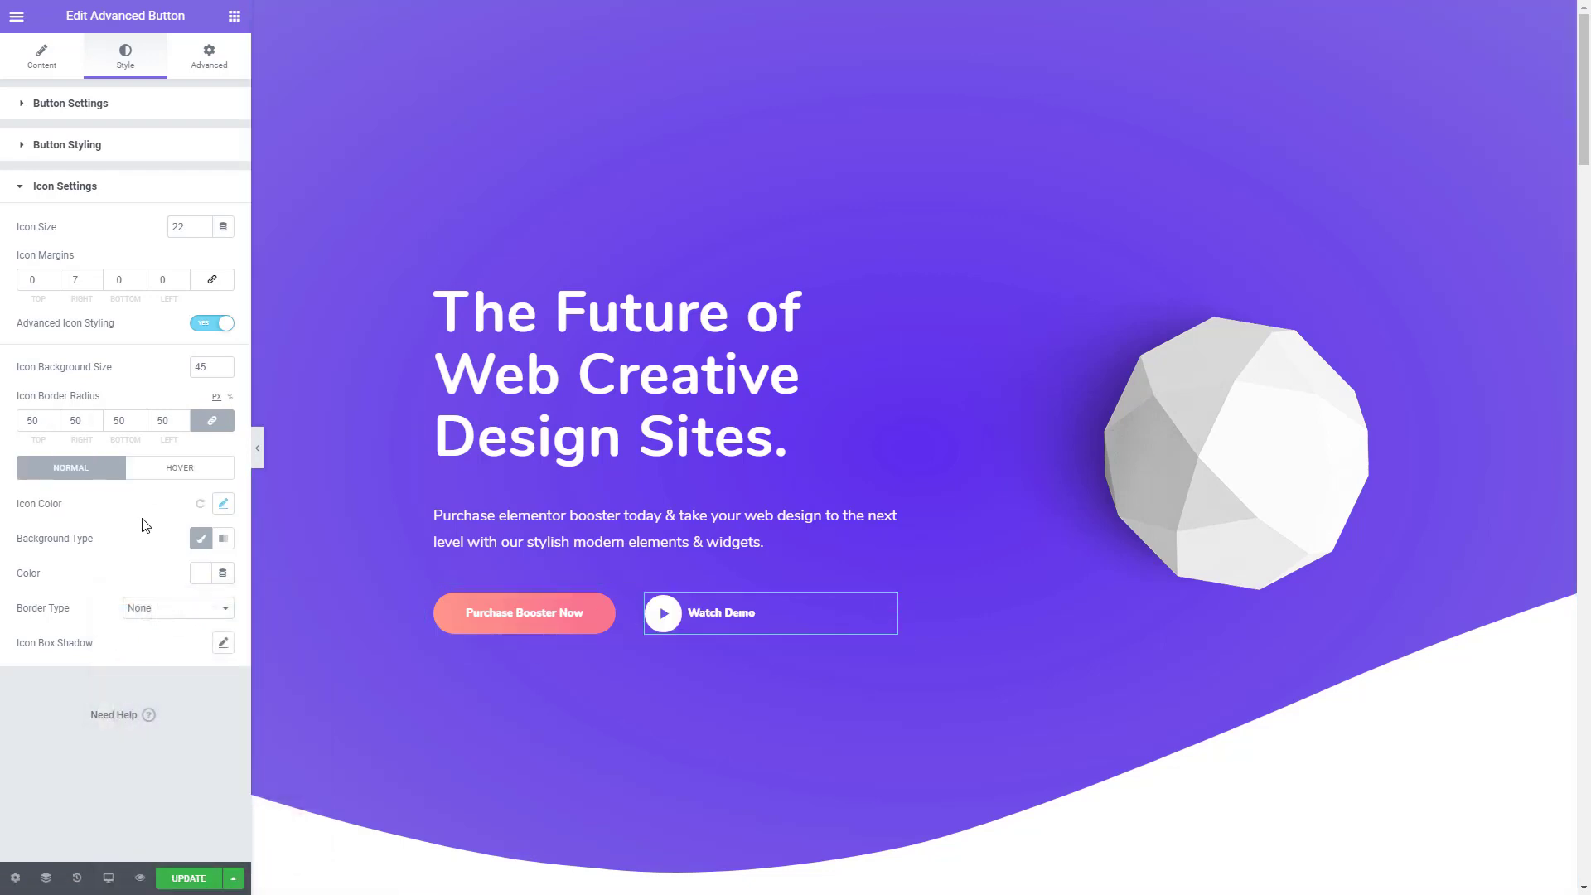
{"action": "left_click", "coordinate": [223, 503]}
{"action": "left_click", "coordinate": [188, 576]}
{"action": "key", "text": "ctrl+c"}
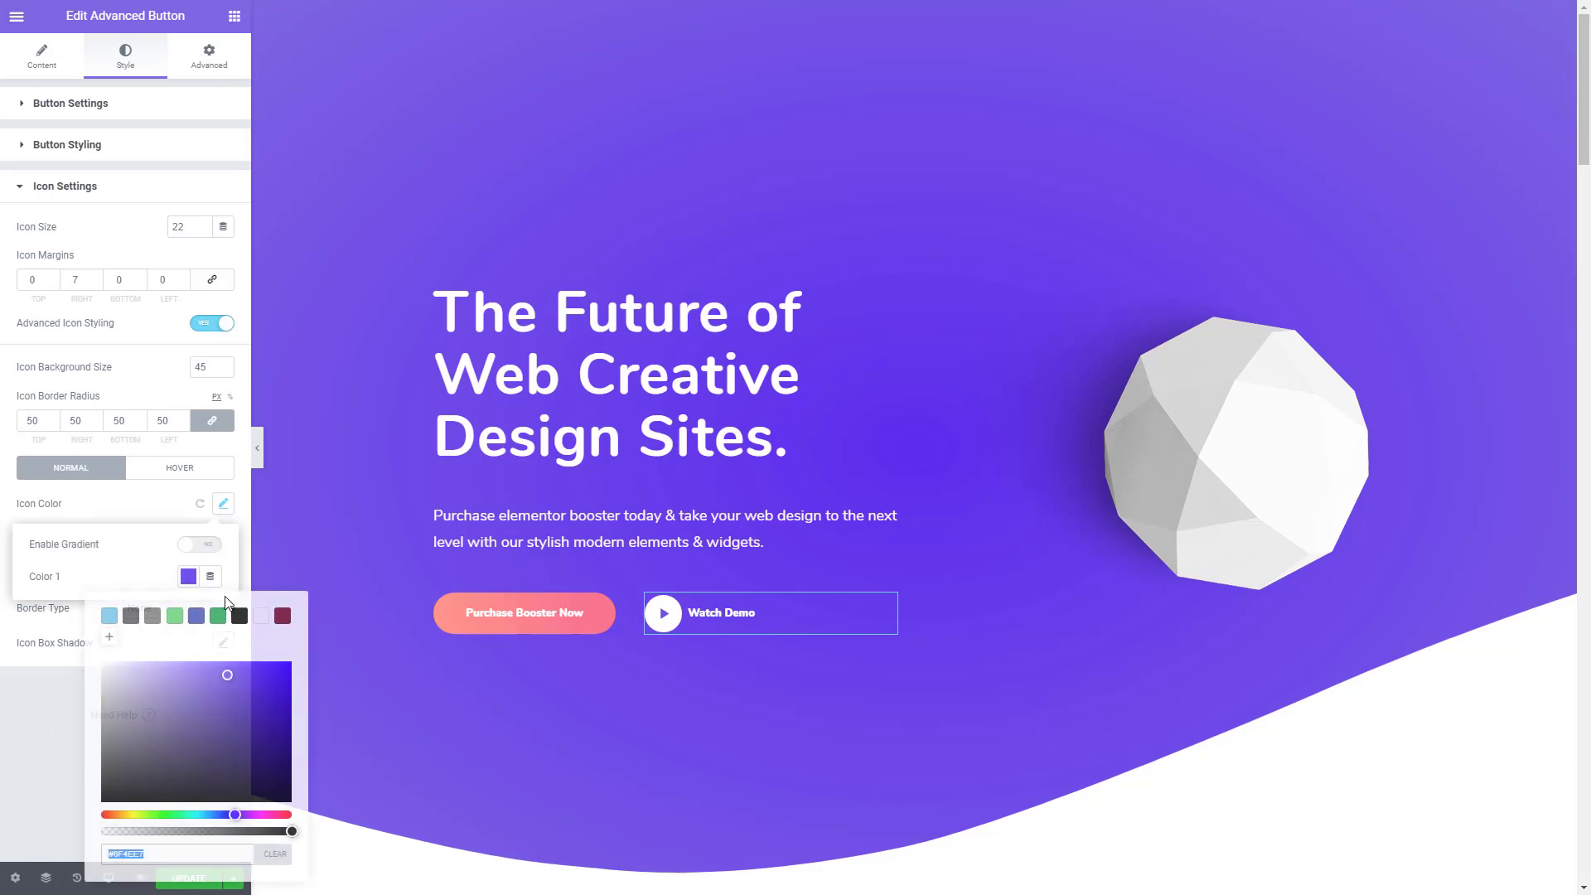
{"action": "left_click", "coordinate": [260, 615]}
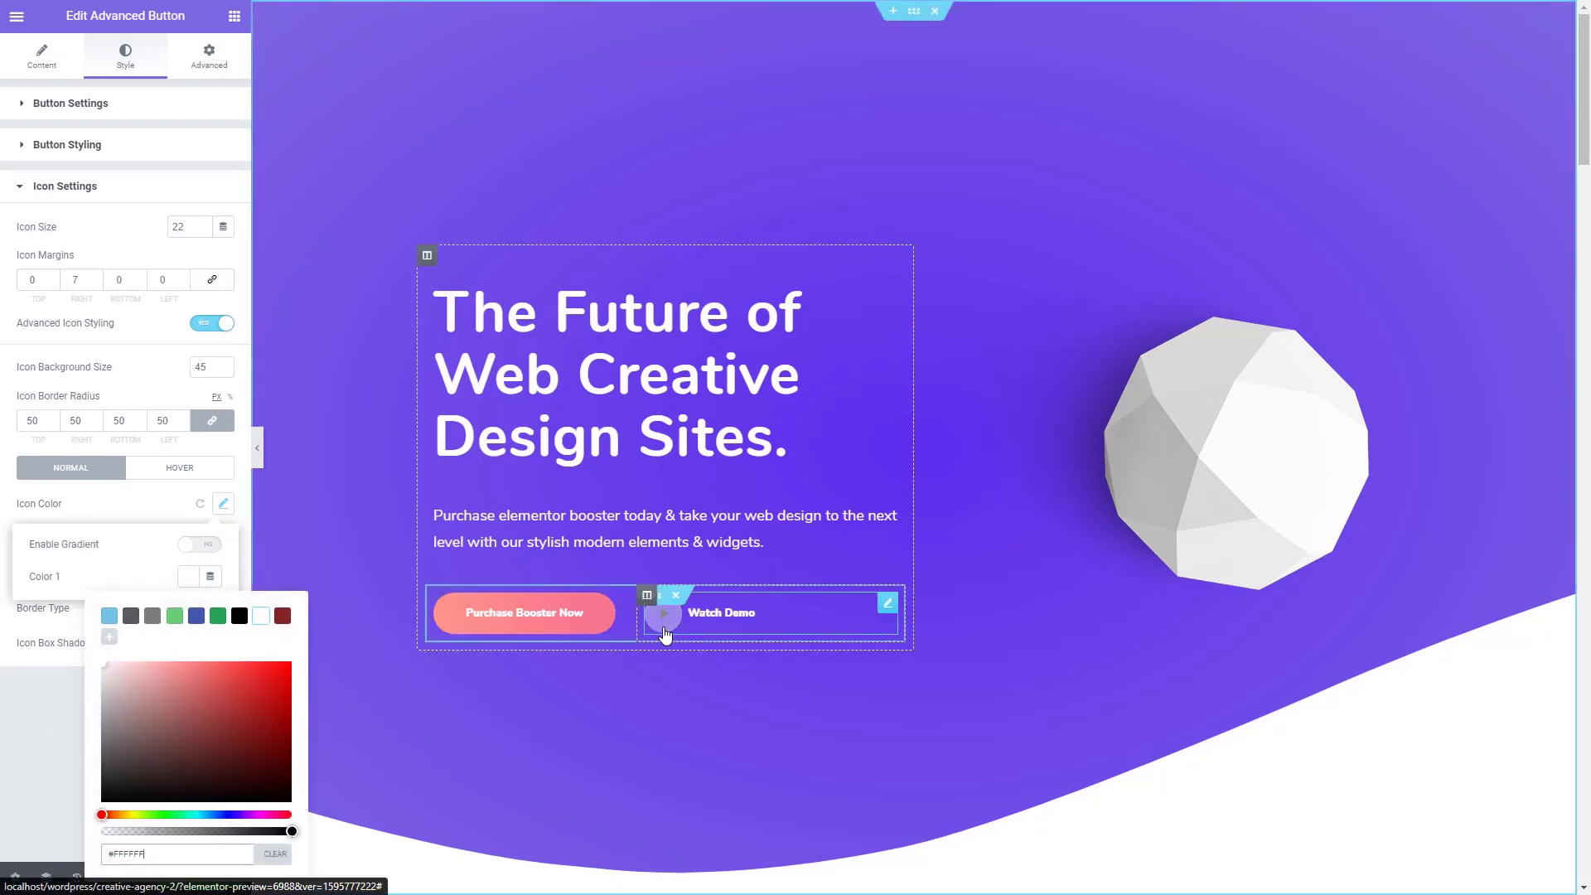
- Give the play icon's hover state a Solid white #FFFFFF border with a width of 2 on all sides
{"action": "left_click", "coordinate": [164, 467]}
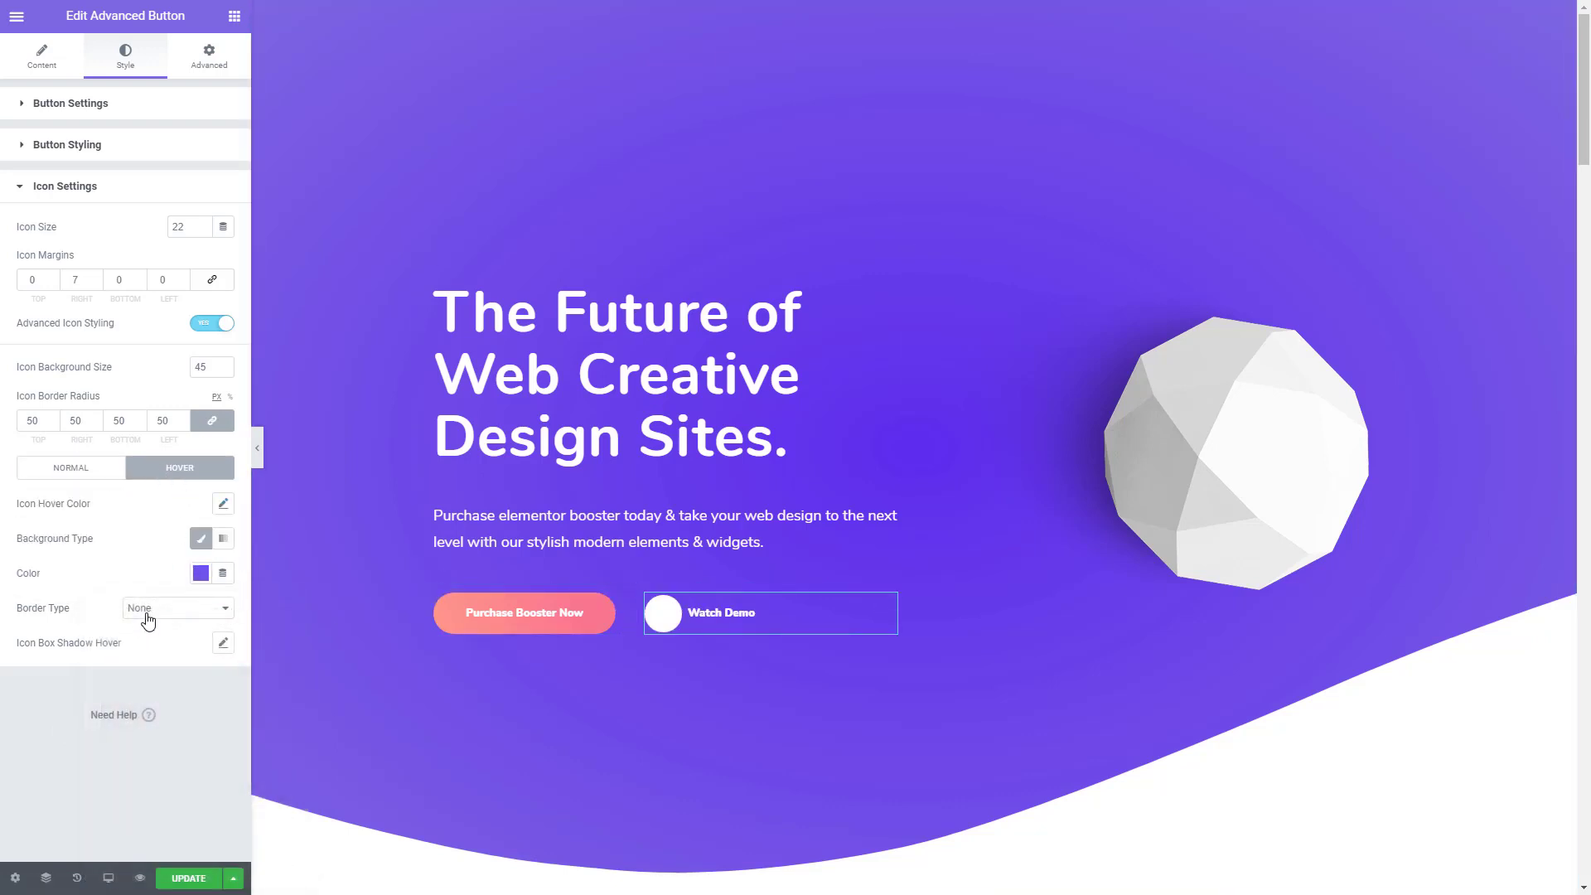
{"action": "left_click", "coordinate": [148, 613]}
{"action": "left_click", "coordinate": [165, 639]}
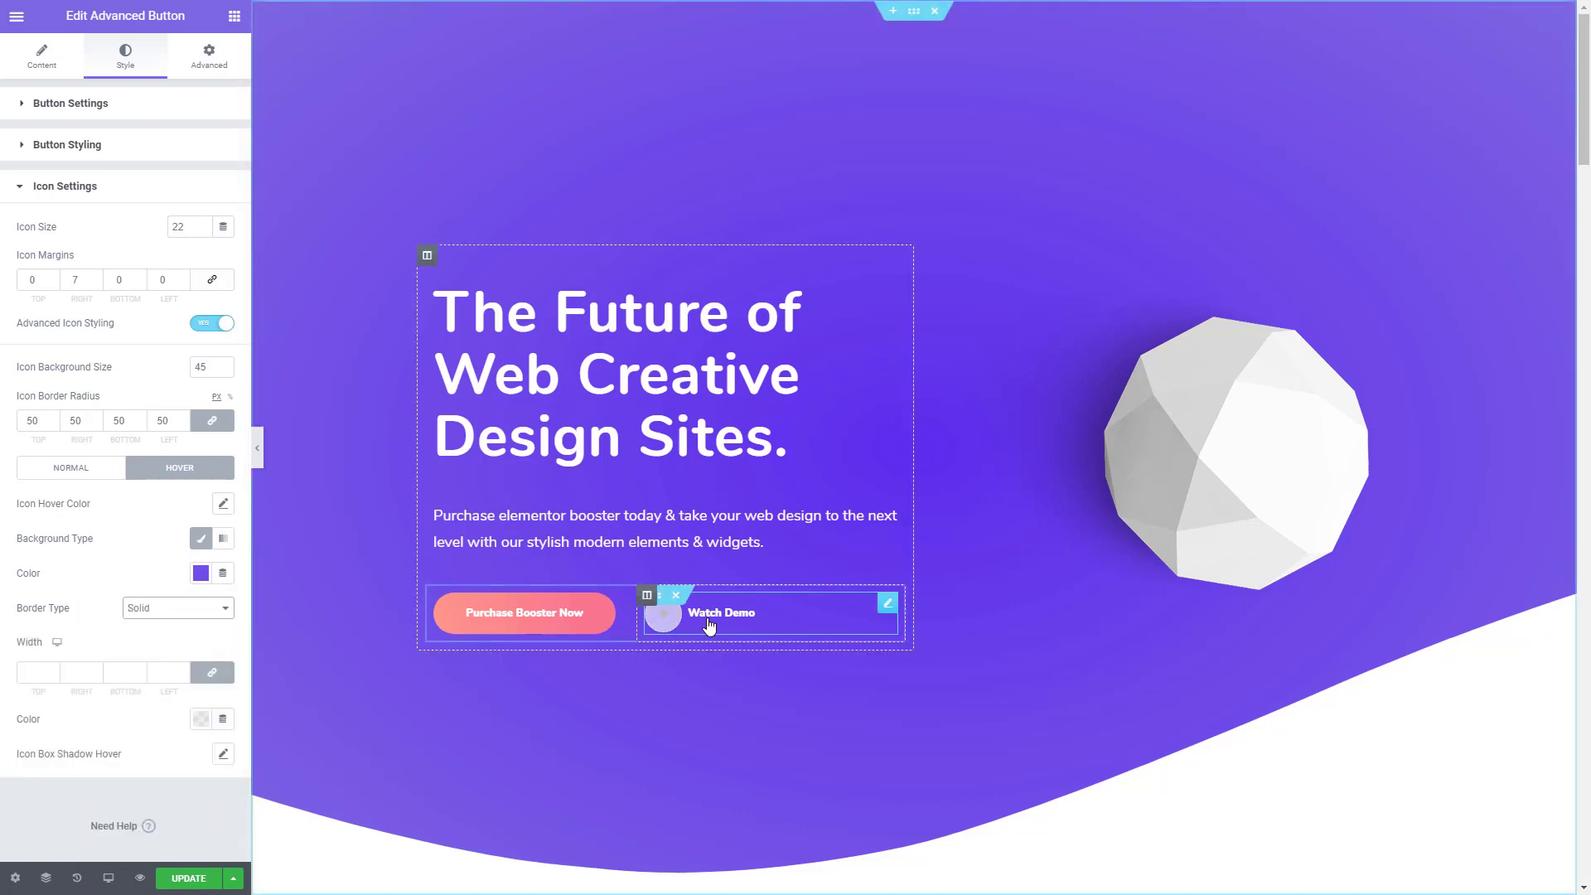
{"action": "left_click", "coordinate": [52, 675]}
{"action": "type", "text": "2"}
{"action": "left_click", "coordinate": [201, 719]}
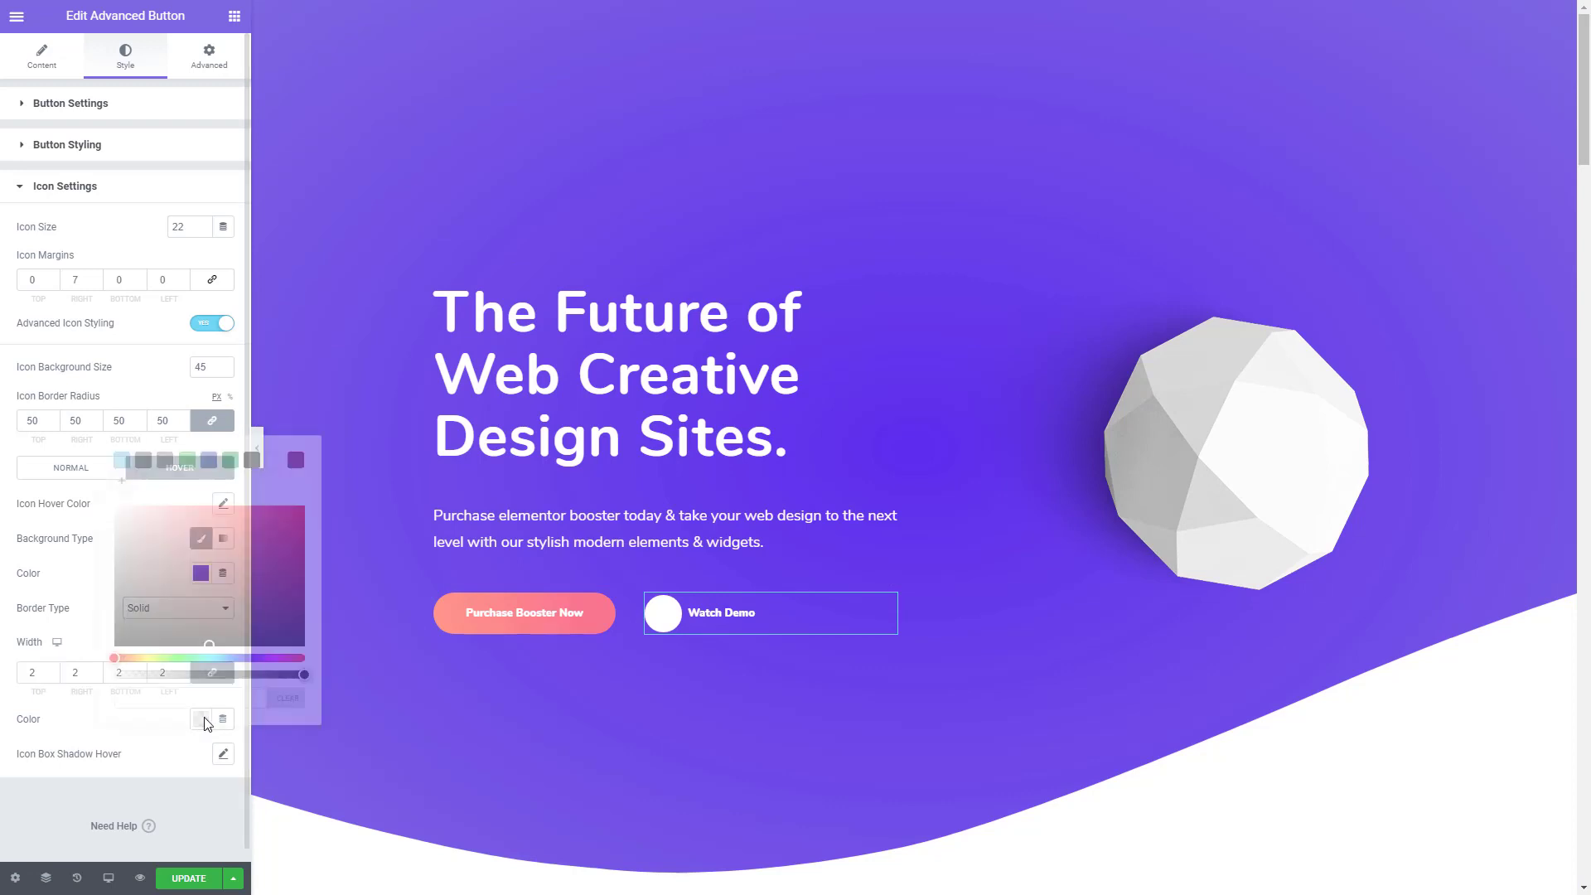
{"action": "left_click", "coordinate": [272, 462]}
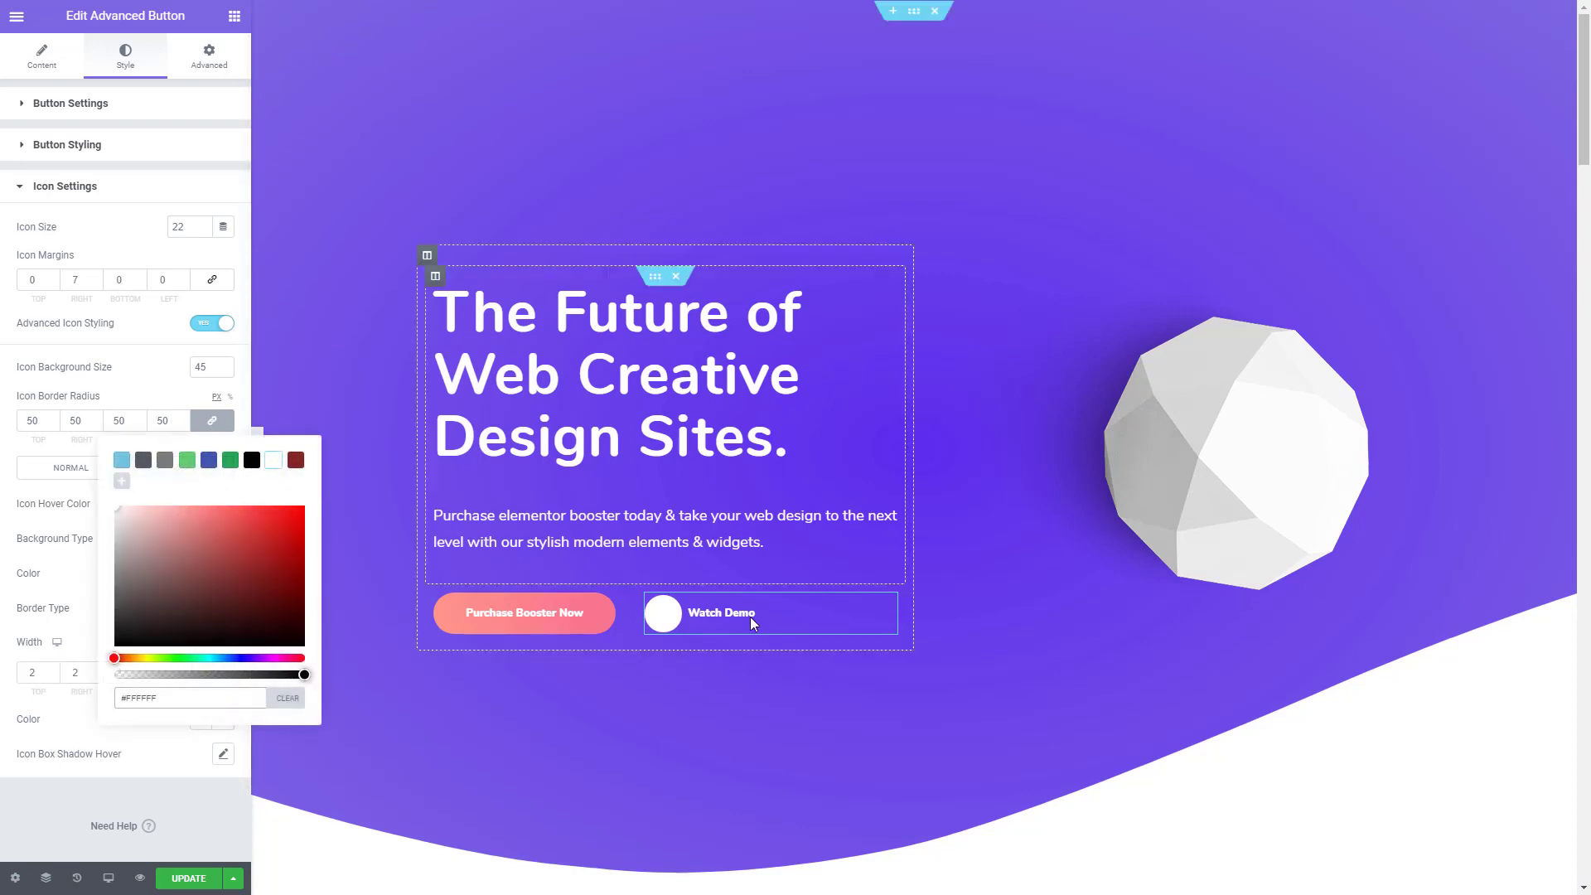
- Restore the play icon's normal-state colour to purple #6F4EE7 by pasting the copied code
{"action": "left_click", "coordinate": [43, 466]}
{"action": "left_click", "coordinate": [222, 504]}
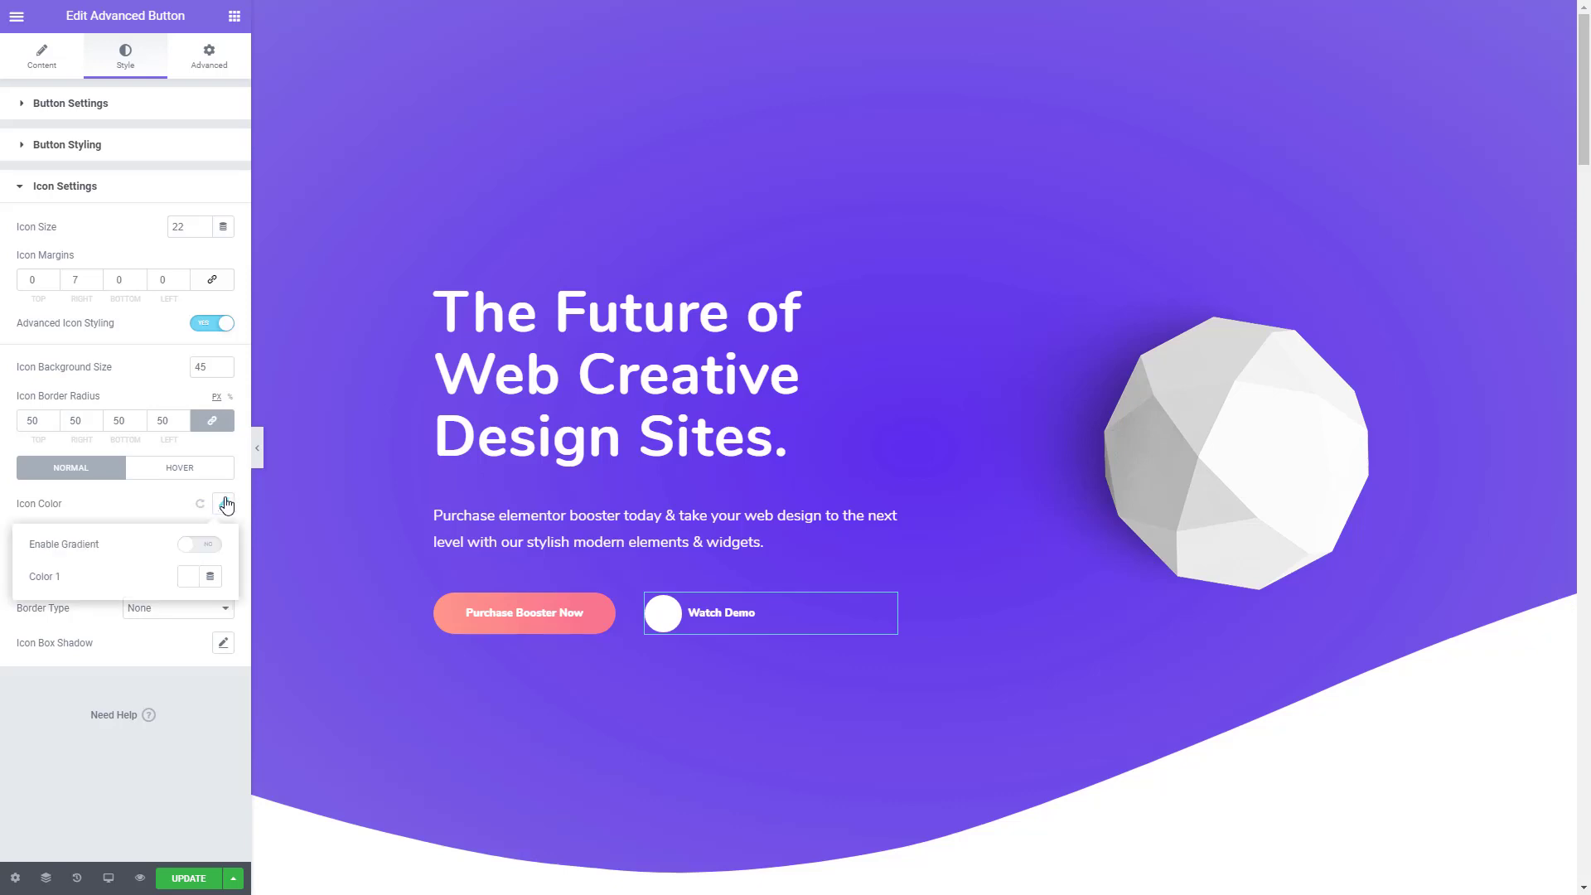
{"action": "left_click", "coordinate": [188, 578]}
{"action": "key", "text": "ctrl+v"}
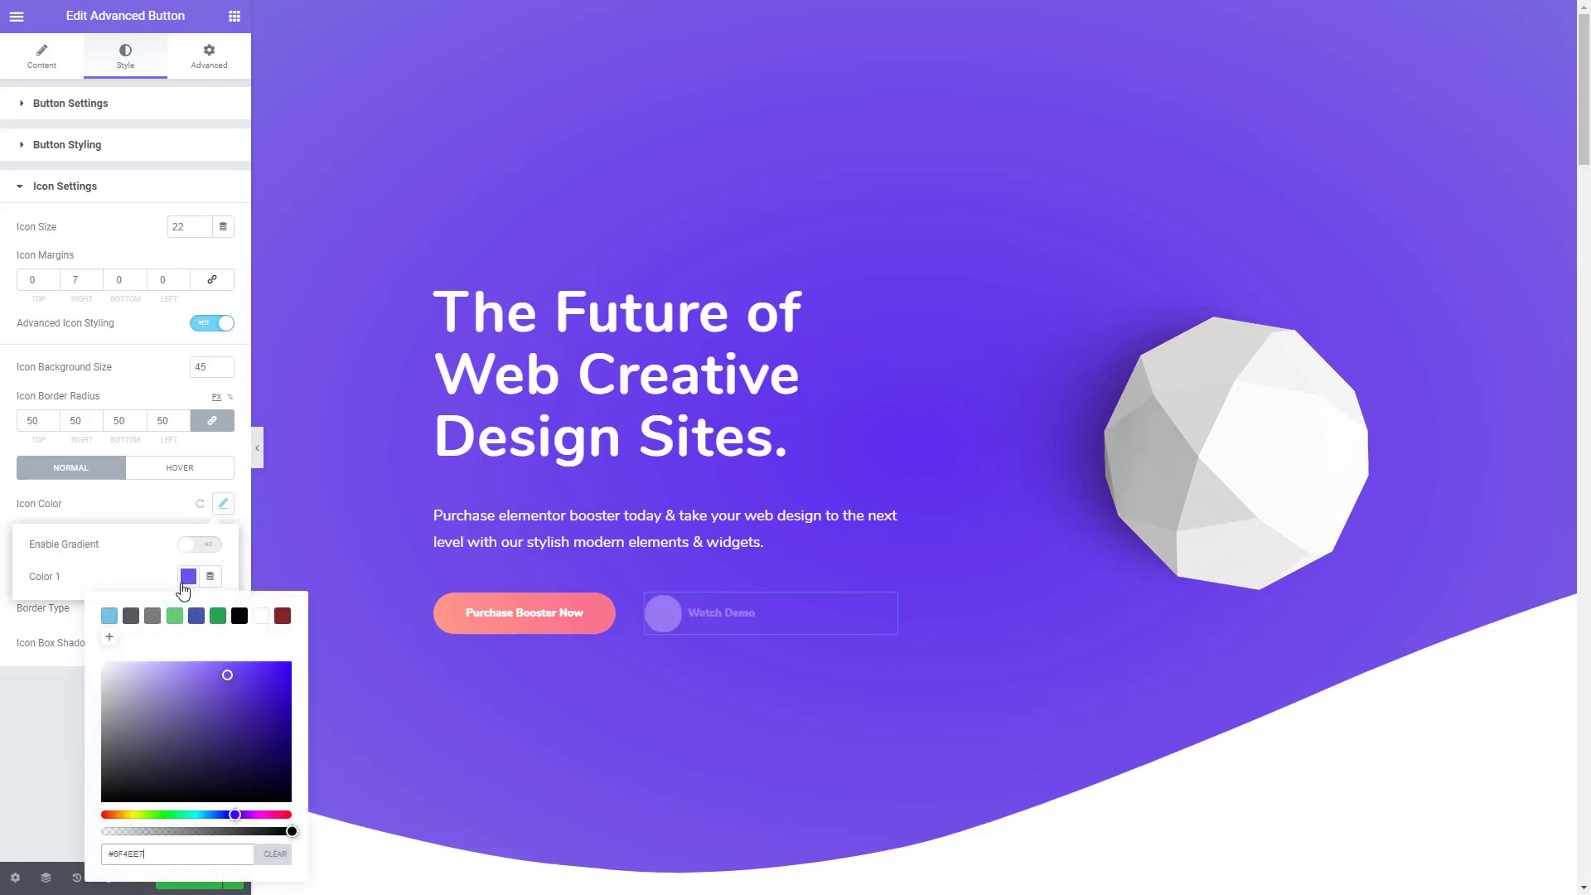
- Set the "Watch Demo" play icon's hover colour to white #FFFFFF
{"action": "left_click", "coordinate": [186, 474]}
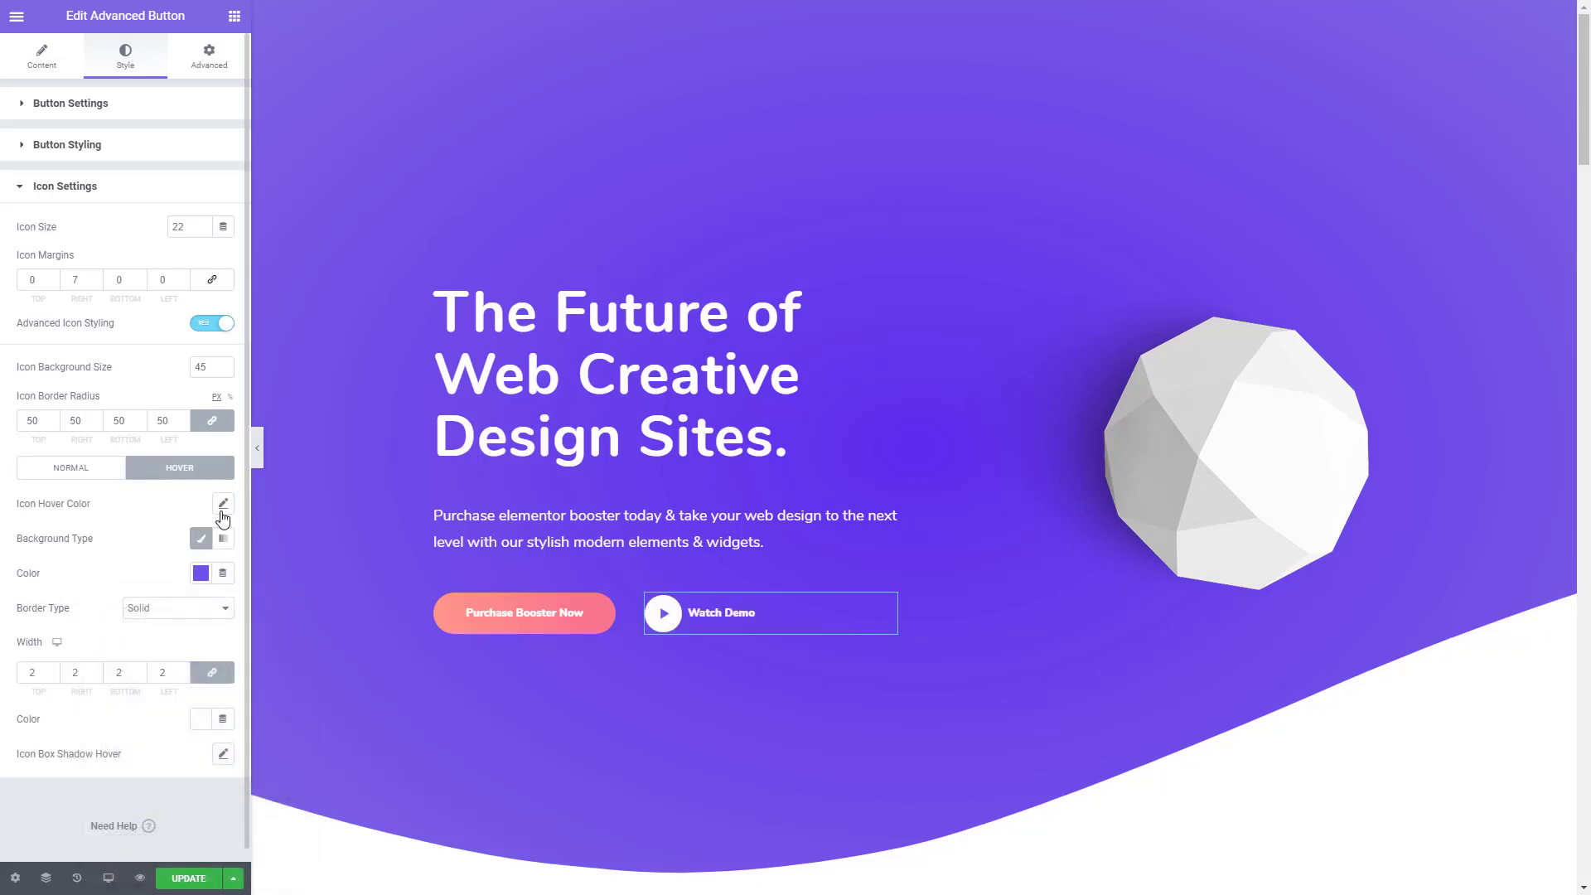
{"action": "left_click", "coordinate": [223, 509]}
{"action": "left_click", "coordinate": [187, 577]}
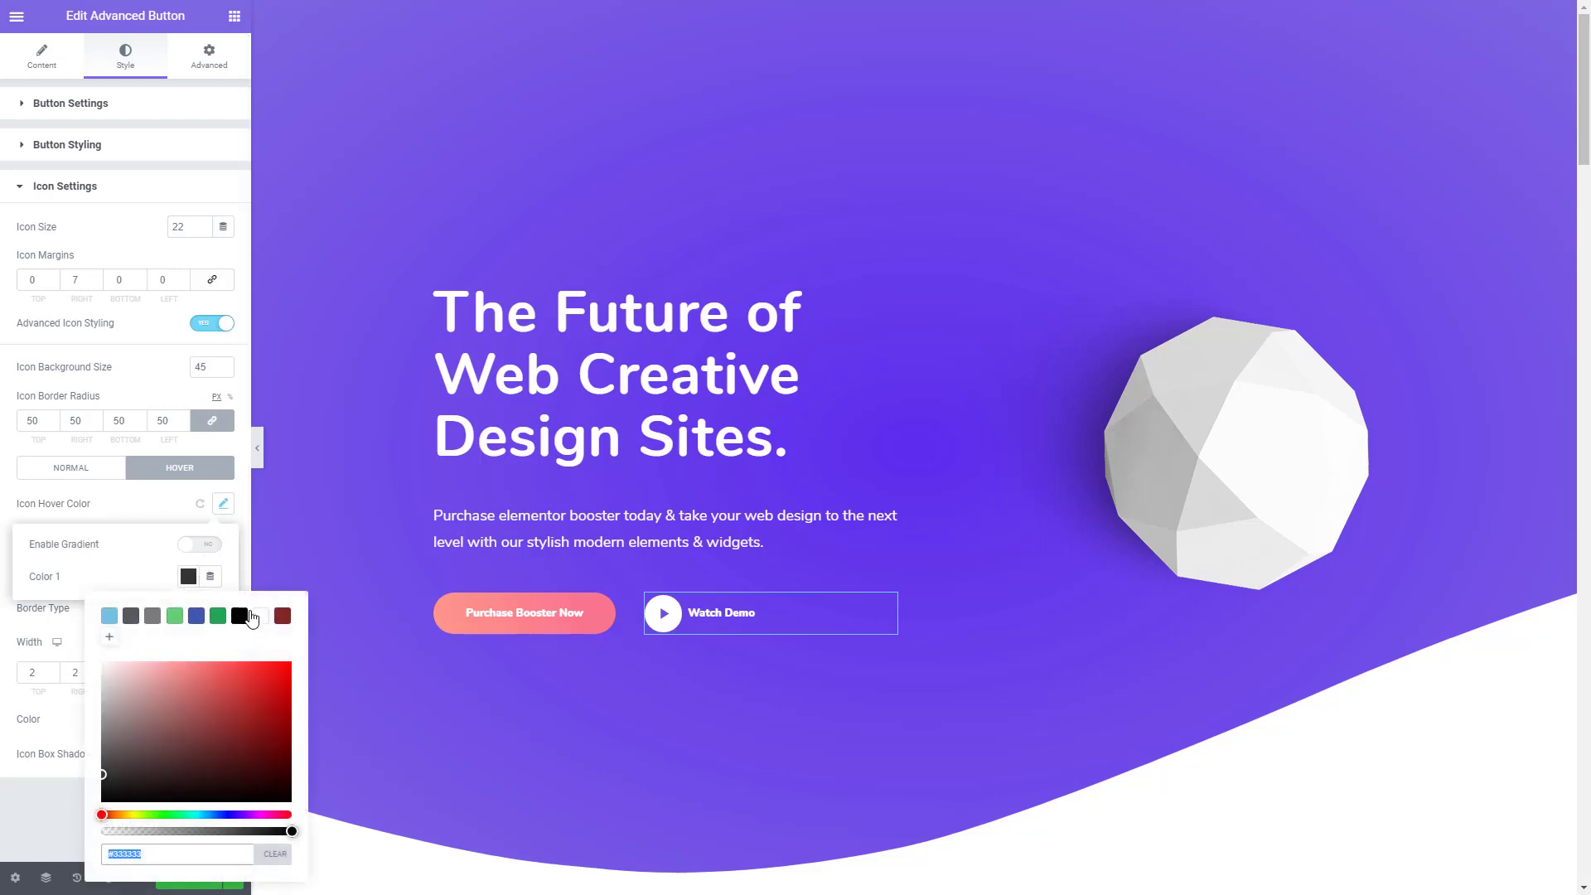
{"action": "left_click", "coordinate": [260, 618]}
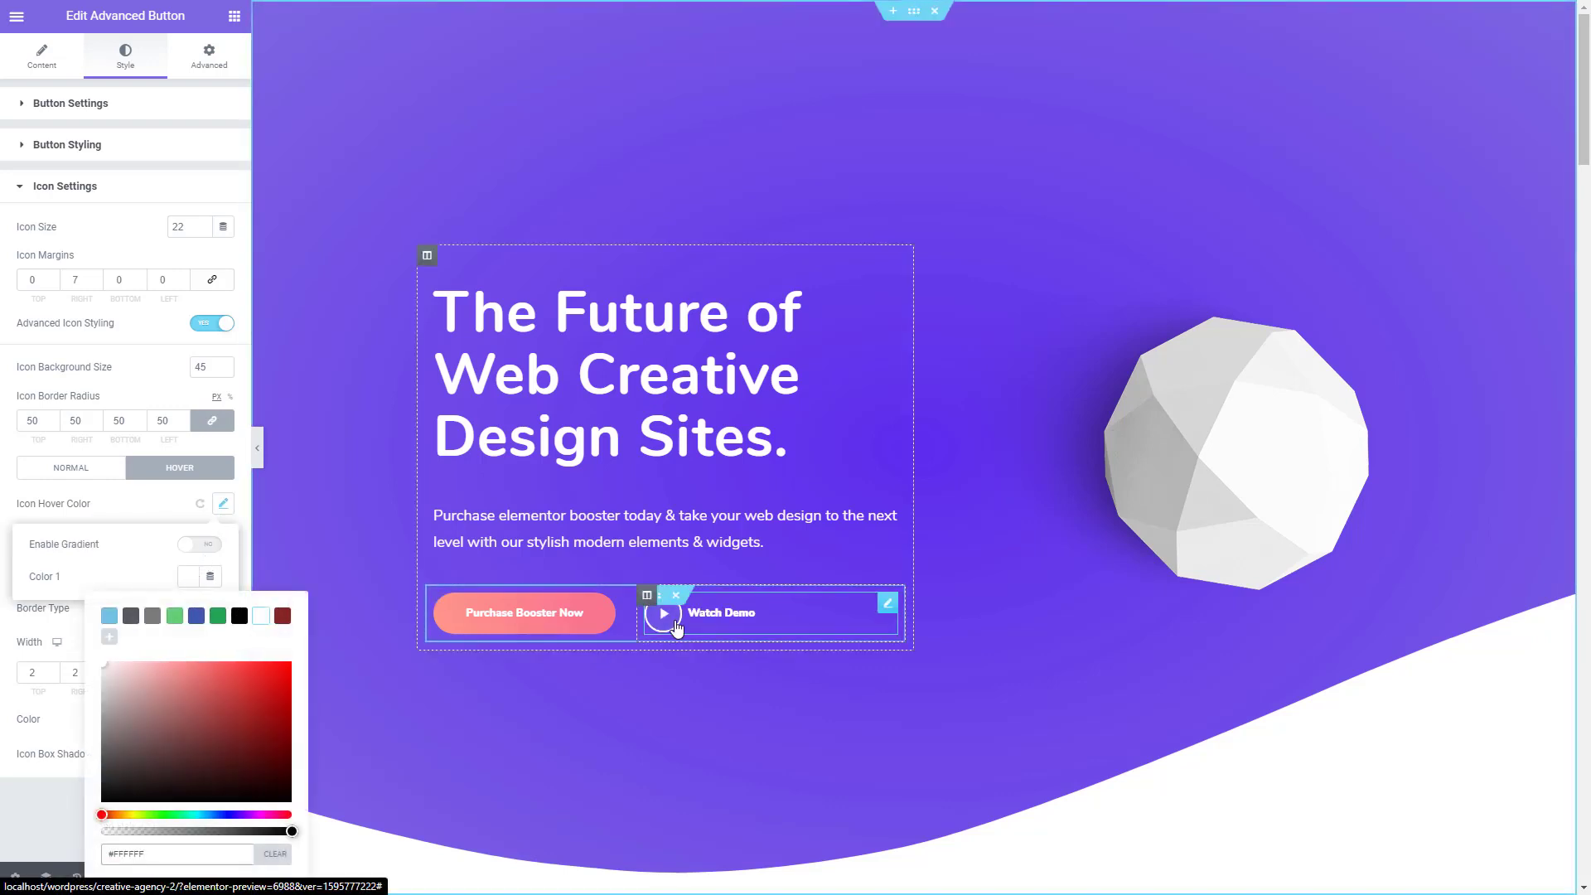
{"action": "left_click", "coordinate": [112, 517]}
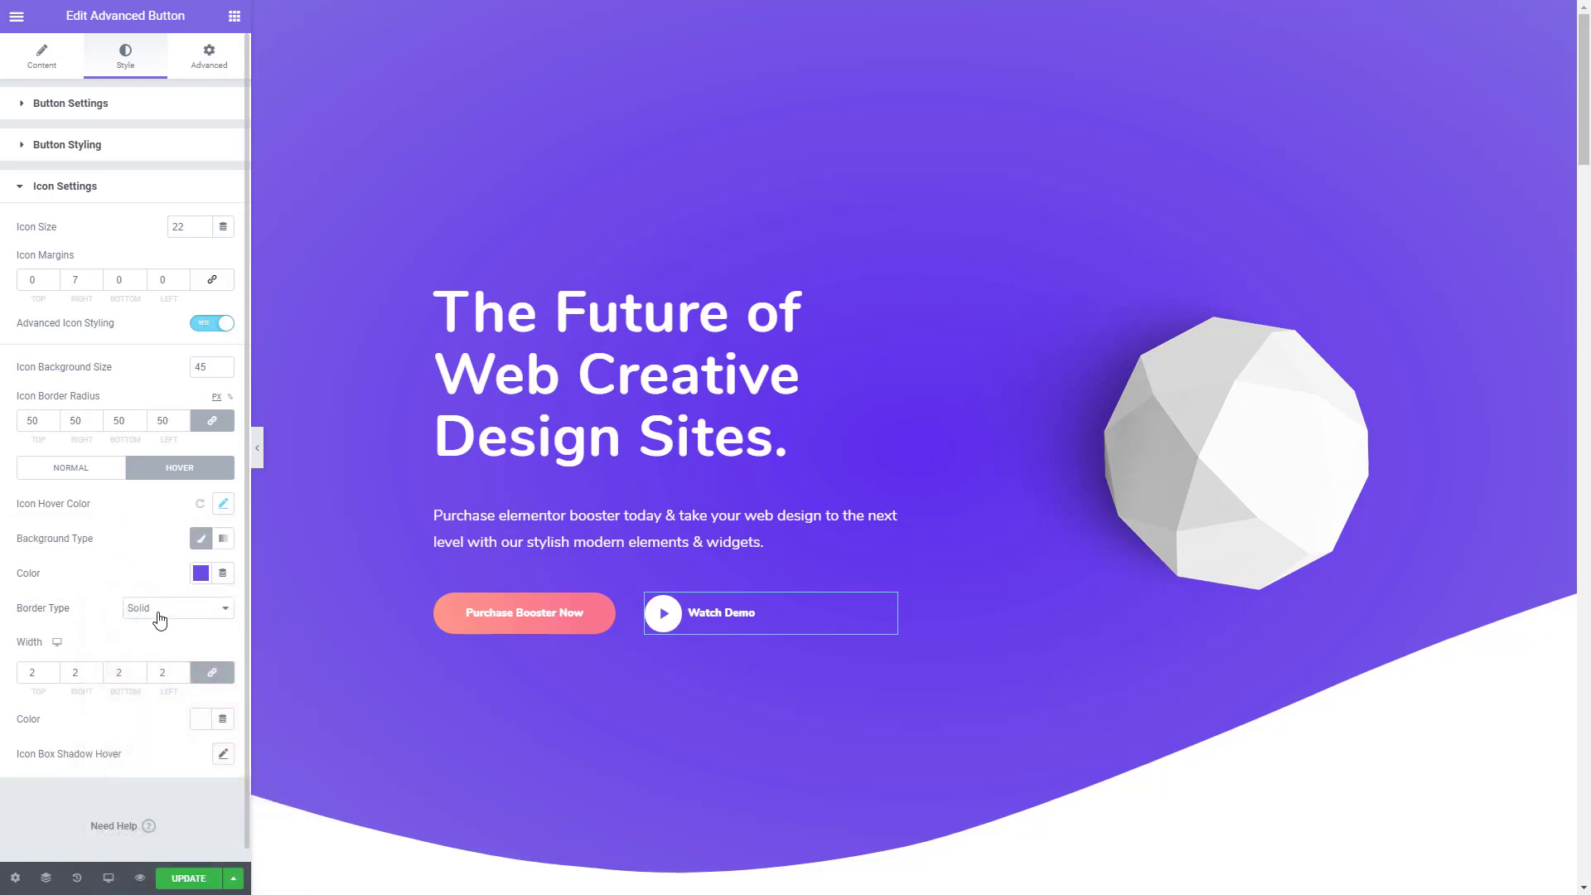
- Try a Double border type on the play icon's hover state and return it to Solid
{"action": "left_click", "coordinate": [158, 614]}
{"action": "left_click", "coordinate": [154, 653]}
{"action": "left_click", "coordinate": [54, 669]}
{"action": "left_click", "coordinate": [54, 669]}
{"action": "left_click", "coordinate": [178, 608]}
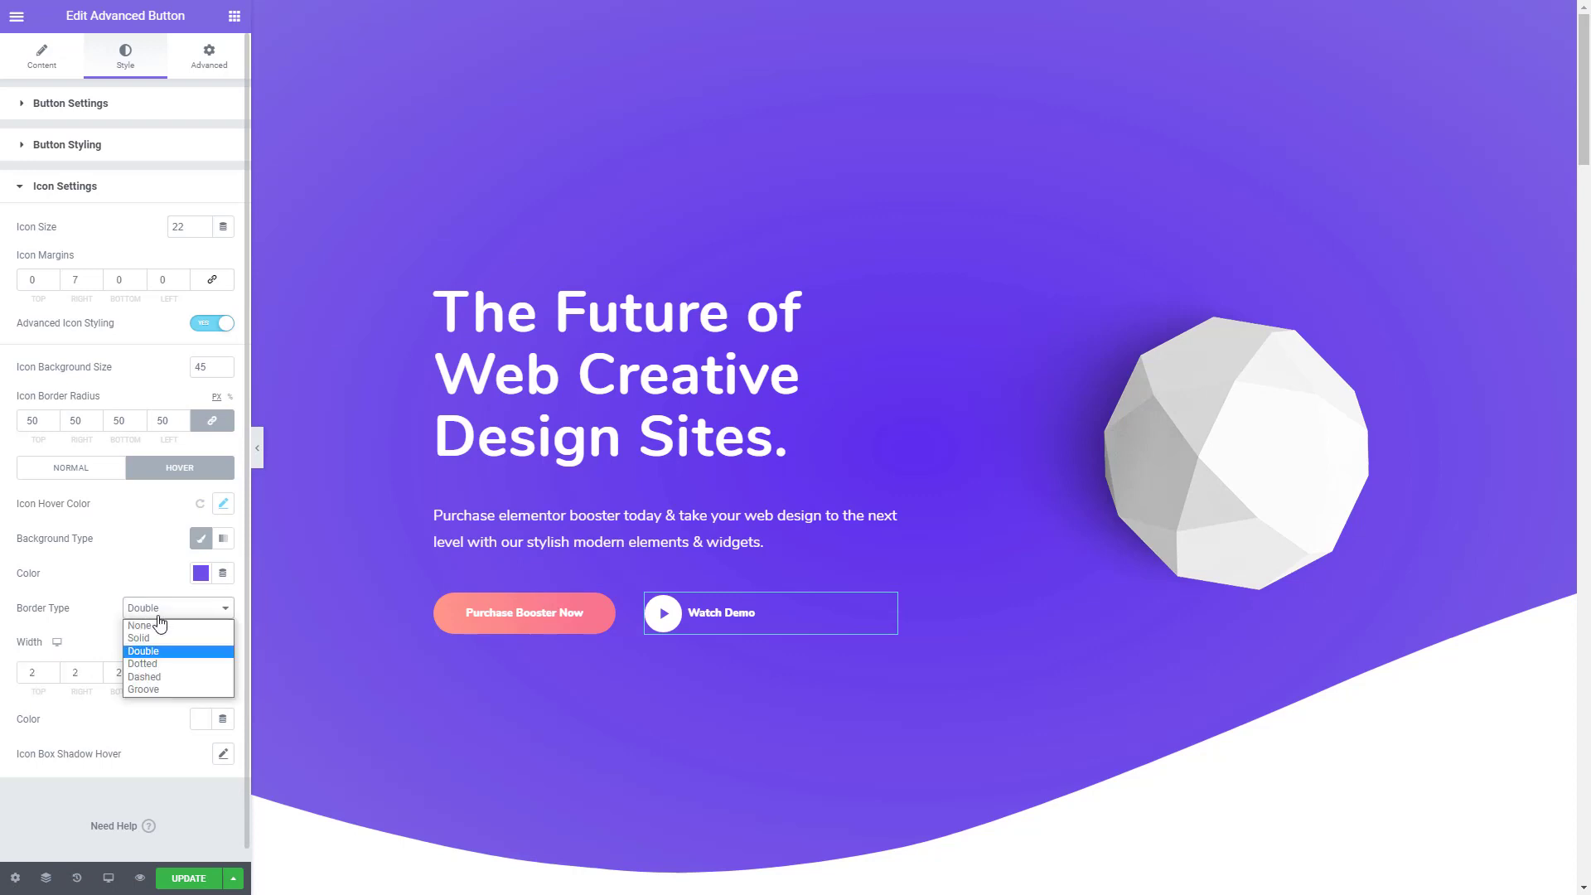
{"action": "left_click", "coordinate": [143, 639]}
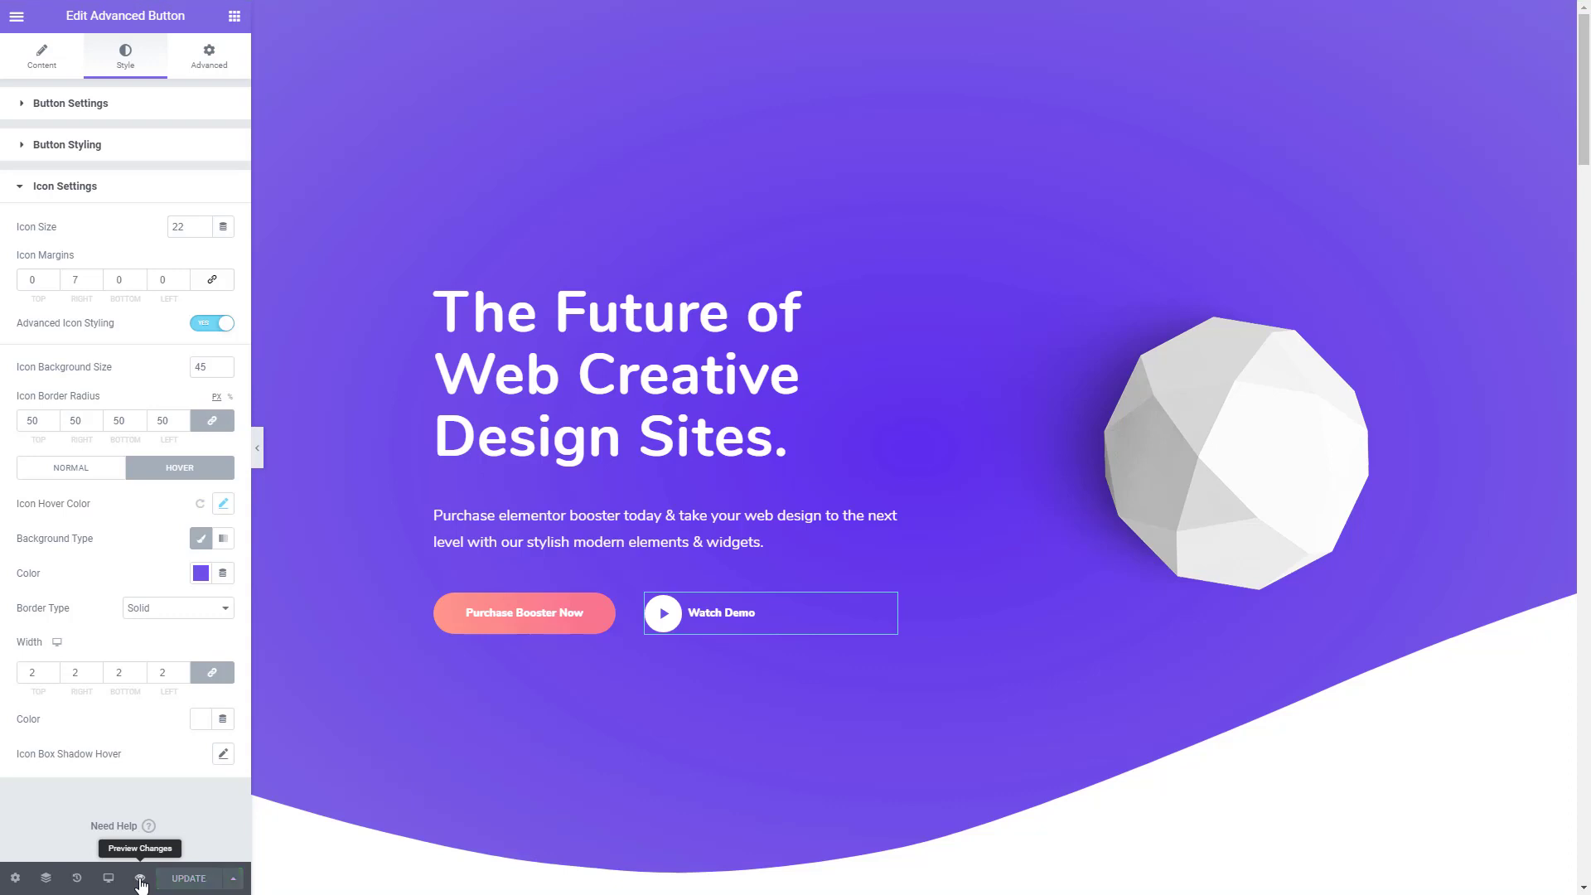
- Preview the page and review its sections down through the team, pricing and testimonial areas
{"action": "left_click", "coordinate": [140, 880]}
{"action": "left_click_drag", "start_coordinate": [1584, 121], "coordinate": [1588, 410]}
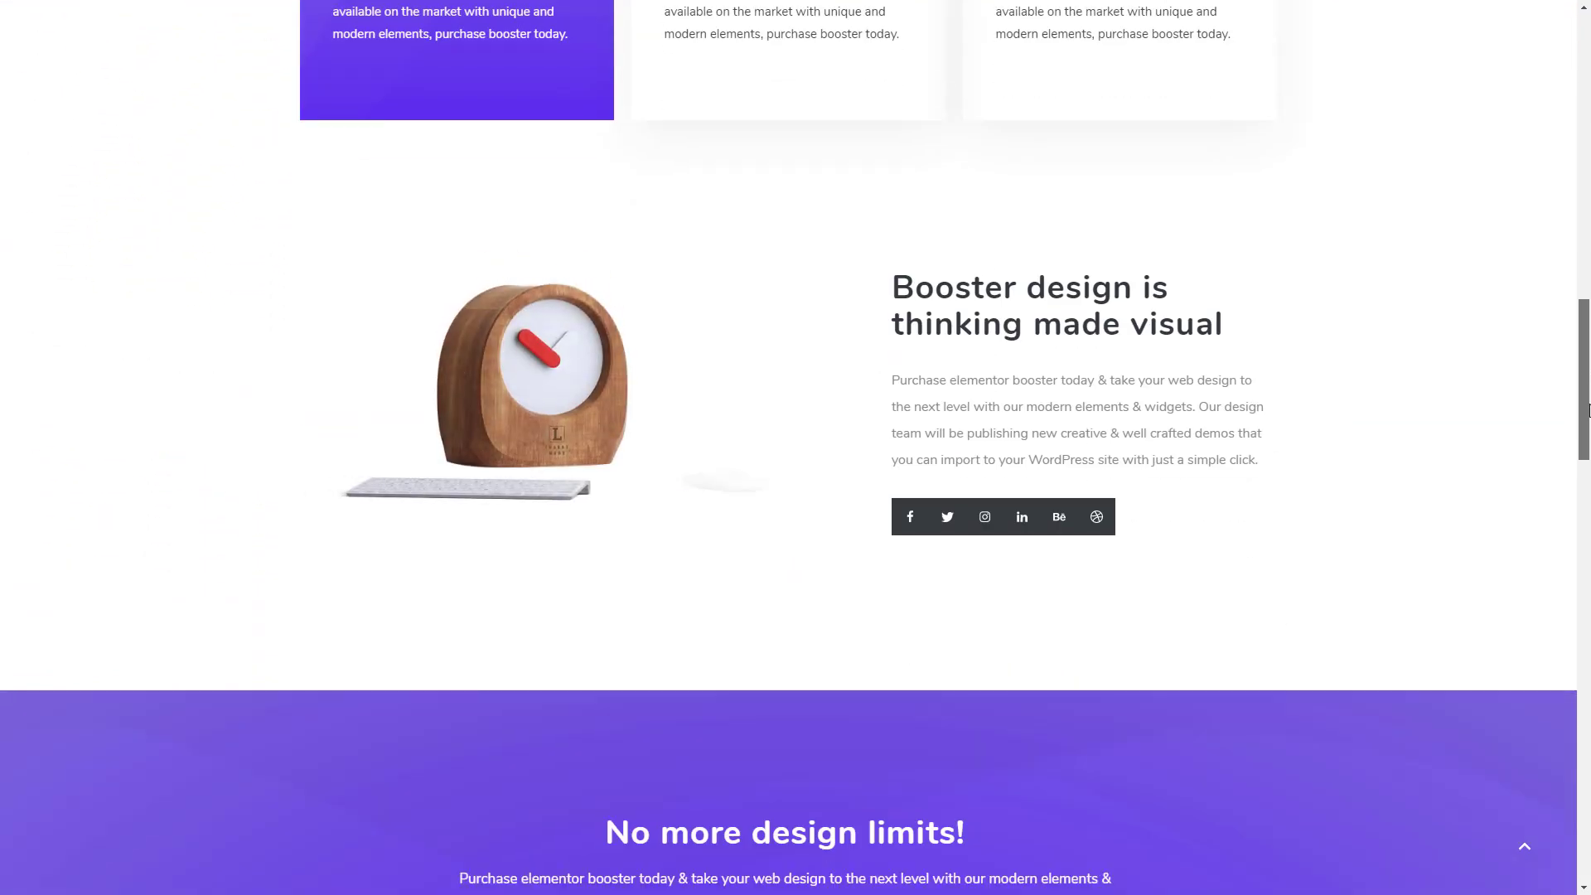
{"action": "left_click_drag", "start_coordinate": [1589, 410], "coordinate": [1585, 704]}
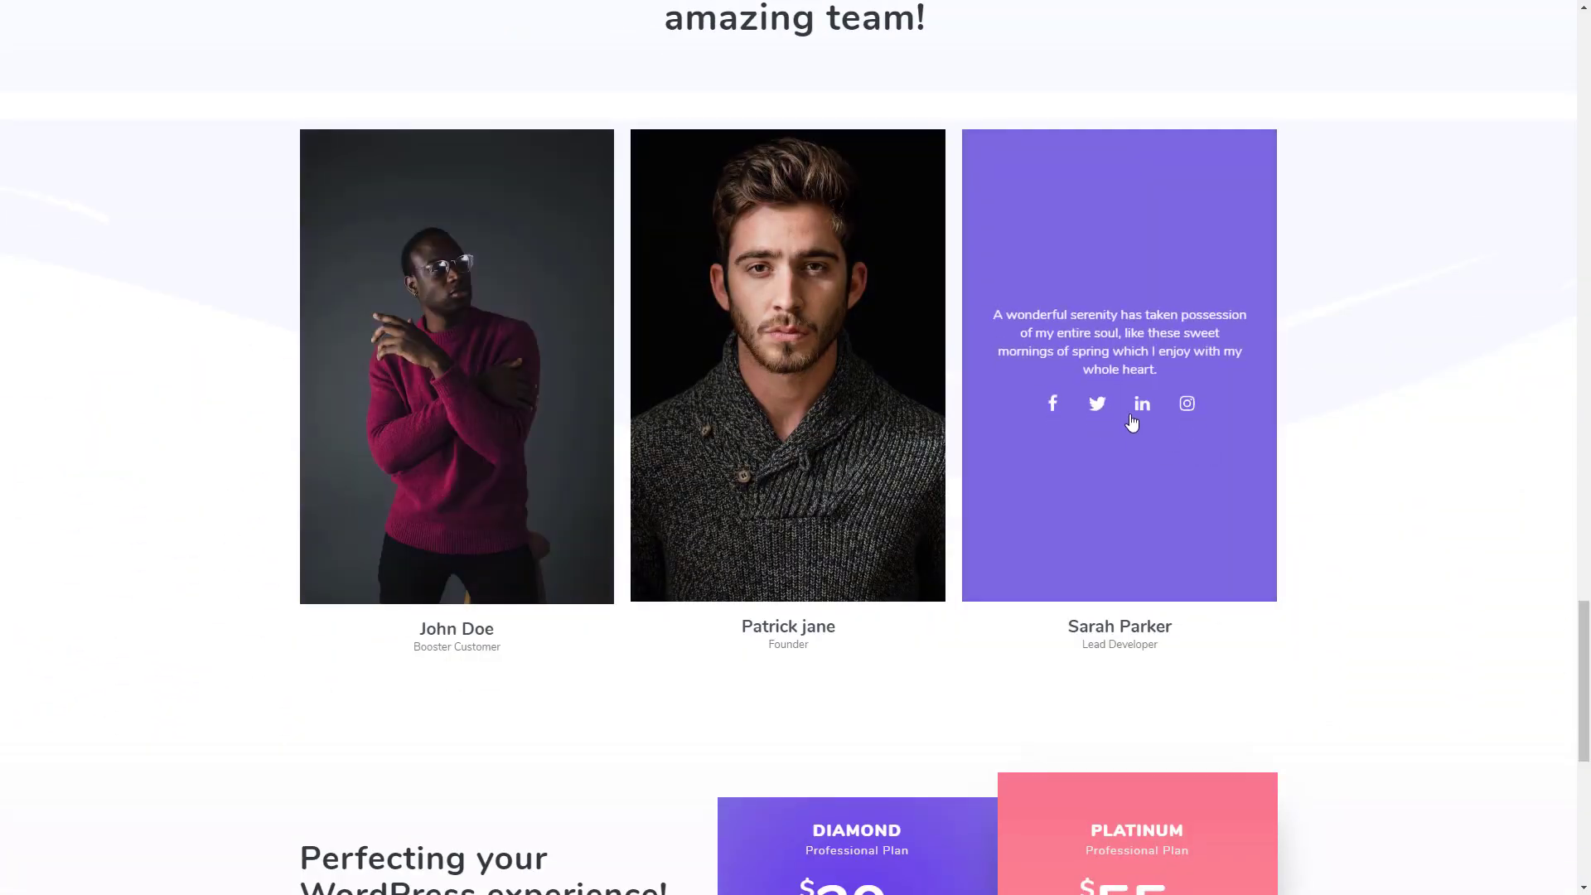
{"action": "left_click_drag", "start_coordinate": [1587, 627], "coordinate": [1589, 738]}
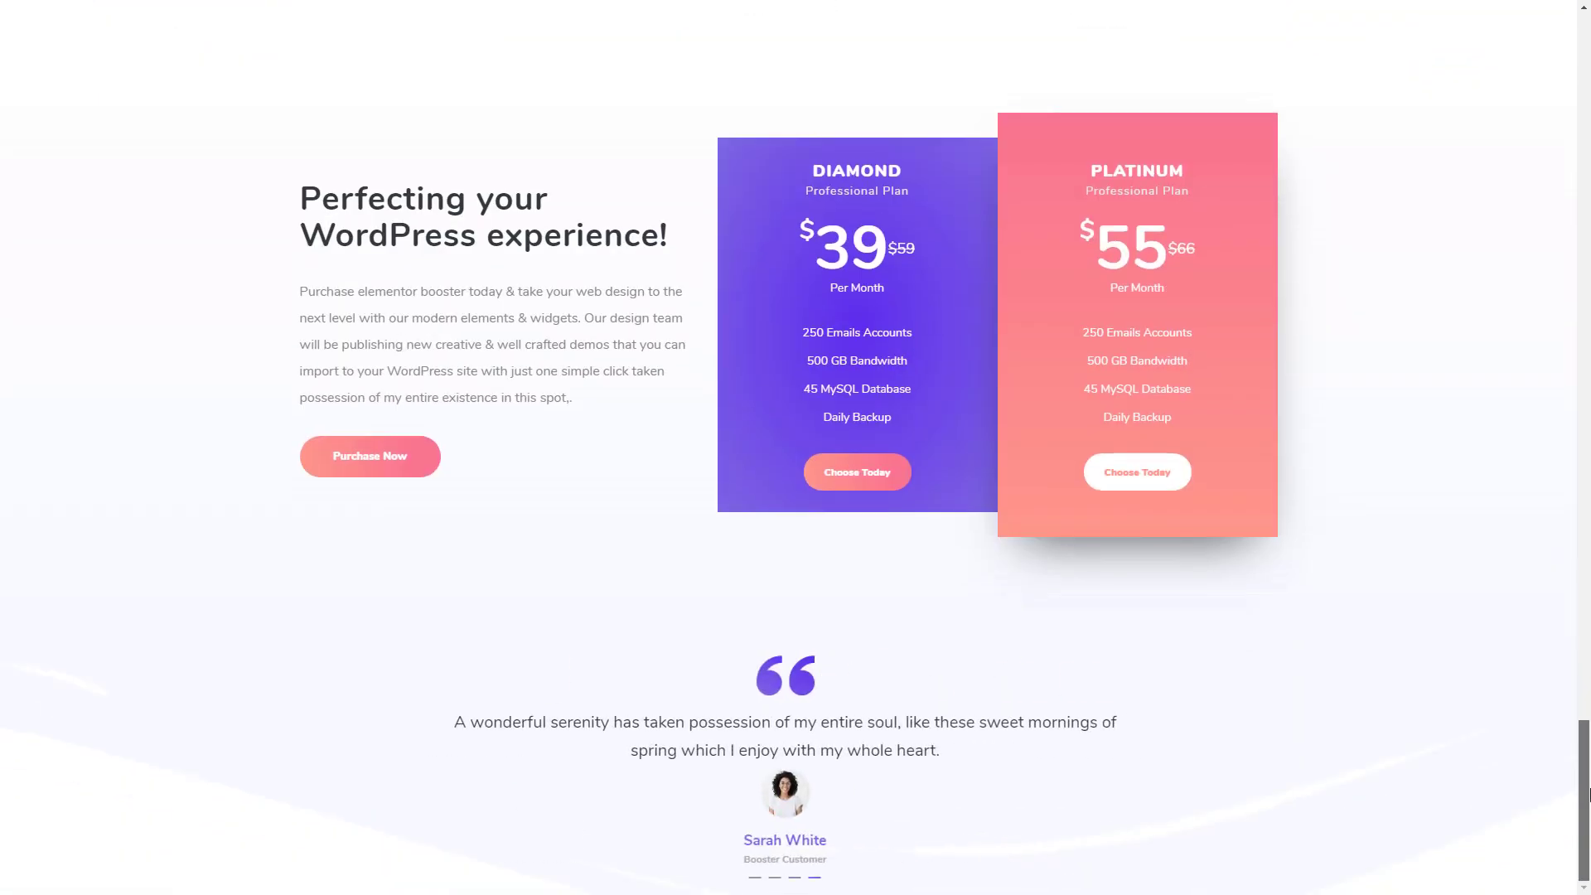